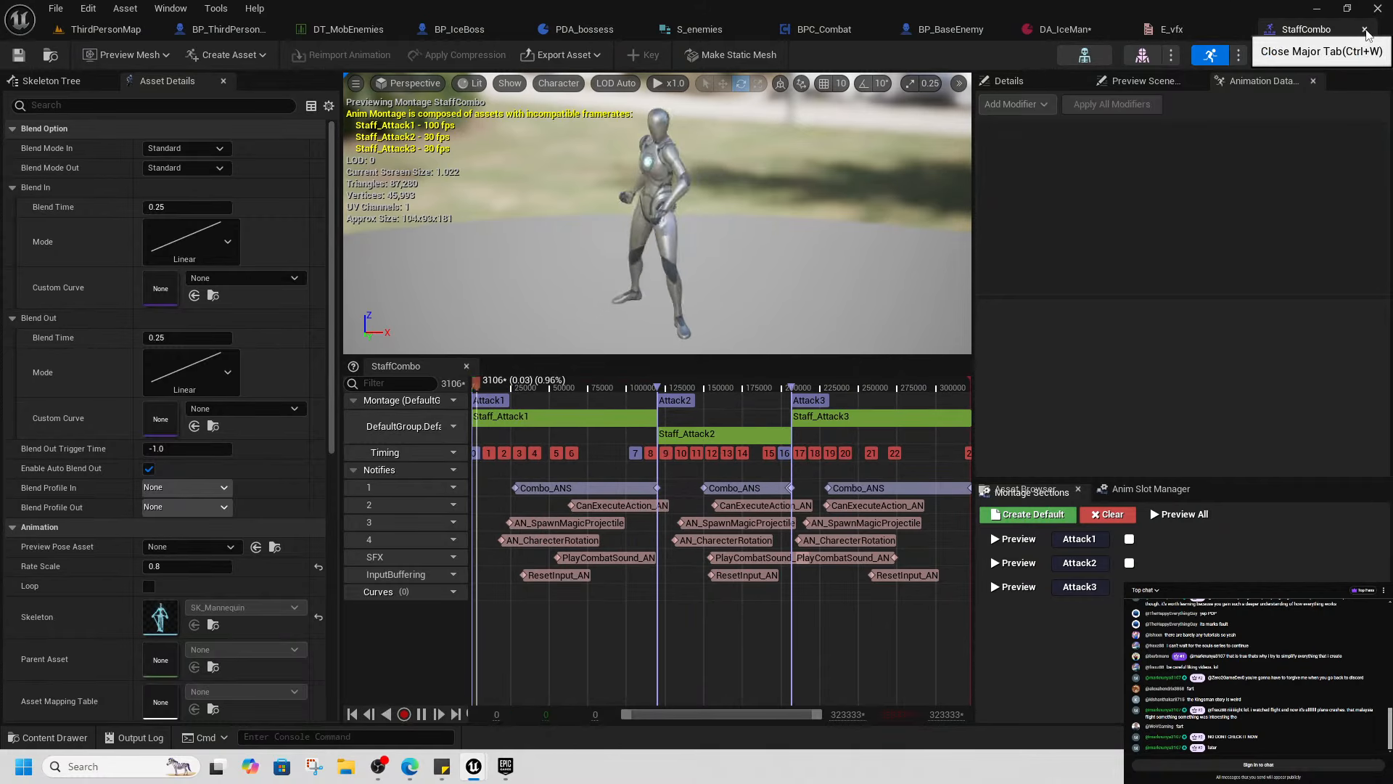
Close the StaffCombo montage, create an AnimMontage from Staff_Attack1, and open the new montage
click(1363, 30)
click(410, 416)
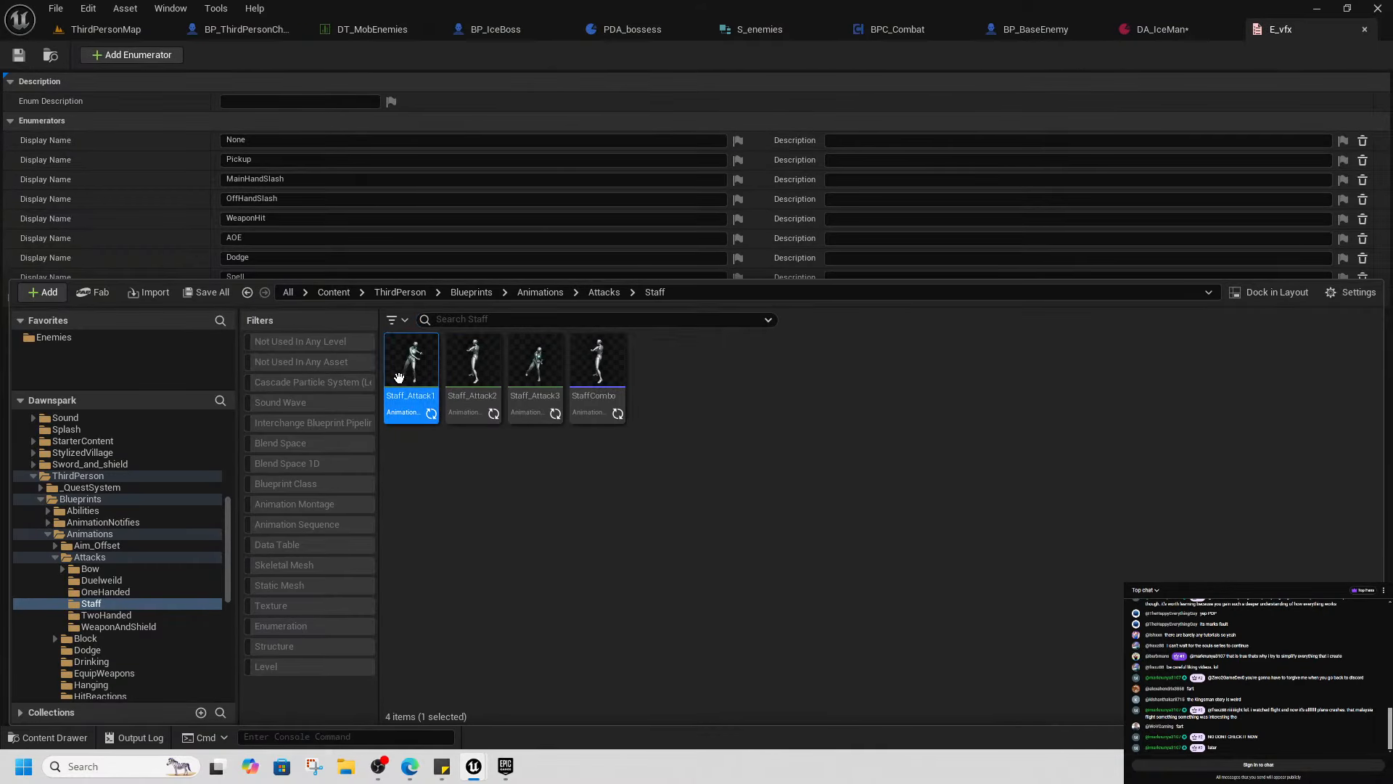
right_click(411, 416)
mouse_move(495, 332)
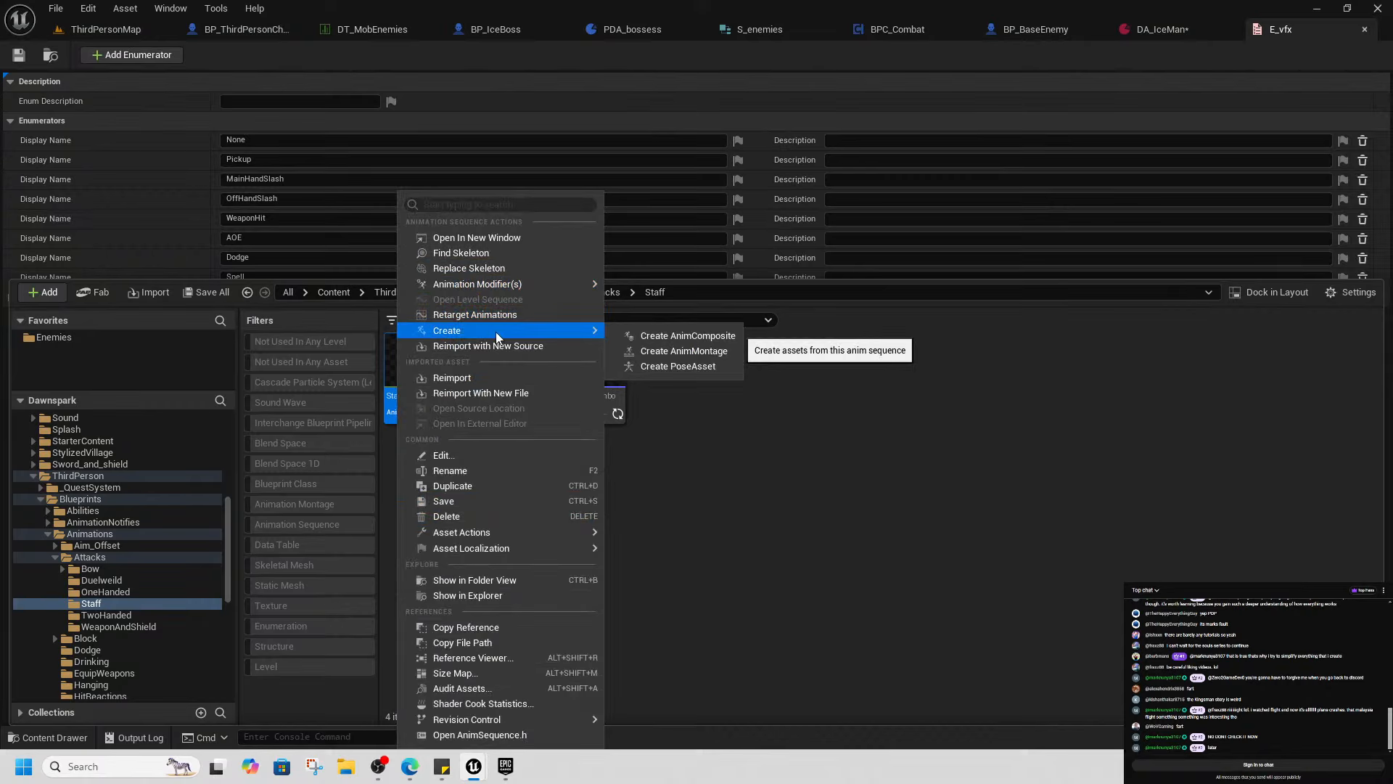
click(677, 352)
double_click(599, 409)
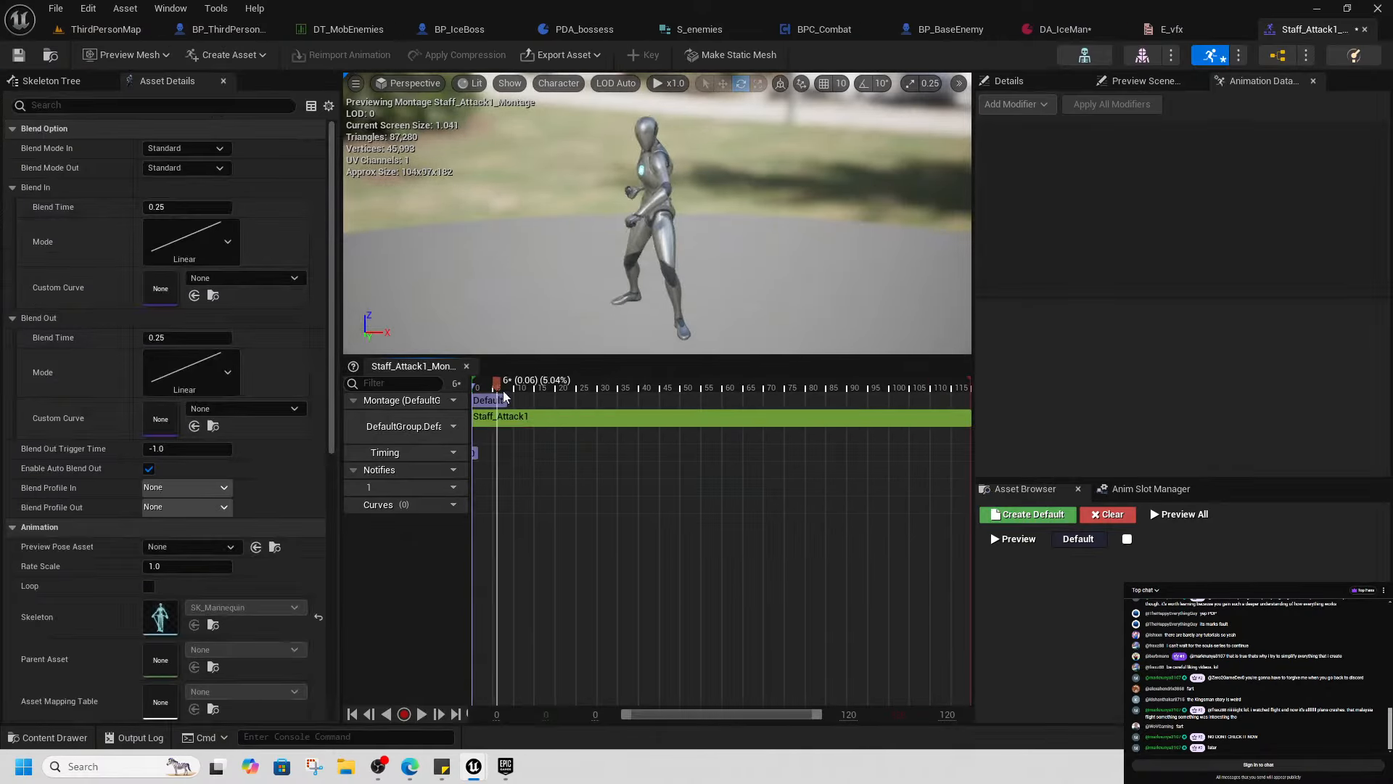
Review the notifies available for track 1 of the Staff_Attack1 montage and preview the pose around frame 12
right_click(546, 487)
mouse_move(629, 521)
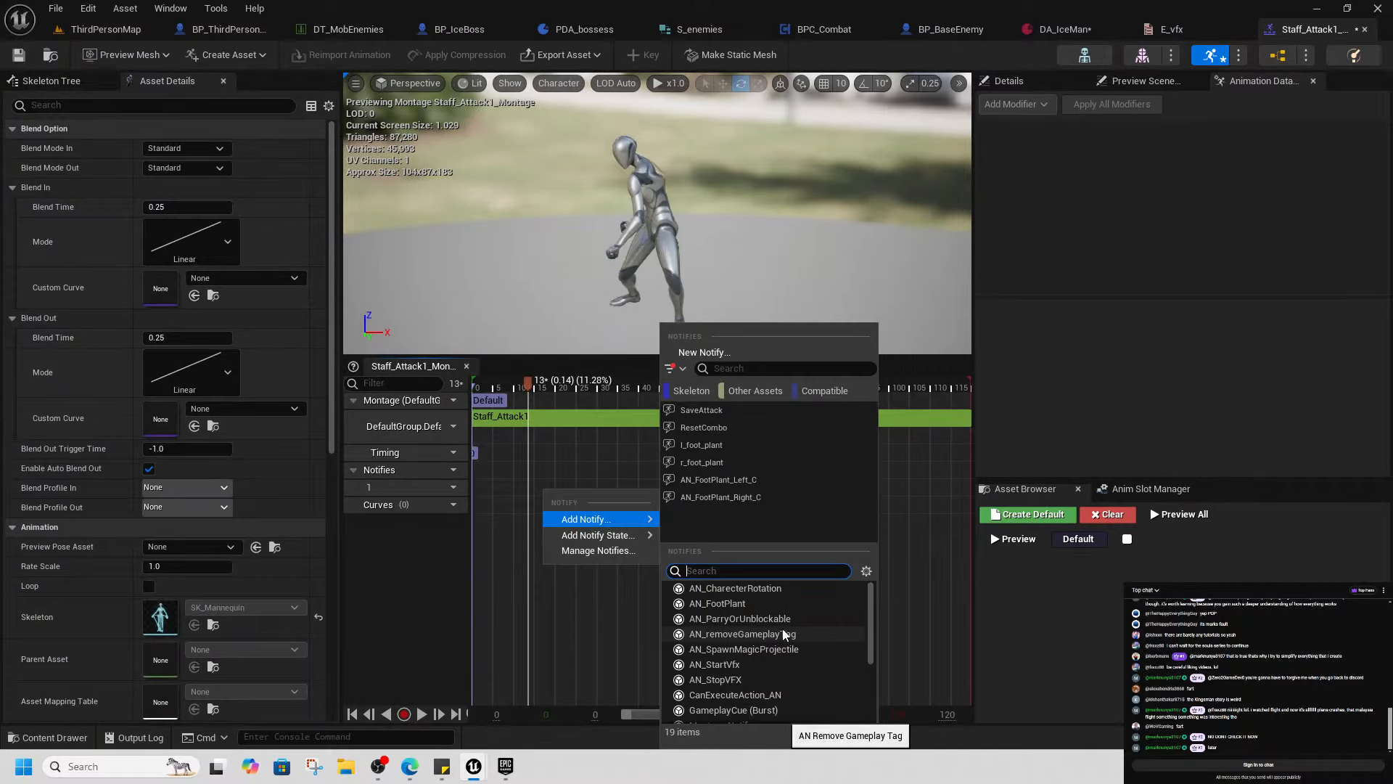
scroll(780, 638, down, 3)
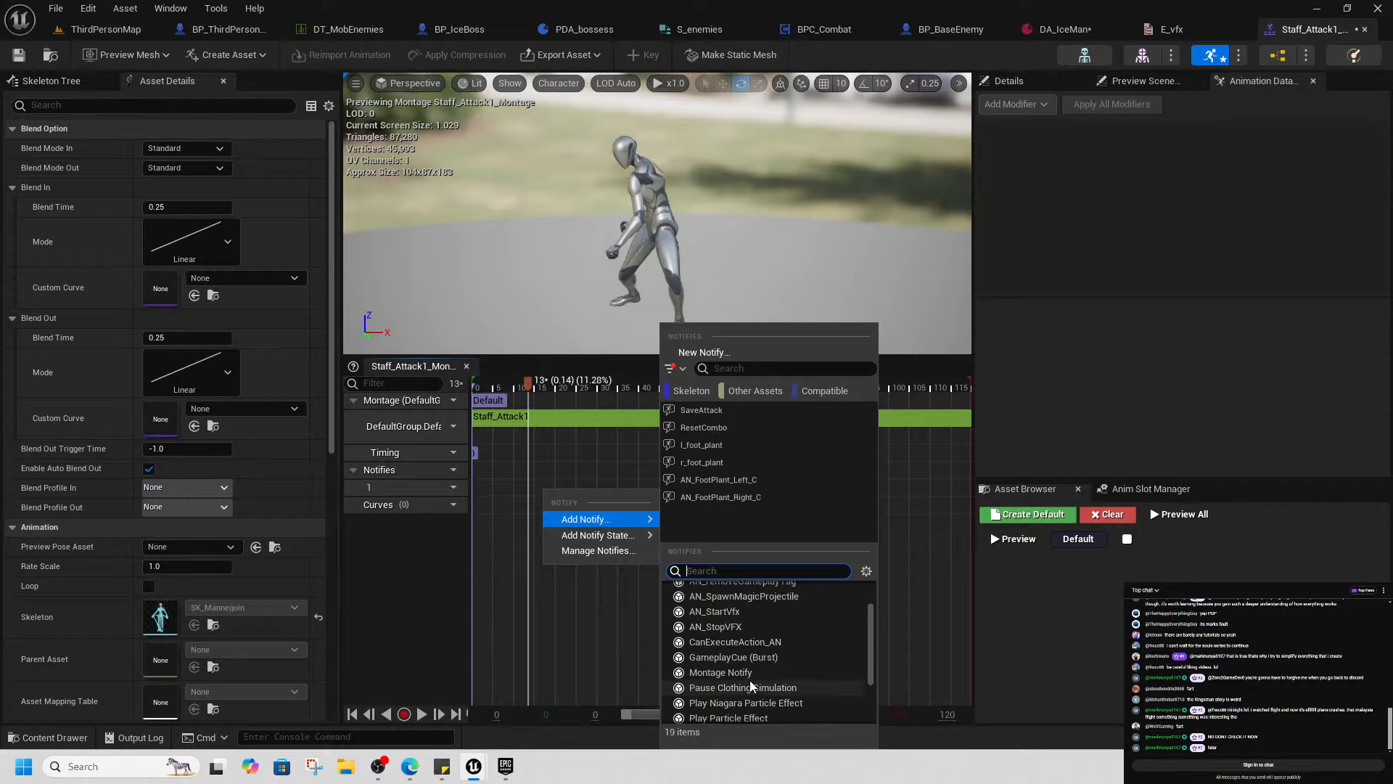
scroll(753, 685, up, 1)
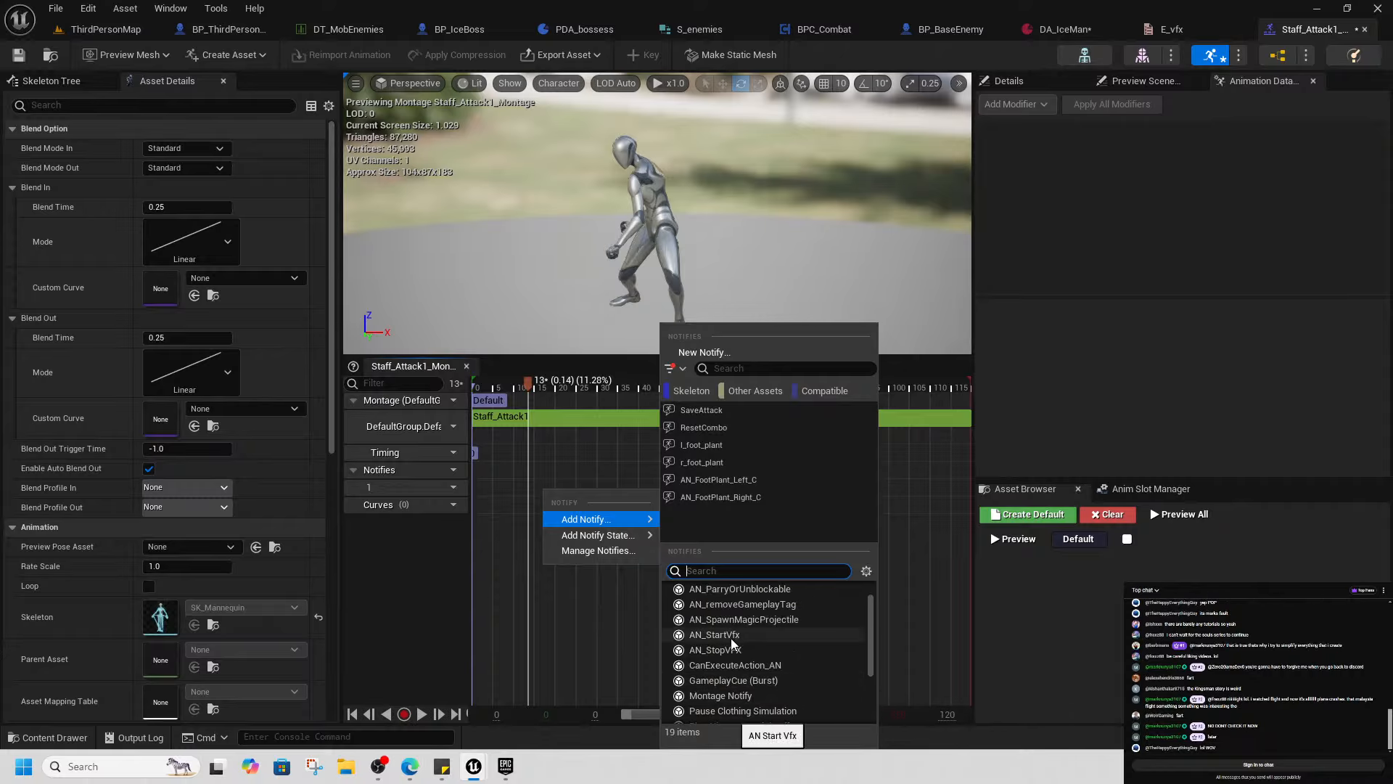
scroll(729, 645, up, 1)
click(528, 483)
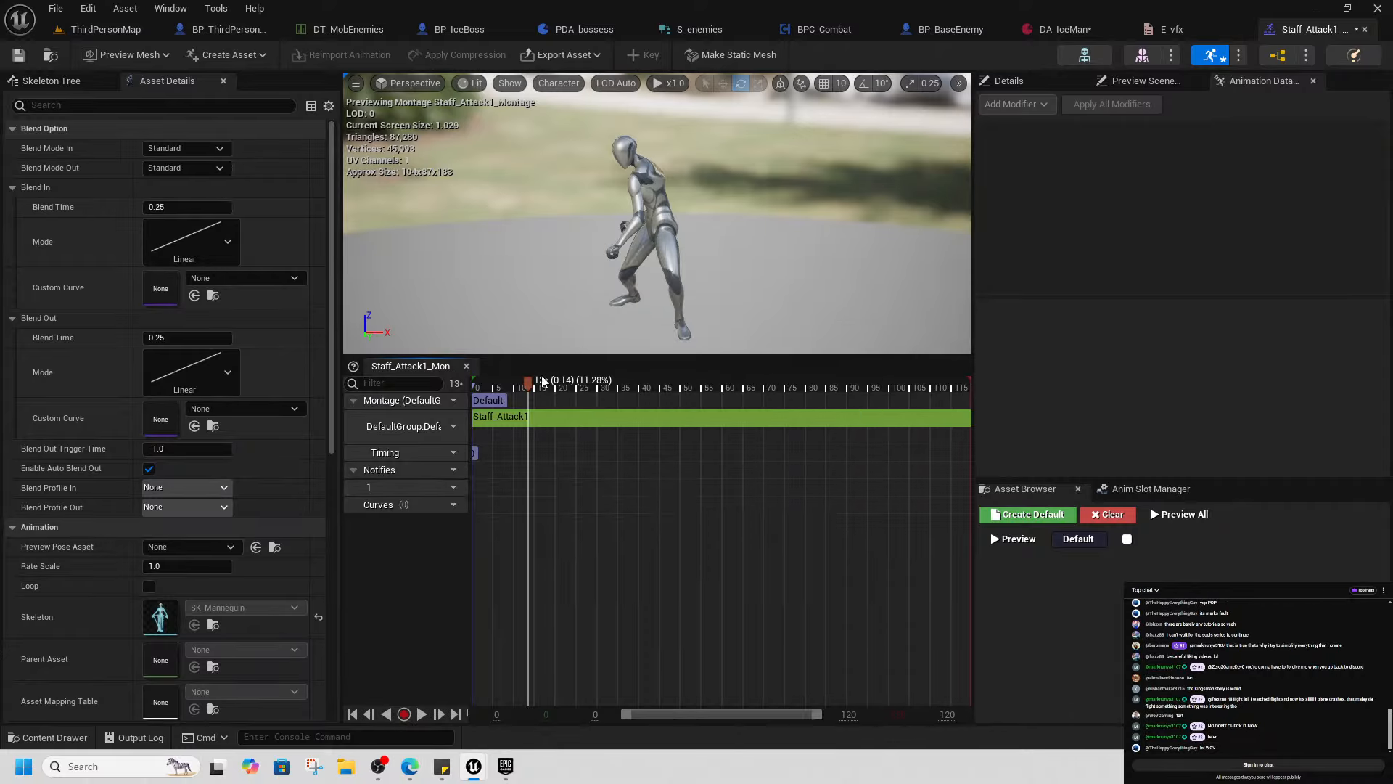
drag(529, 387, 525, 394)
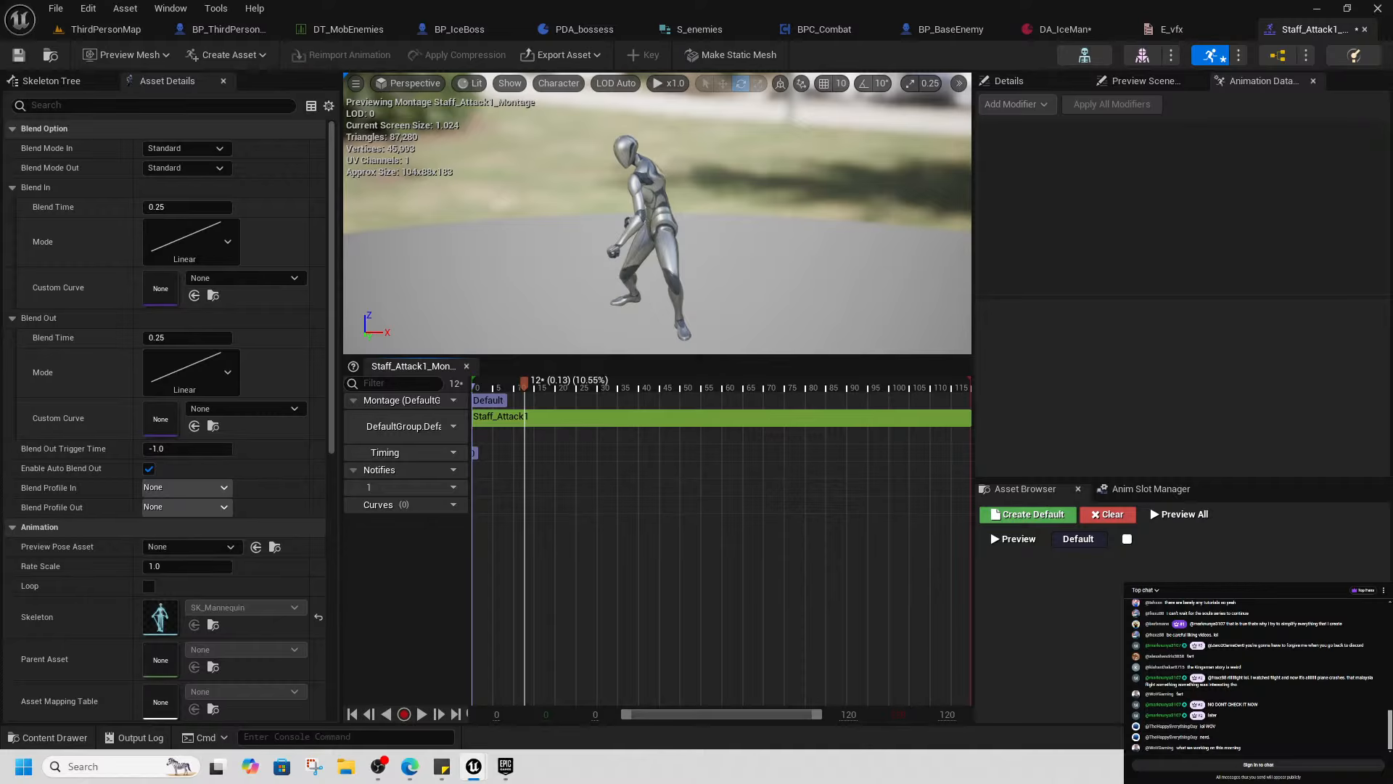
Start a play session in ThirdPersonMap from a spot on the arena floor near the ice boss
click(106, 31)
scroll(622, 616, down, 3)
right_drag(622, 617, 692, 601)
right_click(779, 647)
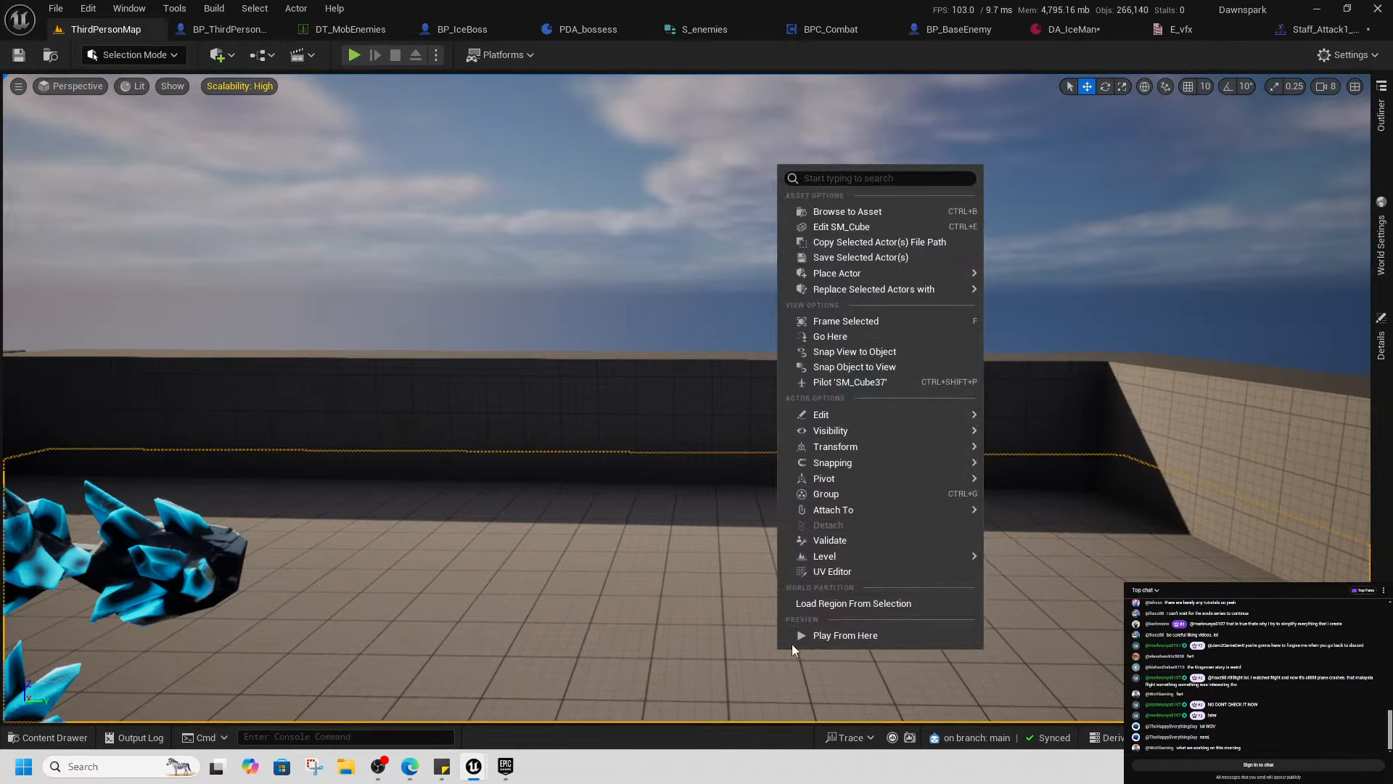
click(793, 640)
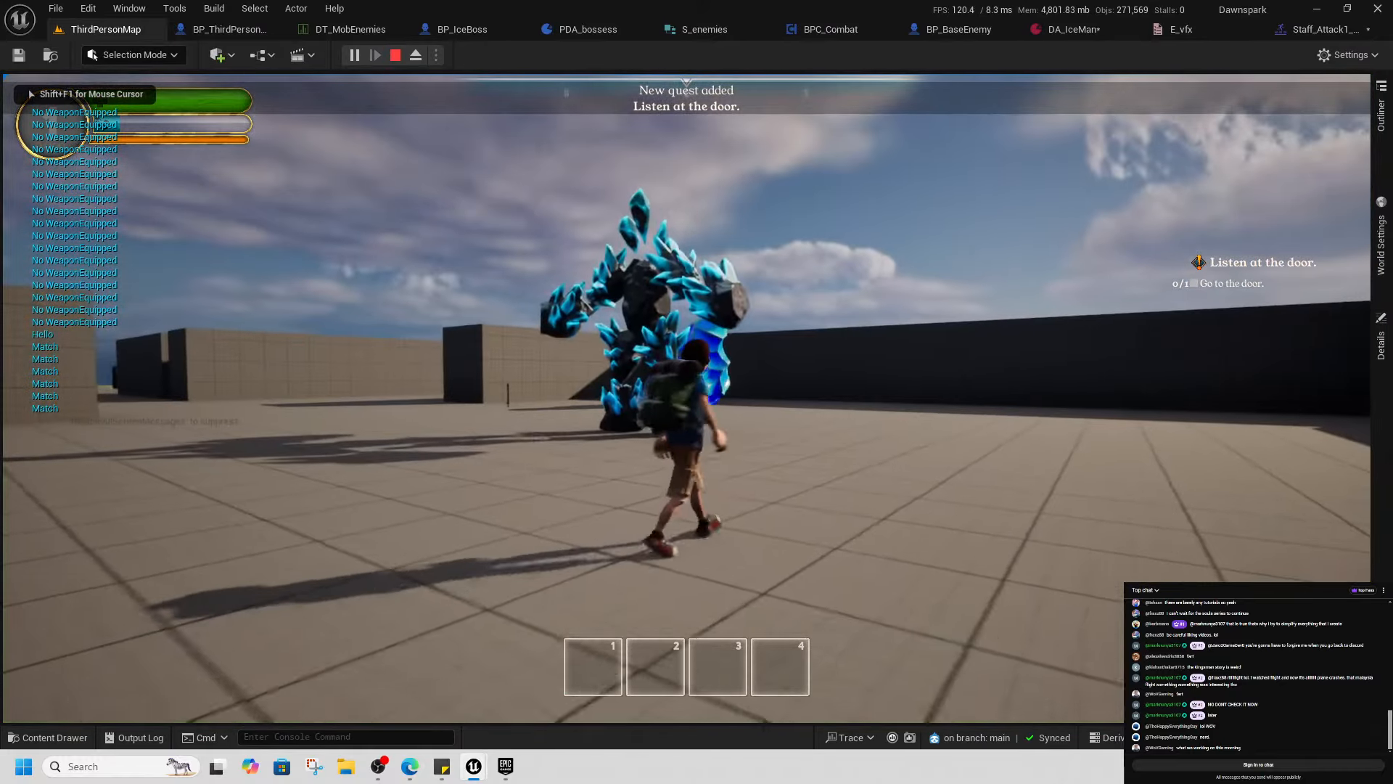
Move the character around the ice boss to observe its attack and frost effects, and end the play session
key(w)
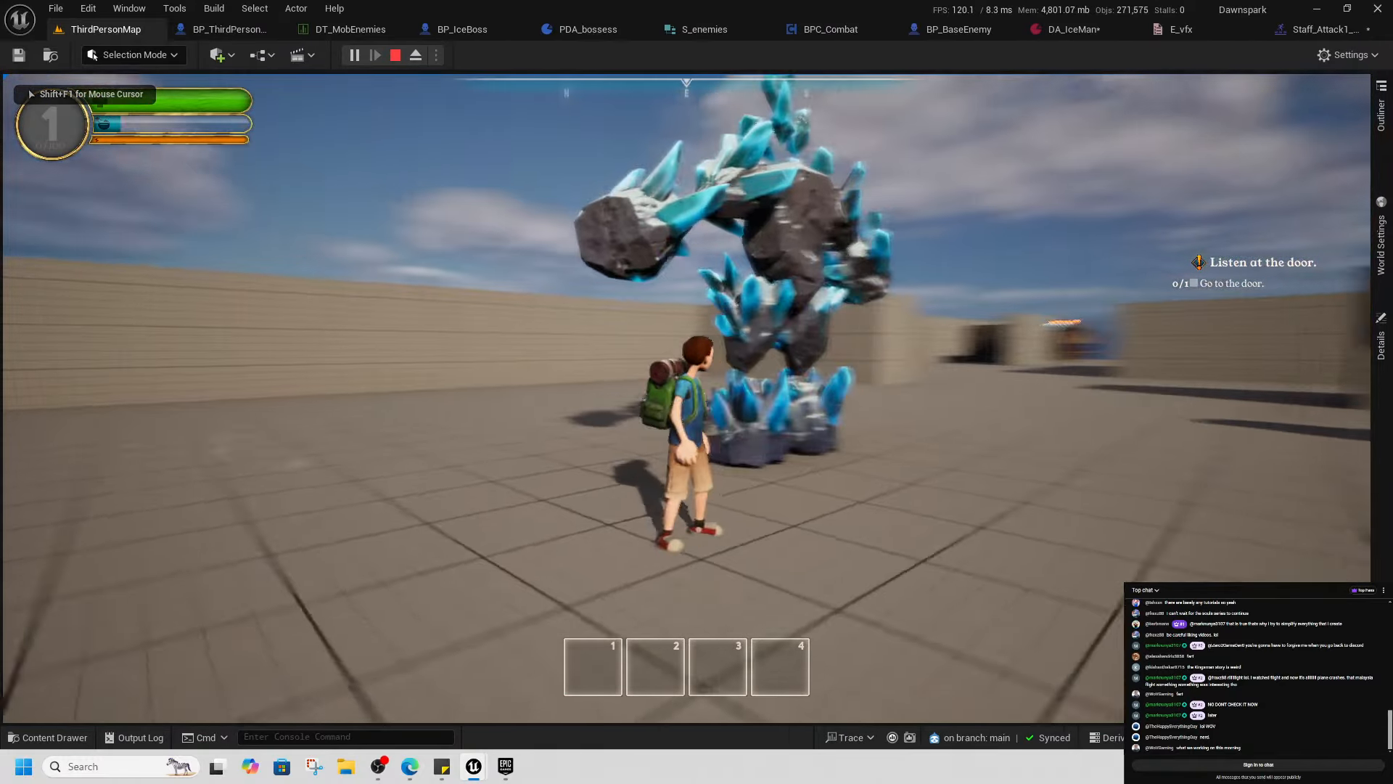
key(s)
key(w)
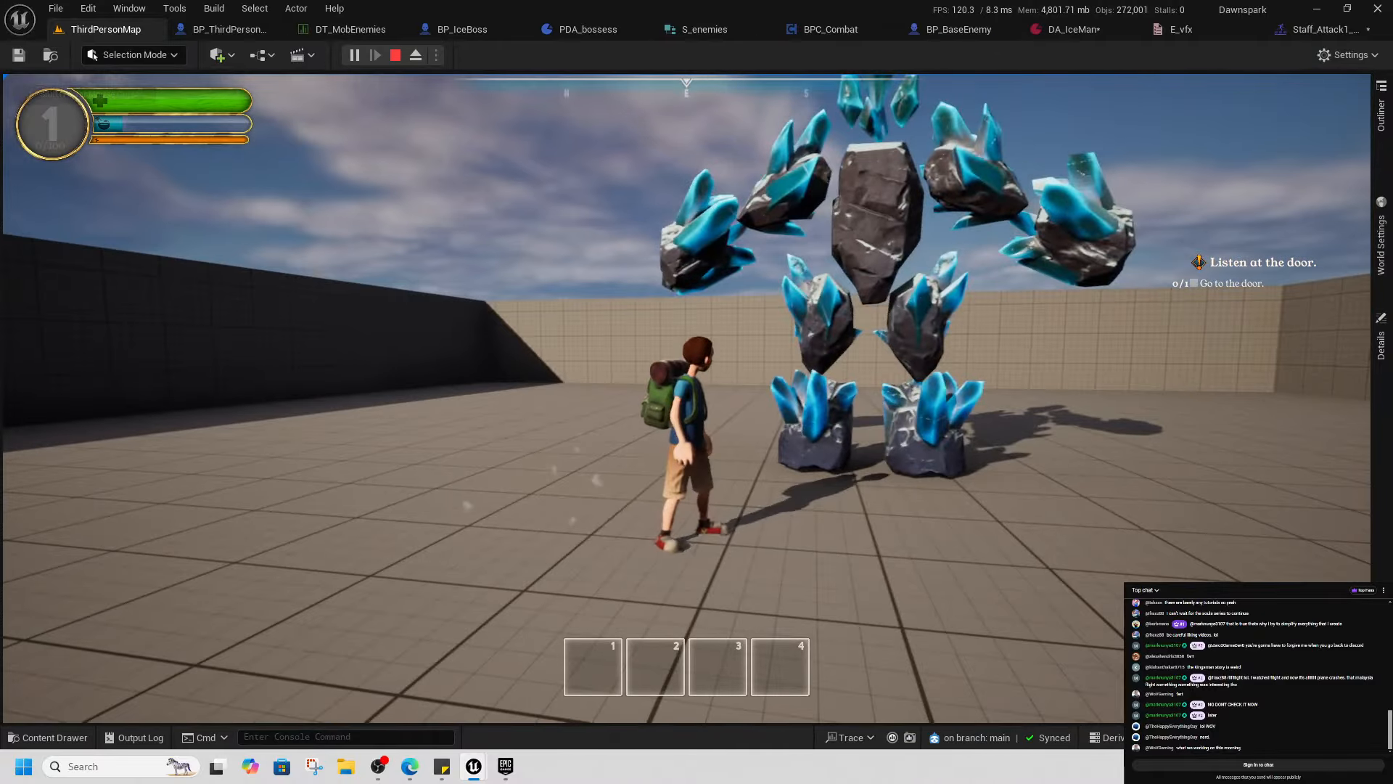
key(s)
key(w)
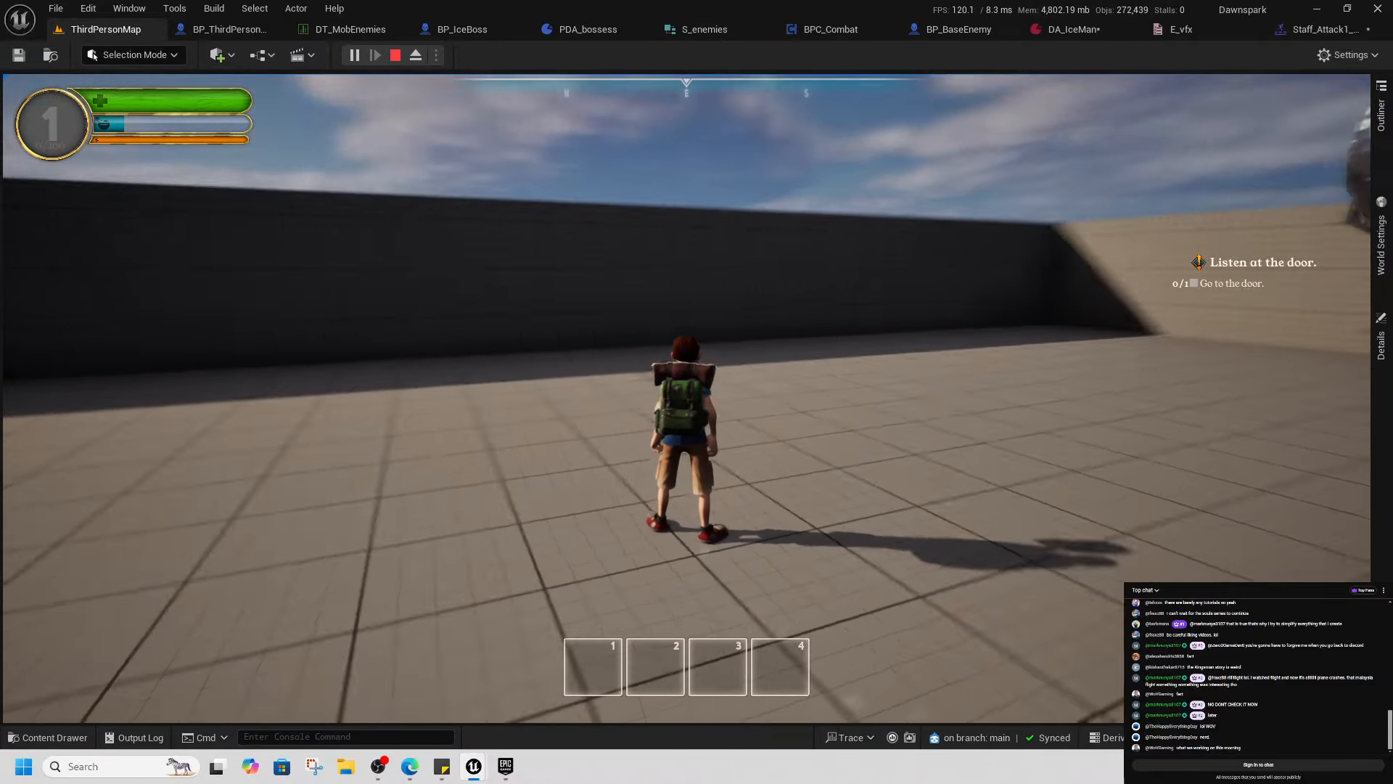
key(w)
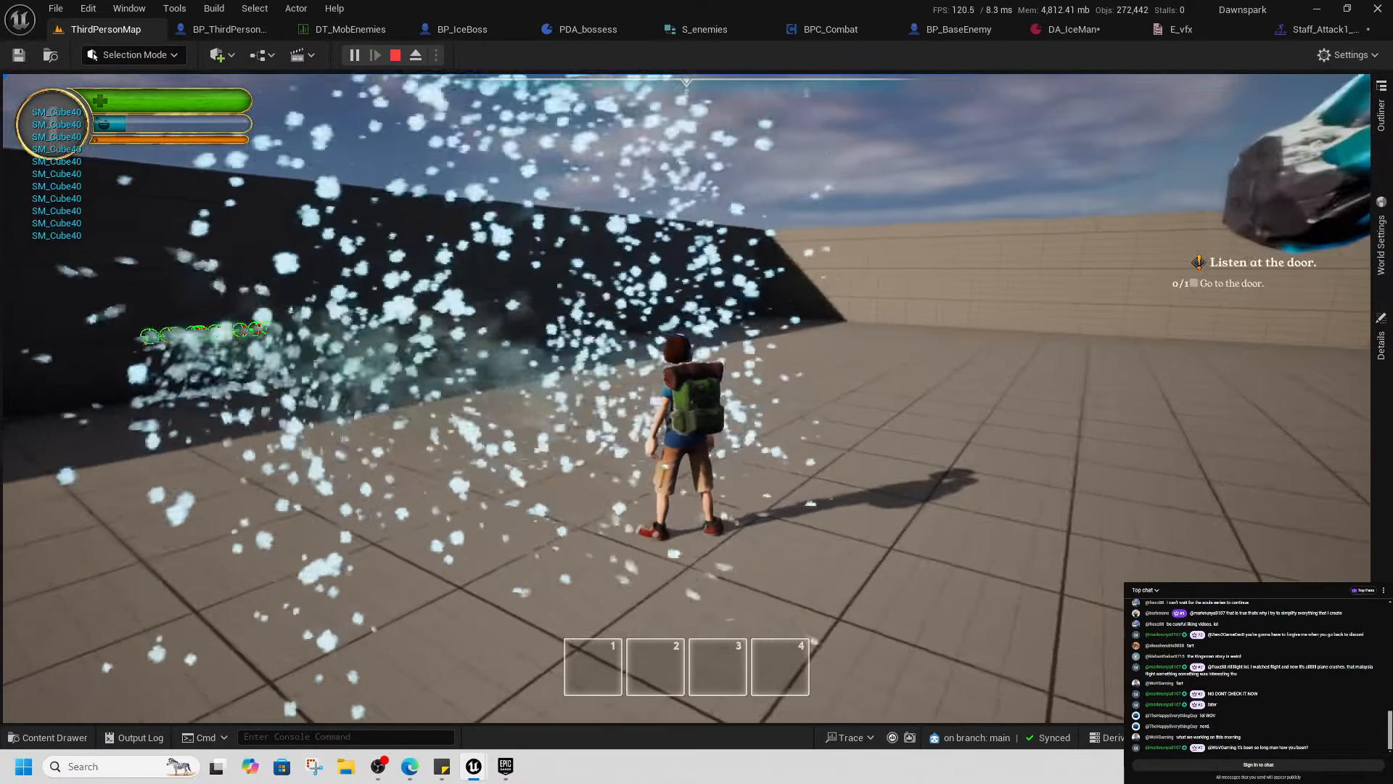
key(w)
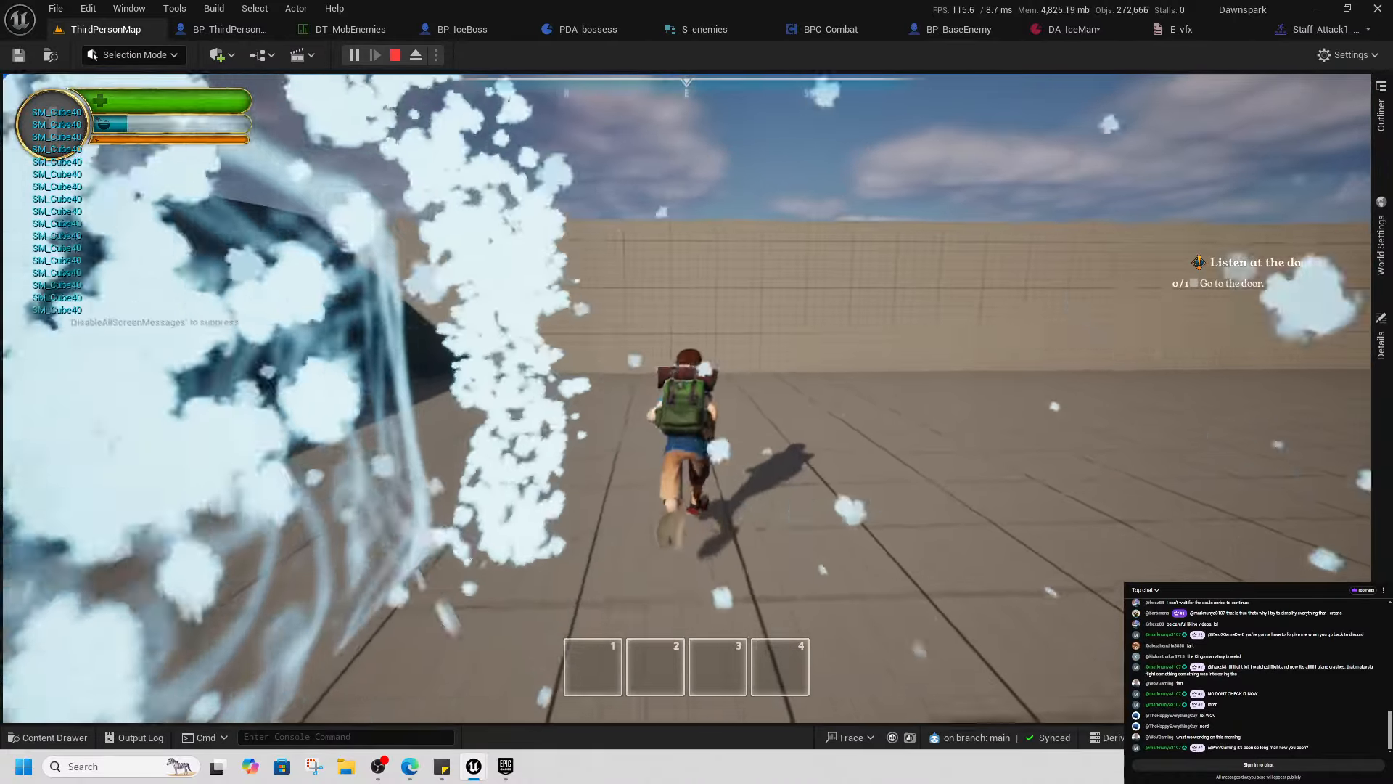
key(w)
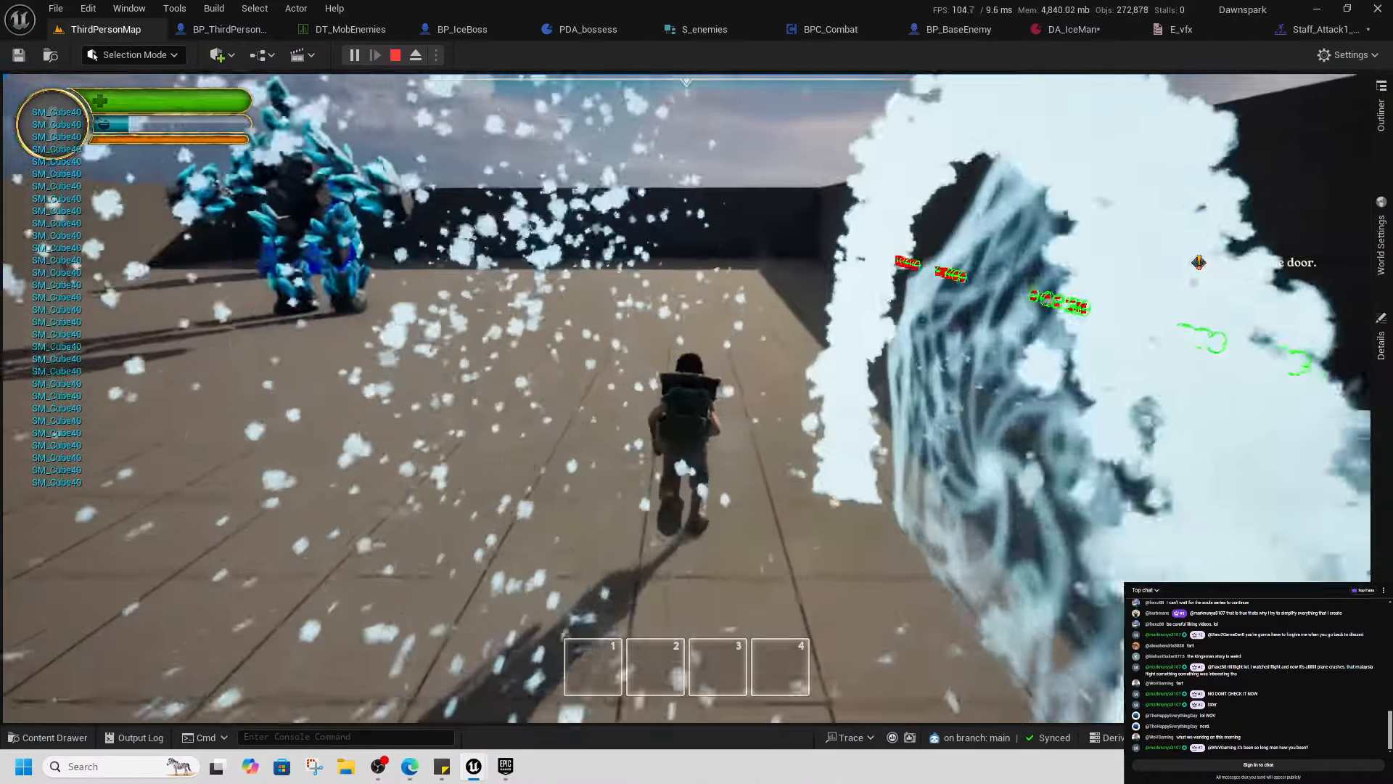
key(w)
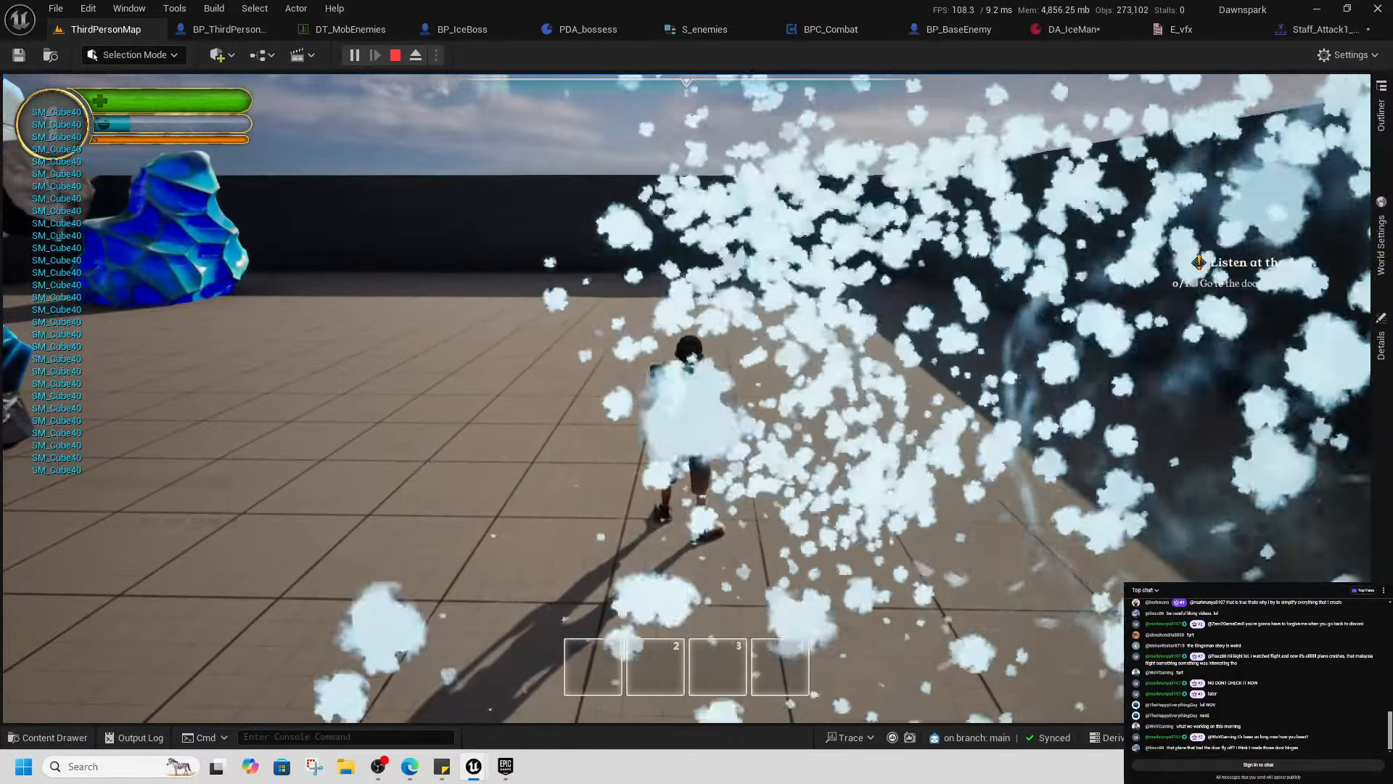
key(F8)
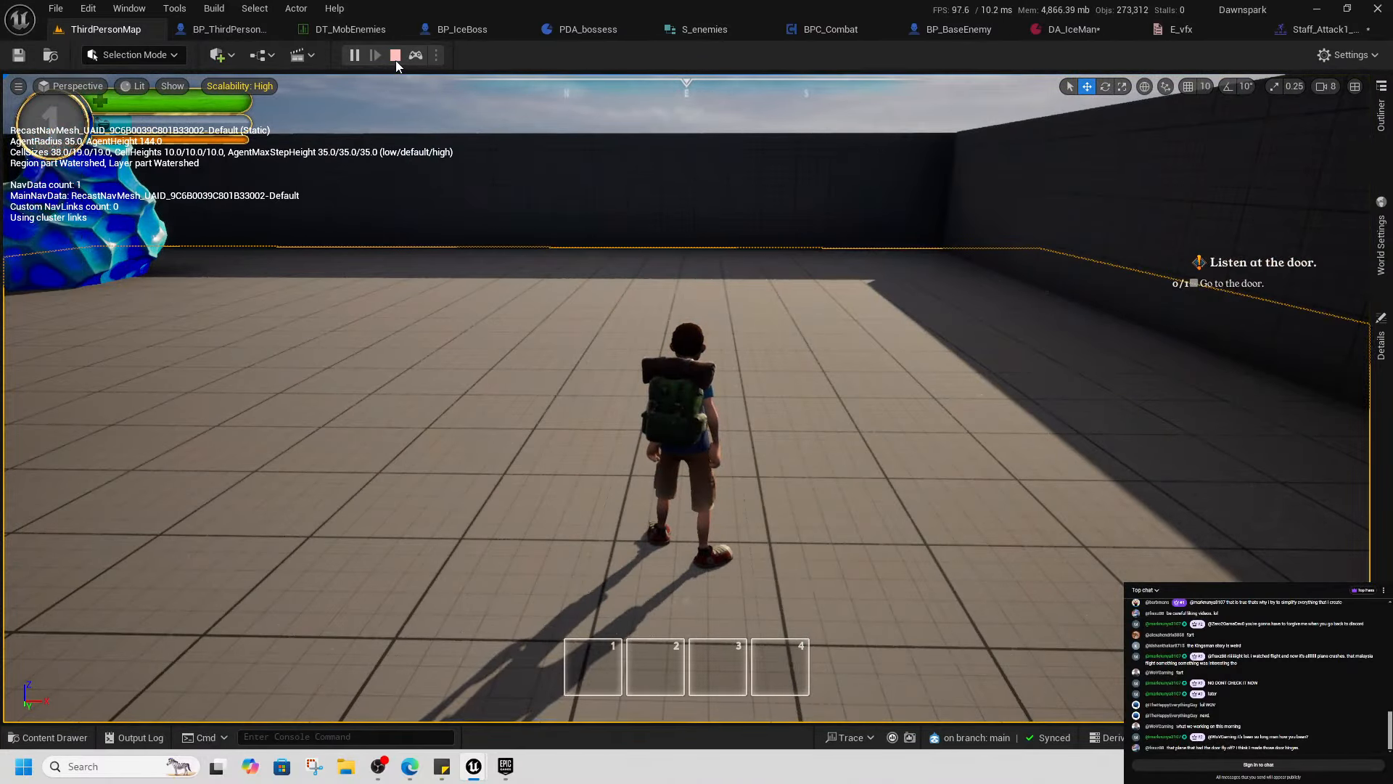
click(396, 56)
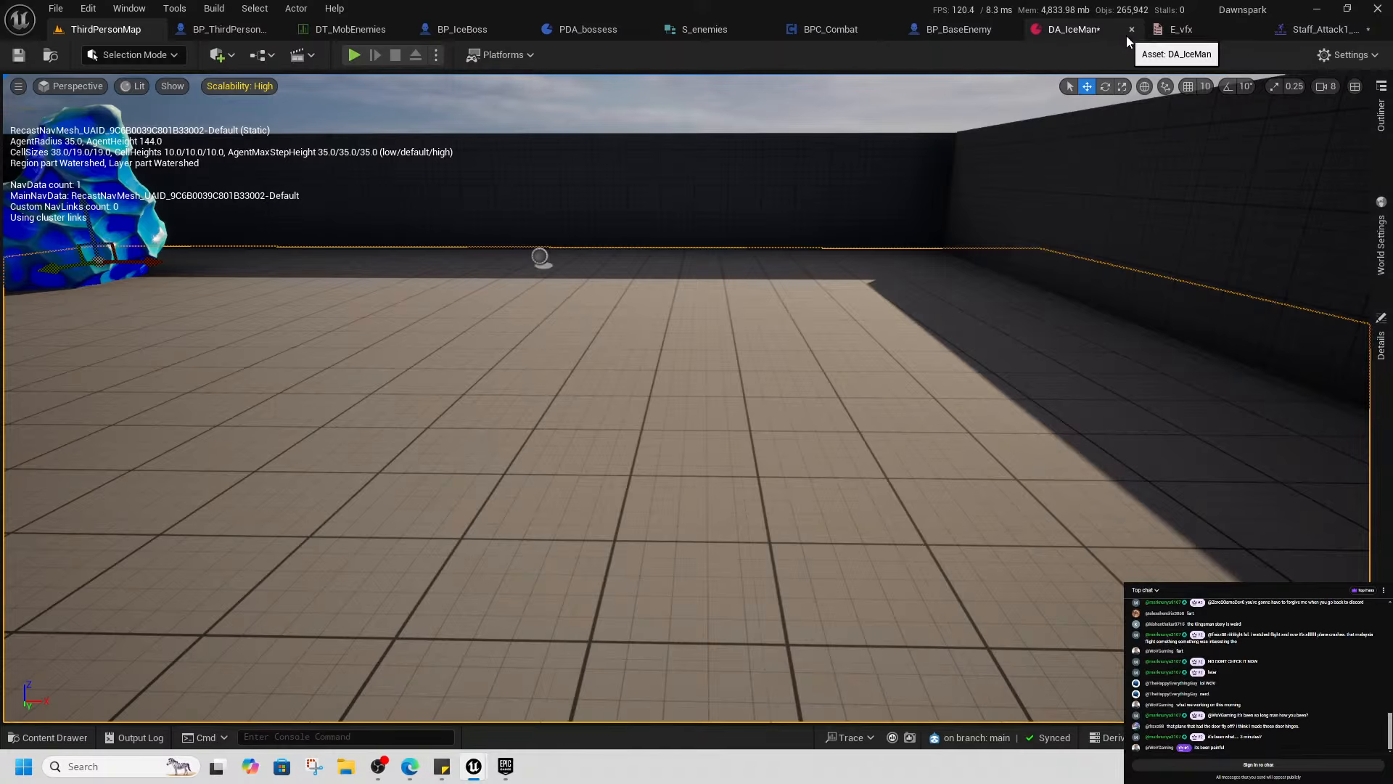
Examine the Combo1 attack info of the BlackBear row in DT_MobEnemies, including its montage and AttackVfx settings
click(1317, 29)
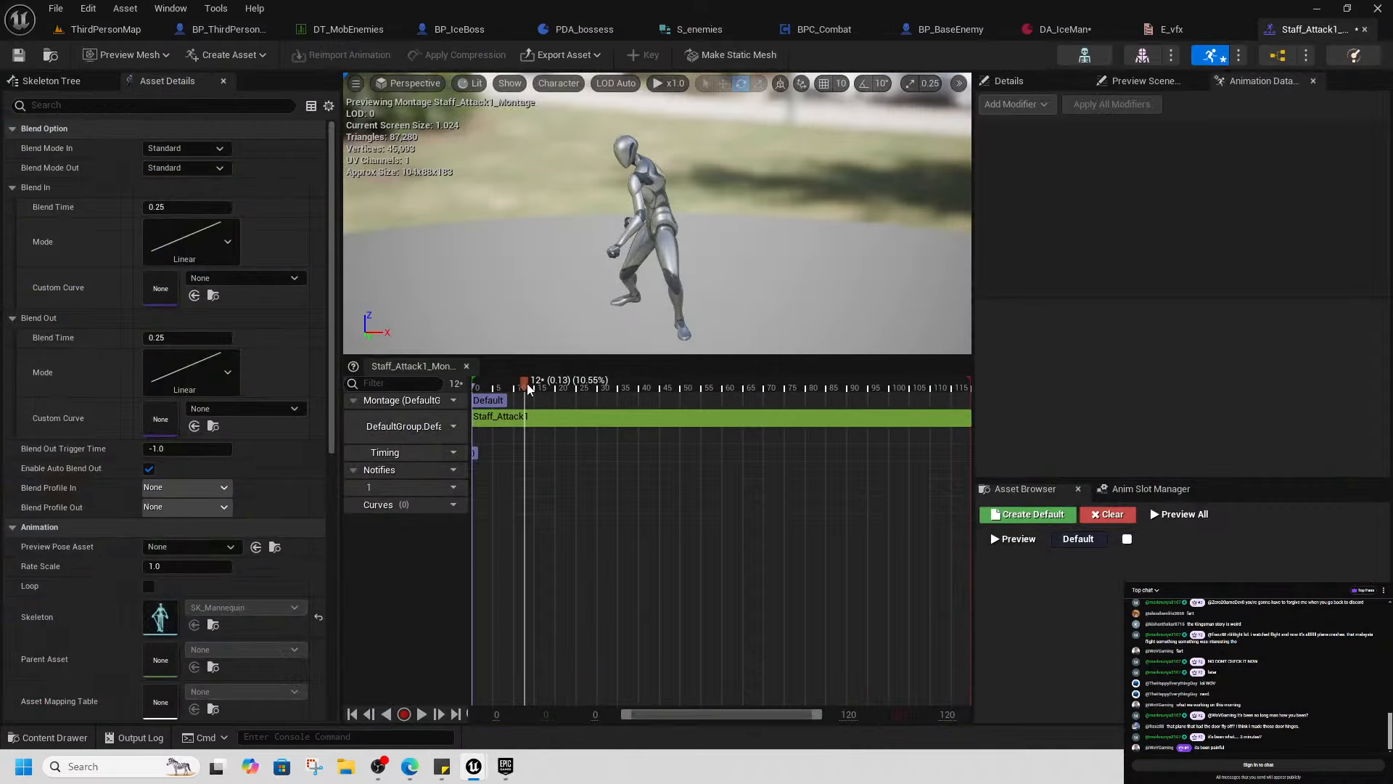
click(345, 29)
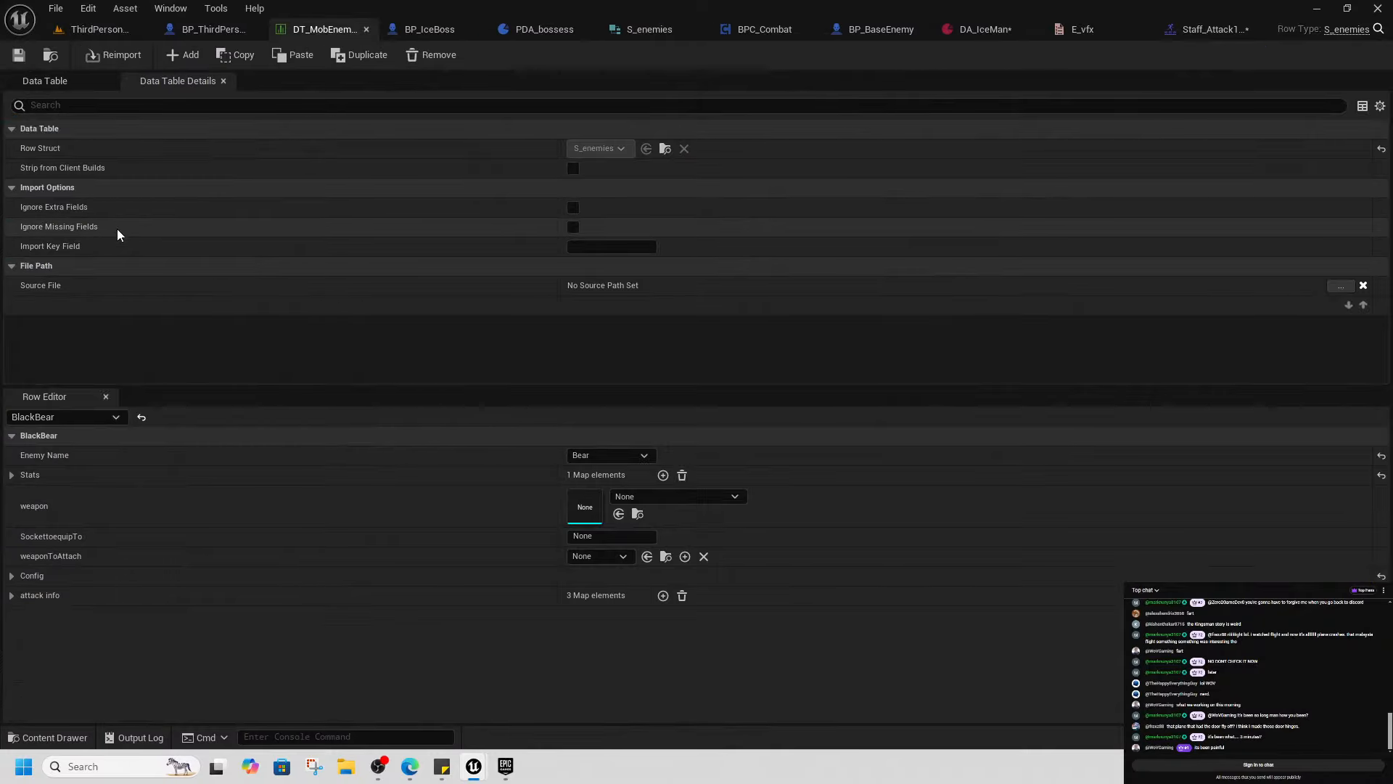
click(86, 82)
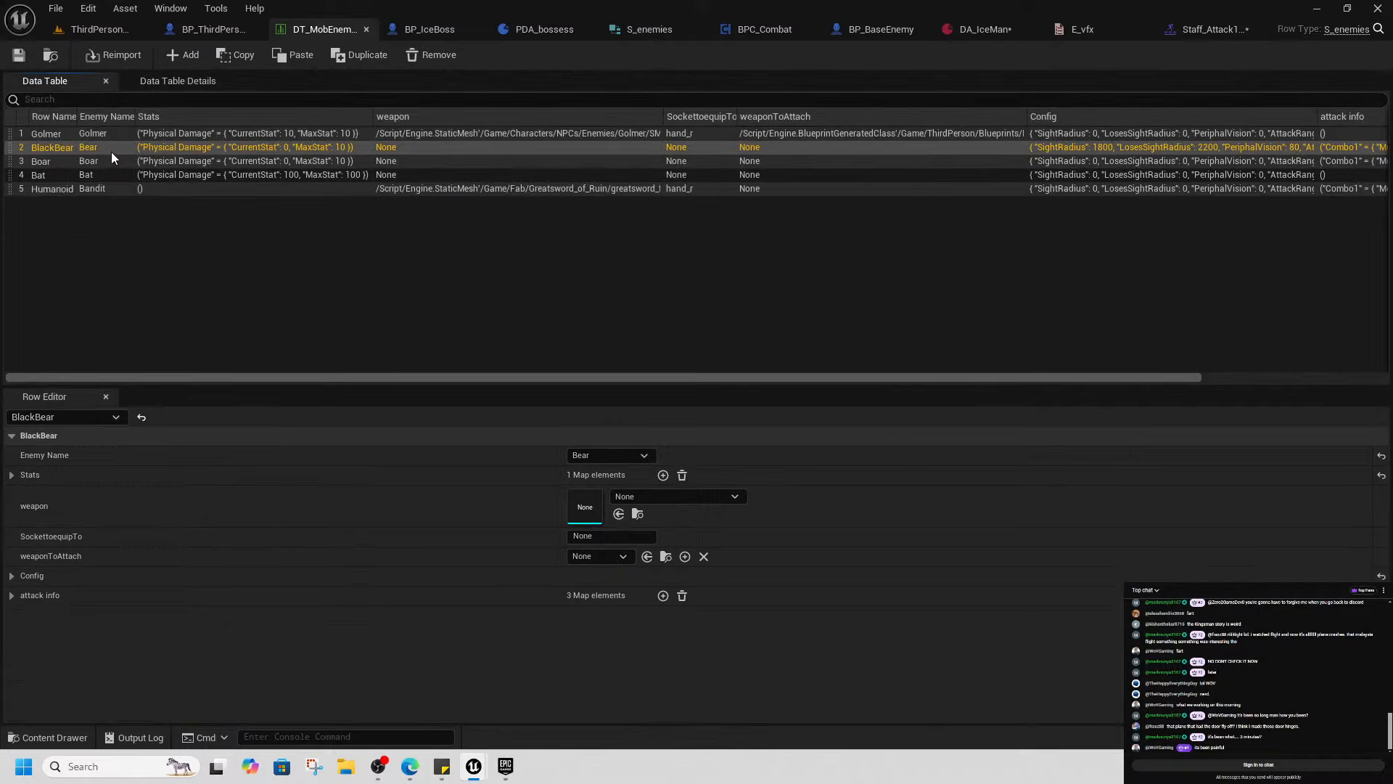
click(12, 595)
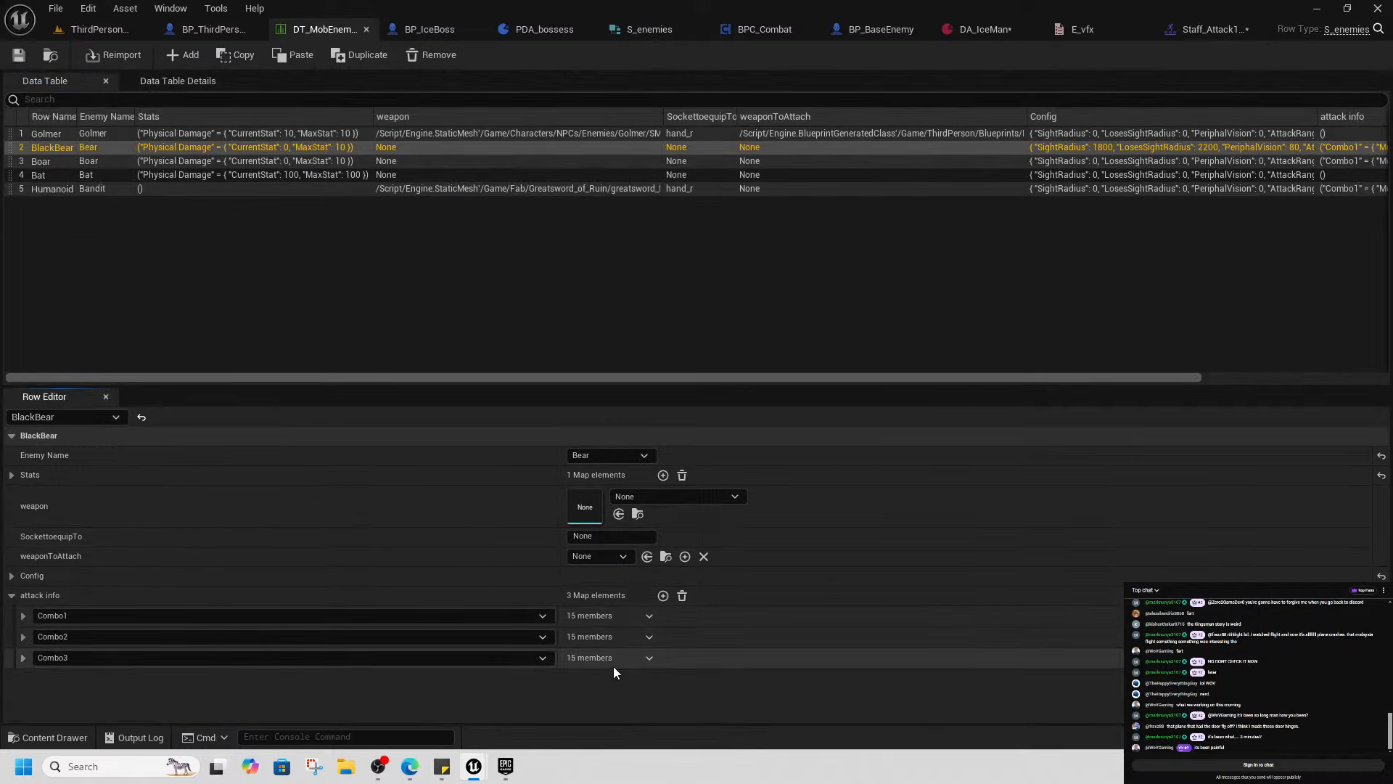
click(23, 615)
scroll(640, 646, down, 2)
scroll(641, 642, down, 1)
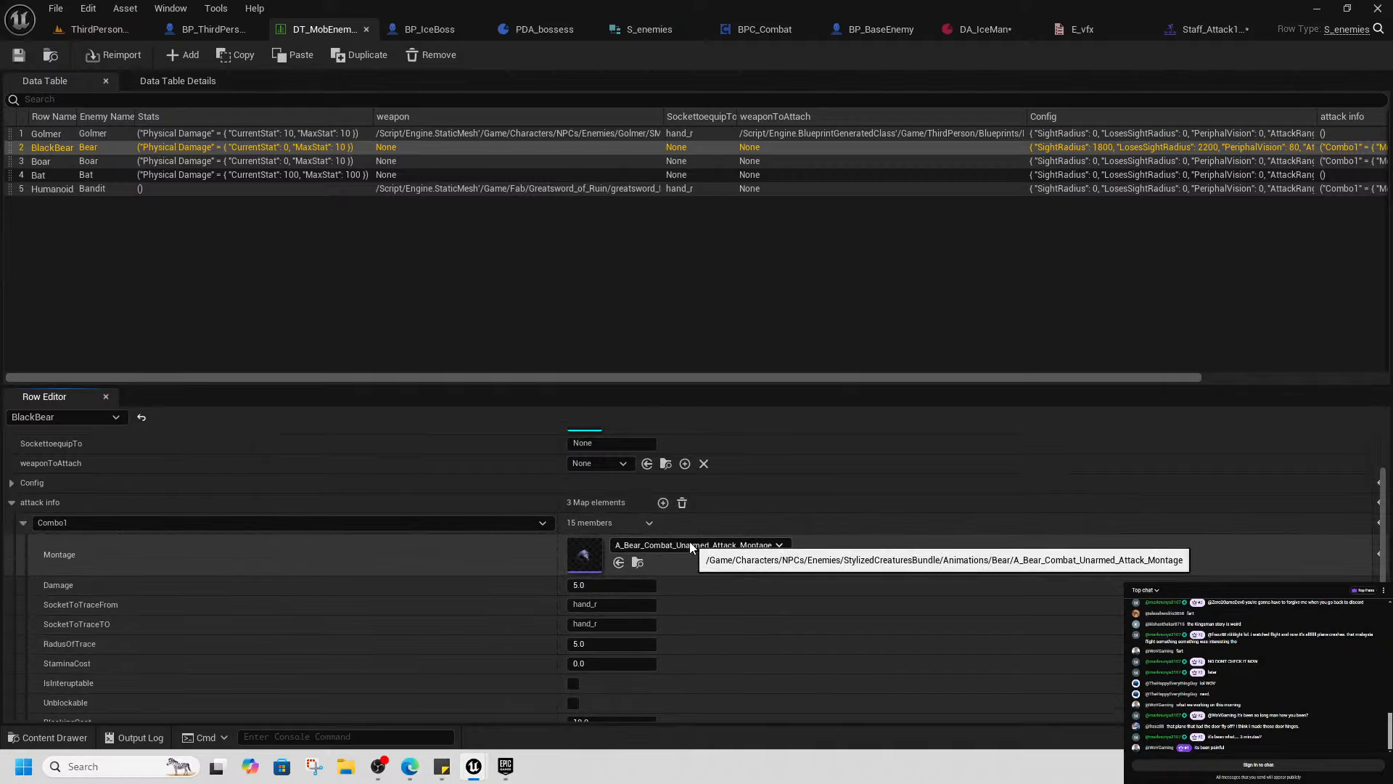
scroll(689, 542, down, 4)
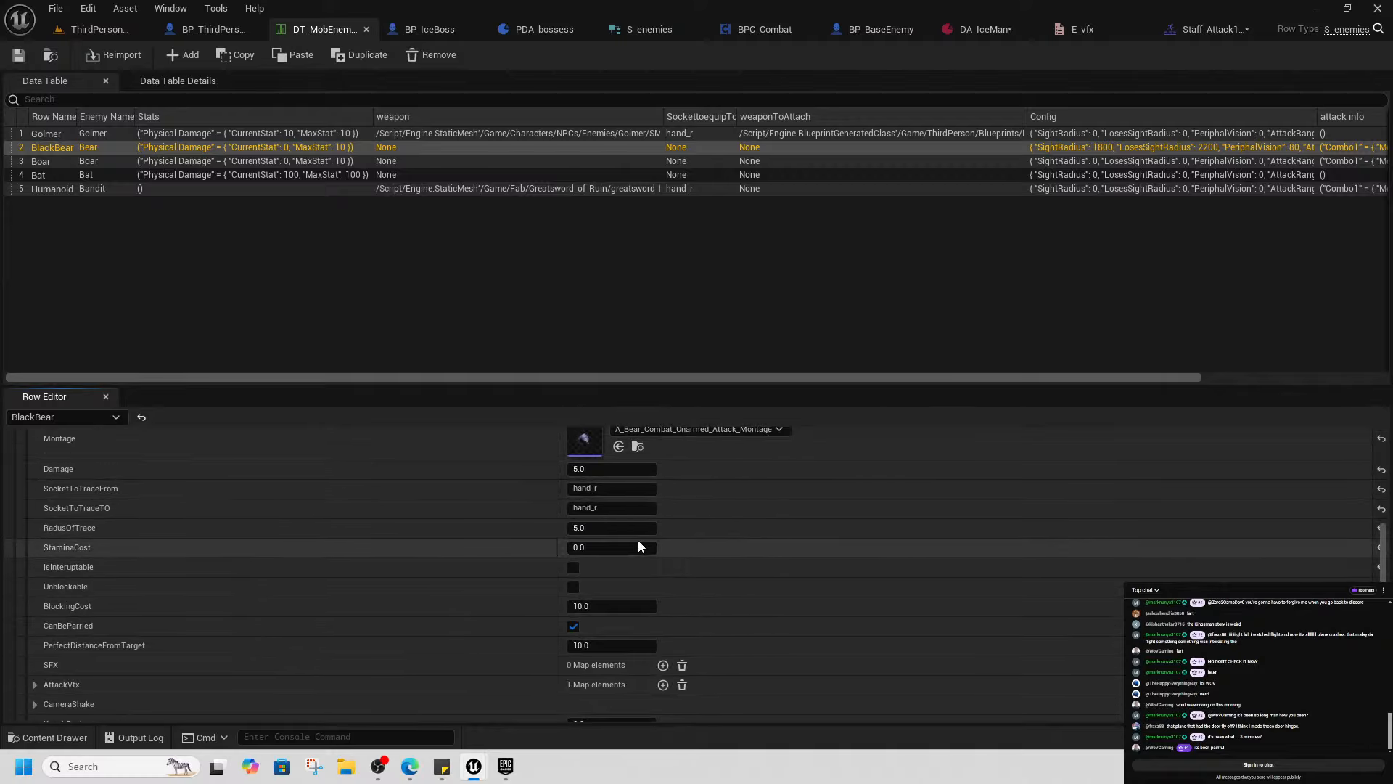
click(35, 684)
scroll(395, 676, up, 3)
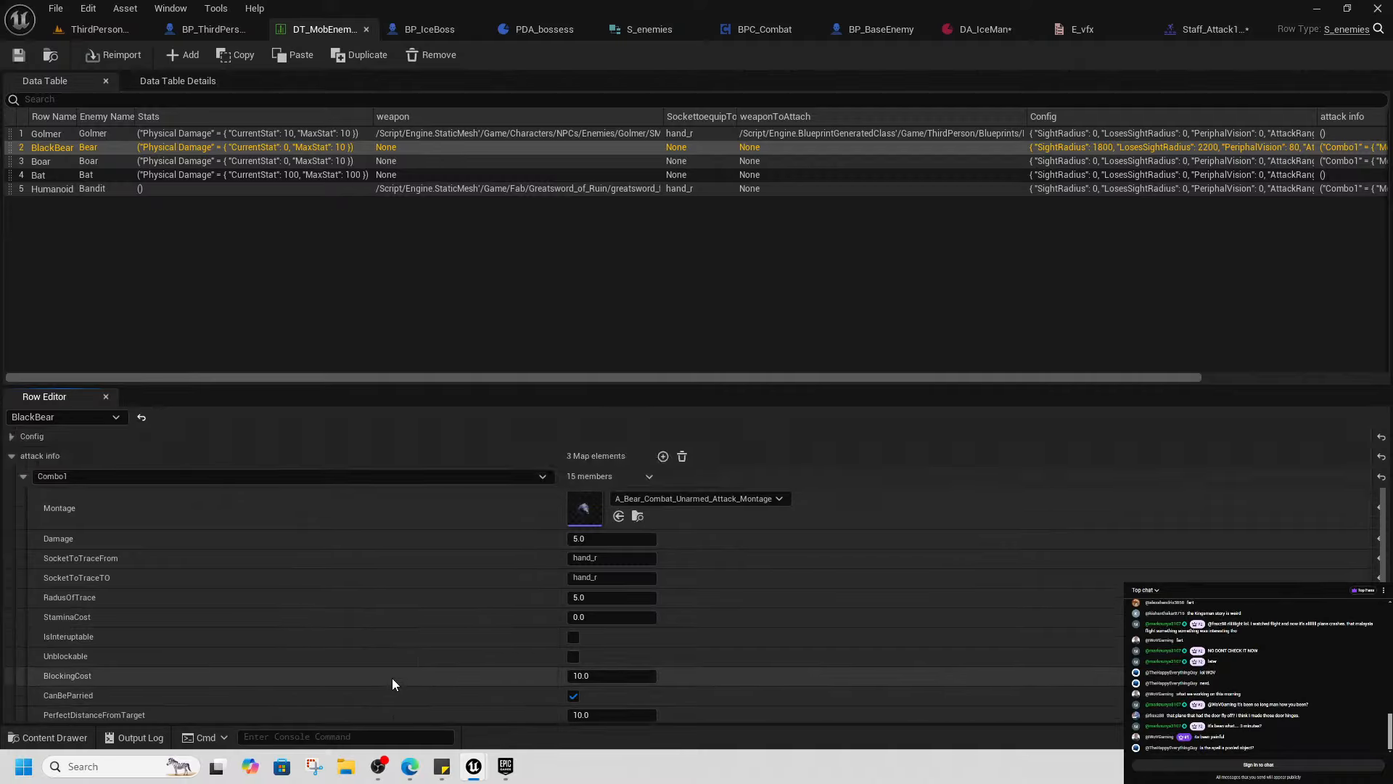
scroll(406, 671, down, 4)
scroll(414, 666, up, 3)
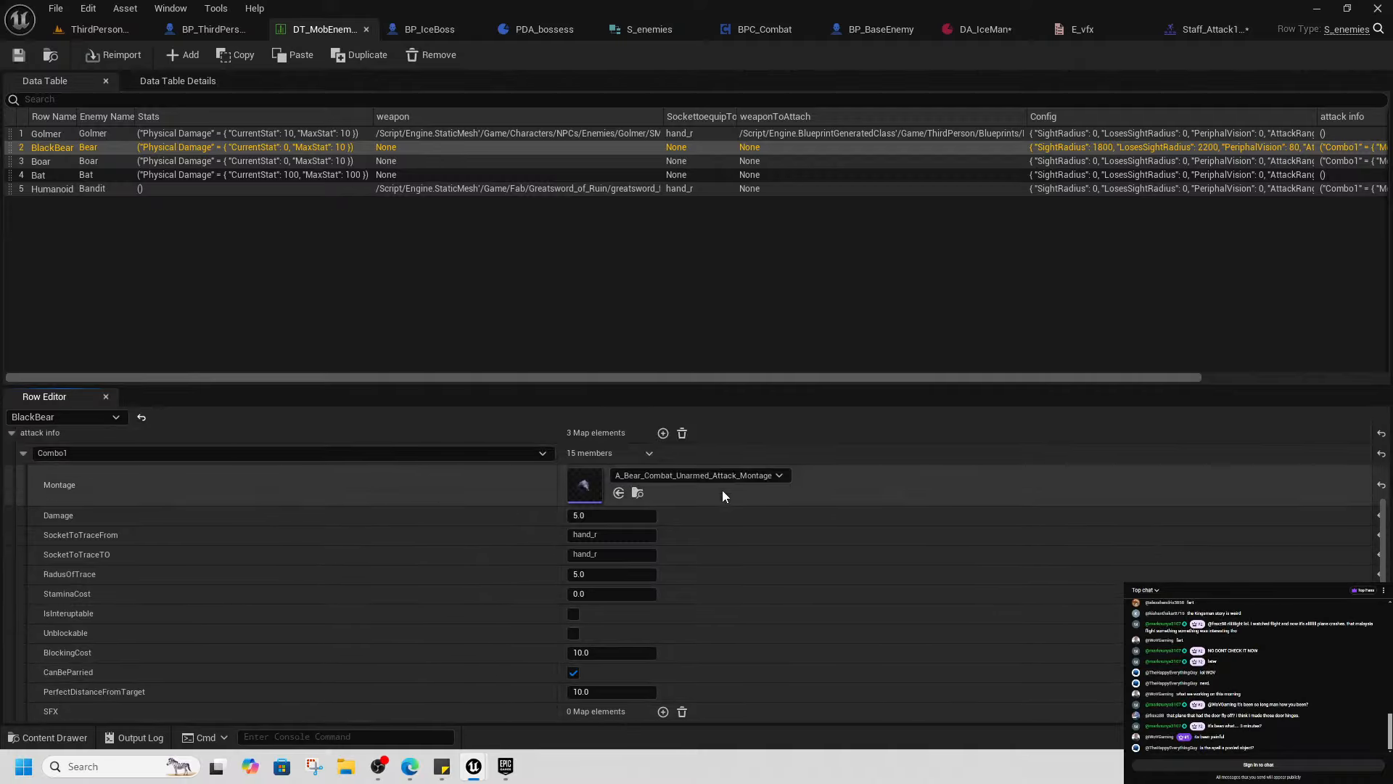
Locate and open Combo1's bear attack montage, inspect its motion warping, enemy attack and VFX notifies, and scrub back to frame 0
click(638, 495)
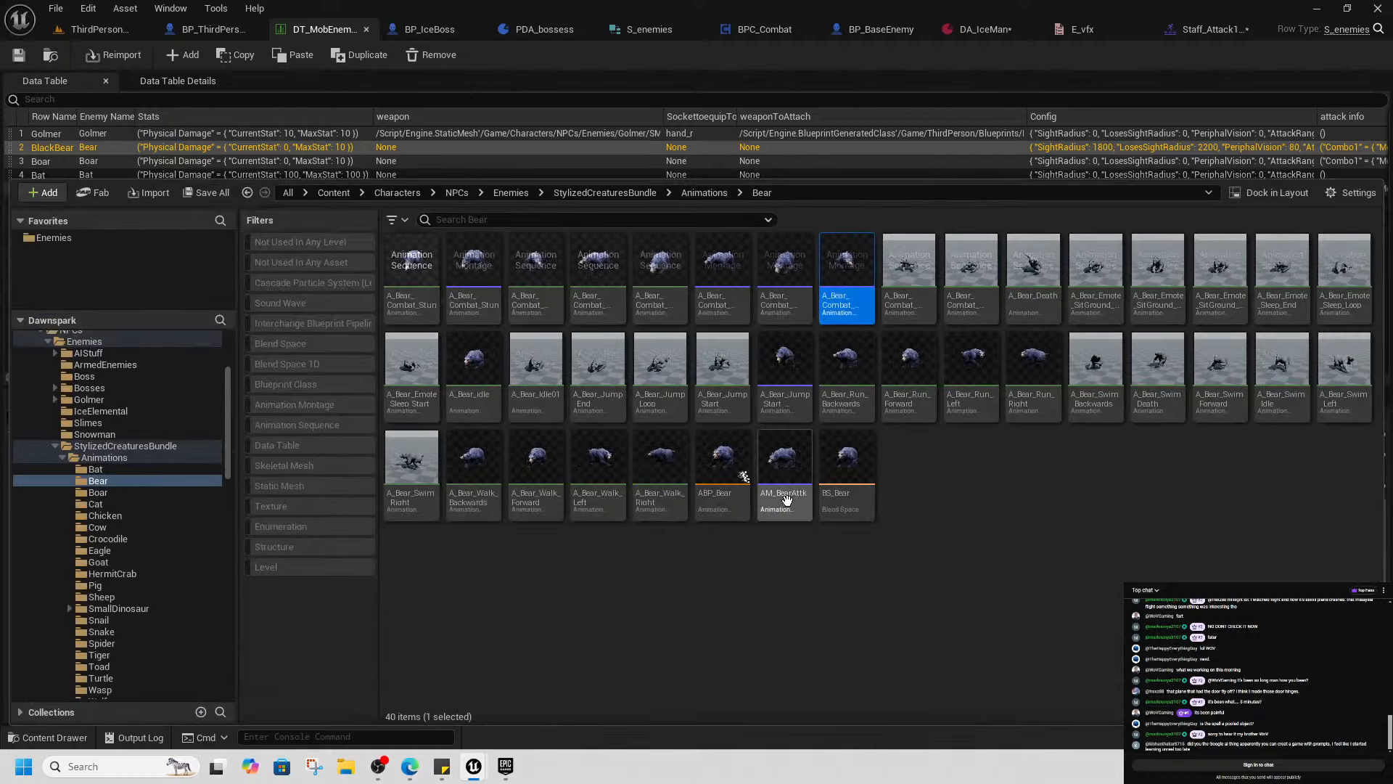
double_click(847, 283)
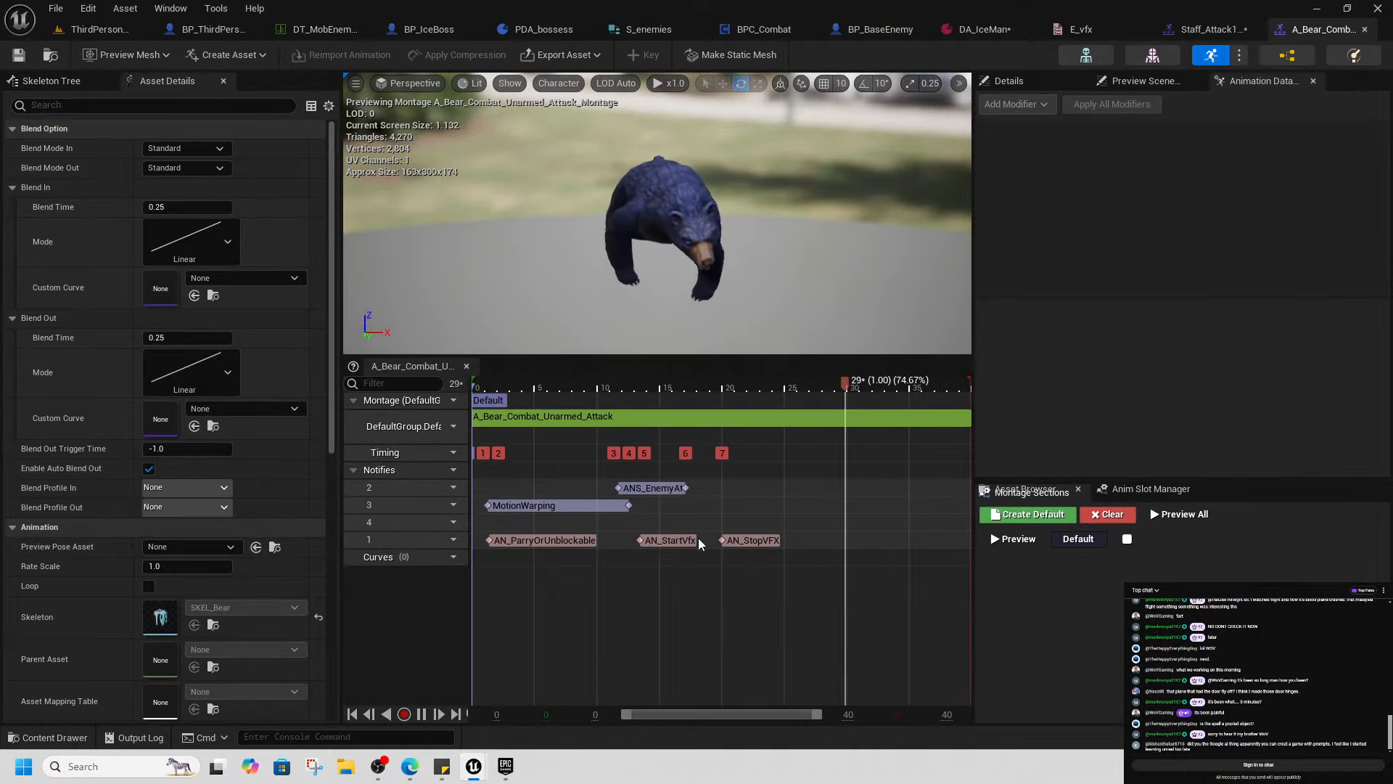
click(546, 506)
click(651, 487)
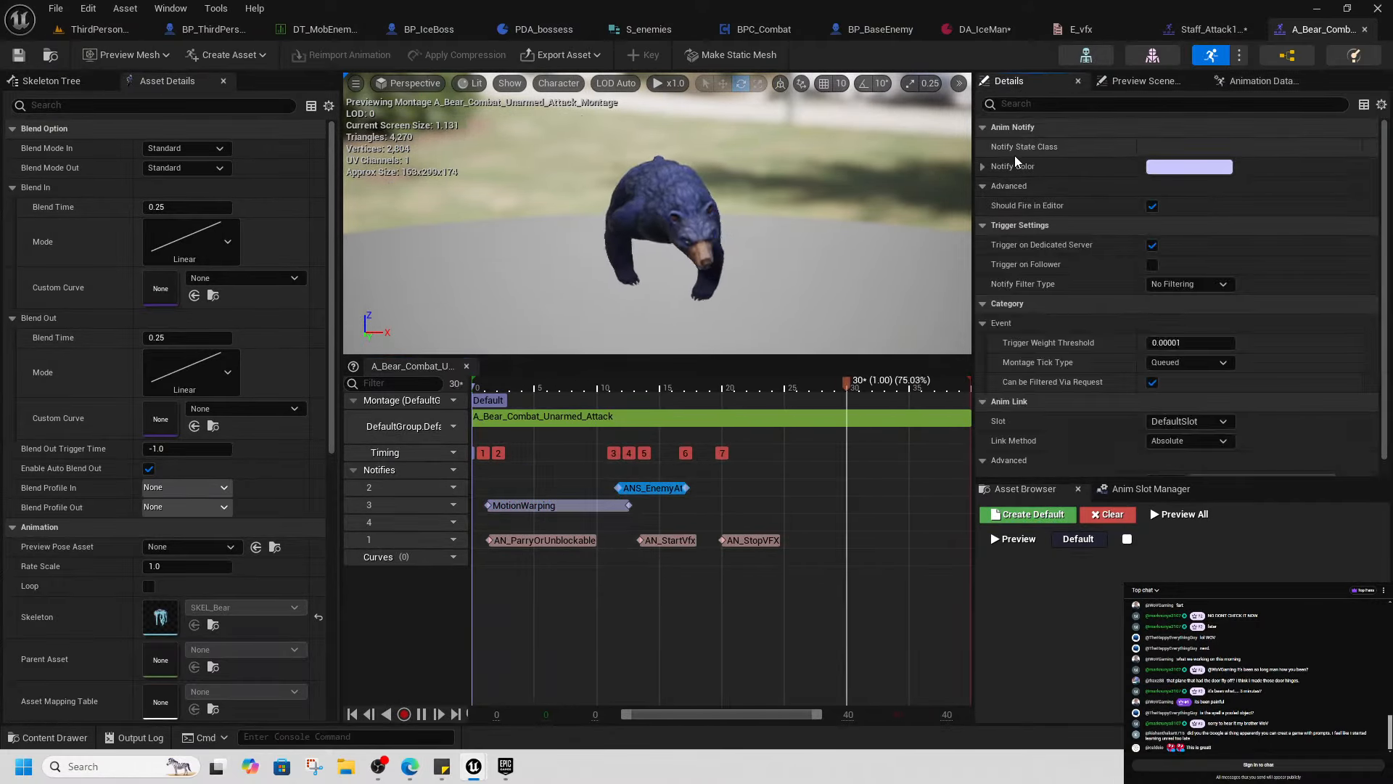
click(590, 539)
click(669, 539)
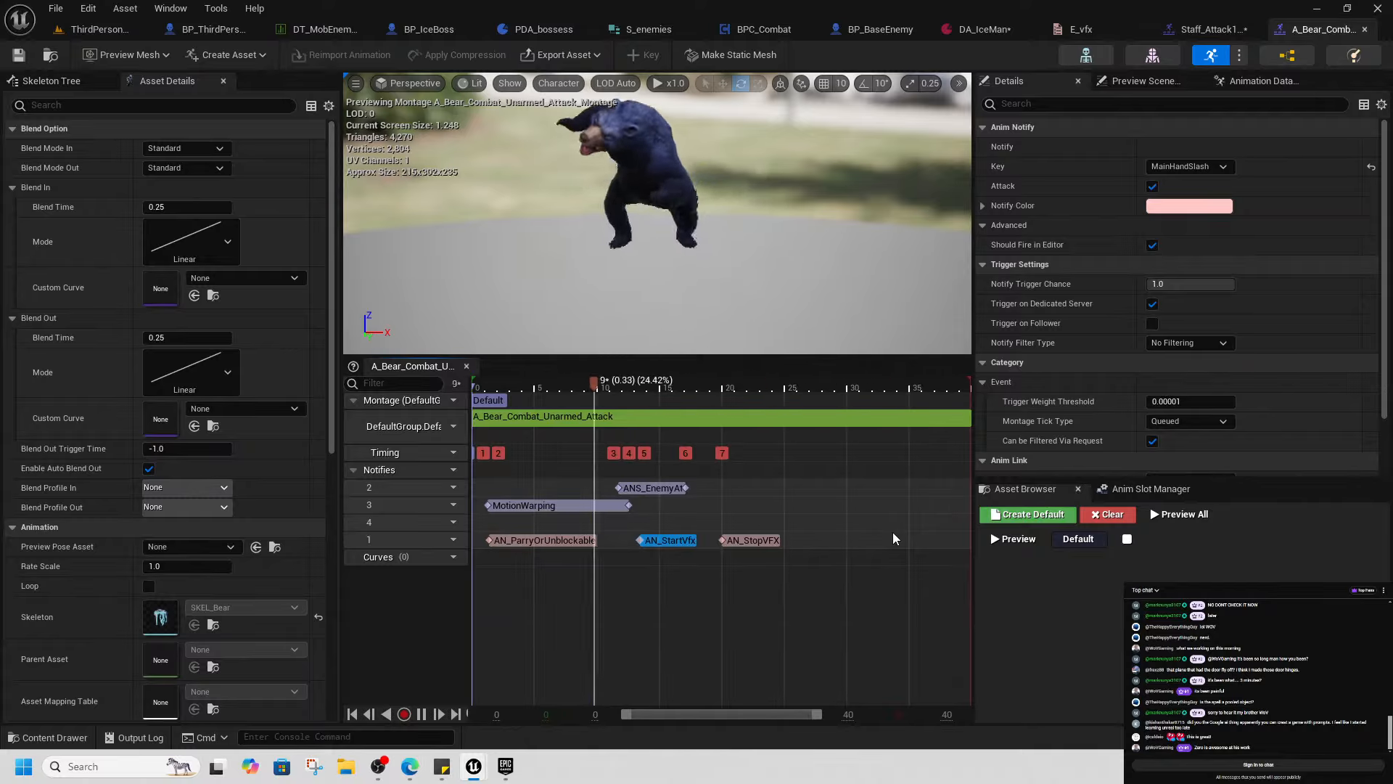
drag(675, 385, 466, 423)
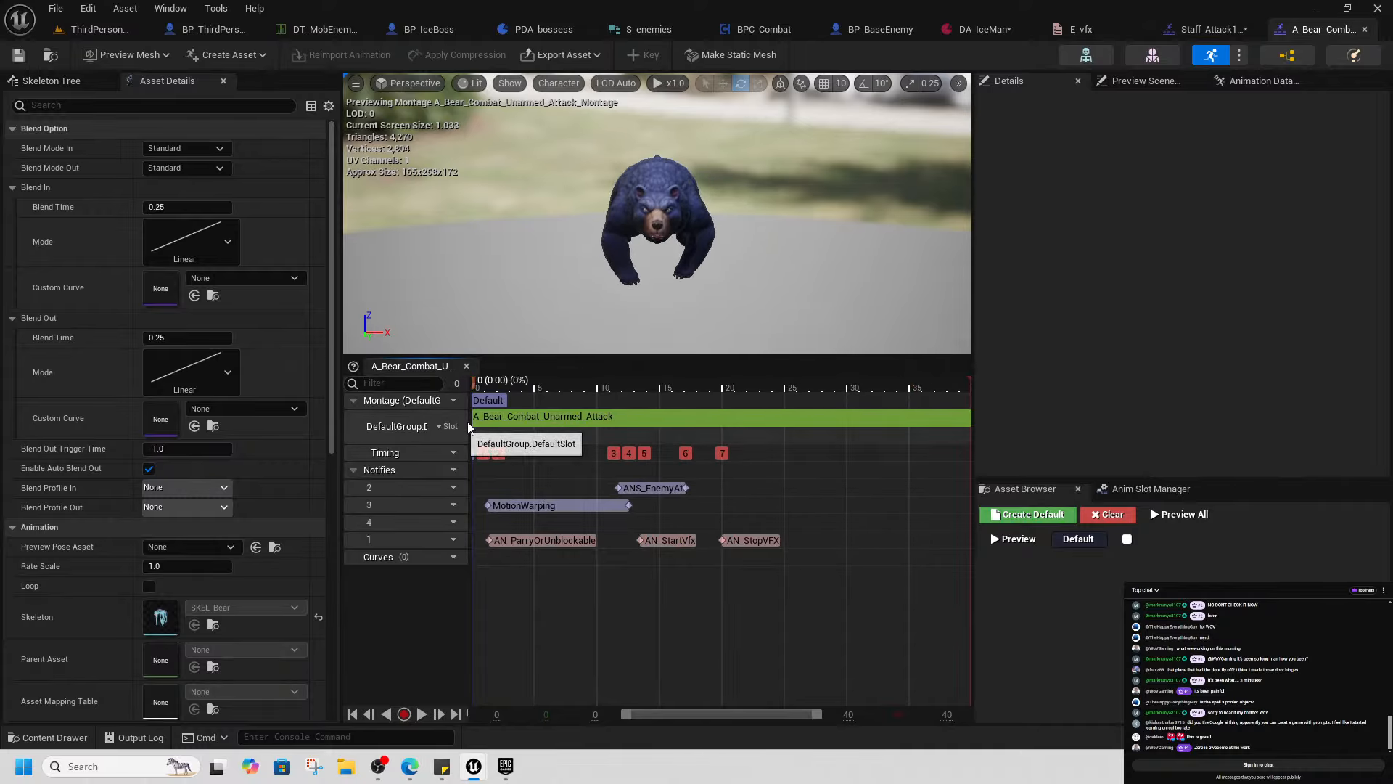
click(90, 28)
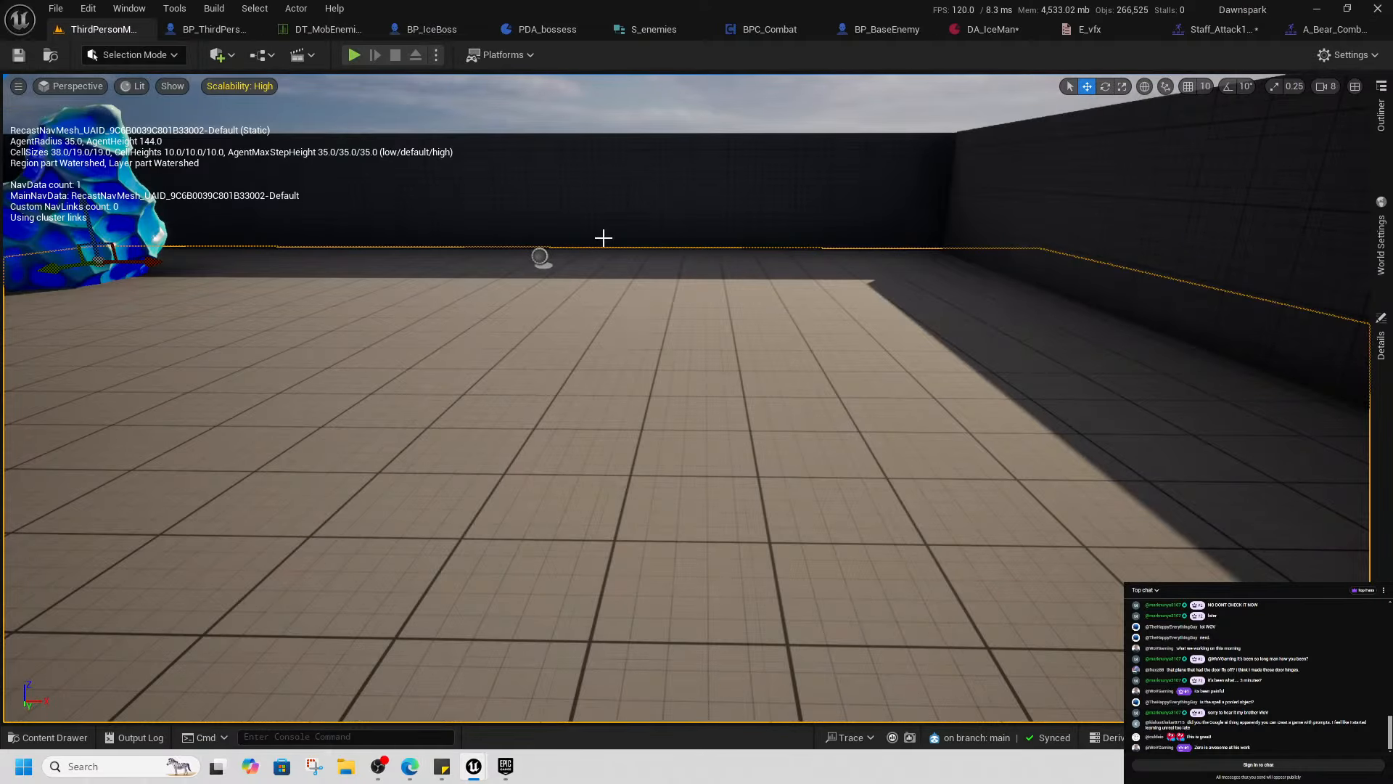
key(s)
right_drag(710, 420, 871, 413)
key(w)
key(w)
right_drag(546, 368, 523, 317)
key(s)
Browse from the Bear animations to the Boar folder under Animations and open the BS_Boar blend space
key(ctrl+space)
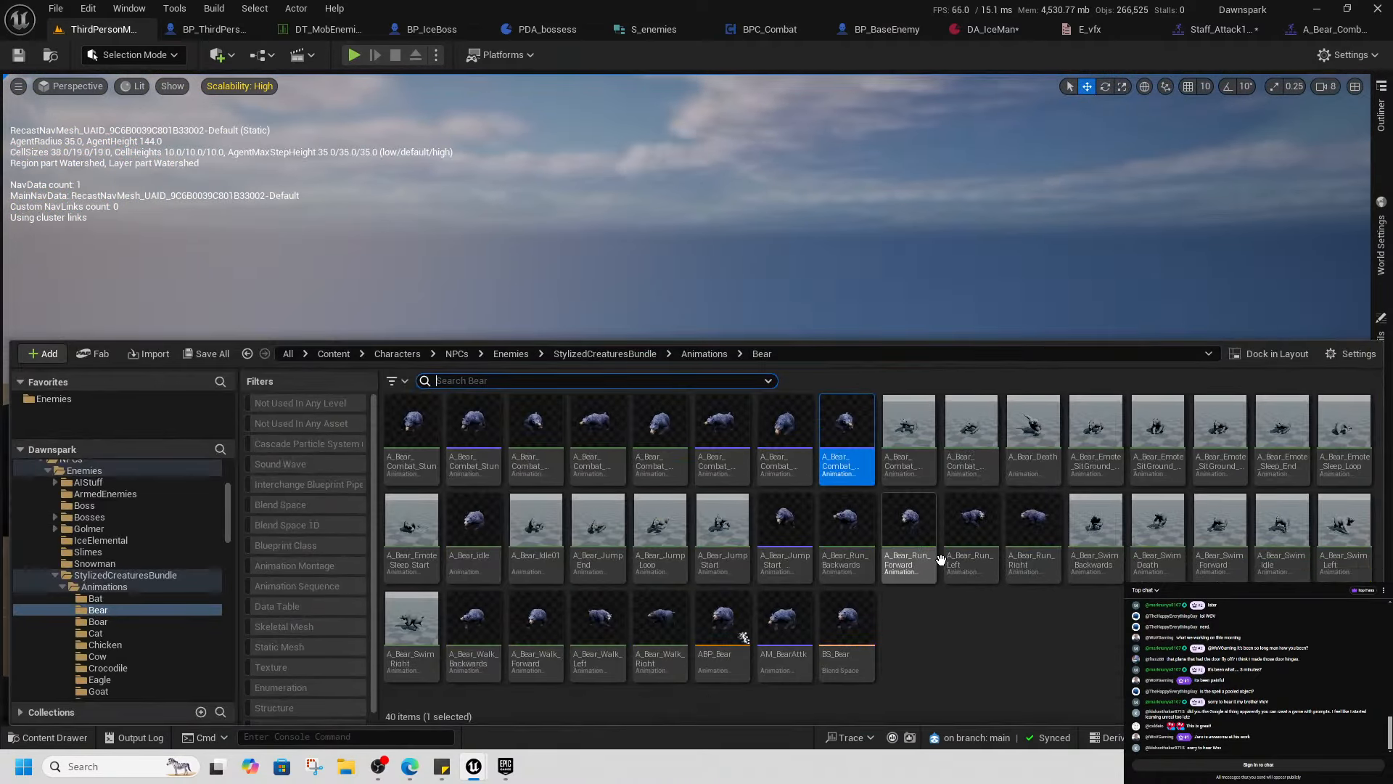
click(920, 632)
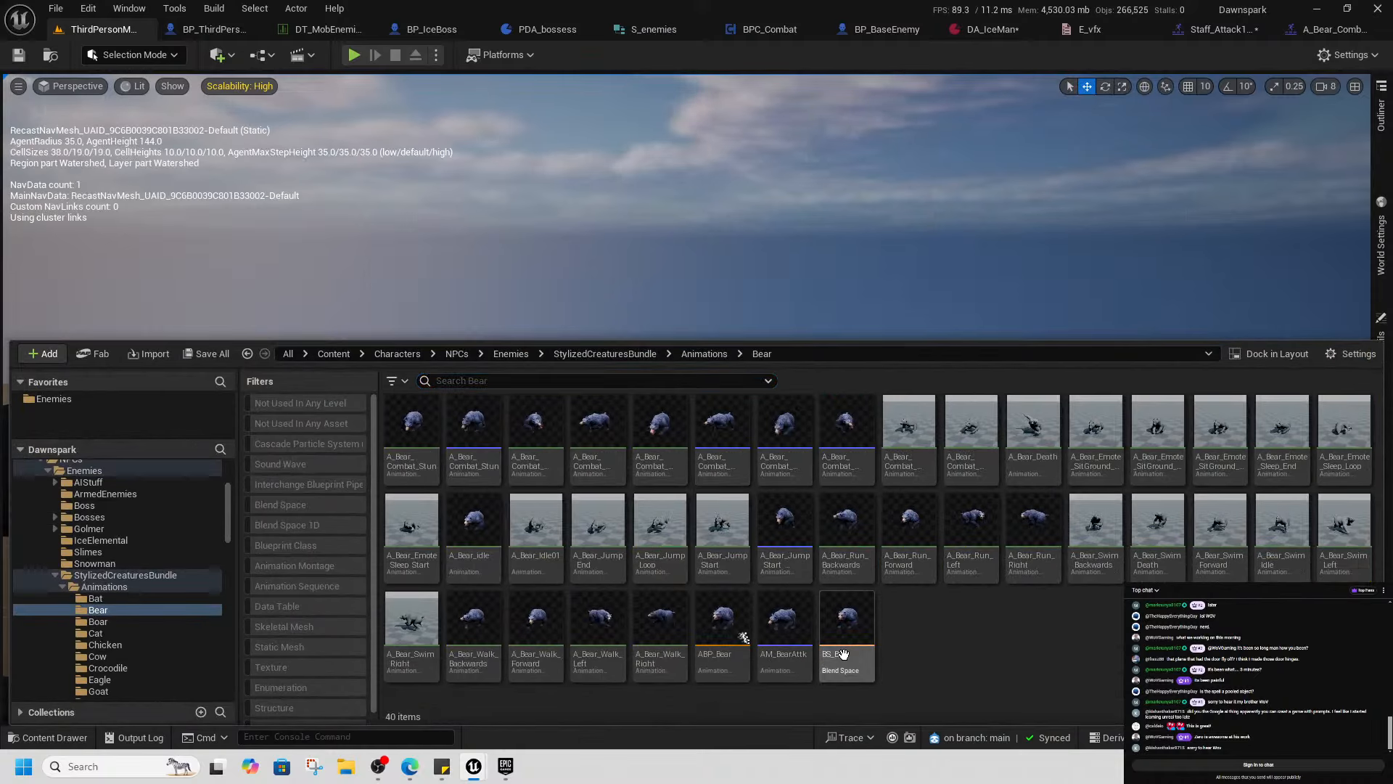
click(843, 655)
click(913, 656)
click(702, 354)
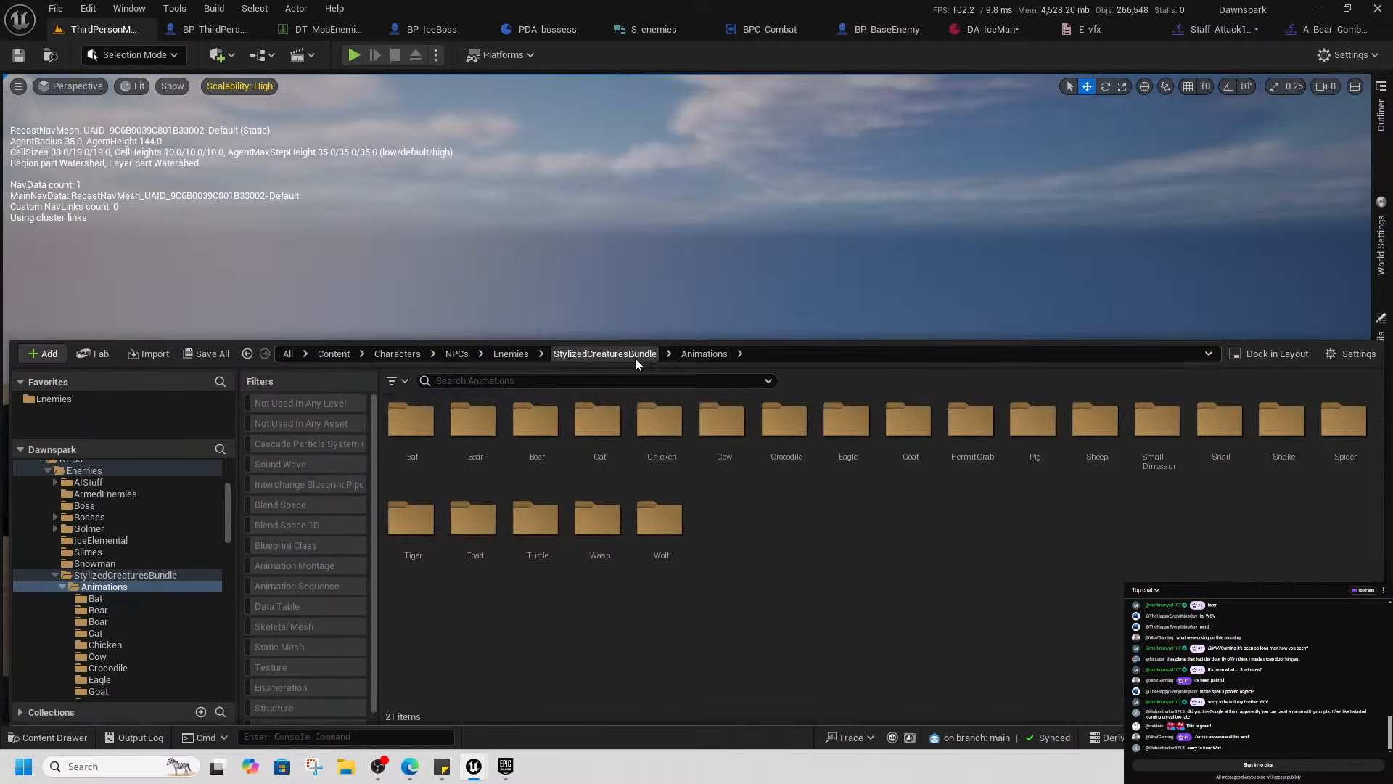
click(415, 443)
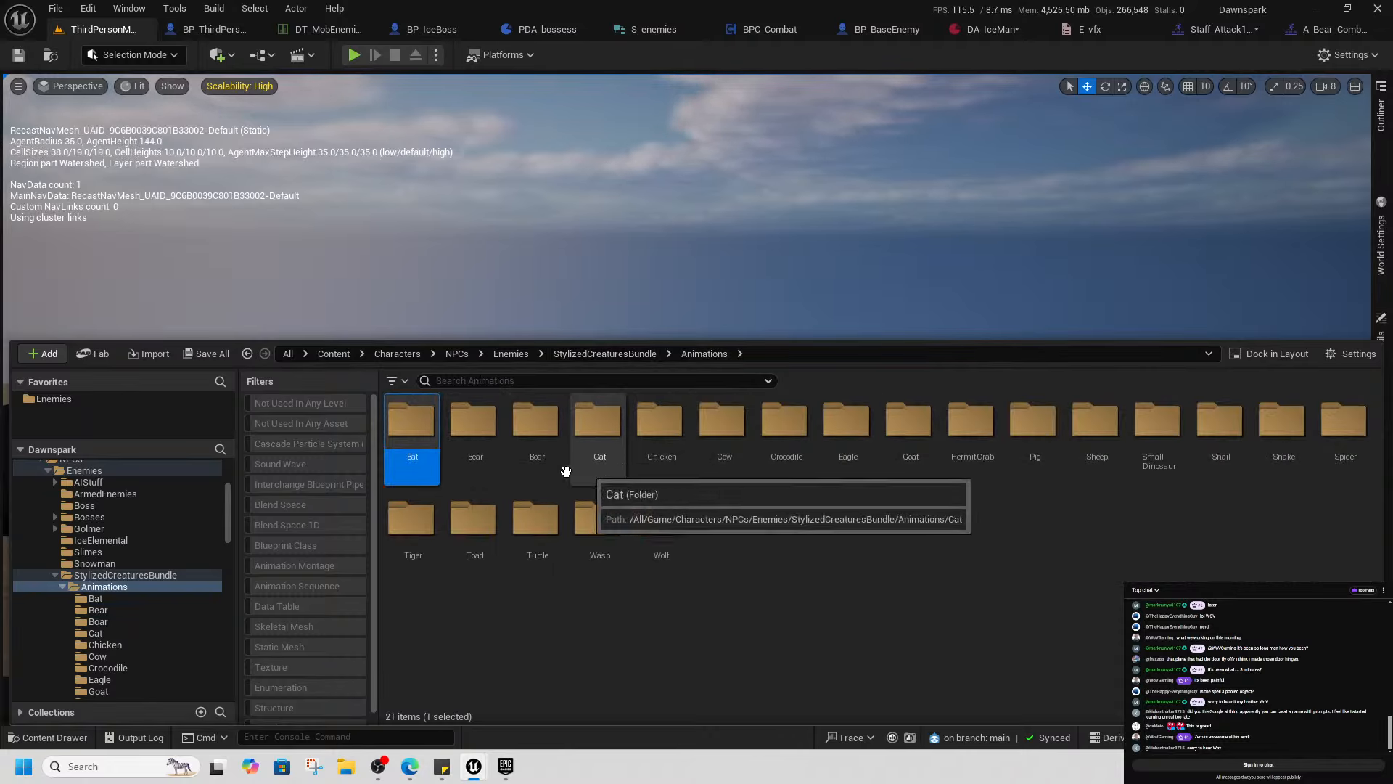
double_click(536, 457)
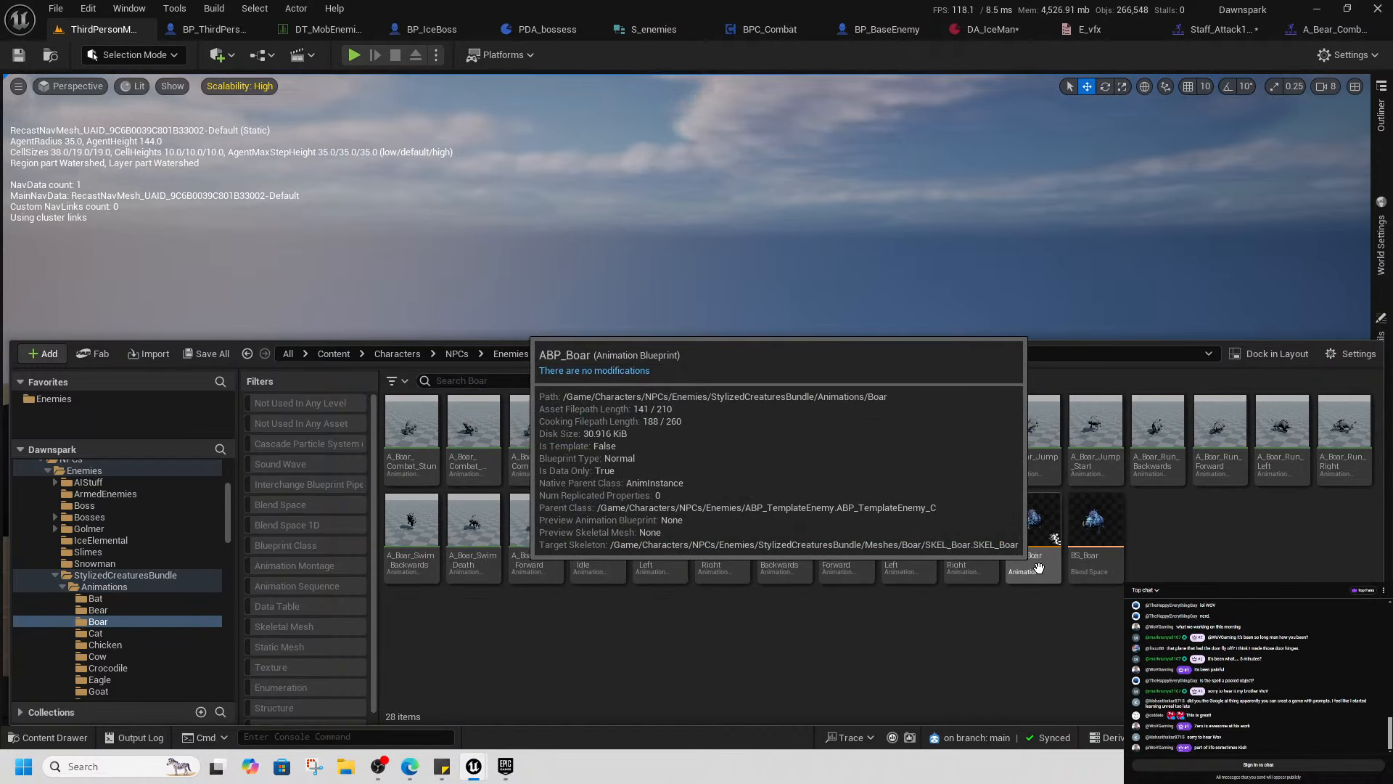
click(1095, 530)
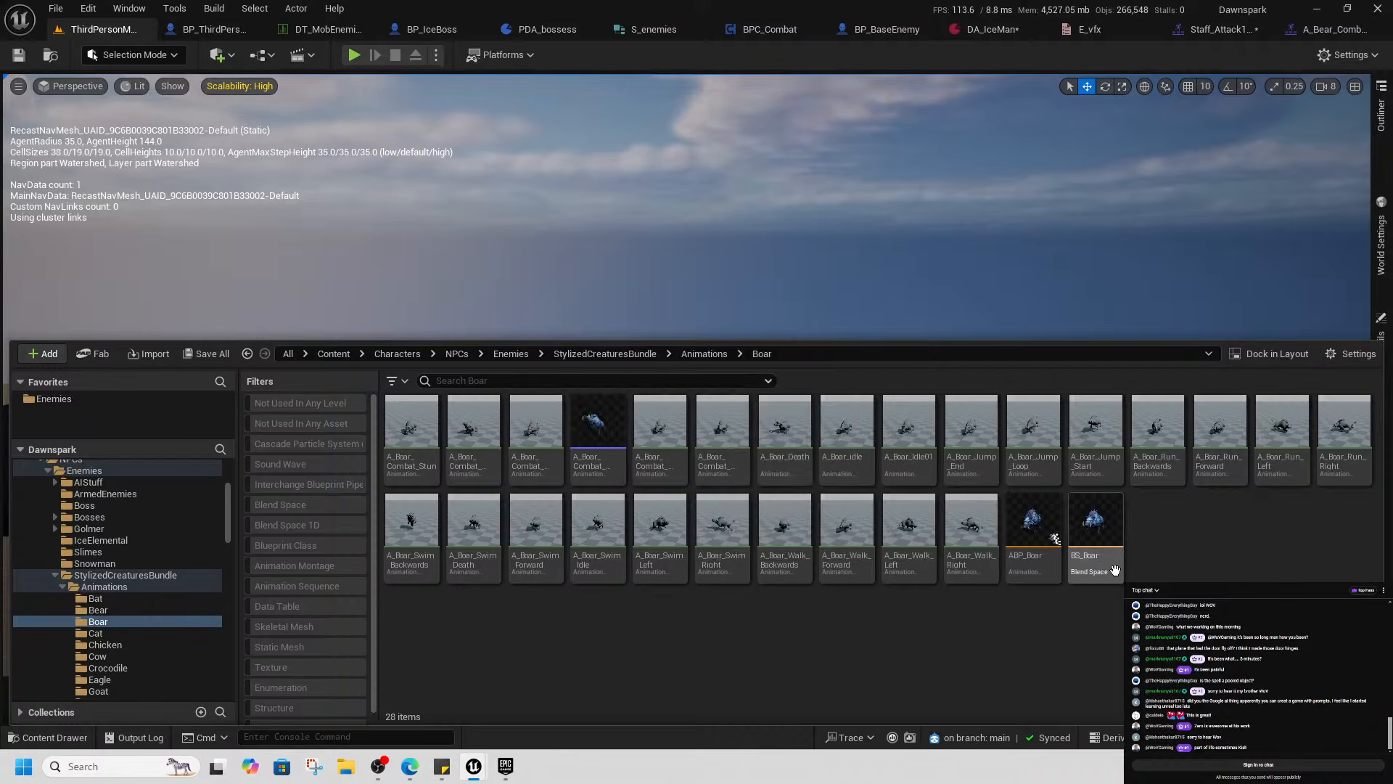
double_click(1096, 530)
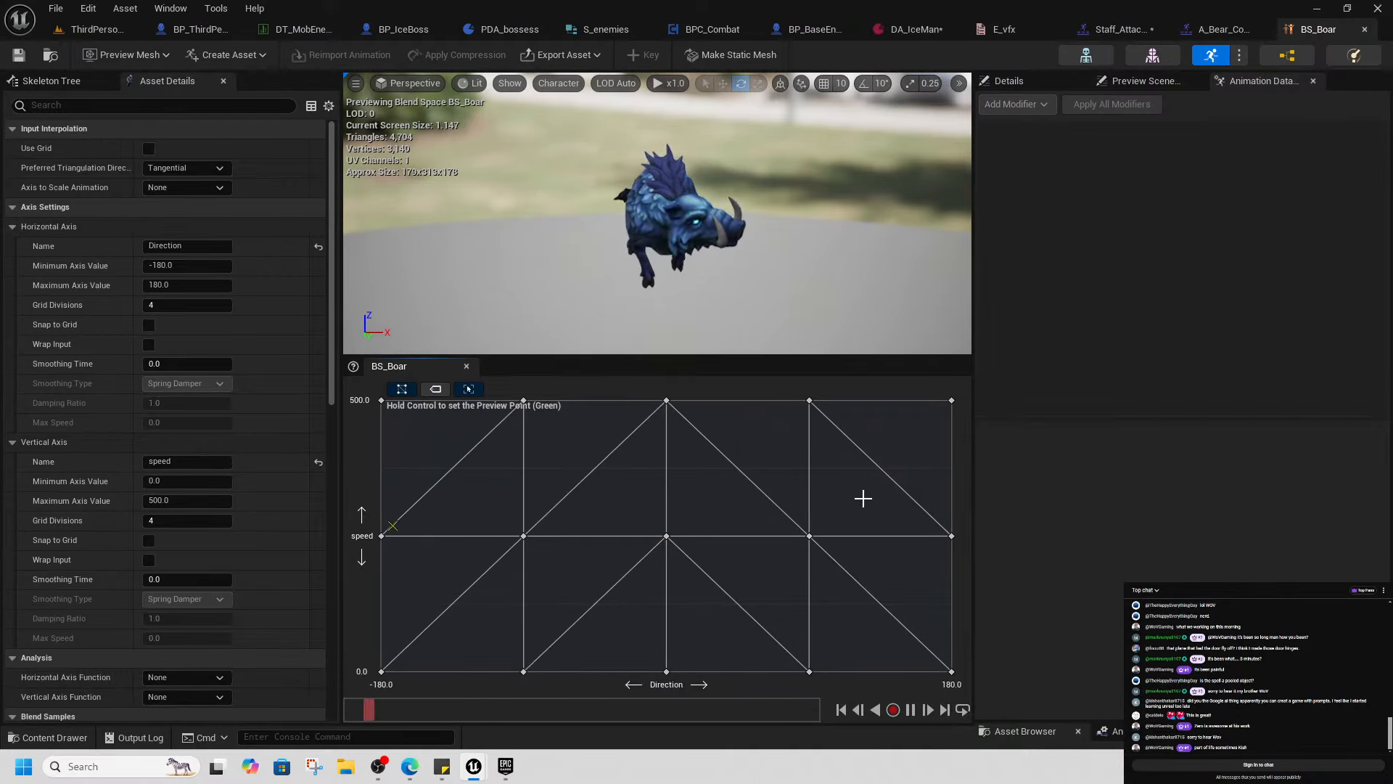
Create an animation montage from the A_Boar_Combat_Unarmed_Attack01 sequence in the Boar animations folder
key(ctrl+space)
click(598, 392)
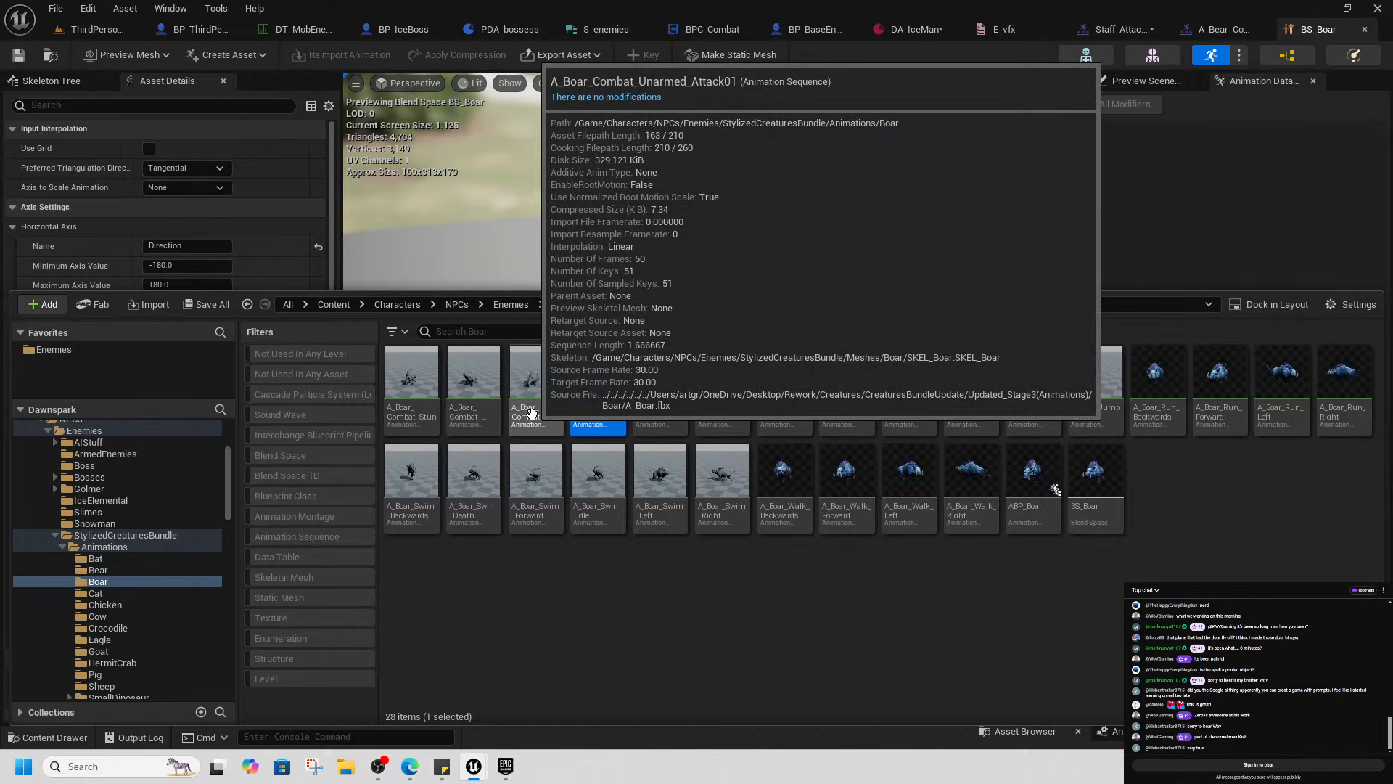
click(533, 415)
click(606, 585)
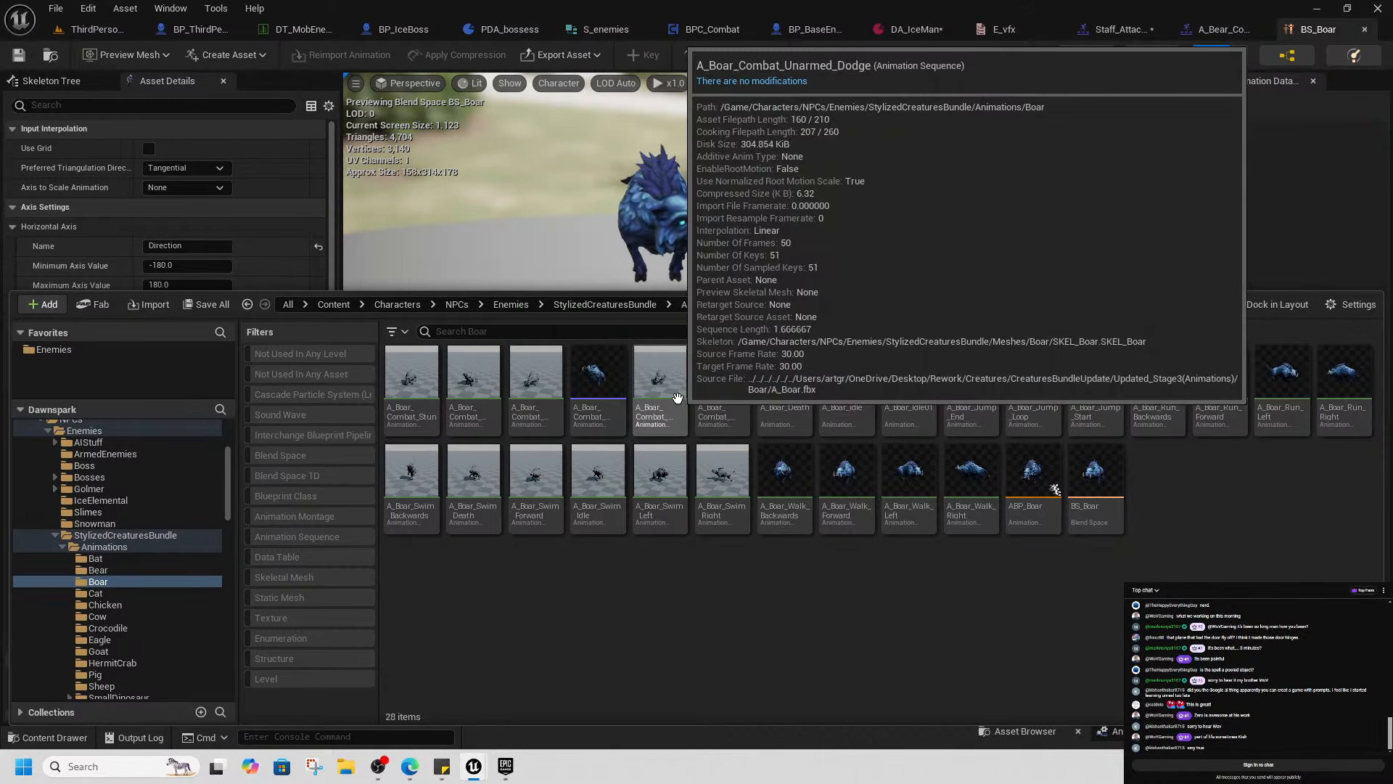
click(536, 384)
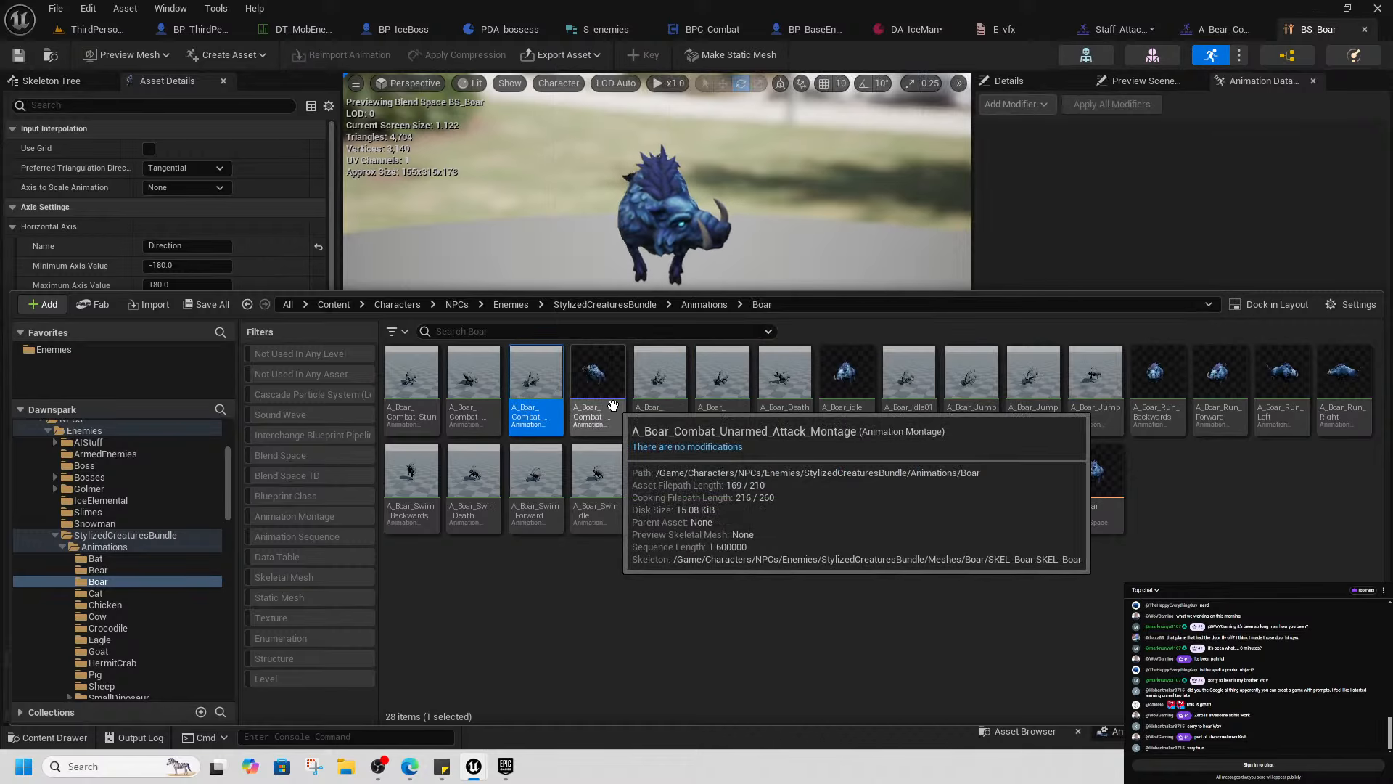
right_click(537, 395)
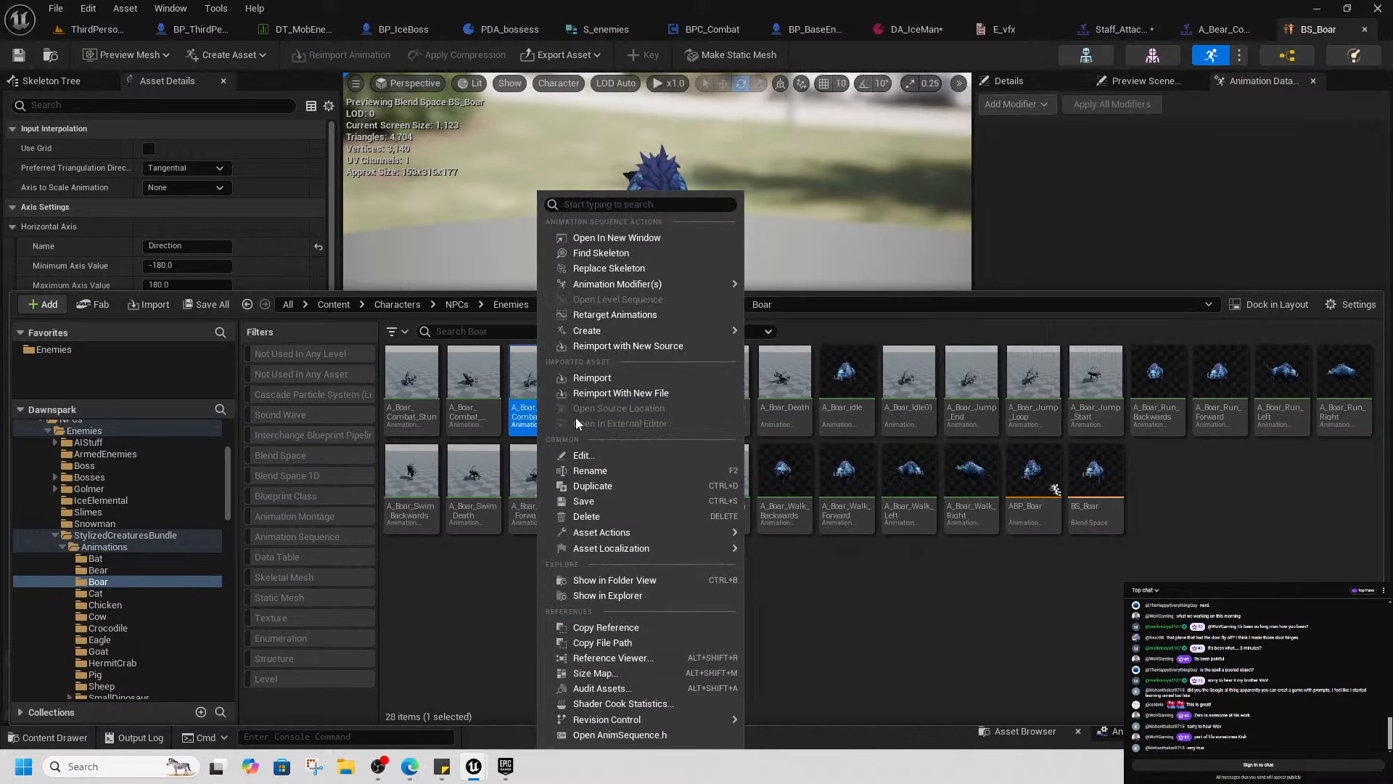
mouse_move(624, 330)
click(798, 354)
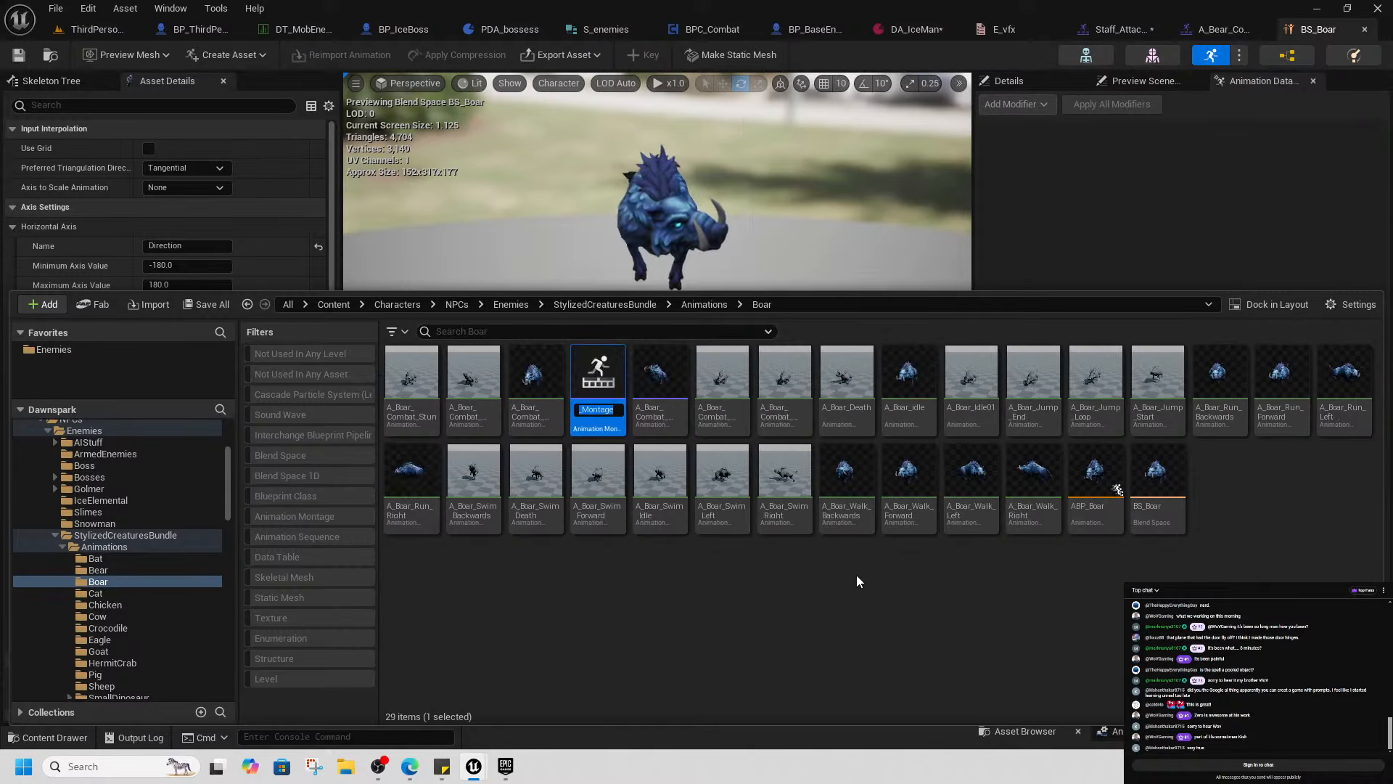
Examine the Boar row in DT_MobEnemies, including the montage assigned to its Combo1 attack
click(298, 29)
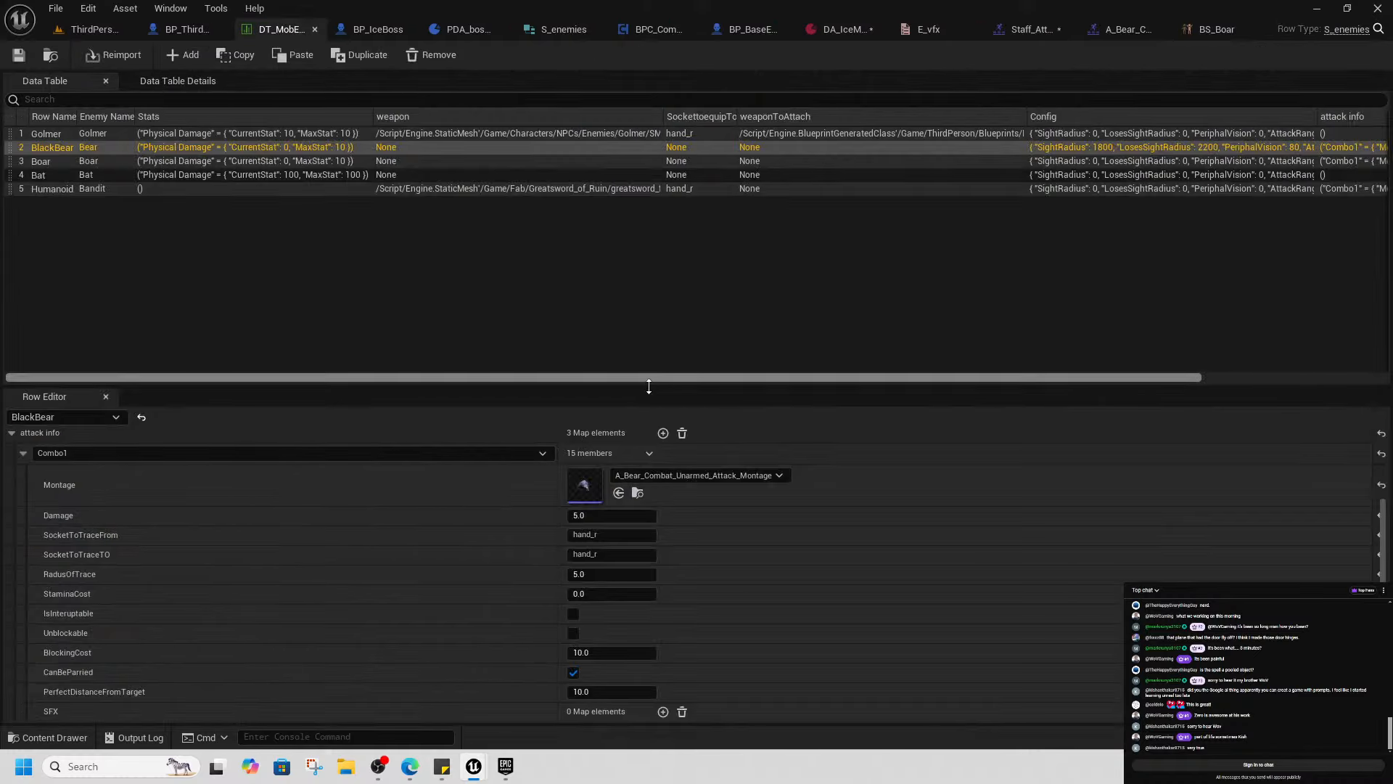
click(81, 161)
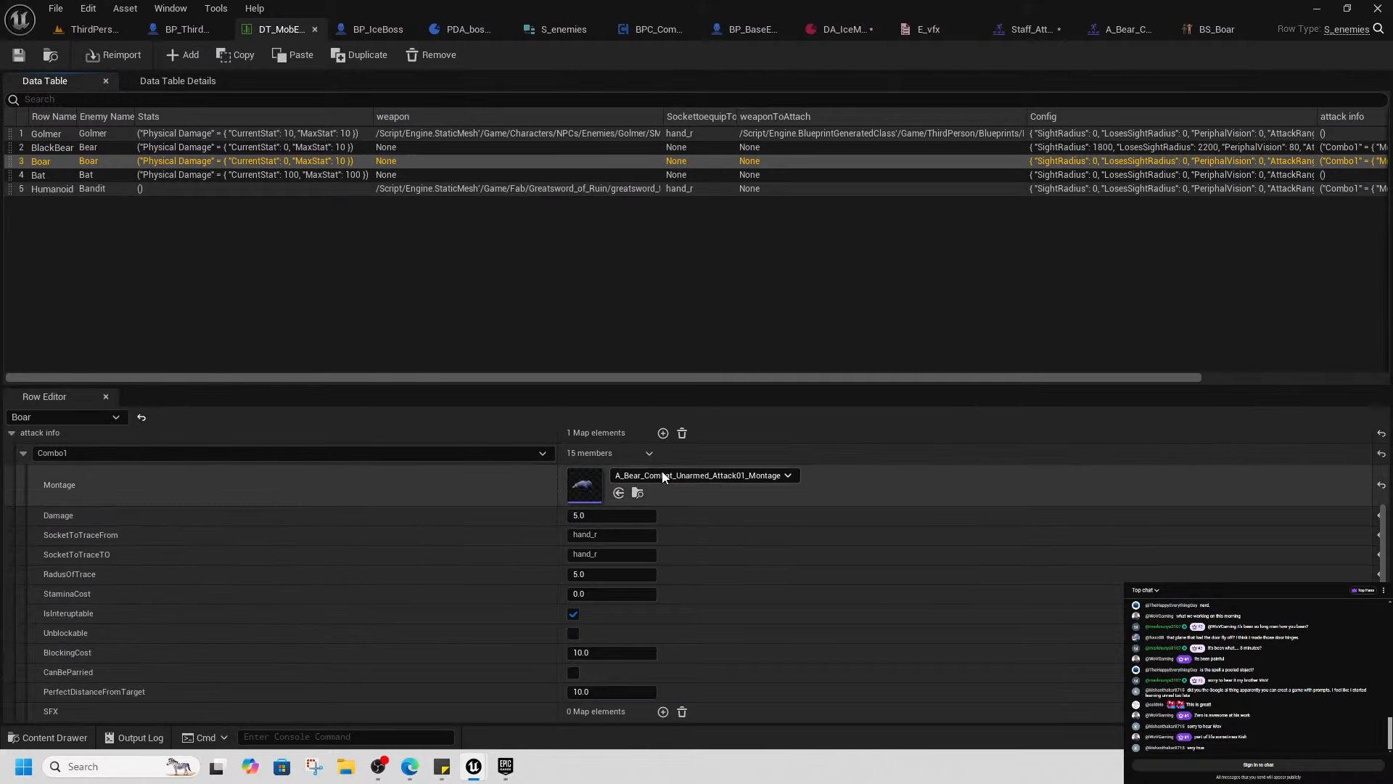
scroll(346, 488, up, 5)
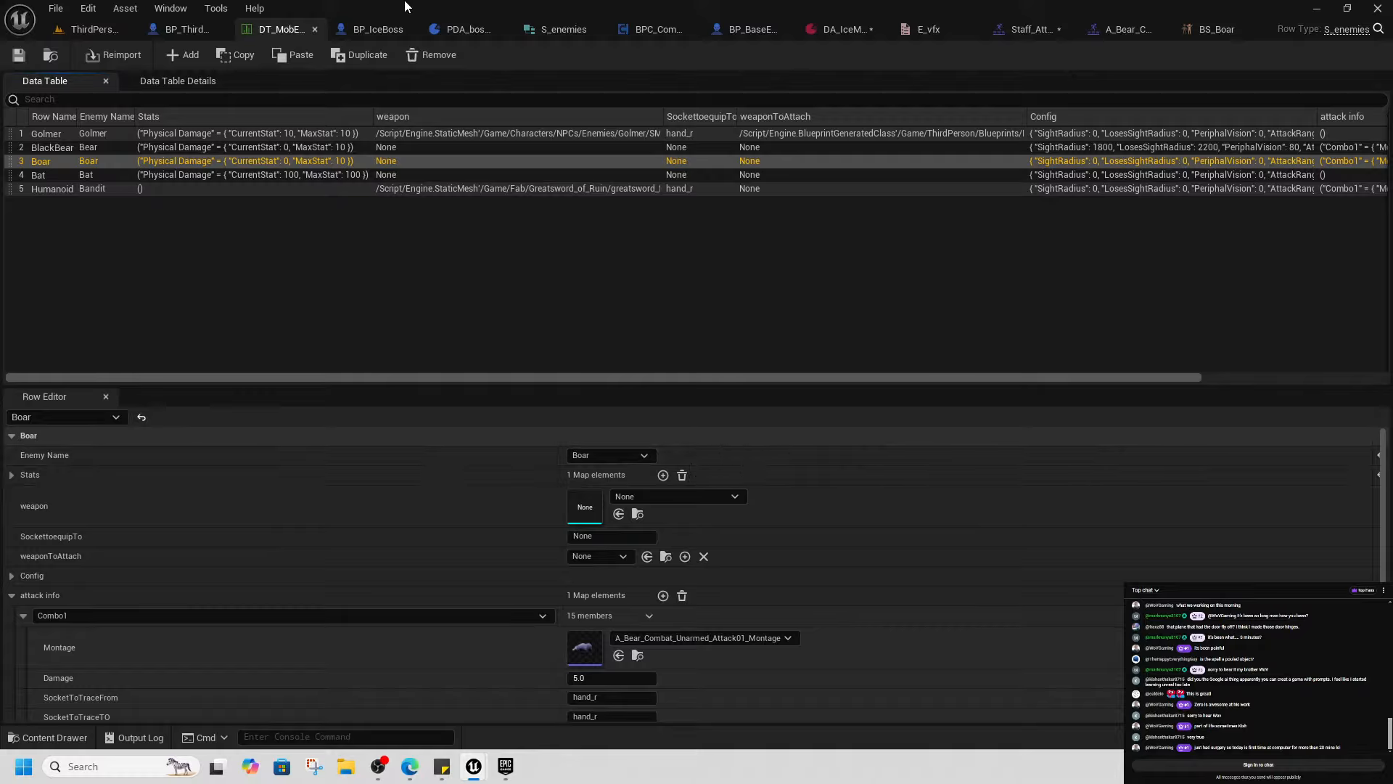
Locate BS_Boar in the content folders, go up to the Enemies folder and select Bp_BaseAnimalEnemy
click(1231, 31)
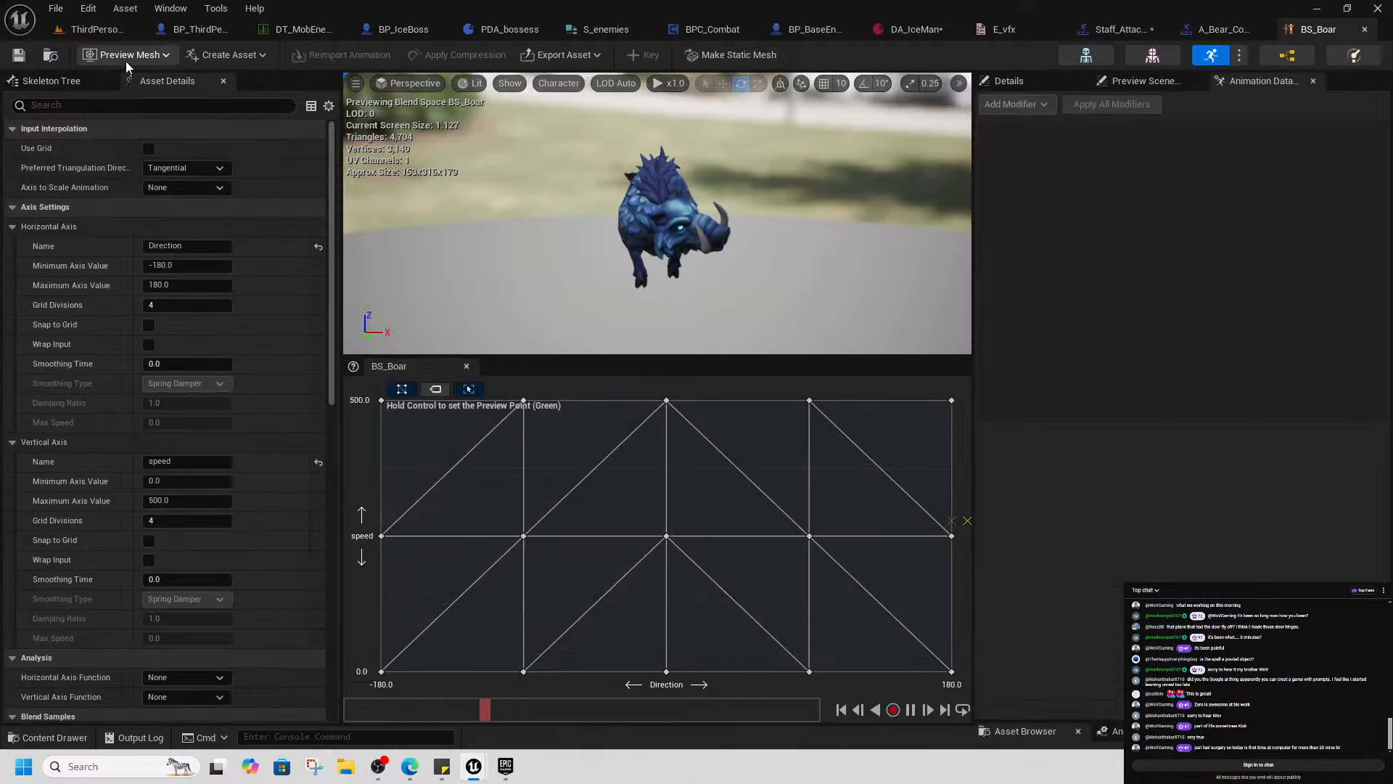
click(50, 61)
click(686, 306)
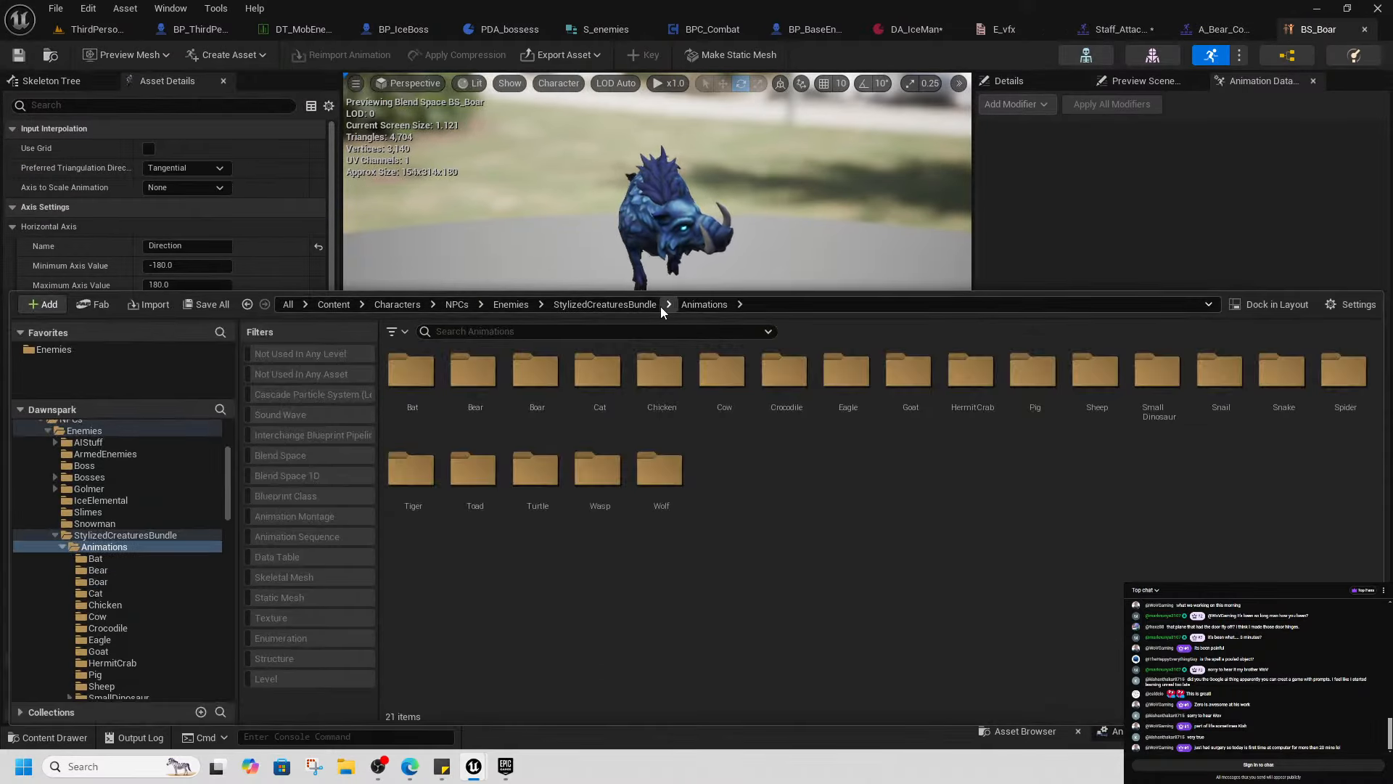
click(624, 306)
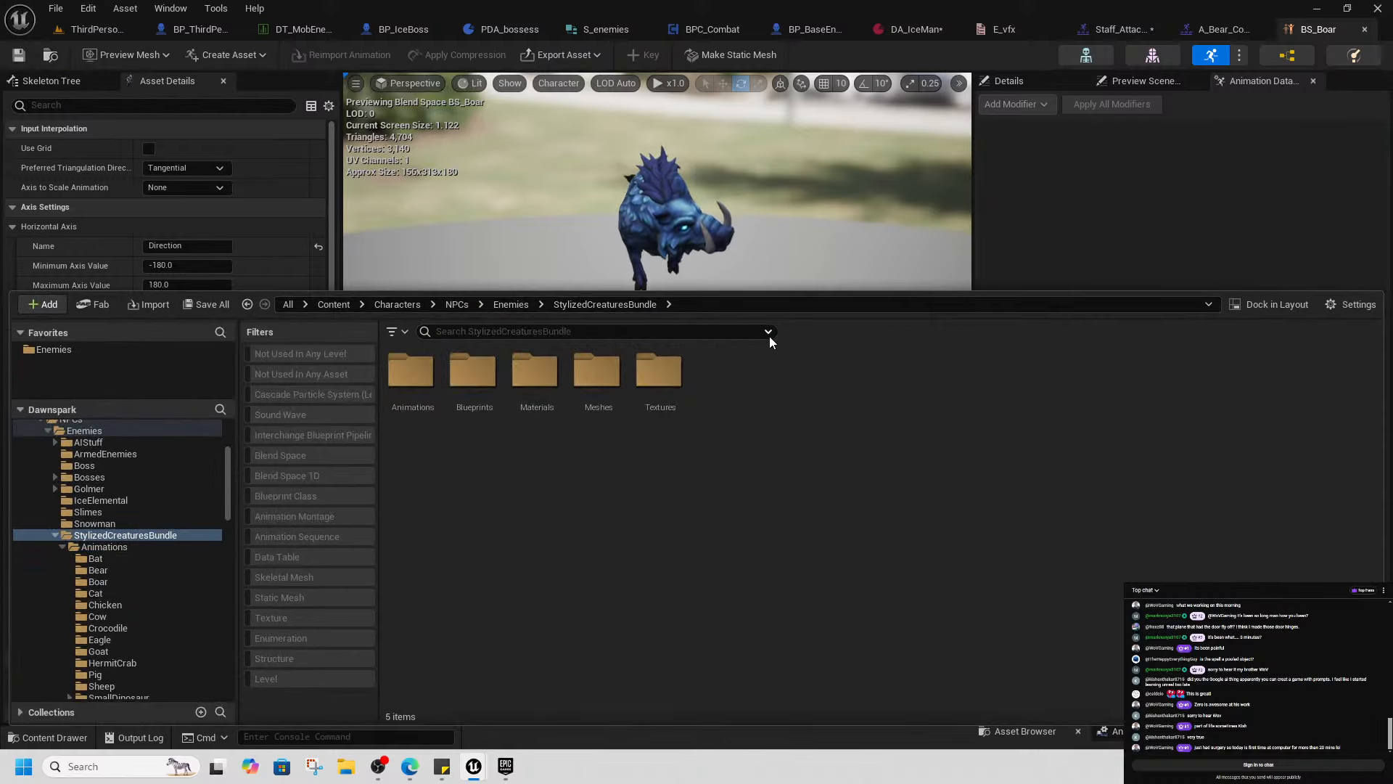
click(511, 305)
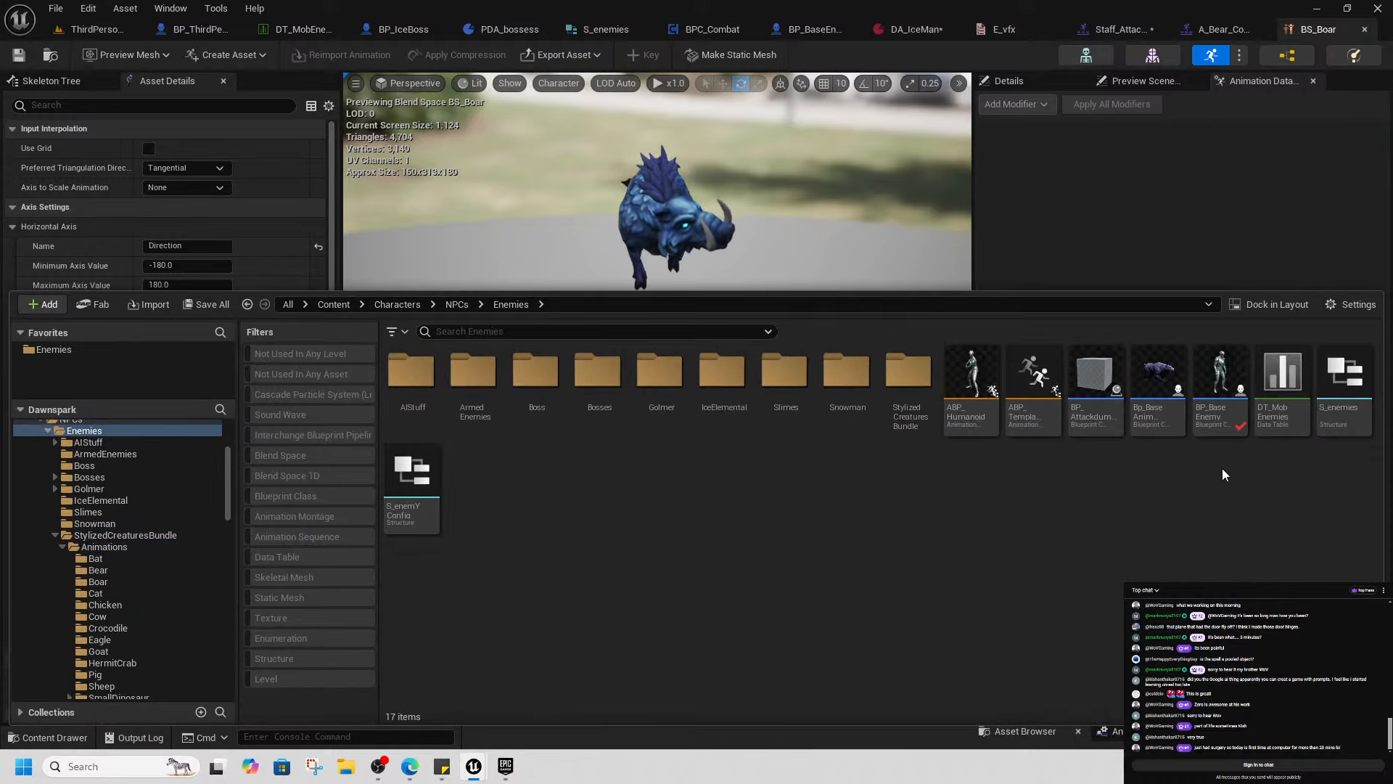
click(1158, 377)
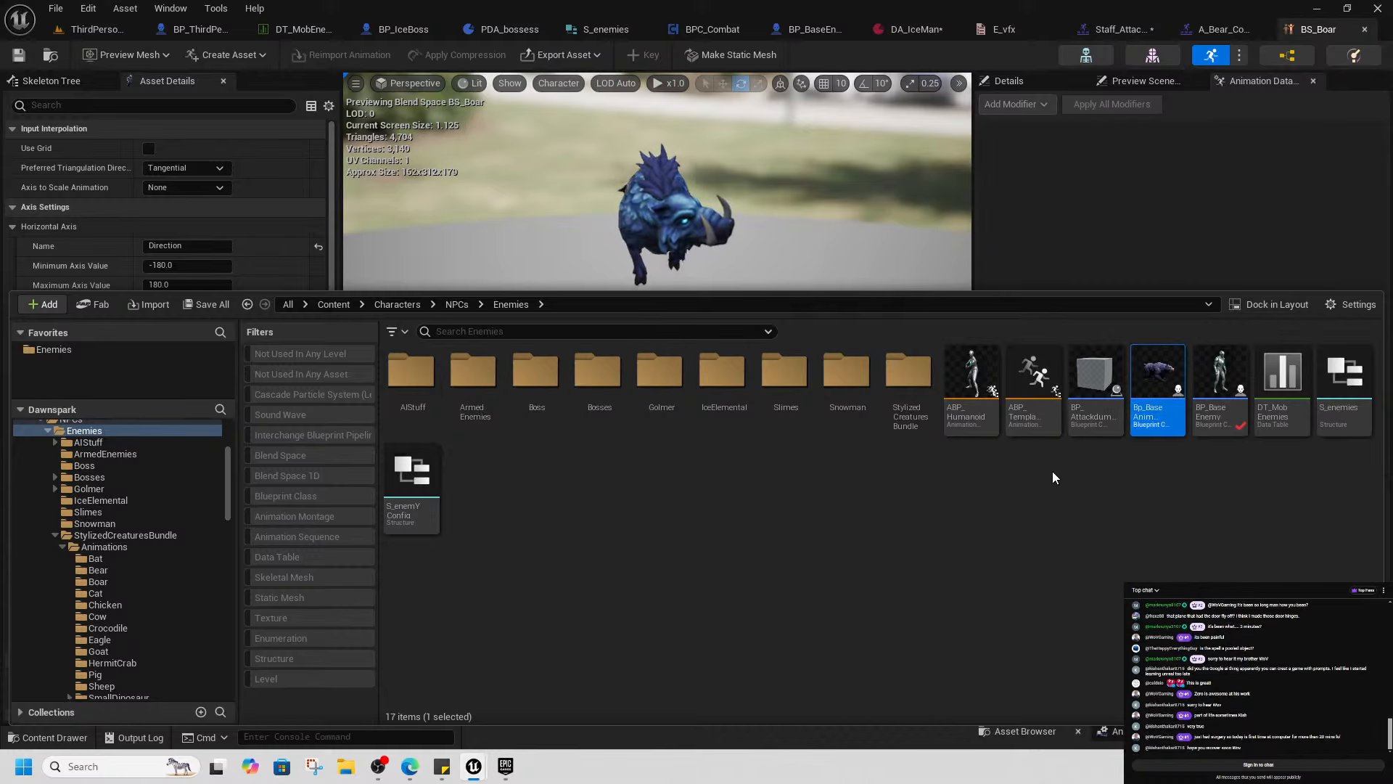
Open BP_Bear_Bk from the StylizedCreaturesBundle Bear blueprints and examine the dynamic material logic on its BeginPlay event
click(923, 423)
double_click(923, 423)
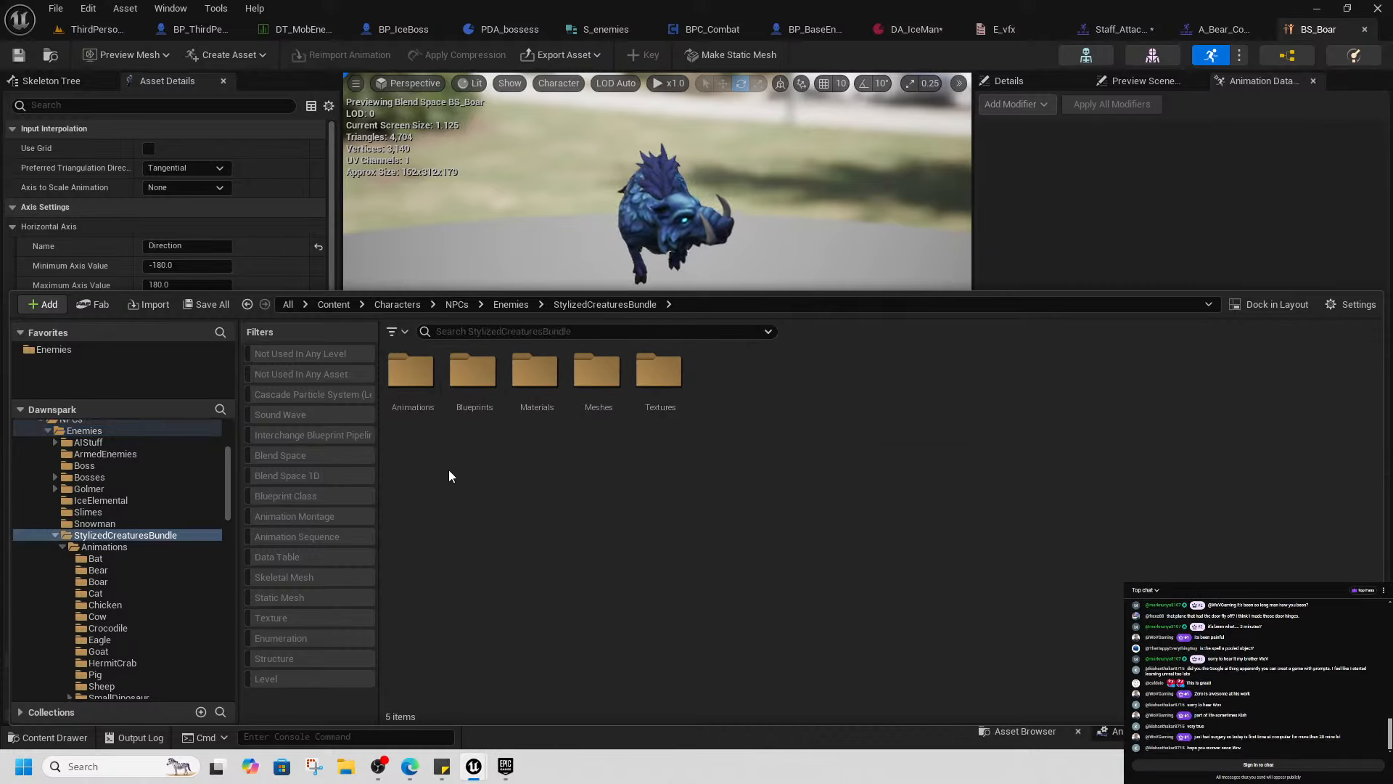
double_click(468, 395)
double_click(468, 399)
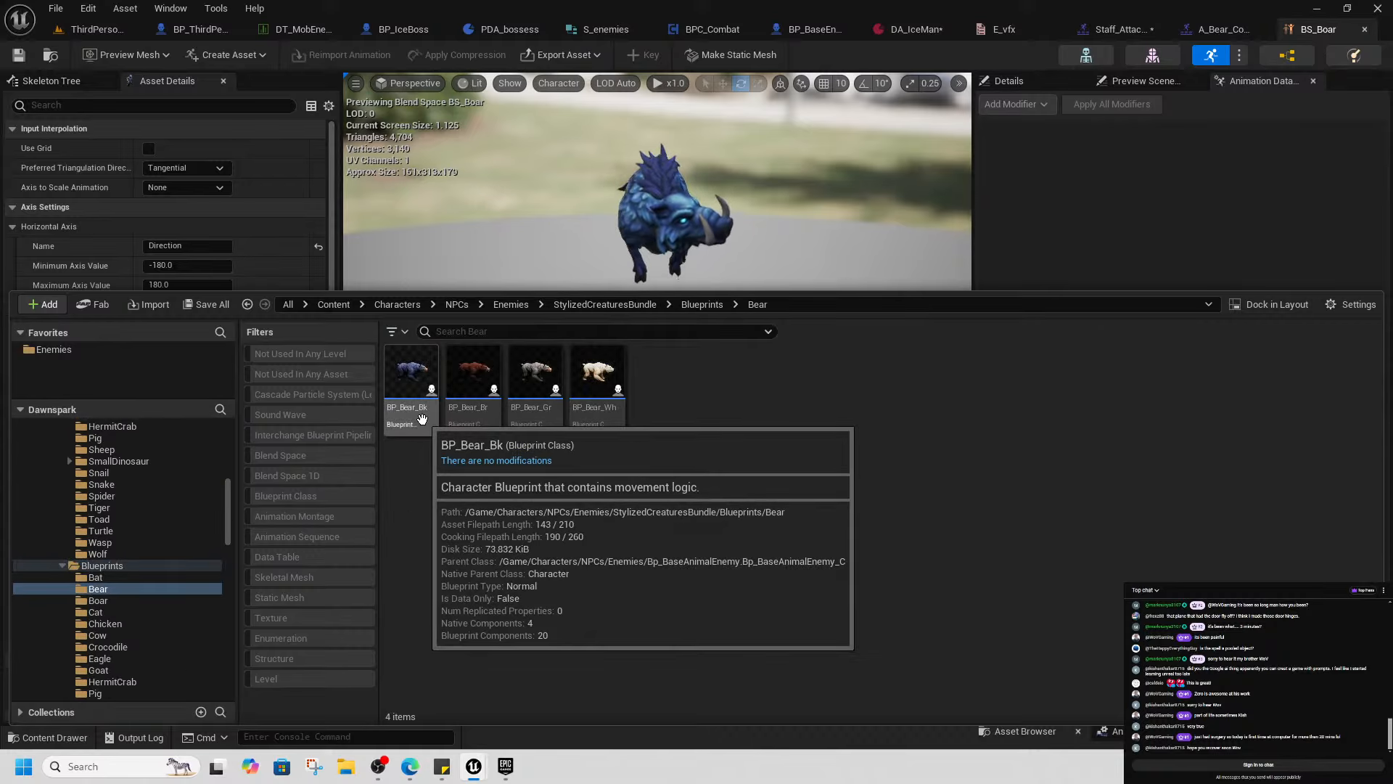
double_click(411, 385)
scroll(743, 409, down, 1)
right_drag(795, 389, 643, 367)
scroll(741, 323, up, 3)
right_drag(485, 401, 654, 359)
scroll(654, 361, down, 2)
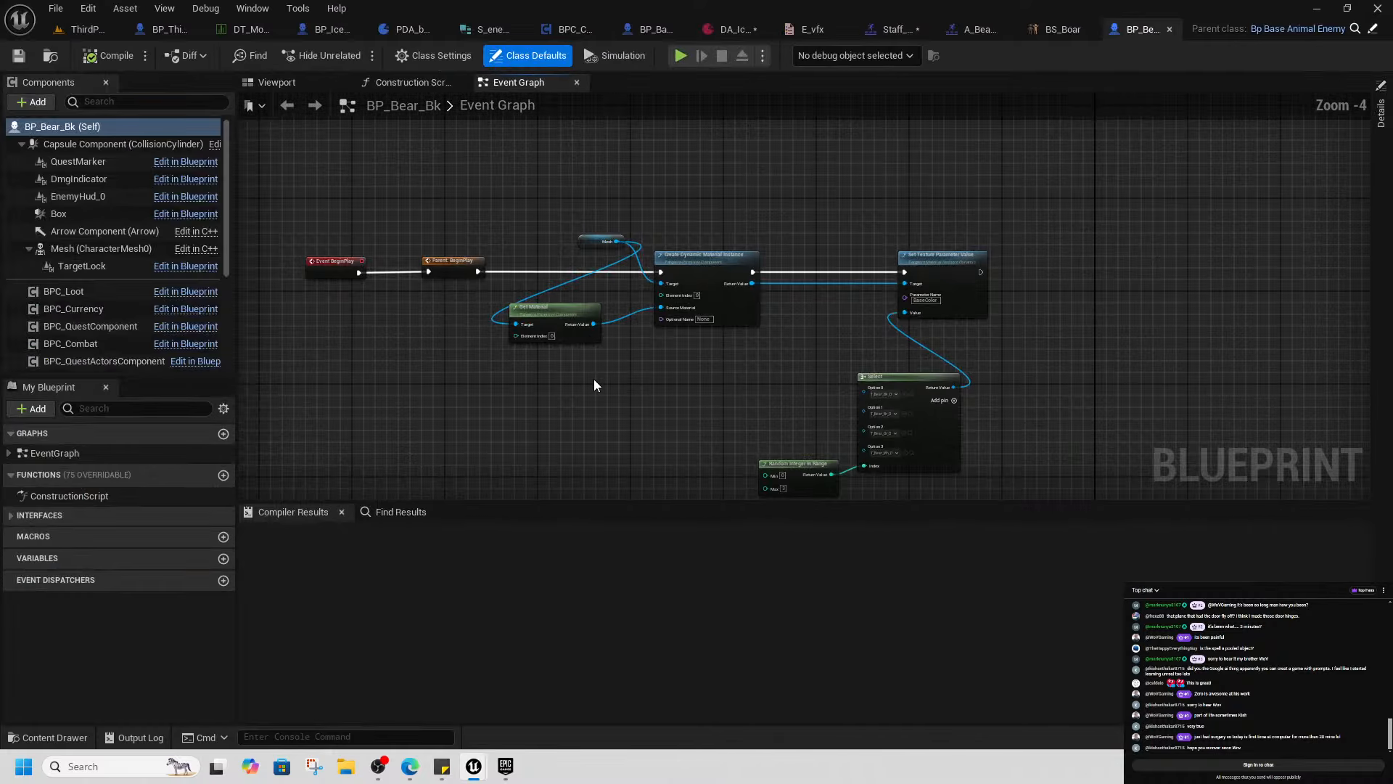
Check the BP_Bear_Br blueprint, and force delete BP_Bear_Br, BP_Bear_Gr and BP_Bear_Wh from the Bear blueprints folder
key(ctrl+space)
double_click(489, 430)
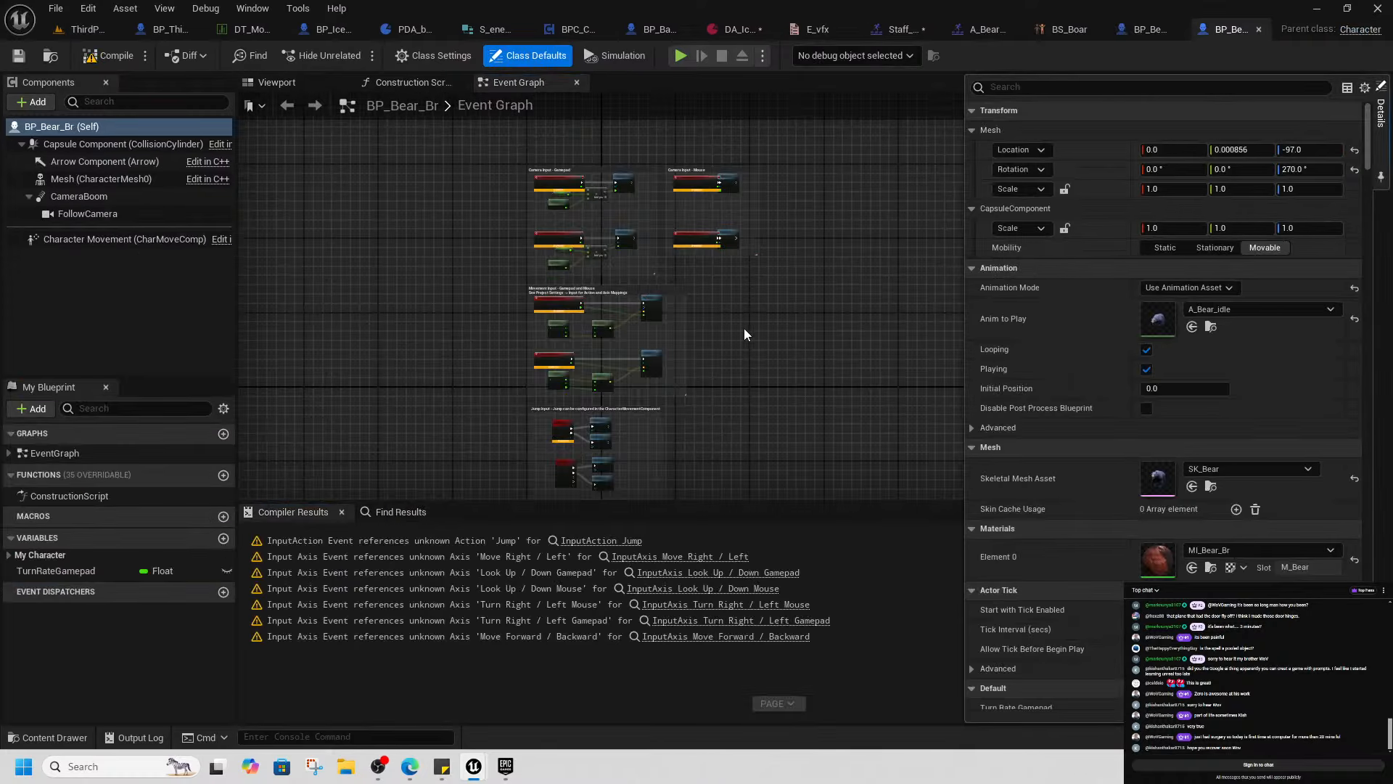
key(ctrl+space)
click(613, 474)
click(466, 433)
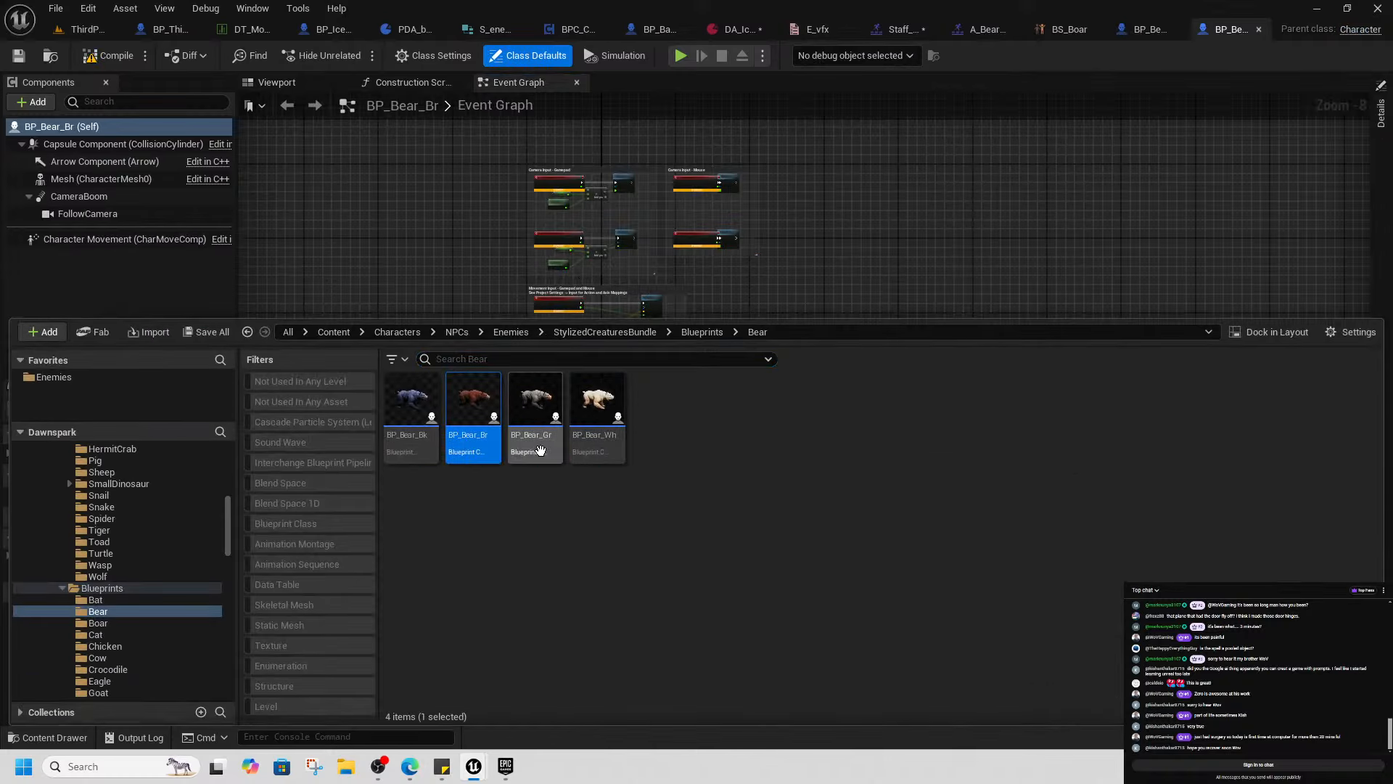
shift+click(602, 457)
key(Delete)
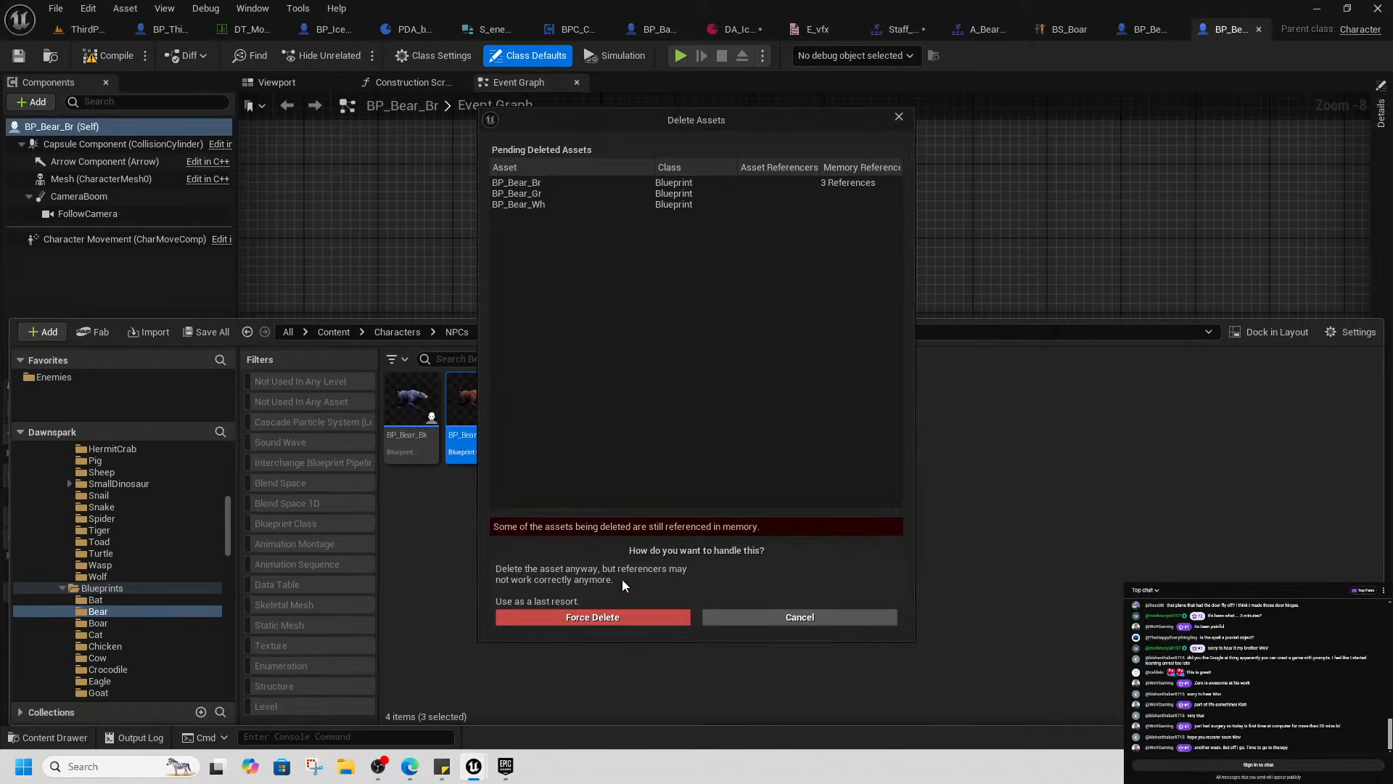
click(629, 618)
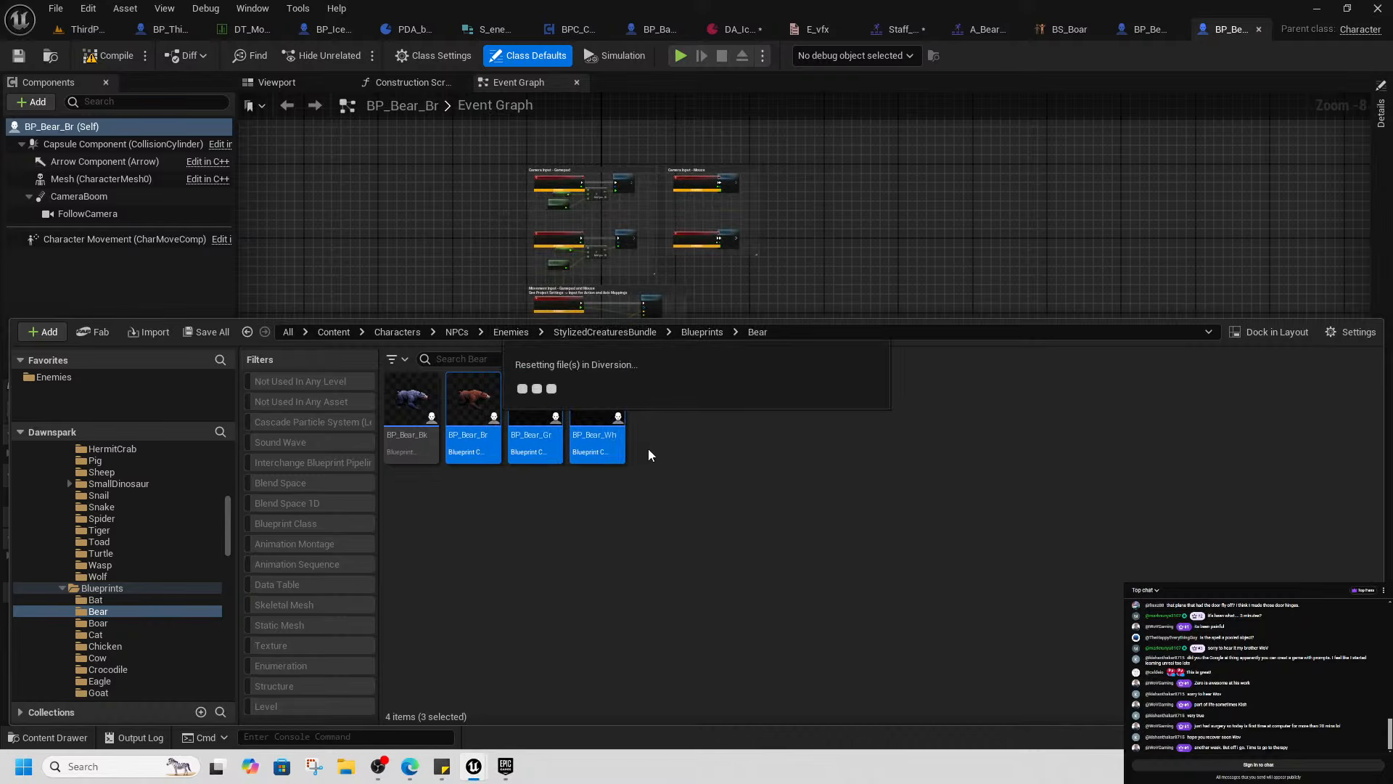
View the color variants in the Boar blueprints folder, select BP_Boar_Bl, and return to the Blueprints folder
key(ctrl+space)
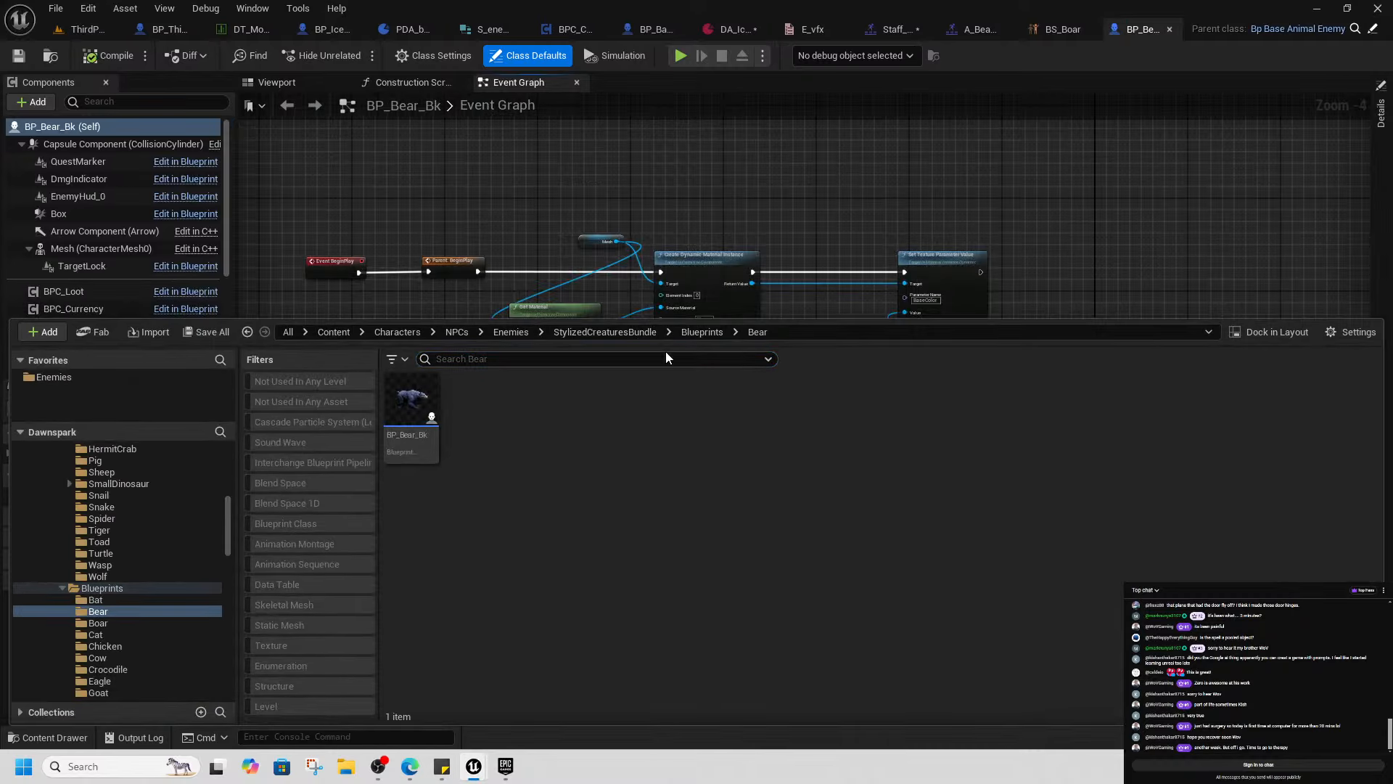
click(700, 332)
double_click(536, 418)
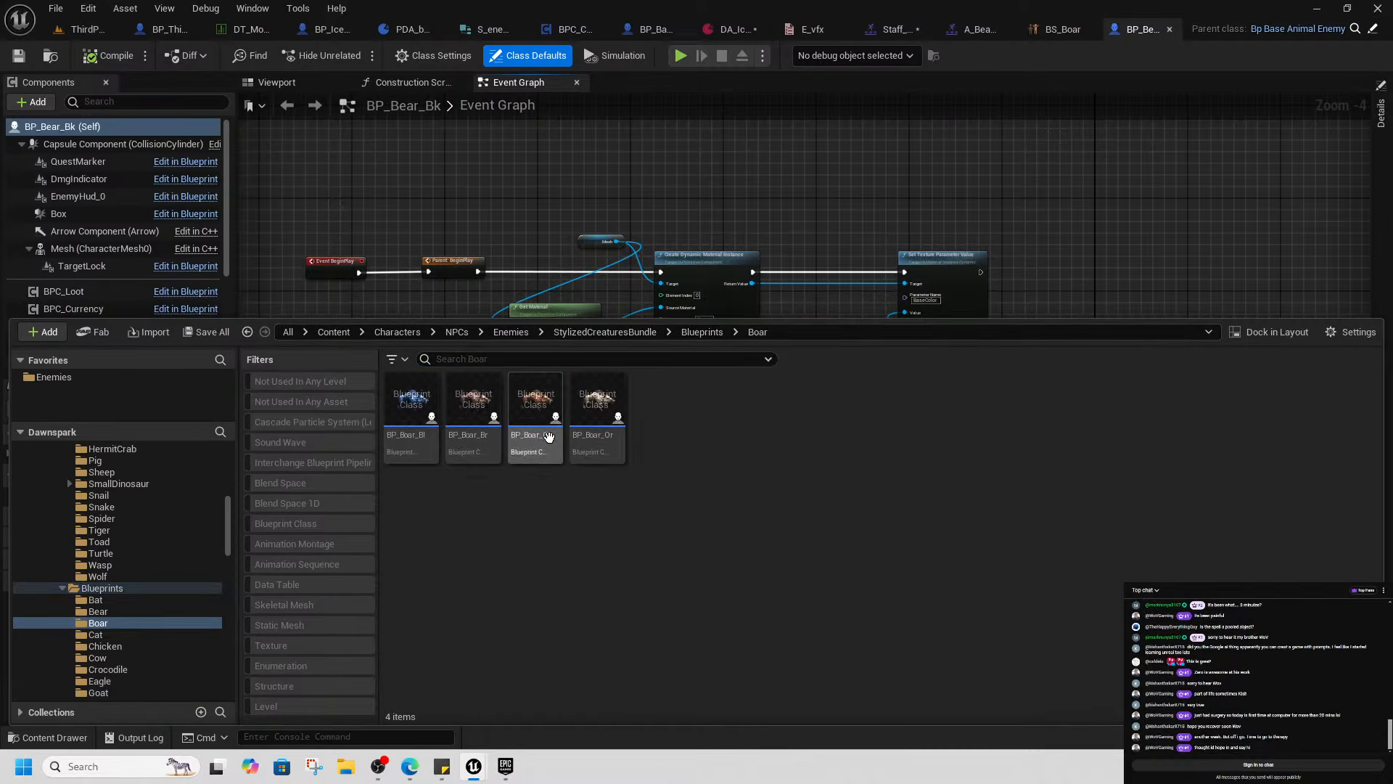
click(412, 435)
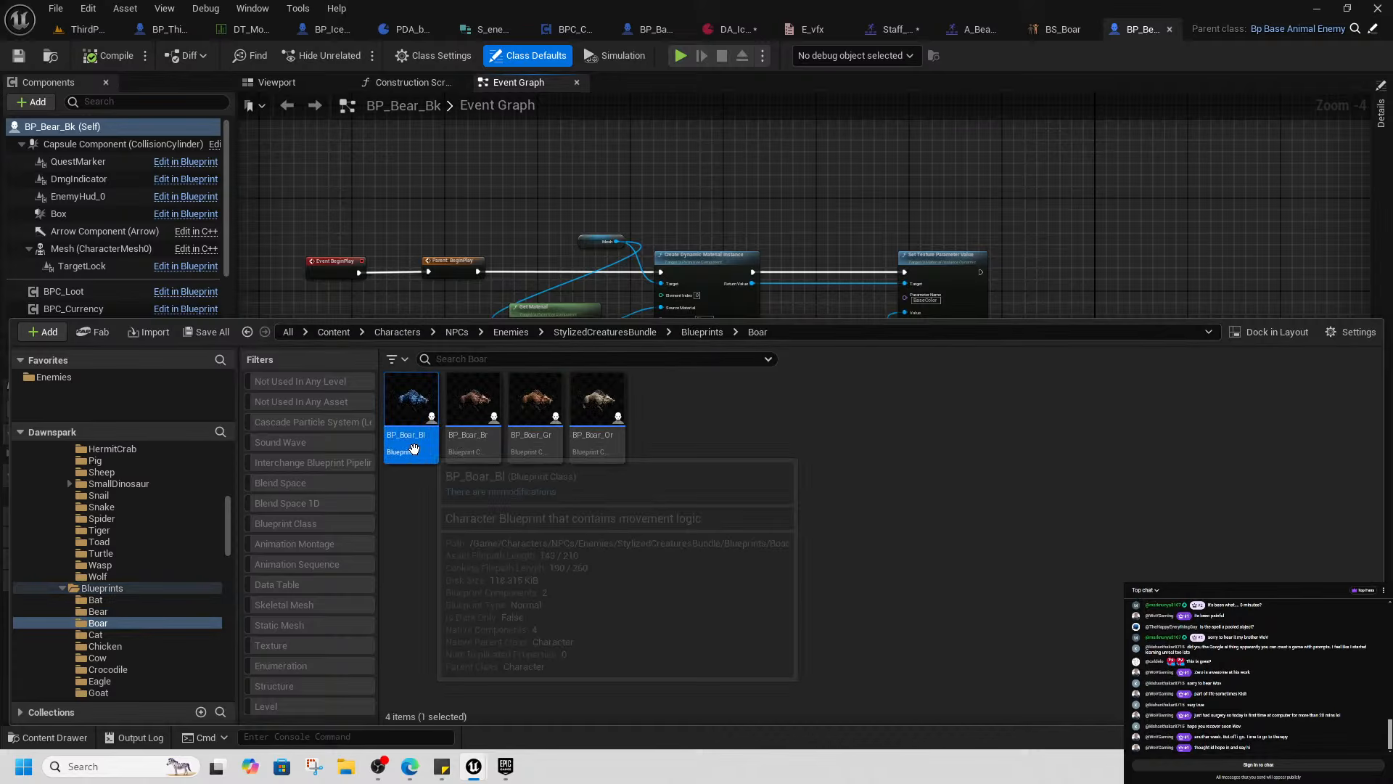
click(701, 333)
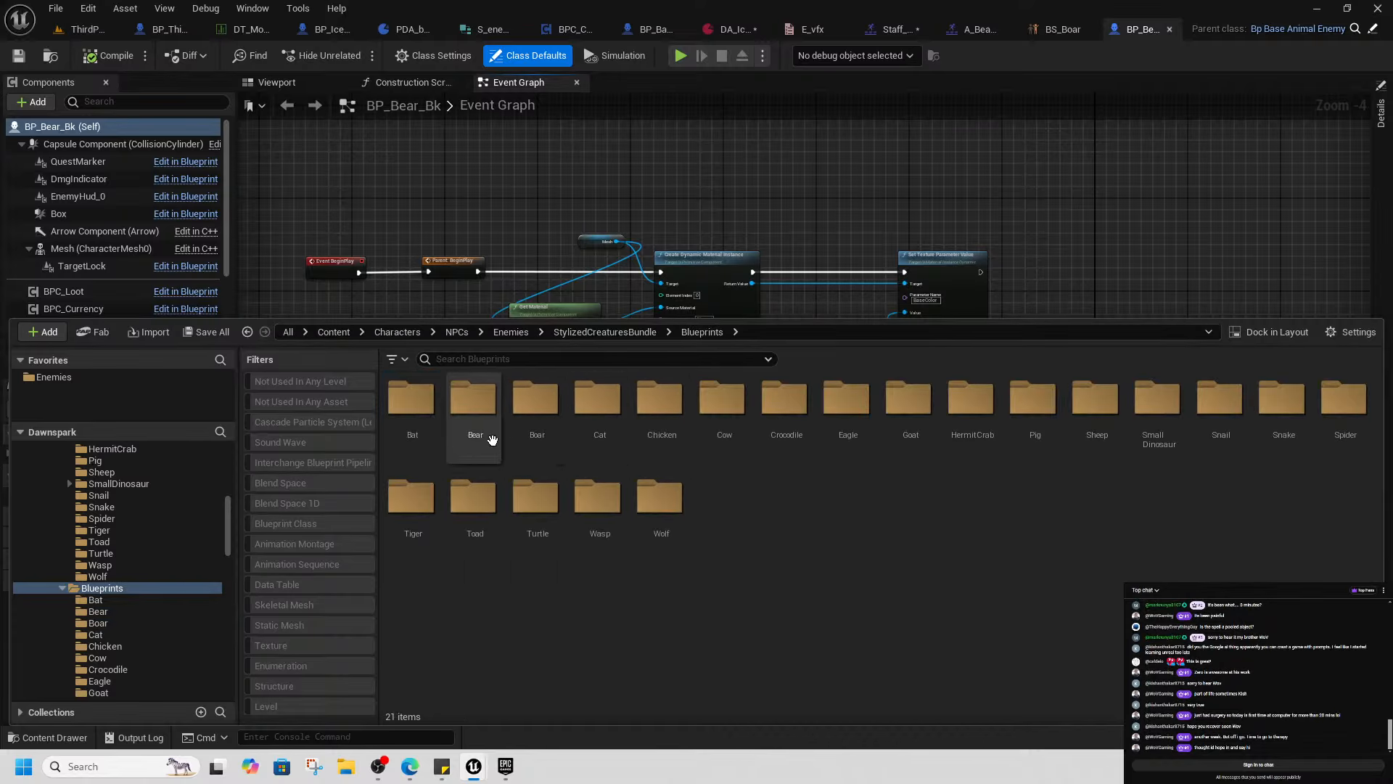
Locate BP_Bear_Bk in the Bear blueprints folder and inspect the random texture Select node in its event graph
double_click(481, 438)
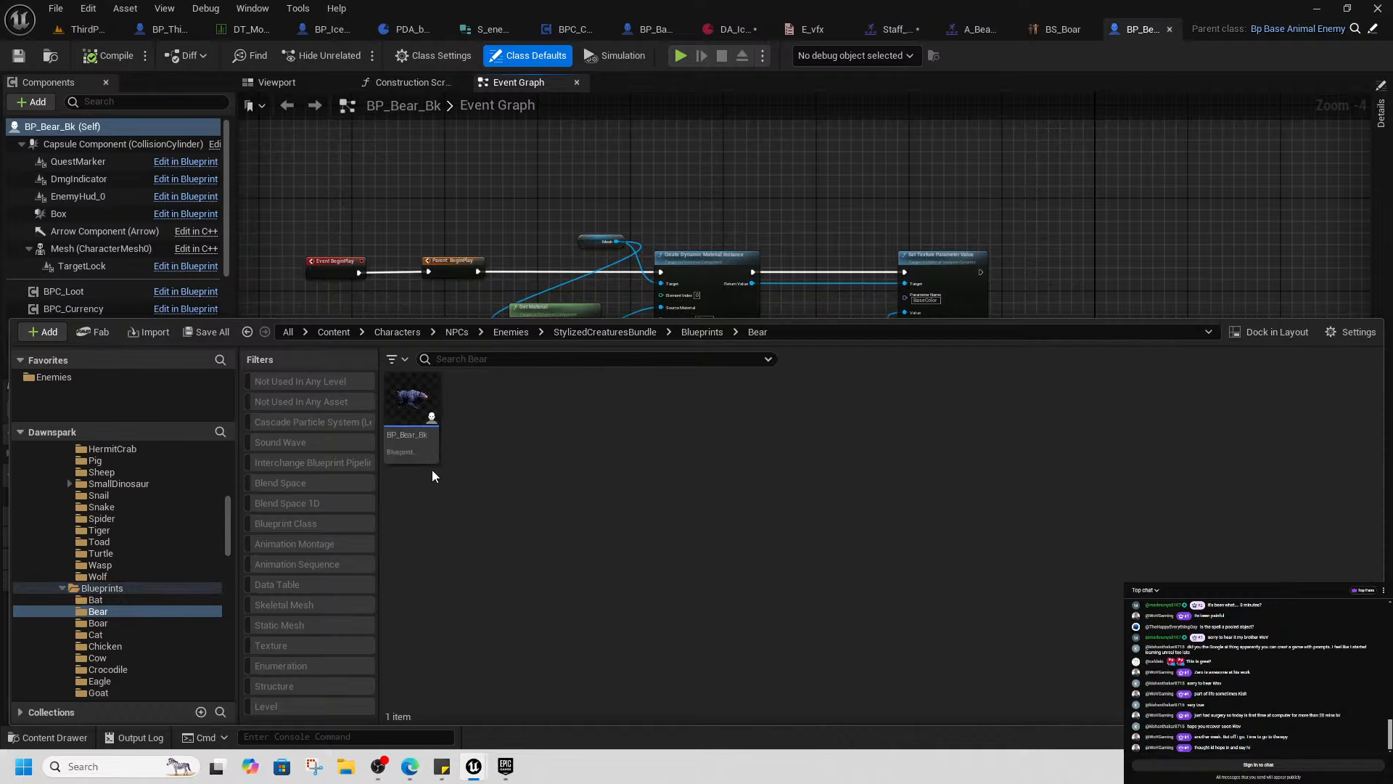
click(417, 454)
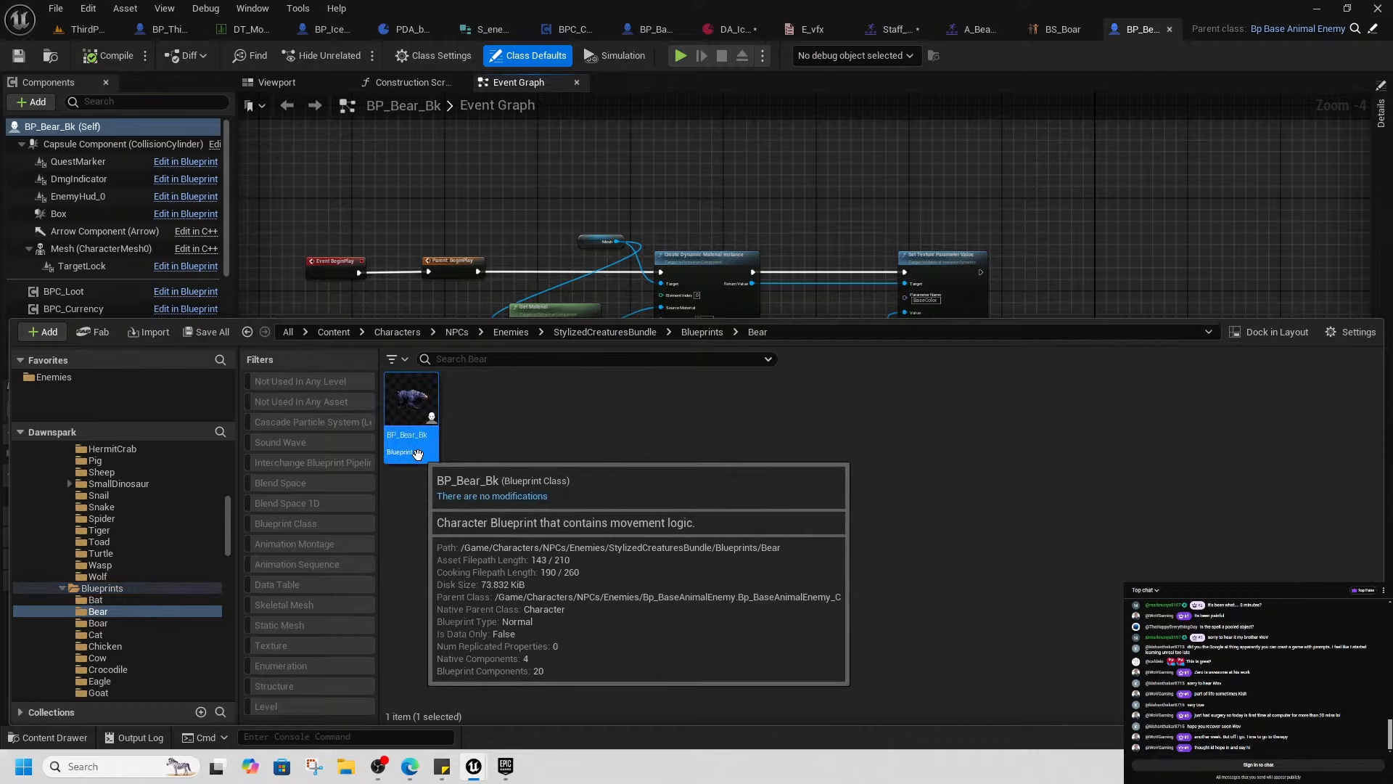
click(793, 276)
scroll(762, 341, up, 4)
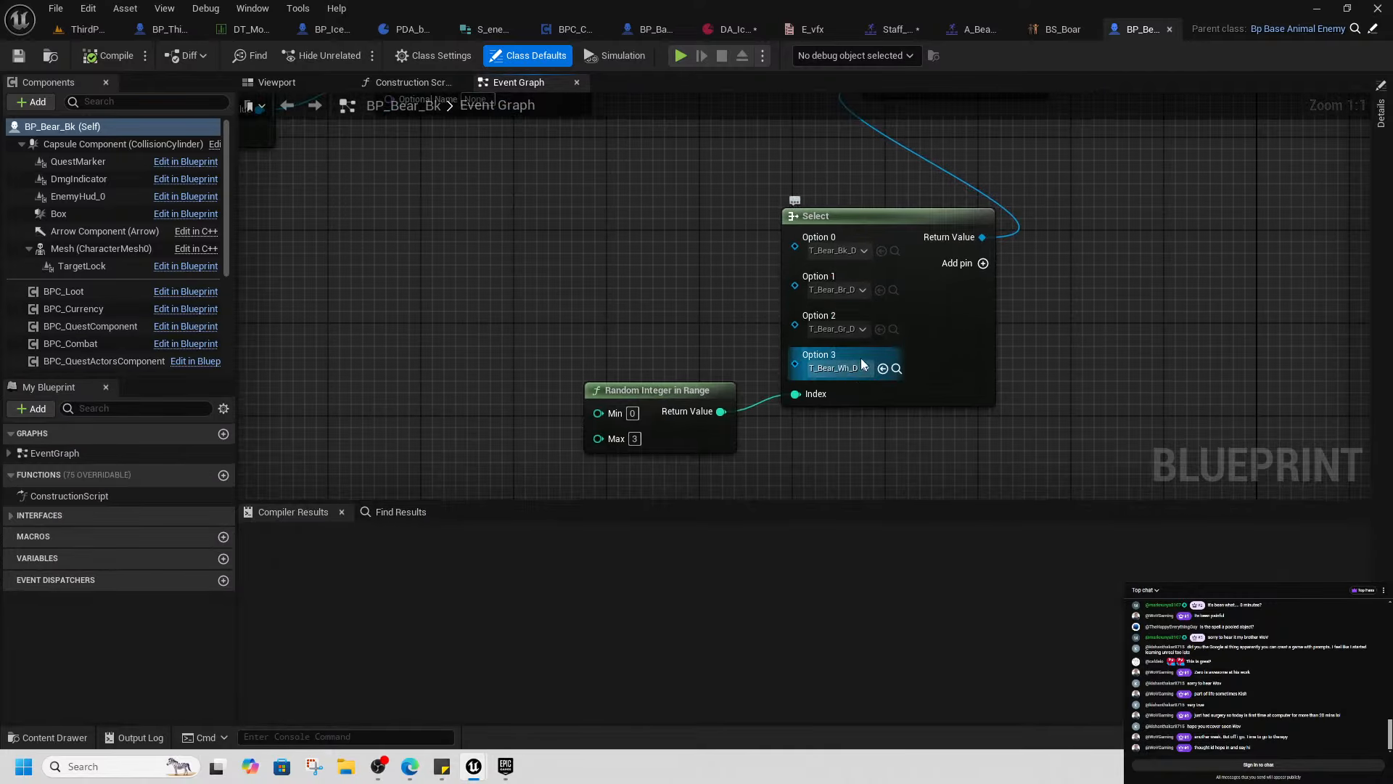
Review the BeginPlay material nodes and move the Get Material node closer to Create Dynamic Material Instance
scroll(641, 256, down, 1)
right_drag(641, 256, 774, 356)
scroll(763, 389, down, 1)
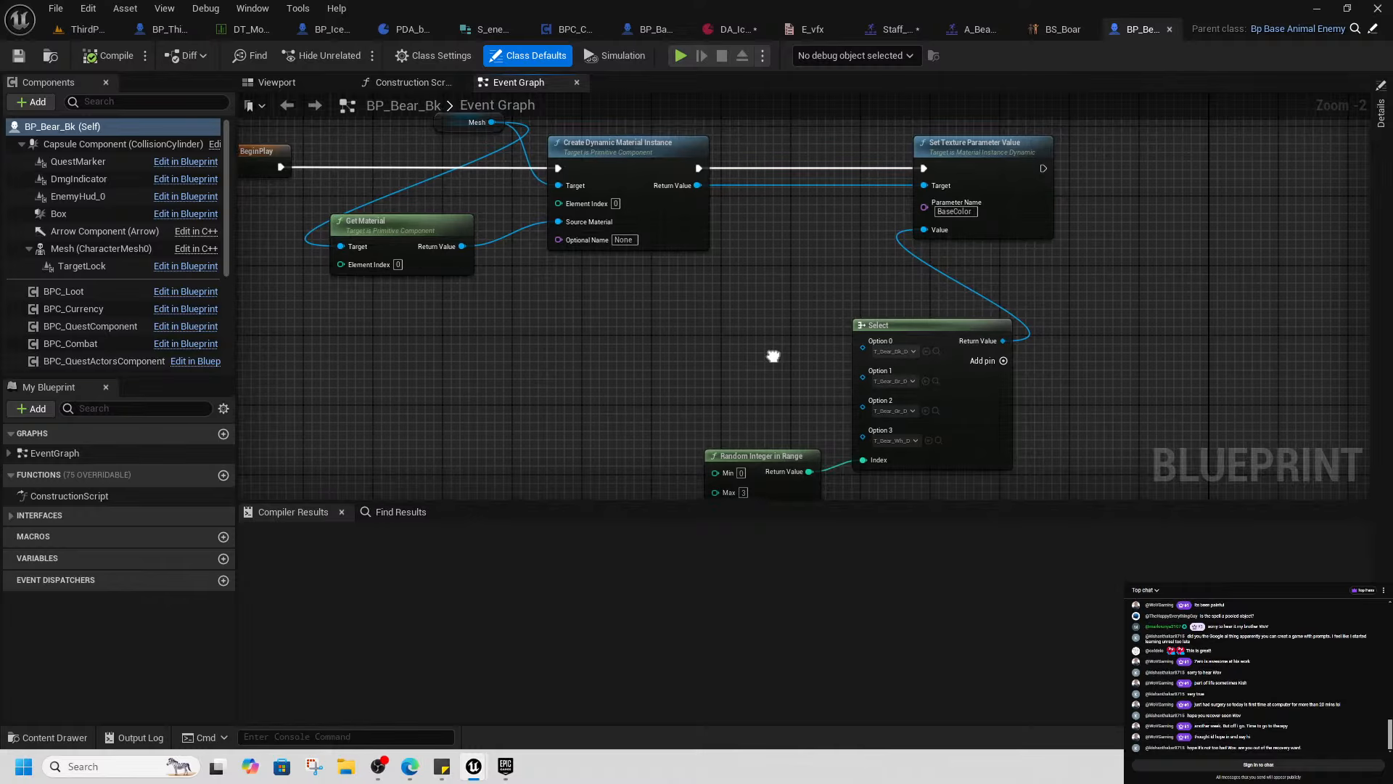
scroll(773, 355, down, 1)
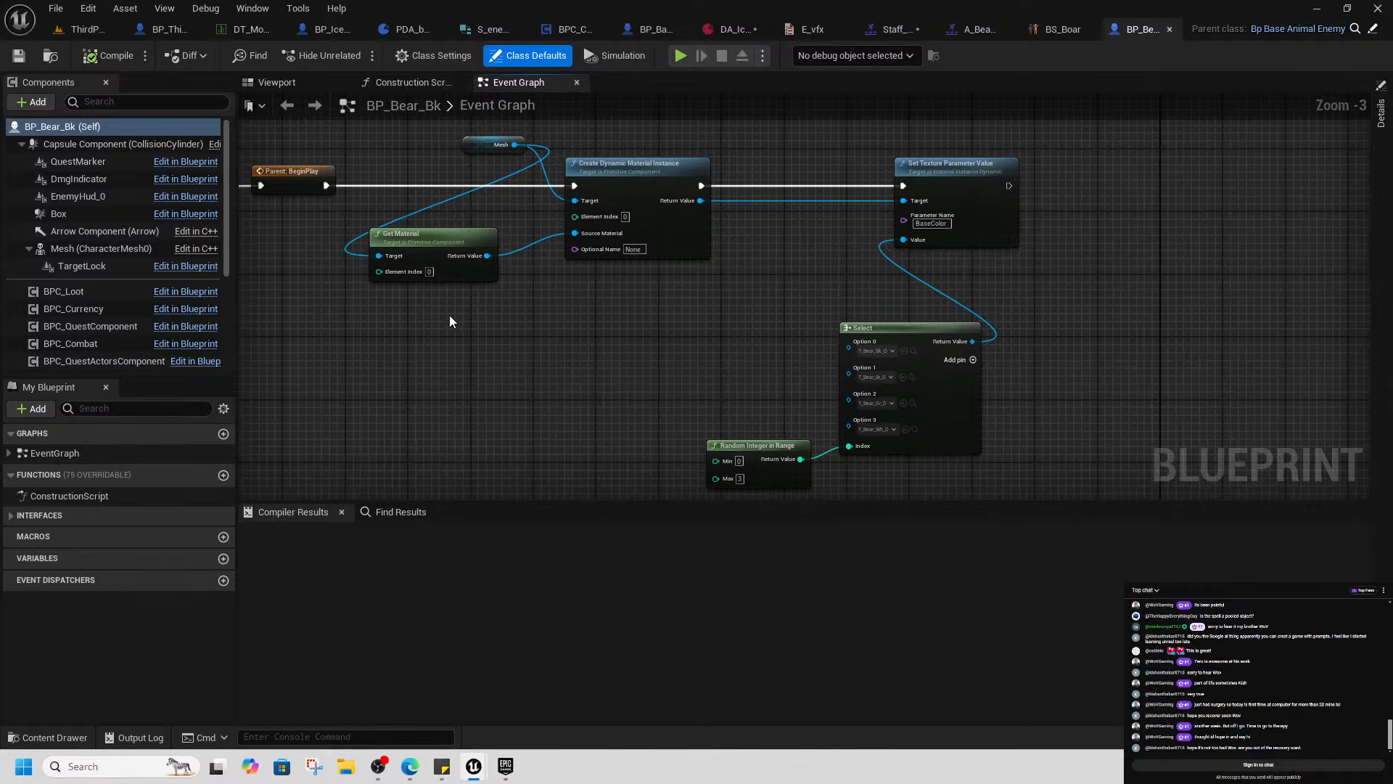
right_drag(450, 315, 574, 401)
drag(516, 321, 547, 305)
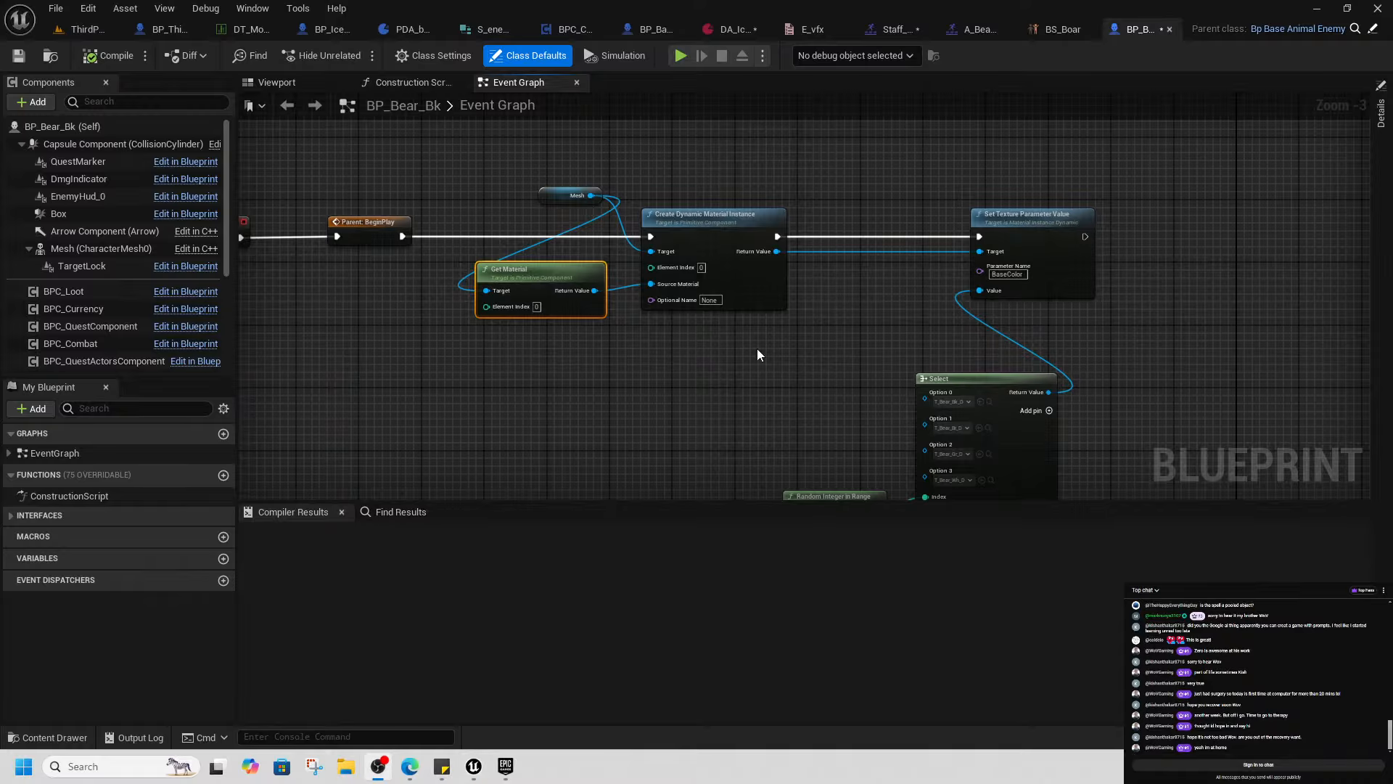
Check the Select node's Option 0 texture choices, and copy the dynamic material nodes that follow Parent: BeginPlay
scroll(756, 327, up, 3)
click(911, 353)
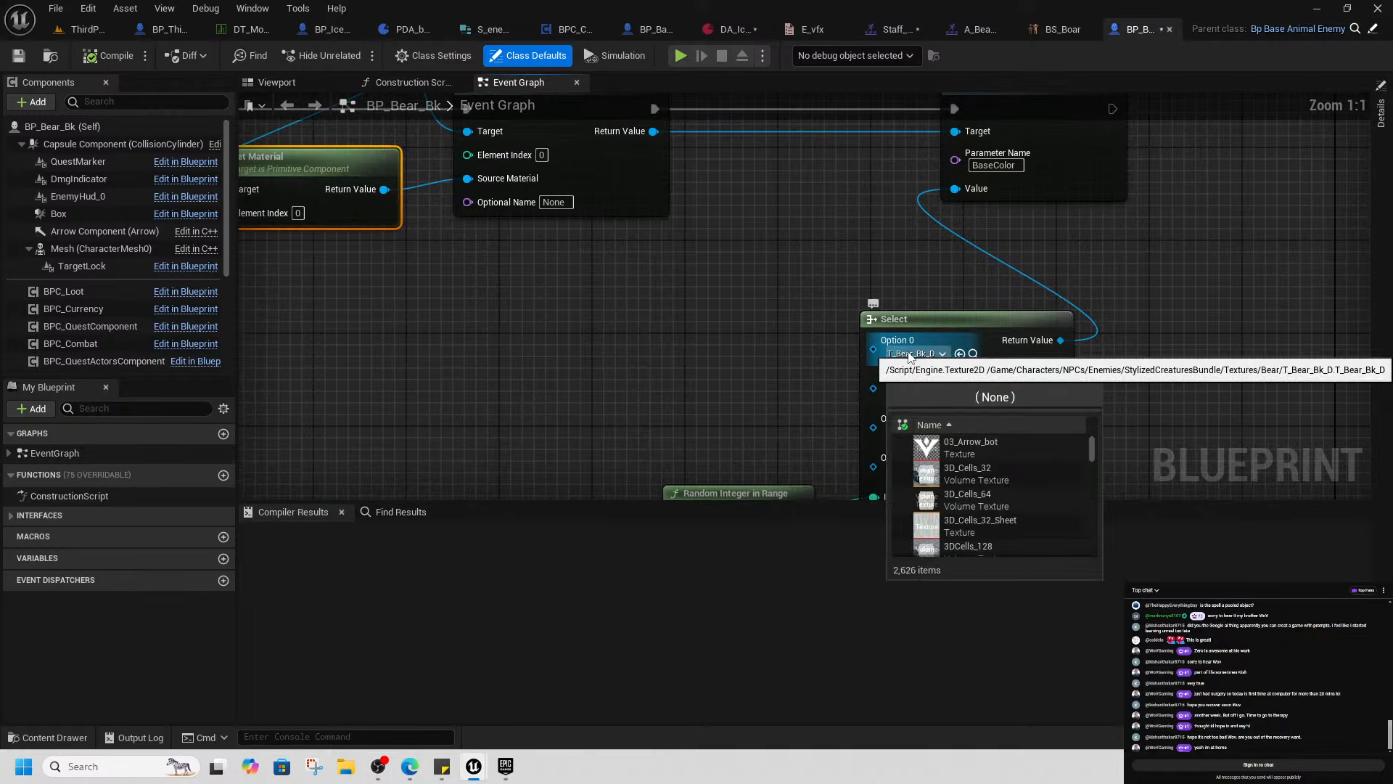
click(702, 347)
scroll(702, 347, down, 5)
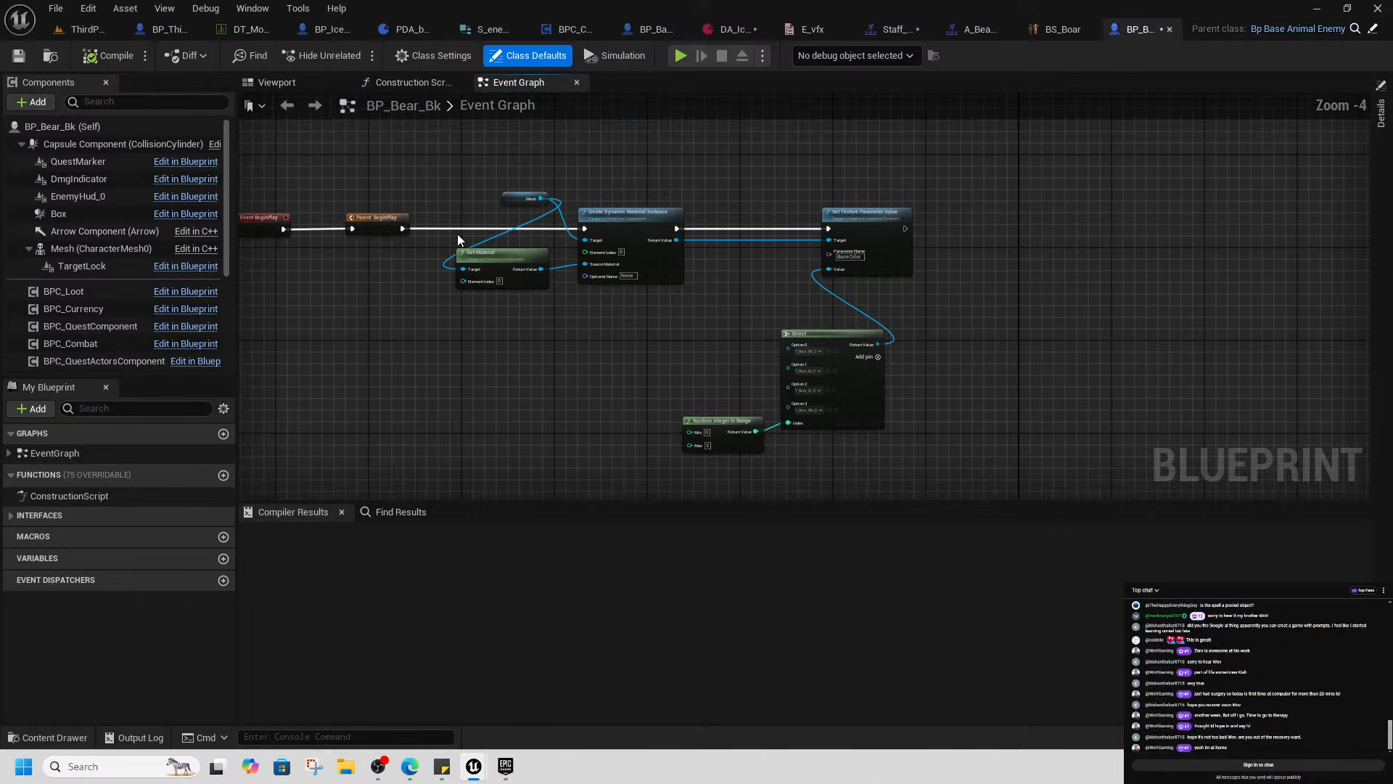
drag(455, 143, 975, 456)
click(547, 395)
Open BP_Boar_Bl from the Boar folder of the StylizedCreaturesBundle blueprints
key(ctrl+space)
click(702, 331)
click(535, 402)
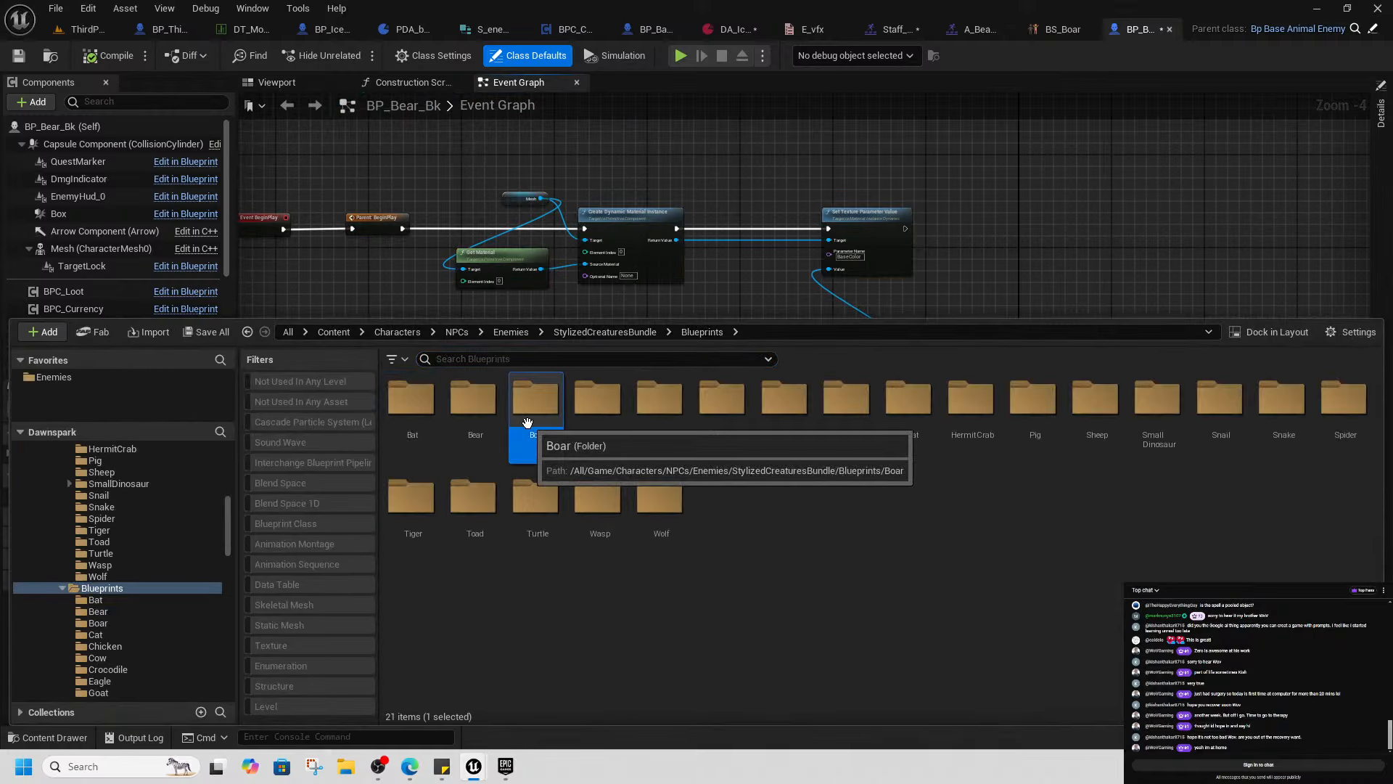
double_click(535, 402)
double_click(410, 447)
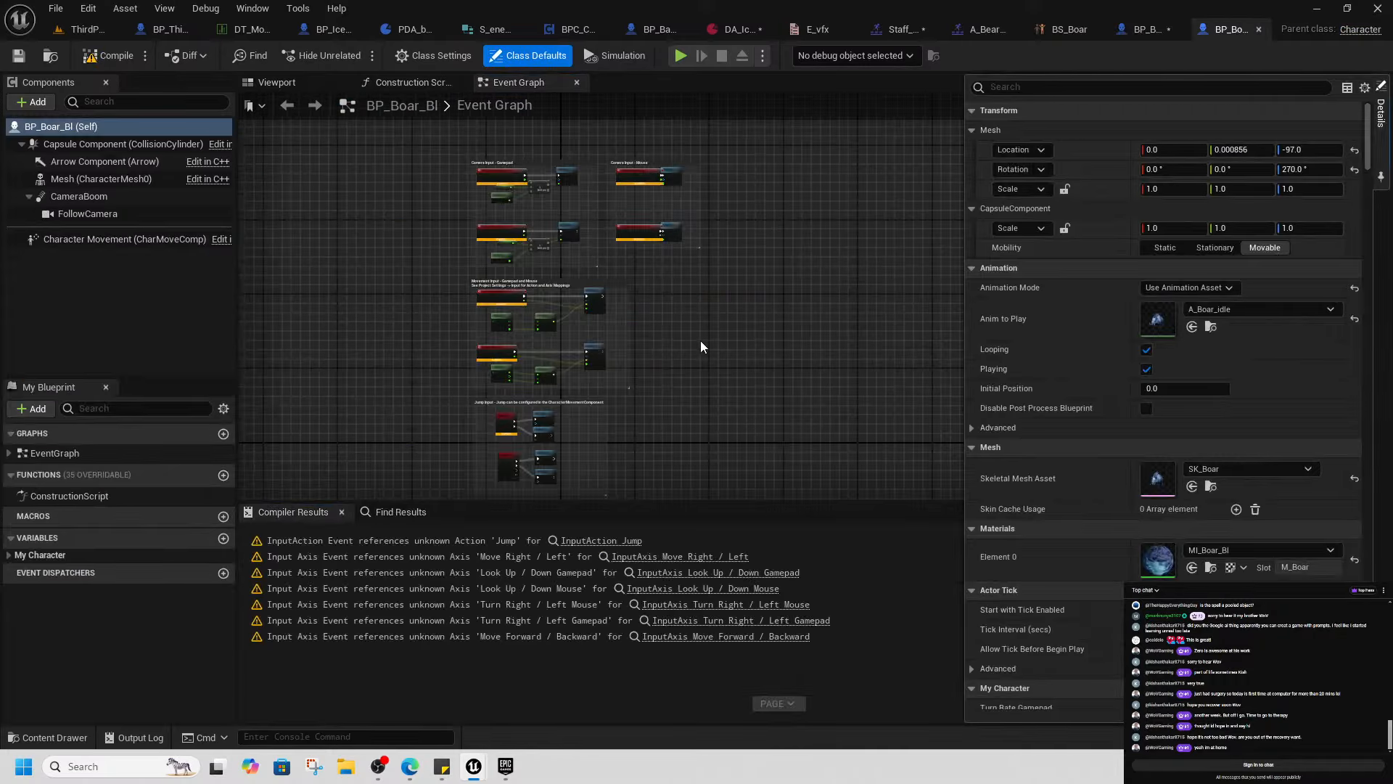
Delete all camera, movement and jump input nodes from the BP_Boar_Bl event graph and compile the blueprint
right_drag(524, 204, 548, 241)
drag(451, 161, 851, 425)
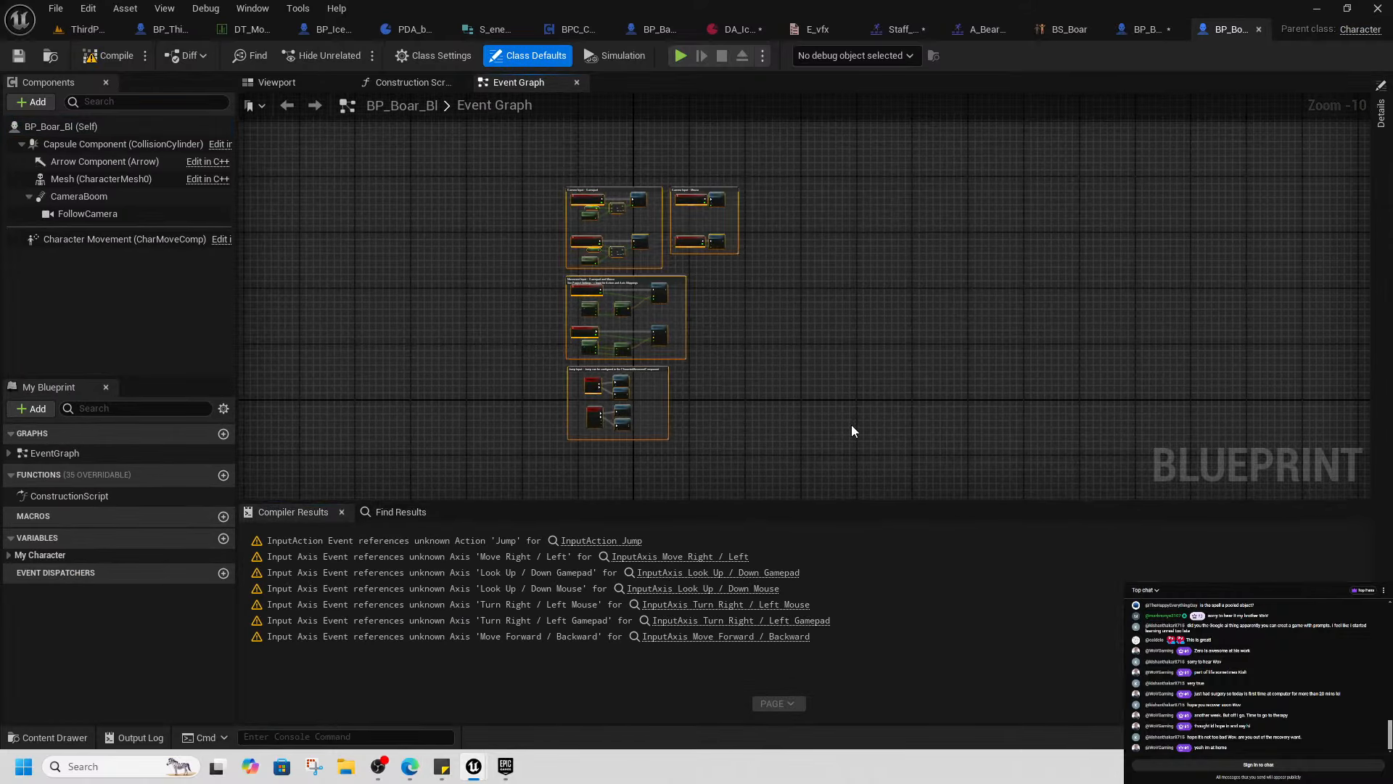
key(Delete)
click(123, 62)
Delete the TurnRateGamepad variable and the CameraBoom and FollowCamera components from BP_Boar_Bl
click(67, 601)
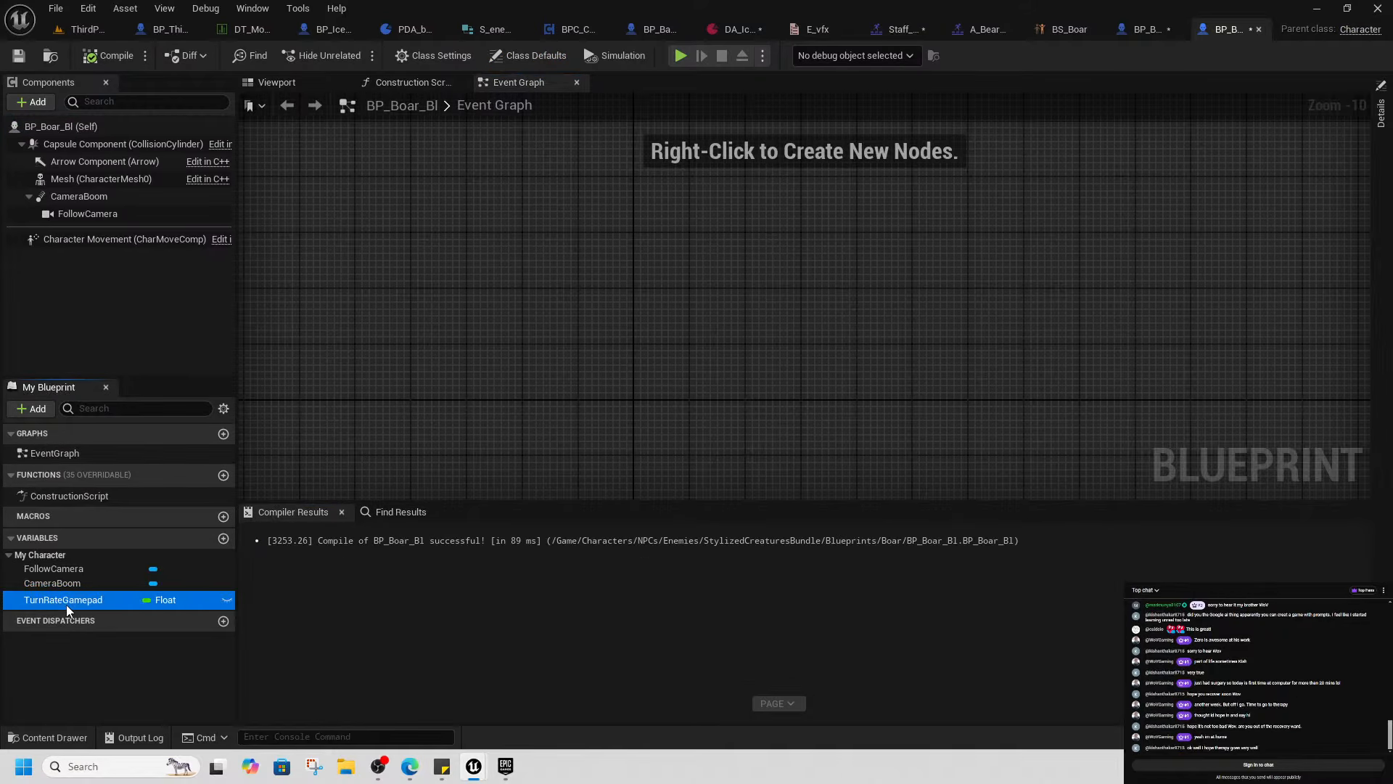
key(Delete)
click(116, 213)
key(Delete)
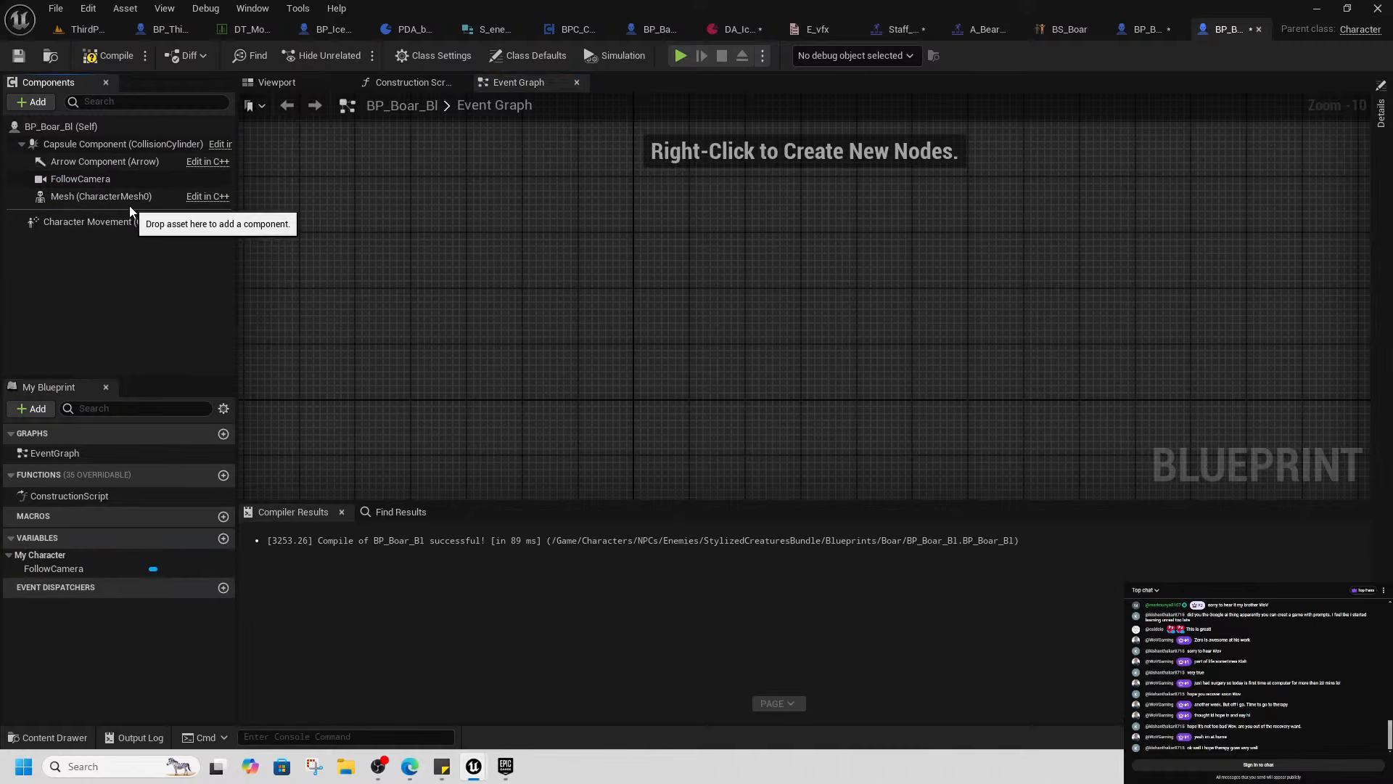
click(72, 194)
key(Delete)
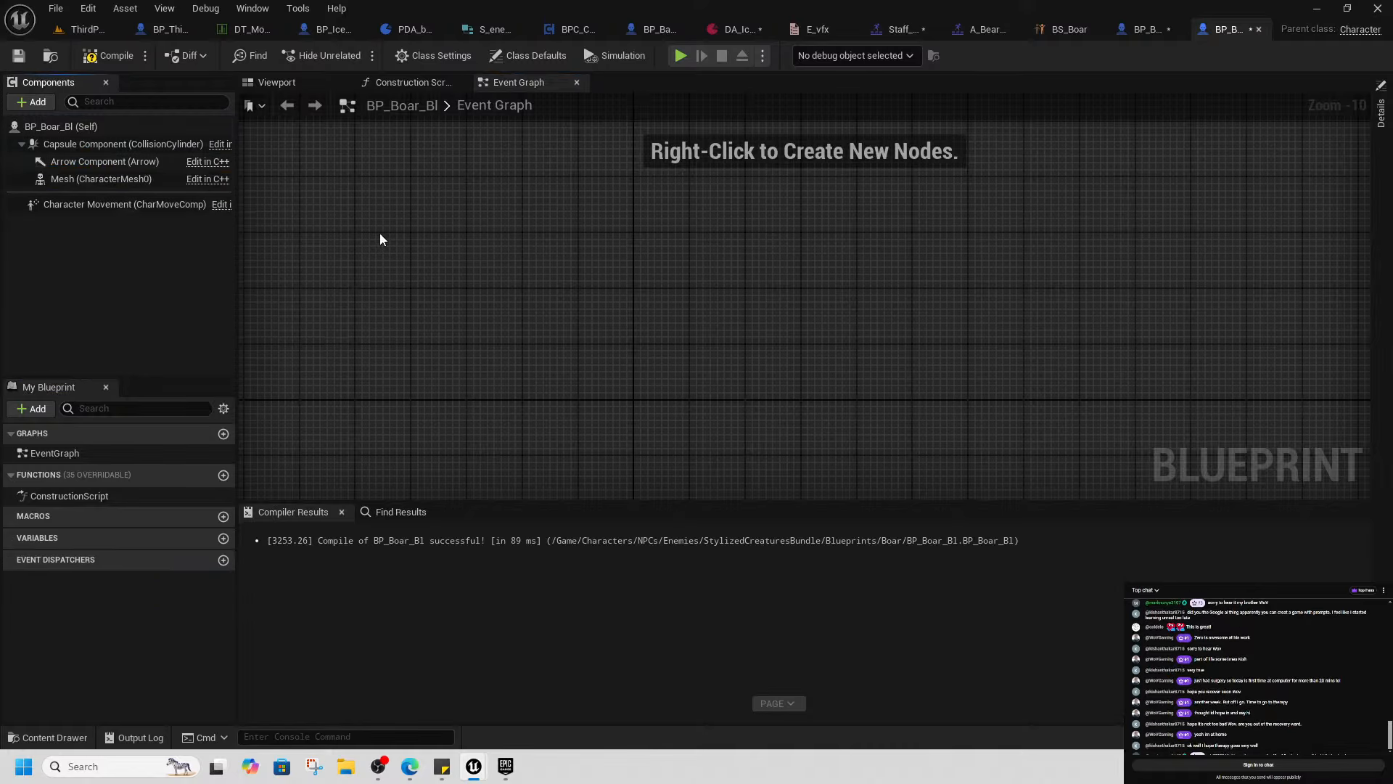
Reparent BP_Boar_Bl to the Bp Base Animal Enemy class and look over the inherited components
click(436, 56)
click(1182, 130)
text(bas)
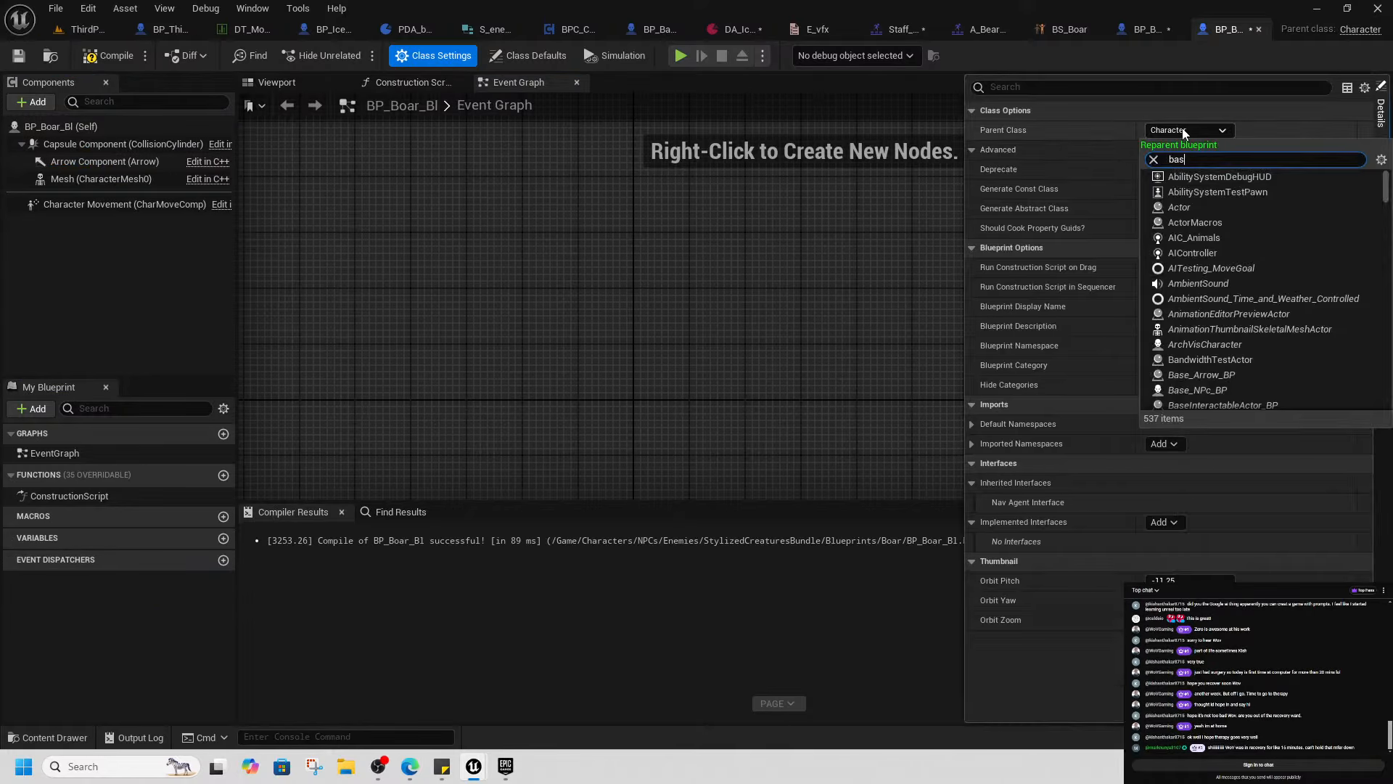
text(e anim)
click(1265, 173)
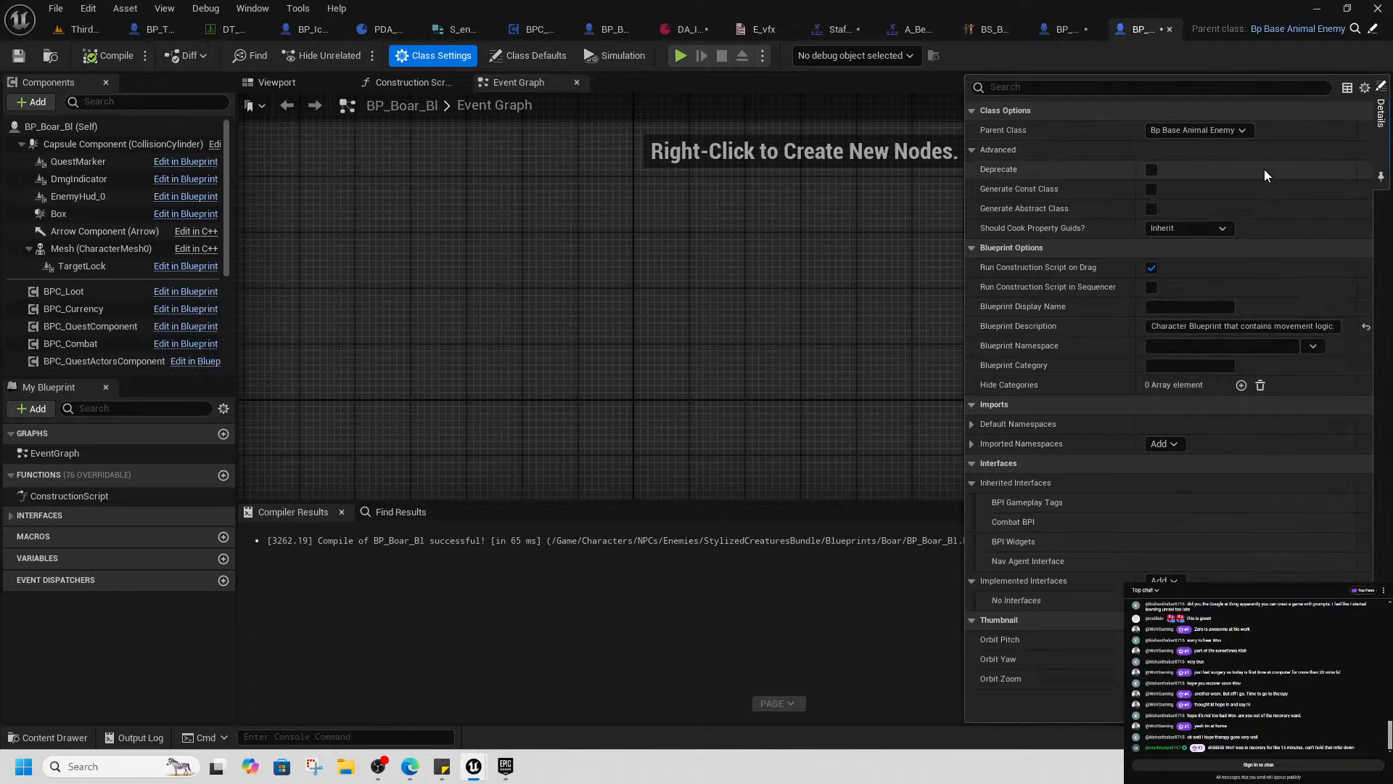
click(601, 321)
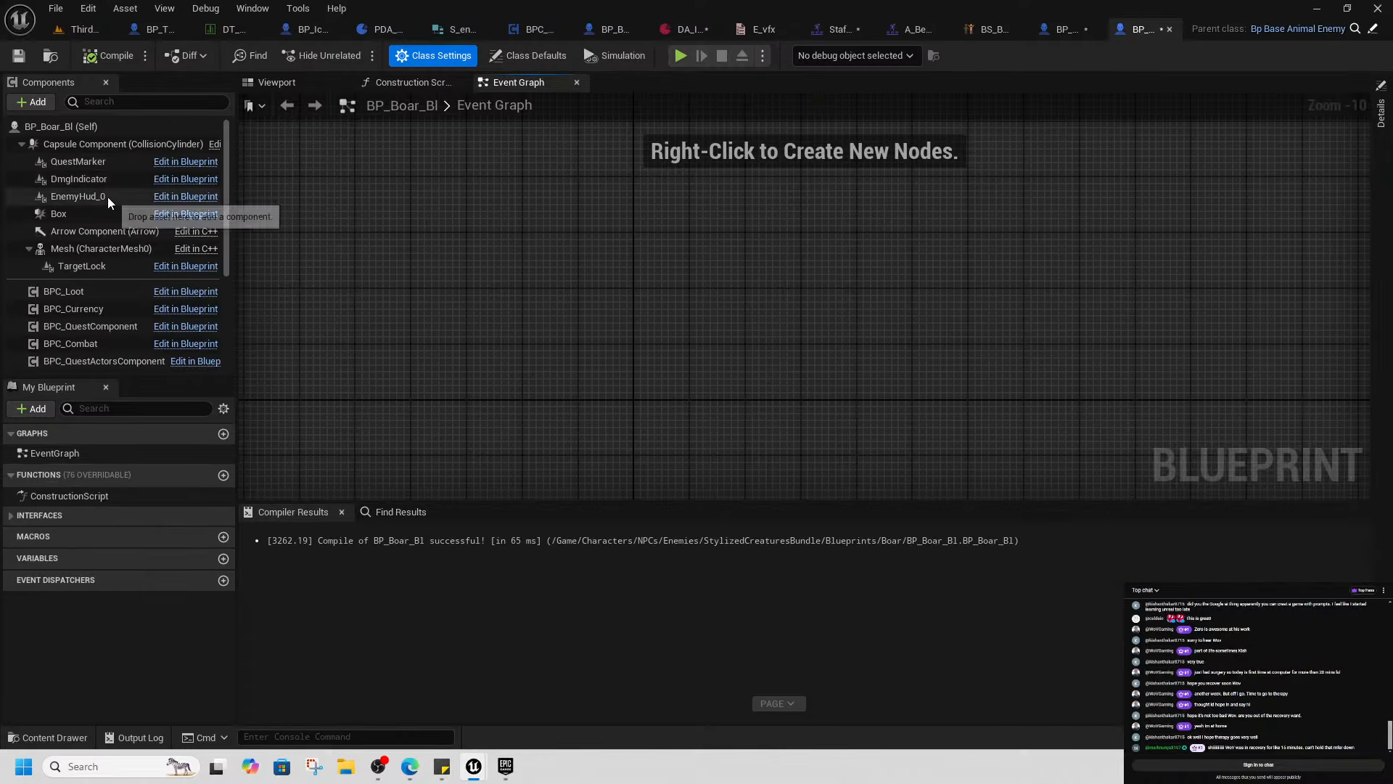
scroll(101, 207, down, 5)
scroll(534, 277, up, 3)
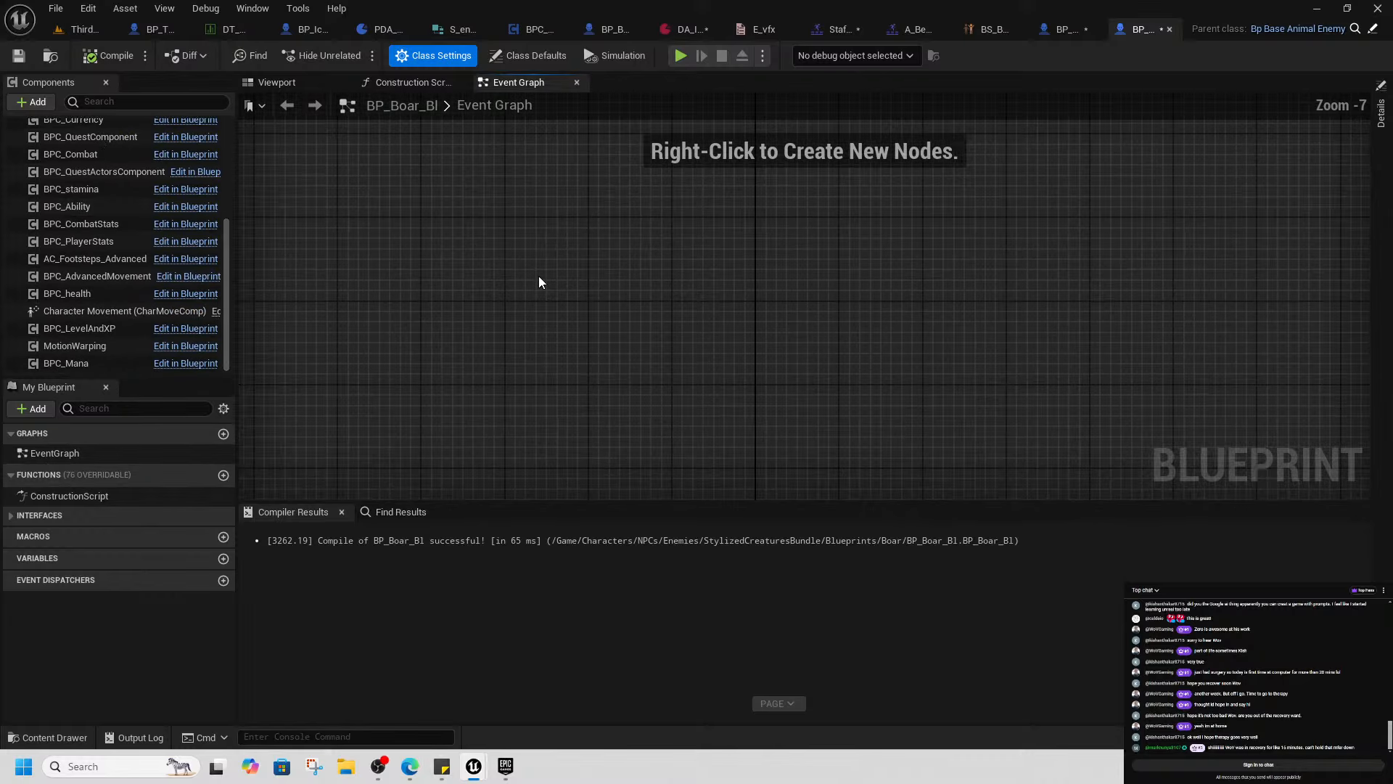
Add a call to the parent function in the boar's Construction Script and place it beside the entry node
click(413, 81)
right_click(524, 250)
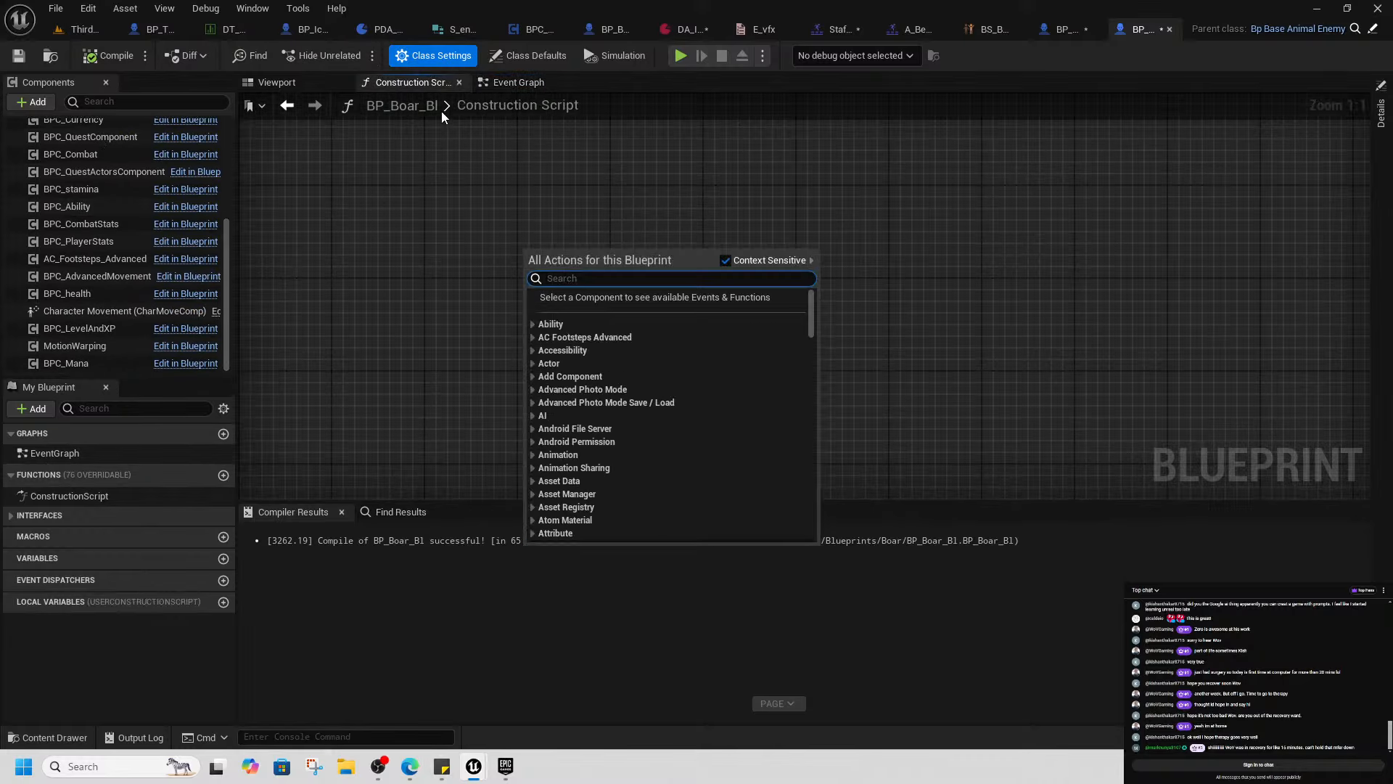
click(472, 268)
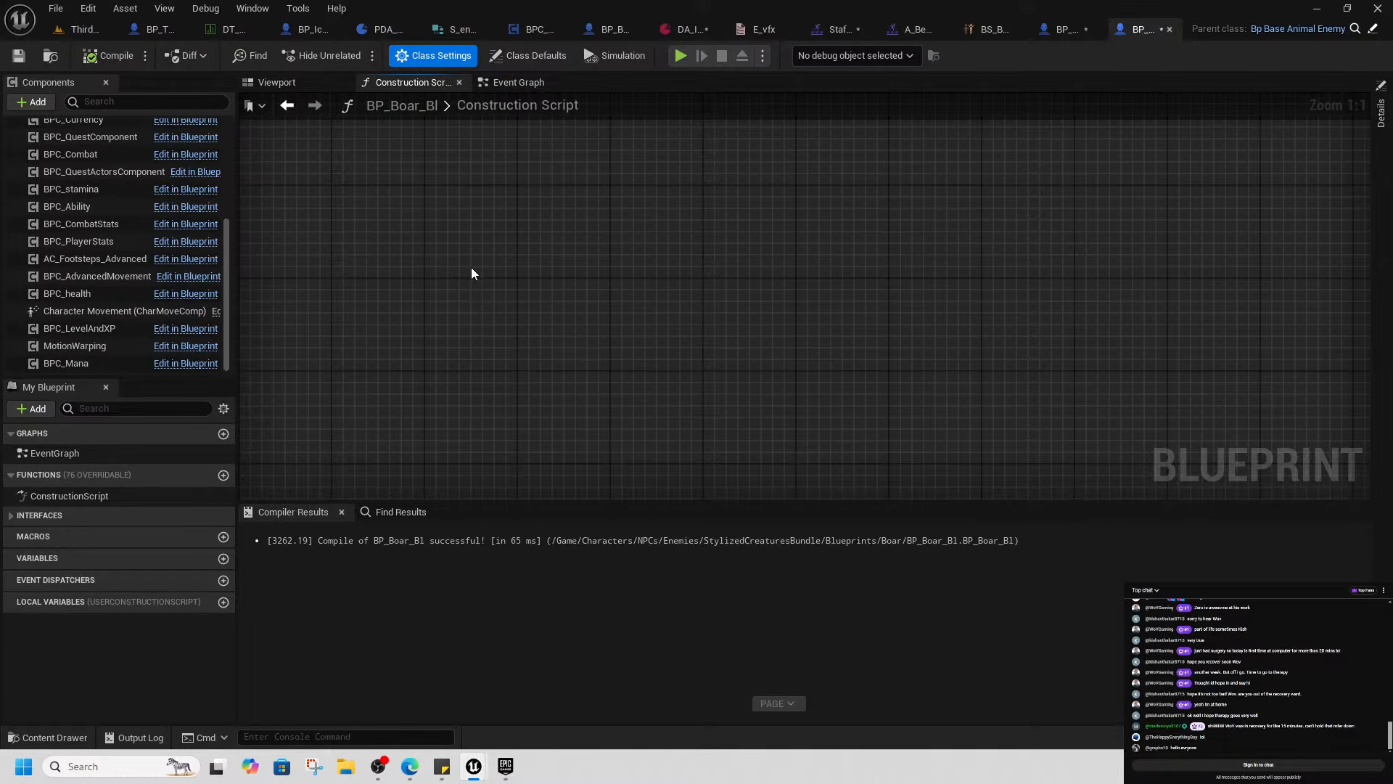
right_drag(472, 268, 502, 306)
scroll(502, 306, down, 1)
right_click(459, 272)
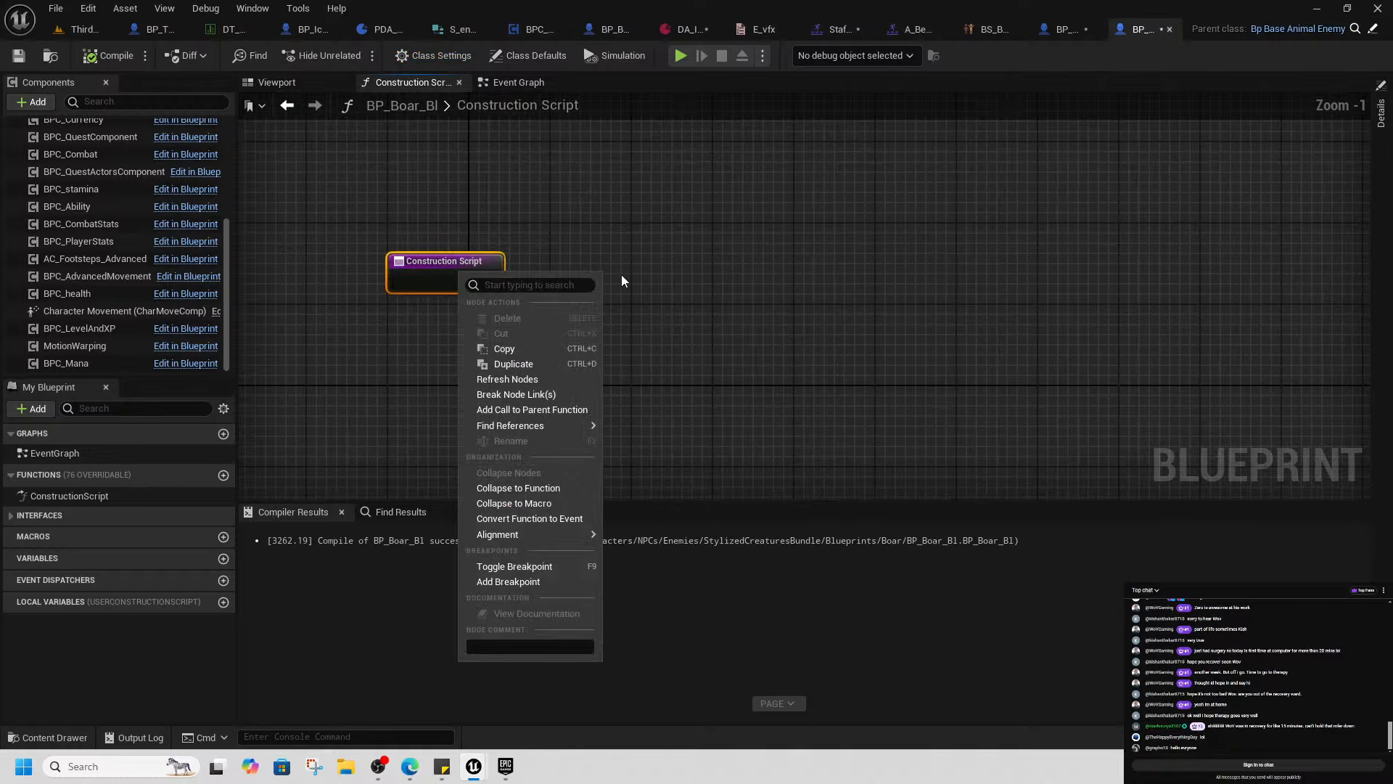
click(560, 410)
drag(523, 312, 664, 260)
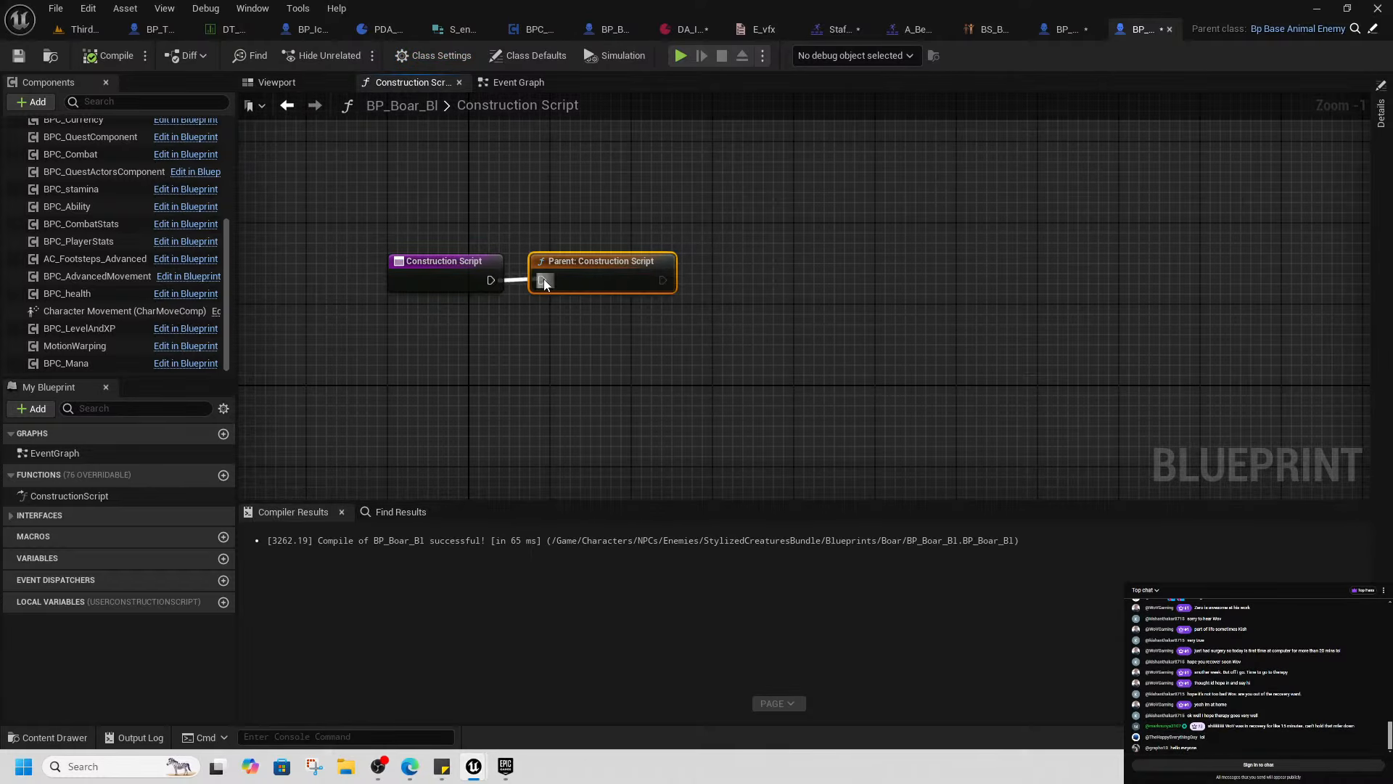
Add an Event BeginPlay node to the boar's event graph
click(519, 82)
right_click(595, 350)
text(begi)
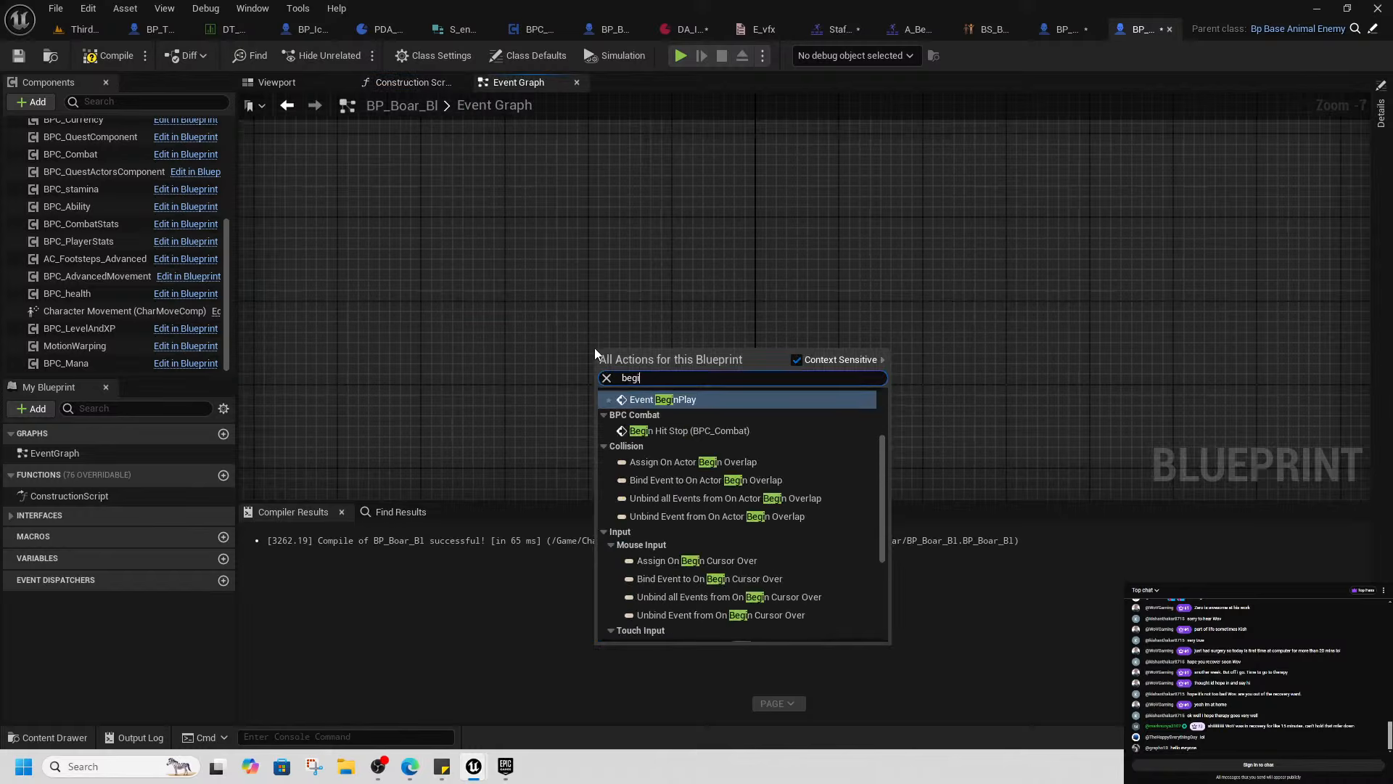
text(n play)
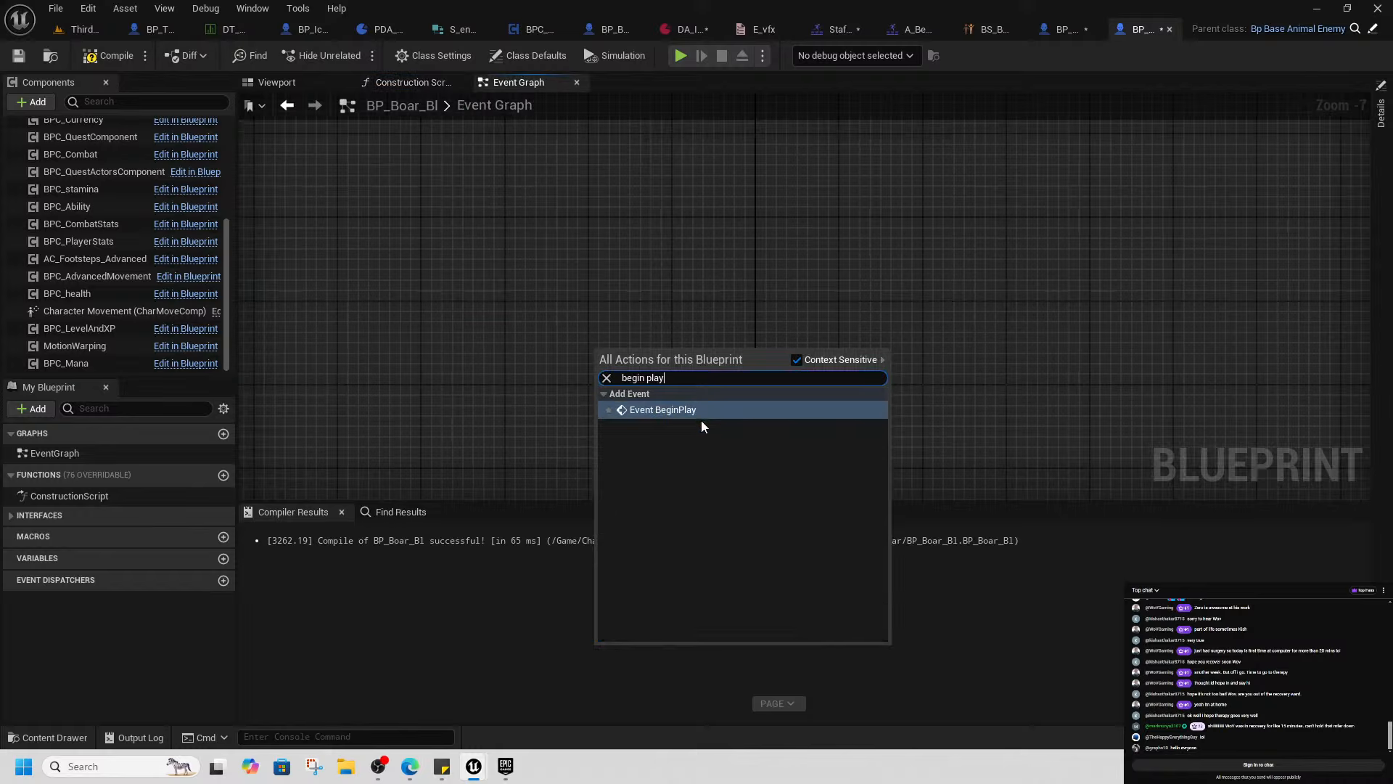
click(701, 421)
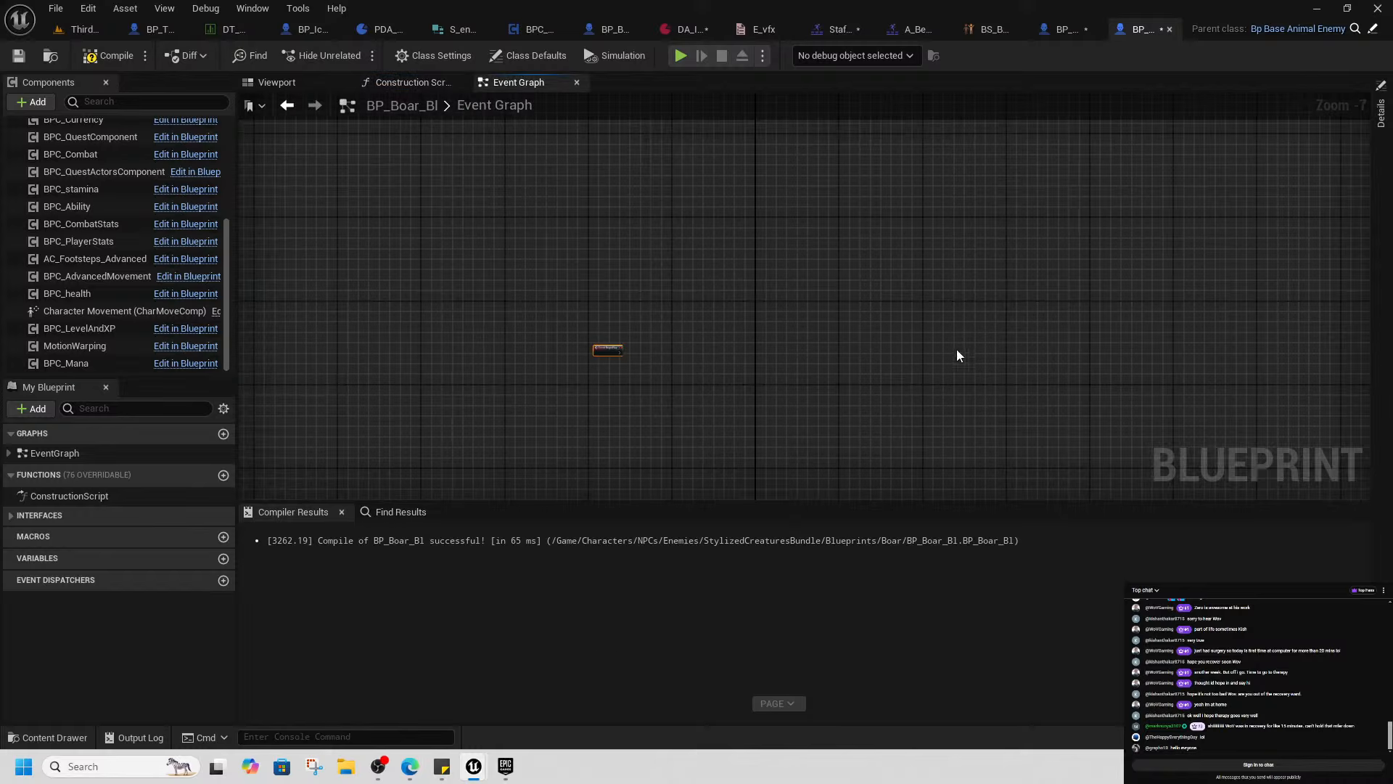
Add the Parent: BeginPlay call beside Event BeginPlay and connect the two nodes
scroll(592, 445, up, 3)
right_drag(631, 315, 598, 361)
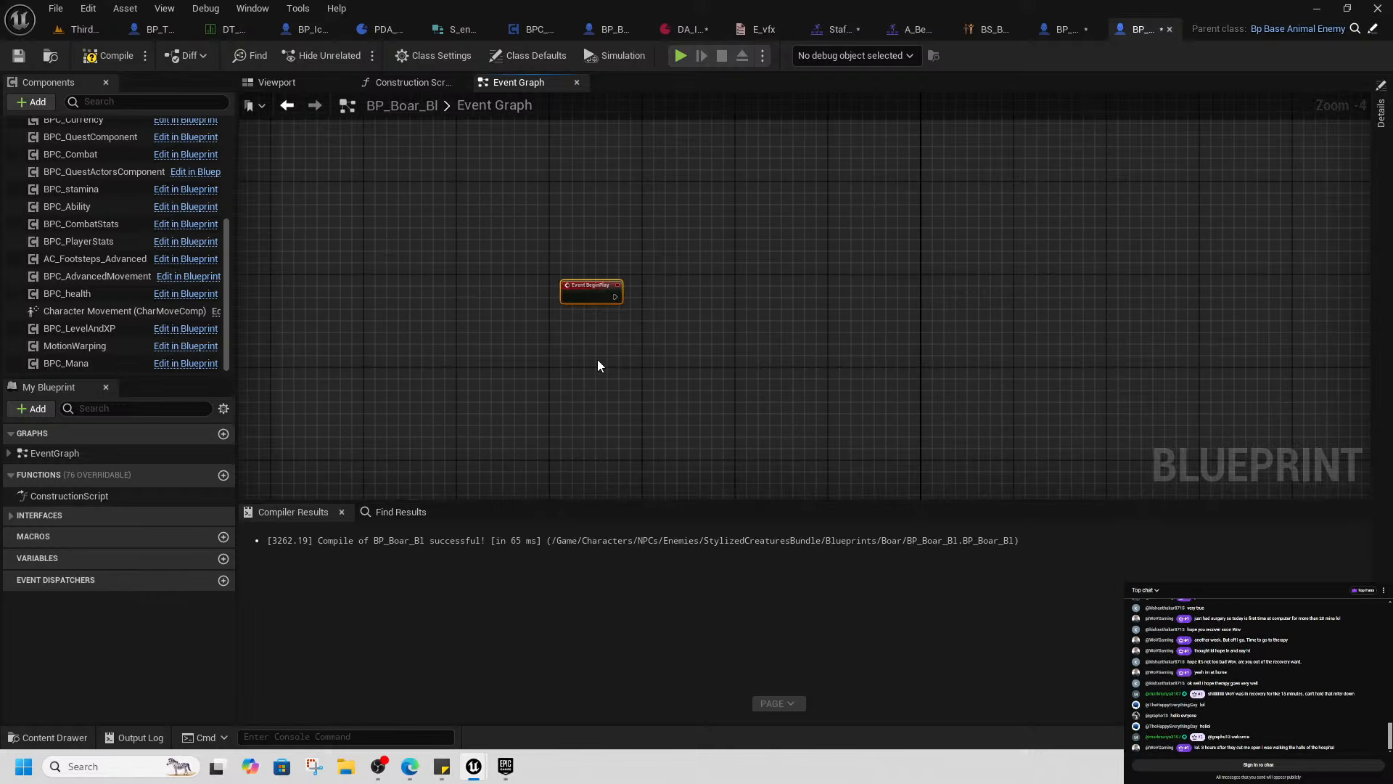
right_click(587, 285)
click(657, 420)
drag(594, 322, 663, 292)
drag(615, 297, 658, 299)
Paste the bear's dynamic material nodes into the boar's graph and connect them after Parent: BeginPlay
key(ctrl+v)
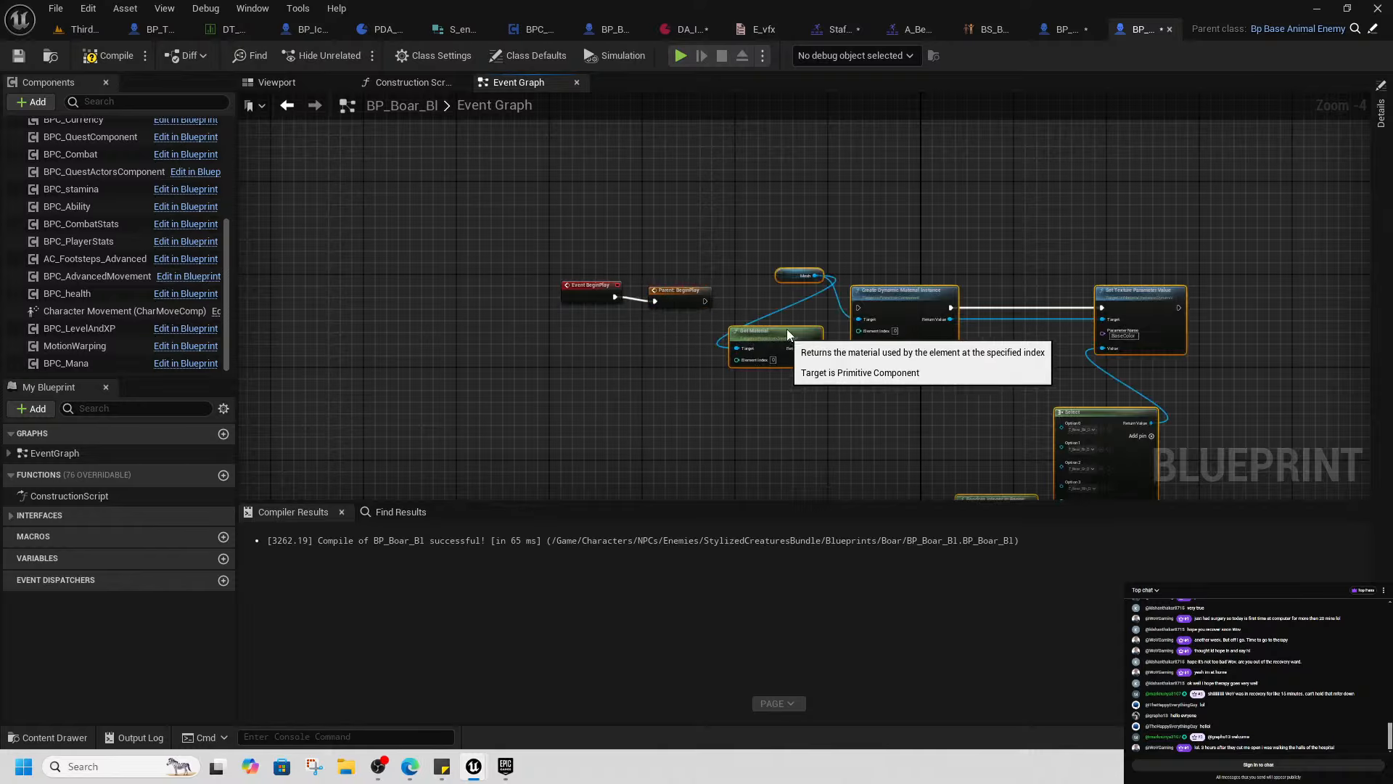
drag(872, 286, 872, 287)
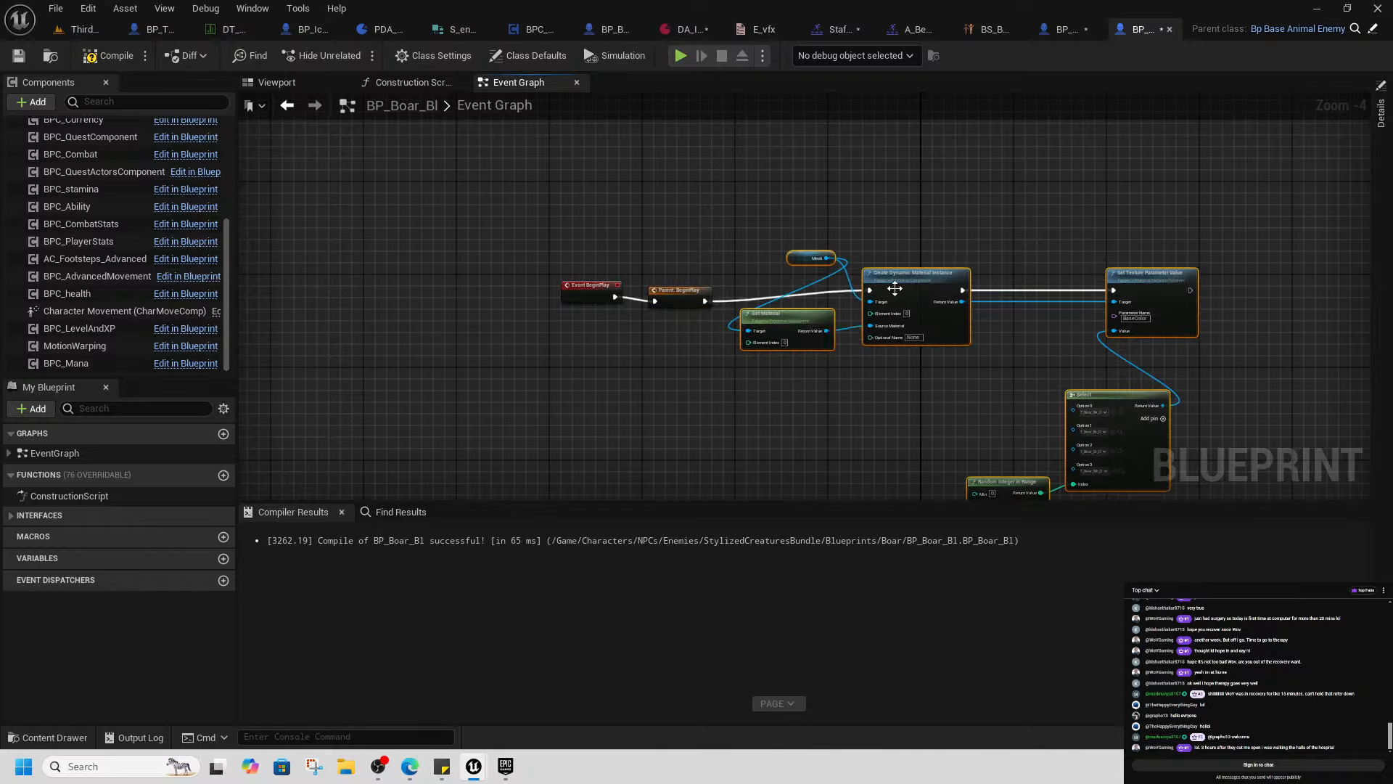
Search the texture choices for Option 0 of the pasted Select node for "boar"
right_drag(1047, 407, 752, 305)
scroll(791, 309, up, 4)
click(801, 323)
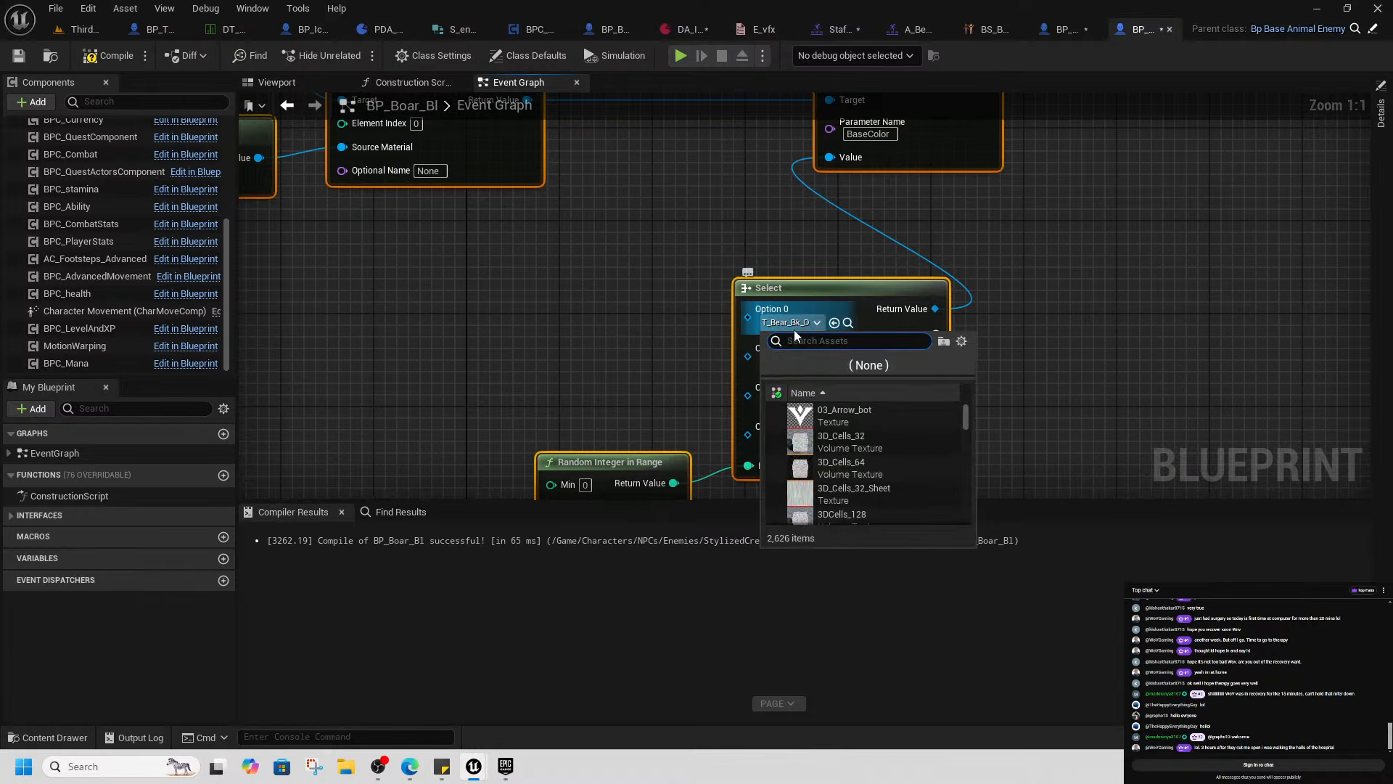
text(boa)
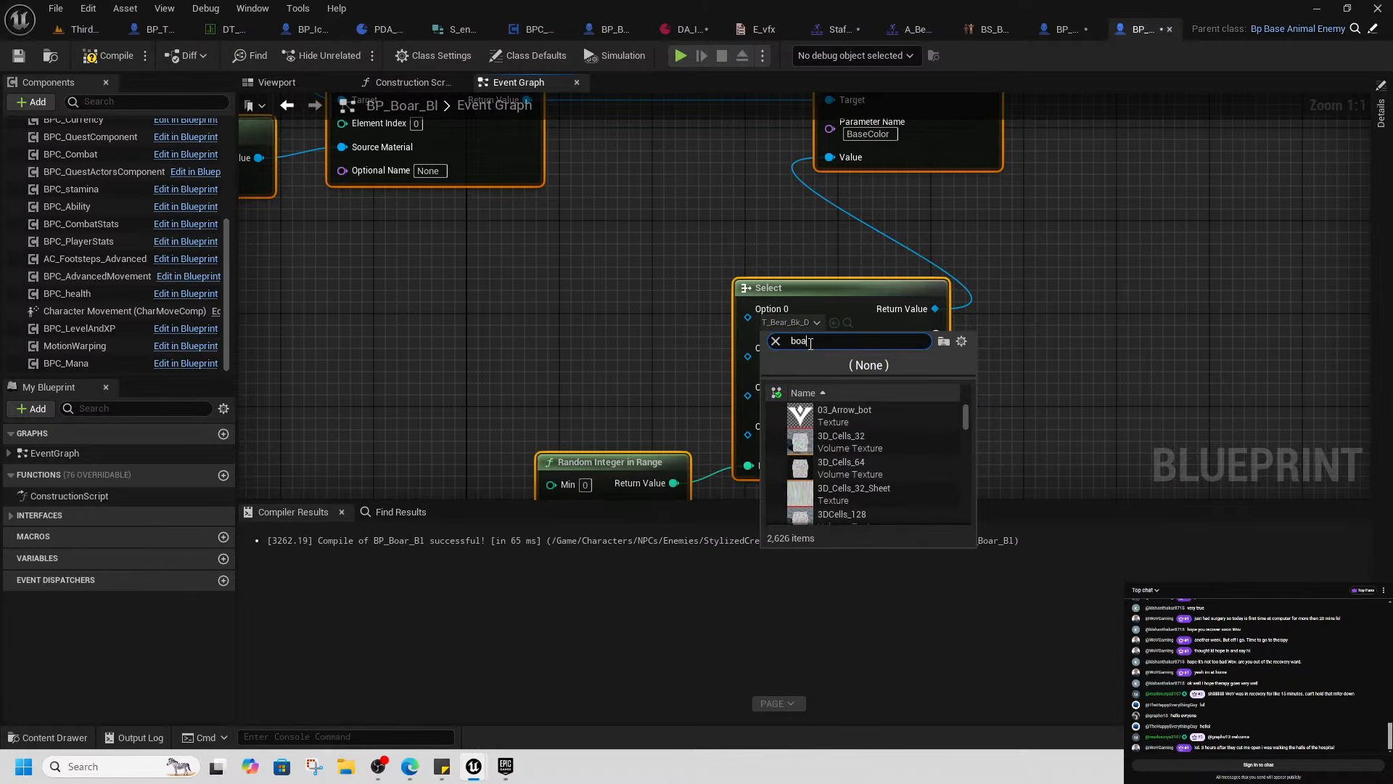
text(r)
scroll(910, 457, down, 5)
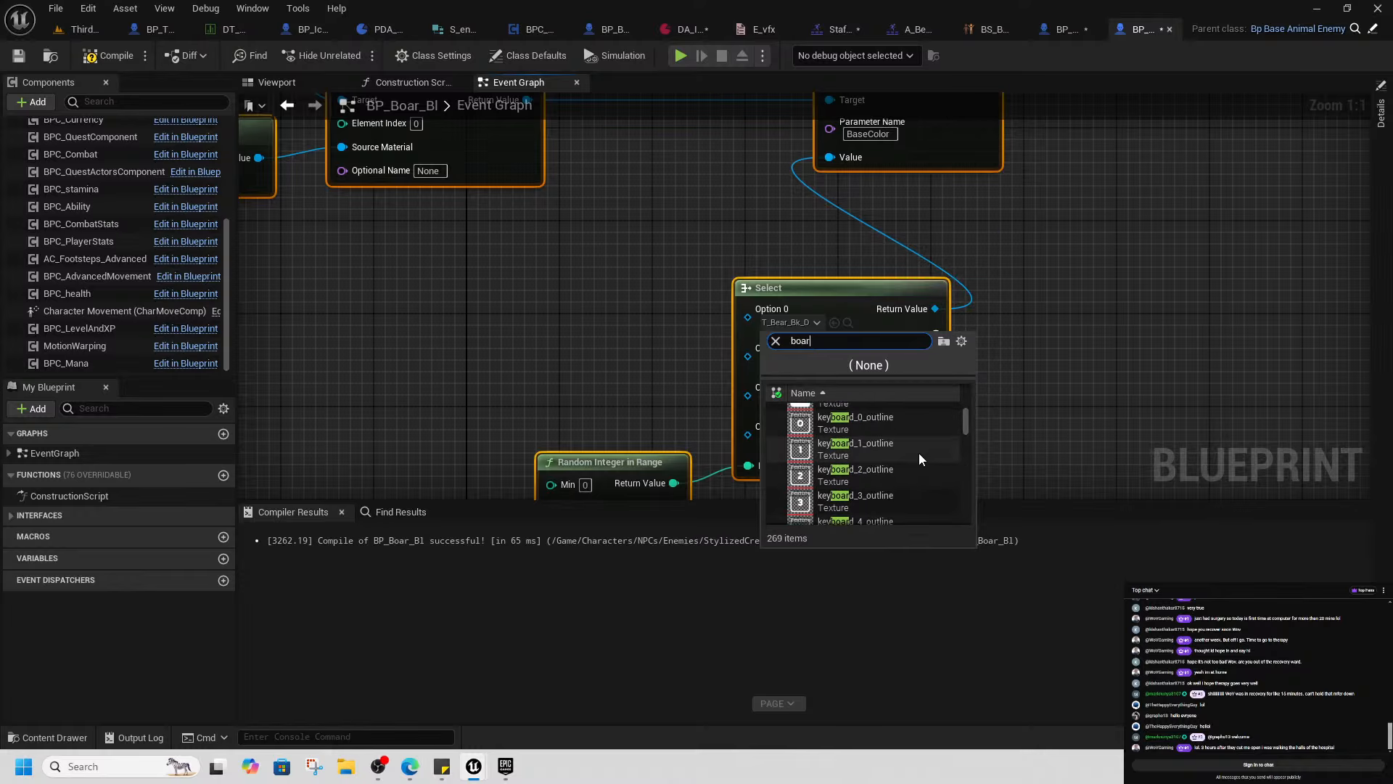
scroll(899, 471, down, 6)
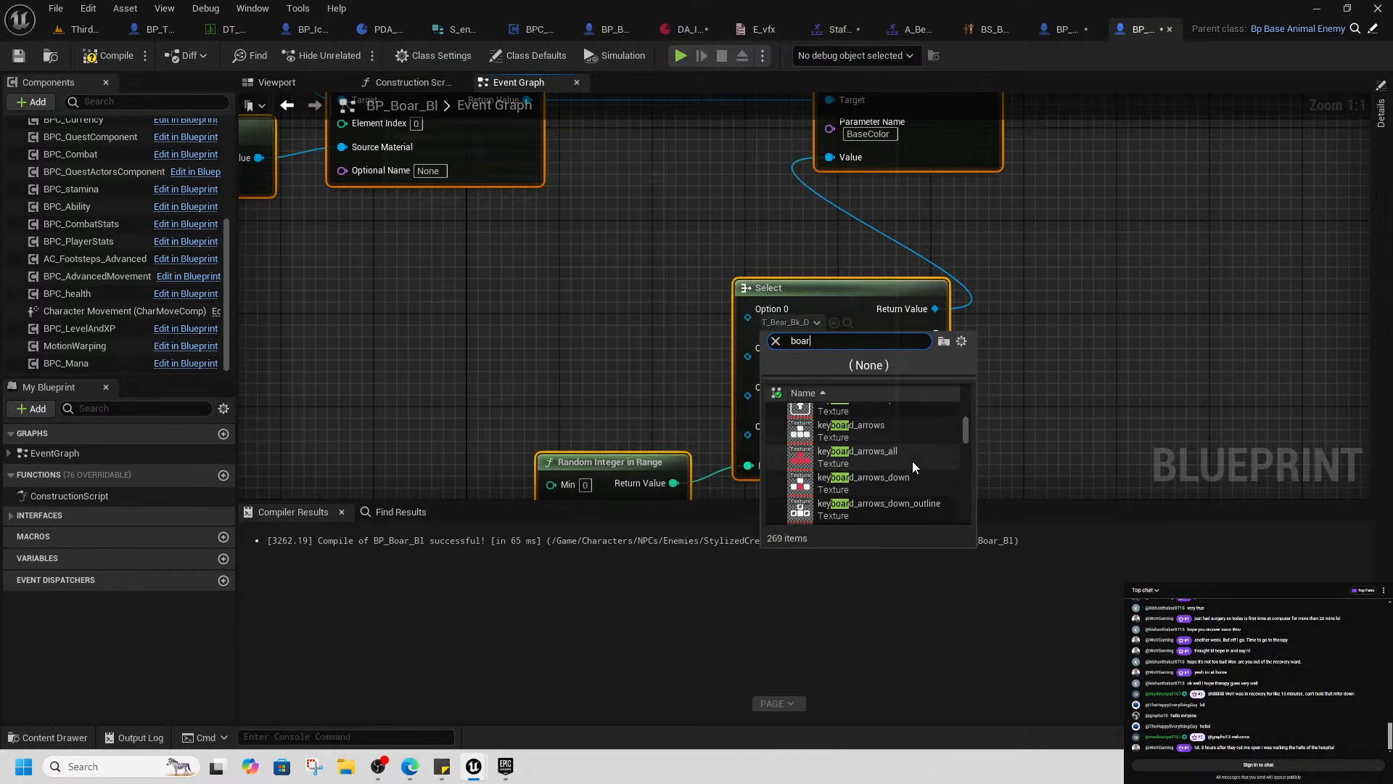
scroll(890, 473, down, 5)
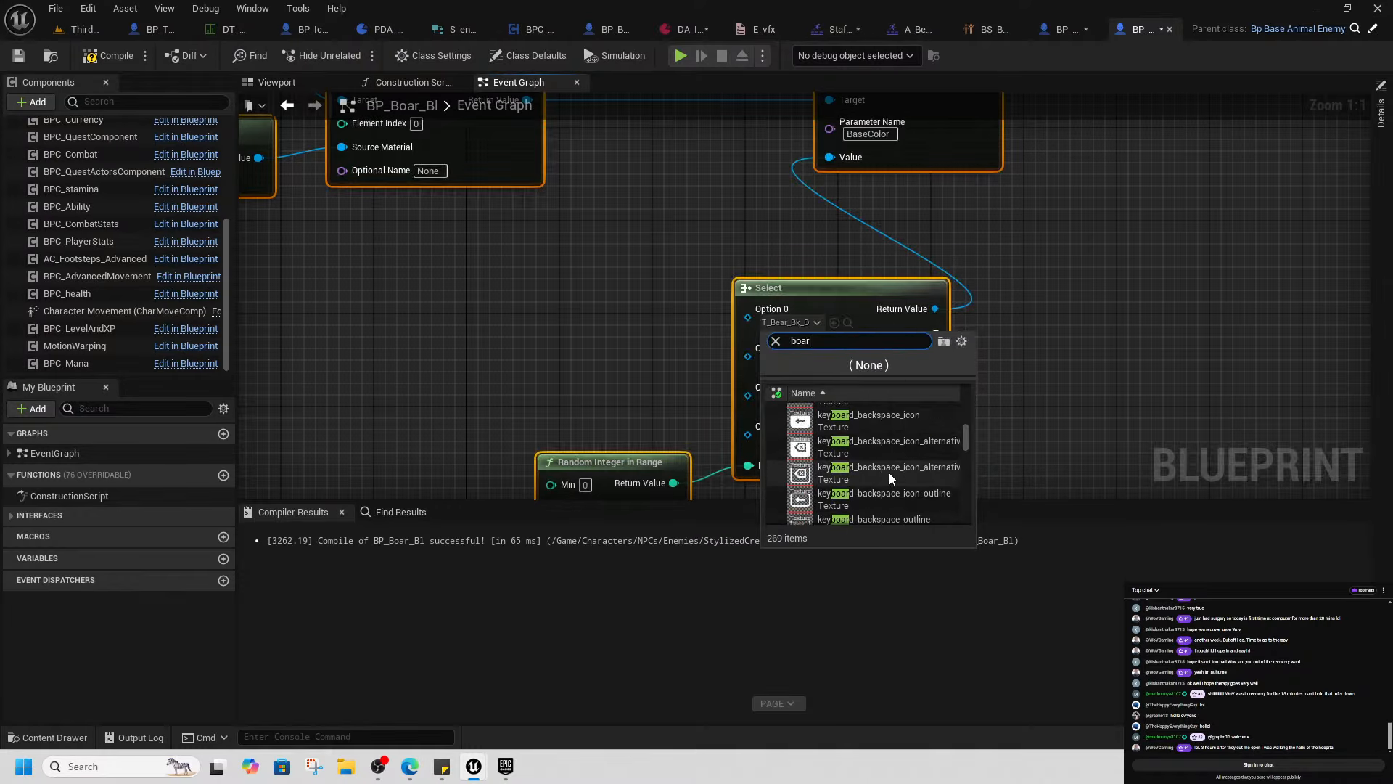
scroll(890, 473, down, 6)
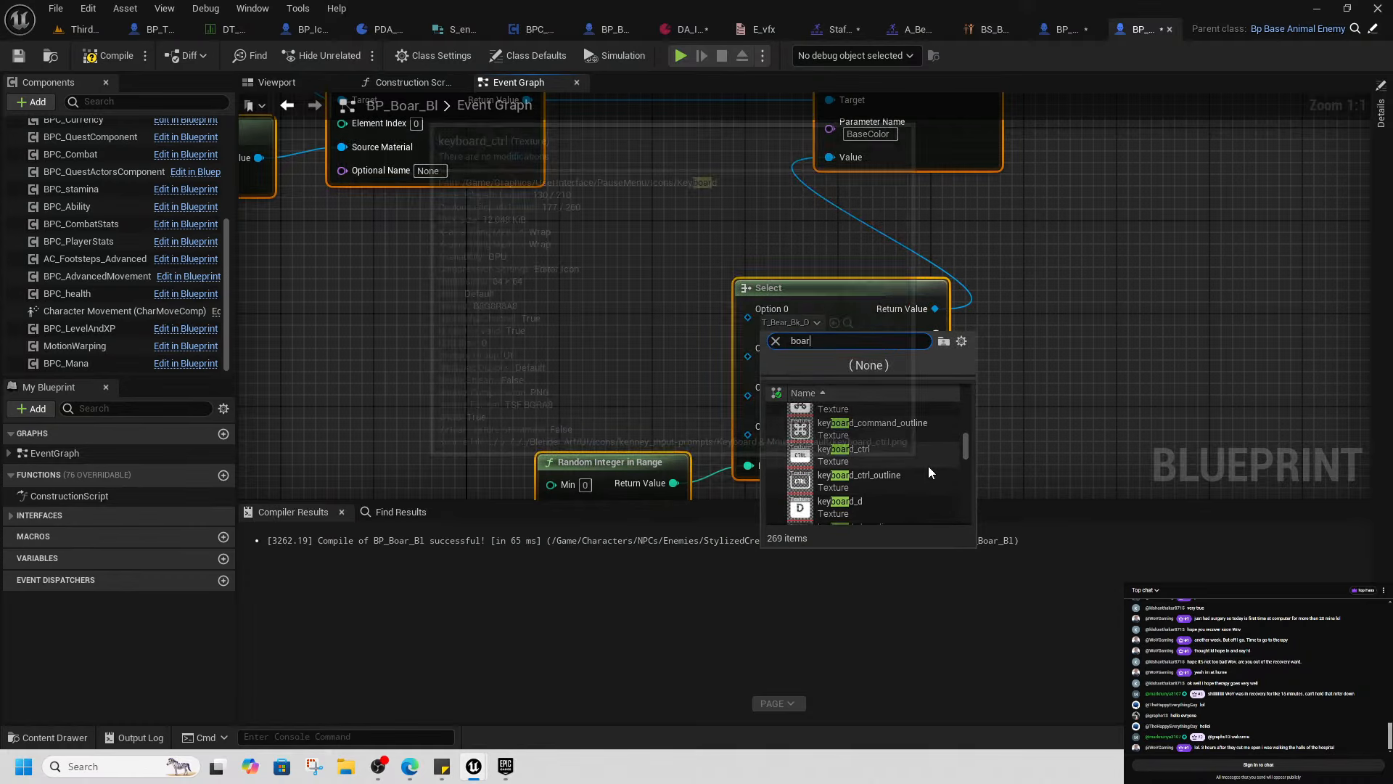
scroll(929, 467, down, 5)
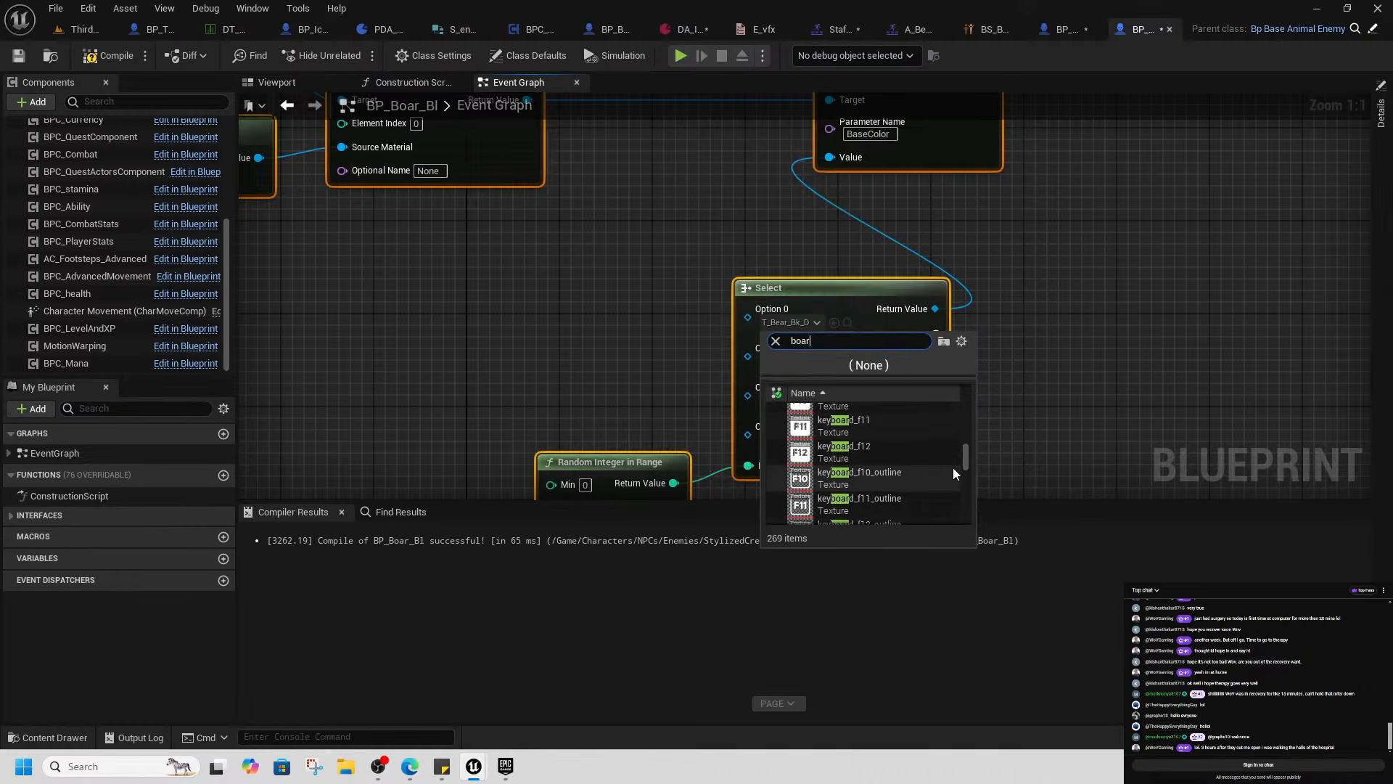
drag(969, 456, 969, 499)
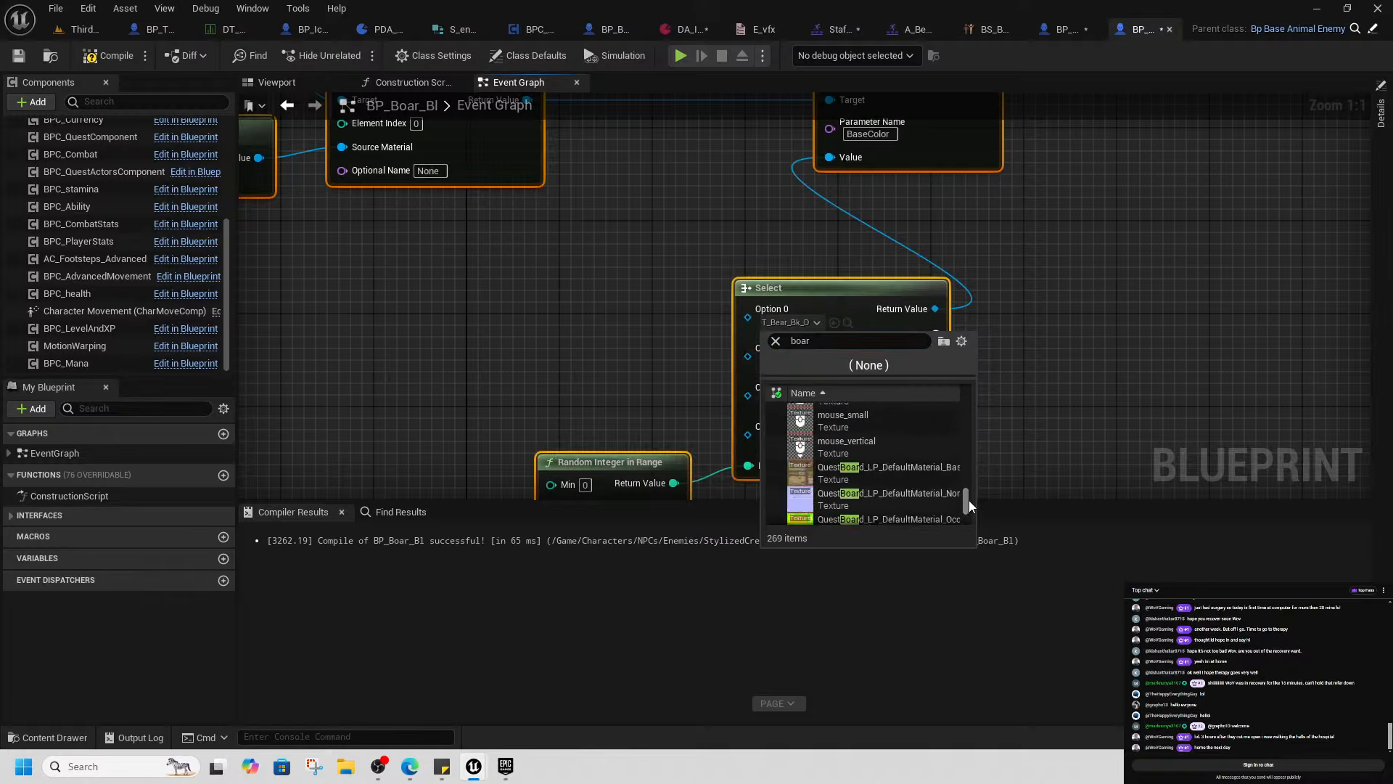
scroll(897, 457, down, 4)
click(633, 373)
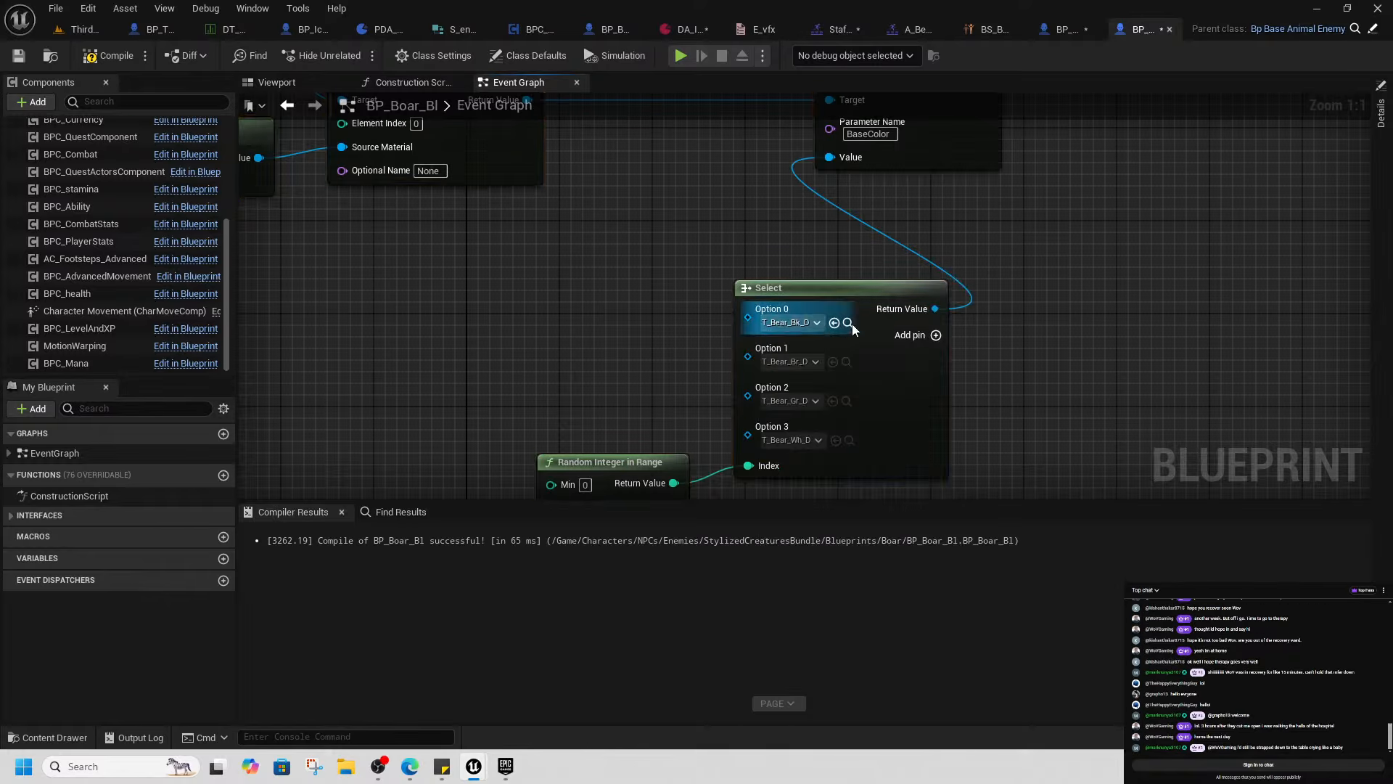
Look through the Boar textures T_Boar_Bl_D, T_Boar_Br_D and T_Boar_Gr_D, and browse the creature bundle's blueprint folders
click(849, 323)
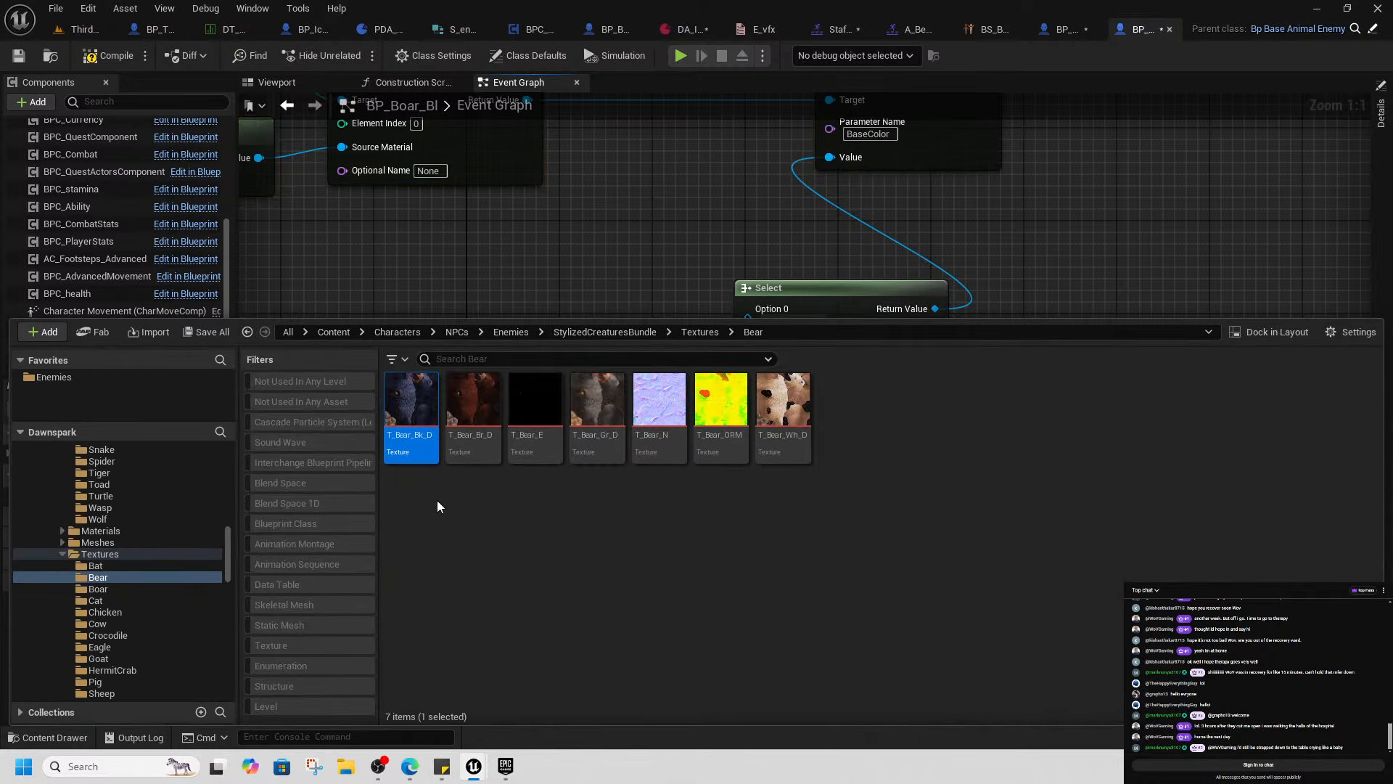
click(695, 334)
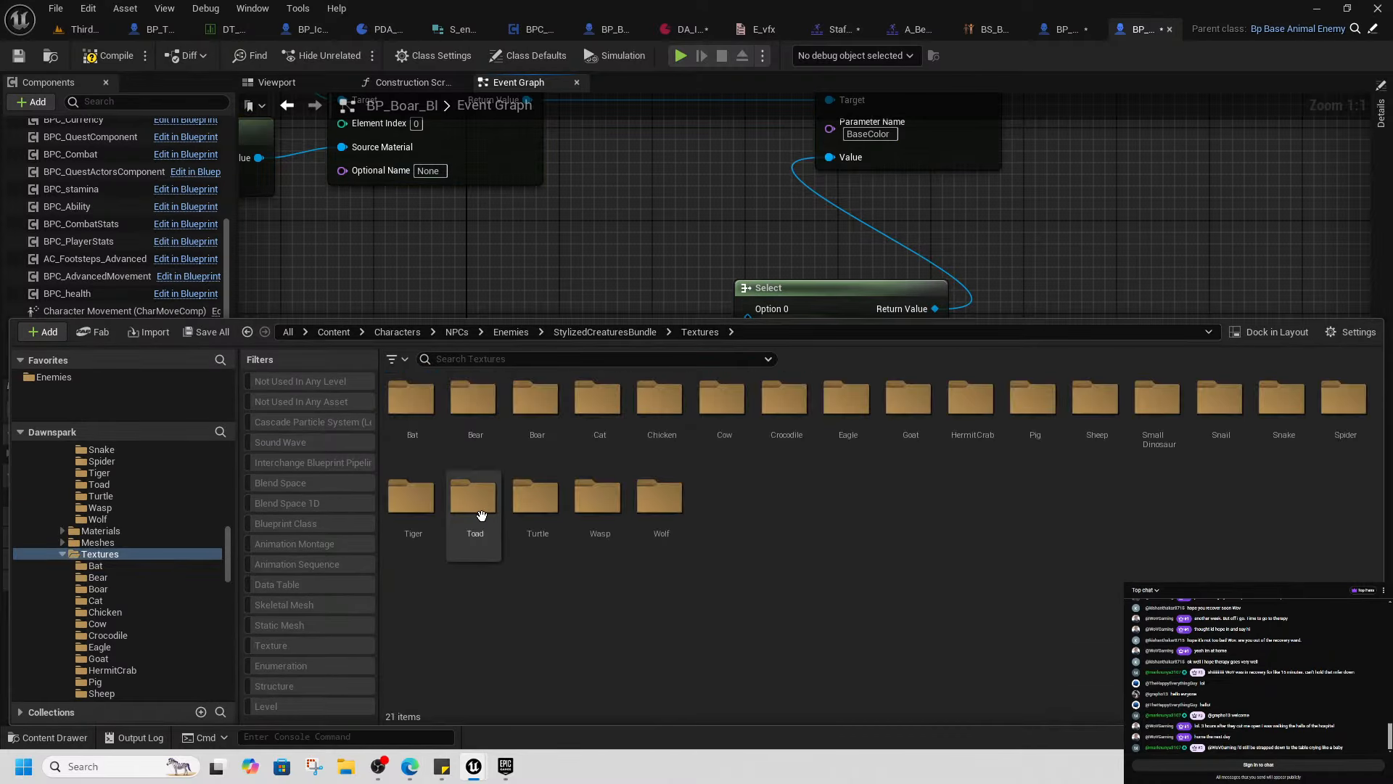
double_click(537, 406)
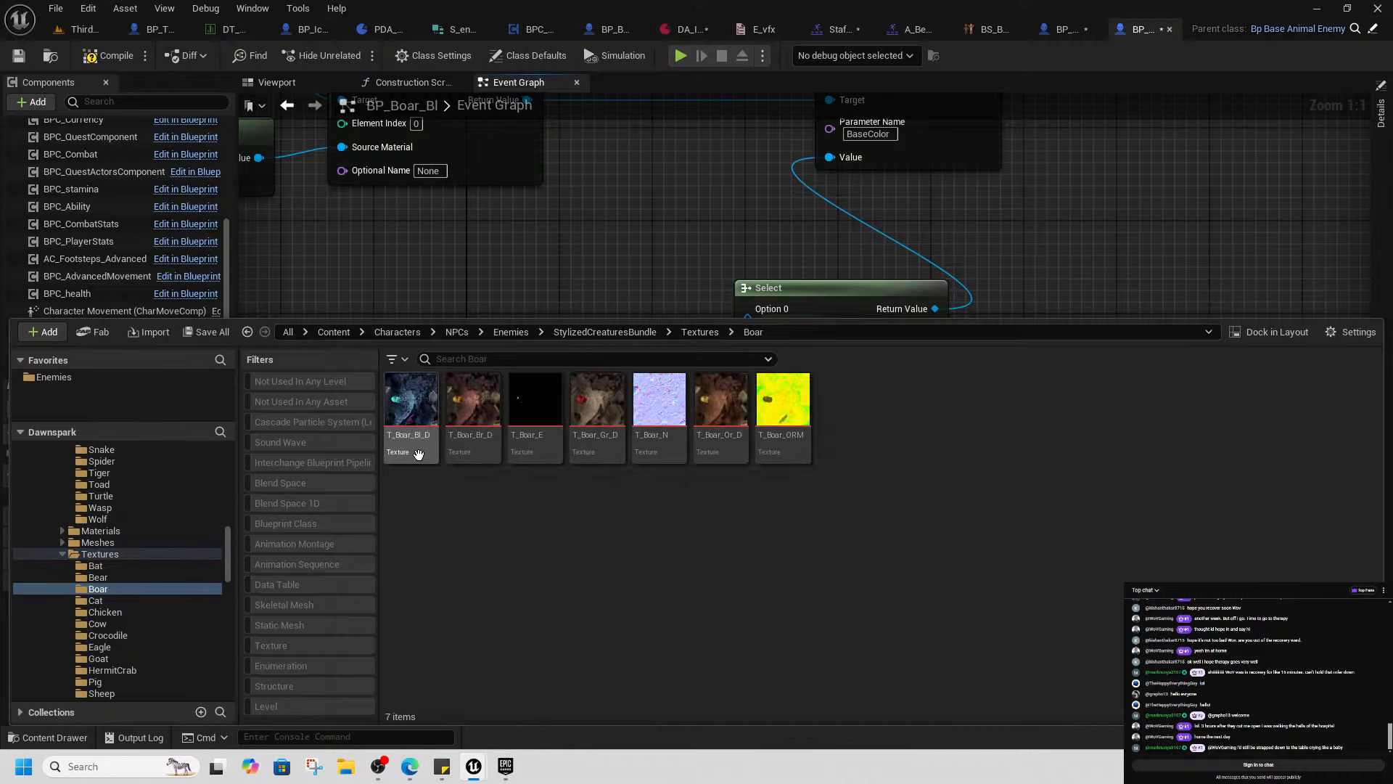
click(412, 402)
click(473, 402)
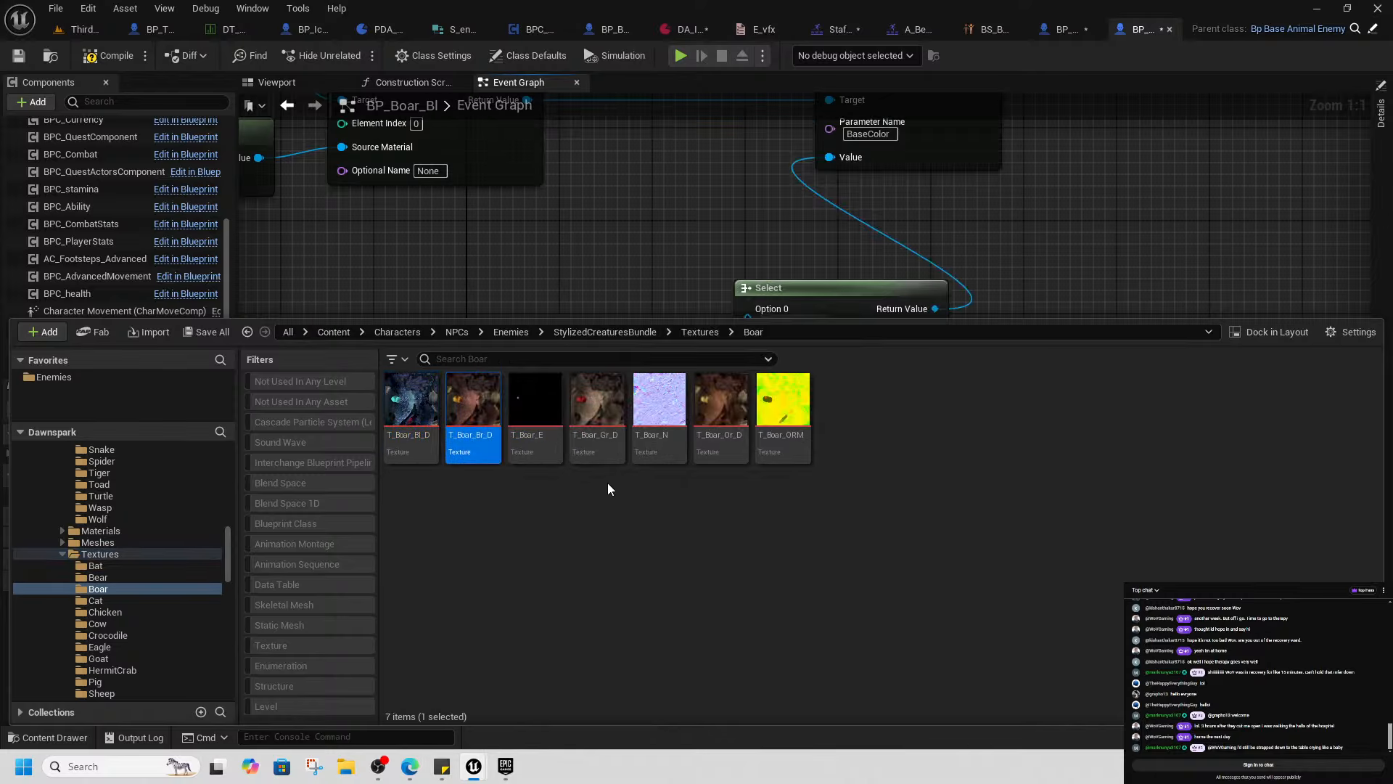
click(597, 402)
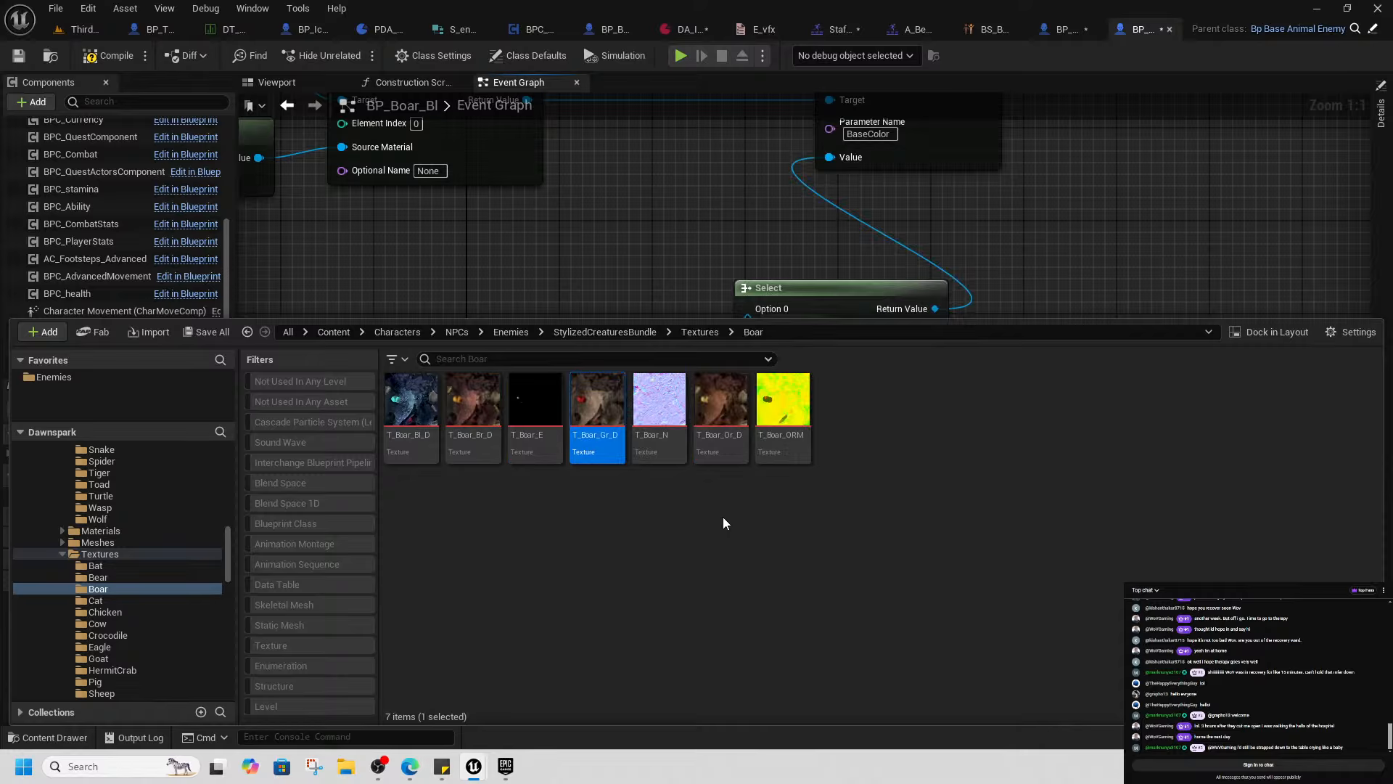
click(705, 333)
click(588, 333)
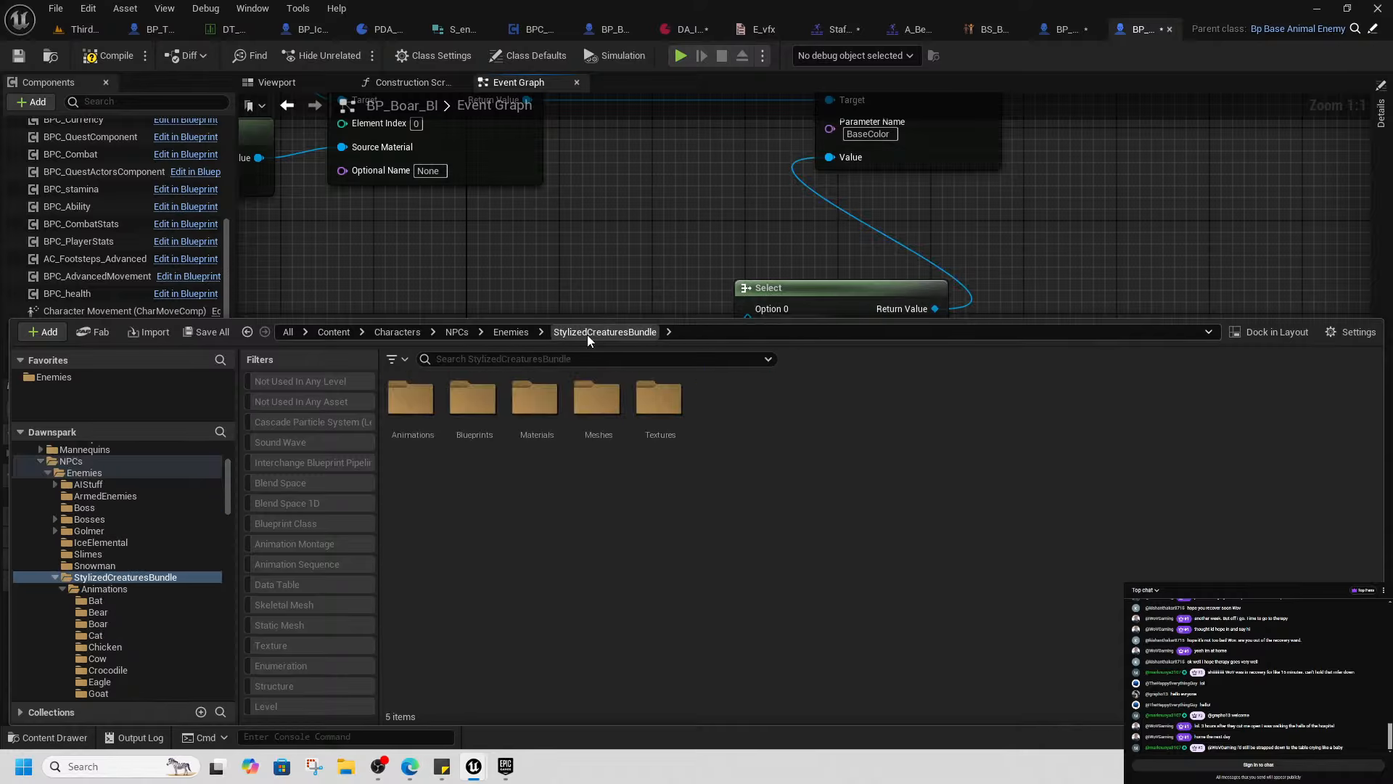
double_click(473, 434)
double_click(532, 434)
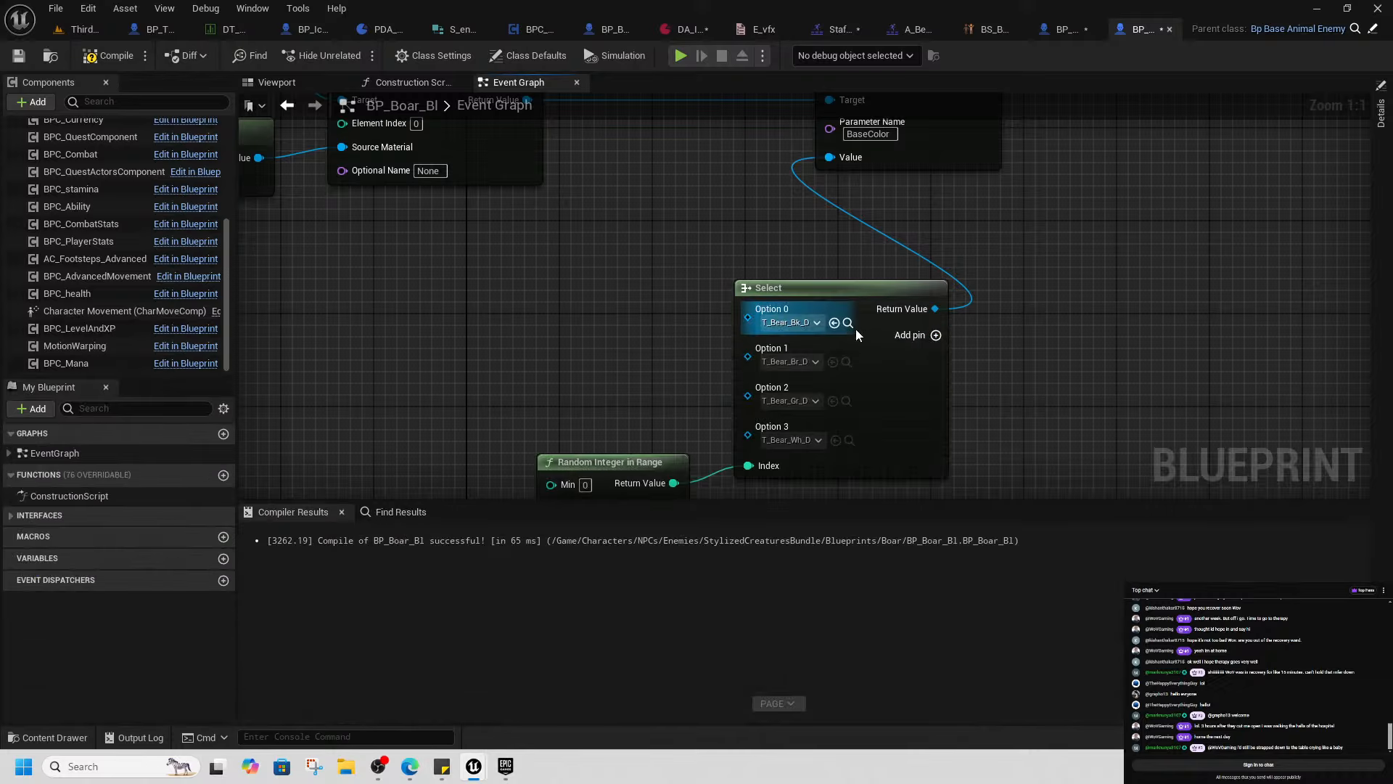
Assign the T_Boar_Bl_D texture from the Boar textures folder to Option 0 of the Select node
key(ctrl+space)
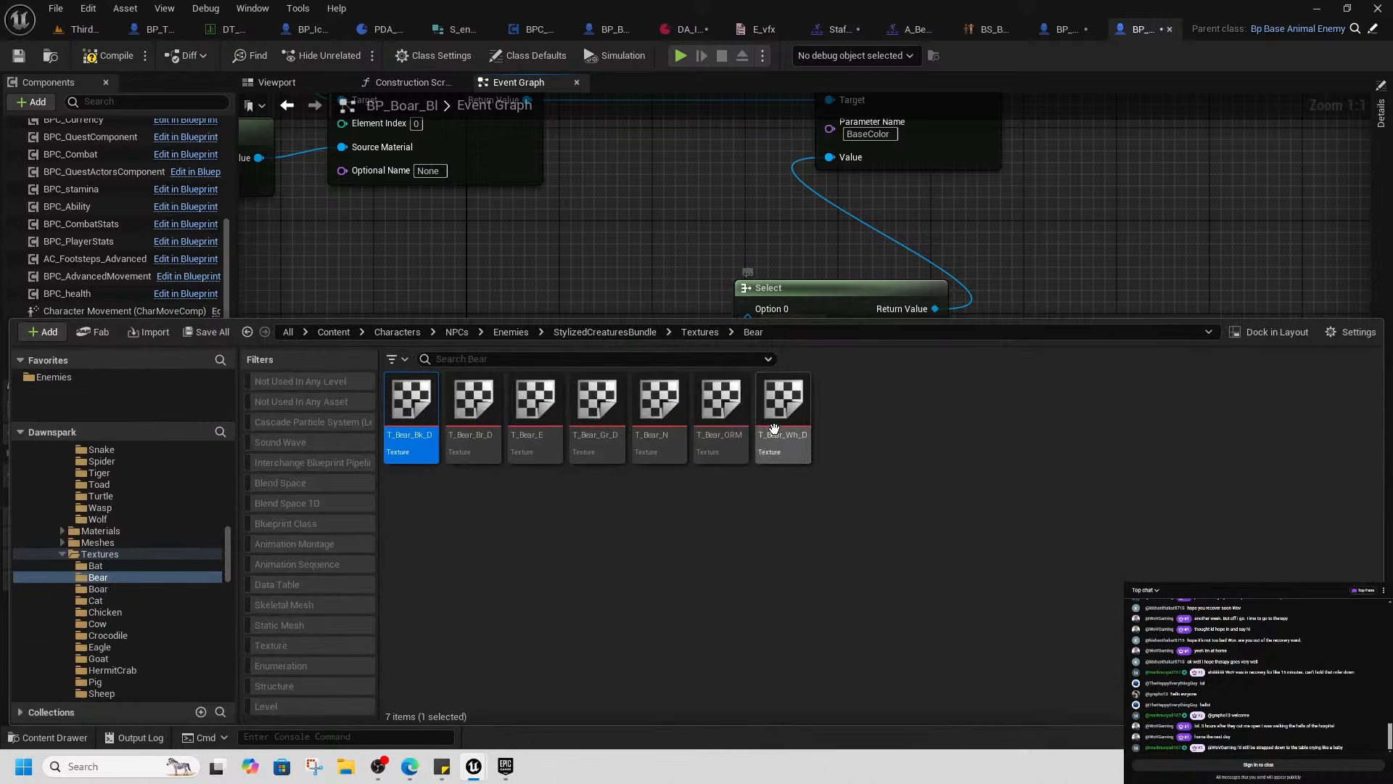
click(705, 335)
double_click(524, 438)
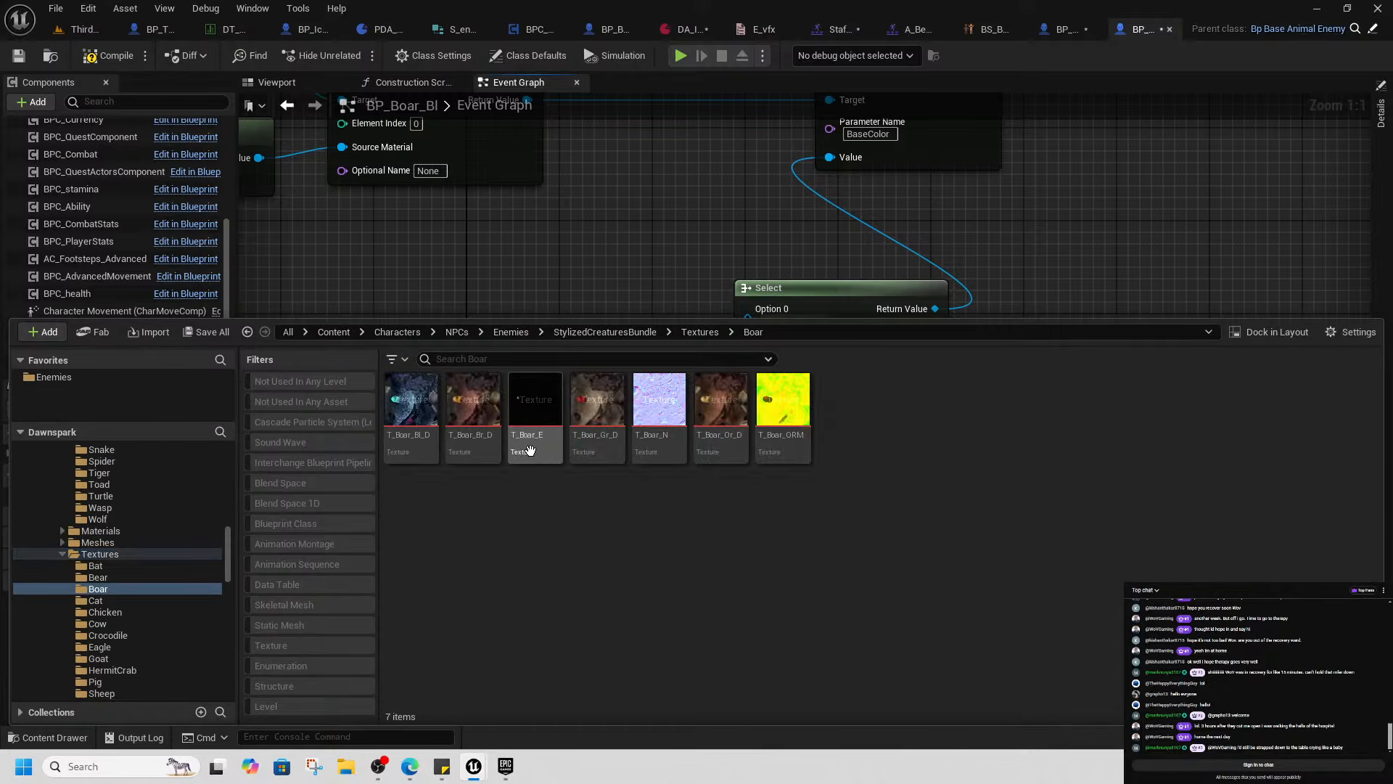
click(428, 452)
click(605, 259)
click(834, 324)
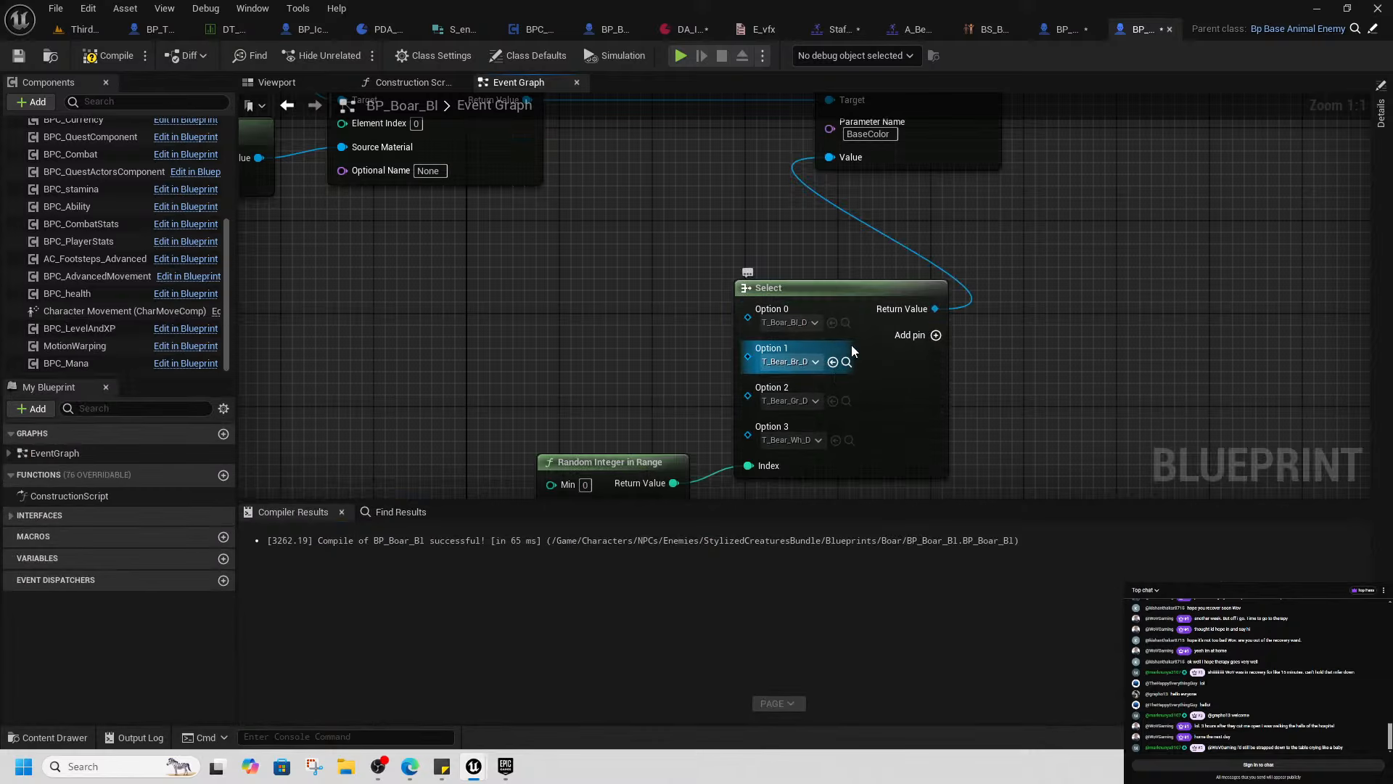
Assign the T_Boar_Br_D texture to Option 1 of the Select node
click(848, 323)
click(480, 437)
right_drag(628, 267, 531, 223)
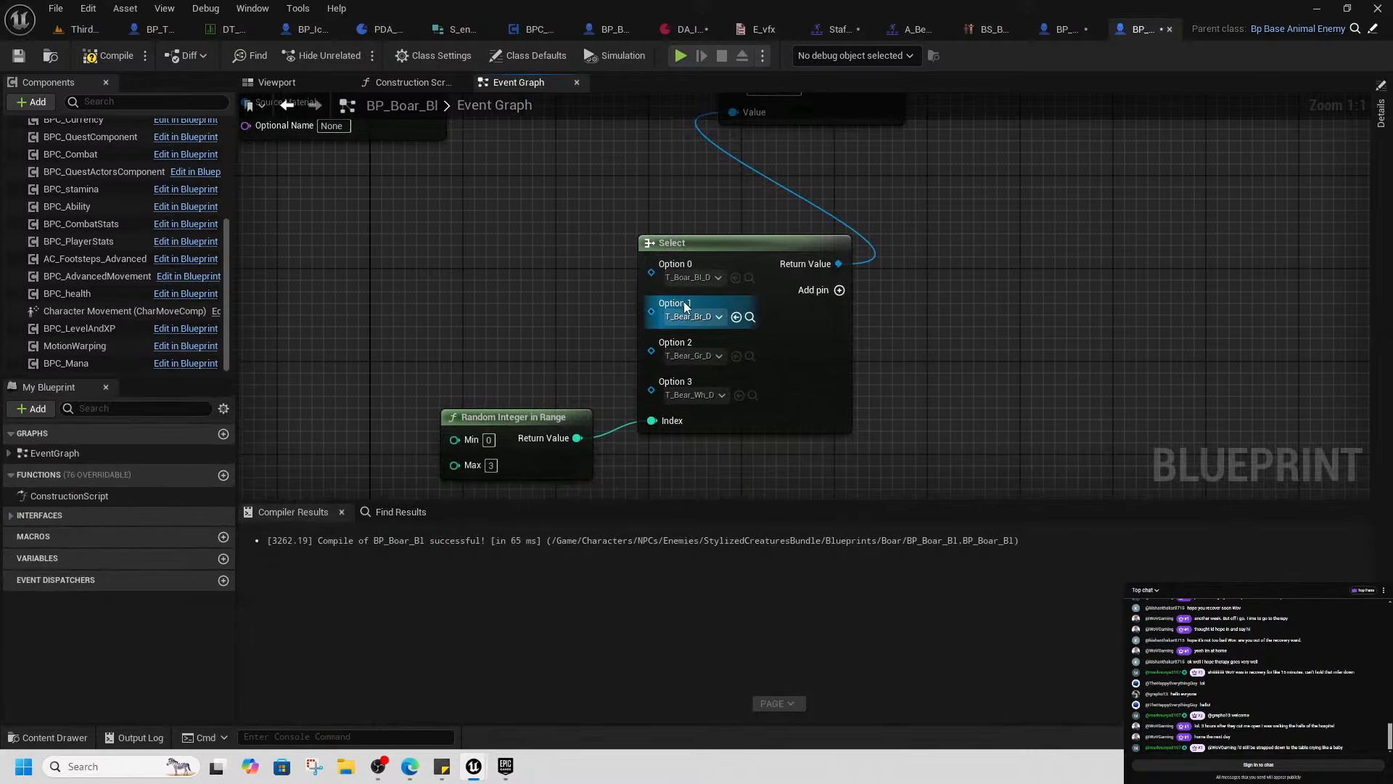
click(749, 317)
Assign the T_Boar_Gr_D texture to Option 2 of the Select node
click(607, 458)
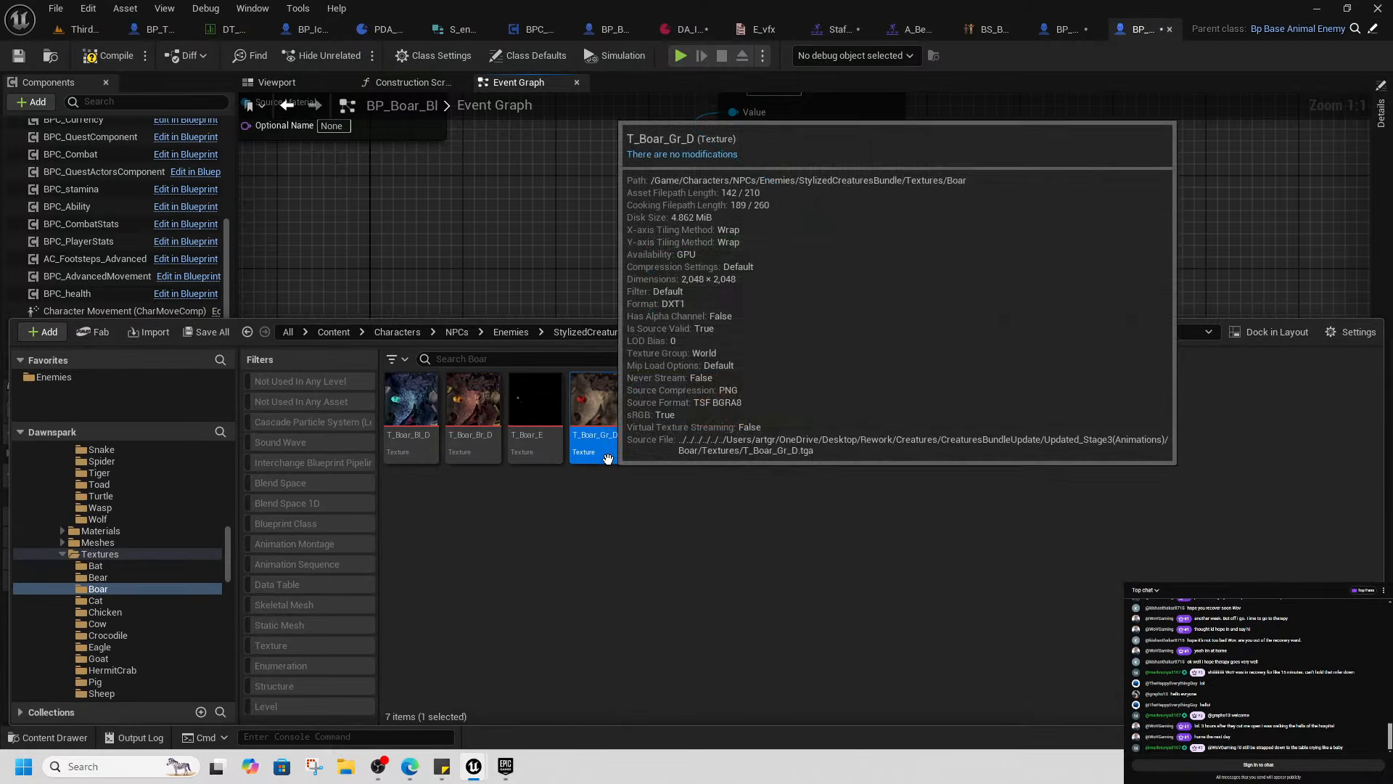
right_drag(561, 257, 510, 220)
click(687, 320)
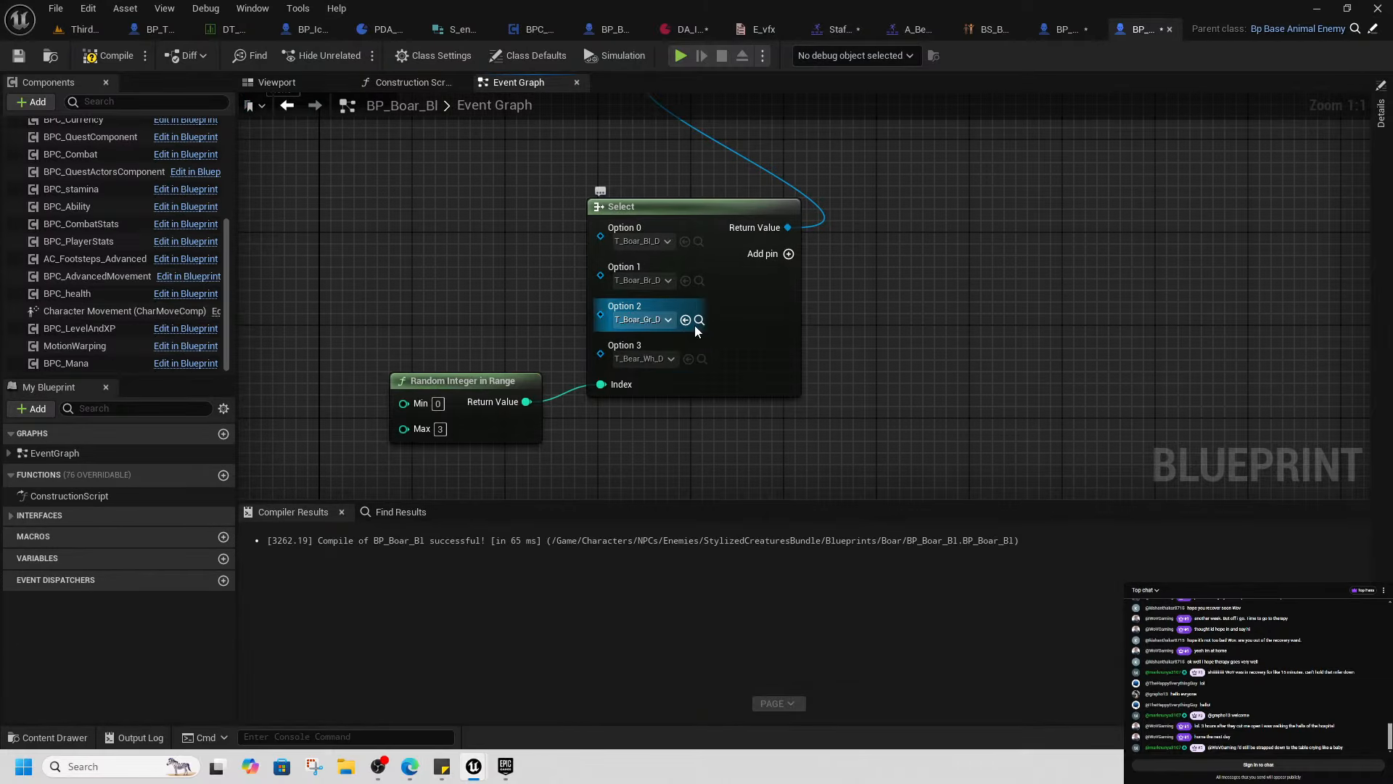
Assign the T_Boar_Or_D texture to Option 3 of the Select node, and compile and save BP_Boar_Bl
click(698, 320)
click(720, 399)
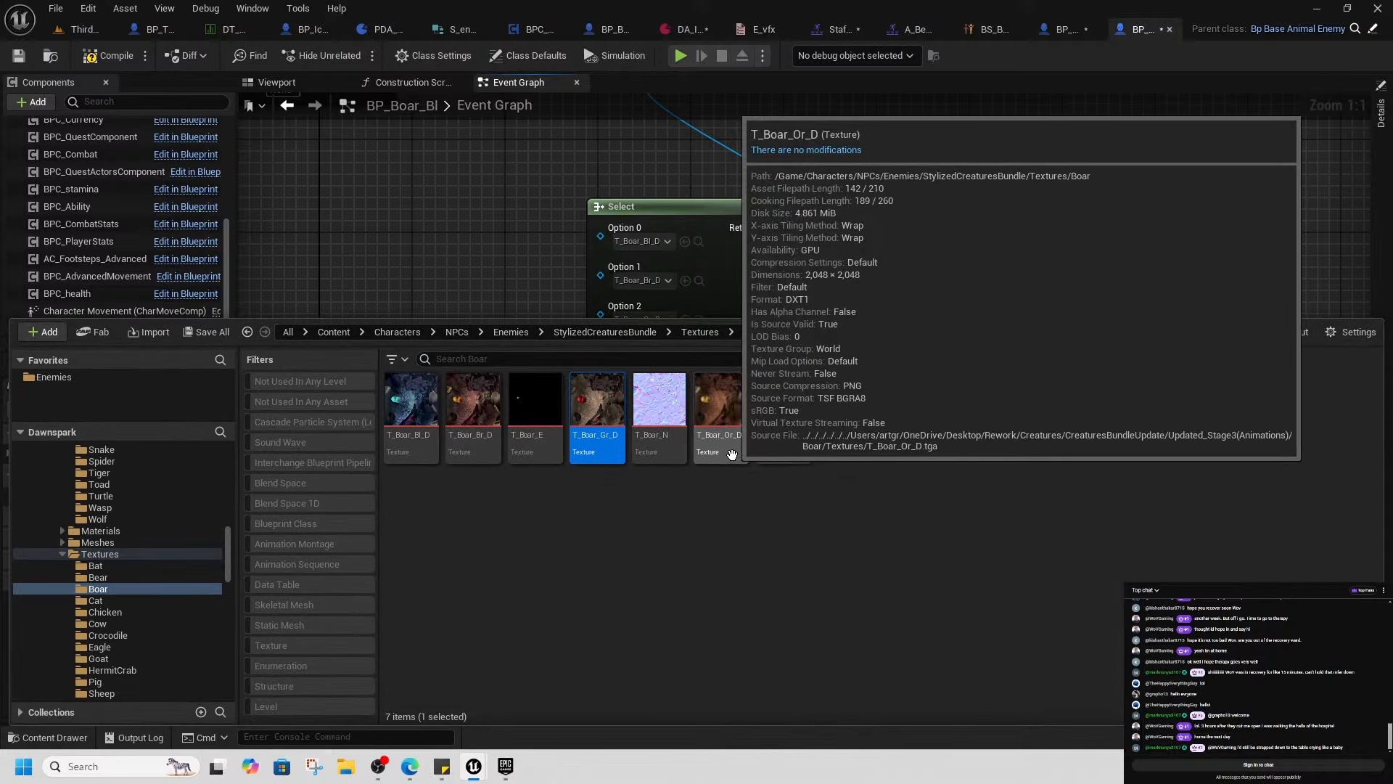
right_drag(486, 258, 425, 211)
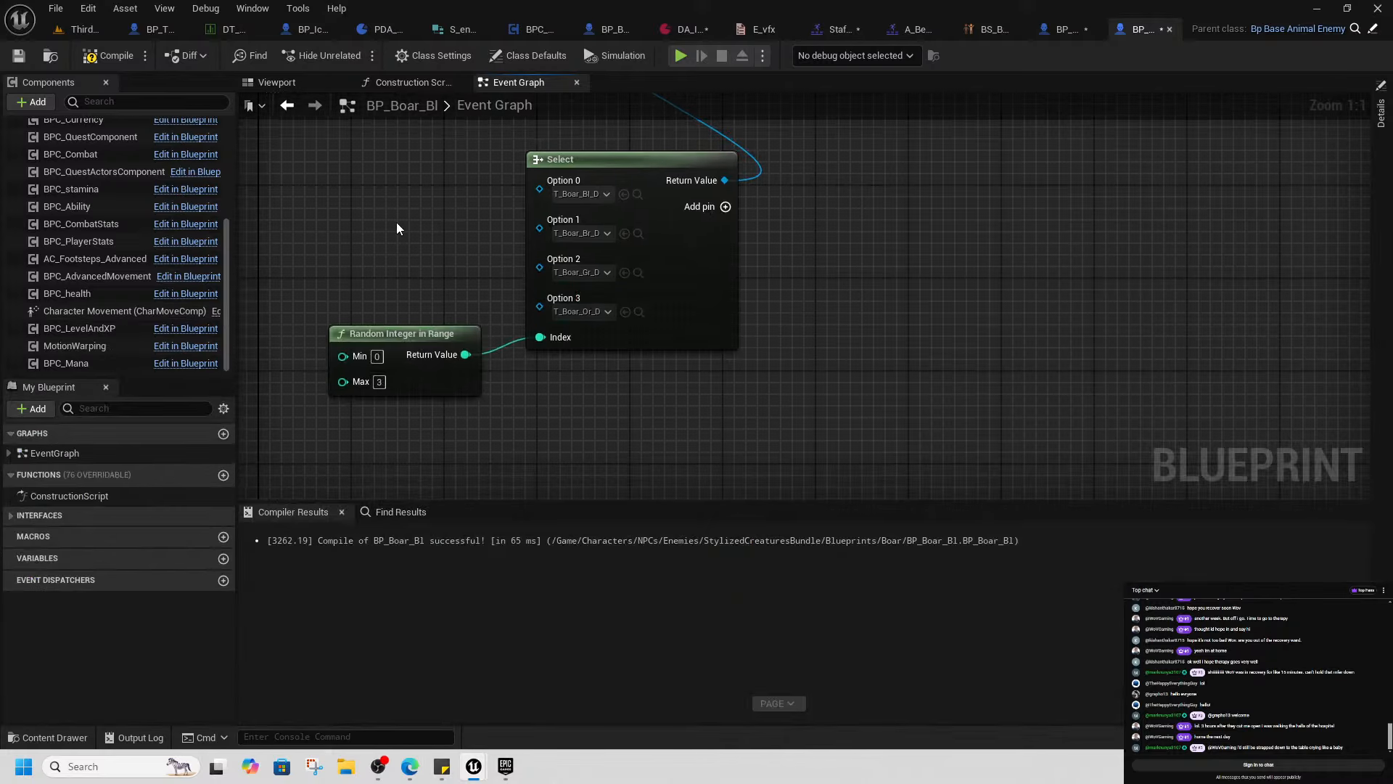
scroll(396, 222, down, 3)
click(30, 56)
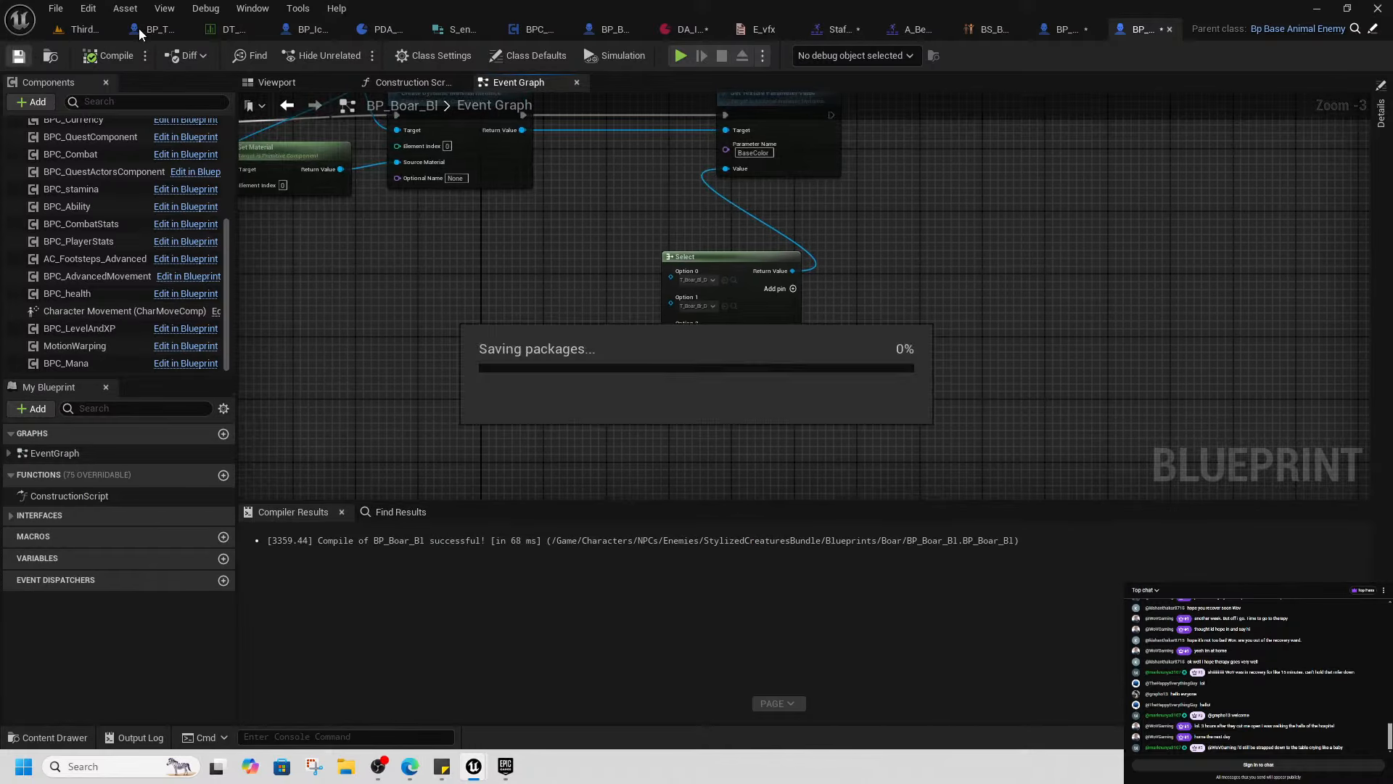
Switch to the level and open the Boar folder under StylizedCreaturesBundle's Blueprints in the project content
click(78, 30)
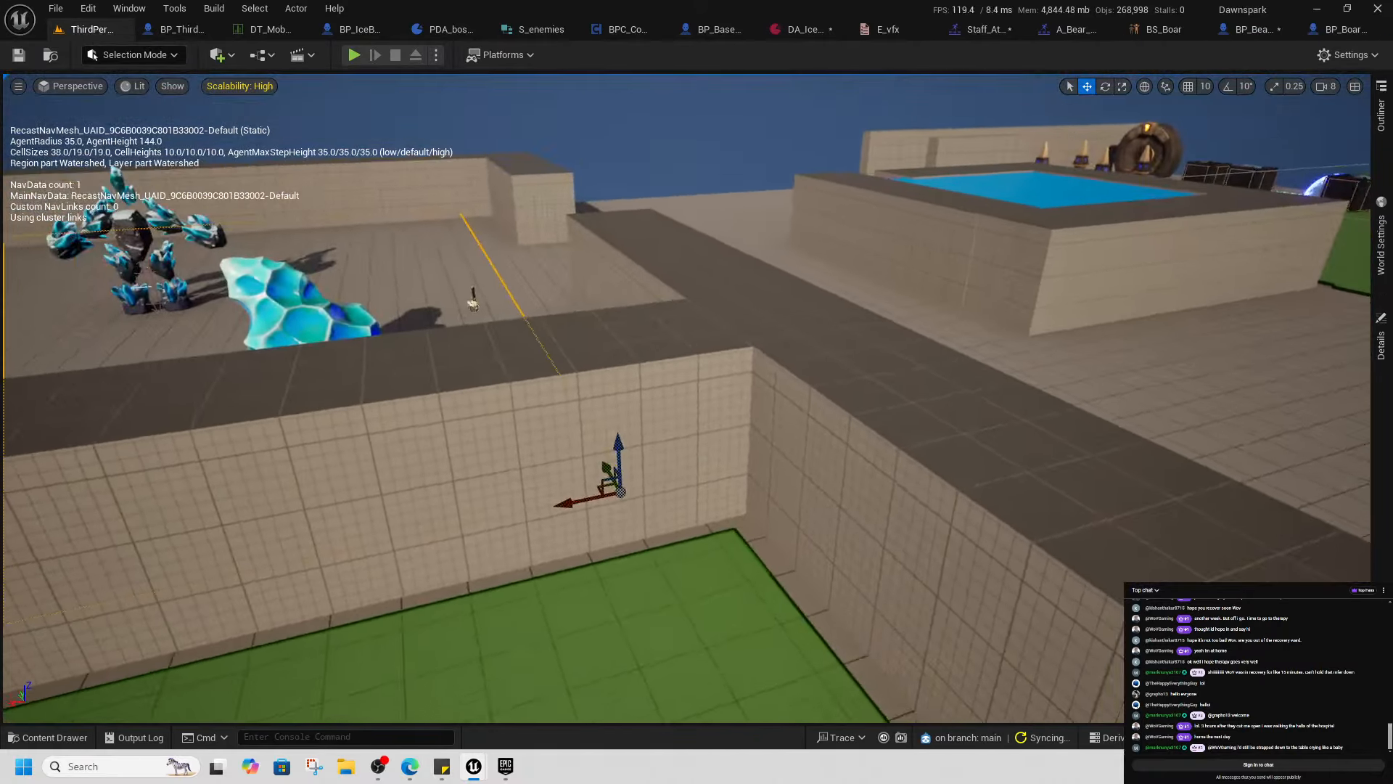
key(w)
right_drag(686, 398, 889, 377)
key(ctrl+space)
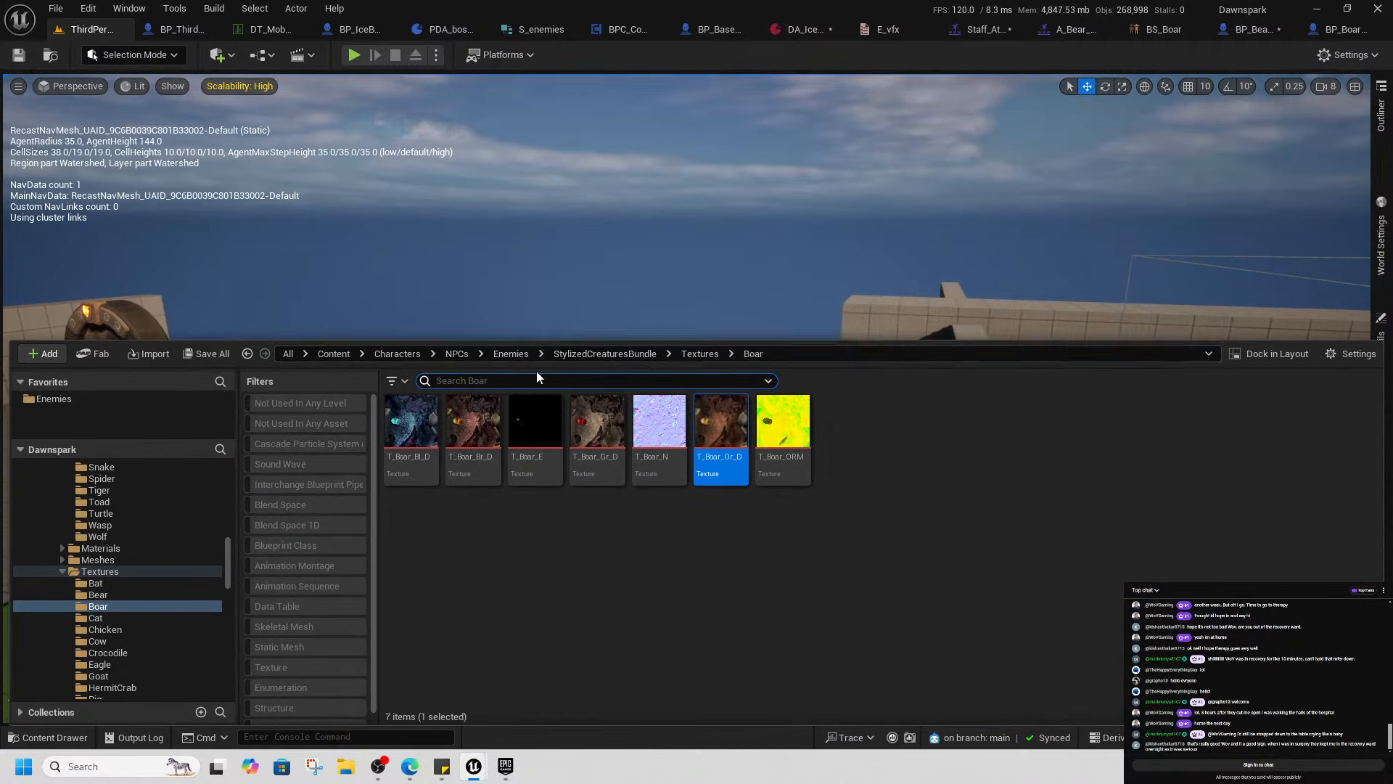
click(518, 355)
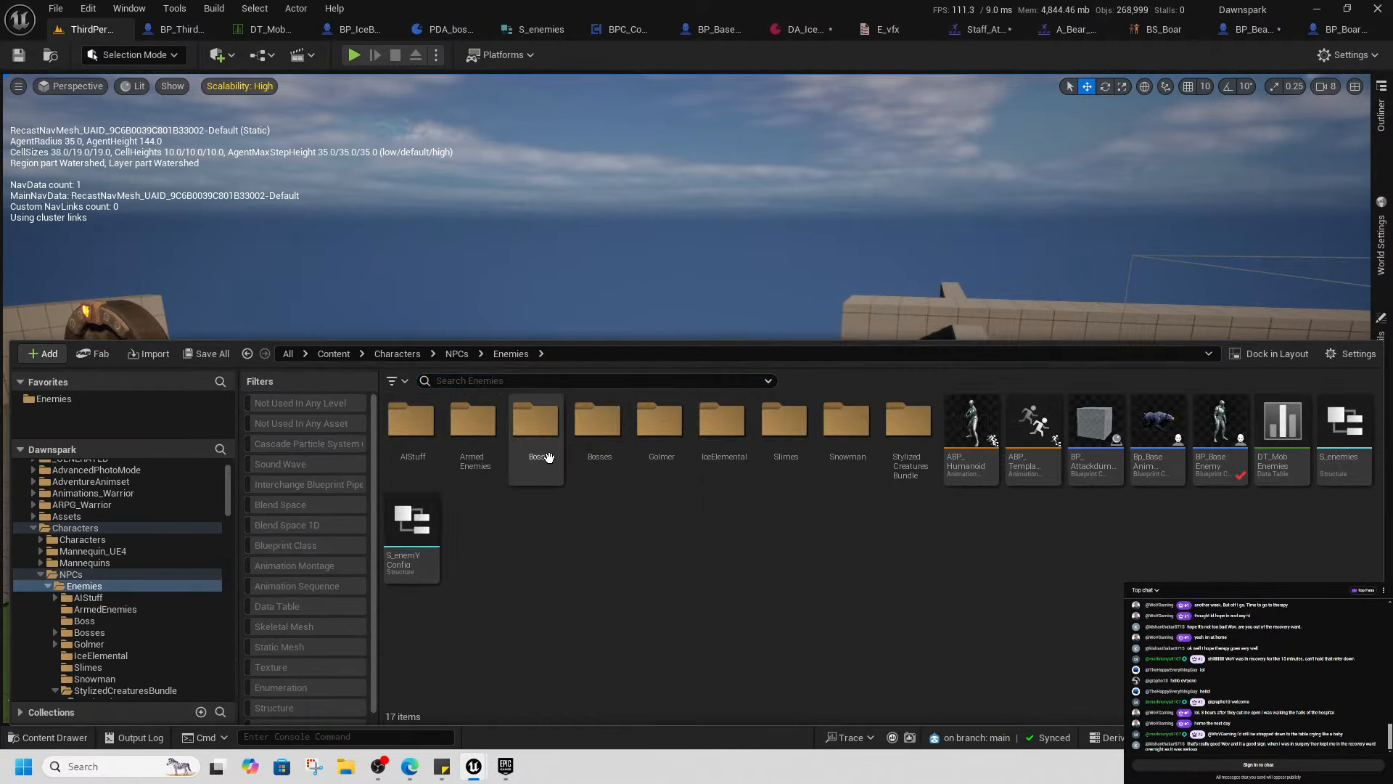
double_click(923, 455)
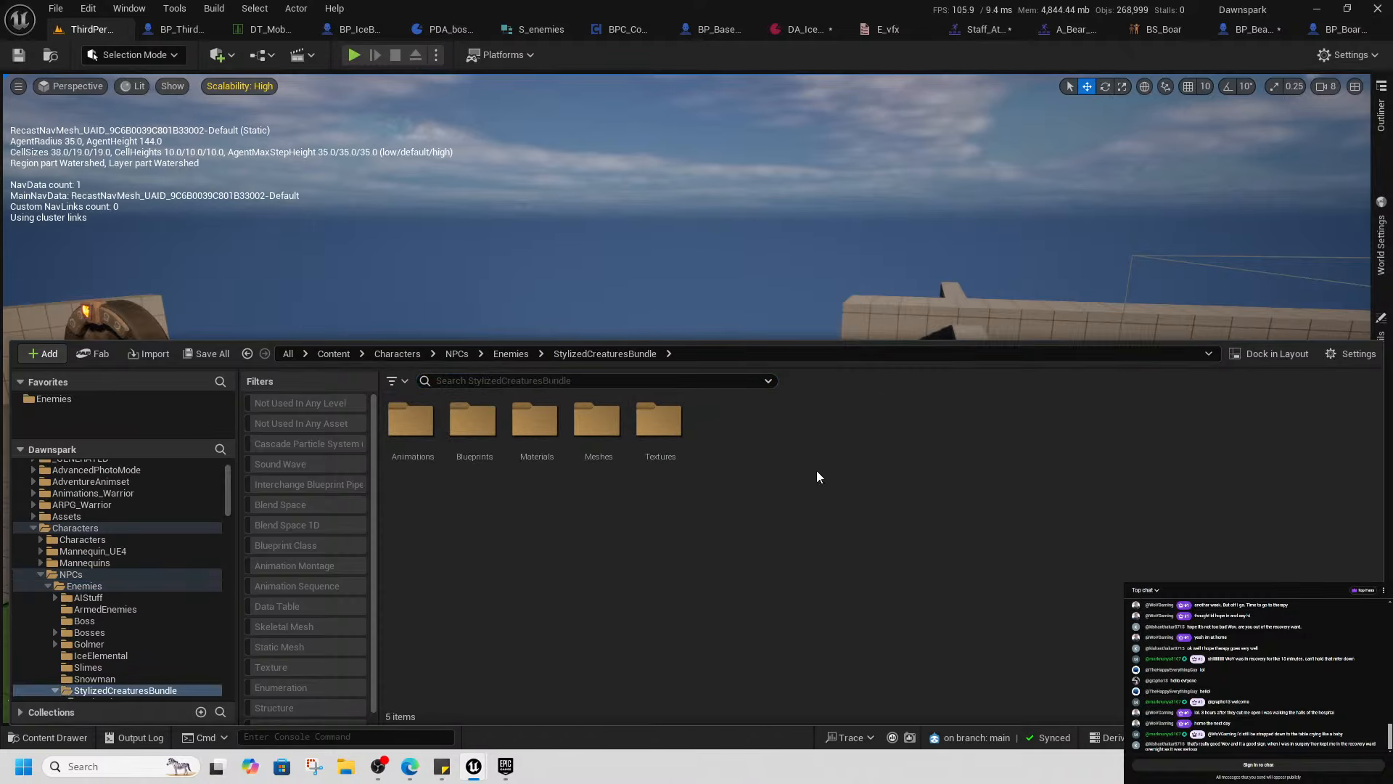
click(476, 462)
double_click(476, 464)
click(536, 465)
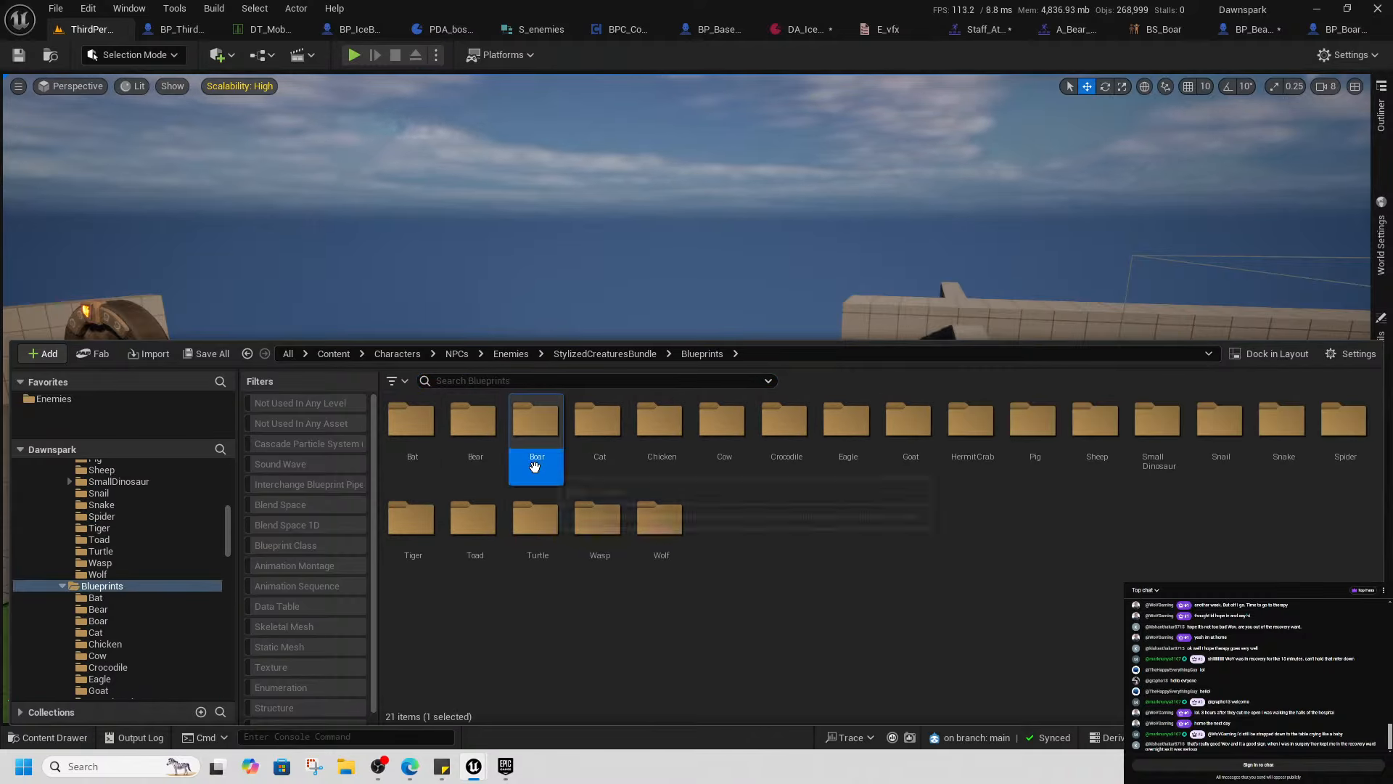
double_click(542, 473)
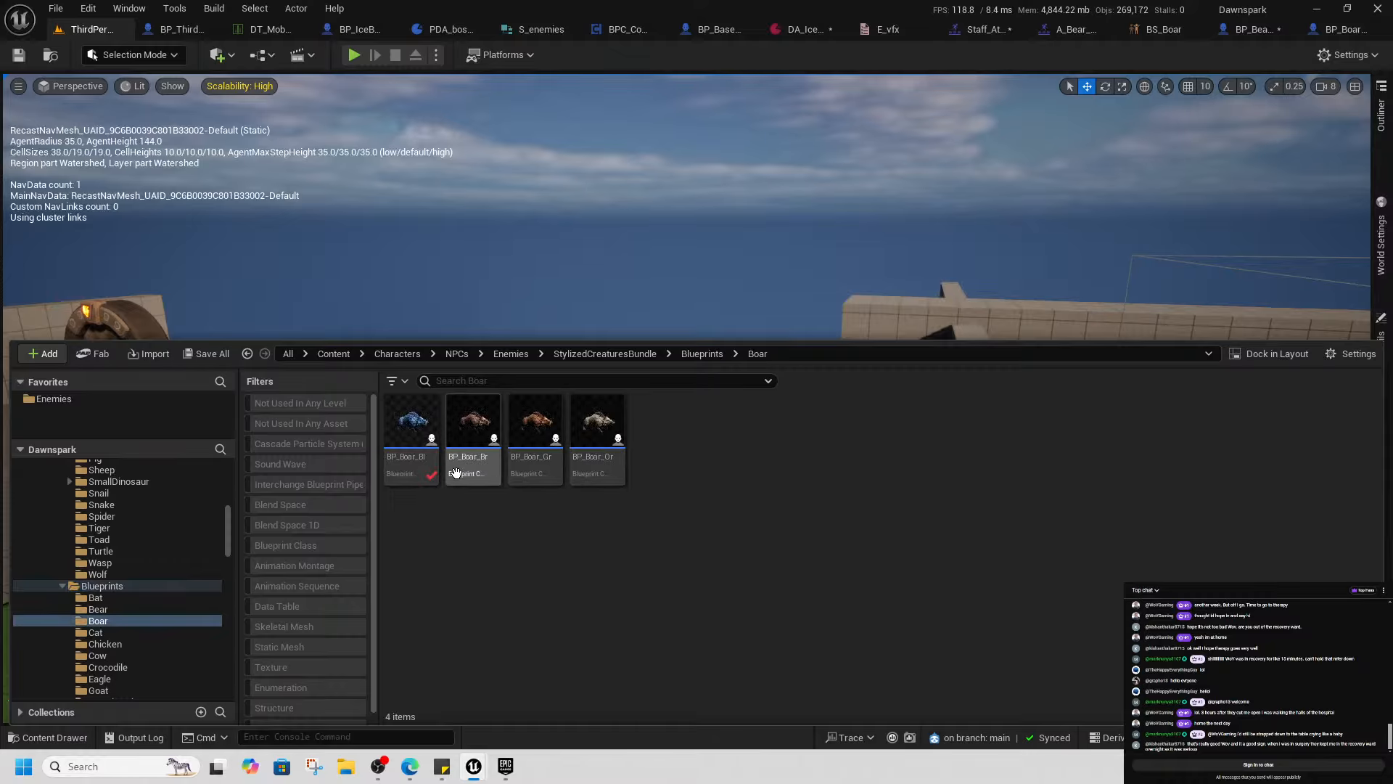
Place a BP_Boar_Bl actor on the green ground of the level and inspect it up close
drag(456, 472, 544, 472)
key(f)
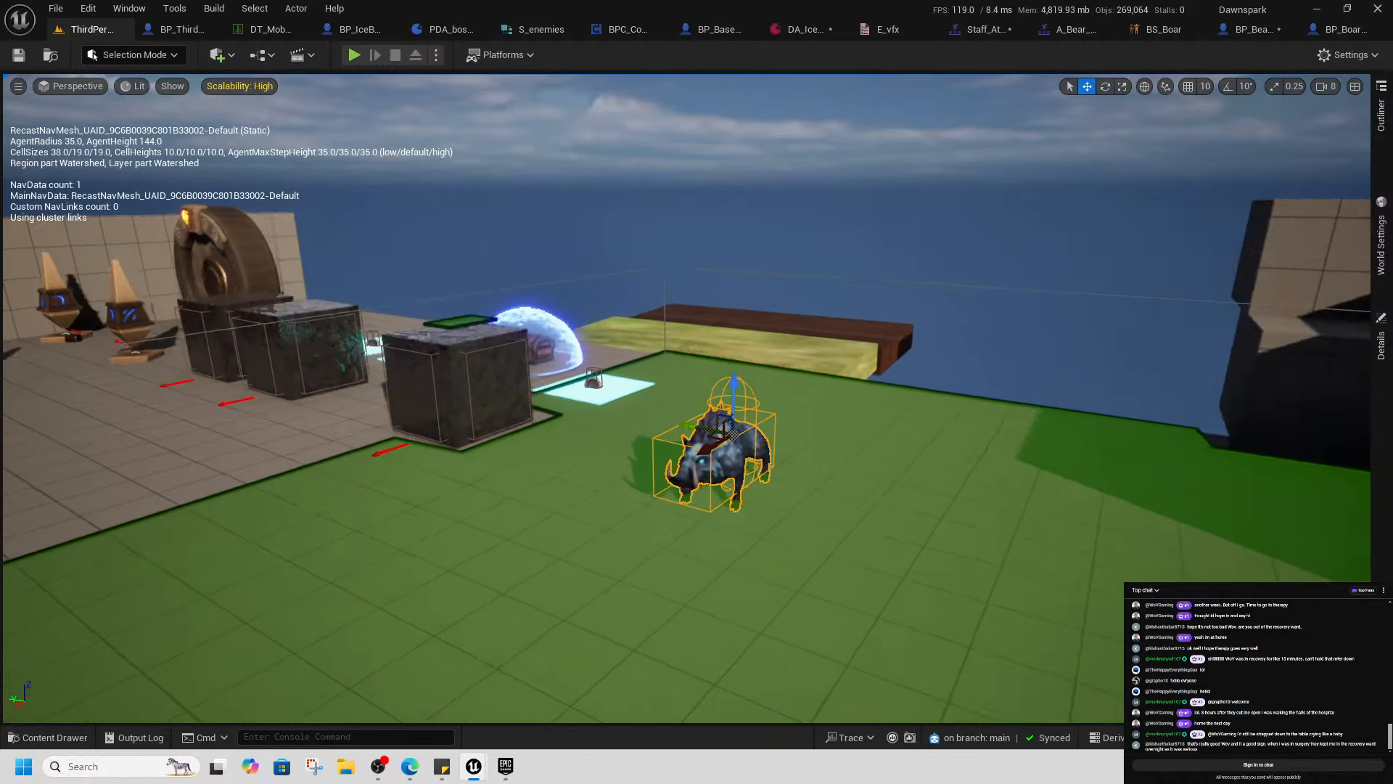
key(w)
right_drag(687, 398, 628, 362)
key(s)
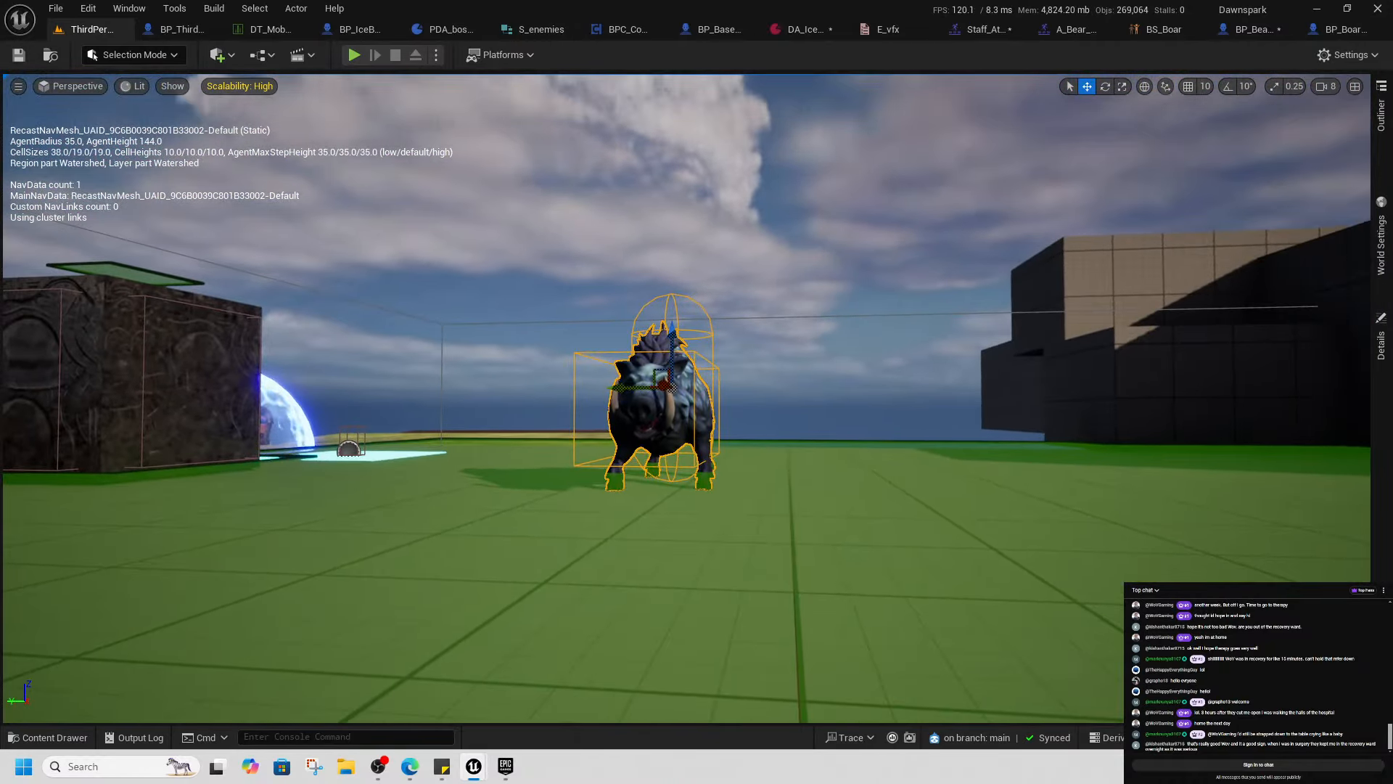
key(a)
right_drag(566, 502, 696, 558)
key(w)
key(s)
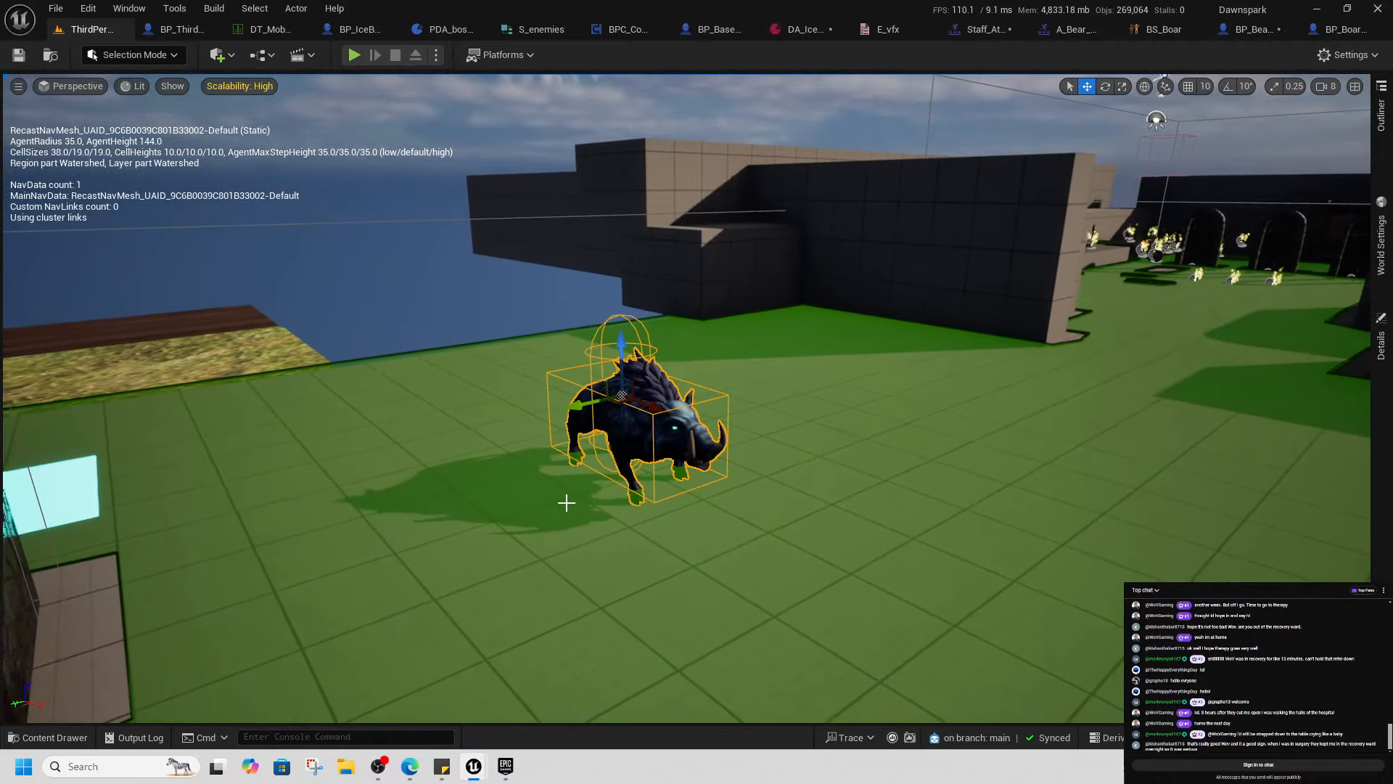
Set the placed boar's Animation Mode to Use Animation Blueprint and choose ABP_Boar as its Anim Class
click(1386, 362)
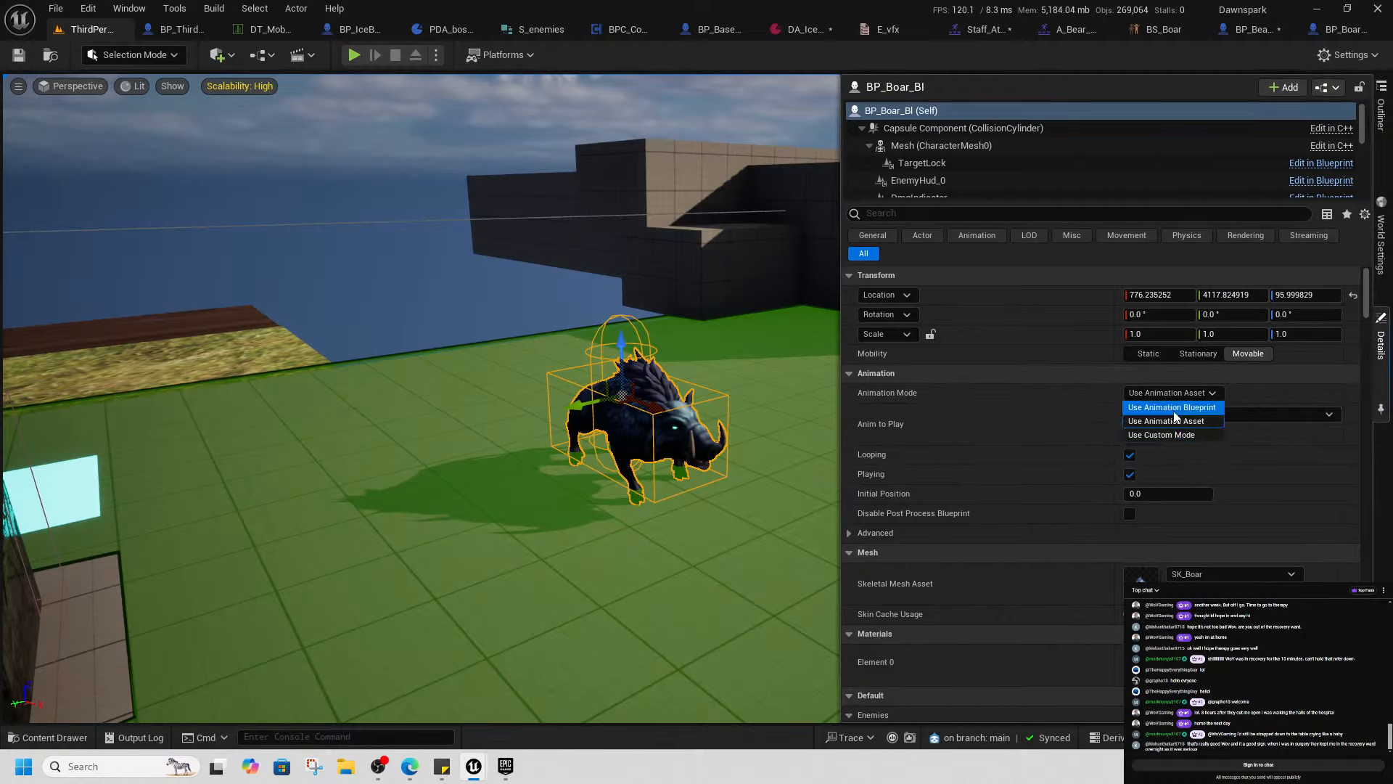
click(982, 397)
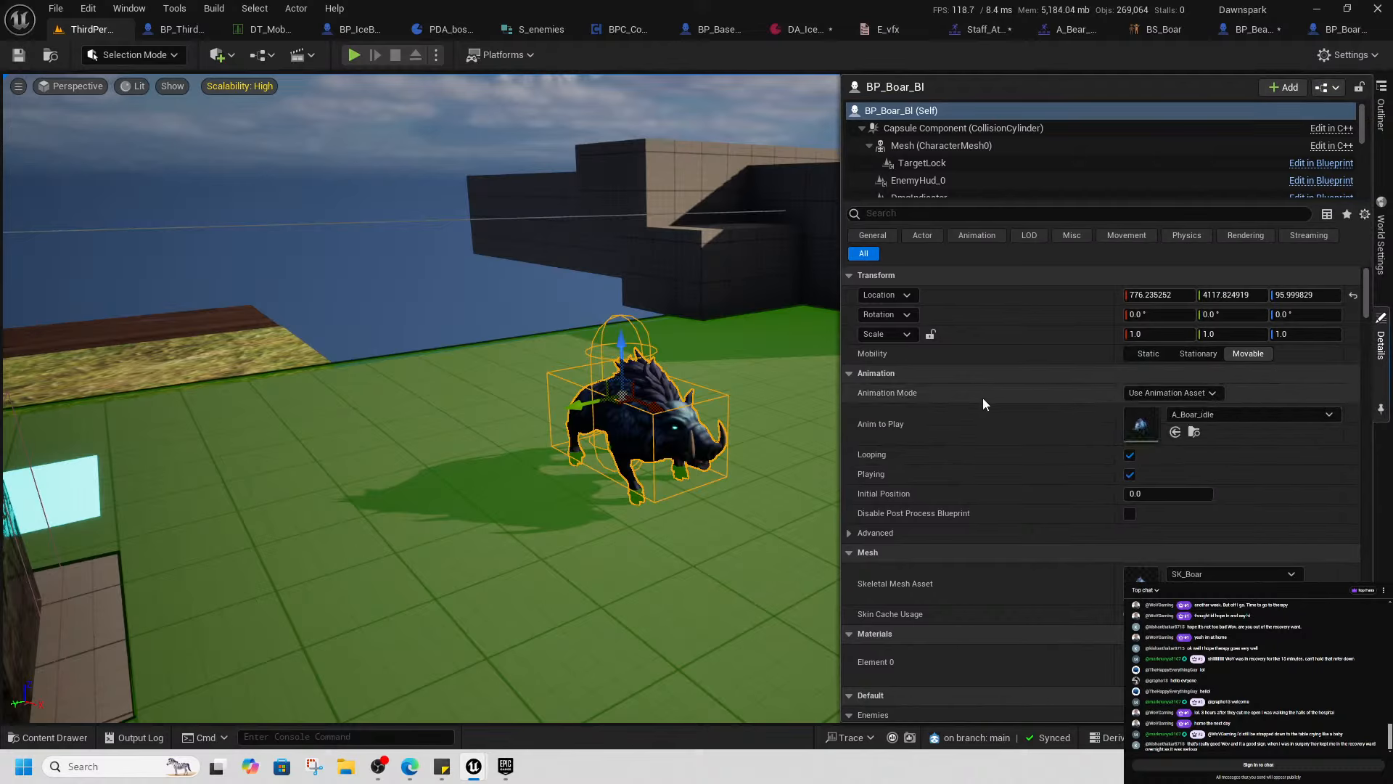
click(1190, 393)
click(1172, 407)
click(1176, 411)
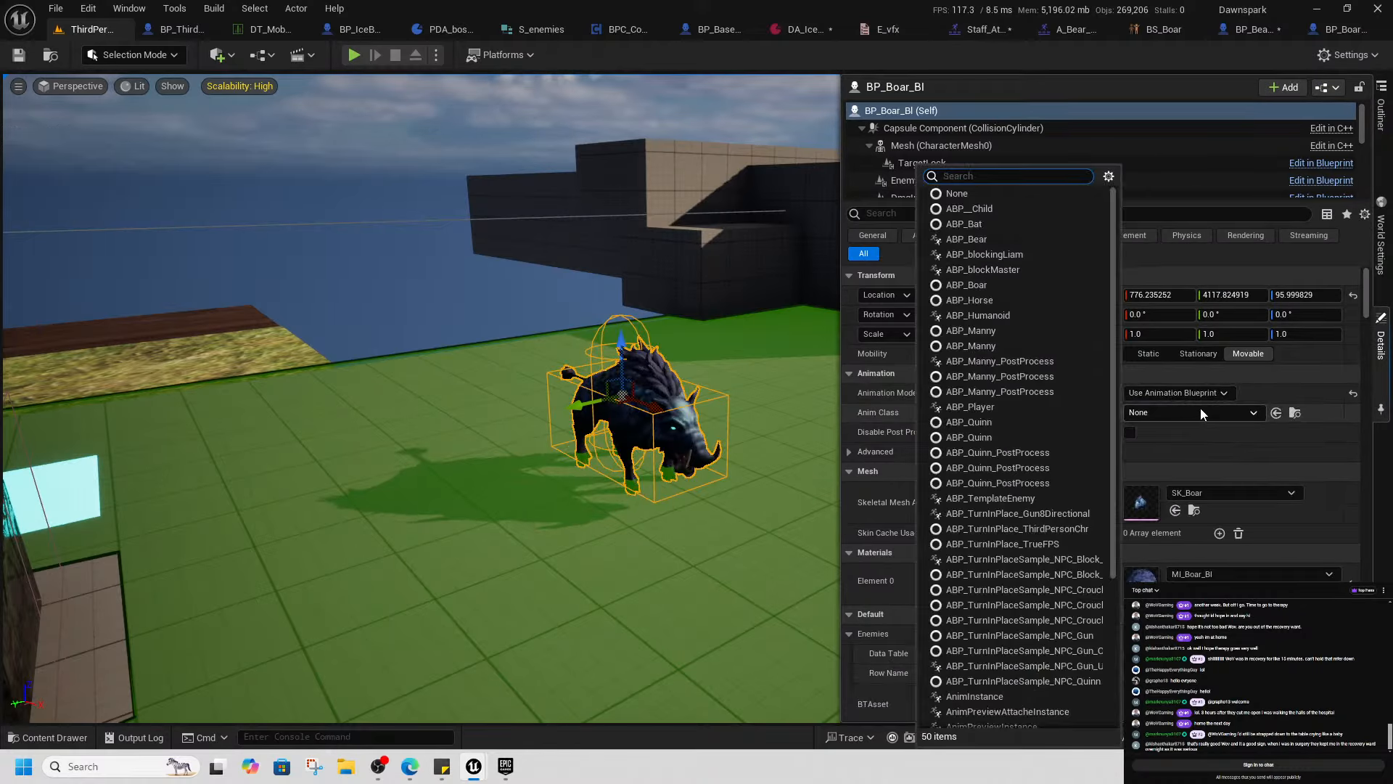
click(1018, 287)
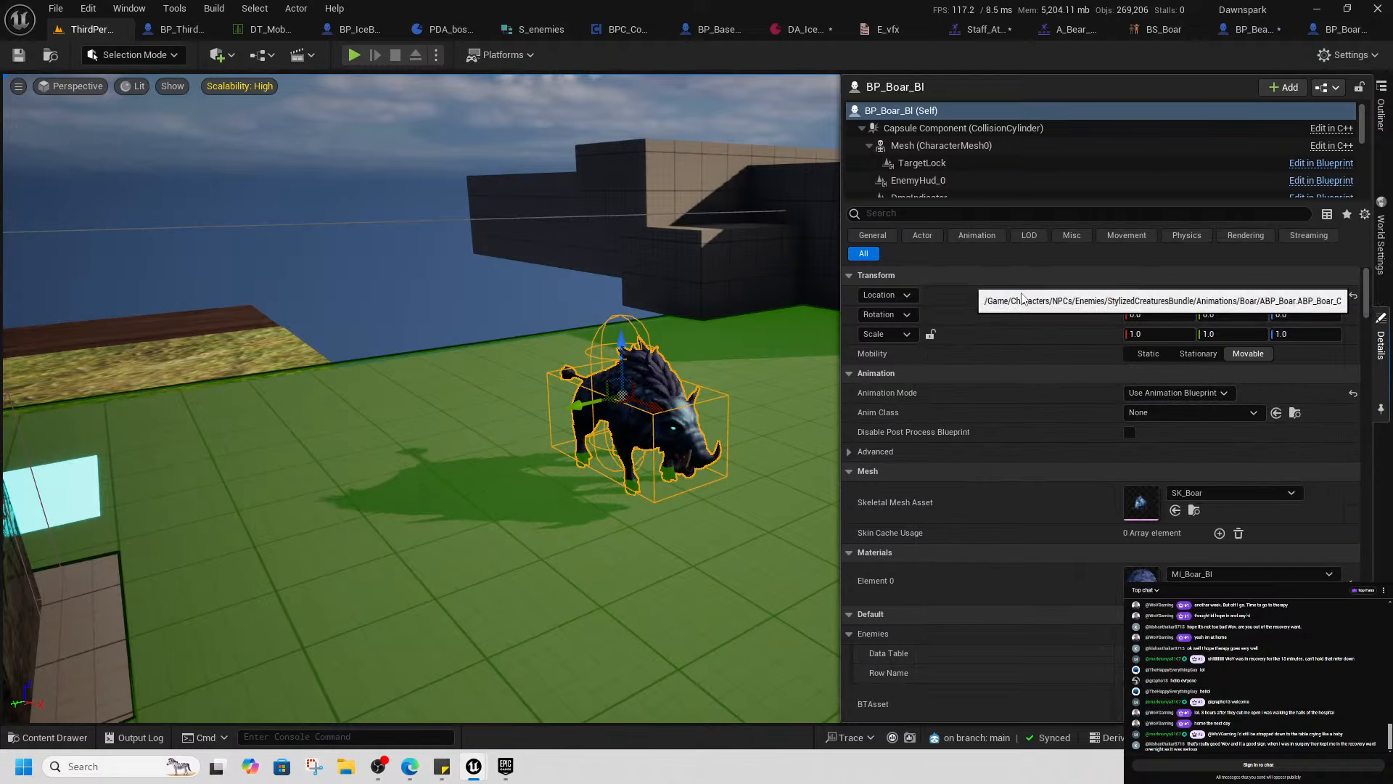
Open the ABP_Boar animation blueprint and move the Parent: Blueprint Update Animation node clear of the event node
click(1294, 412)
double_click(1097, 541)
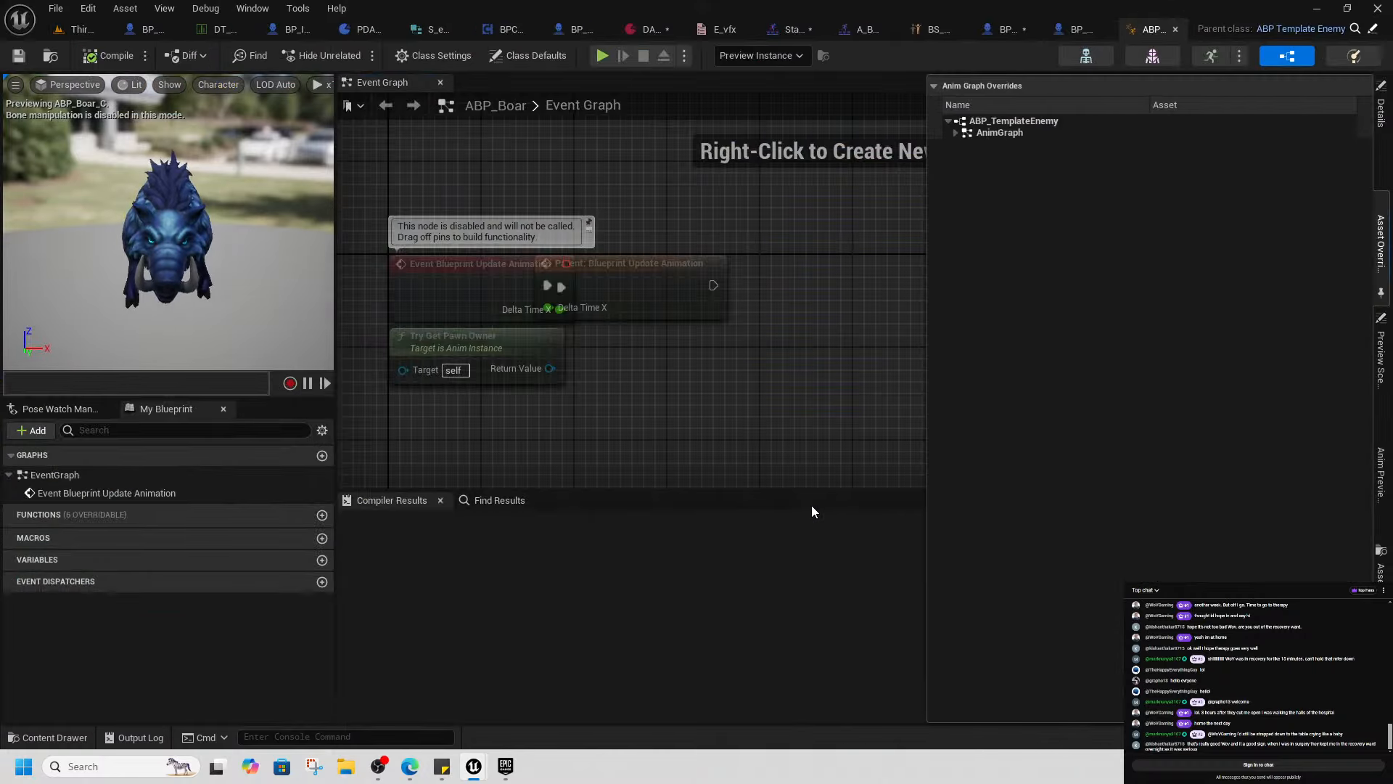
drag(653, 298, 730, 294)
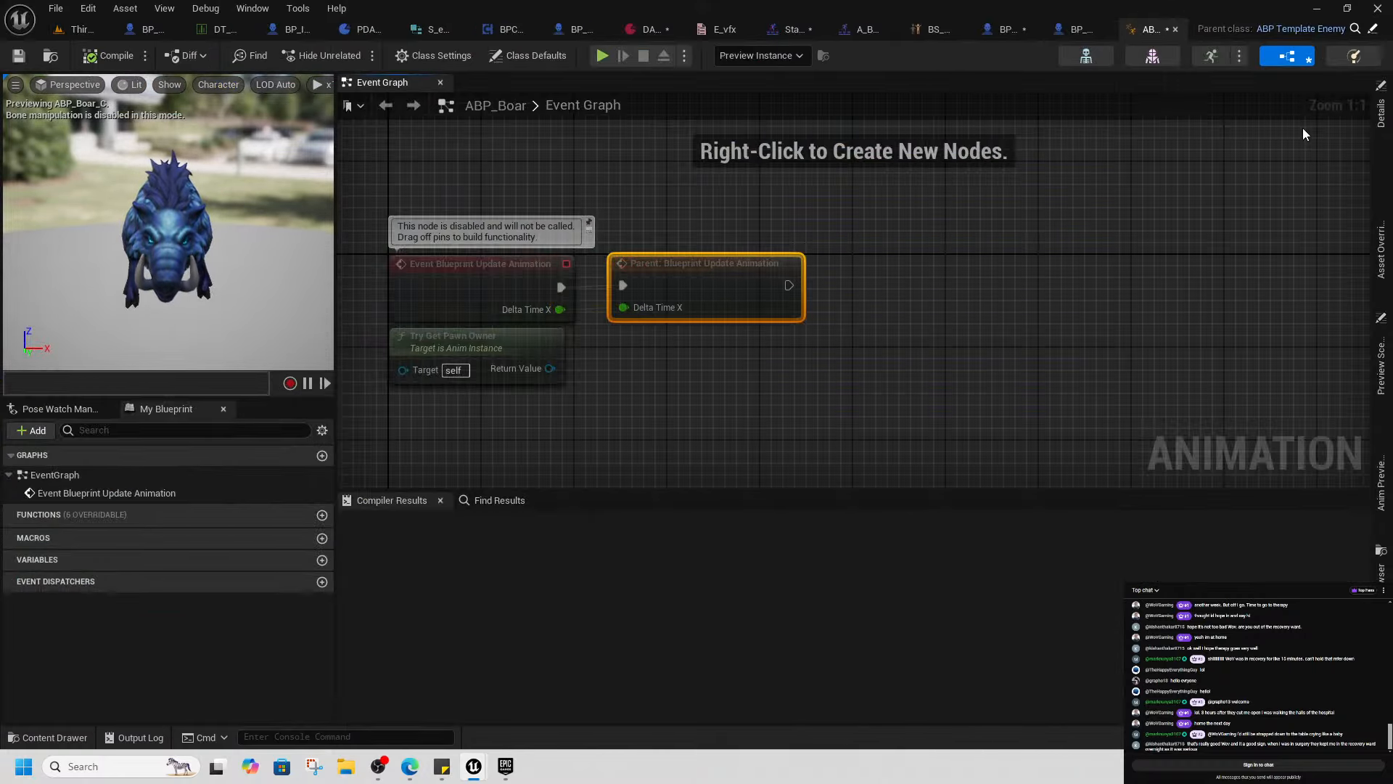
Override the Stunned state's Sequence Player in ABP_Boar with A_Boar_Combat_Stun and compile the animation blueprint
click(1381, 115)
click(589, 313)
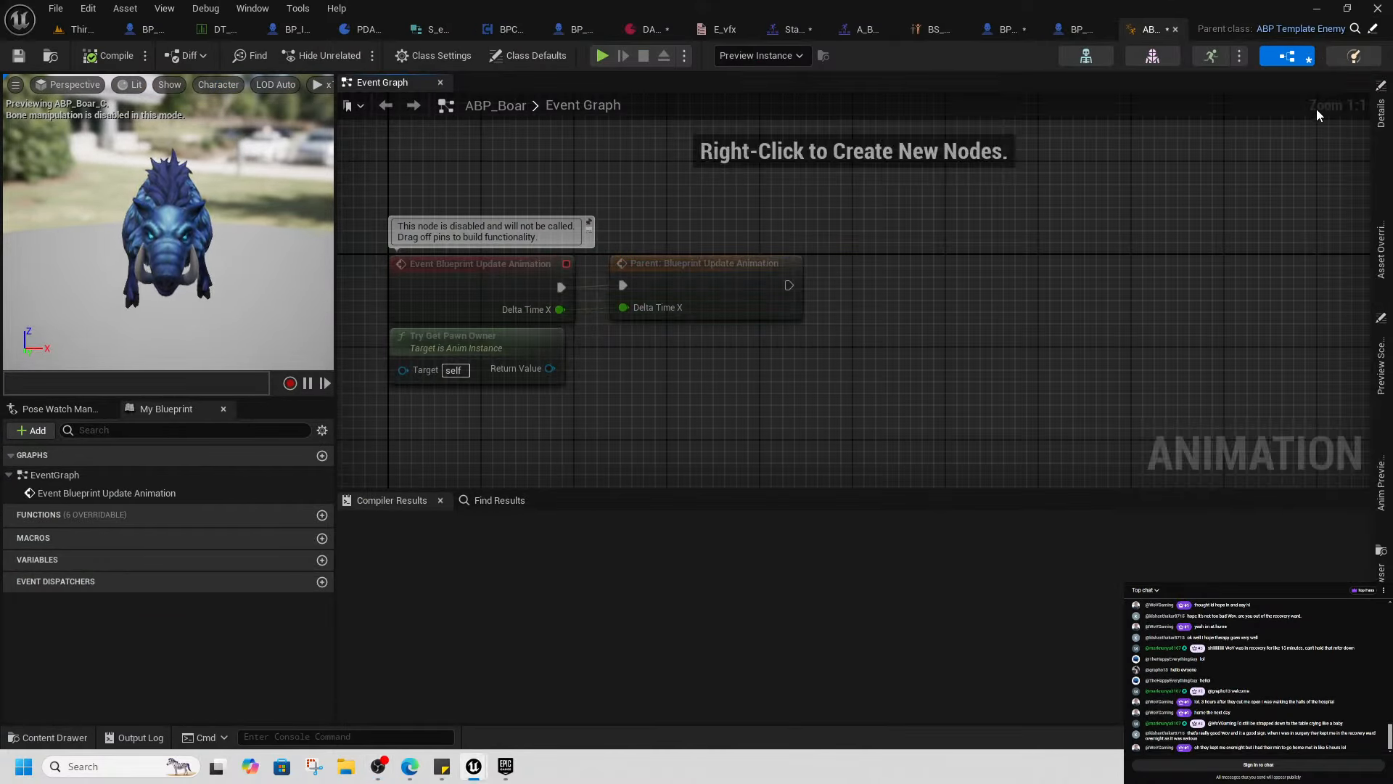
click(1382, 115)
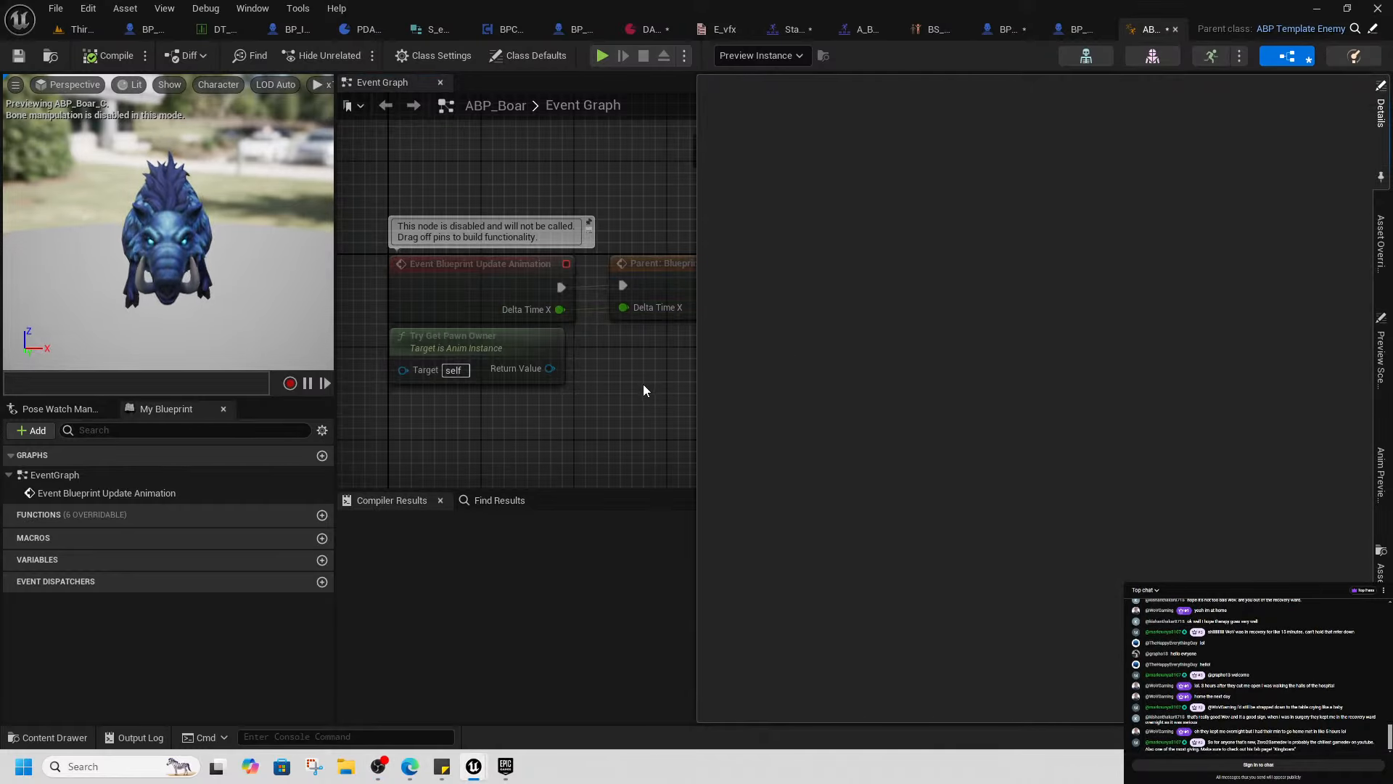
click(615, 404)
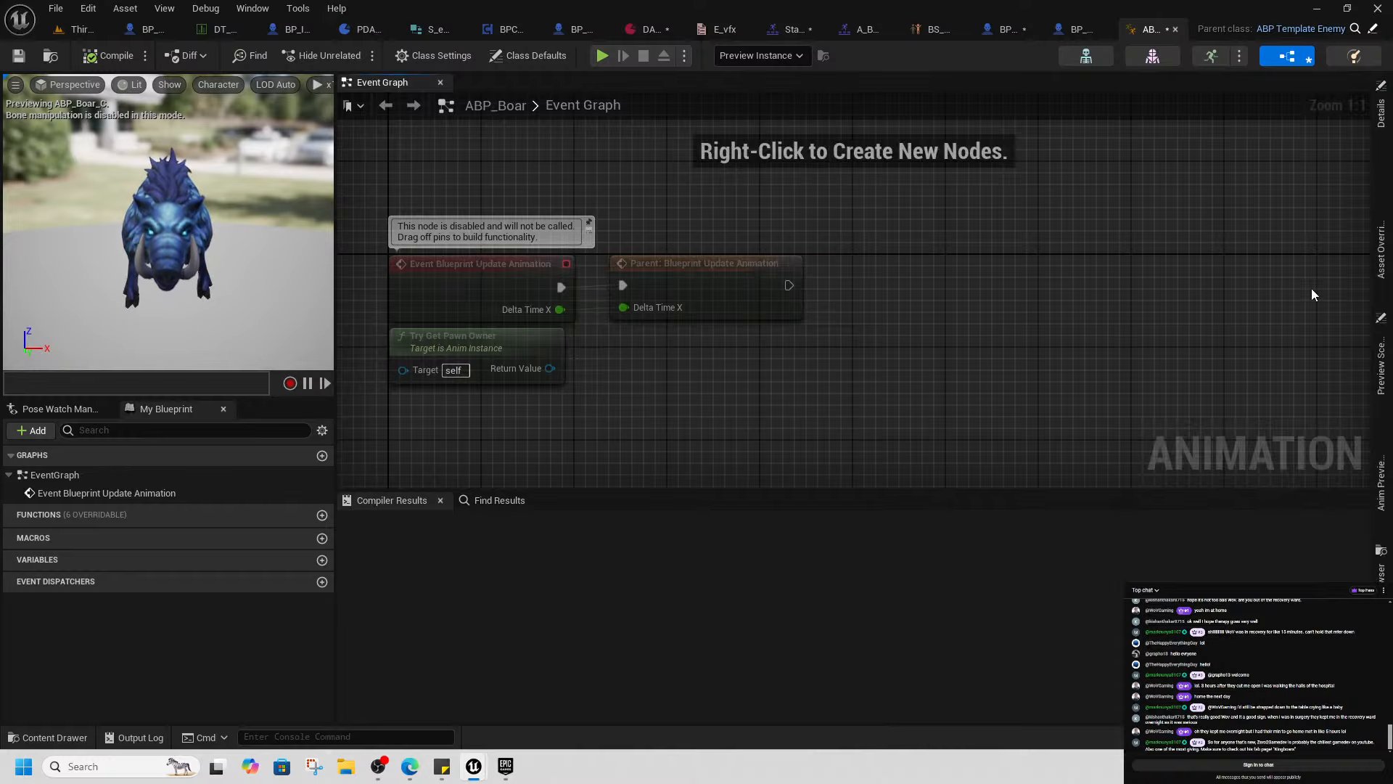
click(1381, 251)
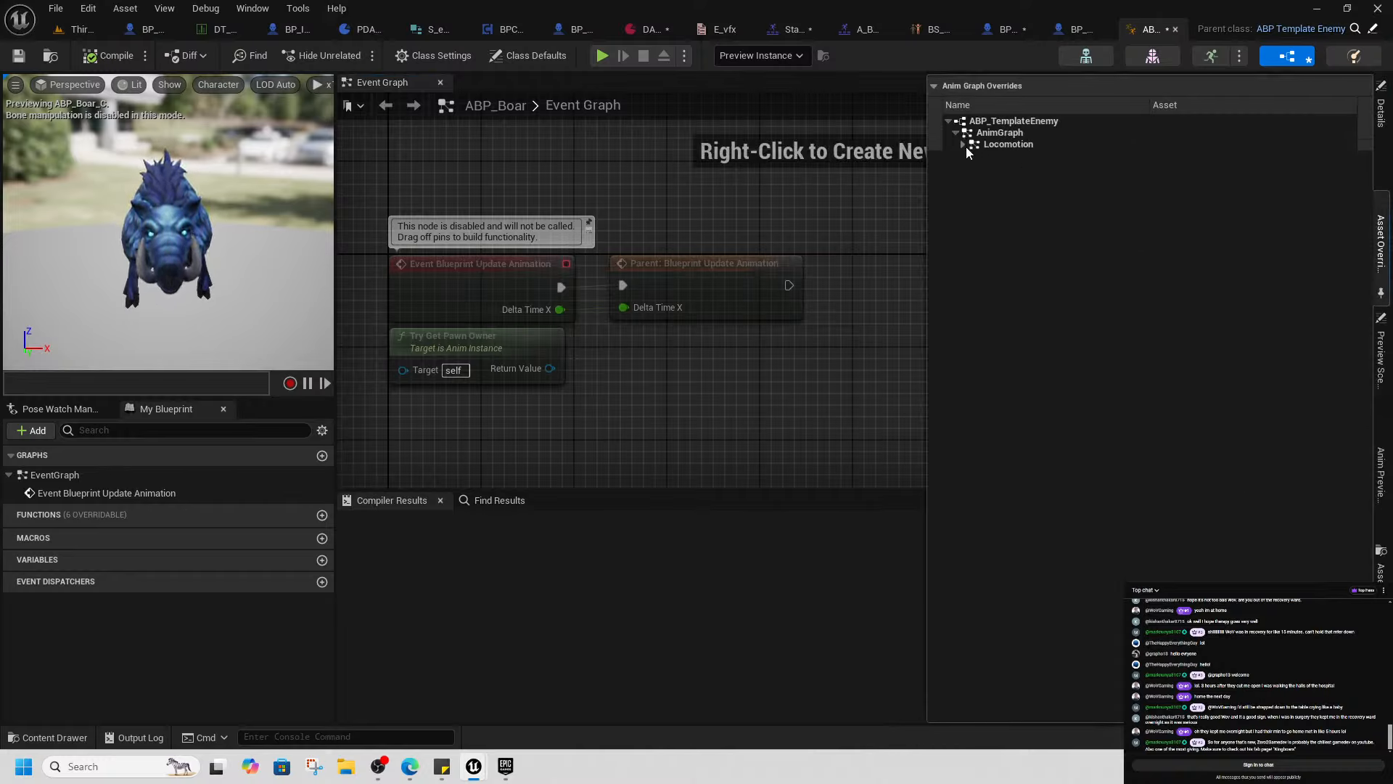
click(970, 156)
click(971, 190)
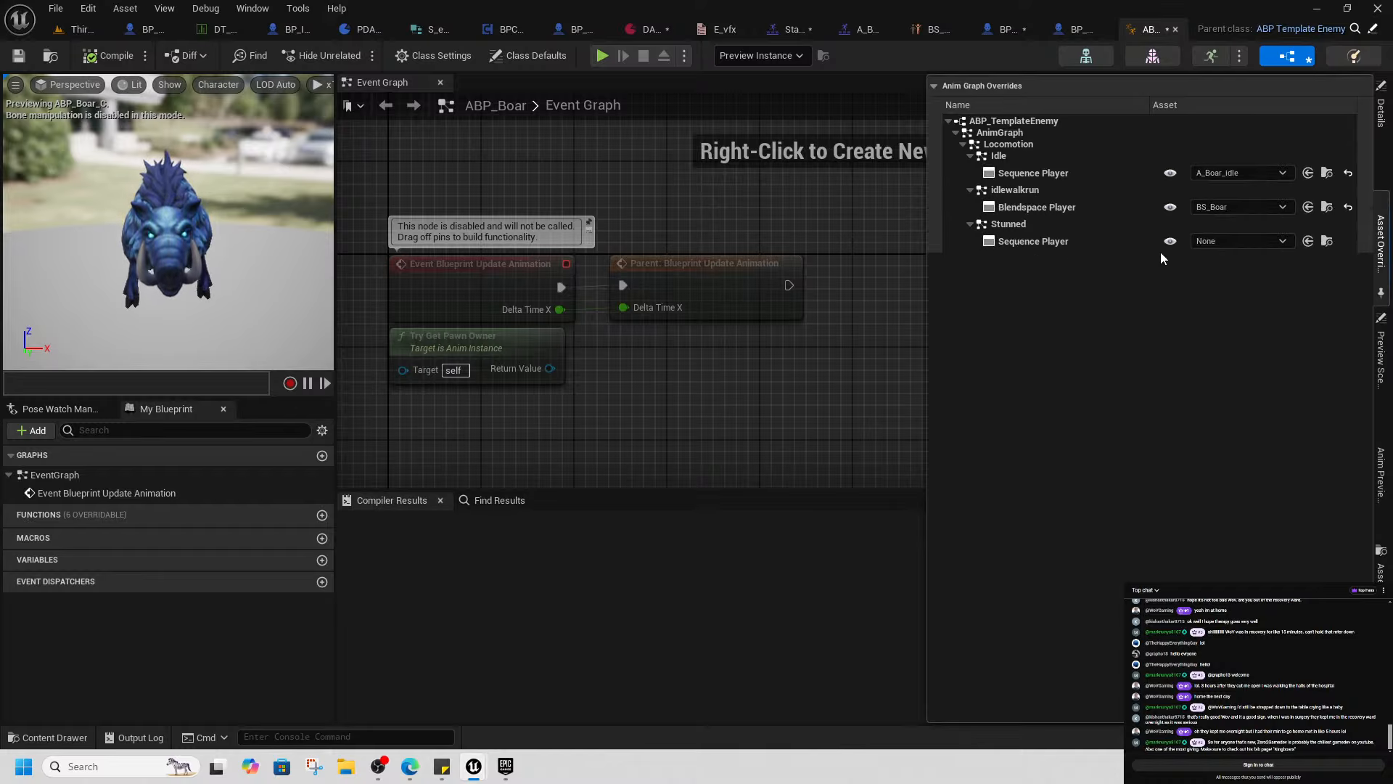
click(1238, 244)
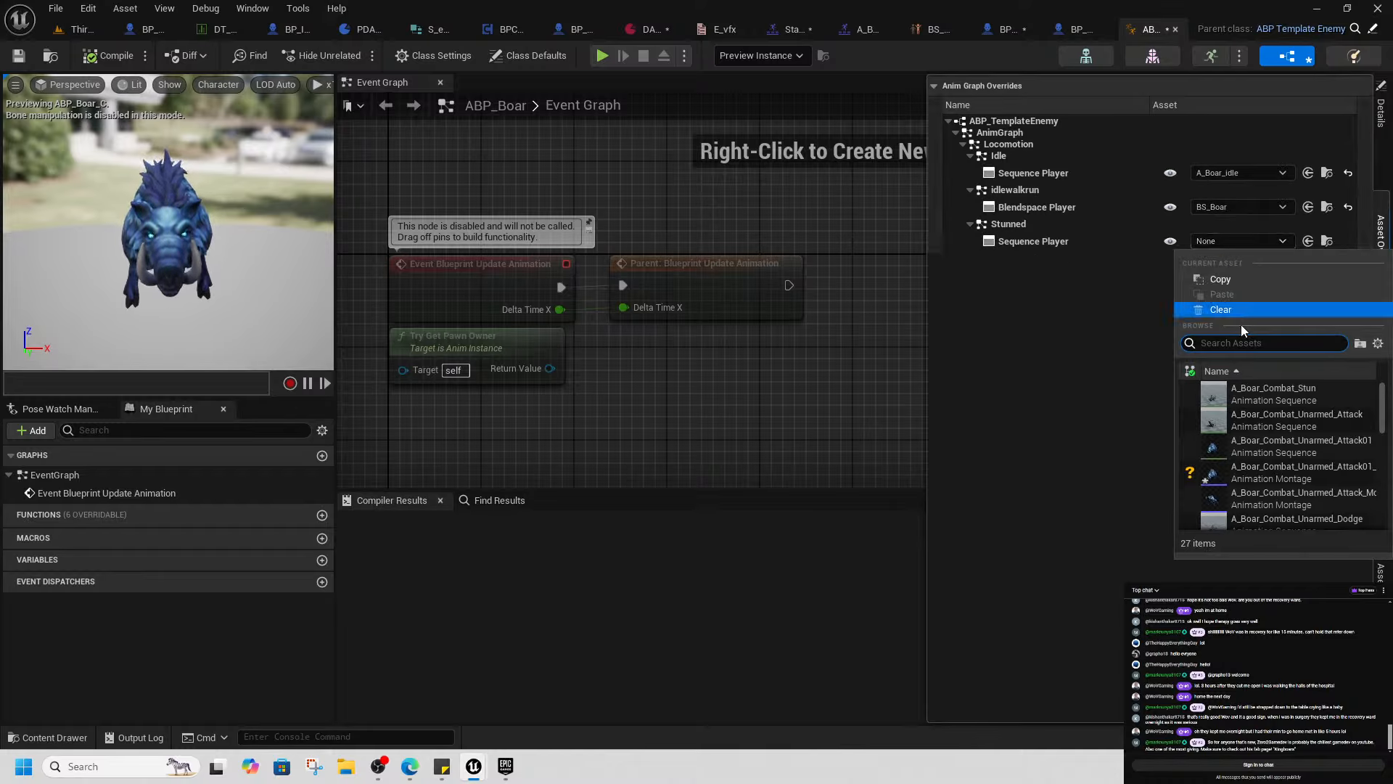
text(stun)
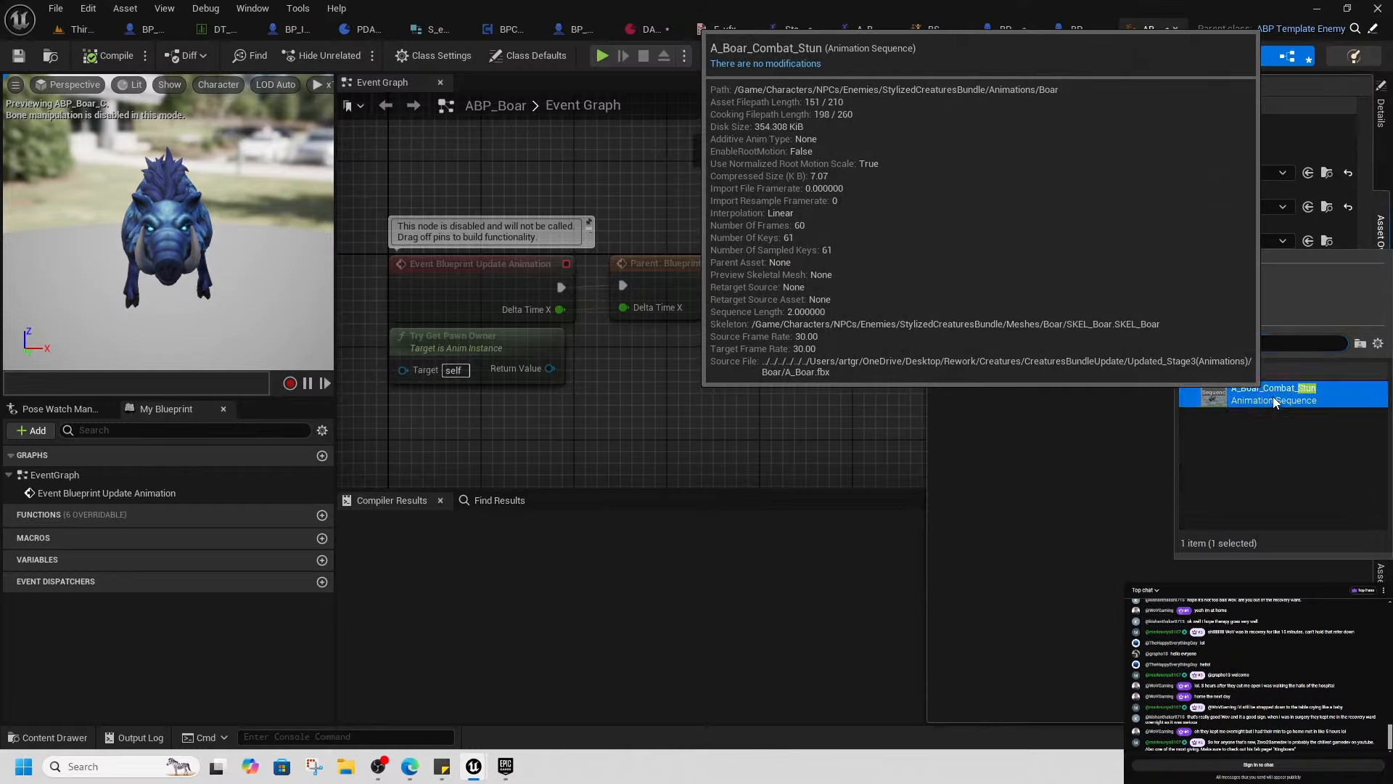
click(1266, 393)
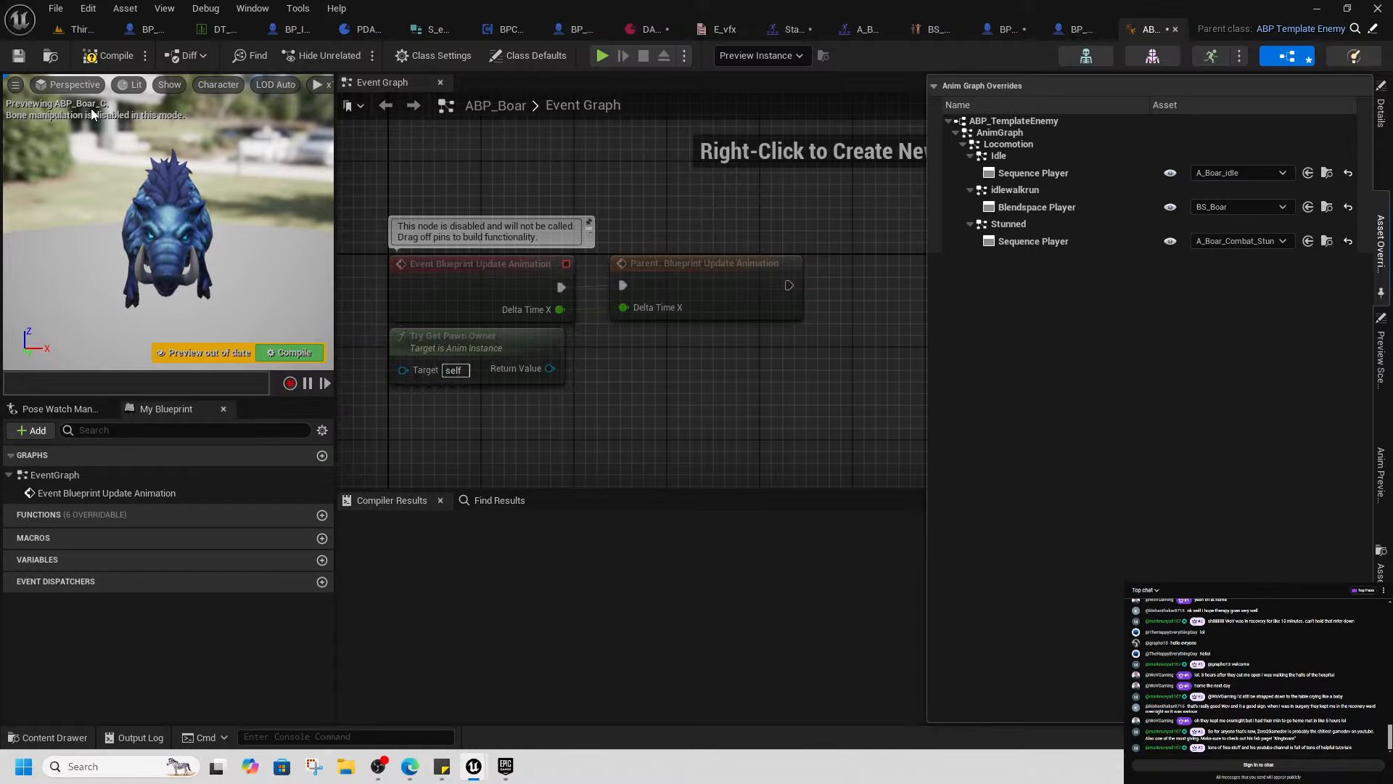
click(109, 56)
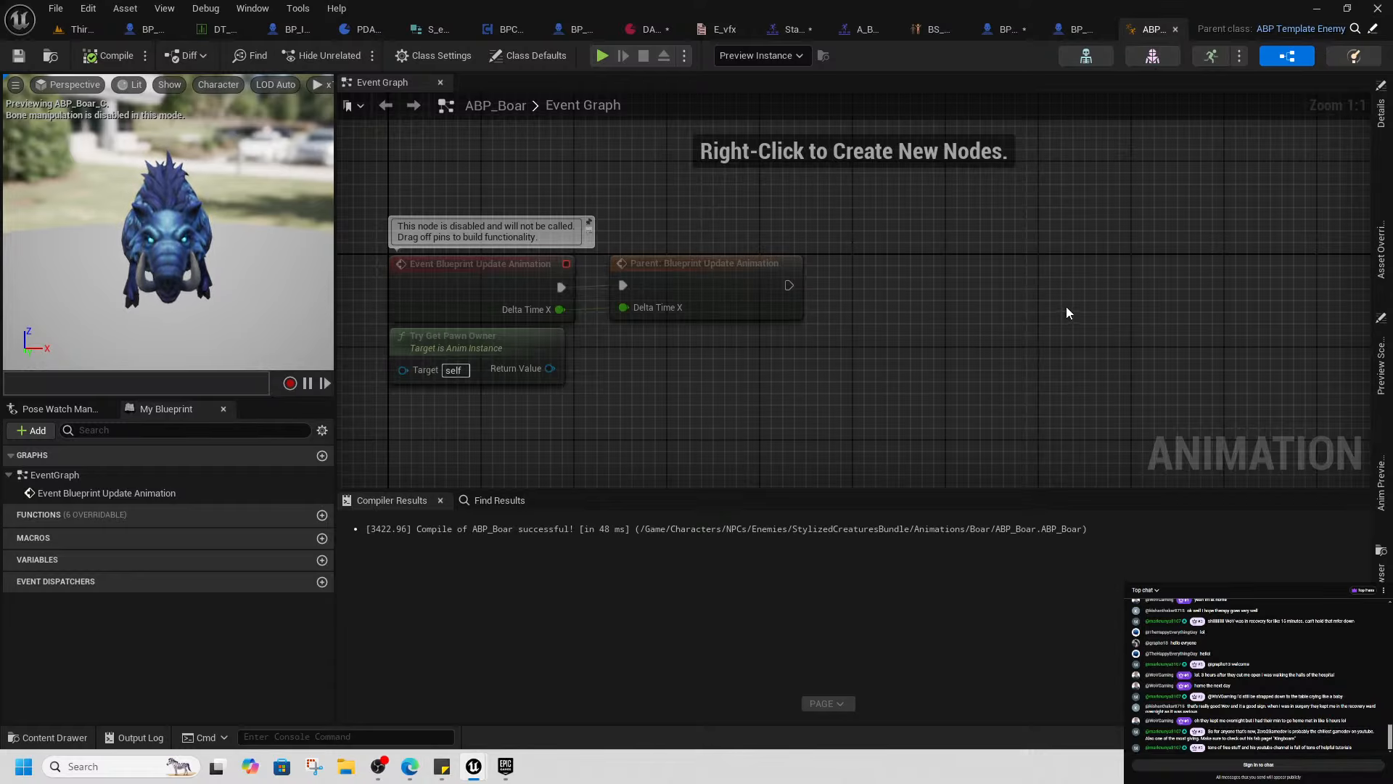
Close ABP_Boar, return to the level, and set the placed boar's Enemies Row Name to Boar from DT_MobEnemies
click(1175, 30)
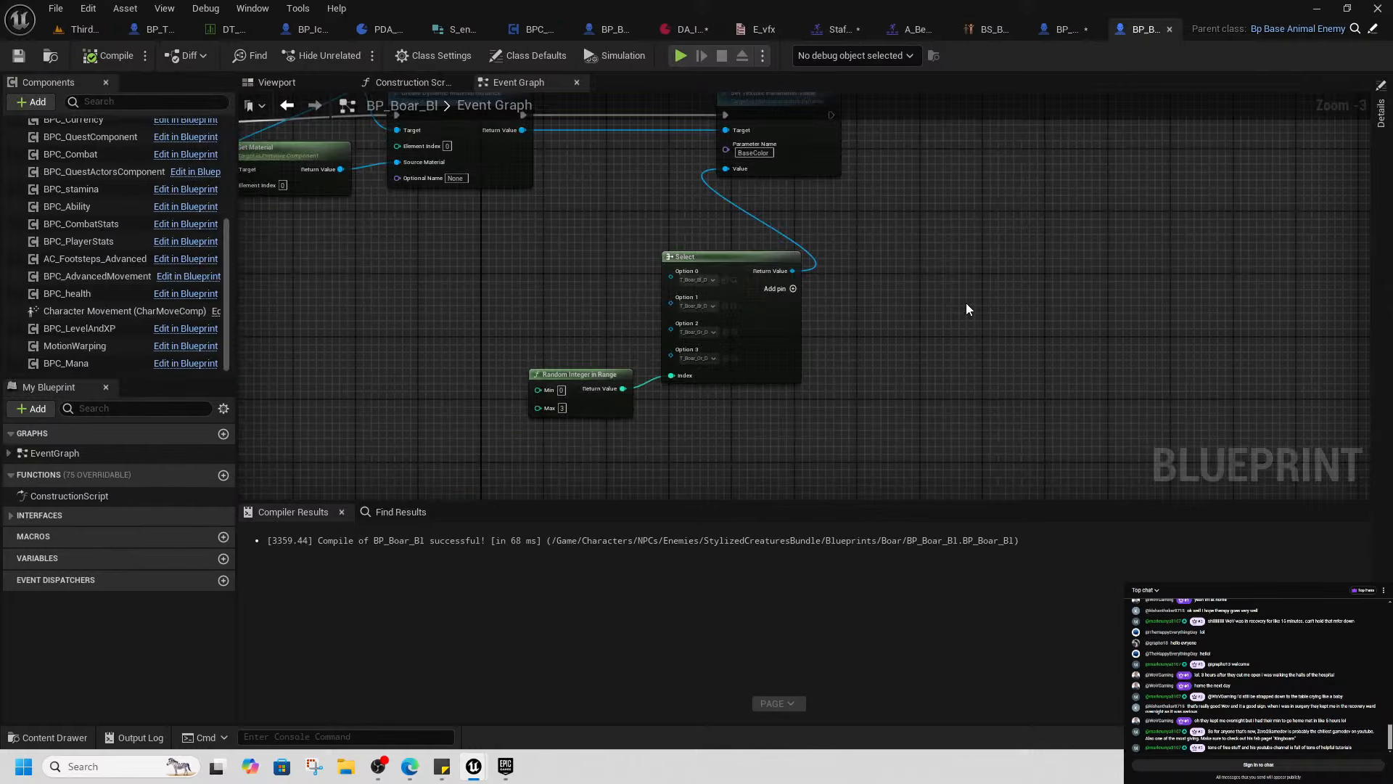
click(82, 30)
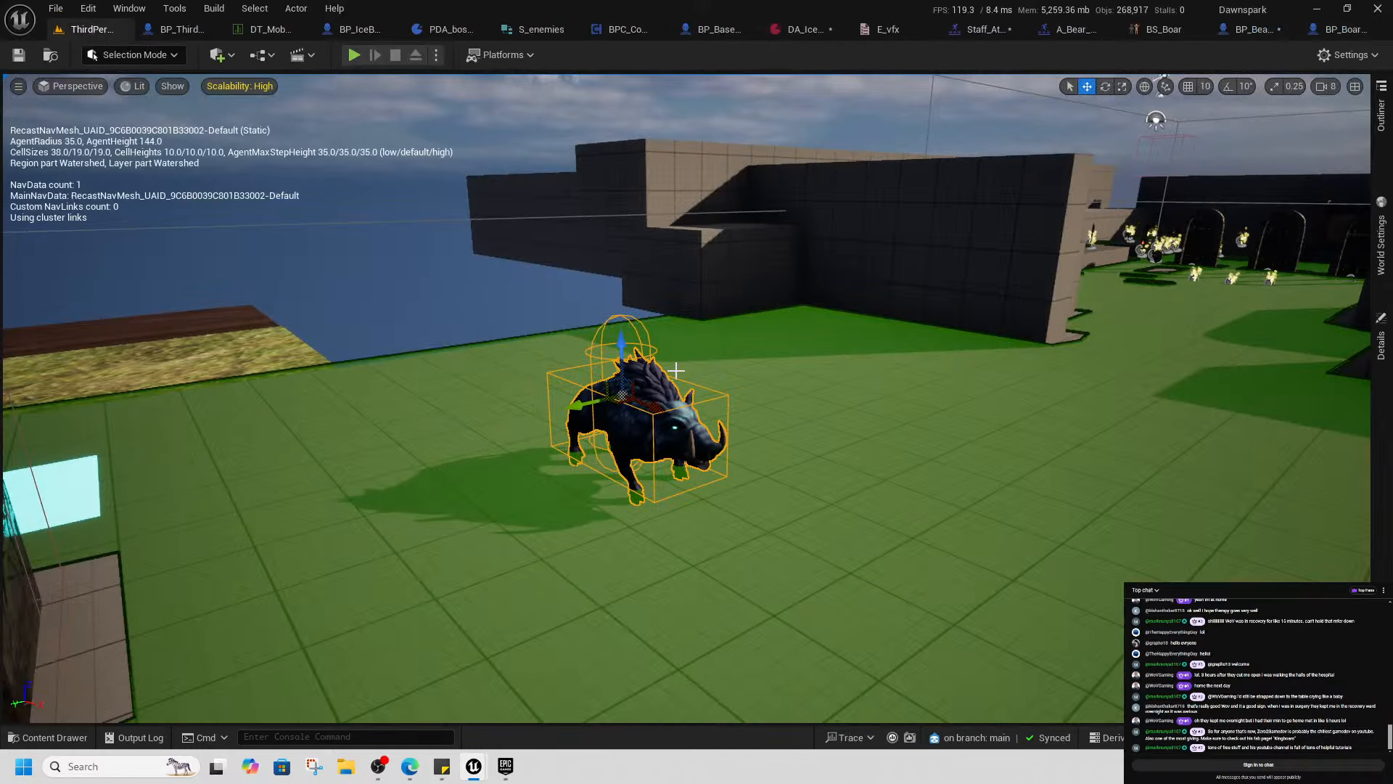
click(1380, 343)
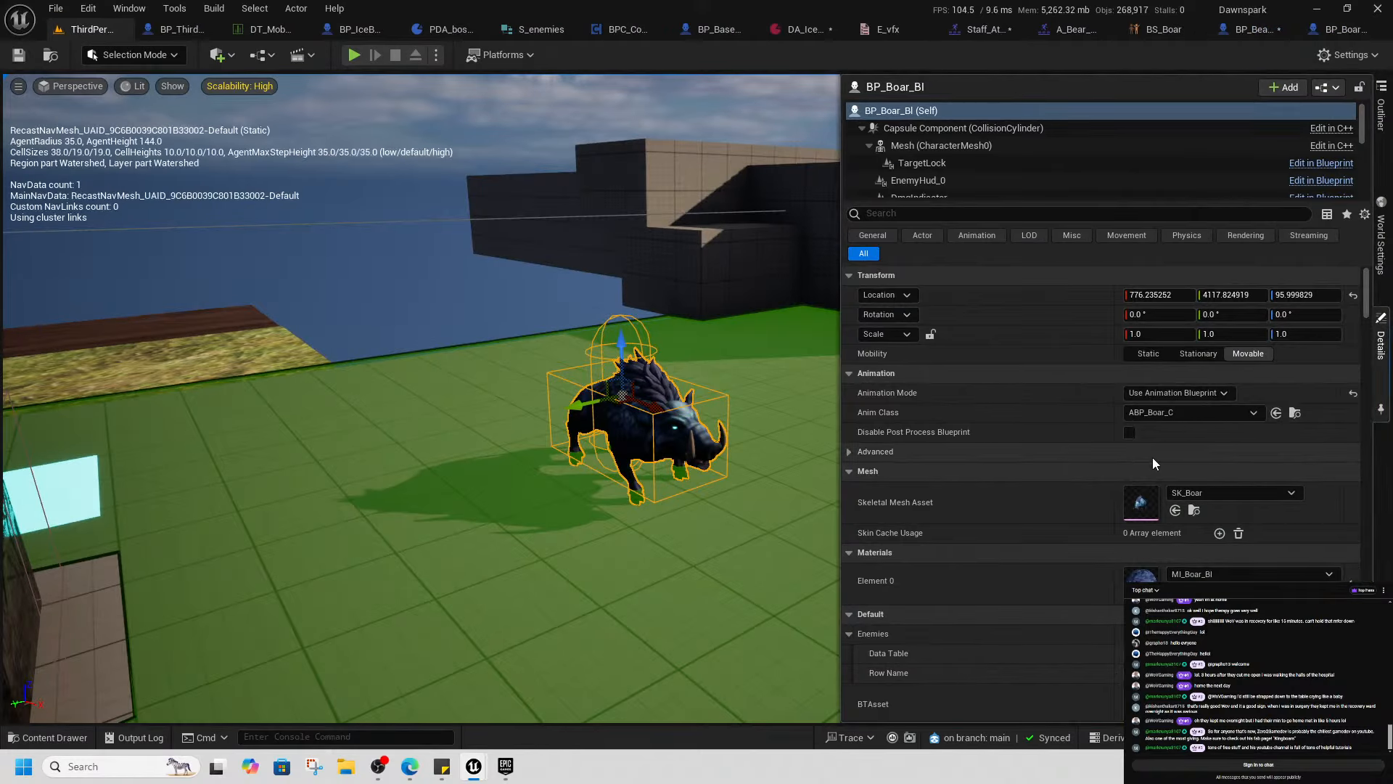
scroll(878, 457, down, 2)
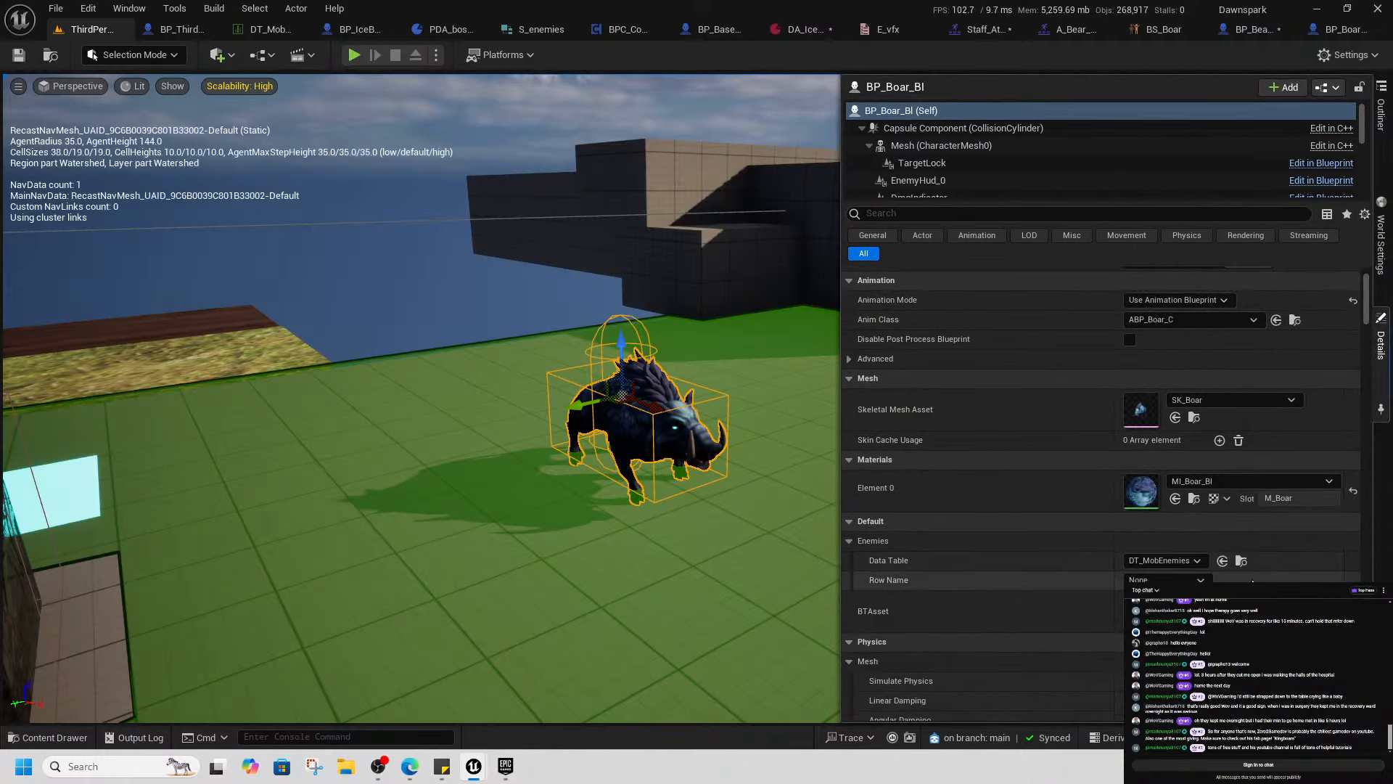
click(1169, 562)
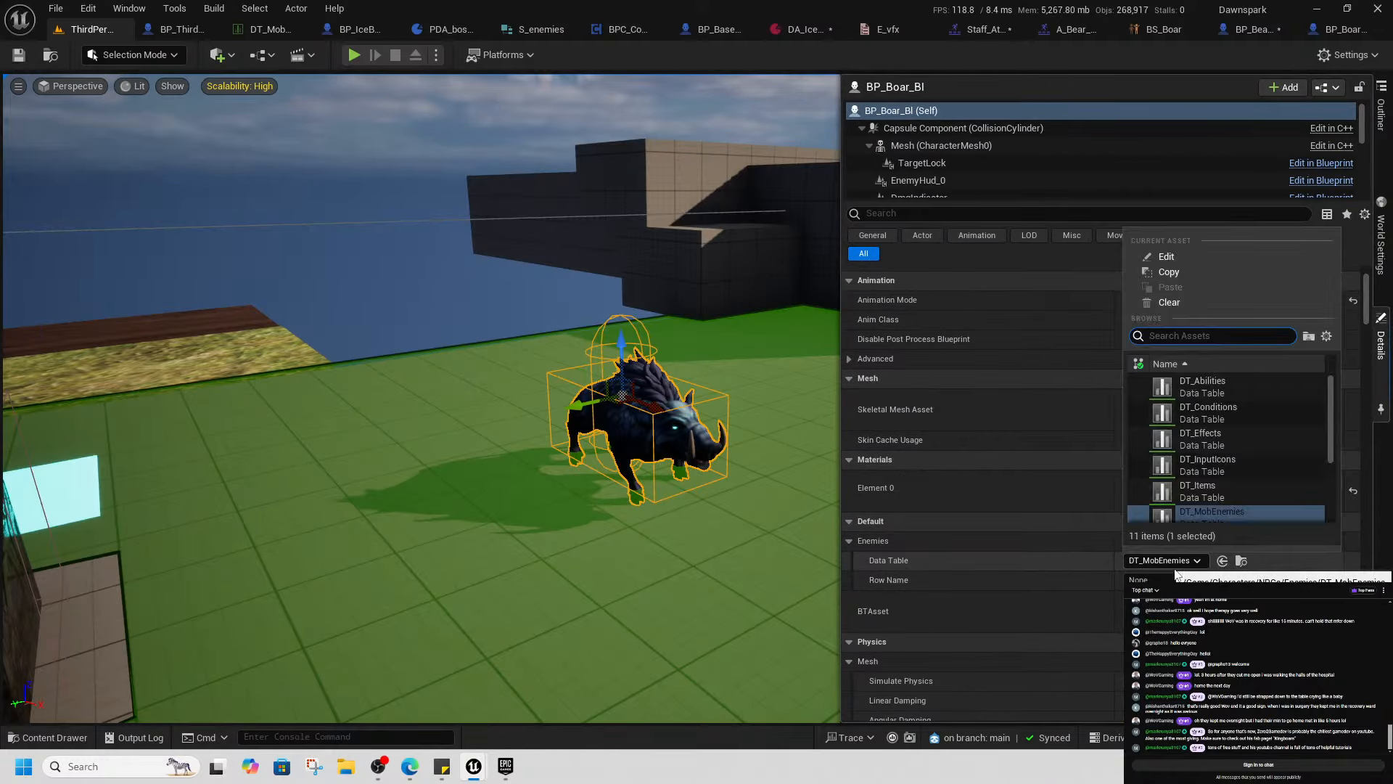
key(Escape)
click(1161, 618)
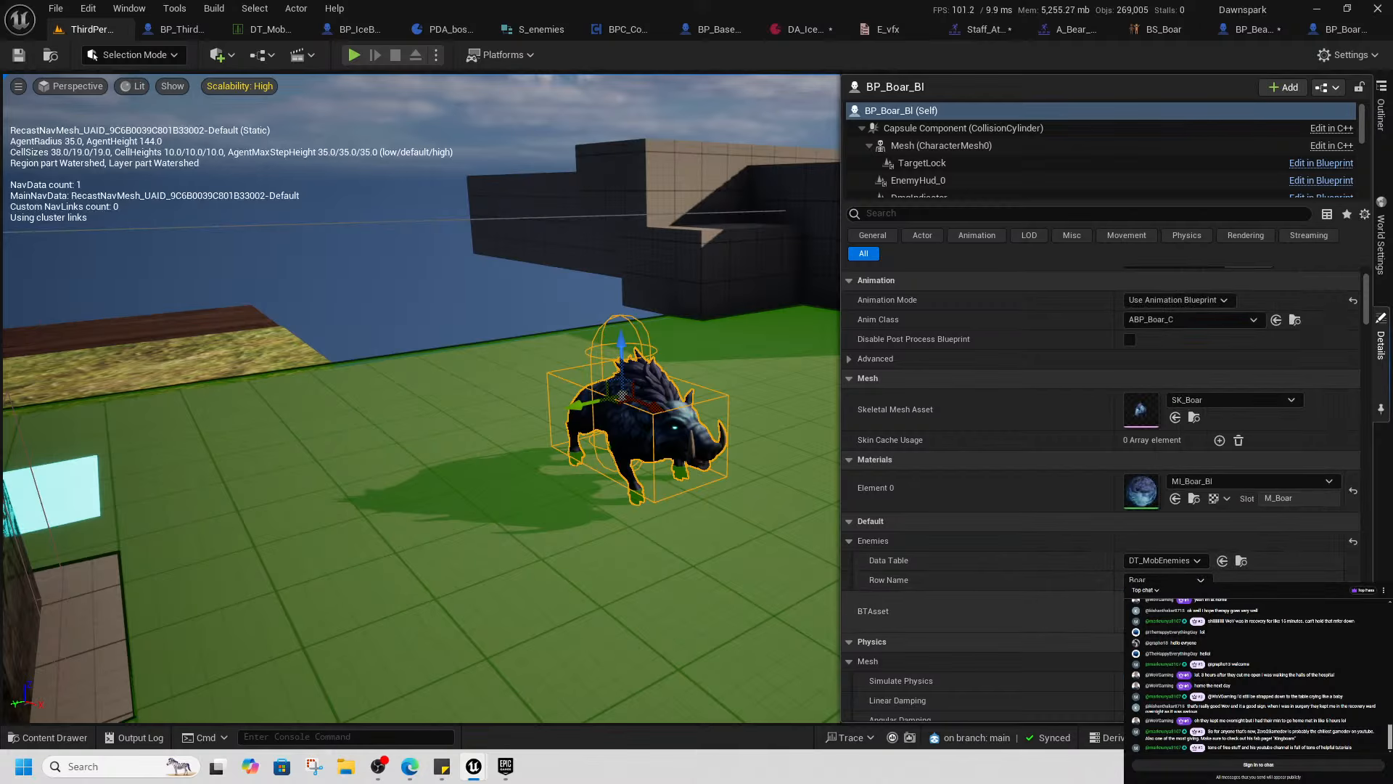
click(1226, 603)
click(1242, 427)
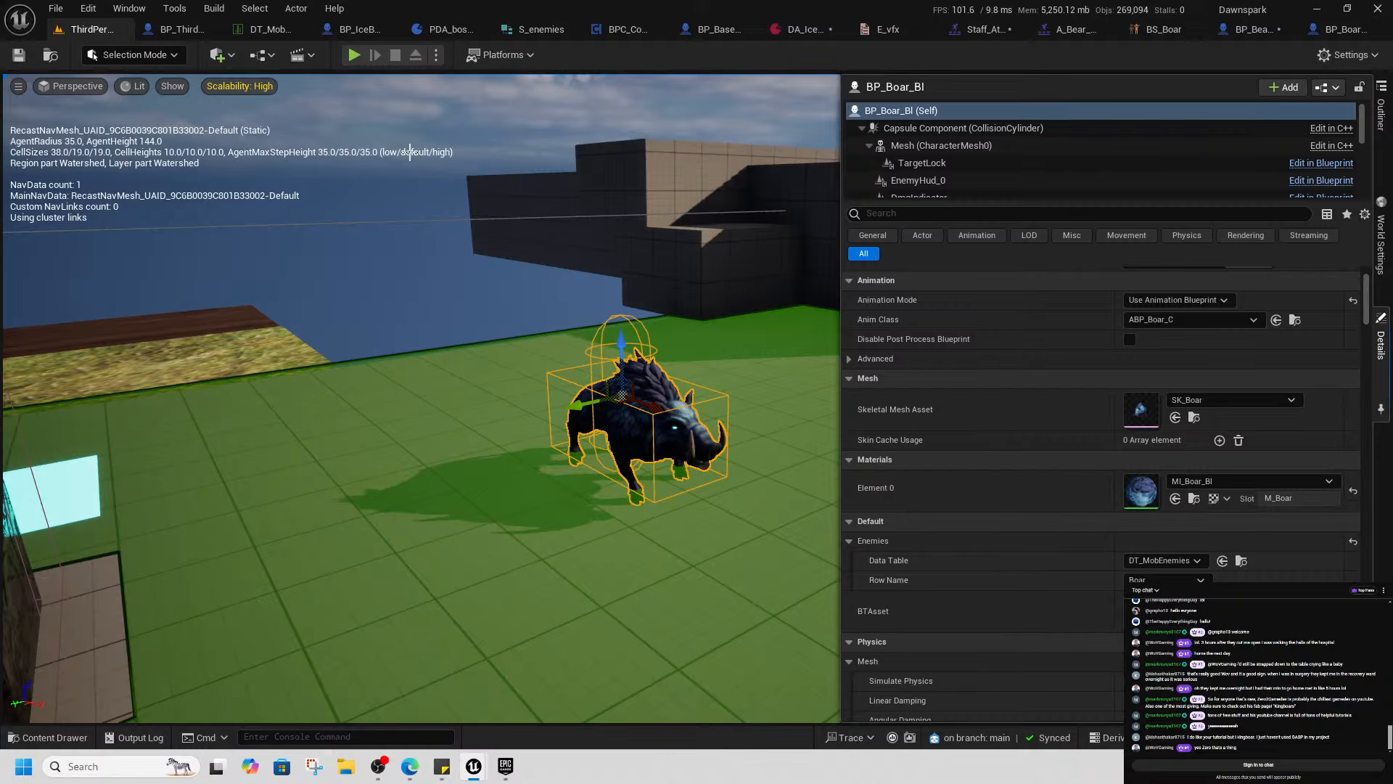
Simulate the level to watch the boar's texture and movement, and stop the simulation
click(436, 55)
click(472, 189)
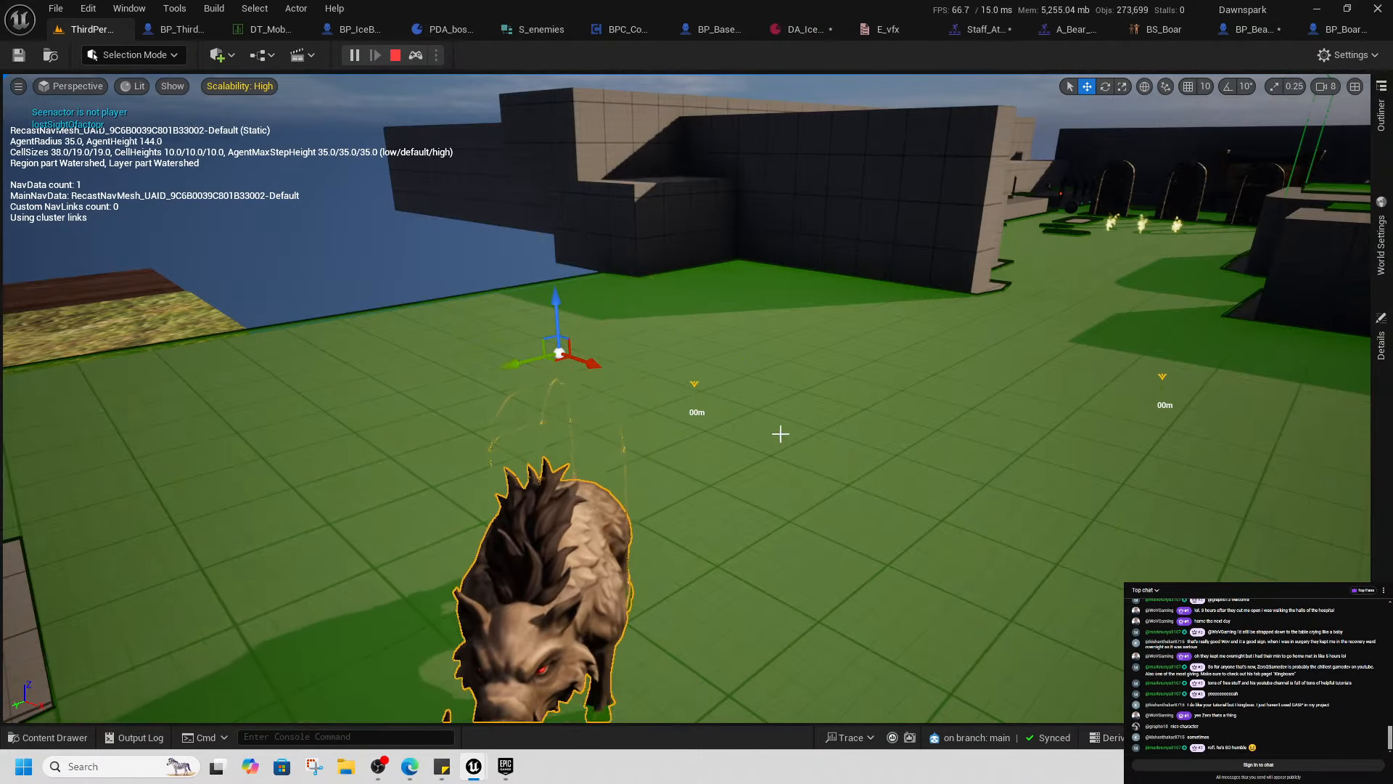
right_drag(780, 434, 798, 515)
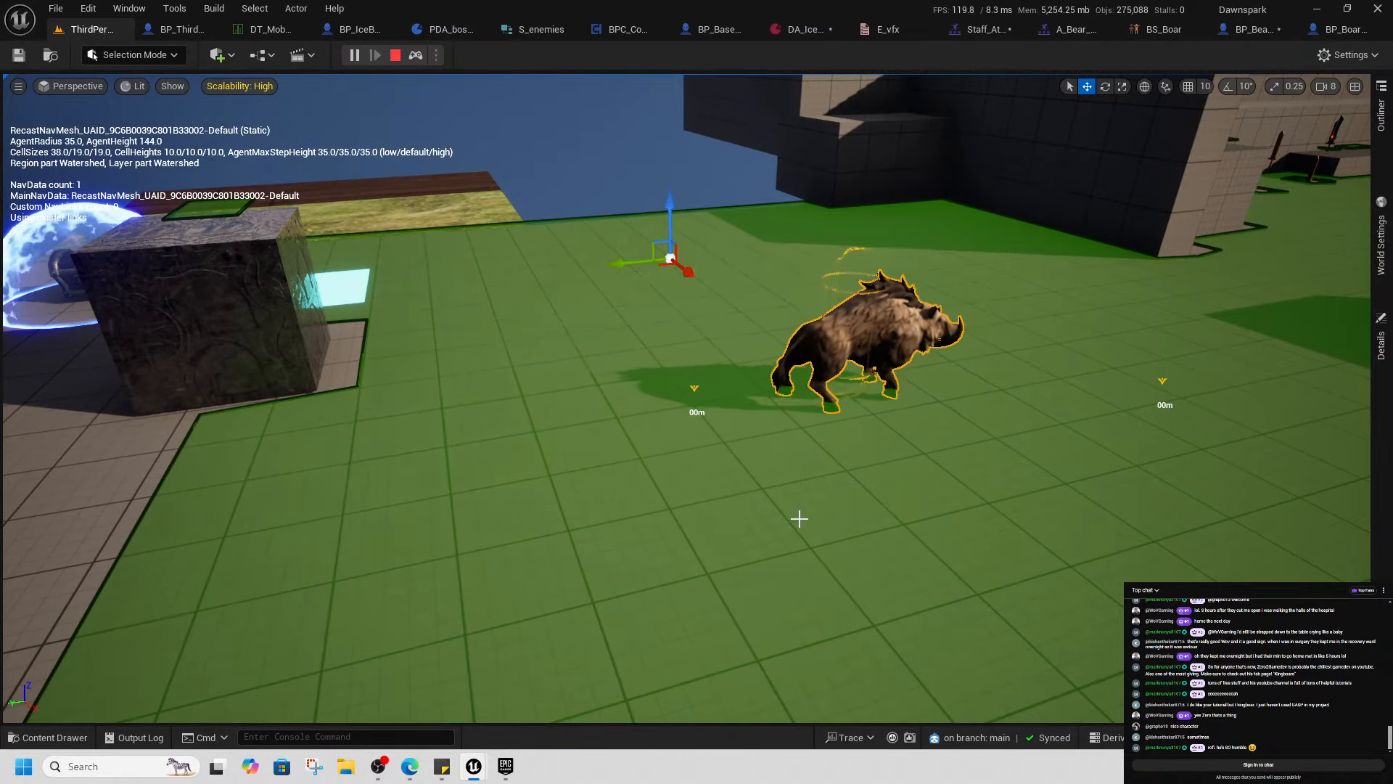
click(395, 56)
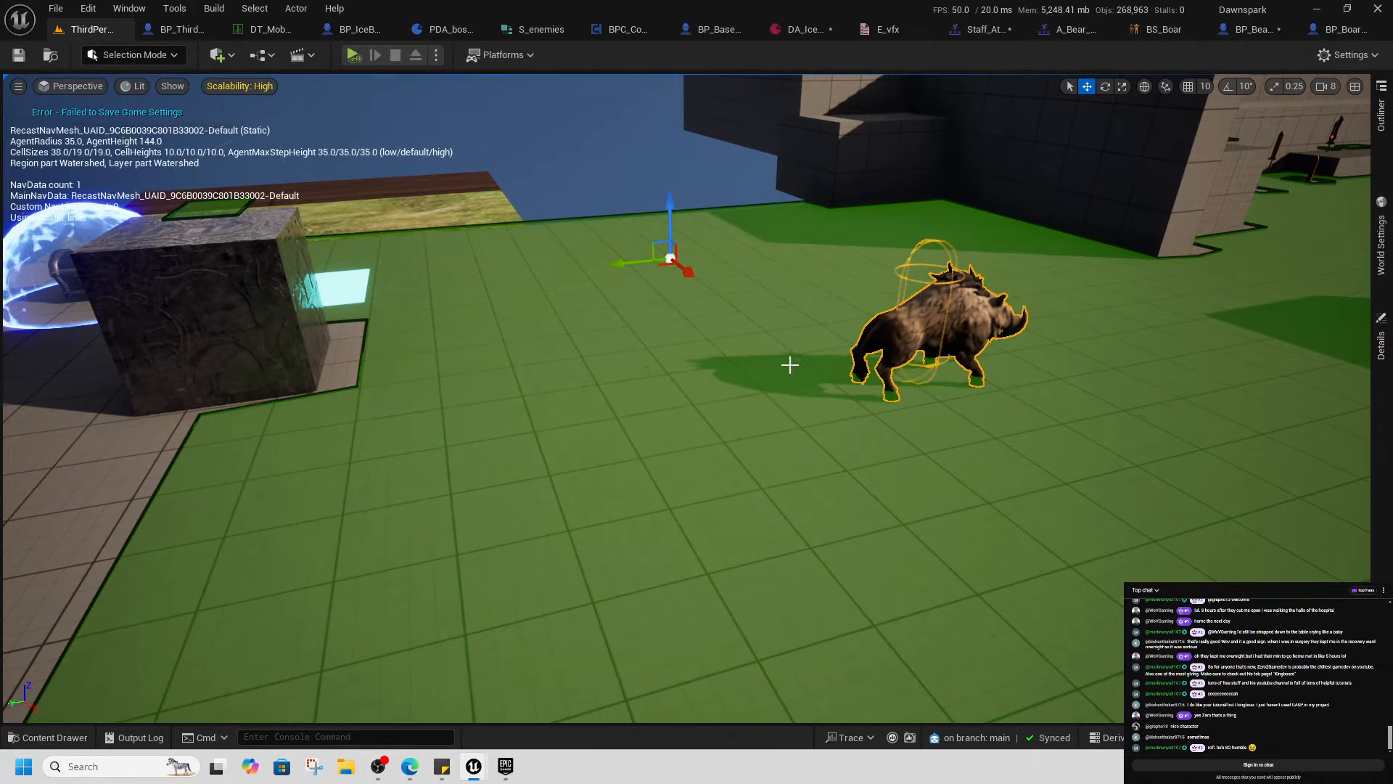
Duplicate the boar twice on the green ground so that three boars stand side by side
scroll(719, 399, down, 2)
right_drag(718, 398, 733, 341)
key(w)
key(d)
key(s)
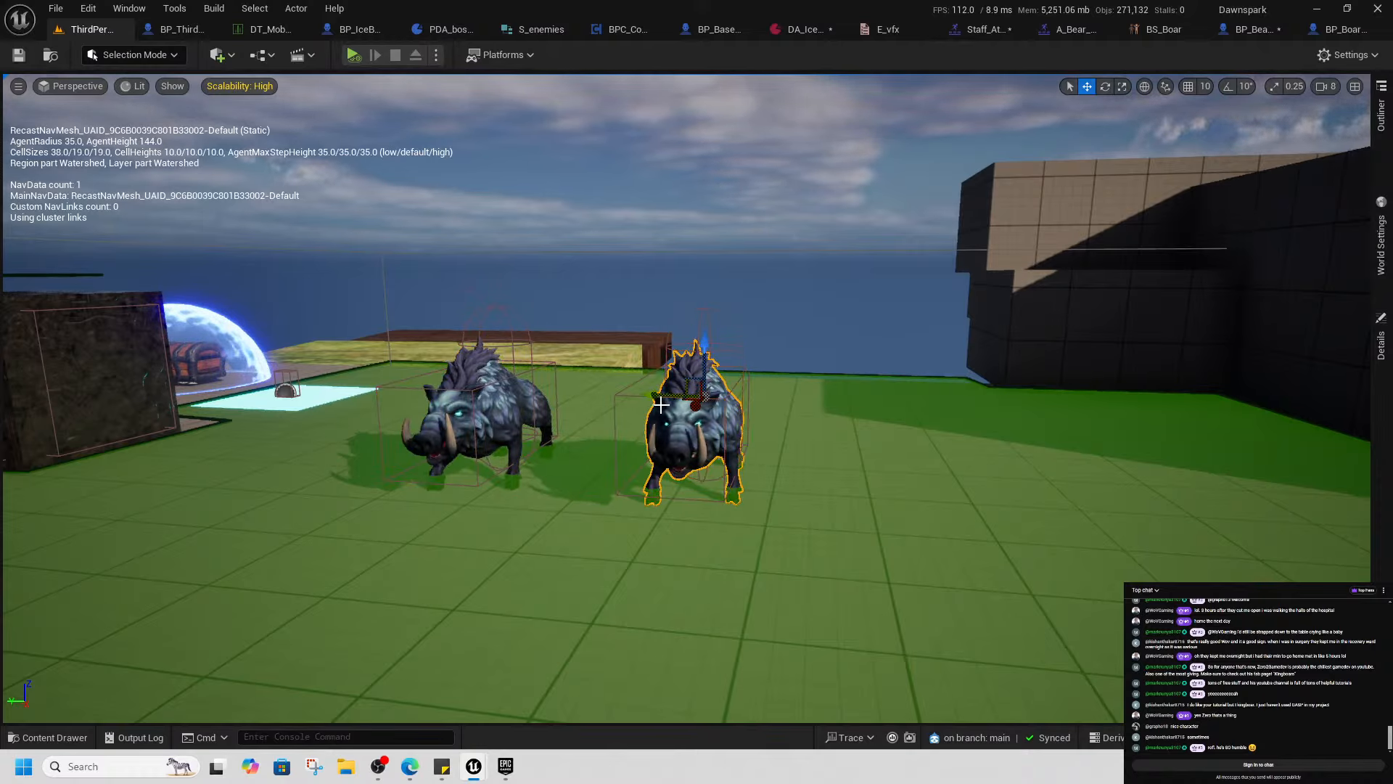
alt+drag(657, 399, 844, 400)
Run and stop the simulation twice to compare the random textures on the three boars
click(354, 55)
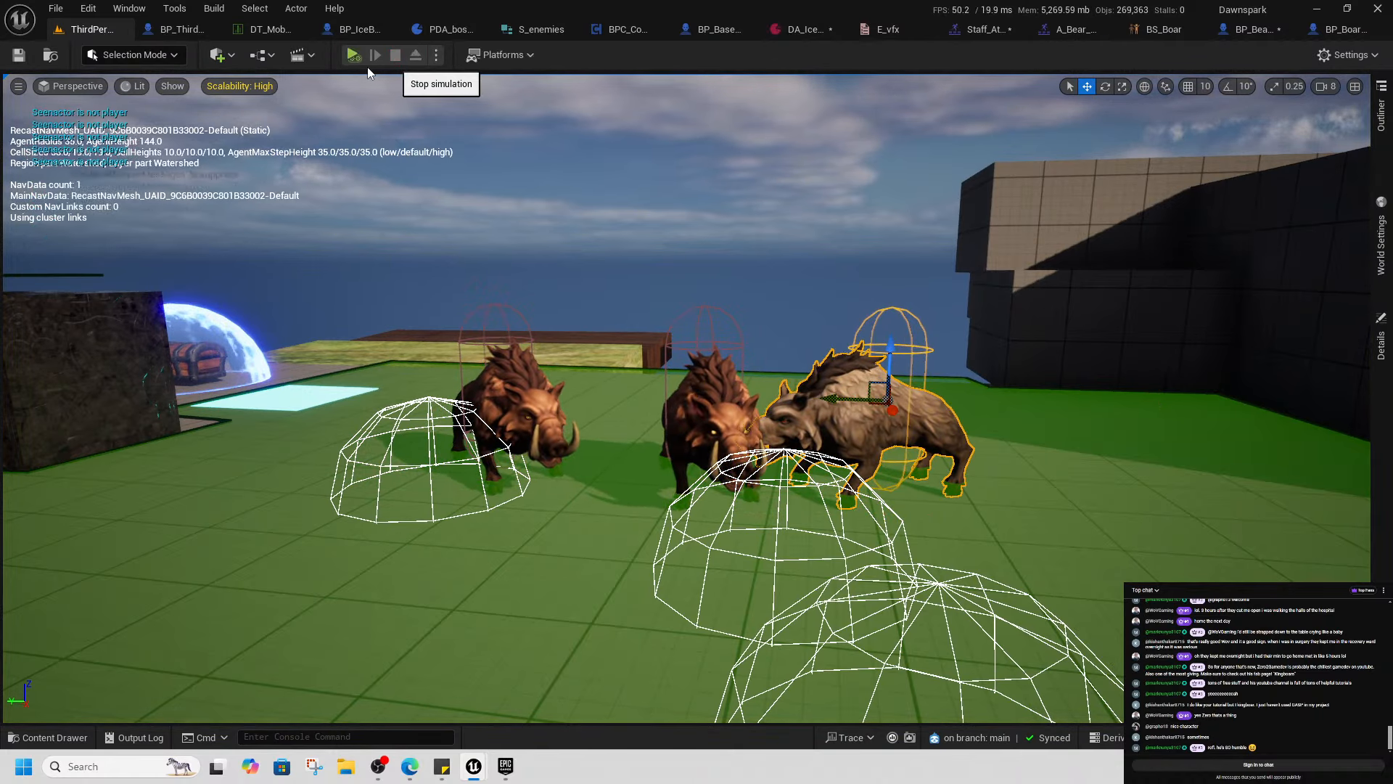
click(395, 55)
click(354, 55)
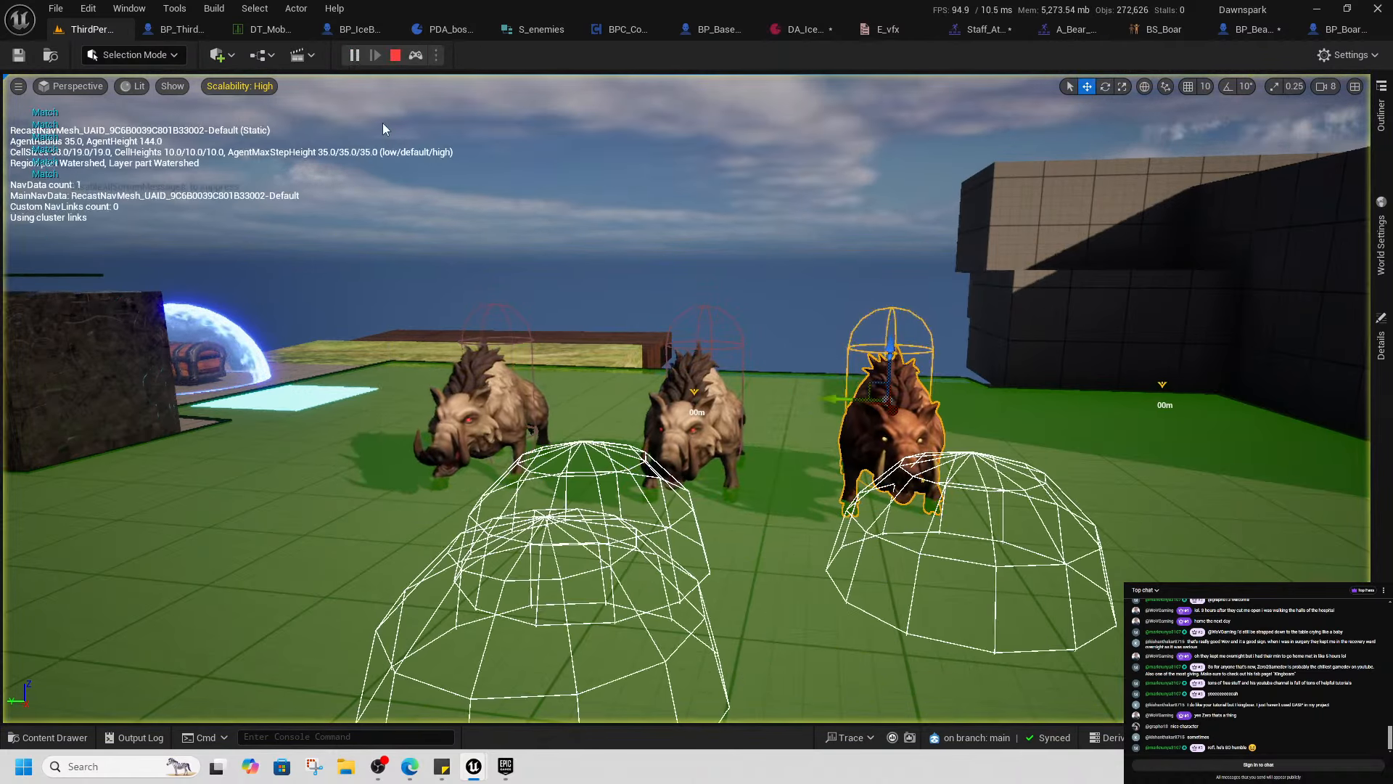
click(396, 55)
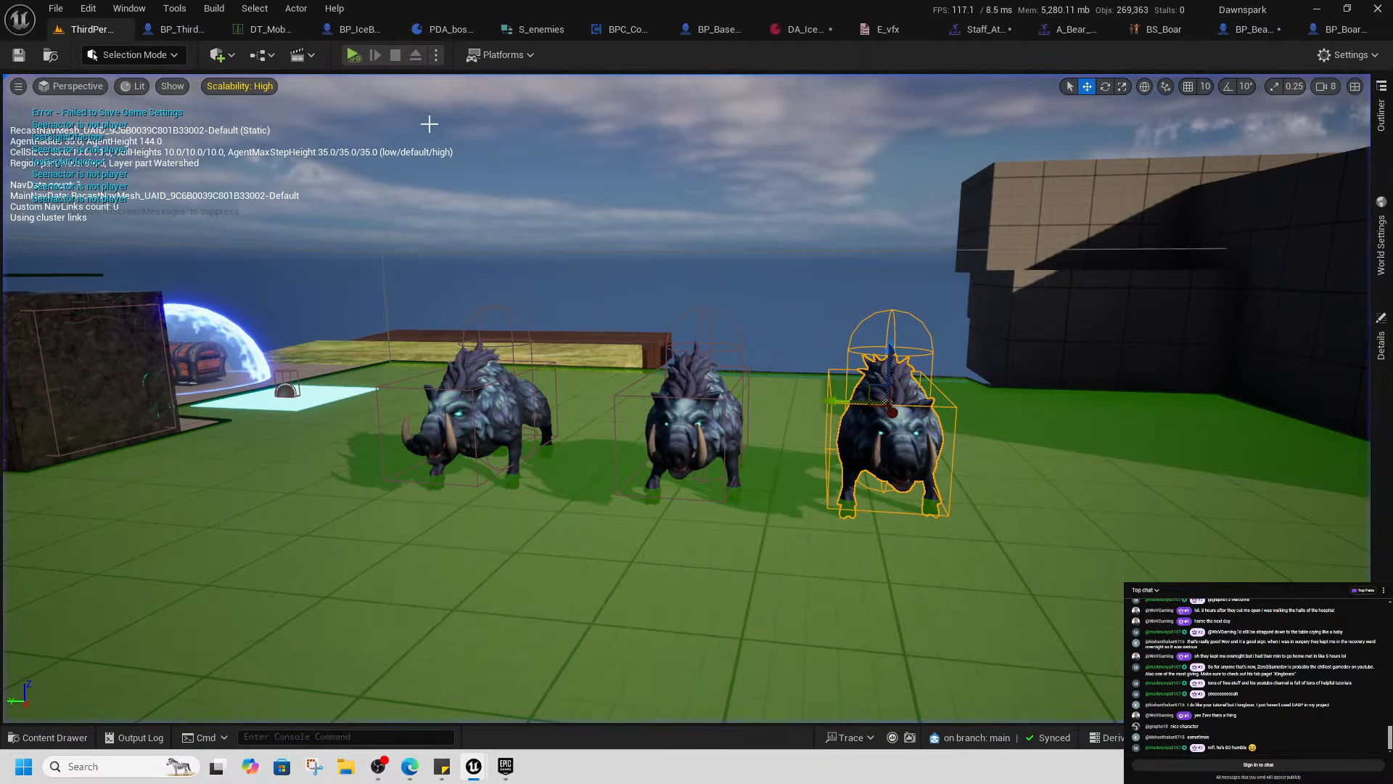
Simulate the level again, follow the boars as they roam, and stop the simulation
click(362, 57)
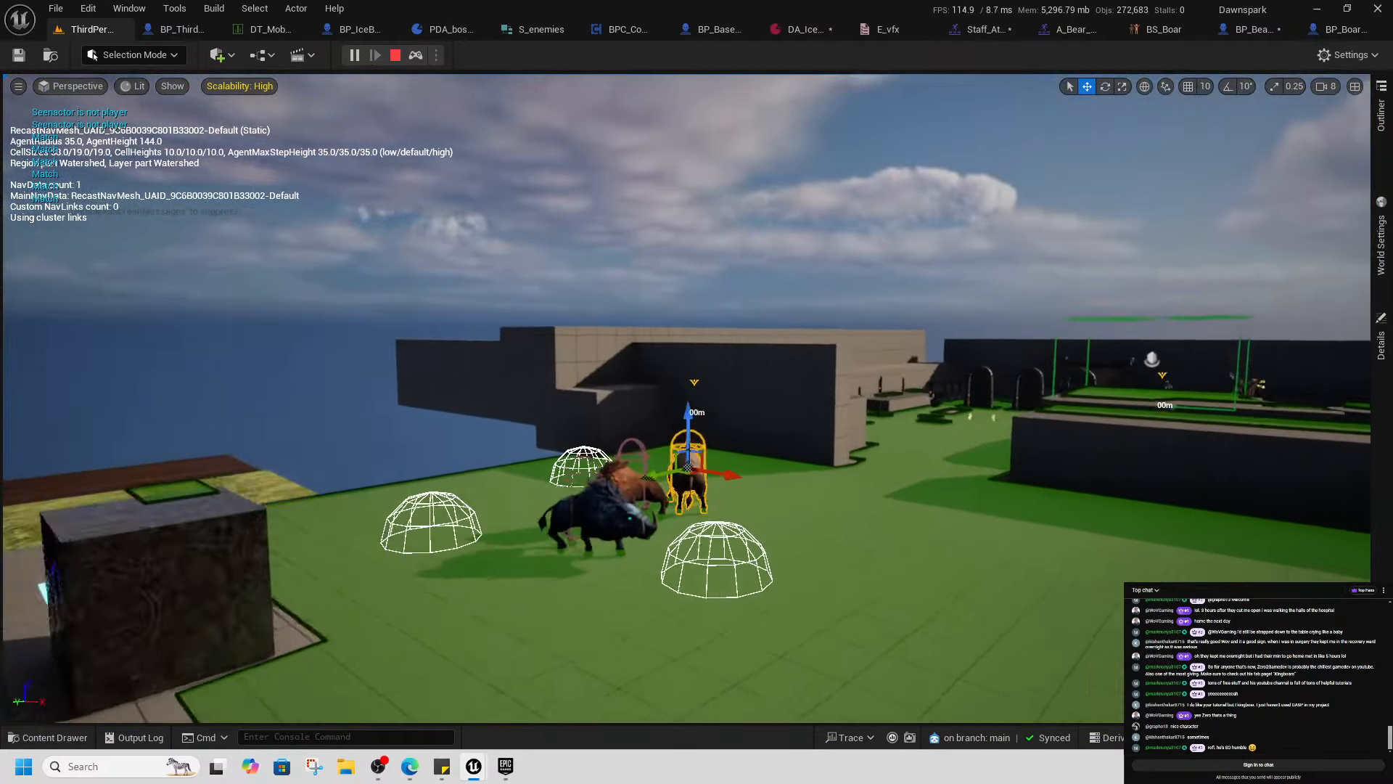
key(w)
right_drag(685, 399, 740, 399)
right_drag(513, 361, 657, 367)
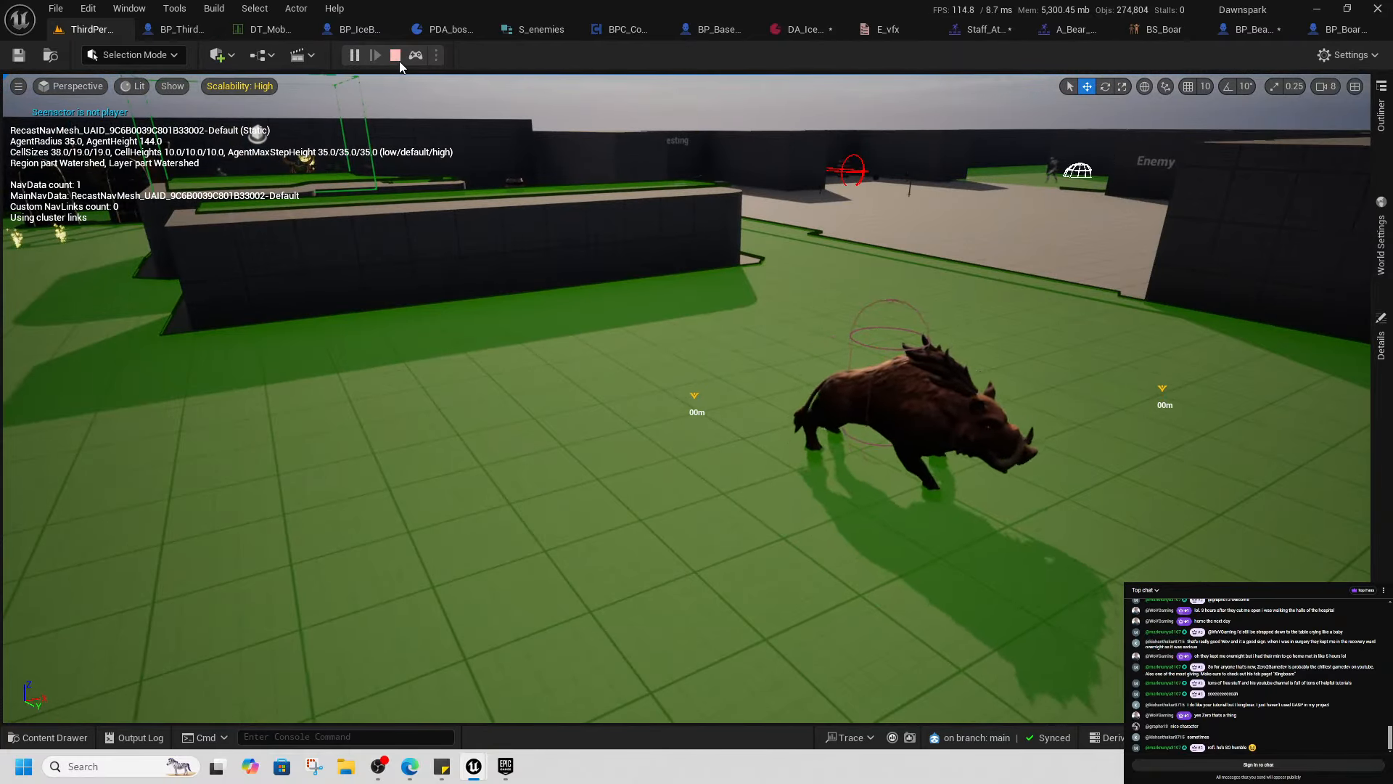
click(396, 55)
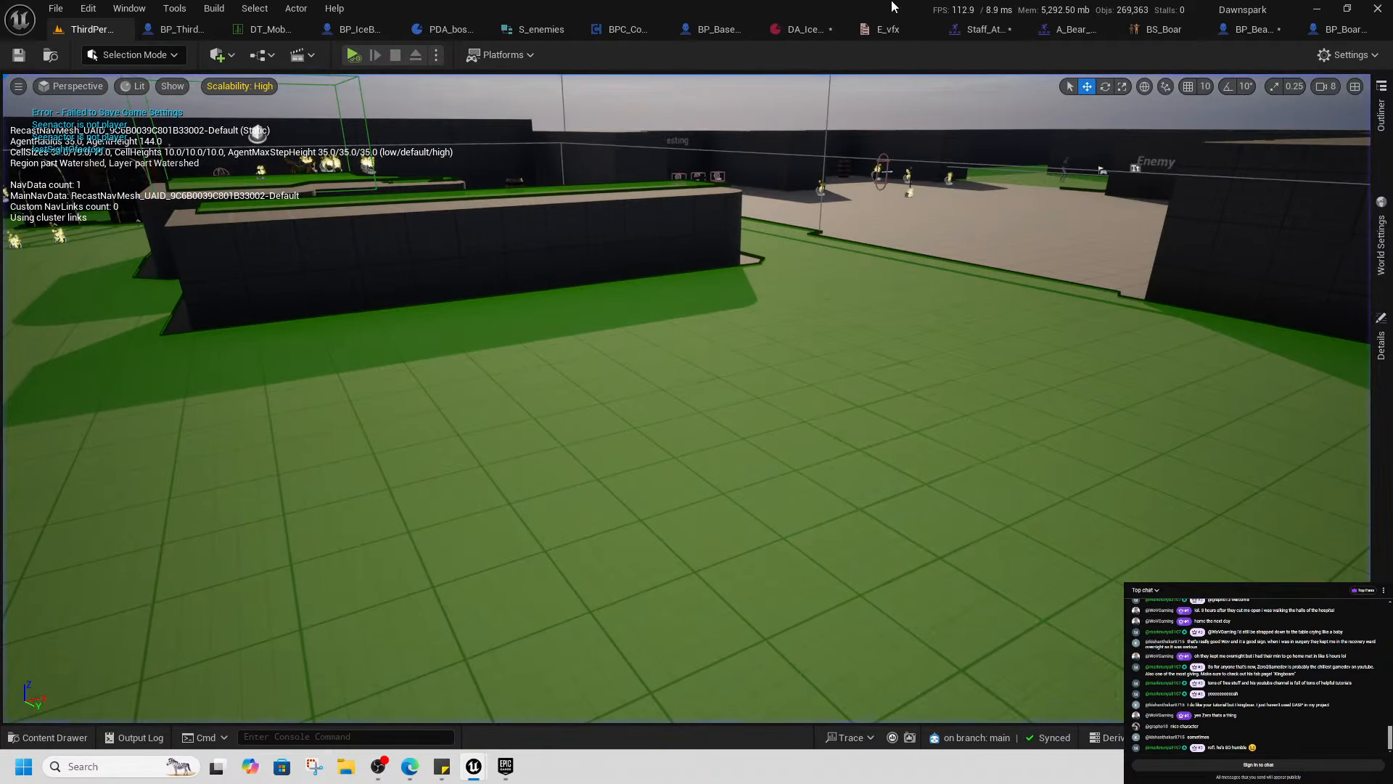
Open the BP_Bear_Bk blueprint and examine its Character Movement component's walking settings
click(1250, 31)
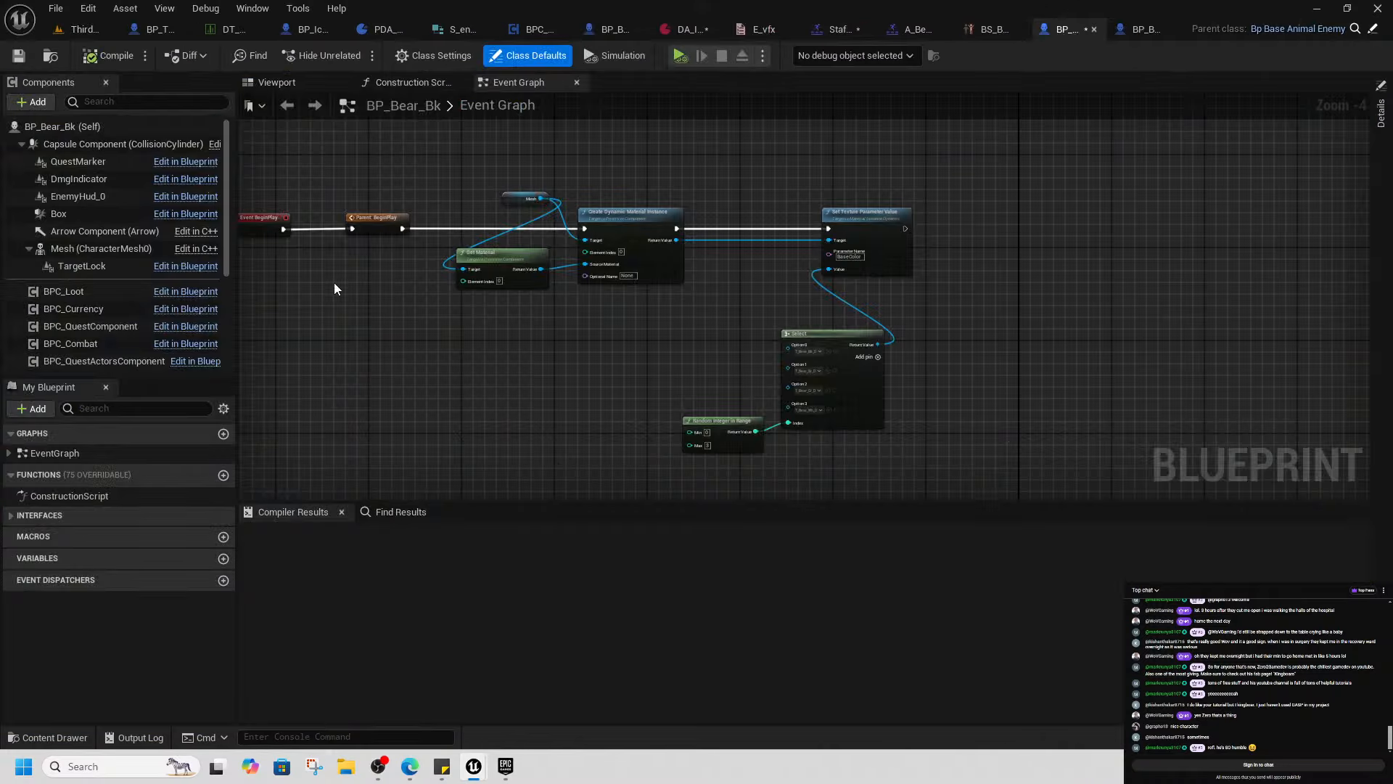
scroll(131, 294, down, 3)
scroll(132, 291, down, 1)
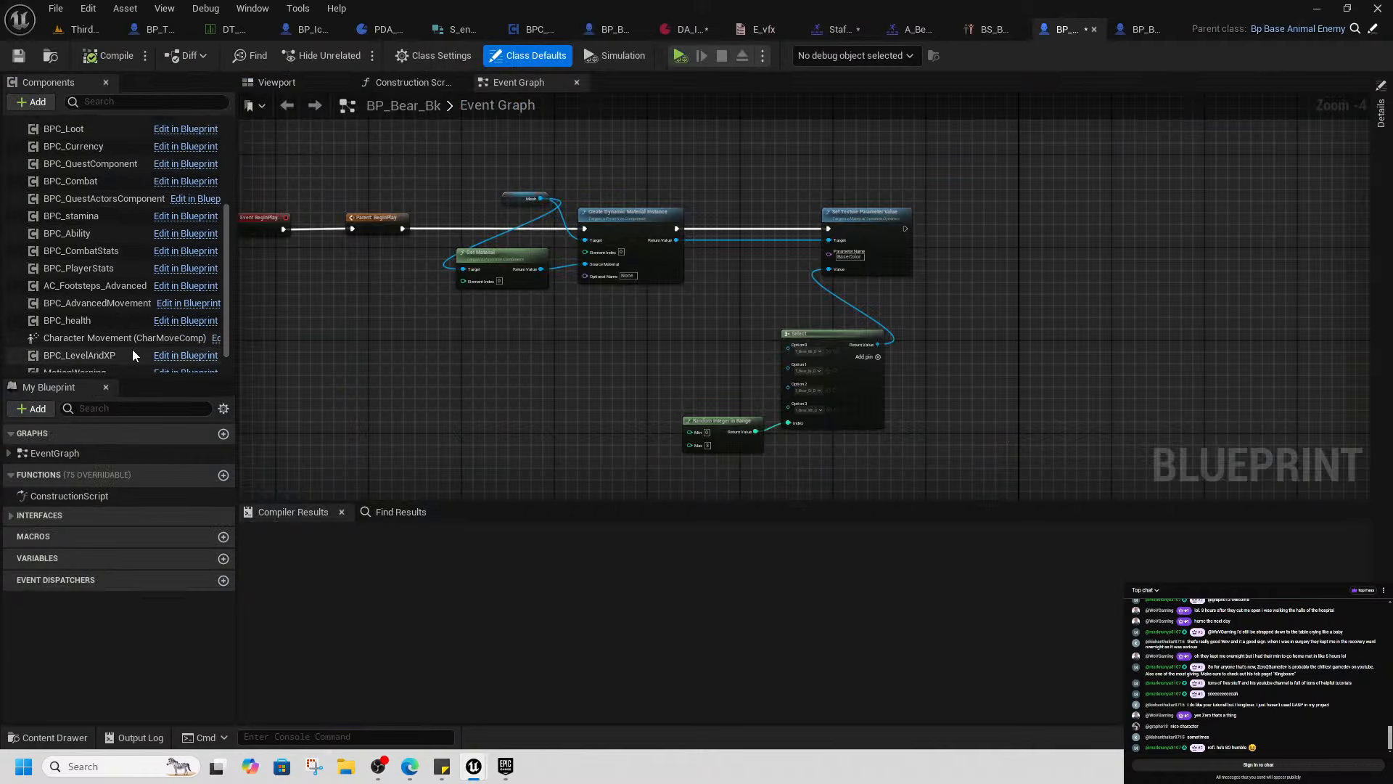
click(103, 340)
click(1381, 112)
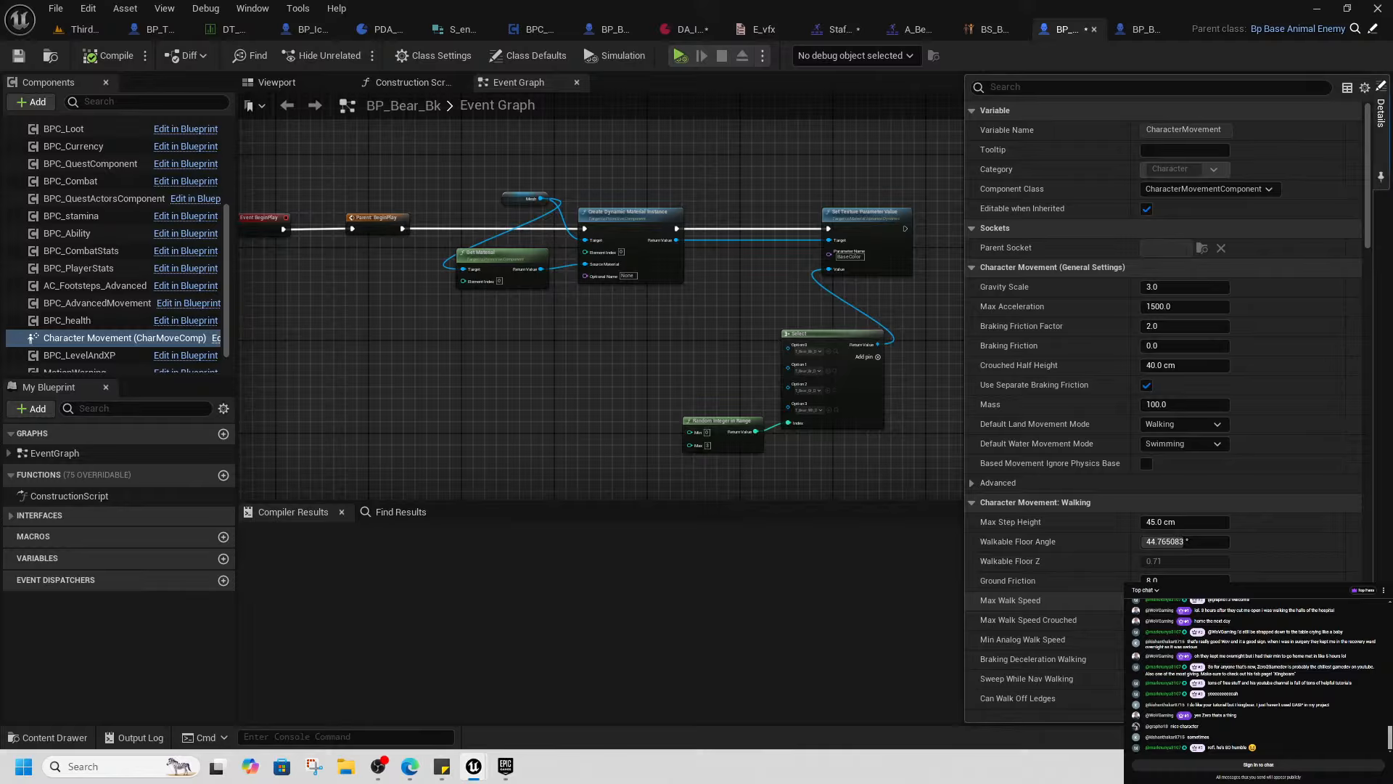
Preview the BS_Boar blend space near zero direction and high speed, viewing the running boar from the side
click(985, 25)
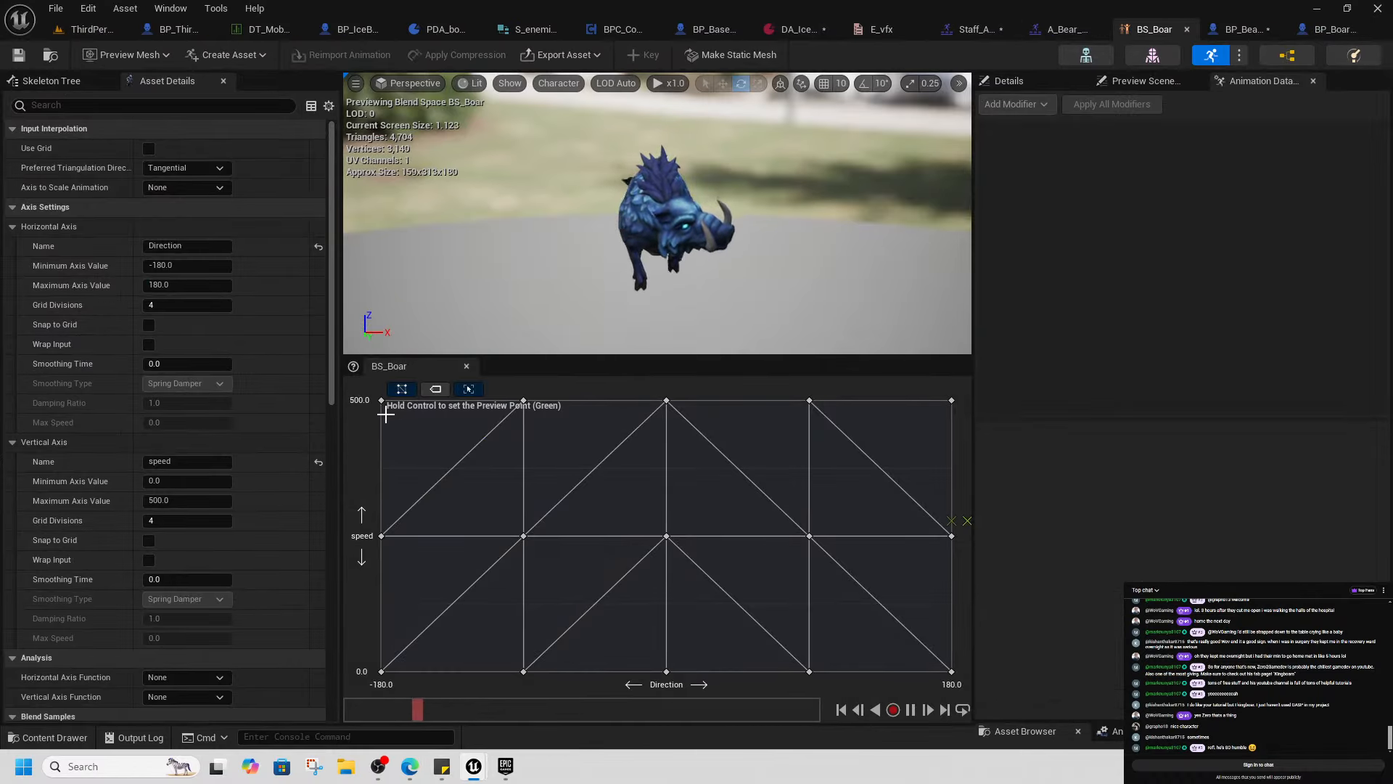
key(ctrl)
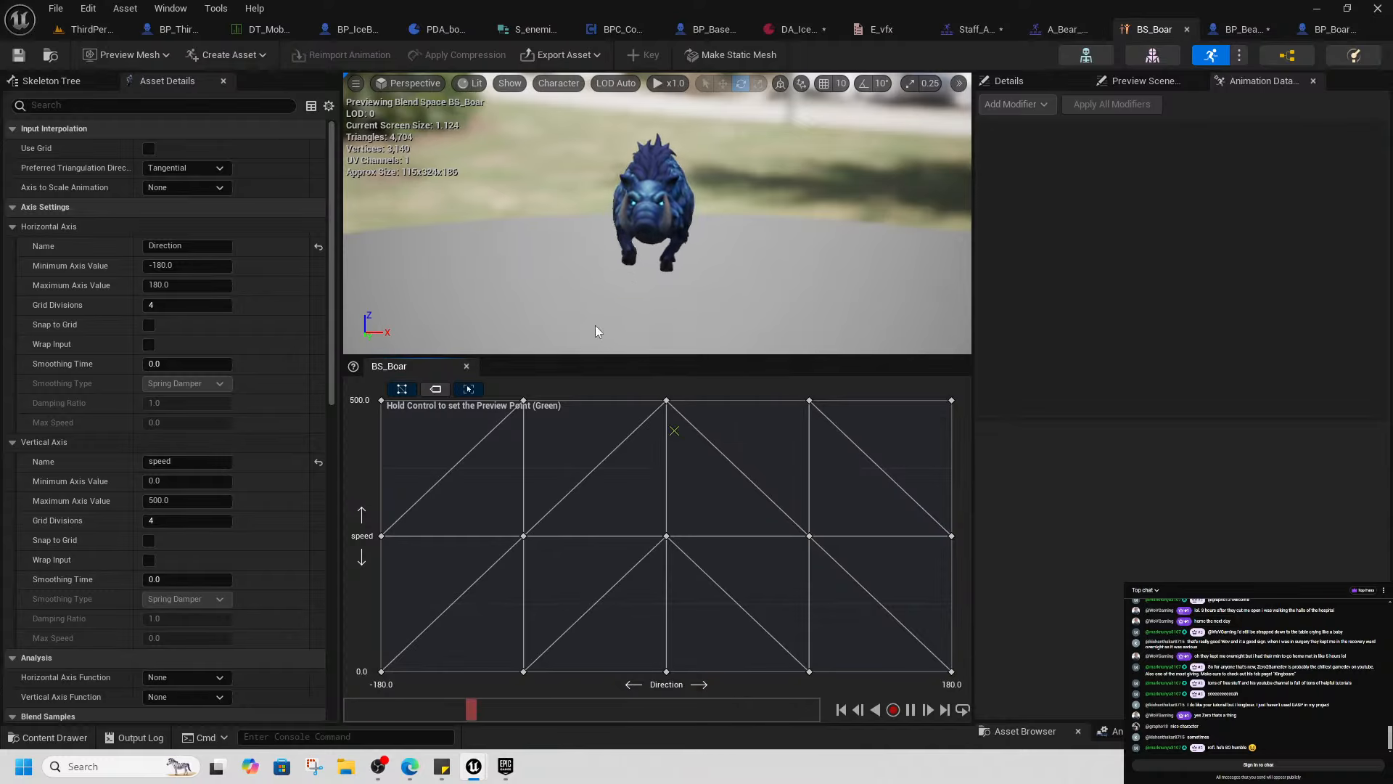
mouse_move(599, 333)
mouse_down()
mouse_move(508, 334)
mouse_move(600, 332)
mouse_up()
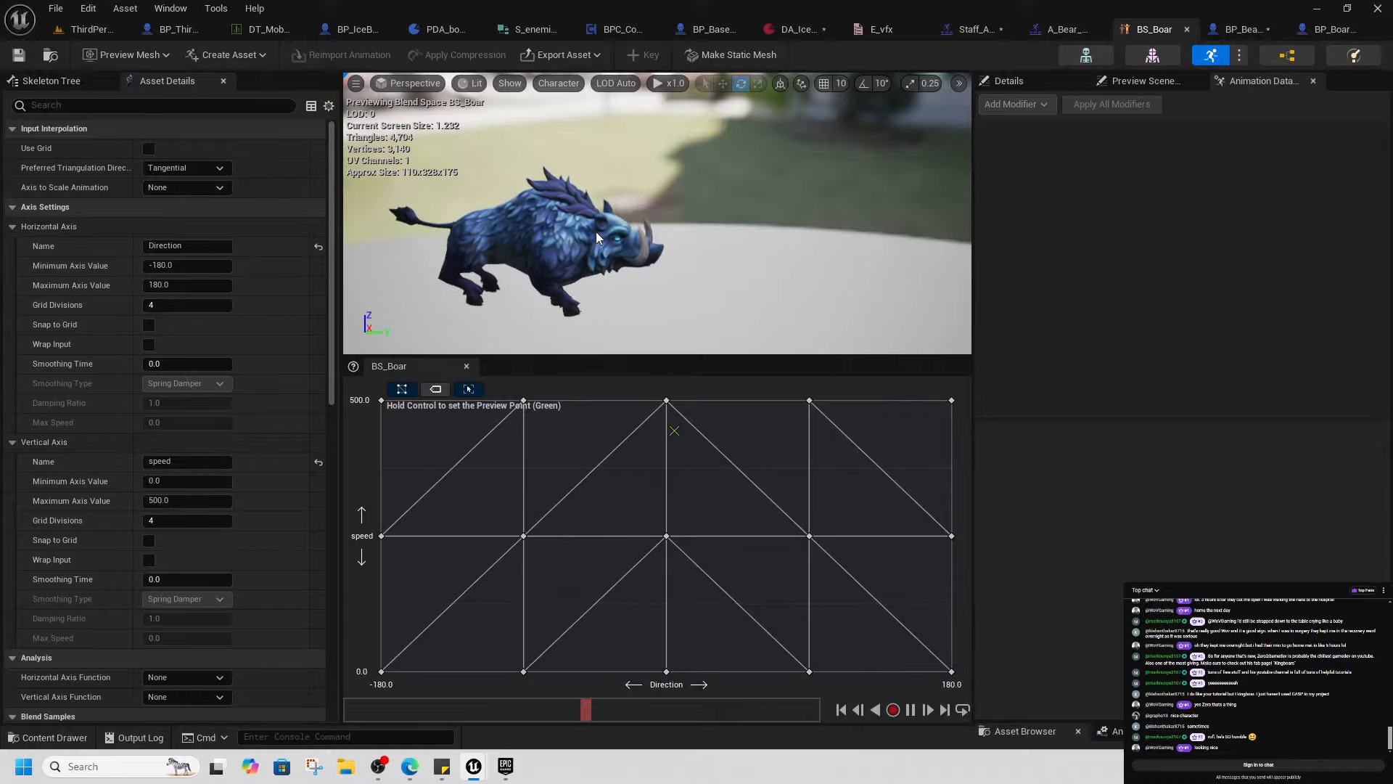
Return to the level and simulate it to observe how the three boars' movement matches their animation
click(97, 31)
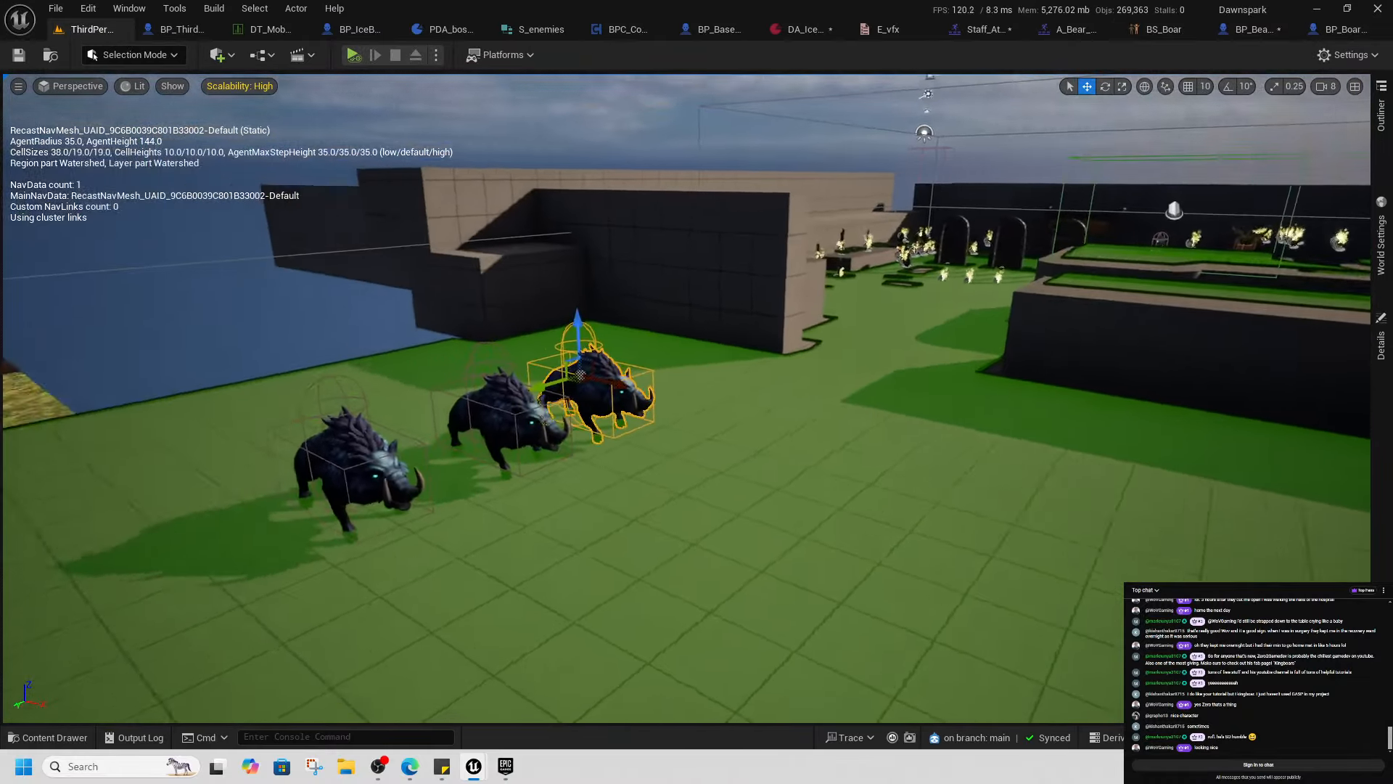
click(352, 55)
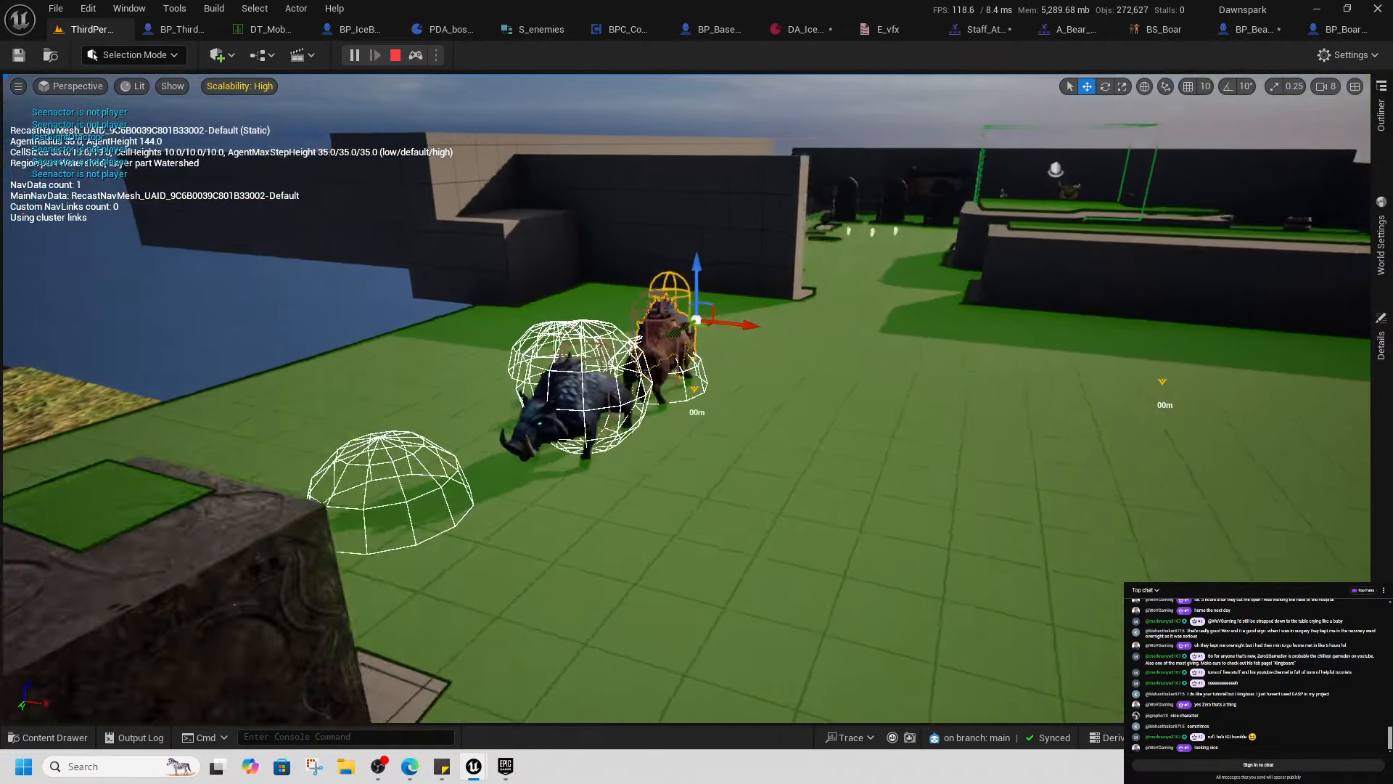
right_drag(485, 327, 427, 308)
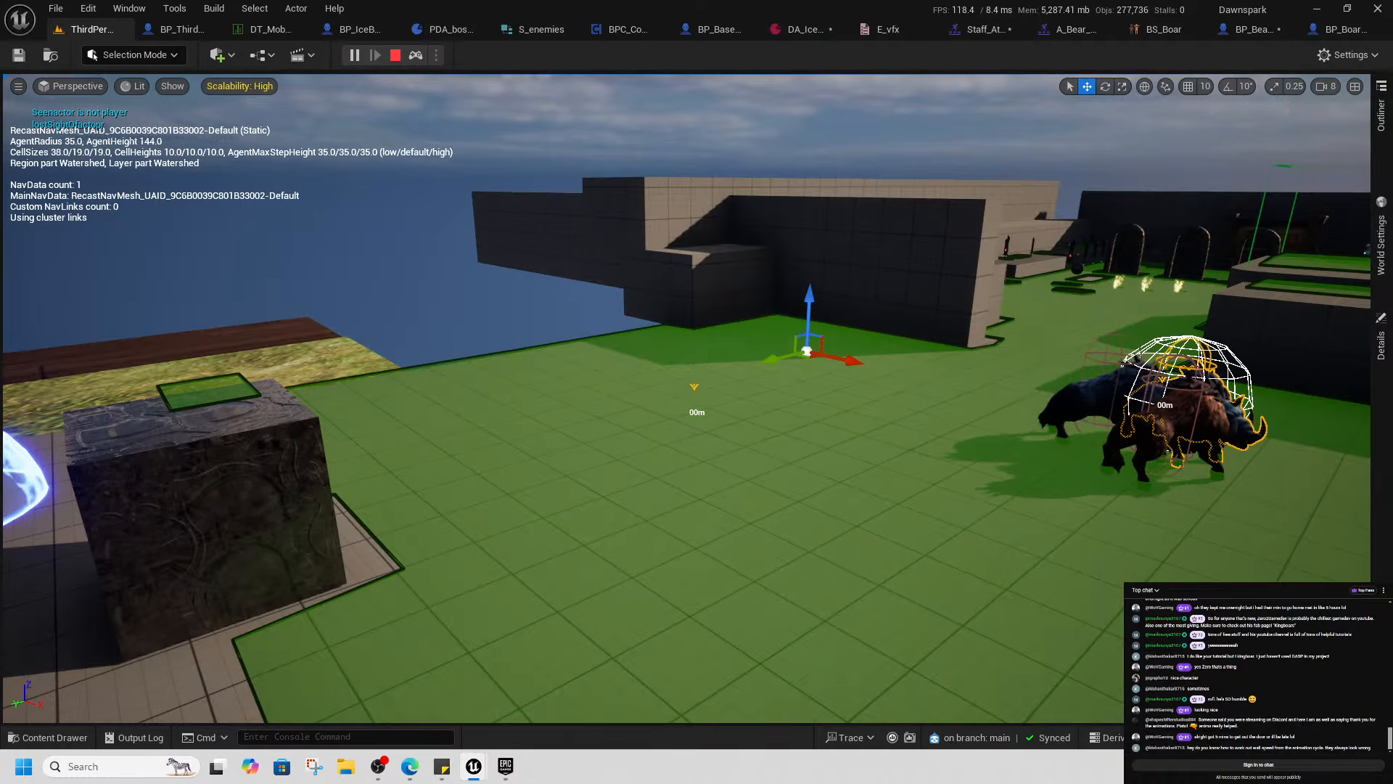
Watch the simulated boars from above, move the brown boar away from the others to observe its movement, and stop the simulation
right_drag(688, 398, 815, 519)
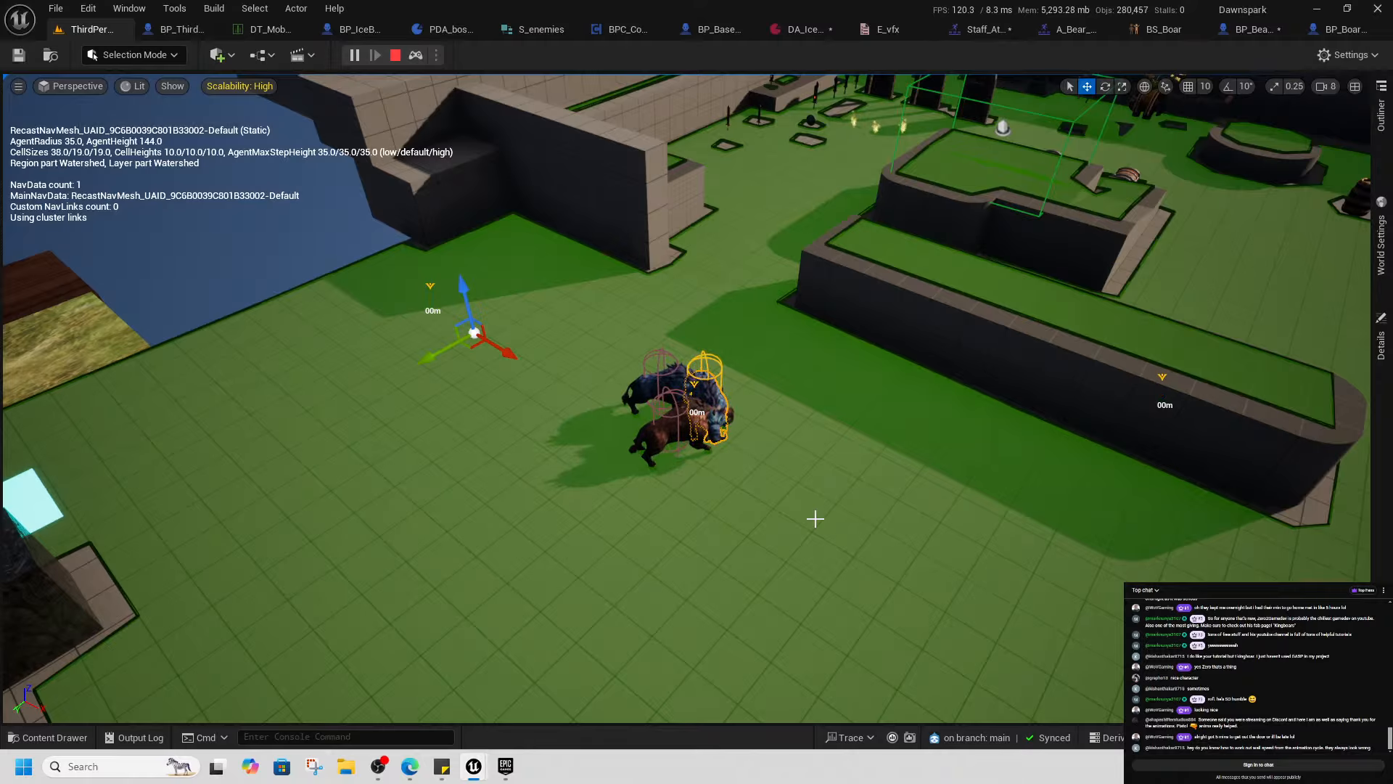
right_drag(768, 450, 663, 465)
click(664, 464)
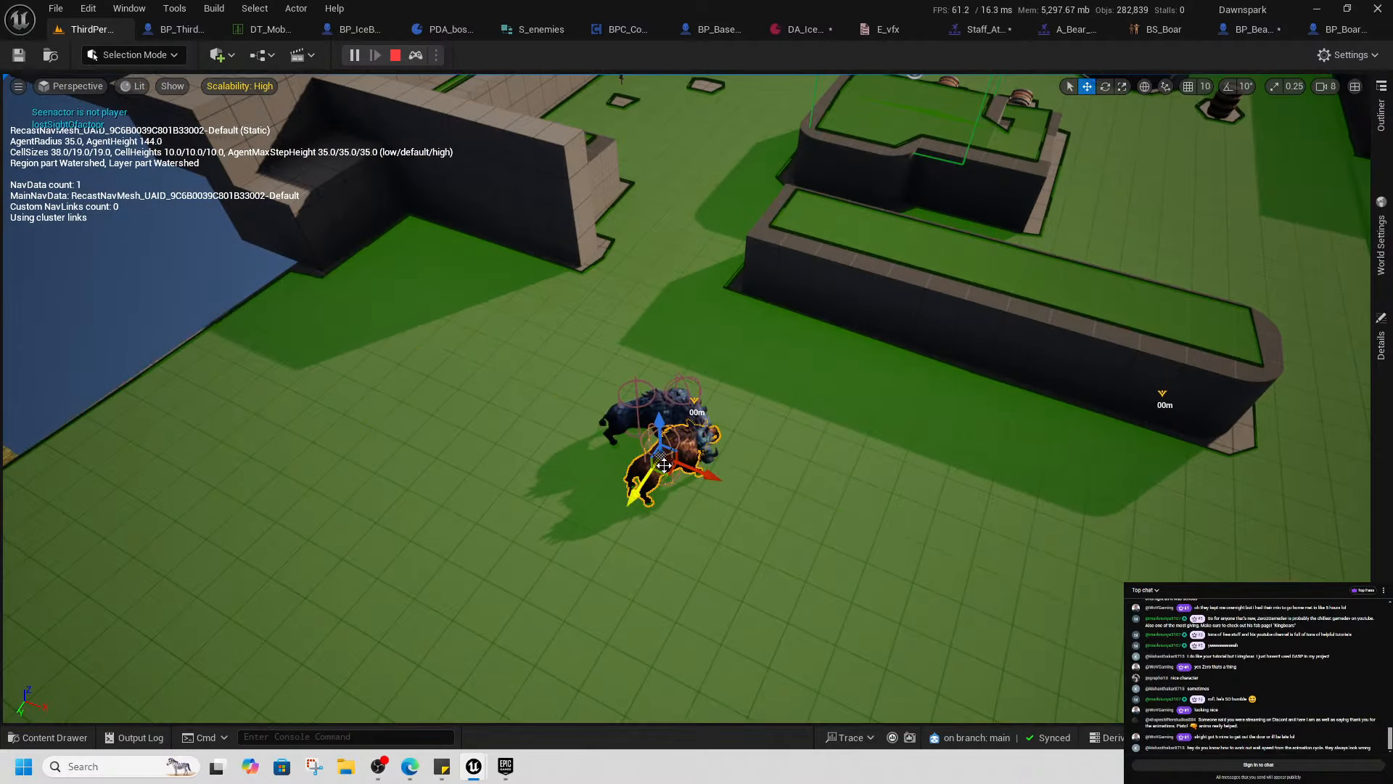
drag(698, 470, 842, 525)
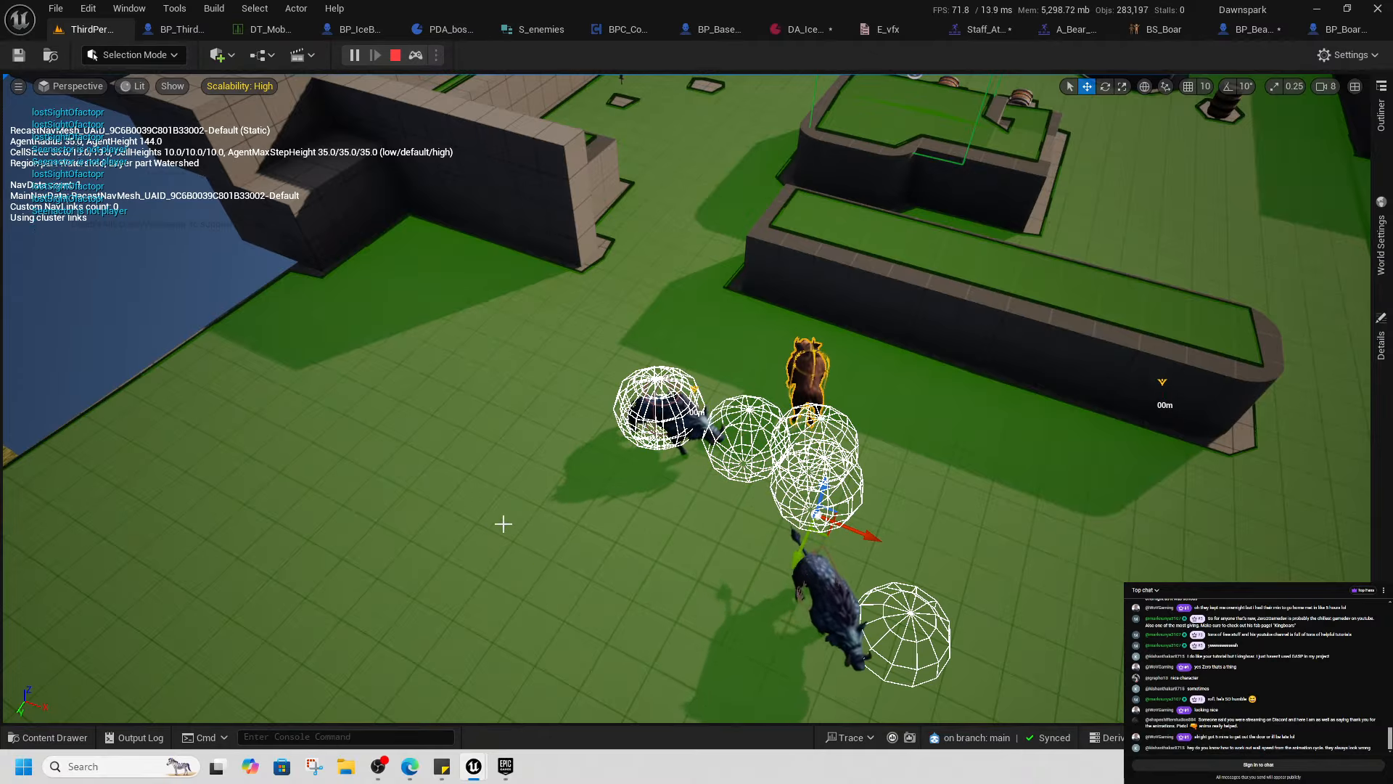
right_drag(504, 522, 633, 524)
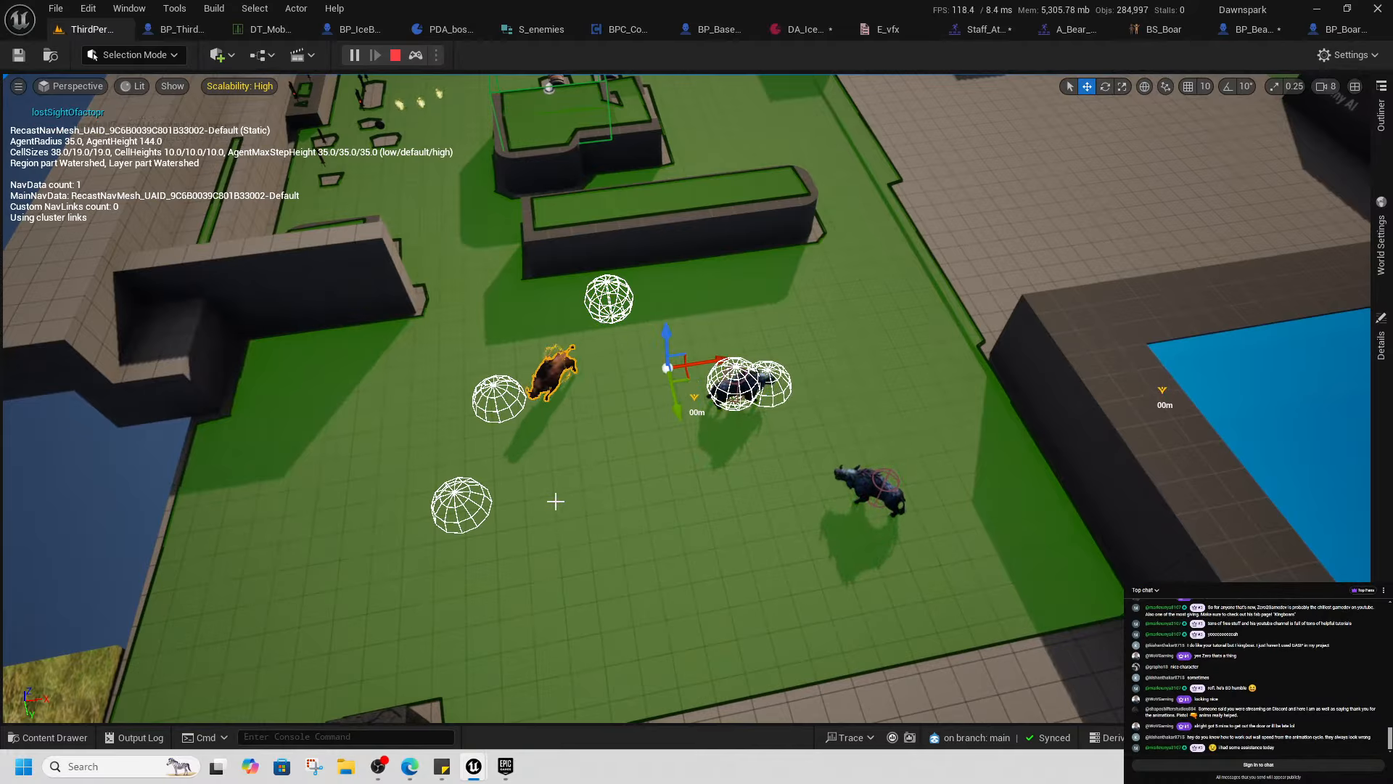
right_drag(475, 498, 424, 507)
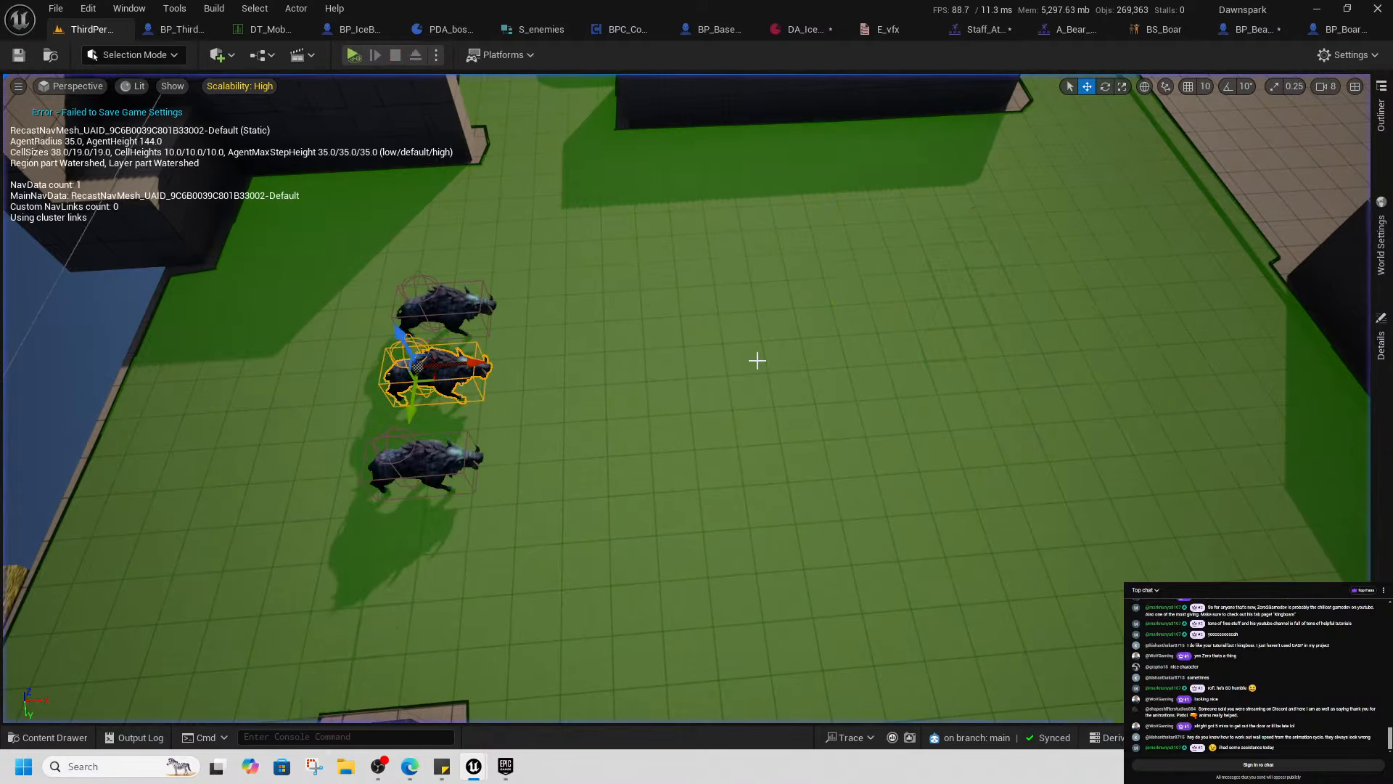
key(Escape)
Play the level at the puzzle door, rotate the rune pillars until the door opens, and stop the play session
right_drag(928, 526, 1143, 519)
key(alt+p)
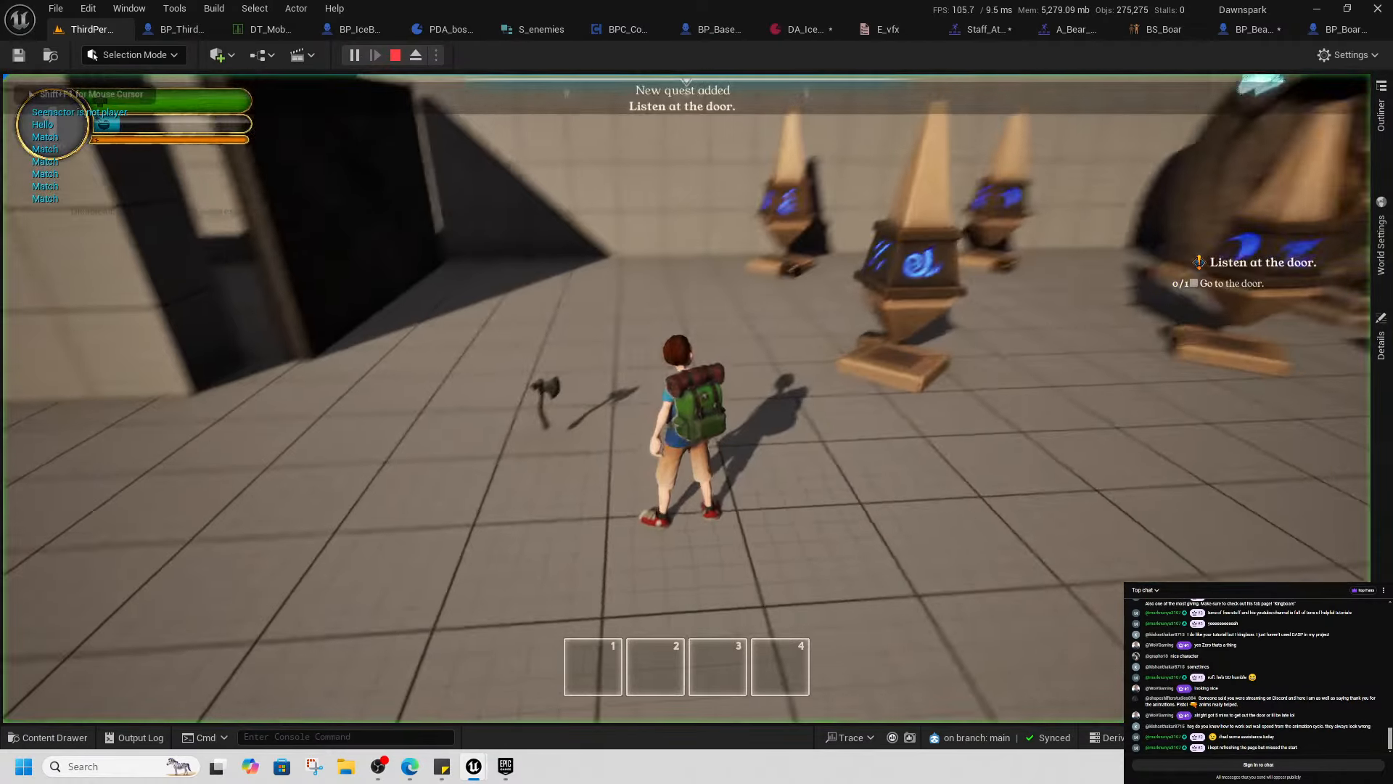
key(w)
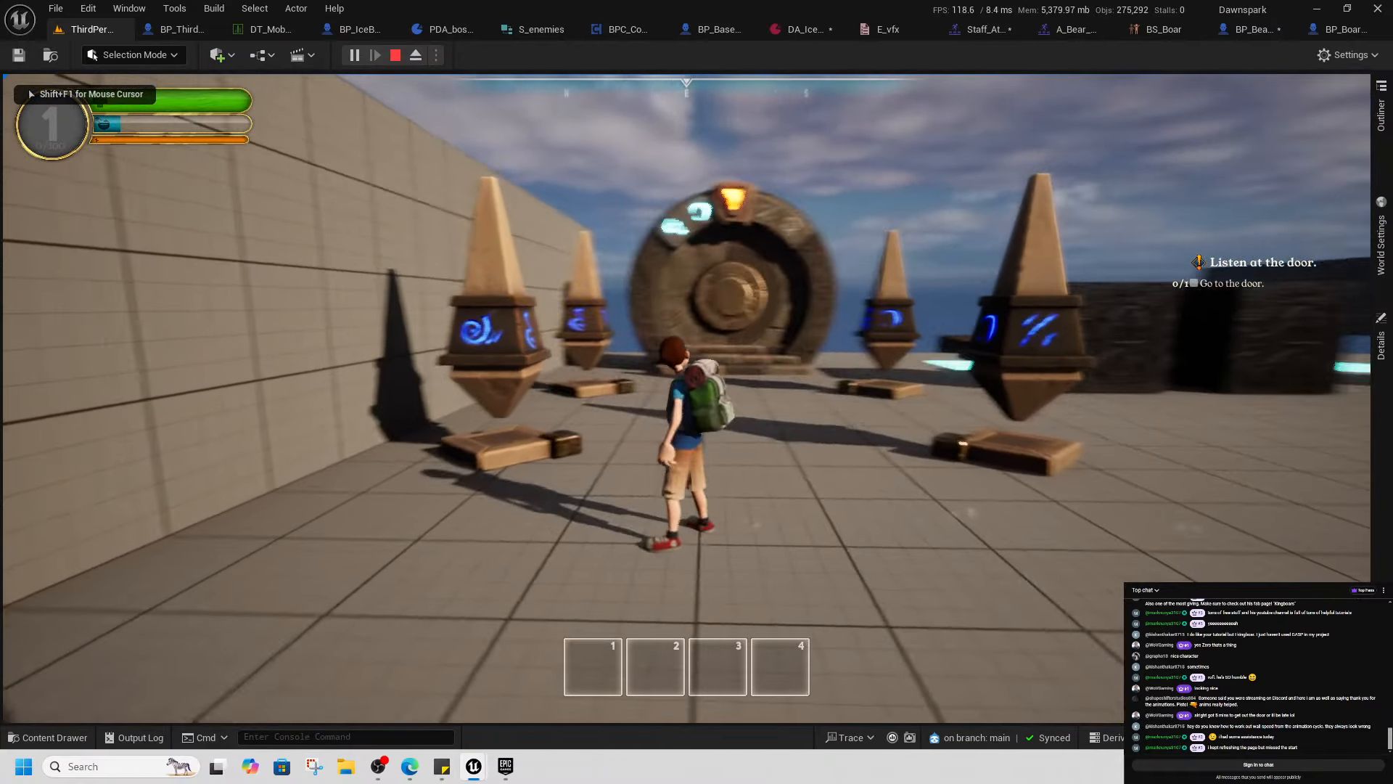
key(w)
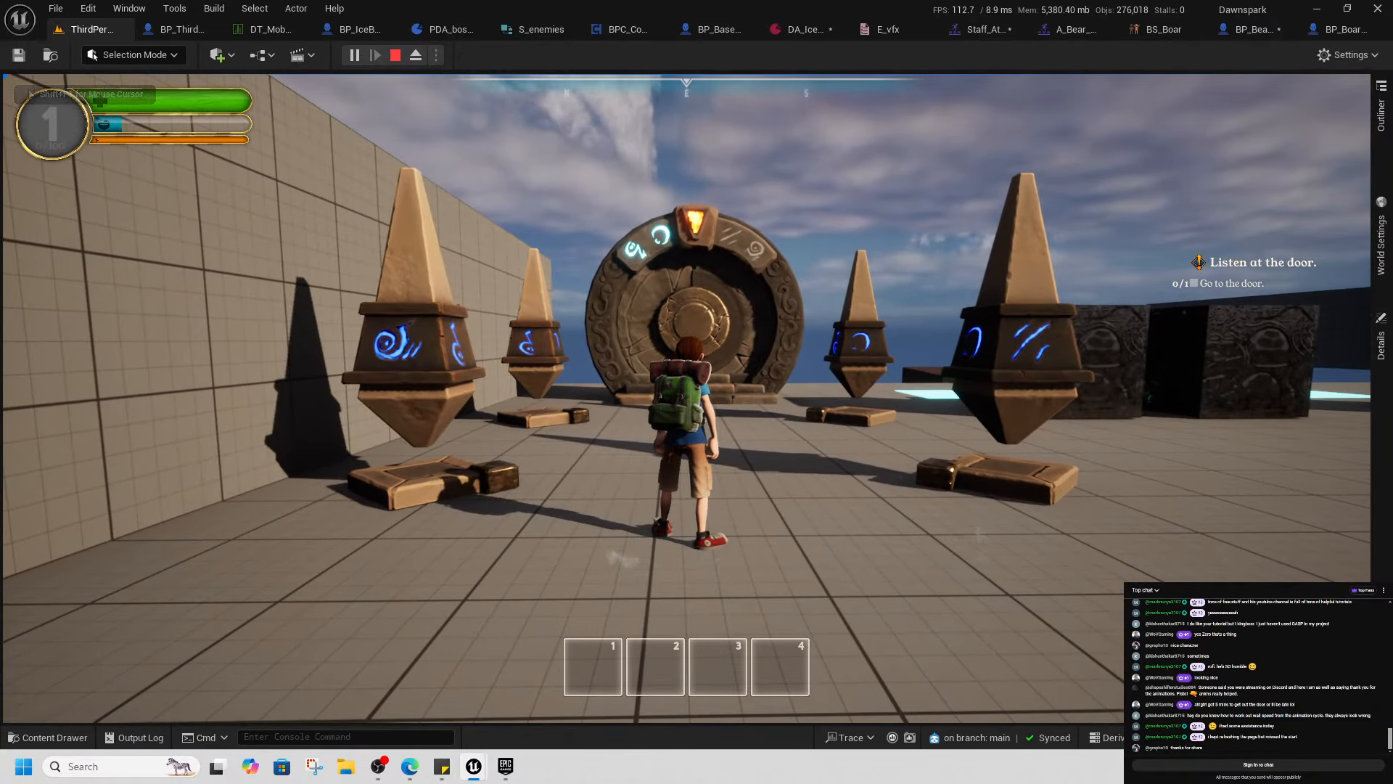
key(d)
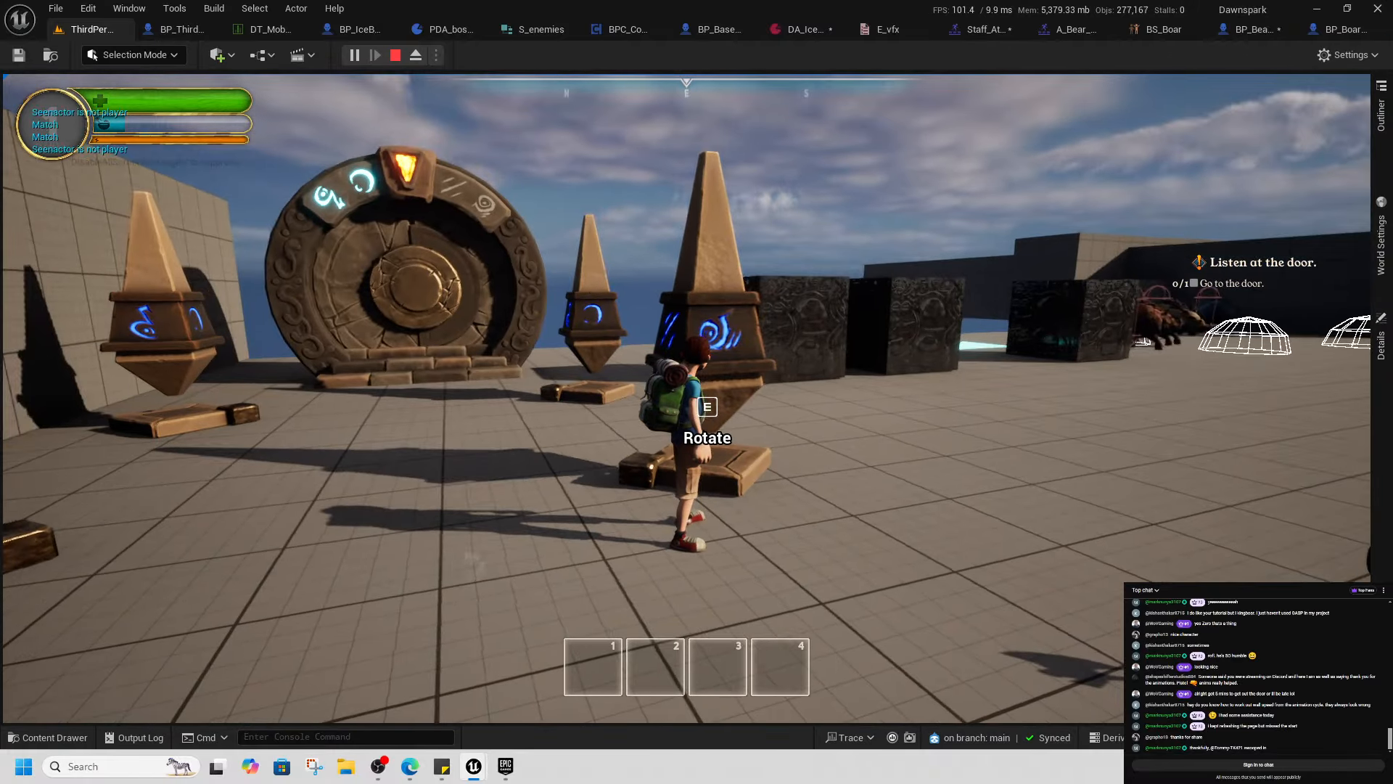
key(s)
key(w)
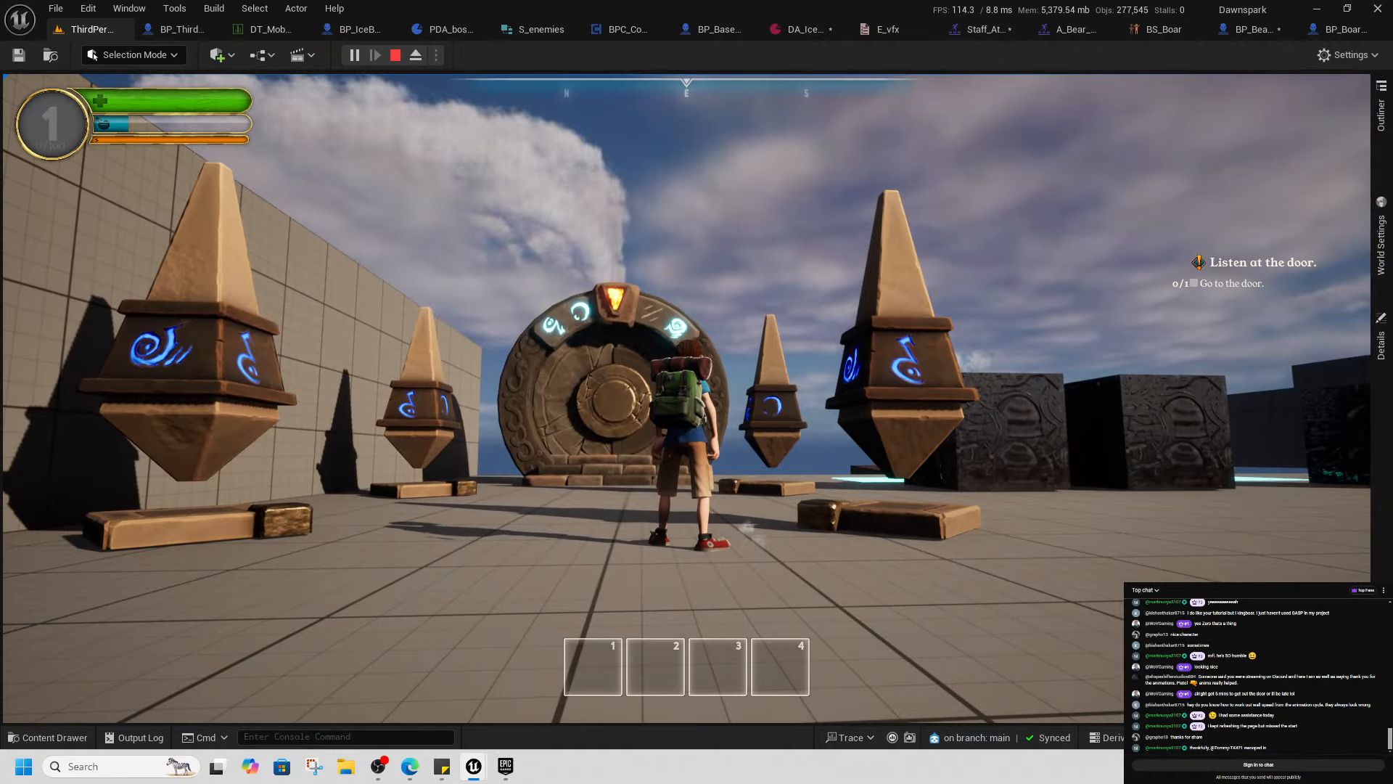
key(w)
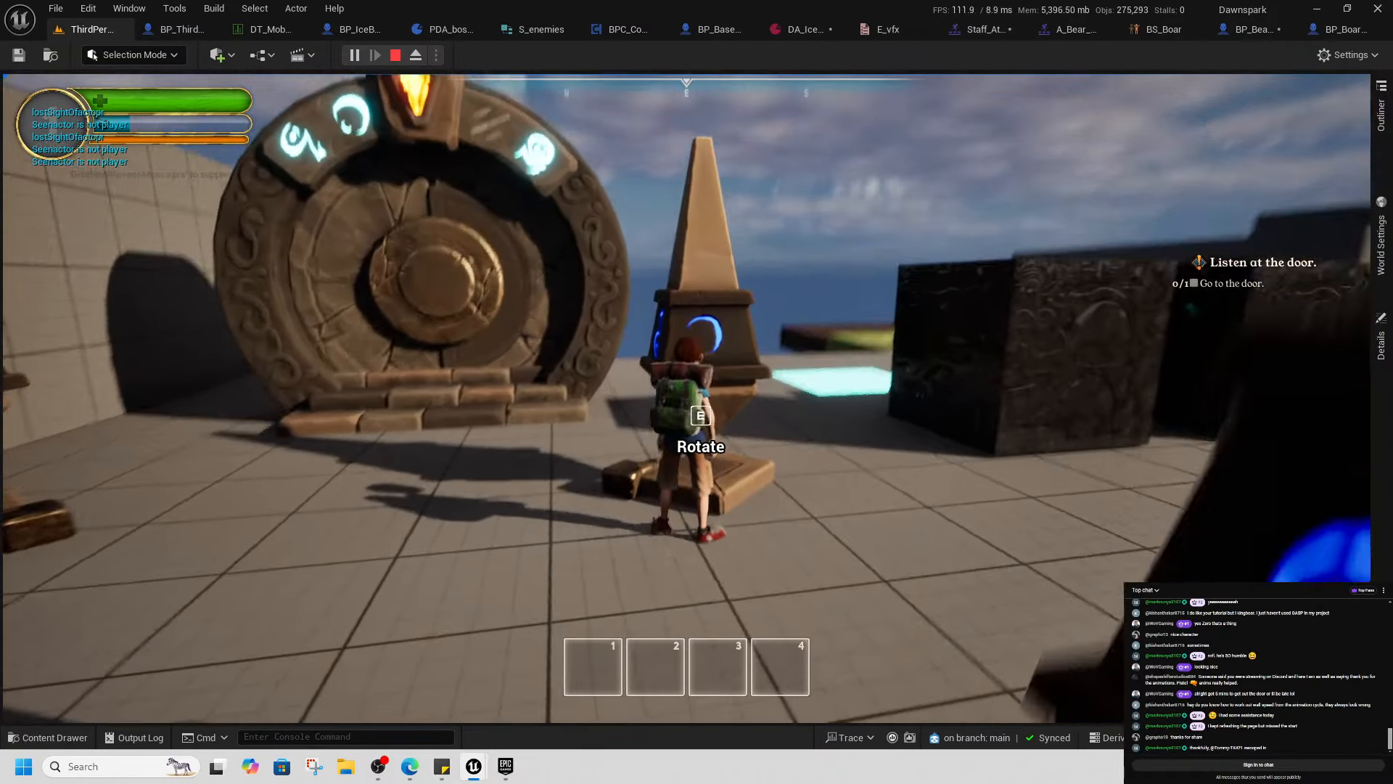
key(e)
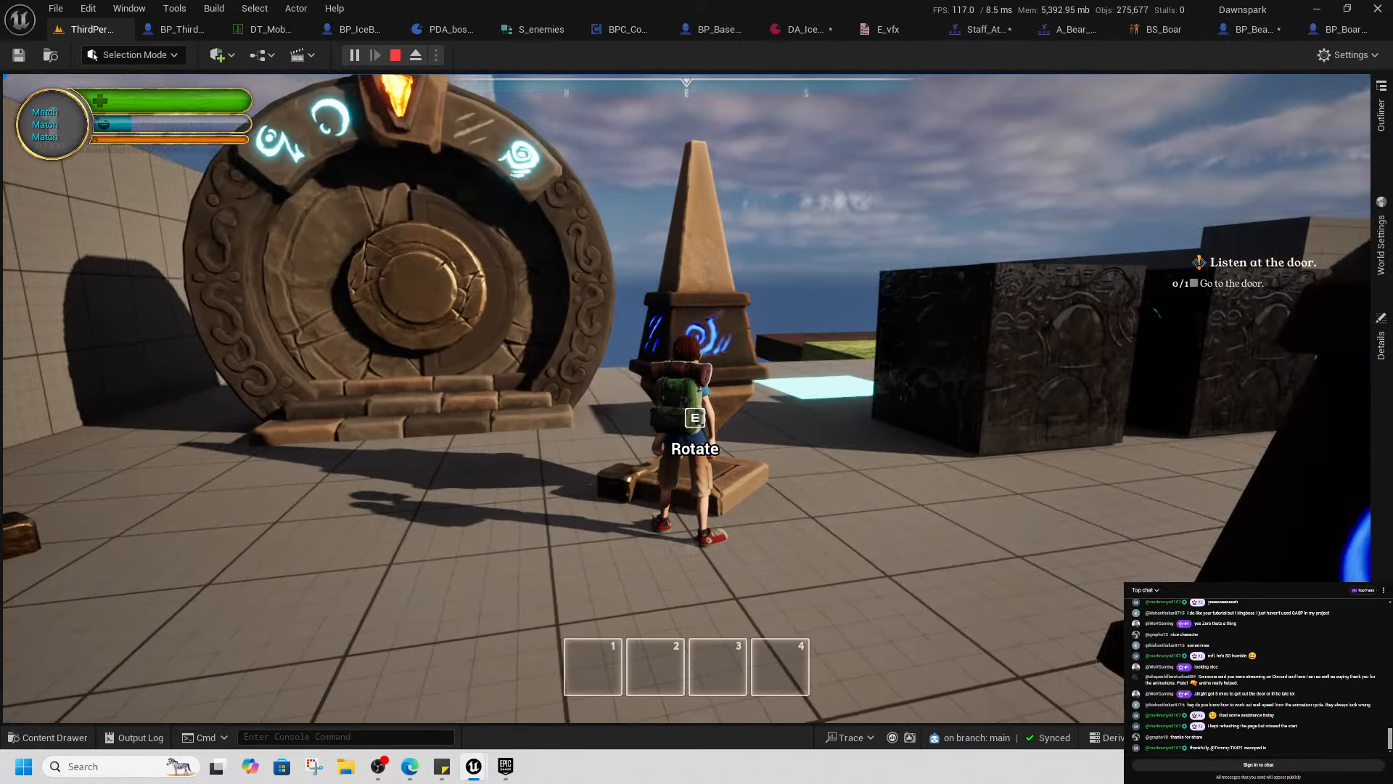
key(s)
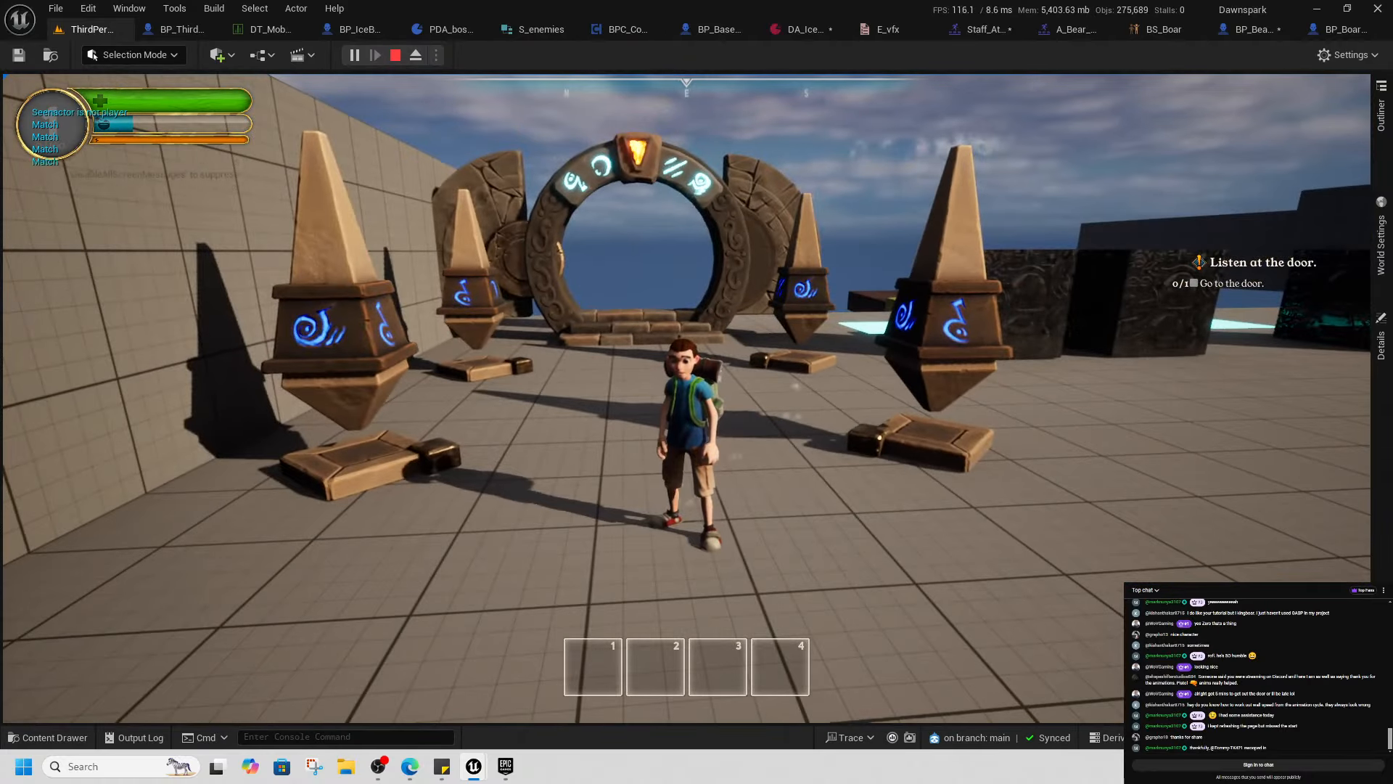
key(F8)
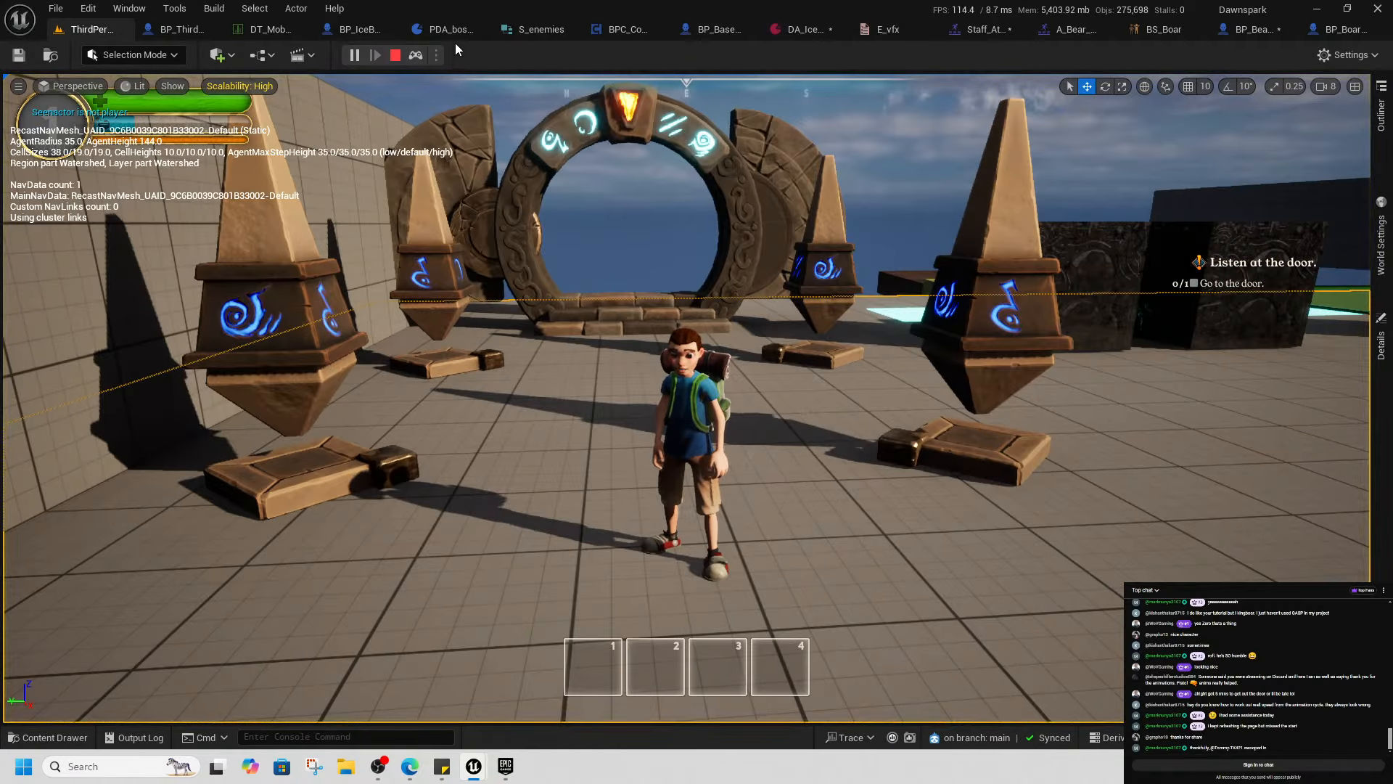
click(396, 56)
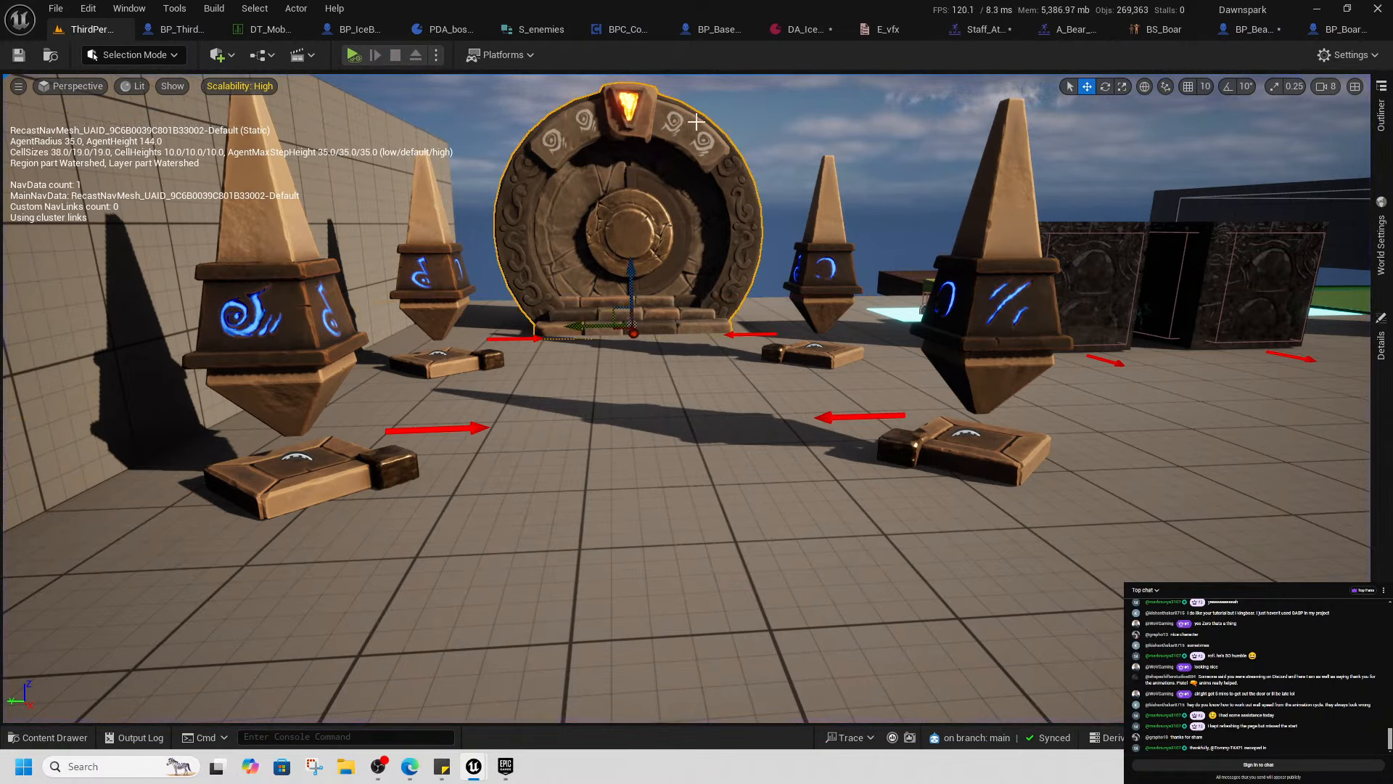
Set PuzzleDoor_BP's Needed Combo values to 2 for BP_RotatingPiller and 3 for BP_RotatingPiller2
click(1380, 345)
click(1157, 283)
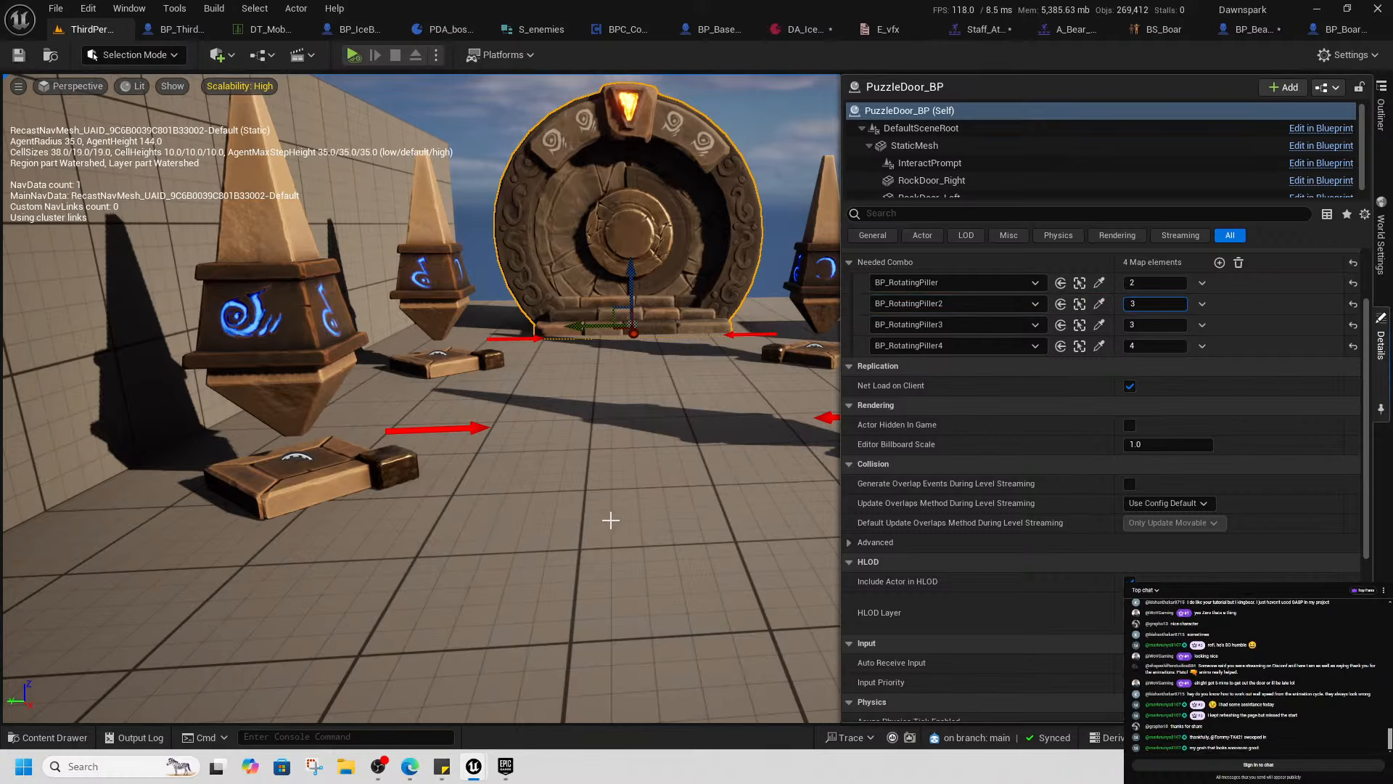
Play the level from the floor in front of the puzzle door and rotate the two pillars beside the wall to the new combination
right_click(656, 573)
click(702, 567)
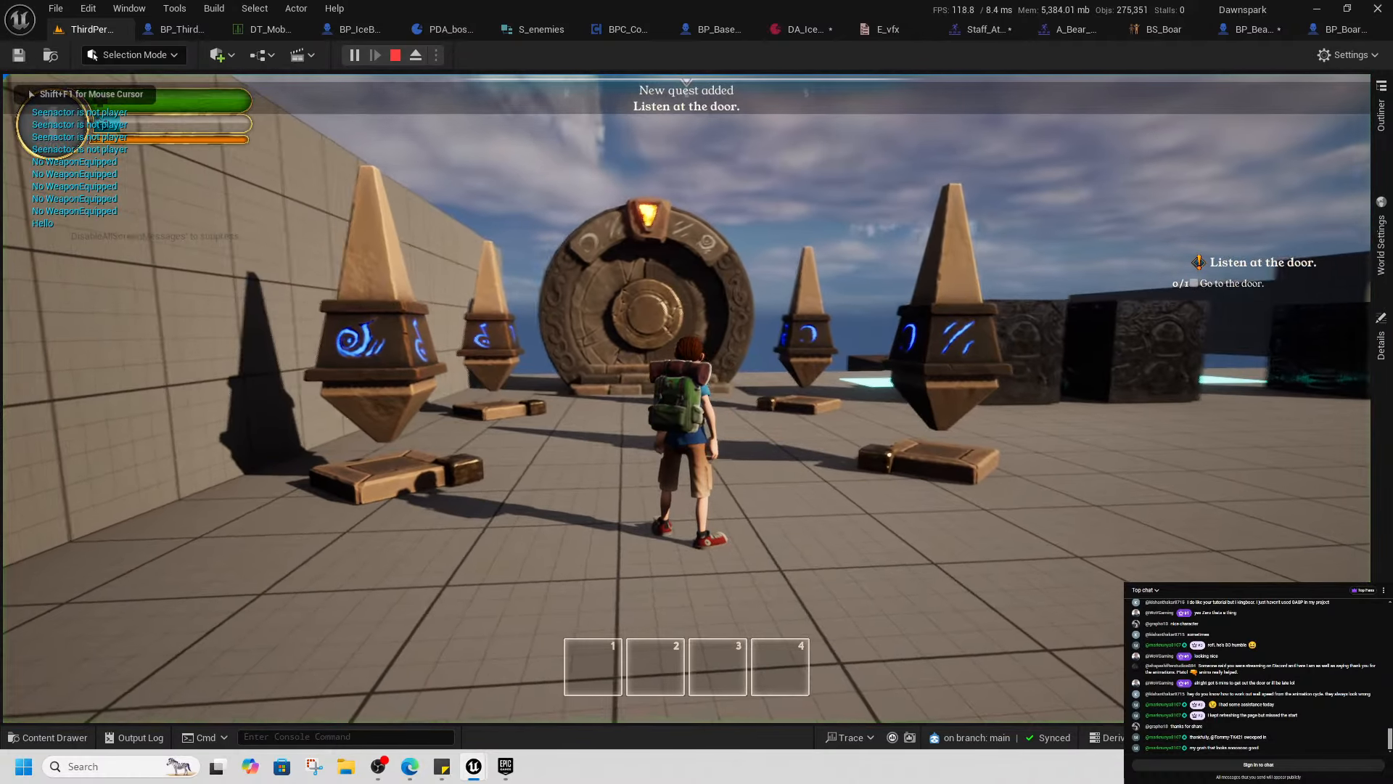
key(w)
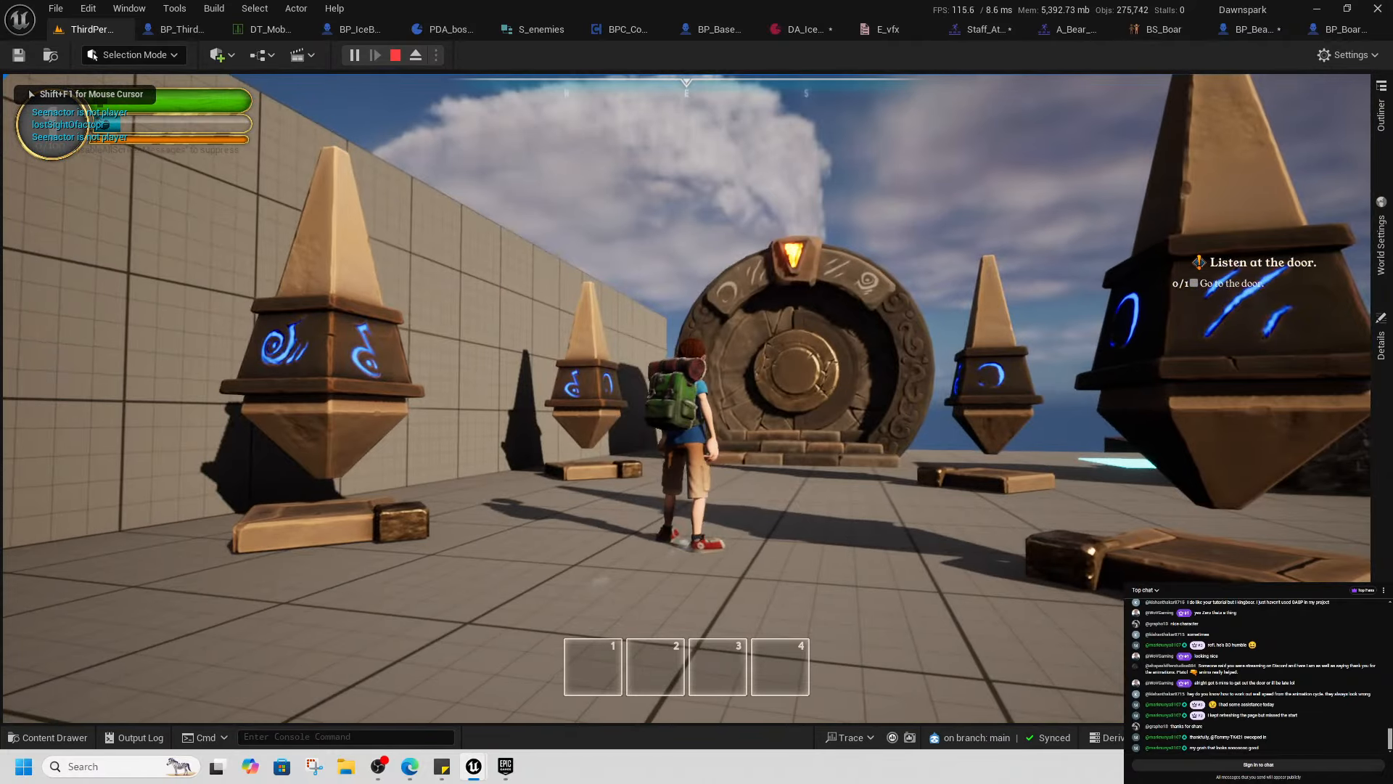
key(a)
key(e)
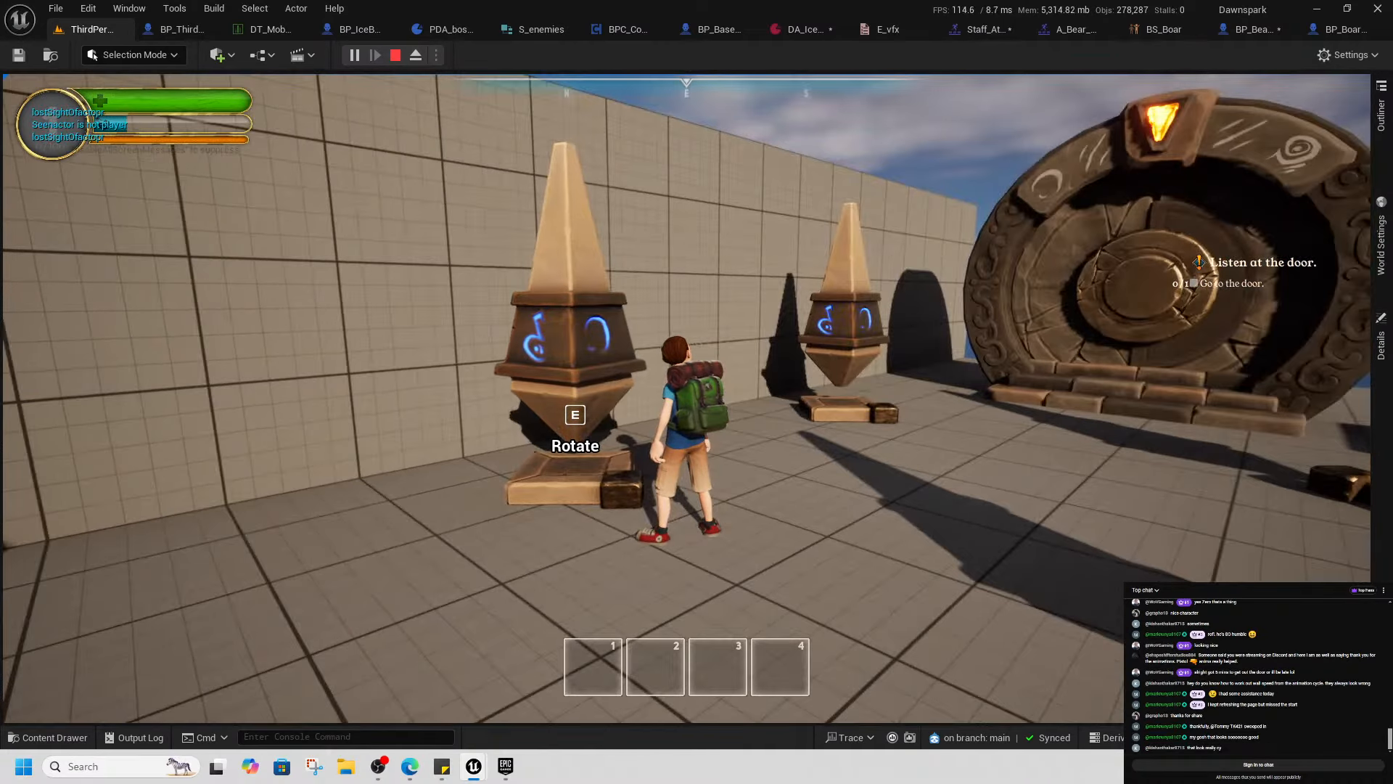
key(w)
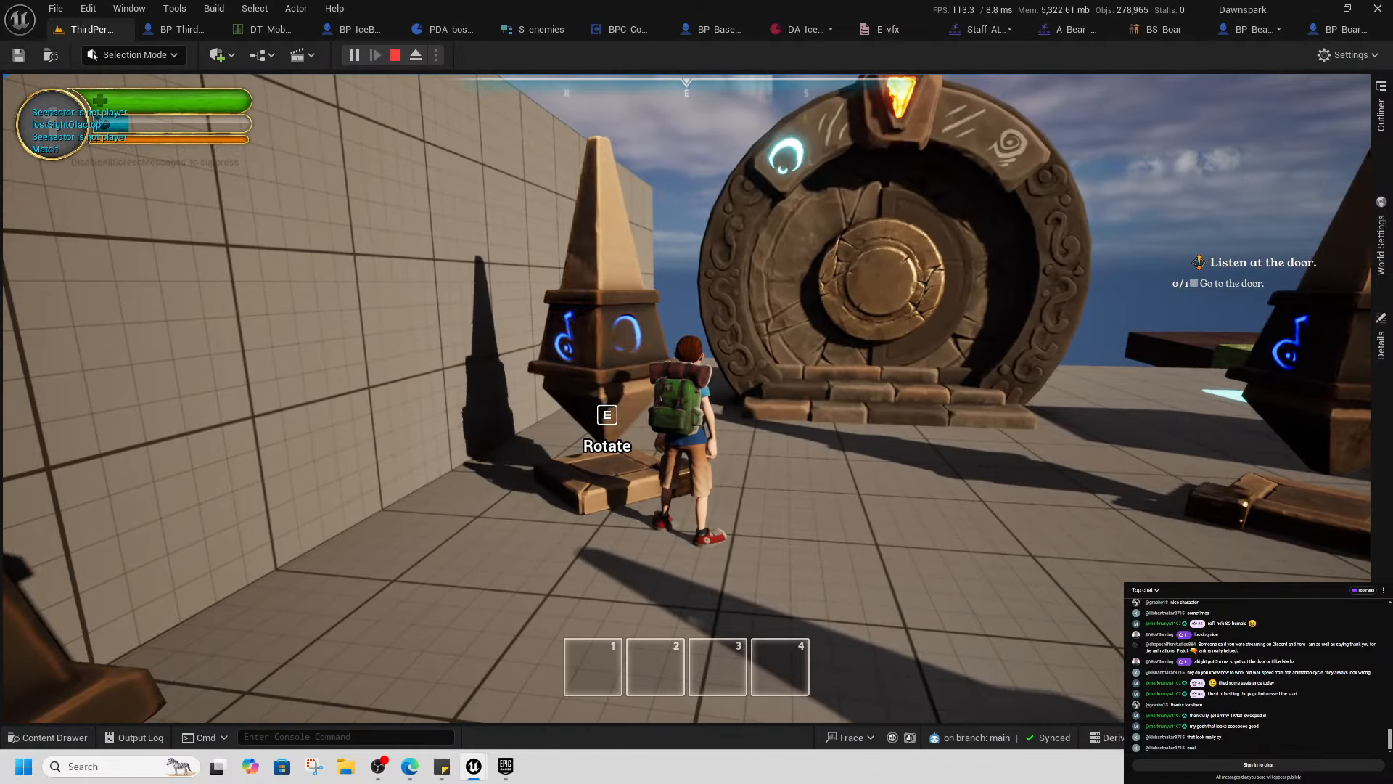
key(e)
Rotate the two pillars on the open side to complete the door's combination, walk back to view the door, and stop playing
key(d)
key(w)
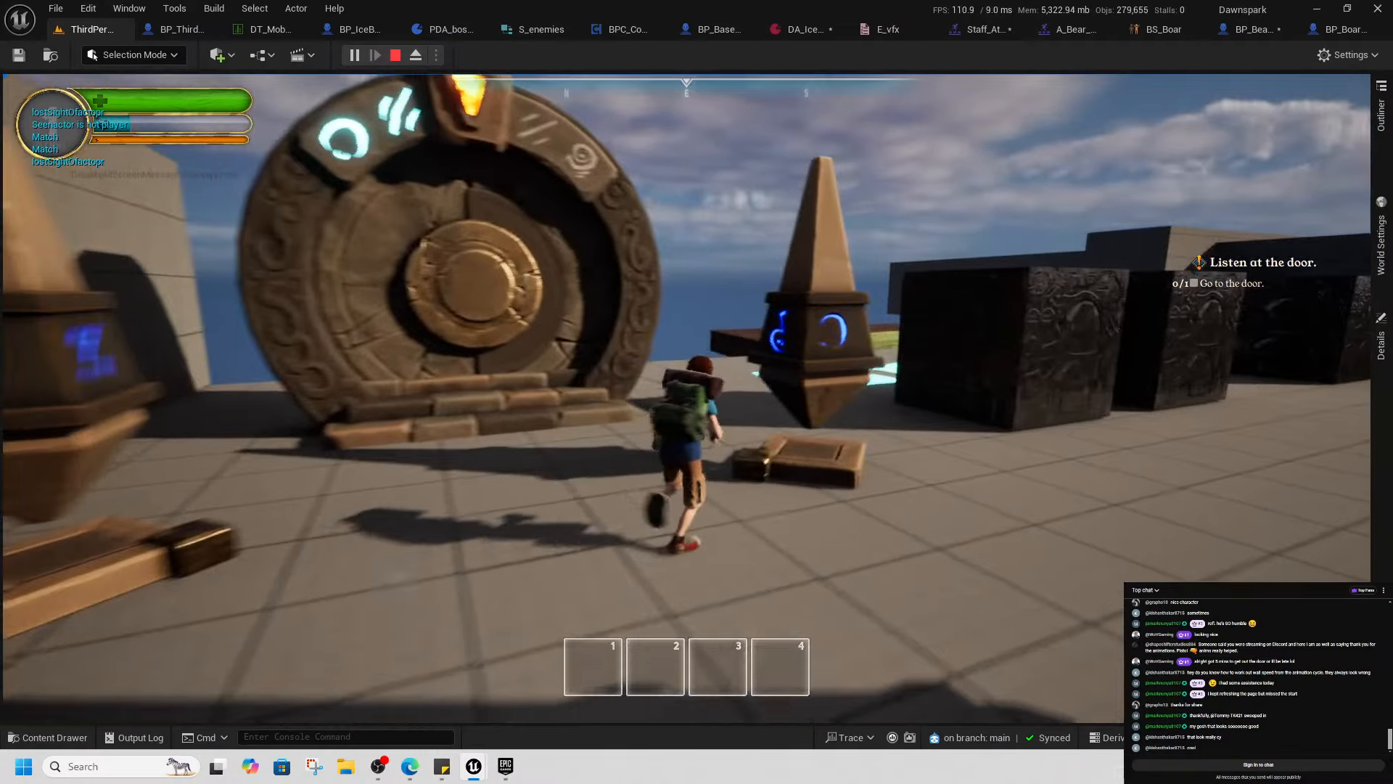
key(e)
key(e)
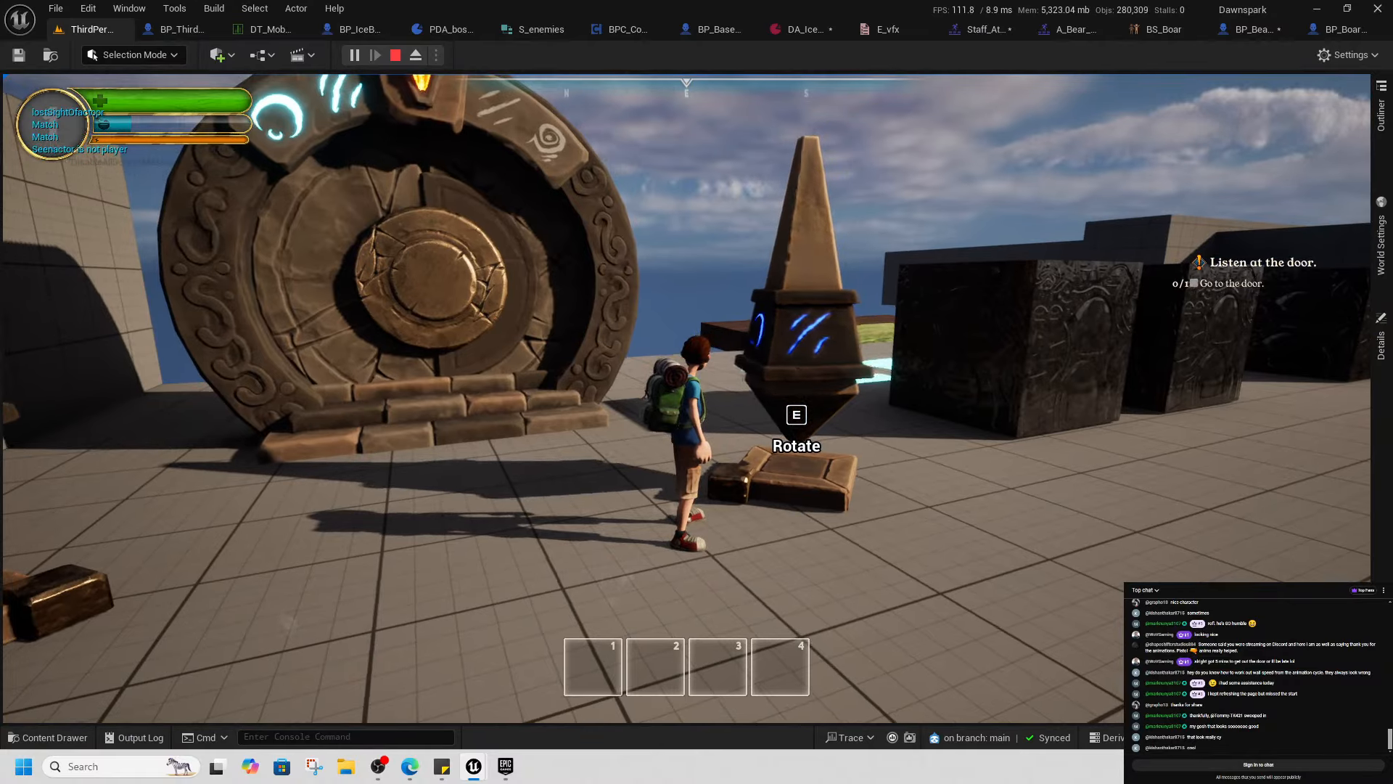
key(s)
key(d)
key(e)
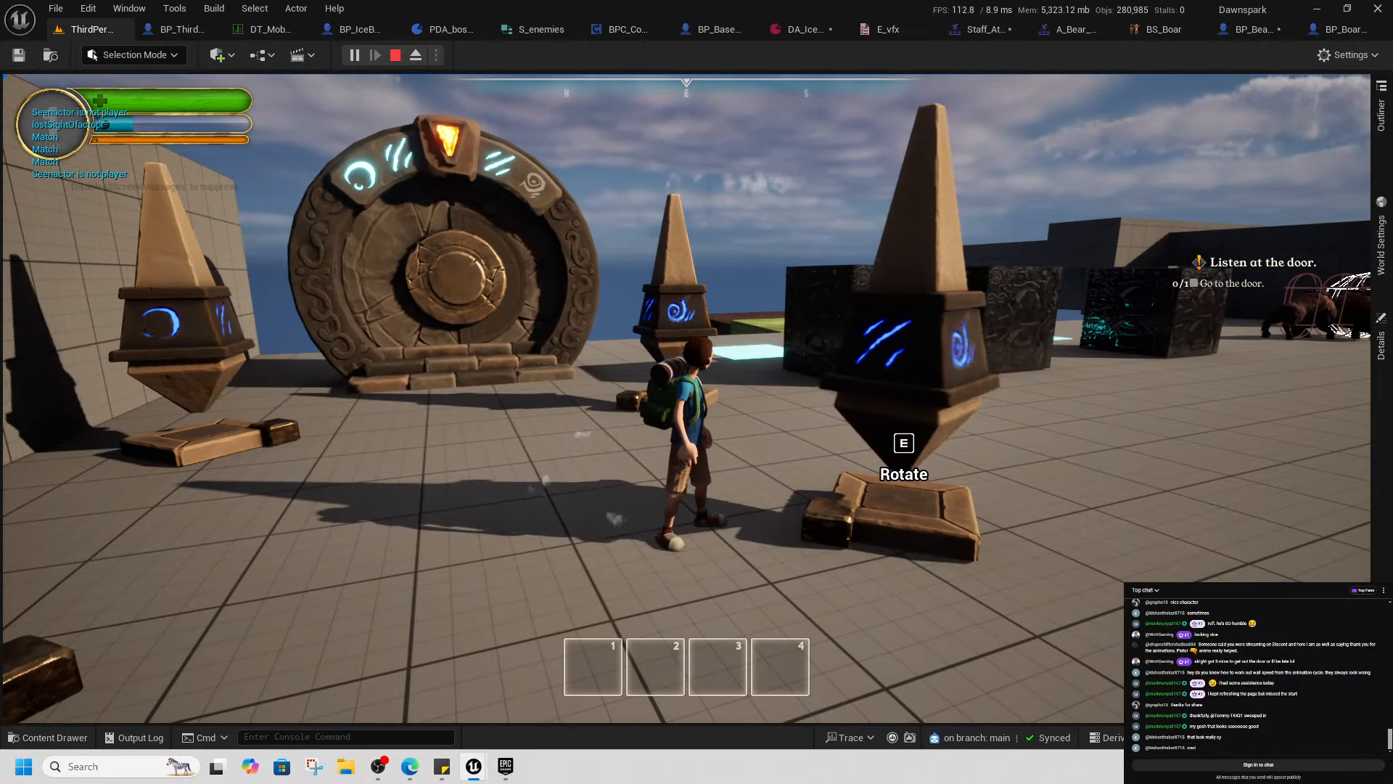
key(e)
key(s)
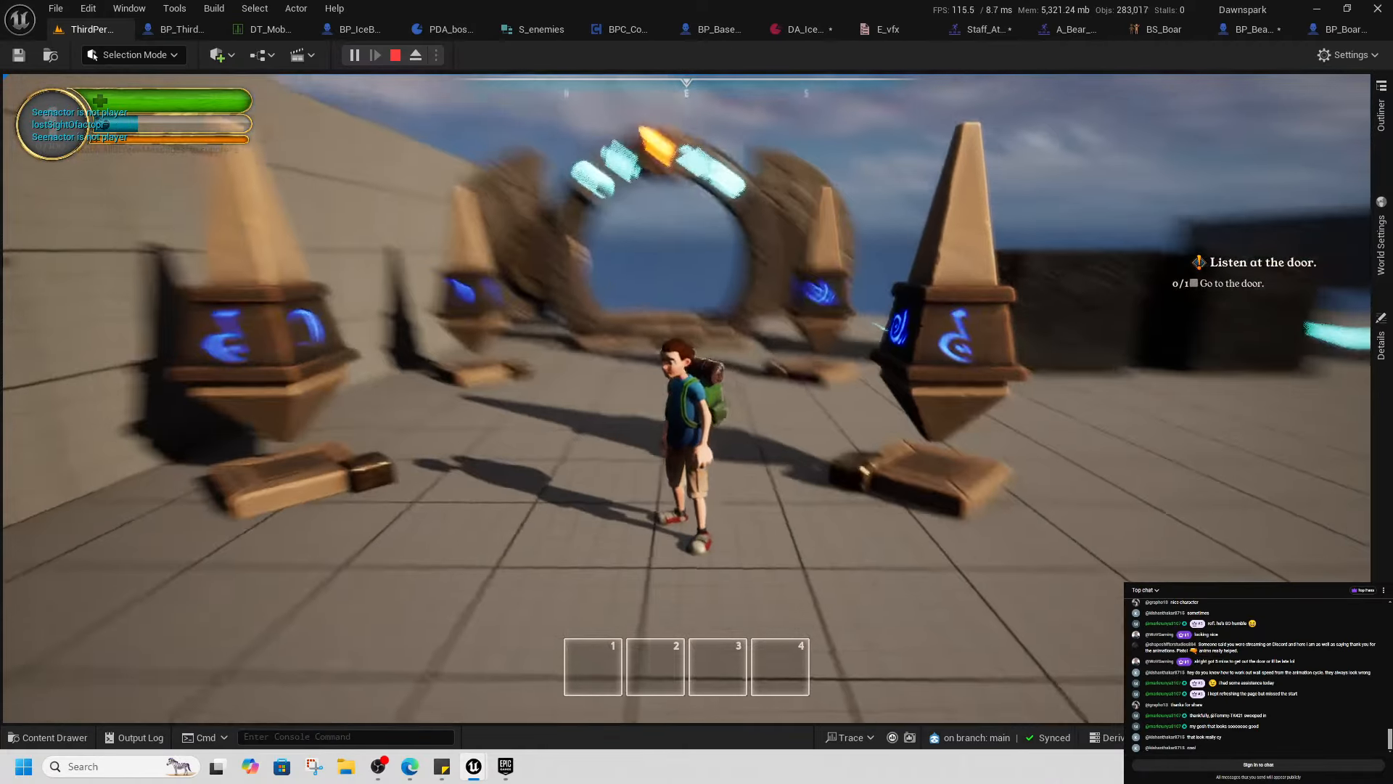
key(w)
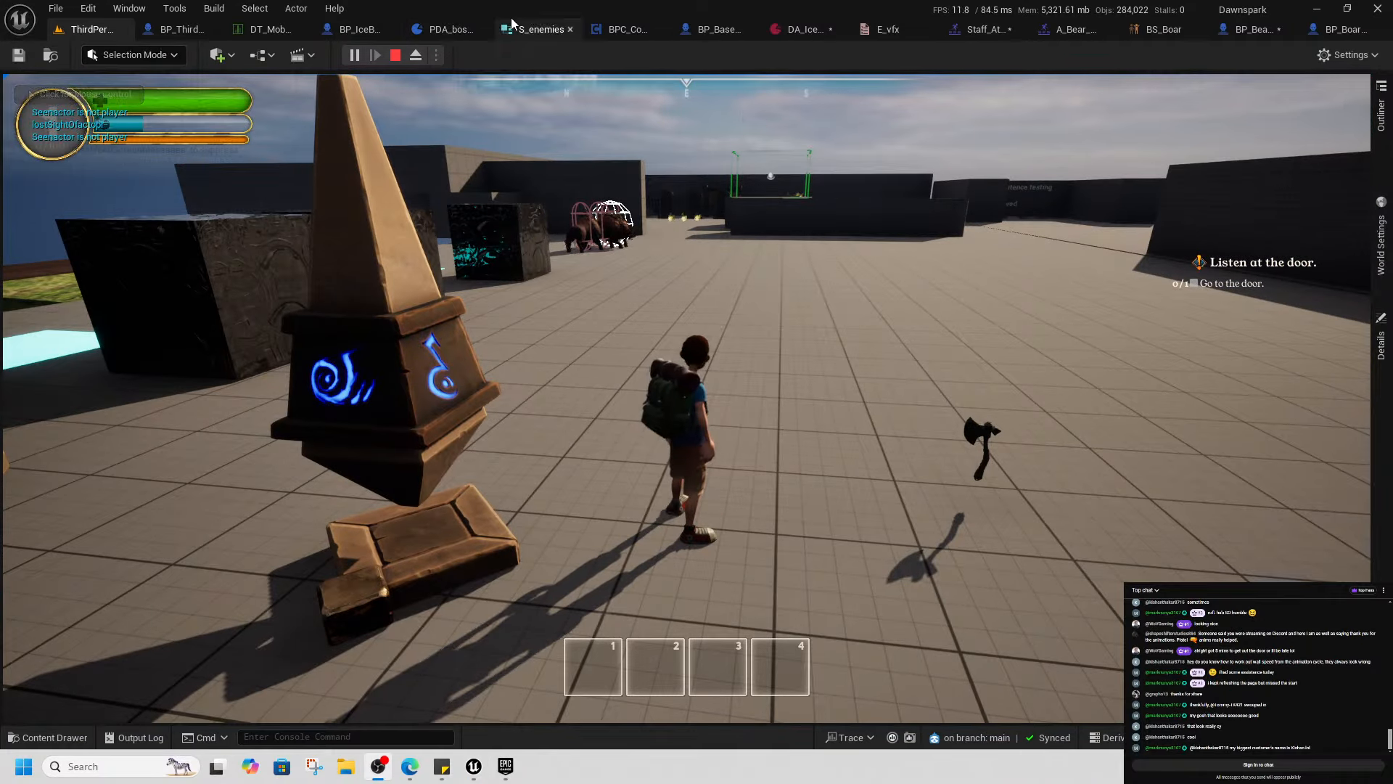
click(397, 60)
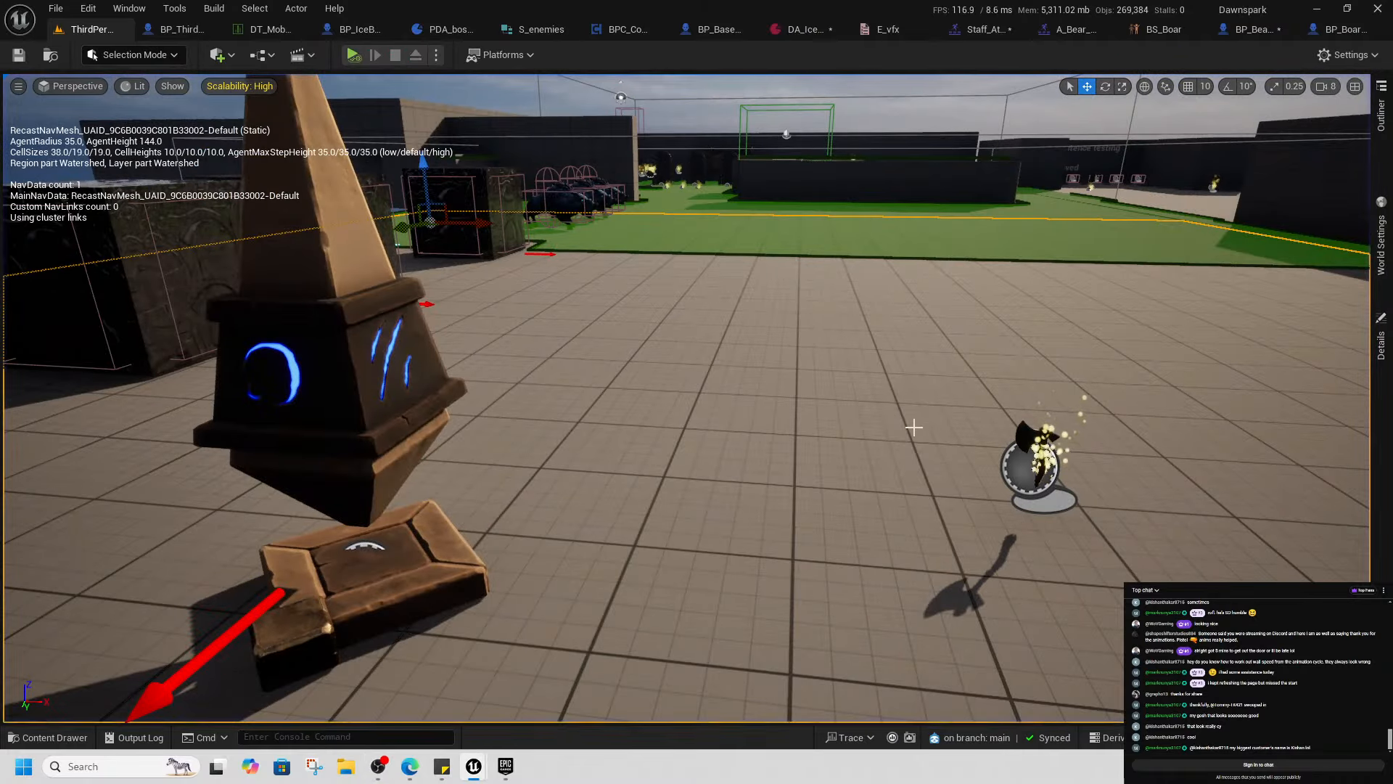
Find the ice boss in the level, locate its asset, and open the BP_IceBoss blueprint
mouse_move(914, 426)
right_down()
mouse_move(966, 362)
mouse_move(947, 349)
mouse_move(754, 381)
mouse_move(674, 435)
mouse_move(678, 406)
mouse_move(660, 425)
mouse_move(678, 428)
mouse_move(573, 381)
mouse_move(900, 388)
mouse_move(1038, 345)
mouse_move(905, 433)
right_up()
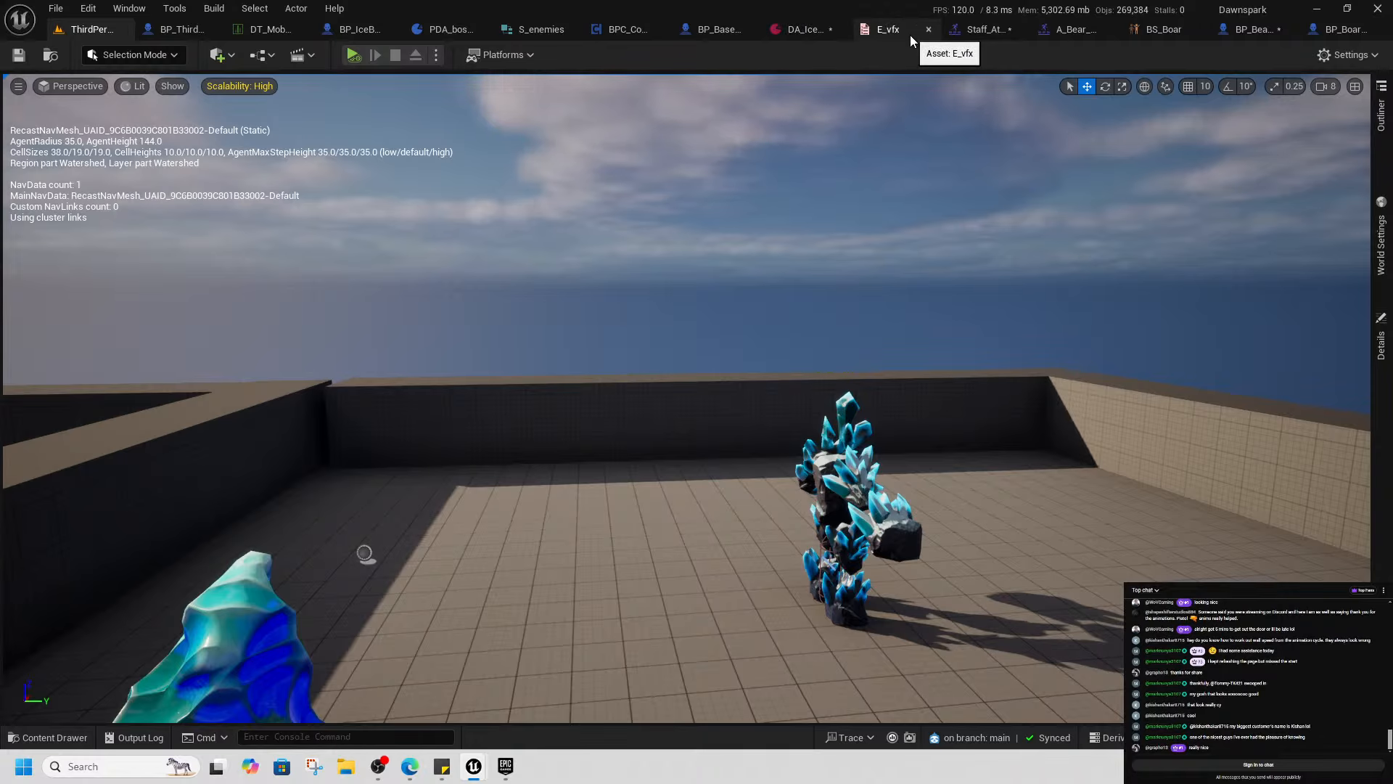
click(978, 32)
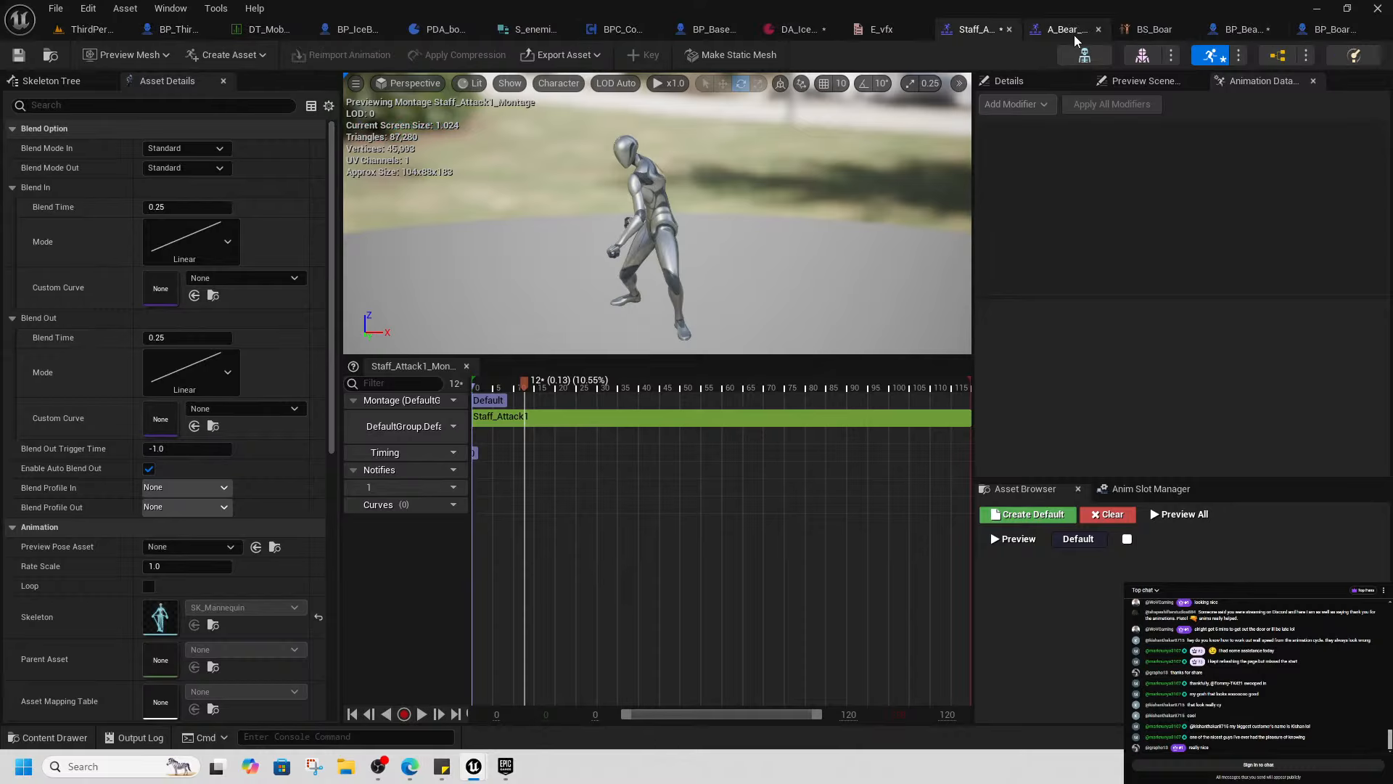
click(87, 29)
right_click(838, 512)
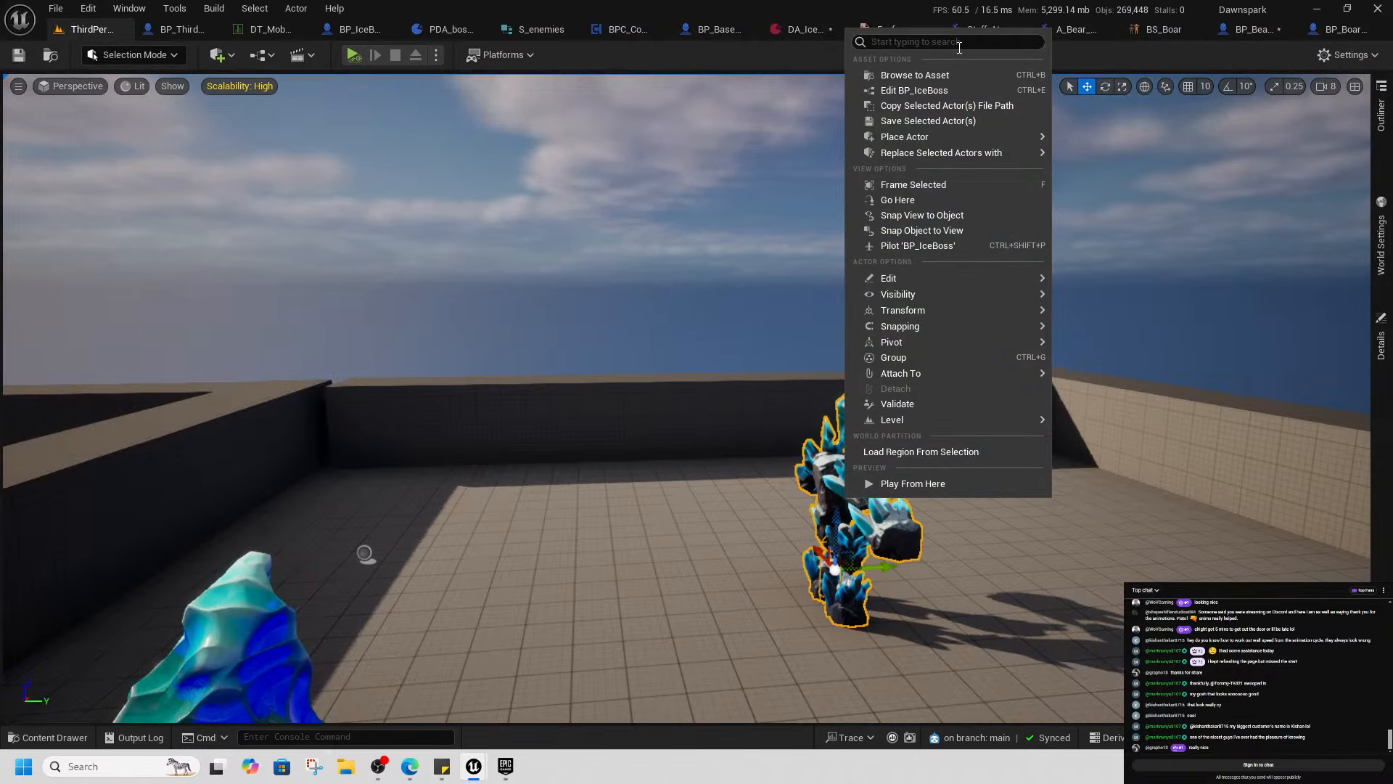
click(870, 75)
double_click(531, 468)
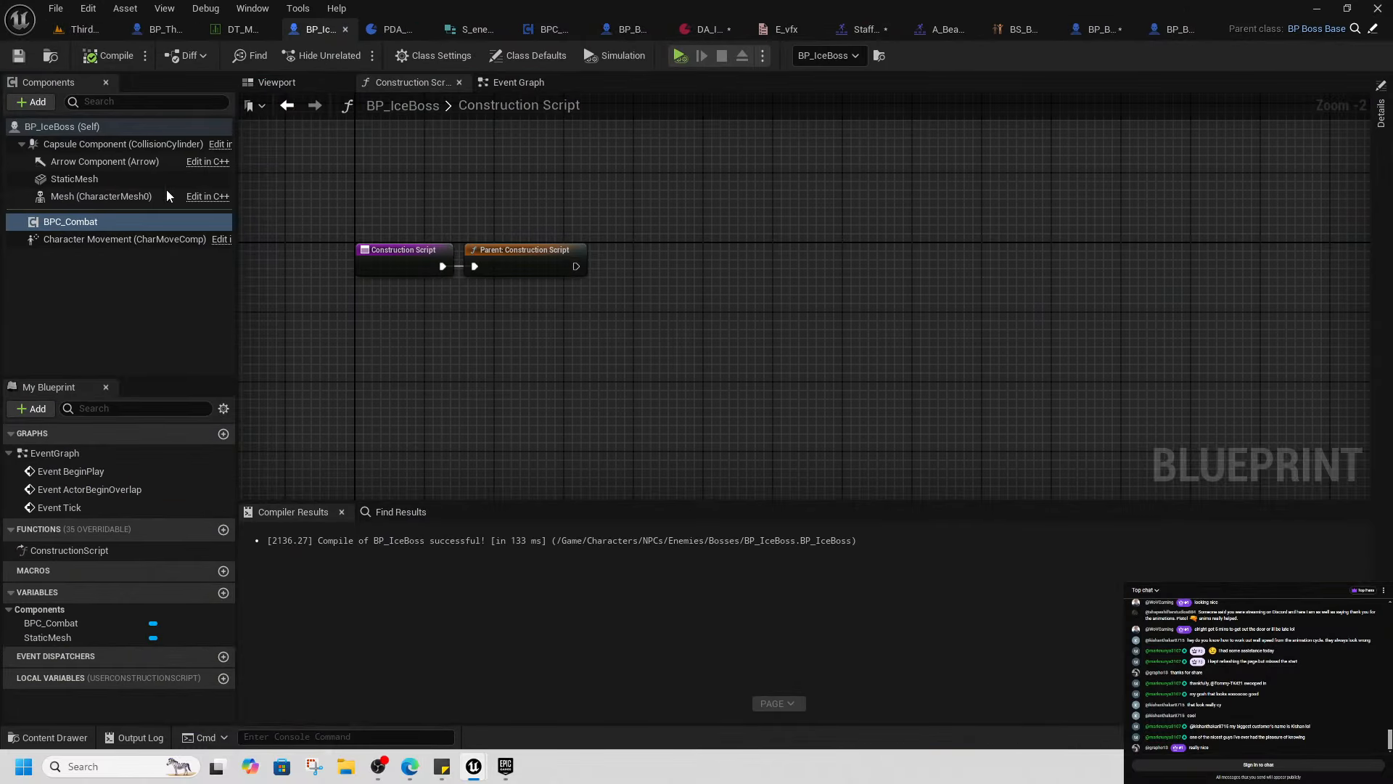
Examine the animation mode and available Anim Class choices of BP_IceBoss's Mesh component, and locate its parent class asset
click(80, 196)
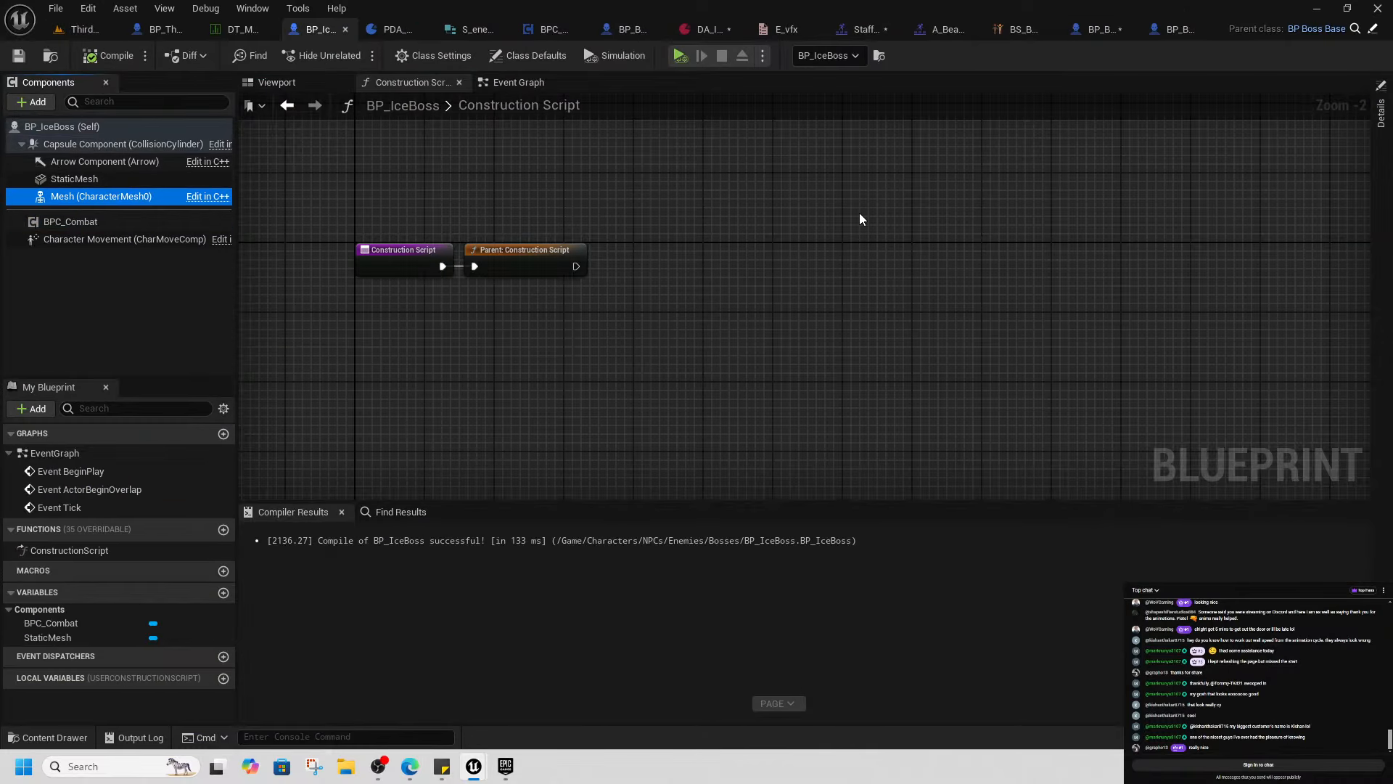
click(1378, 116)
click(1194, 365)
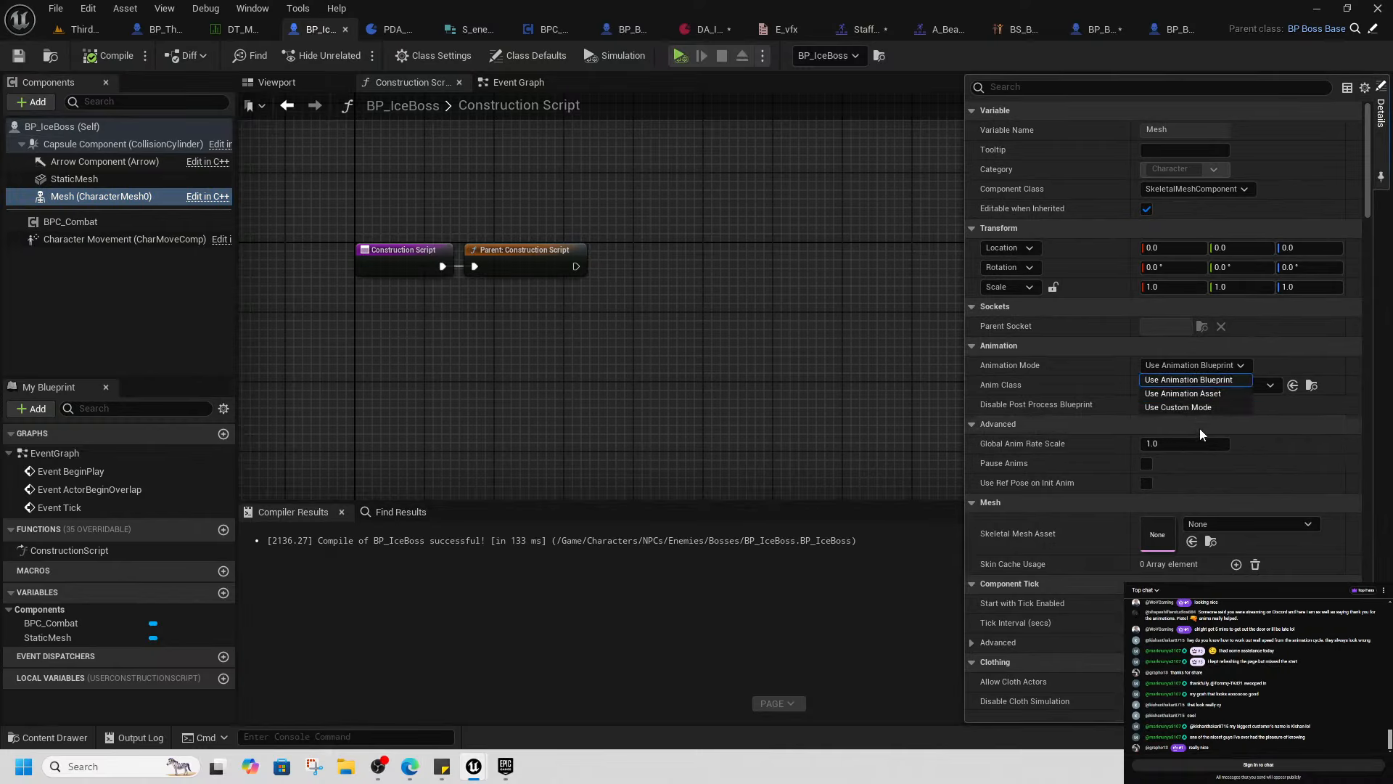
click(1190, 379)
click(1191, 384)
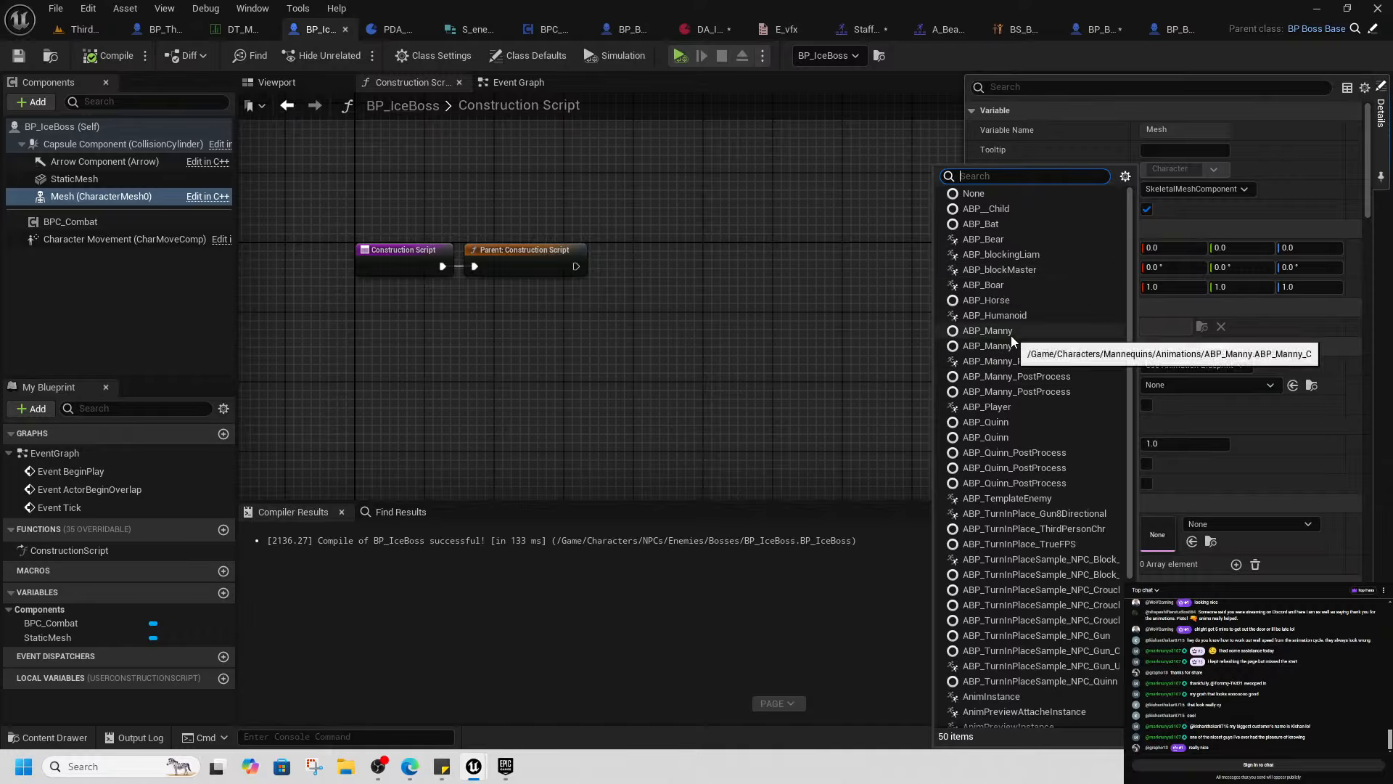
click(1354, 29)
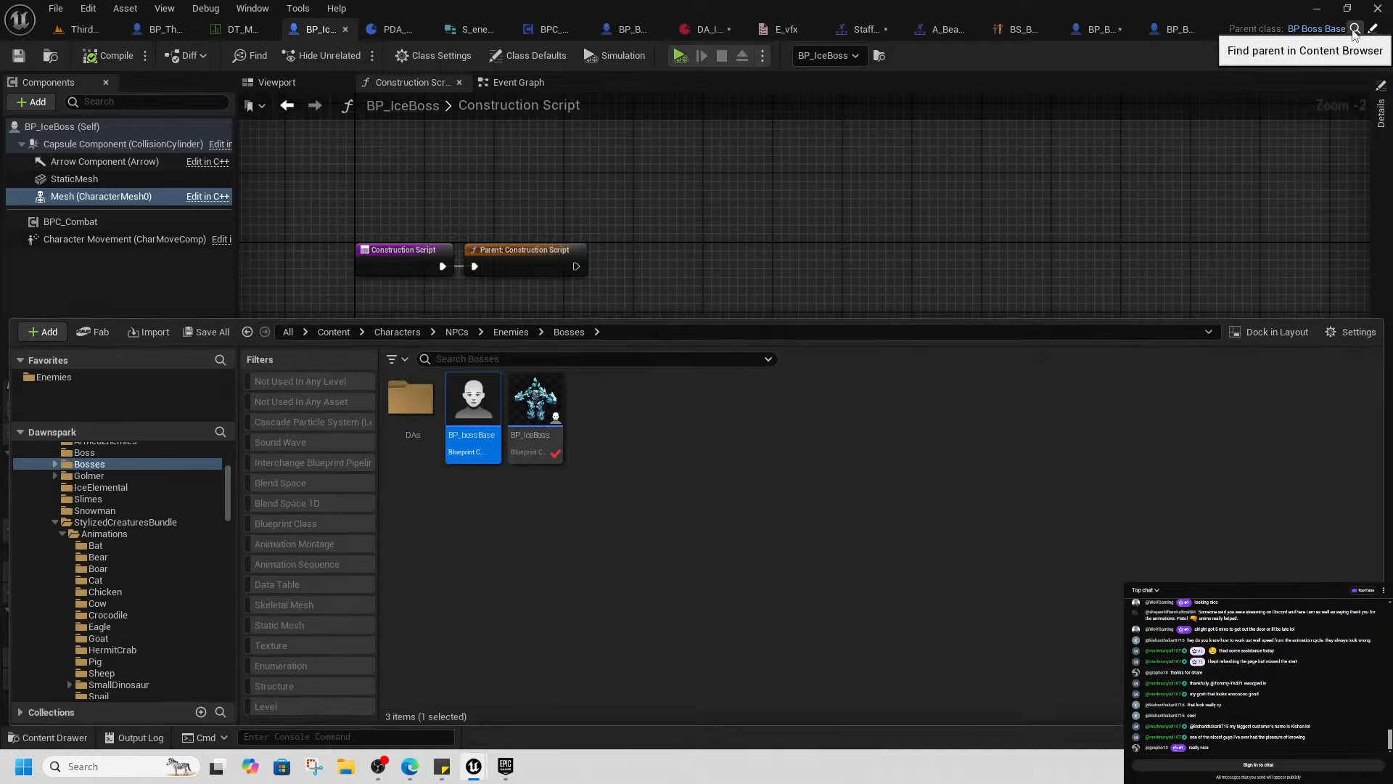
click(1381, 113)
click(1190, 385)
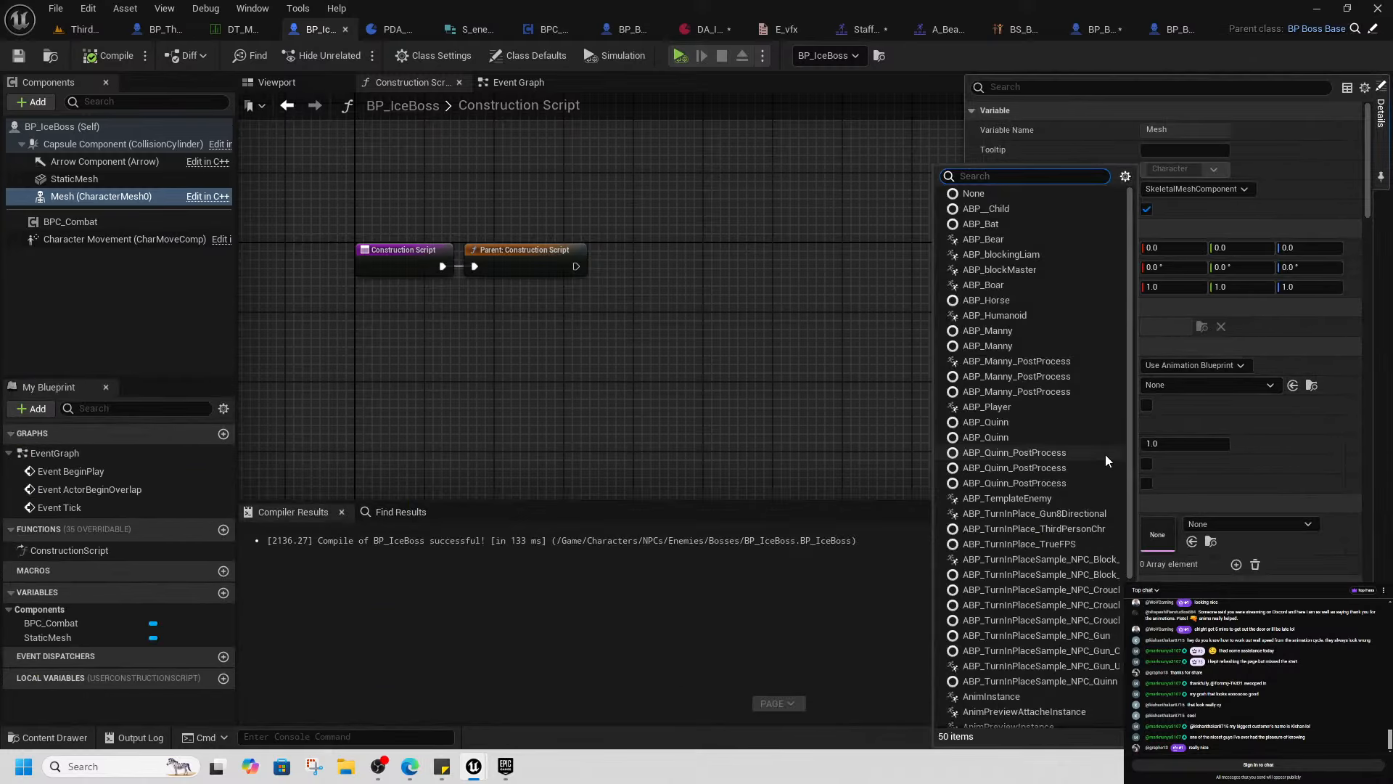
Assign ABP_Manny as the Anim Class and SKM_Manny as the Skeletal Mesh Asset of BP_IceBoss's Mesh component
click(1000, 332)
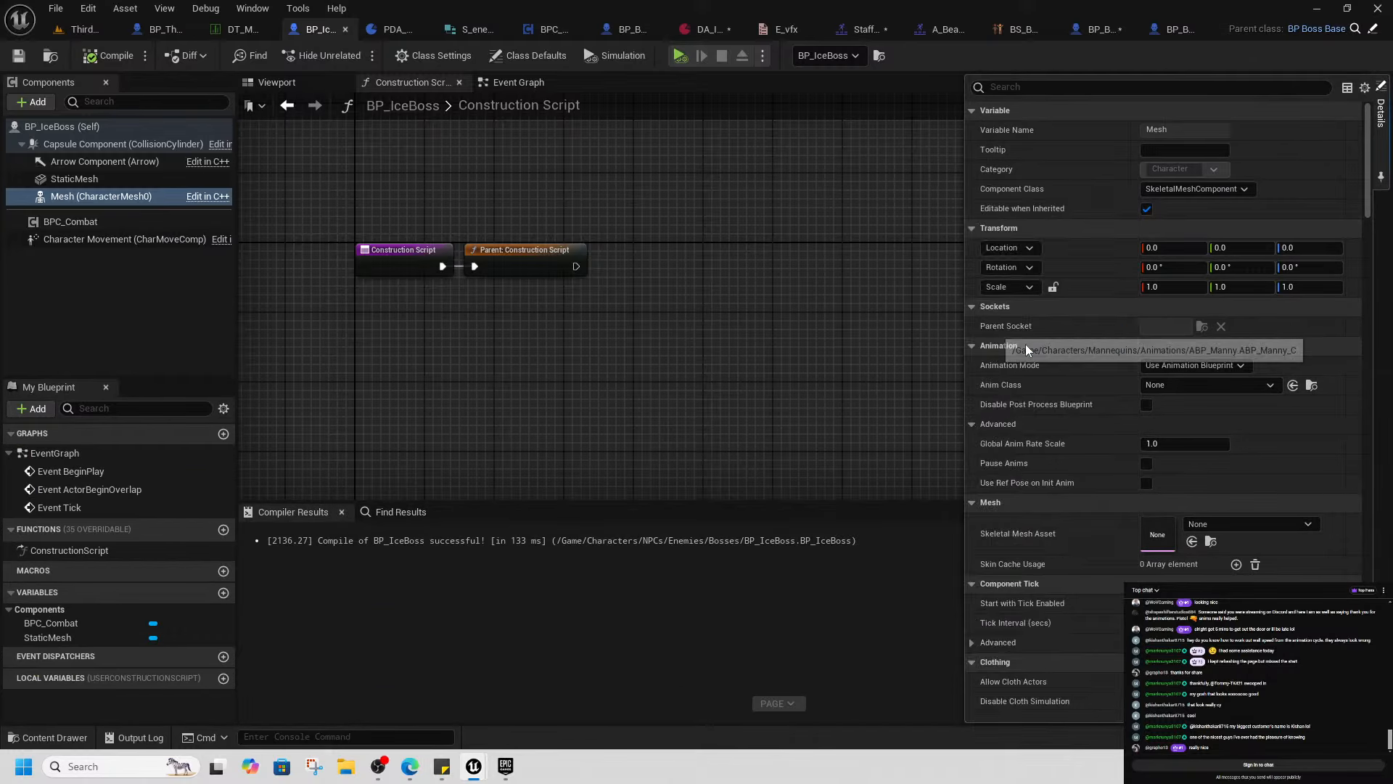
click(1217, 521)
text(manny)
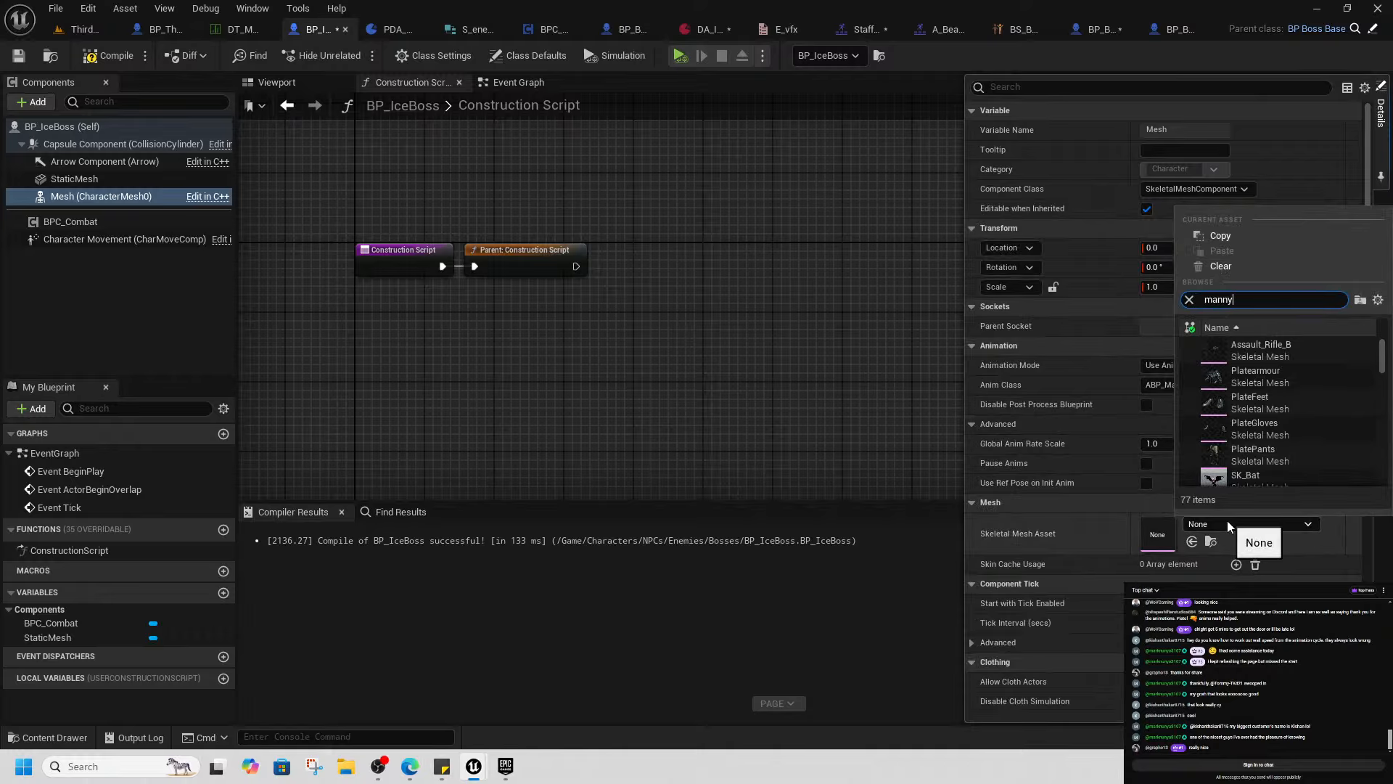
click(1264, 359)
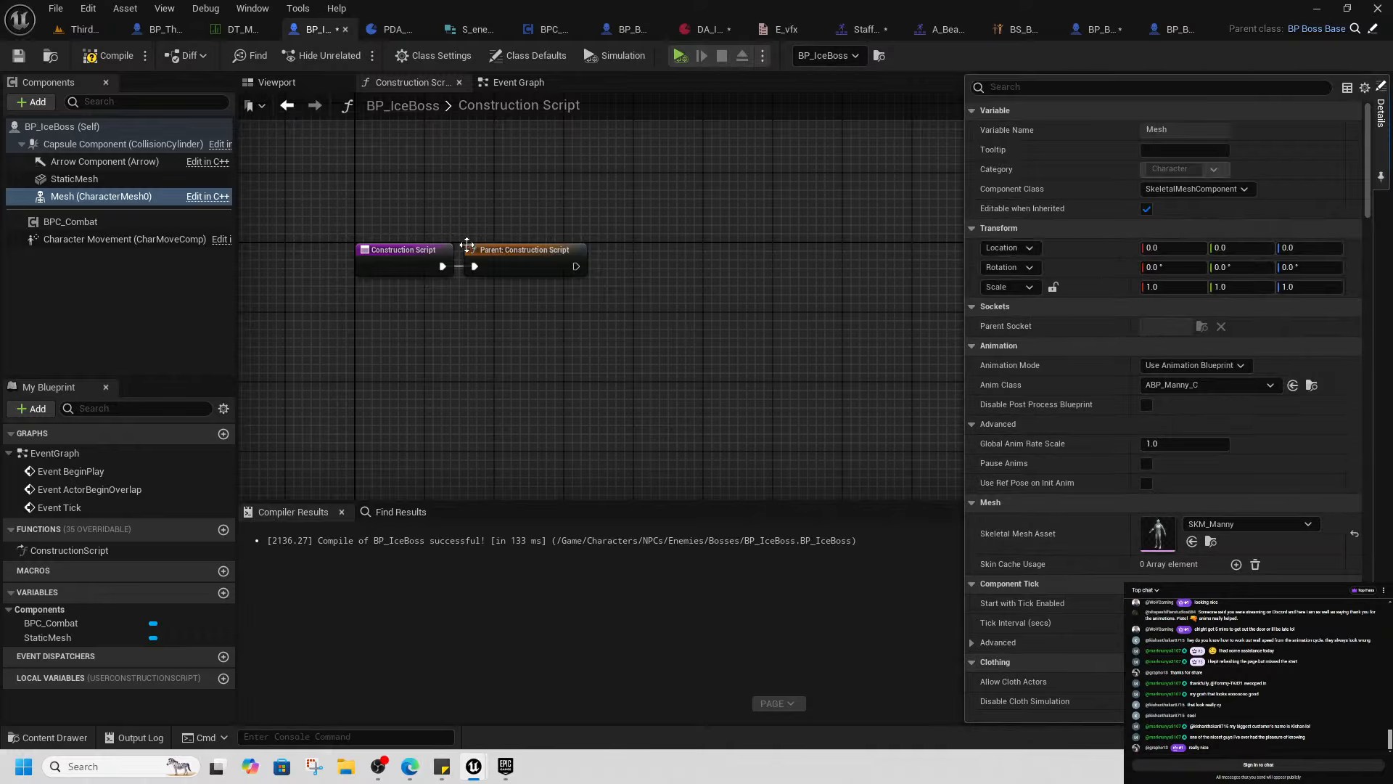
Reposition the mannequin mesh at the base of the ice boss's body and compile BP_IceBoss
click(277, 82)
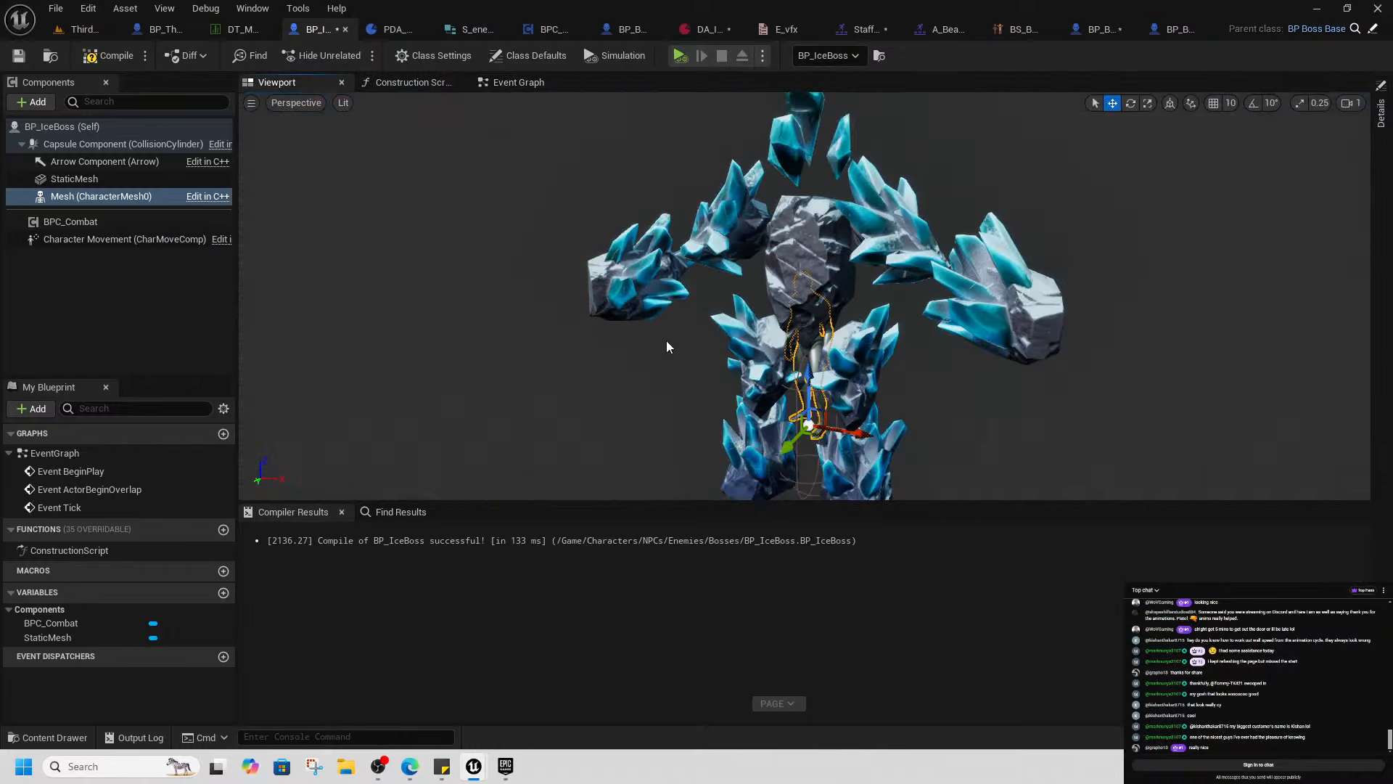
drag(799, 355, 783, 431)
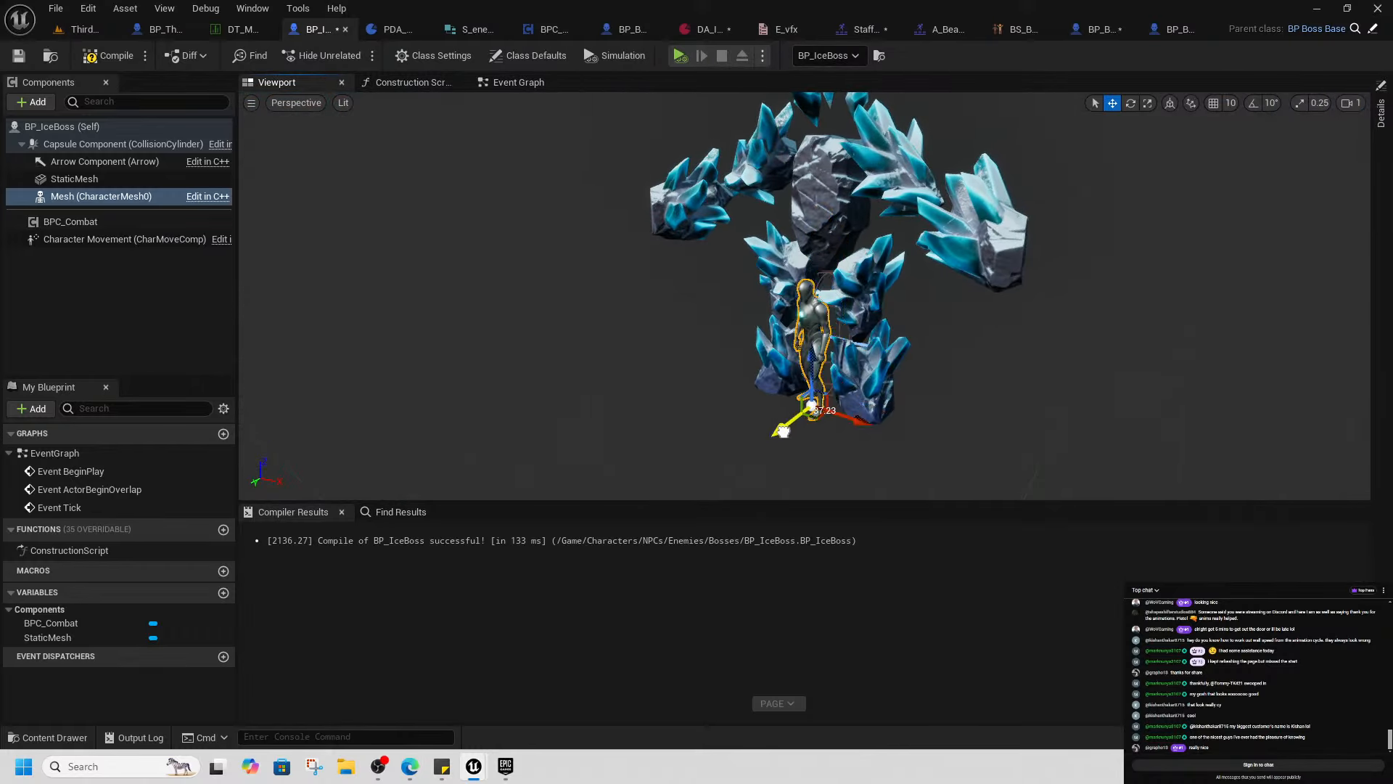
click(108, 55)
Check BP_IceBoss's Event Graph, and locate the StaffCombo montage used by Combo1 in the ice boss data asset
click(518, 82)
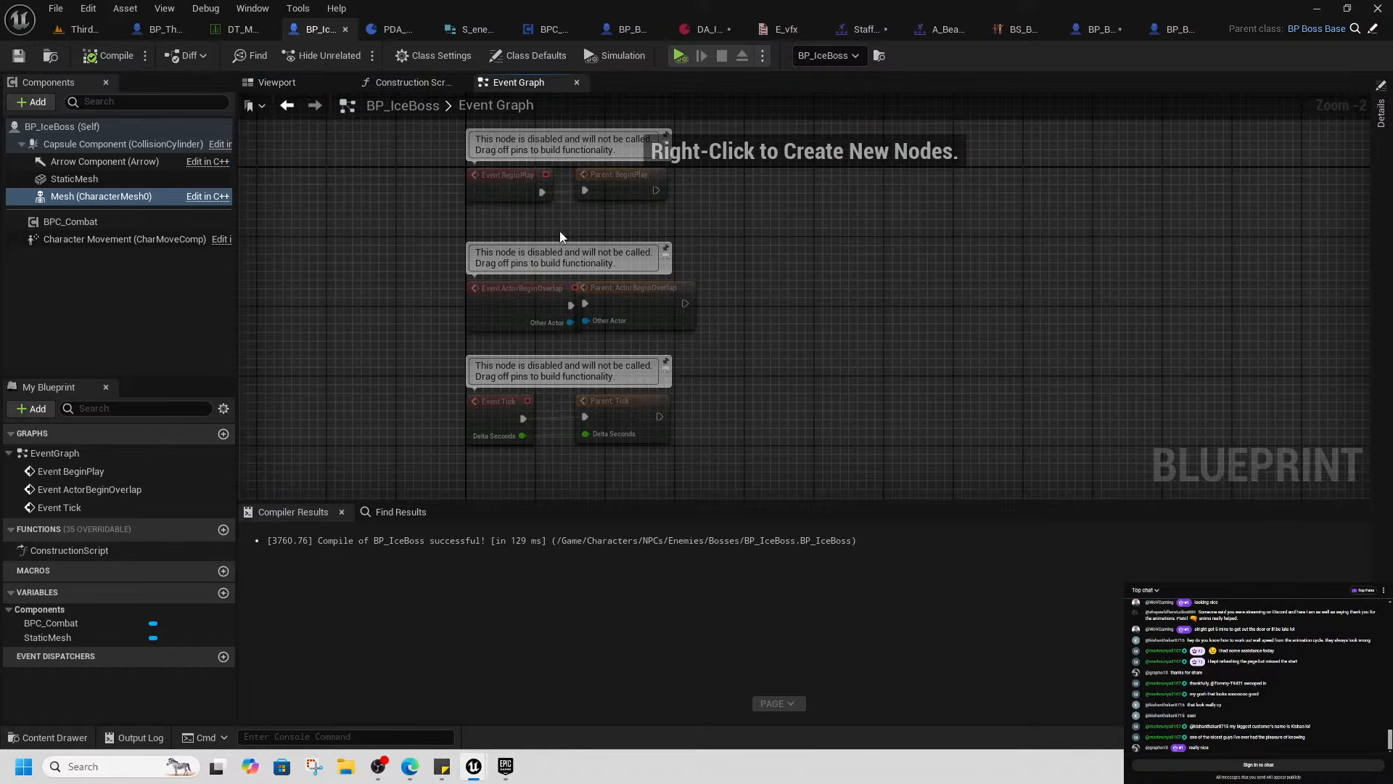
right_drag(730, 387, 728, 278)
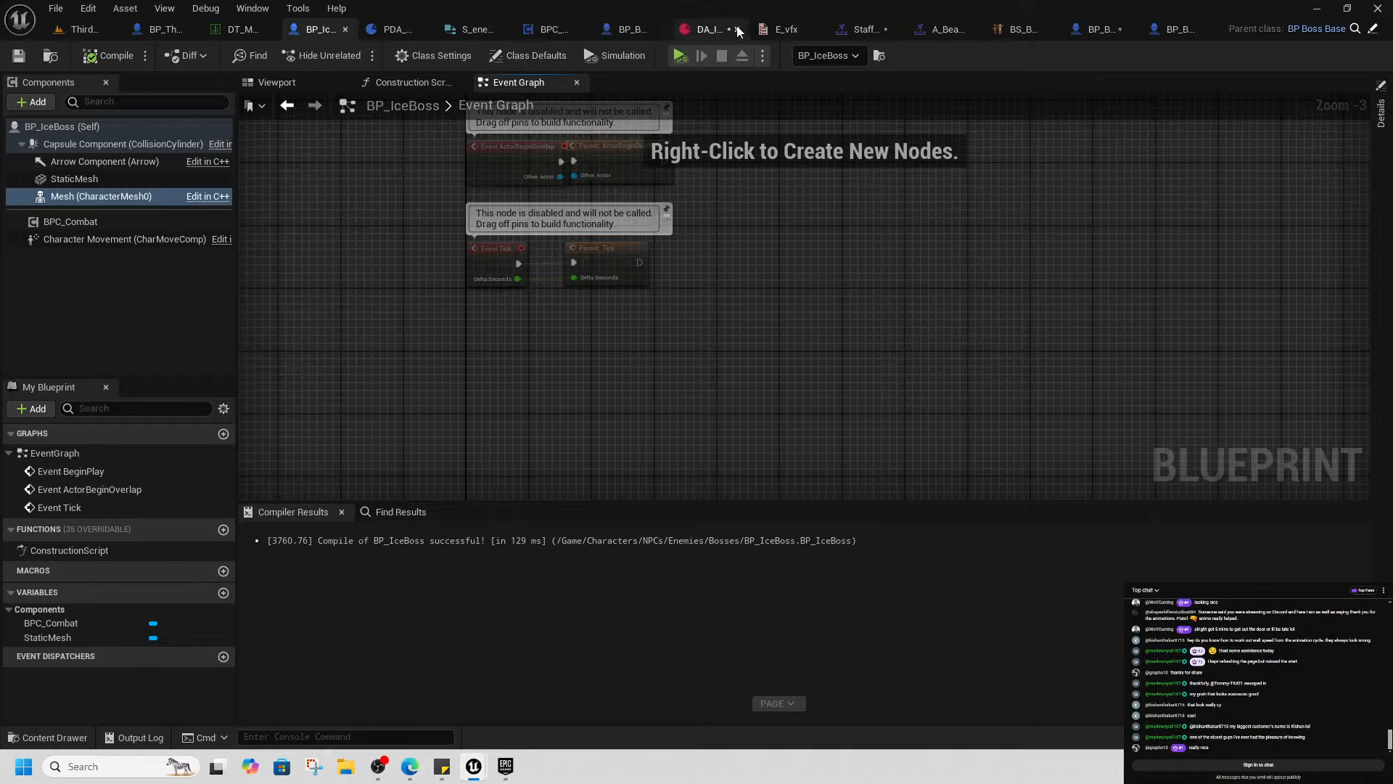
click(704, 31)
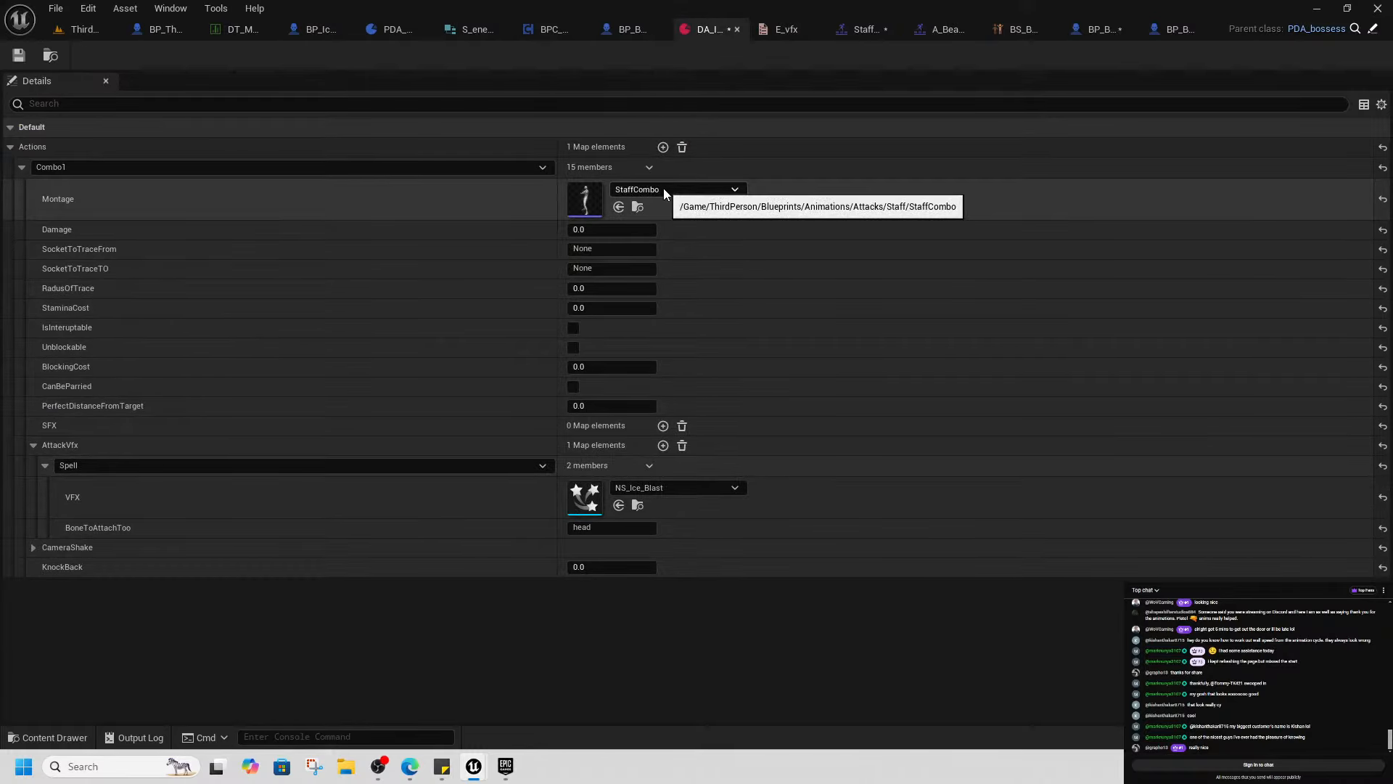
click(637, 208)
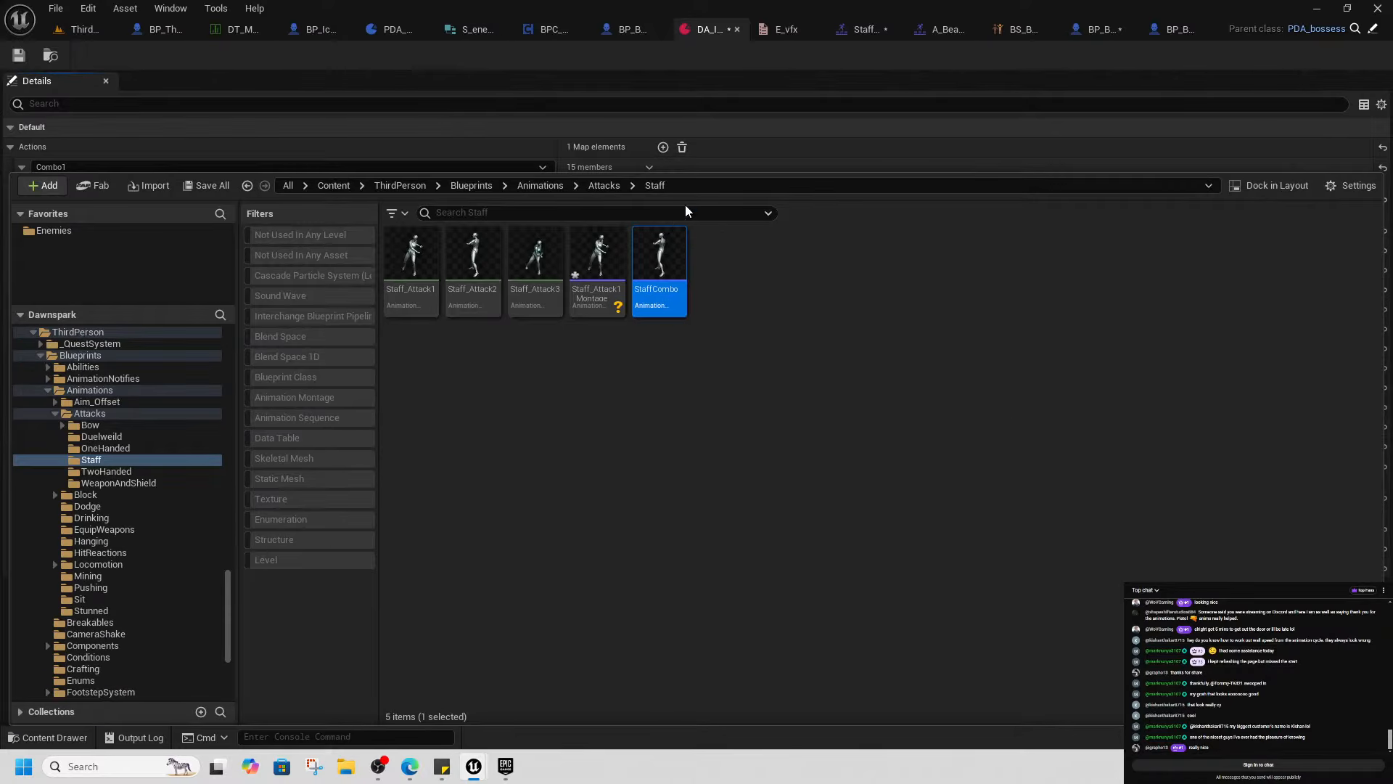
drag(702, 174, 686, 510)
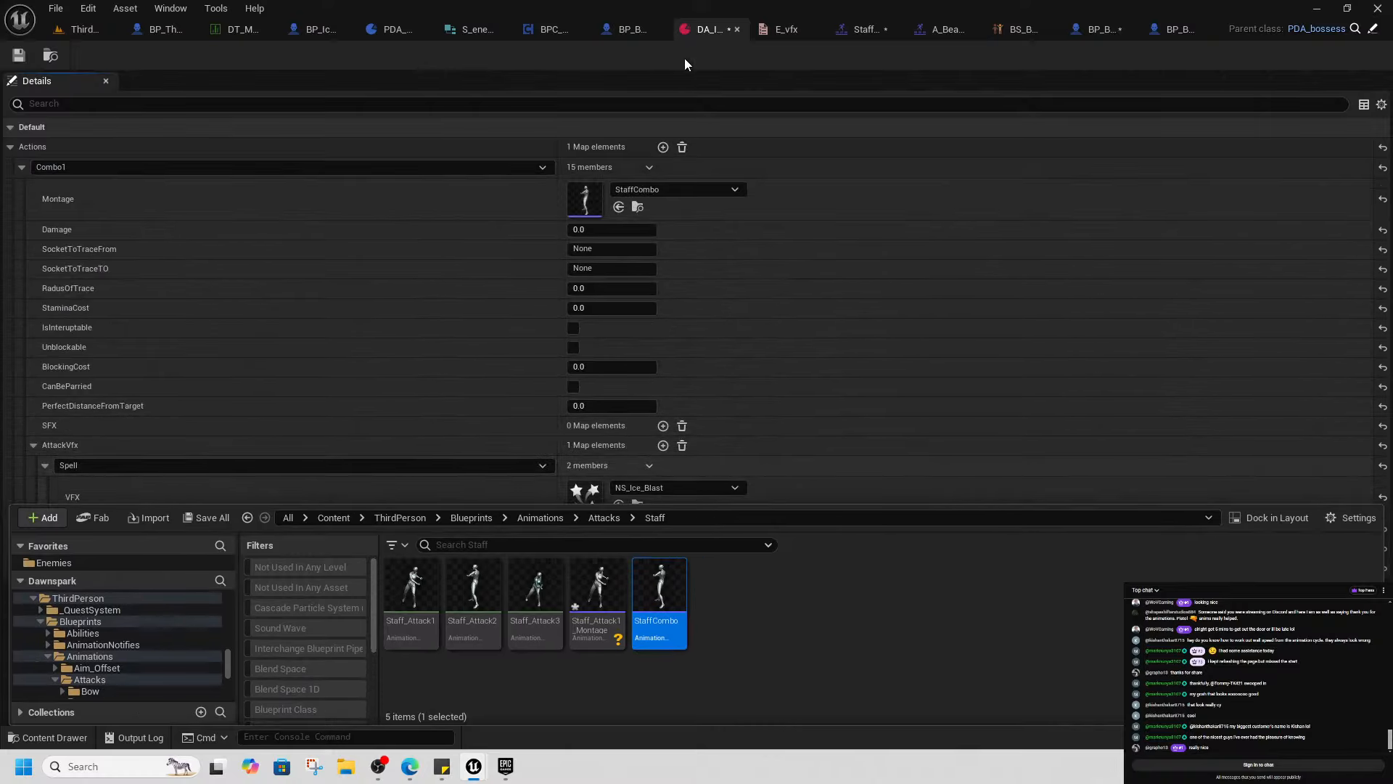
Review the Combo1 action's fields in the boss data asset, including SocketToTraceFrom and Damage
click(22, 167)
click(22, 167)
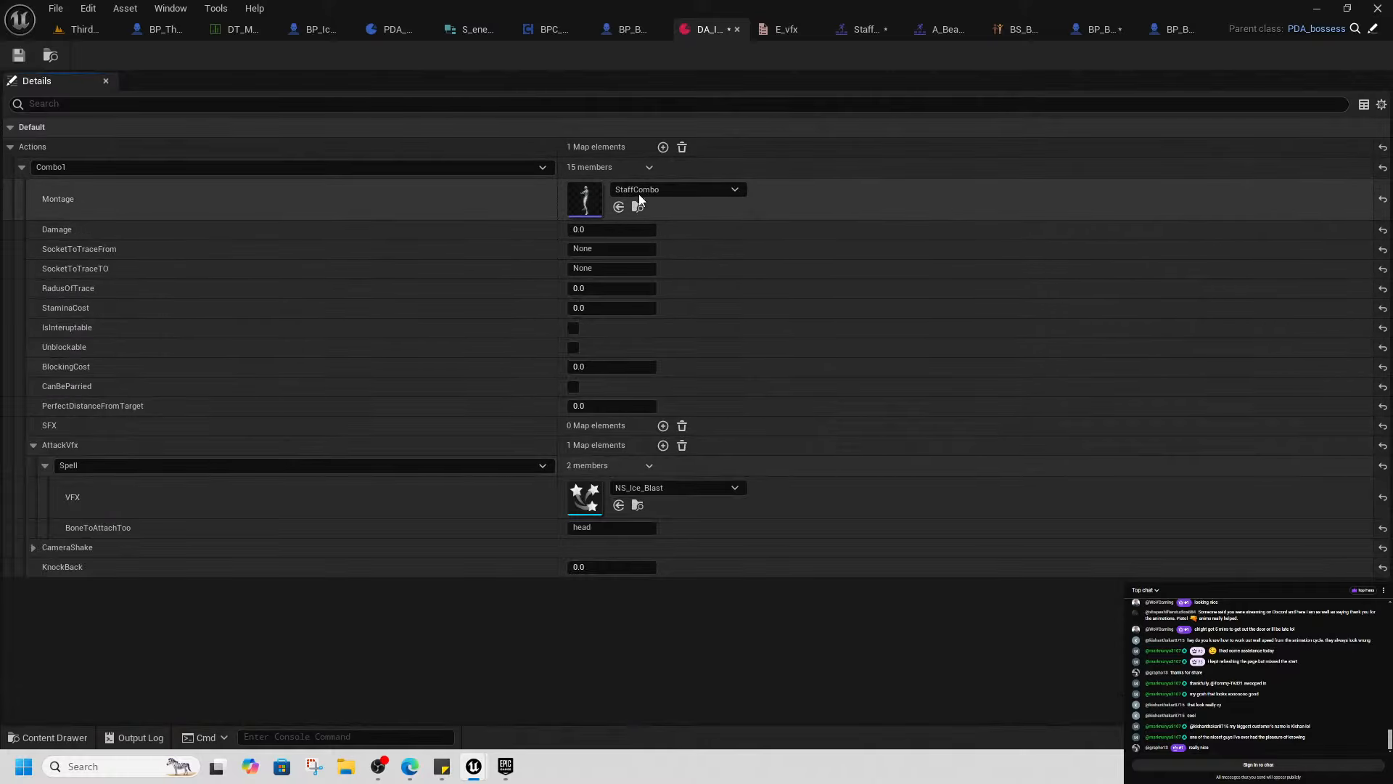
click(592, 250)
drag(627, 252, 540, 254)
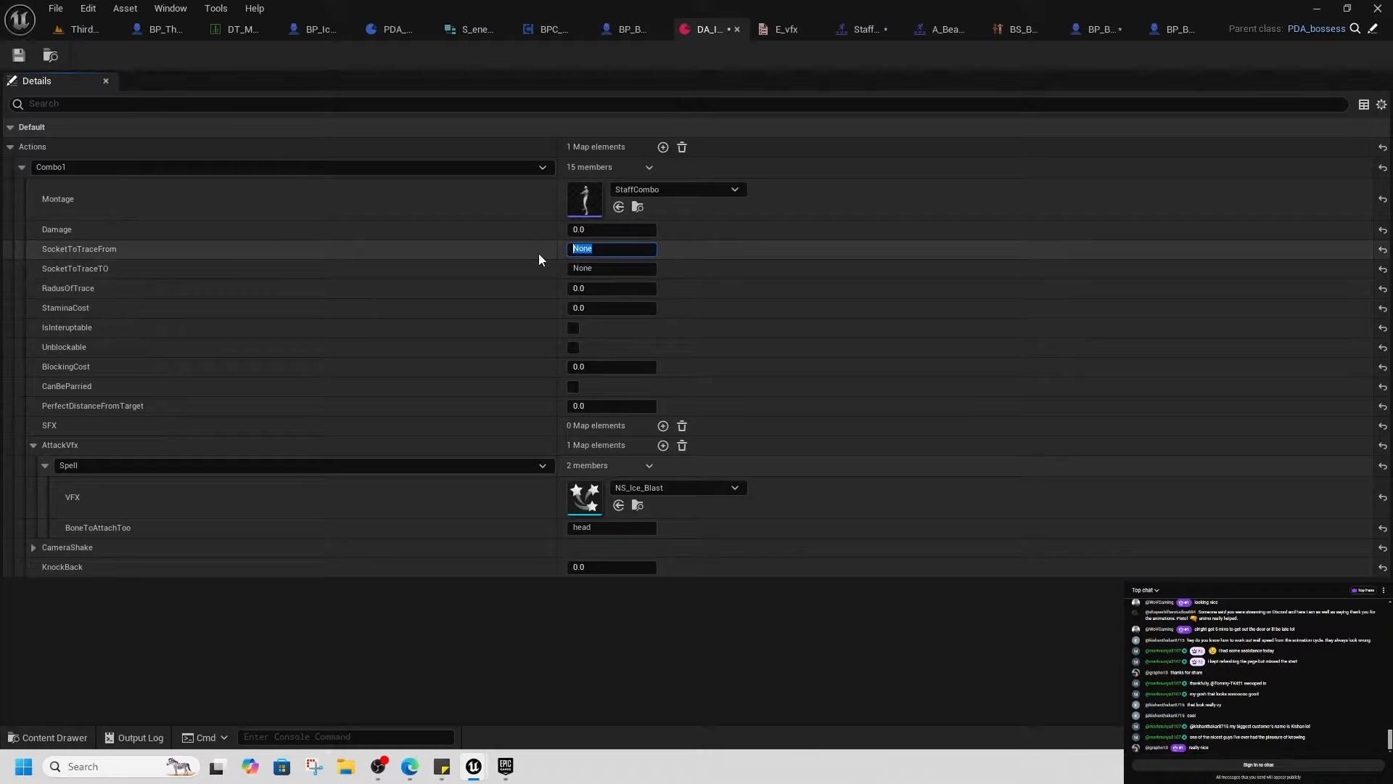
click(603, 231)
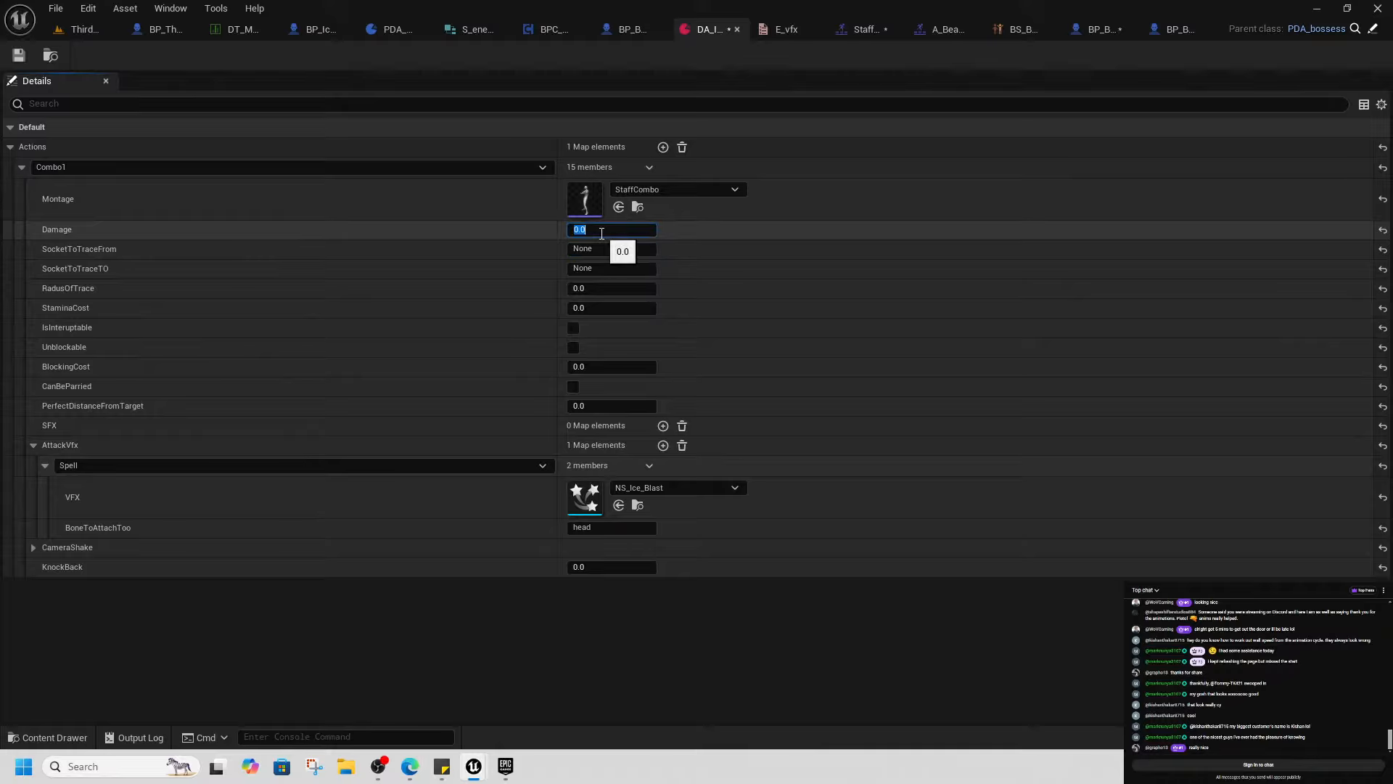
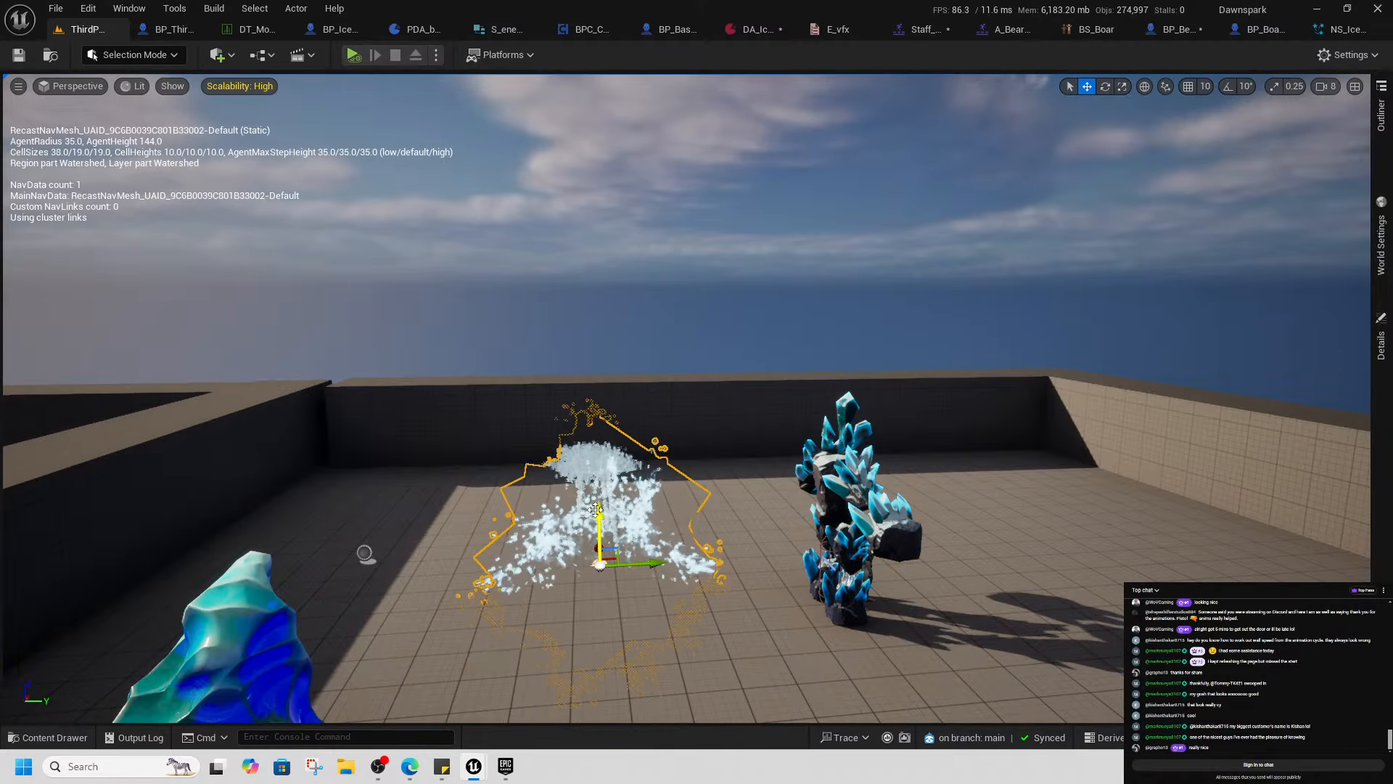
Raise the ice effect beside the ice boss in the level and view it from the other side
drag(599, 517, 599, 443)
key(a)
right_drag(599, 443, 784, 435)
key(w)
mouse_move(550, 535)
right_down()
mouse_move(550, 508)
mouse_move(550, 566)
mouse_move(550, 535)
right_up()
key(s)
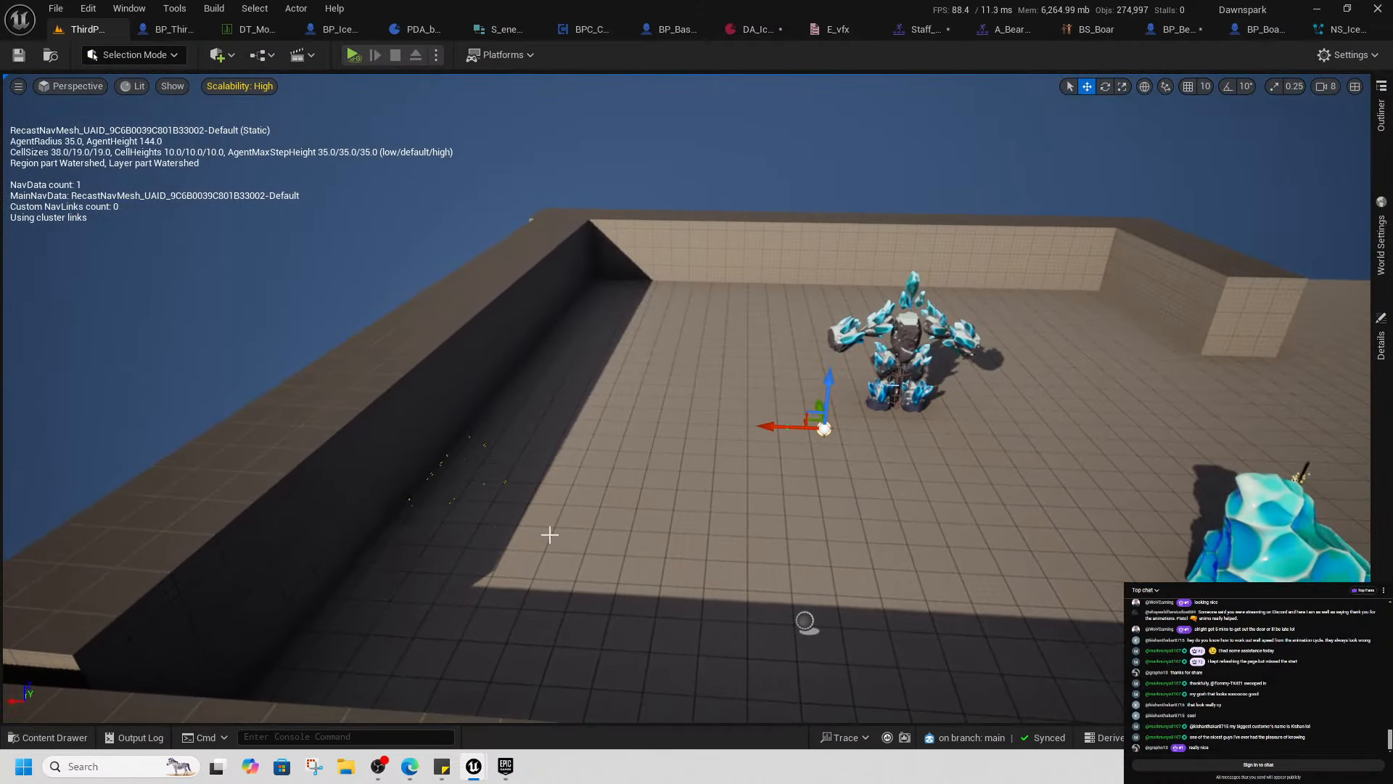
Nudge the ice effect sideways and run the level twice to preview the effect in front of the ice boss
mouse_move(788, 427)
mouse_down()
mouse_move(755, 427)
mouse_move(781, 428)
mouse_up()
click(354, 56)
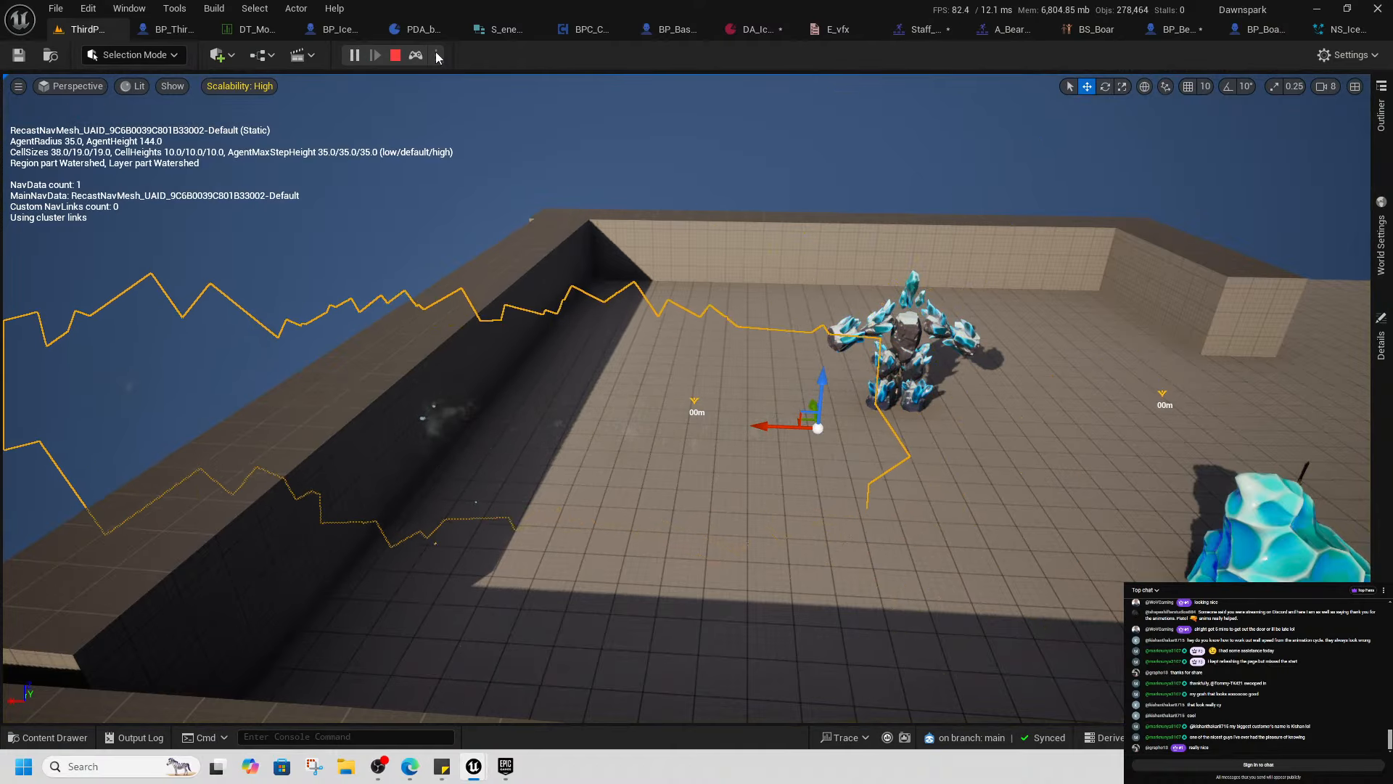
click(396, 56)
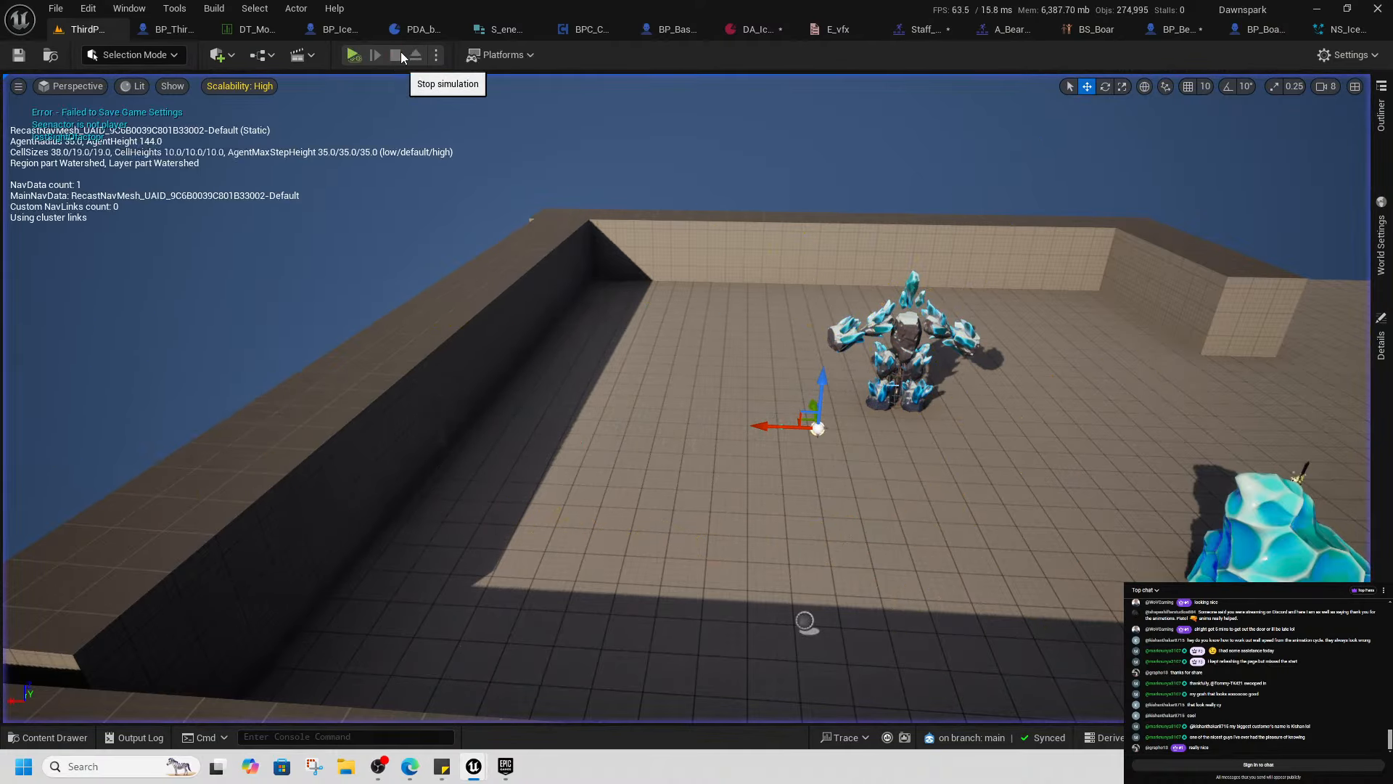
click(351, 57)
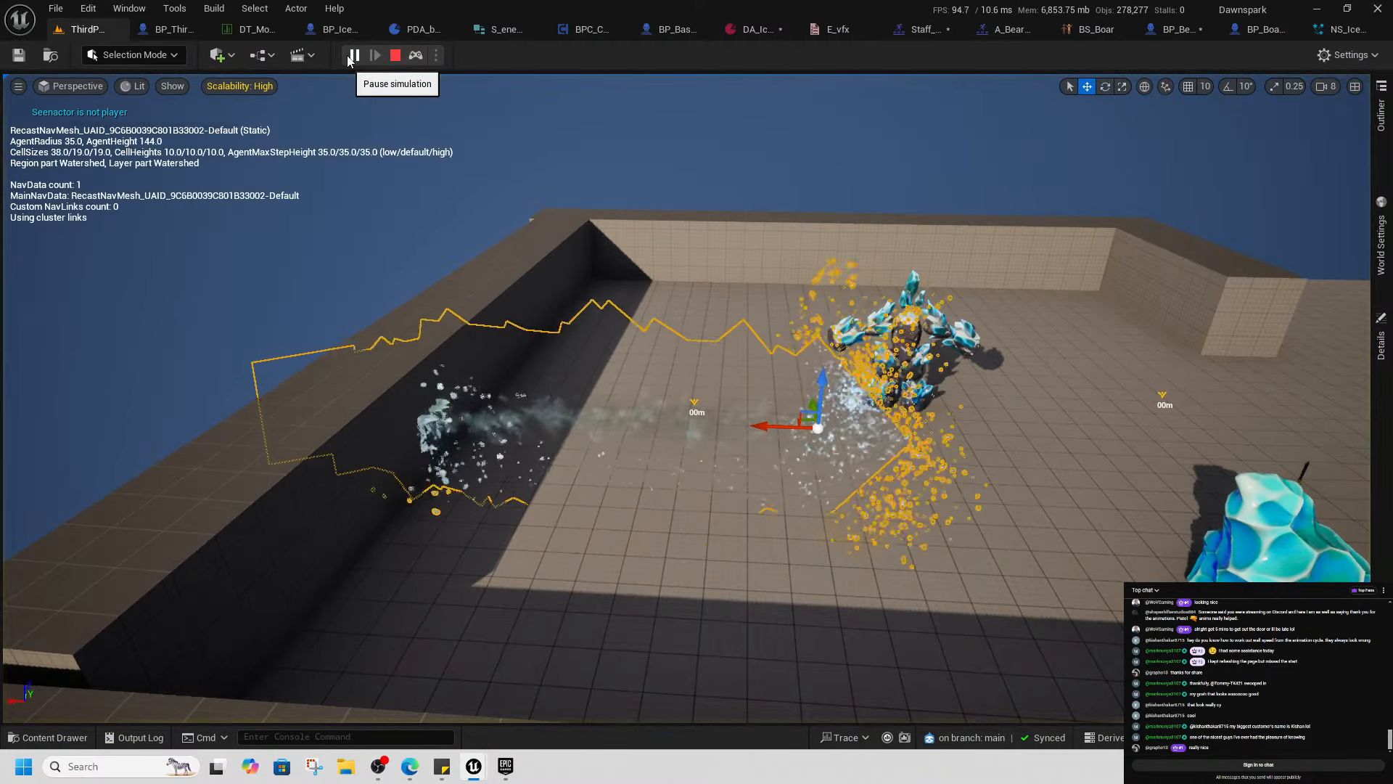
click(398, 55)
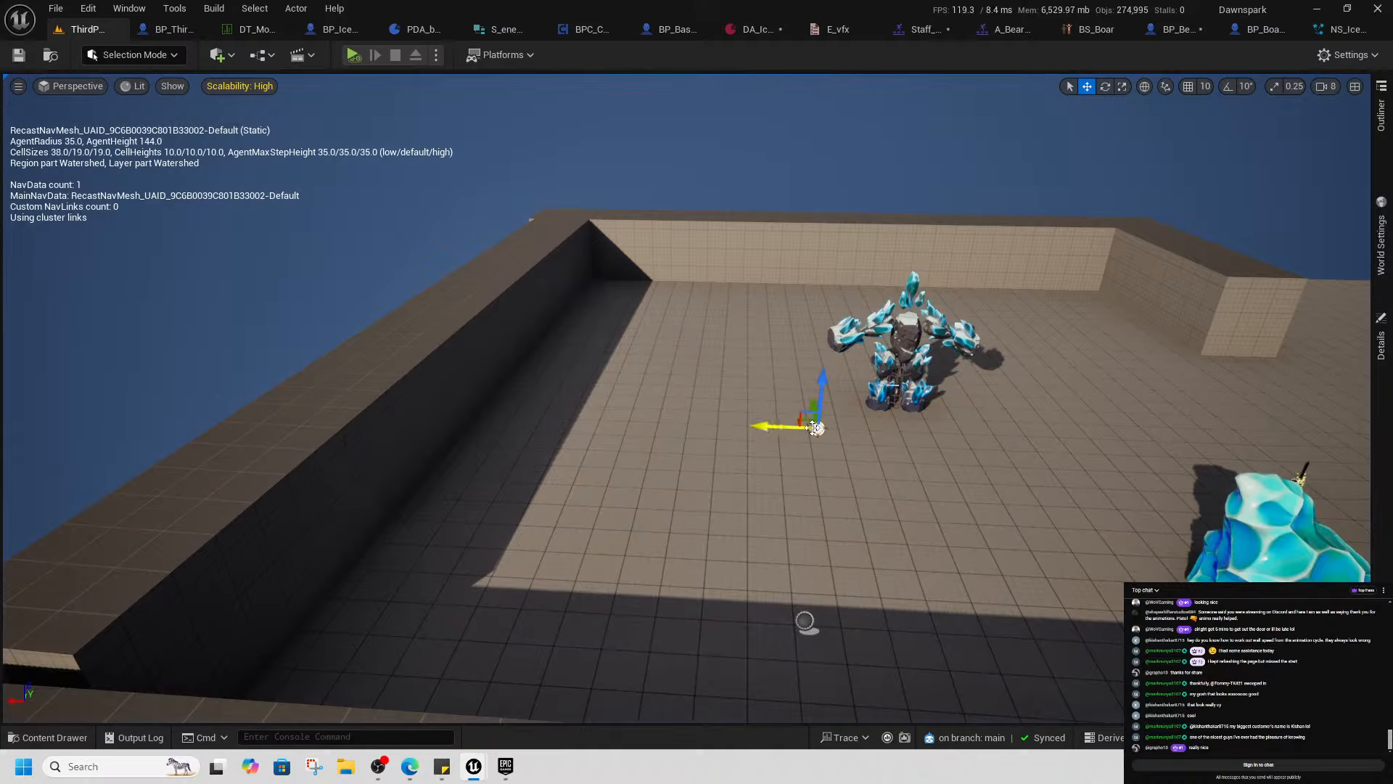
Delete the ice effect from the level
drag(814, 427, 773, 426)
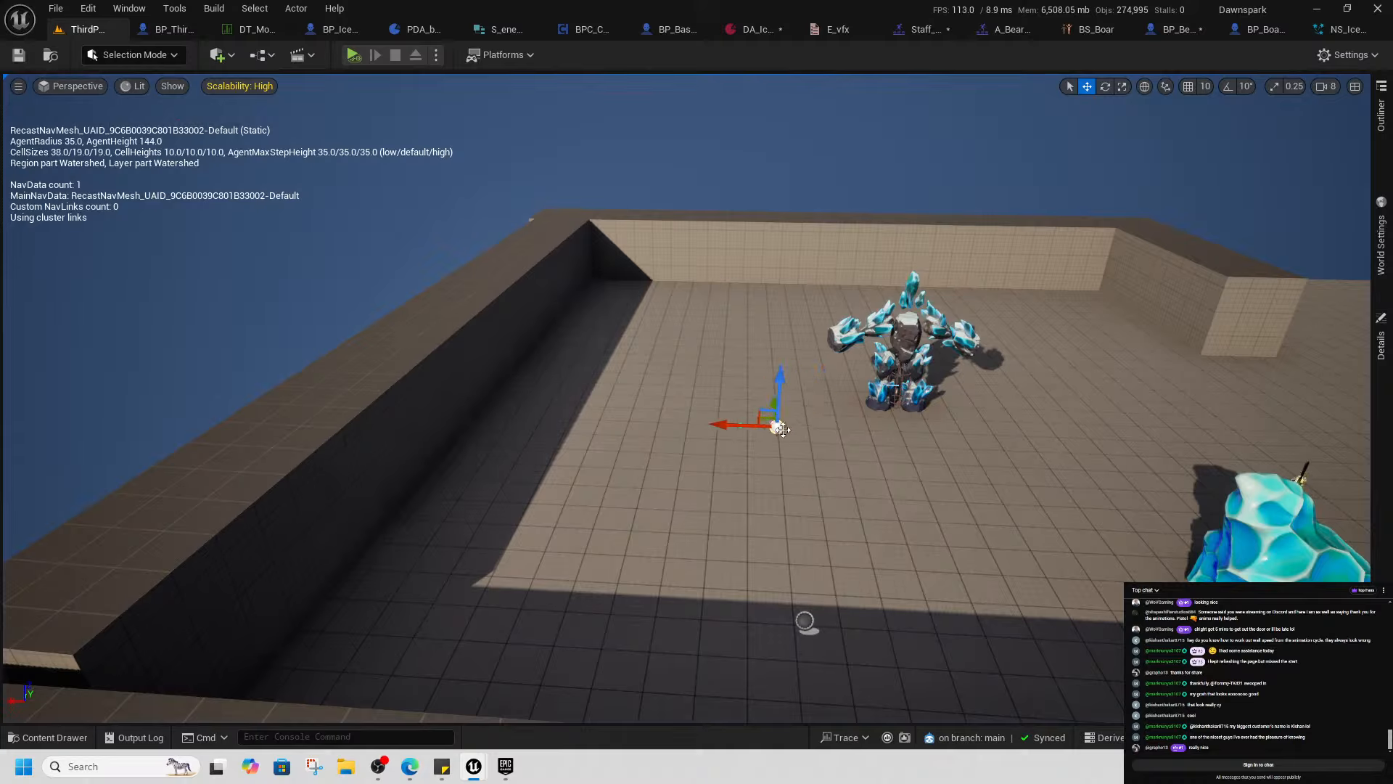
key(Delete)
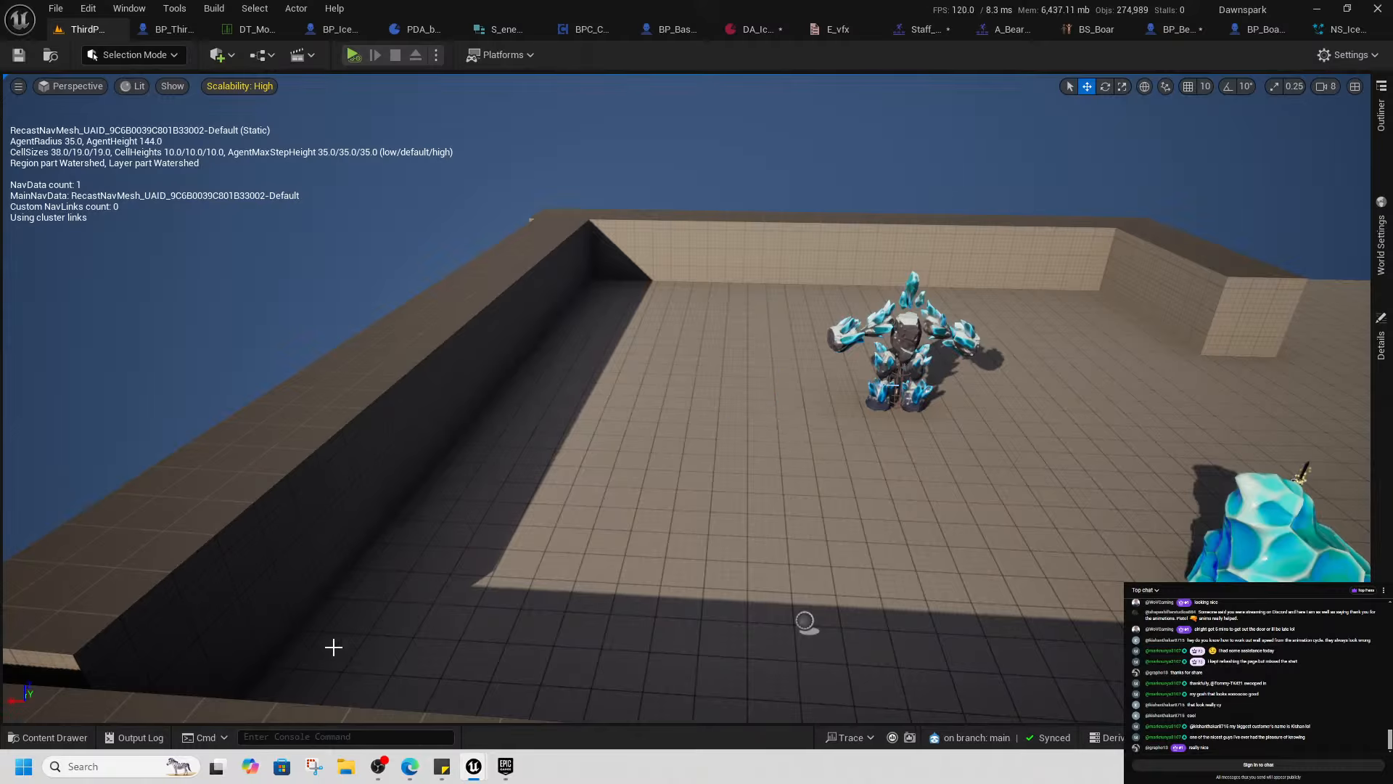
Switch to the AnimattionDump project and look along the labelled spell effects in Ice_DemoScene
mouse_move(466, 775)
click(394, 674)
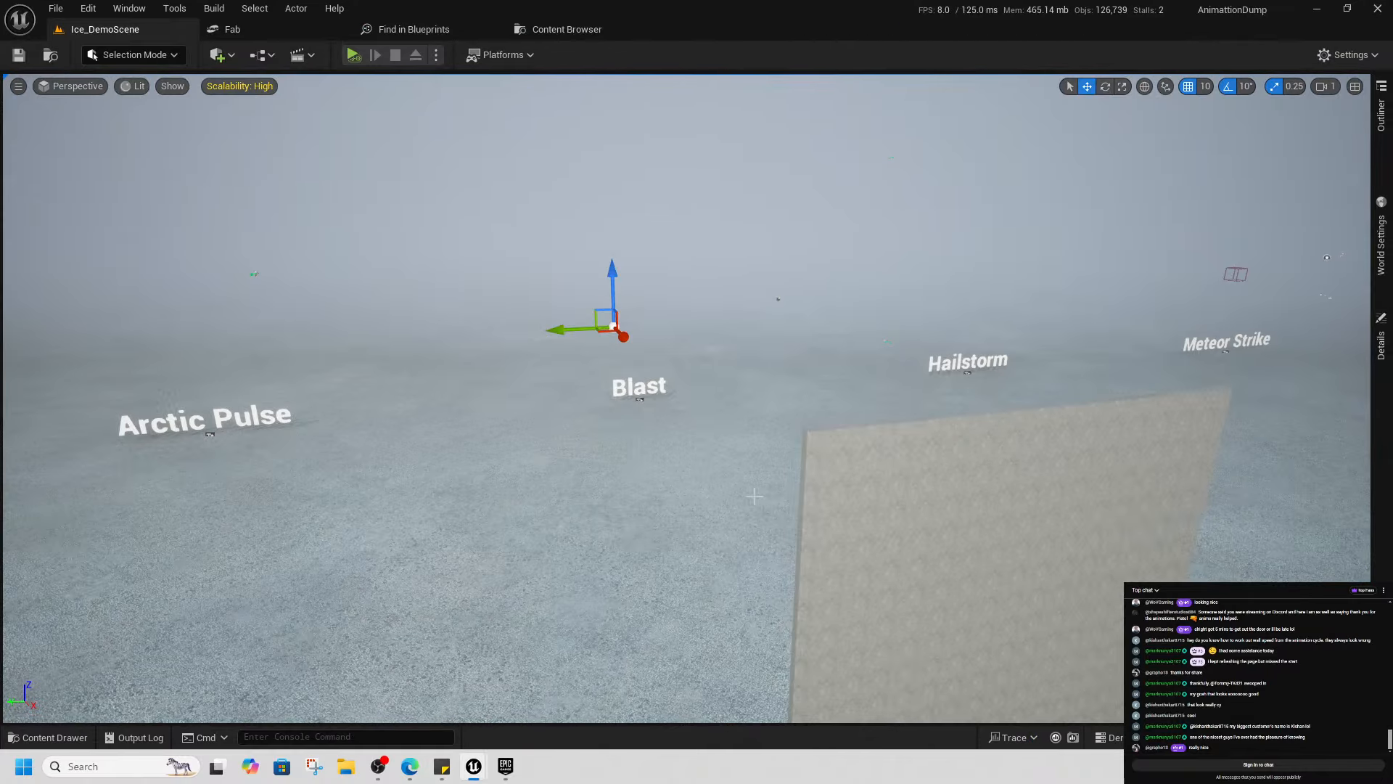
key(s)
right_drag(686, 538, 836, 513)
key(d)
key(w)
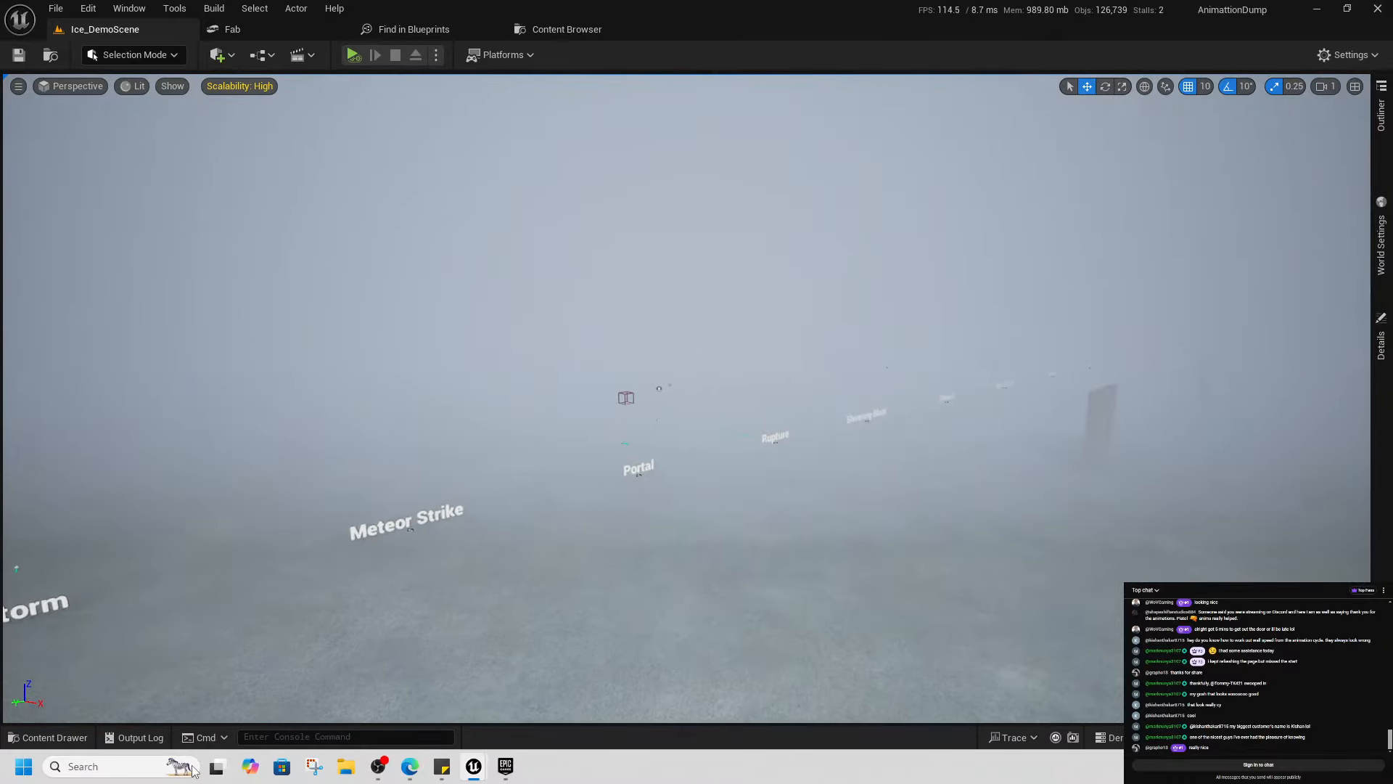
Open the InterAction_DemoScene_AOE level from the Demo folder of __AoeVFX
click(64, 738)
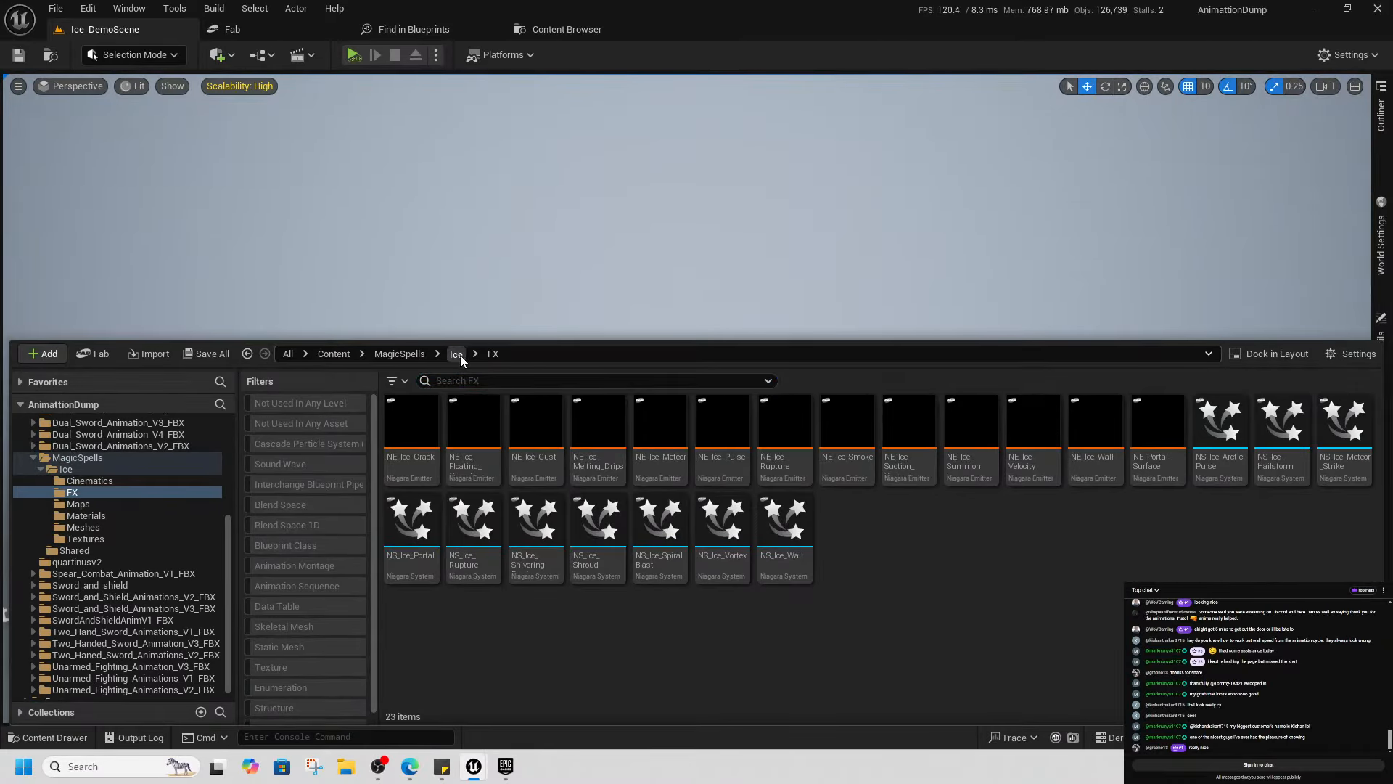
click(457, 355)
click(403, 354)
click(344, 354)
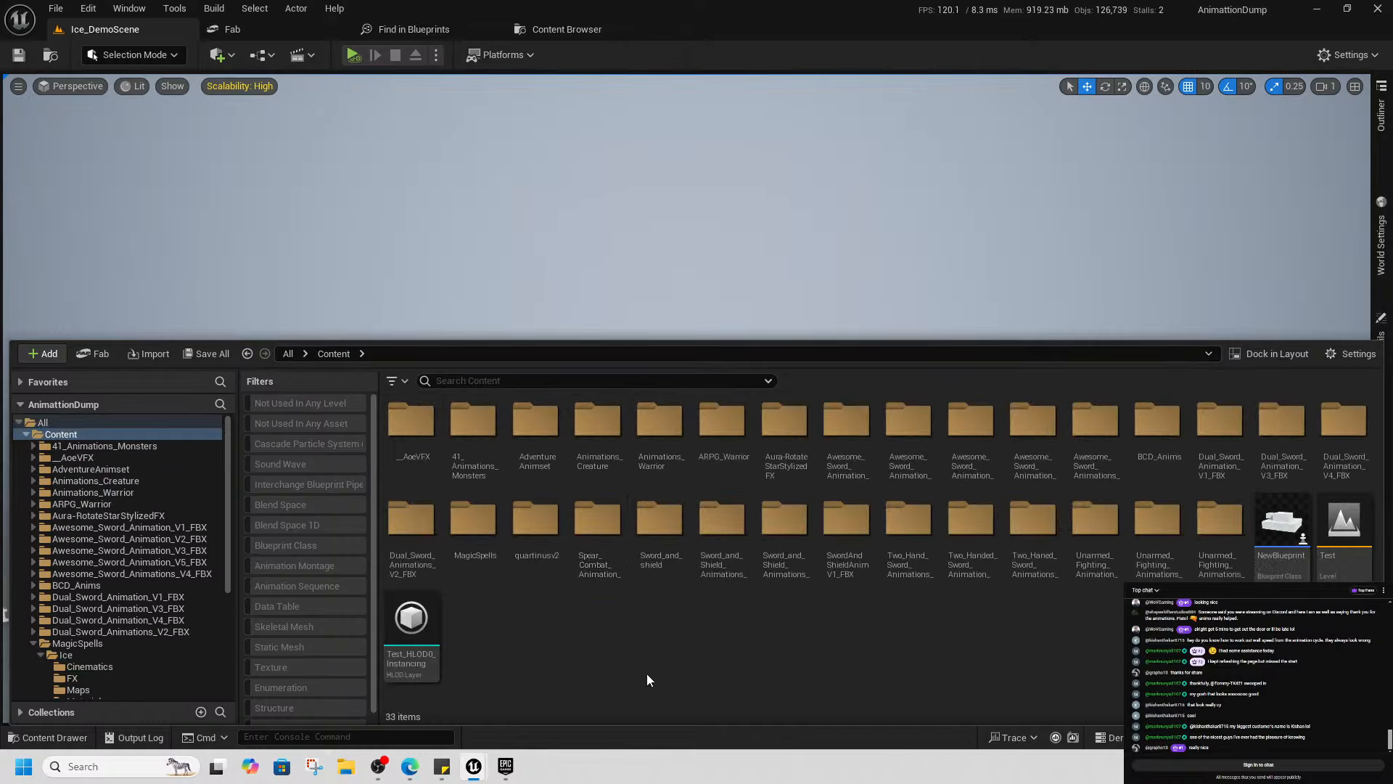
double_click(424, 450)
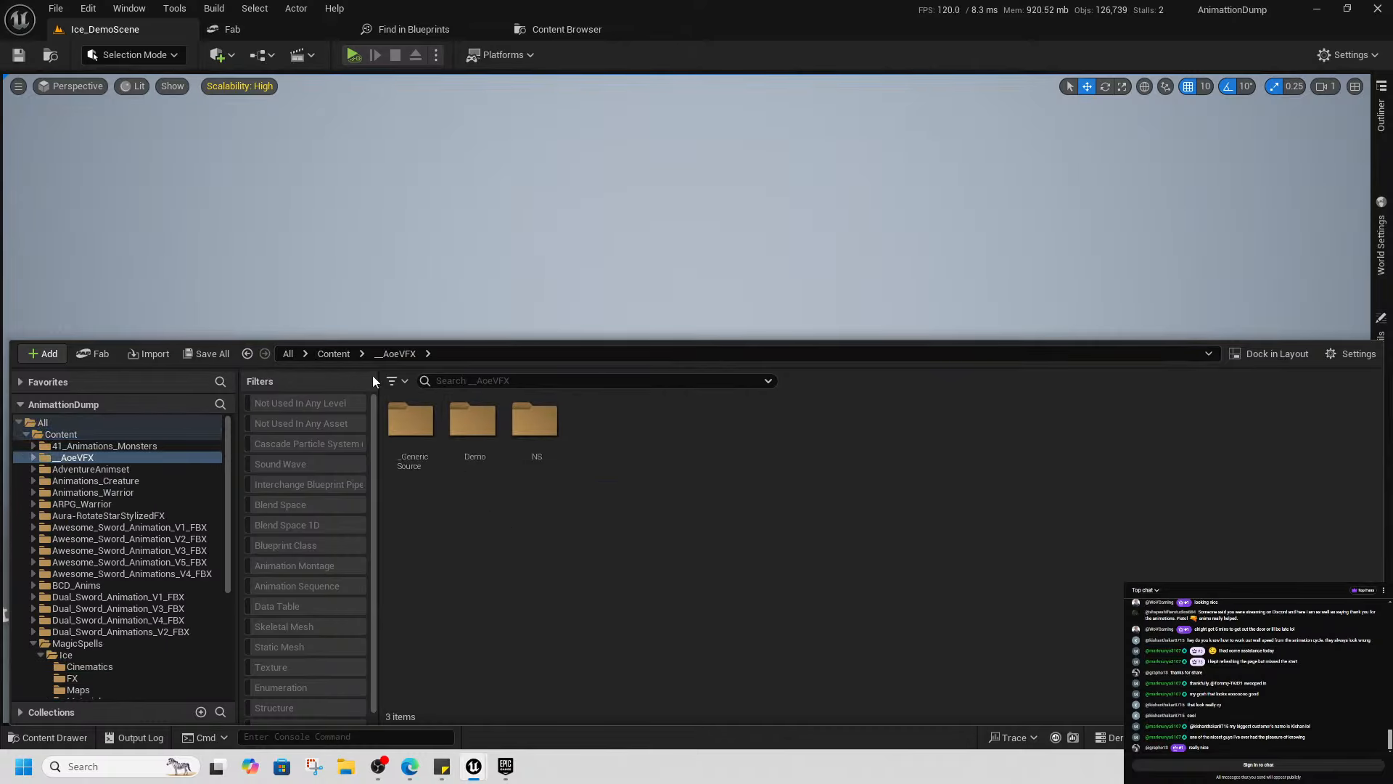
double_click(470, 443)
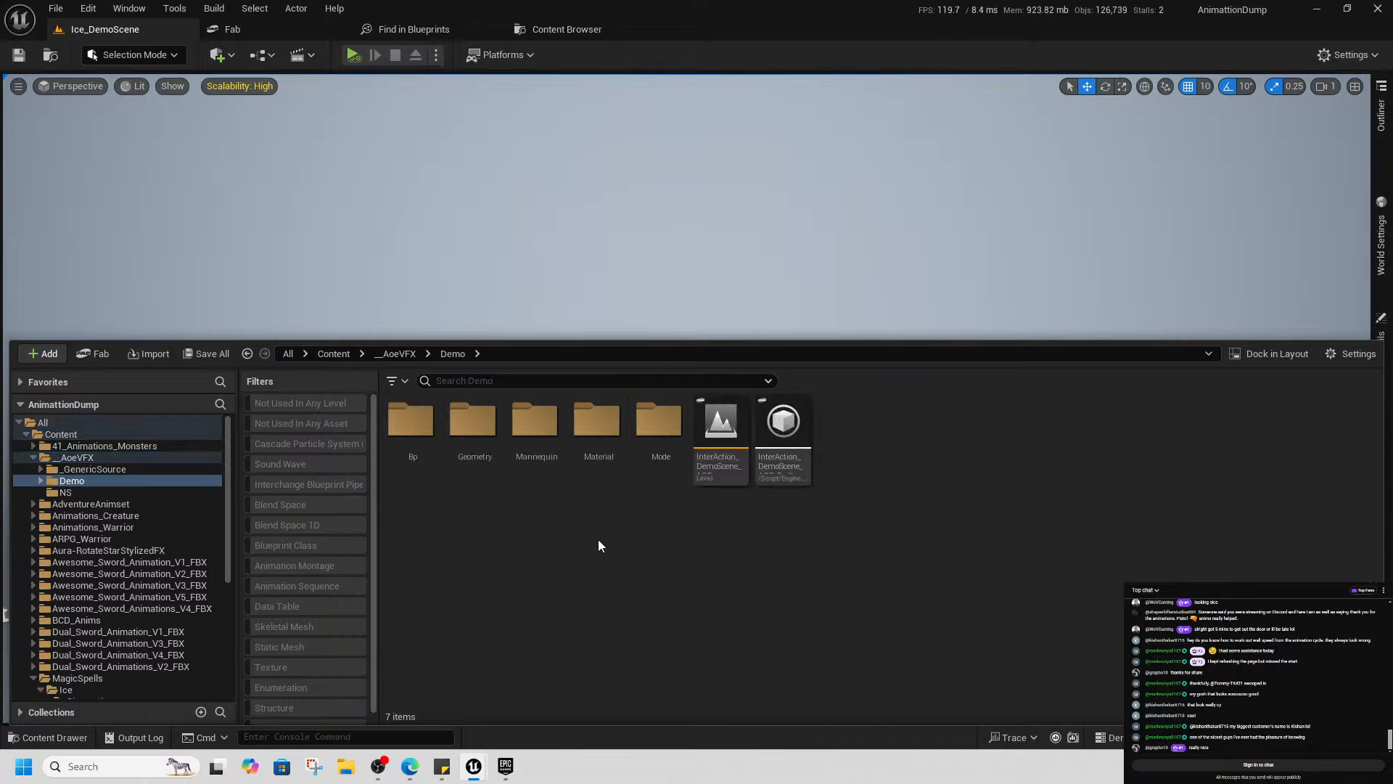
click(730, 464)
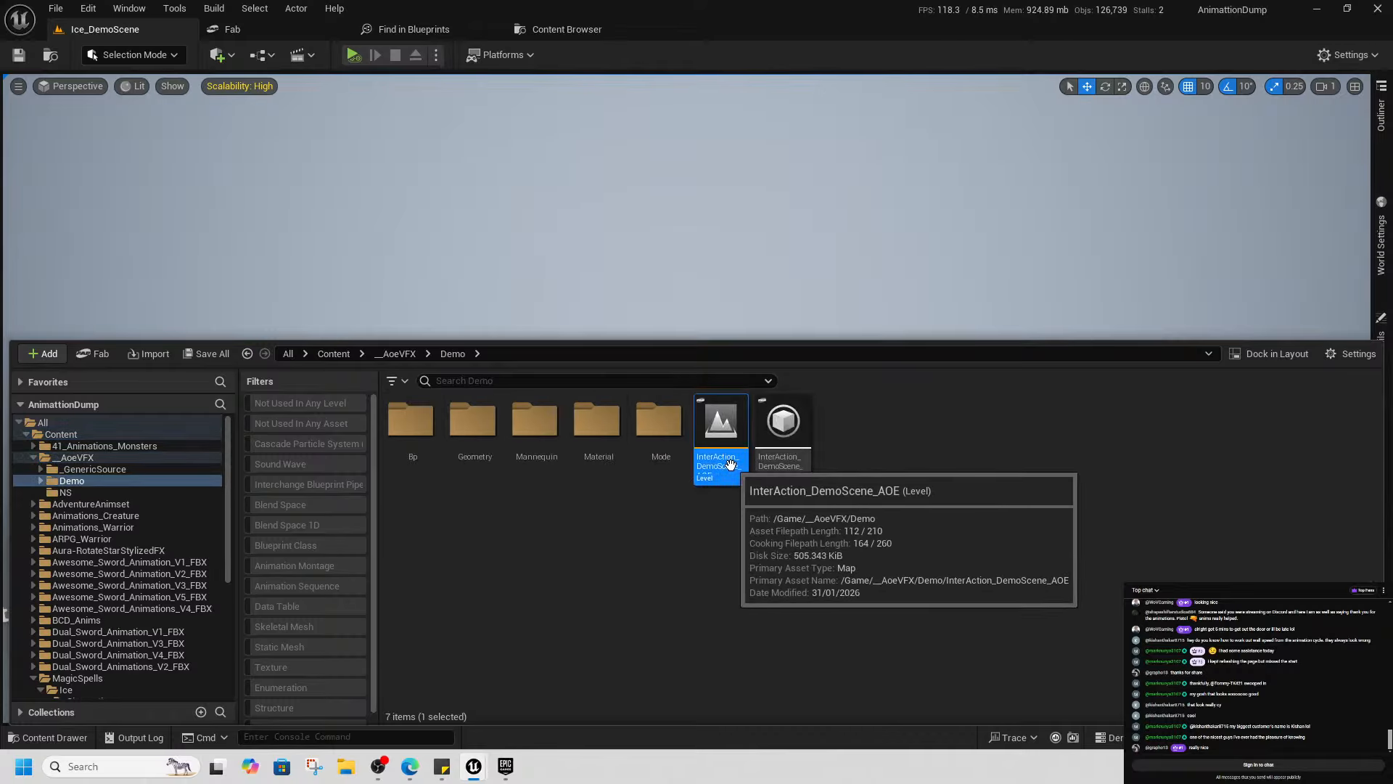
double_click(730, 464)
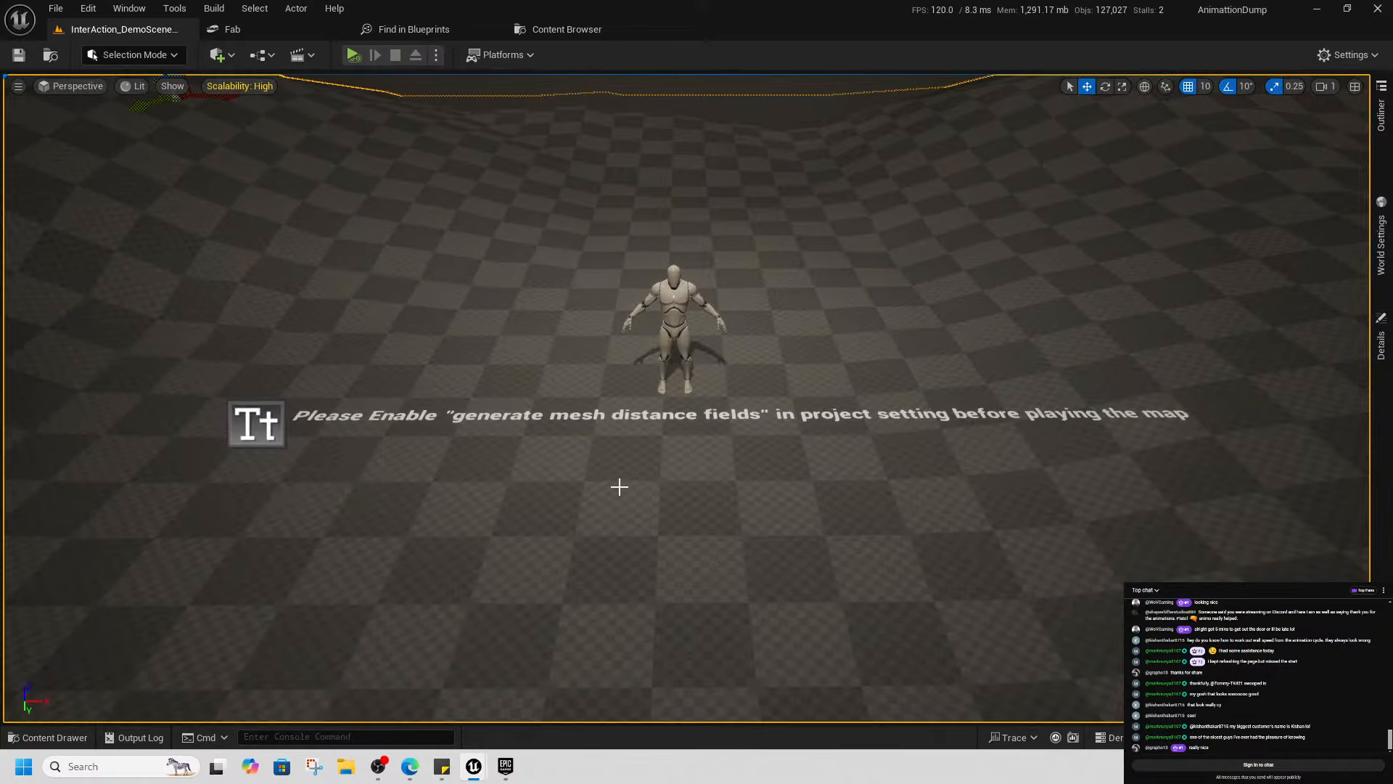
Return to the project's Content folder, open Fab, and browse the VFX packs in My Library
key(ctrl+space)
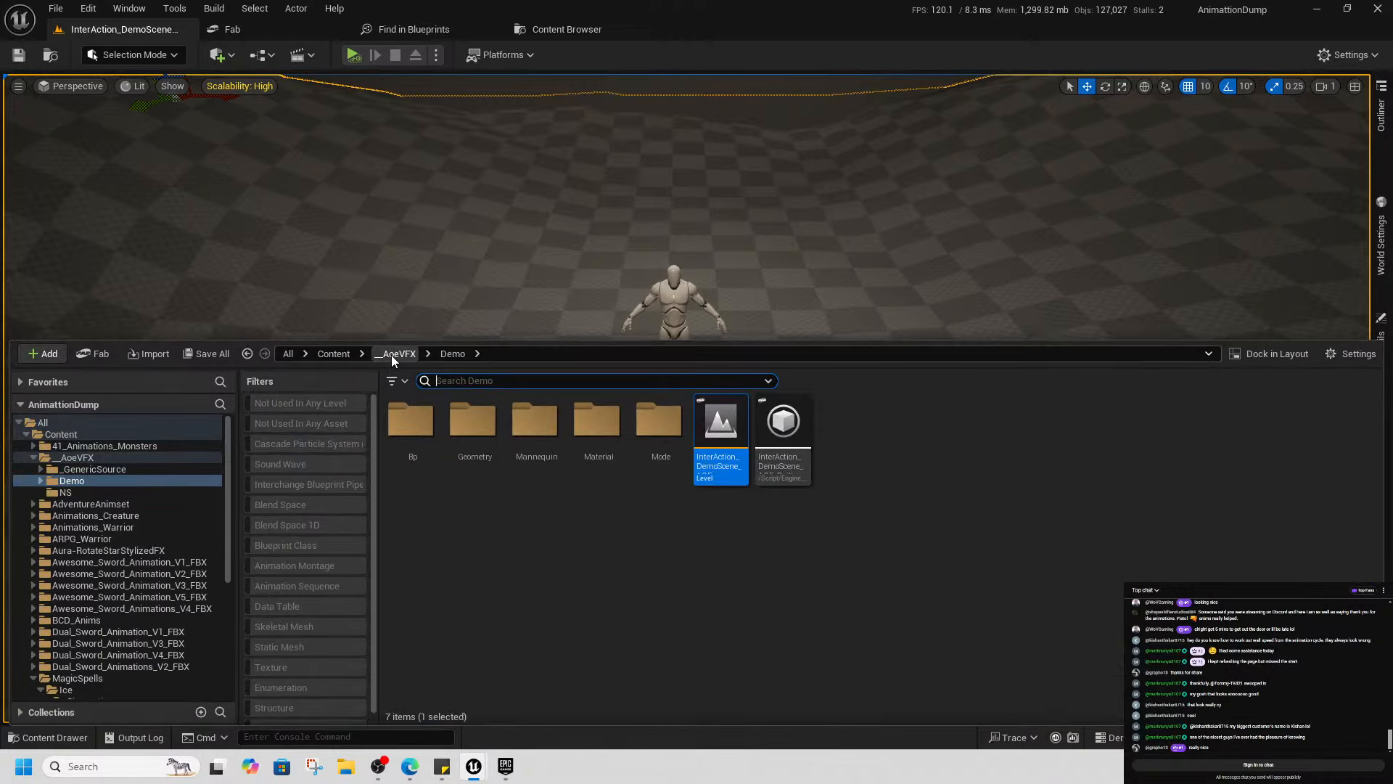
click(334, 353)
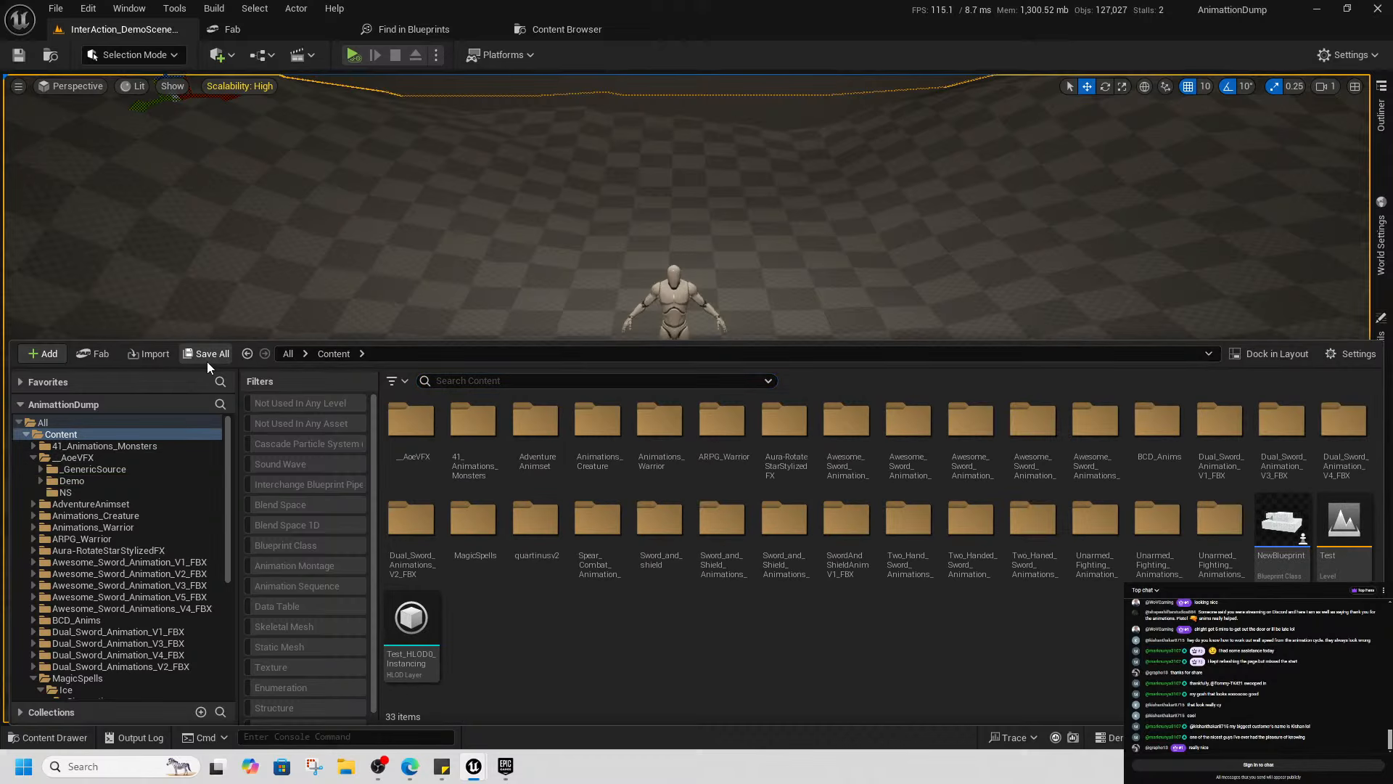
click(92, 354)
scroll(228, 482, up, 4)
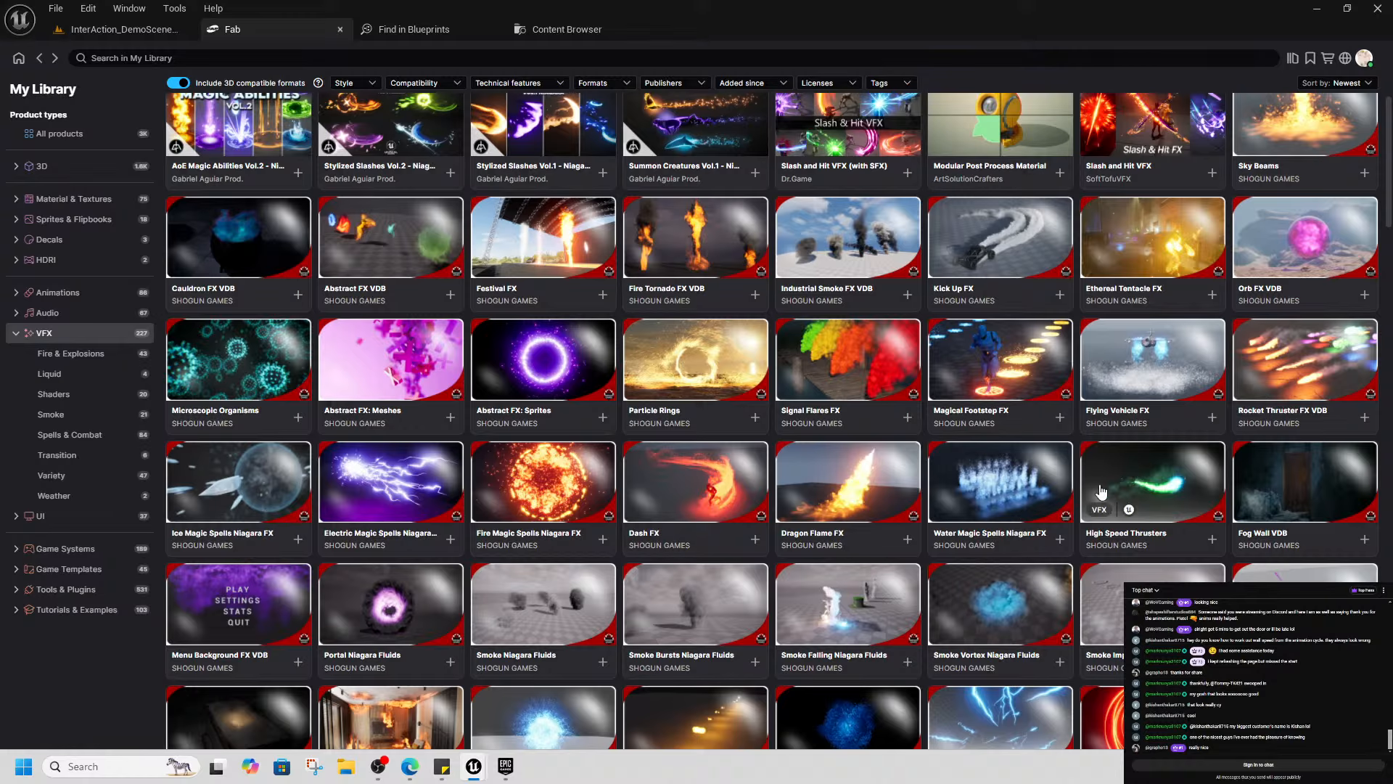
scroll(1101, 491, up, 5)
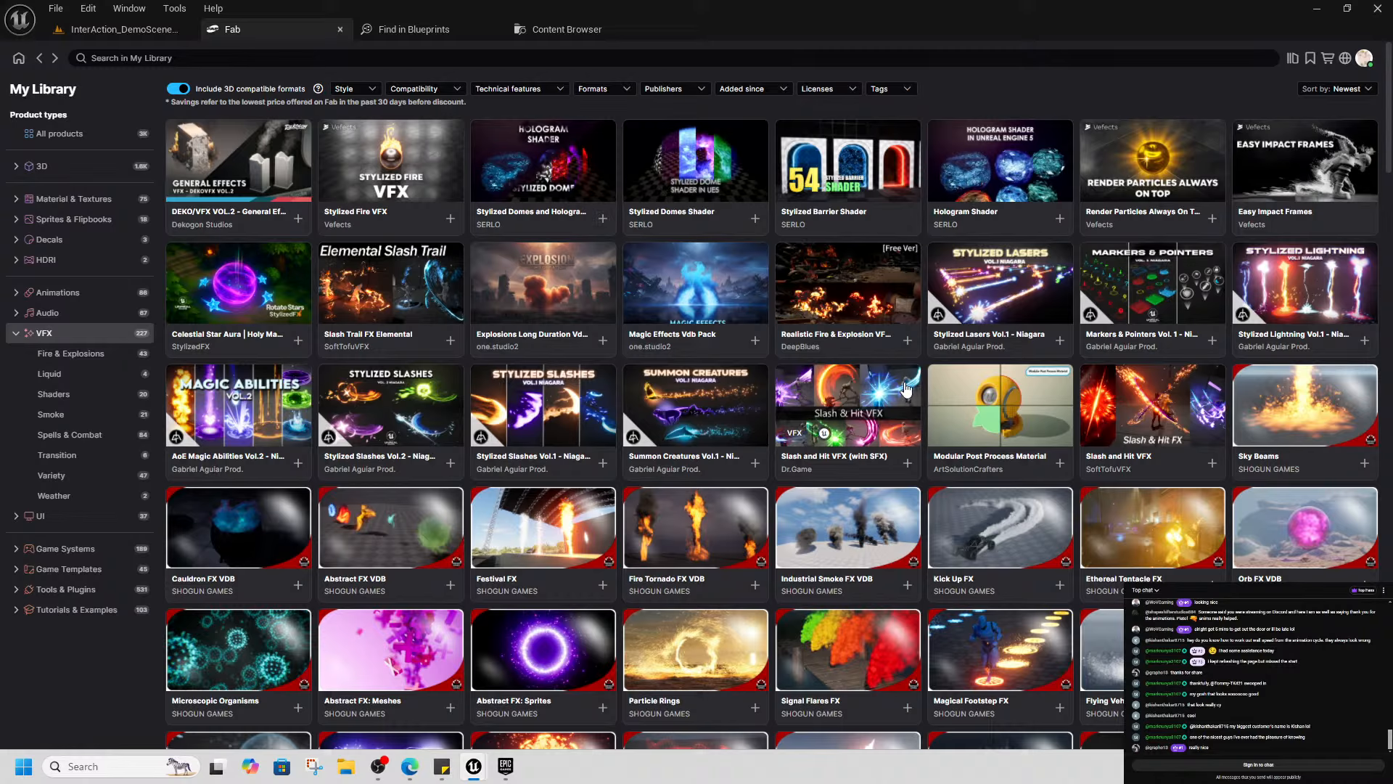
scroll(947, 379, down, 4)
scroll(916, 392, down, 3)
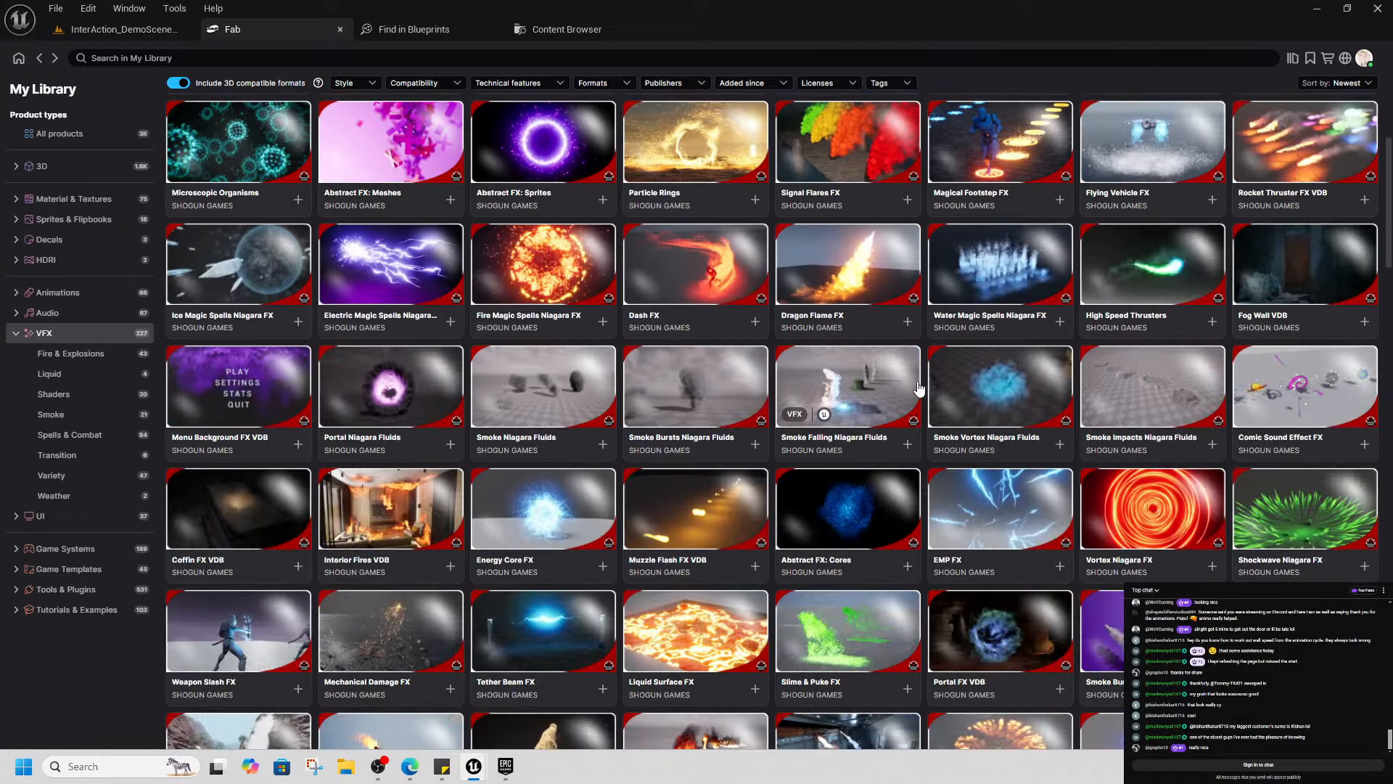
scroll(918, 389, down, 2)
scroll(919, 391, down, 2)
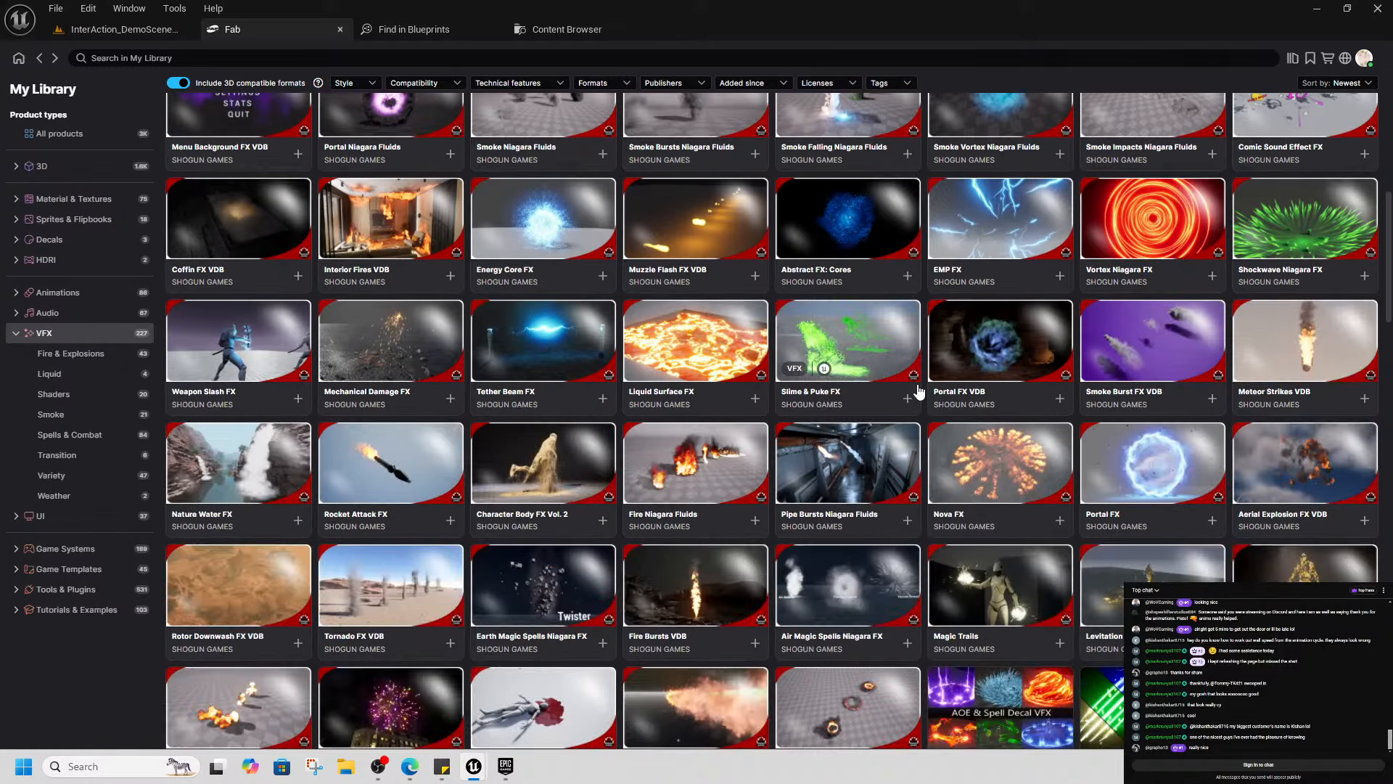
Open the SERLO seller profile from the Stylized Domes and Hologram Shaders listing and copy the profile's direct link
scroll(919, 392, down, 2)
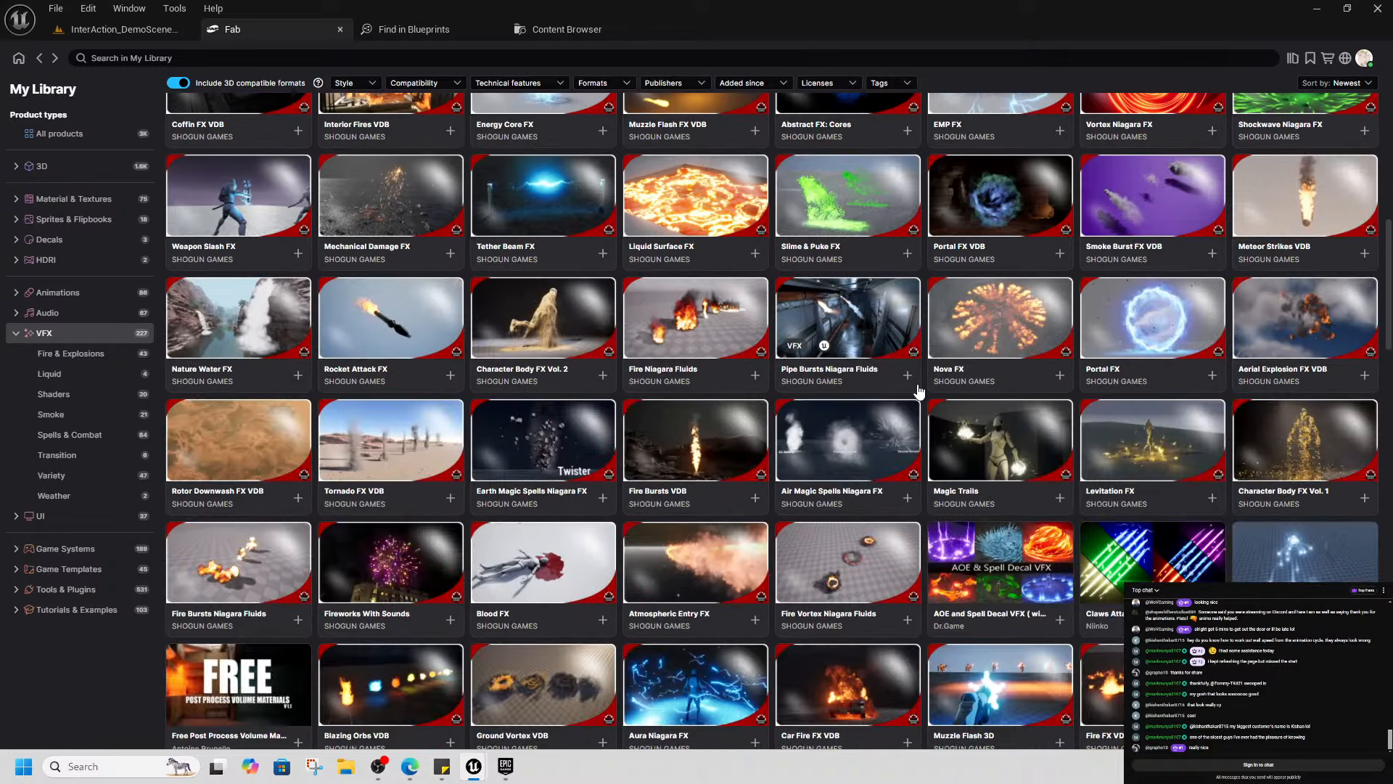
scroll(919, 392, down, 4)
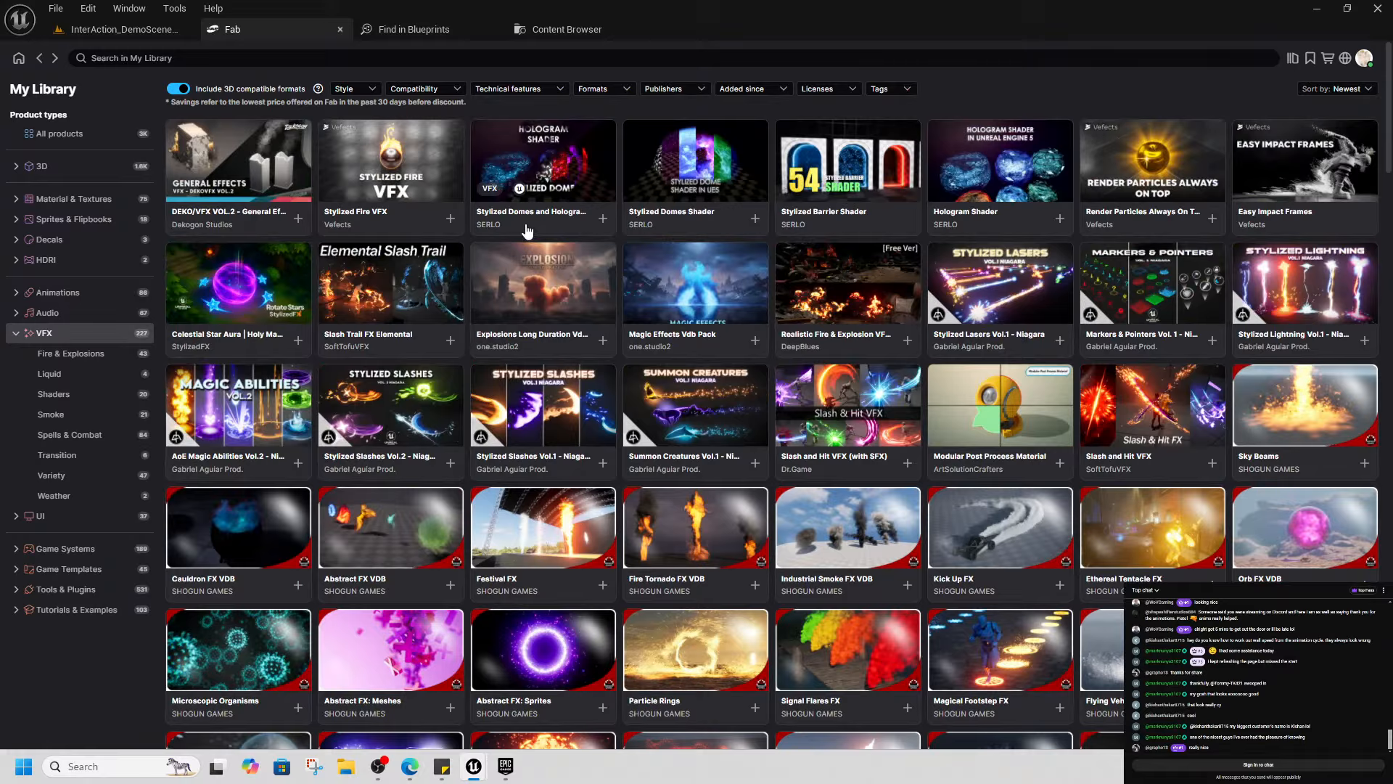
click(1093, 387)
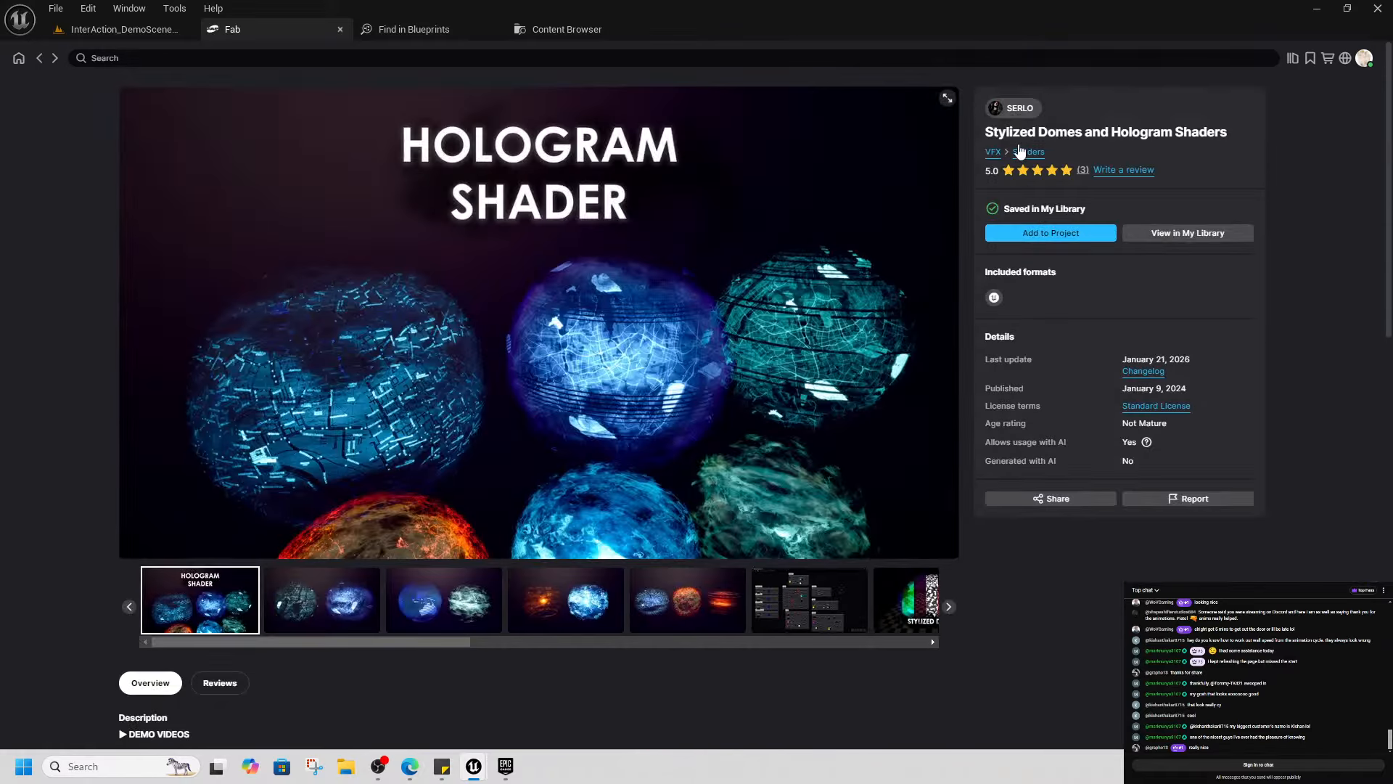
click(1012, 109)
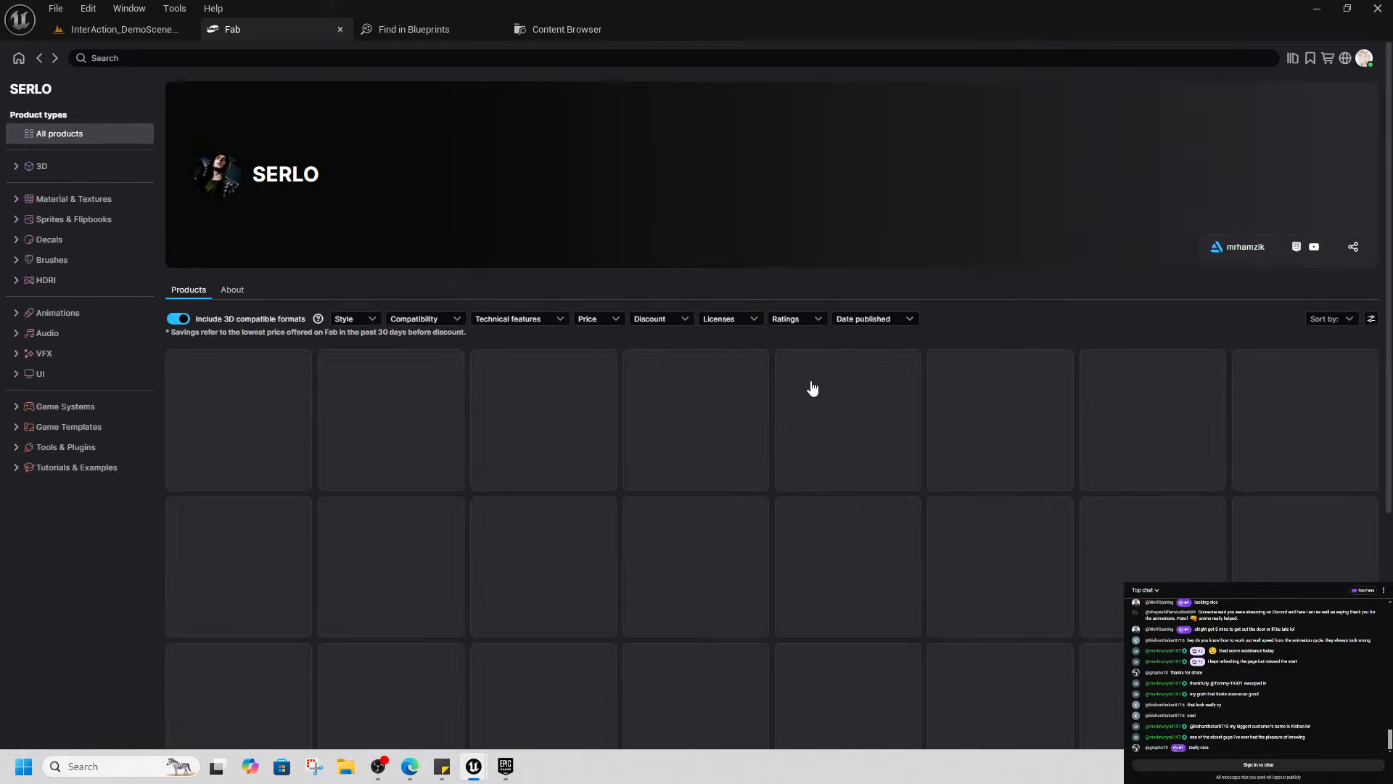
click(1353, 246)
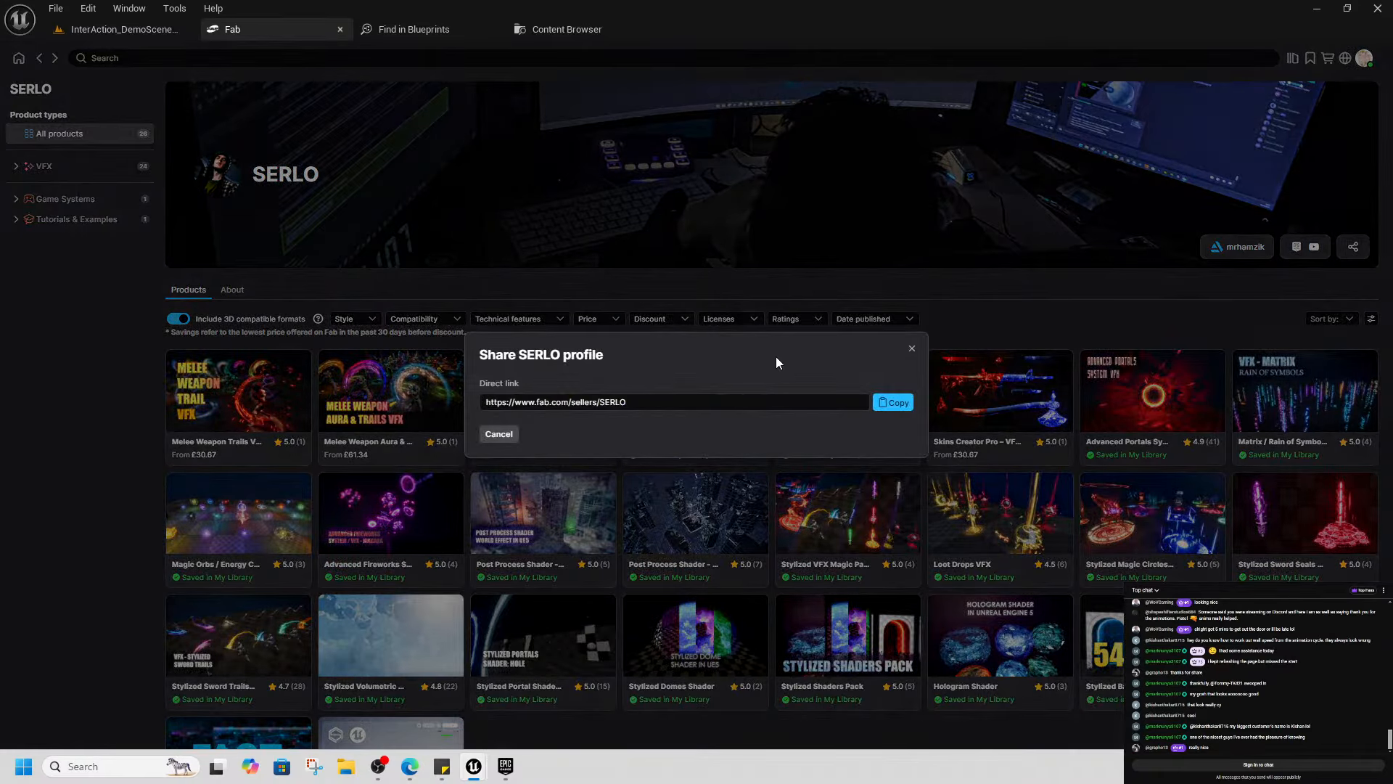
click(893, 403)
click(563, 249)
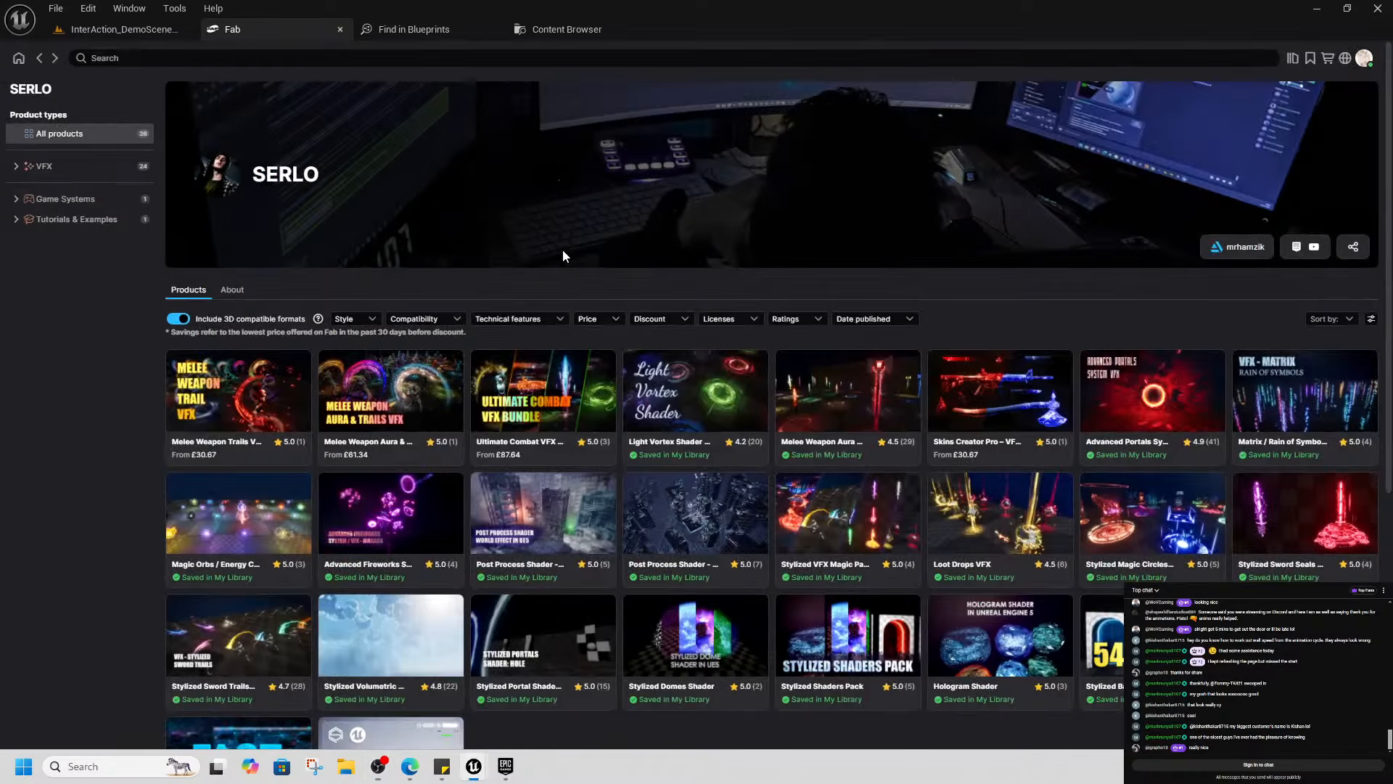
Look through SERLO's published products, then return to the VFX packs in My Library
click(39, 60)
click(54, 58)
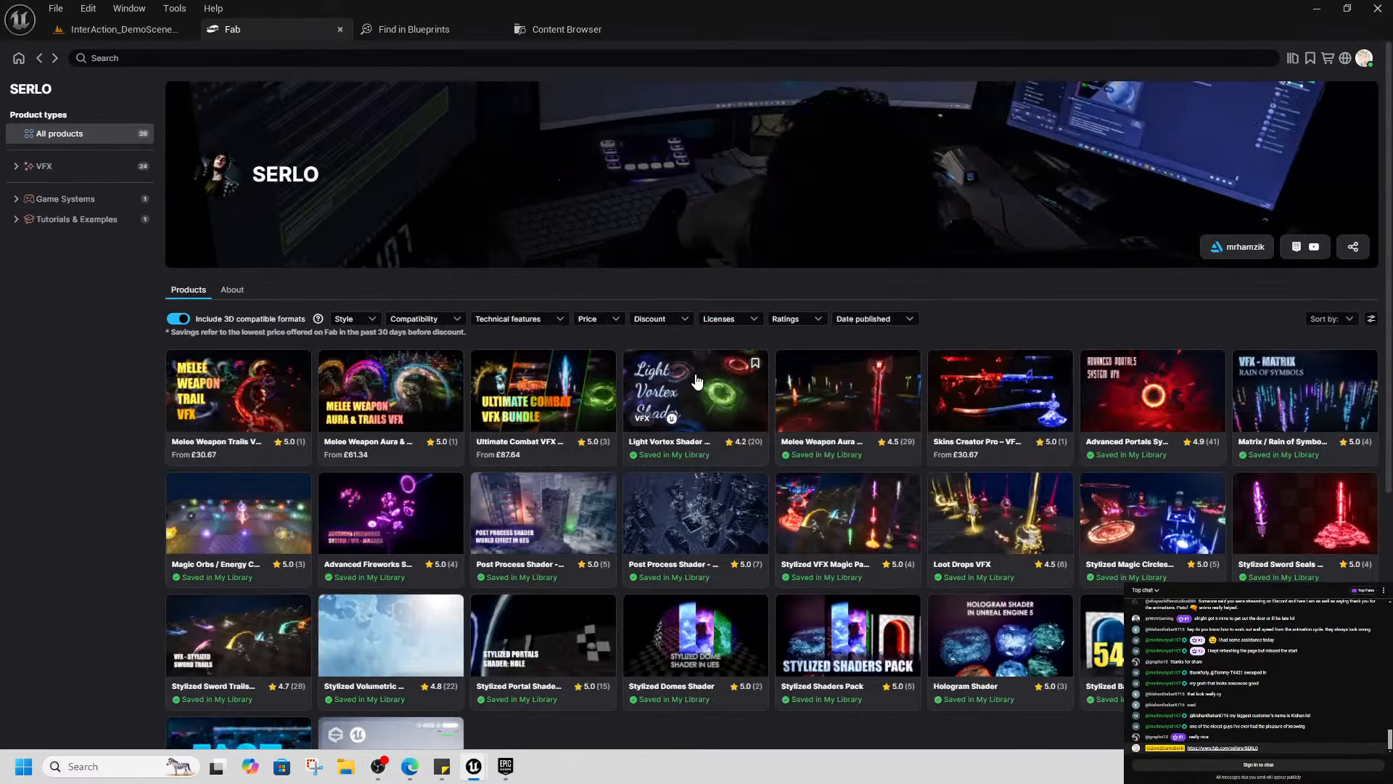
scroll(777, 600, down, 4)
scroll(844, 550, up, 2)
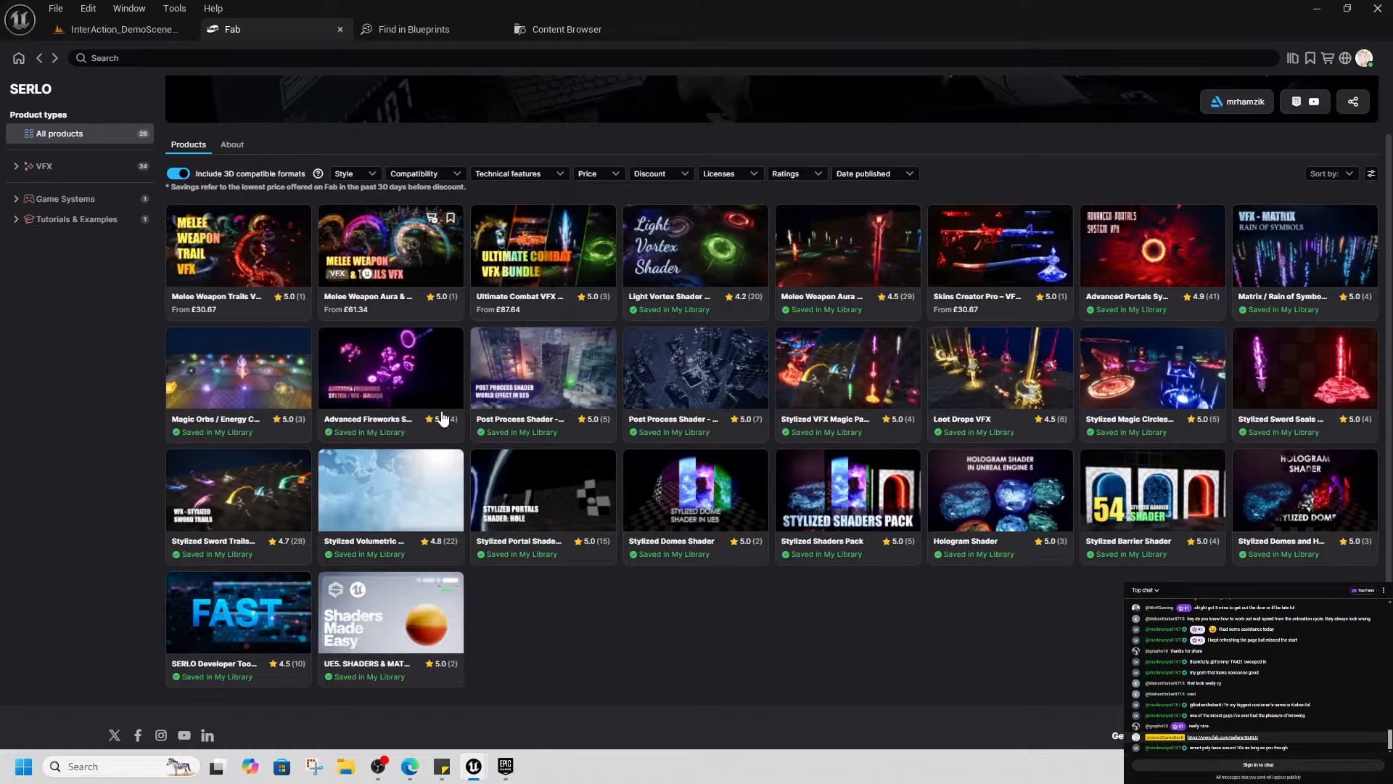
scroll(445, 414, up, 2)
click(40, 59)
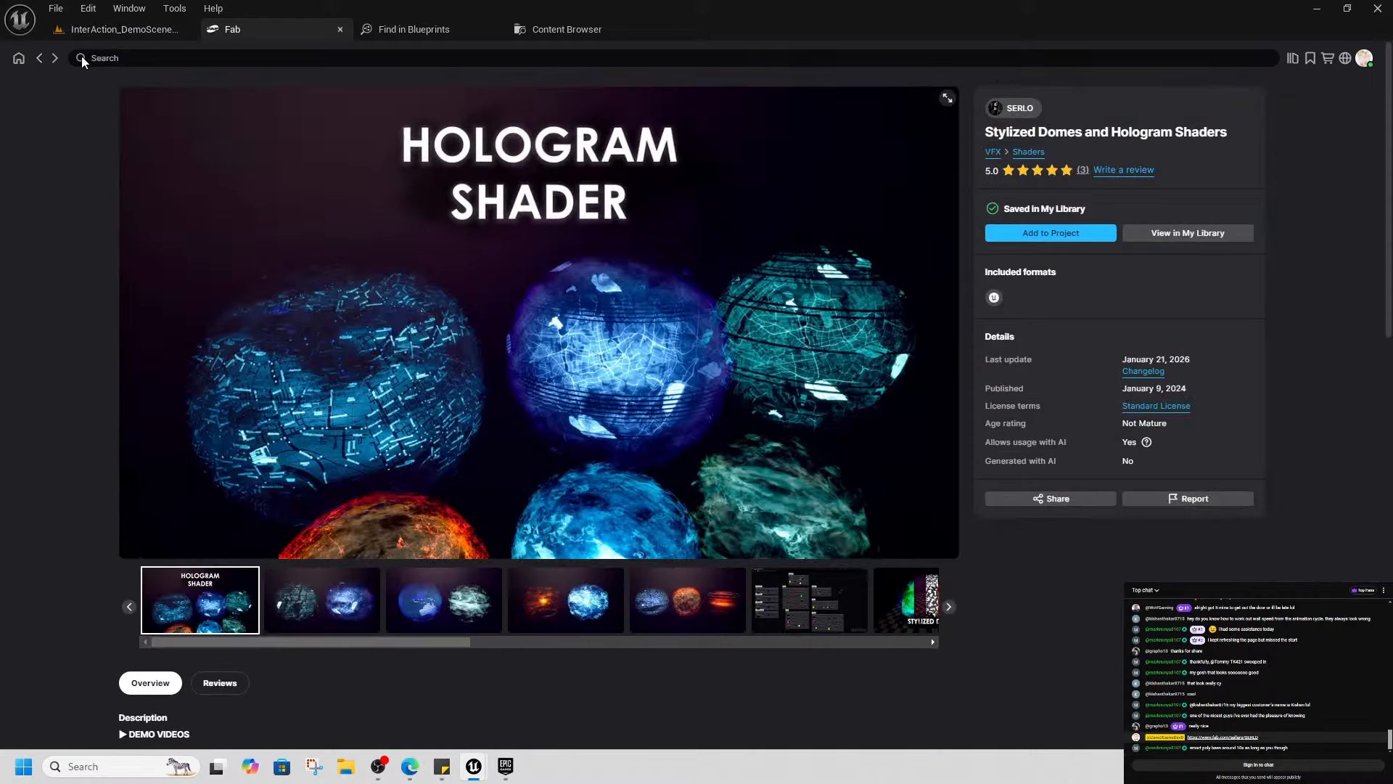
click(42, 61)
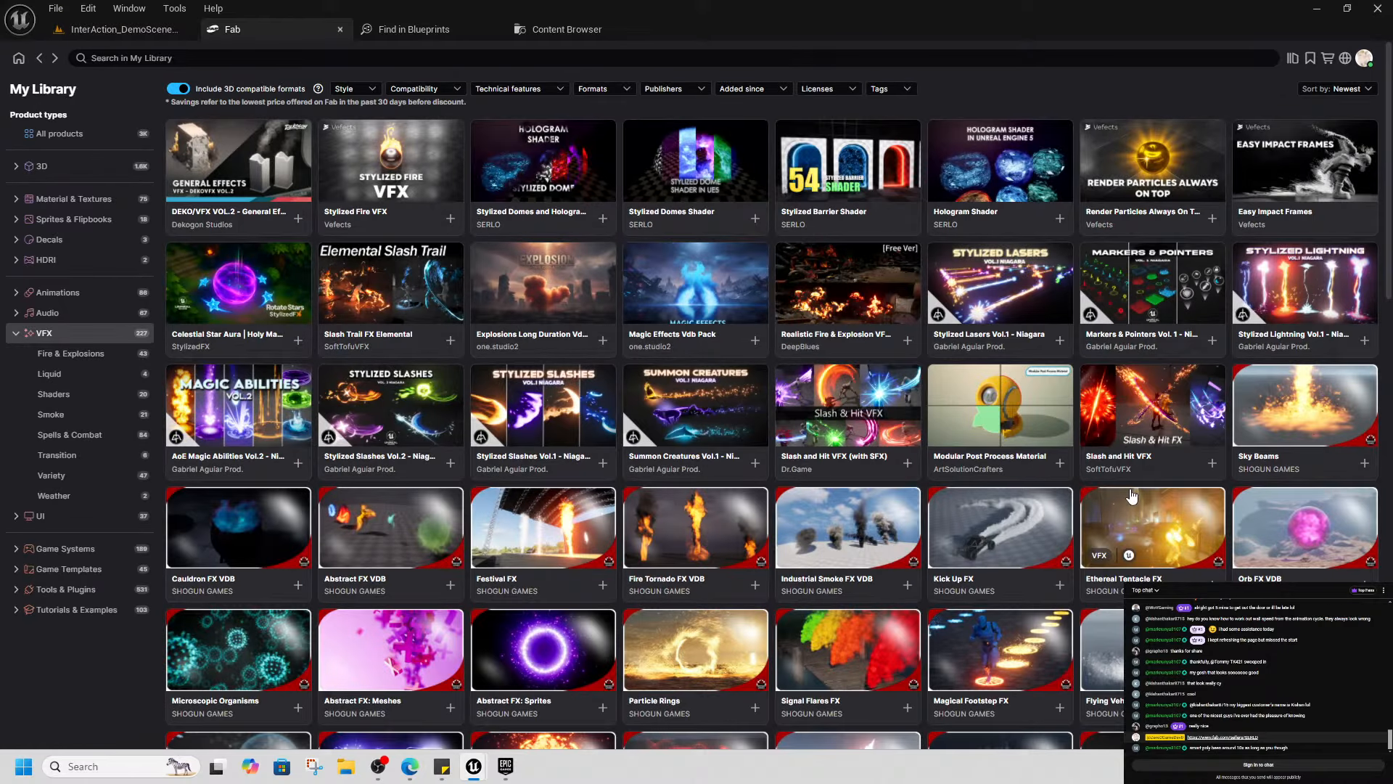
Browse the owned VFX packs in My Library through to the end of the list
scroll(1075, 473, down, 3)
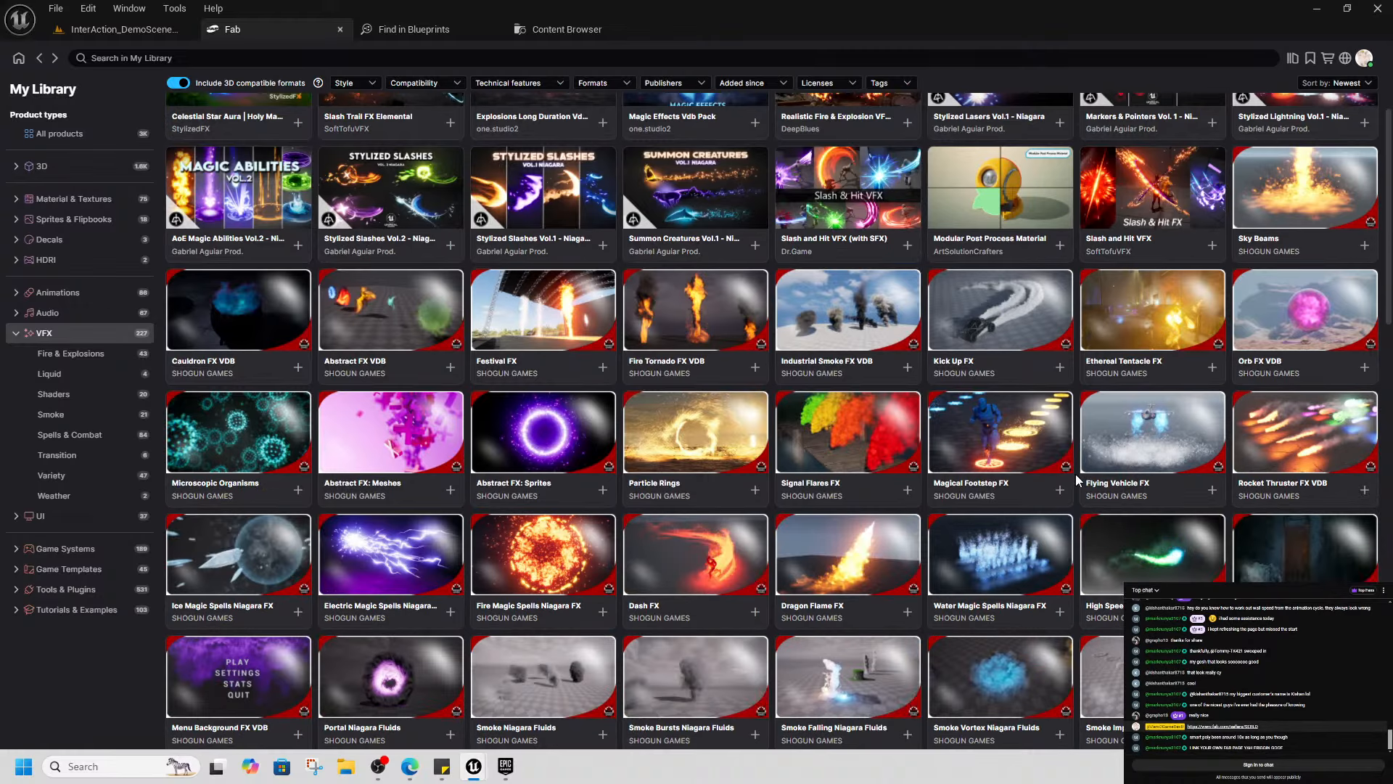
scroll(1075, 473, down, 5)
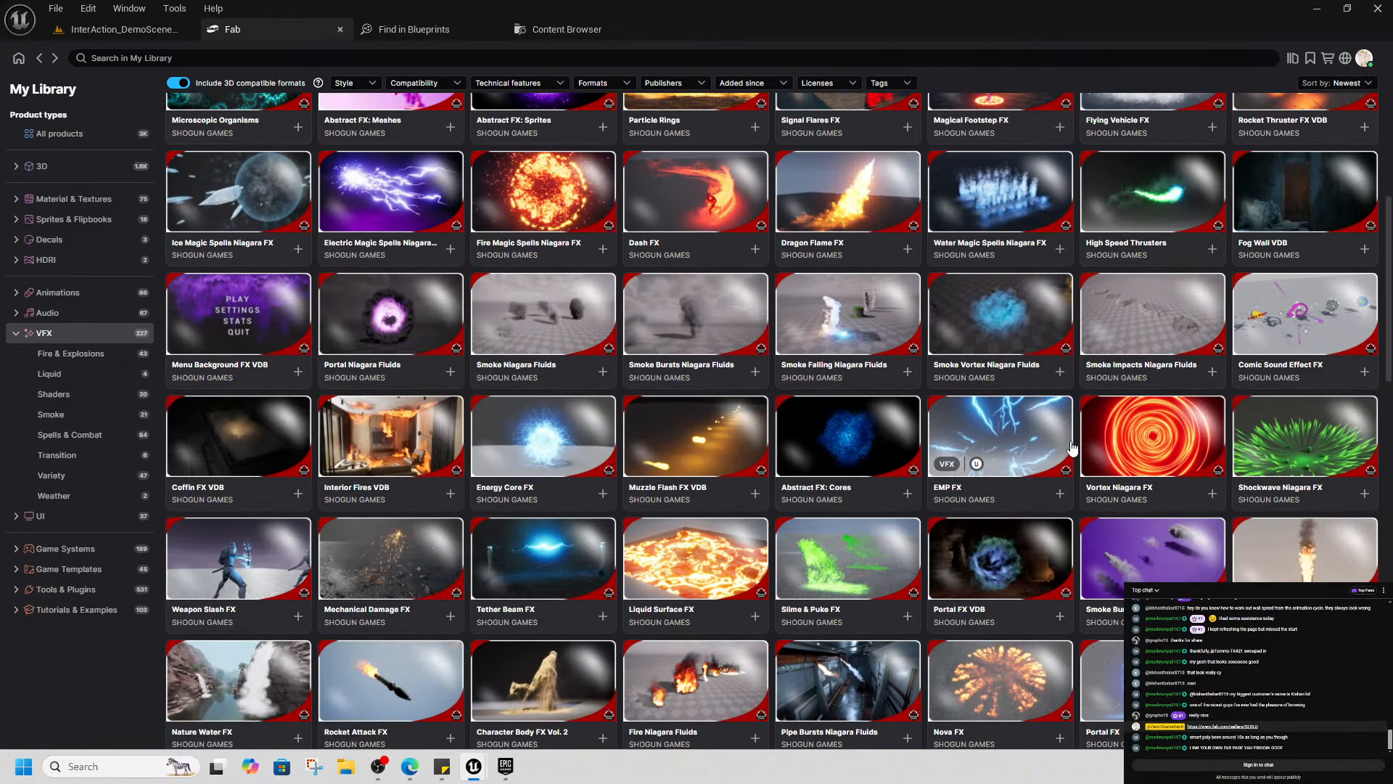
scroll(1072, 448, down, 2)
scroll(1072, 448, down, 2)
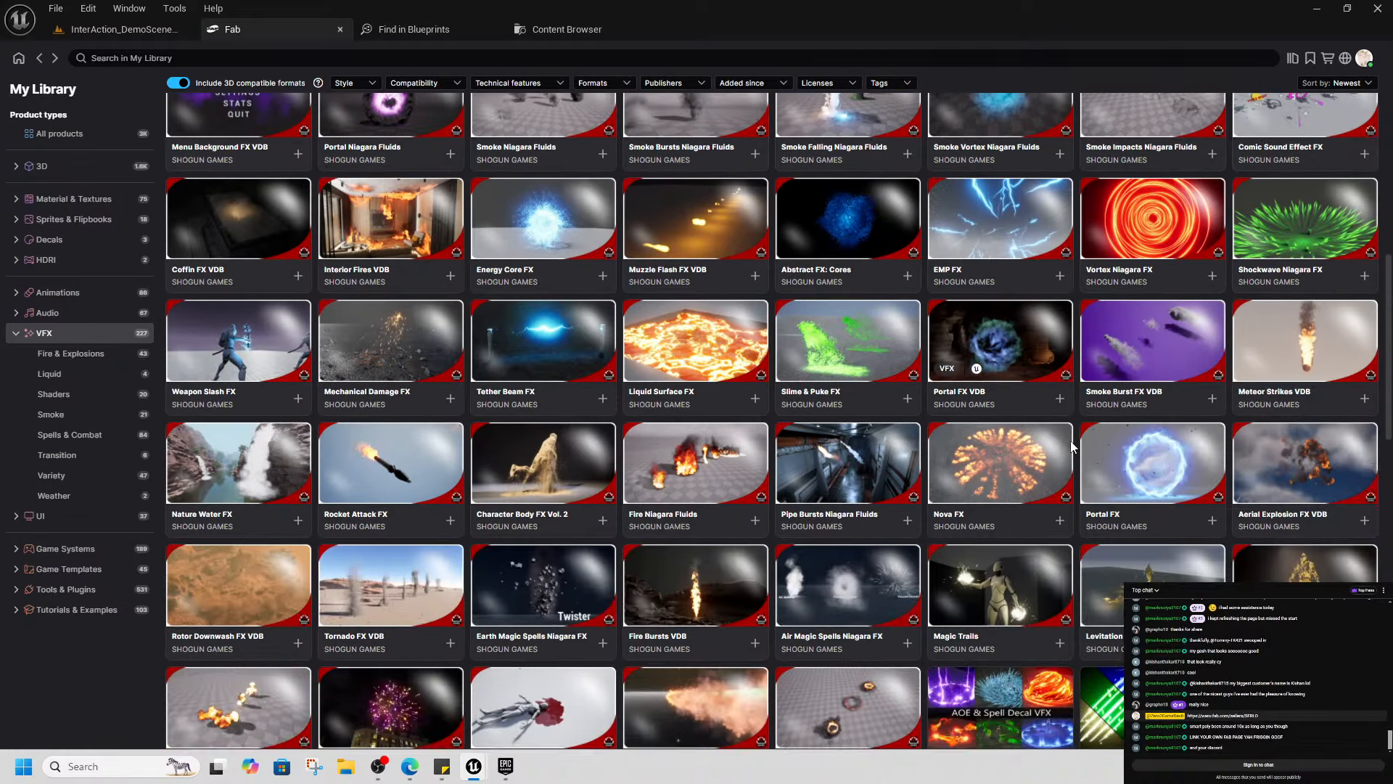
scroll(1072, 448, down, 2)
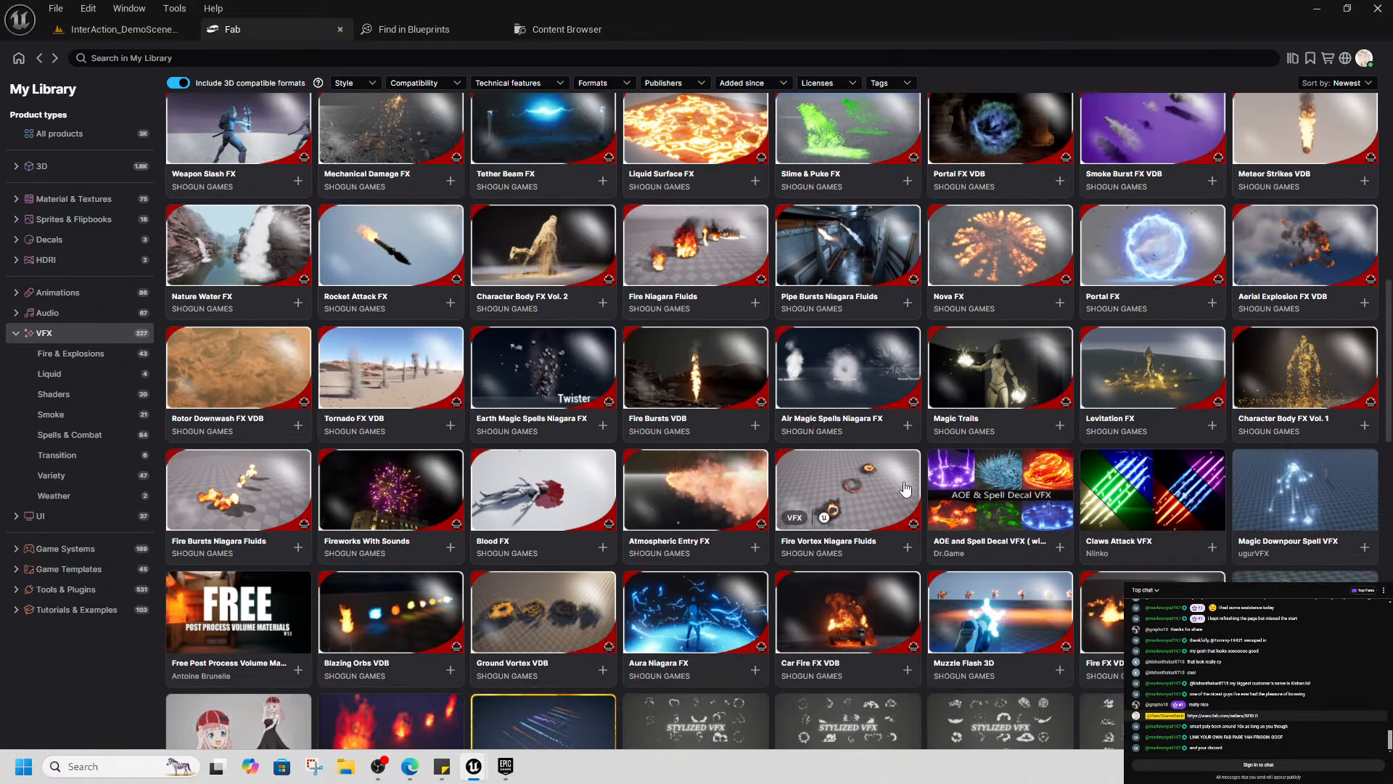
scroll(755, 473, down, 3)
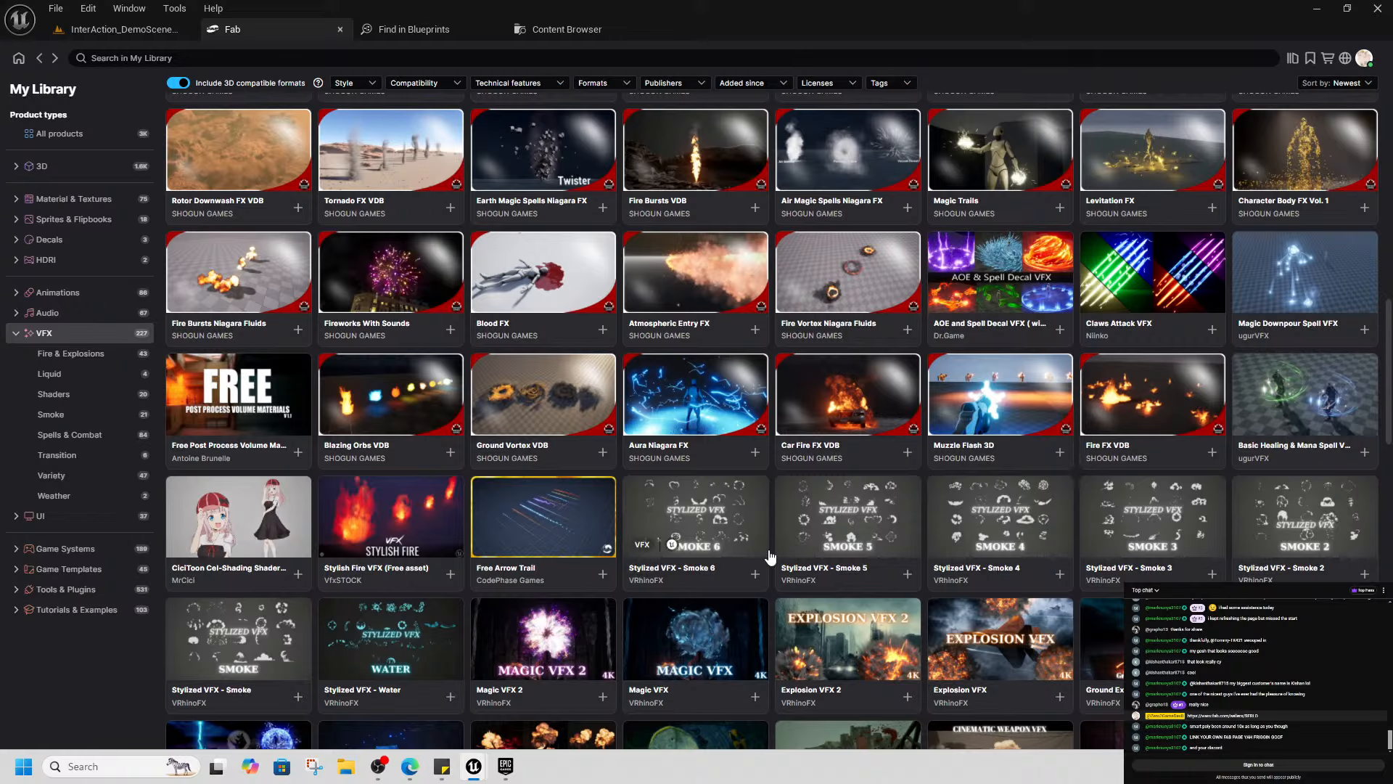
scroll(860, 531, down, 3)
scroll(859, 530, down, 2)
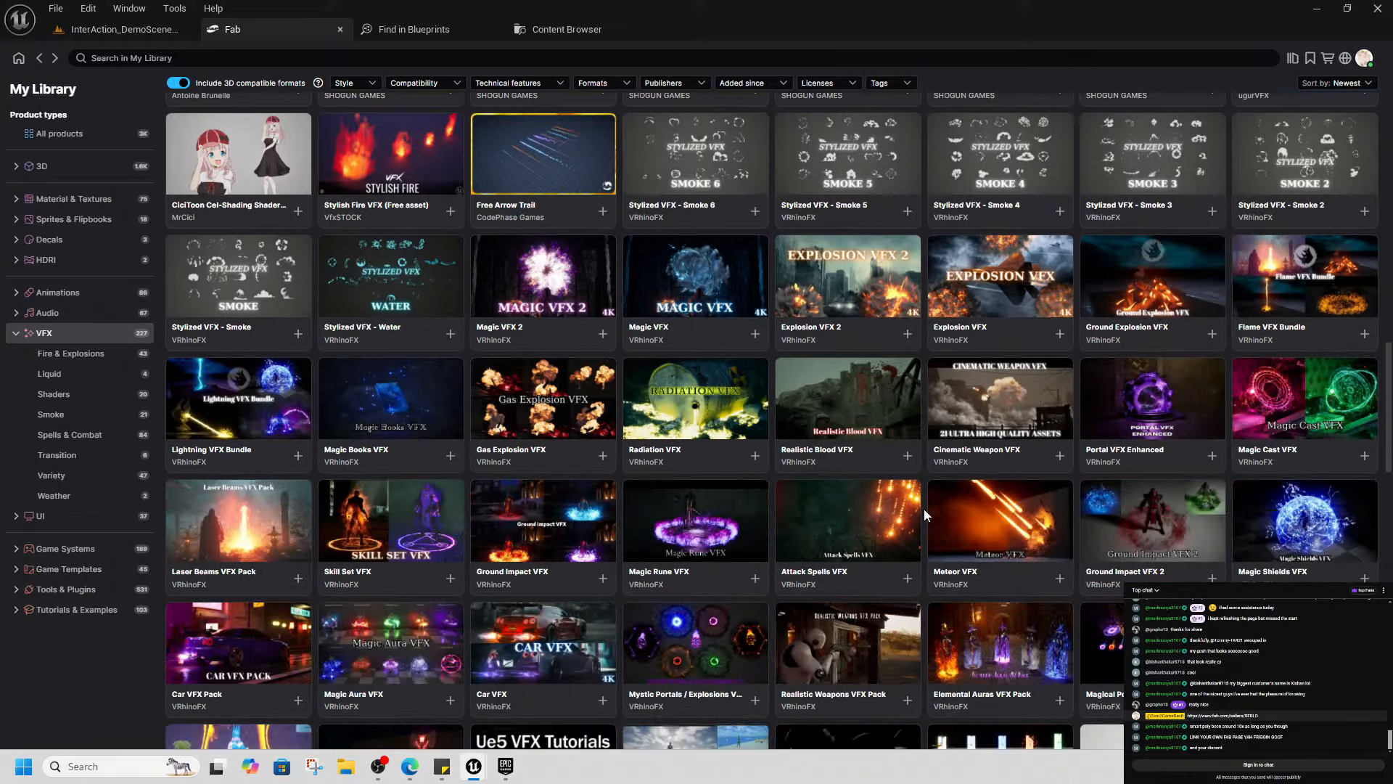
scroll(925, 508, down, 2)
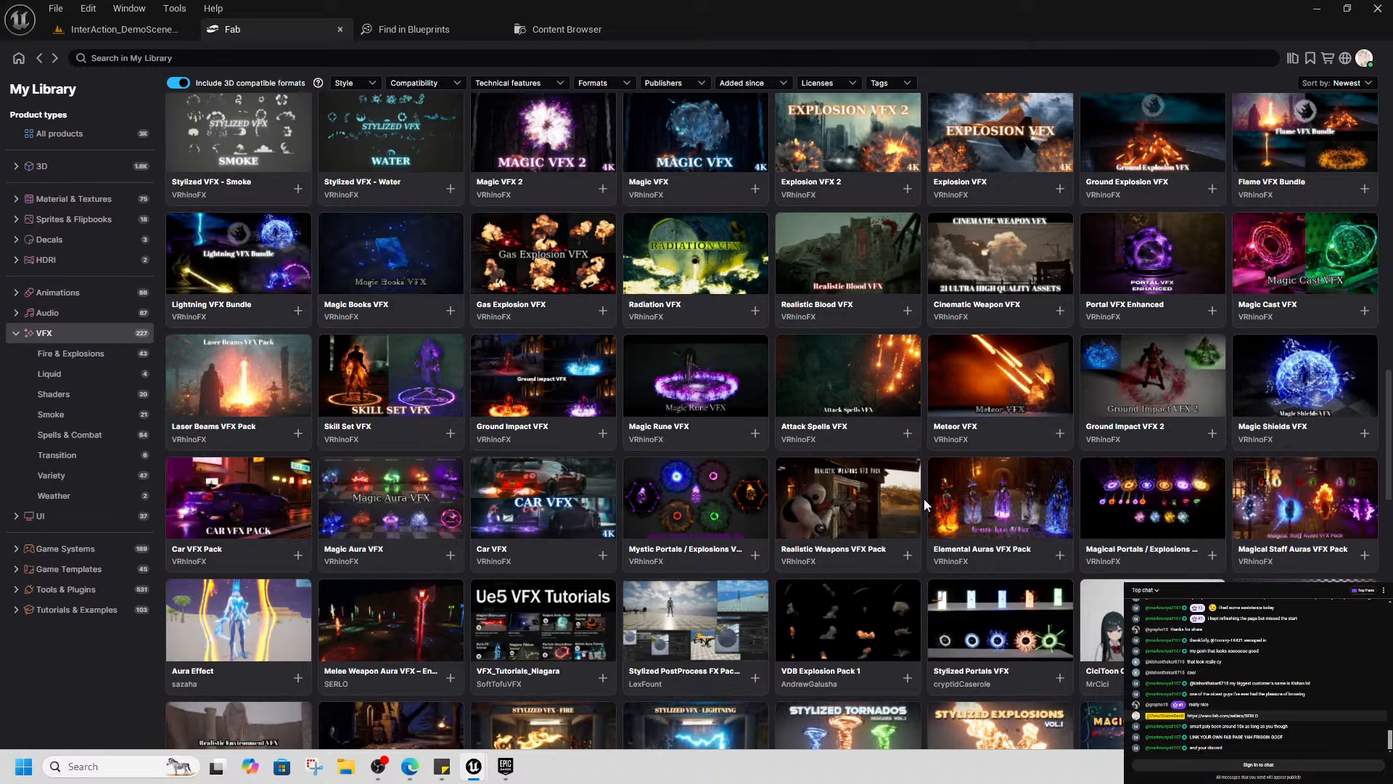
scroll(925, 499, down, 2)
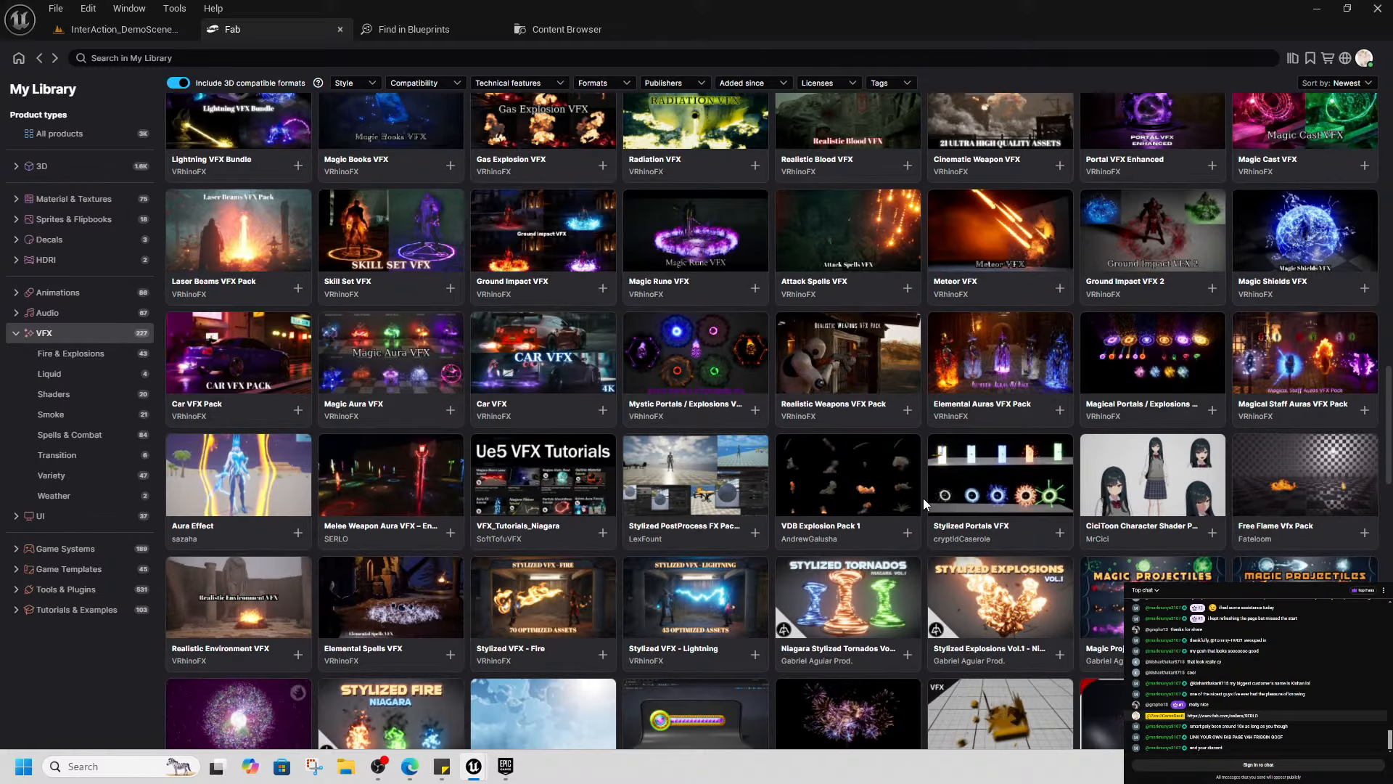
scroll(923, 500, down, 2)
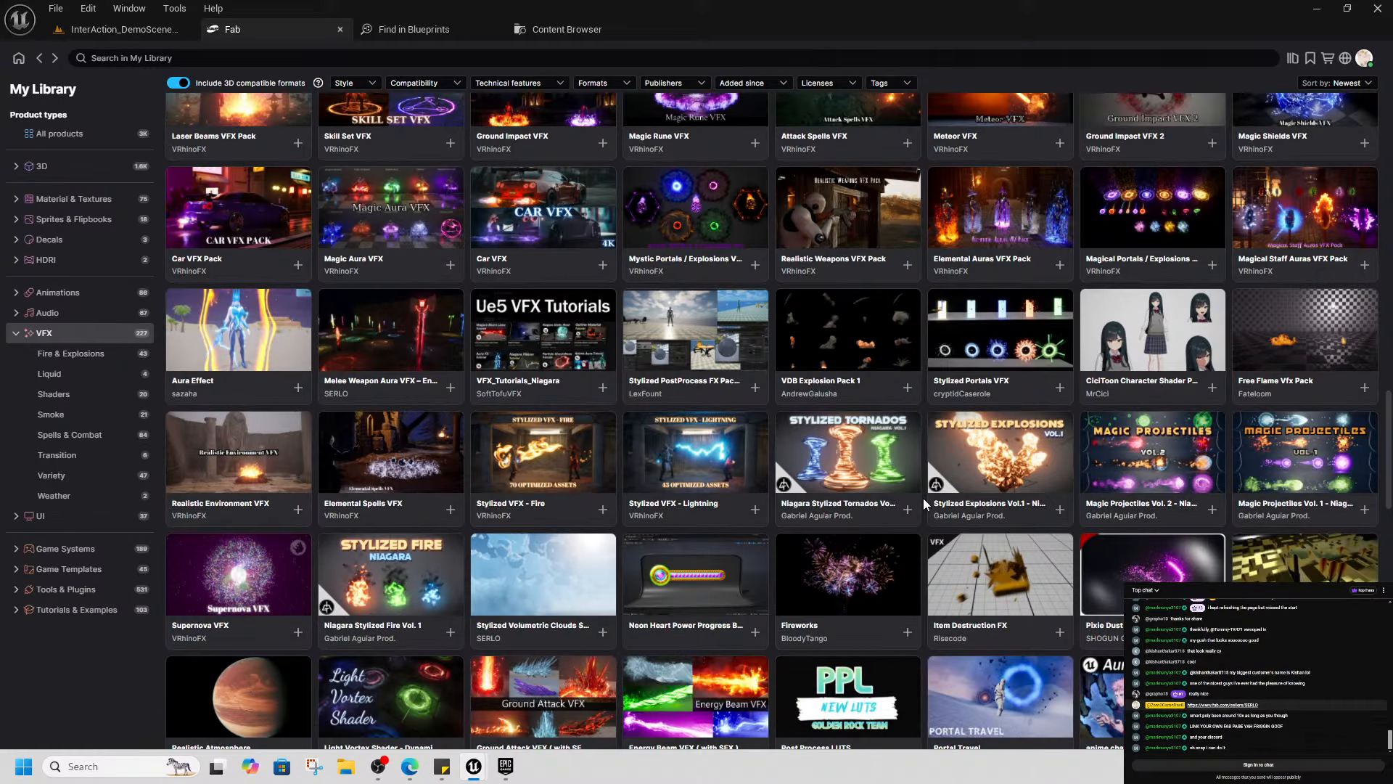
scroll(923, 497, down, 3)
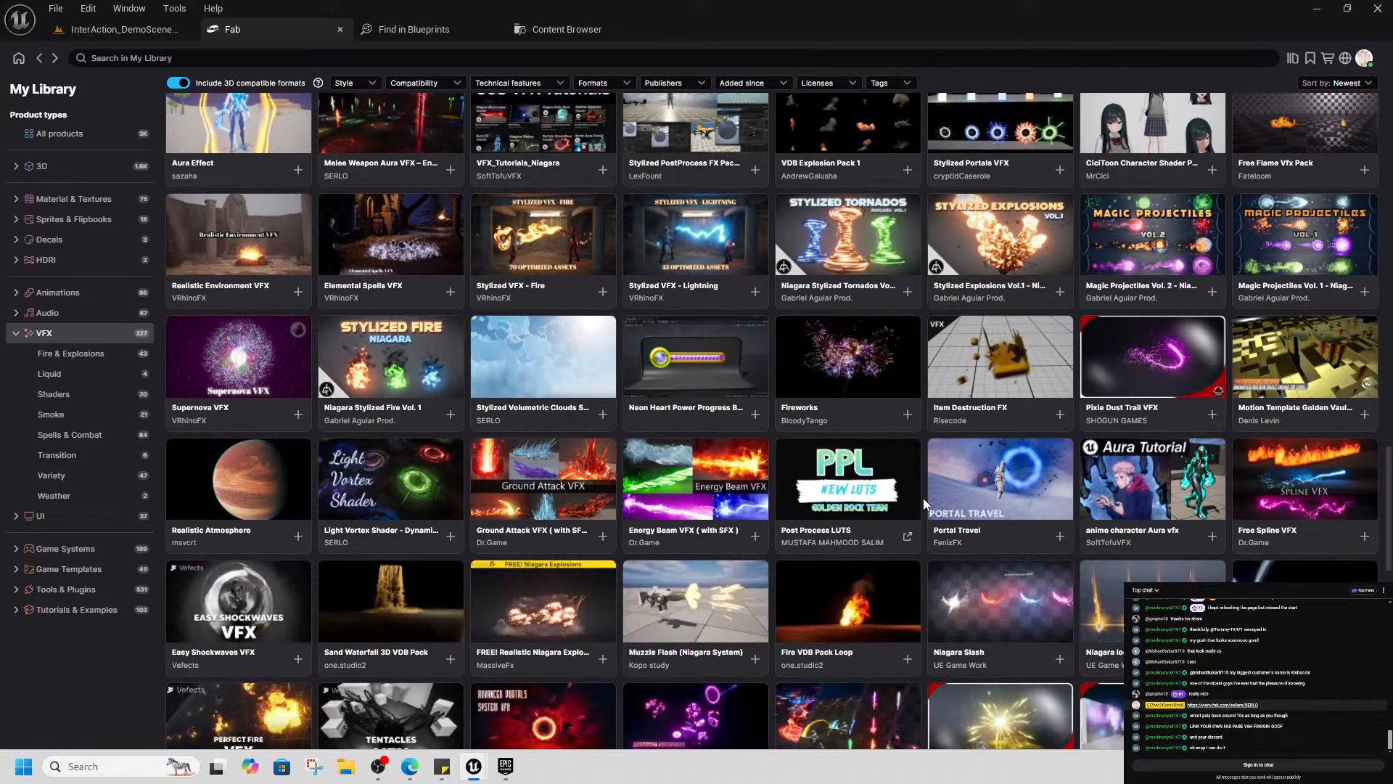
scroll(923, 498, down, 6)
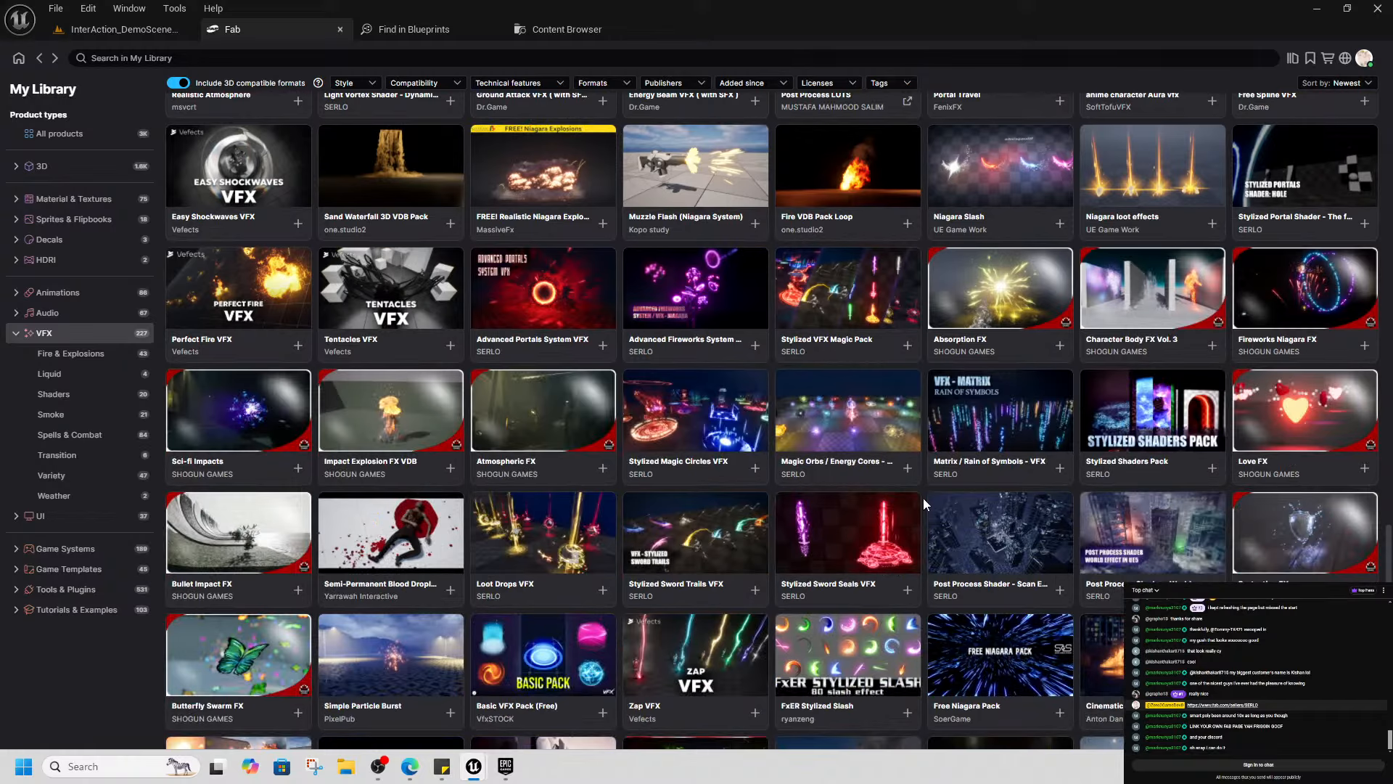
scroll(923, 498, down, 2)
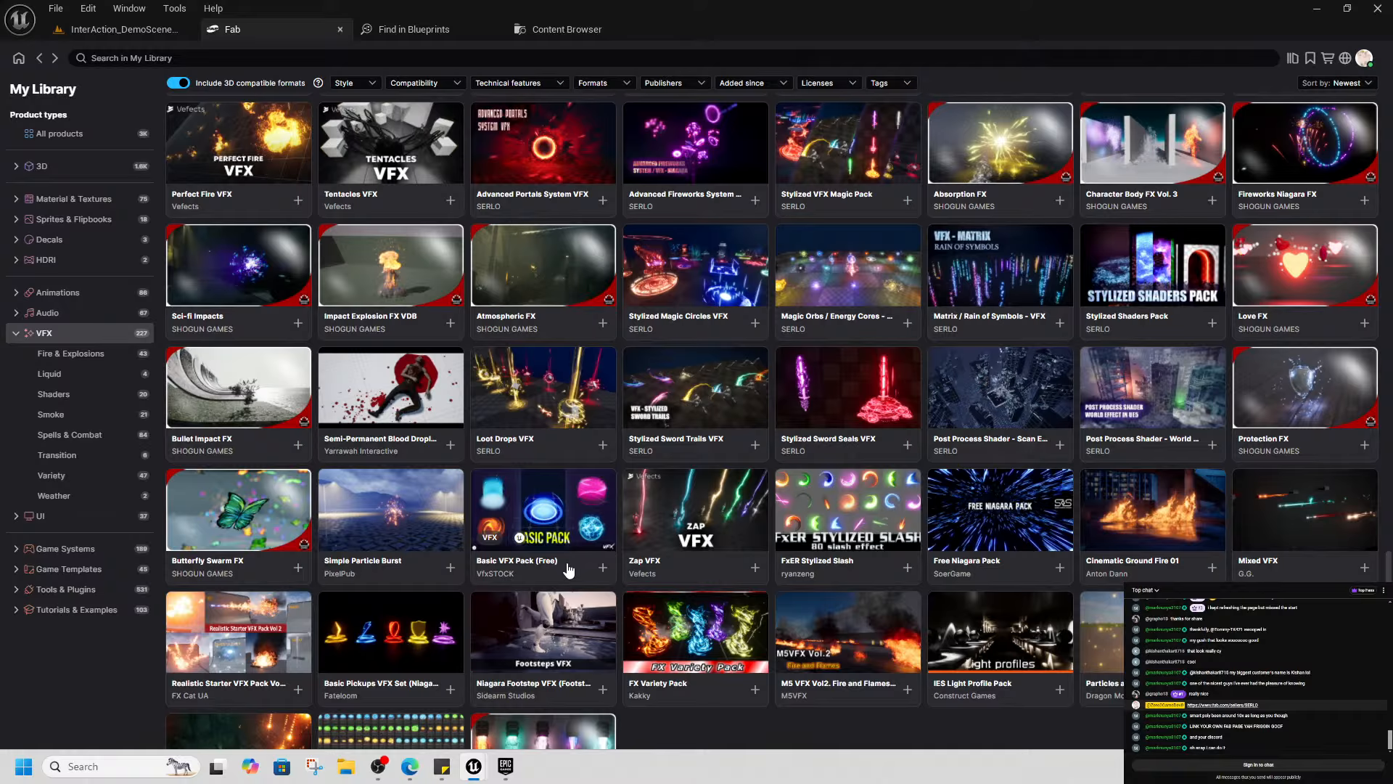
scroll(862, 656, down, 4)
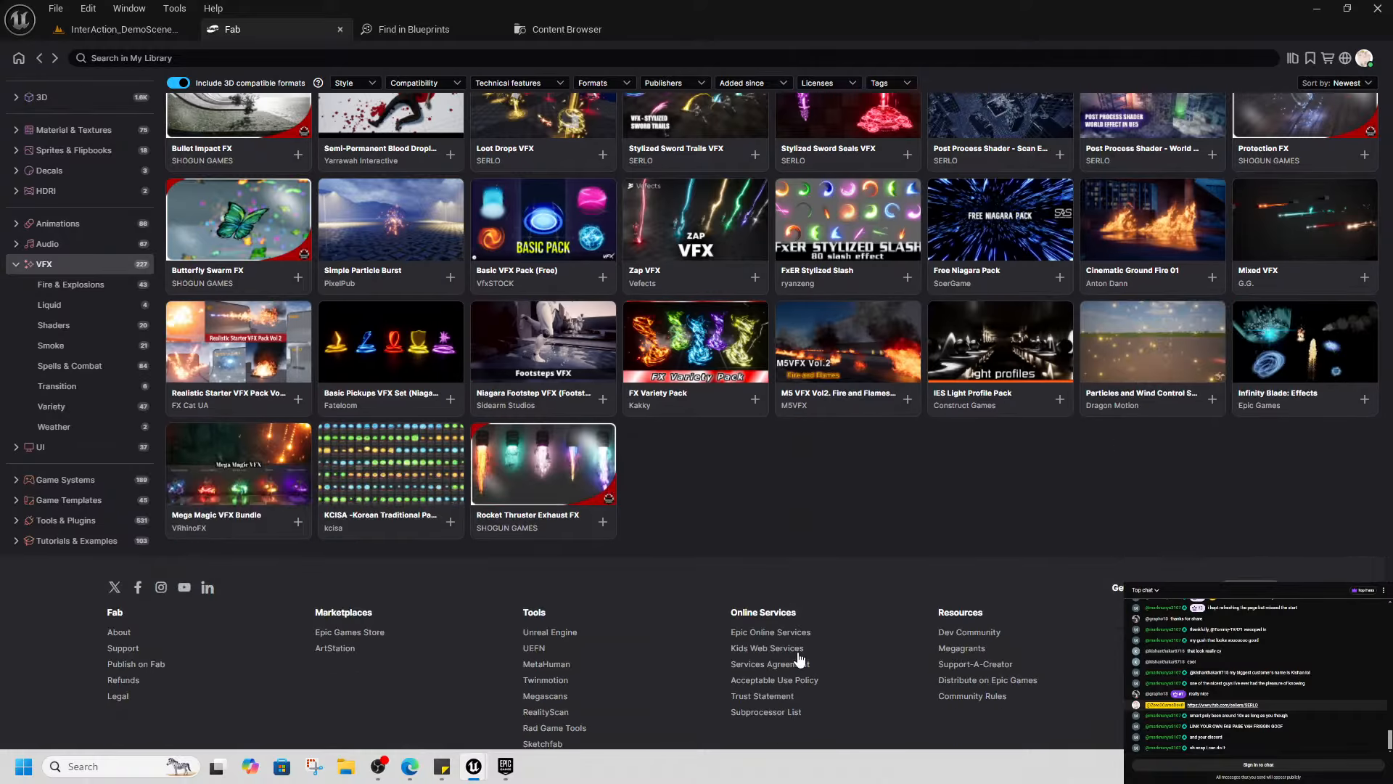
scroll(717, 564, up, 1)
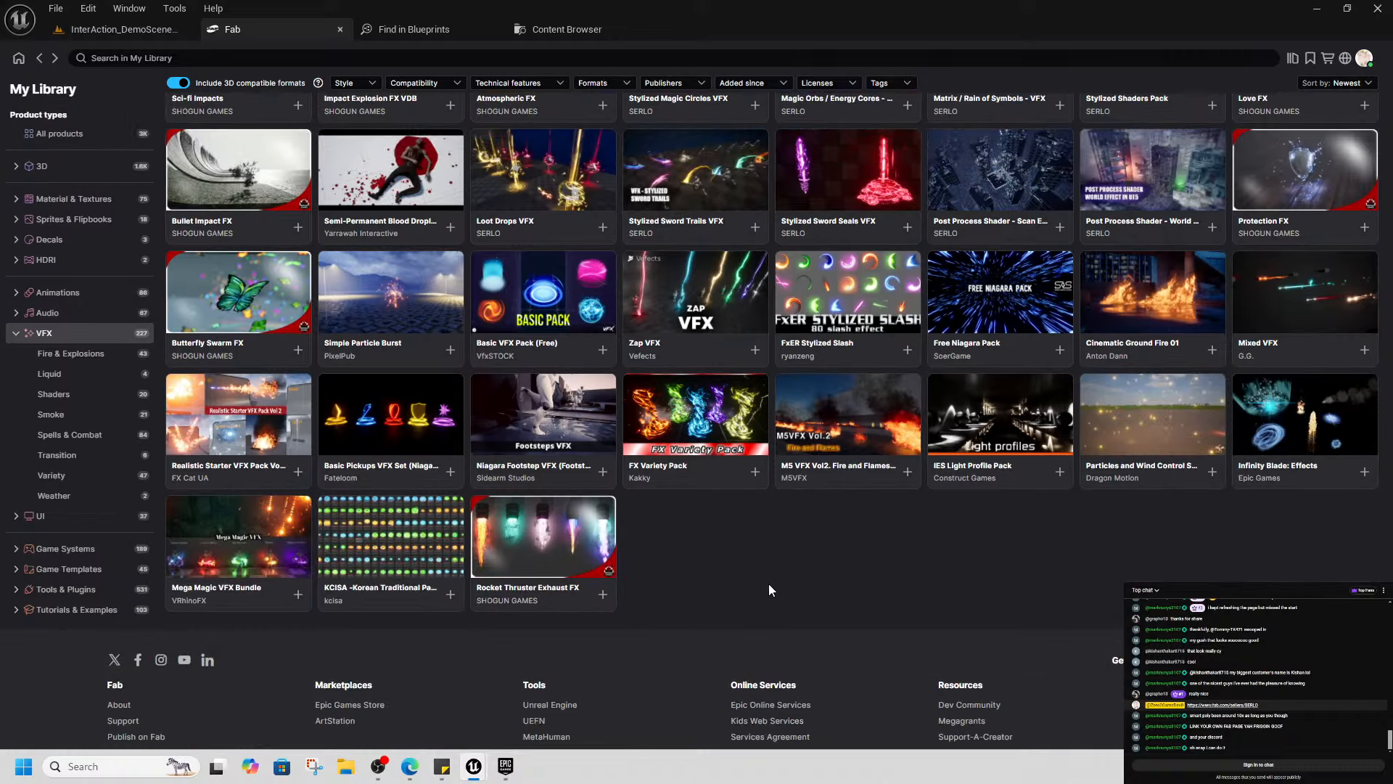
Open the Mega Magic VFX Bundle listing, examine its preview images and description, and return to the library
click(212, 599)
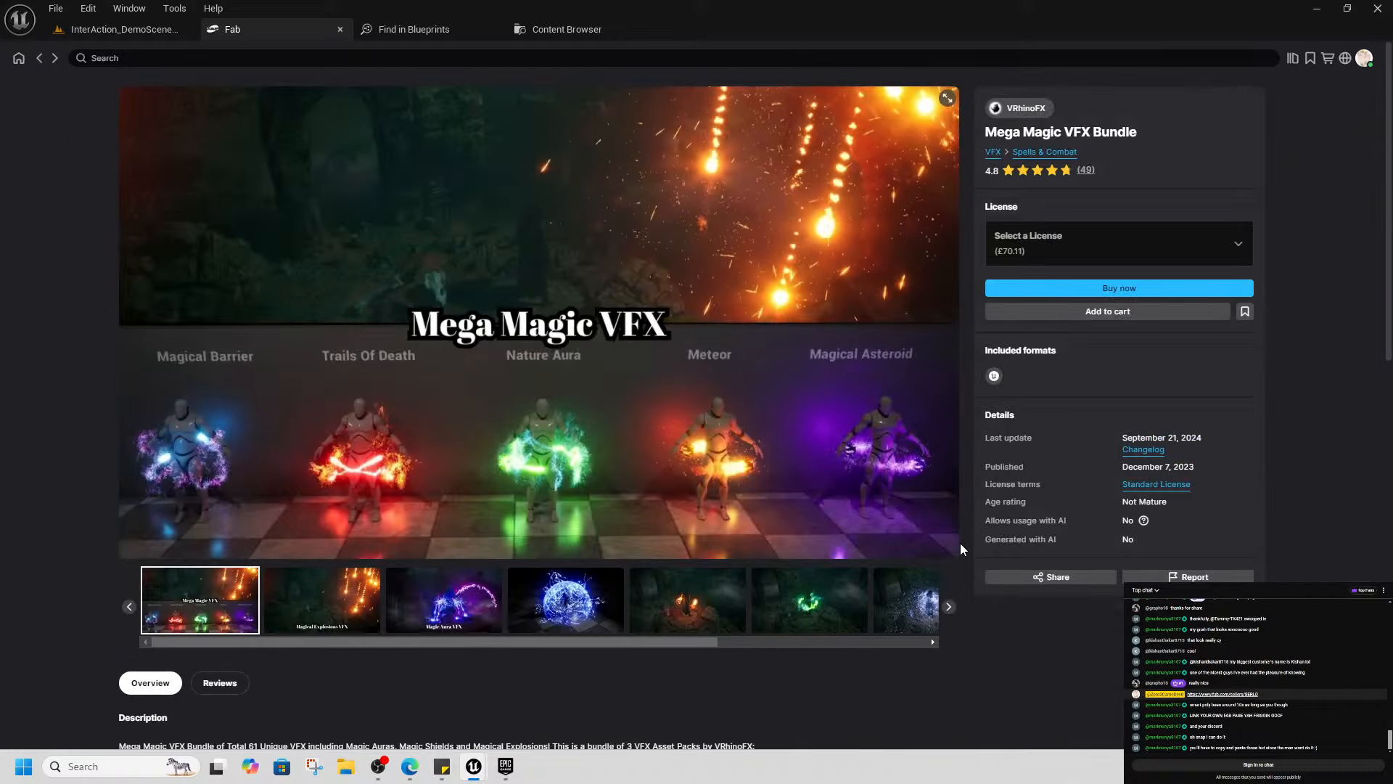
click(444, 601)
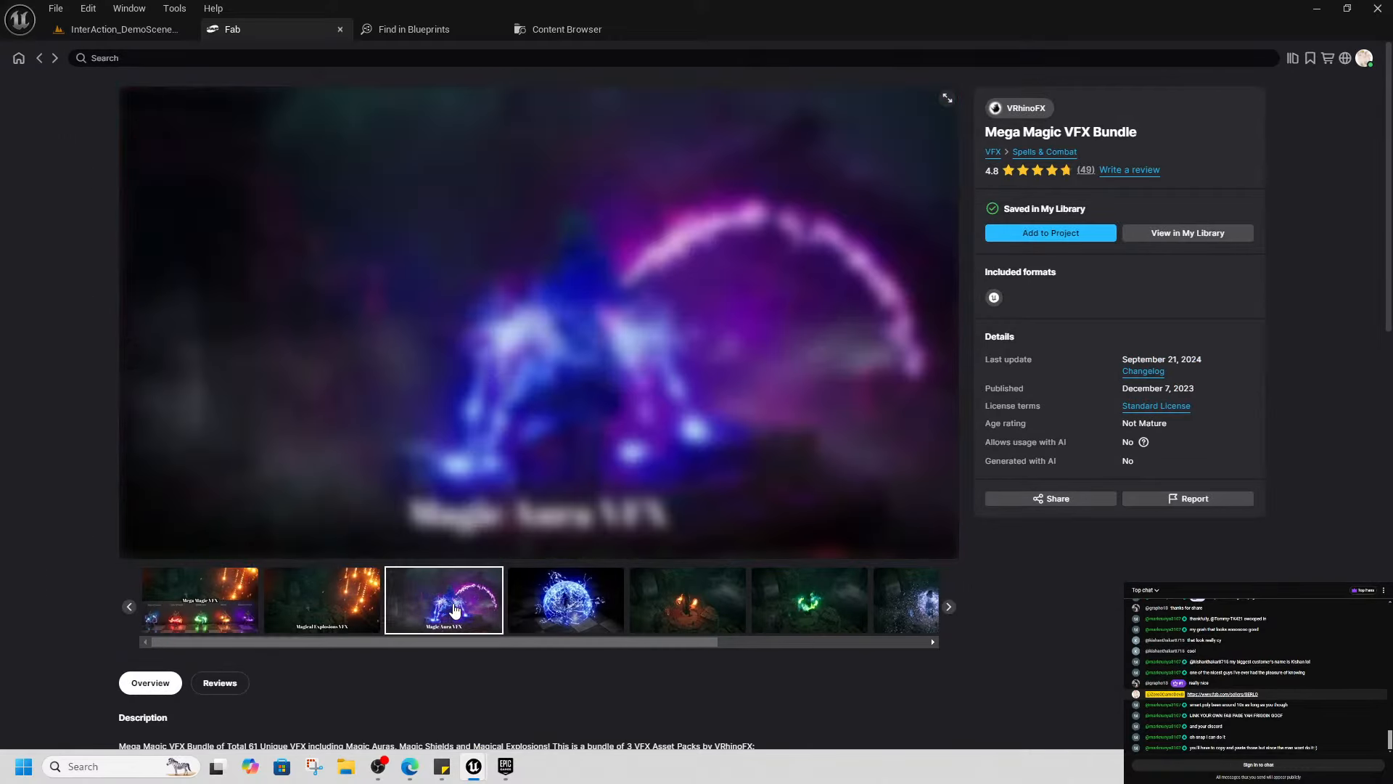
click(575, 607)
click(633, 608)
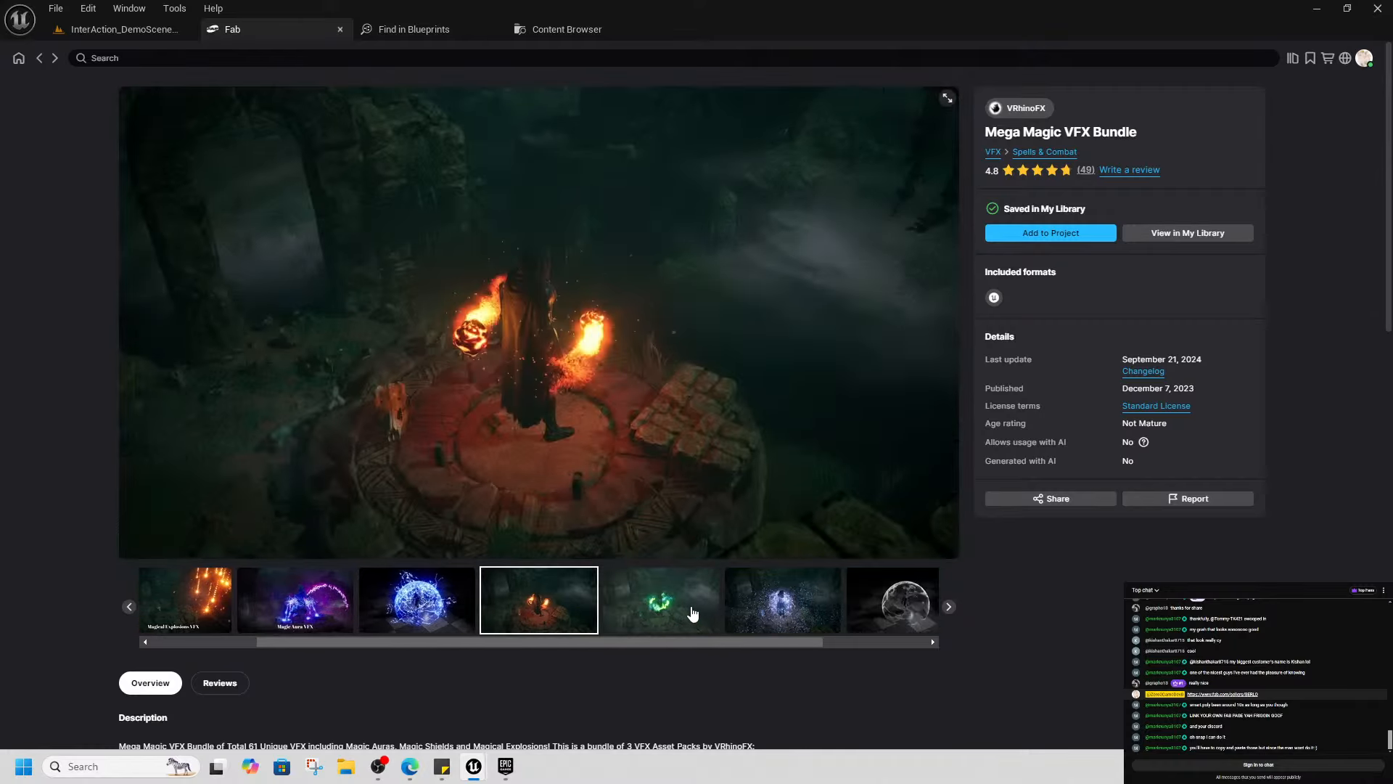
click(687, 614)
click(707, 613)
click(784, 613)
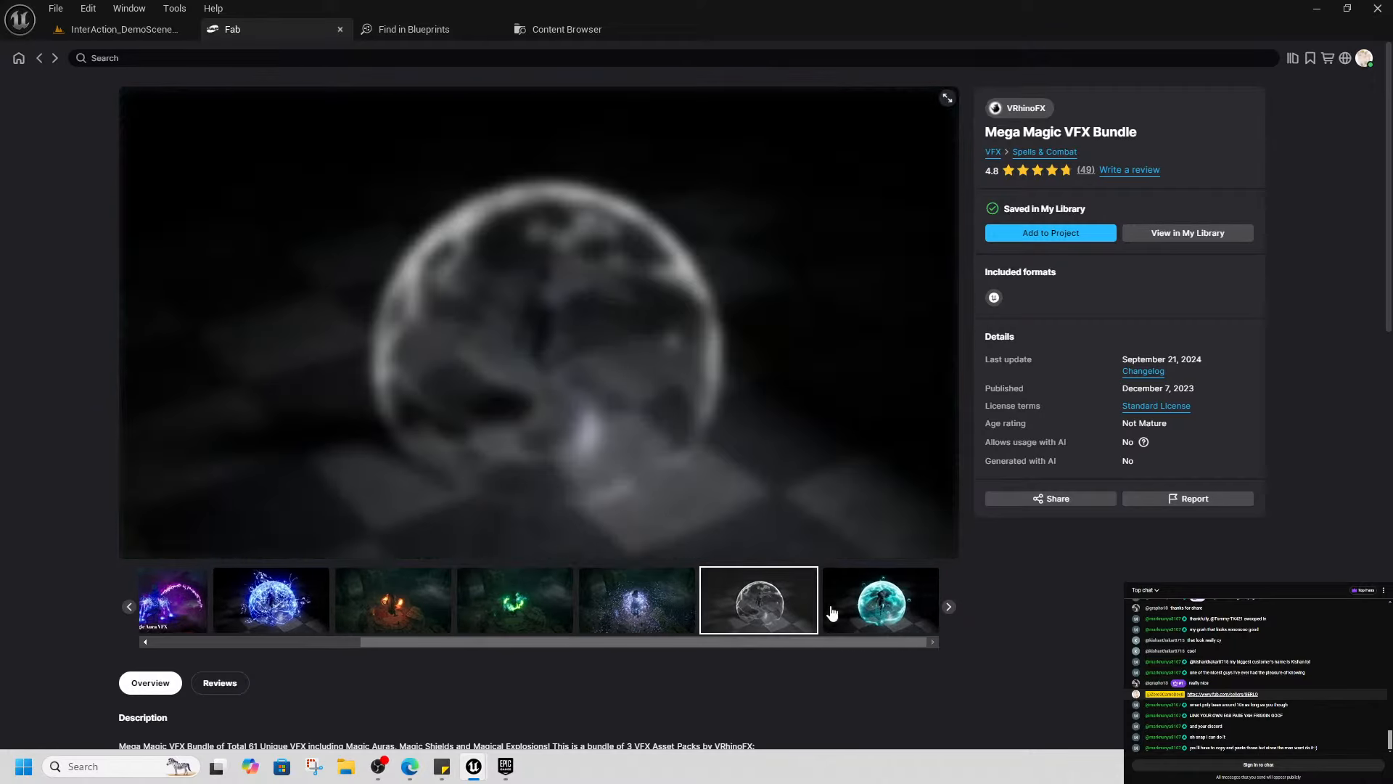
click(882, 612)
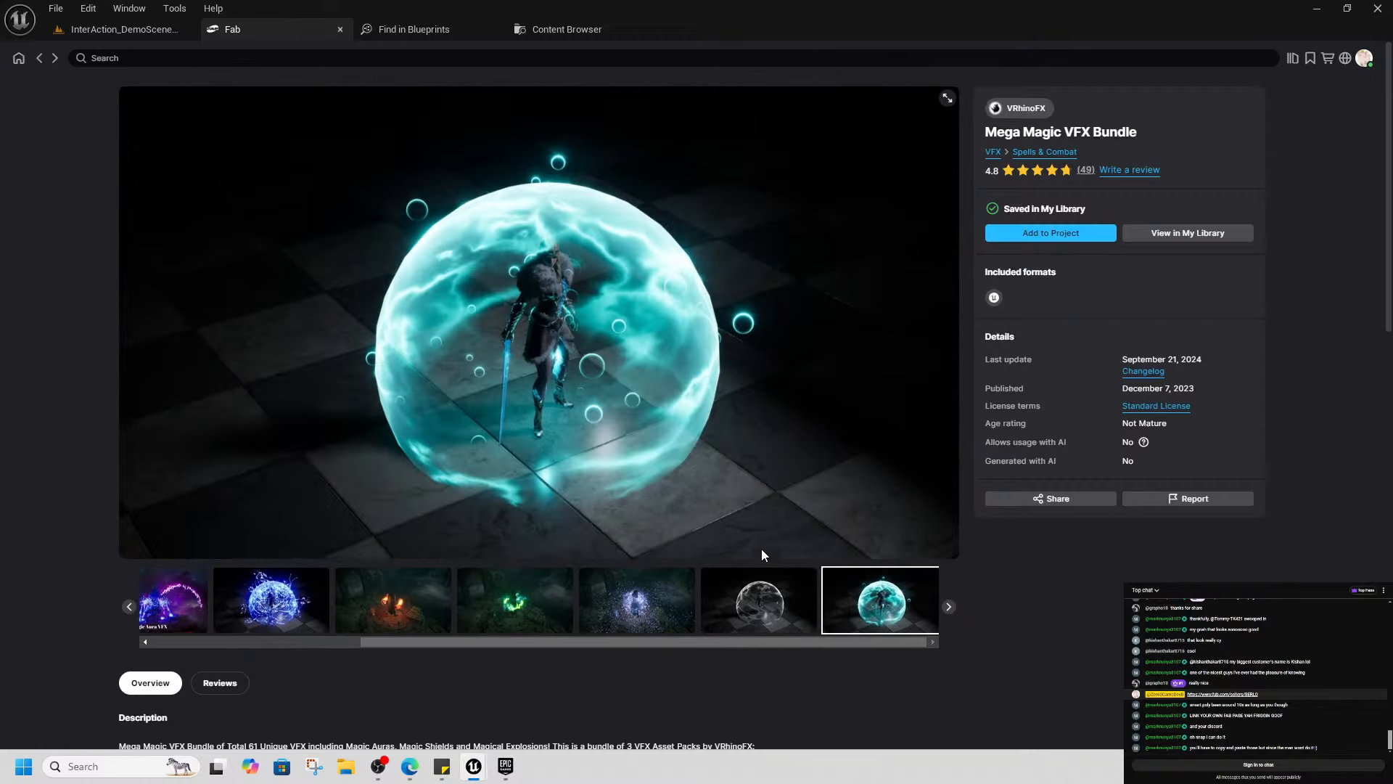
scroll(762, 555, down, 1)
scroll(762, 555, down, 2)
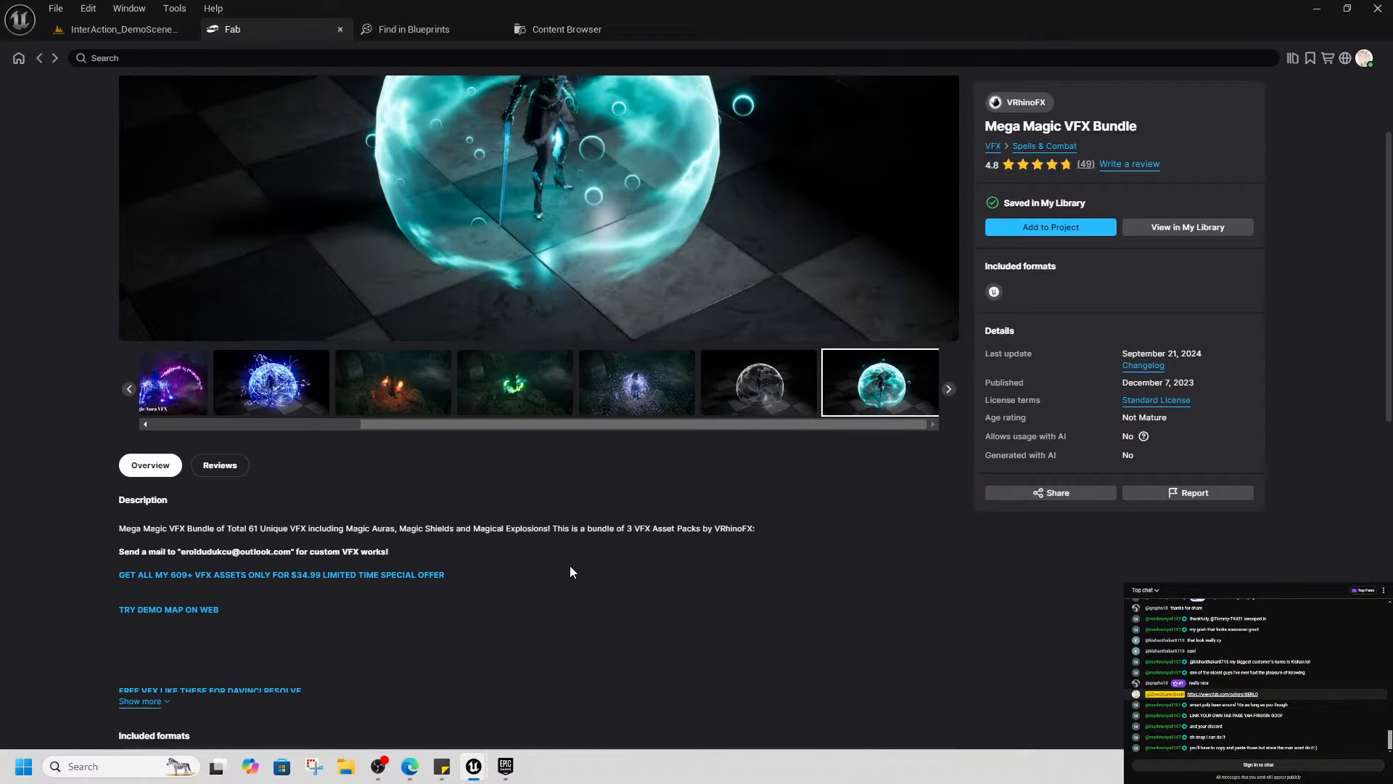
click(35, 58)
Review the Niagara magic spell and other SHOGUN GAMES packs near the start of the VFX library
scroll(737, 486, up, 4)
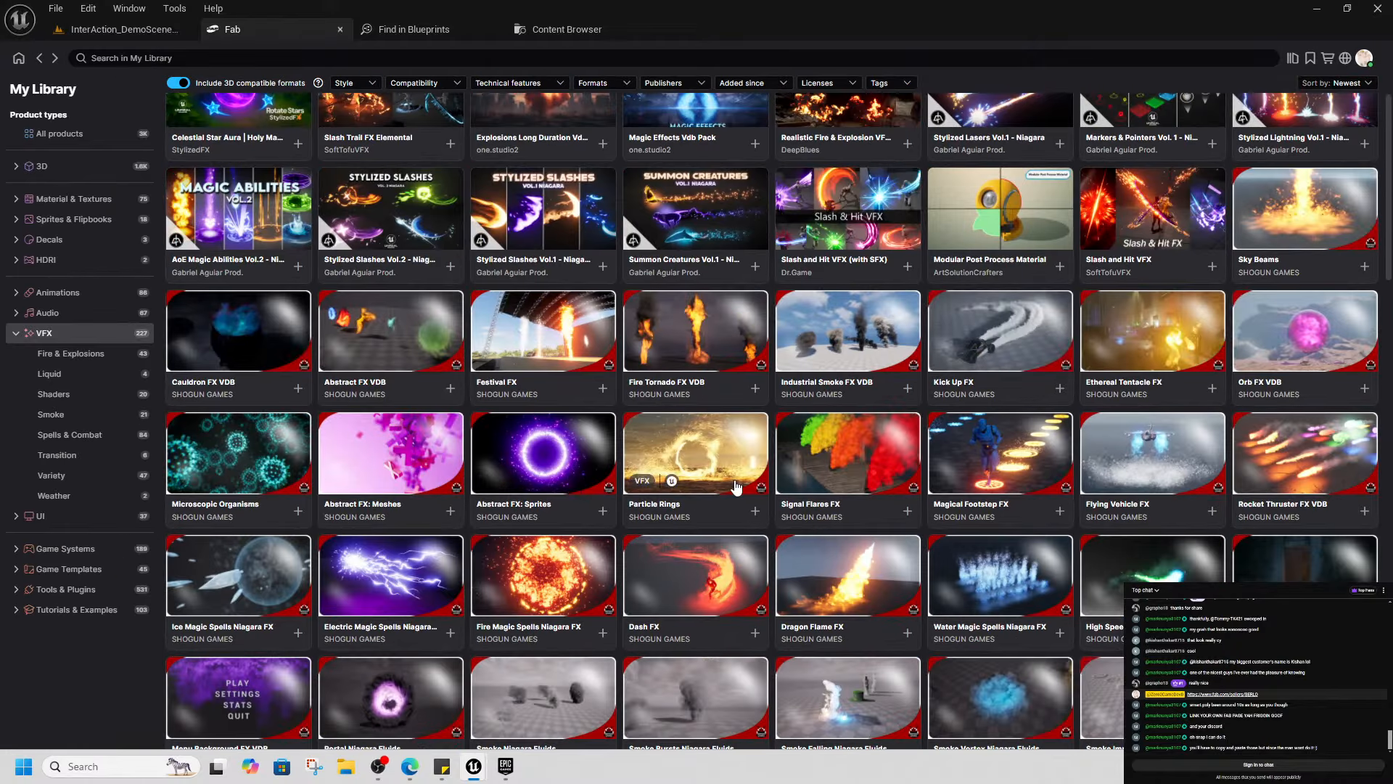
scroll(736, 486, up, 2)
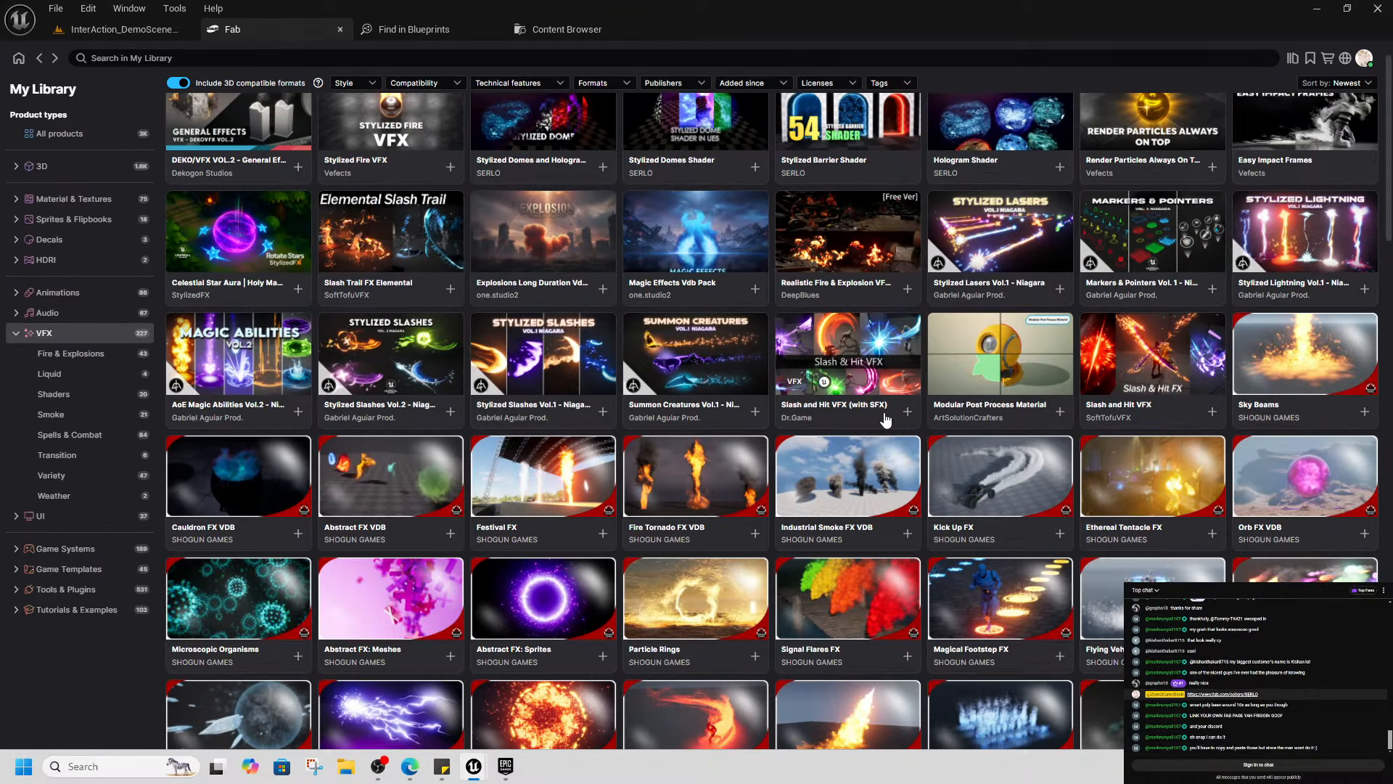
scroll(834, 424, up, 1)
scroll(918, 455, down, 3)
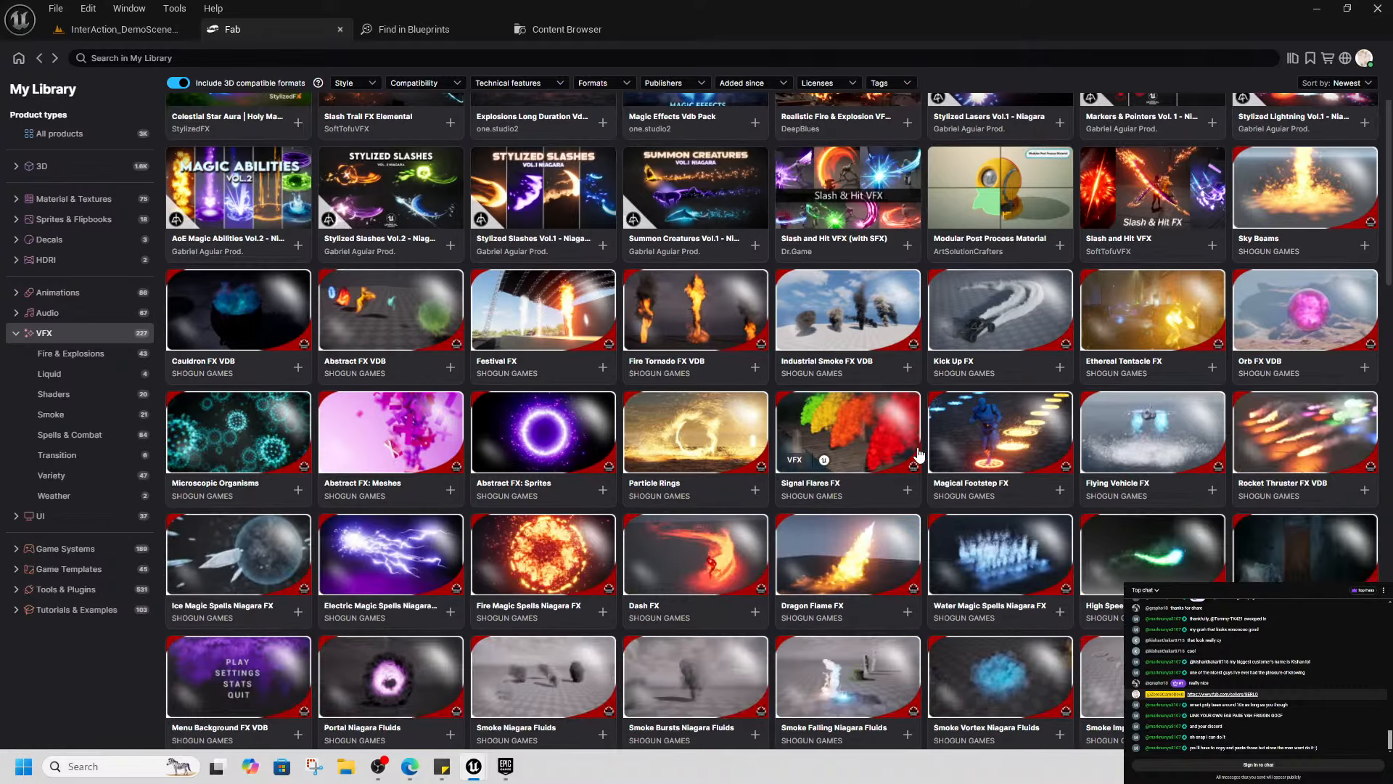
scroll(908, 463, down, 1)
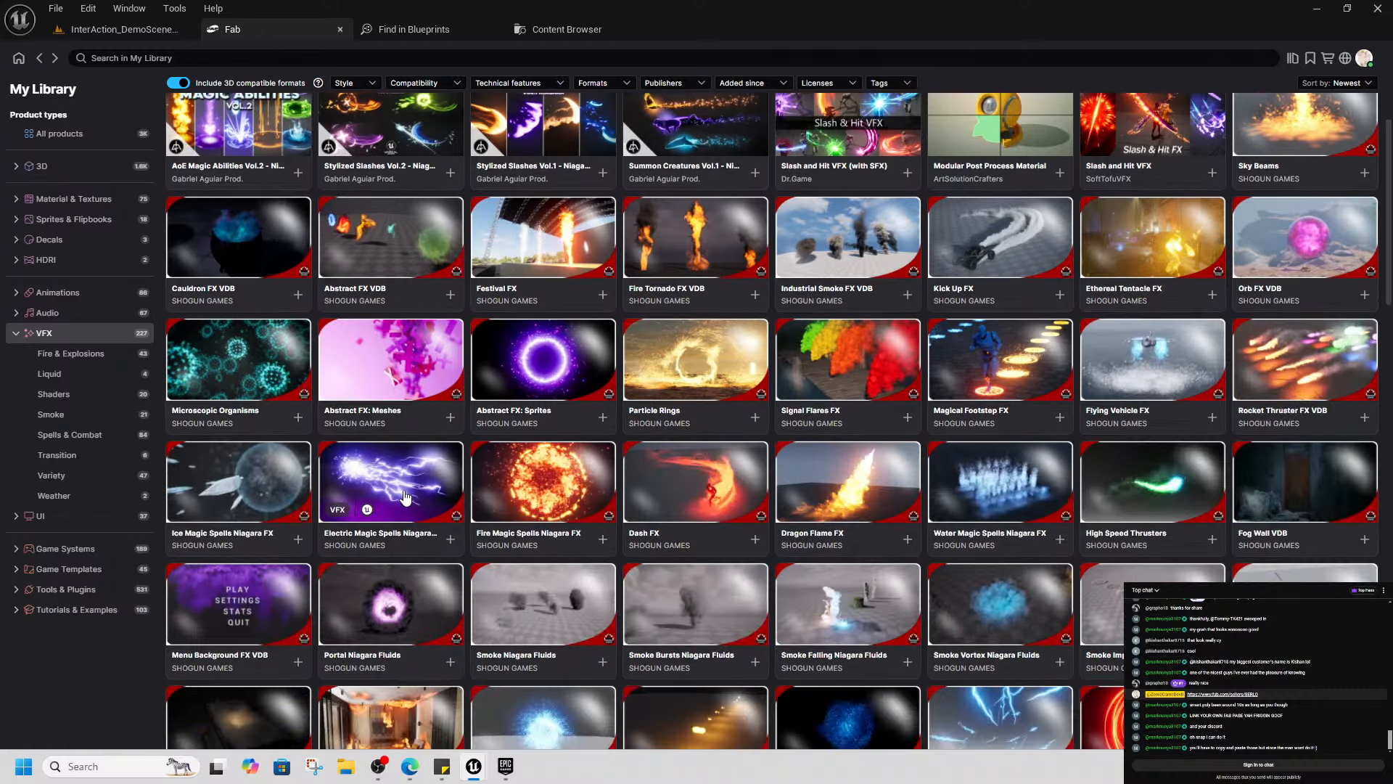
scroll(551, 468, down, 1)
scroll(554, 492, down, 3)
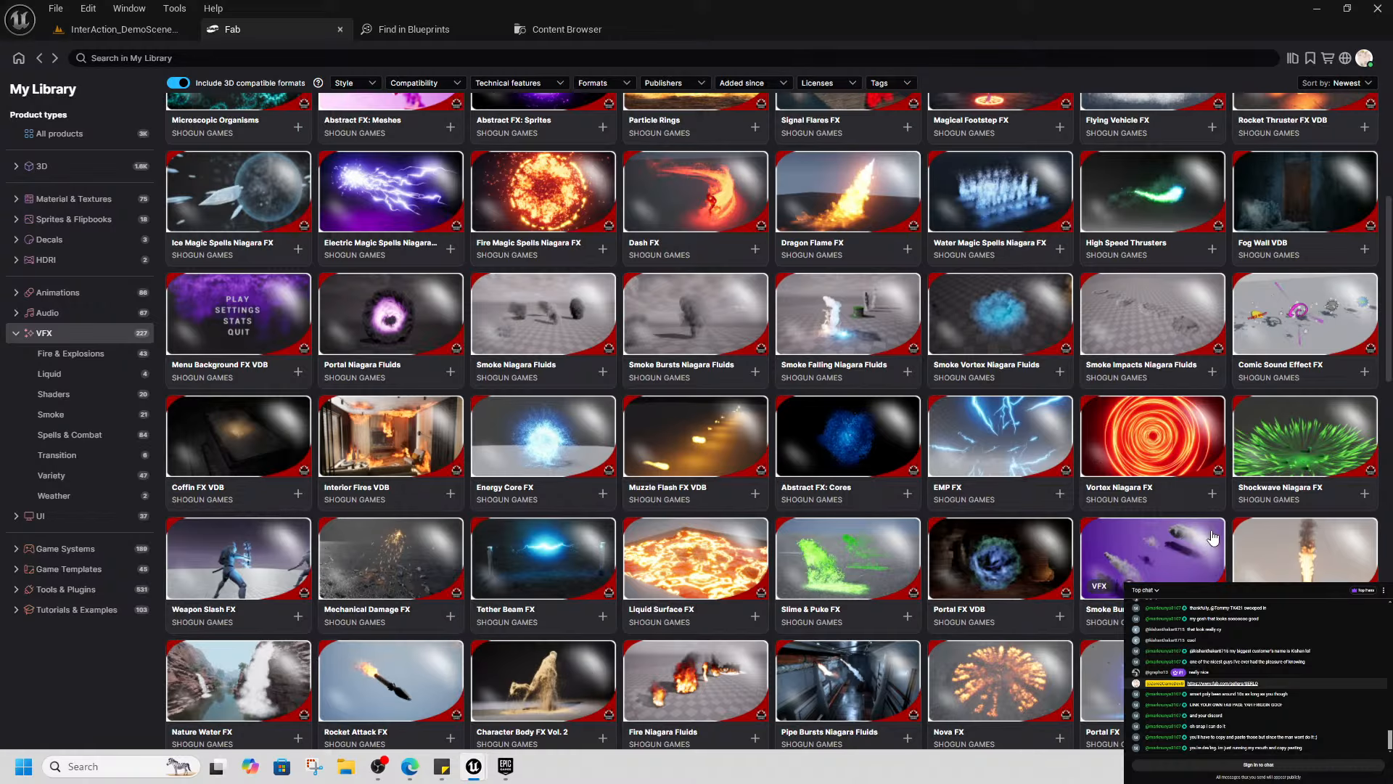
Find VRhinoFX's Magic VFX pack in the VFX library, open its listing, and read the description and technical details
scroll(1213, 537, down, 2)
scroll(1190, 537, down, 2)
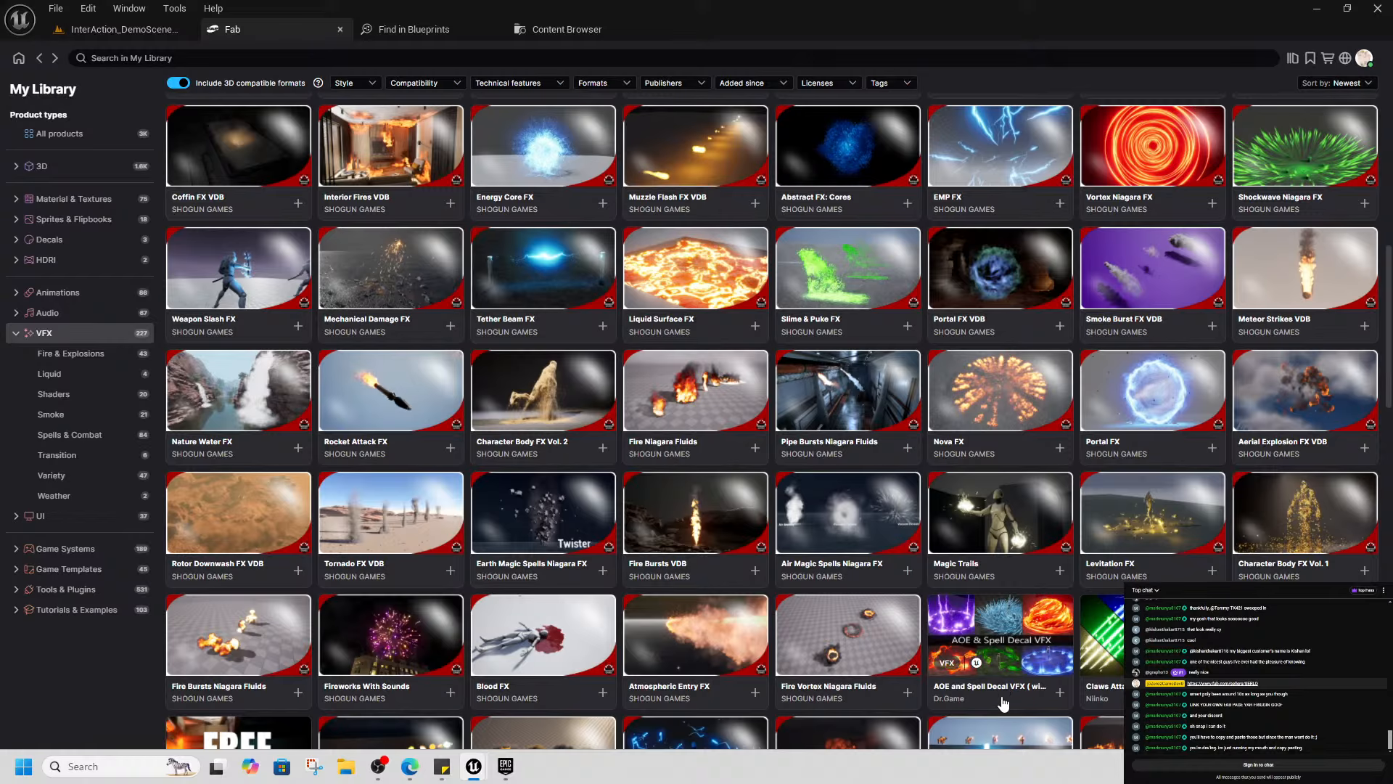
scroll(1004, 702, down, 1)
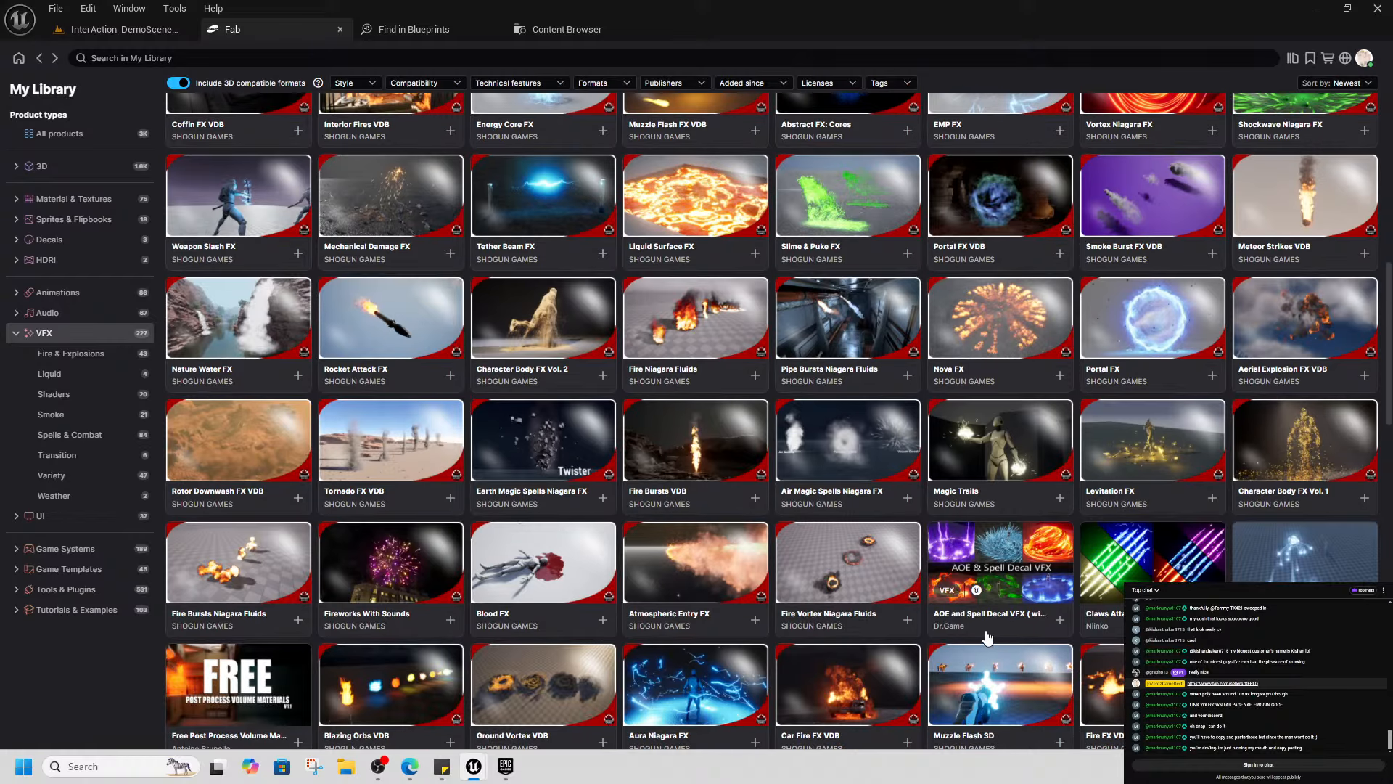
scroll(992, 627, down, 1)
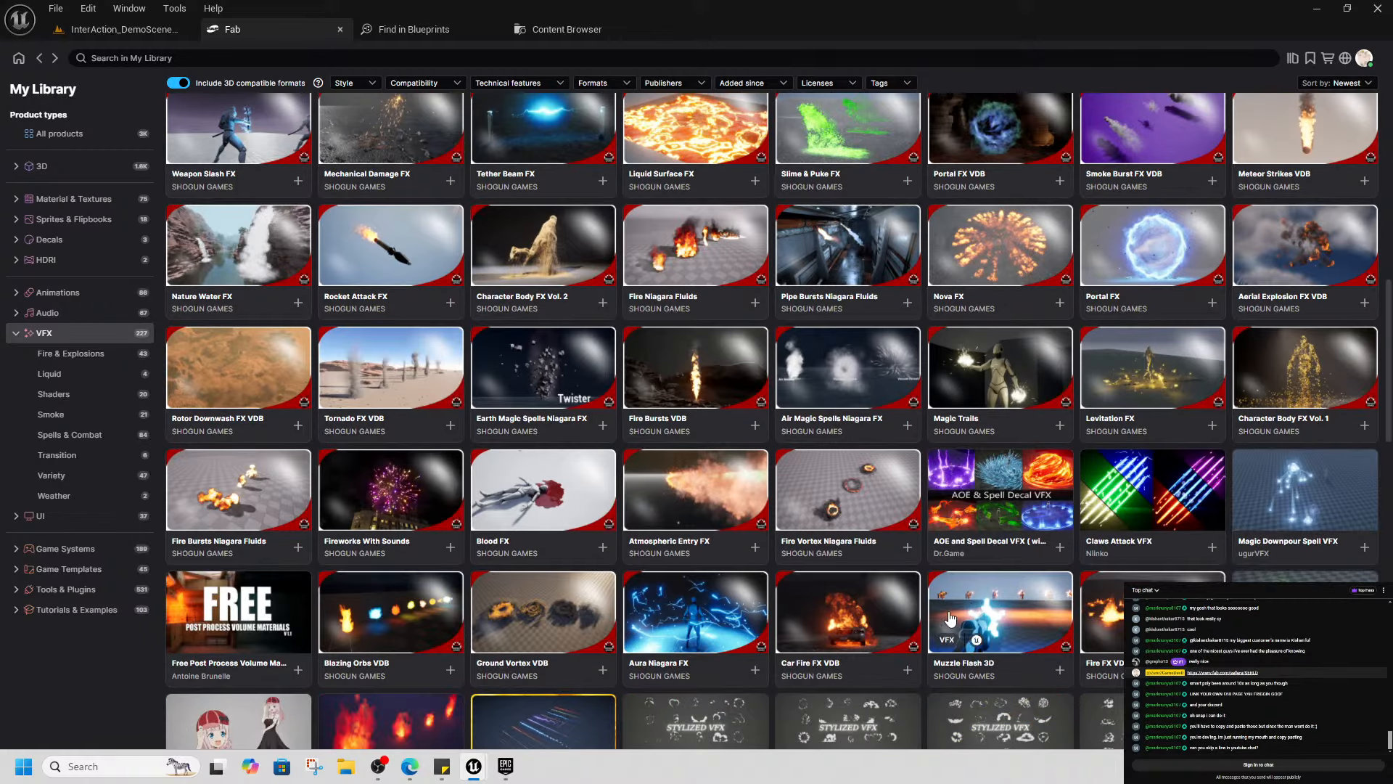
scroll(923, 622, down, 2)
scroll(735, 593, down, 2)
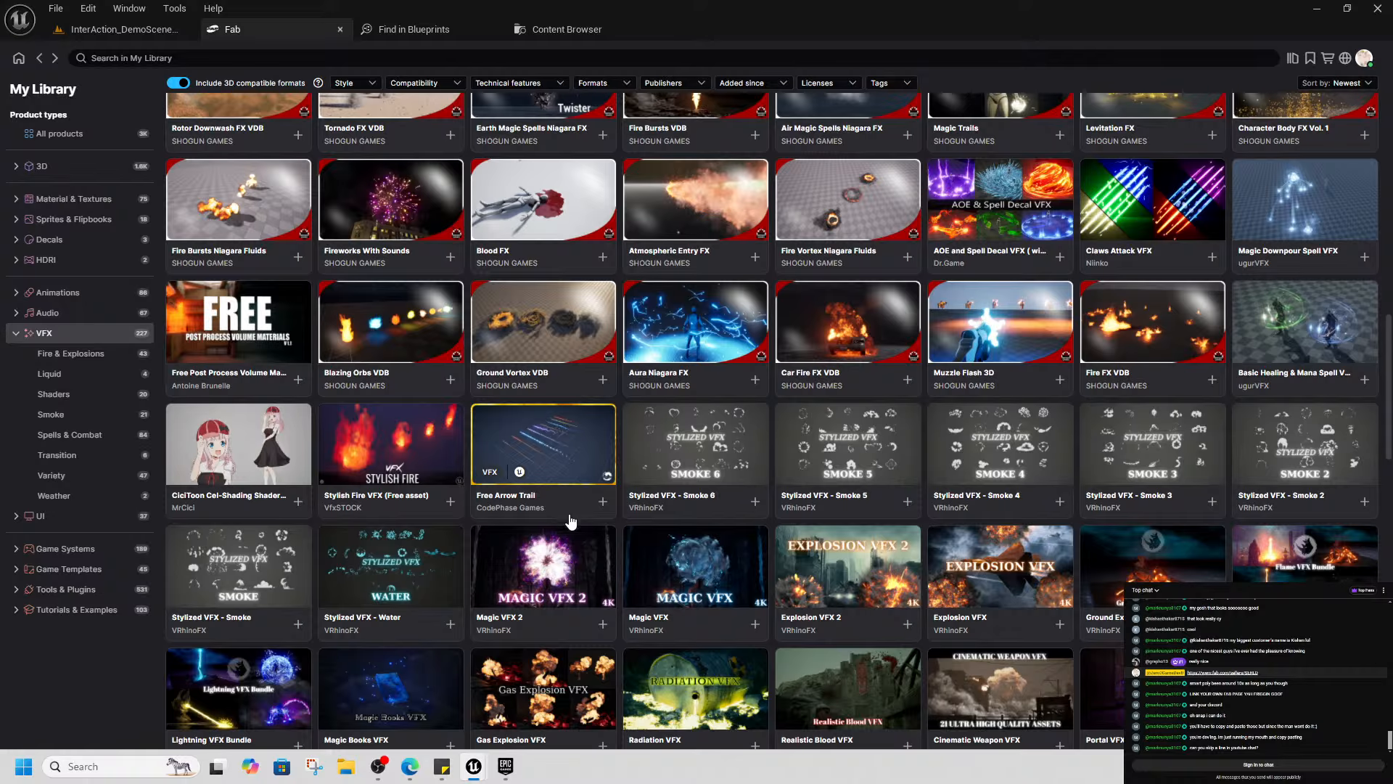
click(691, 643)
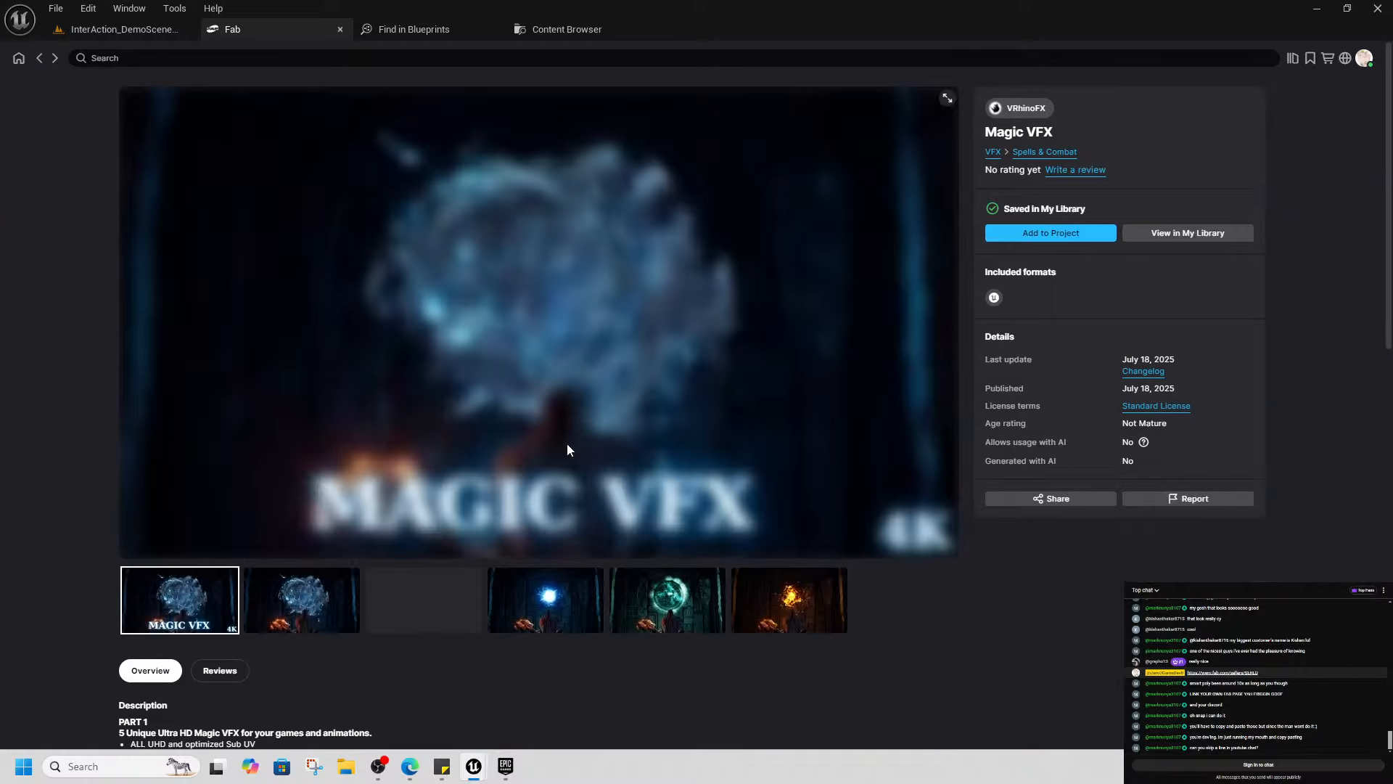
click(309, 610)
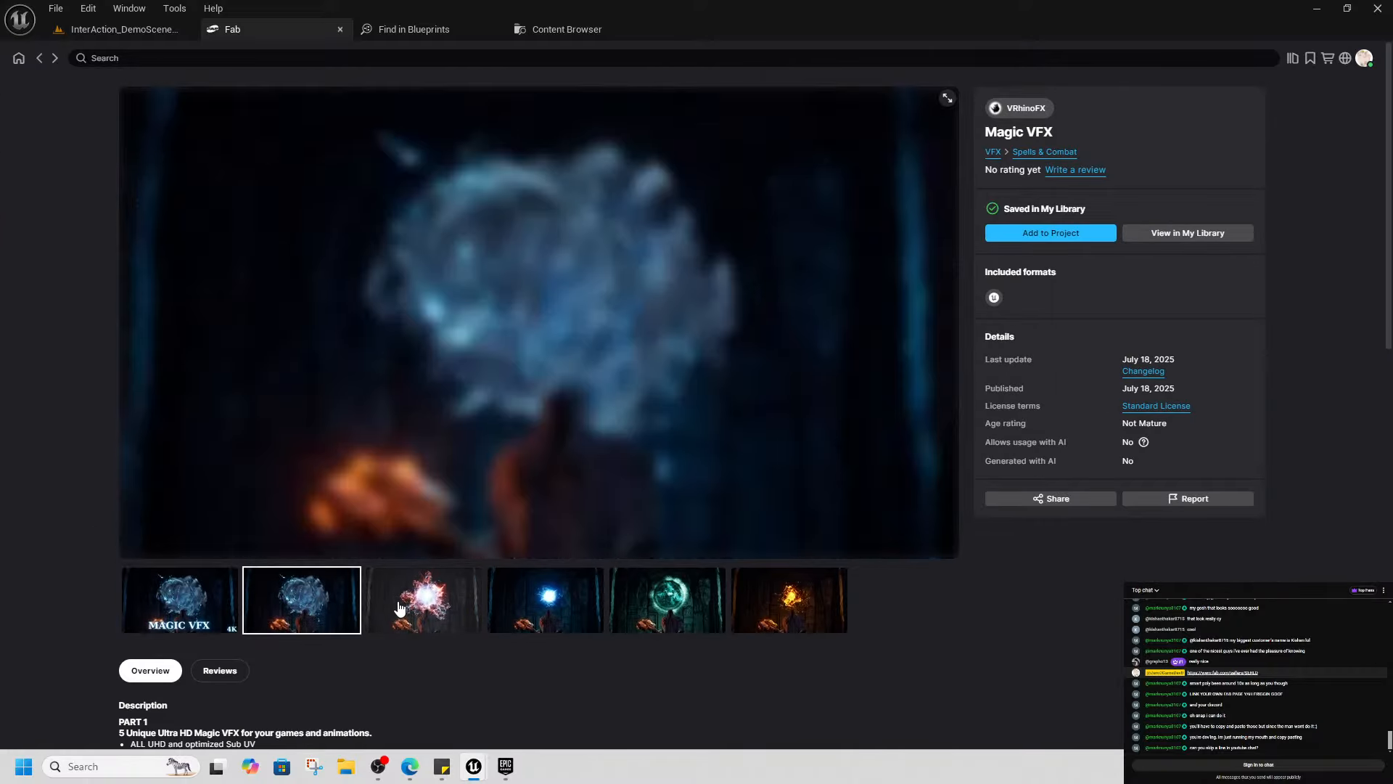
scroll(285, 585, down, 4)
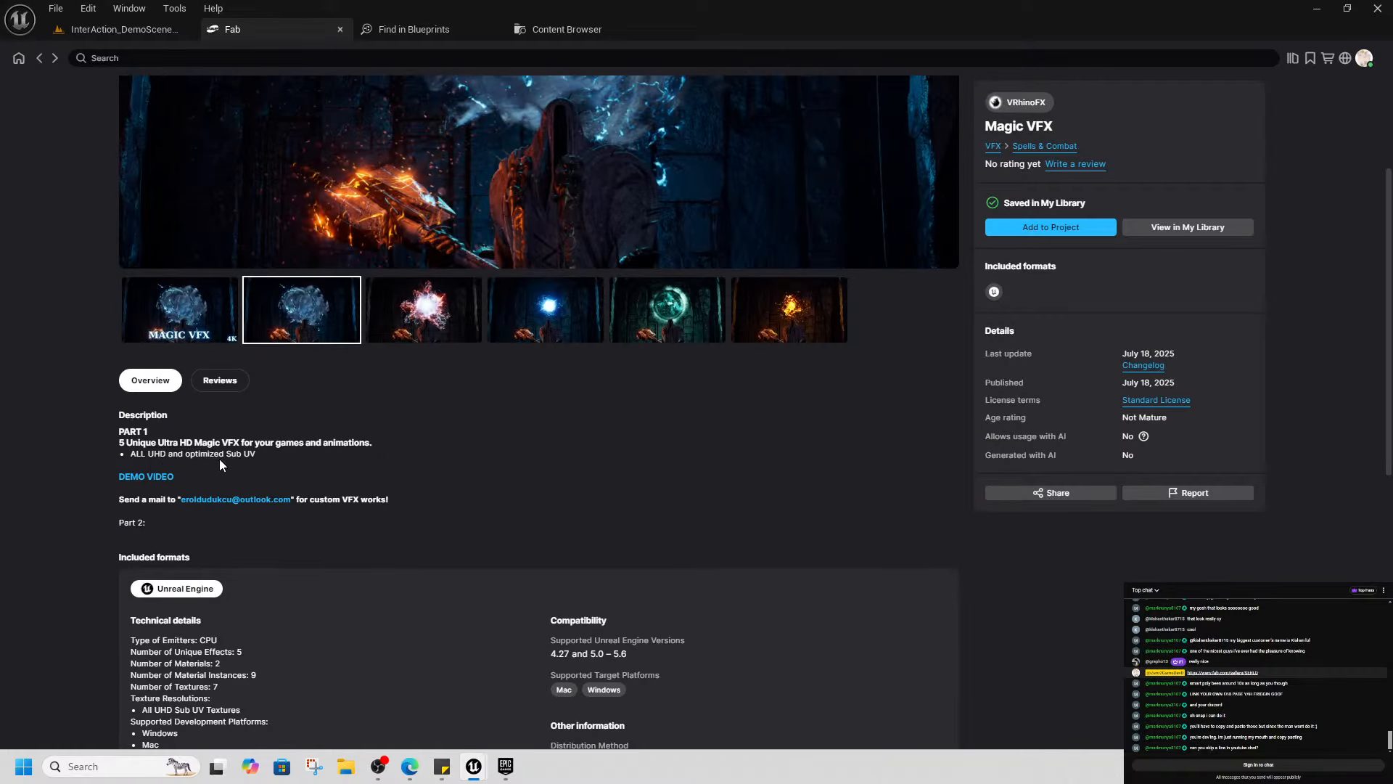
scroll(250, 584, down, 4)
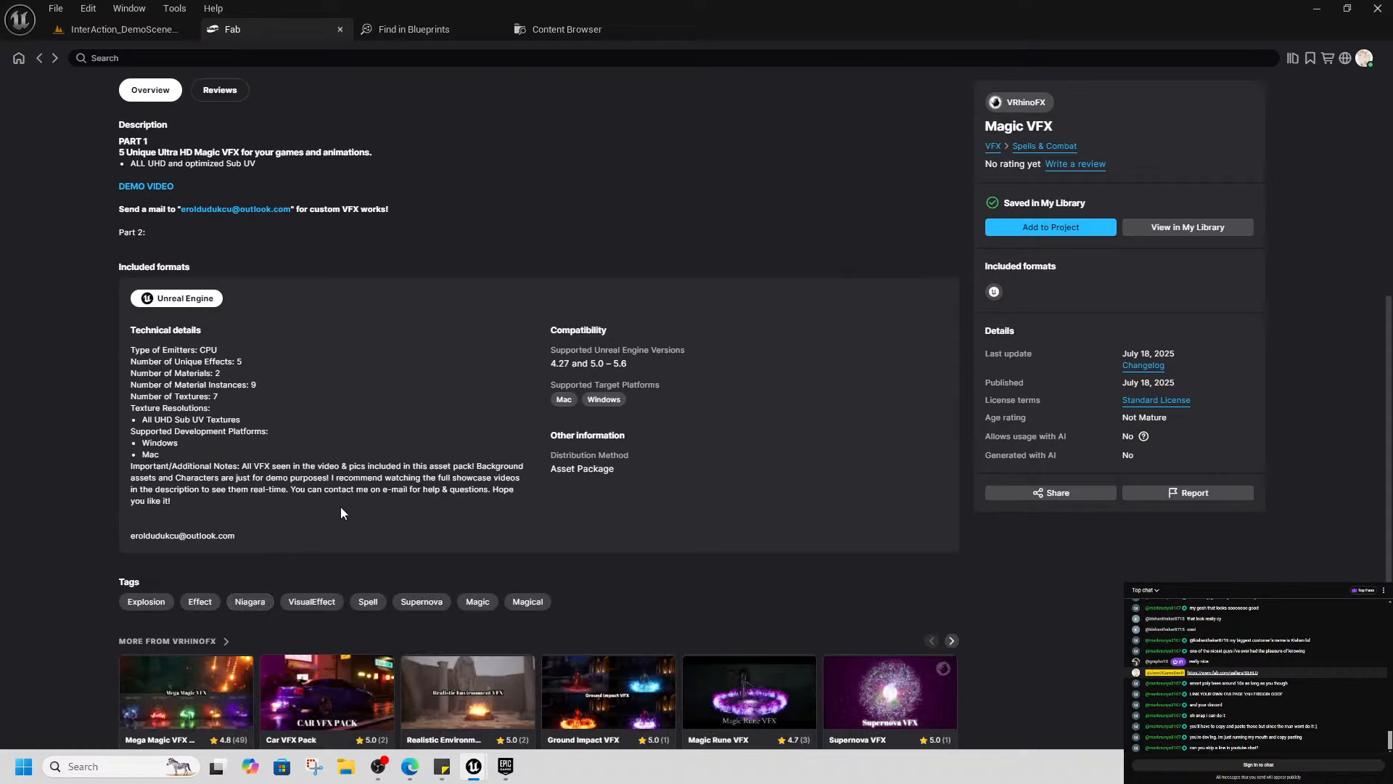
Go through the Magic VFX listing's preview images, ending on the blue smoky orb
scroll(612, 451, up, 8)
click(424, 600)
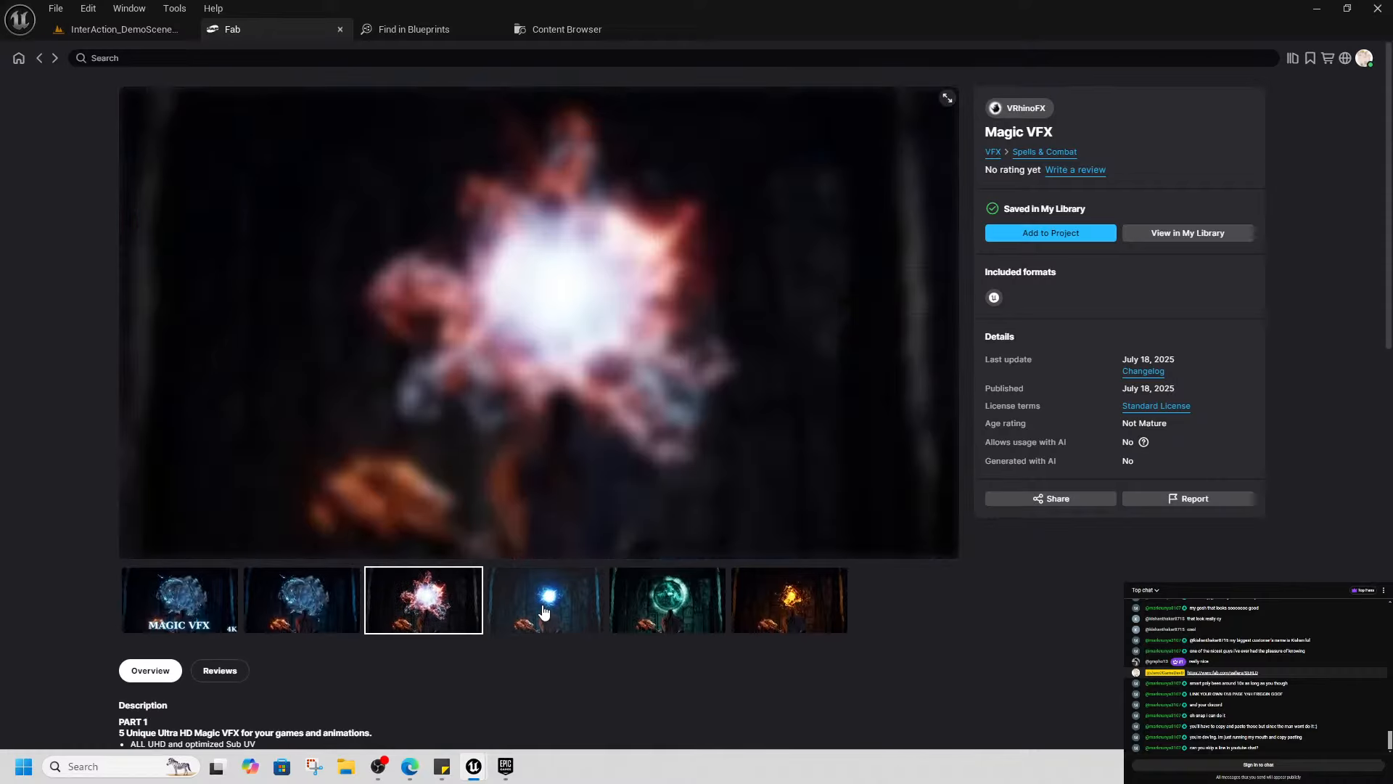
click(541, 609)
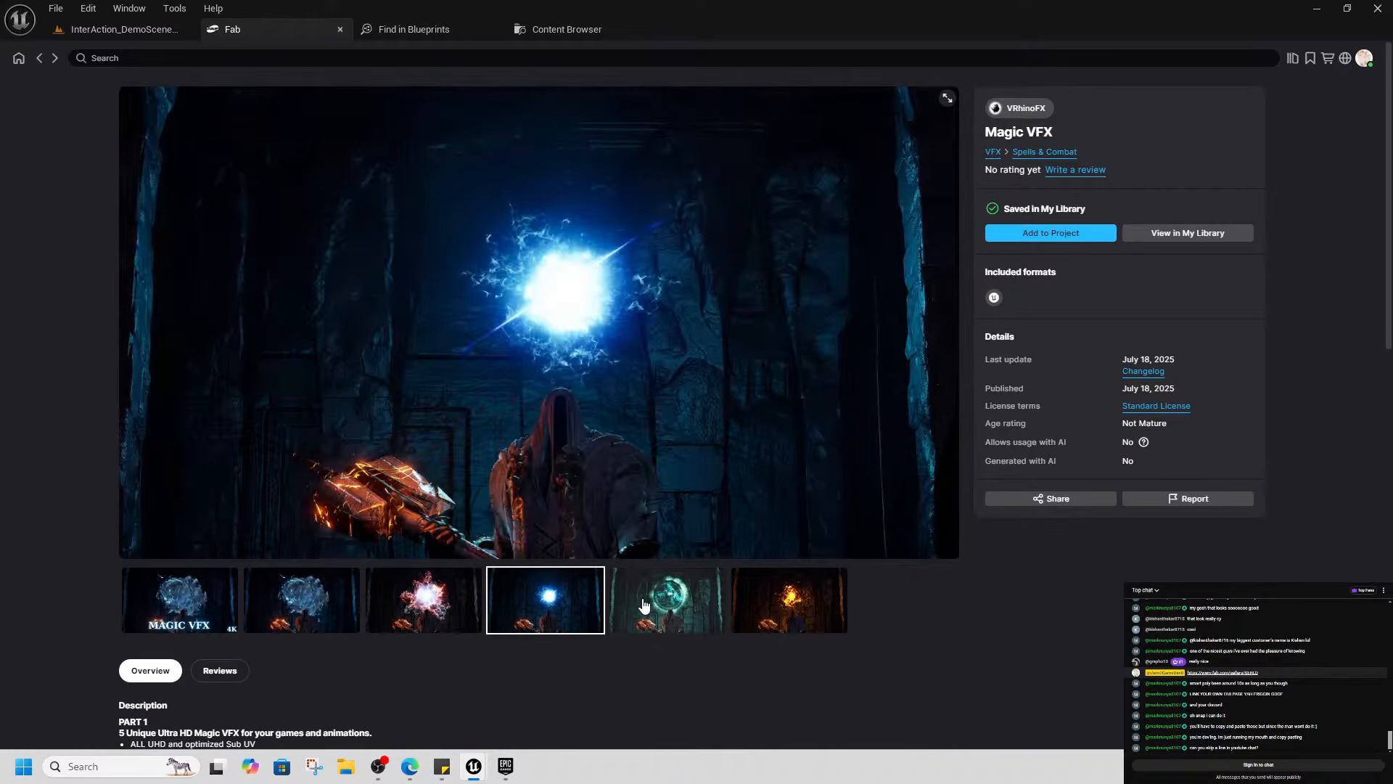
click(678, 607)
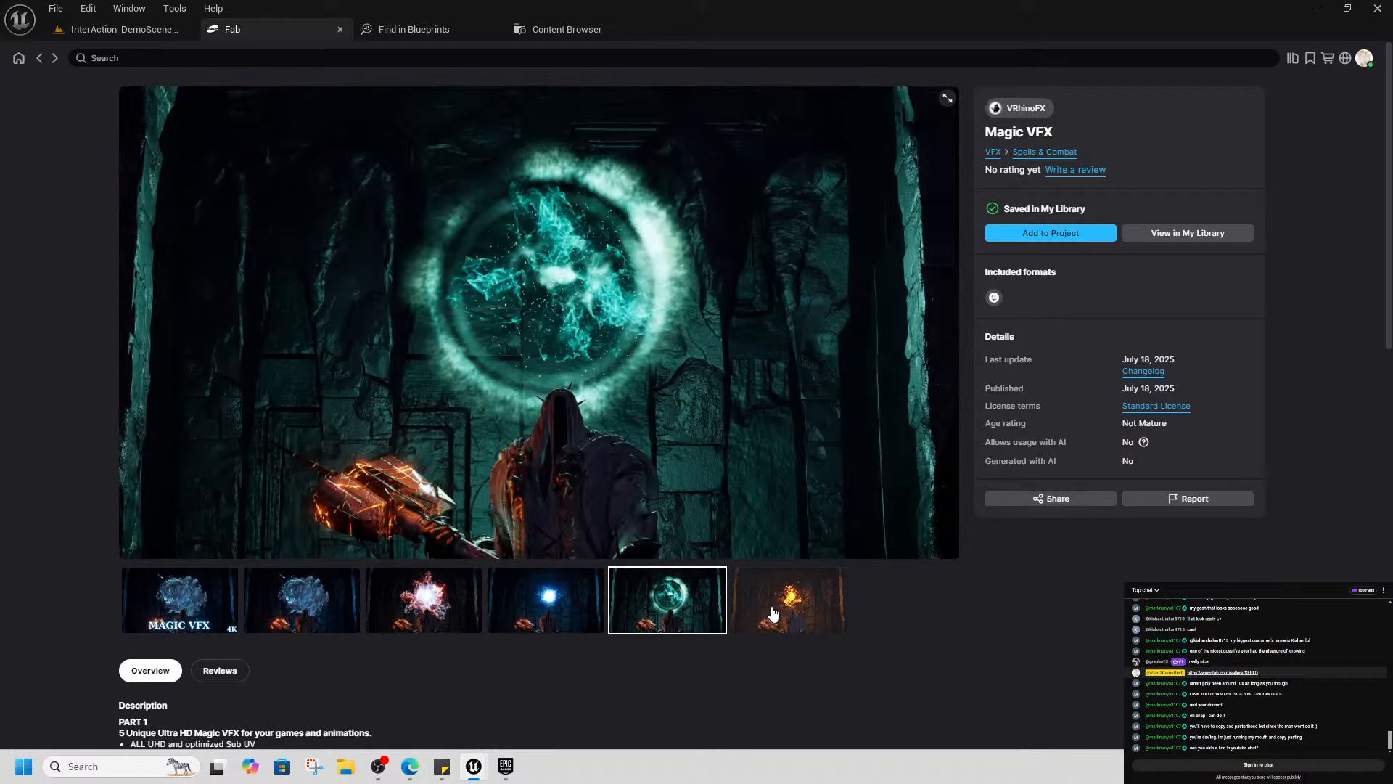
click(774, 614)
click(662, 605)
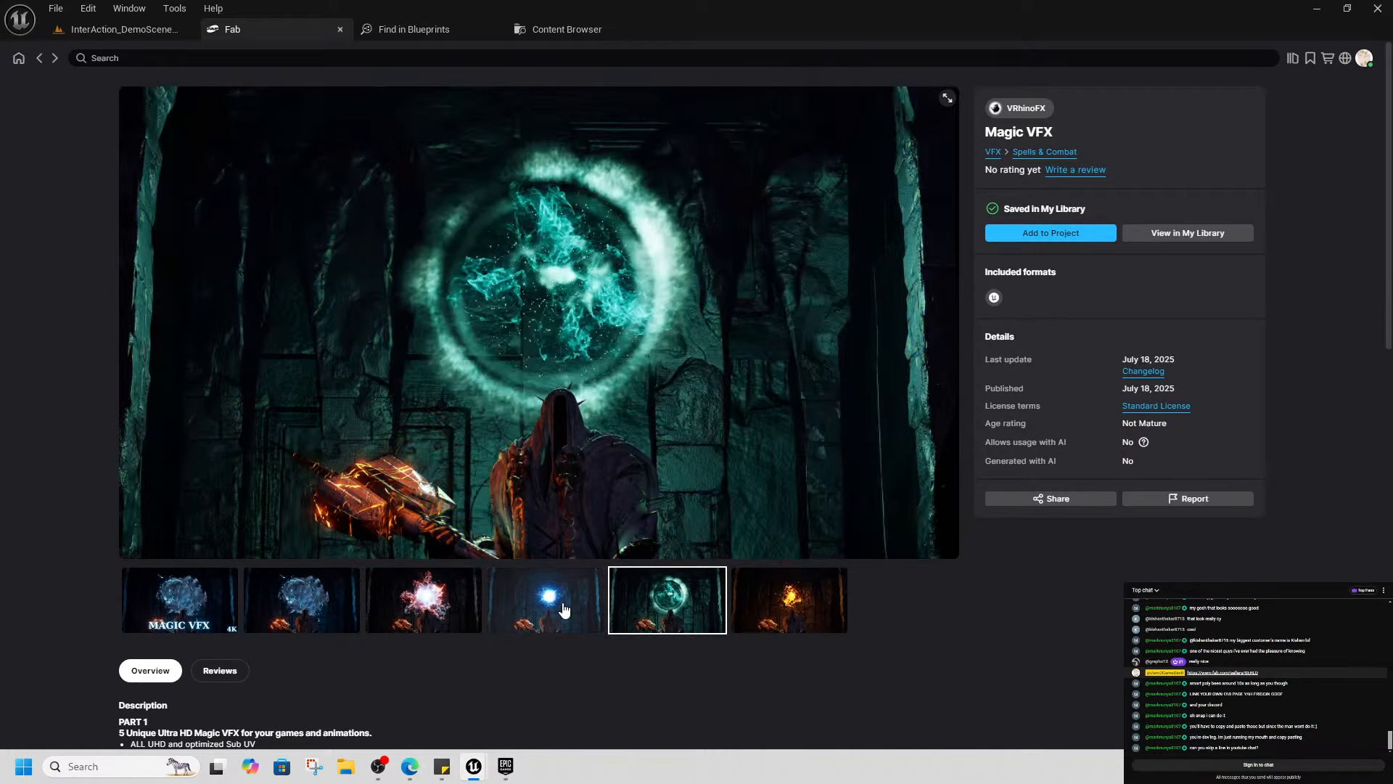
click(548, 608)
click(443, 610)
click(326, 611)
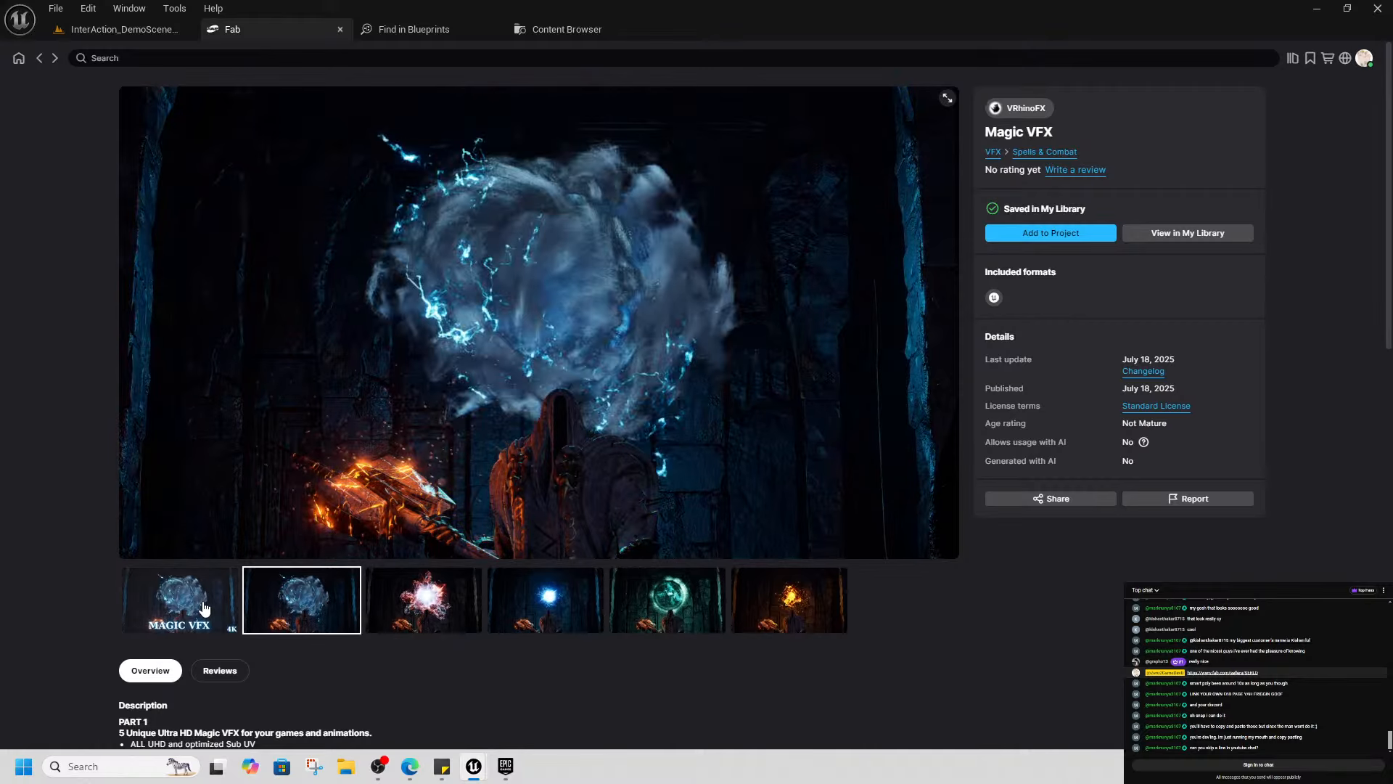
click(193, 608)
click(312, 604)
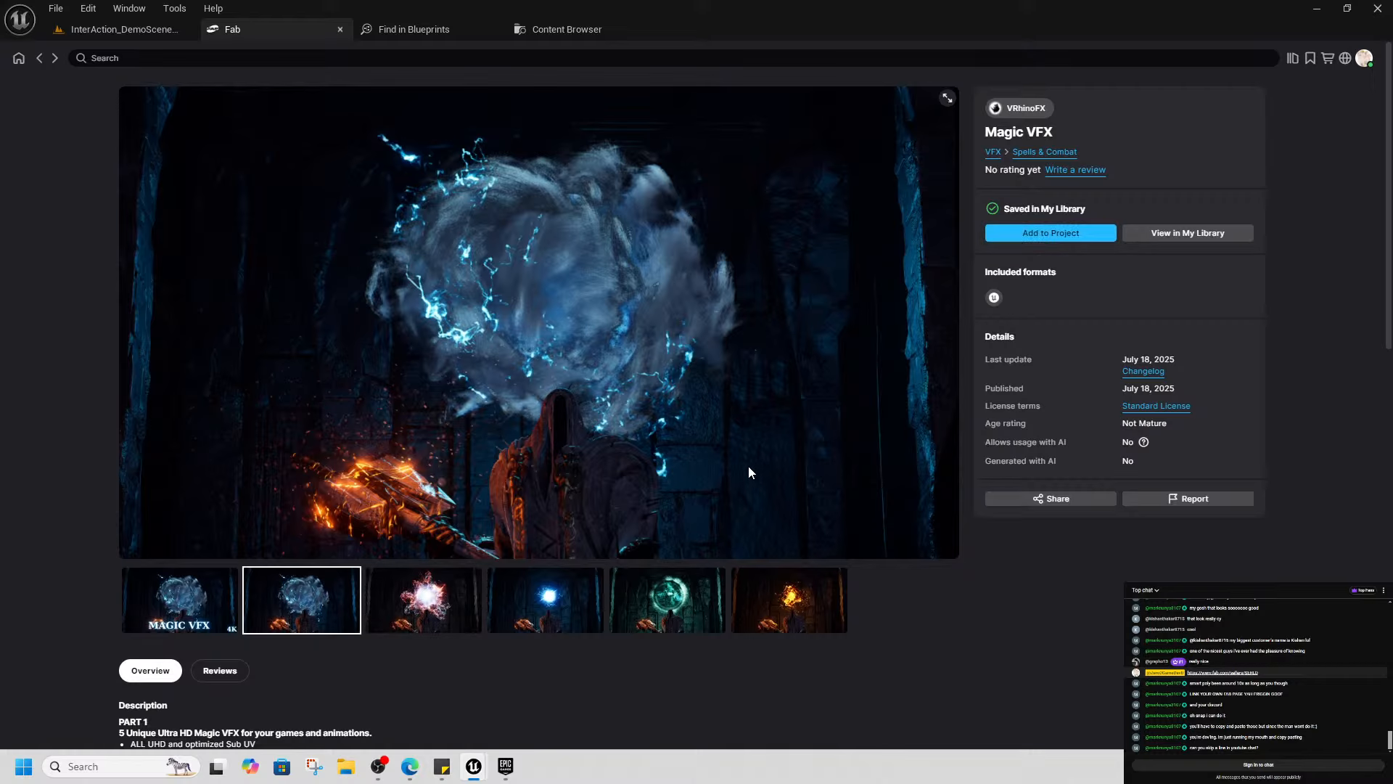
Return to the owned VFX packs in My Library and look over the earlier SHOGUN GAMES packs
click(41, 59)
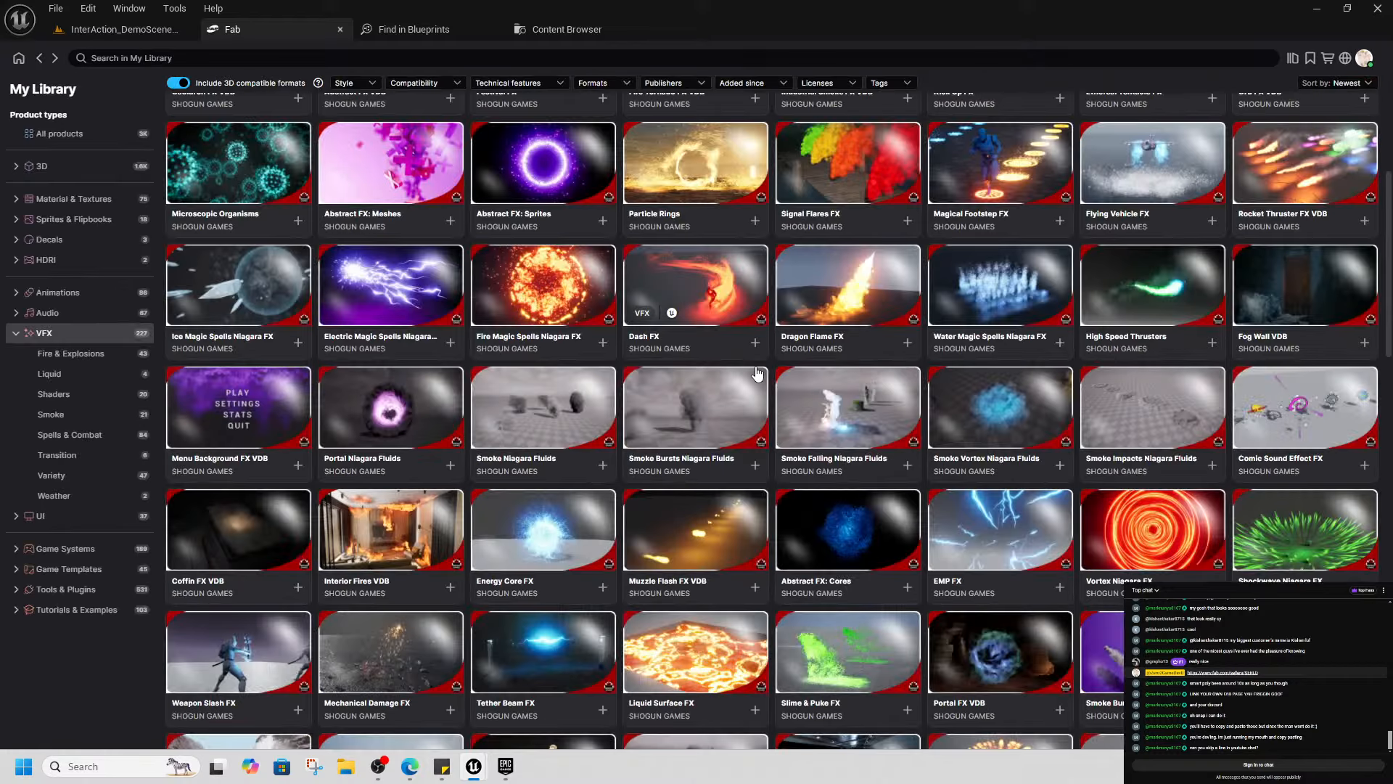
scroll(641, 457, up, 1)
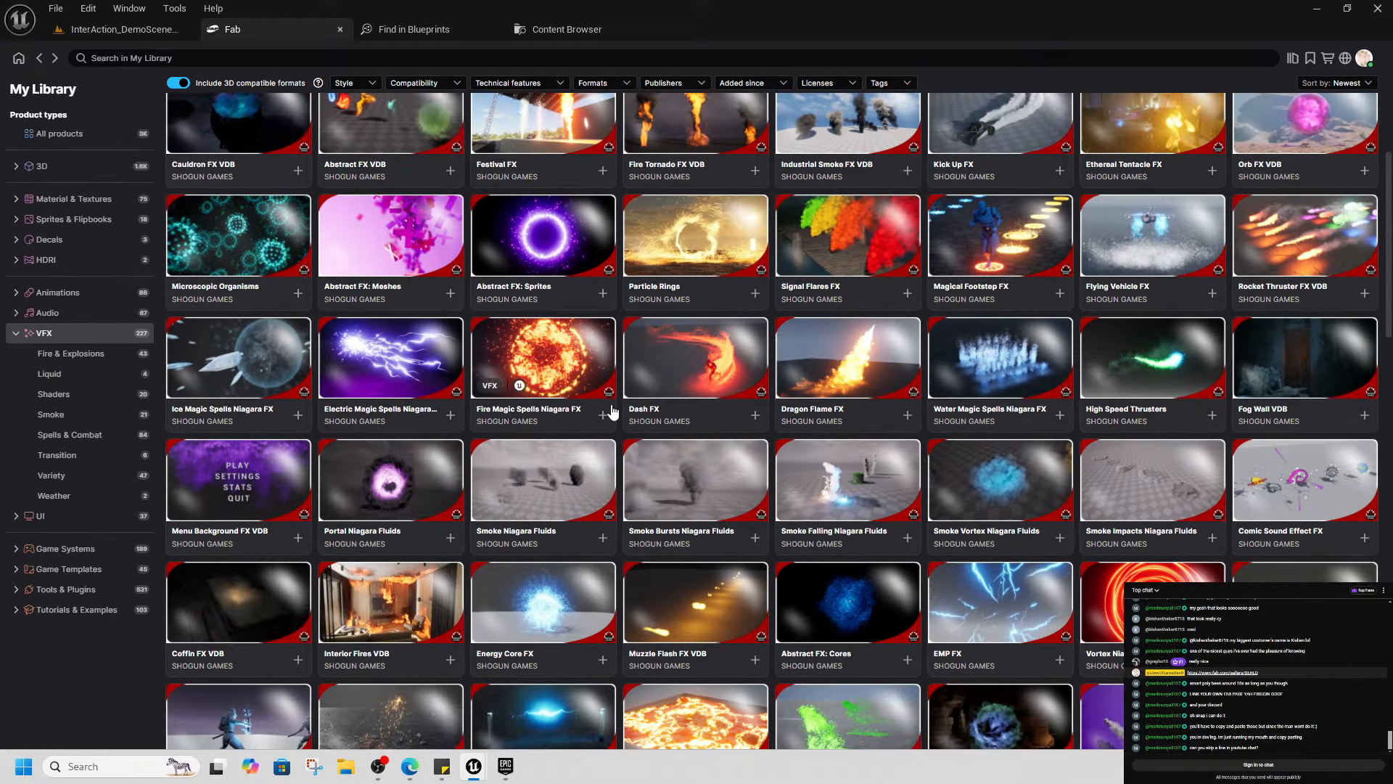
scroll(613, 412, up, 2)
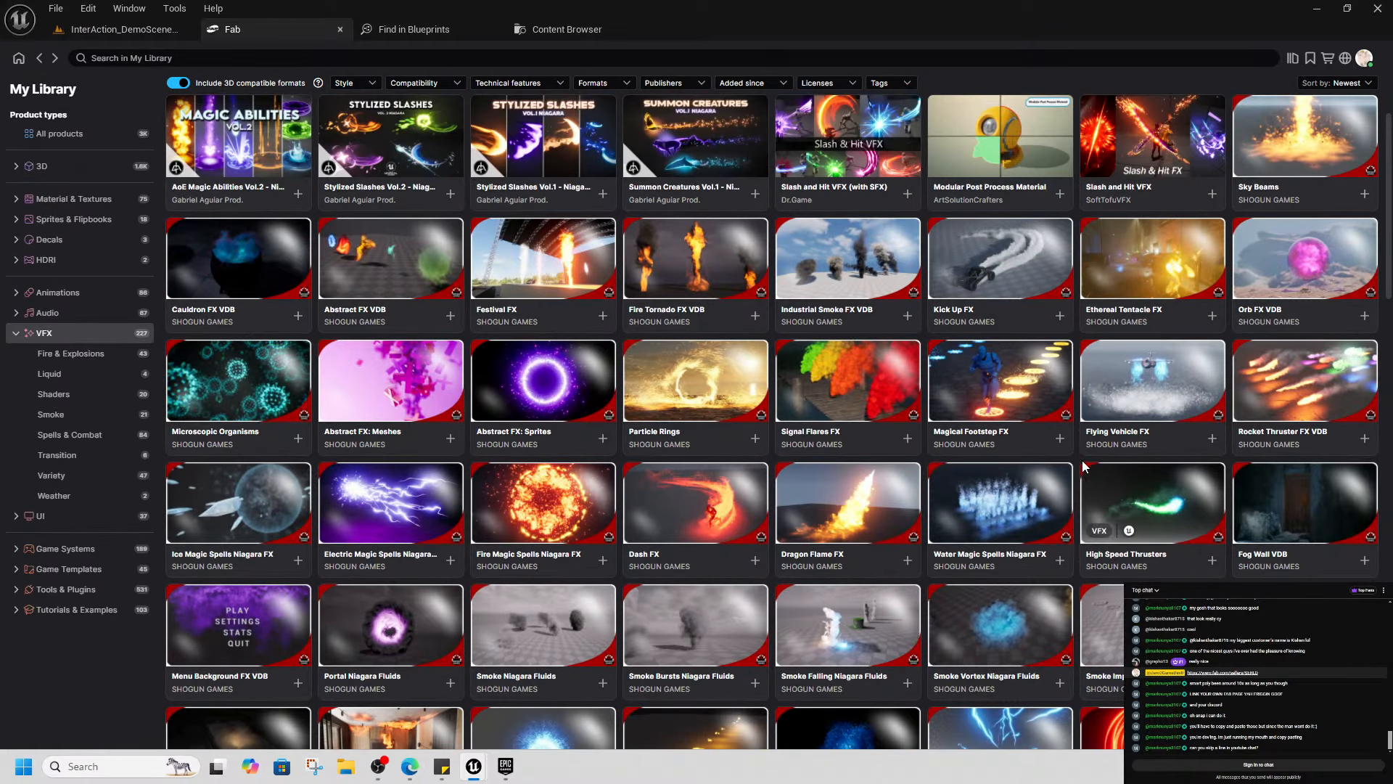
Open the InterAction_DemoScene level from the __AoeVFX Demo folder and show its viewport
key(ctrl+space)
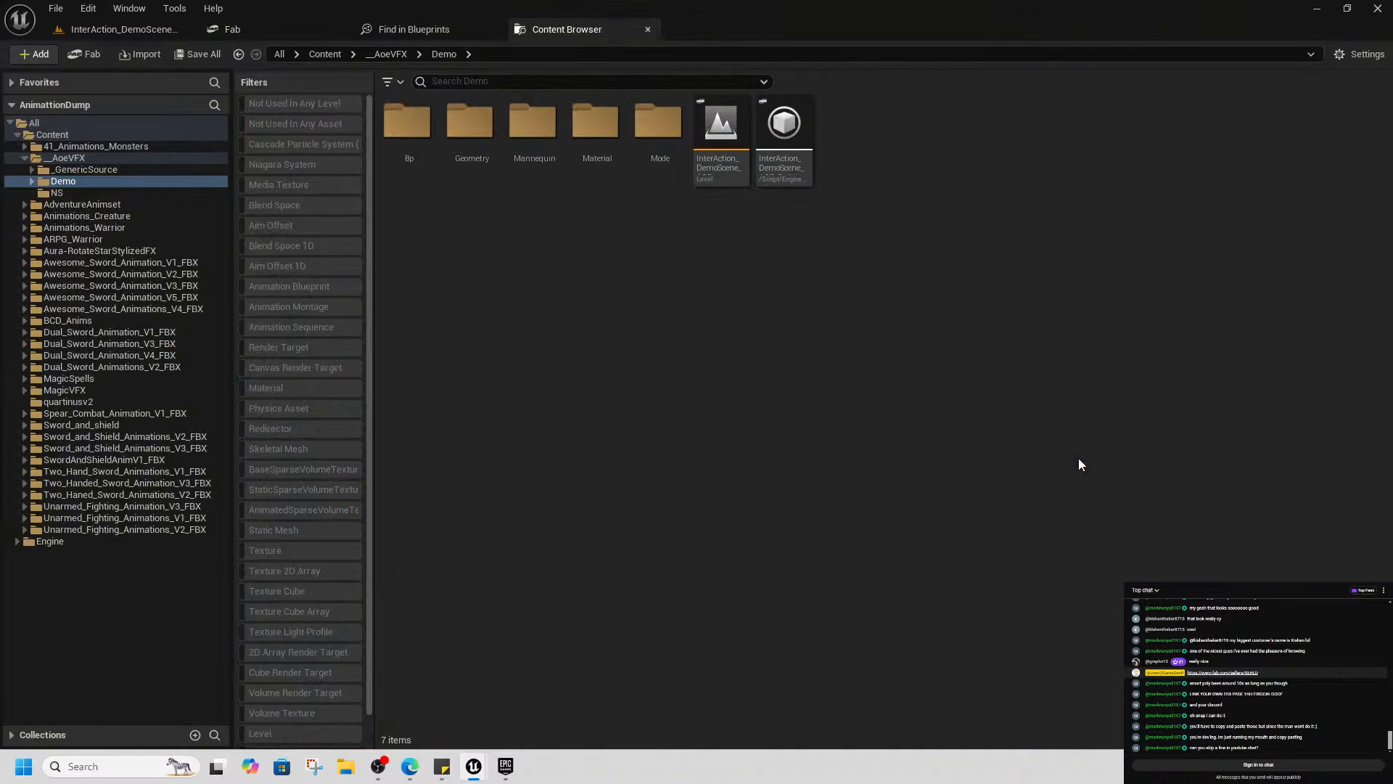
click(721, 166)
click(653, 293)
double_click(711, 172)
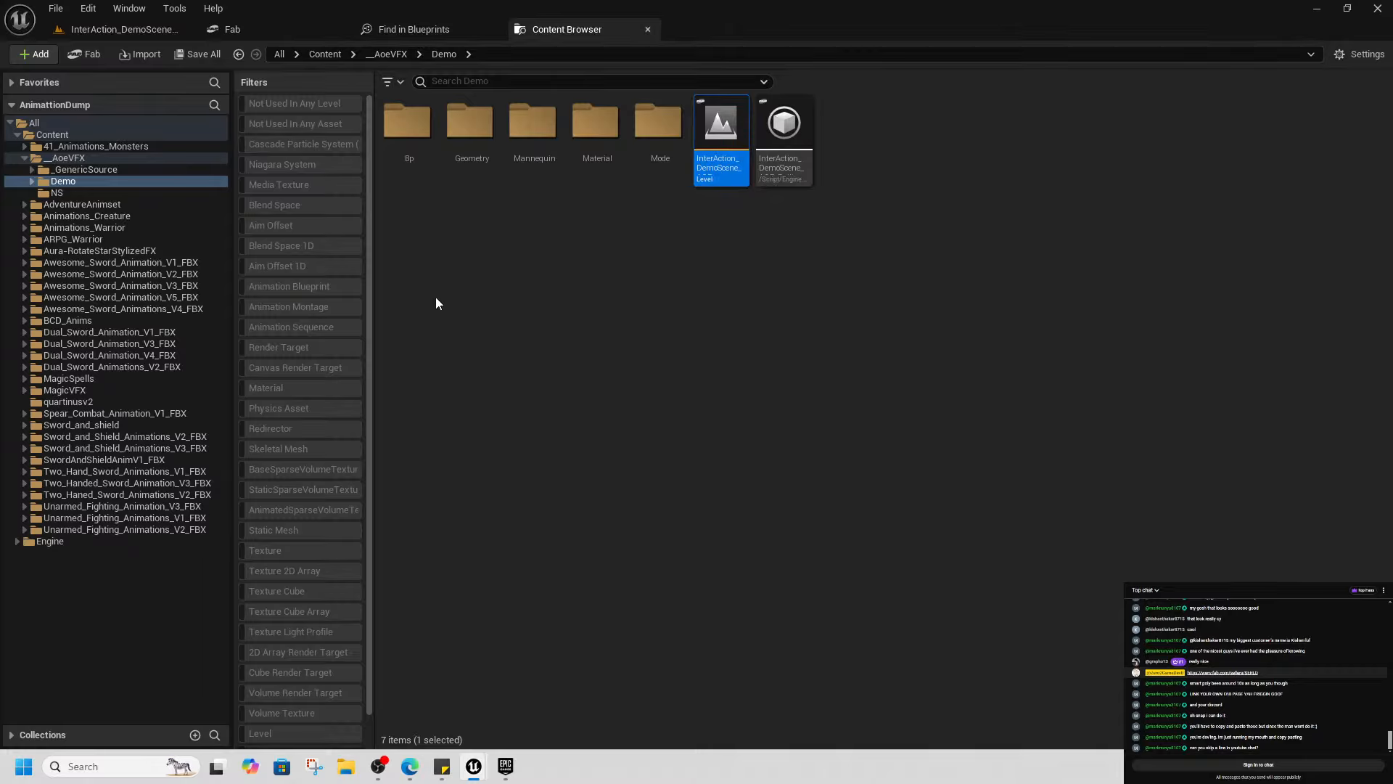
click(136, 29)
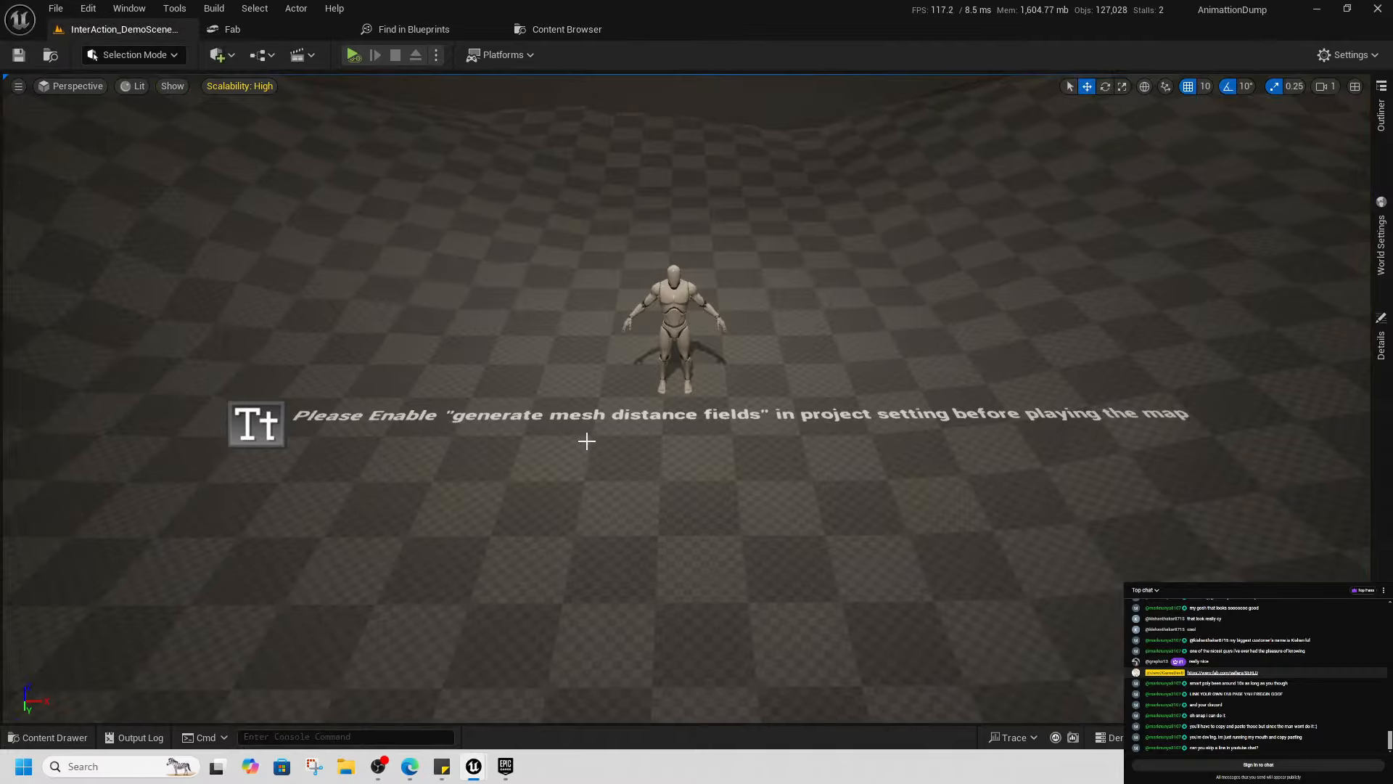
Simulate the InterAction demo level, stop the simulation, and dismiss the Message Log
click(352, 57)
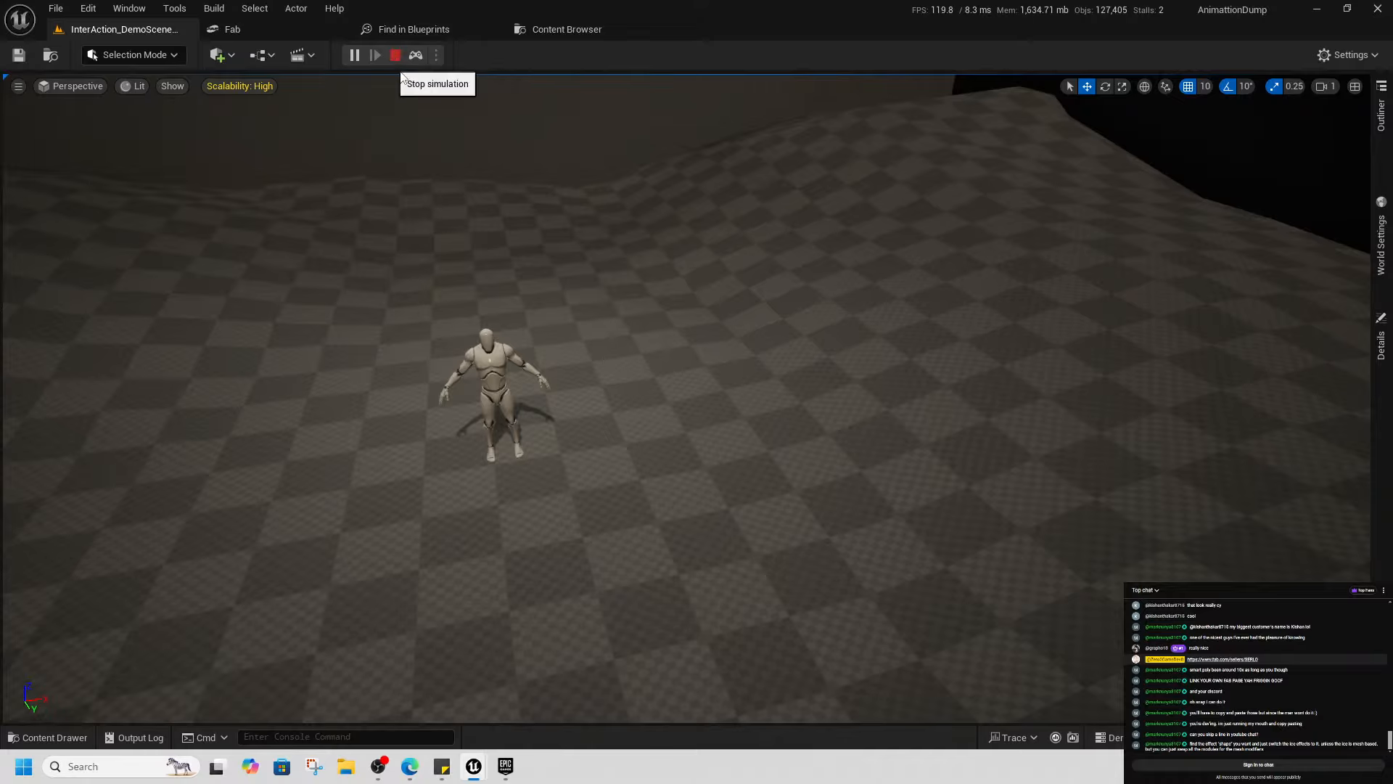
click(396, 56)
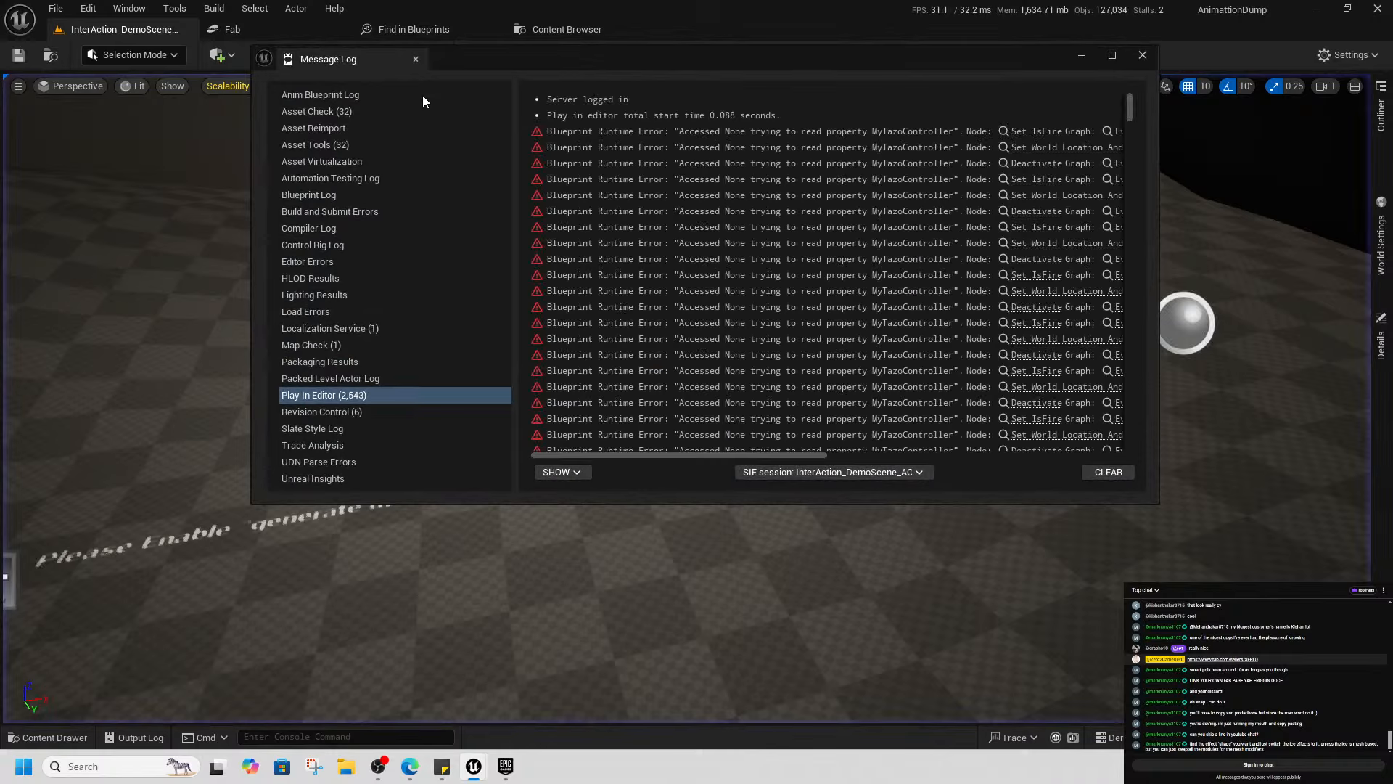
click(1143, 55)
Play the InterAction demo level in the selected viewport, test-cast its area spells, and stop the session
click(436, 55)
click(472, 112)
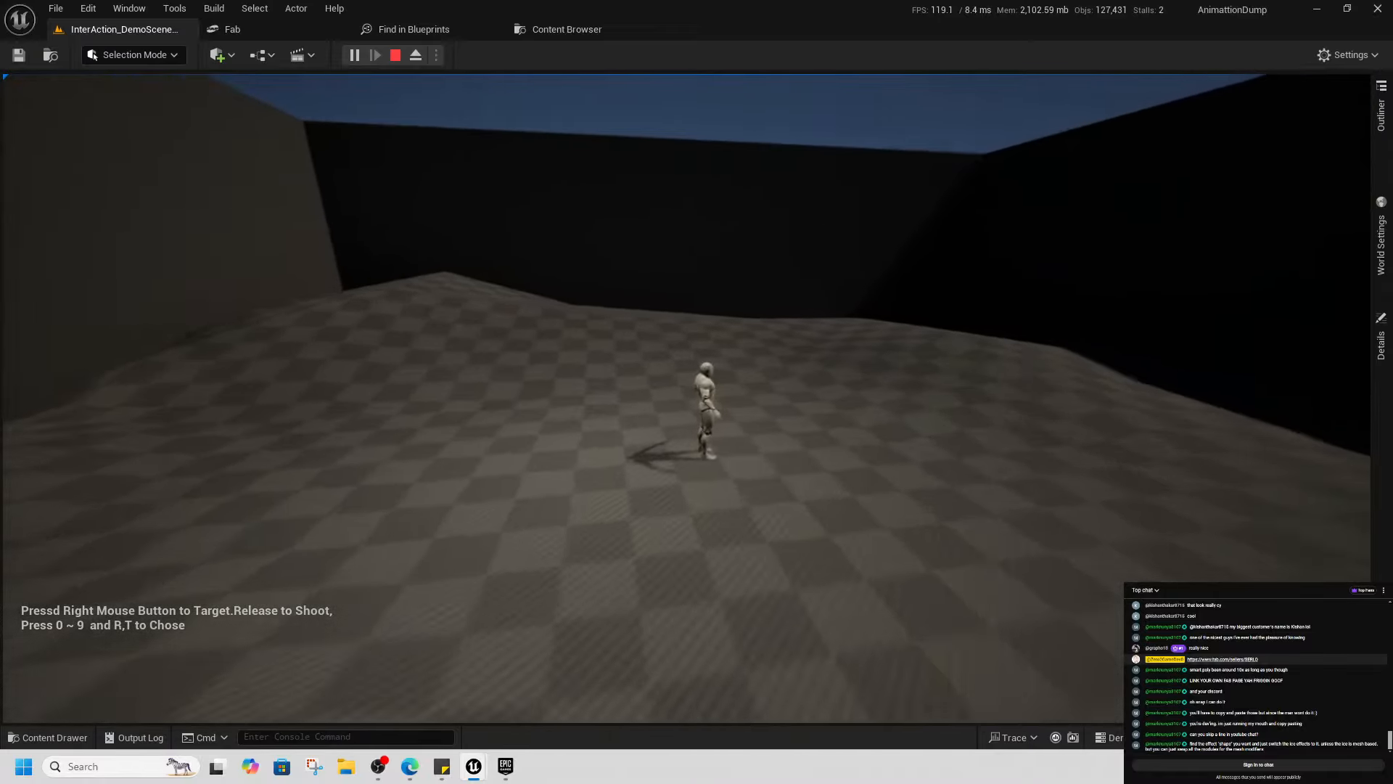
right_click(687, 399)
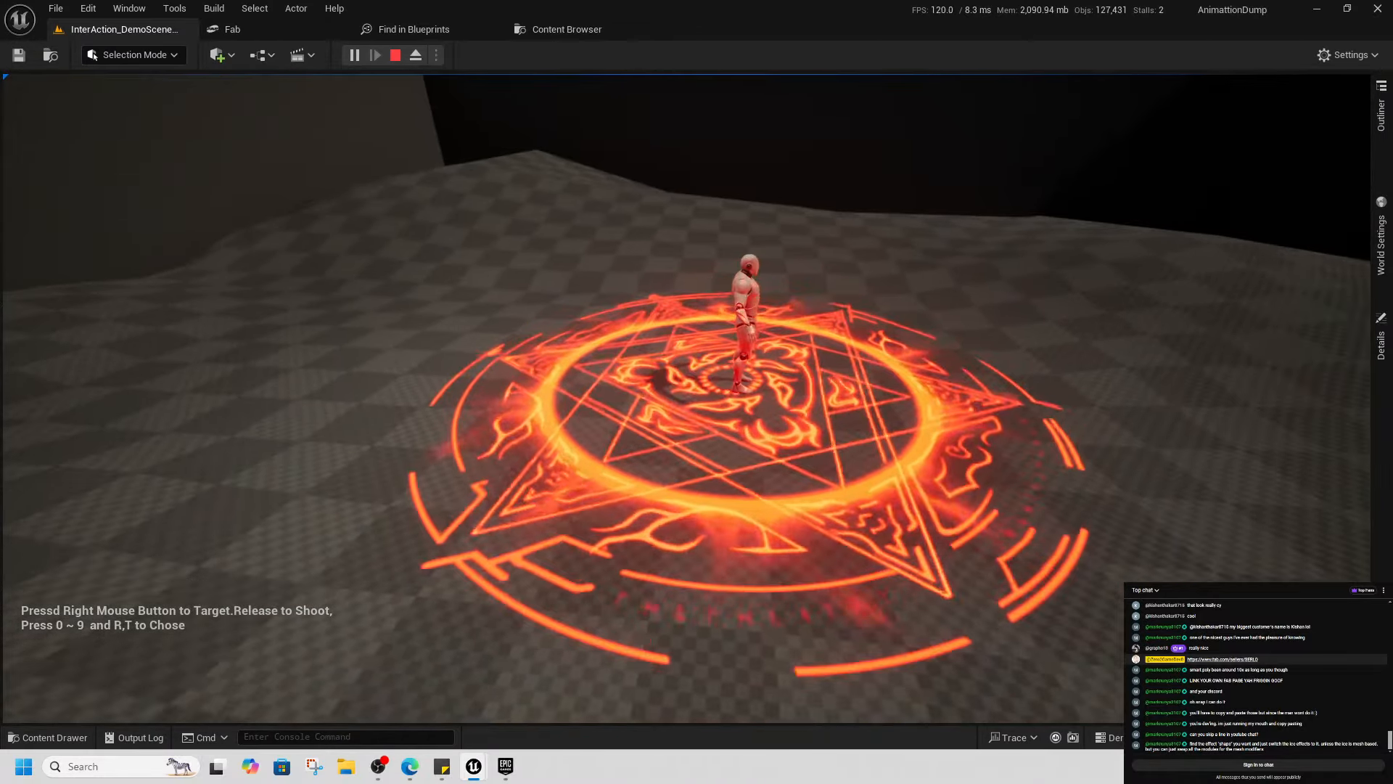
right_click(687, 398)
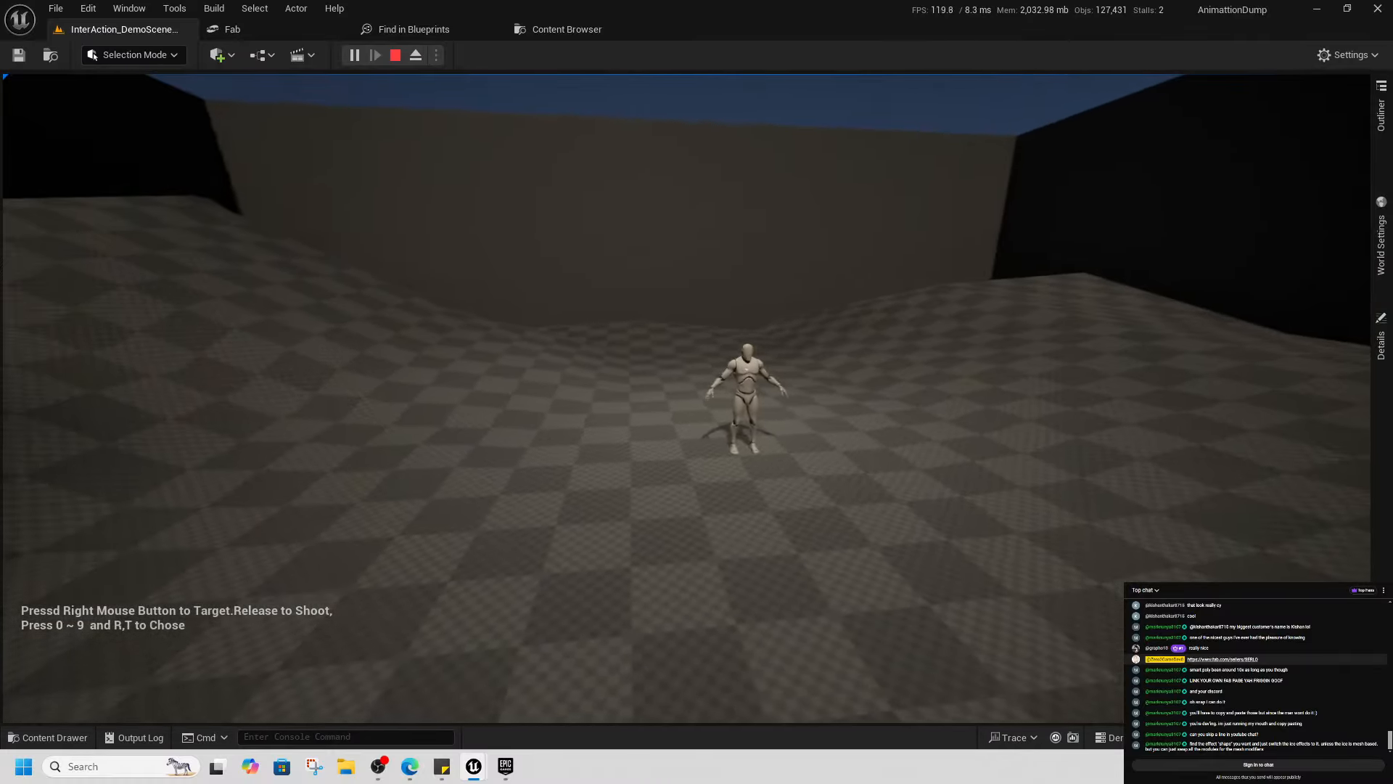
right_click(687, 399)
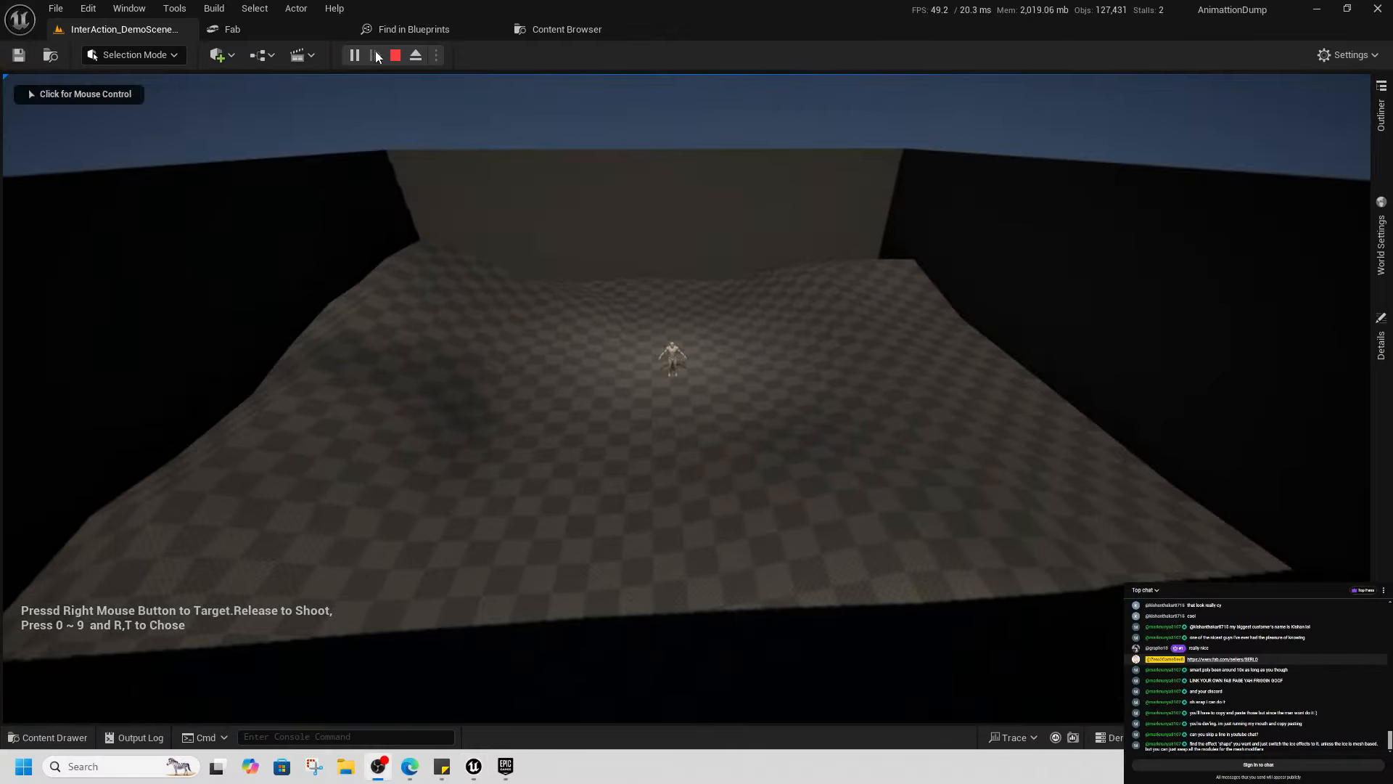
click(395, 56)
Open the MagicVFXDemo level from the MagicVFX DemoMap folder
key(ctrl+space)
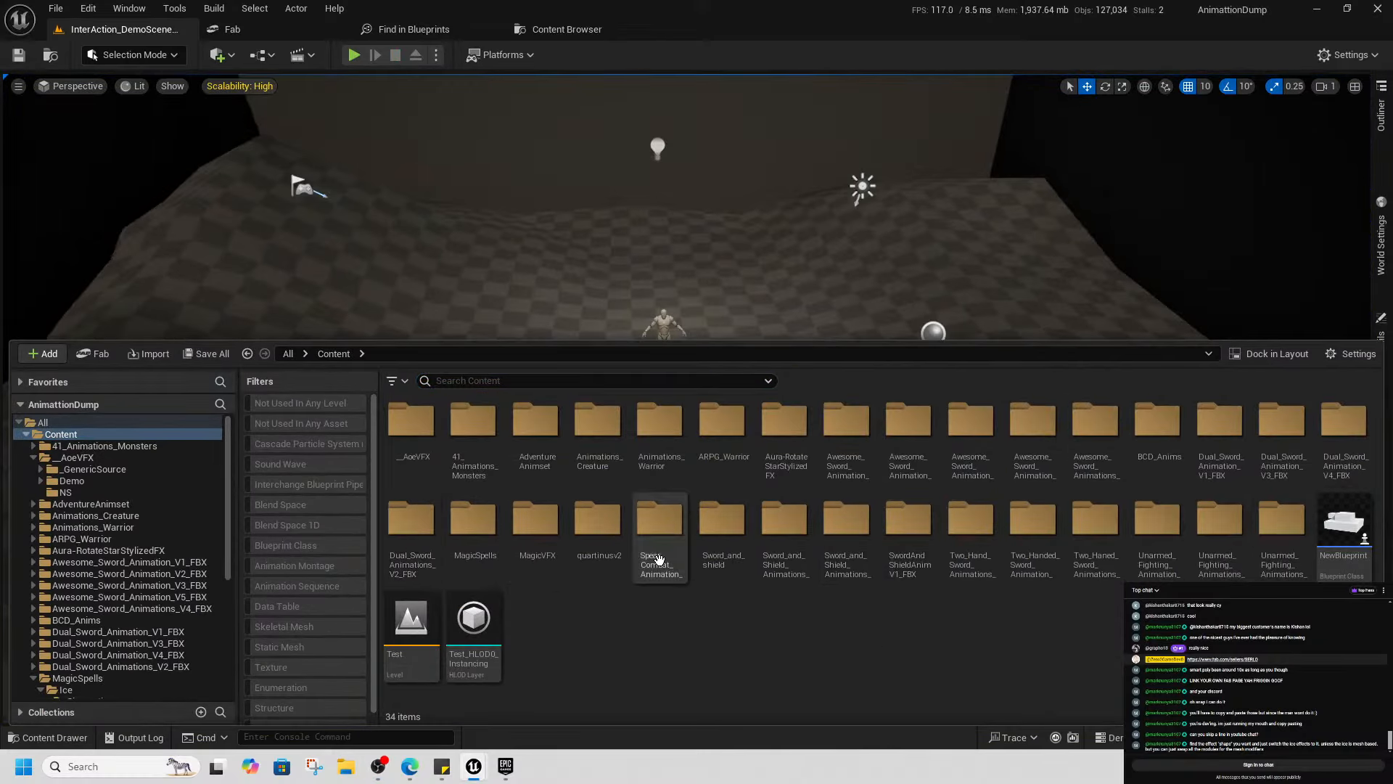
double_click(534, 565)
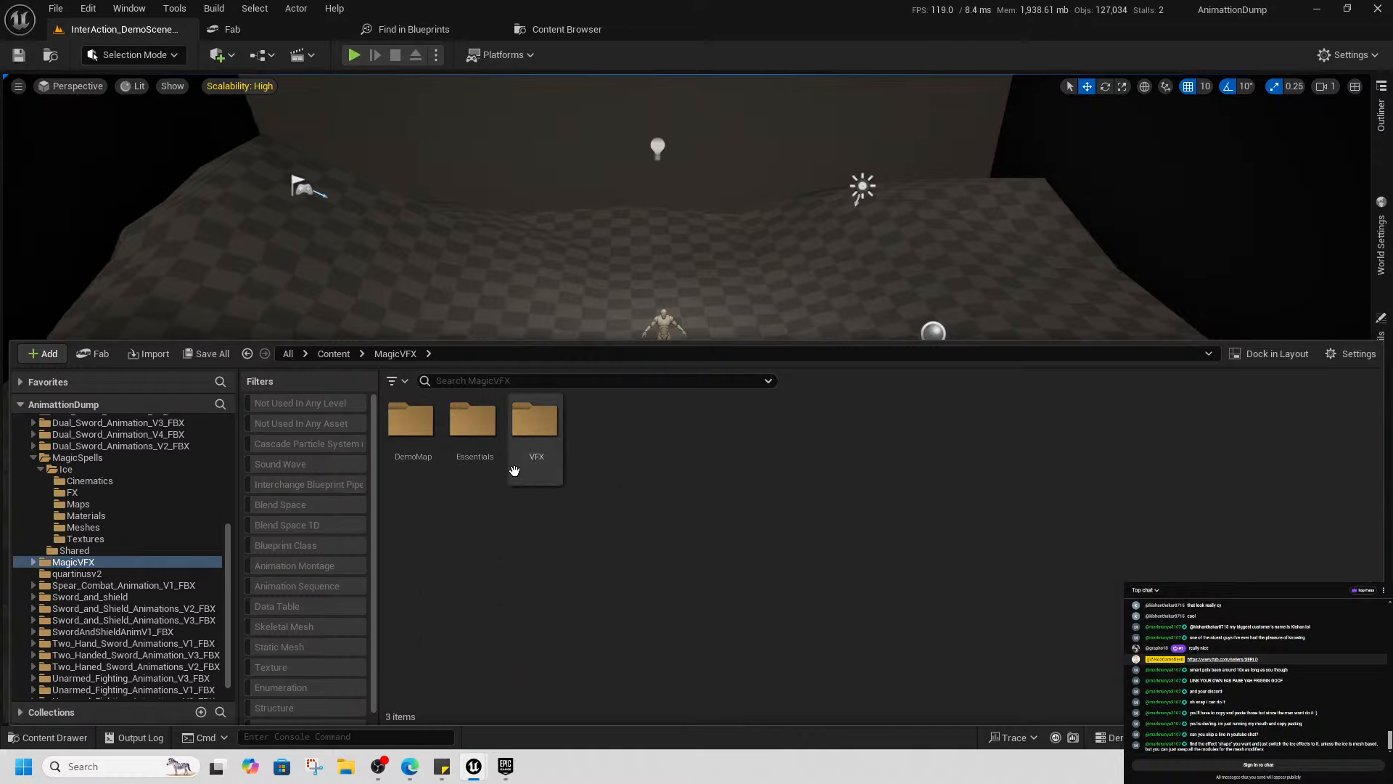
double_click(422, 458)
double_click(494, 468)
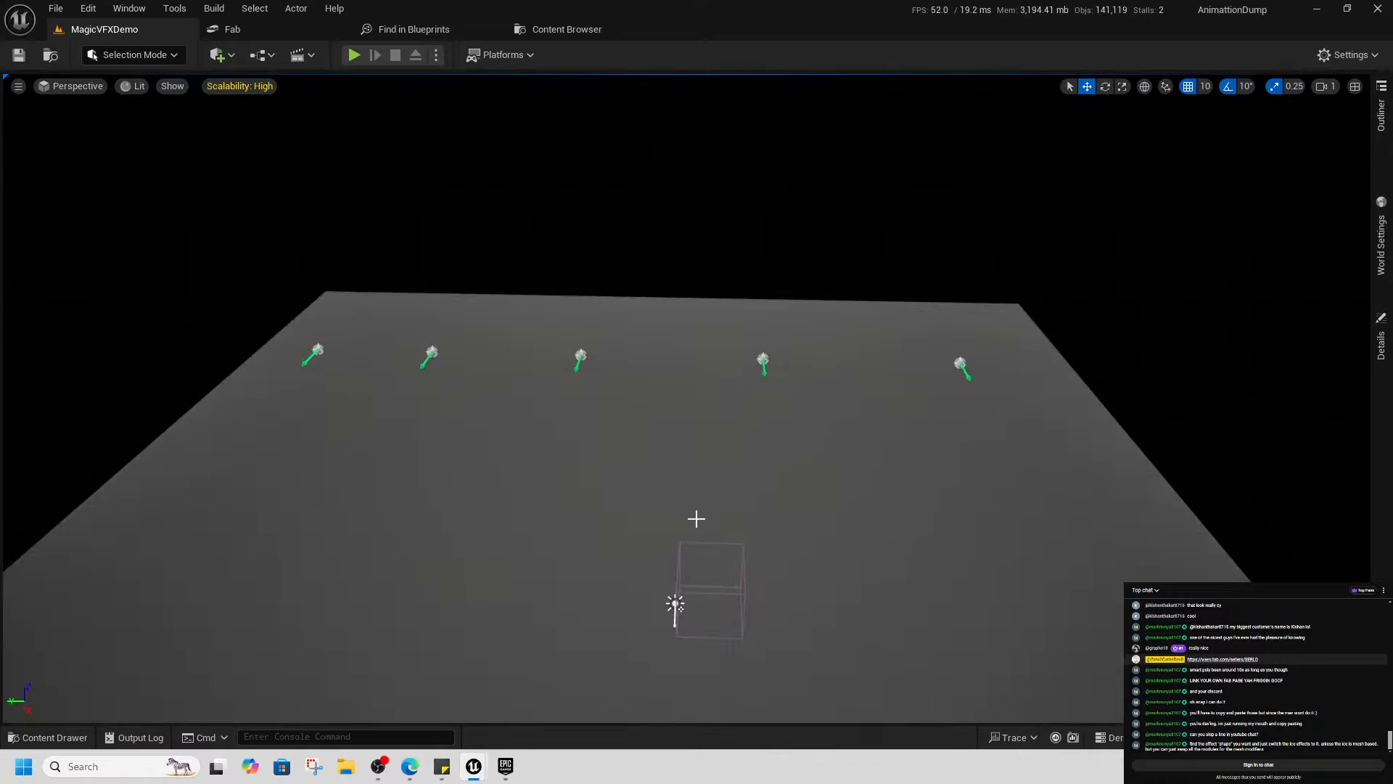
Examine the magic effects running in the MagicVFXDemo level, moving in close to the blue smoky orb
click(436, 55)
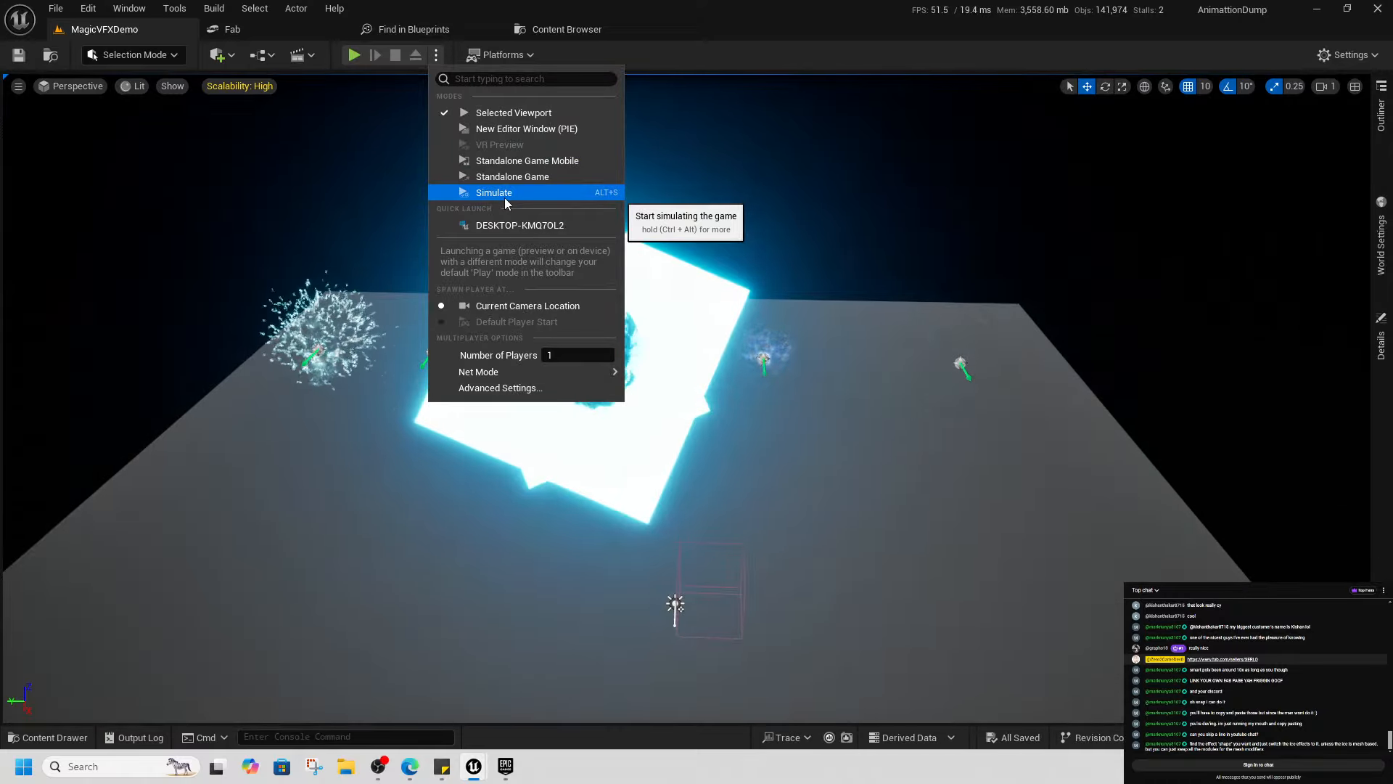
click(1023, 441)
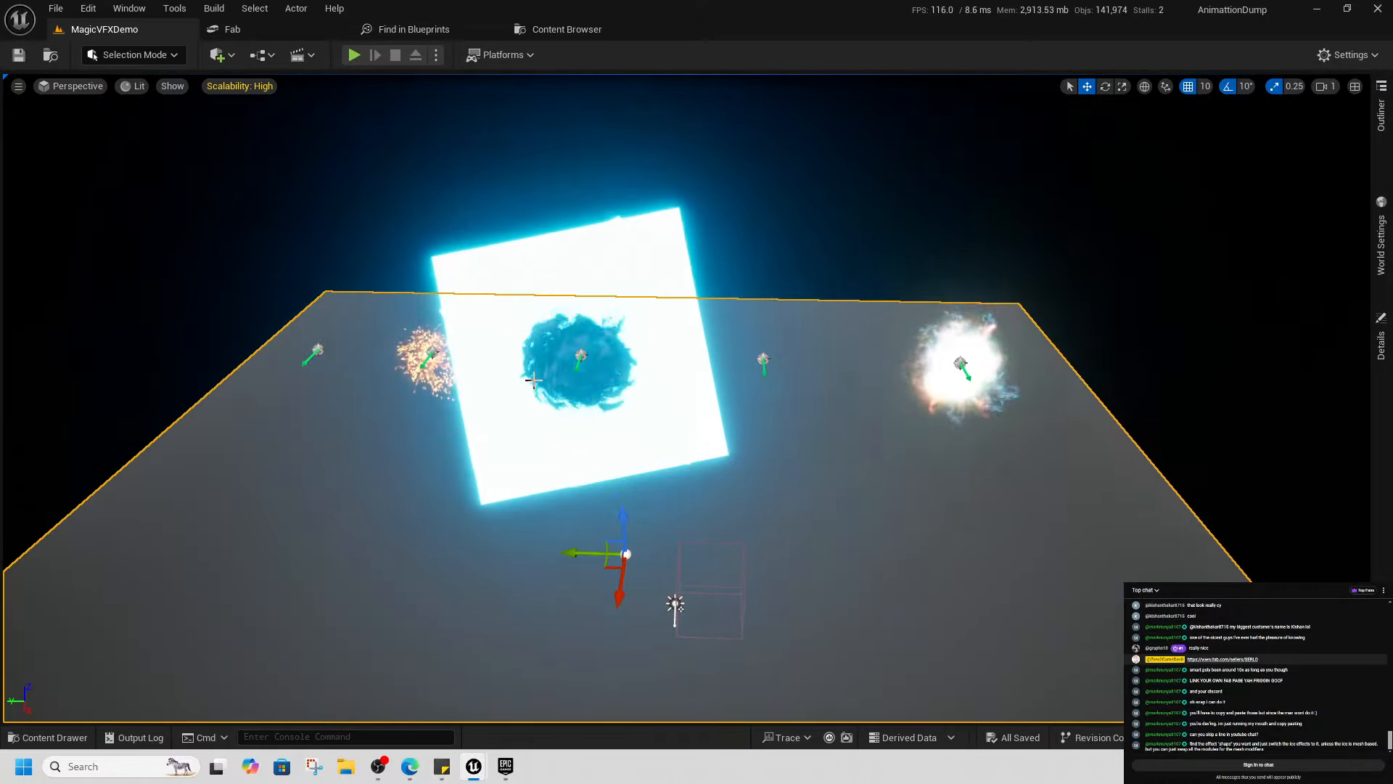
scroll(368, 341, up, 2)
scroll(681, 382, up, 6)
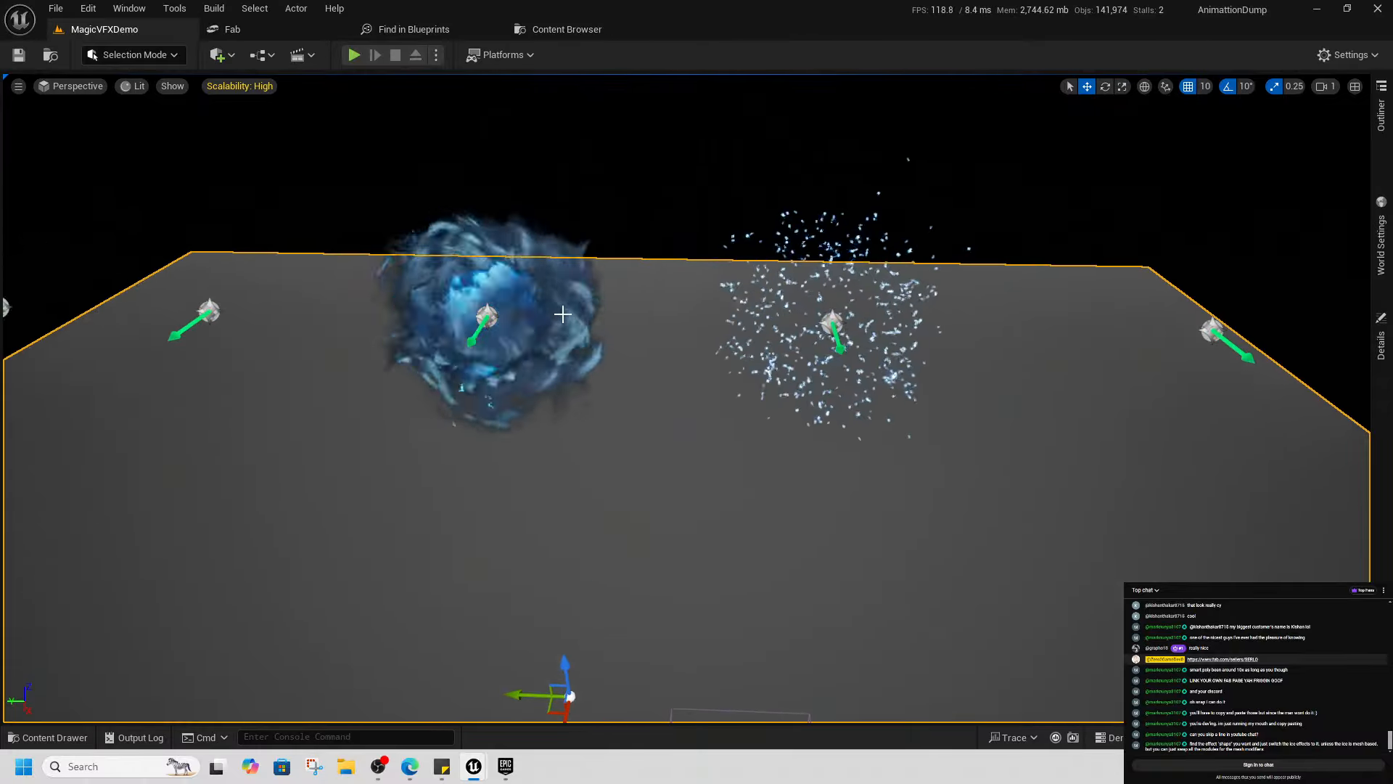
right_drag(573, 324, 519, 297)
scroll(631, 370, up, 4)
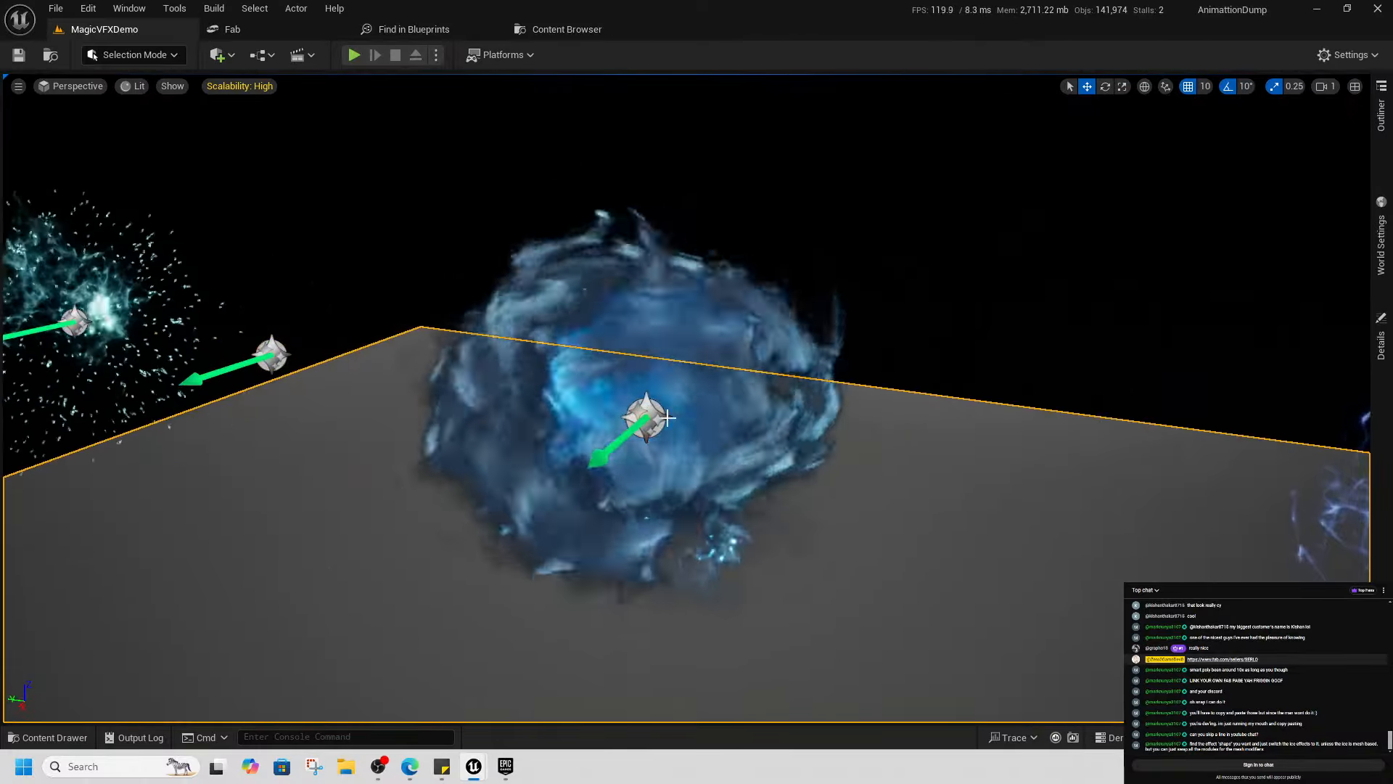
Select the blue smoky orb effect and shift it along its X axis in the demo level
click(656, 416)
scroll(668, 417, down, 4)
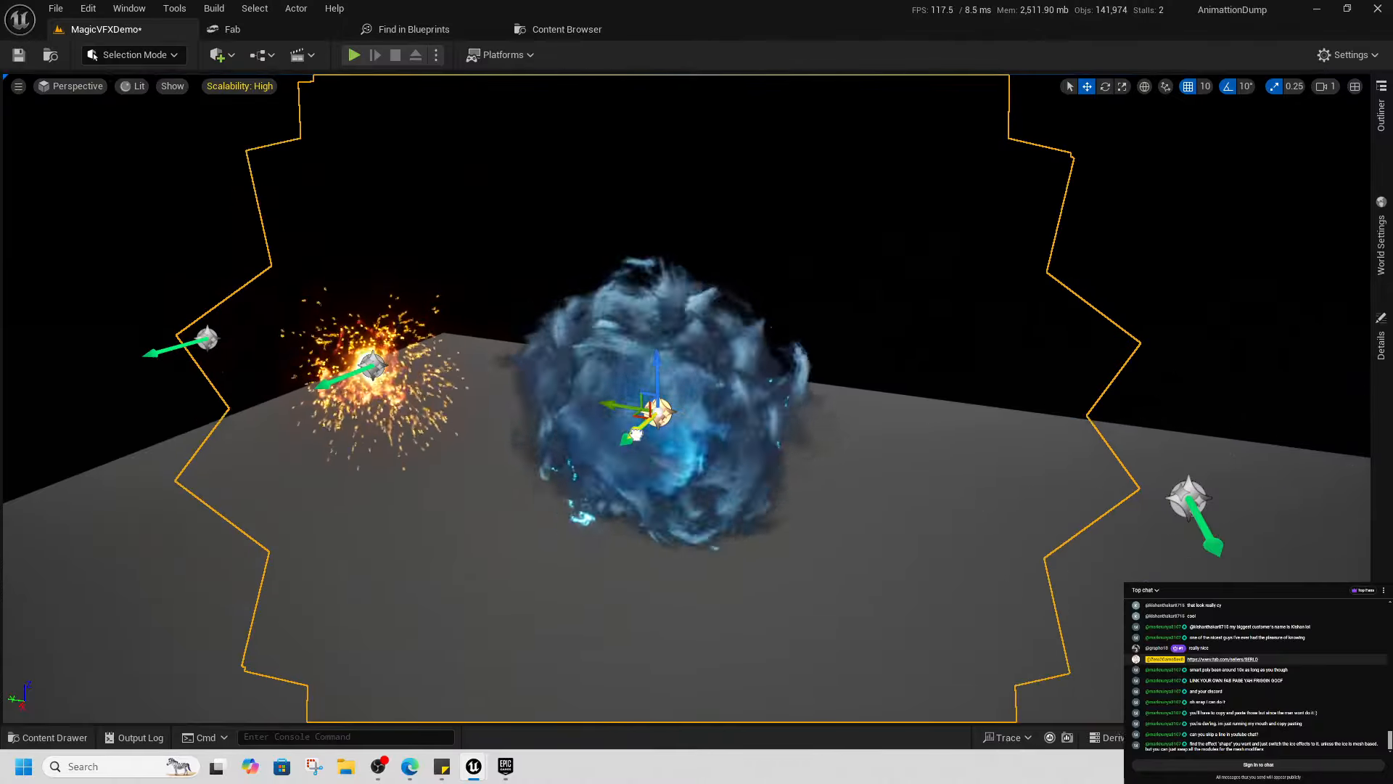
drag(648, 415, 691, 430)
scroll(902, 538, down, 2)
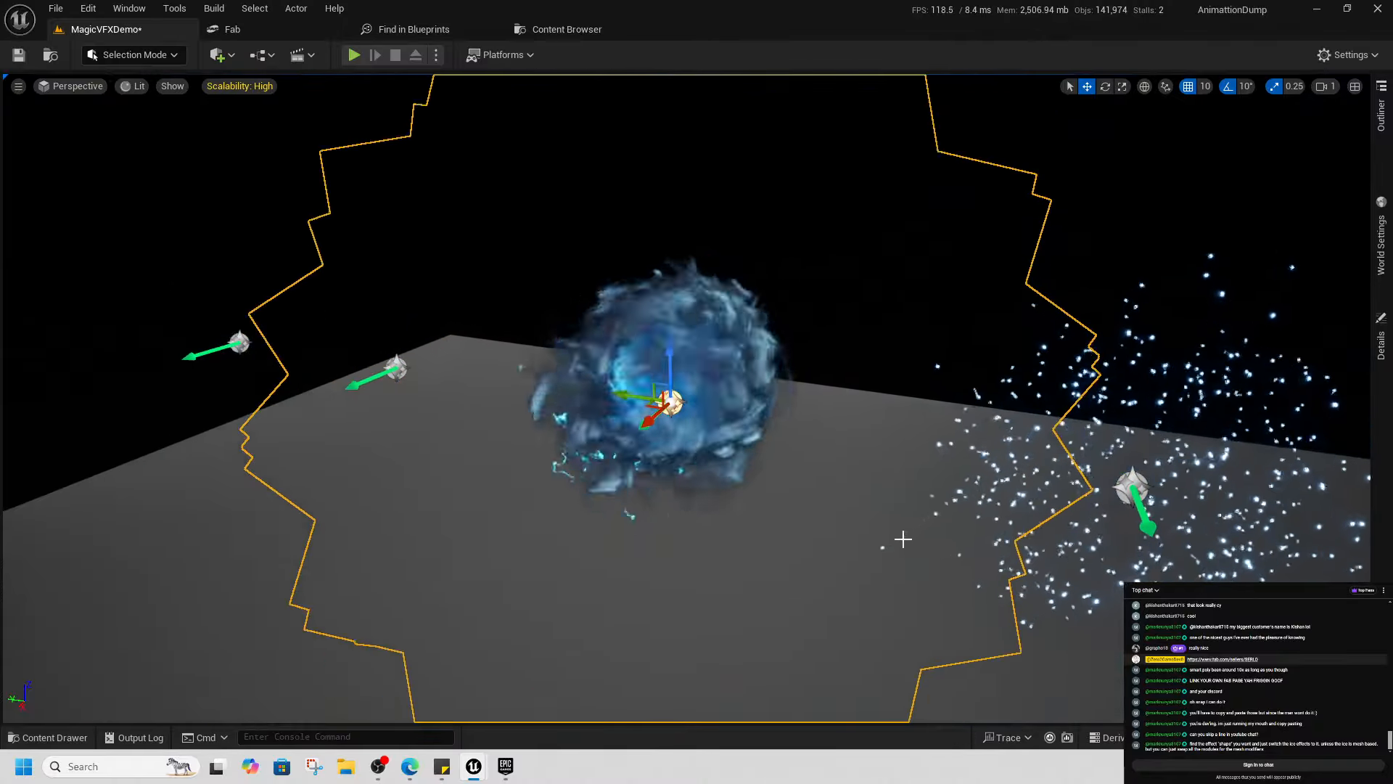
Open the L_Preview_Scene level from the Map folder of Aura-RotateStarStylizedFX
right_drag(902, 539, 809, 562)
scroll(905, 531, down, 5)
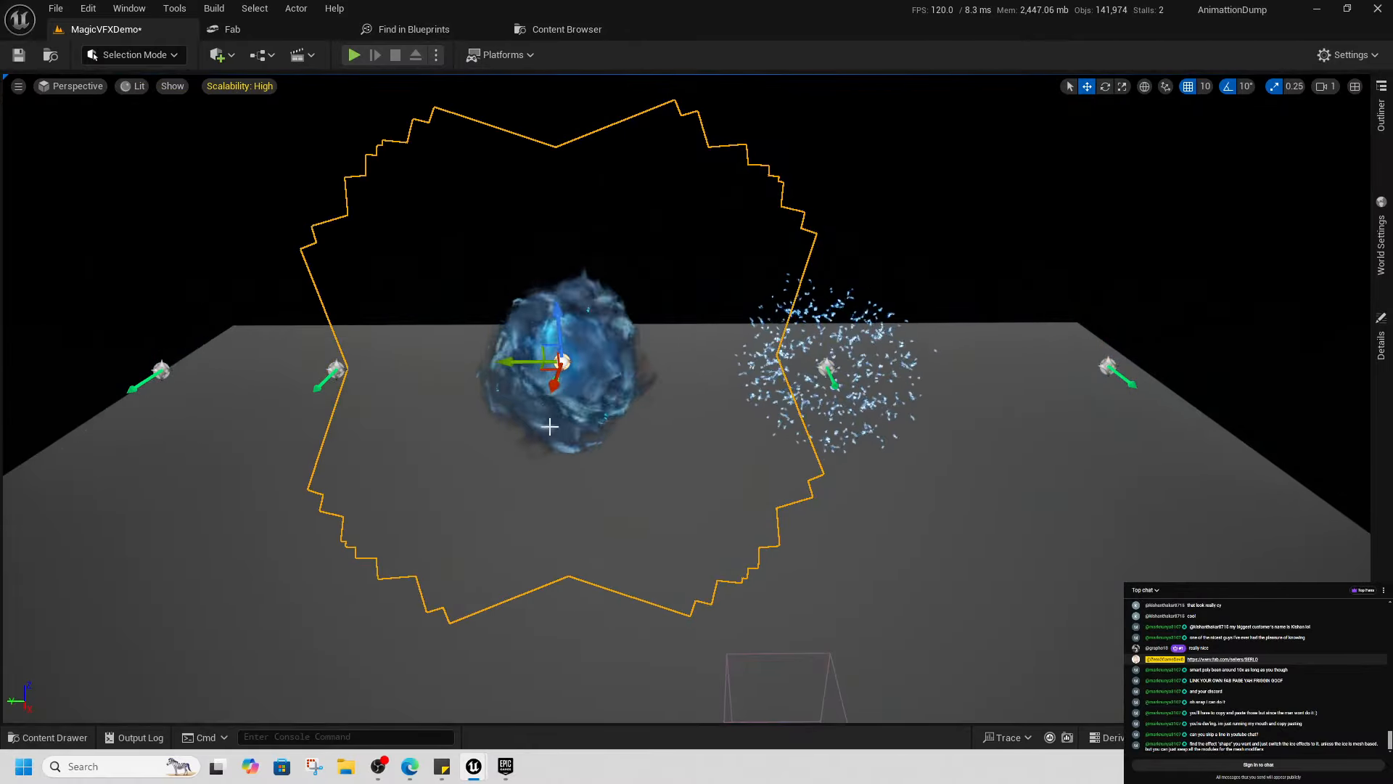
key(ctrl+space)
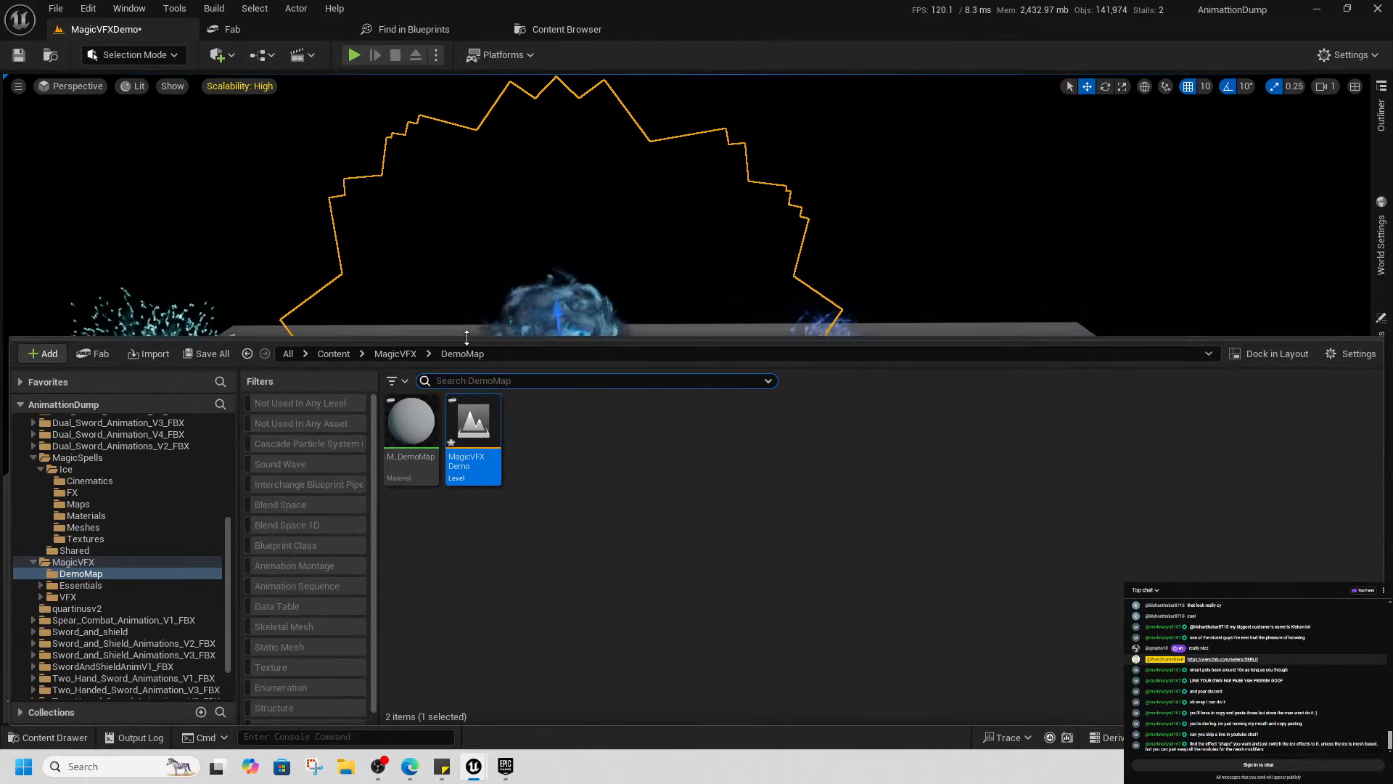
click(389, 355)
click(345, 355)
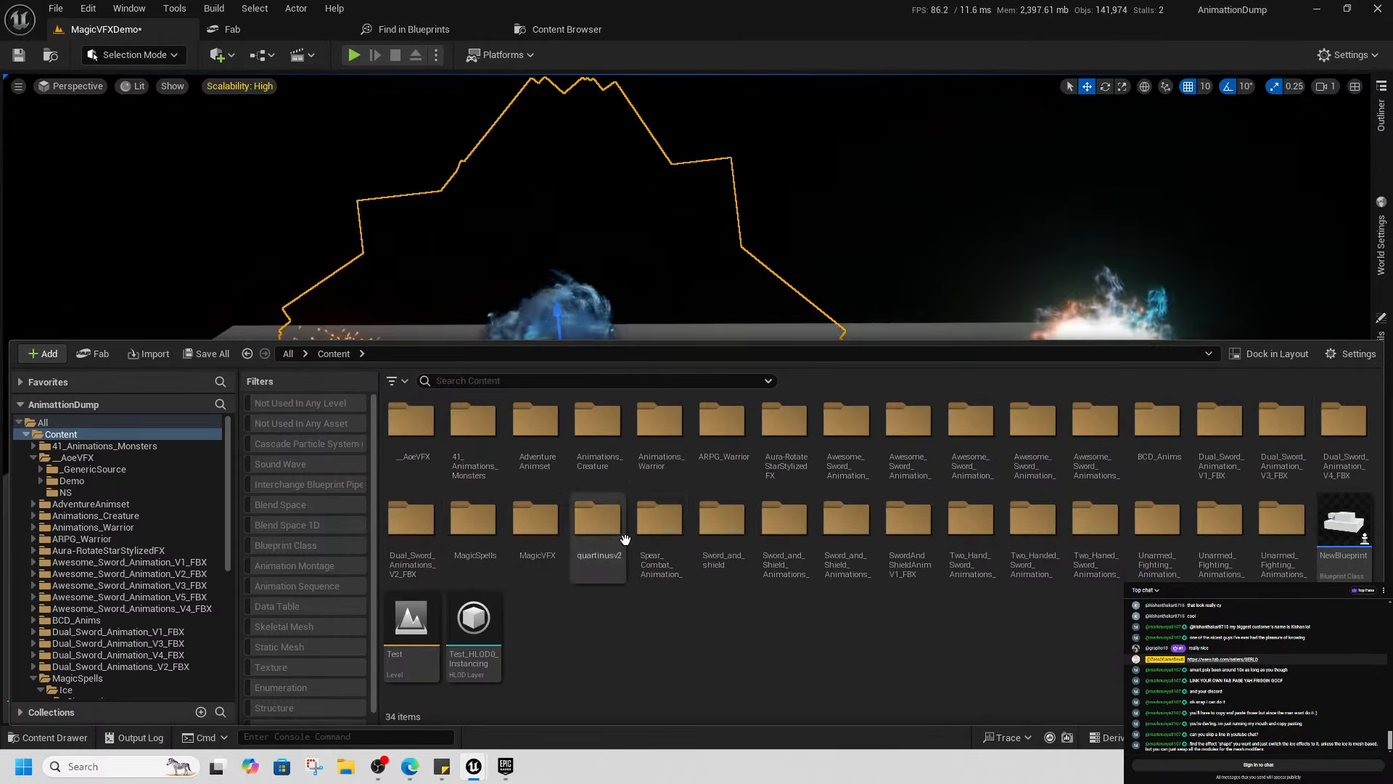
double_click(785, 425)
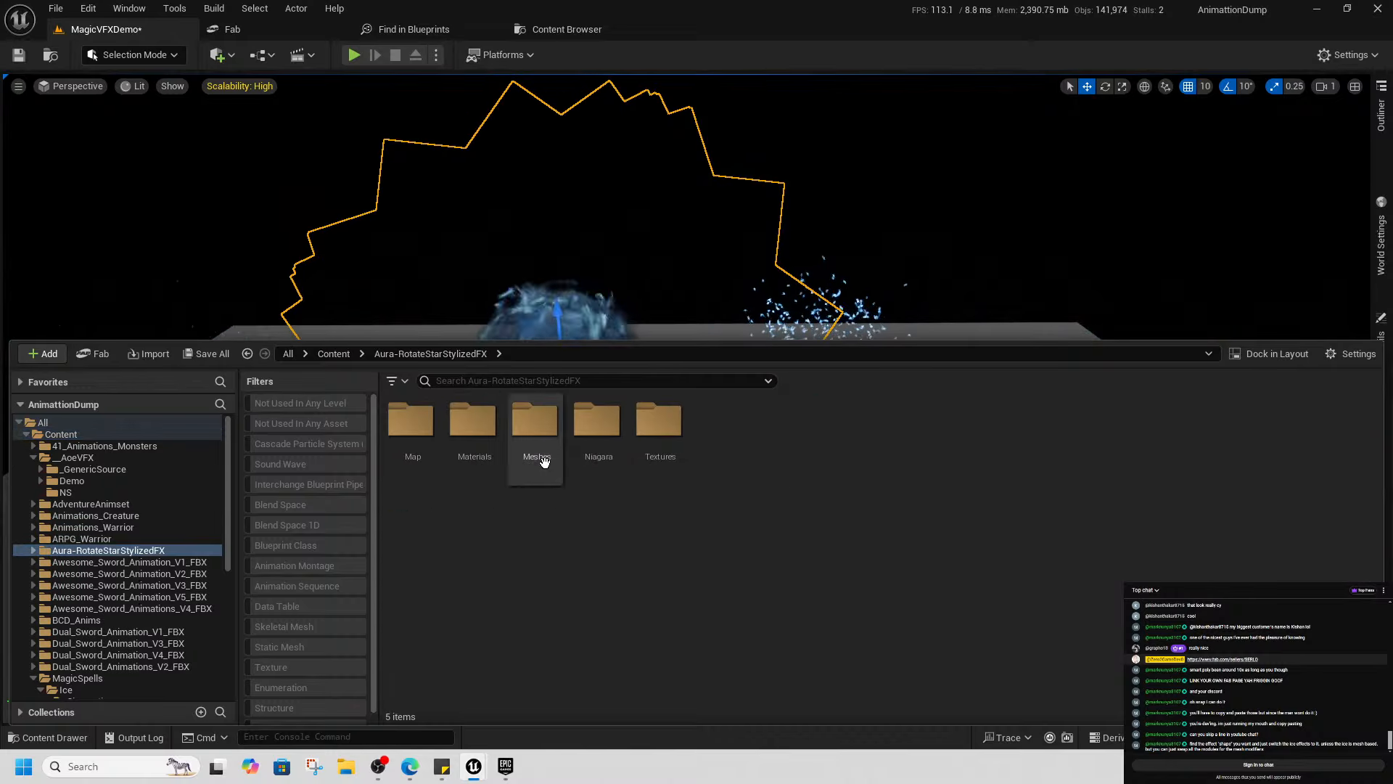
double_click(412, 428)
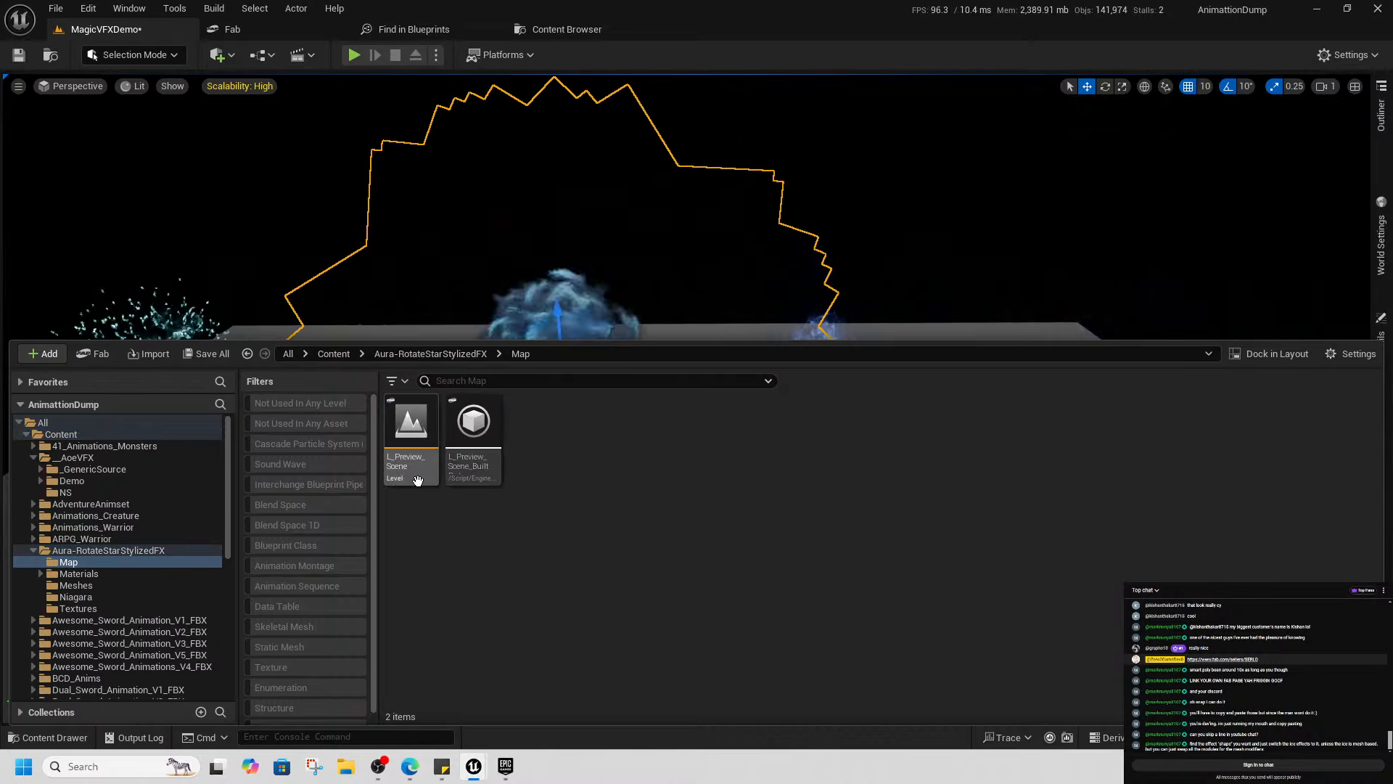
double_click(411, 428)
click(796, 541)
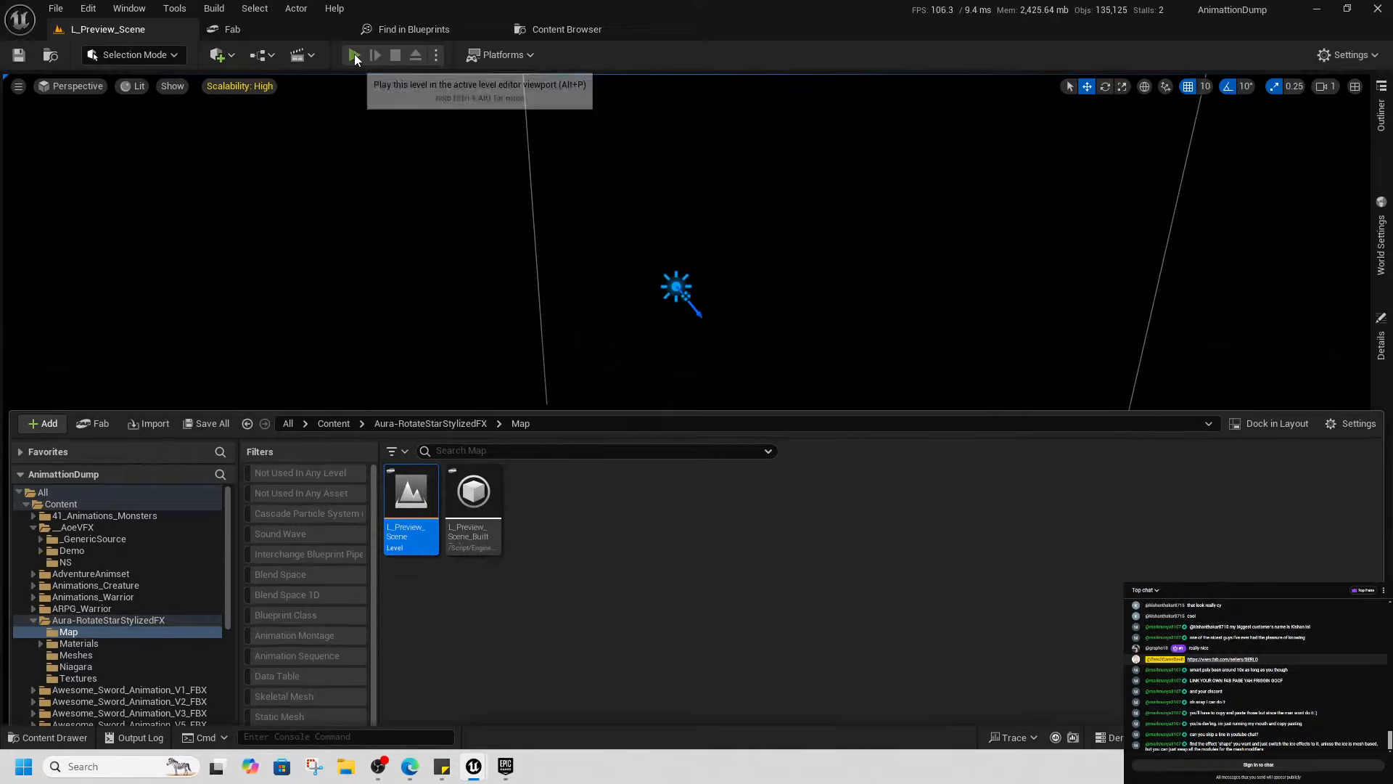
Play the preview level briefly, stop it, and inspect the star aura effect's user parameters
click(354, 54)
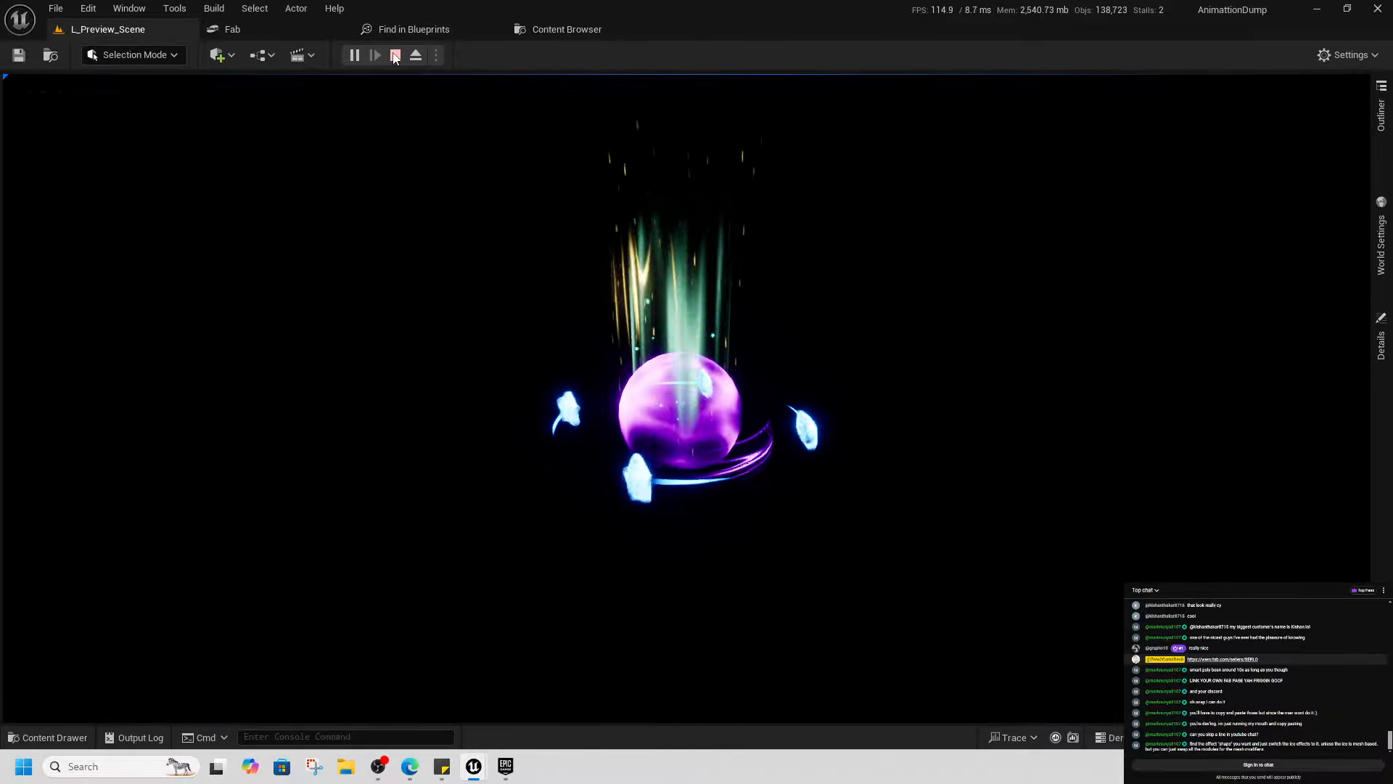
click(395, 56)
click(637, 350)
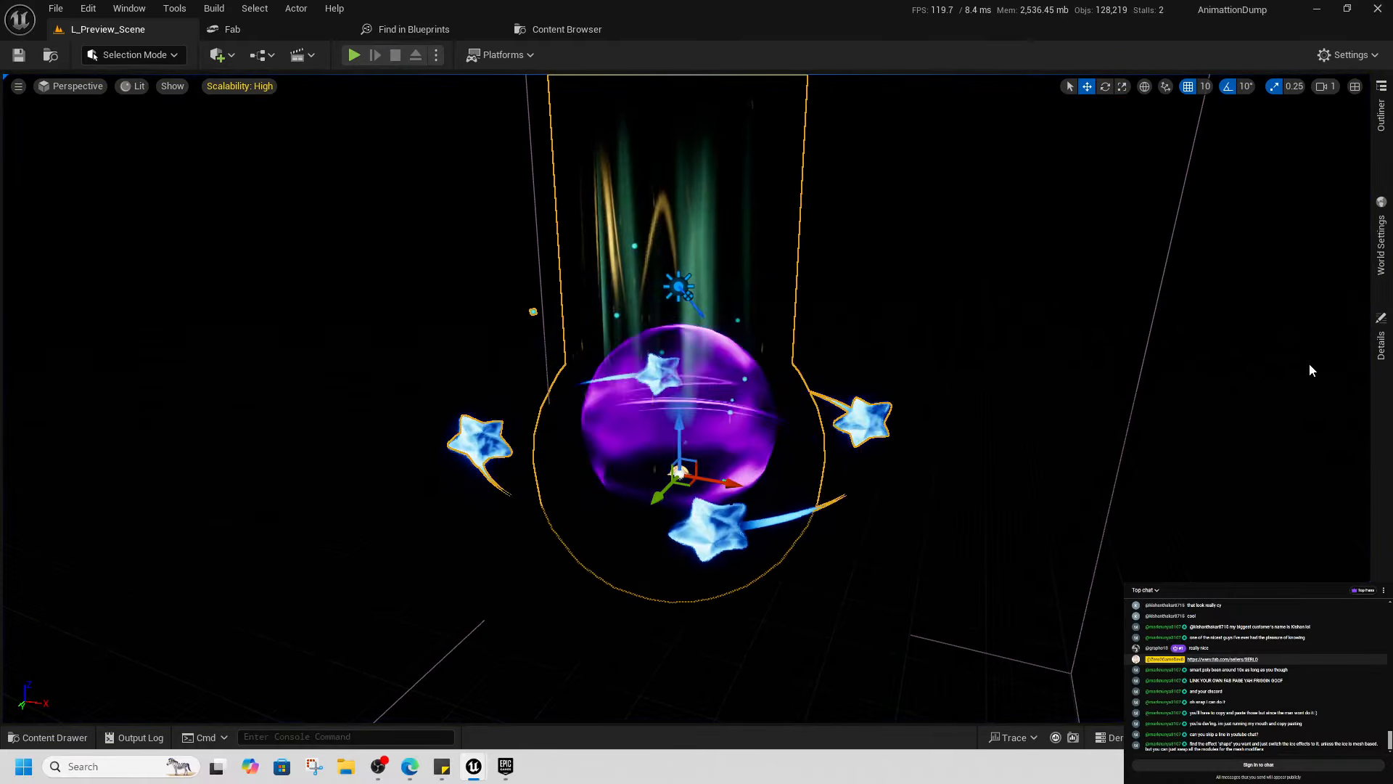
click(1379, 347)
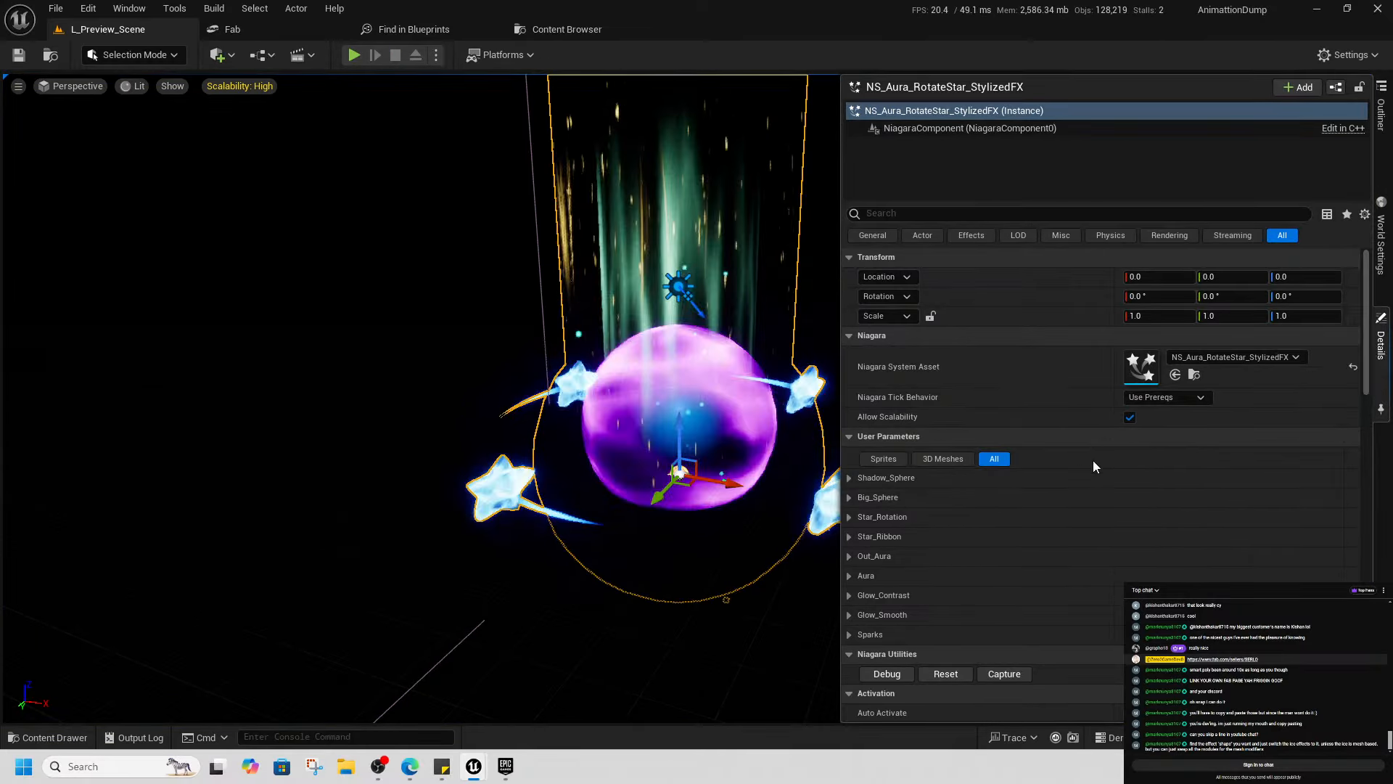
click(852, 477)
click(852, 477)
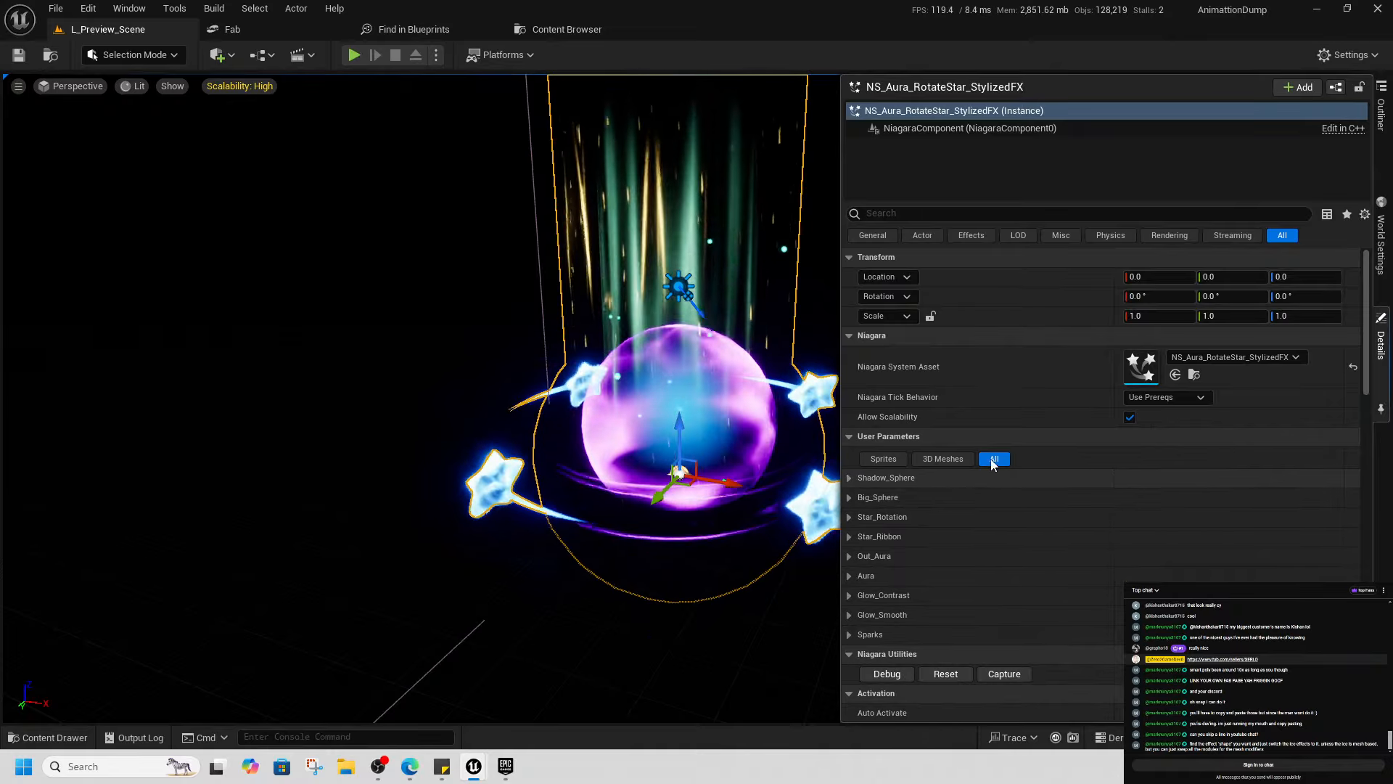
Locate the star aura's Niagara system in the content folders, duplicate it, and open the copy for editing
click(1194, 375)
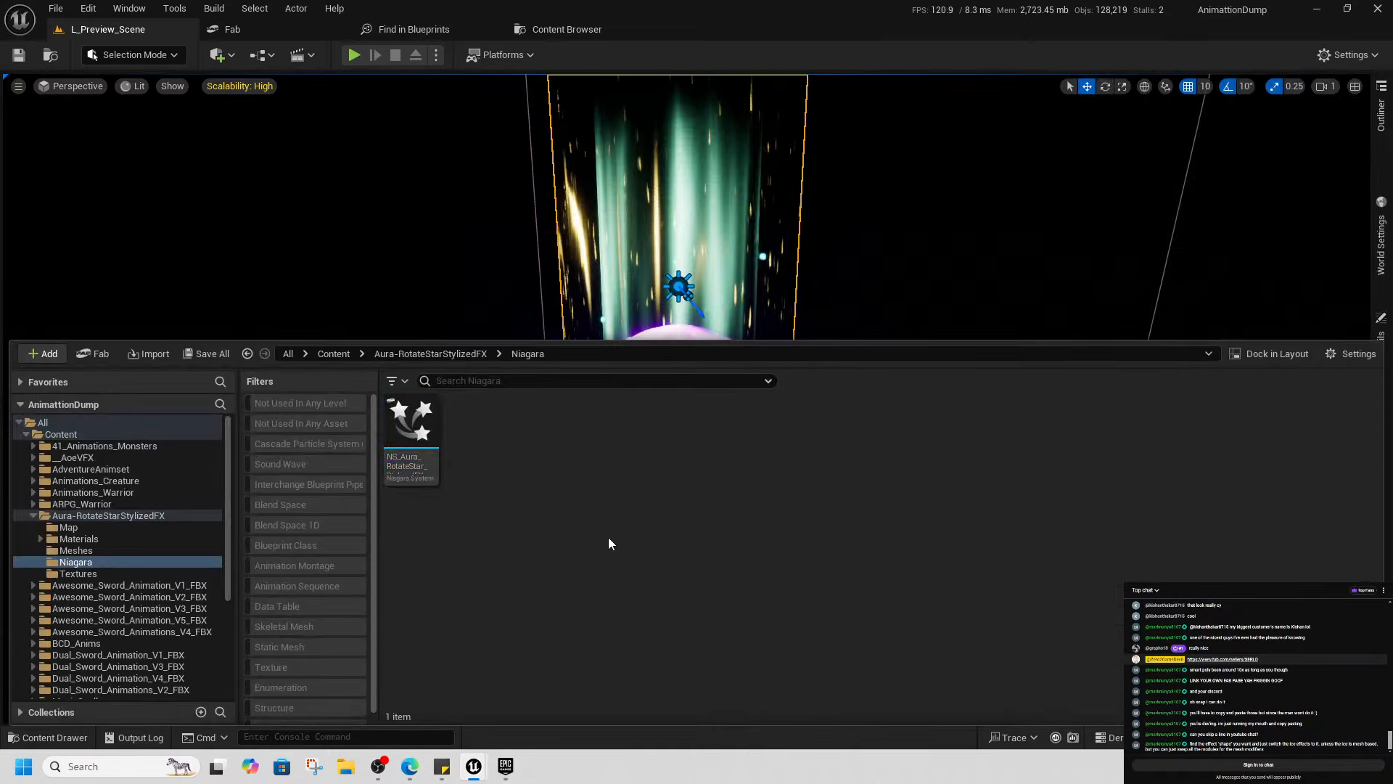
key(ctrl+d)
drag(495, 460, 330, 406)
right_drag(407, 470, 493, 457)
right_drag(443, 499, 391, 483)
key(ctrl+space)
double_click(473, 428)
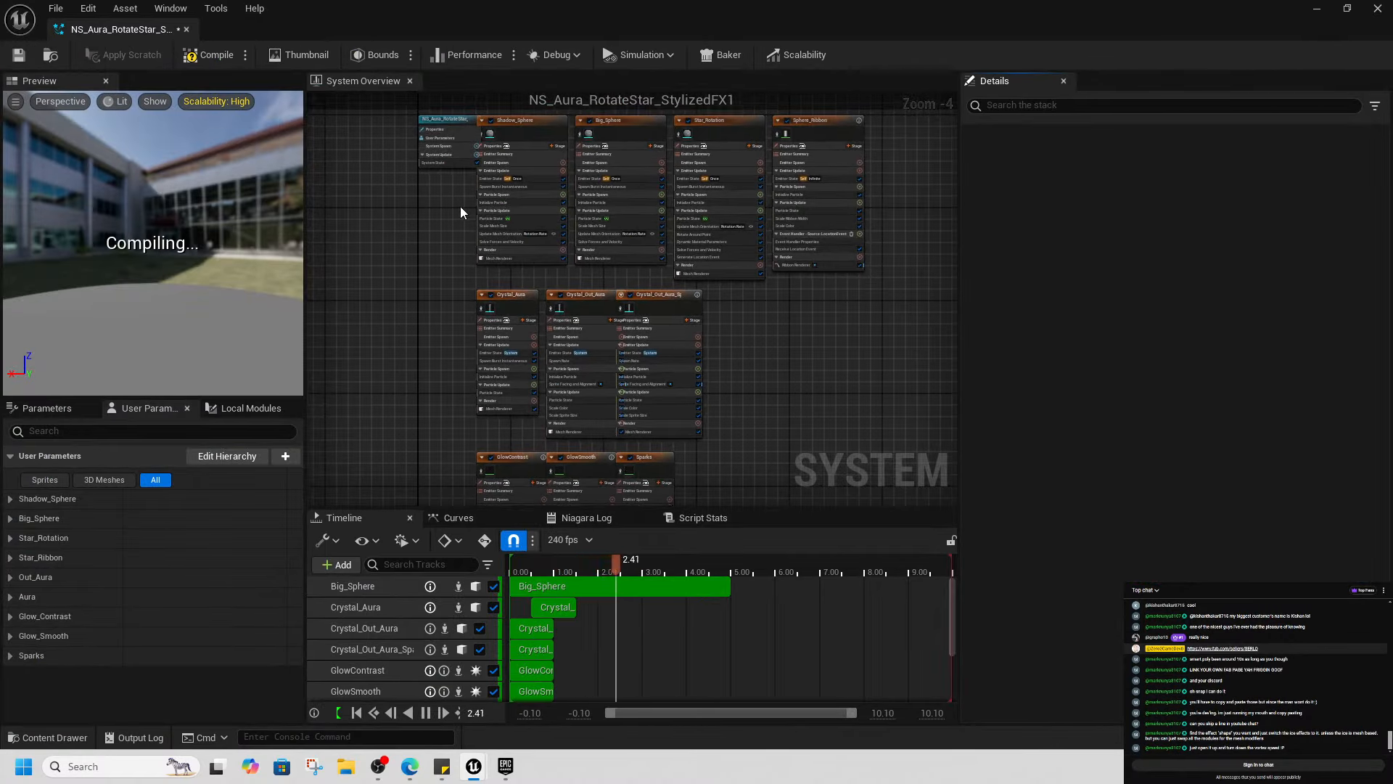
Delete the Shadow_Sphere and Big_Sphere emitters from the duplicated star aura system
scroll(468, 215, up, 5)
click(580, 244)
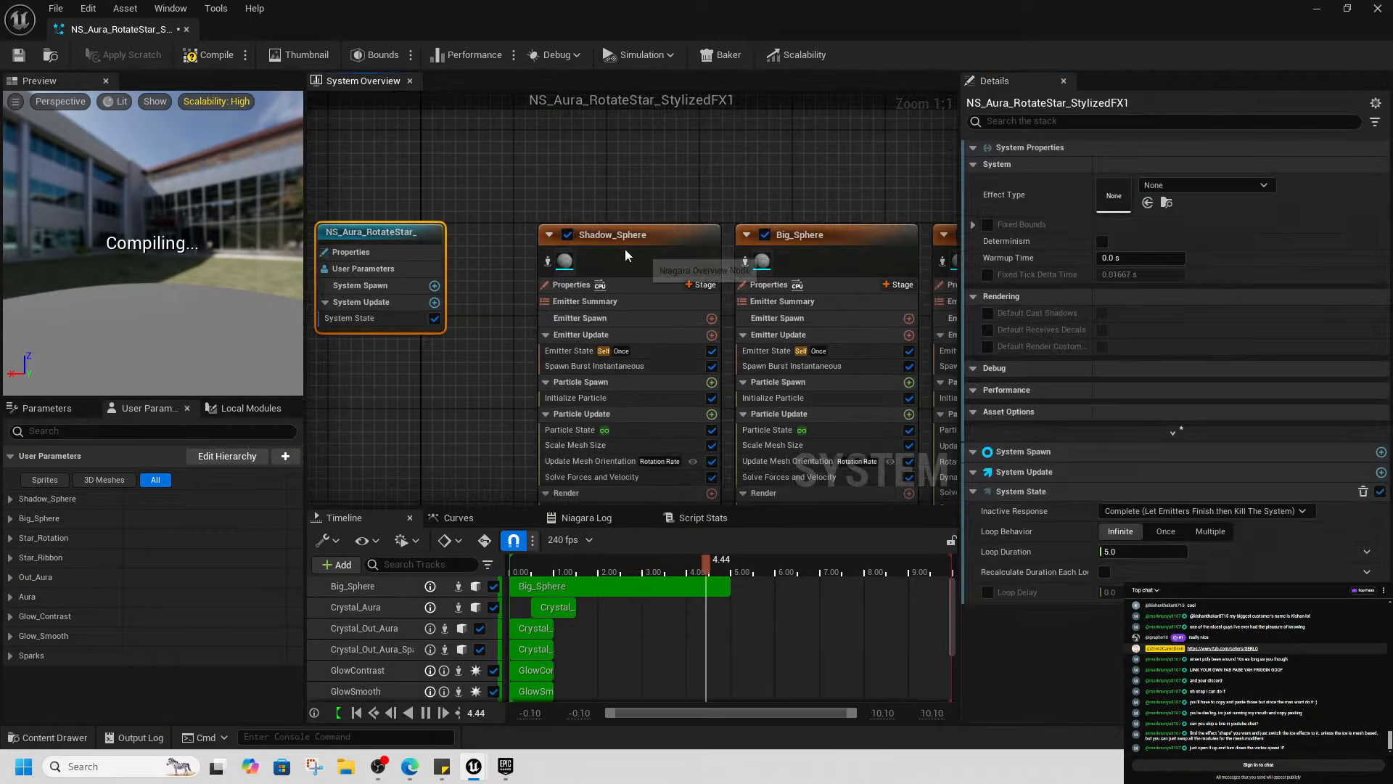
right_drag(807, 252, 572, 193)
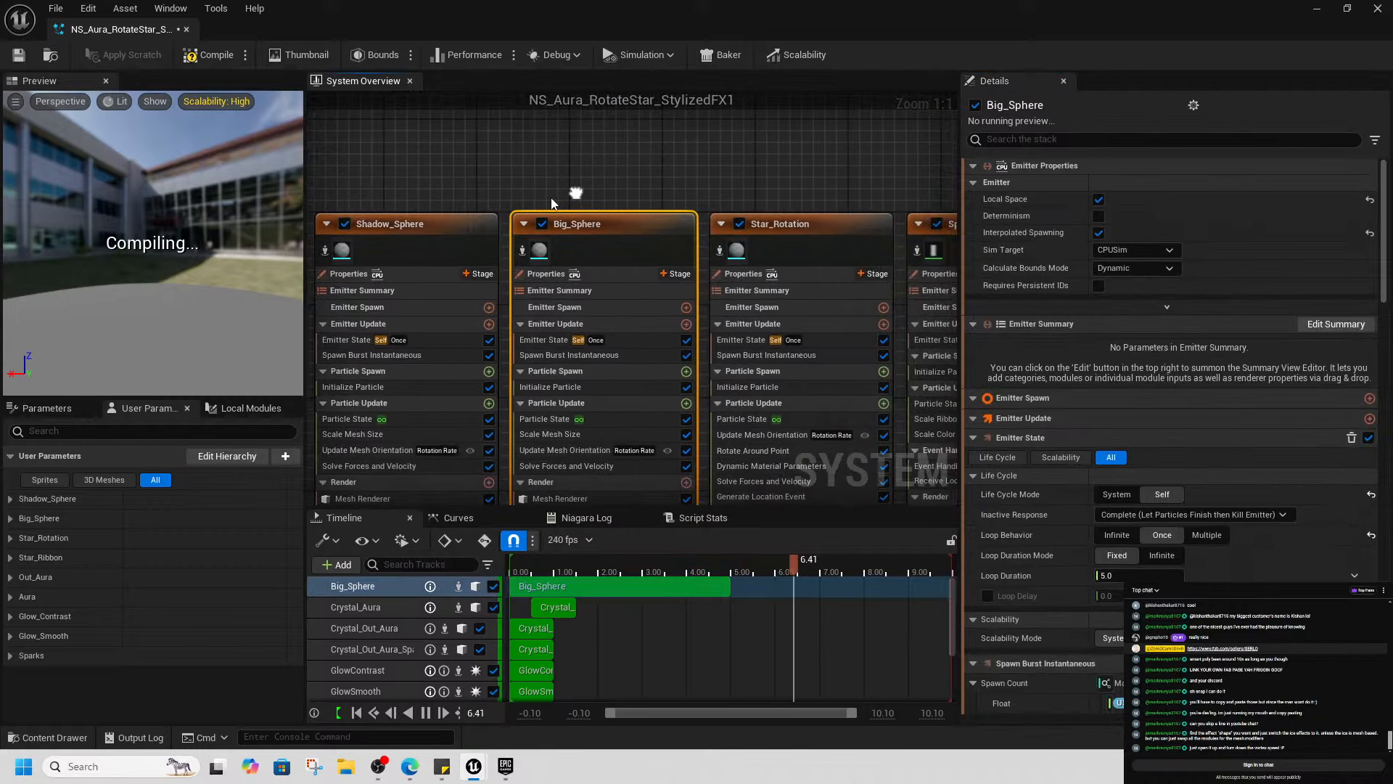
click(448, 231)
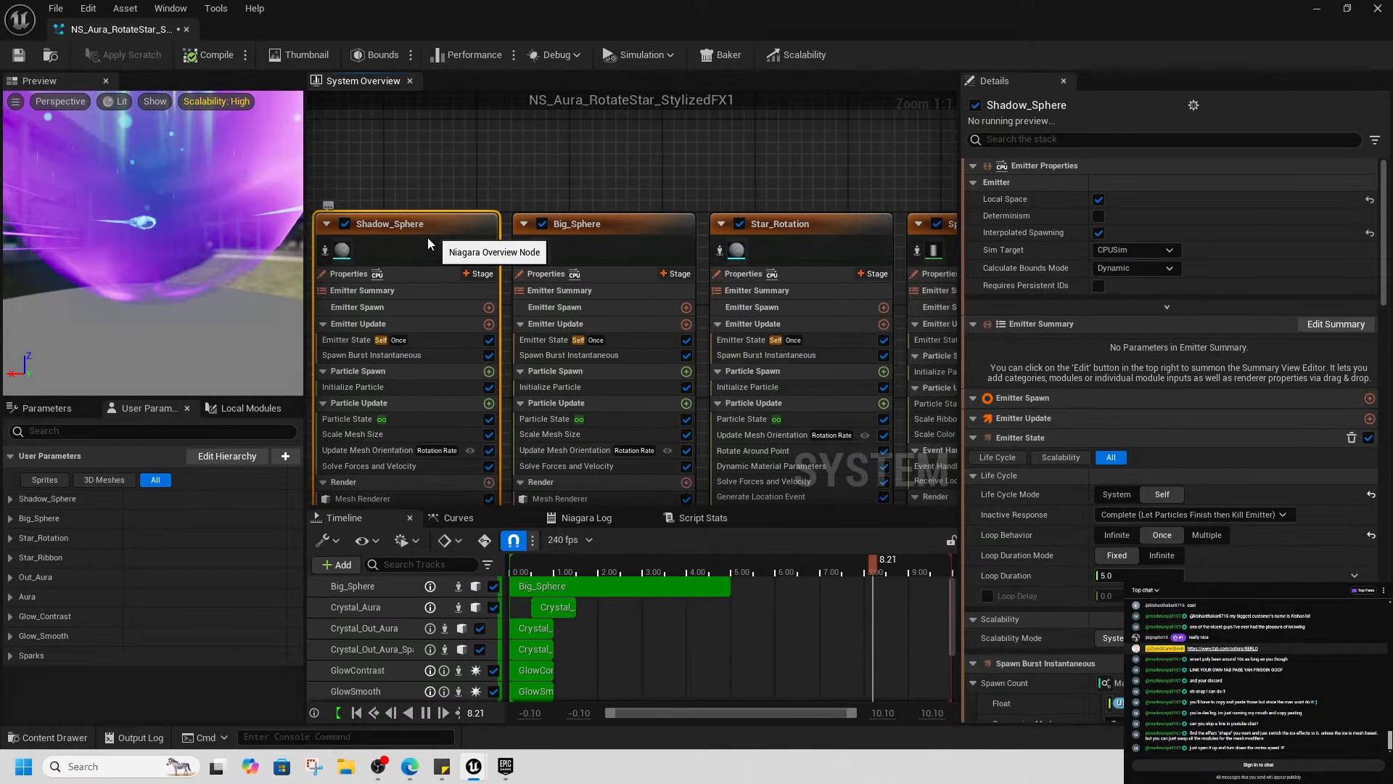
key(Delete)
click(559, 231)
key(Delete)
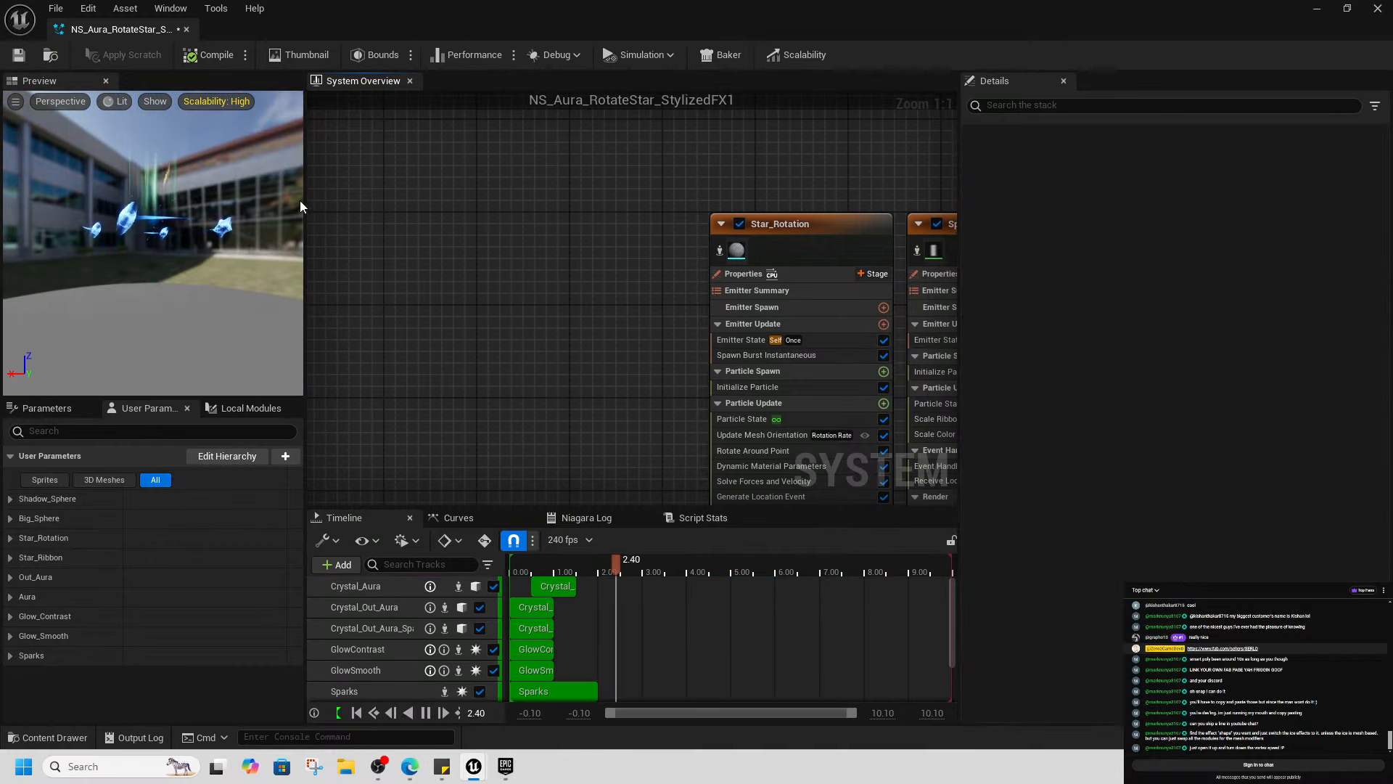
Try deleting the Sphere_Ribbon emitter beside Star_Rotation
right_drag(526, 302, 341, 314)
click(668, 264)
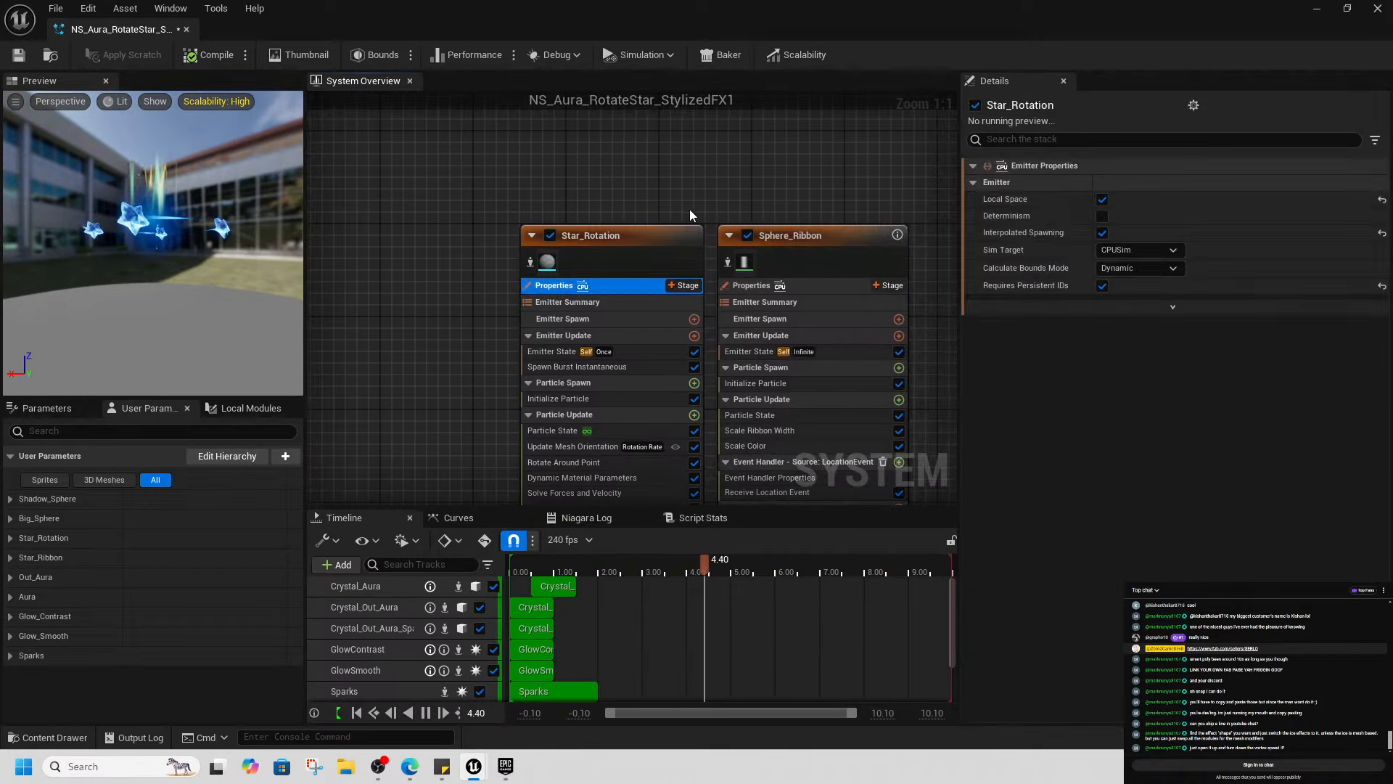
right_drag(689, 209, 682, 173)
click(740, 204)
scroll(890, 329, down, 1)
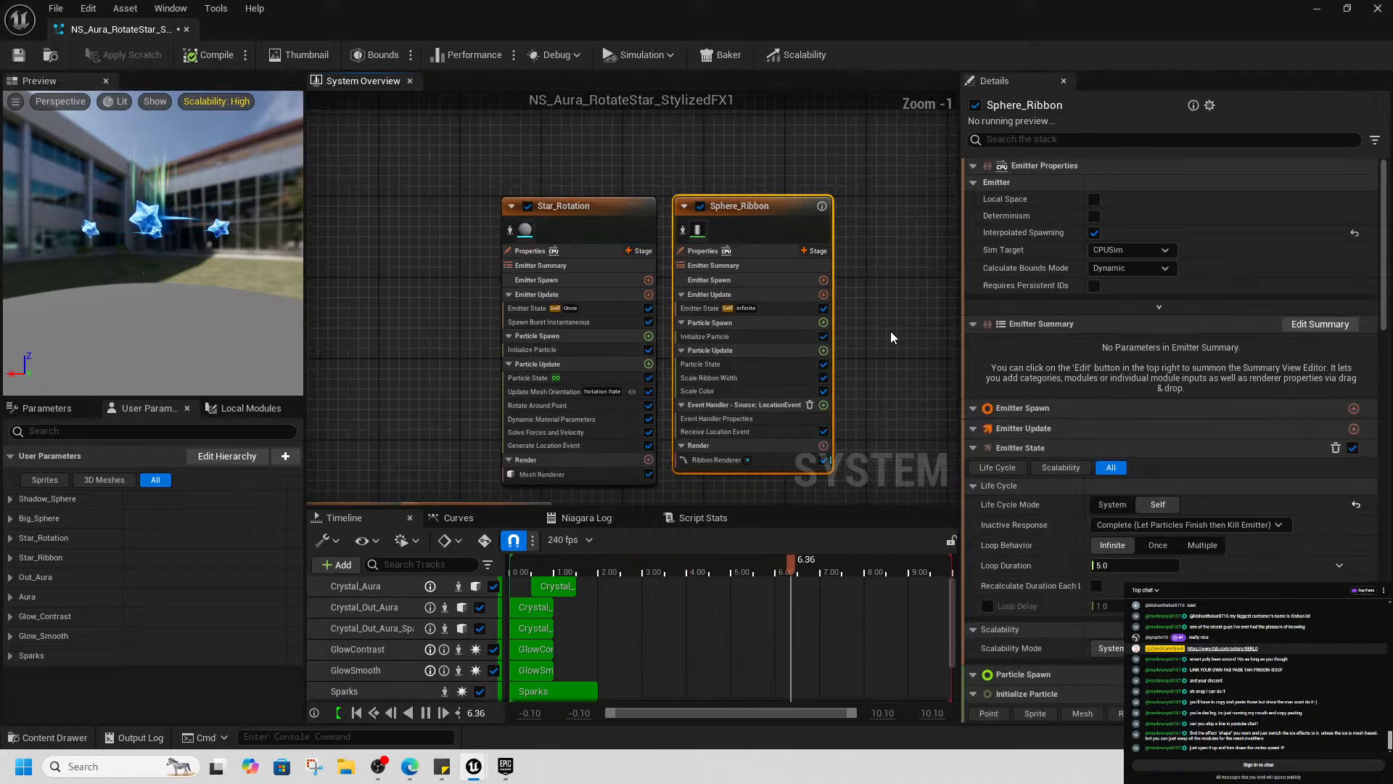
key(Delete)
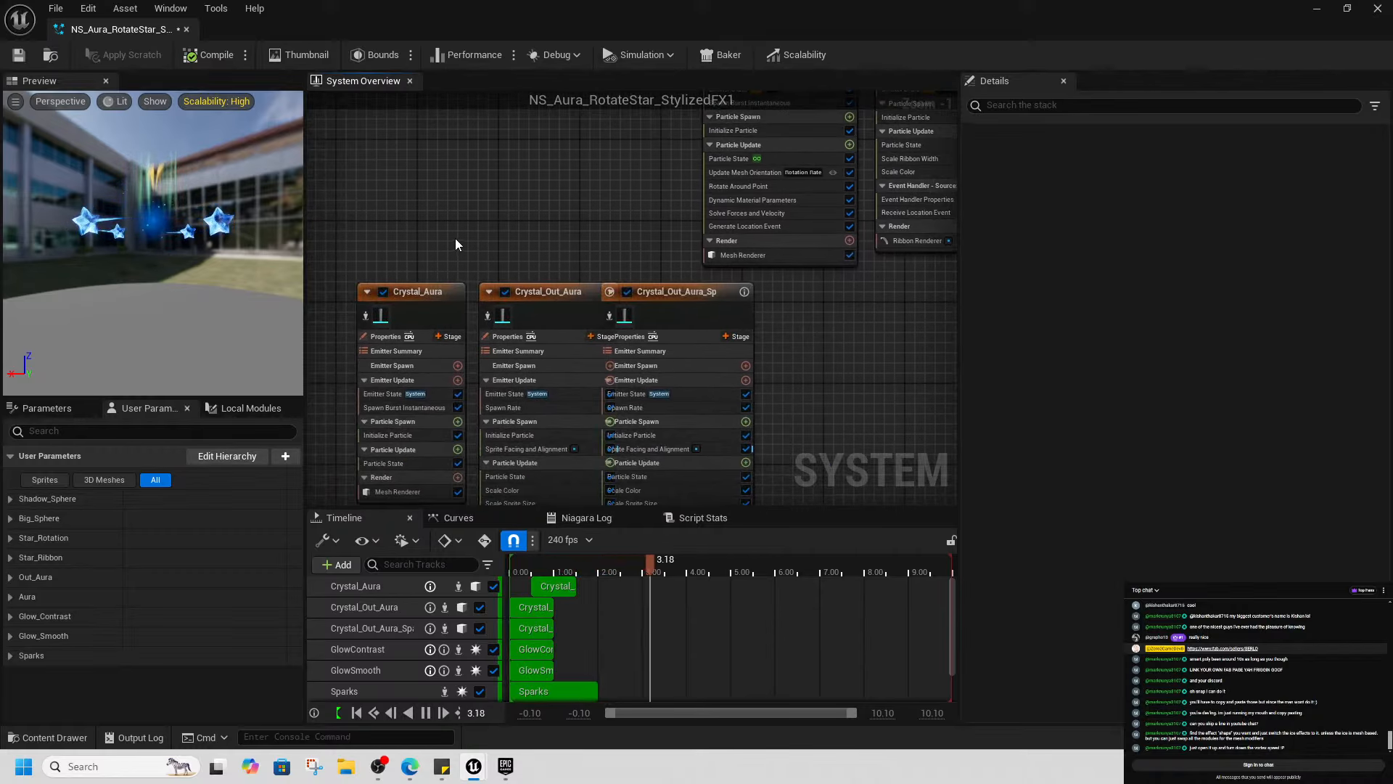
Try deleting the Crystal_Out_Aura emitter, and undo the deletion
click(770, 283)
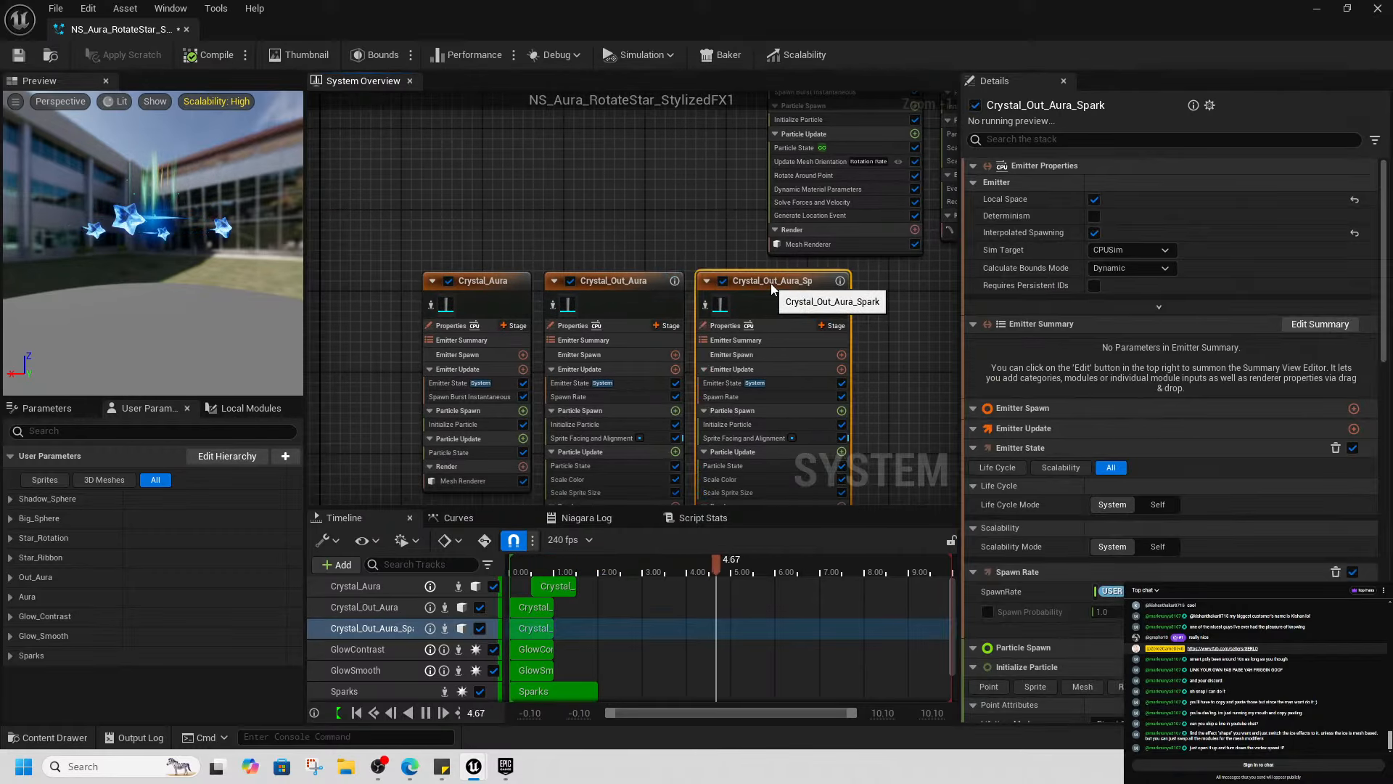
click(617, 282)
key(Delete)
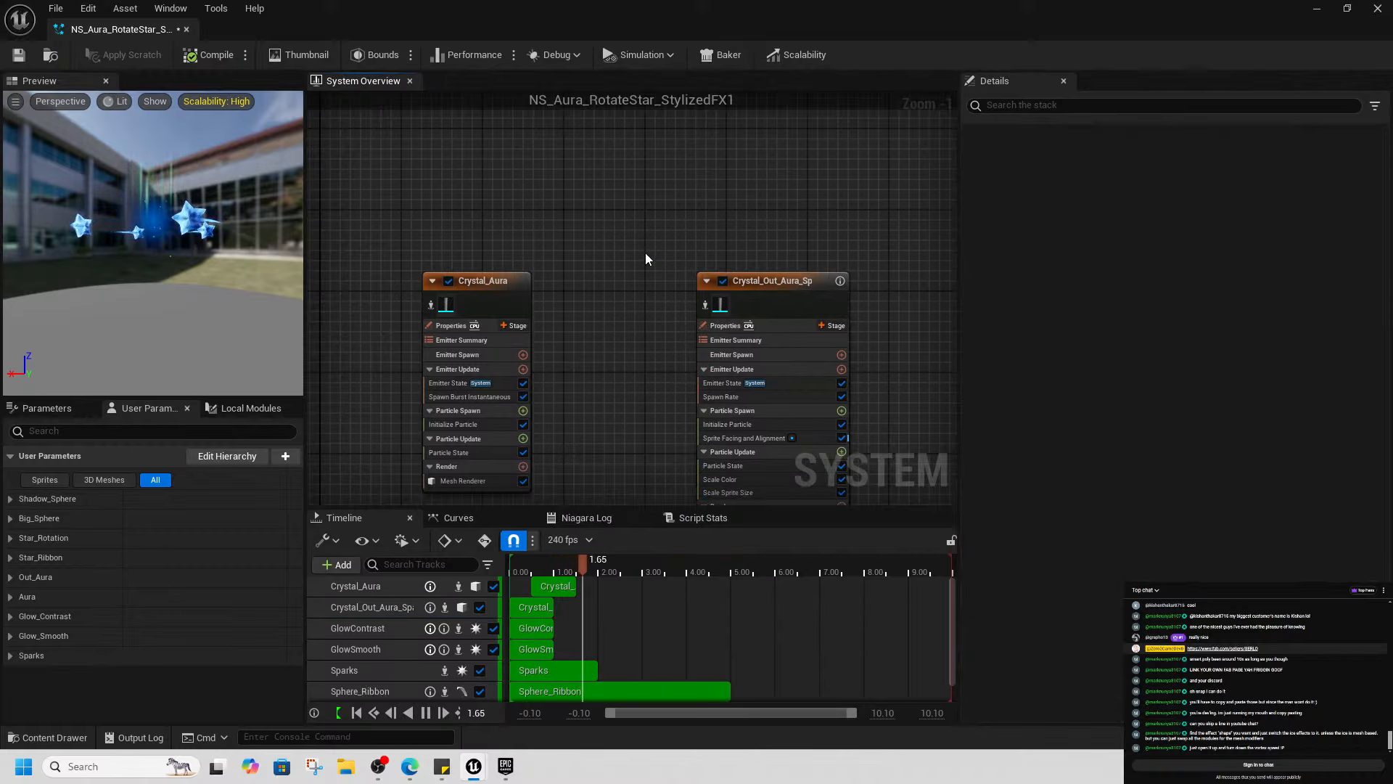
key(ctrl+z)
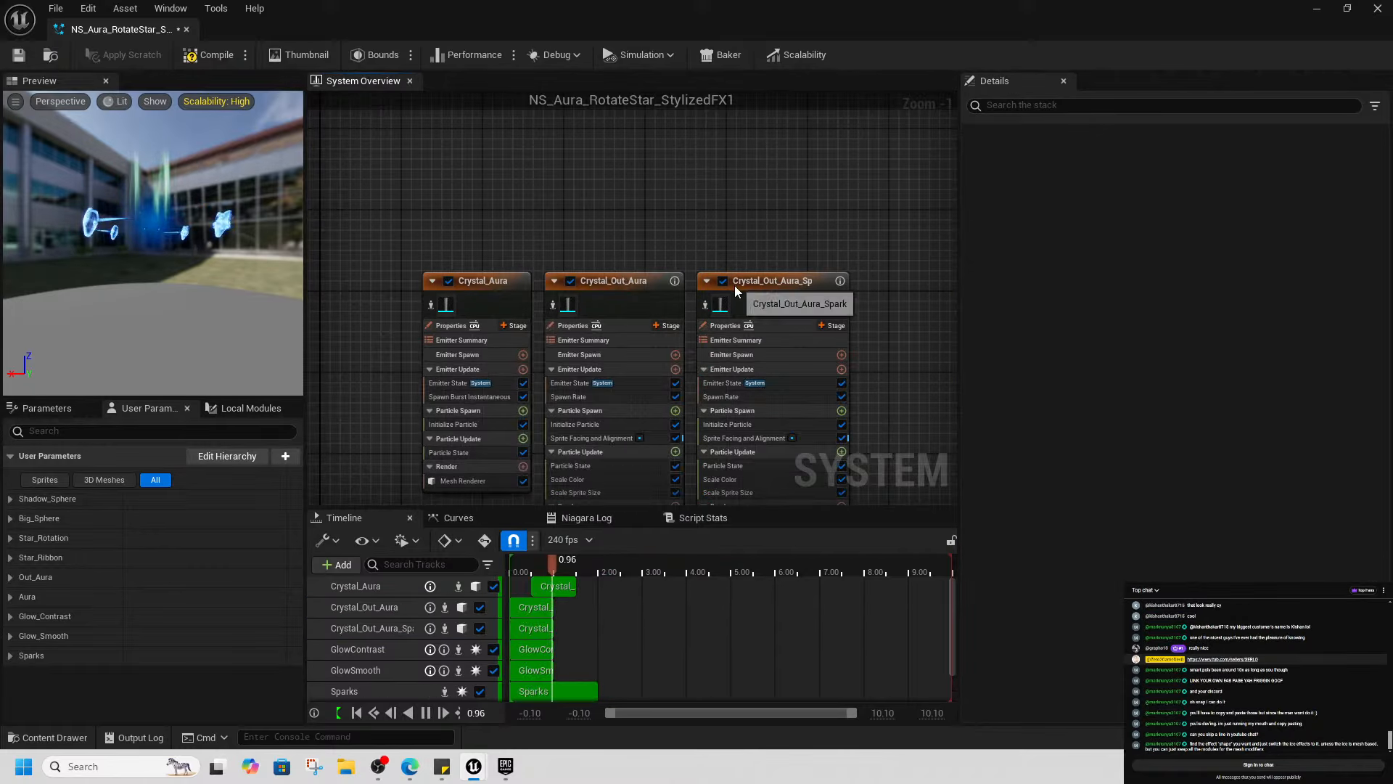
Switch the Crystal_Out_Aura_Spark, GlowContrast, GlowSmooth and Sparks emitters off and back on to compare the preview
click(724, 282)
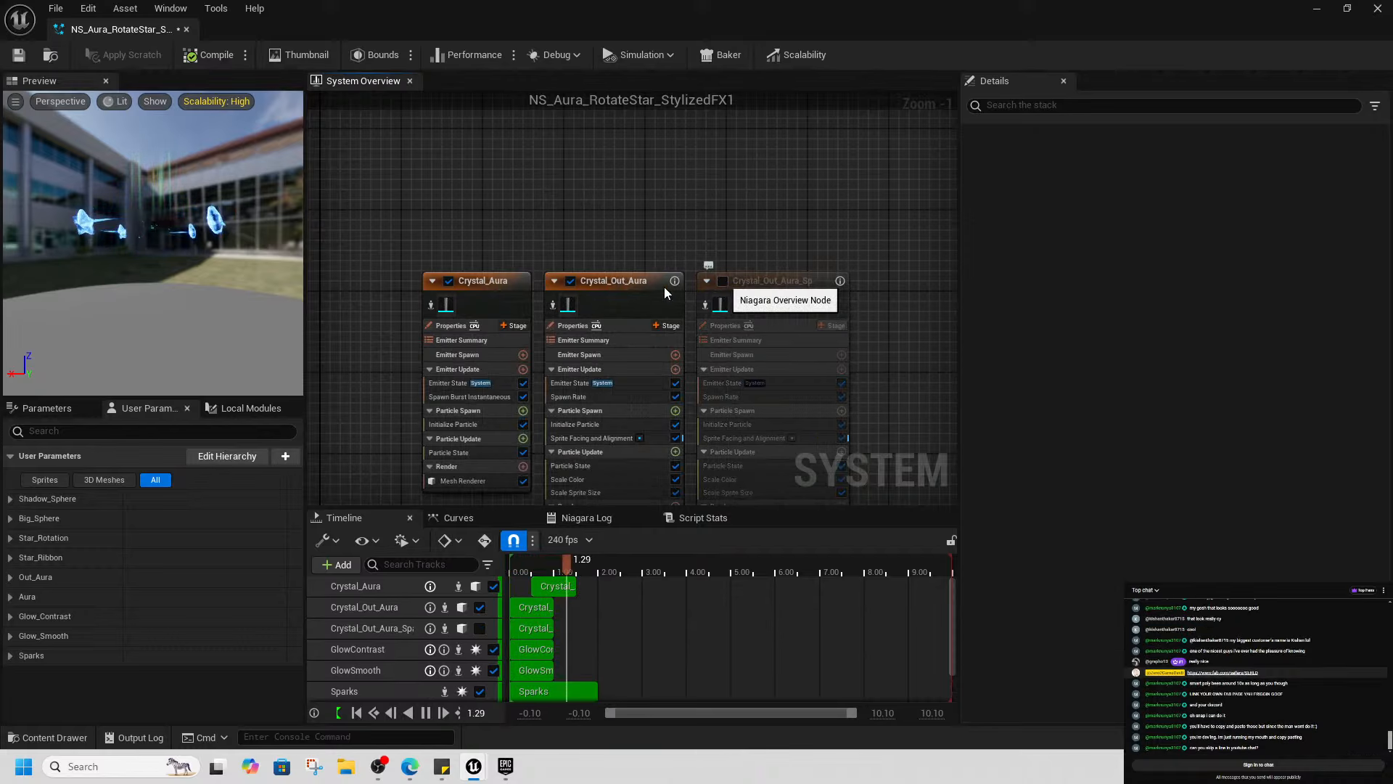
click(724, 281)
scroll(890, 428, down, 3)
right_drag(843, 463, 725, 302)
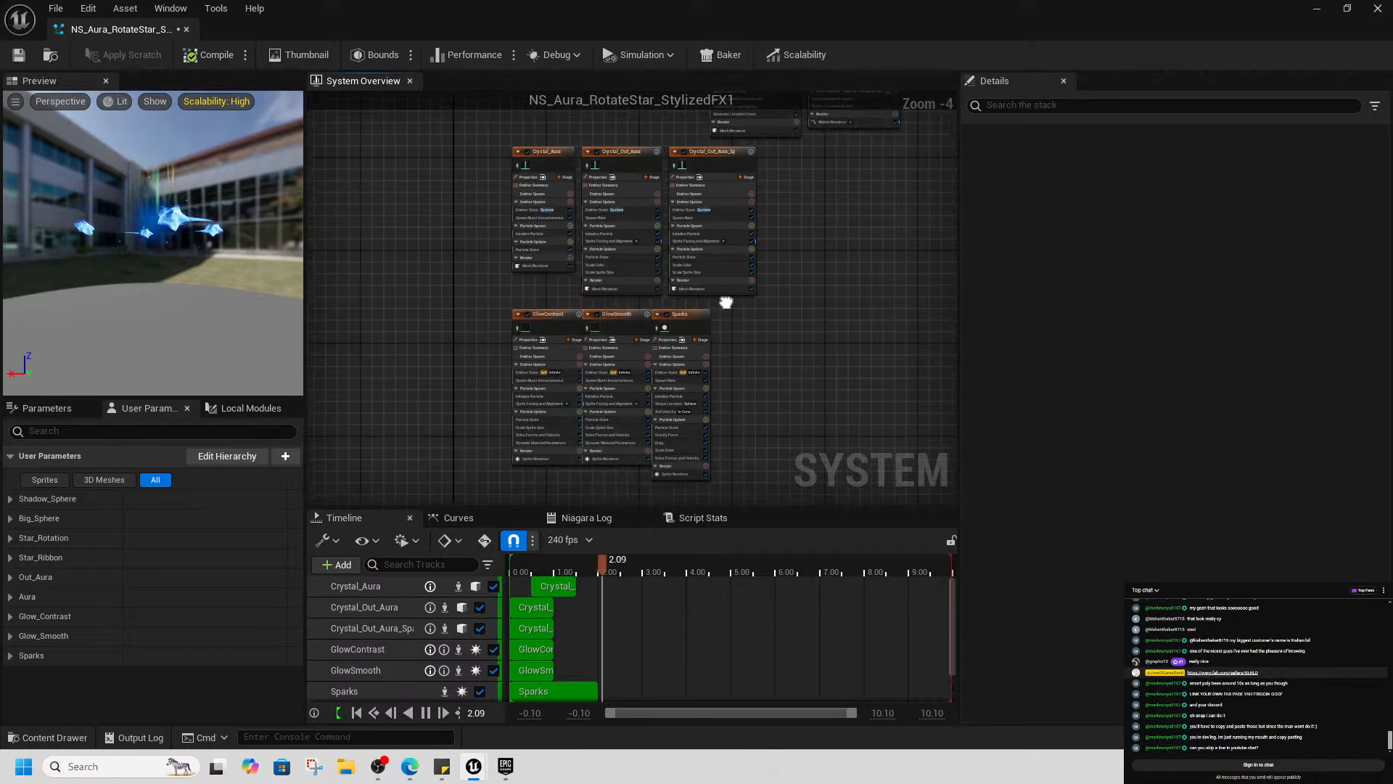
scroll(539, 338, up, 3)
click(520, 289)
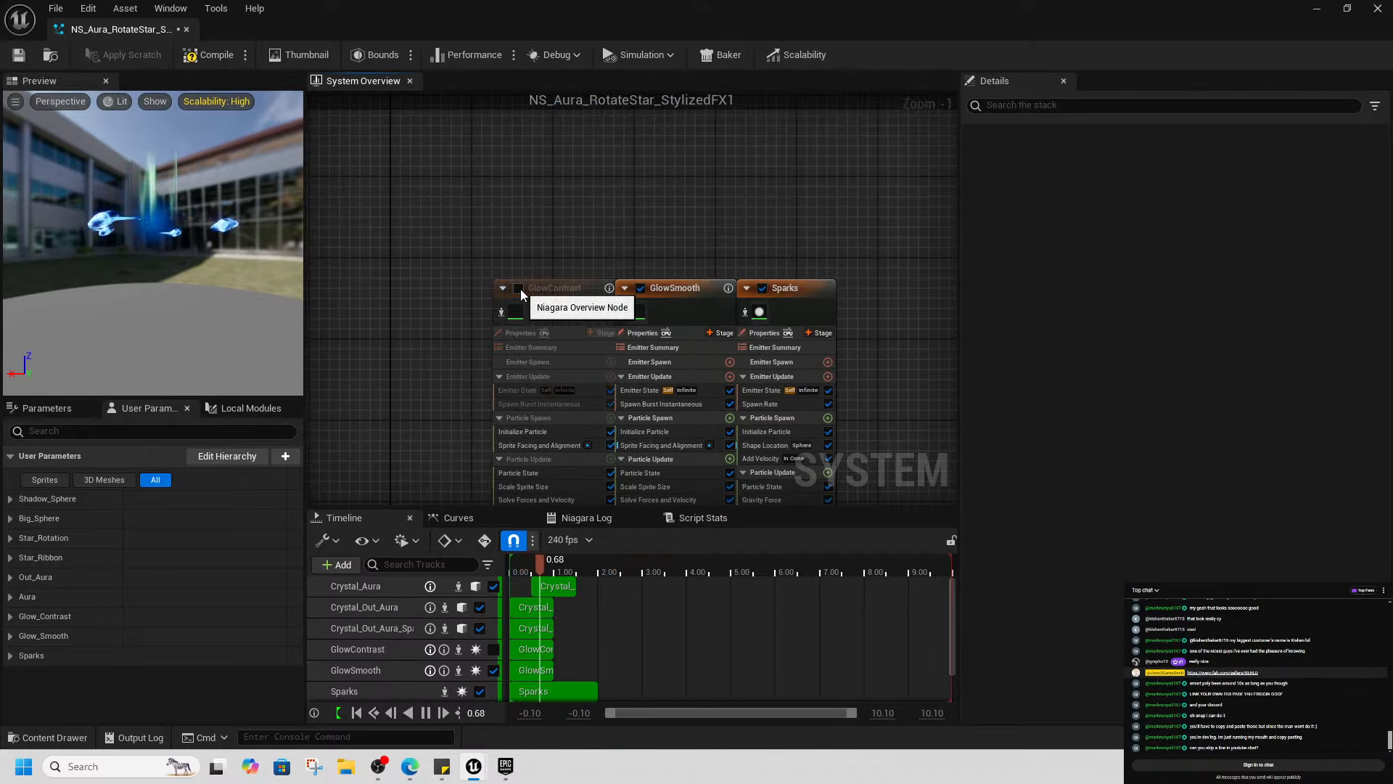
click(520, 289)
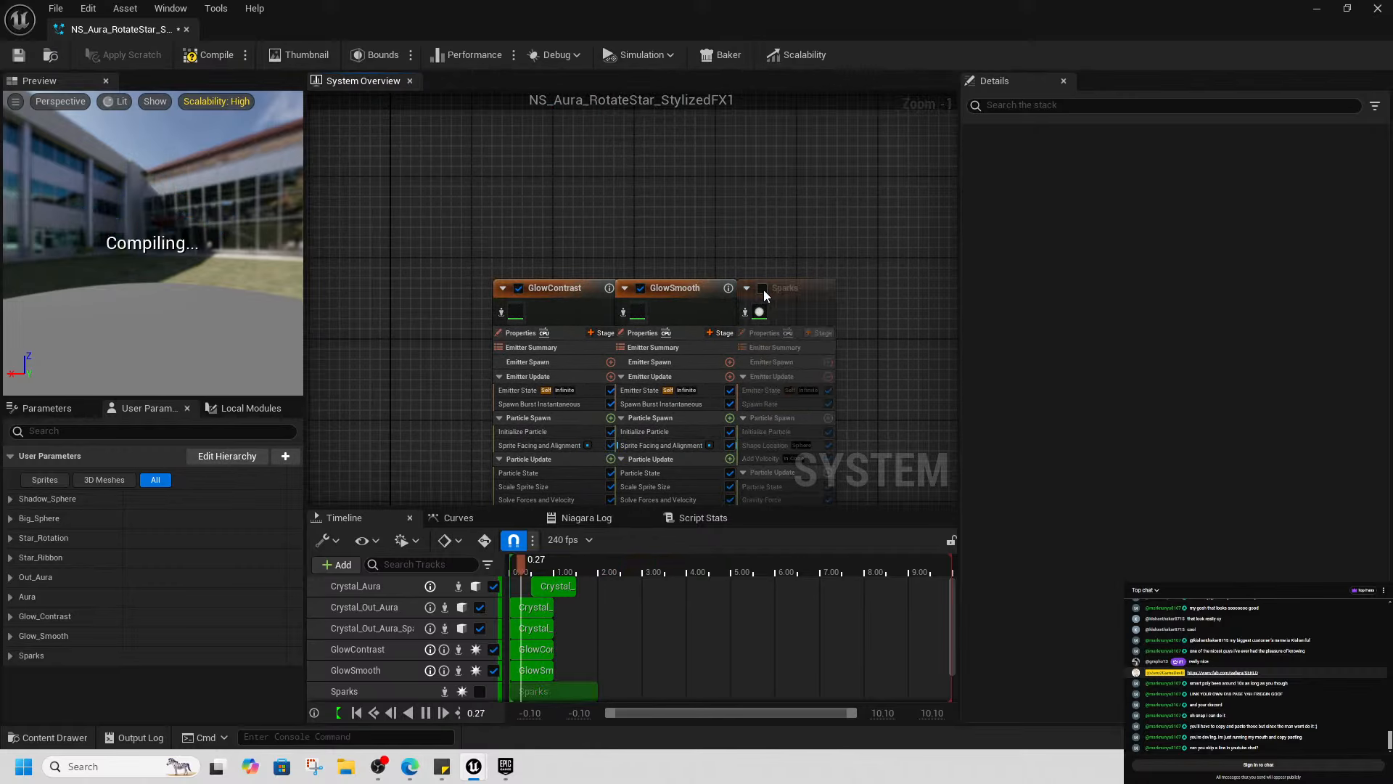
click(642, 288)
click(641, 289)
scroll(656, 334, down, 5)
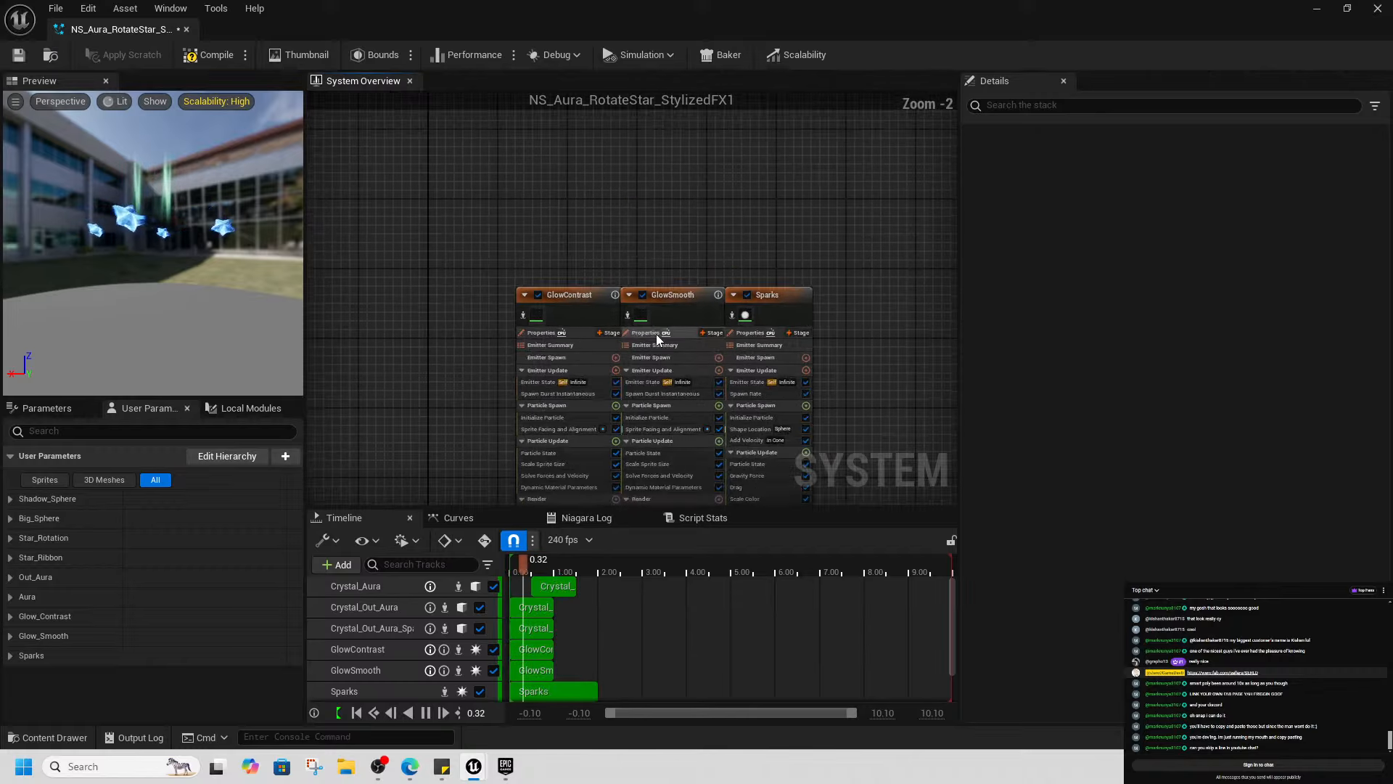
Switch the Star_Rotation and Sphere_Ribbon emitters off and back on to see what each contributes
right_drag(769, 435, 662, 448)
scroll(543, 172, up, 3)
right_drag(542, 172, 513, 268)
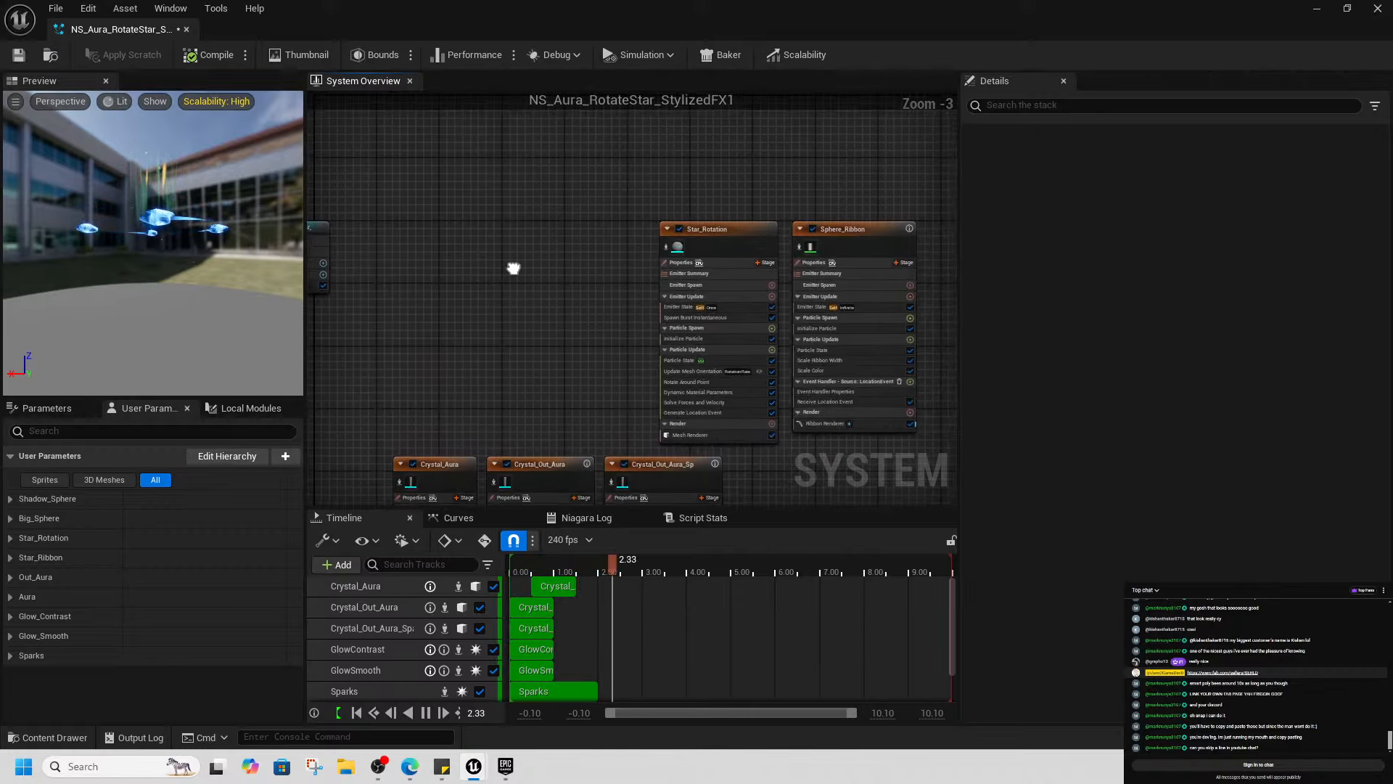
scroll(712, 250, up, 3)
click(659, 243)
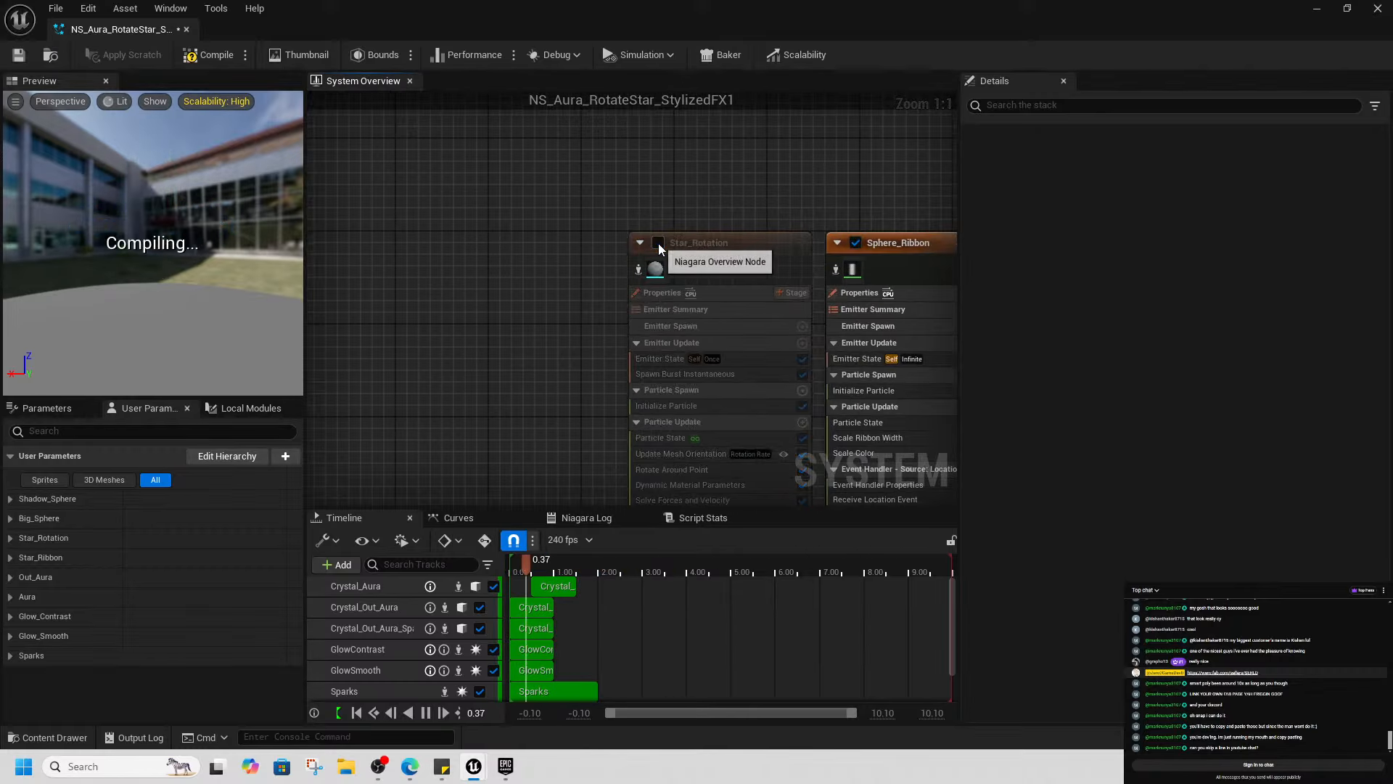
click(659, 243)
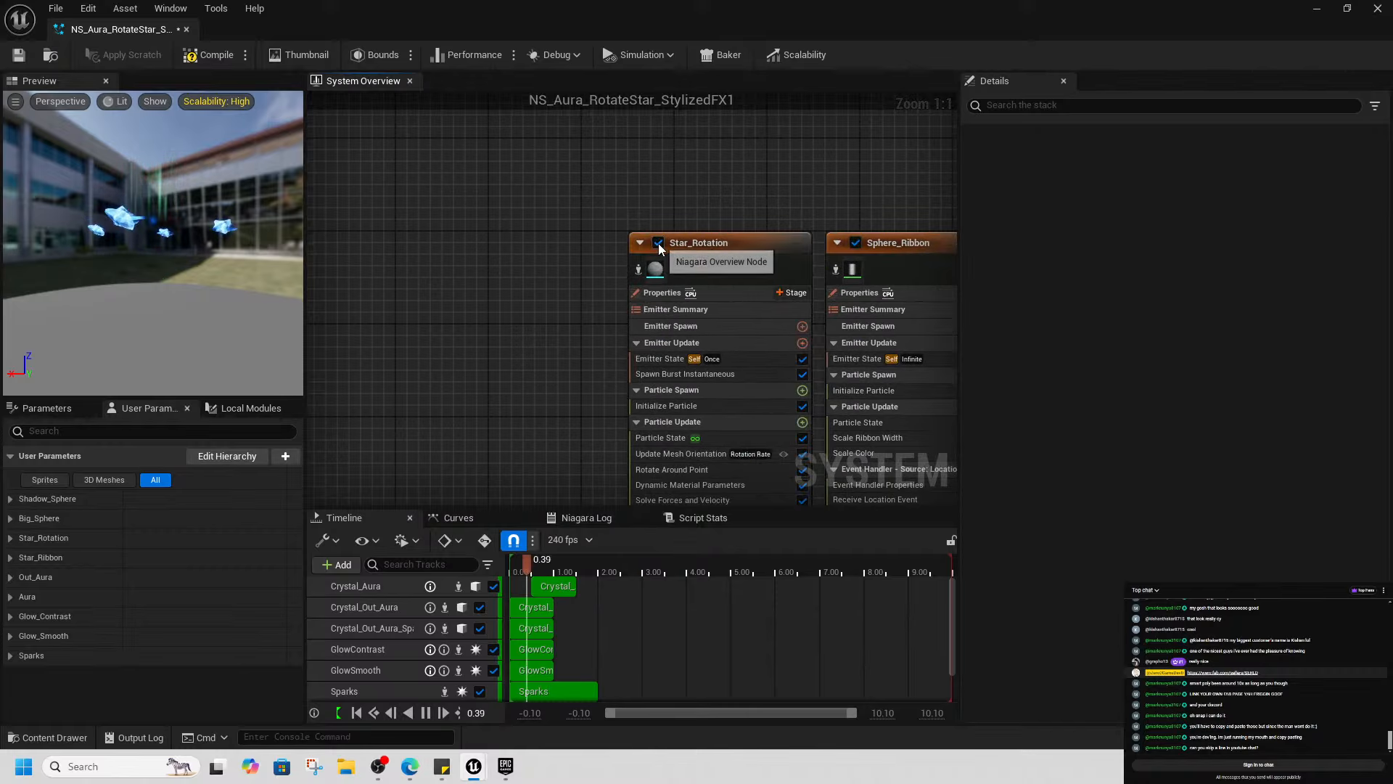
click(855, 243)
click(855, 243)
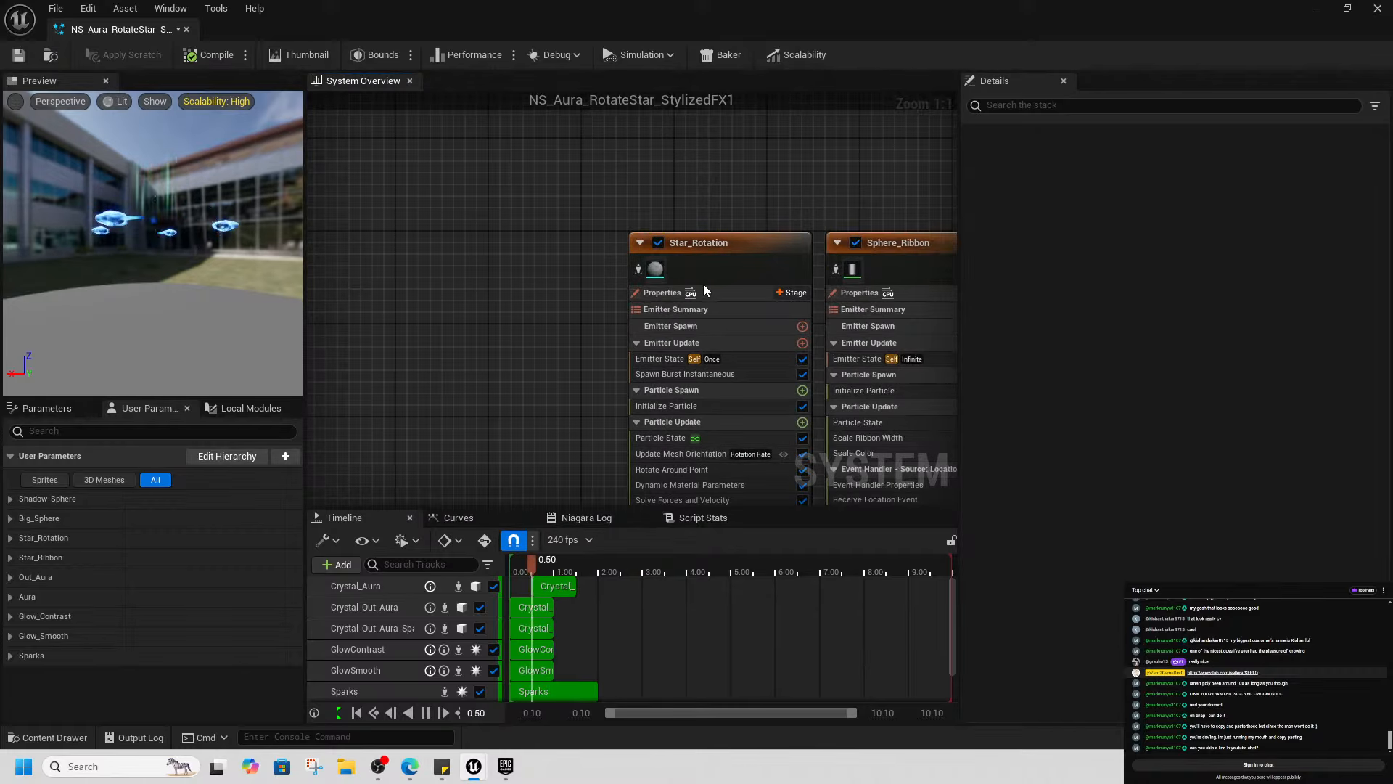
Disable the Sphere_Ribbon emitter and show the Mesh Renderer settings of Star_Rotation
click(857, 242)
scroll(508, 353, down, 4)
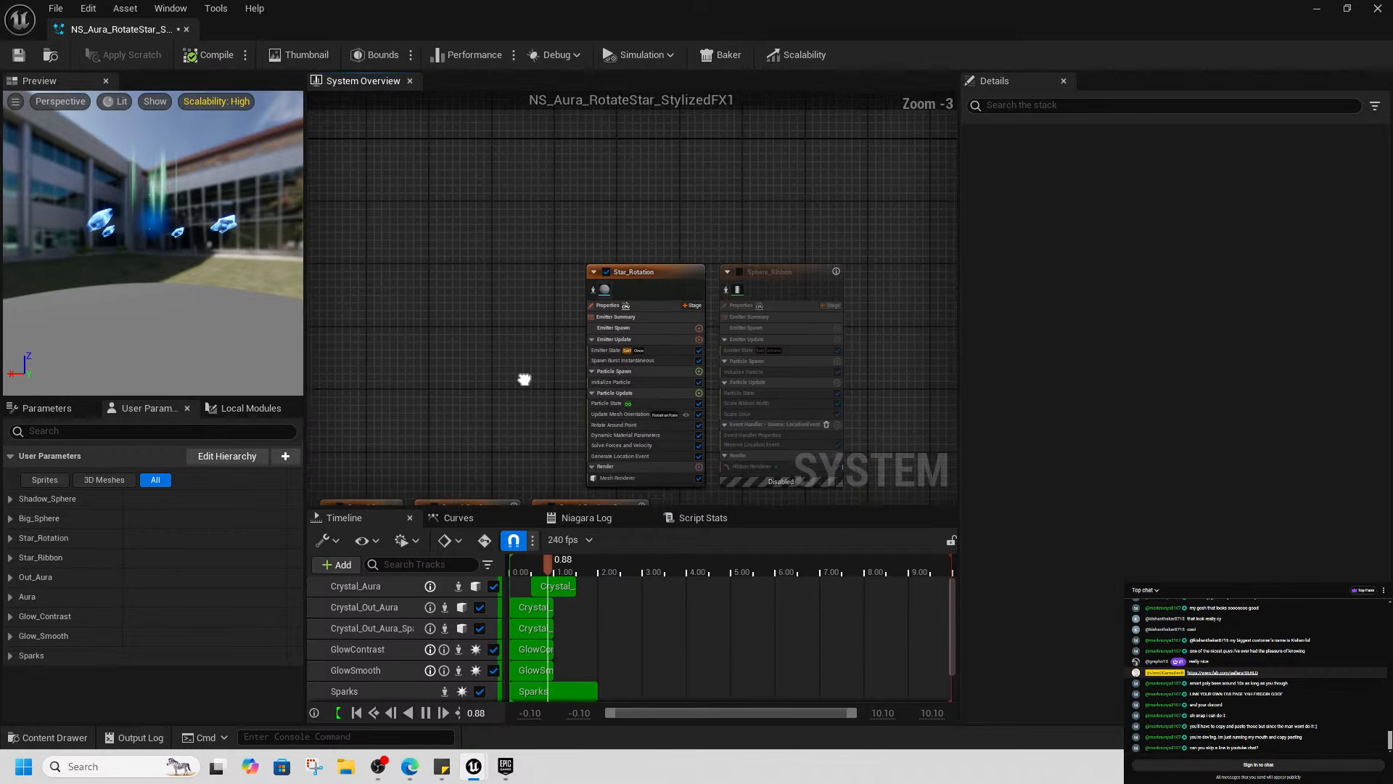
click(728, 241)
drag(550, 210, 649, 215)
Disable the Crystal_Aura, Crystal_Out_Aura and Crystal_Out_Aura_Spark emitters
right_drag(485, 389, 653, 158)
right_drag(410, 362, 619, 202)
click(539, 318)
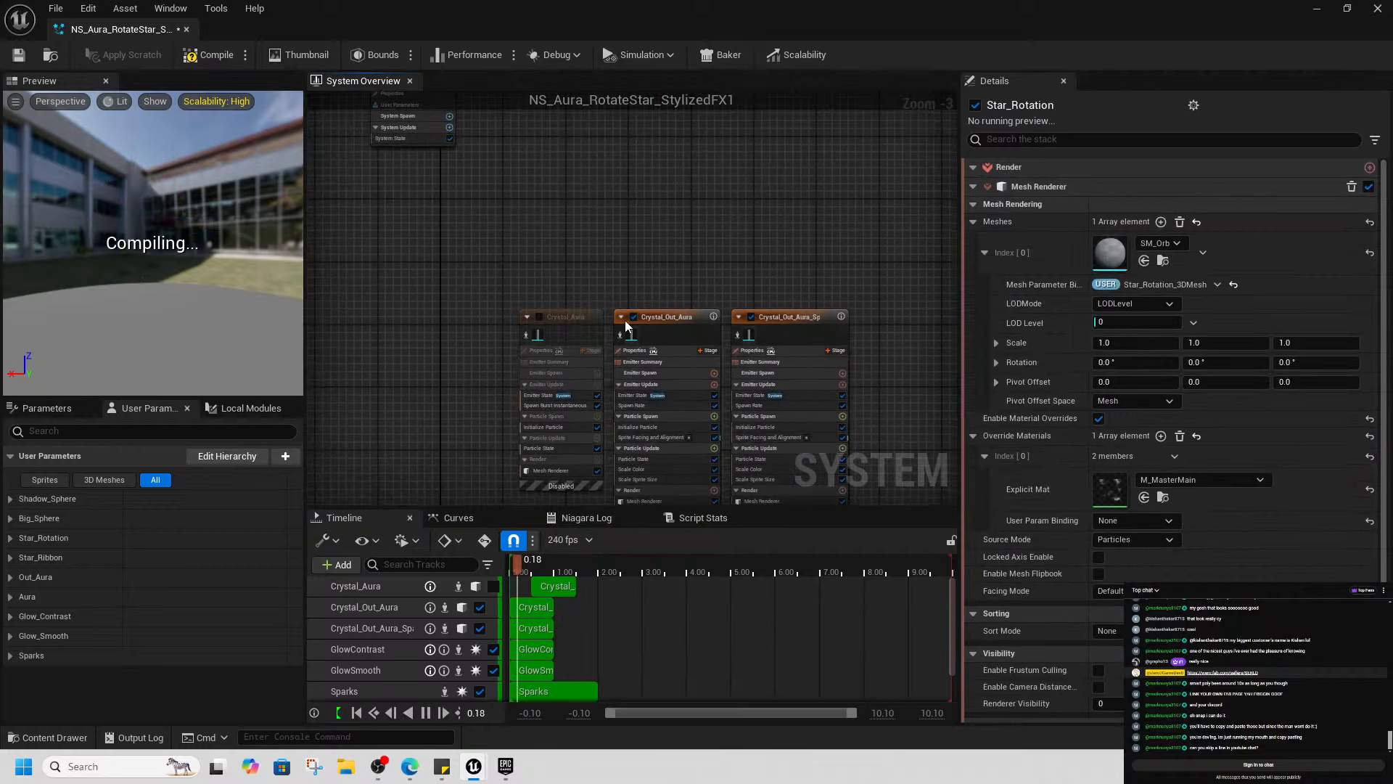
click(632, 317)
click(751, 317)
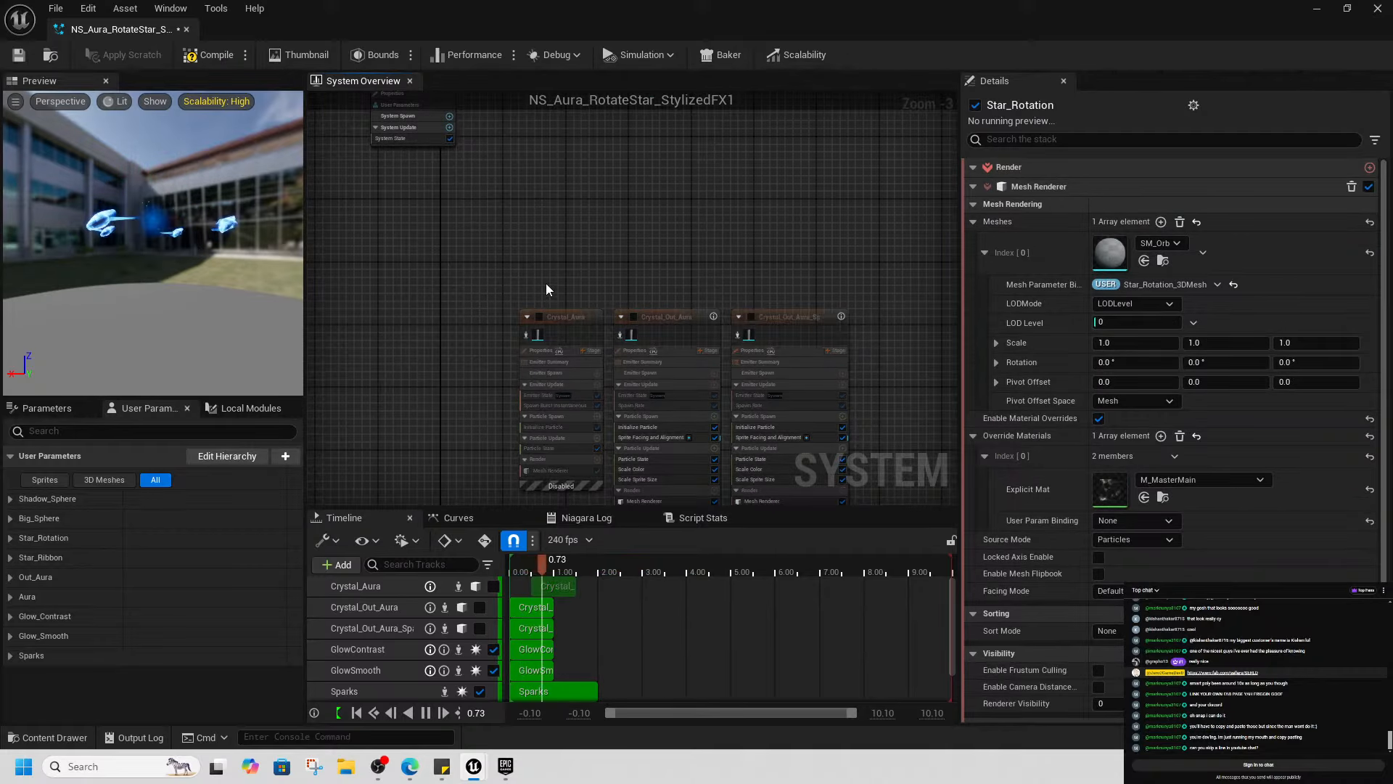
scroll(566, 312, down, 2)
scroll(574, 320, up, 3)
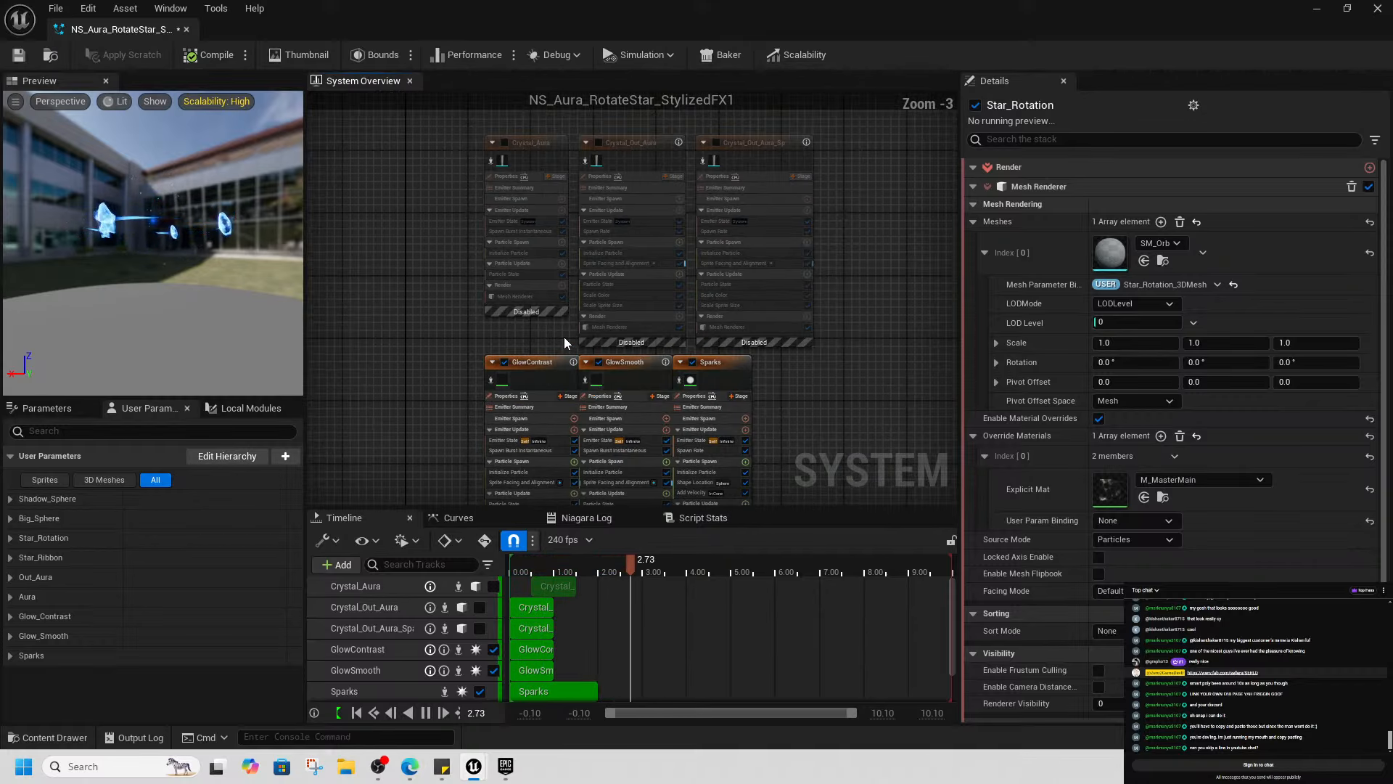
Disable the GlowContrast, GlowSmooth and Sparks emitters
click(498, 365)
click(603, 365)
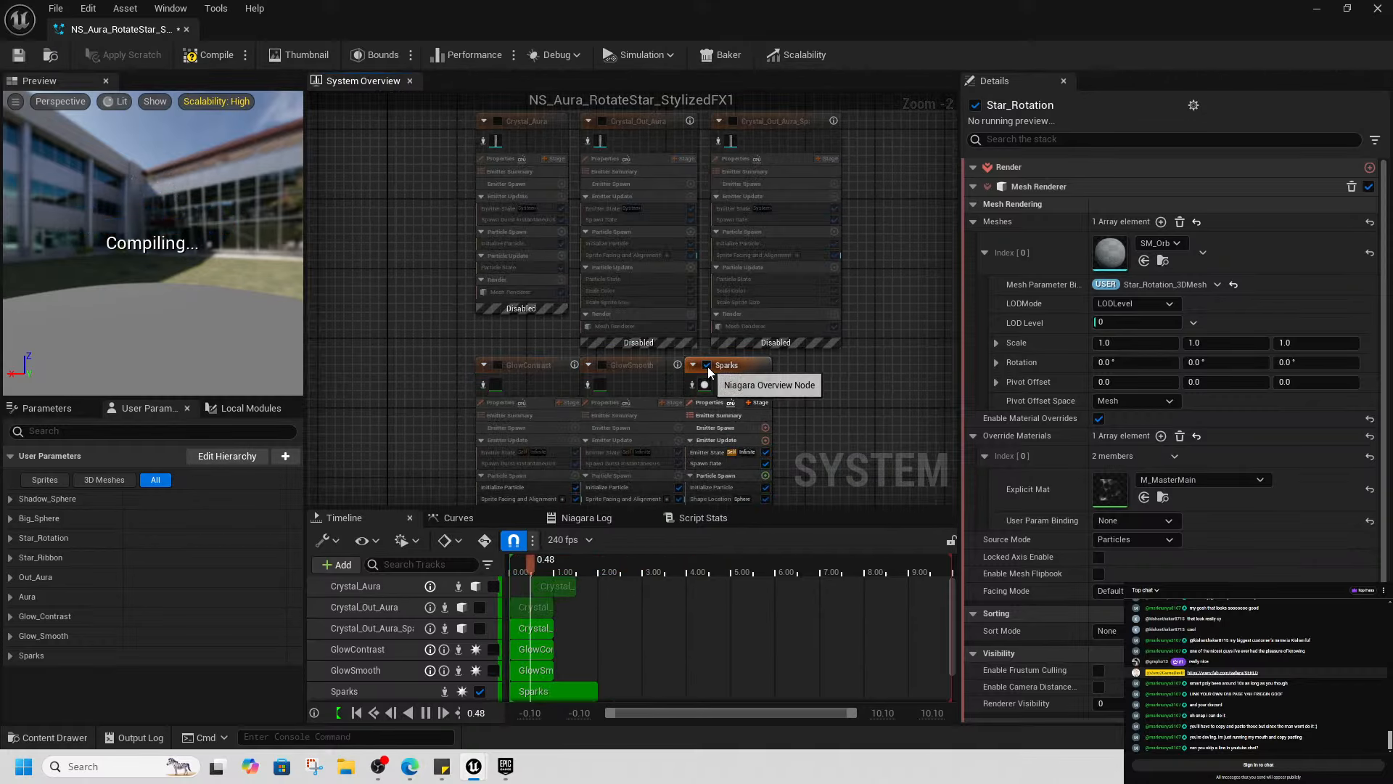
click(707, 366)
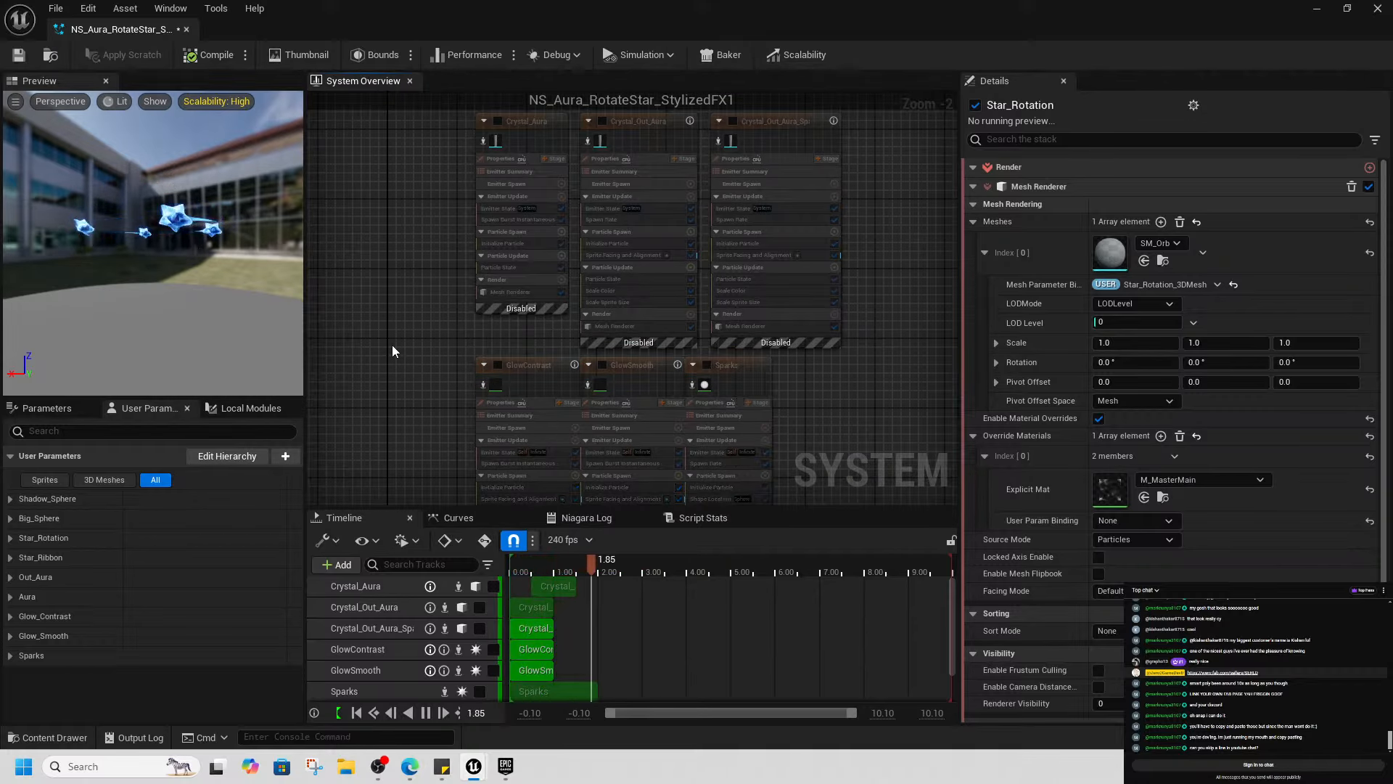
Switch the Sparks, GlowSmooth and GlowContrast emitters on one at a time to see what each adds to the preview
scroll(782, 326, down, 2)
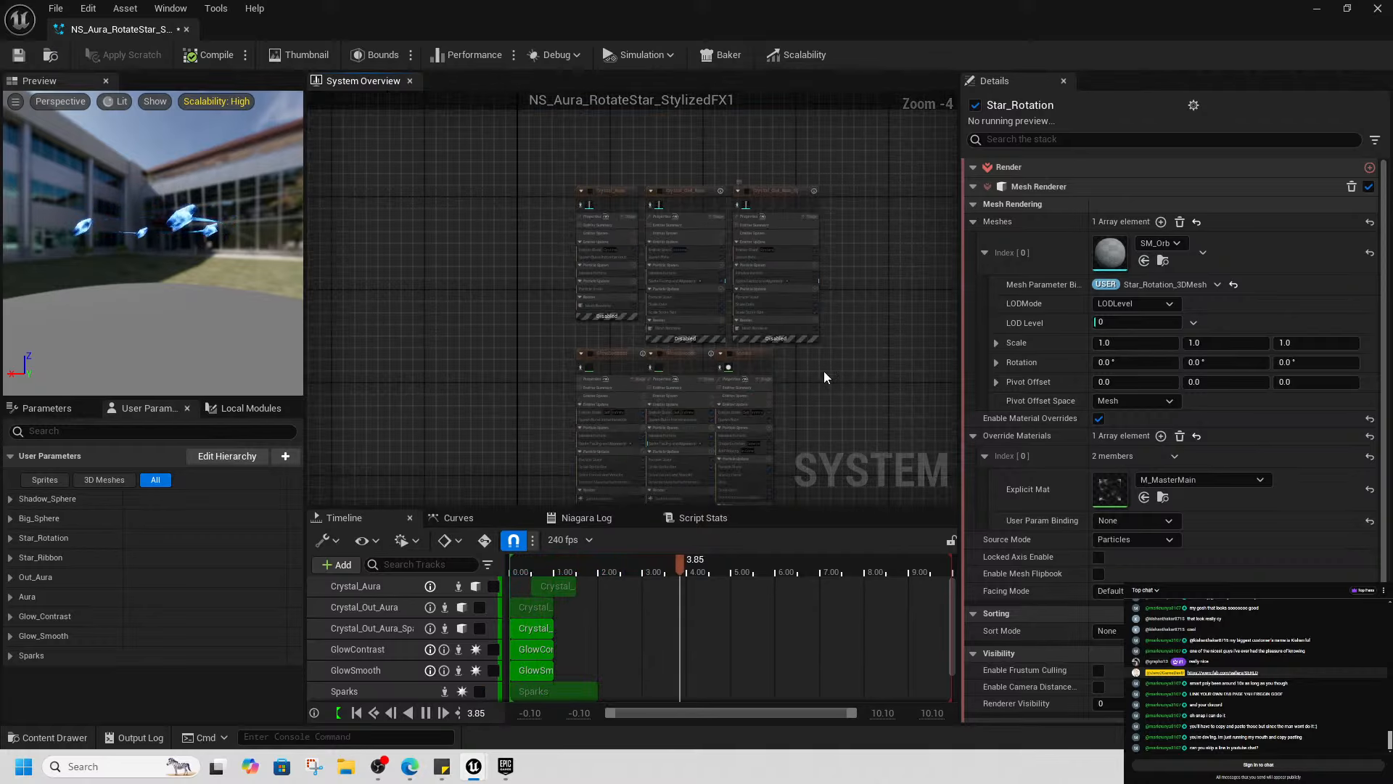
click(729, 355)
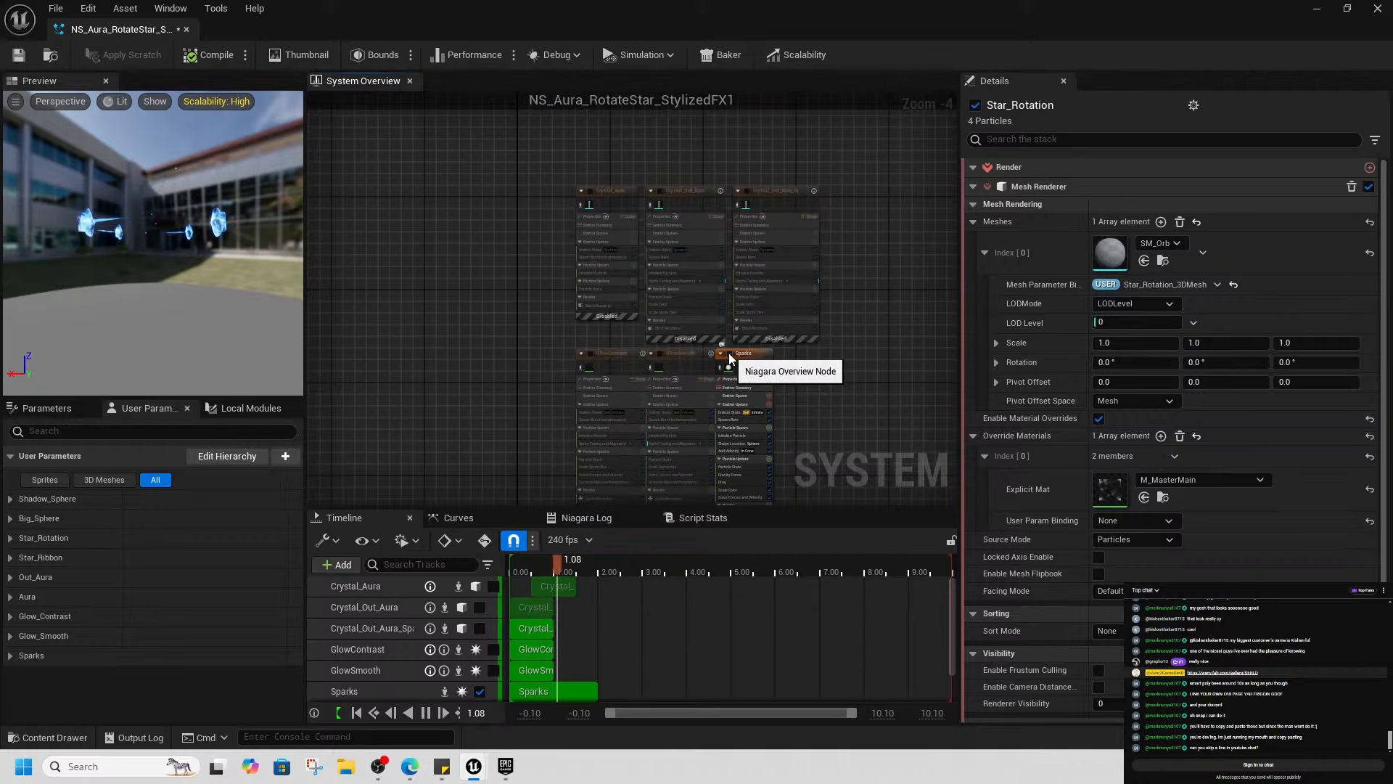
click(730, 356)
scroll(667, 353, up, 3)
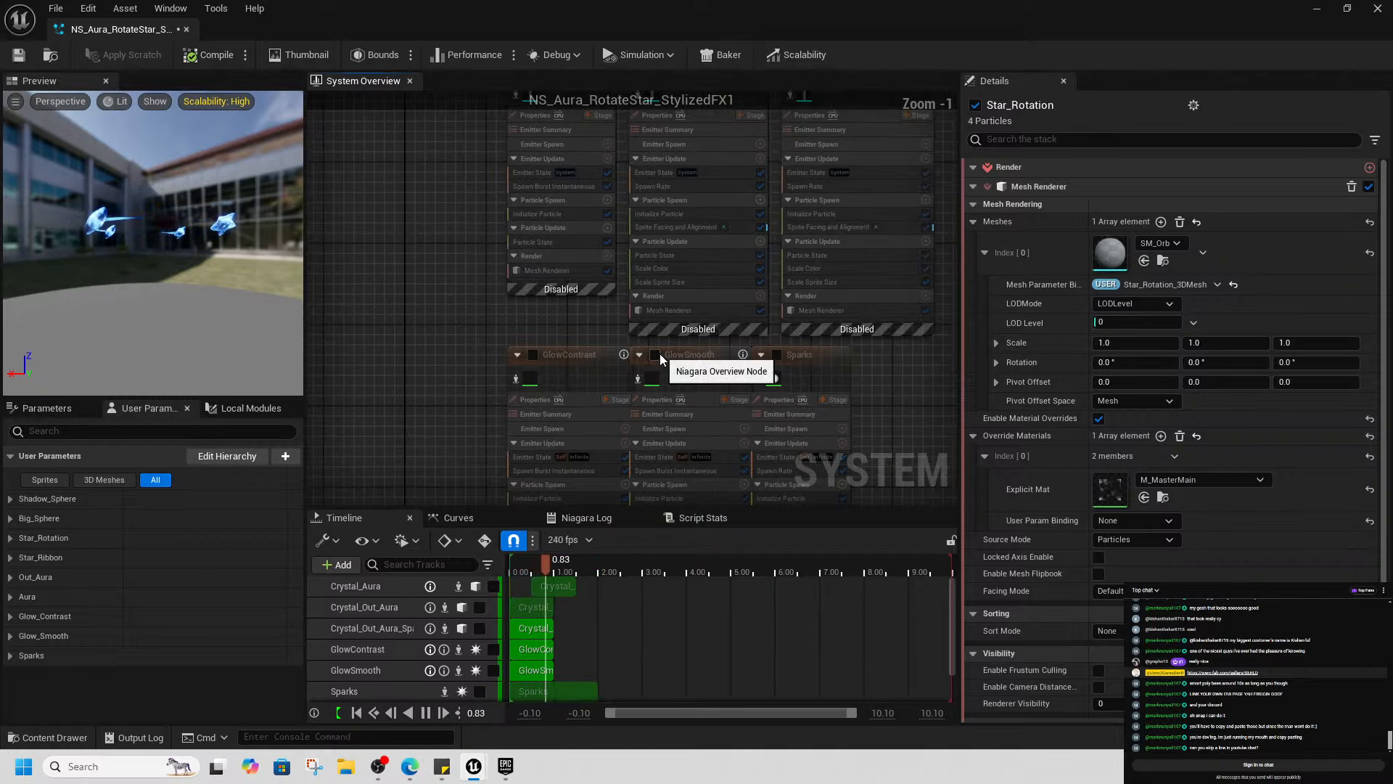
click(656, 354)
click(658, 354)
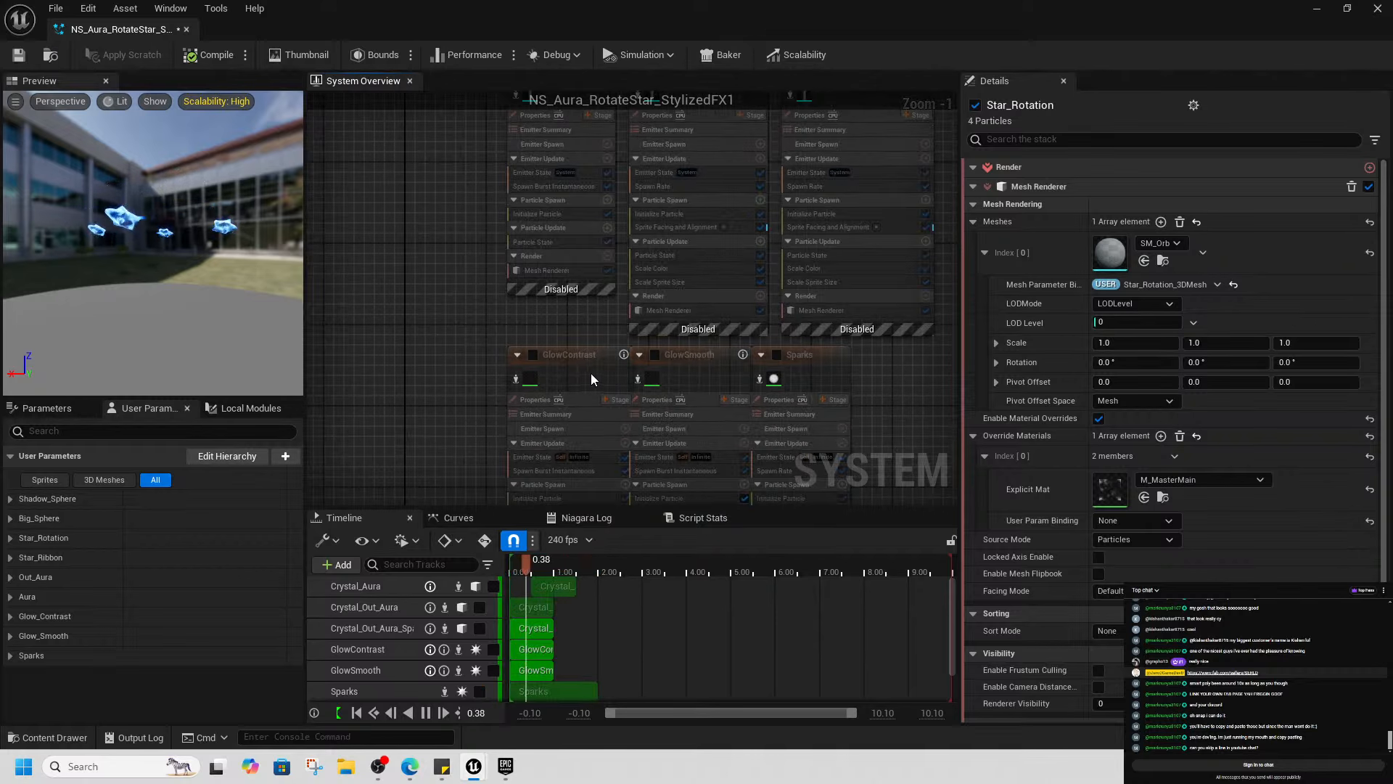
click(534, 355)
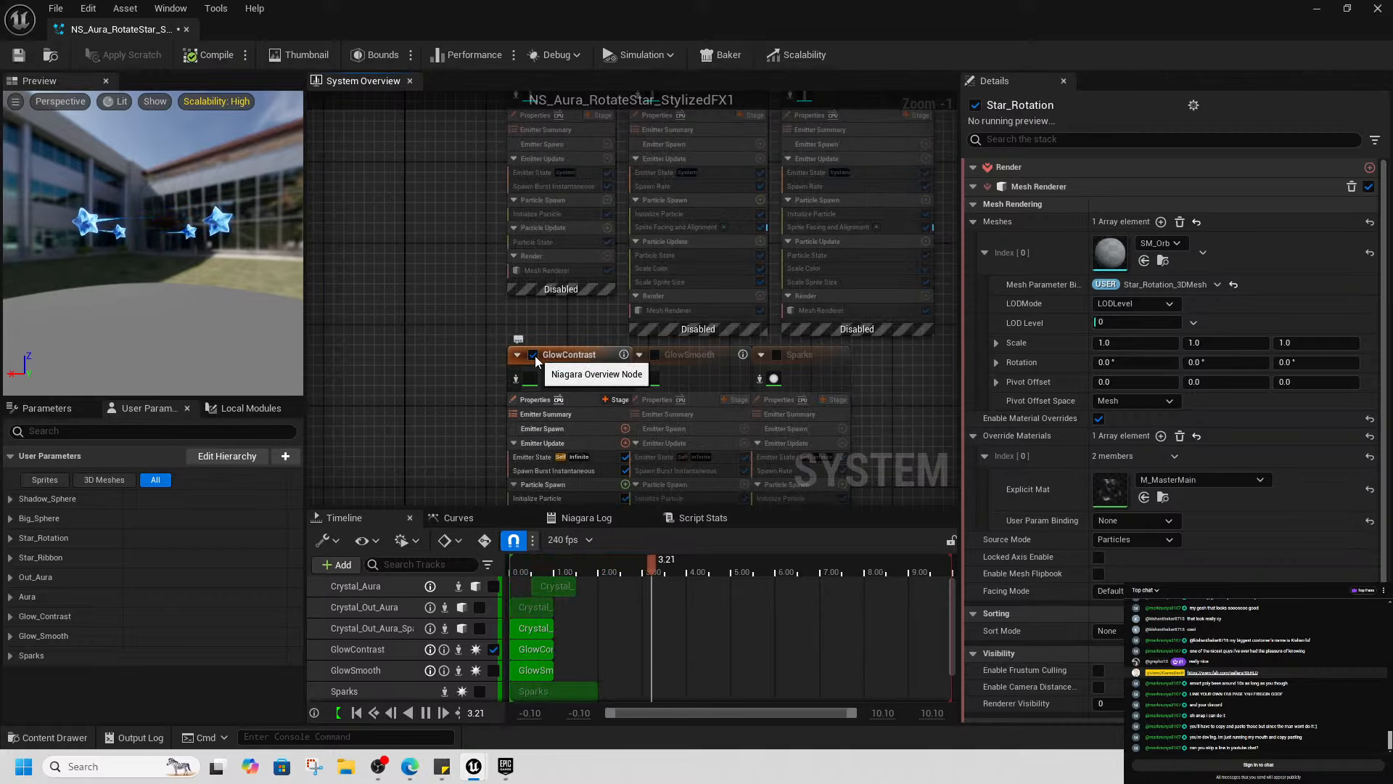
Switch the Crystal_Aura, Crystal_Out_Aura and Crystal_Out_Aura_Spark emitters on and off in turn to compare their effect in the preview
click(521, 228)
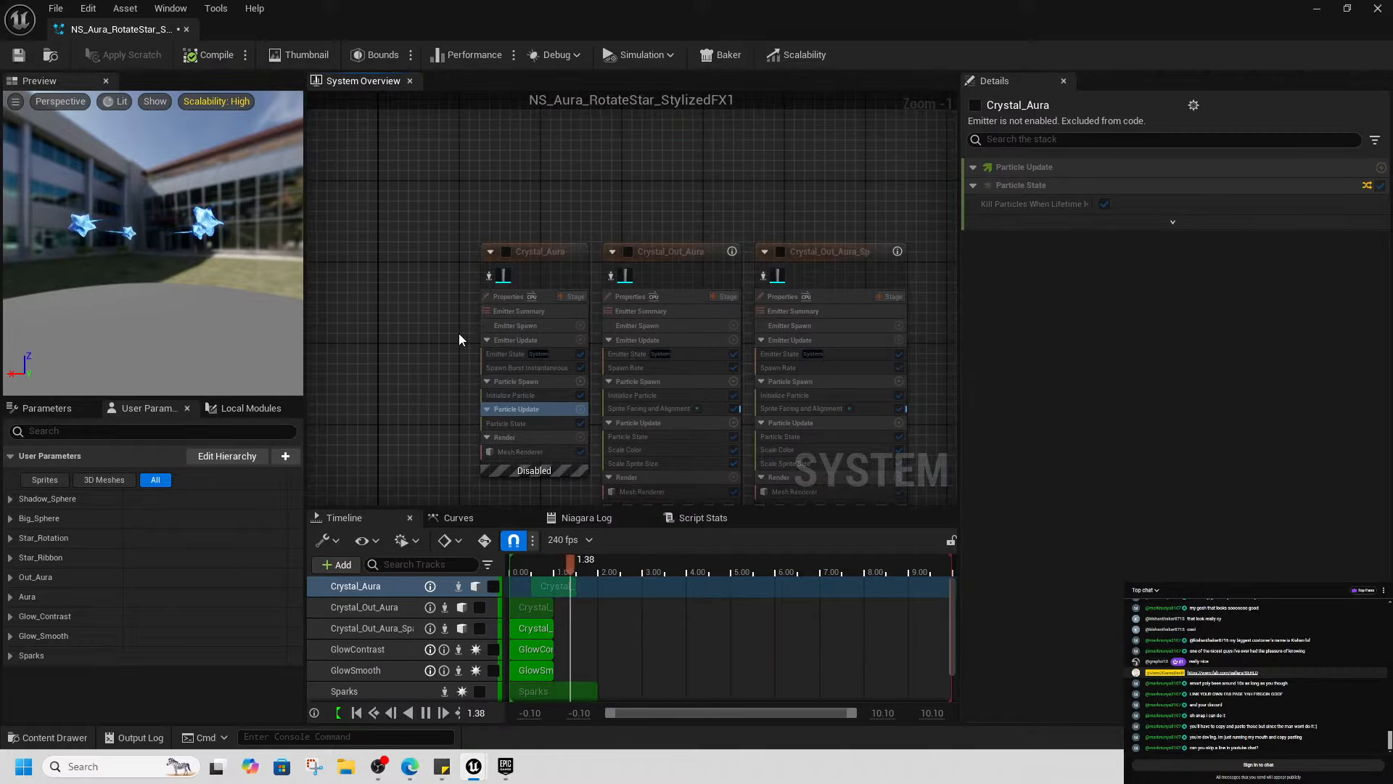
click(506, 252)
click(507, 252)
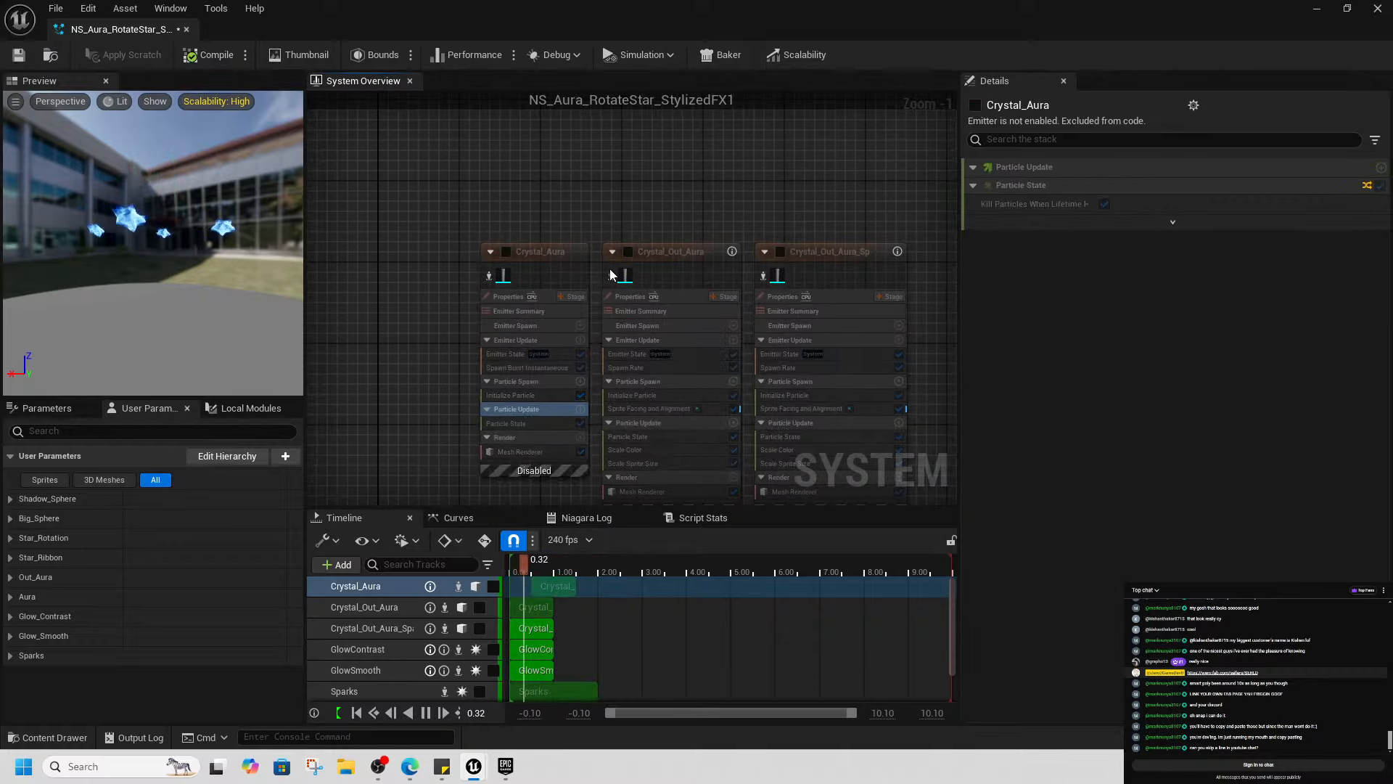
click(628, 252)
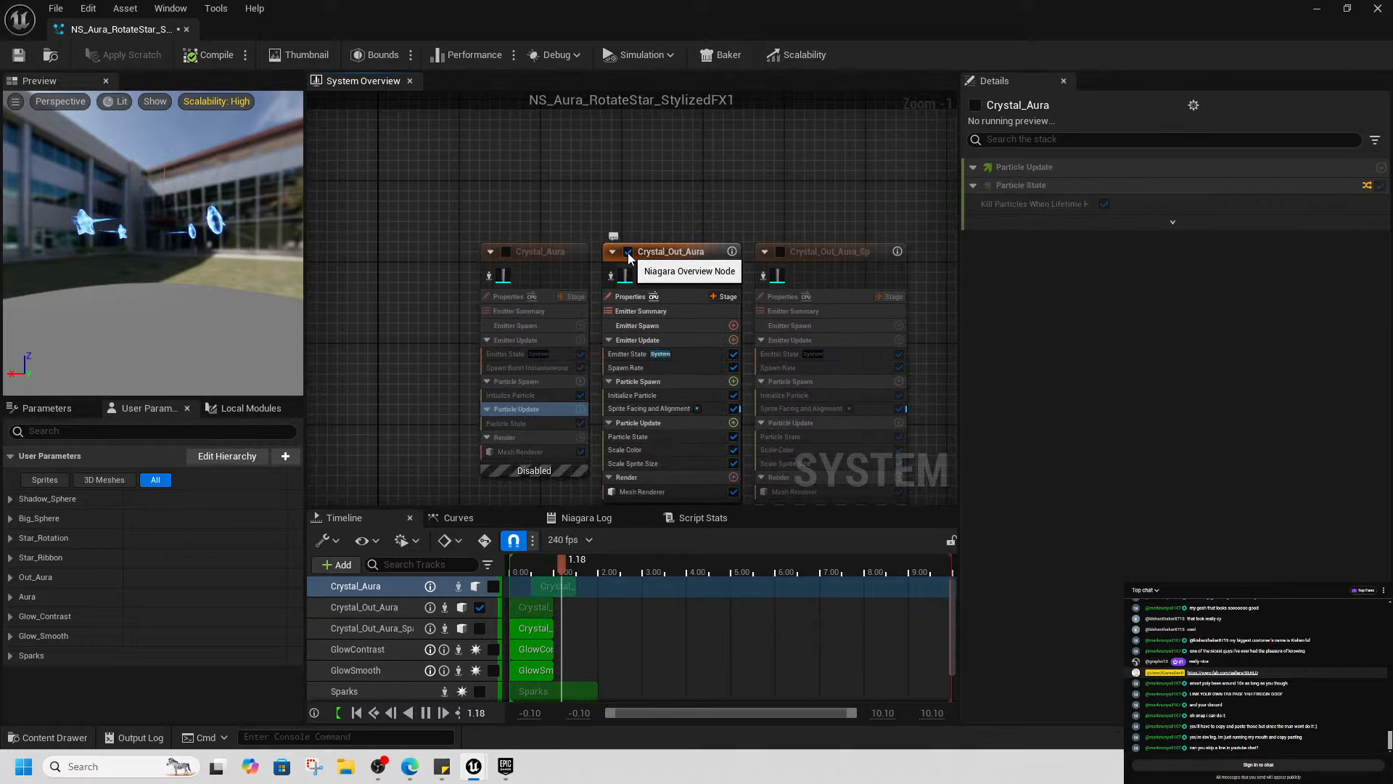
click(628, 251)
click(781, 252)
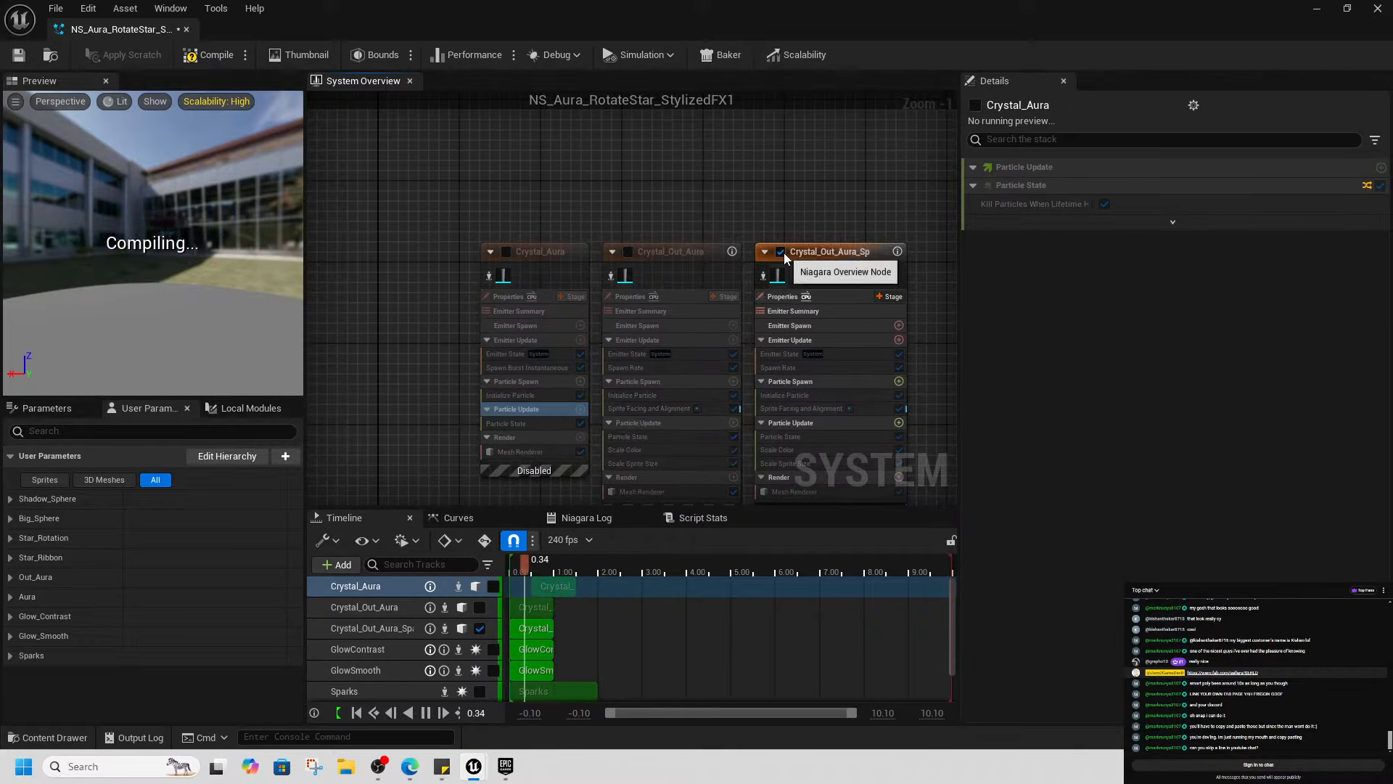
click(780, 252)
Delete the three Crystal aura emitters plus GlowContrast, GlowSmooth and Sparks, and save the Niagara system
scroll(676, 360, down, 1)
scroll(677, 360, down, 5)
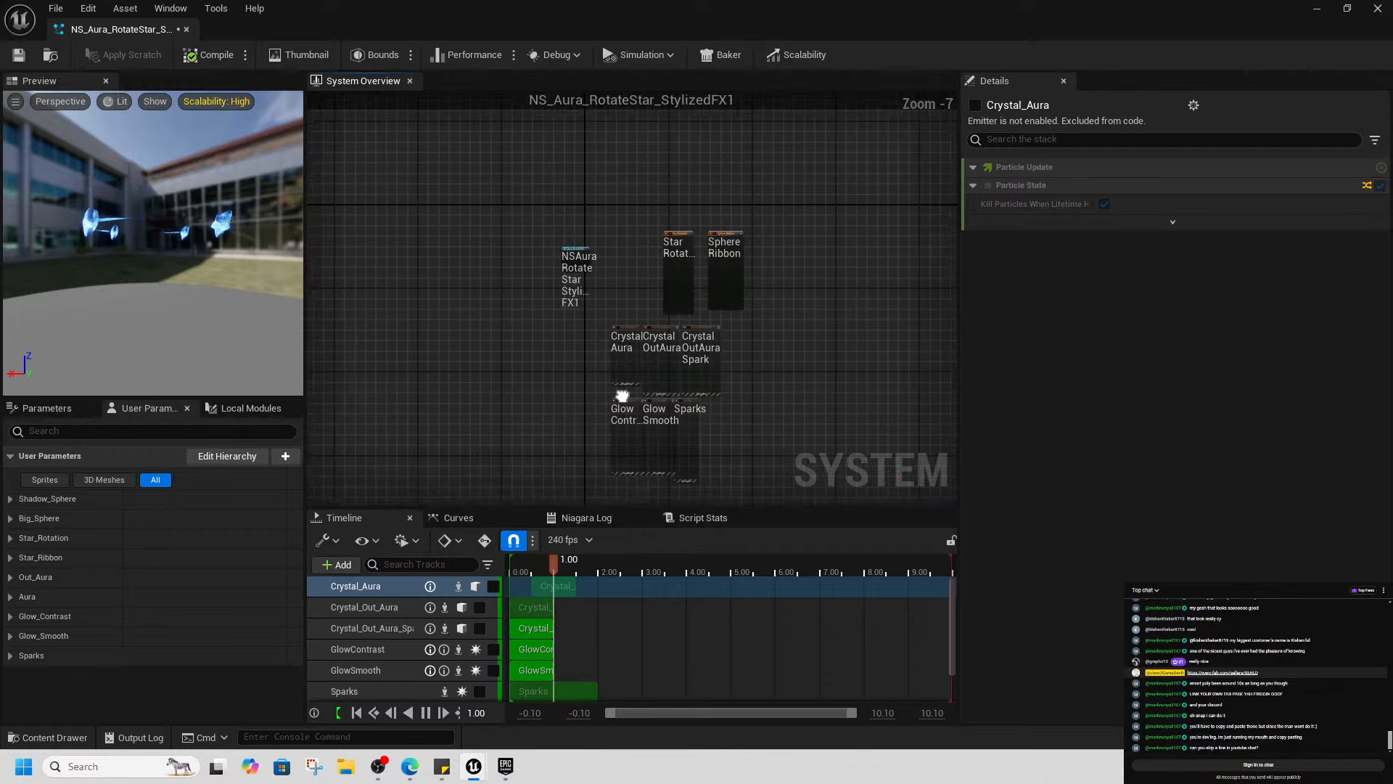
drag(560, 312, 733, 417)
key(Delete)
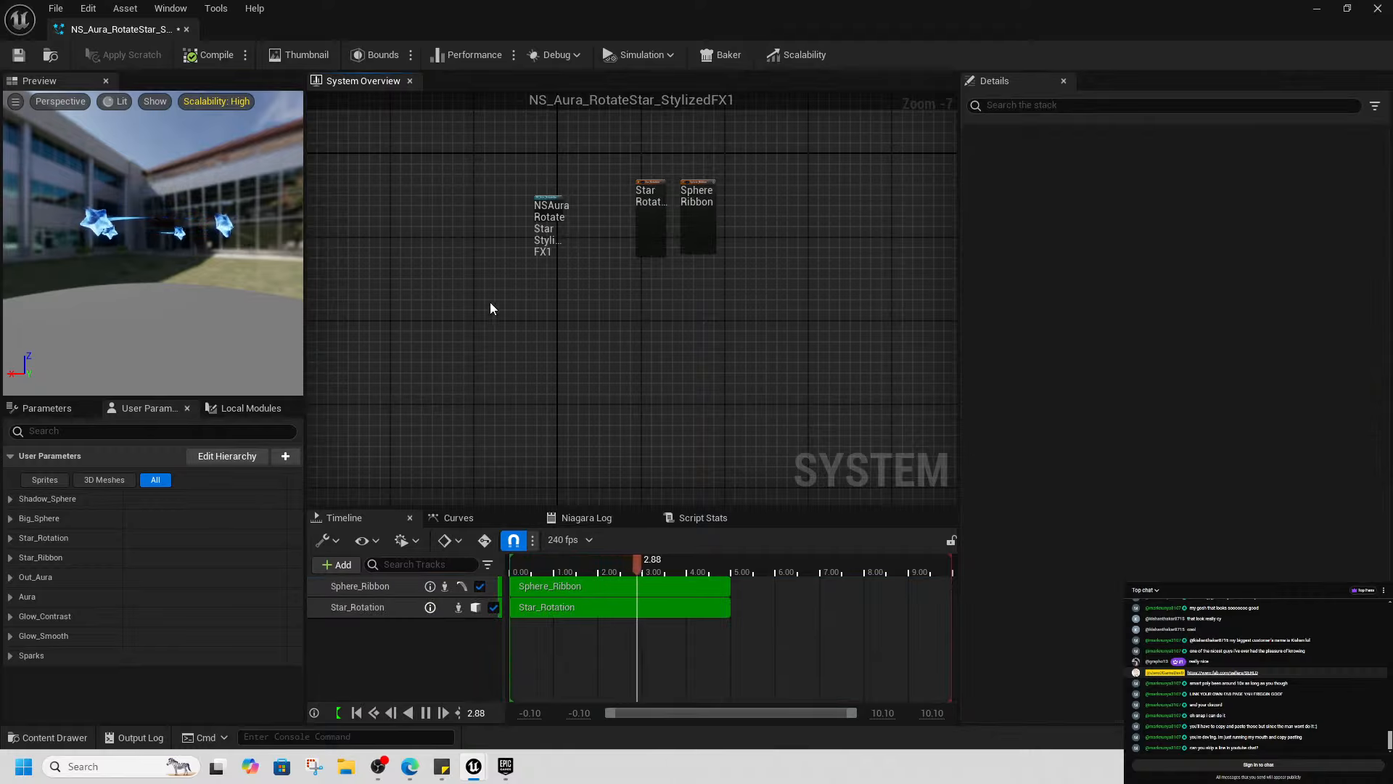
click(14, 60)
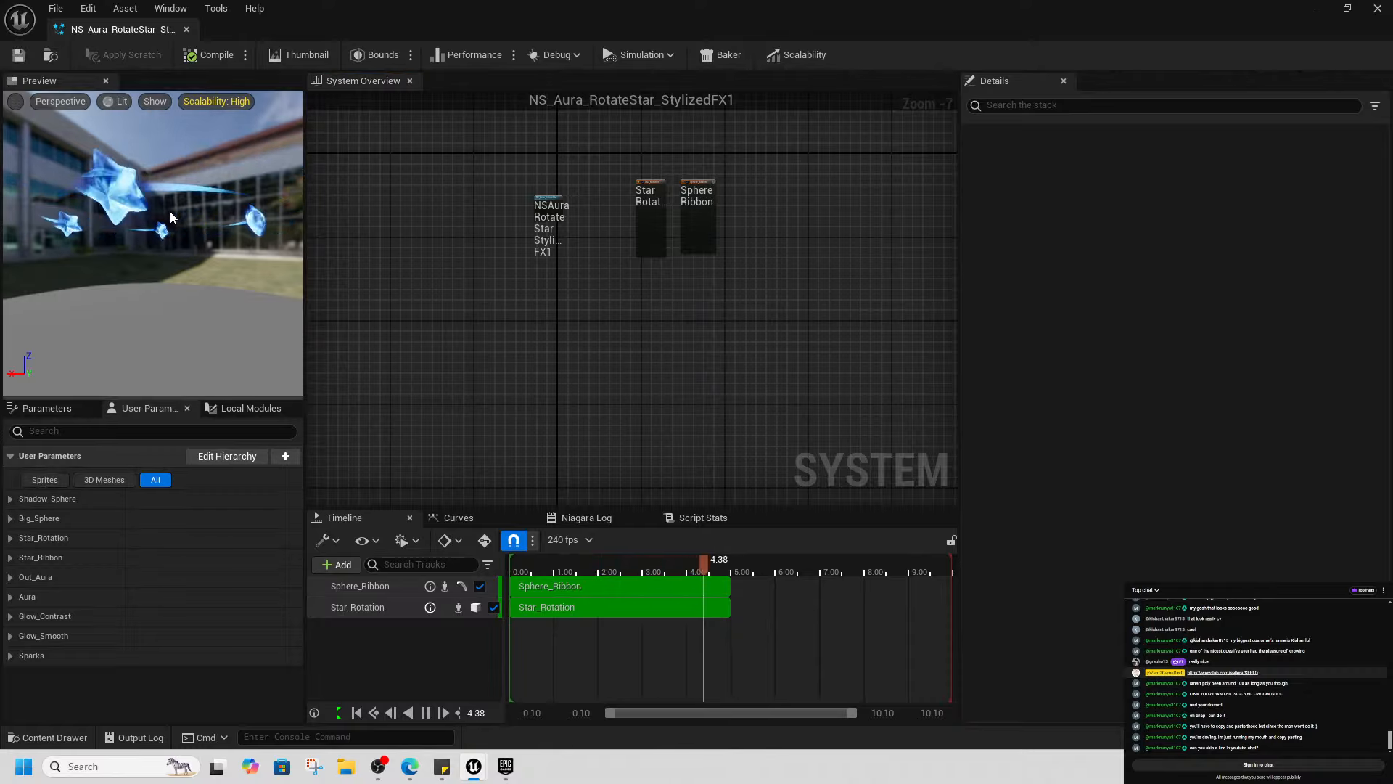
Expand the Star_Rotation user parameters and raise the spawn count to about 6.64
click(10, 499)
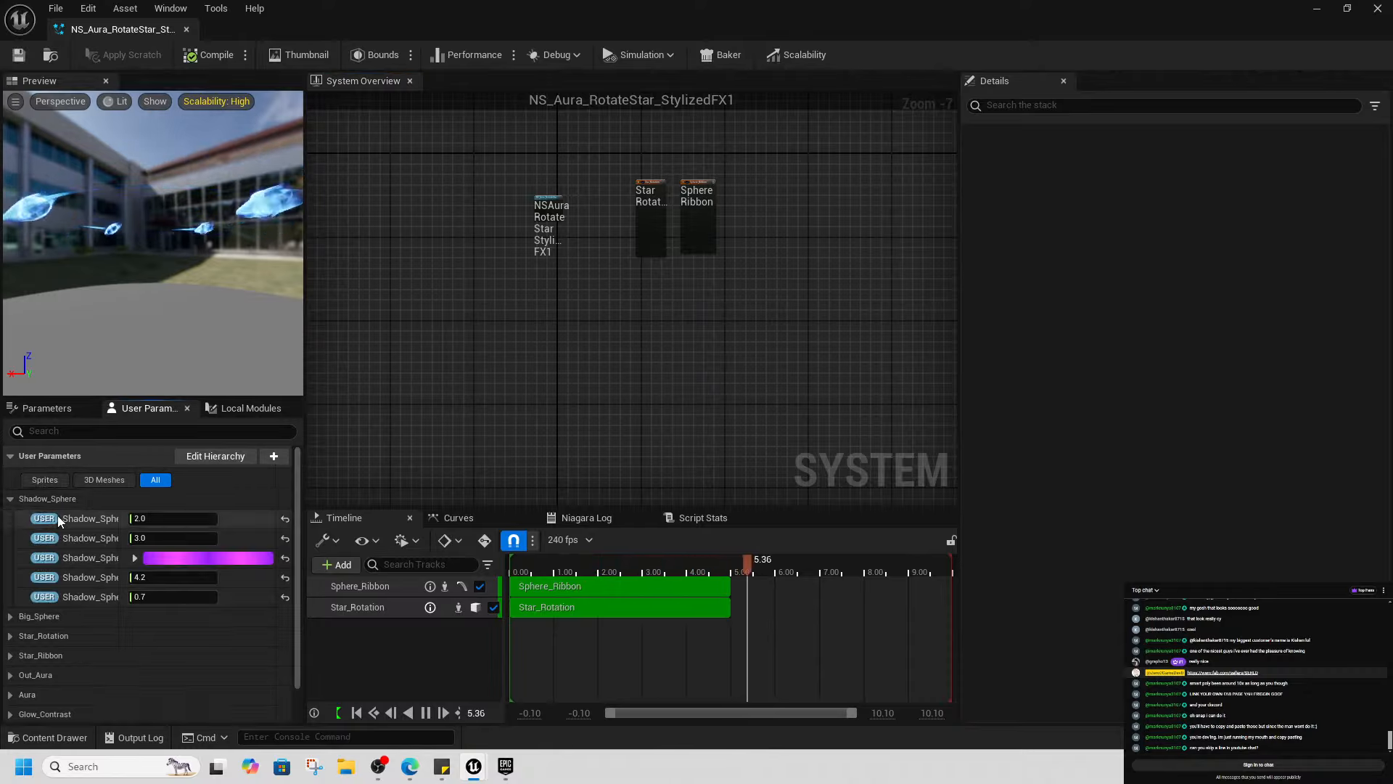
click(10, 500)
click(10, 537)
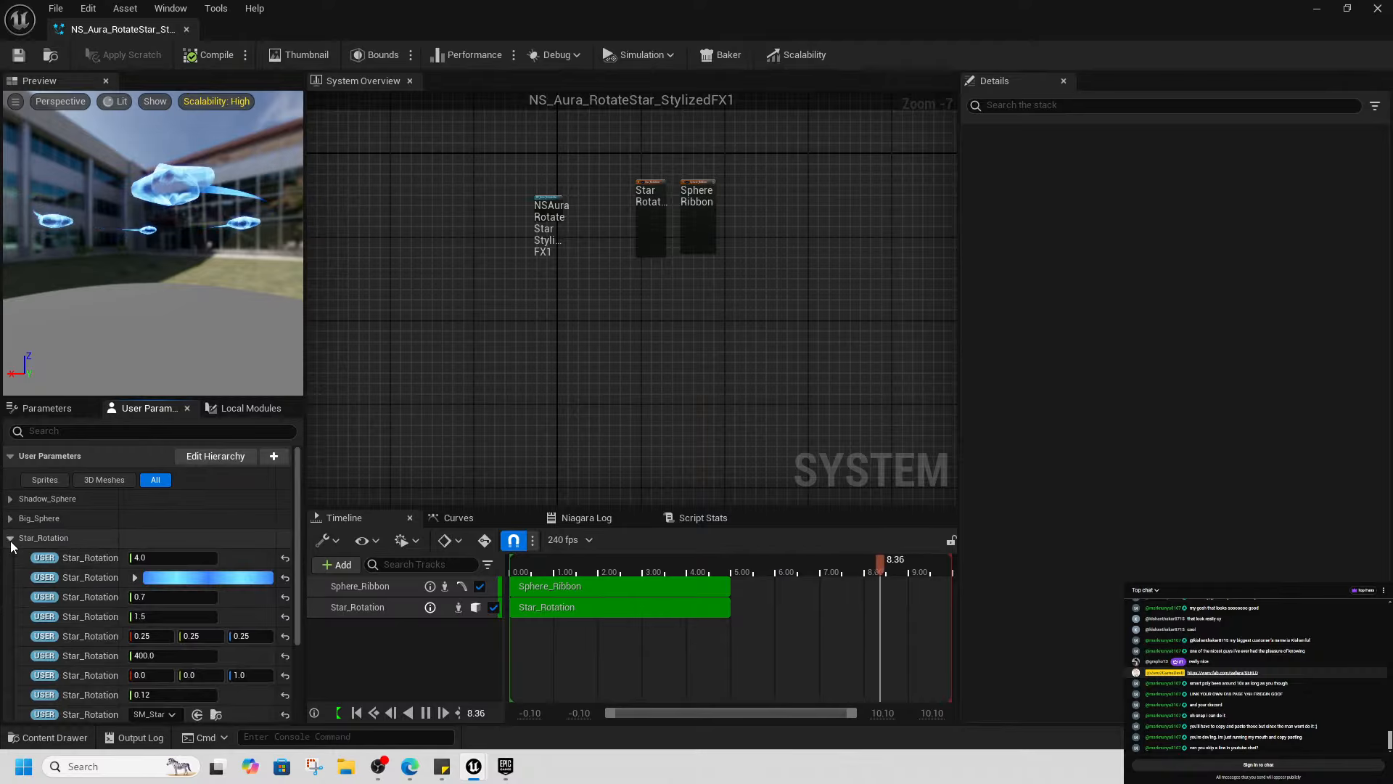
drag(158, 558, 190, 558)
scroll(145, 617, down, 2)
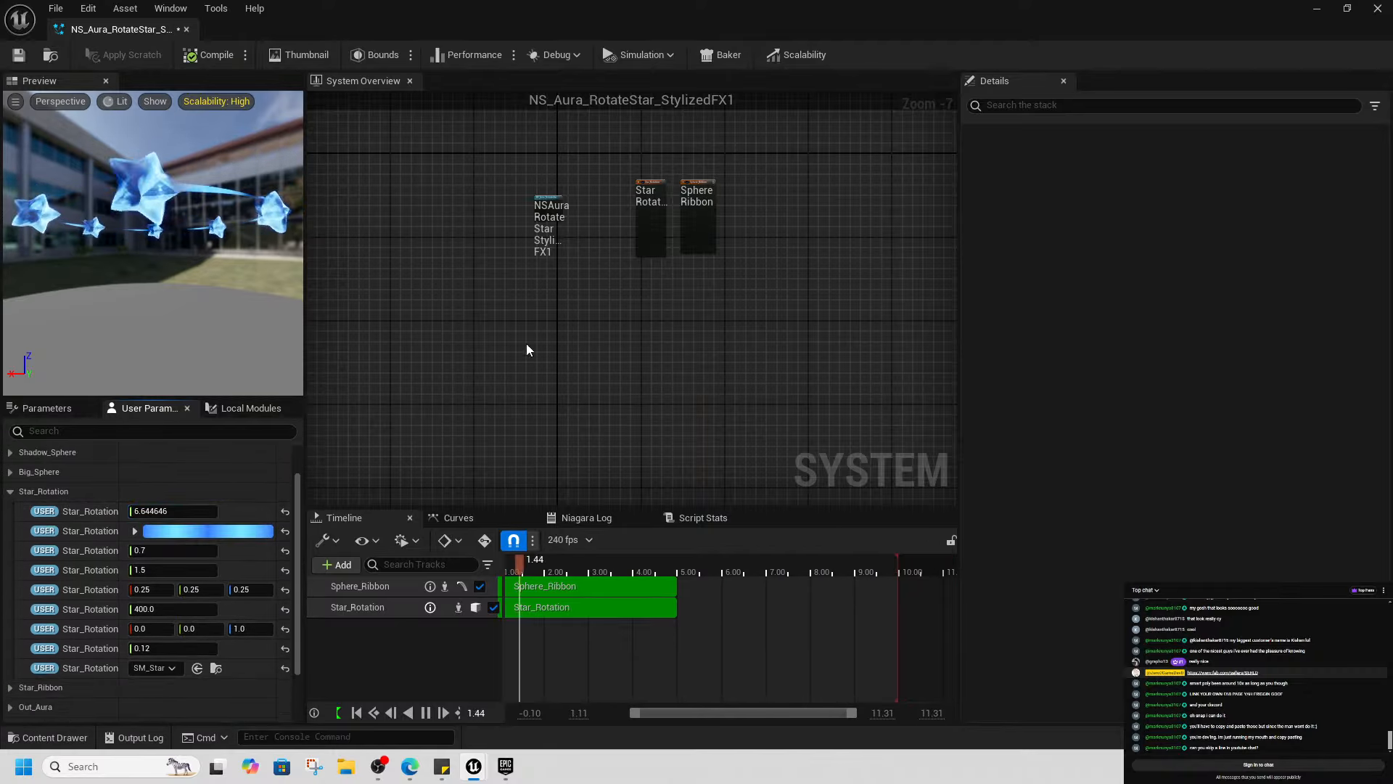
Show the Star_Rotation emitter's summary and raise its spawn count parameter to about 19.26
scroll(585, 182, up, 4)
scroll(752, 201, up, 3)
right_drag(754, 201, 590, 270)
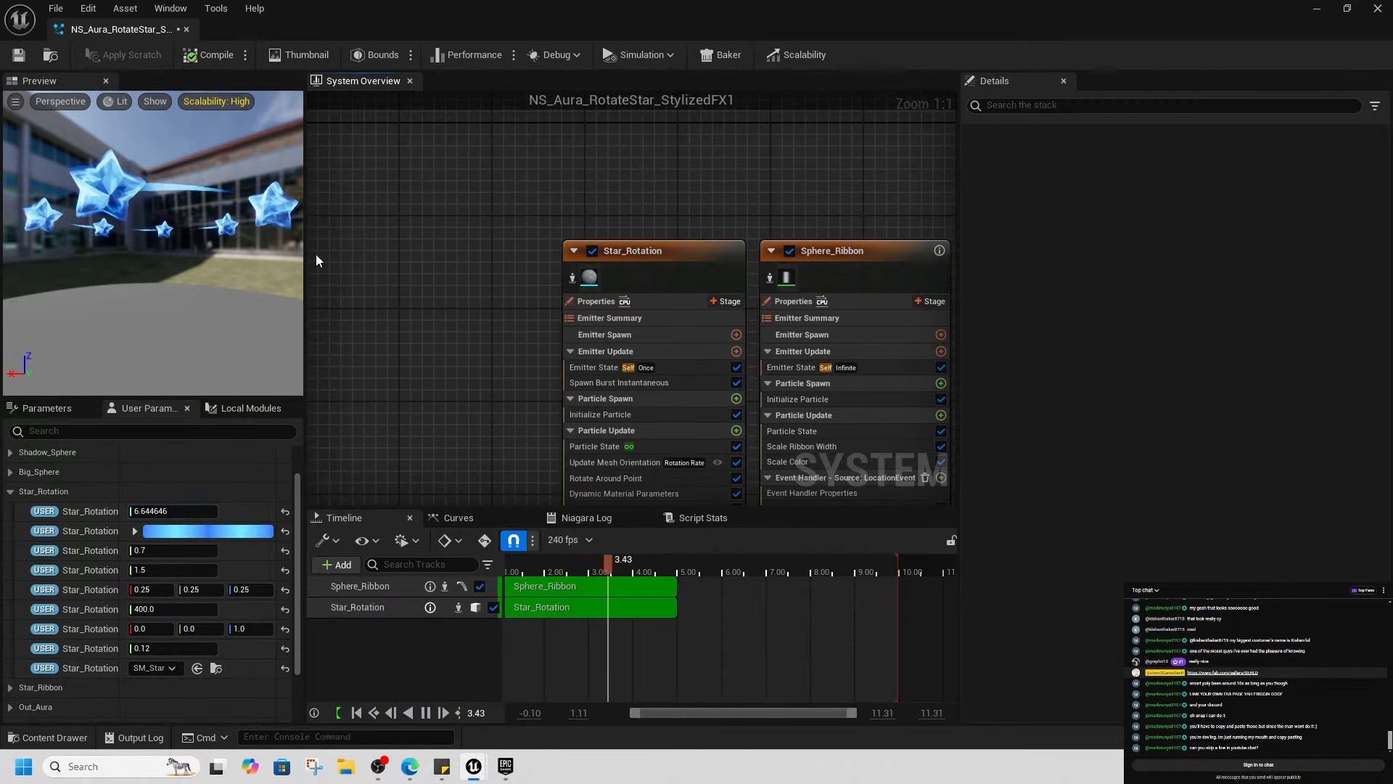
click(581, 317)
right_drag(406, 303, 339, 256)
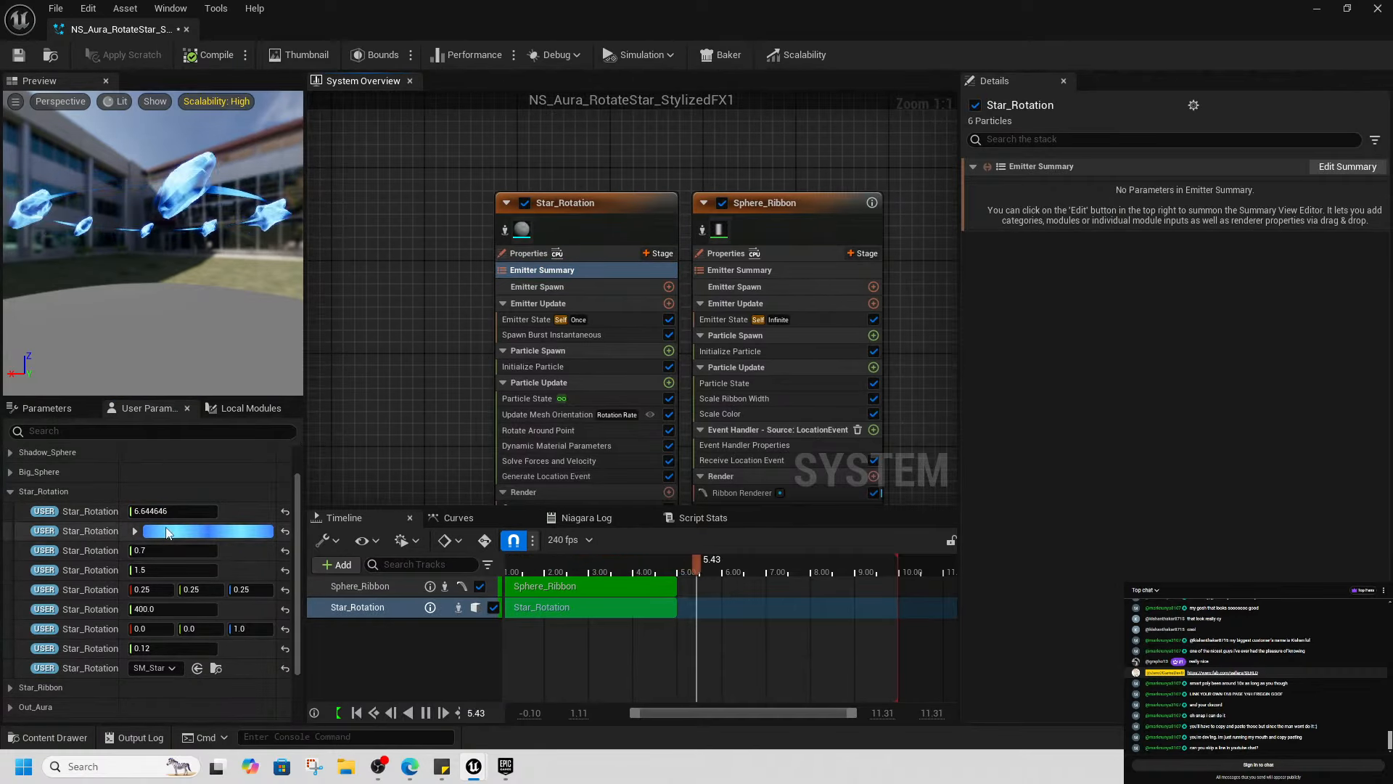
drag(153, 511, 217, 510)
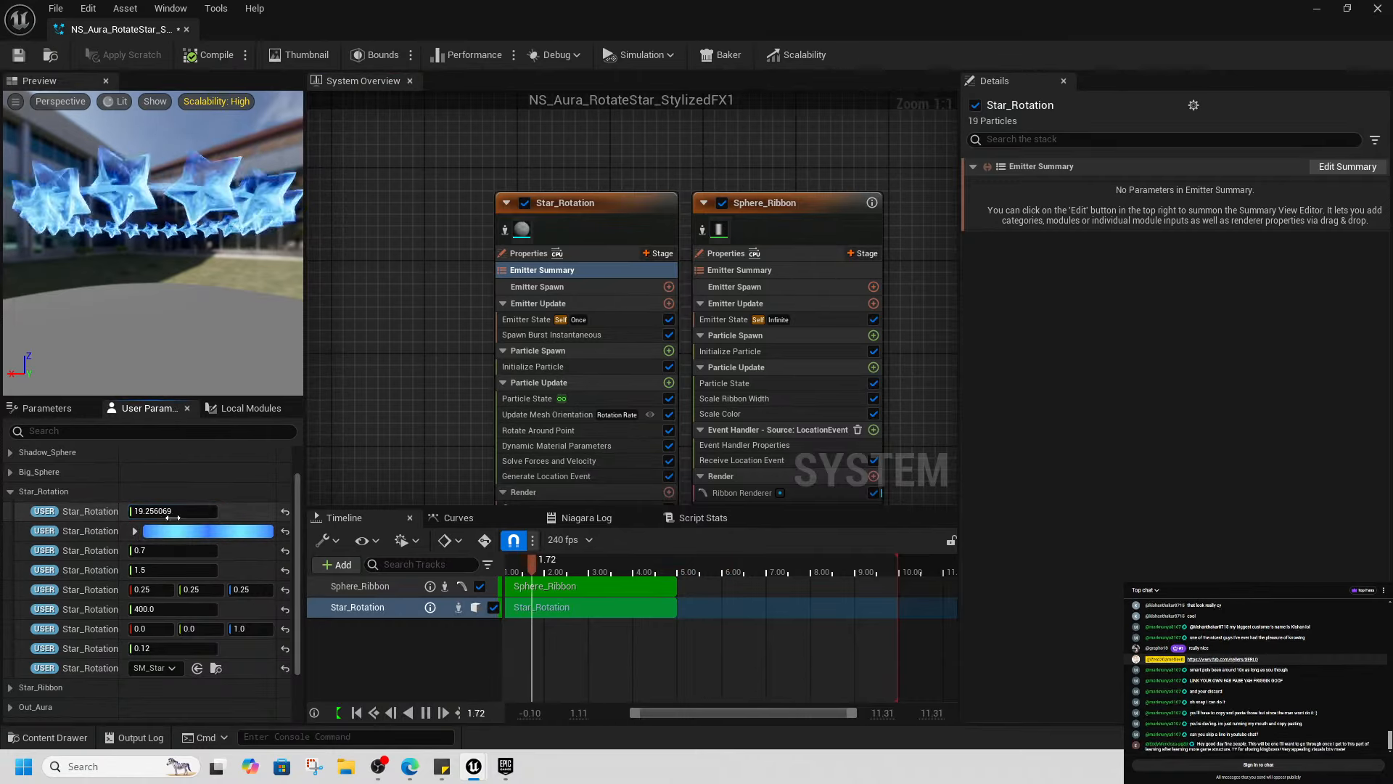
Change the Star_Rotation color to bright yellow and set the spawn count to 8
click(172, 534)
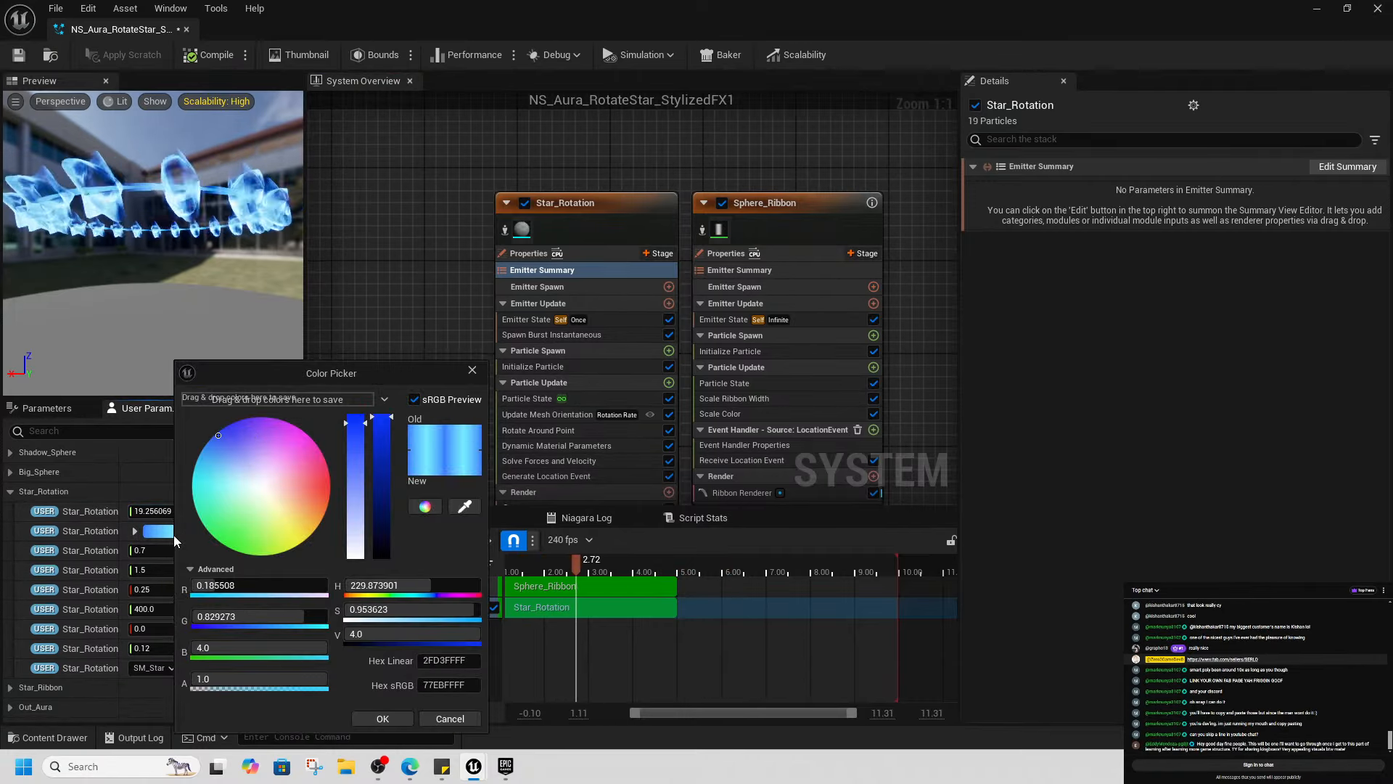
click(253, 508)
drag(253, 510, 307, 550)
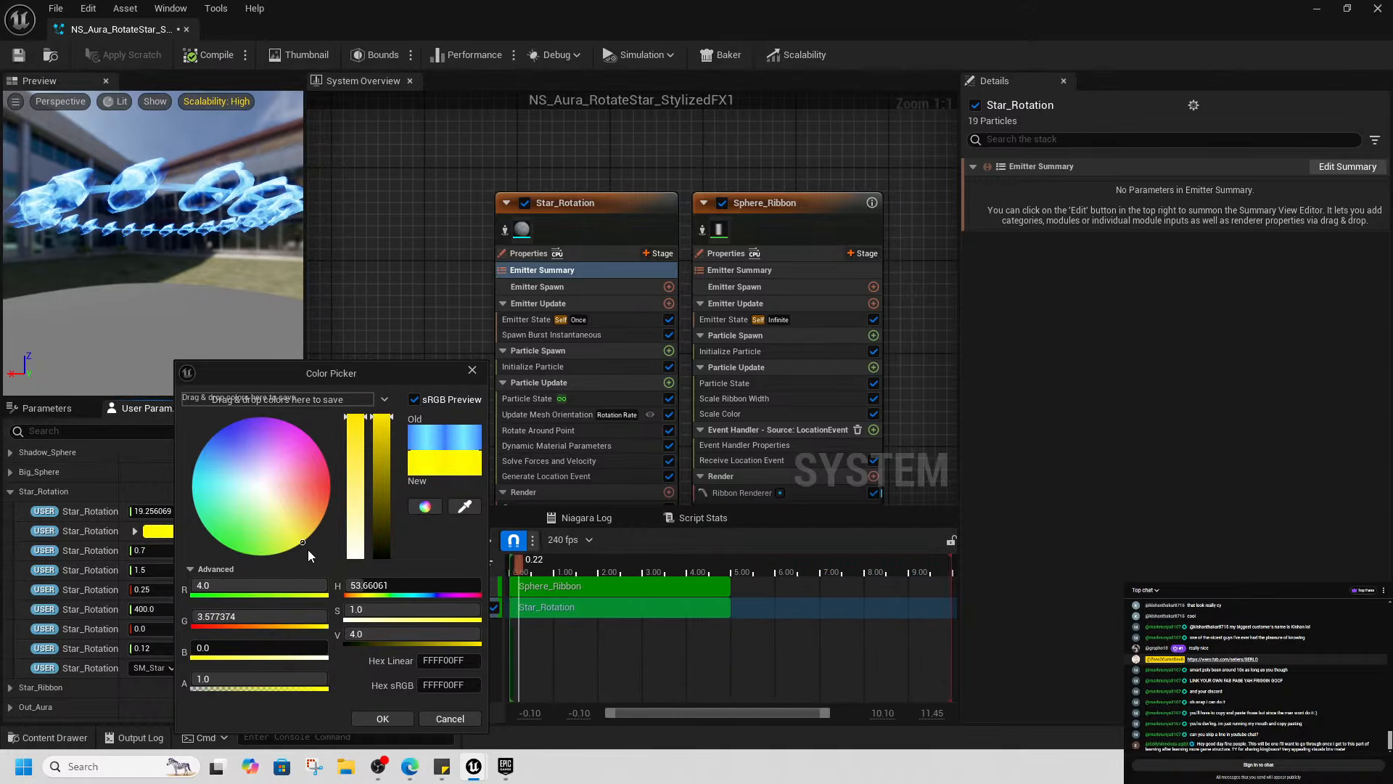
click(397, 716)
click(204, 511)
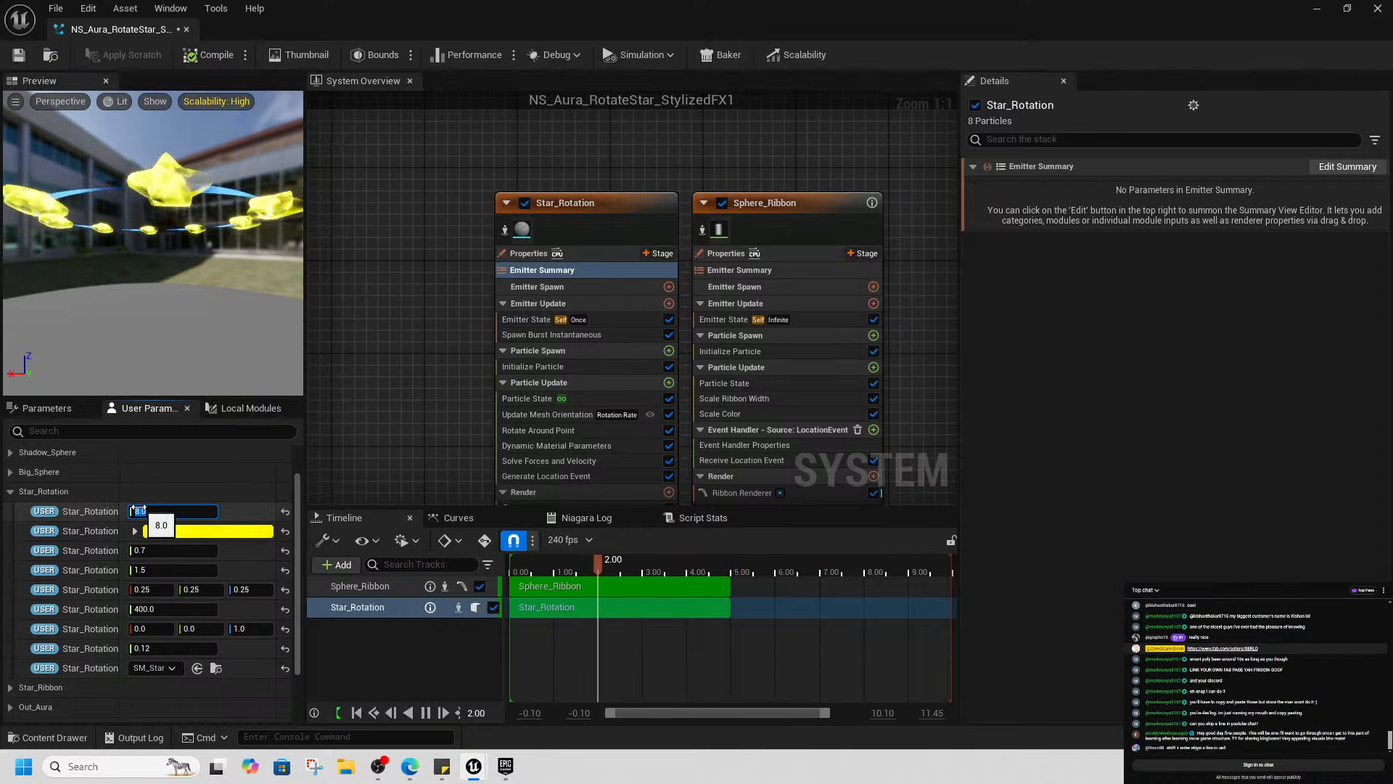
Widen the user parameters area so the full Star_Rotation parameter names can be read
click(169, 550)
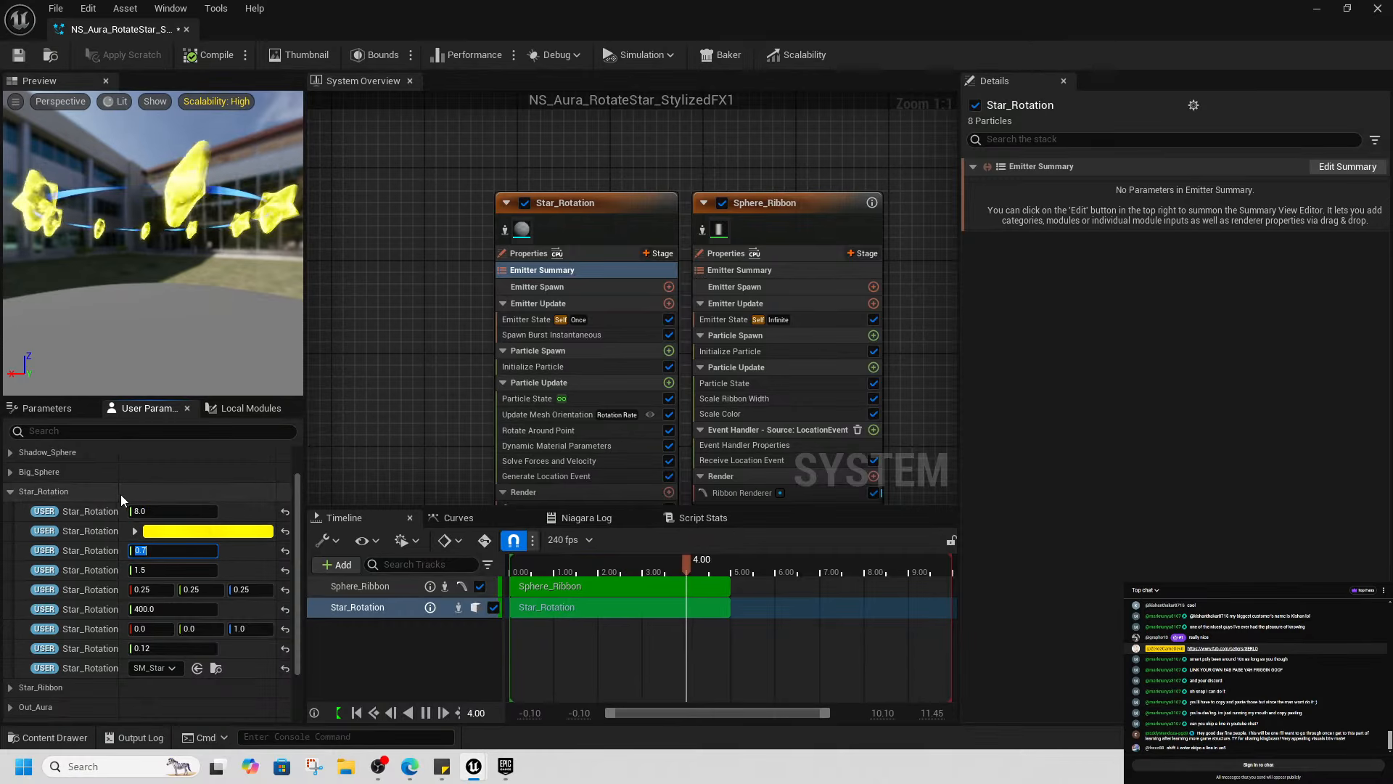
mouse_move(120, 495)
mouse_down()
mouse_move(157, 498)
mouse_move(131, 498)
mouse_up()
scroll(189, 506, up, 2)
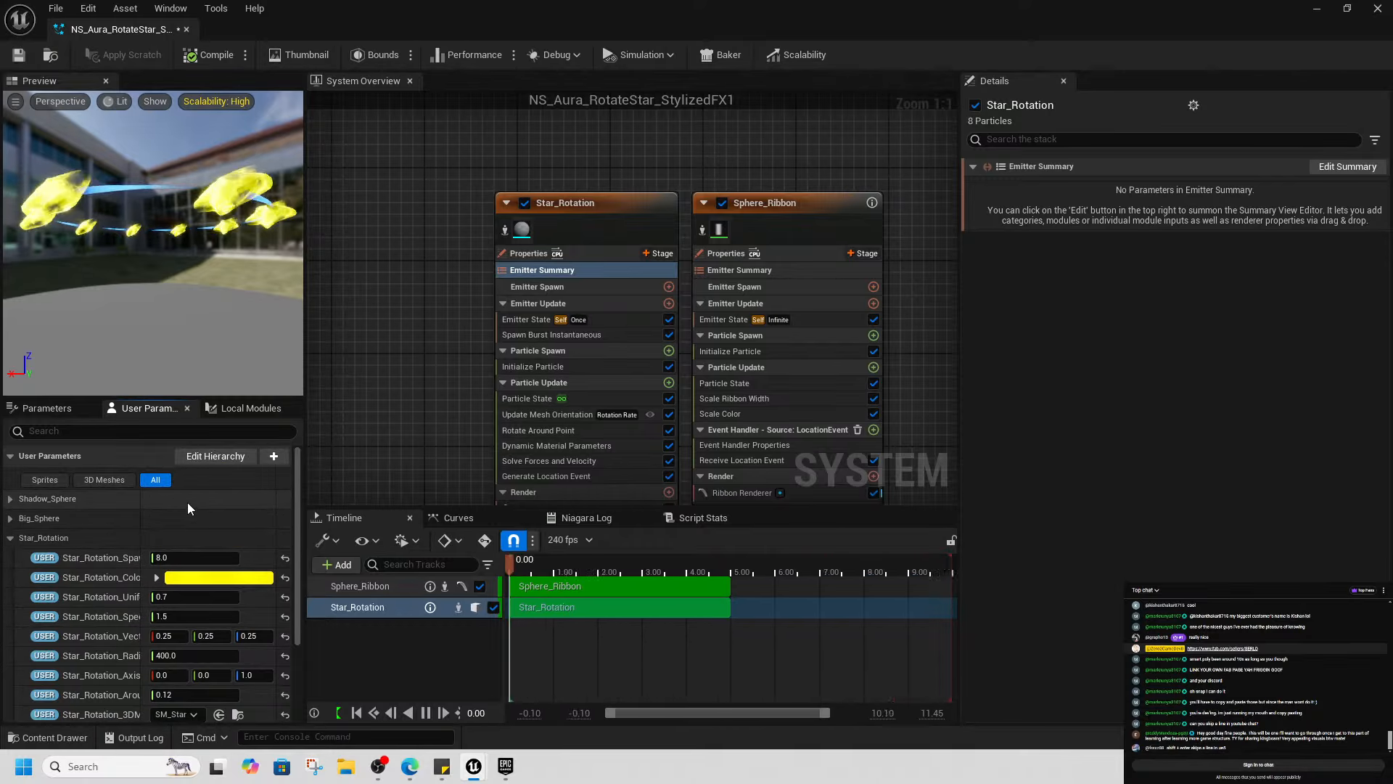
scroll(188, 502, down, 2)
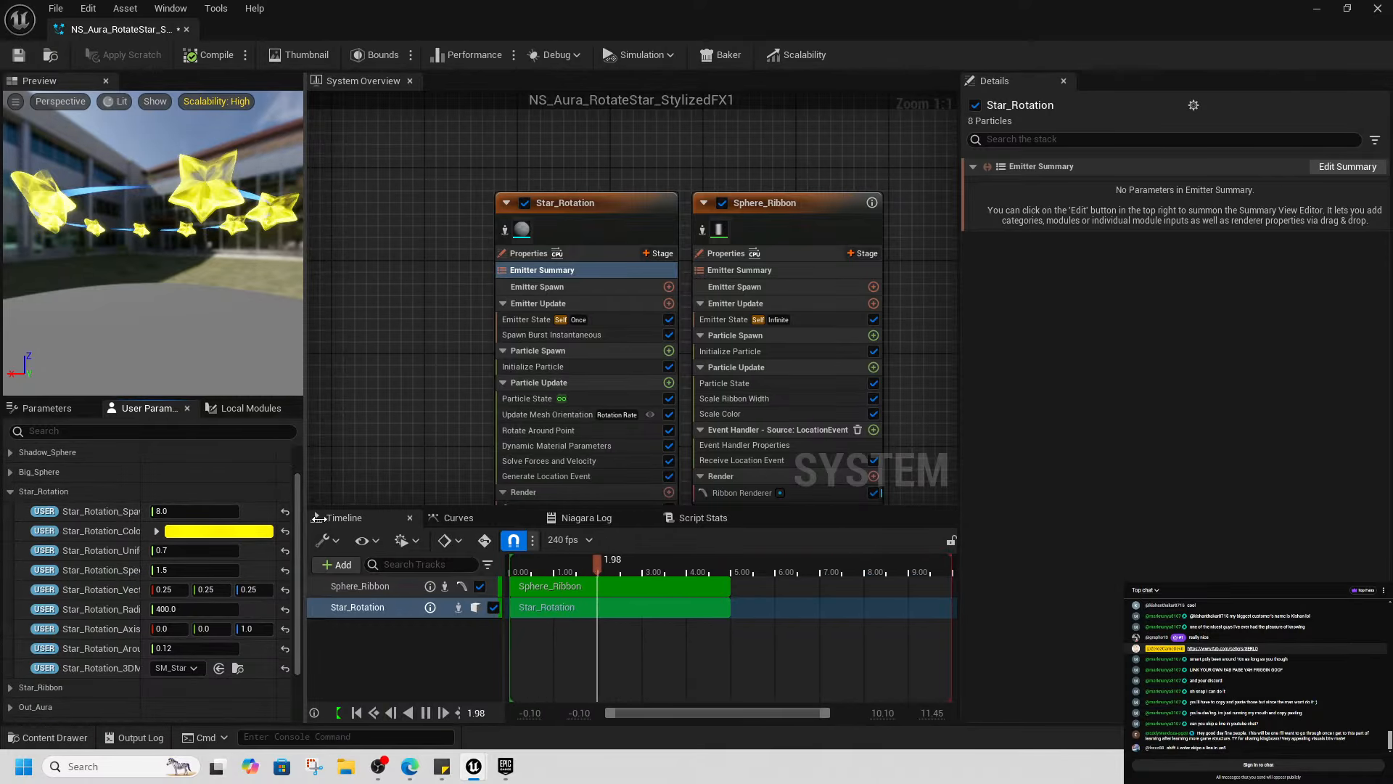
drag(303, 518, 423, 518)
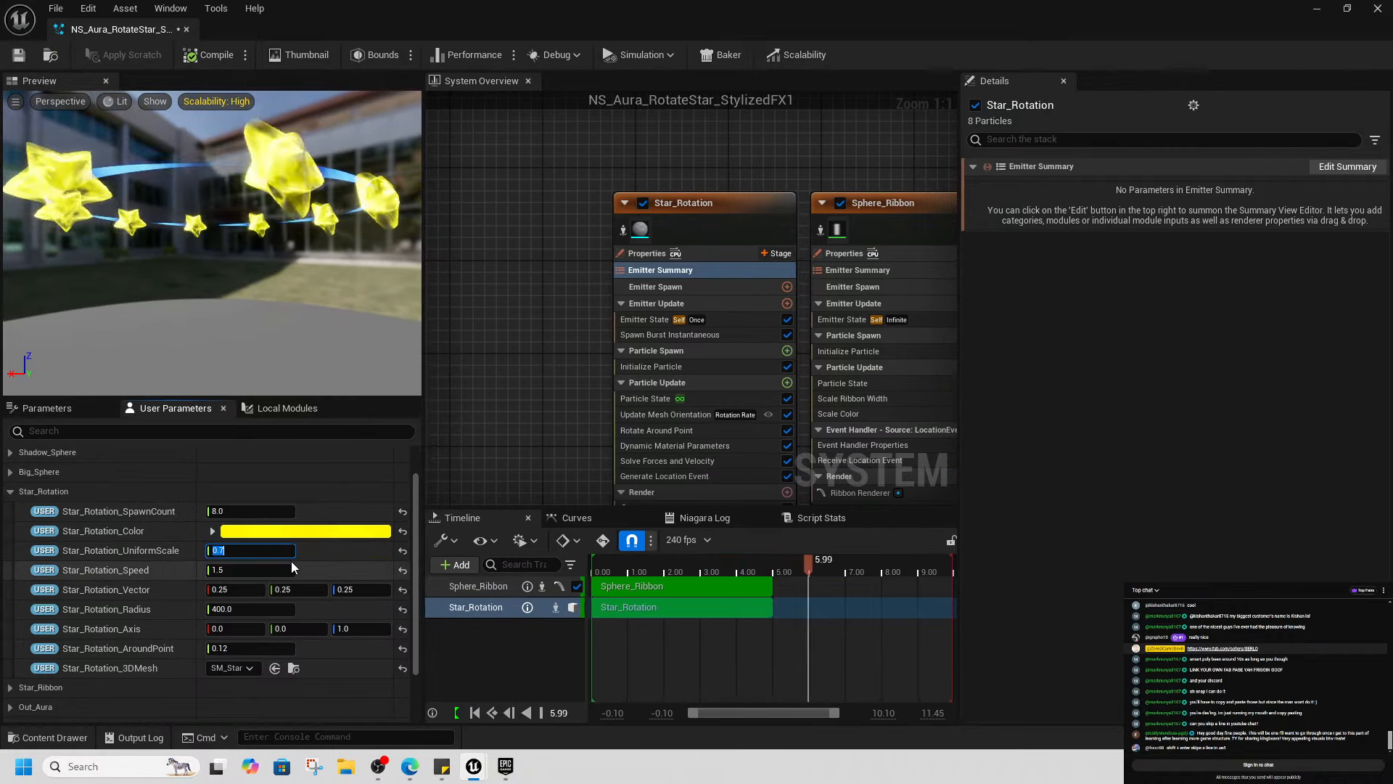
Set Star_Rotation's uniform scale to 0.5, speed to 4.0, radius to about 255 and AroundPoint to 0.152
text(0)
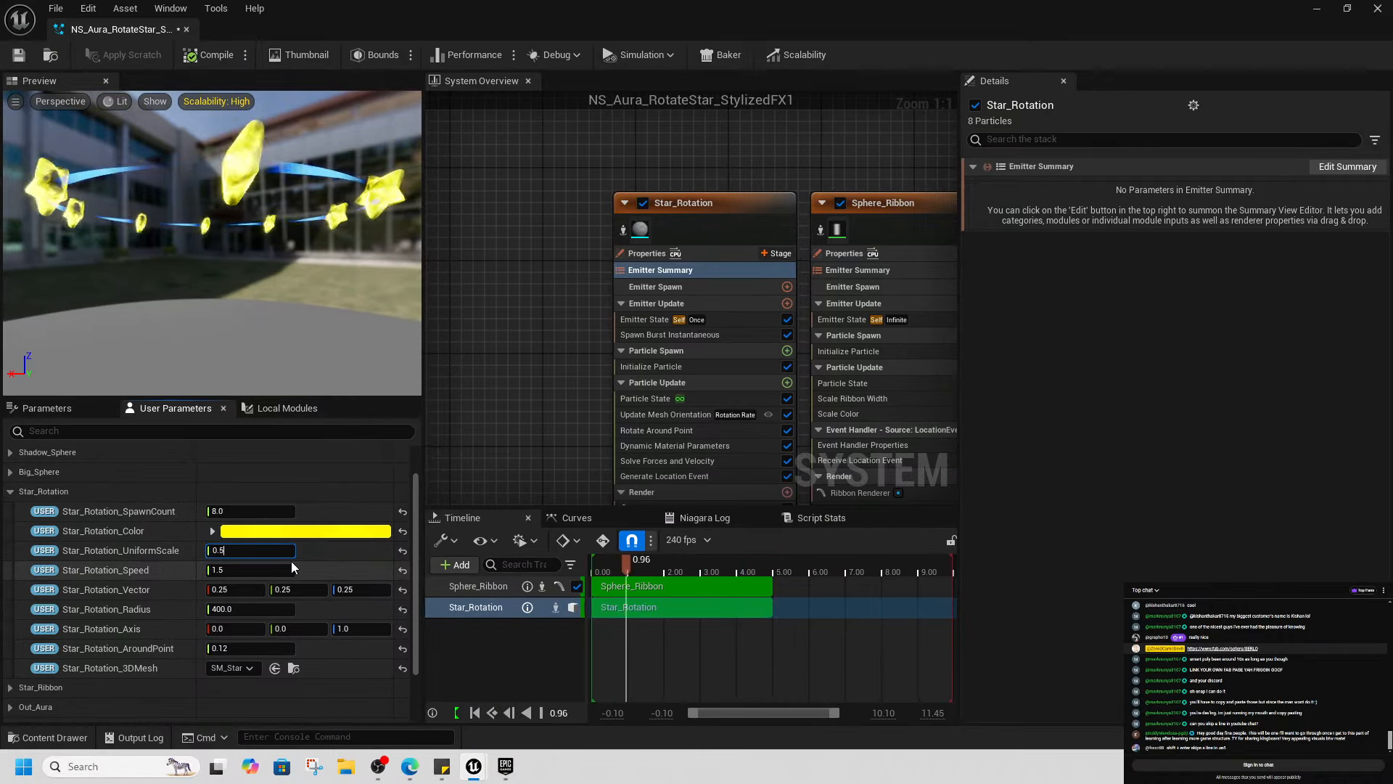
key(Return)
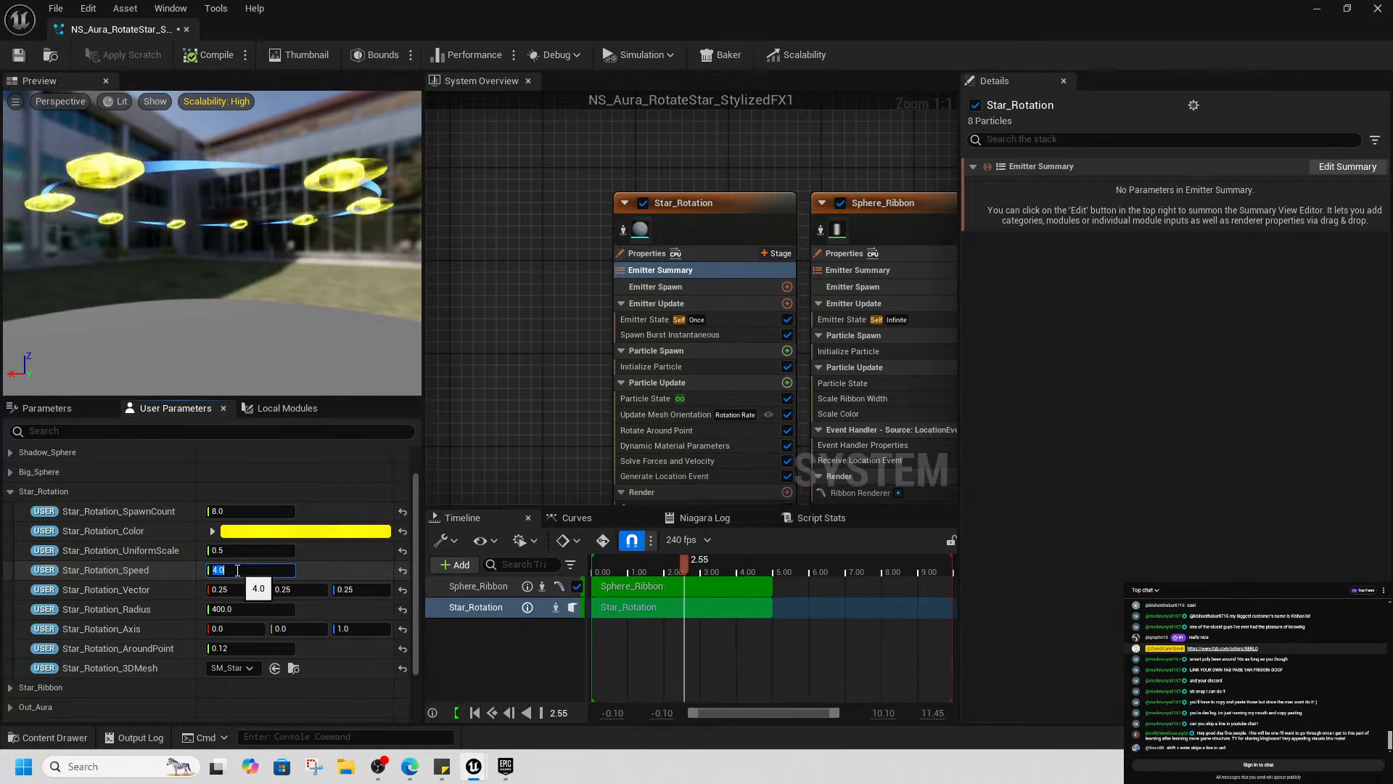
drag(253, 605, 231, 607)
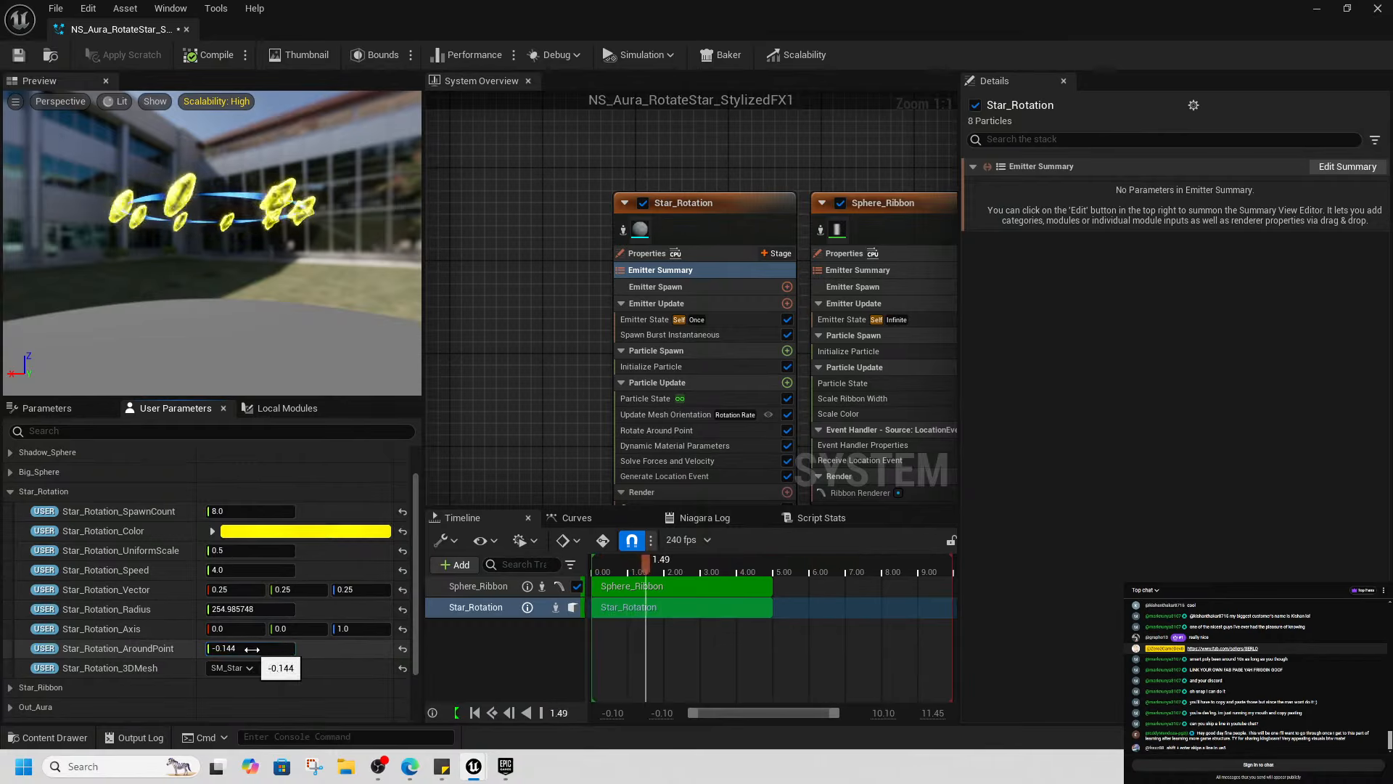
drag(251, 648, 256, 648)
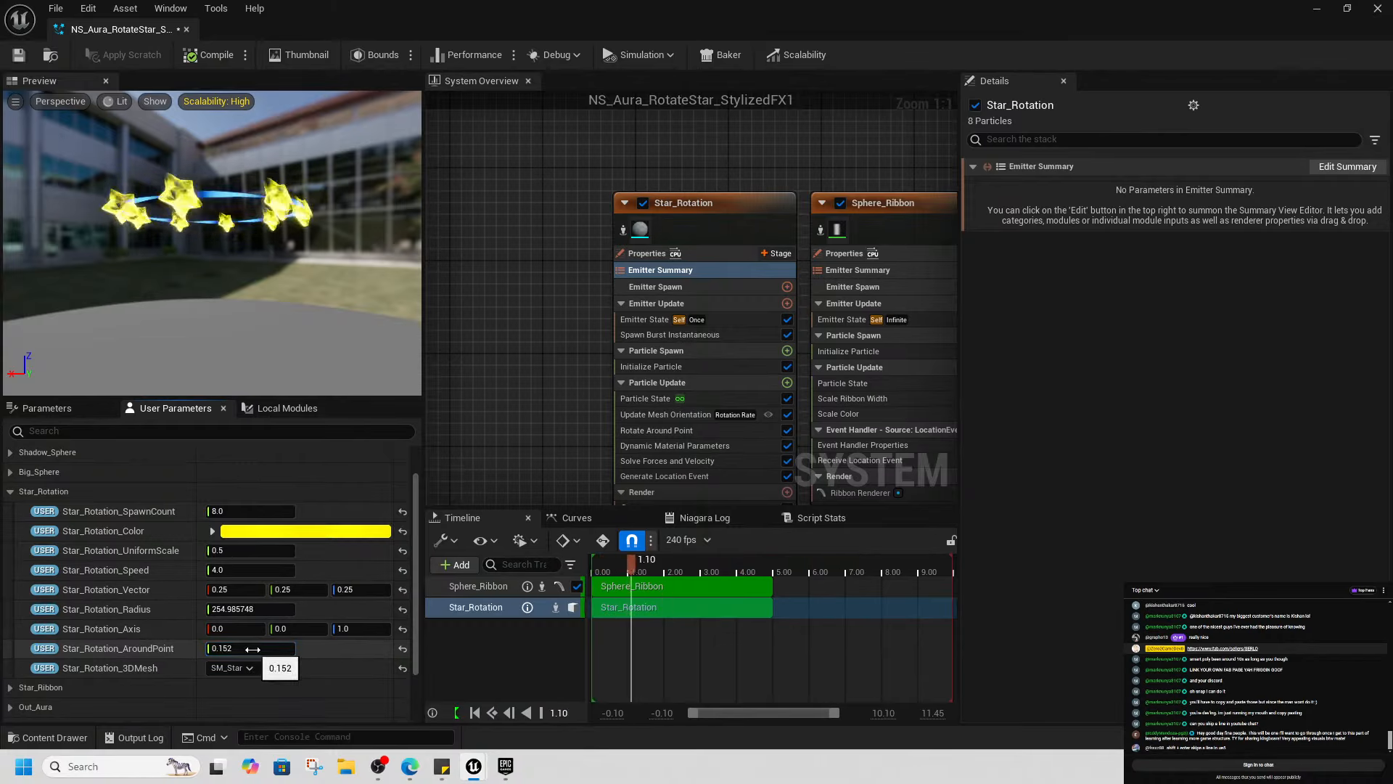
Expand the Star_Ribbon user parameters and open StarRibbon_Color for editing
scroll(116, 648, down, 3)
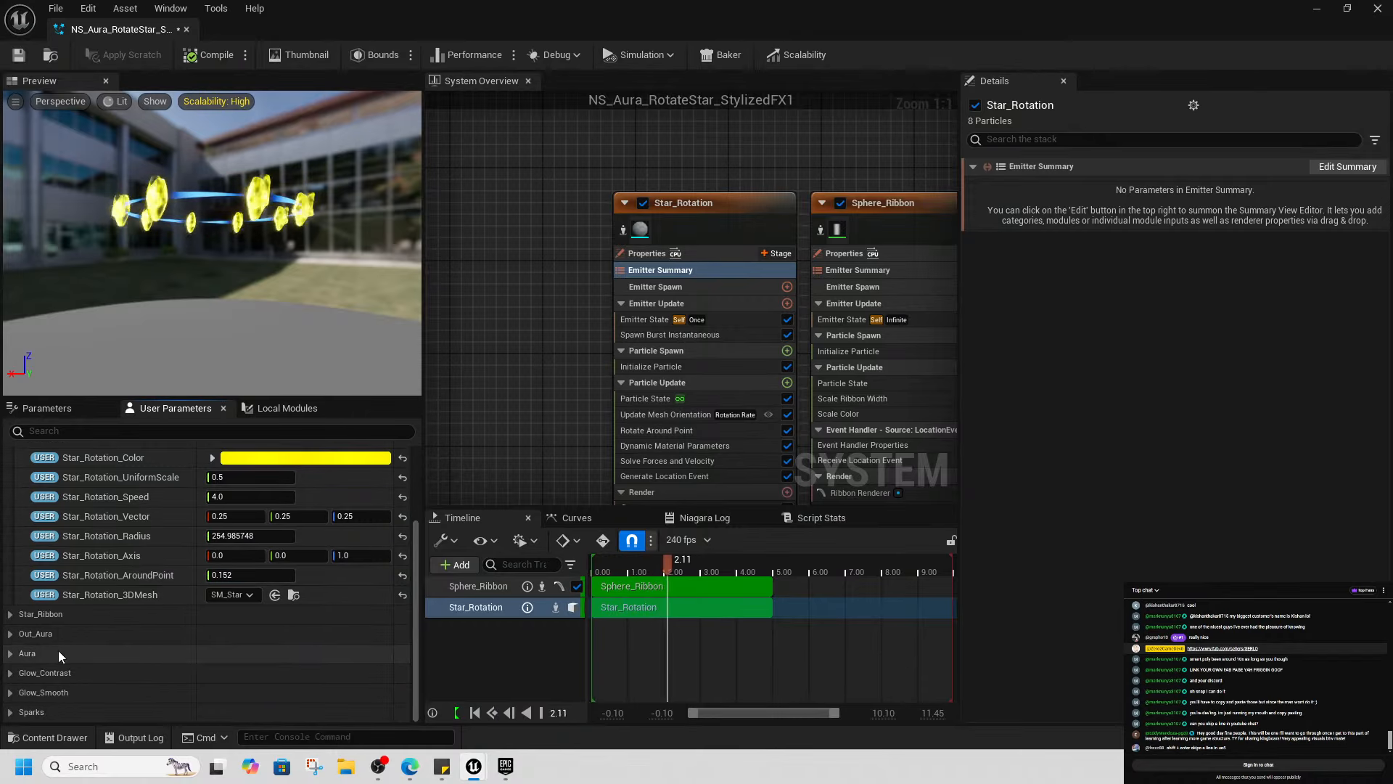
click(19, 619)
scroll(218, 591, down, 2)
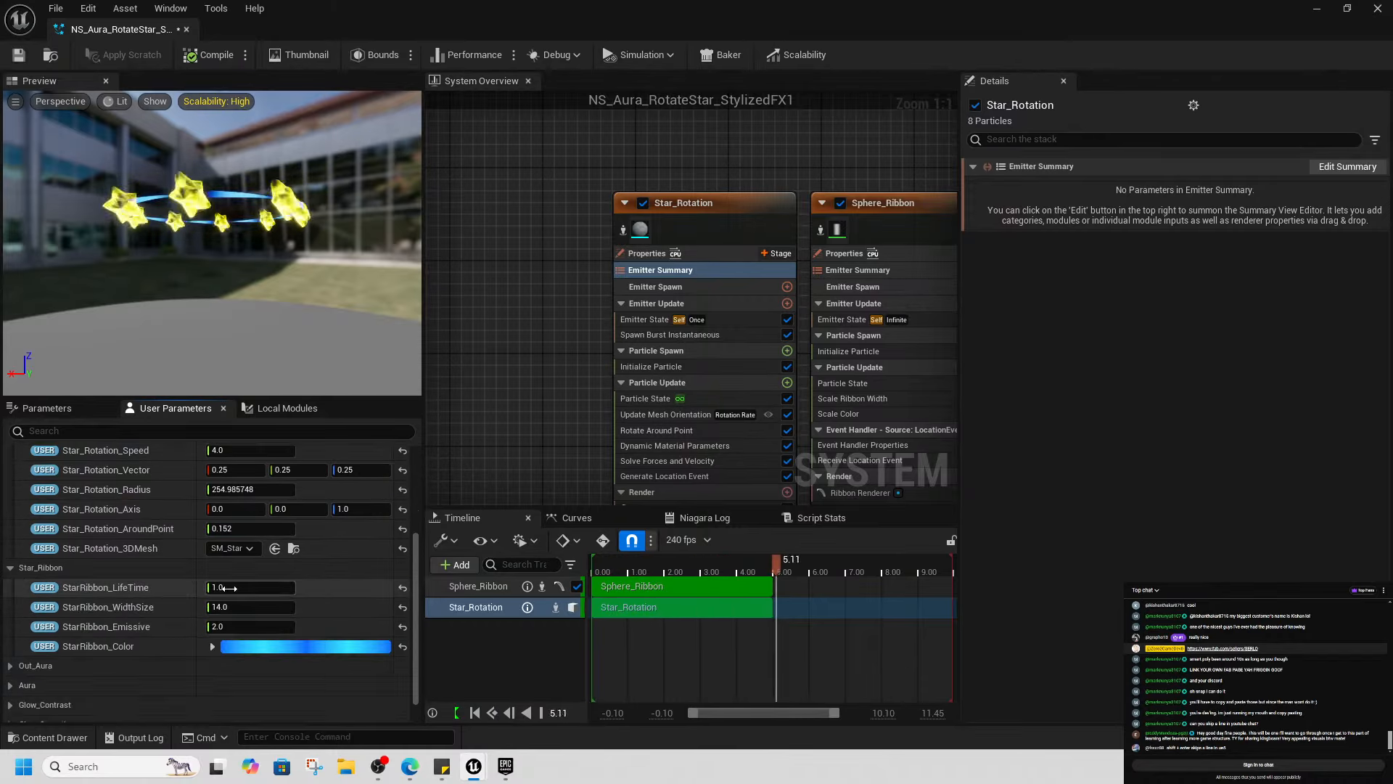
click(258, 650)
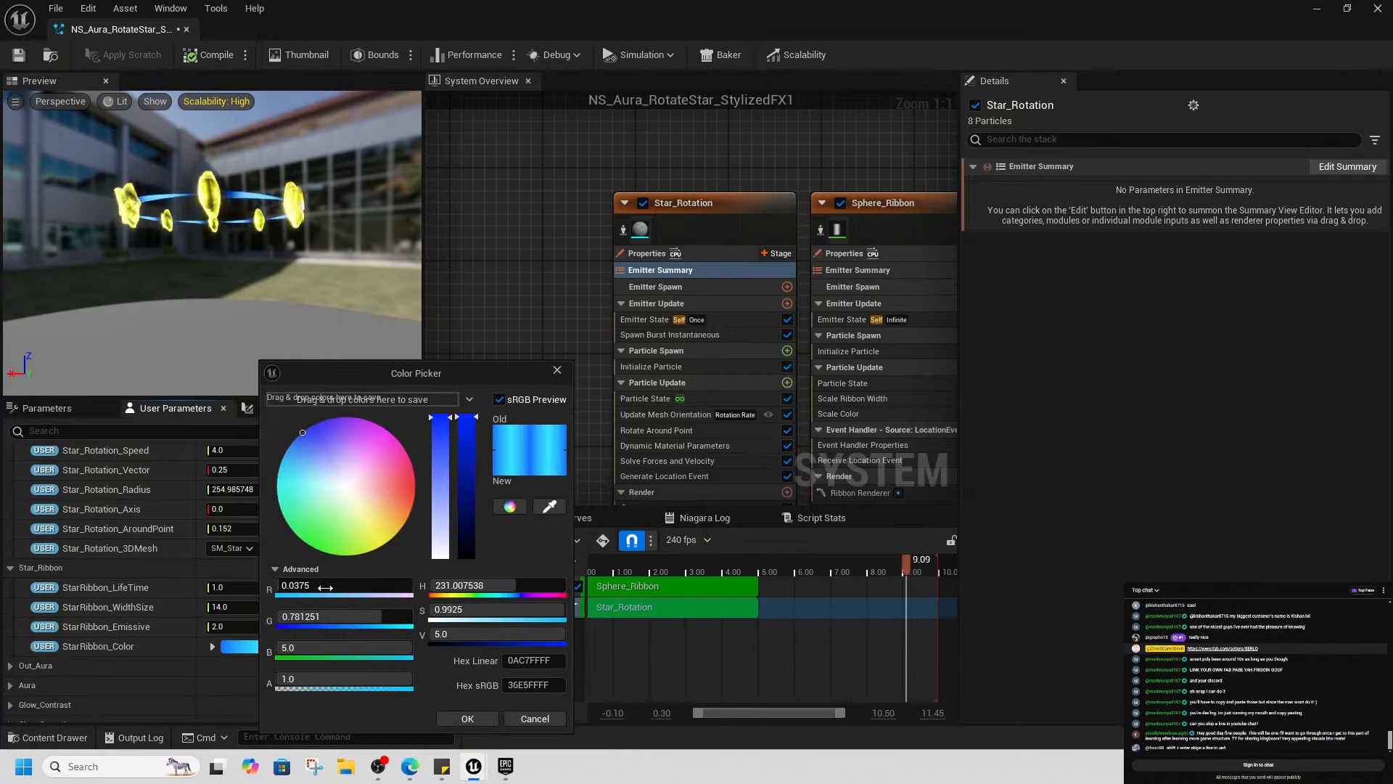
Recolour StarRibbon_Color to a light pink-magenta of about R 4.65, G 0.81, B 5.0
drag(389, 496, 433, 481)
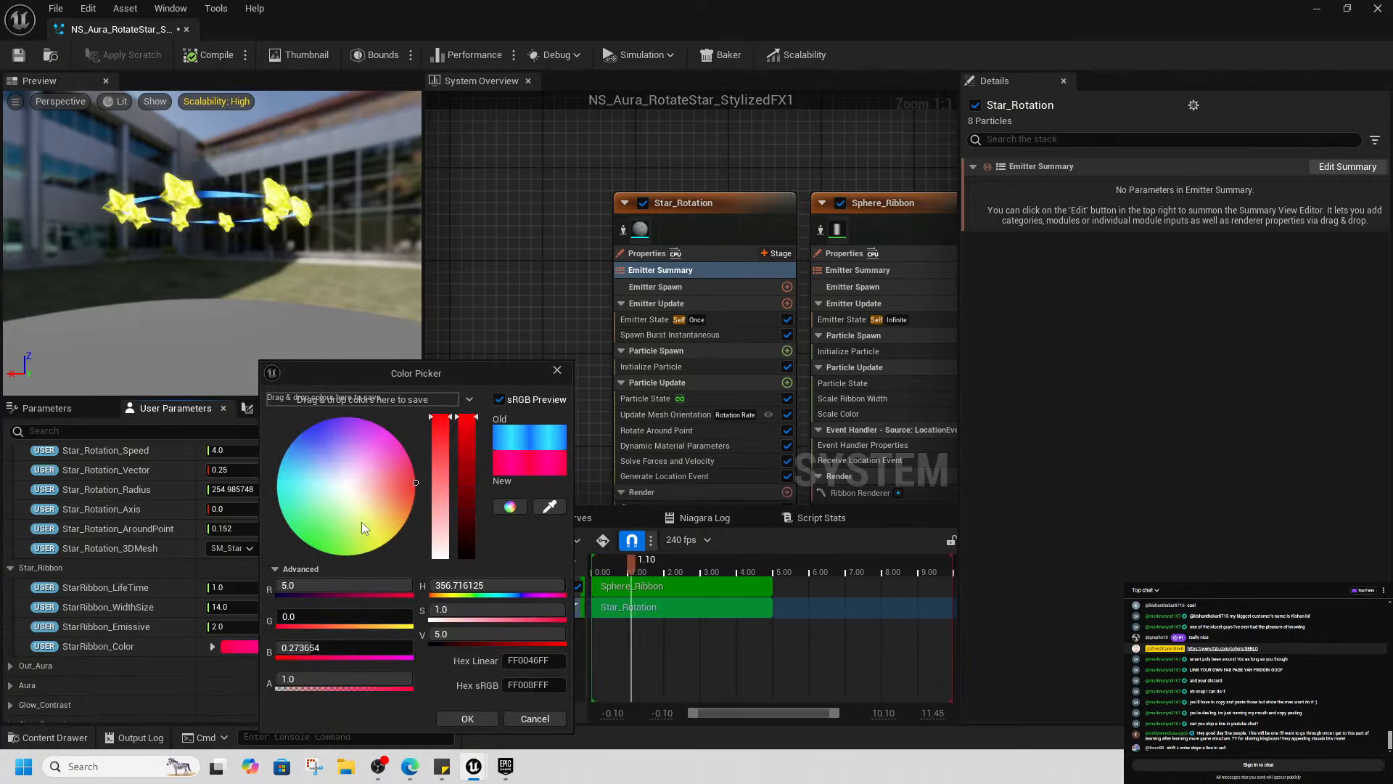
drag(362, 521, 371, 433)
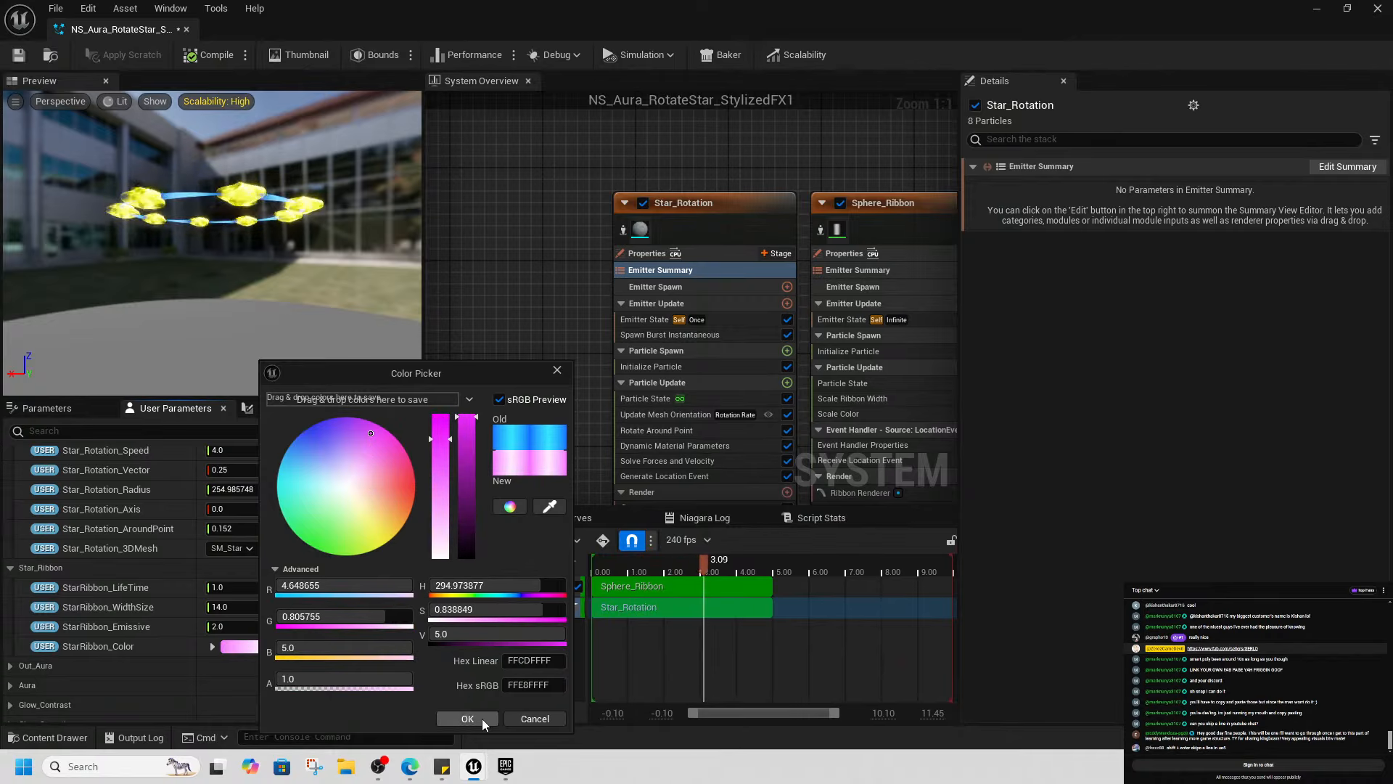
click(467, 718)
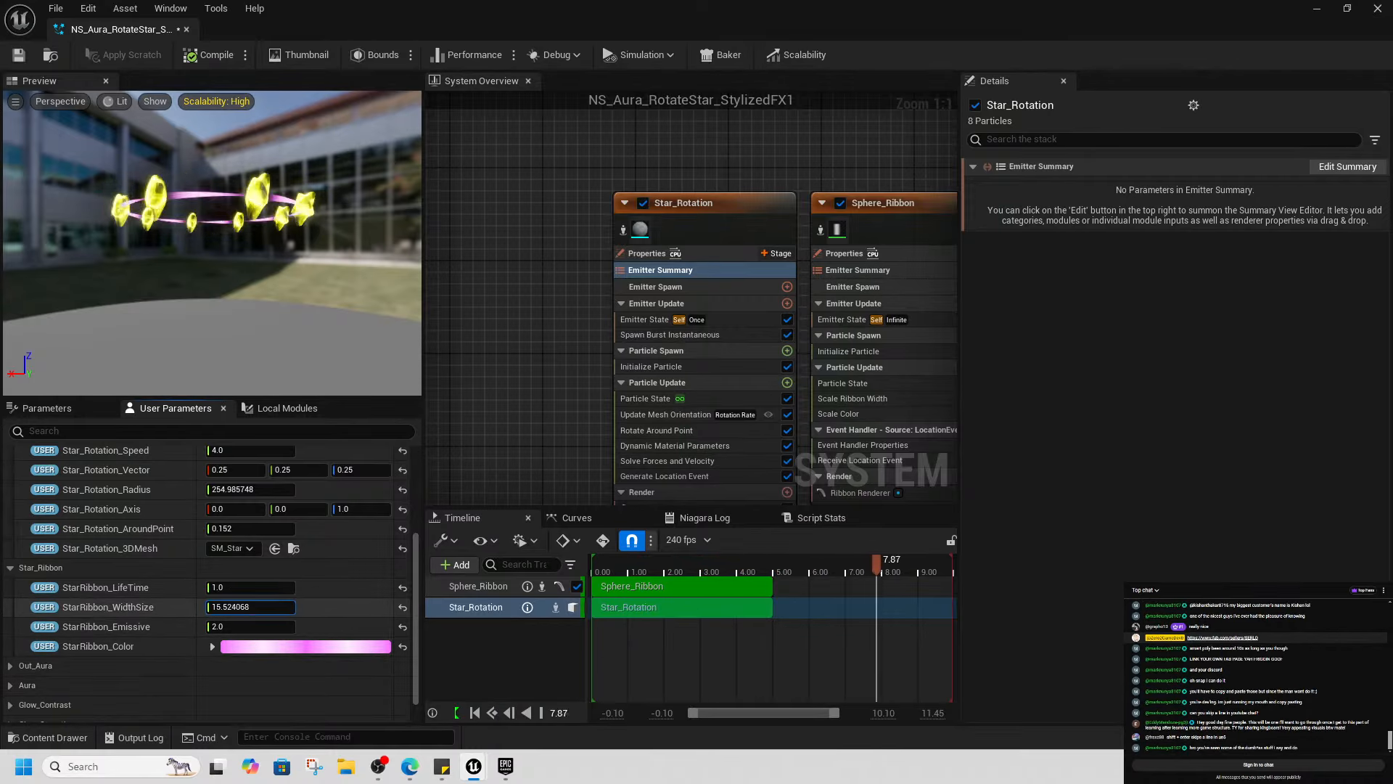
Set StarRibbon_WidthSize to 10.0 and StarRibbon_Emissive to about 2.02
mouse_move(238, 608)
mouse_down()
mouse_move(305, 607)
mouse_move(250, 608)
mouse_up()
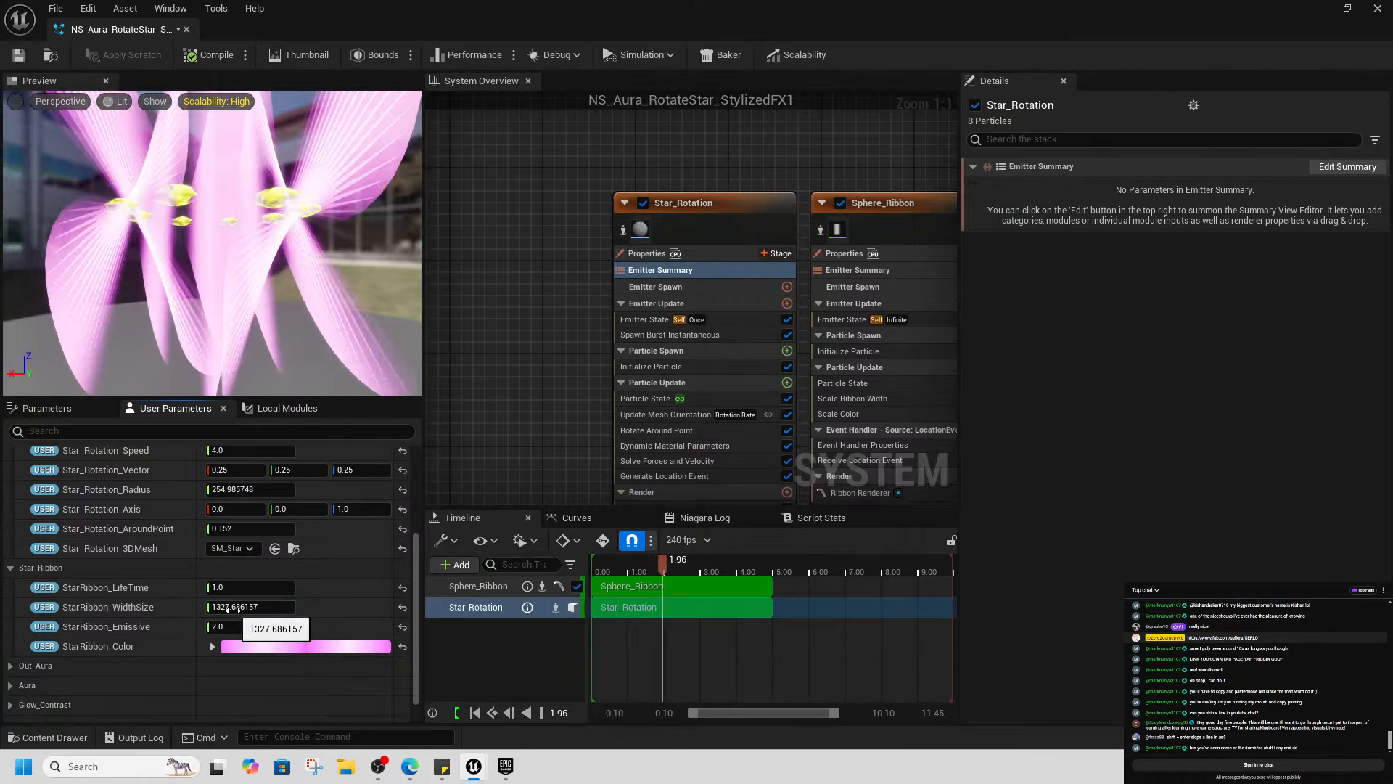
click(287, 603)
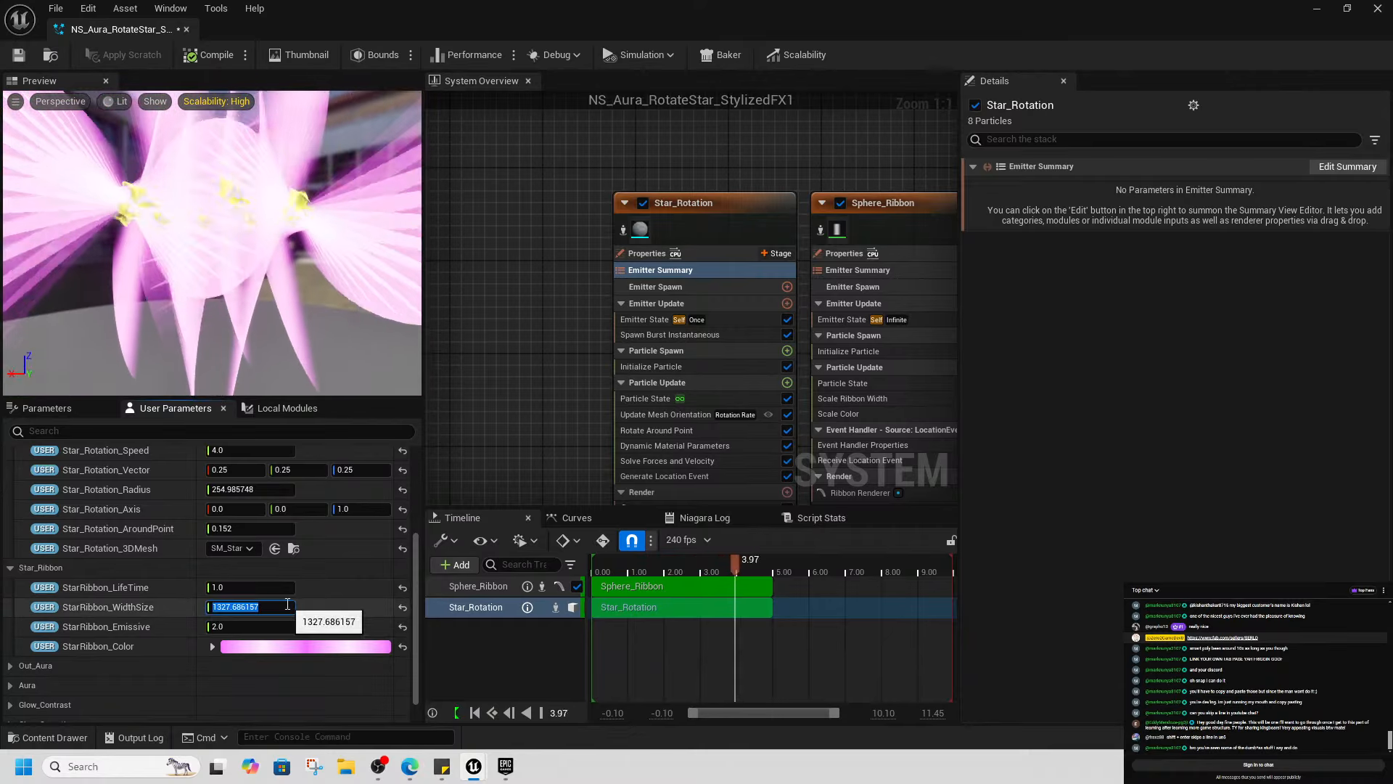
text(10.0)
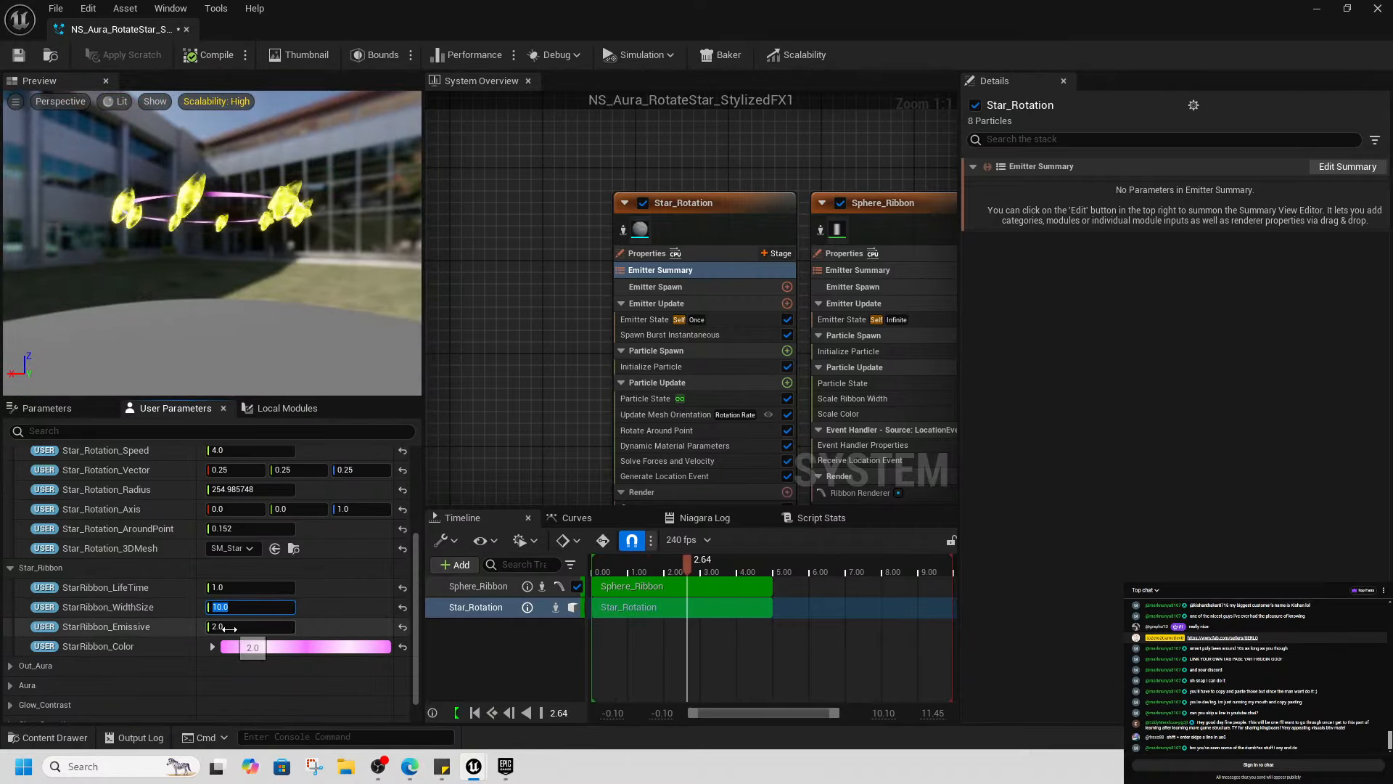
drag(231, 627, 224, 627)
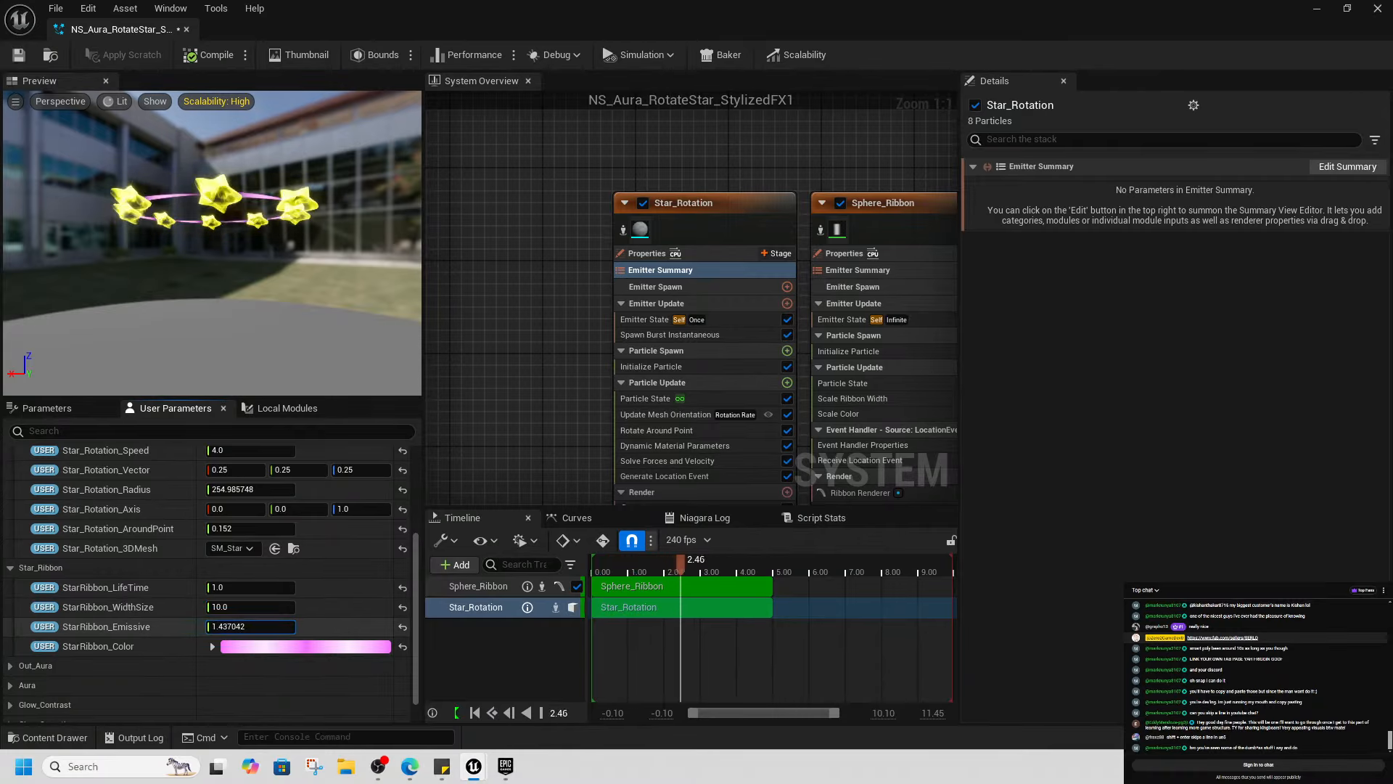
drag(231, 627, 250, 627)
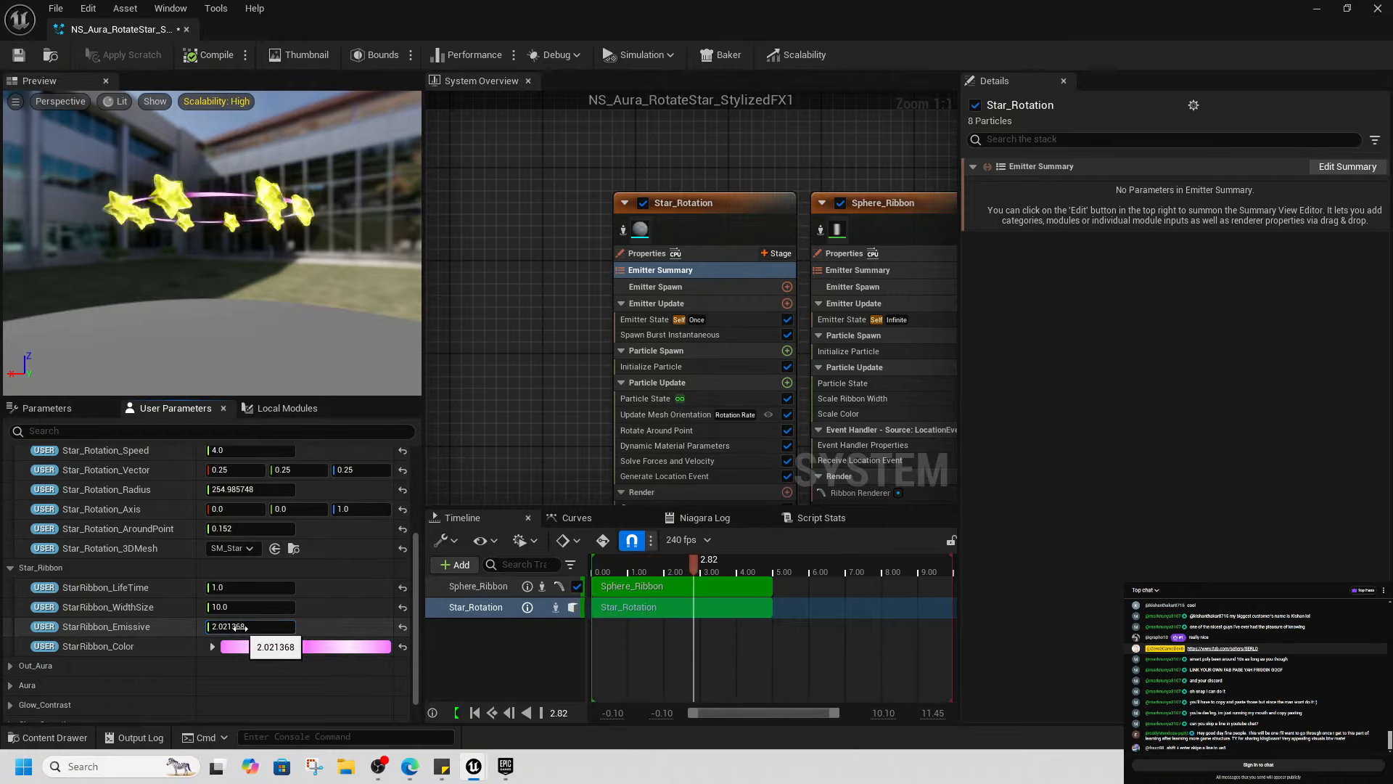
Expand the Aura group of user parameters to view its spawn count, size and colour settings
scroll(73, 637, down, 1)
click(32, 653)
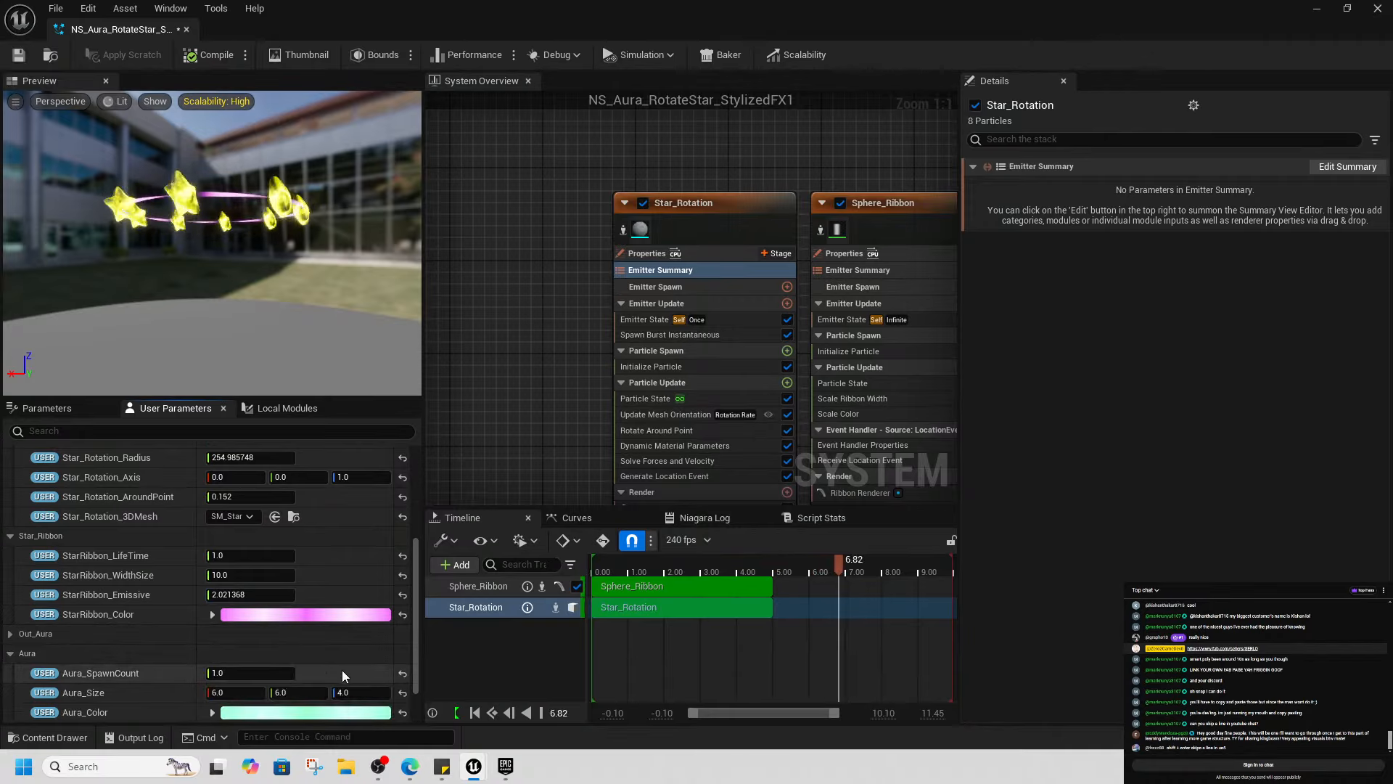
scroll(203, 653, up, 10)
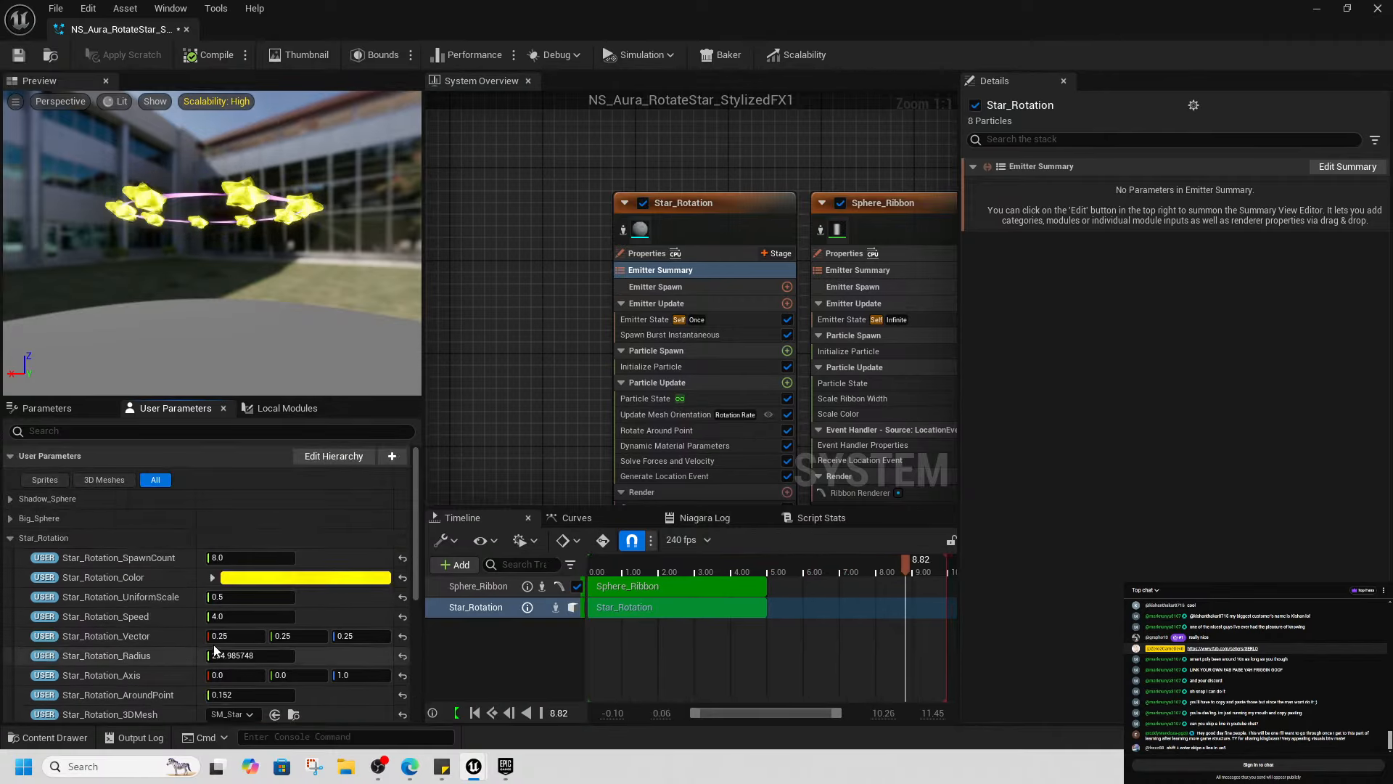
Delete all Shadow_Sphere user parameters: SpawnCount, UniformScale, Color, FullTour and TourSpeed
right_click(78, 497)
click(23, 503)
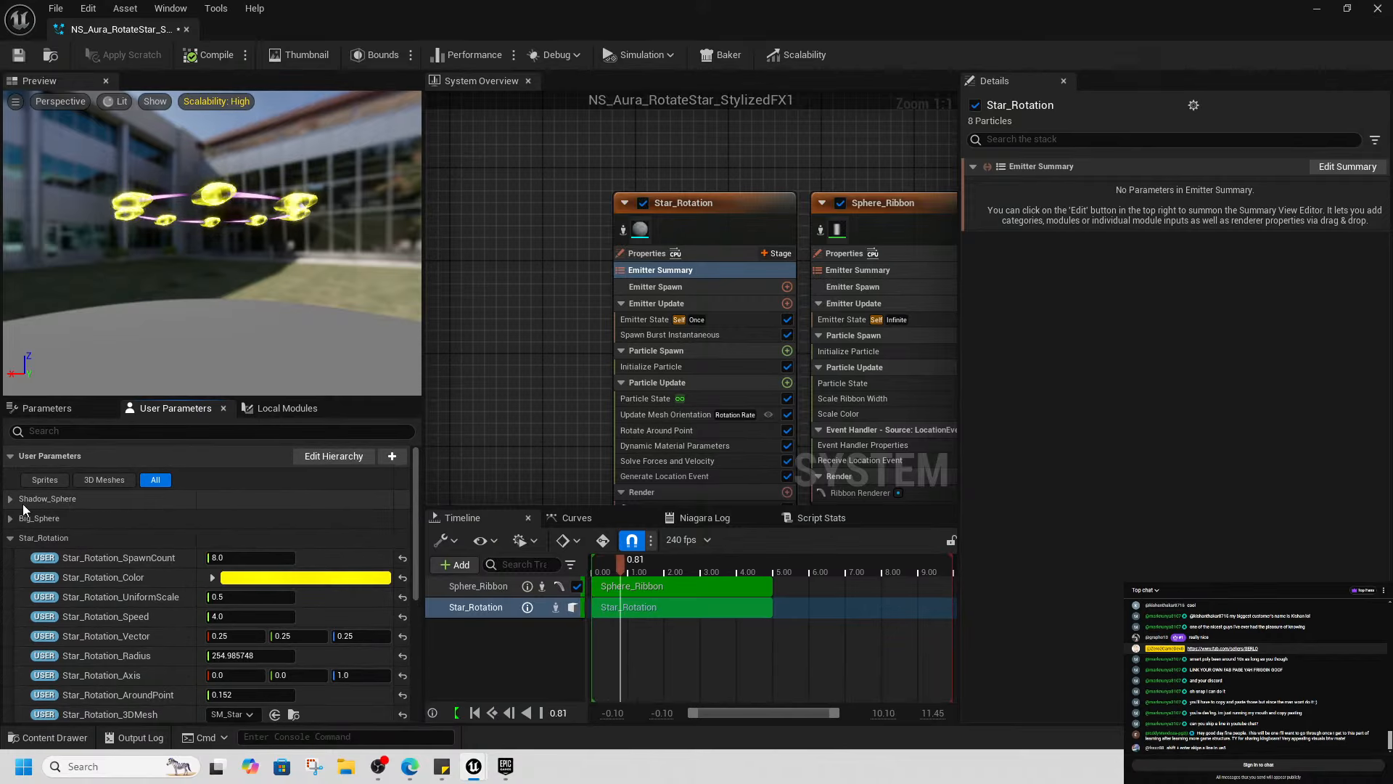
click(34, 496)
right_click(325, 523)
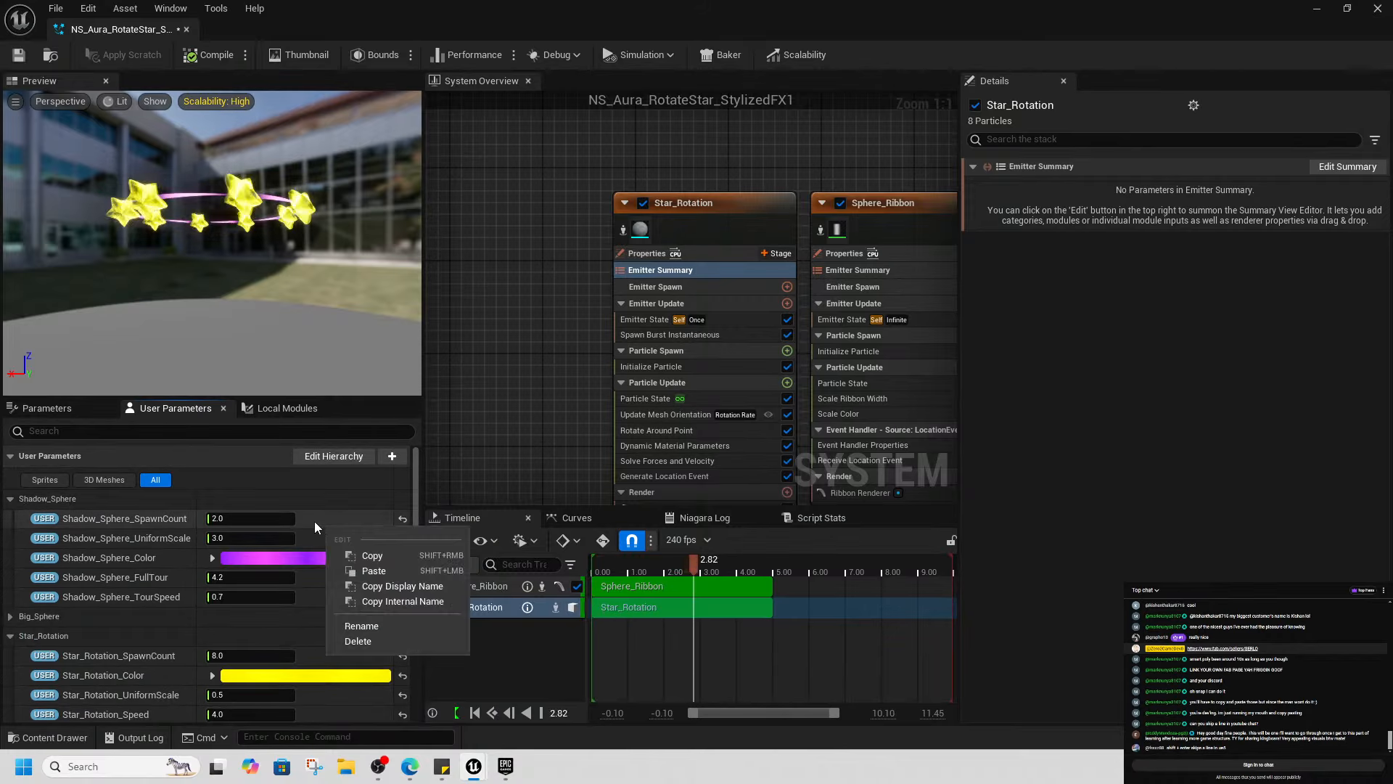
click(358, 640)
right_click(307, 518)
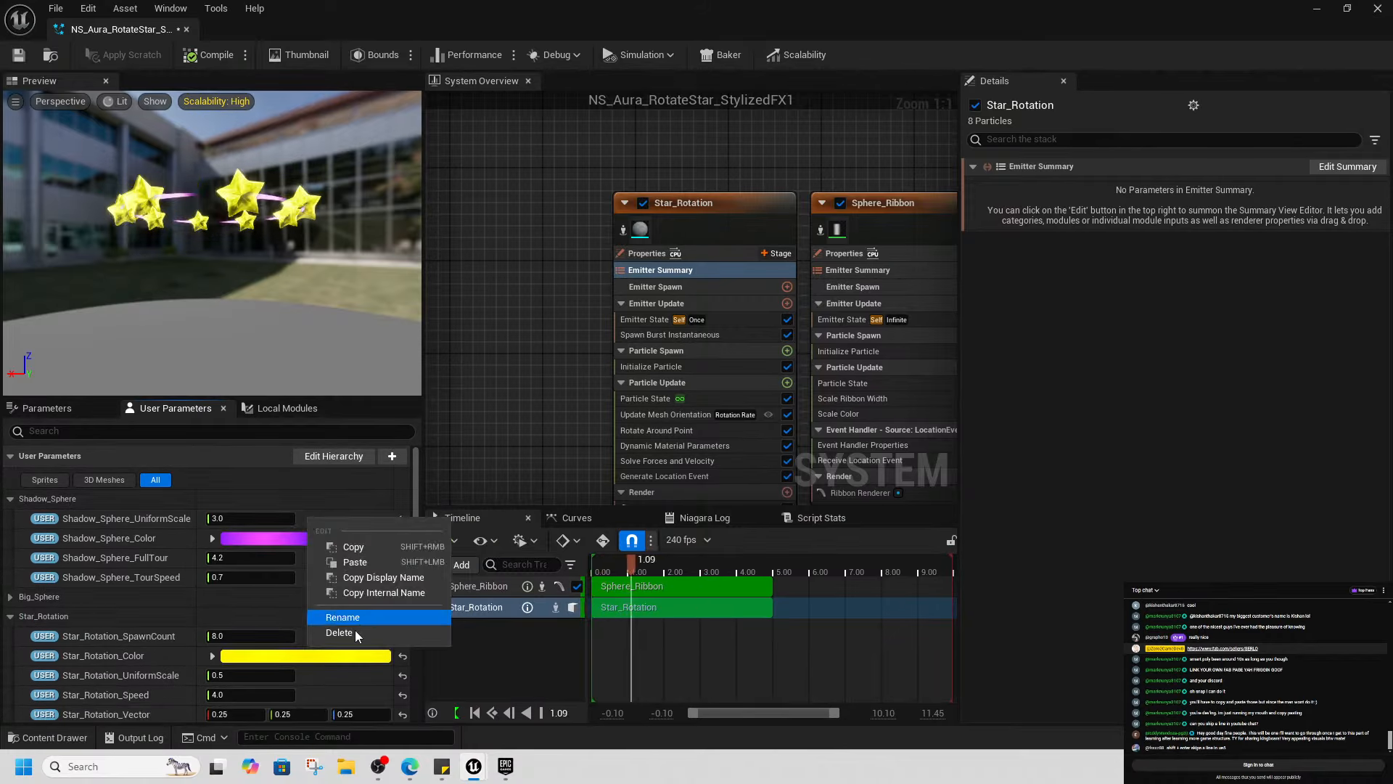
click(354, 637)
right_click(178, 534)
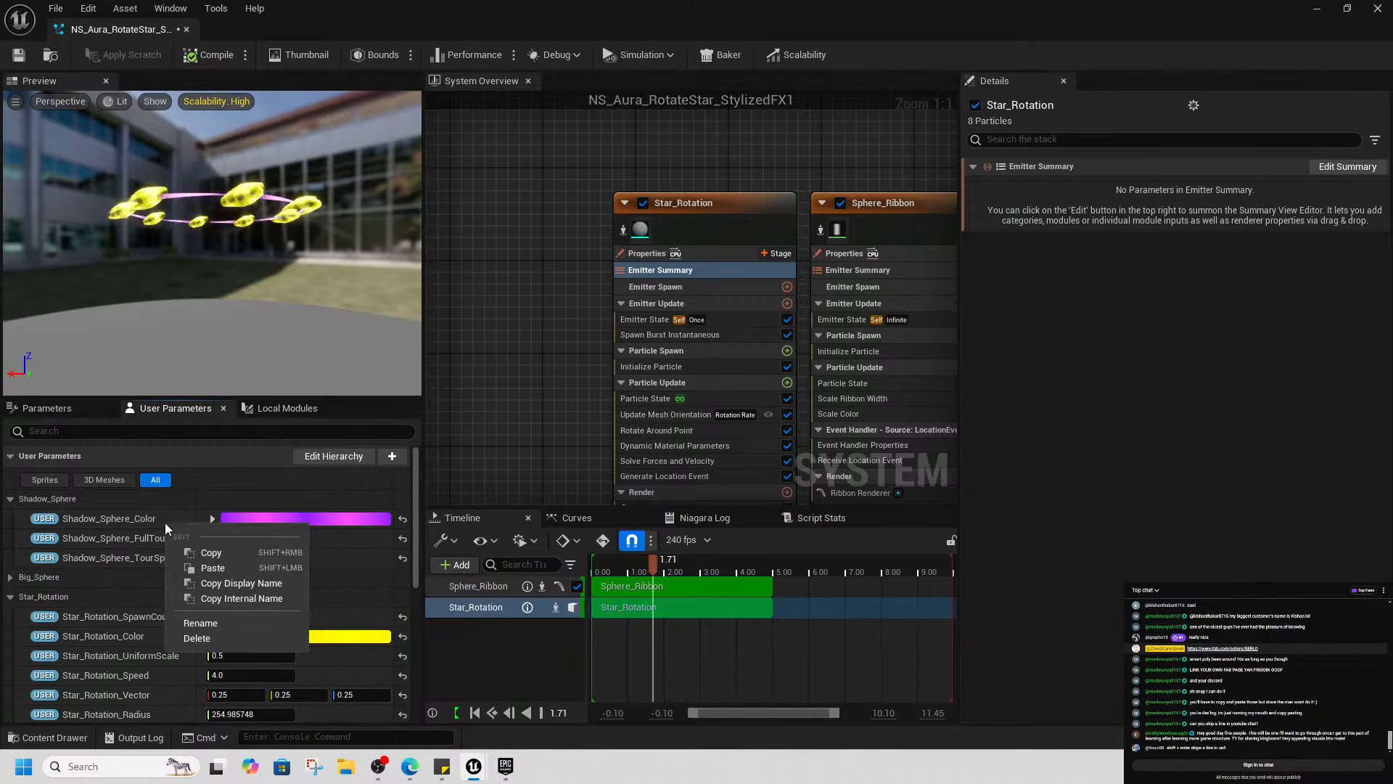
click(211, 634)
right_click(150, 511)
click(220, 620)
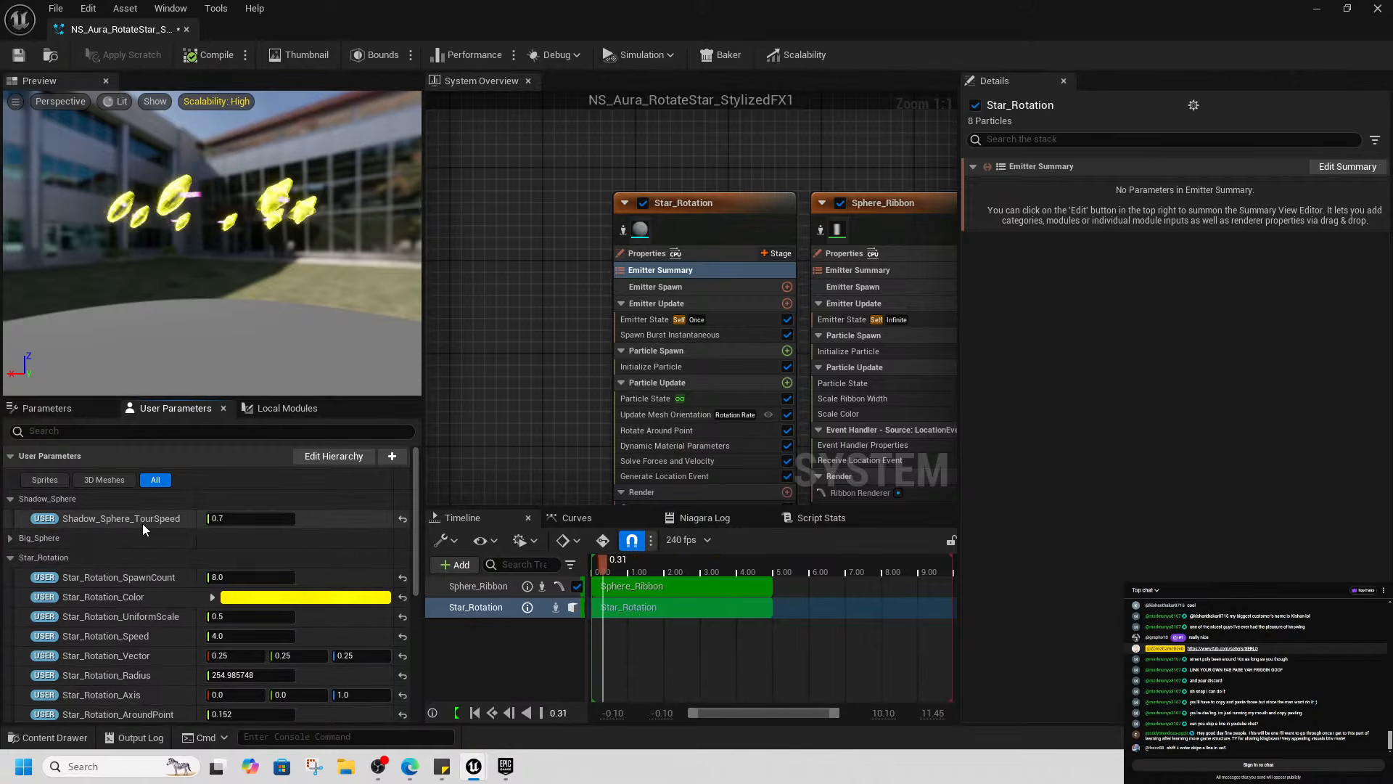
right_click(142, 524)
click(206, 638)
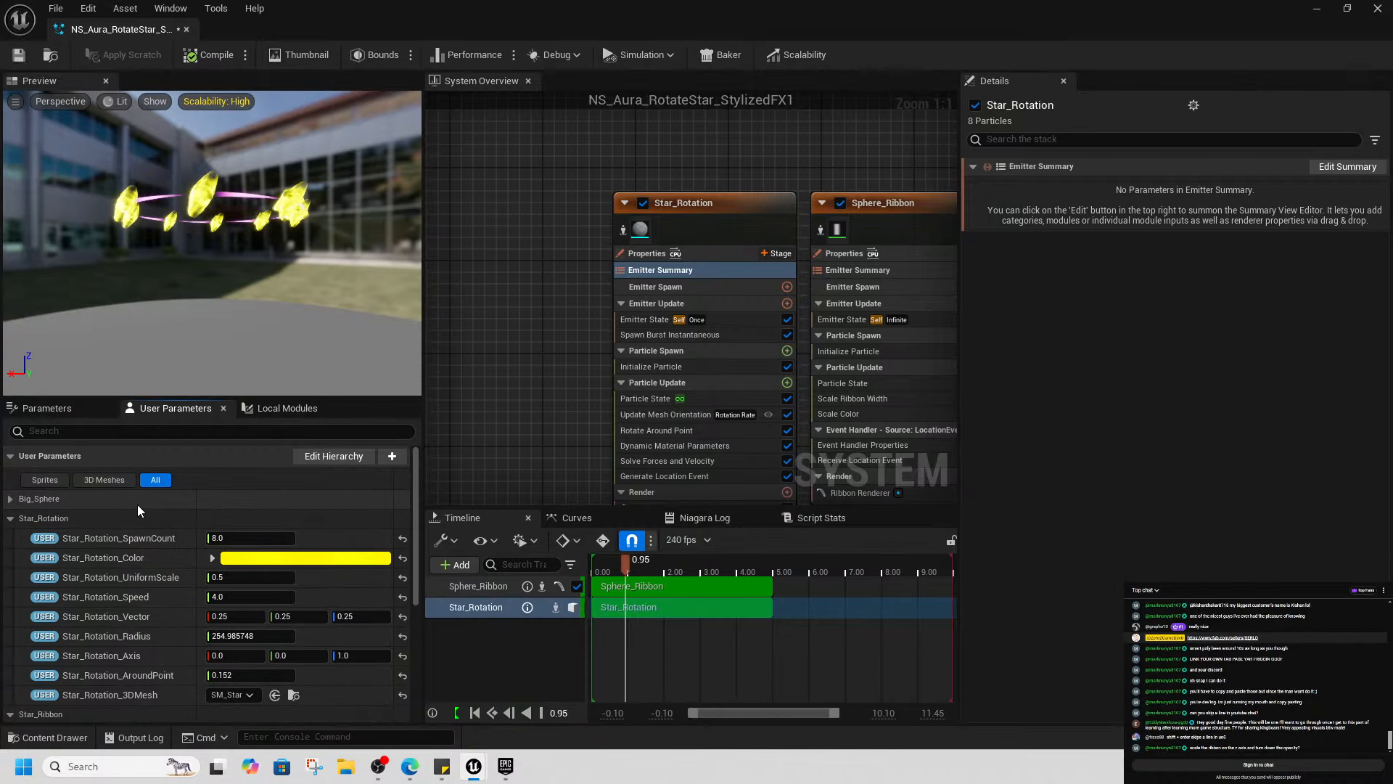
Expand the Big_Sphere group of user parameters and bring up the edit options for Big_Sphere_UniformScale
right_click(138, 504)
click(91, 507)
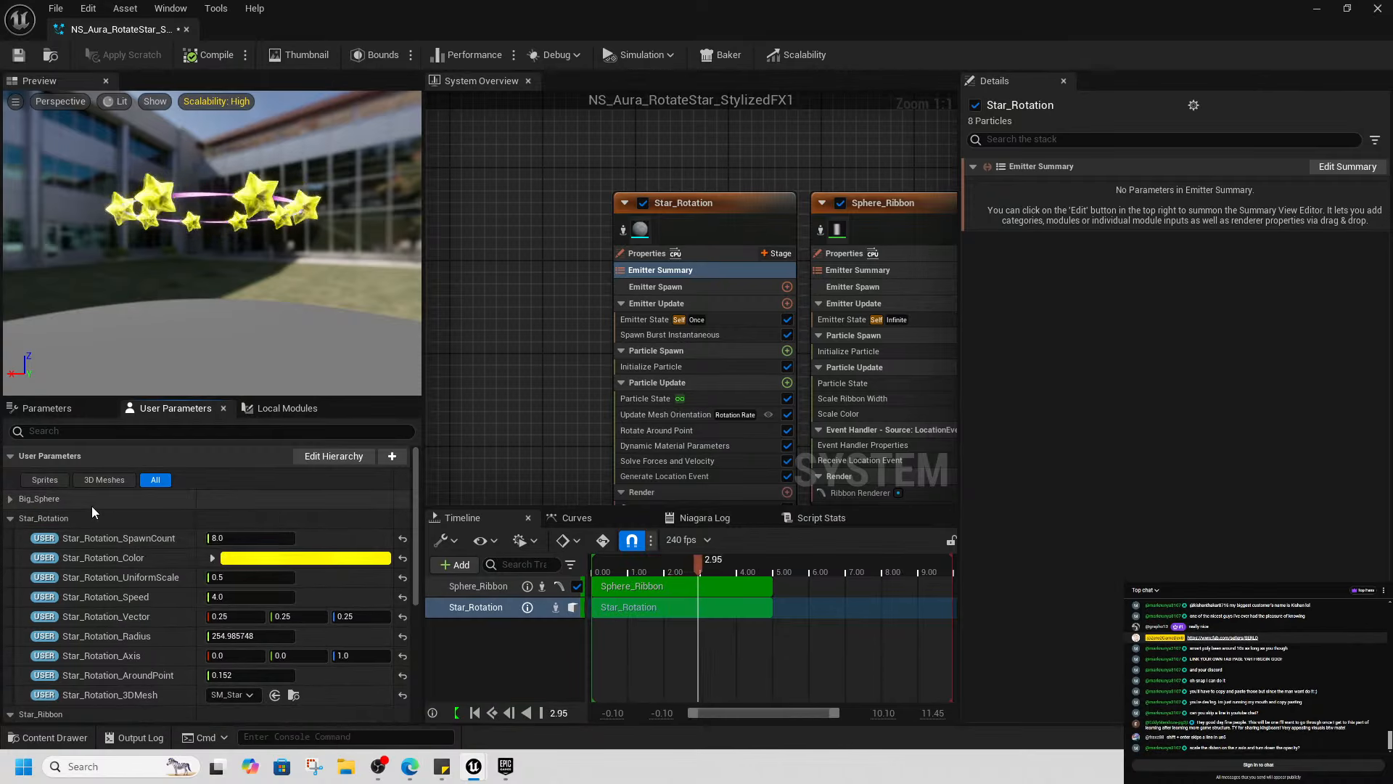
click(11, 499)
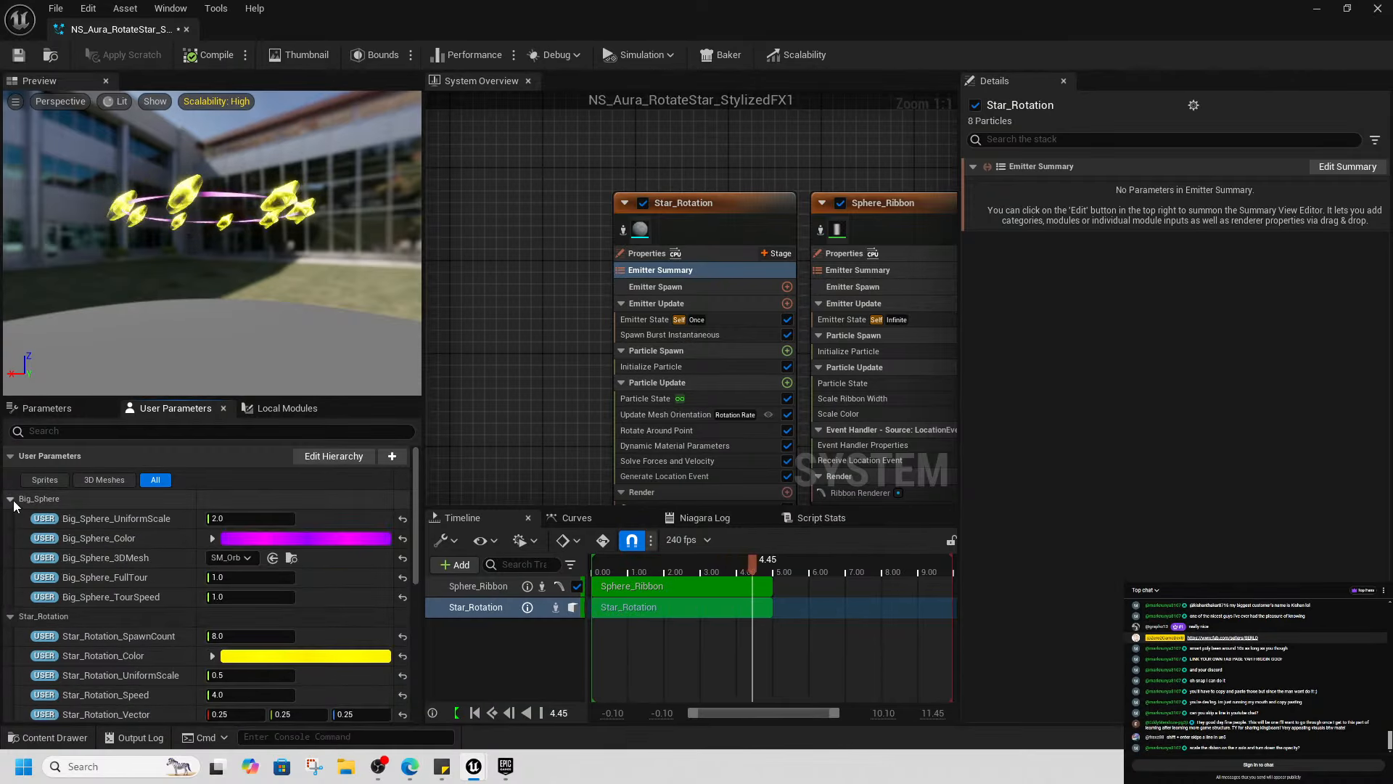
right_click(193, 523)
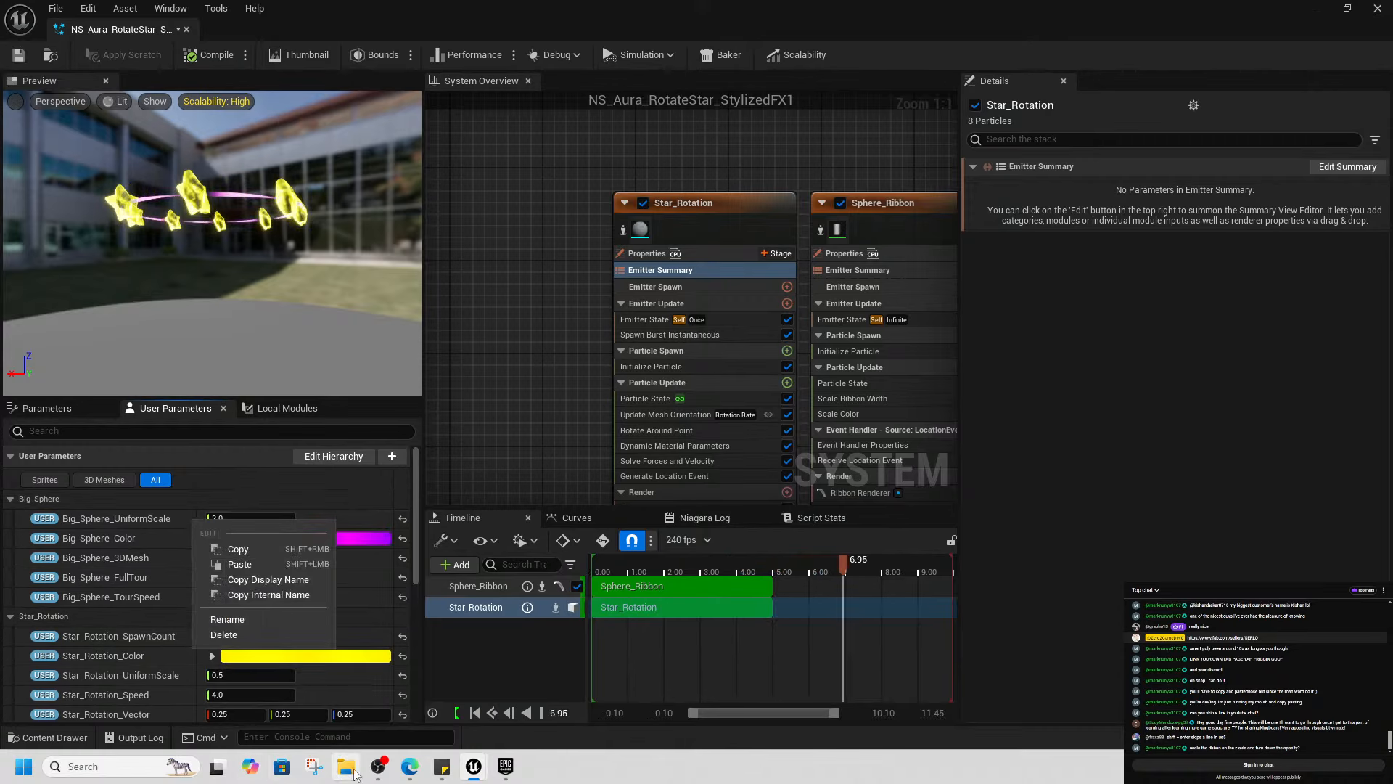
Switch to the Edge browser, search the web for "tweety bird daze" and browse the image results
click(410, 766)
click(740, 14)
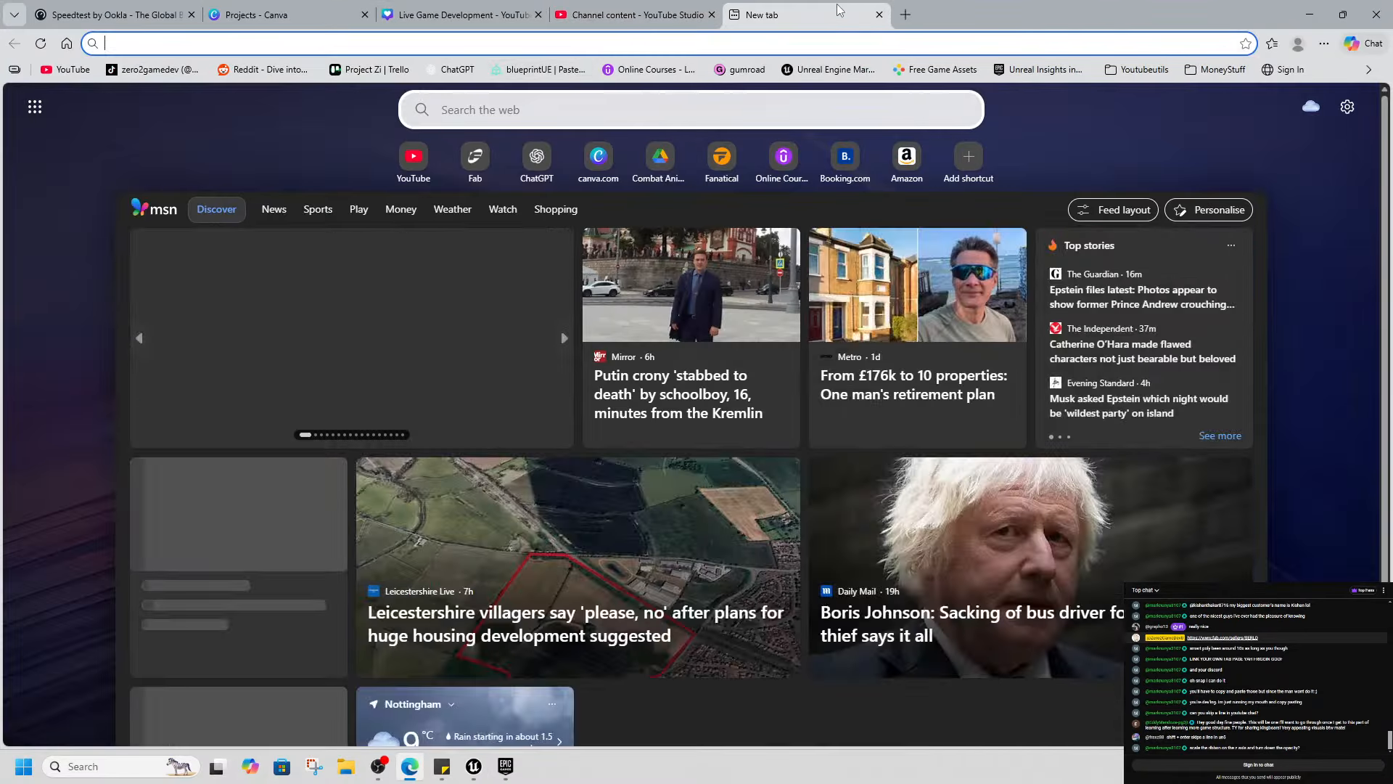
text(tweety)
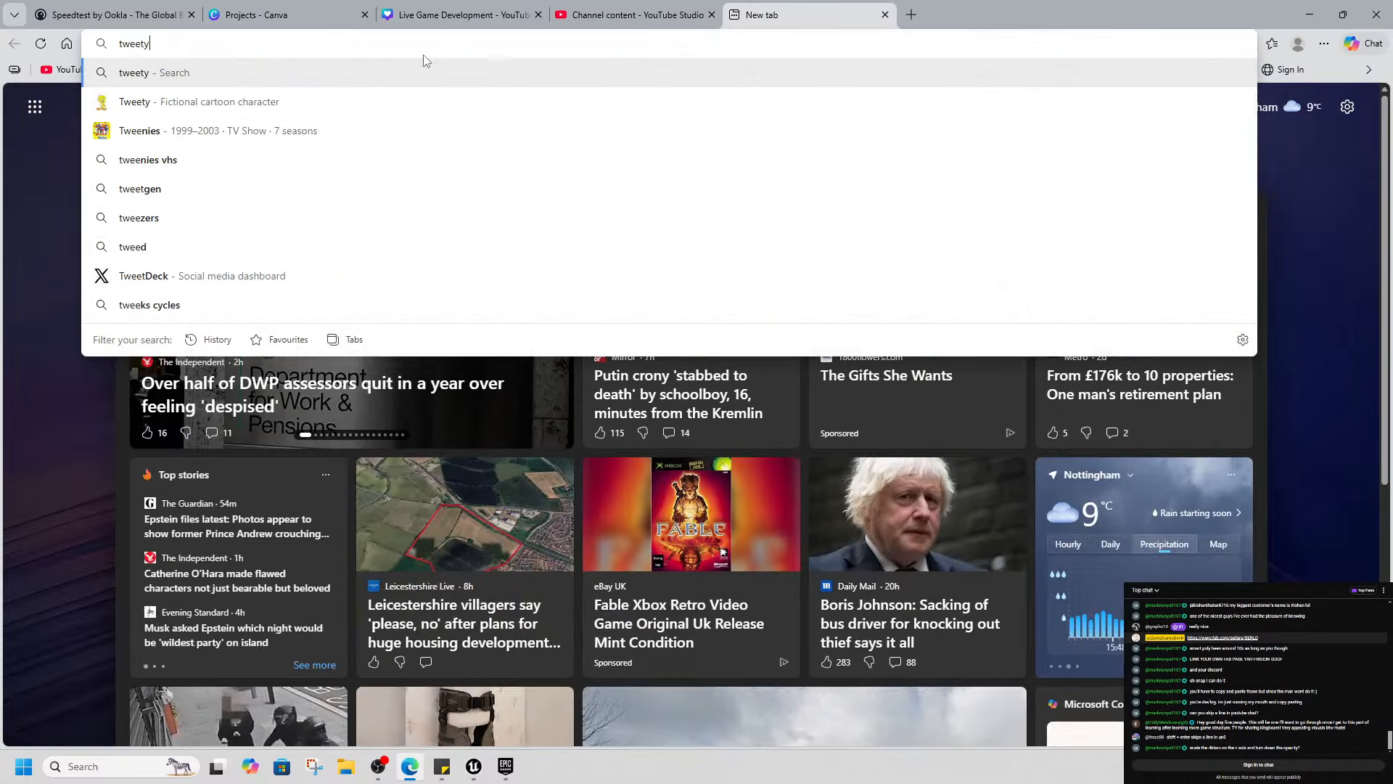
text( bird daz)
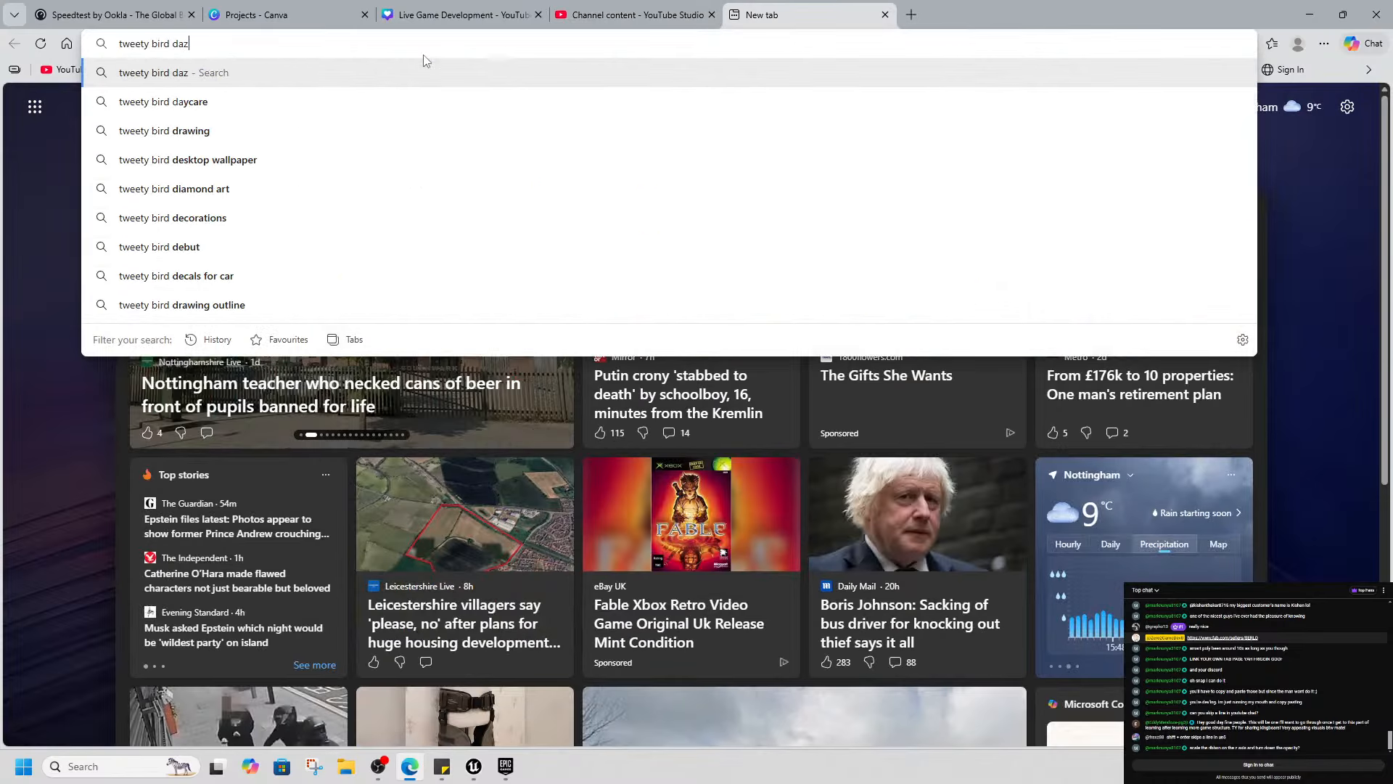
text(e)
key(Return)
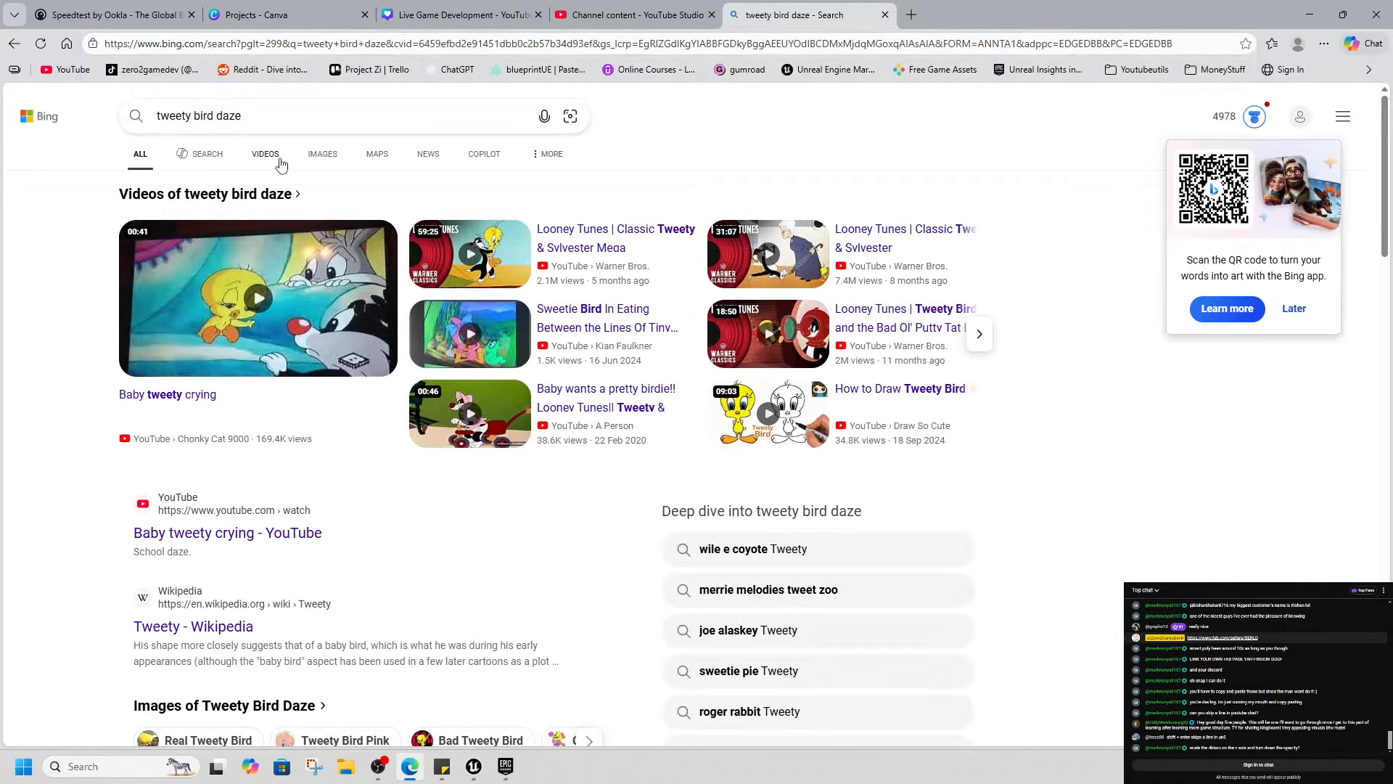
click(322, 154)
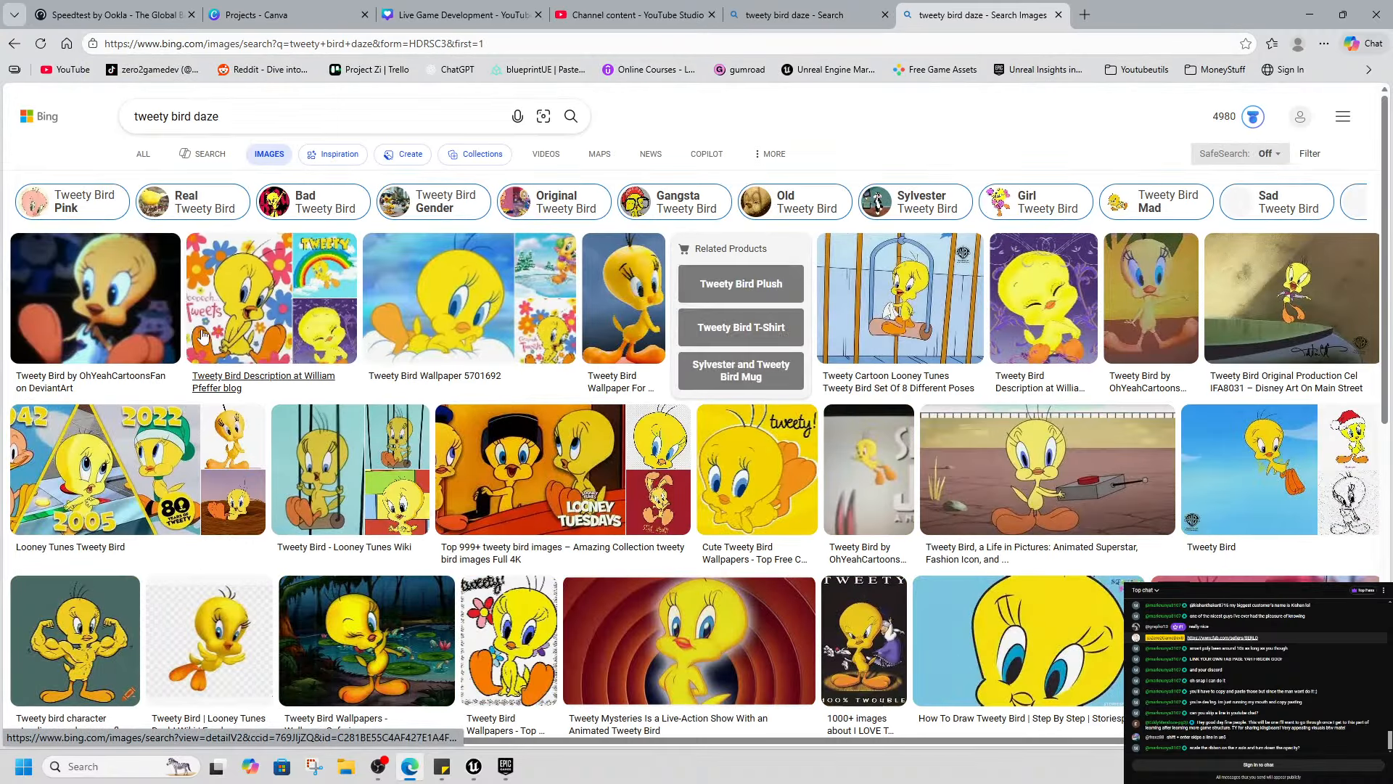
scroll(665, 423, down, 10)
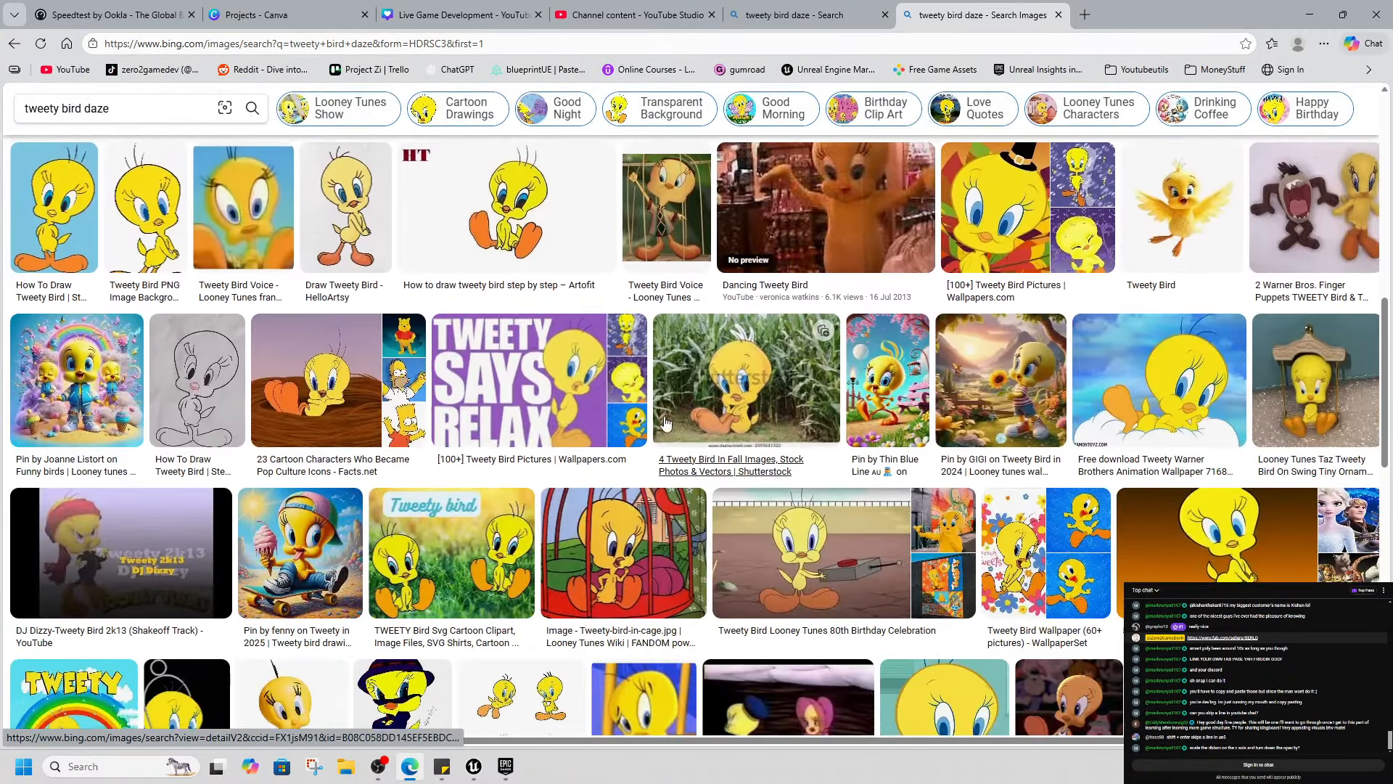
key(ctrl+w)
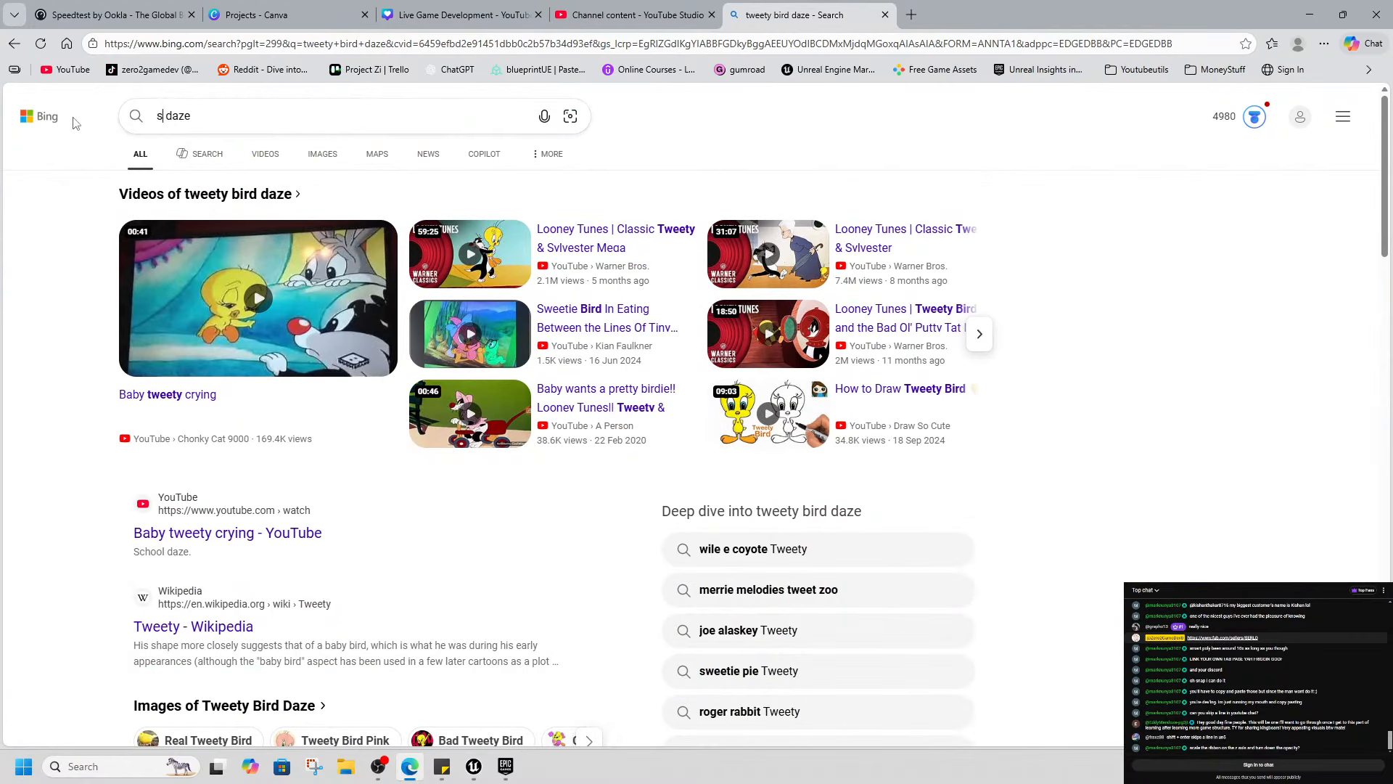
Search for "star daze", browse the image results and return to the Niagara system in Unreal Editor
text(tar)
key(Return)
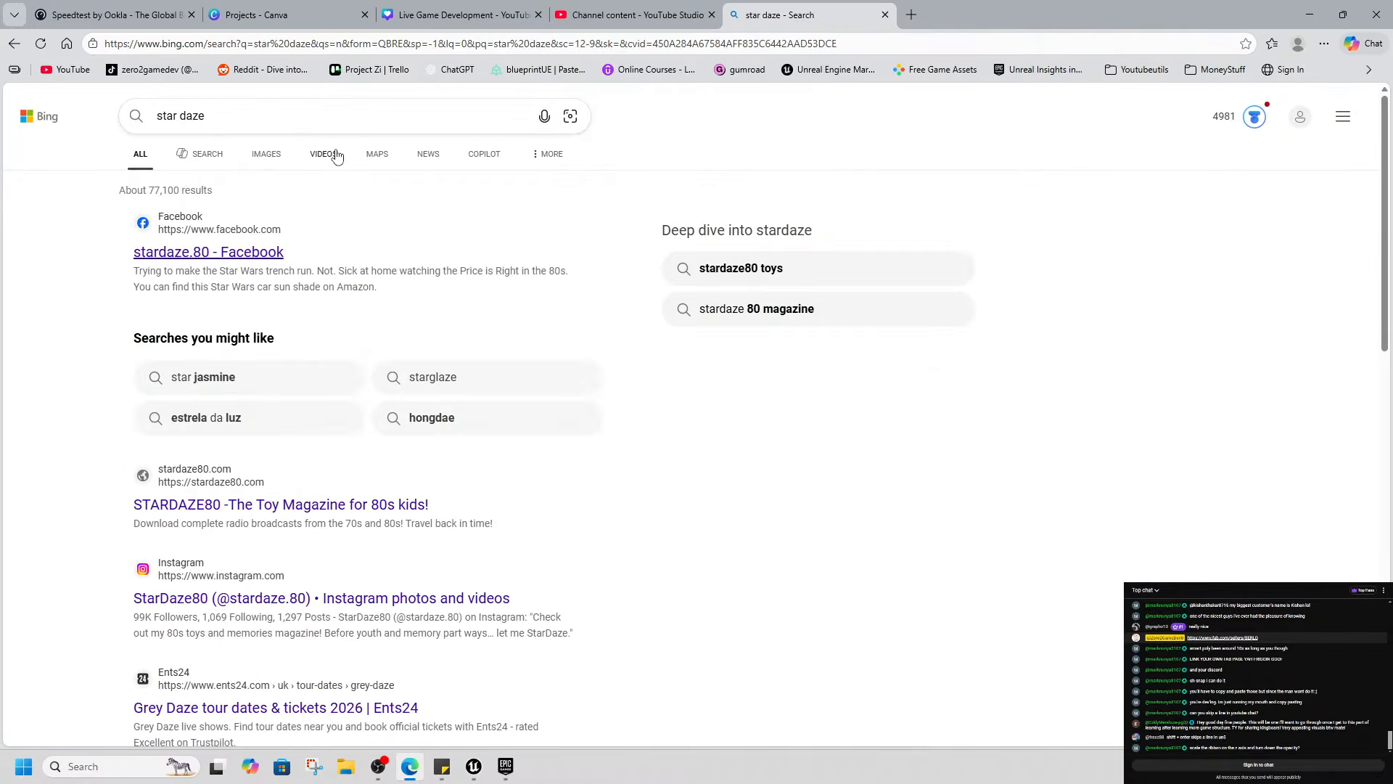
click(266, 154)
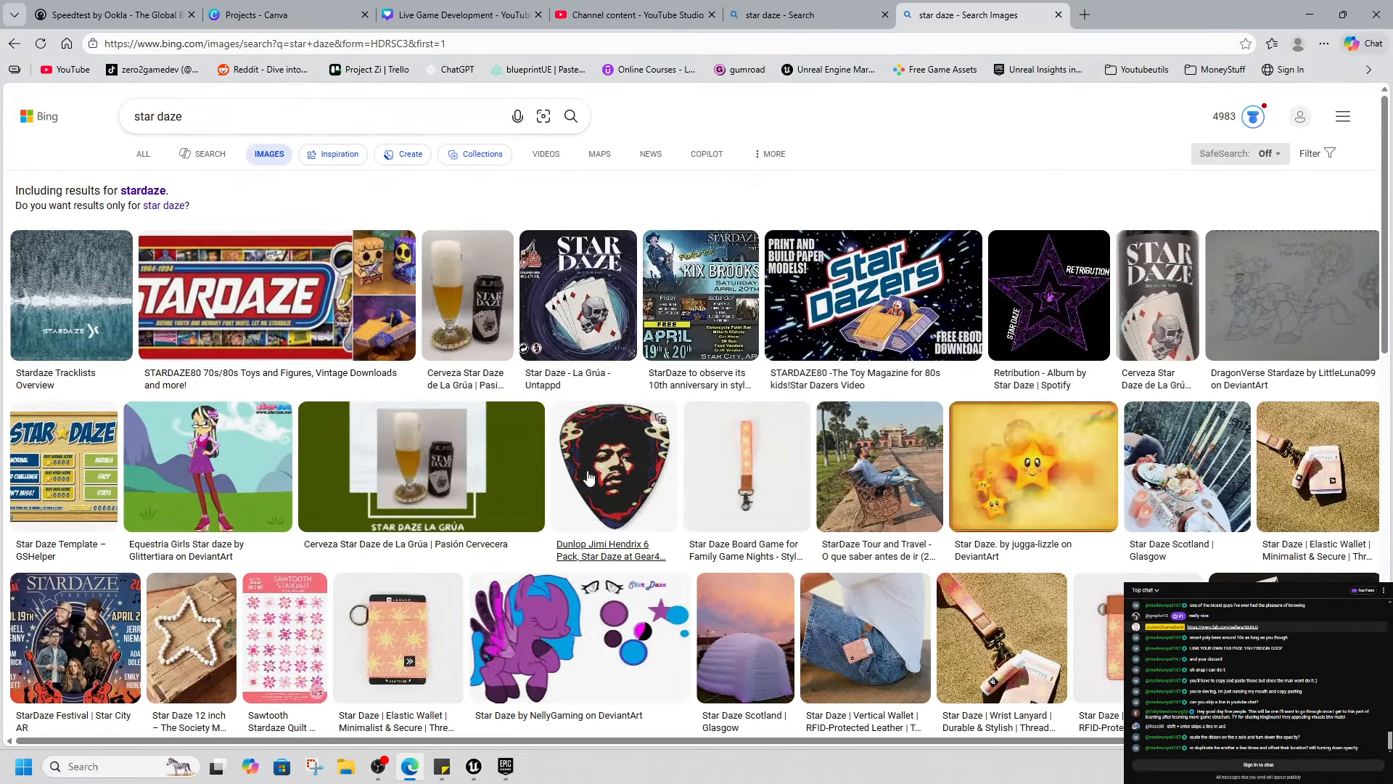
scroll(588, 477, down, 6)
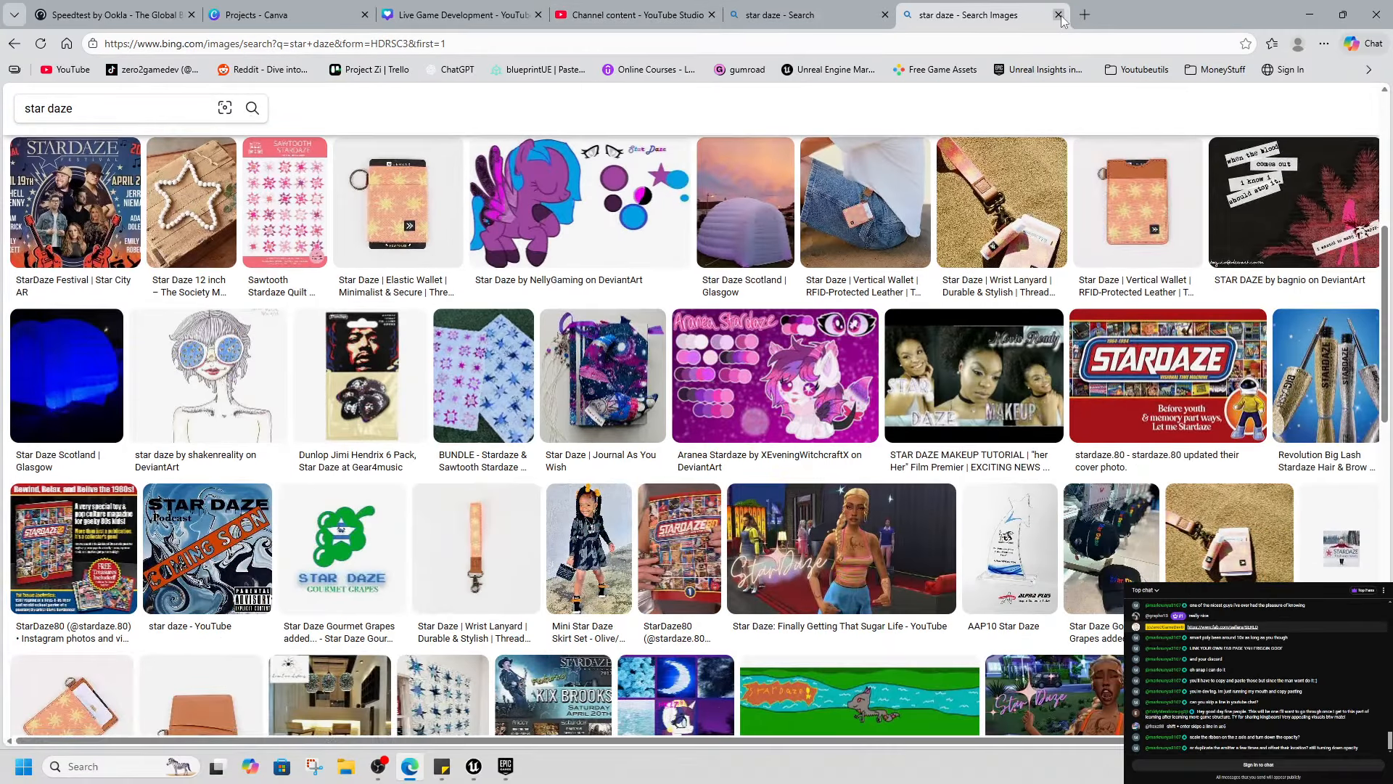
click(1058, 16)
click(1306, 13)
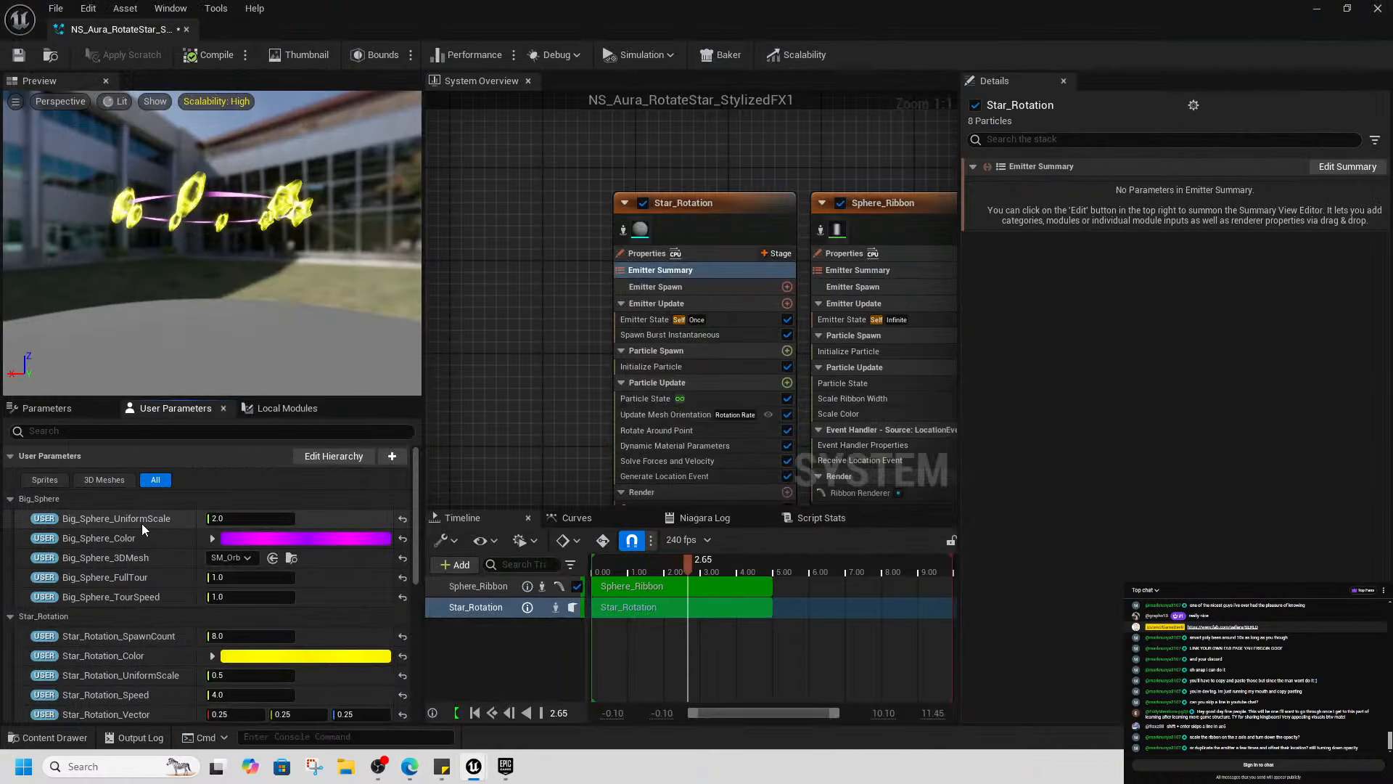
Delete the Big_Sphere parameters UniformScale, Color, 3DMesh, FullTour and TourSpeed, and collapse the Star_Rotation group
right_click(161, 516)
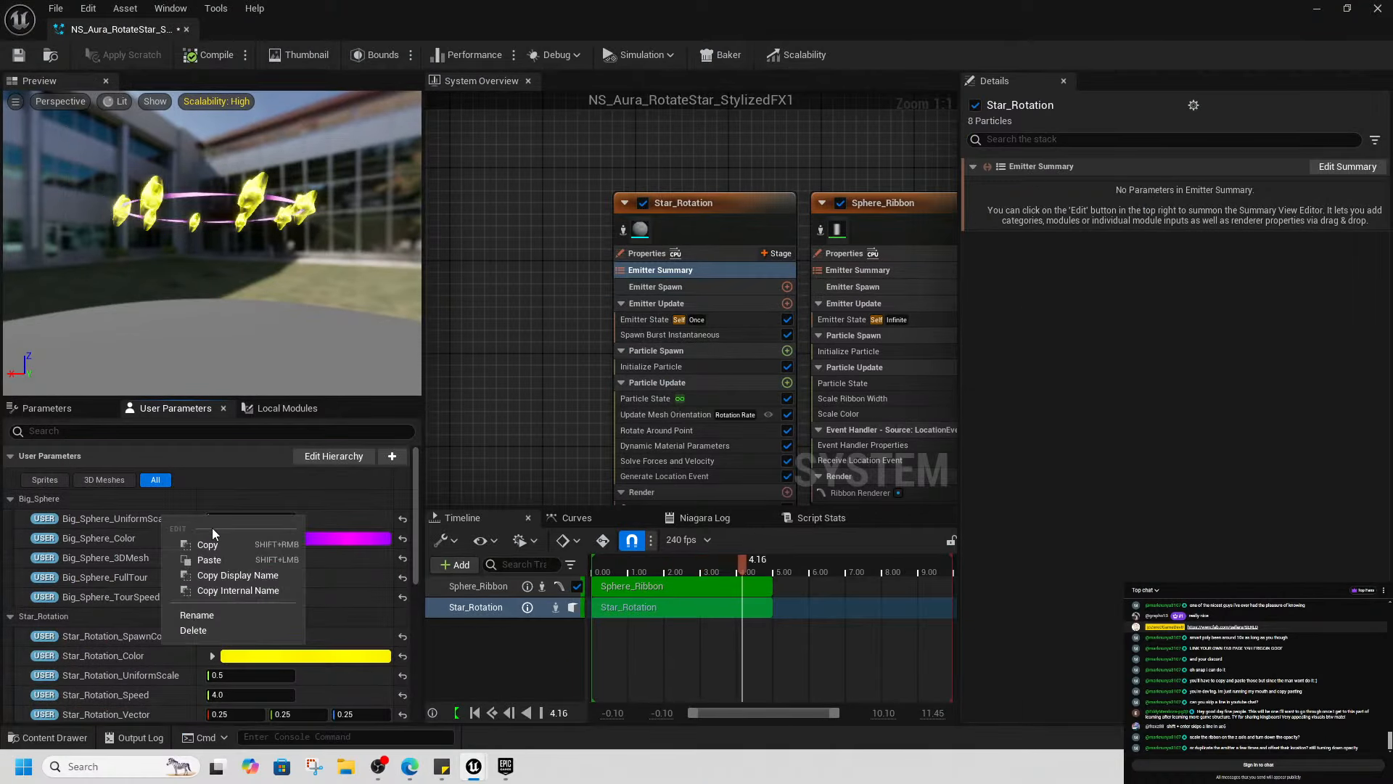
click(193, 631)
right_click(157, 528)
click(190, 642)
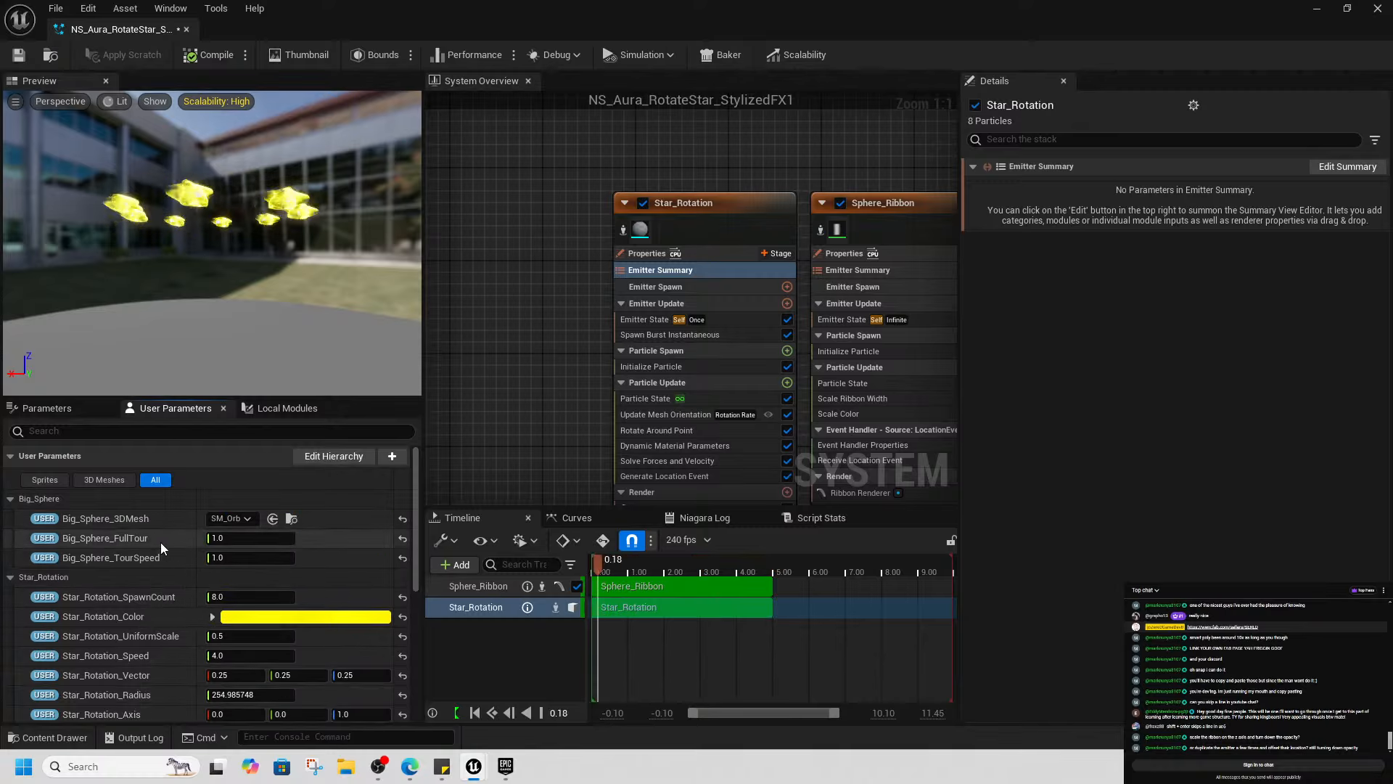
right_click(162, 518)
click(209, 634)
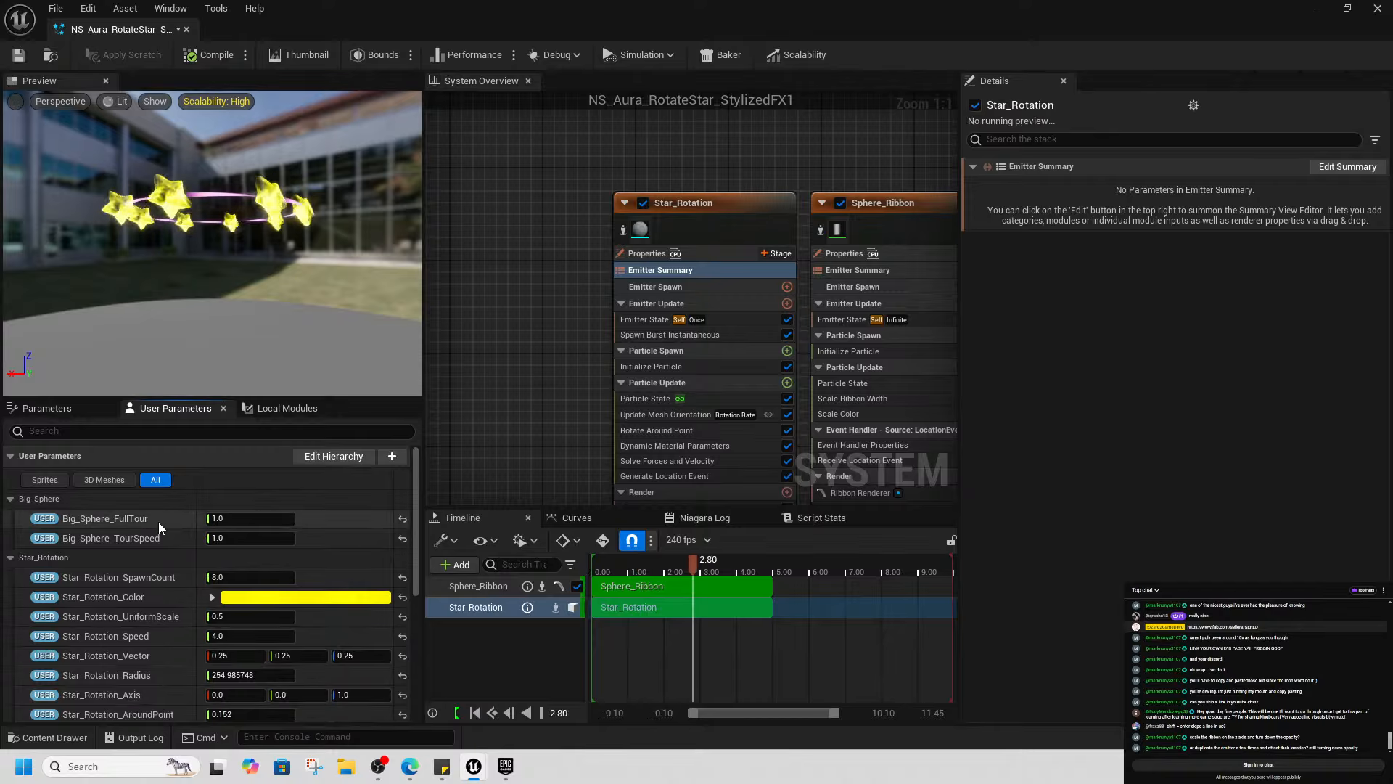
right_click(158, 519)
click(198, 608)
right_click(177, 520)
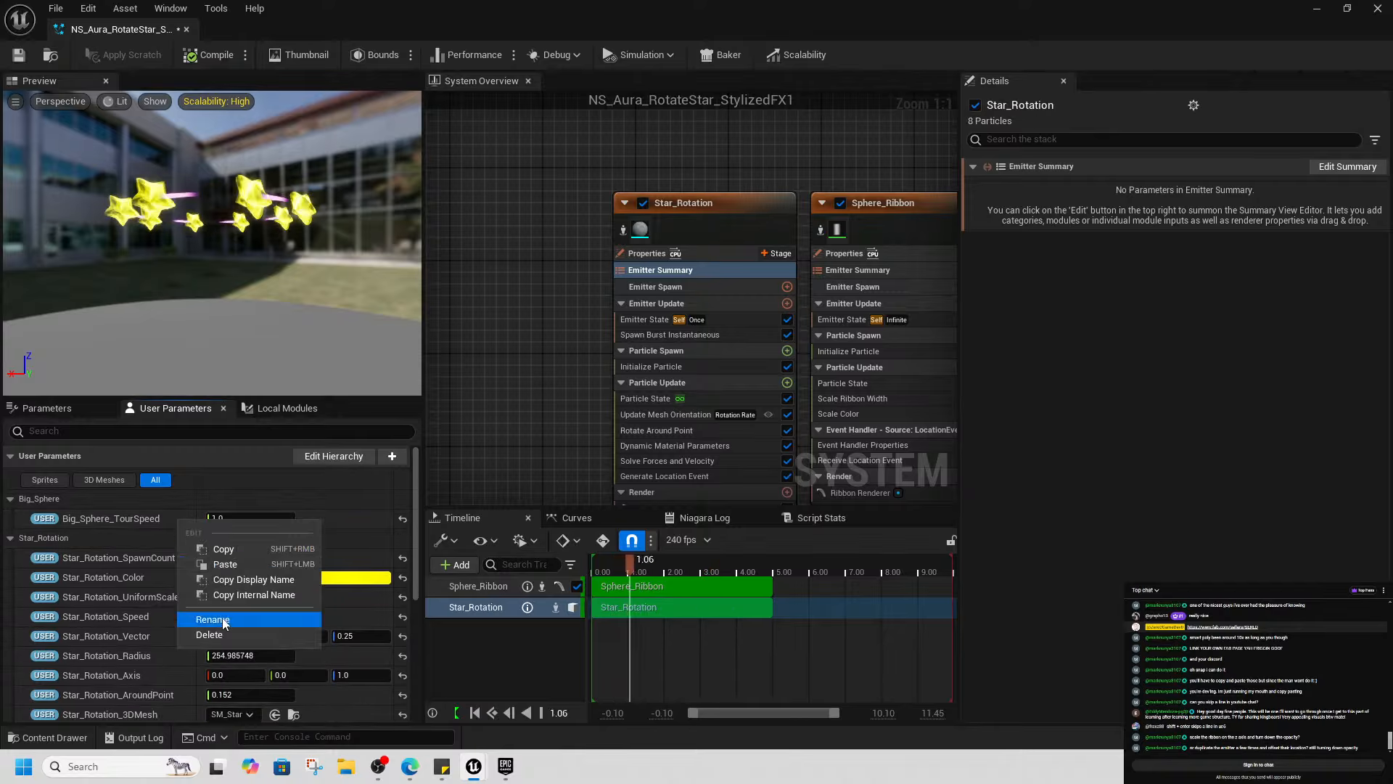
click(192, 625)
click(10, 500)
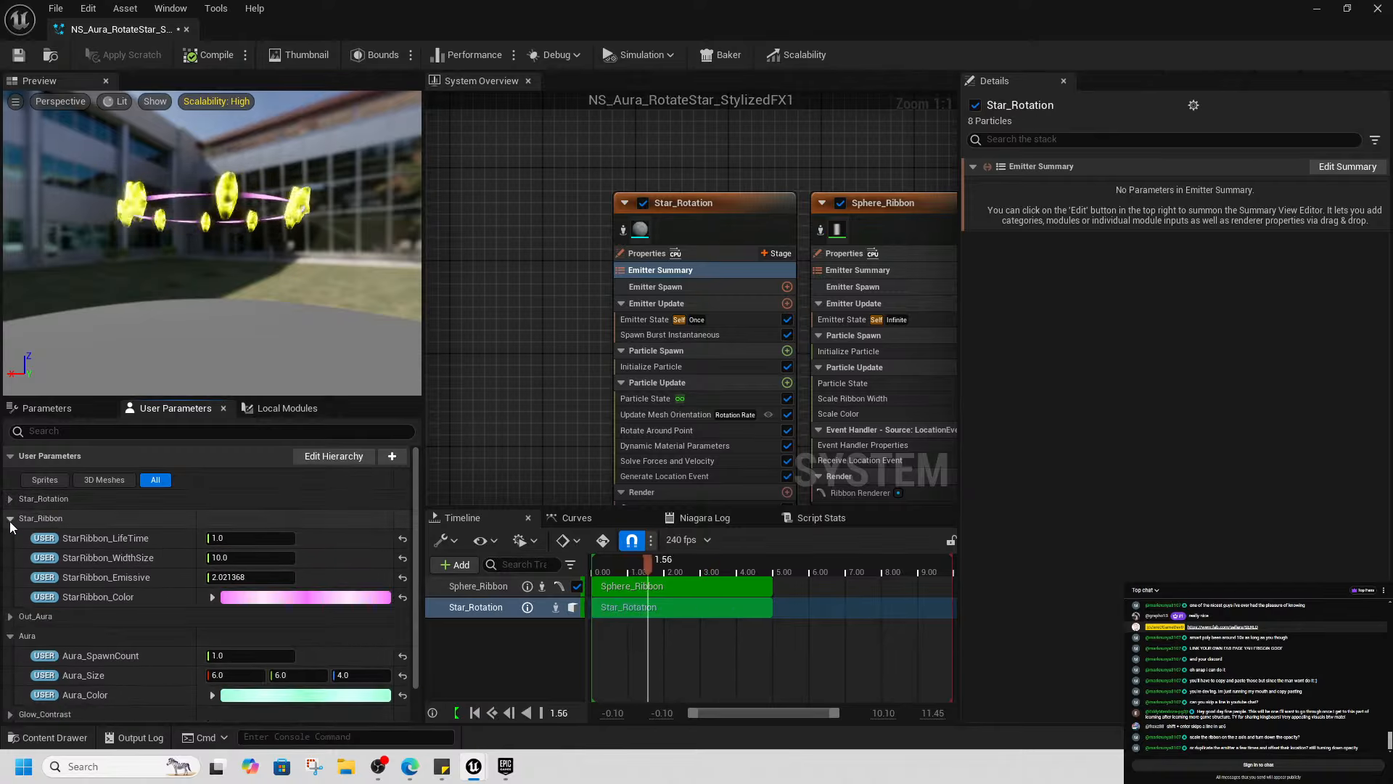
Expand the Out_Aura group of user parameters and delete Out_Aura_SpawnRate and Out_Aura_LifeTime
right_click(126, 617)
click(10, 617)
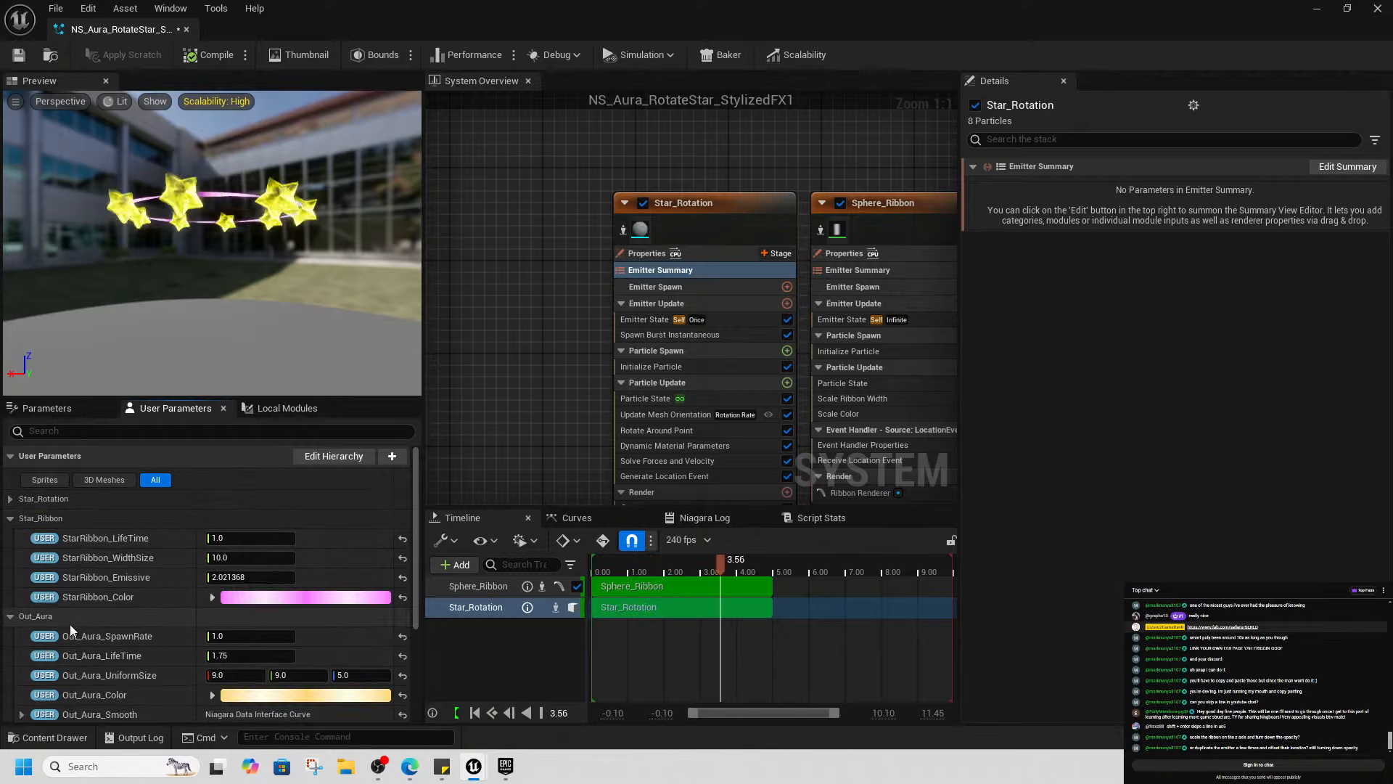
right_click(161, 638)
click(195, 624)
right_click(165, 633)
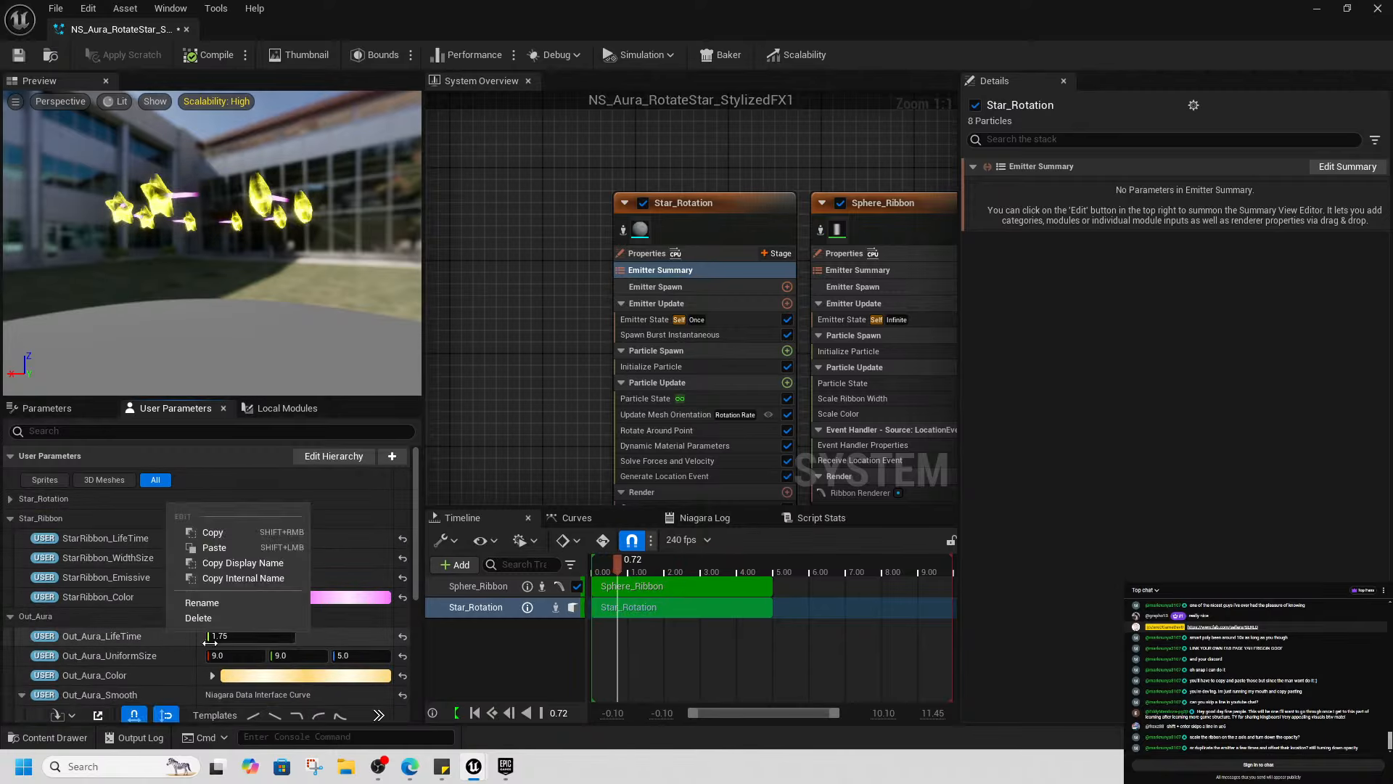
click(207, 618)
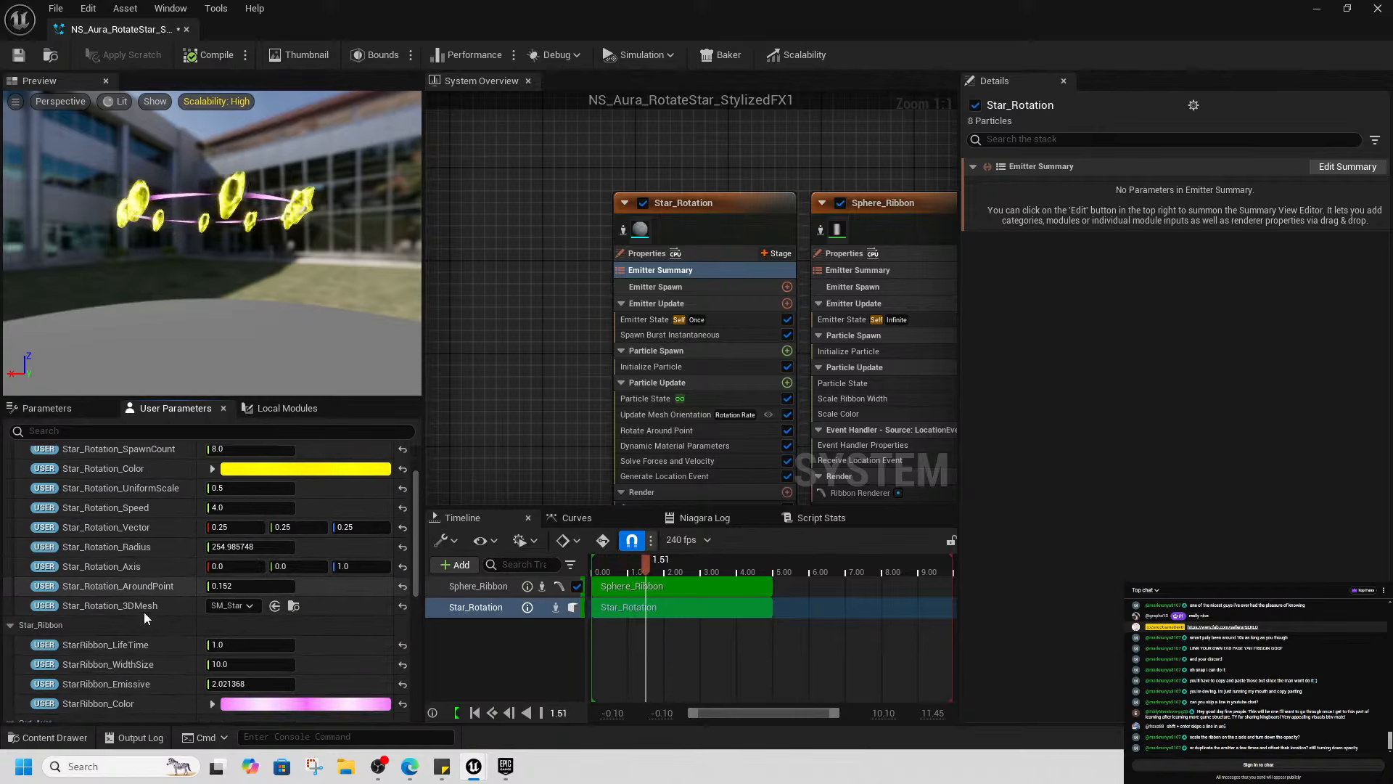
scroll(144, 612, down, 5)
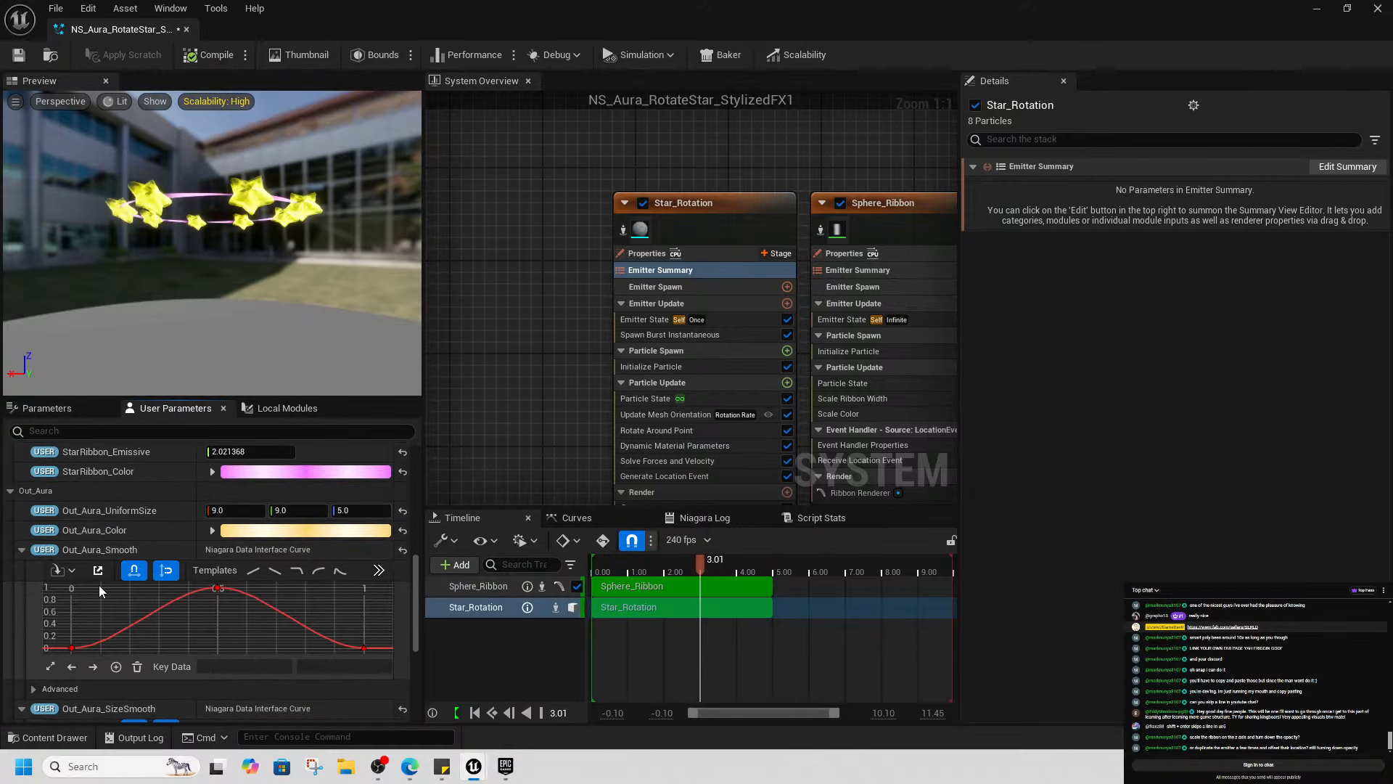
Delete the Out_Aura user parameters UniformSize, Color, Smooth and SizeSmooth
right_click(172, 513)
click(221, 637)
right_click(185, 512)
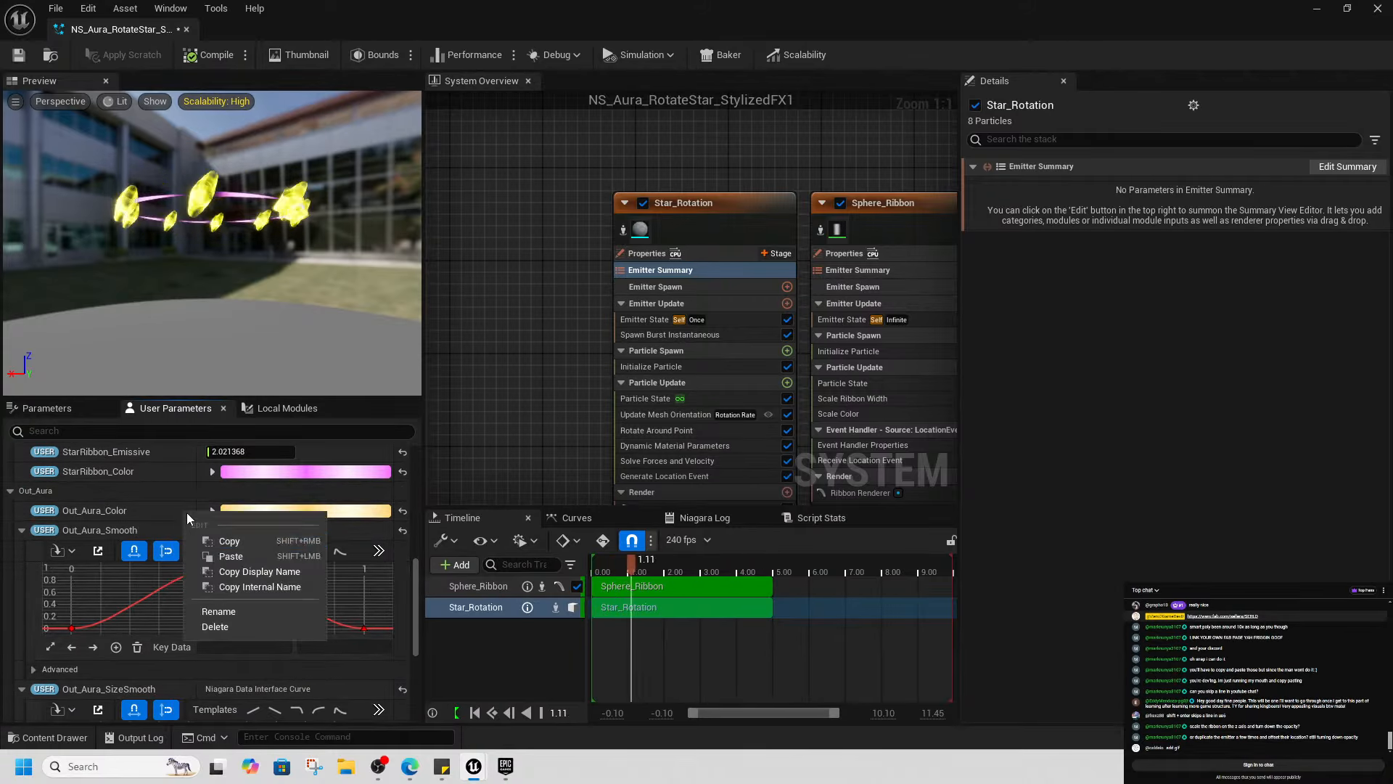
click(237, 624)
right_click(176, 514)
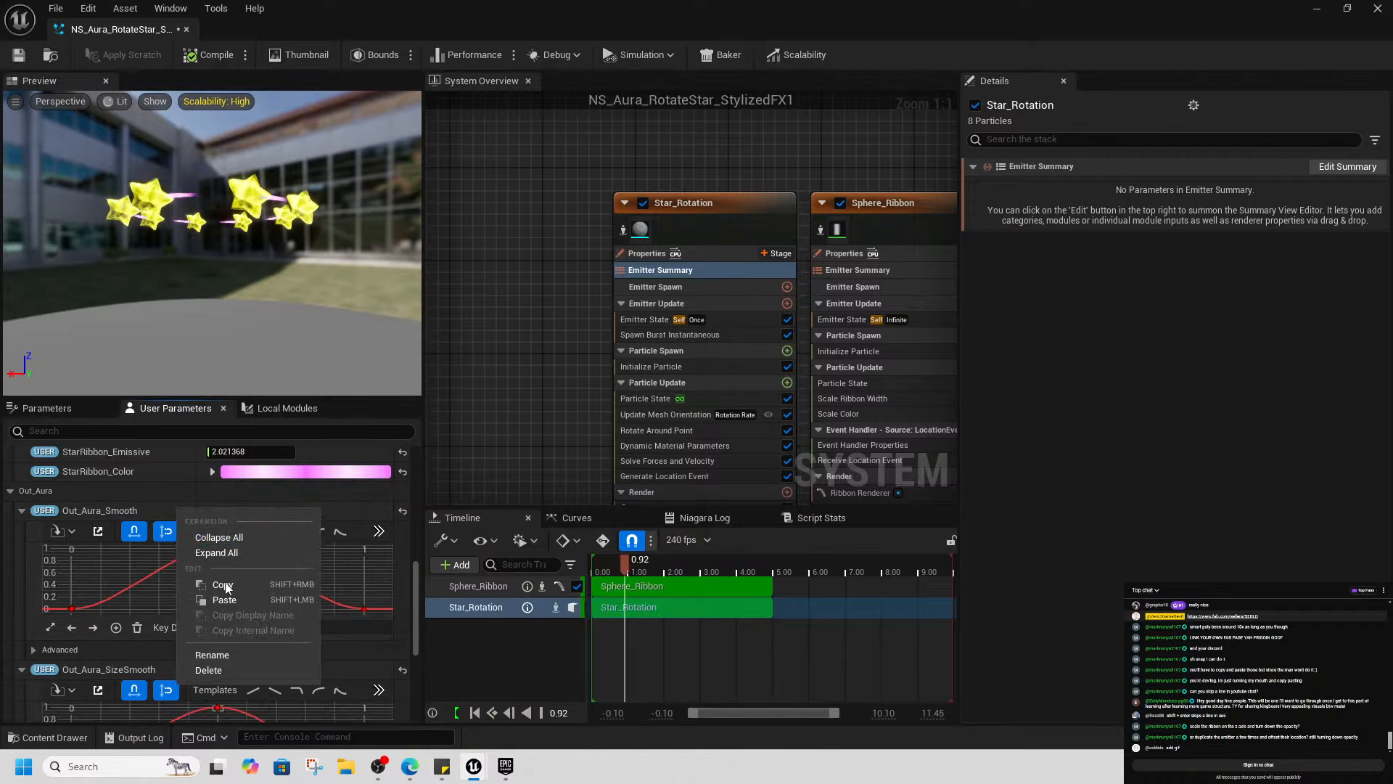
click(225, 669)
right_click(186, 519)
click(232, 675)
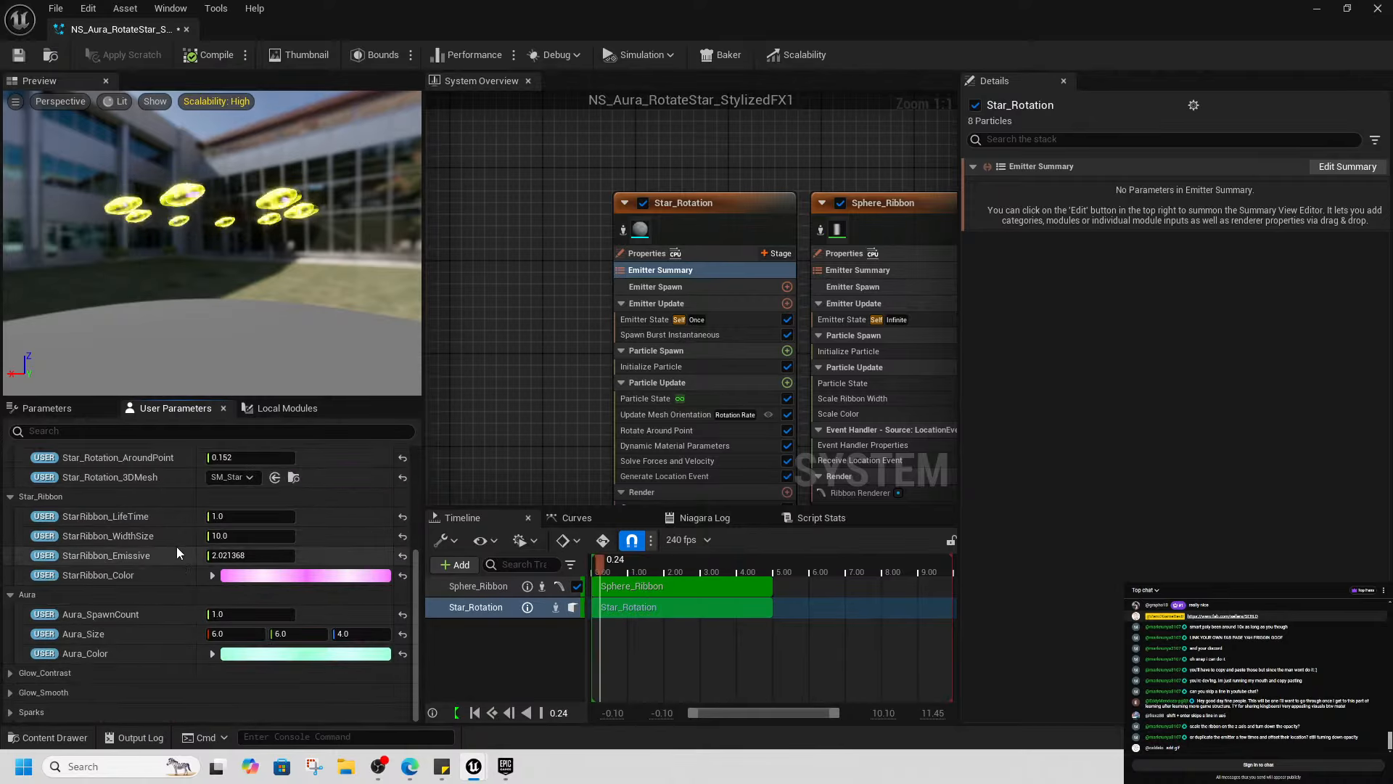
Delete the user parameters Aura_SpawnCount, Aura_Size and Aura_Color
right_click(167, 613)
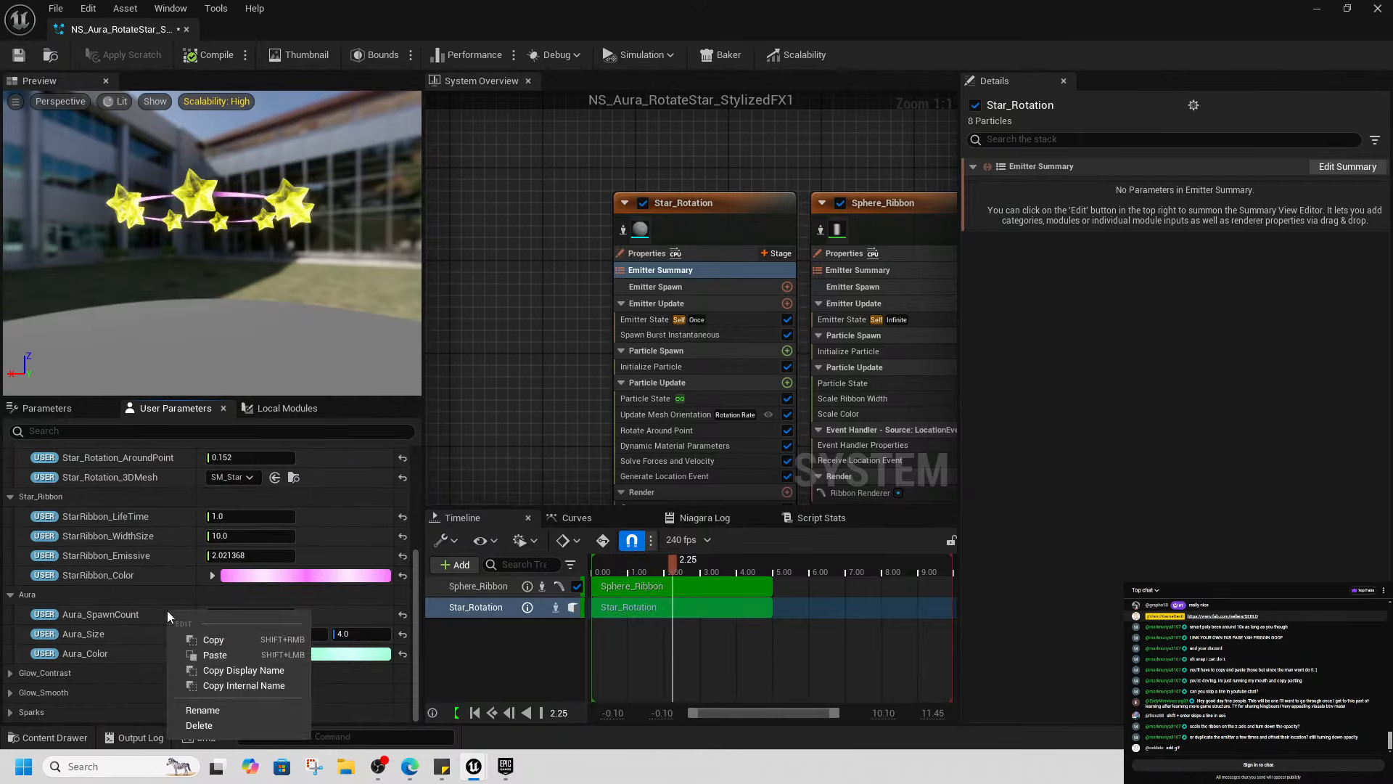
click(223, 724)
right_click(178, 633)
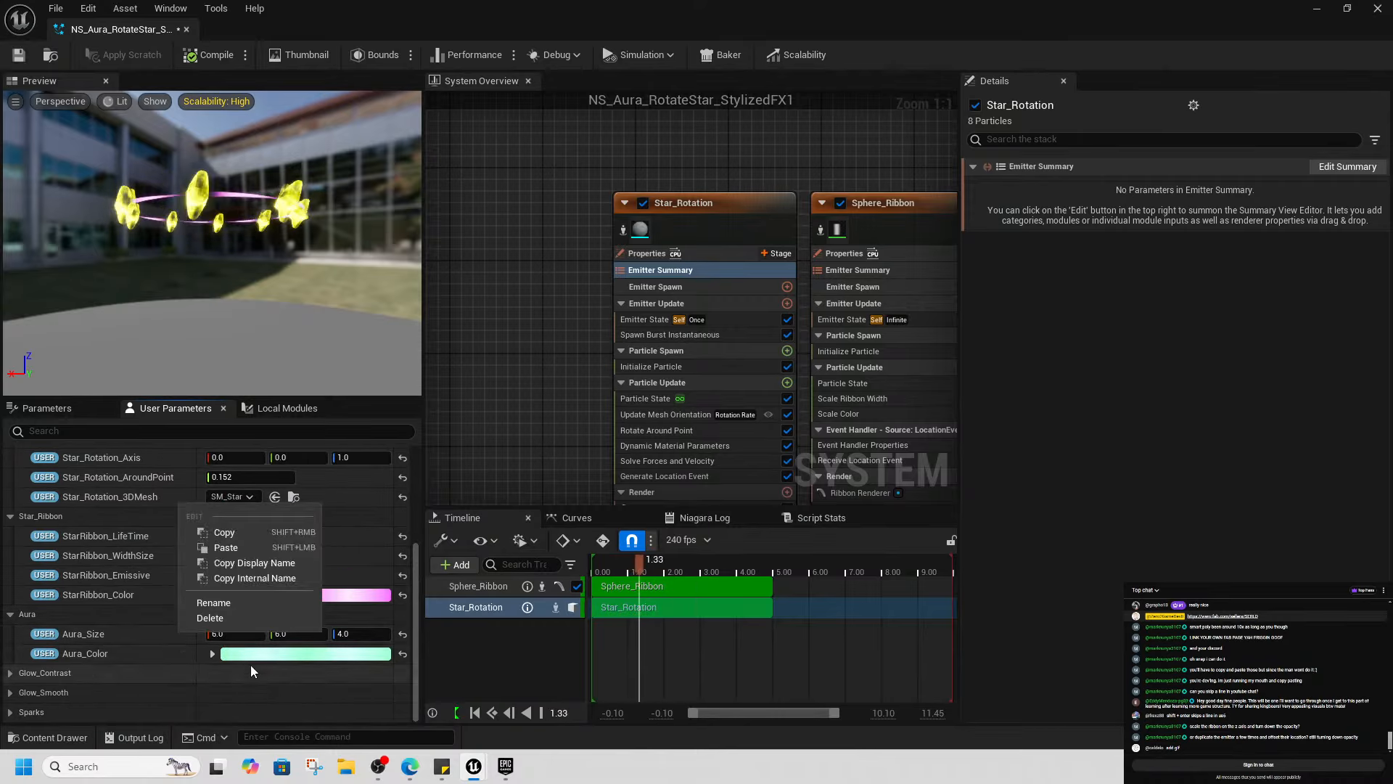
click(225, 618)
right_click(168, 647)
click(225, 638)
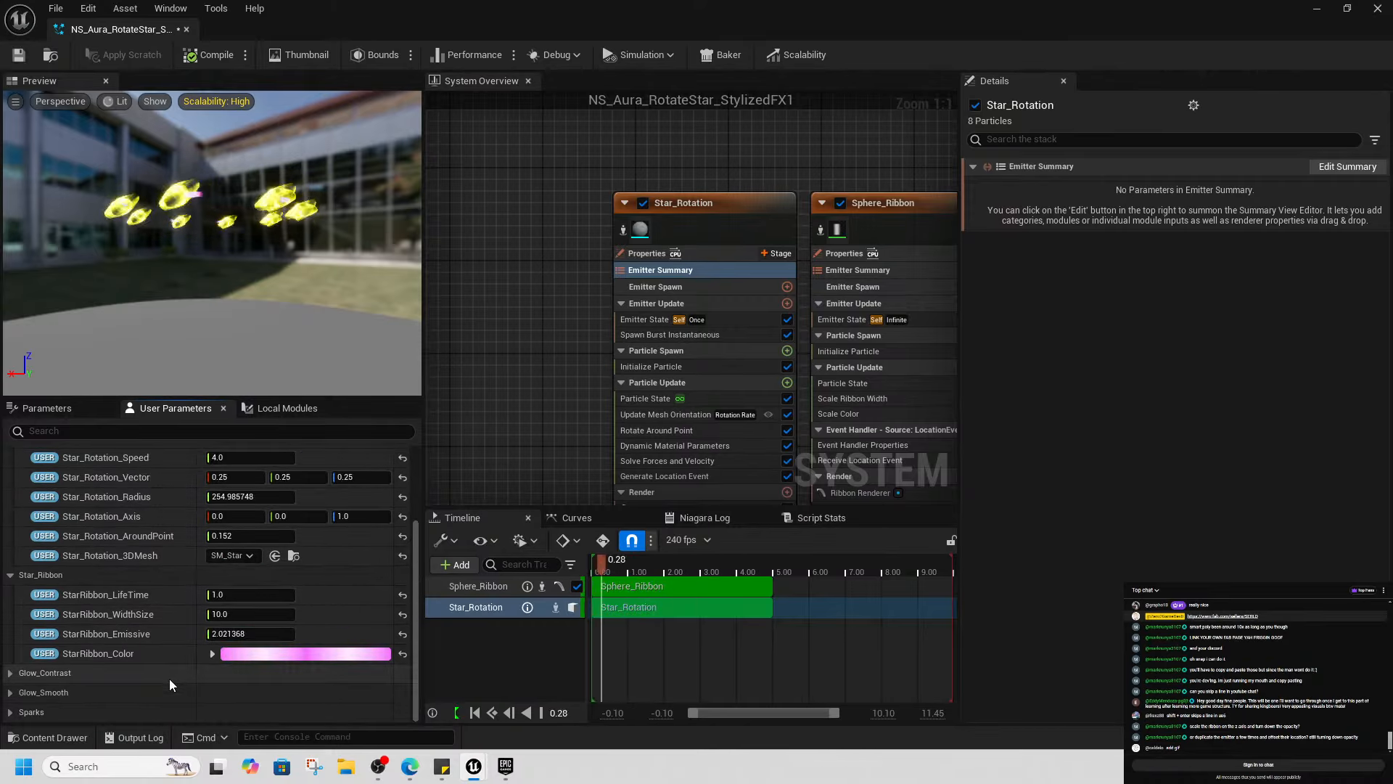
Expand the Glow_Contrast group and delete its user parameters SpawnCount, Color and Size
click(10, 673)
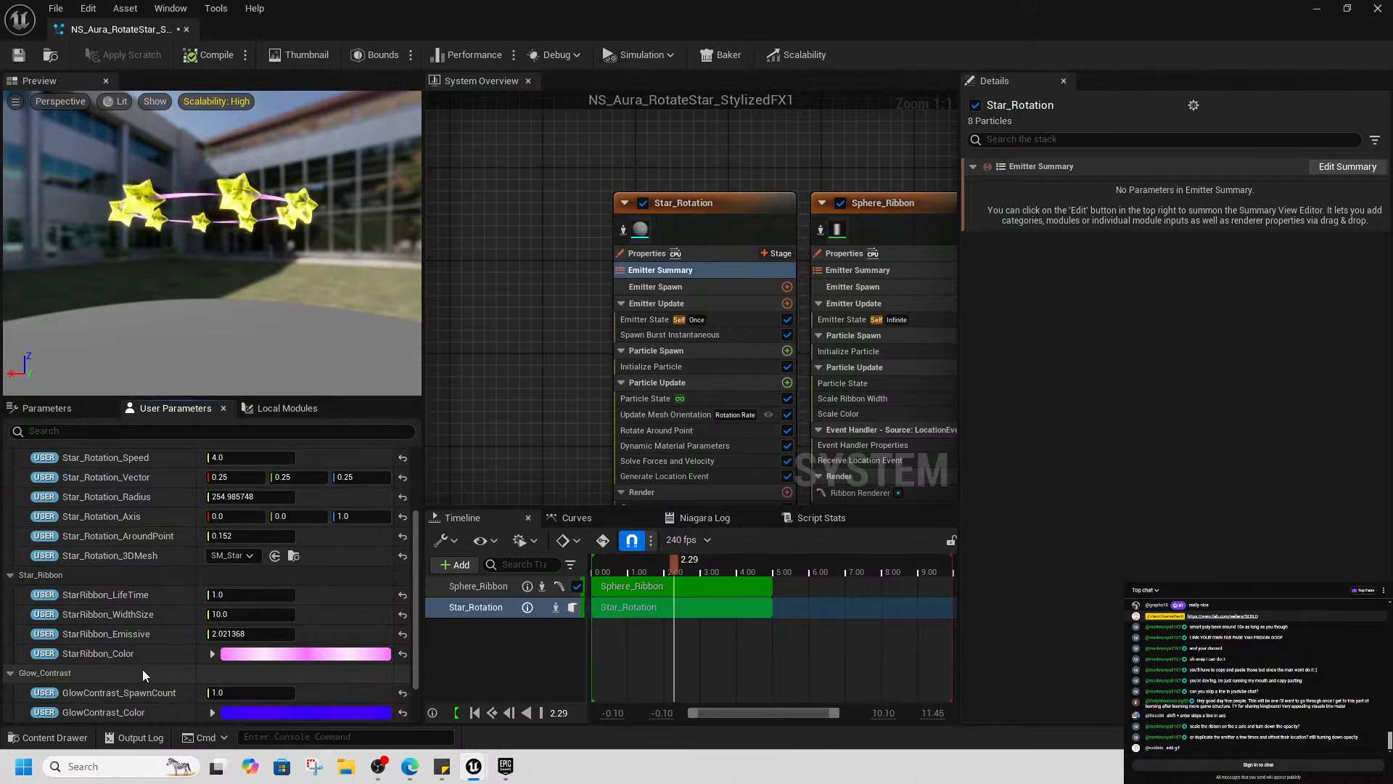
scroll(166, 650, down, 3)
right_click(183, 633)
click(220, 617)
right_click(173, 653)
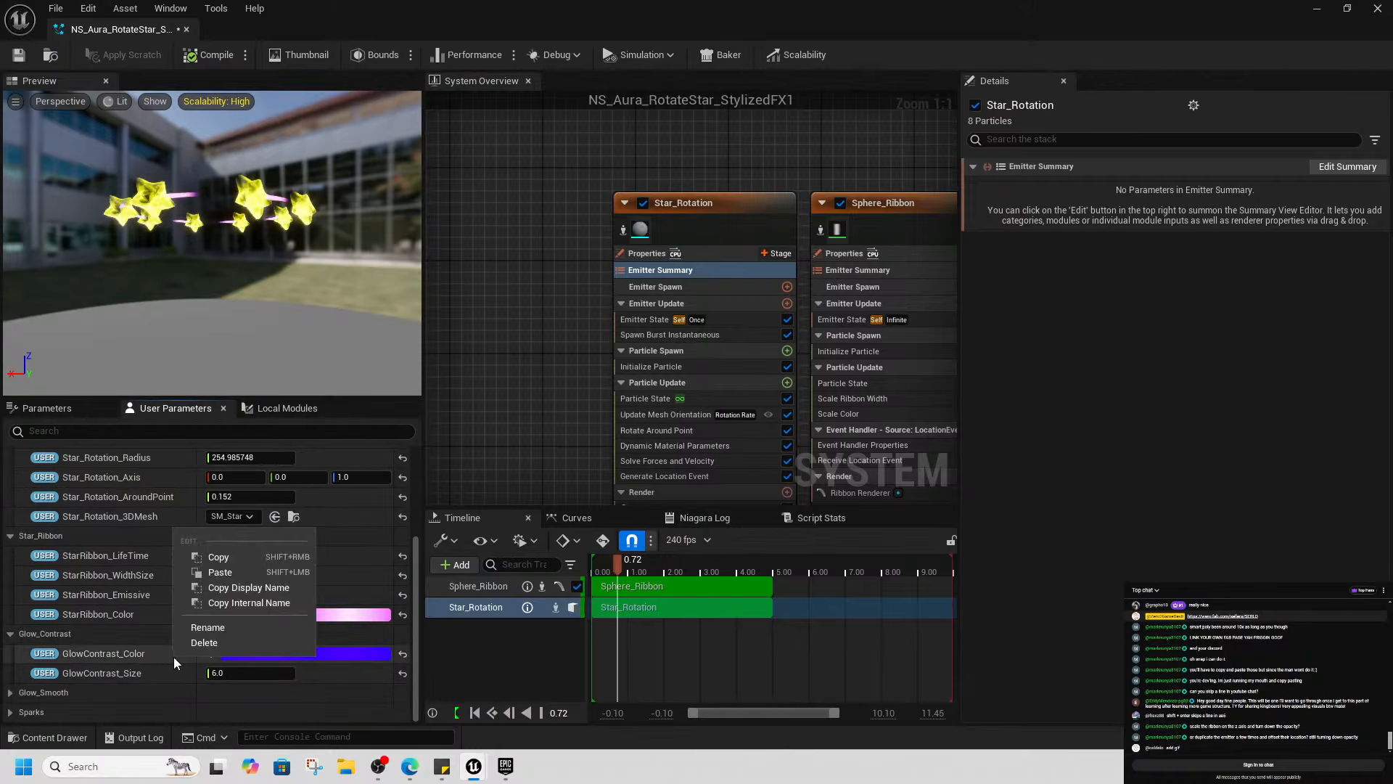
click(209, 639)
right_click(153, 669)
click(202, 655)
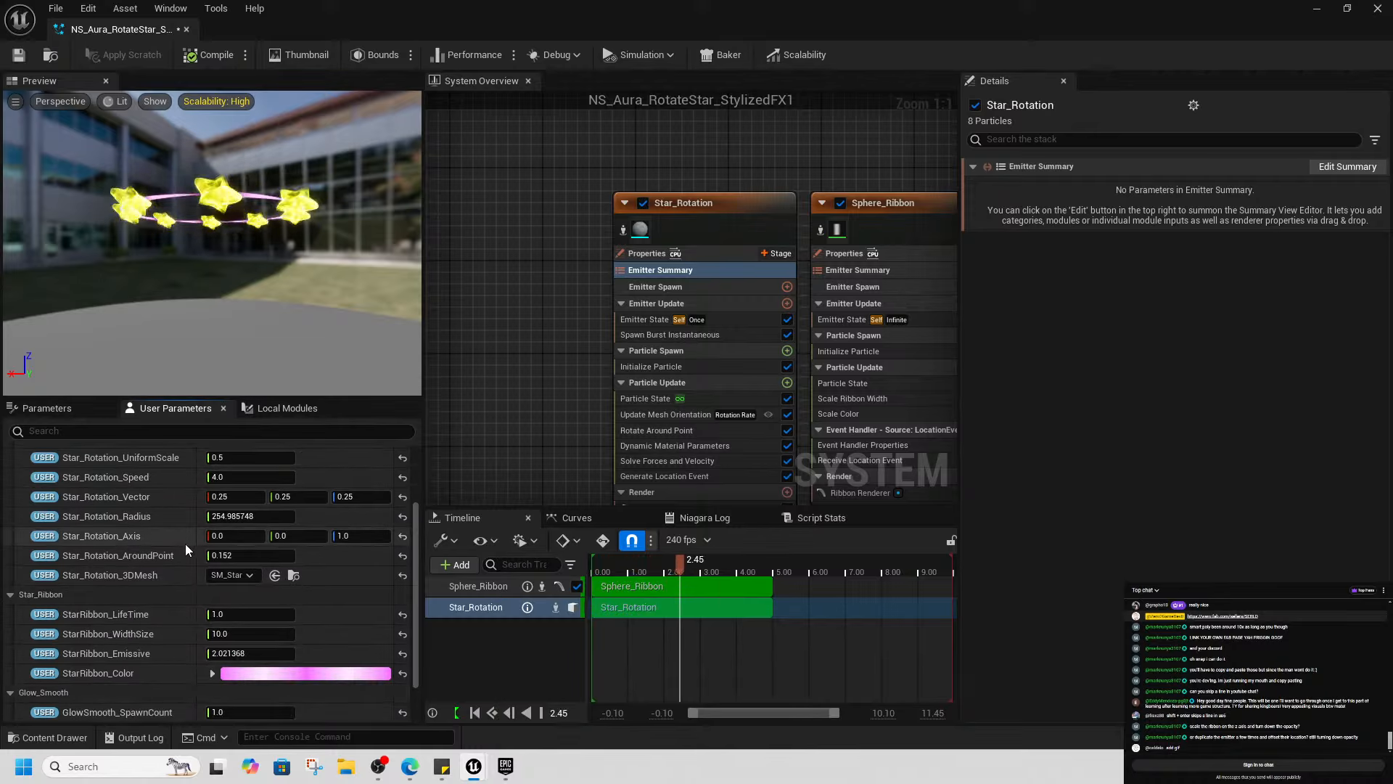
Delete the Glow_Smooth user parameters SpawnCount, Size and Color
scroll(167, 558, down, 3)
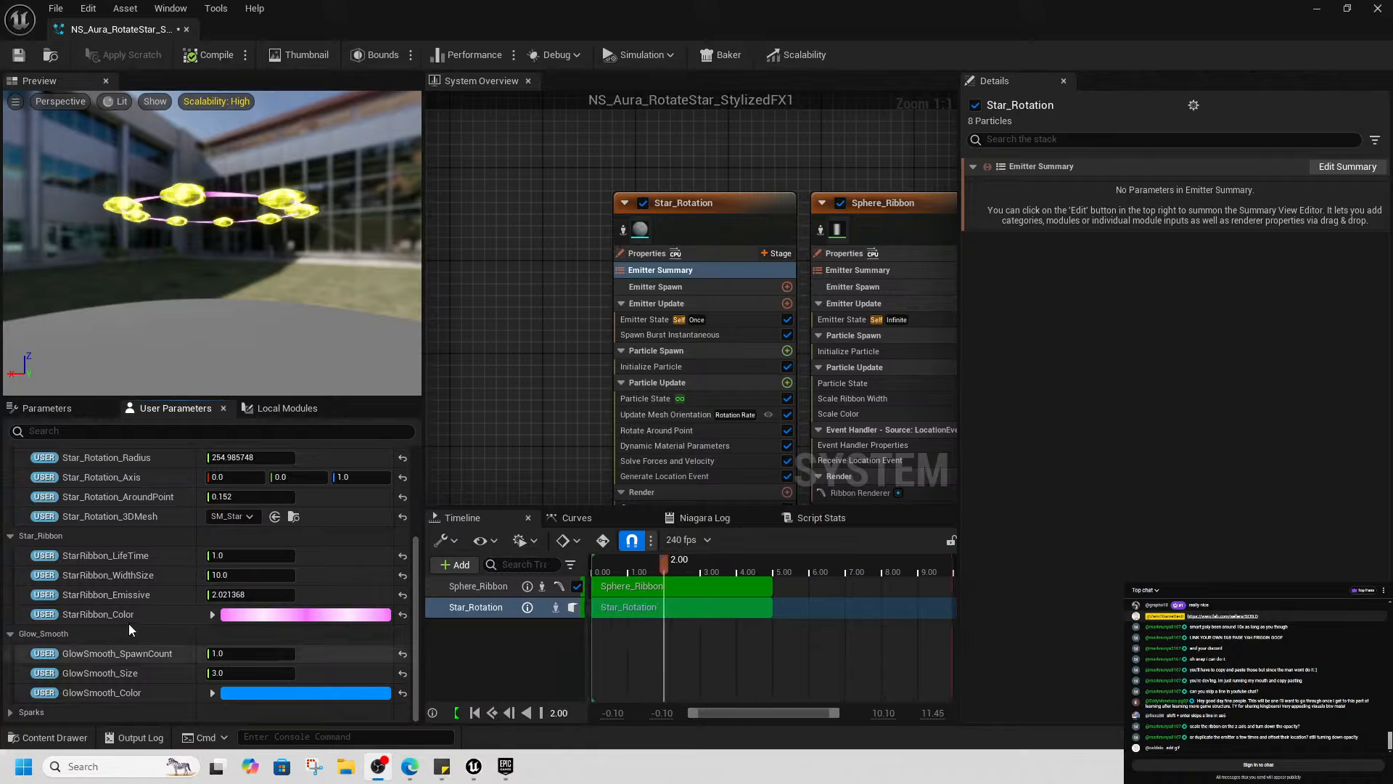
right_click(151, 655)
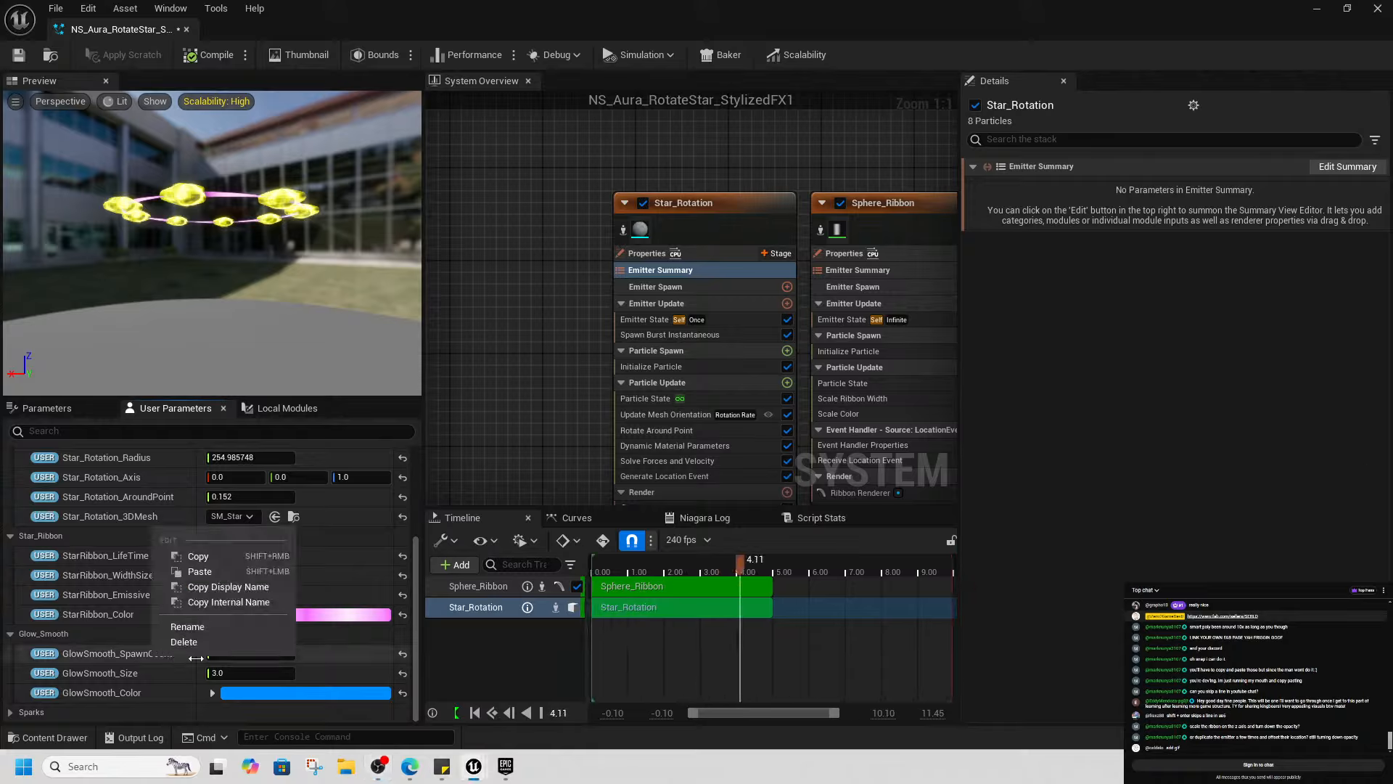
click(193, 641)
right_click(139, 681)
click(166, 677)
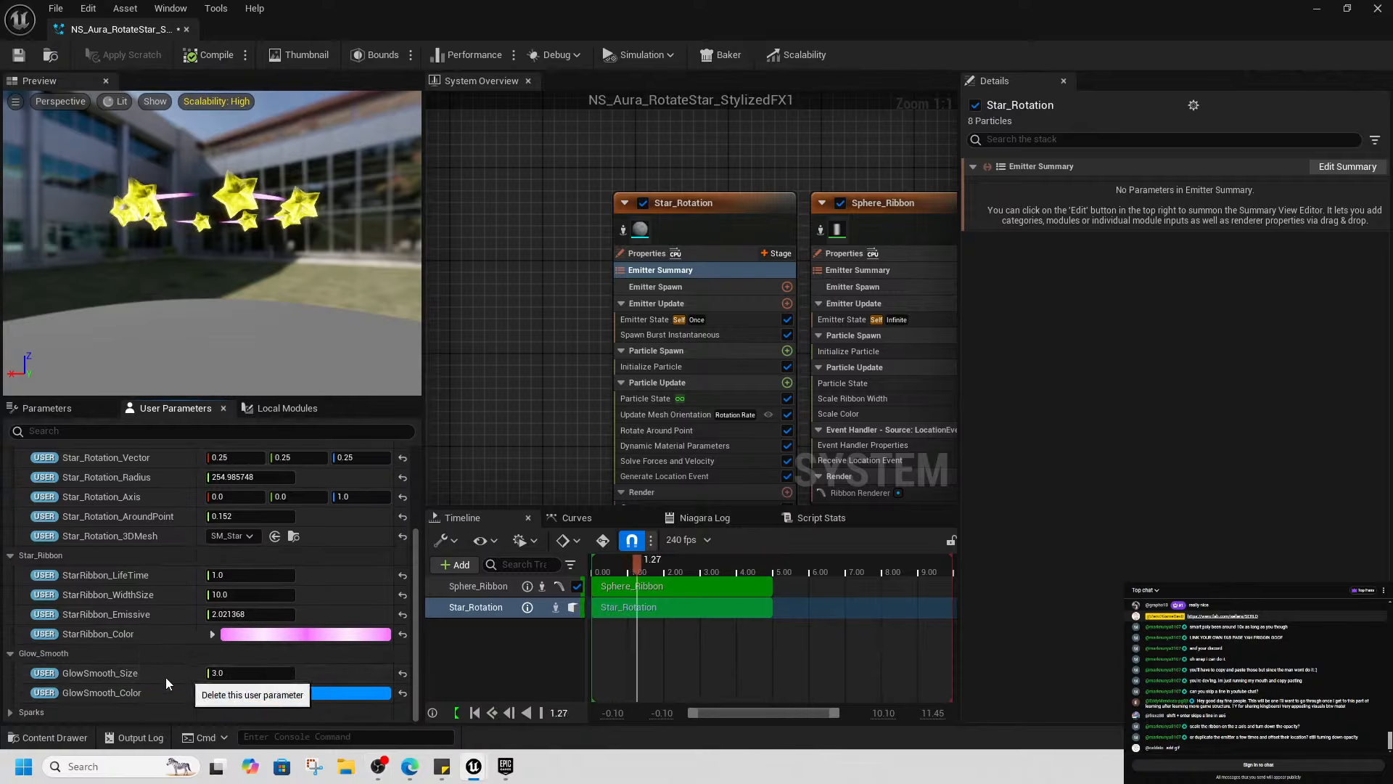
right_click(137, 696)
click(170, 682)
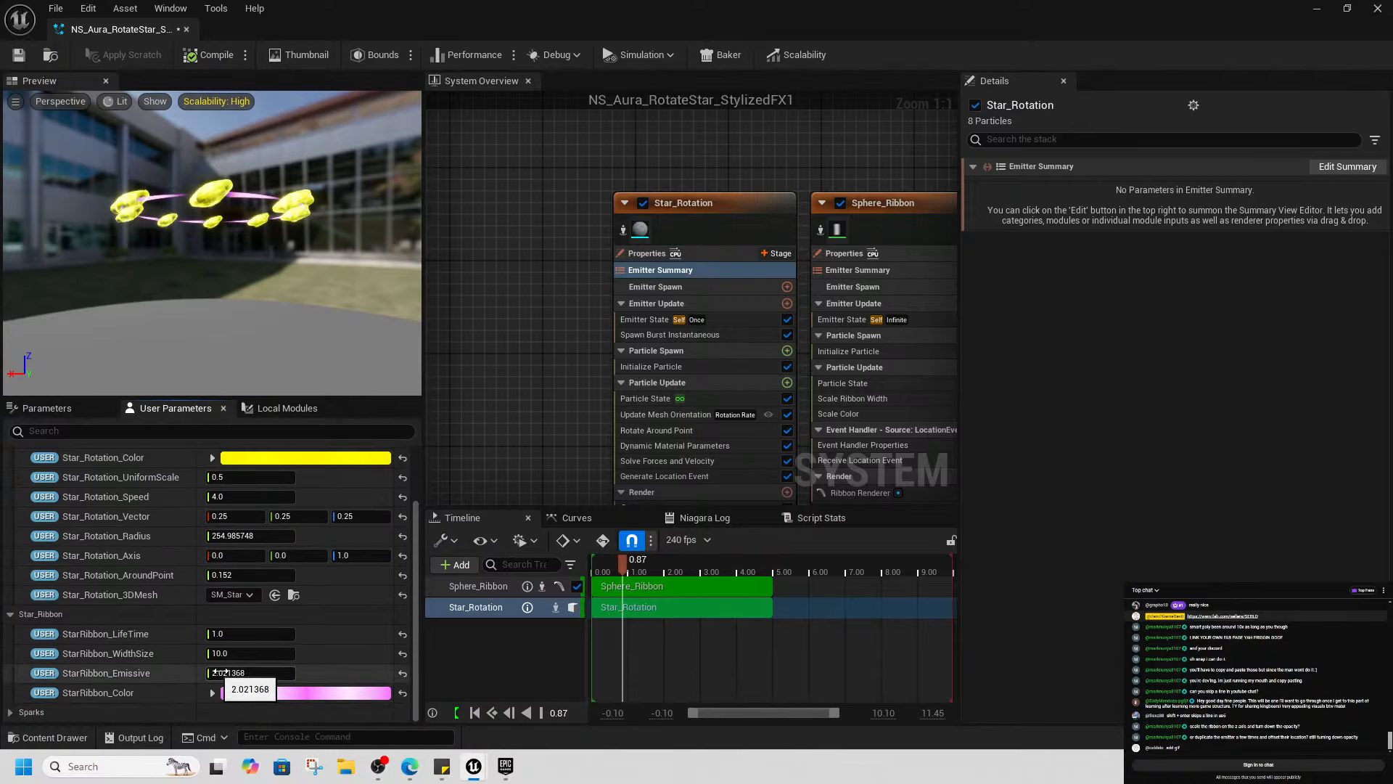
Show the settings of the Scale Ribbon Width module in the Sphere_Ribbon emitter
scroll(218, 653, up, 3)
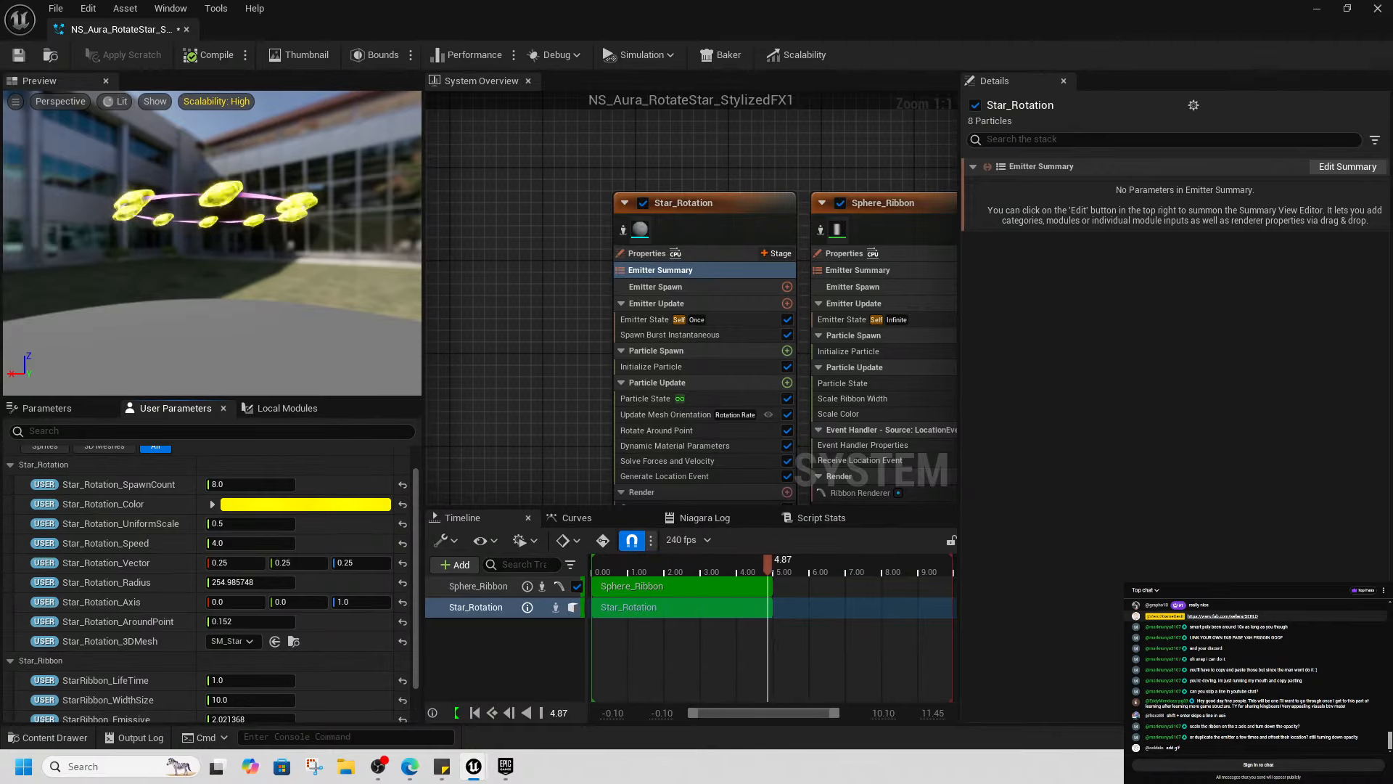
scroll(218, 638, down, 2)
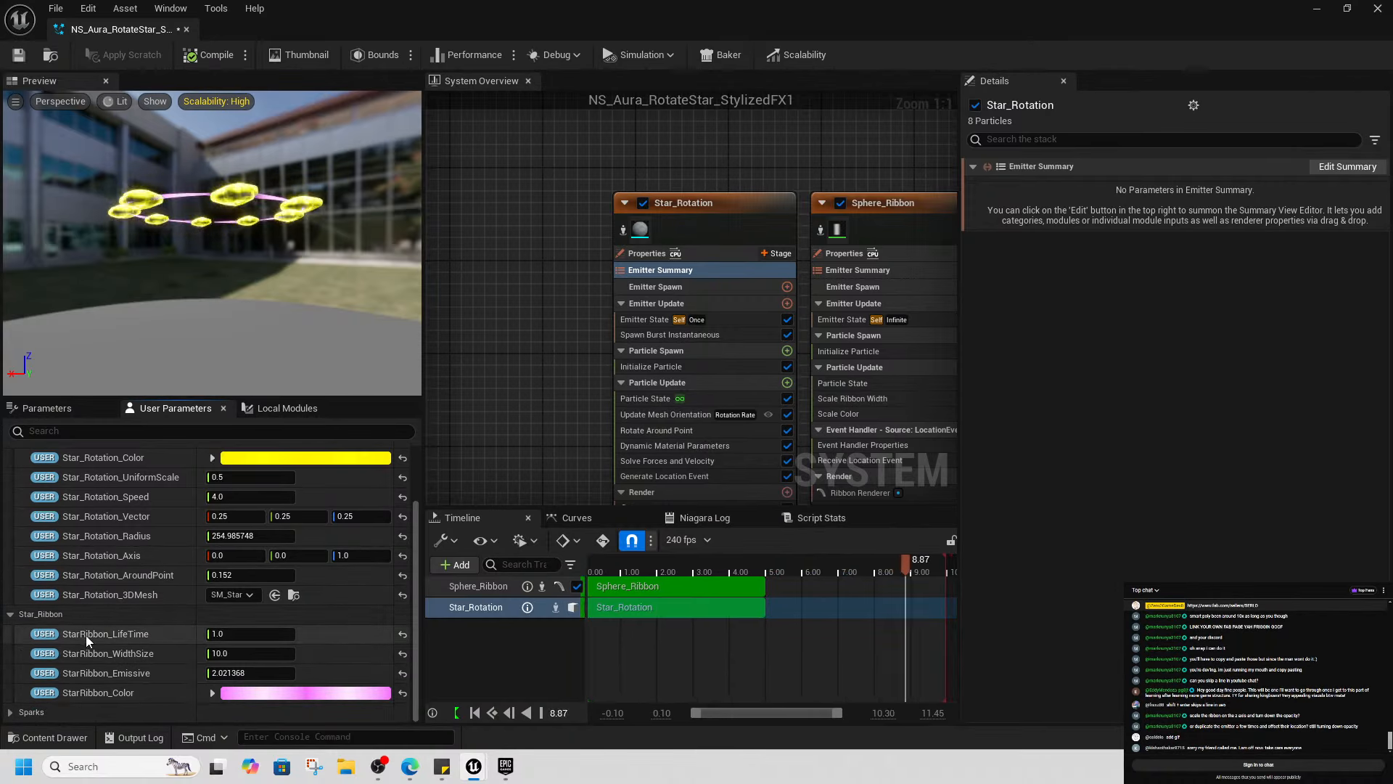
click(853, 399)
right_click(682, 400)
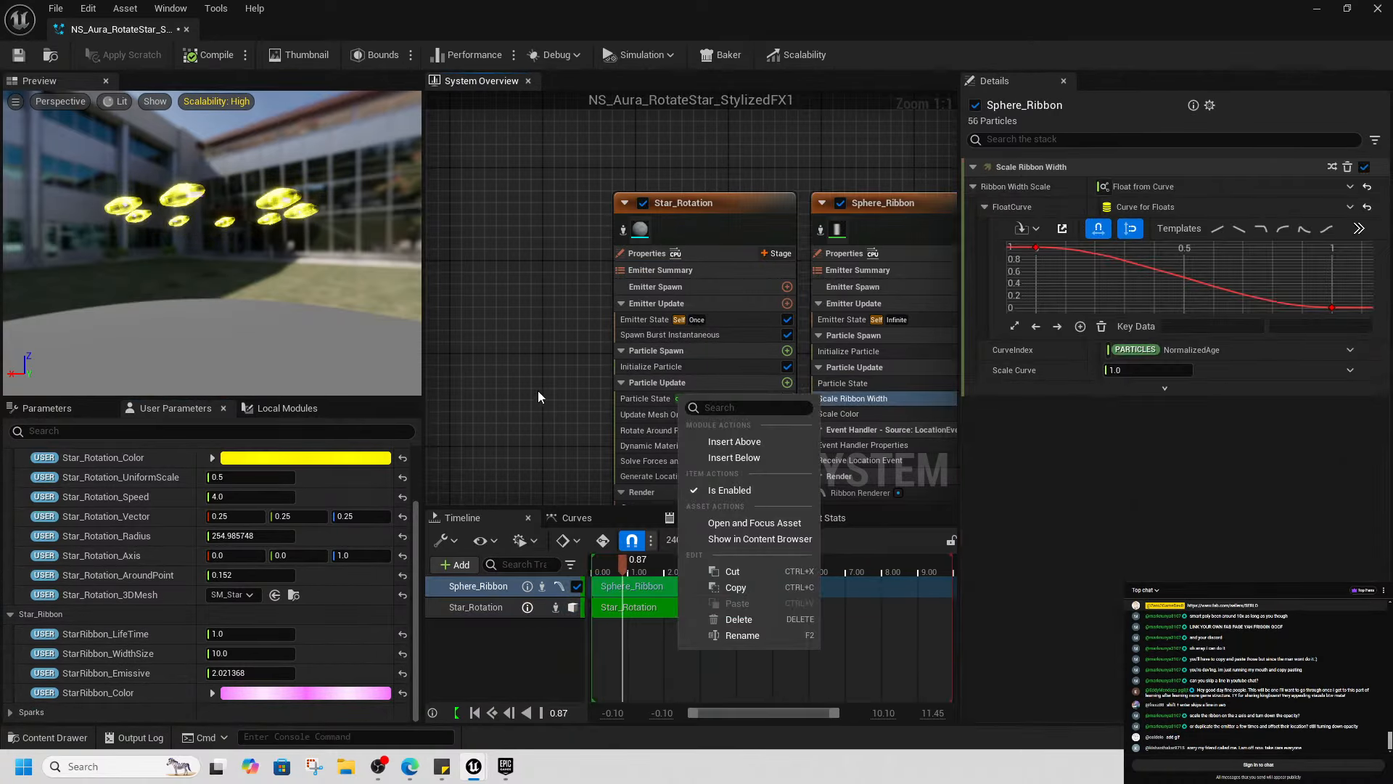
click(908, 190)
right_drag(904, 164, 687, 110)
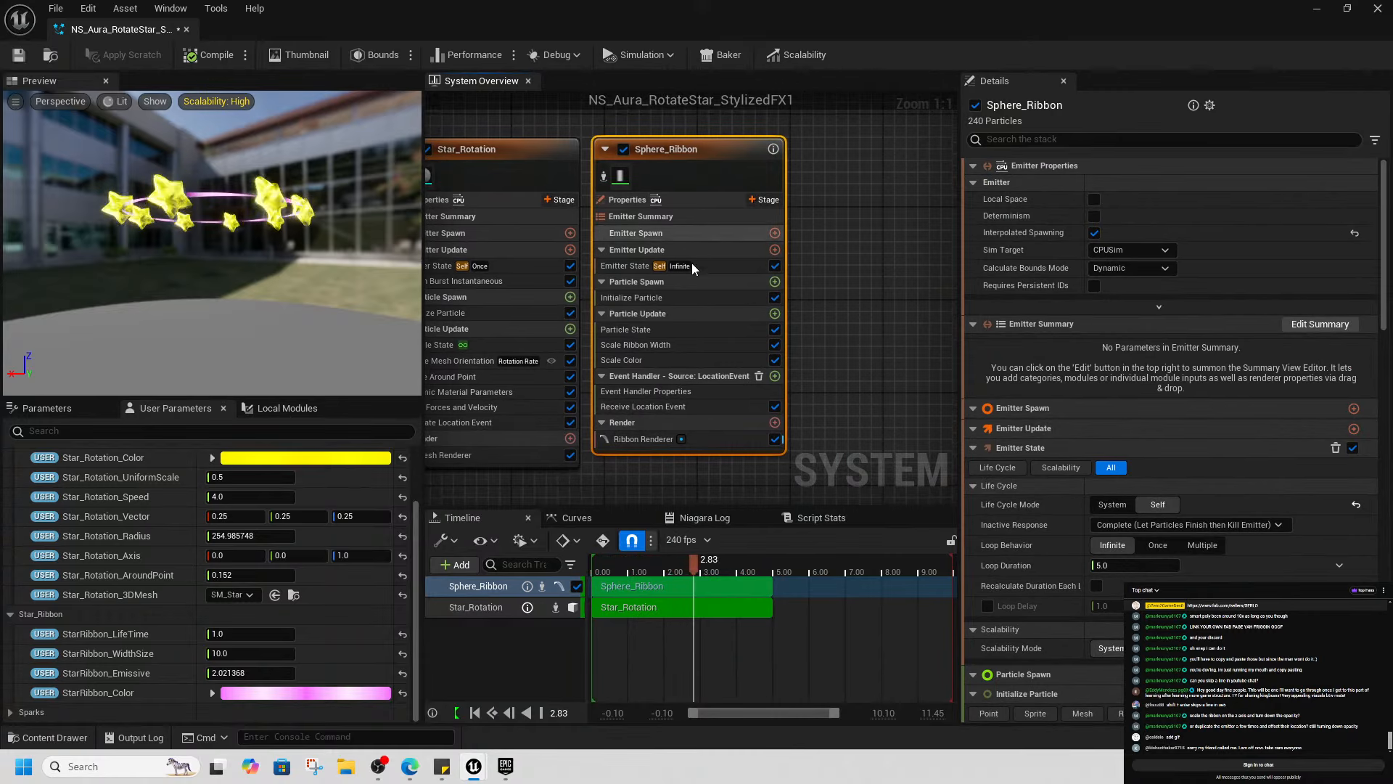
click(682, 348)
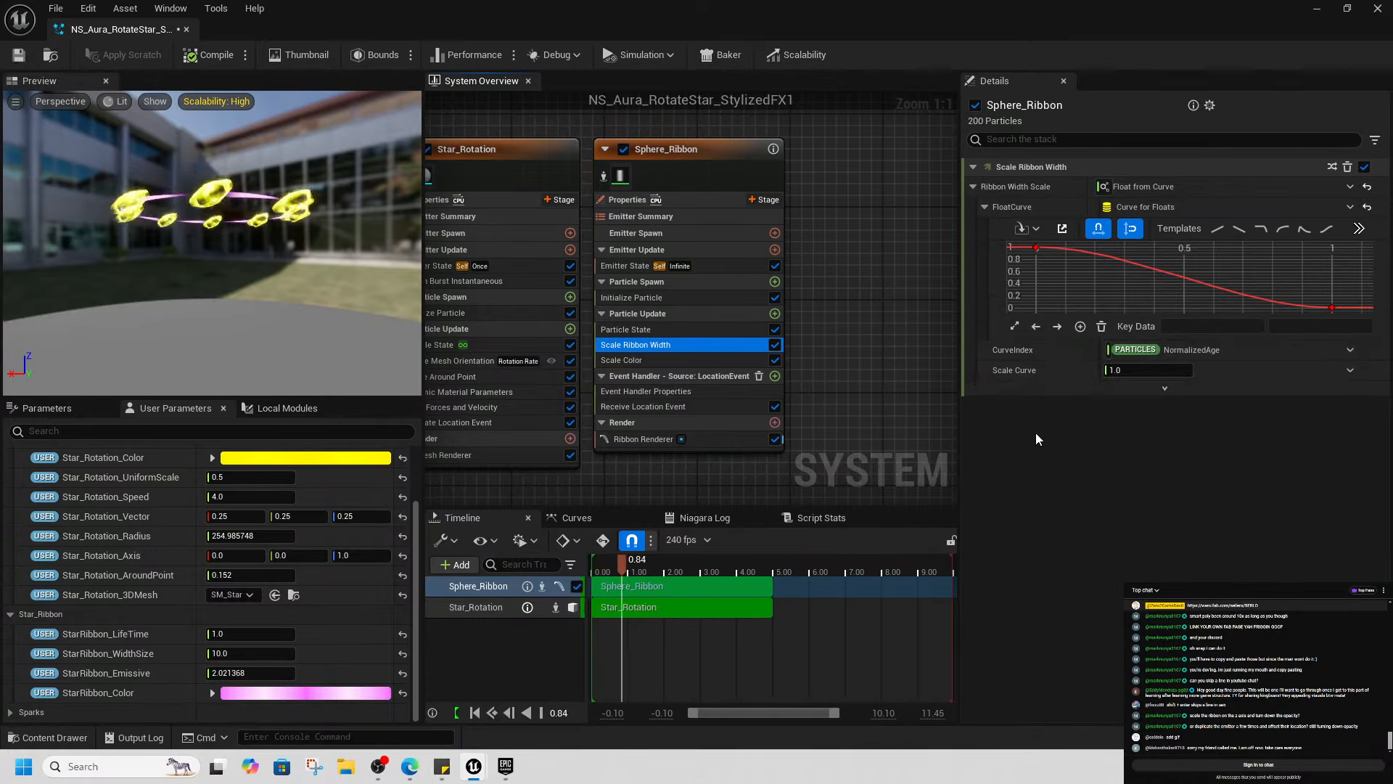
Expand the Sparks group of user parameters and delete Sparks_SpawnCount and Sparks_Color
scroll(29, 585, up, 3)
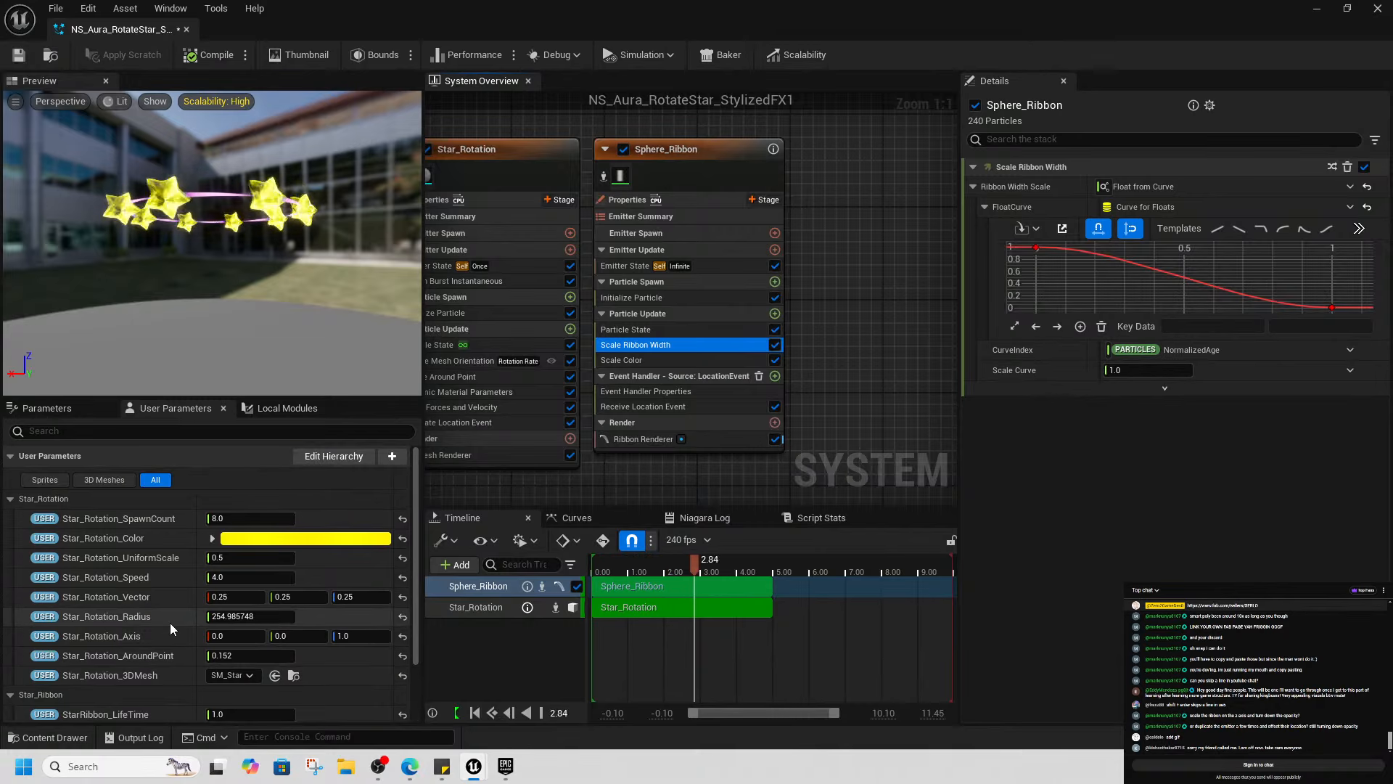
scroll(174, 656, down, 6)
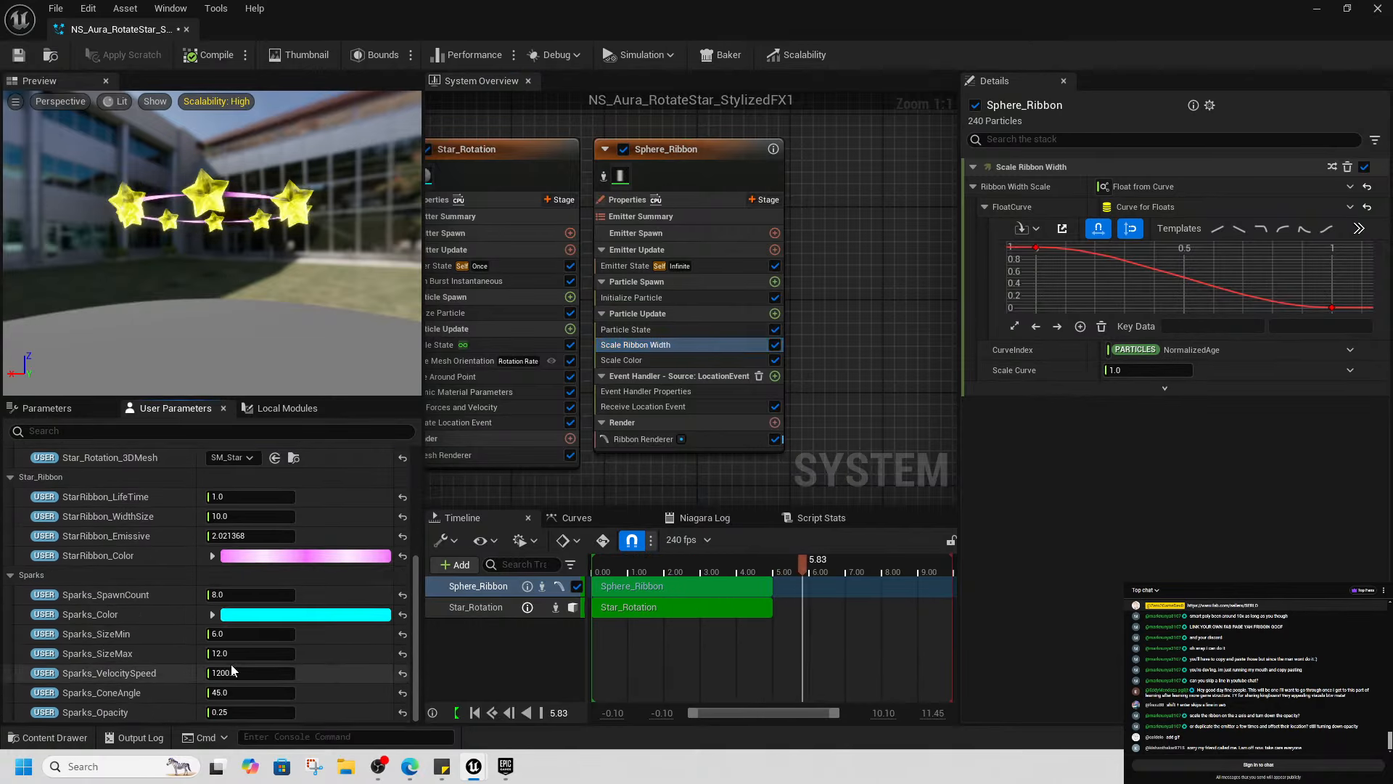
right_click(170, 599)
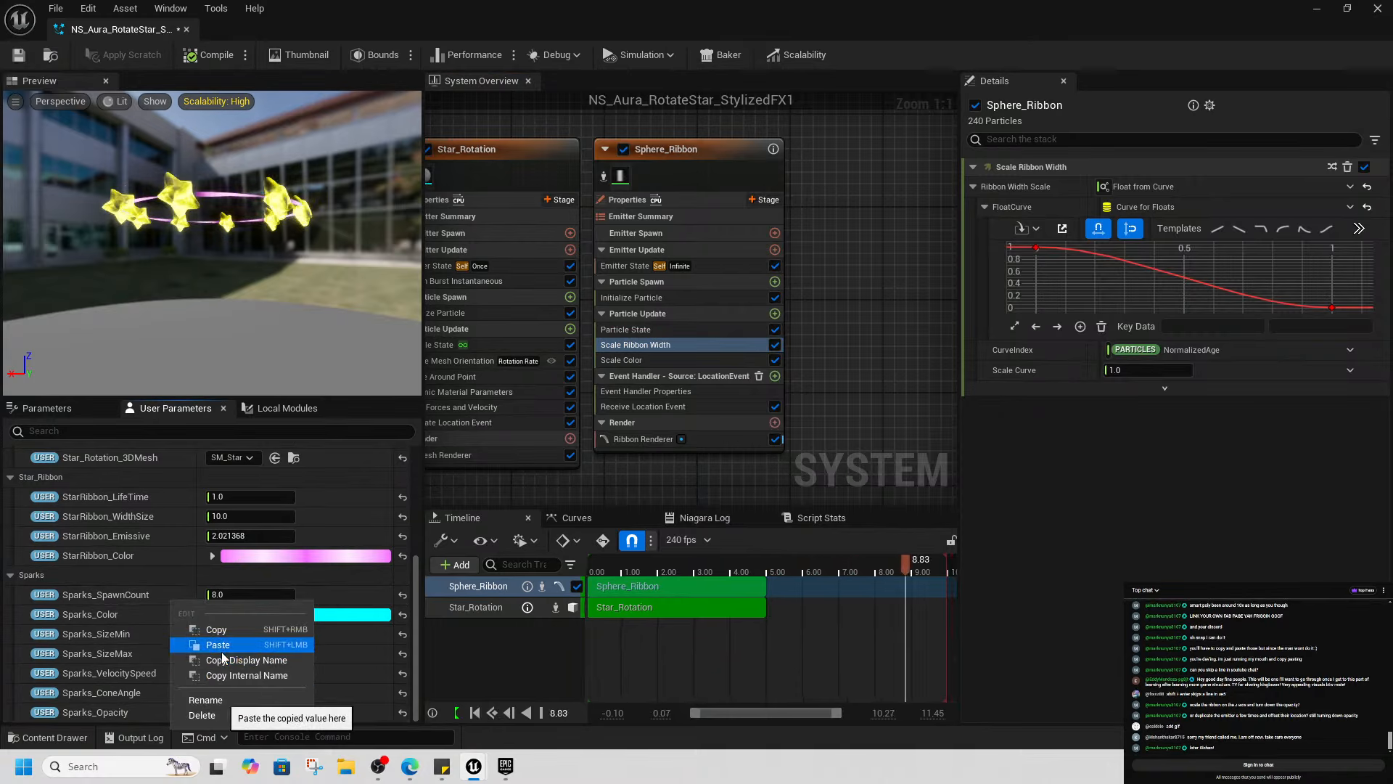
click(159, 630)
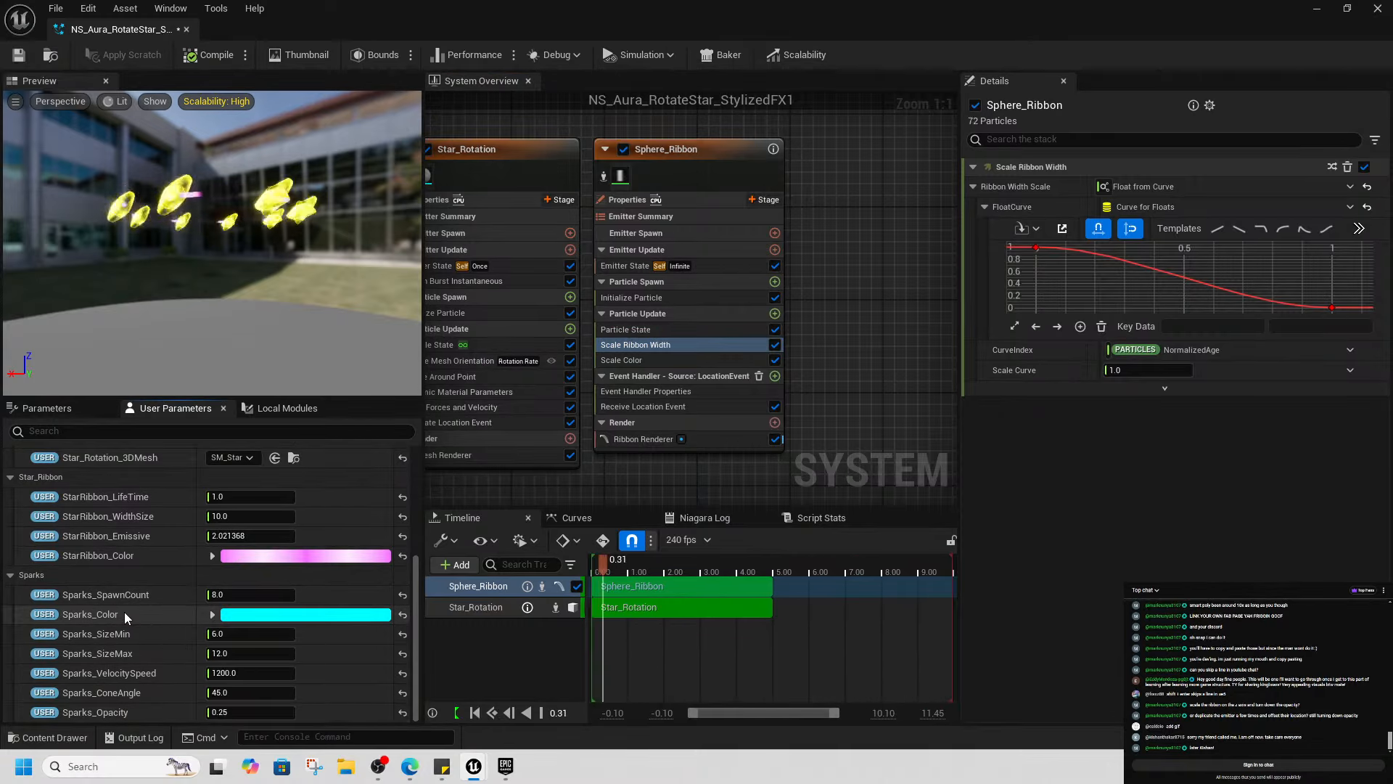
right_click(177, 599)
click(208, 706)
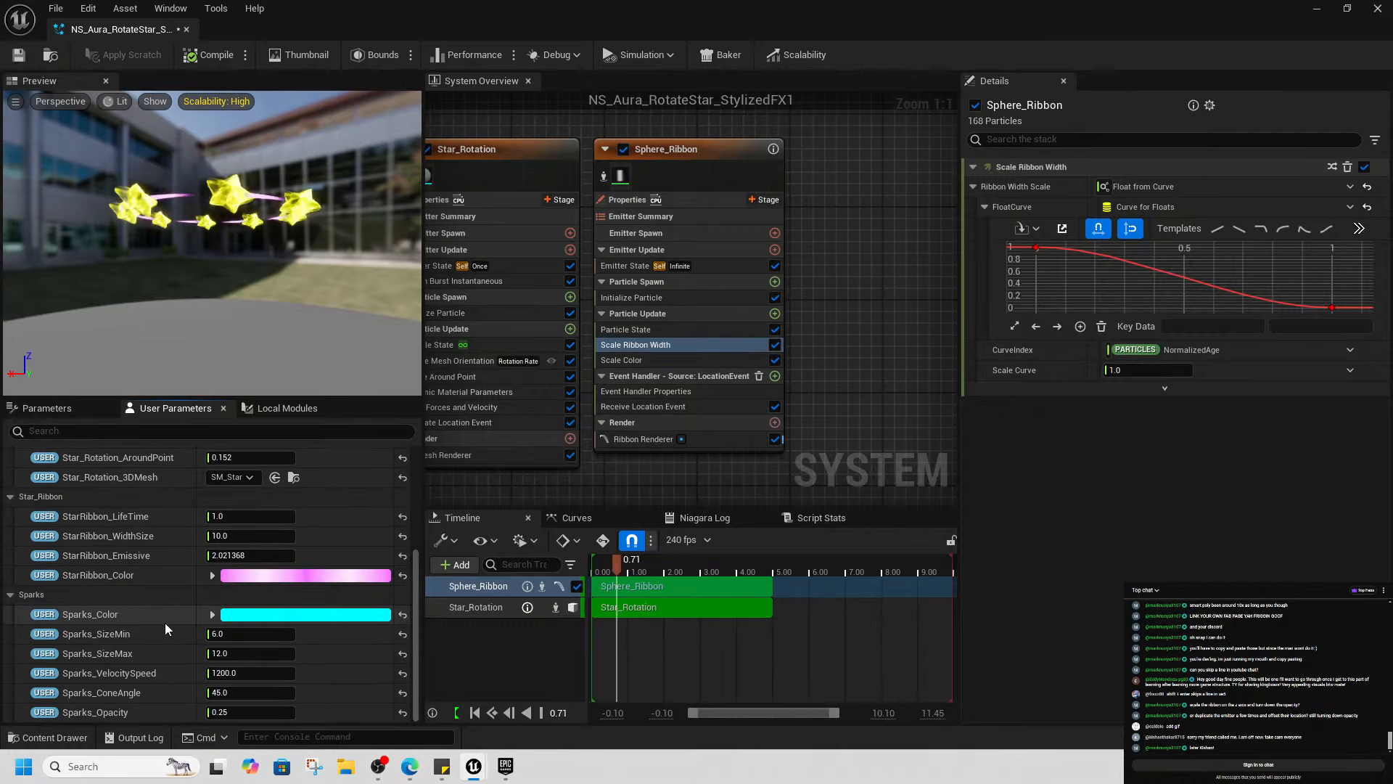
right_click(164, 622)
click(196, 607)
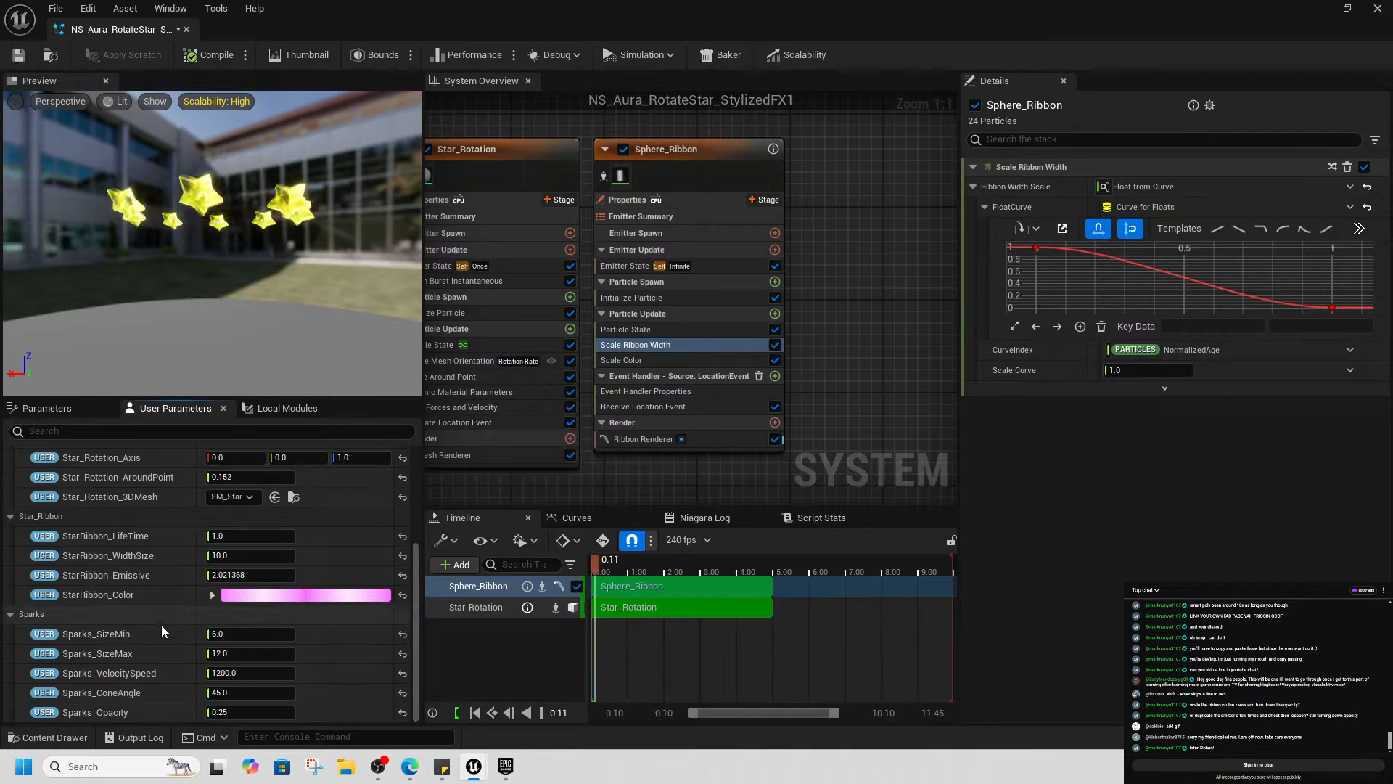
Delete the Sparks user parameters SizeMin, SizeMax, VelocitySpeed, ConeAngle and Opacity
right_click(146, 638)
click(187, 622)
right_click(166, 663)
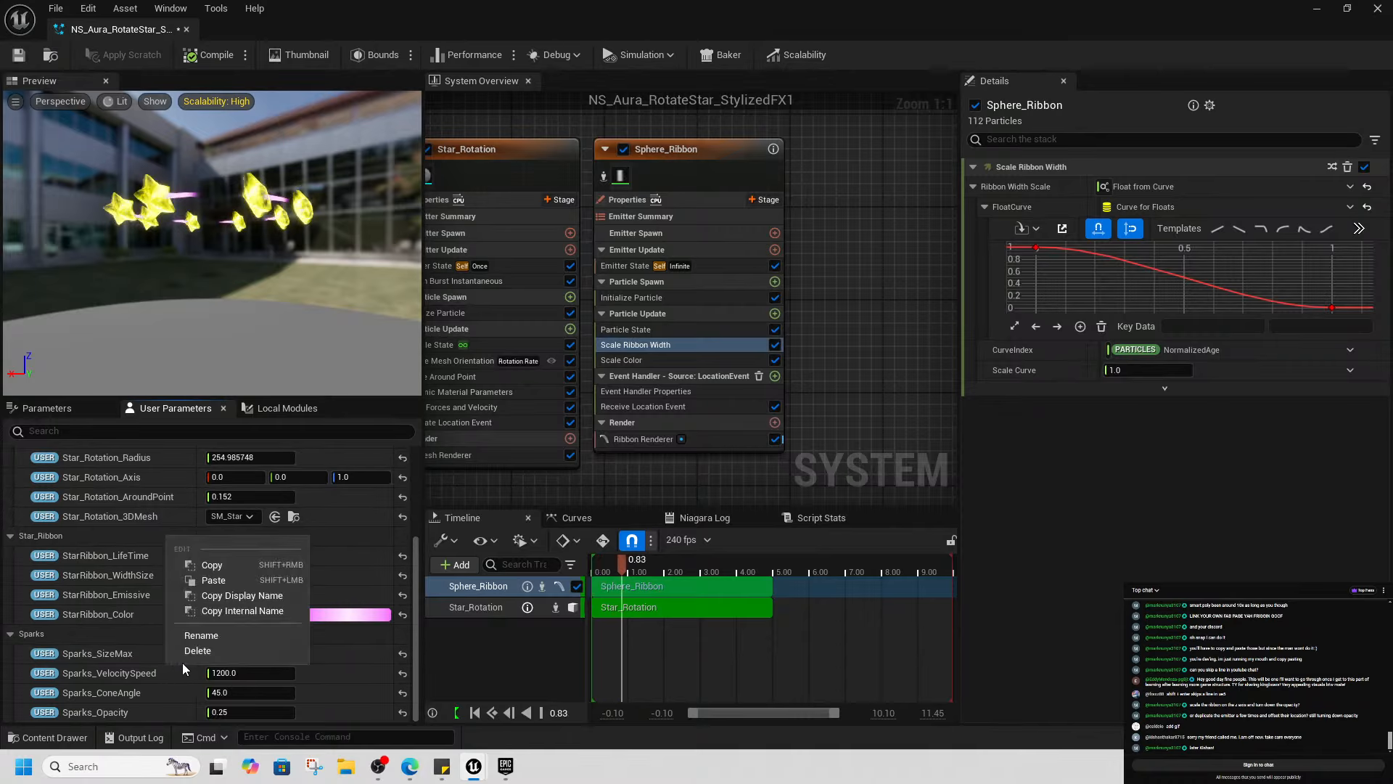
click(182, 649)
right_click(181, 672)
click(184, 664)
right_click(171, 690)
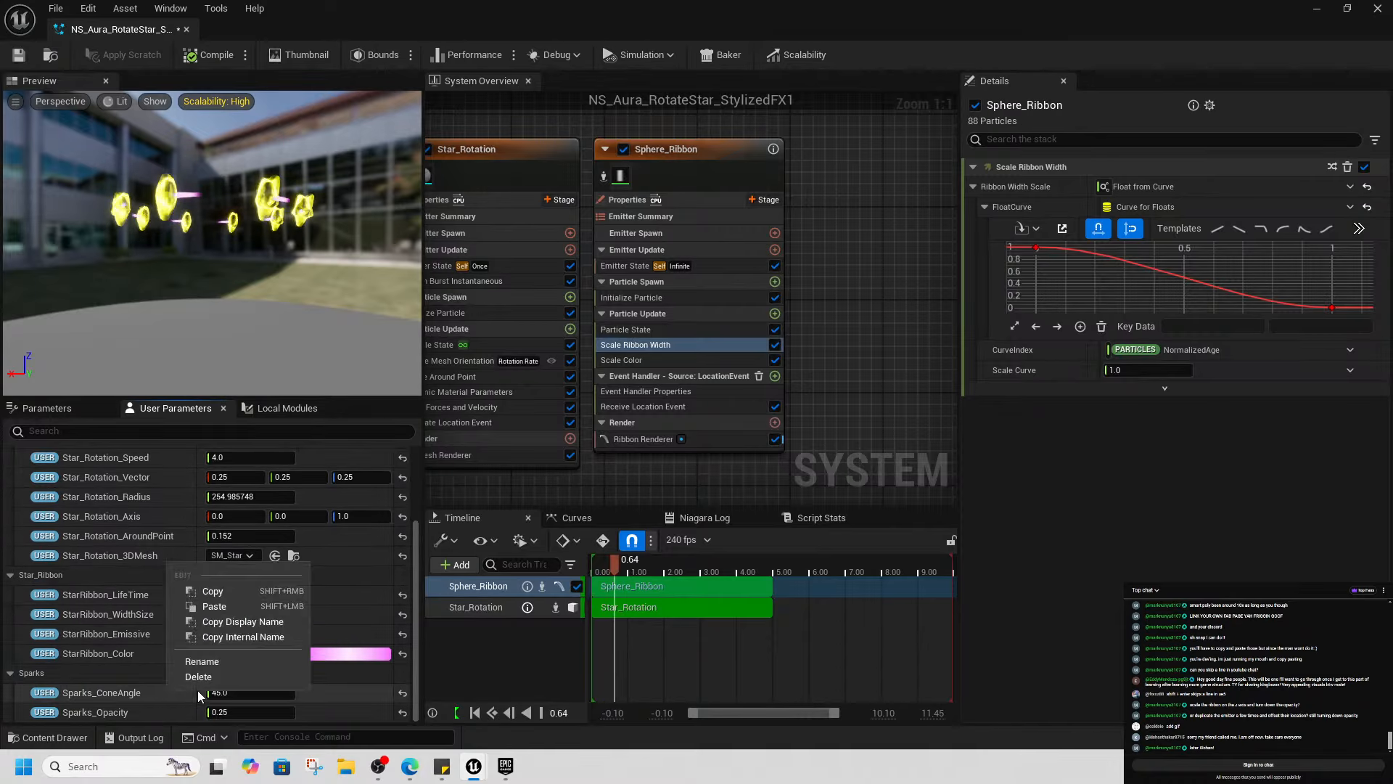
click(194, 679)
right_click(175, 708)
click(190, 695)
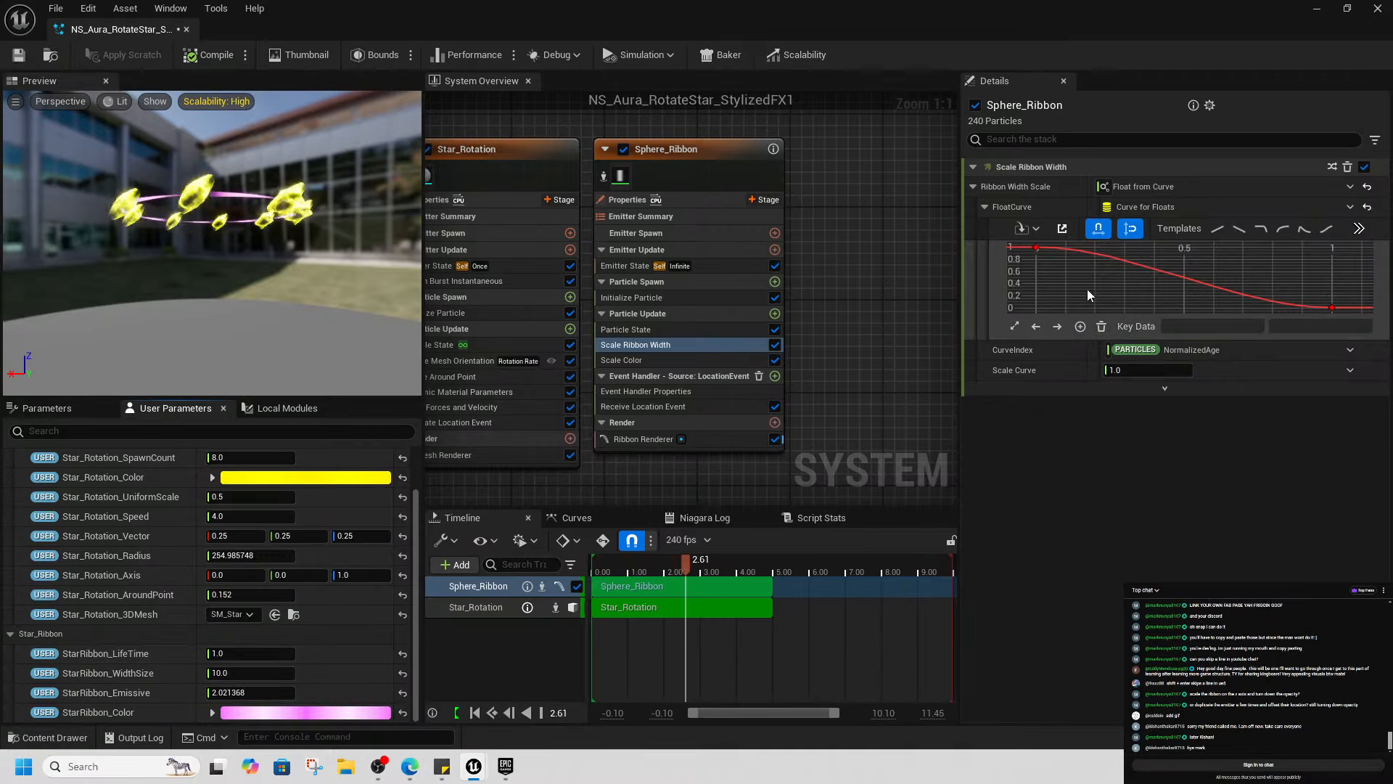
Raise the Scale Curve value of Sphere_Ribbon's Scale Ribbon Width module to about 2.55
mouse_move(1038, 251)
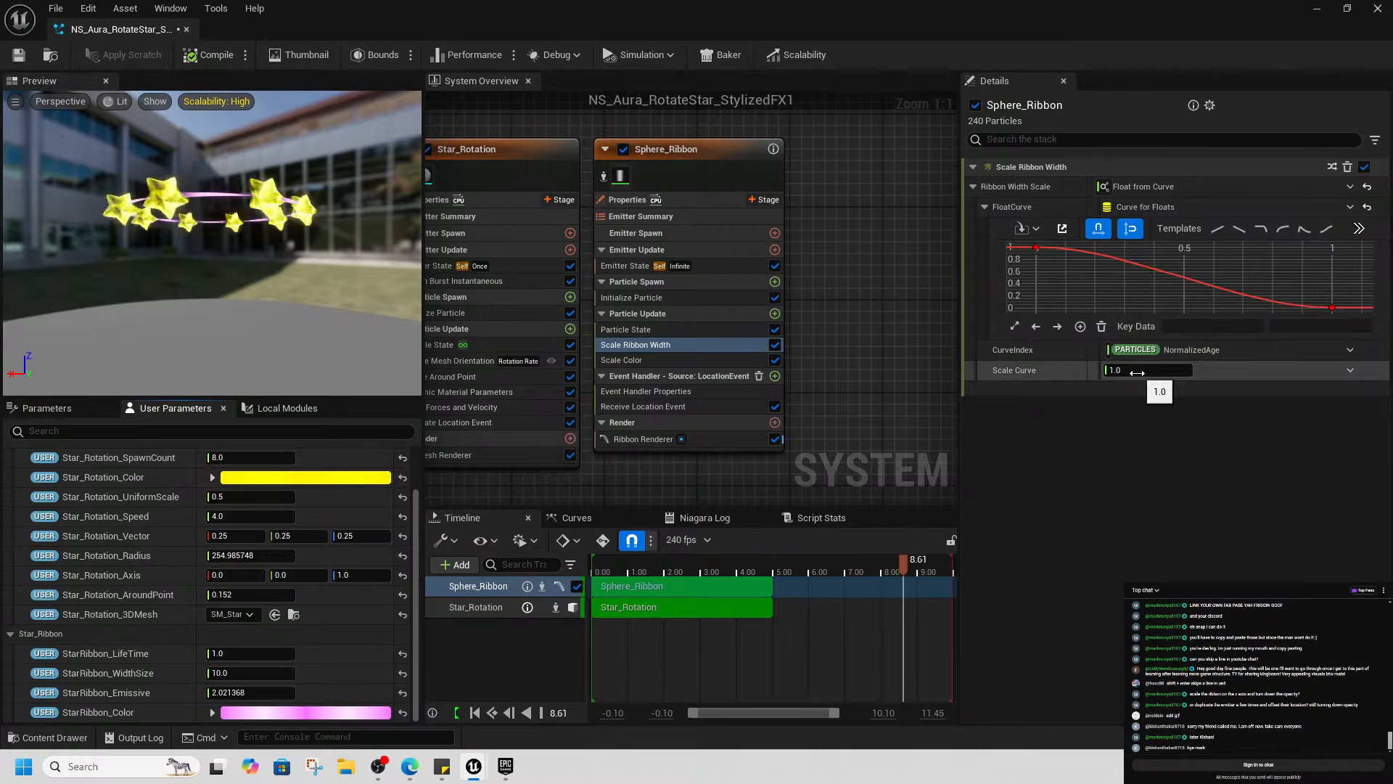
drag(1136, 372, 1165, 372)
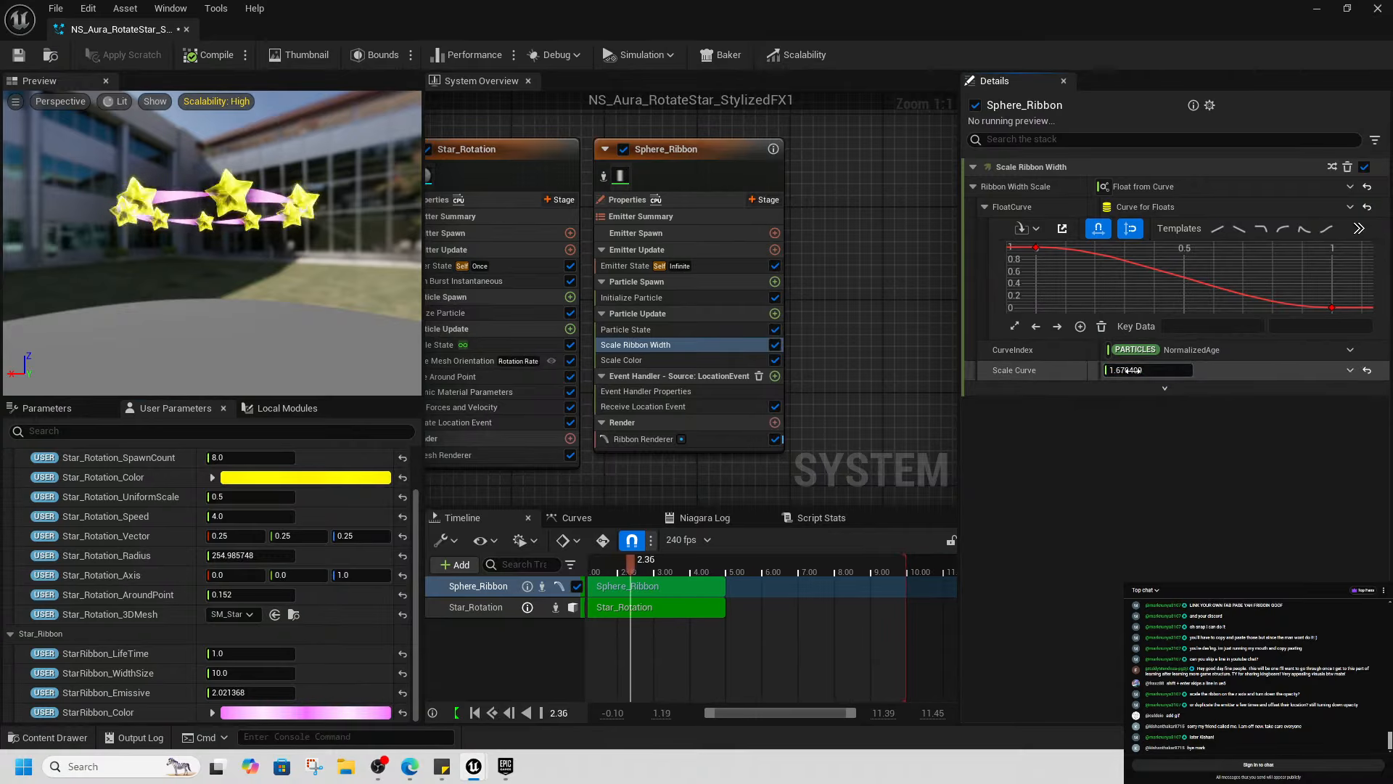
drag(1127, 370, 1143, 371)
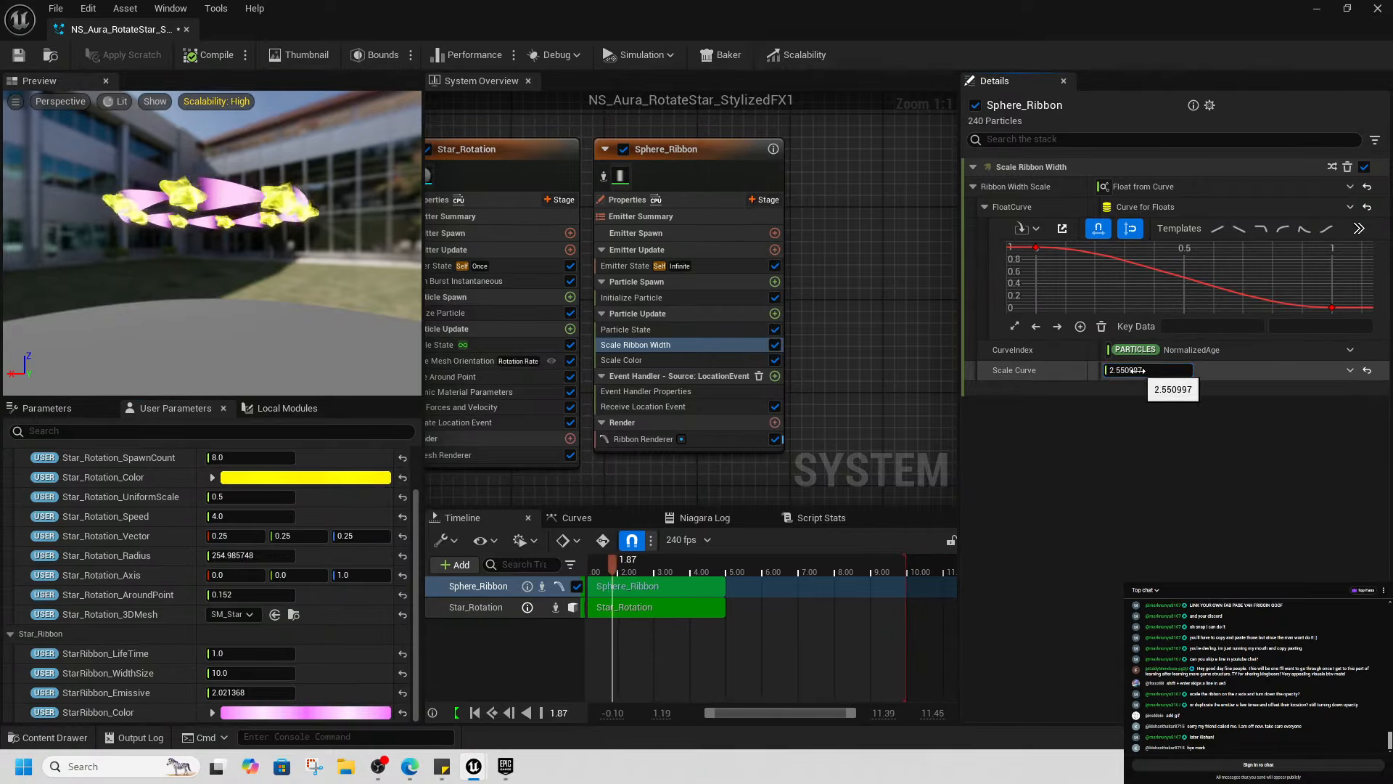
mouse_move(1038, 251)
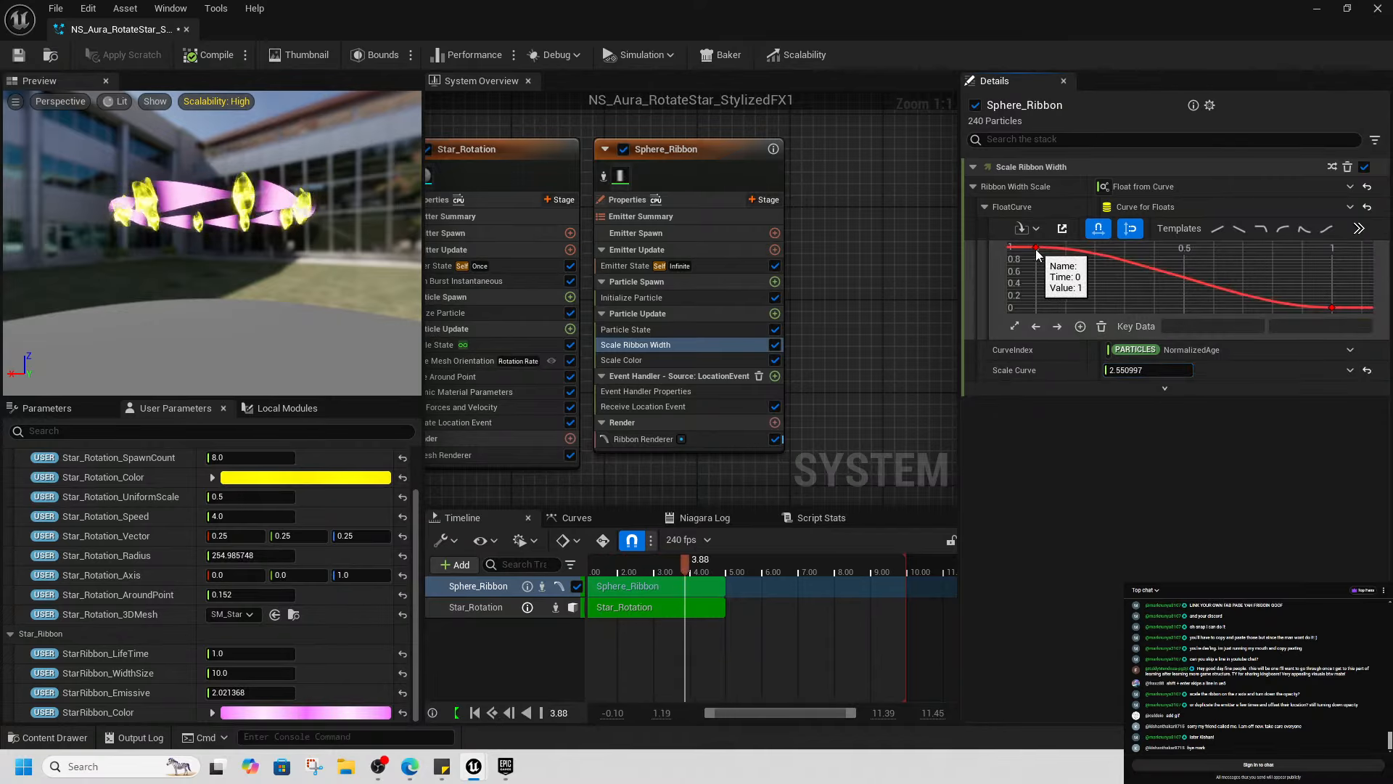
Set the Scale Curve value of Sphere_Ribbon's Scale Ribbon Width module to 1.5
mouse_move(1334, 306)
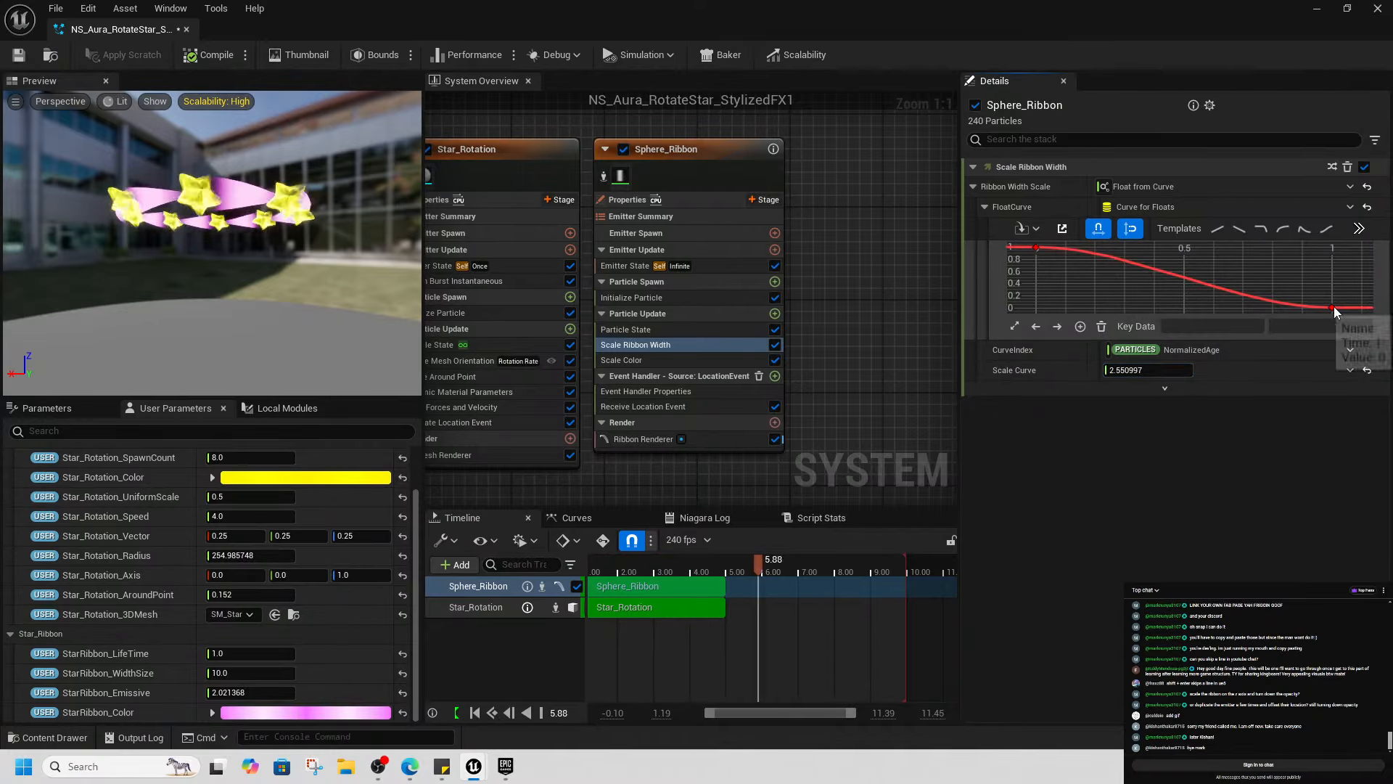
click(1141, 371)
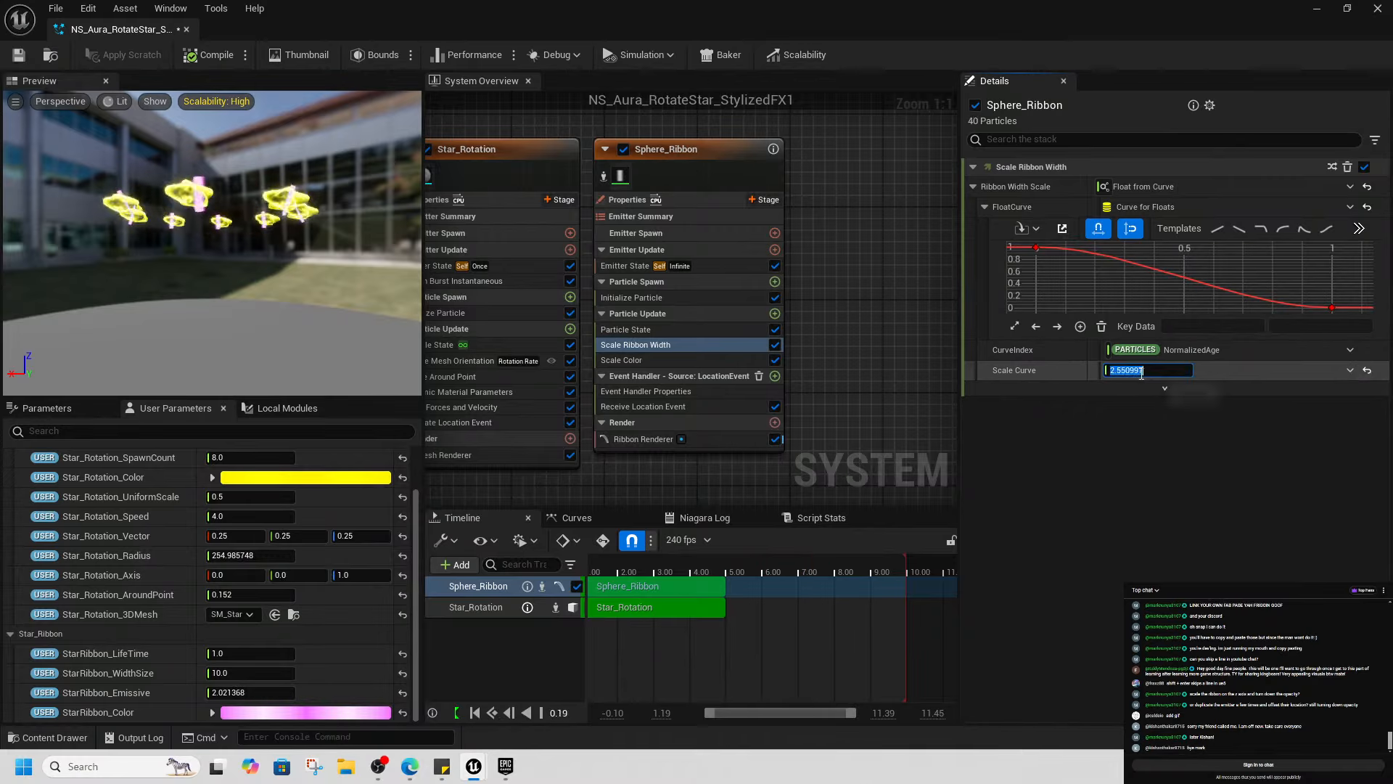
text(1.5)
key(Return)
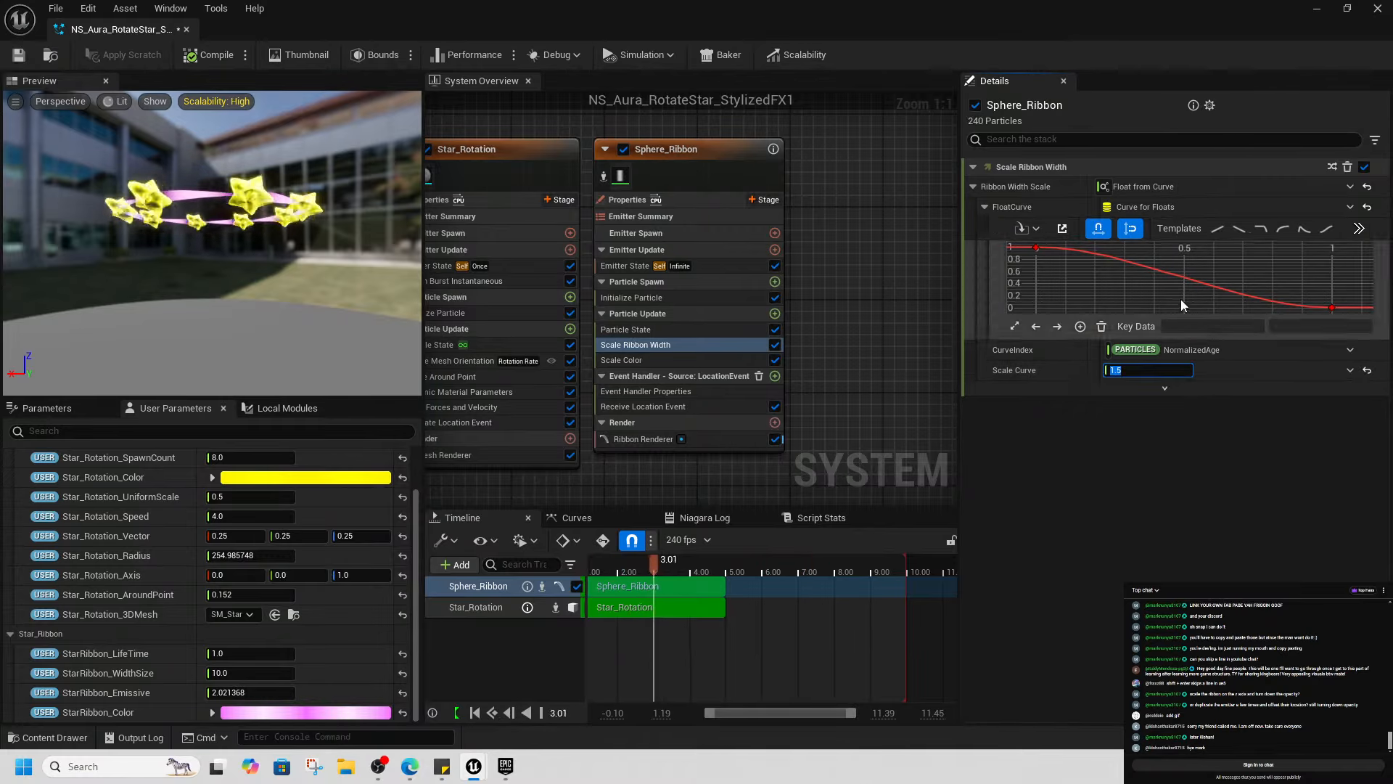
click(1222, 495)
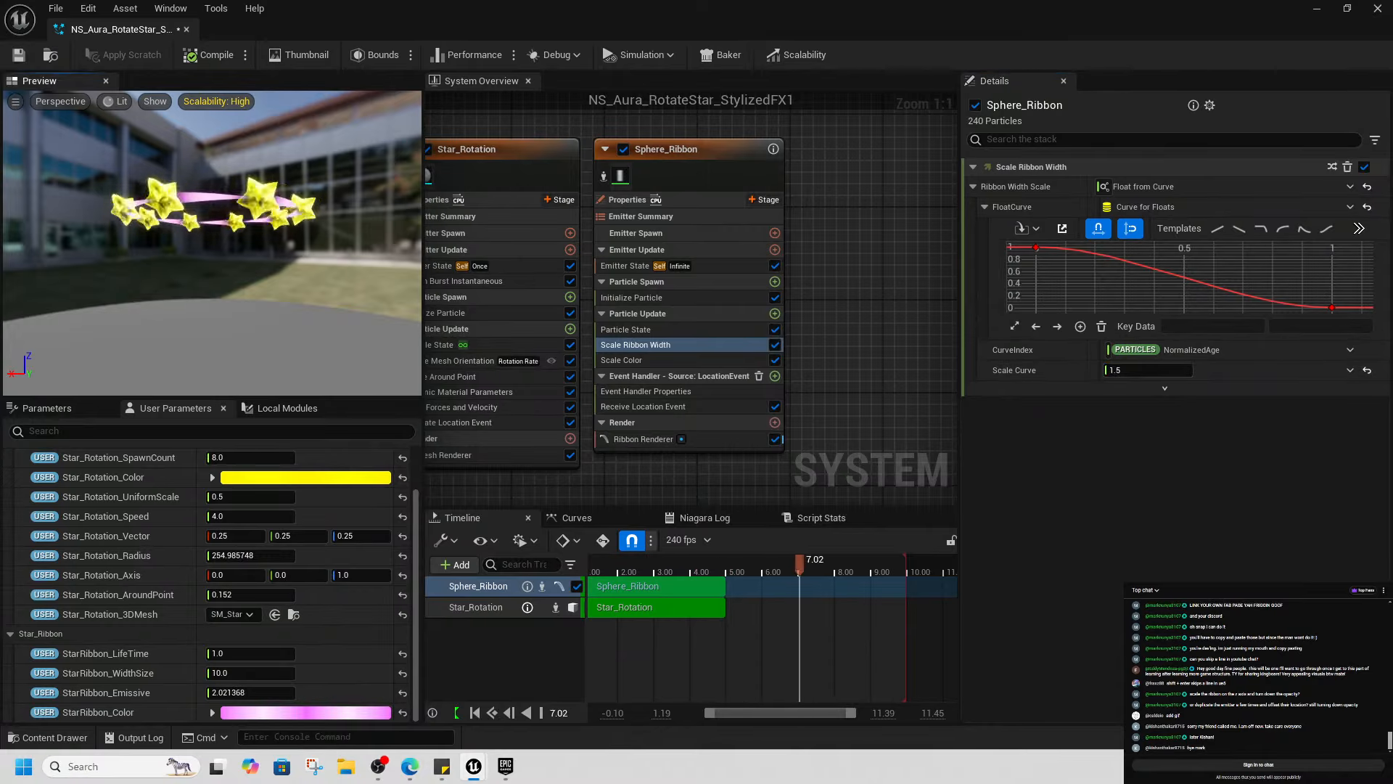
Set the Star_Rotation_AroundPoint user parameter to 0.256
drag(215, 290, 258, 322)
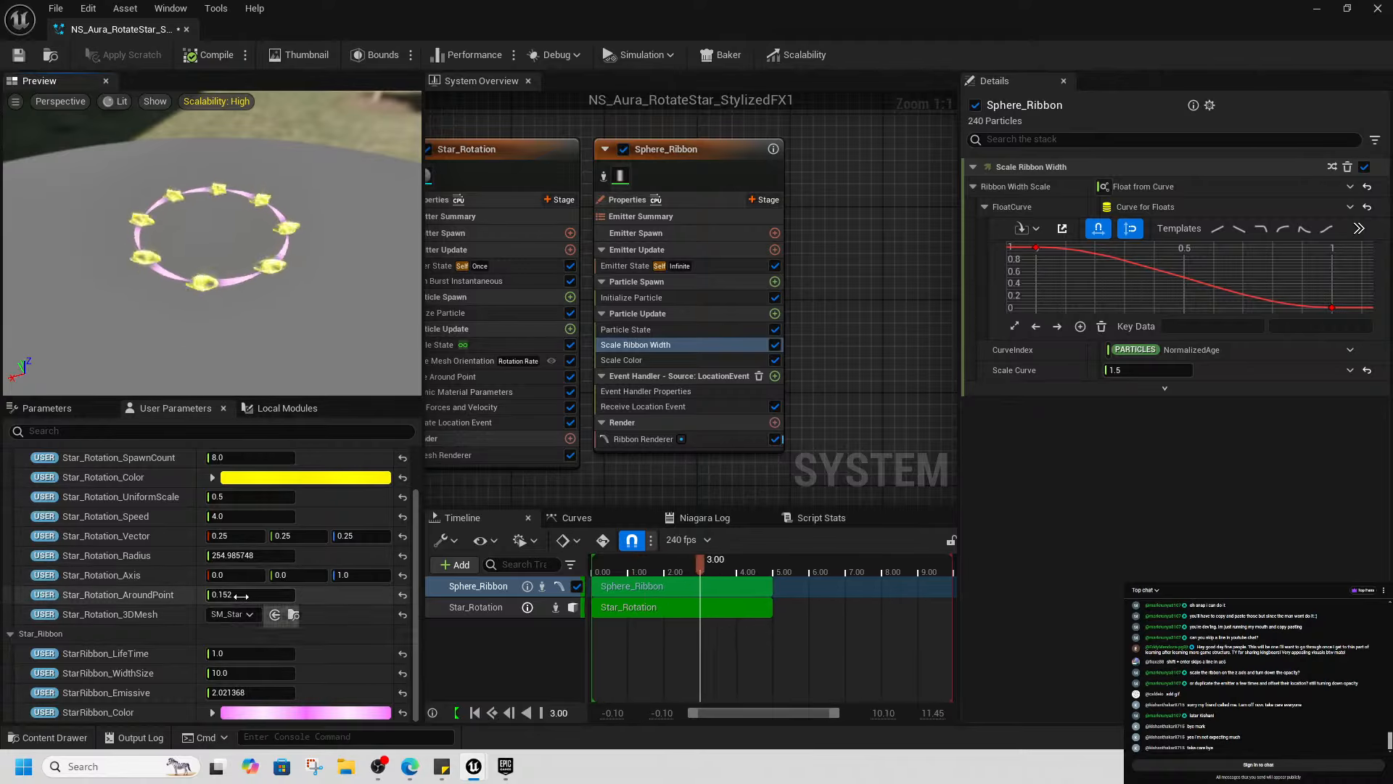
mouse_move(239, 596)
mouse_down()
mouse_move(255, 596)
mouse_move(240, 595)
mouse_up()
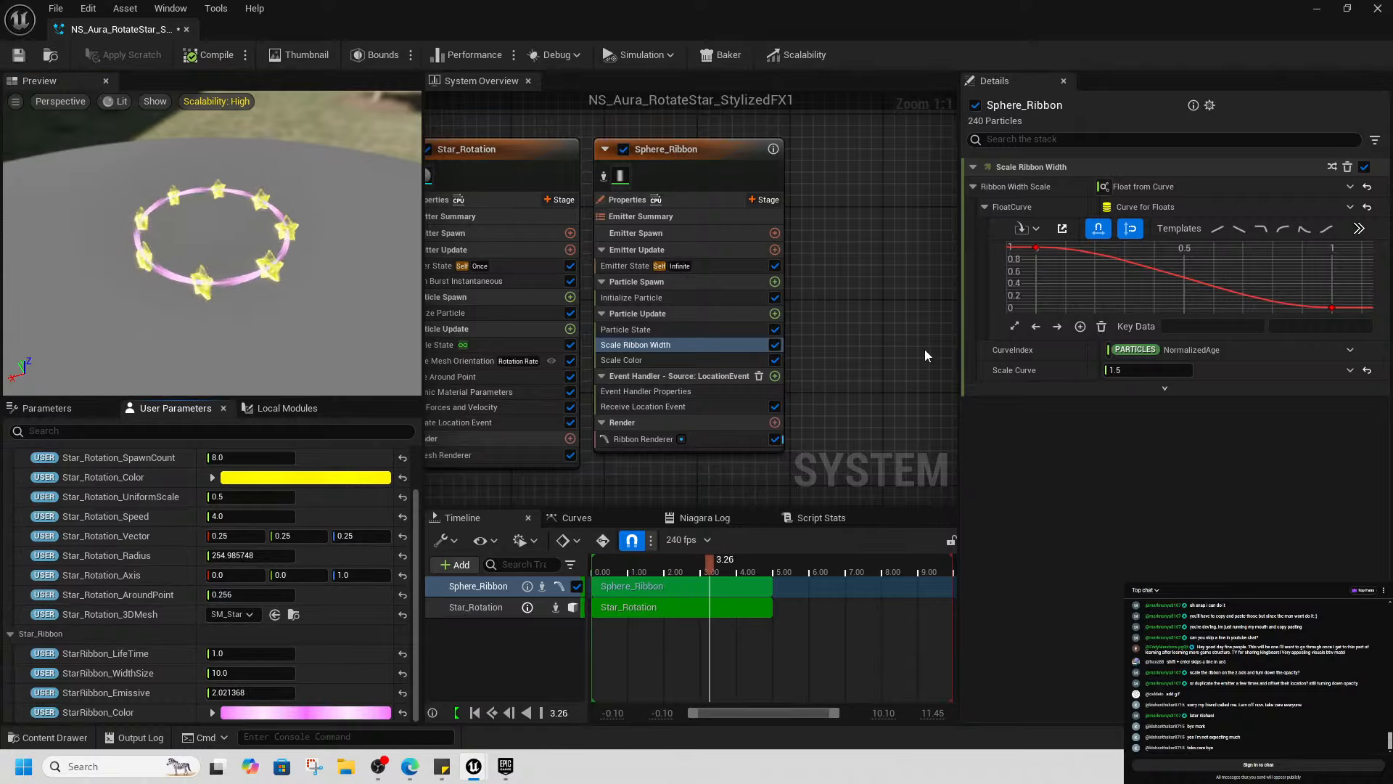
Add a Play Looping Audio module to Star_Rotation's Particle Update and fix its dependency by adding the Initialize Audio Player module
click(514, 152)
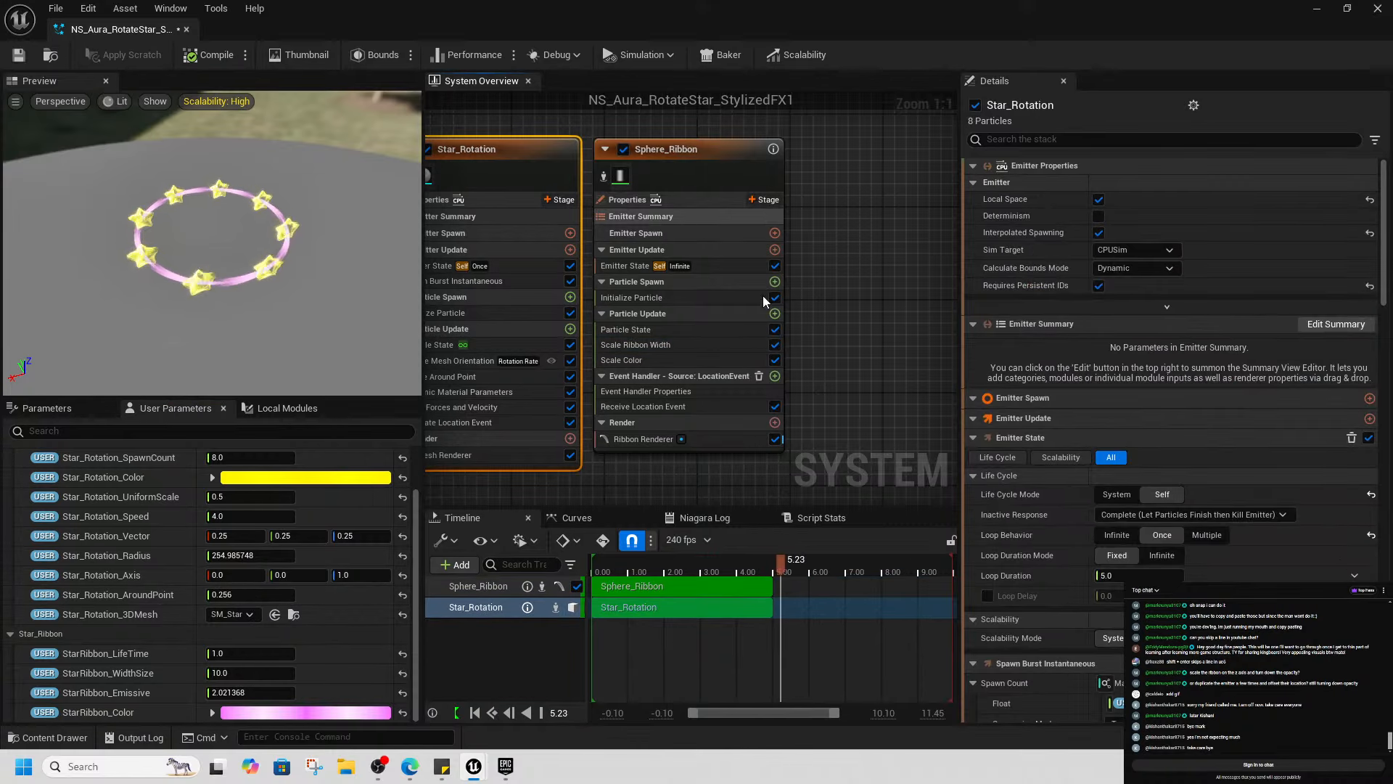
key(Home)
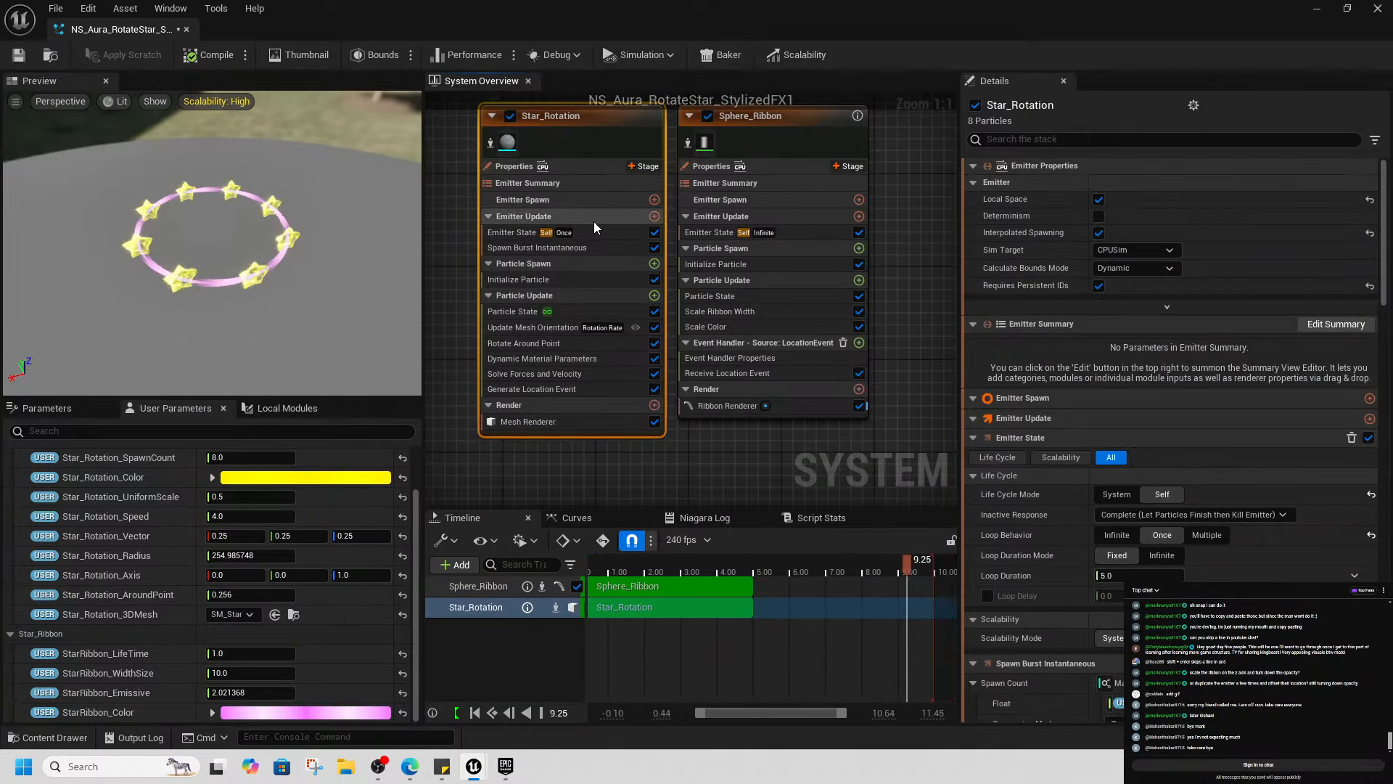
click(654, 296)
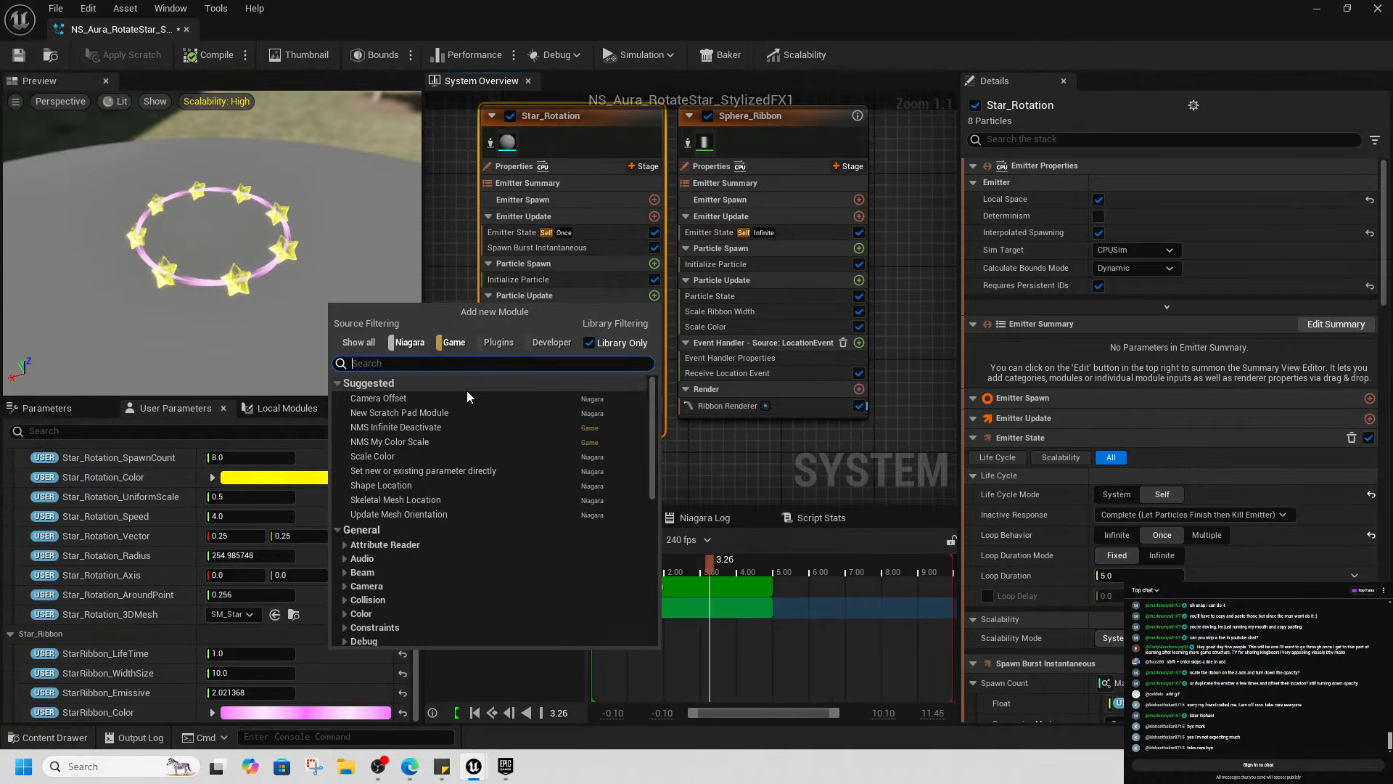
text(sf)
key(BackSpace)
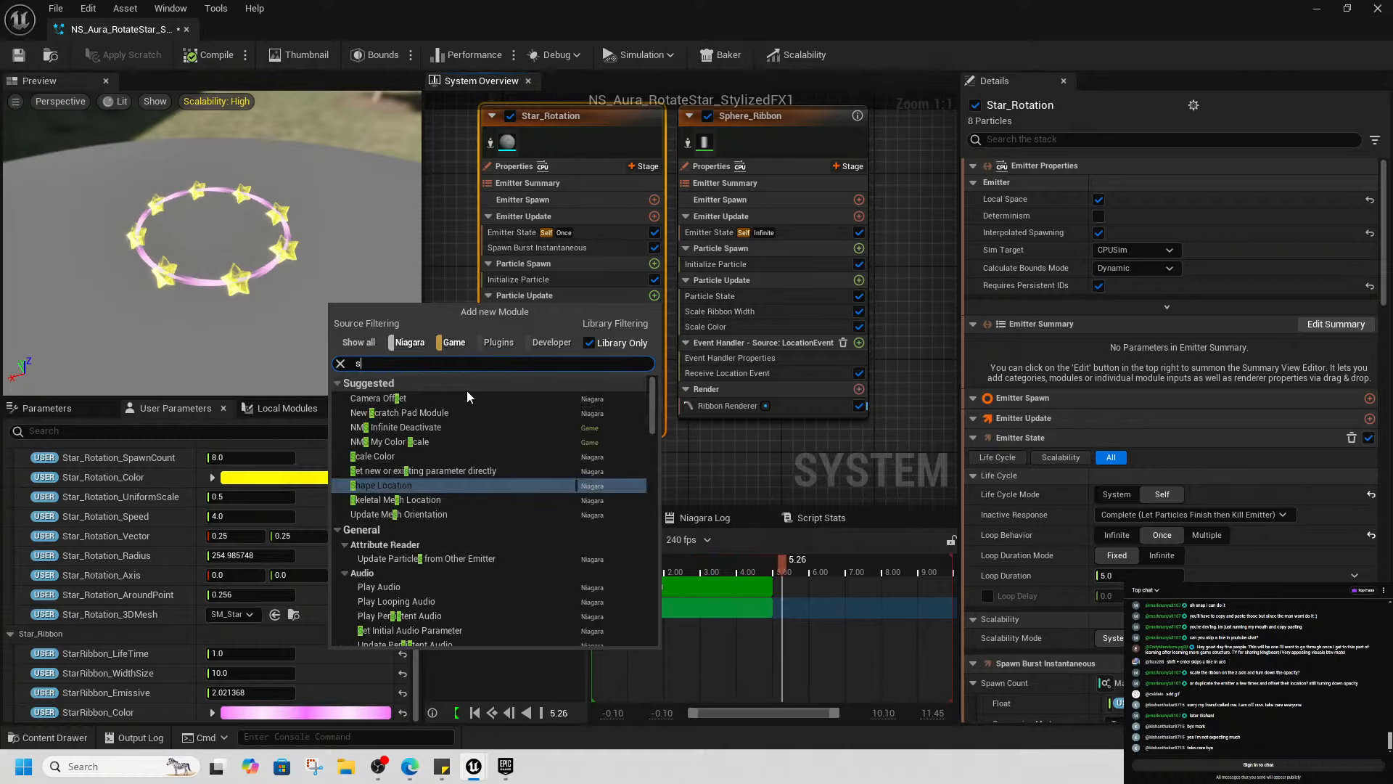
text(oun)
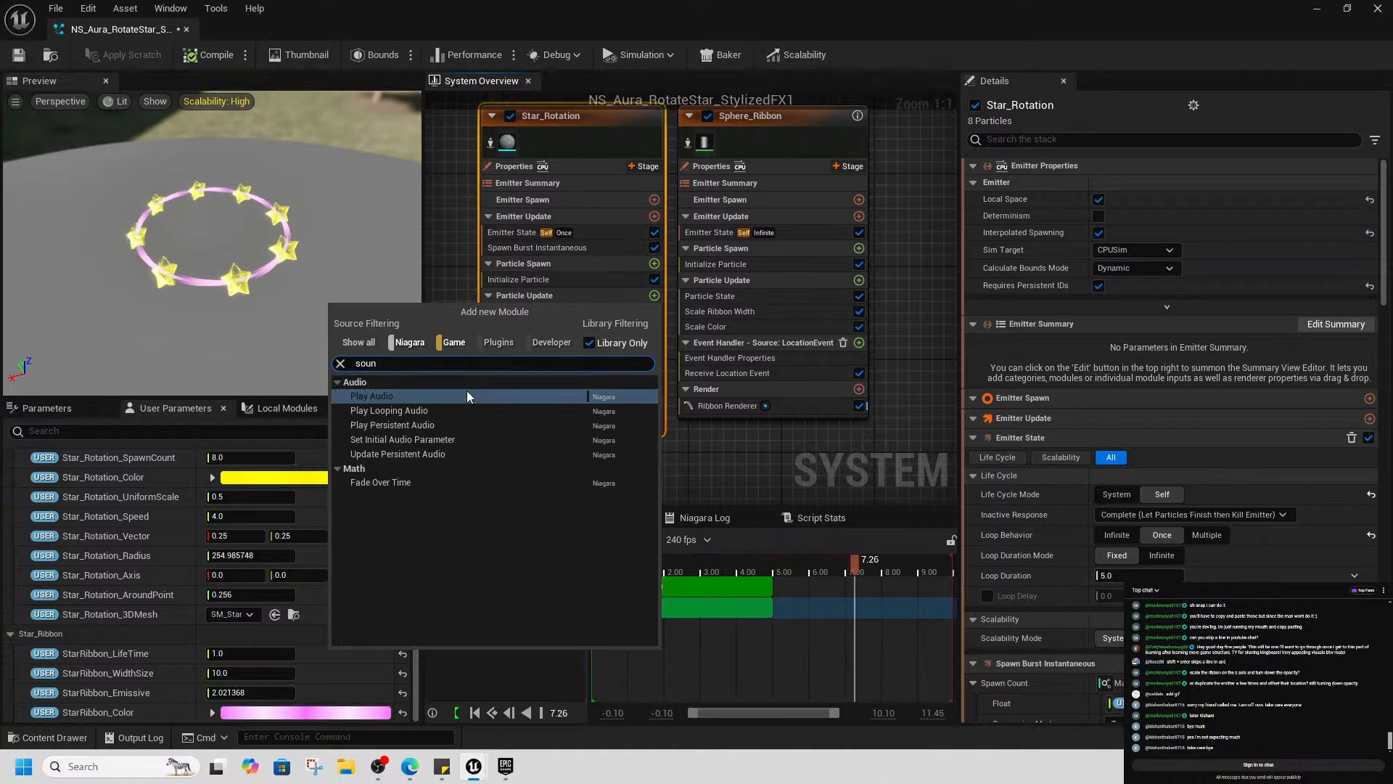
click(420, 411)
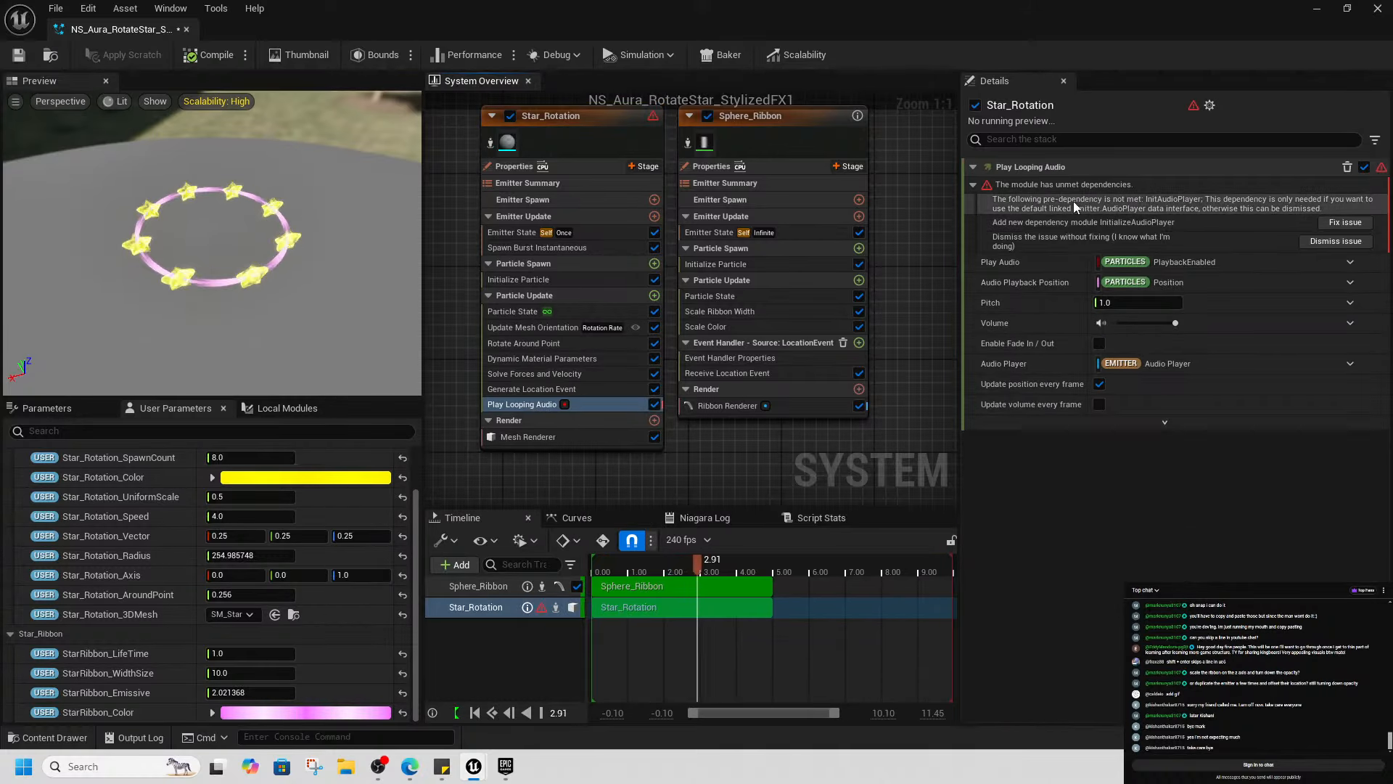
click(1342, 223)
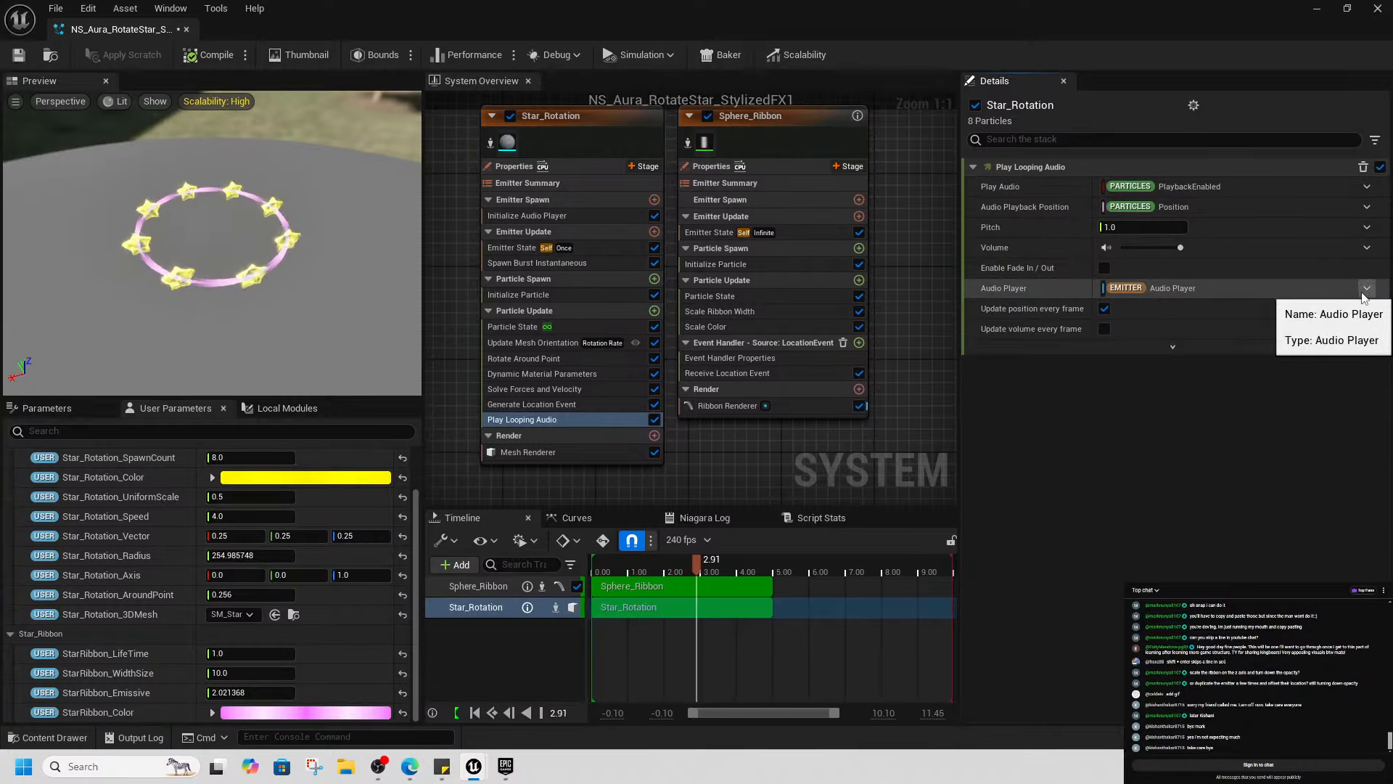
Show the advanced settings of Play Looping Audio and collapse the Star_Rotation and Star_Ribbon user parameter groups
click(1173, 347)
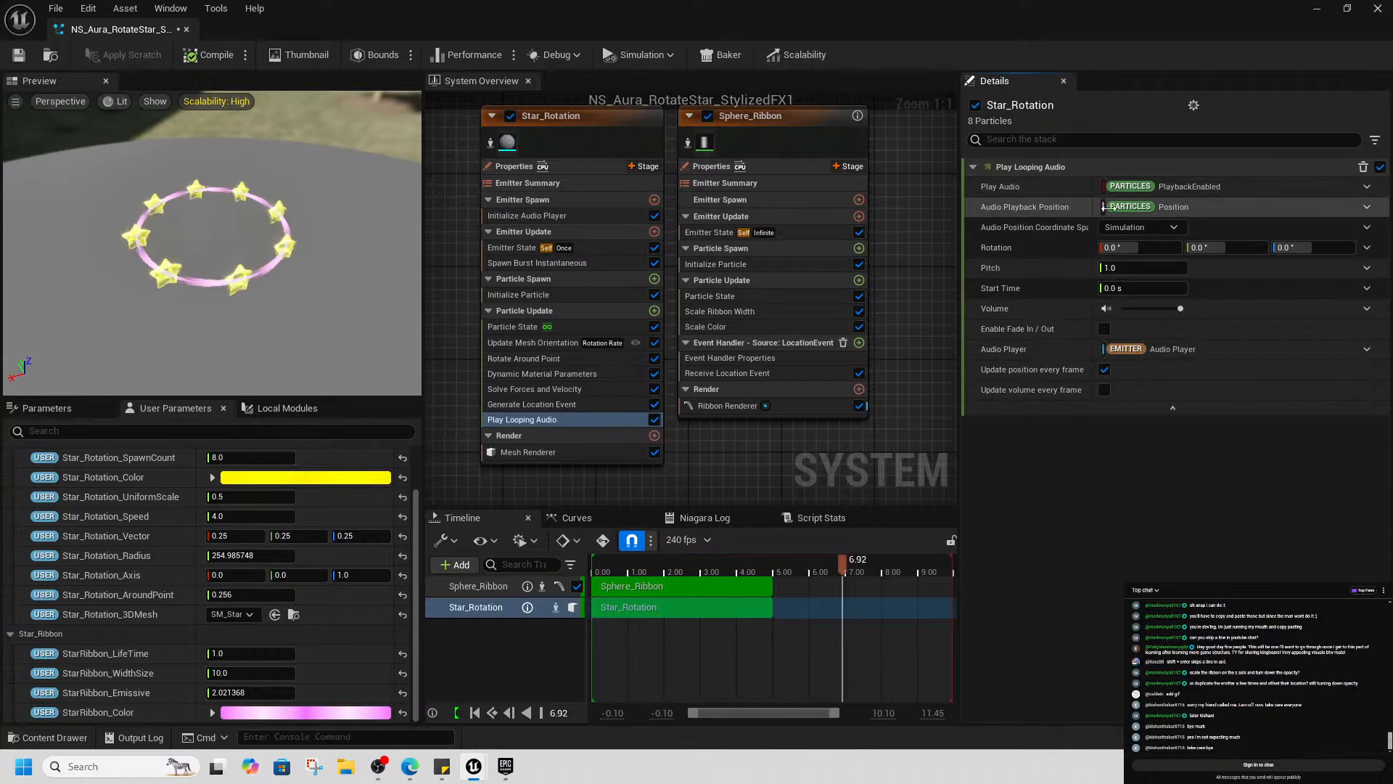
scroll(182, 523, up, 3)
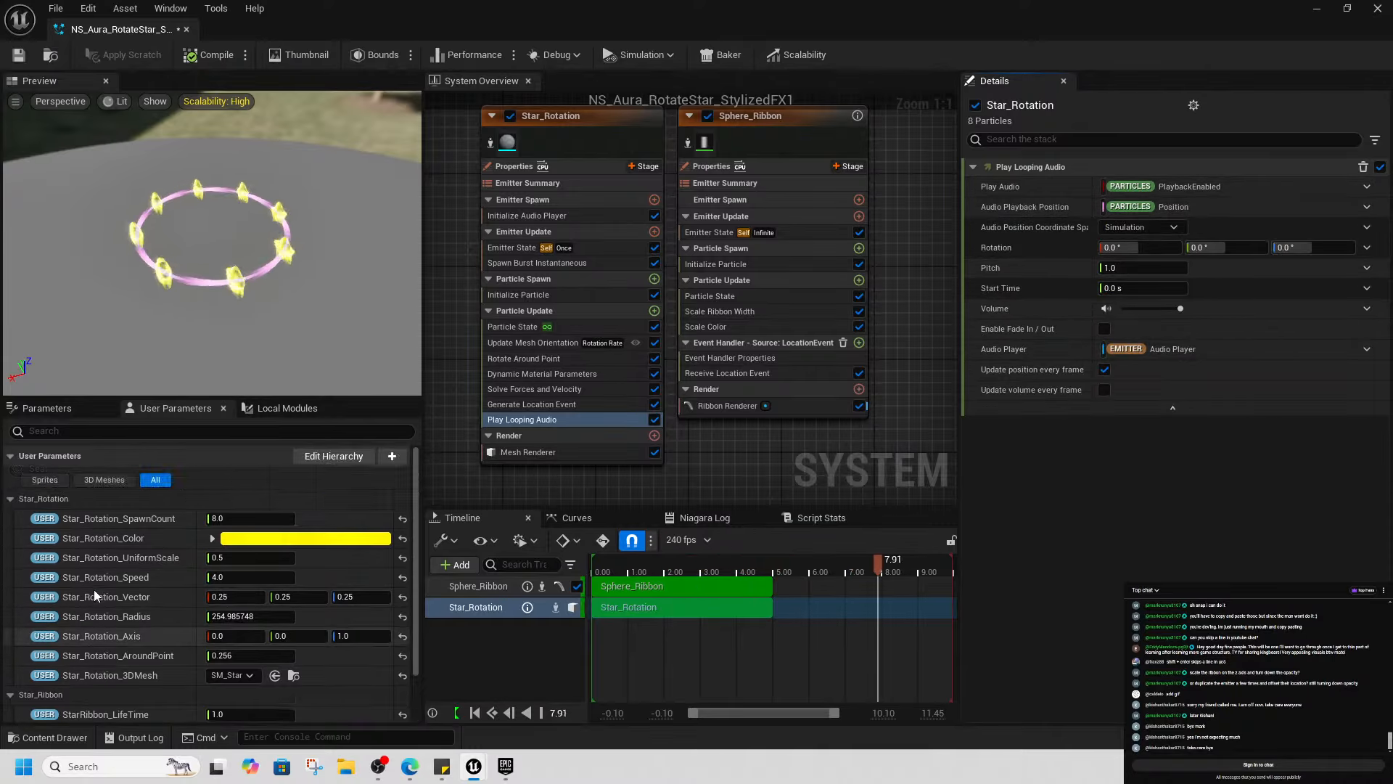
click(29, 499)
click(29, 518)
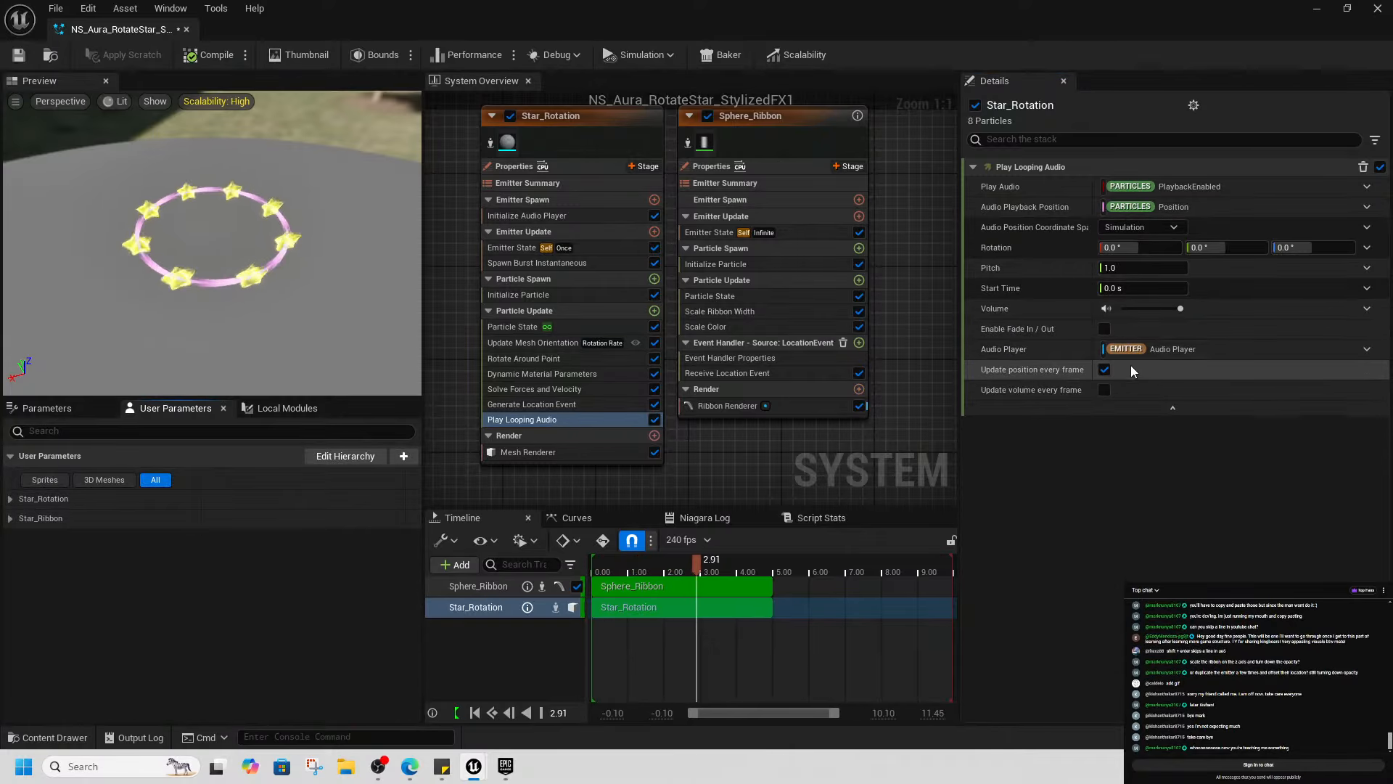
Check which sources the Audio Player input of Play Looping Audio accepts, including those under Make
click(1367, 349)
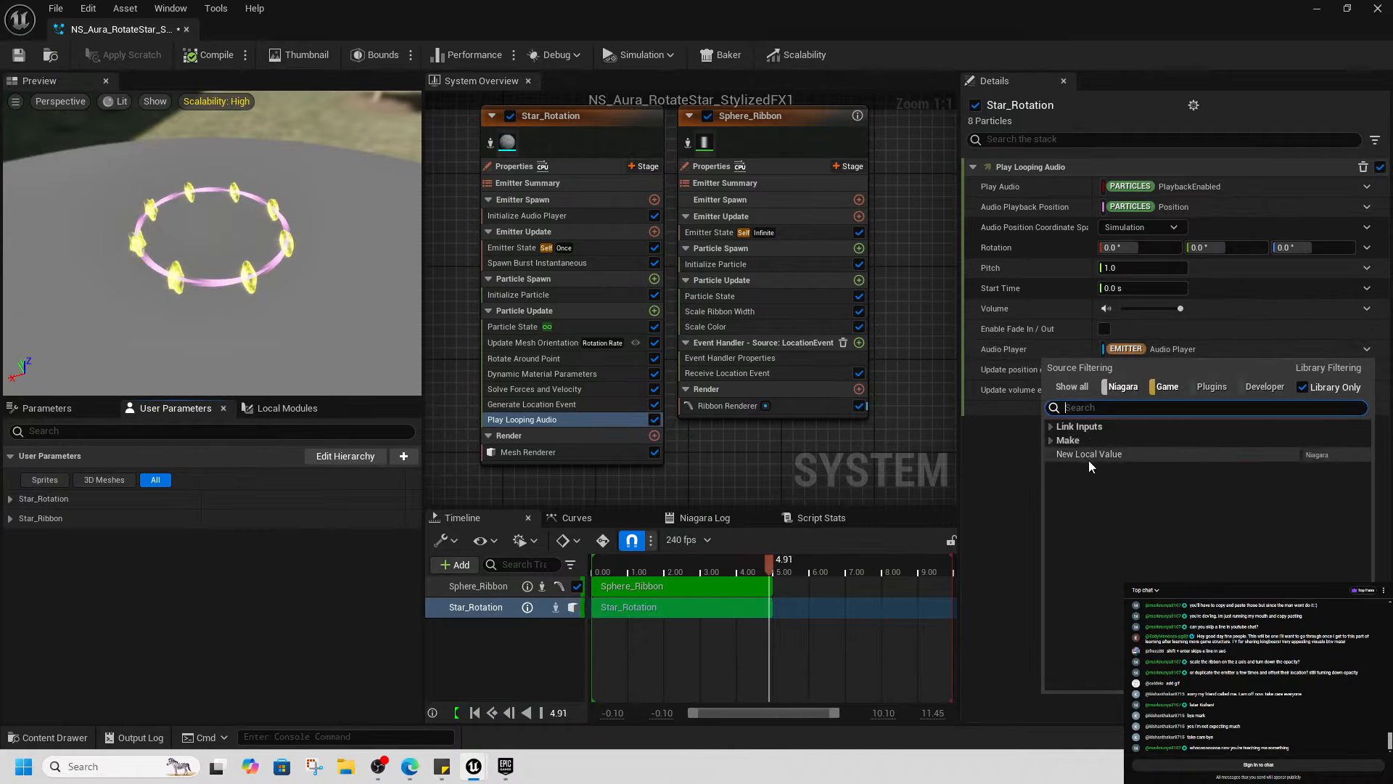
click(1051, 441)
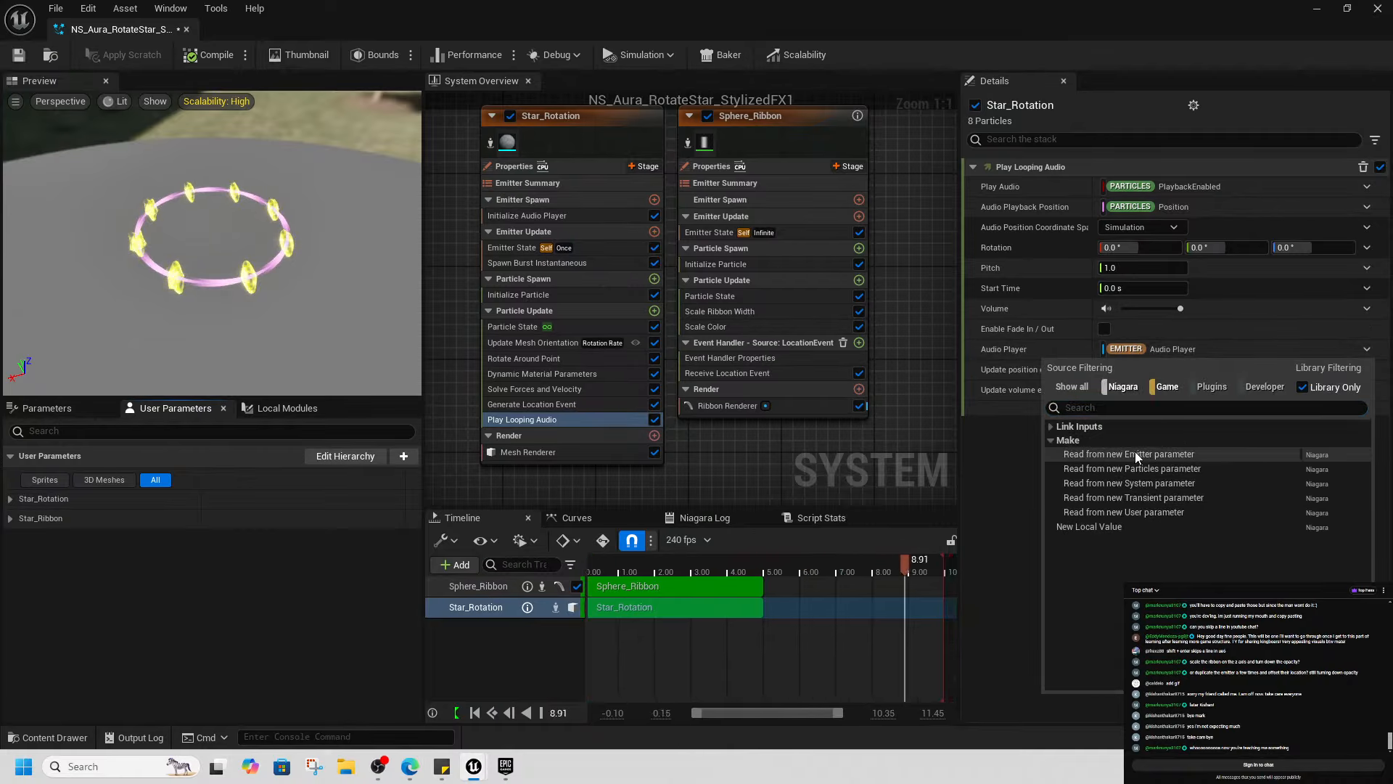
click(1007, 462)
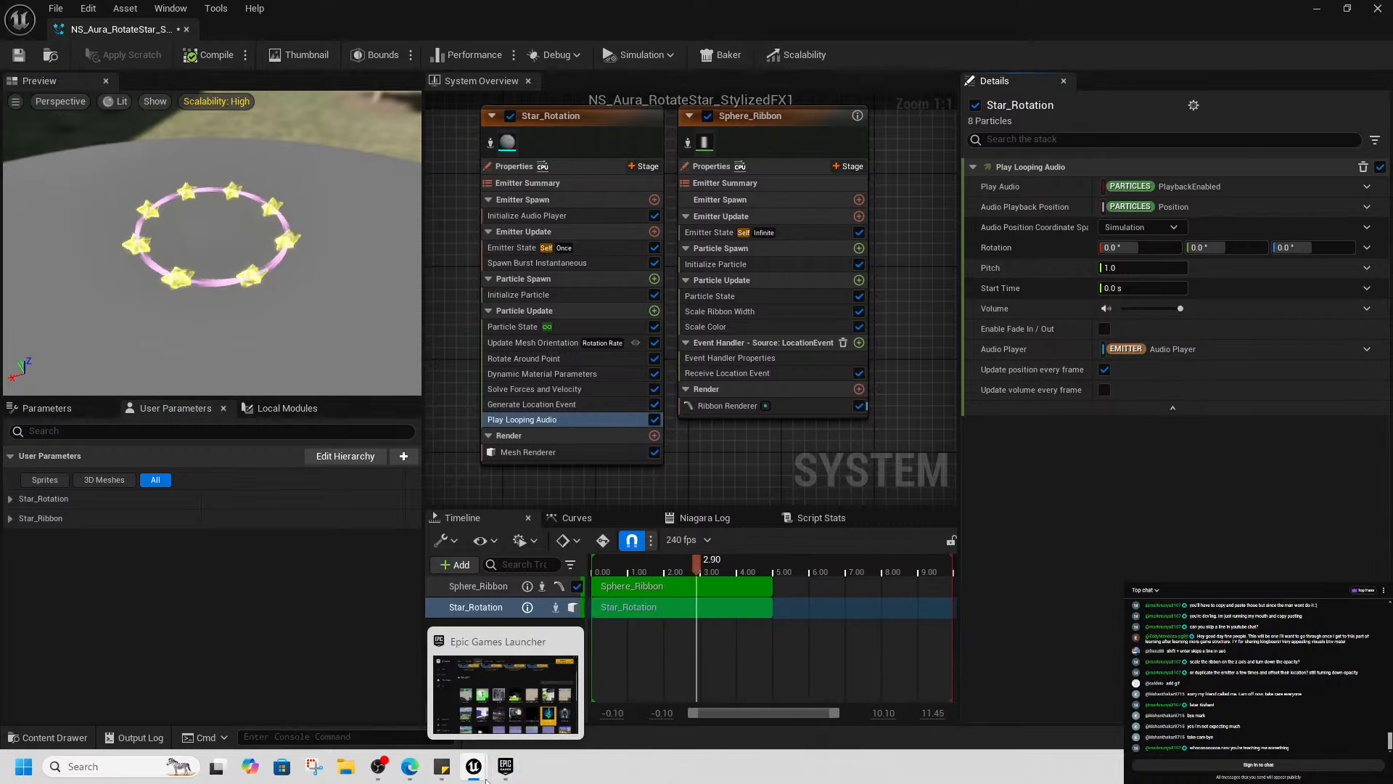
Switch to the Dawnspark project editor, search all Content for "items" and open the item data table
mouse_move(473, 766)
click(466, 689)
key(ctrl+space)
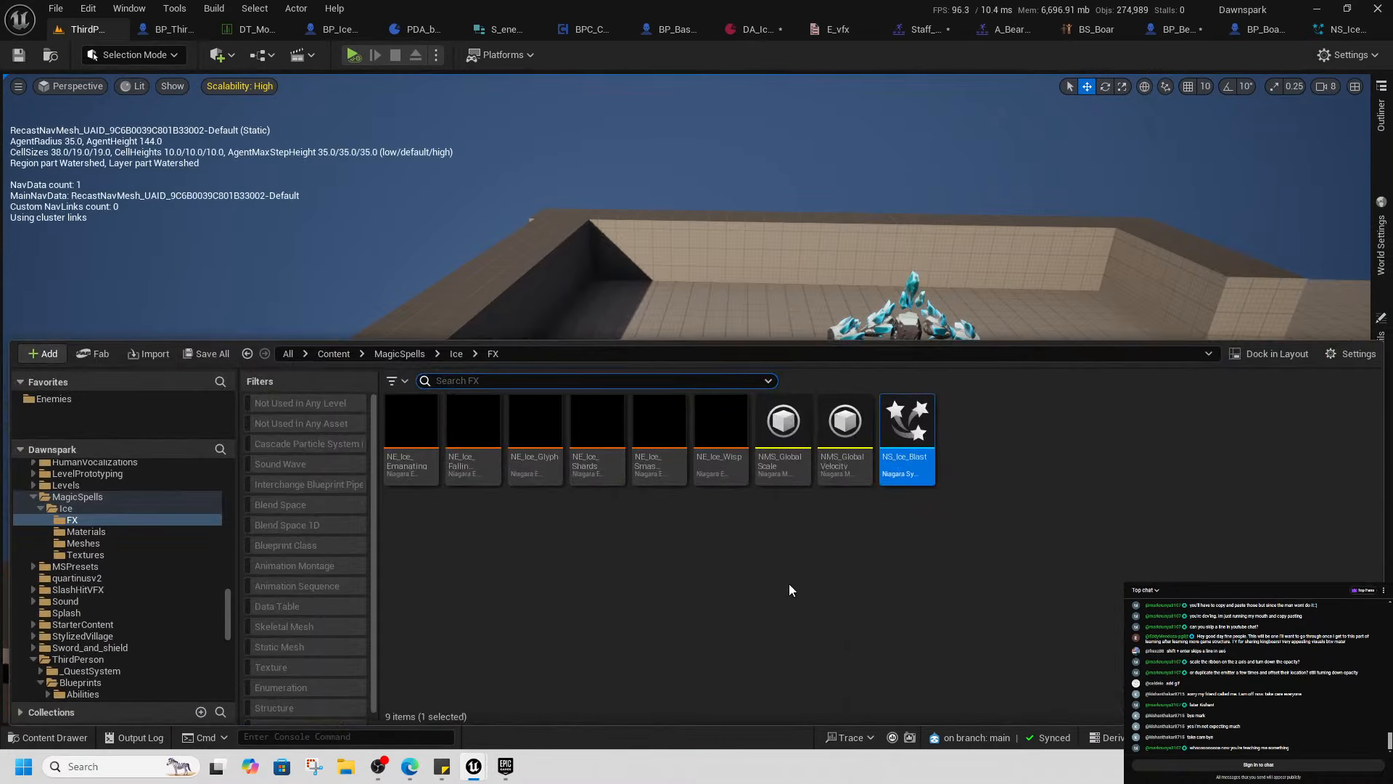
click(221, 34)
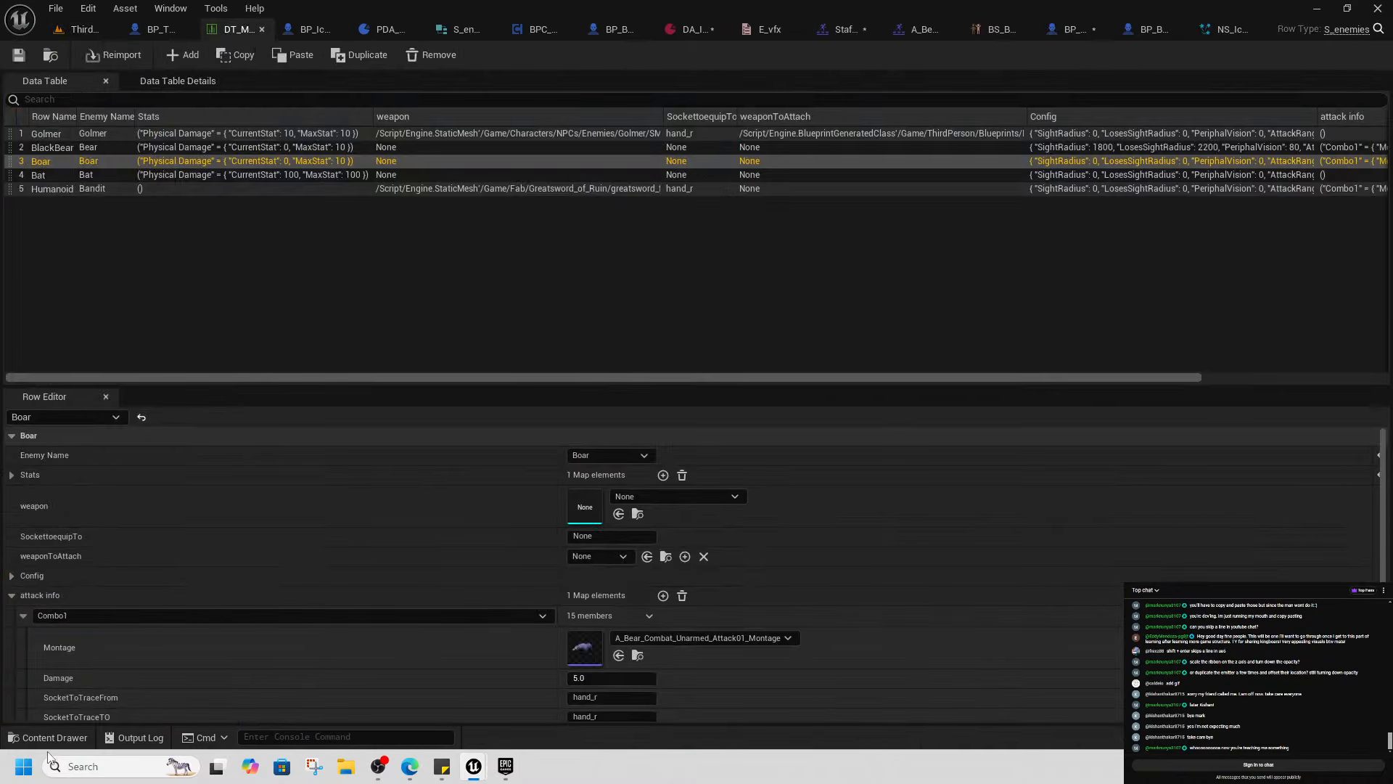
key(ctrl+space)
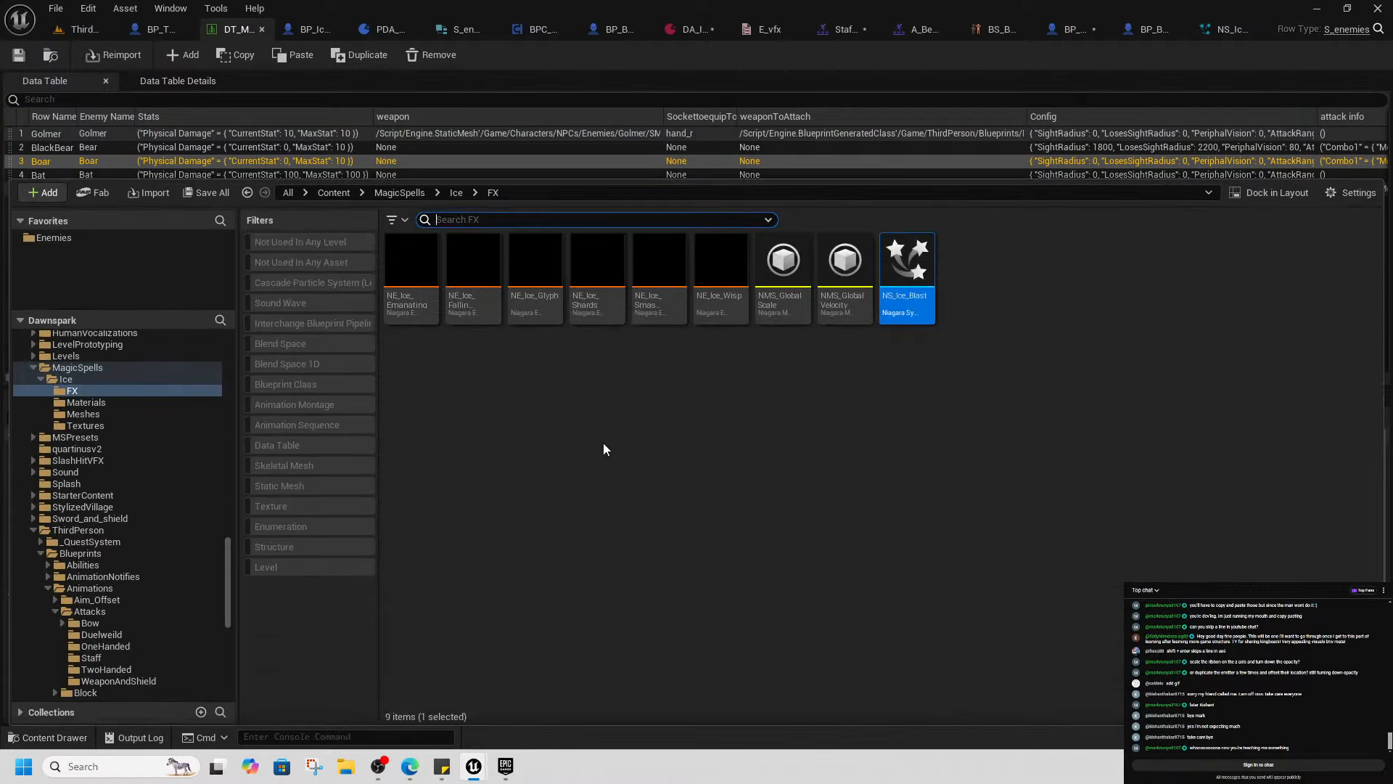
click(334, 193)
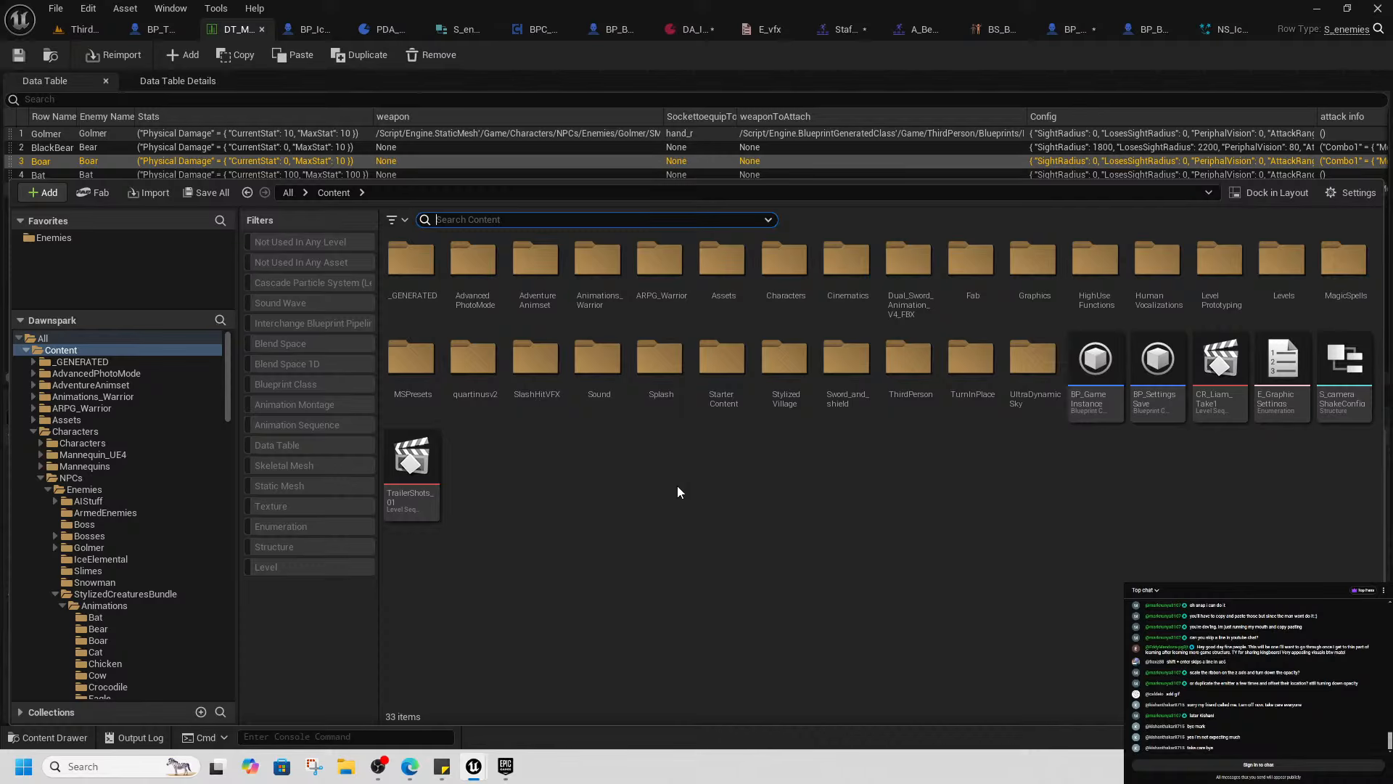
text(items)
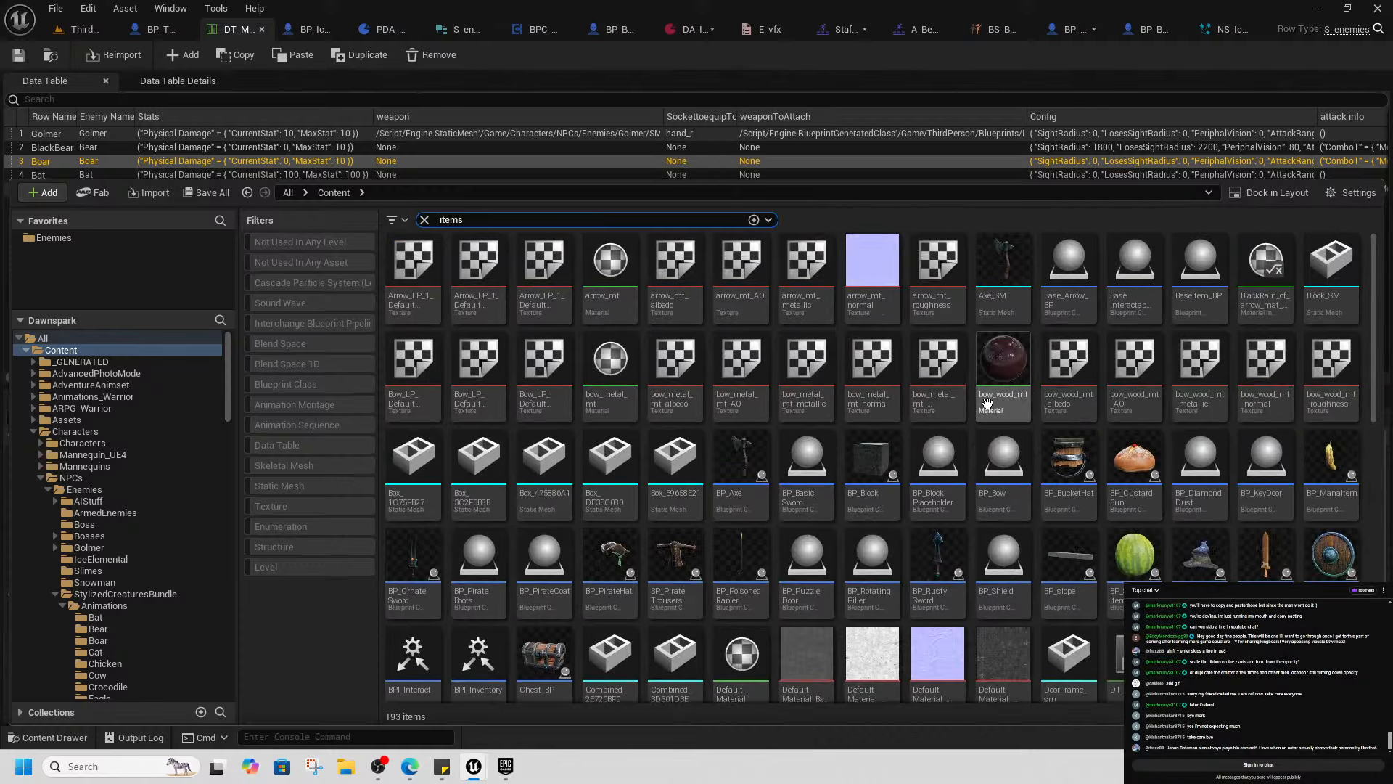
double_click(1118, 655)
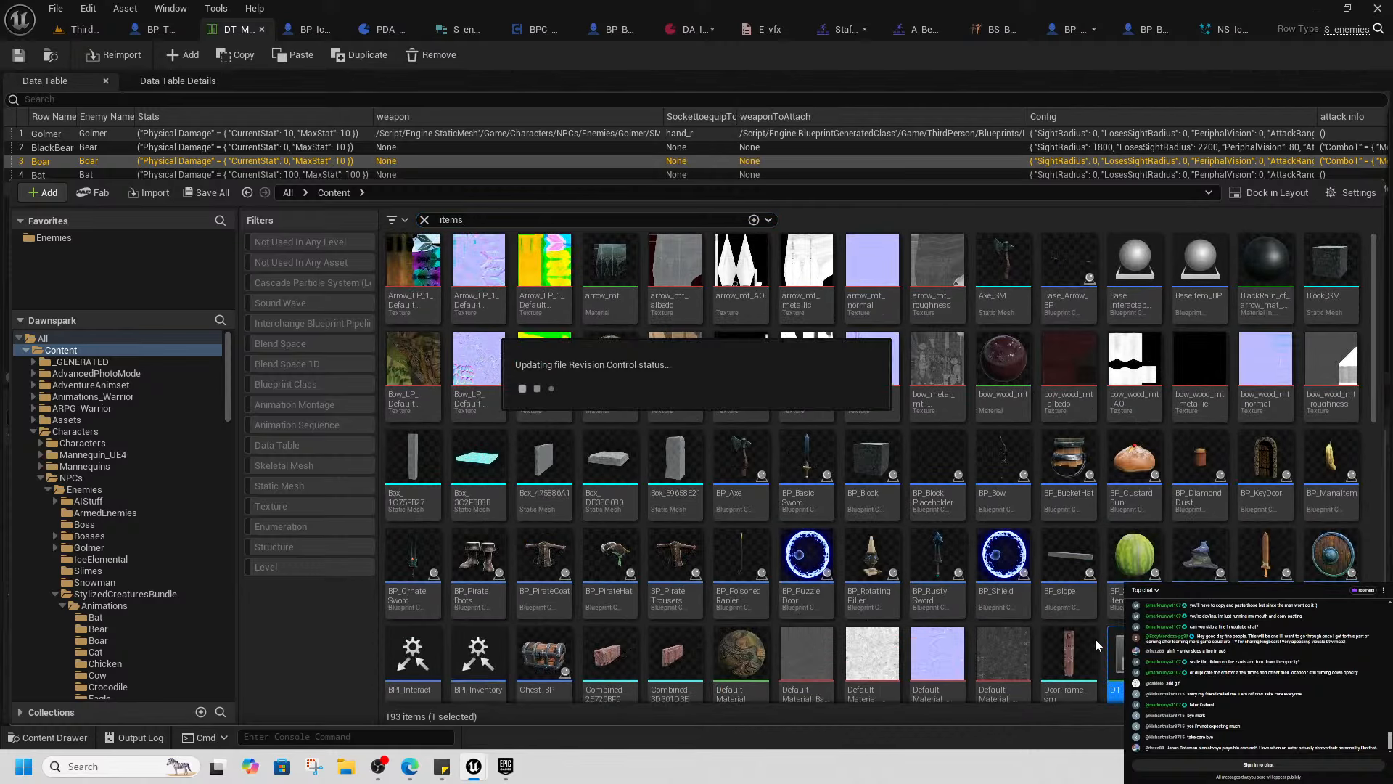
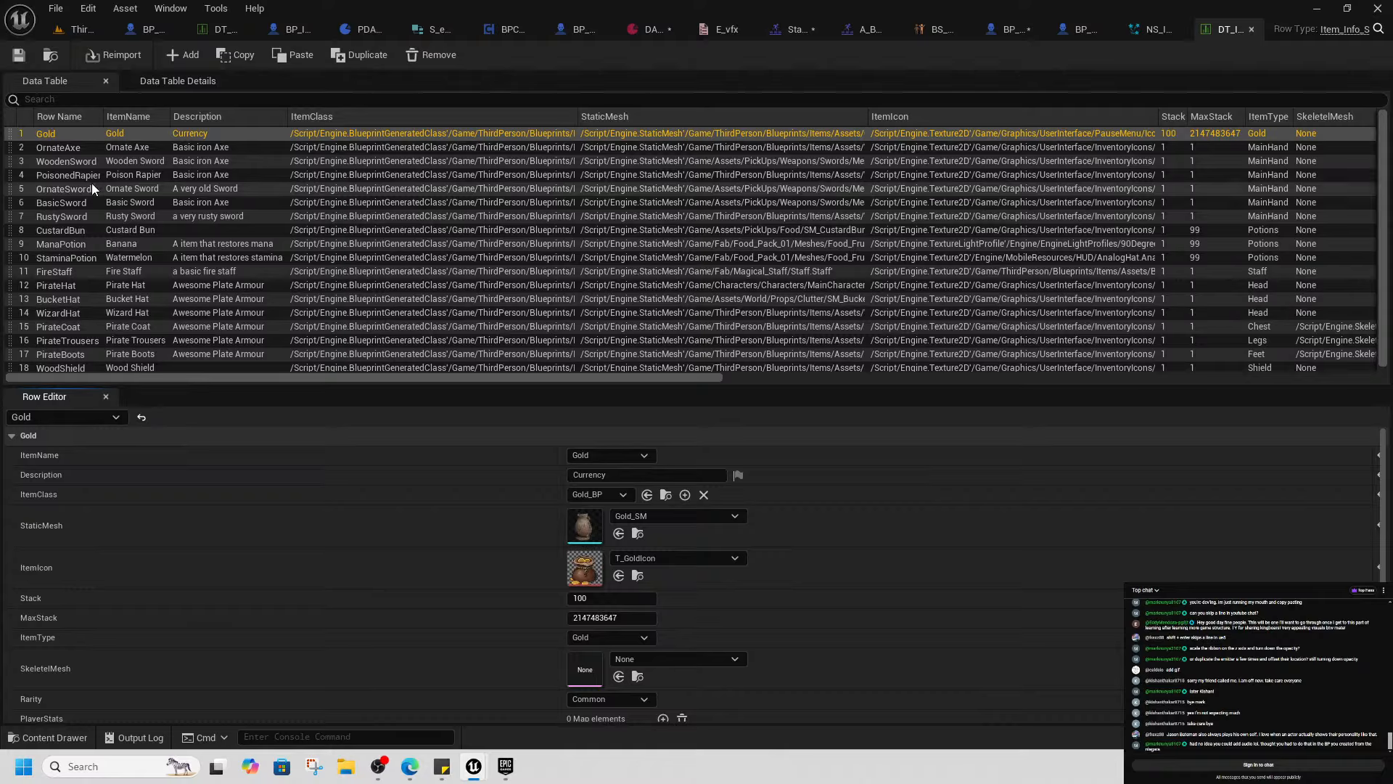
In the OrnateAxe row, expand Combo1's AttackVfx under Actions and open the NS_Trail_Sword effect assigned to MainHandSlash
click(76, 148)
scroll(652, 596, down, 5)
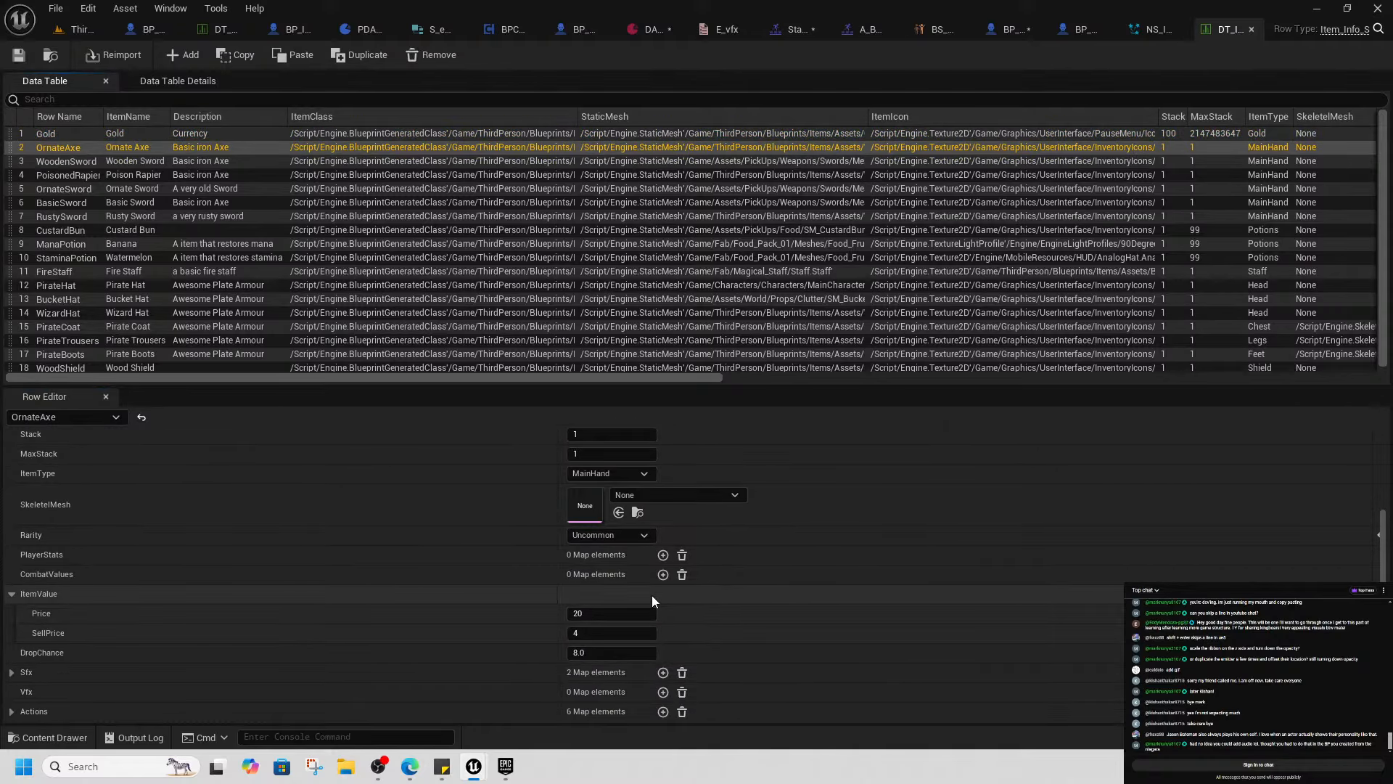
click(10, 712)
scroll(320, 679, down, 5)
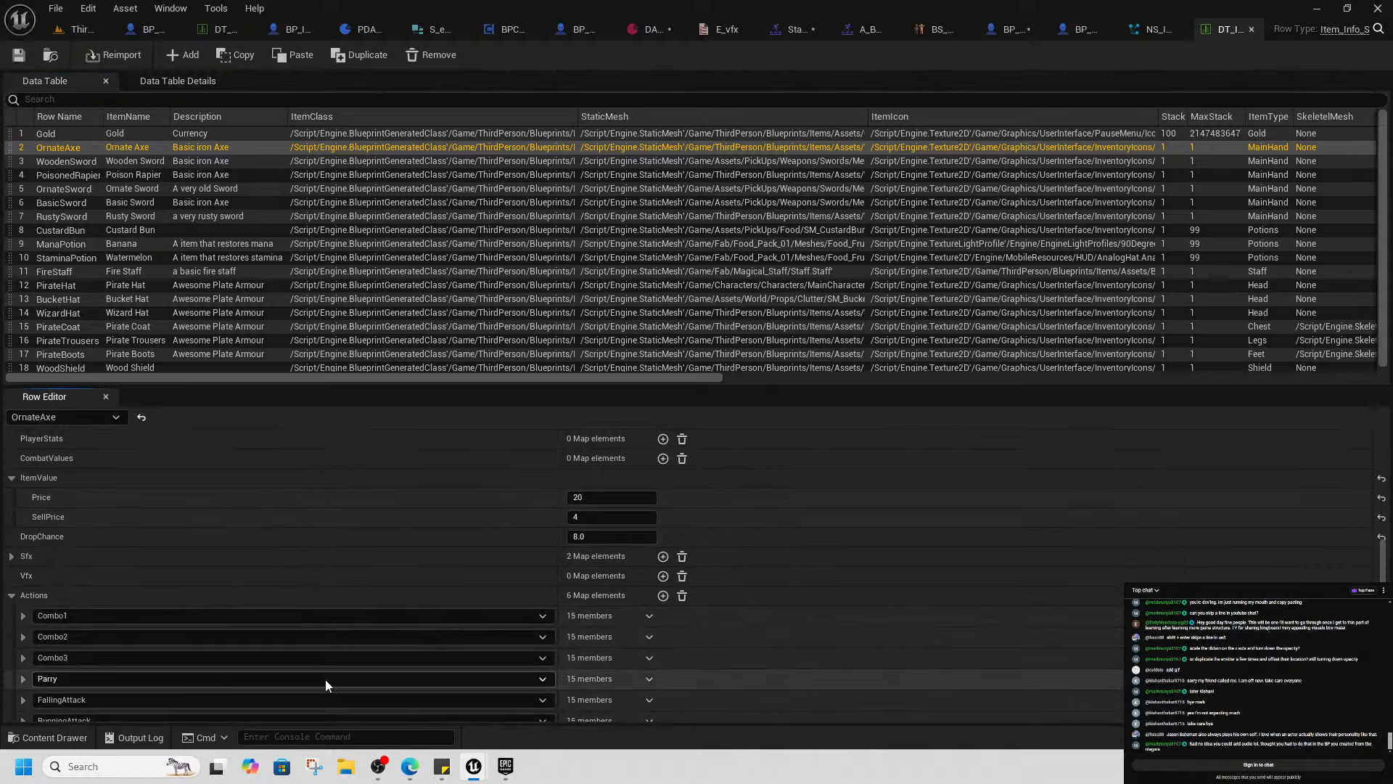
click(23, 616)
scroll(406, 646, down, 6)
scroll(415, 649, down, 5)
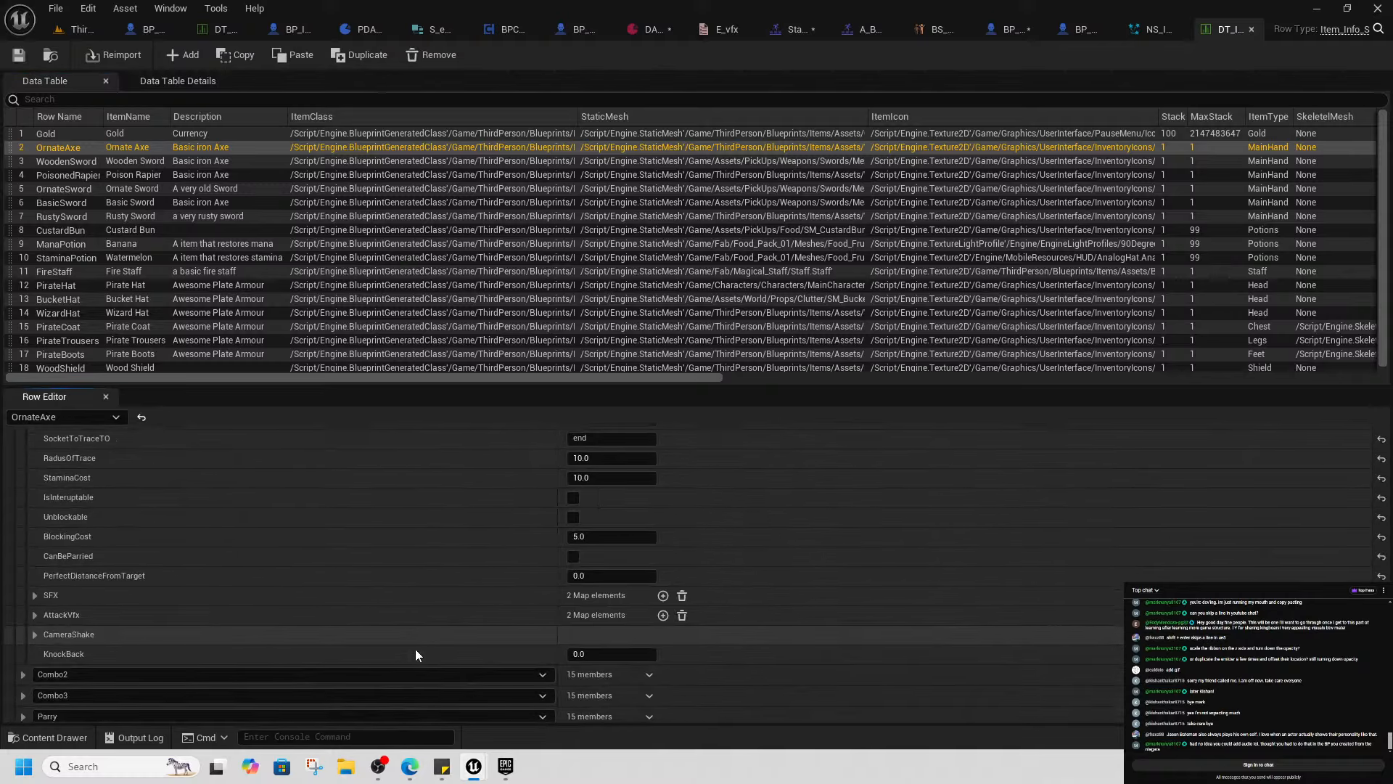
click(34, 592)
click(47, 613)
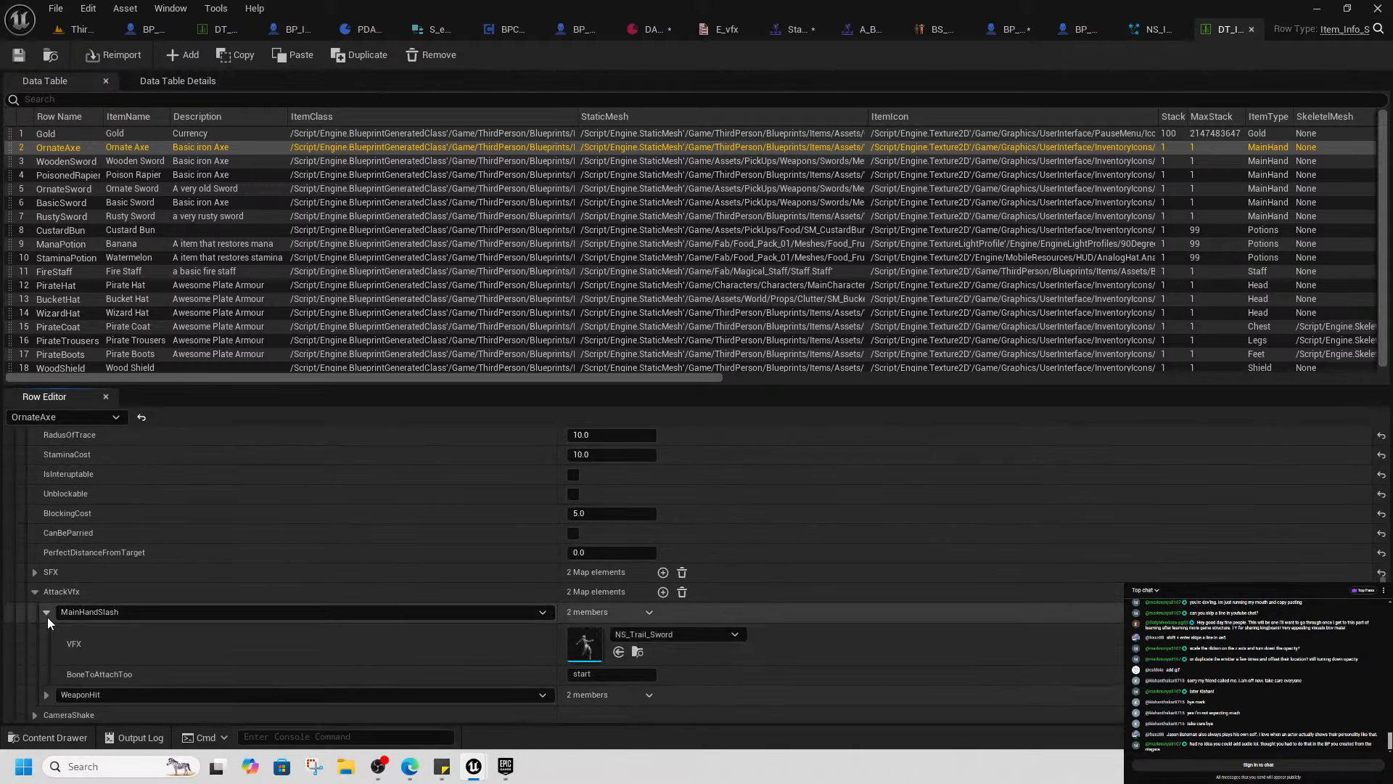
click(637, 653)
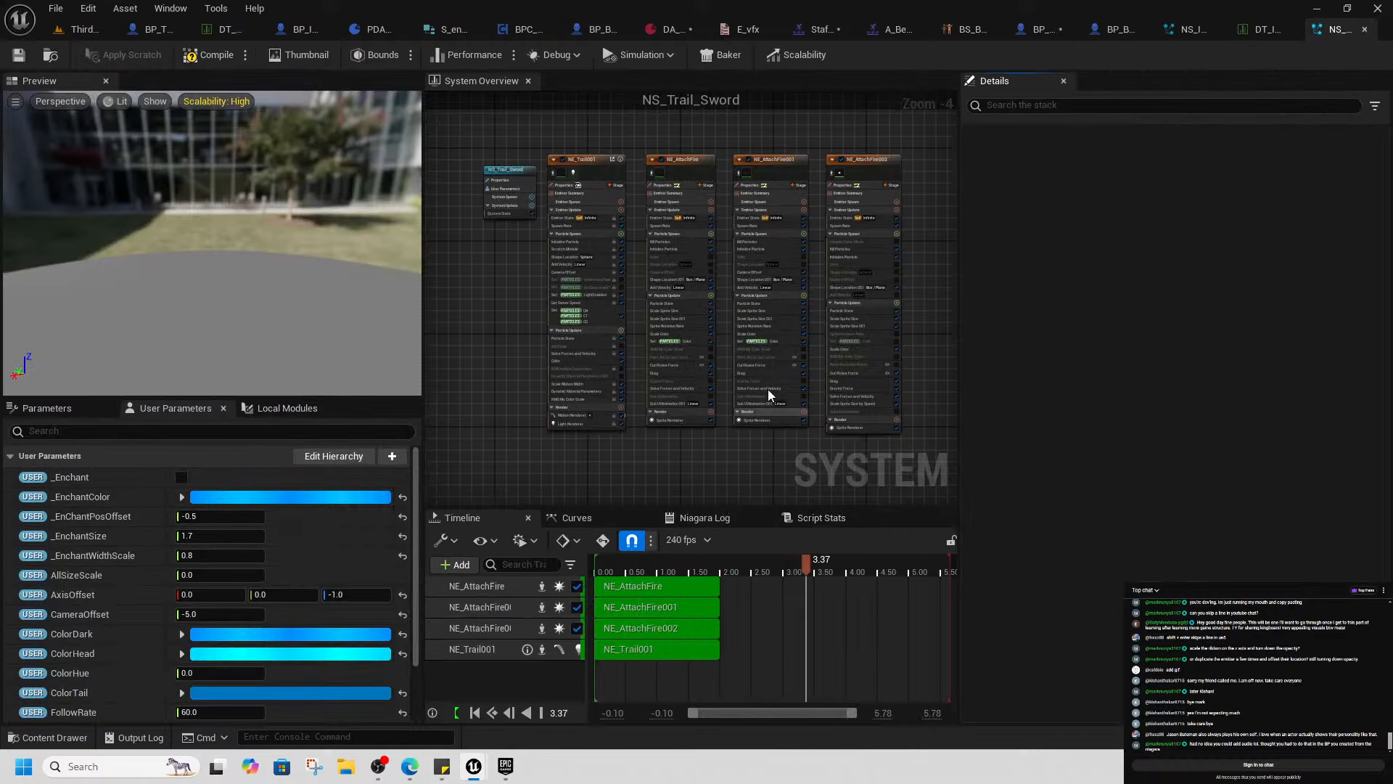
Examine the module stacks of the NS_Trail_Sword emitters for audio modules
scroll(593, 410, up, 3)
right_drag(667, 378, 542, 482)
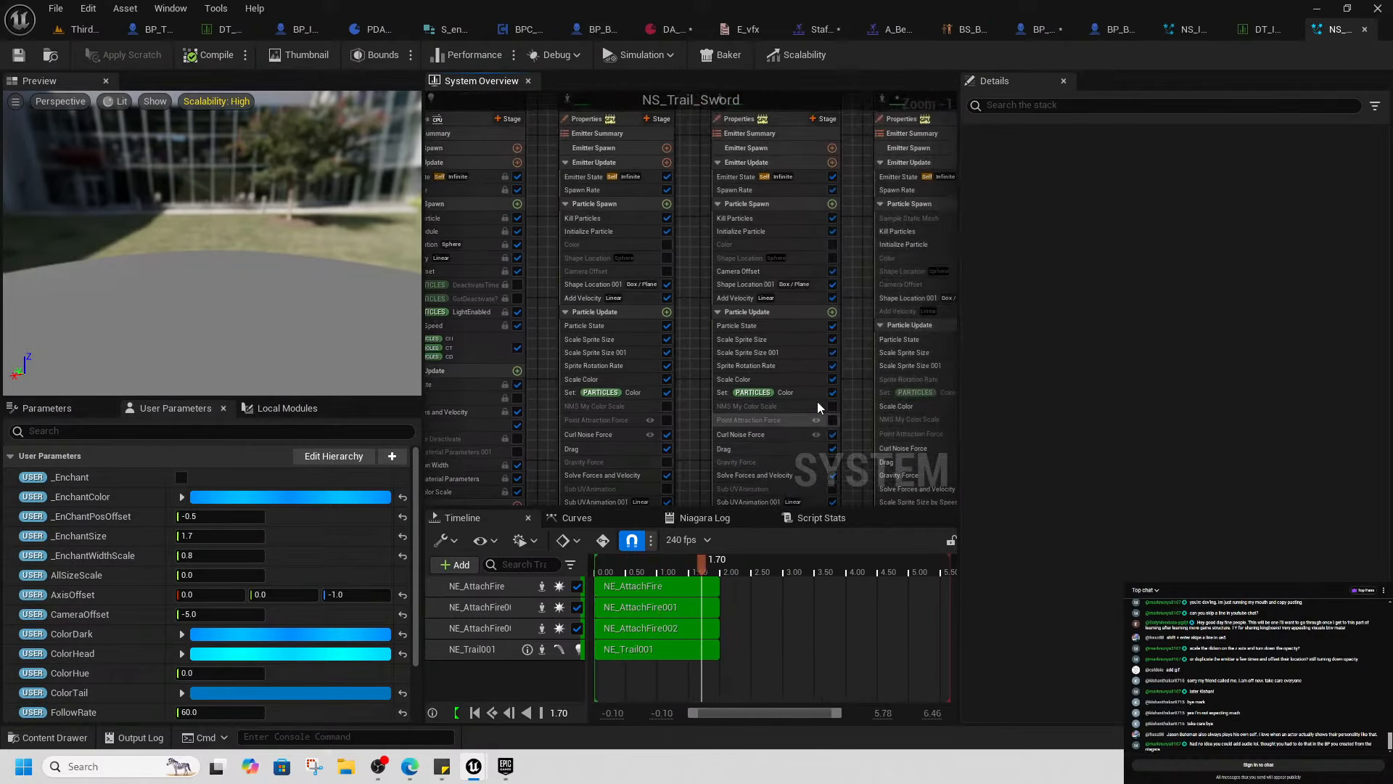
right_drag(863, 410, 771, 370)
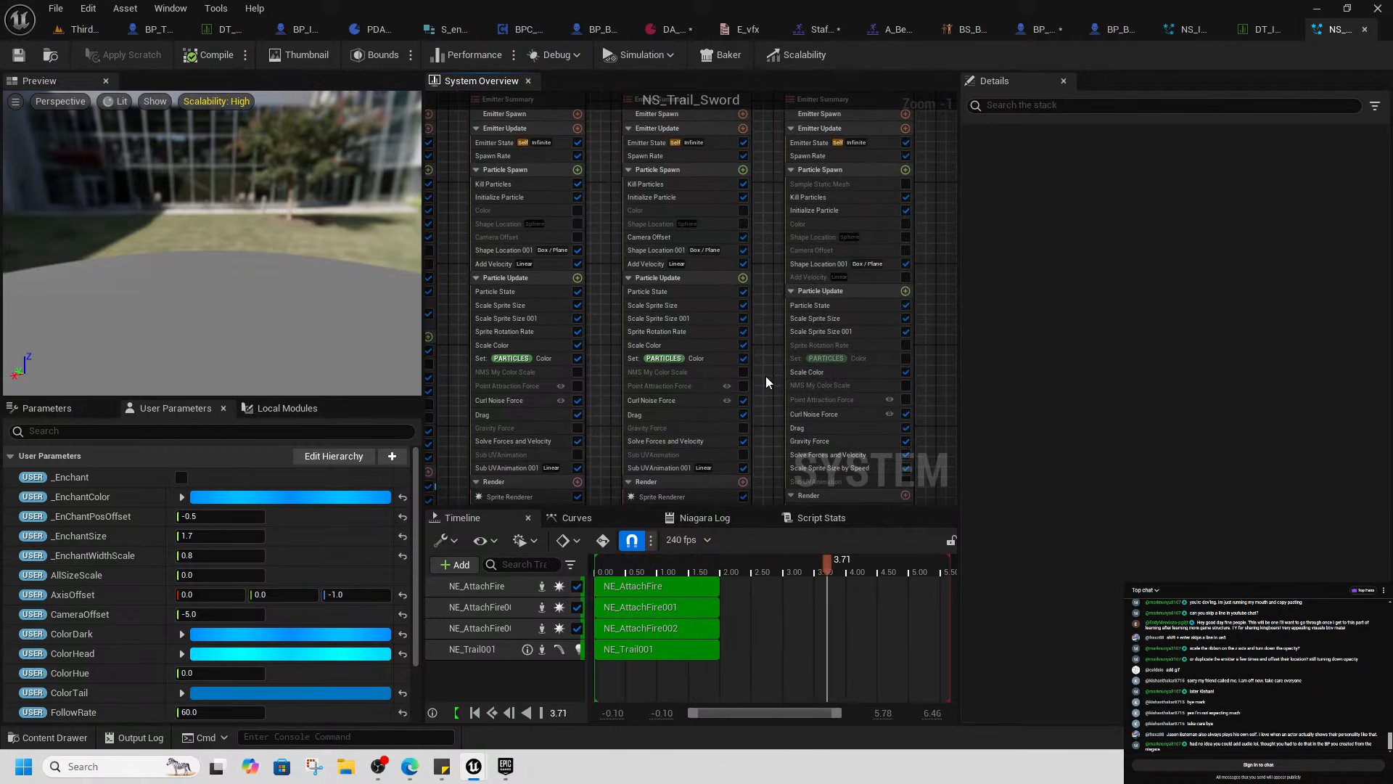
scroll(768, 383, down, 2)
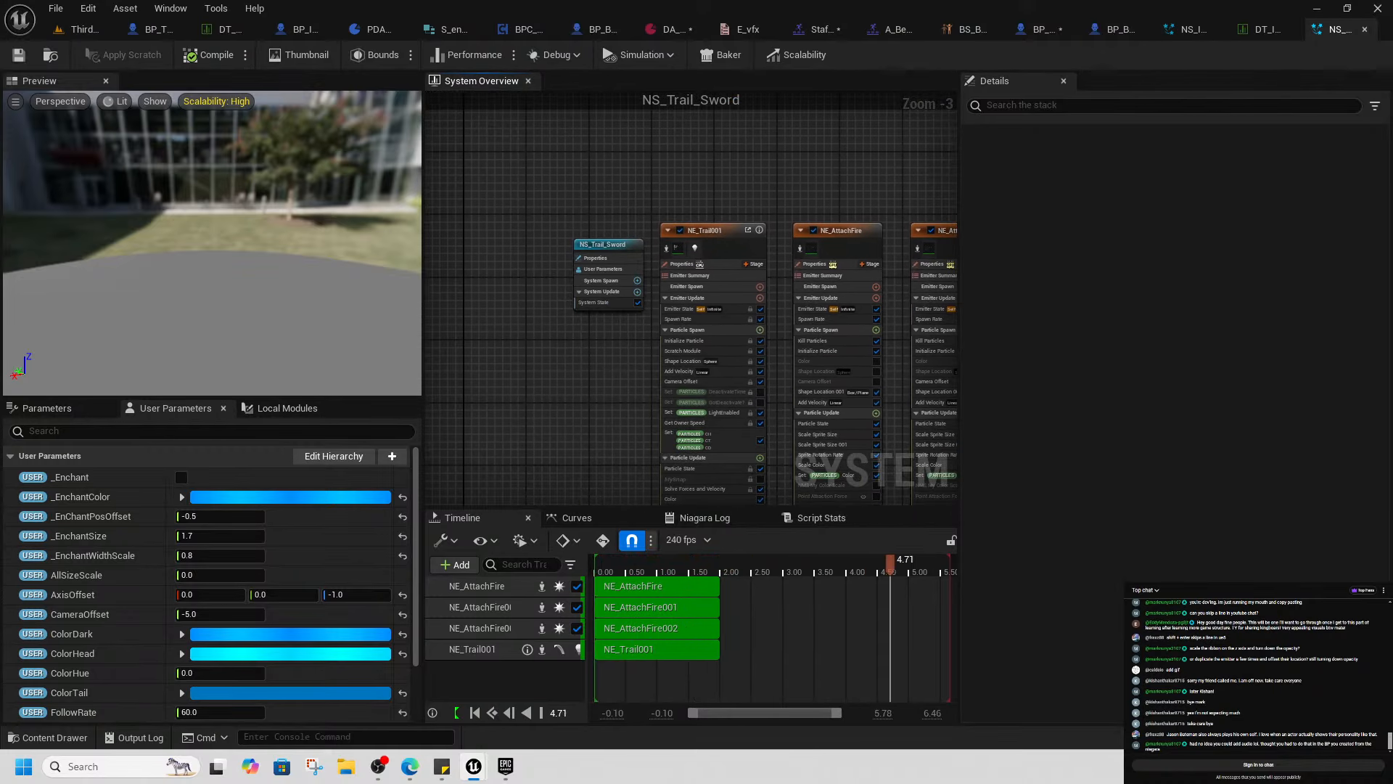
Open the NS_Hit_Sword effect from the SlashHitVFX/NS content folder
click(58, 740)
click(1158, 491)
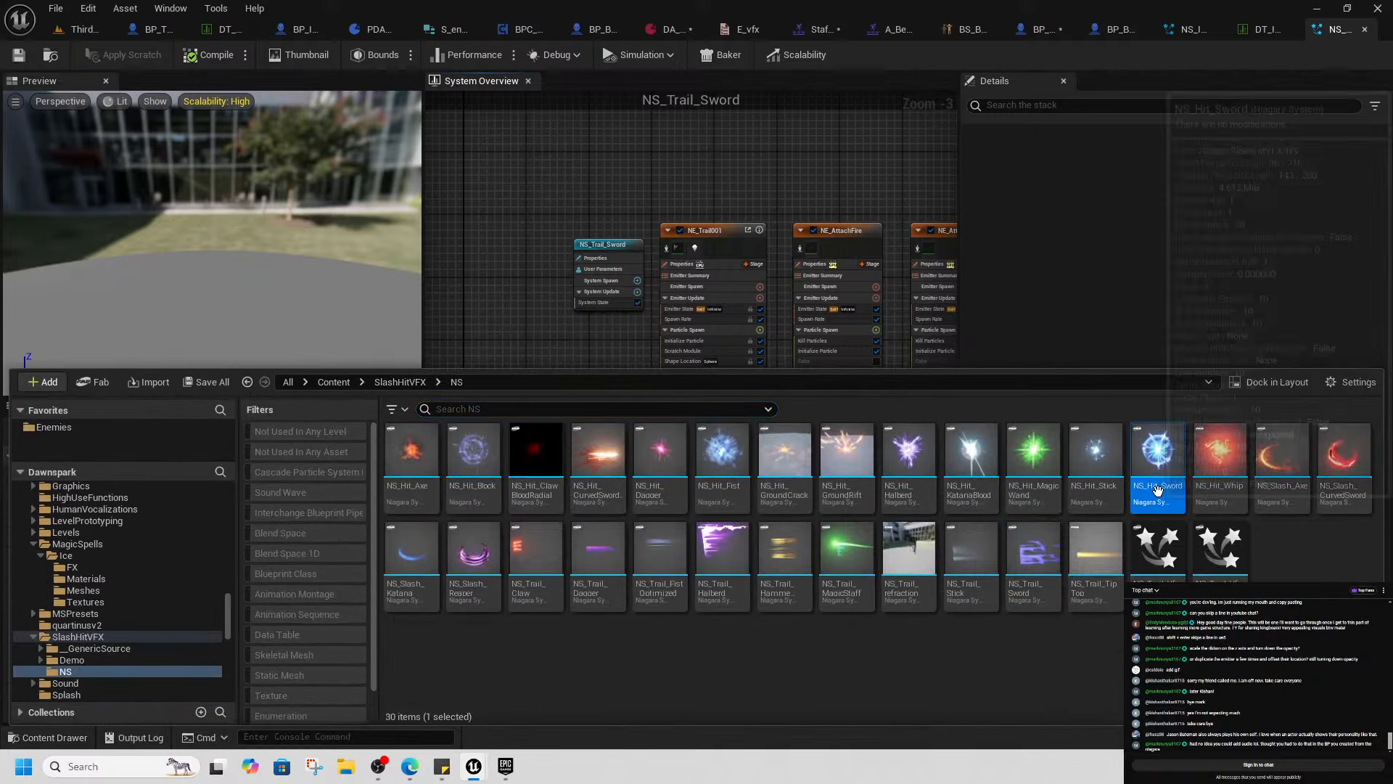
double_click(1158, 490)
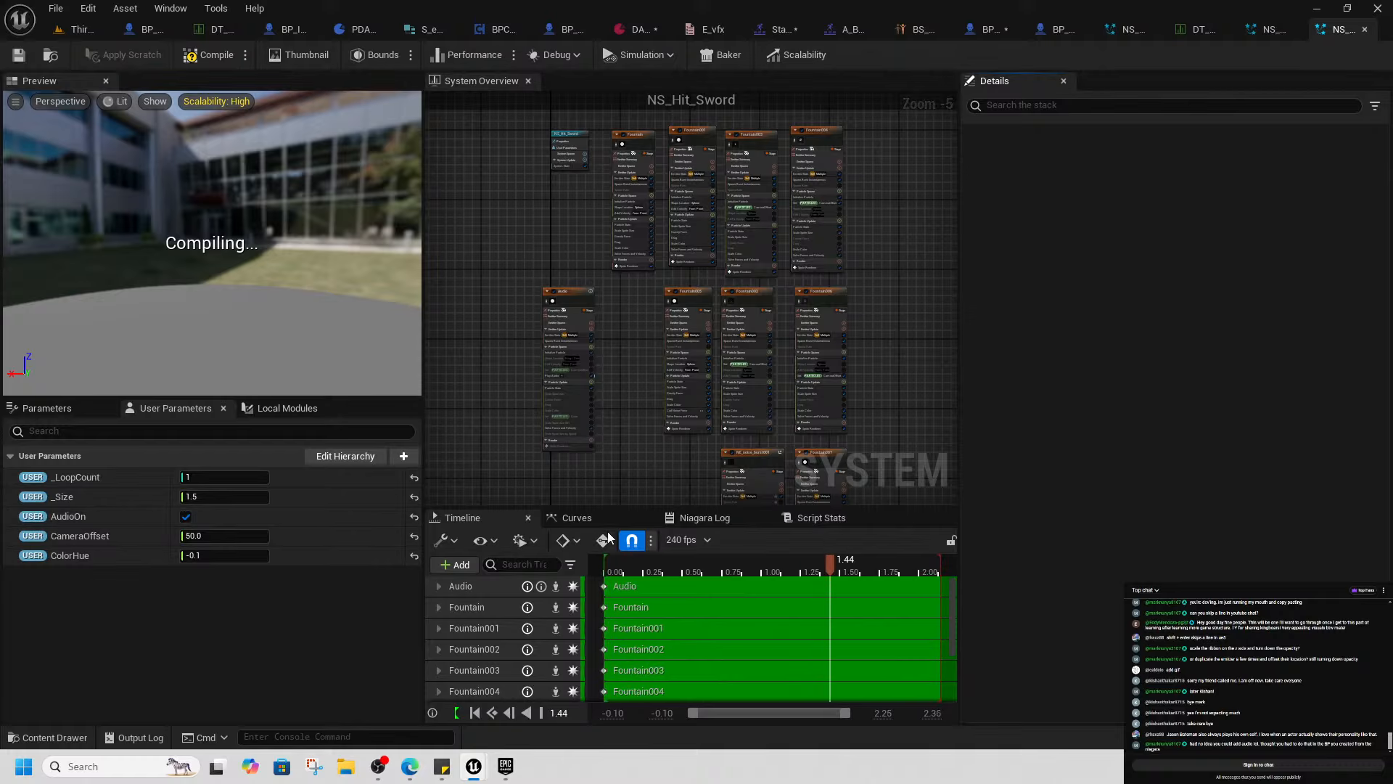
Inspect the Fountain emitter and the NS_Hit_Sword system node for audio settings
scroll(808, 354, up, 3)
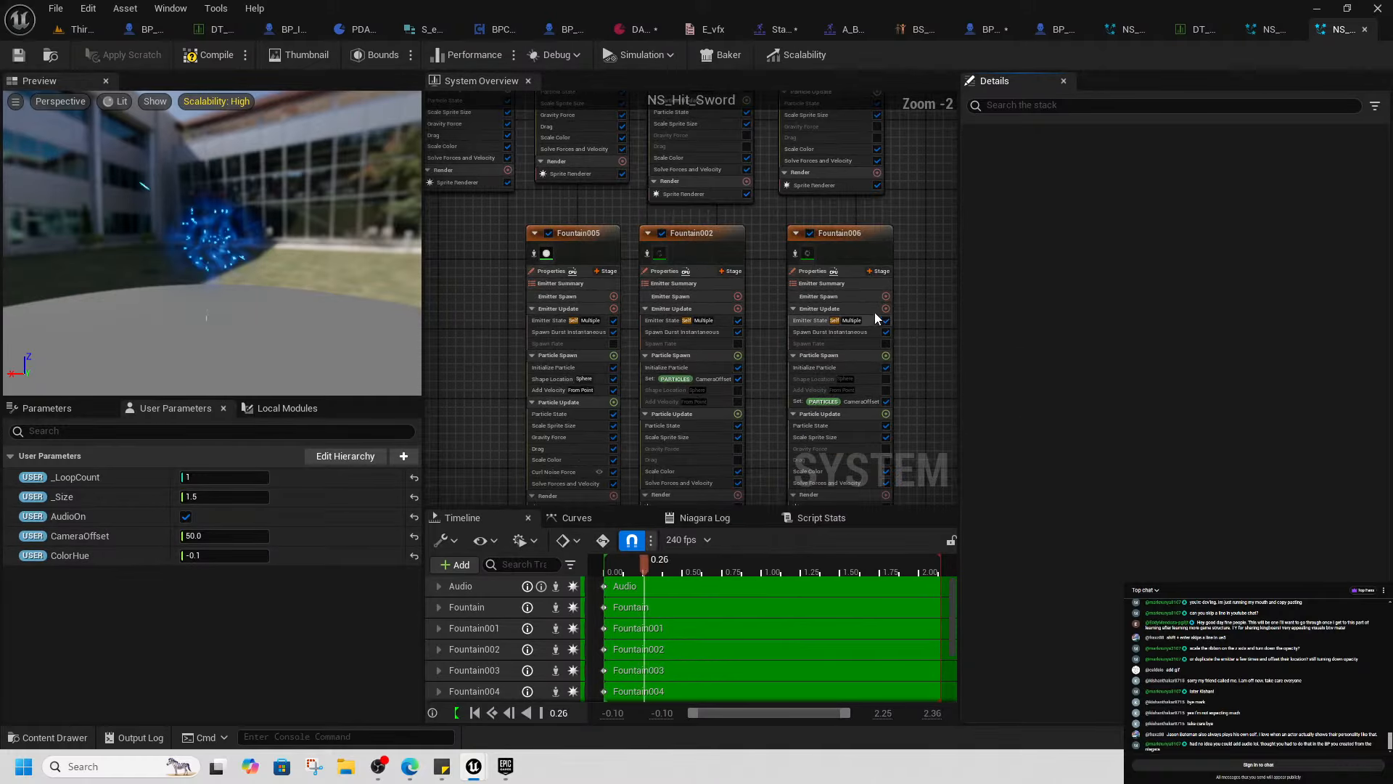
right_drag(765, 231, 856, 460)
scroll(508, 234, up, 2)
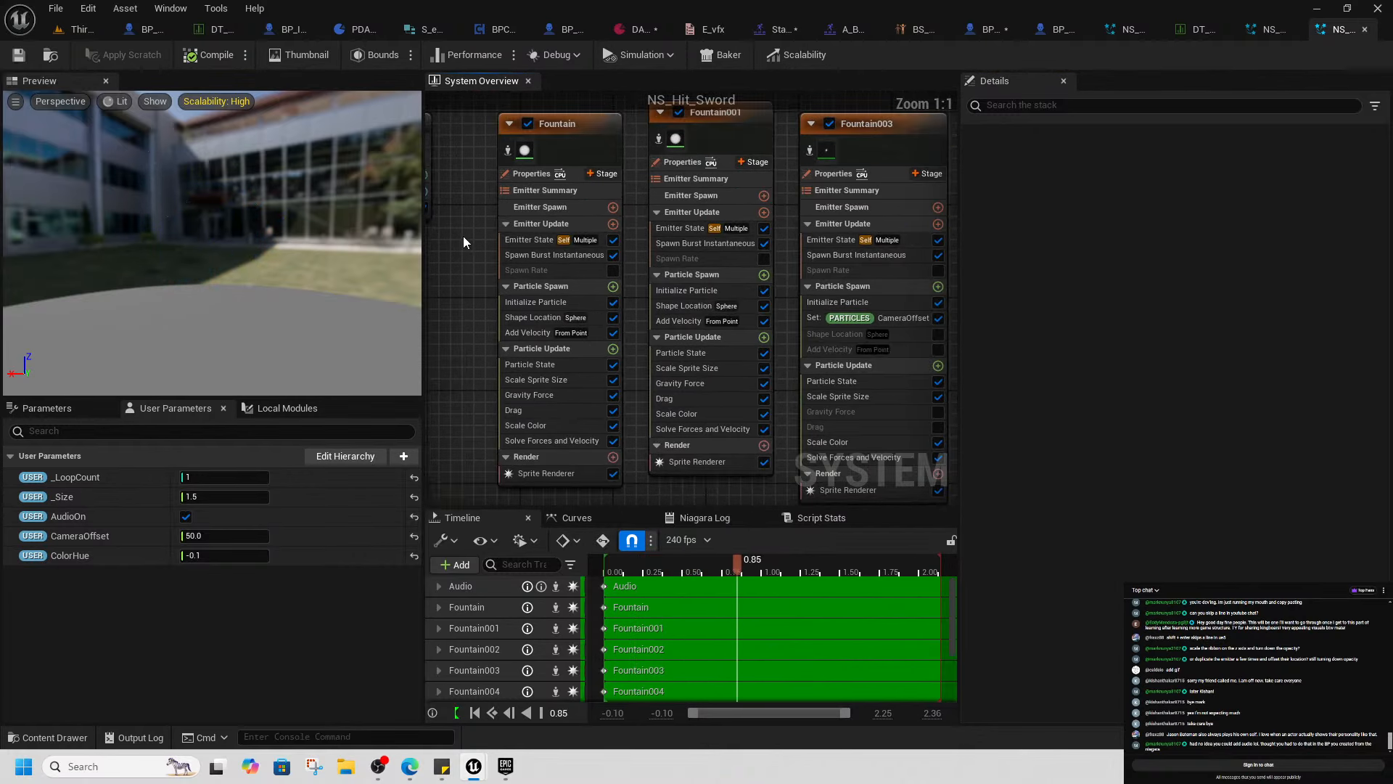
click(575, 152)
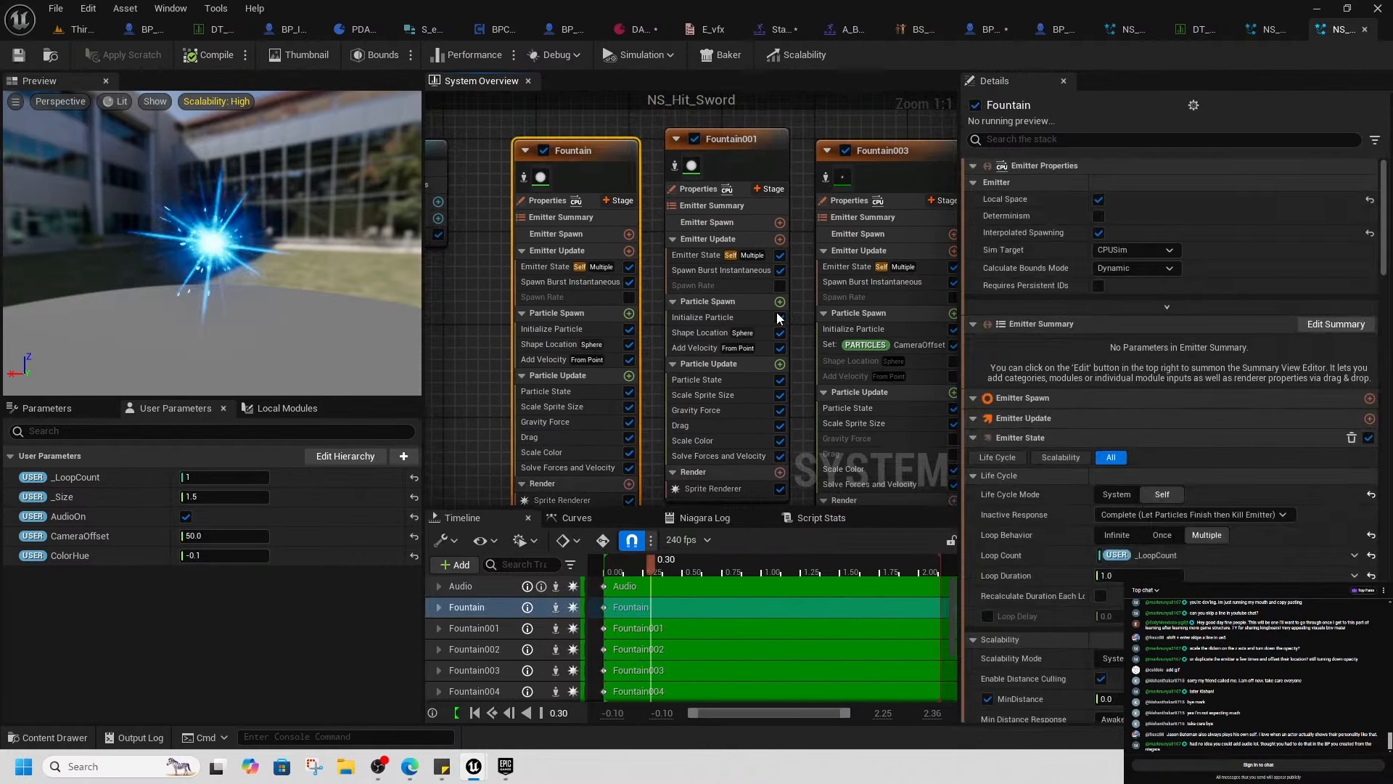
right_click(881, 314)
click(589, 151)
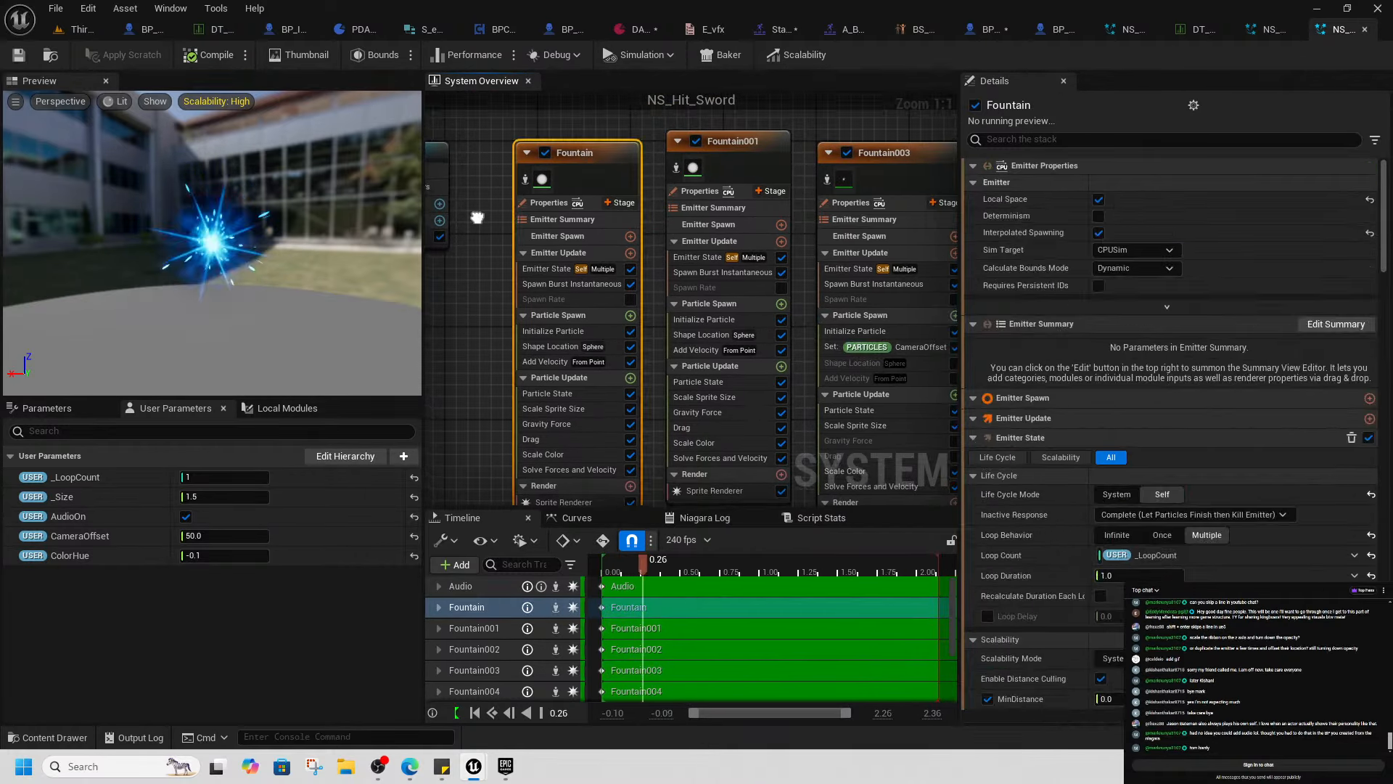
right_drag(476, 216, 639, 238)
click(577, 172)
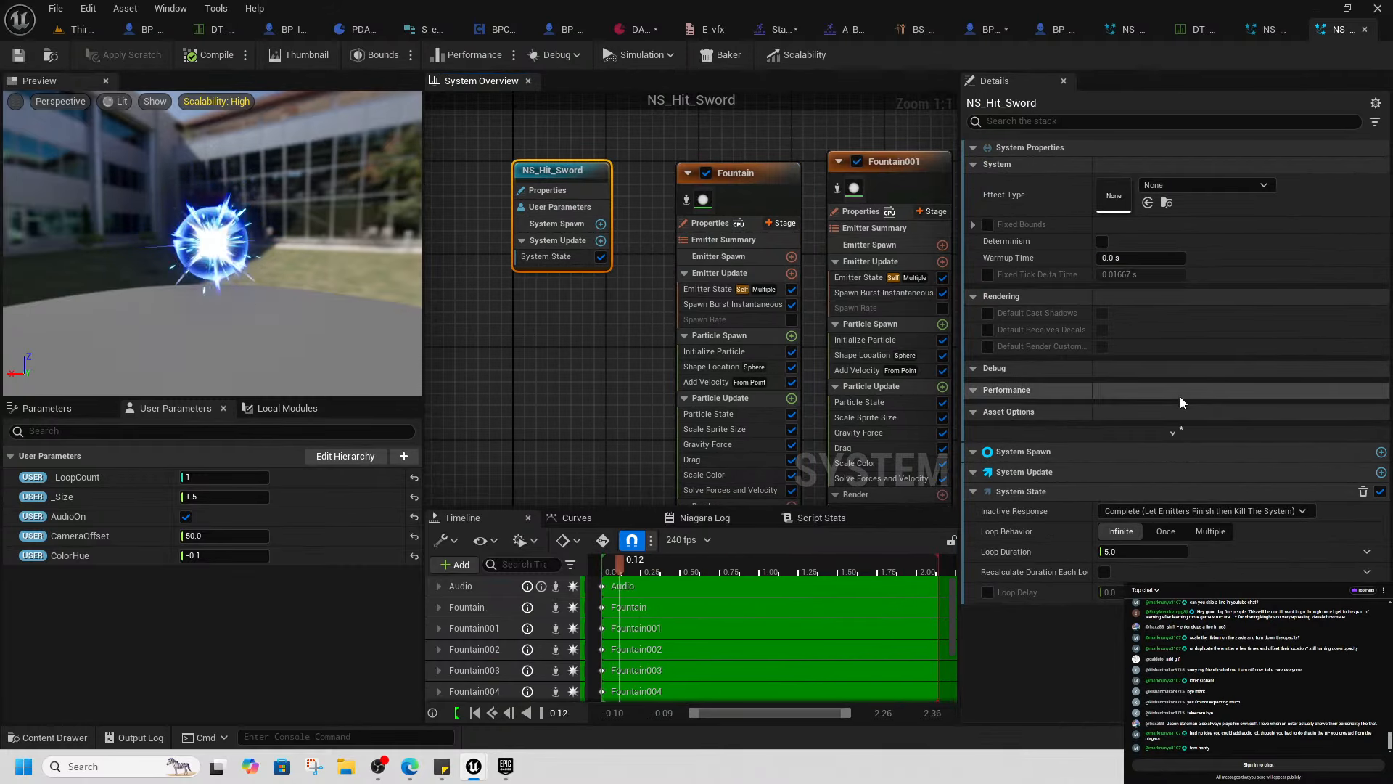
Examine the module stacks across the NS_Hit_Sword emitters for audio modules, including Fountain005's Curl Noise Force
right_drag(662, 413, 543, 312)
right_drag(590, 458, 781, 227)
right_drag(788, 423, 511, 347)
right_drag(747, 446, 478, 442)
click(581, 392)
mouse_move(652, 455)
right_down()
mouse_move(758, 214)
mouse_move(668, 445)
mouse_move(660, 287)
right_up()
right_drag(656, 433, 645, 297)
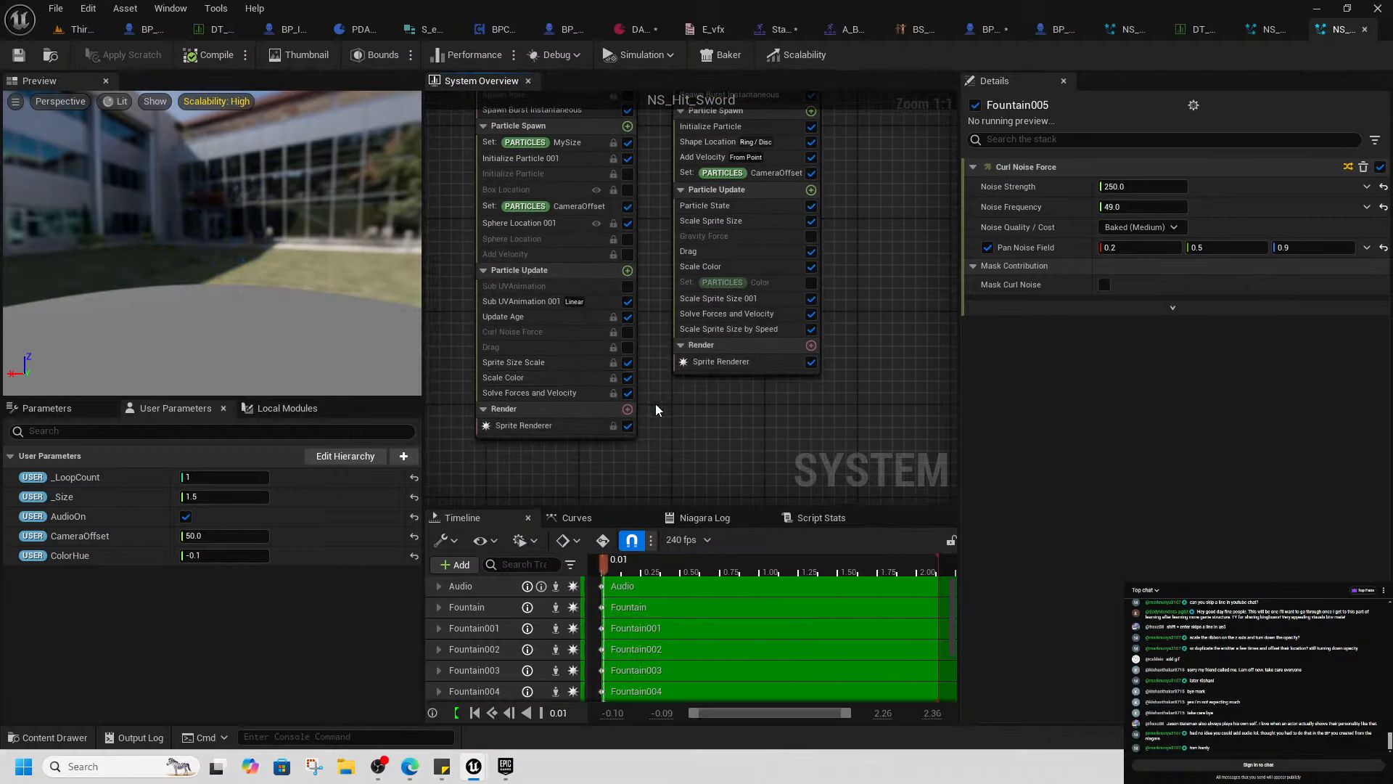
scroll(671, 403, down, 6)
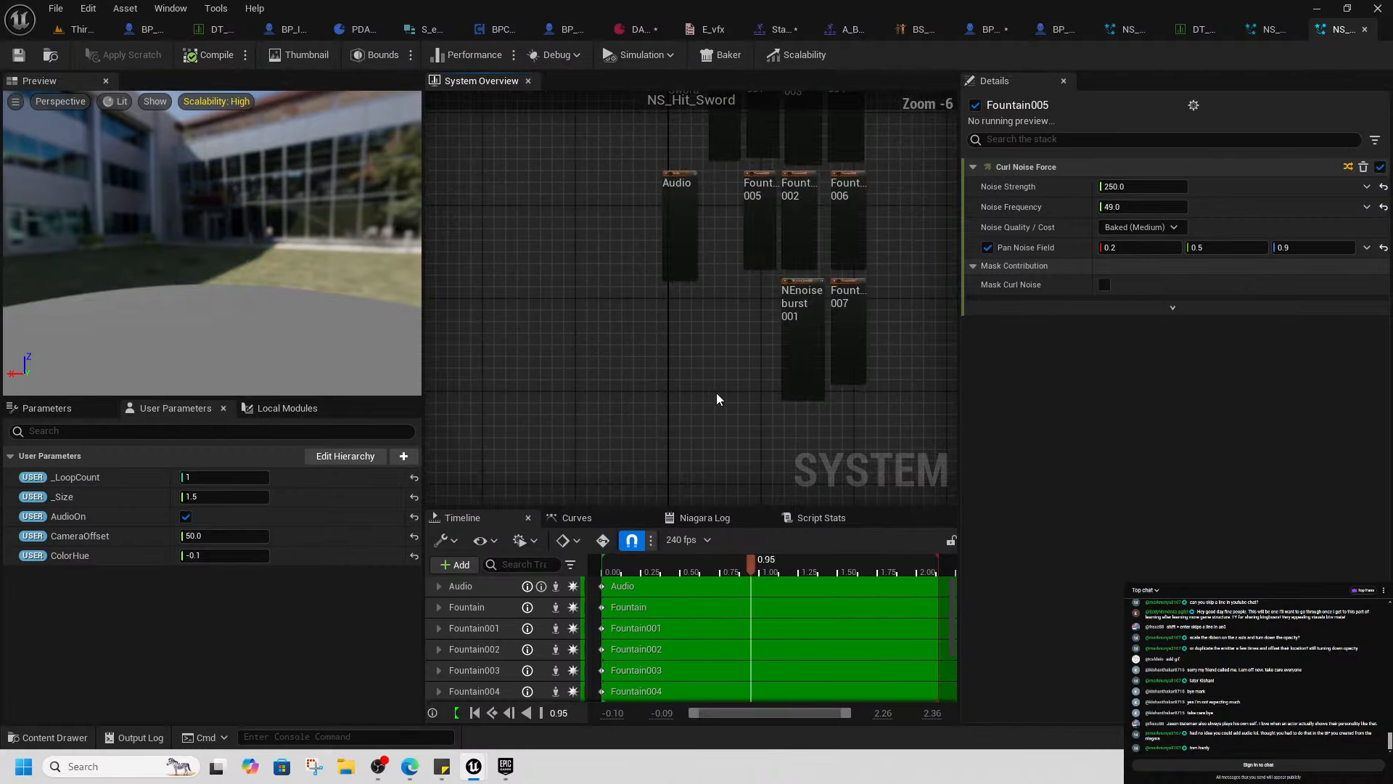
scroll(625, 368, up, 5)
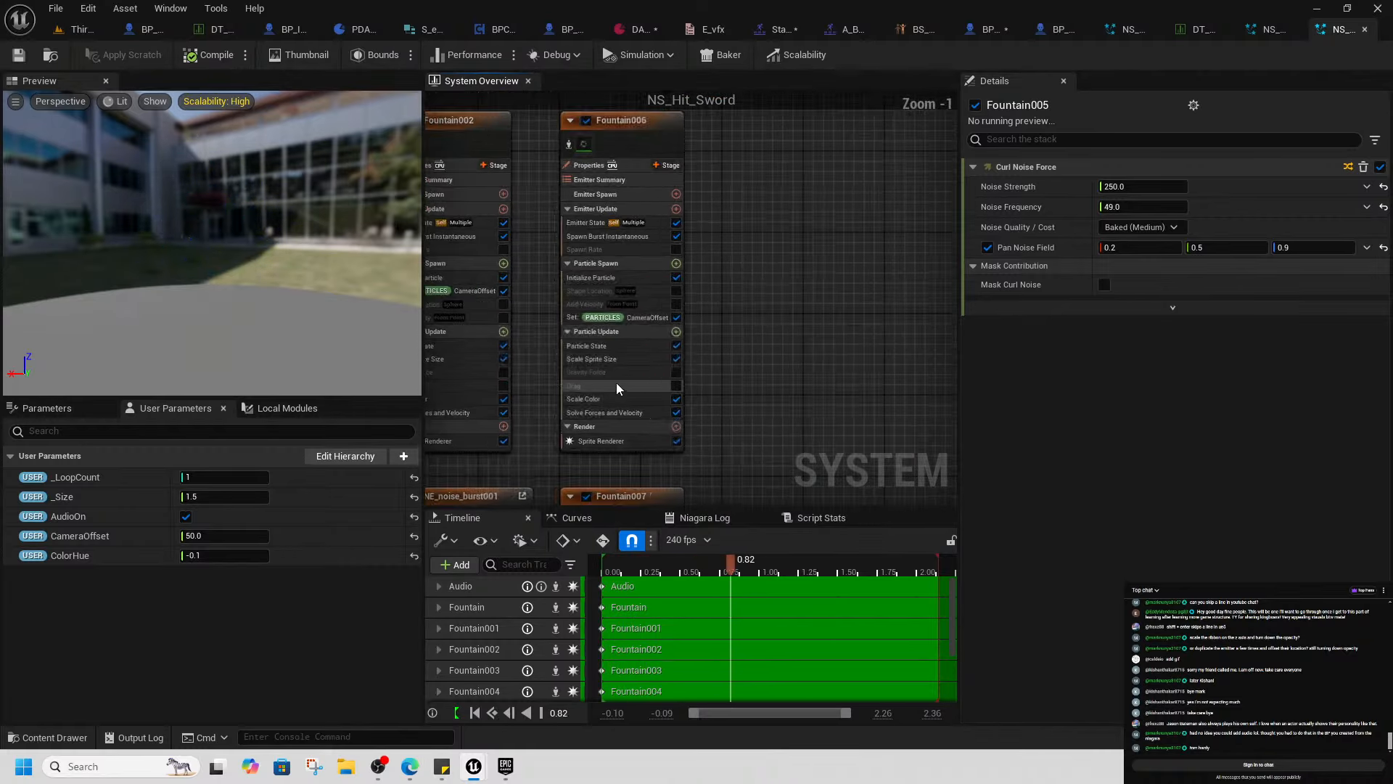
right_drag(737, 311, 814, 497)
right_drag(756, 276, 812, 460)
right_drag(815, 315, 1083, 357)
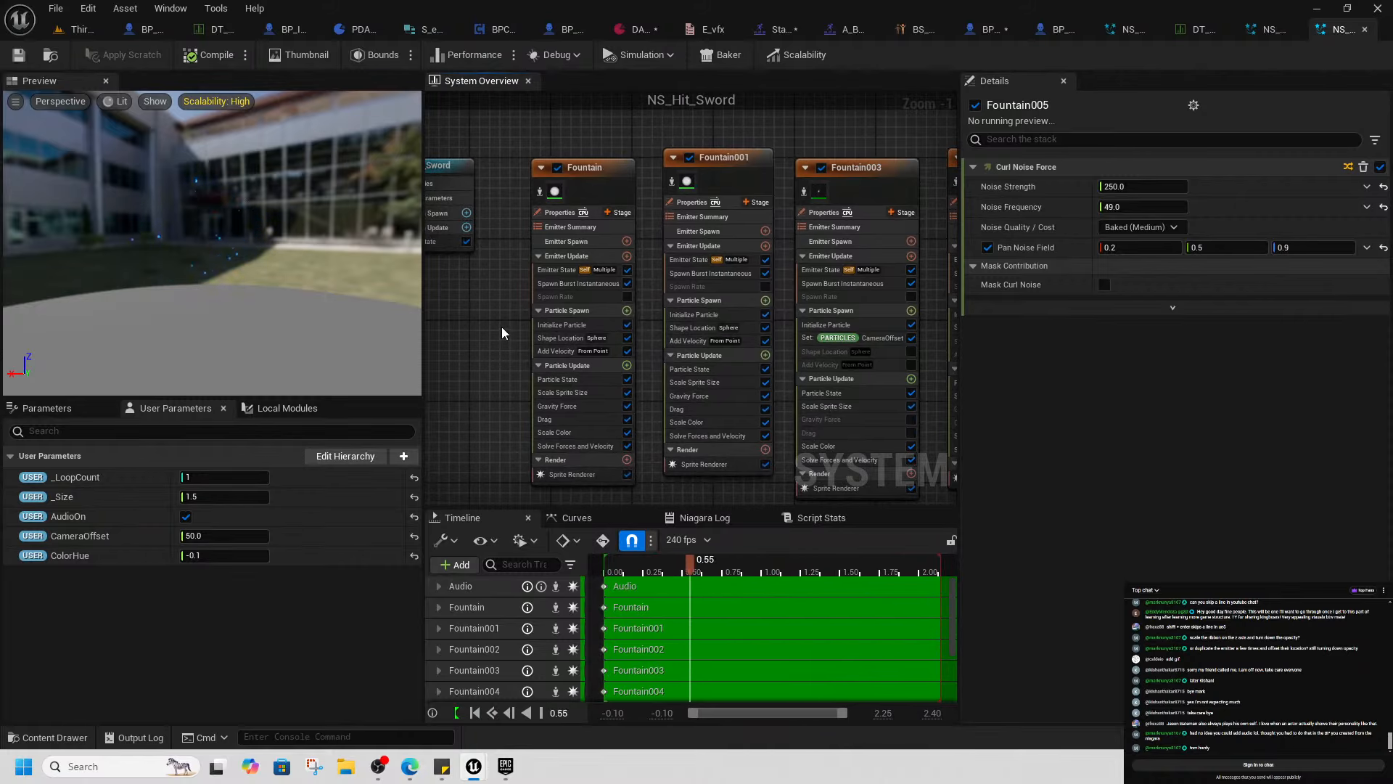
Search the NS_Hit_Sword system node's stack for "audio"
right_drag(502, 332, 659, 393)
click(614, 231)
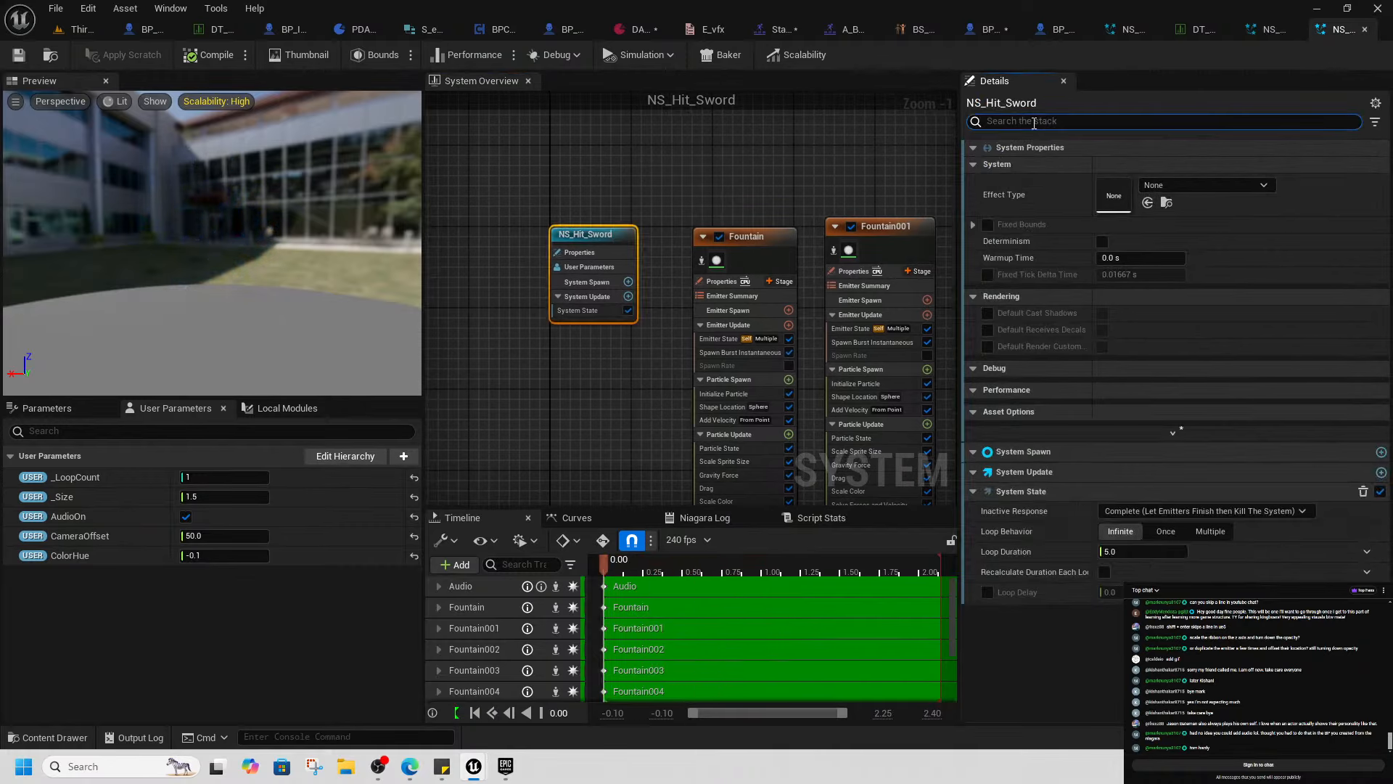
text(audio)
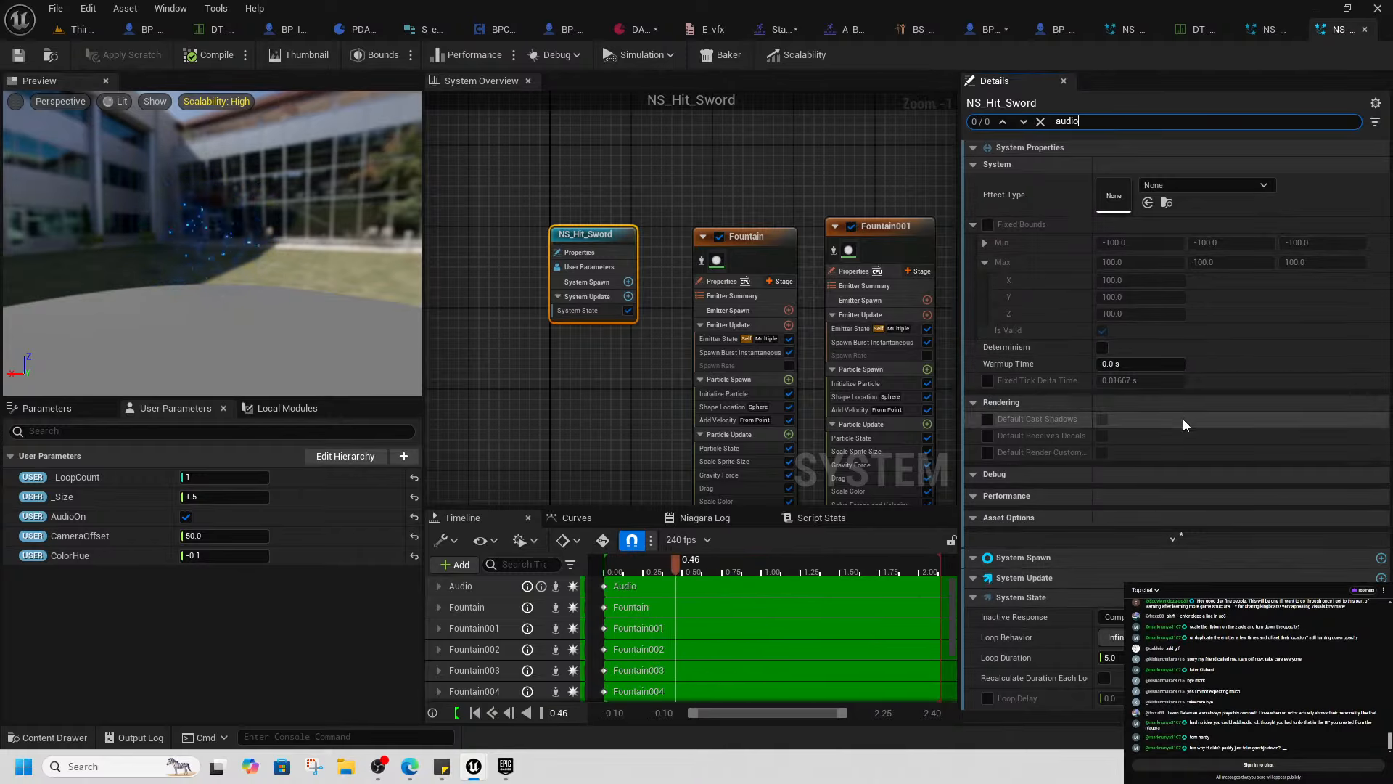
Check the detailed stacks of the Fountain and Fountain001 emitters for audio settings
click(756, 240)
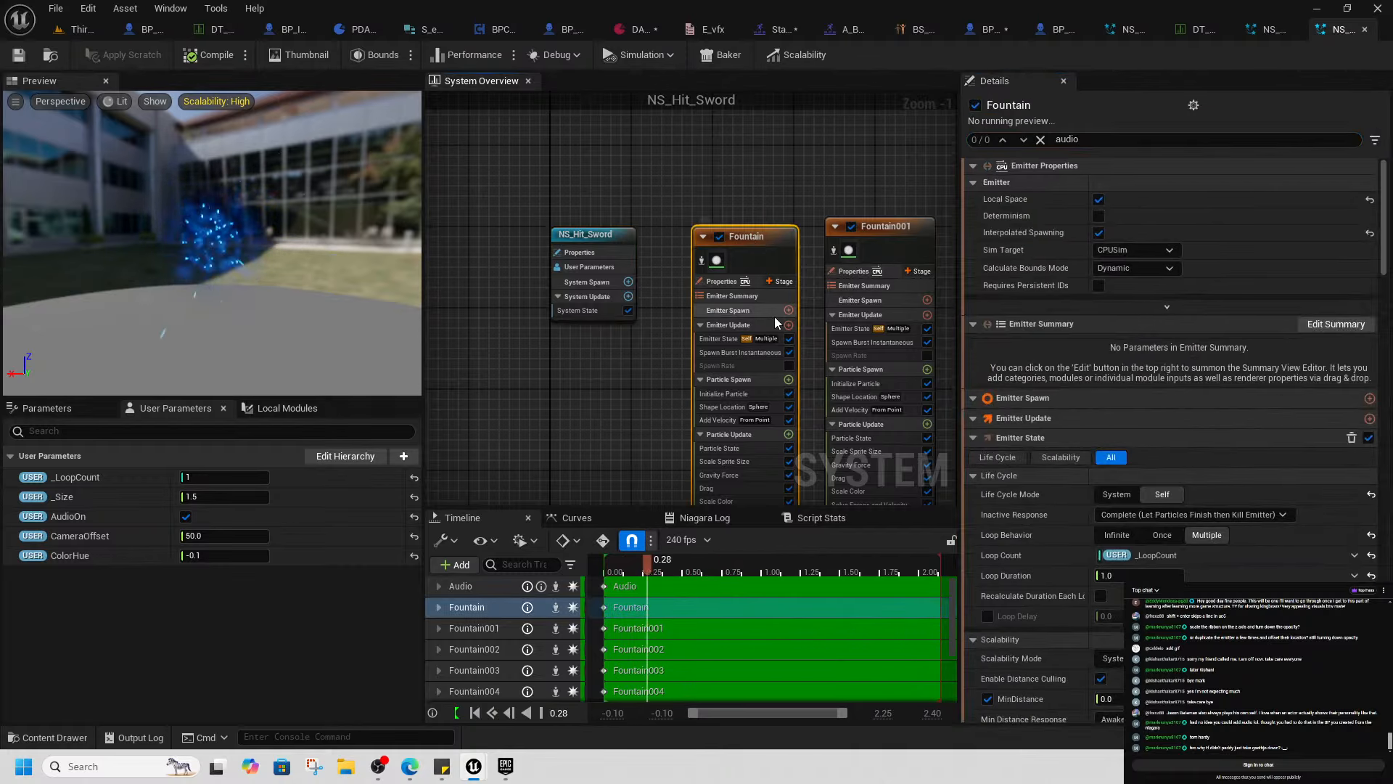
scroll(1199, 464, down, 5)
scroll(1197, 470, down, 4)
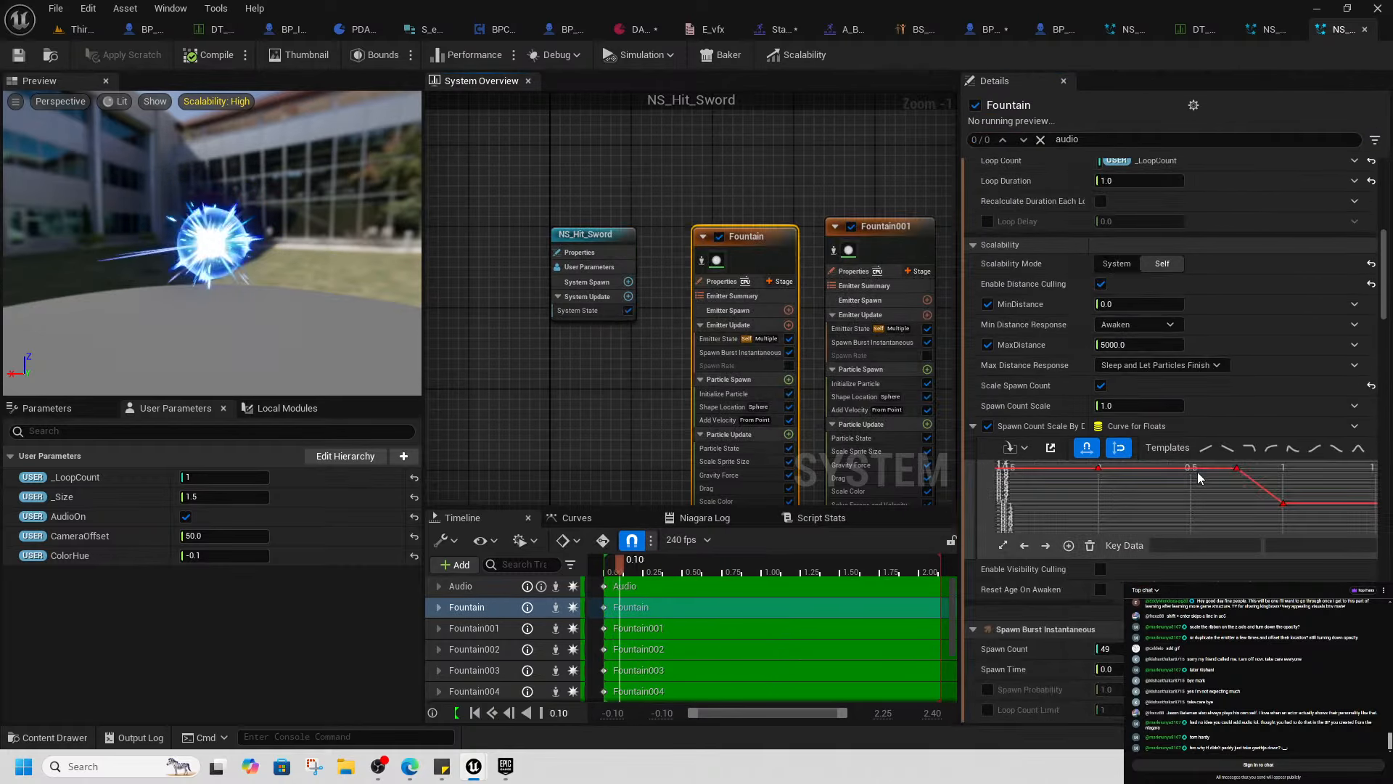
click(835, 302)
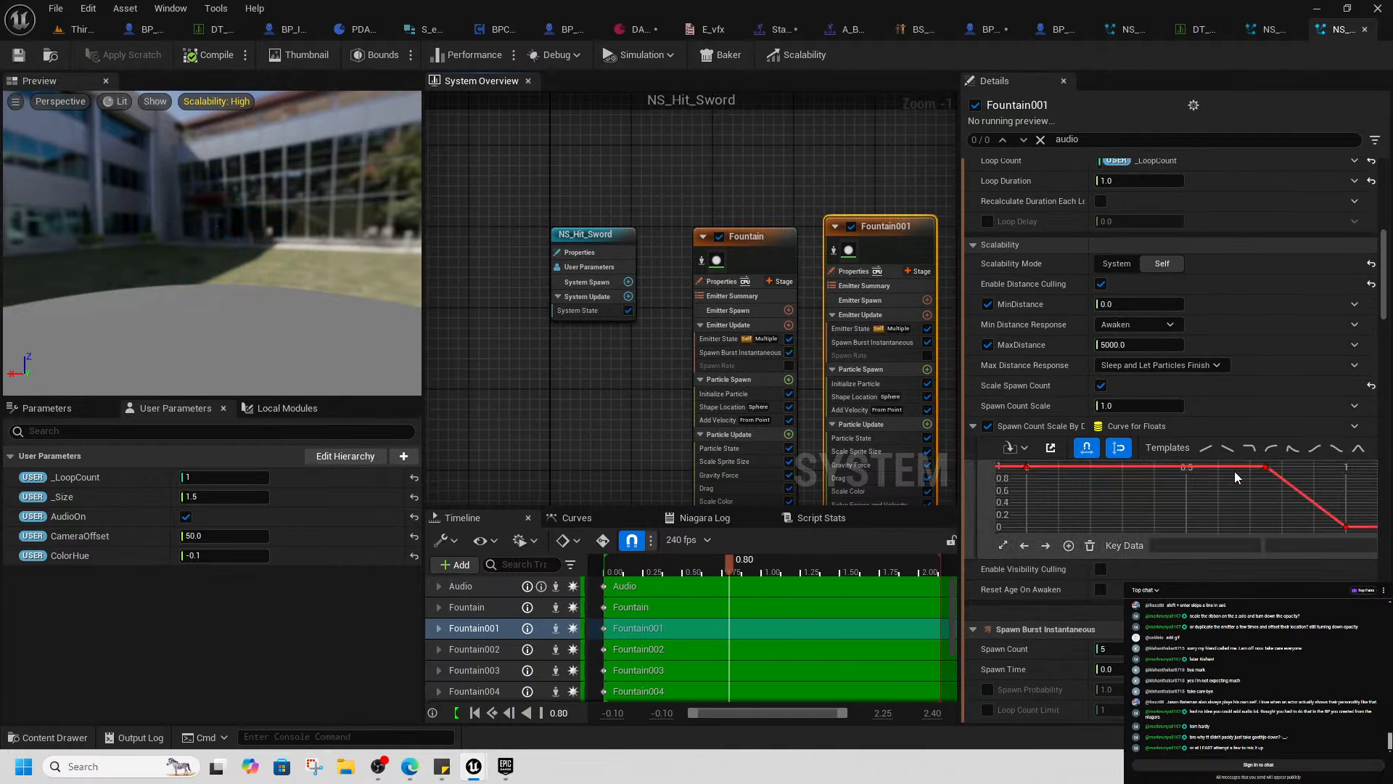
scroll(1235, 479, down, 3)
drag(1384, 284, 1383, 672)
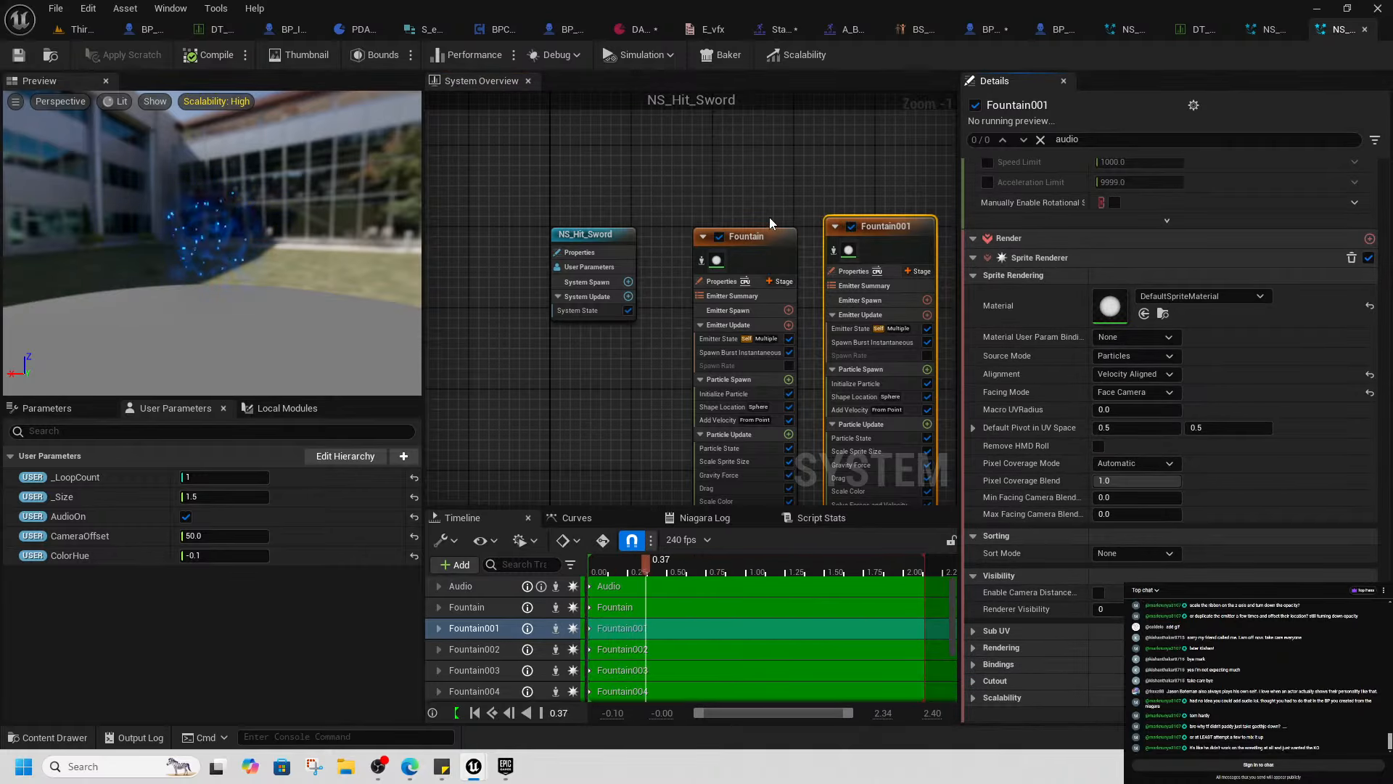
Review the Fountain003 emitter's full stack from its Sprite Renderer back to Emitter Properties for audio settings
right_drag(789, 200, 520, 215)
click(780, 253)
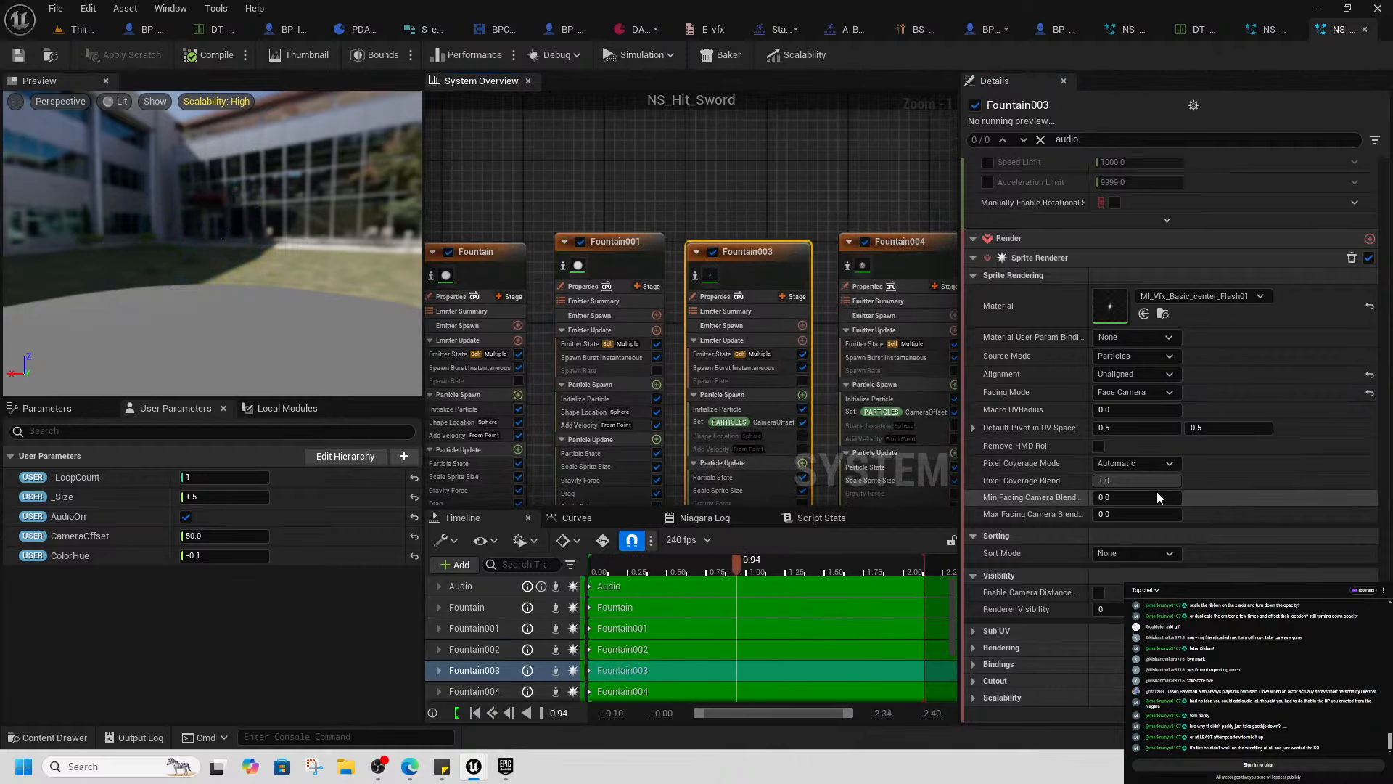
scroll(1200, 530, up, 4)
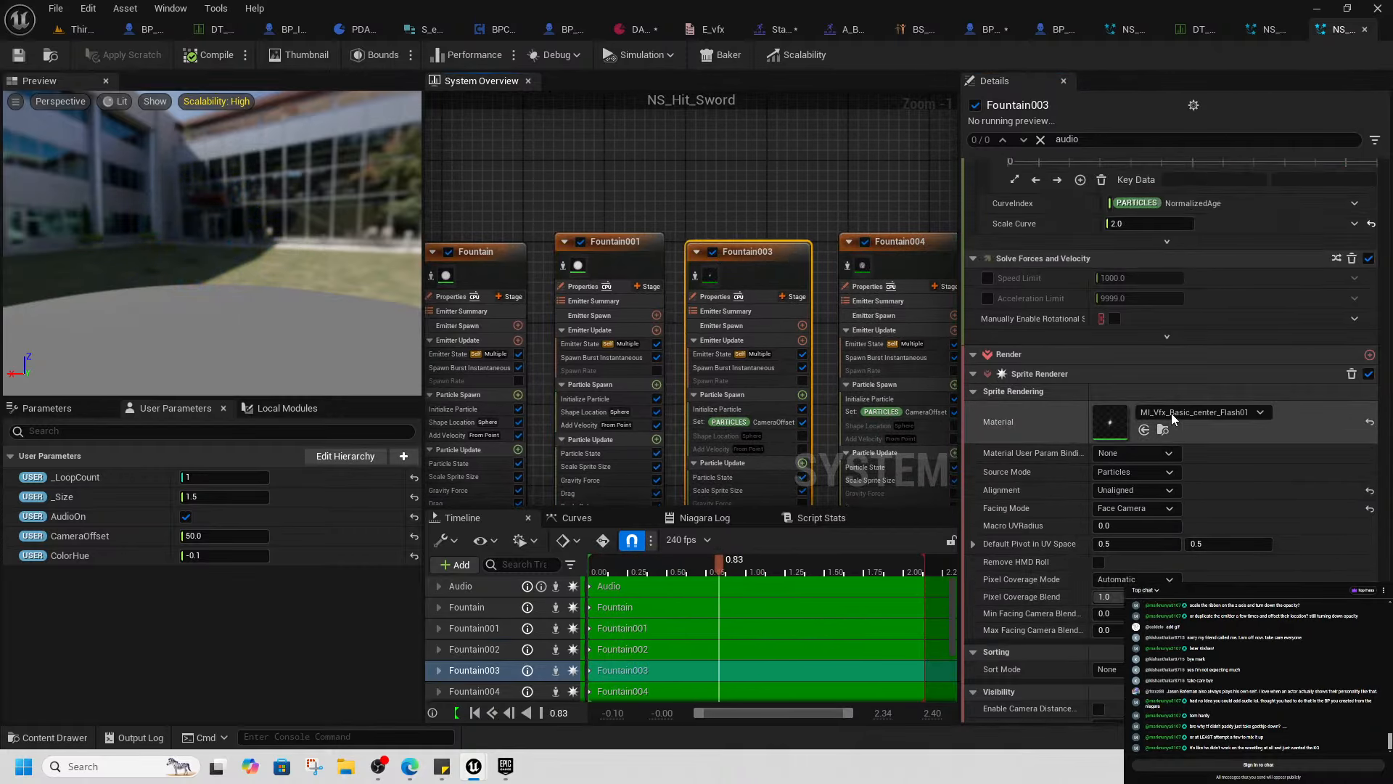
scroll(1237, 460, up, 10)
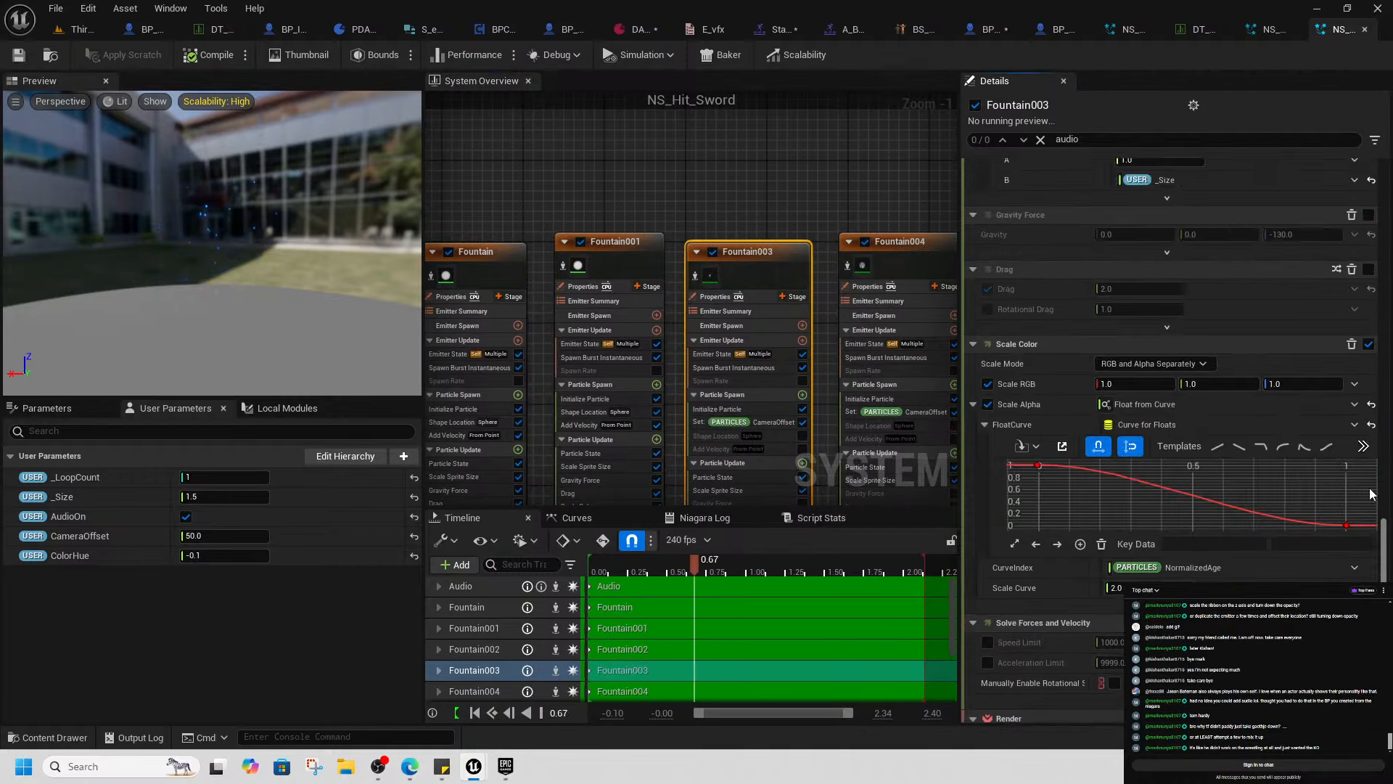
drag(1378, 385, 1381, 203)
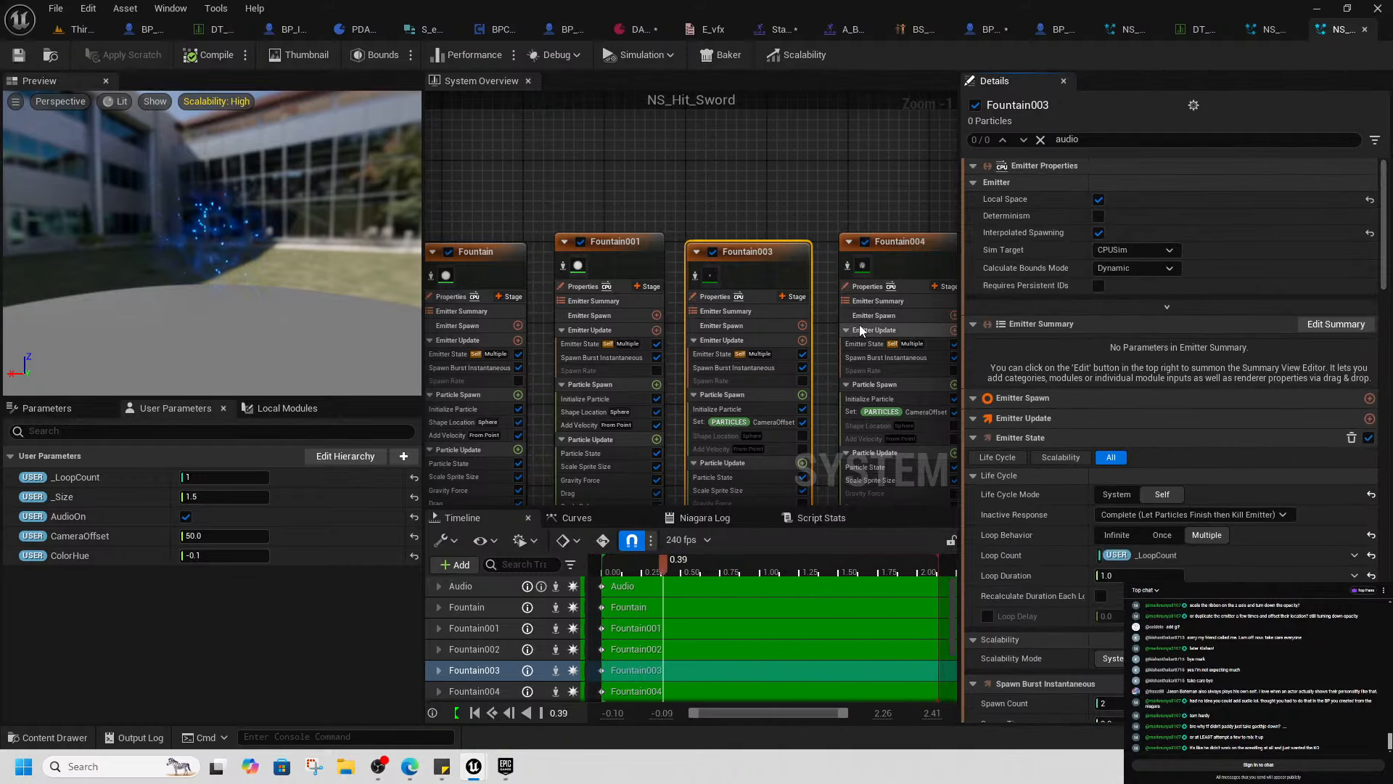
Review the Fountain004 emitter's full stack from Emitter Properties through its Sprite Renderer for audio settings
right_drag(822, 214, 608, 189)
click(685, 217)
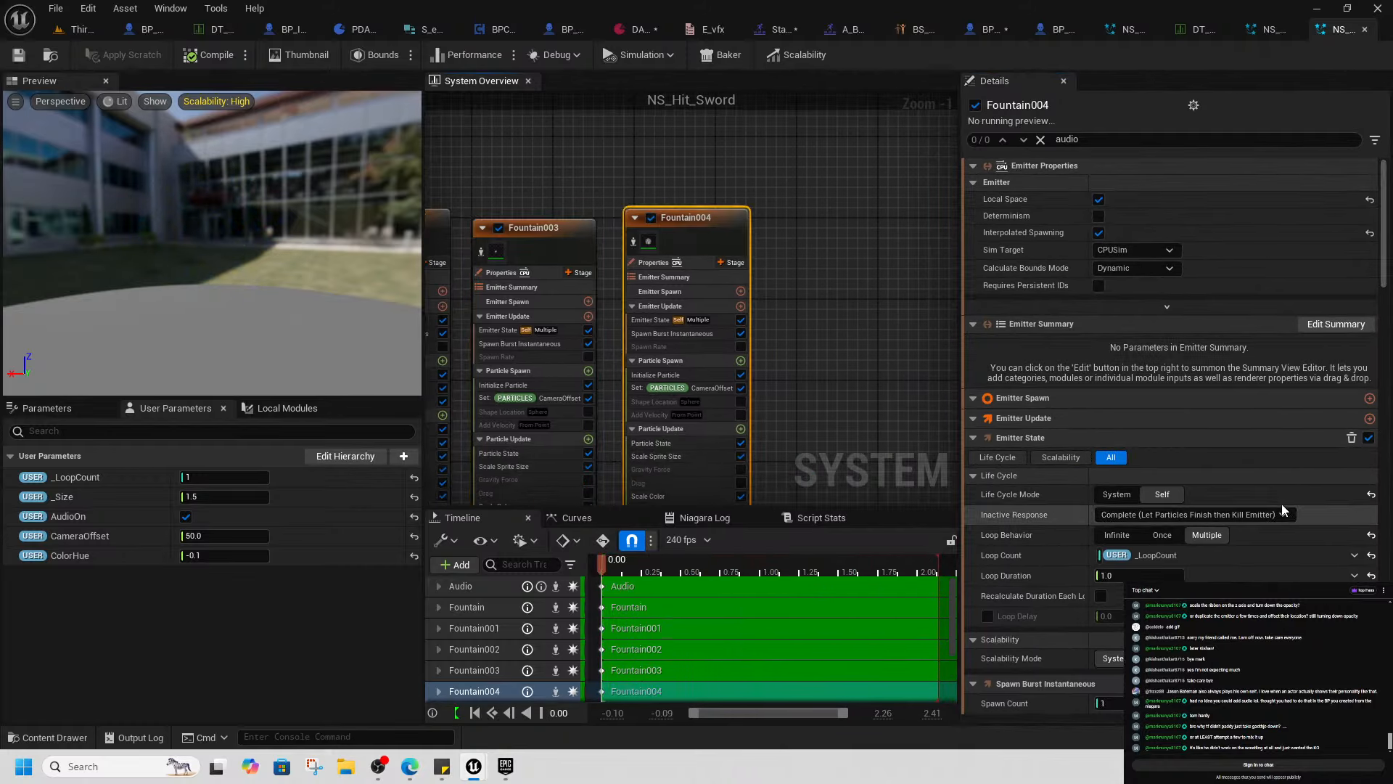
scroll(1280, 459, down, 1)
scroll(1279, 458, down, 10)
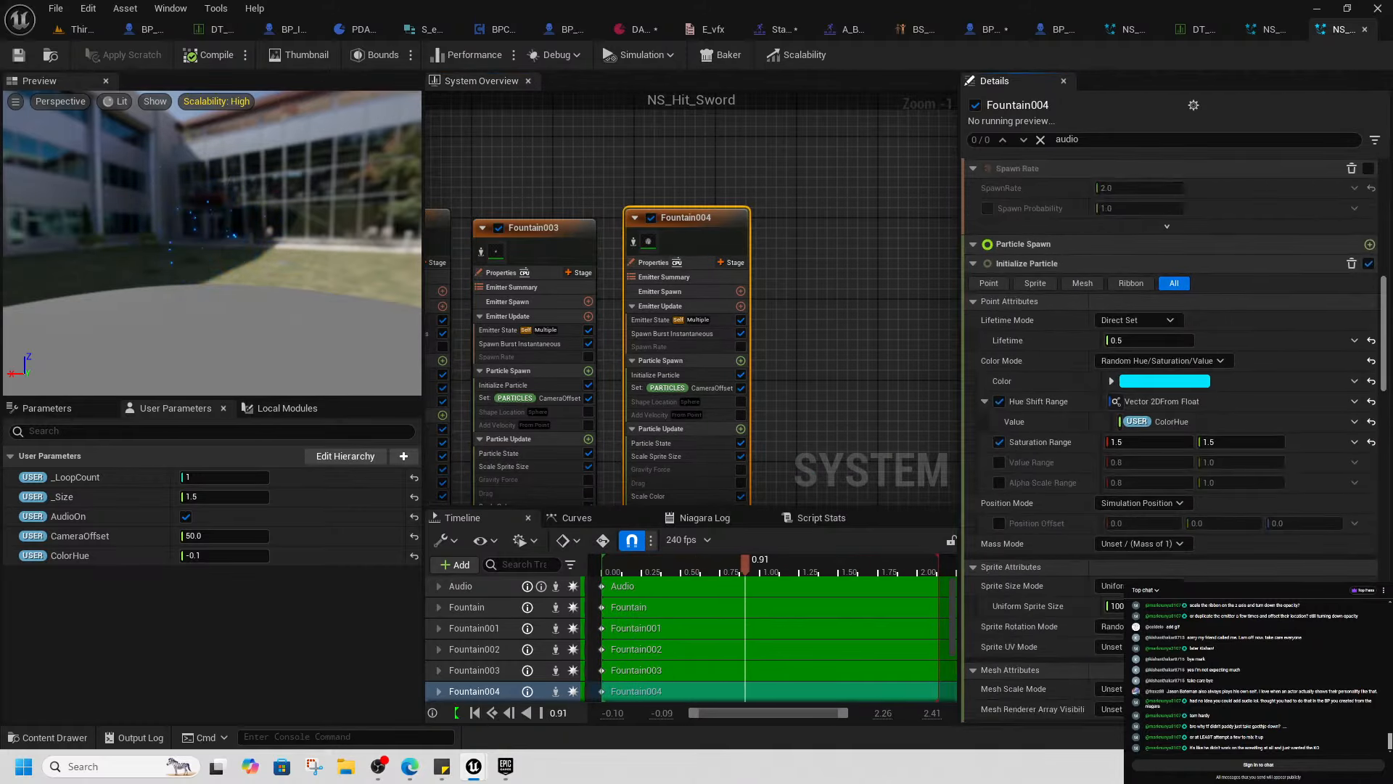
scroll(986, 151, down, 15)
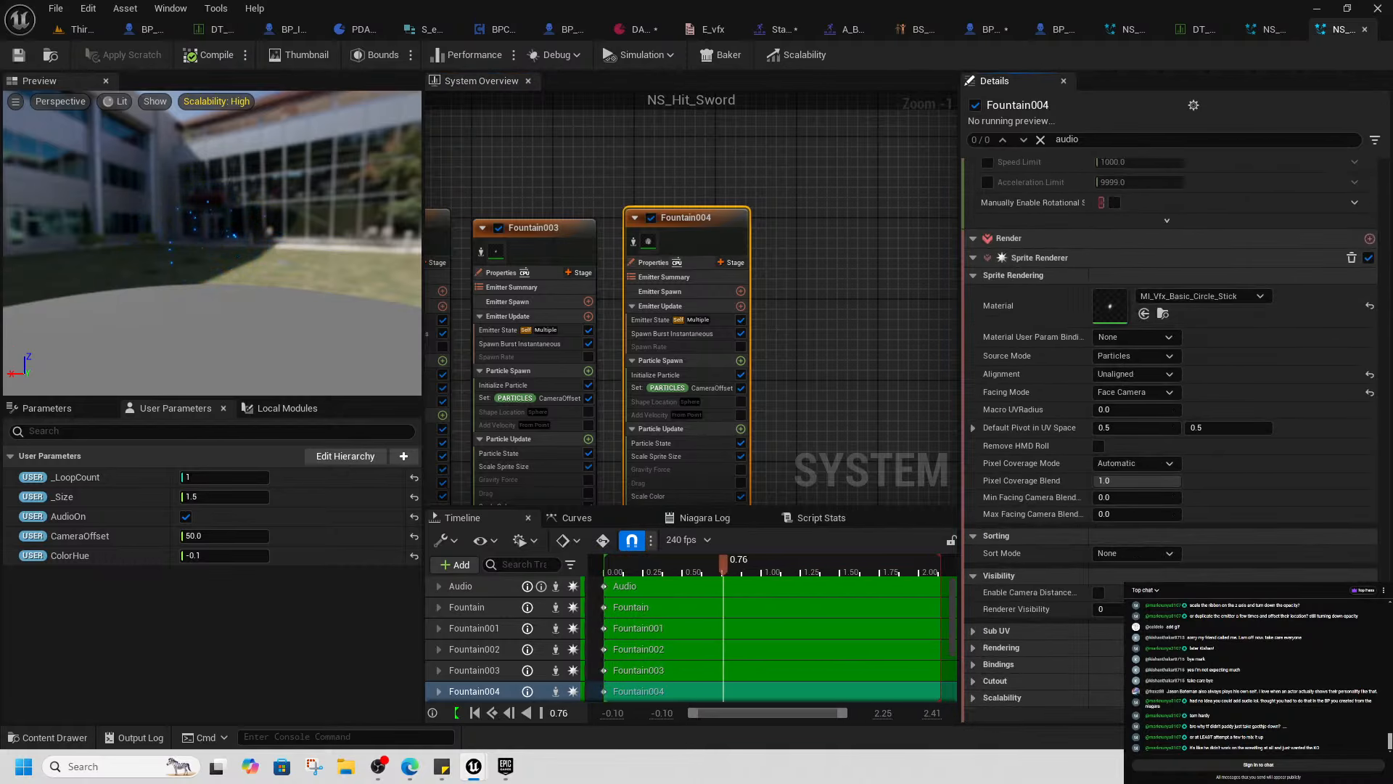
Check the detailed stacks of the Fountain006 and Fountain002 emitters for audio settings
right_drag(755, 468, 718, 201)
click(667, 332)
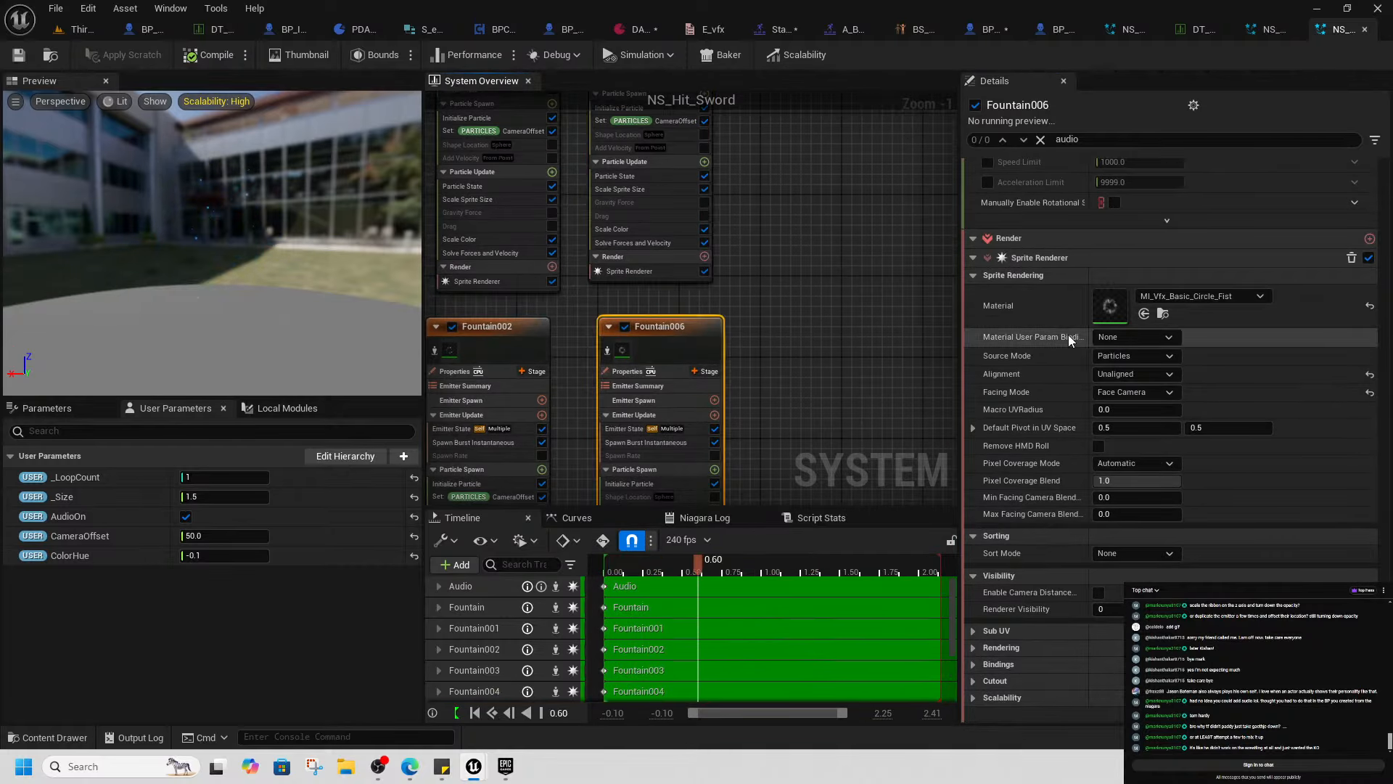
scroll(1287, 390, up, 6)
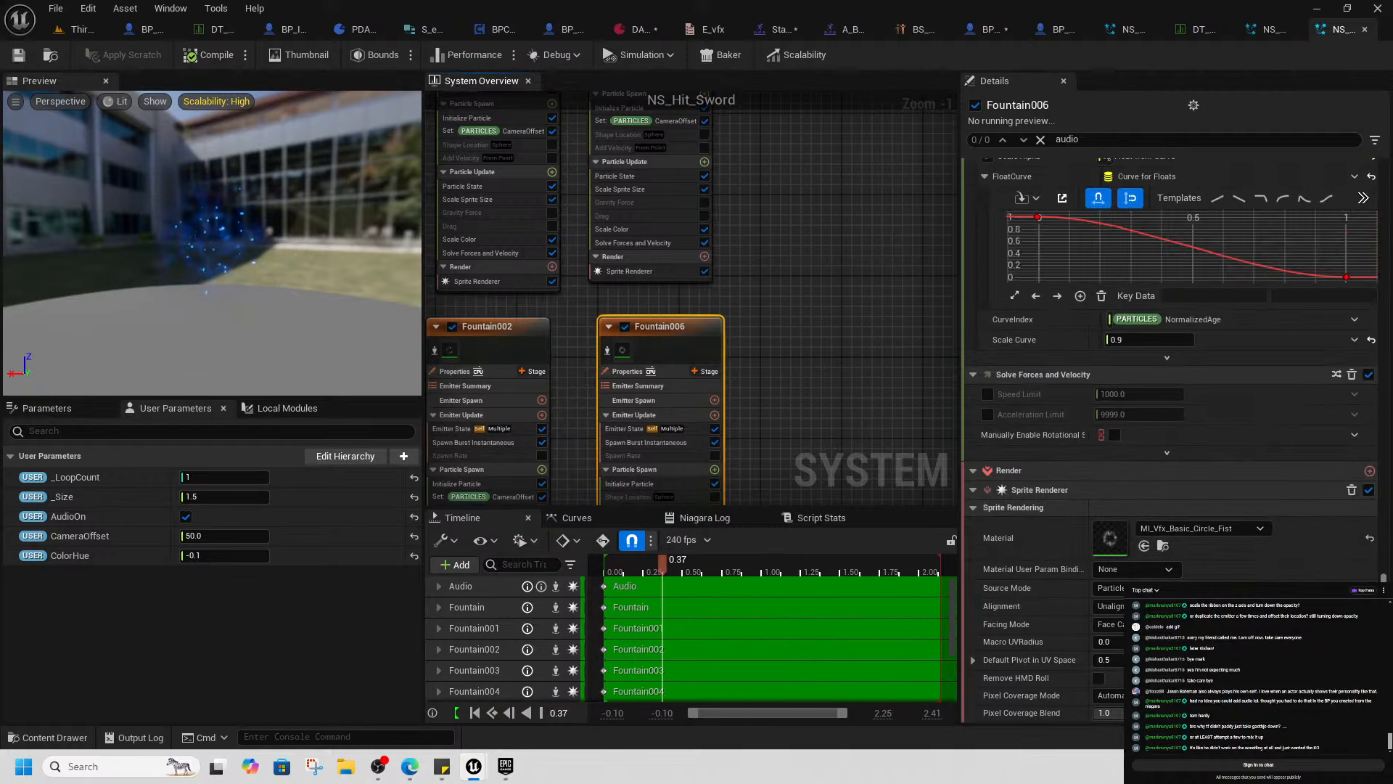
drag(1381, 508, 1379, 604)
right_drag(570, 374, 821, 346)
click(761, 318)
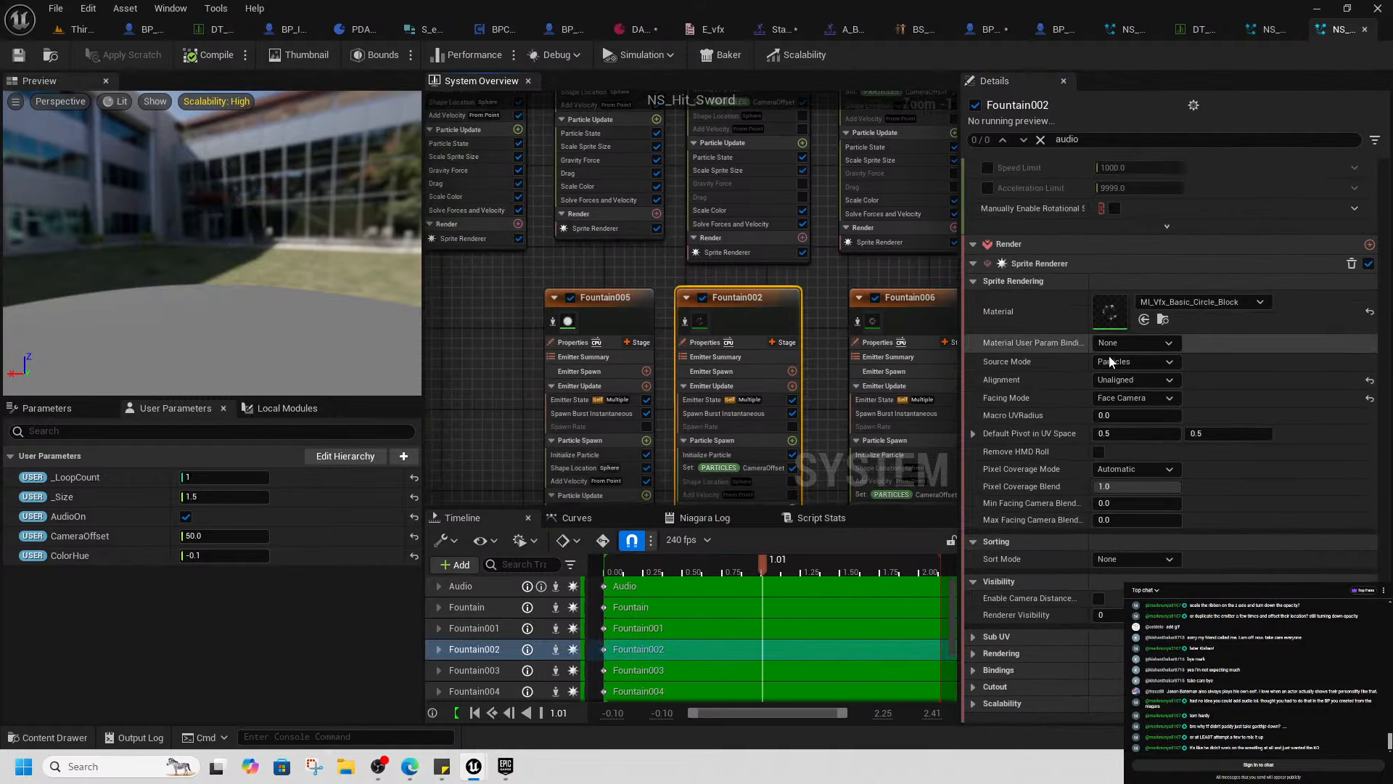
scroll(1269, 533, up, 10)
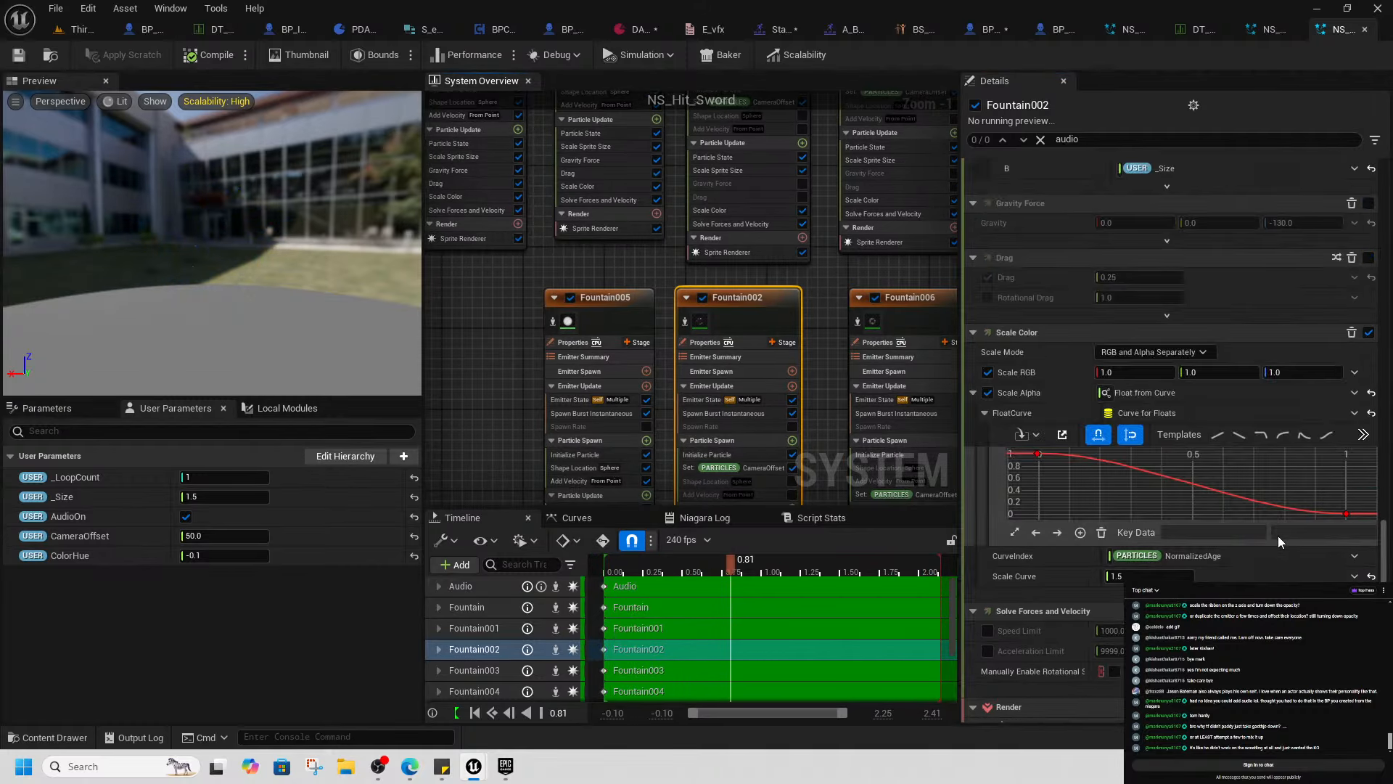
drag(1386, 551, 1356, 180)
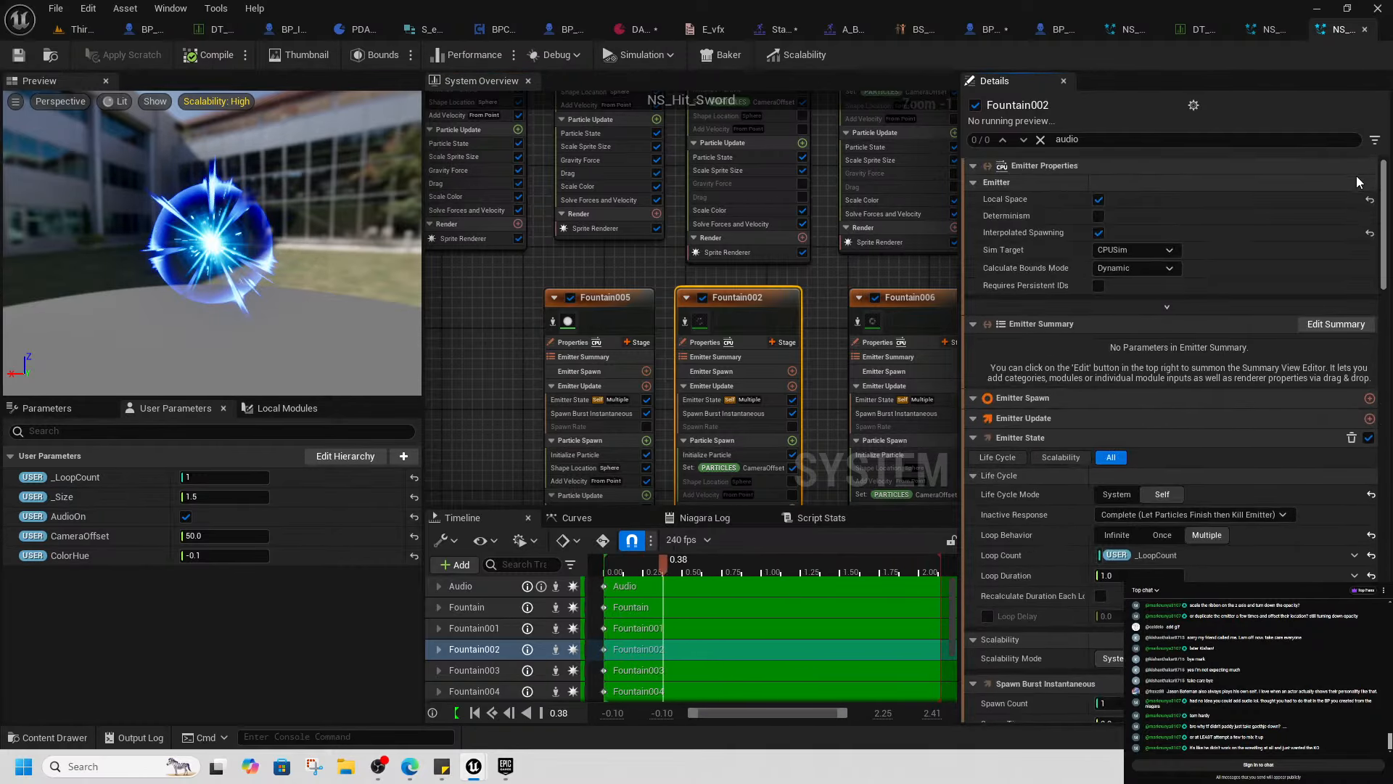
Review the Fountain005 emitter's full stack down to its Sprite Renderer for audio settings
click(624, 299)
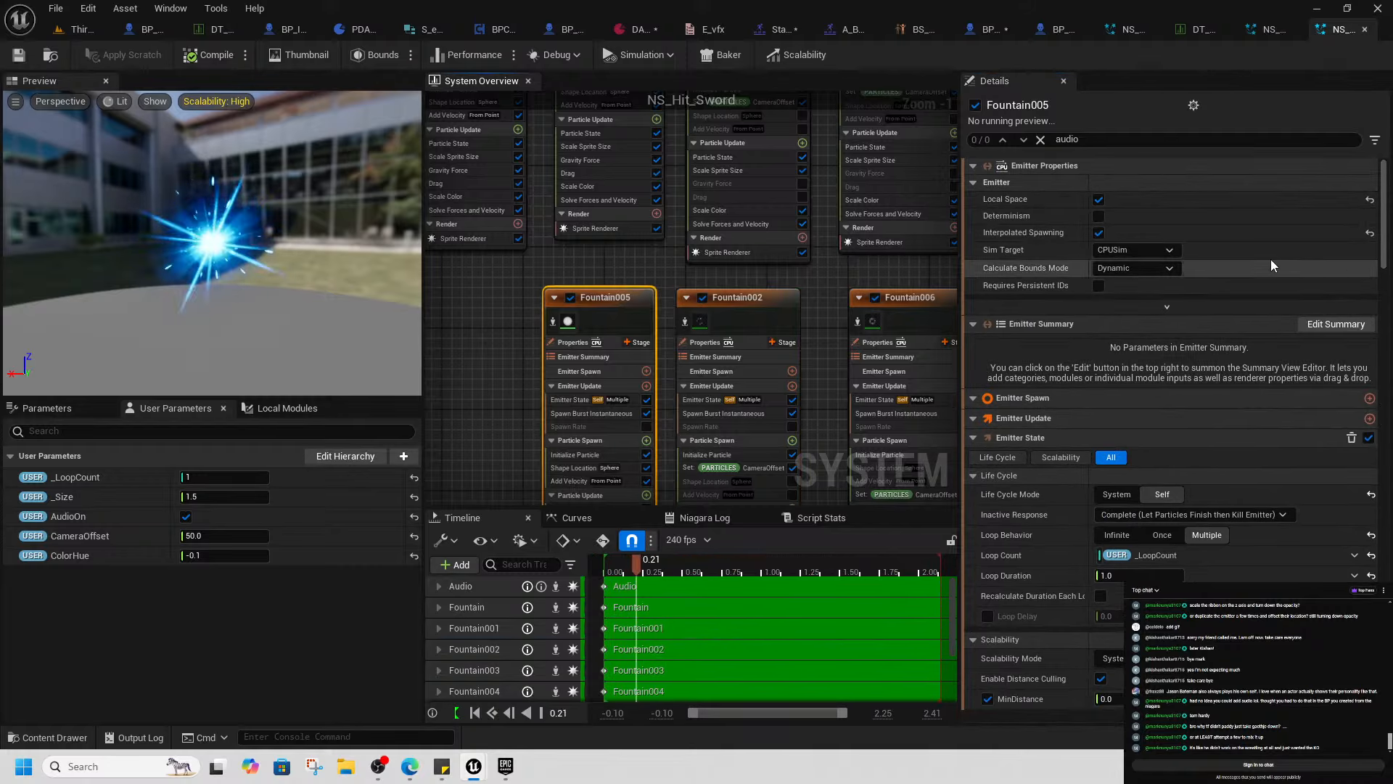
scroll(1371, 197, down, 15)
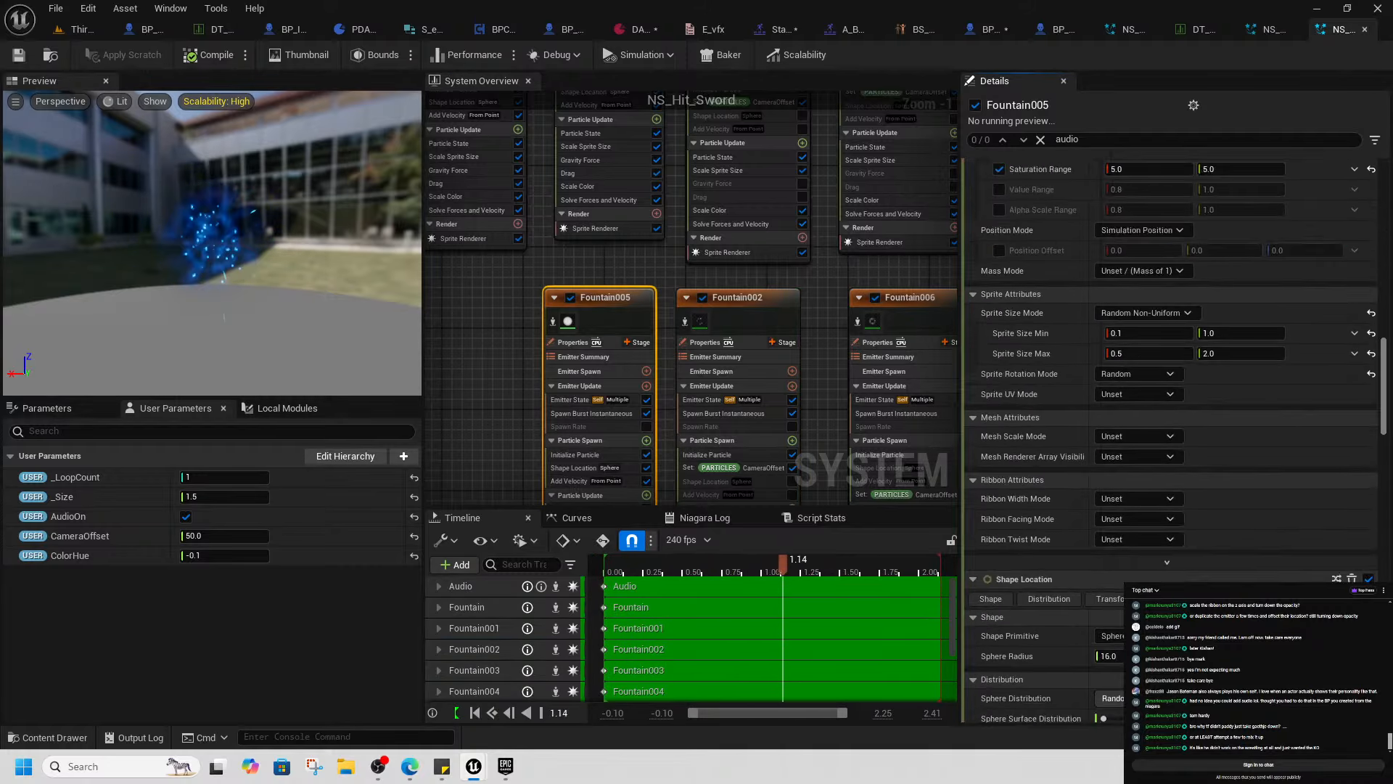
scroll(986, 335, down, 15)
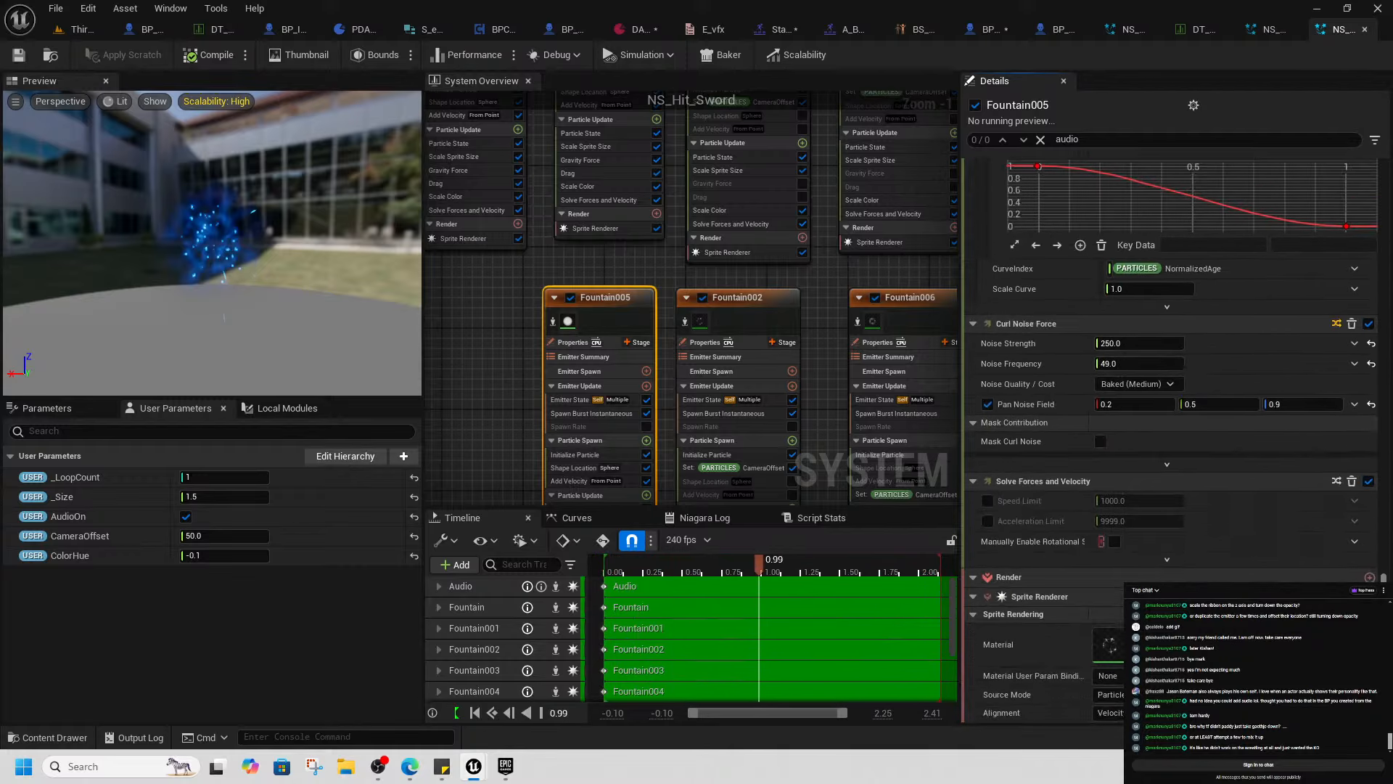
scroll(601, 411, down, 3)
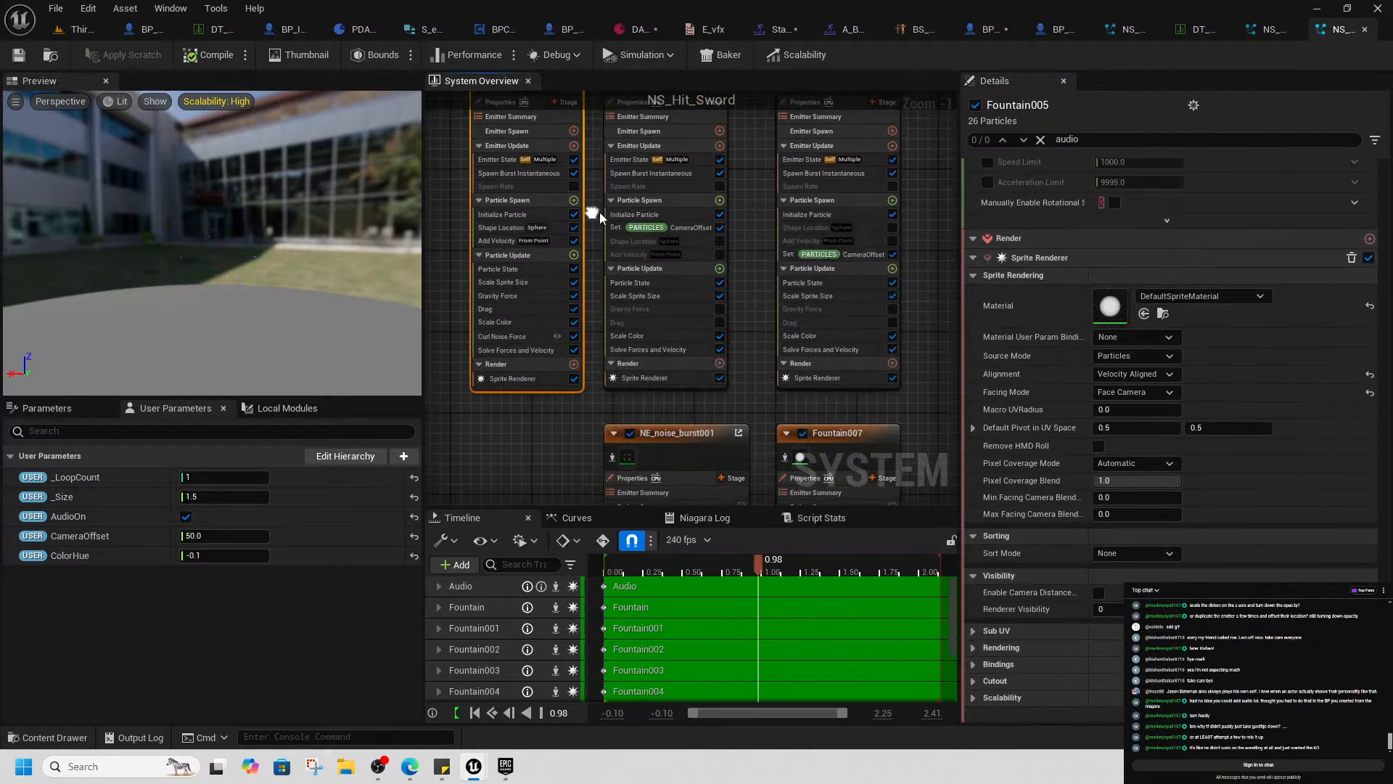
Review the NE_noise_burst001 emitter's full stack, including its Sprite Renderer and Emitter State, for audio settings
click(686, 415)
scroll(530, 447, up, 3)
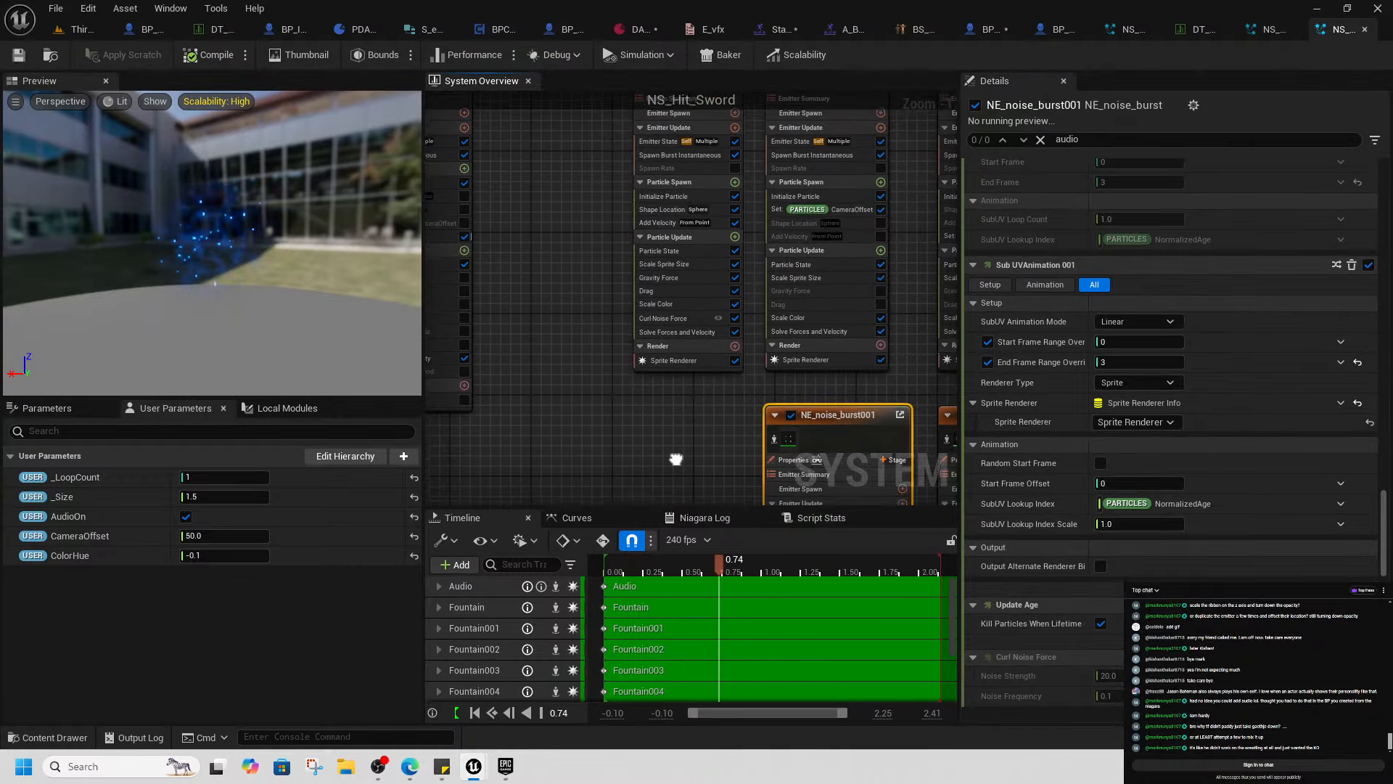
scroll(1323, 489, down, 10)
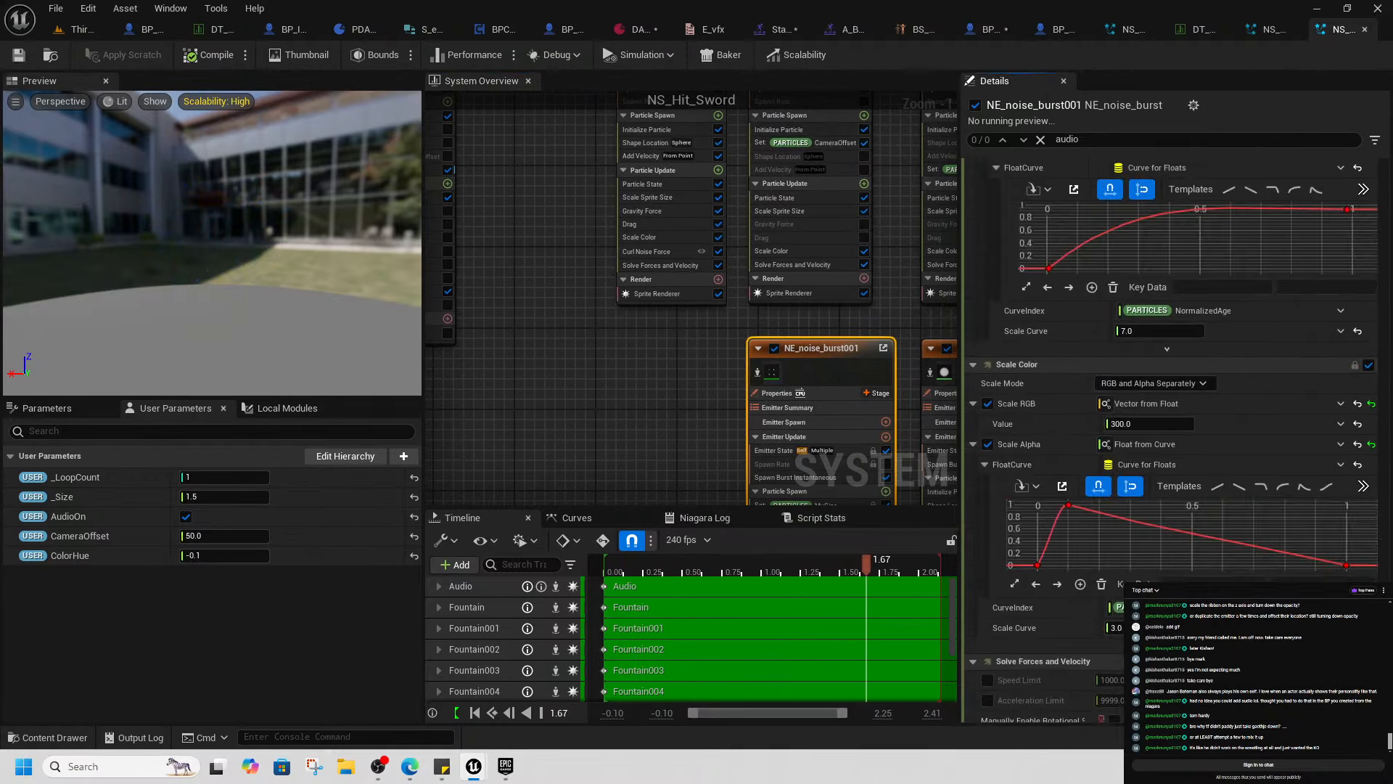
scroll(1171, 399, down, 2)
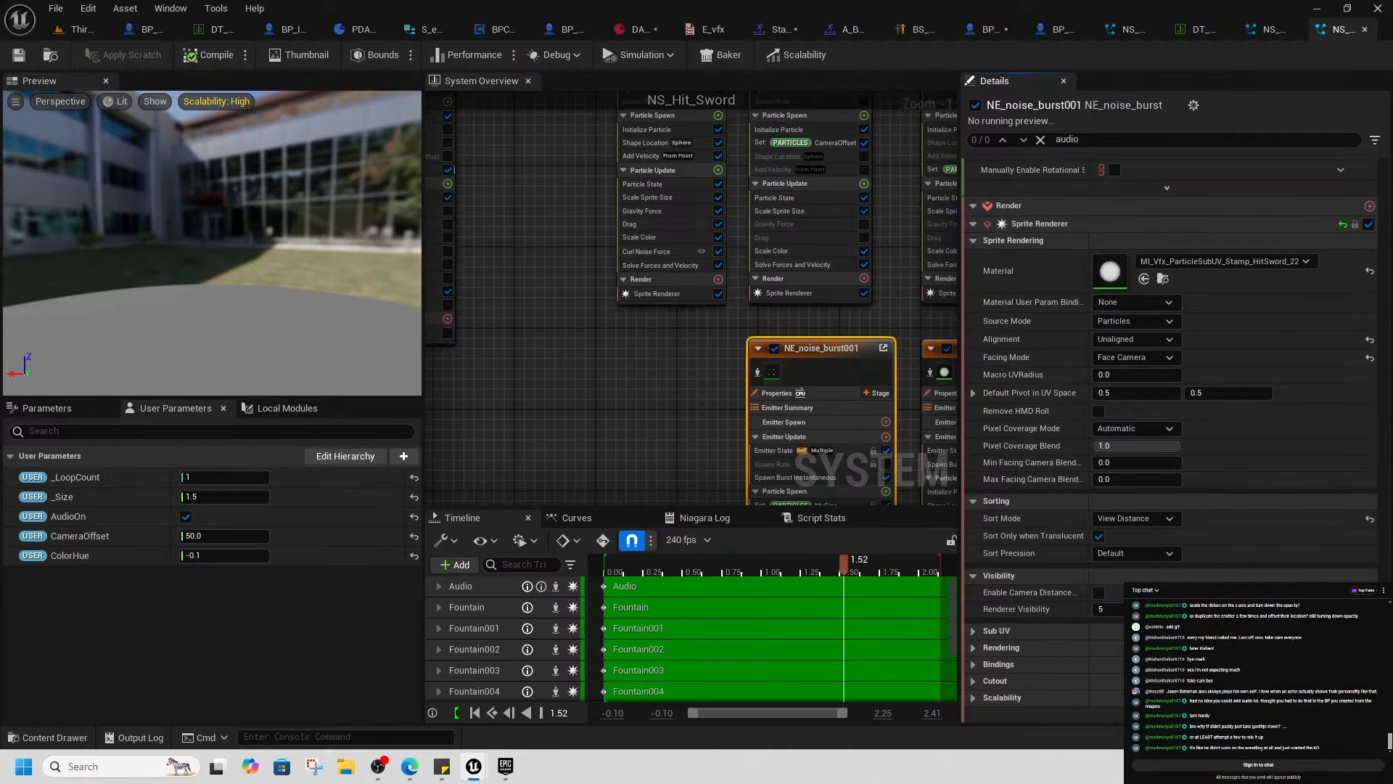
scroll(1377, 234, up, 15)
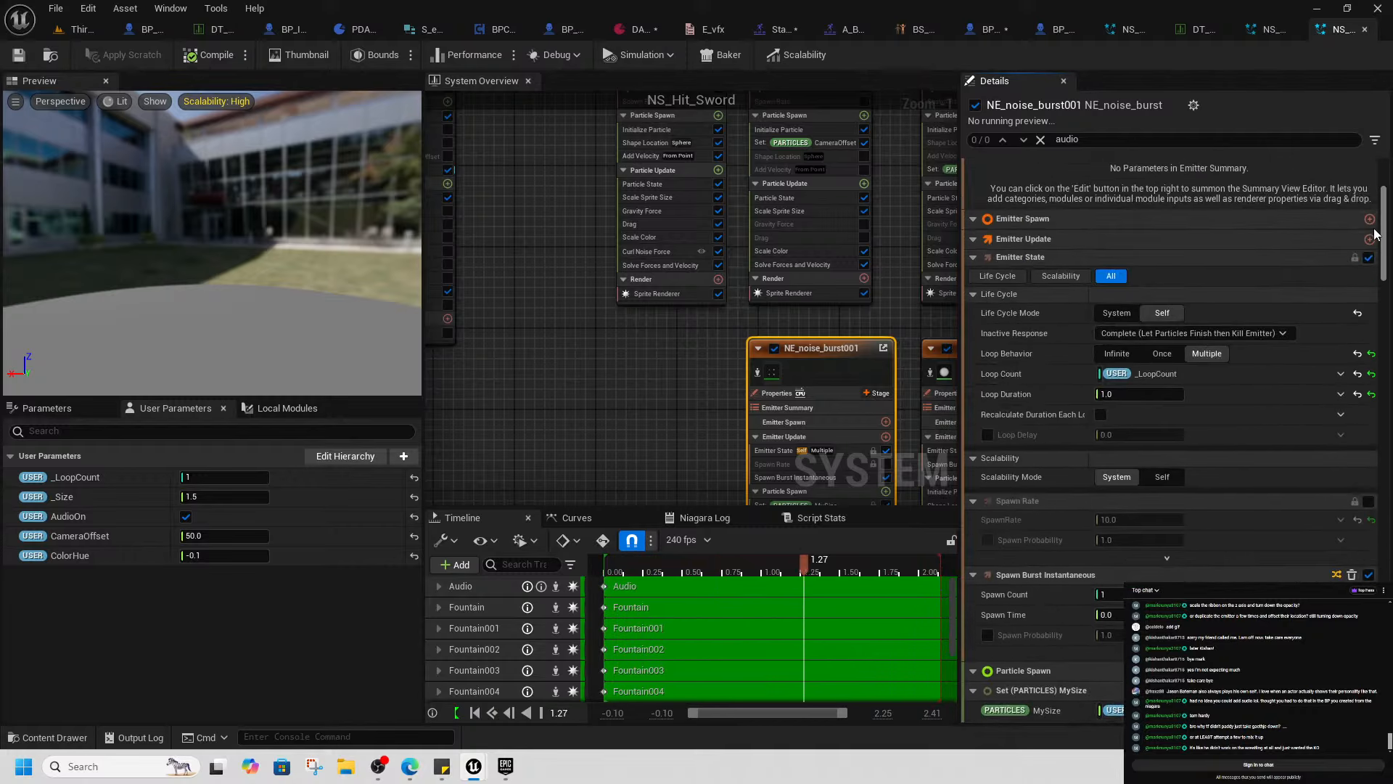
scroll(1377, 234, up, 7)
Return to the Audio emitter and examine its modules and its place among the other emitters of NS_Hit_Sword
right_drag(572, 336, 848, 528)
click(678, 175)
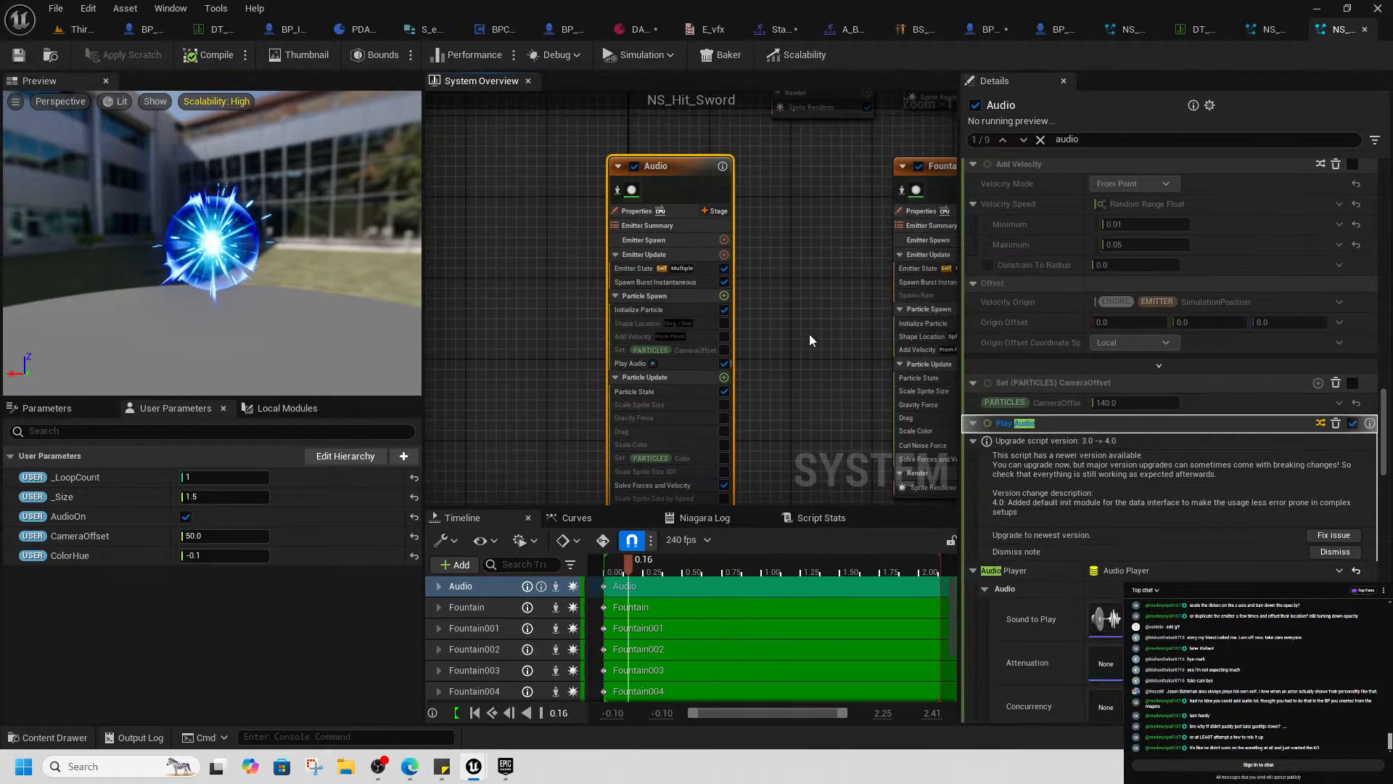
right_drag(806, 341, 739, 453)
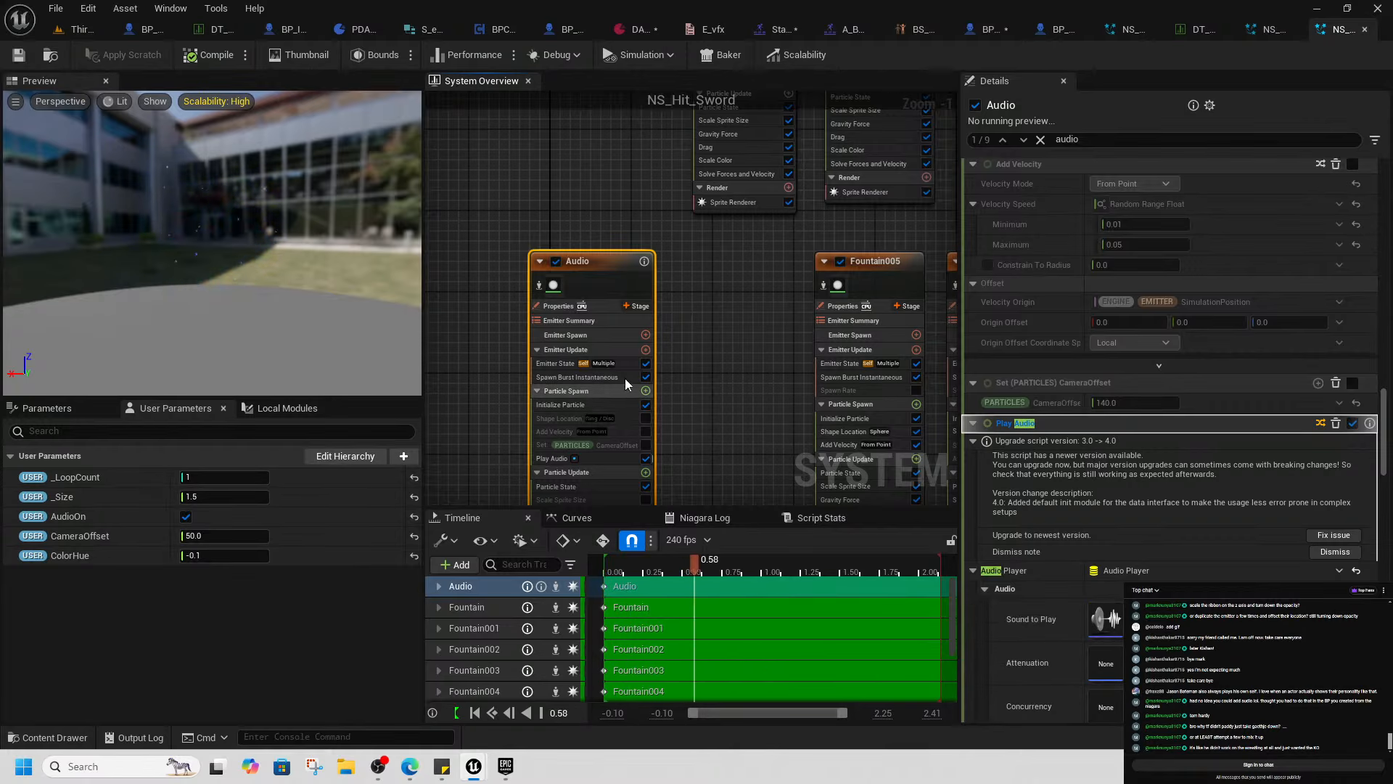
scroll(686, 333, down, 4)
right_drag(715, 350, 592, 300)
scroll(566, 289, down, 1)
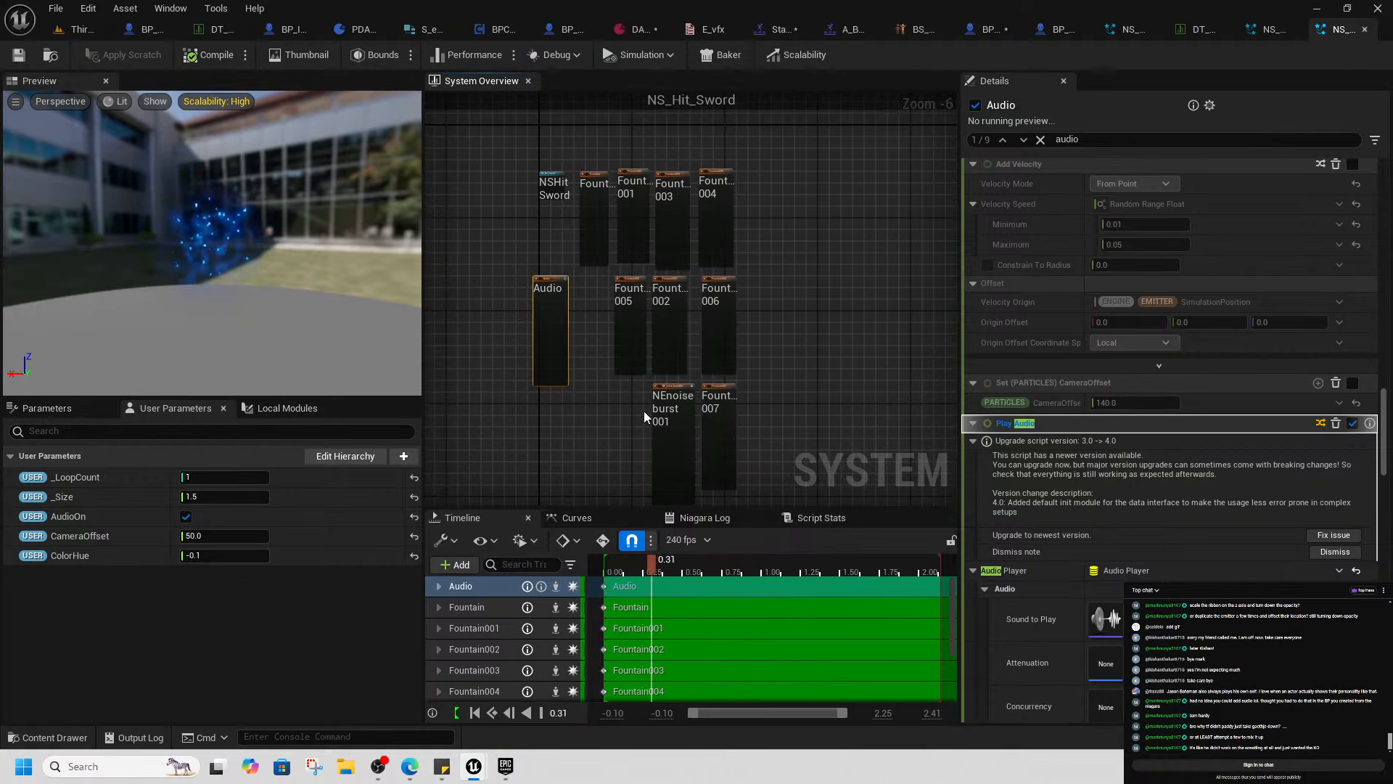
scroll(562, 294, up, 2)
scroll(548, 294, up, 3)
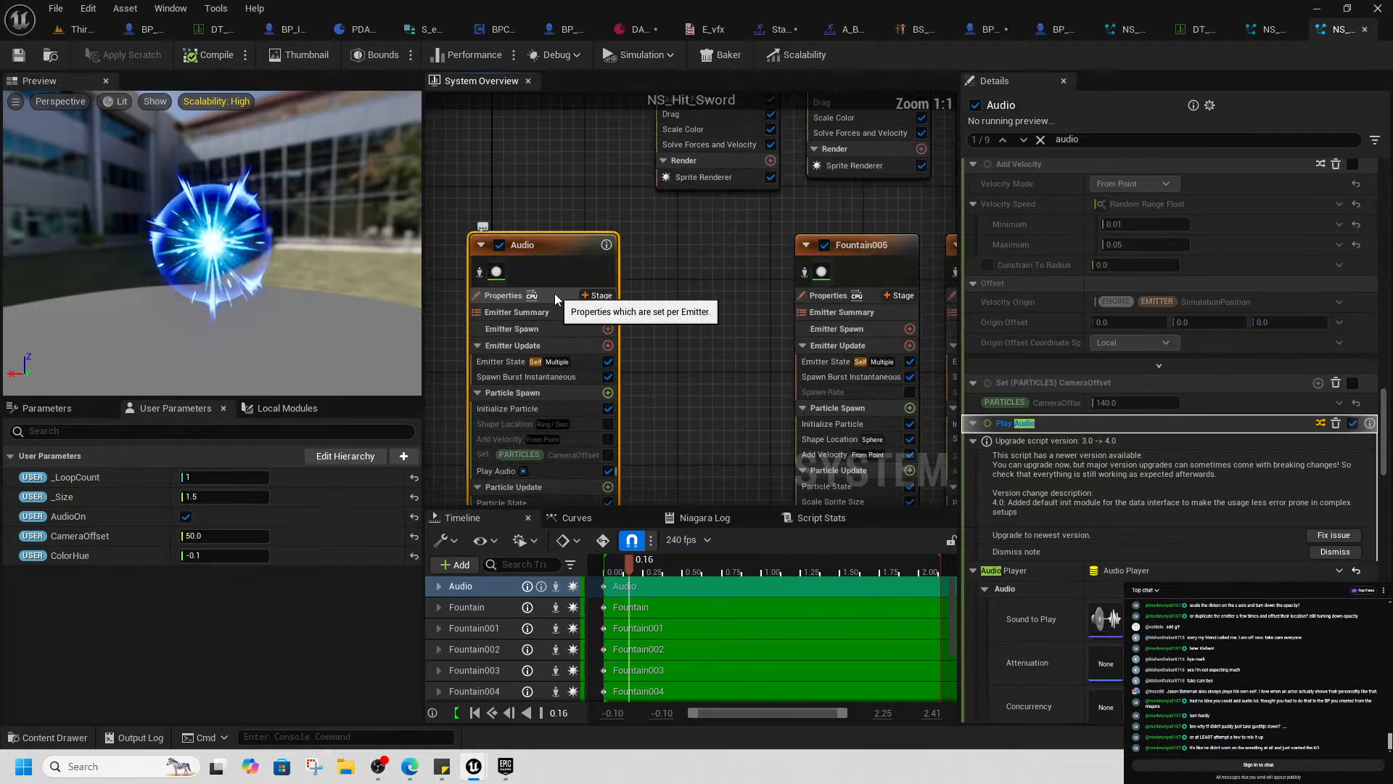
scroll(724, 379, up, 1)
right_drag(725, 380, 772, 317)
right_drag(761, 217, 752, 278)
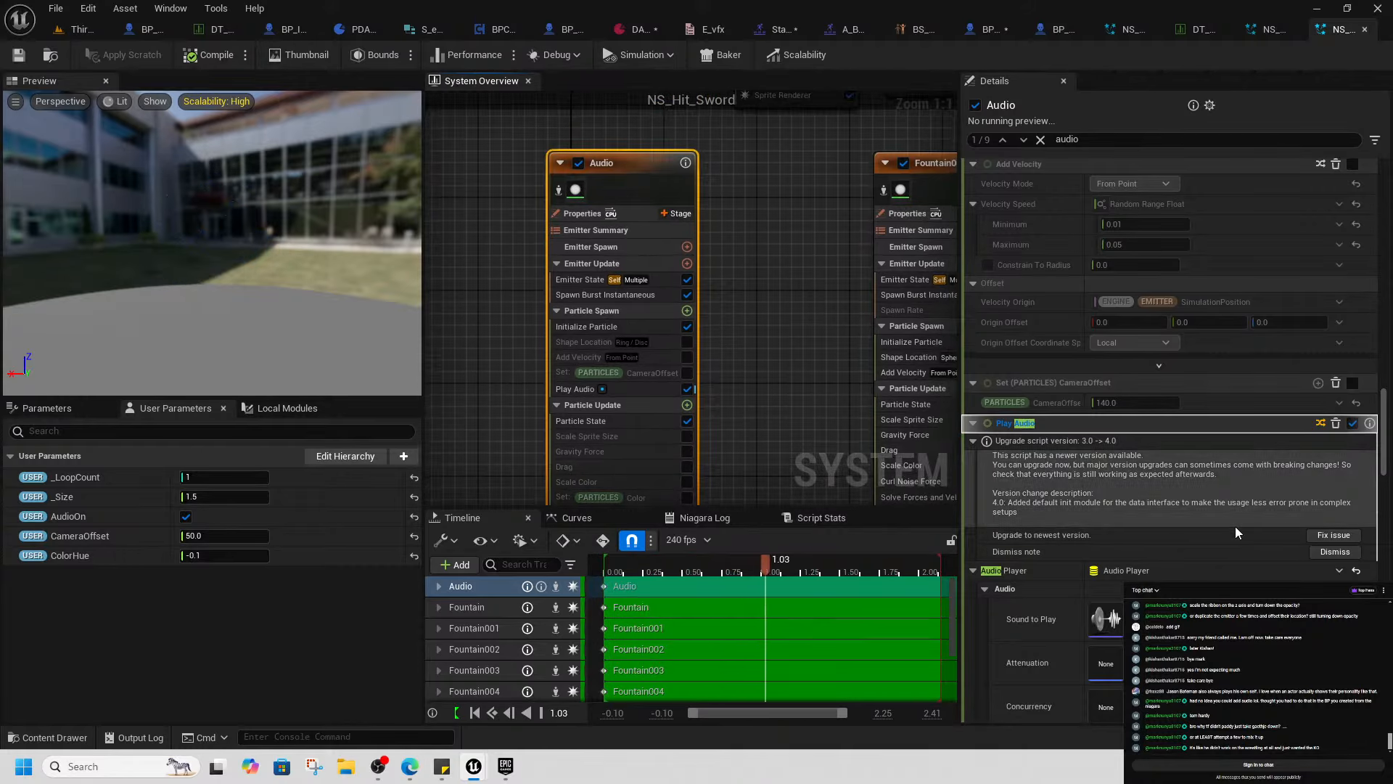
Clear the stack search and review the Audio emitter's unfiltered settings from Emitter State through the Play Audio module
scroll(1123, 351, up, 3)
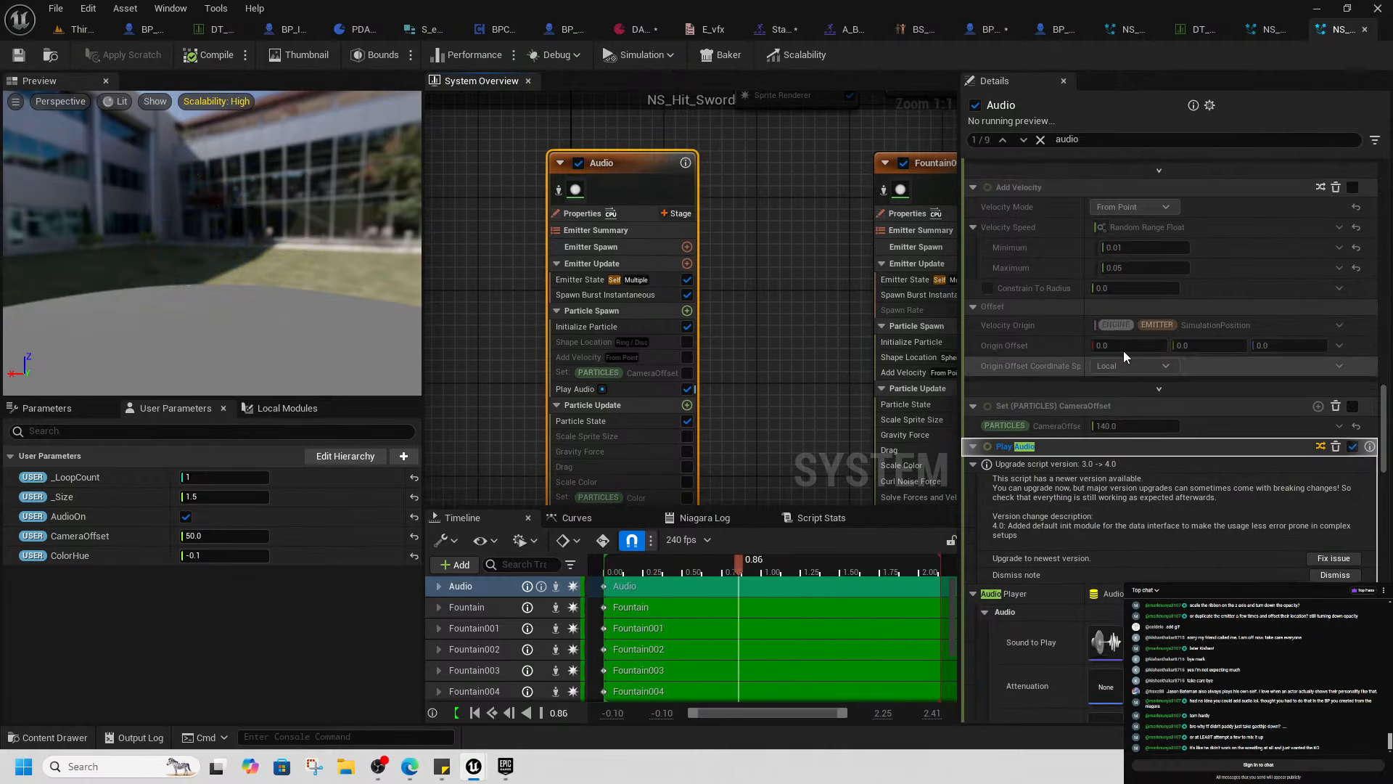
click(1041, 140)
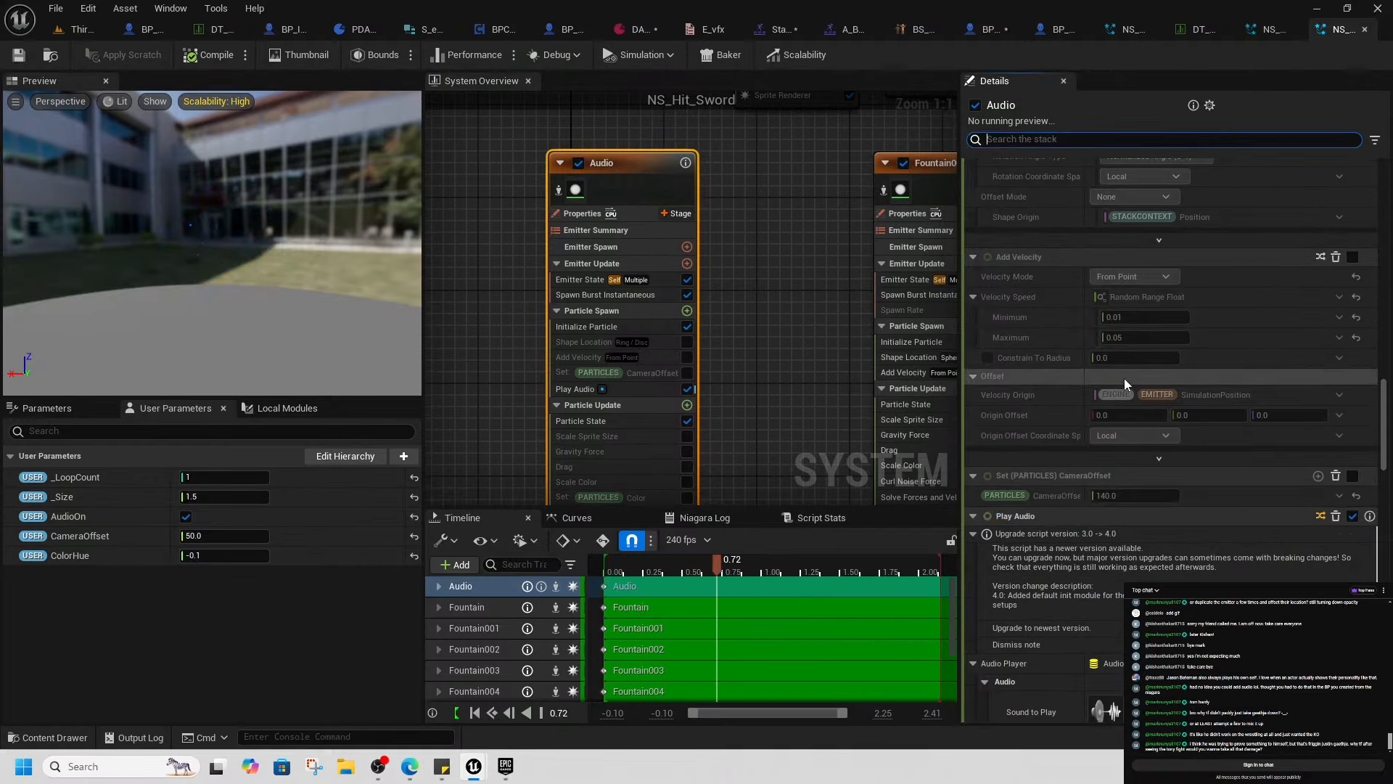
scroll(1126, 379, up, 10)
scroll(1129, 381, up, 6)
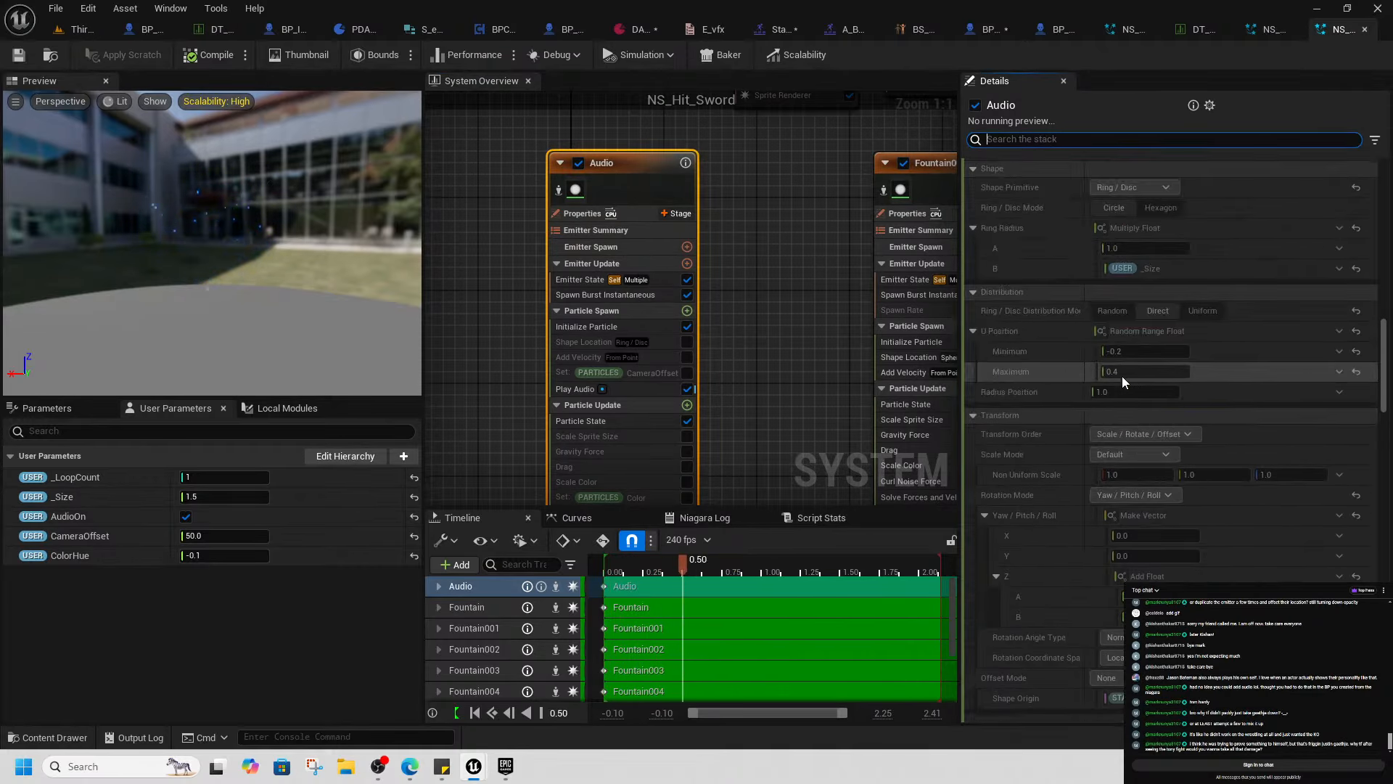
scroll(1348, 338, up, 10)
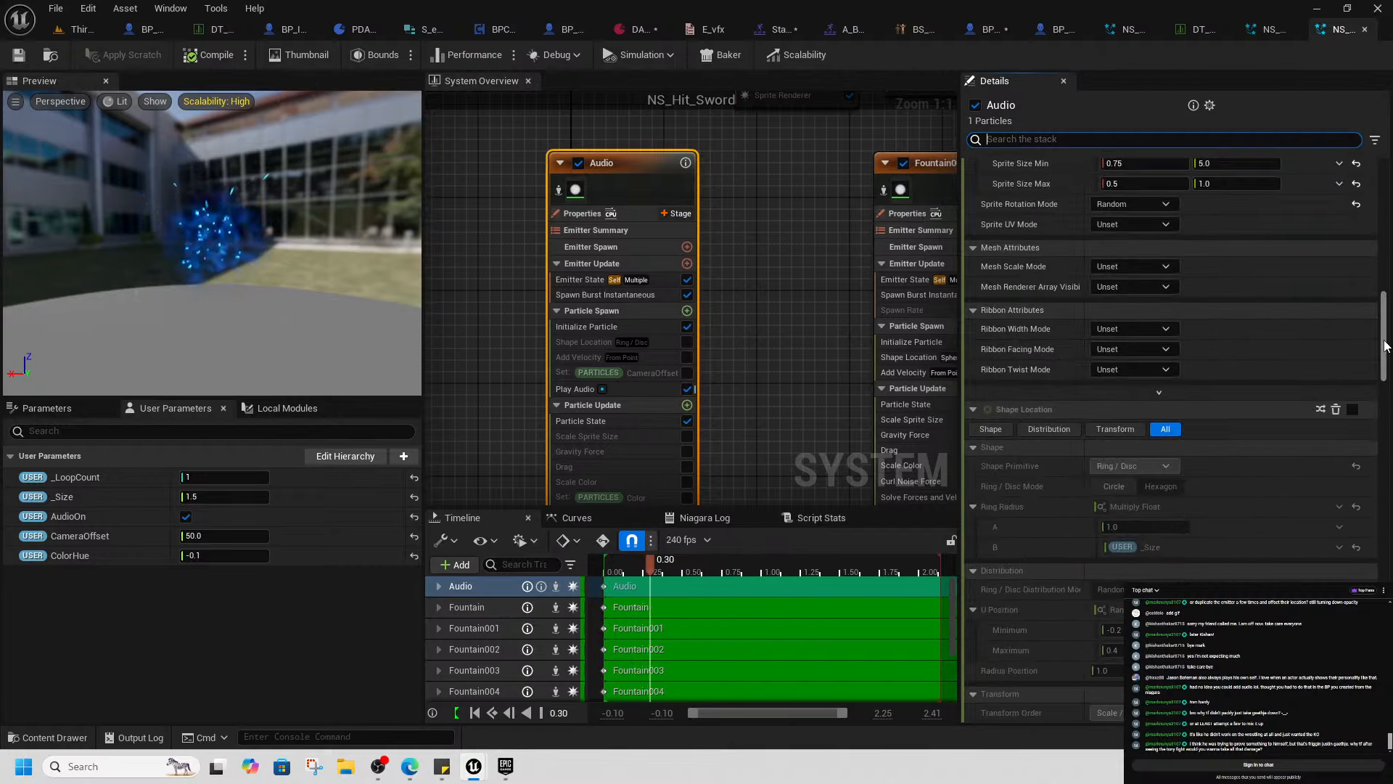
scroll(1380, 211, down, 5)
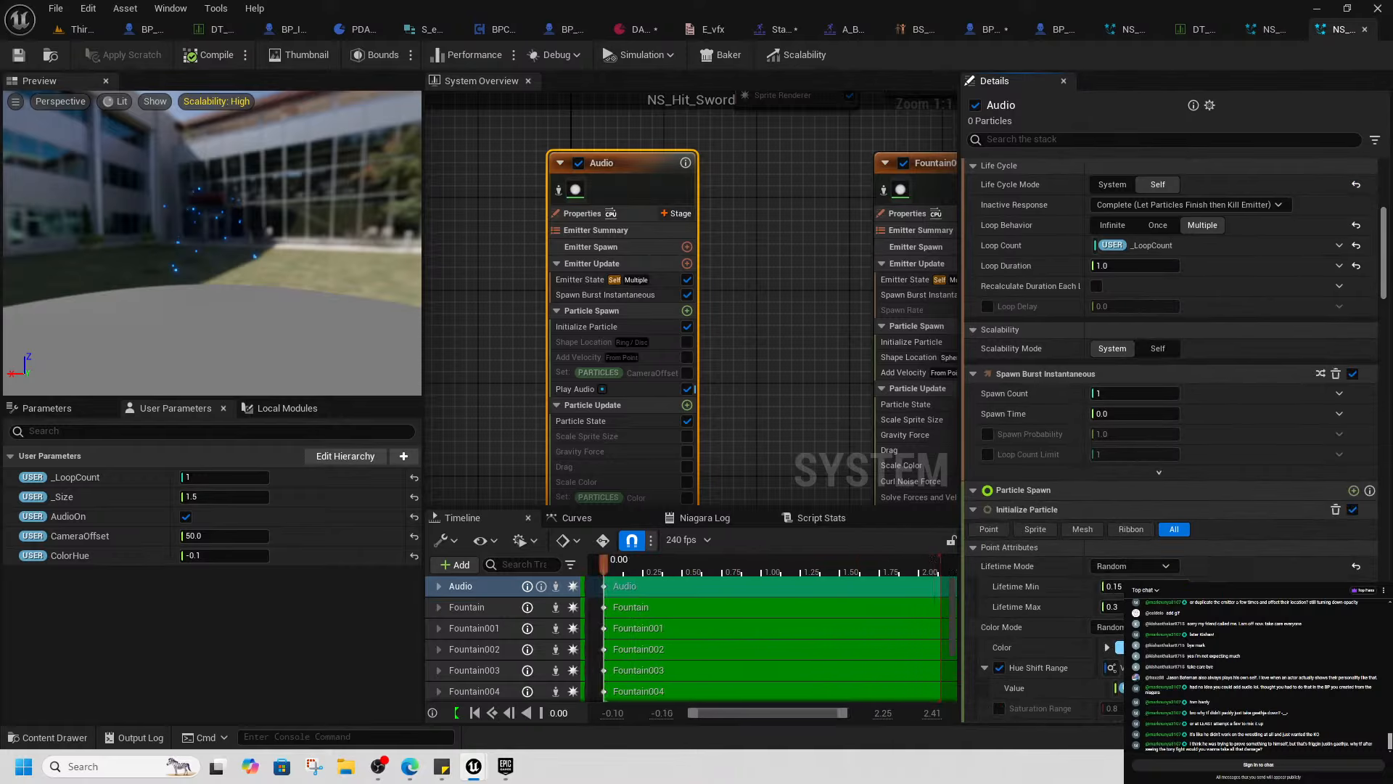
scroll(1171, 435, down, 5)
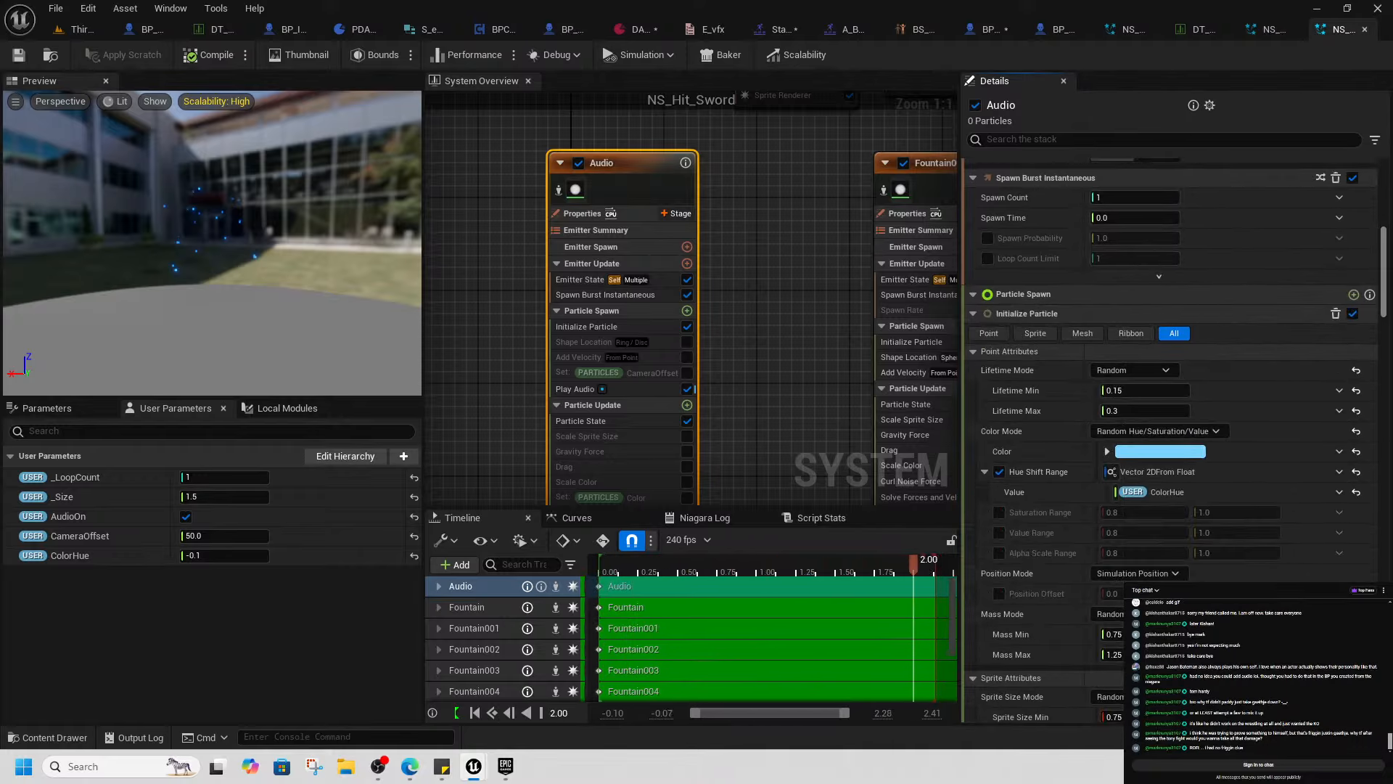
scroll(1171, 435, down, 10)
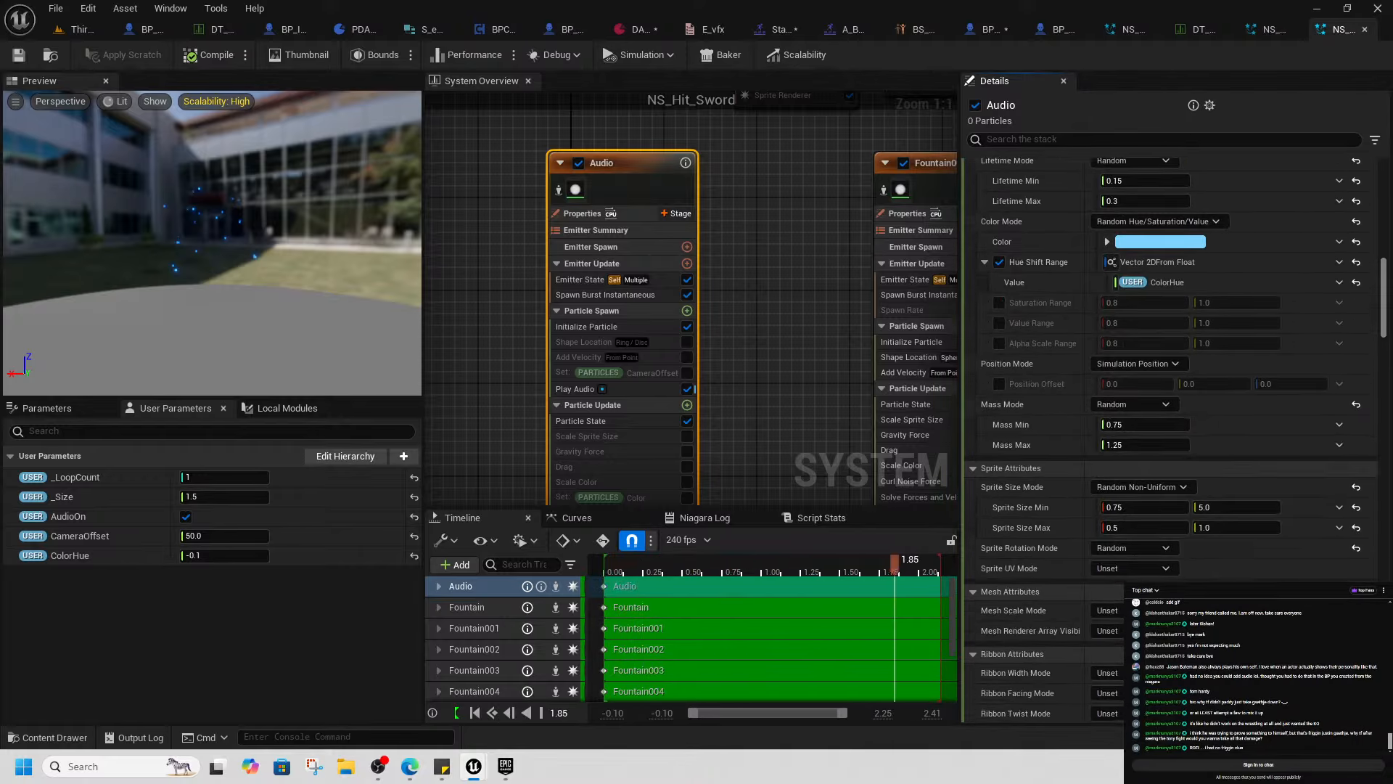
scroll(1390, 461, down, 10)
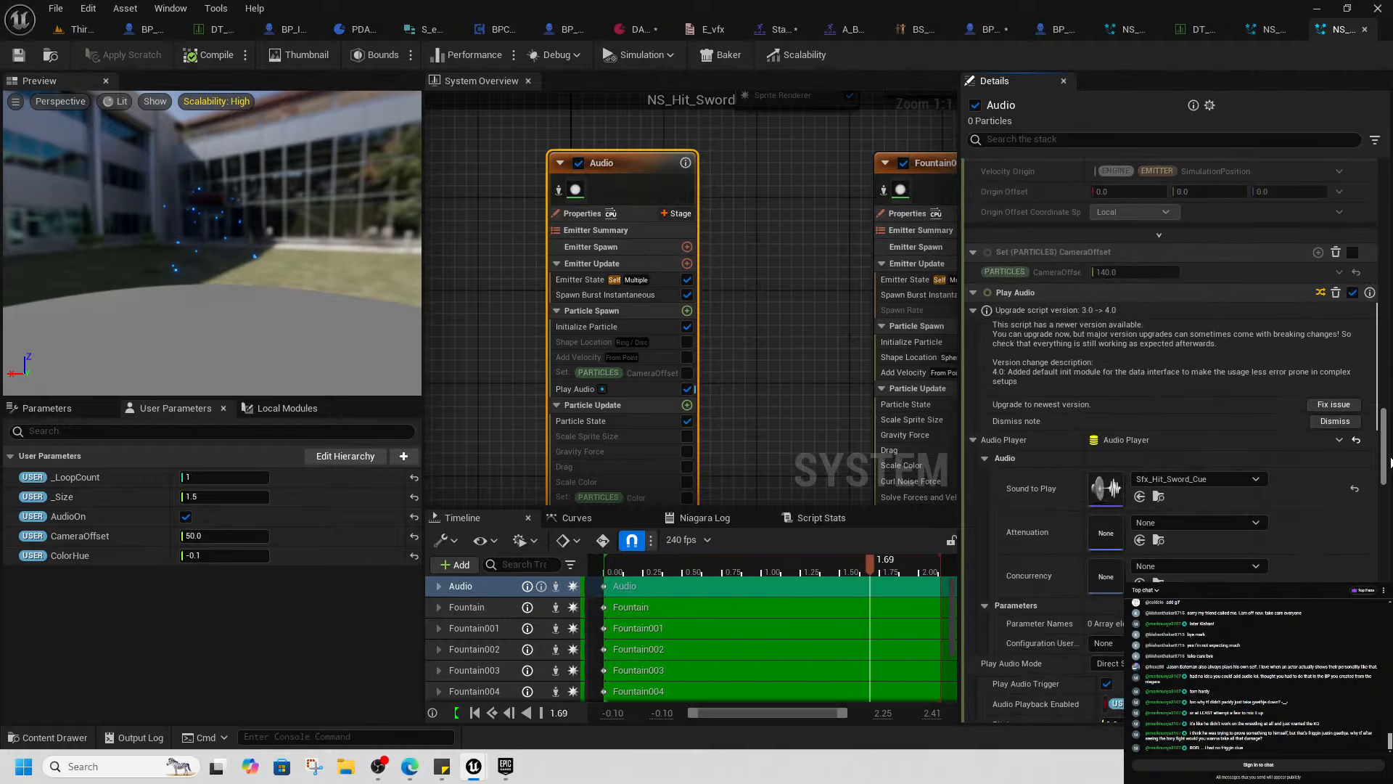
drag(1390, 462, 1390, 482)
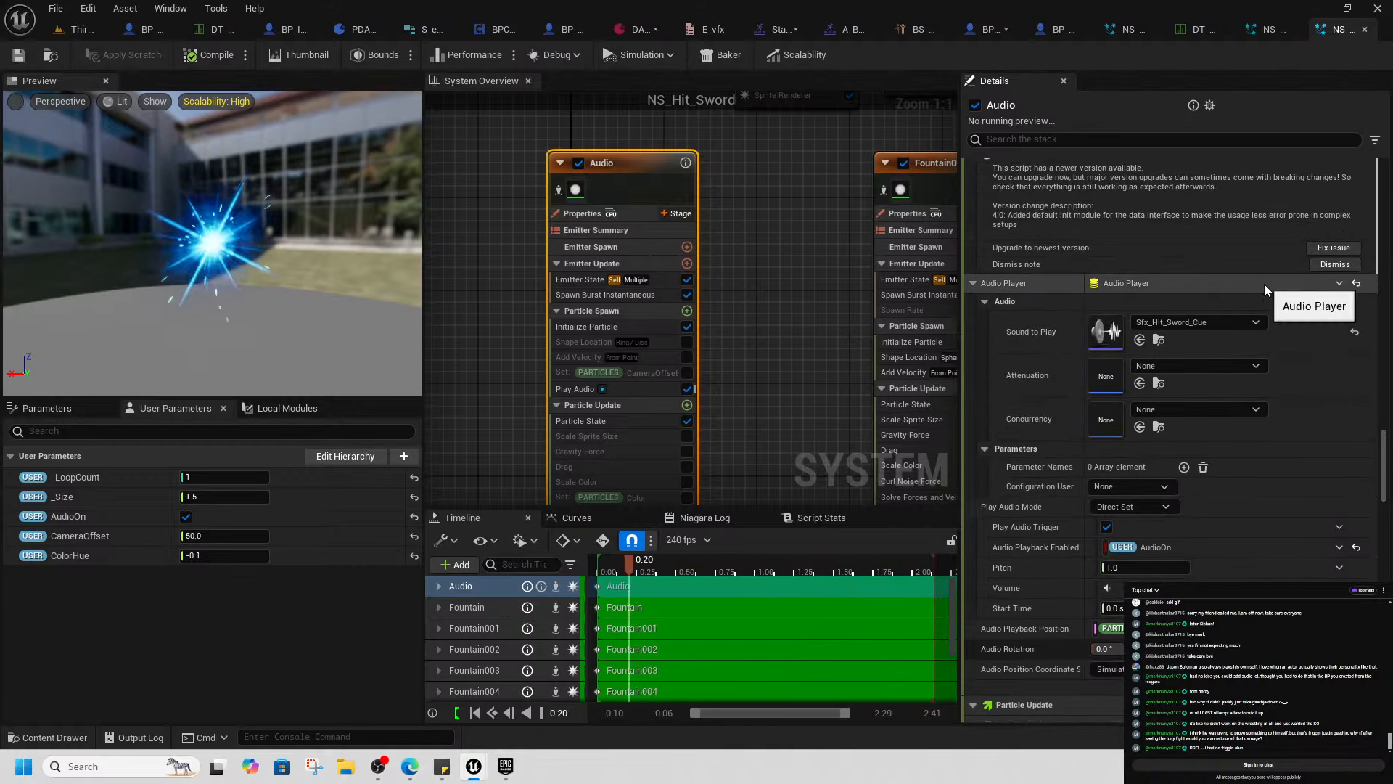
Check the value sources offered for Play Audio's Audio Player and switch back to the NS_Aura_RotateStar_StylizedFX1 system
click(1338, 283)
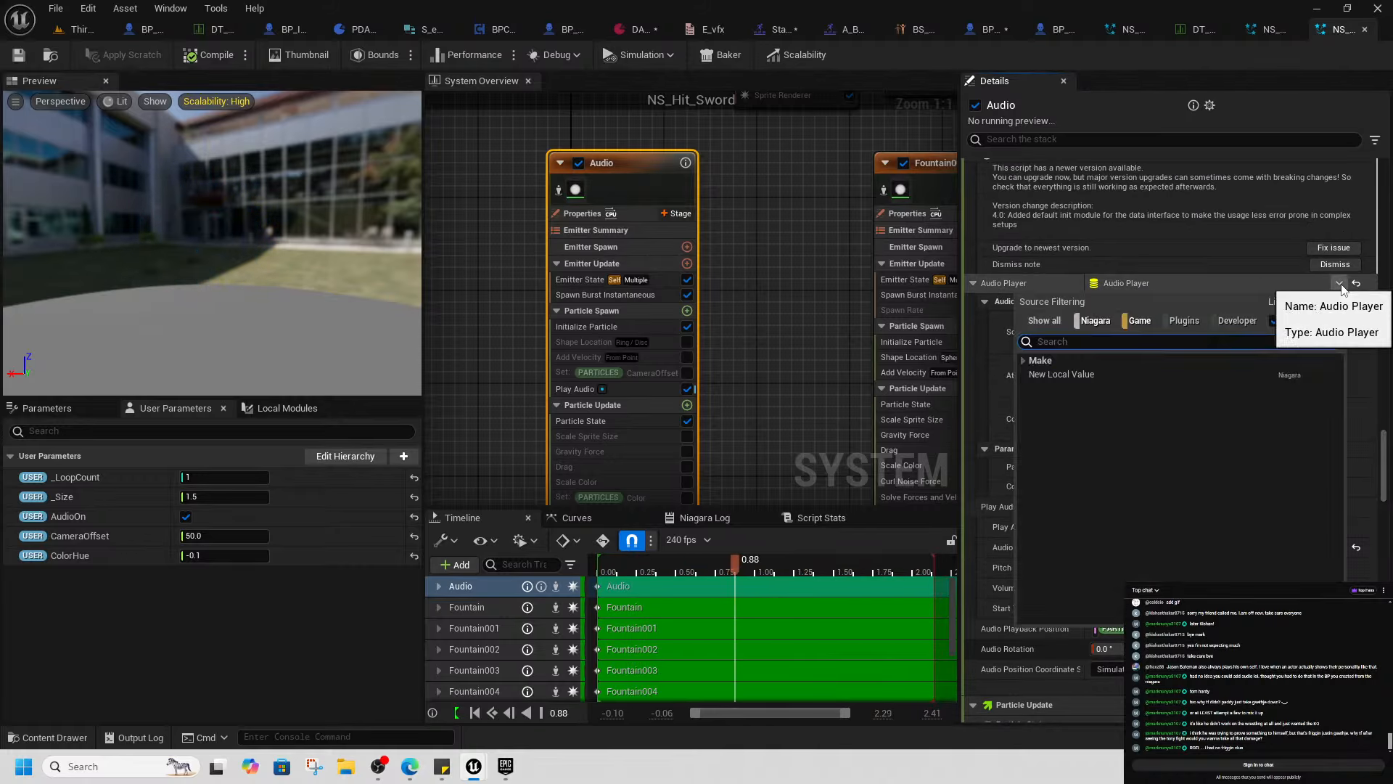
click(1024, 361)
click(1125, 284)
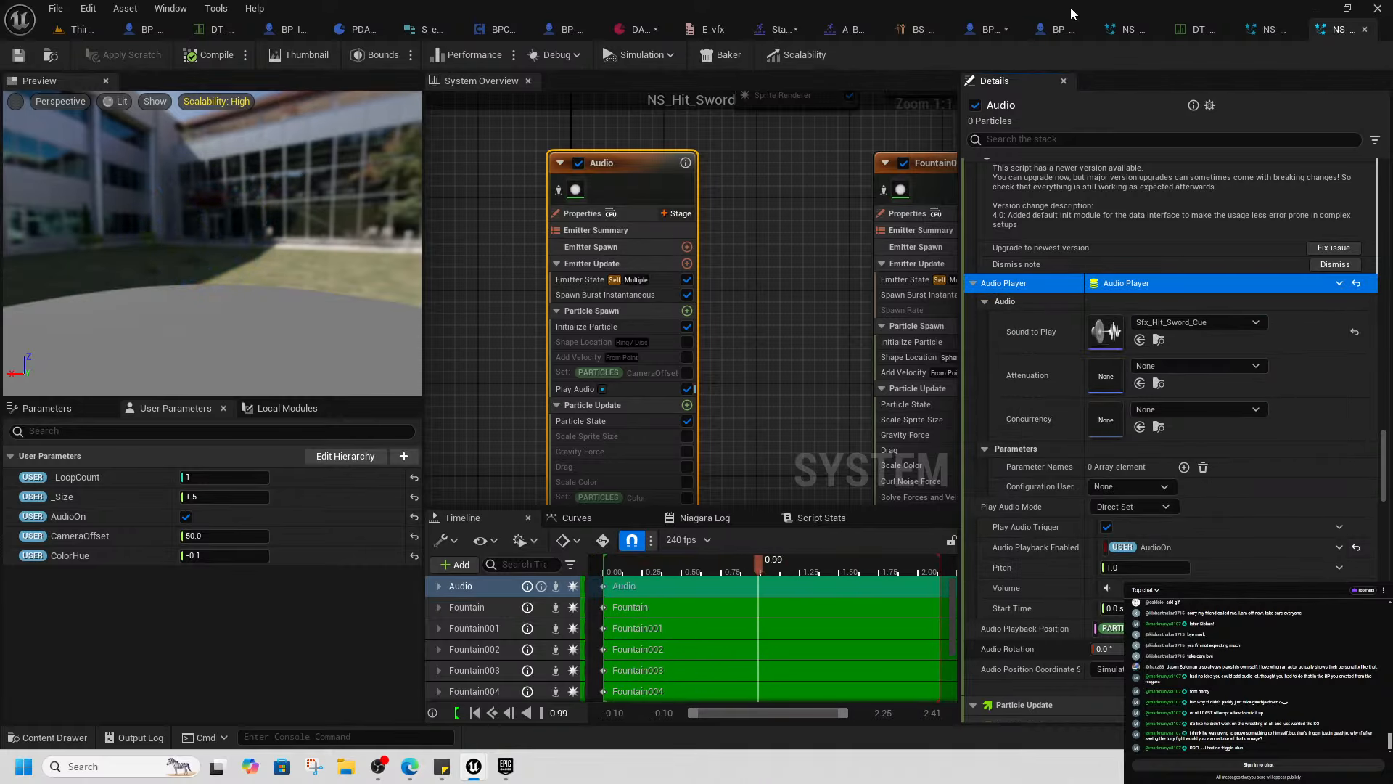
drag(1073, 13, 1392, 13)
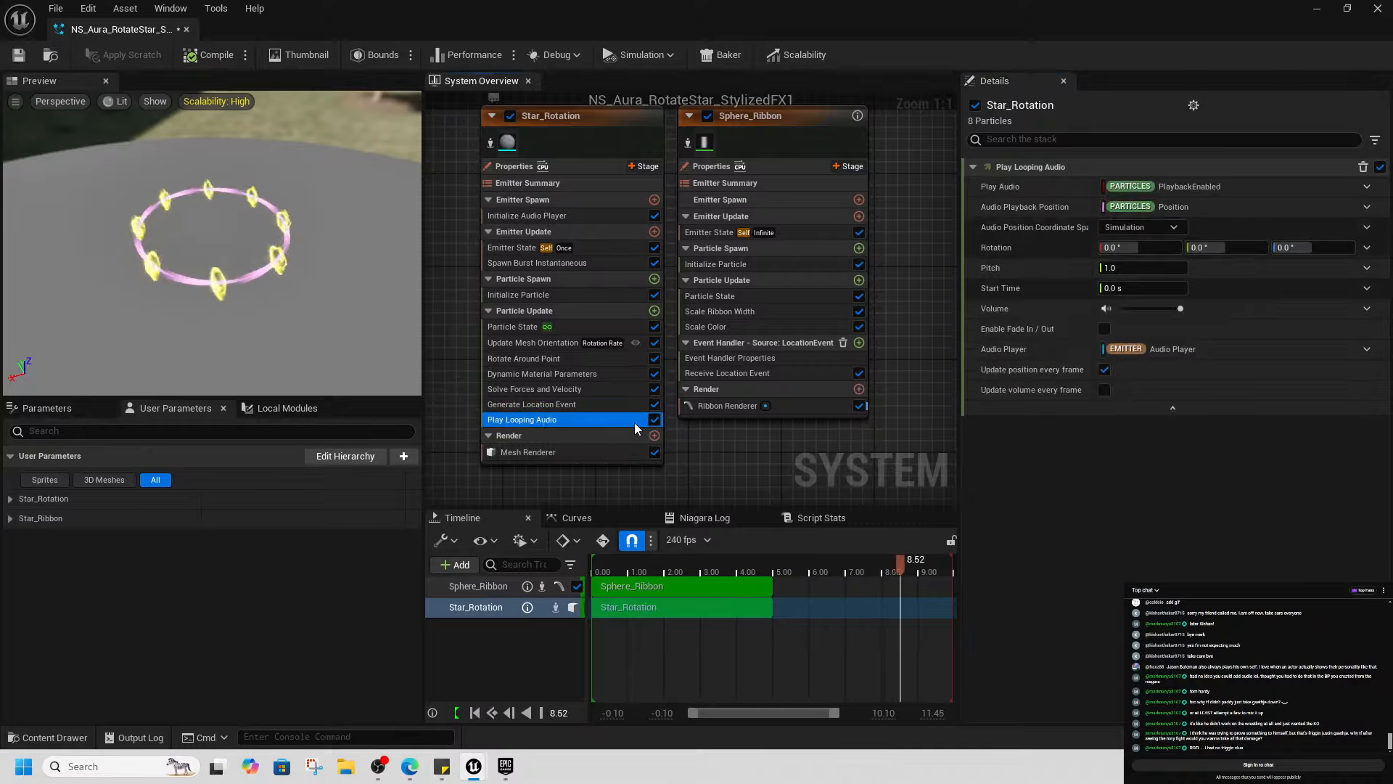
Replace the Play Looping Audio module in Star_Rotation's Particle Update with a Play Audio module
key(Delete)
click(654, 310)
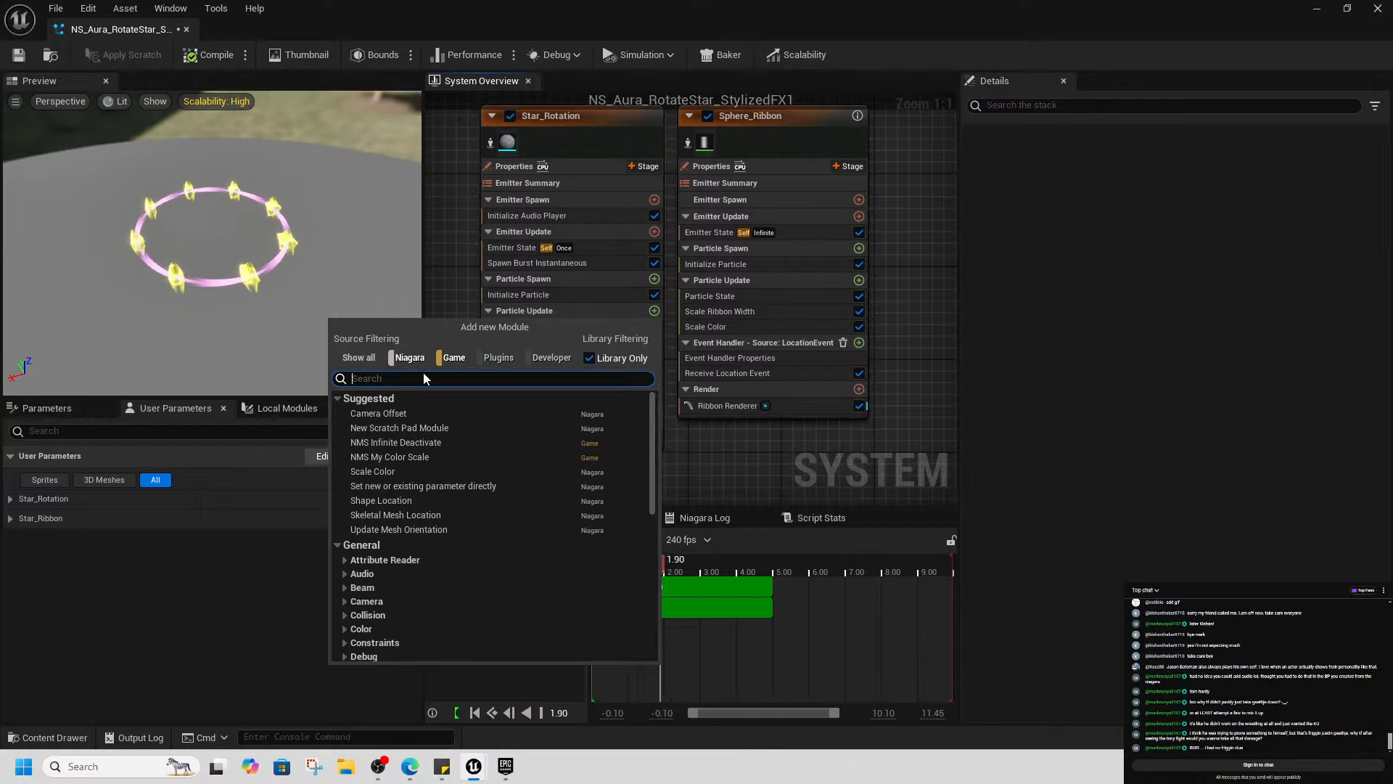
text(play audio)
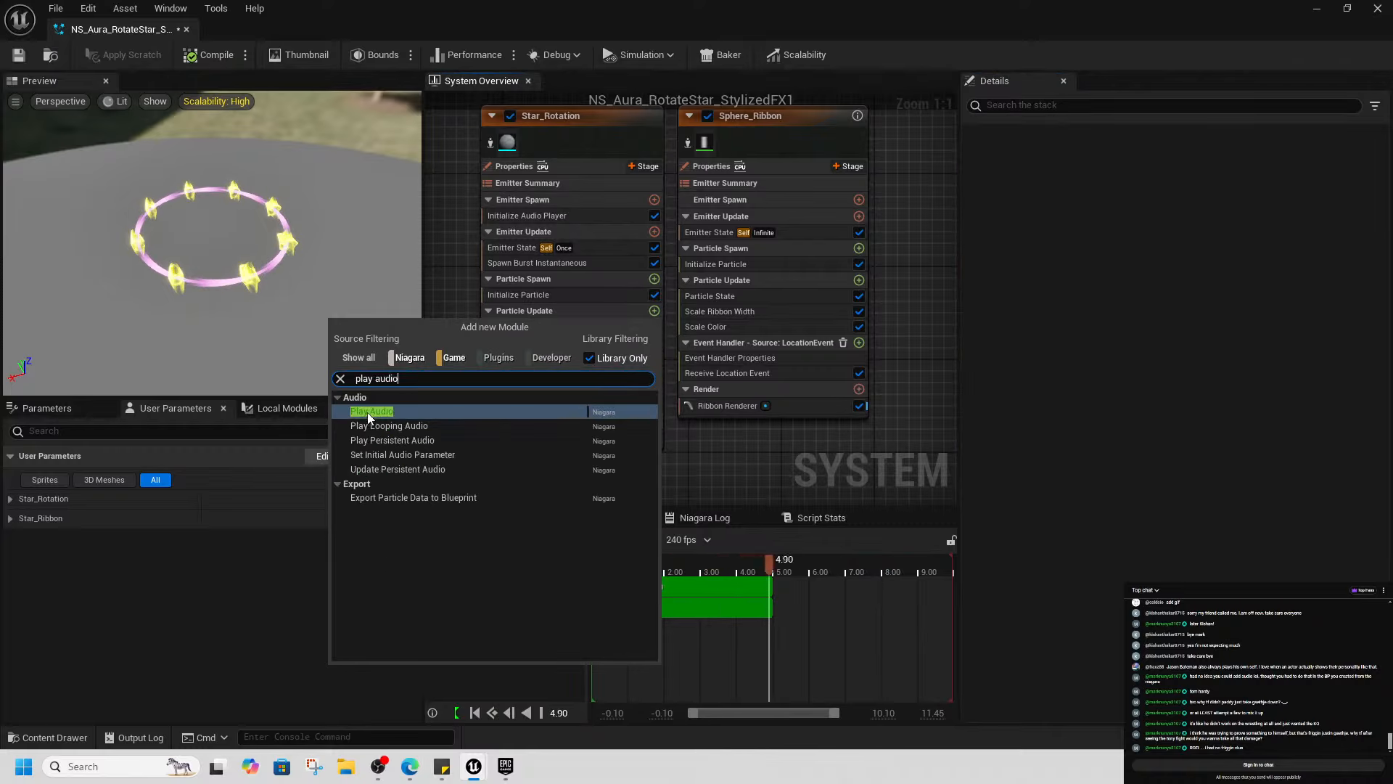
key(Return)
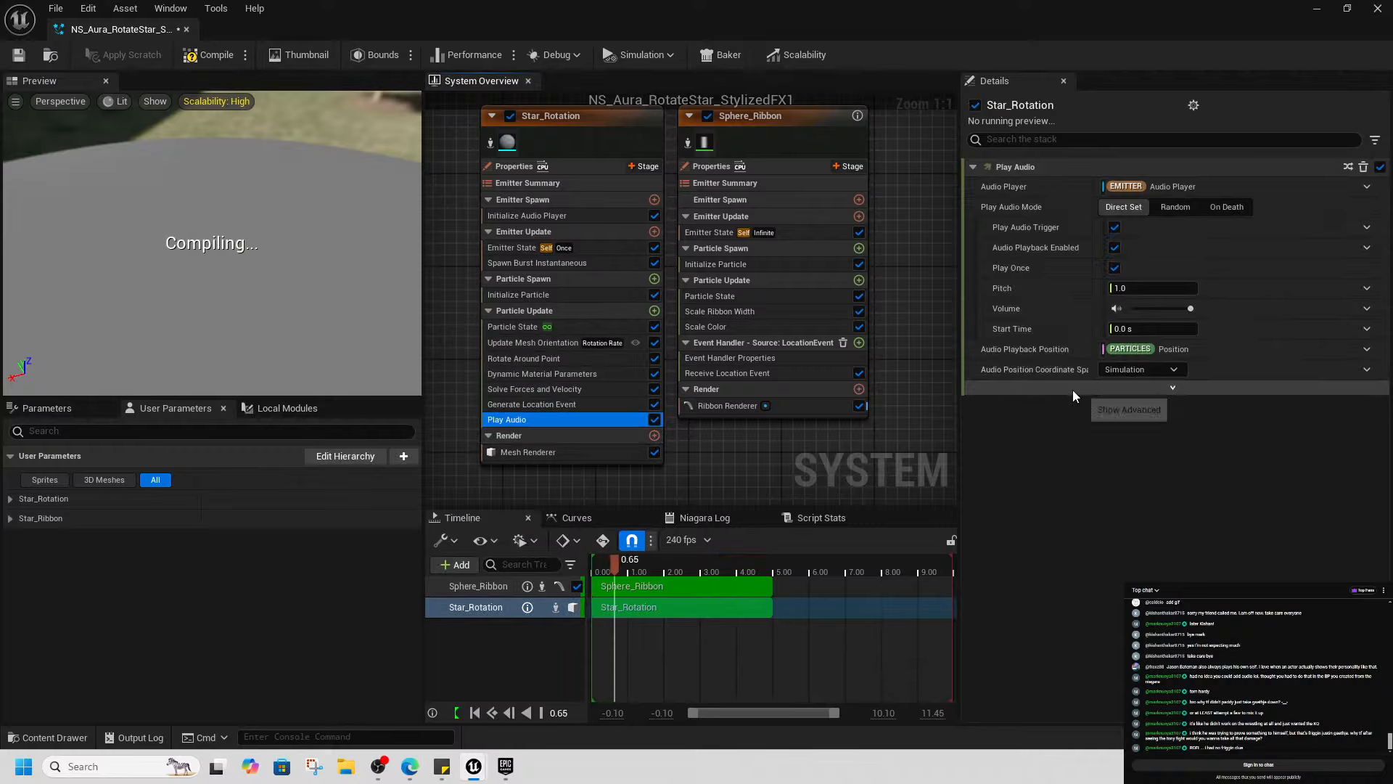
Give the Play Audio module's Audio Player a new local value and set its Sound to Play to sfx_AttackUp
click(1367, 187)
click(1034, 180)
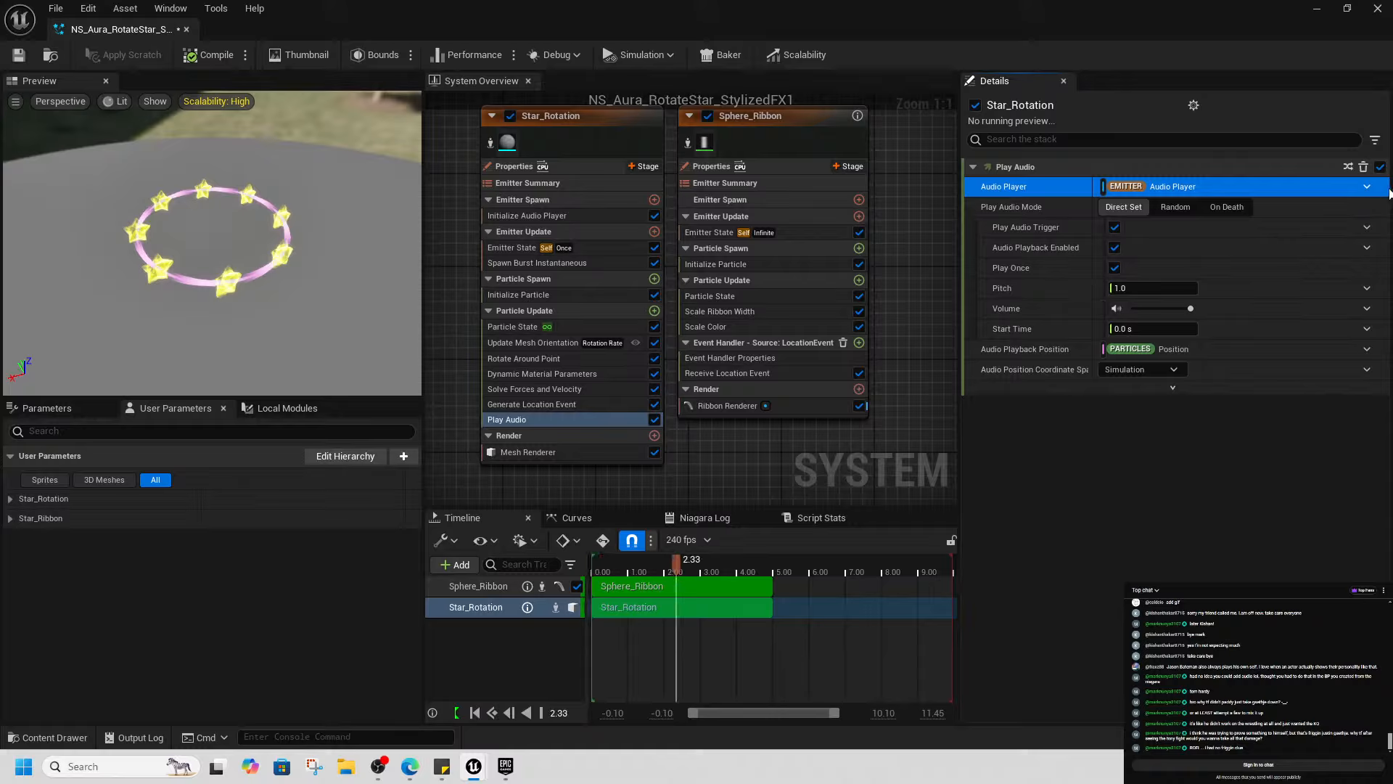
click(1367, 186)
click(1056, 280)
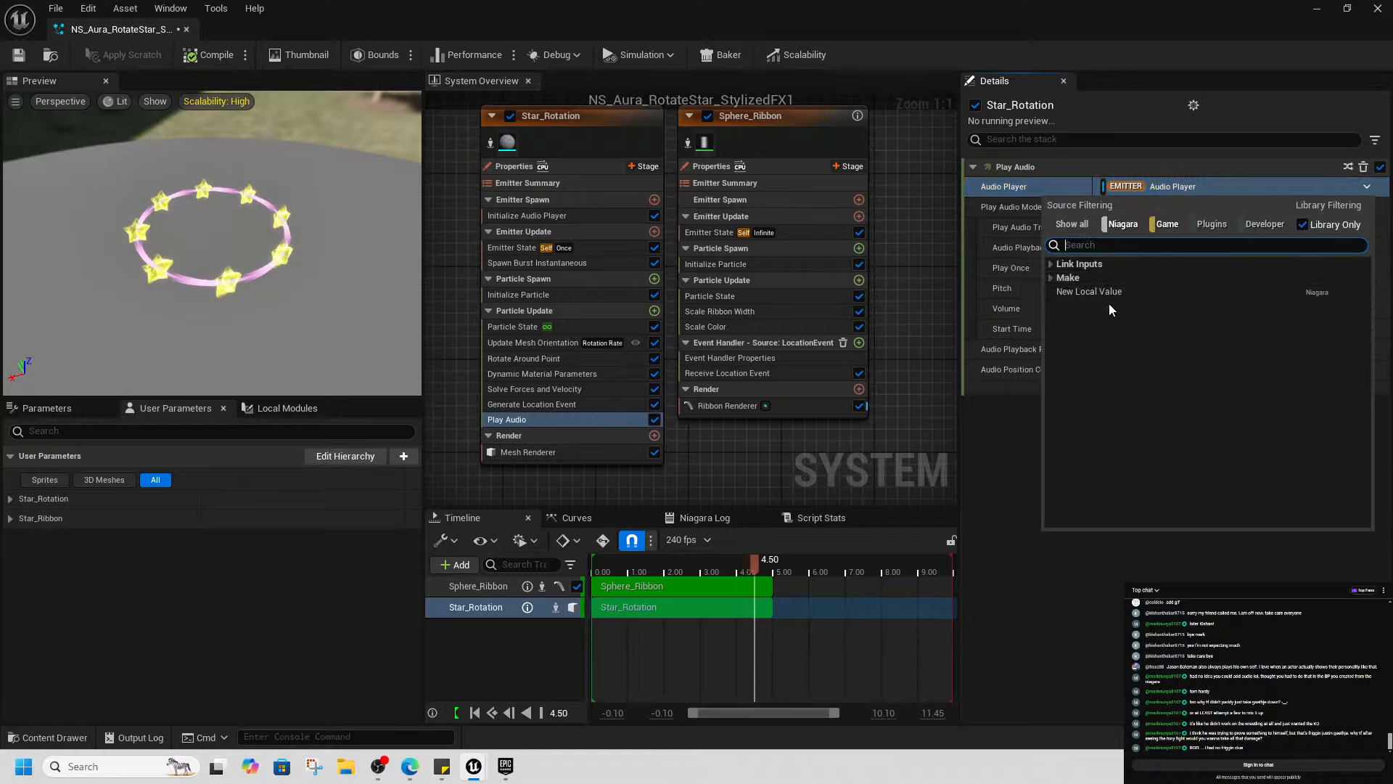
click(1108, 300)
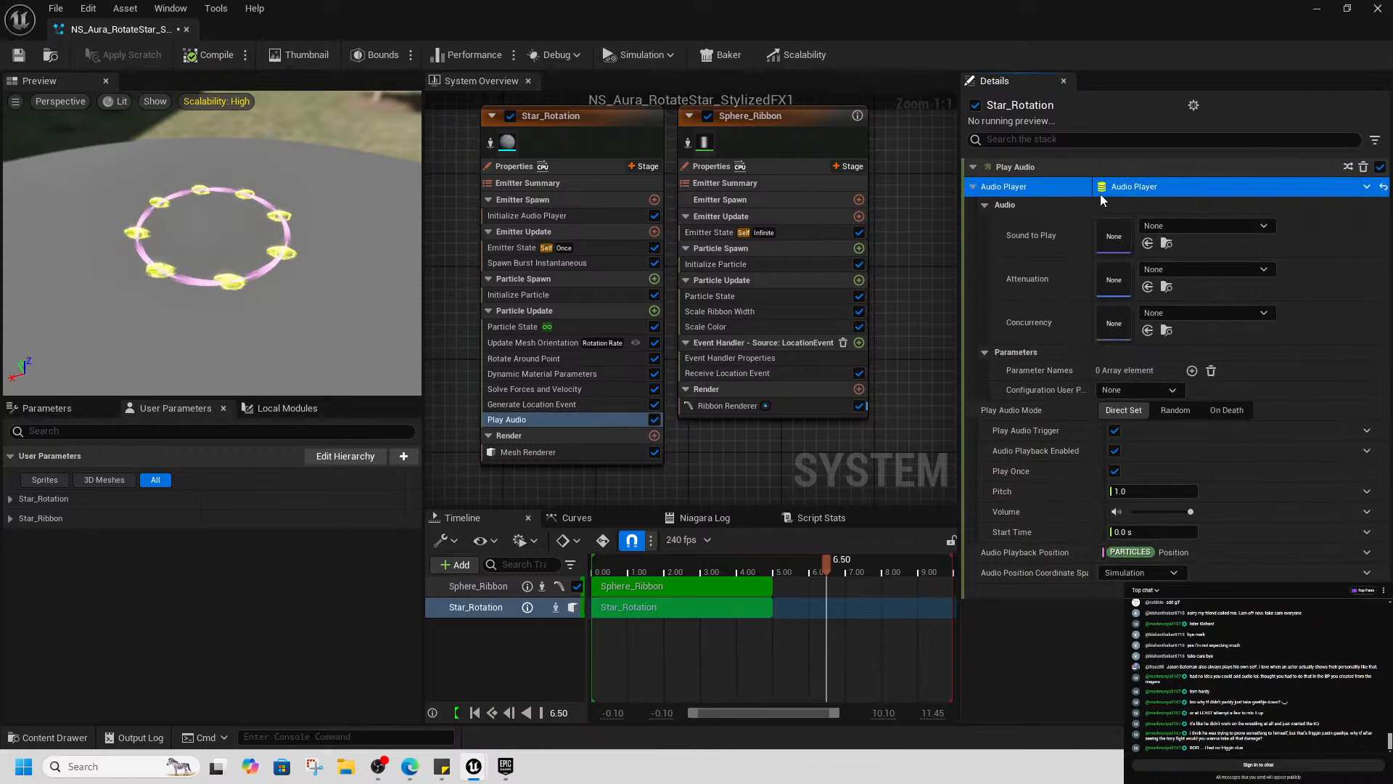
click(1187, 227)
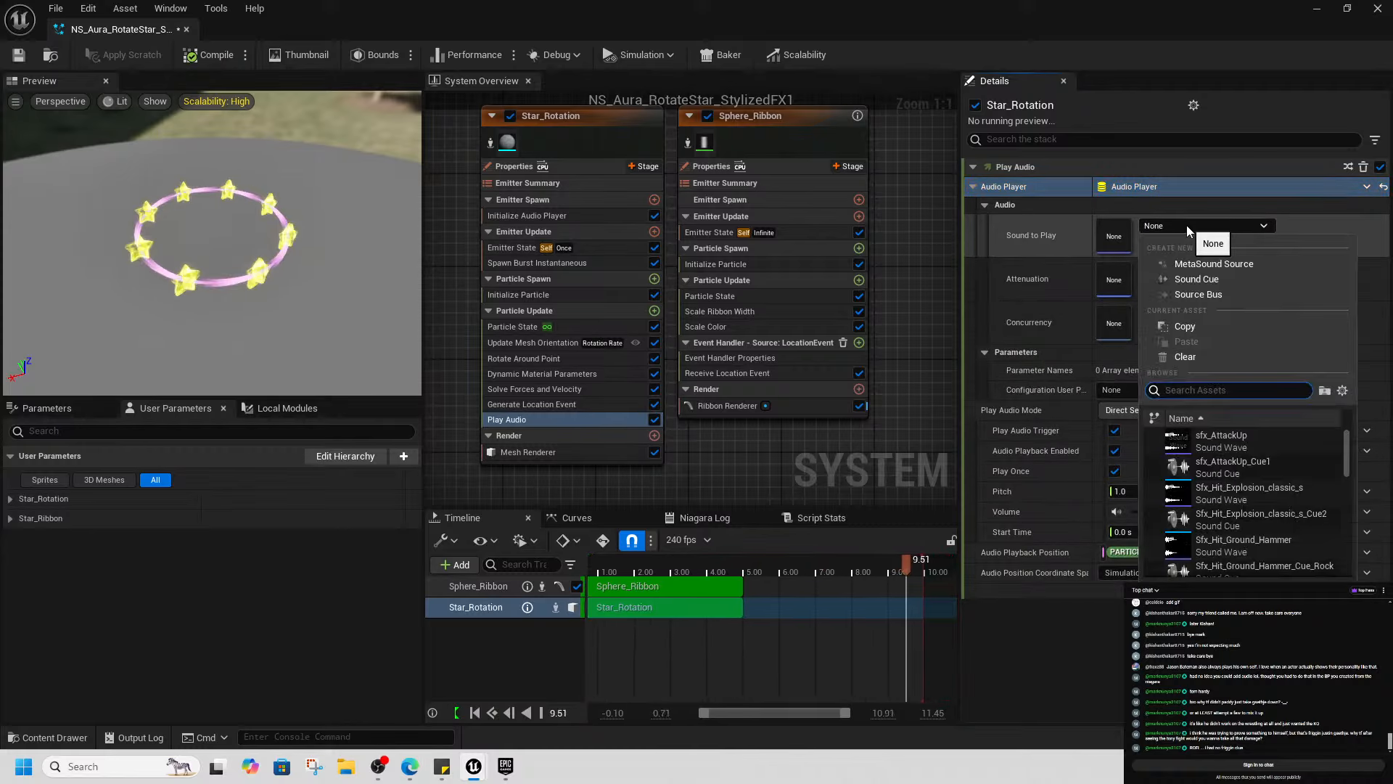
click(1179, 446)
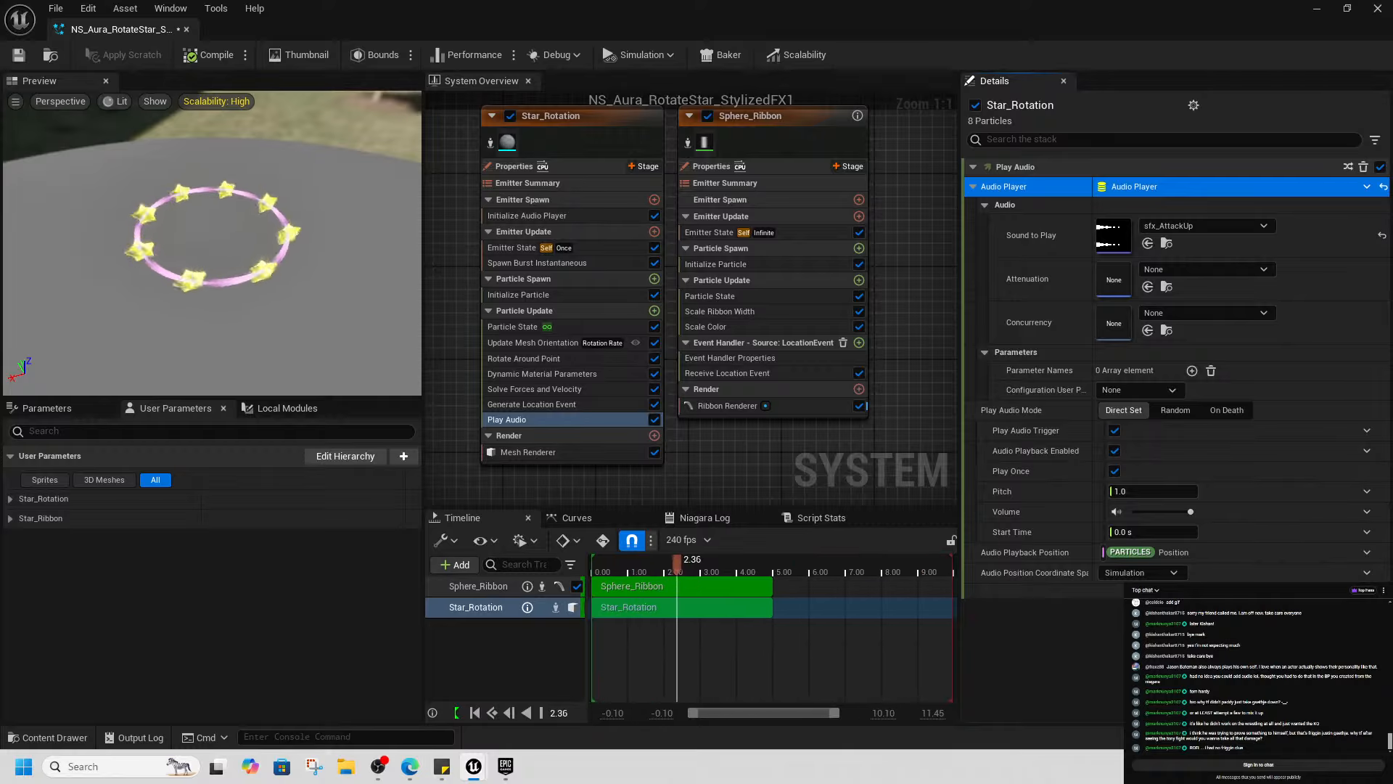
Switch to the NS_Hit_Sword system, examine the sound cue assigned to its Play Audio module, and close the cue
drag(1392, 320, 689, 2)
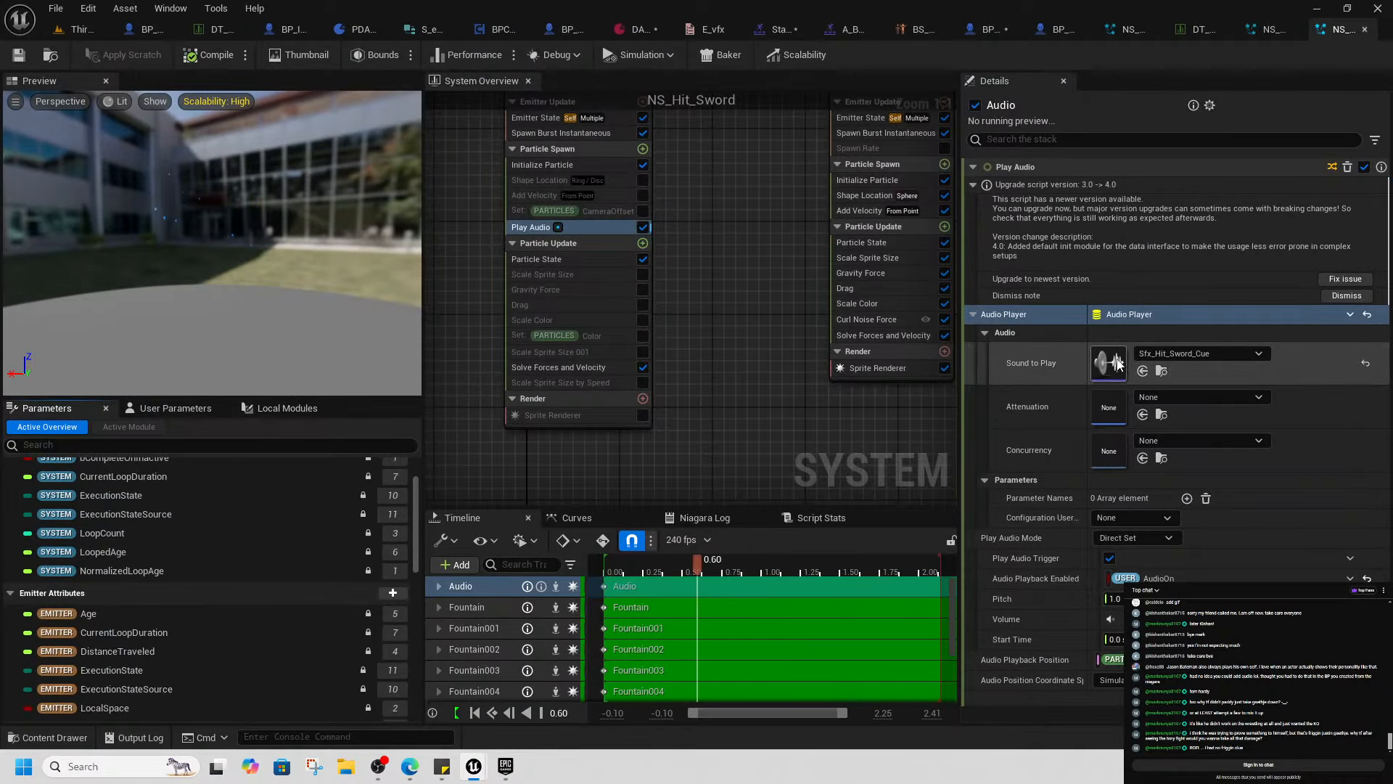
right_click(1109, 368)
click(1058, 368)
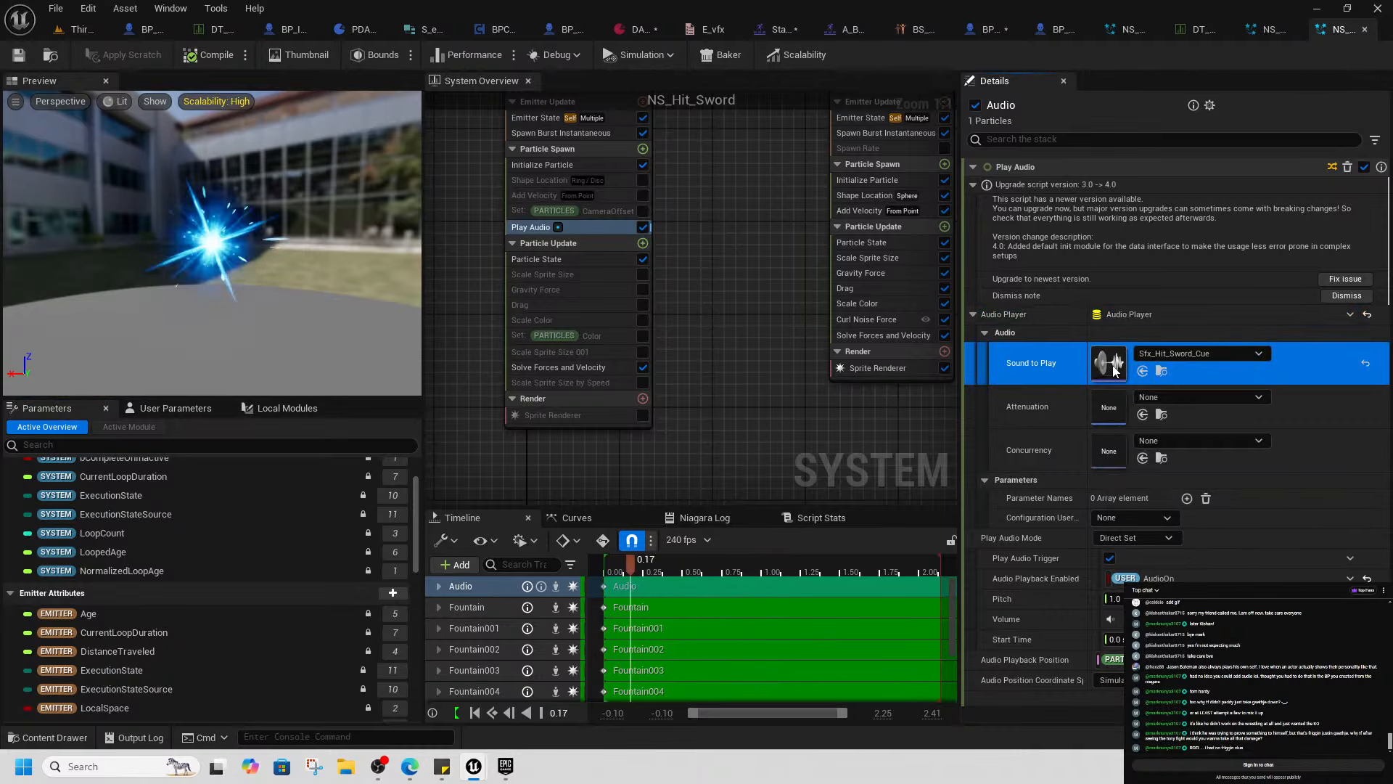
double_click(1112, 363)
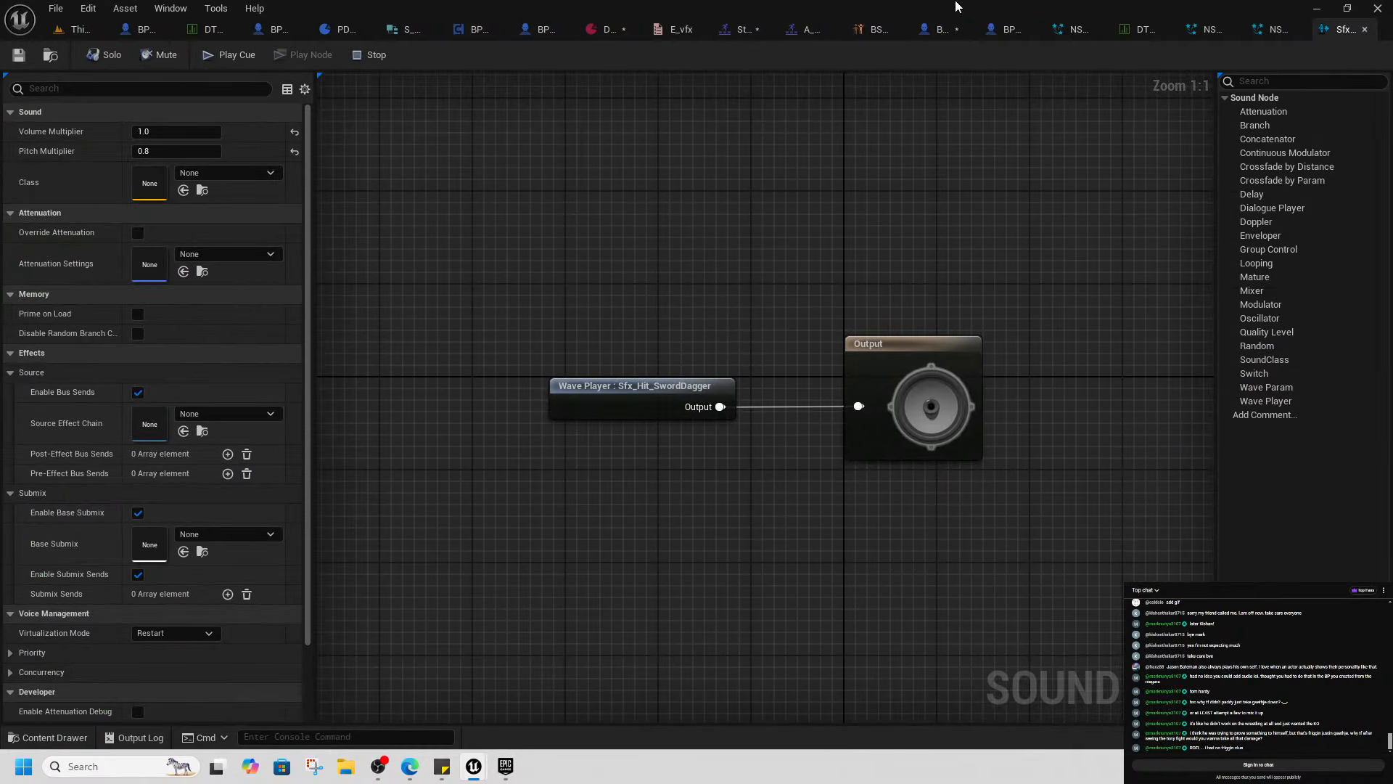
click(1365, 29)
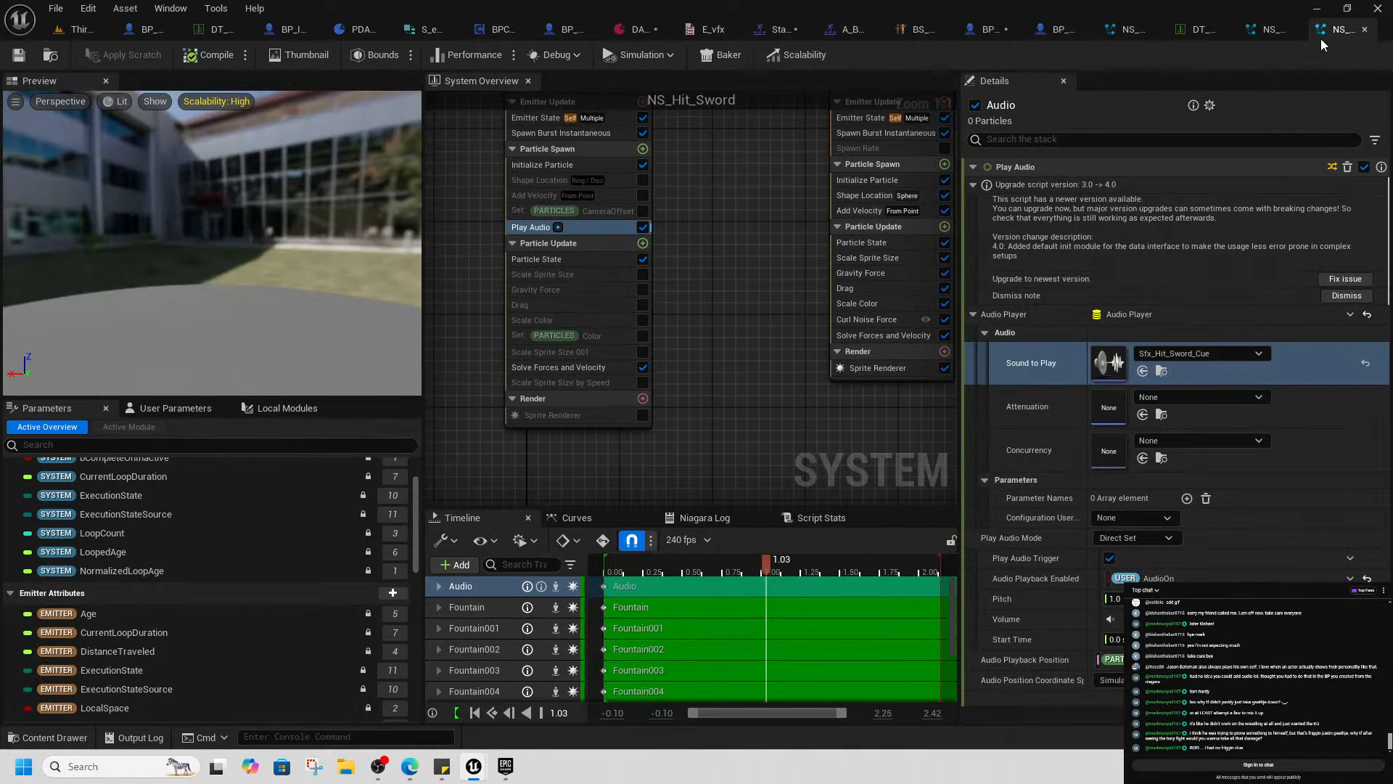
Locate Sfx_Hit_Sword_Cue in the project's SFX folder and listen to it
click(1159, 376)
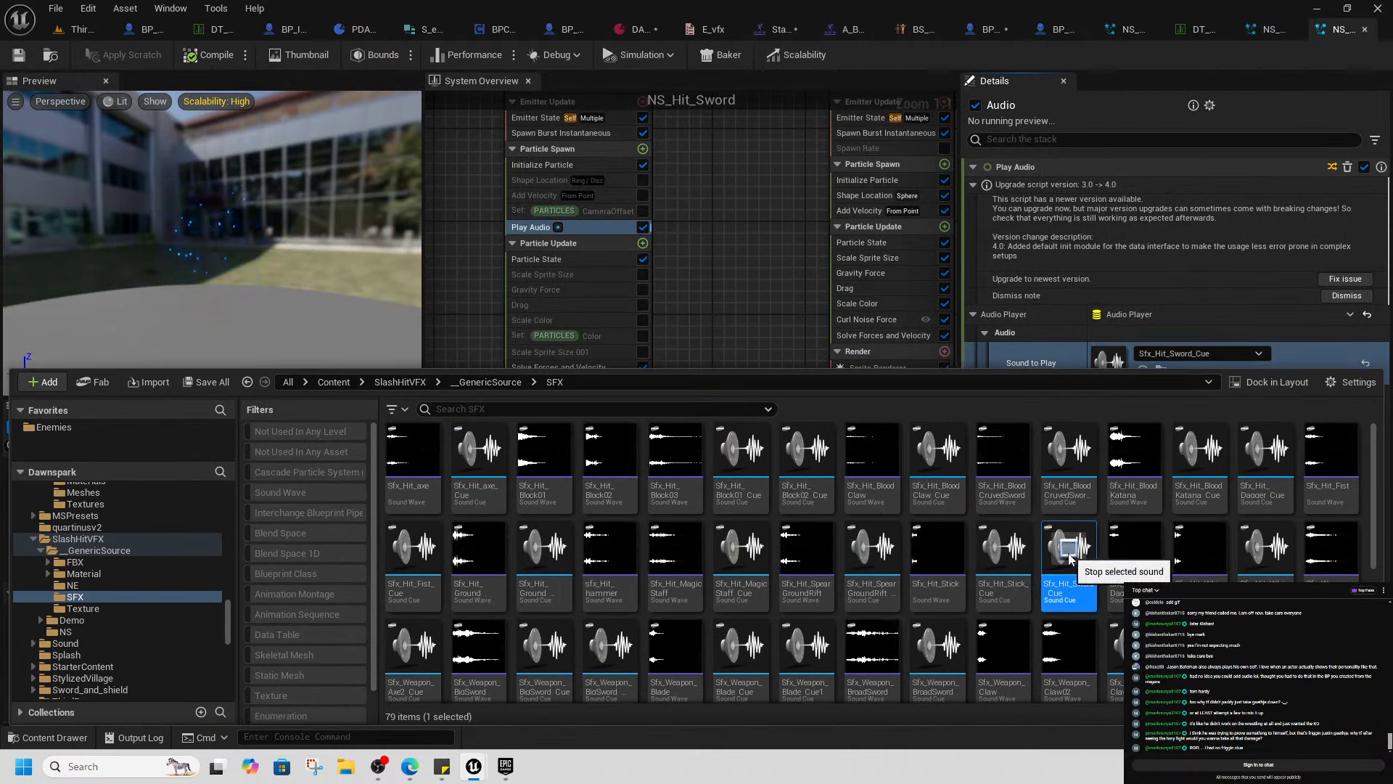
click(1067, 551)
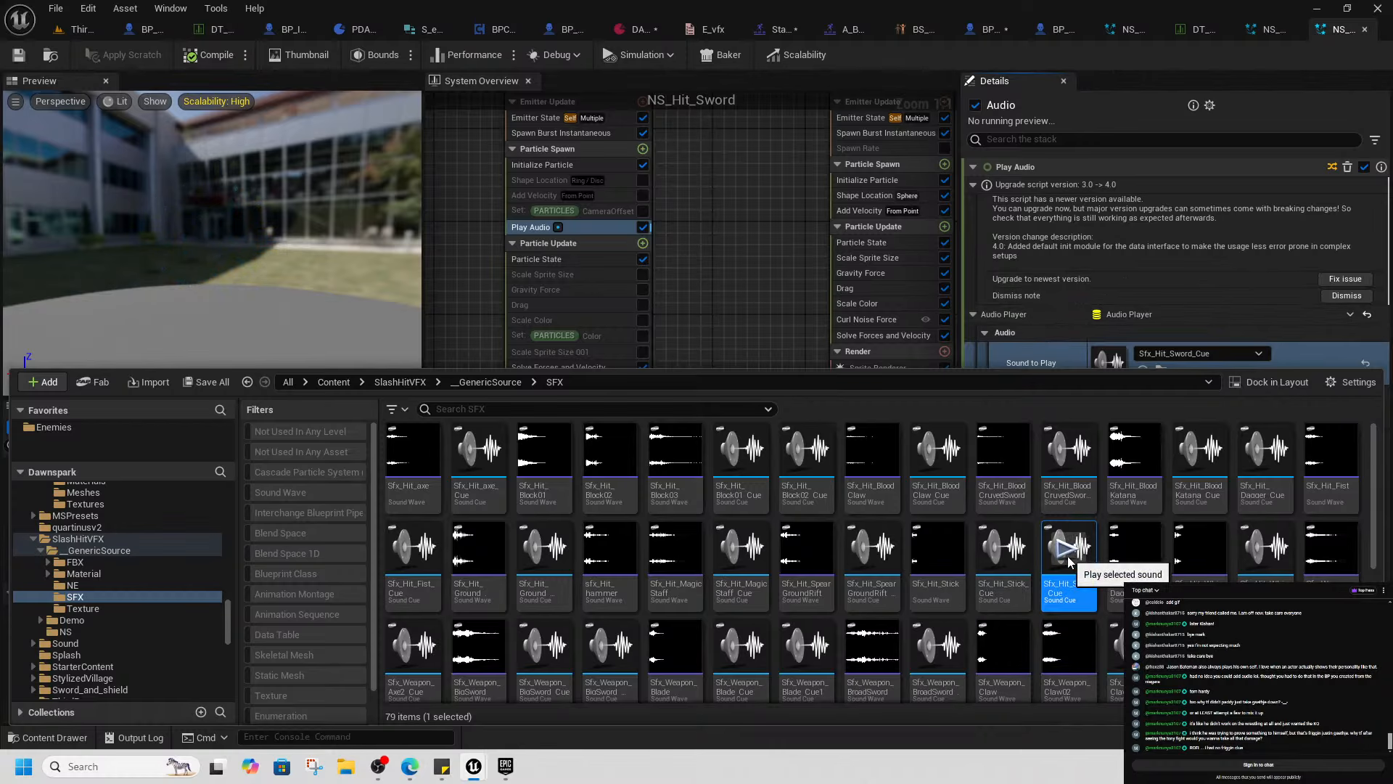
click(743, 283)
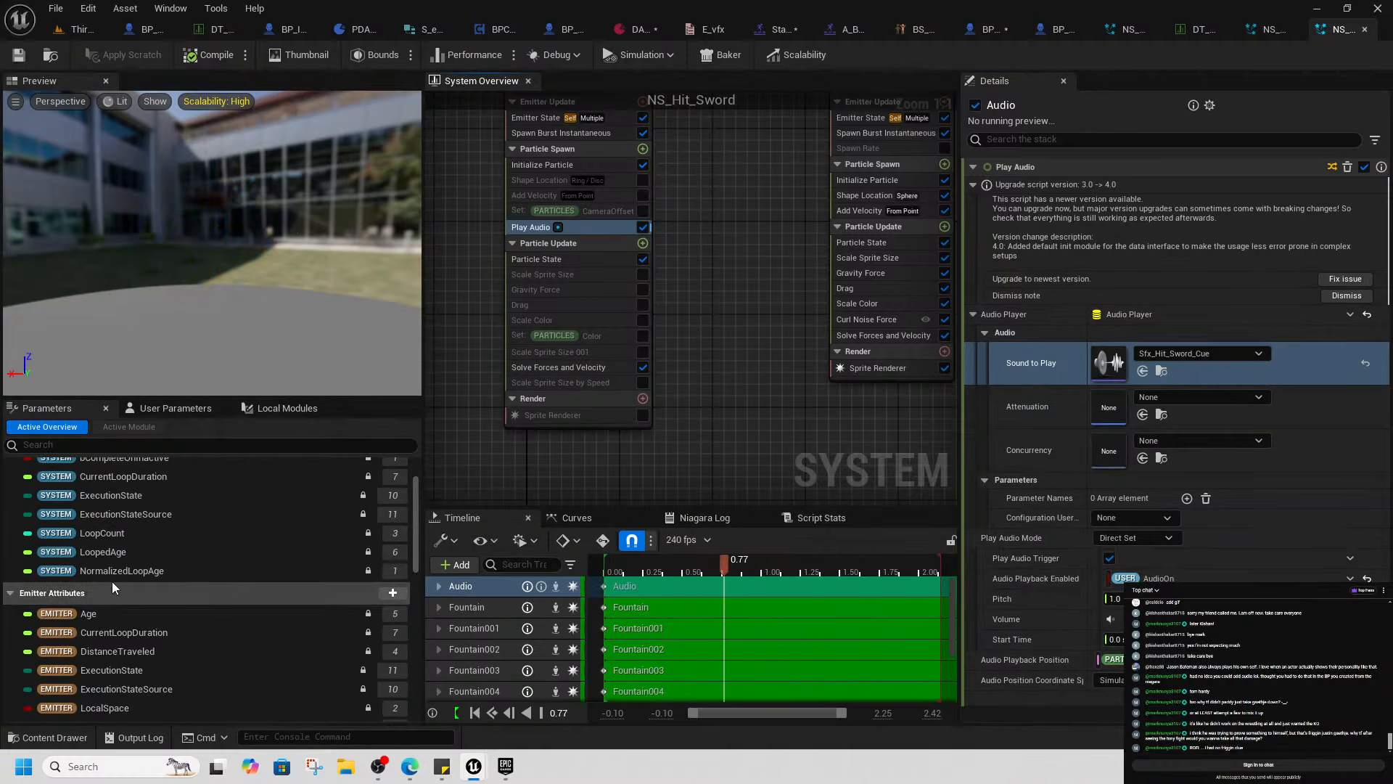
Turn on the AudioOn user parameter of NS_Hit_Sword
click(163, 408)
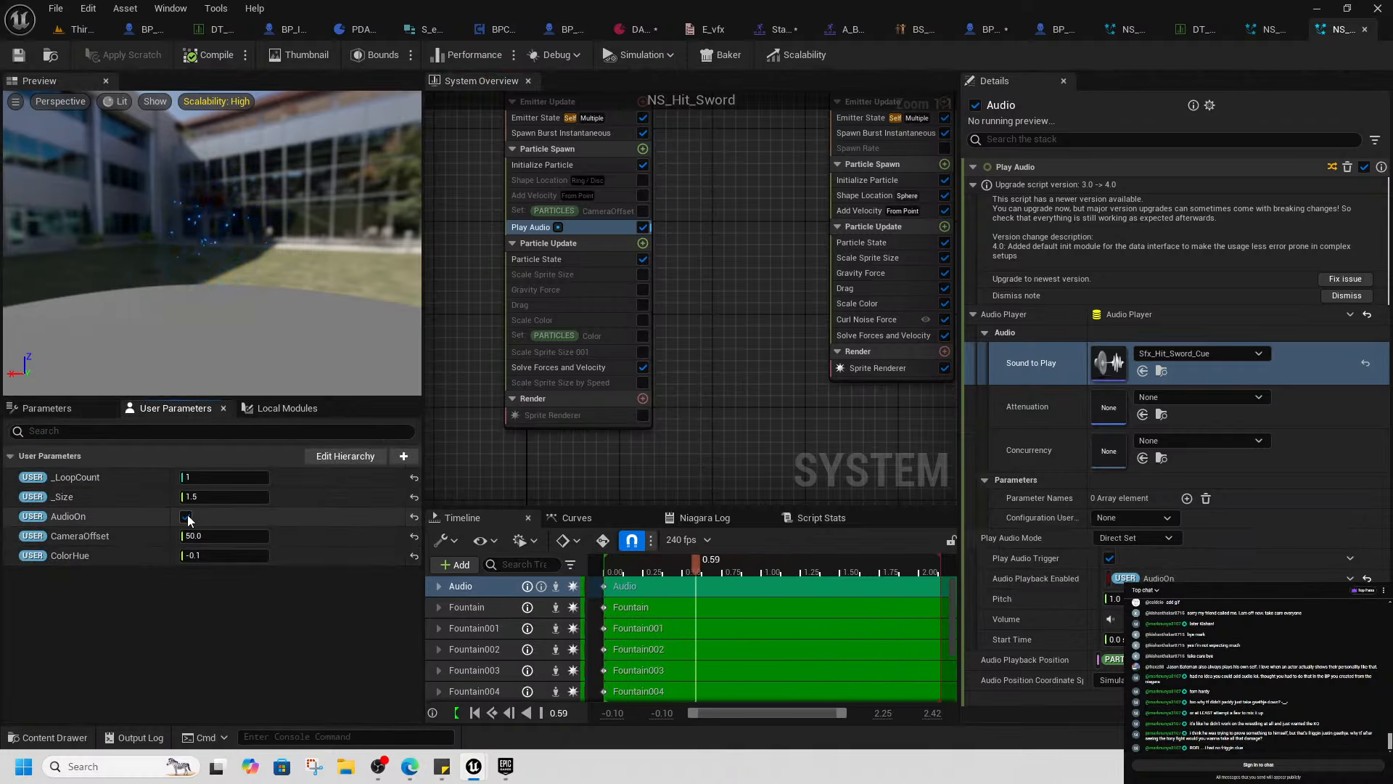
click(186, 516)
click(546, 588)
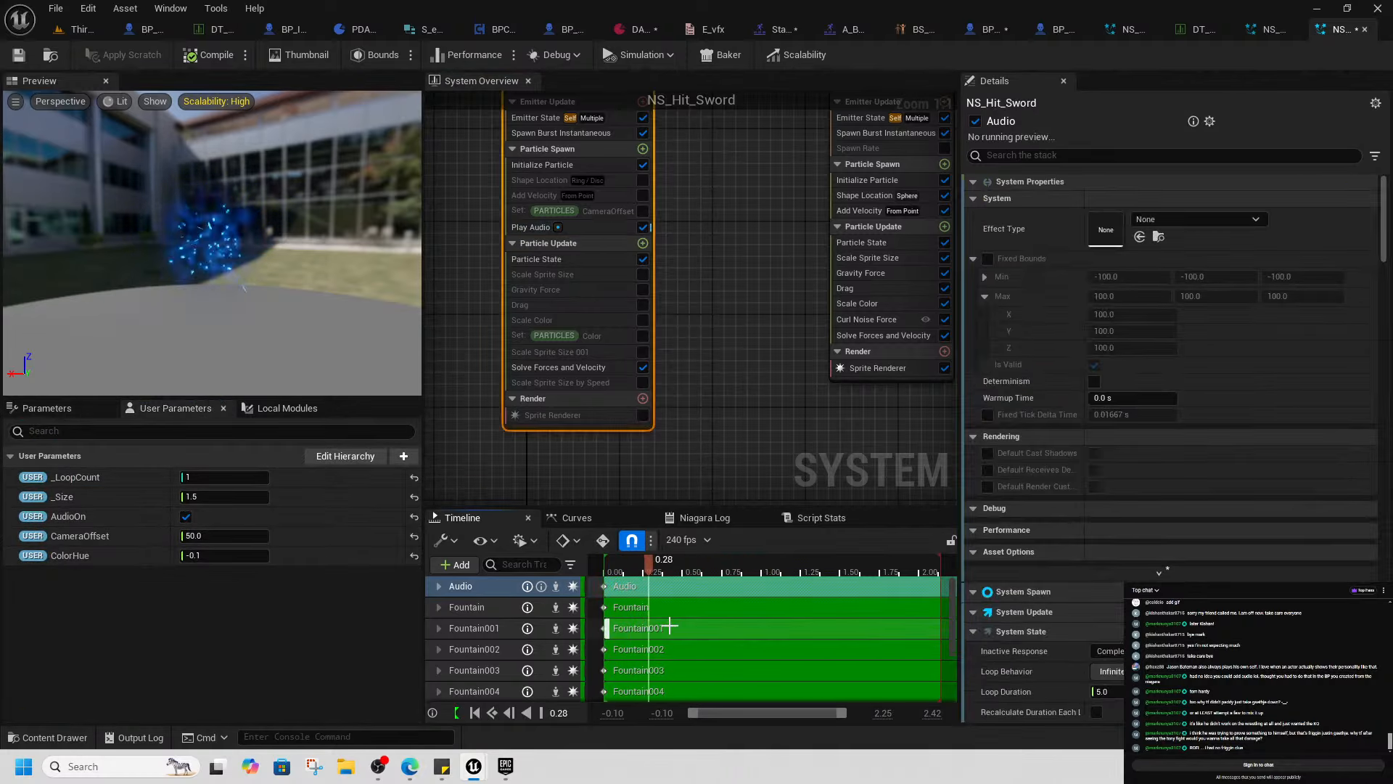
mouse_move(544, 590)
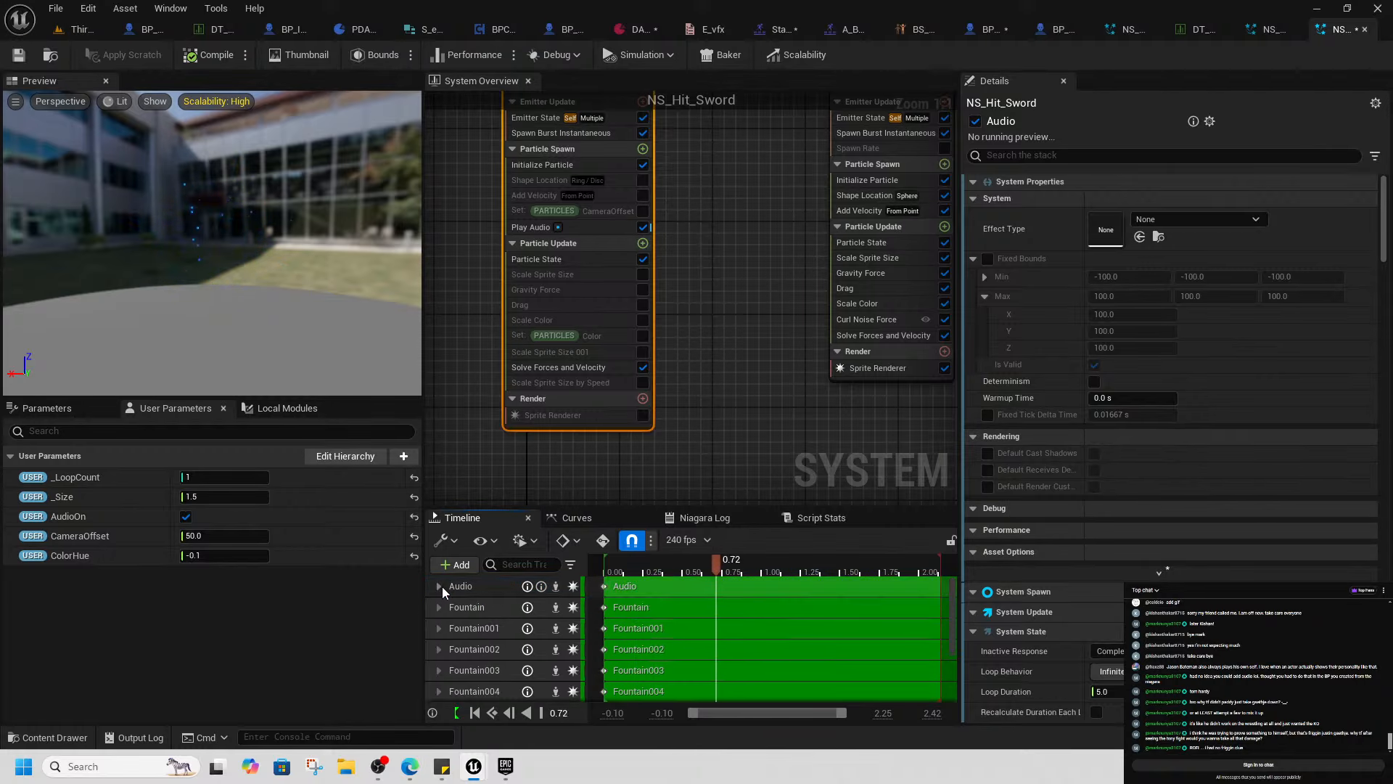
Examine the Audio emitter's settings from its emitter properties and Spawn Burst Instantaneous through its Play Audio module
right_drag(792, 213, 790, 321)
click(609, 136)
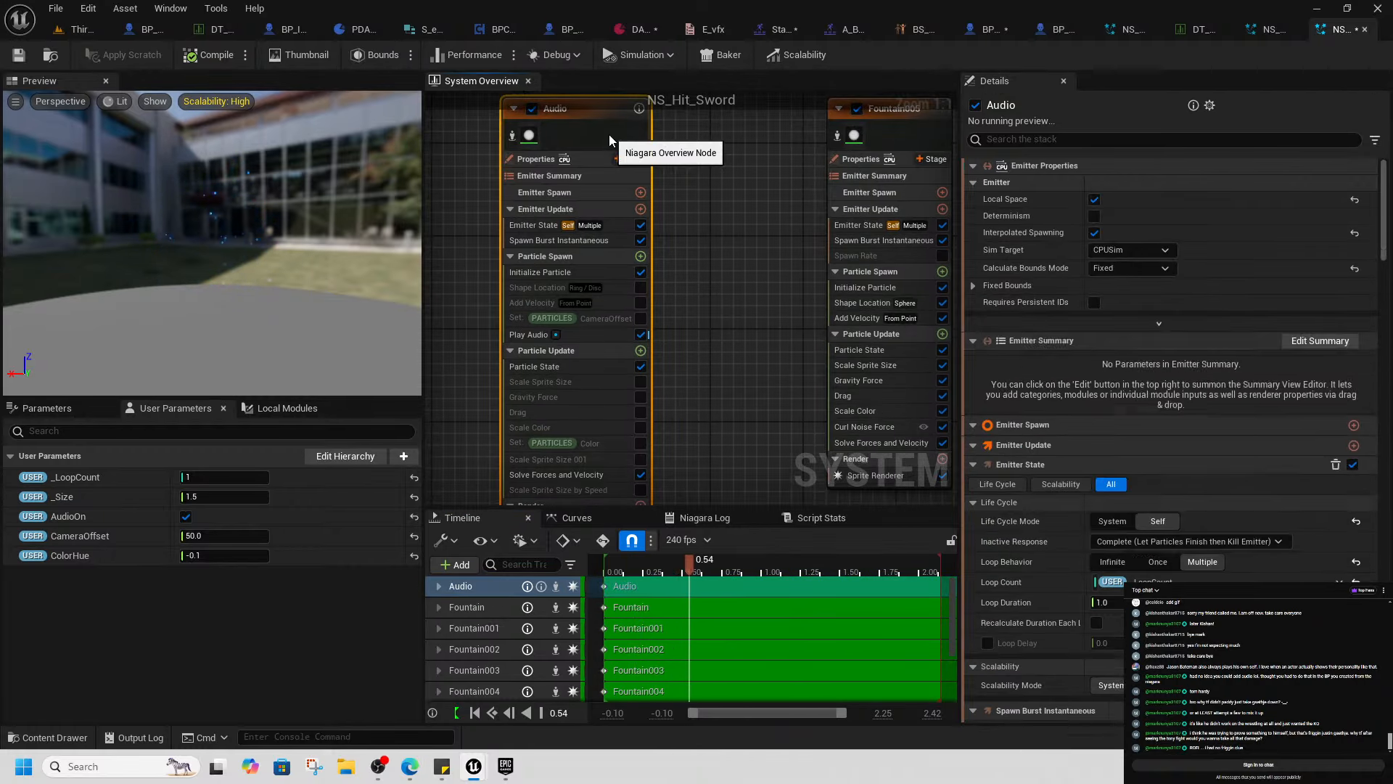
scroll(1233, 525, down, 10)
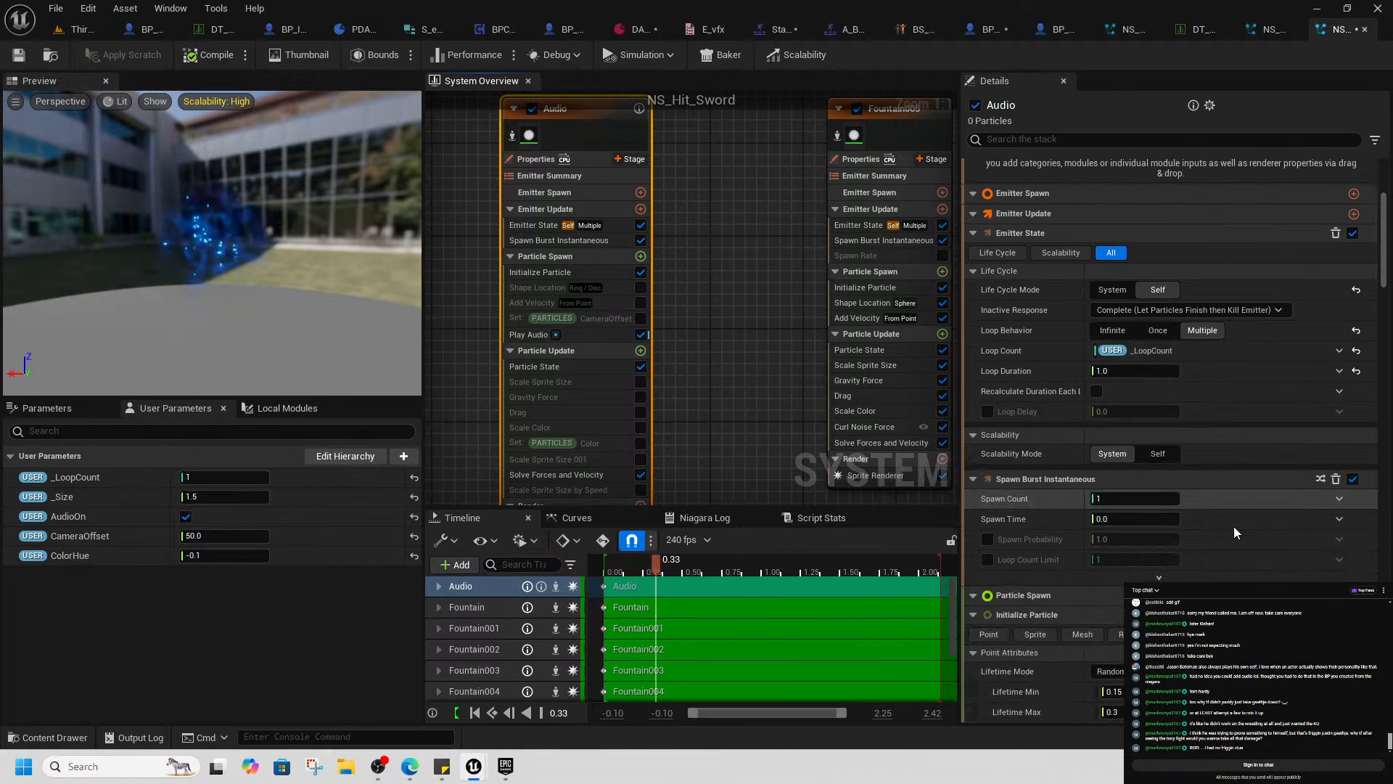
scroll(1200, 504, down, 6)
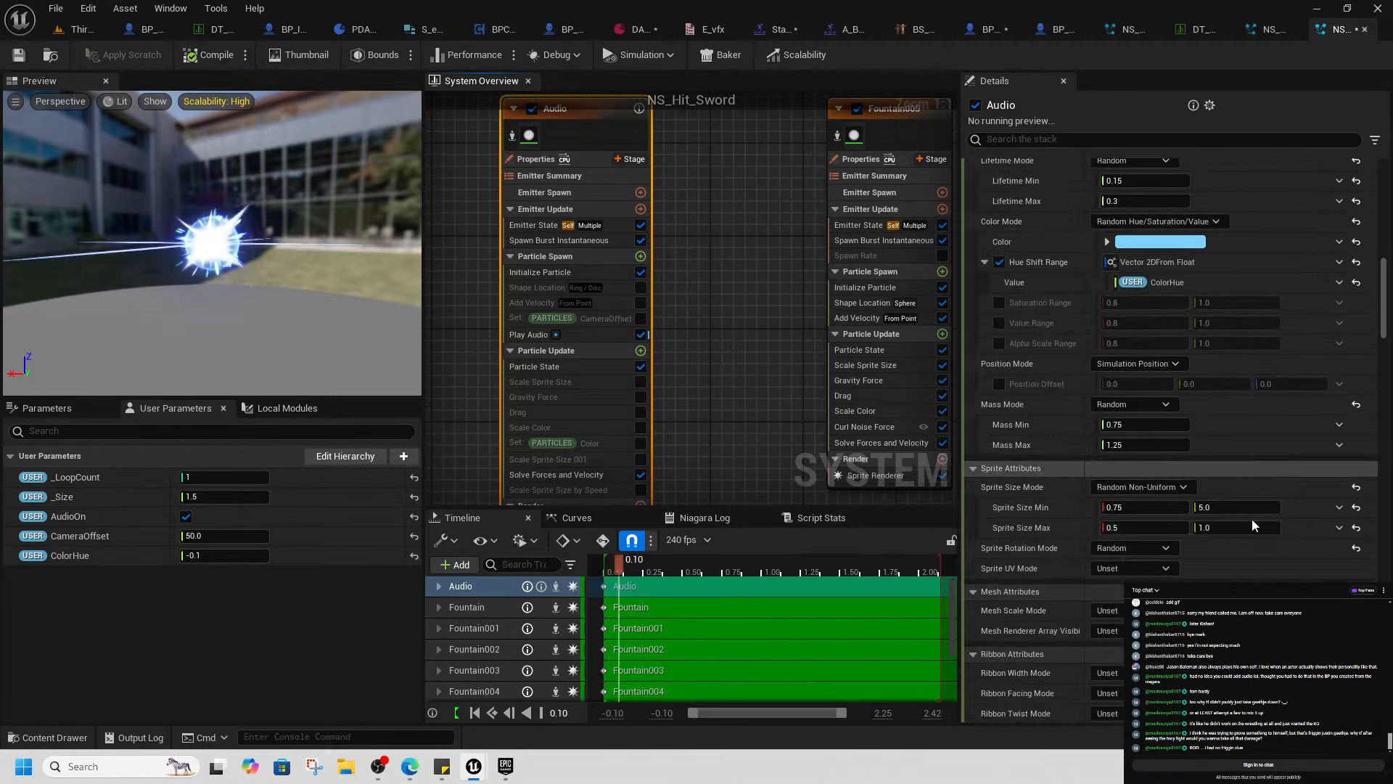
drag(1384, 274, 1385, 440)
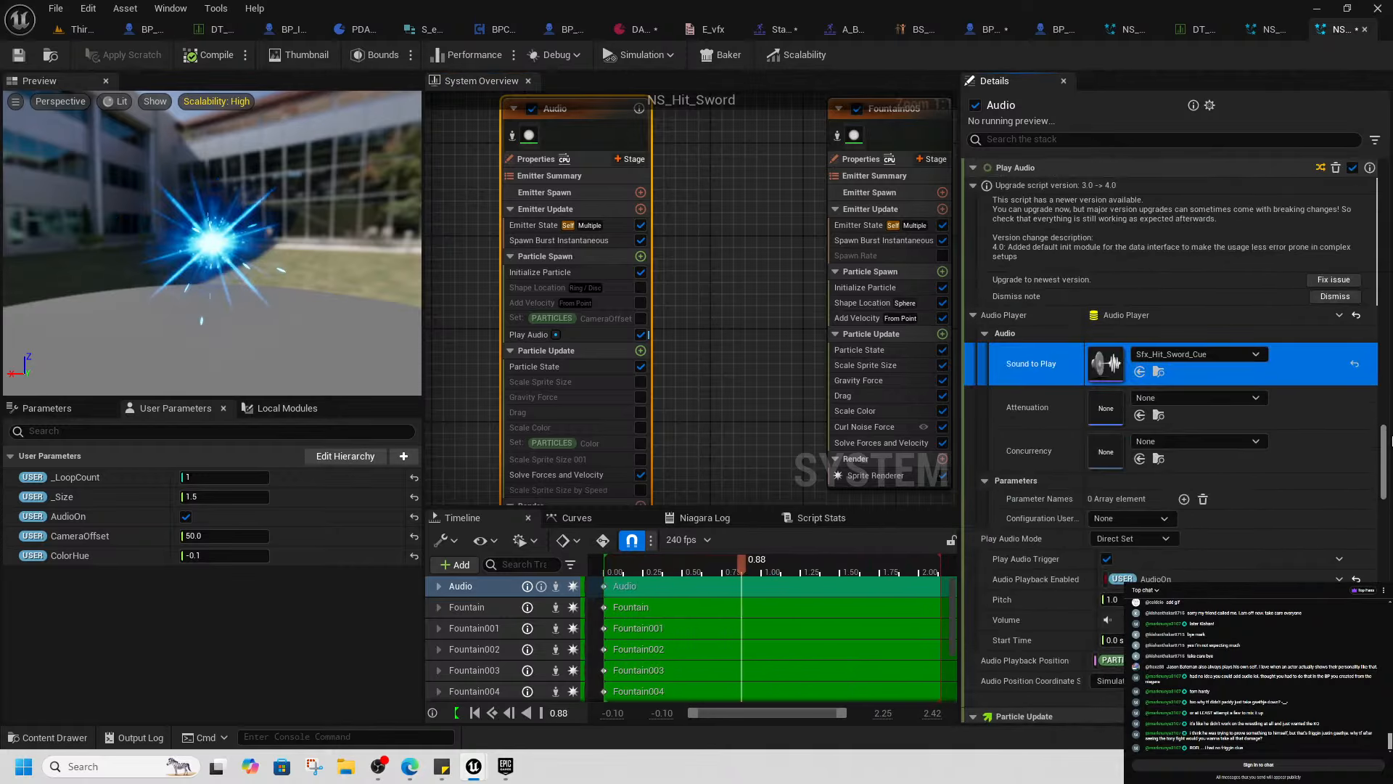
drag(1392, 441, 1391, 438)
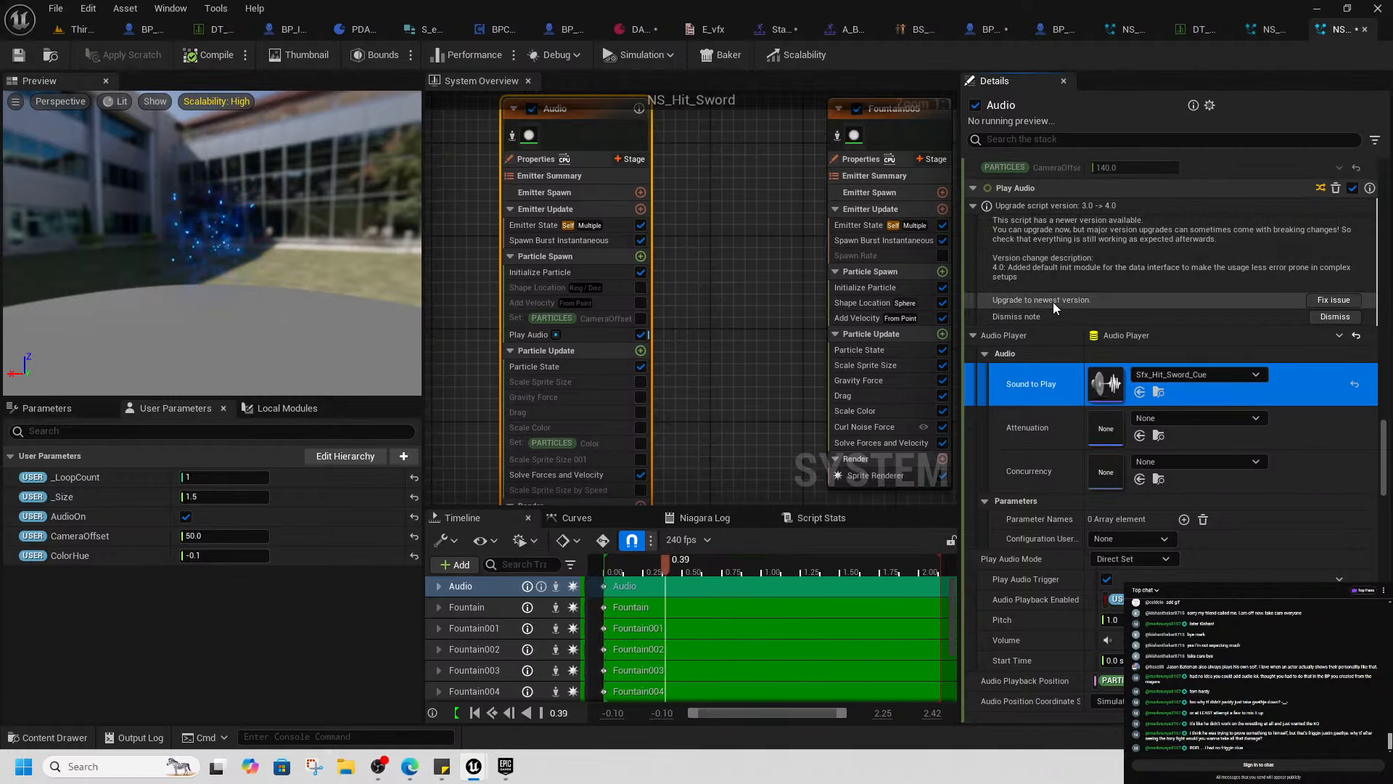
Upgrade the Audio emitter's Play Audio module to the newest version, add its missing InitializeAudioPlayer dependency, and save NS_Hit_Sword
click(1329, 300)
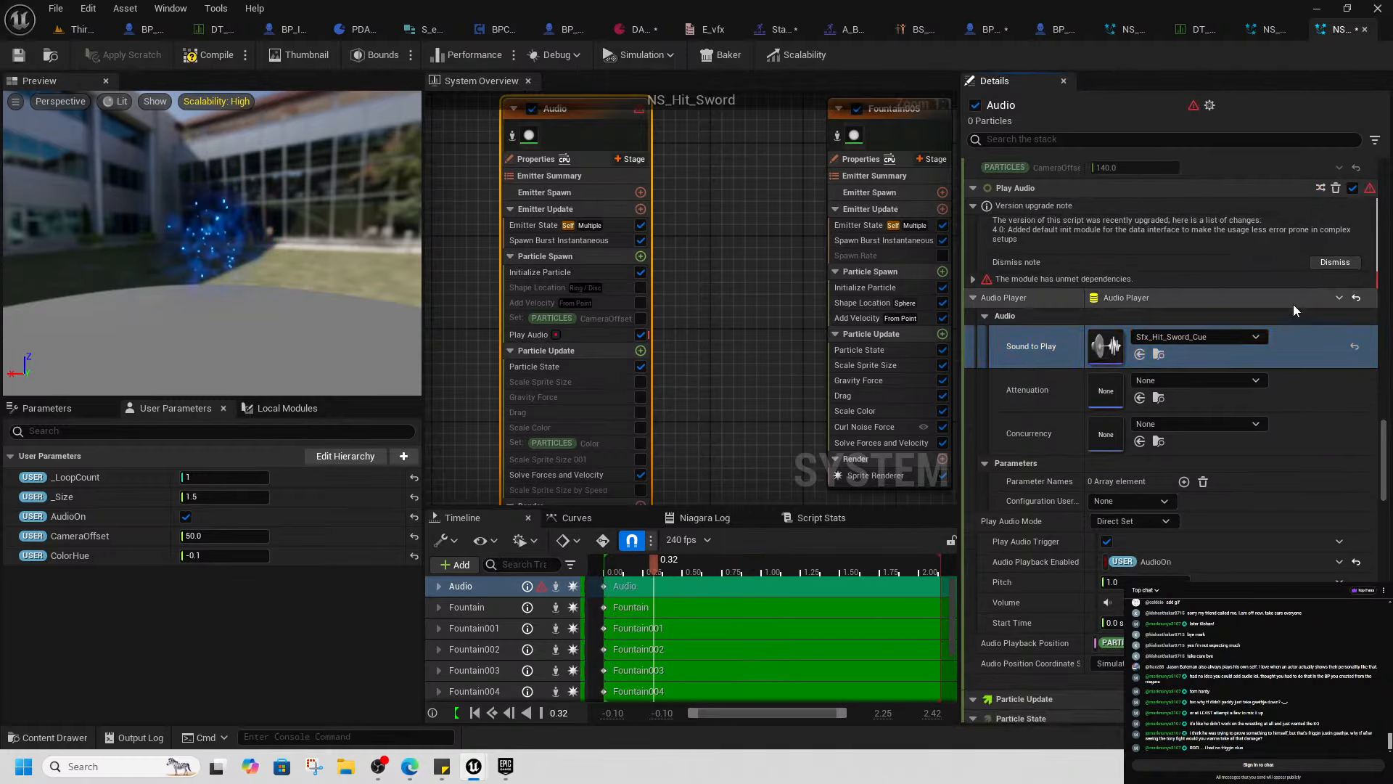
click(974, 280)
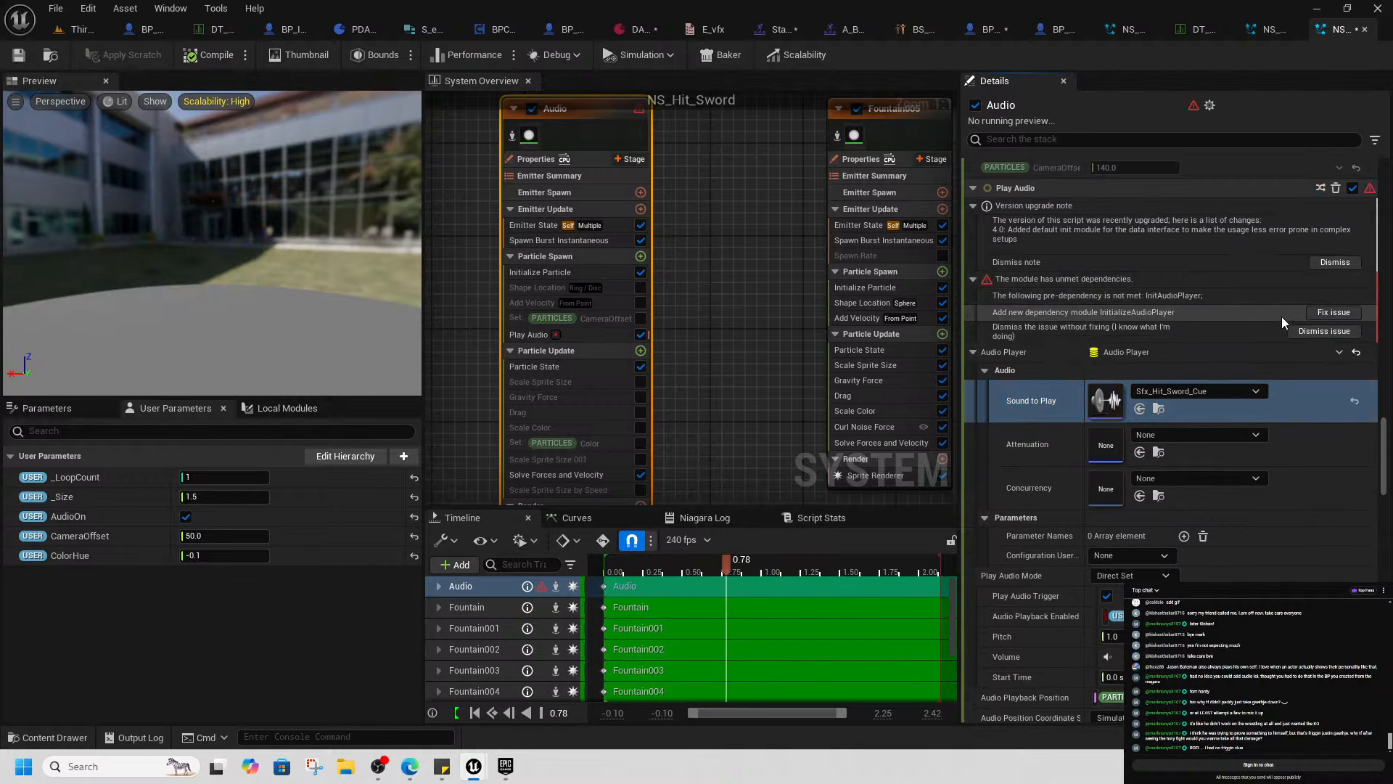
click(1335, 312)
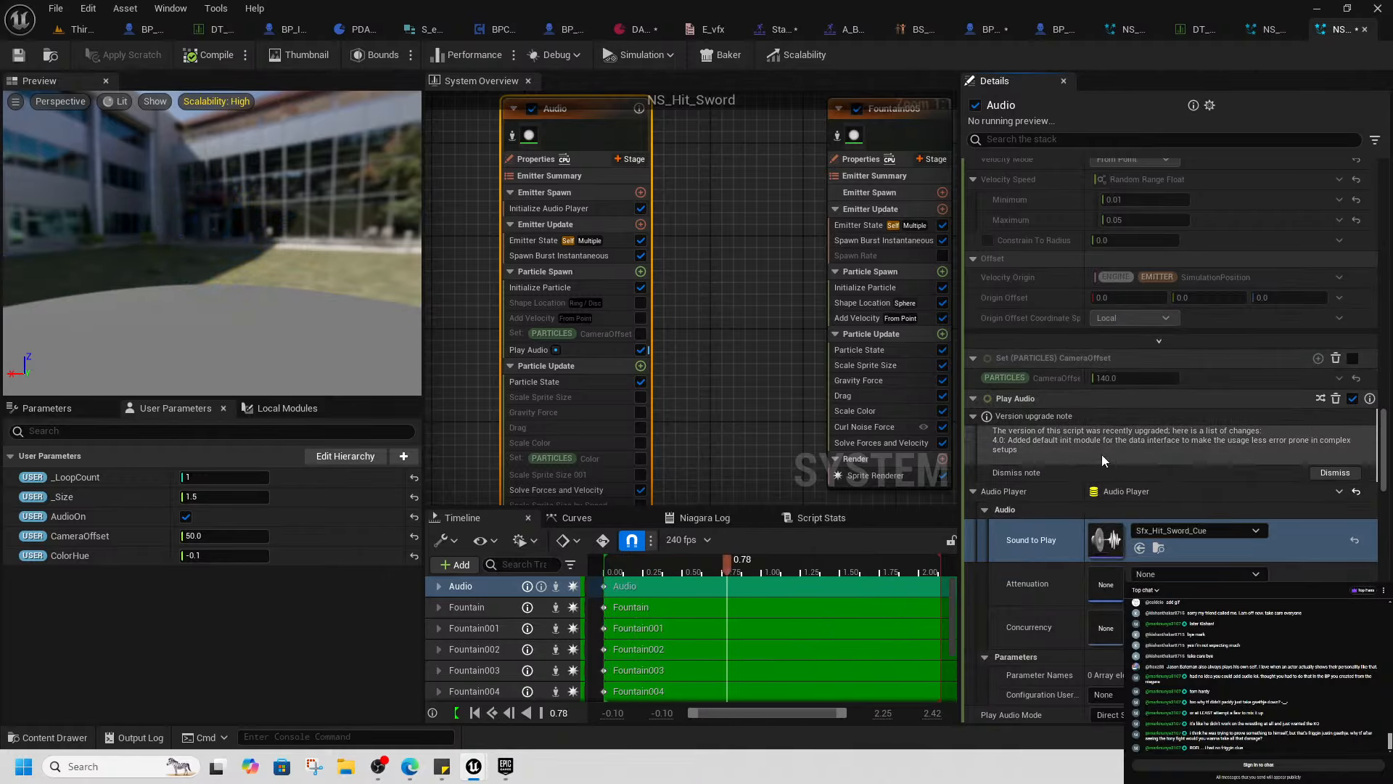
scroll(1165, 394, up, 3)
click(20, 55)
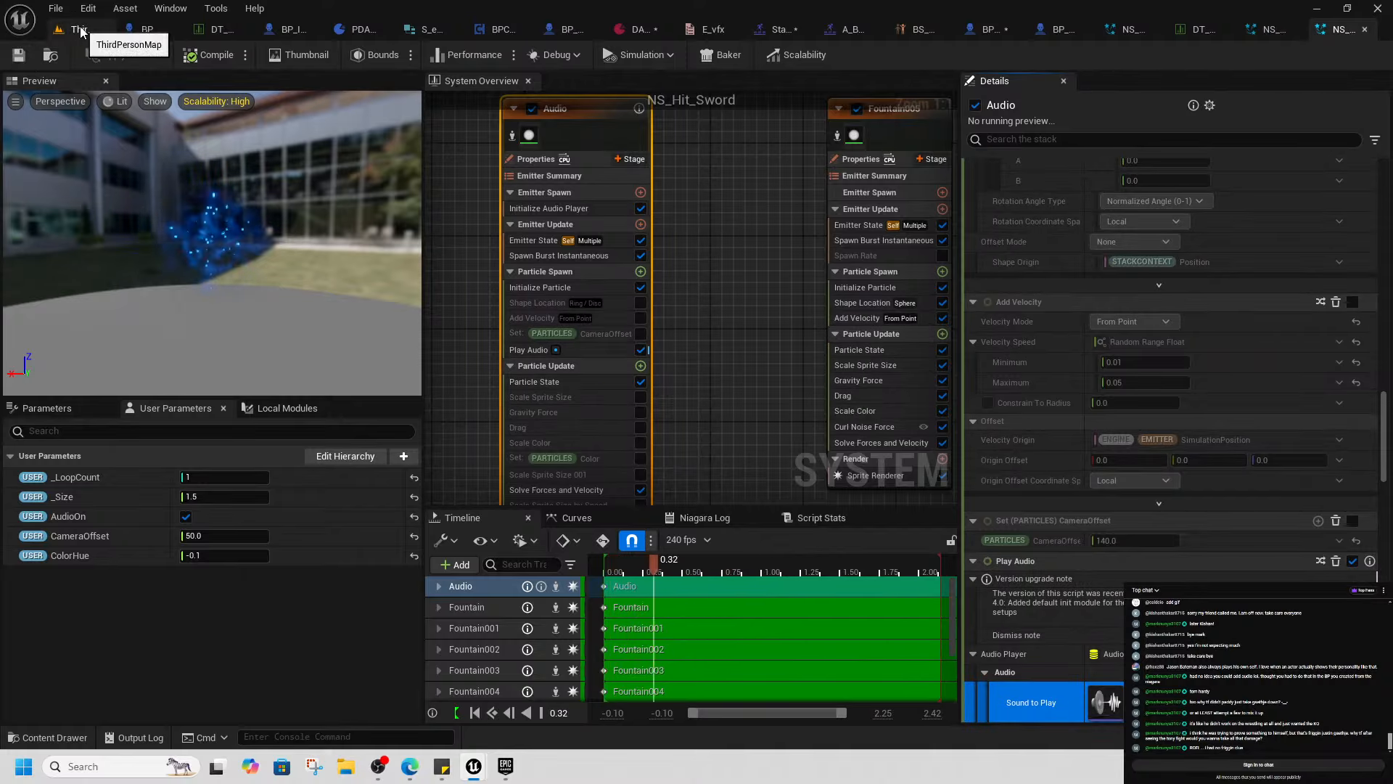
Locate NS_Hit_Sword in the project content, place it on the floor of ThirdPersonMap, and focus the view on it
key(ctrl+space)
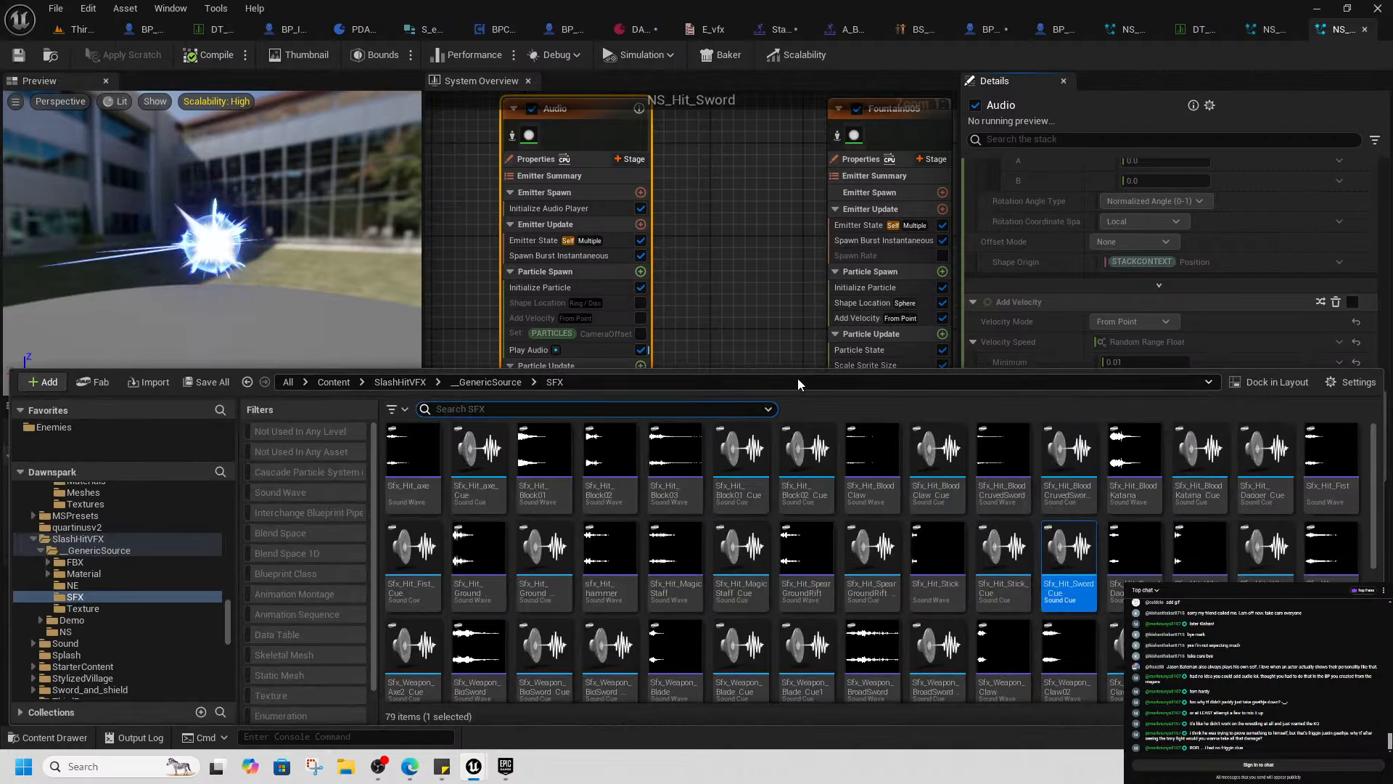
click(730, 289)
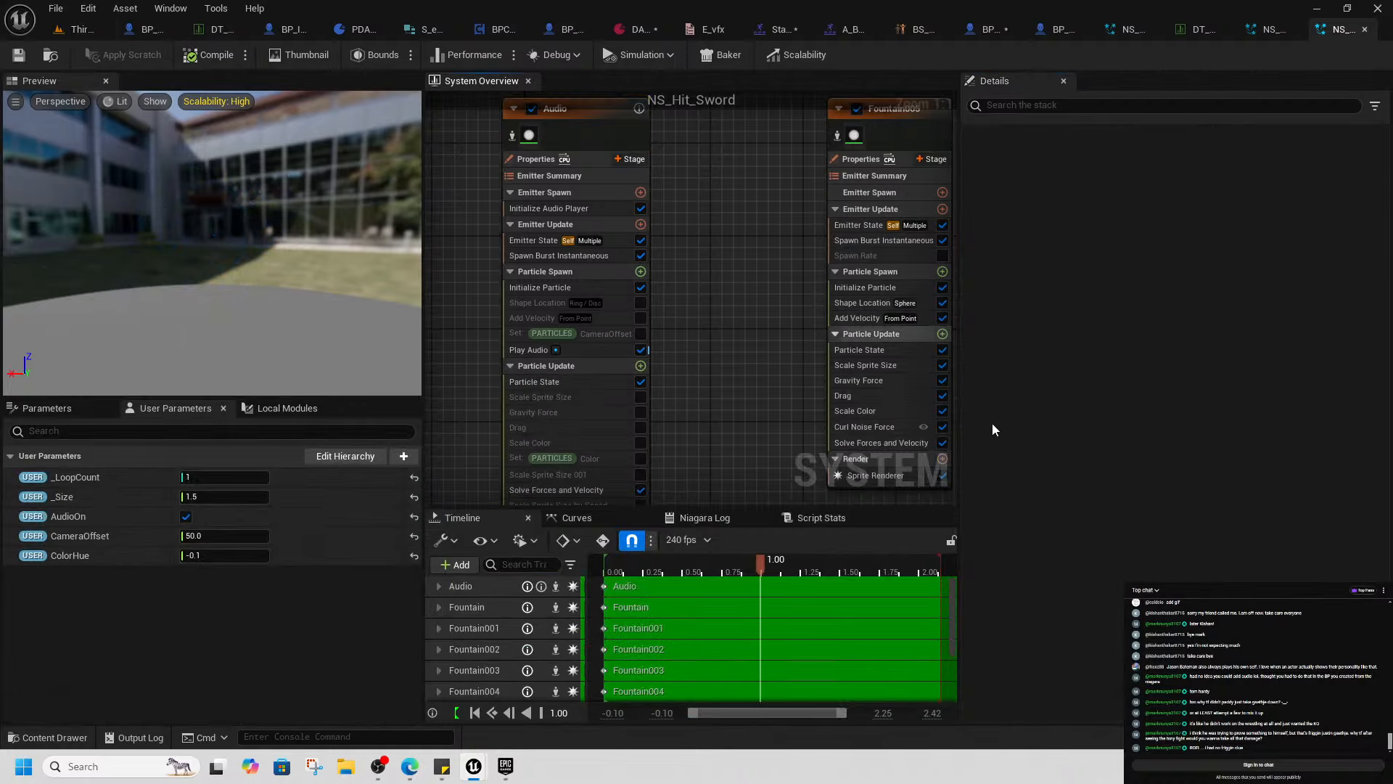
click(51, 55)
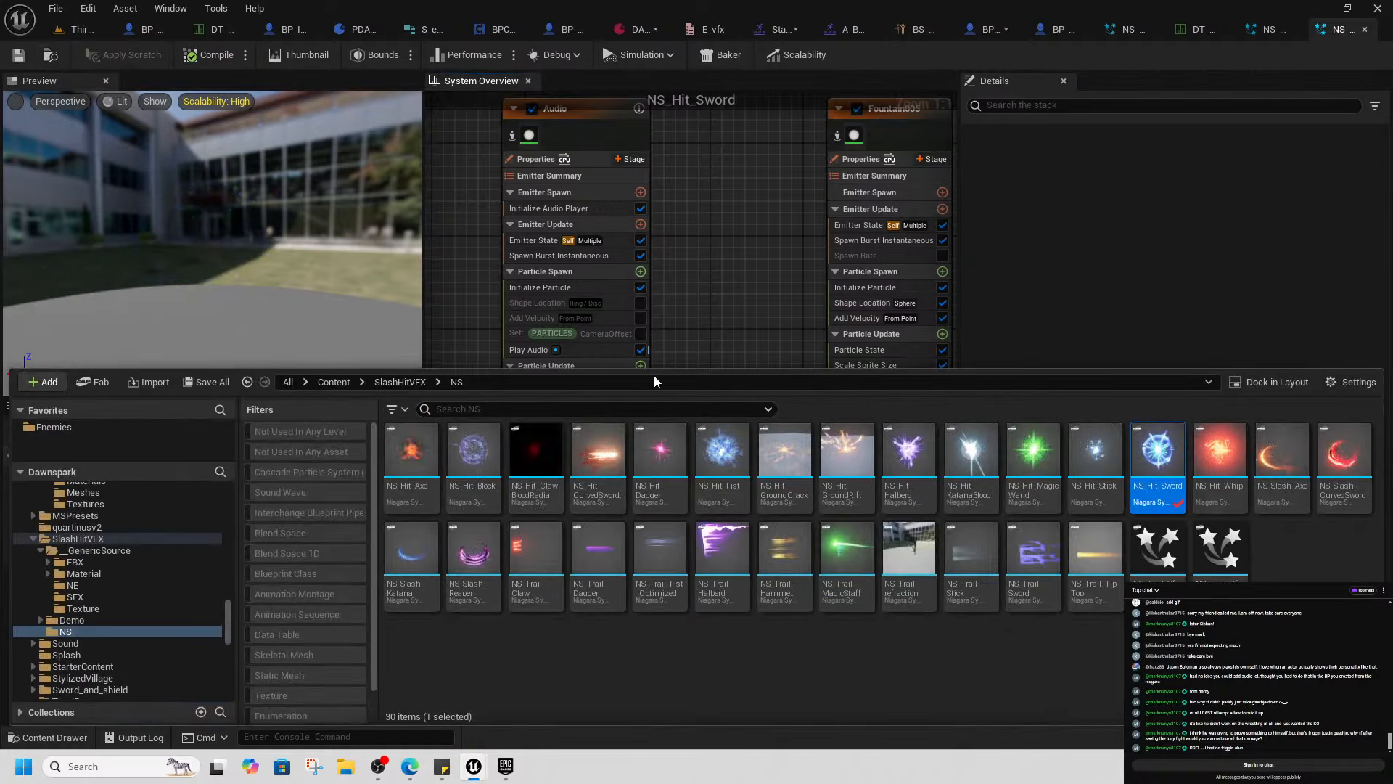
click(78, 29)
key(ctrl+space)
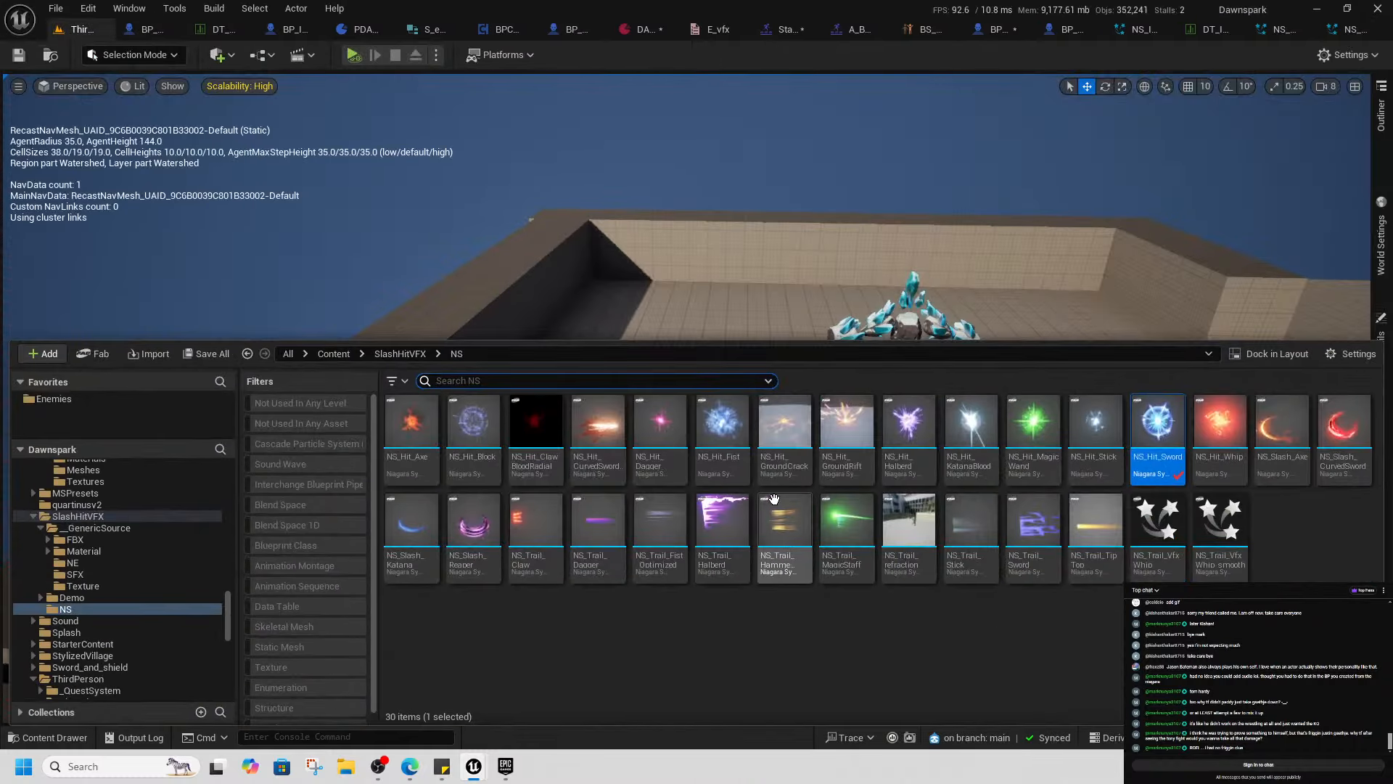
drag(1158, 464, 685, 548)
key(f)
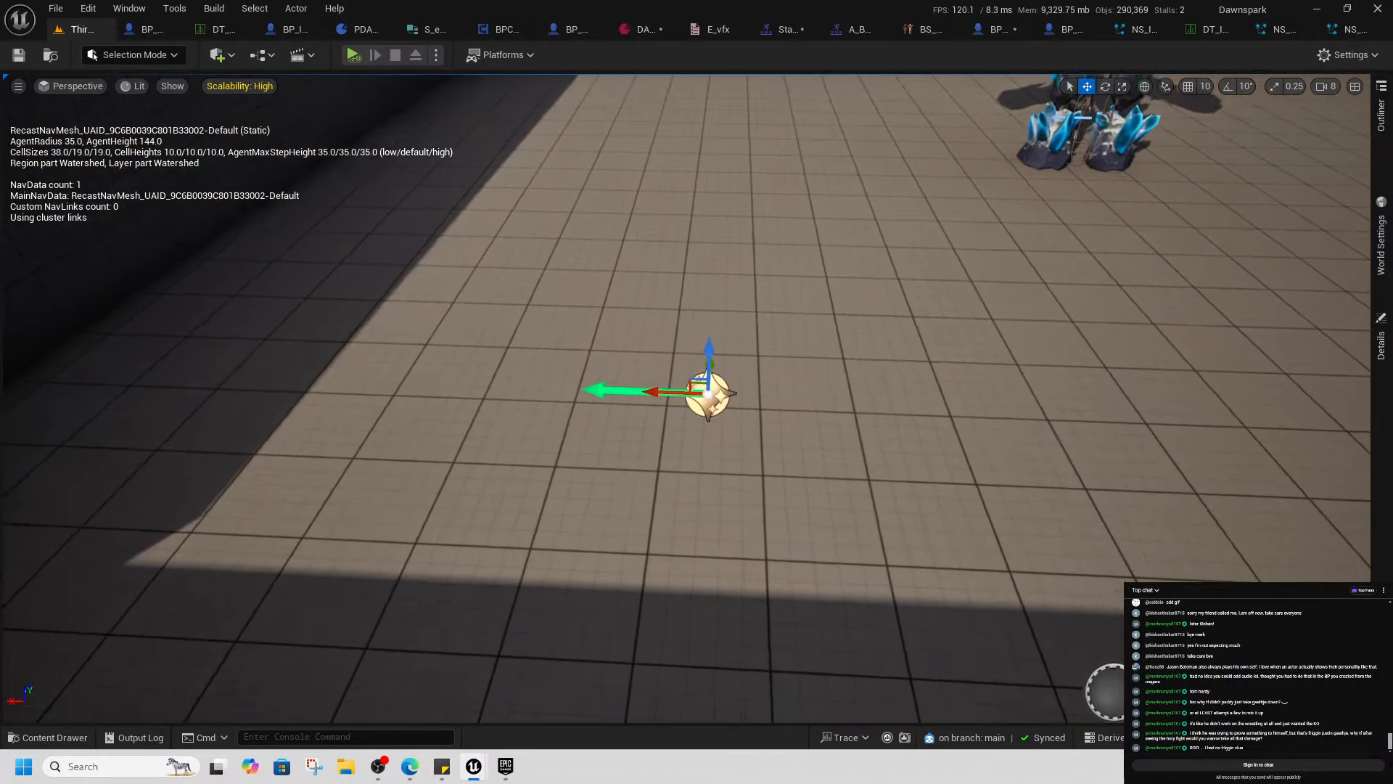
key(s)
mouse_move(685, 549)
right_down()
mouse_move(684, 537)
mouse_move(685, 549)
right_up()
key(w)
key(s)
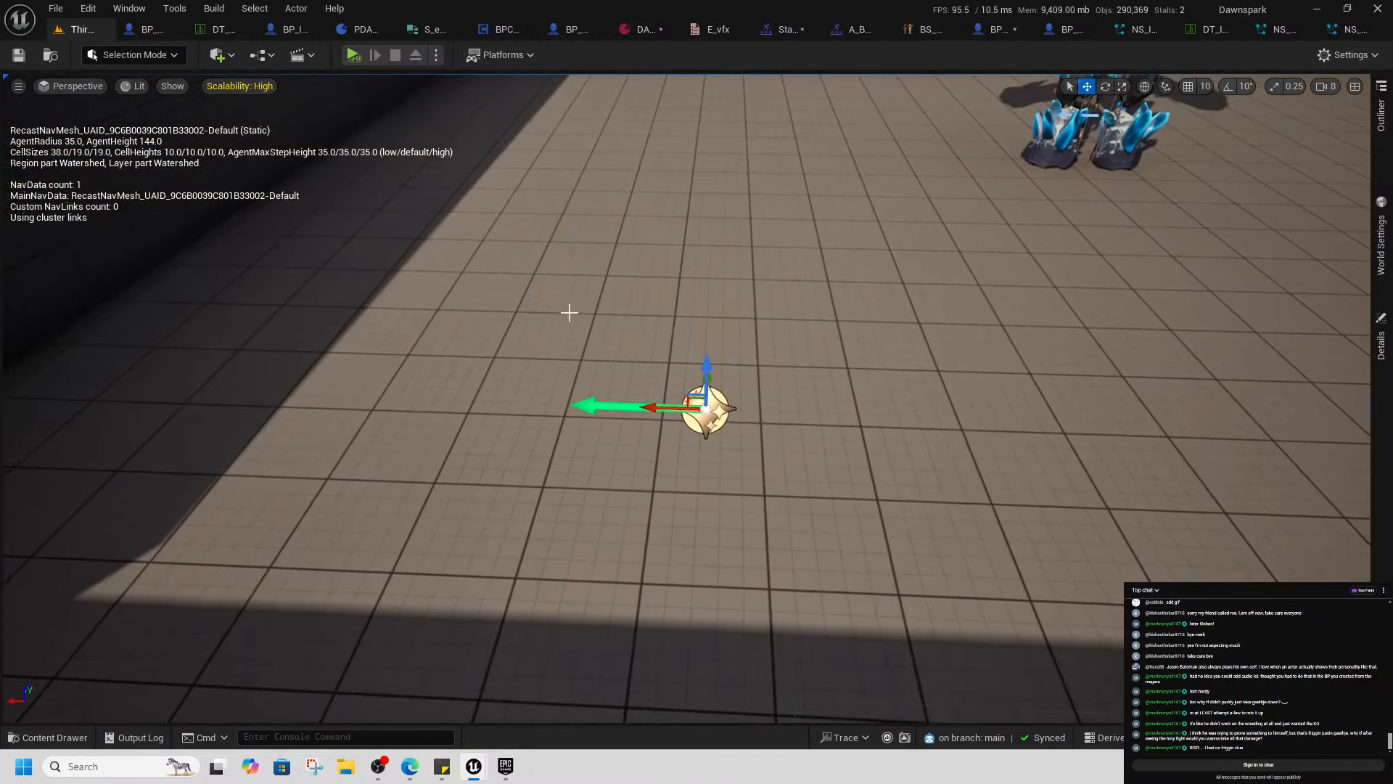
Run the level simulation to test the placed sword-hit effect, stop it, and delete the effect from the map
click(355, 58)
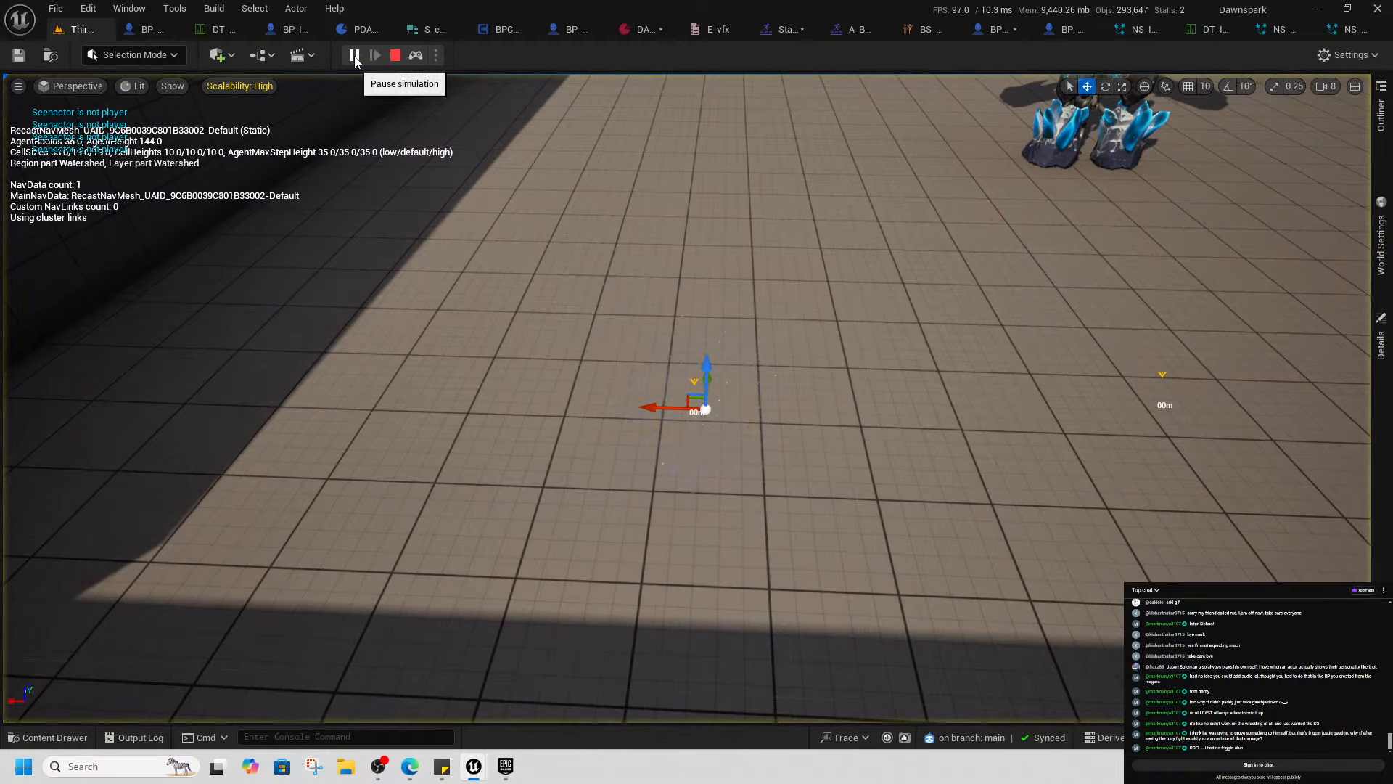
click(396, 56)
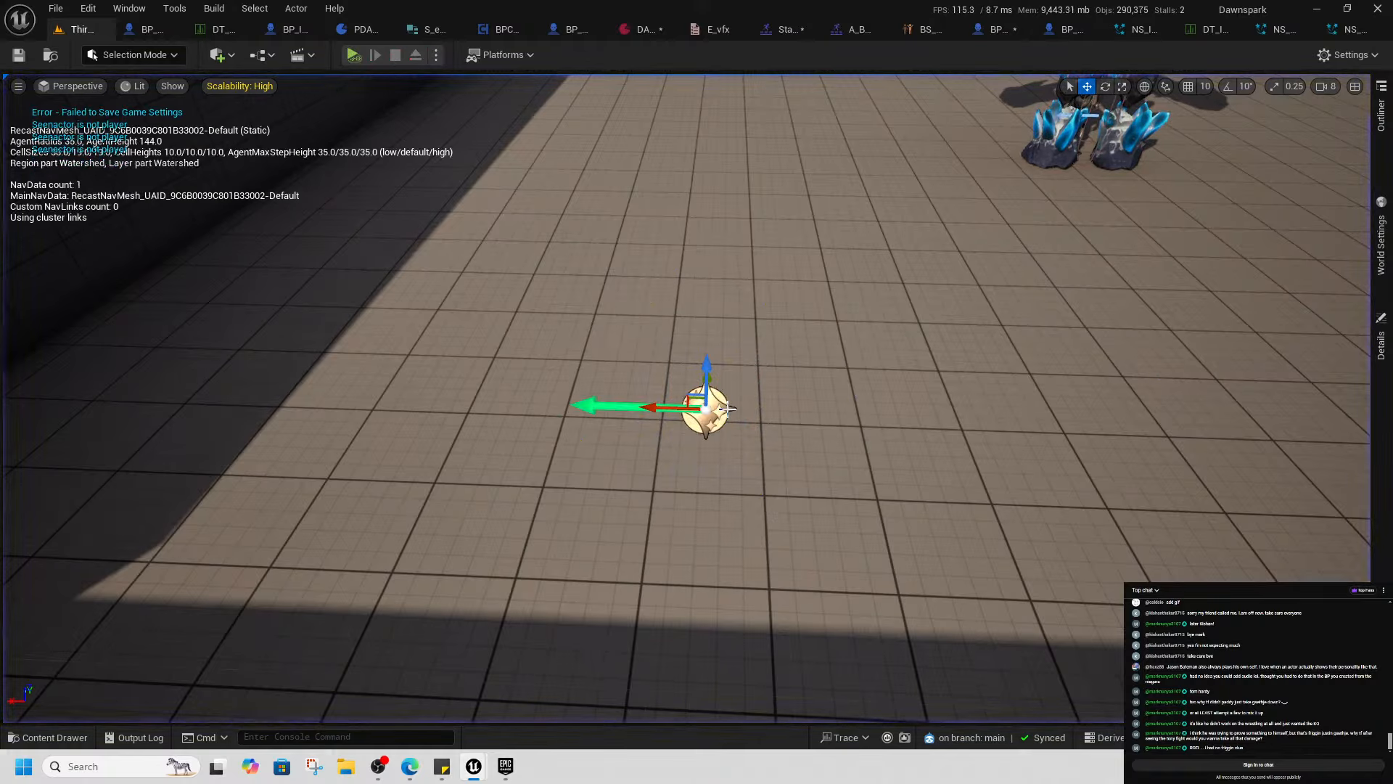
key(Delete)
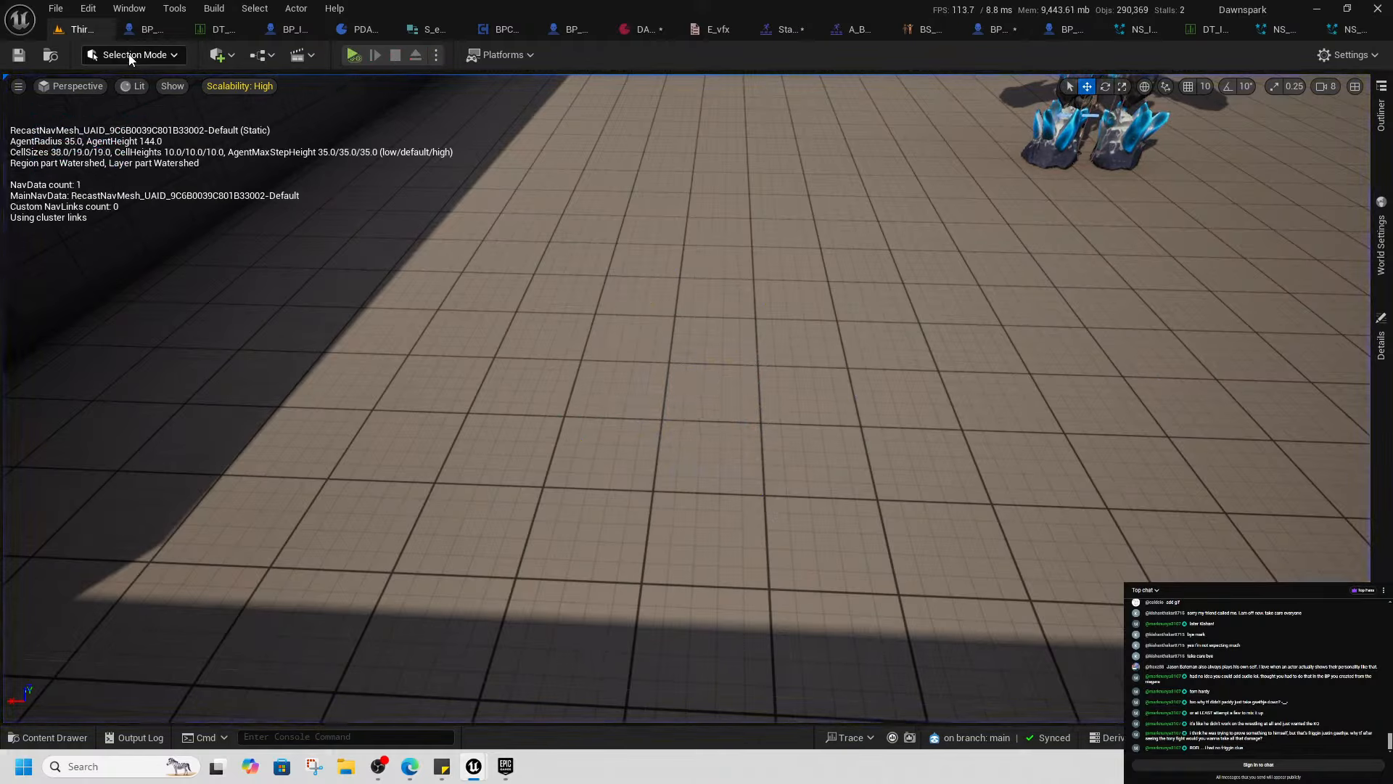
Save the pending changes in the Dawnspark project
click(27, 54)
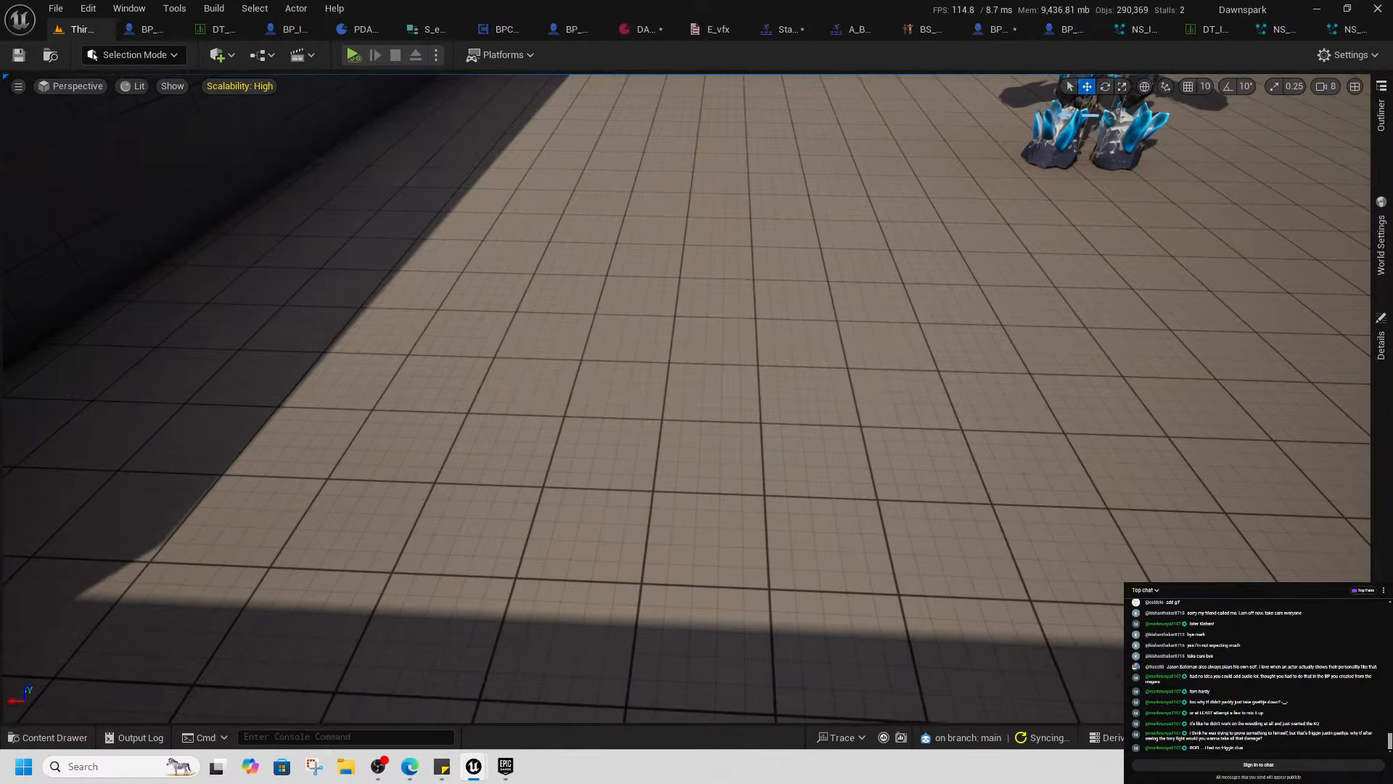
click(825, 548)
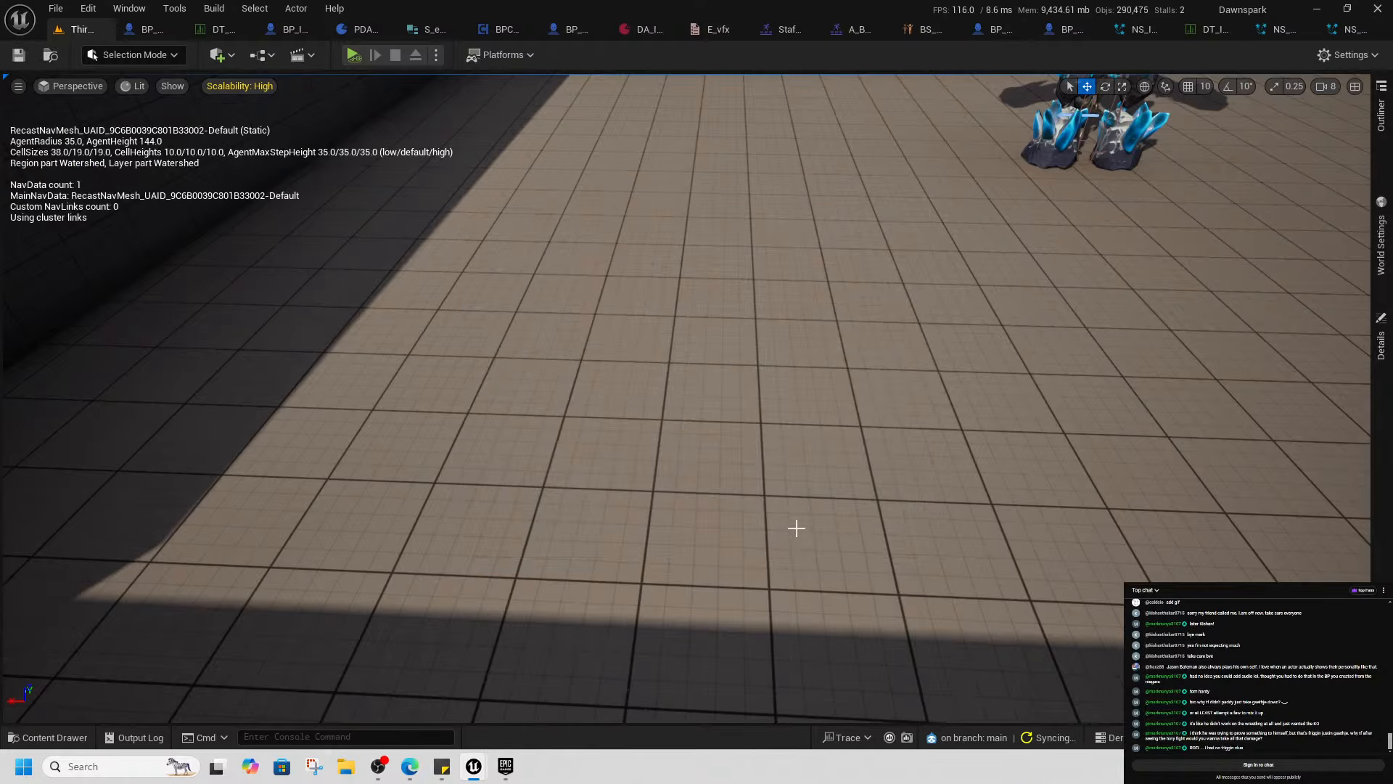
key(ctrl+space)
Switch back to the NS_Aura_RotateStar_StylizedFX1 editor and clear the Play Audio module's Sound to Play
click(1316, 9)
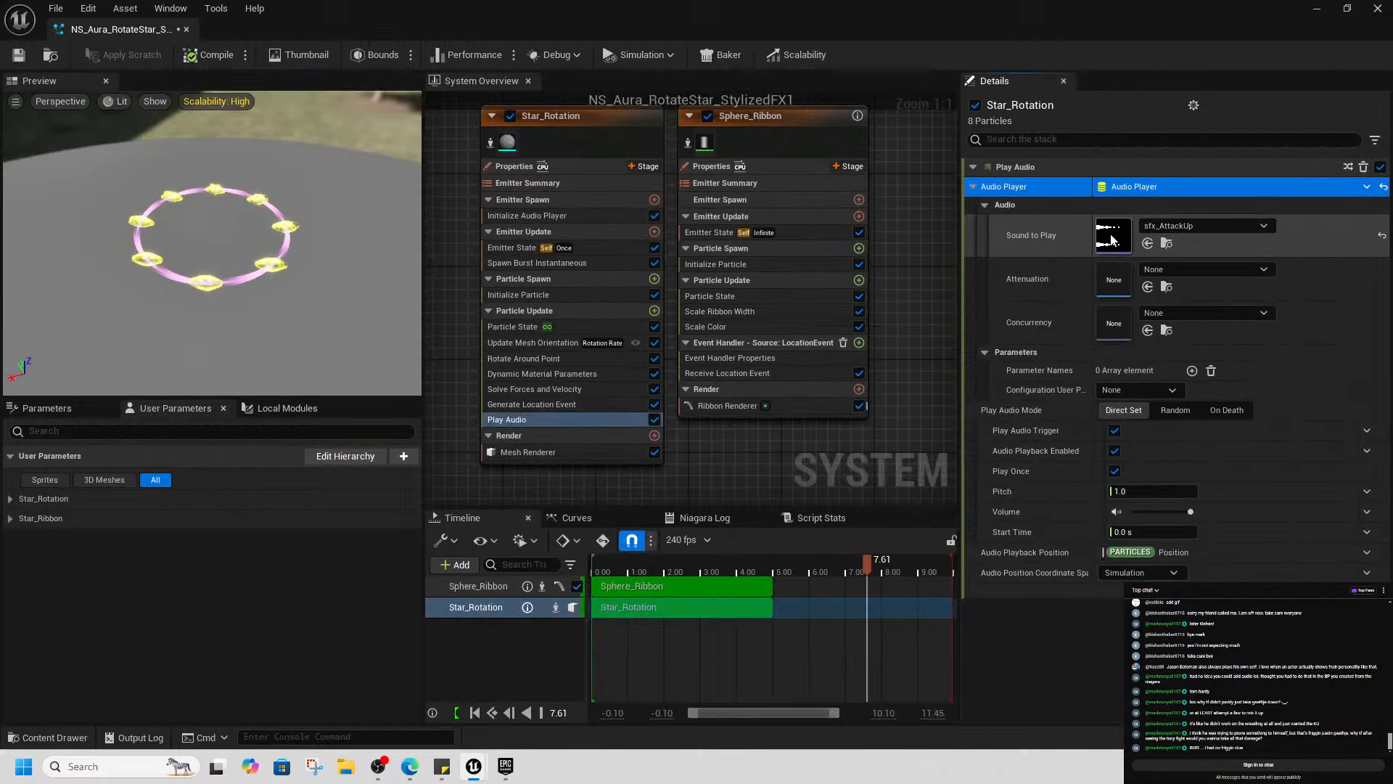
click(1170, 225)
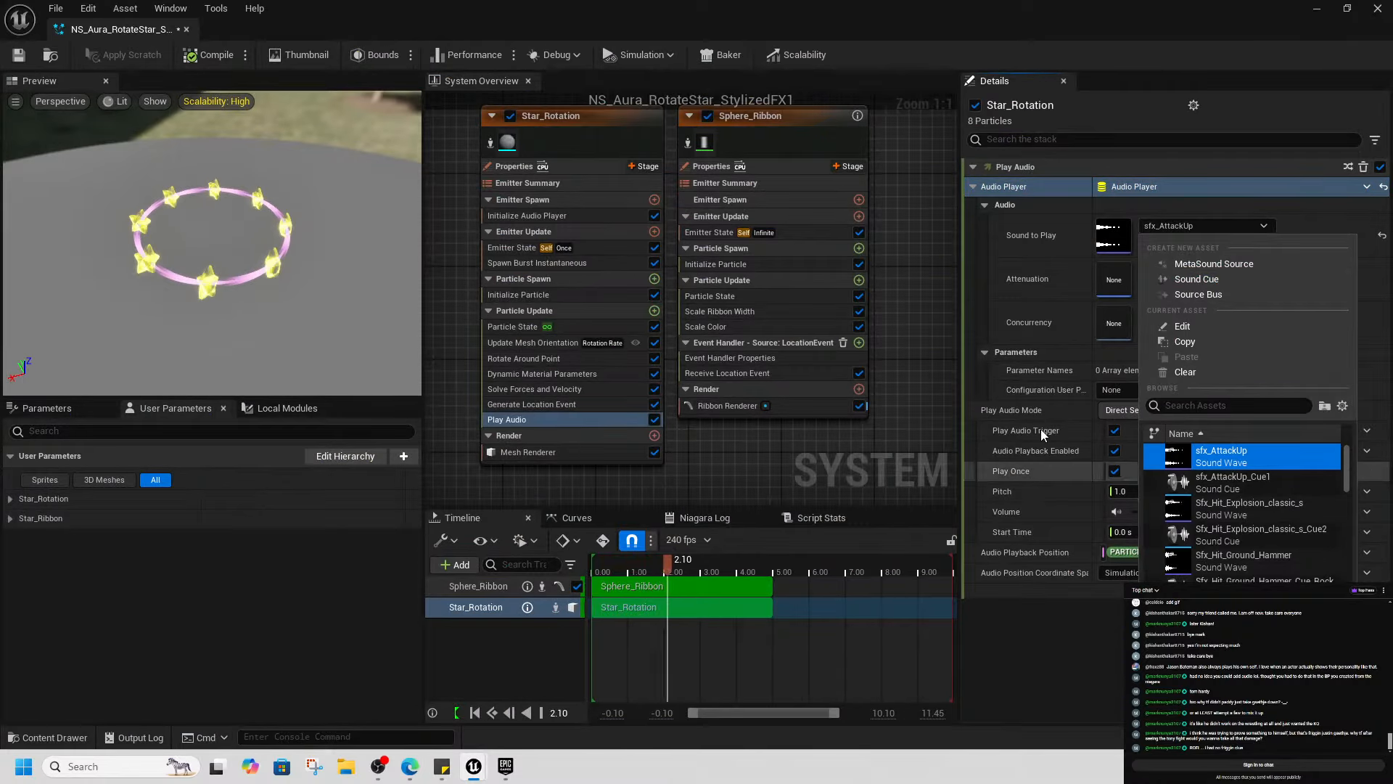
click(1185, 372)
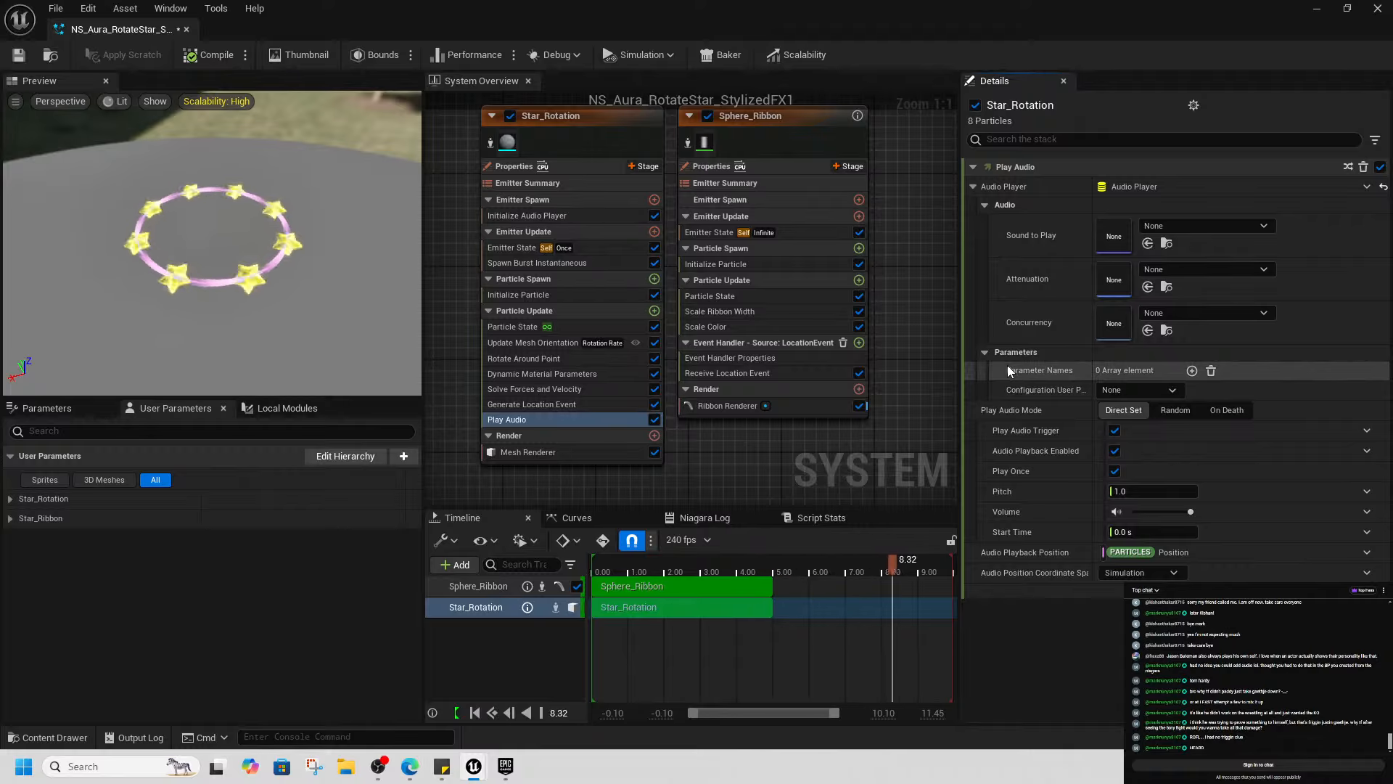
Migrate NS_Aura_RotateStar_StylizedFX1 with all its dependencies into the Project_Zi Content folder, saving the modified L_Preview_Scene and effect assets first
click(50, 55)
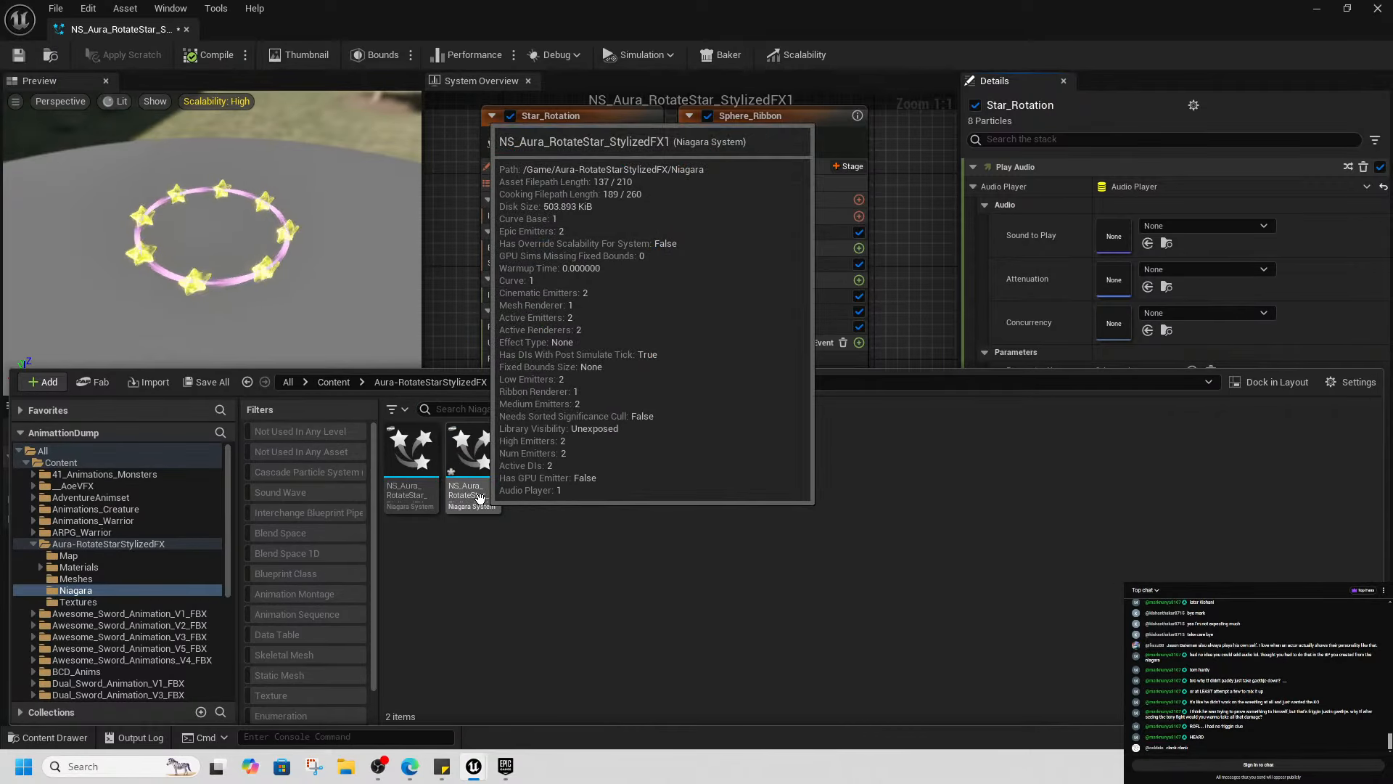
right_click(471, 464)
mouse_move(551, 269)
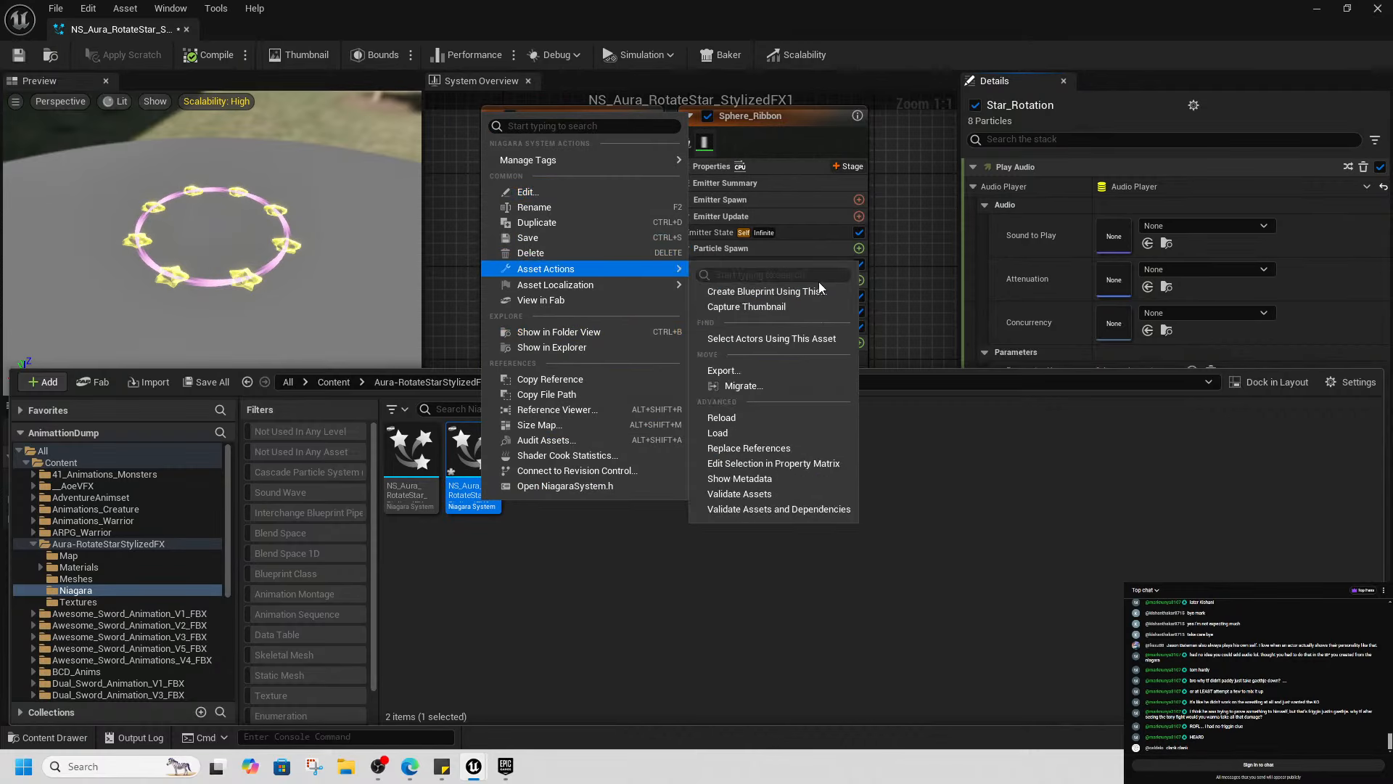
click(763, 384)
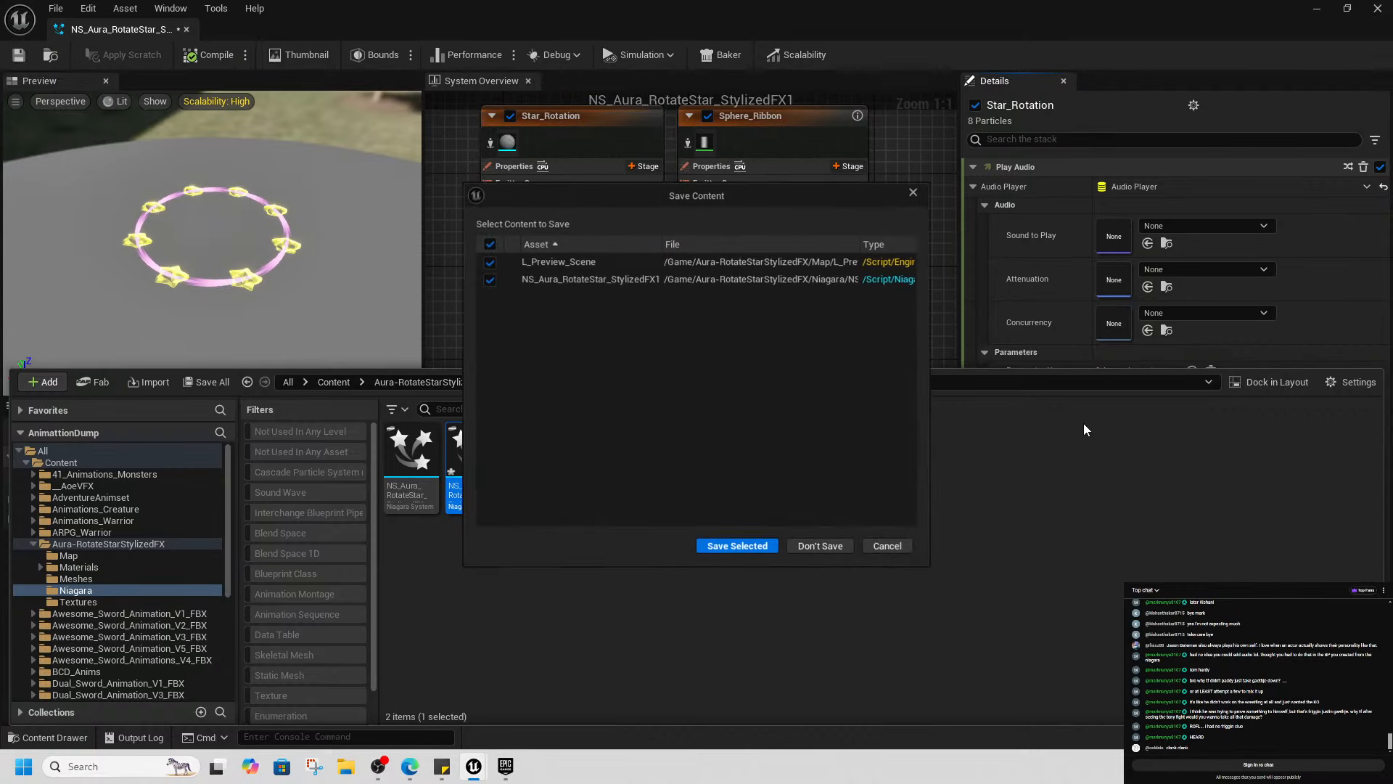
click(741, 547)
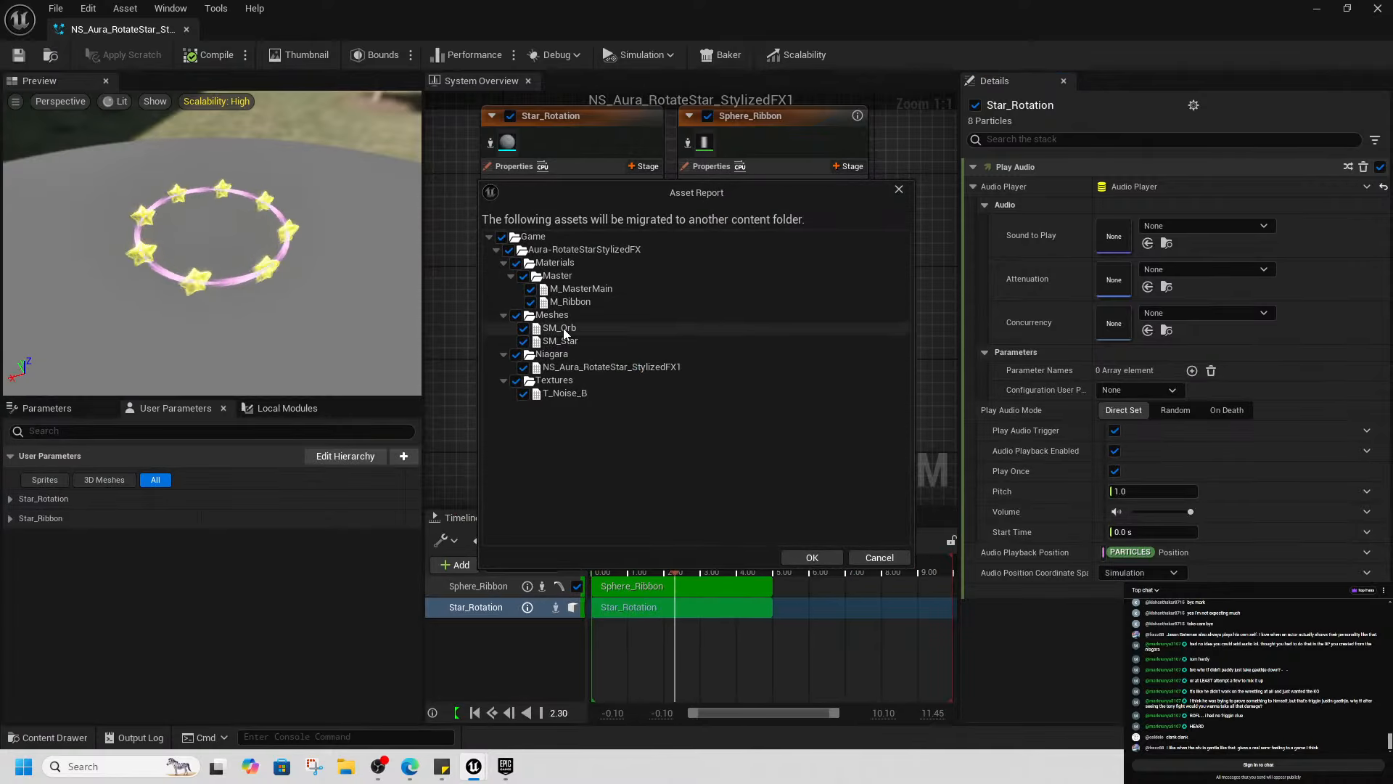
click(812, 557)
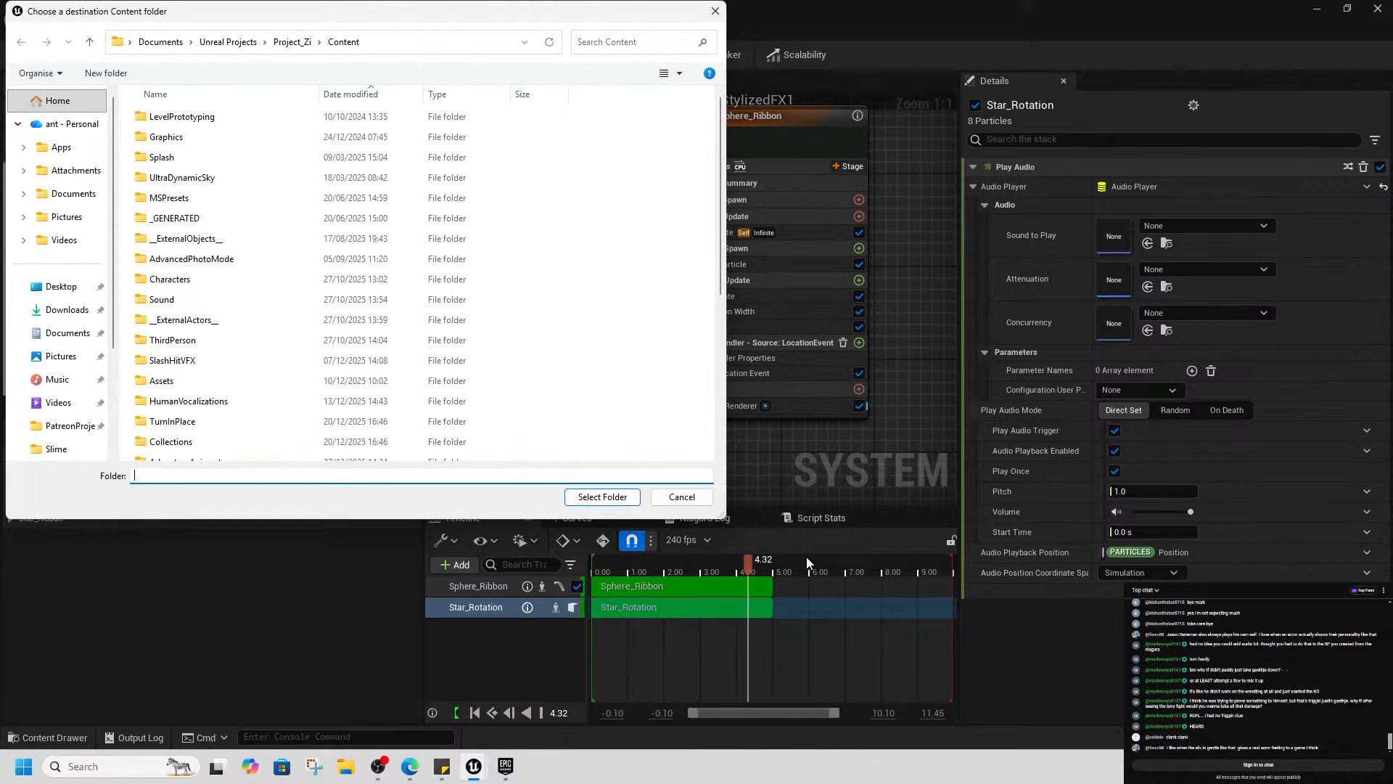
click(603, 498)
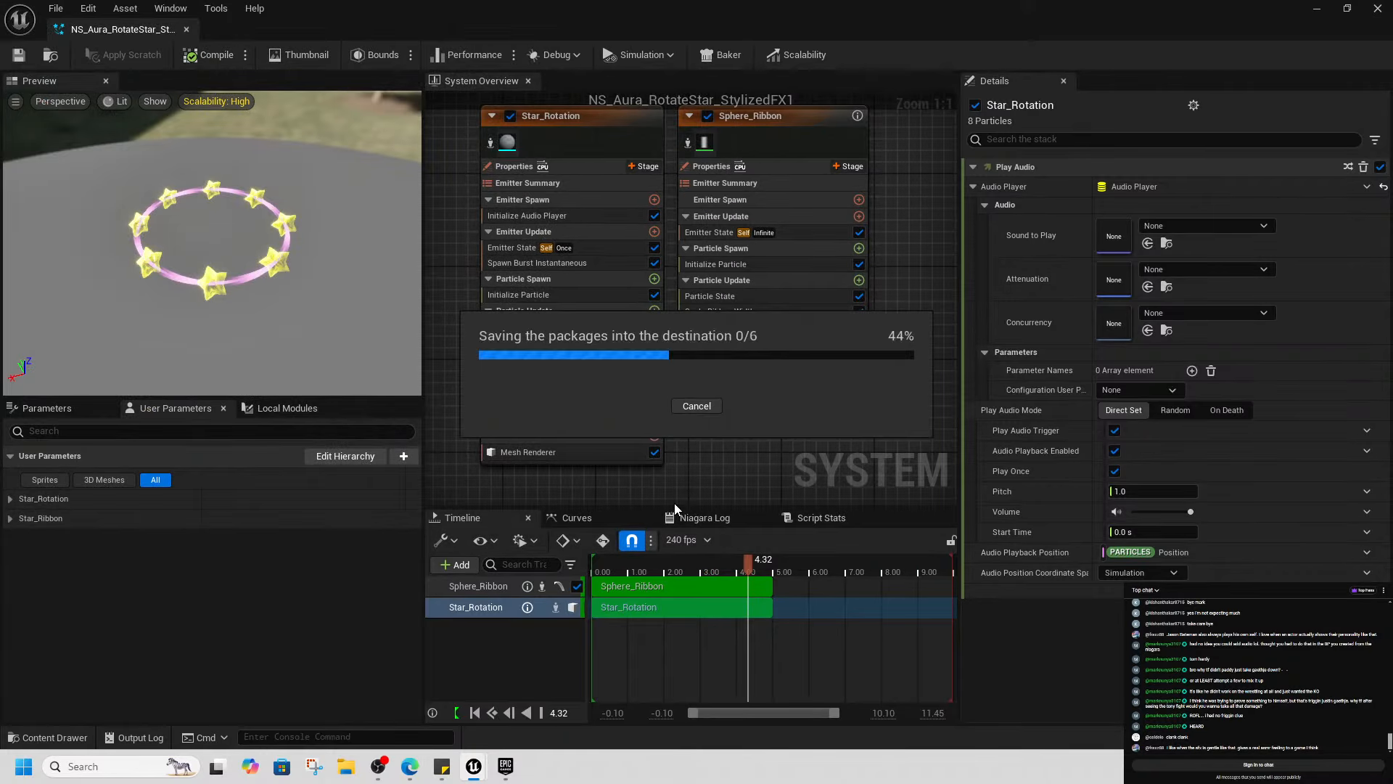
Switch to the web browser, open the Free Game Assets site, and open Freesound from its sound effects category
click(411, 765)
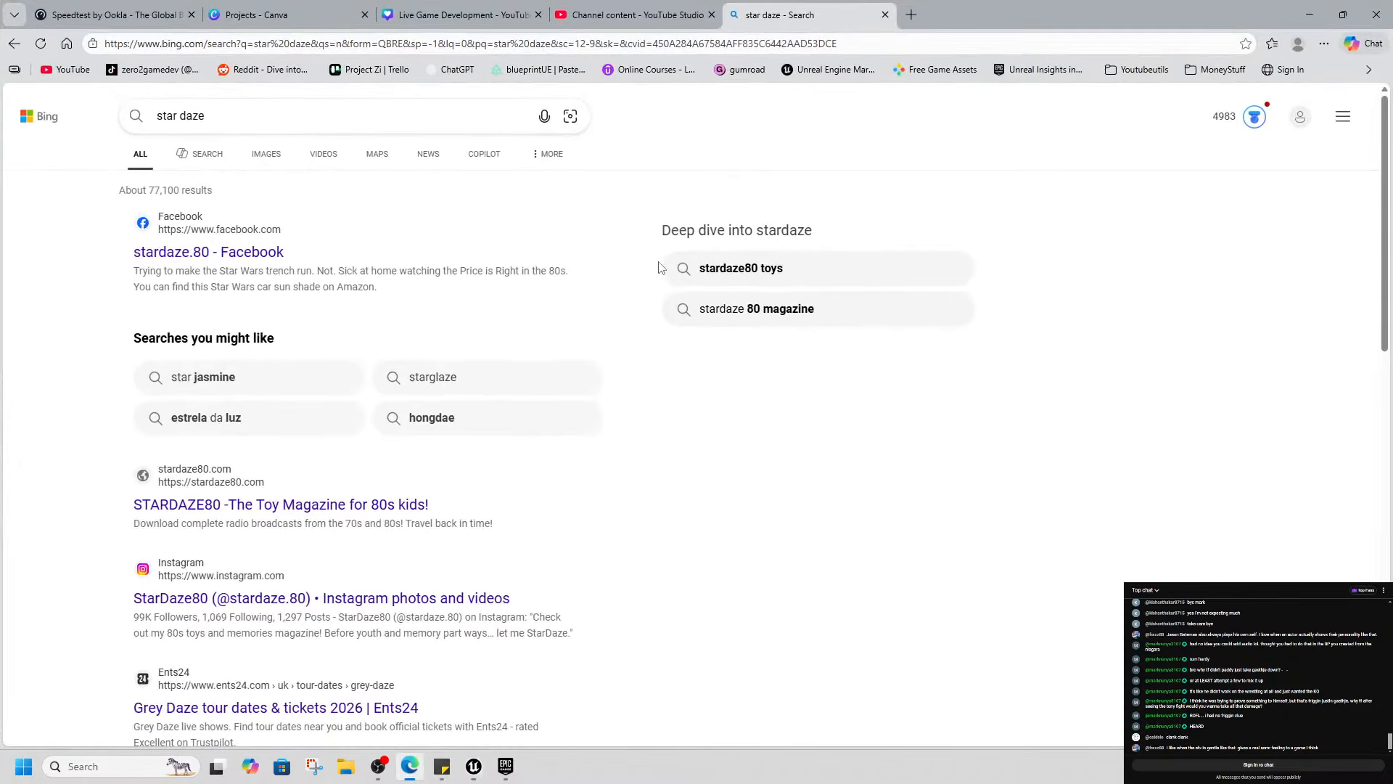
click(938, 69)
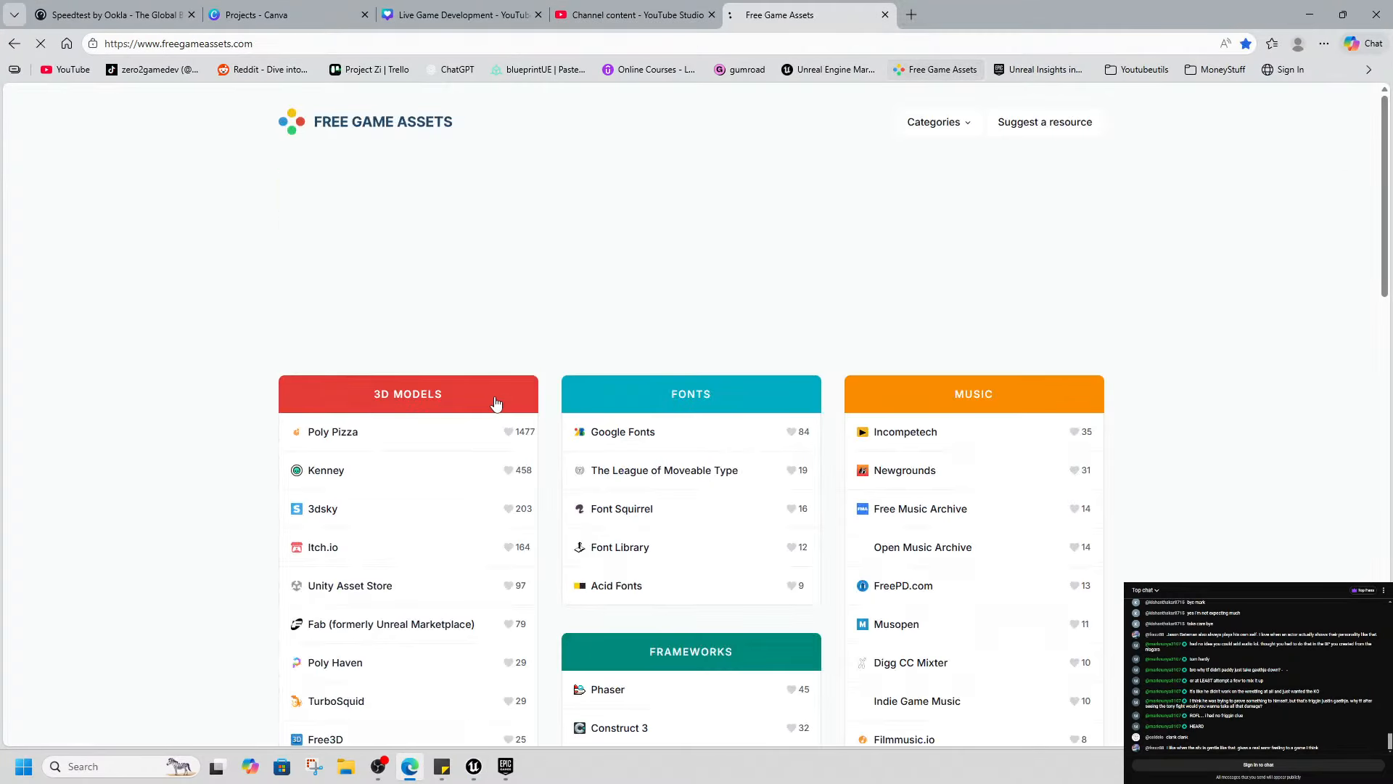
scroll(834, 389, down, 5)
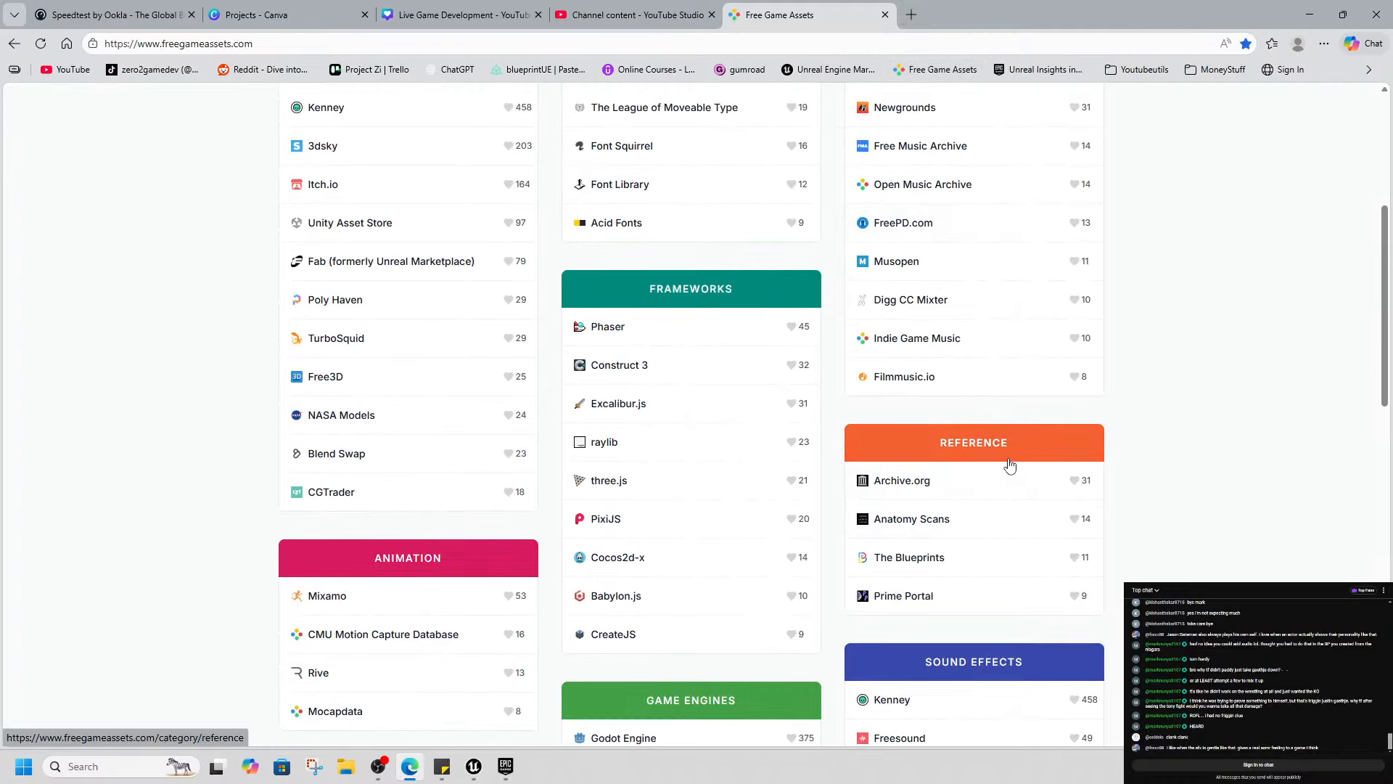
scroll(1001, 530, down, 1)
click(900, 666)
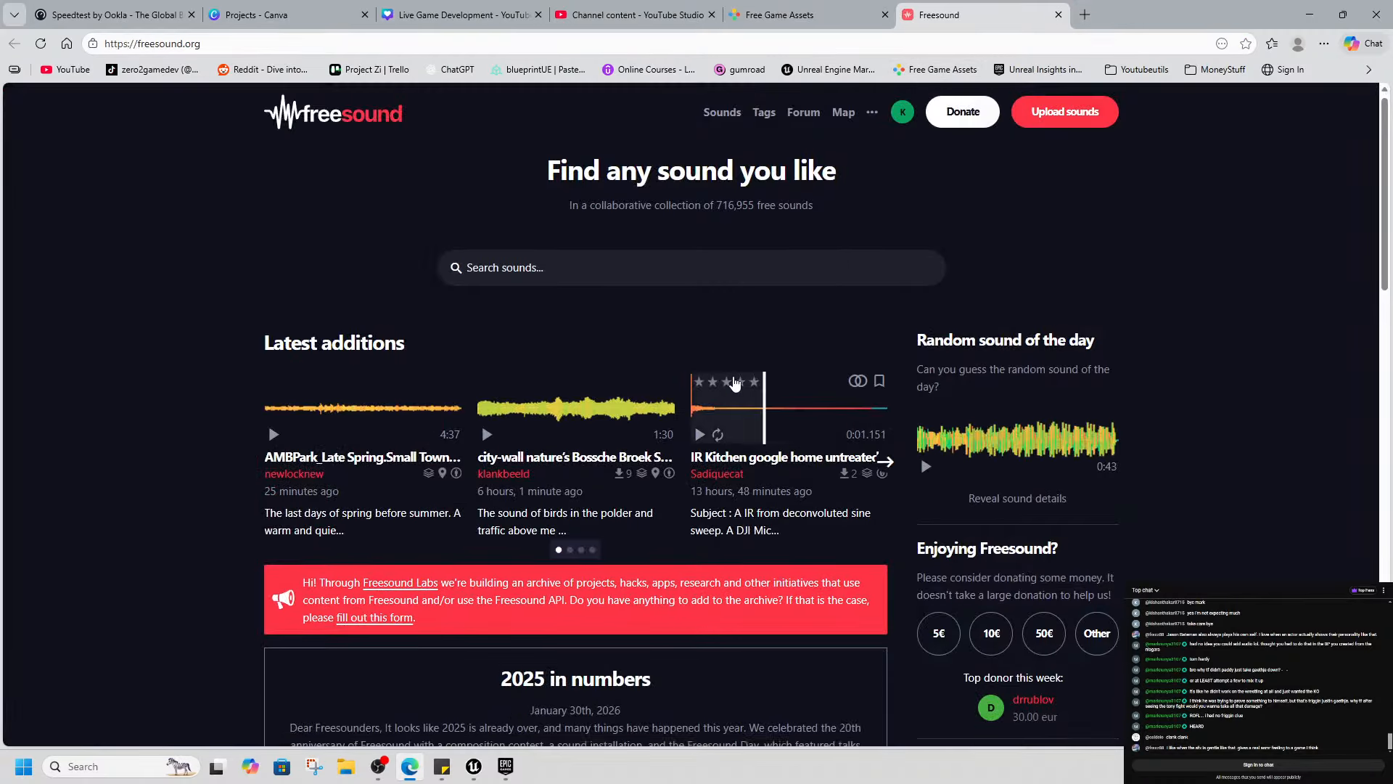
Search Freesound for "daze sfx" and preview SFX - Dazed Unconcious Winds.wav and SM_inspo115_thedaze_C_picks
scroll(455, 207, down, 1)
click(508, 202)
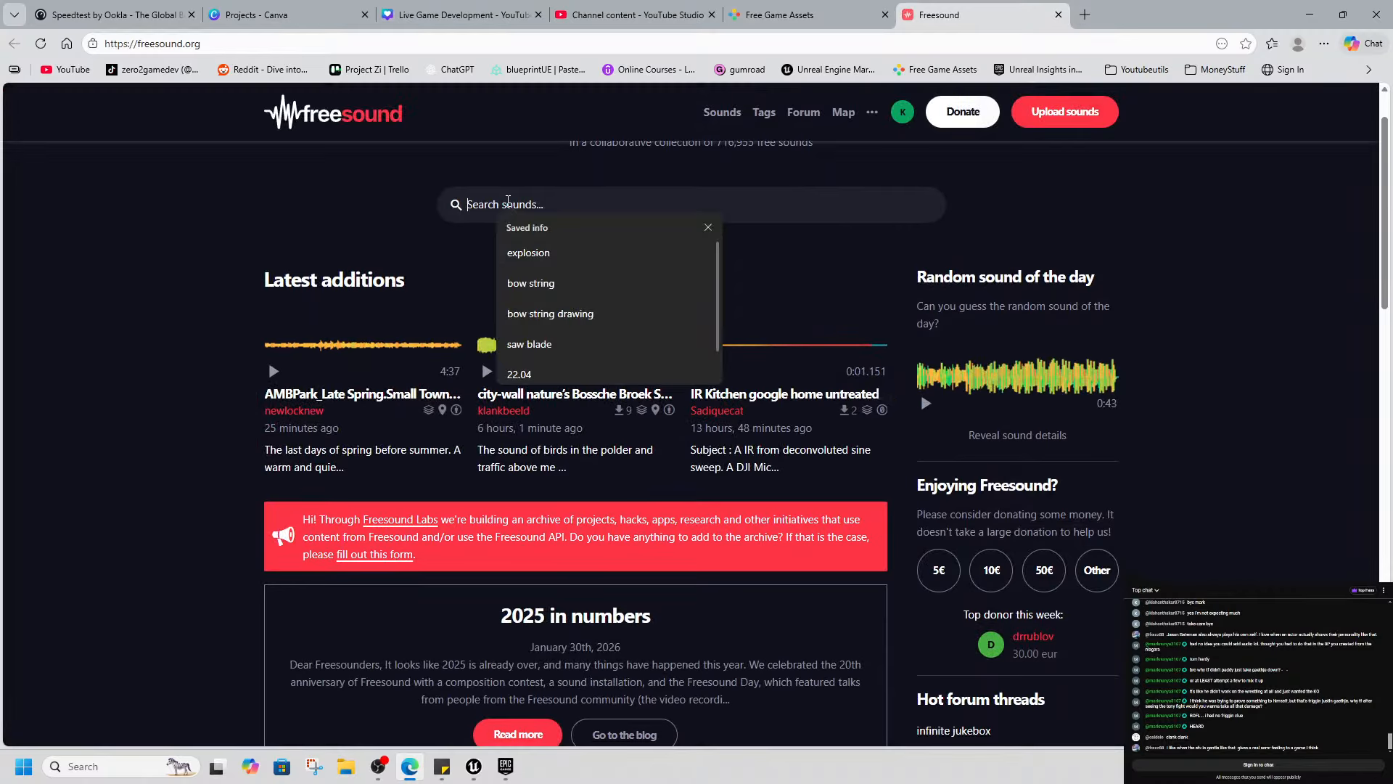
text(daze)
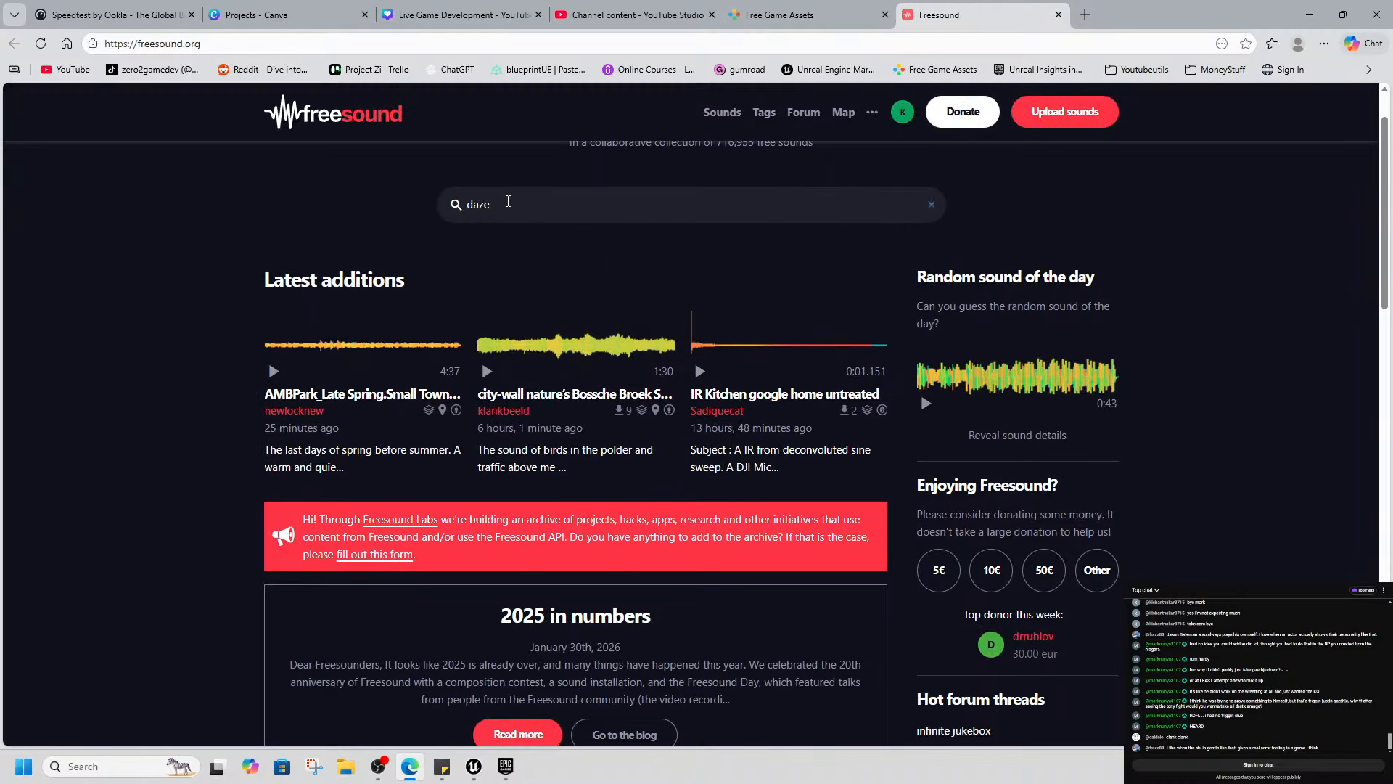
text( sfx)
key(Return)
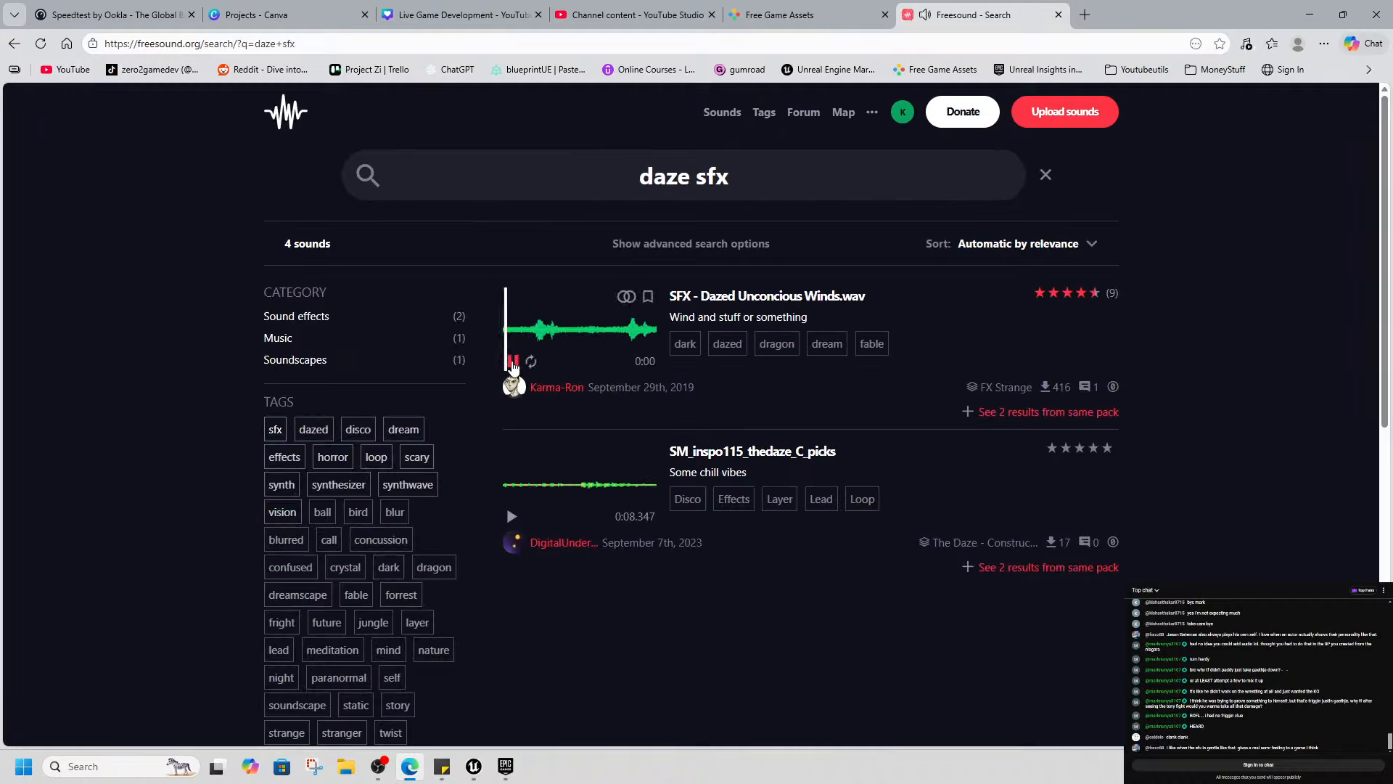
click(536, 309)
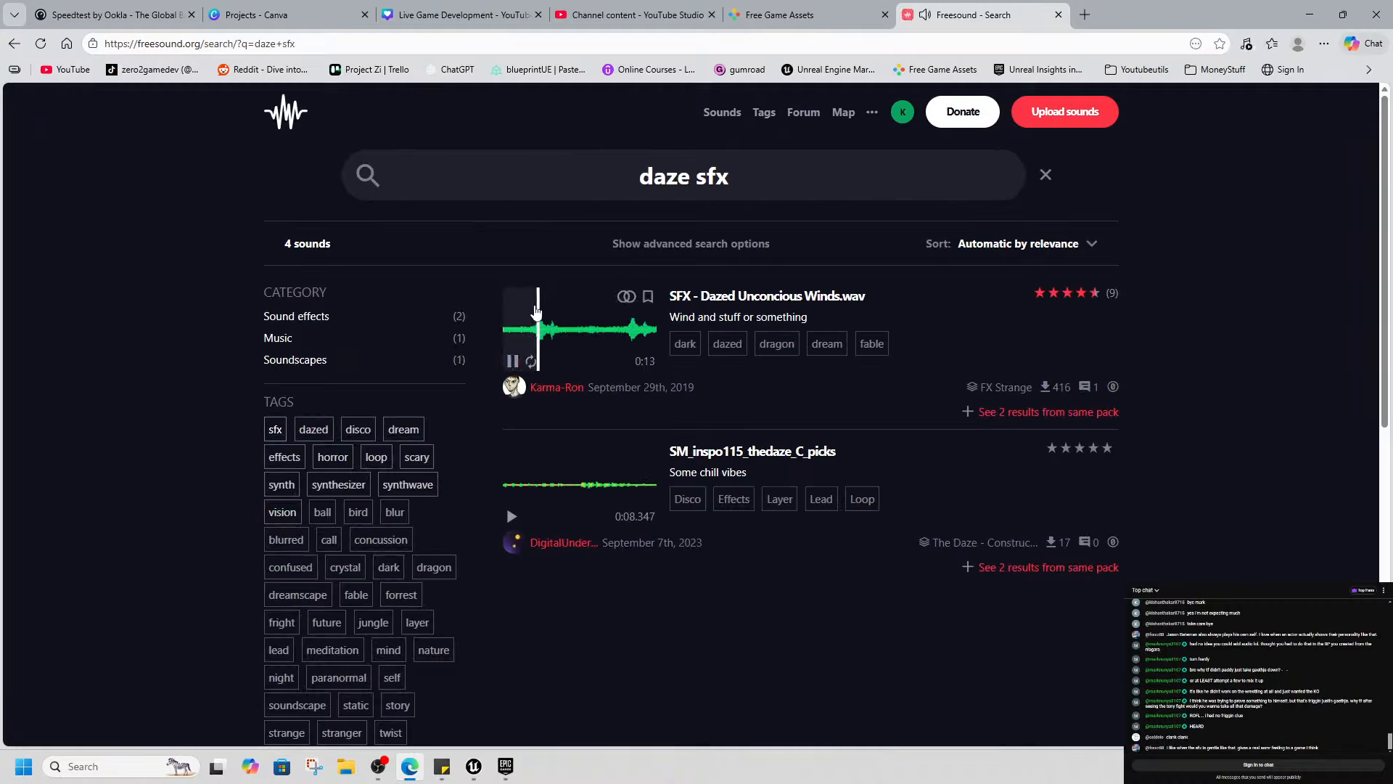
click(513, 363)
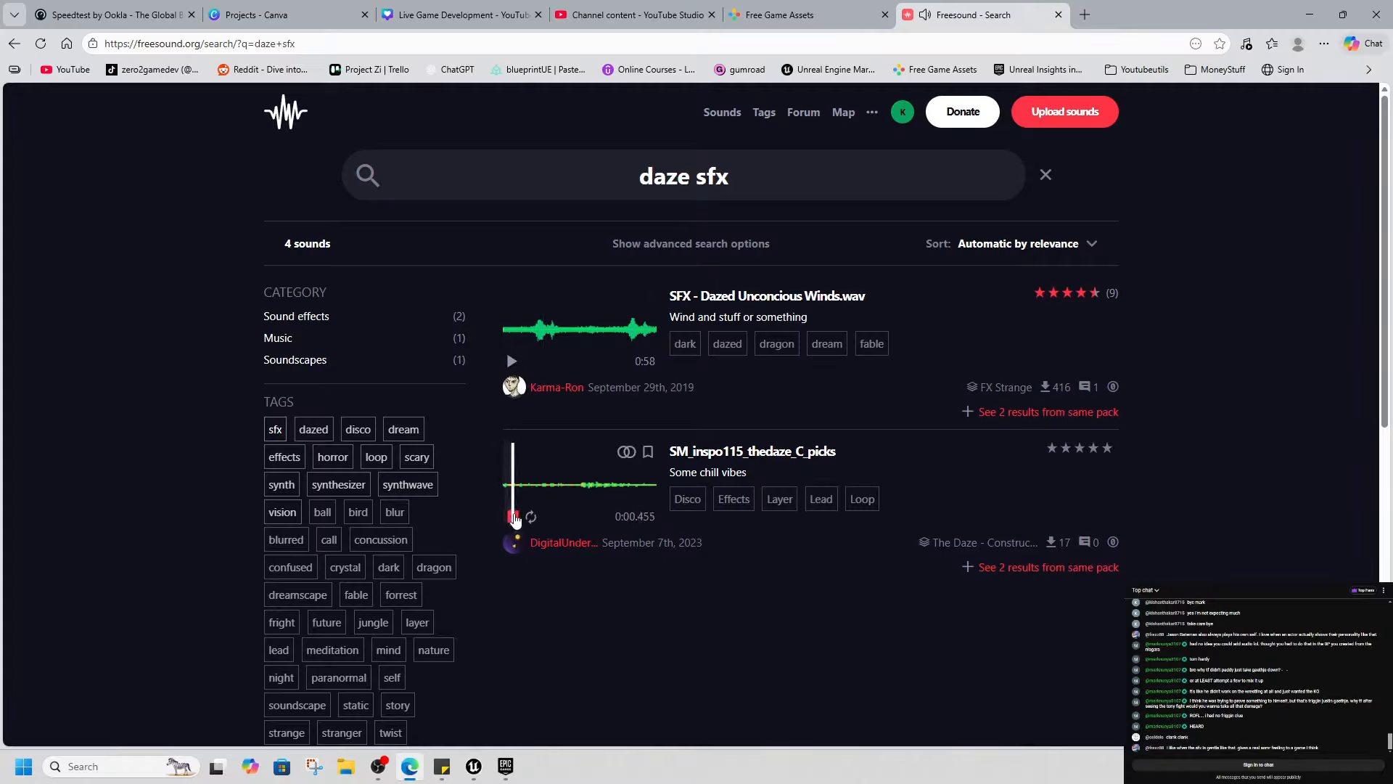
click(515, 516)
Search Freesound for "confused sfx" instead
click(510, 198)
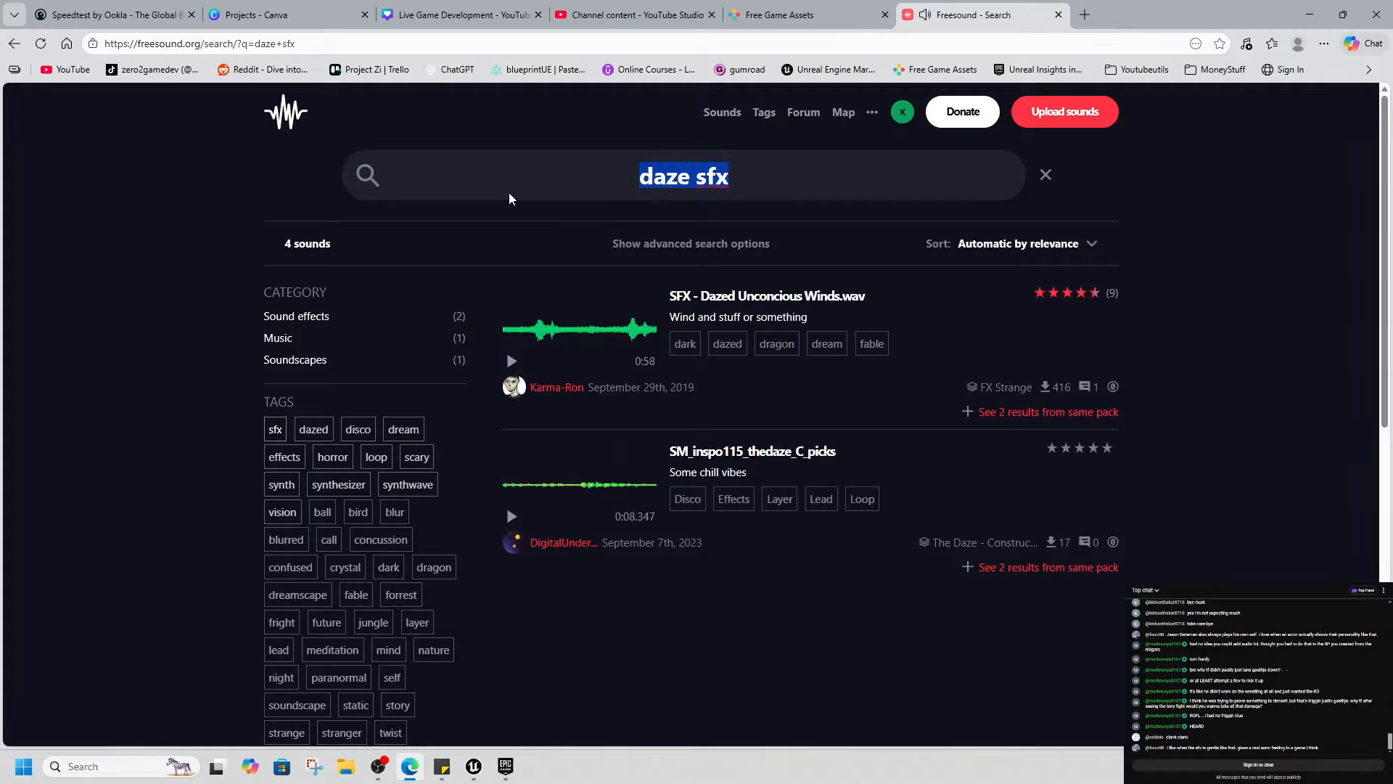
text(conbfused)
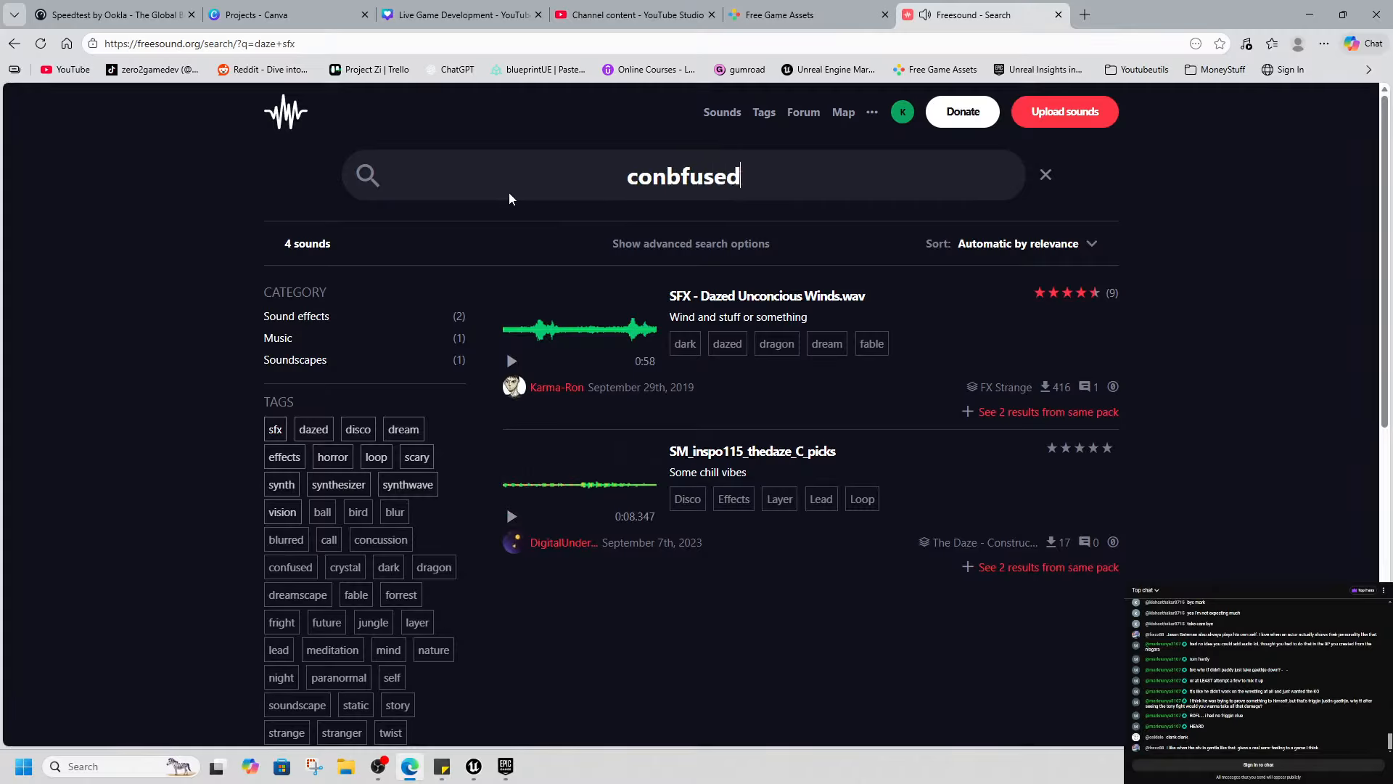
key(BackSpace)
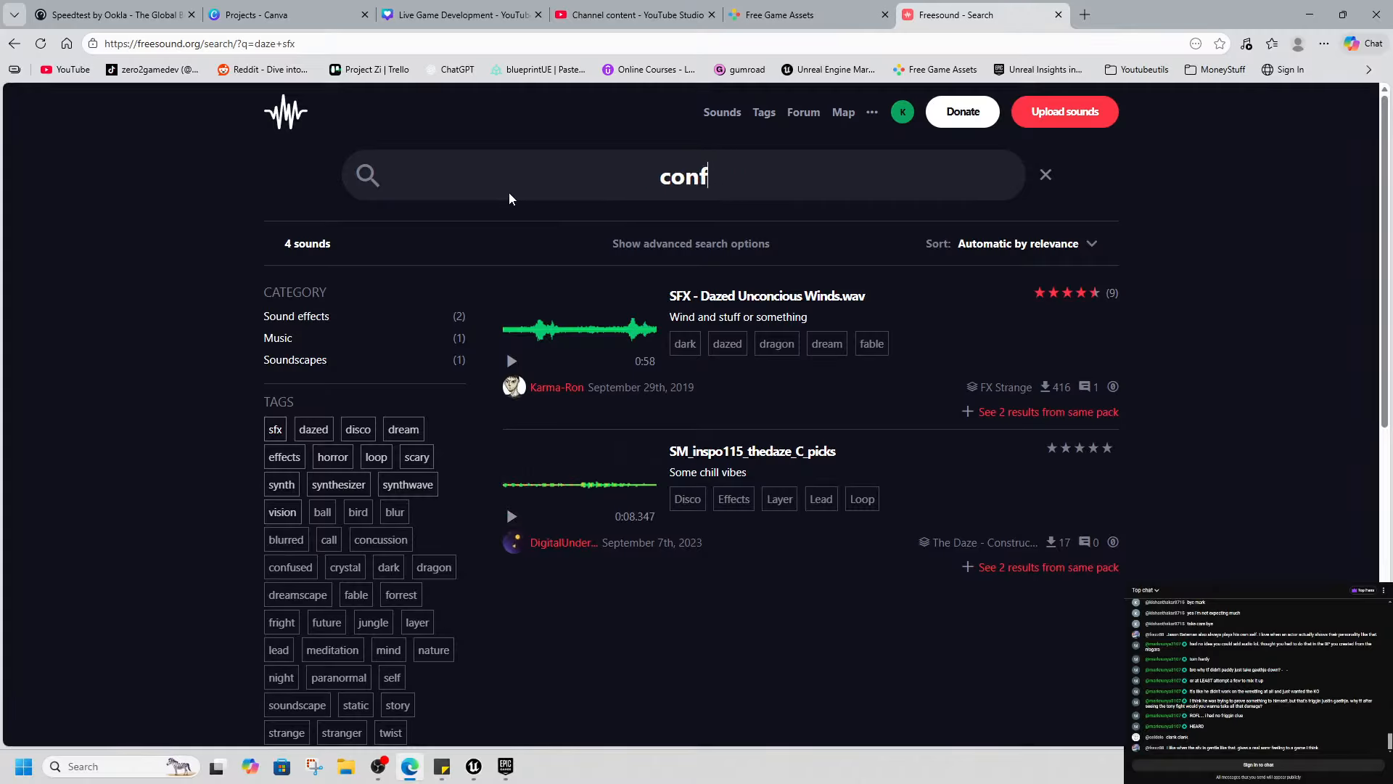
text(d sfx)
key(Return)
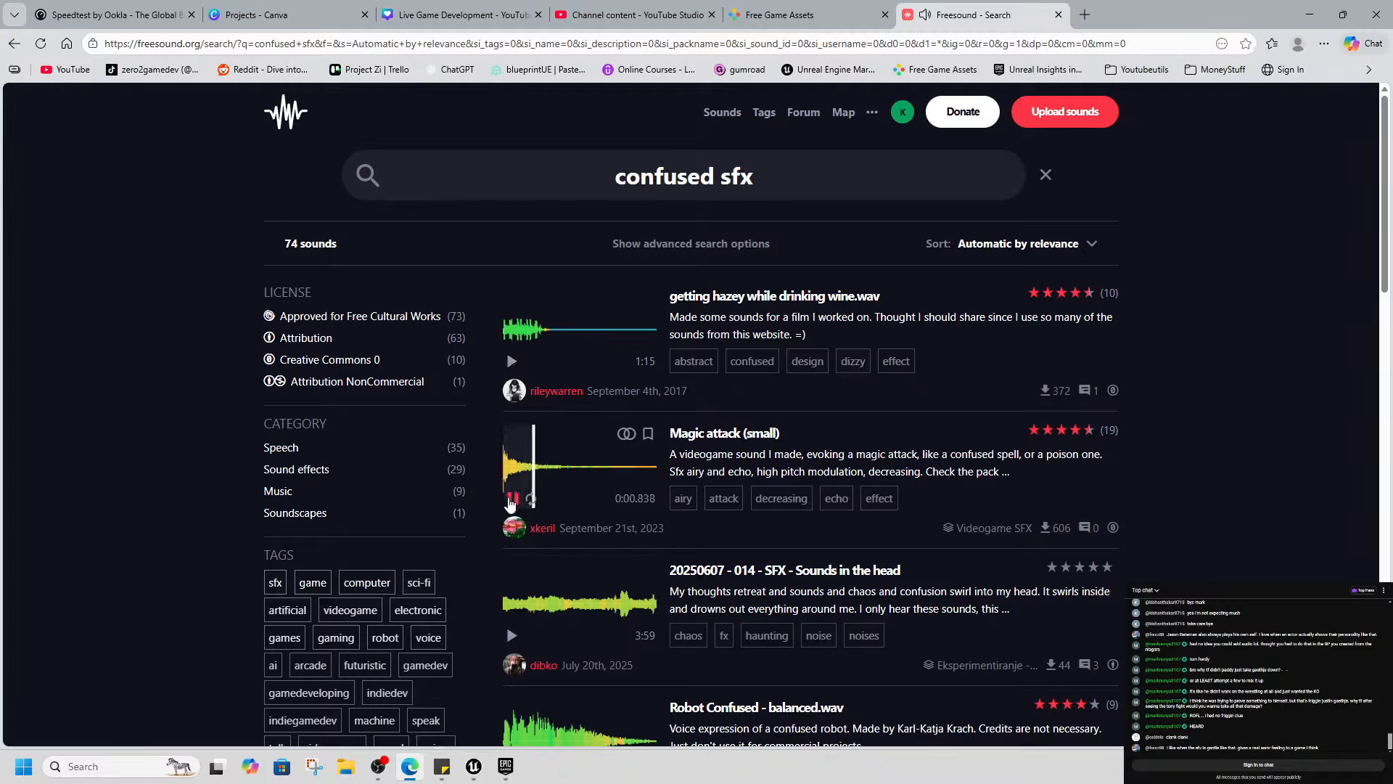
Preview the sounds in the results from "SFX - Sounds in the head" down to "IDK Man"
click(513, 632)
click(520, 634)
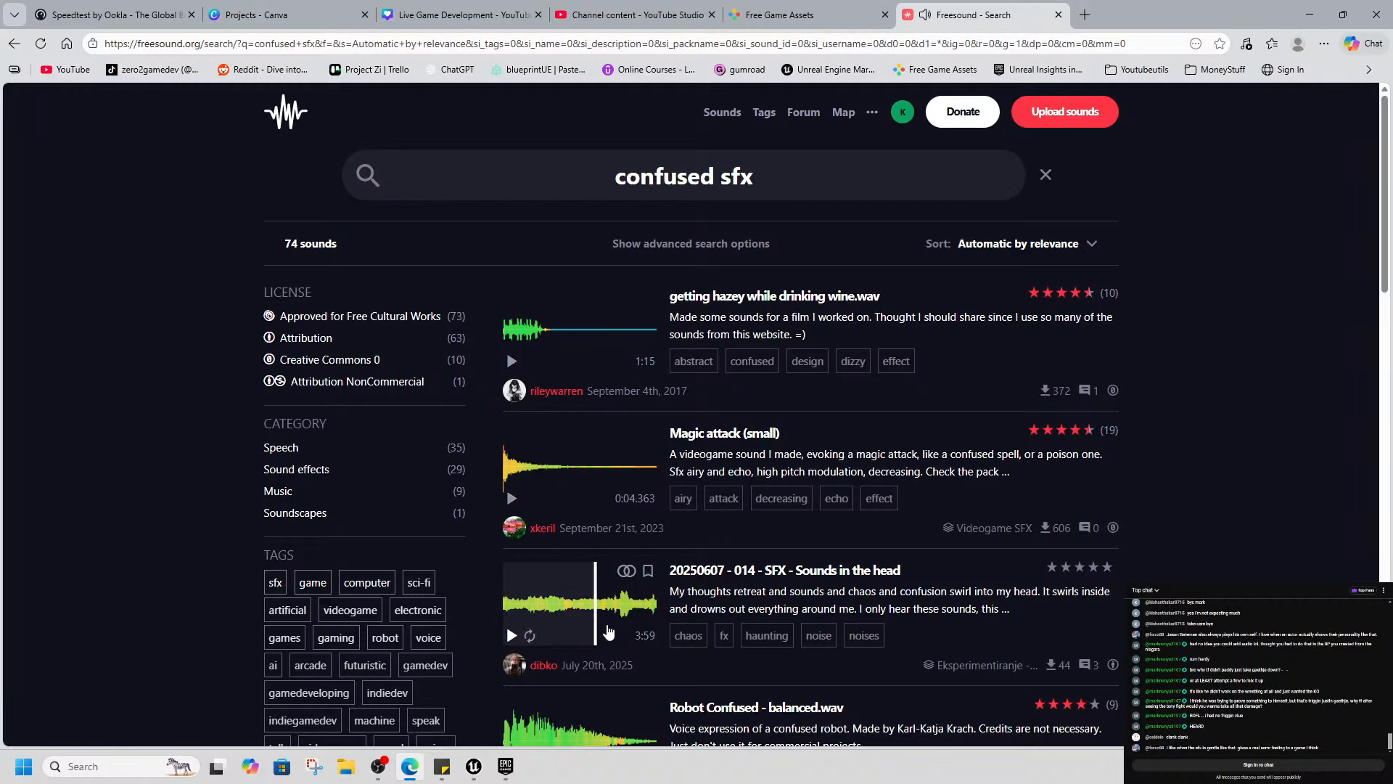
scroll(595, 635, down, 3)
click(513, 559)
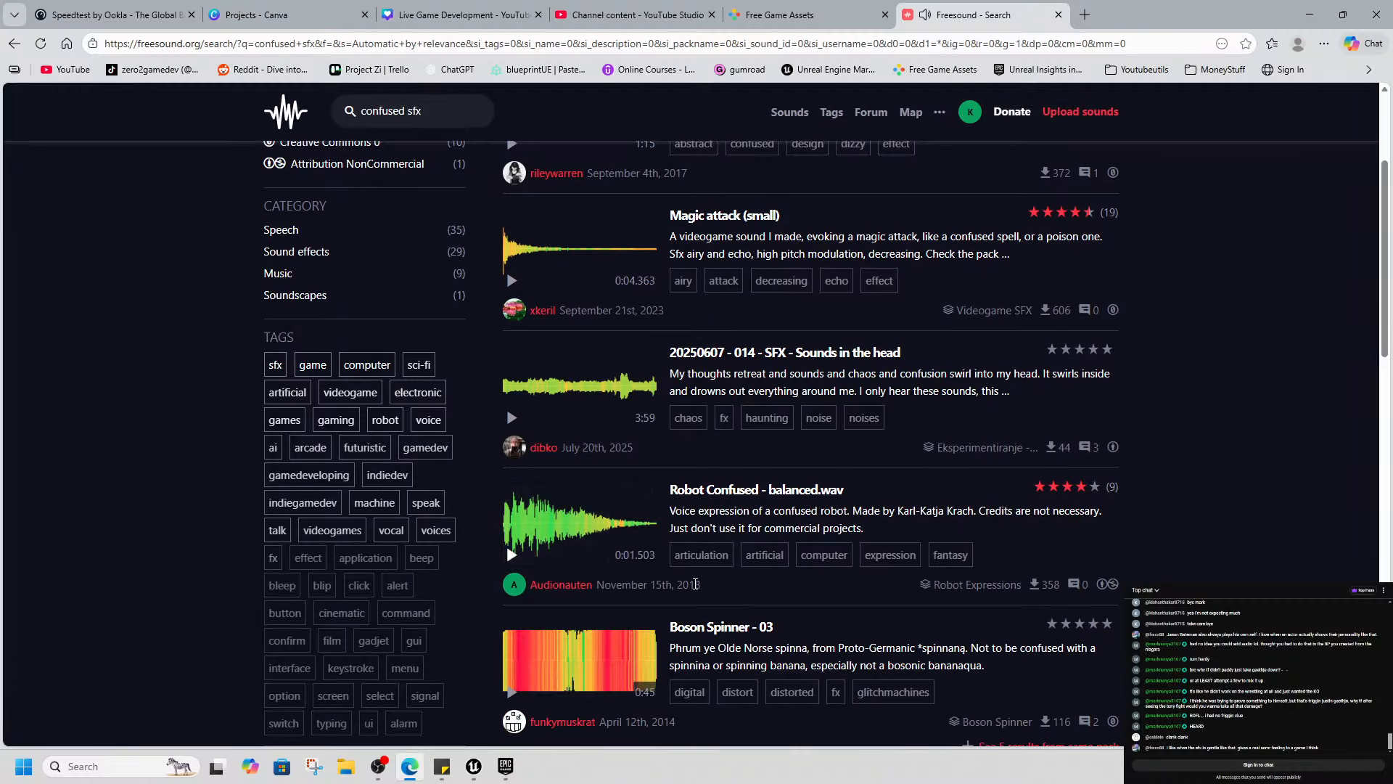
scroll(551, 638, down, 2)
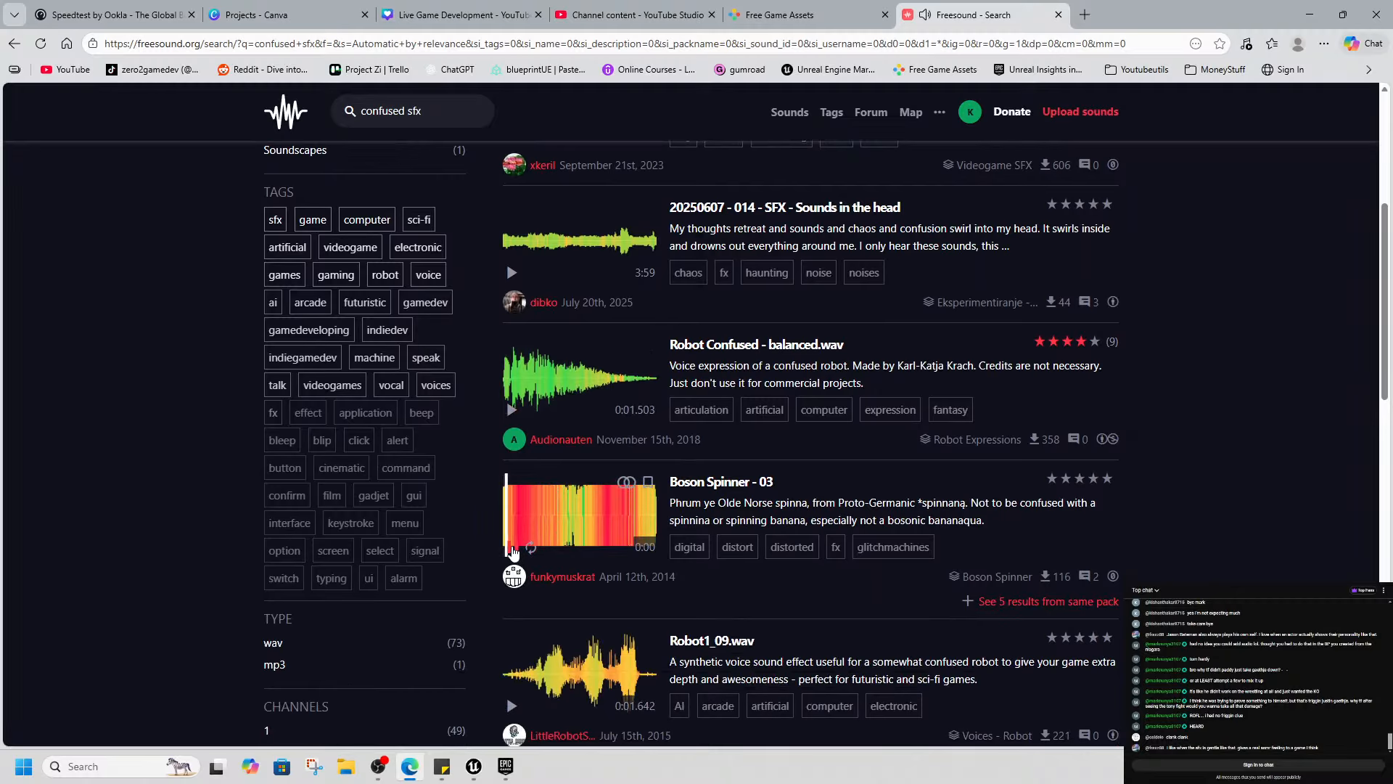
scroll(722, 653, down, 3)
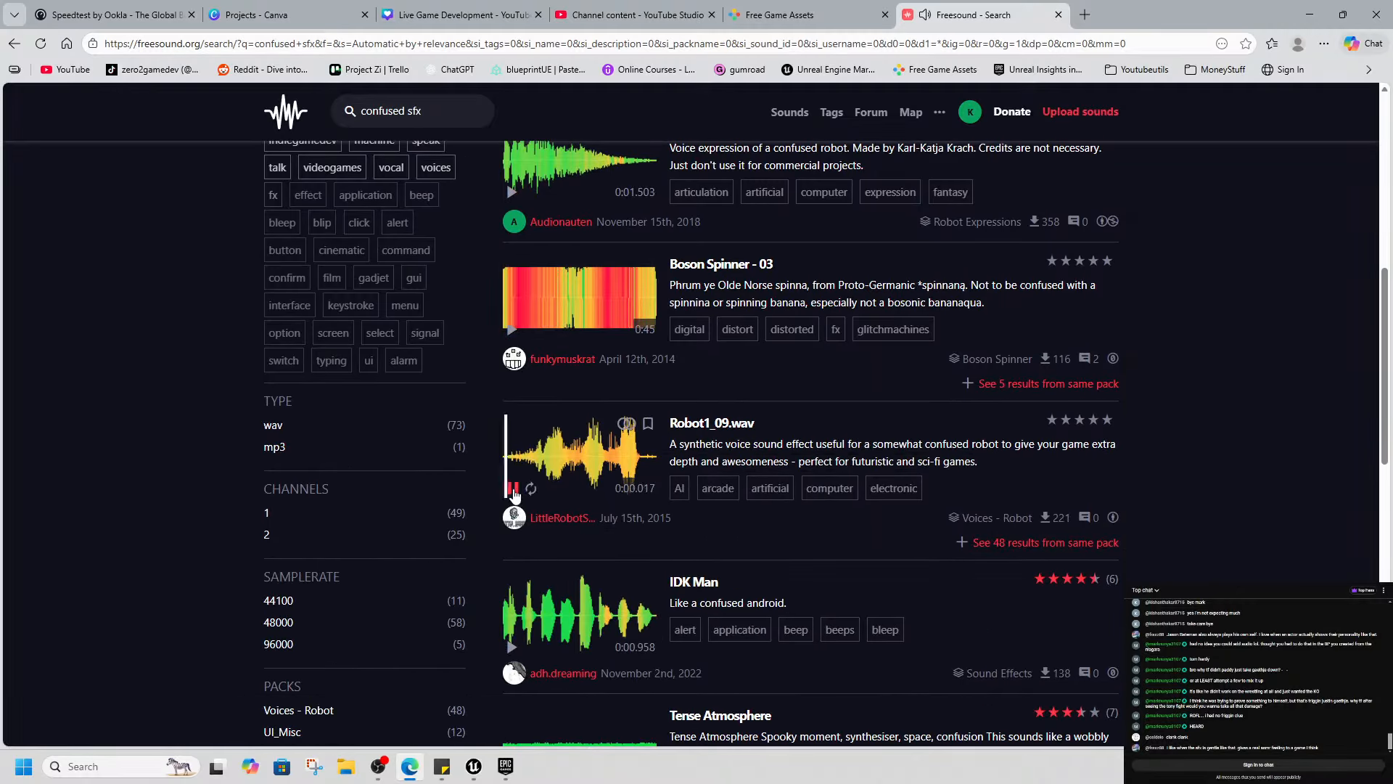
click(517, 645)
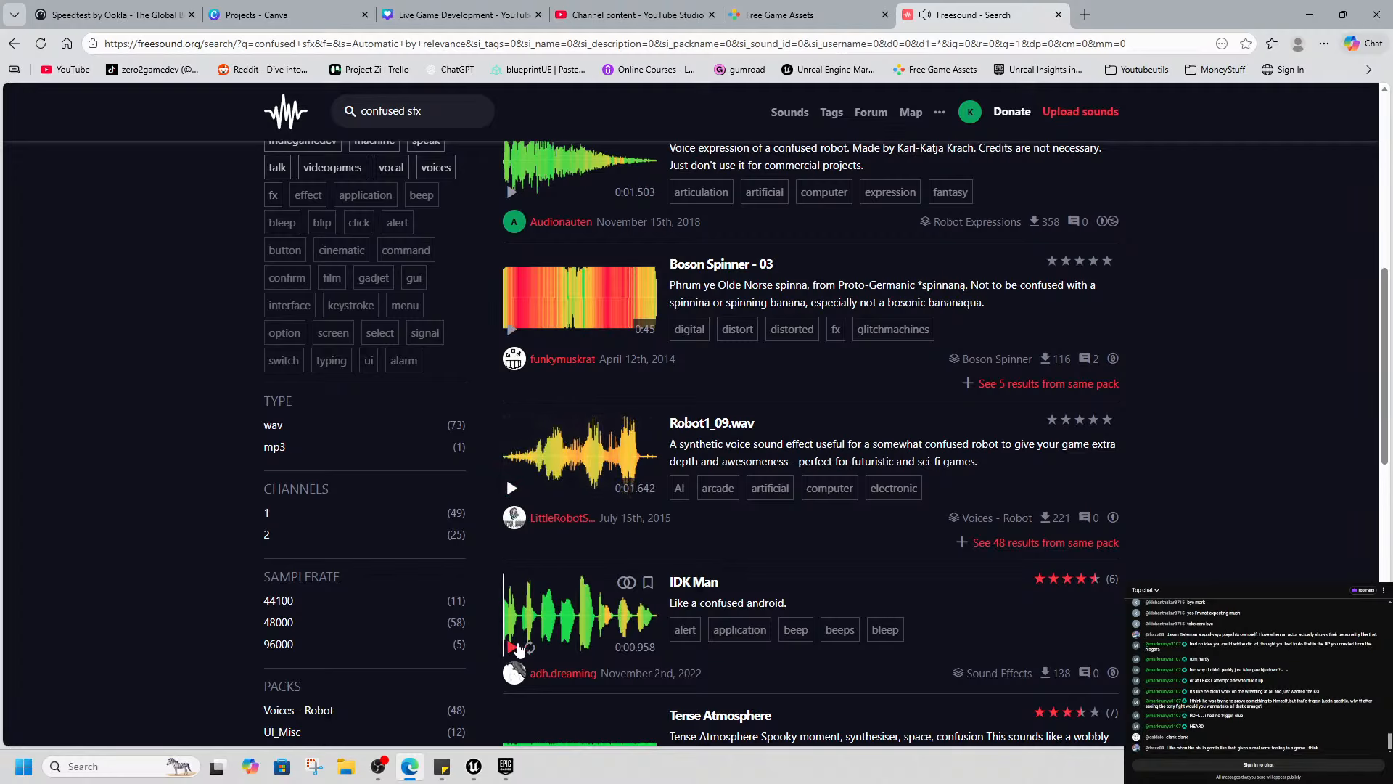
Listen to several different parts of SFX - Dazed Unconcious Confused.mp3
scroll(701, 622, down, 5)
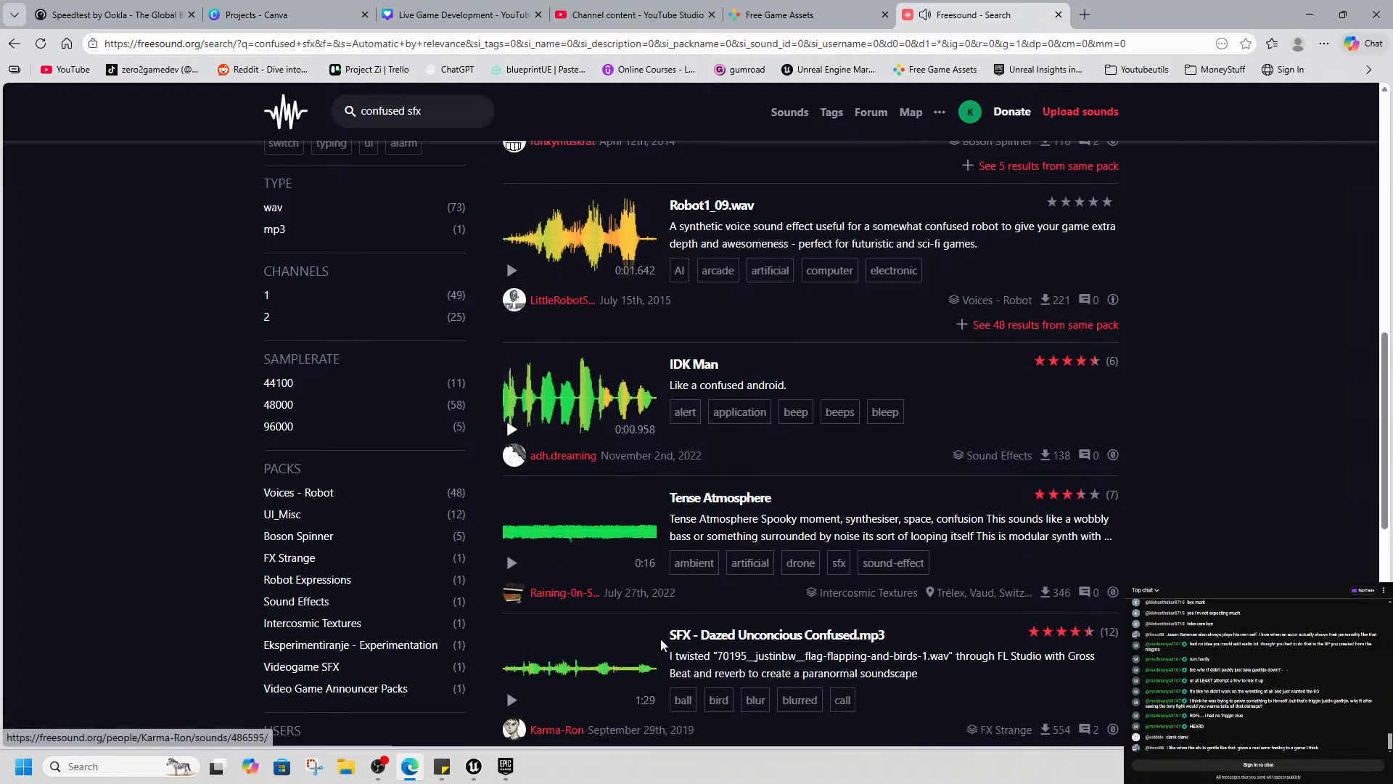
click(512, 551)
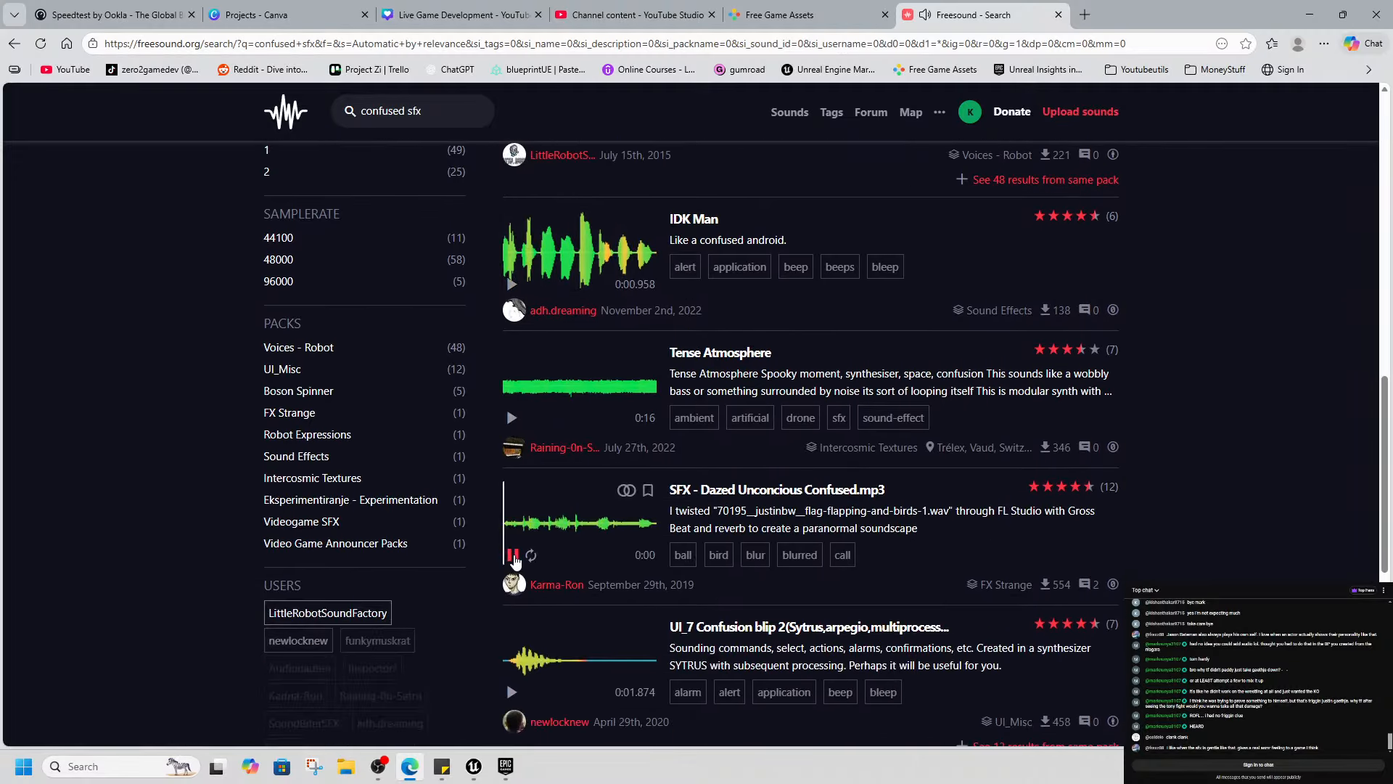
click(527, 508)
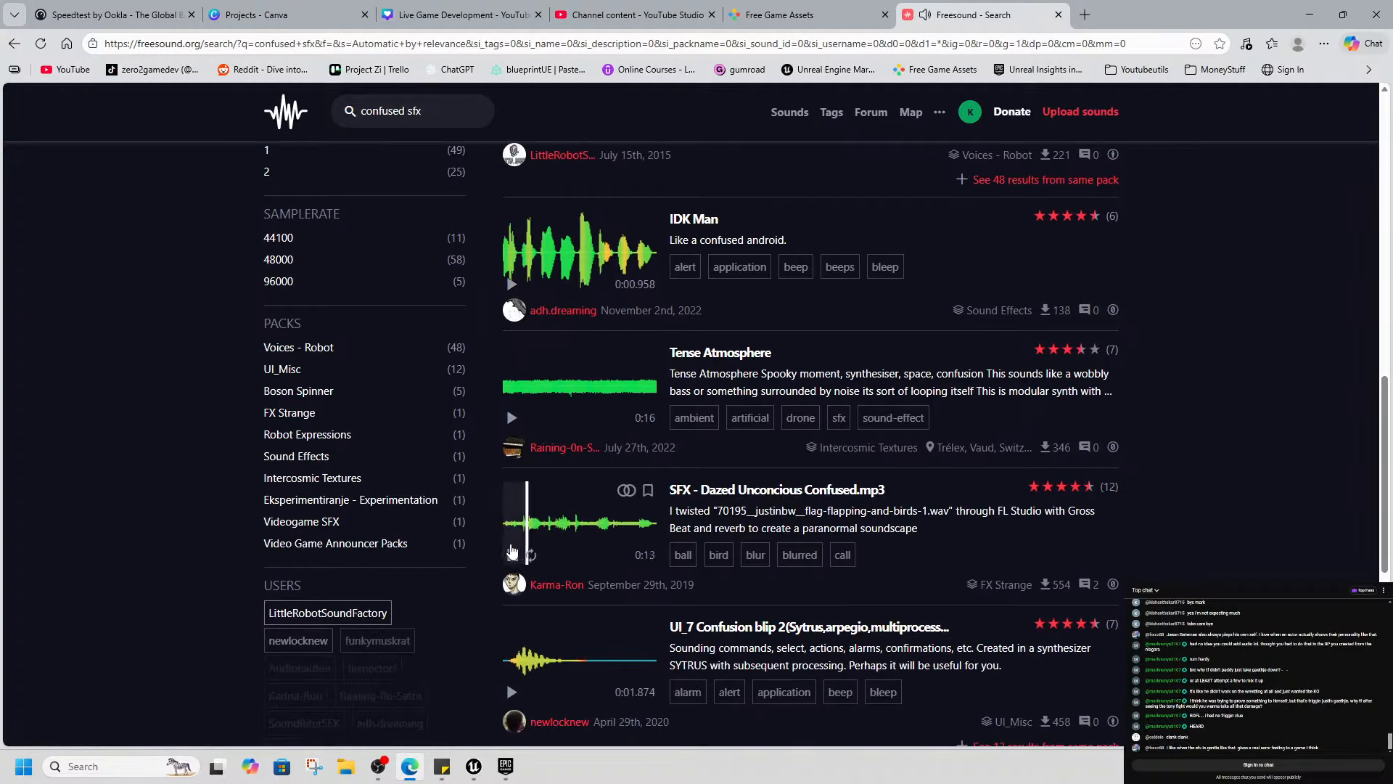
click(558, 494)
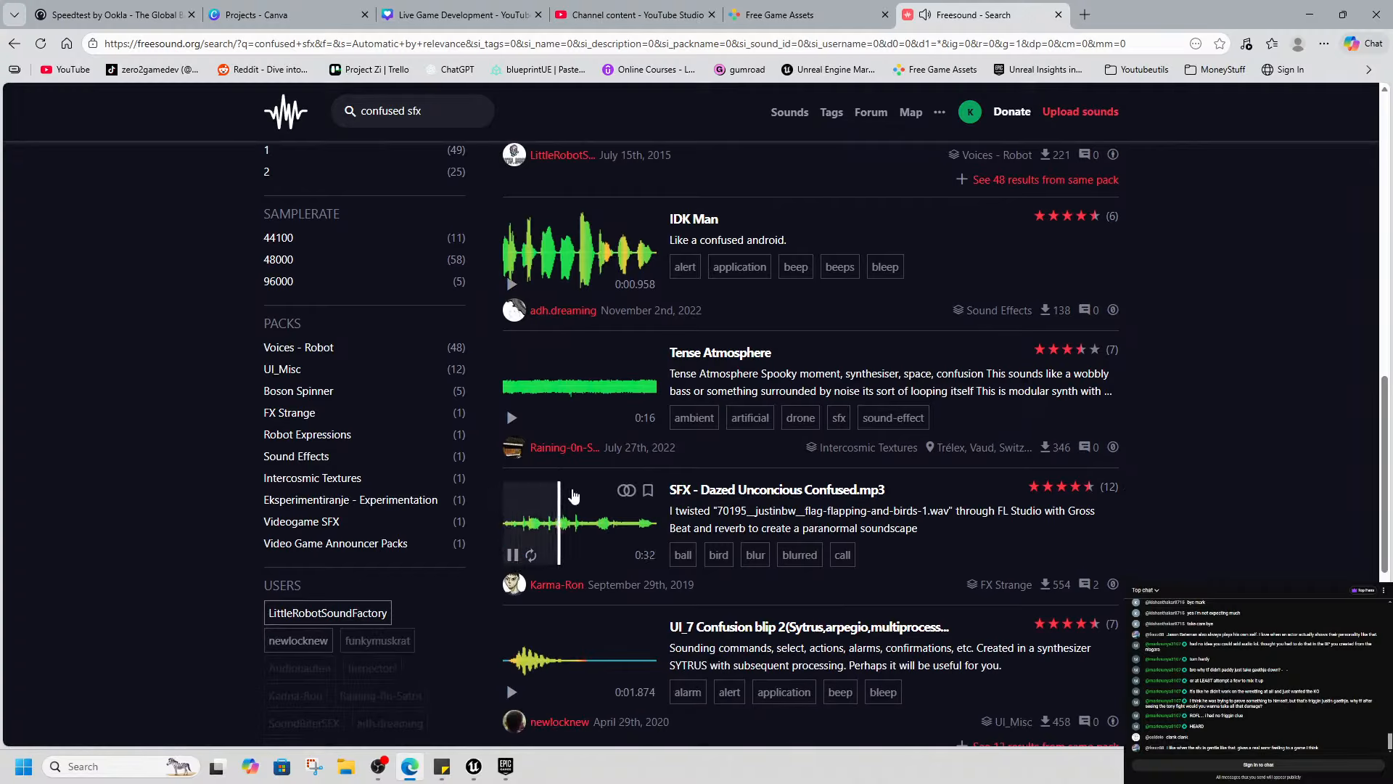
click(624, 492)
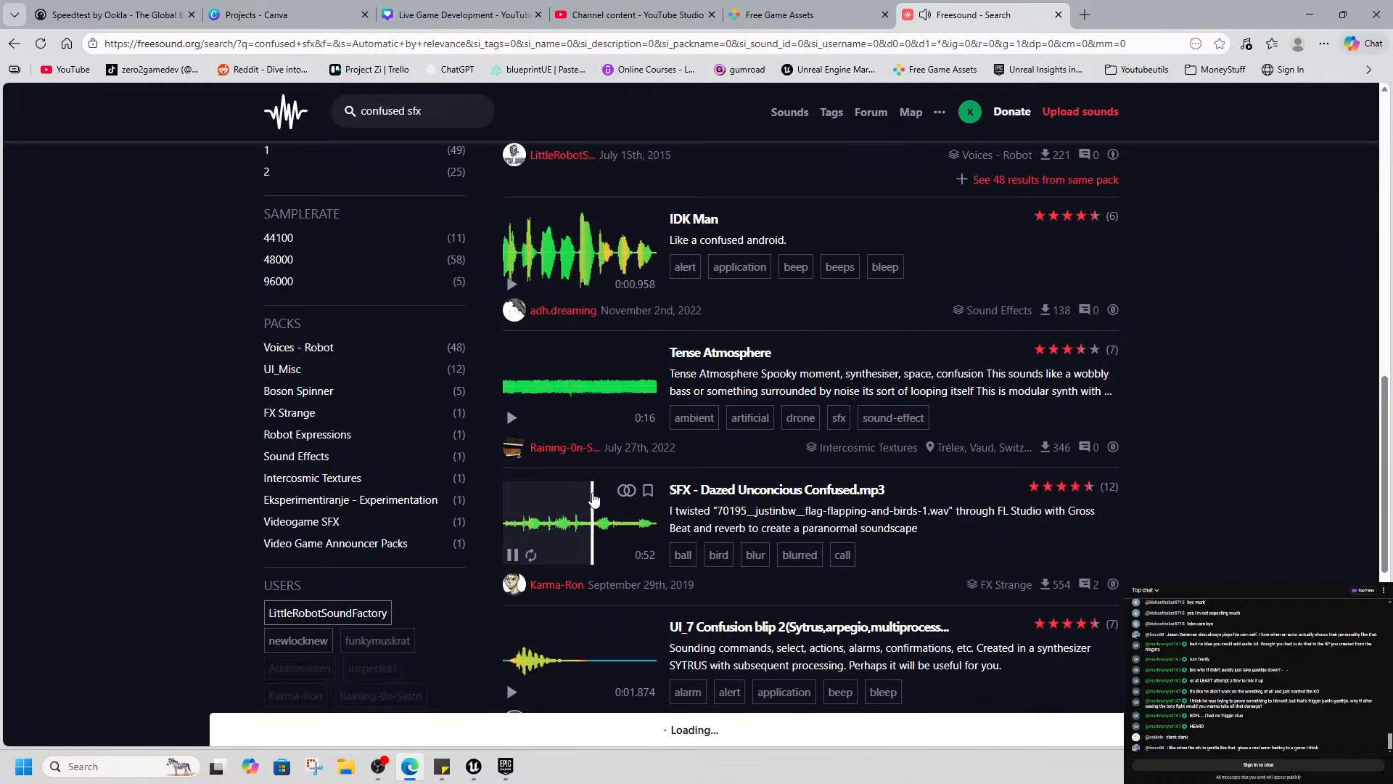
click(1031, 126)
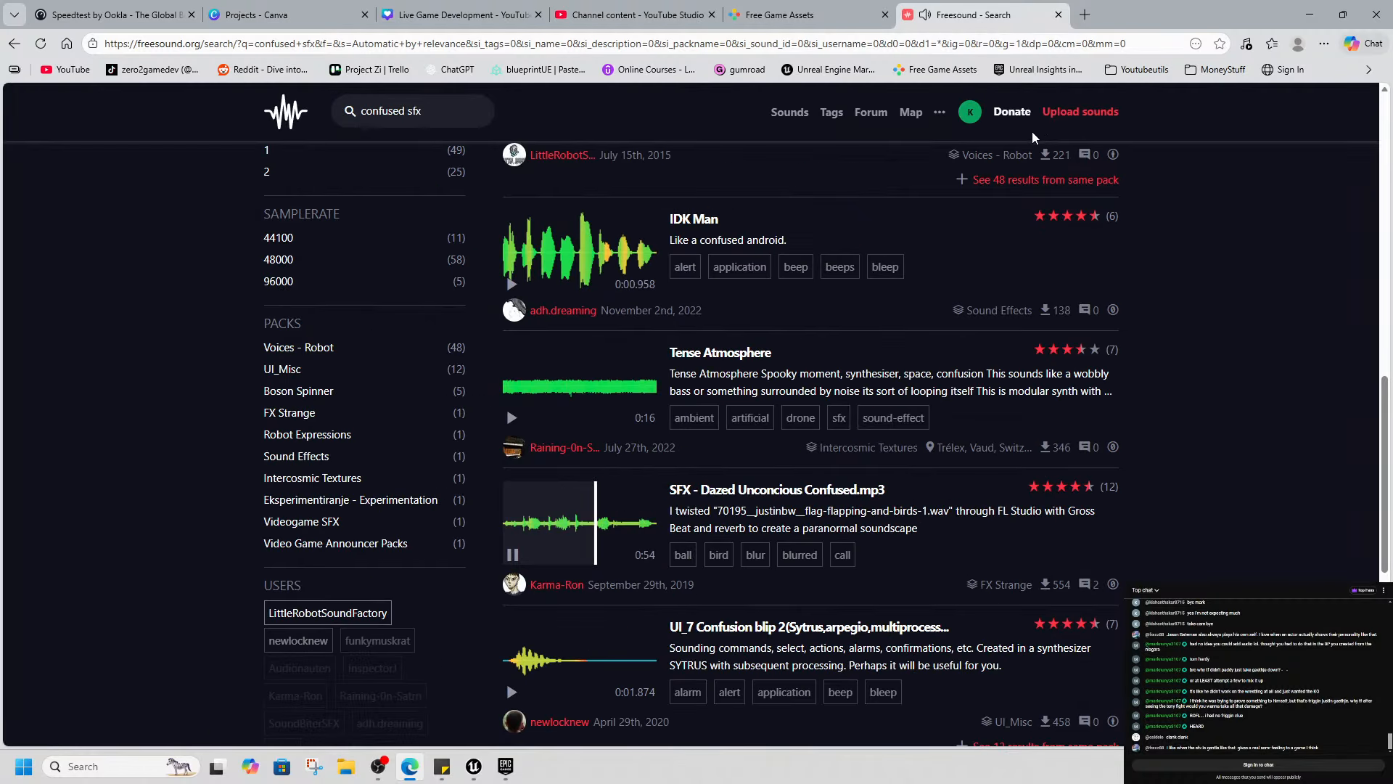
Preview UI_7 Confusion blip 2 and Announcer Pack - El Dude, and look through the remaining results
scroll(520, 567, down, 2)
click(511, 551)
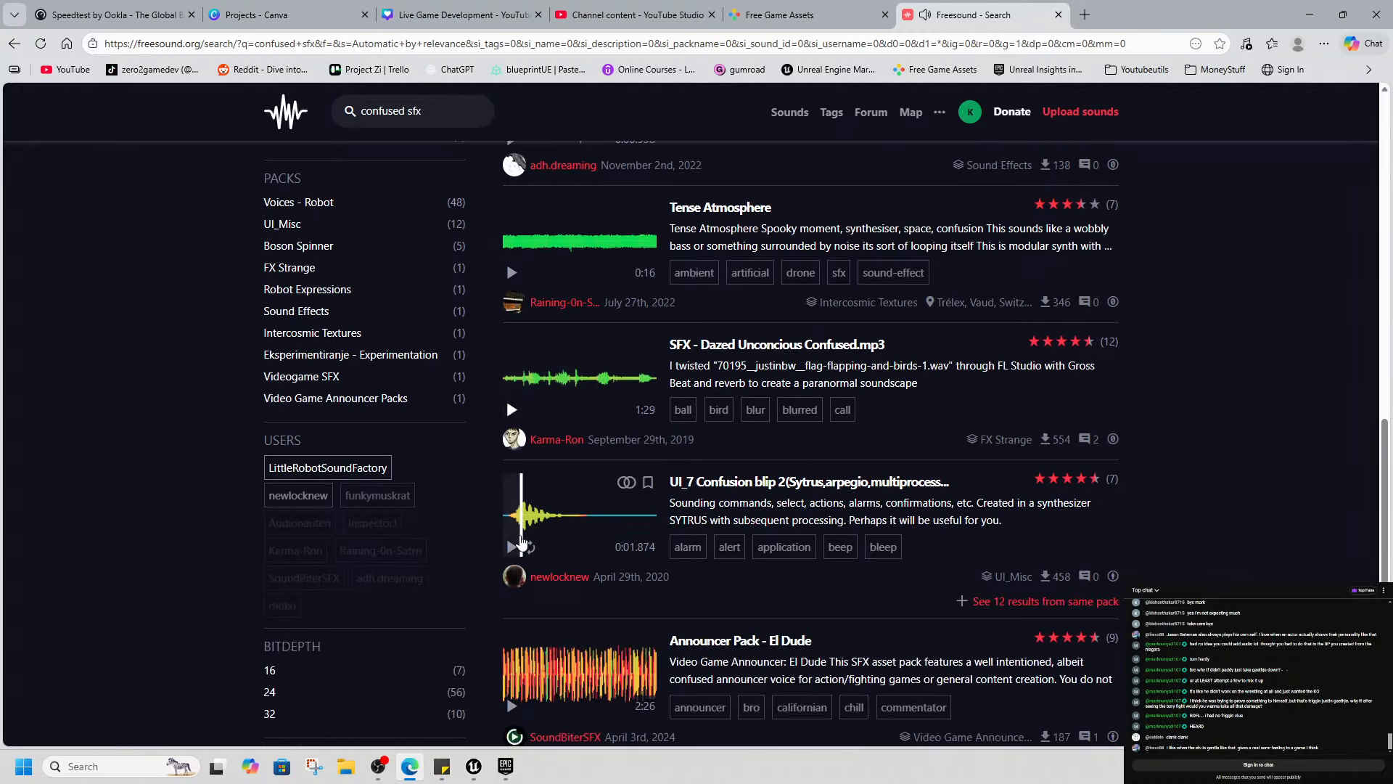
scroll(510, 559, down, 2)
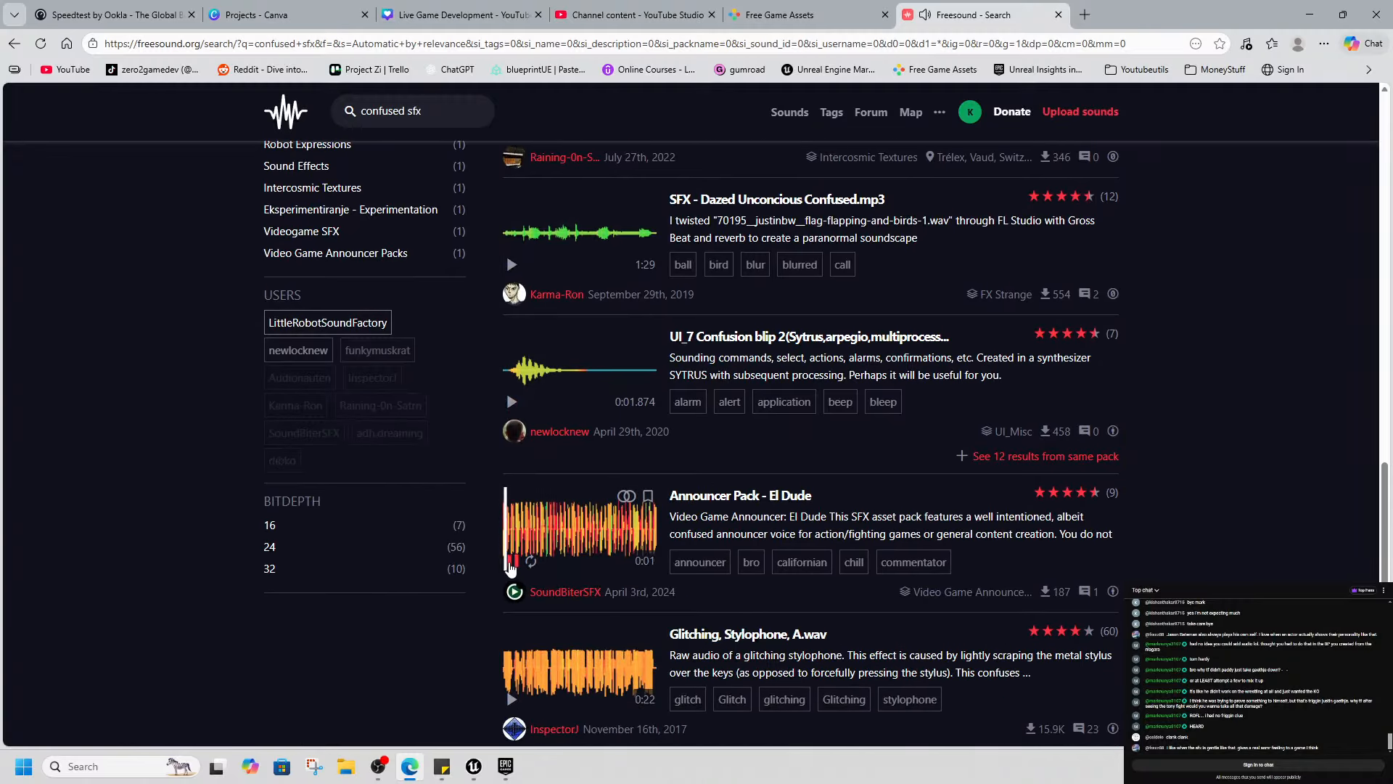
click(510, 563)
scroll(590, 608, down, 3)
scroll(897, 622, up, 20)
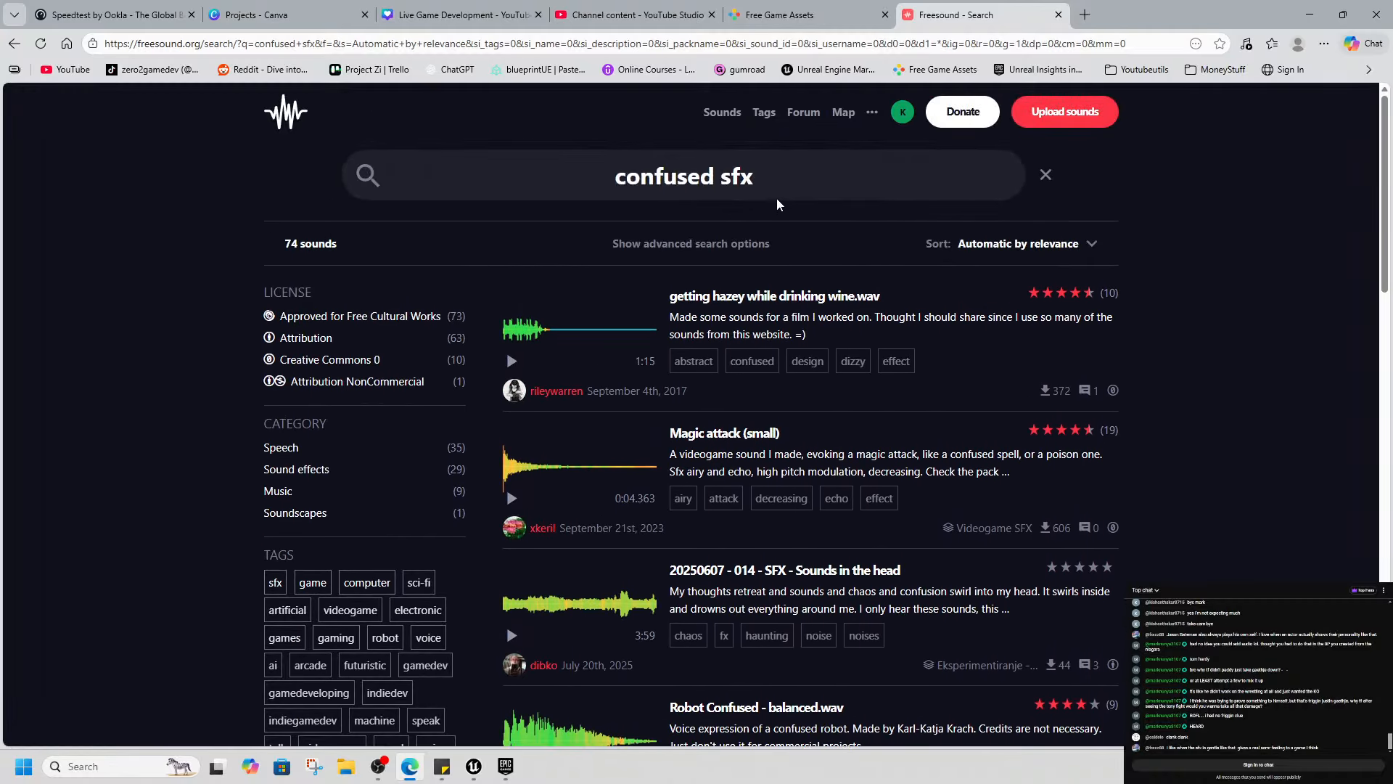
Search Freesound for "tweeting birds" instead
click(552, 196)
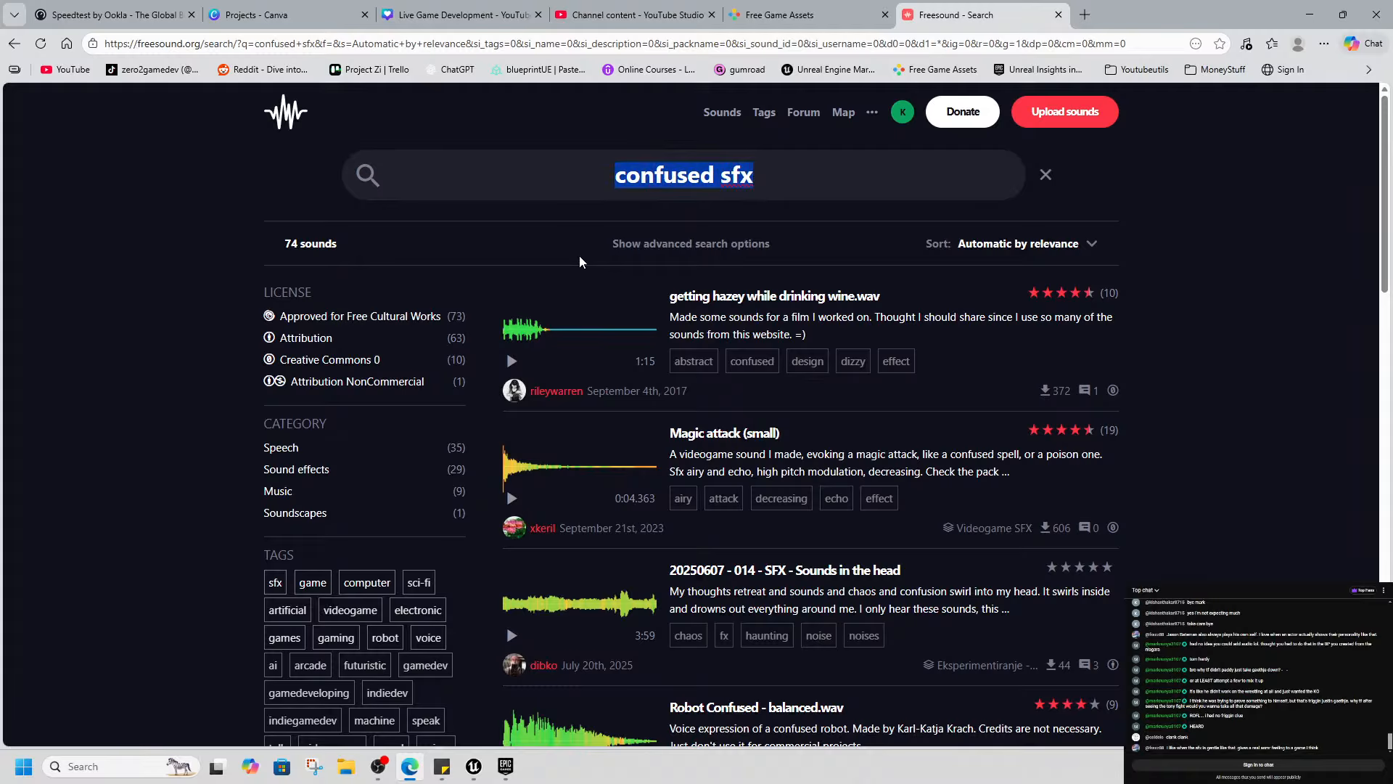
text(tweet)
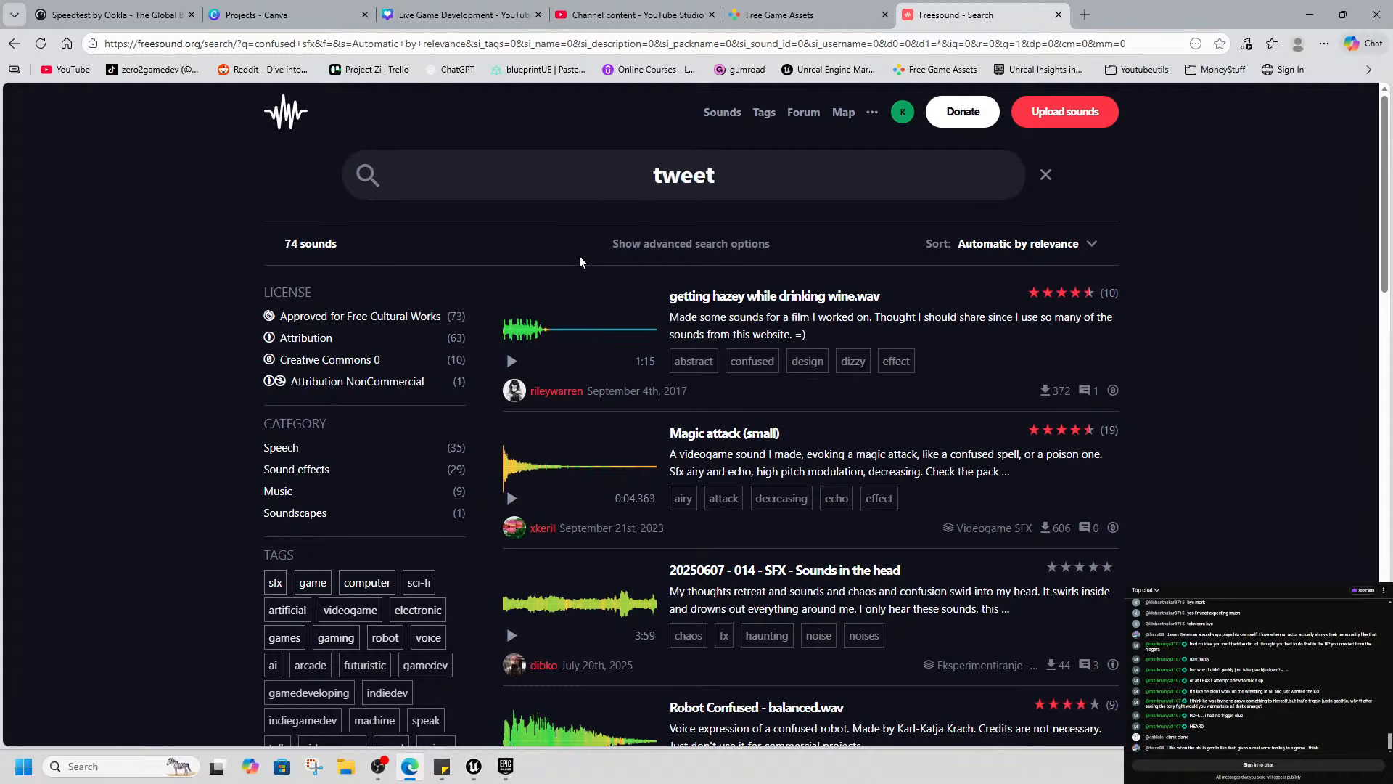
text(ing birds)
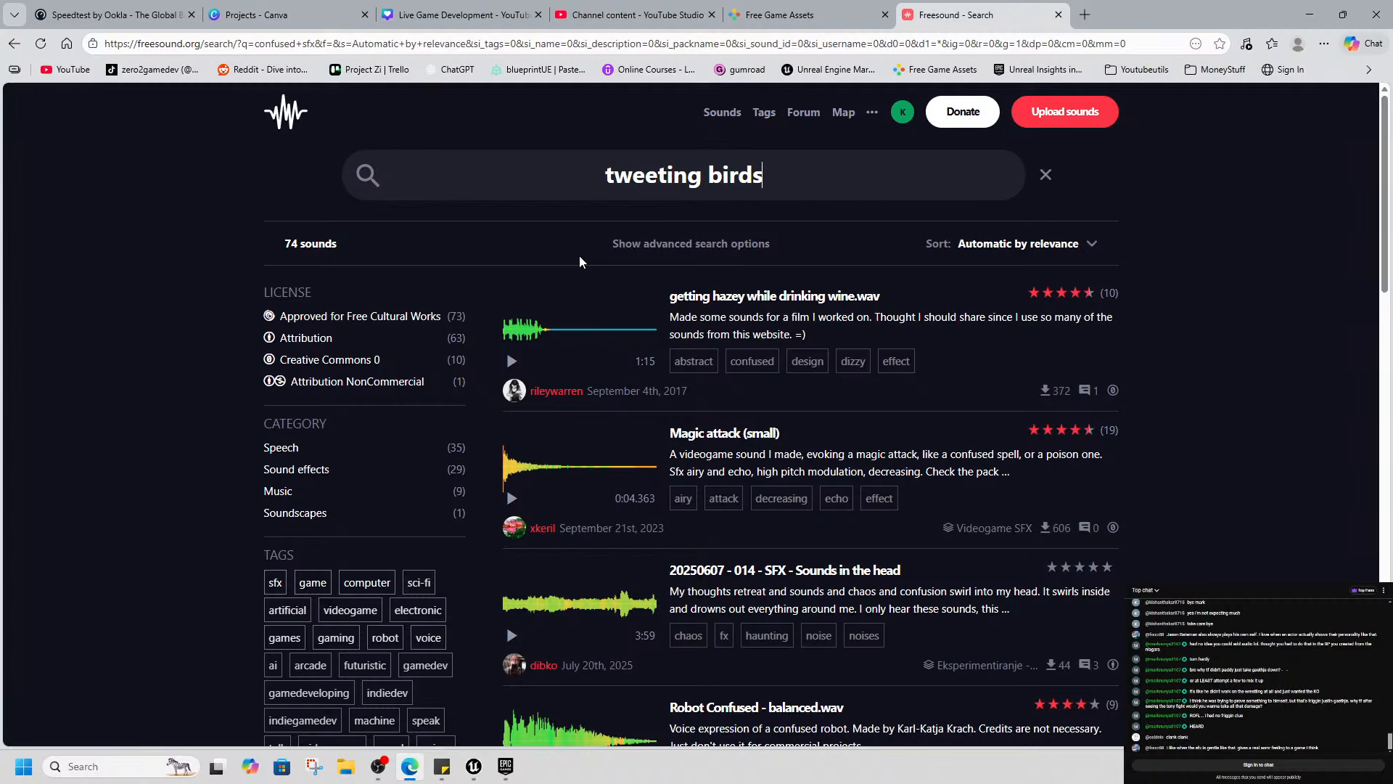
key(Return)
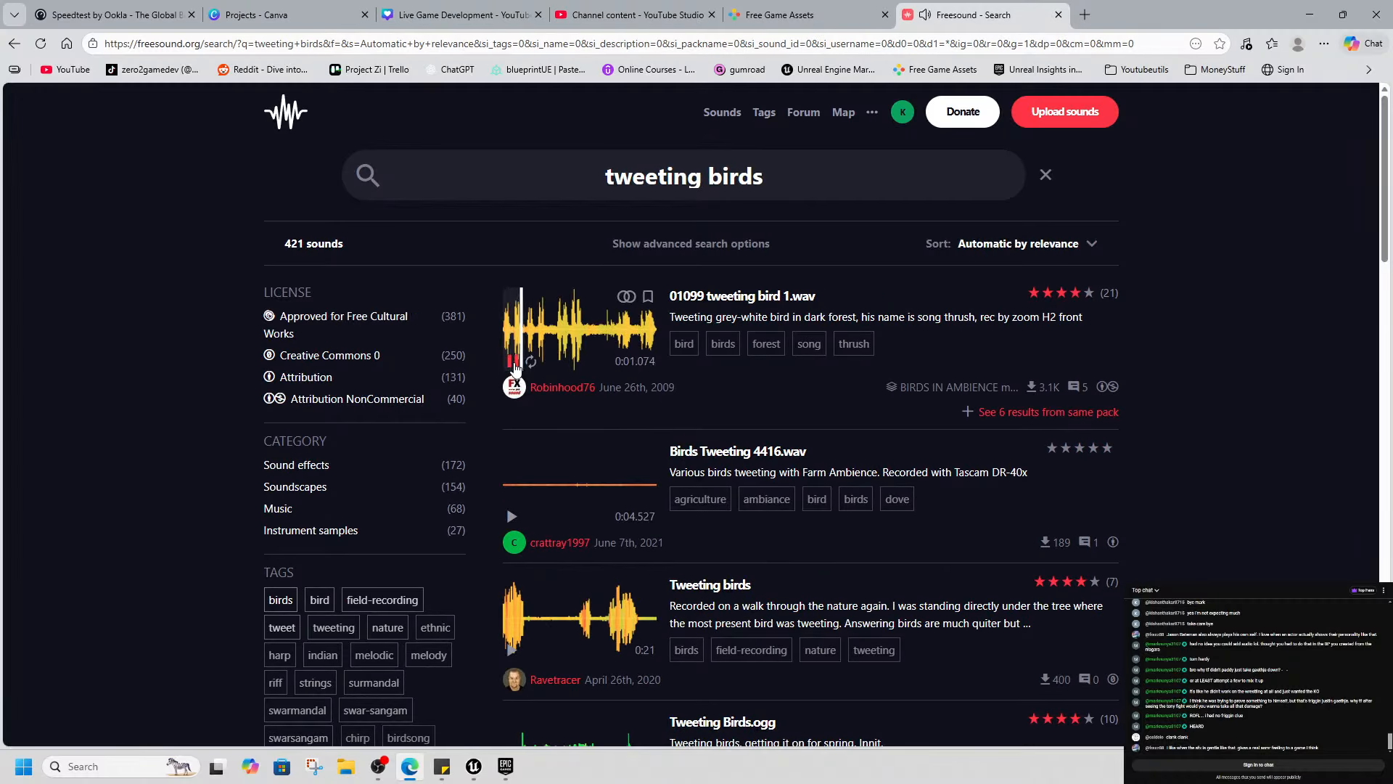
Preview the sounds Tweeting birds, Tweeting Birds.ogg and Birds_Tweeting.wav in the search results
click(512, 649)
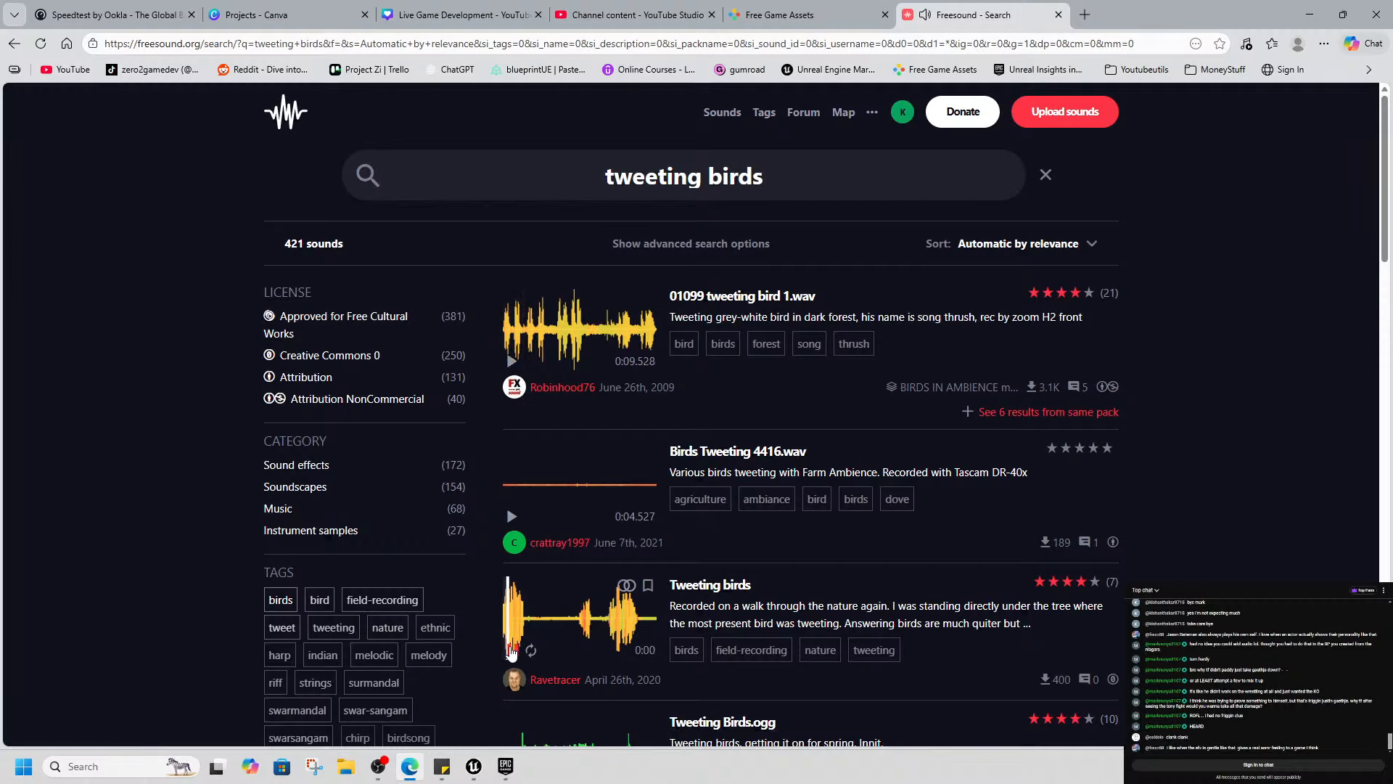
scroll(511, 651, down, 2)
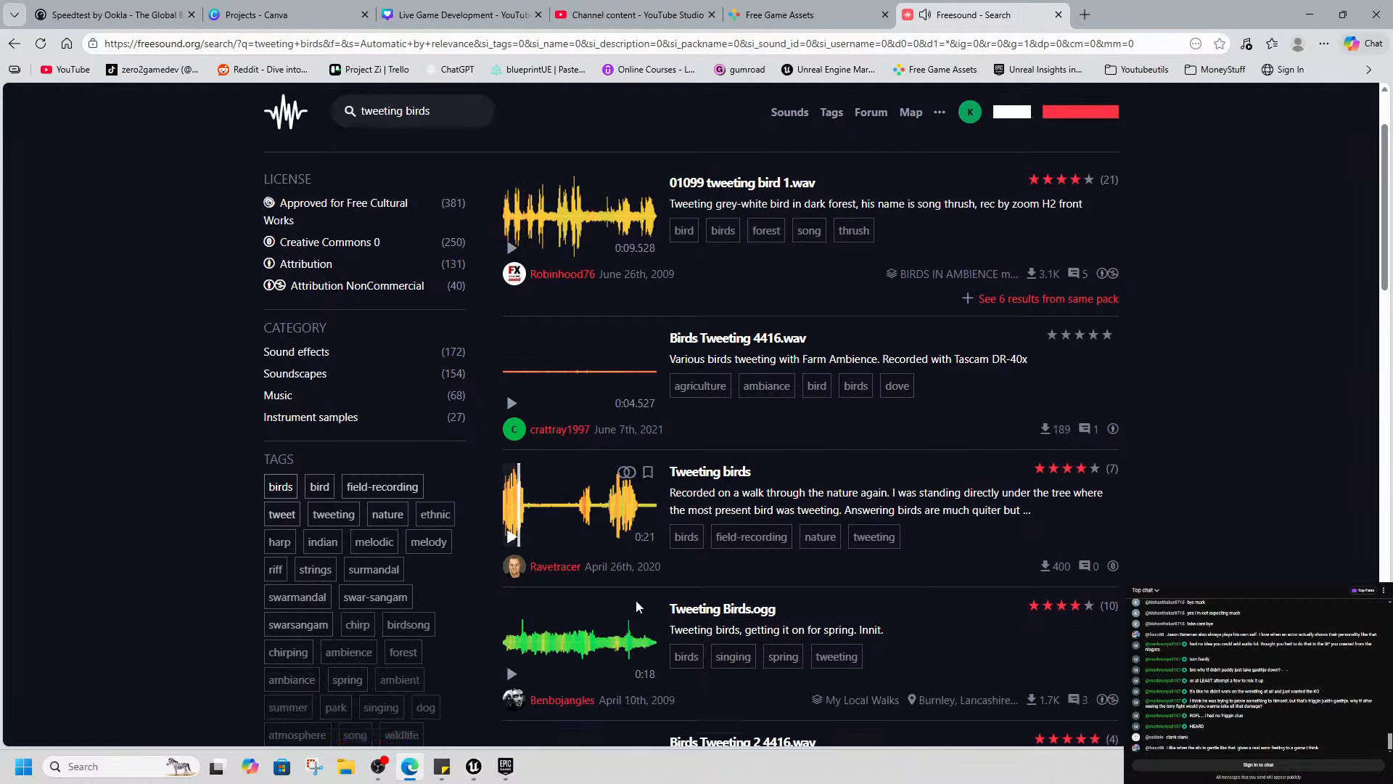
click(516, 642)
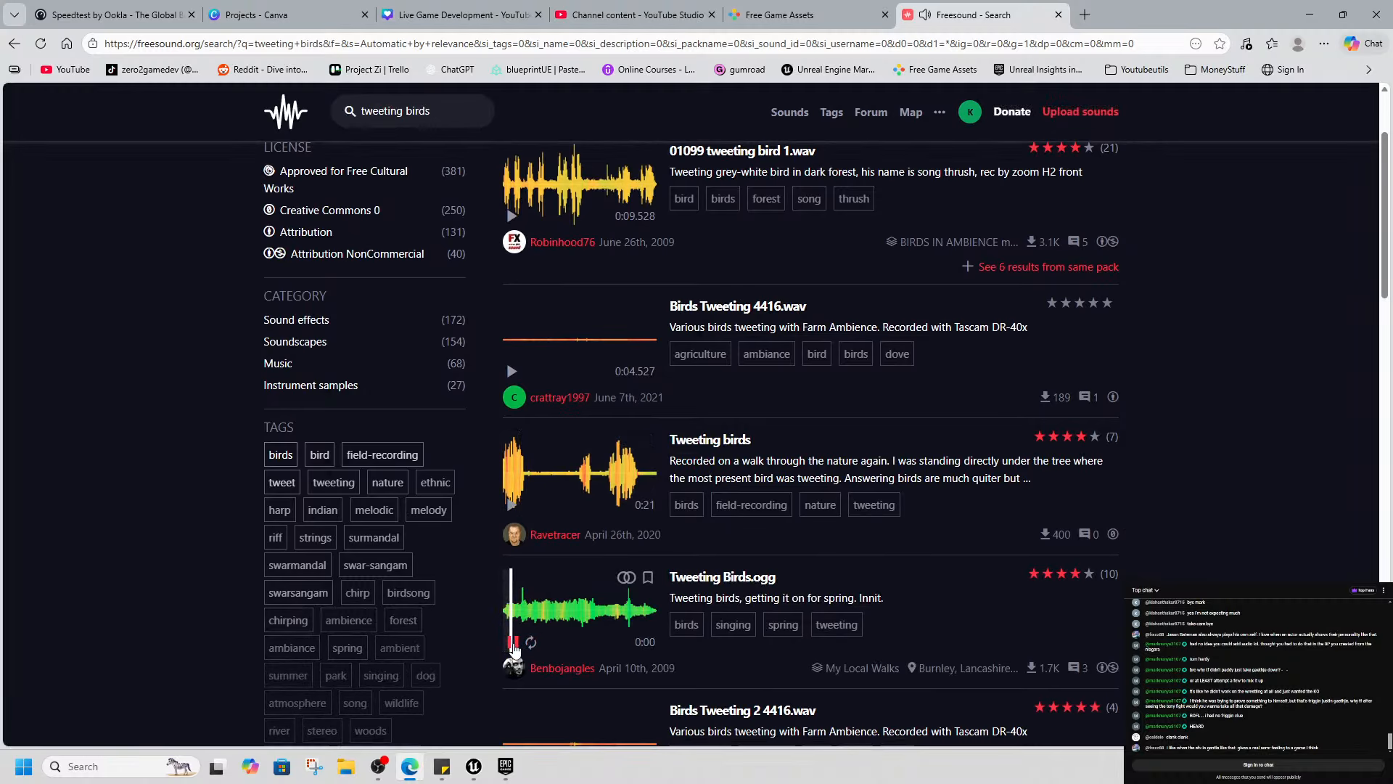
click(514, 648)
scroll(666, 527, up, 2)
scroll(671, 538, down, 5)
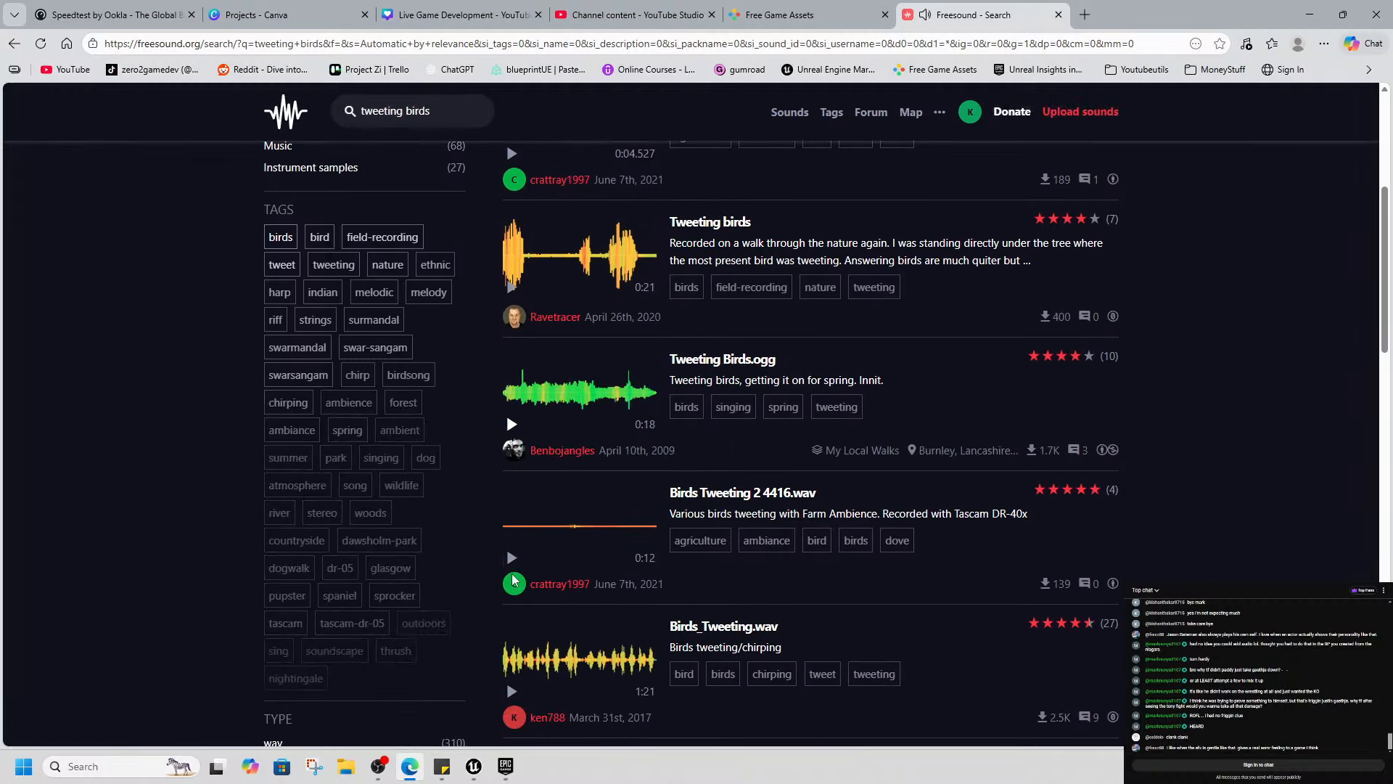
scroll(512, 508, down, 3)
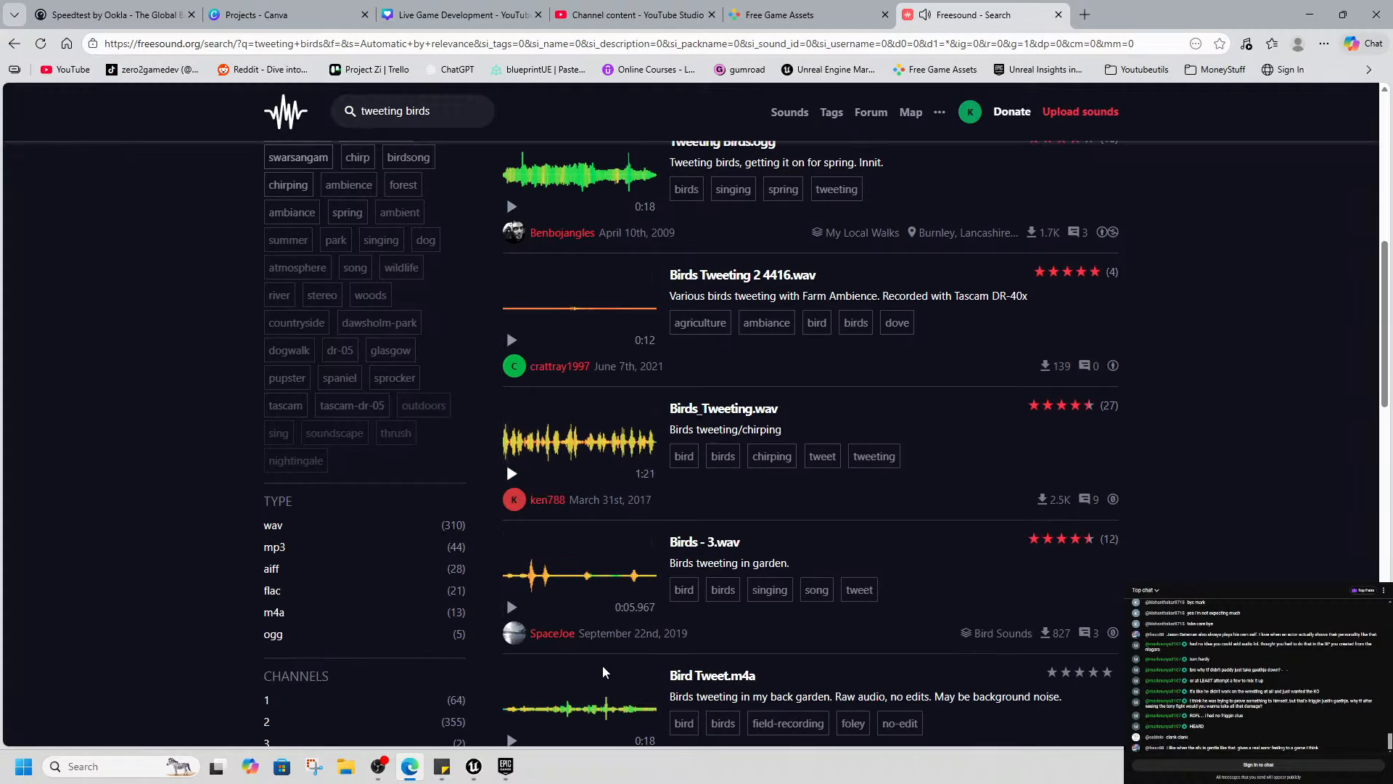
scroll(603, 671, down, 2)
click(511, 329)
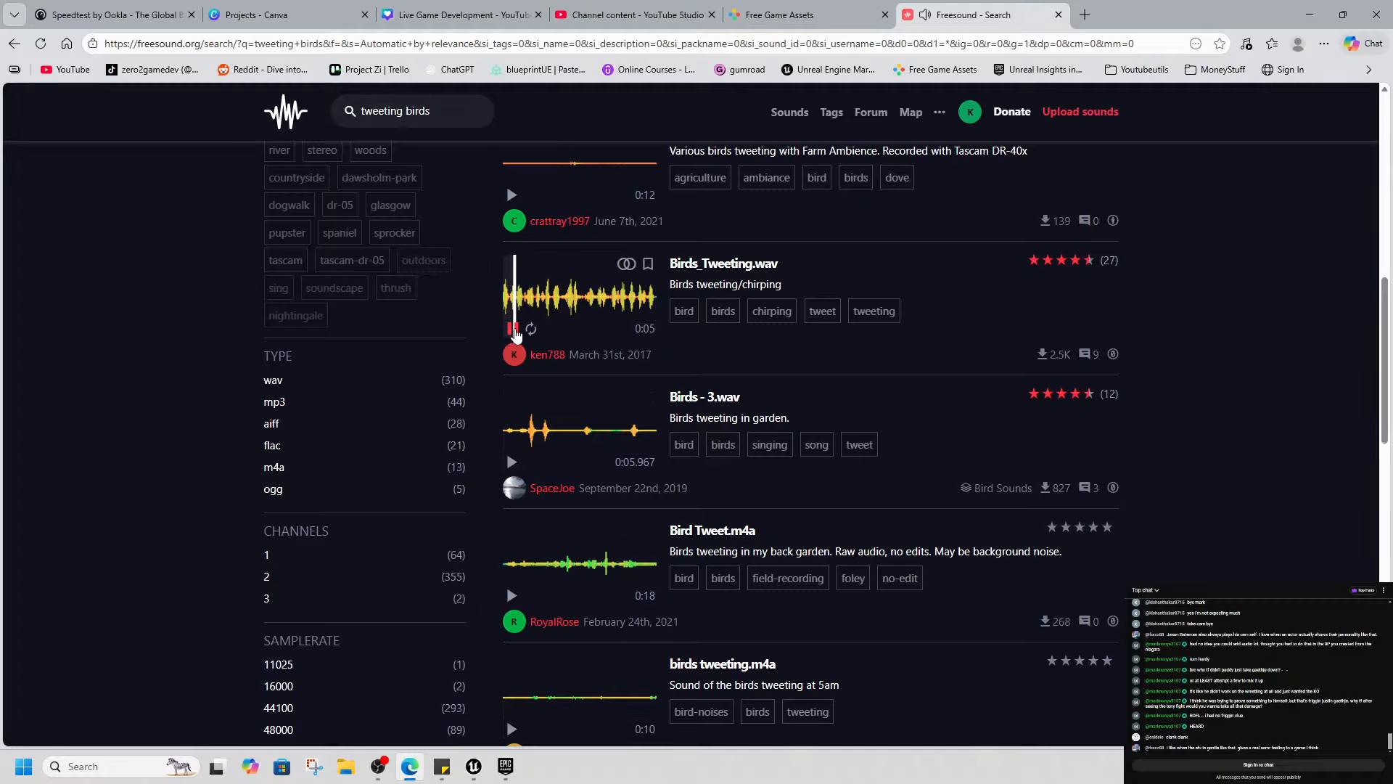
Preview the rest of the first results page, including Super Cute Bird Tweets, Thunder And Birds and BIRDS 1.mp3
scroll(573, 537, down, 4)
click(508, 573)
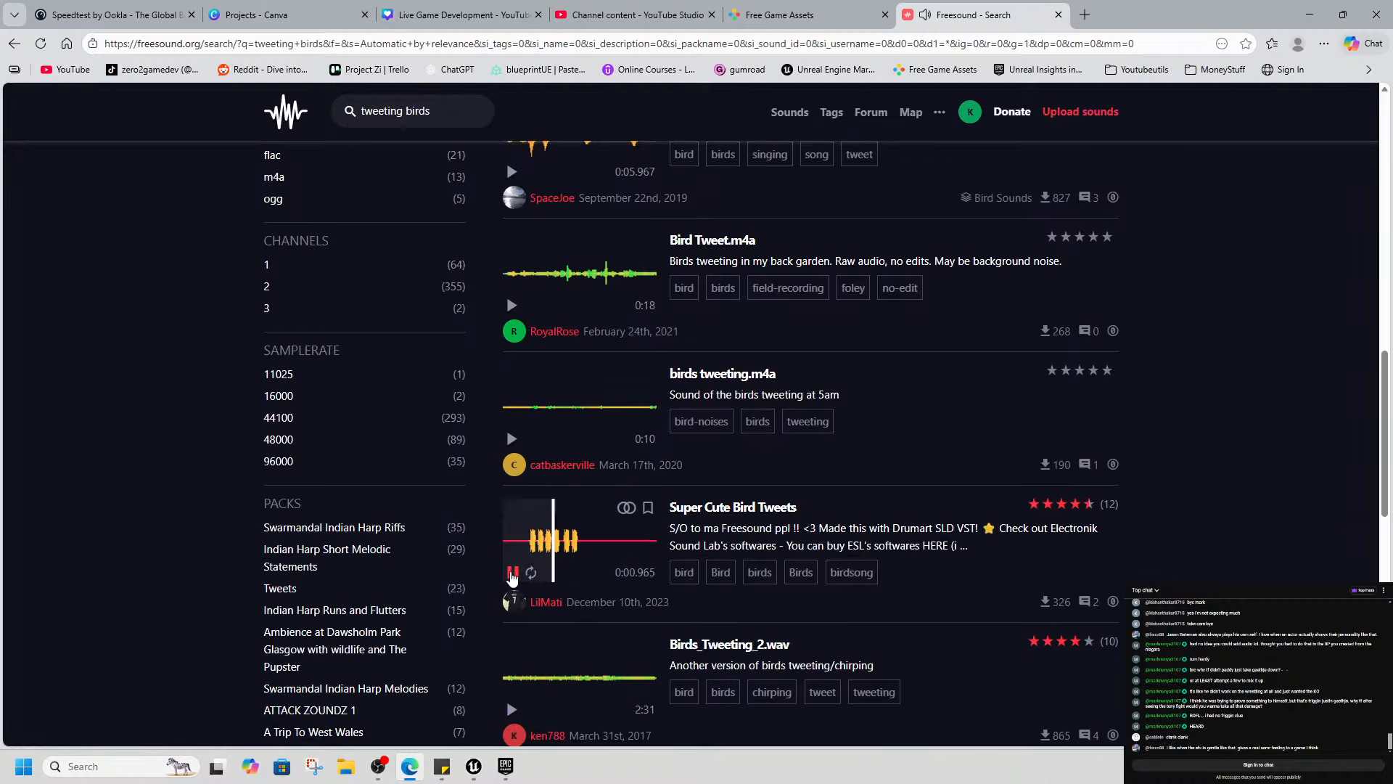
scroll(648, 578, down, 2)
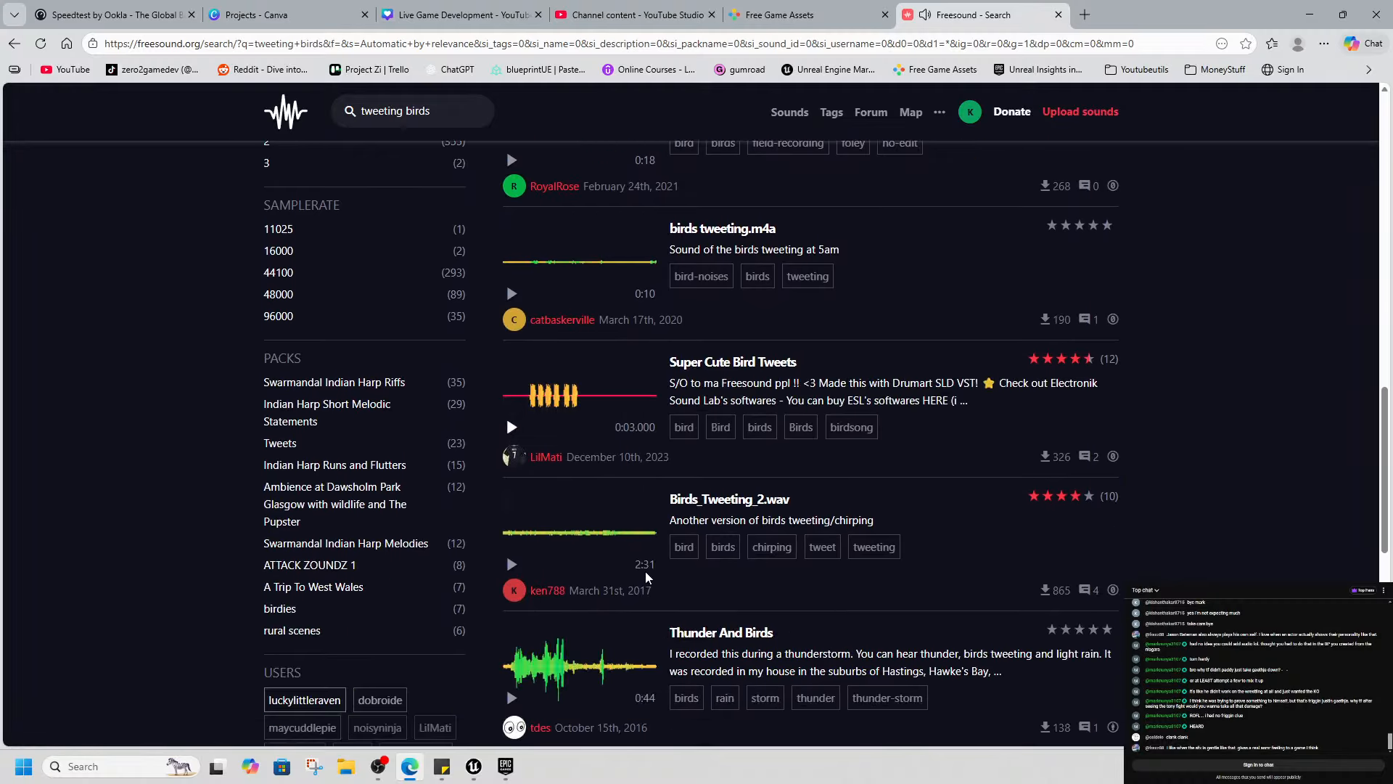
click(512, 566)
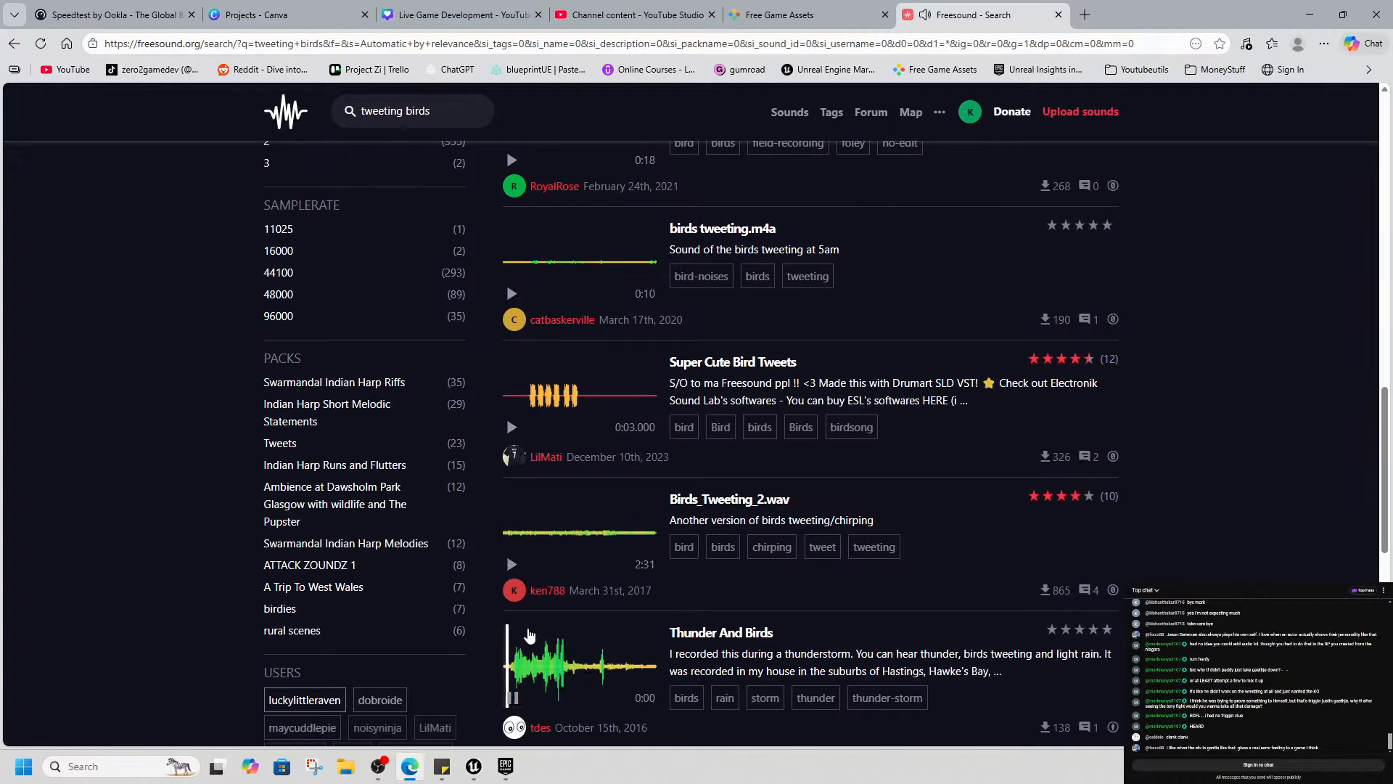
click(547, 668)
scroll(575, 658, down, 2)
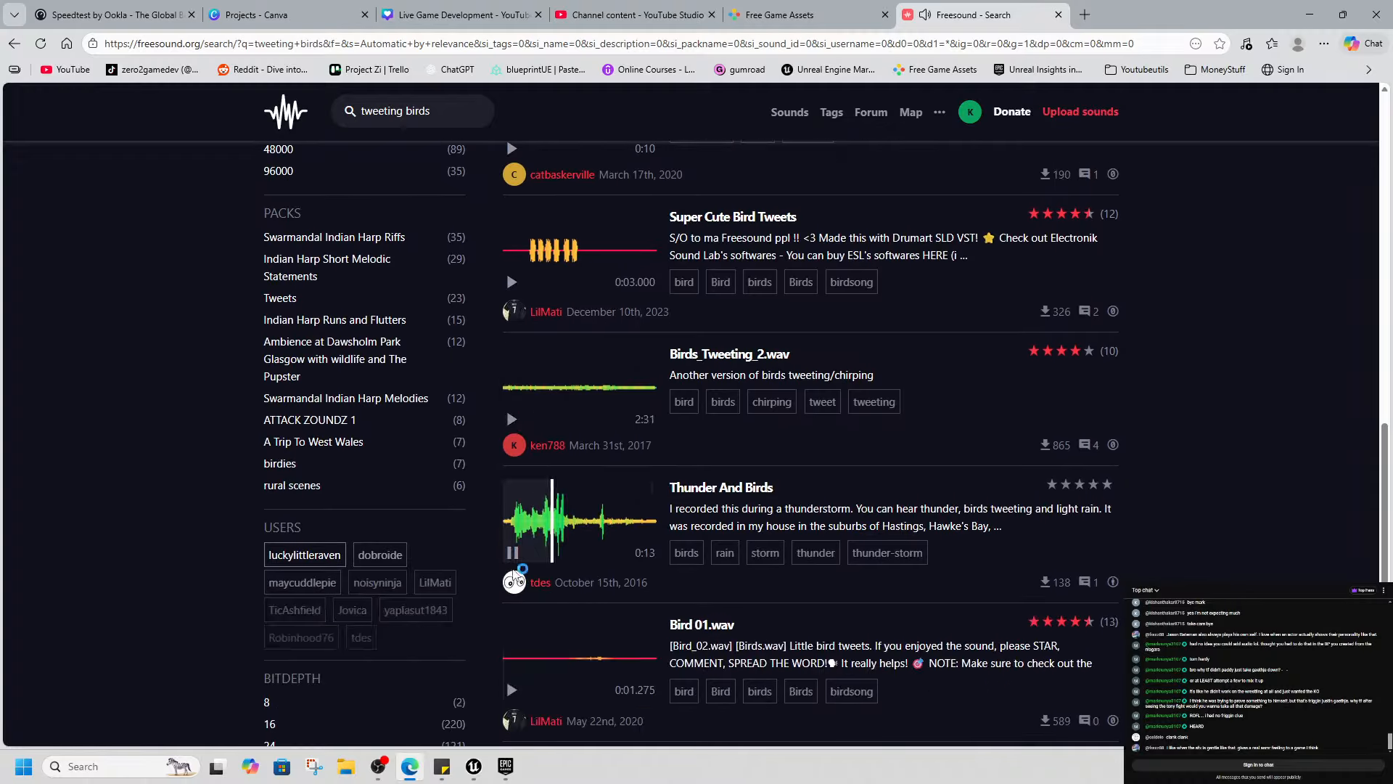
scroll(557, 595, down, 3)
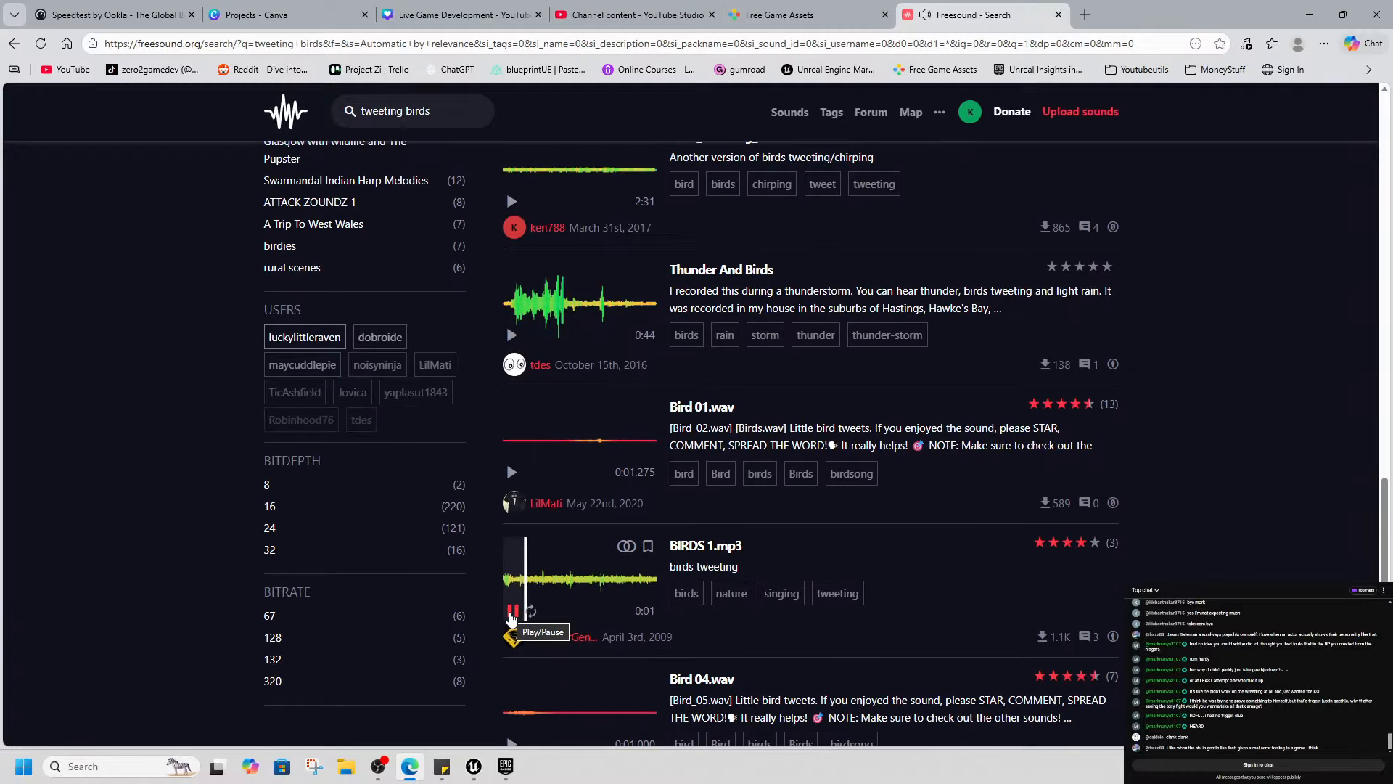
click(512, 615)
scroll(513, 624, down, 2)
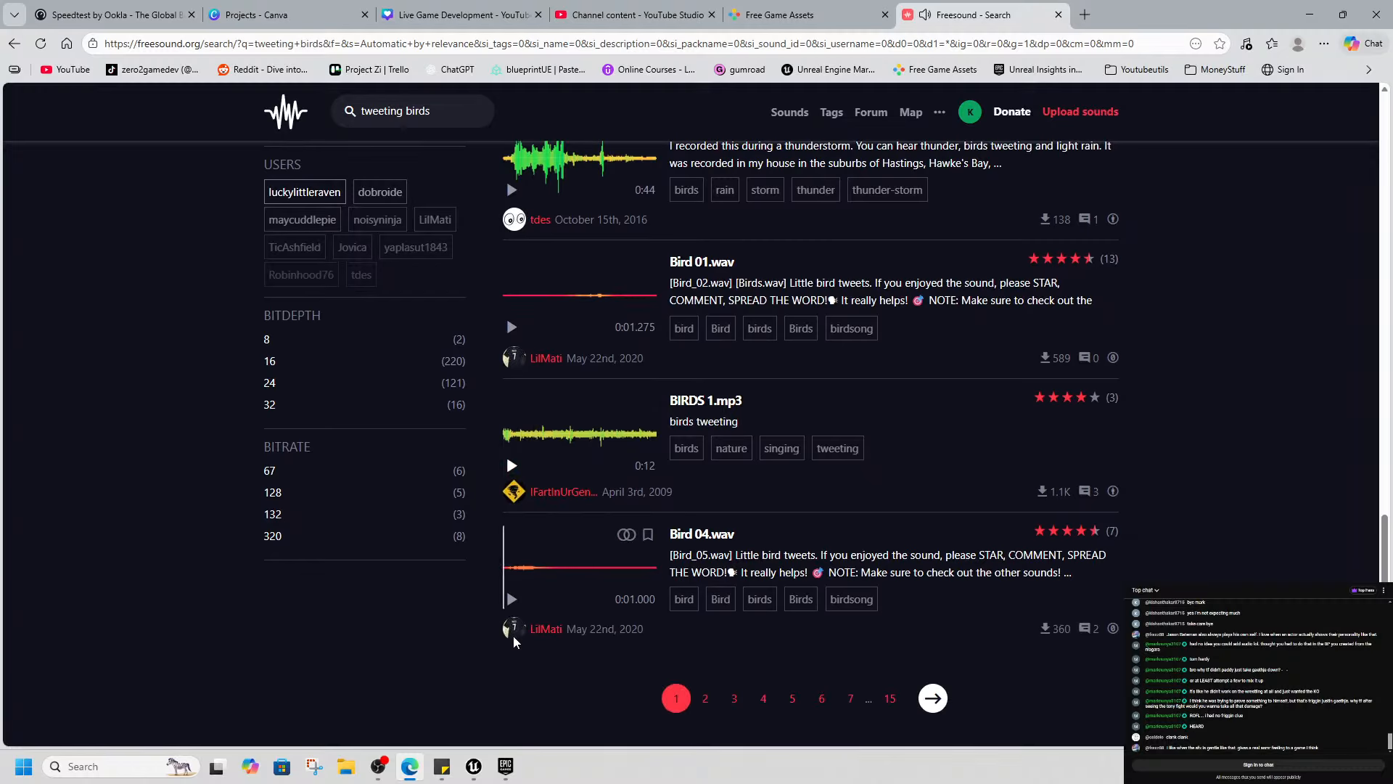
Go to results page 2 and preview birds.m4a, Bird, Thrush Nightingale 03.wav and Birds Chirping 02
click(709, 701)
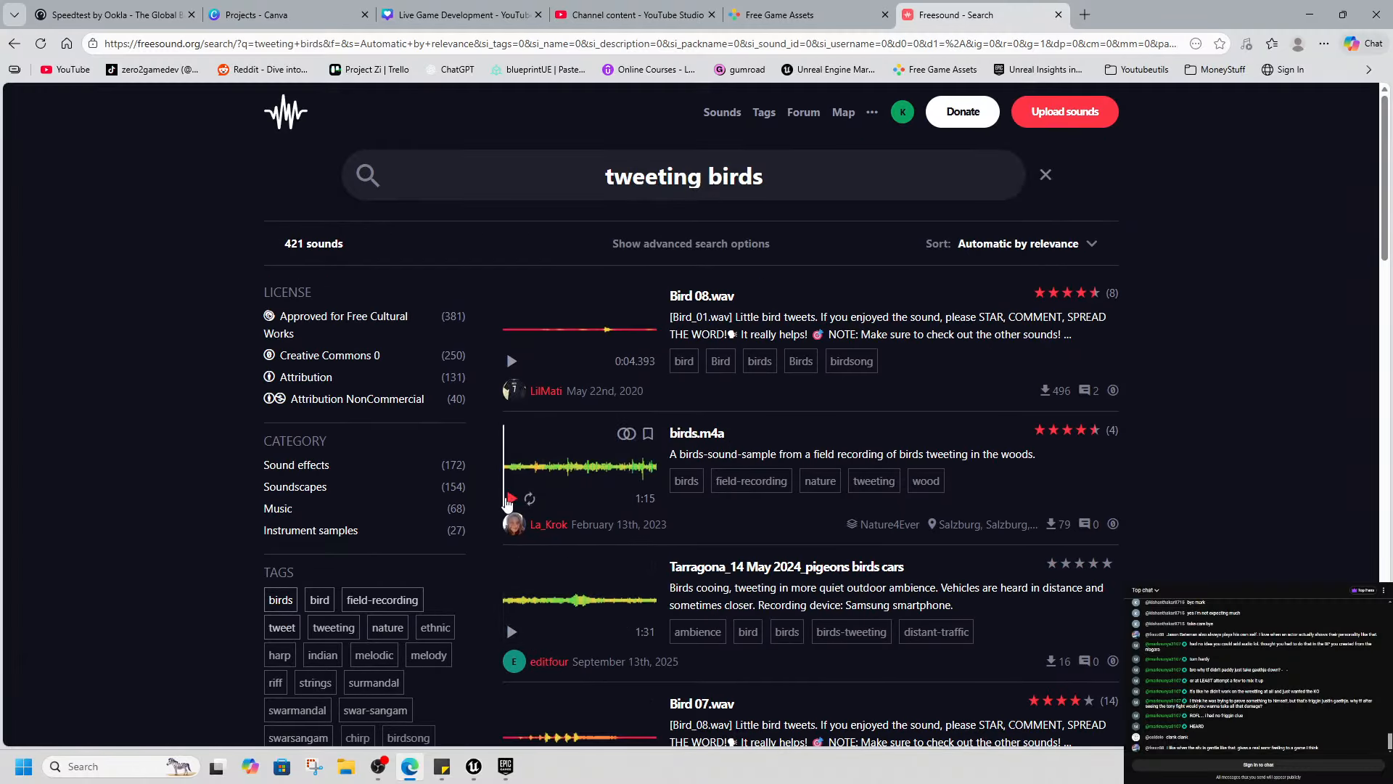
click(569, 441)
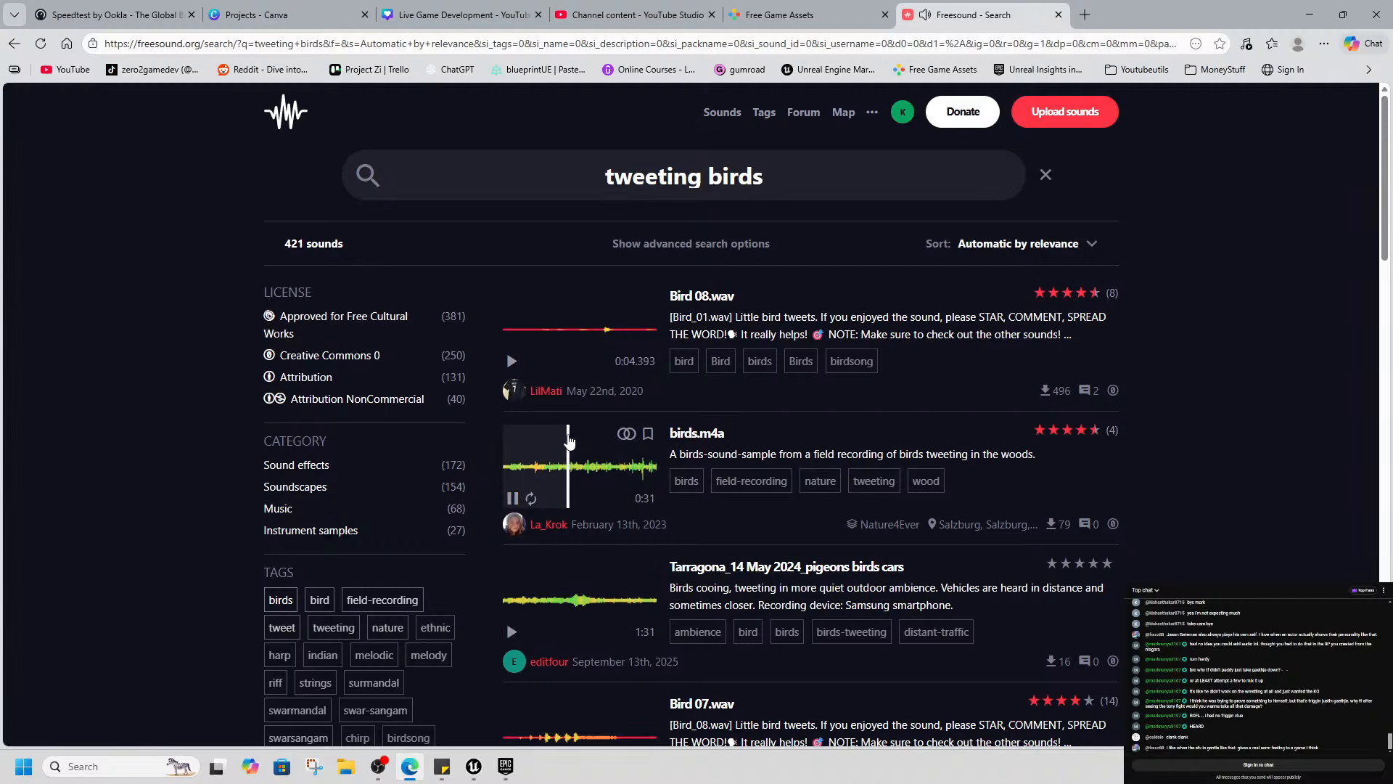
click(512, 503)
scroll(512, 504, down, 5)
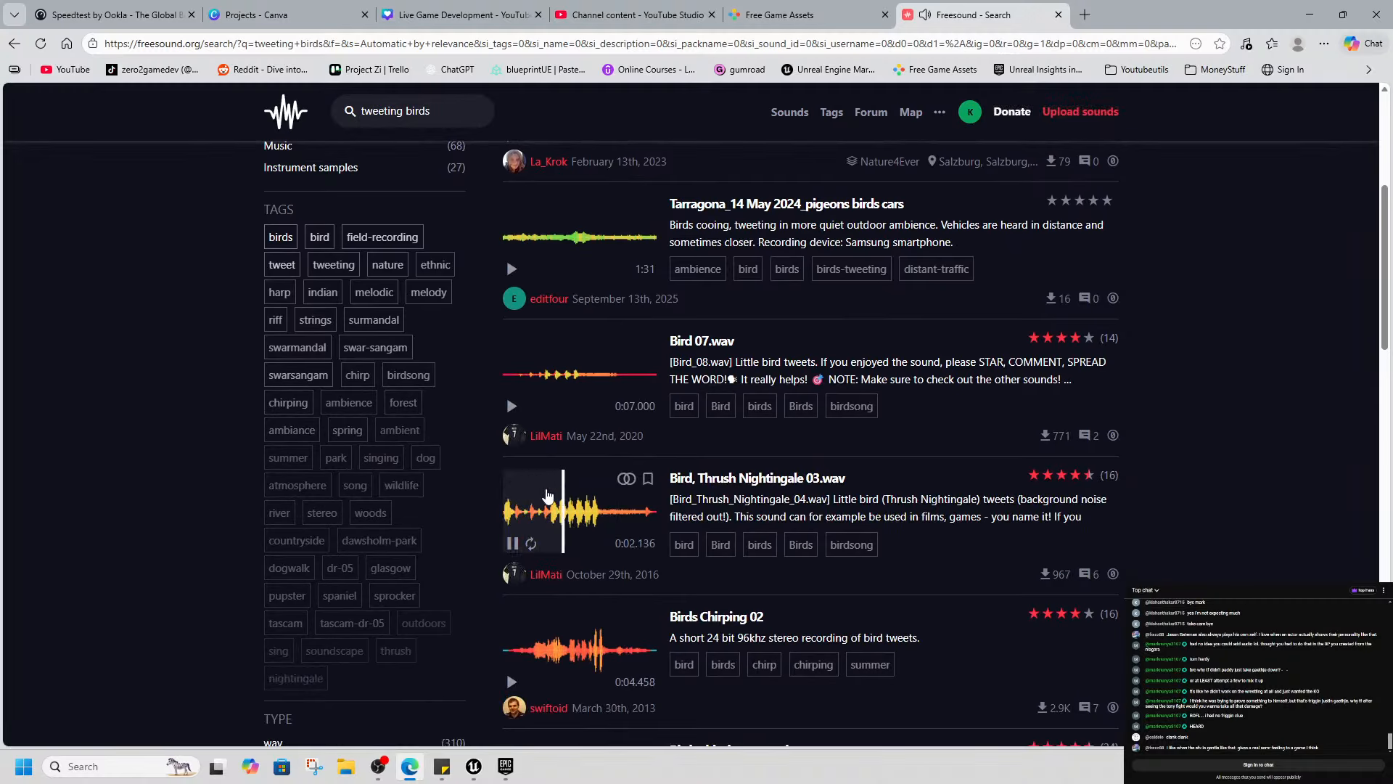
scroll(512, 546, down, 1)
click(511, 610)
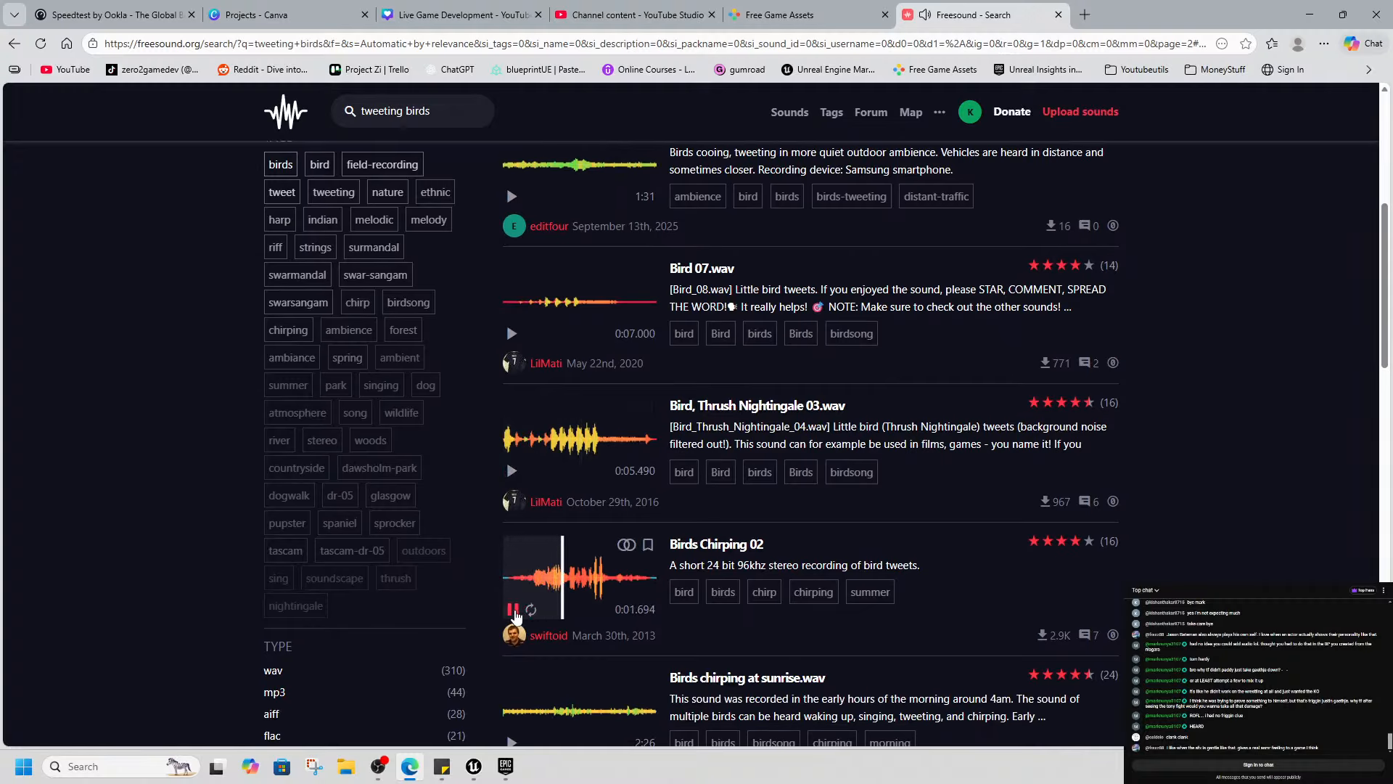
click(513, 611)
Look through the remaining sounds on page 2, previewing Bird 02.wav and Freeway traffic and birds
scroll(613, 584, down, 4)
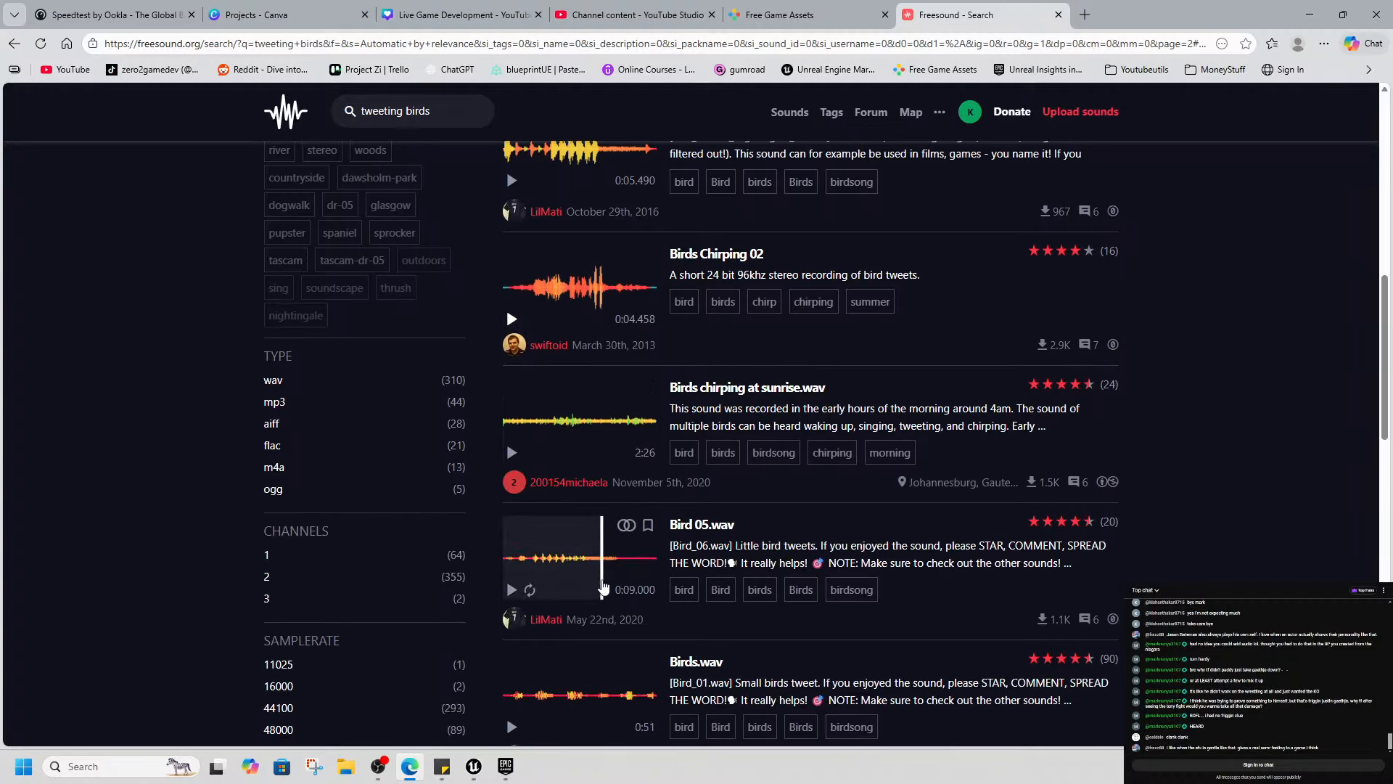
scroll(607, 584, down, 1)
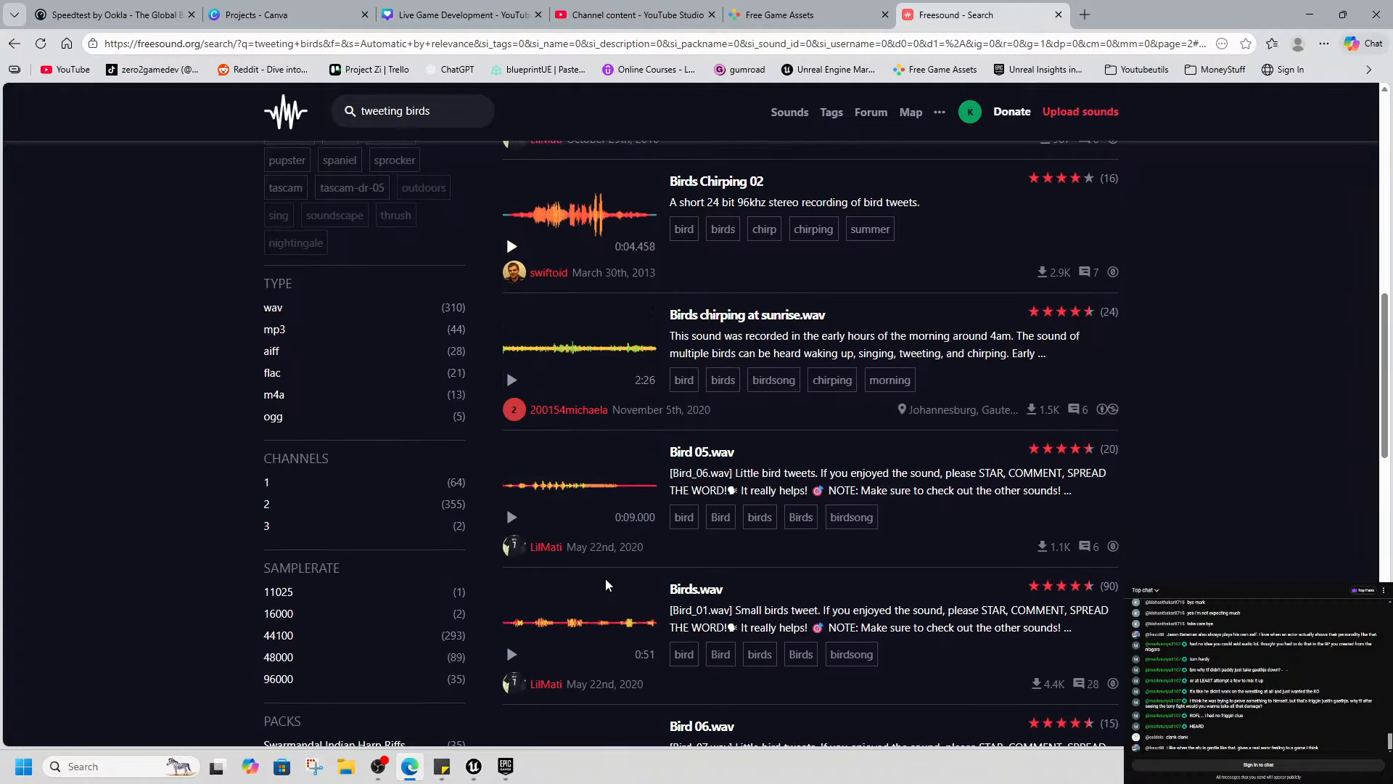
scroll(607, 584, down, 2)
scroll(608, 584, down, 3)
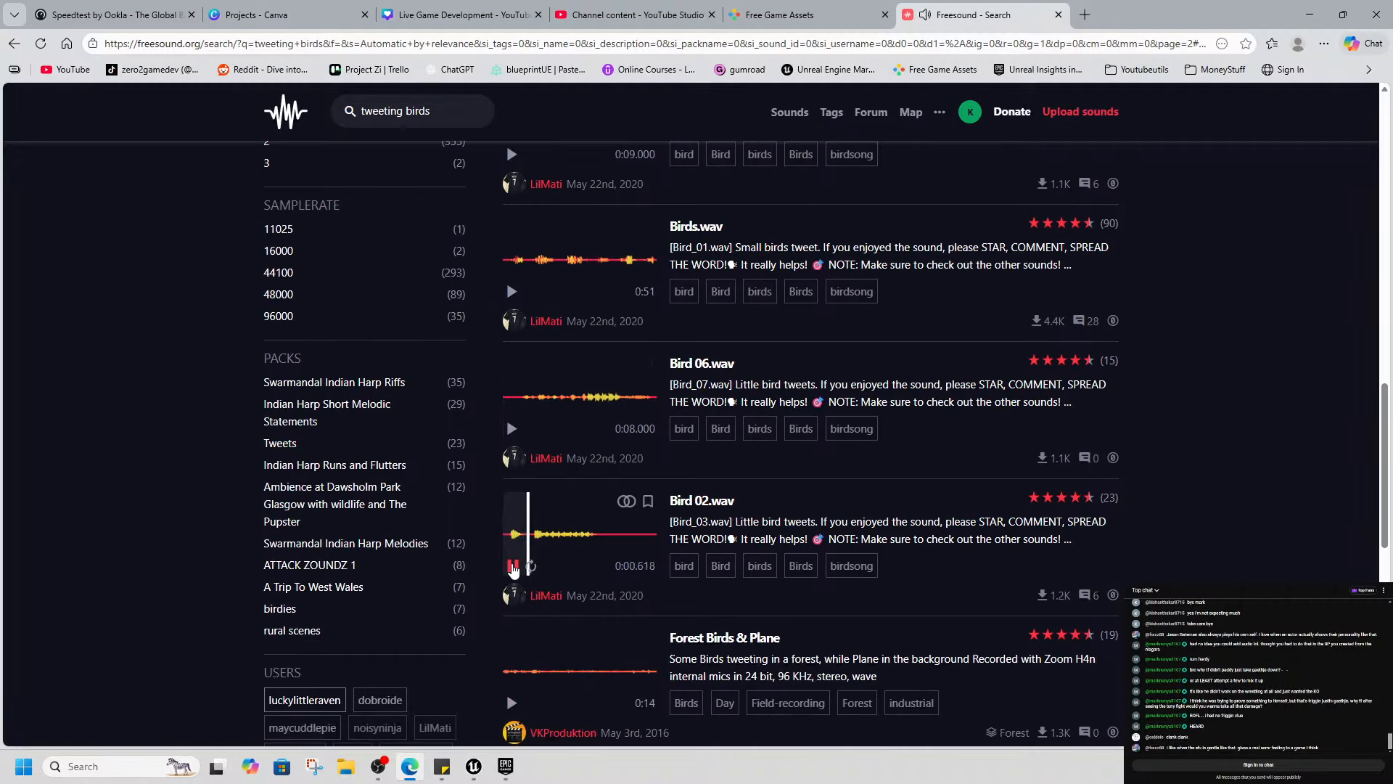
click(513, 567)
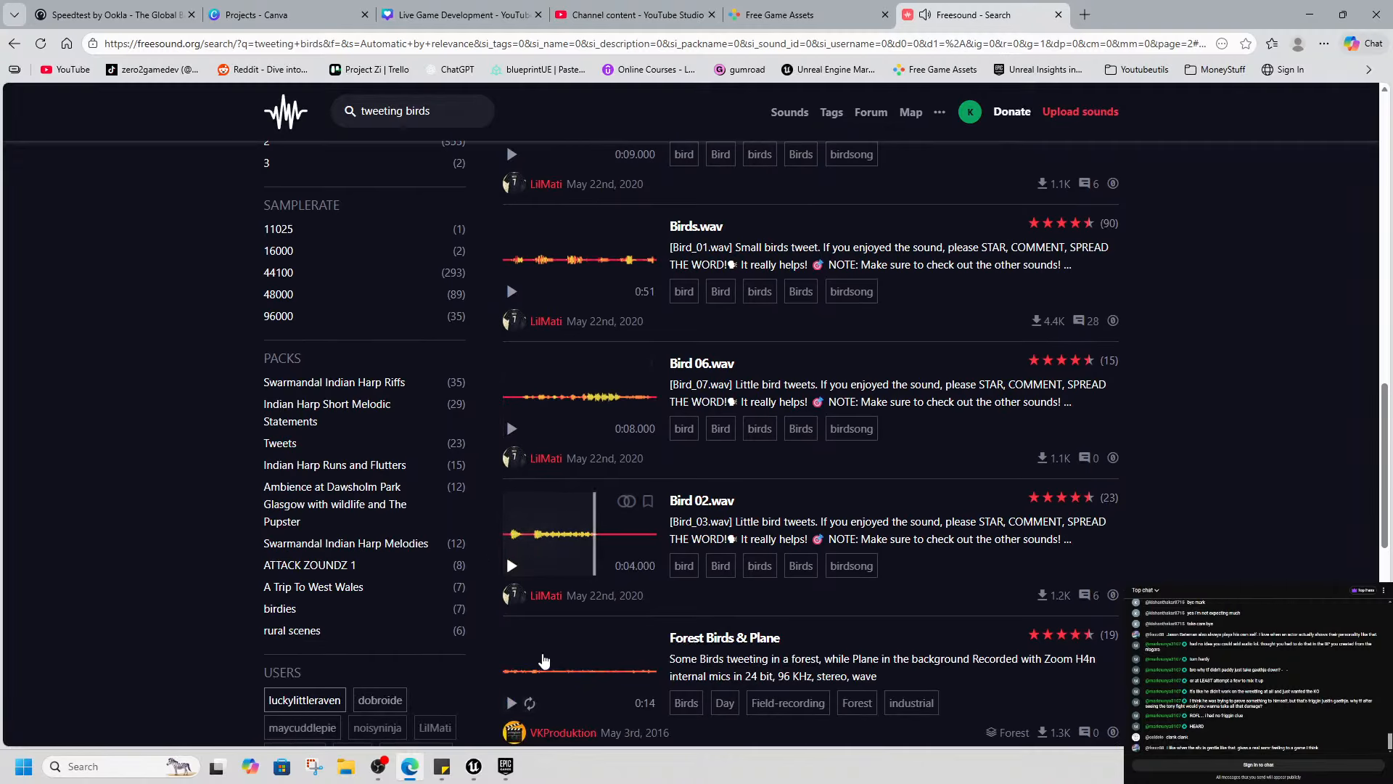
scroll(543, 657, down, 4)
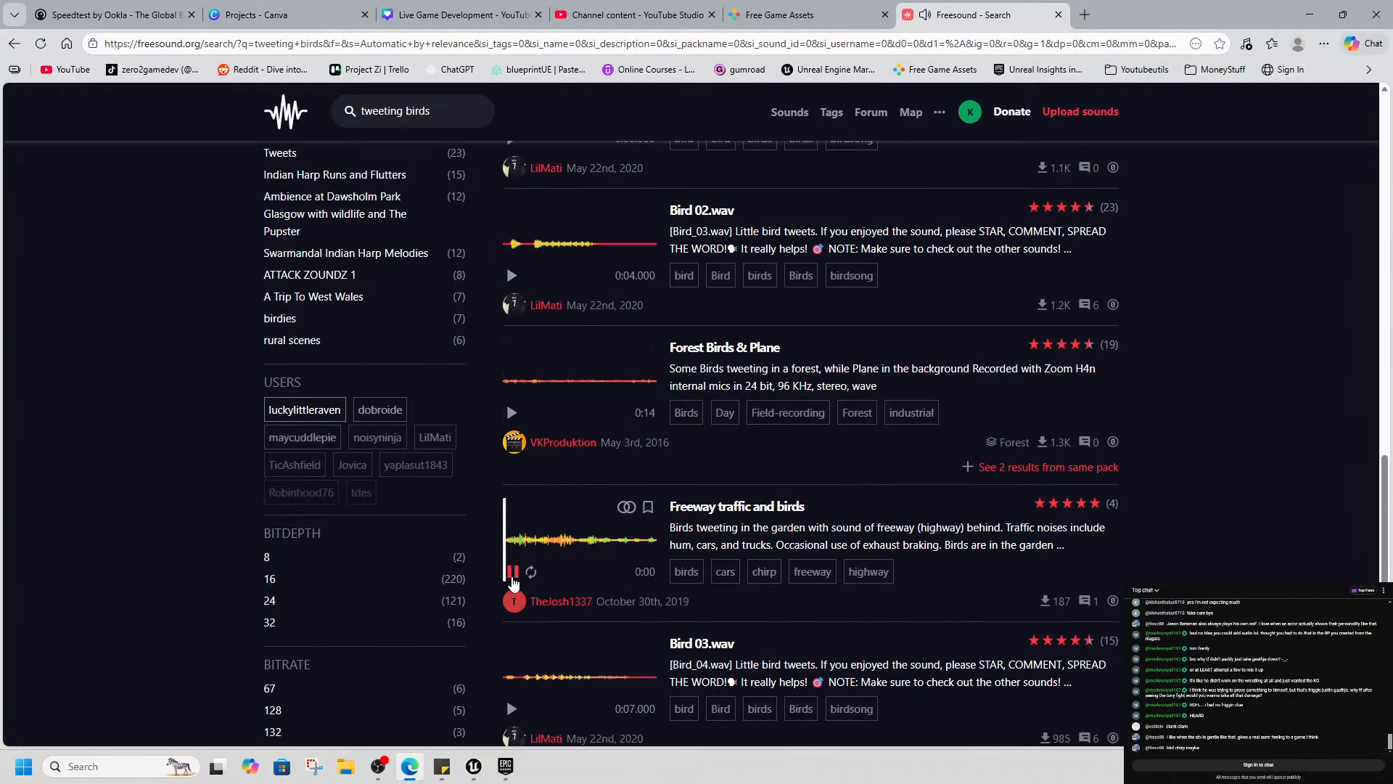
scroll(663, 195, up, 15)
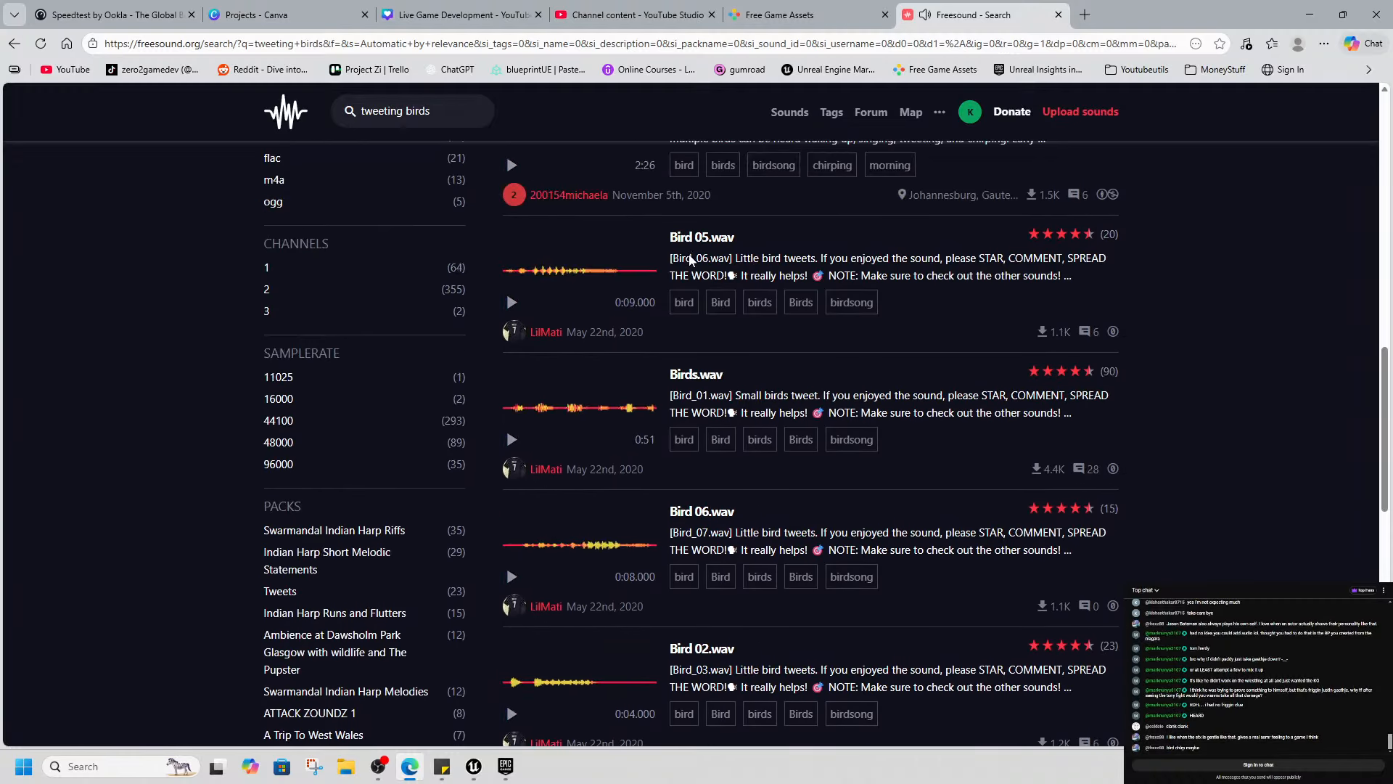
Change the Freesound search to "bird chirp"
drag(762, 190, 632, 180)
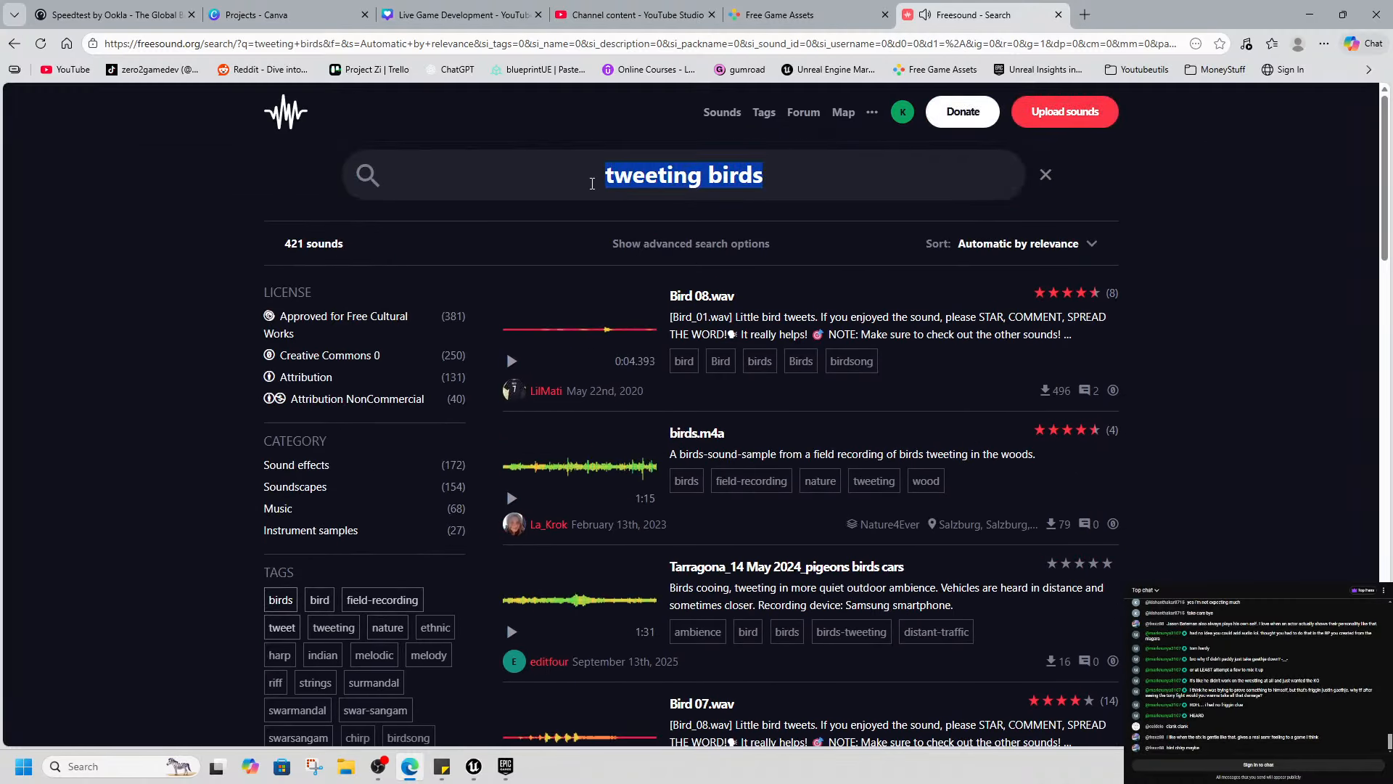
text(bird chir)
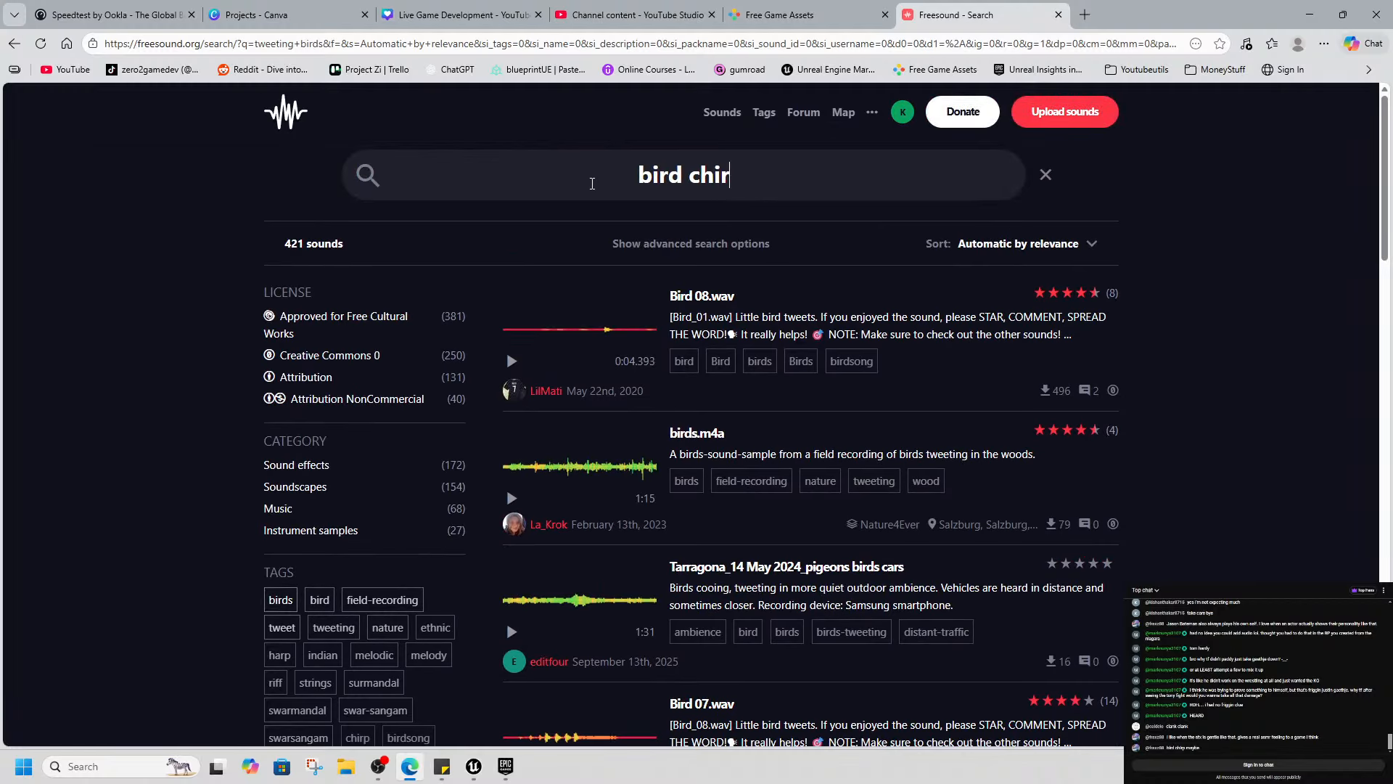
text(p)
key(Return)
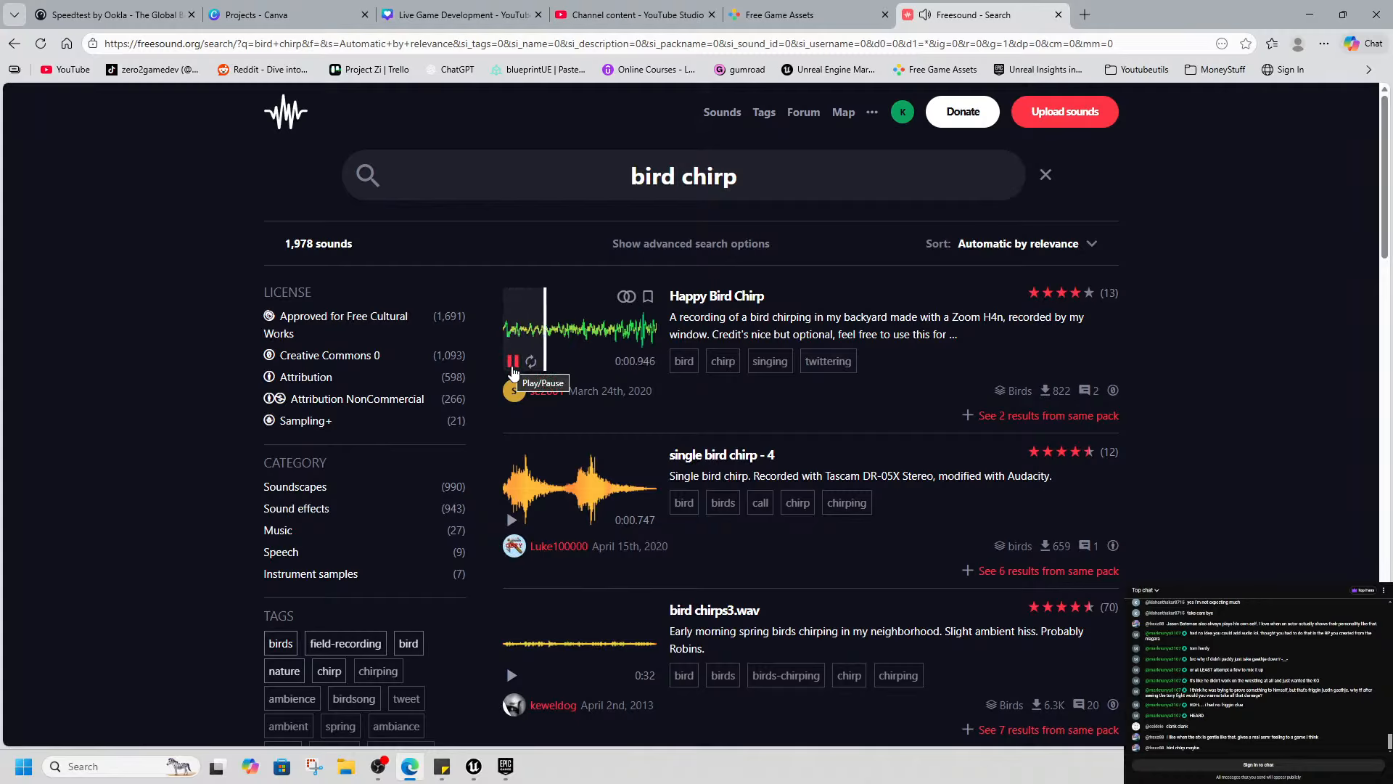
Preview the bird chirp results from single bird chirp - 4 down to Tower Fountain w/ Bird Chirping
click(513, 521)
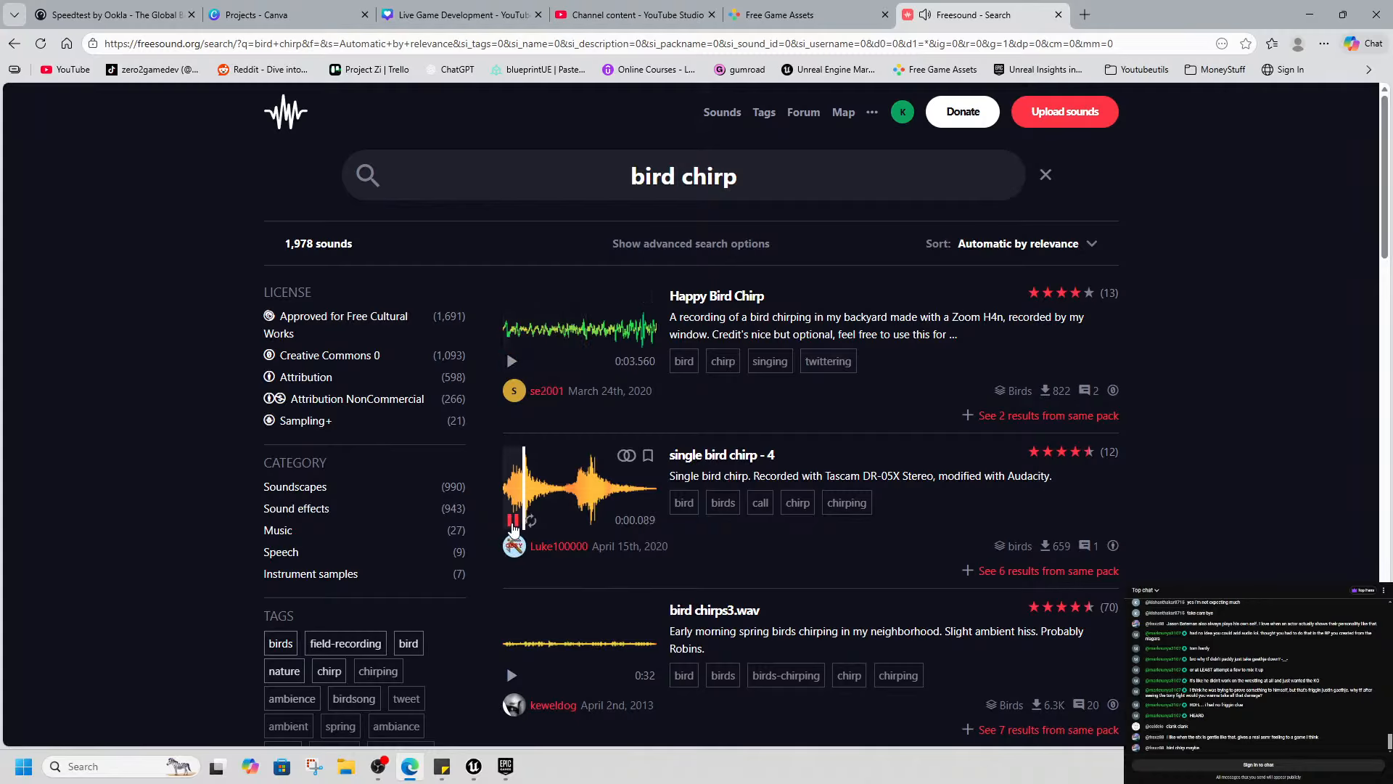
scroll(623, 581, down, 2)
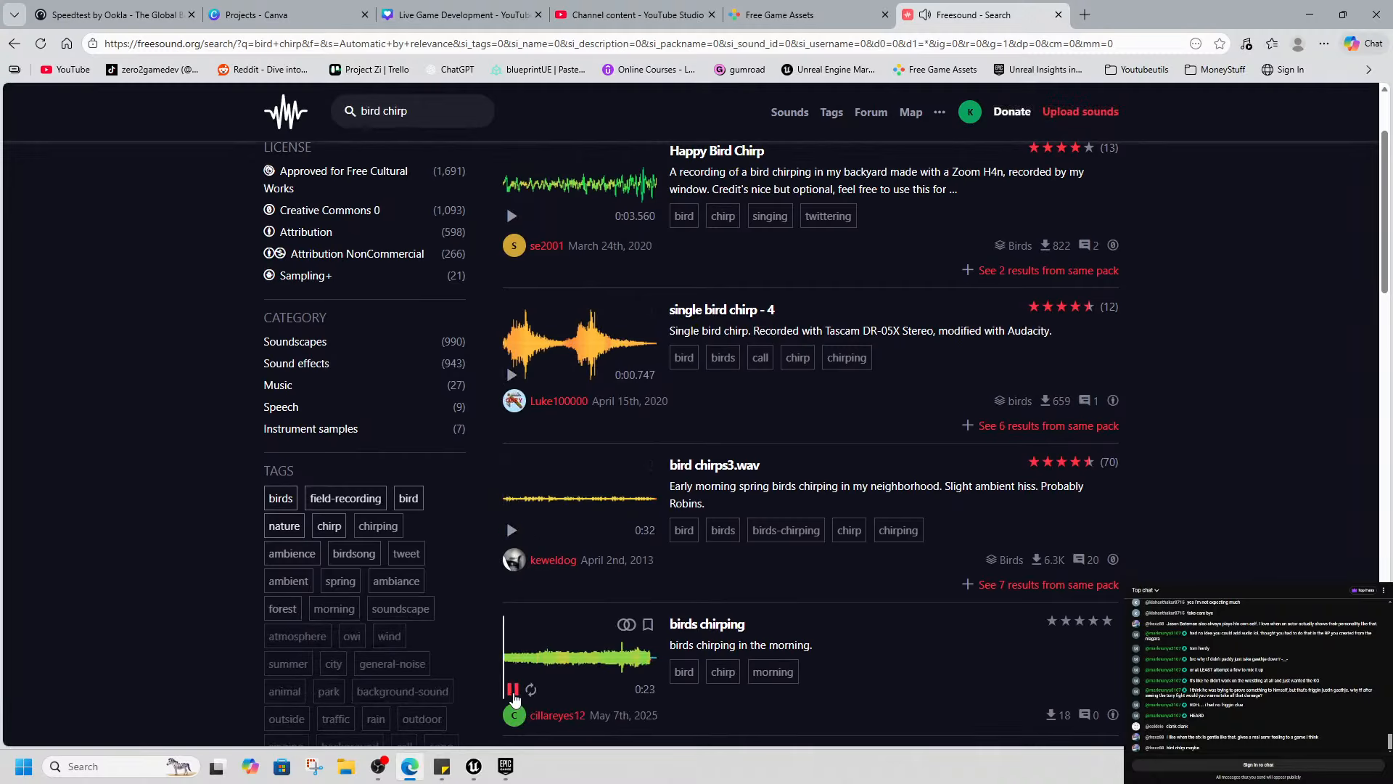
click(513, 693)
scroll(648, 628, down, 4)
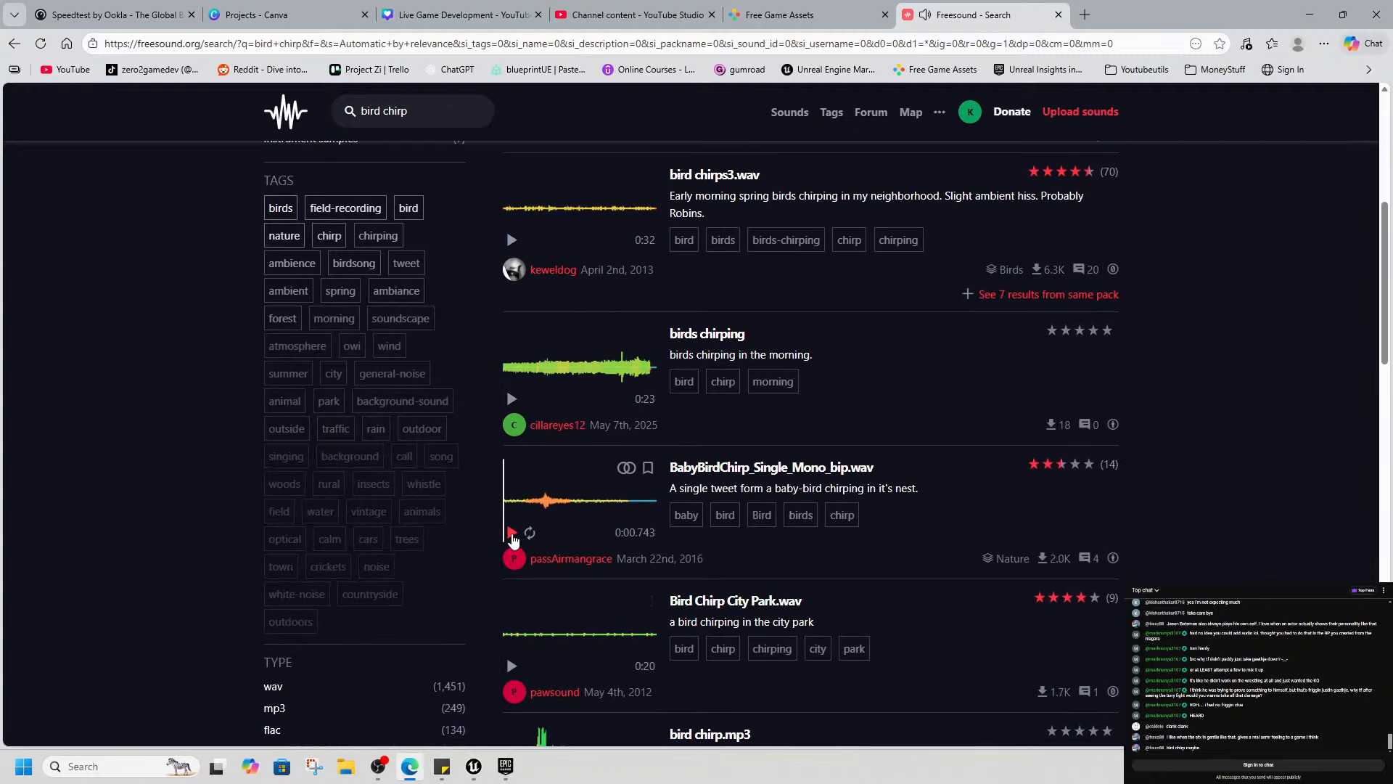
click(512, 534)
scroll(522, 650, down, 4)
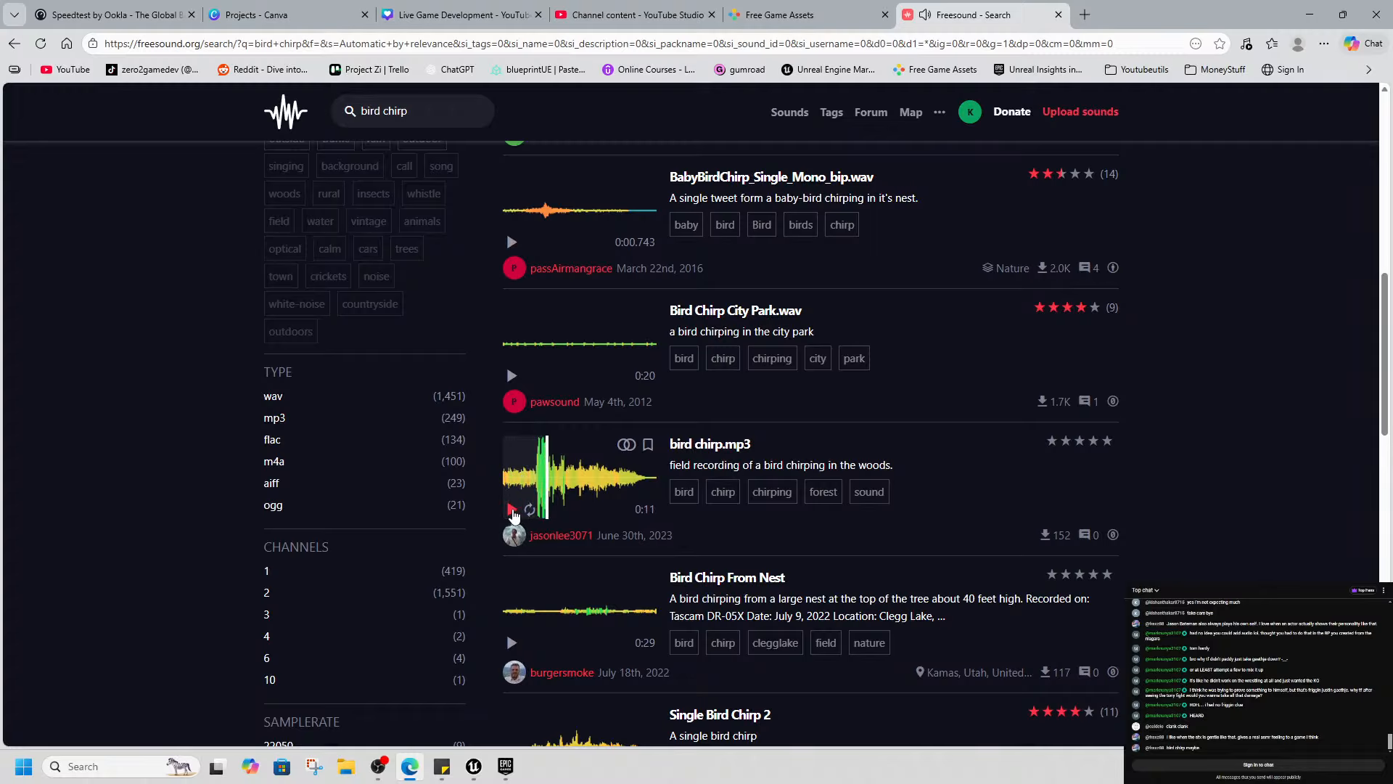
click(513, 516)
scroll(513, 515, down, 2)
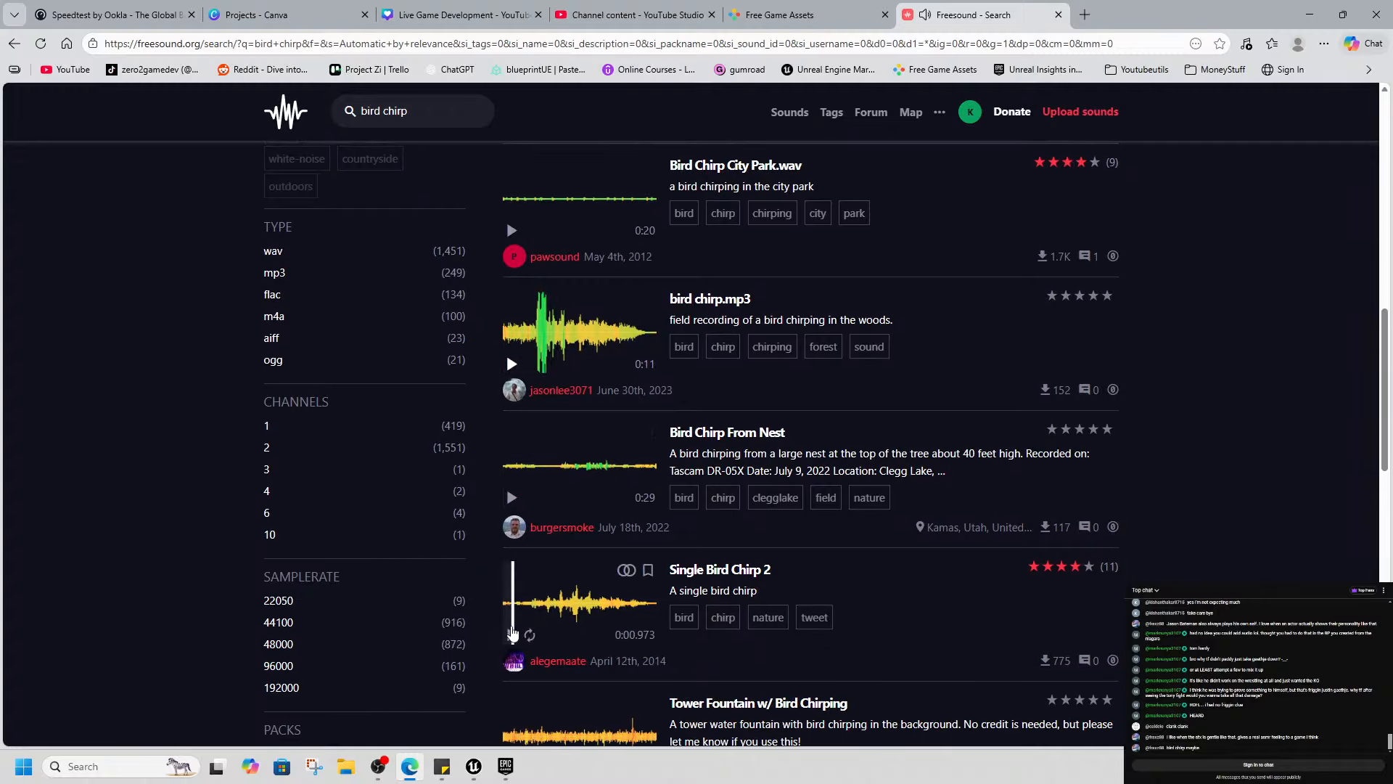
scroll(652, 600, down, 3)
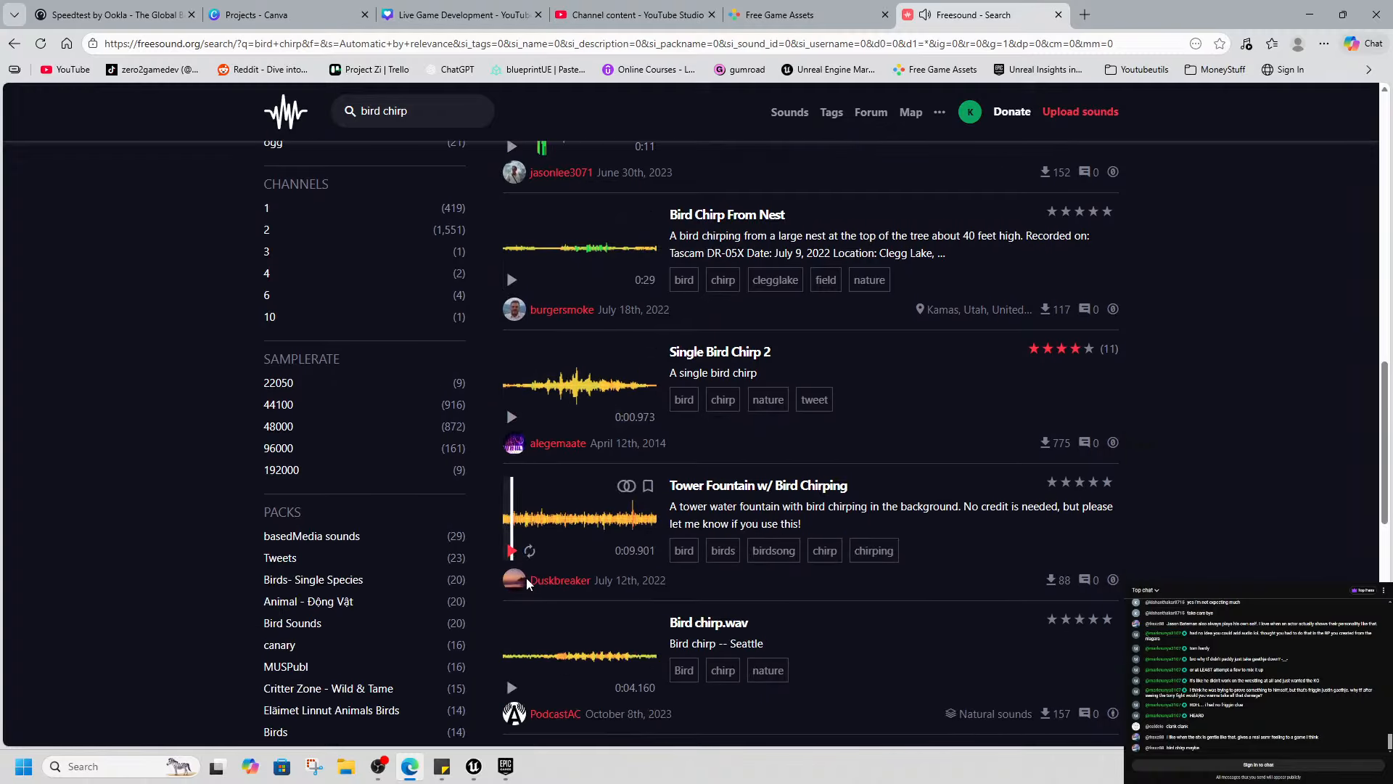
Preview the remaining bird chirp results, including Bird Noise - 4.wav, down to the bird sparrow chirp warehouse recording
scroll(552, 624, down, 3)
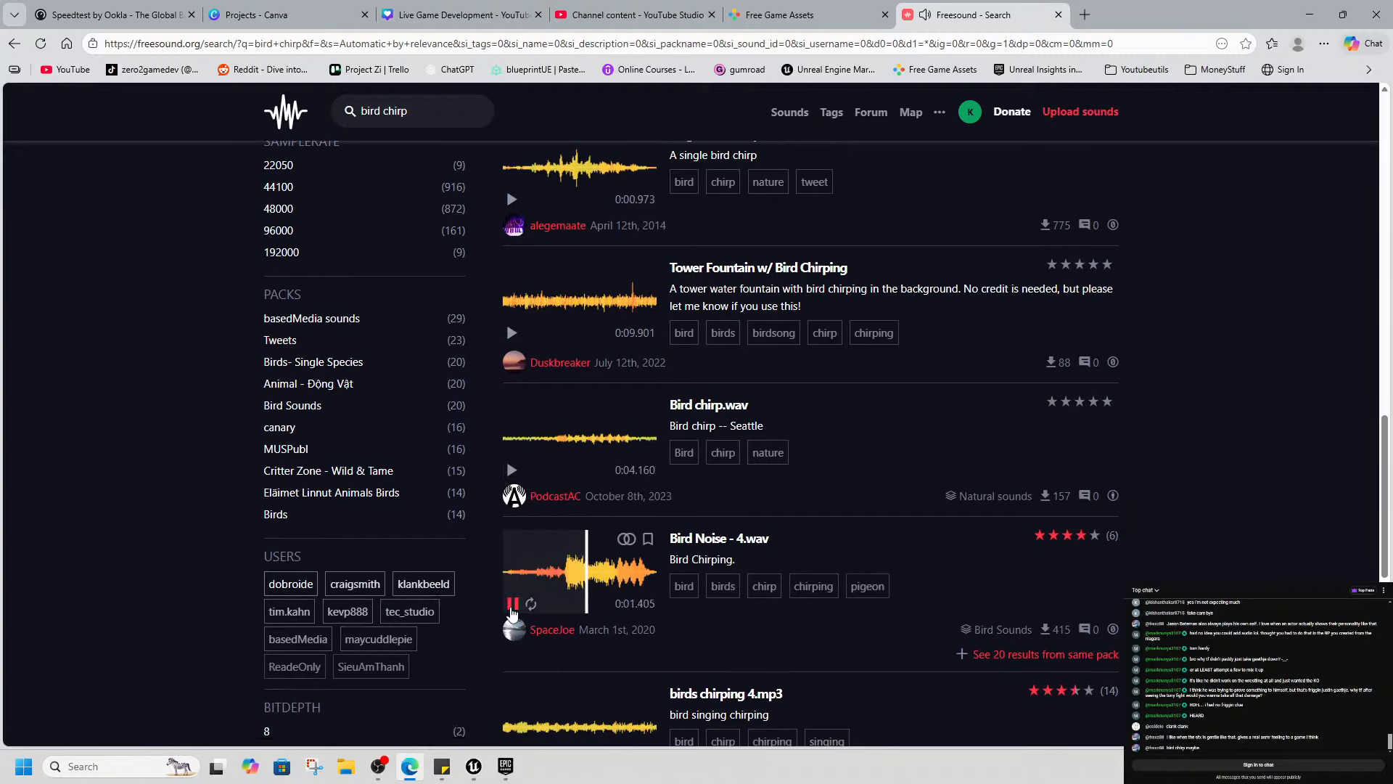
scroll(494, 614, down, 2)
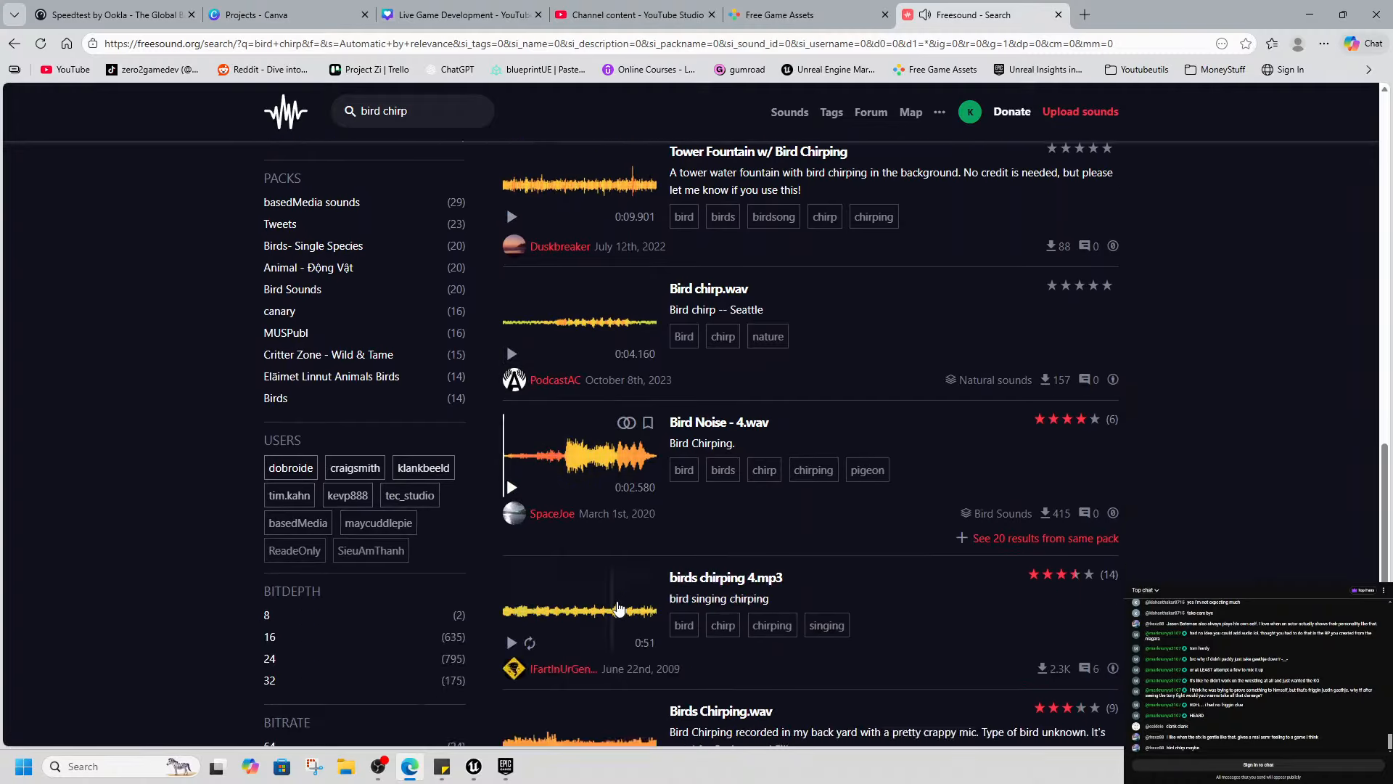
scroll(522, 595, down, 4)
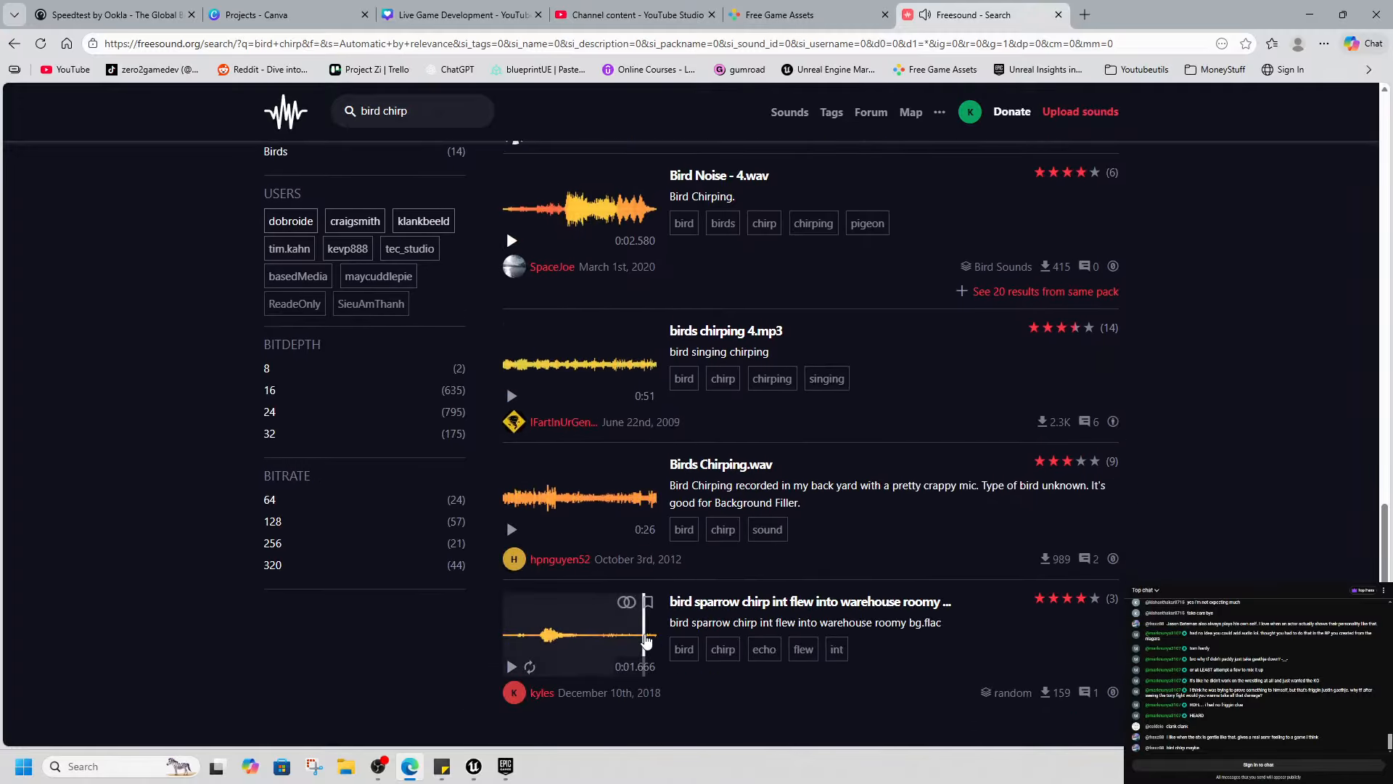
Change the Freesound search to "cartoon bird chirp"
scroll(719, 601, up, 8)
scroll(718, 601, up, 15)
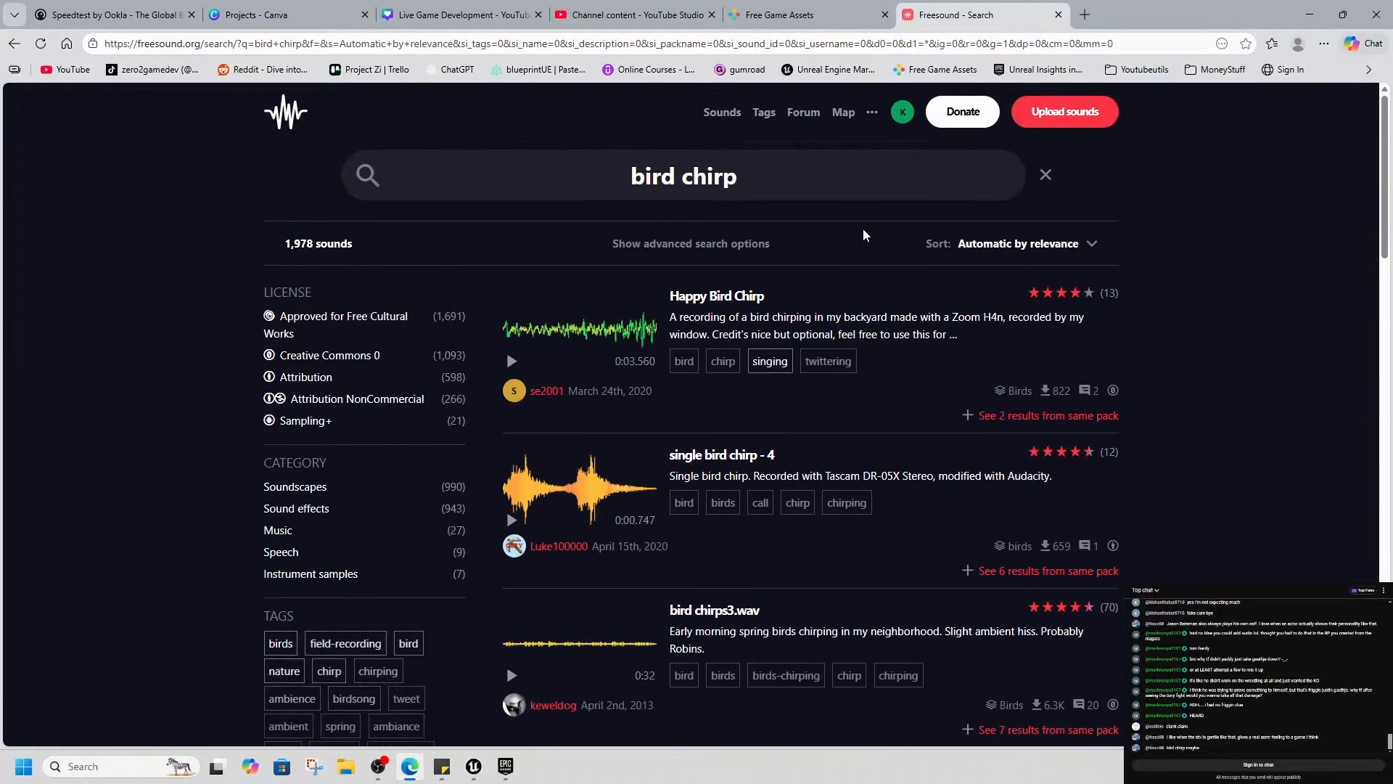
drag(773, 187, 466, 196)
text(carto)
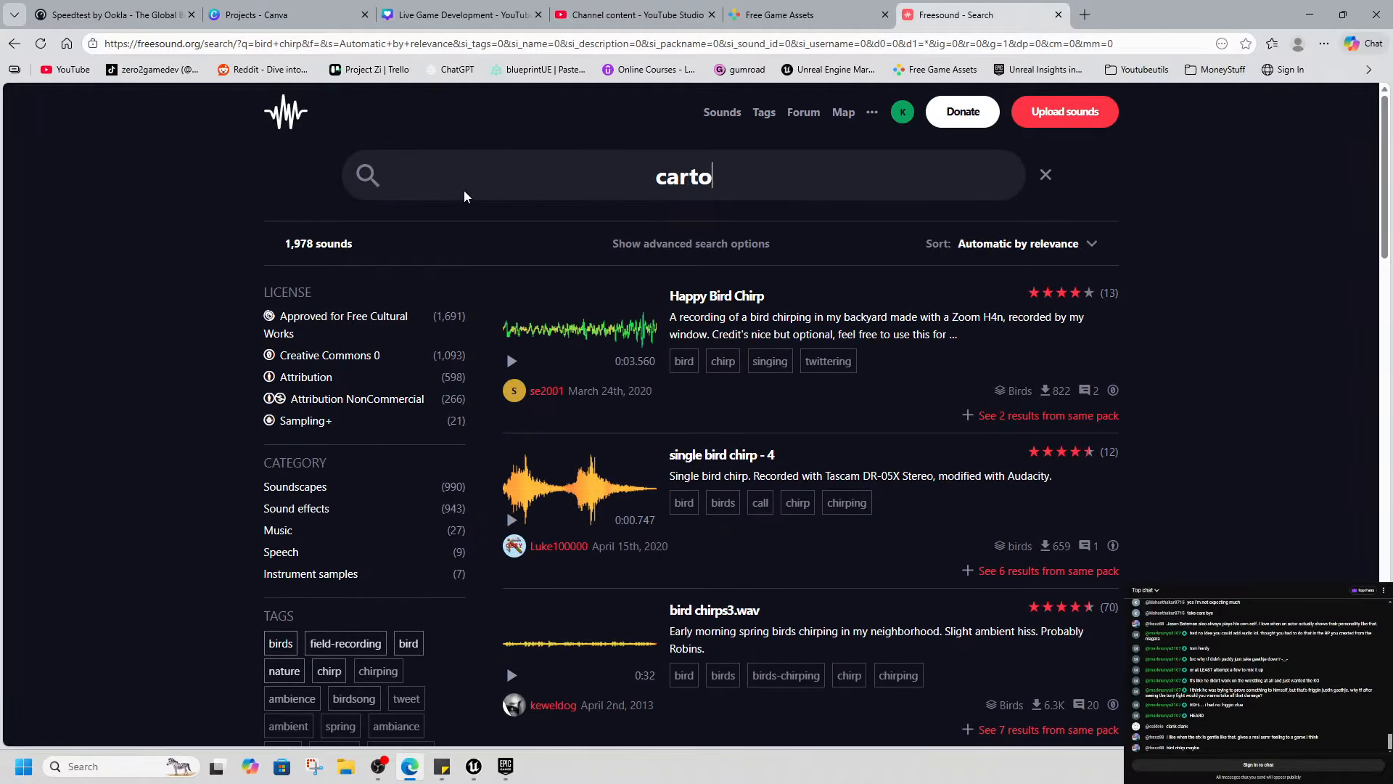
text(on bird chirp)
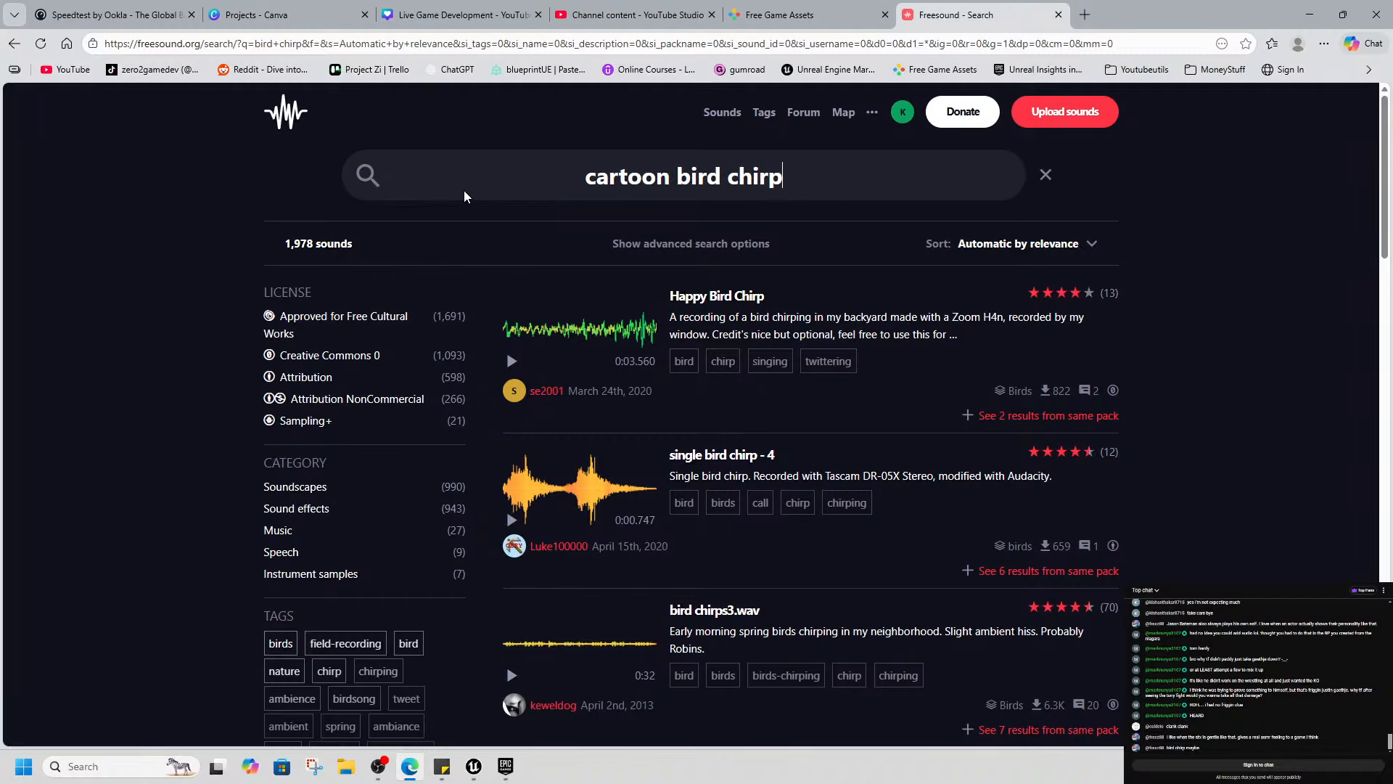
key(Return)
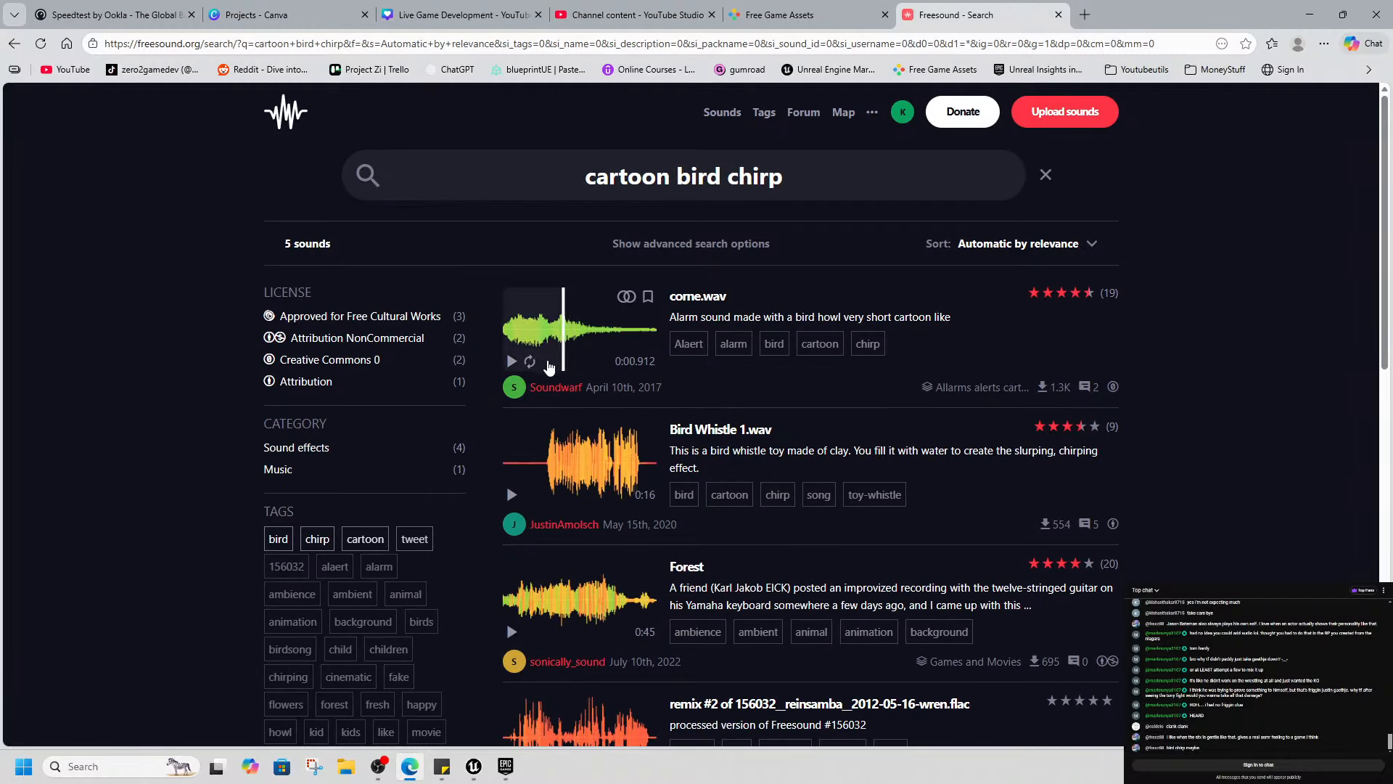
Preview the cartoon bird chirp results from corne.wav and Bird Whistle 1.wav through Forest, the wren remix and Chim Giả 0
click(512, 360)
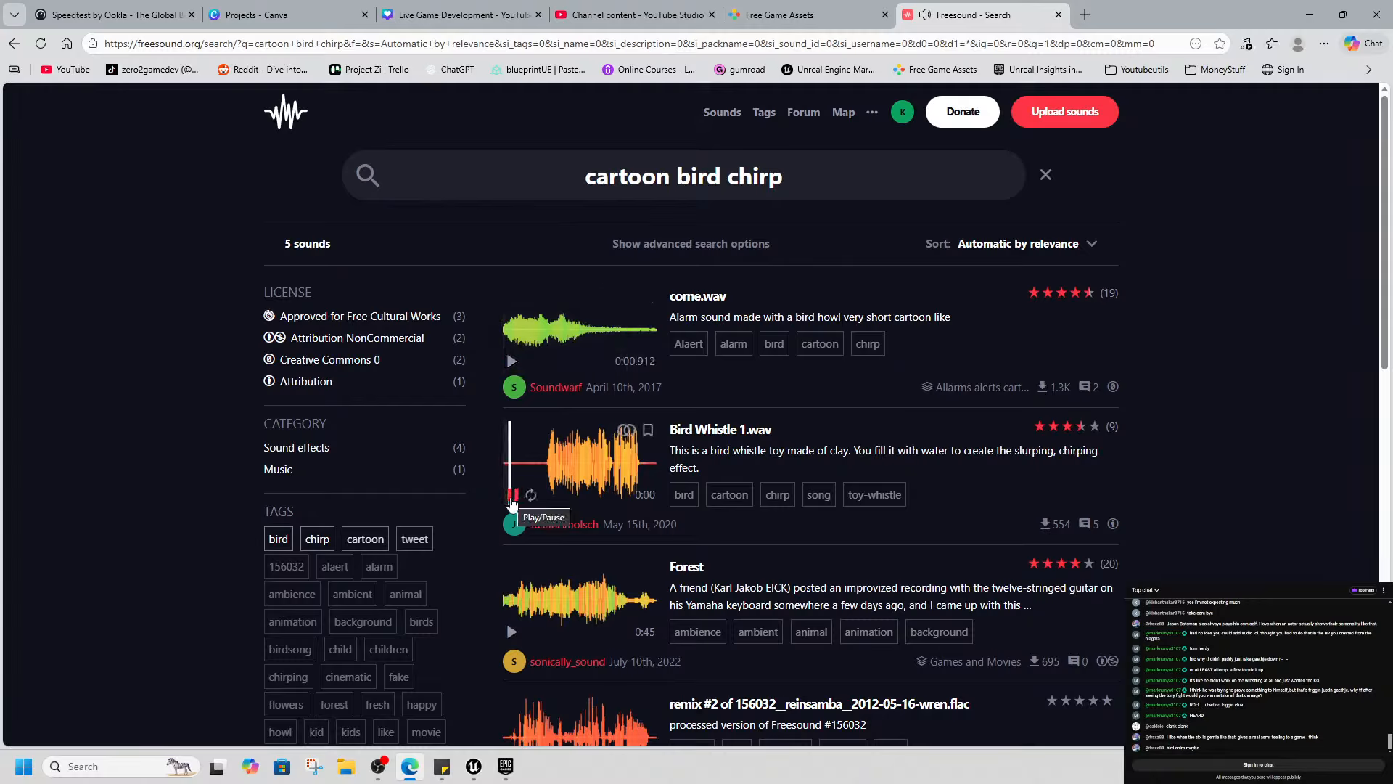
click(559, 442)
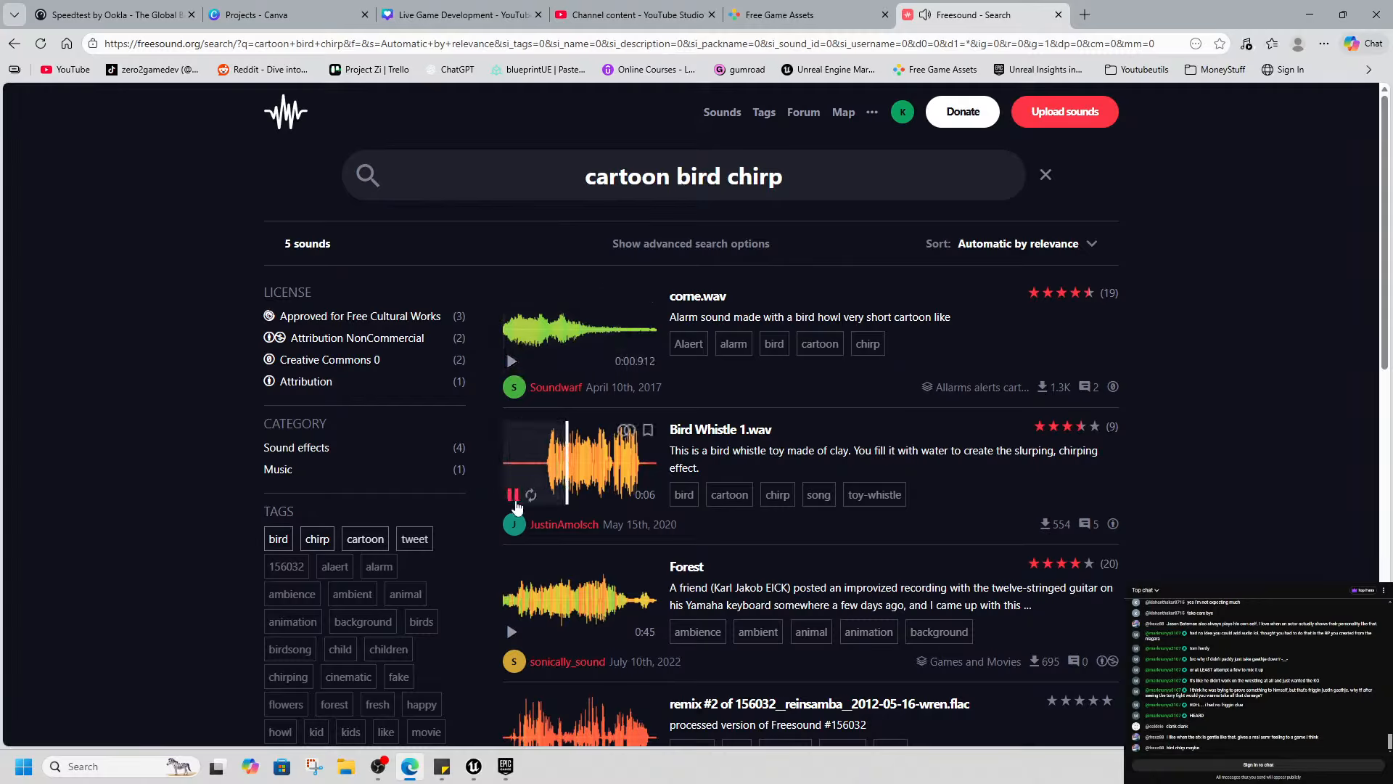
click(513, 496)
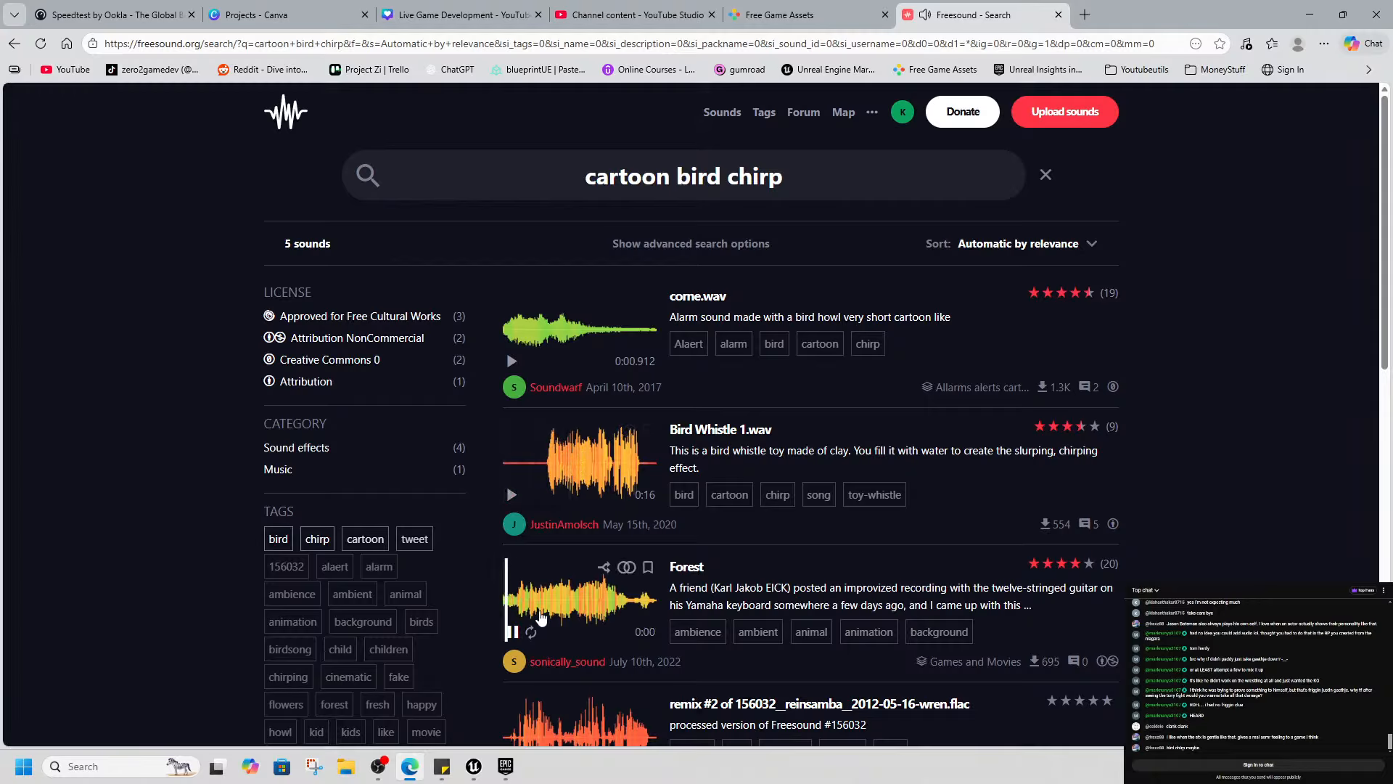
click(539, 570)
scroll(580, 609, down, 1)
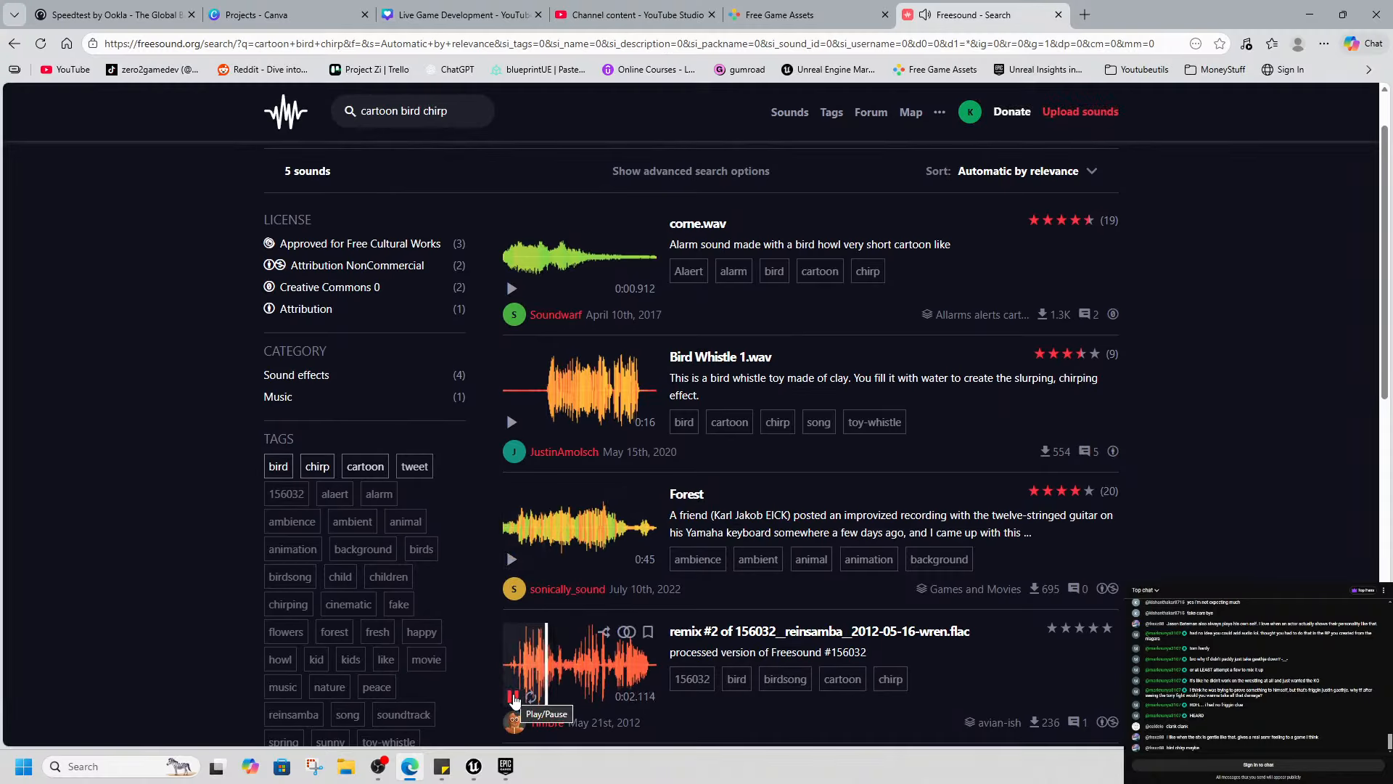
scroll(515, 700, down, 5)
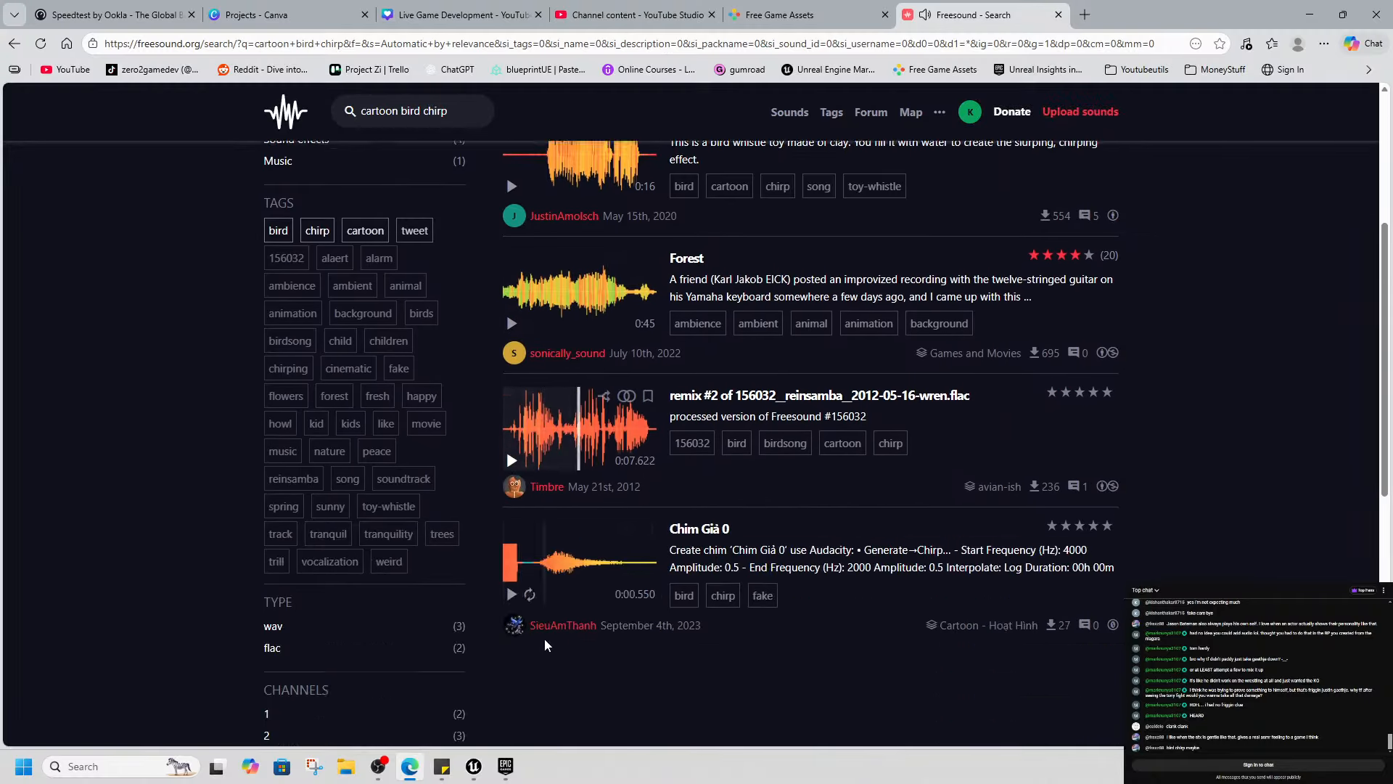
click(511, 468)
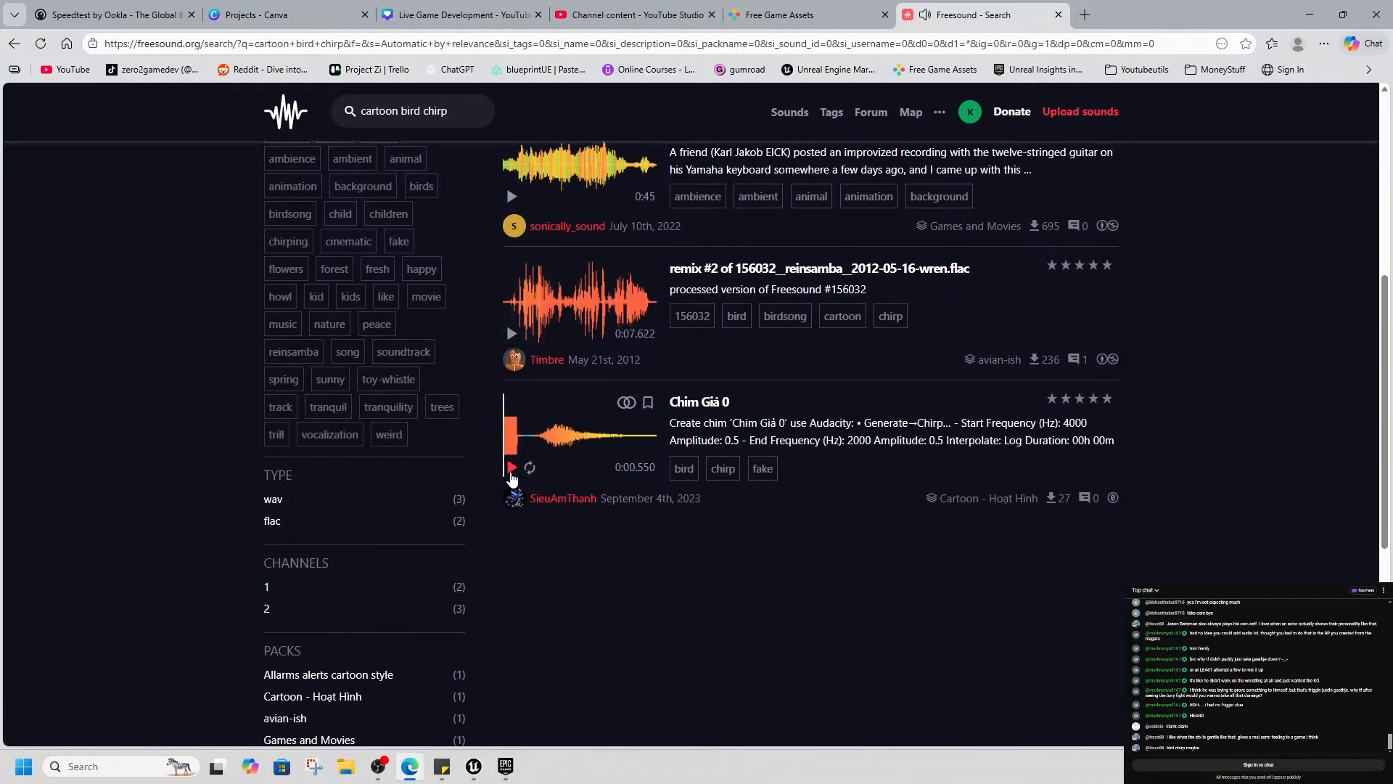
Return to the AnimattionDump Unreal project and close the rotating-star Niagara system's editor
scroll(1047, 505, up, 5)
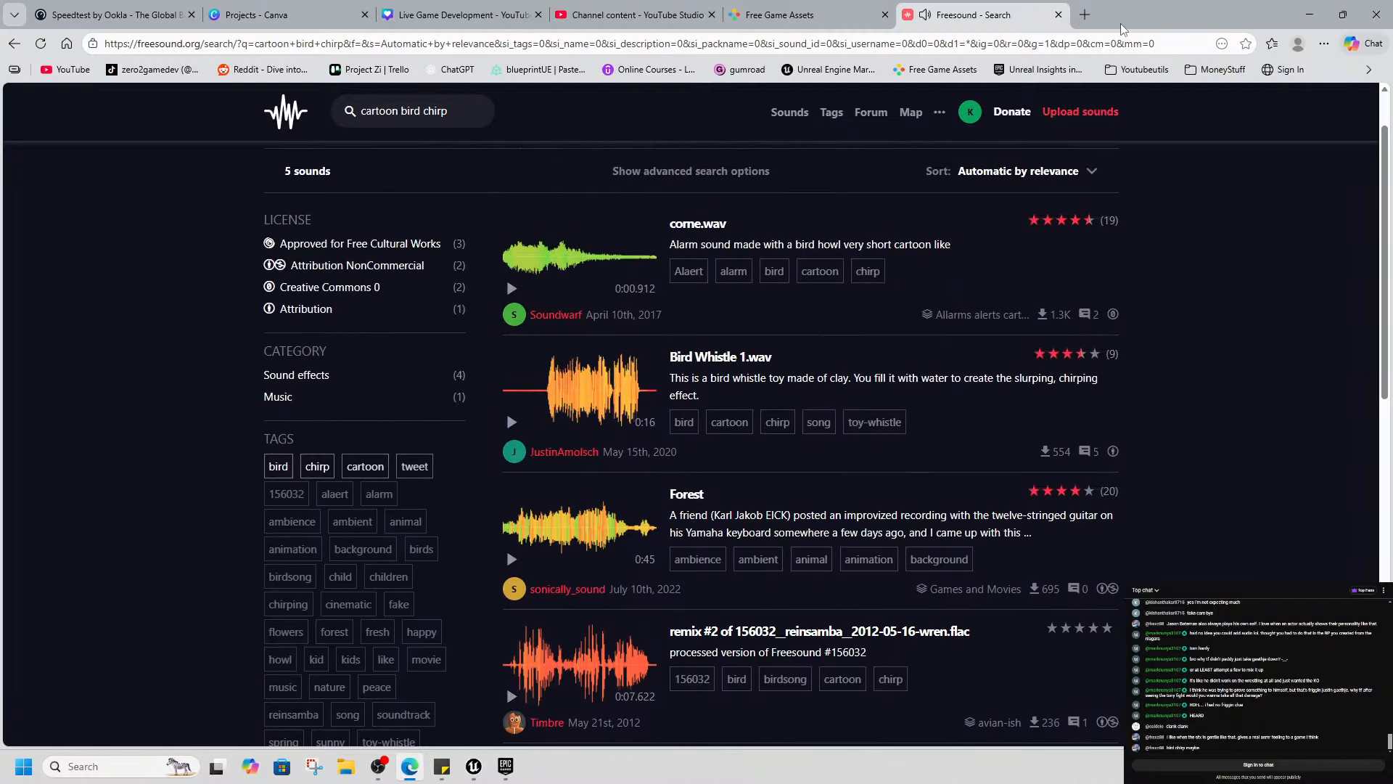
click(1312, 16)
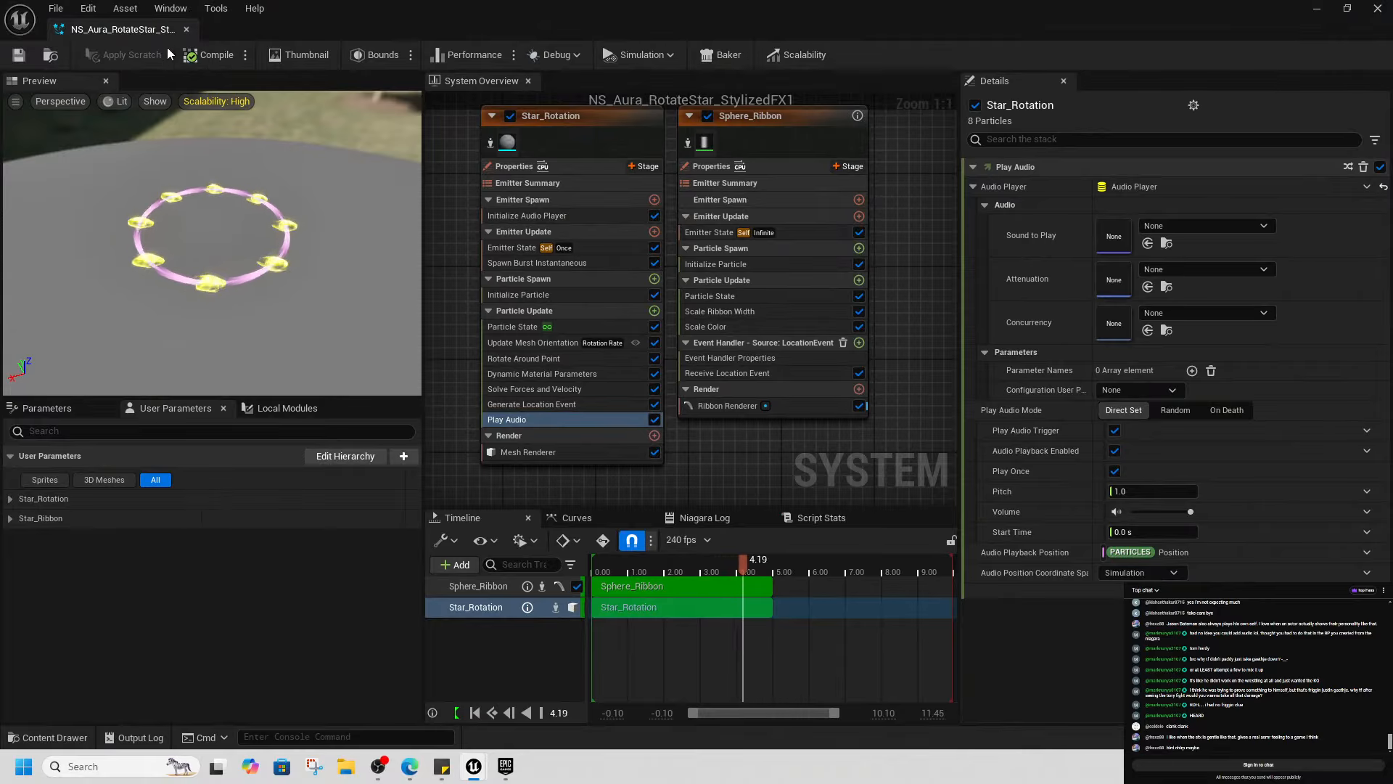
click(186, 30)
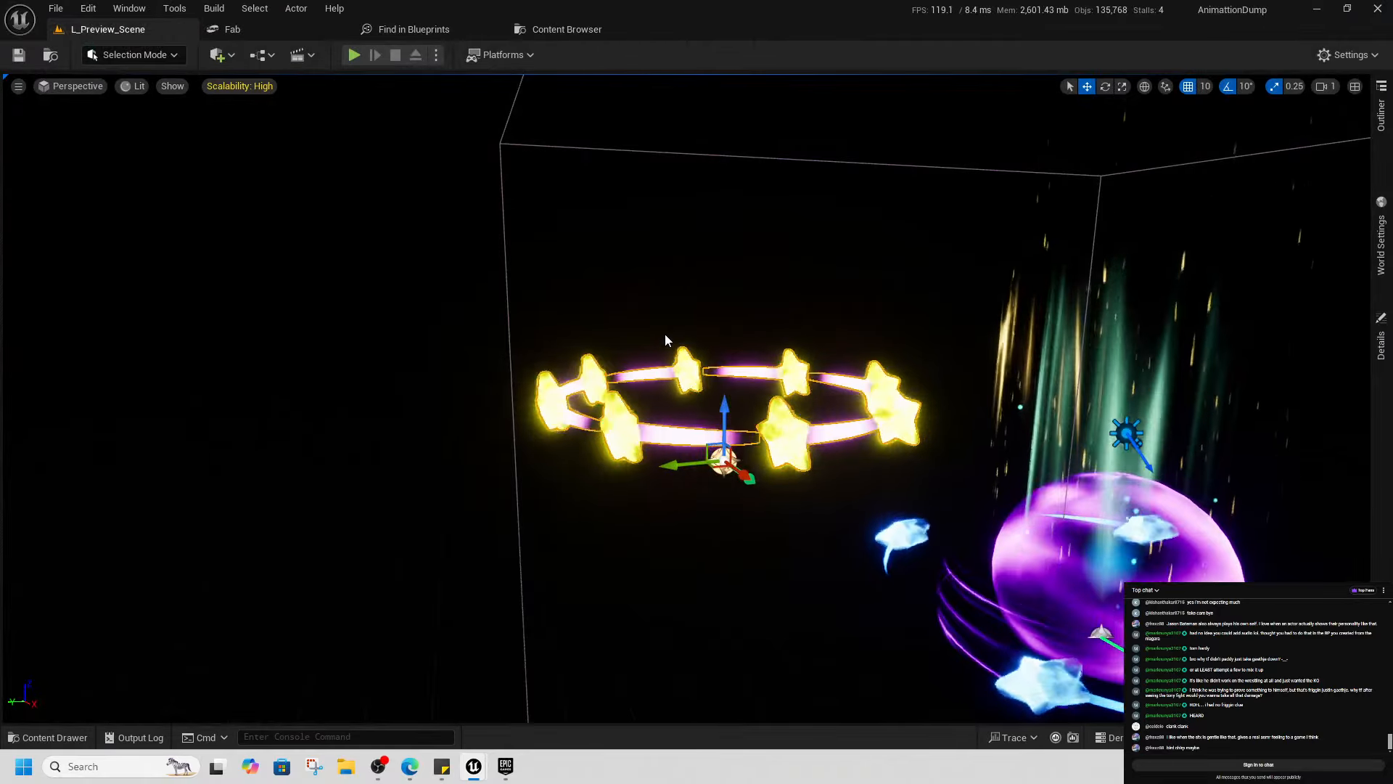
Open the Ice_DemoScene level from the project's MagicSpells/Ice/Maps folder
click(55, 737)
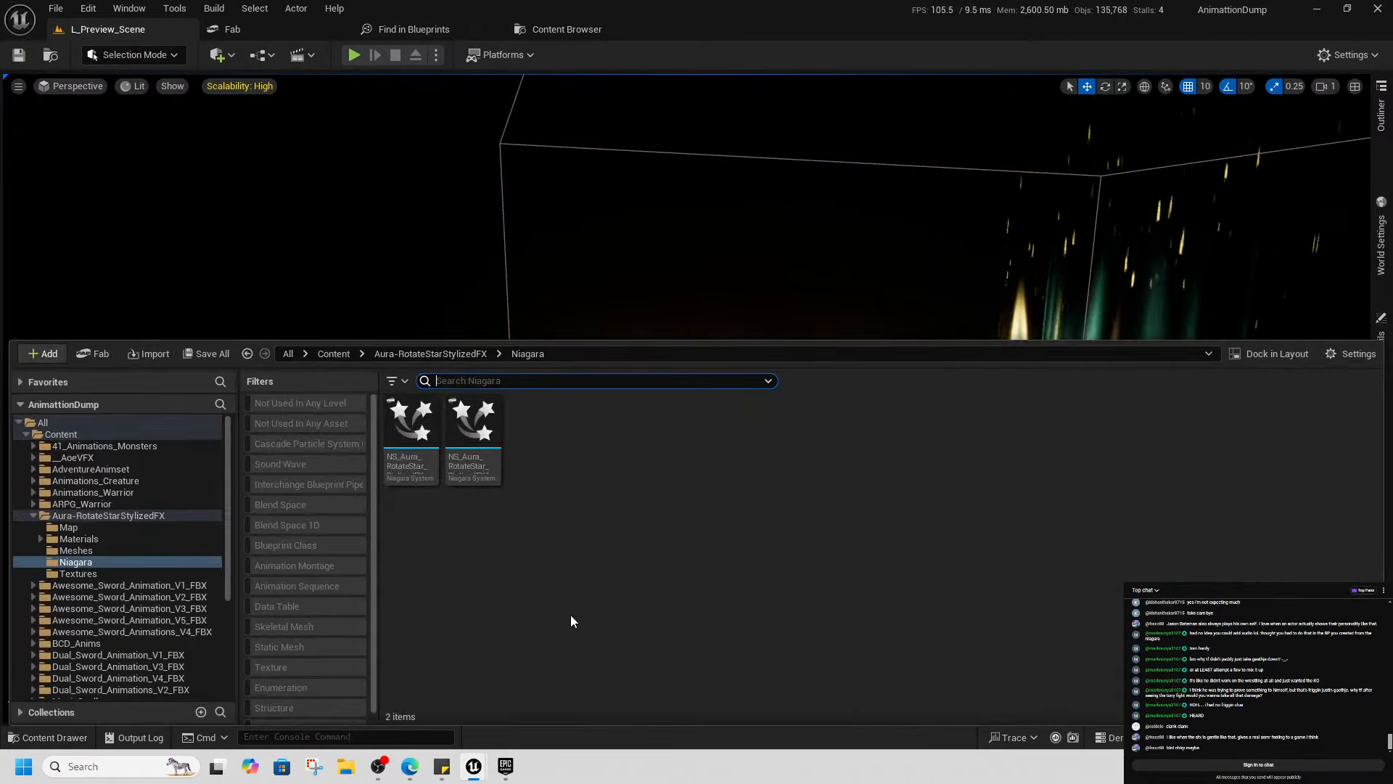
click(462, 354)
click(334, 354)
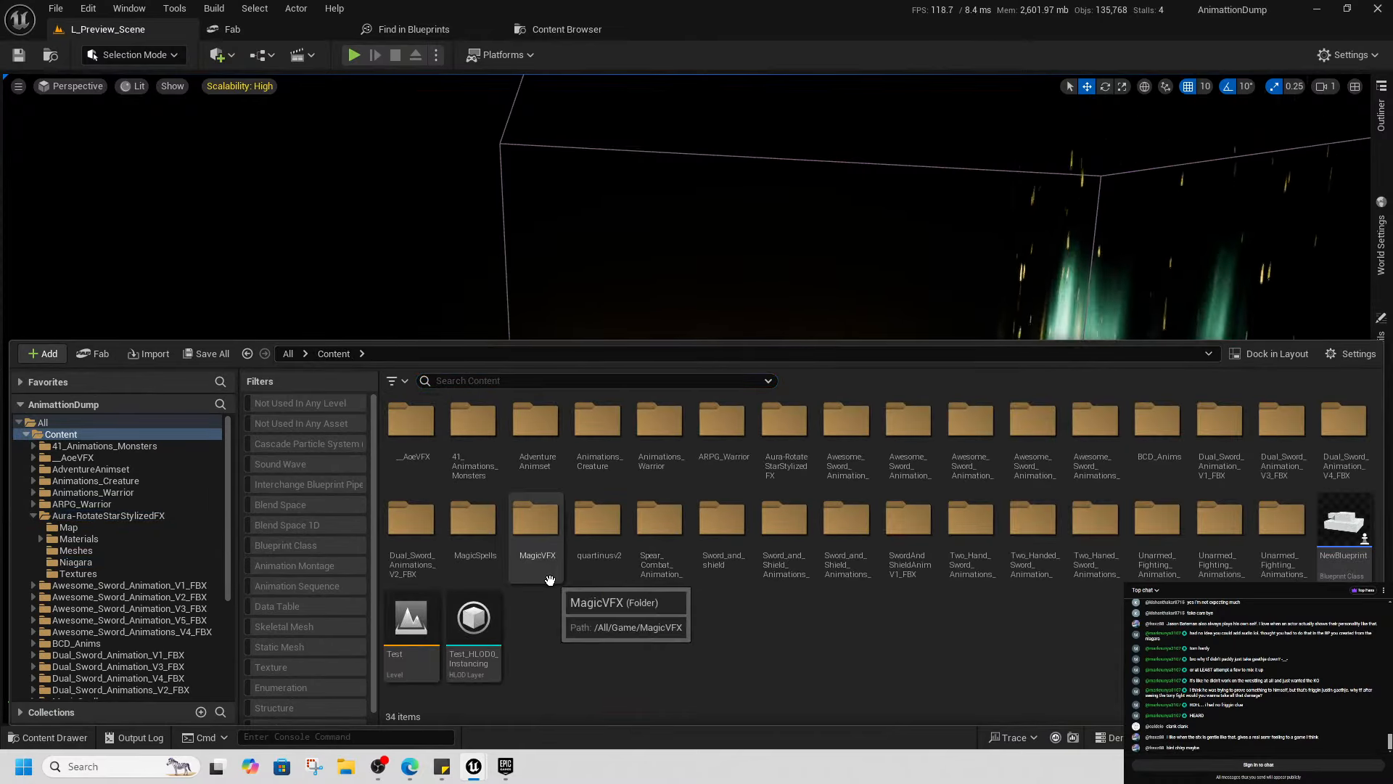
double_click(478, 537)
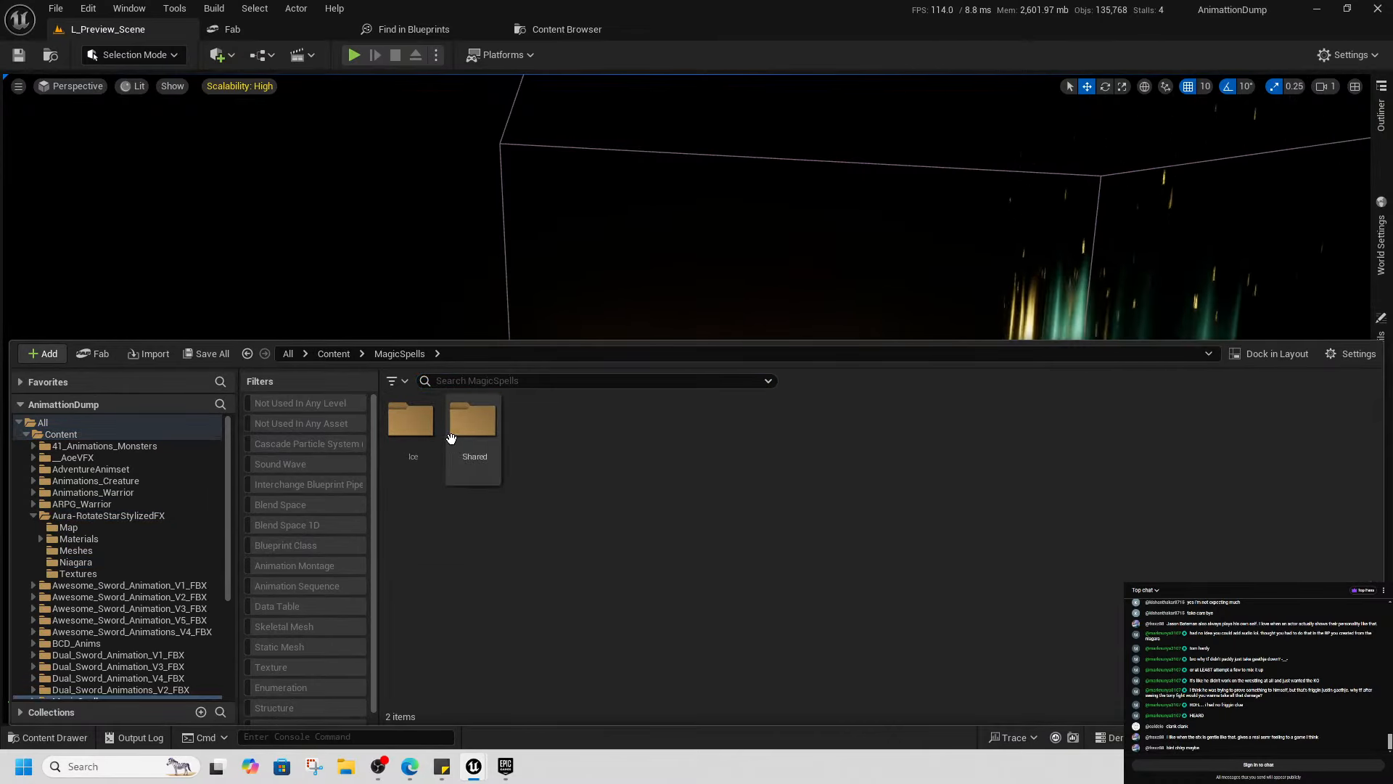
double_click(412, 428)
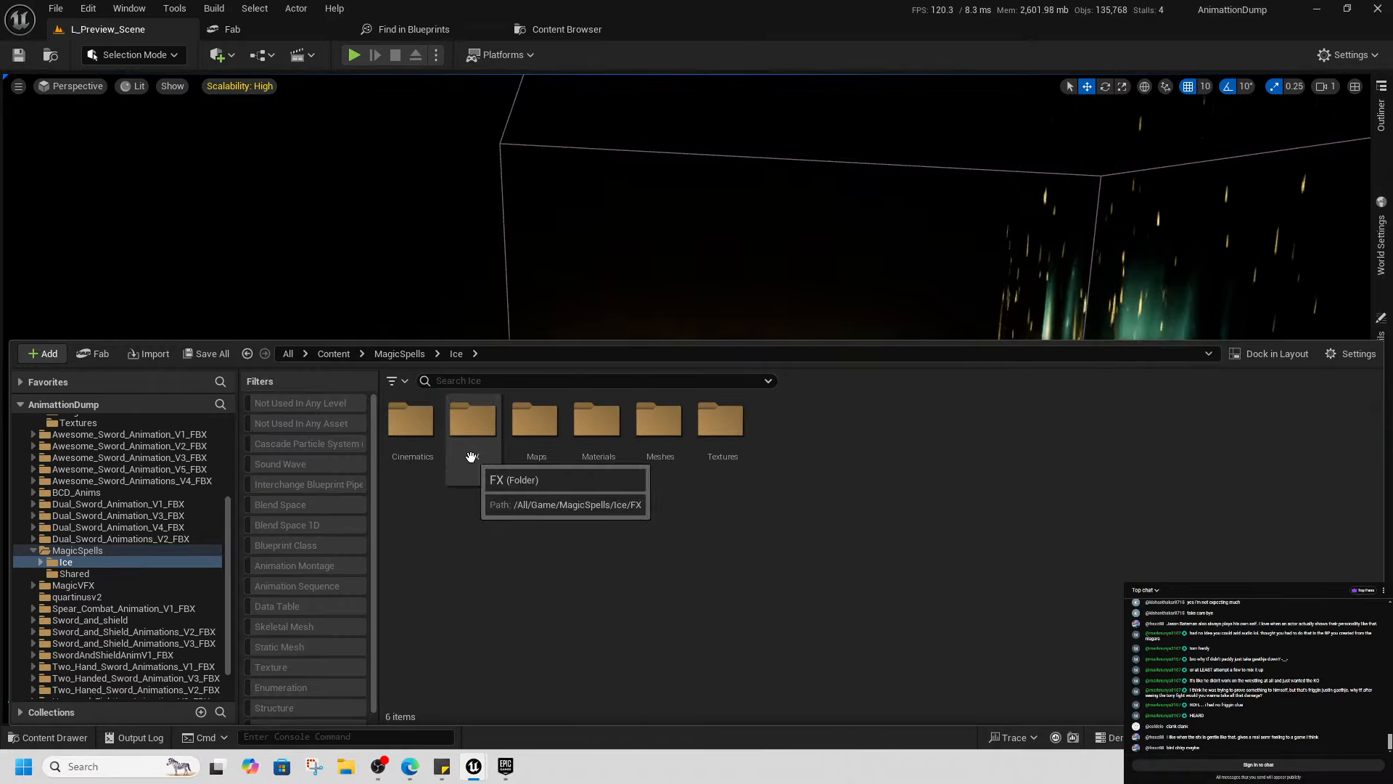
double_click(534, 428)
double_click(412, 431)
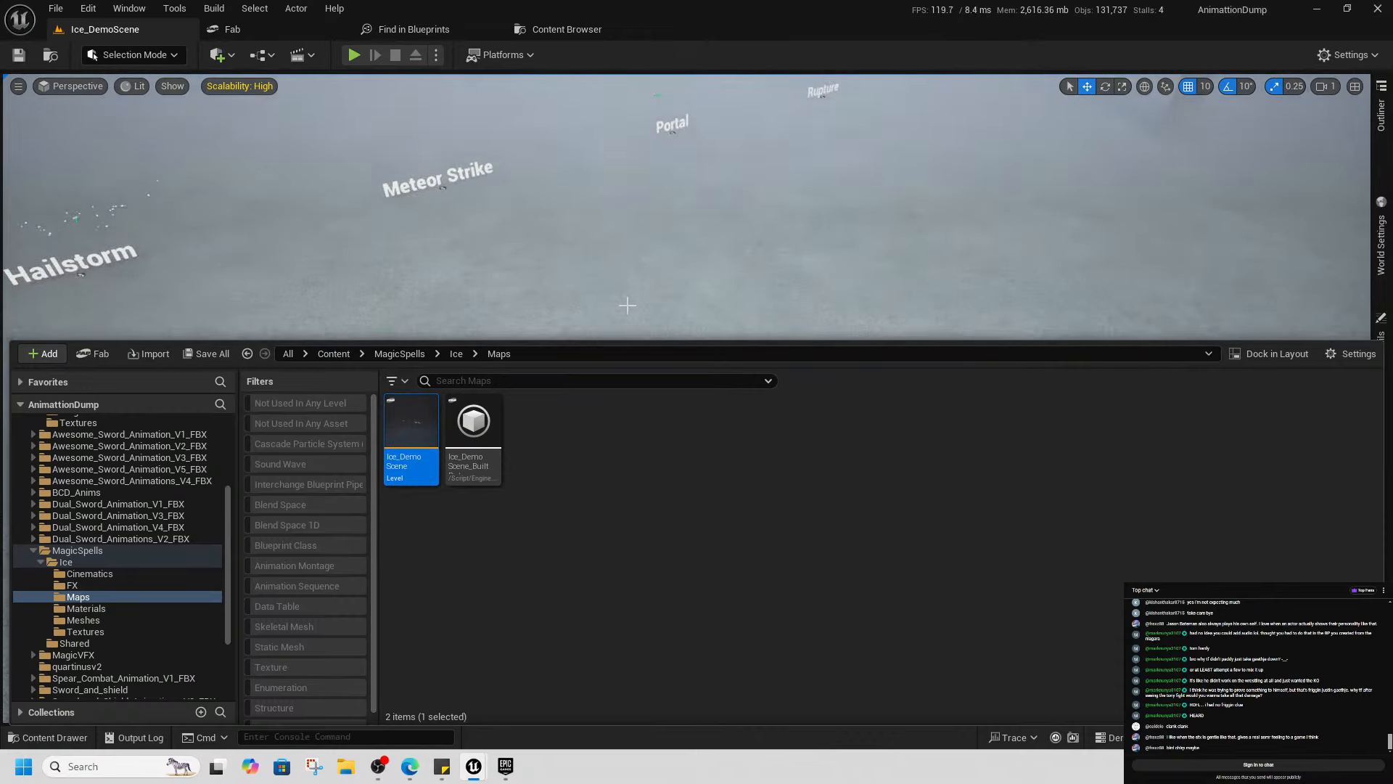
Run the ice demo level in the editor, fly past its labelled ice spell effects to examine them, and stop the session
click(634, 302)
click(67, 738)
right_drag(464, 450, 479, 352)
key(w)
click(436, 54)
click(503, 192)
key(w)
click(394, 55)
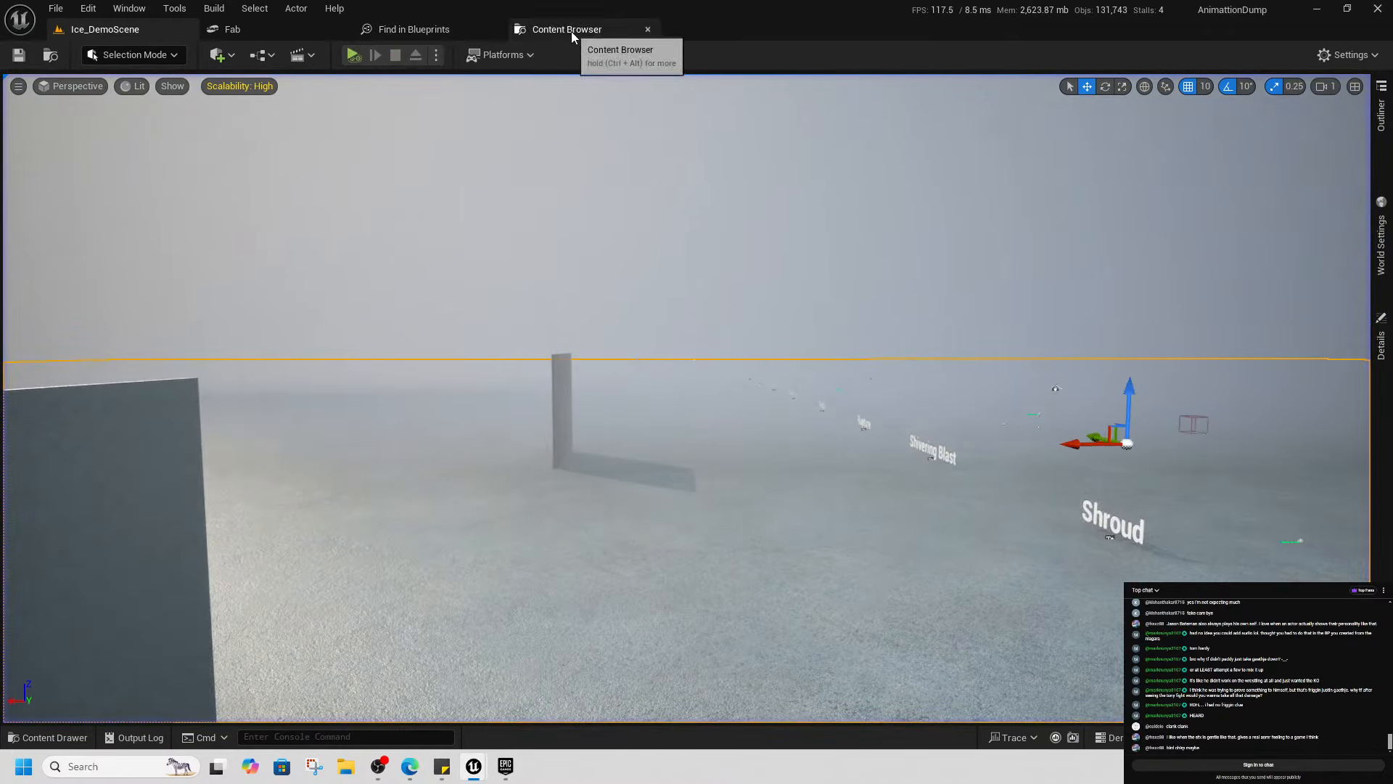
Switch to the Dawnspark Unreal project and show its root Content folder
click(1326, 11)
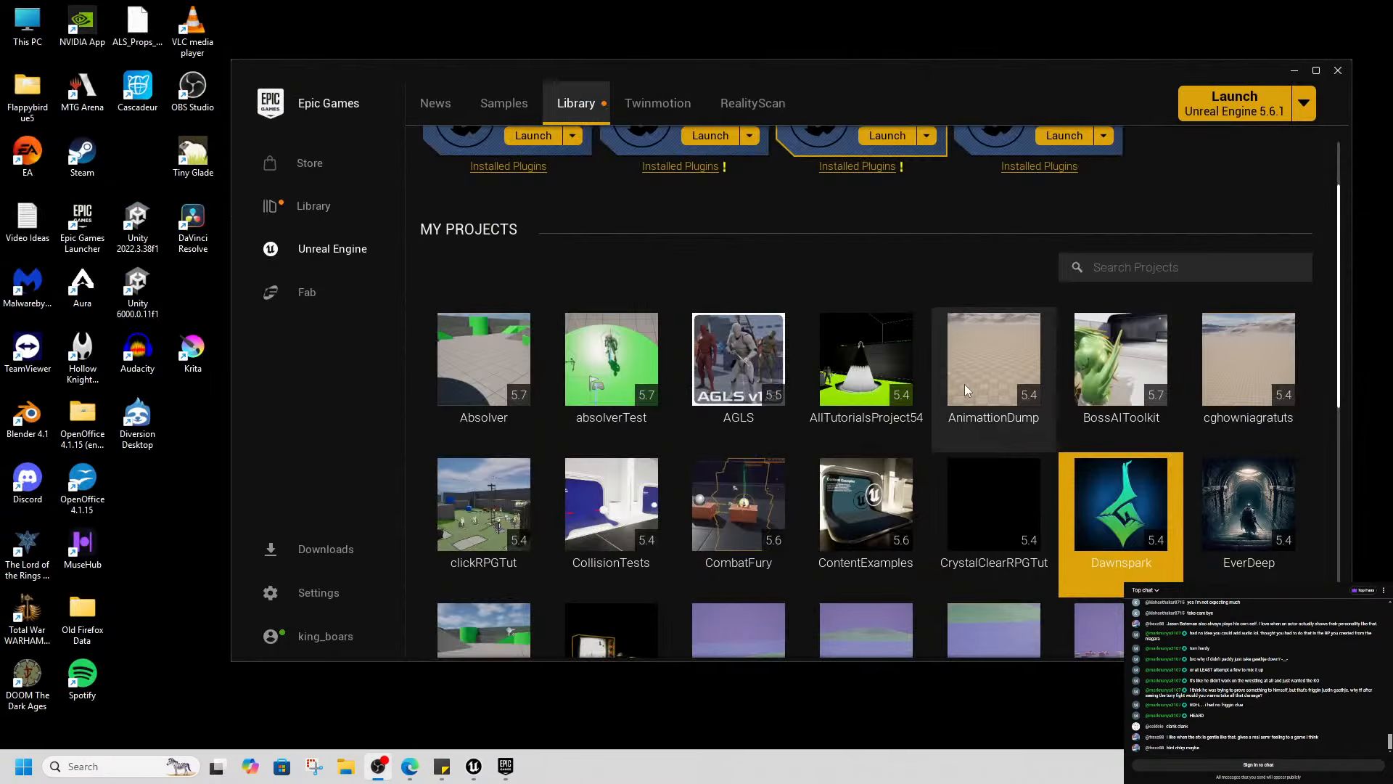
mouse_move(486, 775)
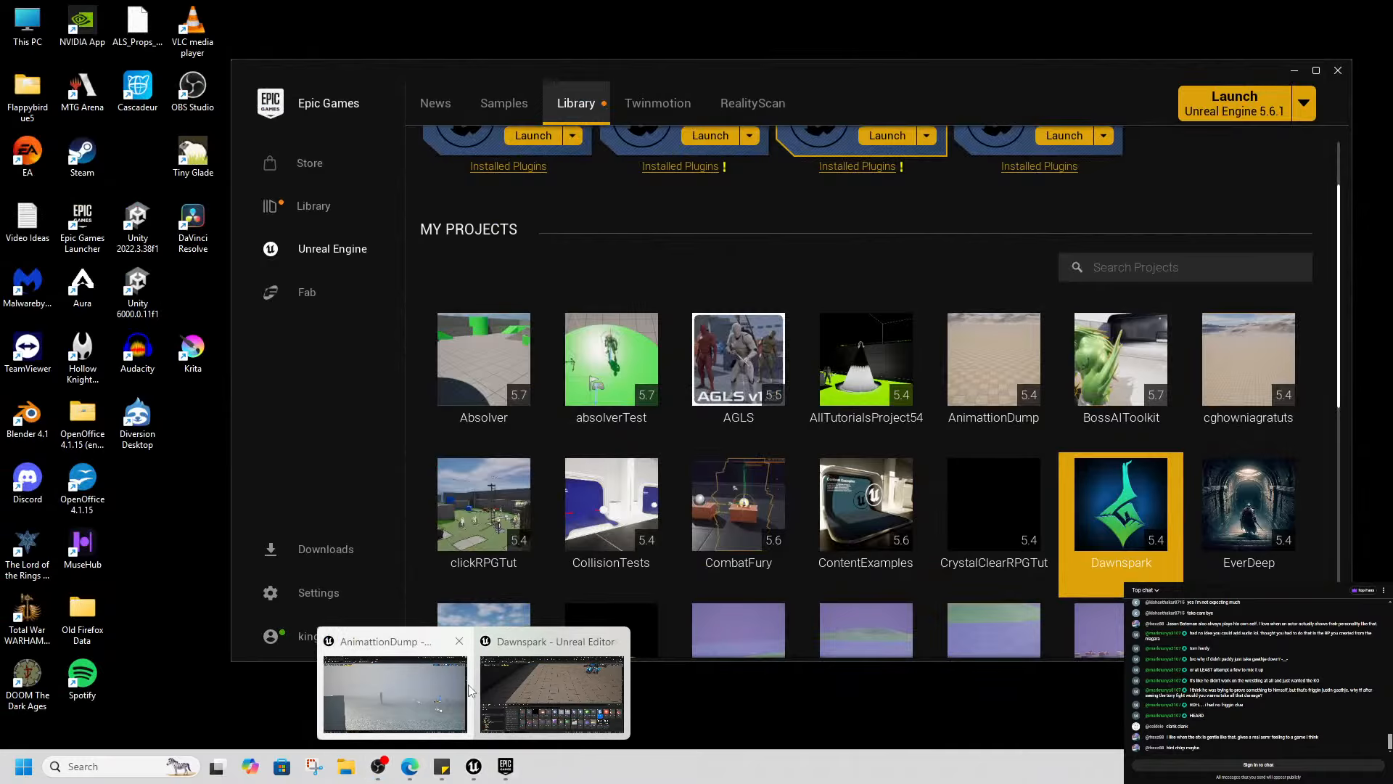
click(525, 686)
right_drag(674, 340, 671, 227)
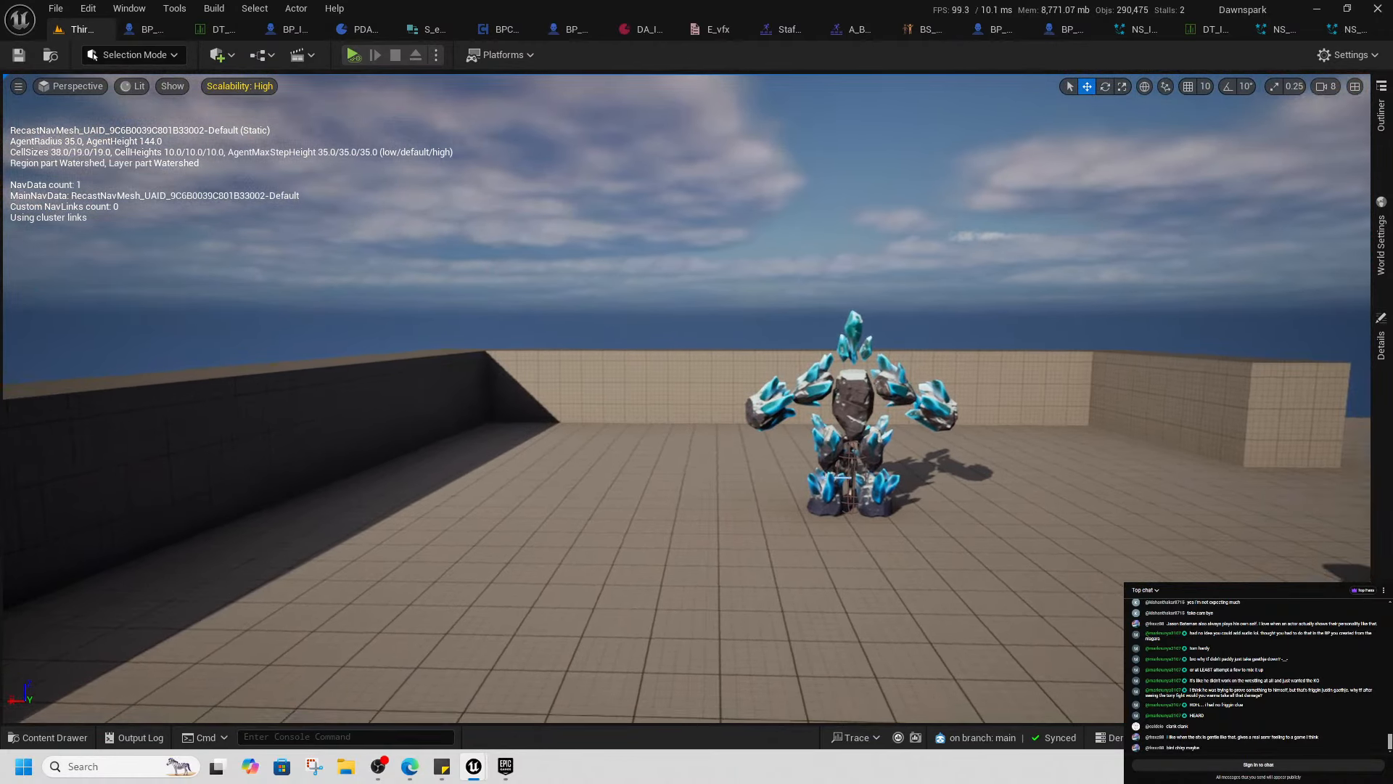
key(ctrl+space)
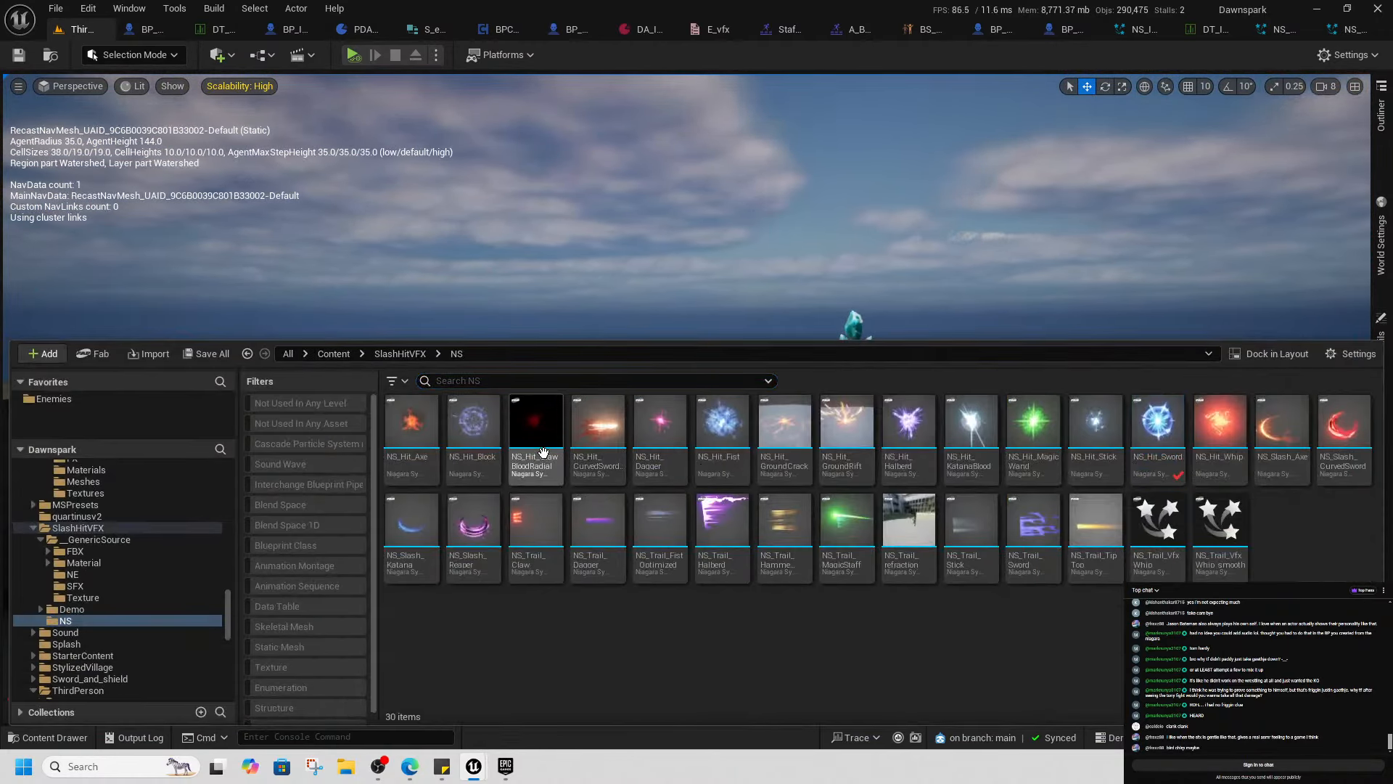
click(333, 354)
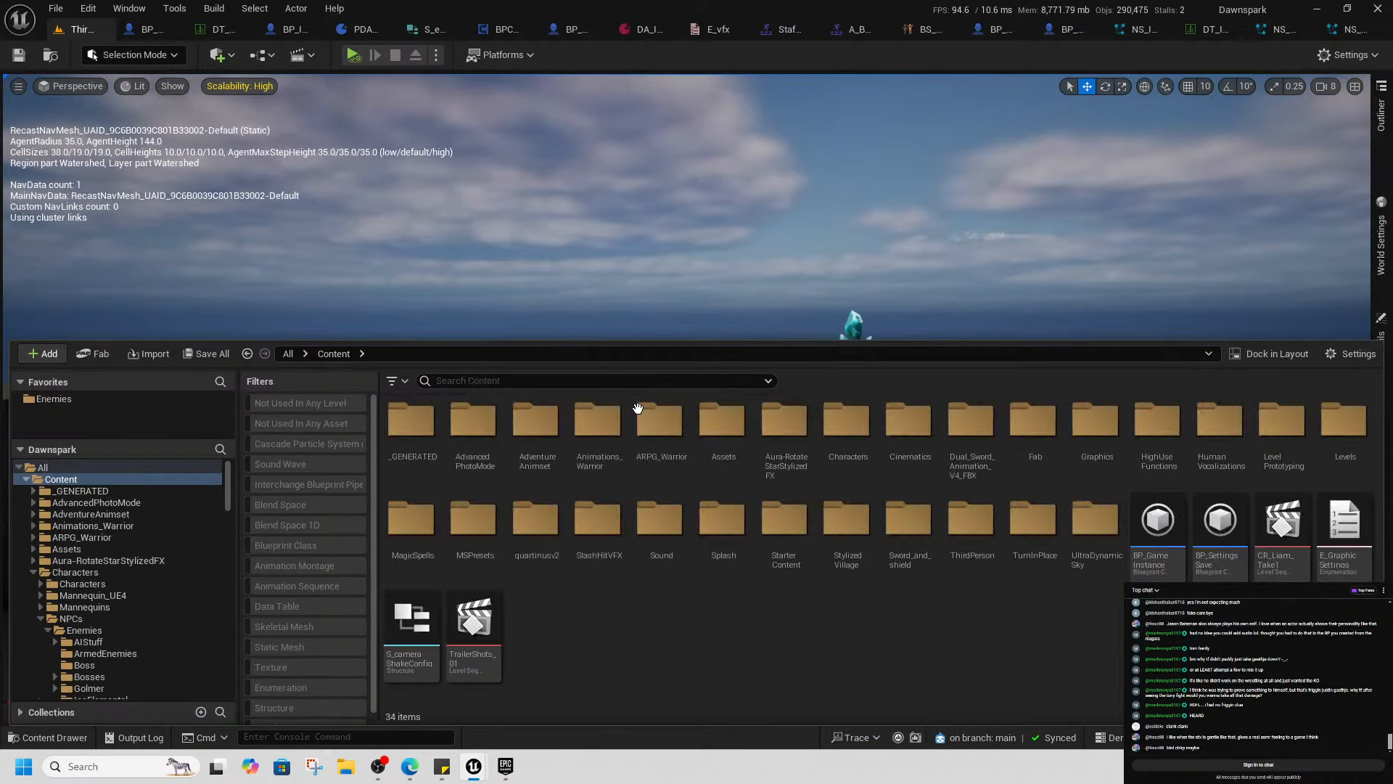
Close every open asset editor after the ThirdPersonMap level and bring the Content folder back up
right_click(86, 30)
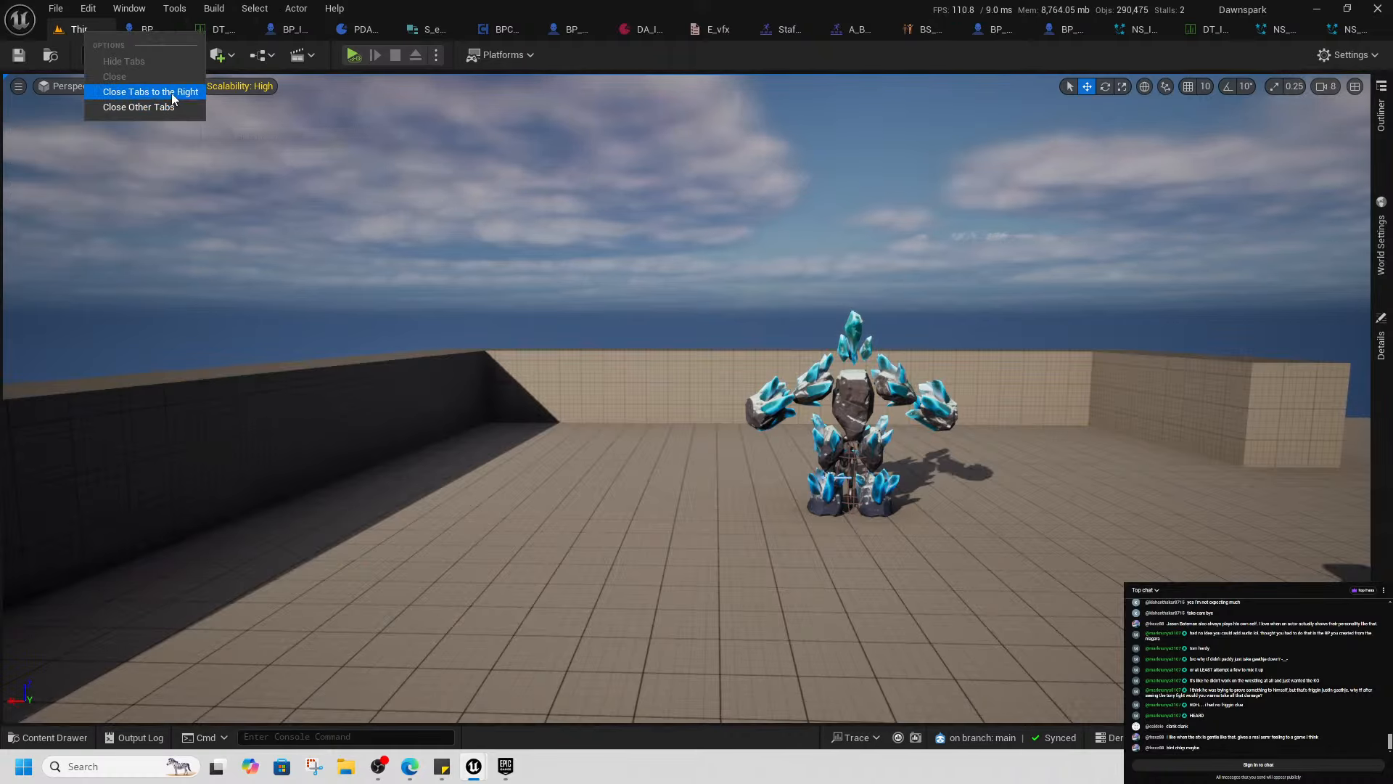
click(781, 479)
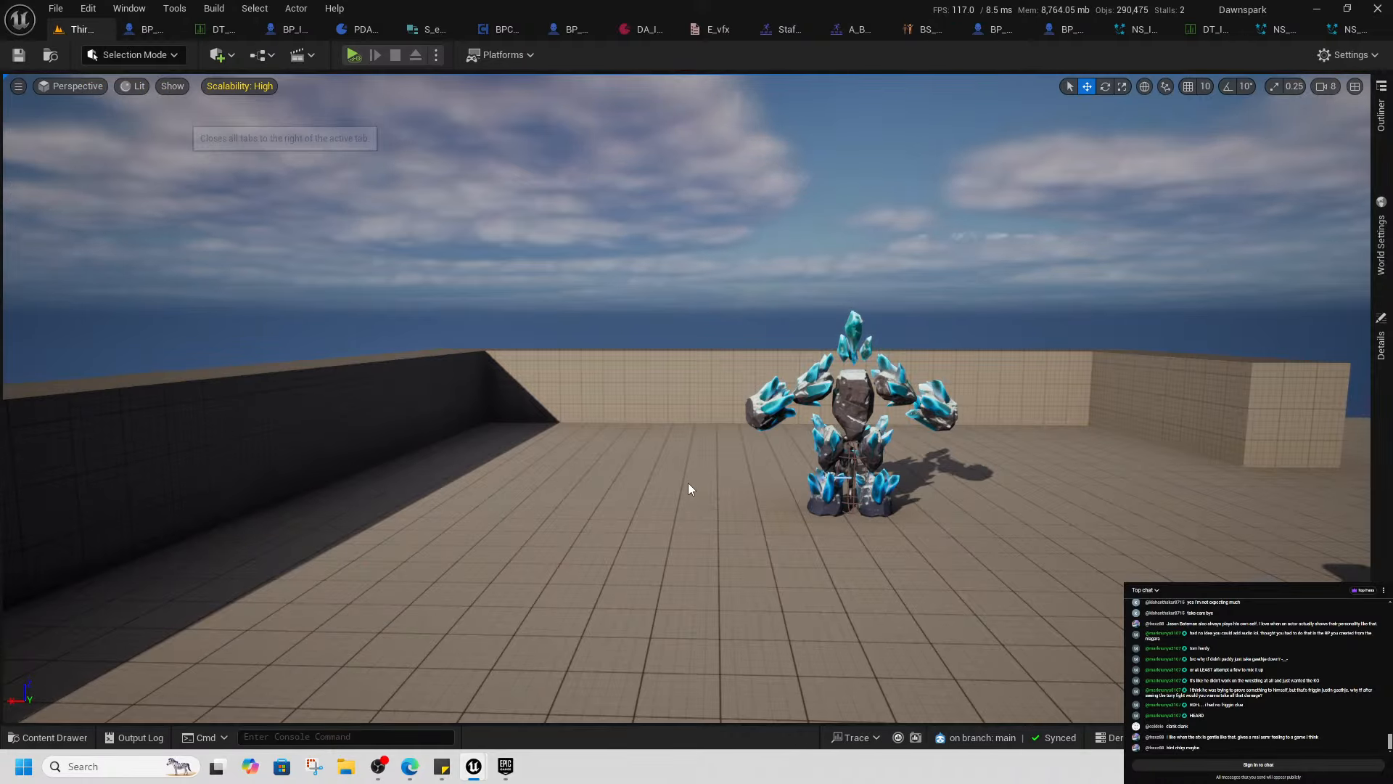
key(ctrl+space)
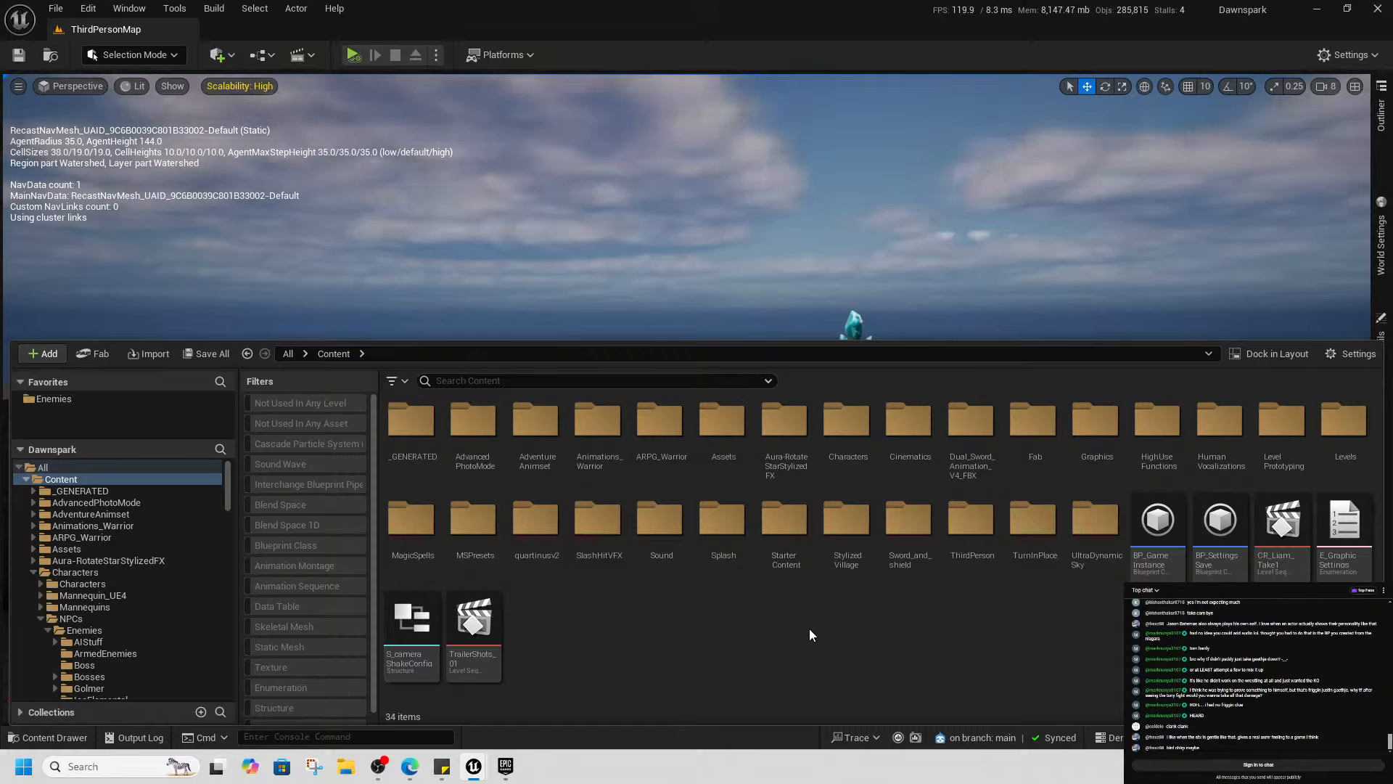
Start a play session in ThirdPersonMap from the floor area near the ice golem and the blue ice rock
right_drag(808, 254, 961, 283)
scroll(812, 272, up, 1)
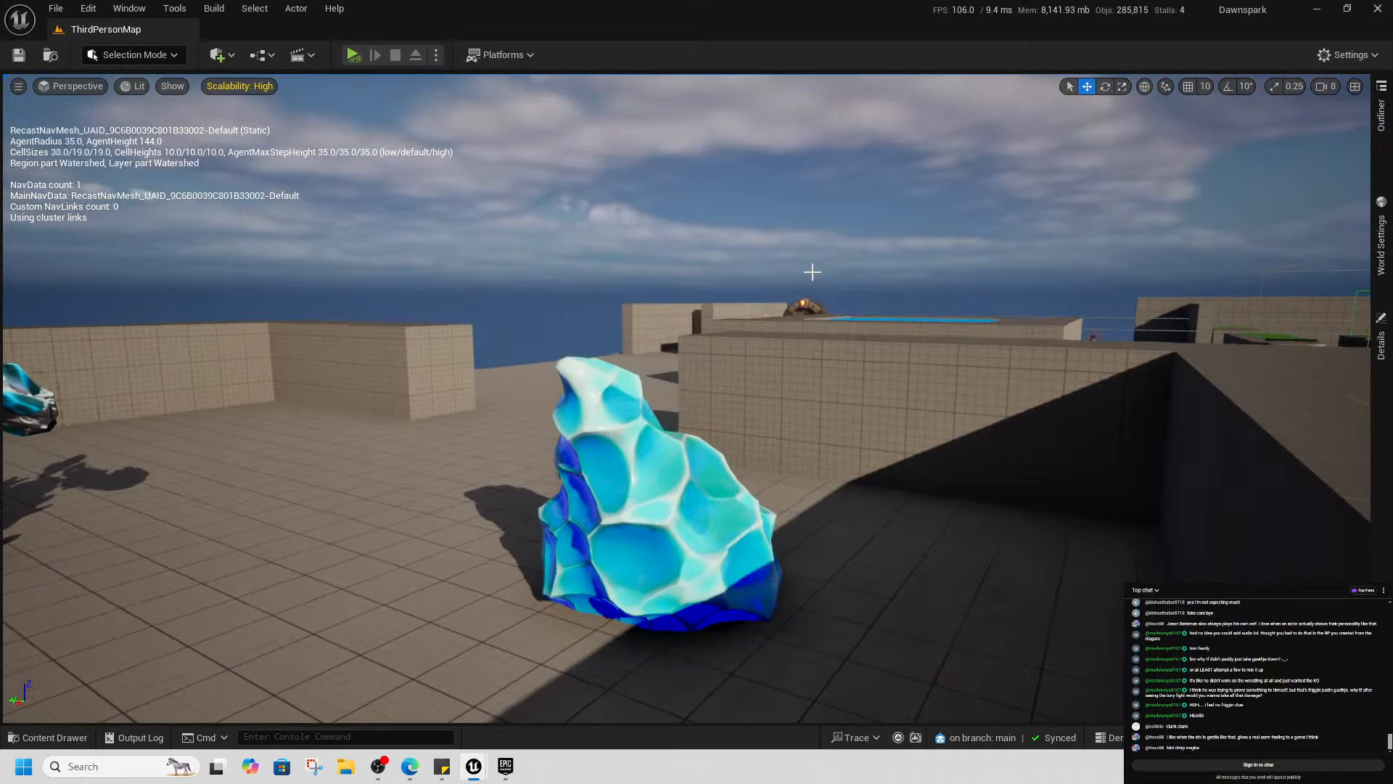
right_drag(805, 308, 686, 435)
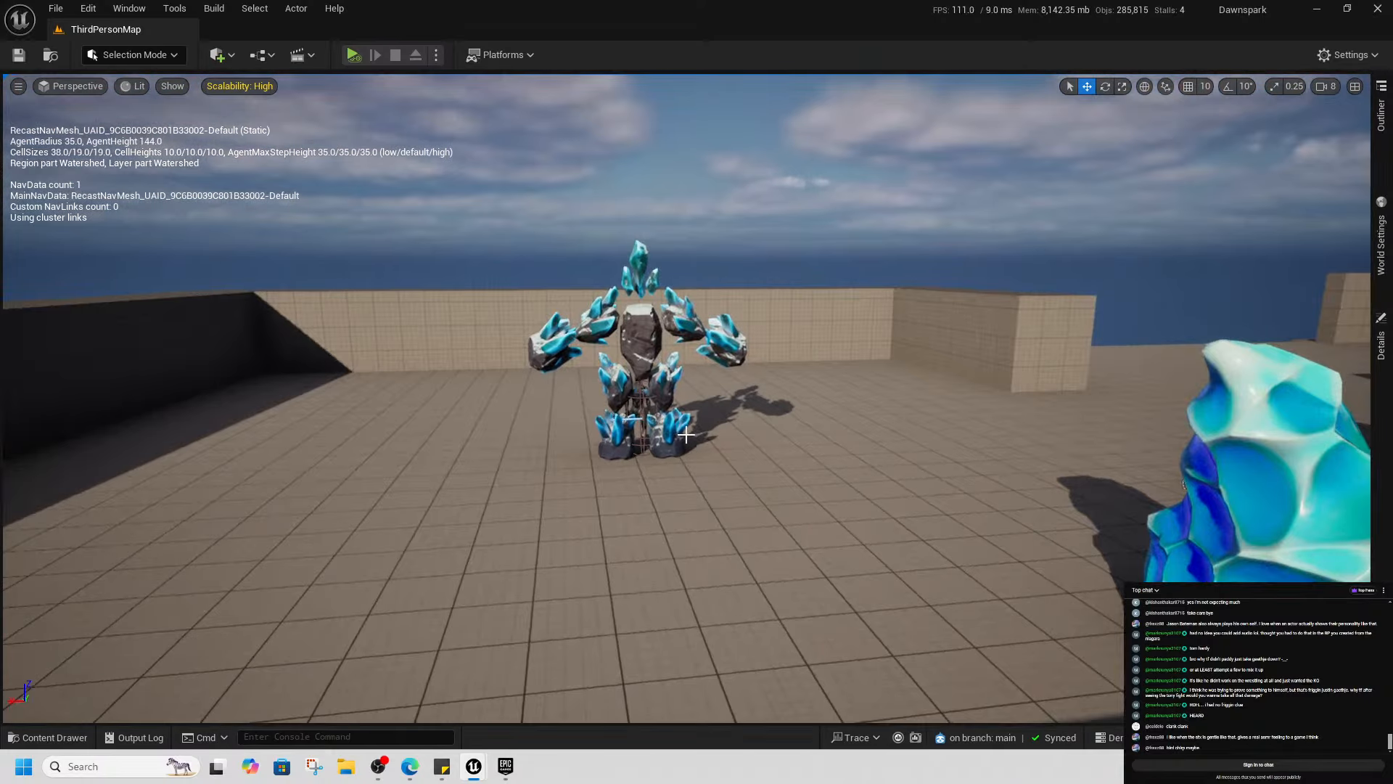
right_click(726, 603)
click(785, 590)
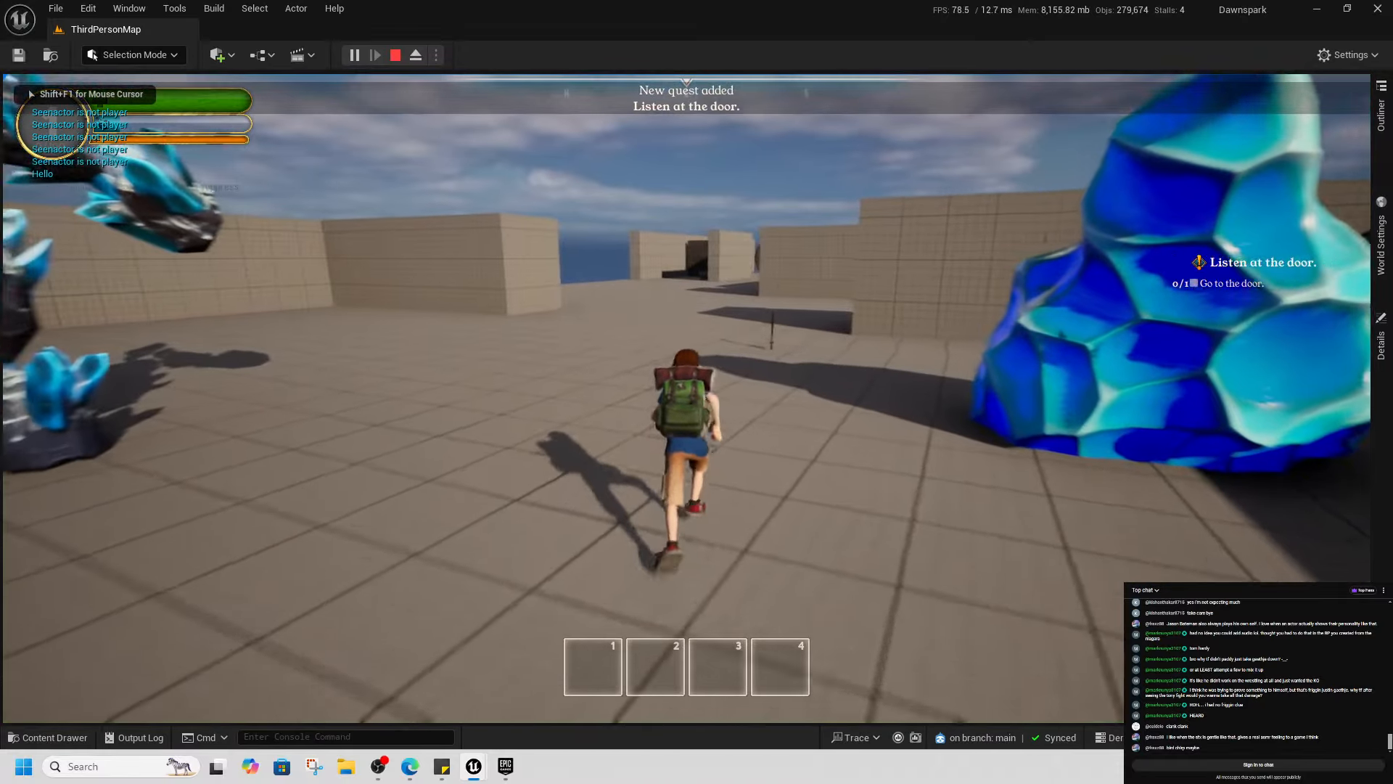
Run the character to the sword on the ground, loot the Basic Sword and equip it from the inventory
key(w)
key(e)
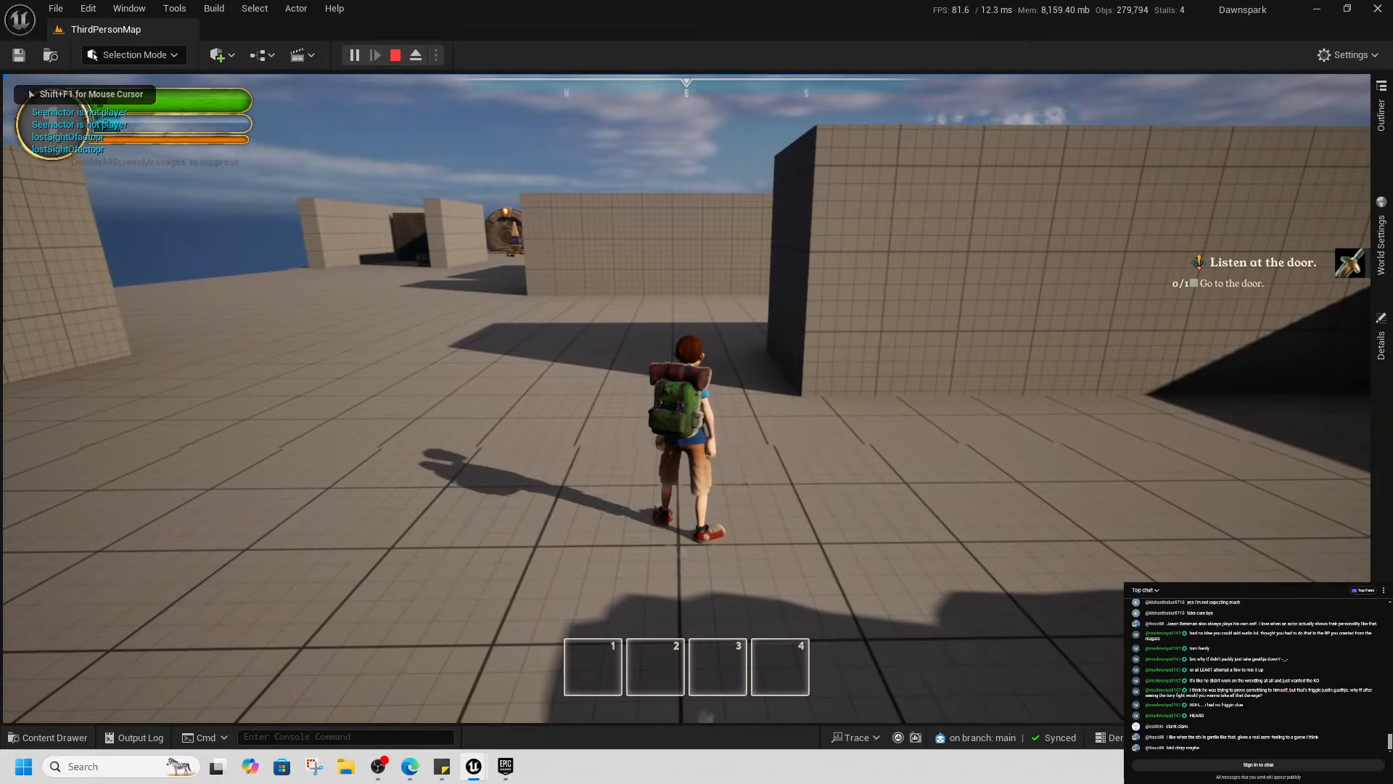
key(Tab)
right_click(921, 220)
key(Tab)
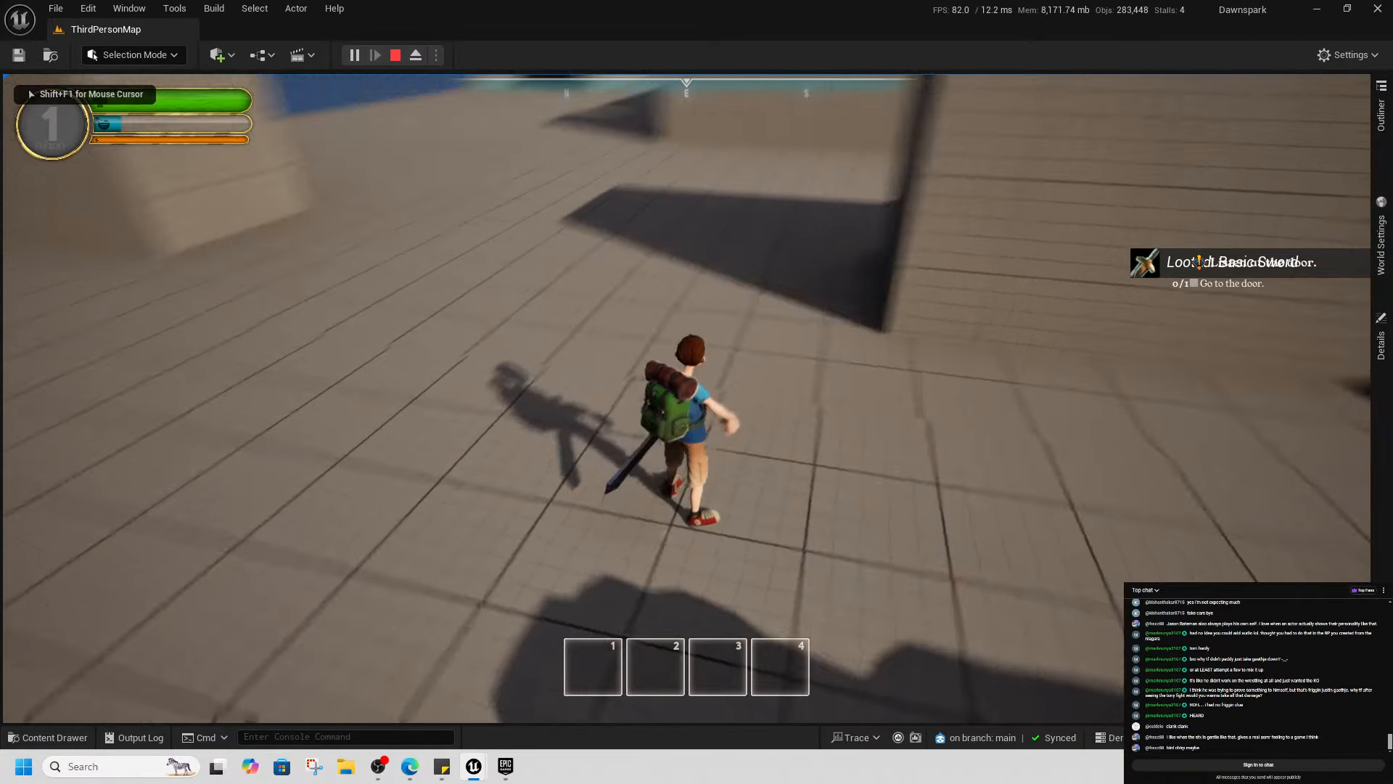
Run the character past the ice golem to the blue ice rock and strike the rock repeatedly with the sword
key(w)
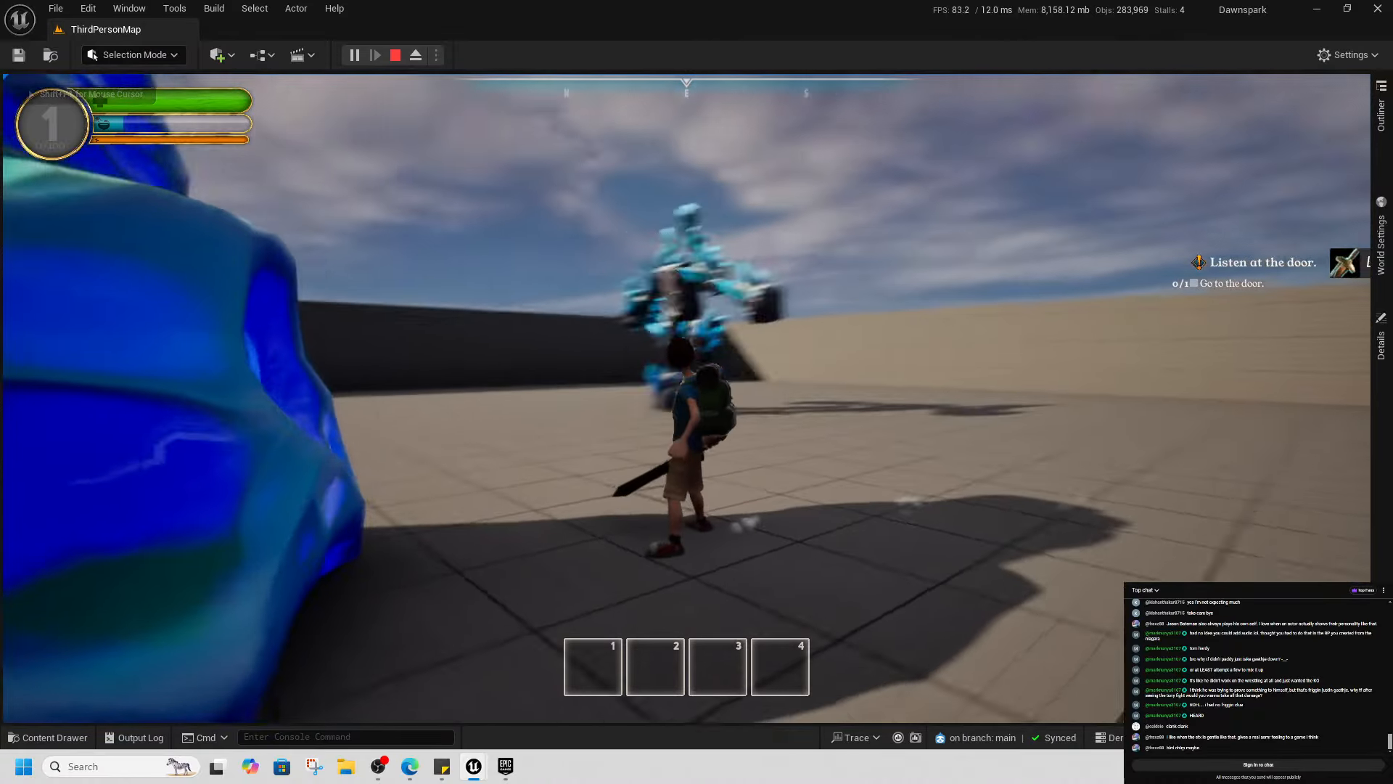
key(w)
click(686, 398)
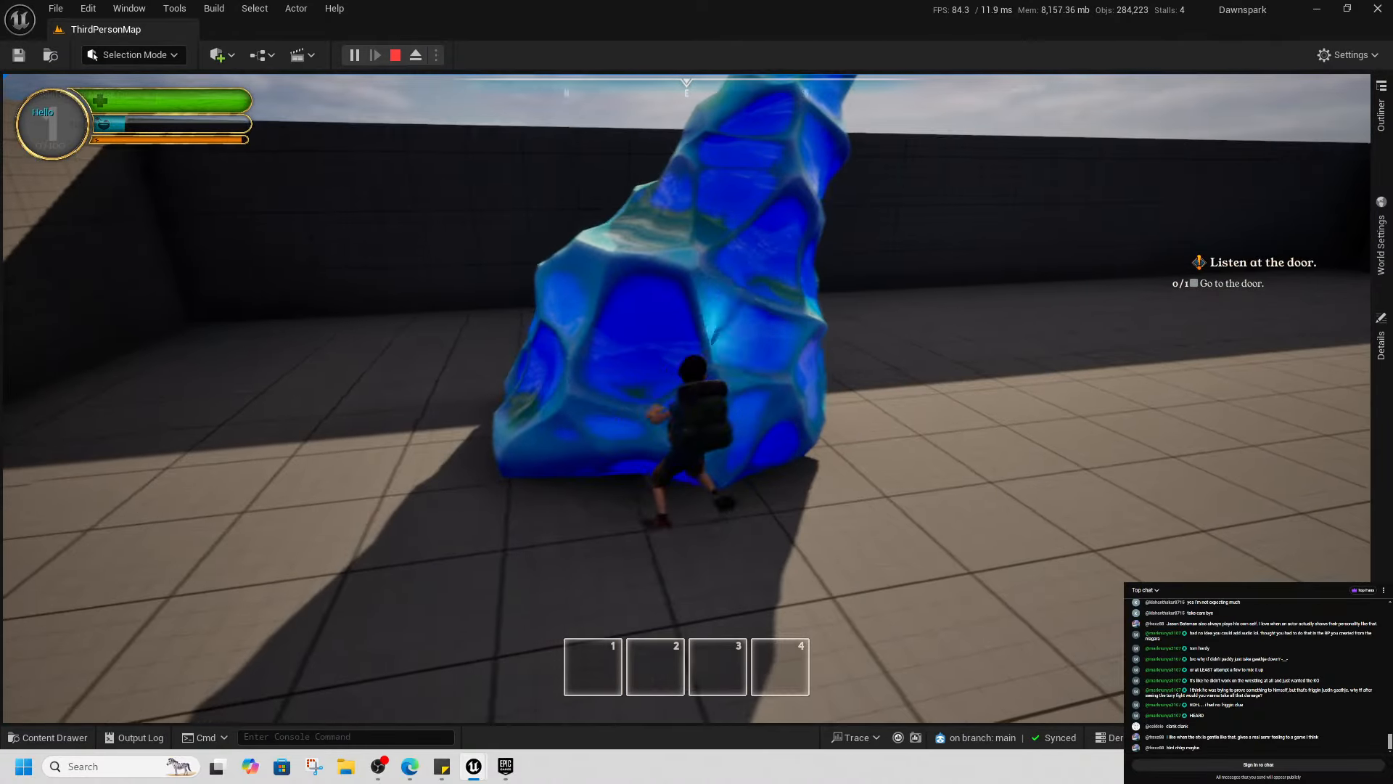
click(687, 398)
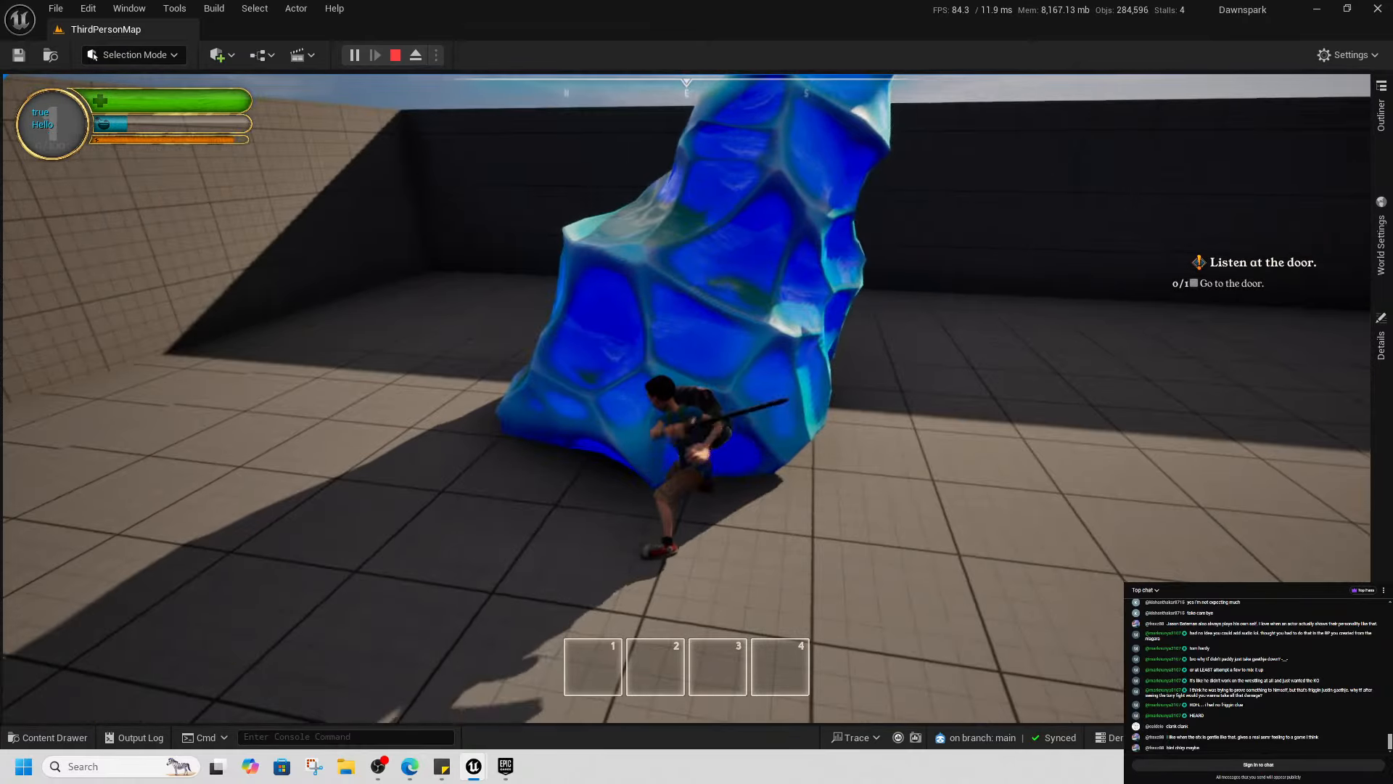
click(687, 398)
click(686, 398)
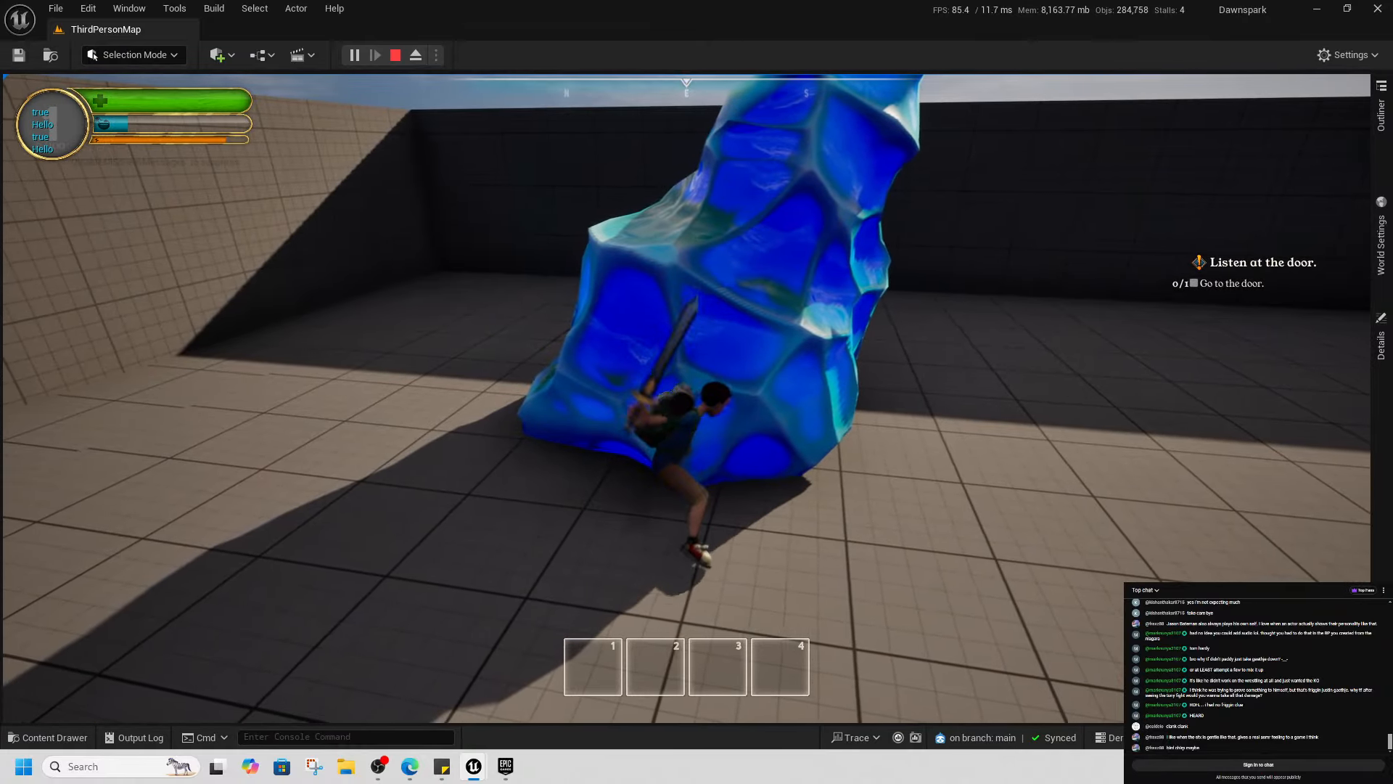
Run the character up to the ice golem, end the play session and close the message log
key(w)
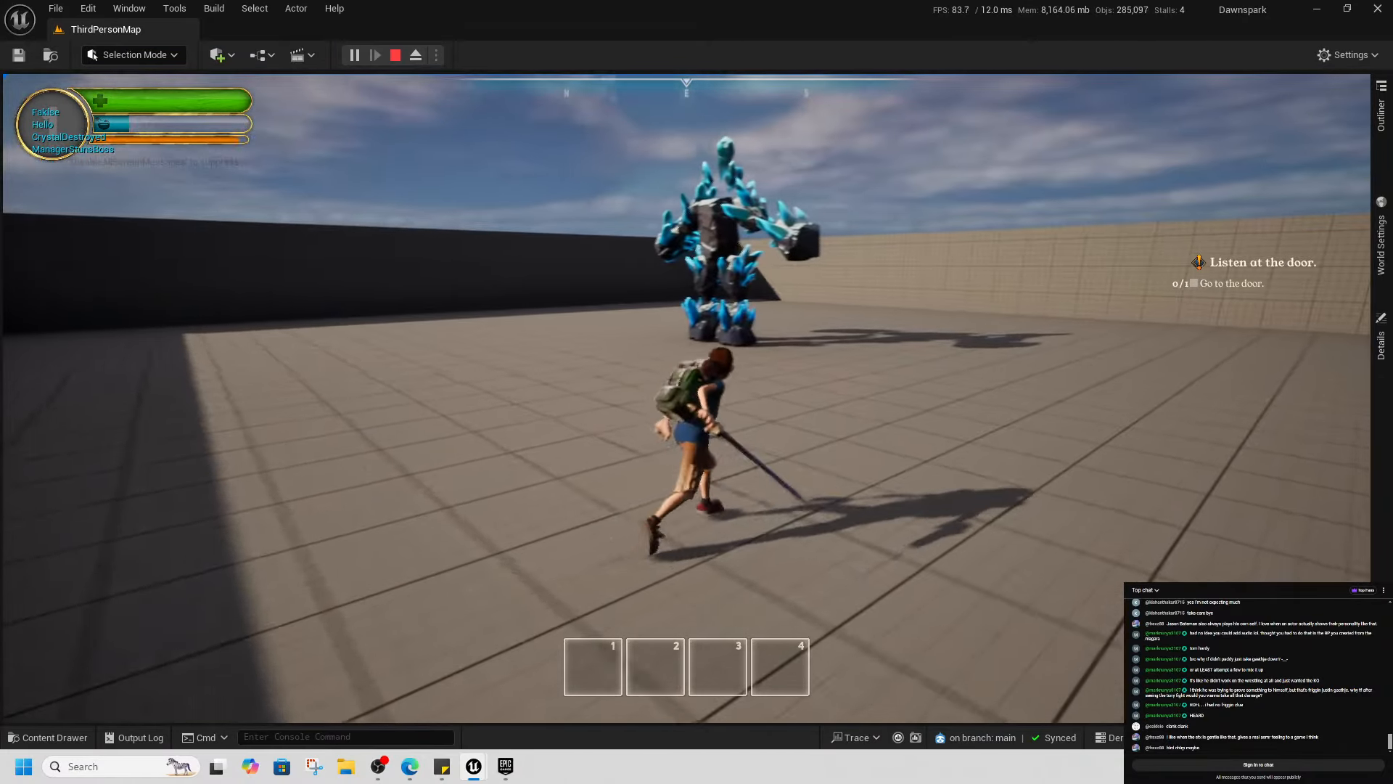
key(w)
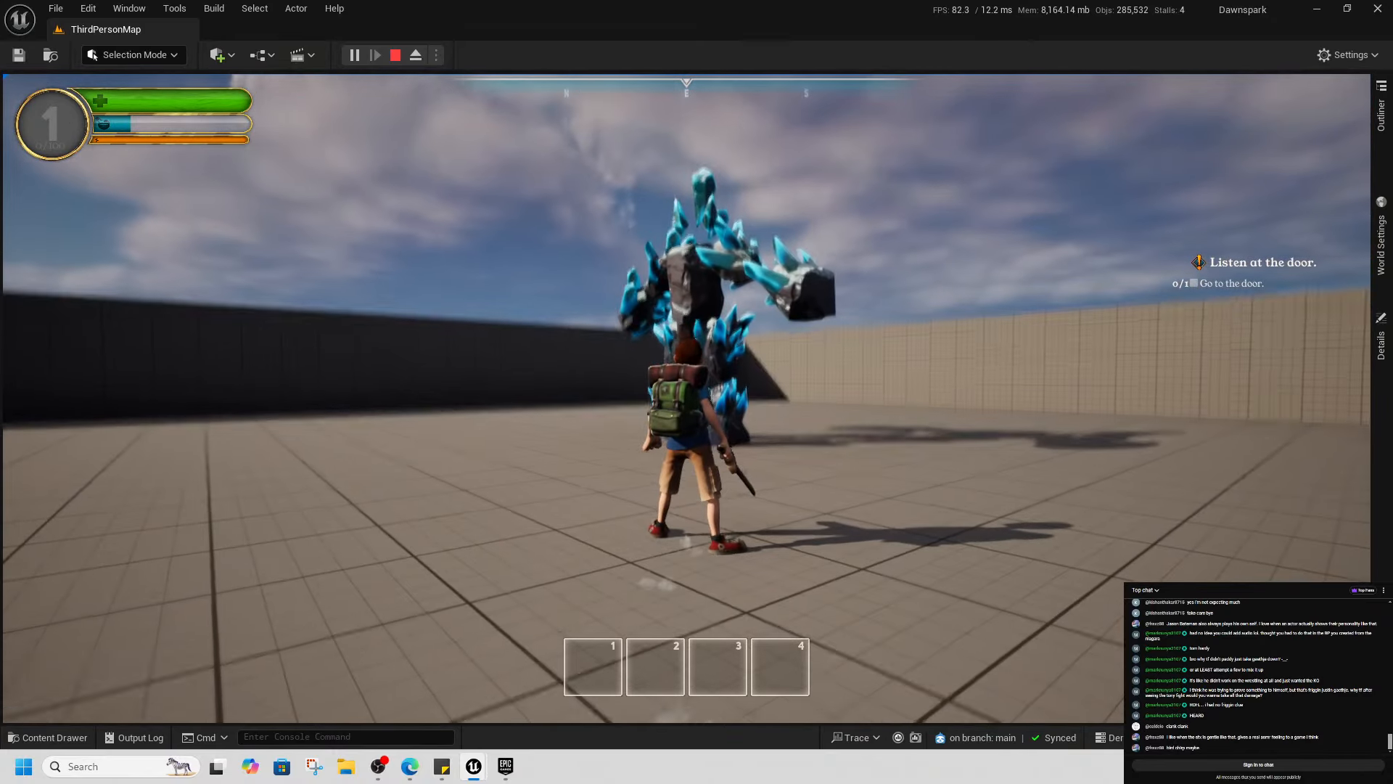
key(shift+F1)
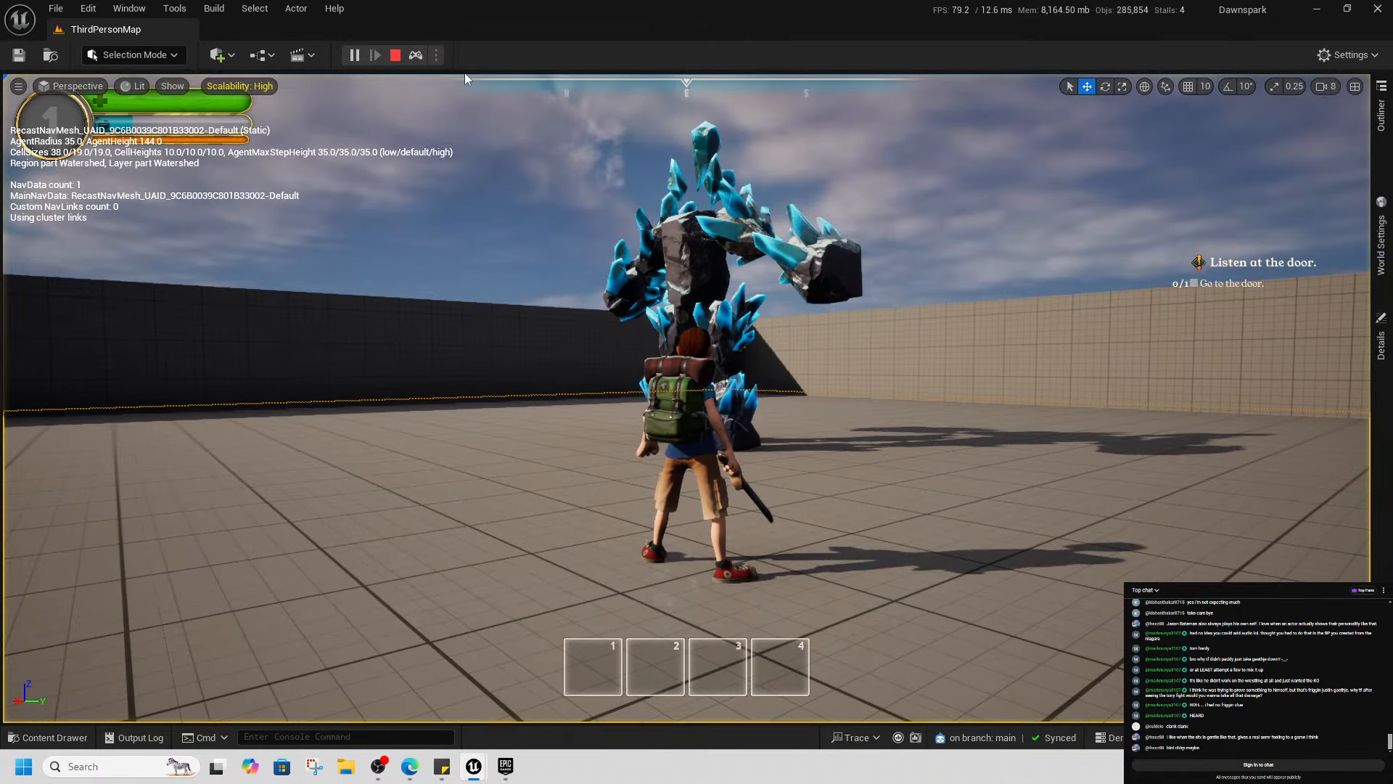
click(395, 56)
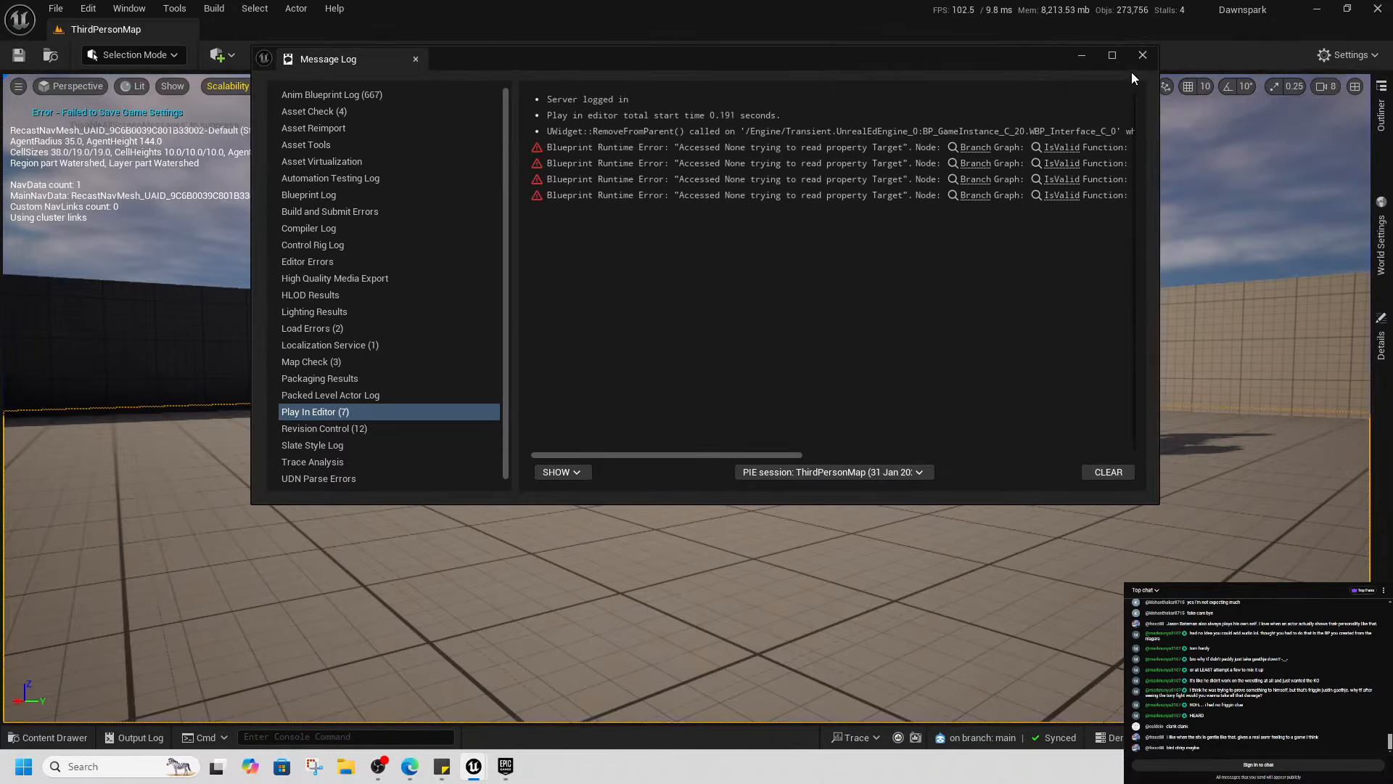
click(1142, 56)
Select the ice golem in the level and bring up the root Content folder
mouse_move(852, 358)
right_down()
mouse_move(838, 421)
mouse_move(852, 634)
mouse_move(878, 606)
mouse_move(829, 360)
right_up()
key(s)
key(w)
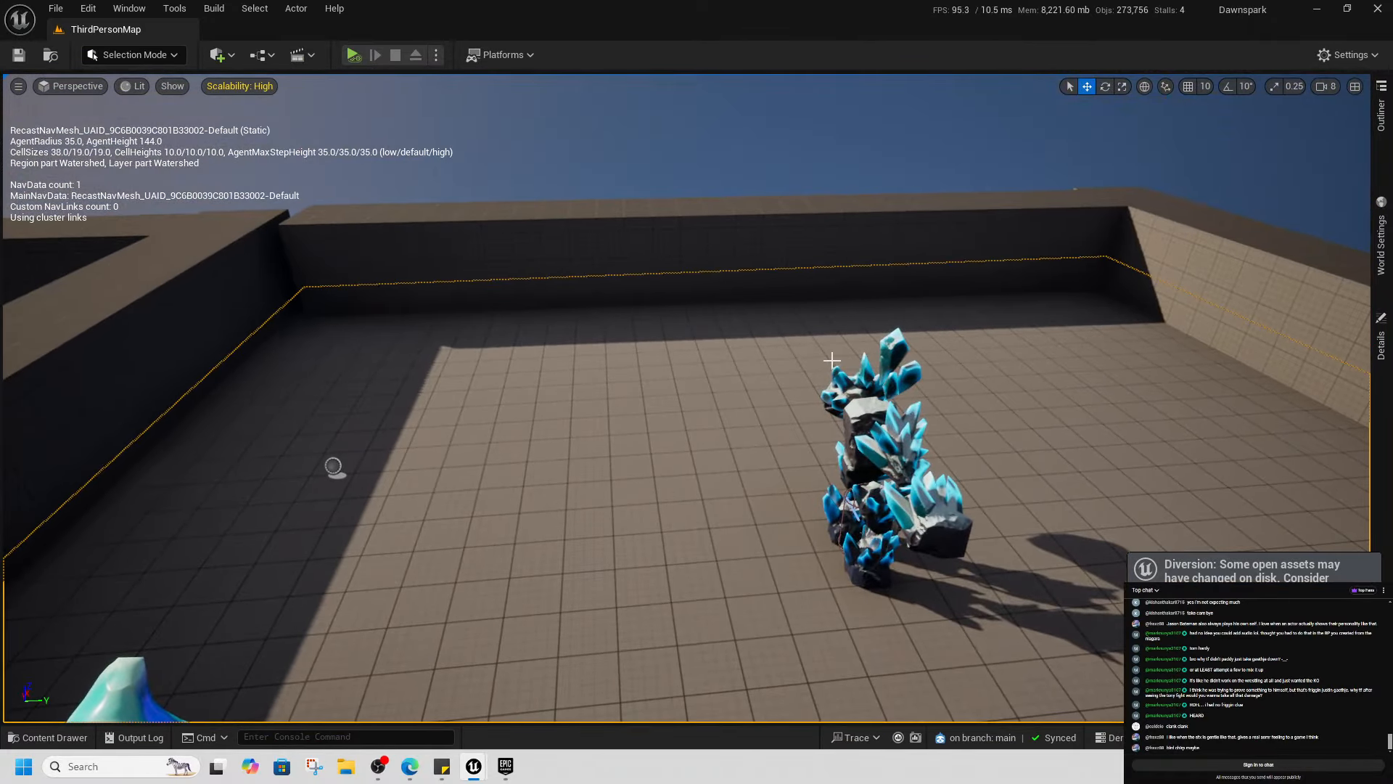
key(ctrl+space)
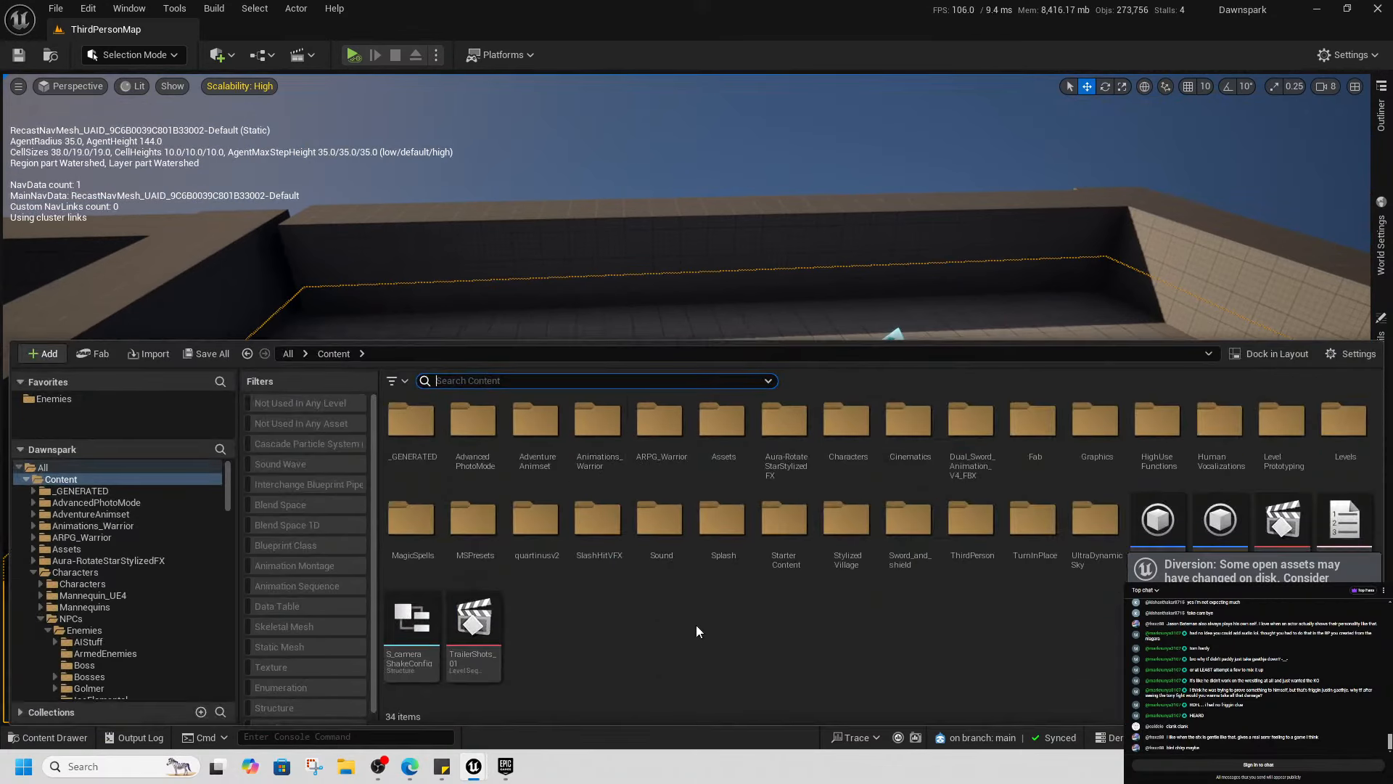
key(ctrl+space)
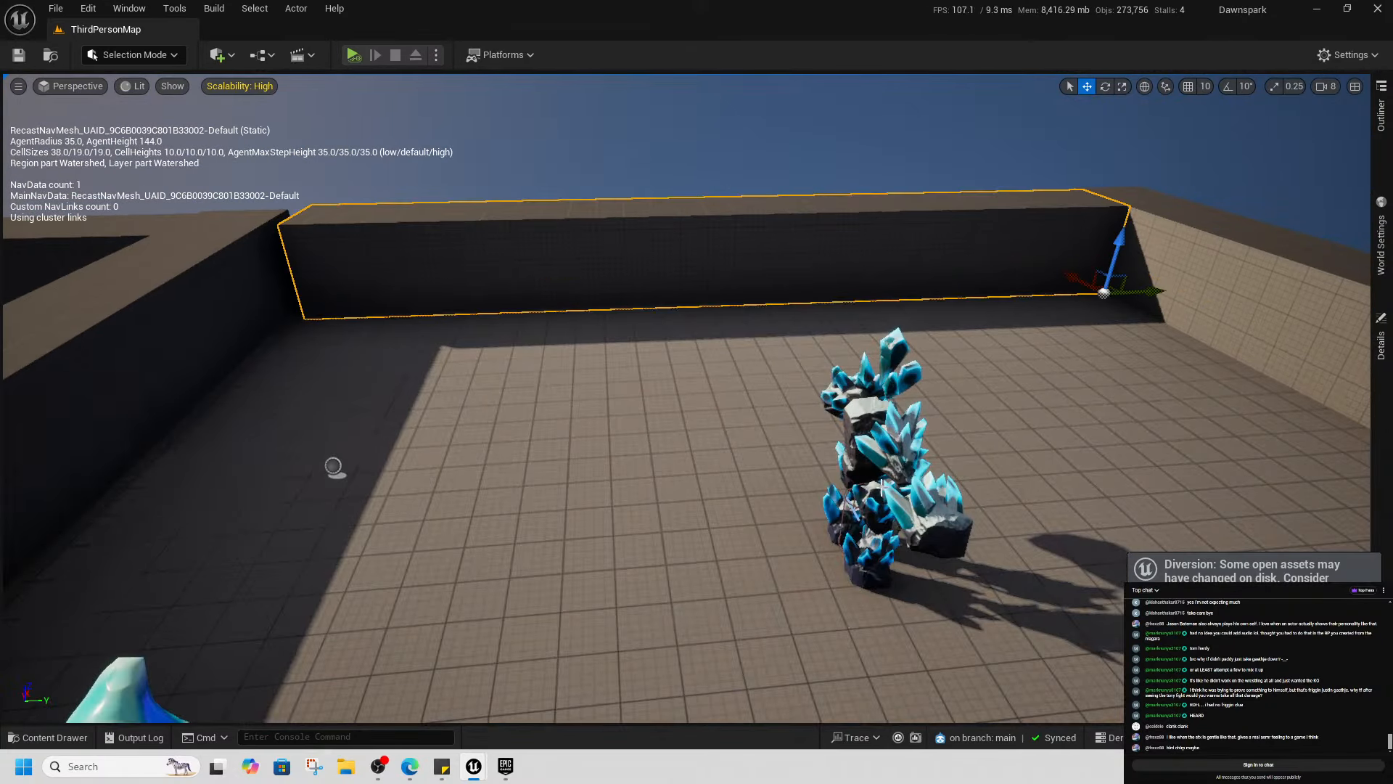
click(864, 460)
key(ctrl+space)
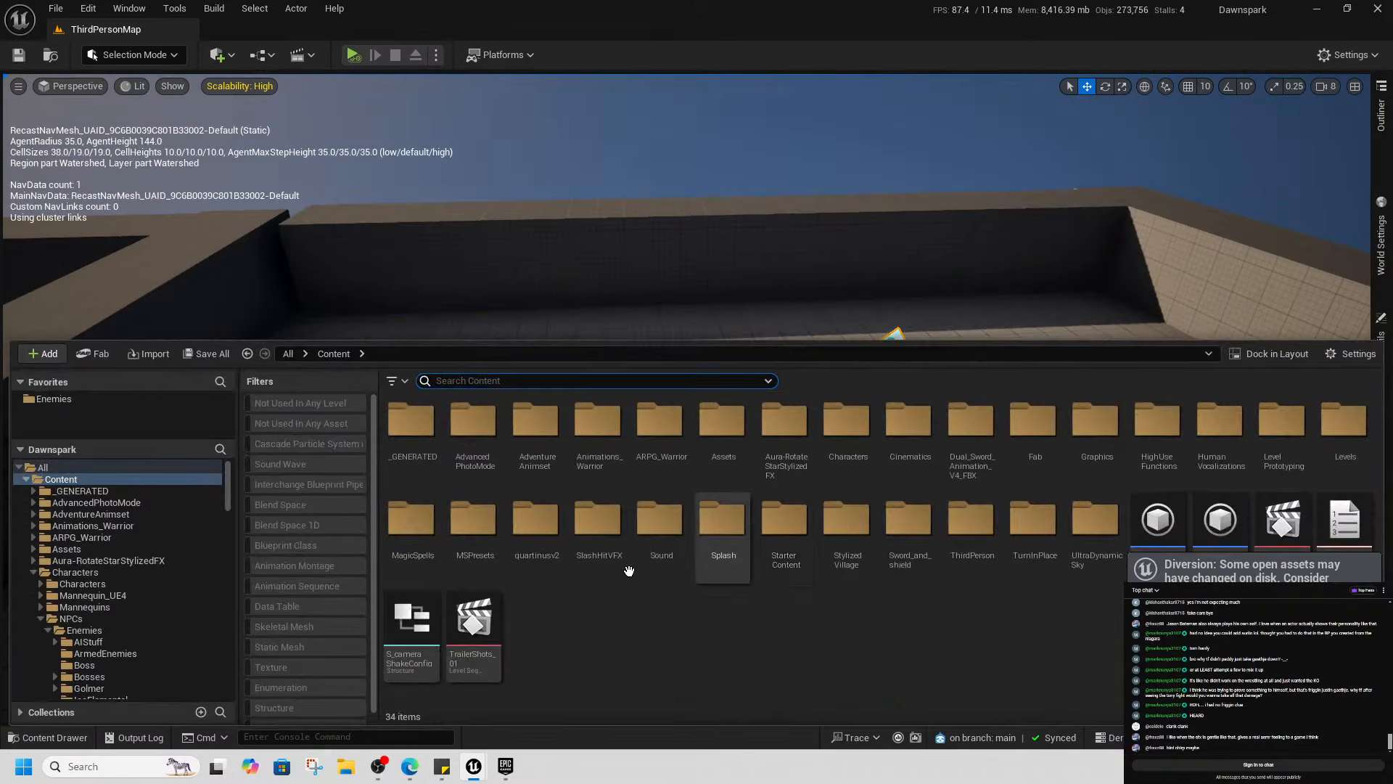
Look through the Blueprints folder inside ThirdPerson and enlarge the content browsing area
double_click(992, 549)
double_click(460, 450)
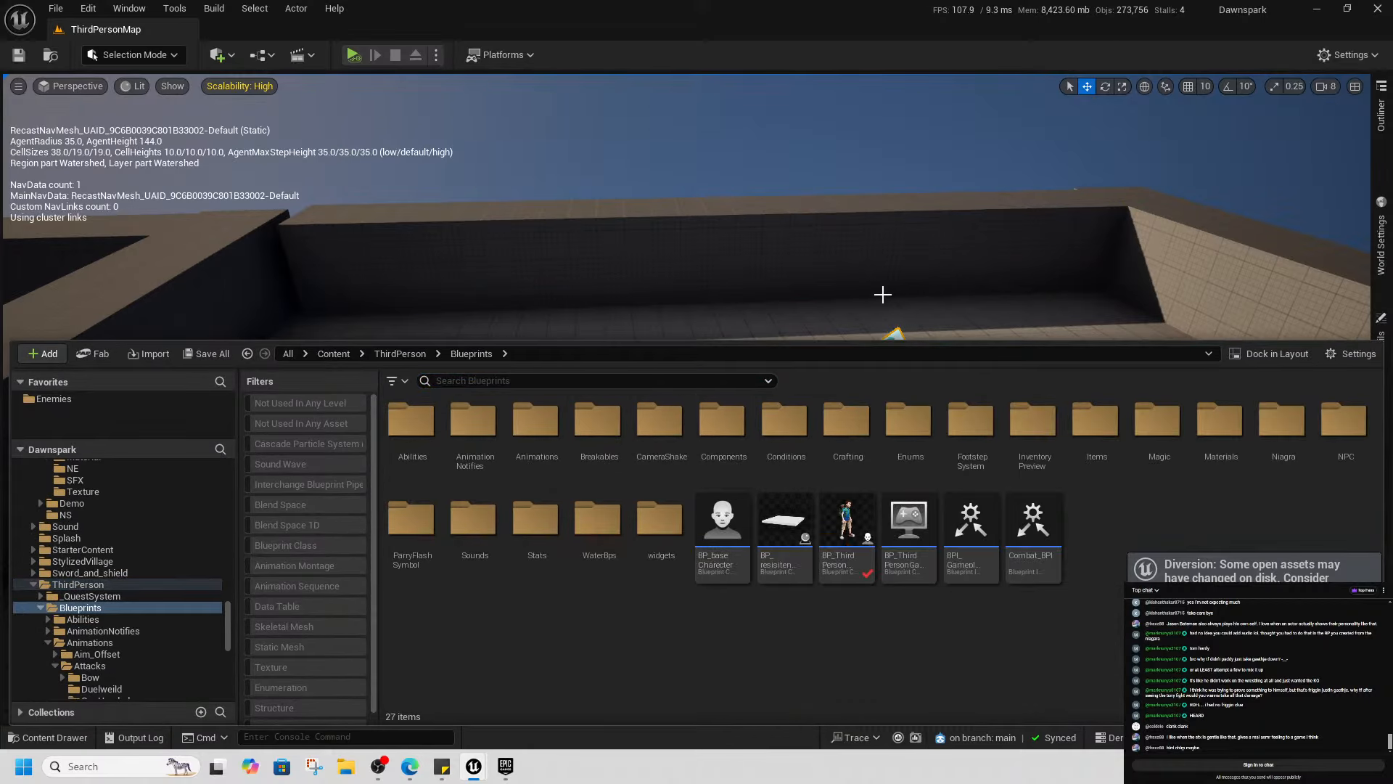
drag(868, 338, 827, 310)
key(p)
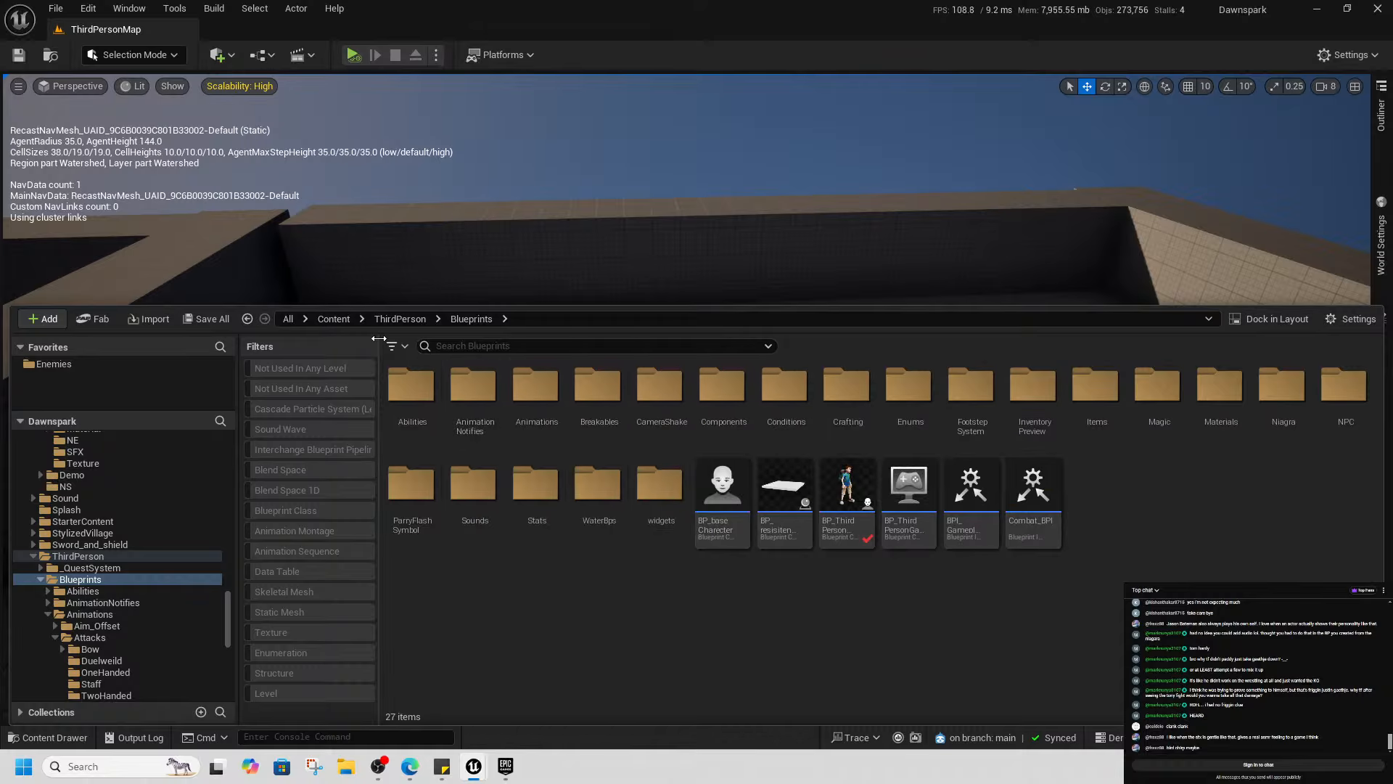
Return to the root Content folder and open Characters > NPCs > Enemies > Bosses > DAs
click(390, 319)
click(337, 320)
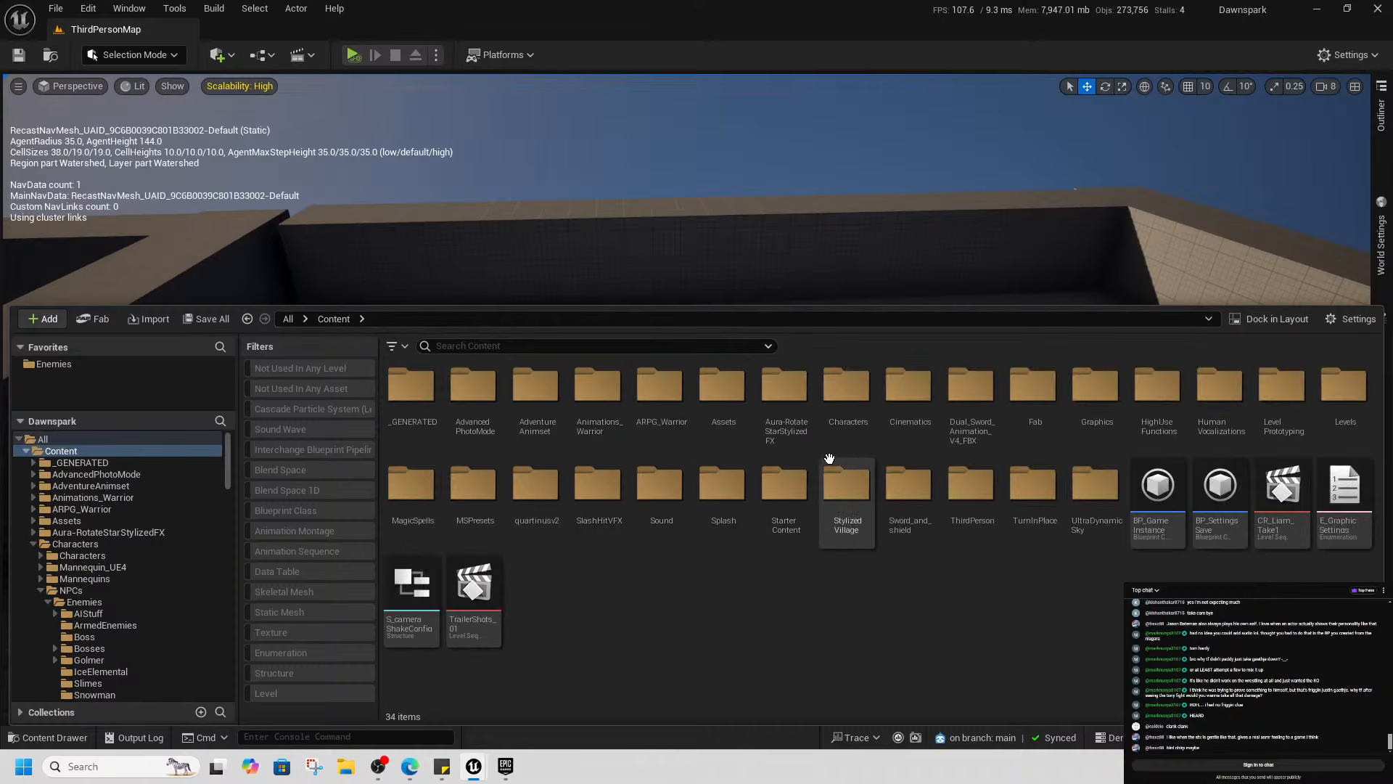
double_click(841, 407)
double_click(598, 424)
double_click(407, 428)
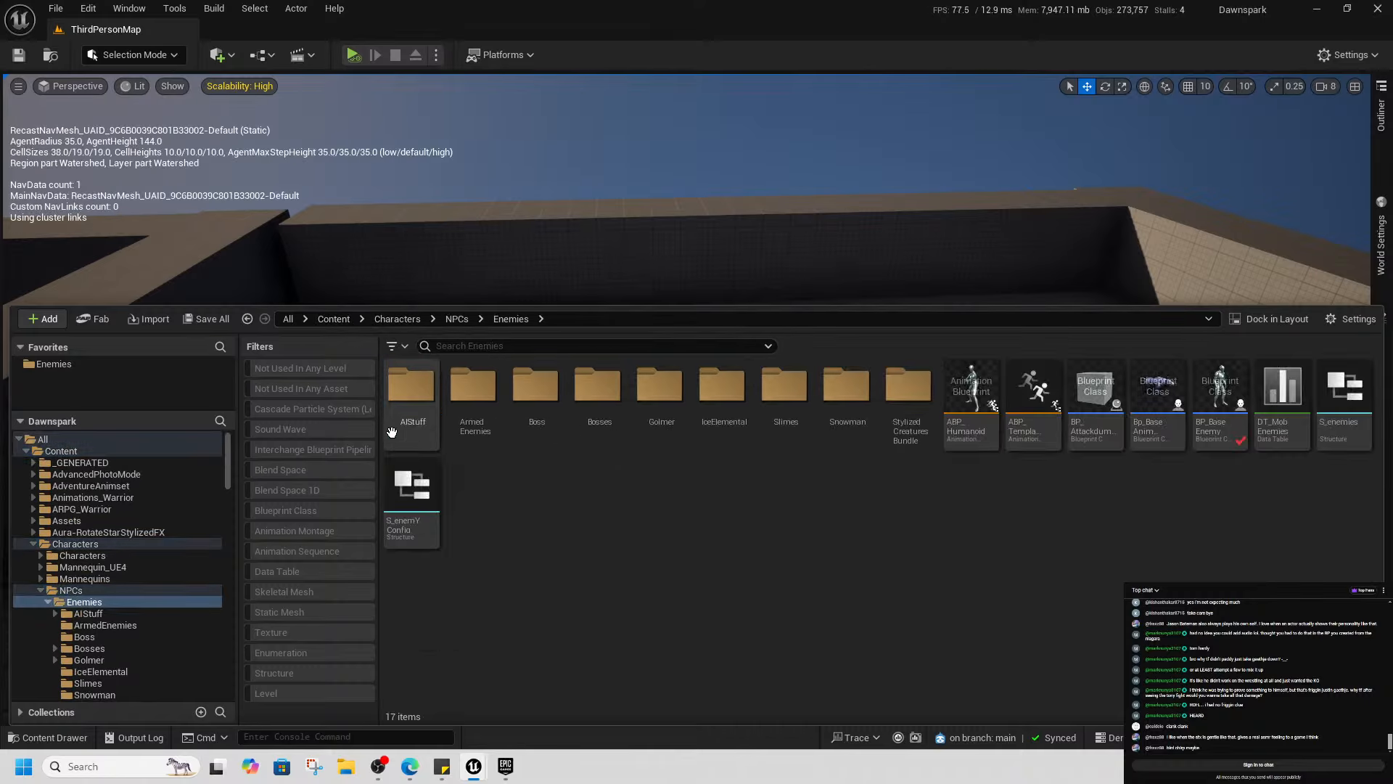
double_click(584, 428)
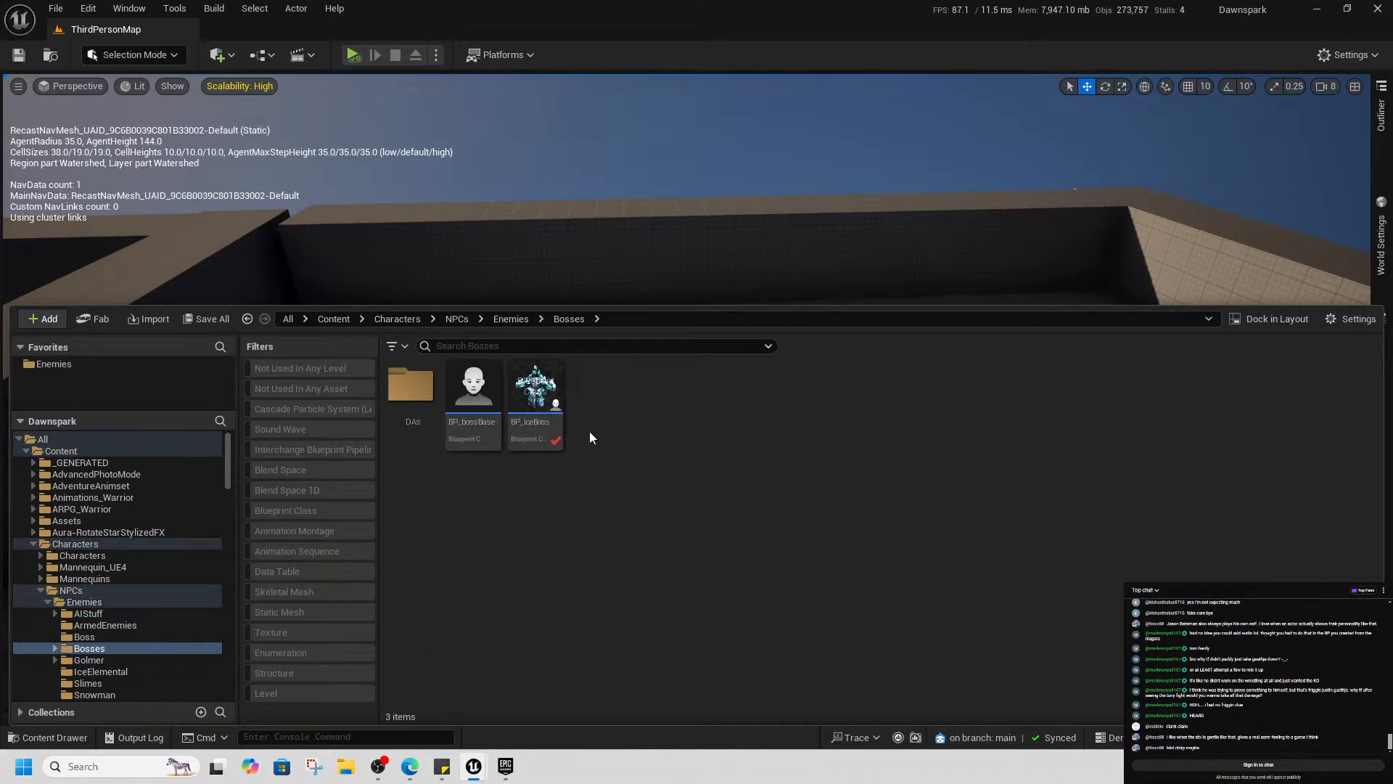
double_click(410, 389)
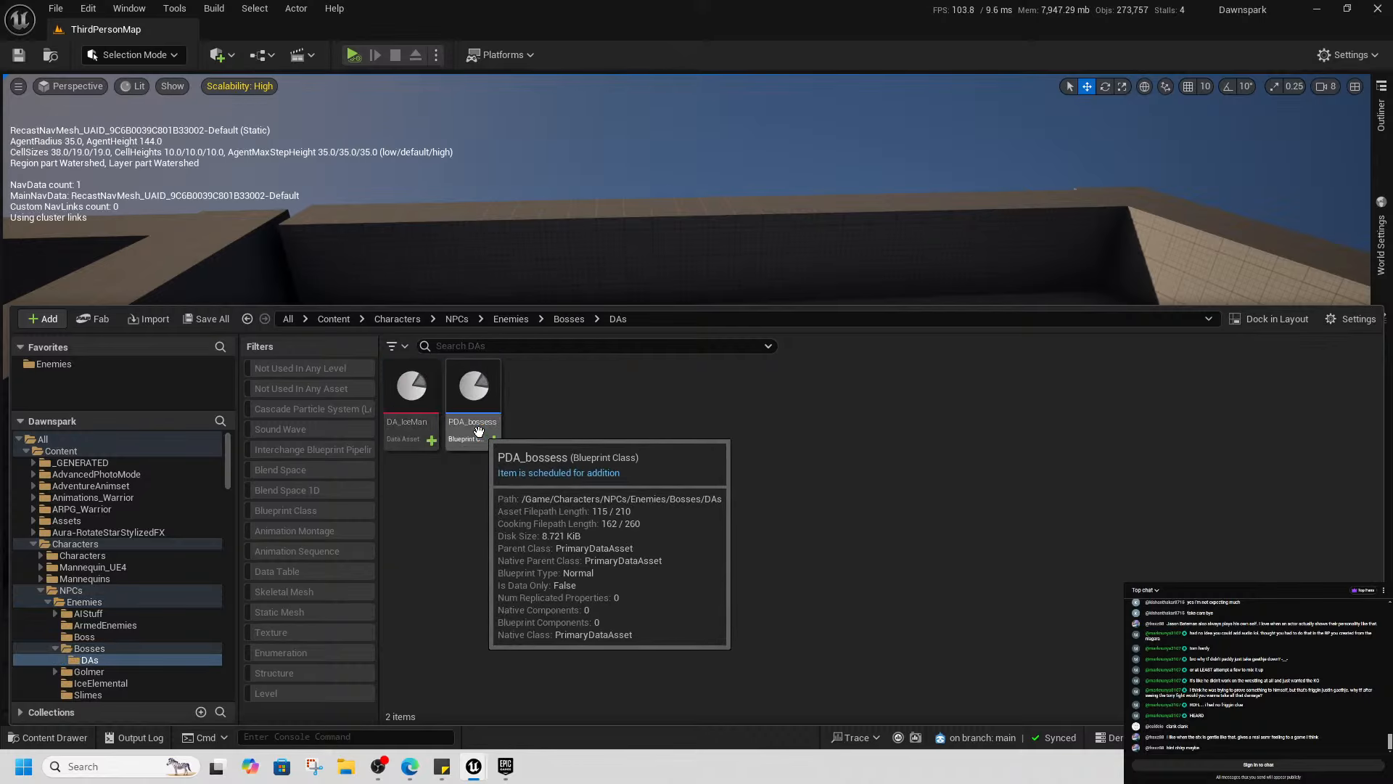
Open the PDA_bossess blueprint, inspect its Actions variable and return to the DAs folder
click(473, 428)
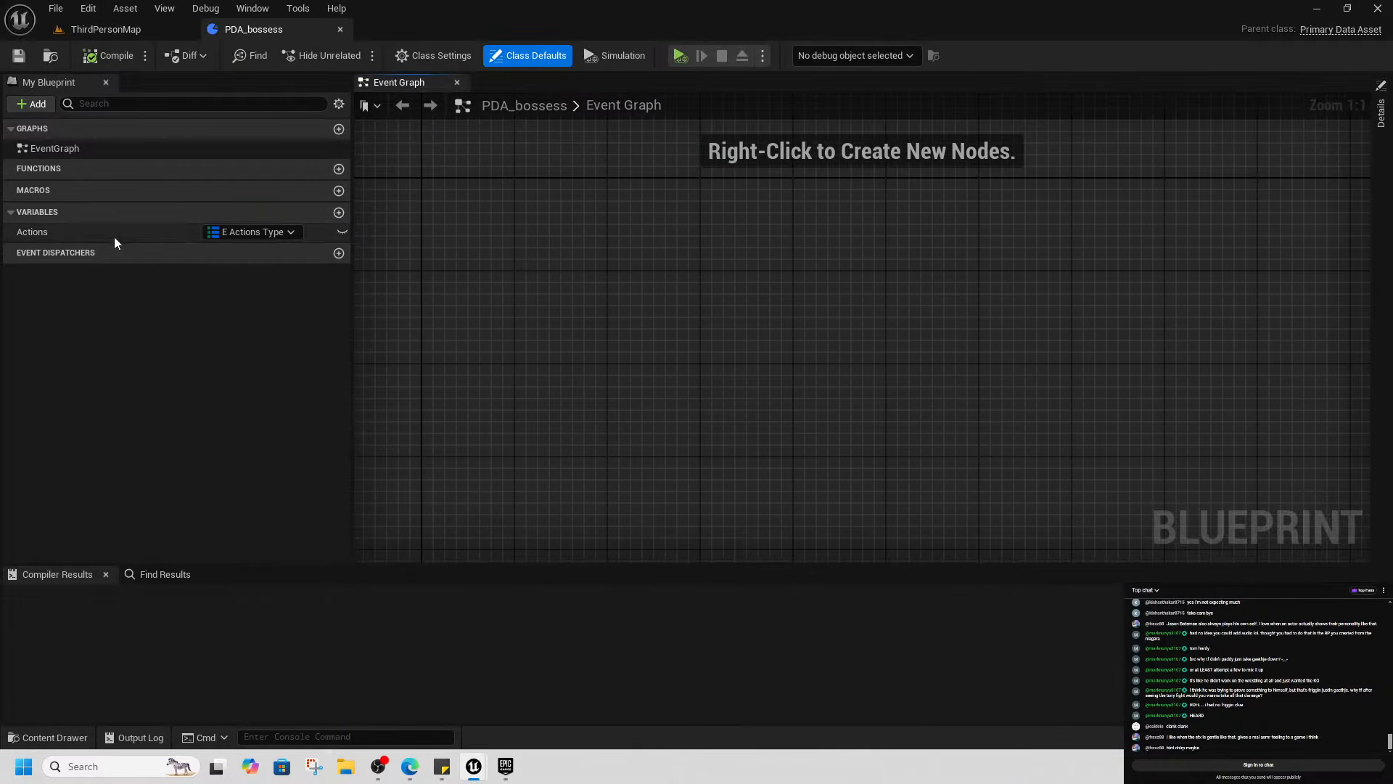
click(109, 233)
click(105, 29)
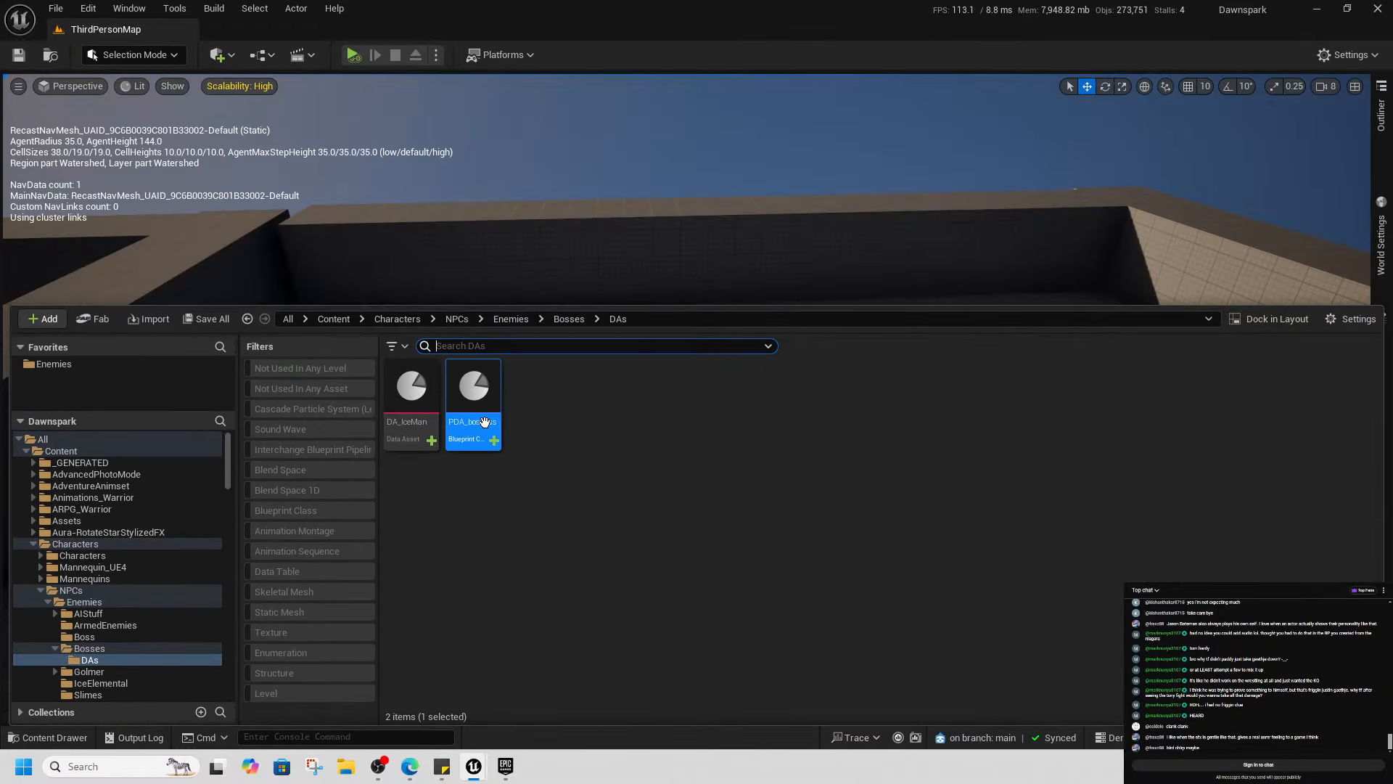
Open the DA_IceMan data asset and expand its Combo1 action, including the Spell entry under AttackVfx
double_click(407, 425)
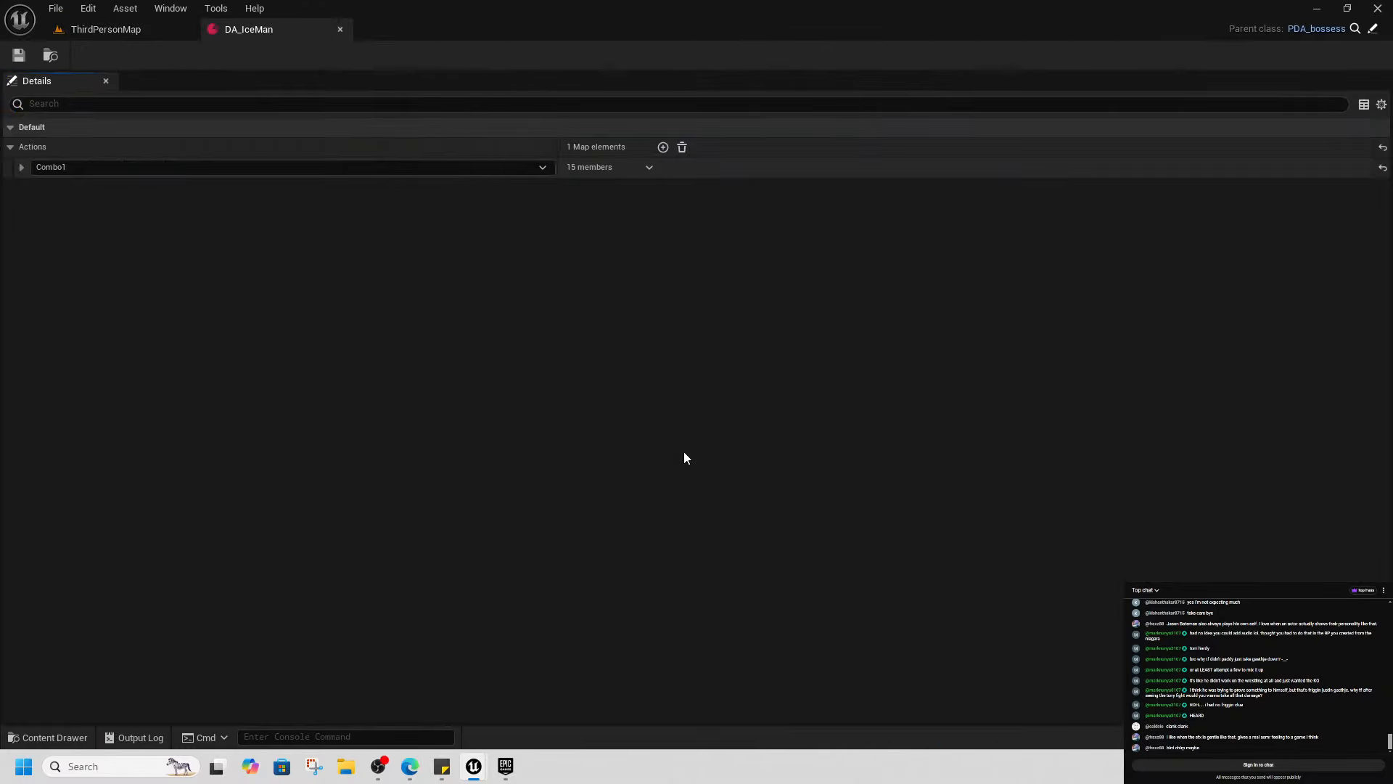
click(23, 167)
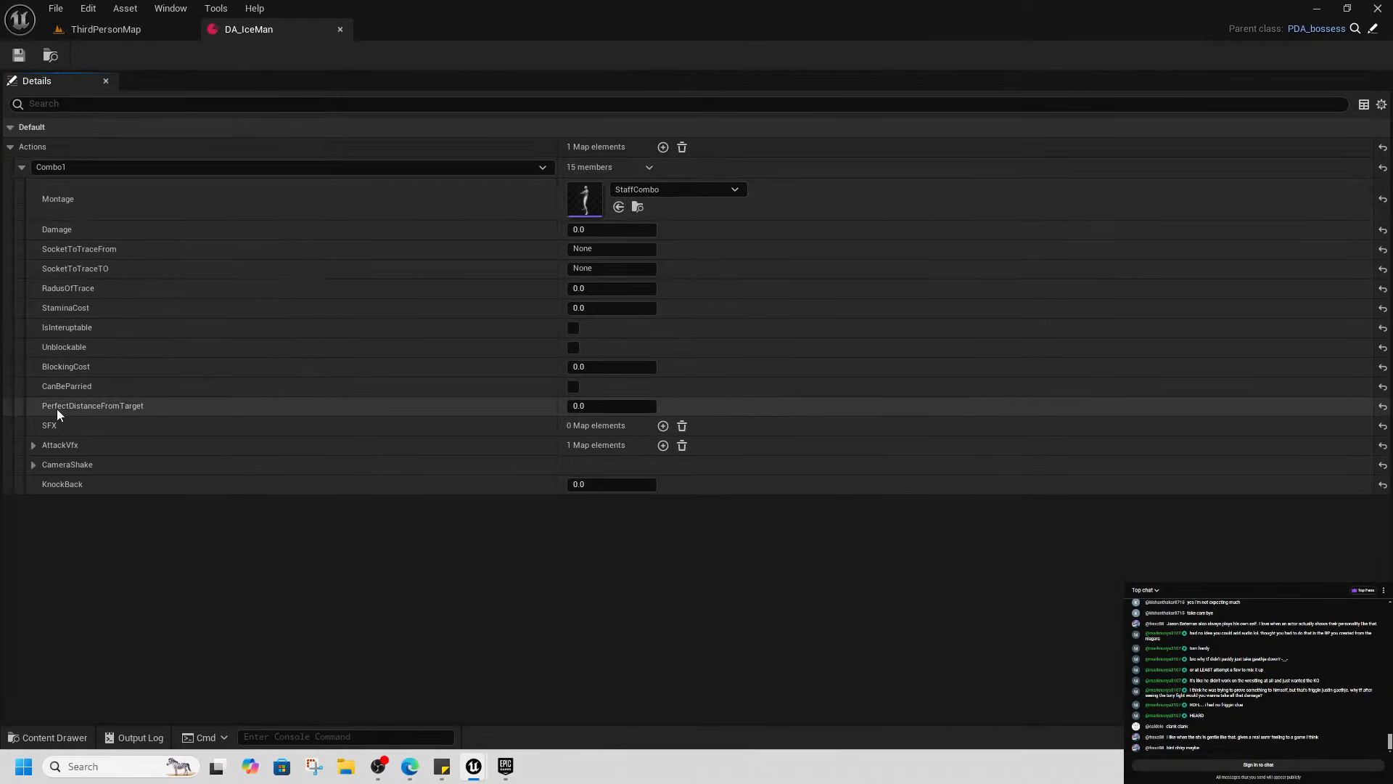
click(32, 446)
click(45, 465)
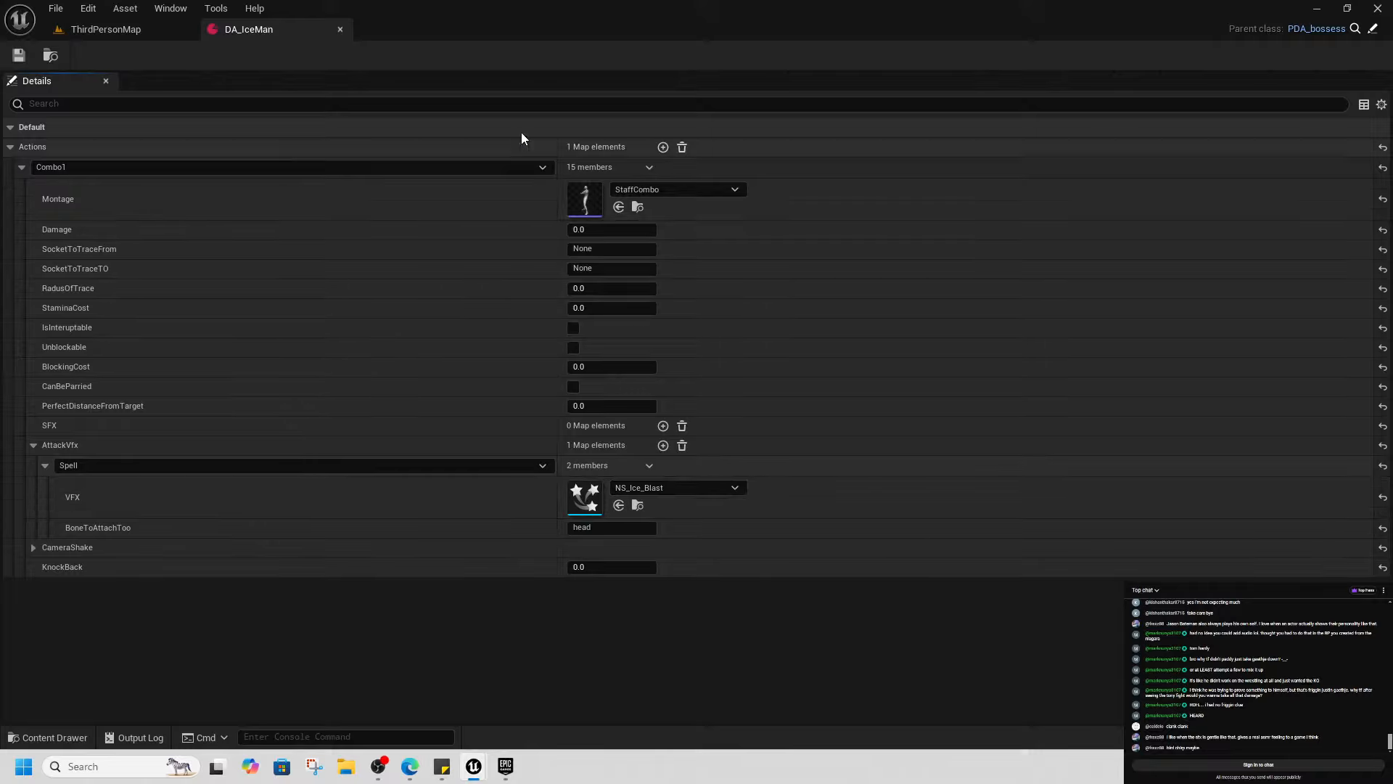
Search the whole Content folder for "bpc combat" and open the BPC_Combat component
key(ctrl+space)
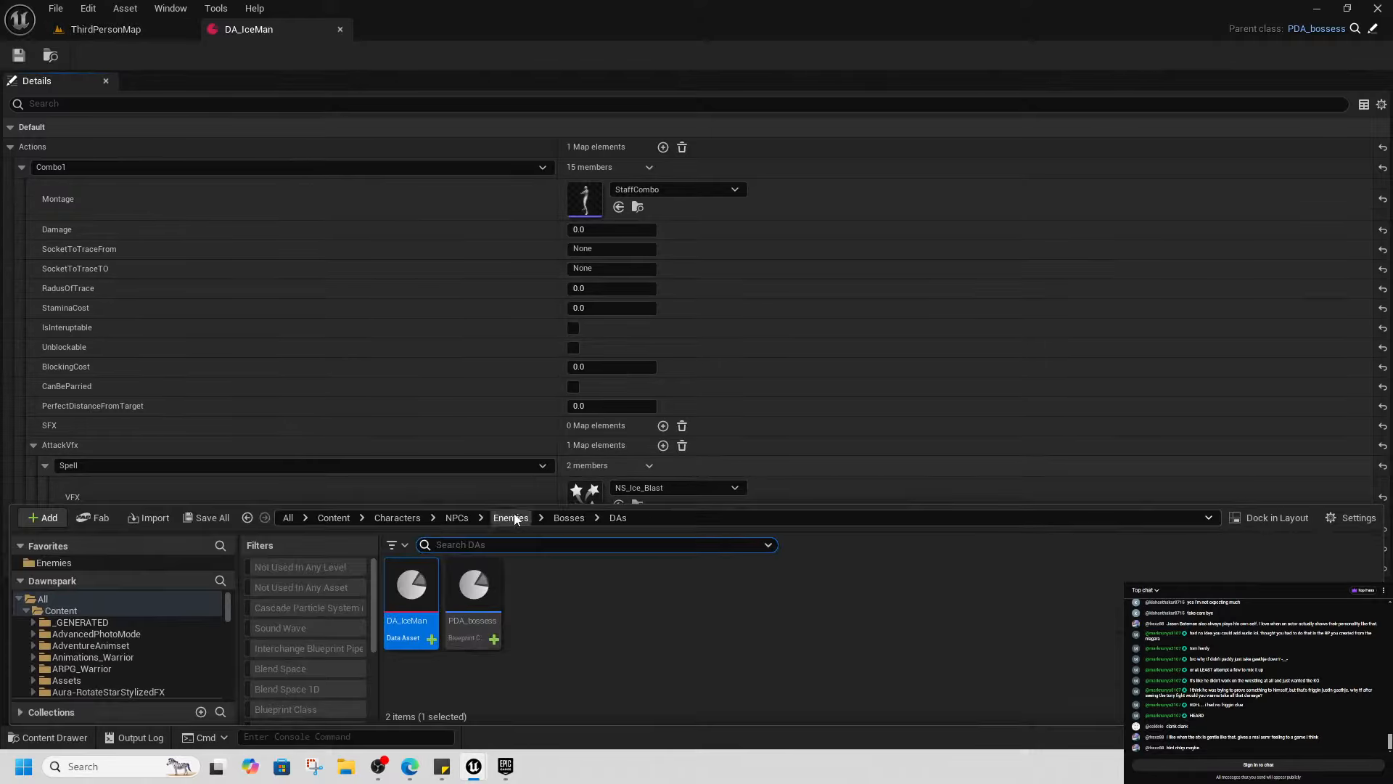
click(333, 518)
click(470, 549)
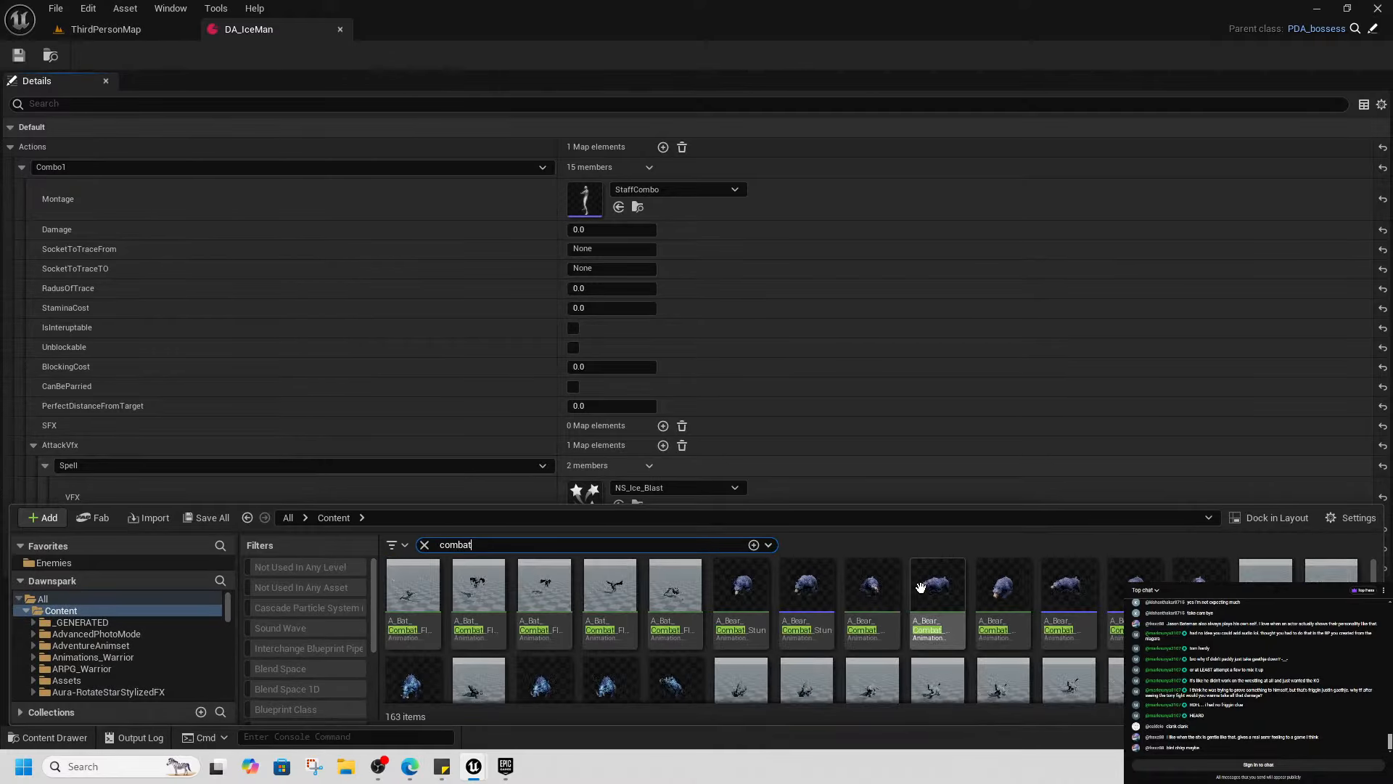
scroll(900, 617, down, 4)
scroll(747, 632, down, 3)
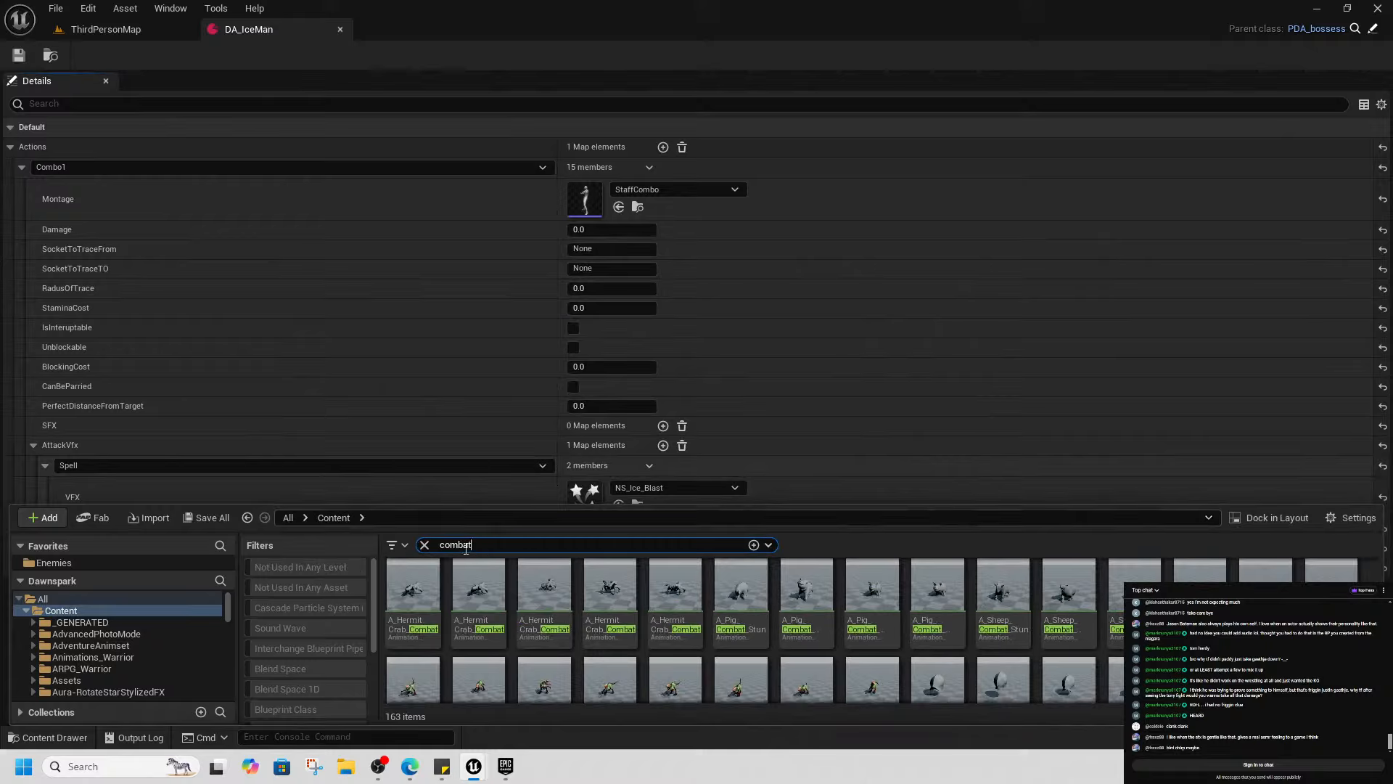
text(bpc )
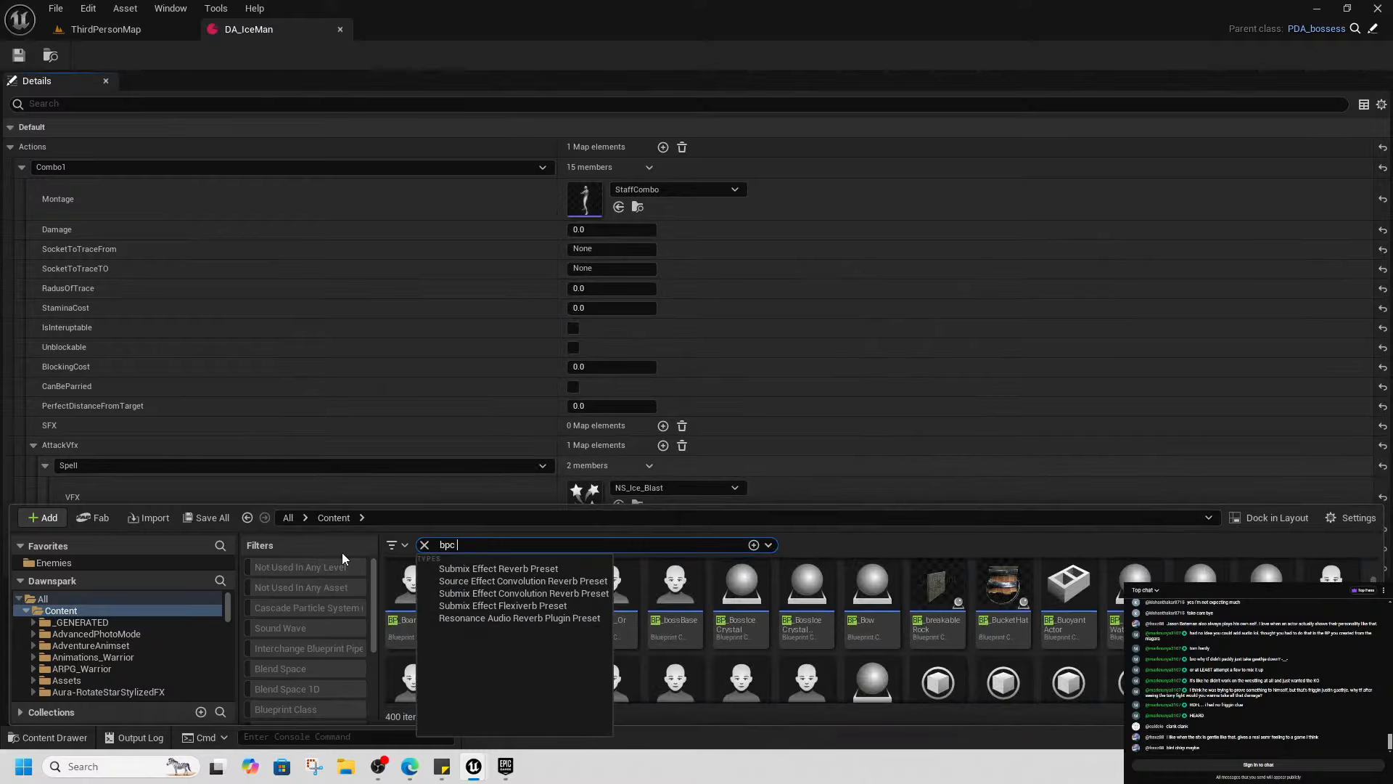
text(combat)
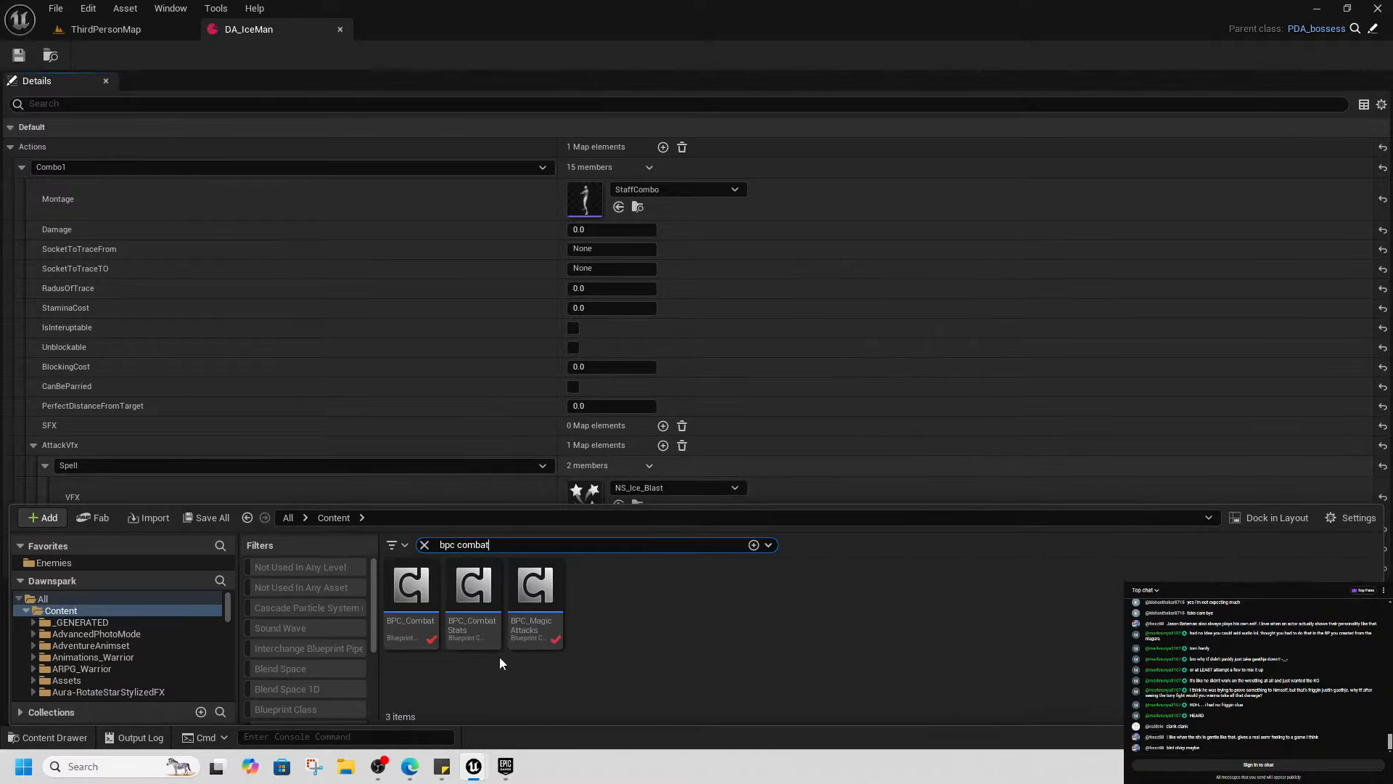
double_click(418, 637)
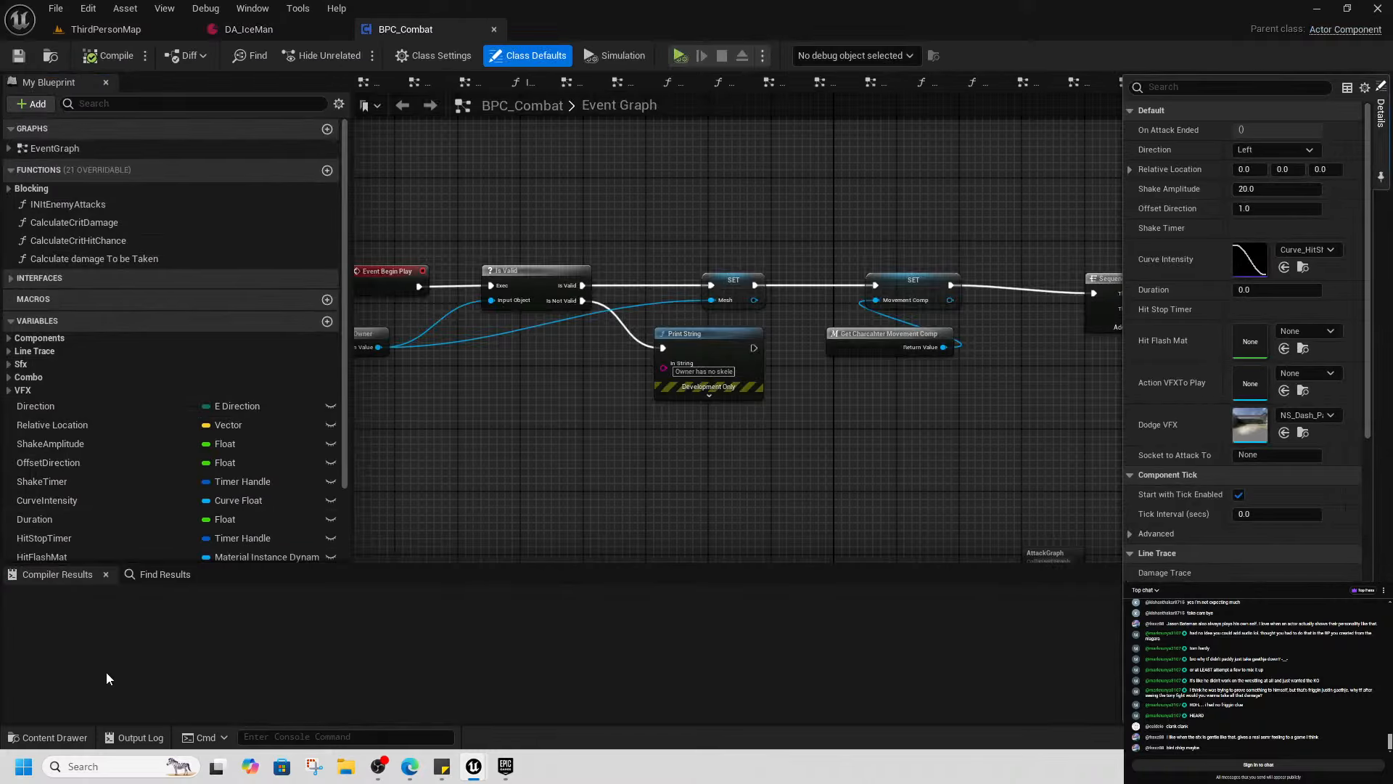
Clear the asset search and open the Animations folder inside ARPG_Warrior
click(48, 738)
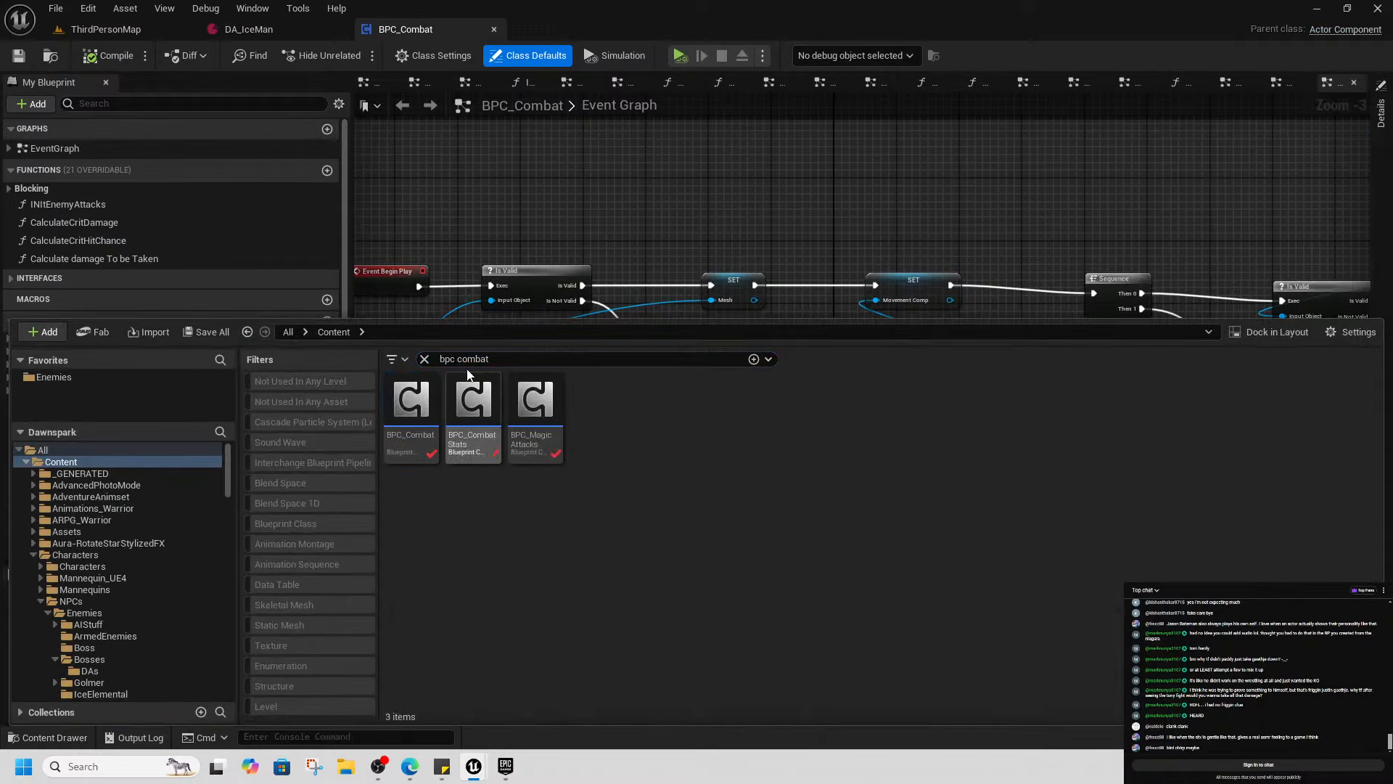
click(425, 358)
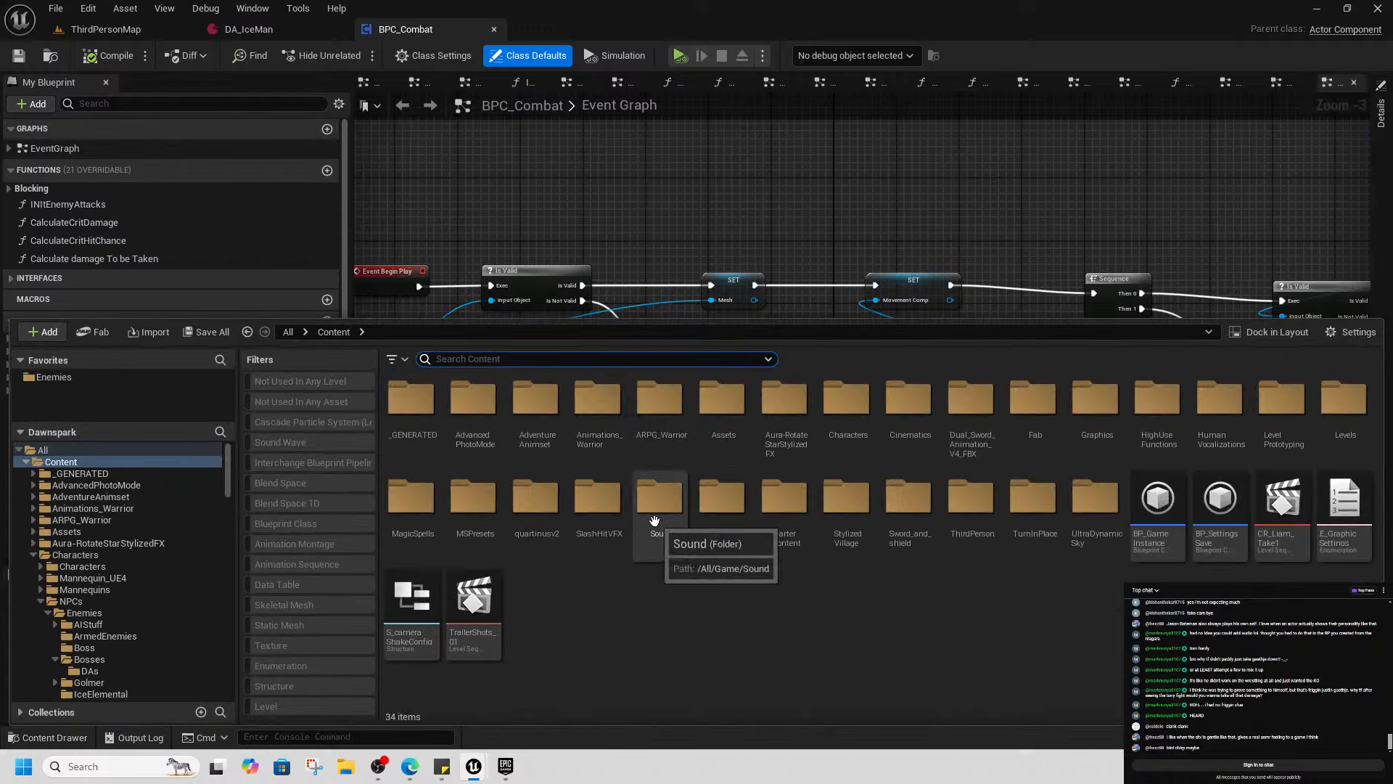
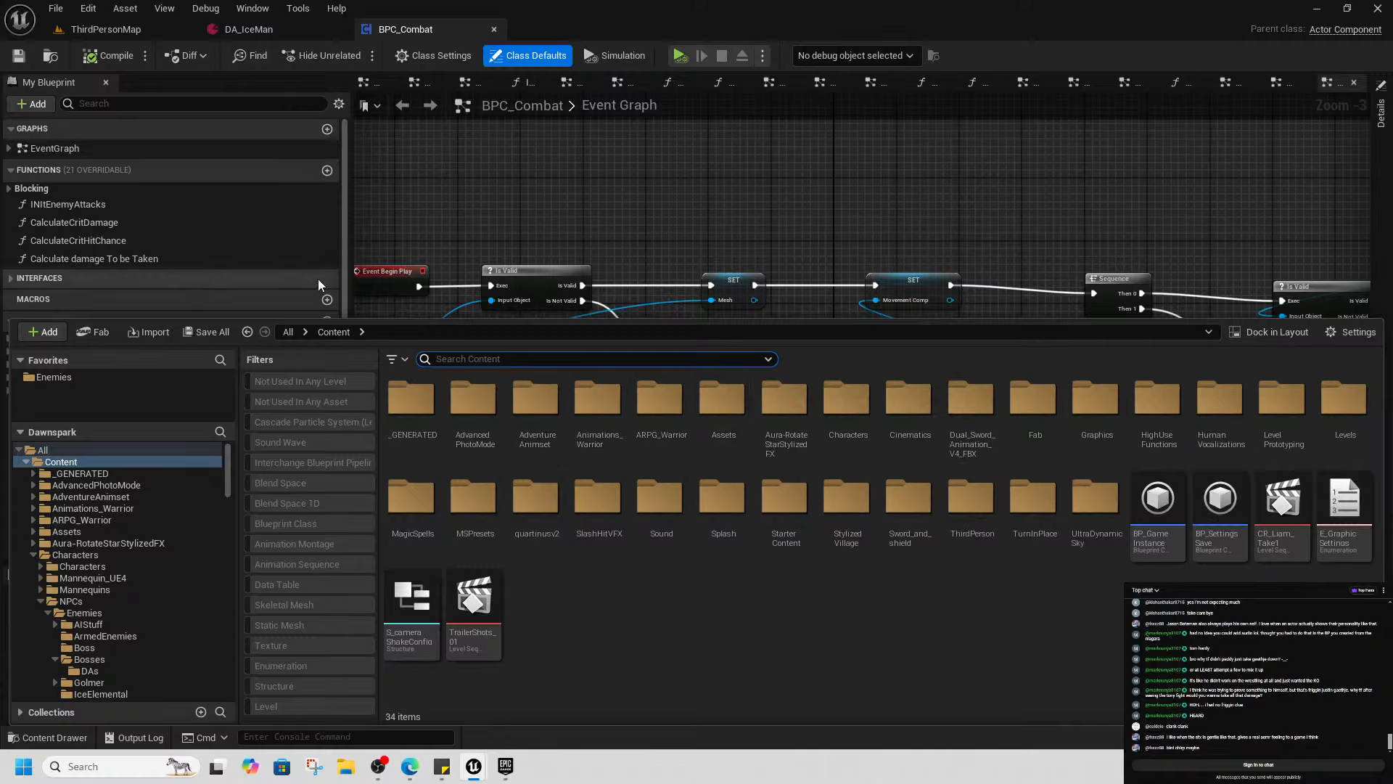
double_click(657, 424)
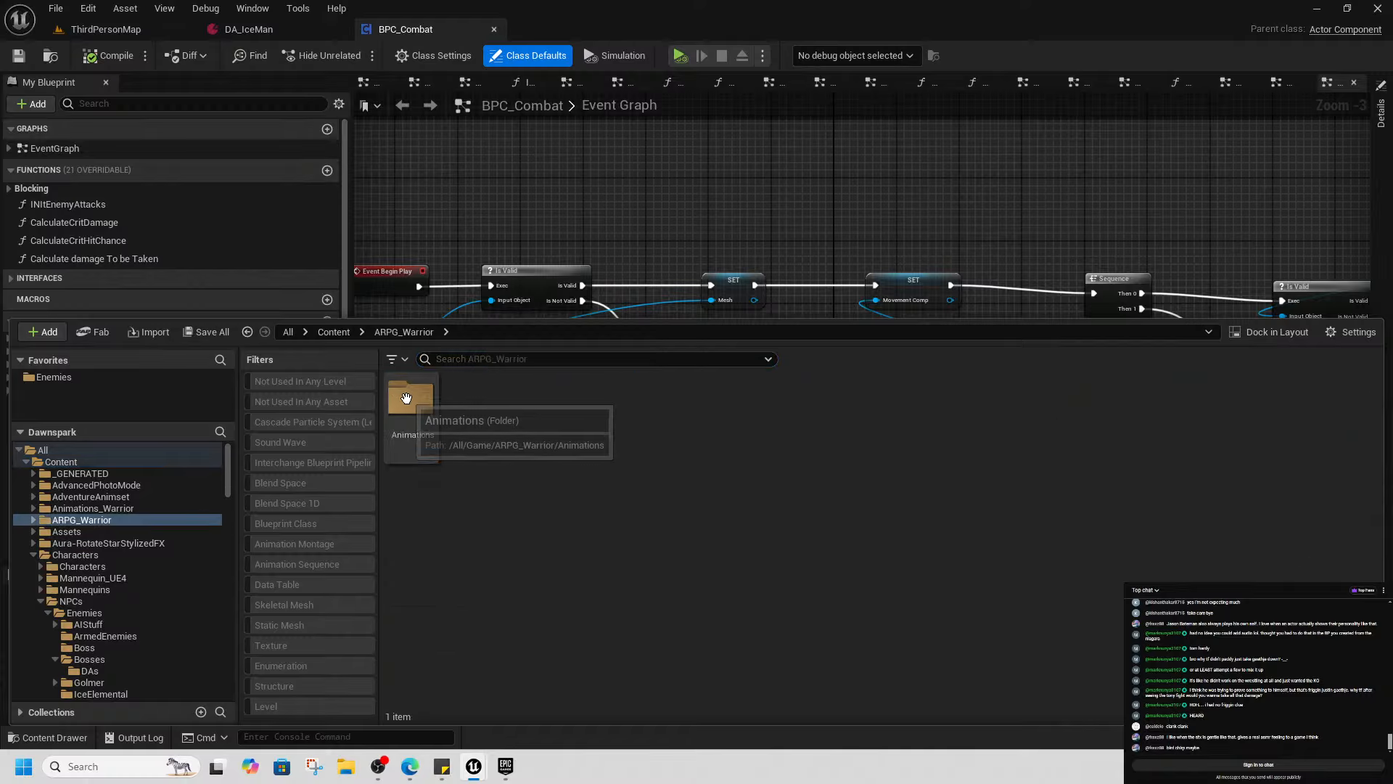
click(406, 398)
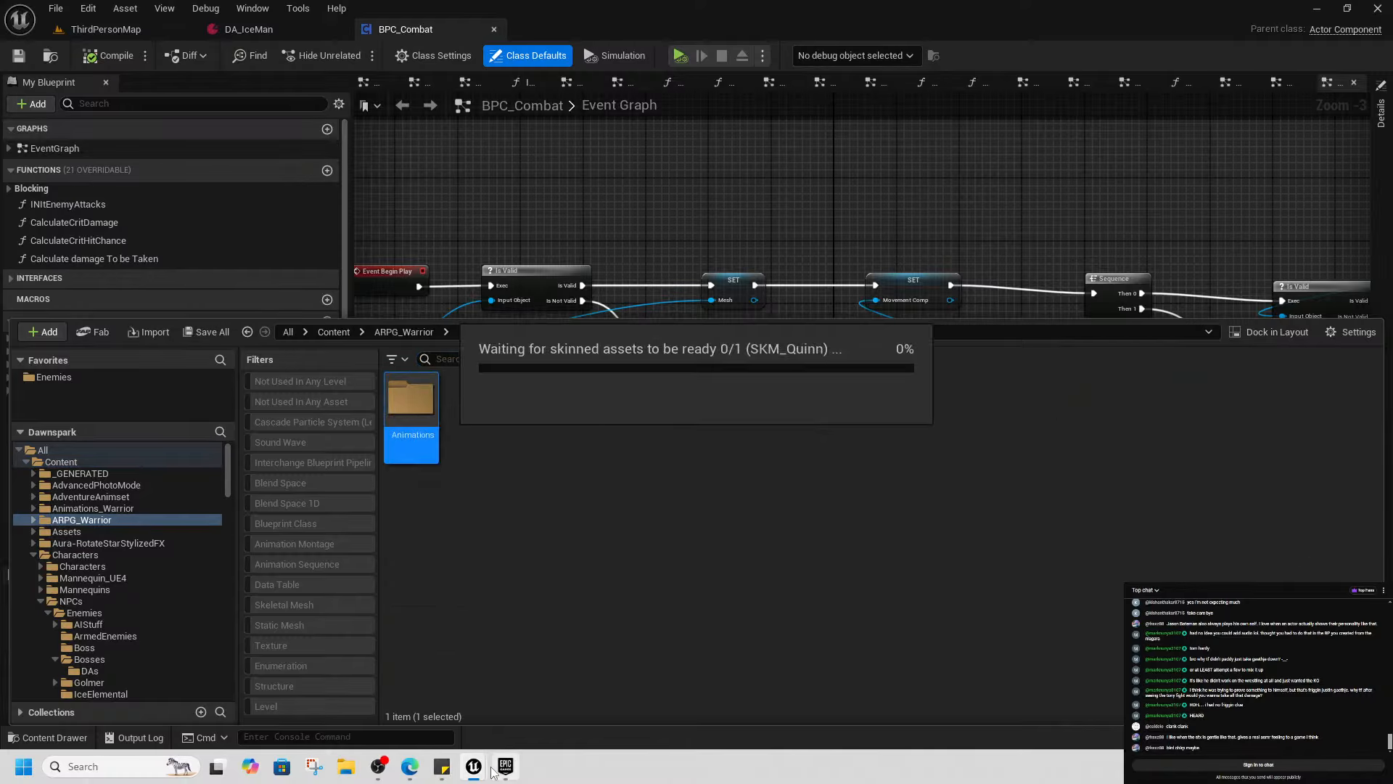
Switch to the AnimattionDump project, view its root Content folder, and return to the Dawnspark project
mouse_move(473, 767)
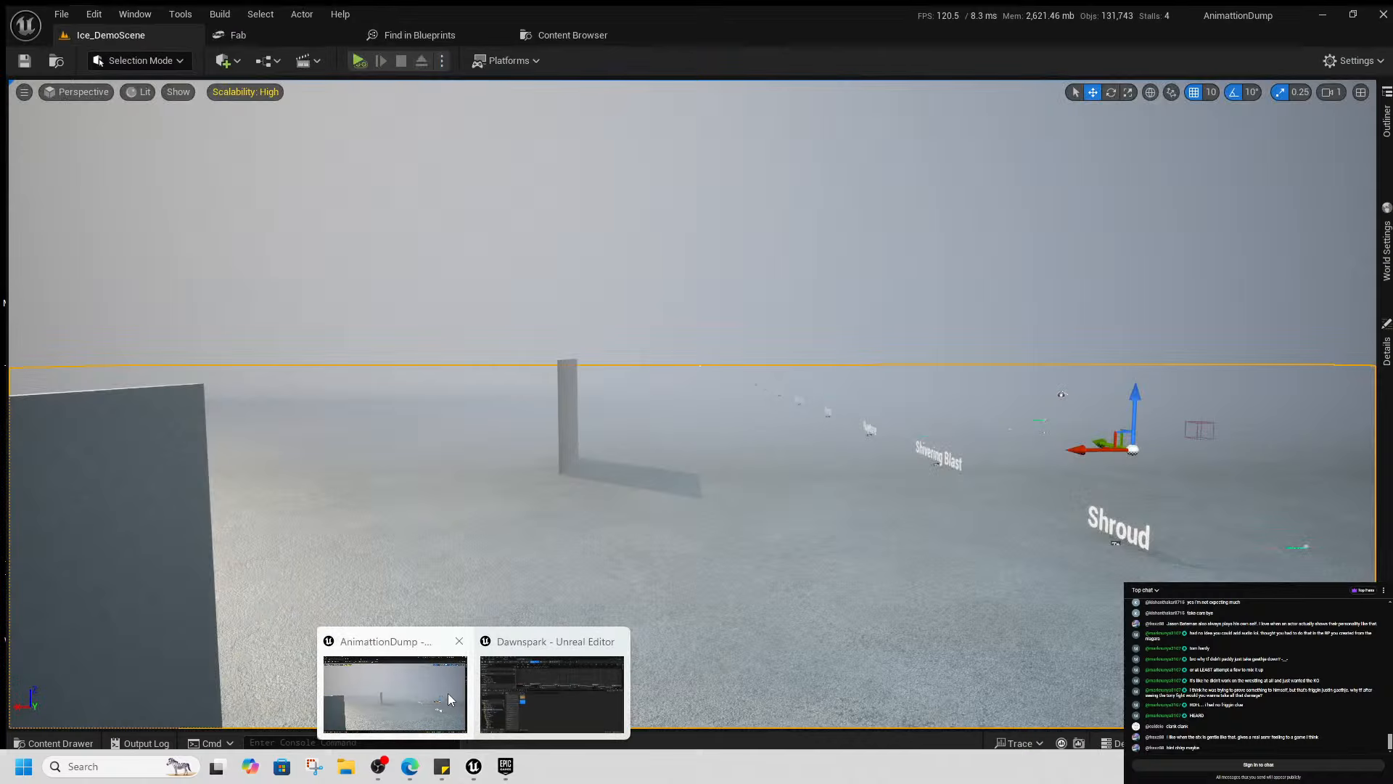
click(415, 694)
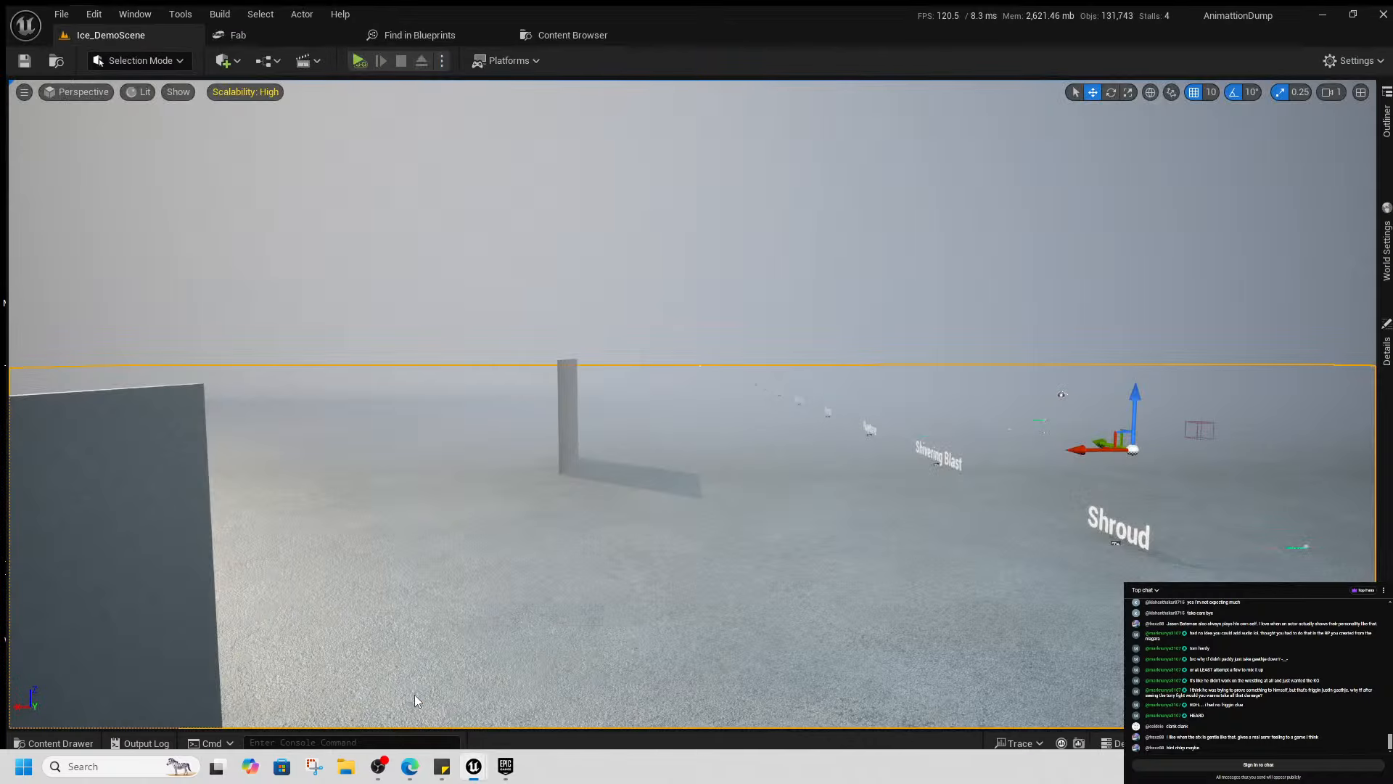
key(ctrl+space)
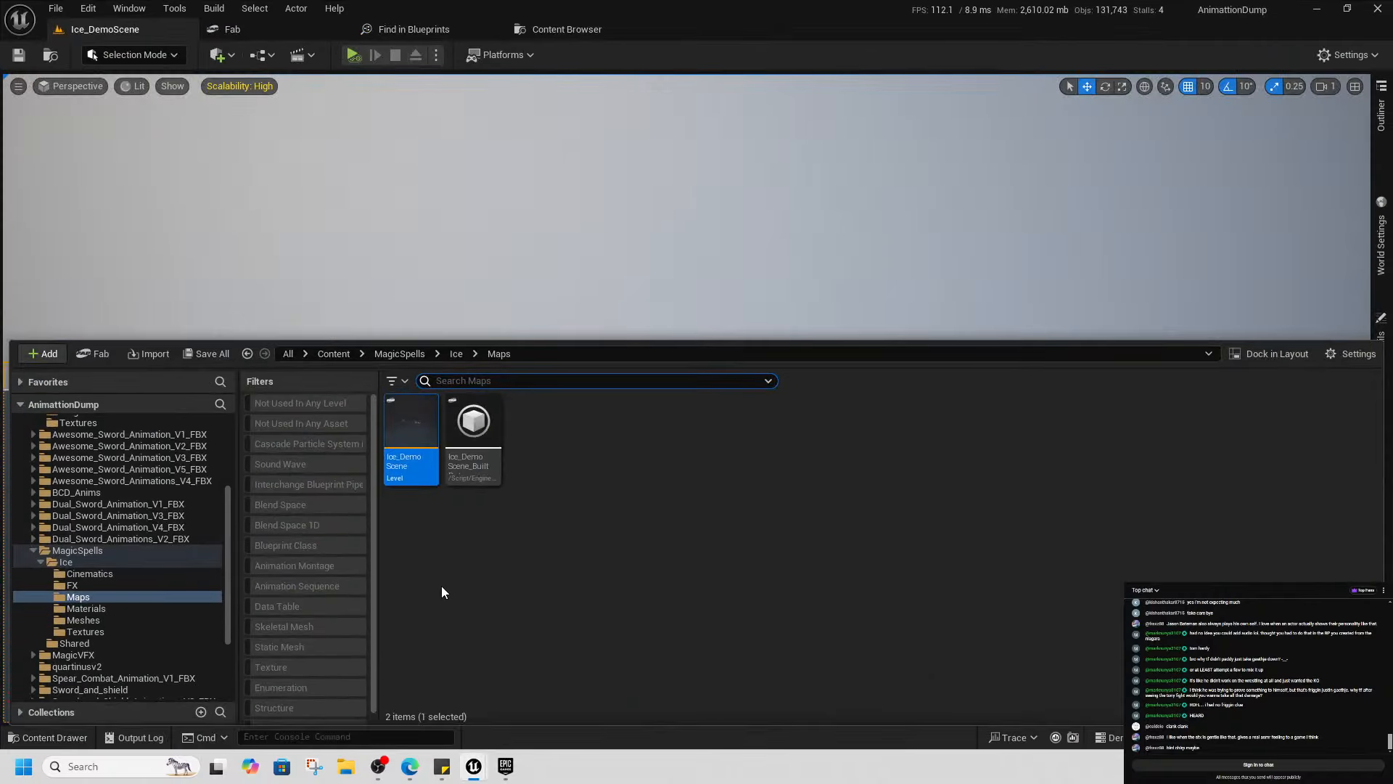
click(331, 354)
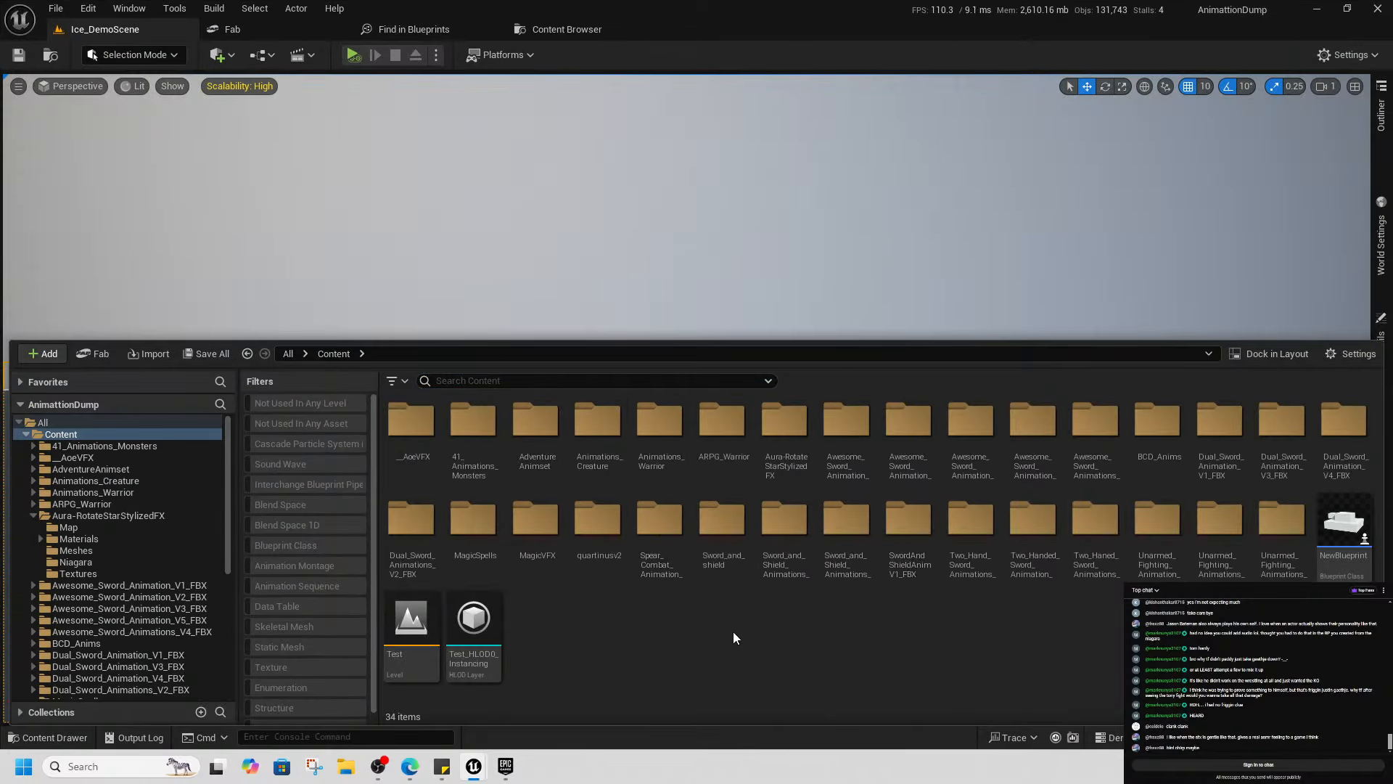
click(1311, 8)
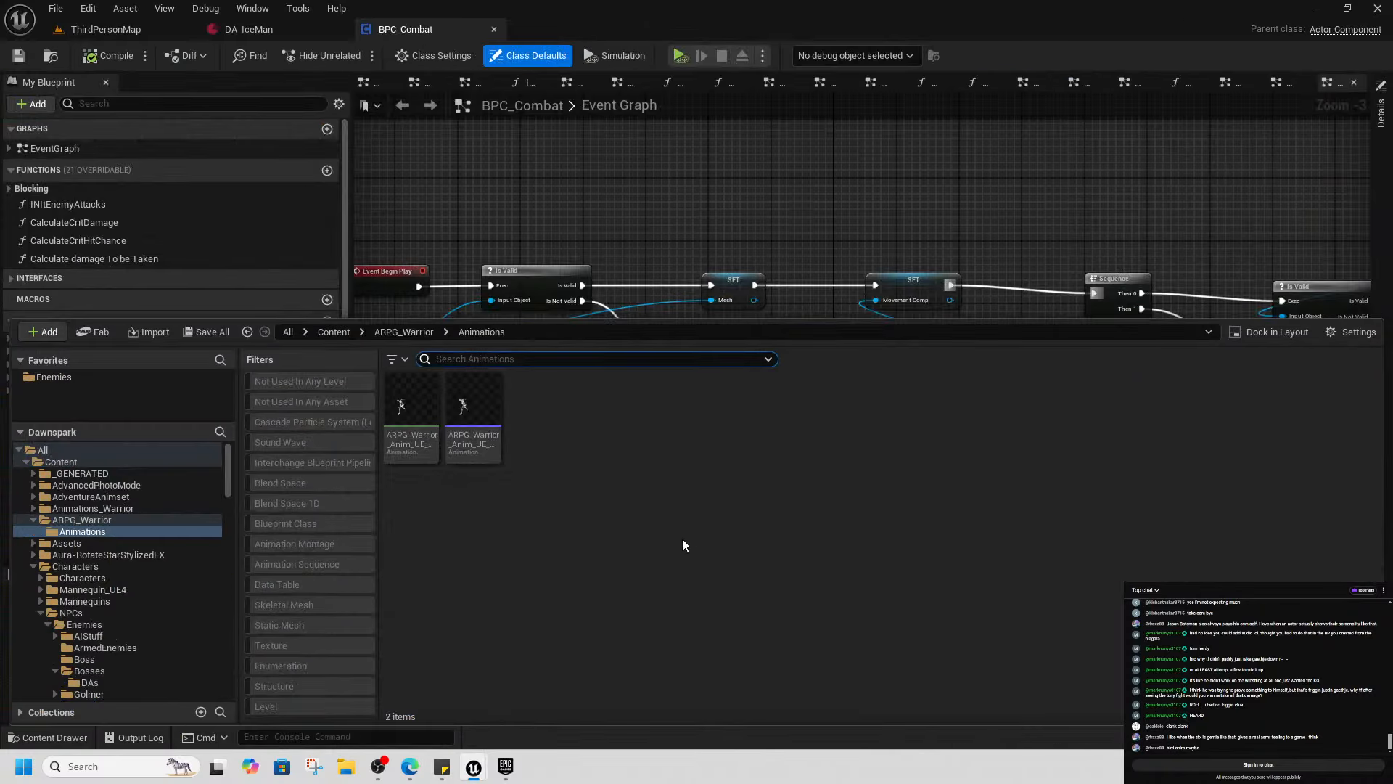
Browse the first-person, shooter and third-person control rig folders inside TurnInPlace, returning to the root Content folder
click(387, 334)
click(335, 332)
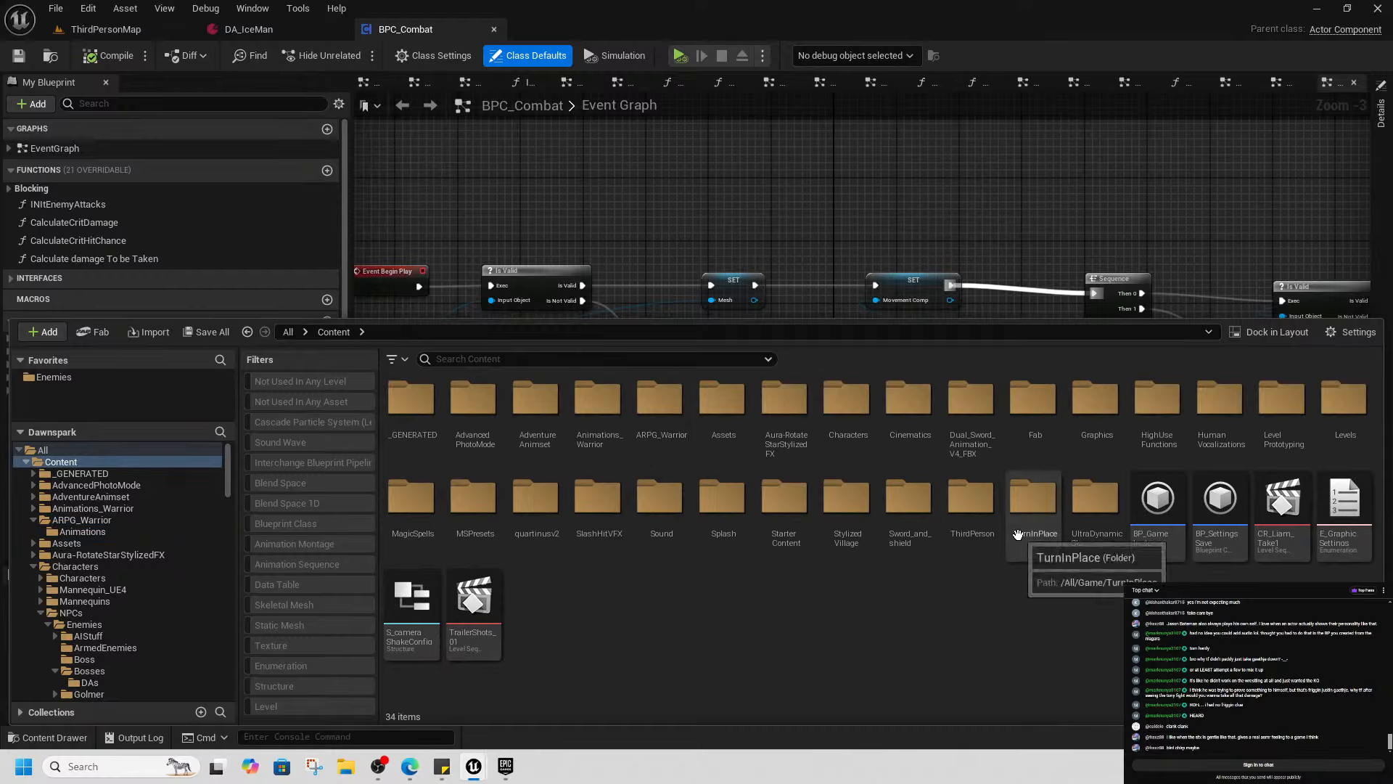
double_click(1034, 508)
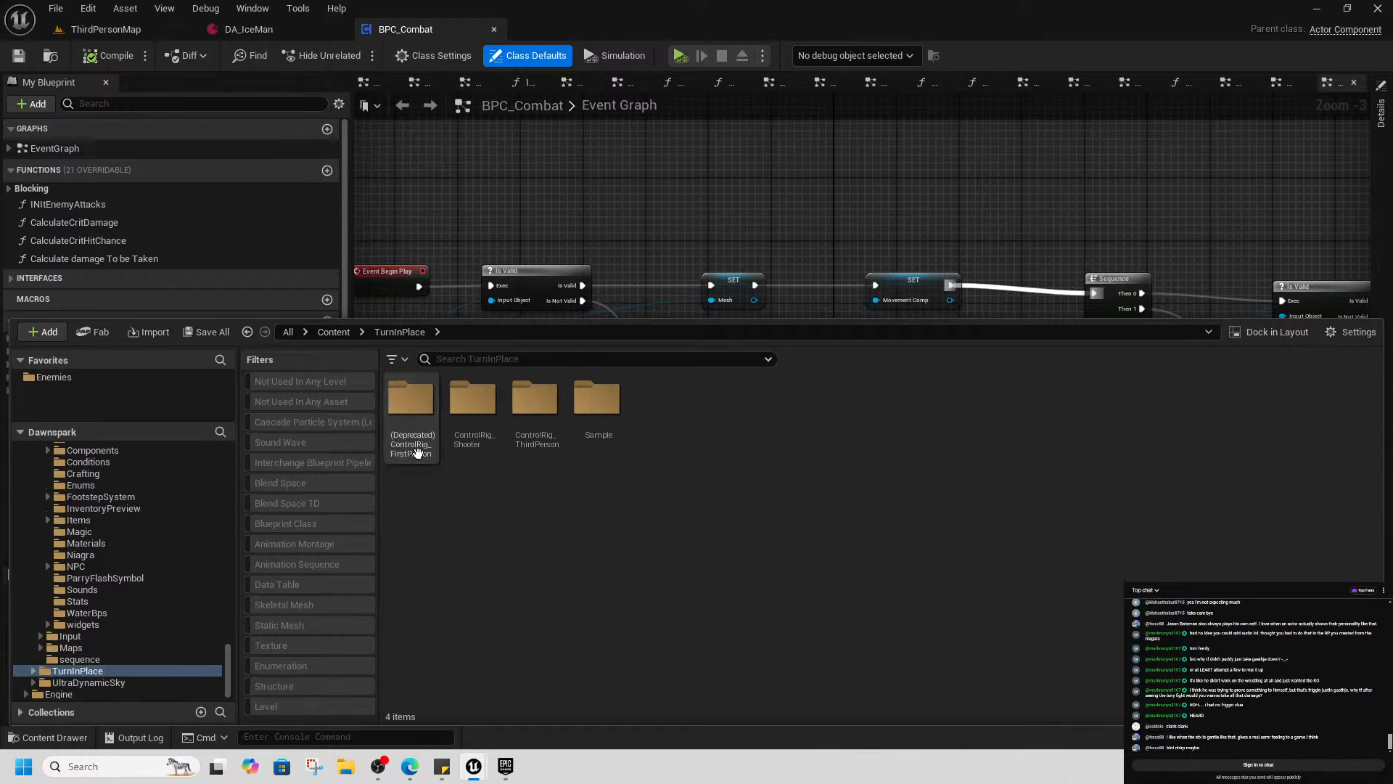
double_click(412, 418)
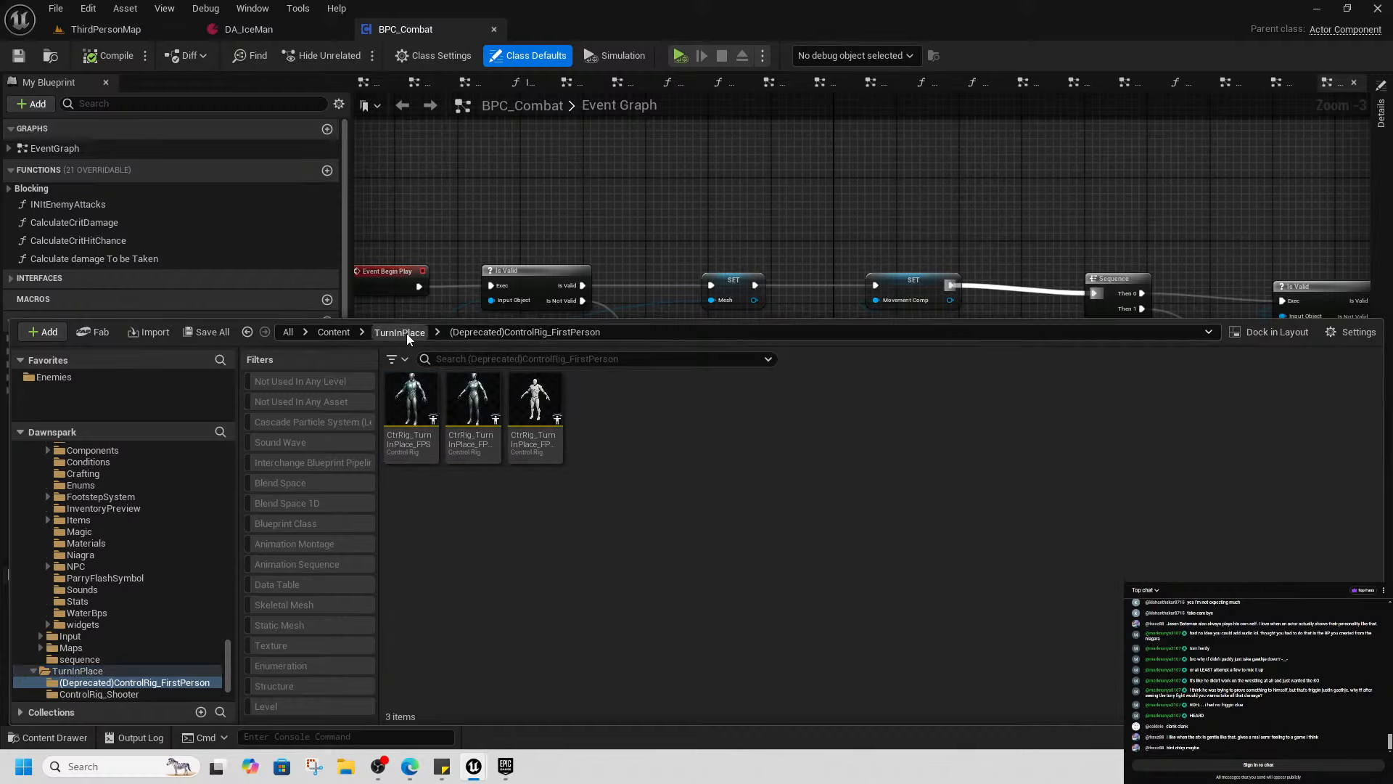
click(406, 333)
double_click(468, 435)
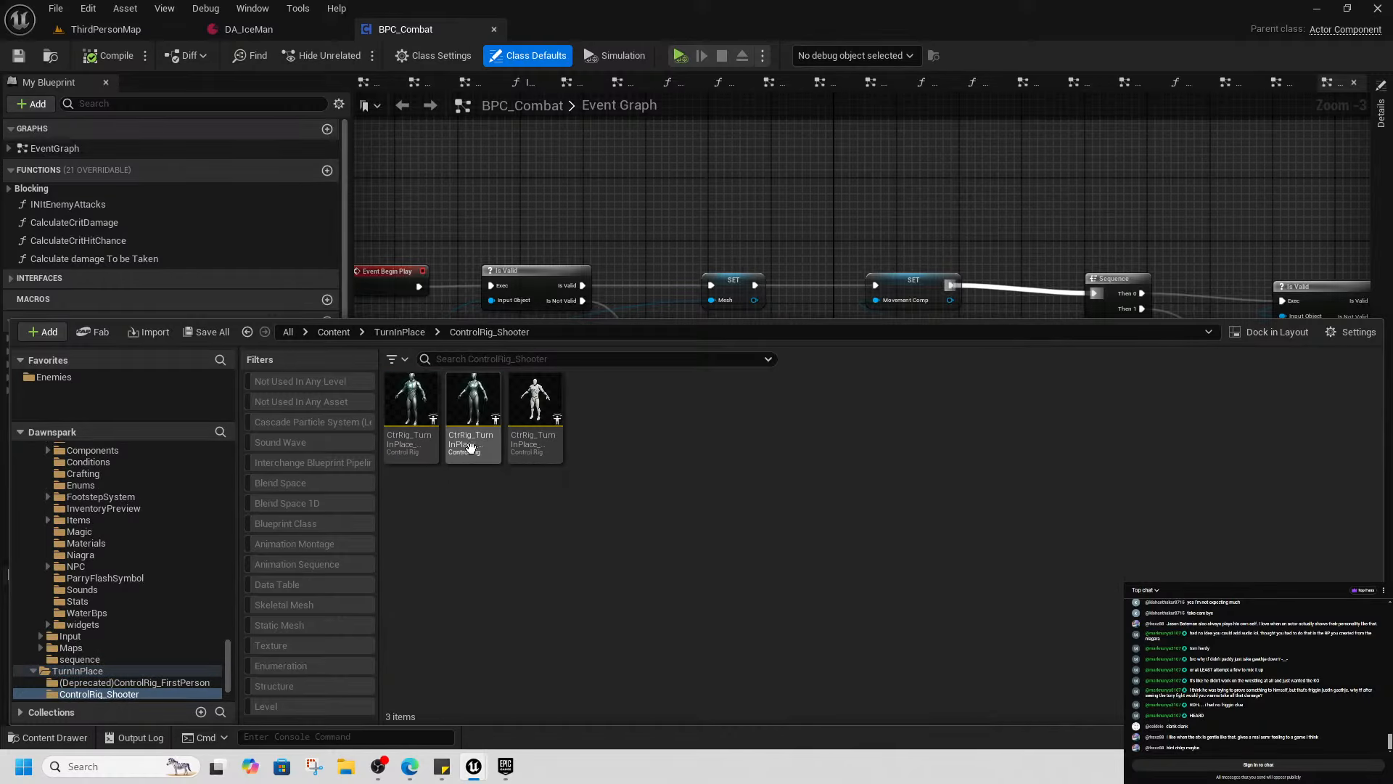
click(399, 332)
click(544, 435)
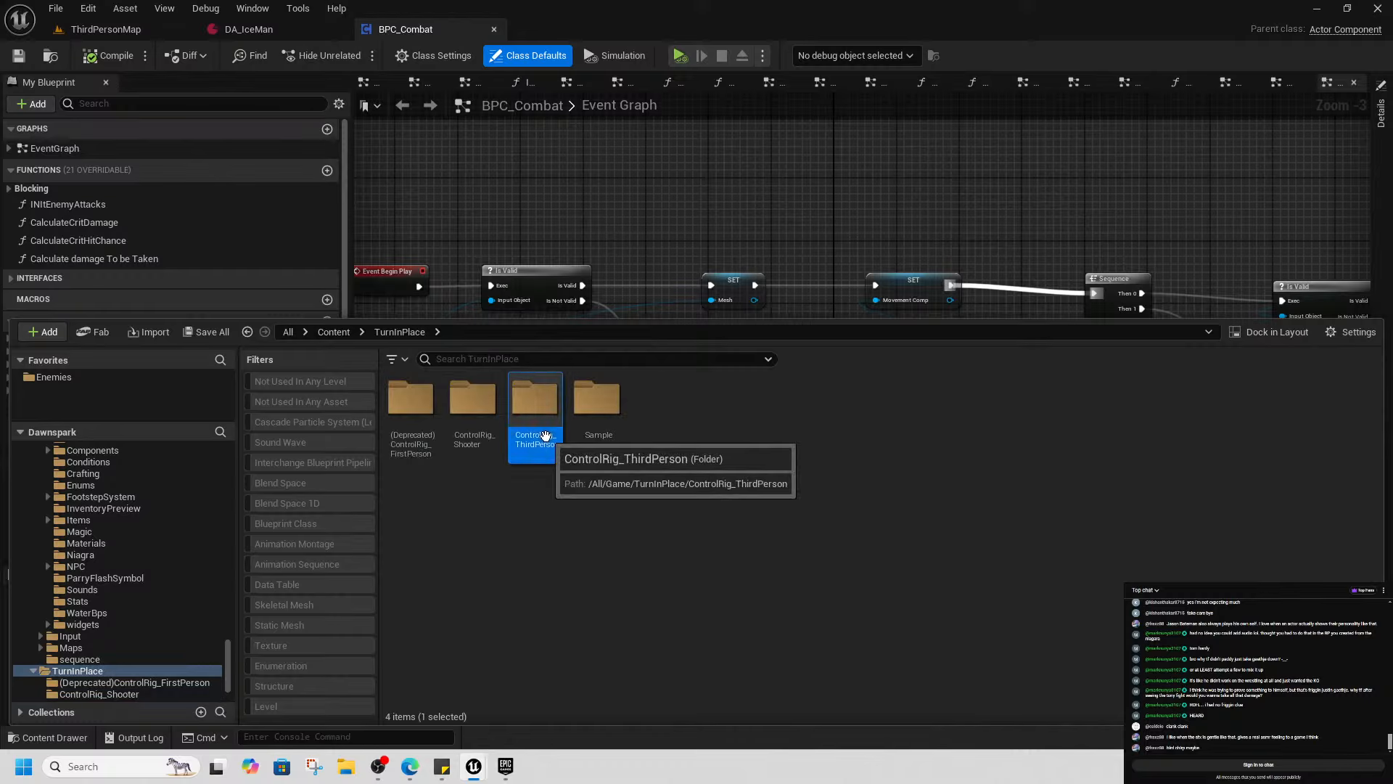
double_click(545, 436)
click(398, 333)
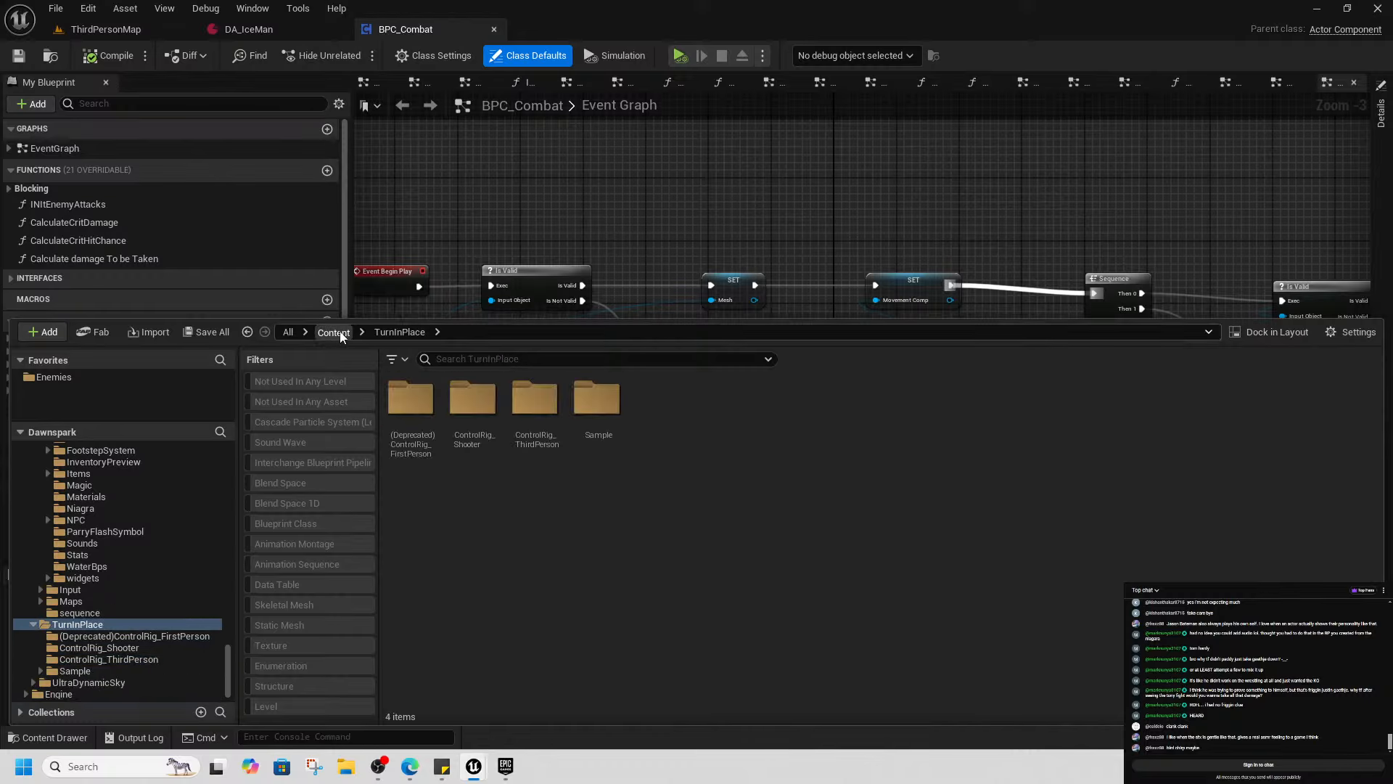
click(334, 332)
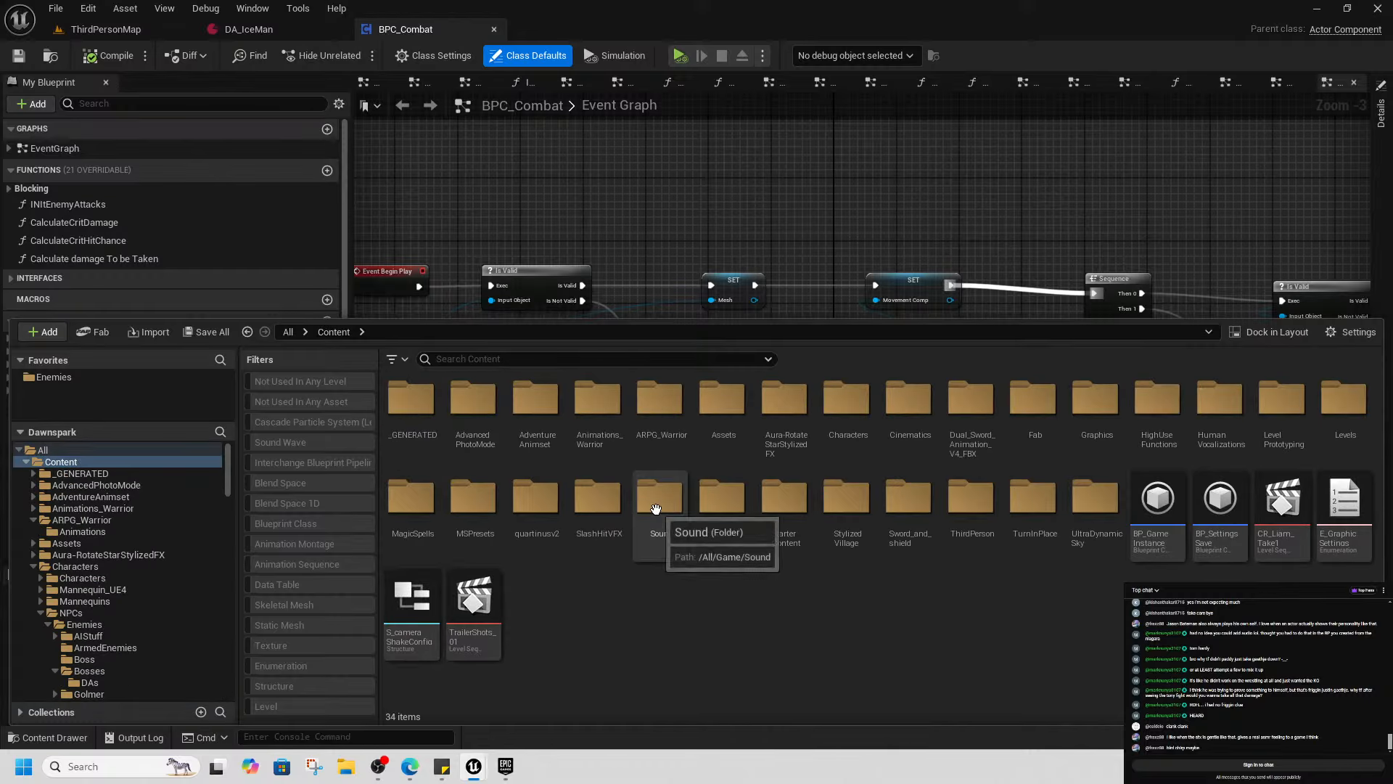
Return to the BPC_Combat Event Graph and open the collapsed VFX Graph
click(840, 215)
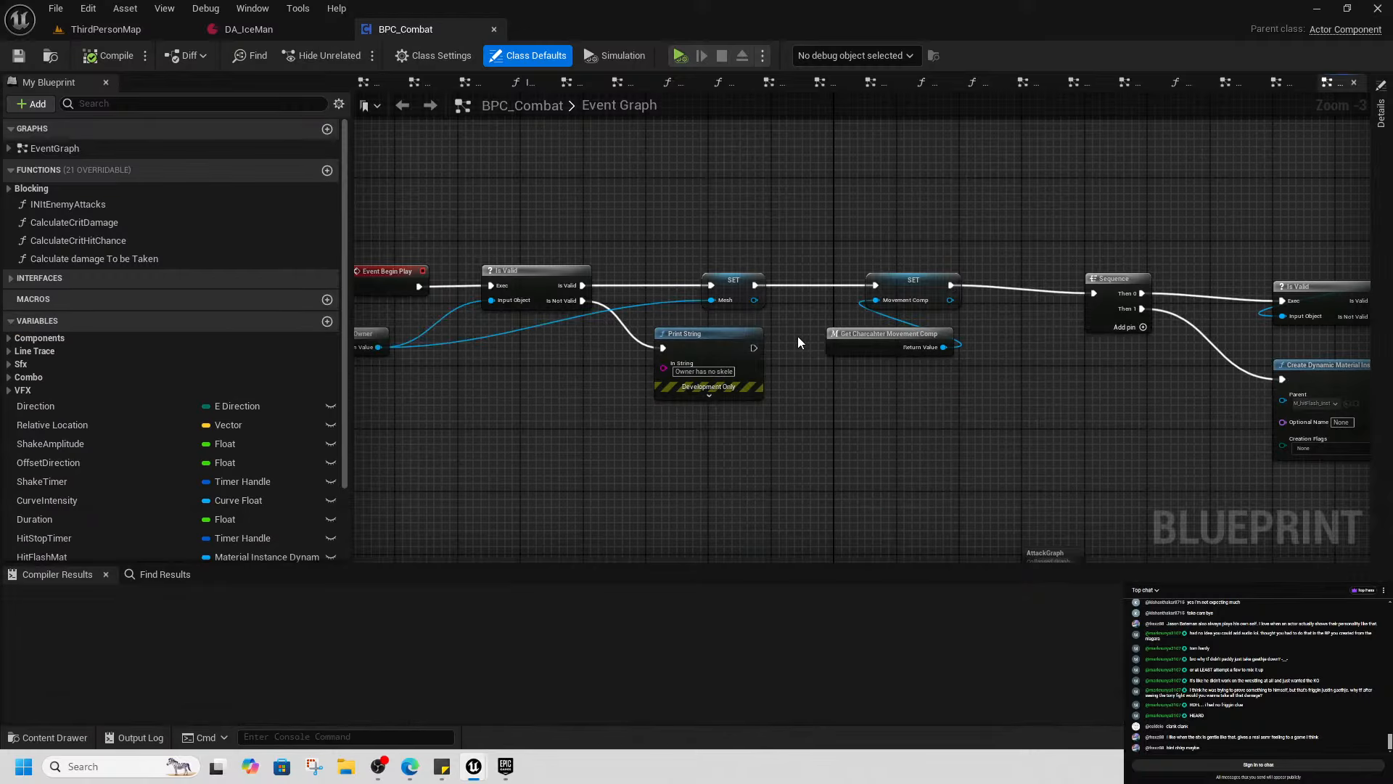
scroll(860, 405, down, 3)
right_drag(869, 442, 793, 295)
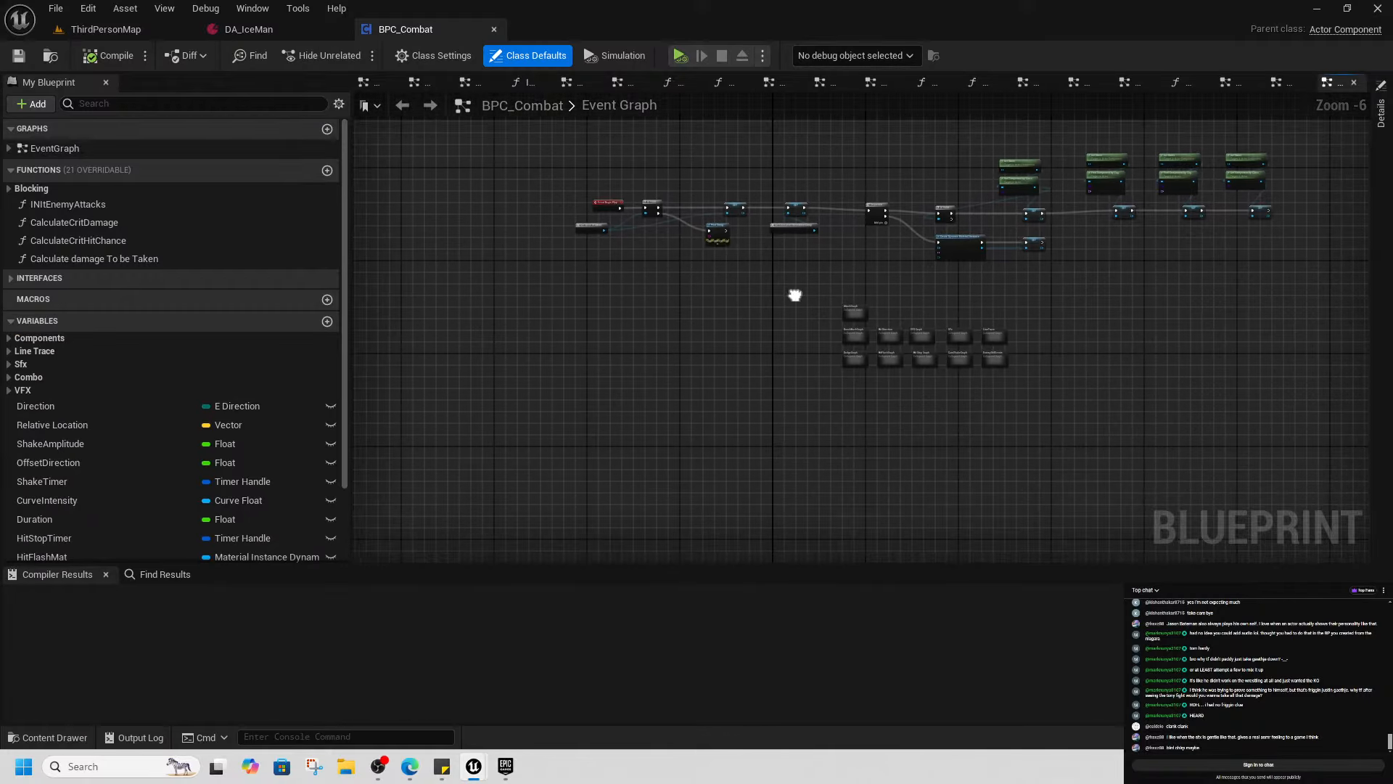
scroll(894, 317, up, 4)
right_drag(957, 353, 861, 336)
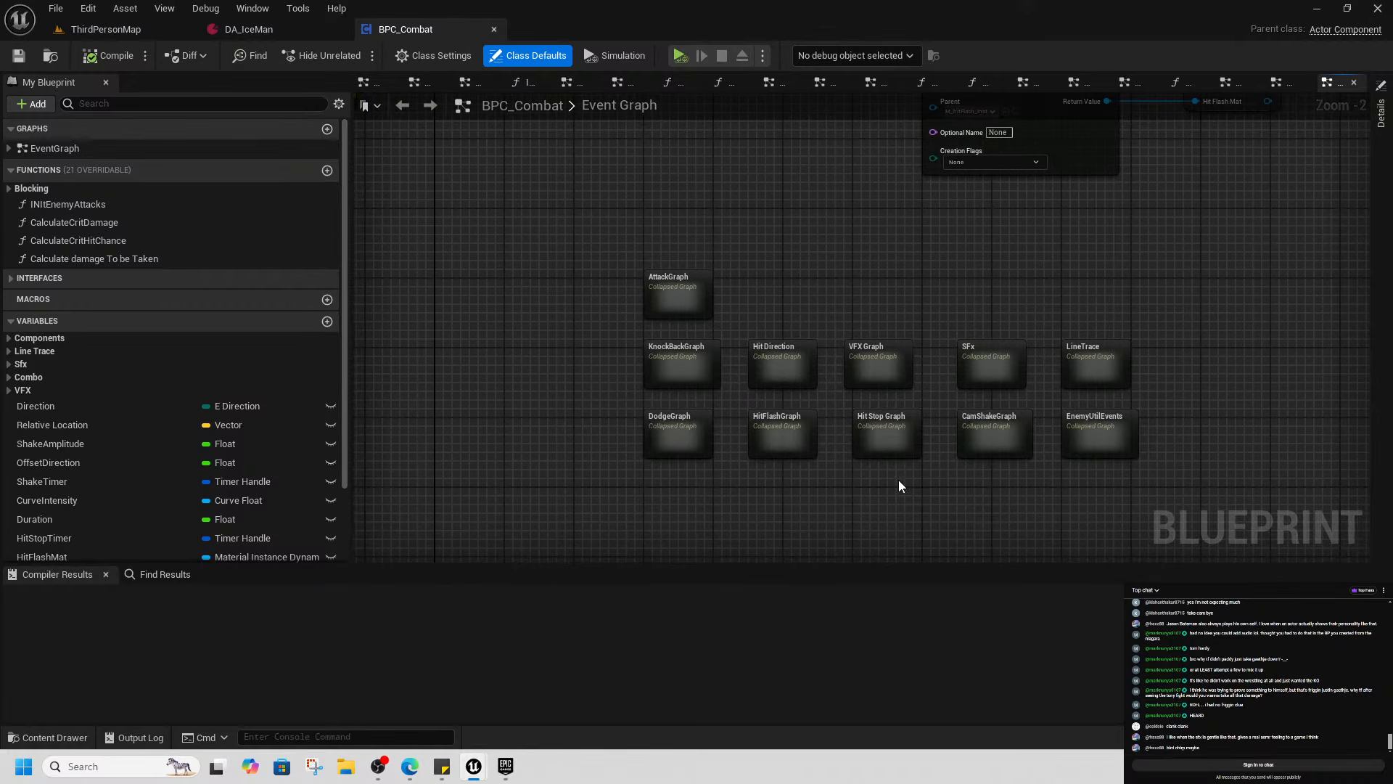
scroll(835, 508, up, 1)
right_drag(818, 504, 890, 506)
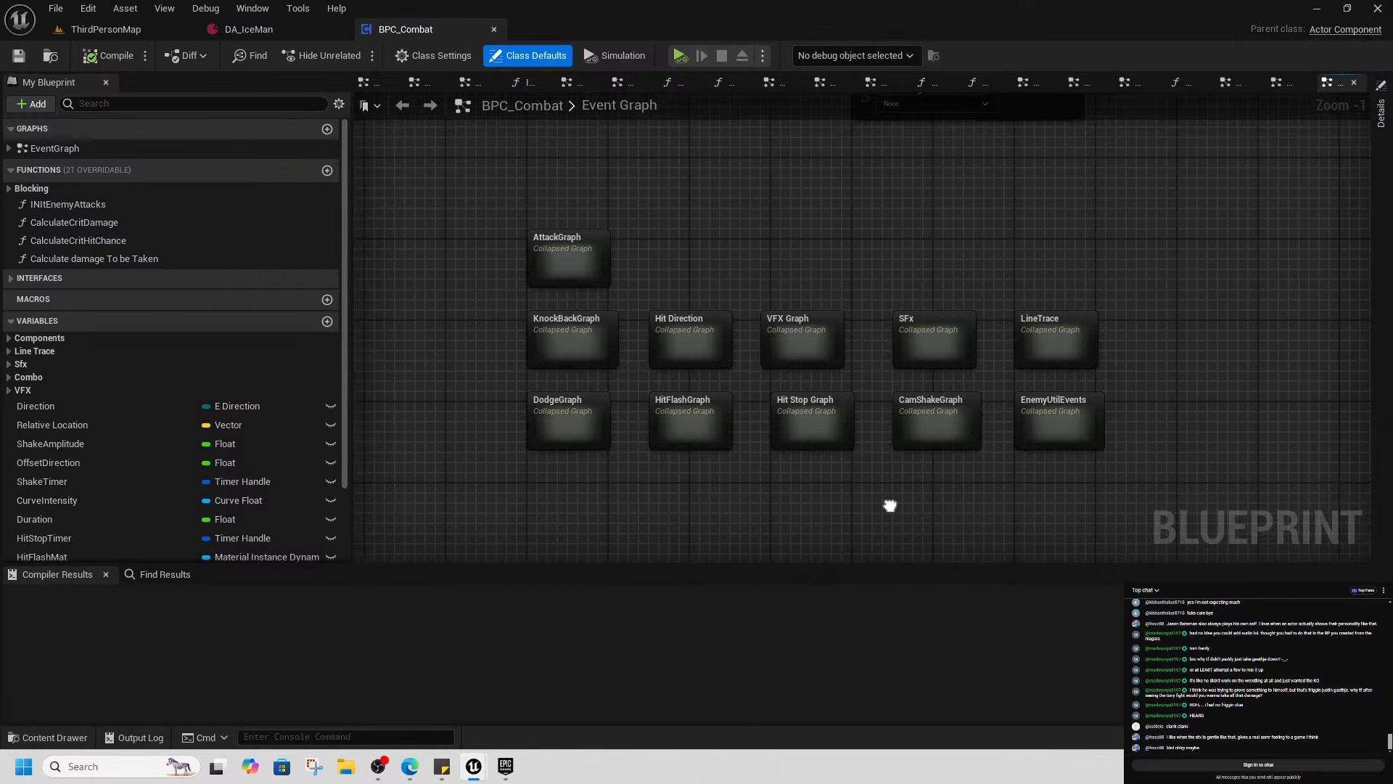
double_click(819, 348)
Move the "No VFX for chosen Action" Print String node farther above the AttackVFX execution line
scroll(513, 347, up, 4)
right_drag(512, 347, 657, 338)
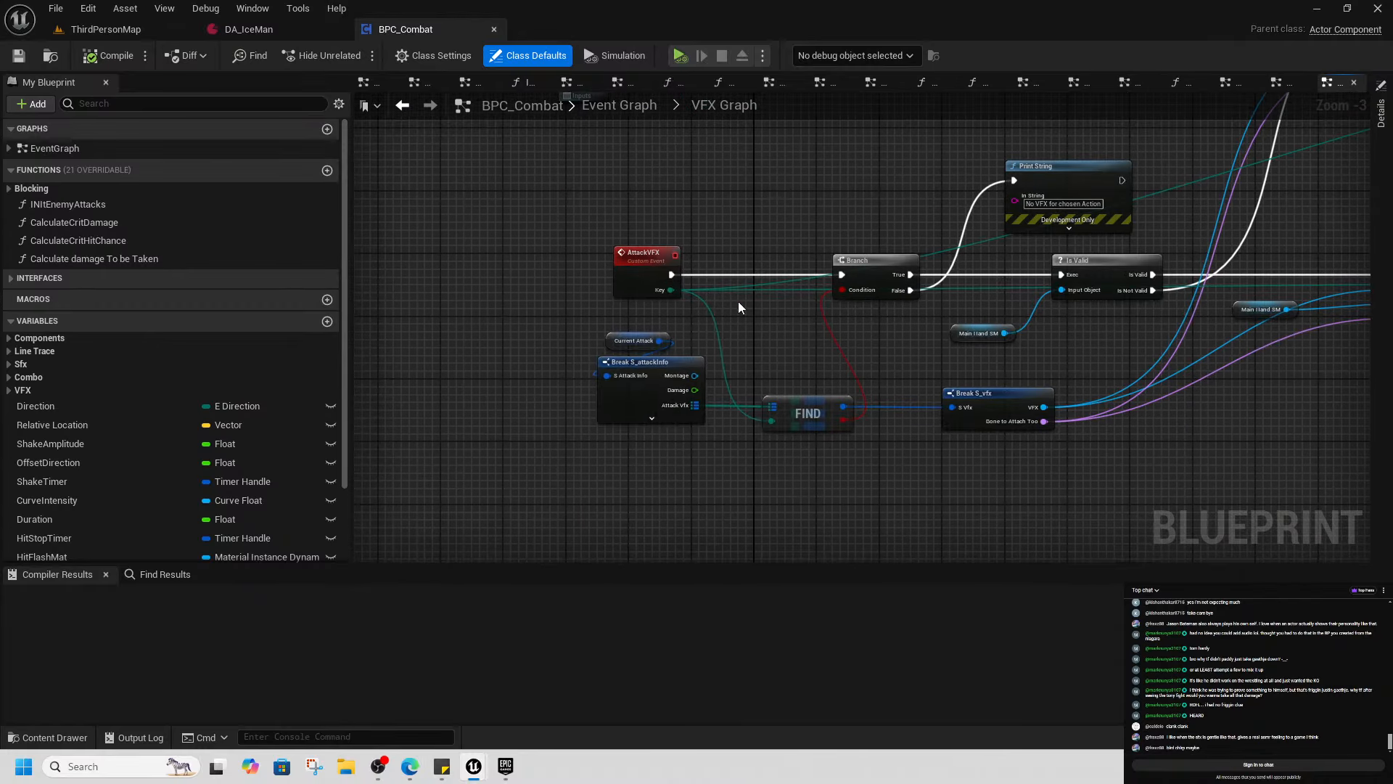
right_drag(737, 302, 582, 367)
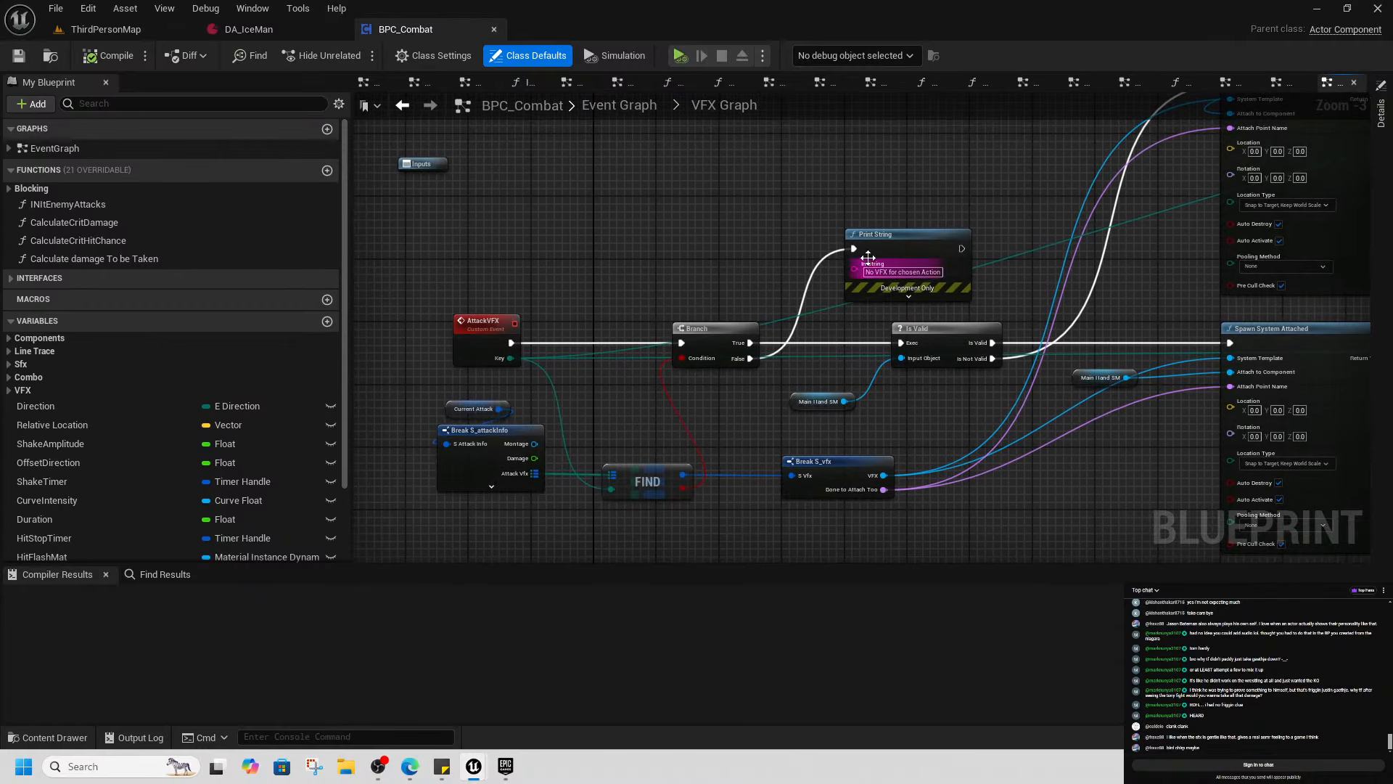
click(906, 216)
Examine the AttackVFX logic, including the attack info lookup, the Main Hand SM validity check and the Spawn System Attached nodes
right_drag(712, 323, 790, 332)
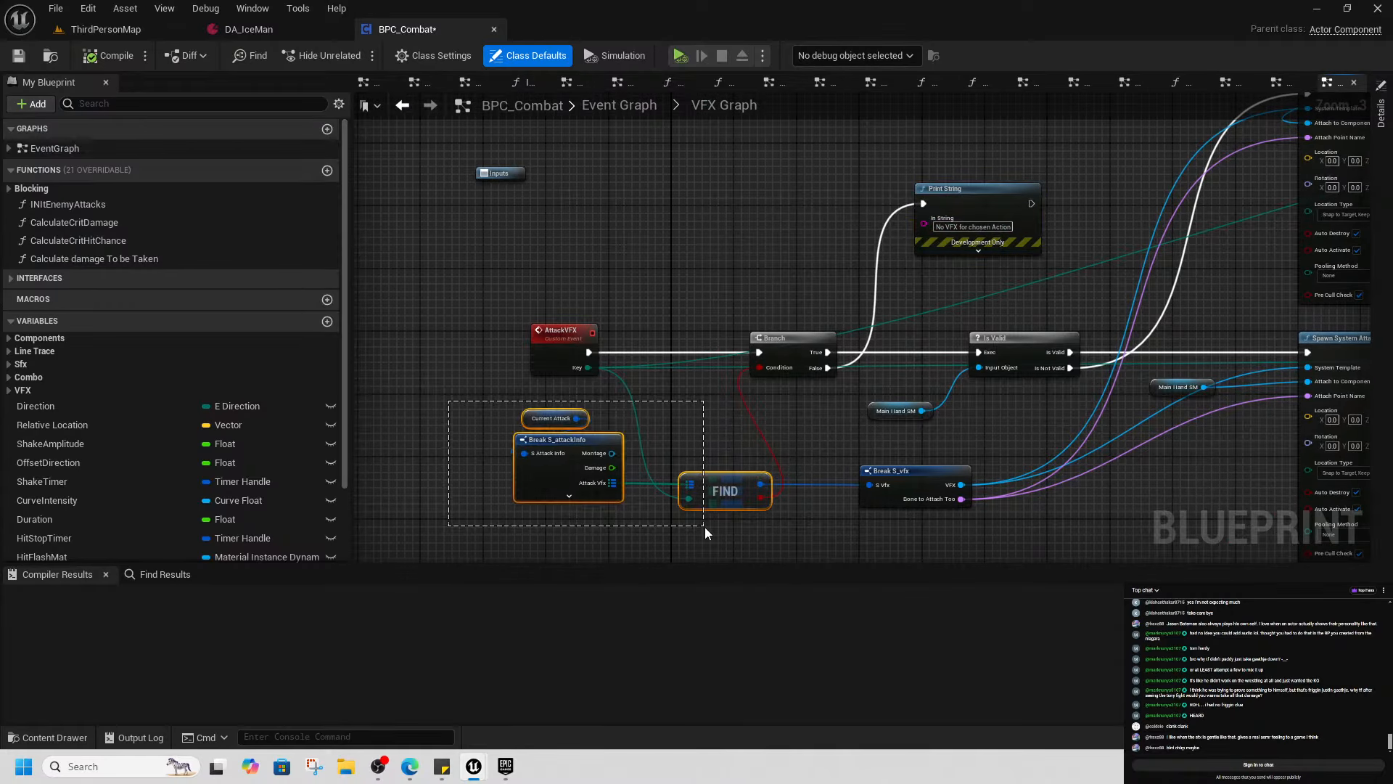
drag(704, 527, 703, 527)
right_drag(794, 436, 649, 433)
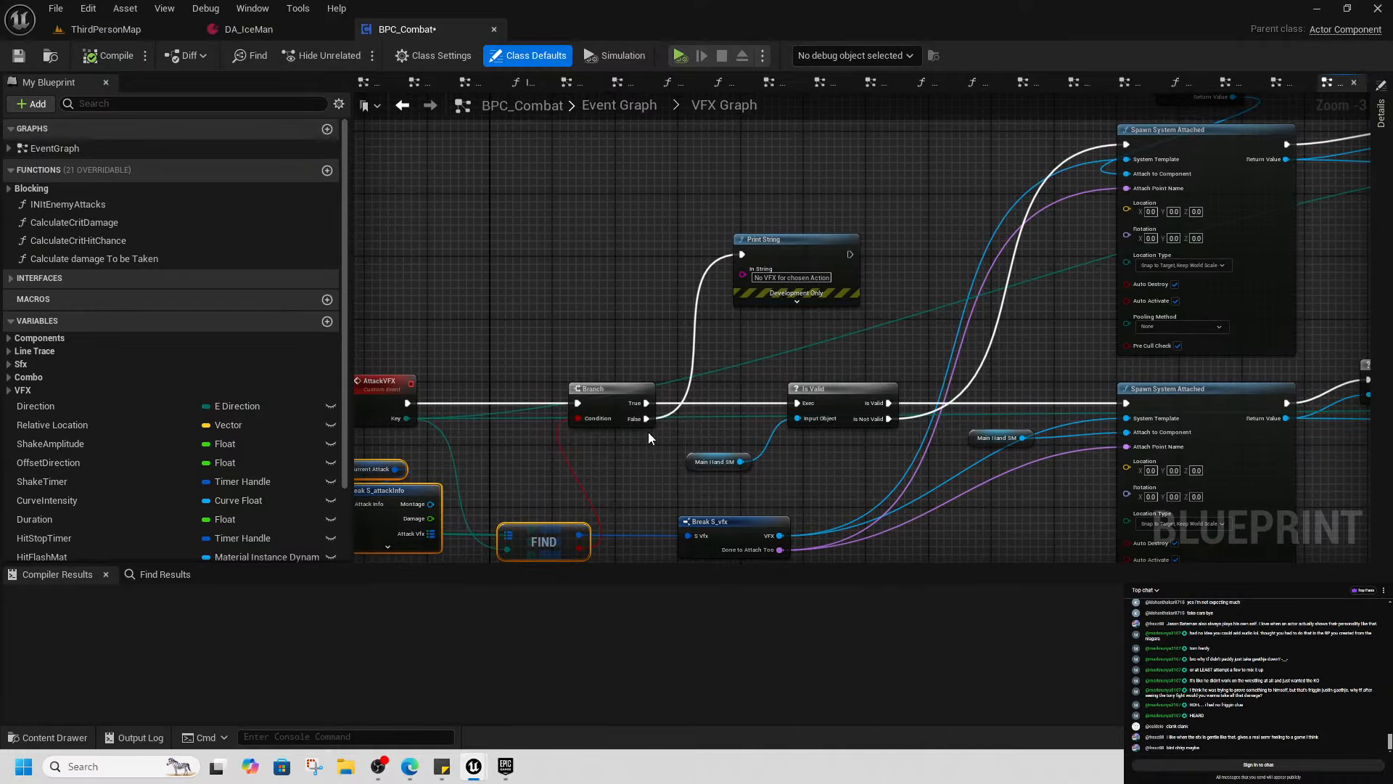
right_drag(745, 417, 736, 469)
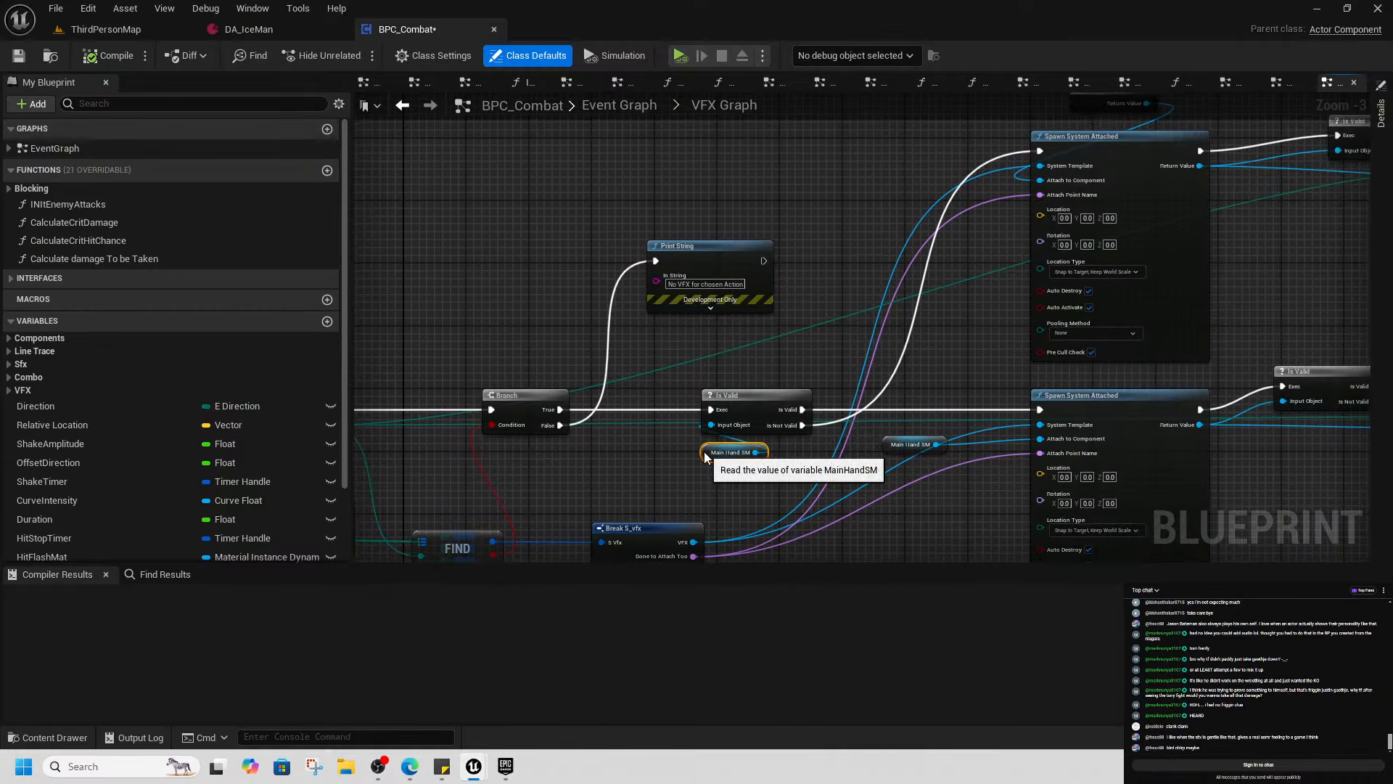
drag(685, 366, 830, 484)
scroll(706, 476, down, 1)
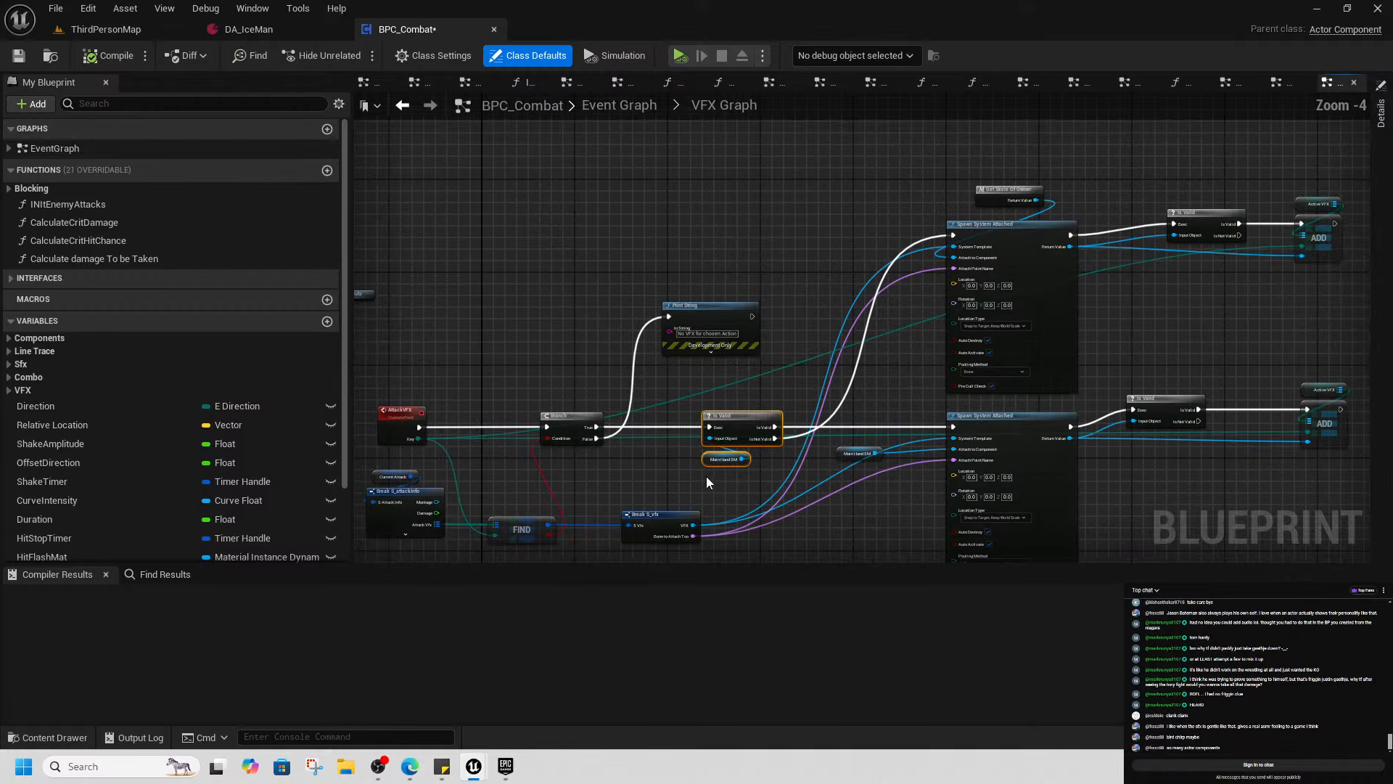
Go to ThirdPerson > Blueprints > Components > Combat and open the BPC_MagicAttacks component
click(51, 738)
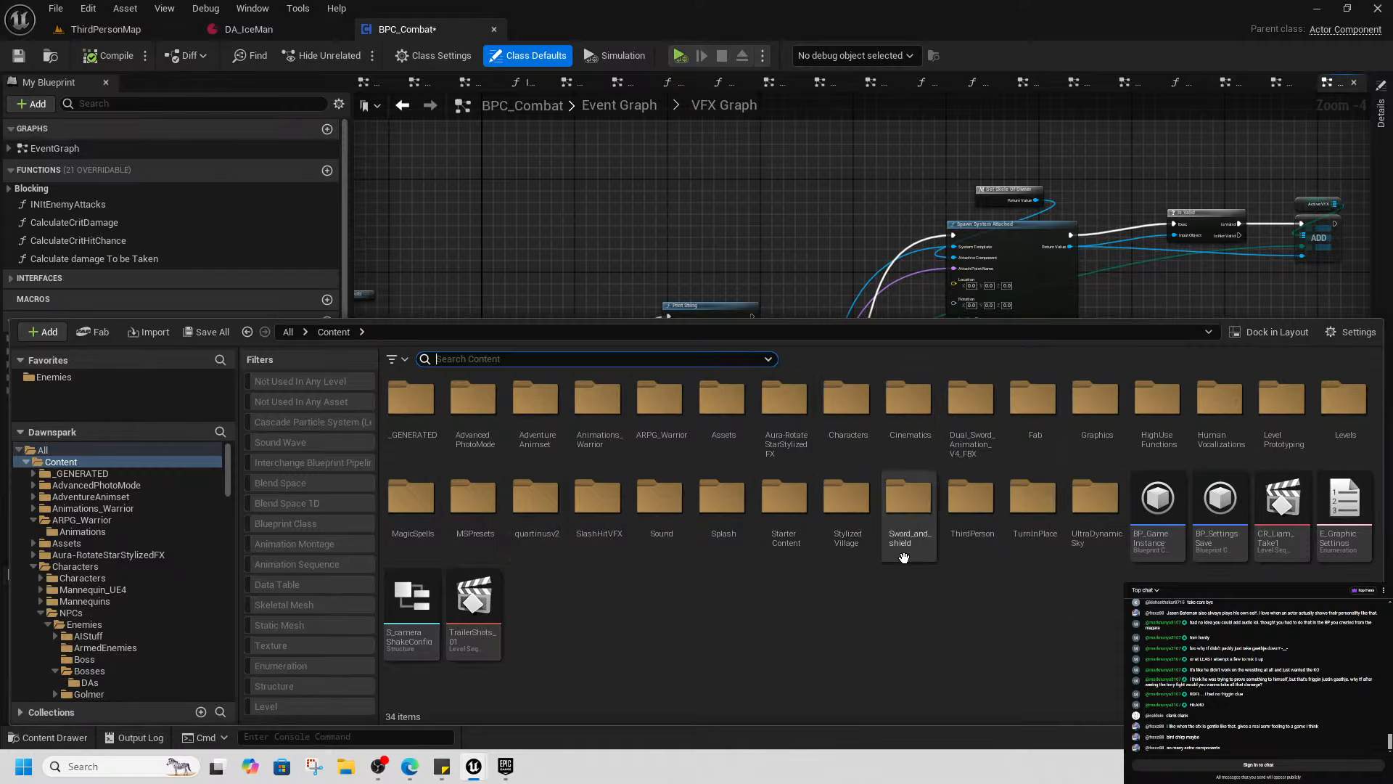
click(1016, 543)
click(972, 537)
double_click(973, 537)
click(472, 442)
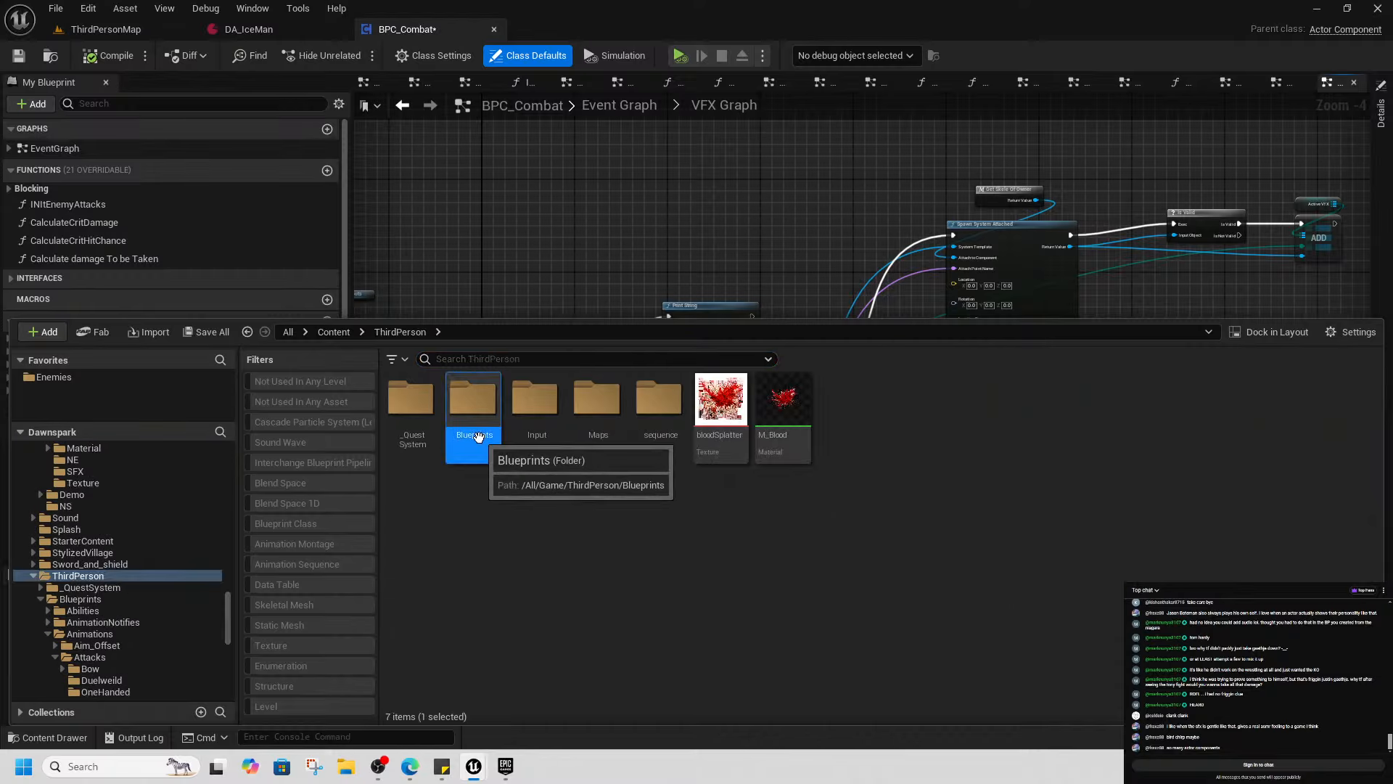
double_click(472, 442)
click(722, 399)
double_click(723, 399)
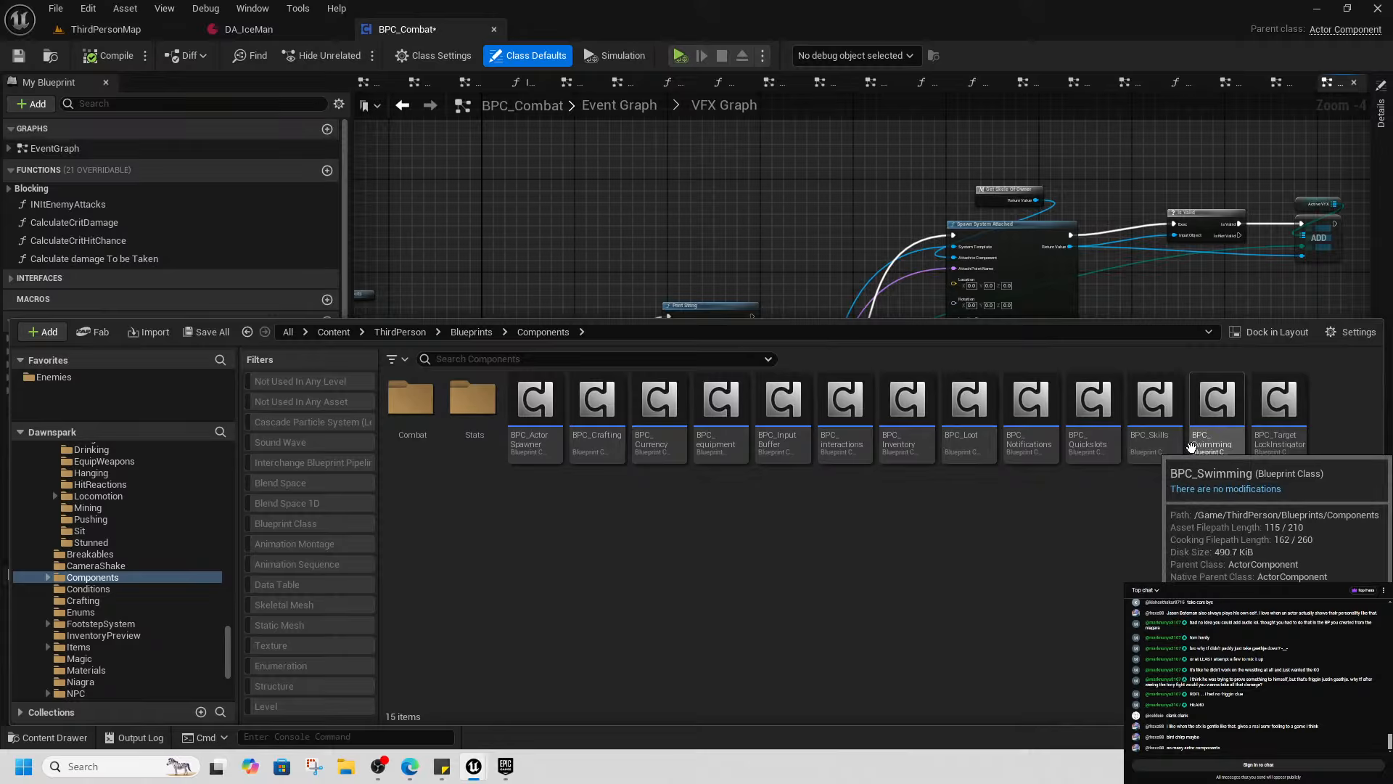
double_click(413, 428)
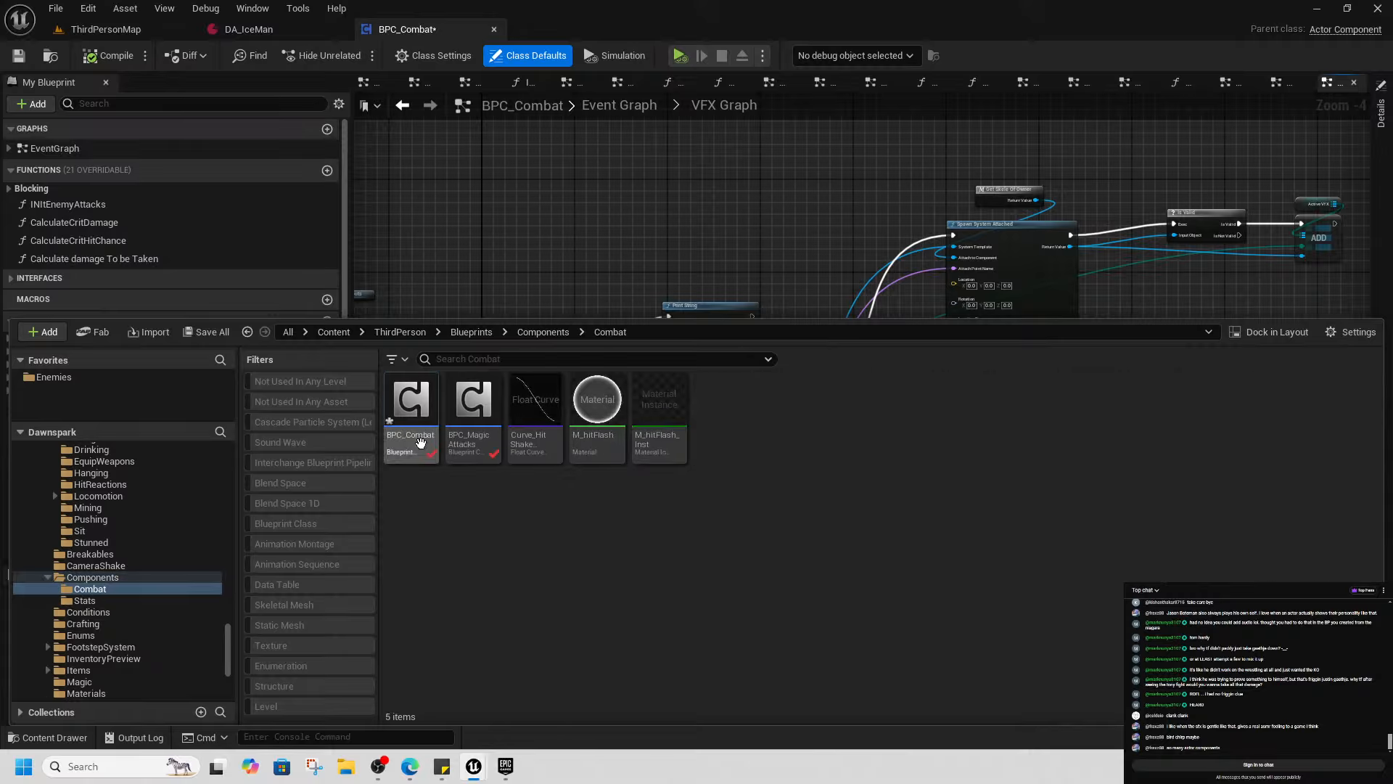
click(471, 442)
double_click(471, 443)
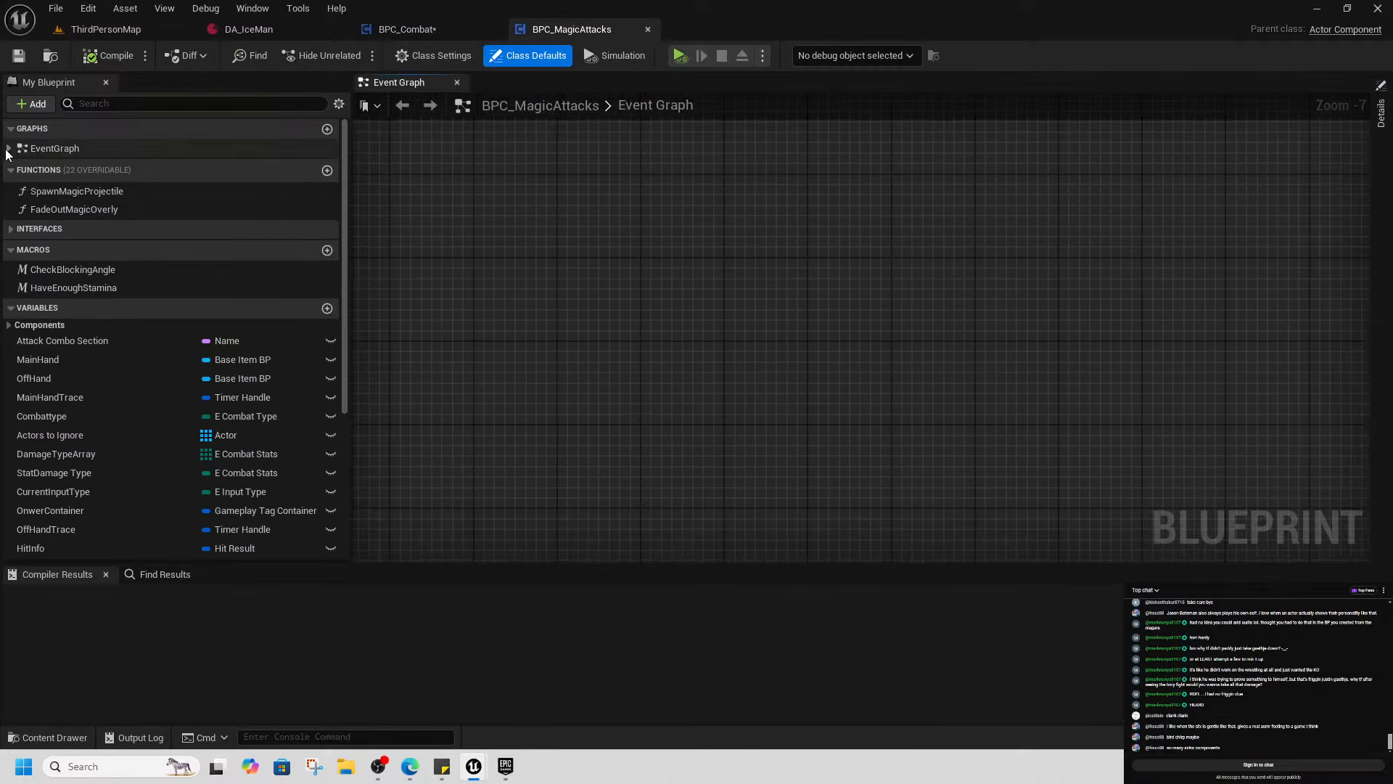
Inspect the magicAim and ApplyMagicOutline events, the SpawnMagicProjectile function and the variables of BPC_MagicAttacks
double_click(51, 148)
click(54, 168)
double_click(53, 168)
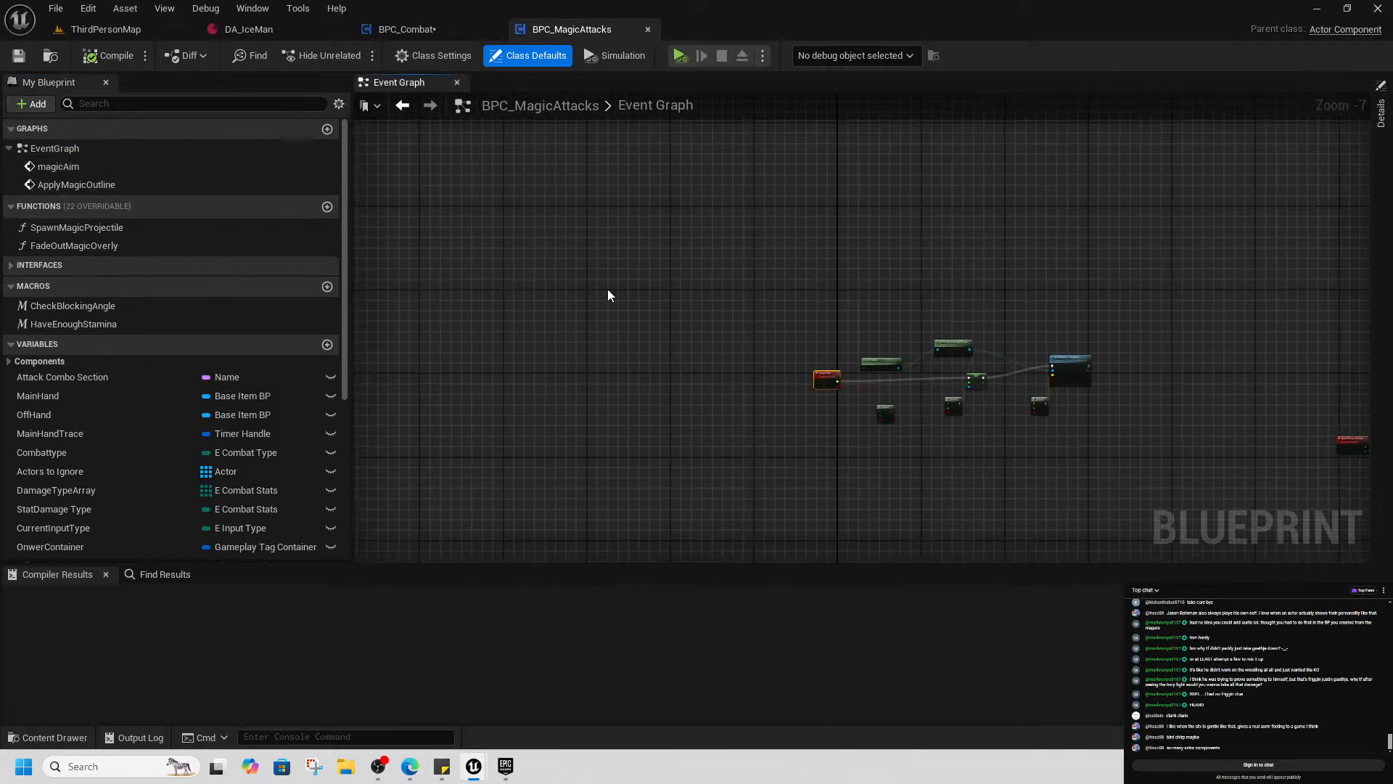
double_click(64, 187)
click(93, 230)
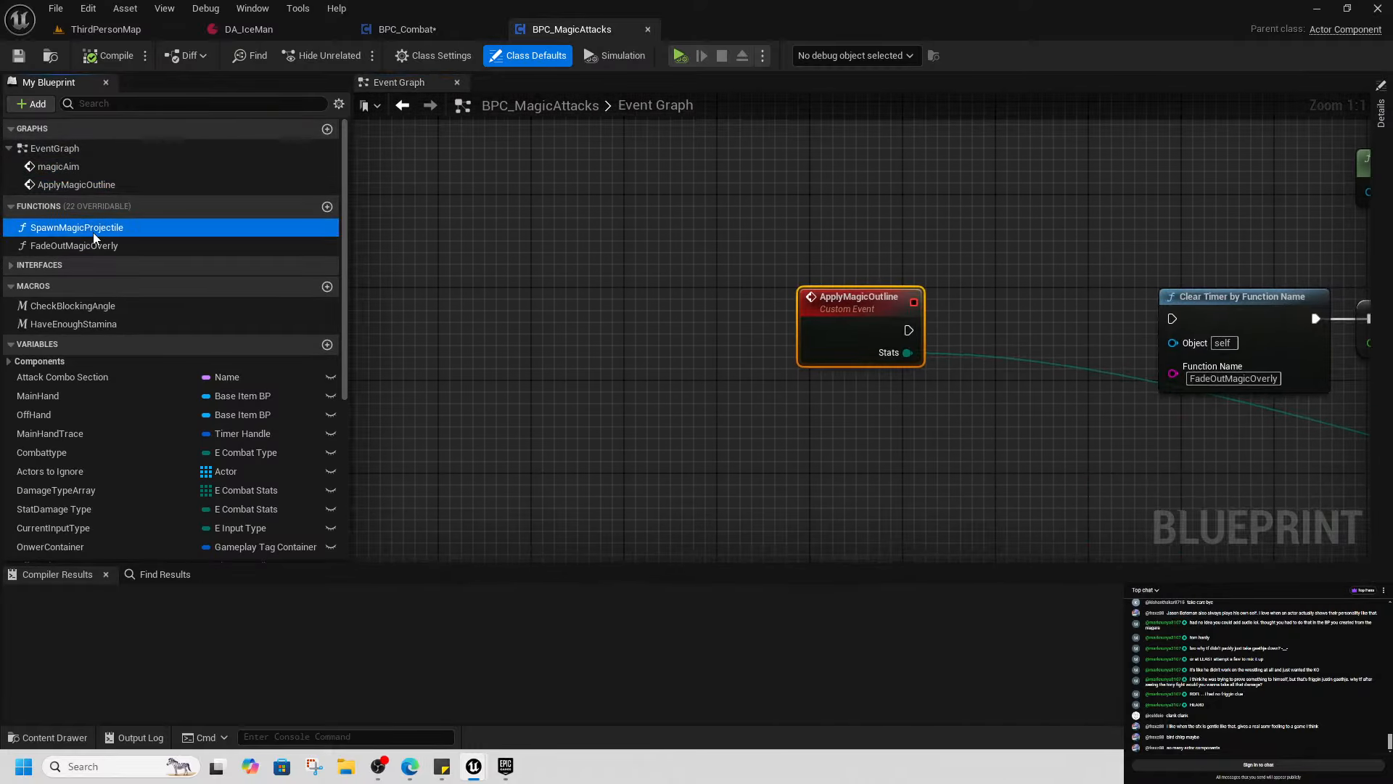
double_click(93, 229)
scroll(87, 362, down, 3)
scroll(96, 450, up, 5)
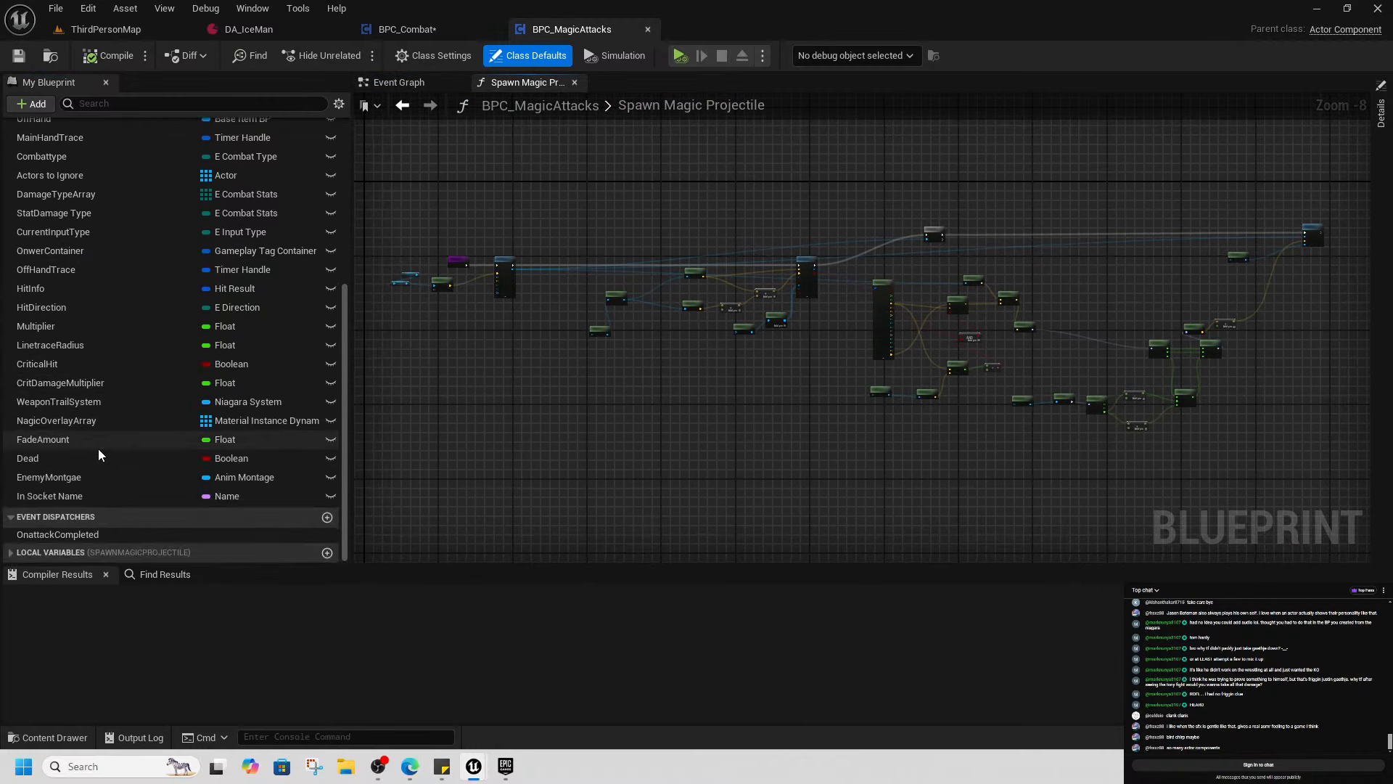
Close BPC_MagicAttacks and review the AttackVFX event's Branch, Find and Main Hand SM validity check in BPC_Combat's VFX Graph
click(648, 29)
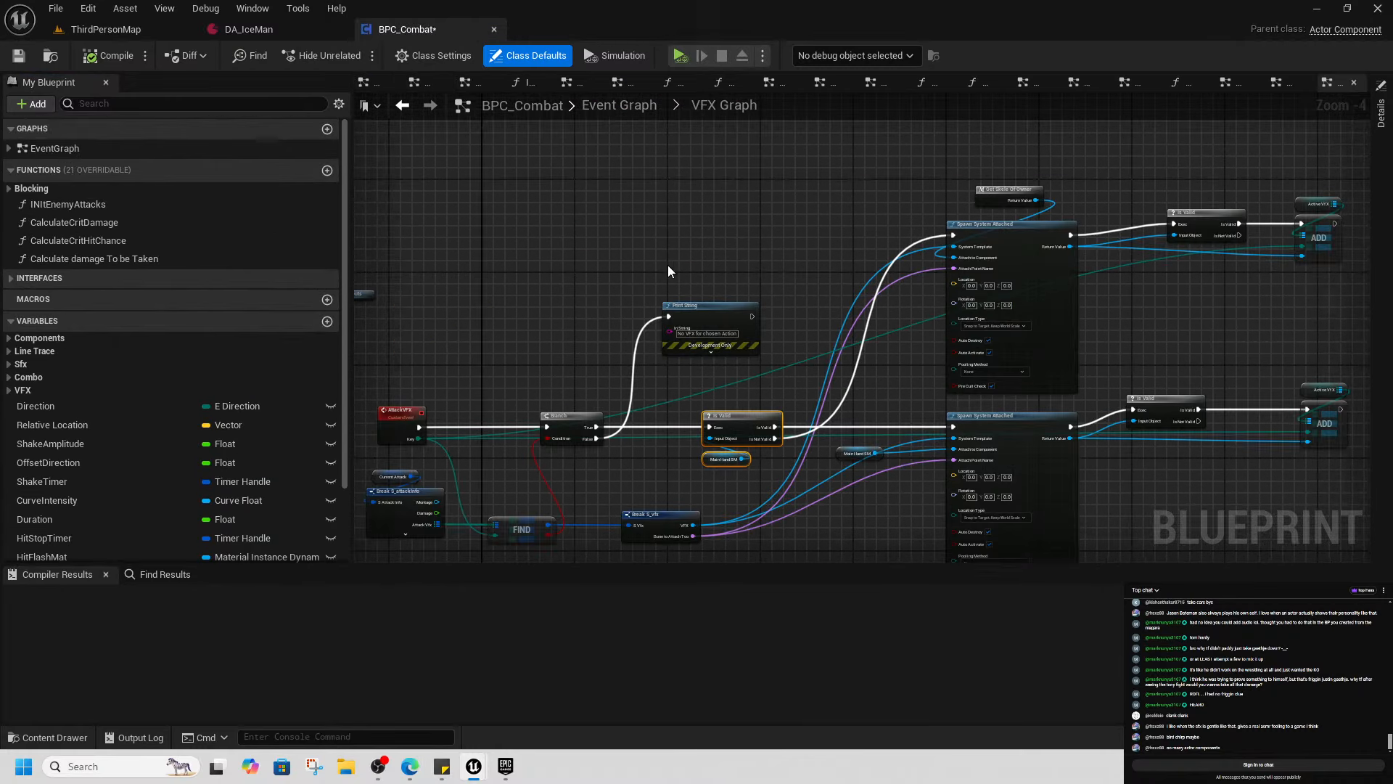
scroll(668, 270, up, 4)
scroll(676, 376, down, 1)
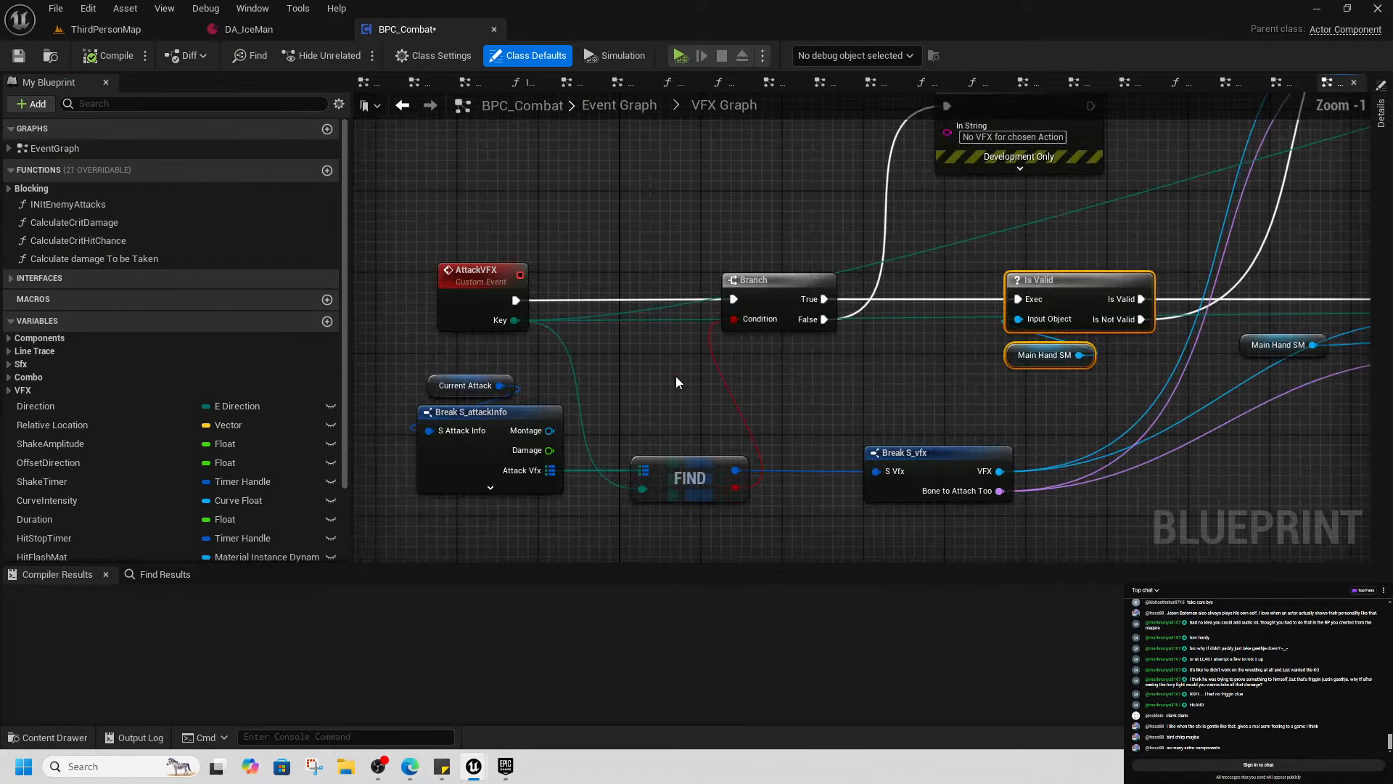
right_drag(741, 386, 712, 345)
scroll(754, 341, down, 2)
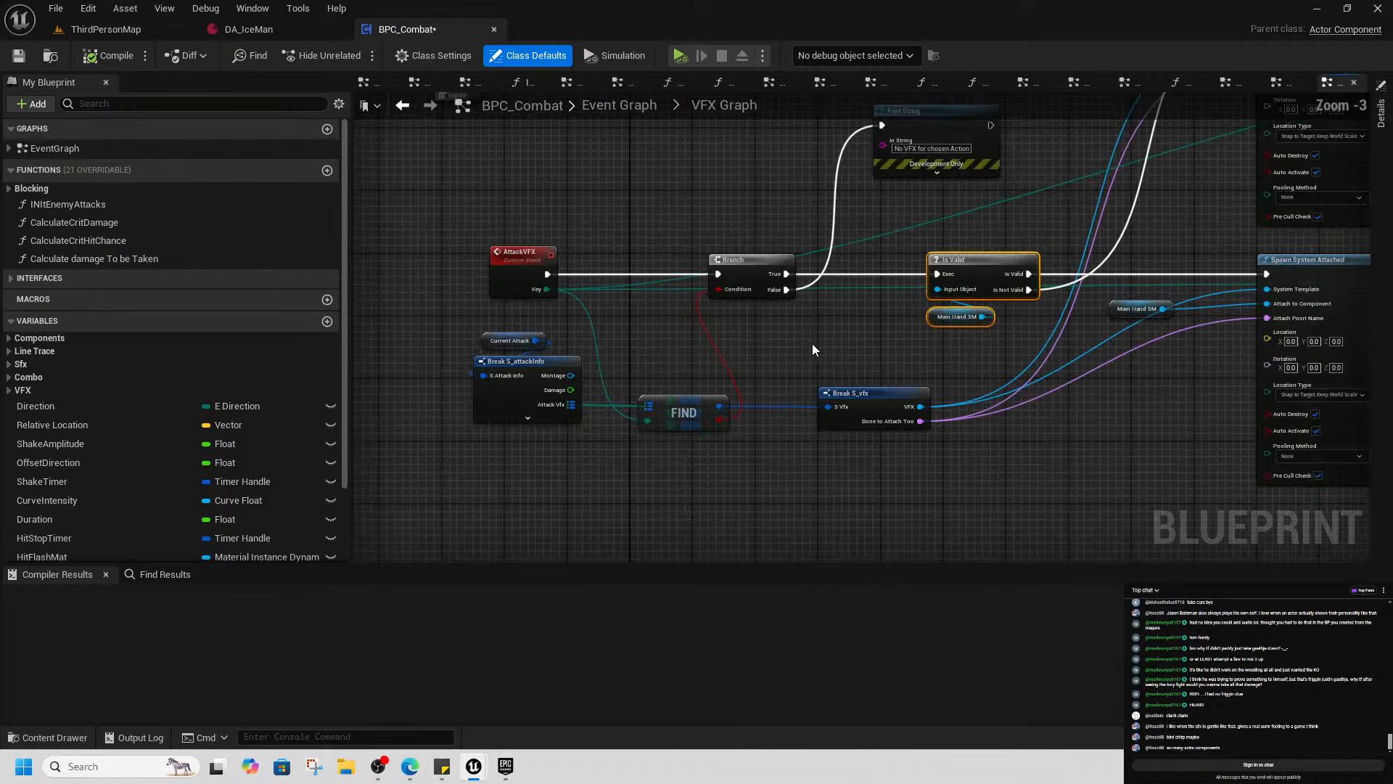
right_drag(881, 345, 796, 433)
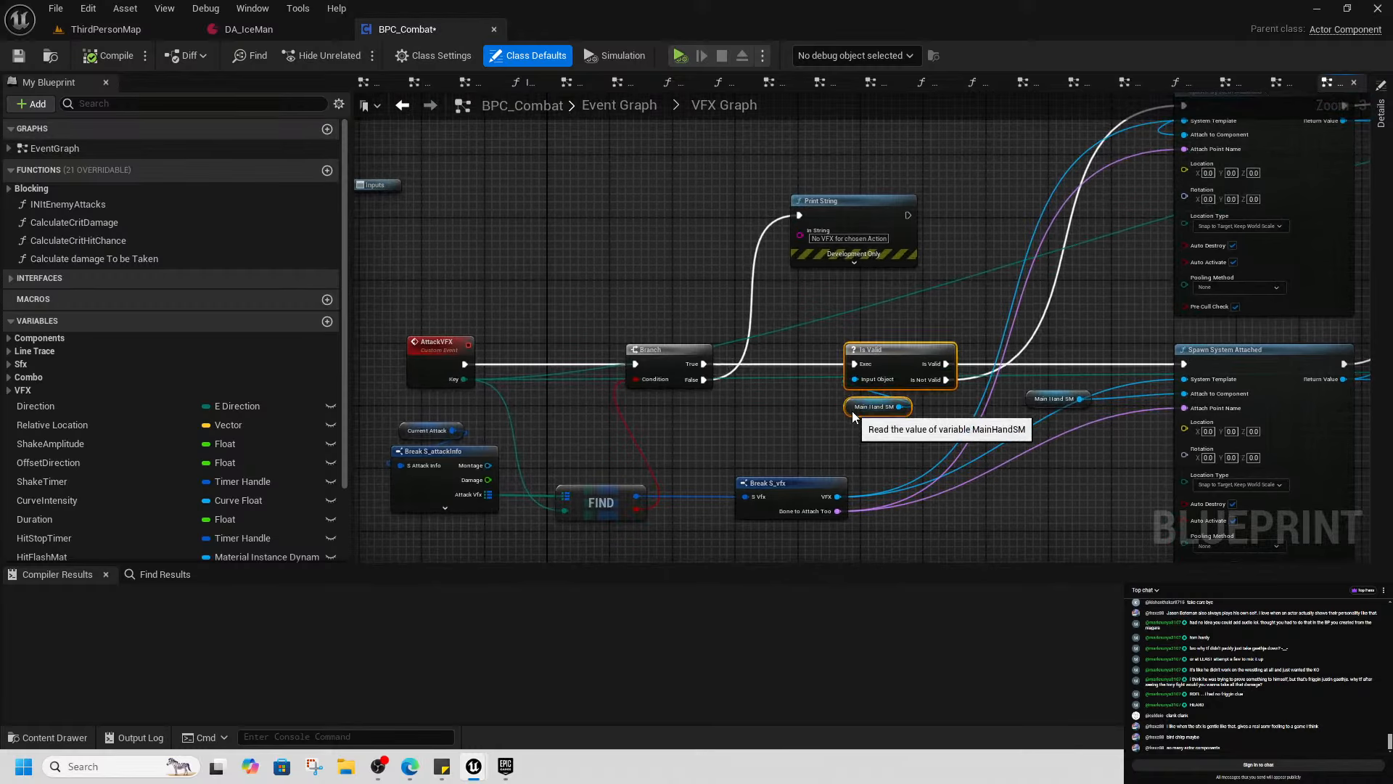
click(428, 290)
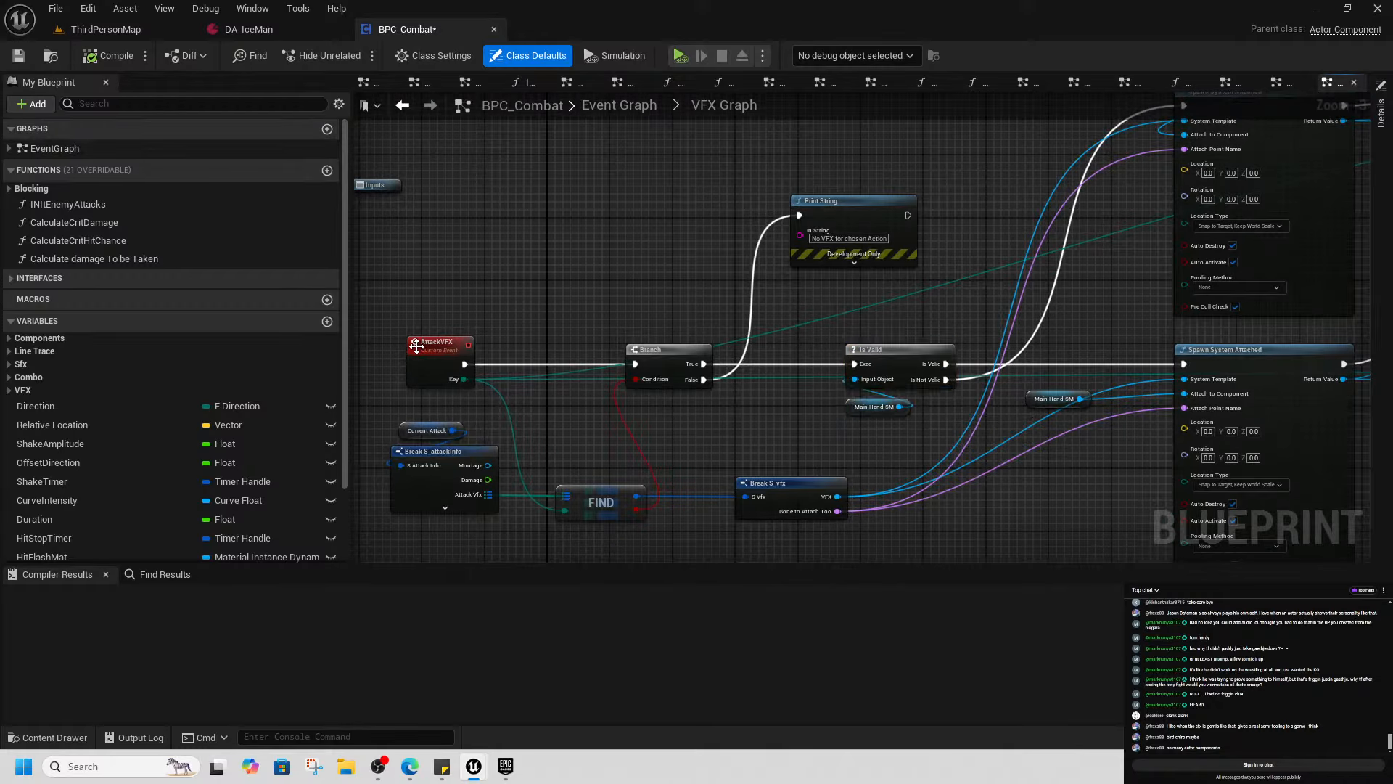
click(415, 345)
Examine the HitVfx and DestroyAllActiveVFx custom events and their node chains in the VFX Graph
scroll(694, 365, down, 5)
scroll(777, 395, up, 6)
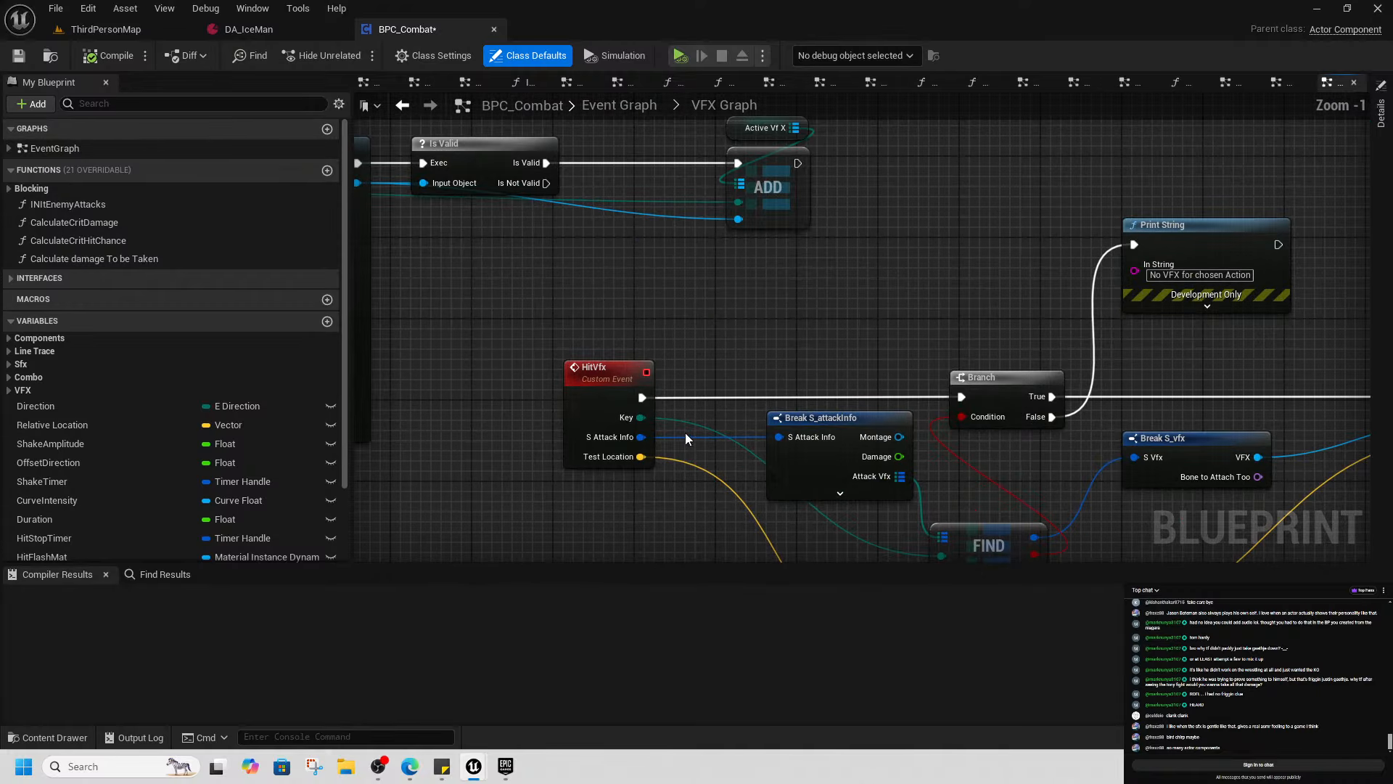
scroll(851, 369, down, 1)
right_drag(853, 375, 596, 465)
scroll(761, 297, down, 3)
right_drag(769, 283, 795, 508)
scroll(677, 349, up, 4)
right_drag(900, 439, 646, 380)
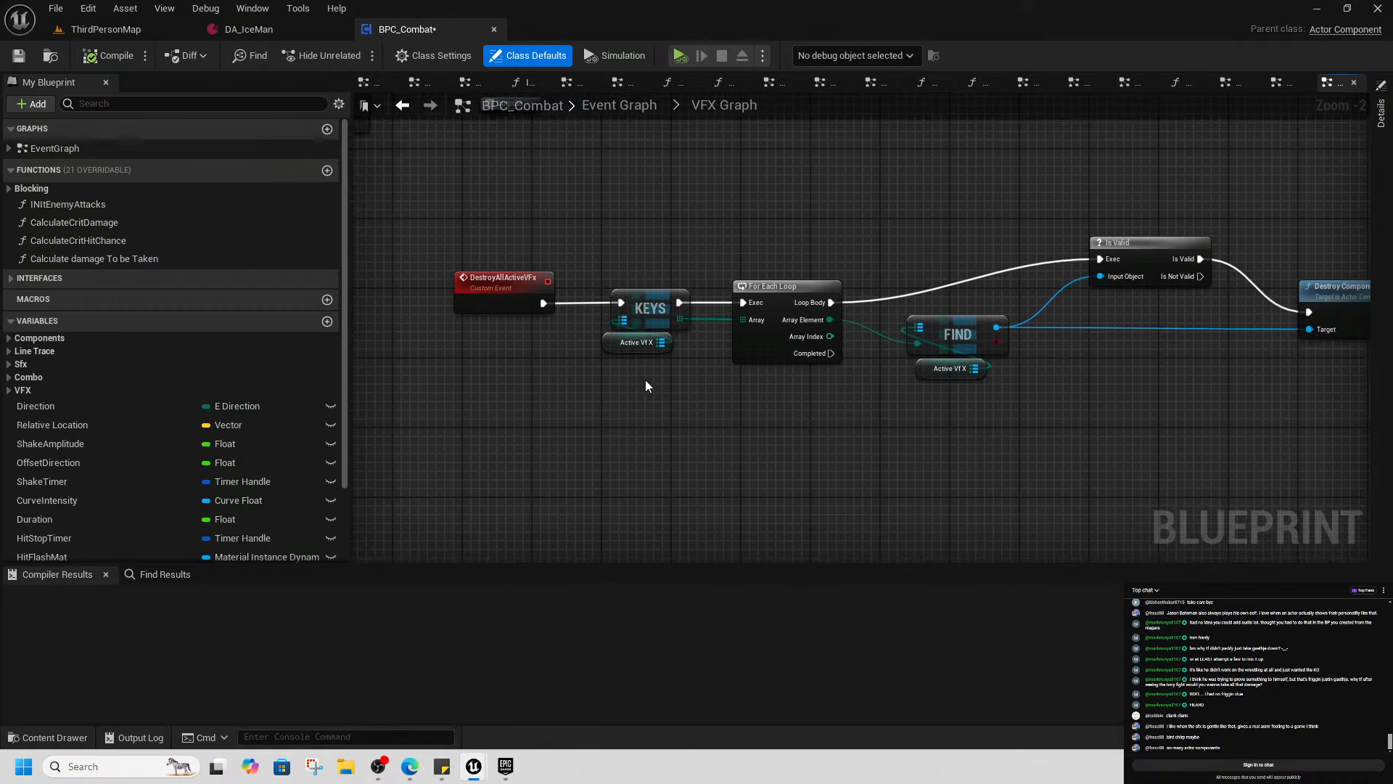
Add a custom event in the empty graph area beyond the Destroy Component node of the DestroyAllActiveVFx chain
scroll(646, 380, down, 3)
right_drag(977, 457, 725, 441)
right_click(804, 423)
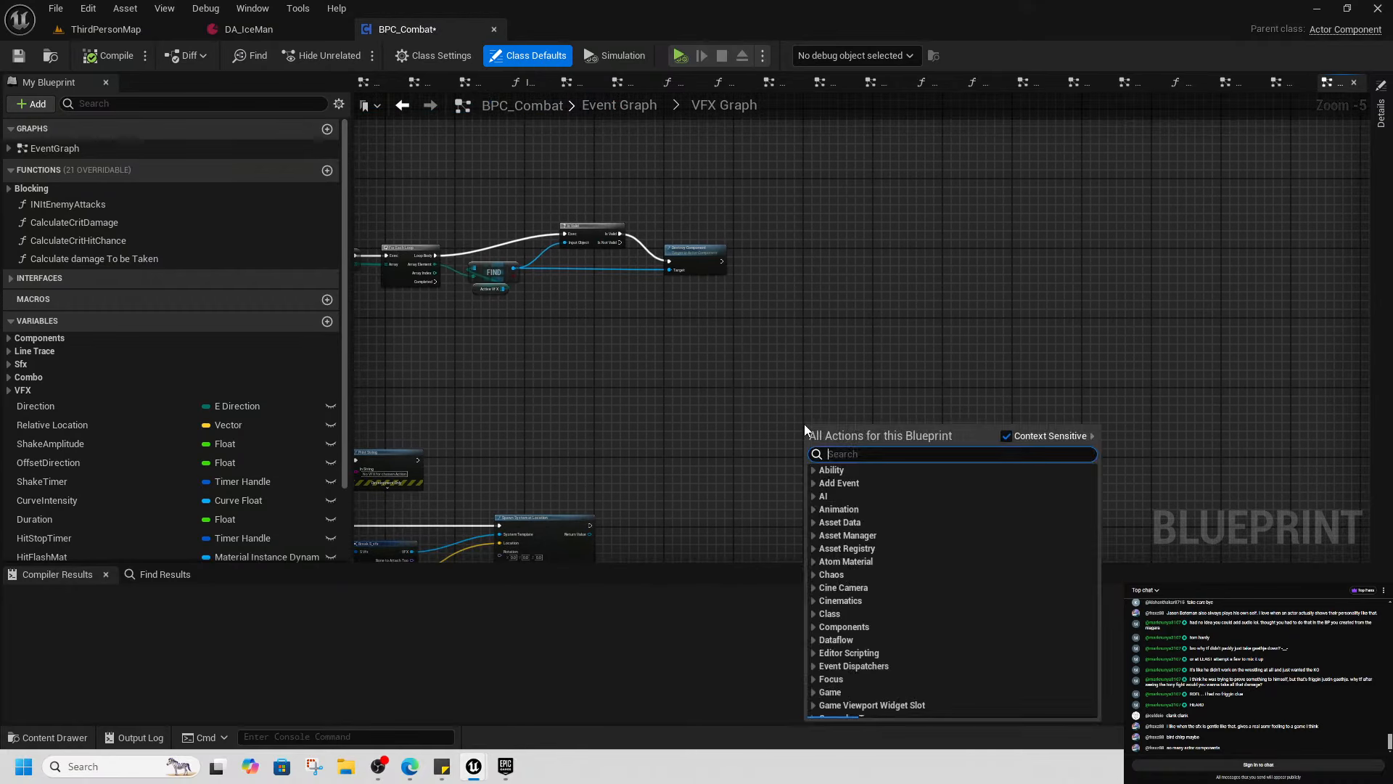
text(custom event)
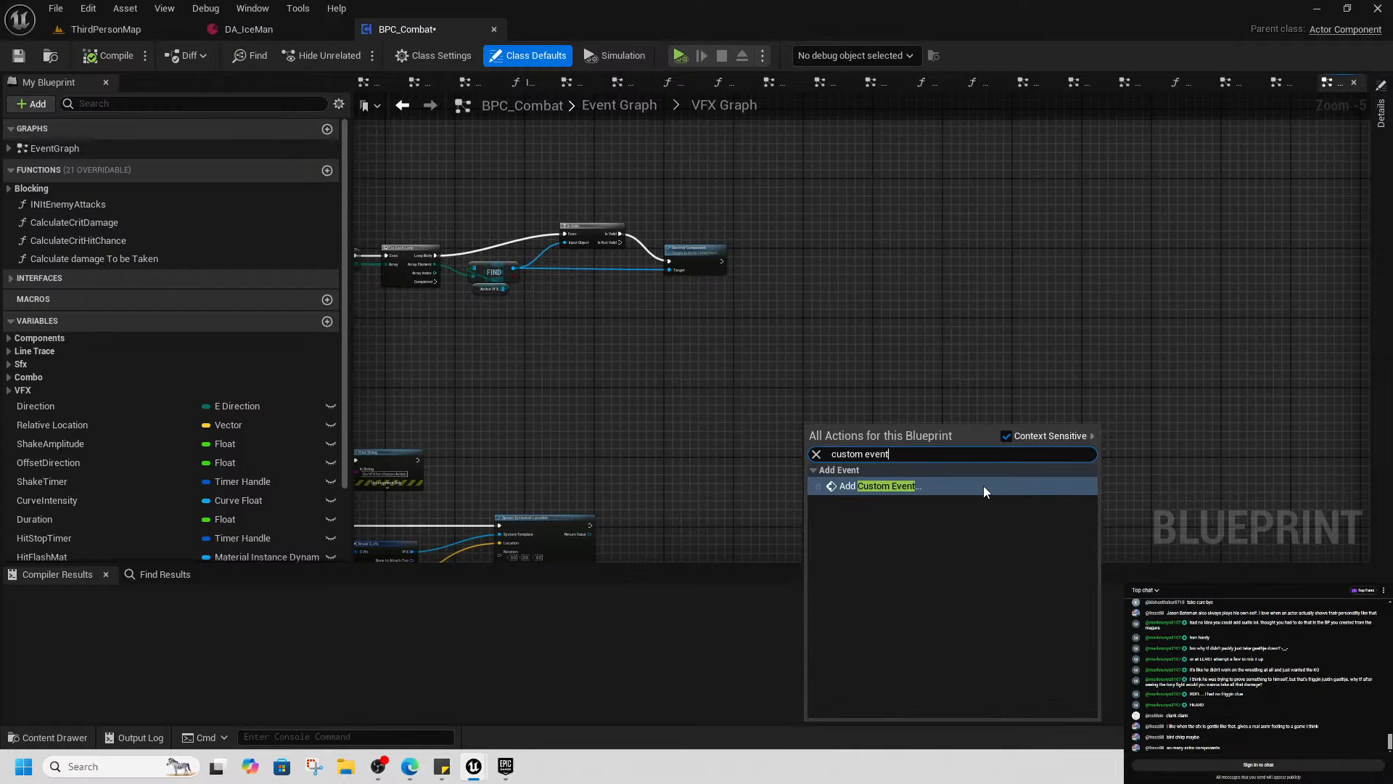
Add a custom event named SpellCasting in an empty area of the VFX Graph
click(917, 485)
scroll(917, 487, up, 4)
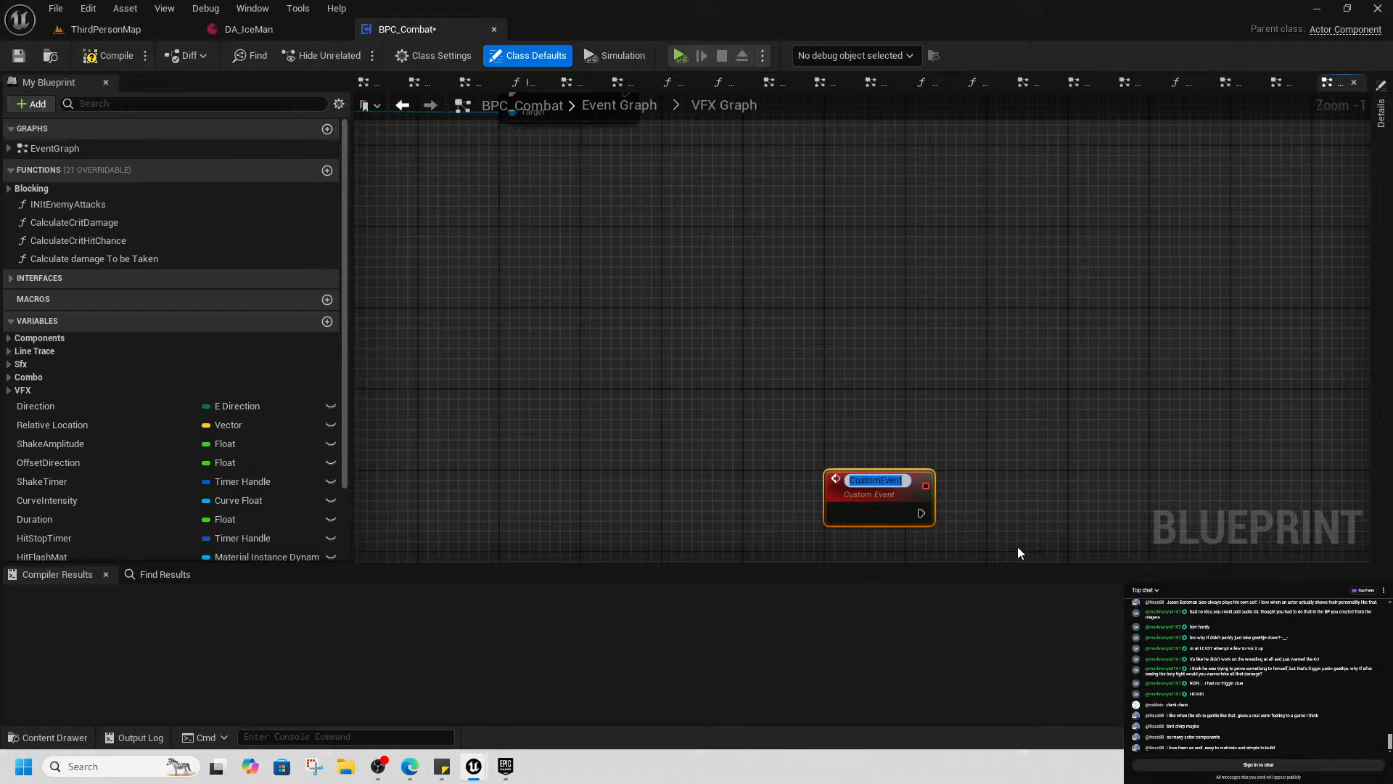
text(Spell)
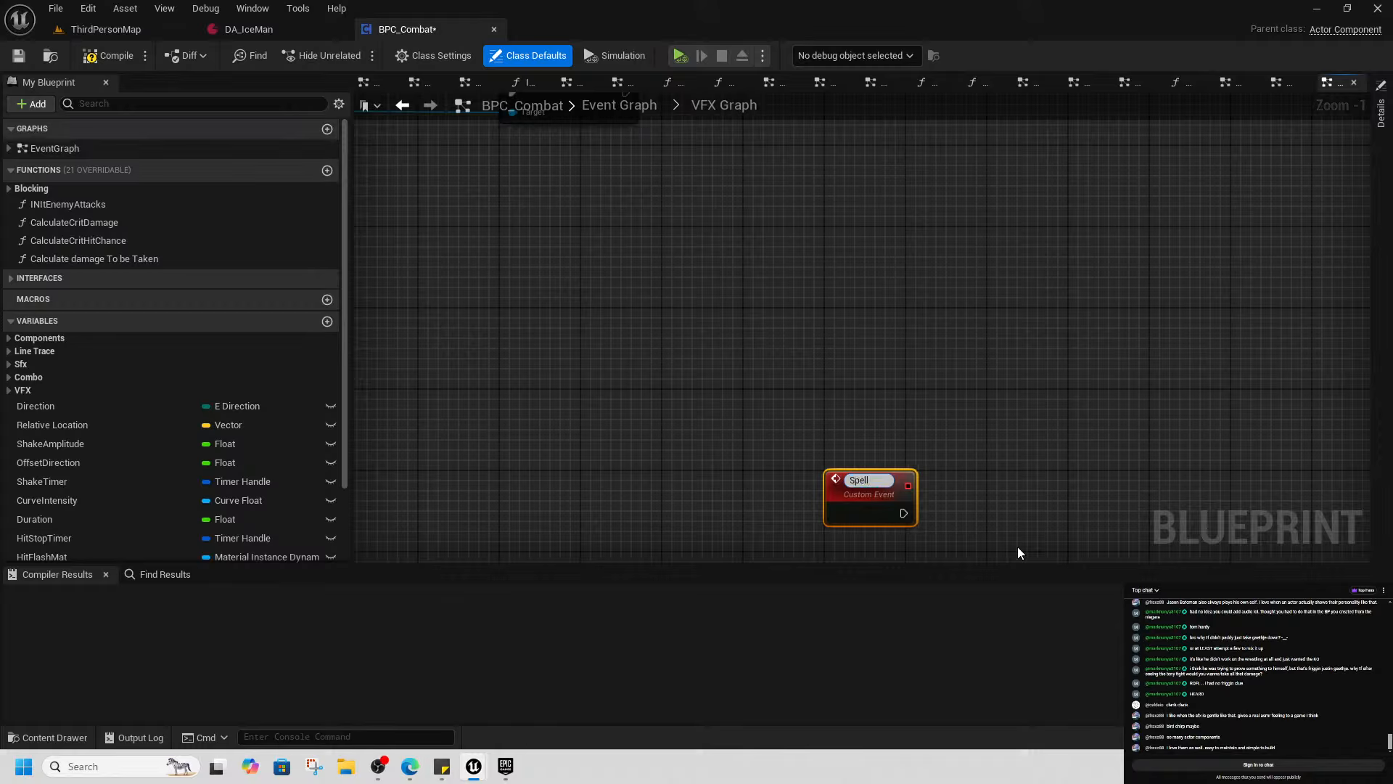
text(Casting)
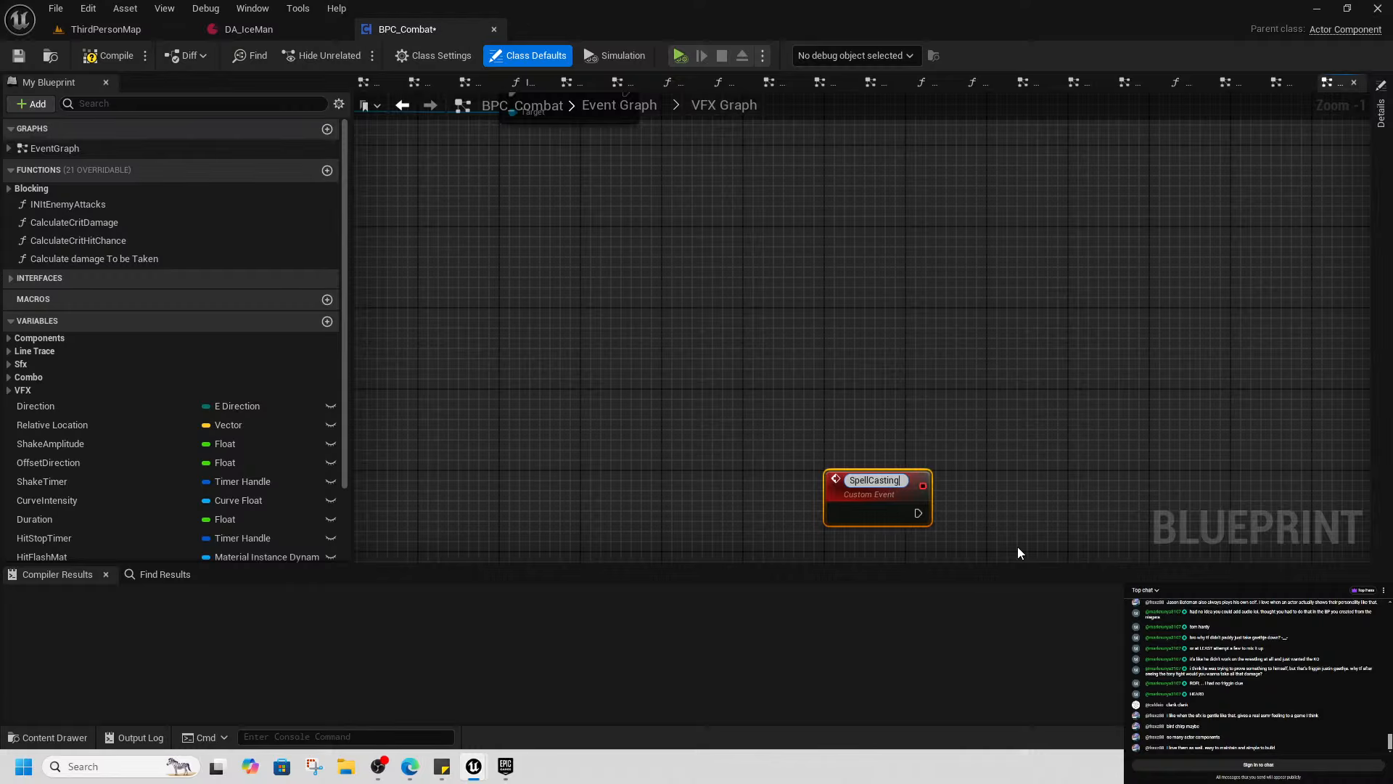
key(Return)
right_drag(1013, 534, 916, 402)
drag(778, 395, 679, 354)
Examine the AttackVFX node chain, from its Branch through the Spawn System Attached nodes to the ADD nodes
scroll(524, 409, down, 3)
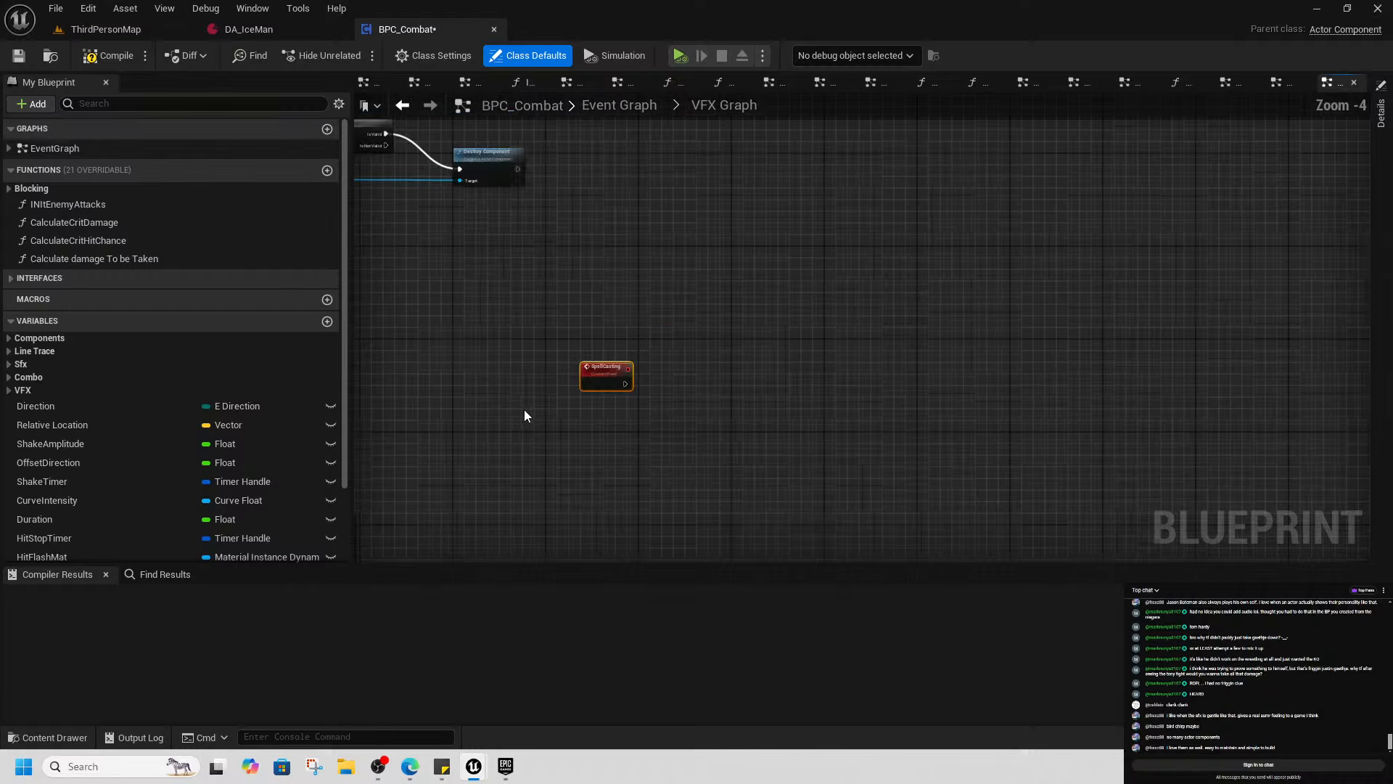
right_drag(523, 409, 1080, 460)
right_drag(552, 339, 1123, 382)
scroll(679, 318, down, 1)
right_drag(678, 318, 930, 481)
scroll(703, 306, up, 2)
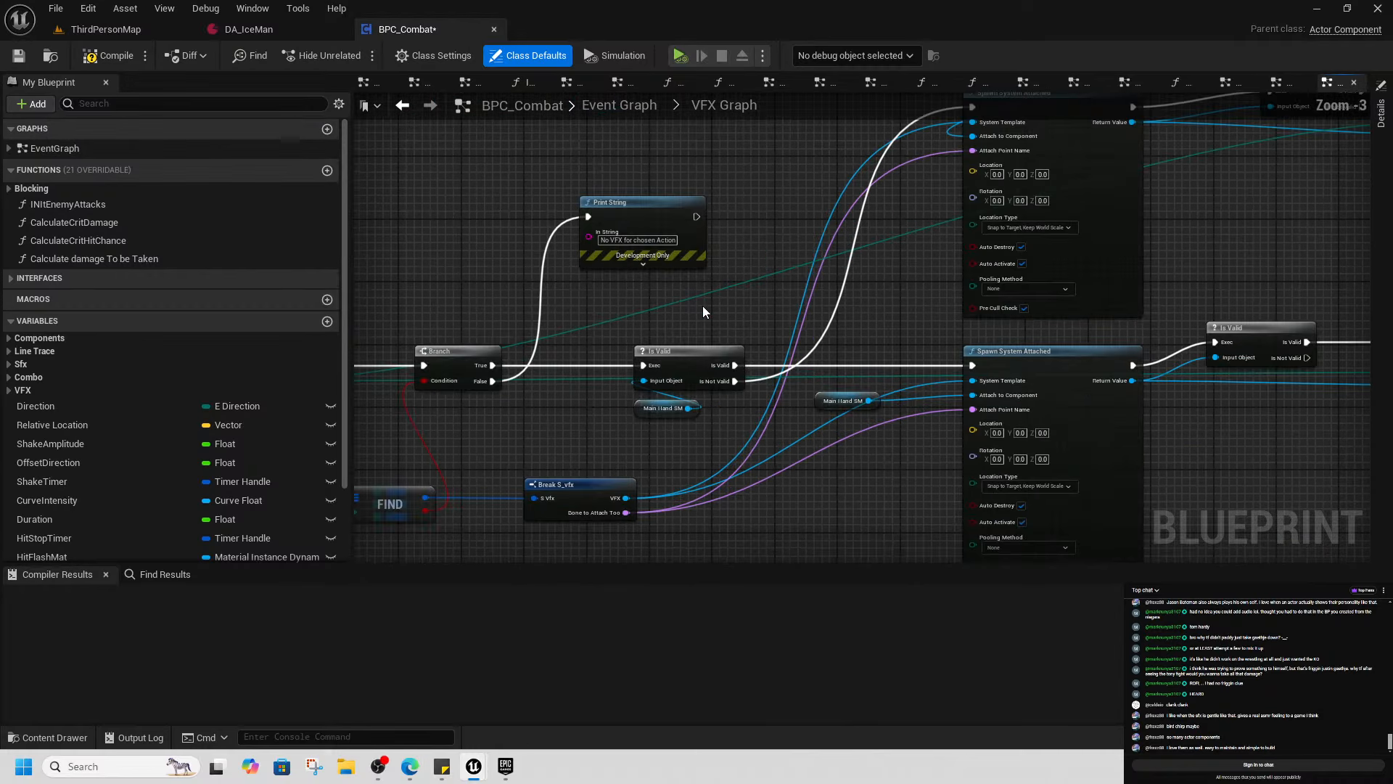
scroll(809, 374, up, 1)
right_drag(809, 374, 791, 339)
drag(686, 140, 1038, 376)
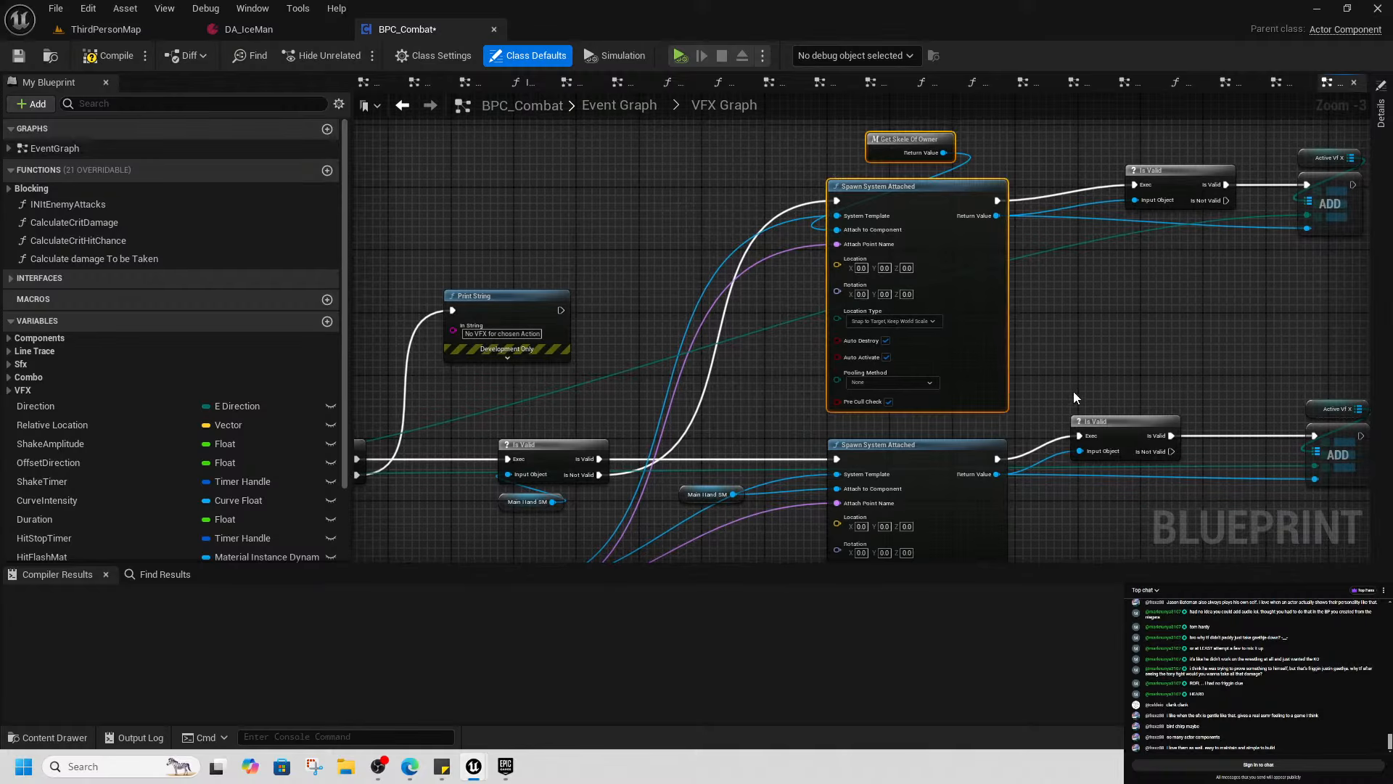
right_drag(1013, 388, 1034, 361)
scroll(1034, 360, down, 1)
click(1075, 355)
mouse_move(1107, 434)
right_down()
mouse_move(815, 407)
mouse_move(1000, 408)
mouse_move(1273, 379)
mouse_move(668, 363)
right_up()
mouse_move(1321, 398)
right_down()
mouse_move(1262, 379)
mouse_move(805, 355)
right_up()
mouse_move(1034, 397)
right_down()
mouse_move(643, 426)
mouse_move(585, 445)
mouse_move(643, 401)
right_up()
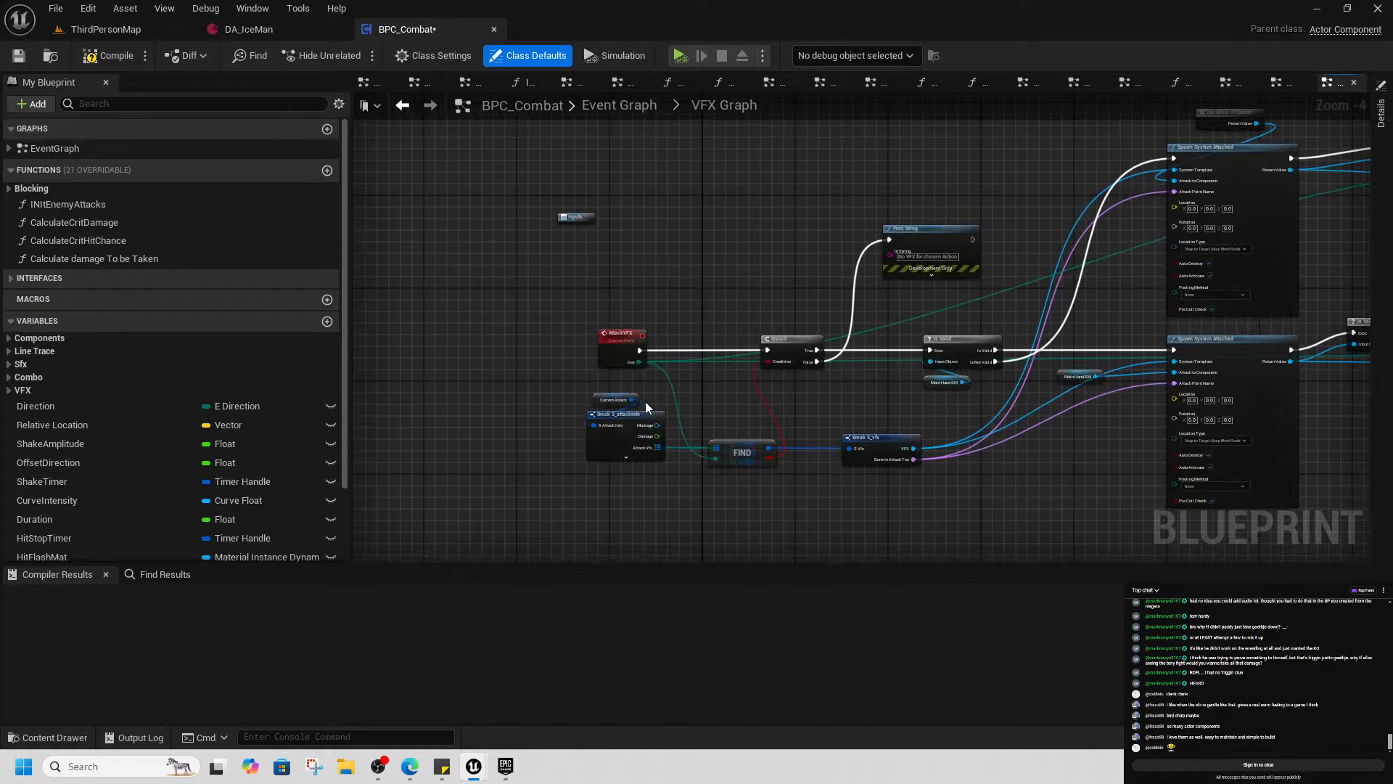
Duplicate the whole AttackVFX node chain and place the copy beside the SpellCasting event
scroll(711, 398, down, 1)
scroll(609, 377, down, 3)
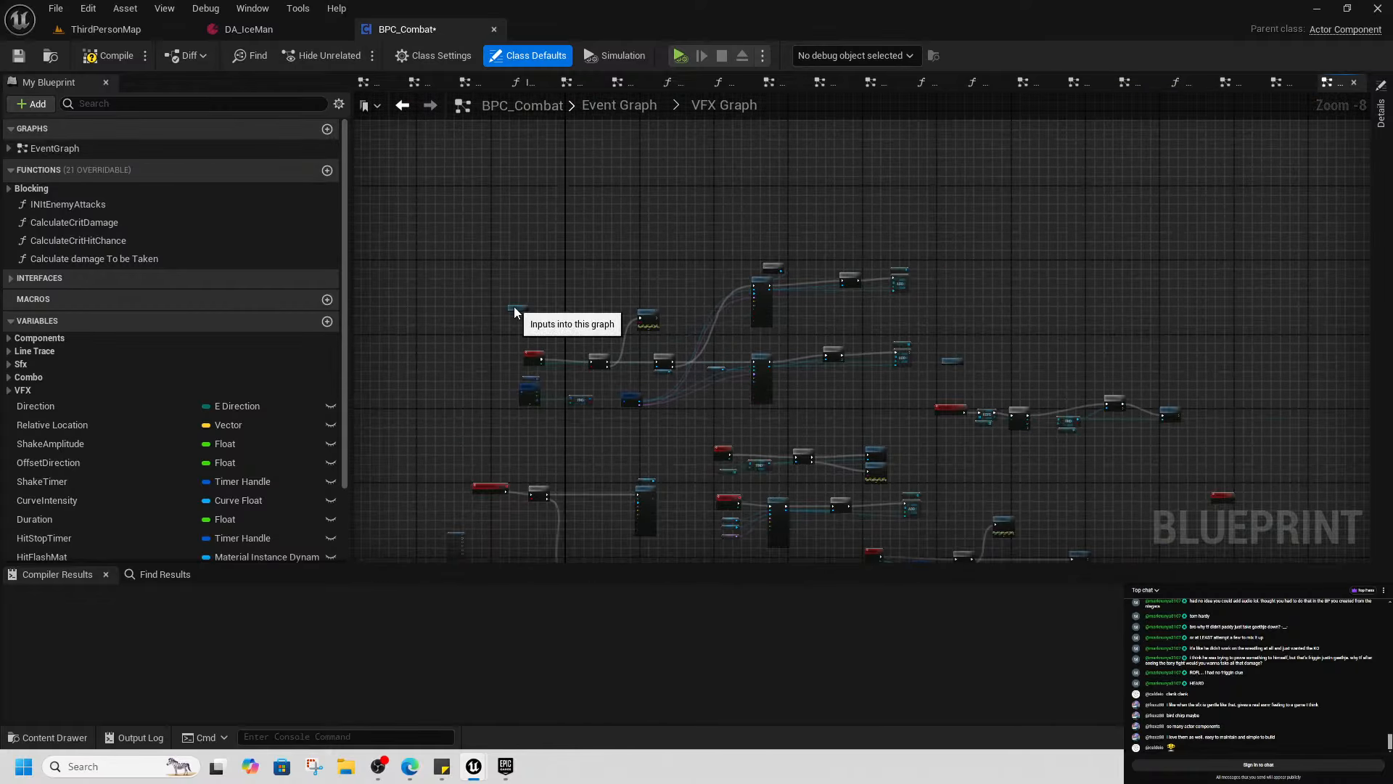
drag(487, 213, 913, 429)
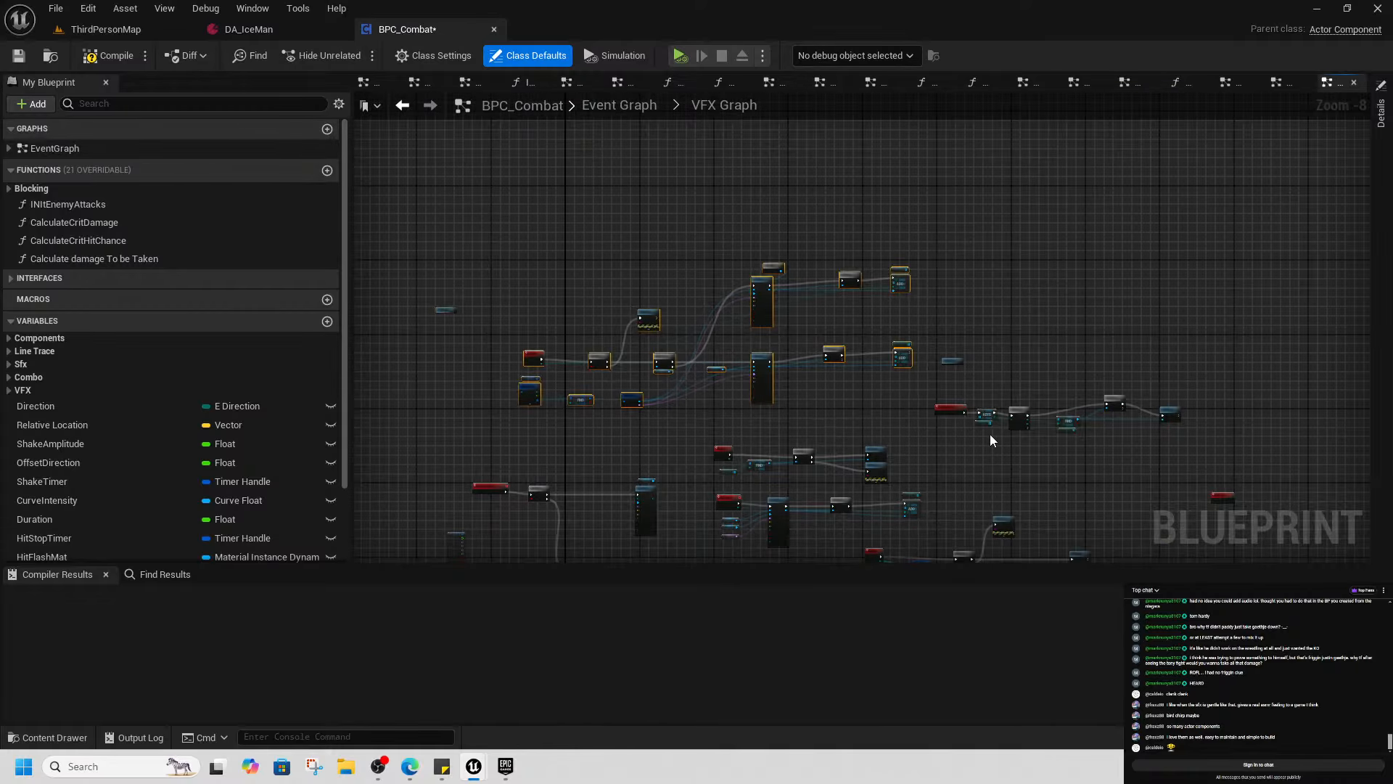
key(ctrl+v)
right_drag(1305, 446, 1013, 395)
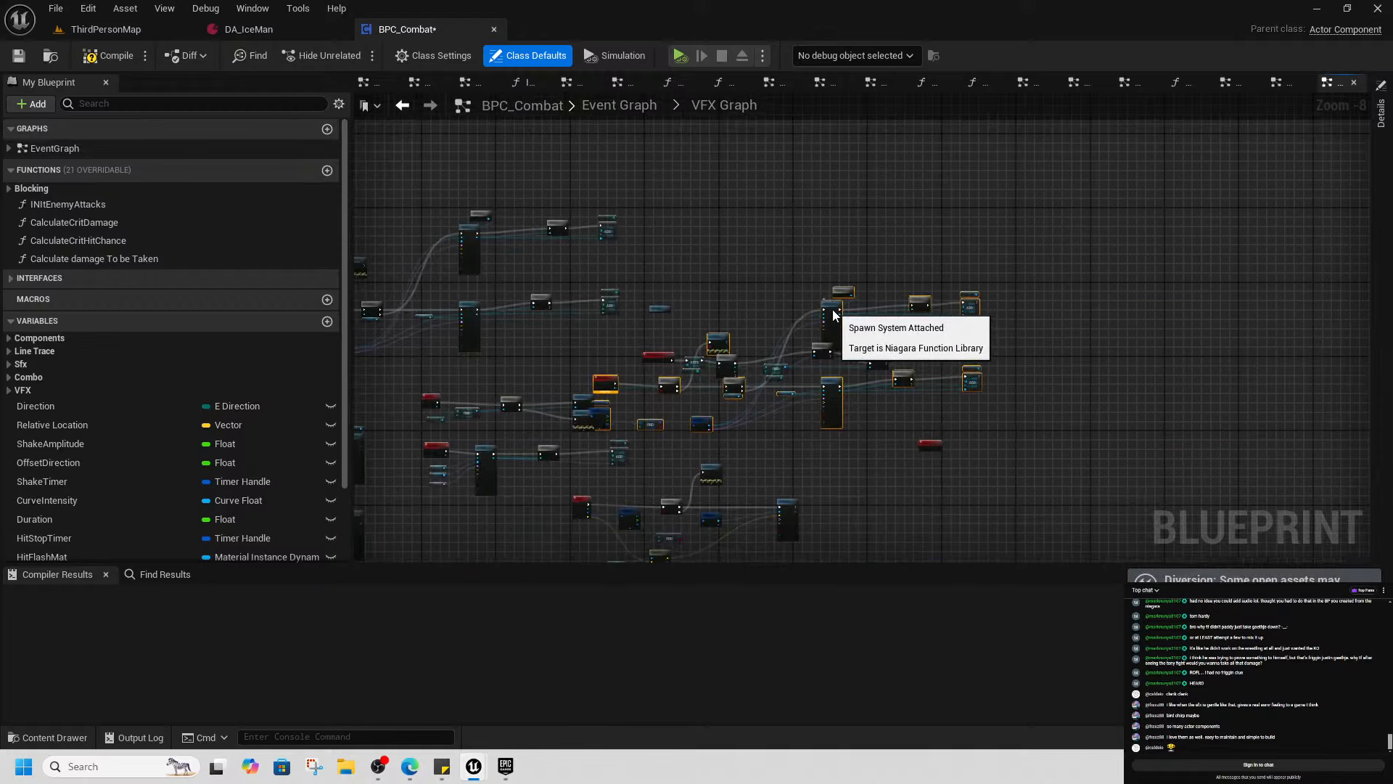
drag(833, 313, 1171, 391)
scroll(903, 464, up, 5)
right_drag(1085, 394, 771, 353)
scroll(770, 352, up, 2)
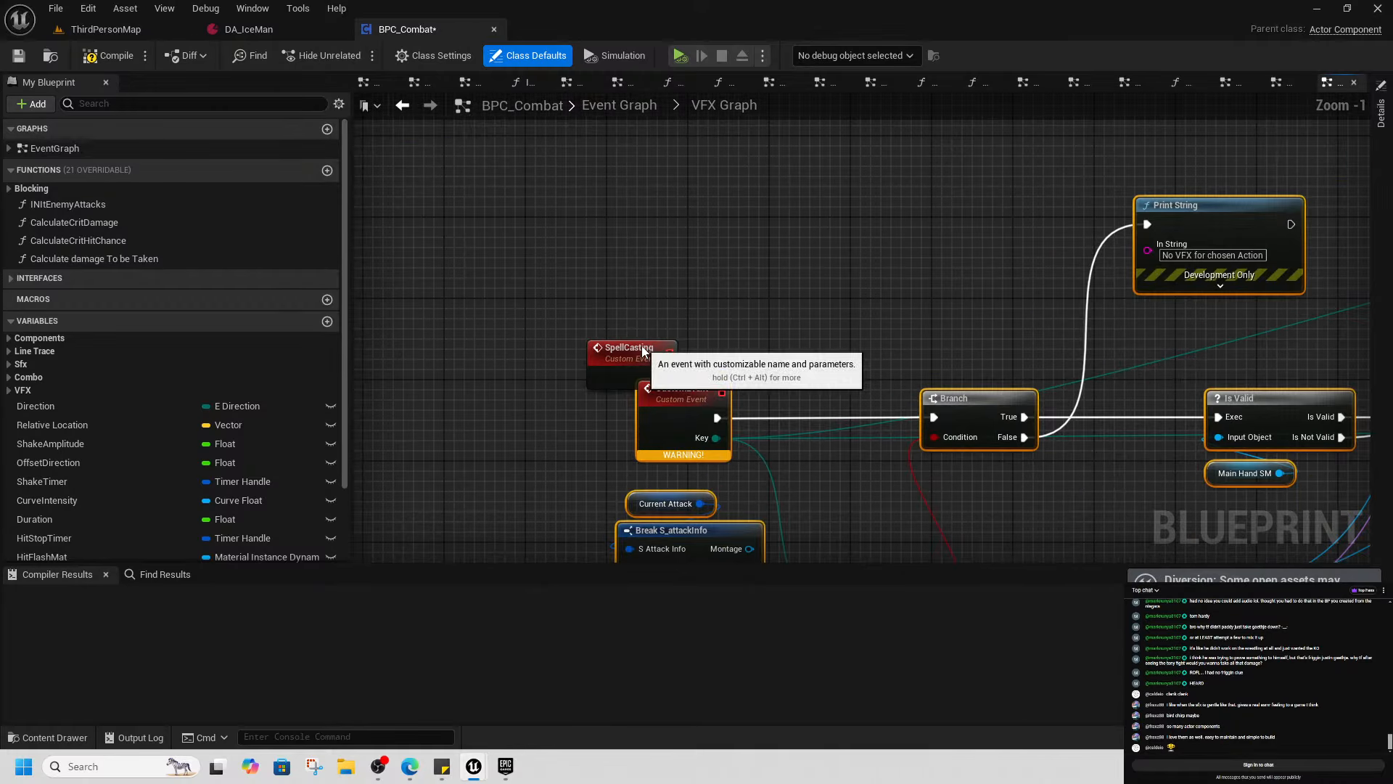
Connect SpellCasting's execution and Key outputs to the copied chain in place of the duplicated CustomEvent, and delete that duplicate
click(676, 412)
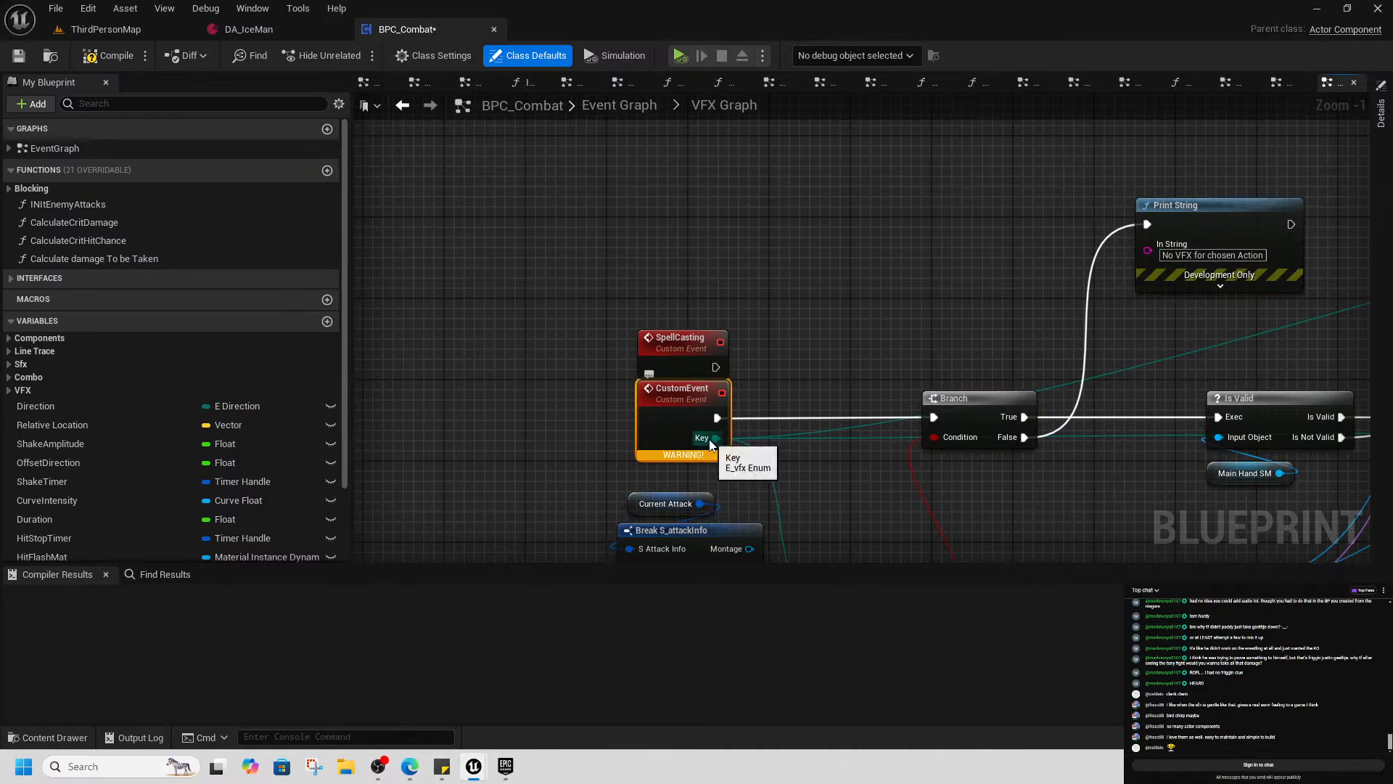
drag(716, 367, 938, 419)
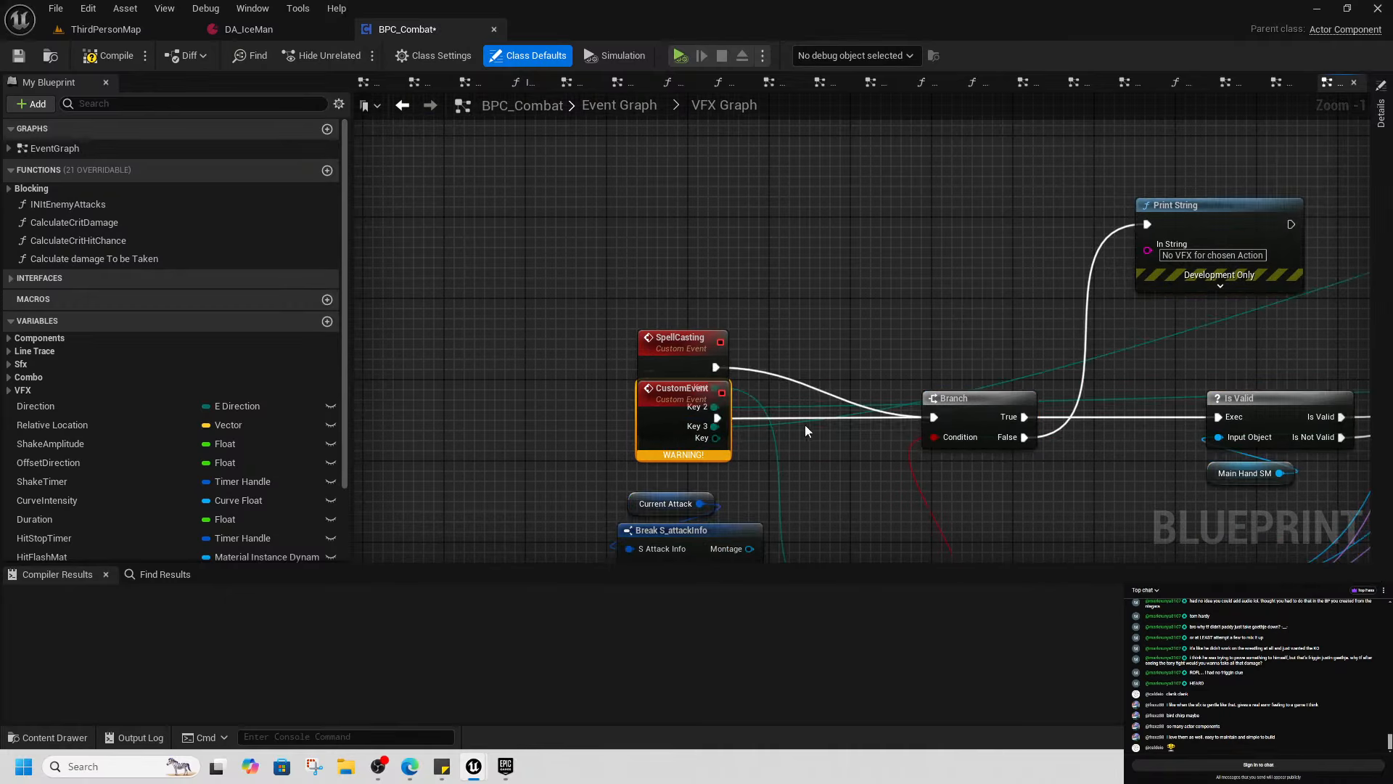
key(Delete)
drag(677, 348, 685, 355)
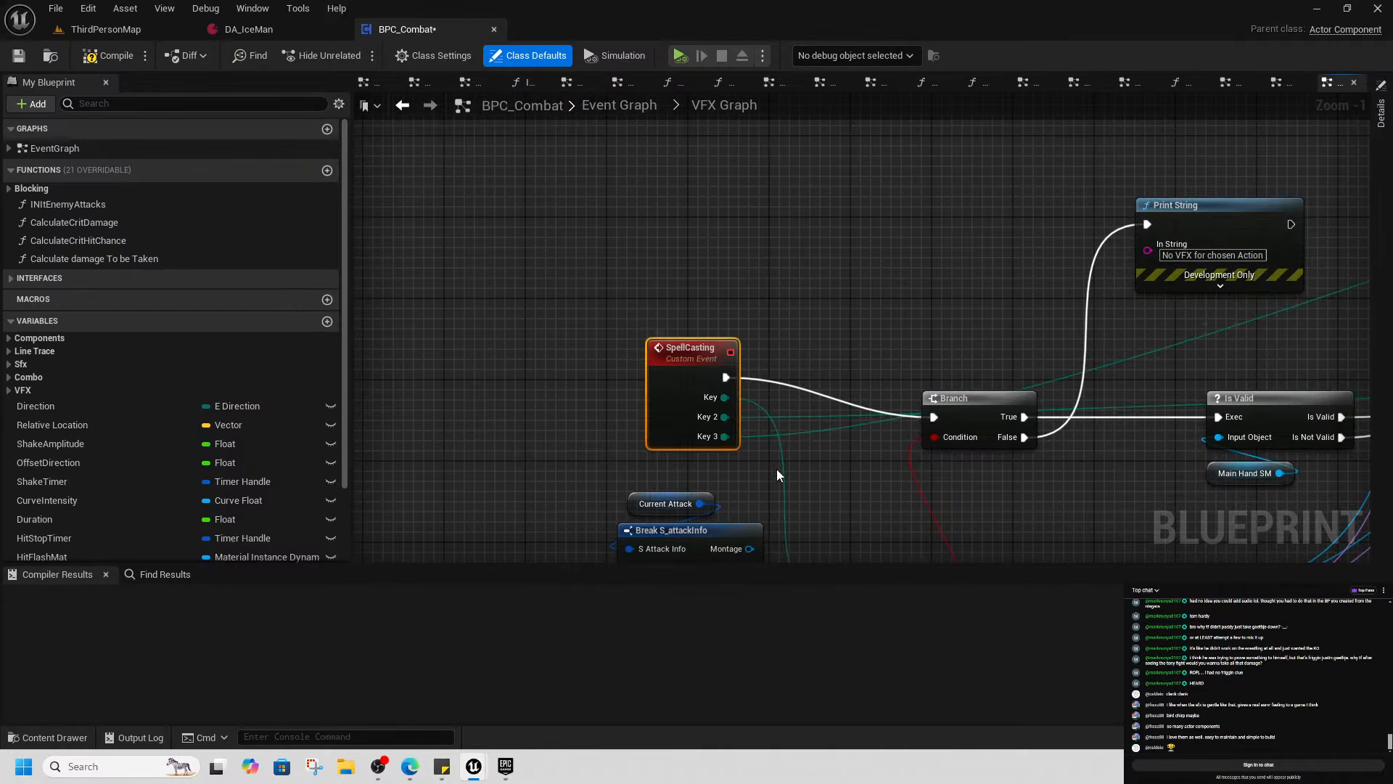
right_drag(777, 469, 703, 407)
ctrl+drag(652, 358, 648, 334)
Remove the Key2 and Key3 inputs from the SpellCasting event, and compile and save the Blueprint
click(1378, 114)
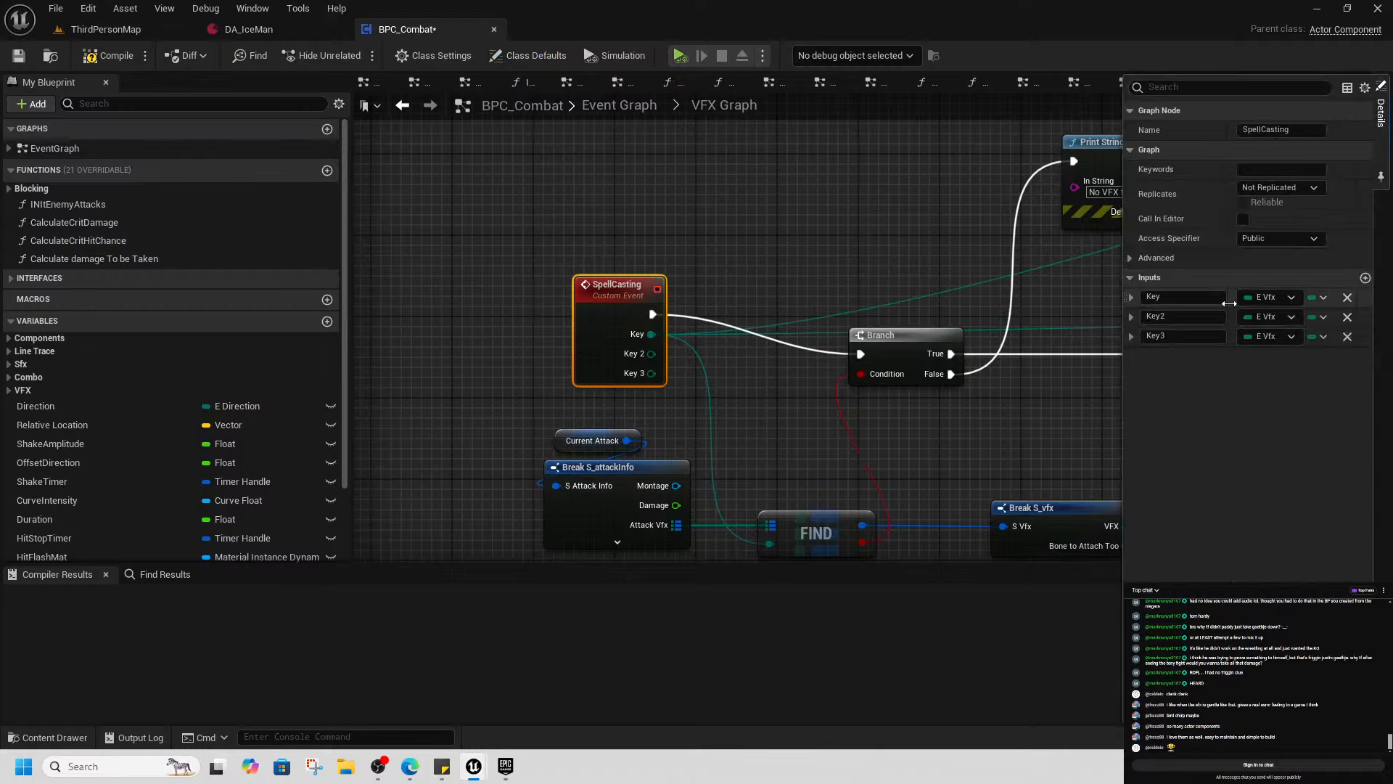
click(1347, 317)
click(1347, 317)
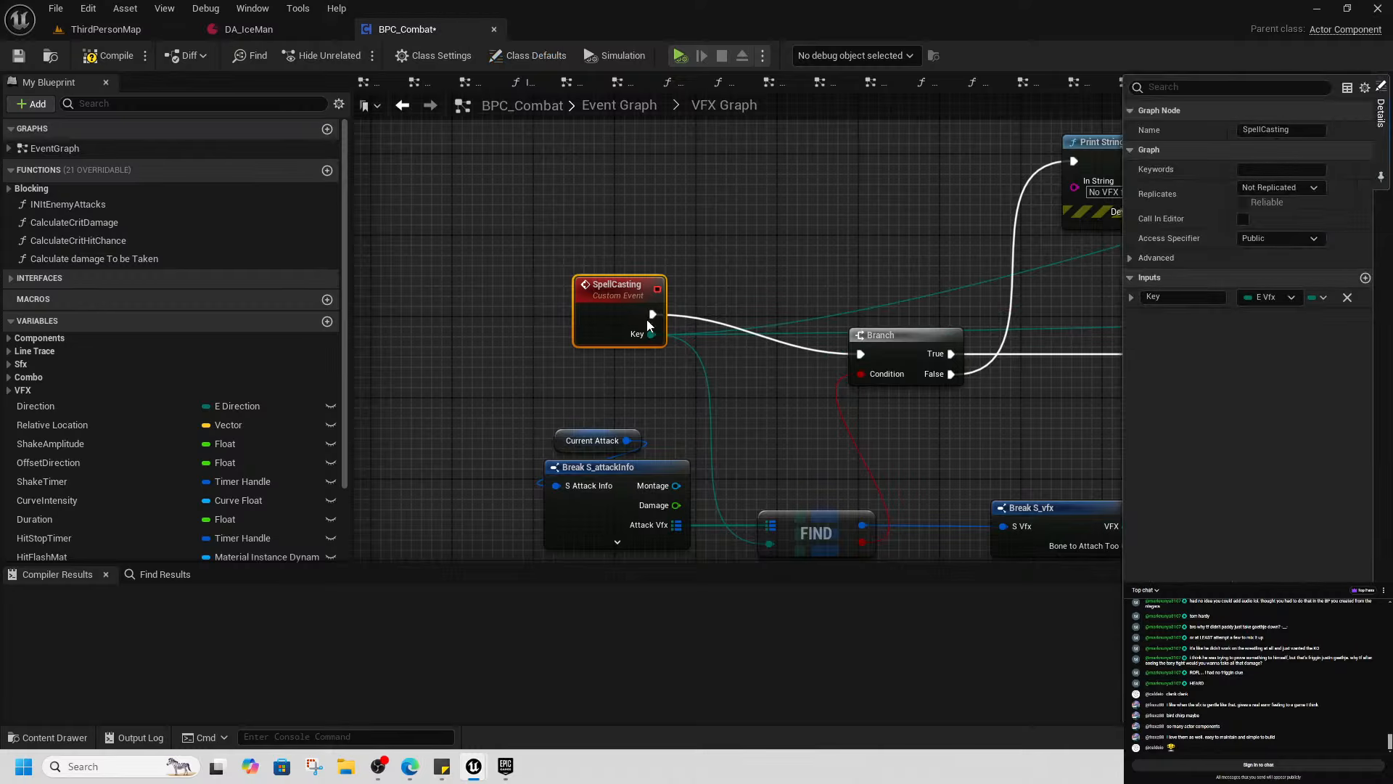
click(694, 272)
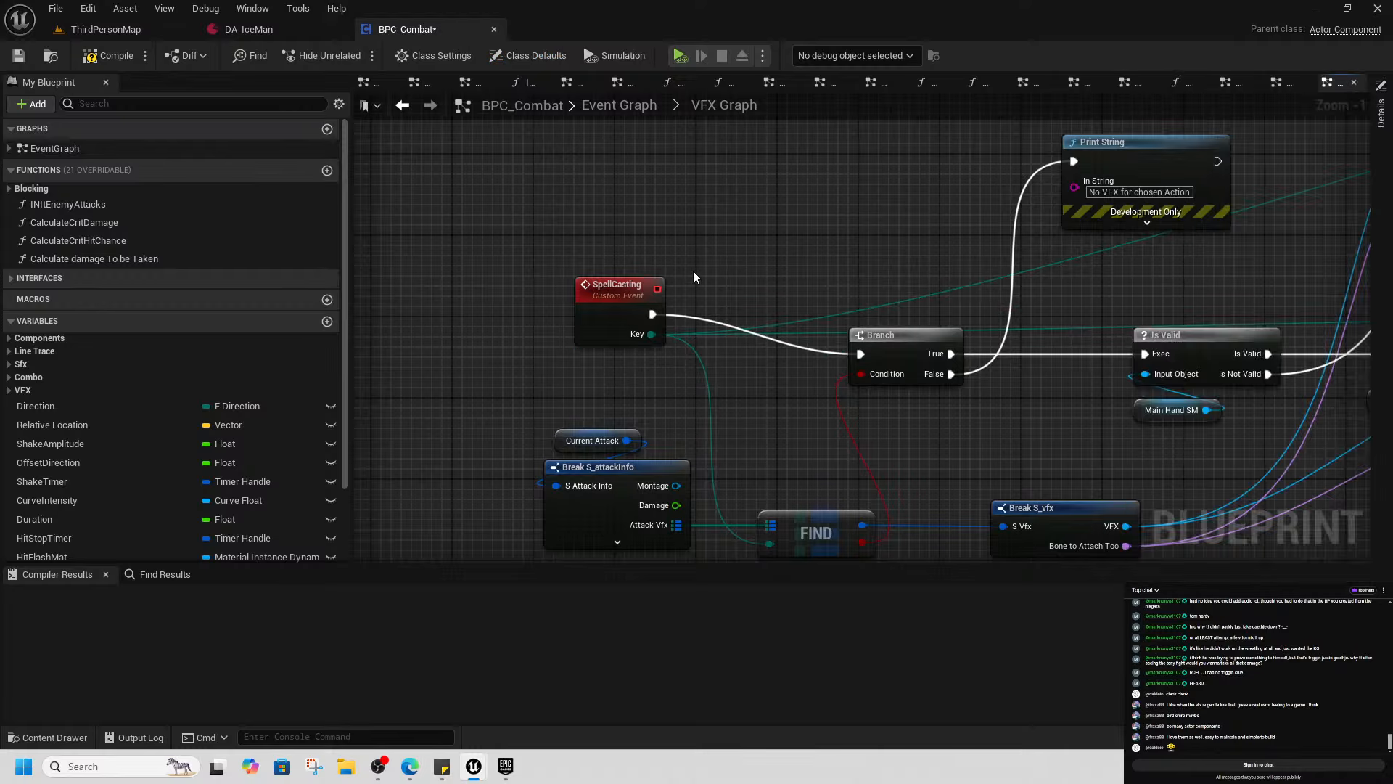
click(112, 56)
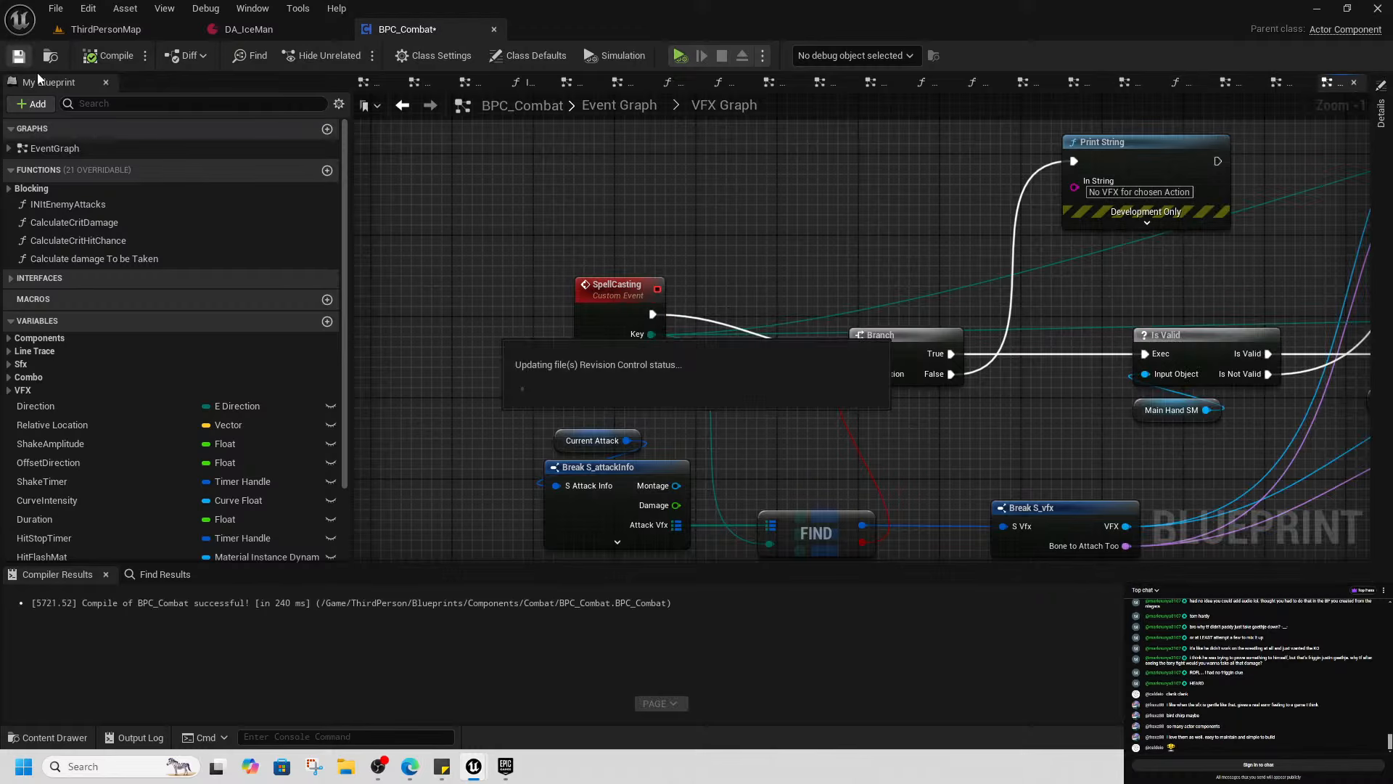
Delete the copied chain's upper Spawn System Attached node together with its Get Skele Of Owner and Is Valid nodes
right_drag(889, 404, 428, 360)
scroll(760, 360, down, 2)
right_drag(760, 360, 742, 394)
drag(677, 323, 707, 434)
right_drag(707, 434, 746, 427)
drag(746, 426, 875, 520)
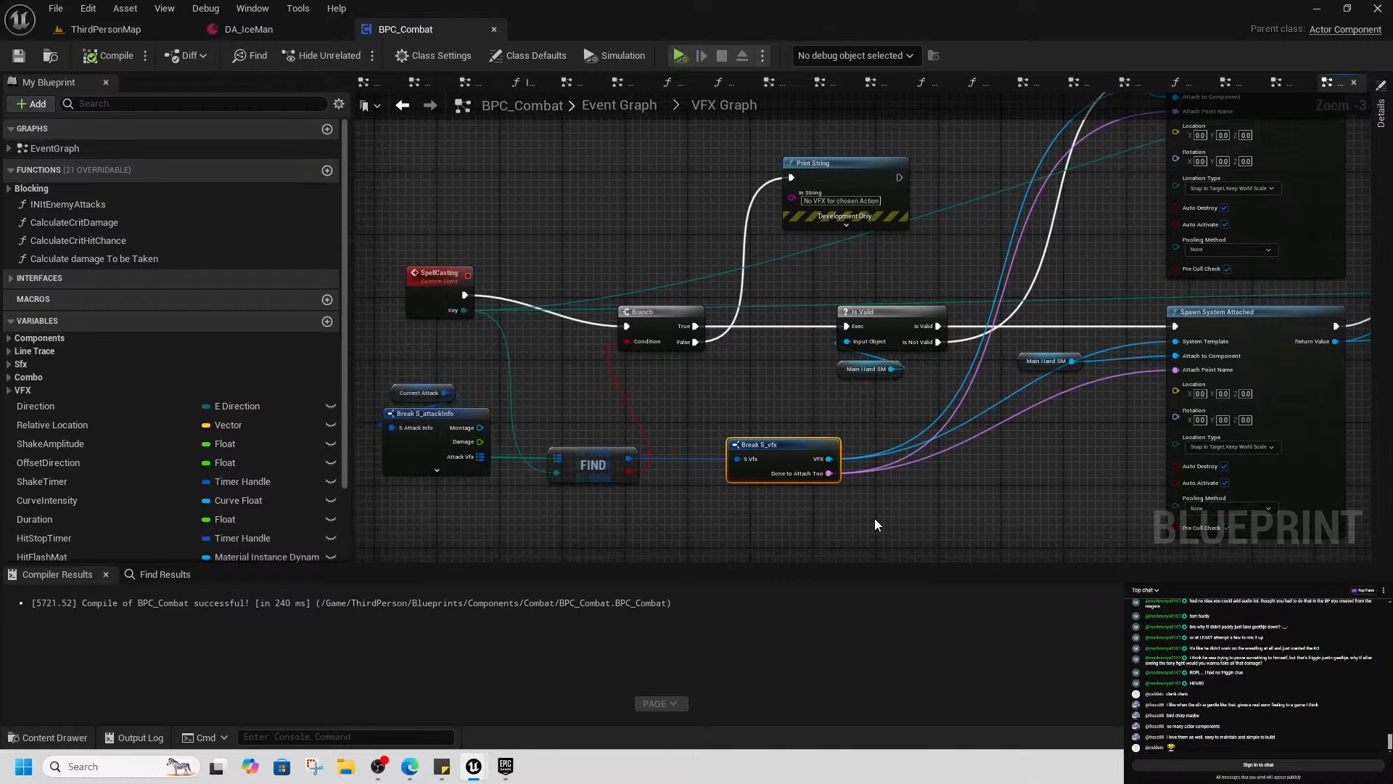
right_drag(875, 492, 680, 562)
right_drag(850, 132, 794, 178)
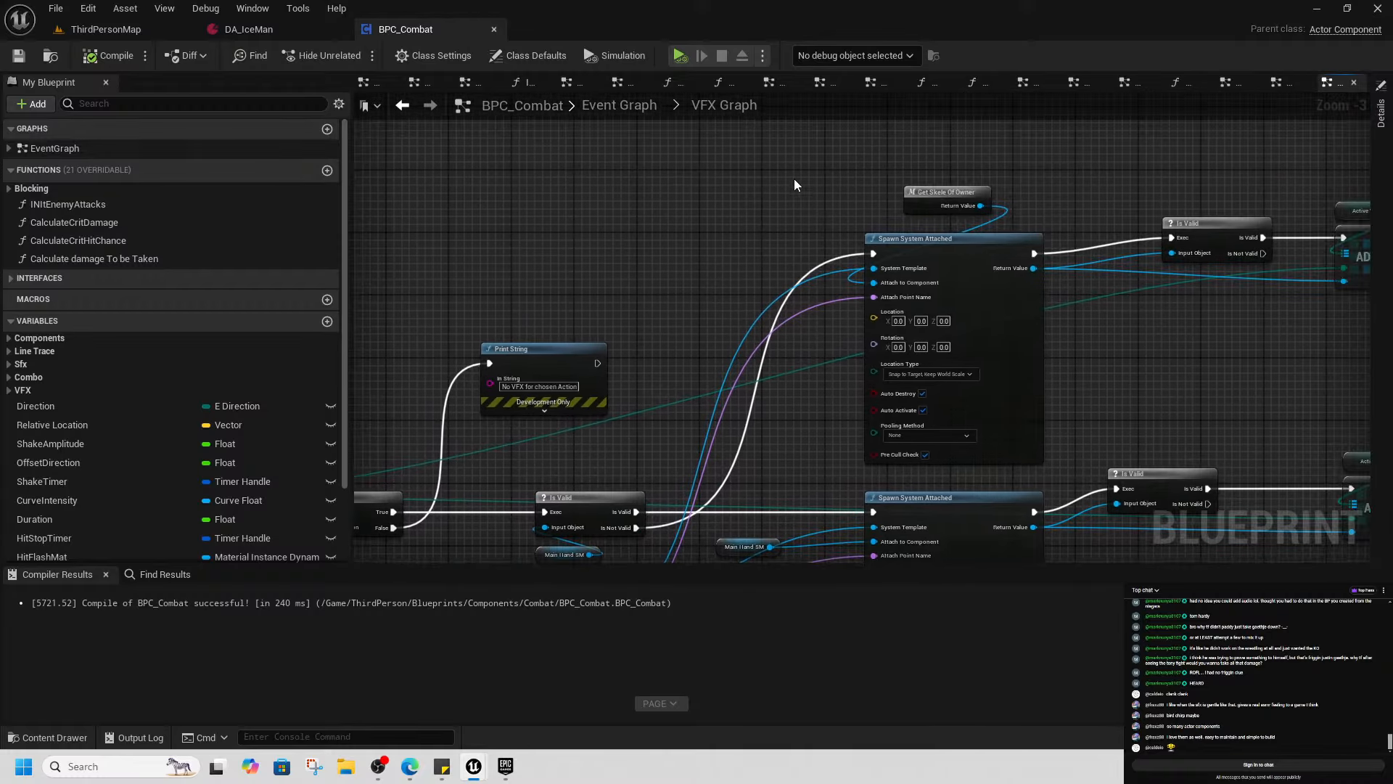
drag(794, 178, 1228, 406)
key(Delete)
Try to link the Branch's True output directly to Spawn System Attached, and respond to the Diversion notification about changed assets
right_drag(810, 415, 852, 240)
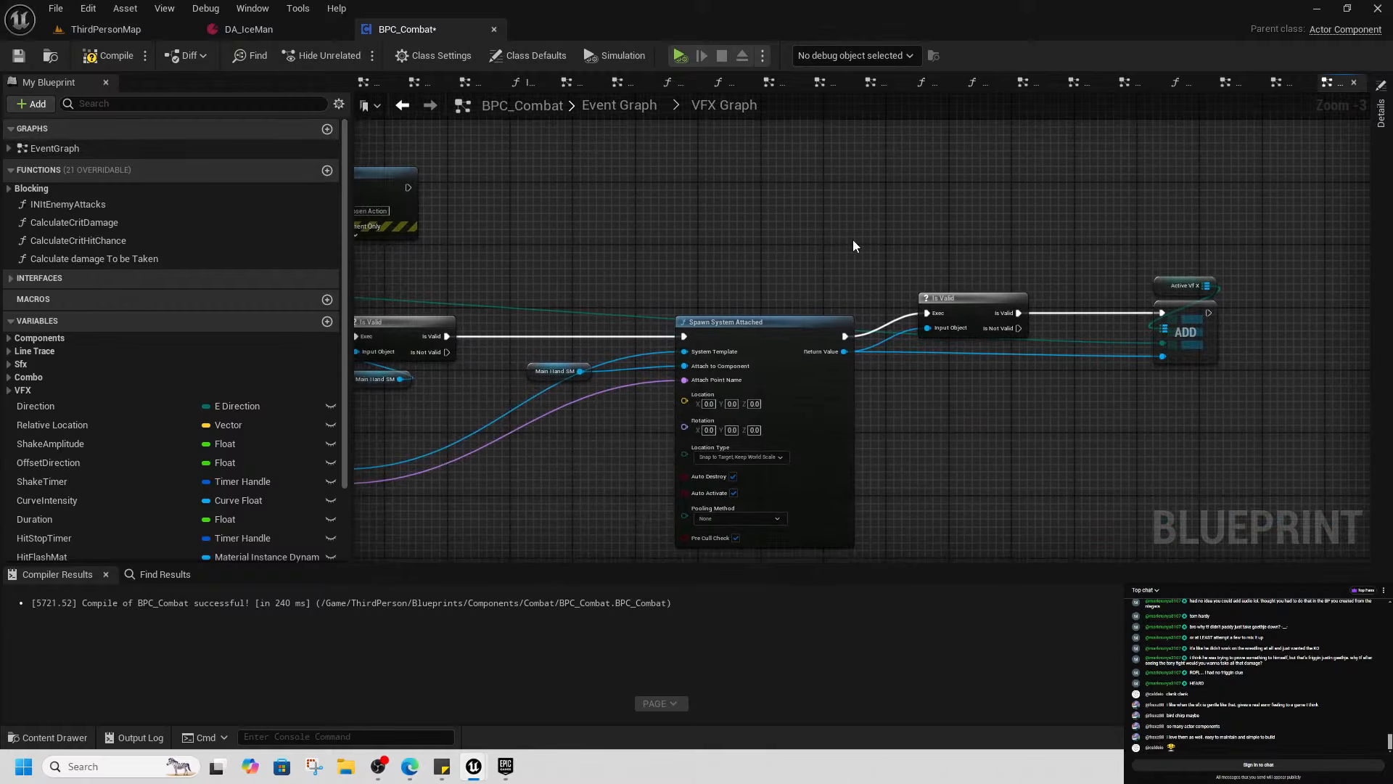
right_drag(537, 296, 881, 290)
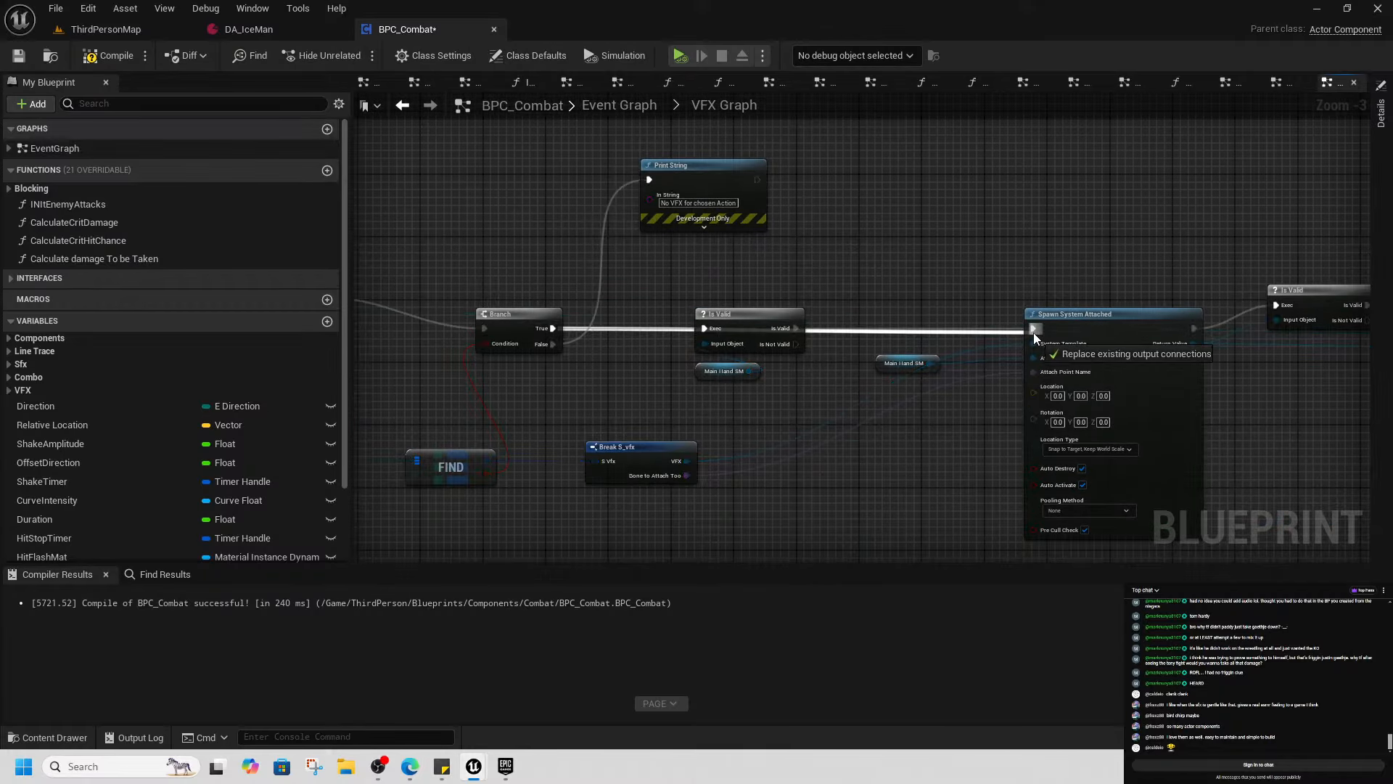
mouse_move(1033, 330)
ctrl+mouse_down()
mouse_move(958, 331)
mouse_move(1033, 328)
ctrl+mouse_up()
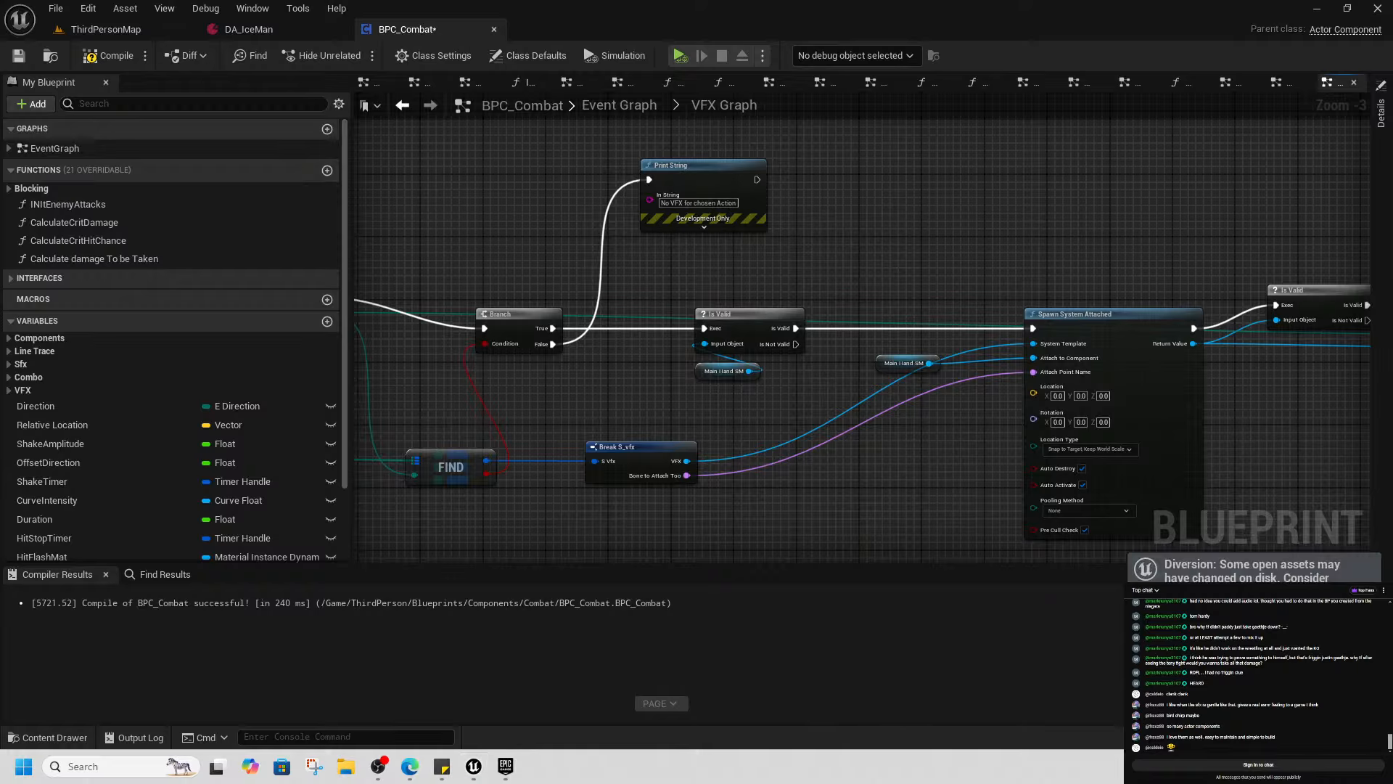
click(1254, 737)
click(817, 548)
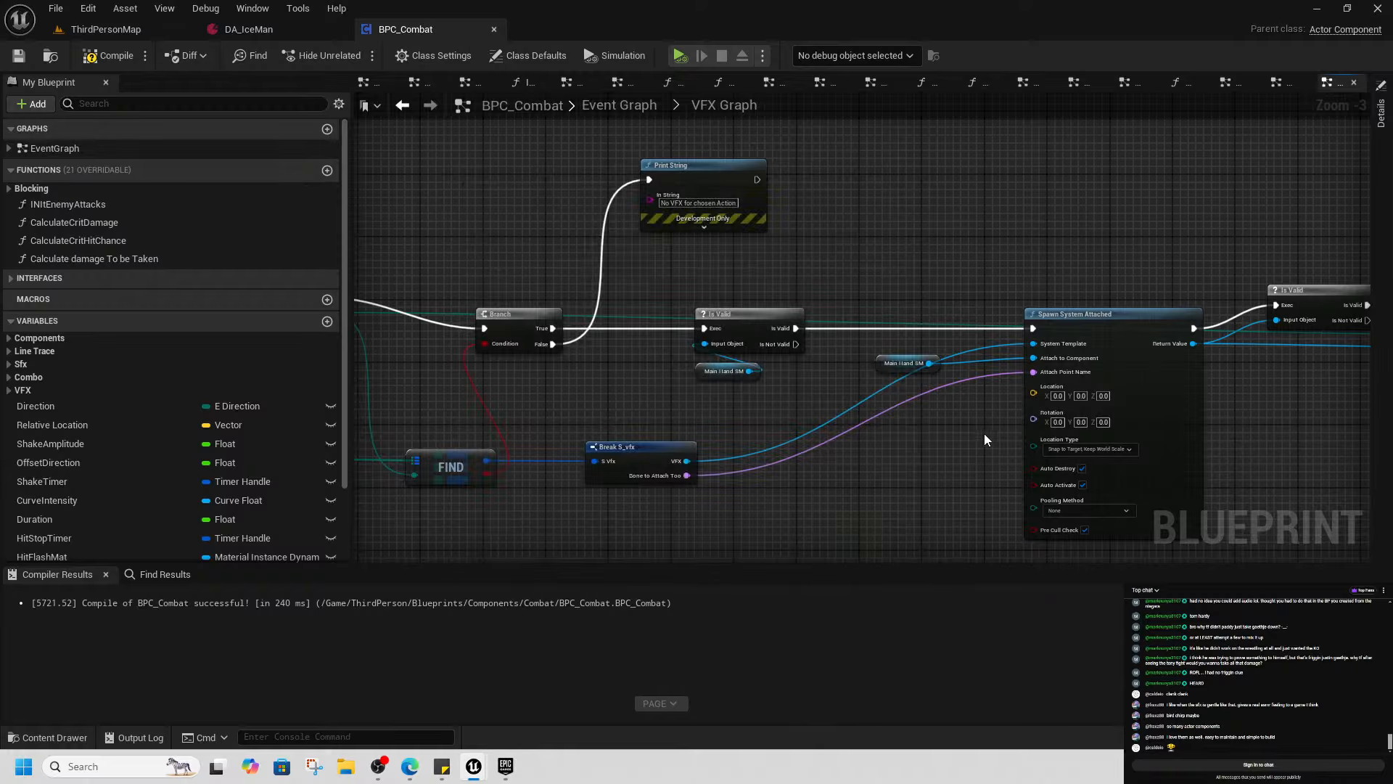
Delete the remaining Spawn System Attached node and its Main Hand SM, Is Valid, Active VFX and ADD nodes from the SpellCasting chain
right_drag(982, 478, 777, 474)
drag(688, 259, 1190, 473)
key(Delete)
drag(1275, 246, 1340, 342)
drag(1336, 311, 1304, 302)
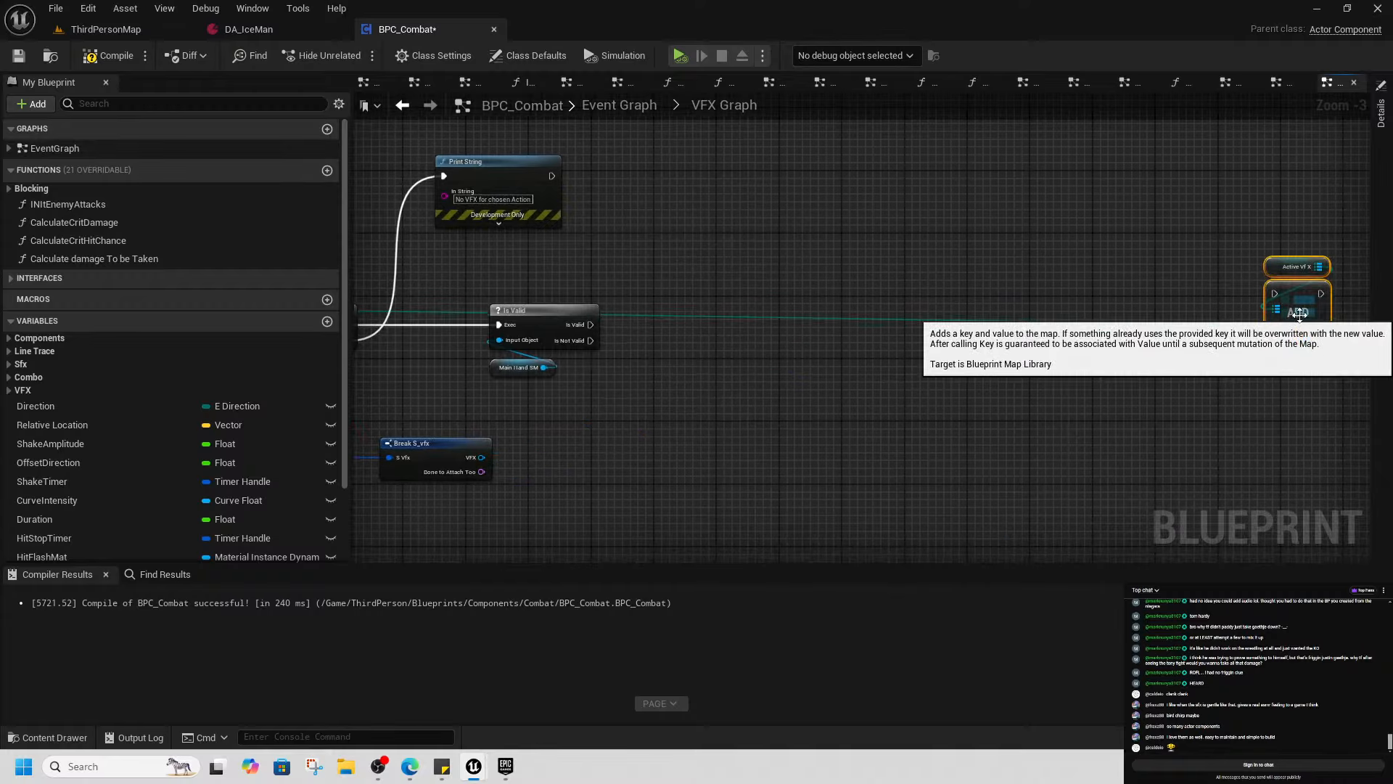
drag(1067, 224, 1320, 396)
key(Delete)
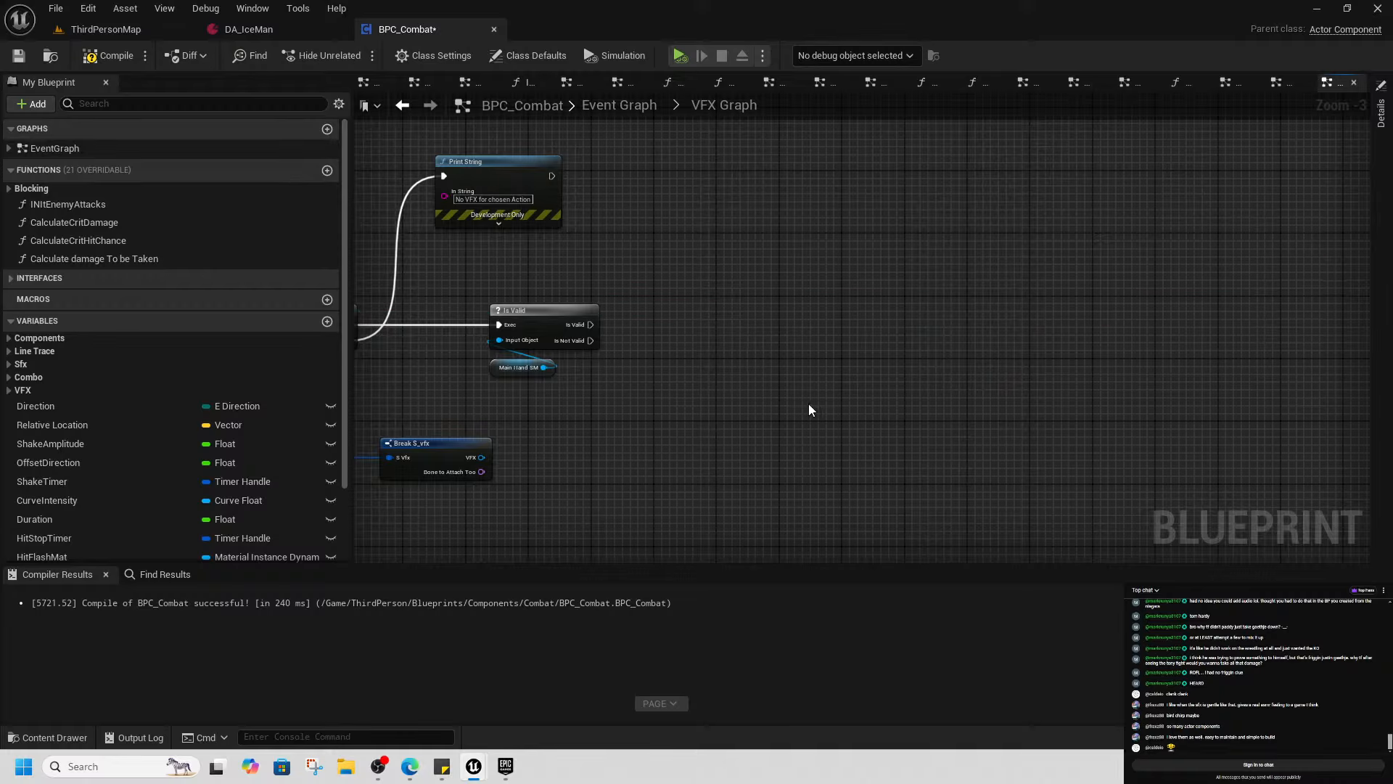
right_drag(808, 404, 985, 416)
right_click(953, 326)
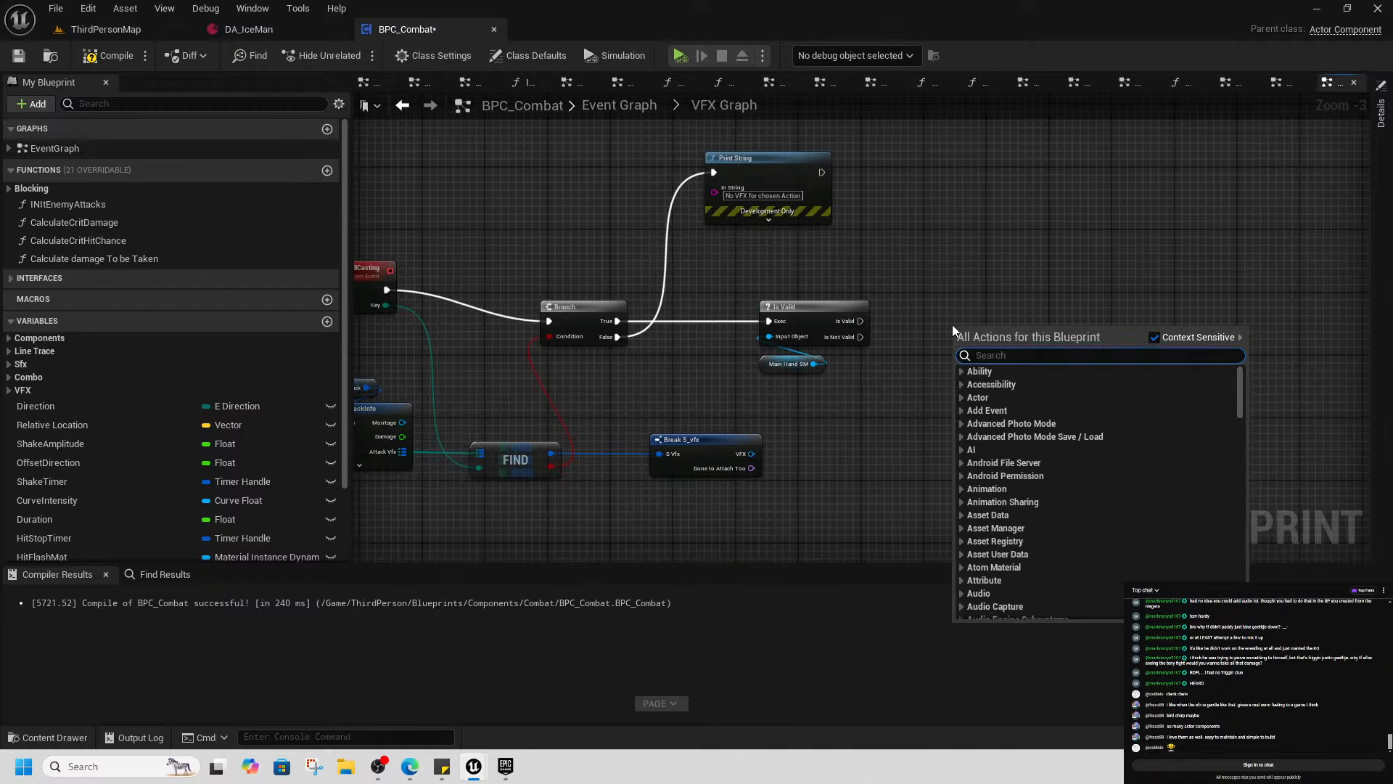
text(spawn system at loca)
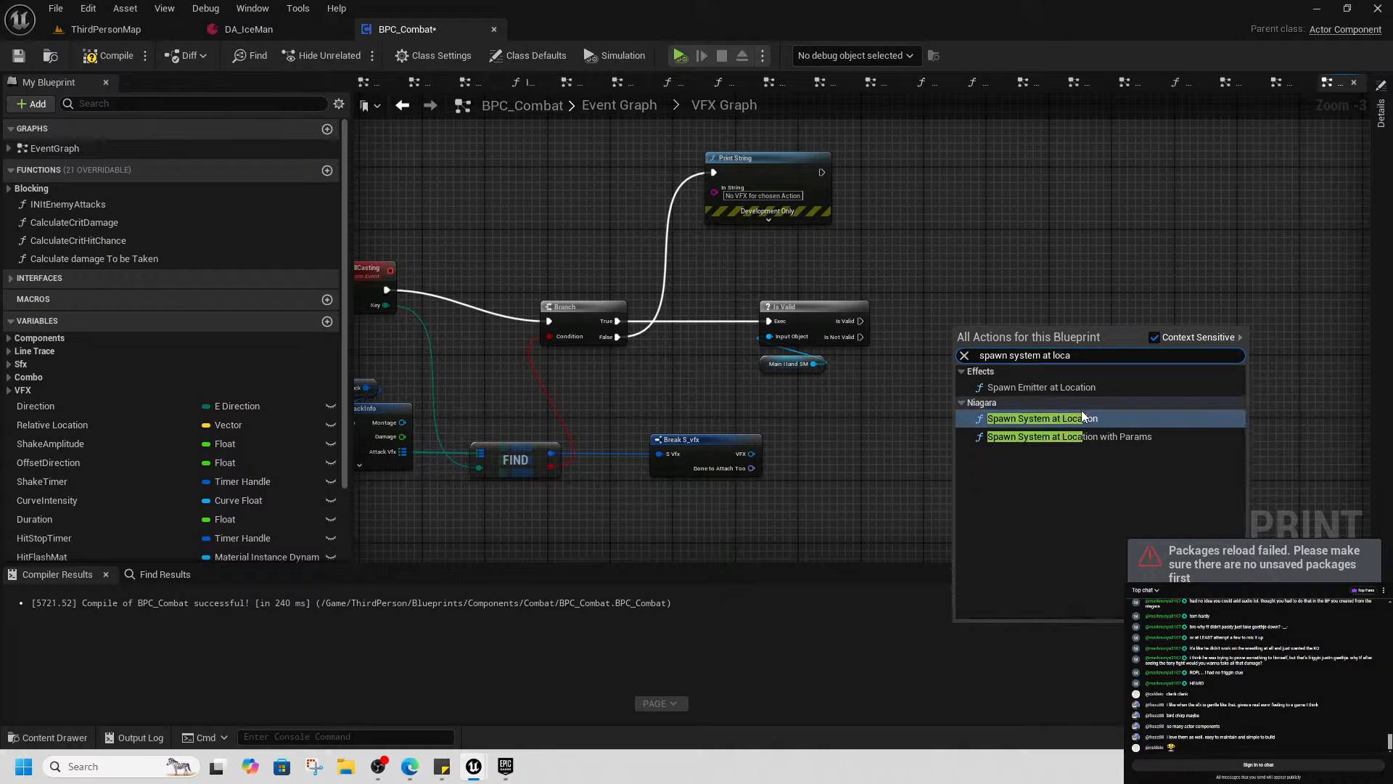
click(1094, 437)
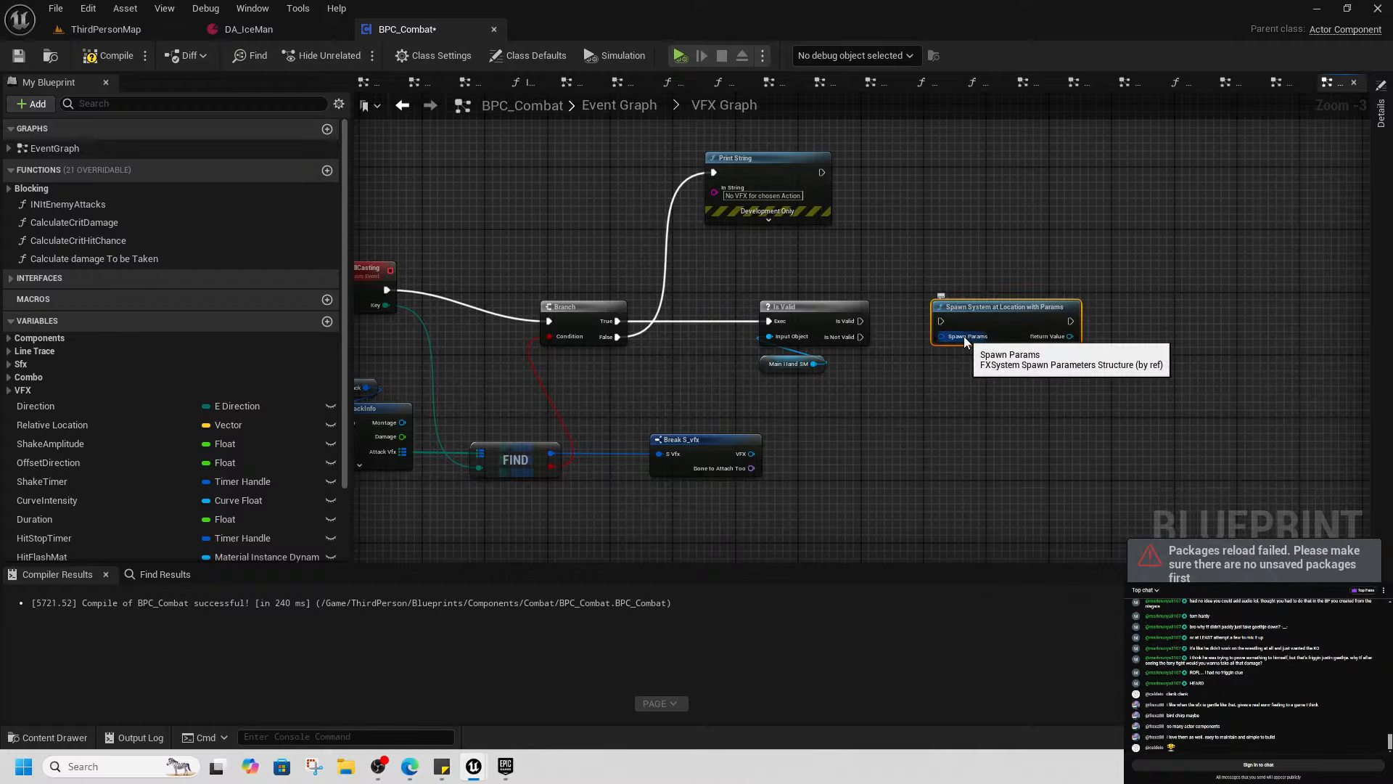
key(Delete)
Add a Spawn System at Location node and connect the Is Valid output of the validity check to its execution input
right_click(952, 333)
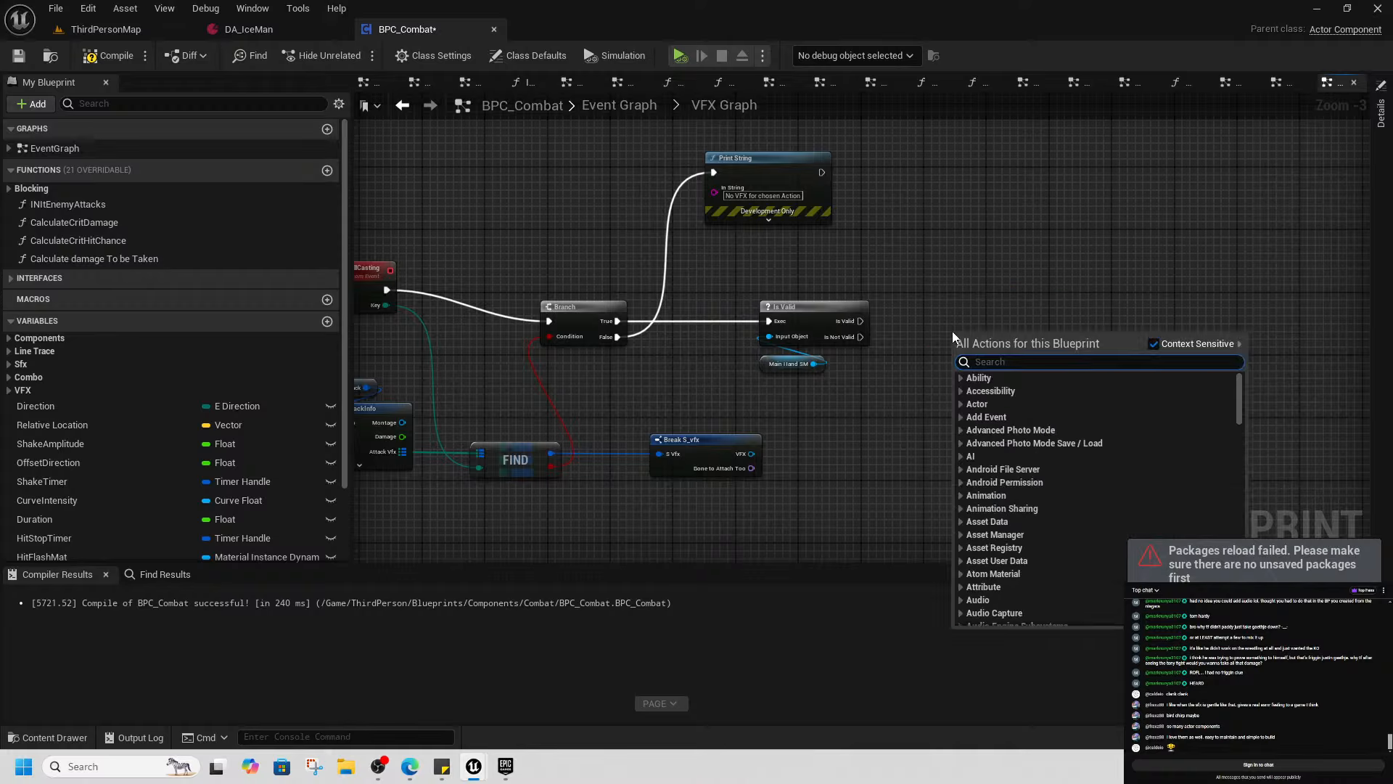
text(spawn system at)
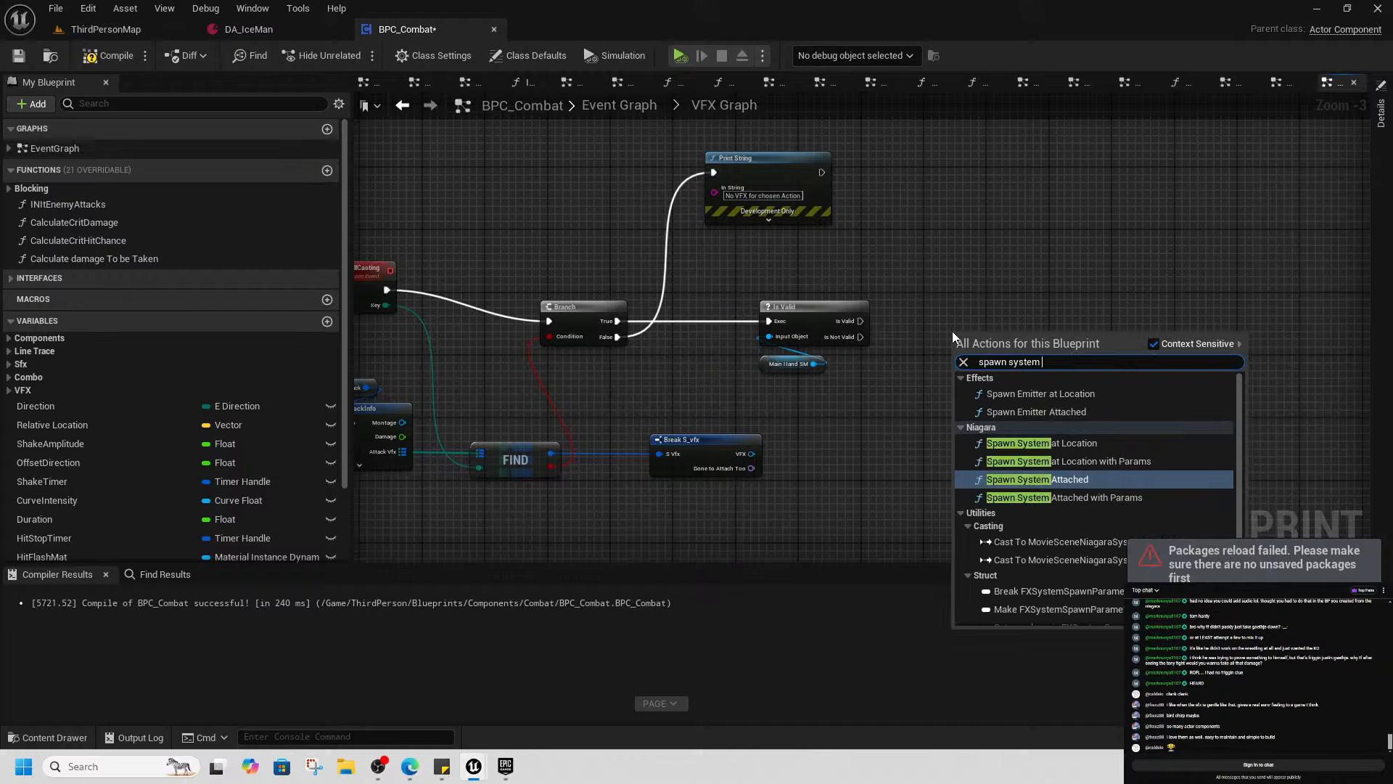
click(1057, 444)
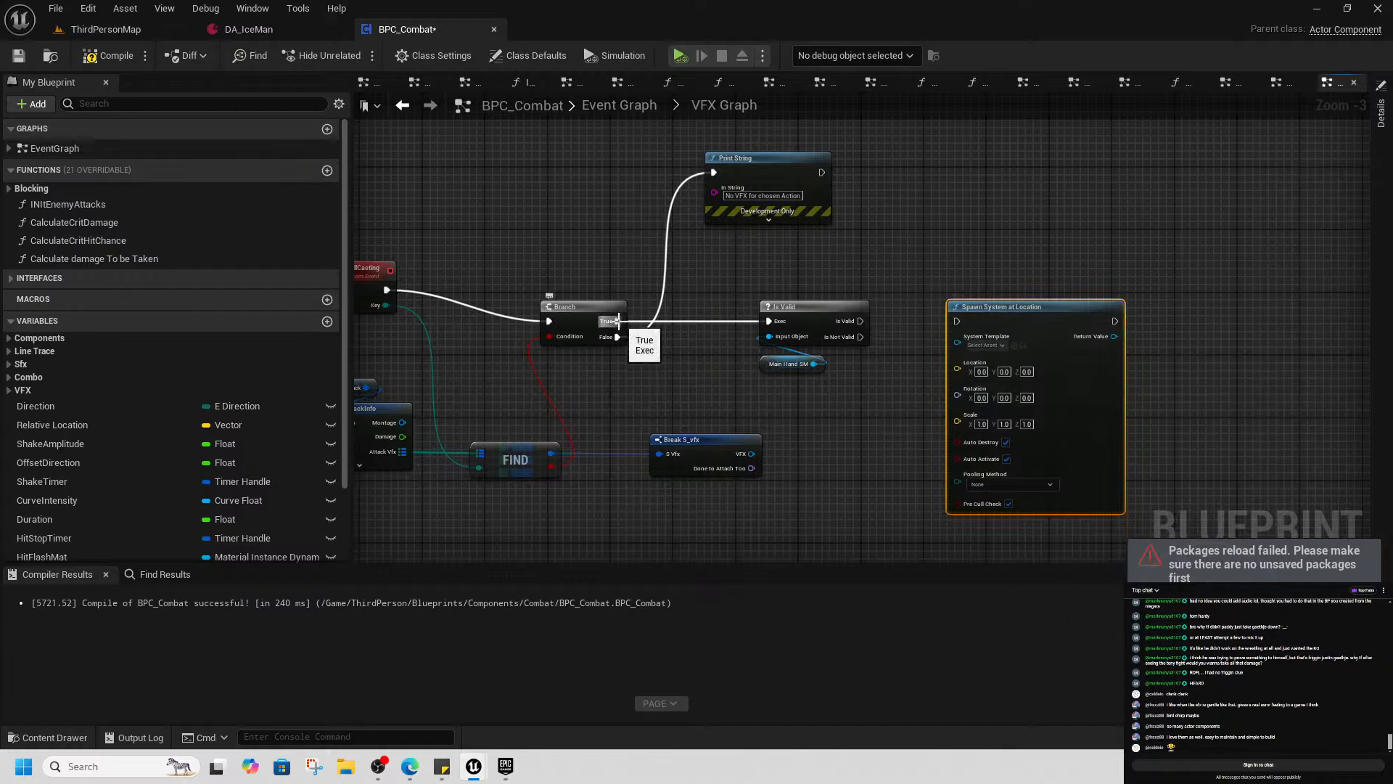
drag(859, 320, 958, 321)
Delete the Is Valid and Main Hand SM nodes, bridging Branch True to the spawn node, and connect Break S_vfx's VFX output to System Template
drag(715, 296, 863, 381)
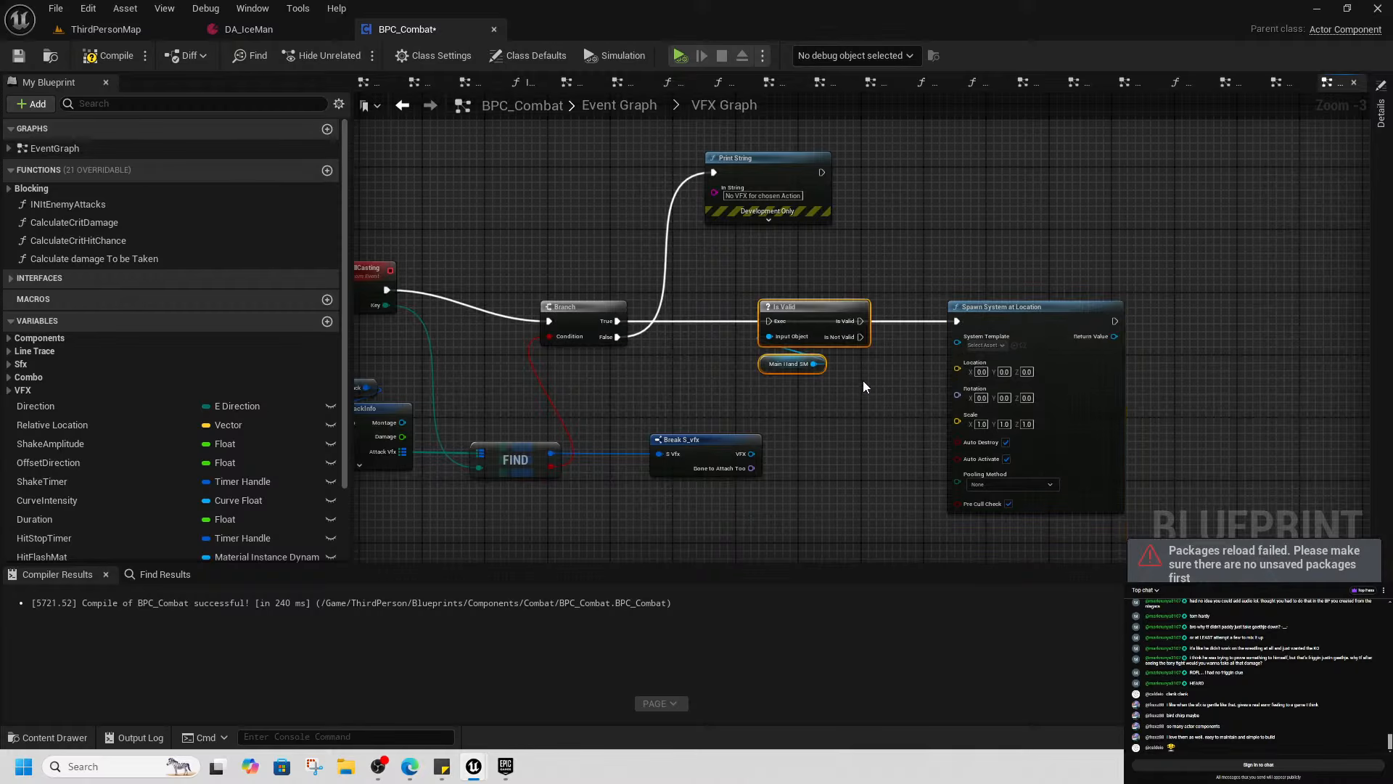
scroll(857, 373, up, 2)
key(Delete)
right_drag(823, 428, 816, 389)
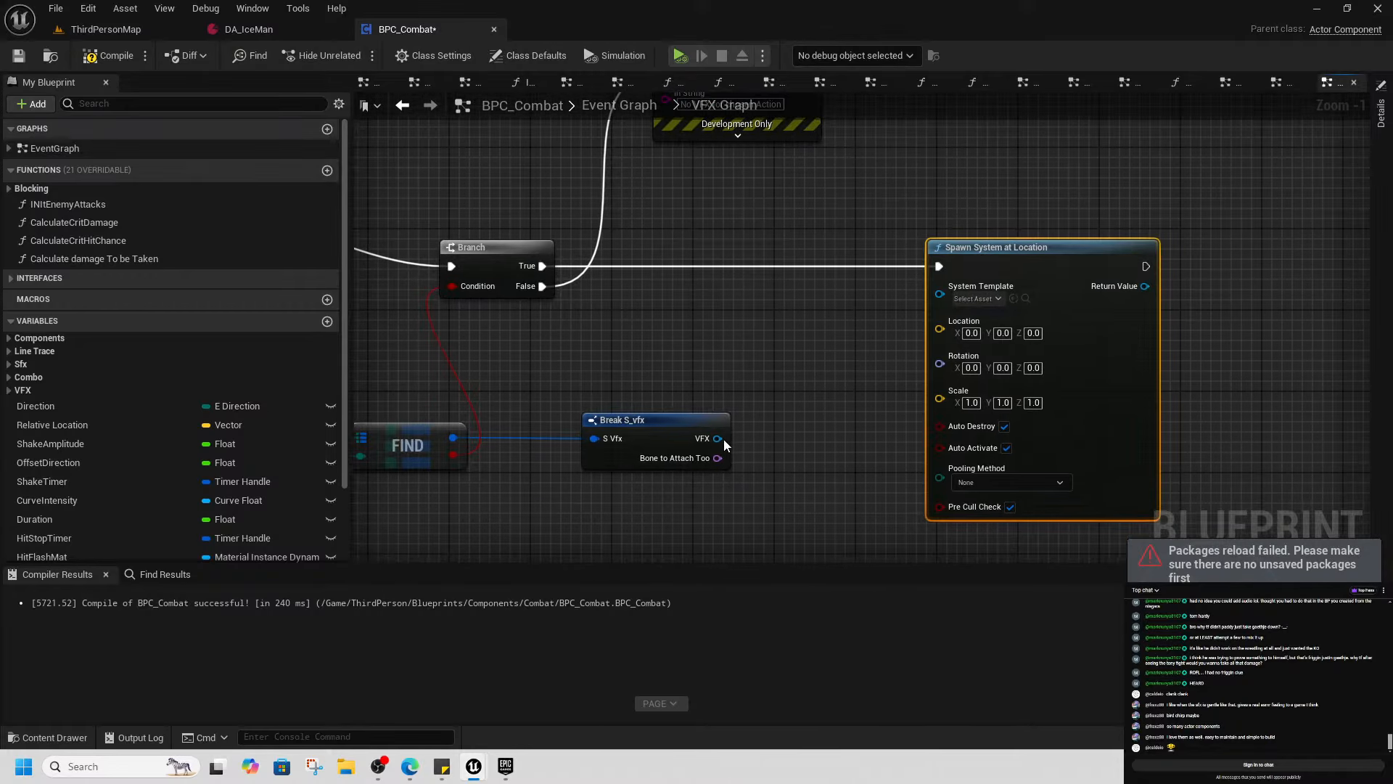
drag(717, 439, 940, 286)
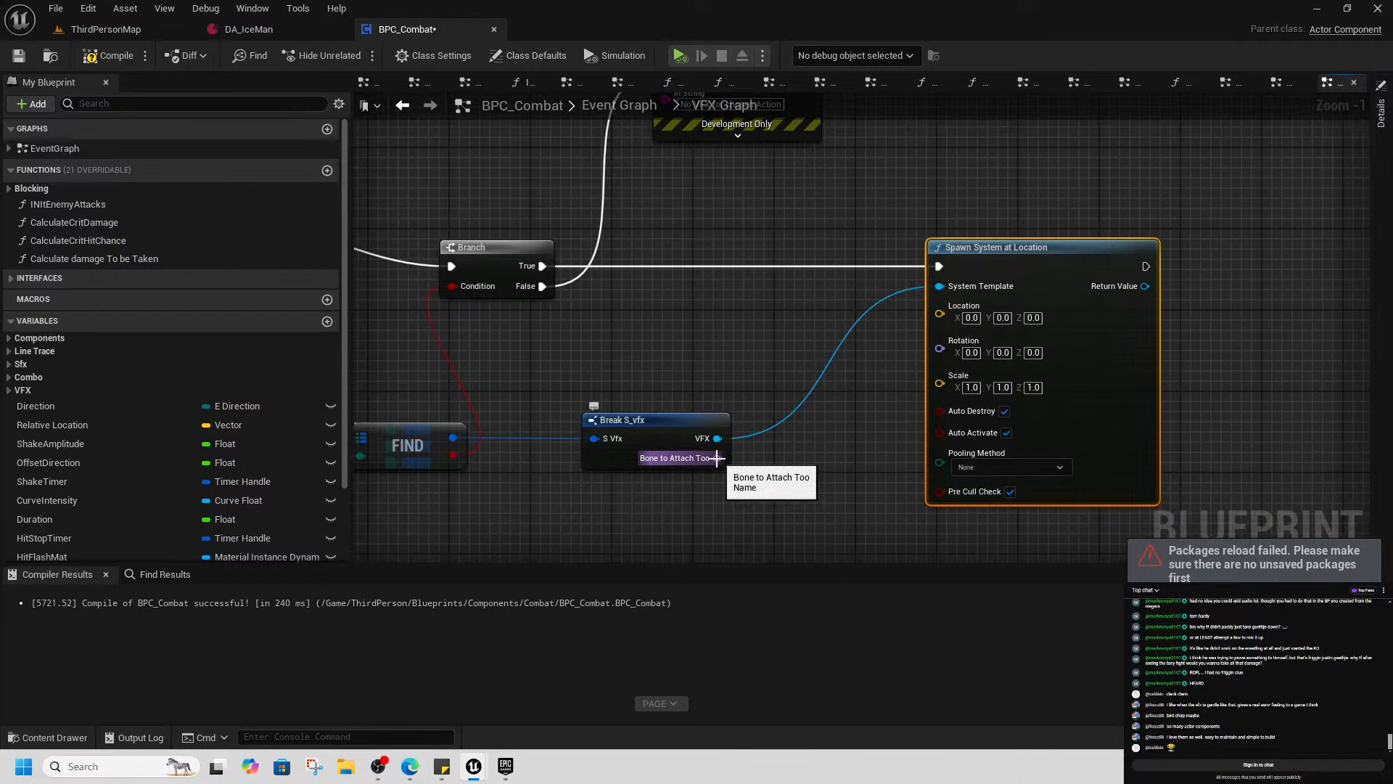
Move the Spawn System at Location node farther from Break S_vfx to make room between them
right_drag(869, 438, 792, 426)
drag(940, 269, 1125, 267)
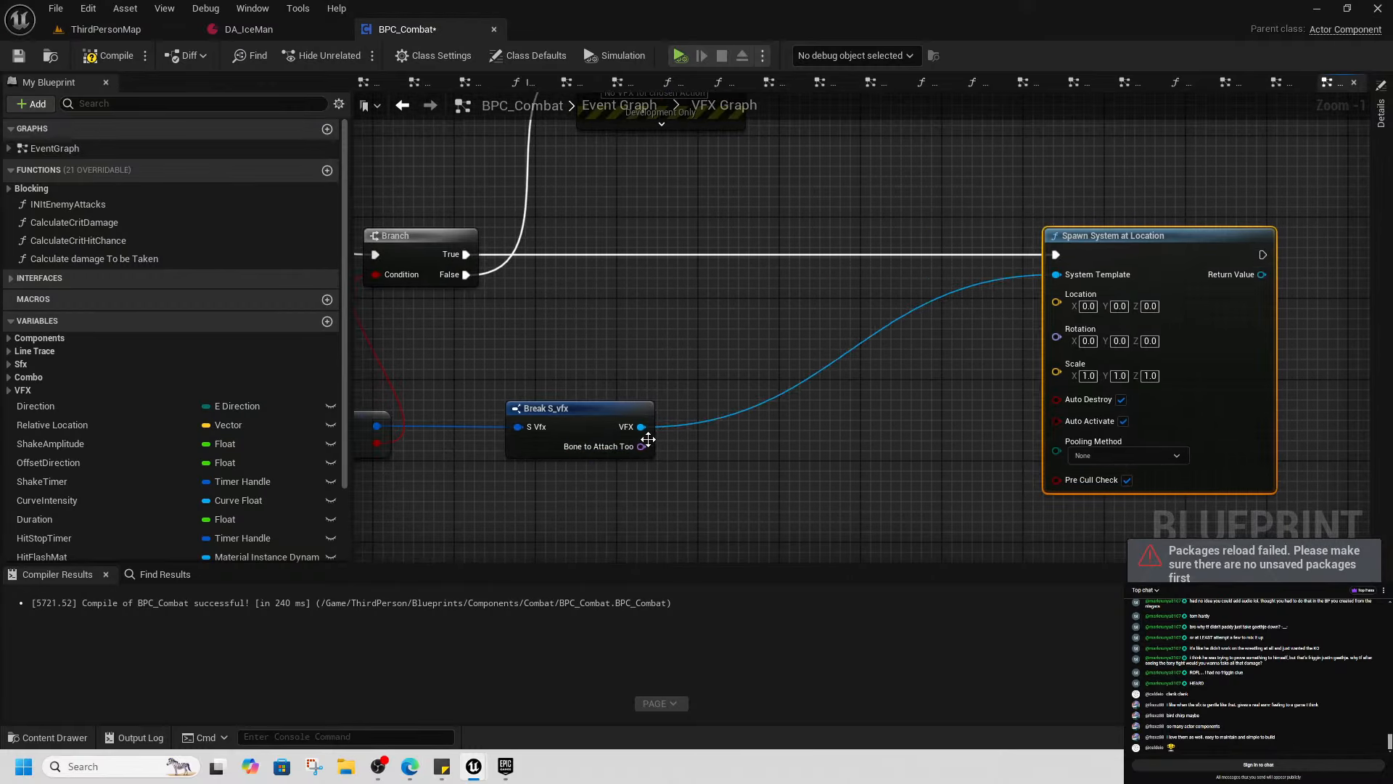
Search the actions available from Break S_vfx's Bone to Attach Too output for bone location, transform and find nodes
drag(641, 446, 771, 447)
text(get)
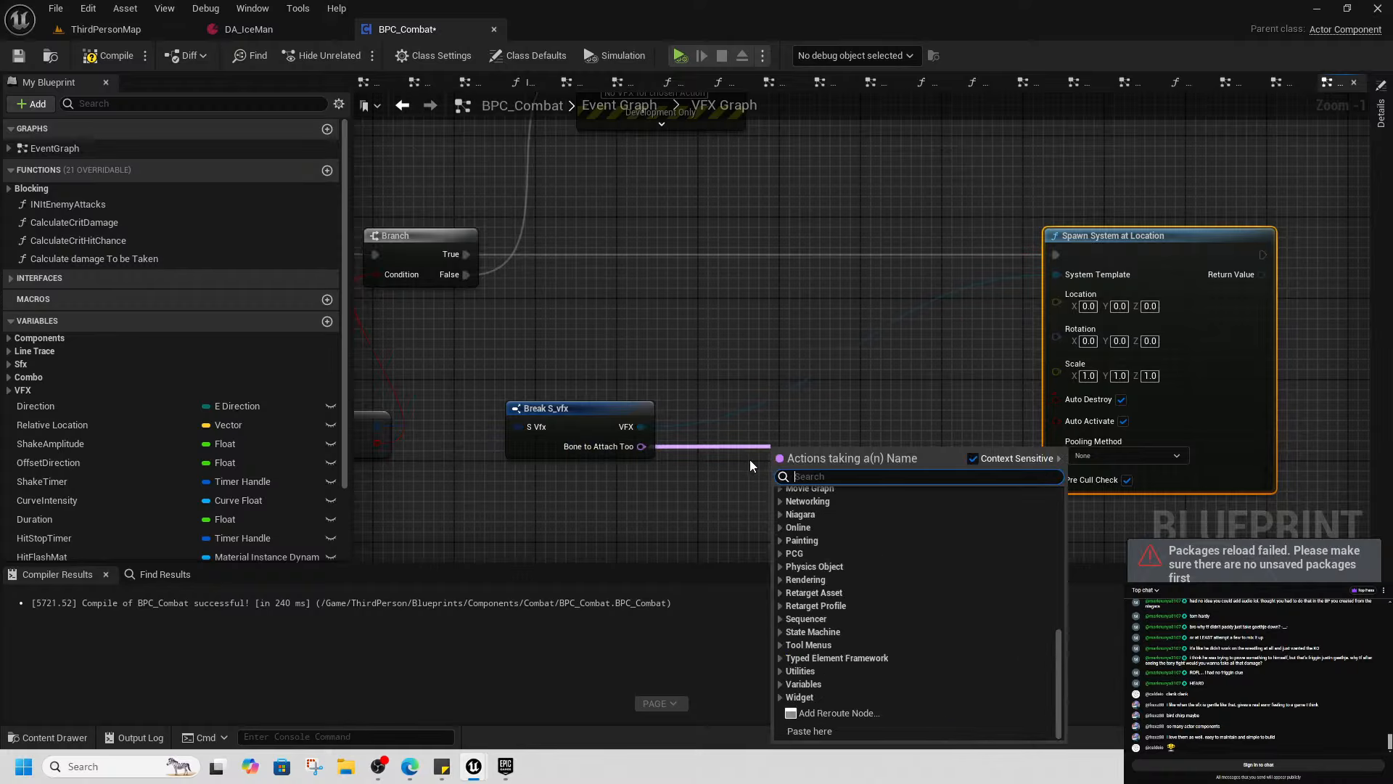
text( b)
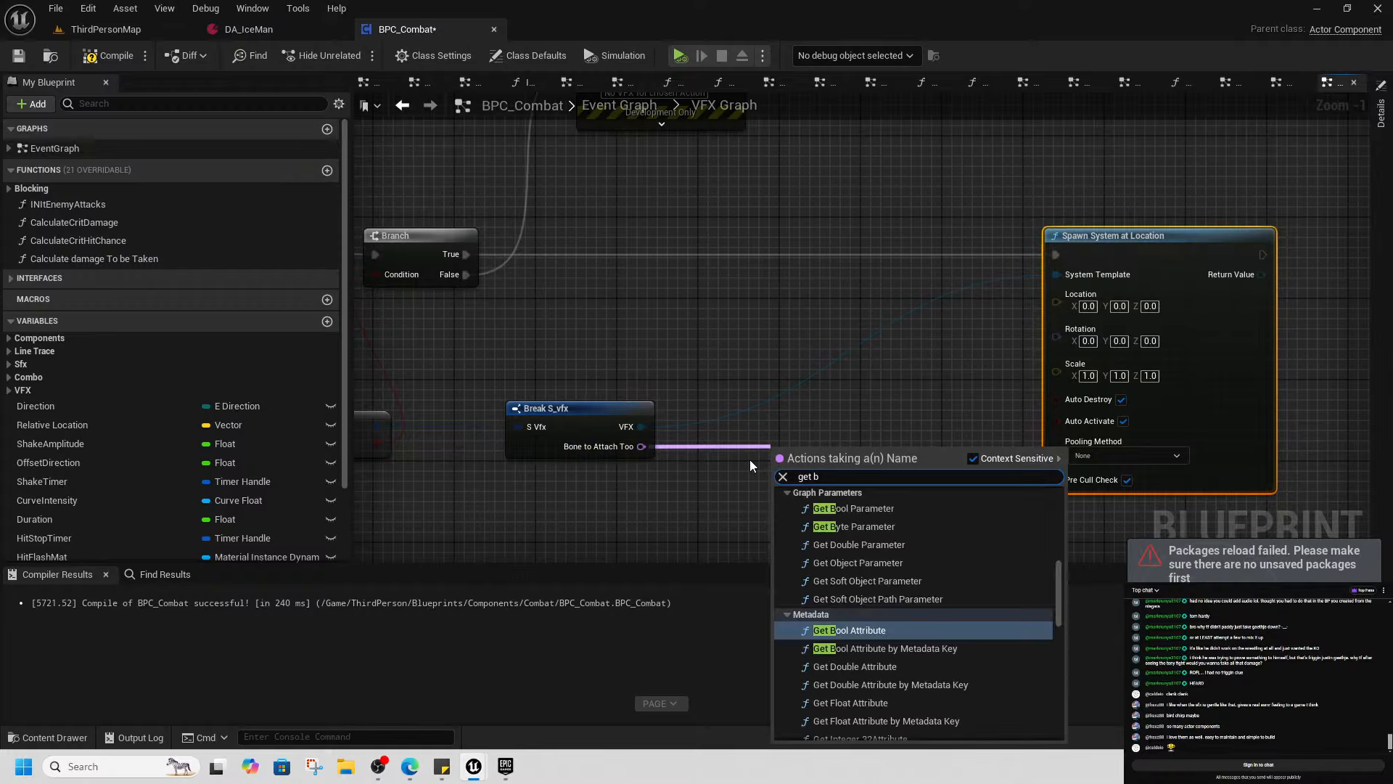
text(one lo)
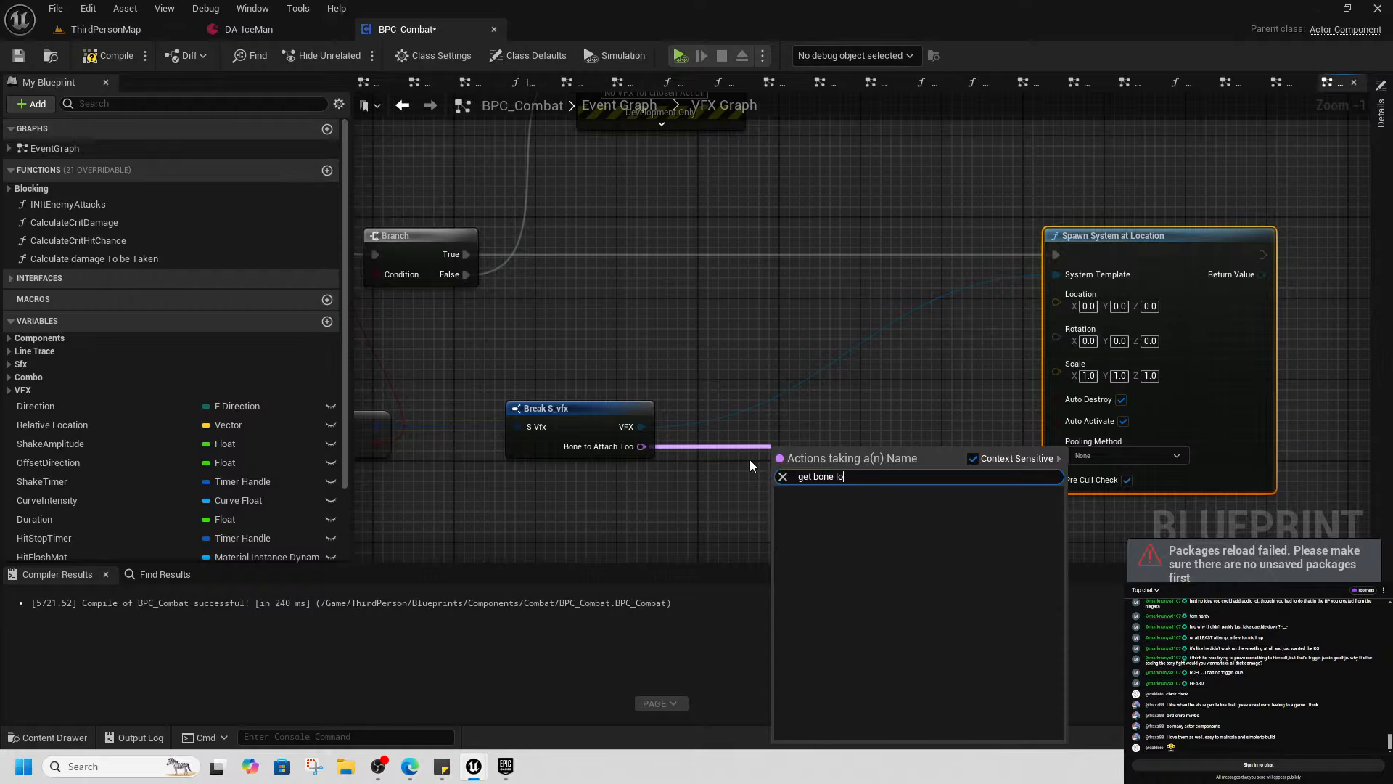
key(BackSpace)
key(BackSpace)
key(BackSpace)
key(BackSpace)
key(BackSpace)
key(BackSpace)
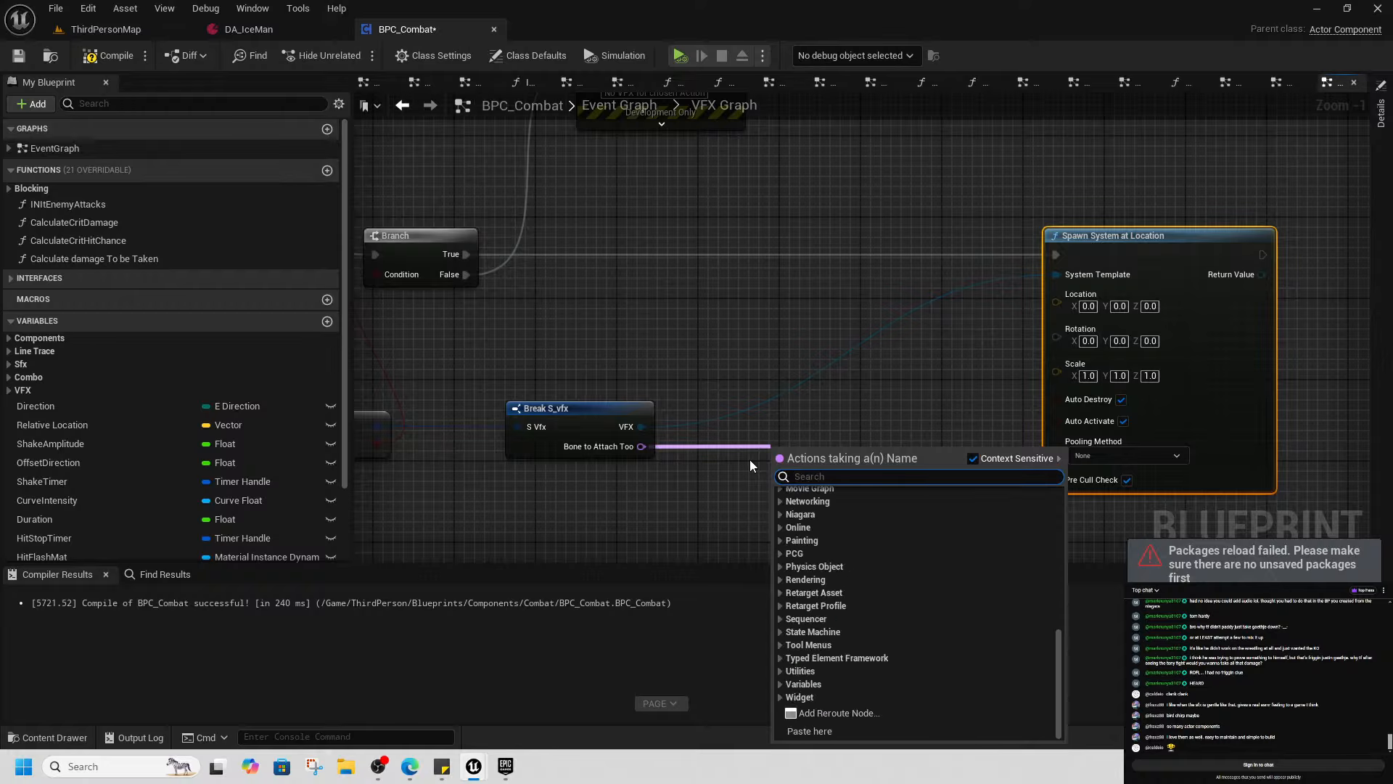
text(loc)
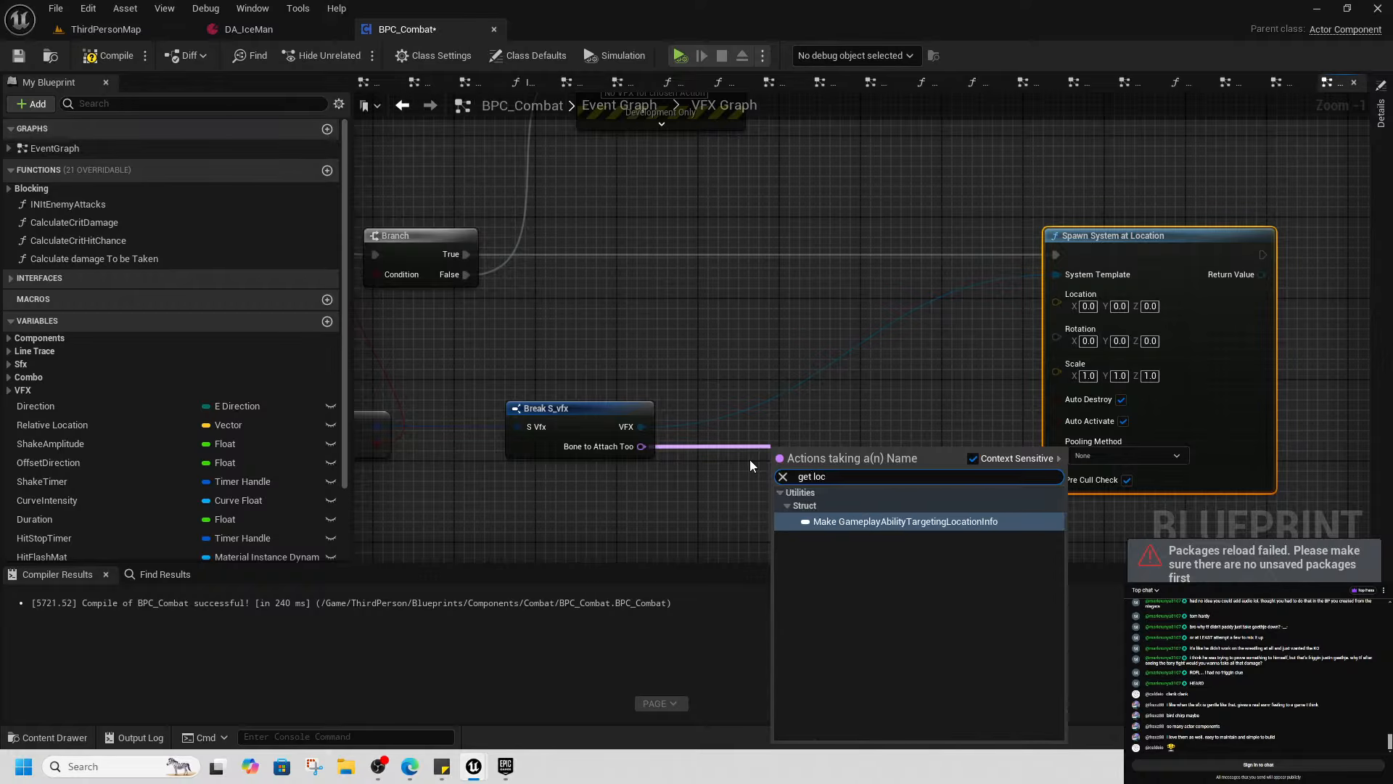
key(BackSpace)
key(BackSpace)
key(BackSpace)
key(BackSpace)
key(BackSpace)
key(BackSpace)
key(BackSpace)
text(transf)
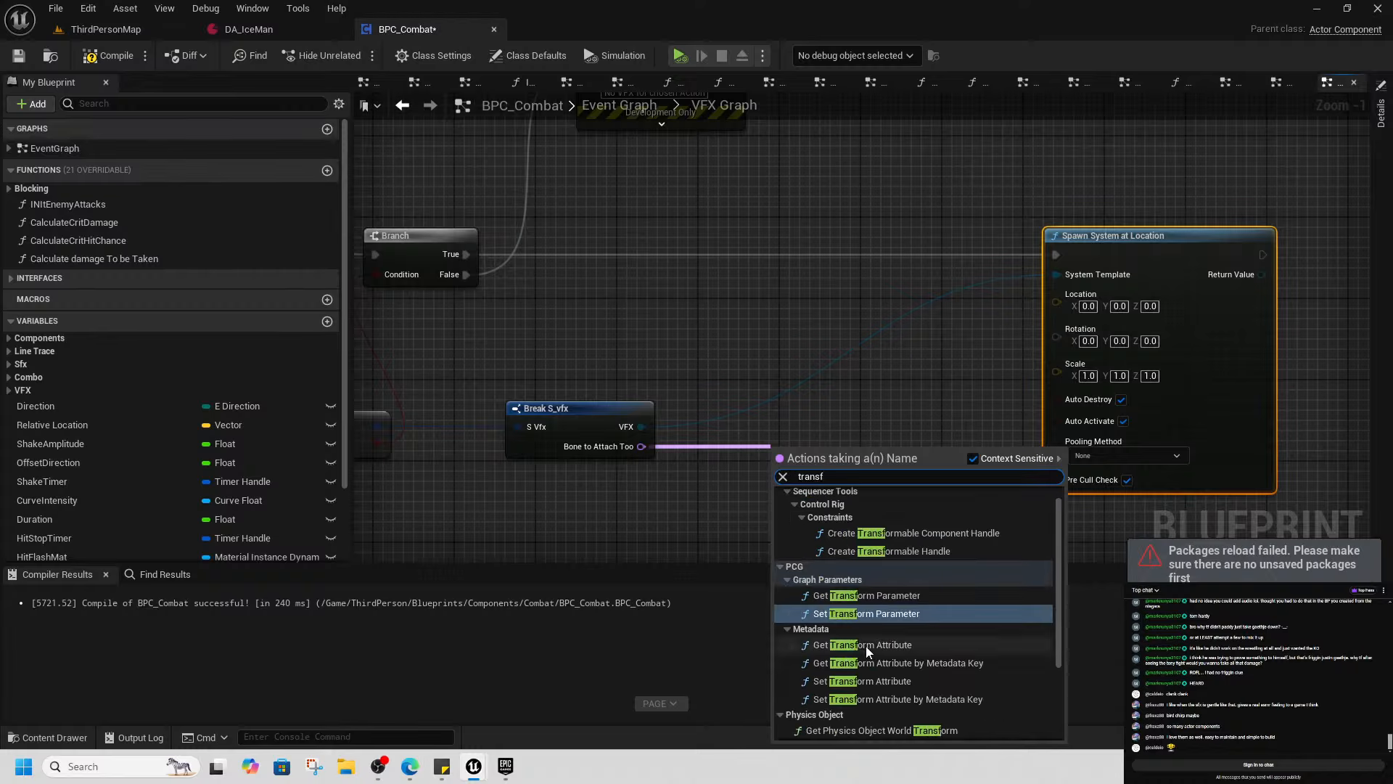
scroll(857, 570, up, 1)
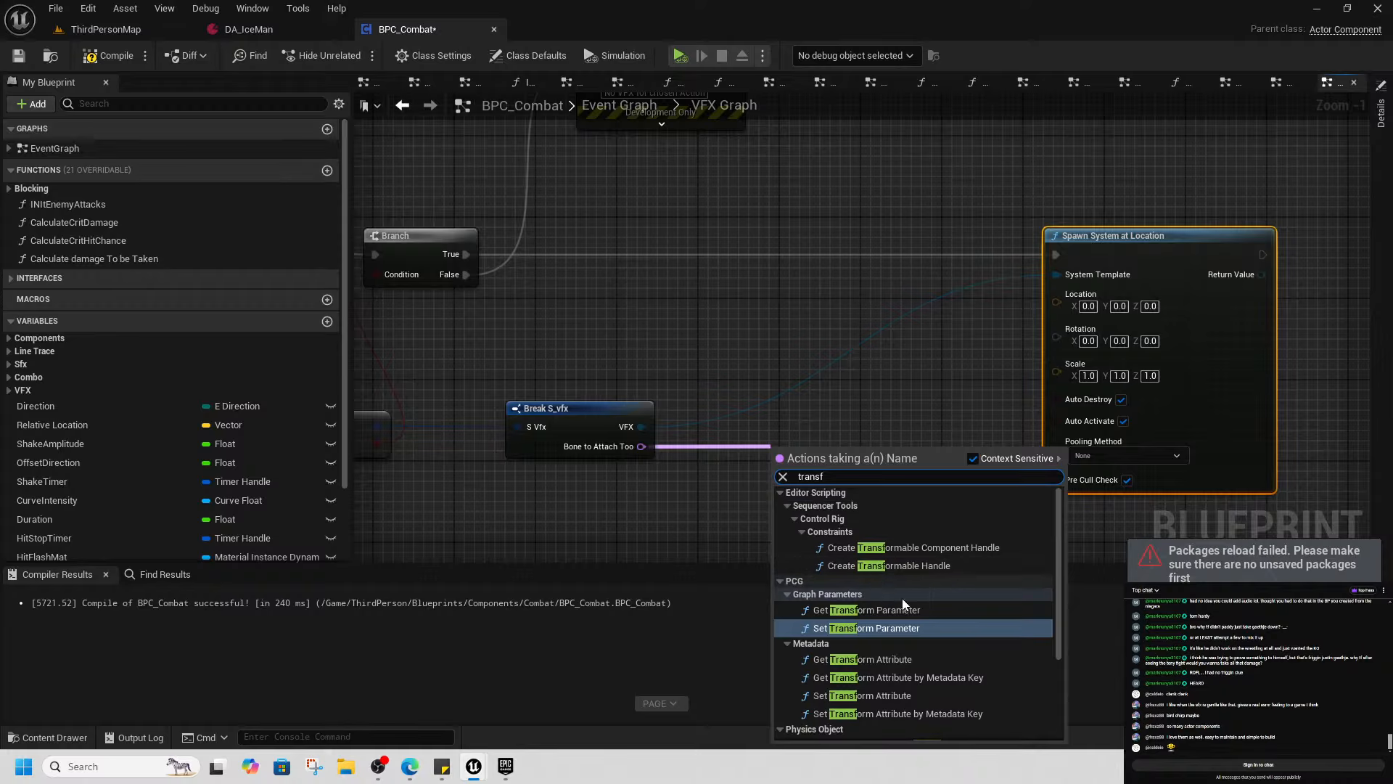
scroll(952, 674, down, 3)
scroll(965, 654, down, 1)
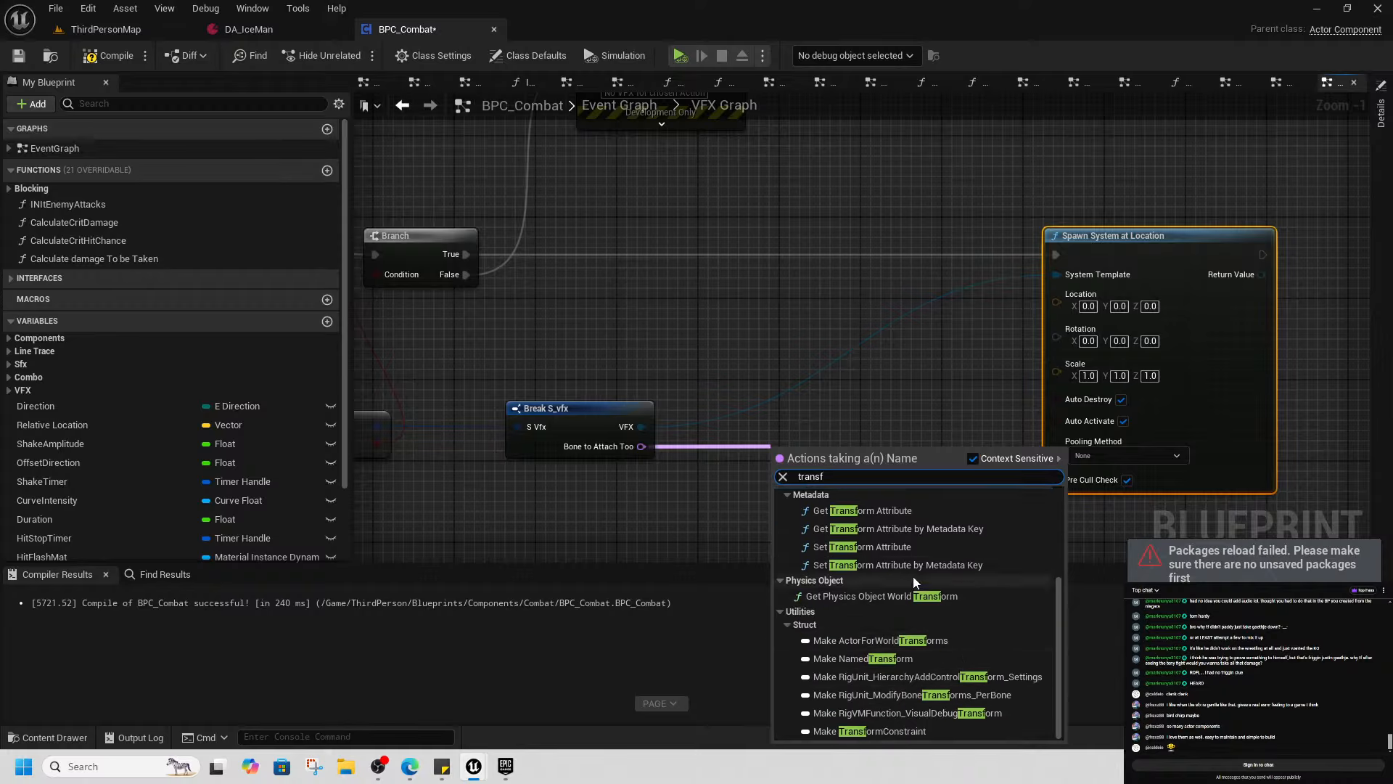
scroll(921, 602, up, 4)
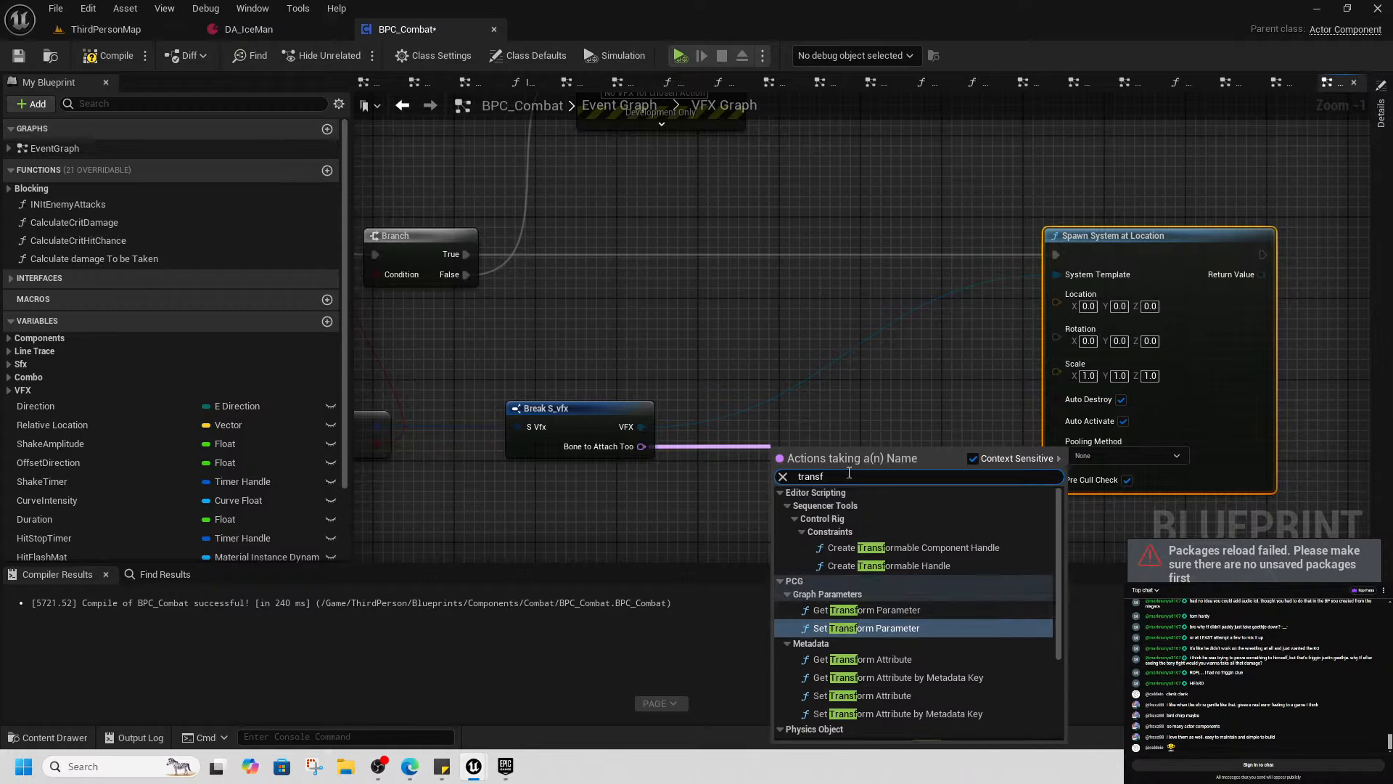
key(ctrl+a)
text(find)
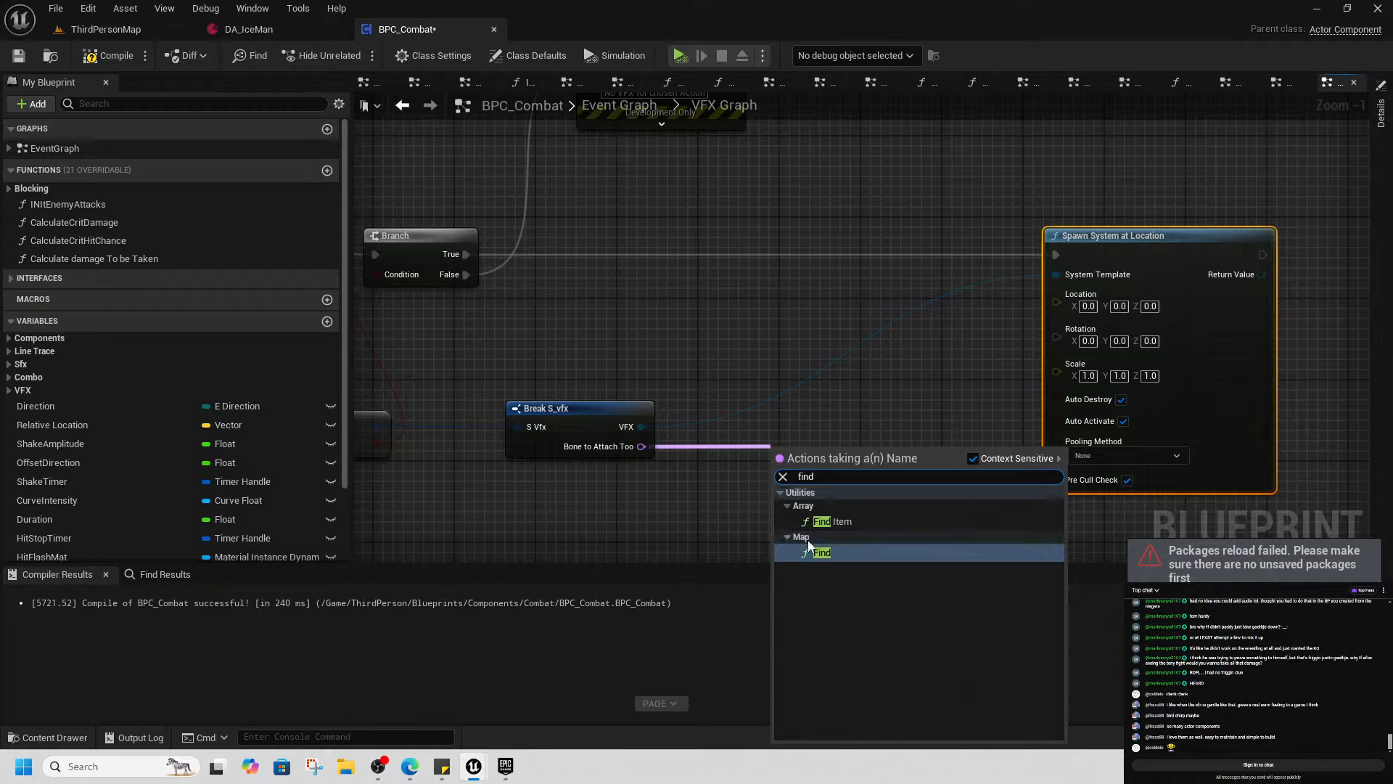
click(685, 494)
Search for a bone node among the Bone to Attach Too actions, and for "find bone" among all the blueprint's actions
drag(642, 446, 784, 456)
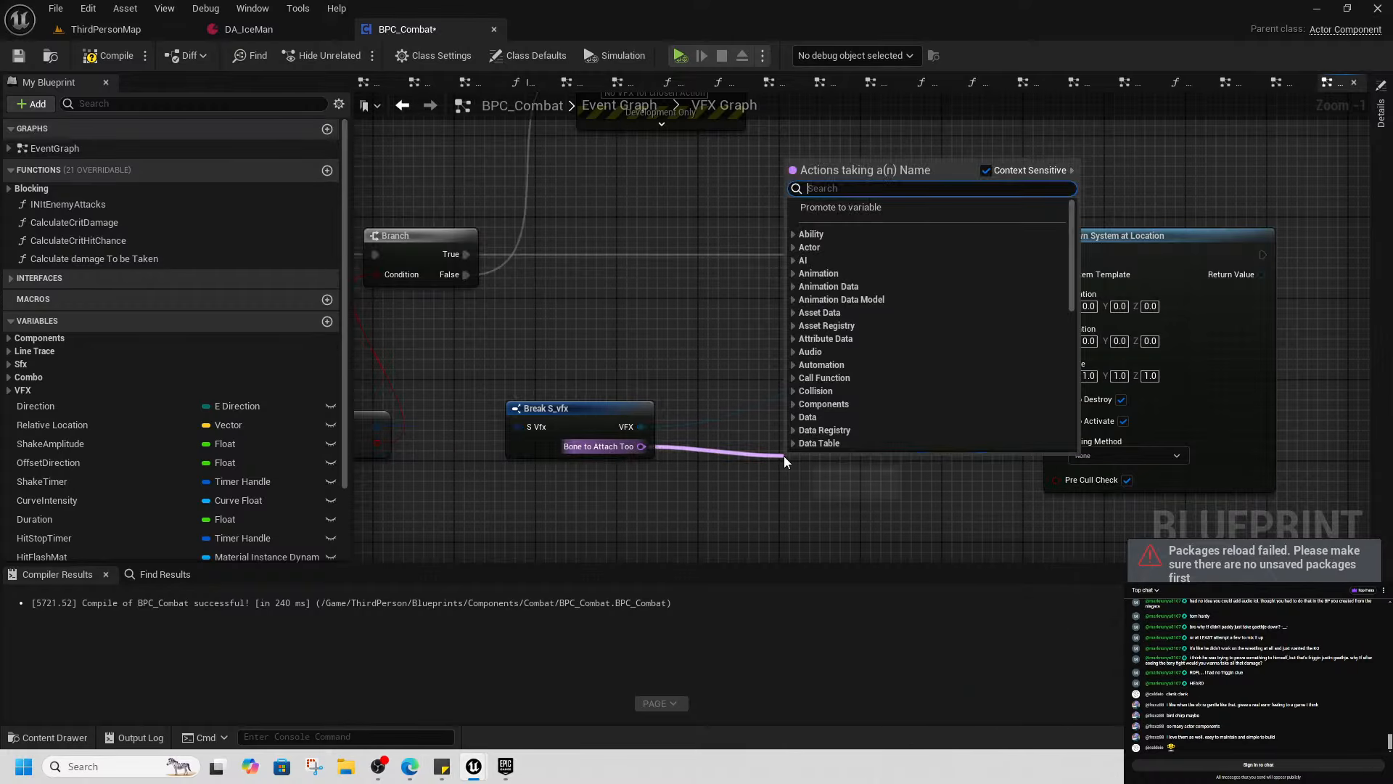
text(bone)
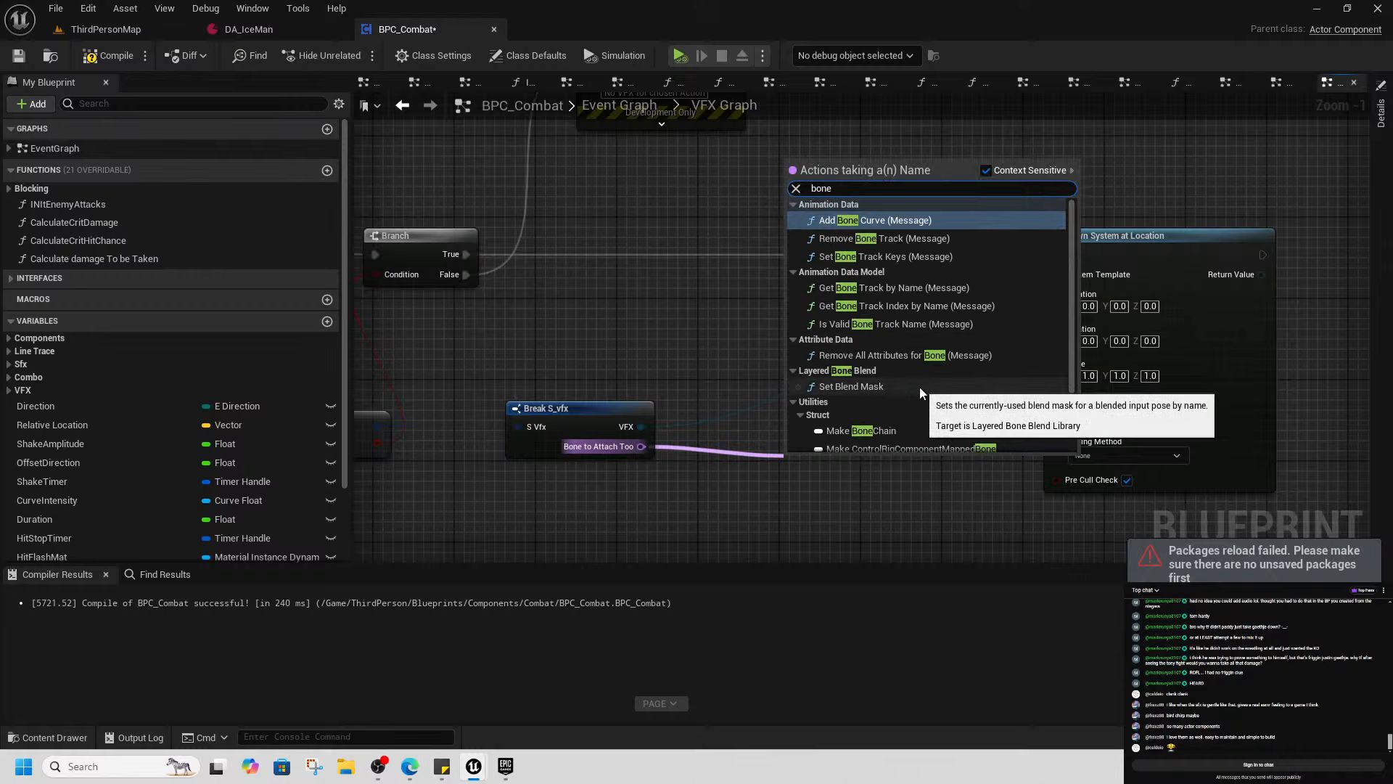
click(776, 492)
right_click(766, 455)
text(f)
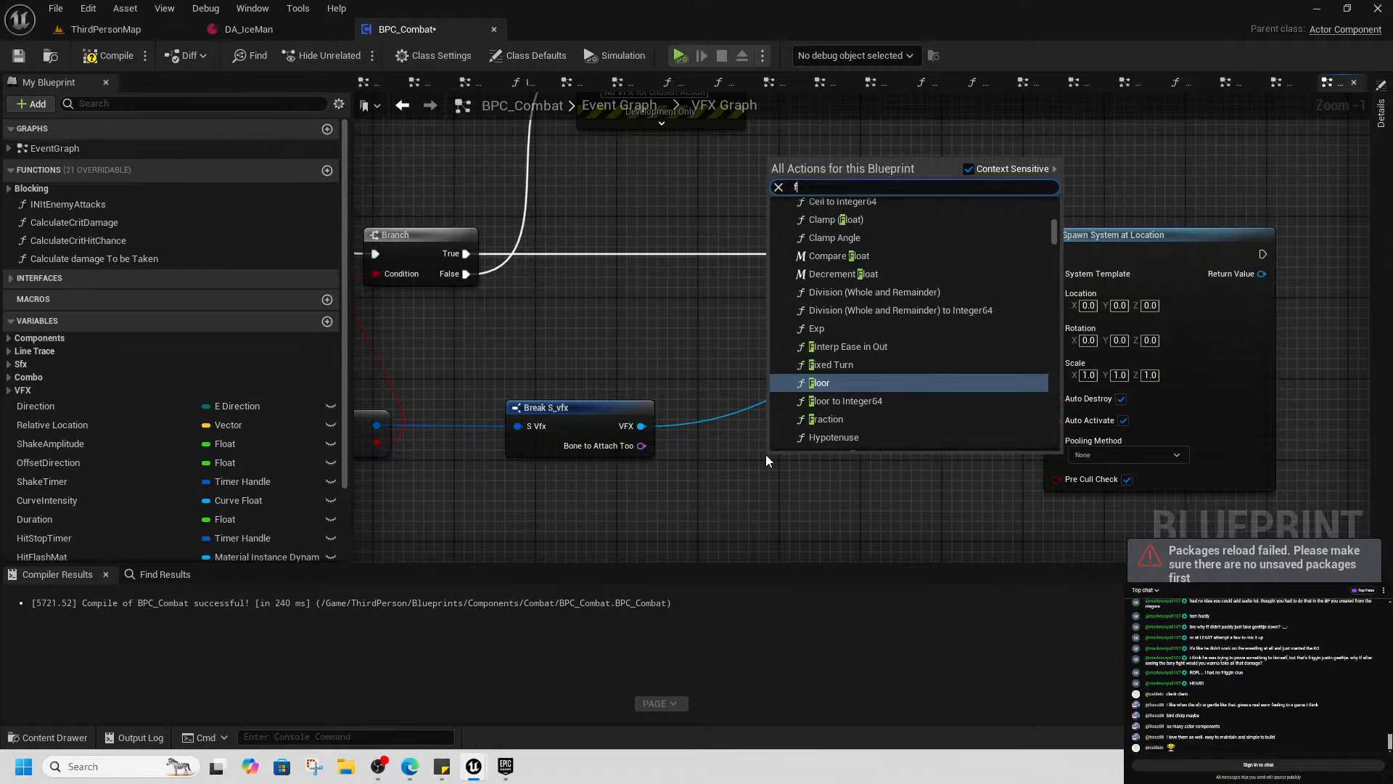
text(ind bon)
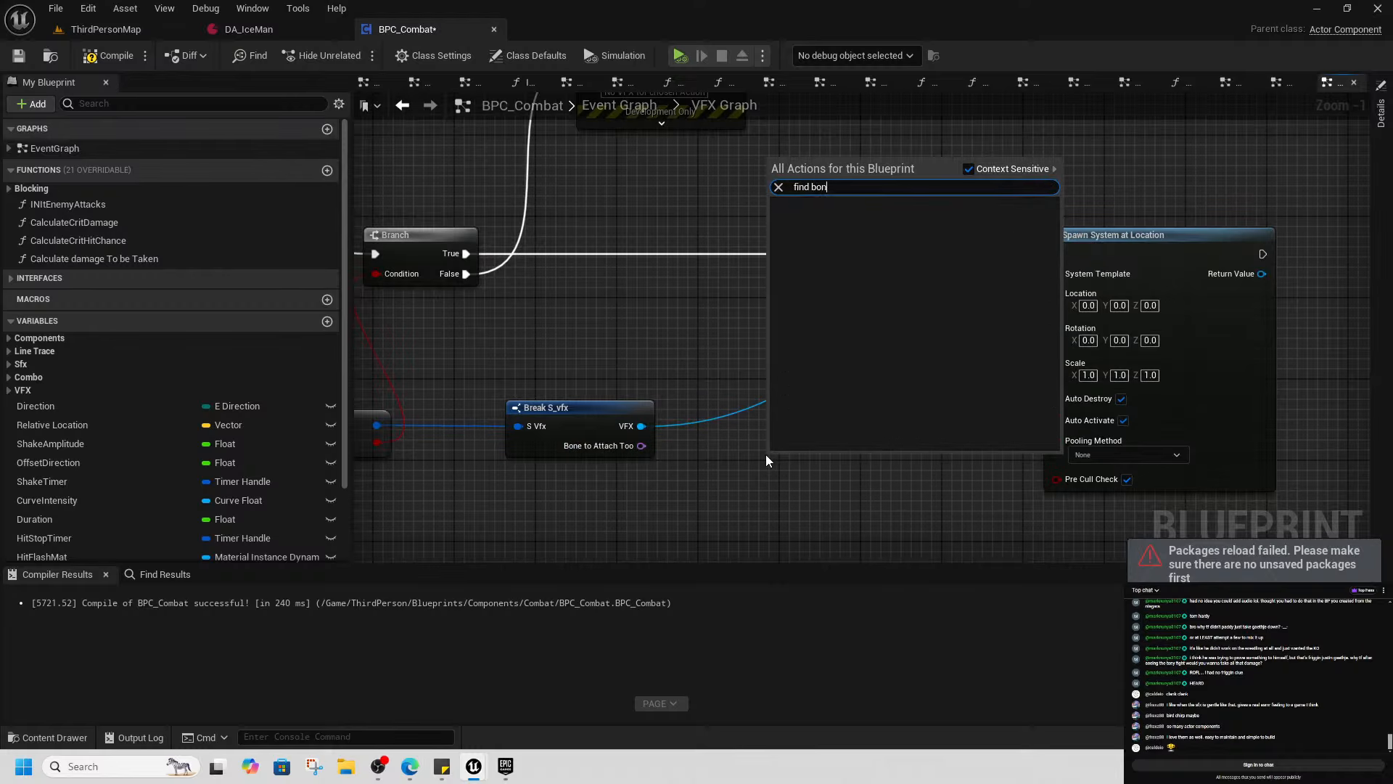
key(BackSpace)
key(BackSpace)
key(BackSpace)
key(BackSpace)
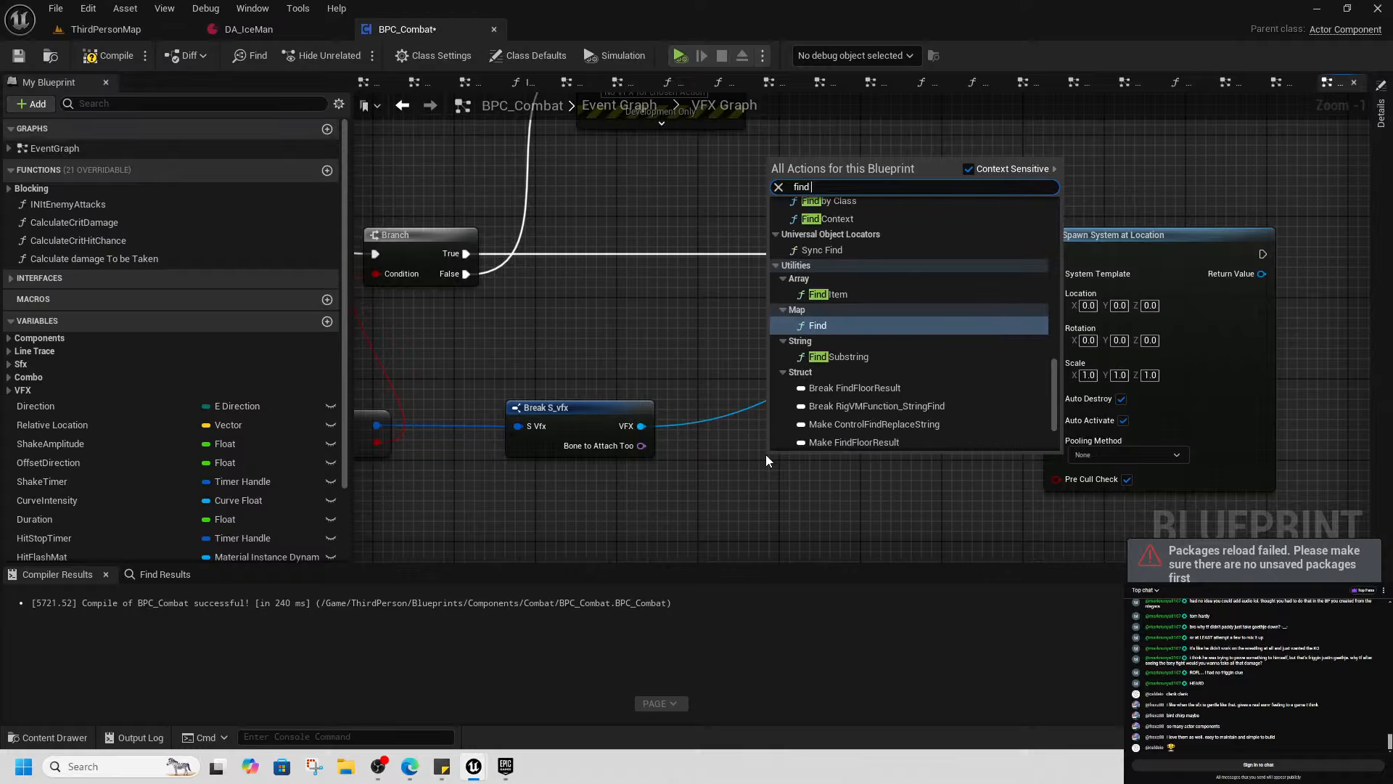
text(bone)
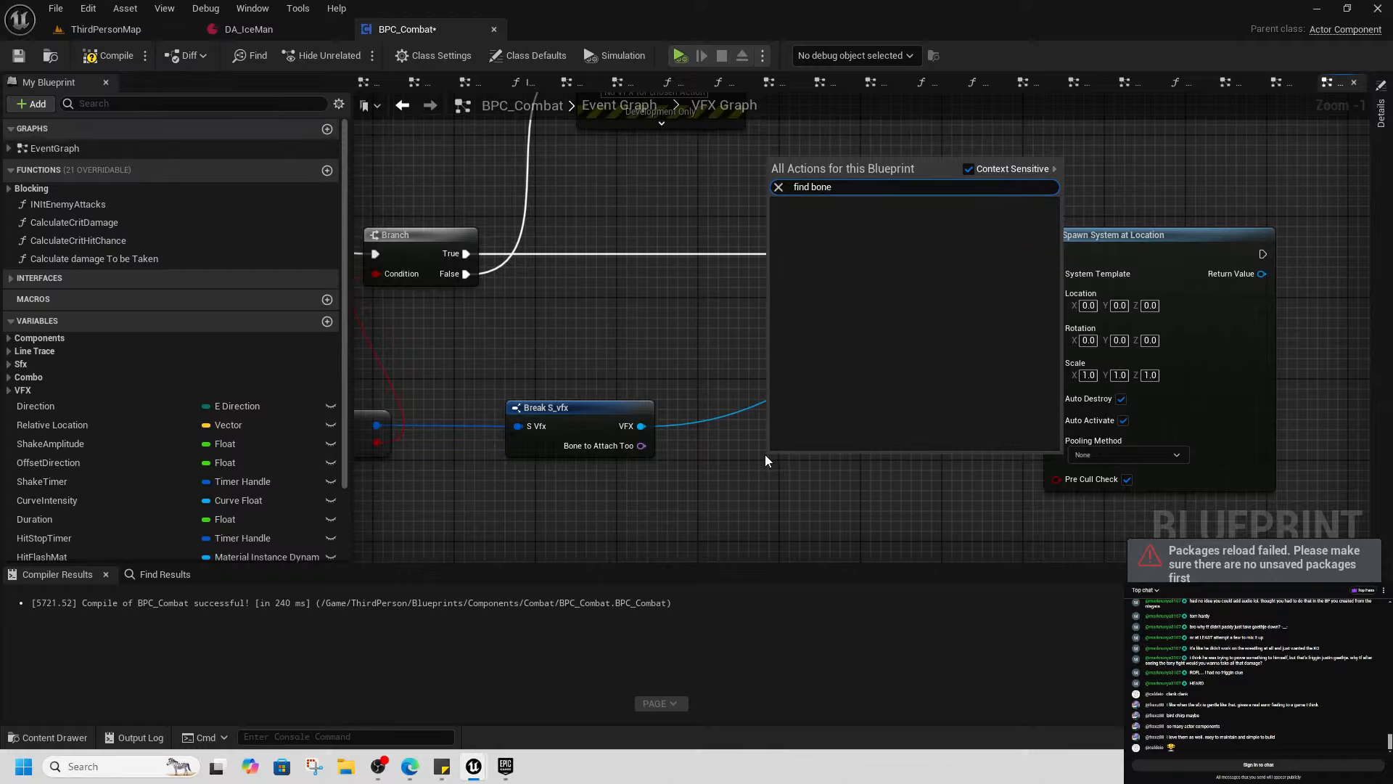
click(708, 495)
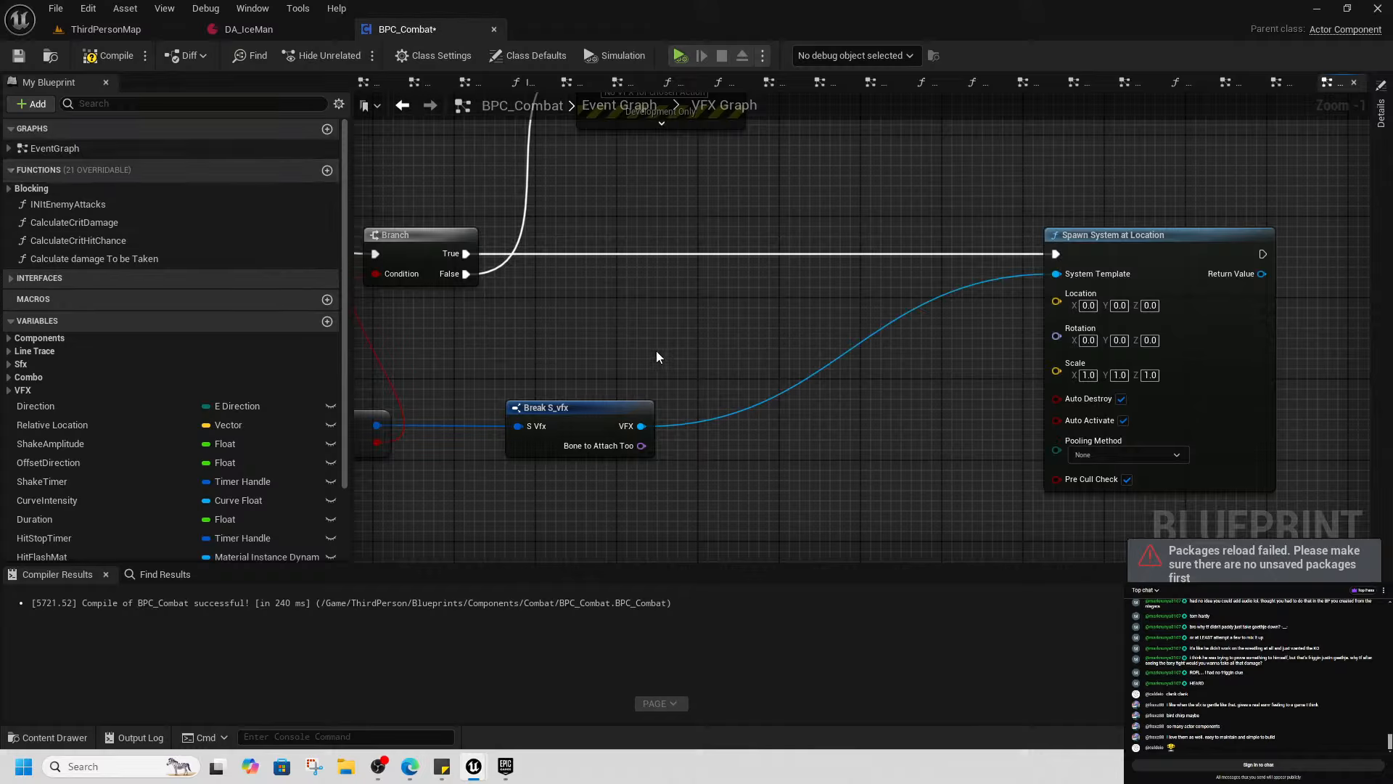
Add a Get Skele Of Owner node and create a Get Socket Location node from its Return Value
right_click(689, 353)
text(get skele)
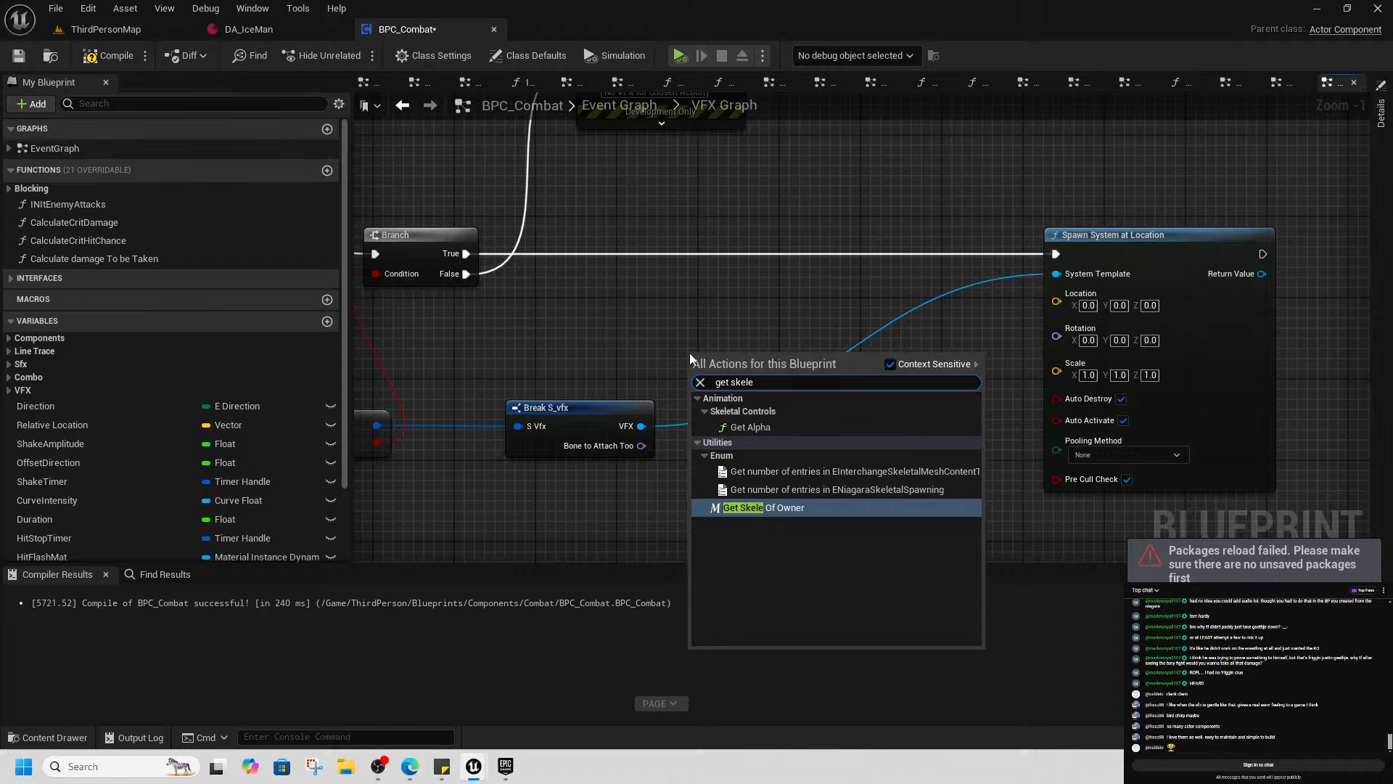
click(781, 512)
drag(743, 349, 755, 377)
text(find bone)
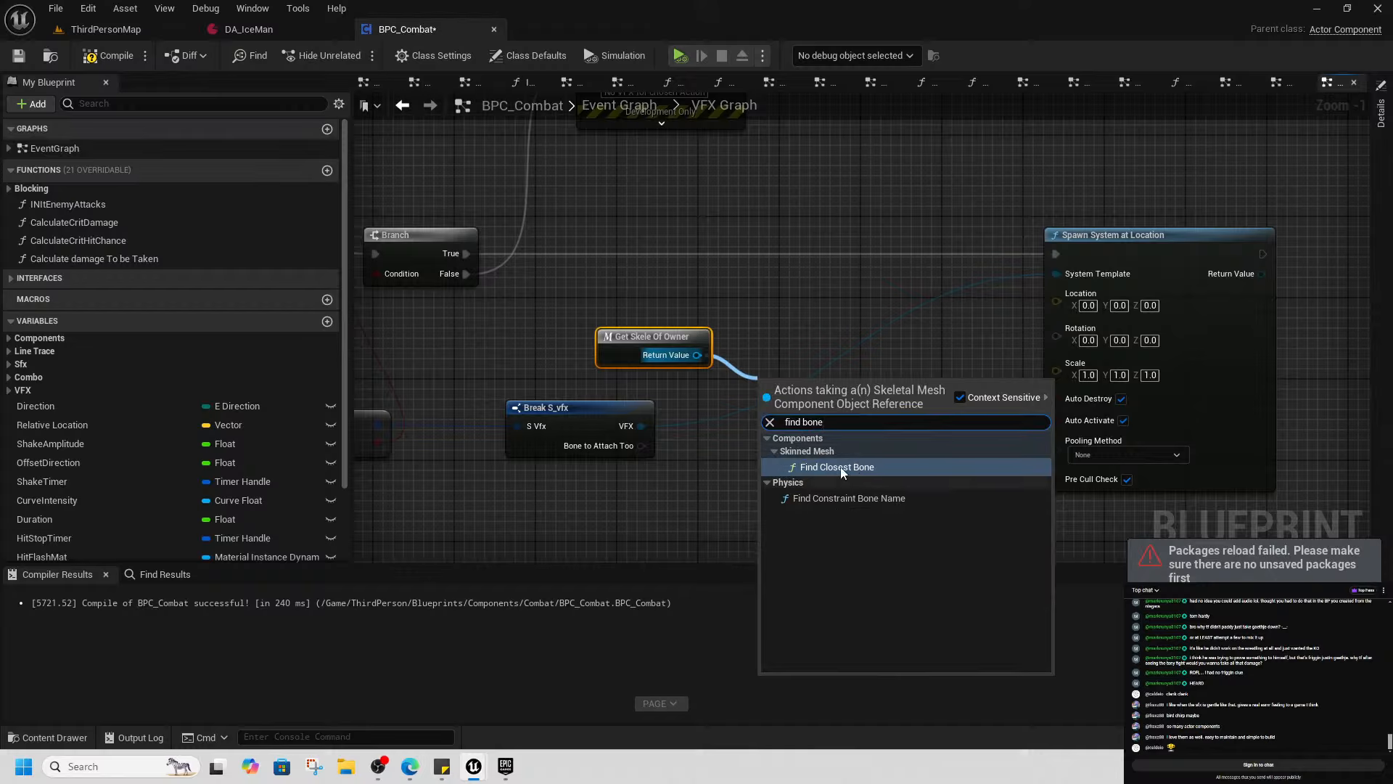
drag(835, 425, 692, 426)
text(bone lo)
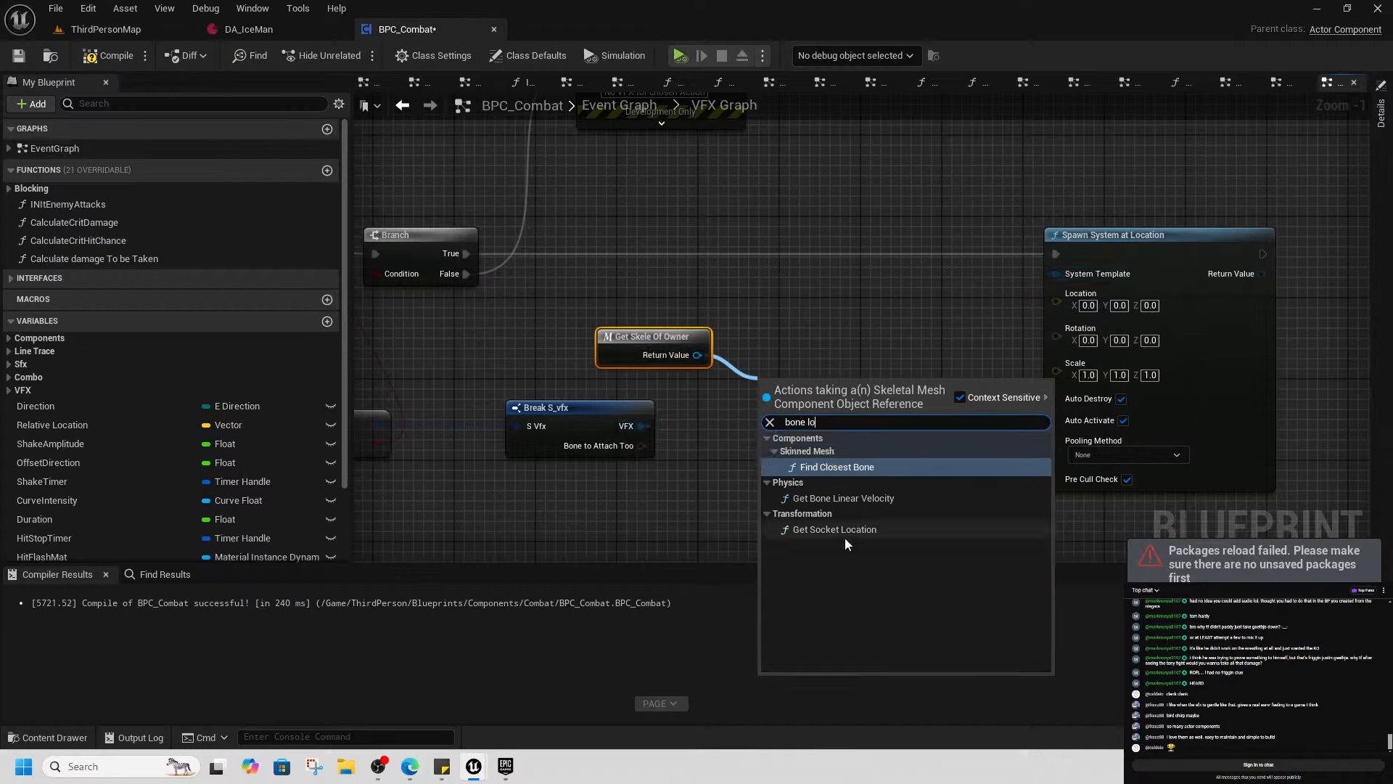
click(845, 536)
Connect Bone to Attach Too to Get Socket Location's In Socket Name and place Get Skele Of Owner beneath Break S_vfx
click(653, 455)
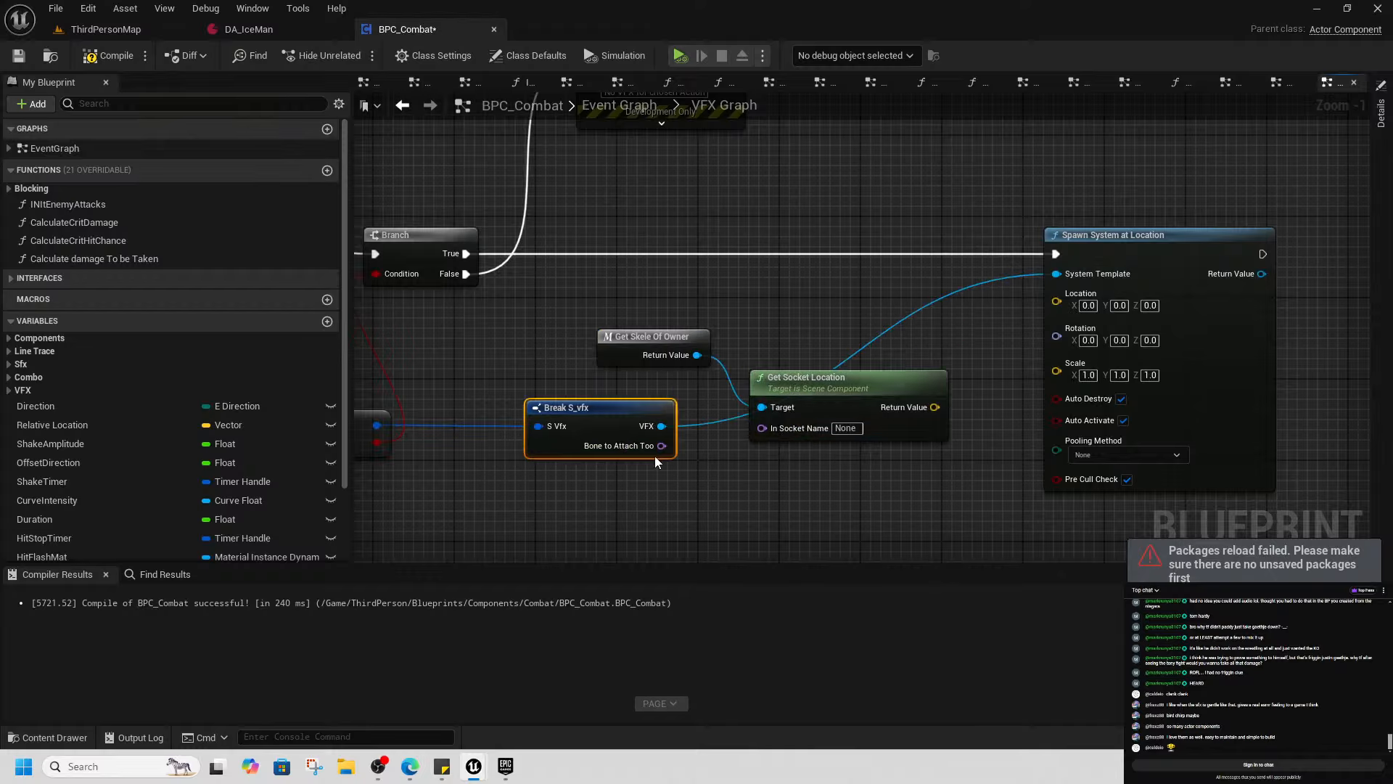
drag(634, 454, 811, 427)
drag(586, 497, 597, 487)
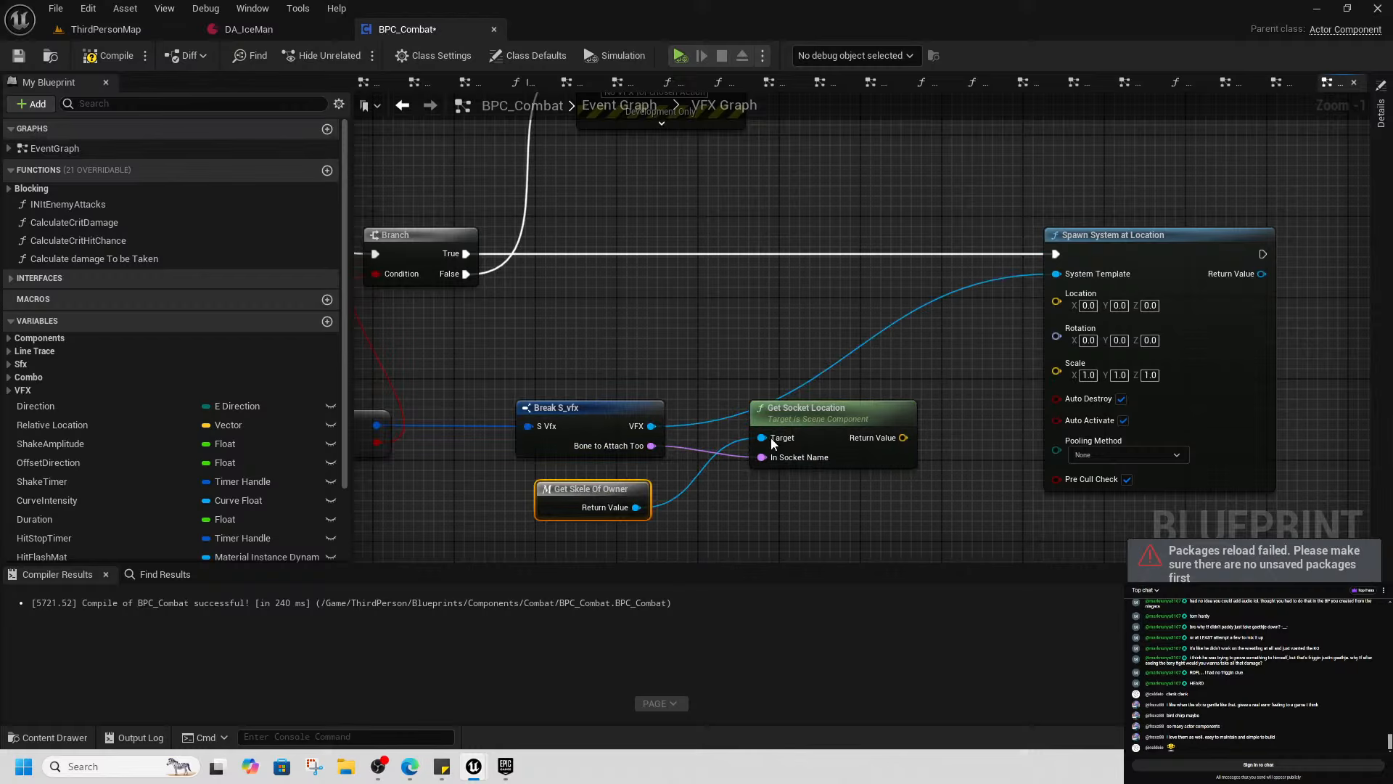
Connect Get Socket Location's Return Value to Spawn System at Location's Location input, and move the spawn node farther along the chain
drag(832, 417, 792, 458)
right_drag(905, 482, 835, 497)
drag(792, 492, 1018, 320)
scroll(898, 441, down, 1)
right_drag(898, 441, 829, 450)
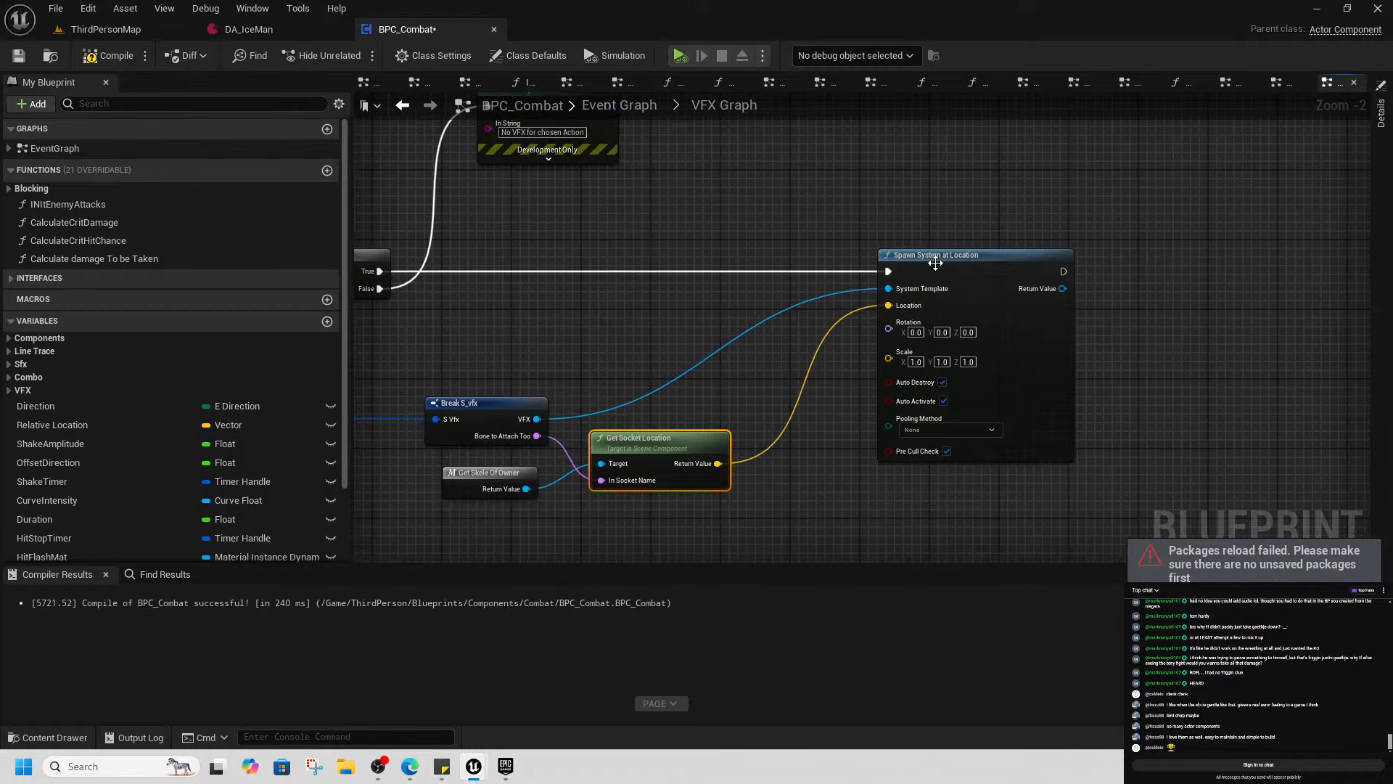
drag(931, 256, 1123, 248)
Review the other VFX Graph event chains, including Spawn System Attached, StopVfx and the existing spawn-at-location chain, for comparison with SpellCasting
right_drag(825, 409, 1132, 434)
scroll(649, 399, down, 3)
right_drag(649, 399, 1177, 453)
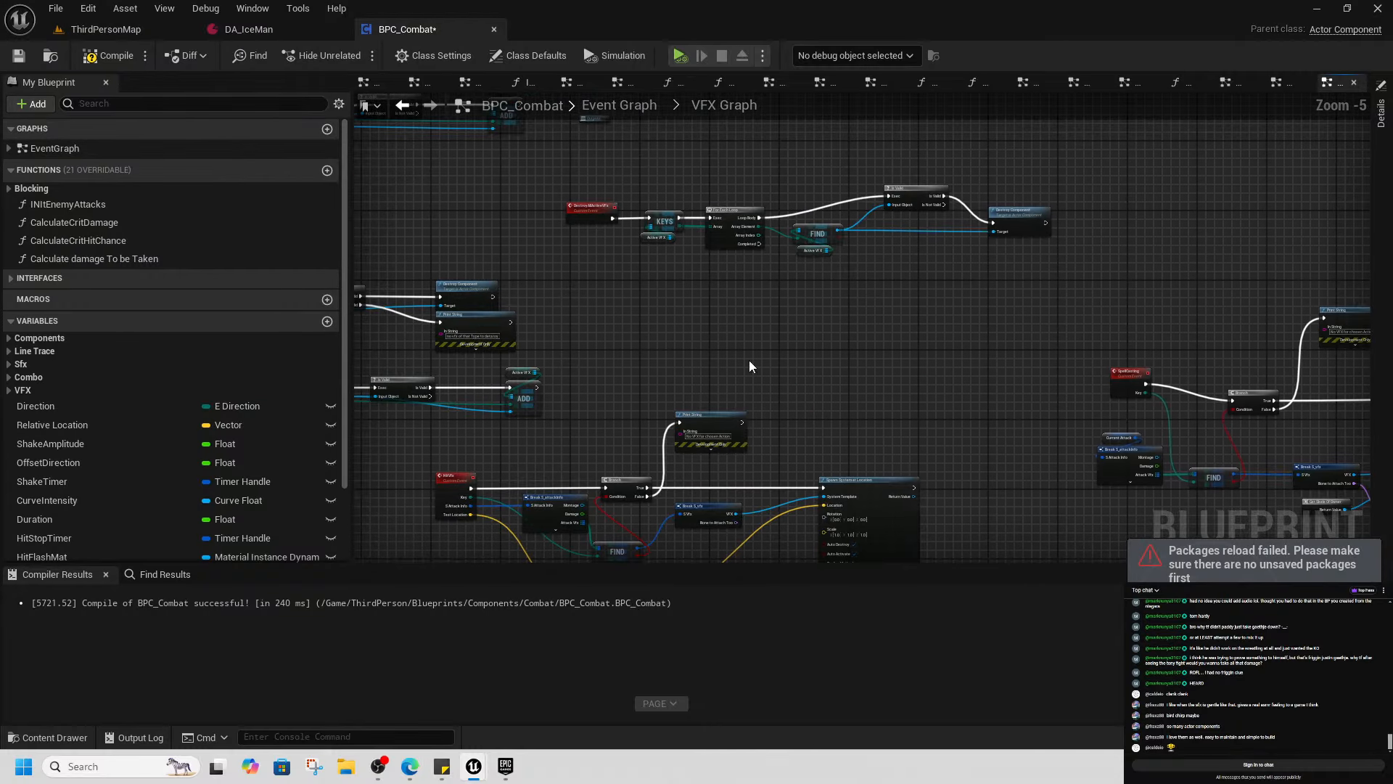
right_drag(748, 360, 1193, 419)
right_drag(638, 267, 815, 394)
scroll(873, 290, up, 3)
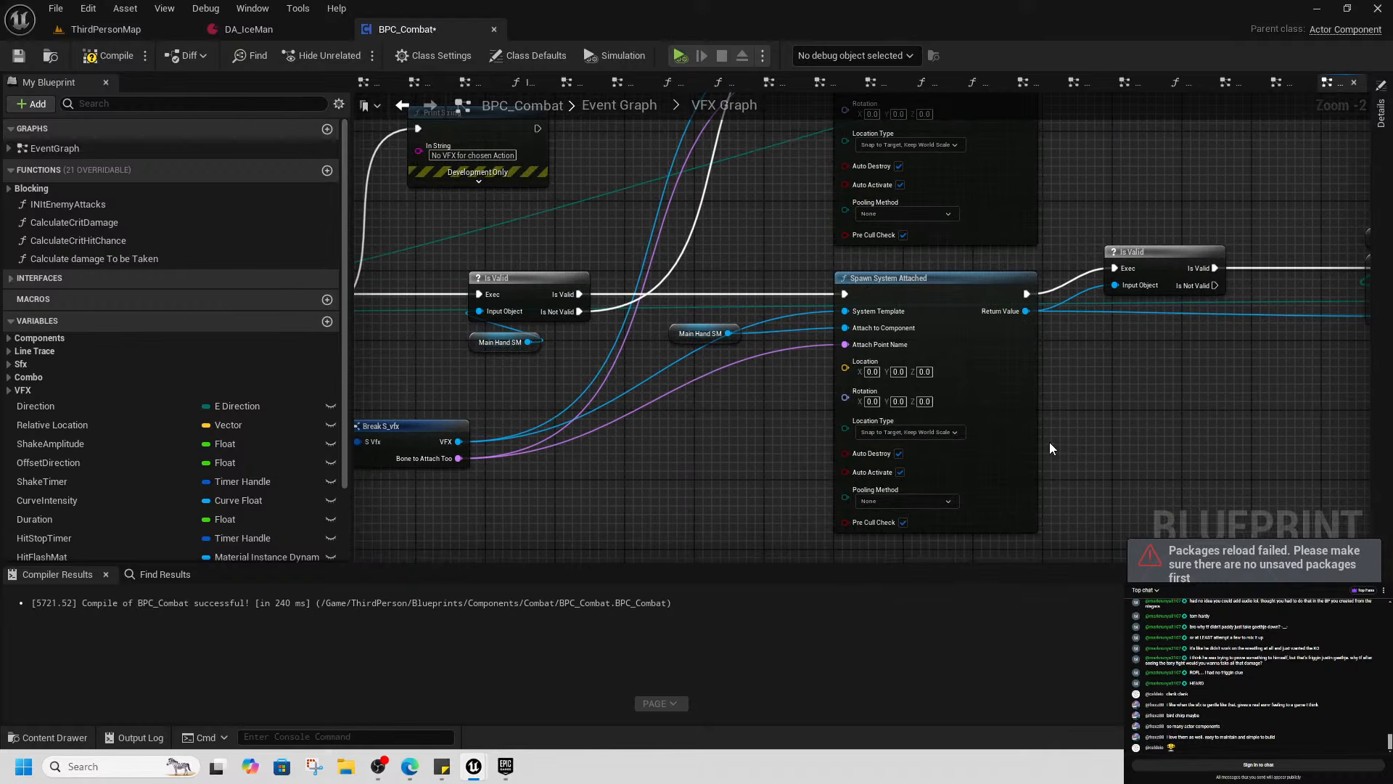
scroll(1053, 436, down, 1)
right_drag(1051, 460, 850, 344)
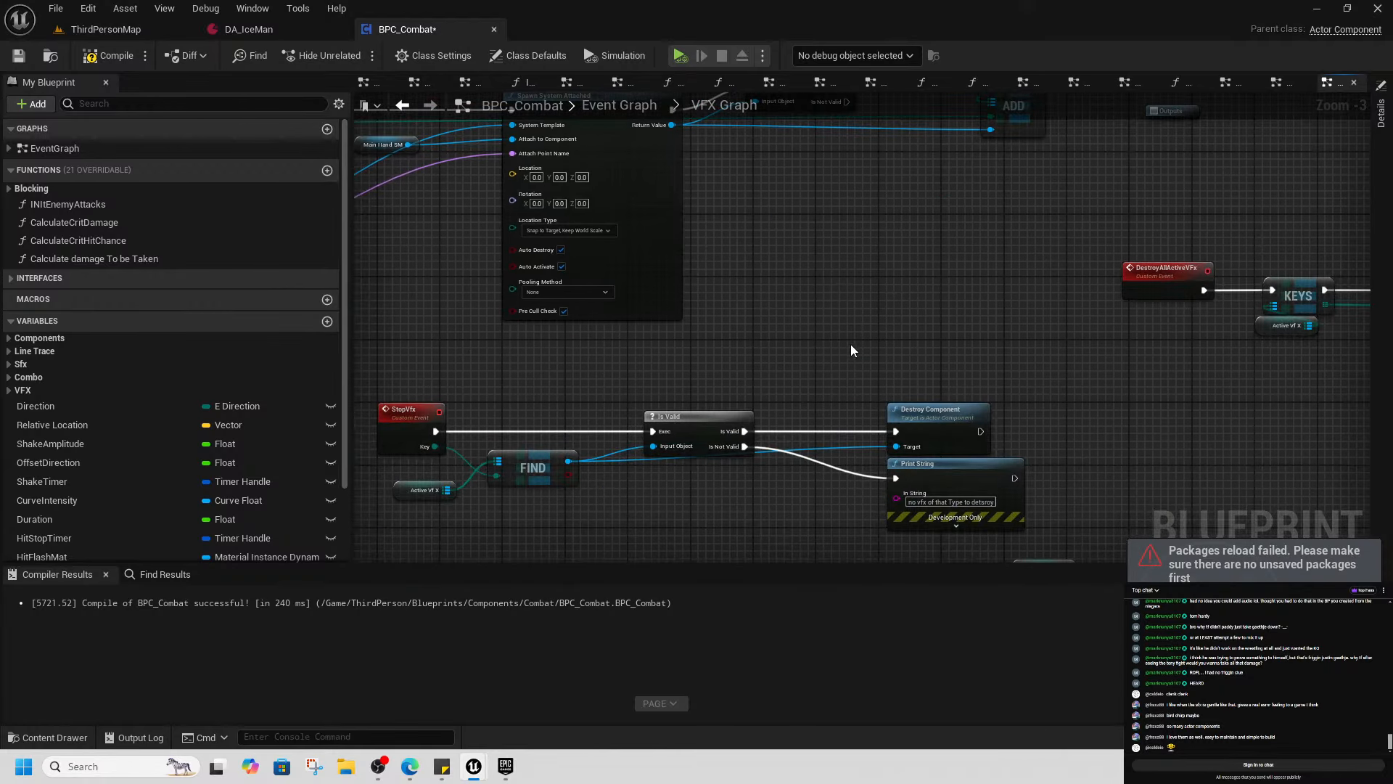
scroll(850, 346, down, 1)
right_drag(987, 416, 657, 251)
right_drag(813, 457, 708, 304)
right_drag(897, 489, 446, 475)
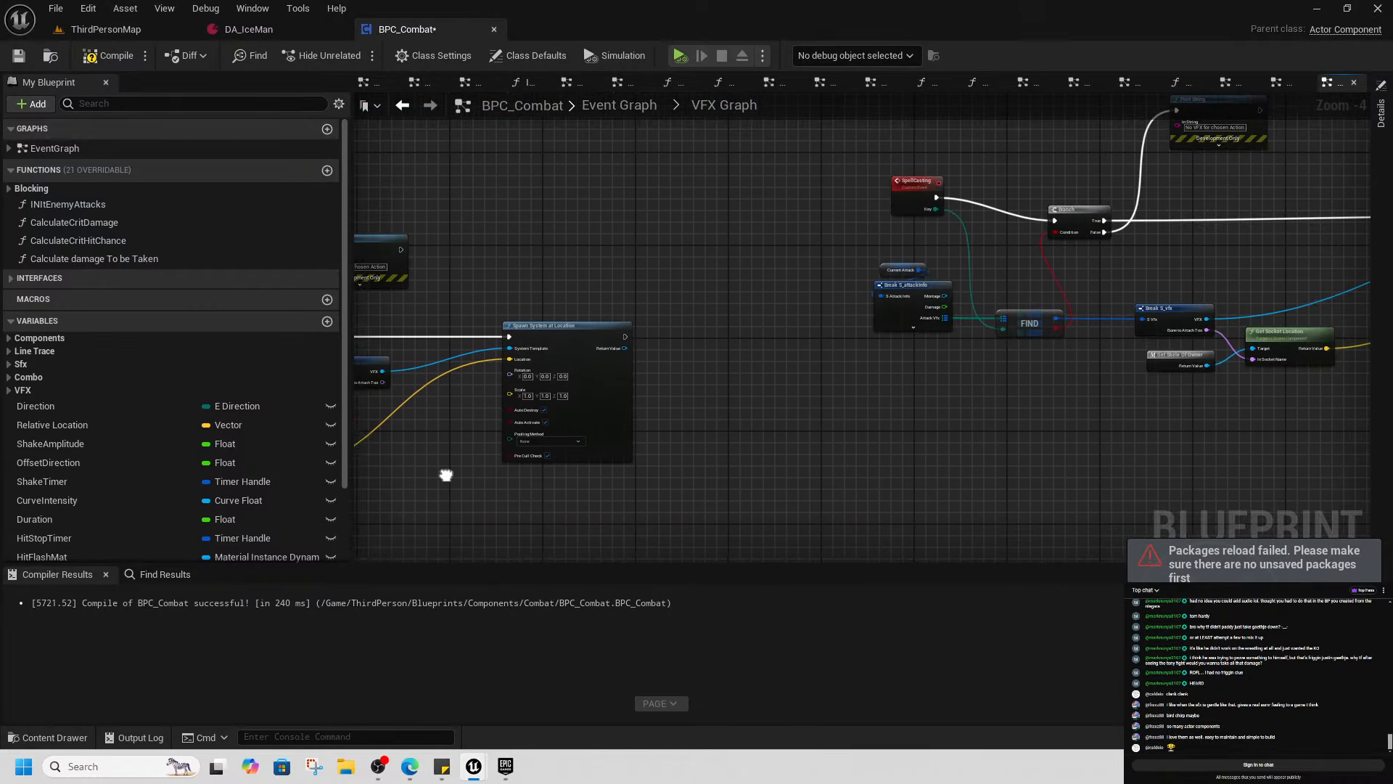
right_drag(1067, 440, 559, 444)
right_click(820, 456)
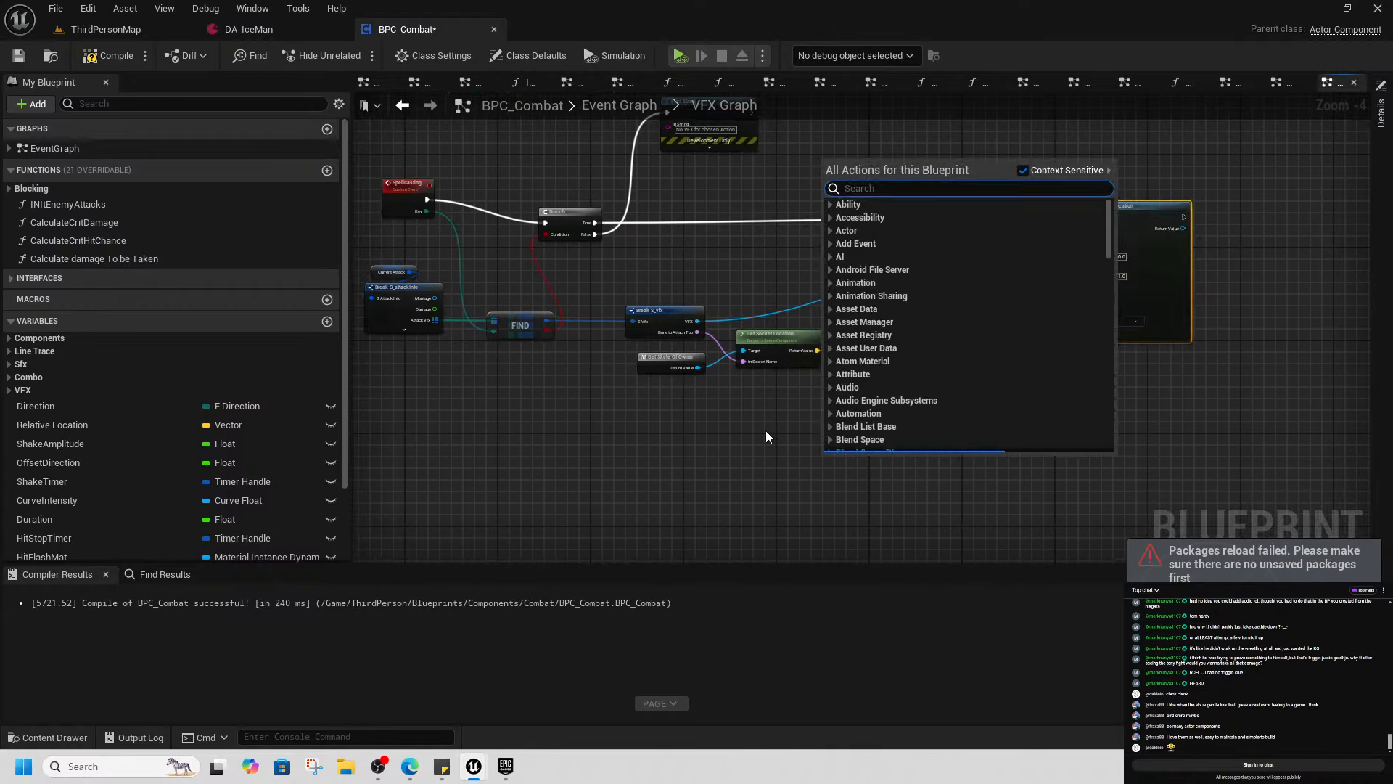
click(765, 430)
scroll(785, 412, up, 2)
right_drag(847, 419, 670, 433)
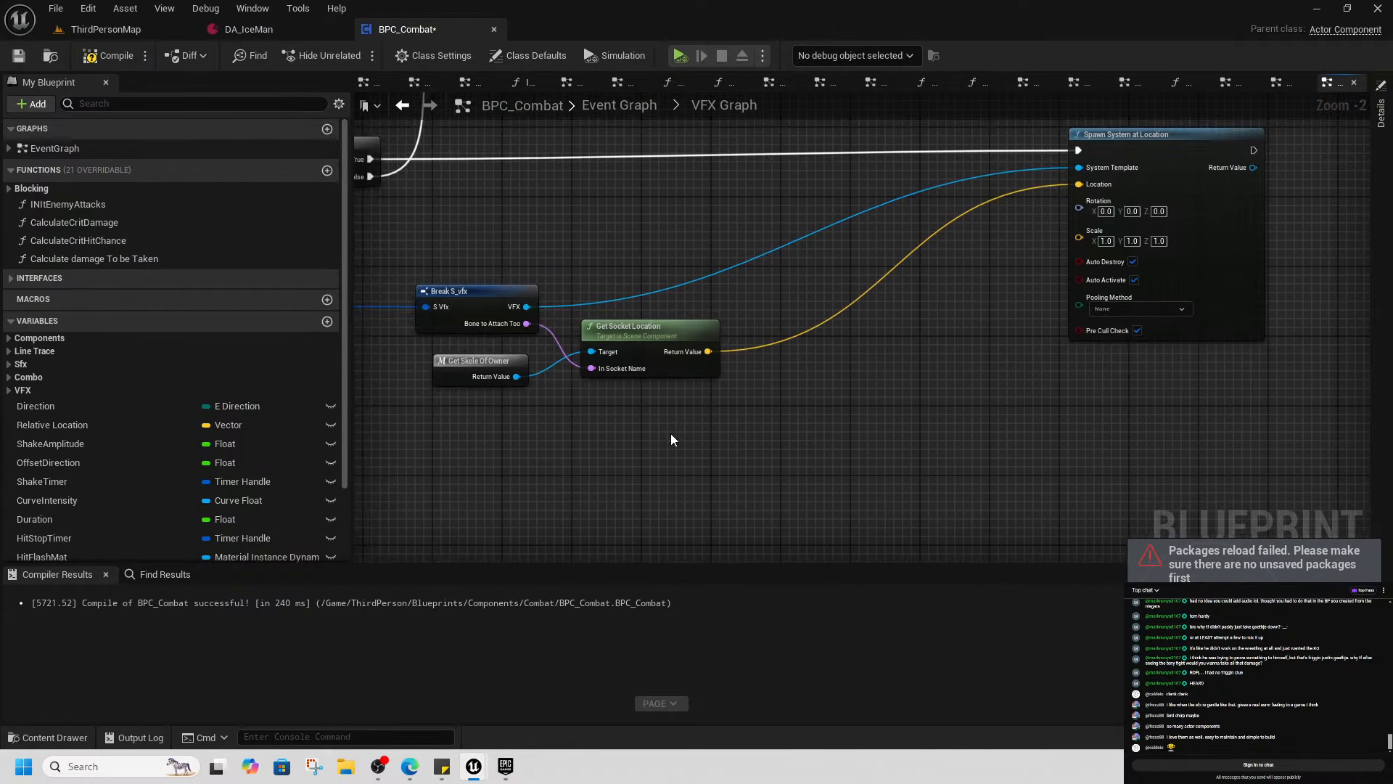
right_click(670, 433)
text(get actor for)
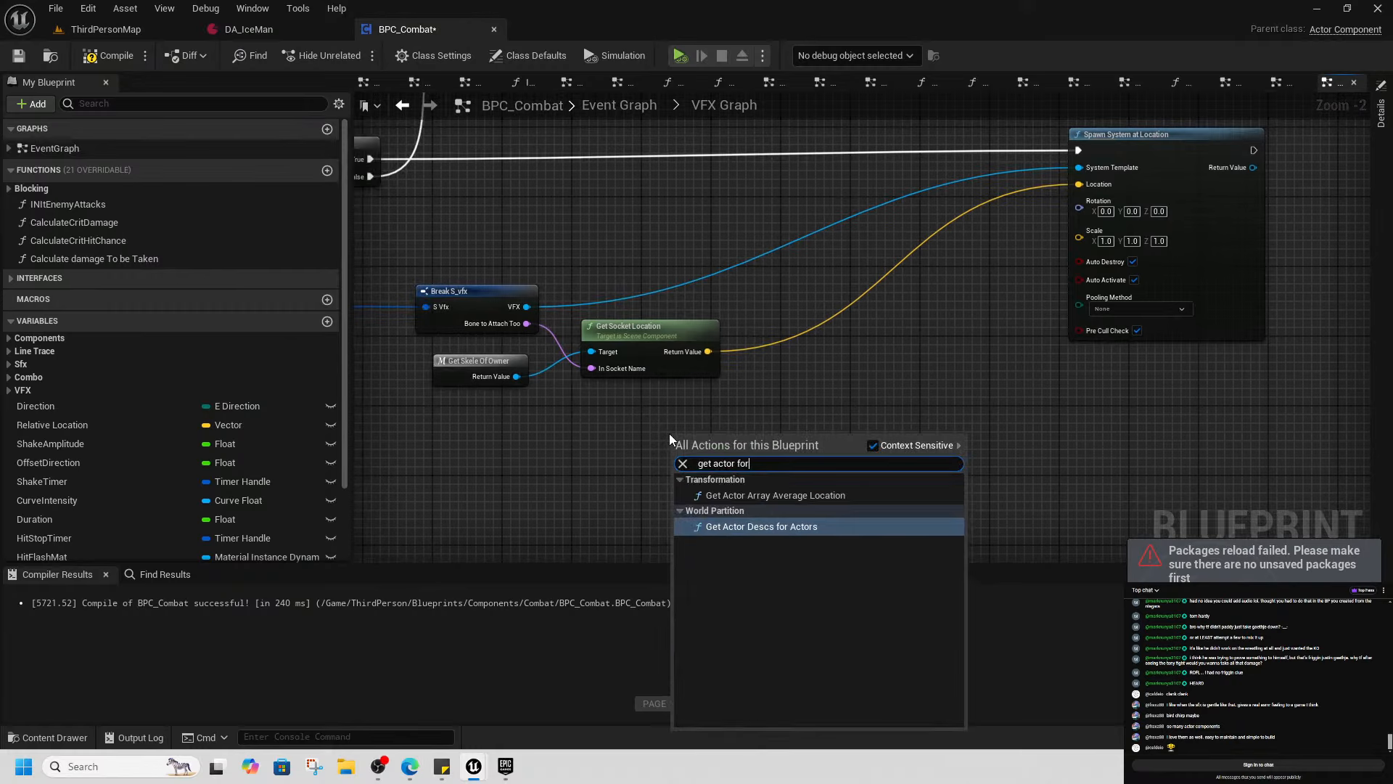
click(605, 416)
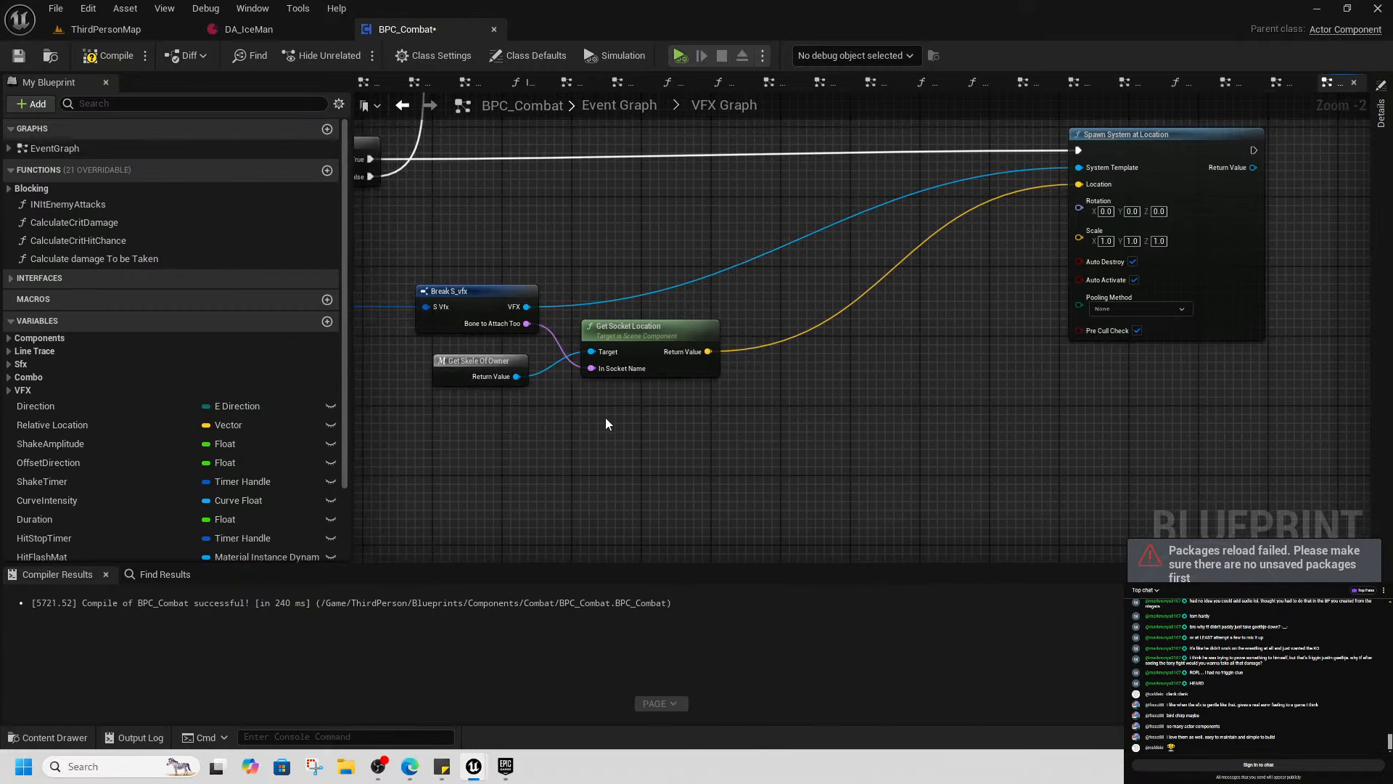
Add a Get Owner node below Get Socket Location and create a Get Actor Forward Vector node from its Return Value
right_click(626, 428)
text(get owner)
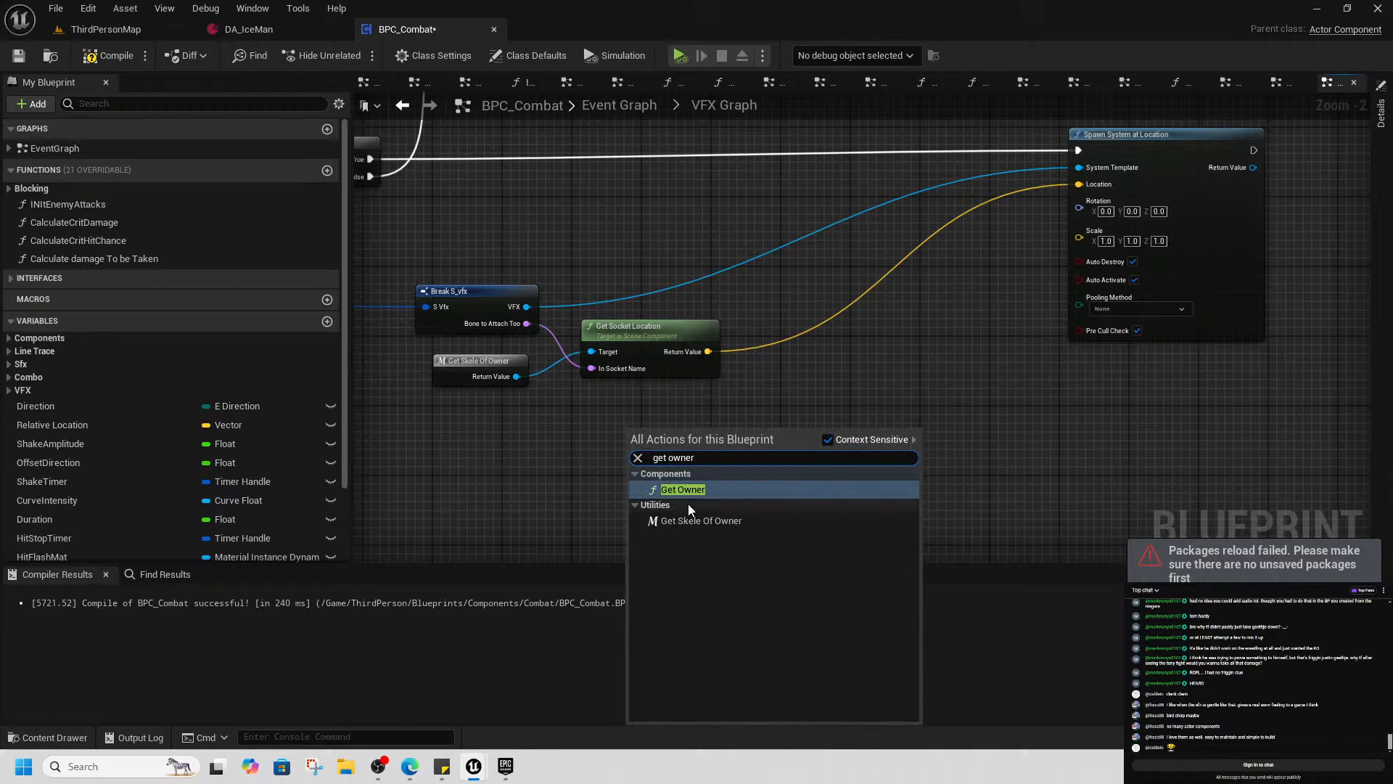
key(Return)
drag(704, 456, 741, 460)
text(get actor for)
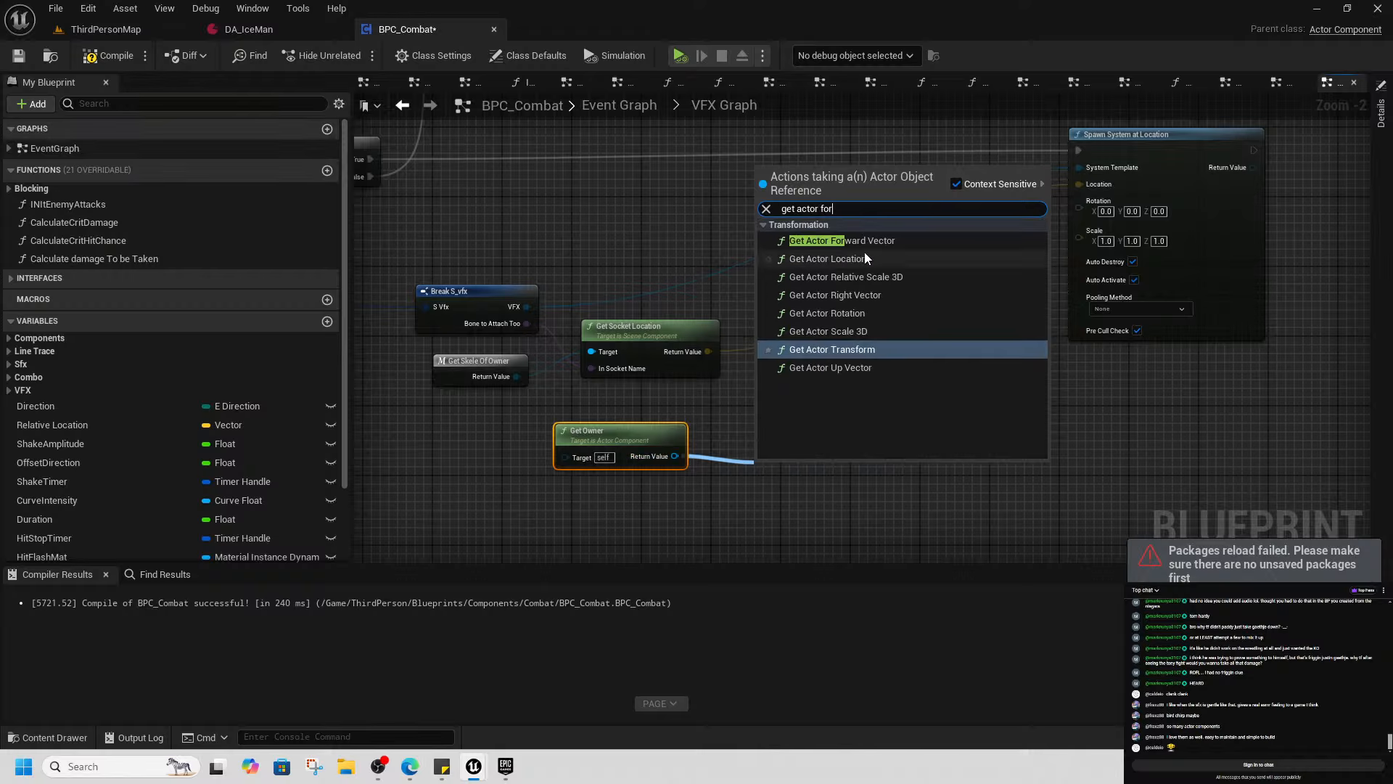
click(872, 242)
drag(813, 478, 794, 443)
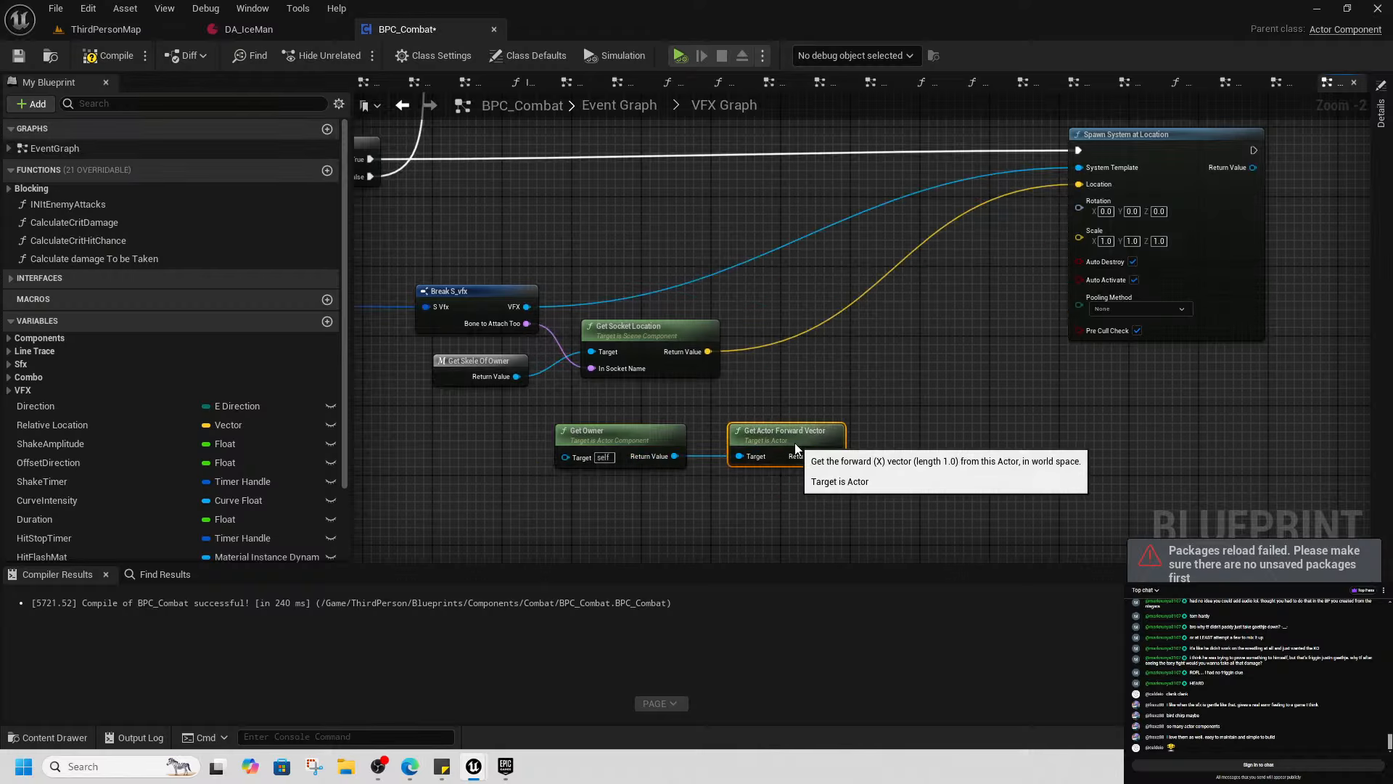
right_drag(847, 457, 768, 450)
drag(754, 449, 837, 460)
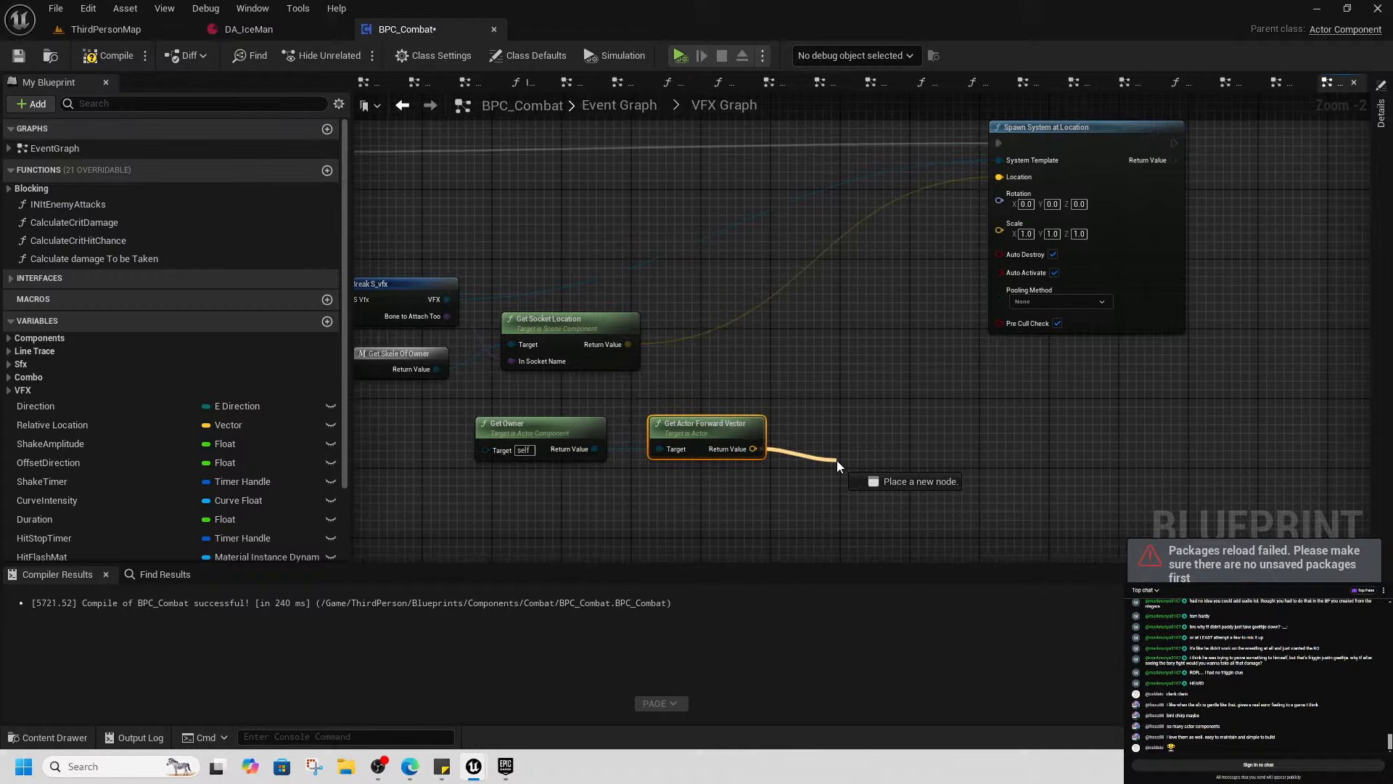
drag(837, 460, 838, 460)
click(757, 425)
drag(595, 450, 667, 502)
click(656, 503)
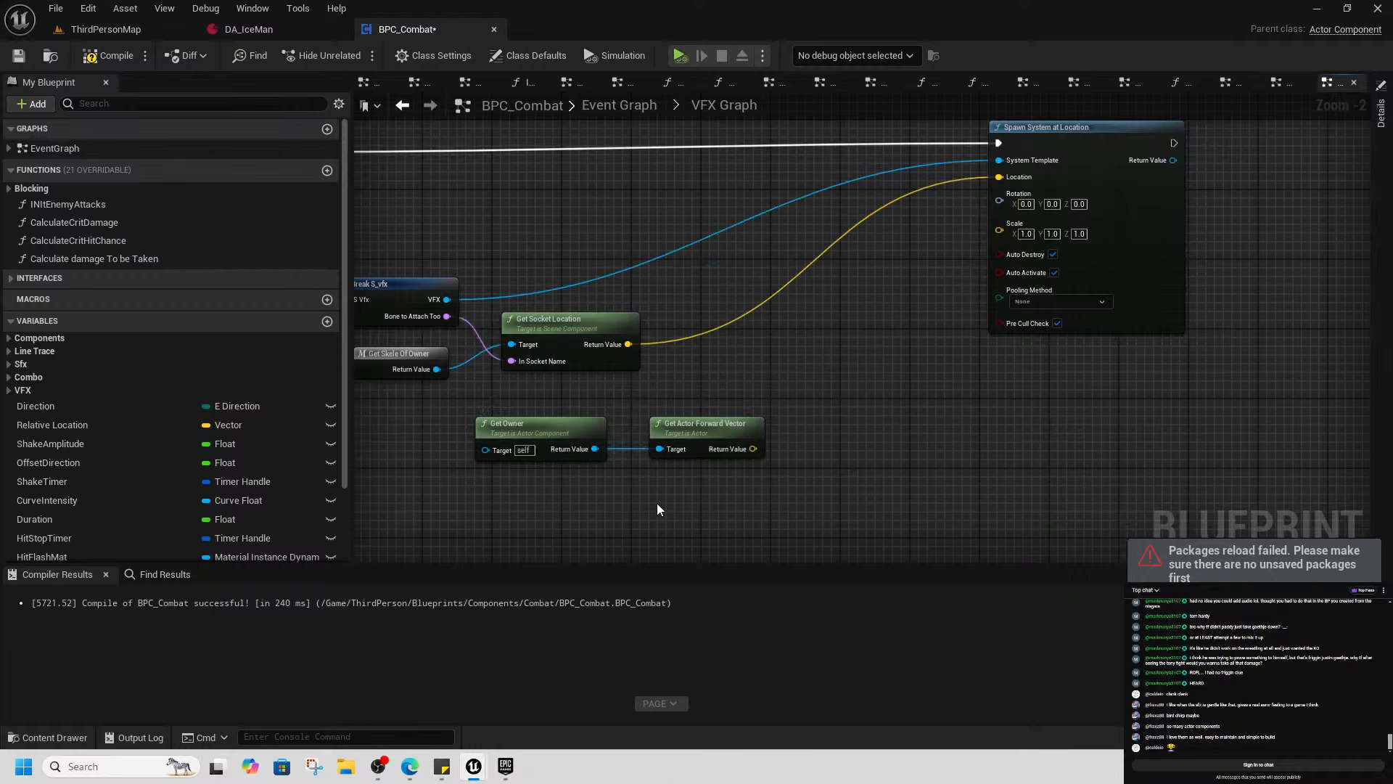
right_click(650, 506)
text(get act)
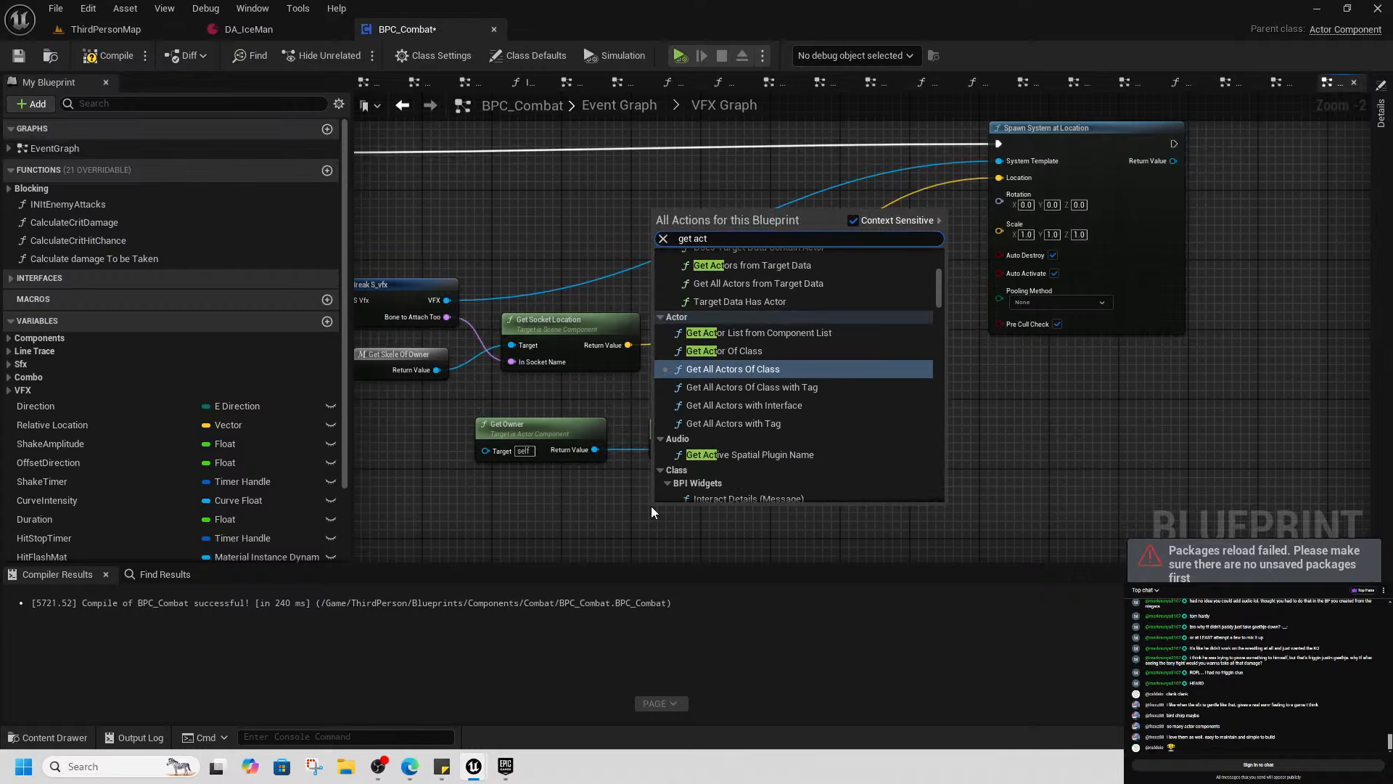
text(or rotat)
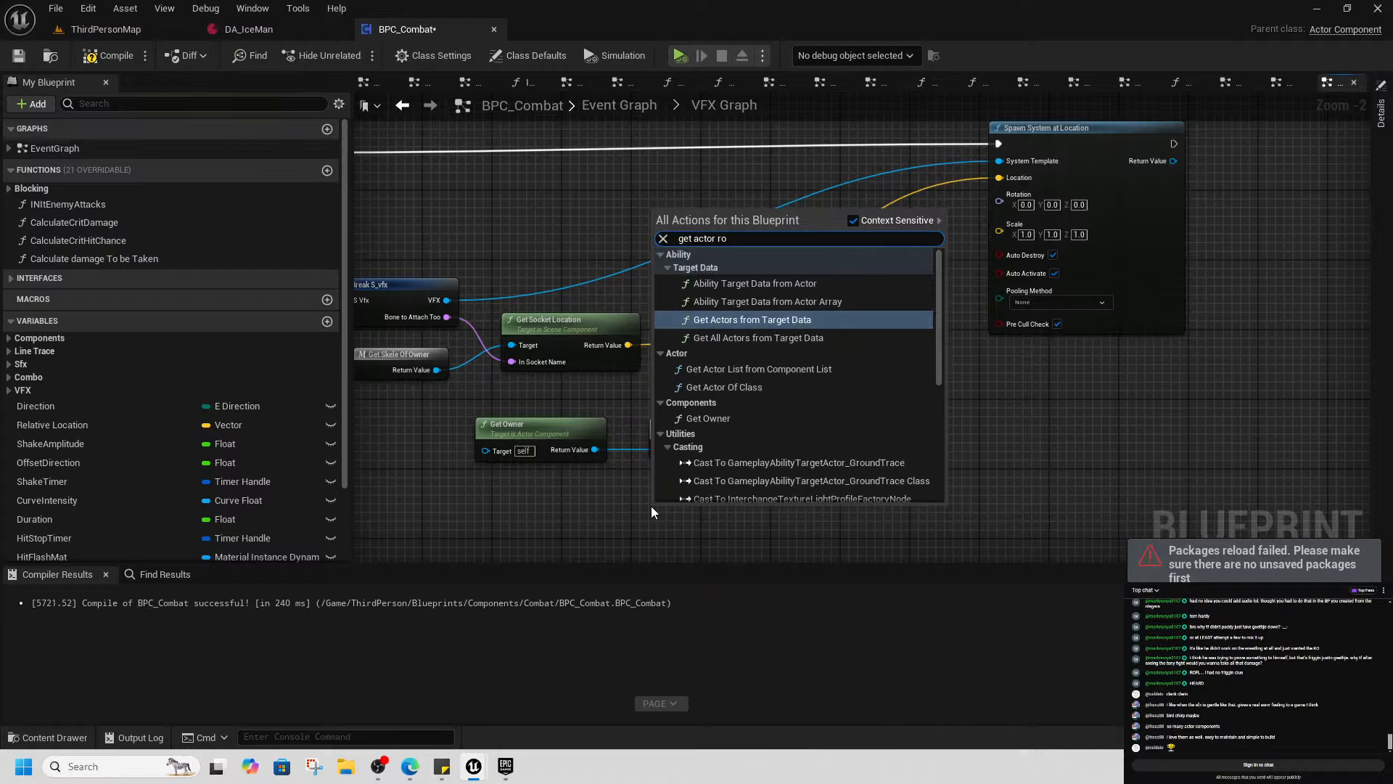
key(BackSpace)
key(BackSpace)
key(BackSpace)
key(BackSpace)
key(BackSpace)
key(BackSpace)
key(BackSpace)
key(BackSpace)
key(BackSpace)
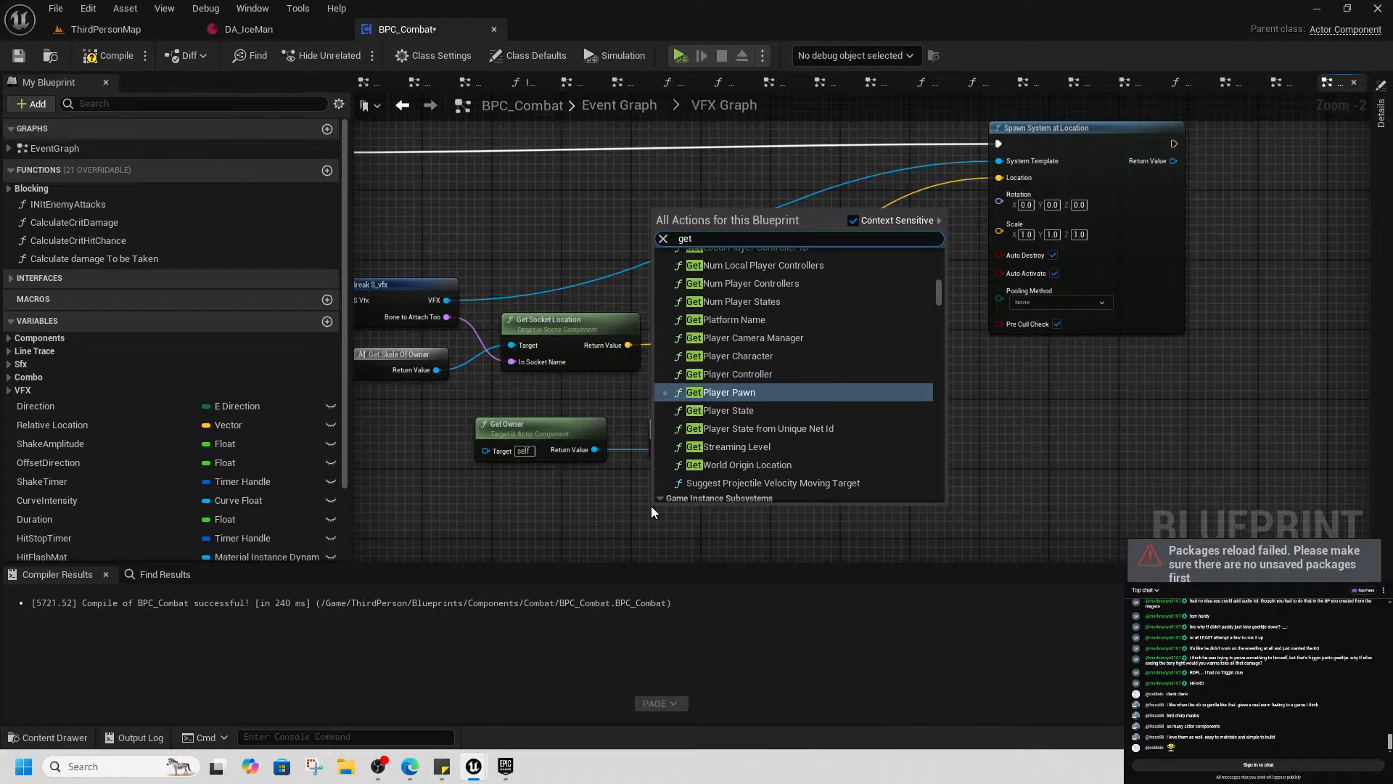
click(607, 533)
Create a Get Actor Rotation node from Get Owner's Return Value and connect its output to Spawn System at Location's Rotation input
drag(595, 450, 667, 510)
text(get rotat)
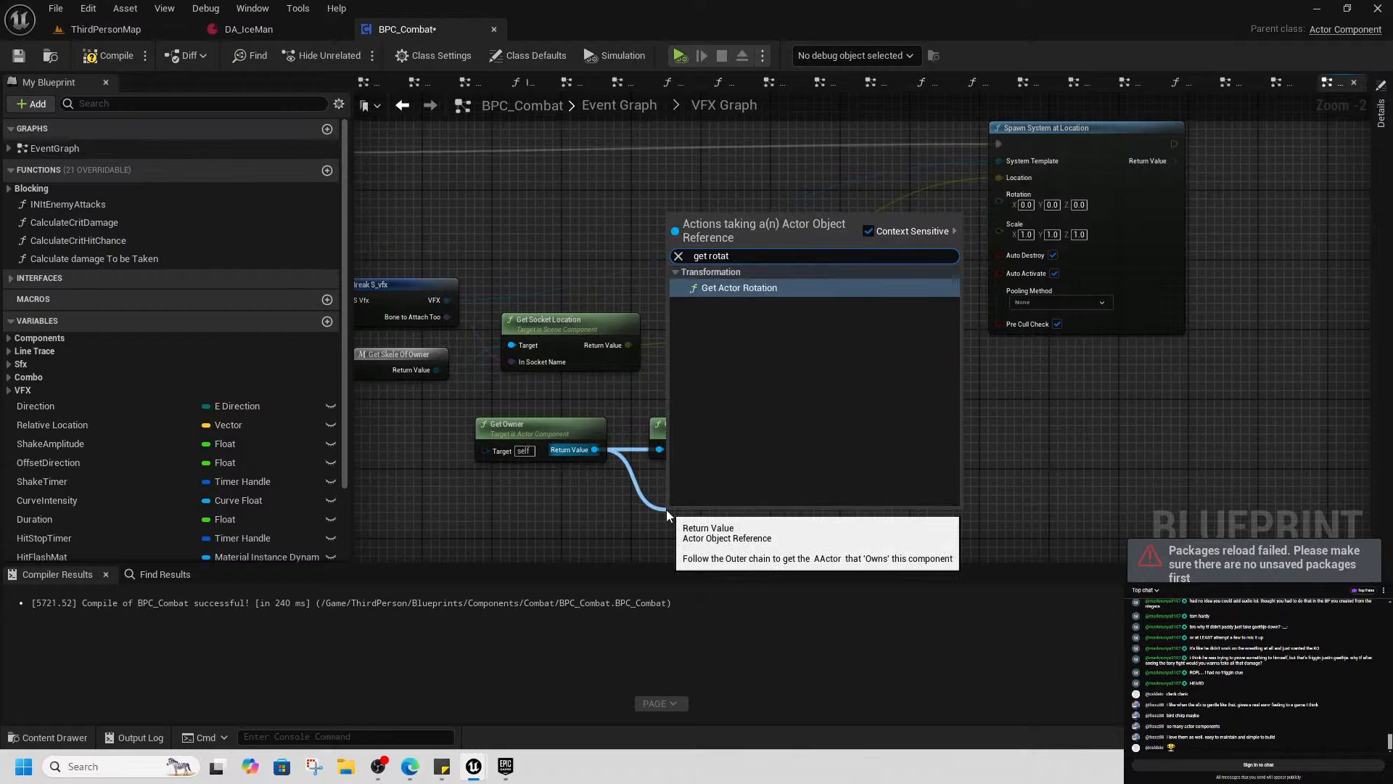
click(750, 287)
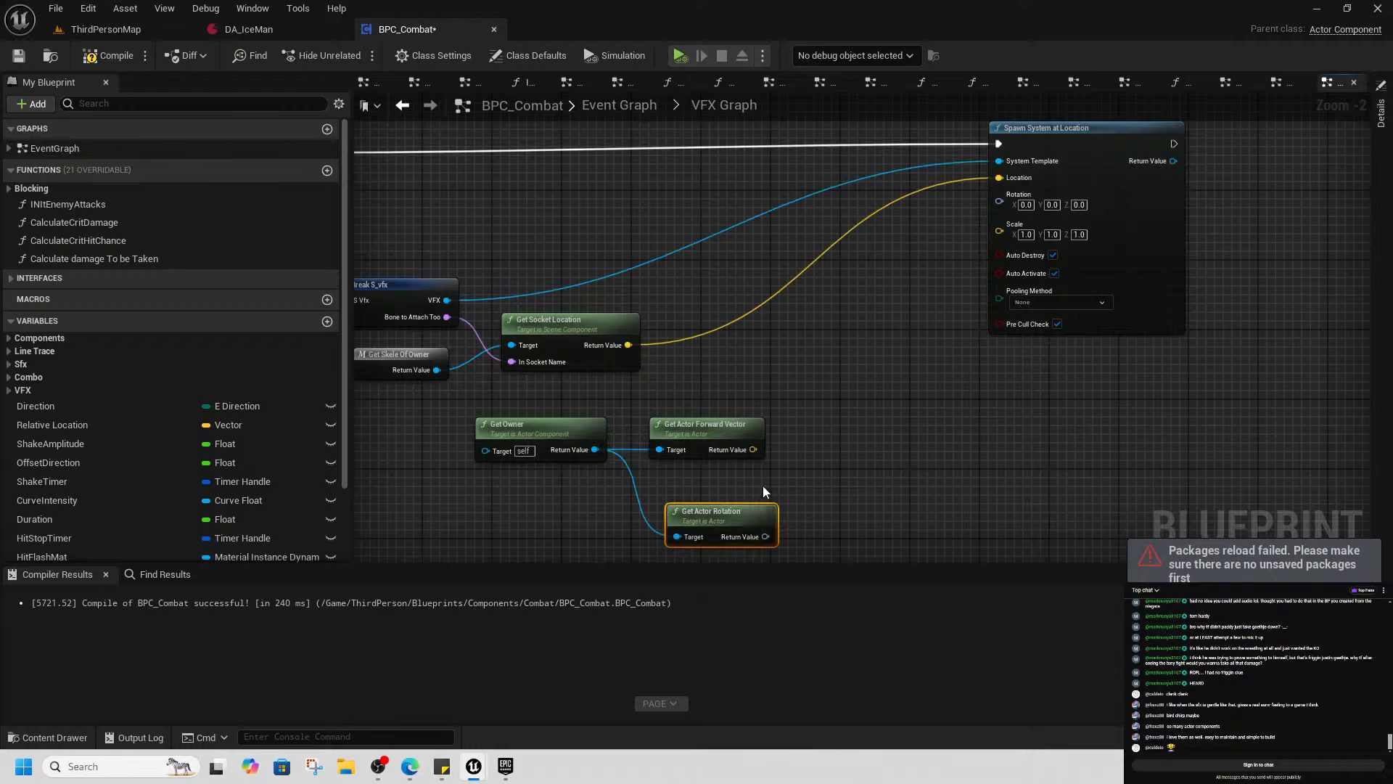
click(741, 438)
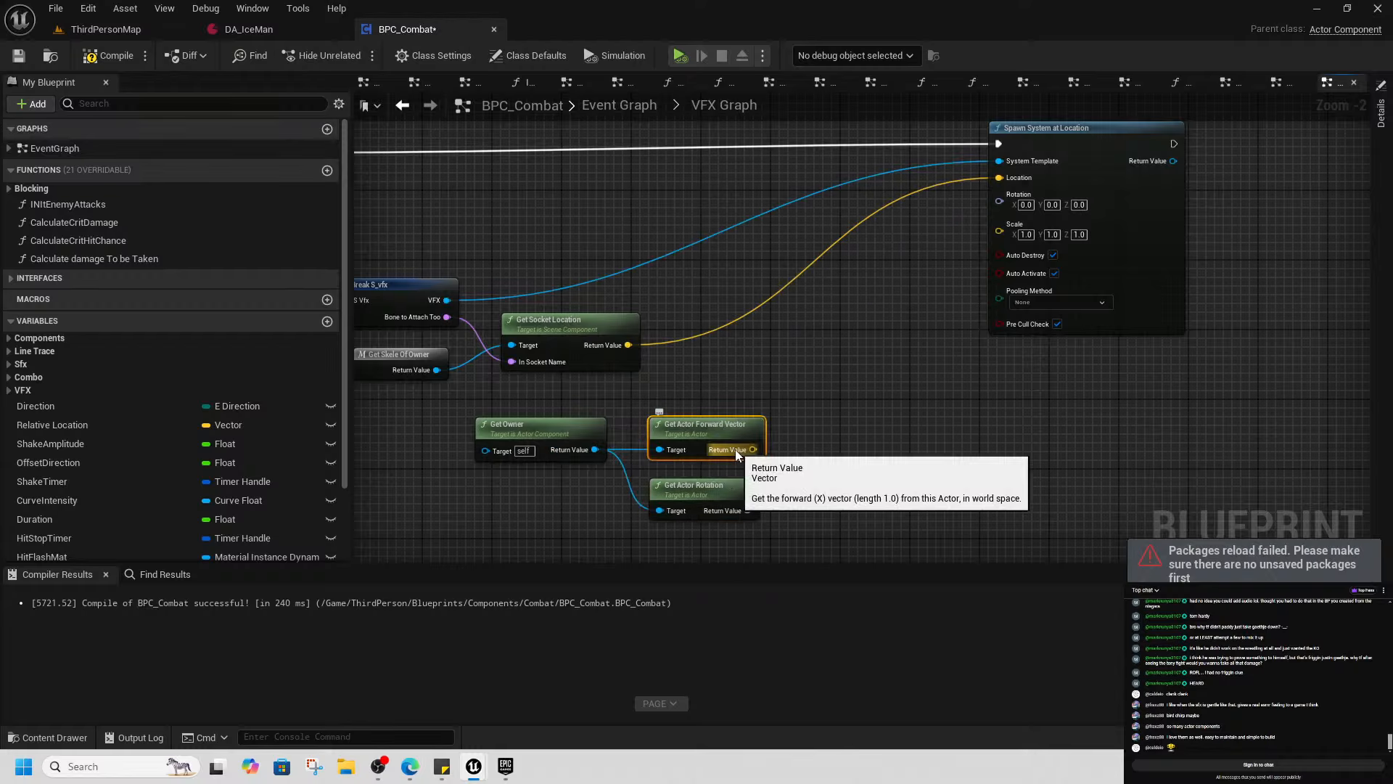
scroll(820, 489, up, 2)
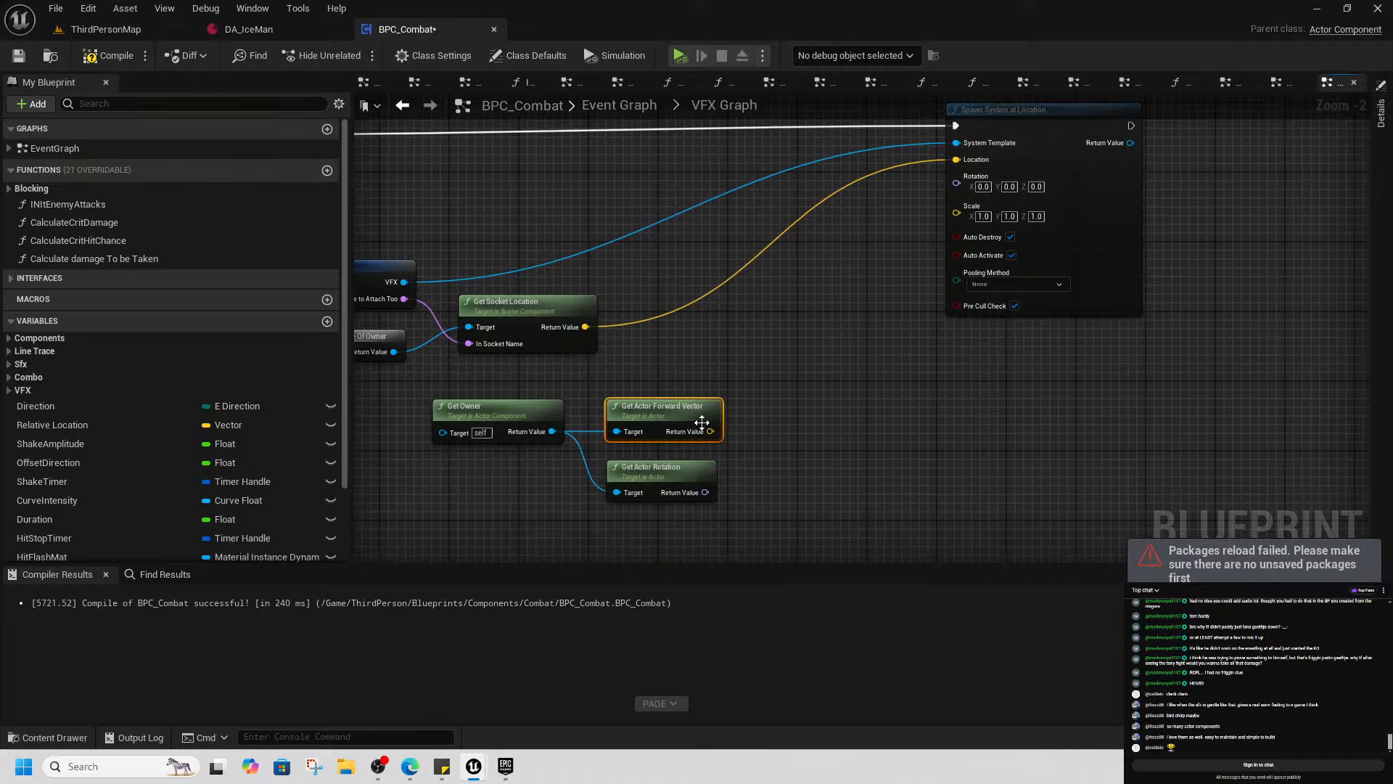
click(691, 502)
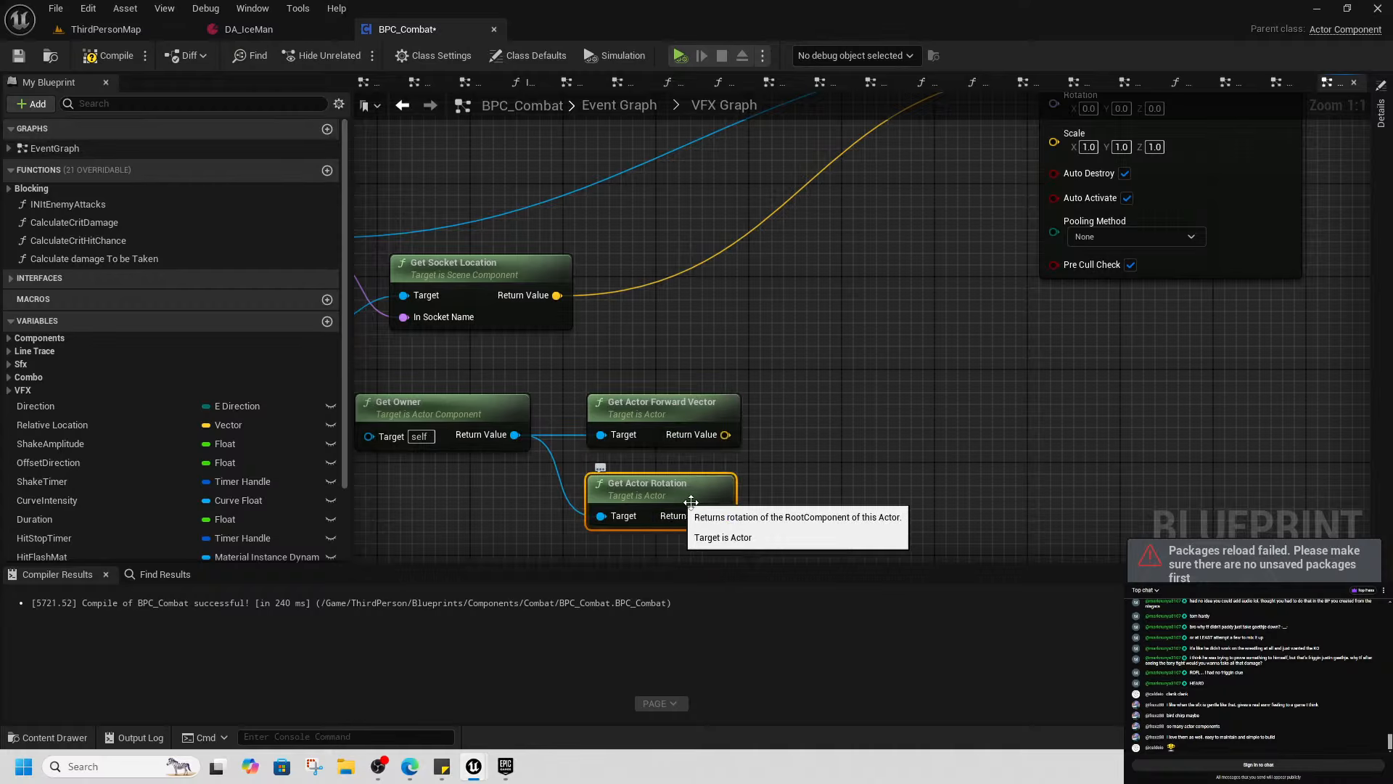
drag(725, 516, 1051, 172)
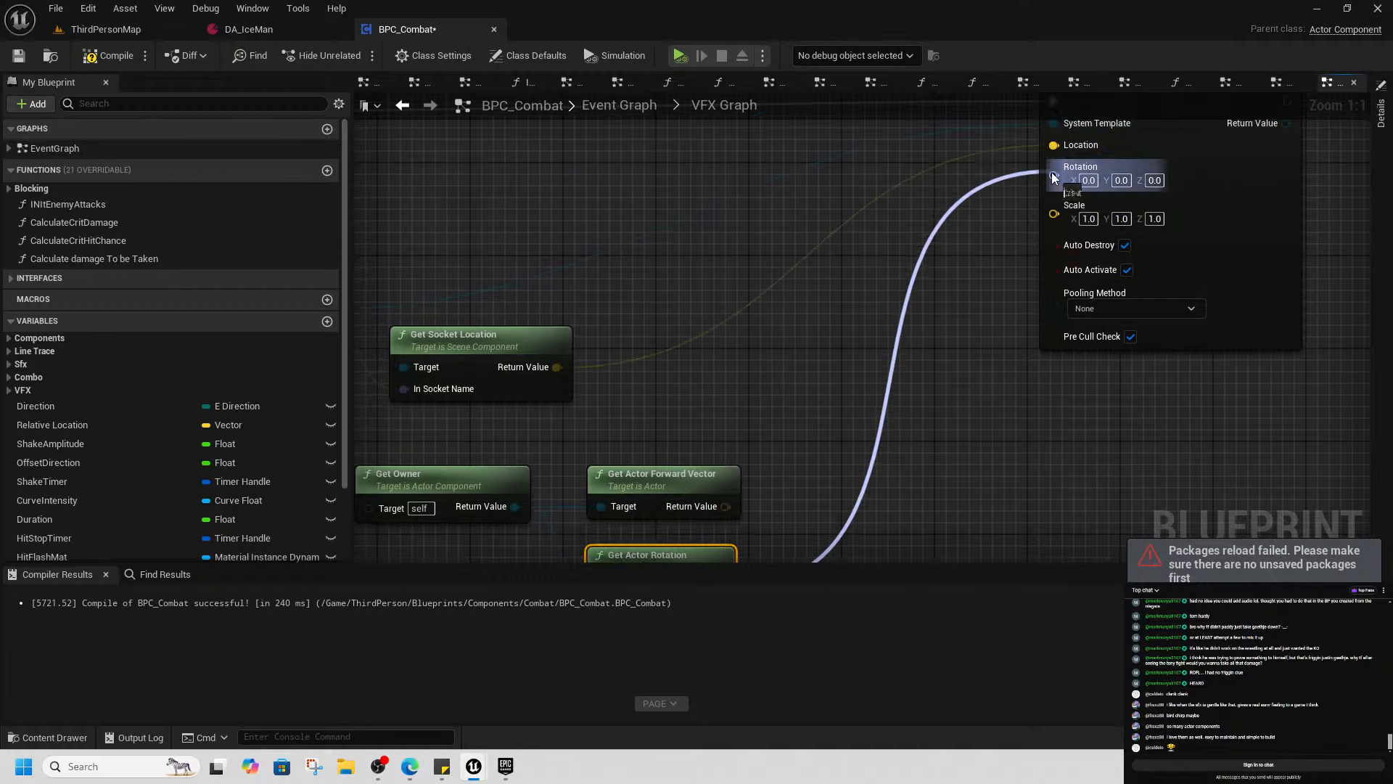
Replace the Get Actor Forward Vector node with Get Actor Rotation beside Get Owner, and compile and save BPC_Combat
click(671, 490)
key(Delete)
right_drag(707, 504, 730, 414)
drag(702, 459, 700, 390)
scroll(703, 391, down, 3)
right_drag(709, 386, 876, 462)
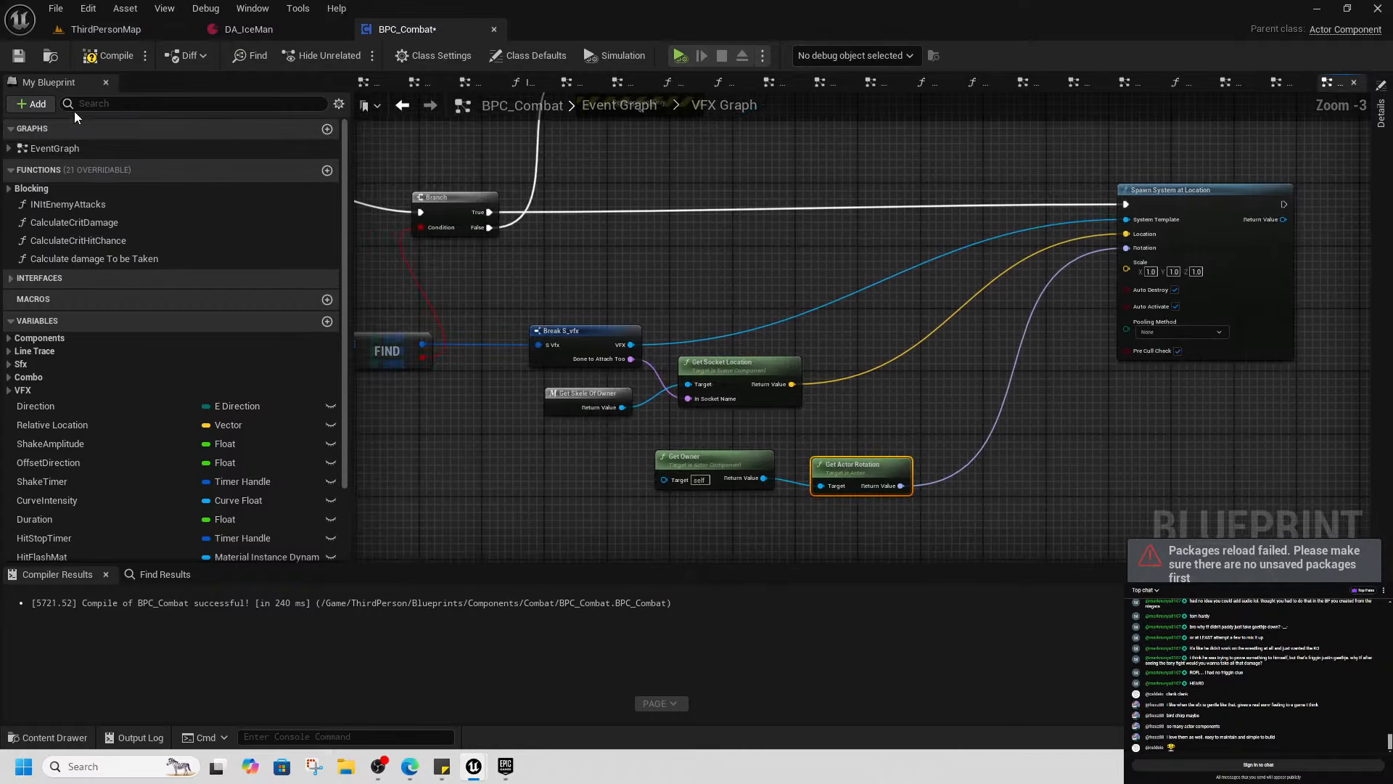
click(109, 55)
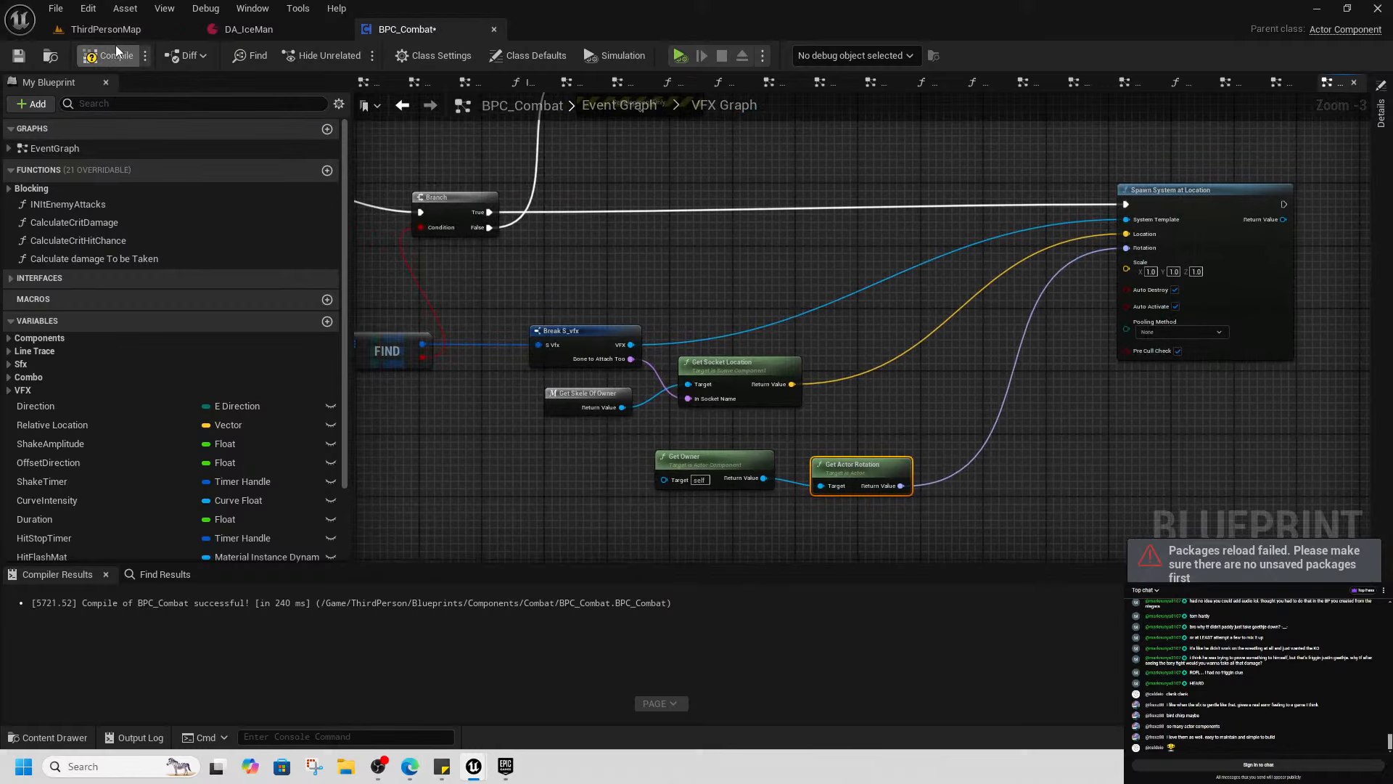
click(17, 57)
Create a Set Niagara Variable (Object) node from Spawn System at Location's Return Value and align it with the execution line
right_drag(939, 264, 816, 360)
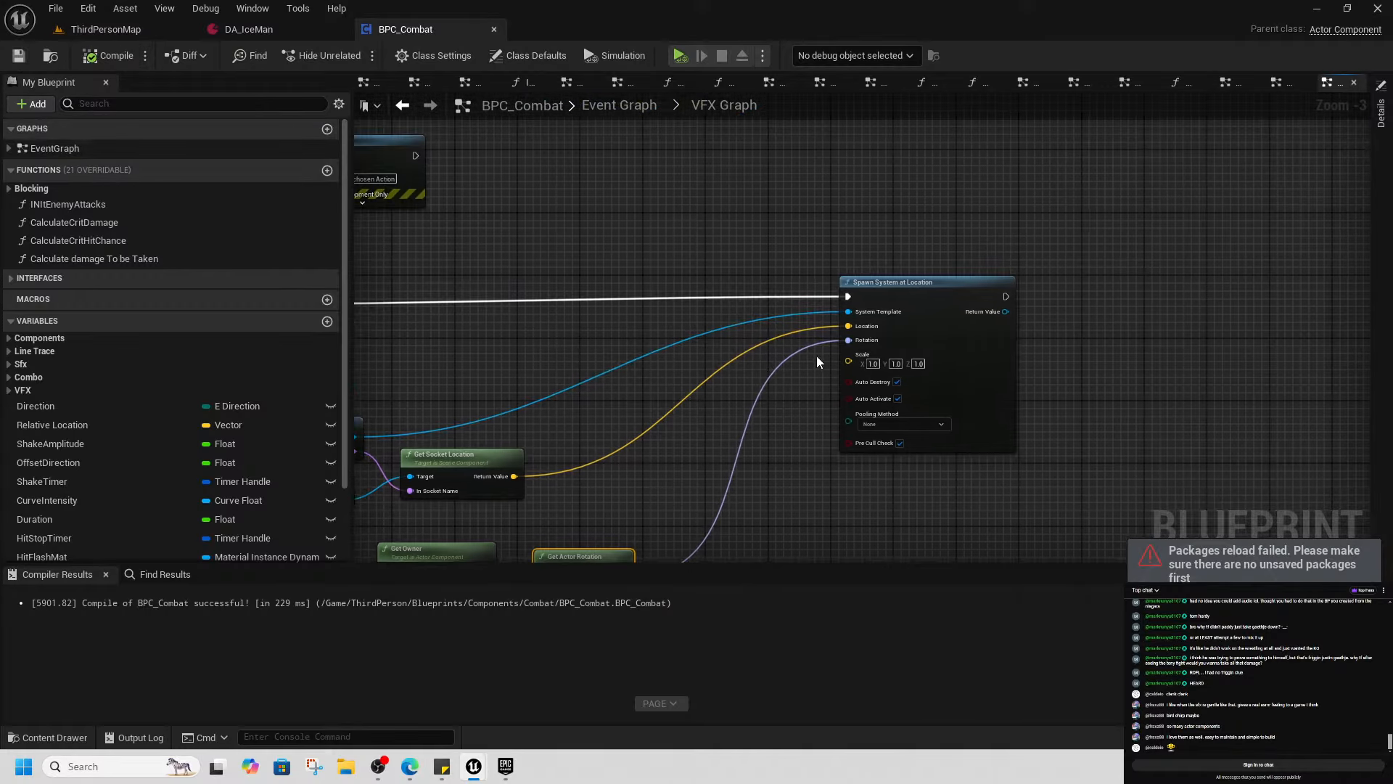
right_drag(635, 396, 603, 373)
right_drag(912, 342, 639, 367)
drag(702, 313, 866, 316)
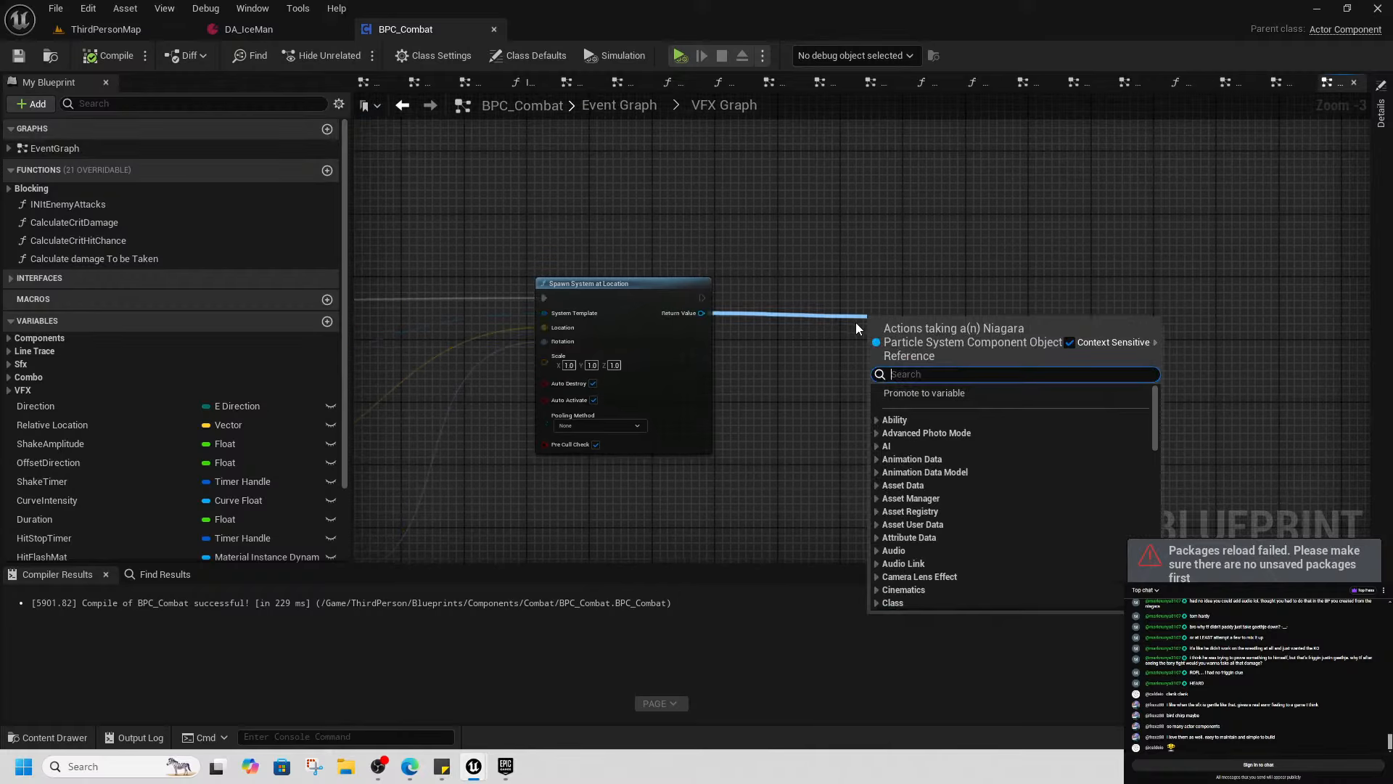
text(set obj)
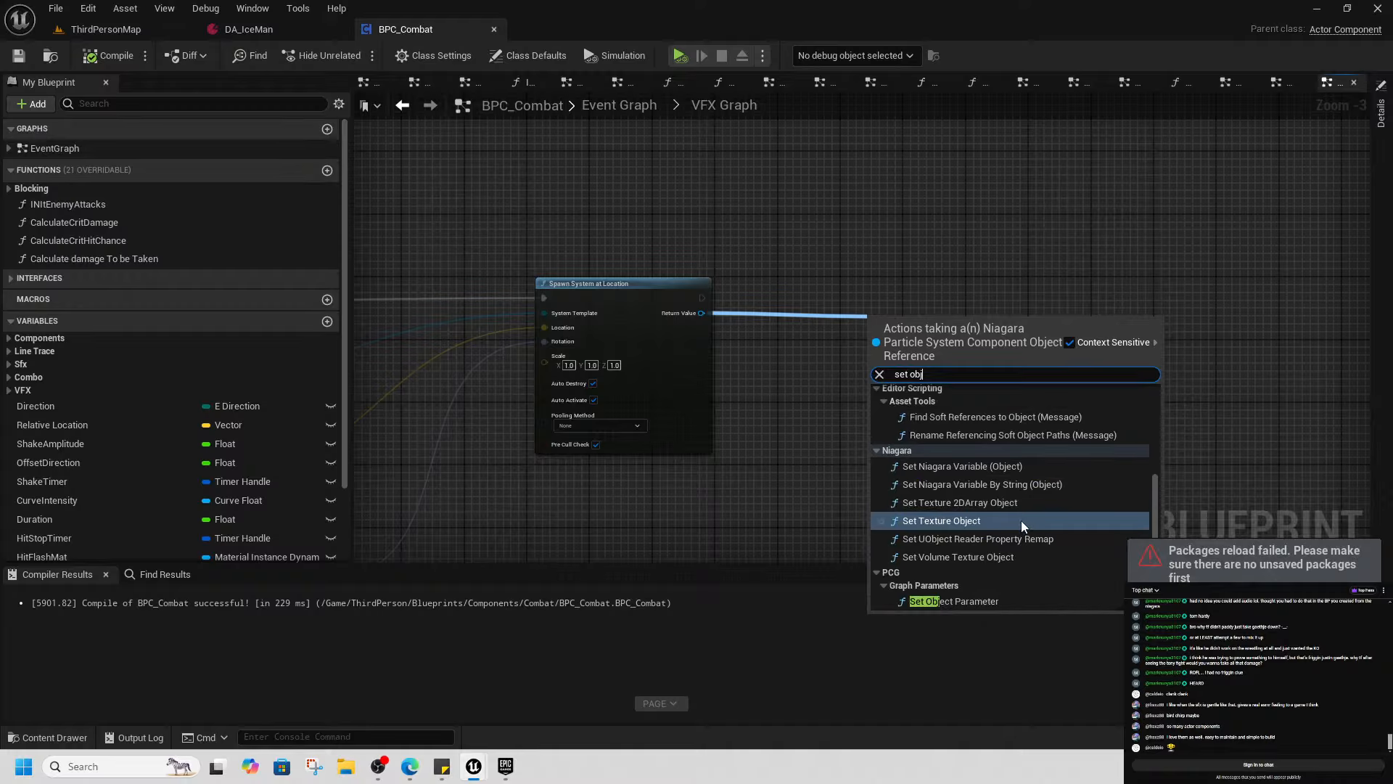
click(1021, 466)
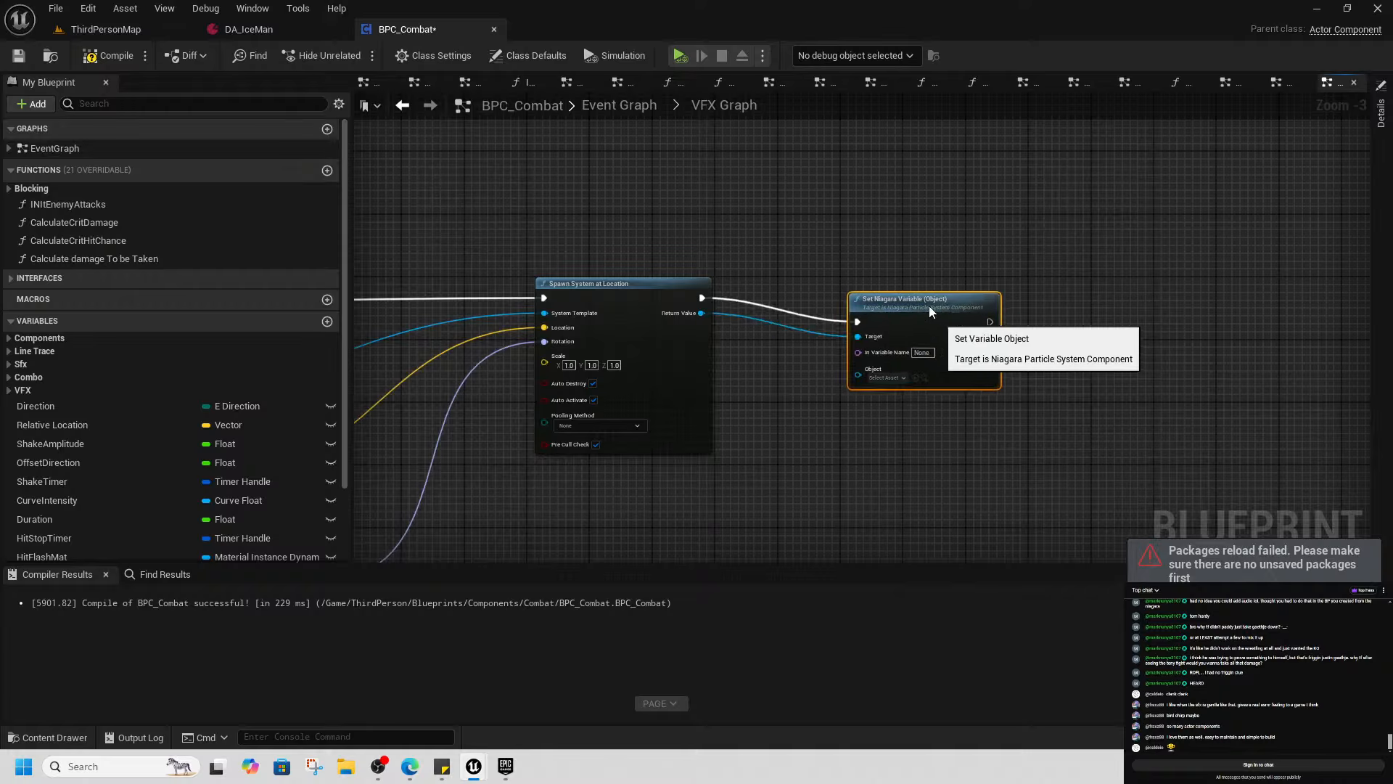
drag(931, 310, 1001, 288)
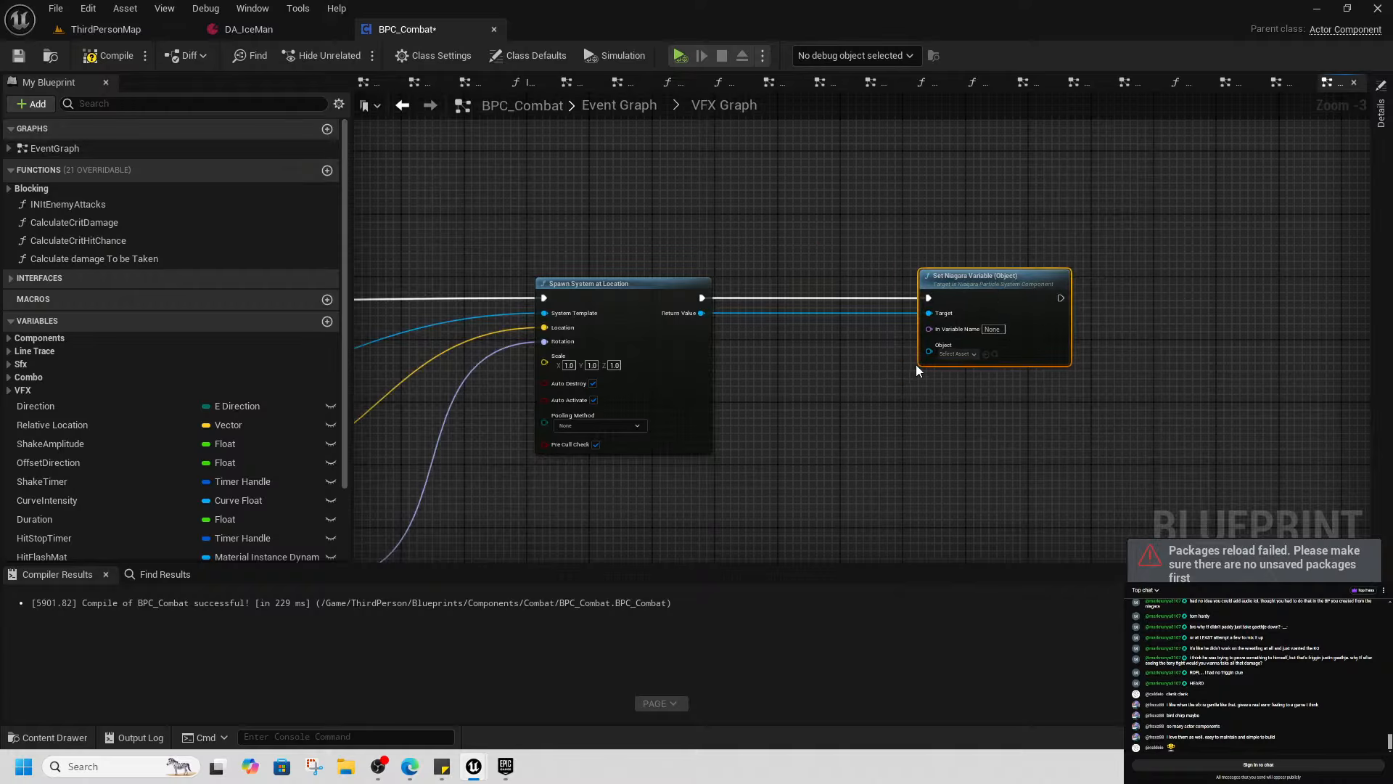
Feed a Self reference into Set Niagara Variable (Object)'s Object input and set In Variable Name to Object
drag(930, 352, 852, 421)
text(self)
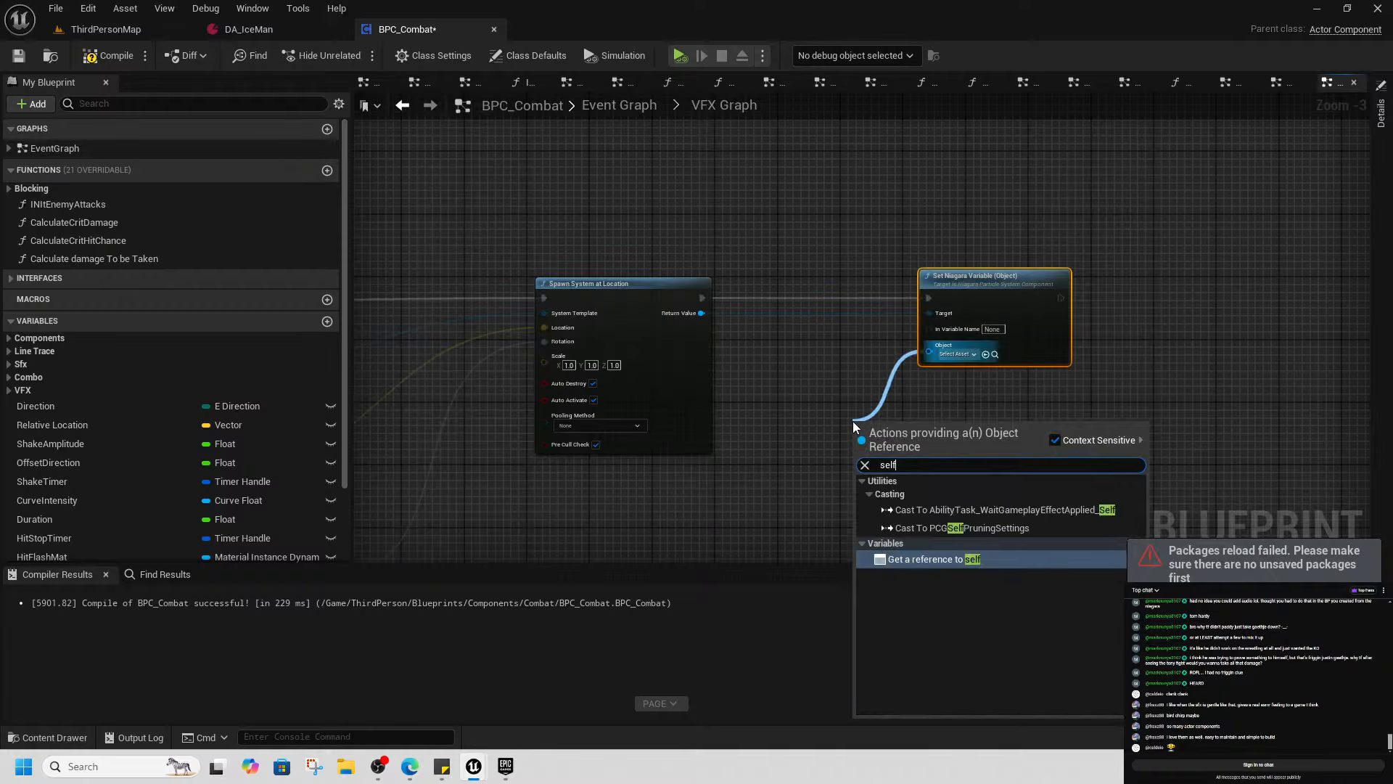
click(940, 559)
scroll(995, 331, up, 3)
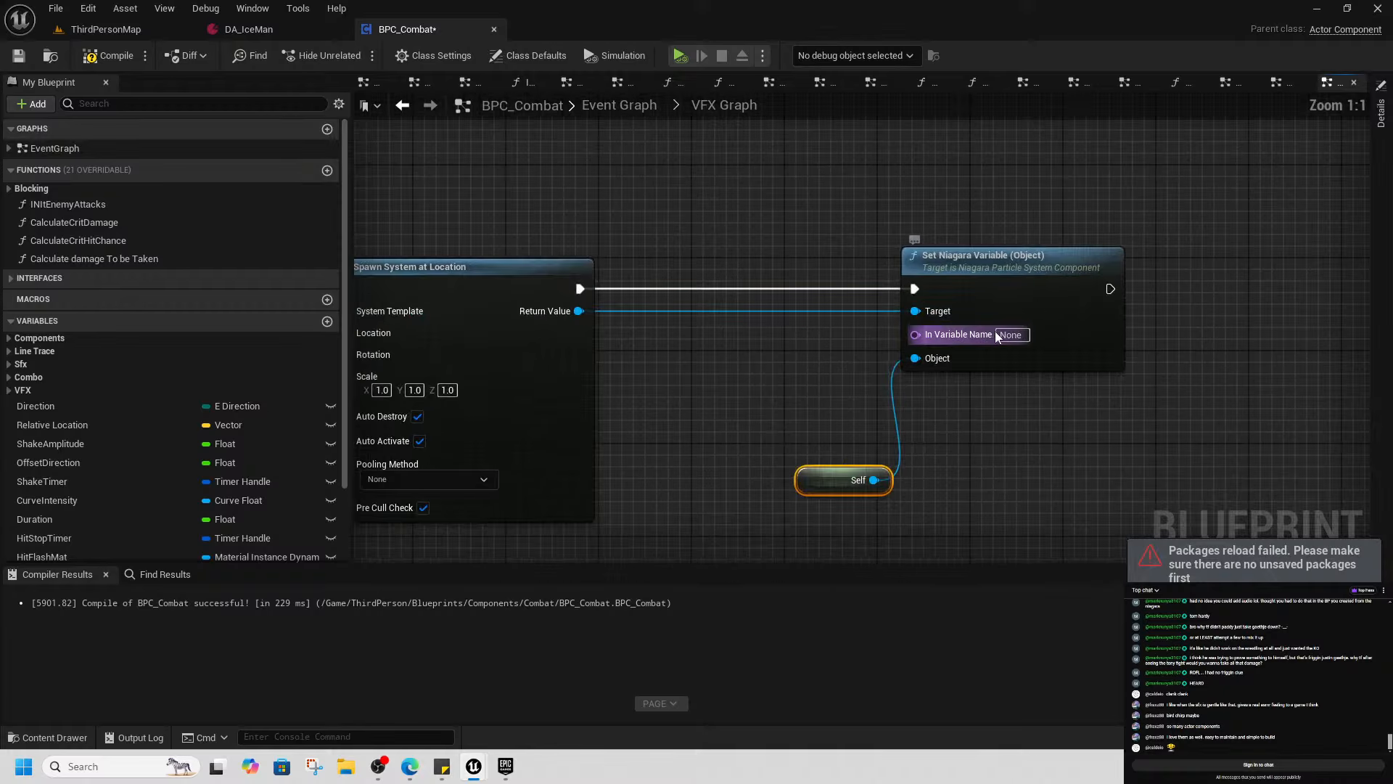
click(1004, 334)
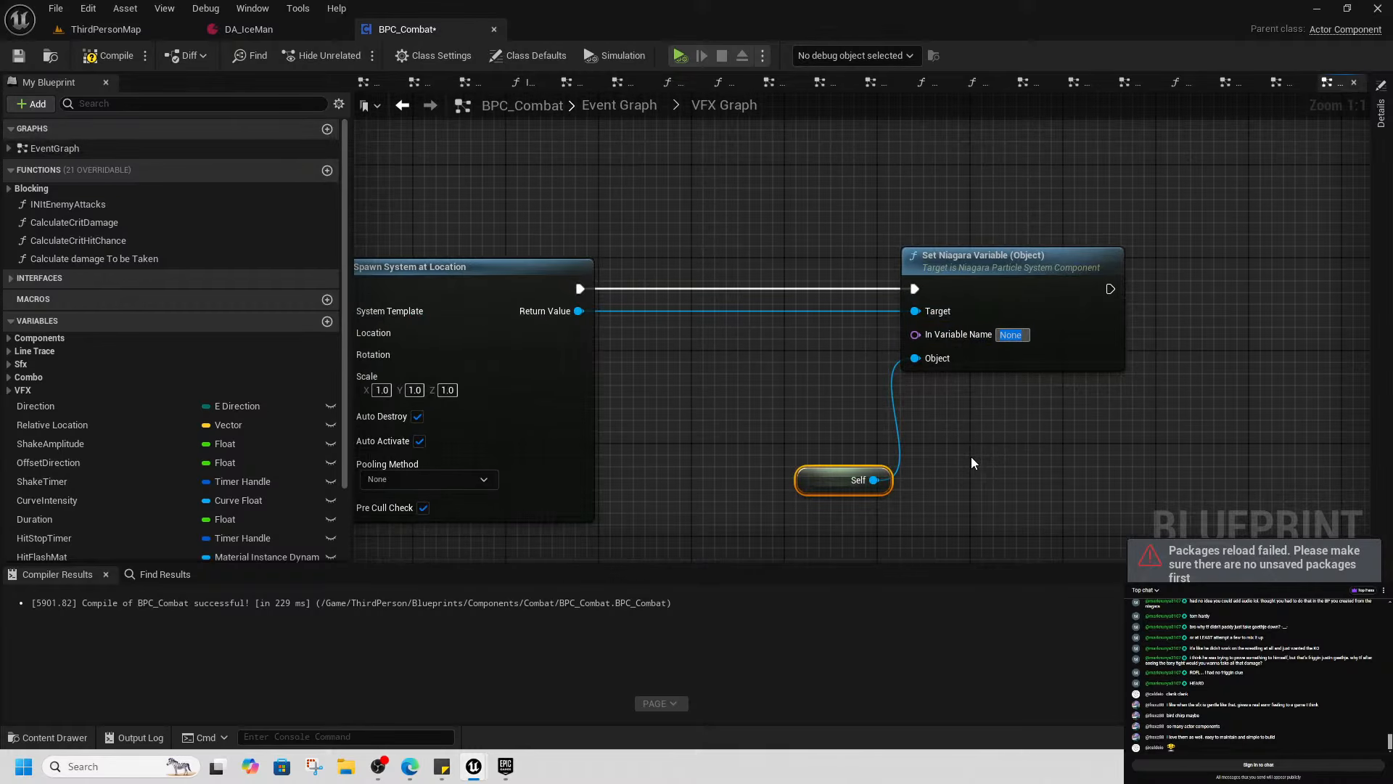
text(Object)
key(Return)
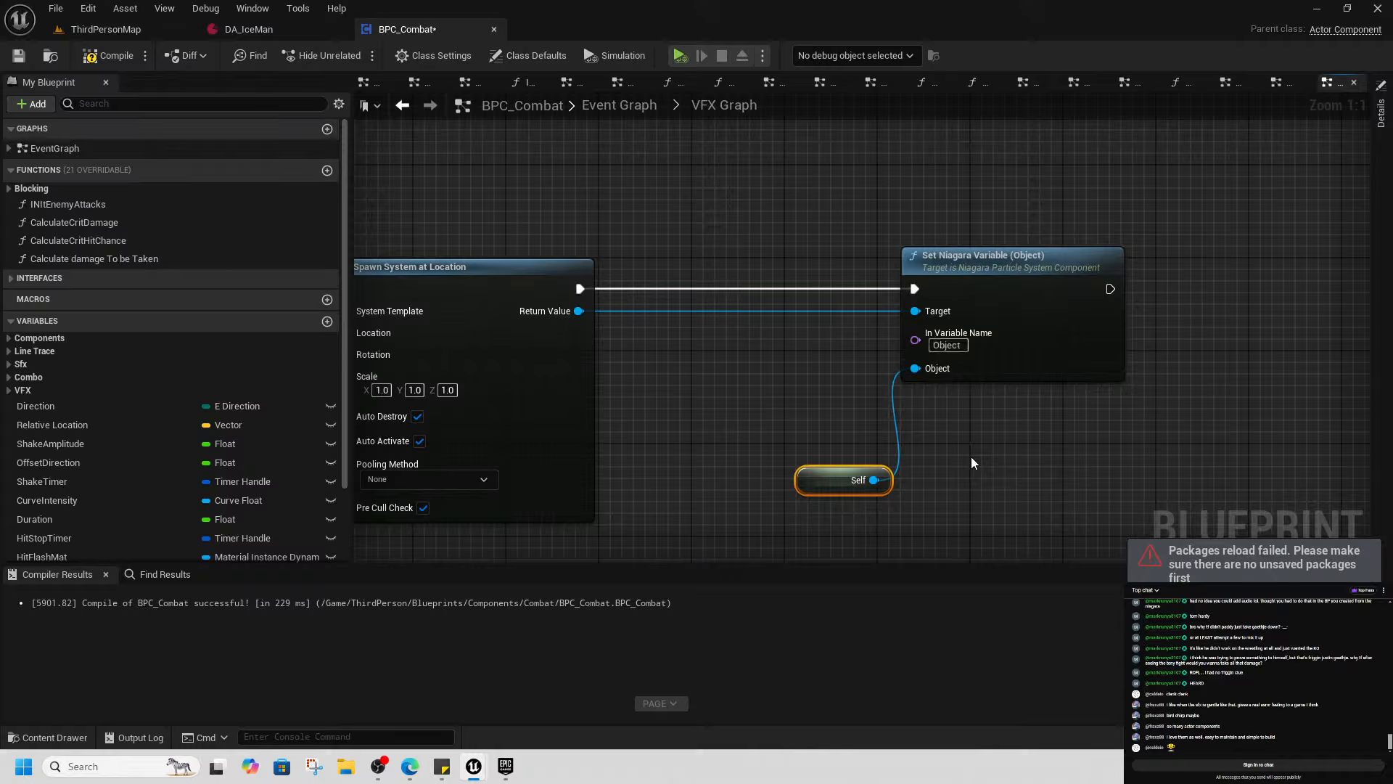
Place the Self node directly beneath Set Niagara Variable (Object) and select both nodes
drag(1049, 263, 1038, 263)
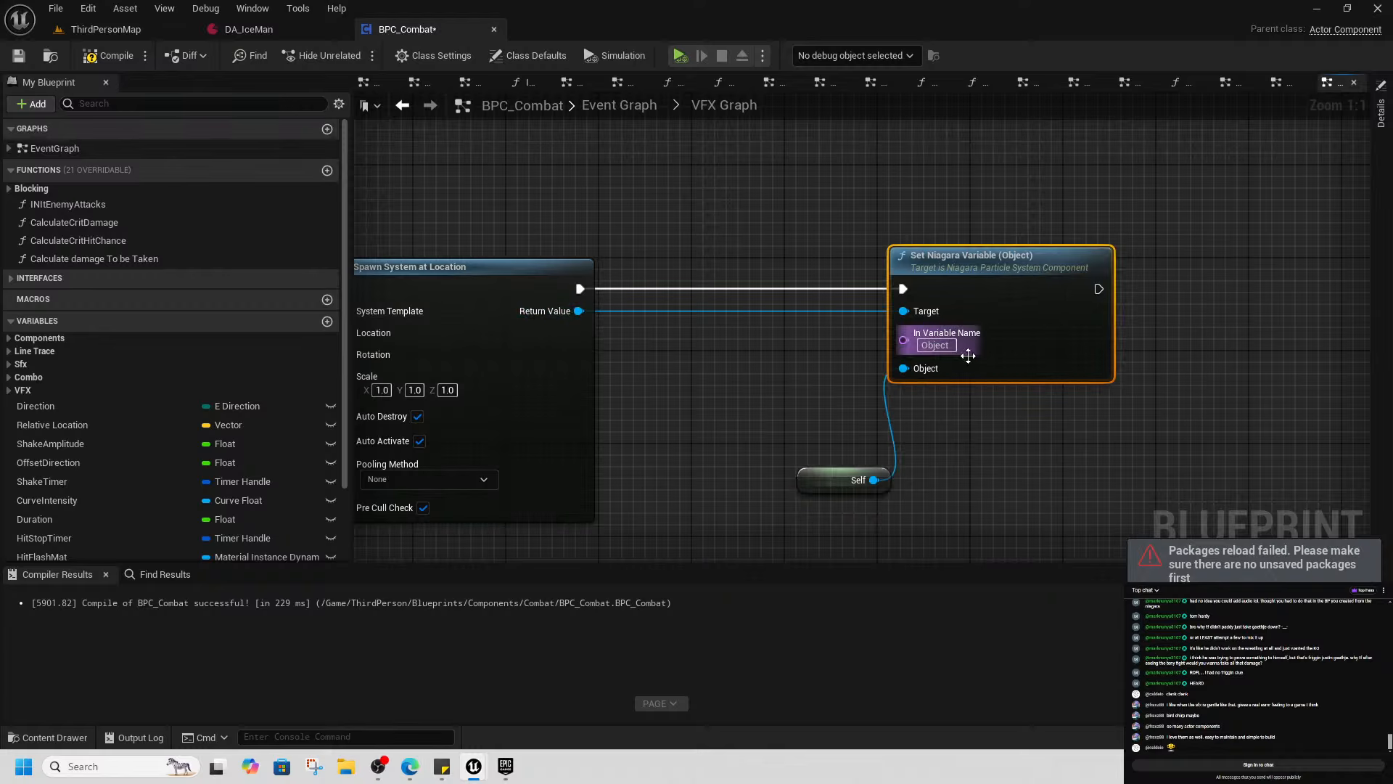
drag(829, 483, 931, 412)
scroll(1018, 432, down, 2)
drag(862, 271, 1129, 426)
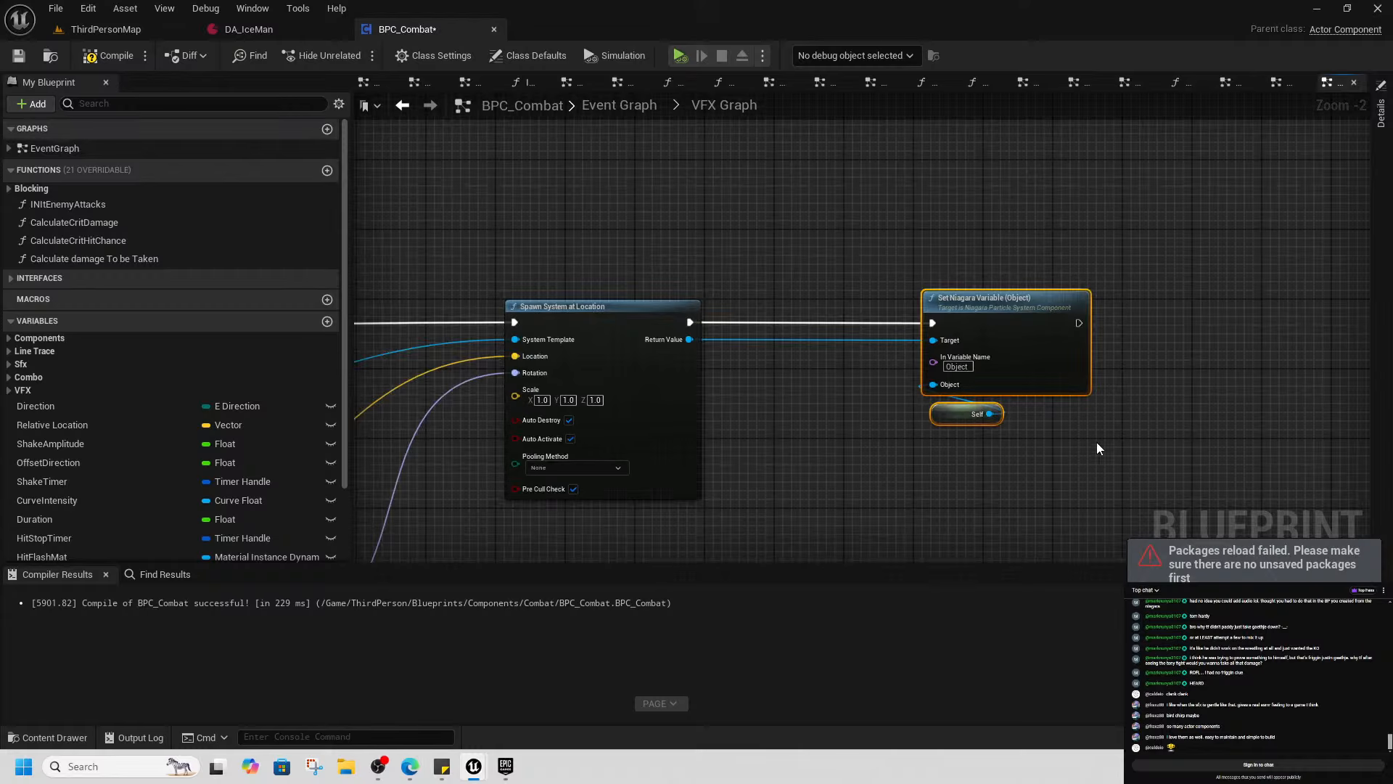
Try an Is Valid check on Spawn System at Location's Return Value and delete the node
drag(689, 339, 787, 395)
text(is)
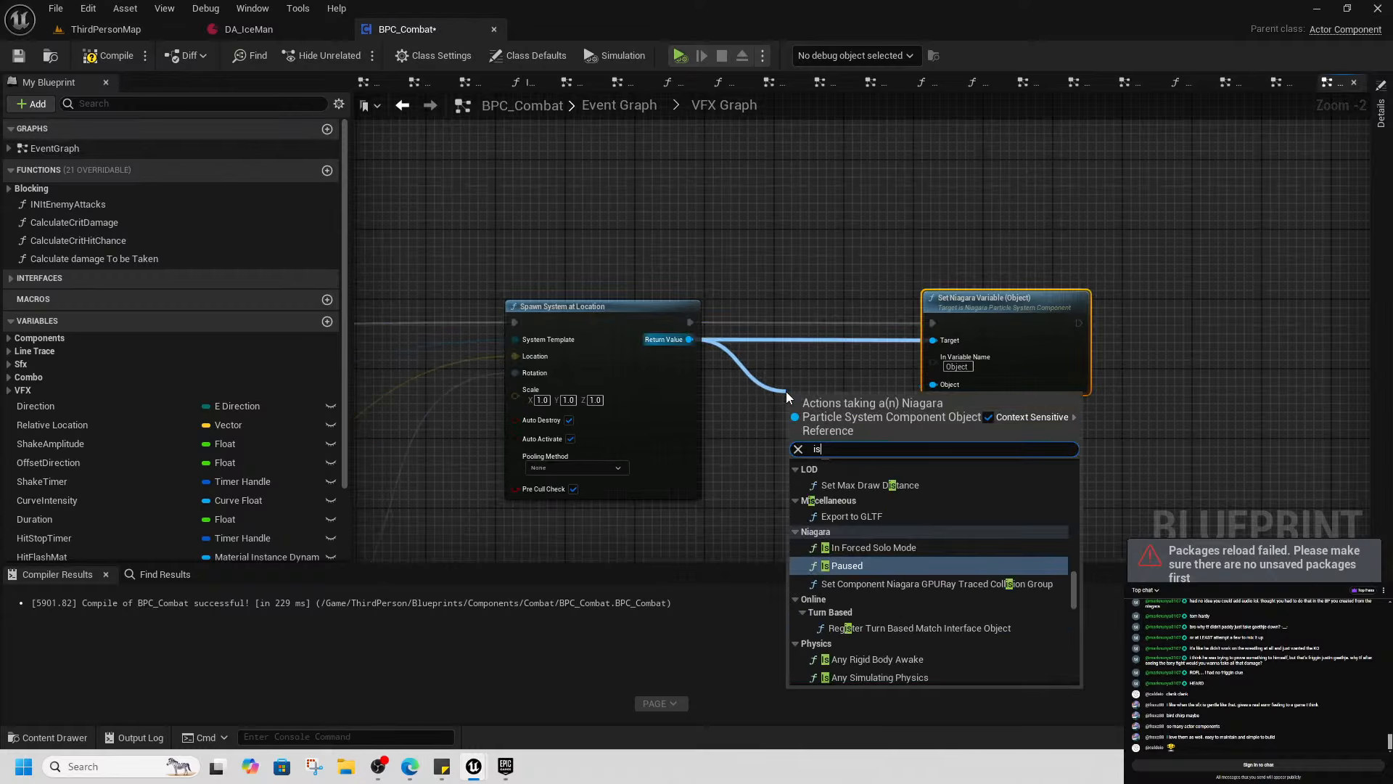
text( val)
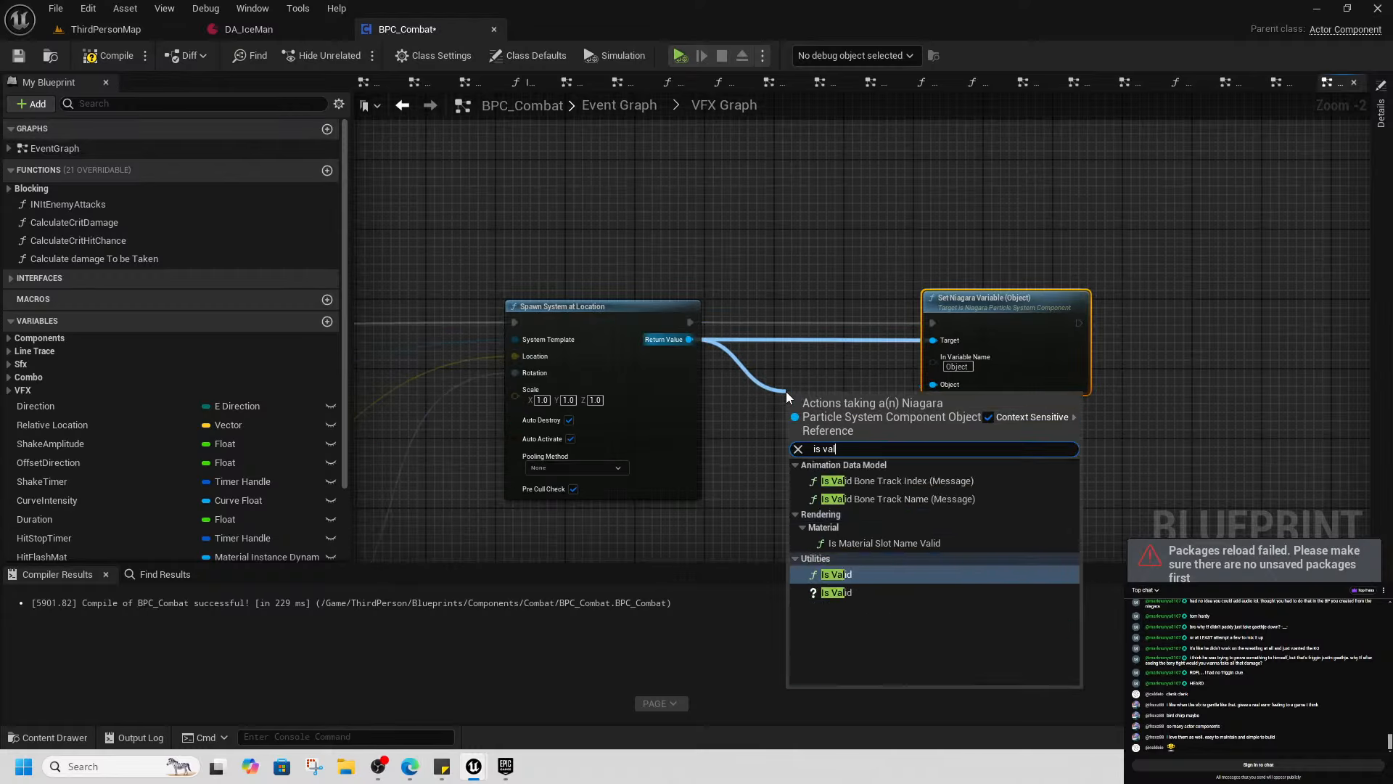
click(827, 594)
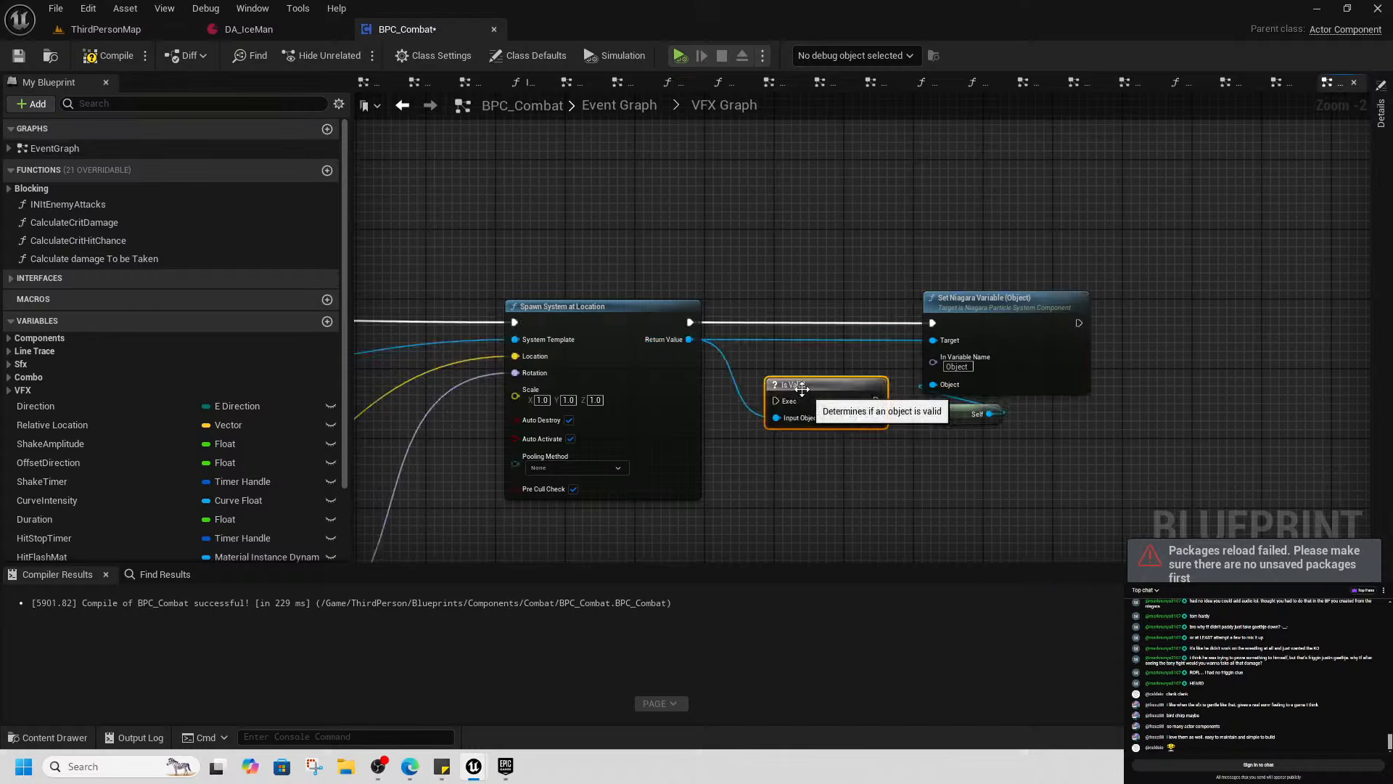
drag(742, 375, 862, 442)
key(Delete)
click(964, 361)
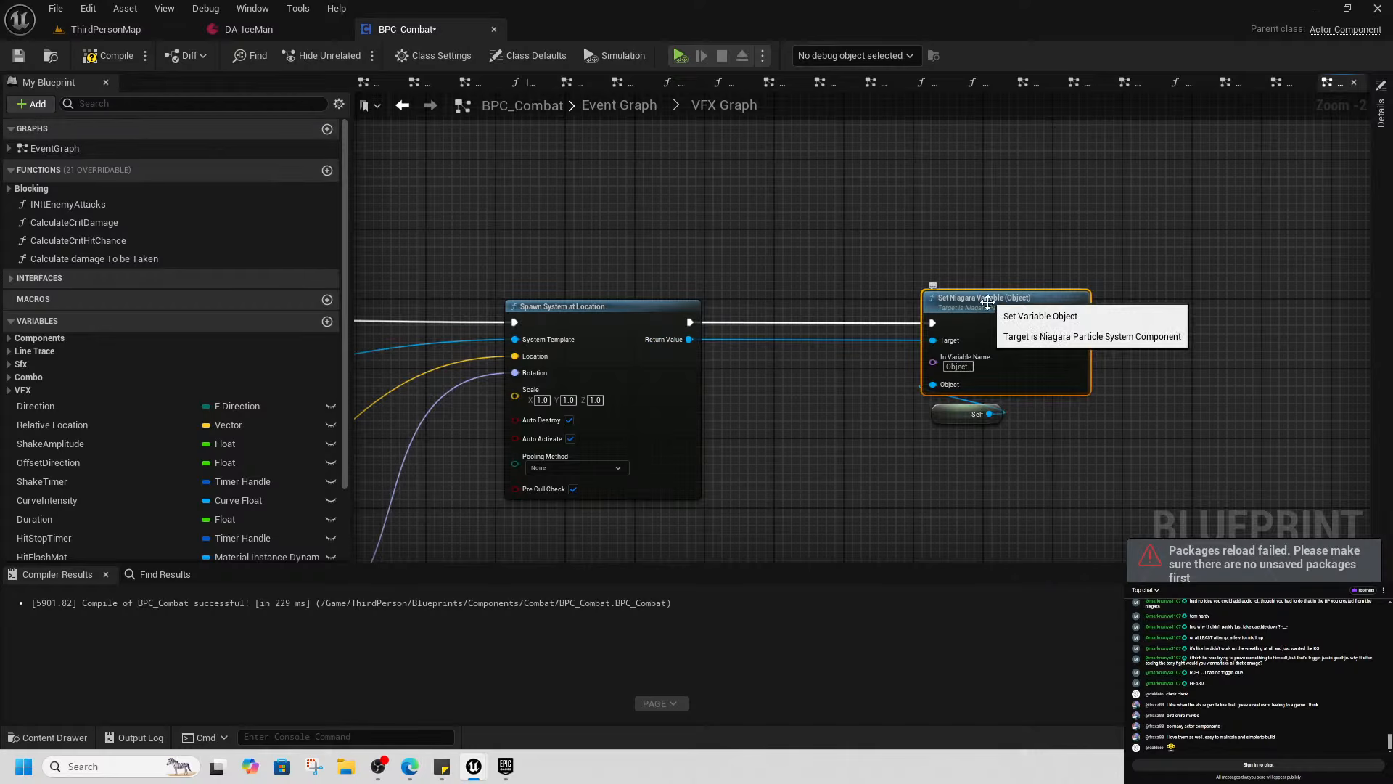
Implement the NiagaraParticleCallbackHandler interface in BPC_Combat's class settings and expand the list of implemented interfaces
click(436, 52)
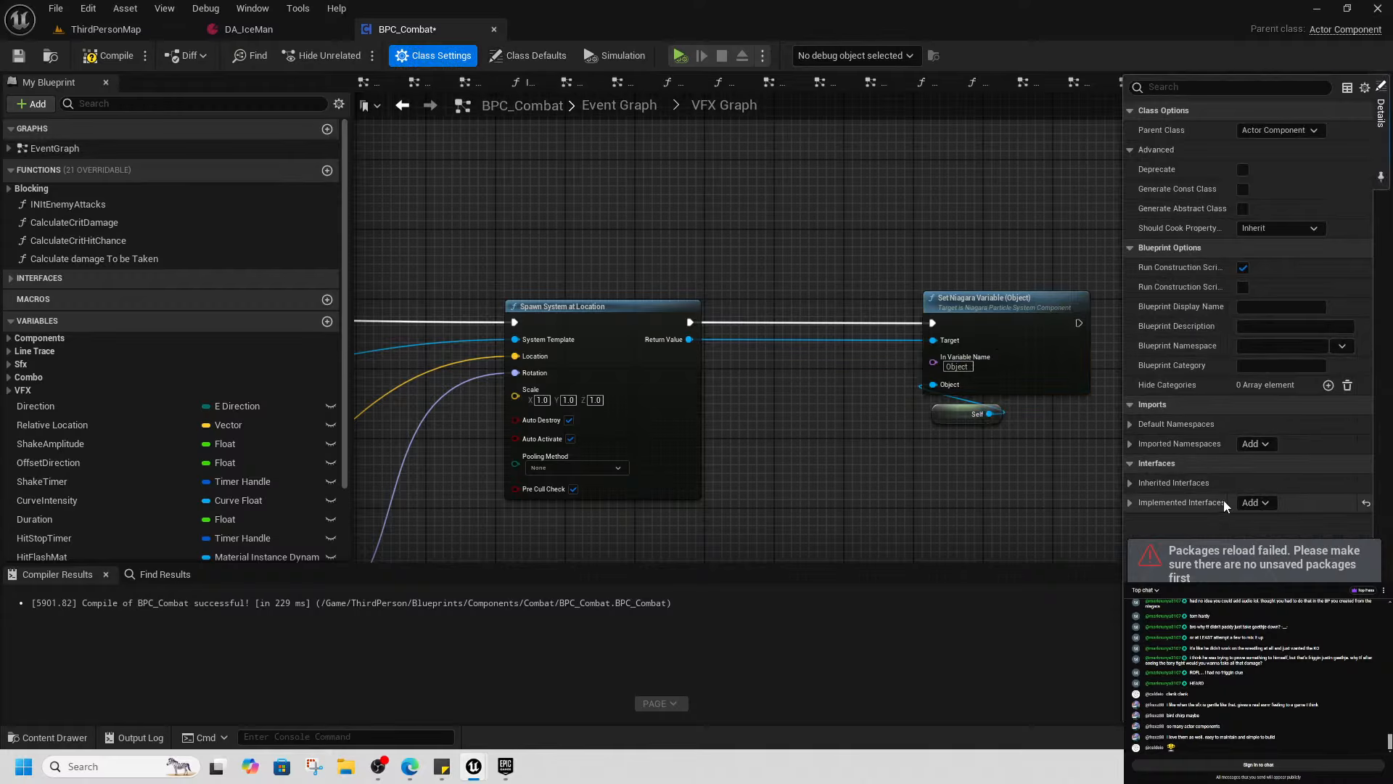
click(820, 443)
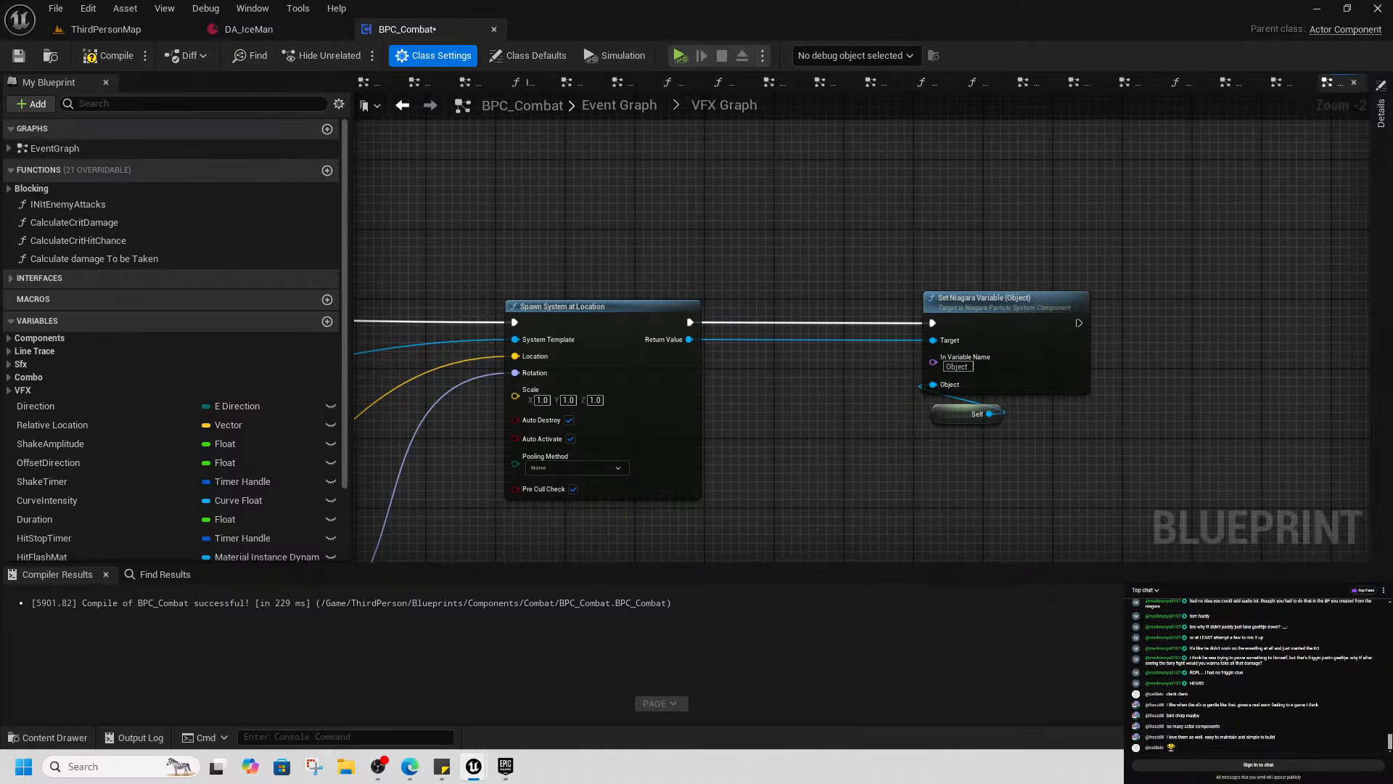
click(1381, 116)
click(1250, 503)
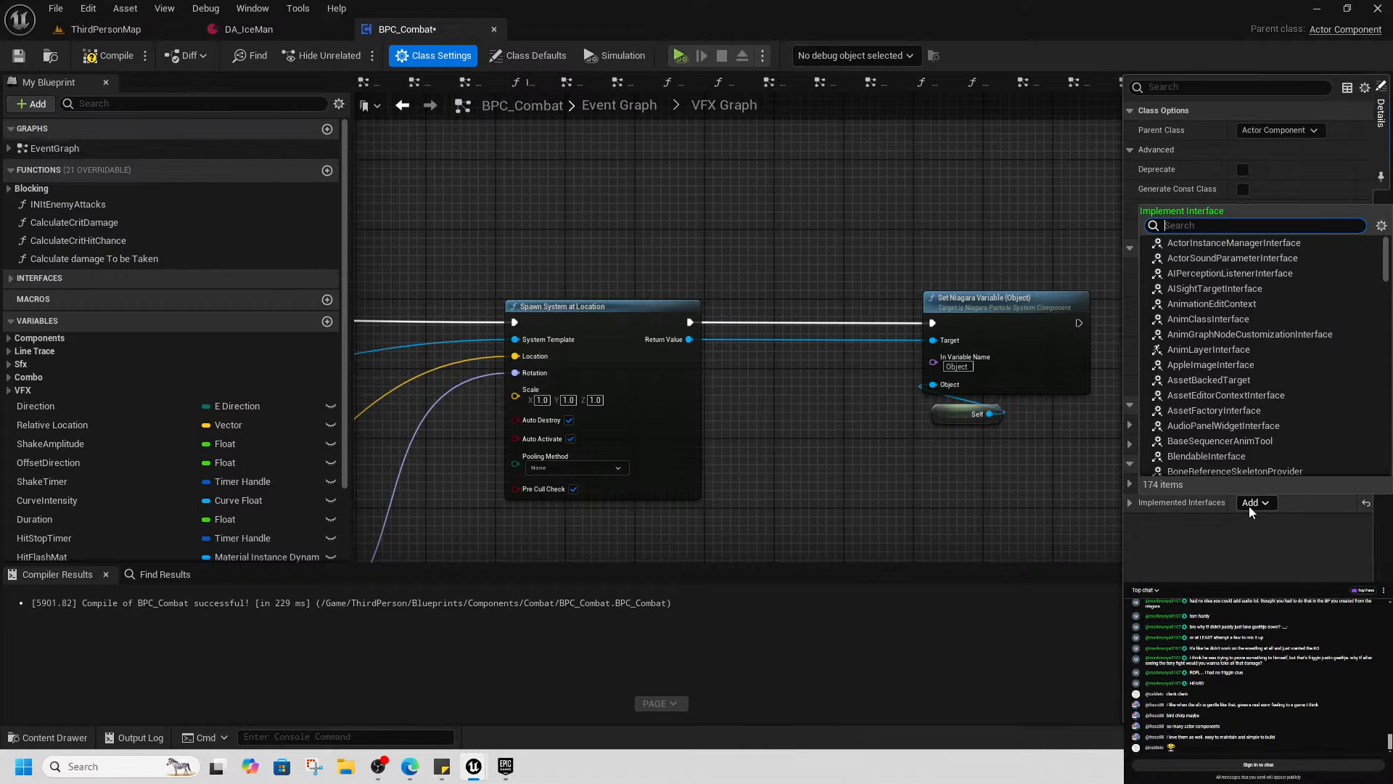
text(niagara)
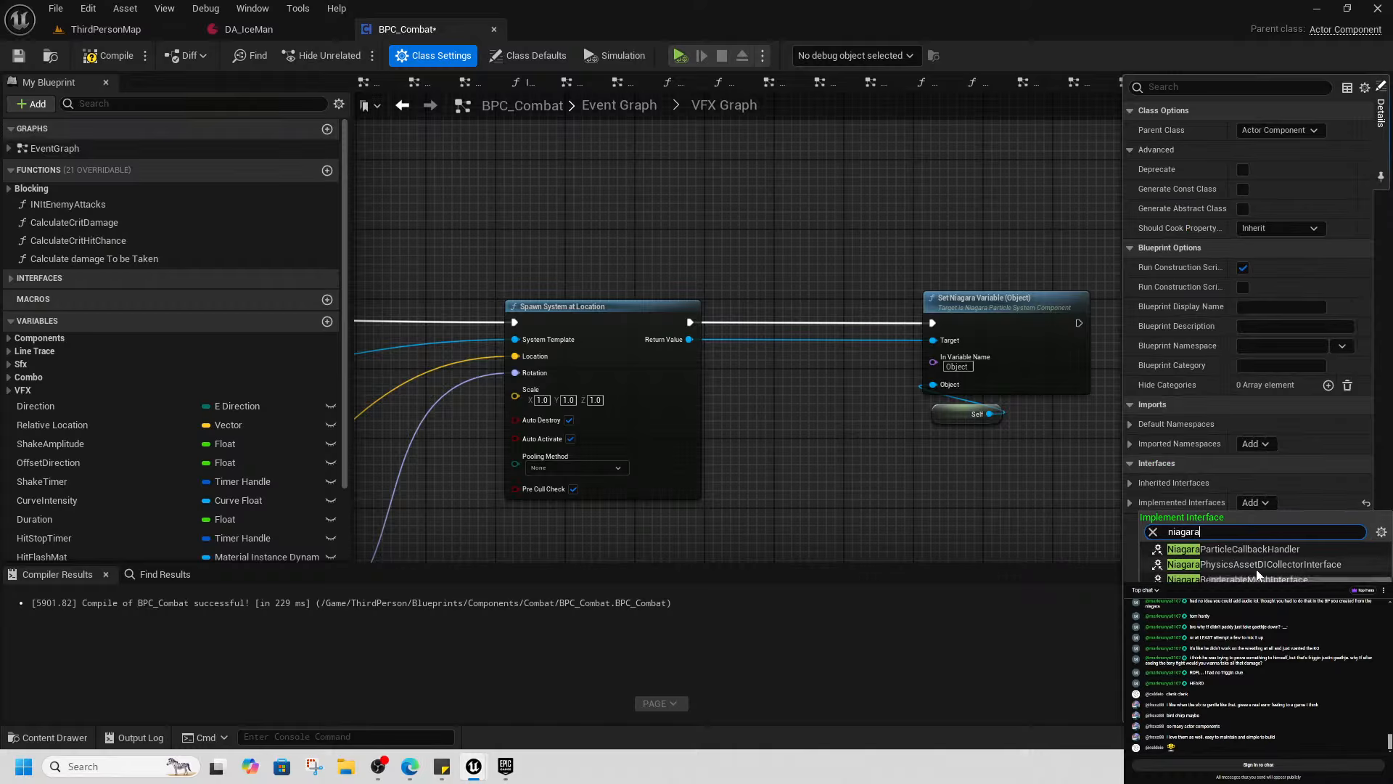
click(1240, 552)
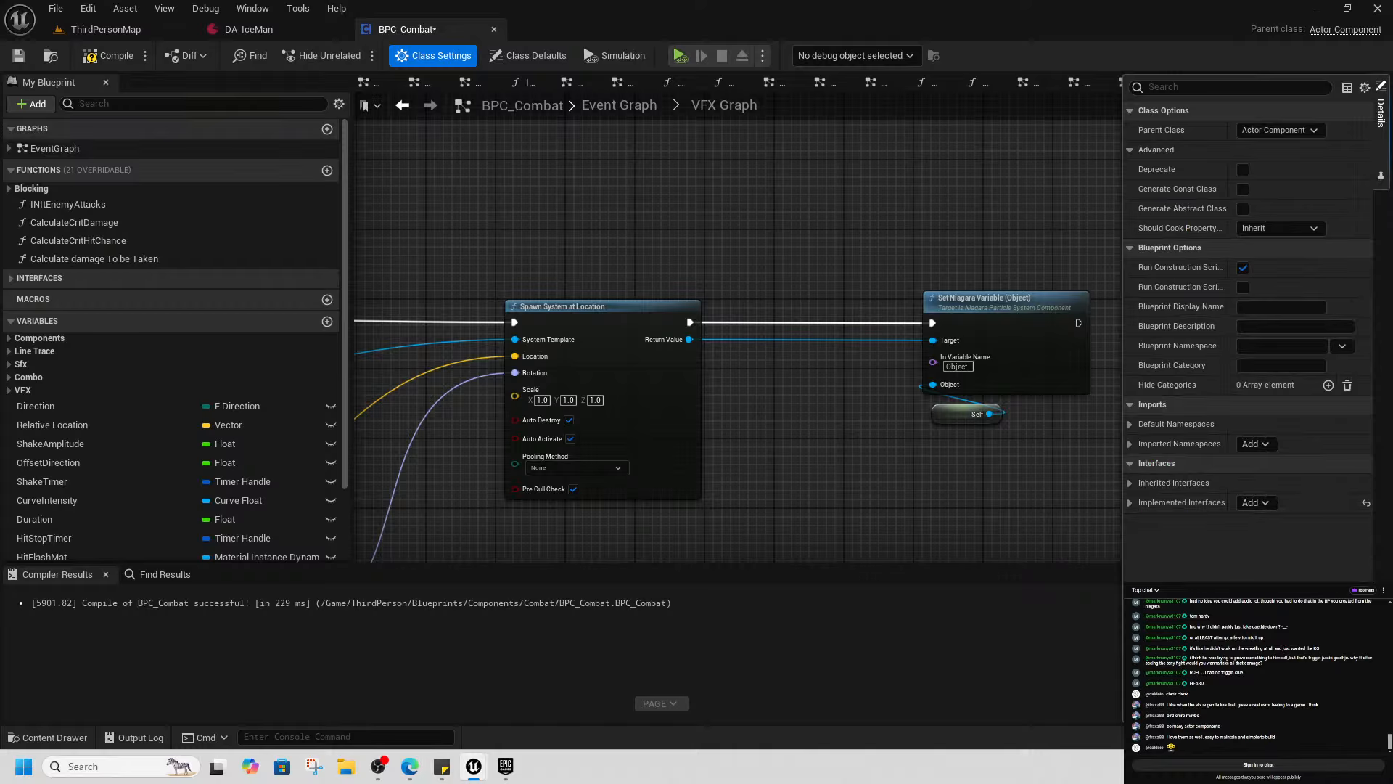
click(1131, 503)
Open BP_ThirdPersonCharacter from the ThirdPerson Blueprints folder and copy the node chain from For Each Loop through Print String that follows Event Receive Particle Data
right_drag(938, 531, 846, 407)
scroll(820, 420, down, 3)
key(ctrl+space)
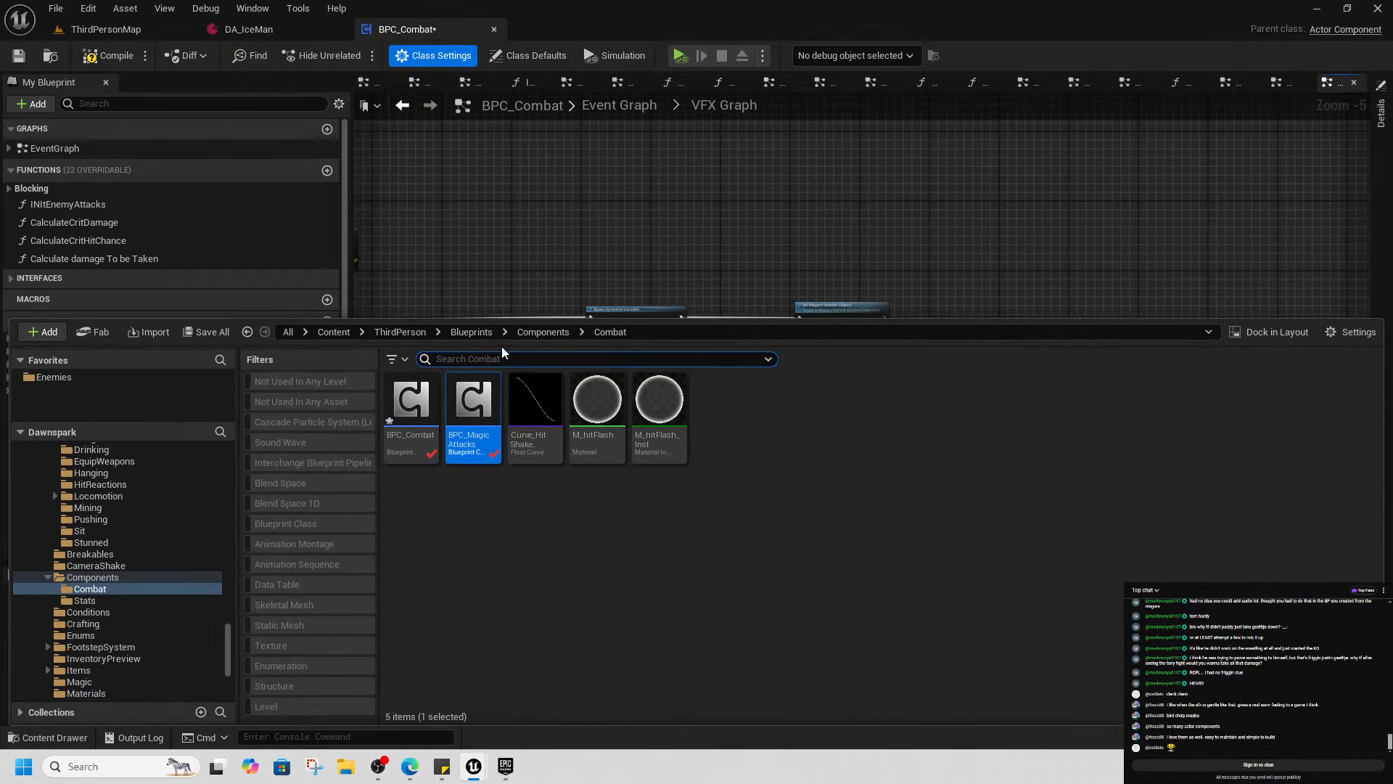
click(400, 333)
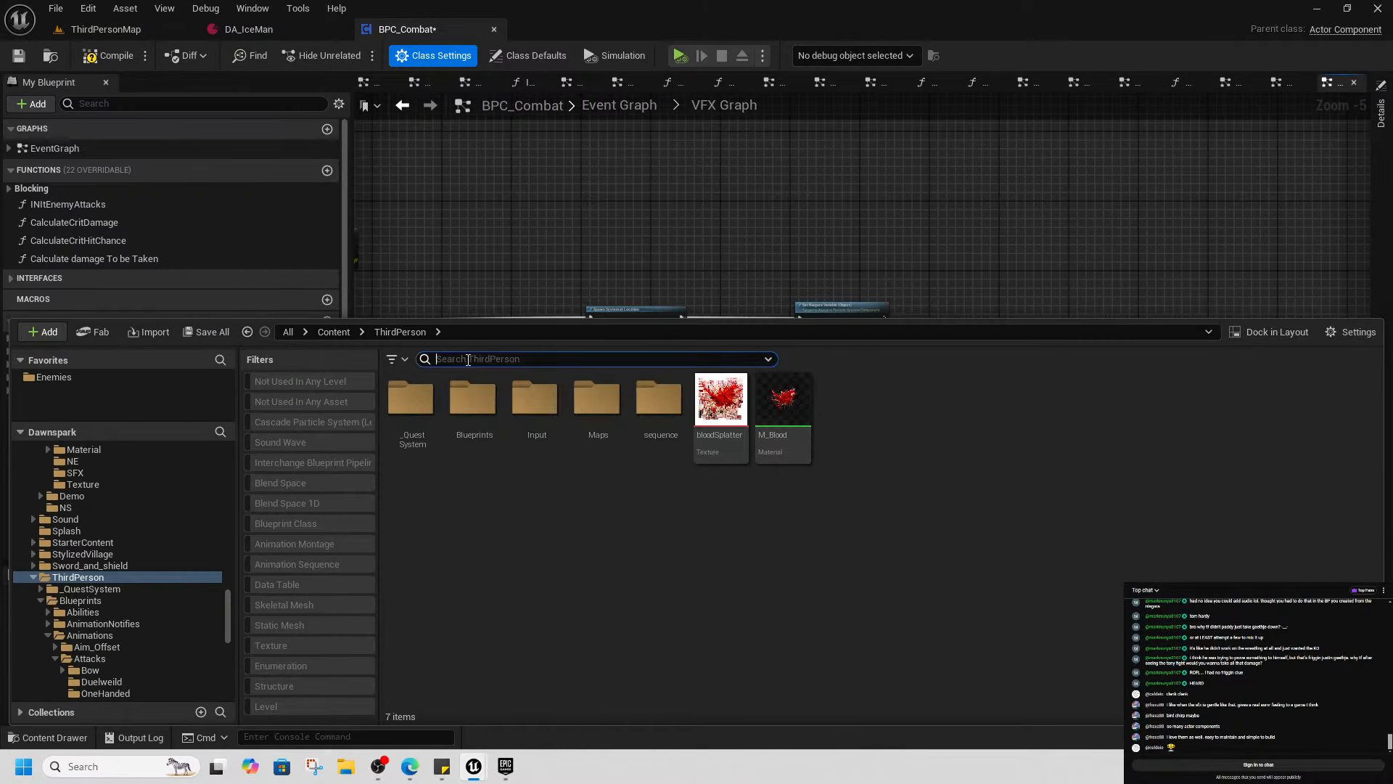
click(106, 29)
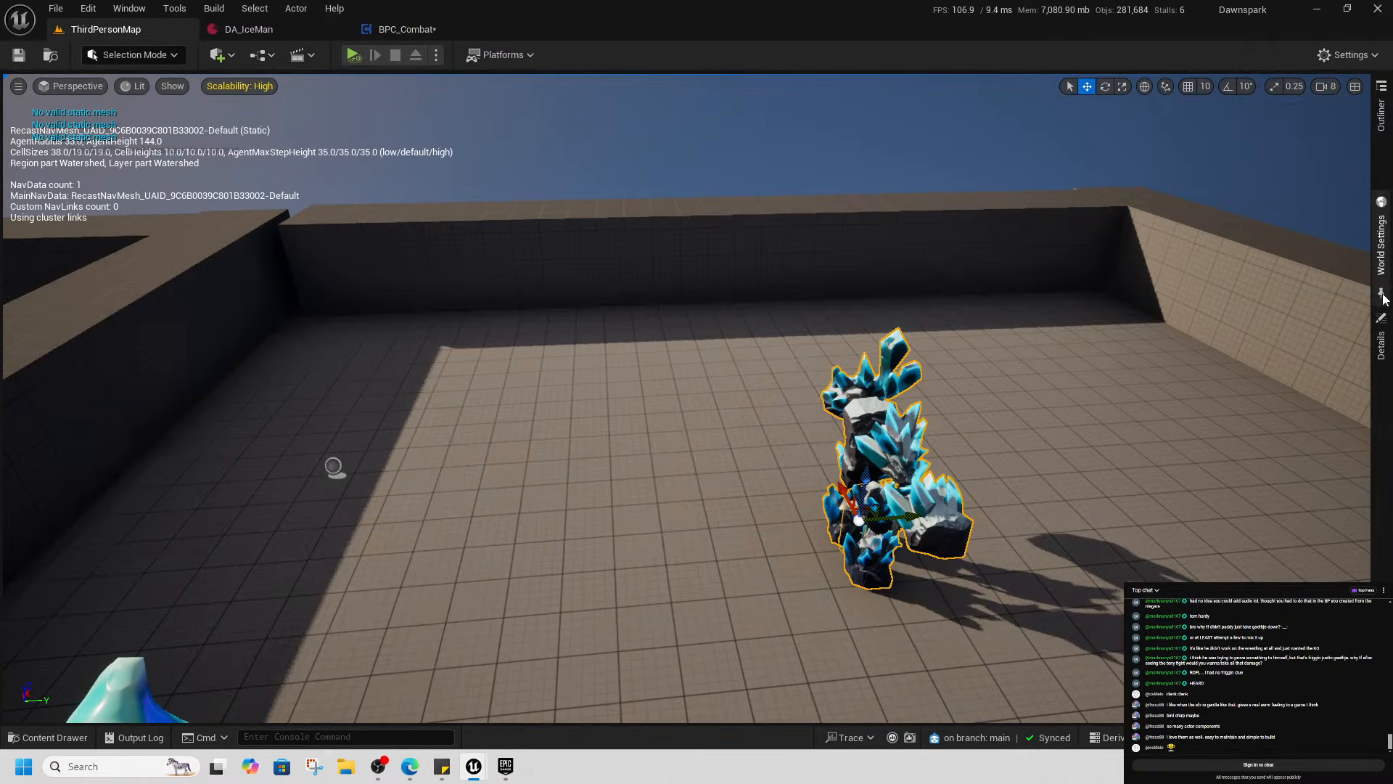
click(1381, 343)
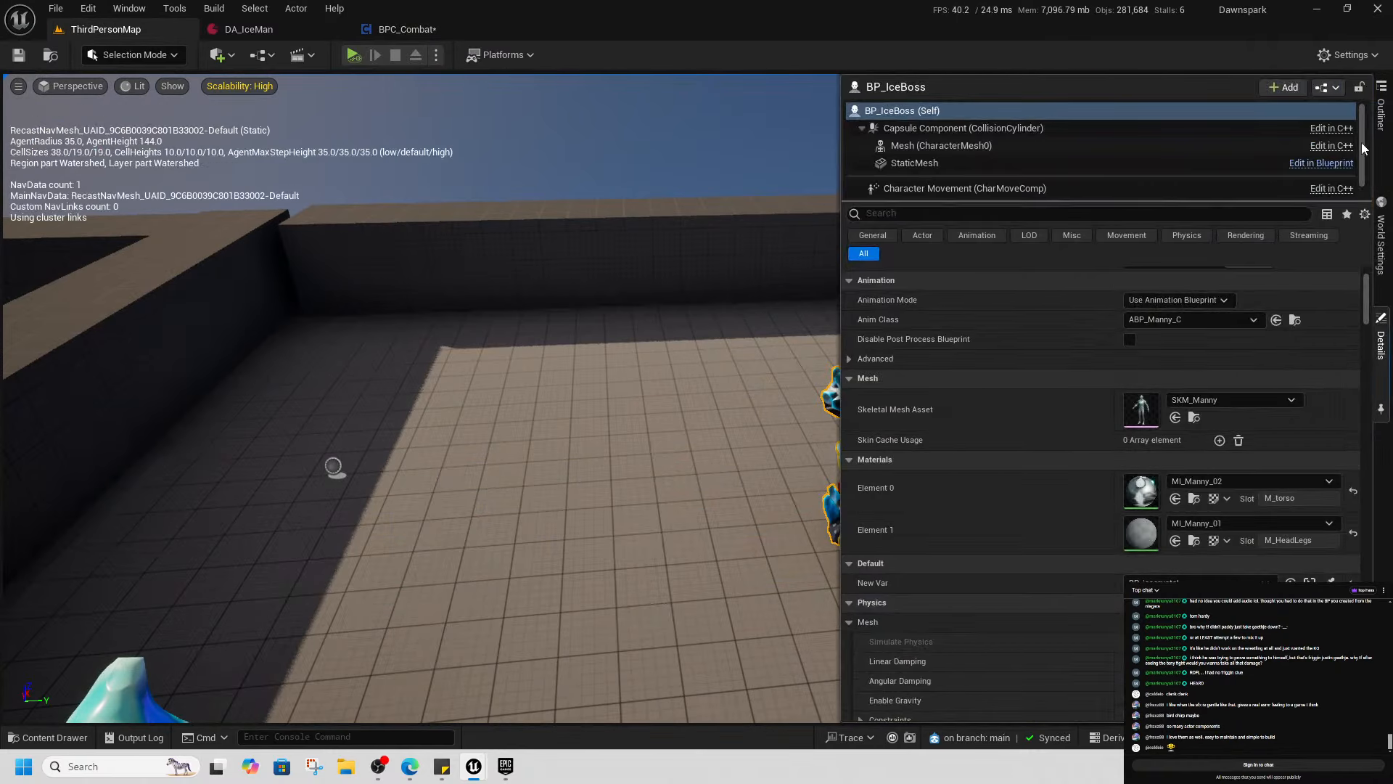
click(1382, 241)
key(ctrl+space)
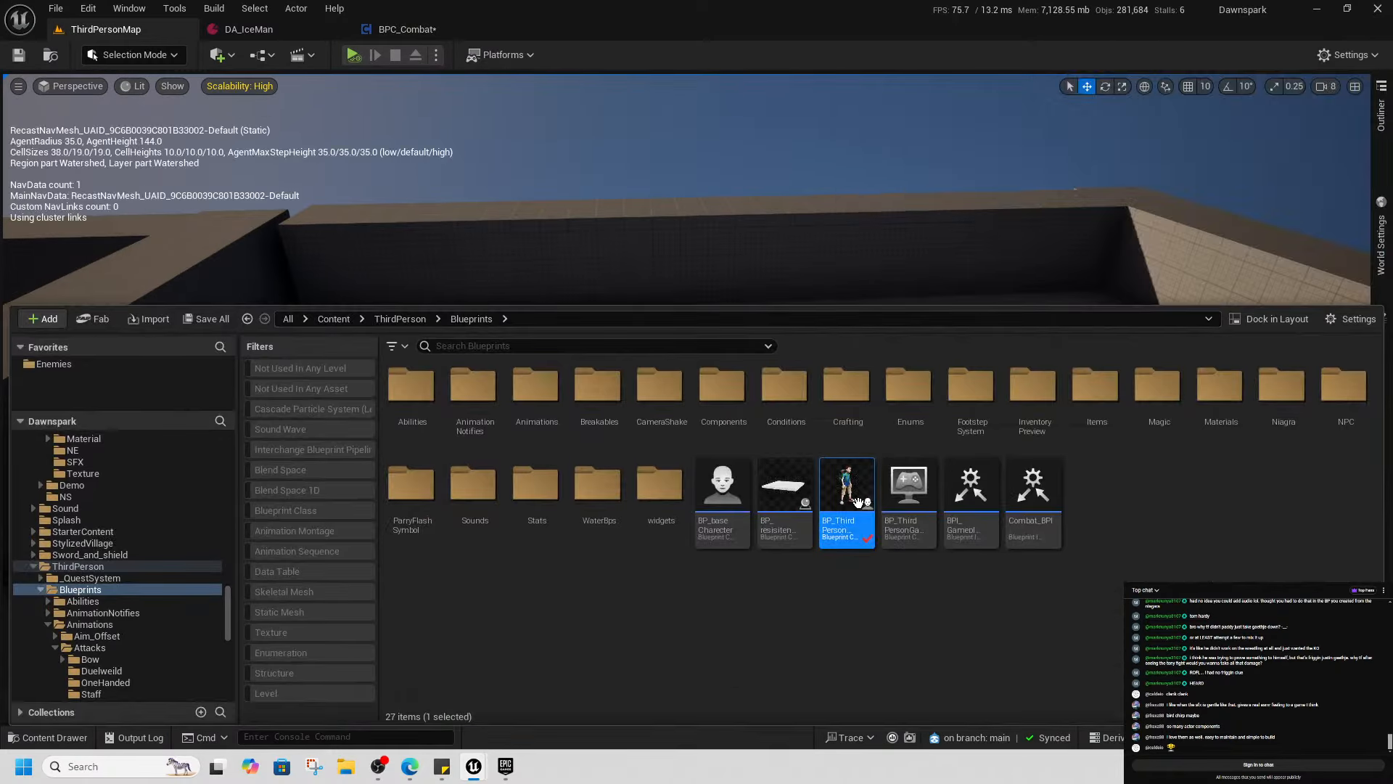
double_click(851, 530)
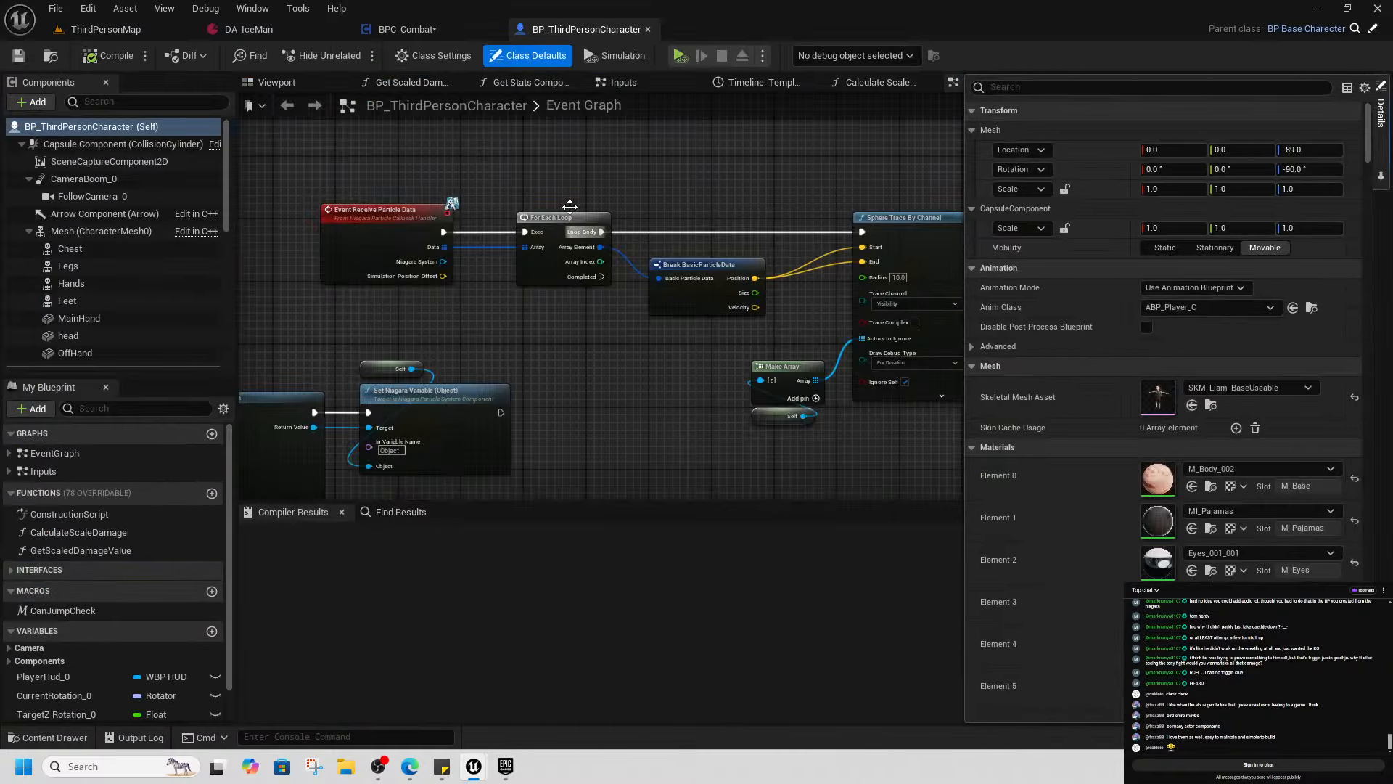
scroll(524, 171, down, 1)
drag(533, 152, 1140, 466)
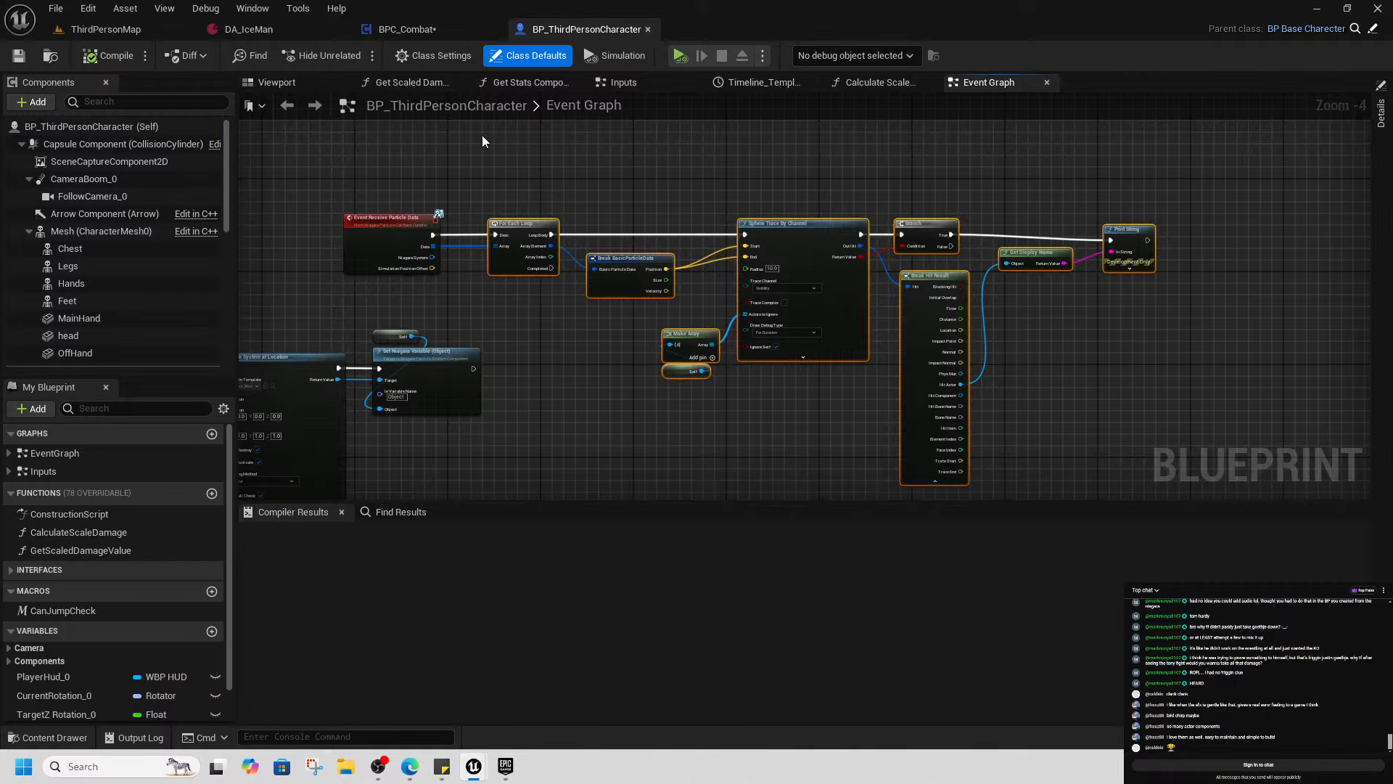
Add the Receive Particle Data event from the Niagara interface functions to BPC_Combat's event graph
click(452, 30)
scroll(1066, 442, down, 2)
right_drag(1066, 442, 1001, 479)
scroll(890, 458, down, 3)
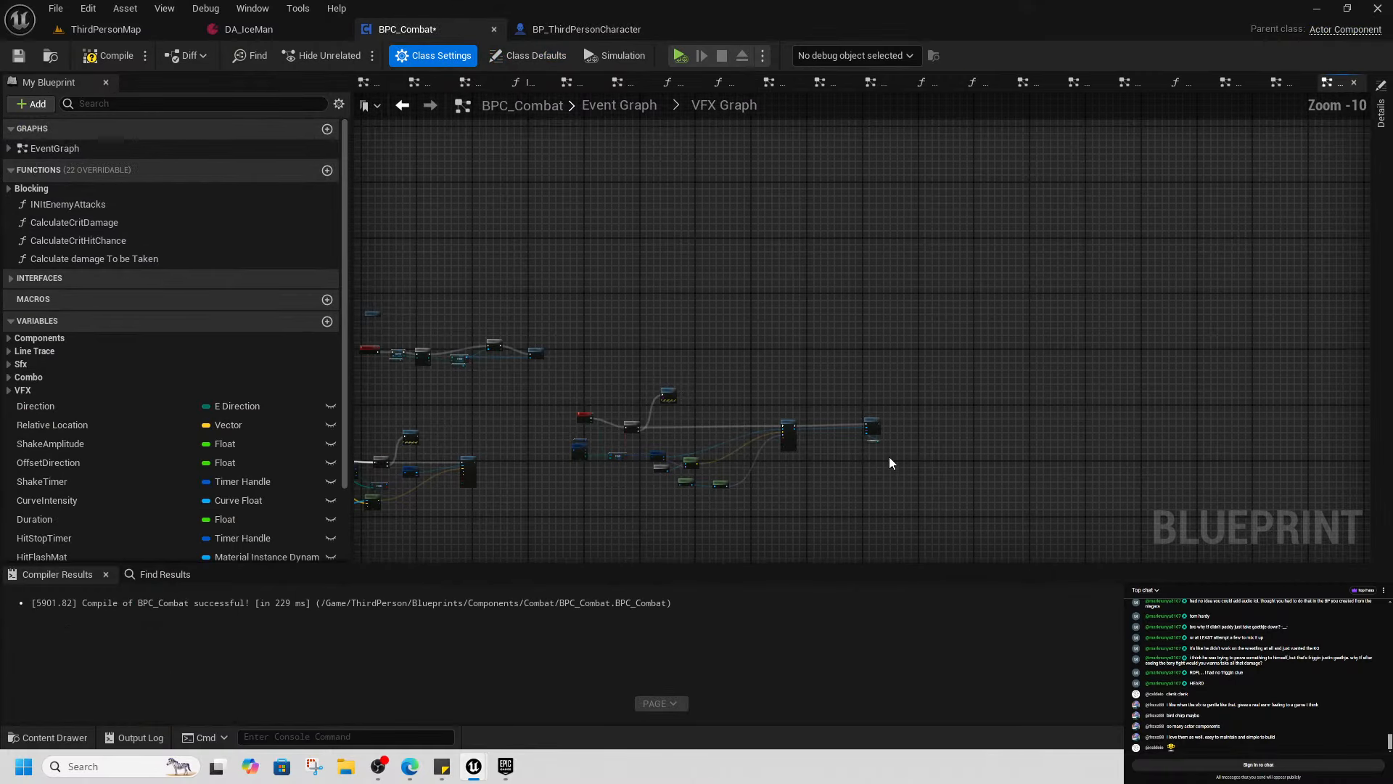
scroll(891, 463, up, 3)
right_drag(897, 468, 803, 391)
right_click(803, 388)
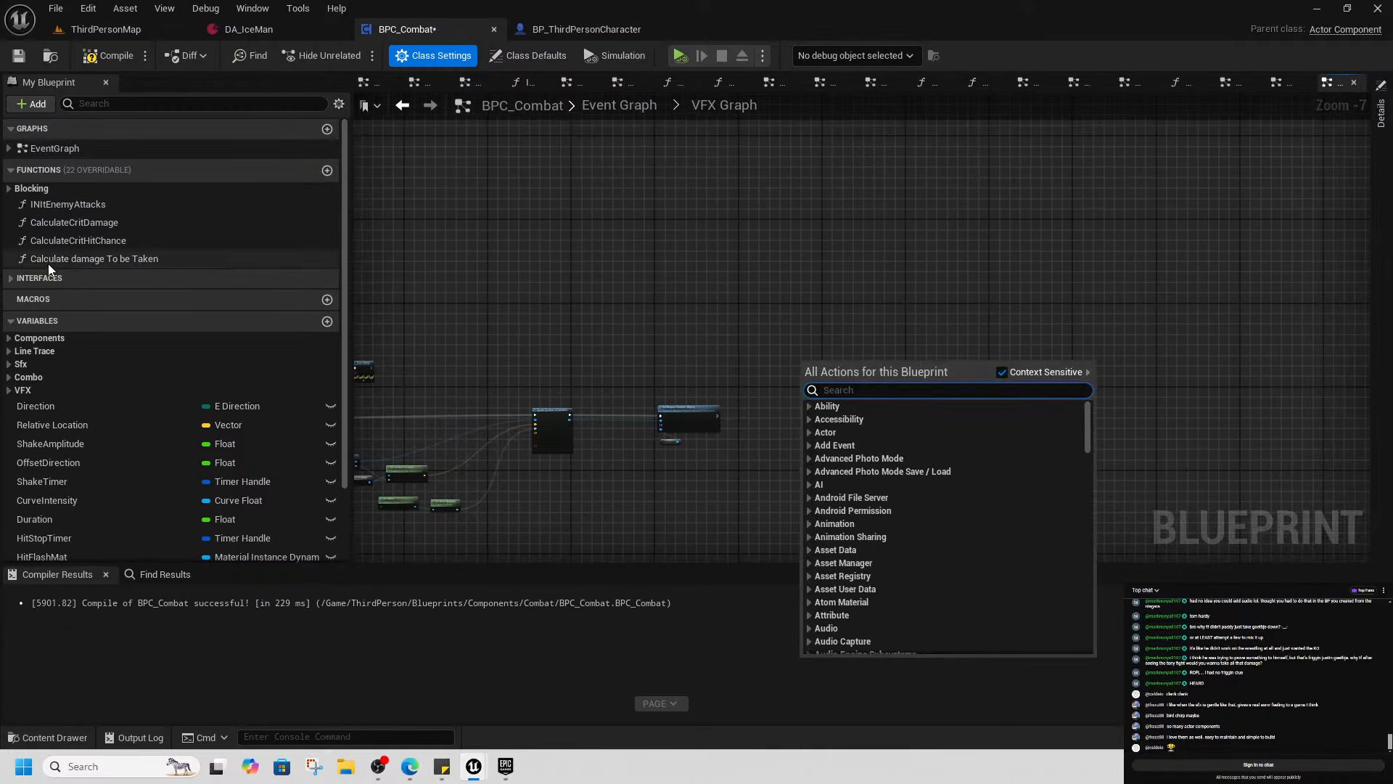
click(40, 278)
click(8, 320)
click(82, 337)
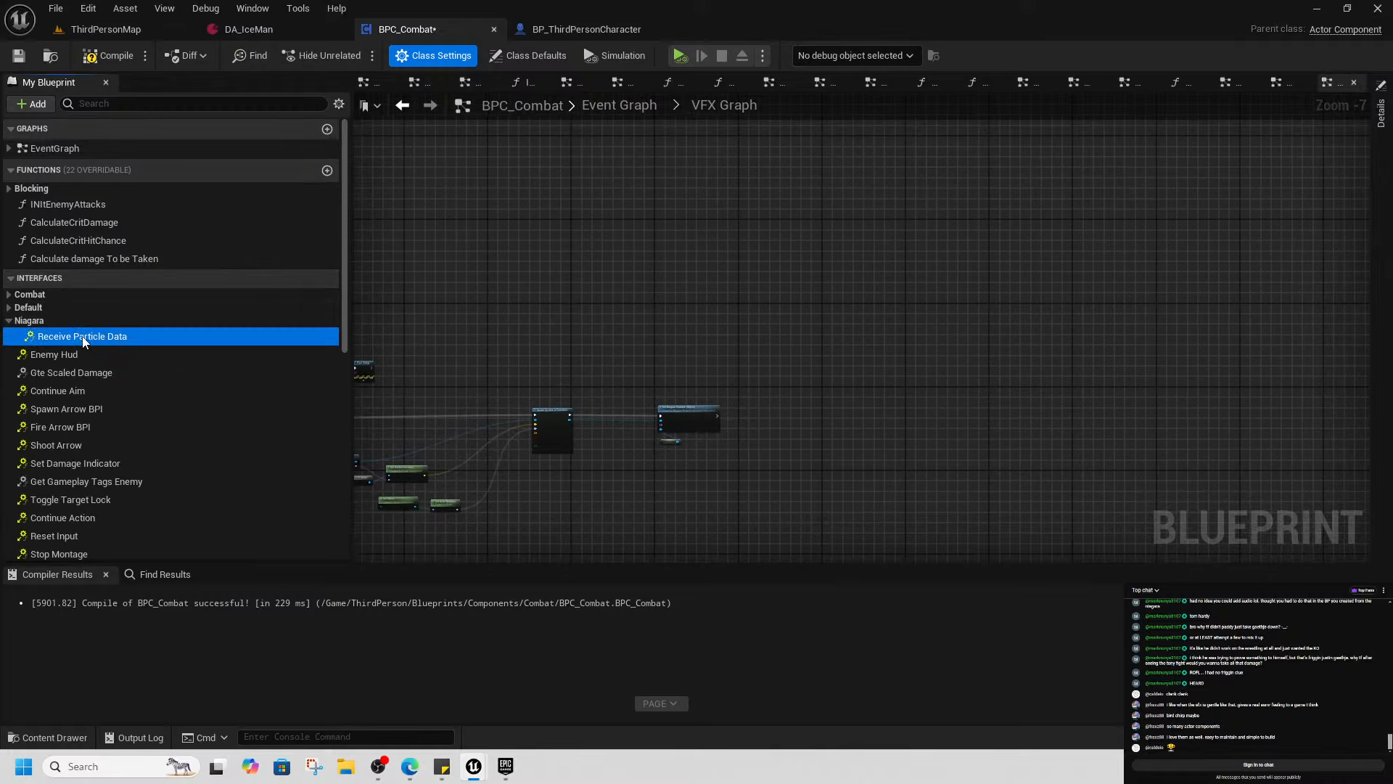
double_click(82, 337)
right_drag(1001, 397, 783, 363)
Paste the copied trace chain beside Event Receive Particle Data and wire the event's execution and Data outputs into For Each Loop
click(794, 341)
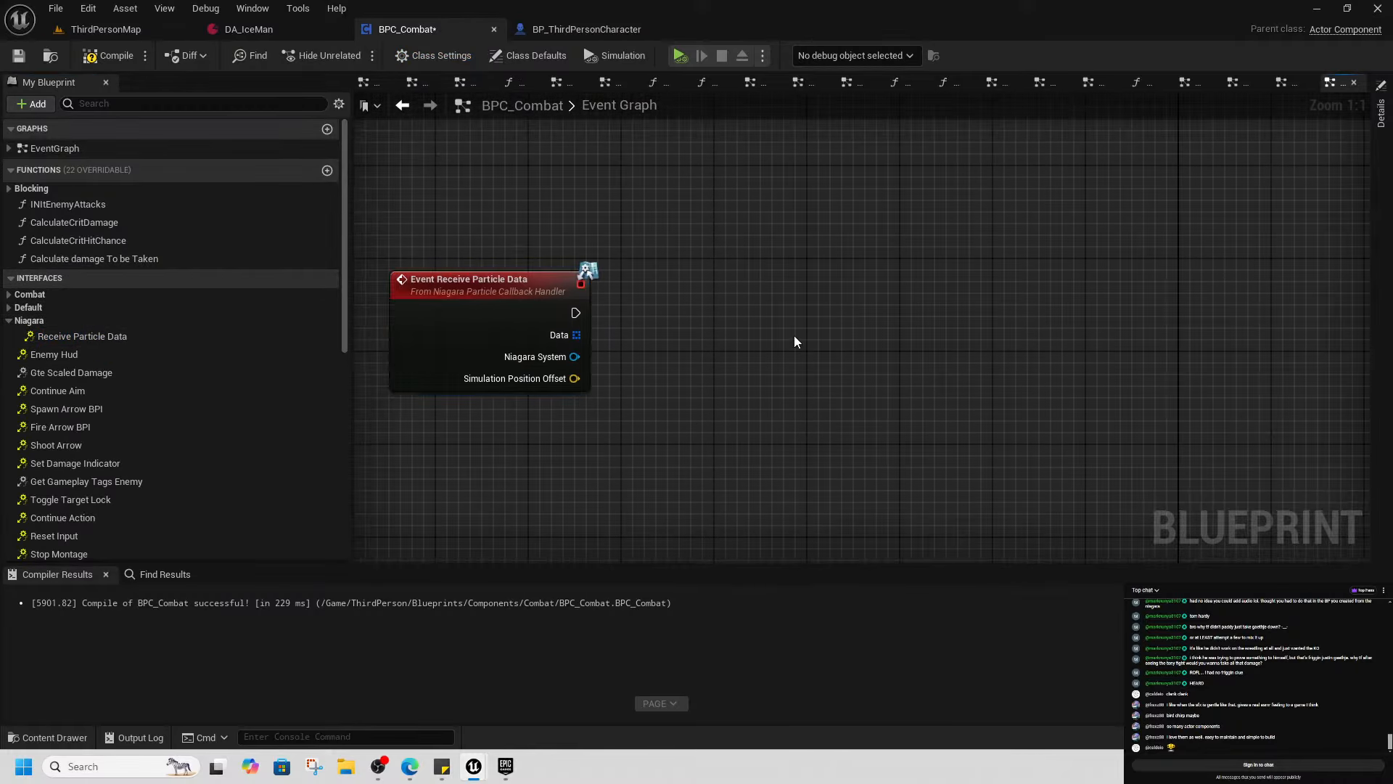
key(ctrl+v)
scroll(633, 356, down, 3)
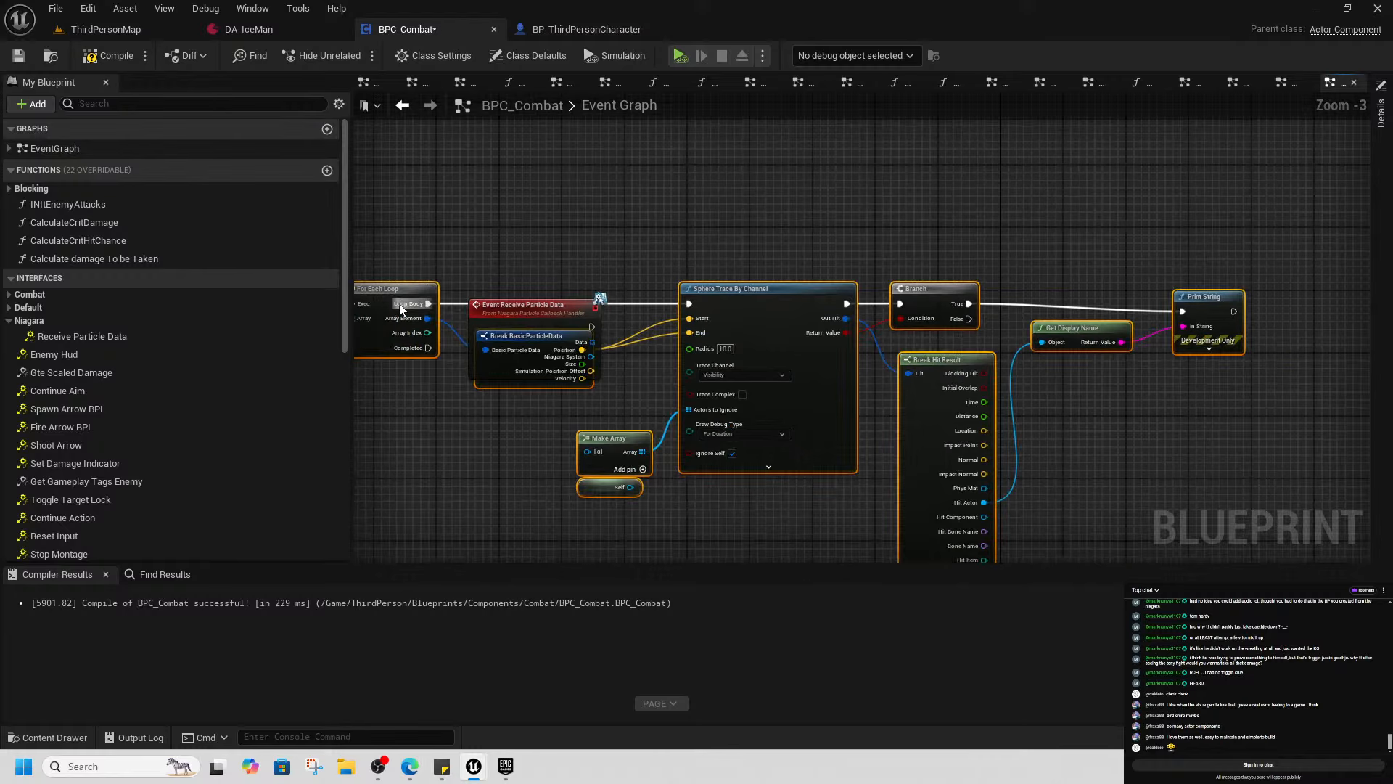
mouse_move(430, 307)
mouse_down()
mouse_move(706, 330)
mouse_move(728, 316)
mouse_up()
scroll(593, 327, up, 2)
click(593, 325)
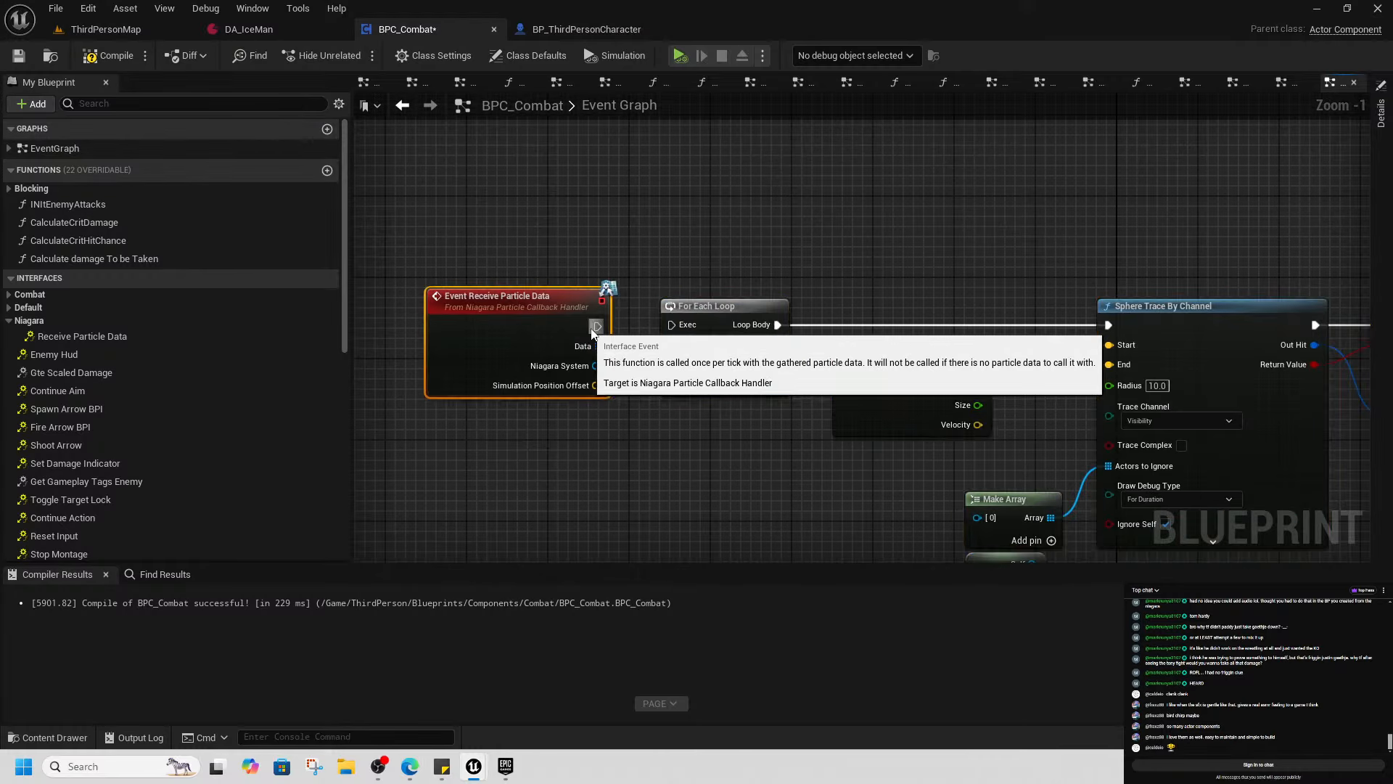
drag(596, 326, 694, 346)
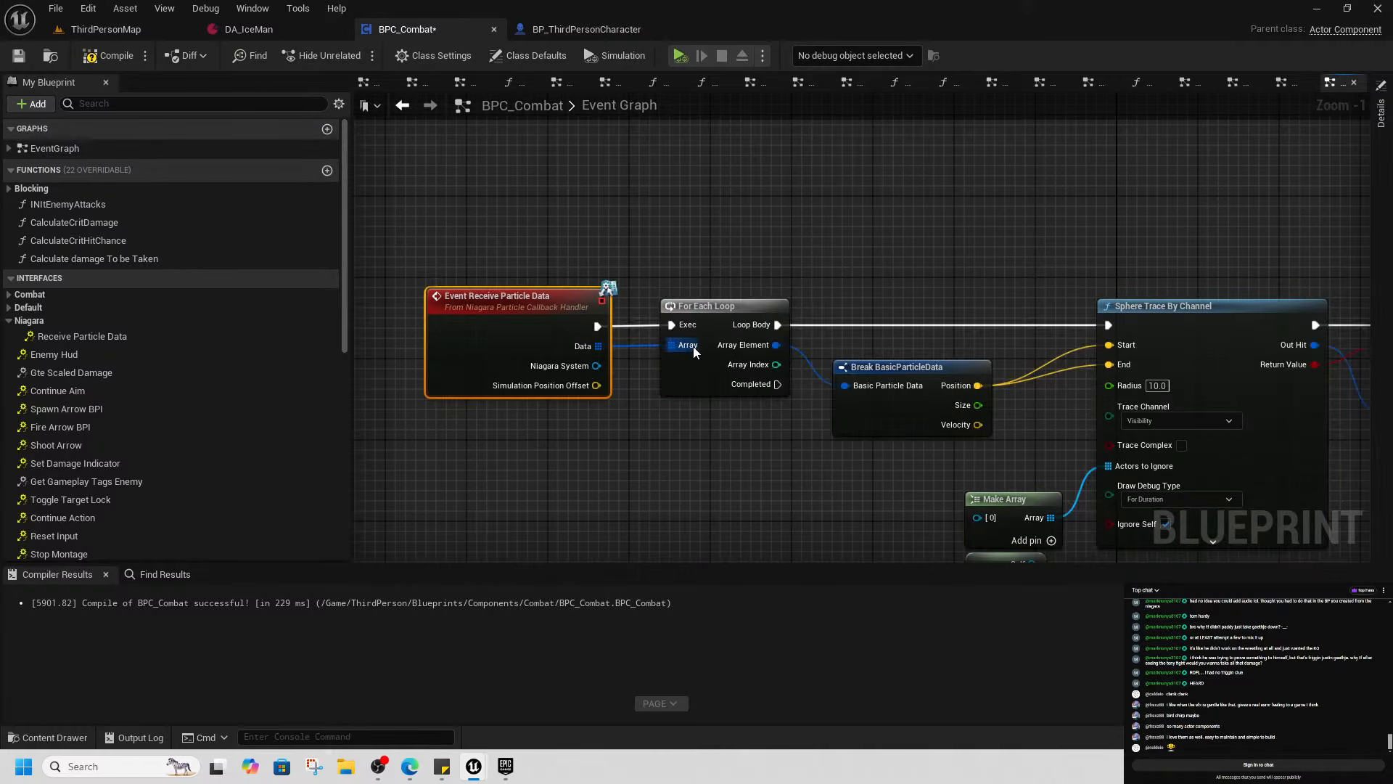
Replace the Self node with Get Owner as the Make Array input for Sphere Trace By Channel's Actors to Ignore
scroll(771, 422, down, 2)
right_drag(890, 459, 697, 420)
click(751, 493)
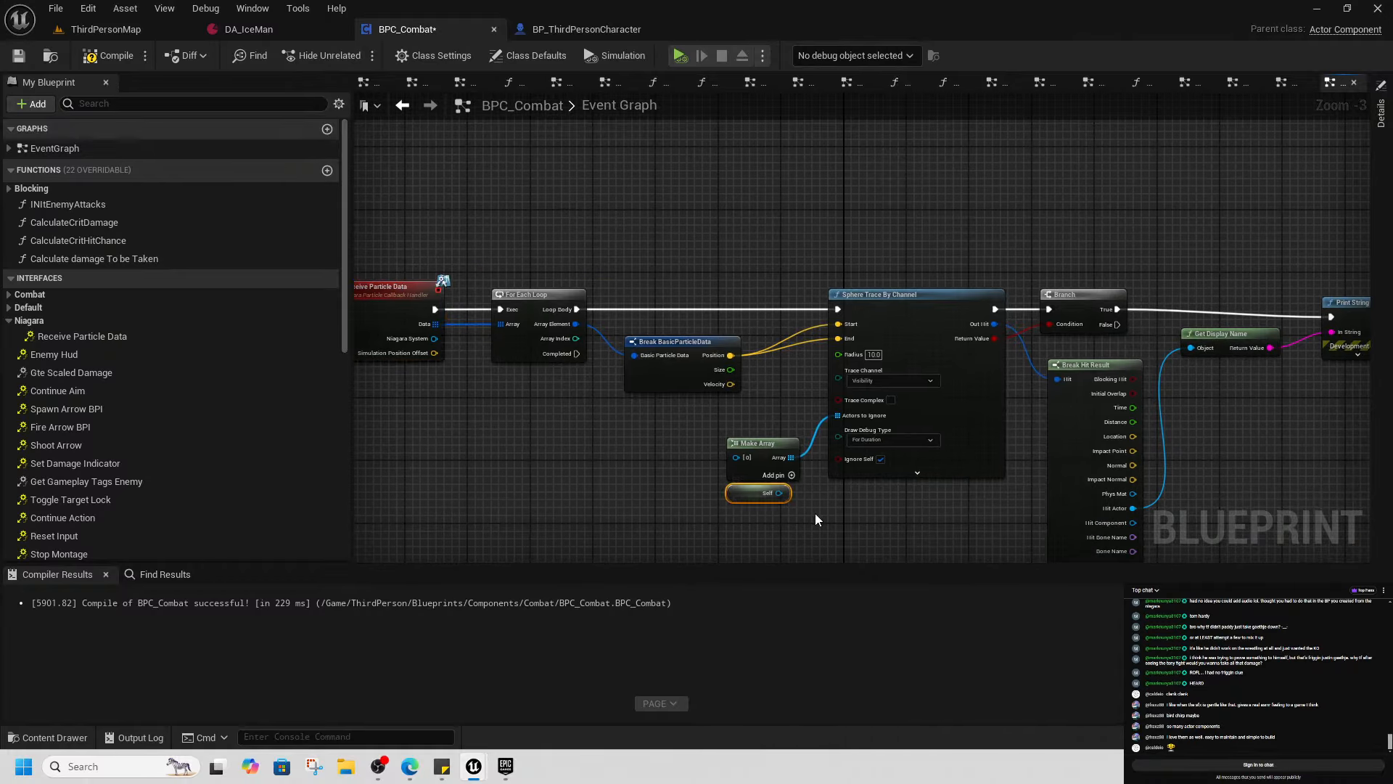
key(Delete)
right_click(610, 464)
text(get)
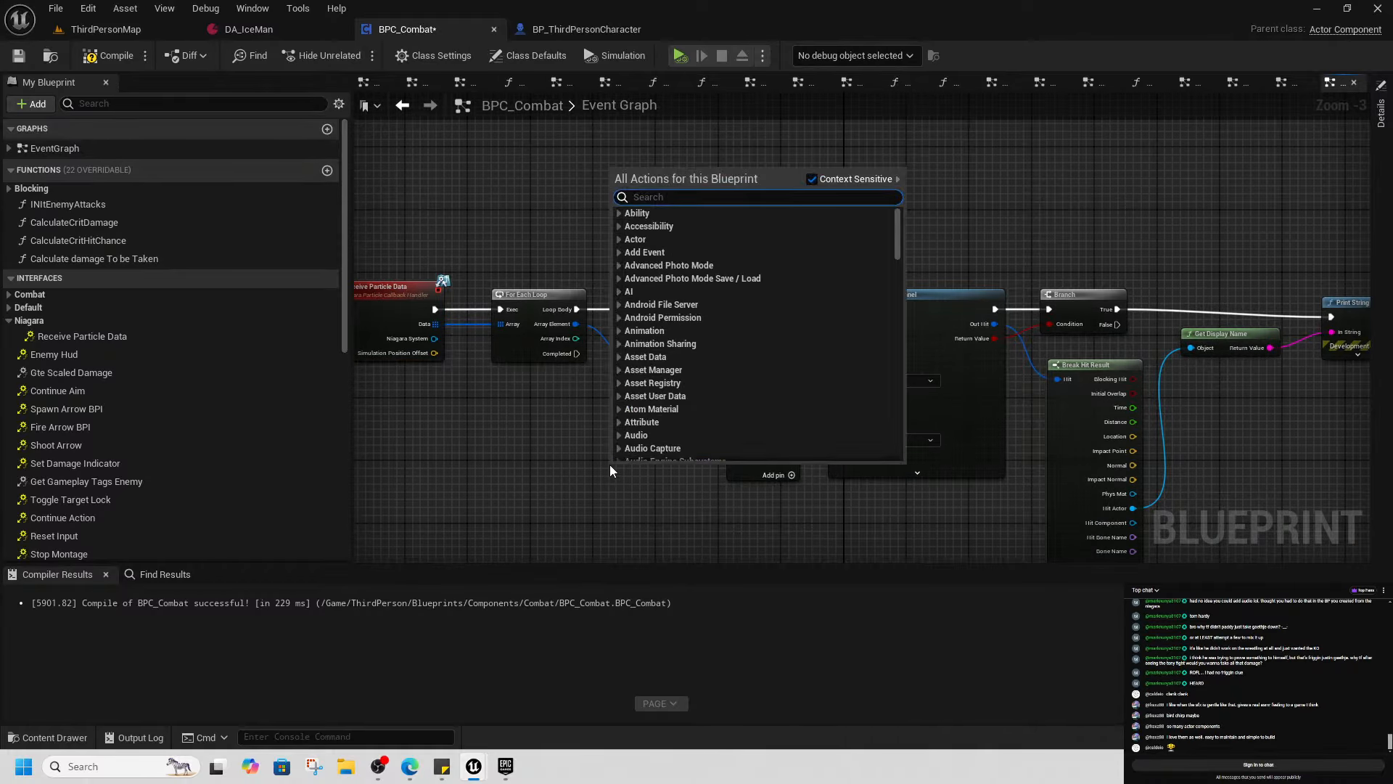
text( owner)
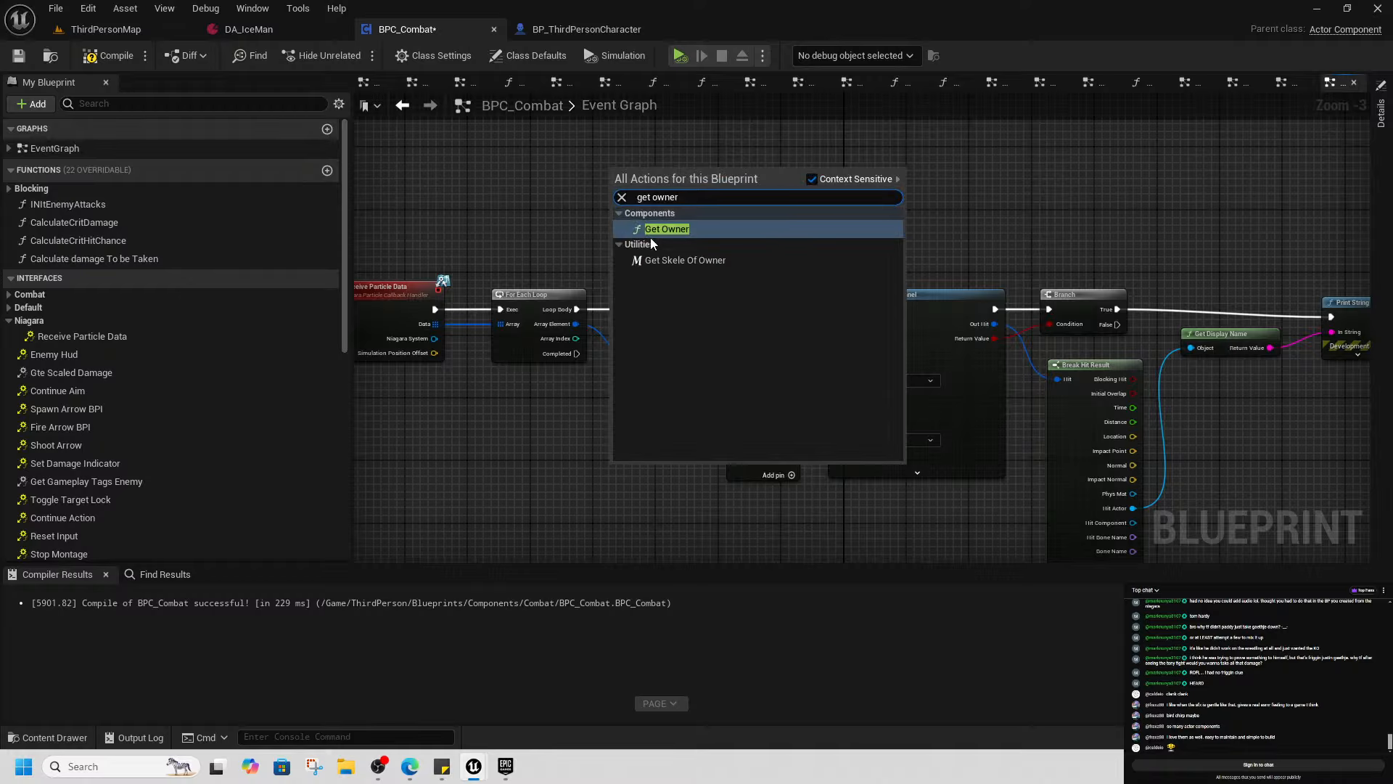
click(650, 233)
drag(693, 478, 735, 457)
drag(607, 428, 646, 444)
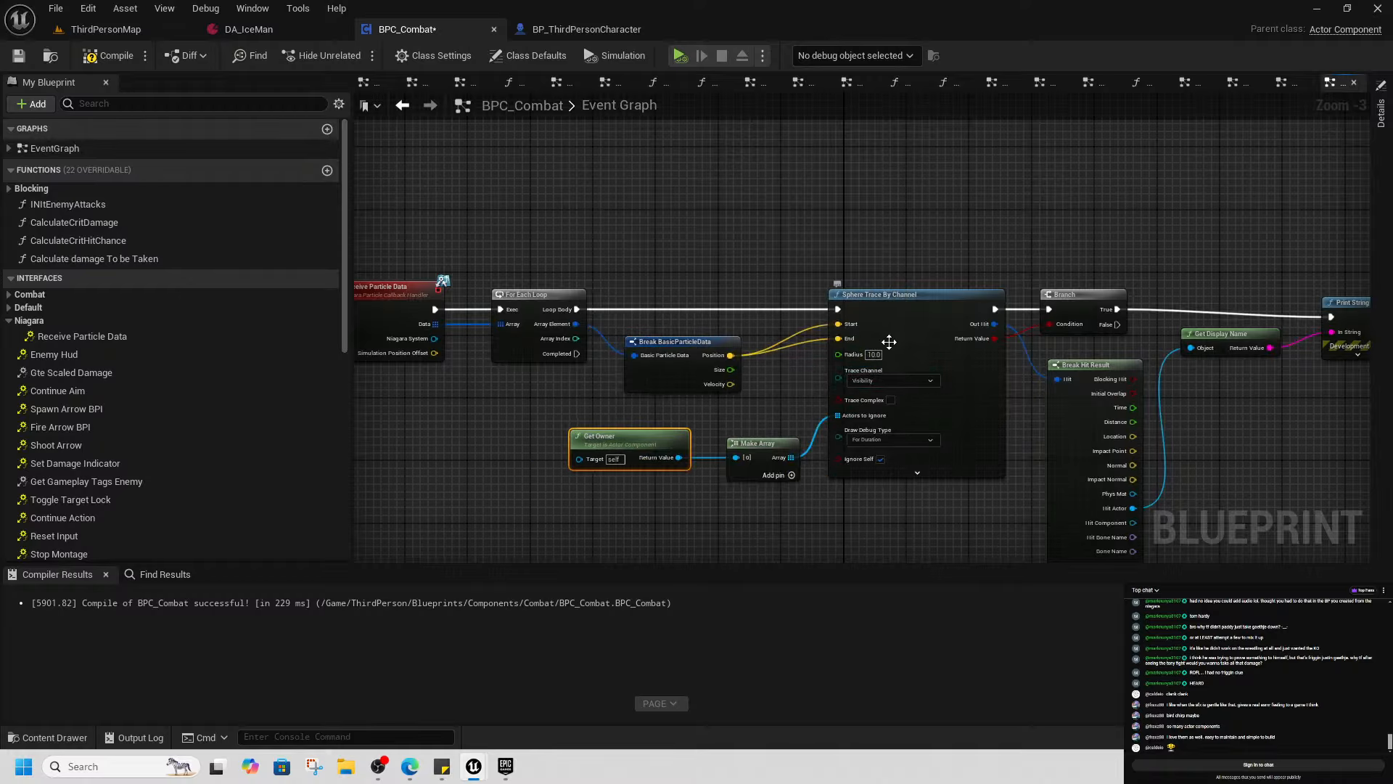
Compile and save BPC_Combat with the particle trace logic
right_drag(992, 416, 785, 417)
scroll(785, 417, up, 1)
right_drag(1135, 403, 862, 403)
drag(728, 292, 931, 455)
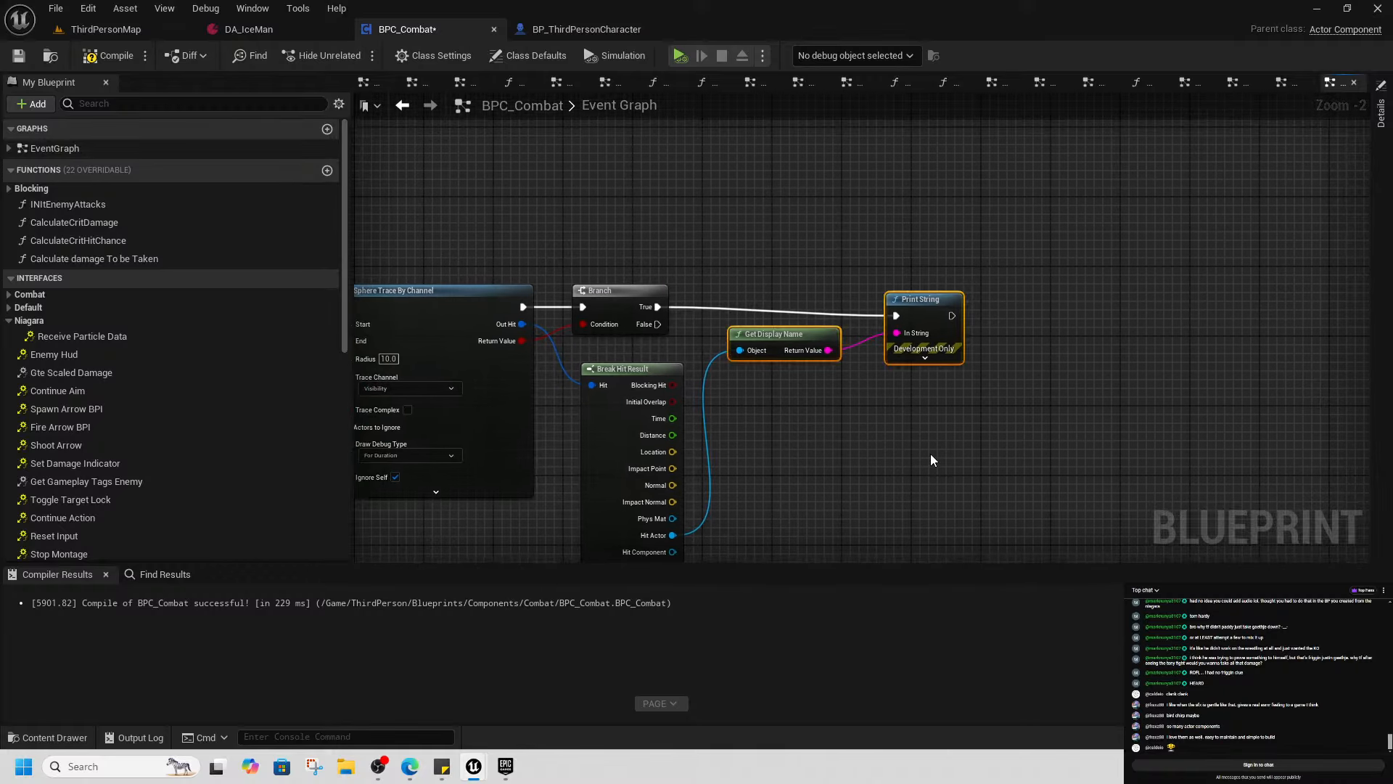
click(931, 460)
click(108, 56)
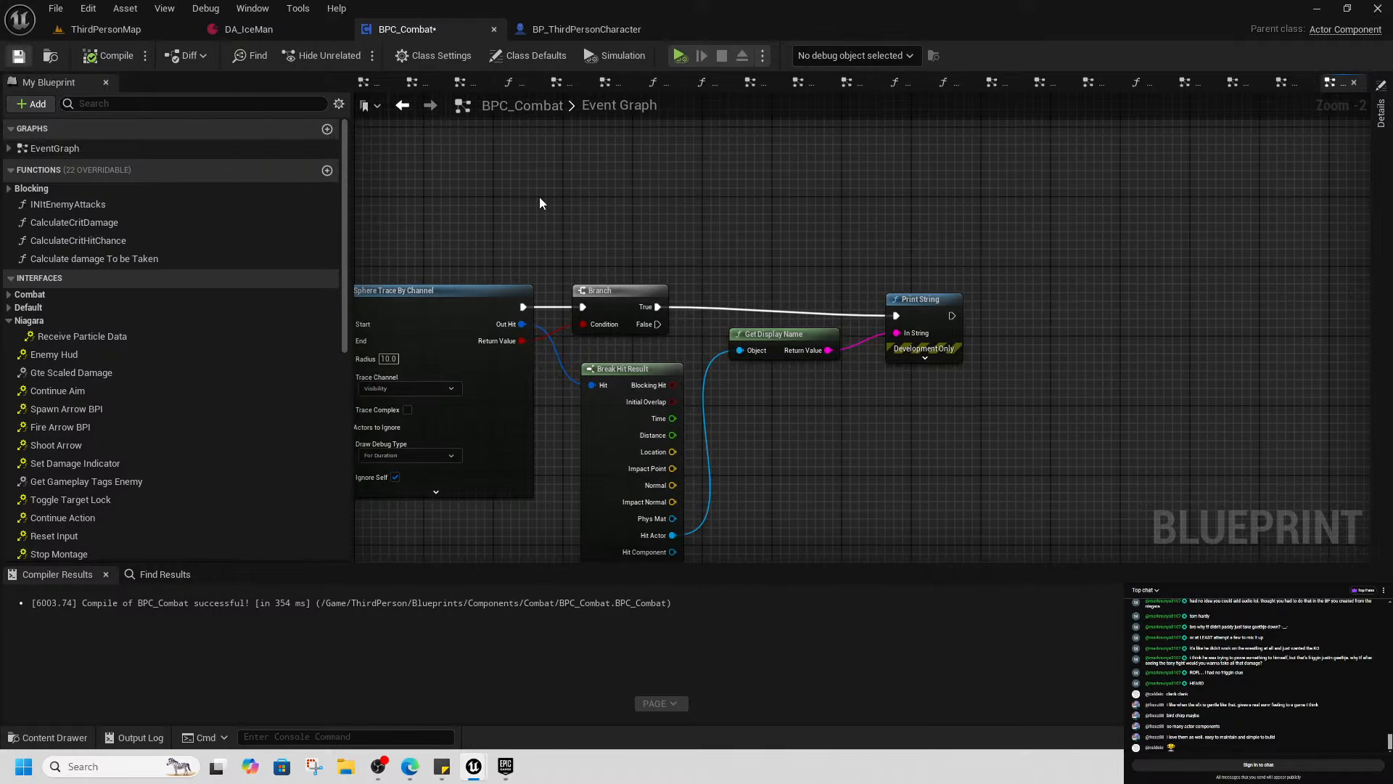
right_drag(686, 324, 1079, 324)
scroll(630, 352, down, 1)
right_drag(629, 352, 777, 337)
scroll(776, 337, down, 1)
Close BP_ThirdPersonCharacter and return to the ThirdPersonMap level to view the ice boss
key(ctrl+space)
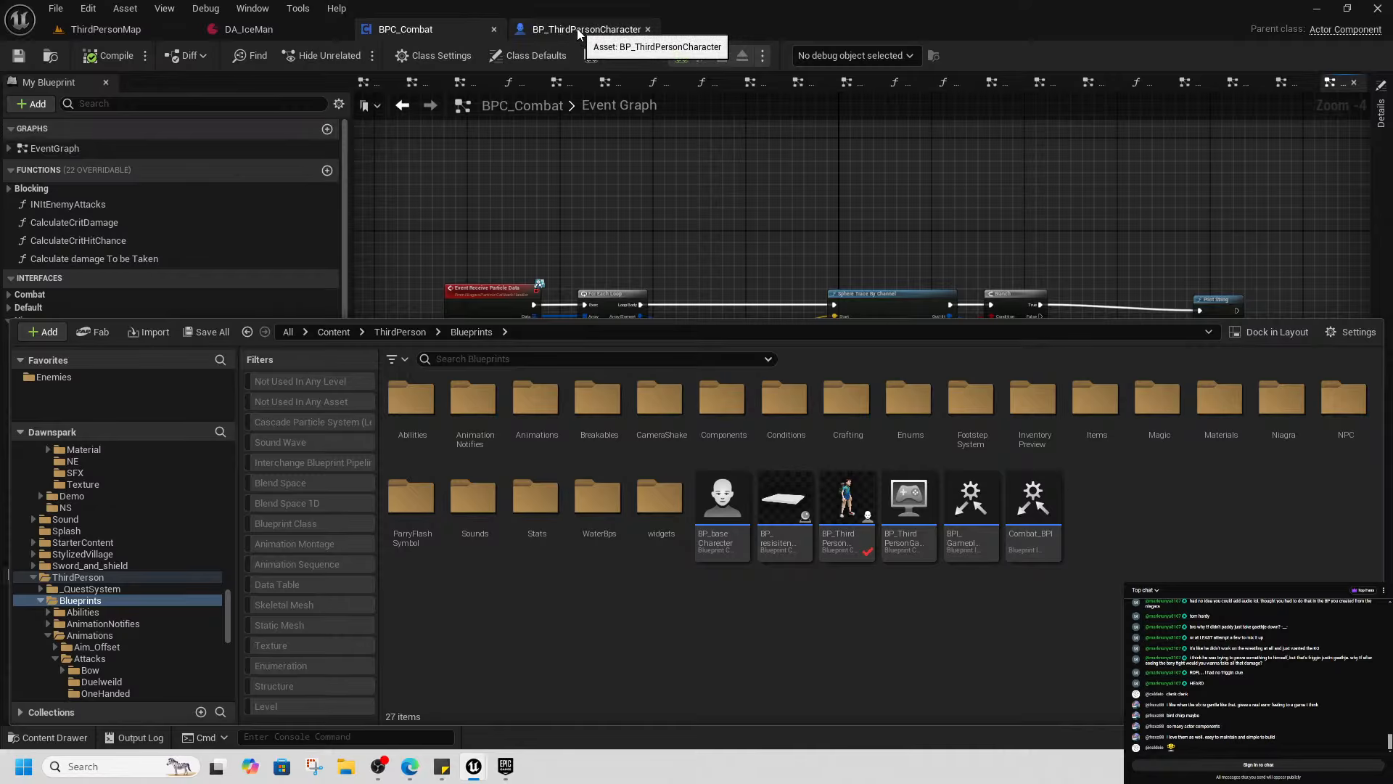
click(630, 30)
click(648, 29)
click(106, 35)
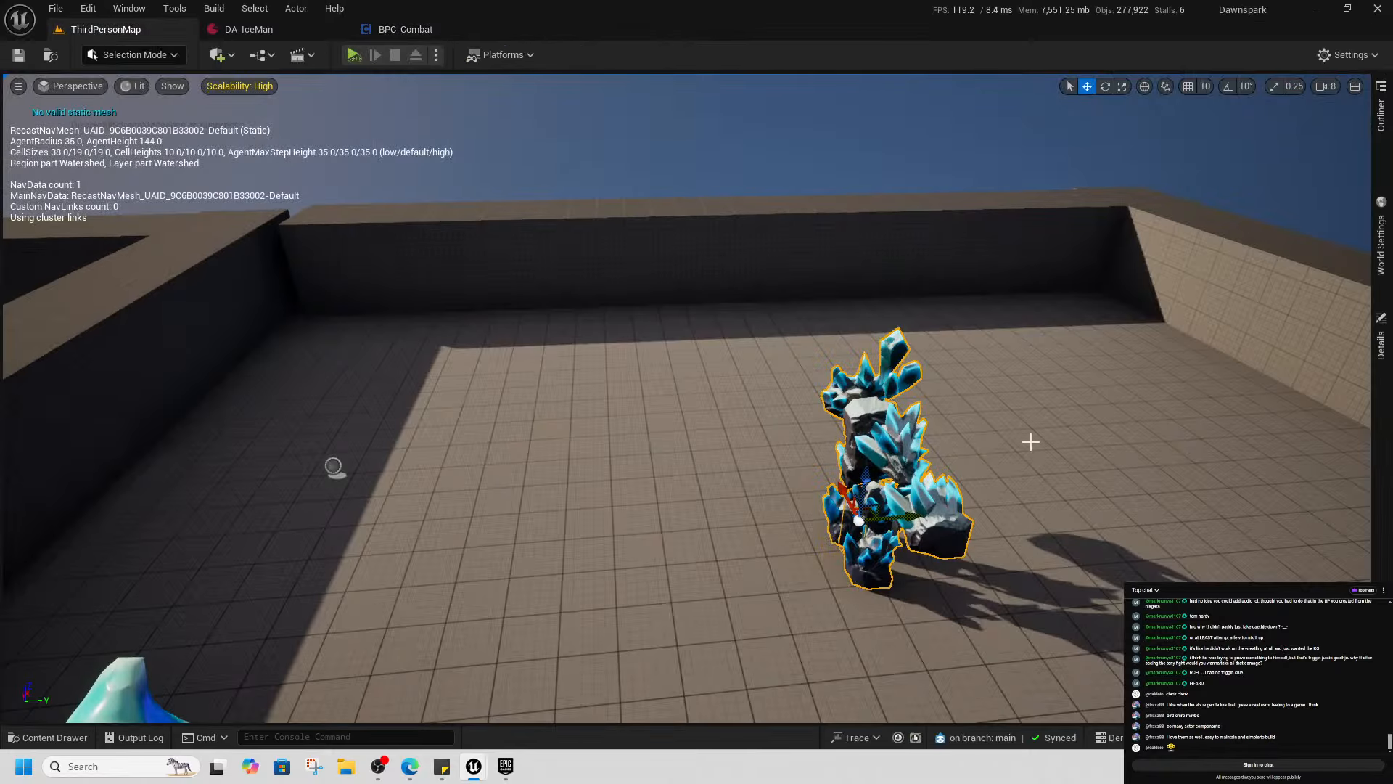
right_drag(856, 392, 566, 435)
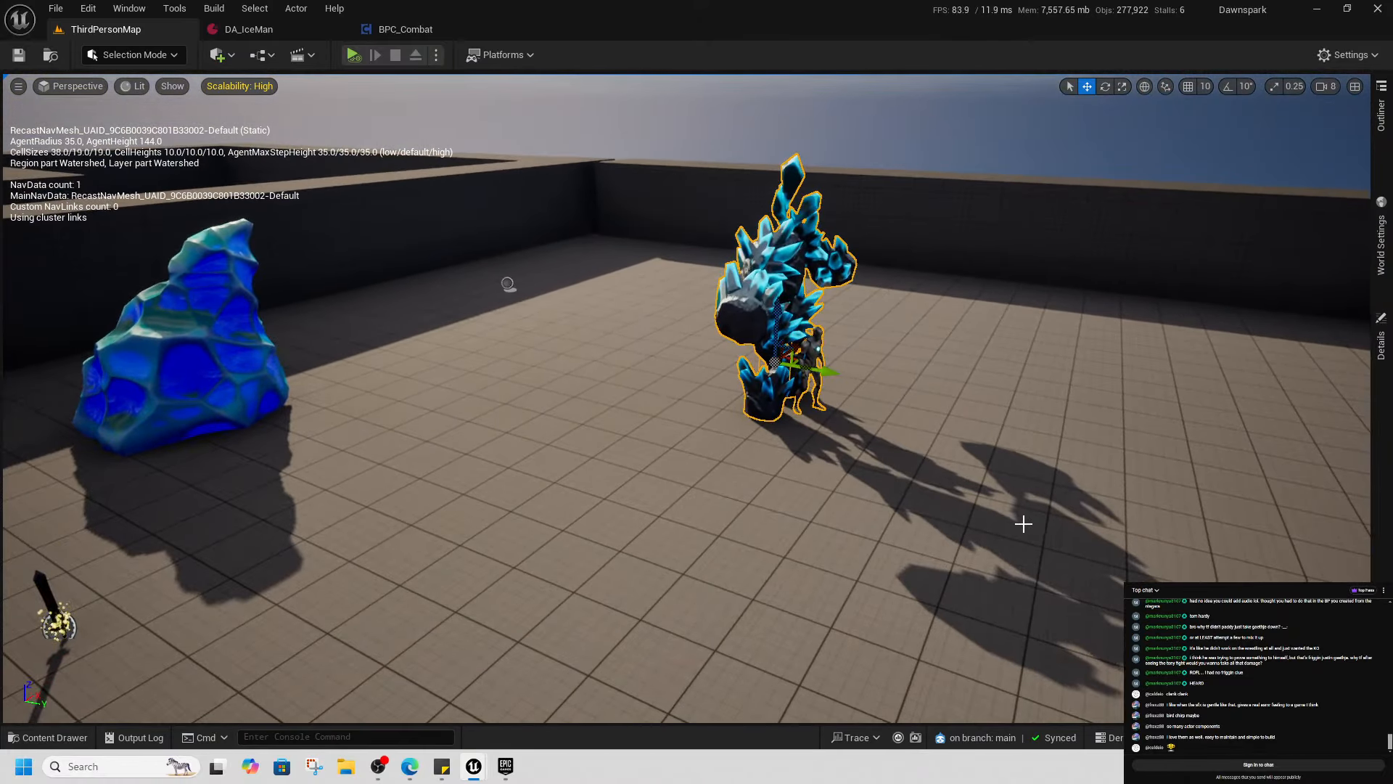
Locate the placed ice boss's asset from the level and open BP_IceBoss to inspect its event graph
click(1381, 342)
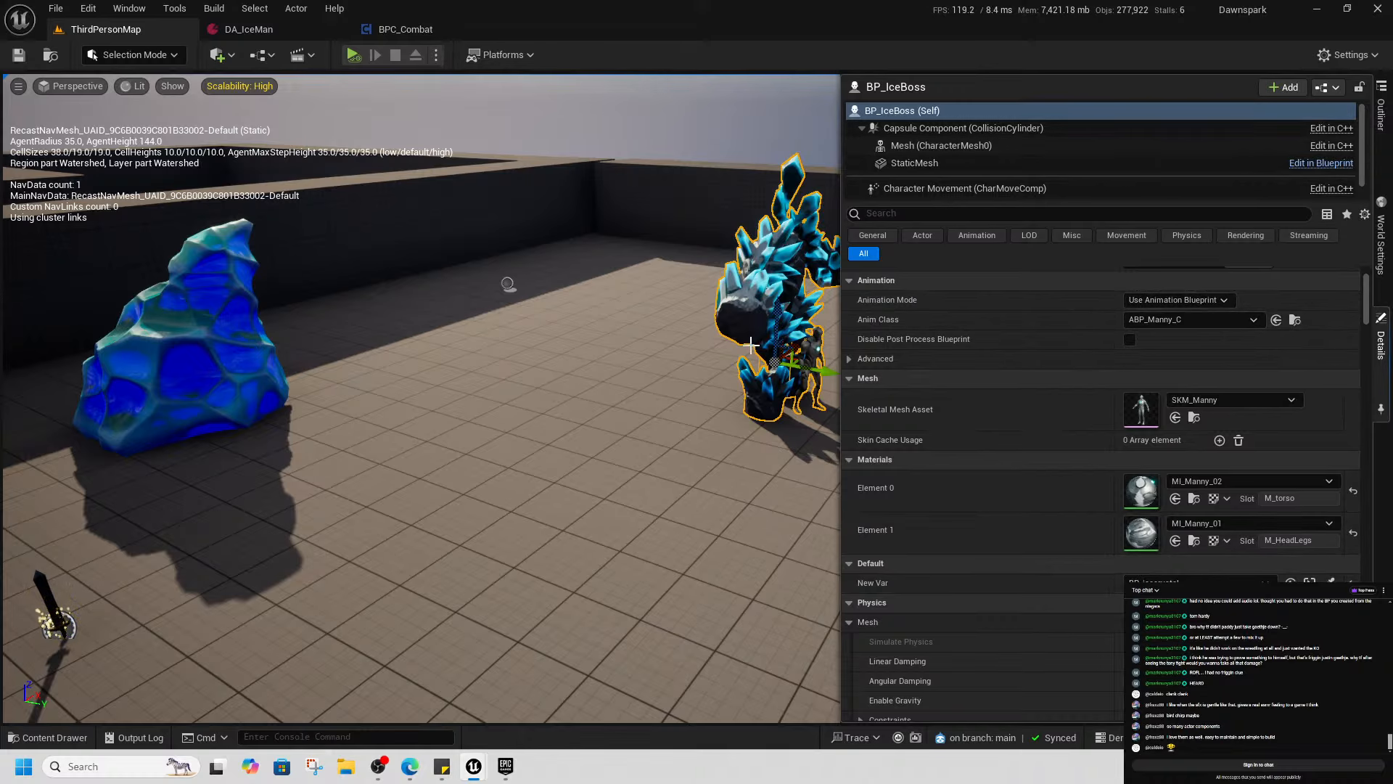
right_click(769, 284)
click(816, 314)
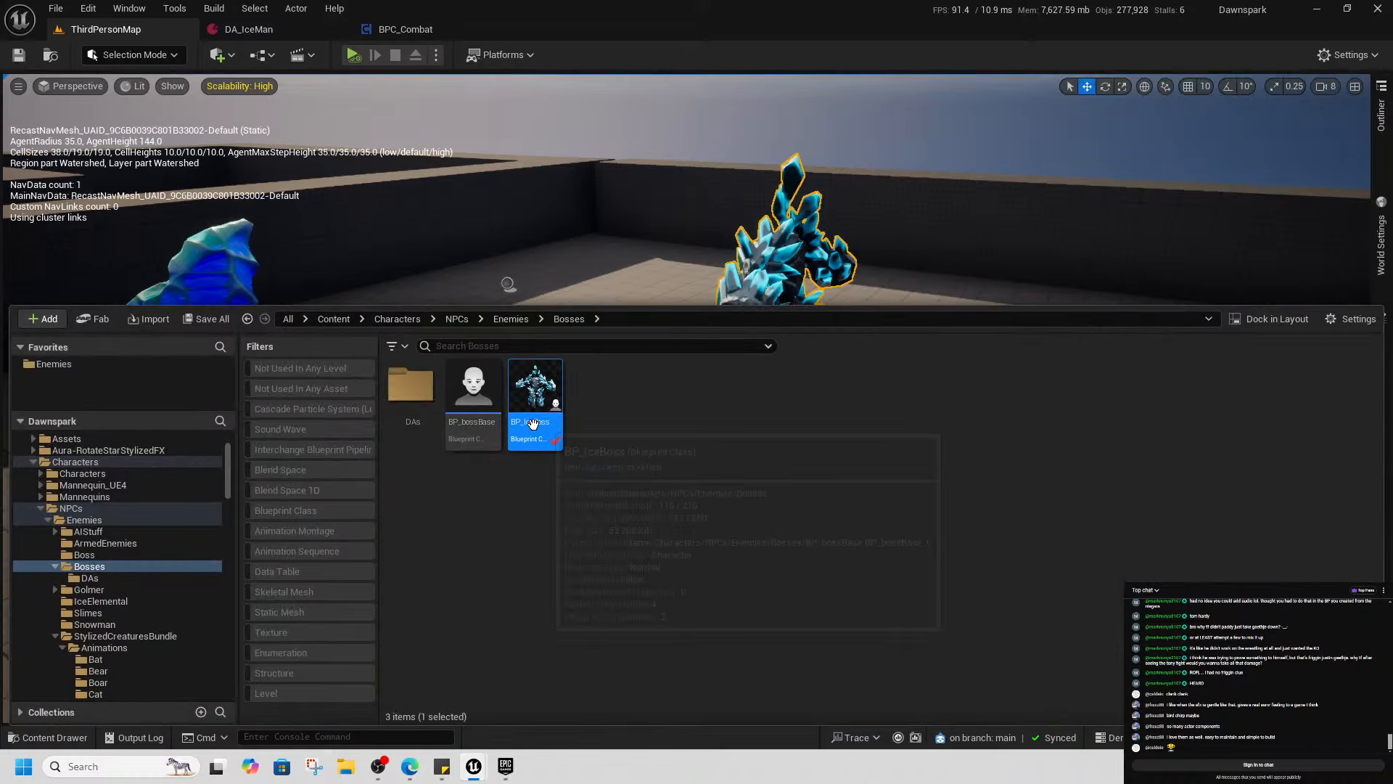
double_click(540, 437)
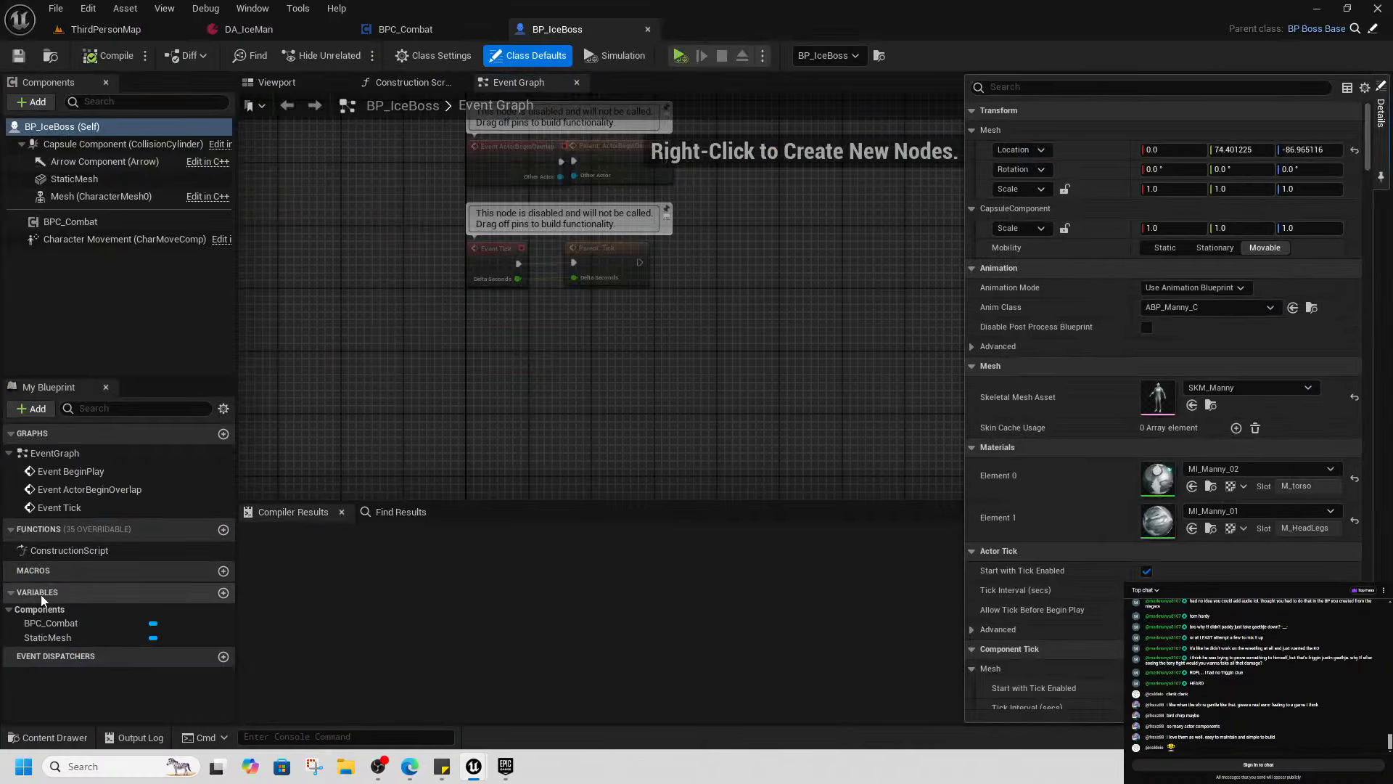
scroll(390, 390, down, 5)
right_drag(486, 374, 553, 407)
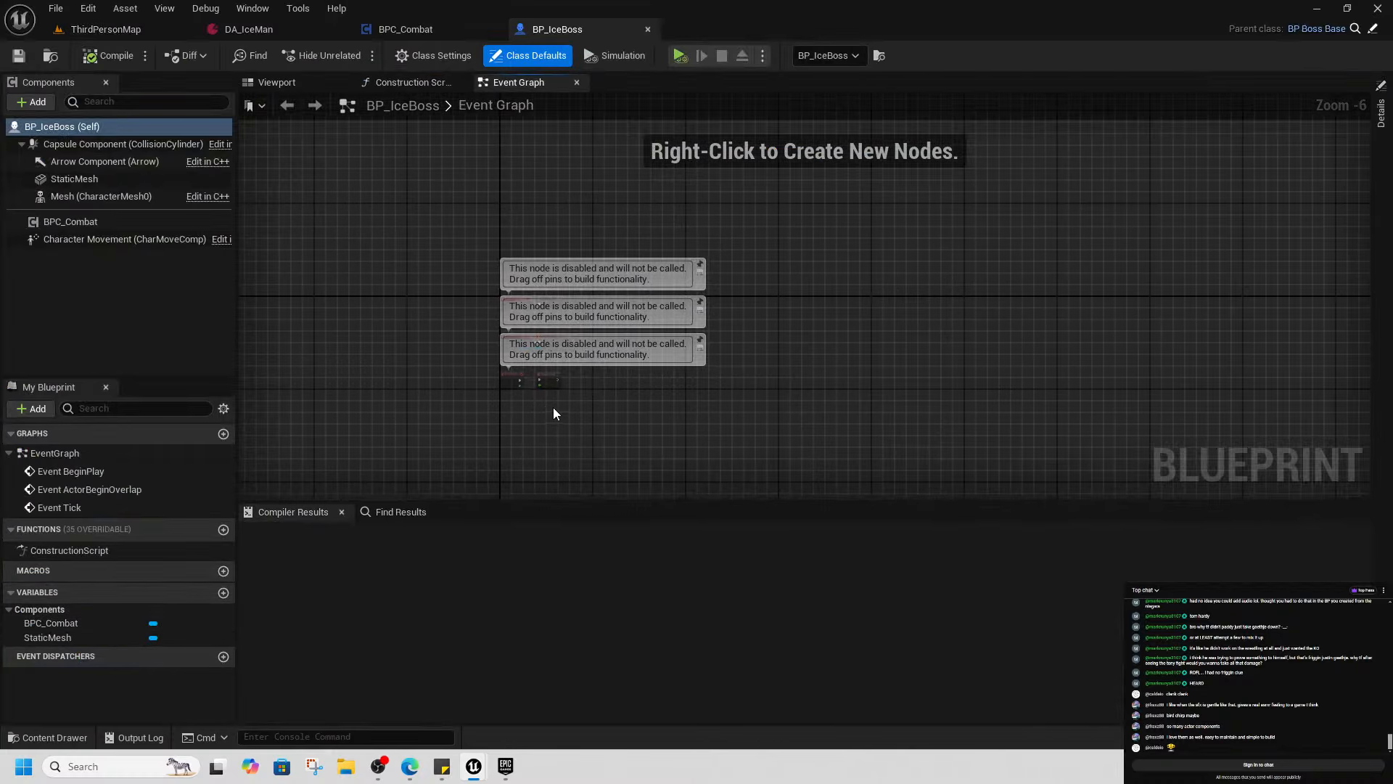
scroll(450, 428, up, 1)
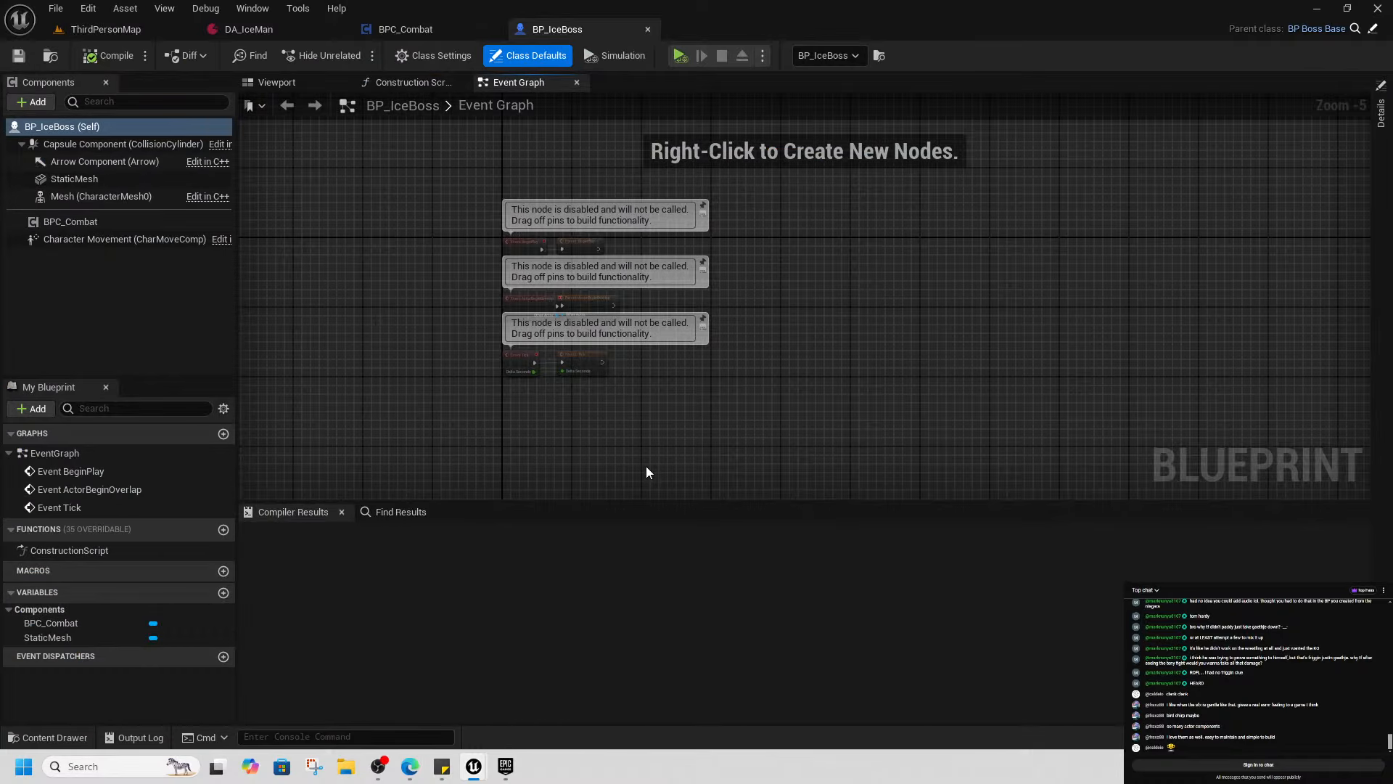
Open the parent blueprint BP_bossBase and delete its NewVar variable despite it being in use
click(1355, 29)
double_click(498, 451)
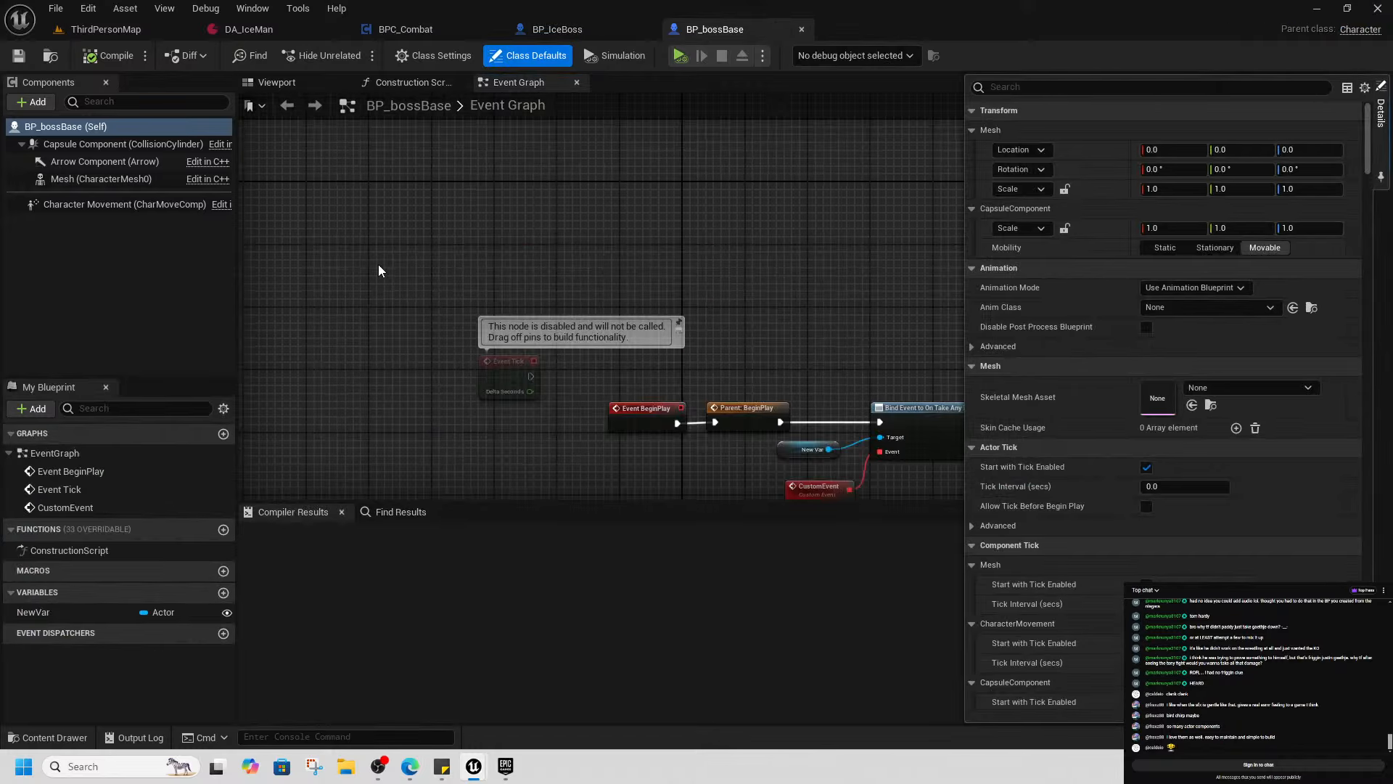
click(93, 612)
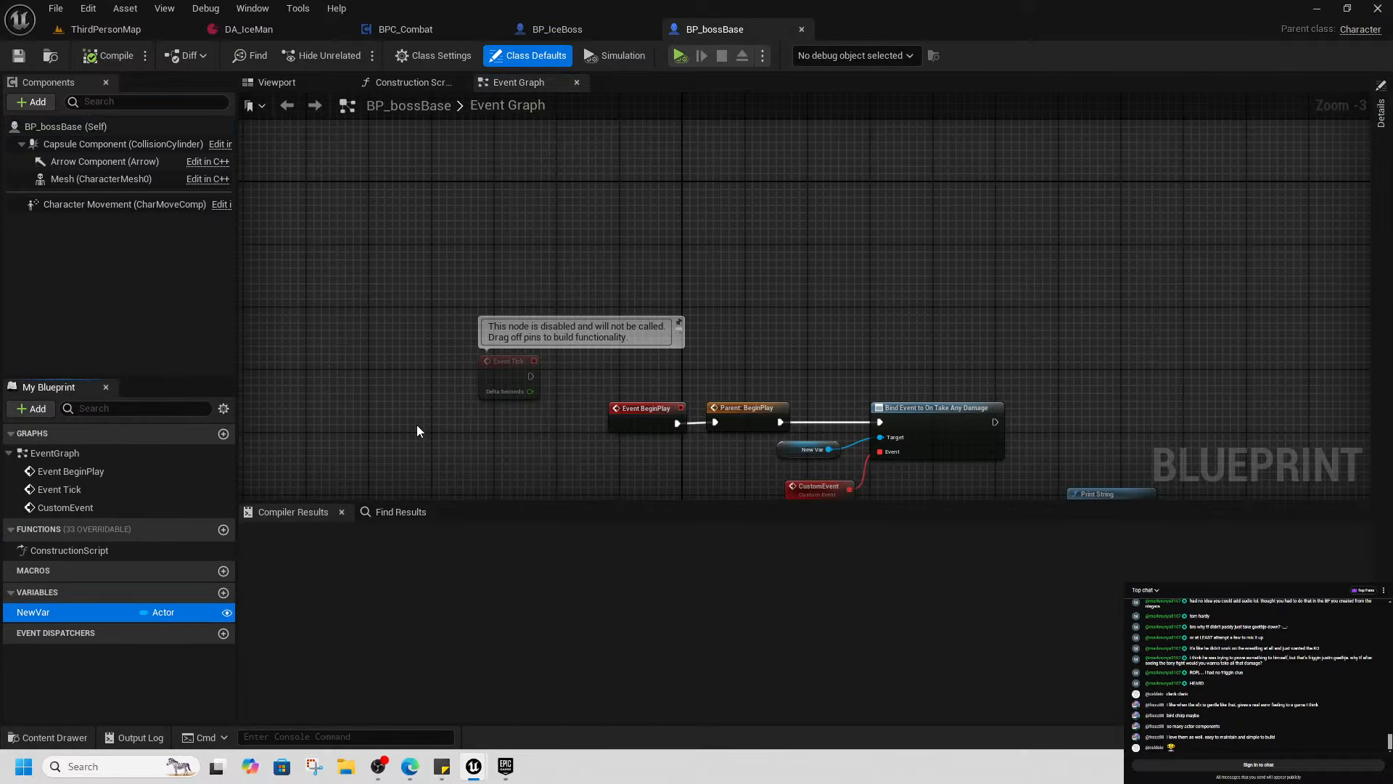
key(Delete)
click(776, 412)
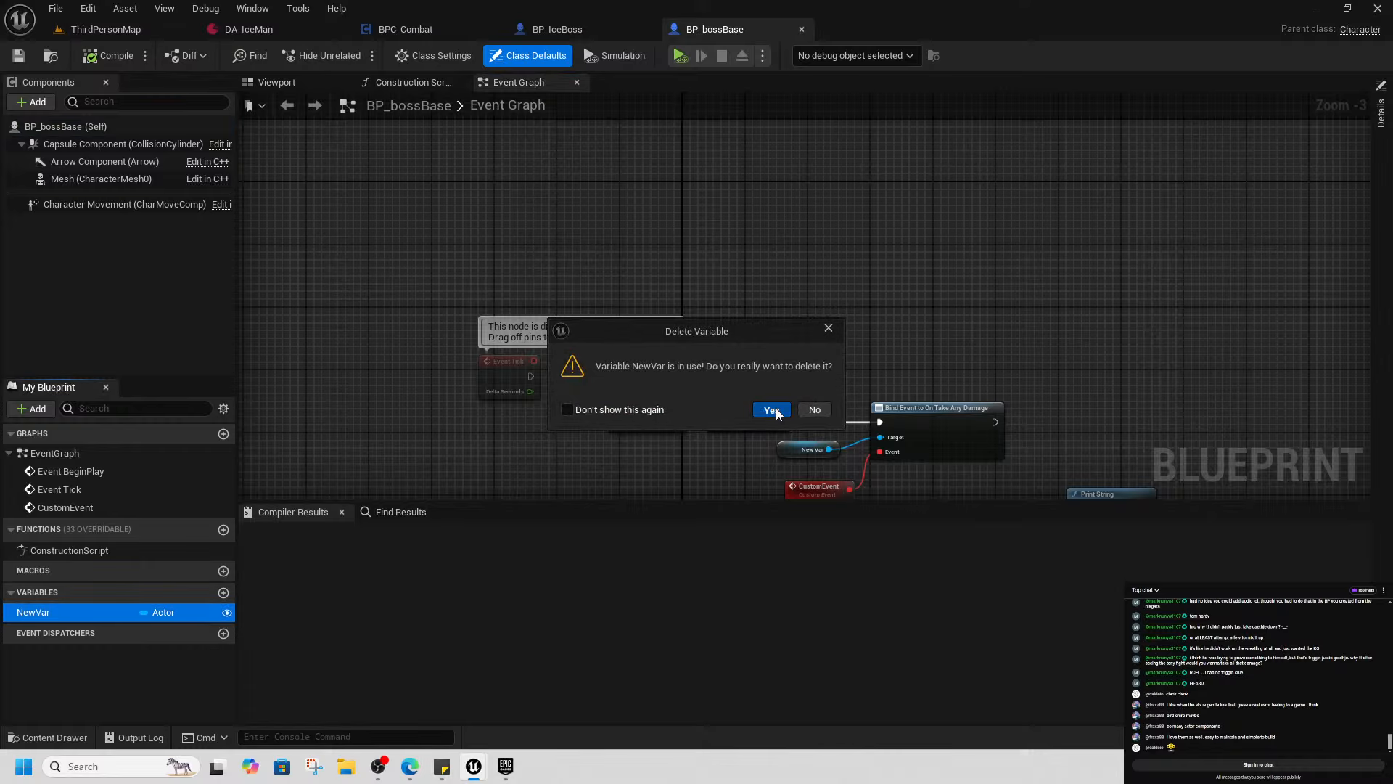
Delete the Bind Event to On Take Any Damage, CustomEvent and Print String nodes from BP_bossBase, then compile and save
right_drag(713, 461, 556, 343)
drag(651, 260, 952, 478)
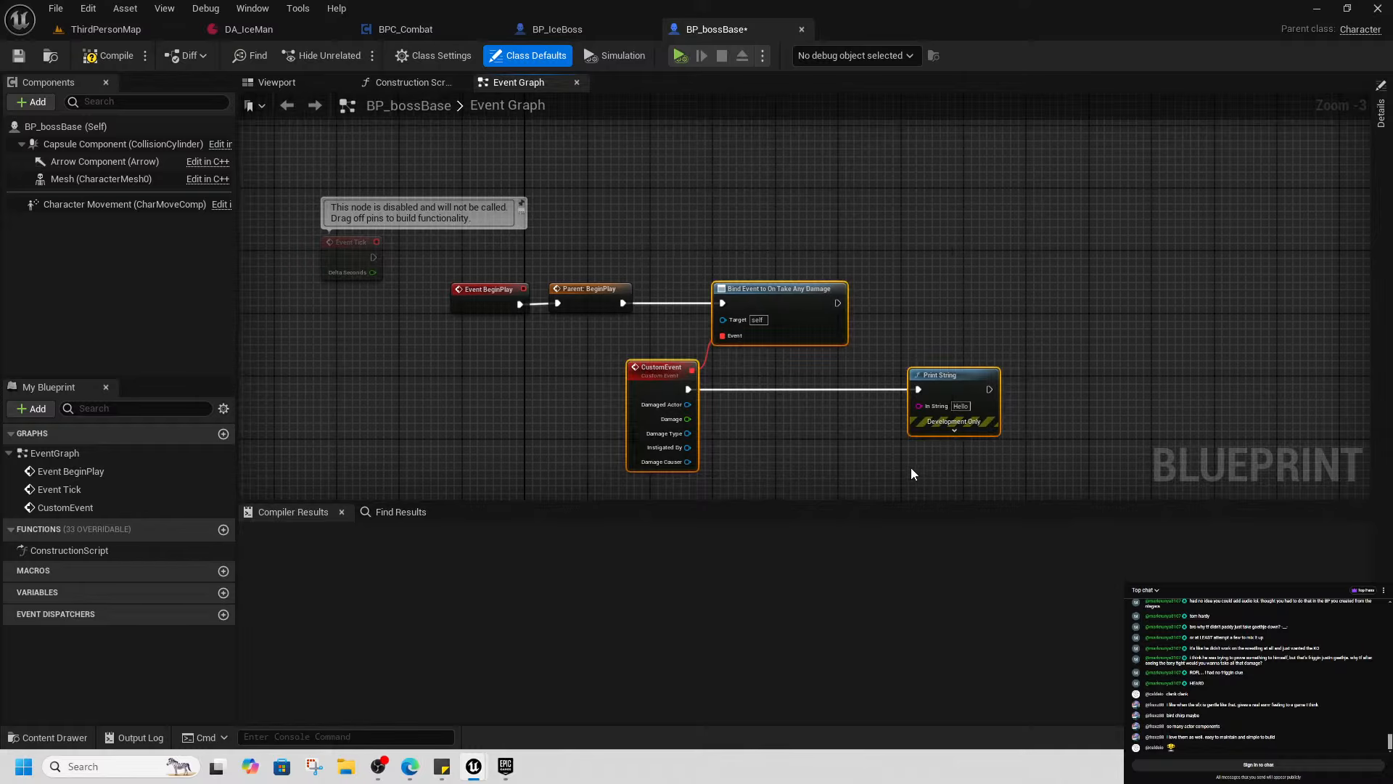
key(Delete)
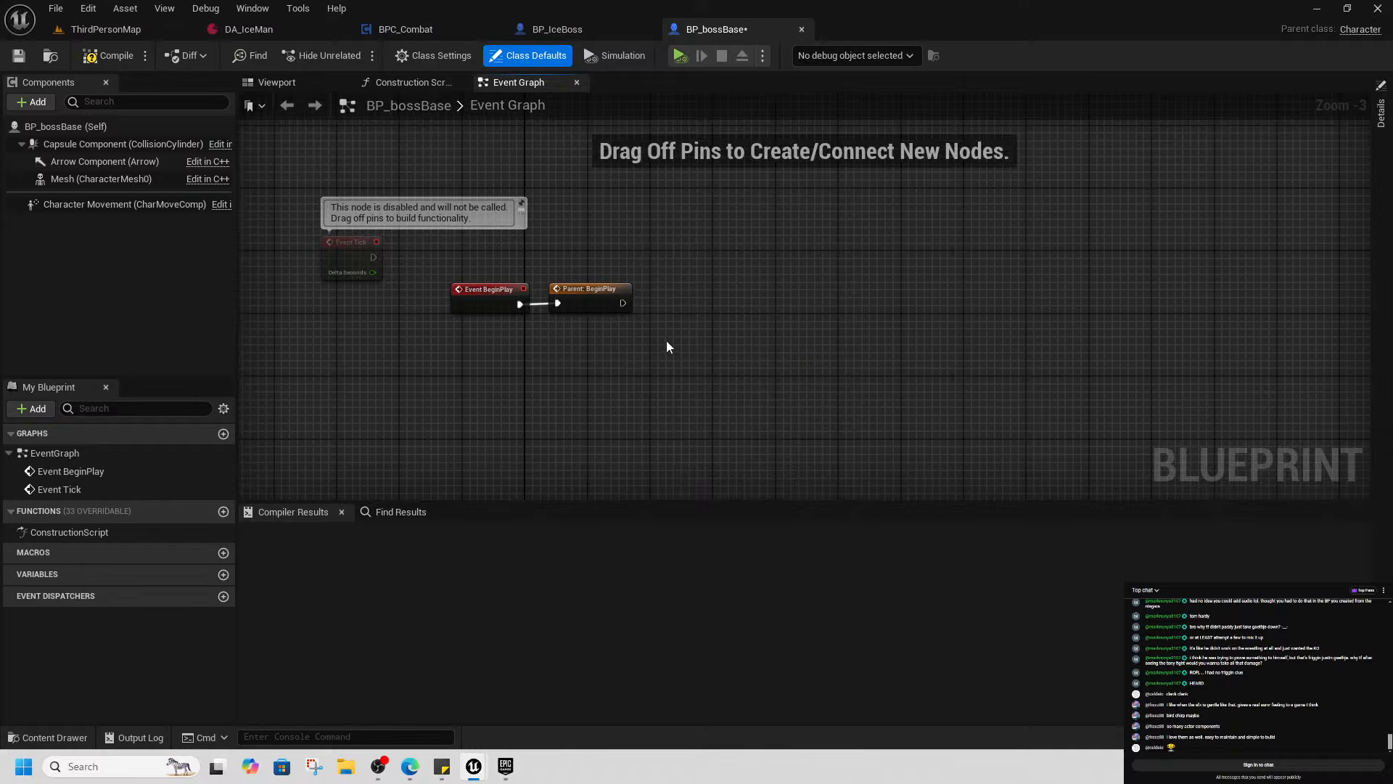
click(92, 58)
click(17, 58)
Delete the disabled Event Tick node from BP_bossBase's event graph, then compile and save the blueprint
right_drag(504, 370, 604, 365)
click(557, 302)
scroll(615, 380, down, 1)
key(Delete)
scroll(739, 332, up, 2)
click(107, 56)
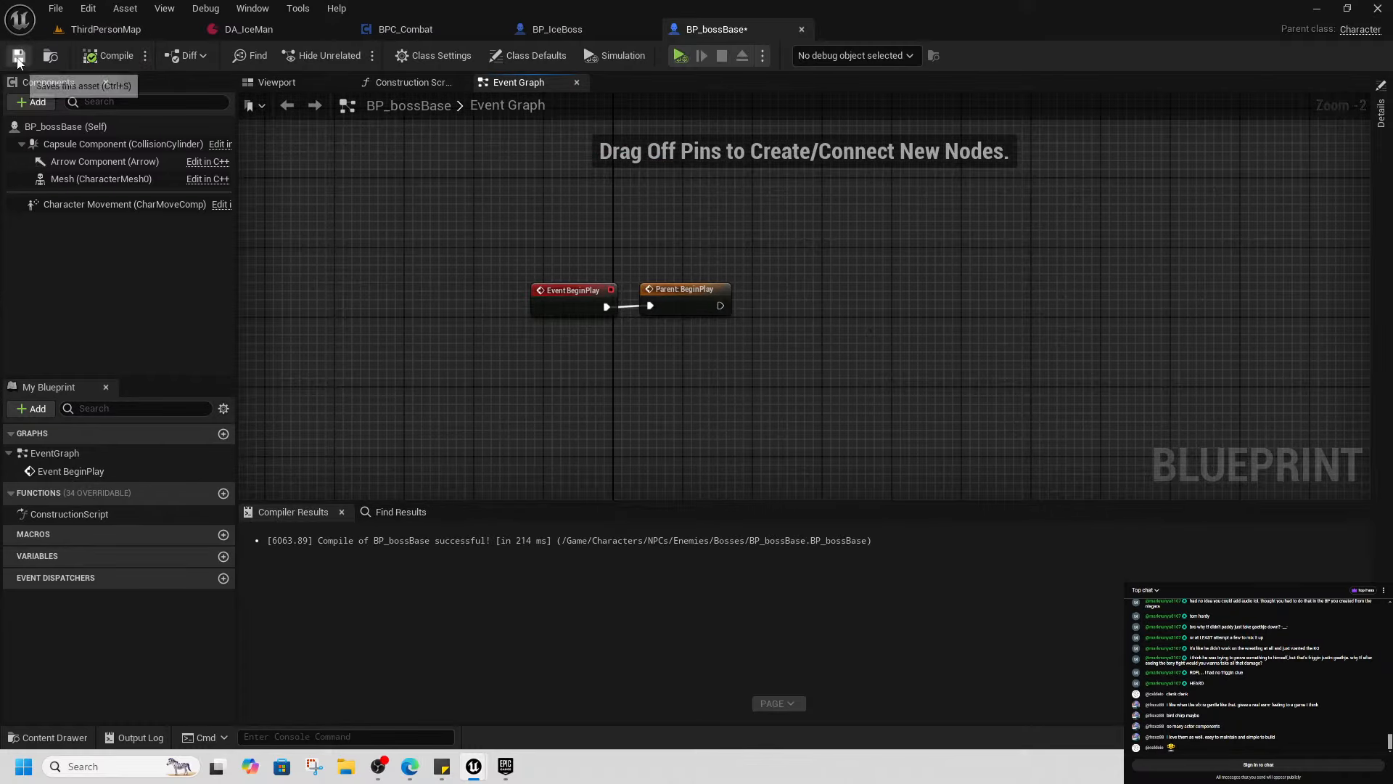
click(19, 55)
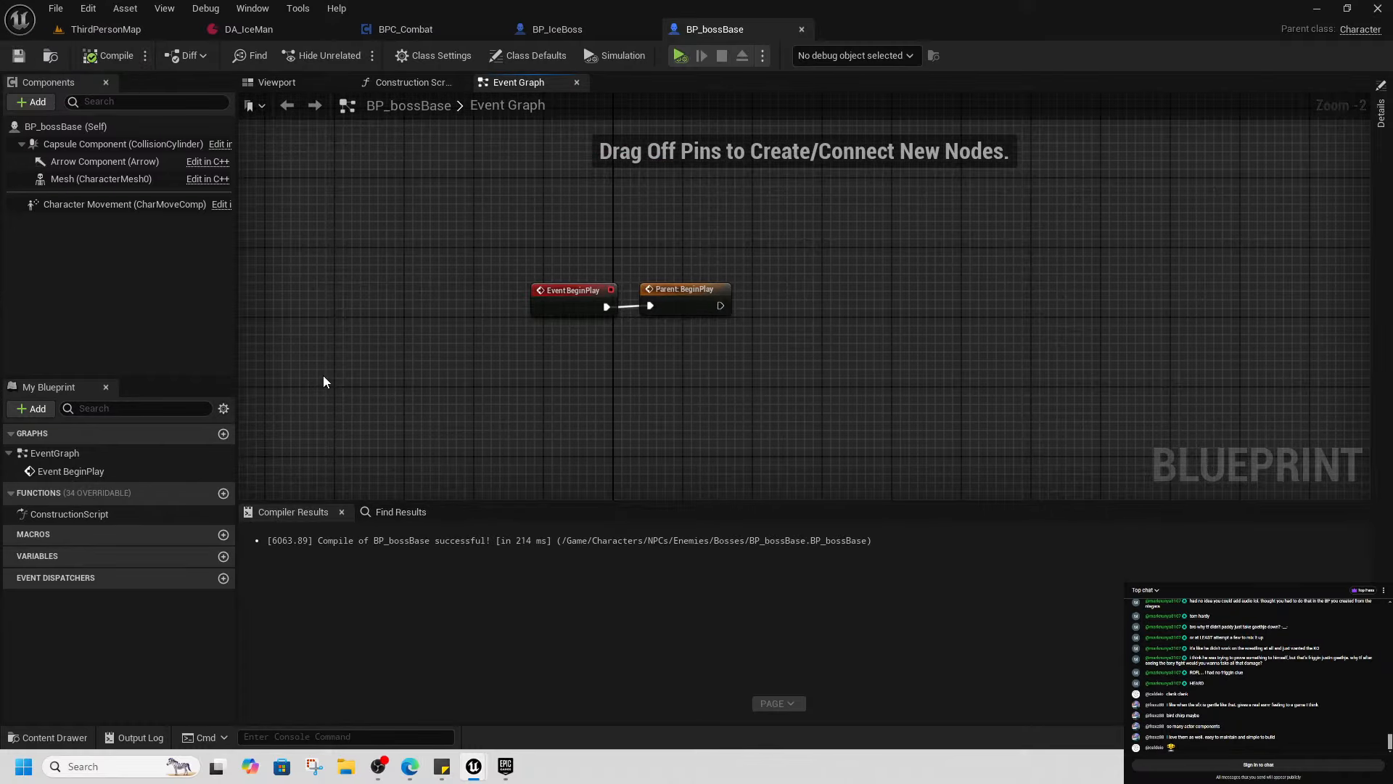
Add a variable named DA to BP_bossBase with the PDA Bossess type
click(223, 556)
click(167, 577)
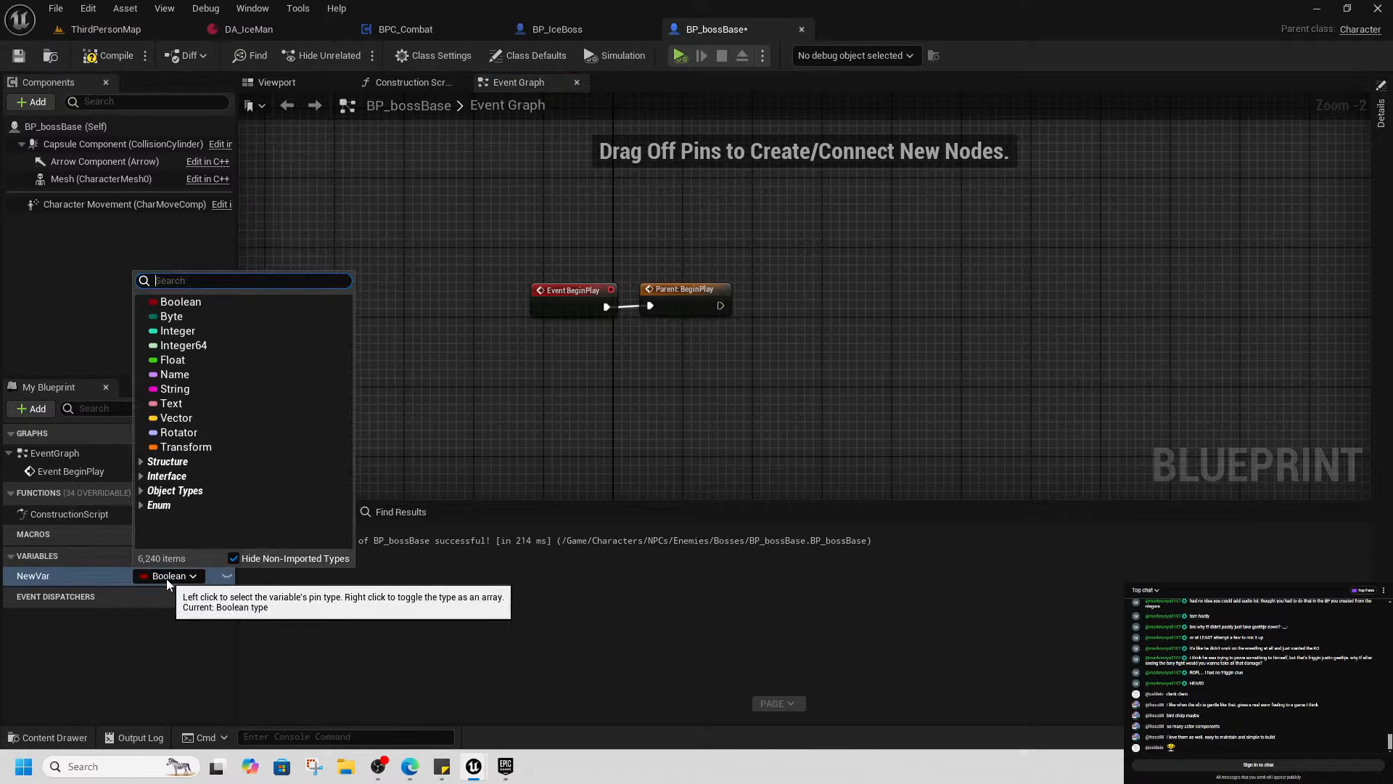
text(data)
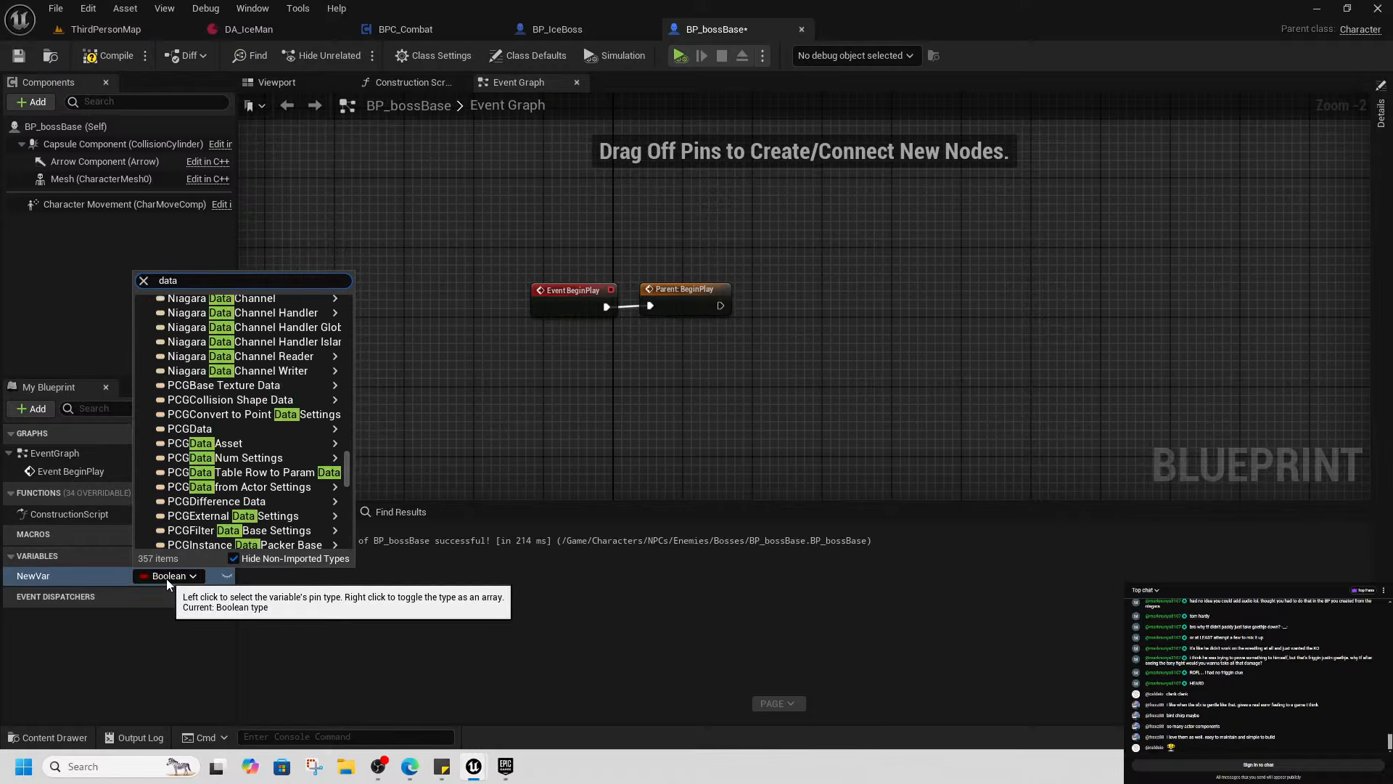
key(BackSpace)
key(BackSpace)
key(BackSpace)
key(BackSpace)
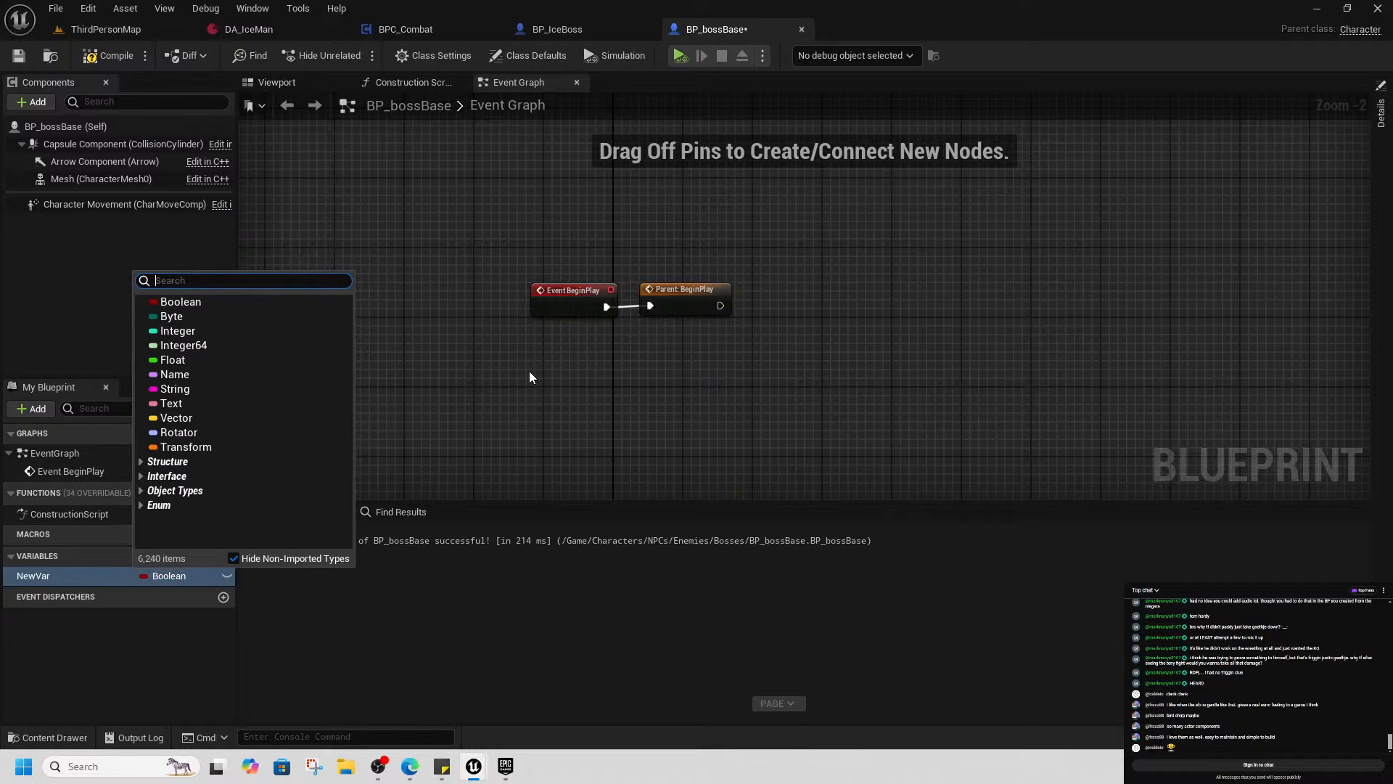
text(data asse)
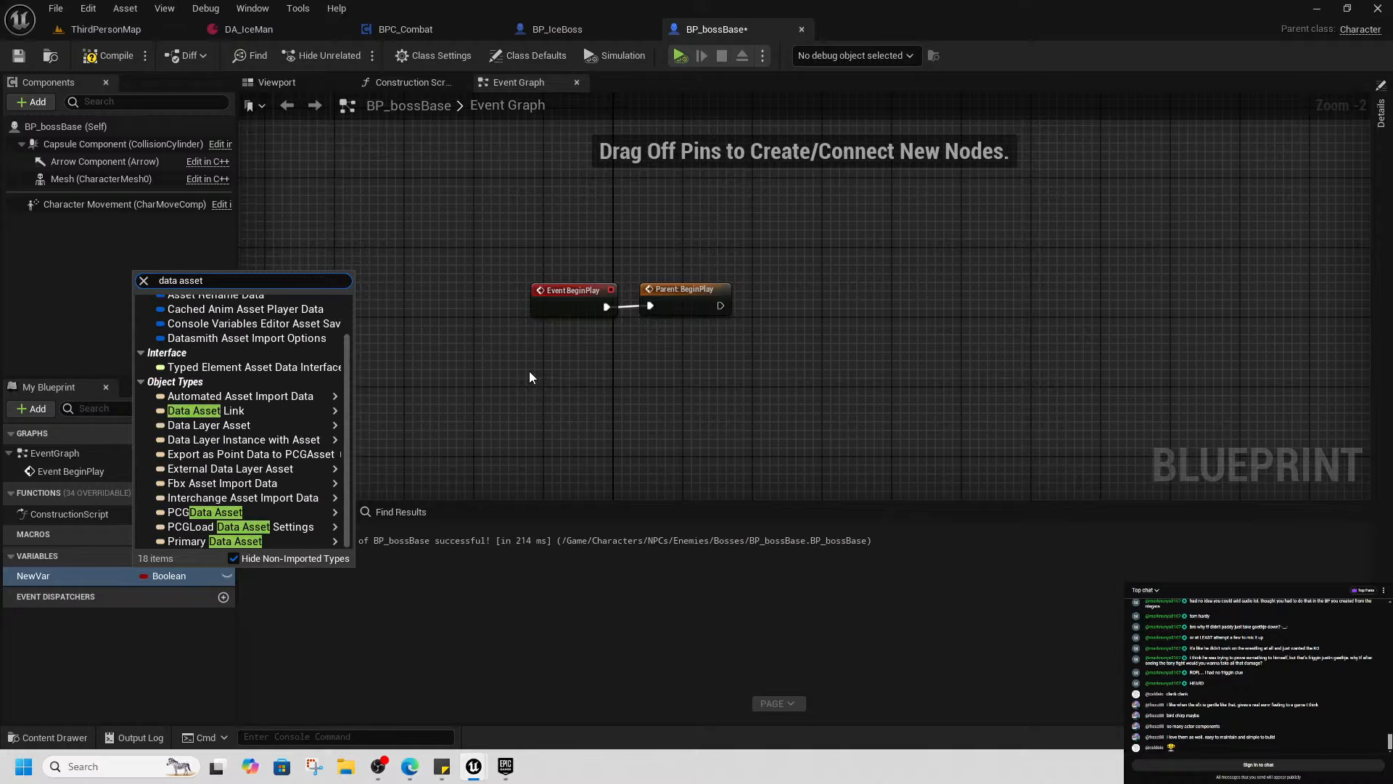
text(t)
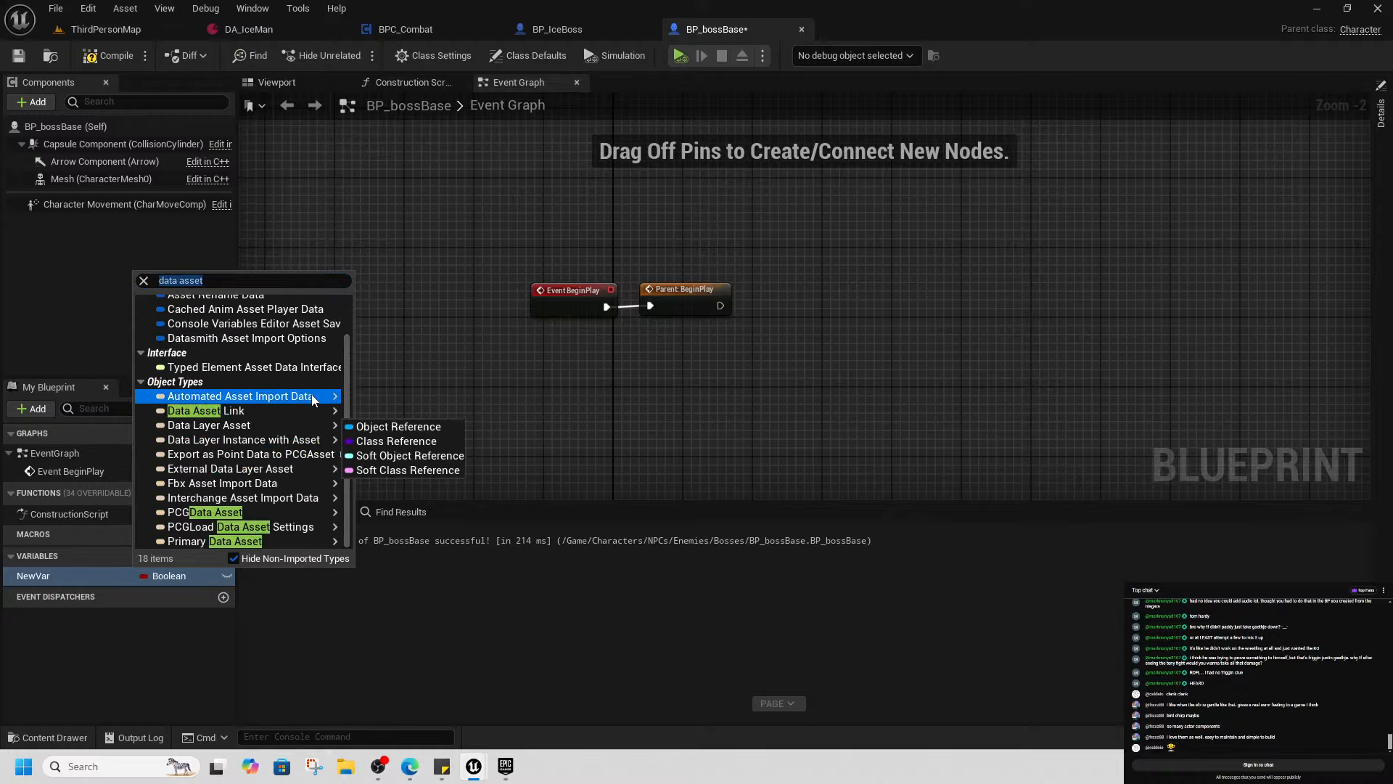
scroll(311, 389, up, 2)
drag(244, 281, 80, 280)
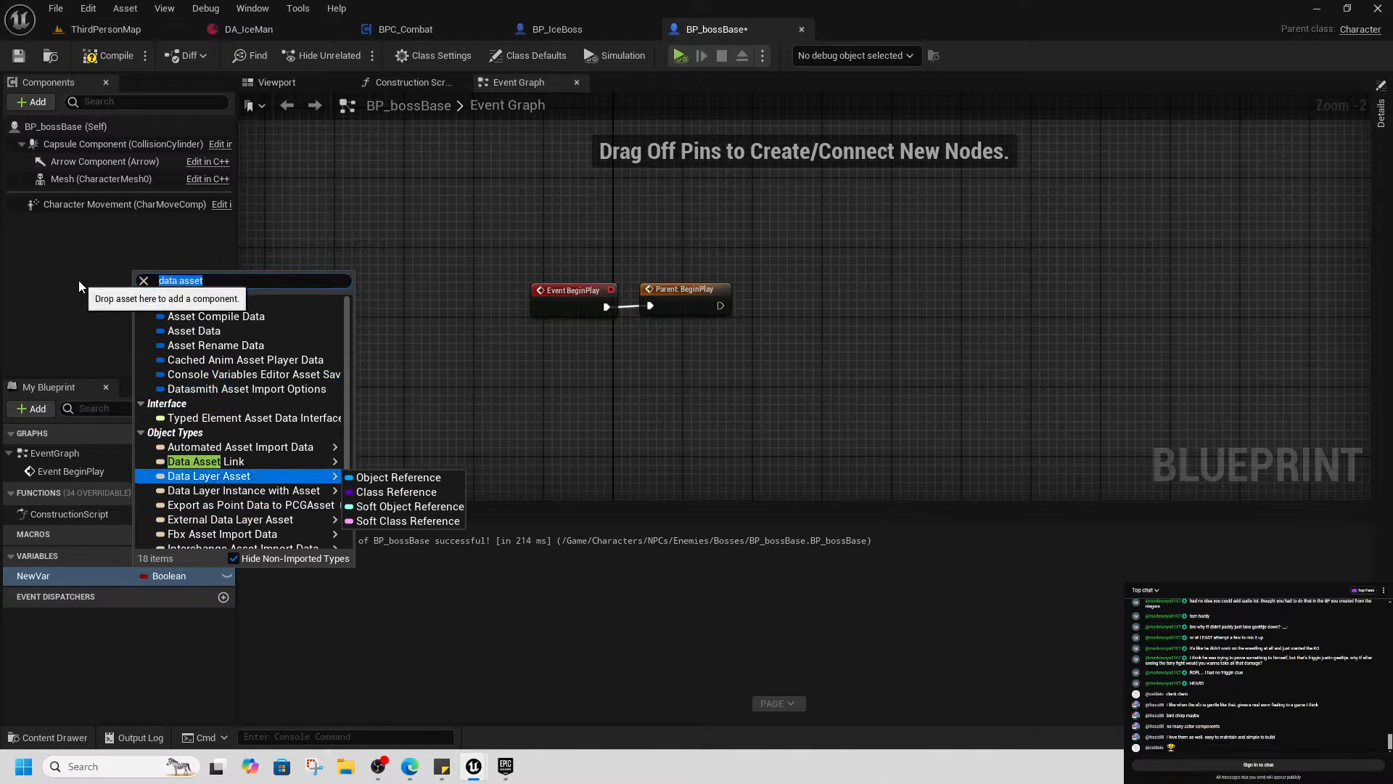
text(pda boss)
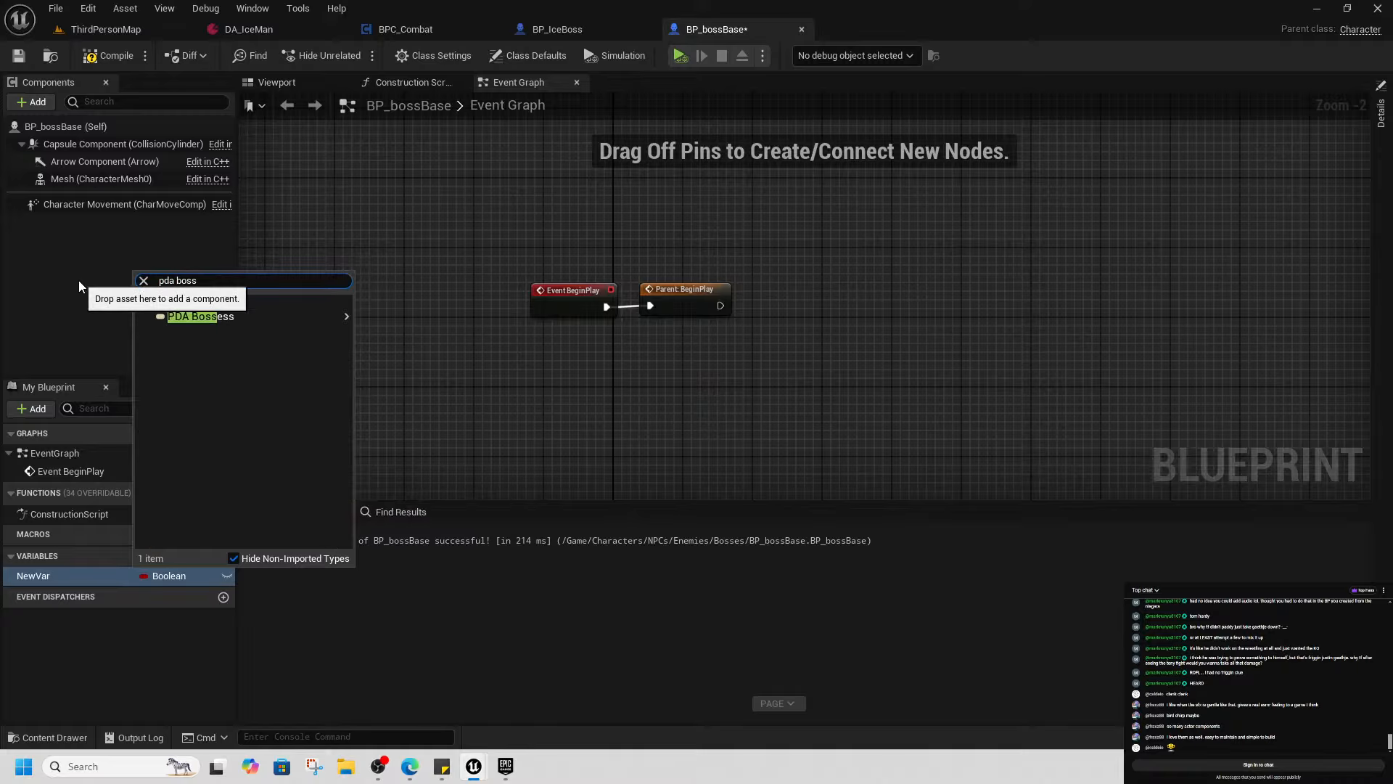
mouse_move(242, 314)
click(398, 315)
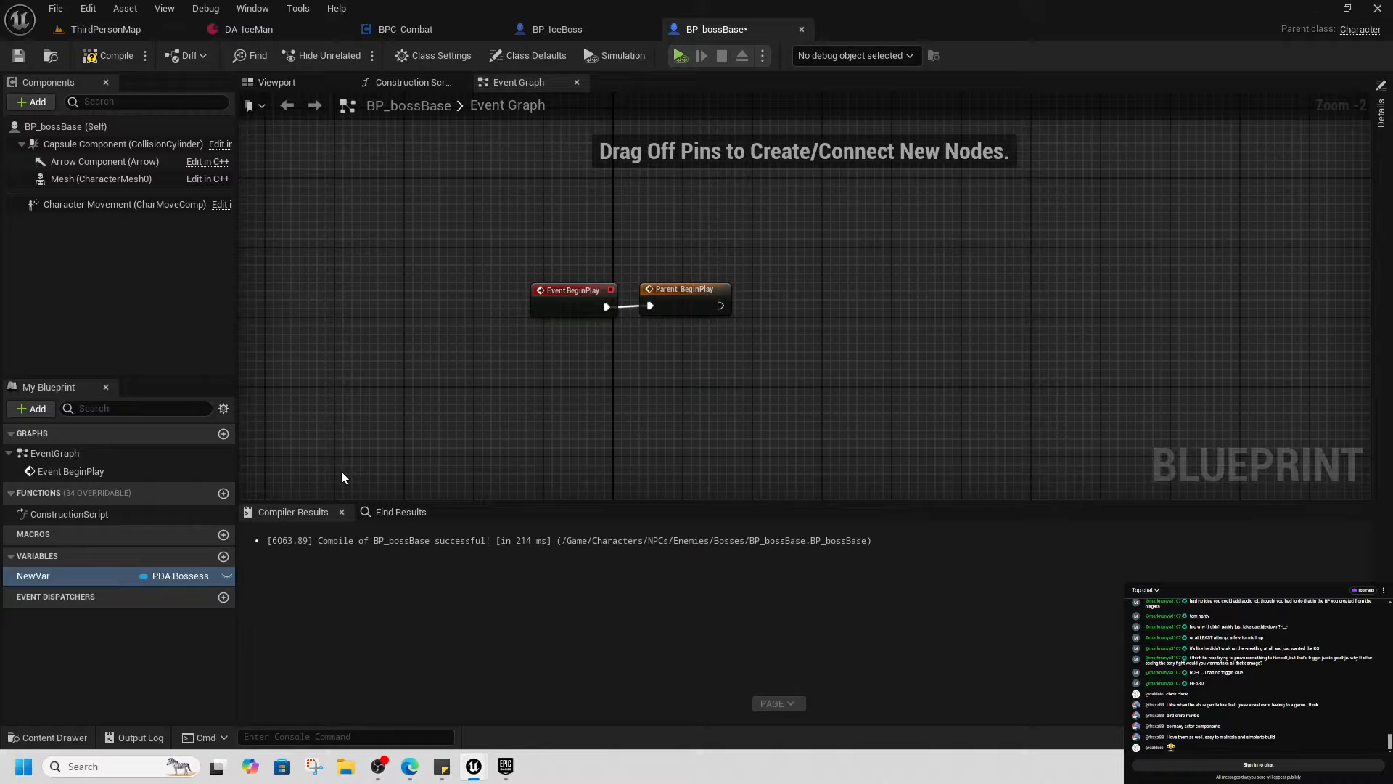
double_click(84, 575)
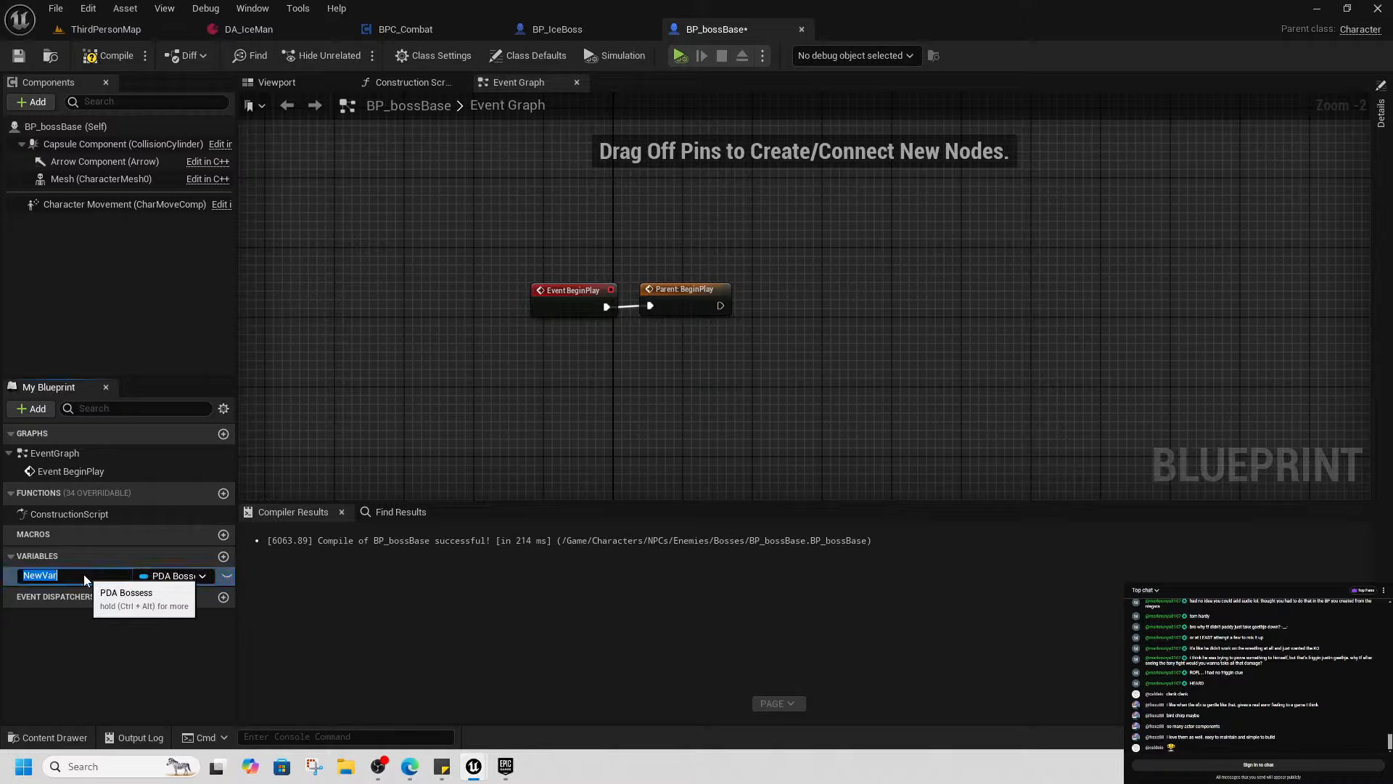
key(Return)
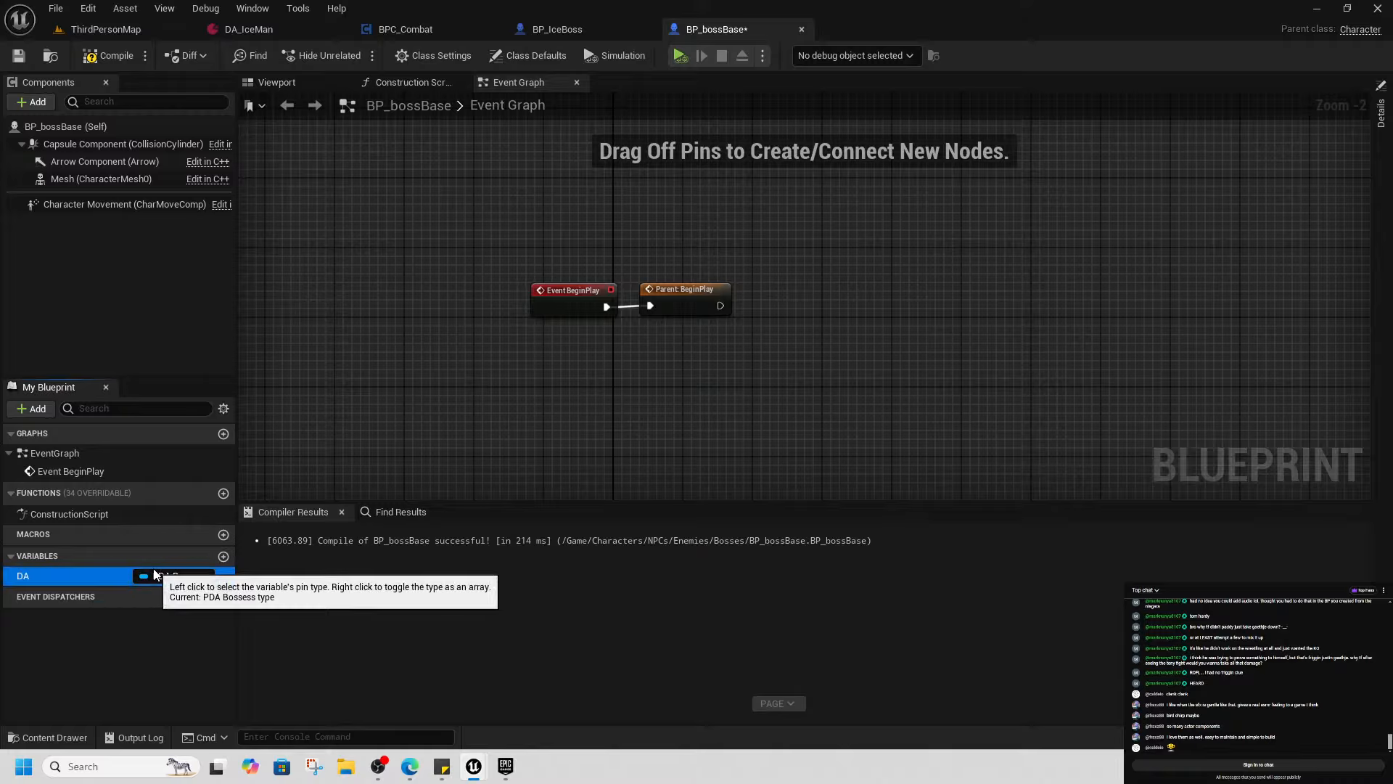
Place a getter for DA above the BeginPlay nodes and make the DA variable instance editable
right_drag(621, 393, 539, 443)
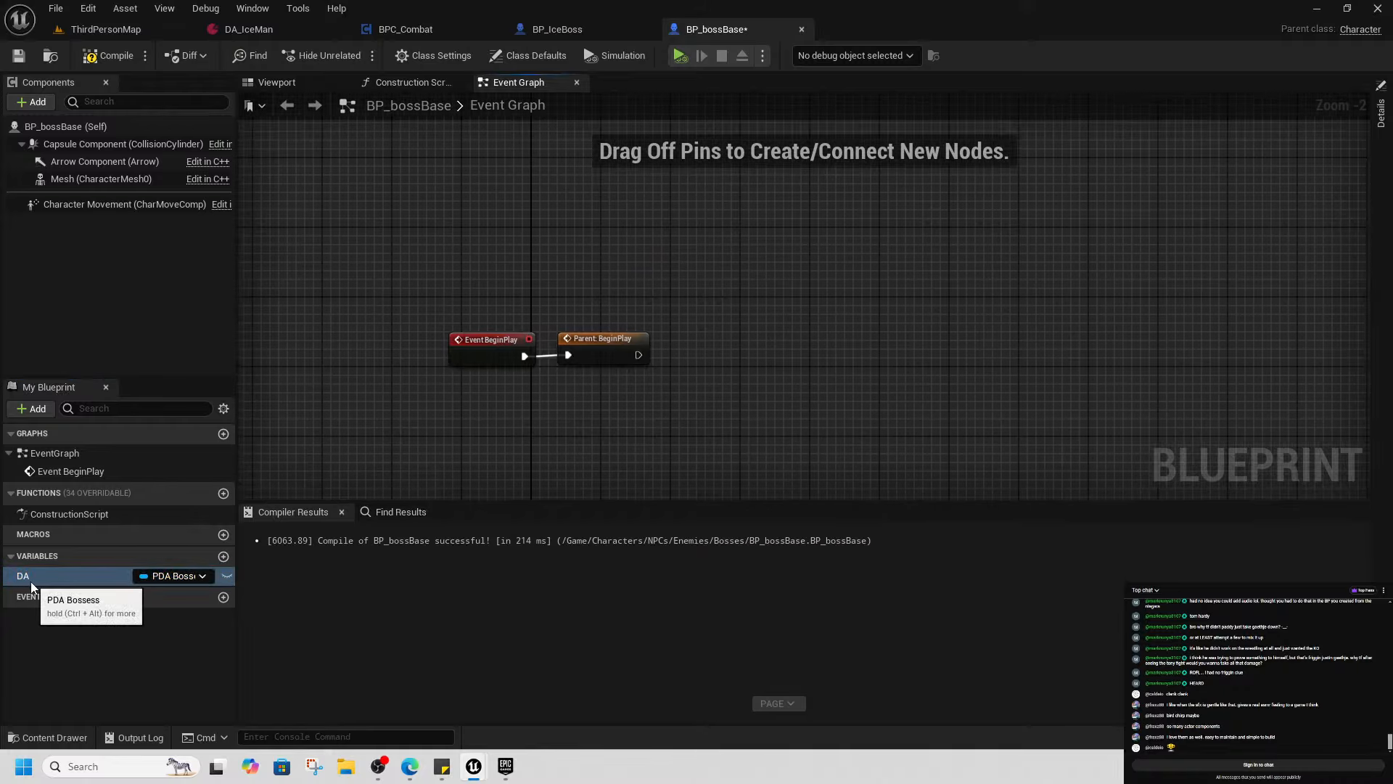
drag(31, 580, 613, 294)
click(653, 307)
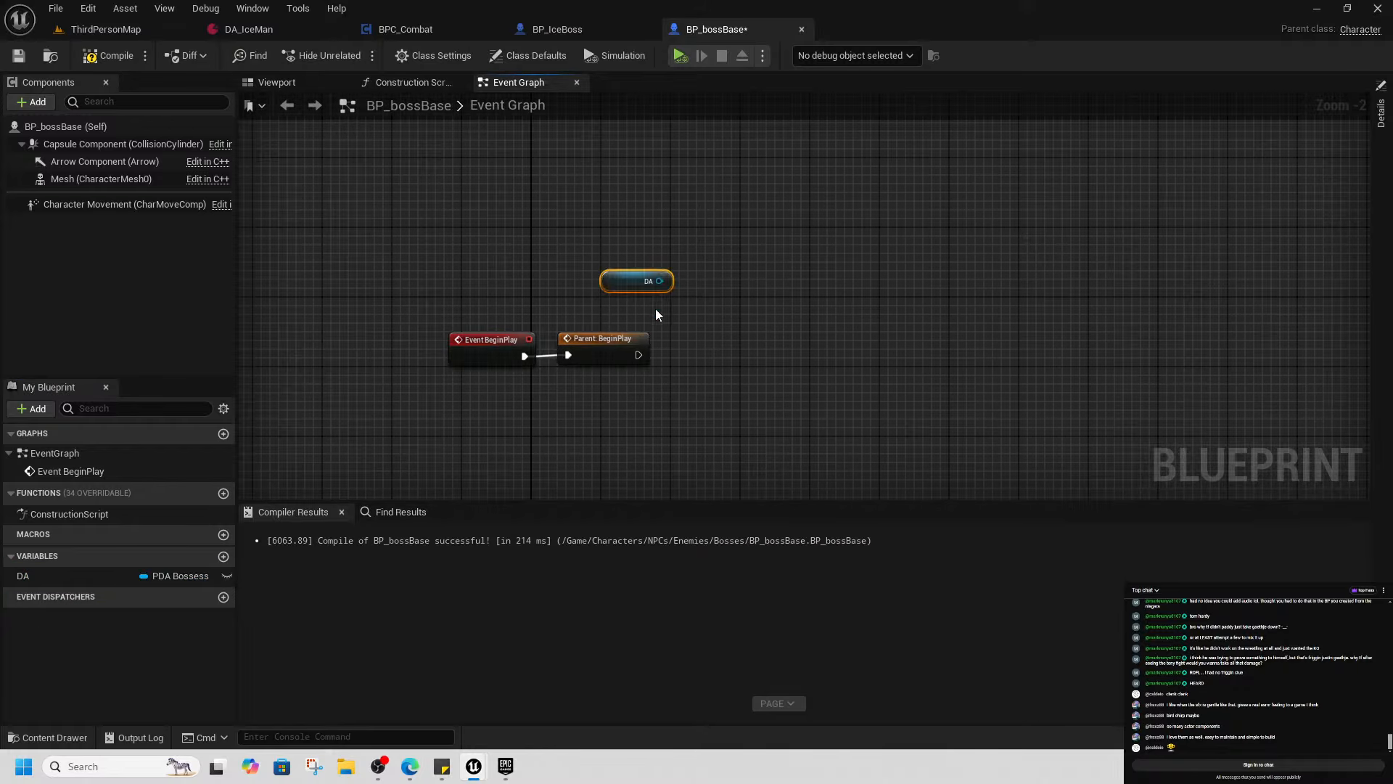
click(178, 575)
click(1381, 112)
click(1151, 189)
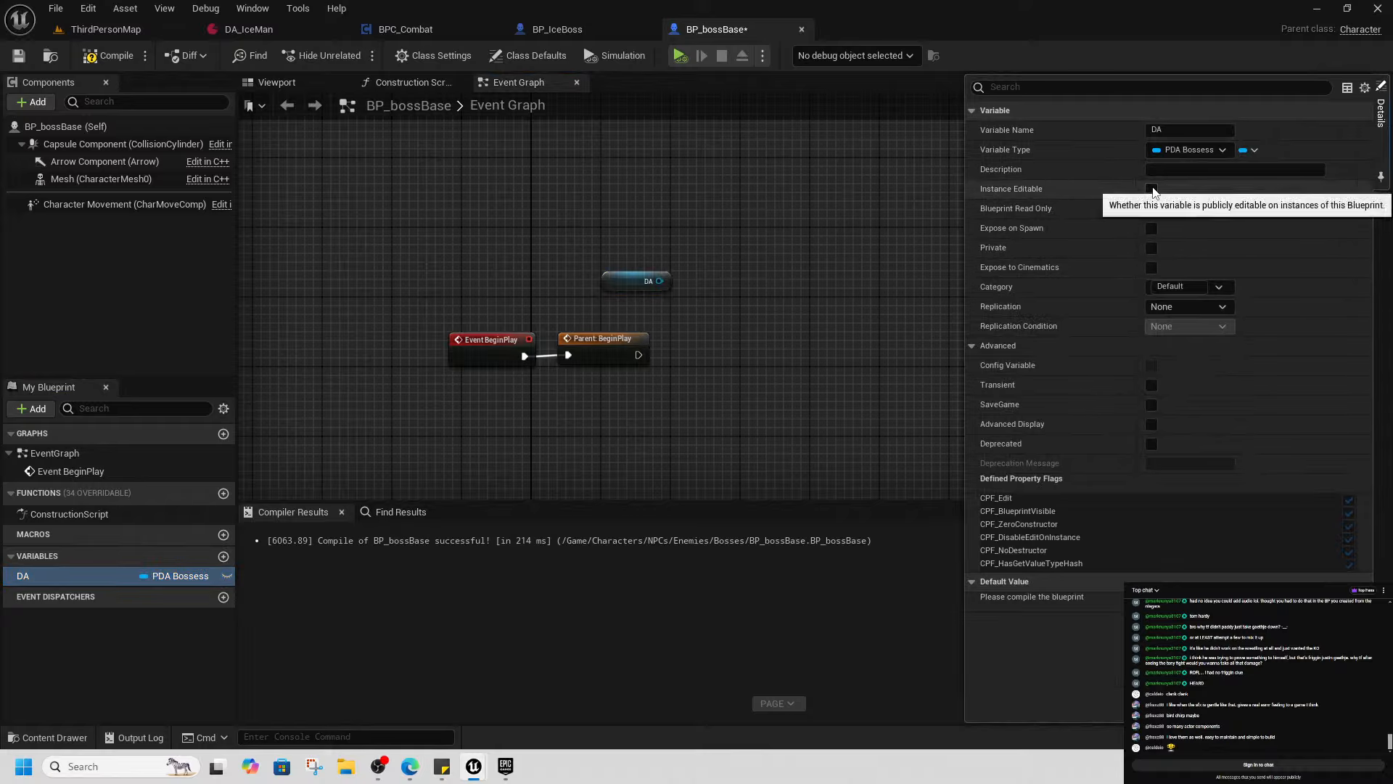
click(902, 278)
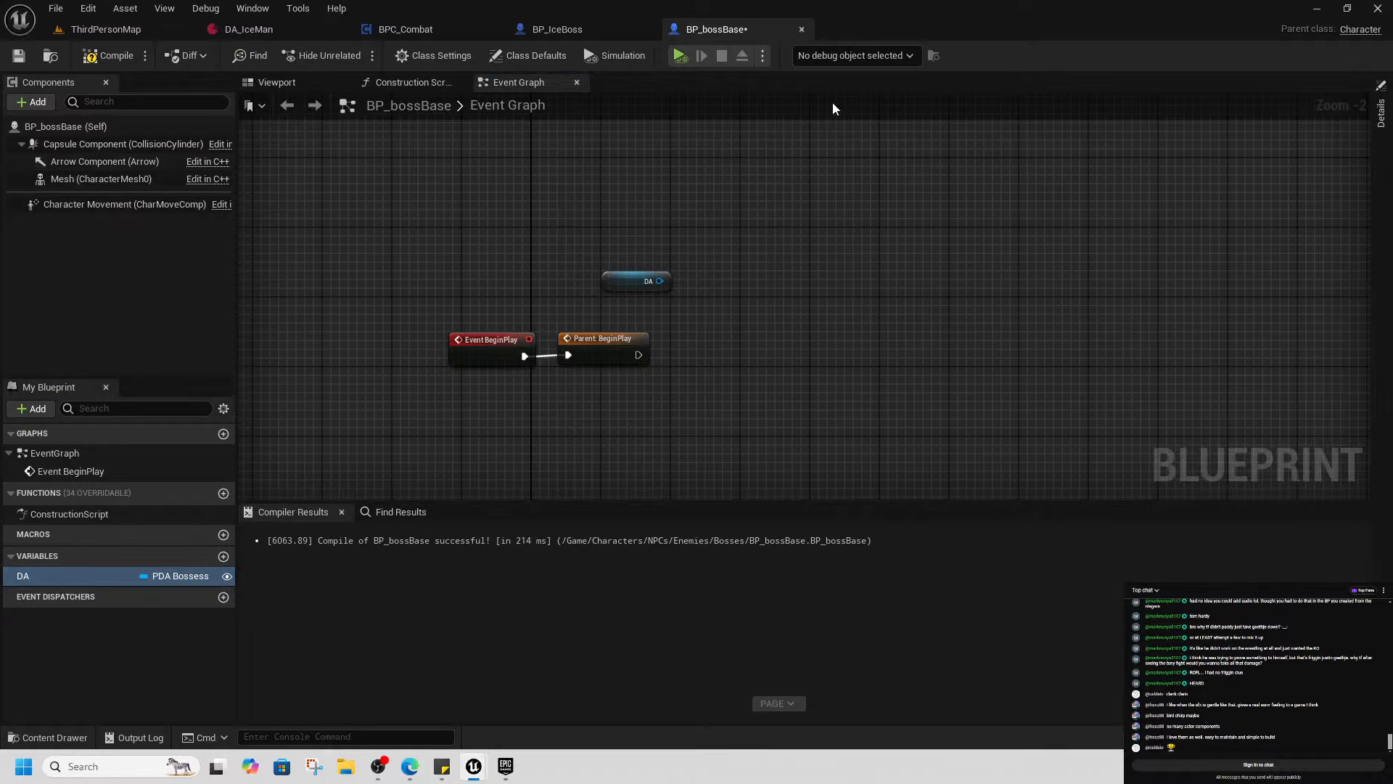
Delete the BPC_Combat component from BP_IceBoss and add a BPC Combat component to its parent BP_bossBase
click(557, 30)
click(169, 223)
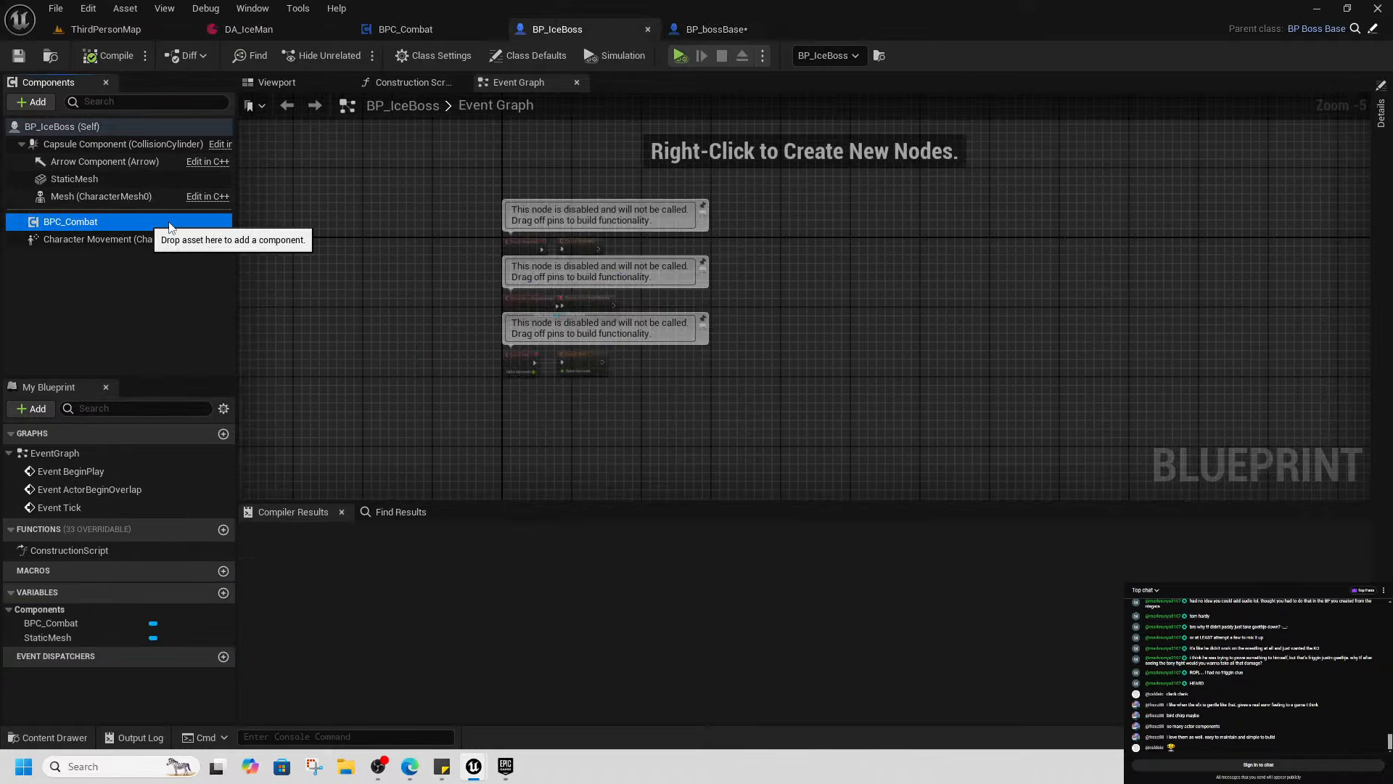
click(719, 29)
click(38, 102)
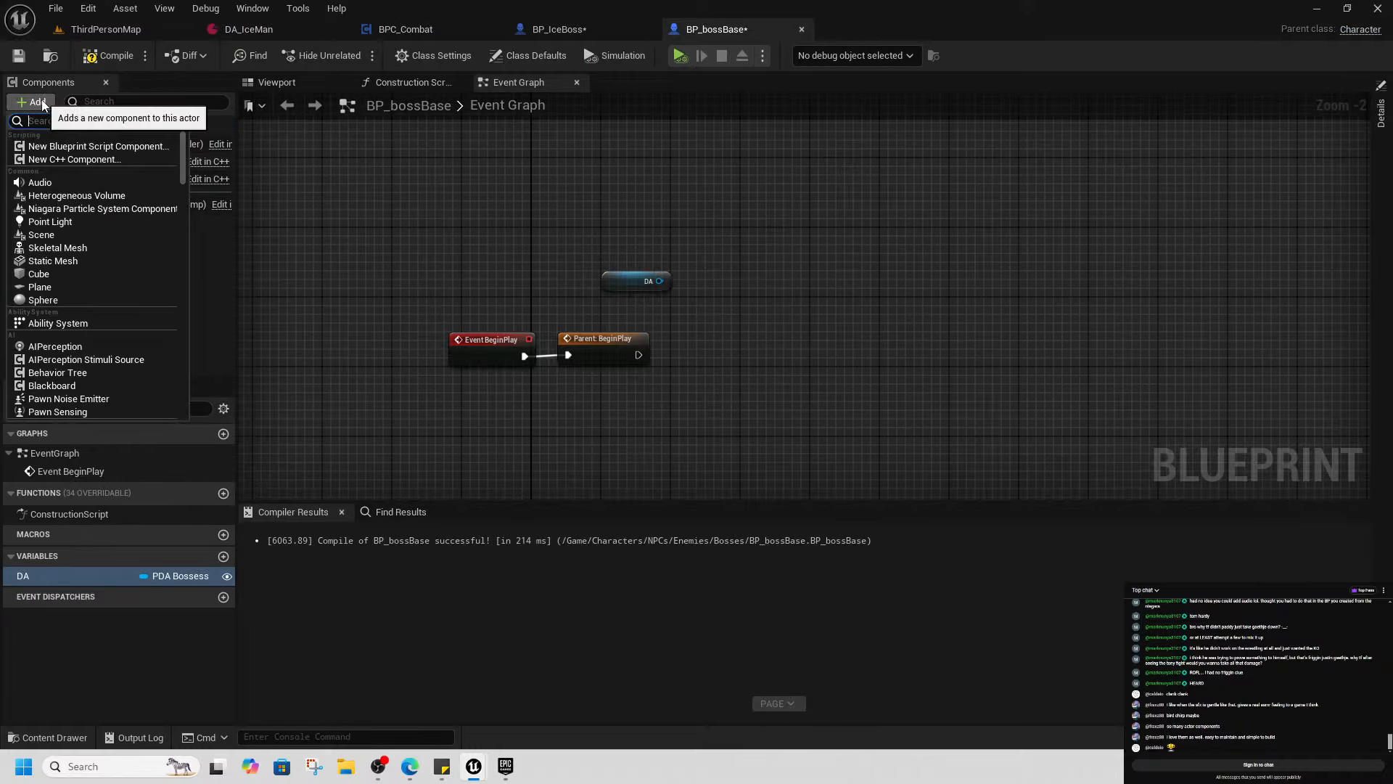
text(combat)
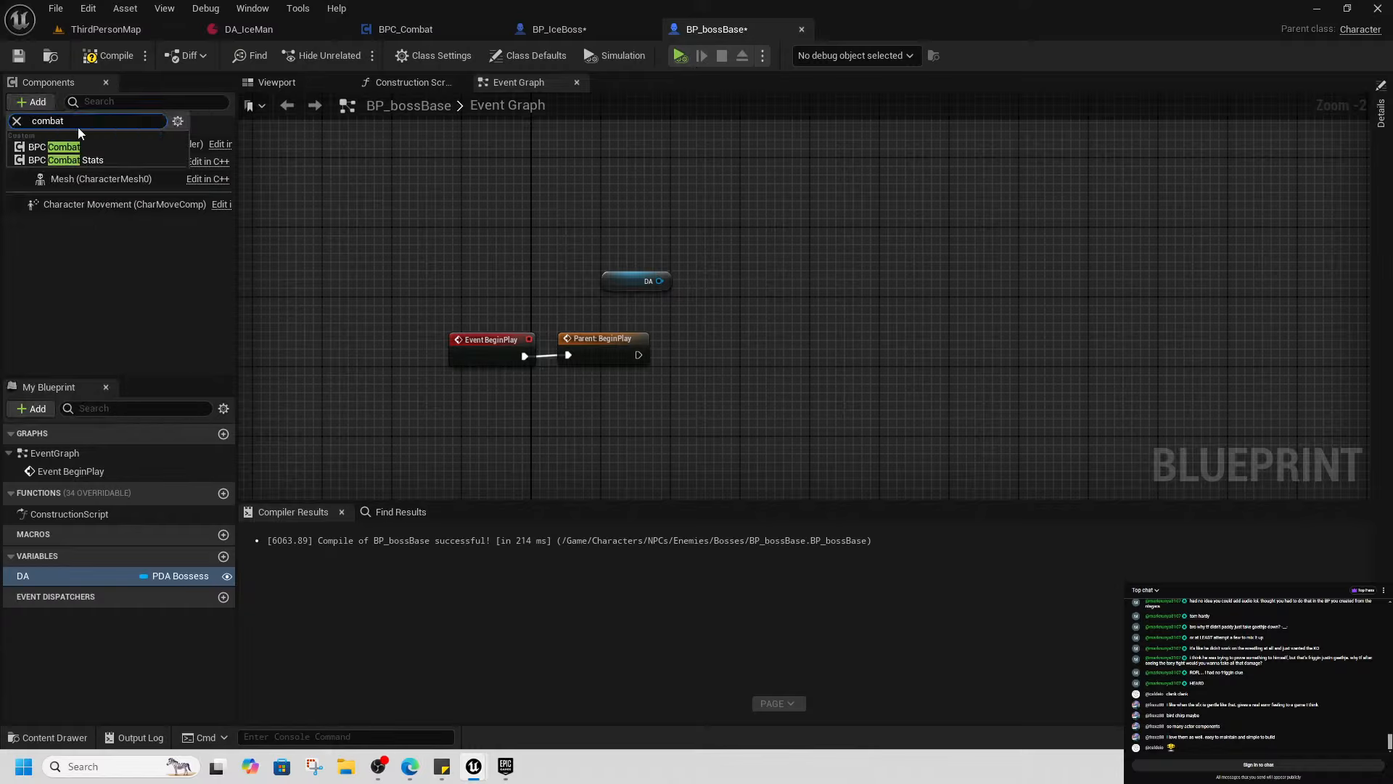
click(116, 147)
Place a BPC_Combat reference in BP_bossBase's event graph and call INit Enemy Attacks on it
drag(125, 207, 725, 336)
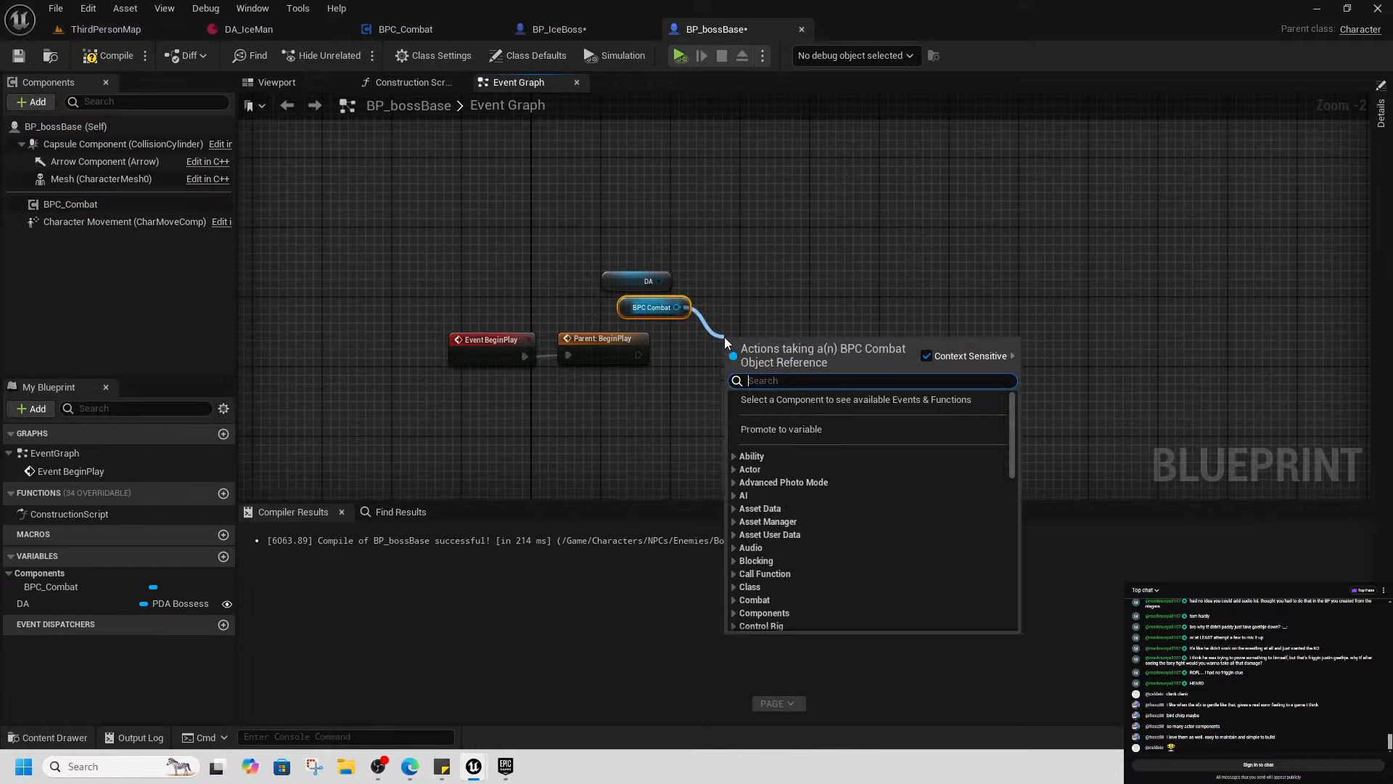
text(ini)
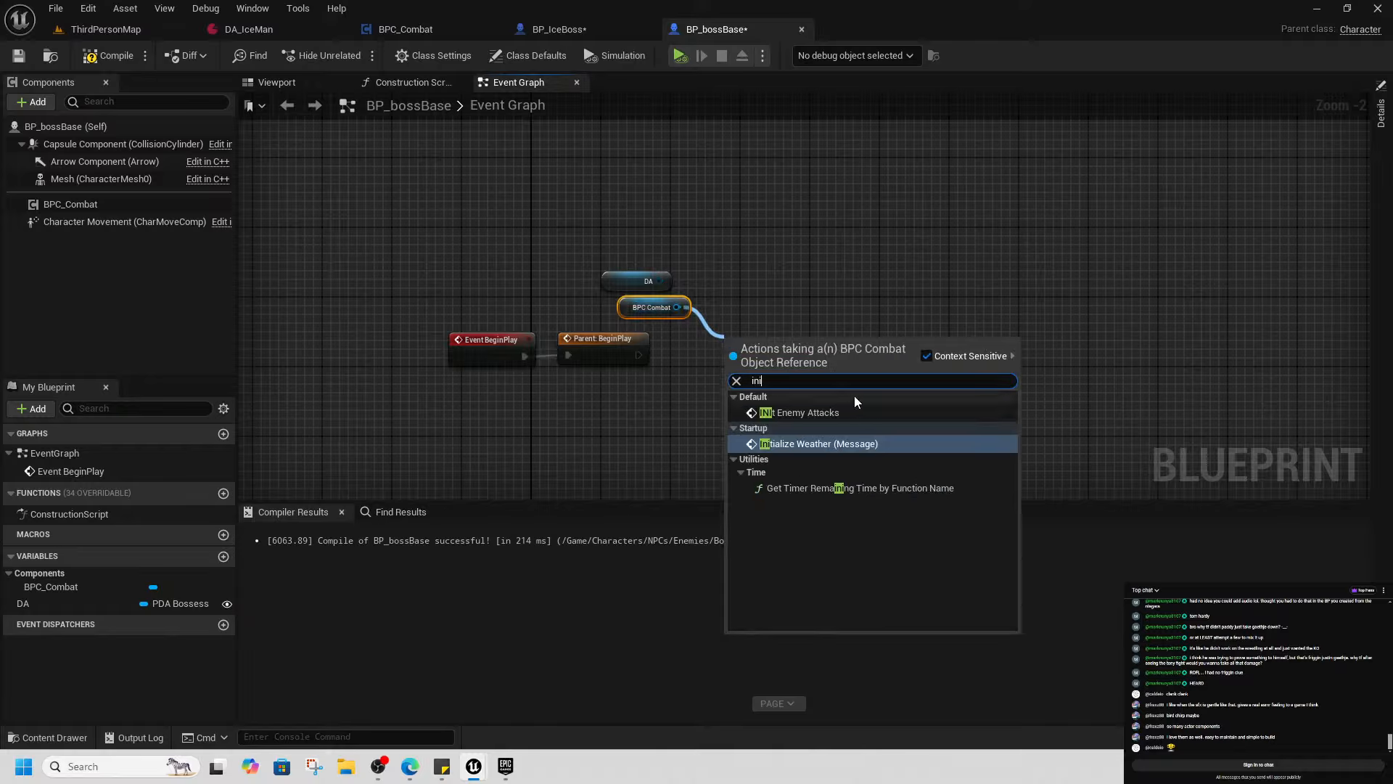
click(812, 418)
drag(778, 358, 882, 333)
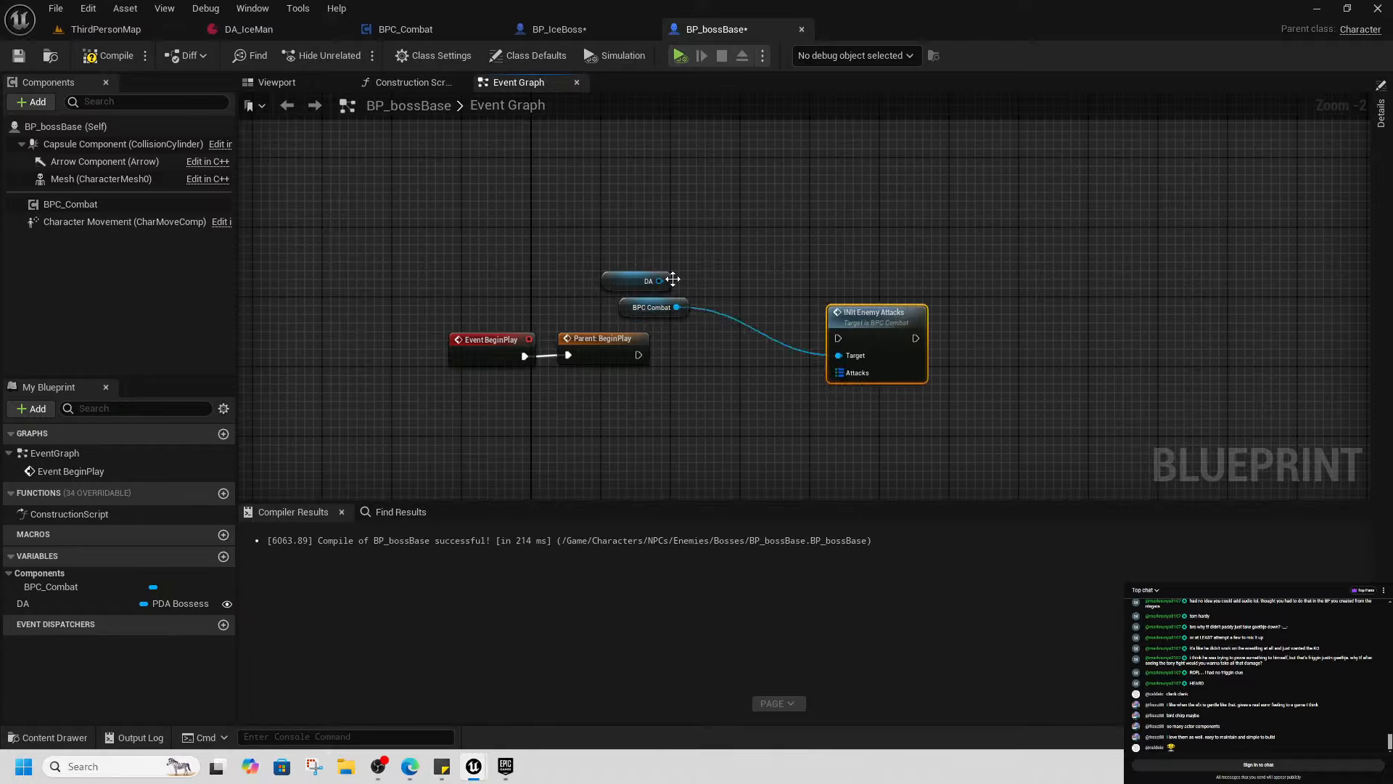
Get Actions from the DA reference, connect it to the Attacks input of INit Enemy Attacks, and place DA beneath the Actions getter
drag(661, 281, 608, 392)
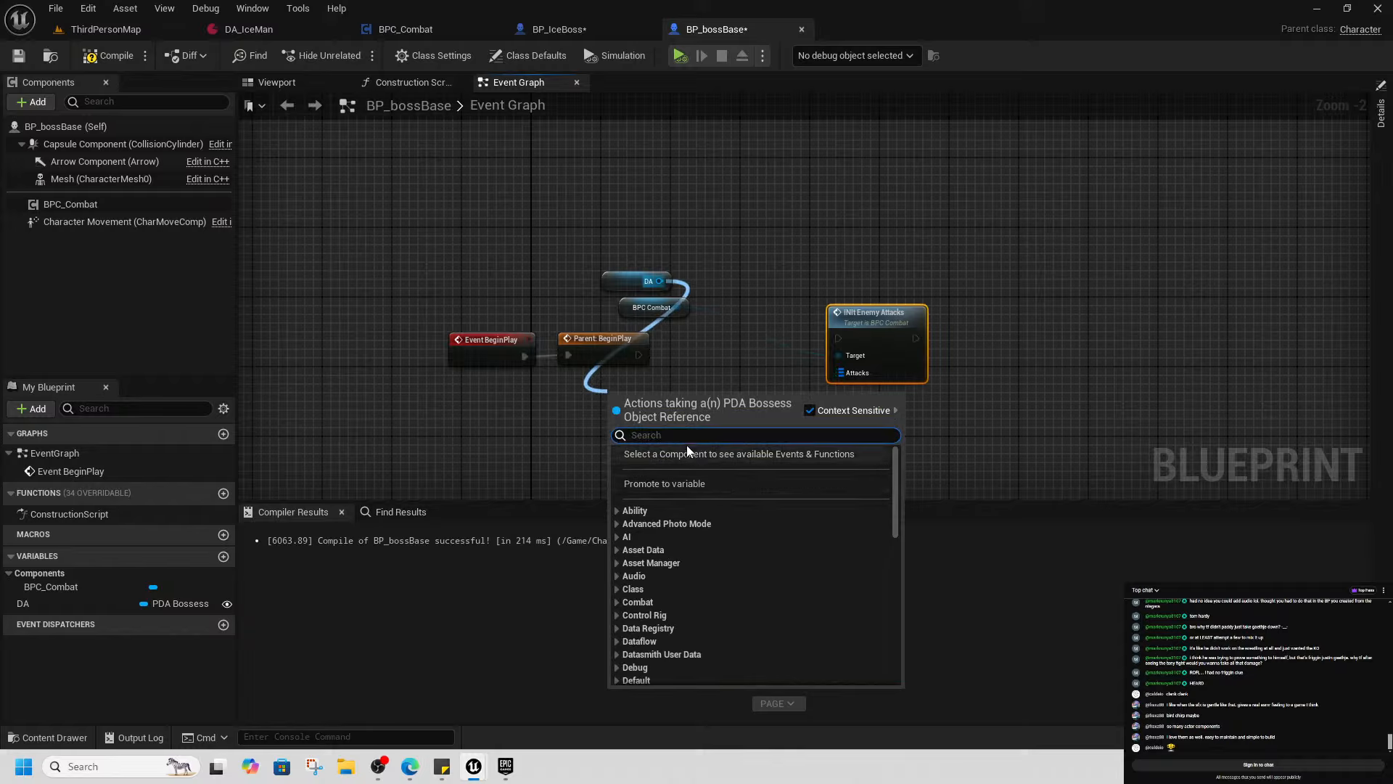
text(get)
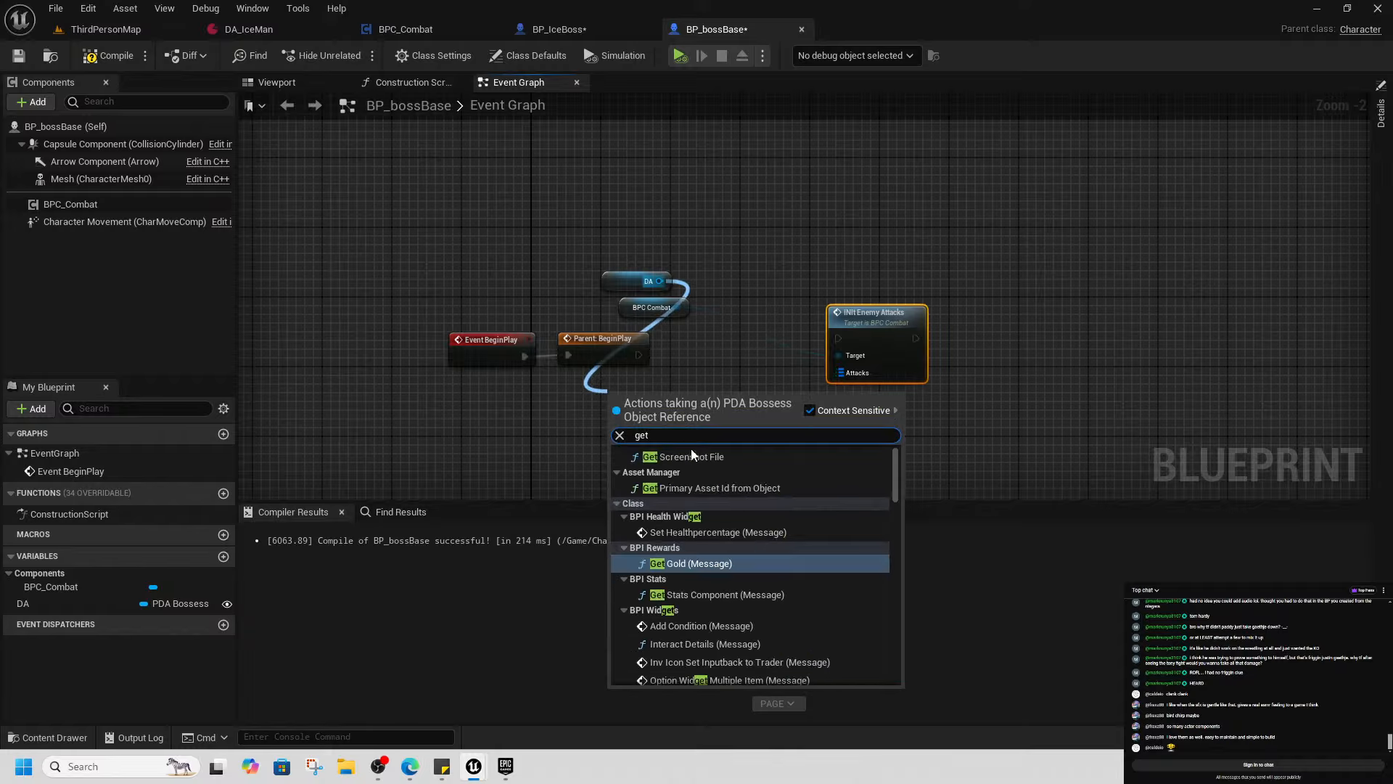
scroll(886, 656, down, 5)
click(882, 663)
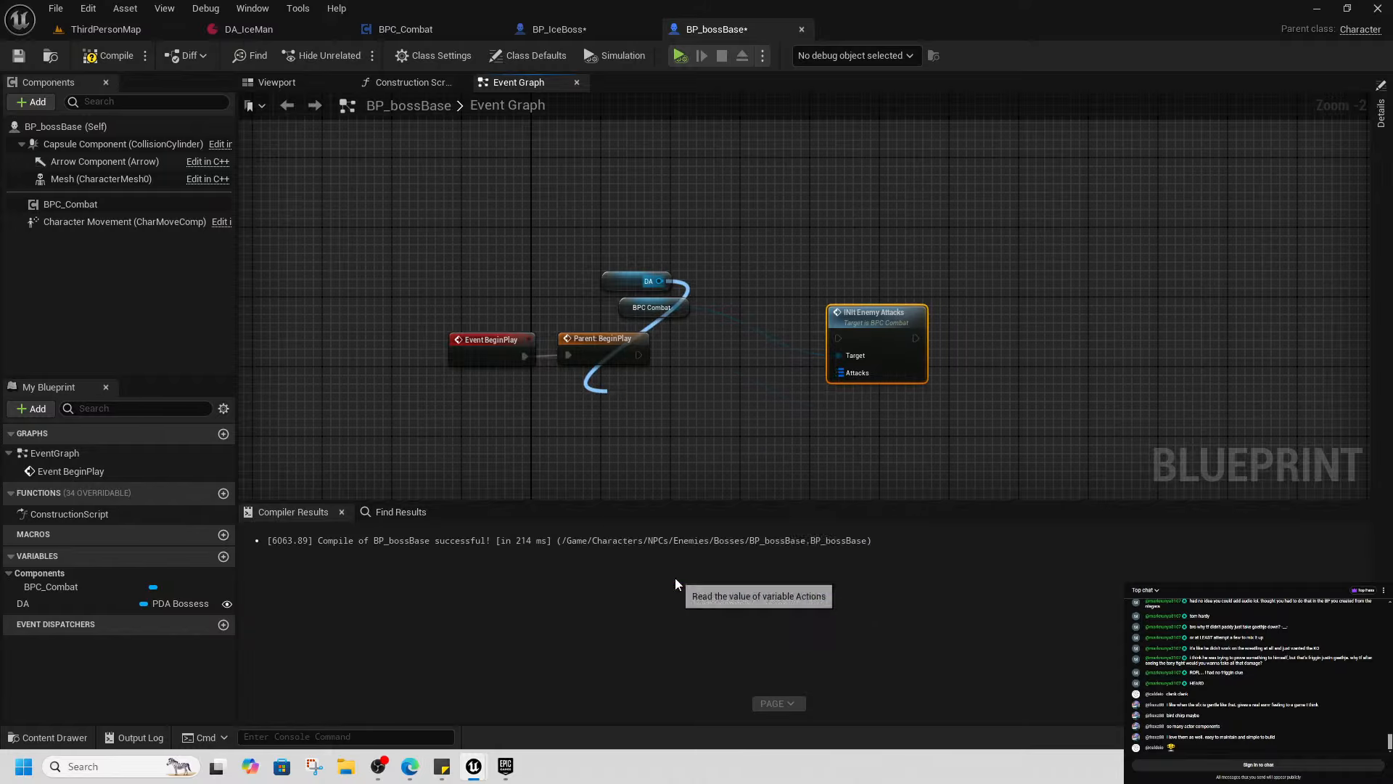
drag(689, 394, 840, 372)
drag(627, 288, 628, 418)
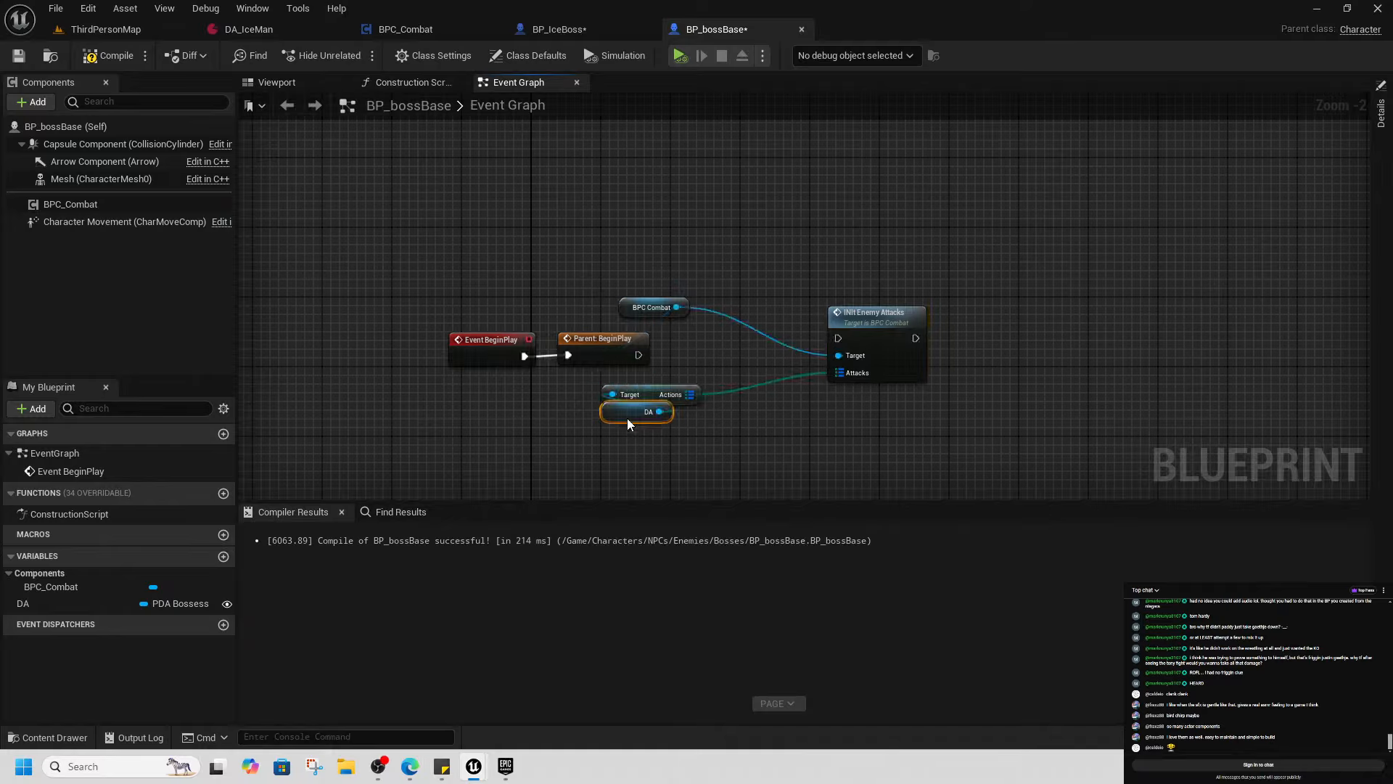
Connect Parent: BeginPlay's execution output to INit Enemy Attacks and arrange the event and getter nodes compactly around it
drag(638, 355, 789, 339)
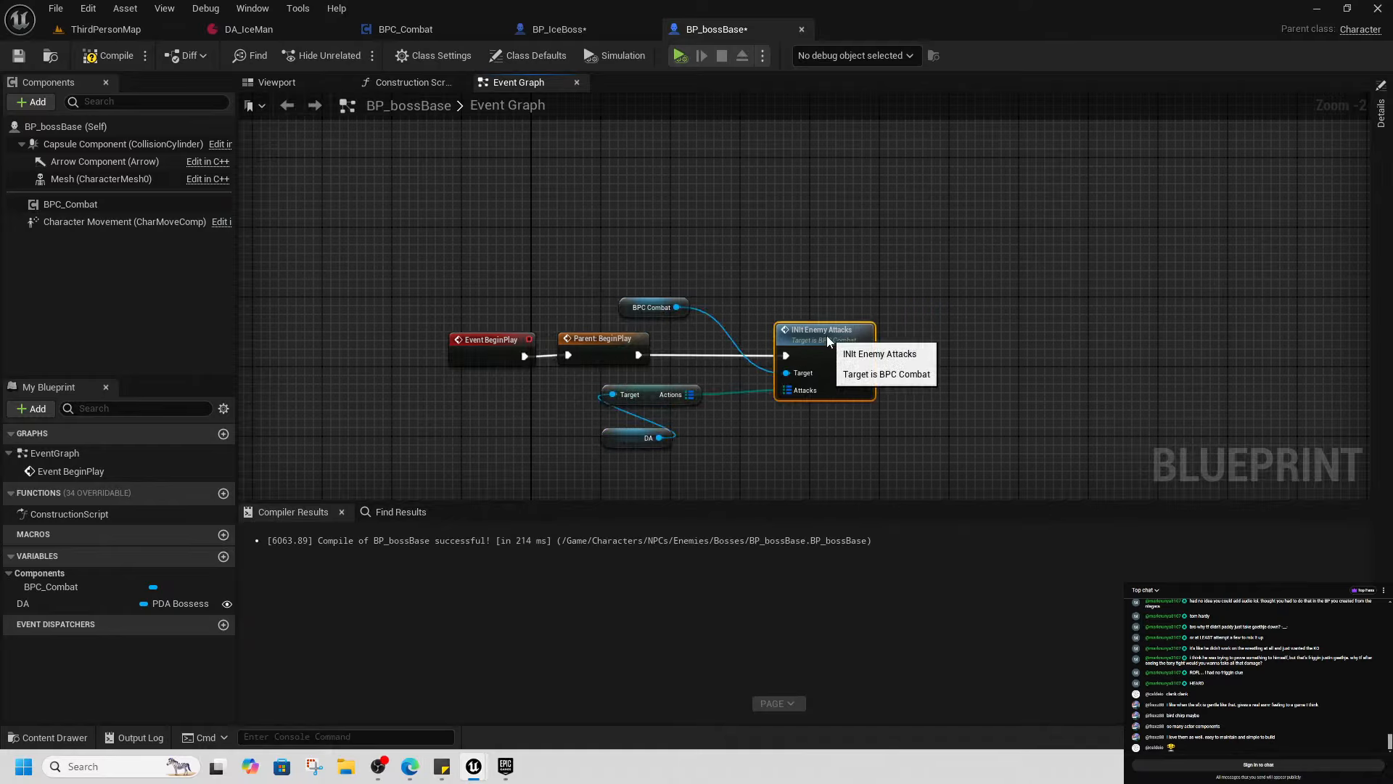
drag(634, 309, 677, 370)
drag(426, 299, 683, 342)
drag(813, 340, 813, 331)
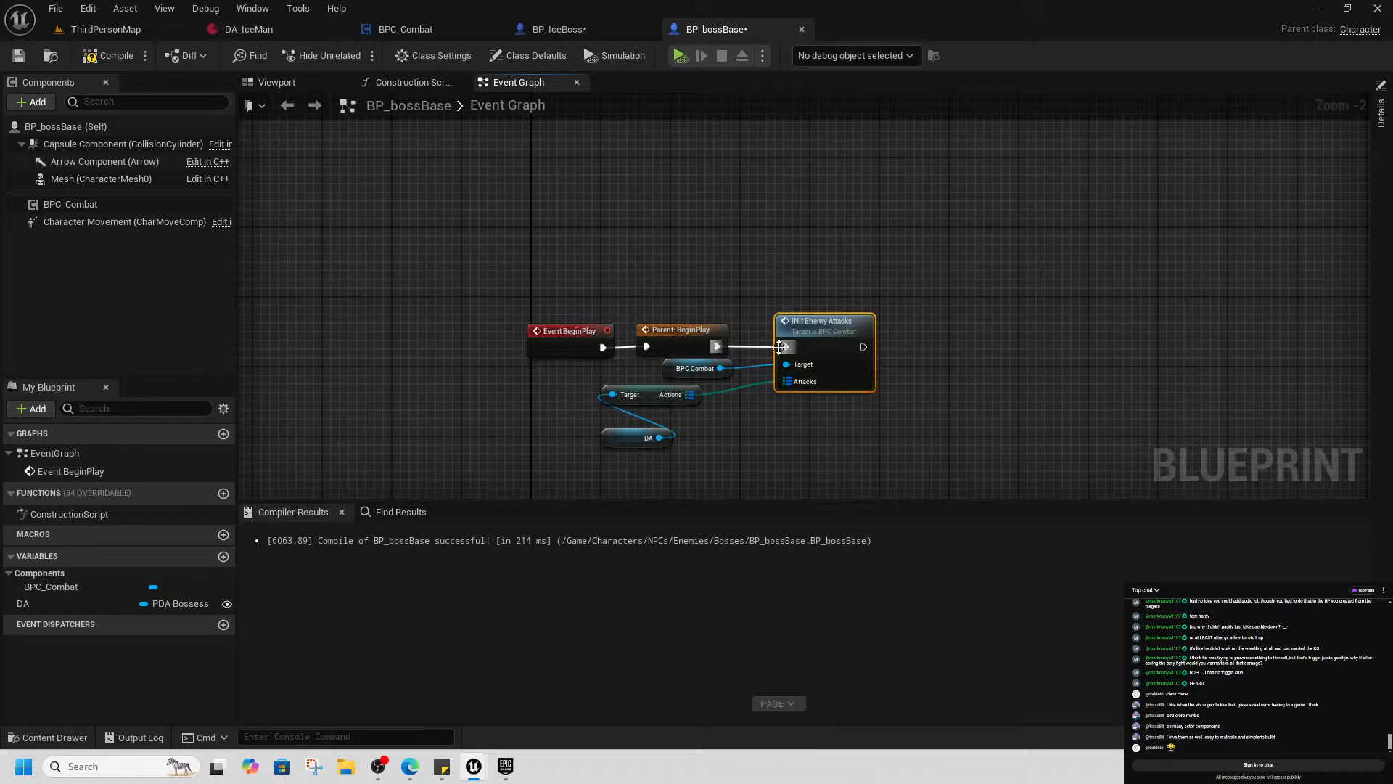
click(603, 462)
drag(612, 446, 682, 398)
ctrl+click(606, 394)
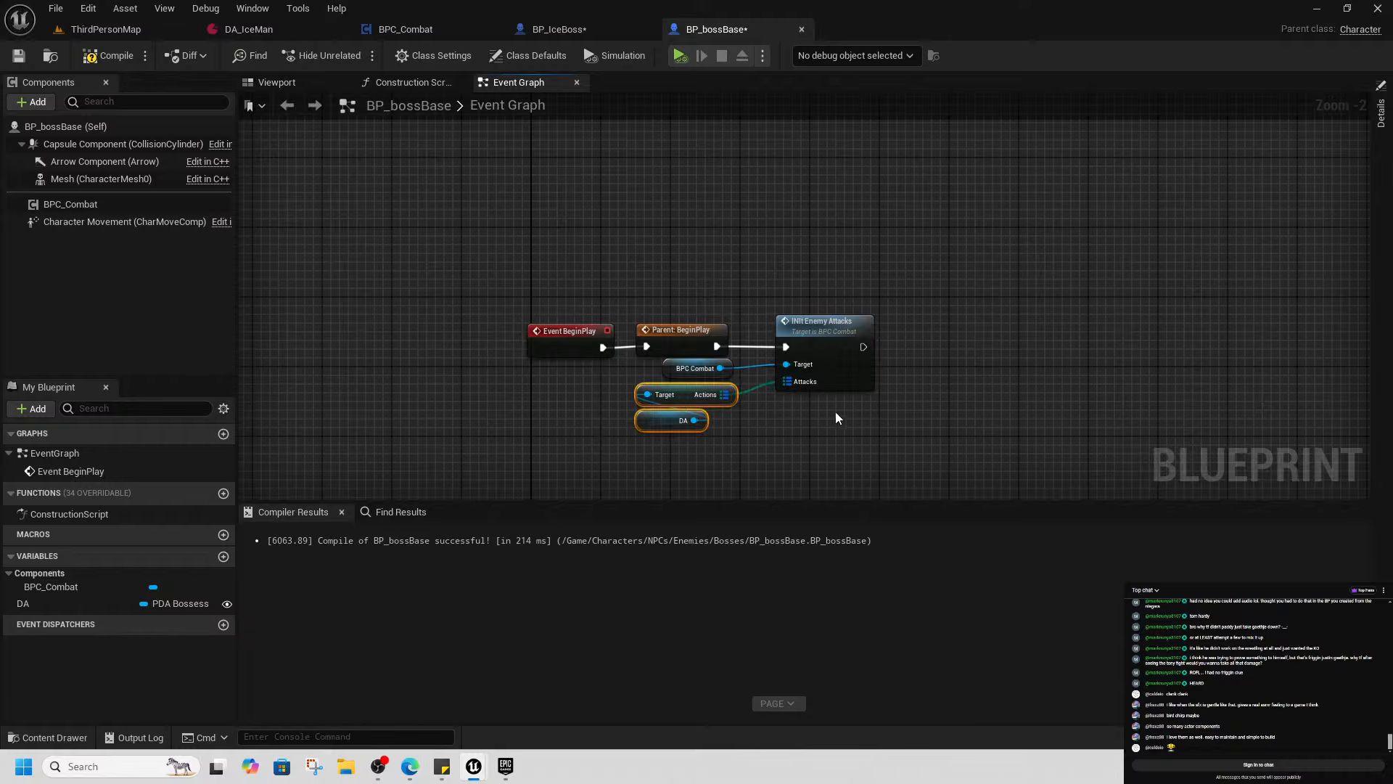
click(907, 419)
Open AIC_Animals from the AIStuff folder under Enemies/AIStuff/AI_system and examine its On Target Perception Updated logic
key(ctrl+space)
click(510, 332)
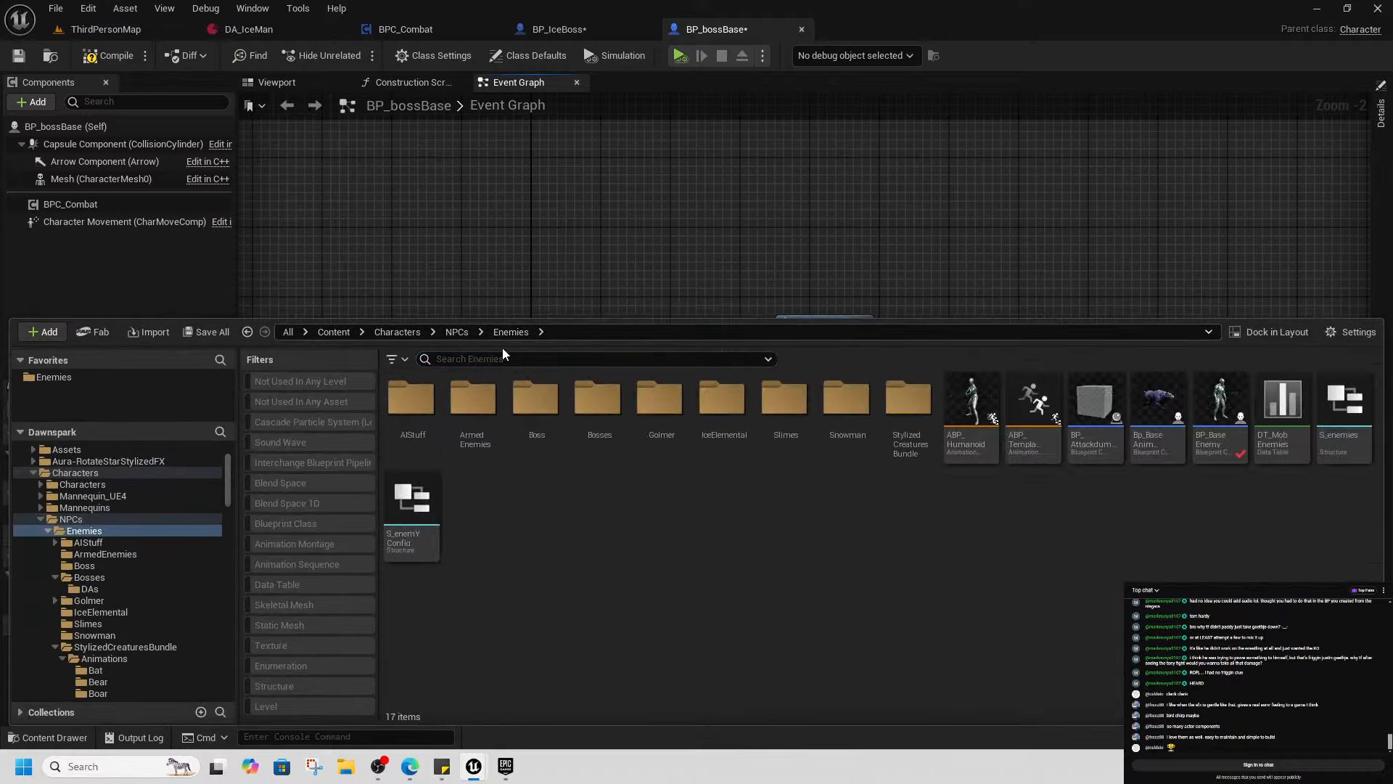
double_click(411, 399)
double_click(410, 406)
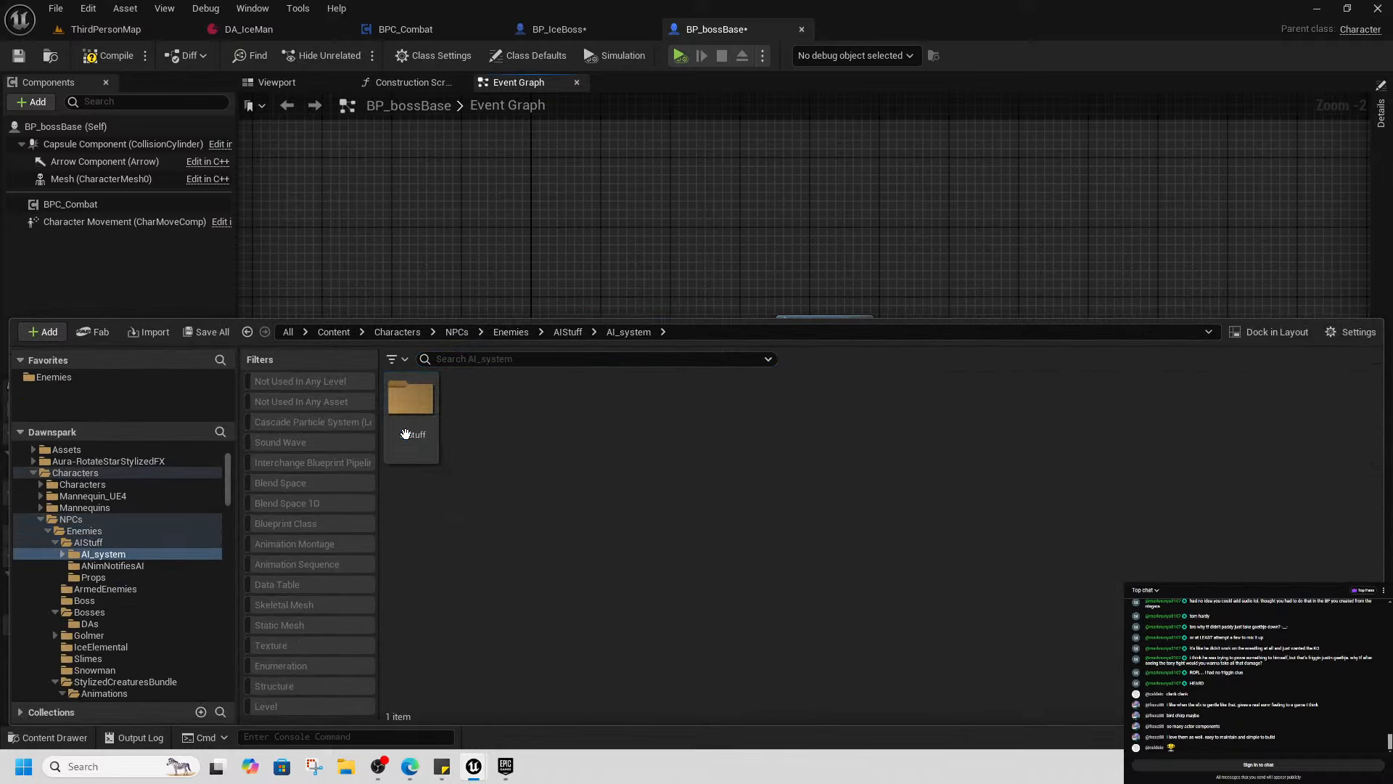
double_click(425, 435)
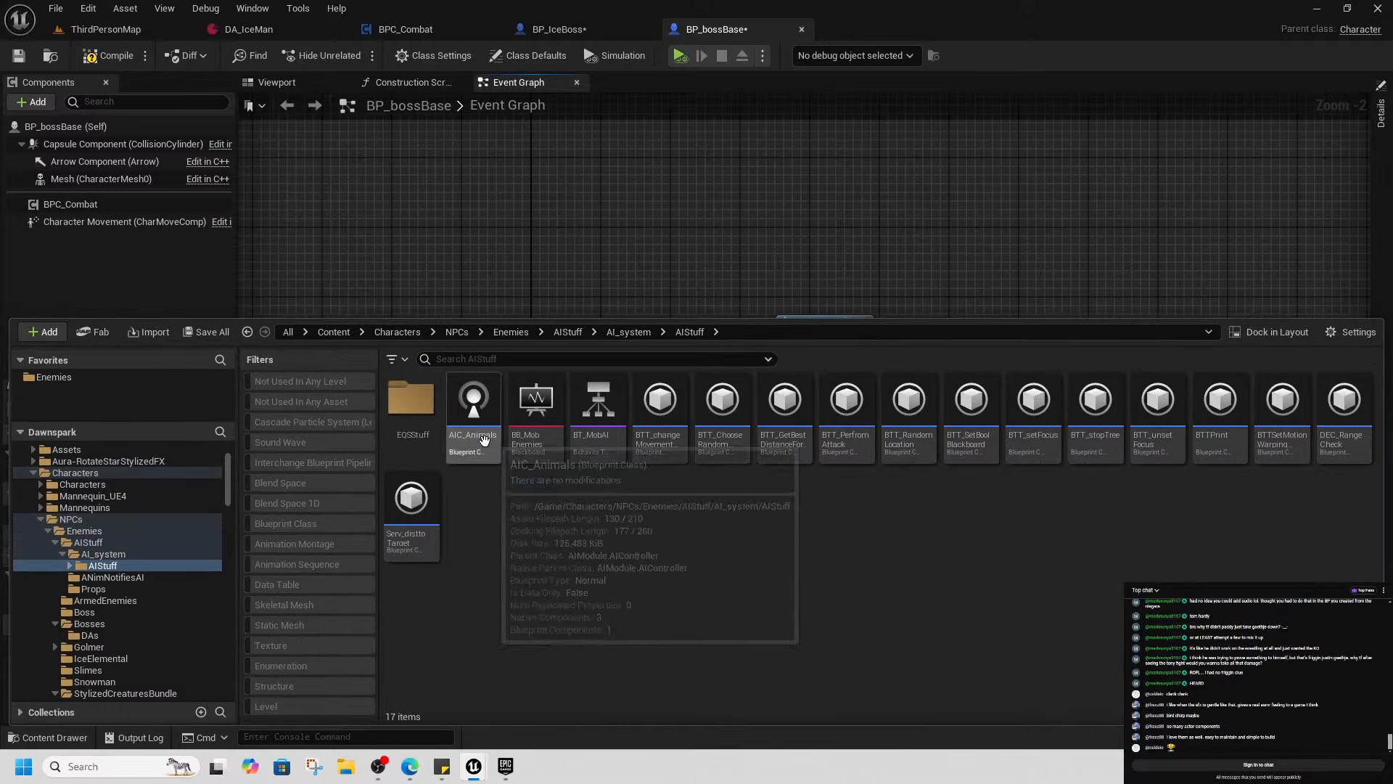
click(473, 406)
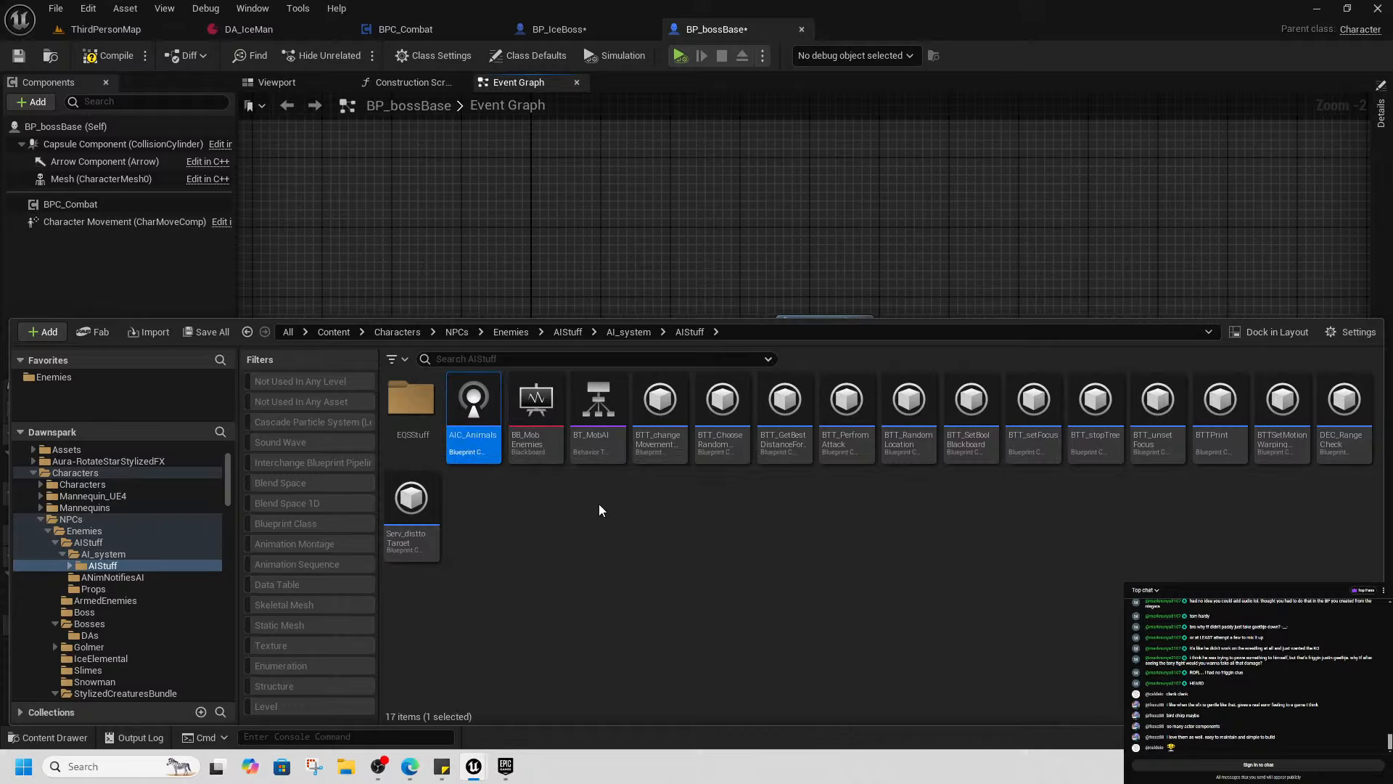
double_click(411, 401)
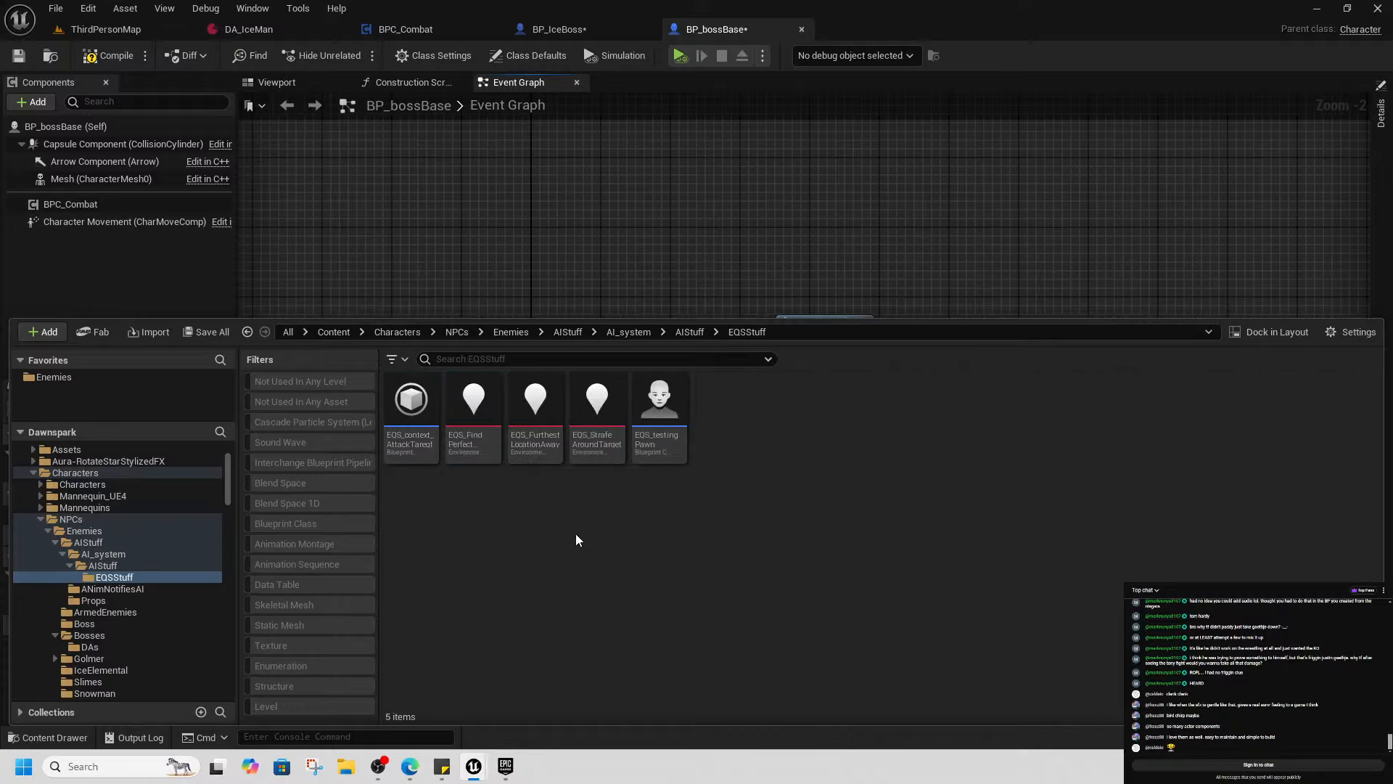
click(689, 336)
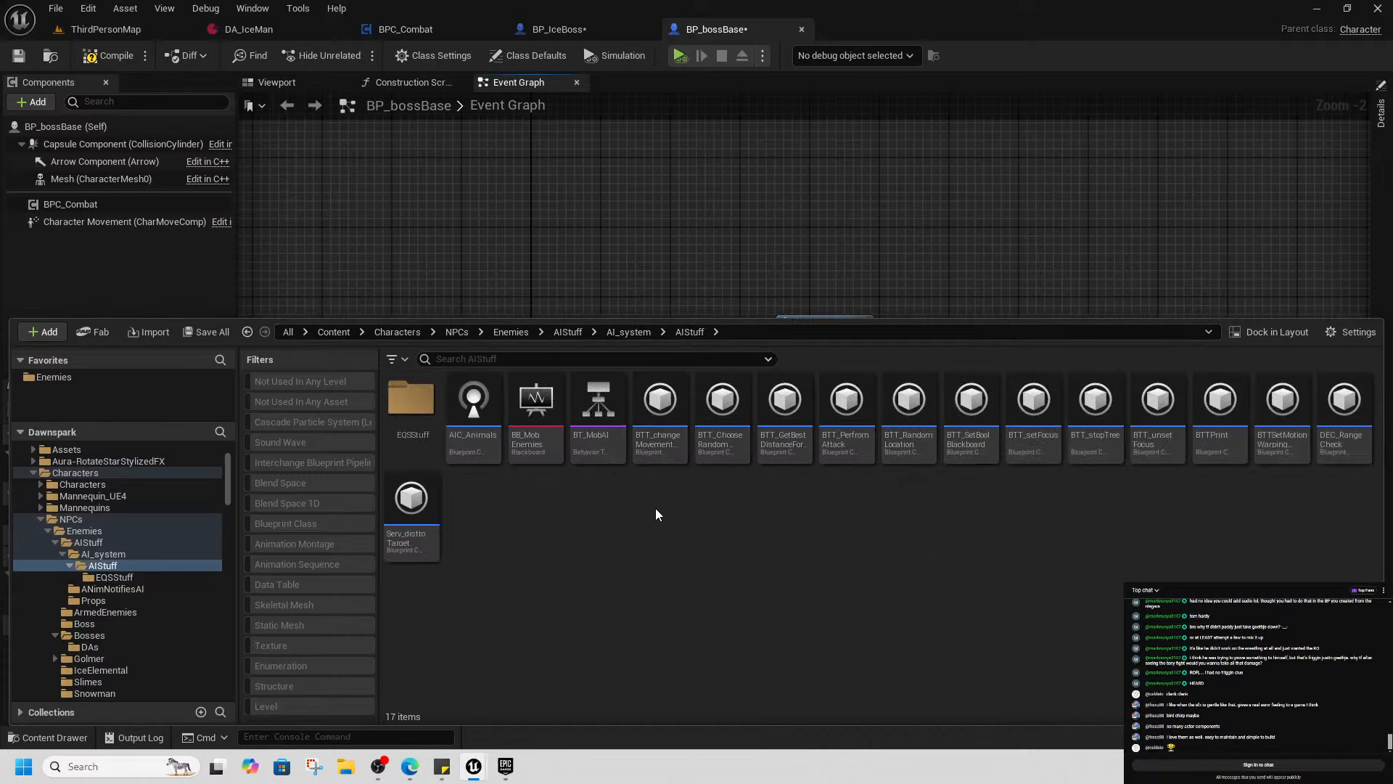
double_click(473, 407)
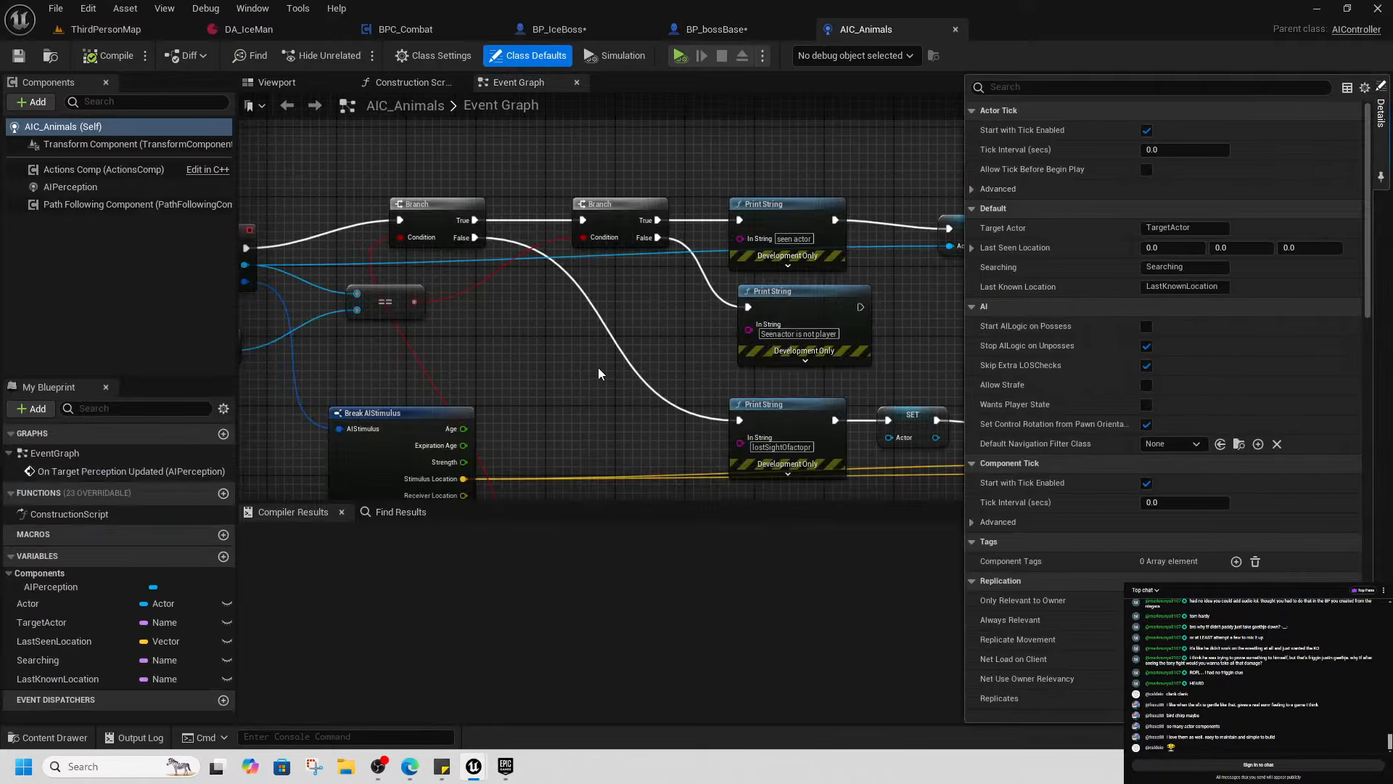
scroll(599, 370, down, 3)
right_drag(543, 380, 612, 374)
scroll(464, 296, up, 3)
drag(463, 299, 436, 269)
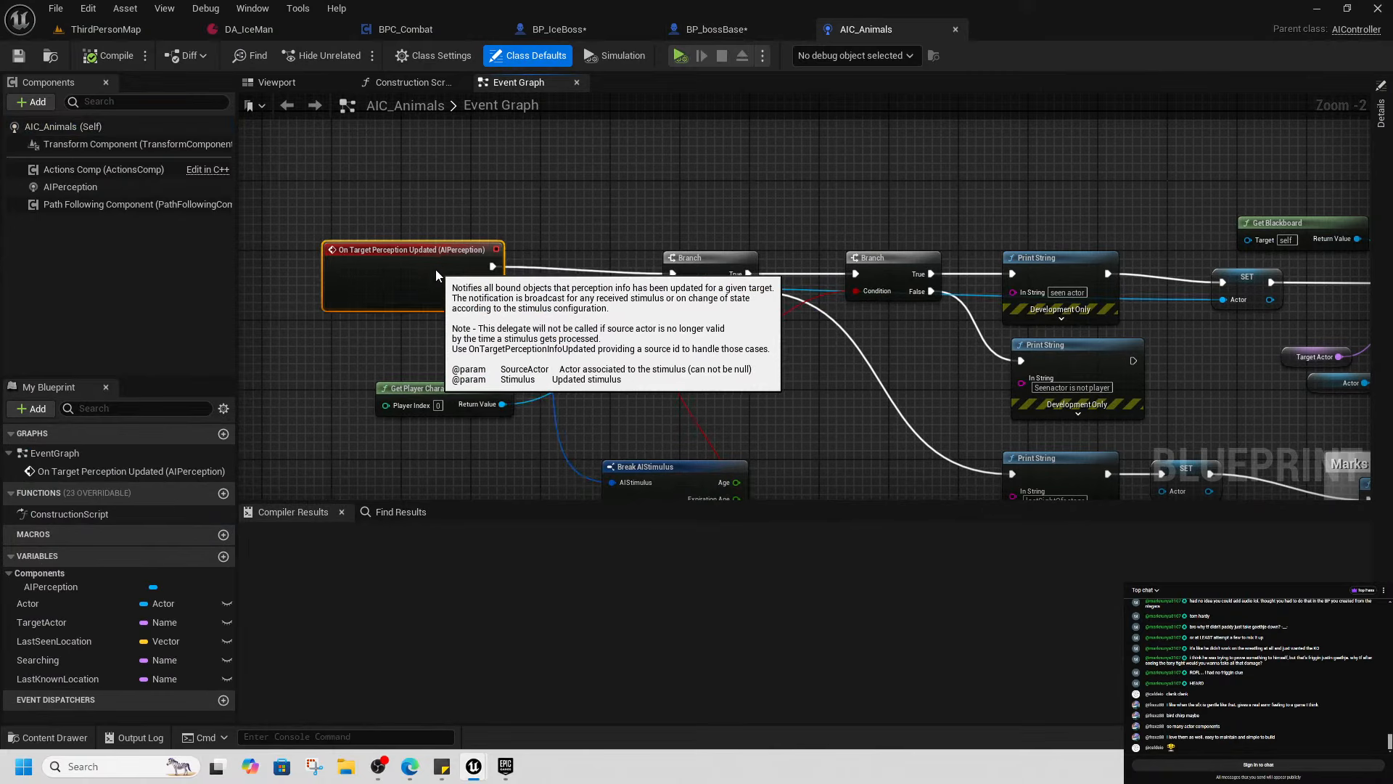
Move Get Player Character and the equality node farther back in the chain, beneath the On Target Perception Updated event
drag(450, 389, 417, 371)
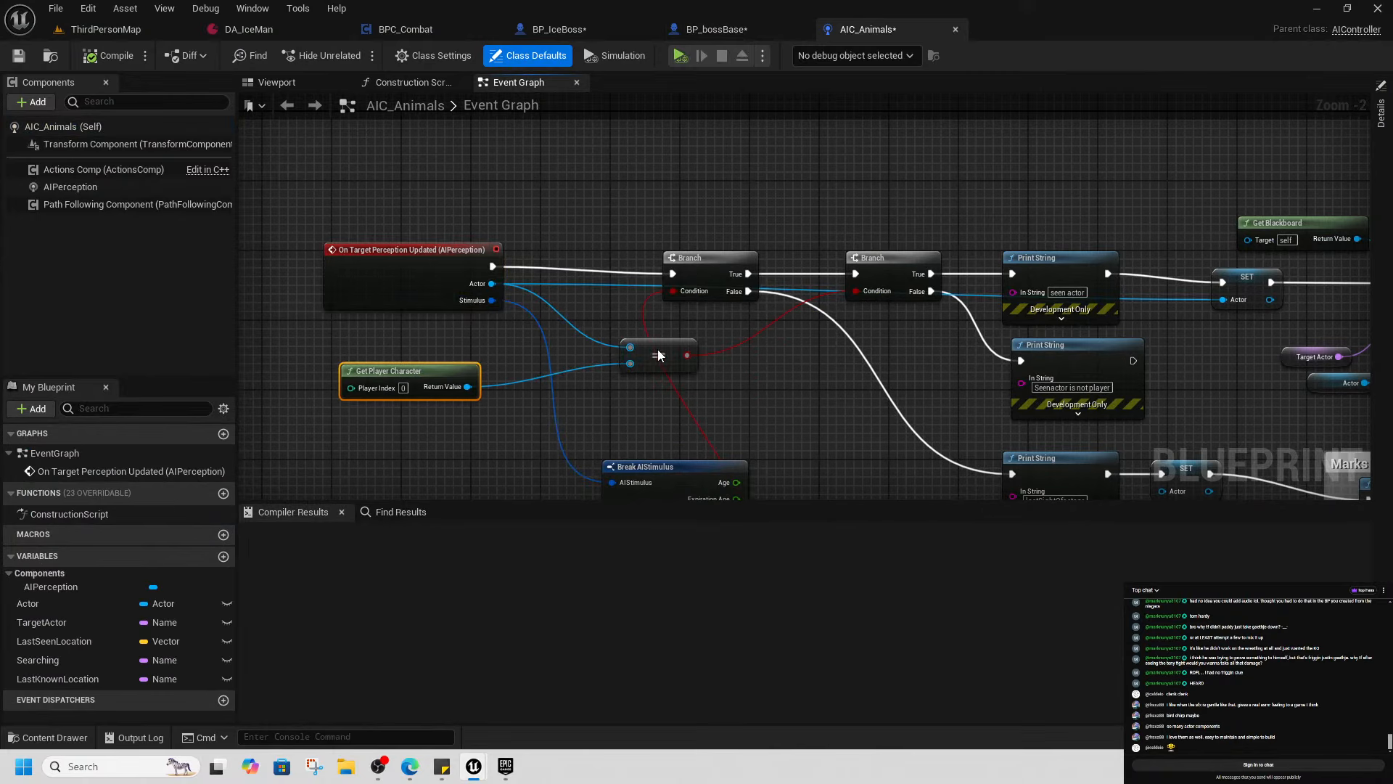
drag(658, 350, 596, 351)
right_drag(773, 391, 689, 370)
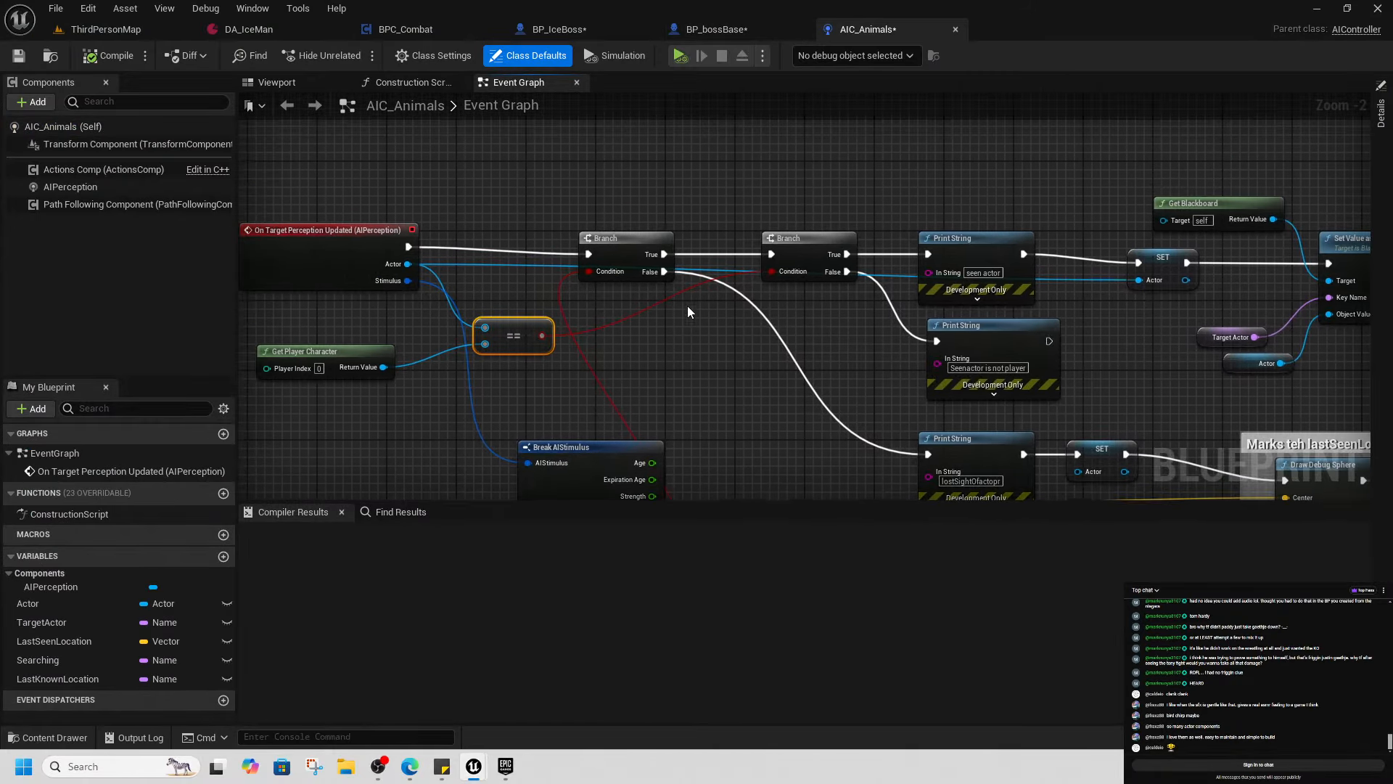
click(646, 275)
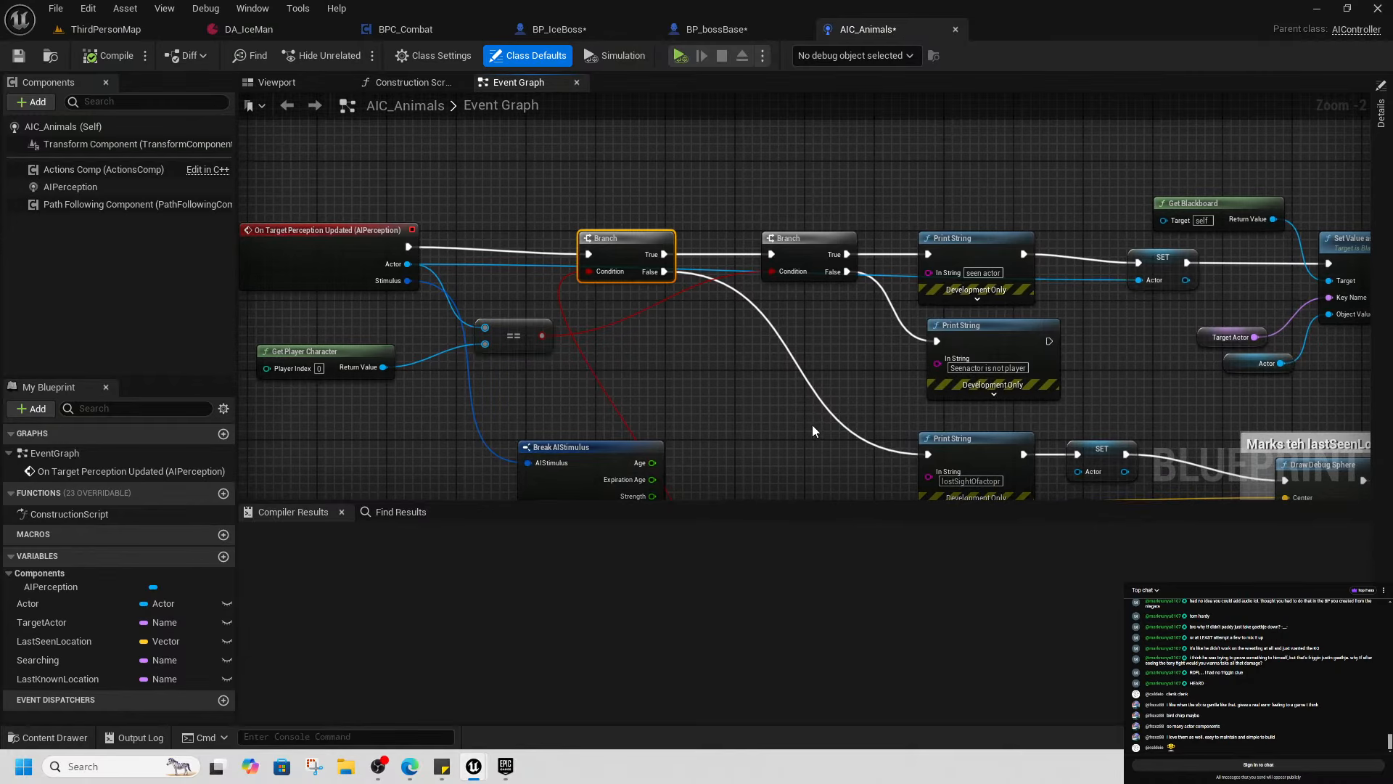
right_drag(676, 392, 717, 367)
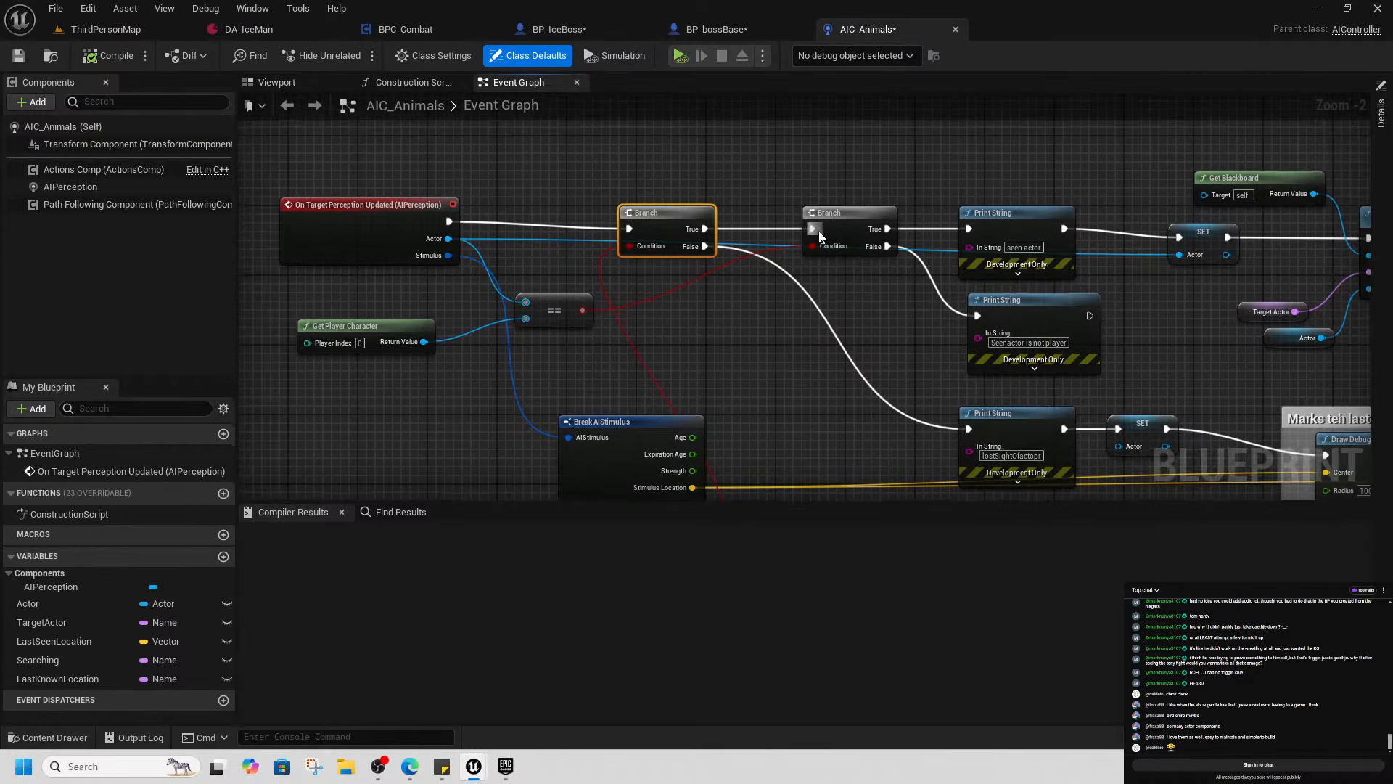
Reorder the two Branches so the event runs the player-equality check first and its True output leads to the successfully-sensed check
drag(851, 220, 667, 140)
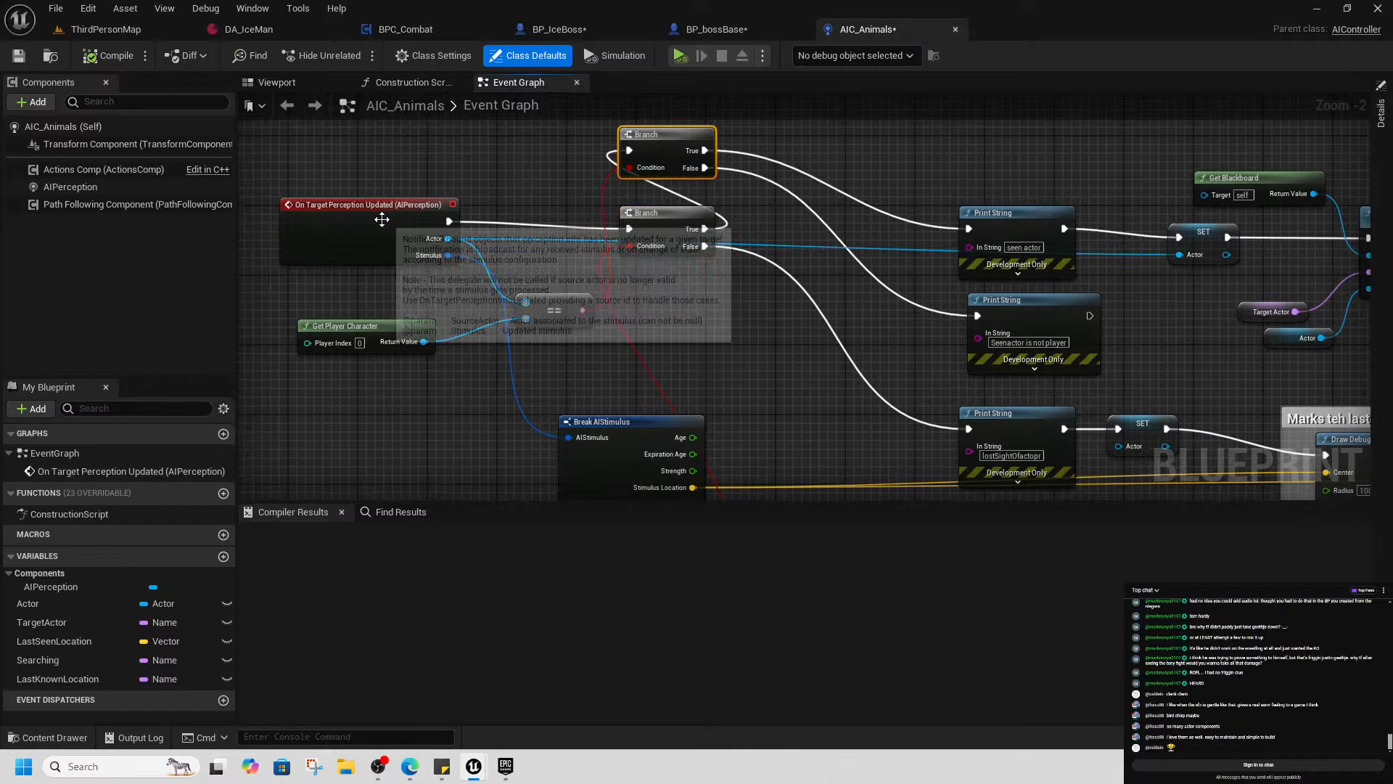
drag(448, 222, 972, 229)
drag(657, 214, 813, 205)
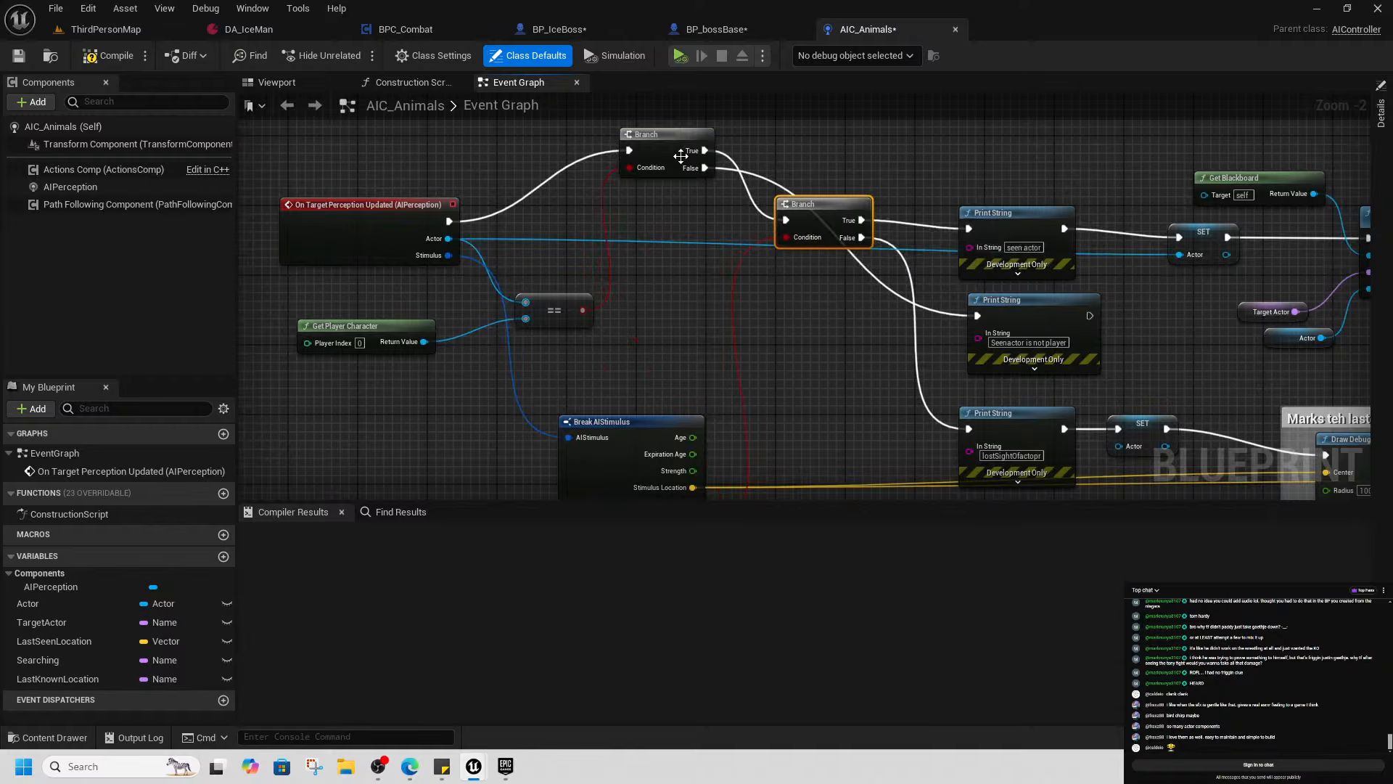
drag(667, 147, 643, 216)
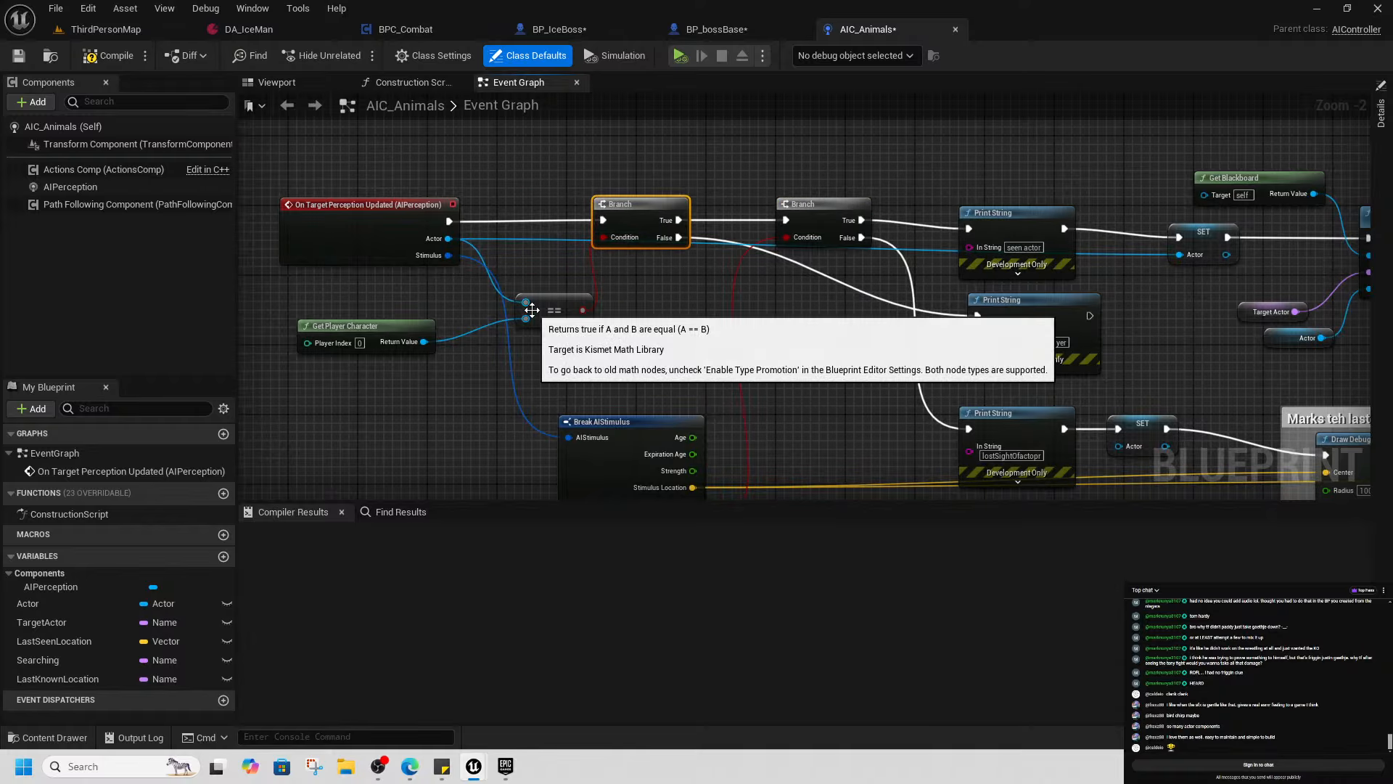
Connect the "Seenactor is not player" Print String to the lost-sight Actor SET and place it below the "lostSightOfactopr" Print String
drag(984, 363, 755, 354)
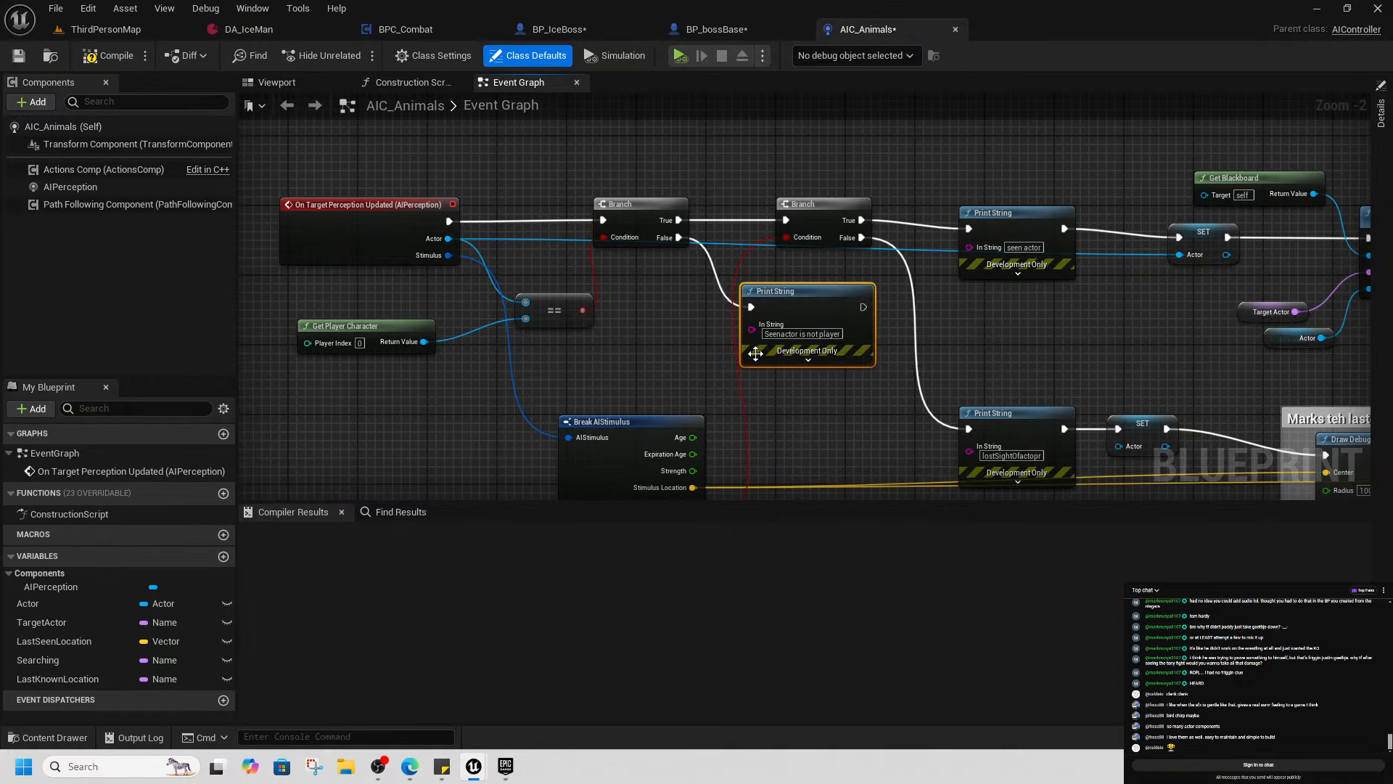
right_drag(844, 416, 530, 347)
drag(542, 236, 530, 353)
drag(529, 353, 544, 354)
drag(686, 341, 687, 332)
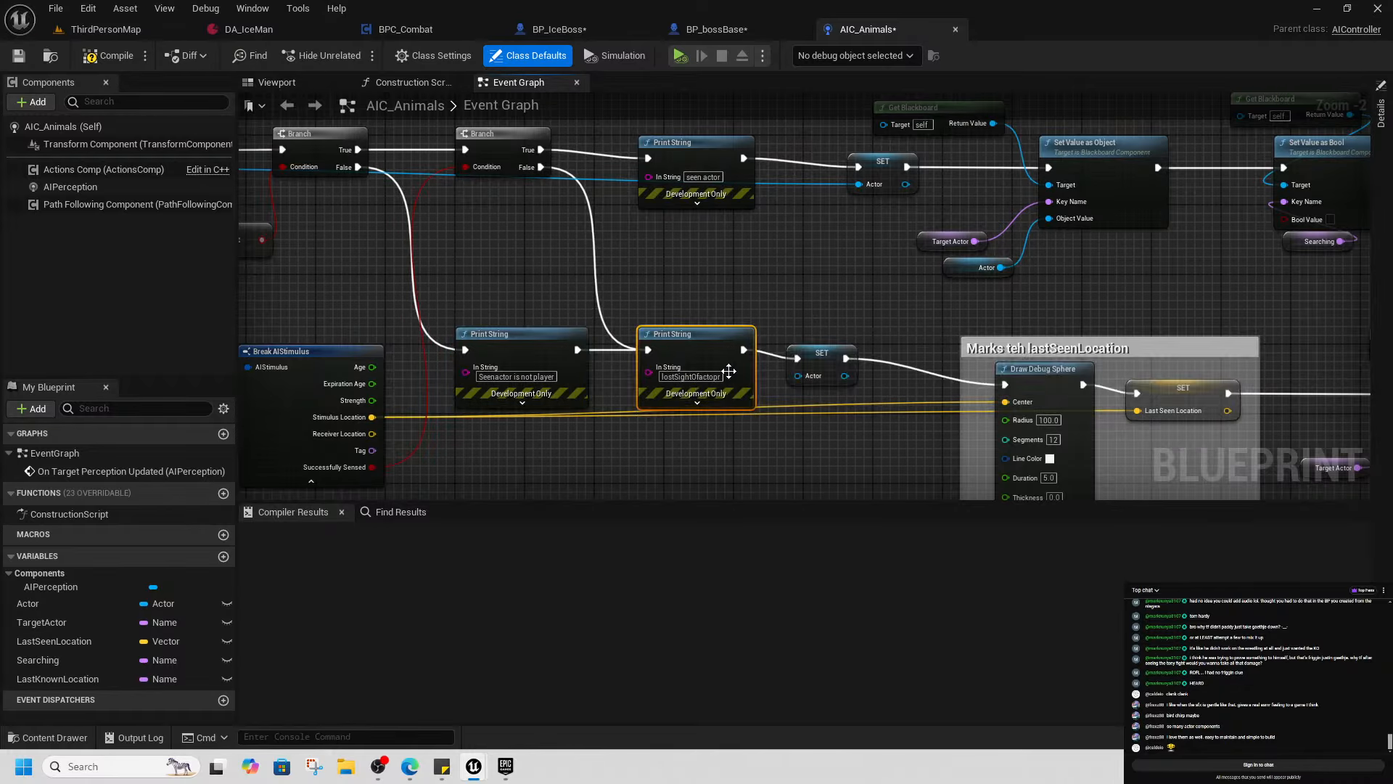
drag(579, 350, 717, 451)
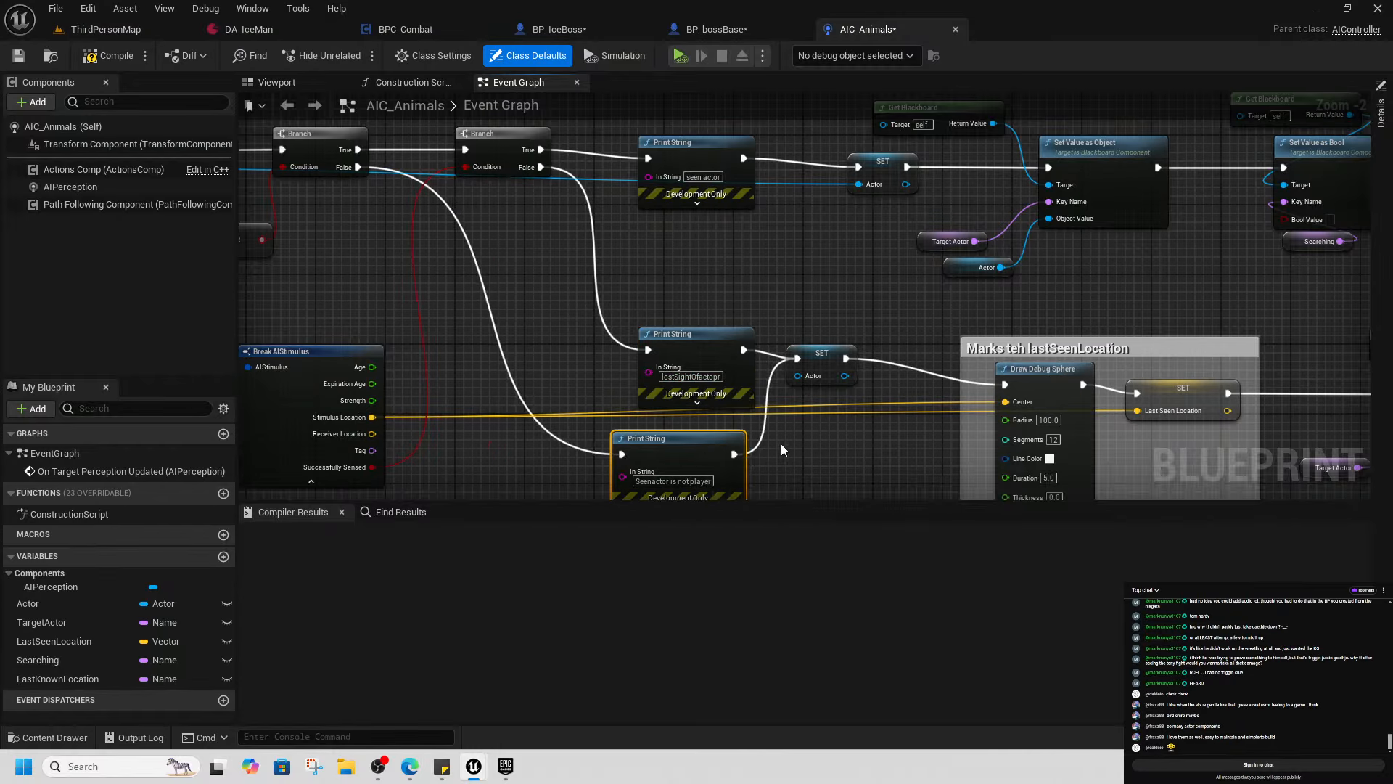
click(700, 327)
Examine the lost-sight chain from Draw Debug Sphere through the blackboard updates to the Enemy Hud call
right_drag(870, 425, 636, 371)
right_drag(1071, 382, 909, 381)
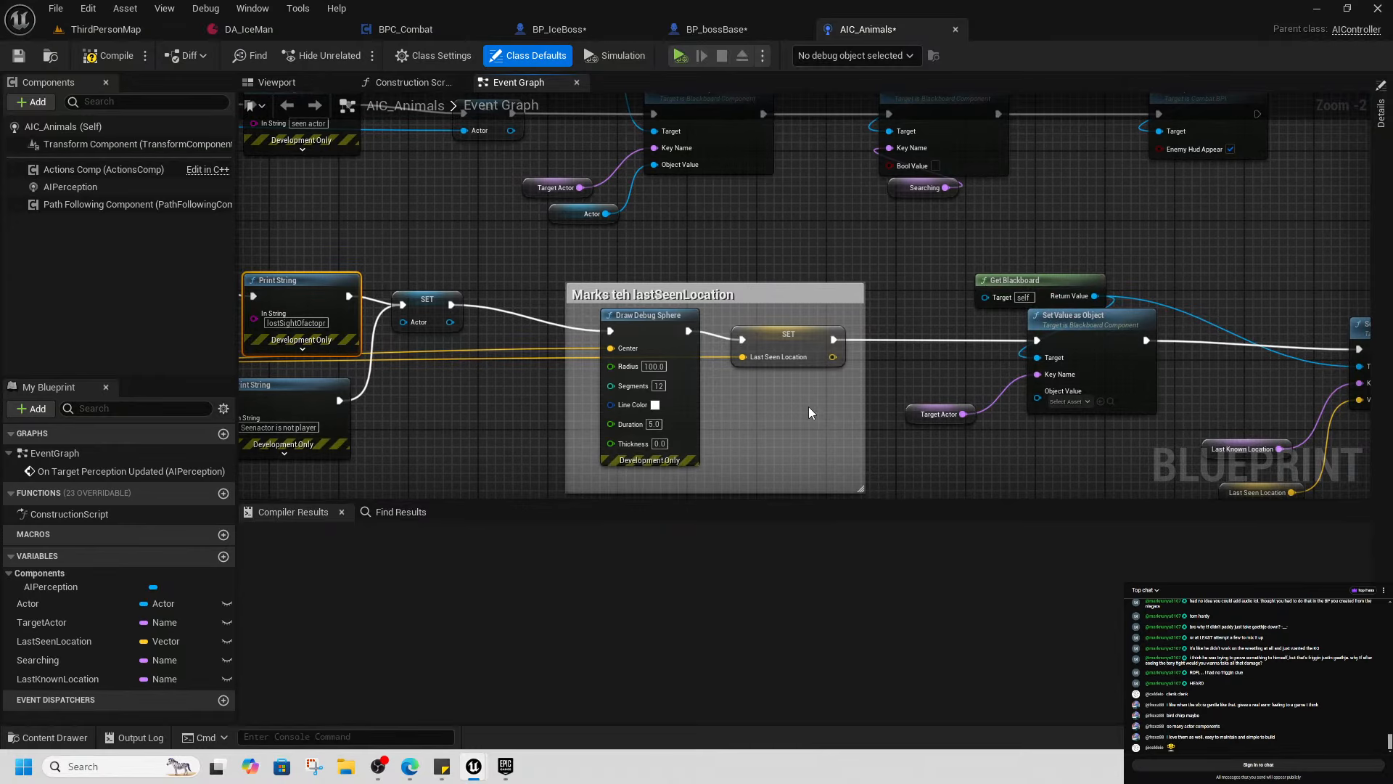
mouse_move(605, 405)
right_down()
mouse_move(1002, 398)
mouse_move(599, 389)
right_up()
right_drag(968, 430, 425, 417)
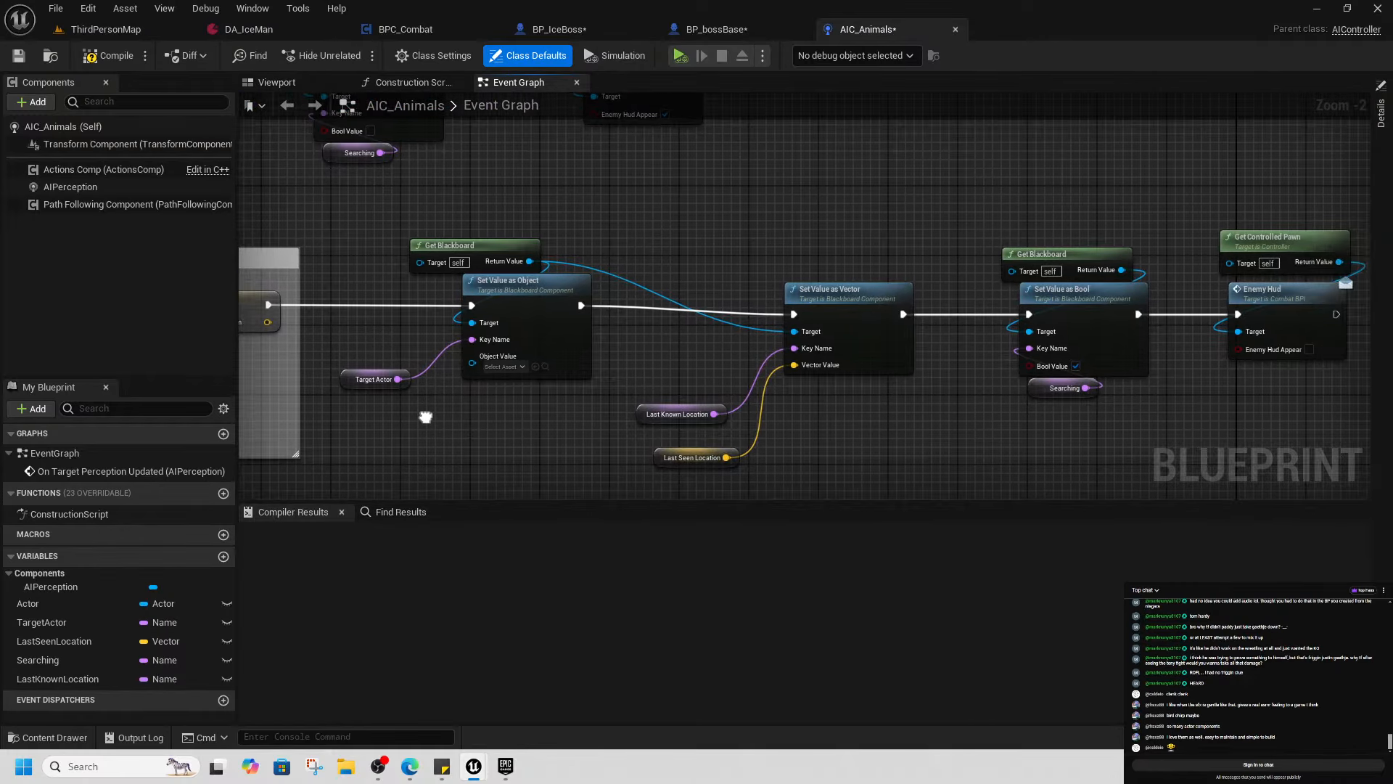
right_drag(425, 418, 825, 488)
scroll(550, 368, down, 2)
right_drag(468, 392, 855, 365)
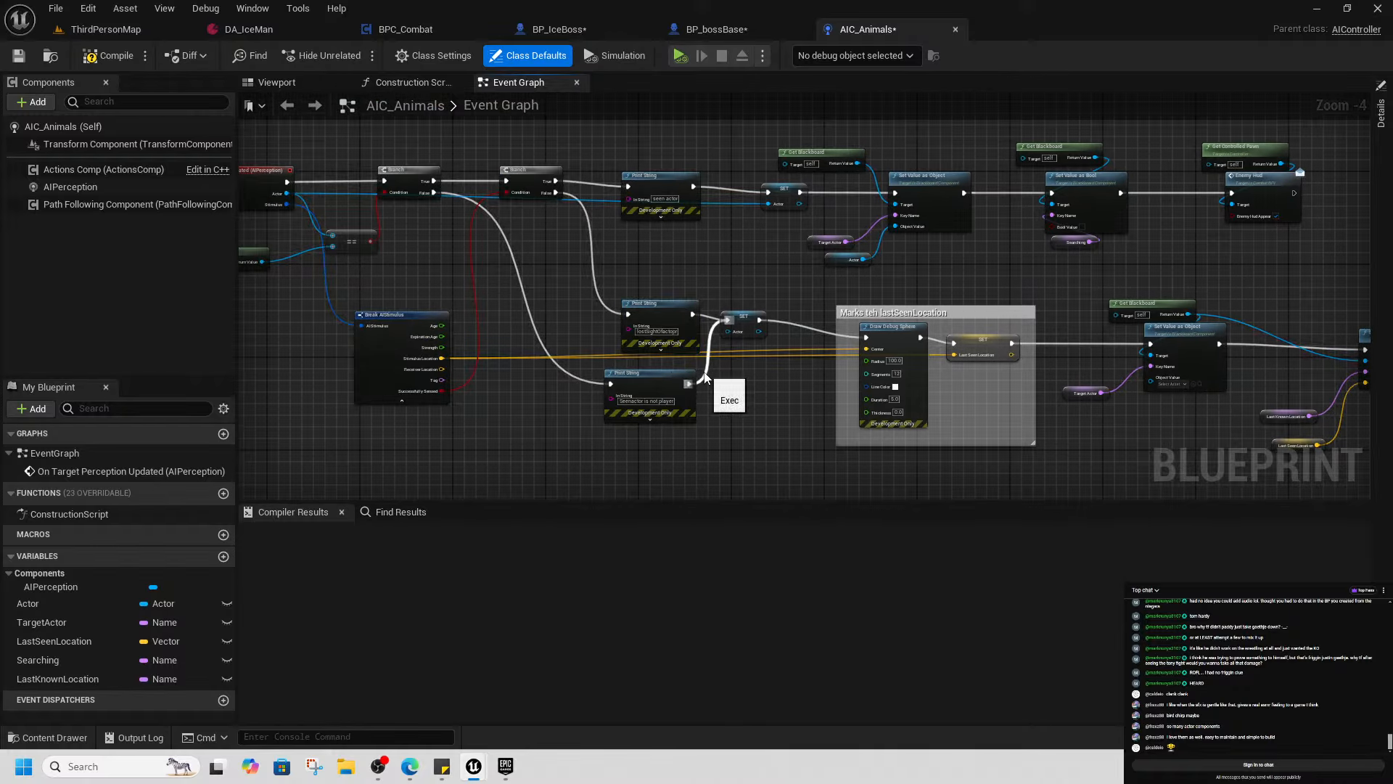
Give the "Seenactor is not player" Print String its own empty Actor SET instead of the shared one, and compile and save AIC_Animals
drag(676, 389, 611, 391)
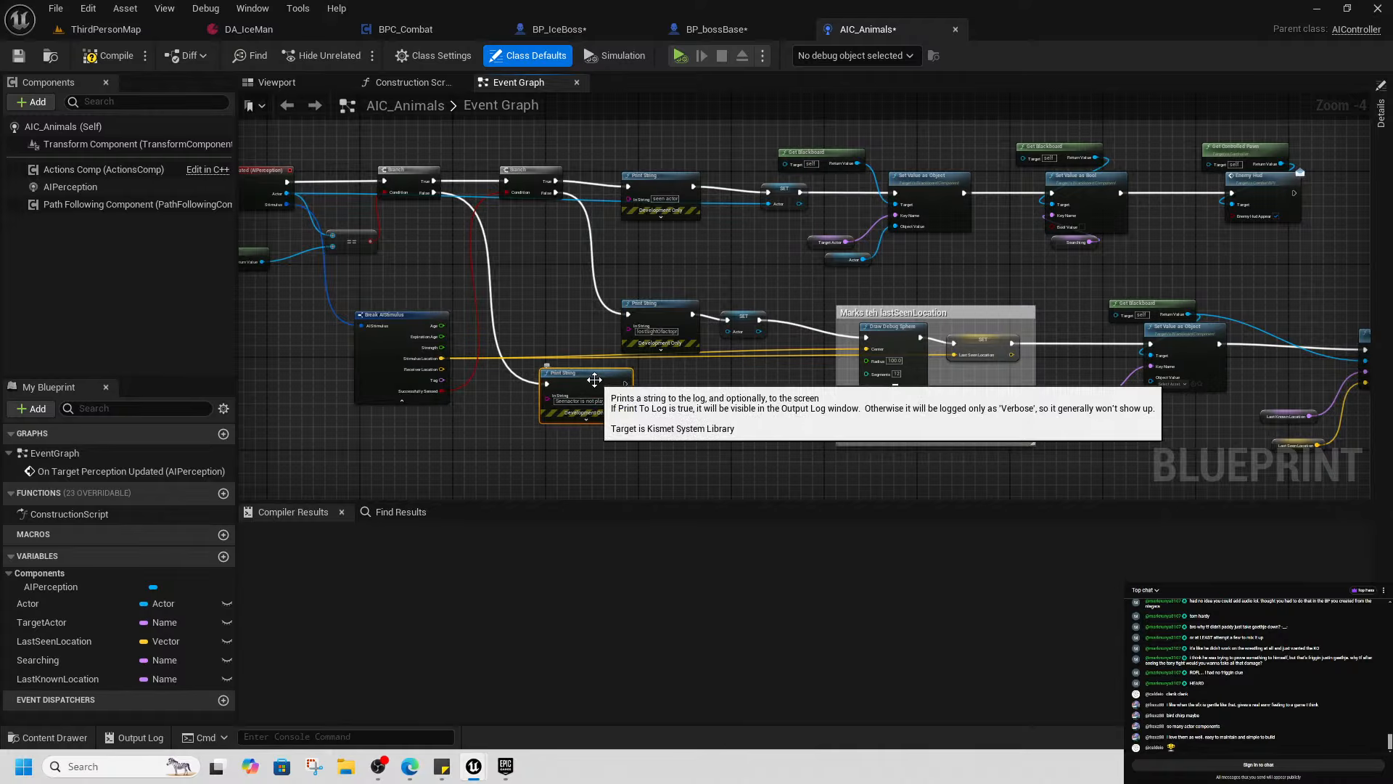
drag(595, 380, 627, 379)
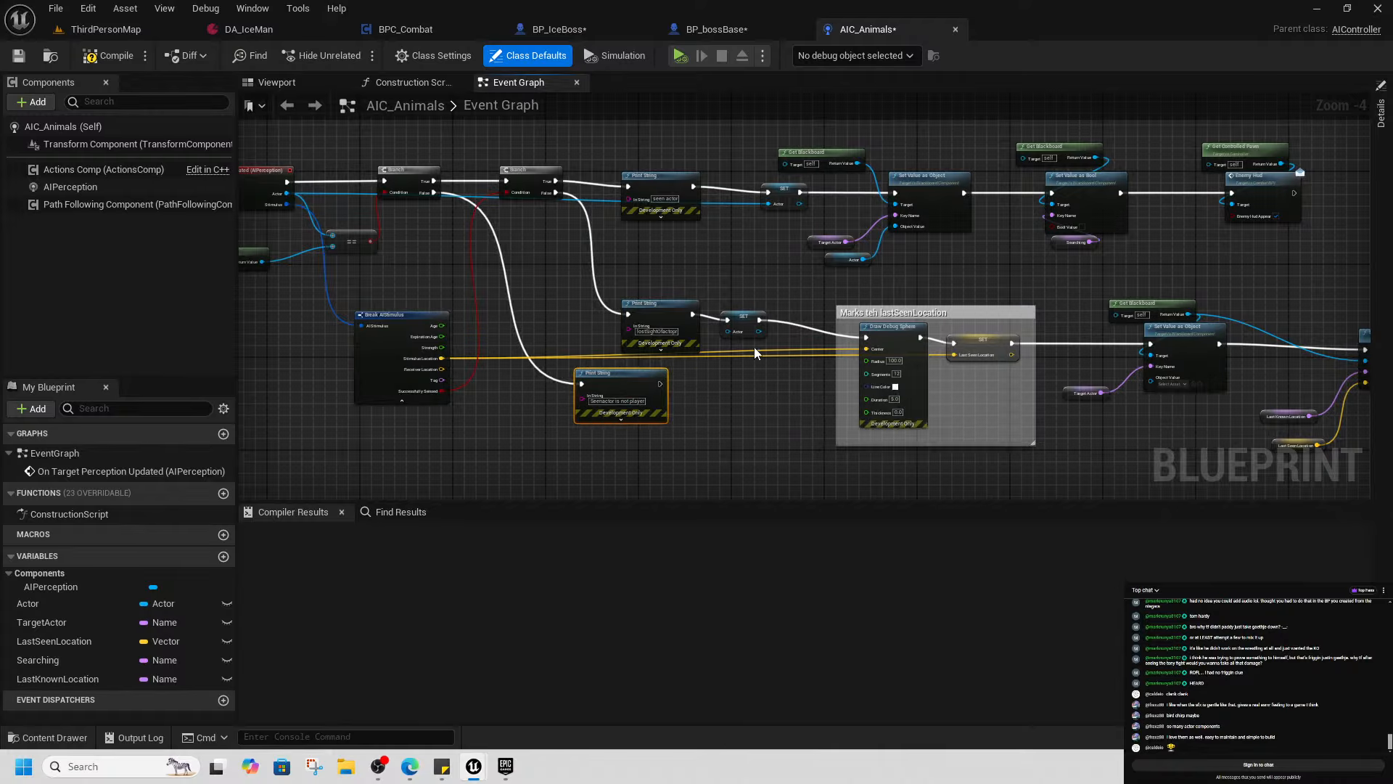
click(738, 324)
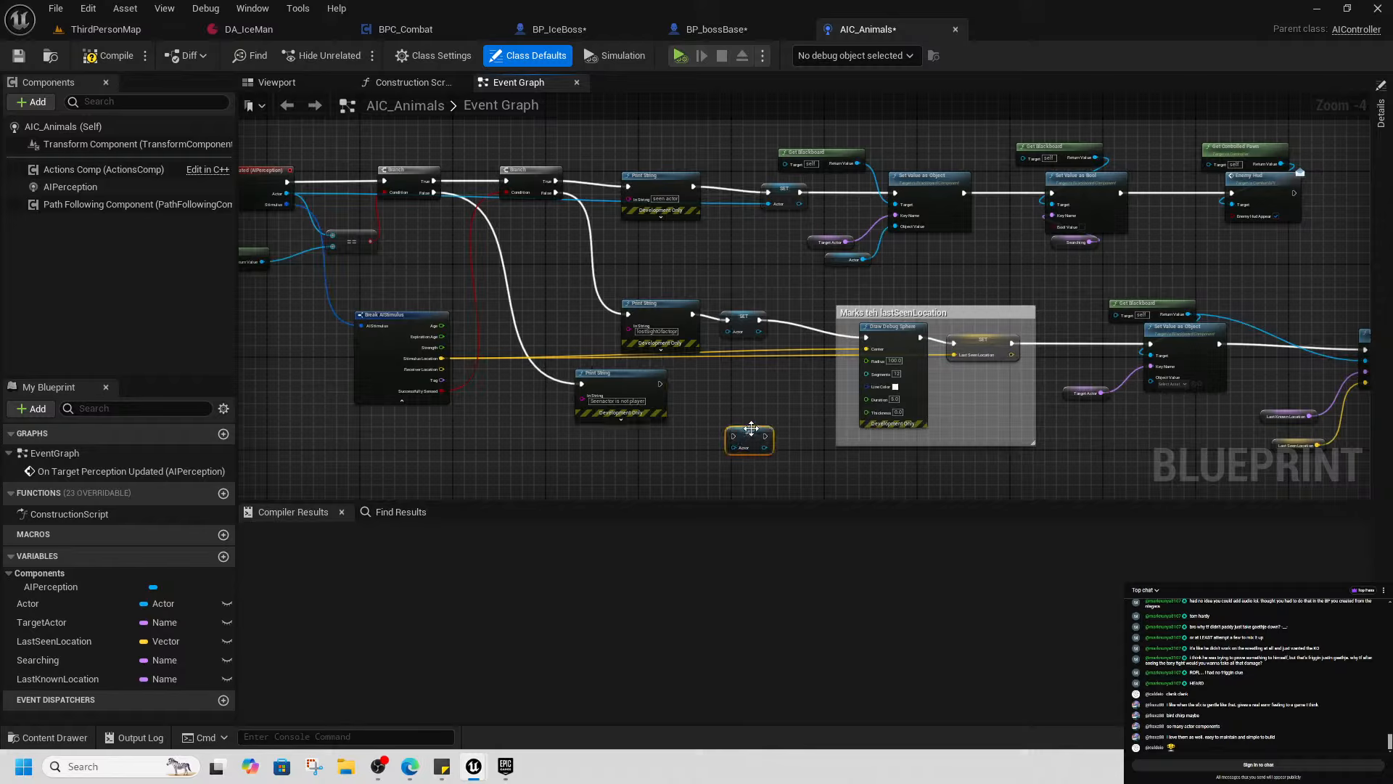
drag(751, 428, 698, 384)
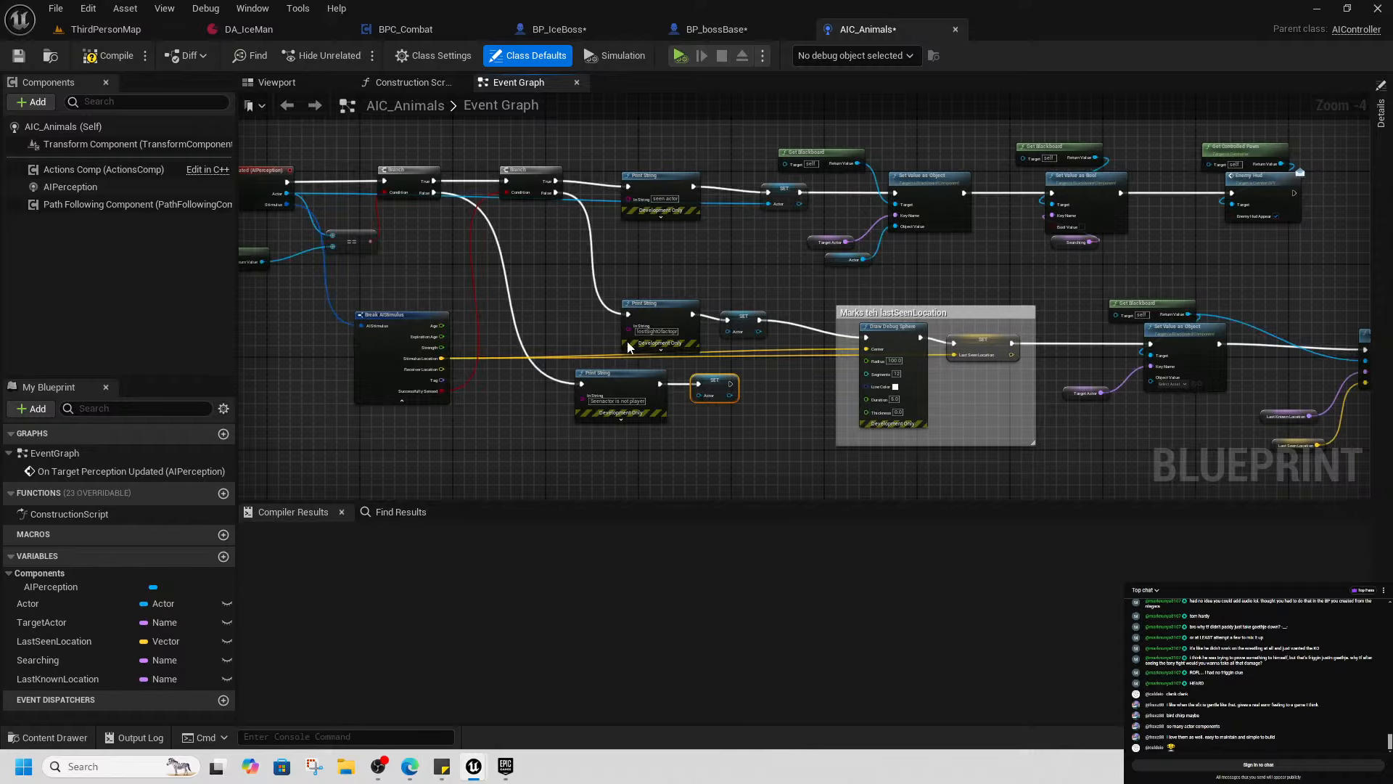
click(108, 55)
click(19, 55)
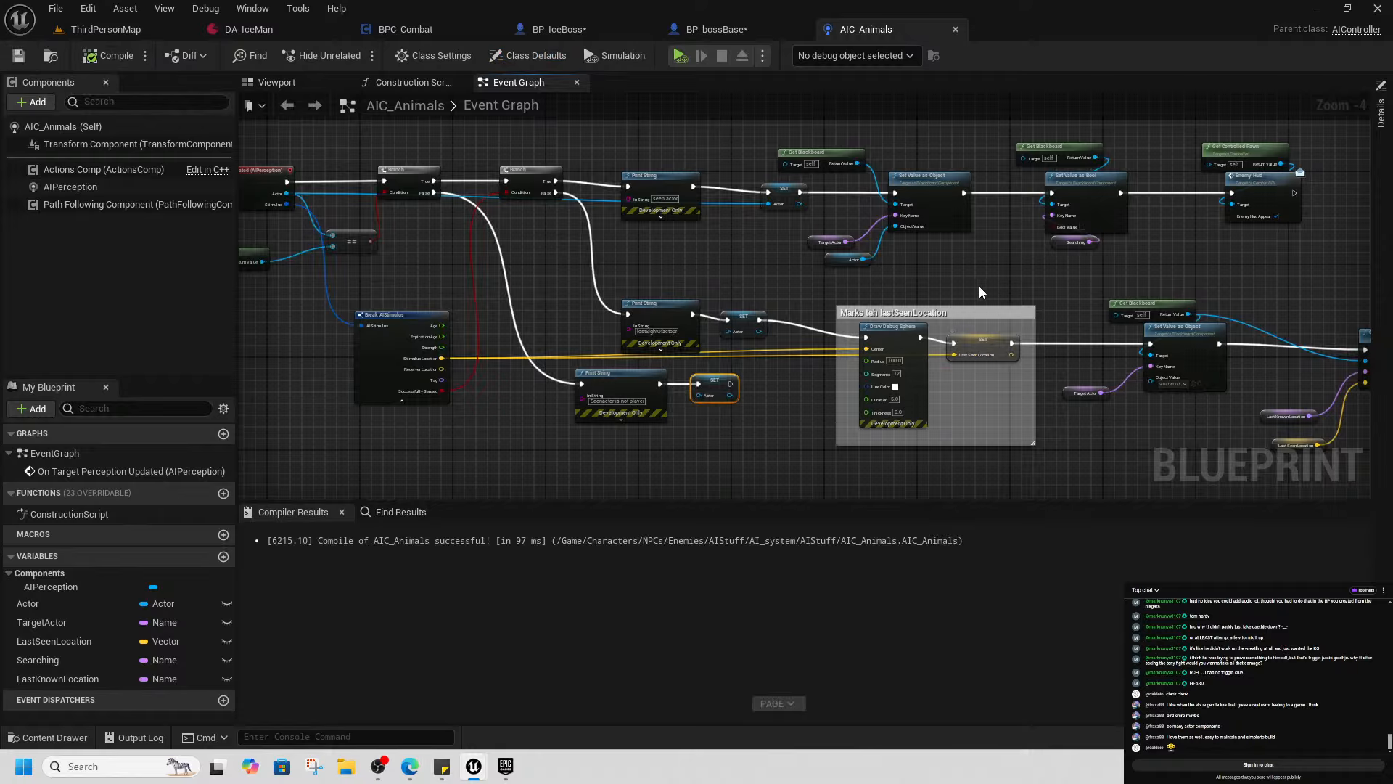
Duplicate AIC_Animals in the AIStuff folder and name the copy AIC_Boss
right_drag(978, 286, 1007, 335)
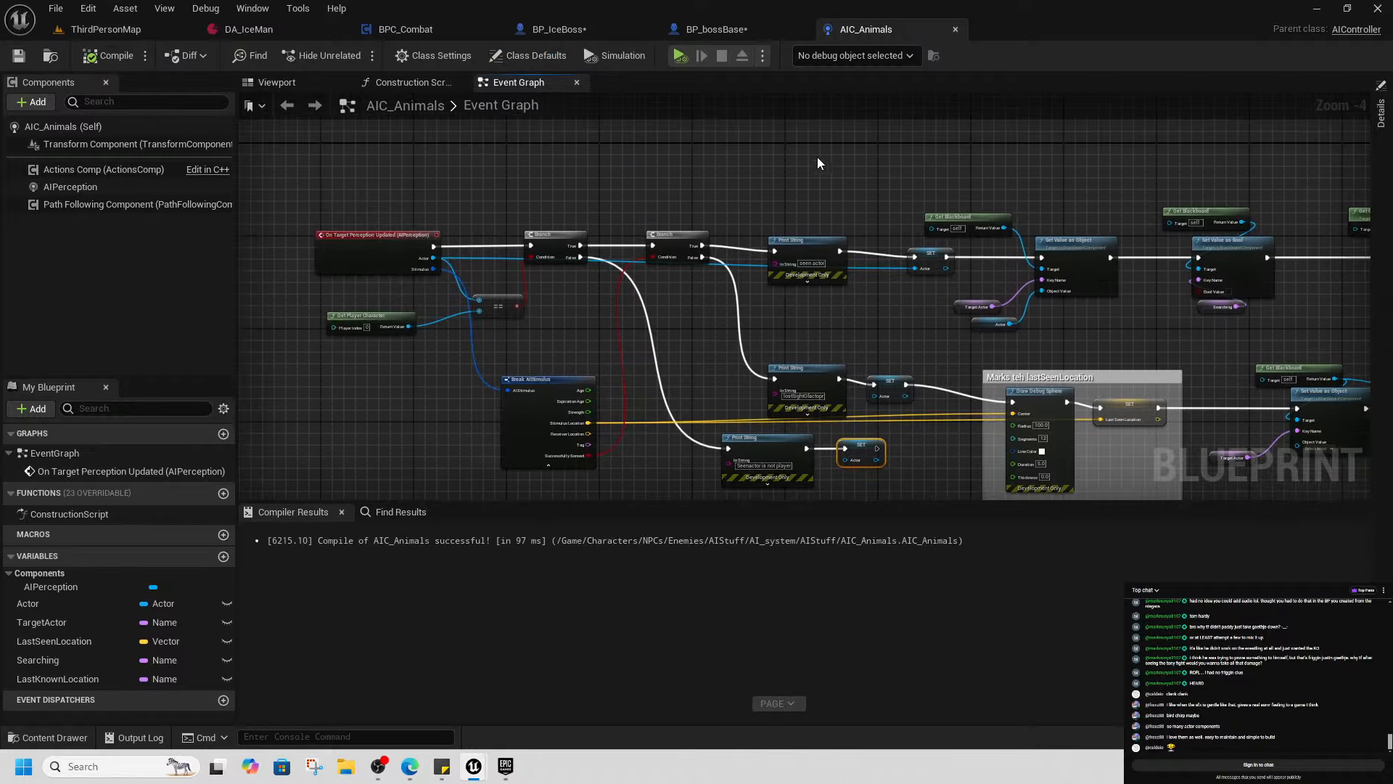
key(ctrl+space)
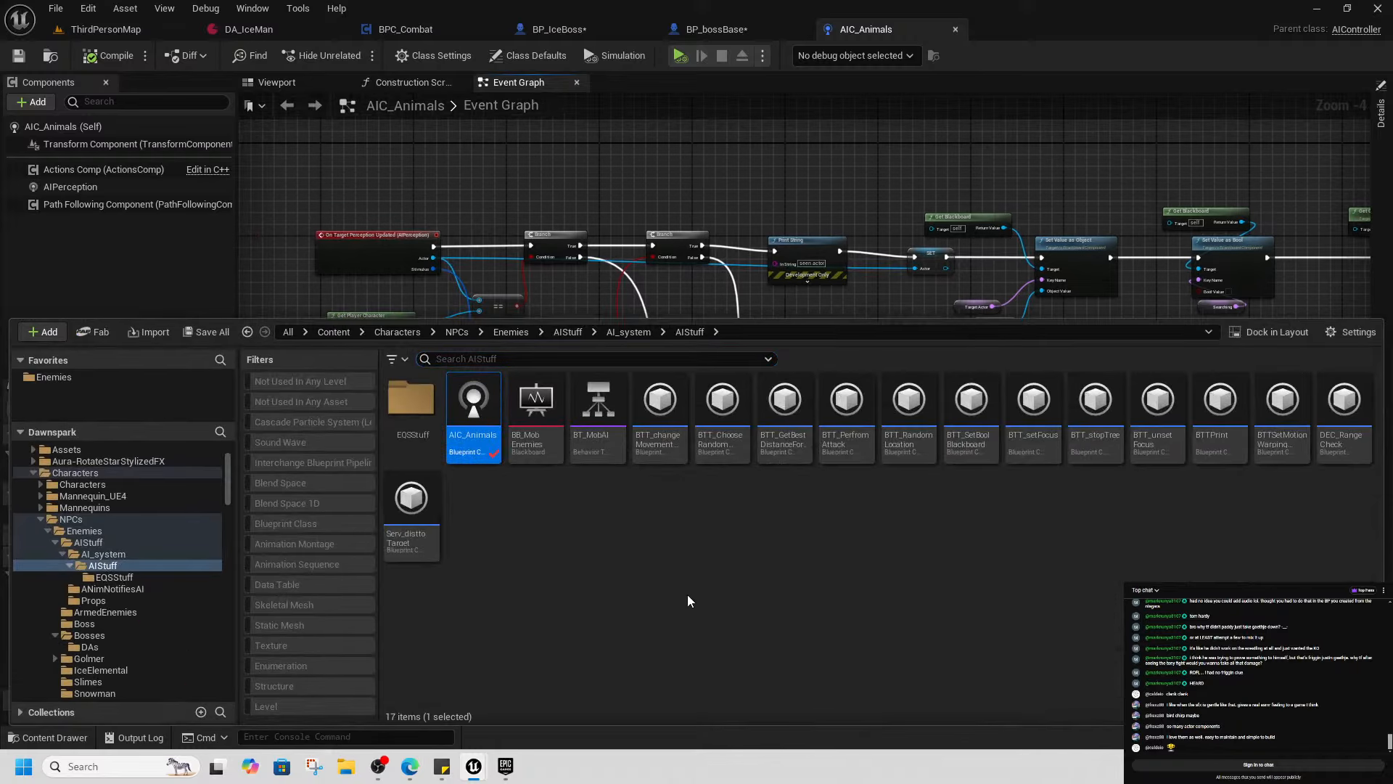
key(ctrl+d)
key(Return)
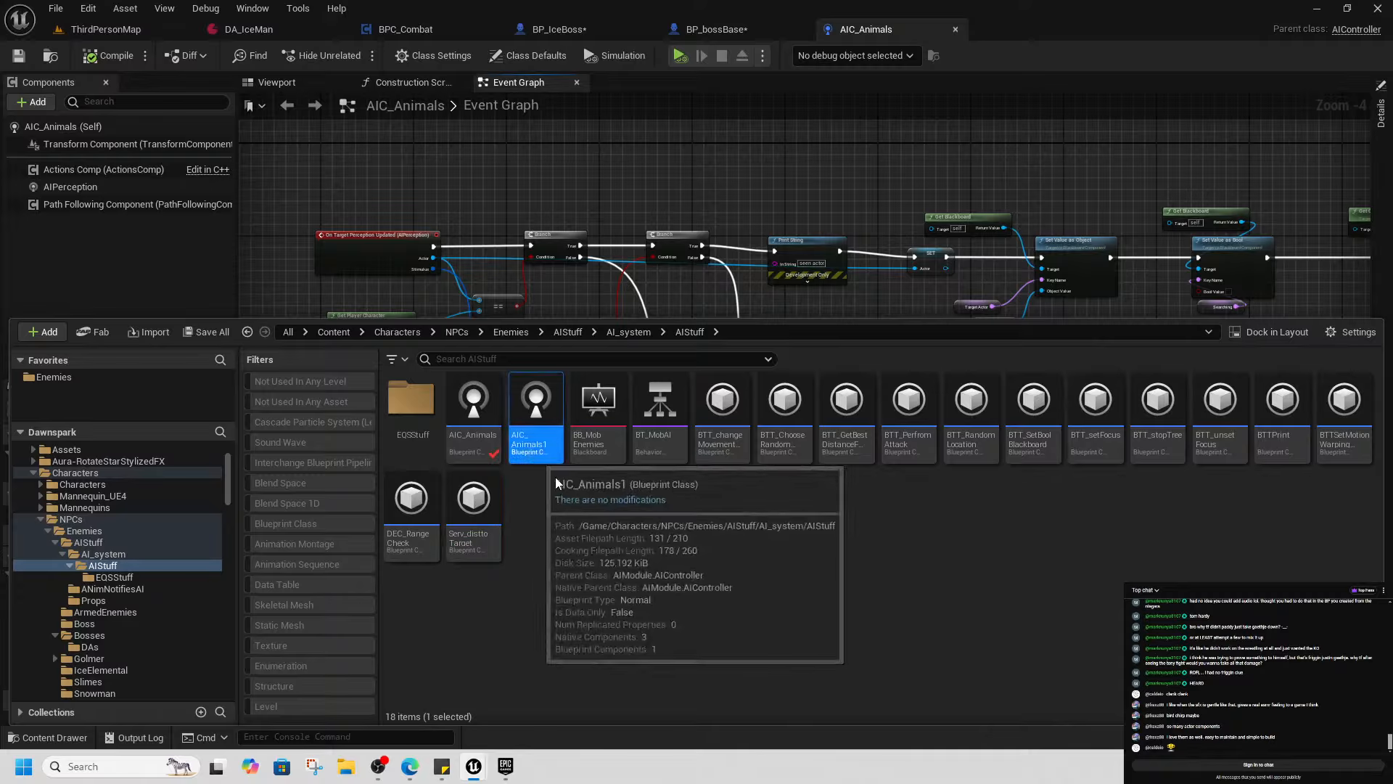
key(F2)
text(AIC_A)
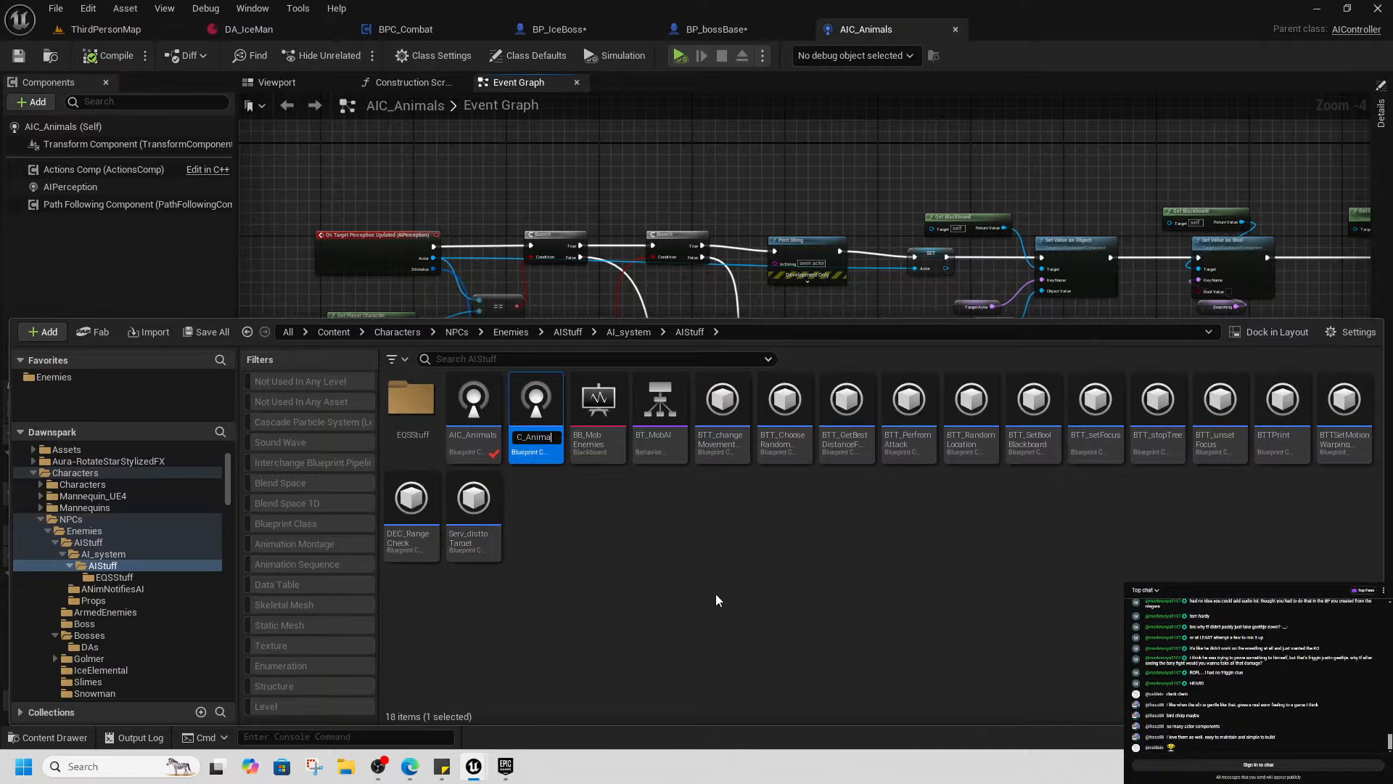
text(Boss)
key(Return)
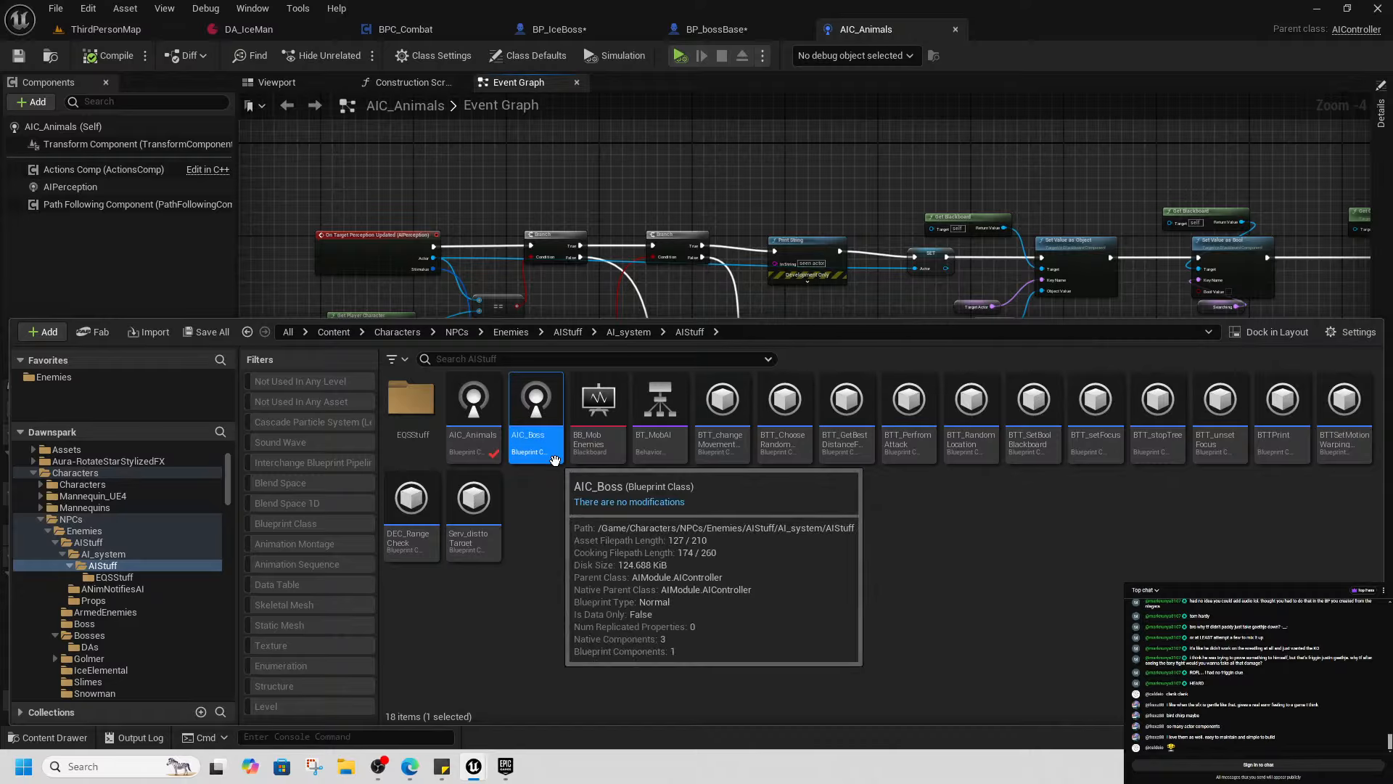
Open AIC_Boss and move Get Player Character and the equality node up closer to the perception event
double_click(546, 444)
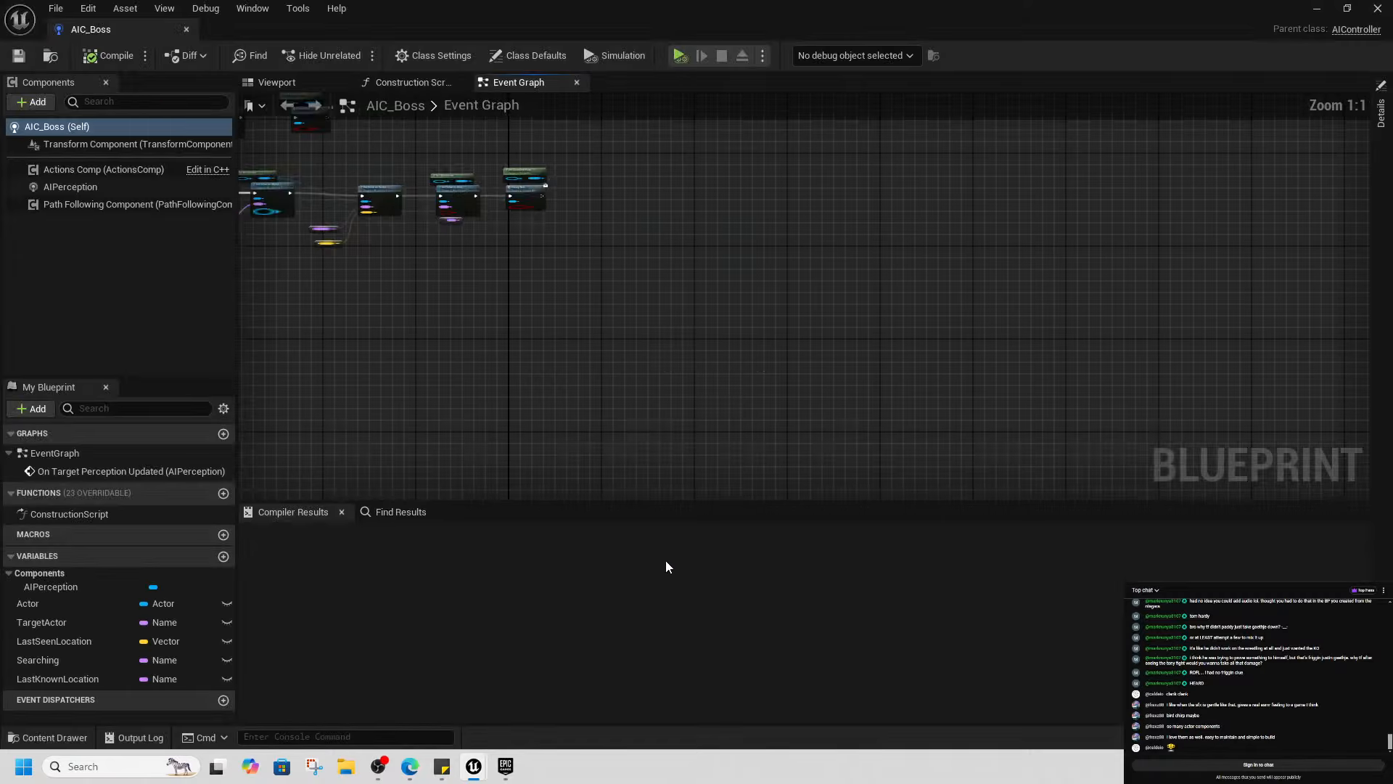
scroll(605, 339, up, 10)
right_drag(441, 369, 761, 375)
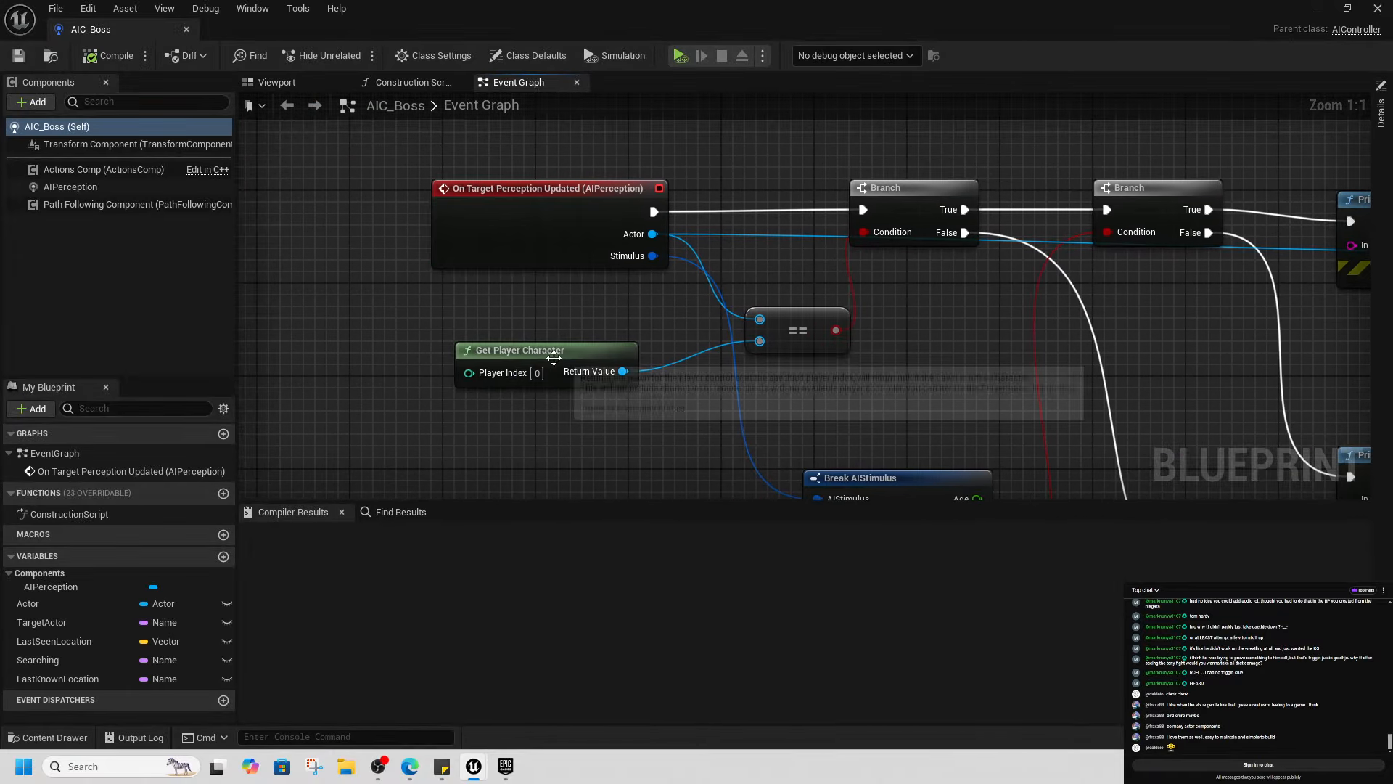
drag(556, 356, 567, 322)
drag(789, 332, 790, 320)
Connect the player-check Branch's True output directly to the "seen actor" Print String, bypassing the successfully-sensed Branch
right_drag(922, 353, 712, 350)
scroll(715, 349, down, 2)
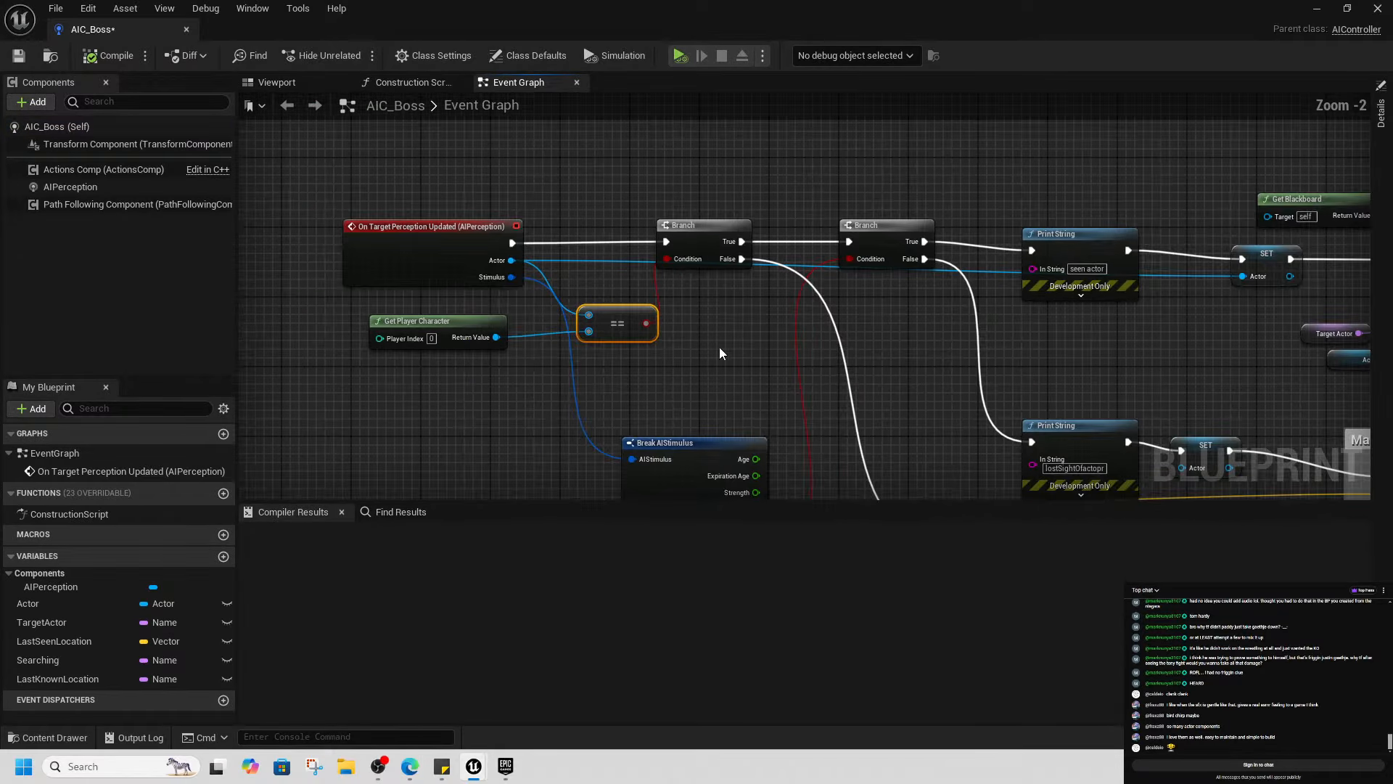
right_drag(777, 389, 697, 290)
scroll(696, 291, down, 1)
right_drag(763, 168, 604, 286)
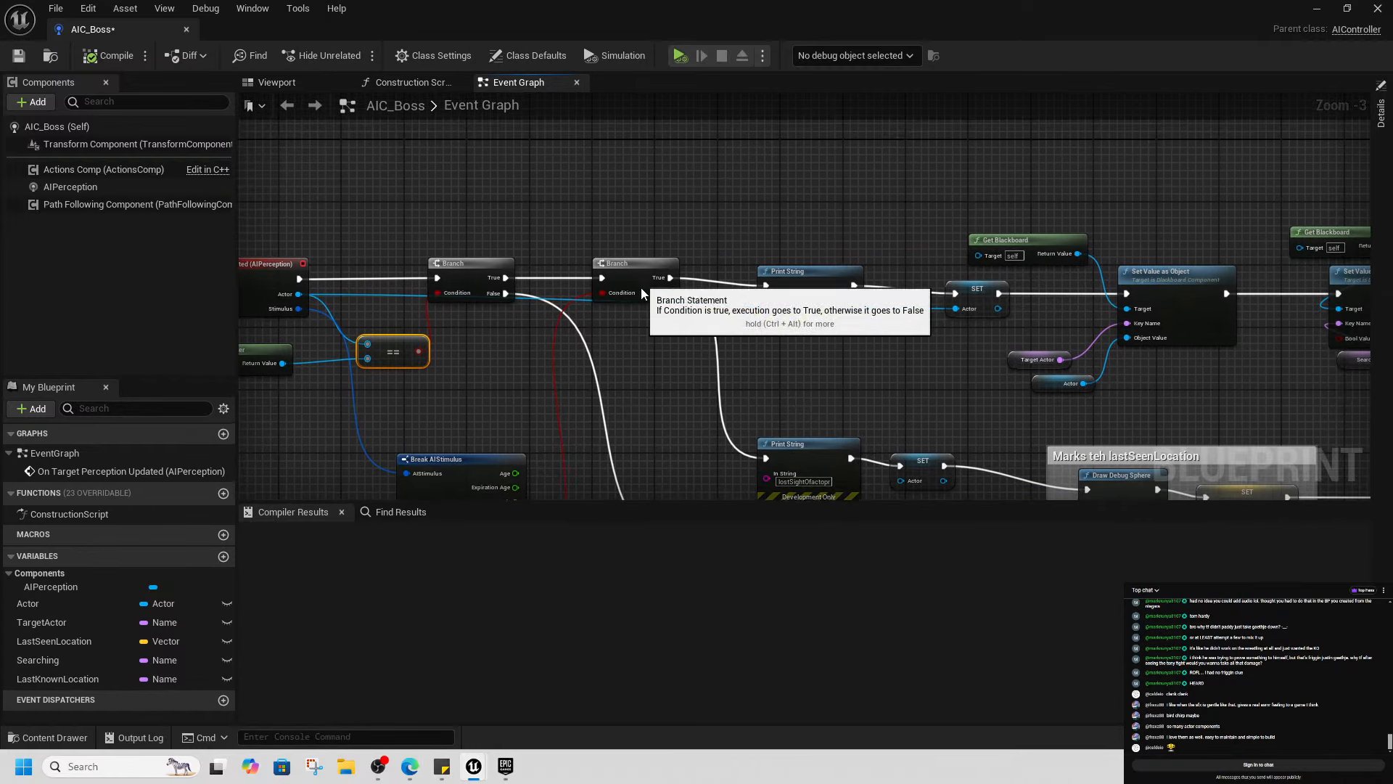
drag(642, 287, 657, 319)
drag(805, 272, 670, 216)
drag(504, 278, 632, 233)
drag(651, 293, 659, 310)
Delete Break AIStimulus and the successfully-sensed Branch, and move the "seen actor" Print String and its Actor SET closer to the remaining Branch
right_drag(646, 401, 613, 308)
drag(401, 305, 508, 420)
key(Delete)
click(650, 223)
key(Delete)
right_drag(718, 239, 718, 325)
drag(647, 210, 661, 249)
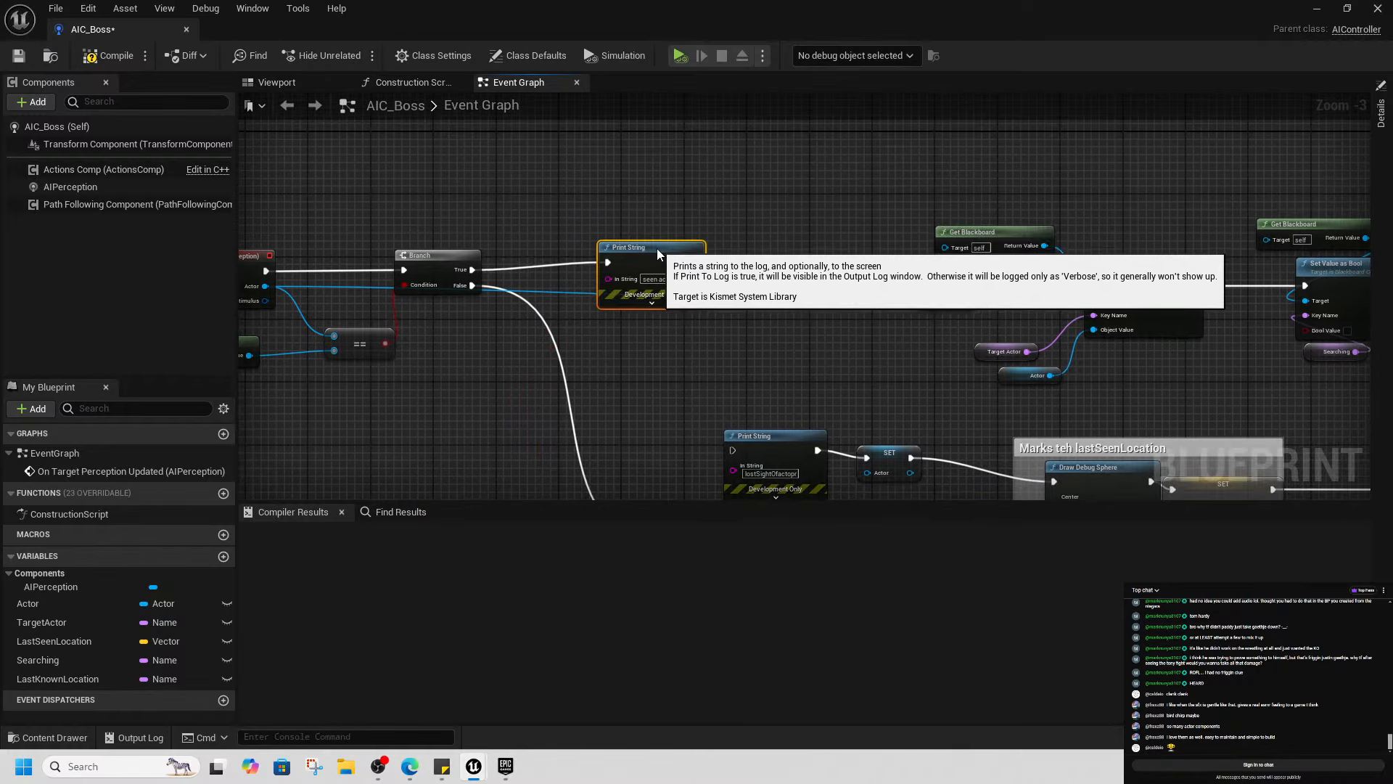
drag(943, 281, 795, 265)
Delete the lost-sight and not-player nodes, including the debug sphere group and the lower blackboard and Enemy Hud chain
scroll(919, 375, down, 1)
right_drag(919, 376, 734, 266)
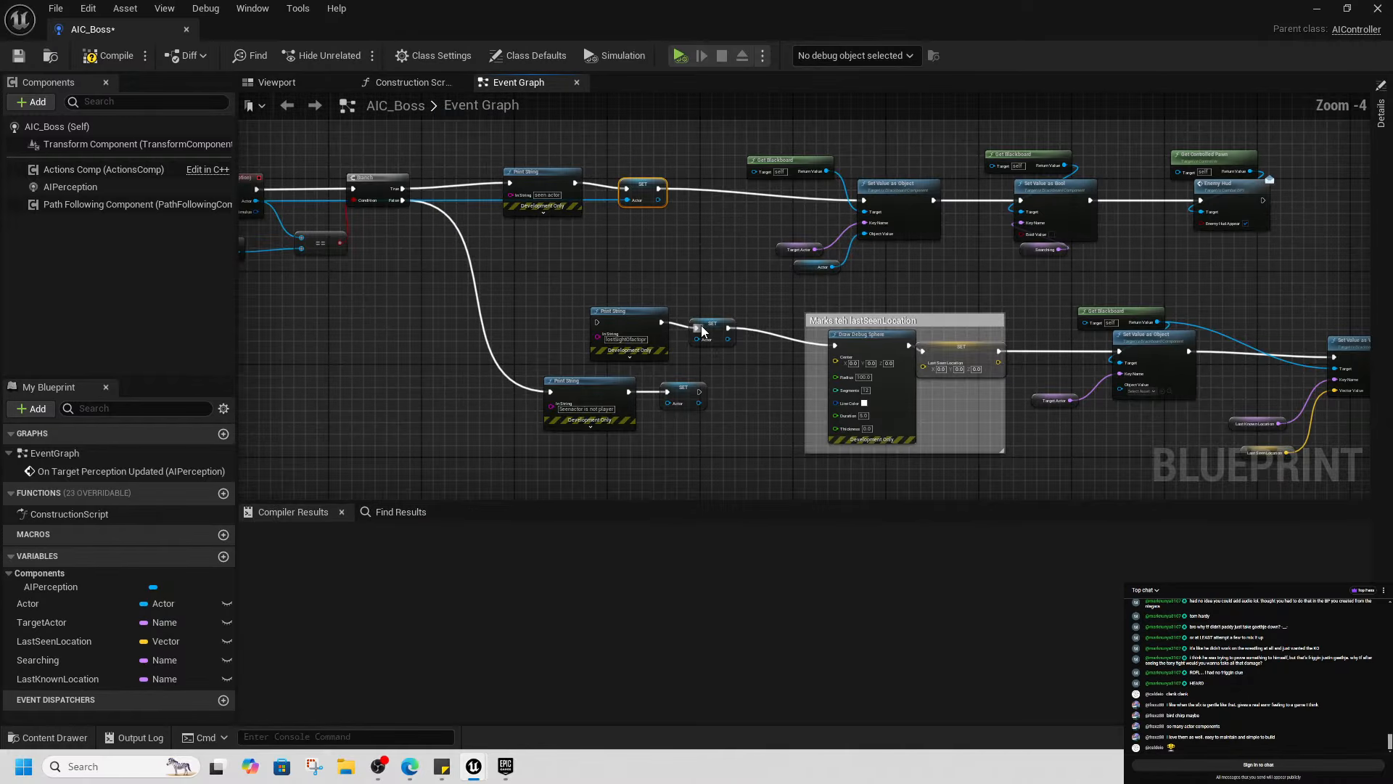
drag(540, 308, 961, 465)
key(Delete)
right_drag(1025, 455, 655, 446)
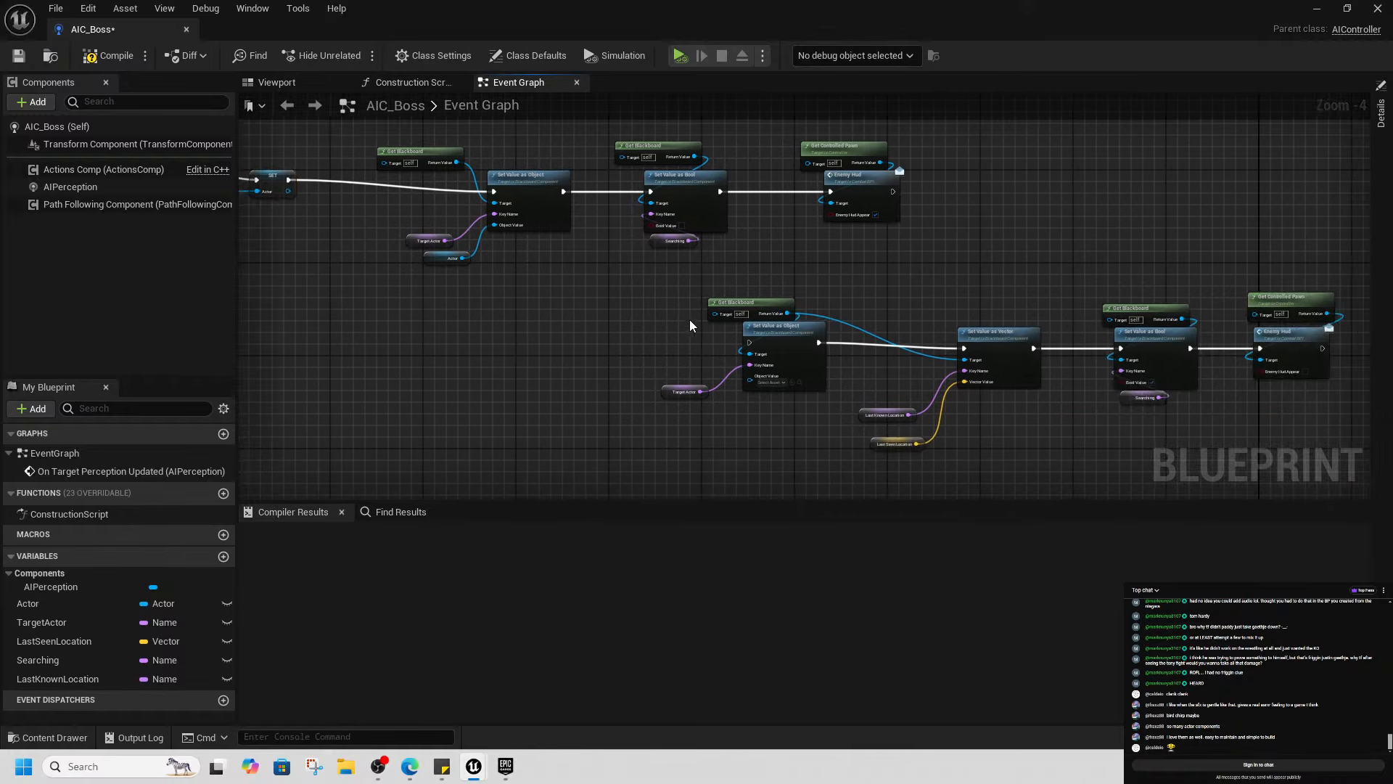
drag(650, 290, 1332, 454)
key(Delete)
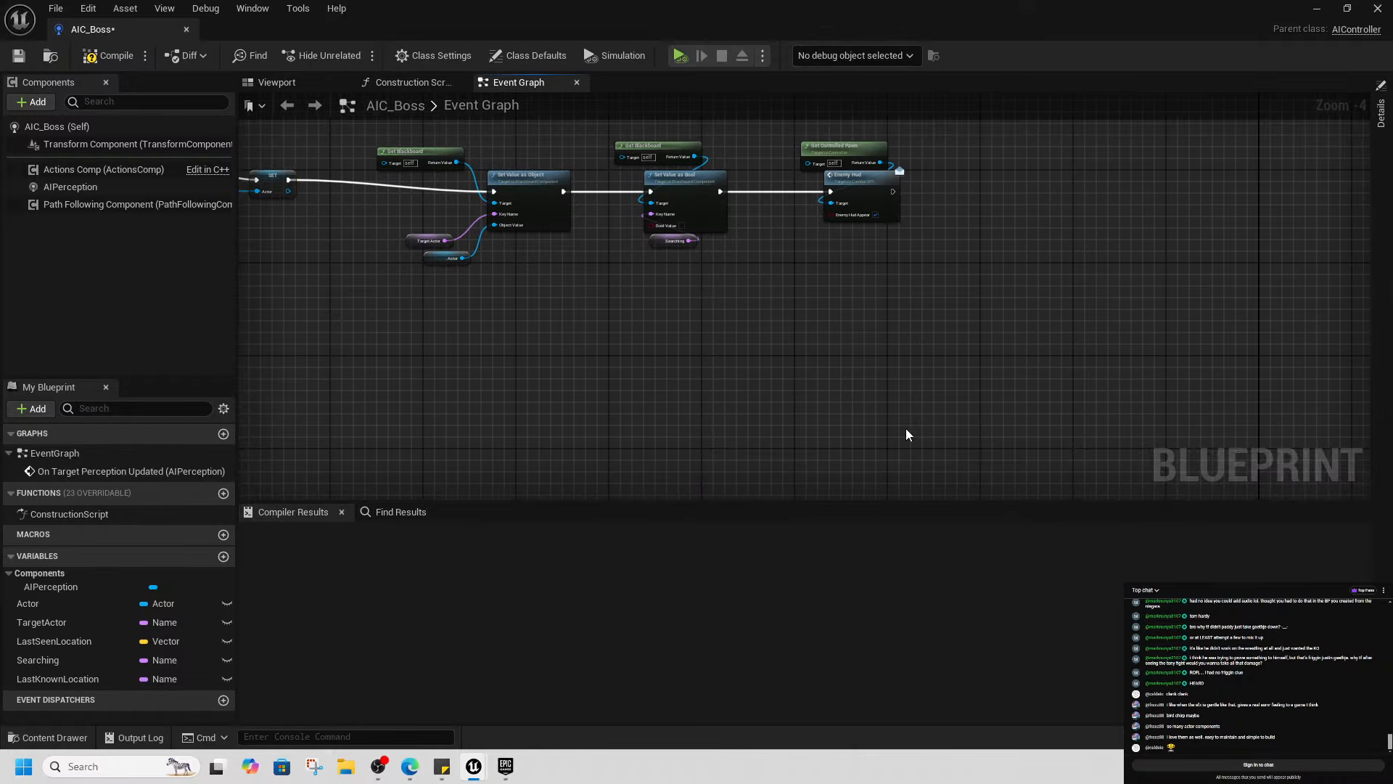
Delete the LastSeenLocation, Searching and LastKnownLocation variables from AIC_Boss, accepting the removal of Searching while it is in use
scroll(547, 377, up, 3)
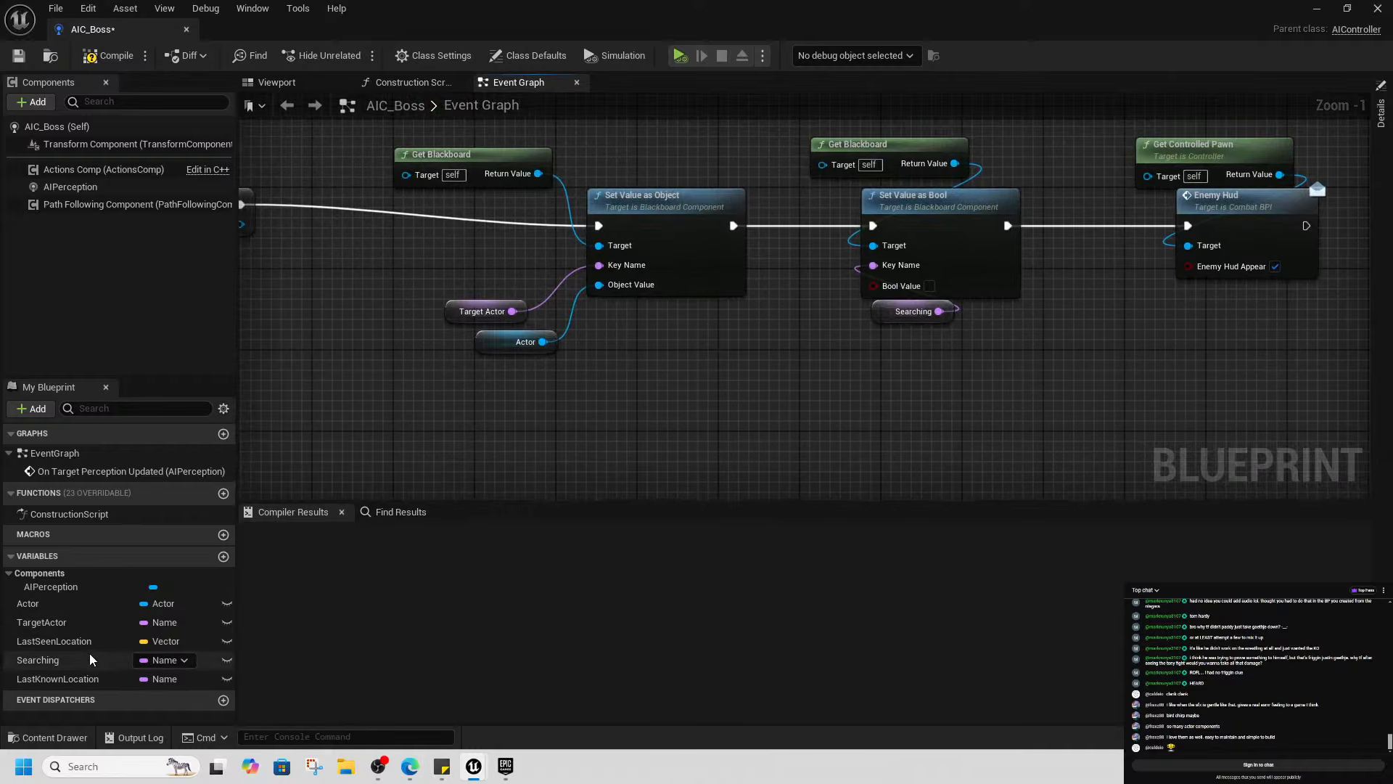
click(83, 624)
click(73, 641)
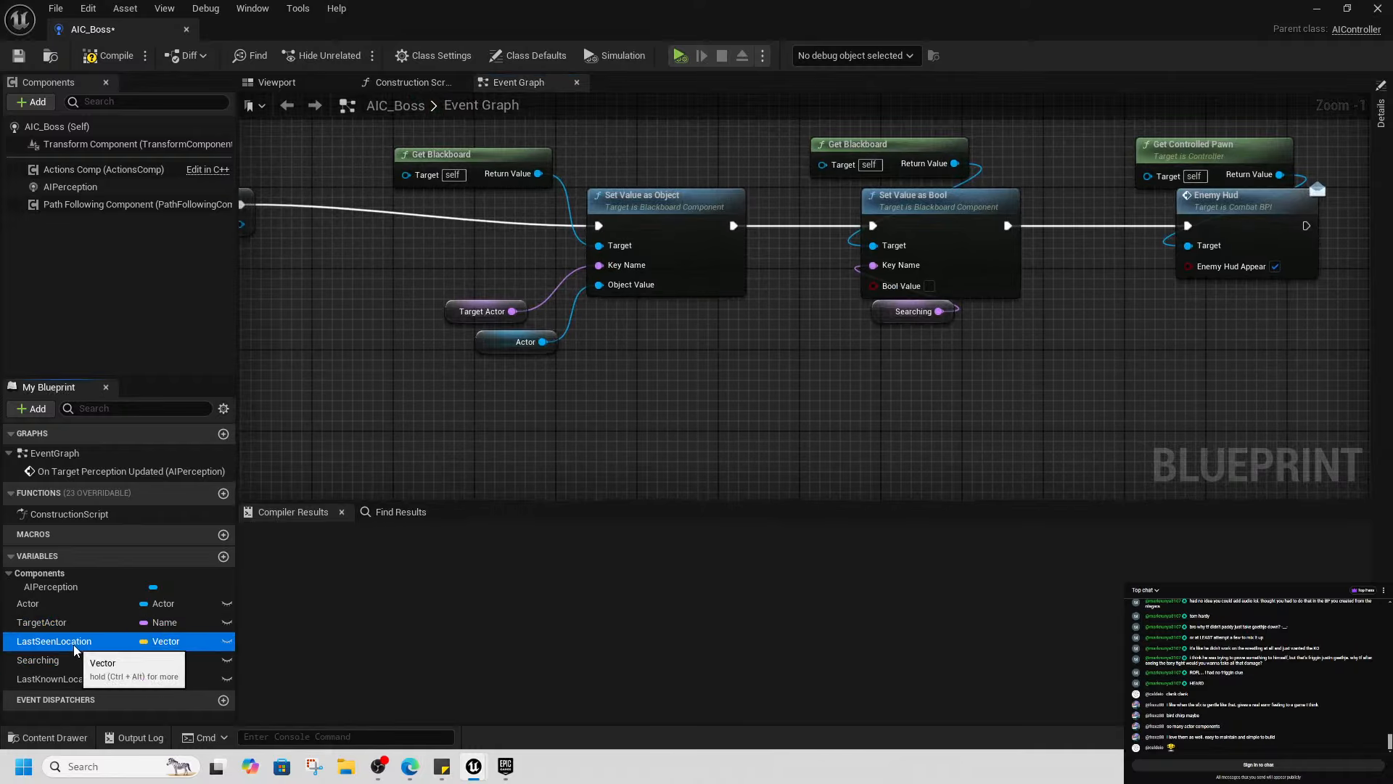
key(Delete)
click(71, 644)
key(Delete)
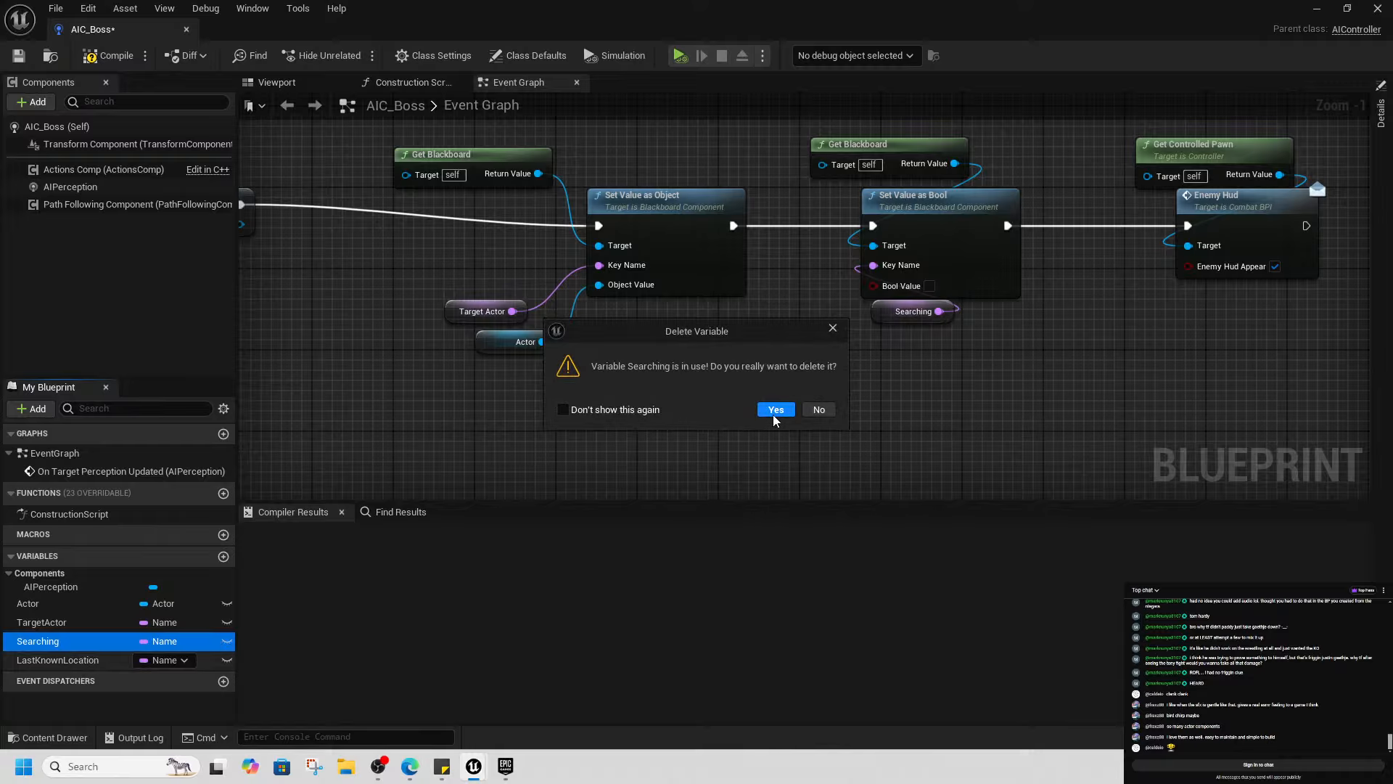
click(775, 410)
click(59, 643)
key(Delete)
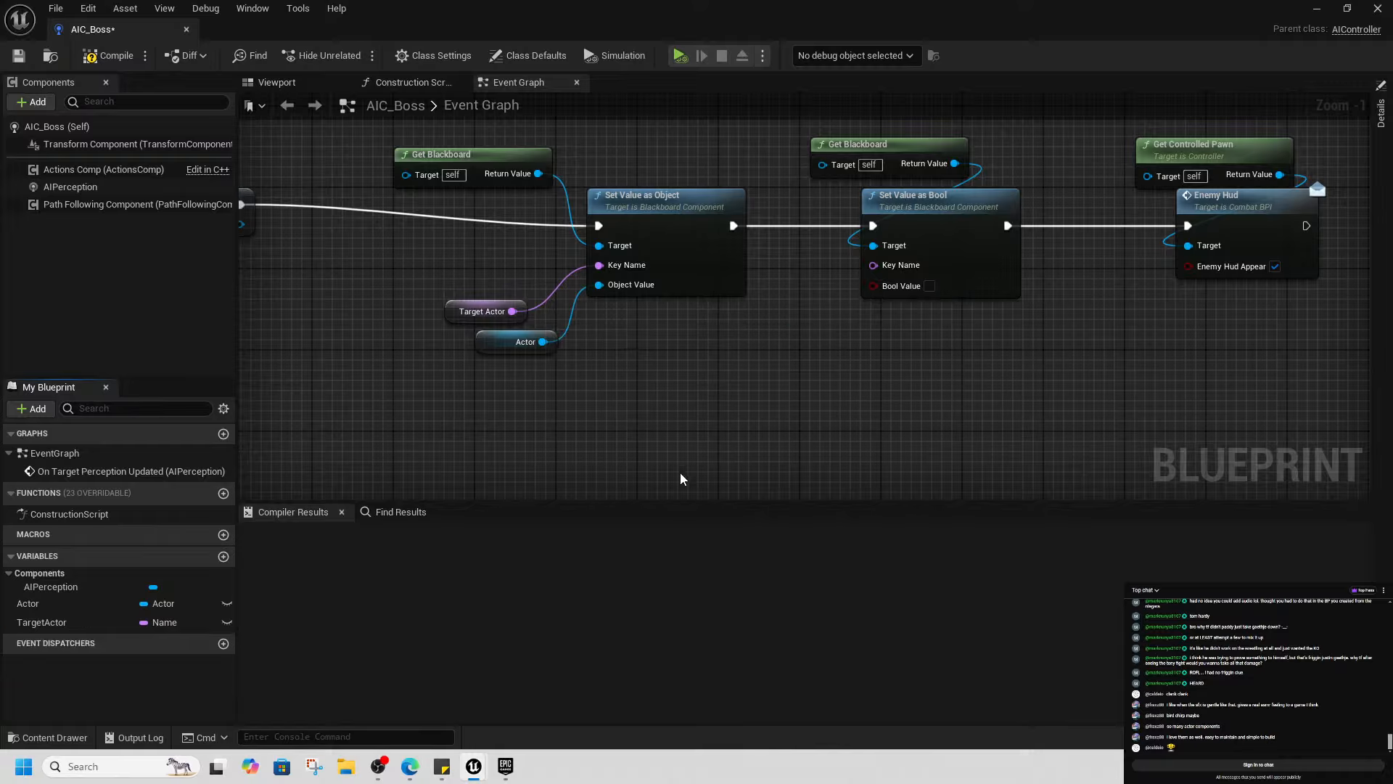
Move the Set Value as Object node and its Get Blackboard, Target Actor and Actor inputs closer to the Actor SET node
right_drag(856, 392, 746, 476)
right_drag(470, 433, 652, 438)
drag(497, 172, 798, 445)
drag(753, 330, 599, 309)
Delete the Set Value as Bool and Enemy Hud nodes with their Get Blackboard and Get Controlled Pawn nodes, and compile AIC_Boss
right_drag(888, 396, 623, 403)
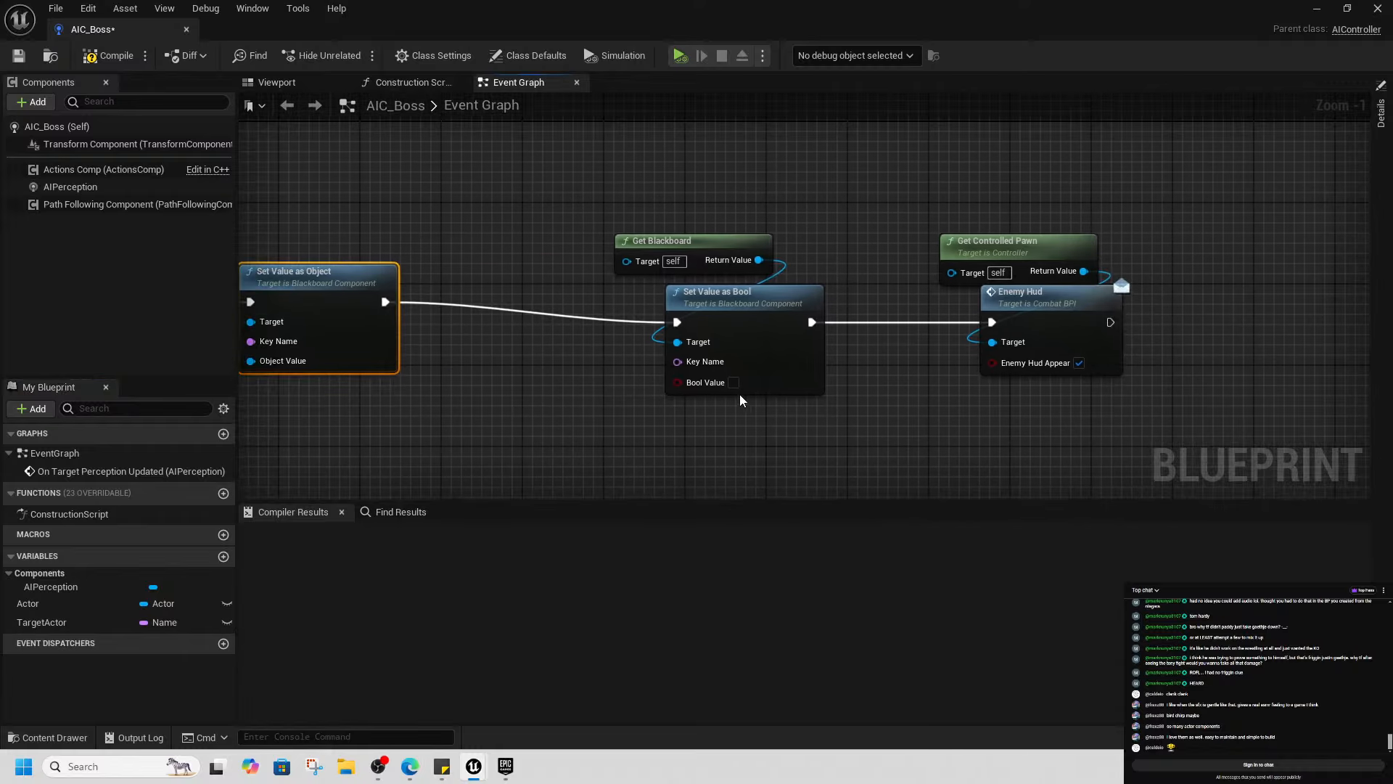
drag(616, 179, 824, 397)
drag(740, 316, 618, 295)
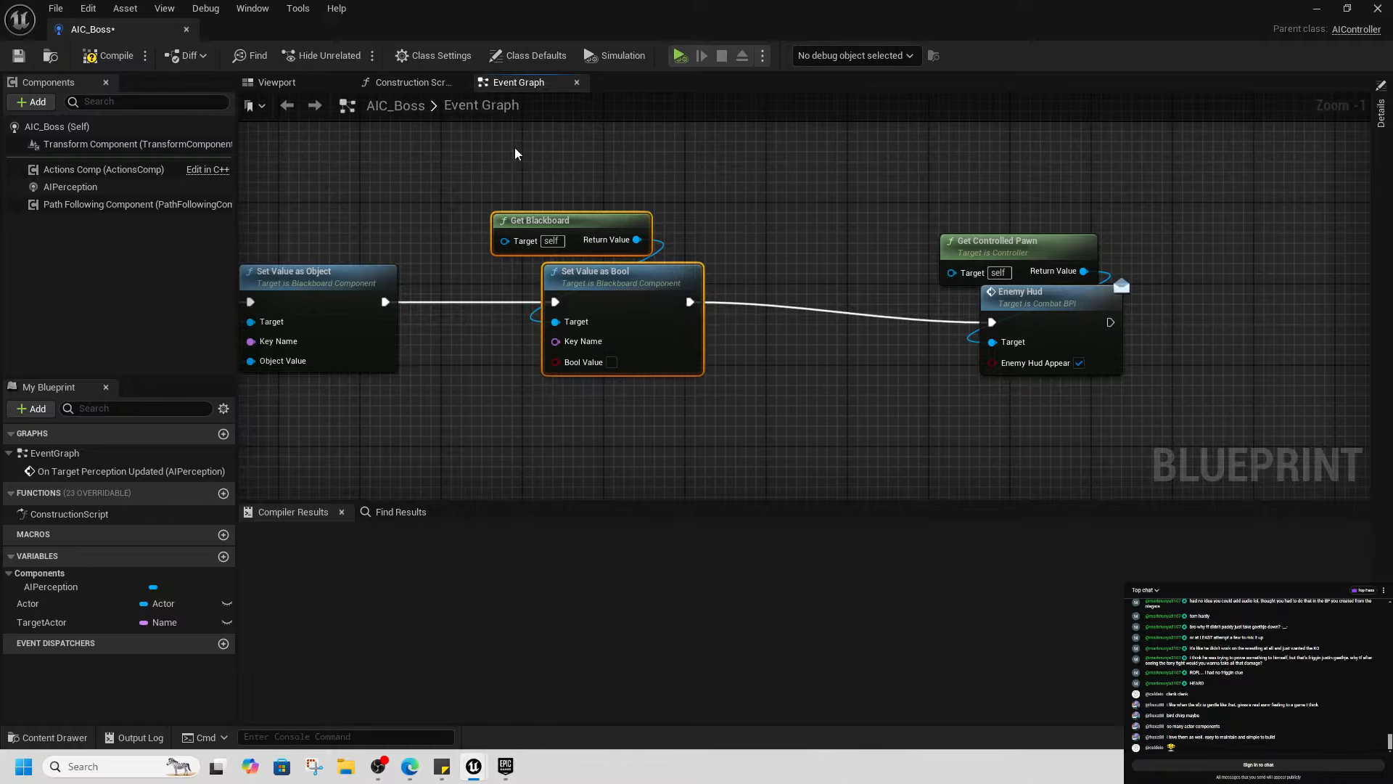
key(Delete)
drag(891, 204, 1118, 430)
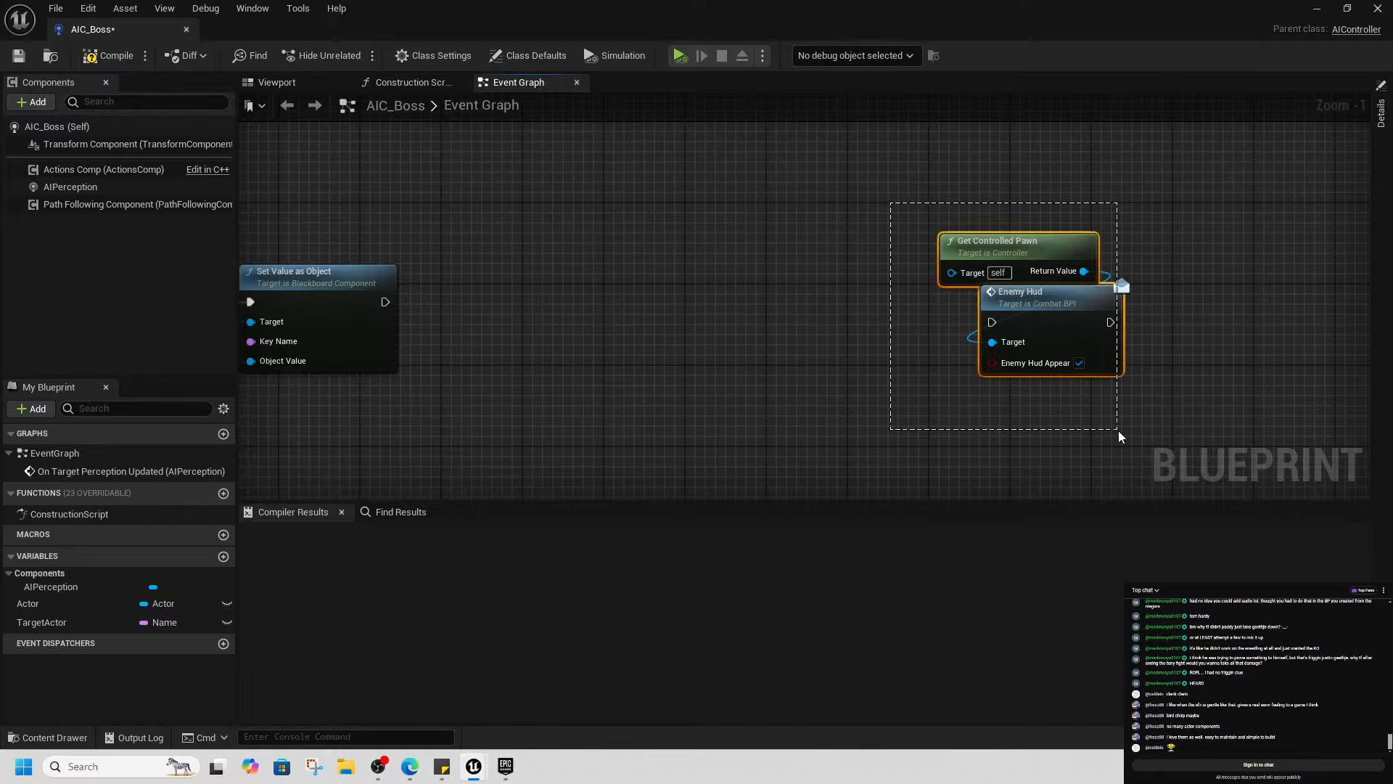
drag(526, 201, 838, 379)
key(Delete)
click(93, 56)
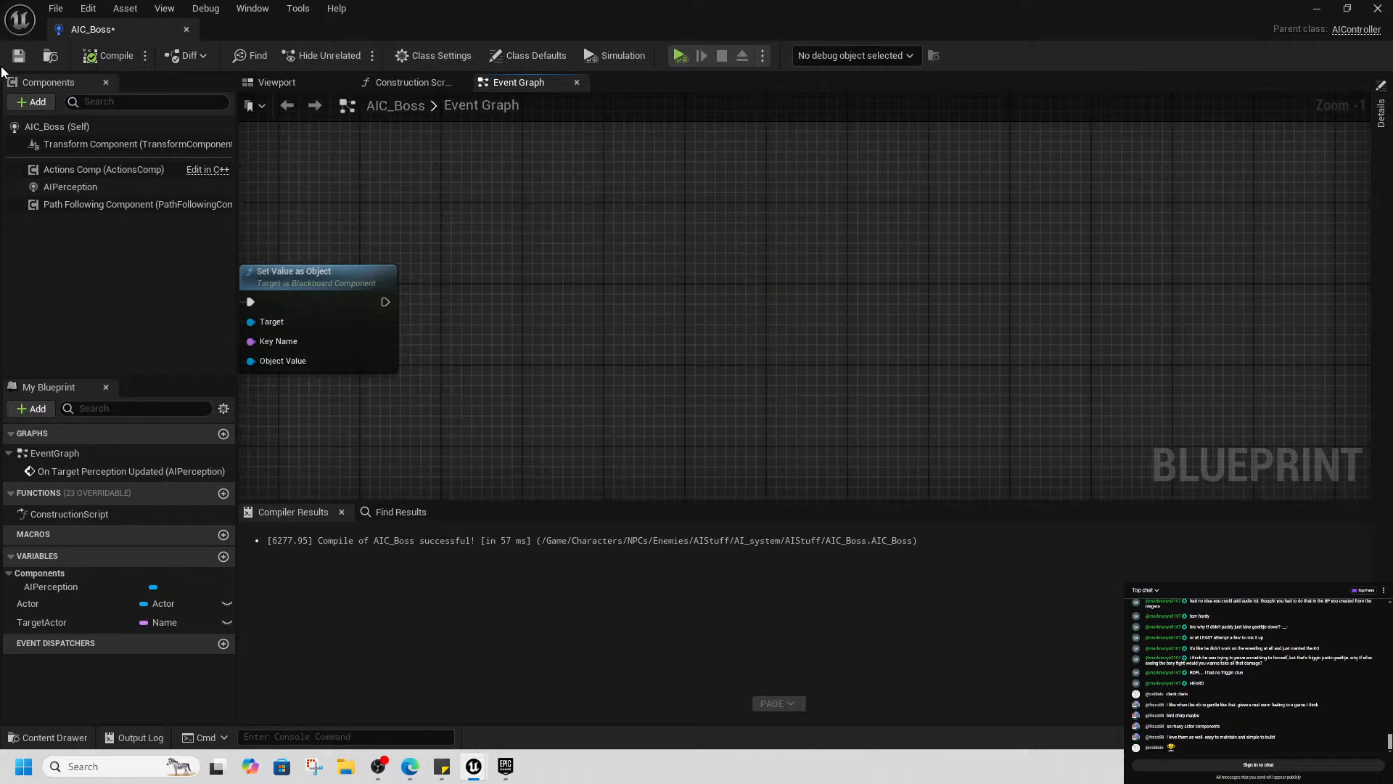
Move the equality node closer to Get Player Character and save AIC_Boss, BP_bossBase and BP_IceBoss
scroll(284, 211, down, 3)
right_drag(286, 215, 785, 294)
right_drag(458, 345, 753, 344)
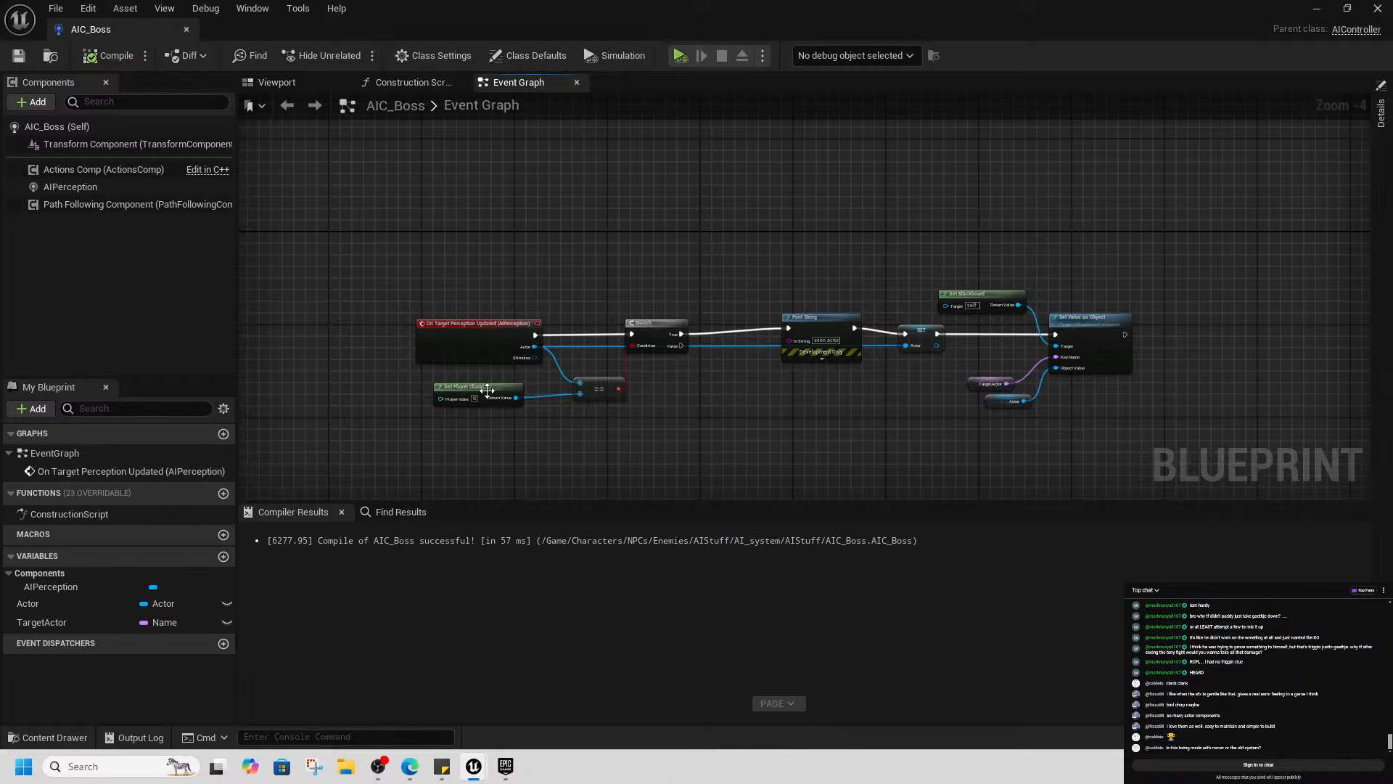
drag(605, 397, 589, 394)
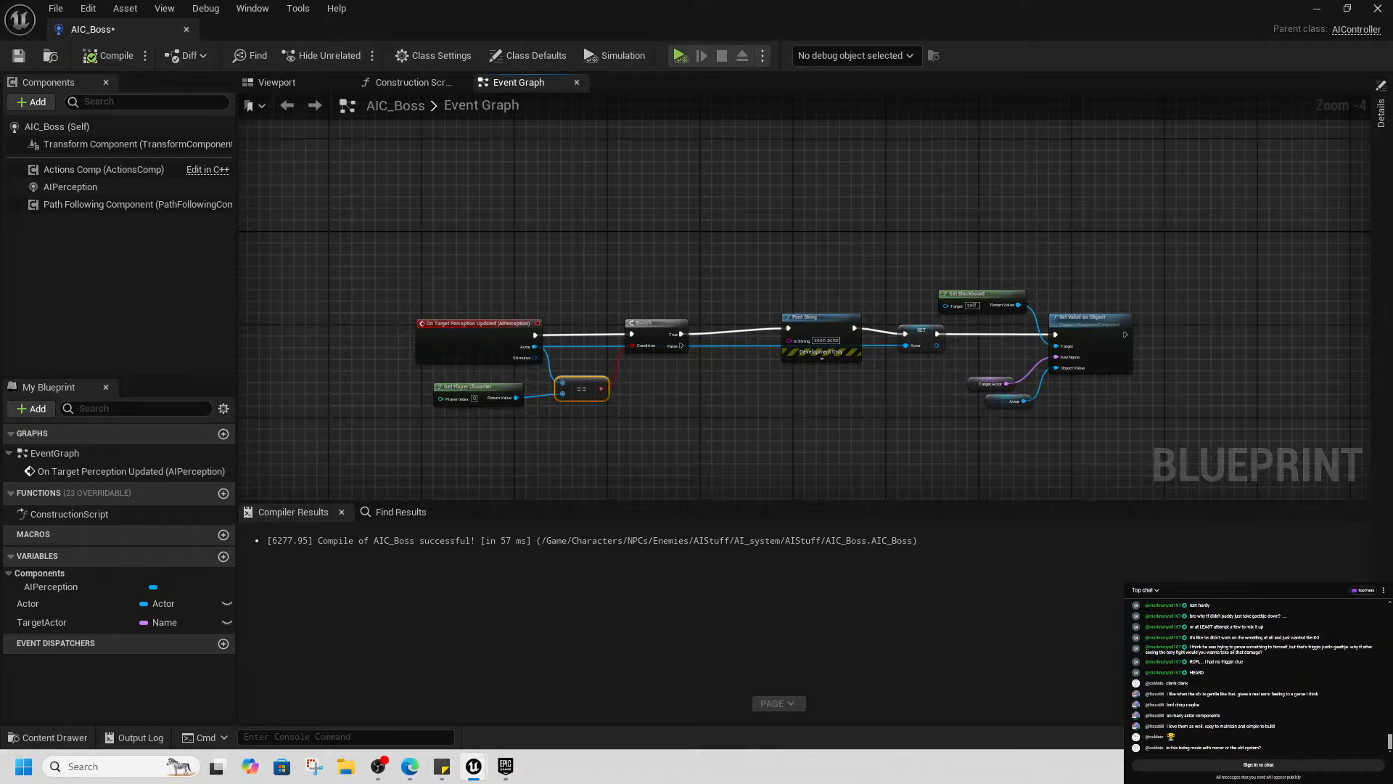
key(ctrl+shift+s)
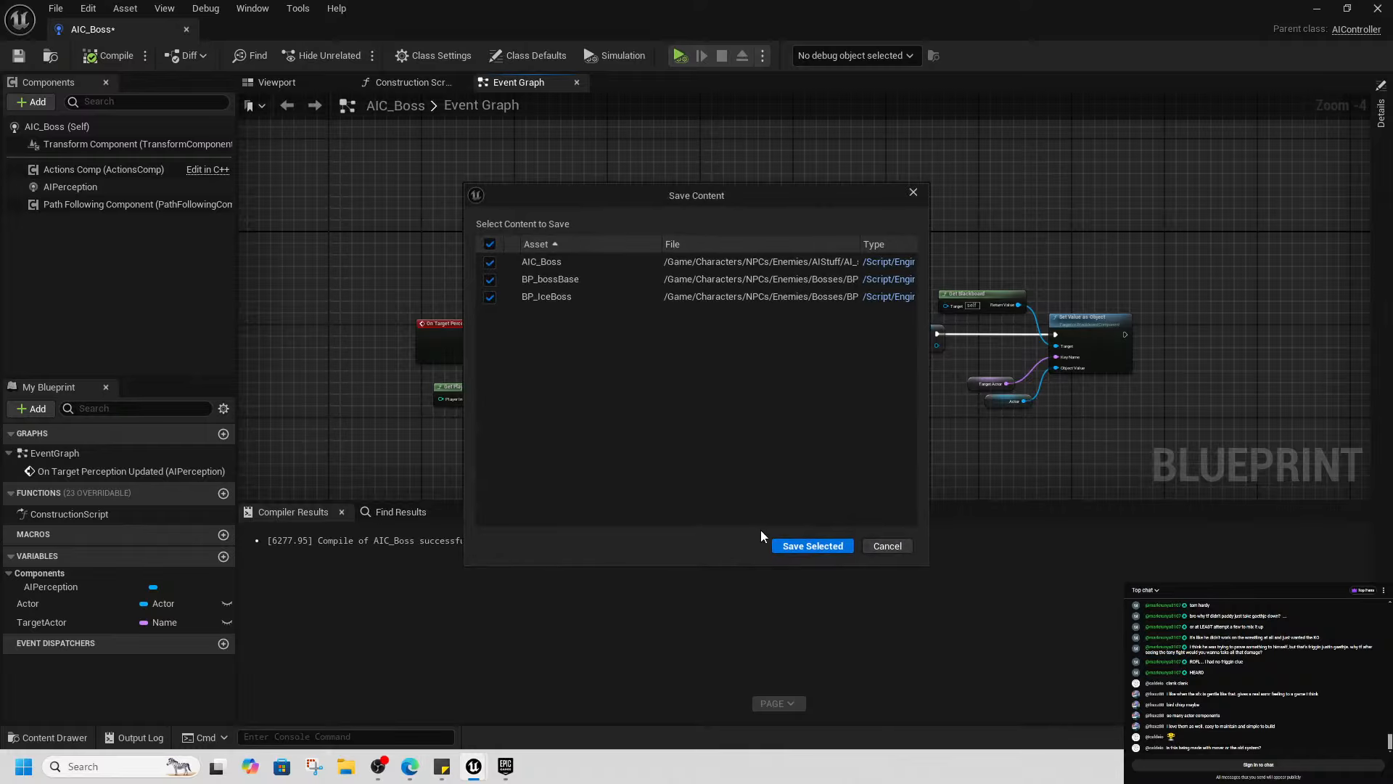
click(791, 546)
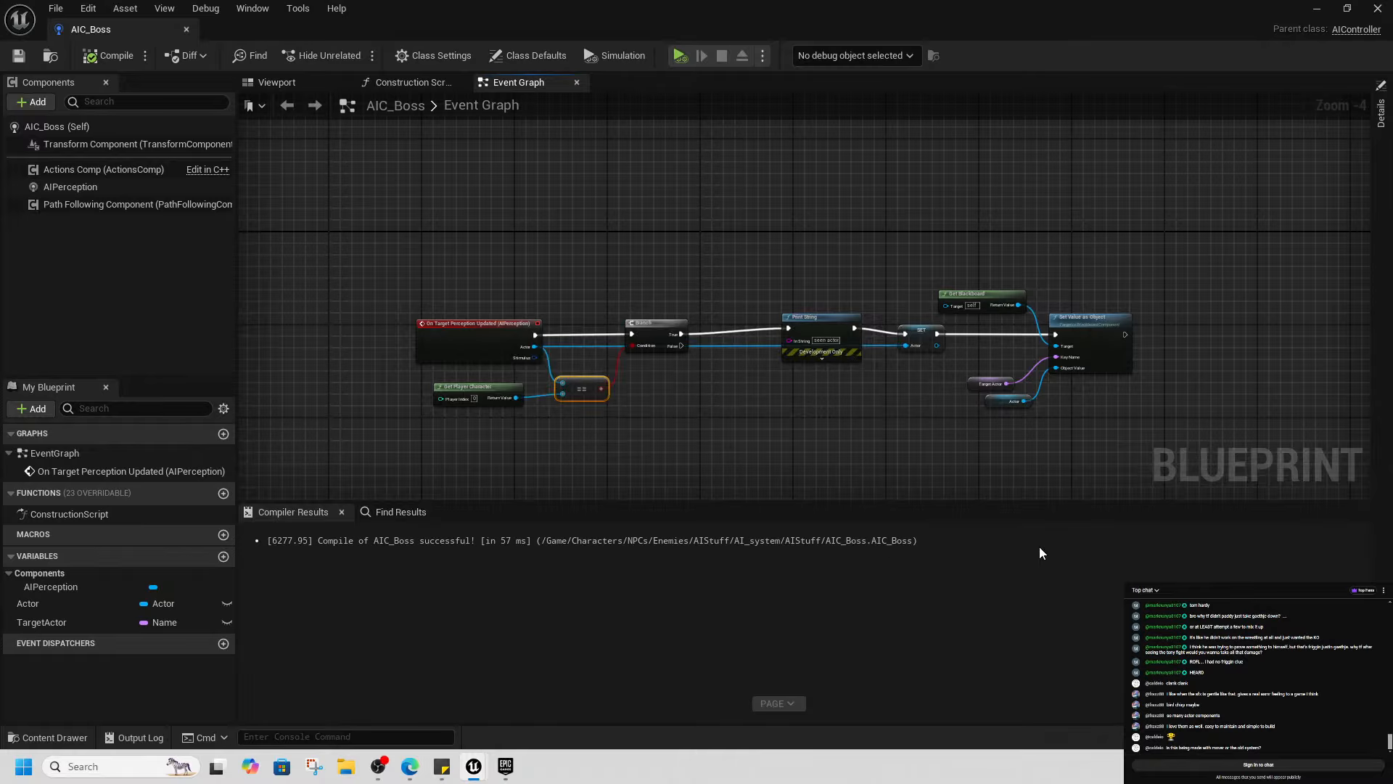
click(23, 56)
Dock the AIC_Boss editor among the other open assets and line up the "seen actor" Print String with the Branch's execution line
drag(111, 25, 293, 21)
scroll(577, 343, up, 5)
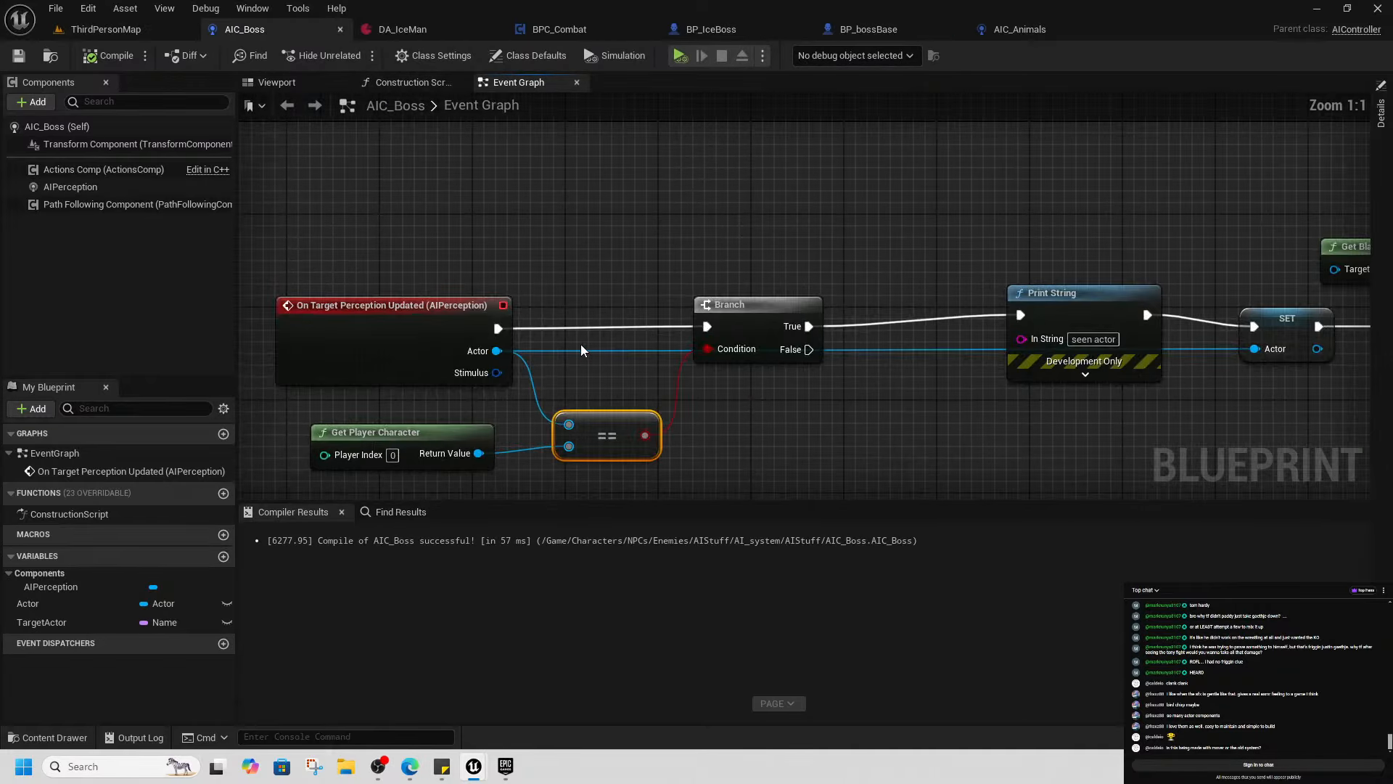
click(740, 321)
drag(1073, 300, 1042, 312)
right_drag(1073, 381, 700, 359)
scroll(883, 324, down, 3)
right_drag(576, 348, 877, 347)
drag(404, 164, 1007, 439)
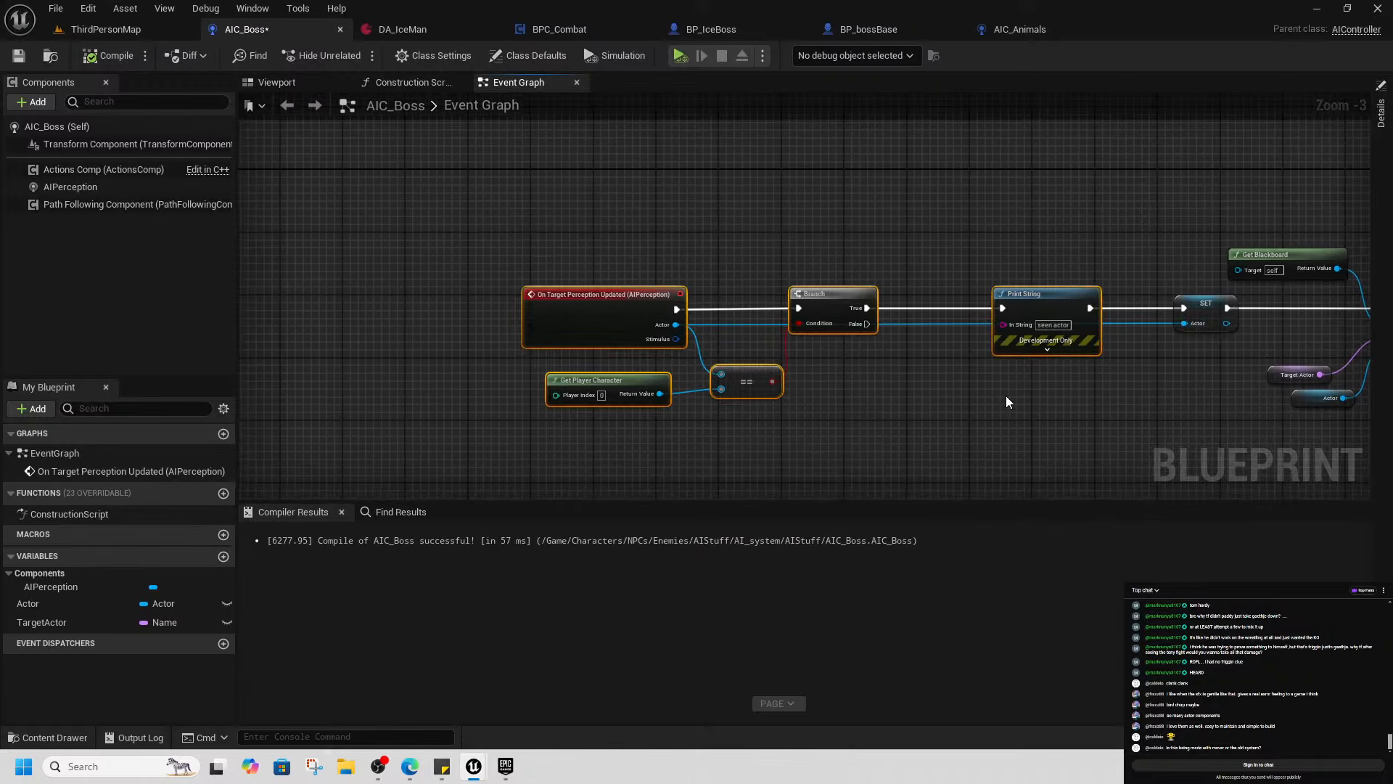
right_drag(1012, 398, 682, 384)
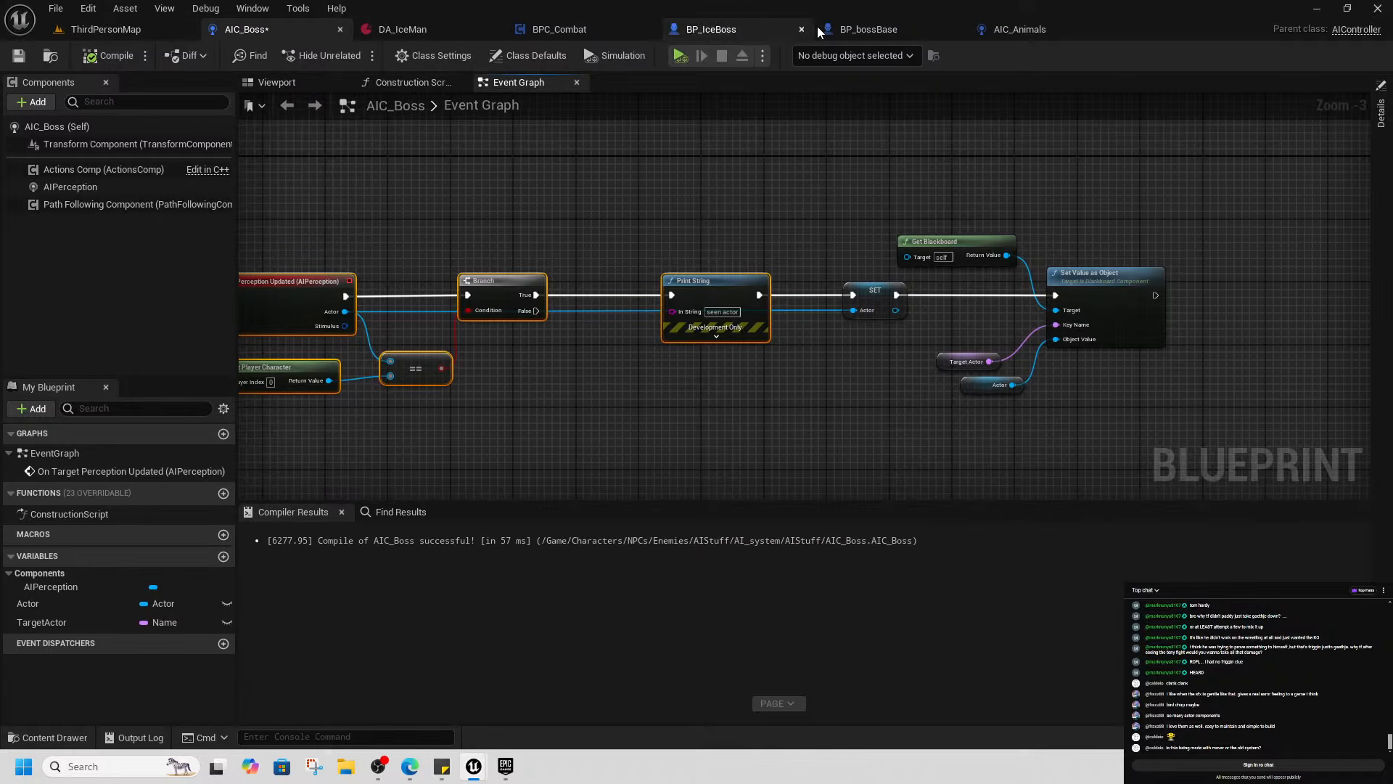
In BP_bossBase, set Auto Possess AI to Placed in World or Spawned and AI Controller Class to AIC_Boss, and compile
click(864, 29)
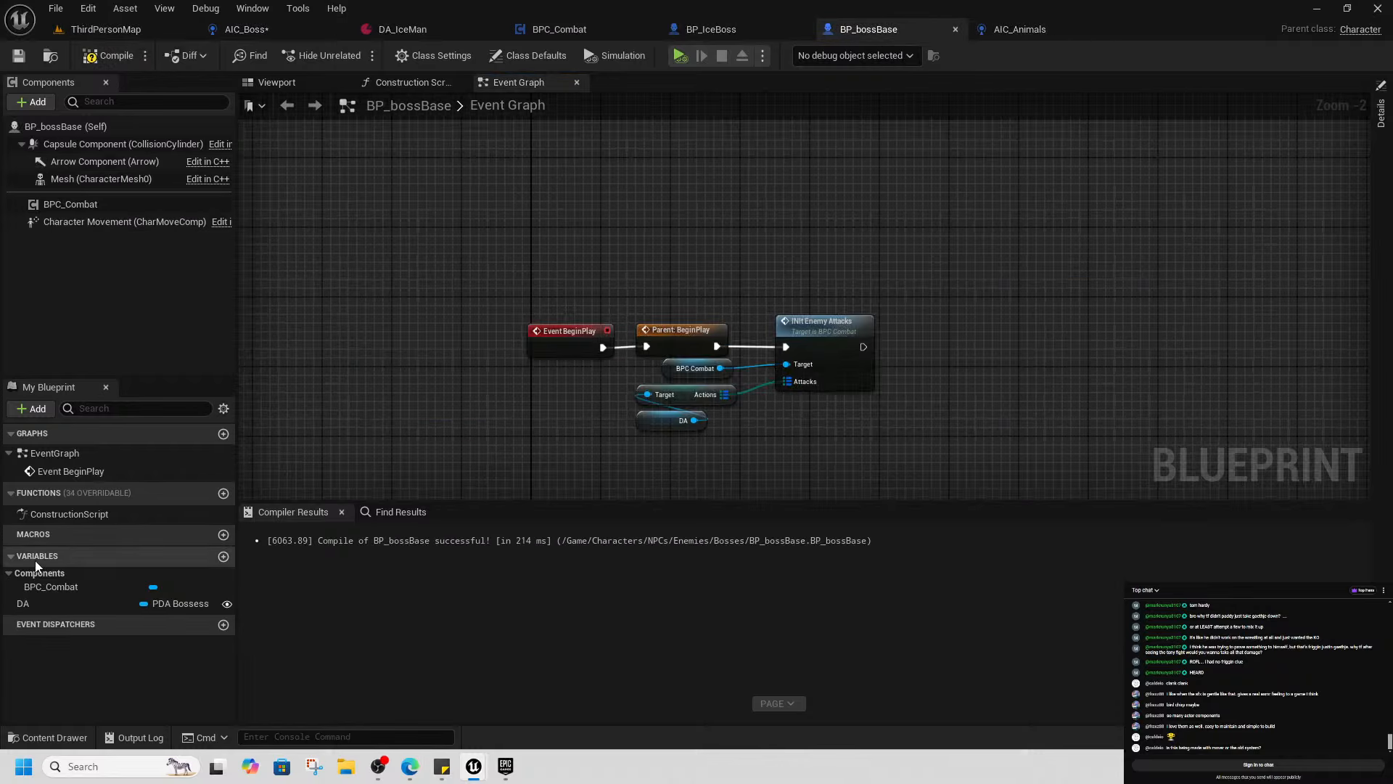
click(525, 57)
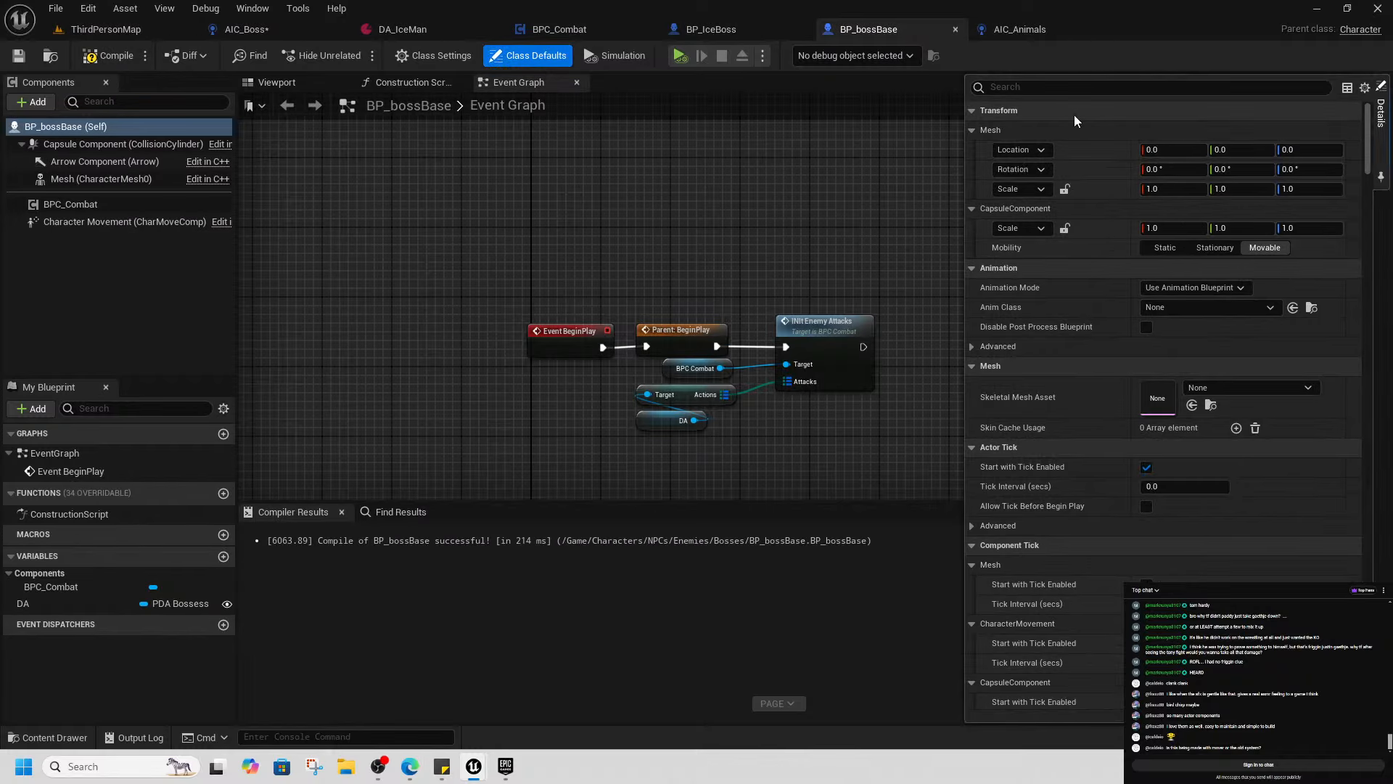
click(1037, 89)
text(ai)
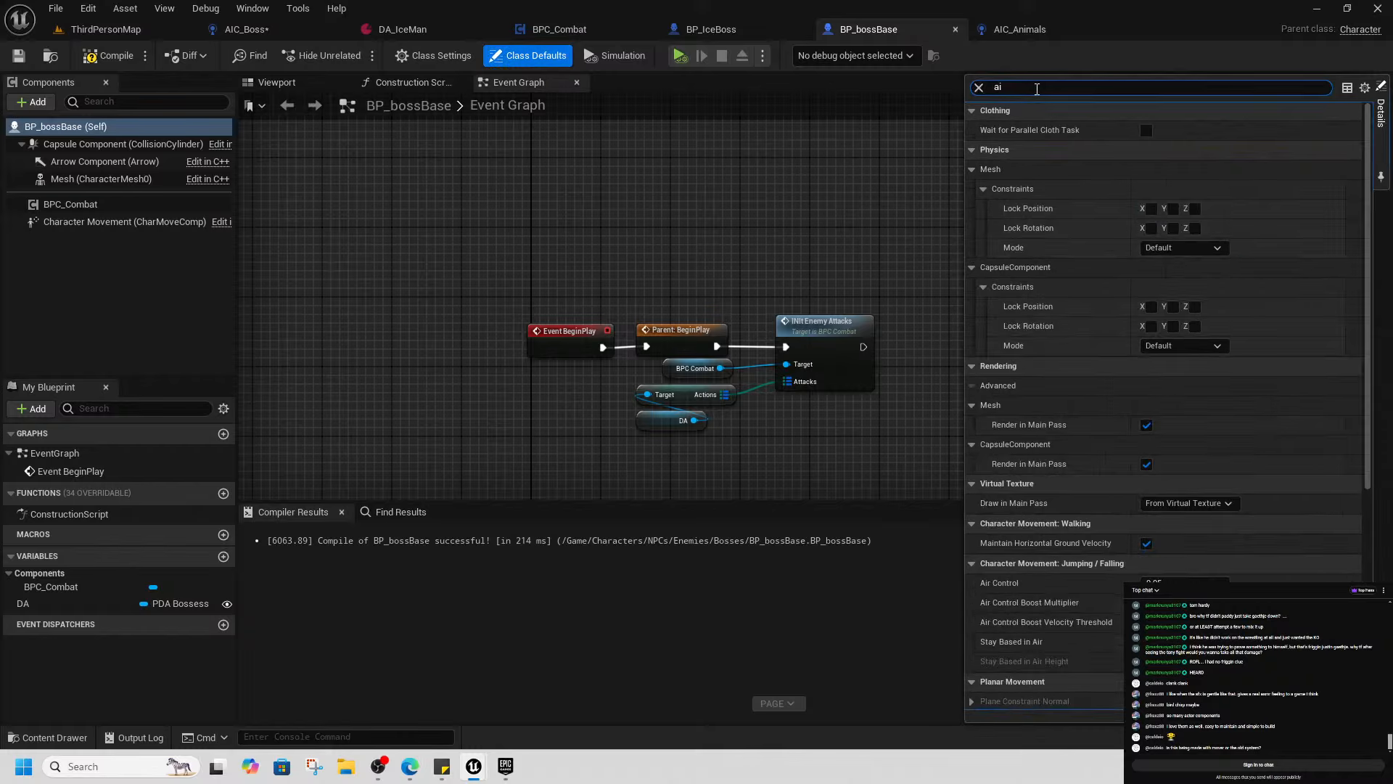
scroll(1213, 517, down, 5)
scroll(1159, 507, down, 4)
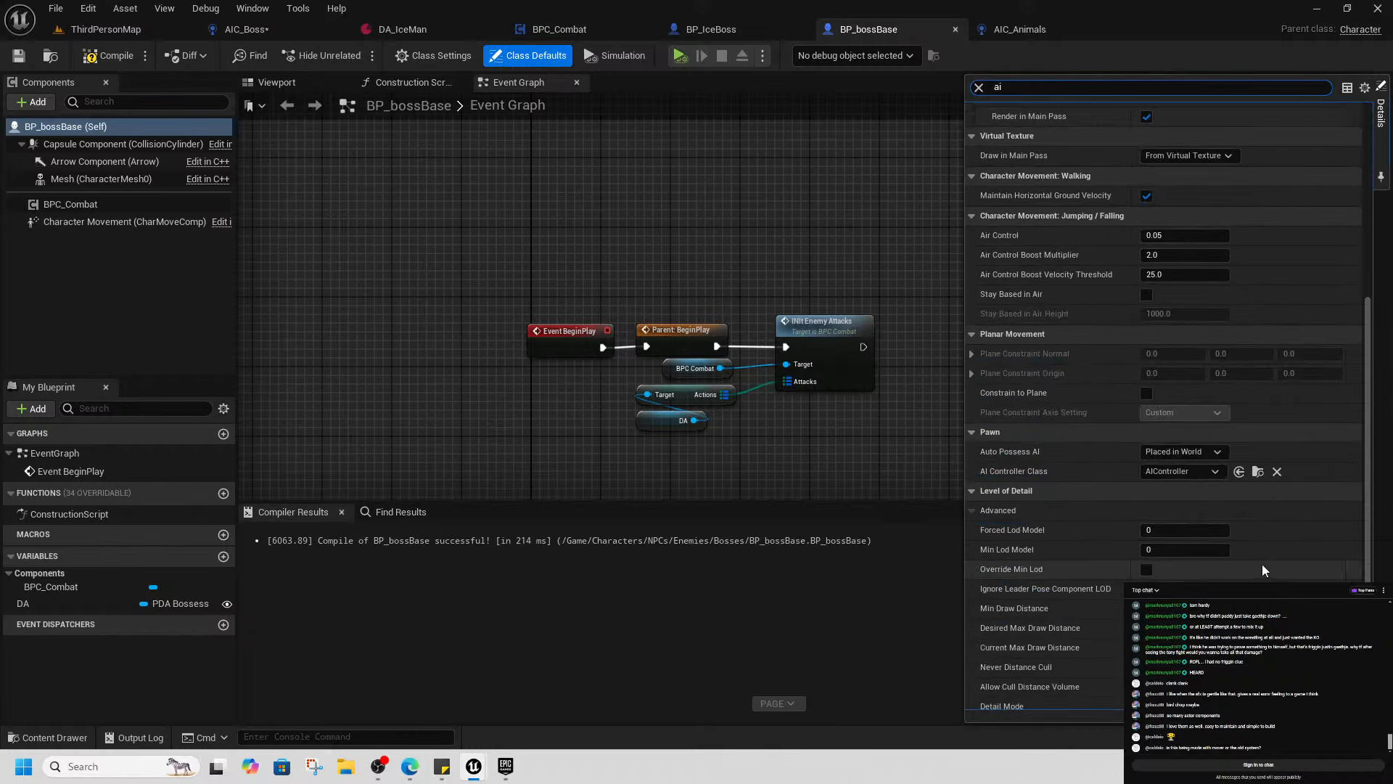
click(1186, 451)
click(1233, 507)
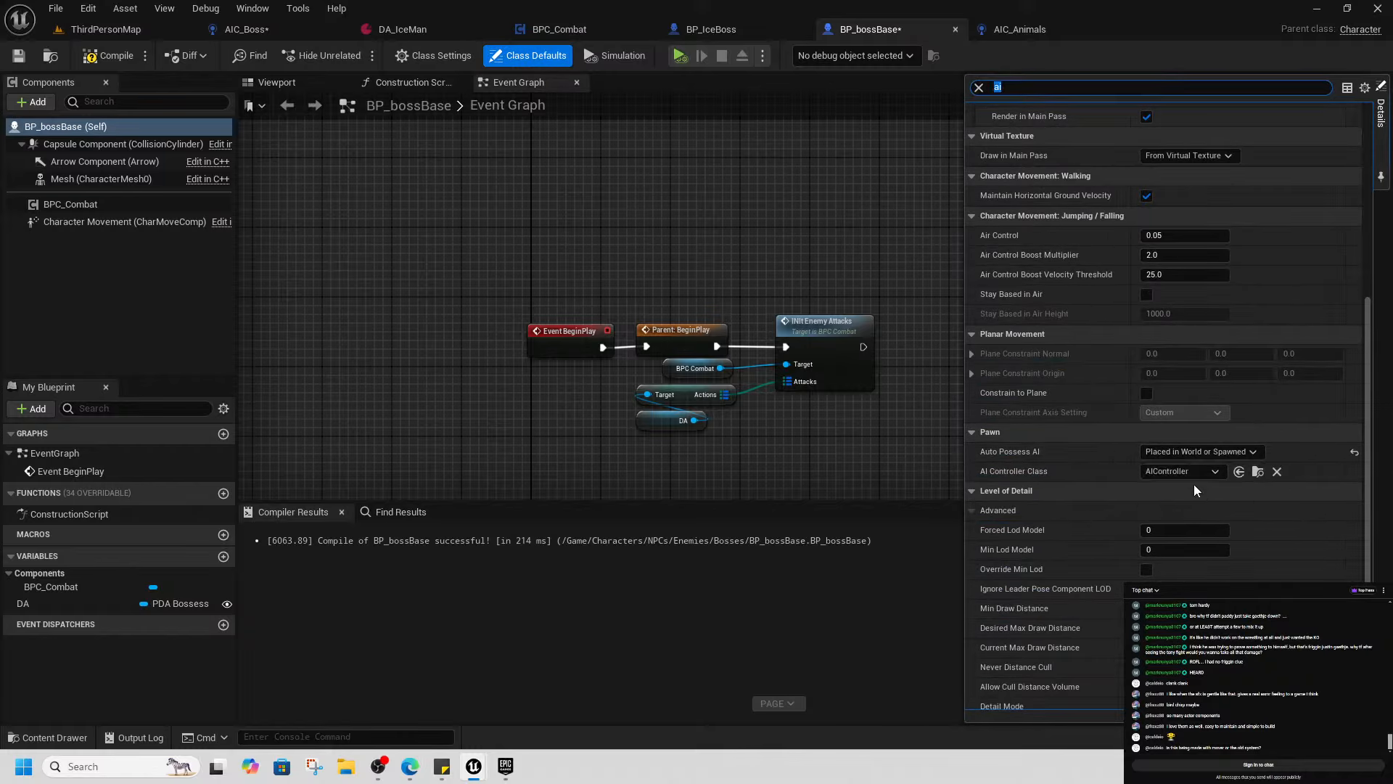
click(1182, 471)
click(1172, 535)
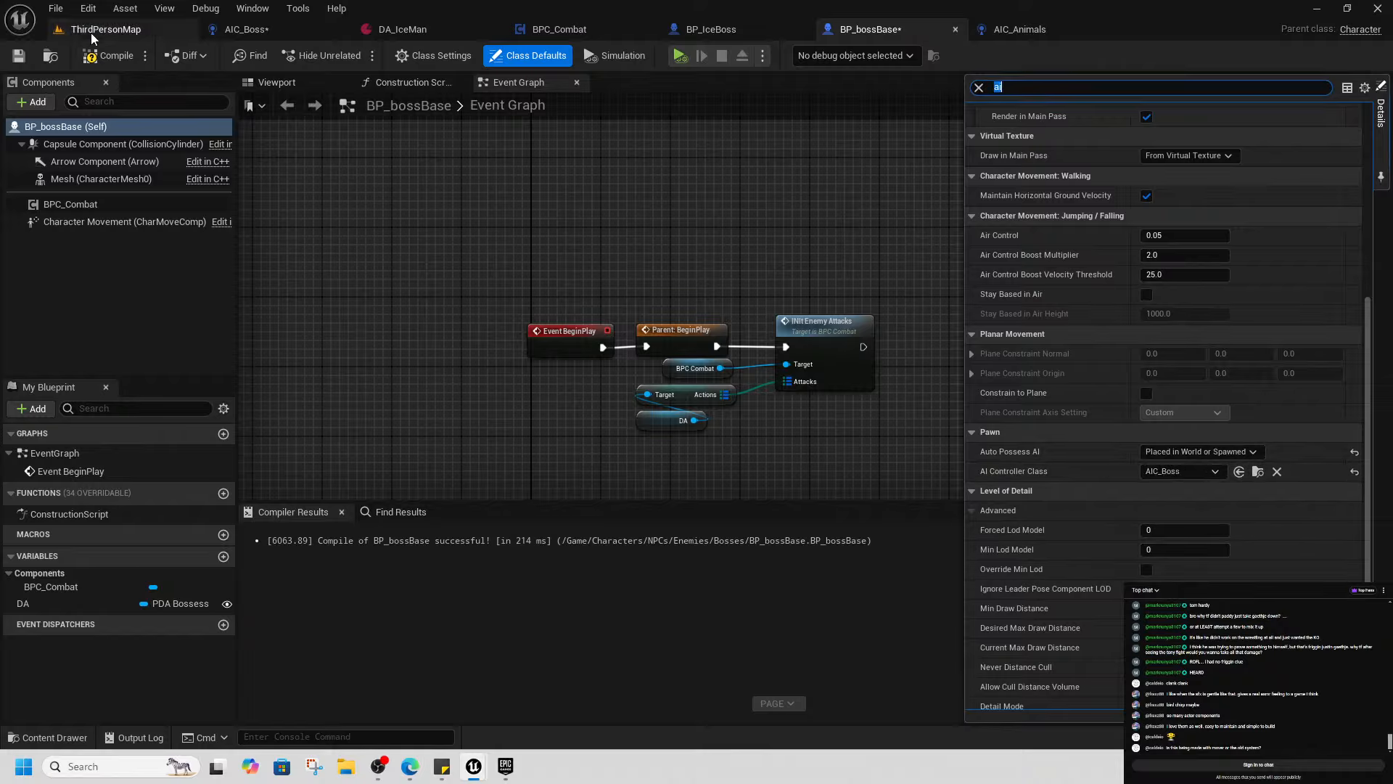
click(109, 55)
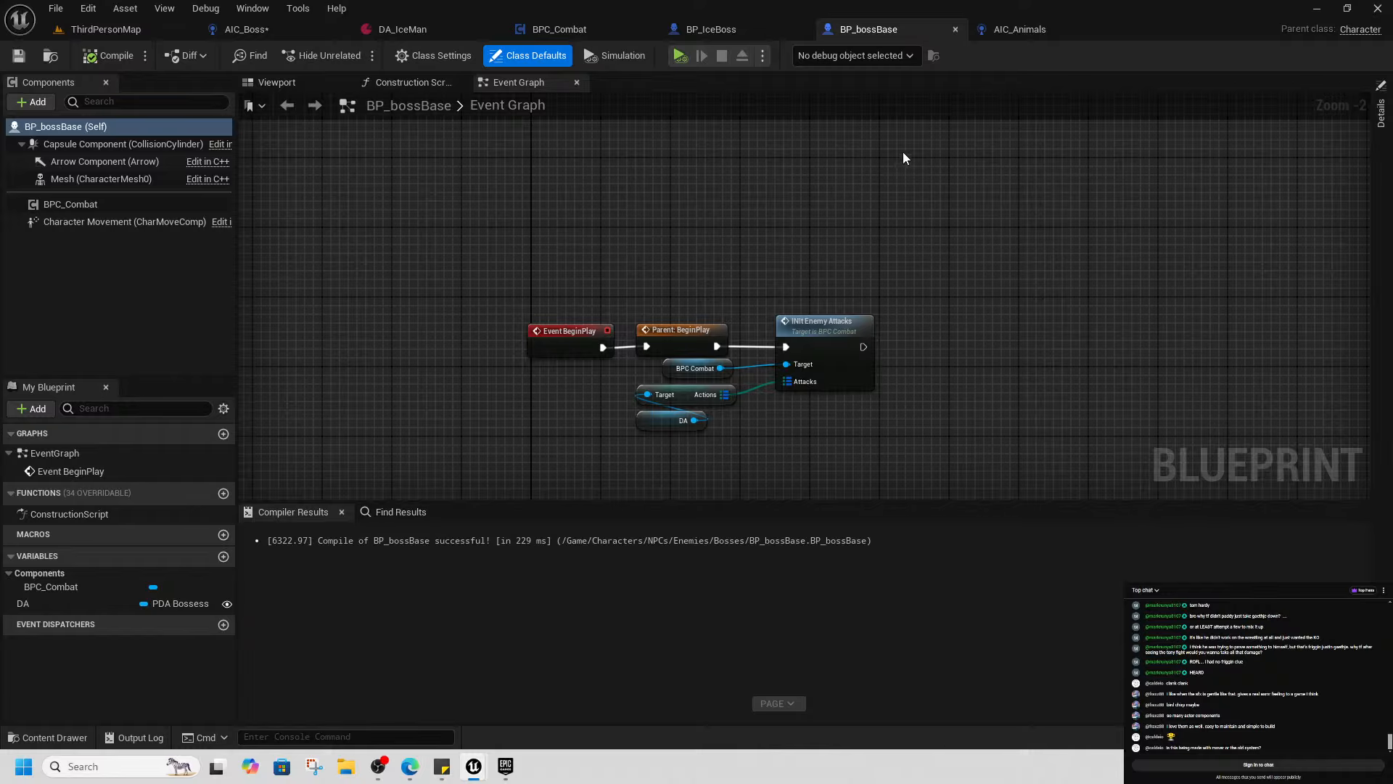
Examine the event graph and construction script of AIC_Animals for behavior tree startup logic, and close the blueprint
click(1020, 29)
right_drag(1130, 347, 622, 289)
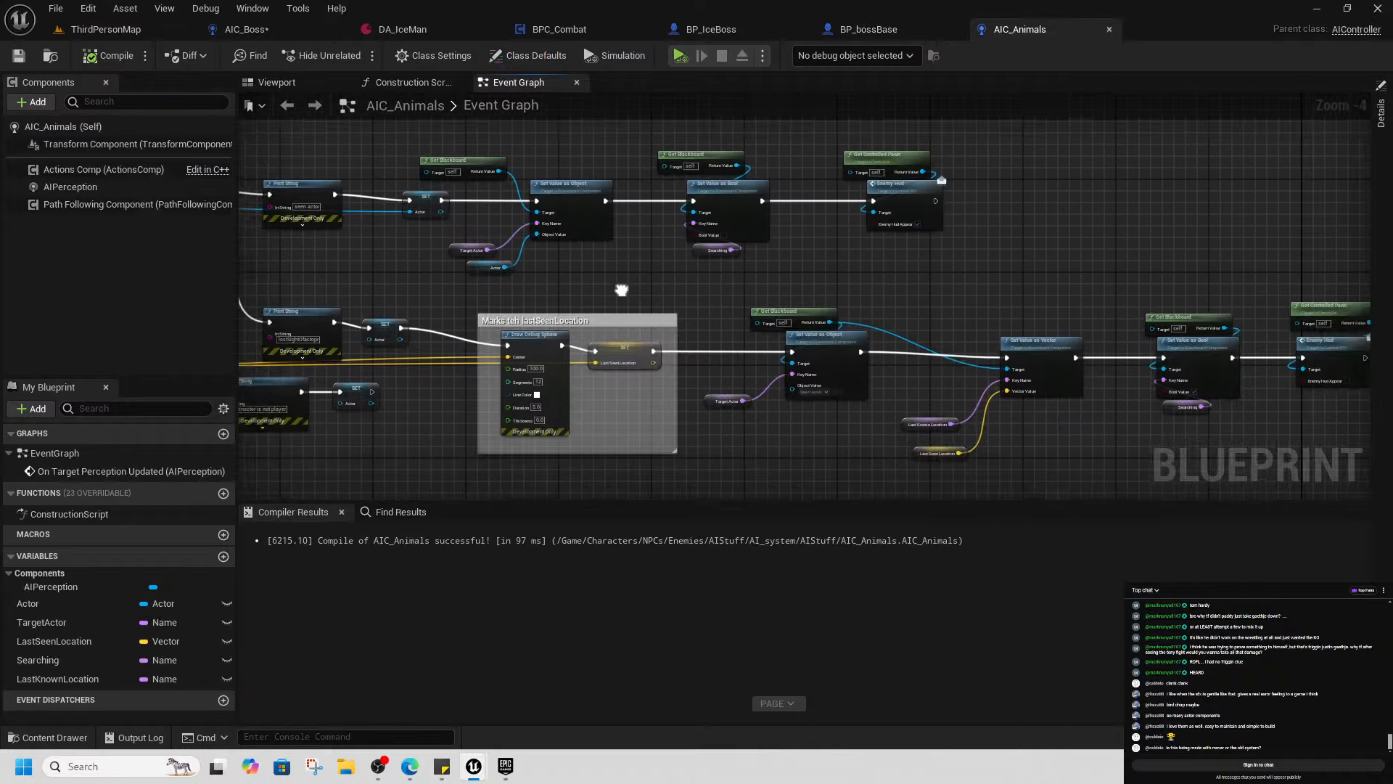
scroll(622, 290, down, 4)
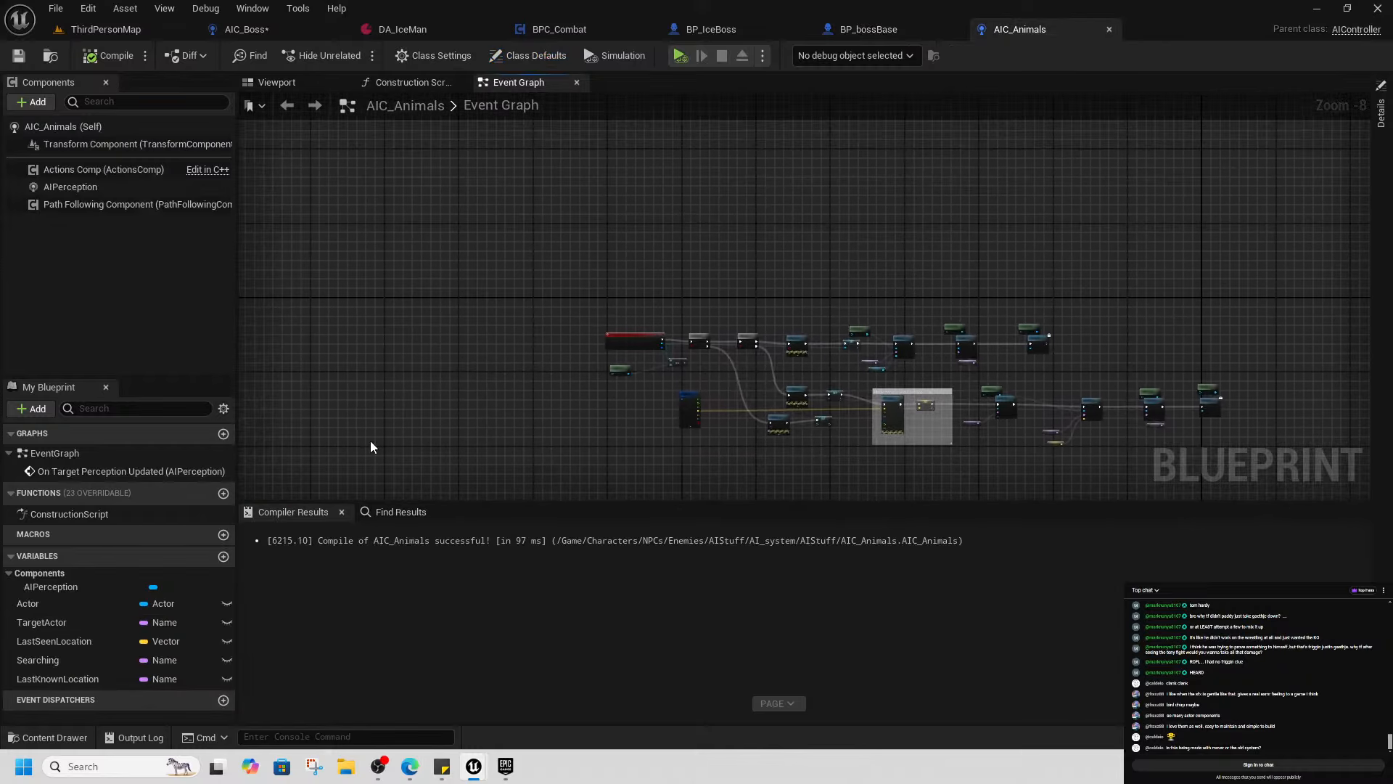
double_click(89, 513)
right_drag(532, 284, 579, 389)
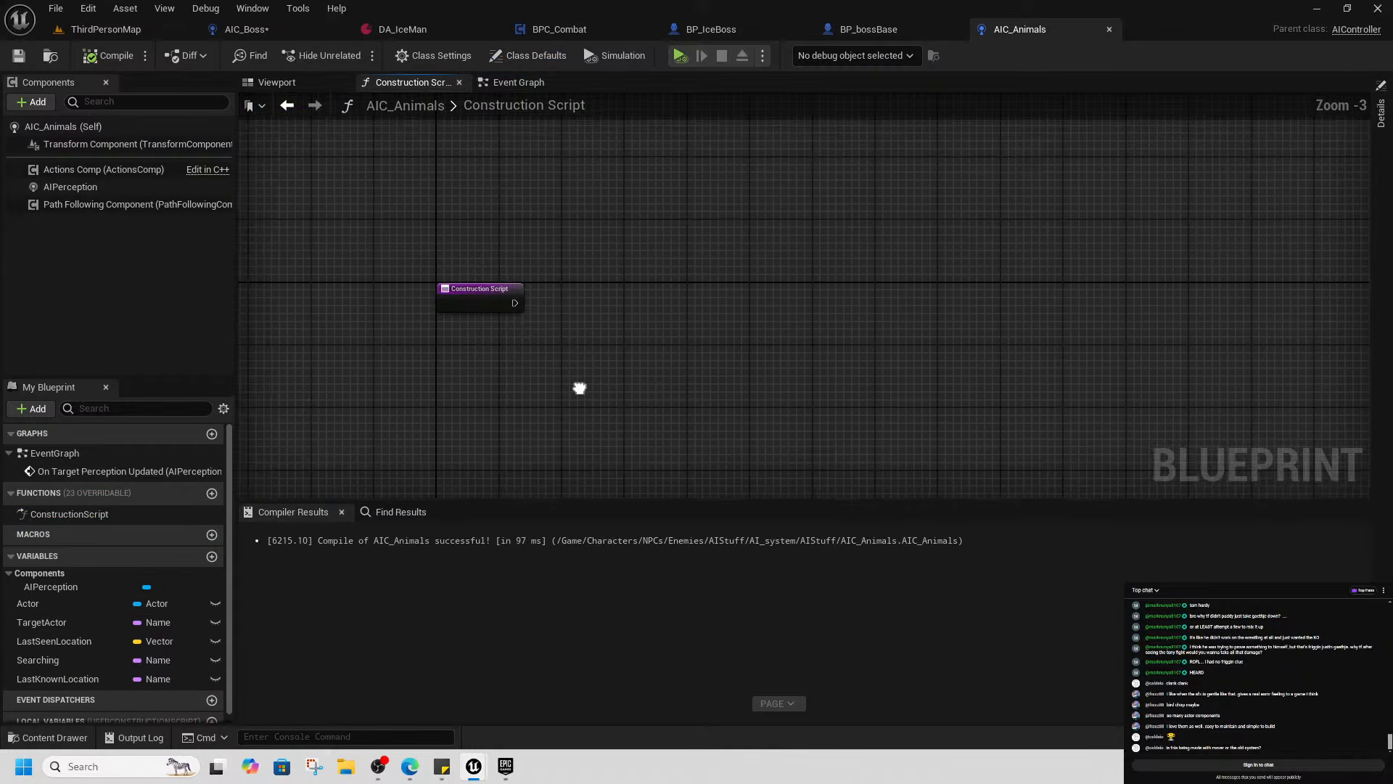
click(1109, 29)
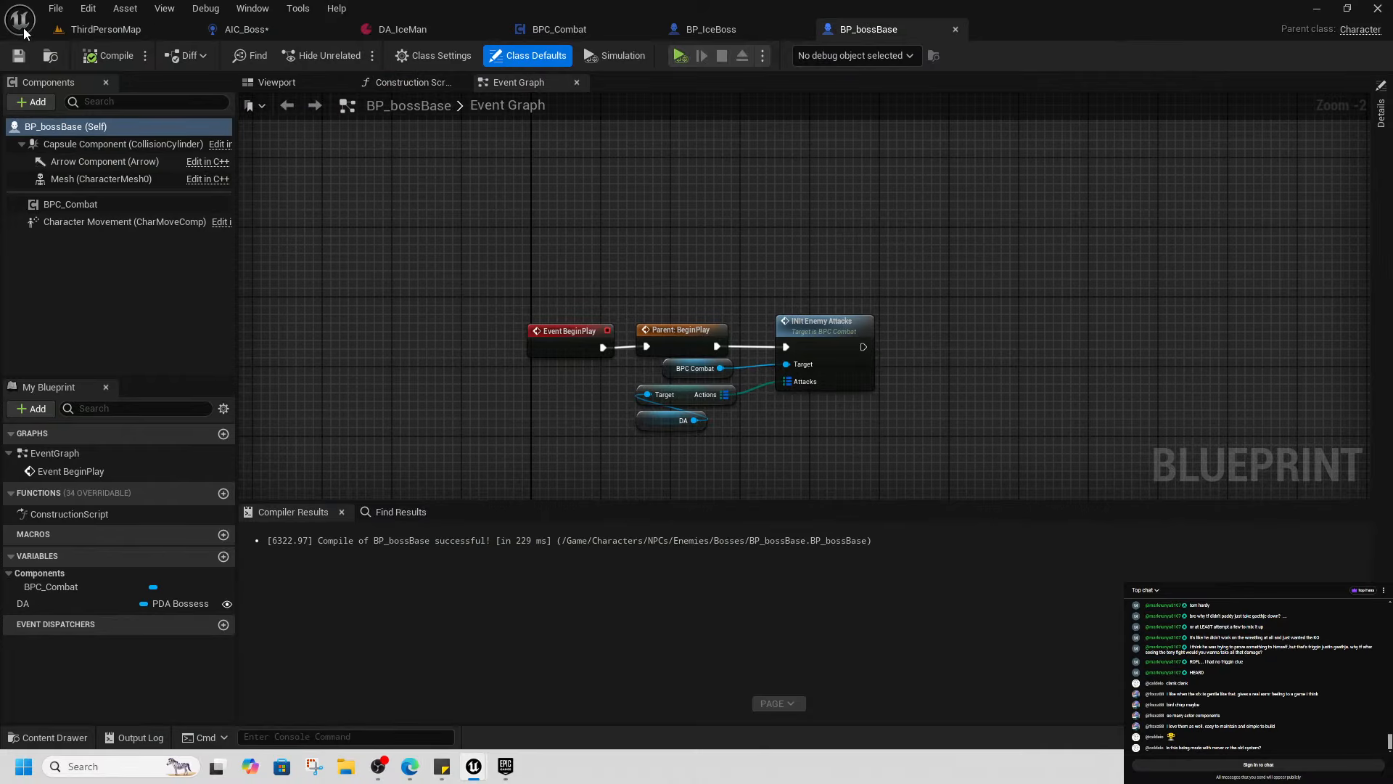
Find the bear placed in ThirdPersonMap, locate its asset and open the BP_Bear_Bk blueprint
click(106, 30)
right_drag(594, 342, 828, 454)
key(w)
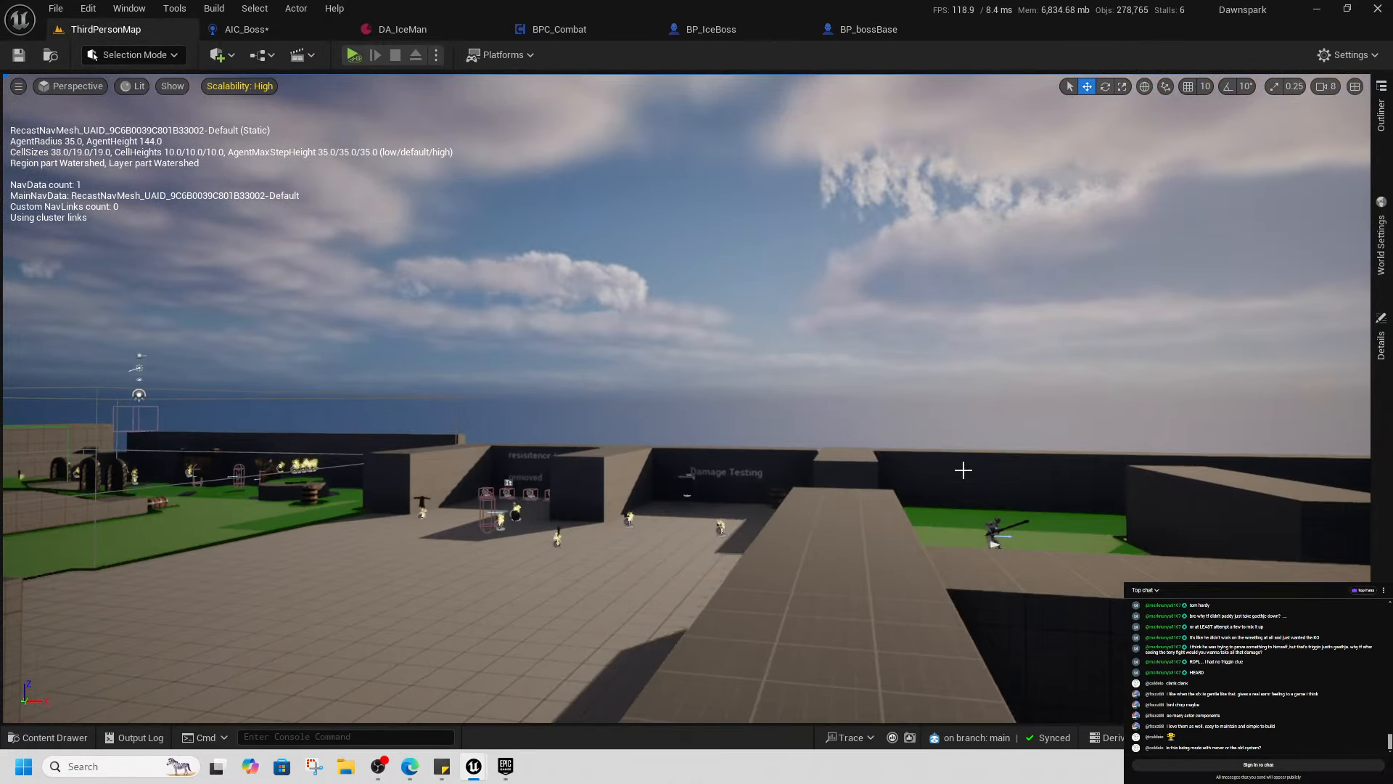
scroll(963, 470, up, 2)
right_drag(943, 463, 1103, 460)
scroll(936, 460, up, 5)
click(1067, 645)
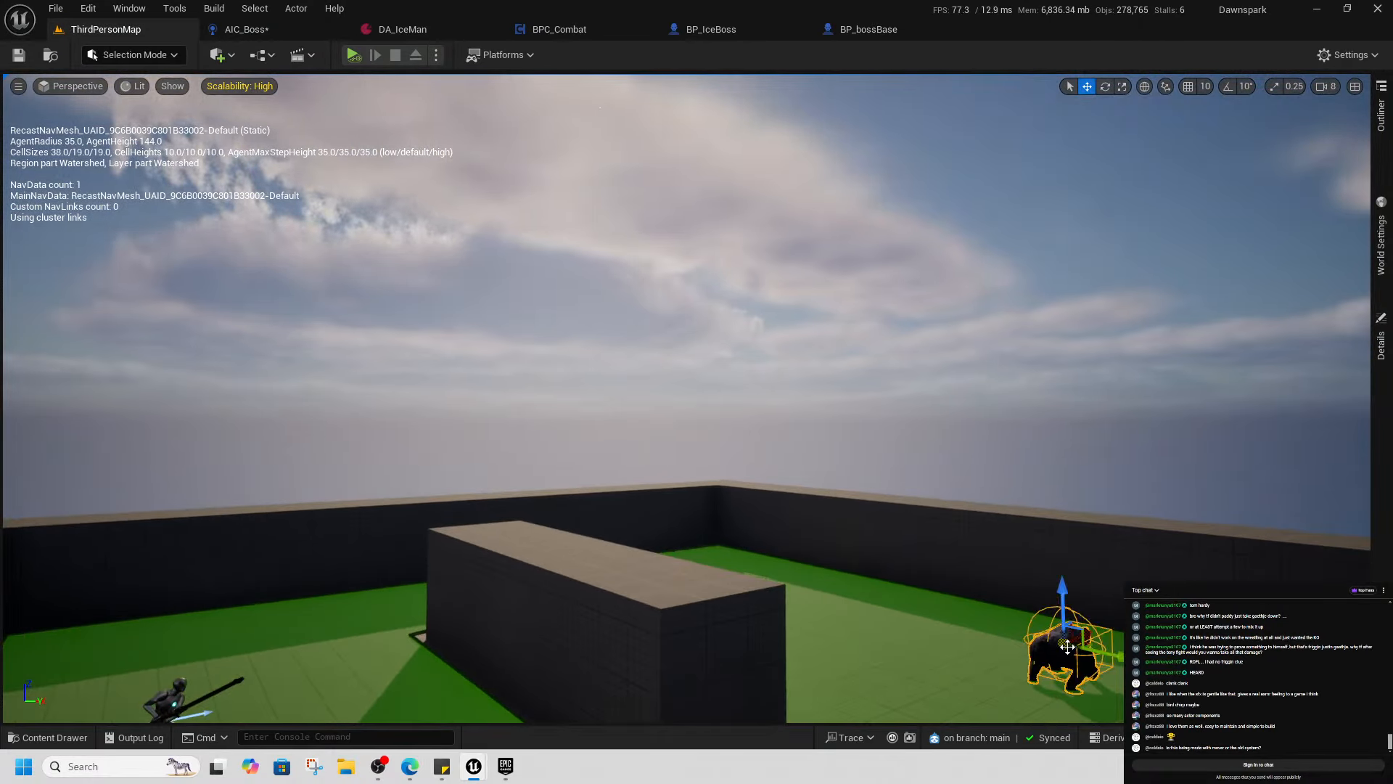
right_click(1066, 646)
click(1139, 226)
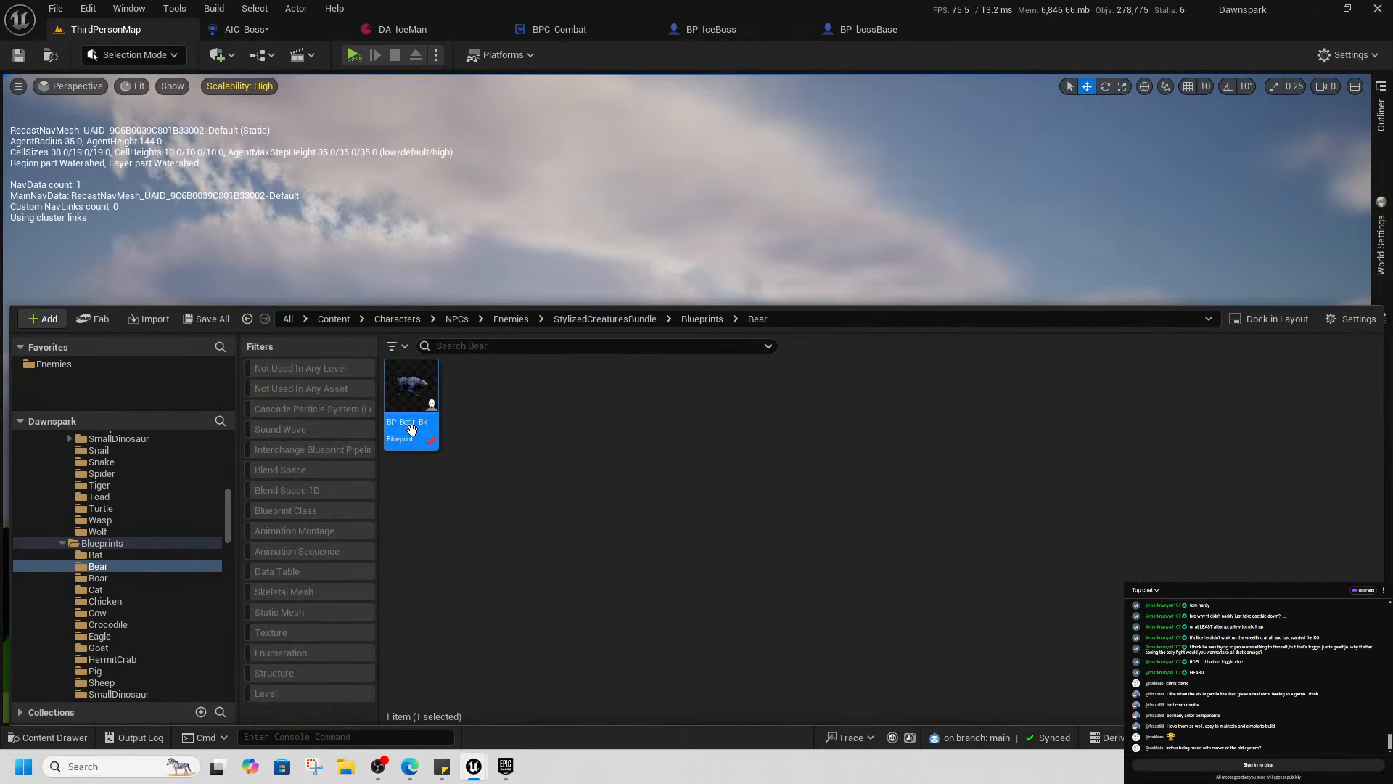
double_click(411, 430)
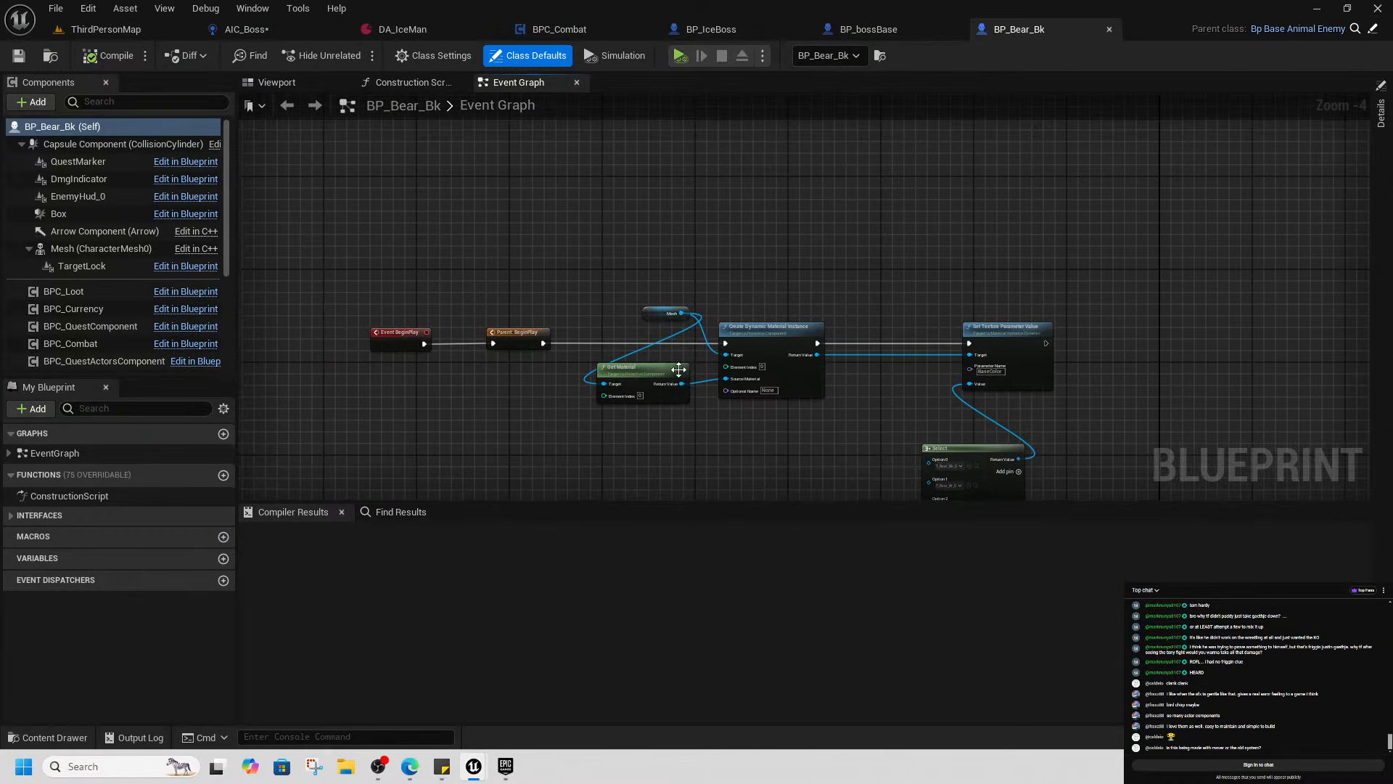
Open the bear's parent blueprint Bp_BaseAnimalEnemy and that blueprint's own parent, BP_BaseEnemy
scroll(602, 339, up, 2)
click(1354, 29)
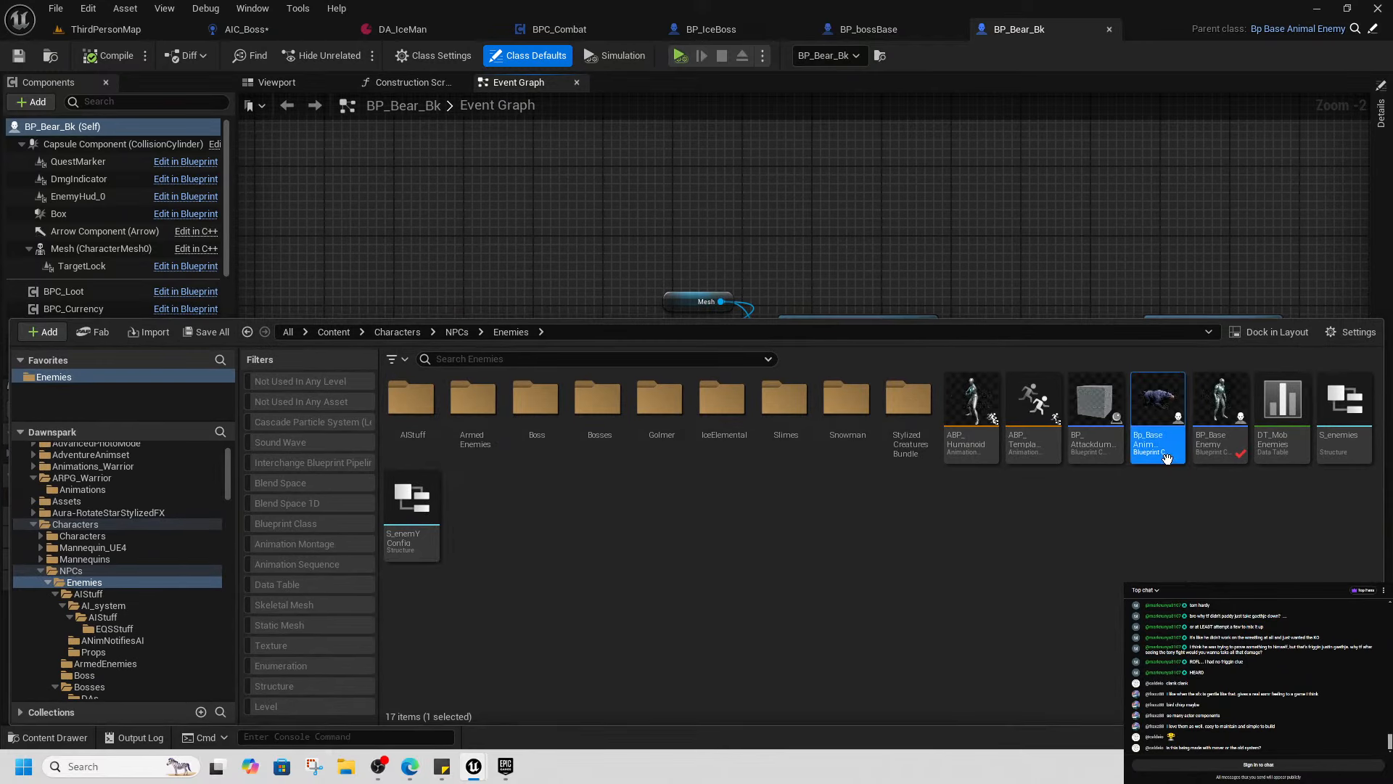
double_click(1158, 430)
scroll(412, 227, up, 2)
scroll(392, 306, down, 3)
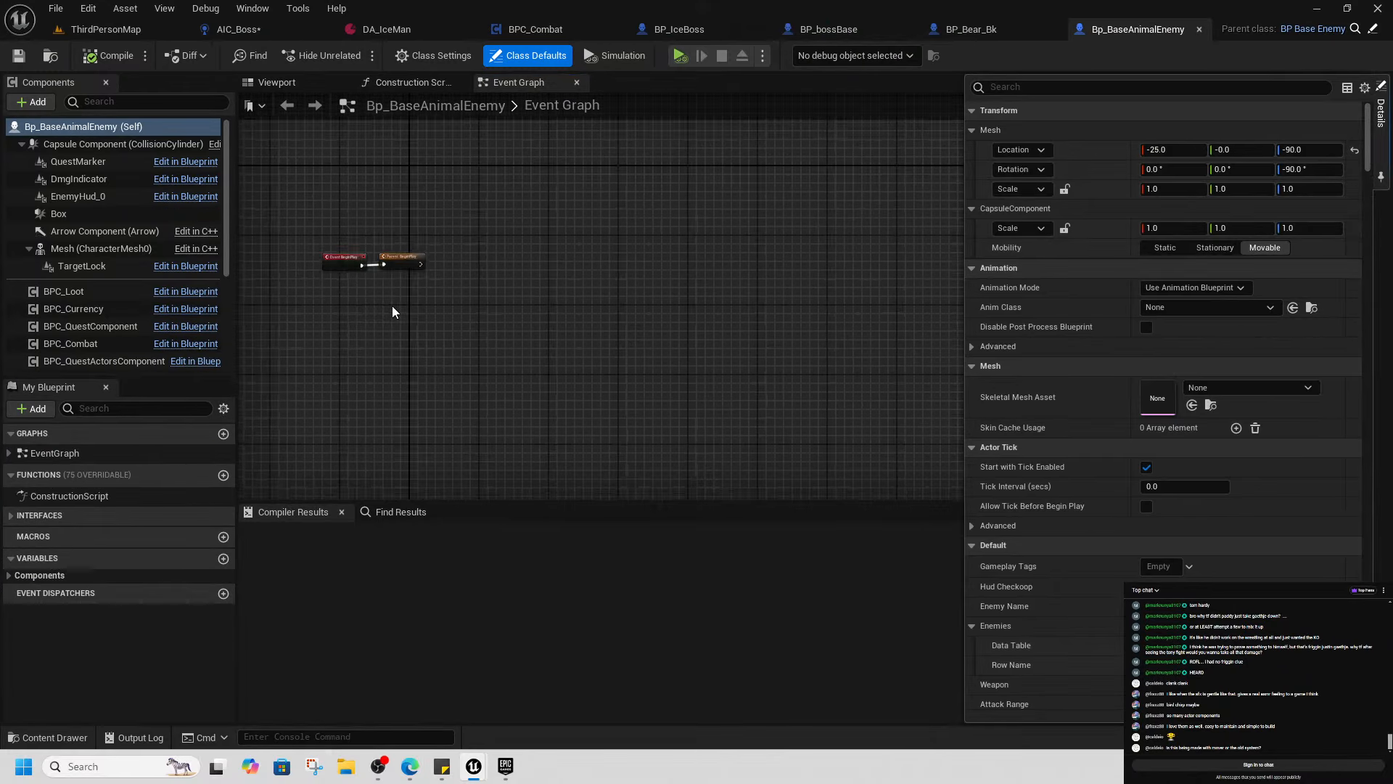
right_drag(392, 307, 579, 314)
click(1355, 29)
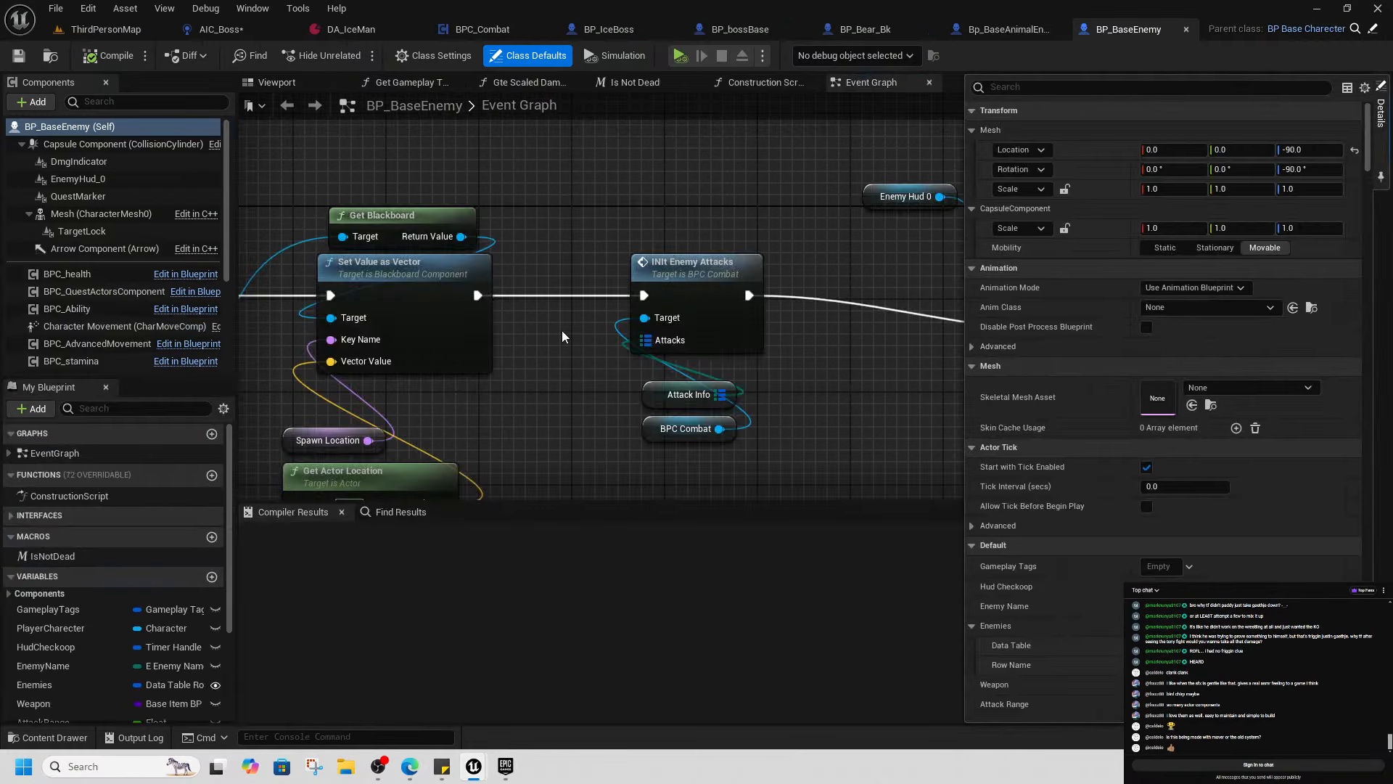
Arrange BTAsset directly above Run Behavior Tree and Get AIController with its Self node directly below it in BP_BaseEnemy's event graph
right_drag(562, 329, 672, 291)
scroll(672, 291, down, 3)
right_drag(967, 356, 1009, 336)
right_drag(439, 260, 871, 280)
drag(745, 251, 759, 272)
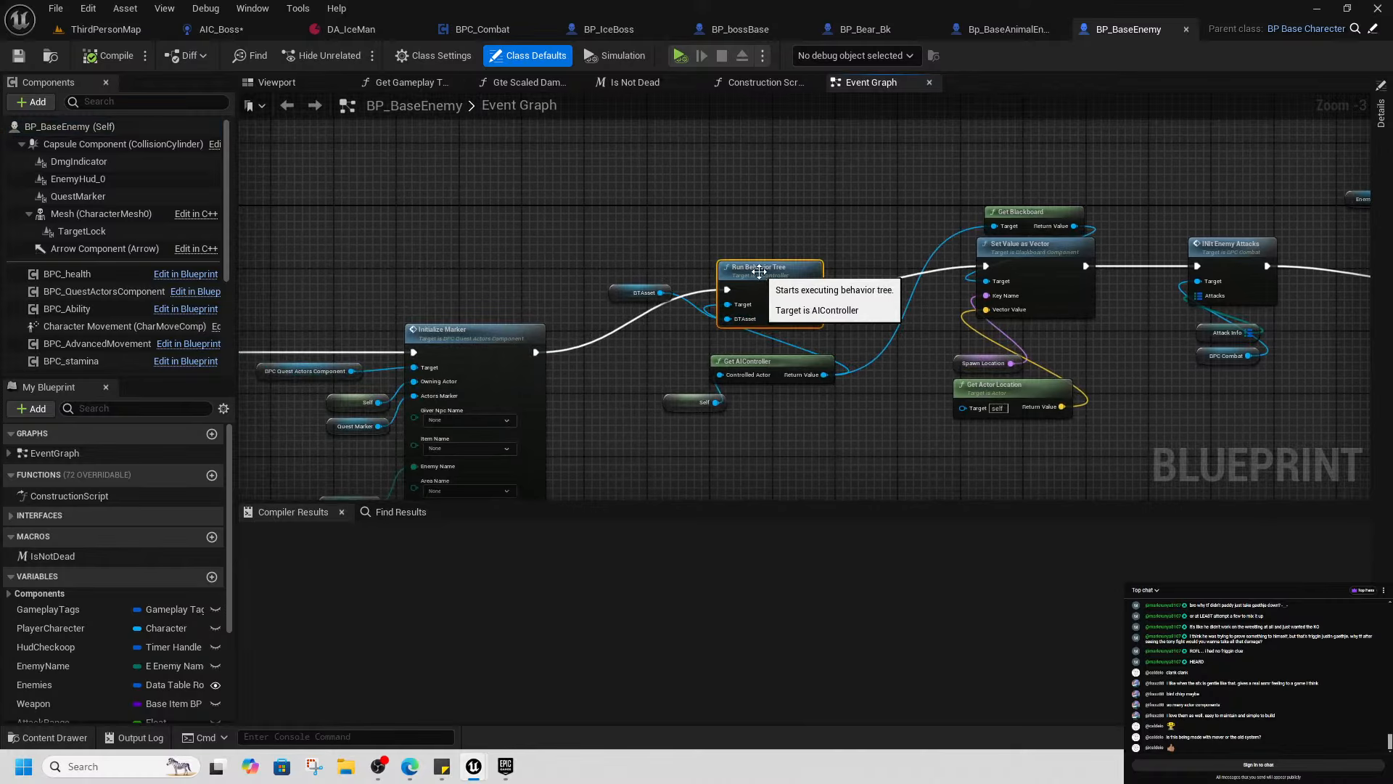
drag(601, 211, 902, 463)
click(881, 477)
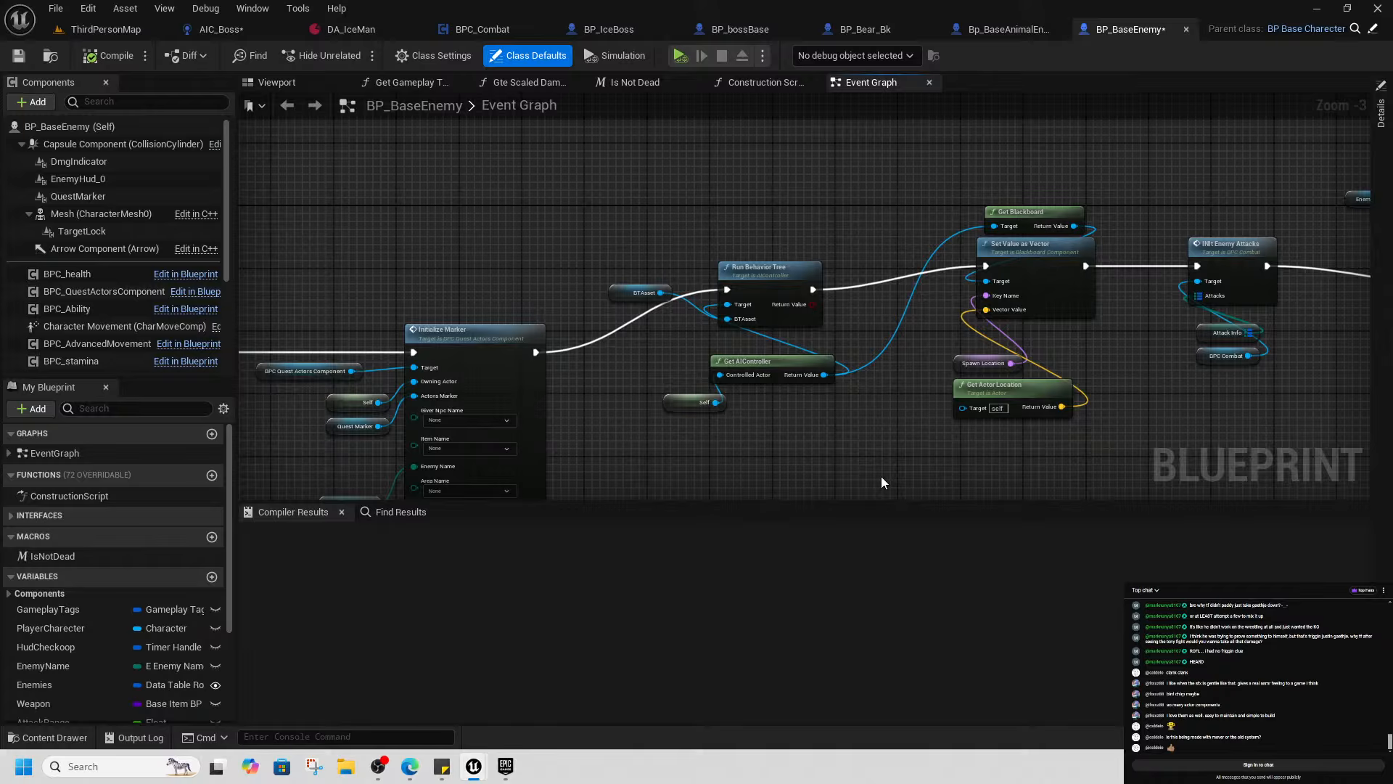
drag(782, 374, 756, 344)
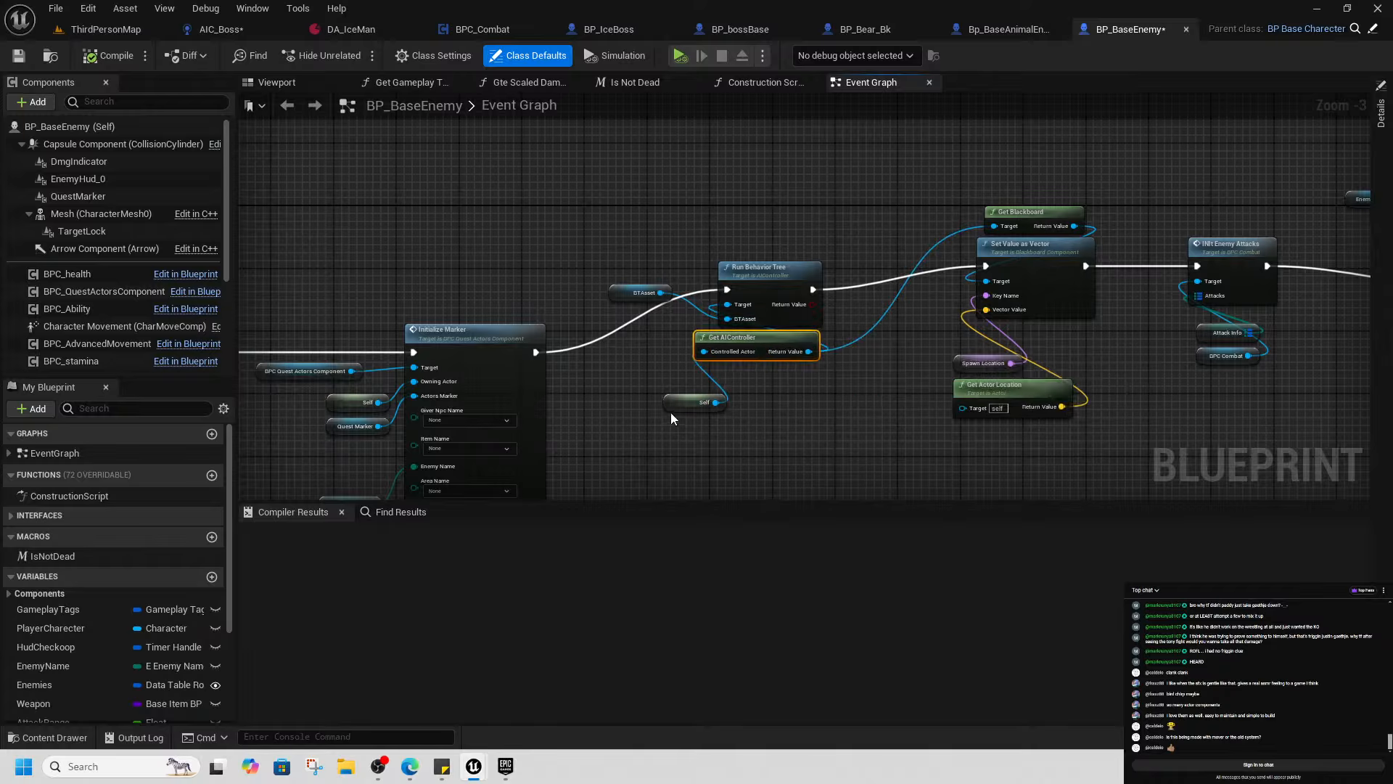
drag(672, 411, 709, 388)
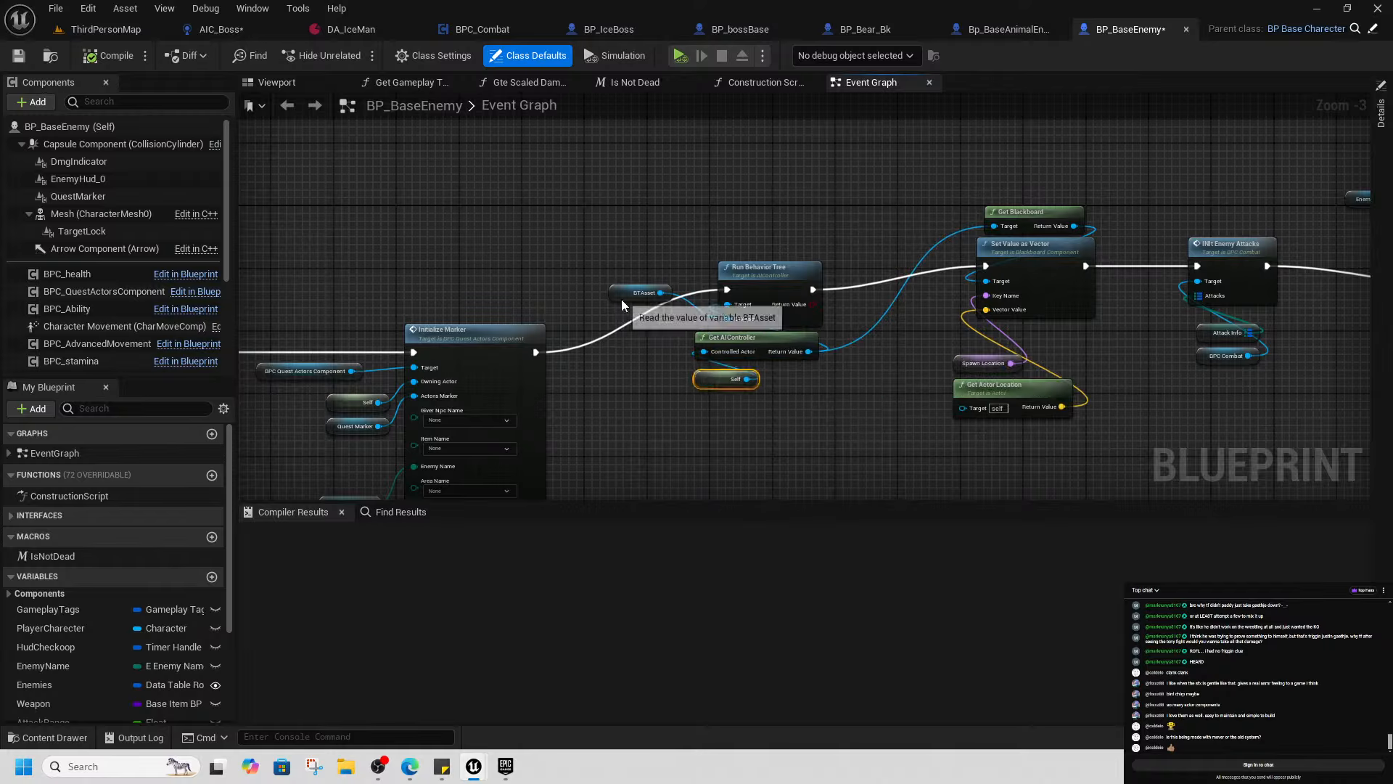
drag(632, 294, 710, 249)
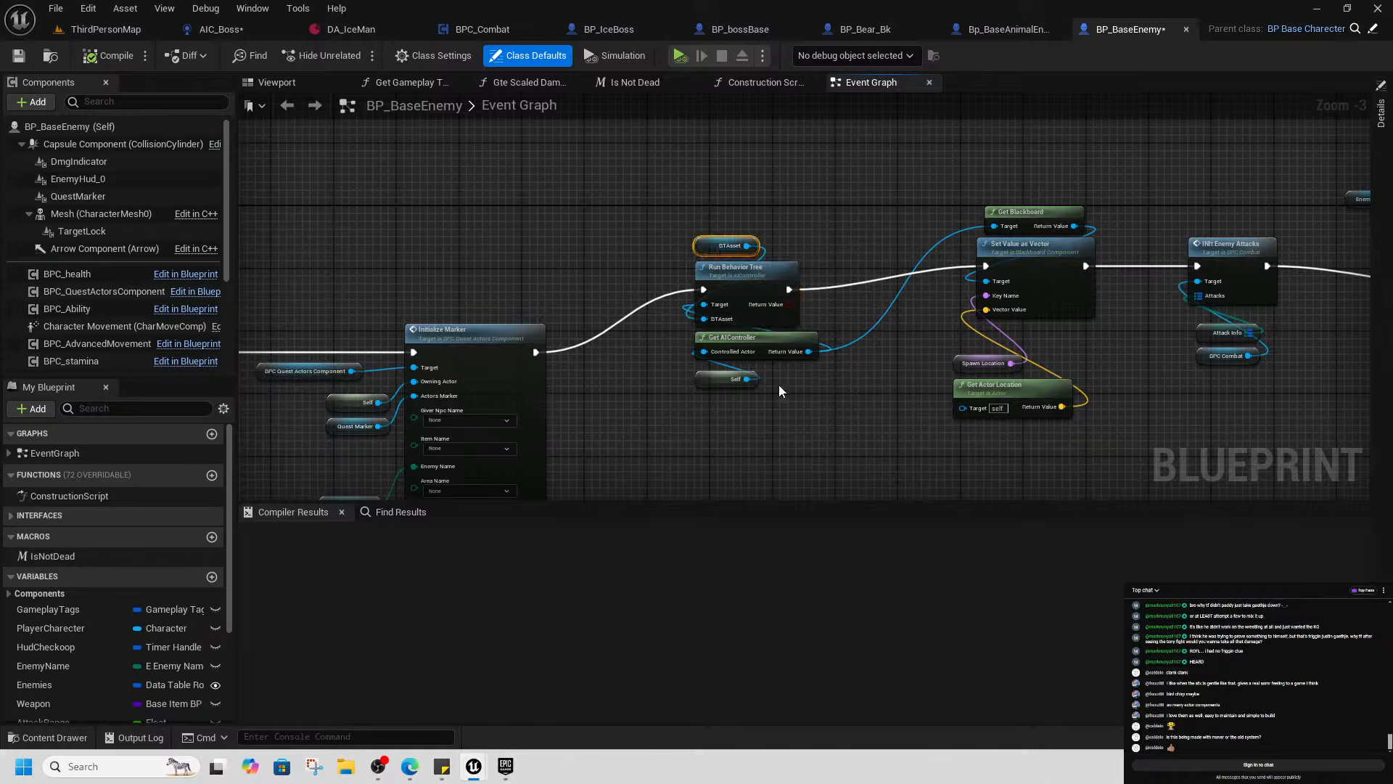
mouse_move(767, 387)
mouse_down()
mouse_move(690, 332)
mouse_move(752, 371)
mouse_up()
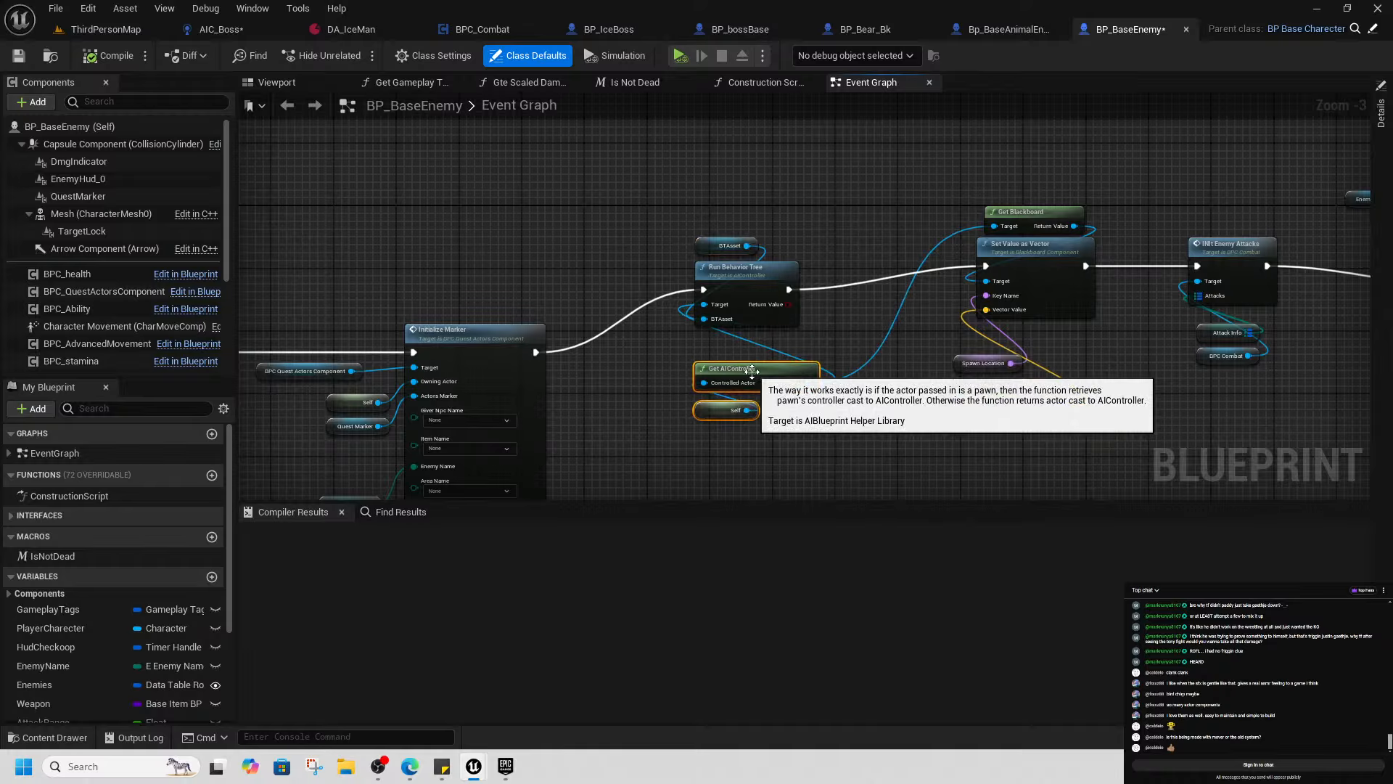
Place BTAsset between Run Behavior Tree and Get AIController in BP_BaseEnemy's event graph, and copy these nodes together with Self
drag(708, 245, 772, 423)
drag(764, 371, 765, 367)
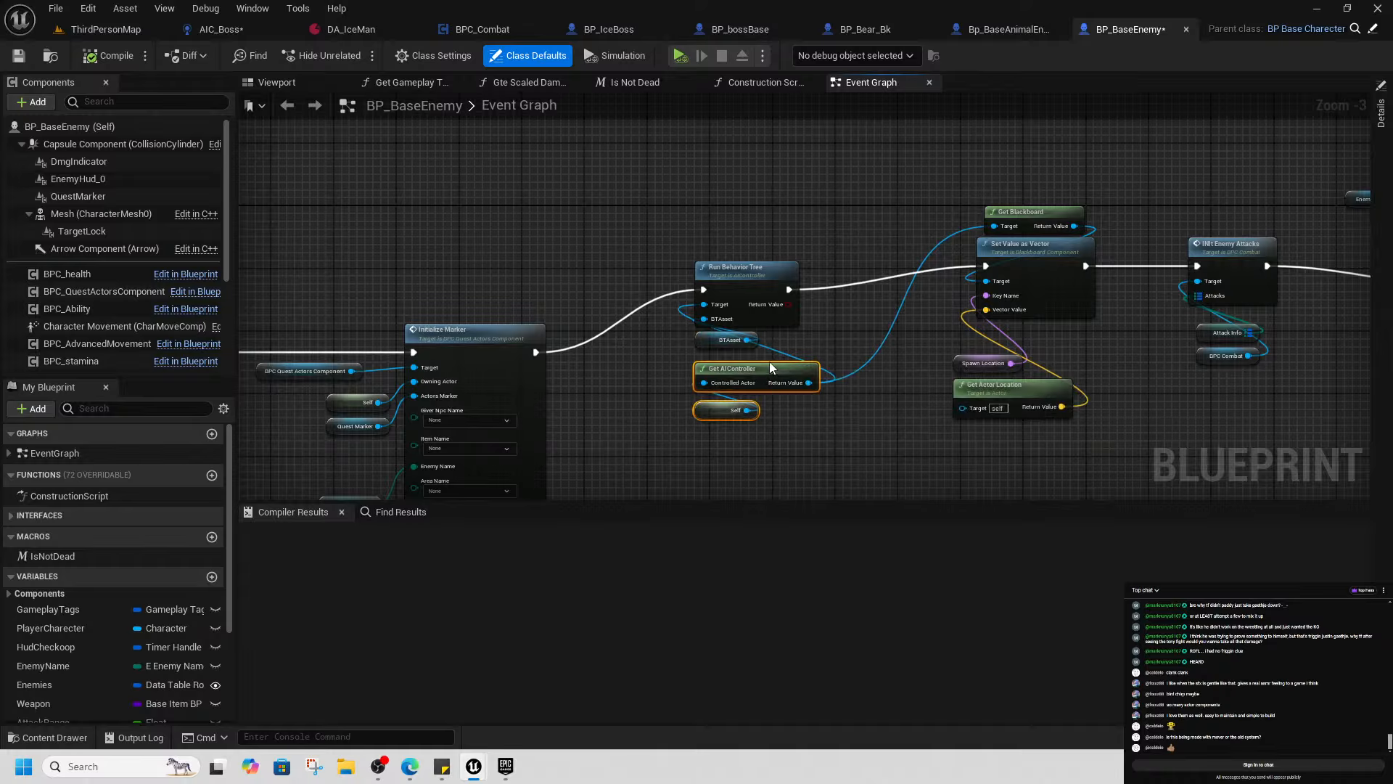
drag(688, 256, 834, 449)
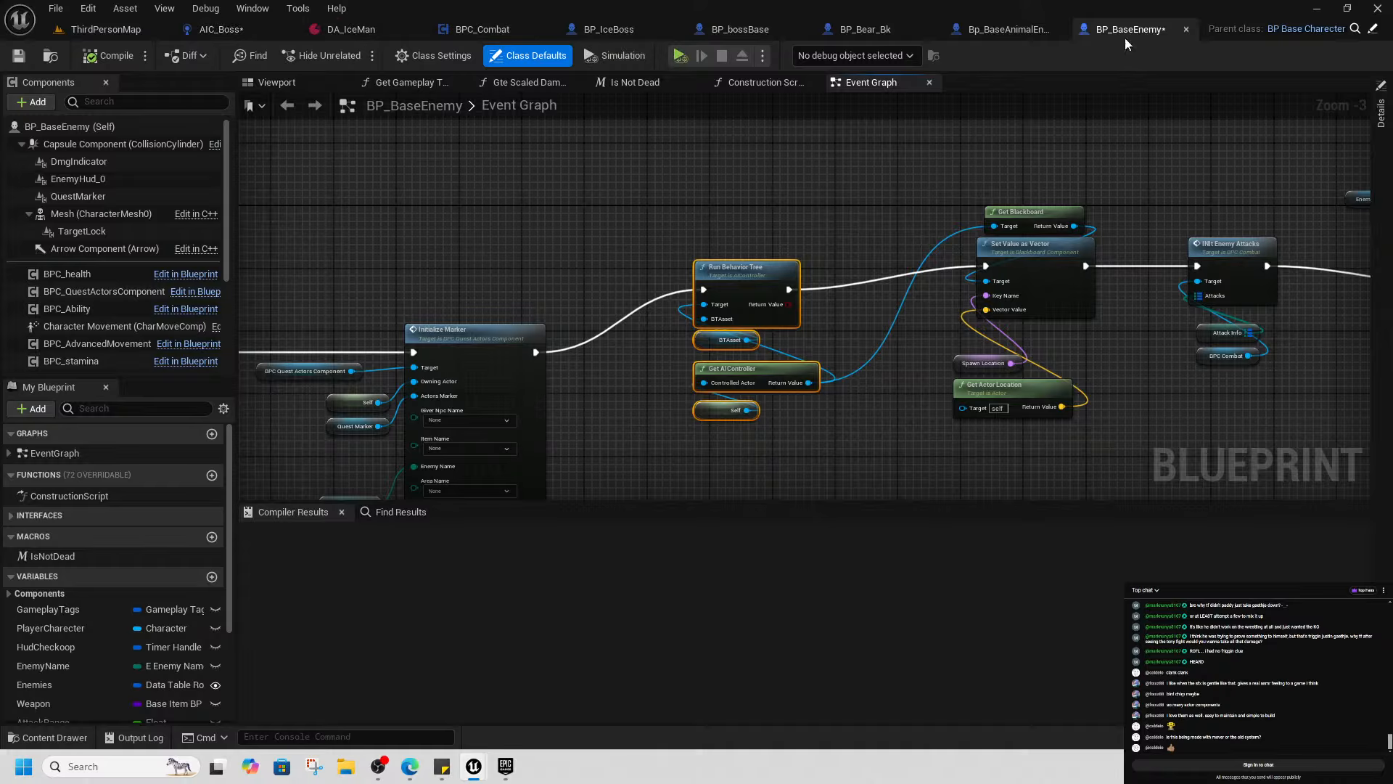
Compare the BP_IceBoss and BP_bossBase graphs, and trace BP_Bear_Bk's parent classes through Bp_BaseAnimalEnemy to BP_BaseEnemy
click(602, 29)
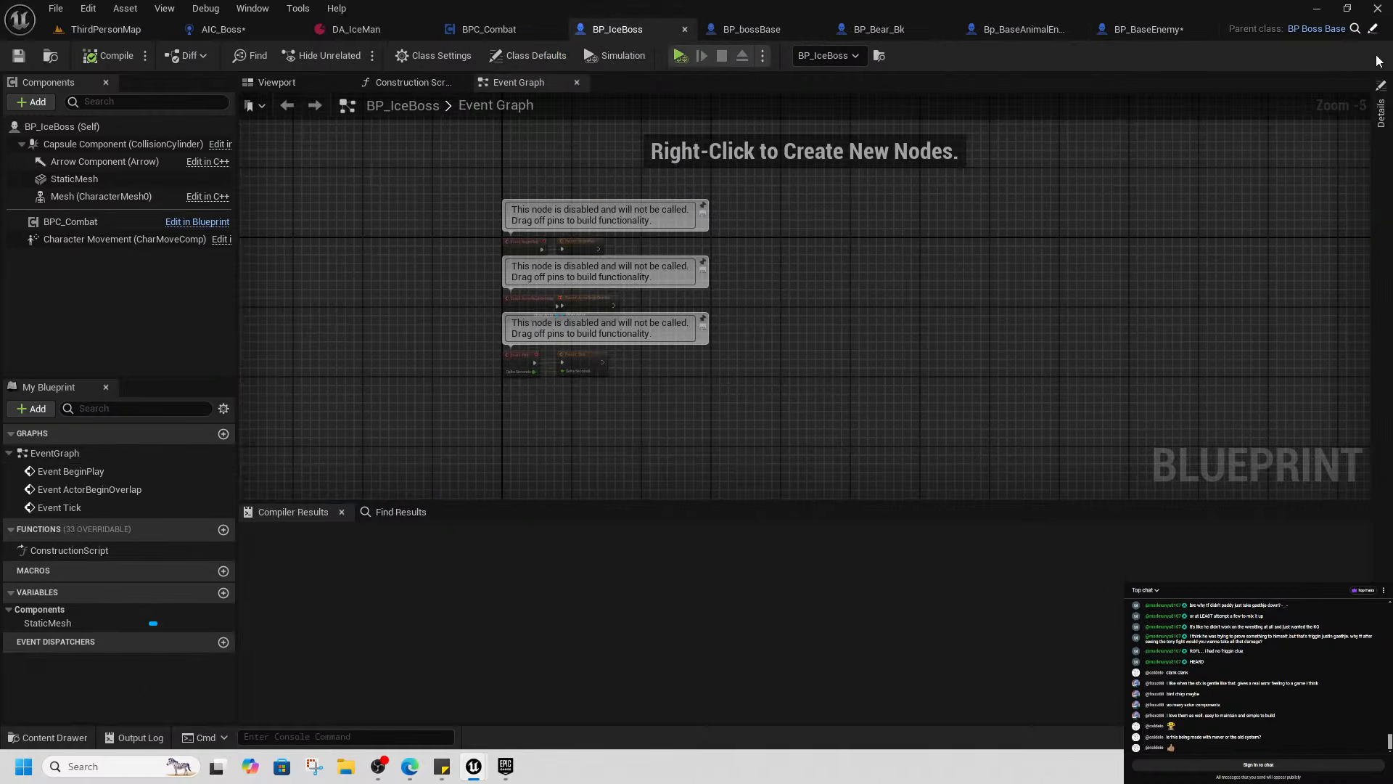
click(755, 29)
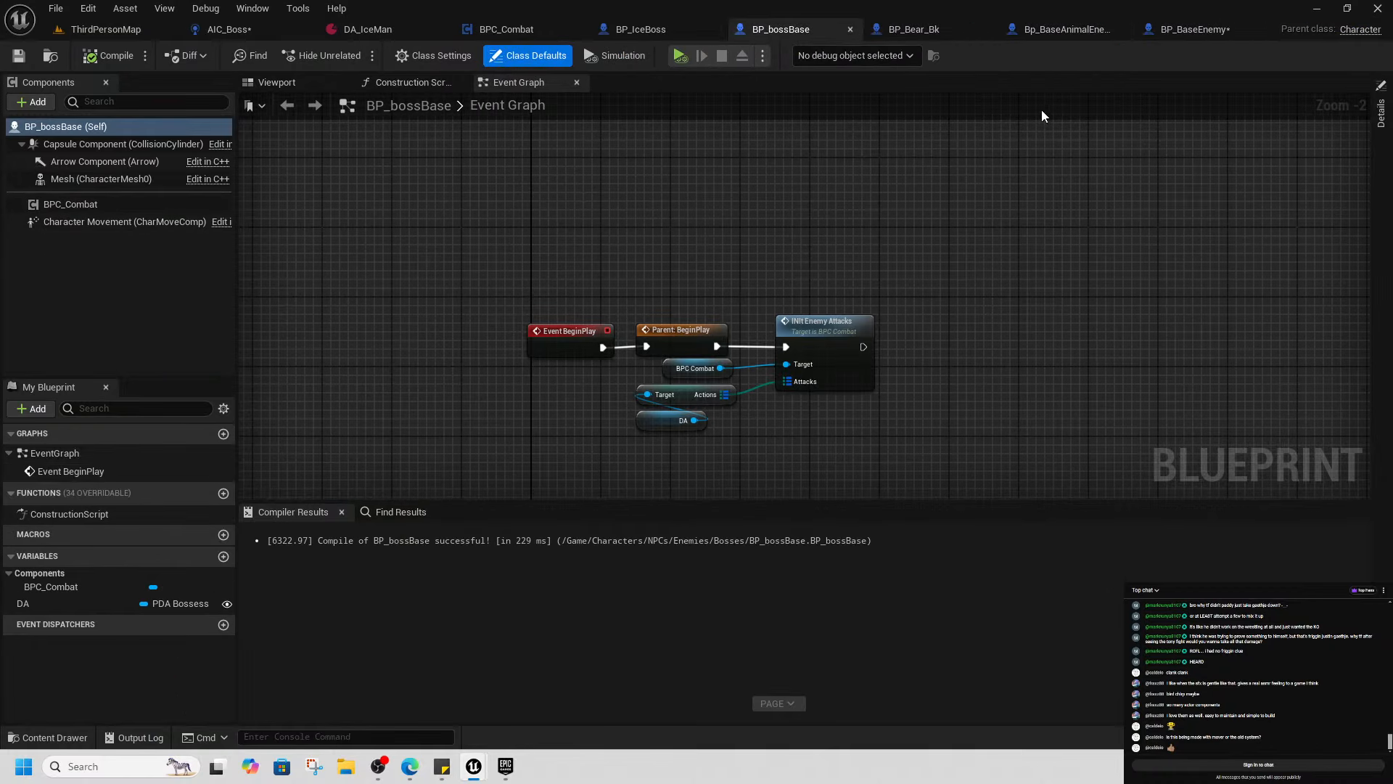
click(876, 32)
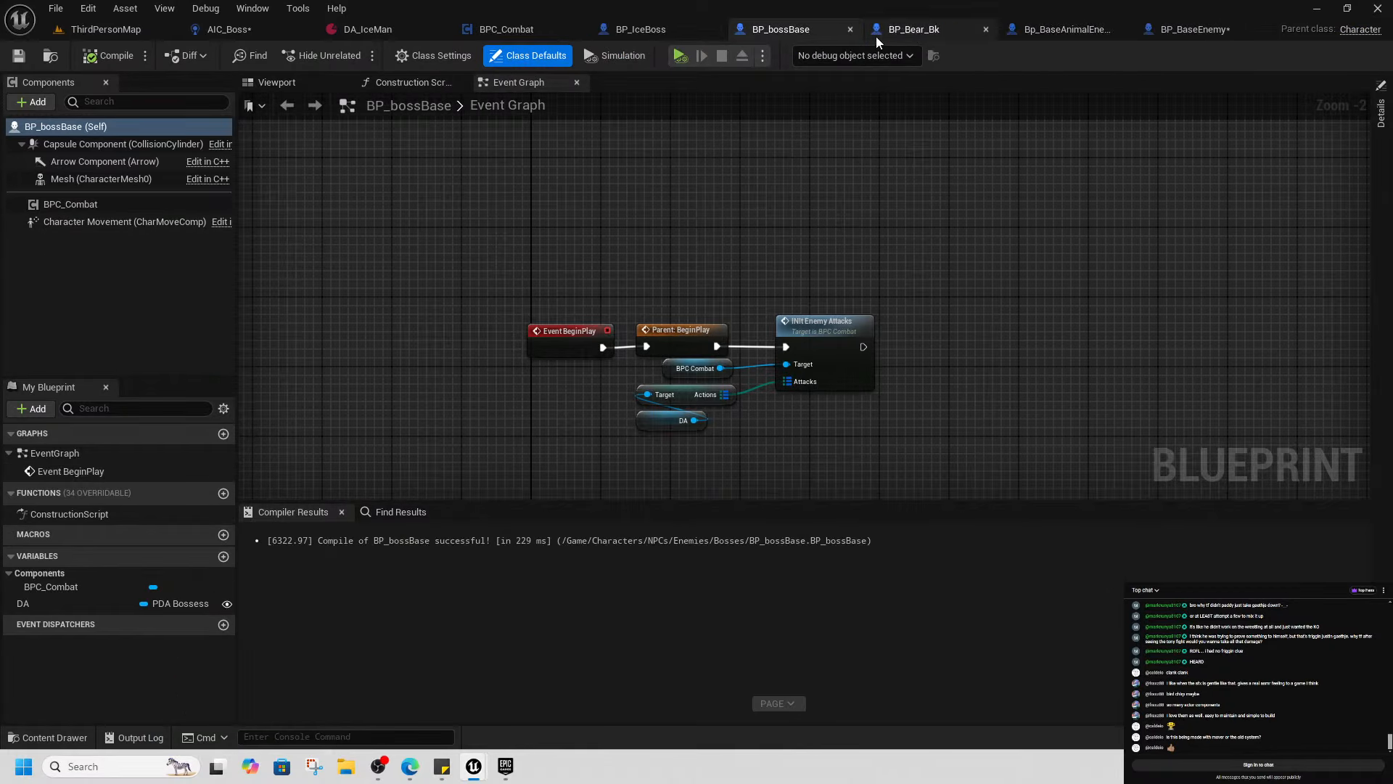
click(1355, 30)
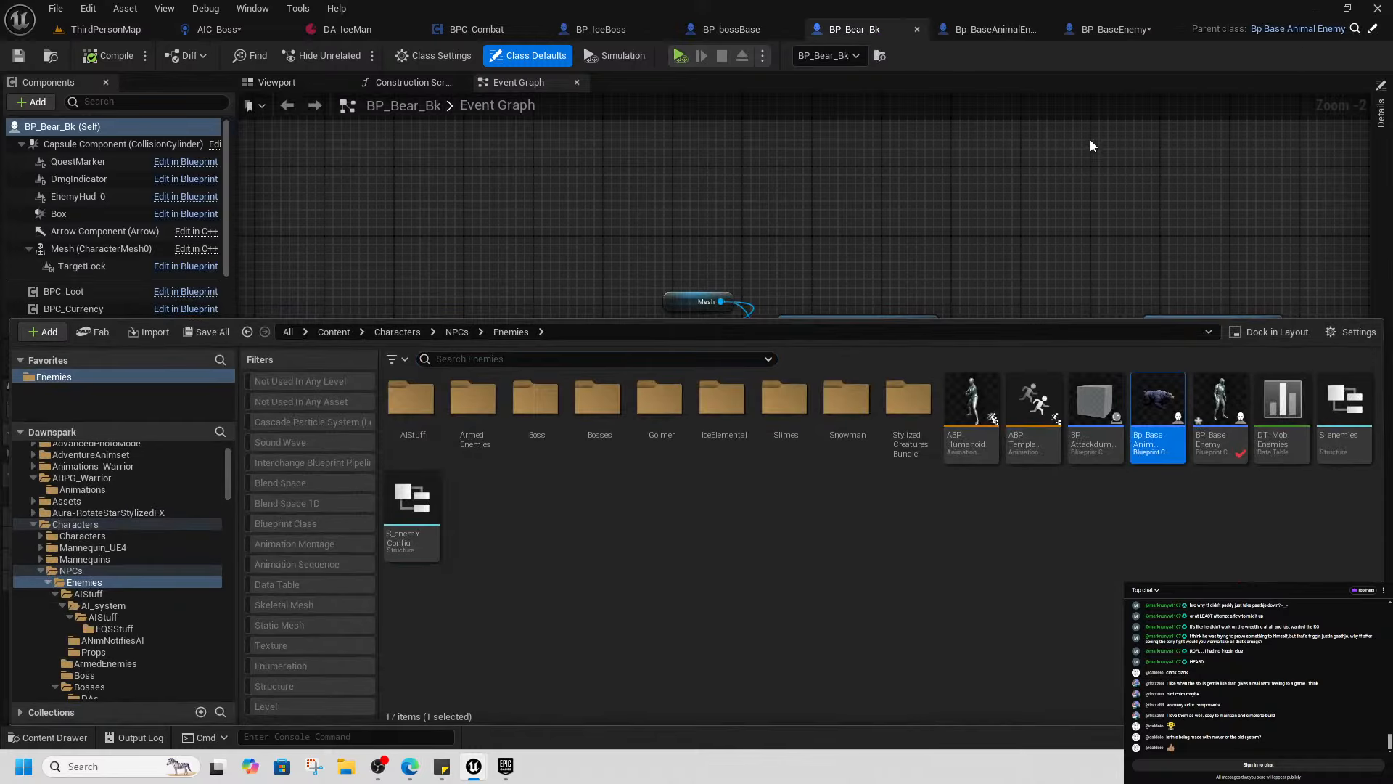
double_click(1161, 445)
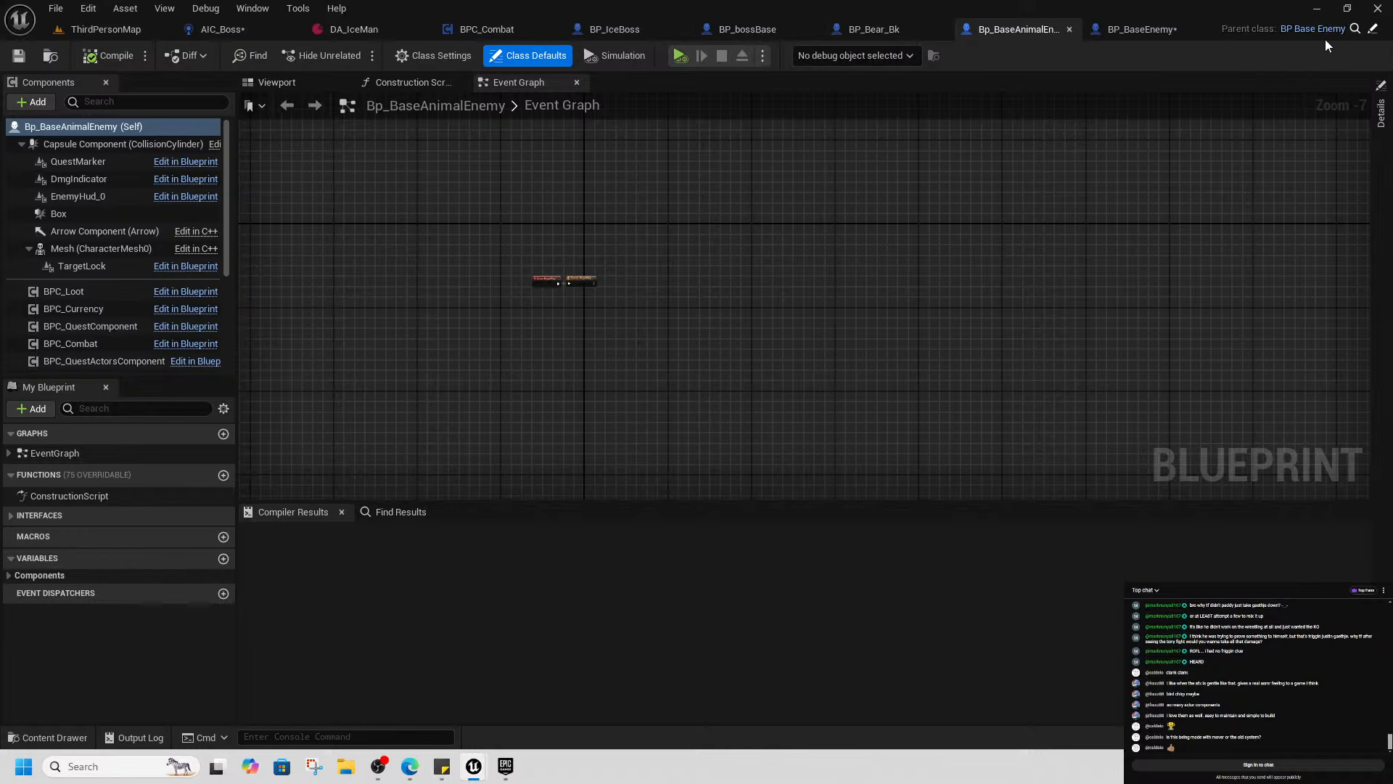
click(1356, 30)
double_click(1220, 417)
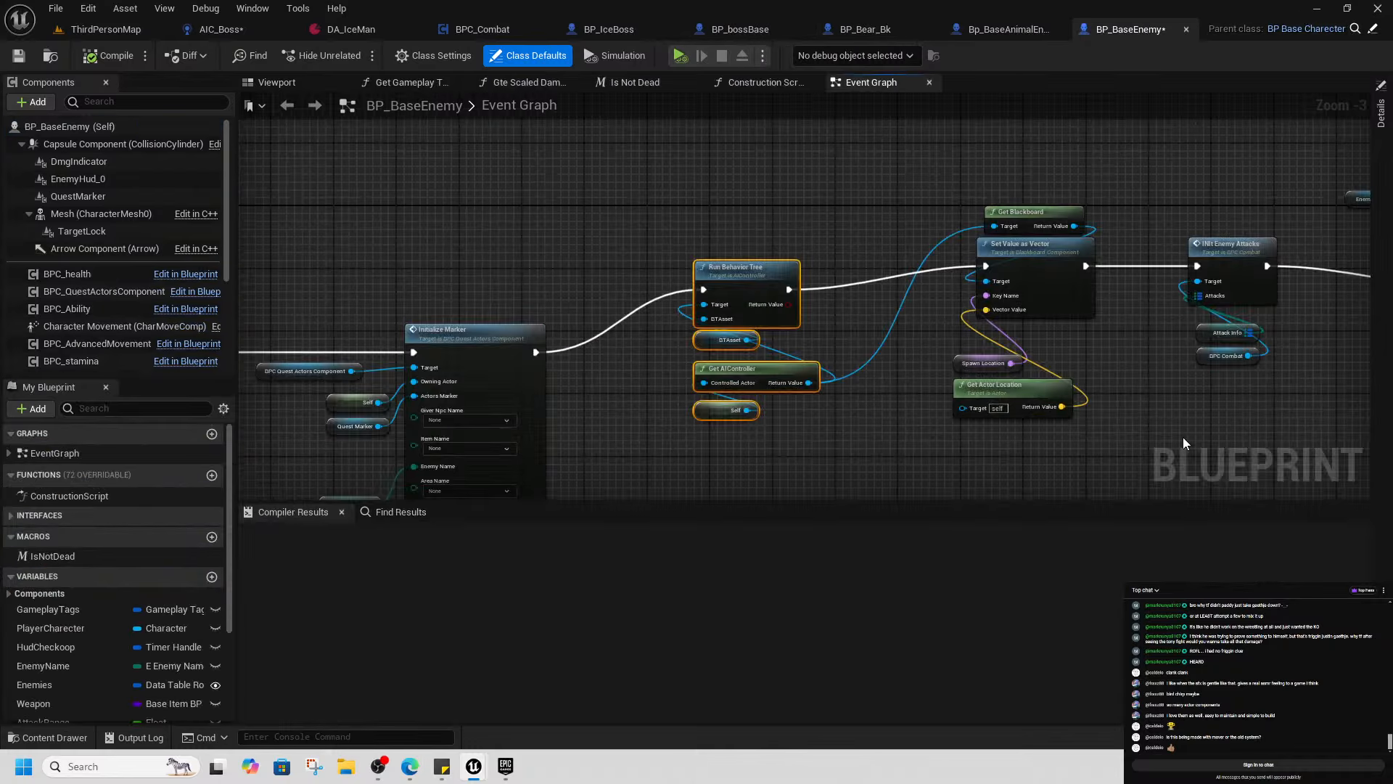
Paste the behavior tree nodes into BP_bossBase's event graph and connect INit Enemy Attacks' execution output to Run Behavior Tree
click(769, 31)
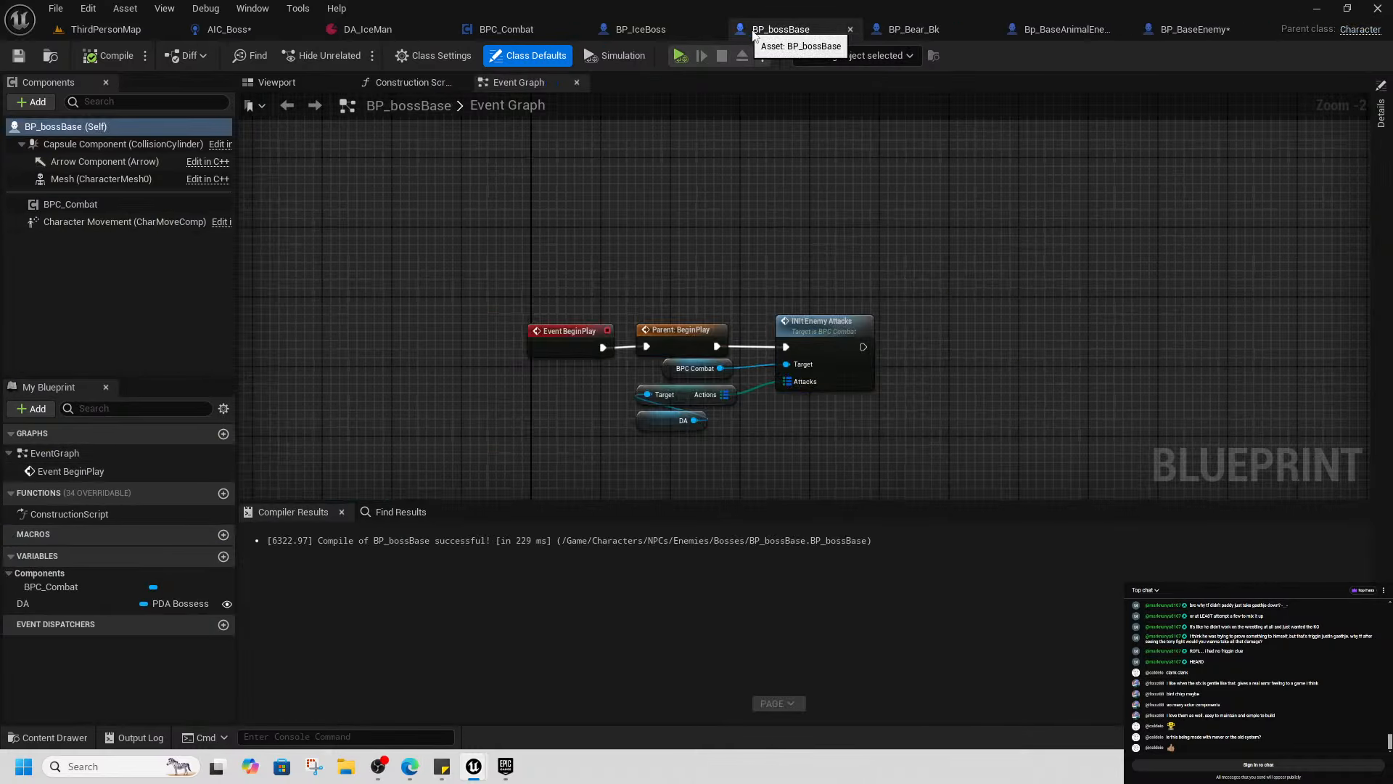
right_drag(1024, 394, 866, 361)
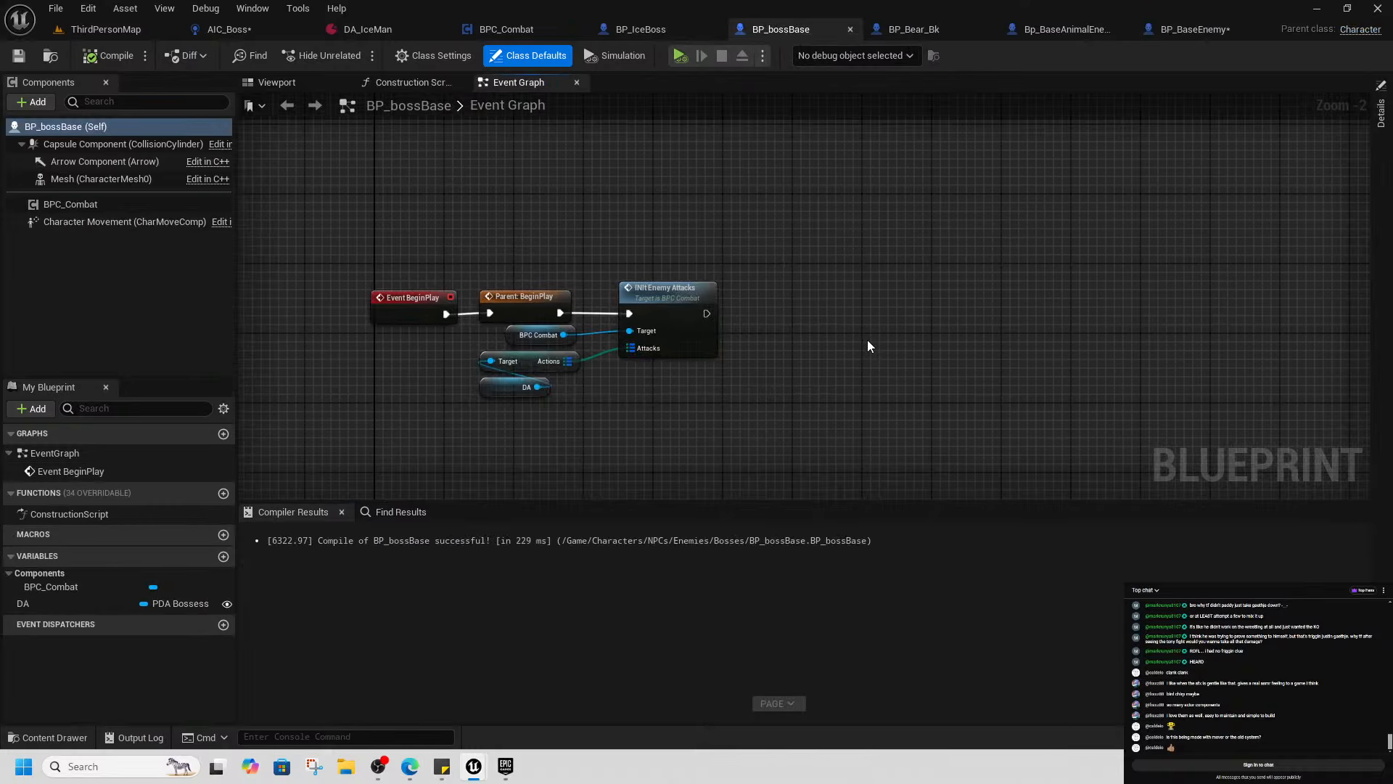
key(ctrl+v)
drag(853, 306, 845, 315)
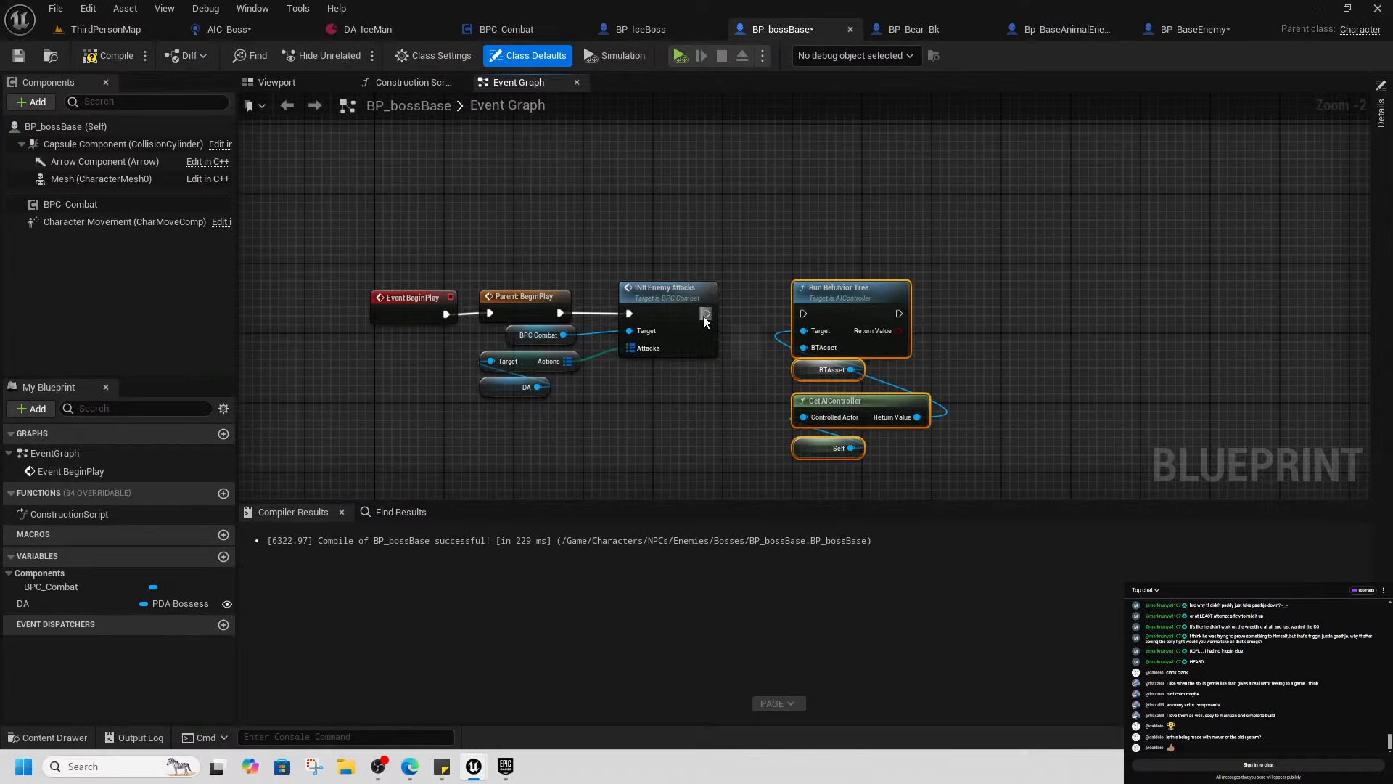
drag(707, 314, 803, 314)
Replace the pasted BTAsset node in BP_bossBase by promoting Run Behavior Tree's BTAsset input to a new variable
click(817, 374)
drag(817, 375, 686, 391)
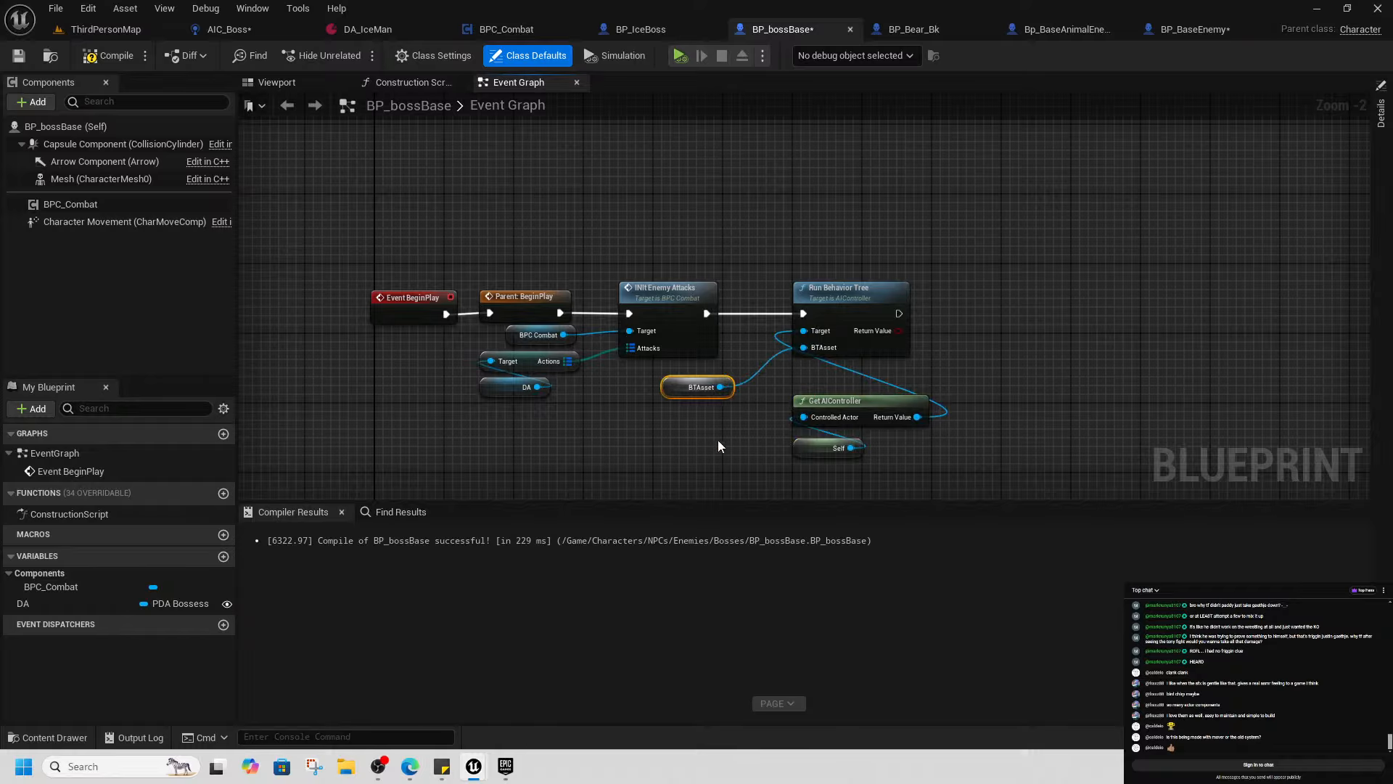
key(Delete)
drag(803, 354, 686, 405)
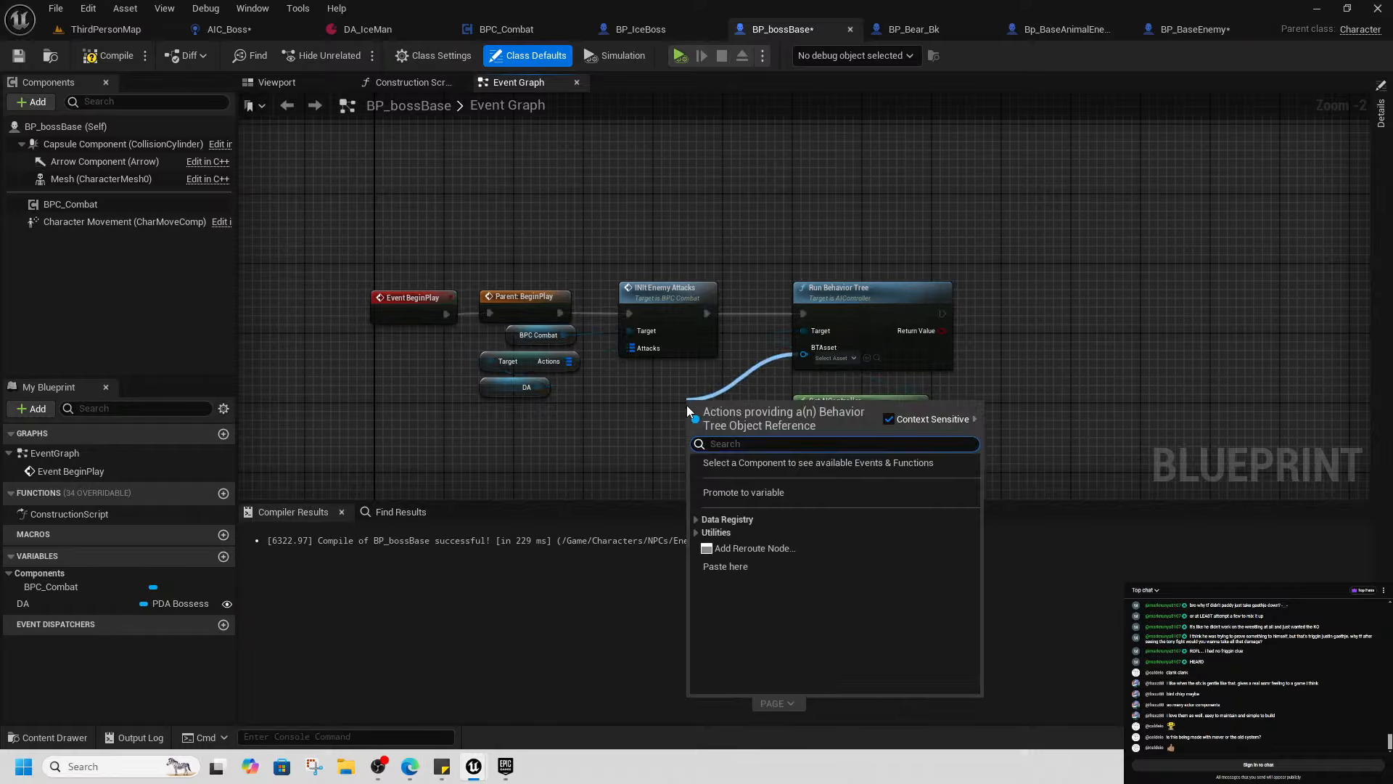
click(766, 491)
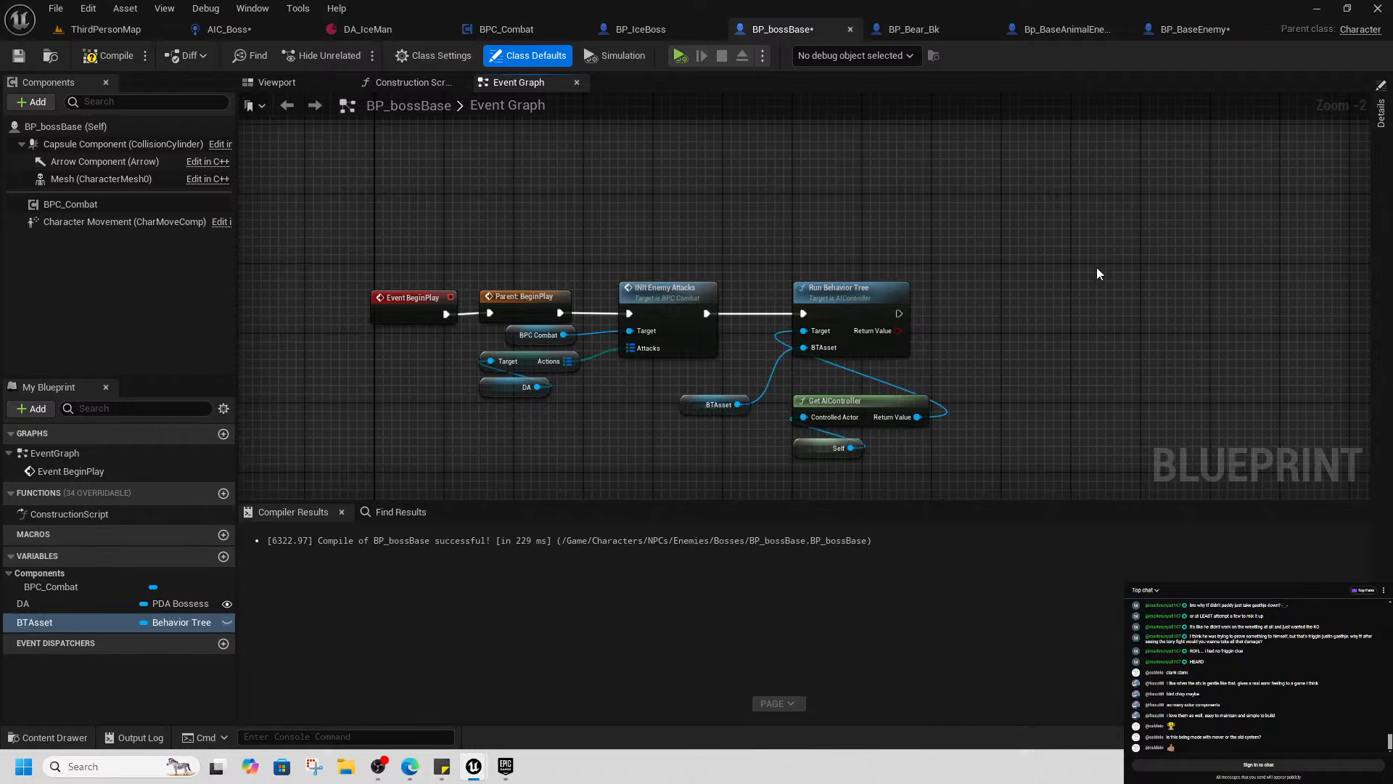
Make the BTAsset variable instance editable, and compile and save BP_bossBase
click(1381, 112)
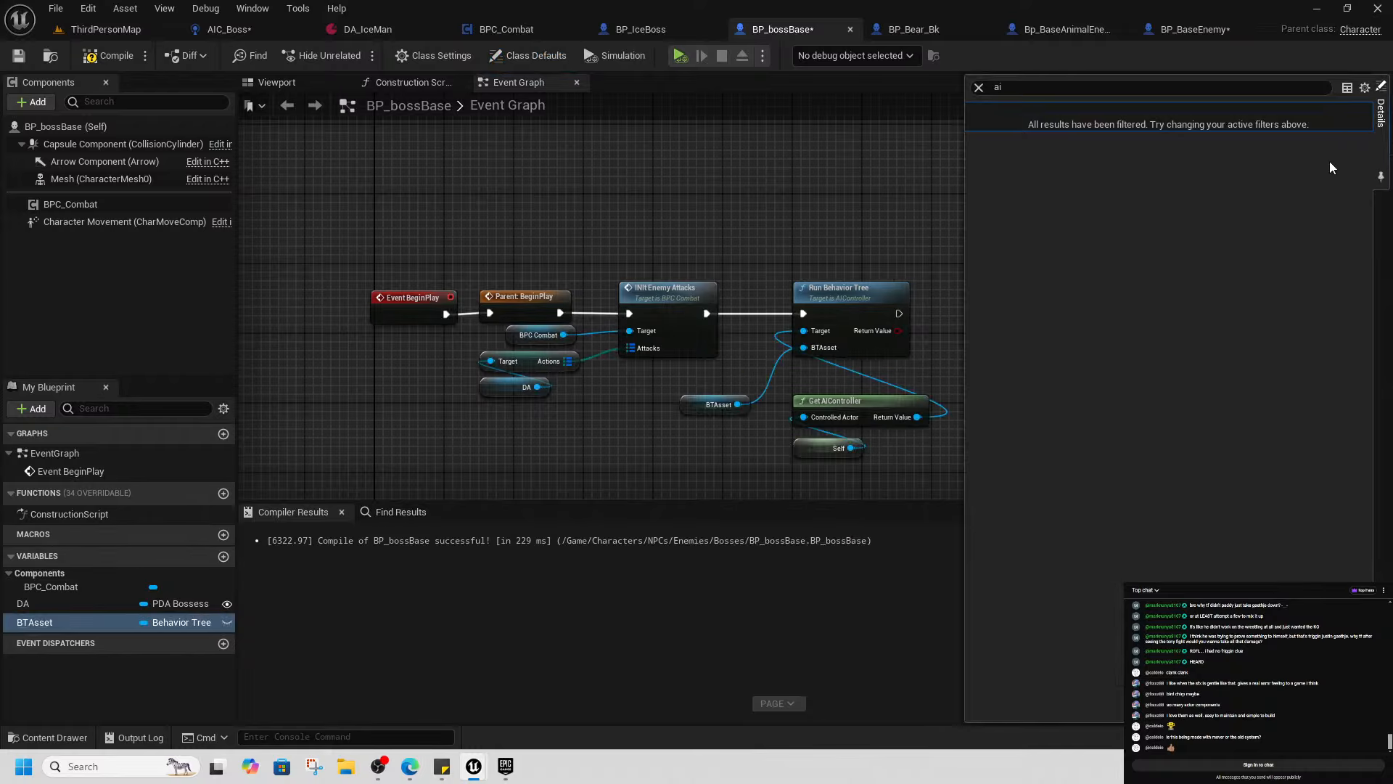
click(975, 86)
click(973, 110)
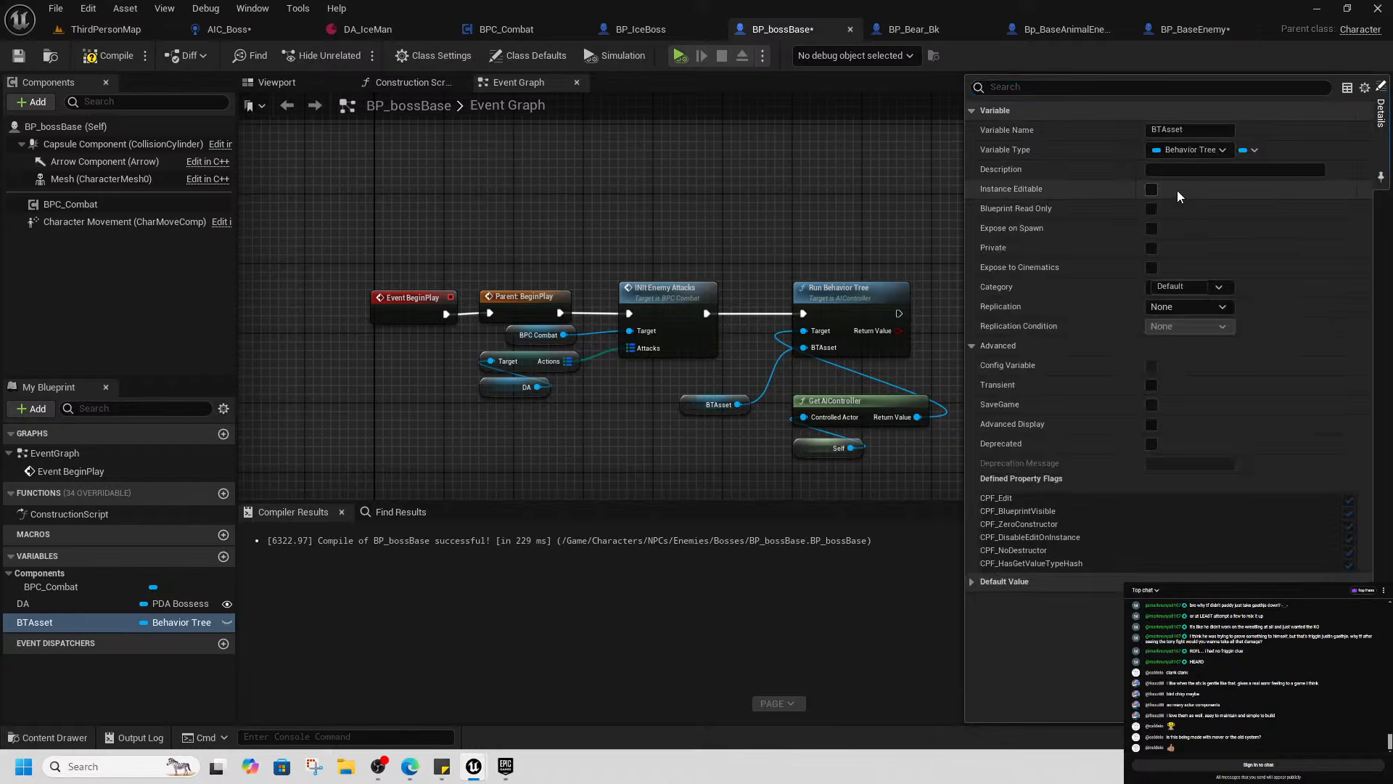
click(1380, 116)
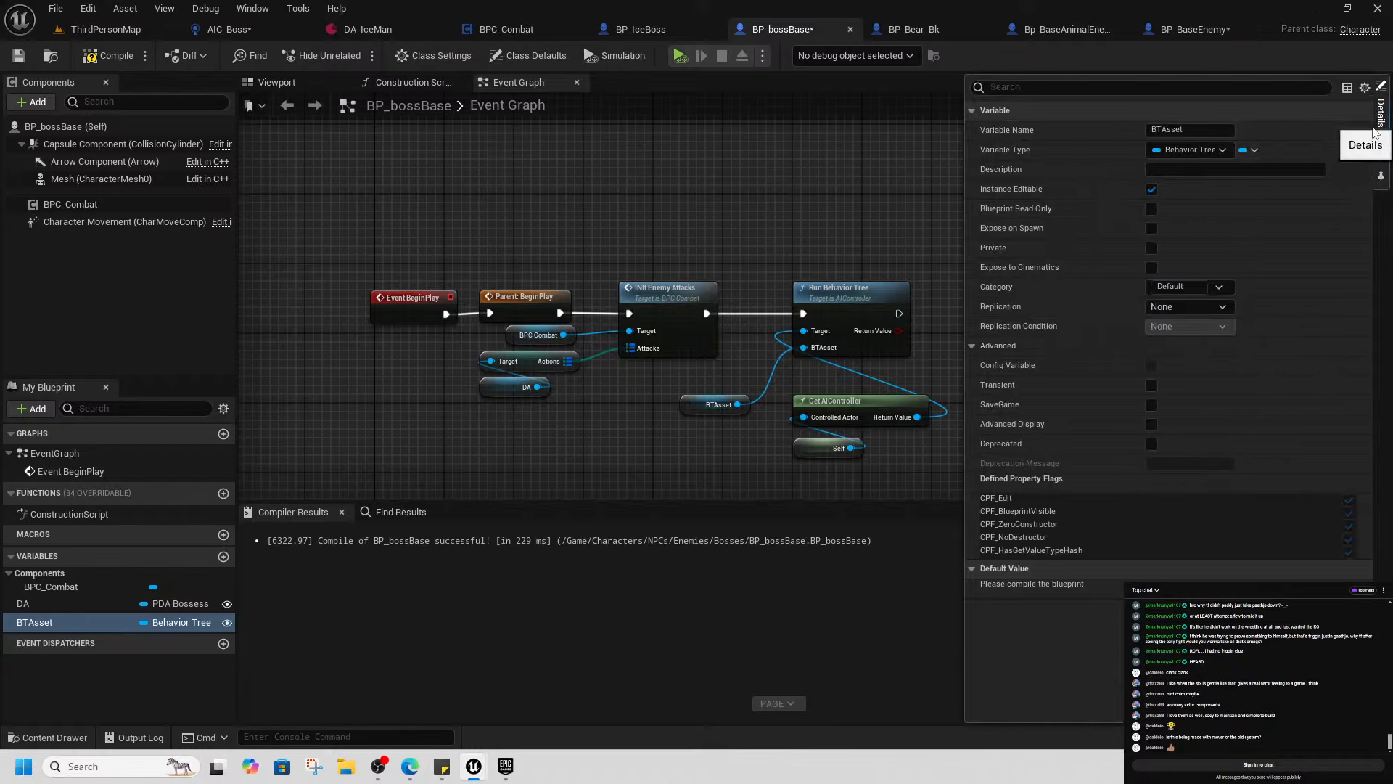
click(1155, 233)
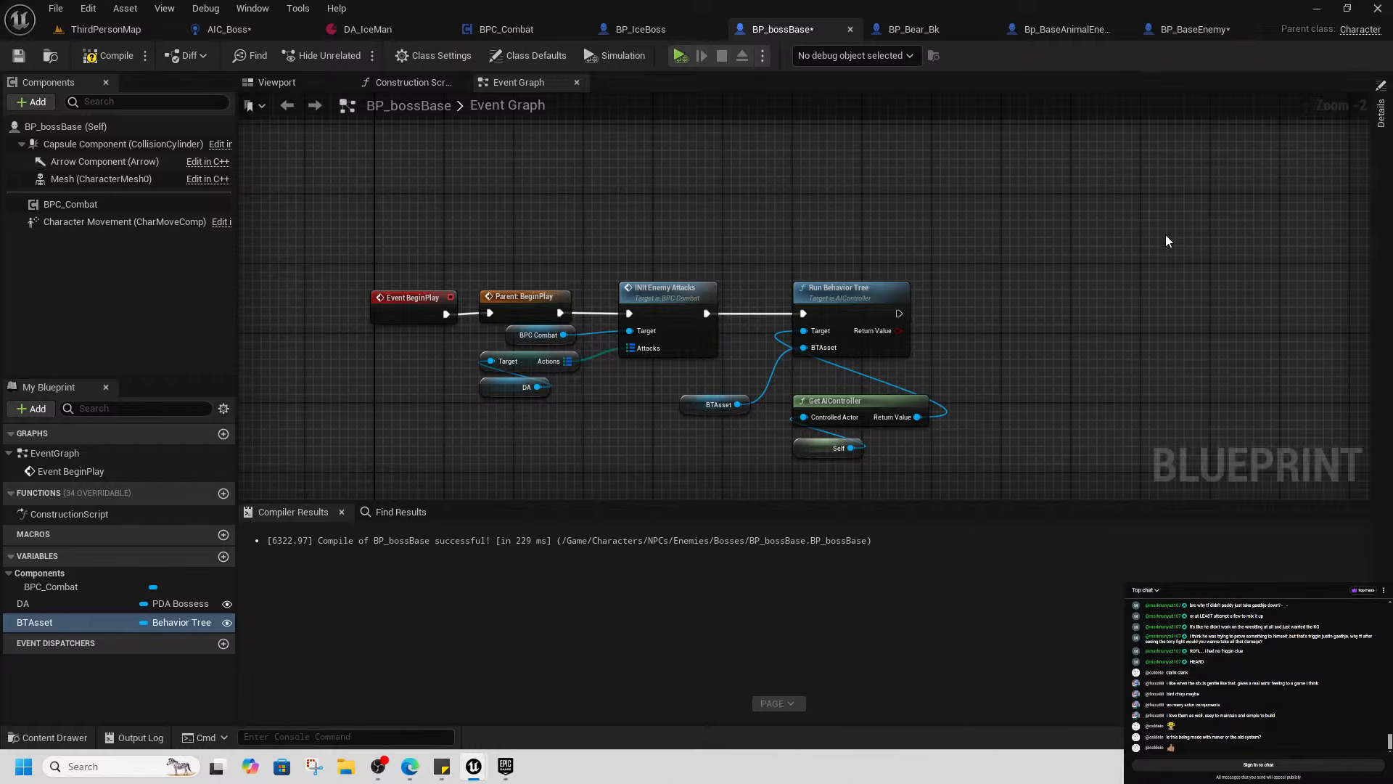
click(116, 58)
click(18, 56)
Move BP_bossBase's node chain slightly upward and space Event BeginPlay and Parent: BeginPlay farther from INit Enemy Attacks
drag(297, 198, 974, 460)
click(417, 277)
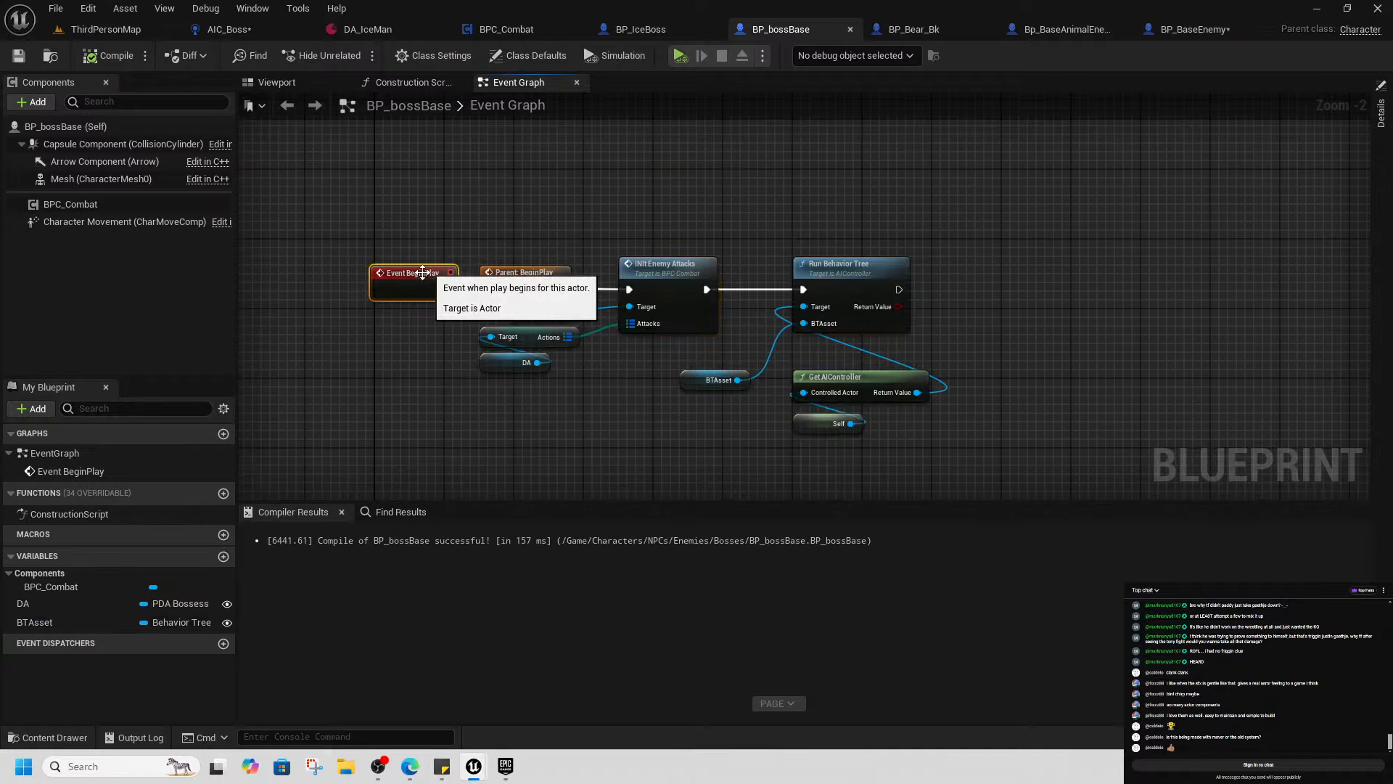
drag(417, 278, 352, 277)
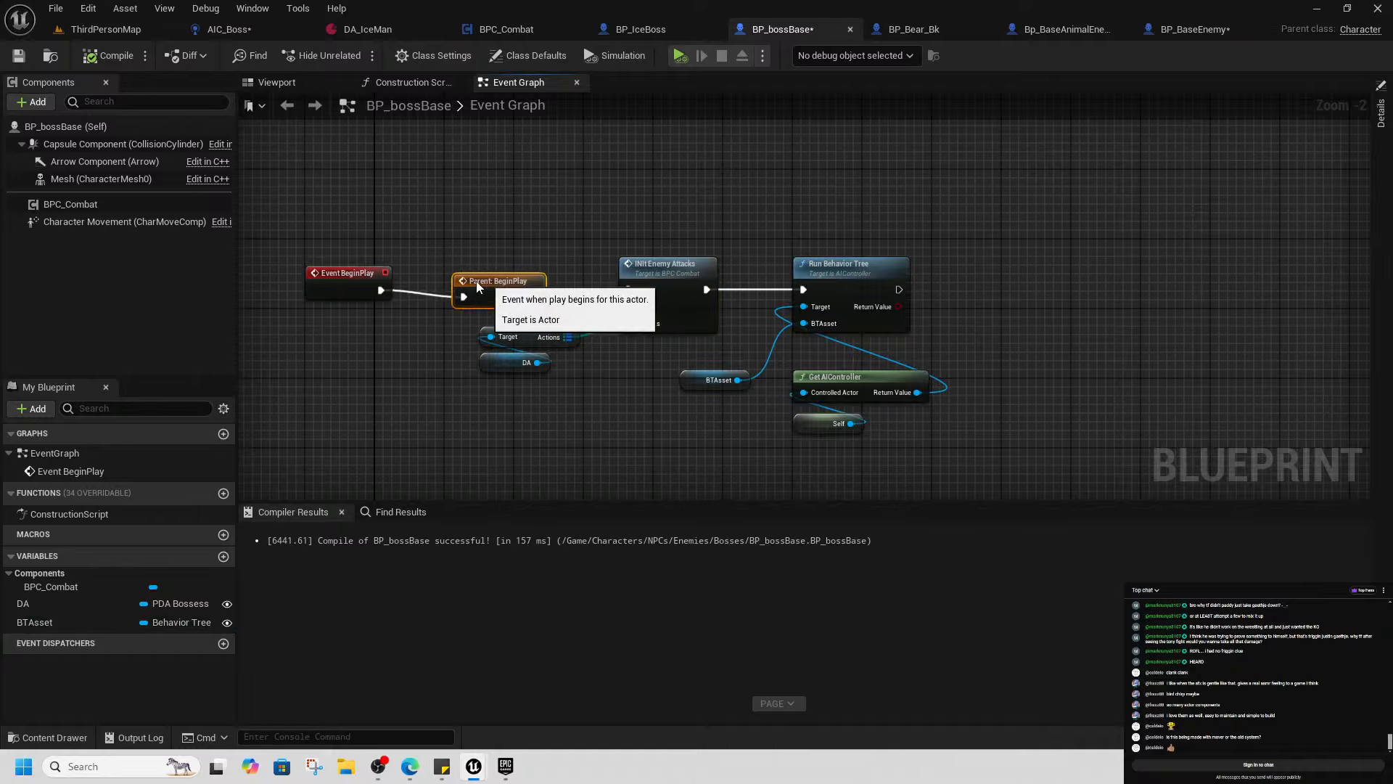
drag(522, 280, 453, 260)
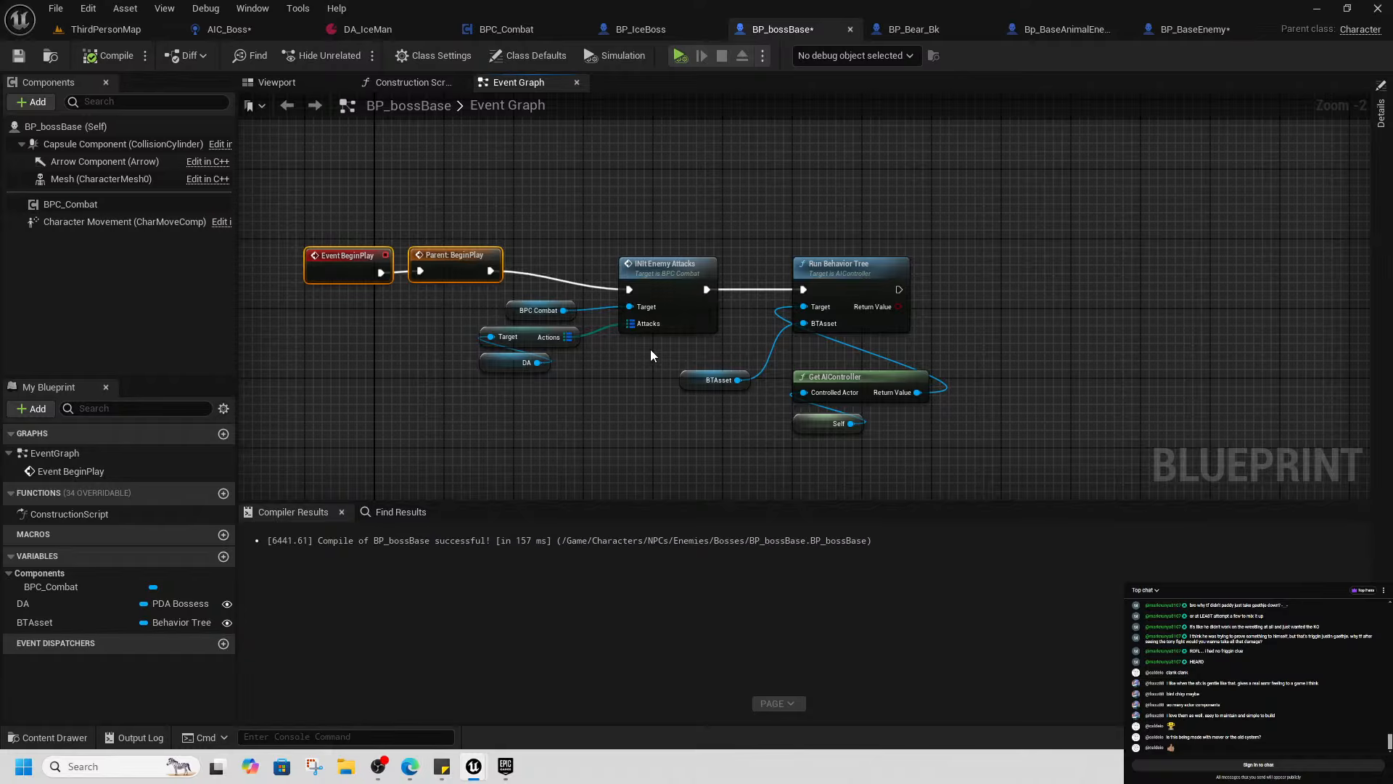
scroll(833, 290, up, 2)
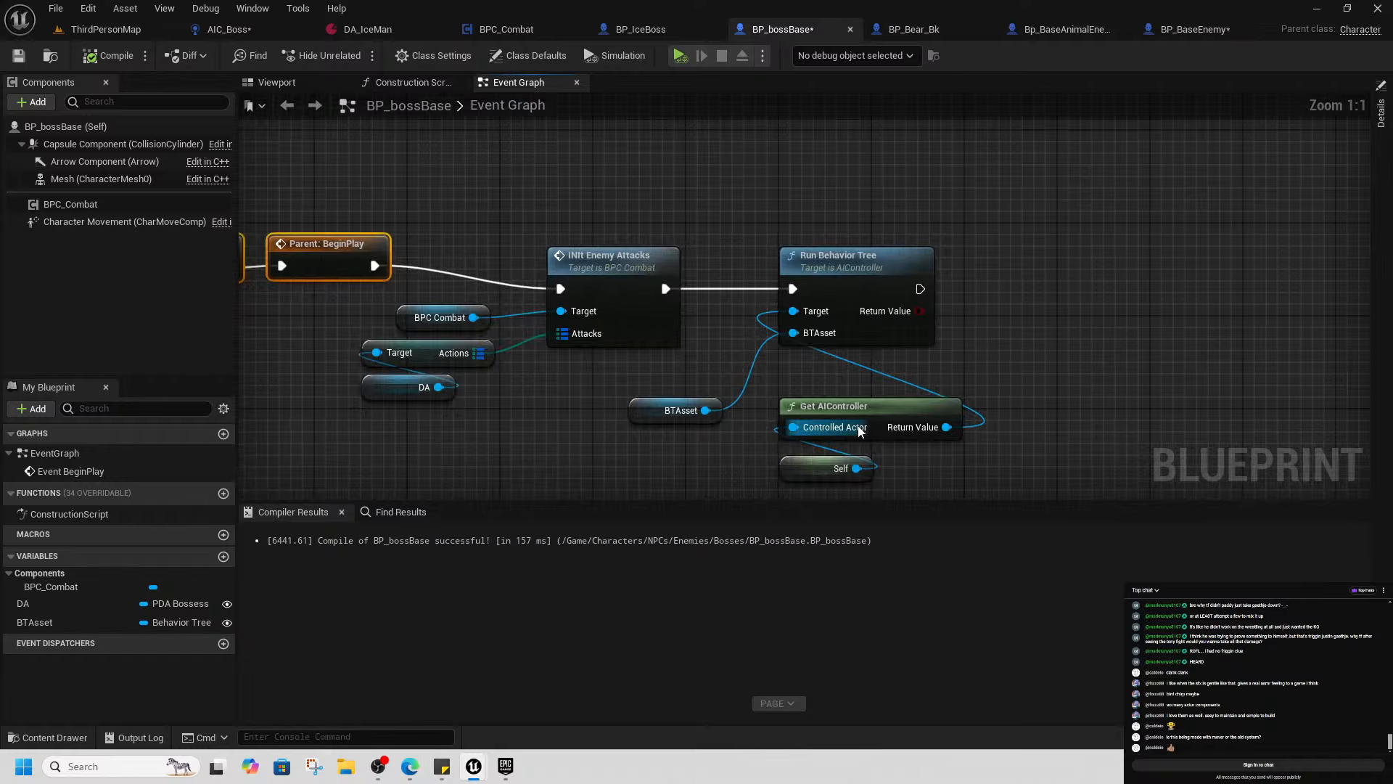
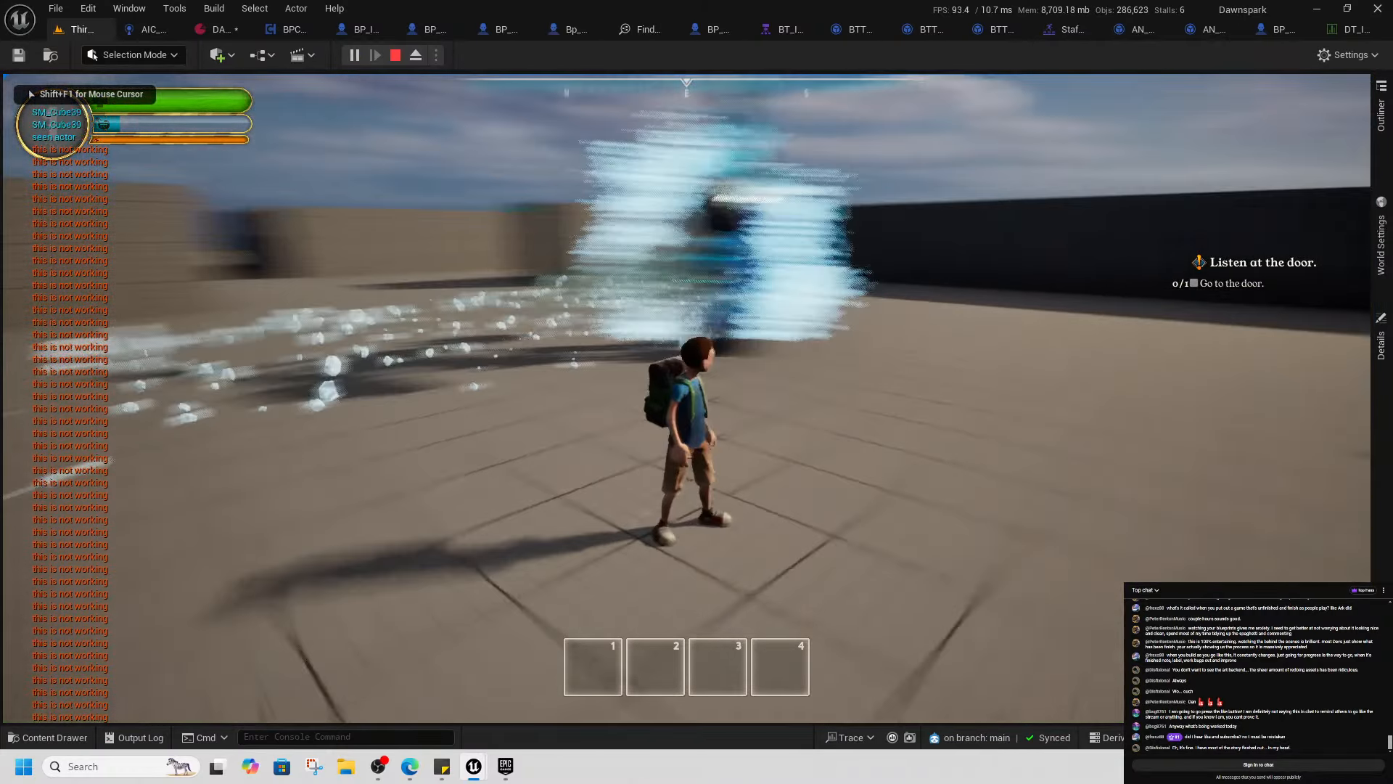
Run the player character around the ice boss during play to check its targeting and ice projectile attacks
key(s)
key(d)
key(d)
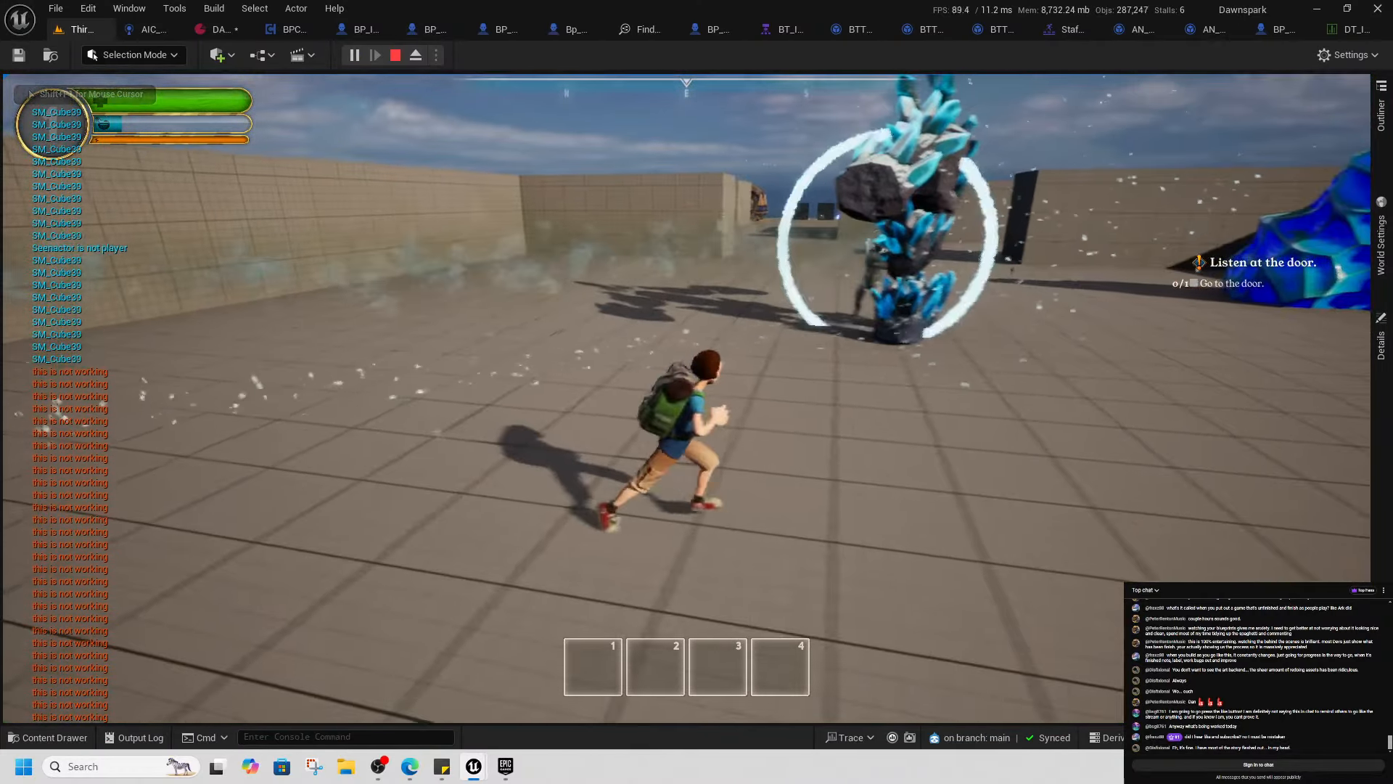
key(a)
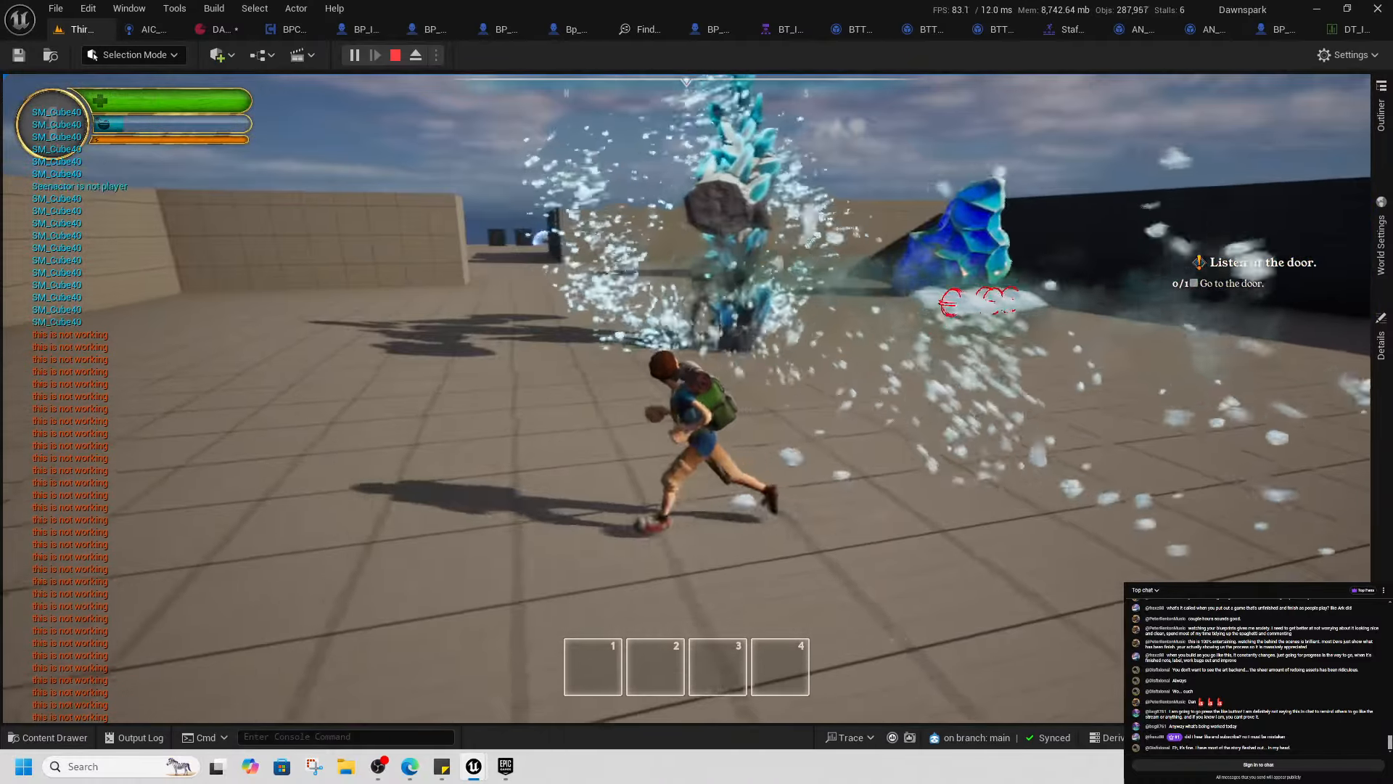
key(s)
key(d)
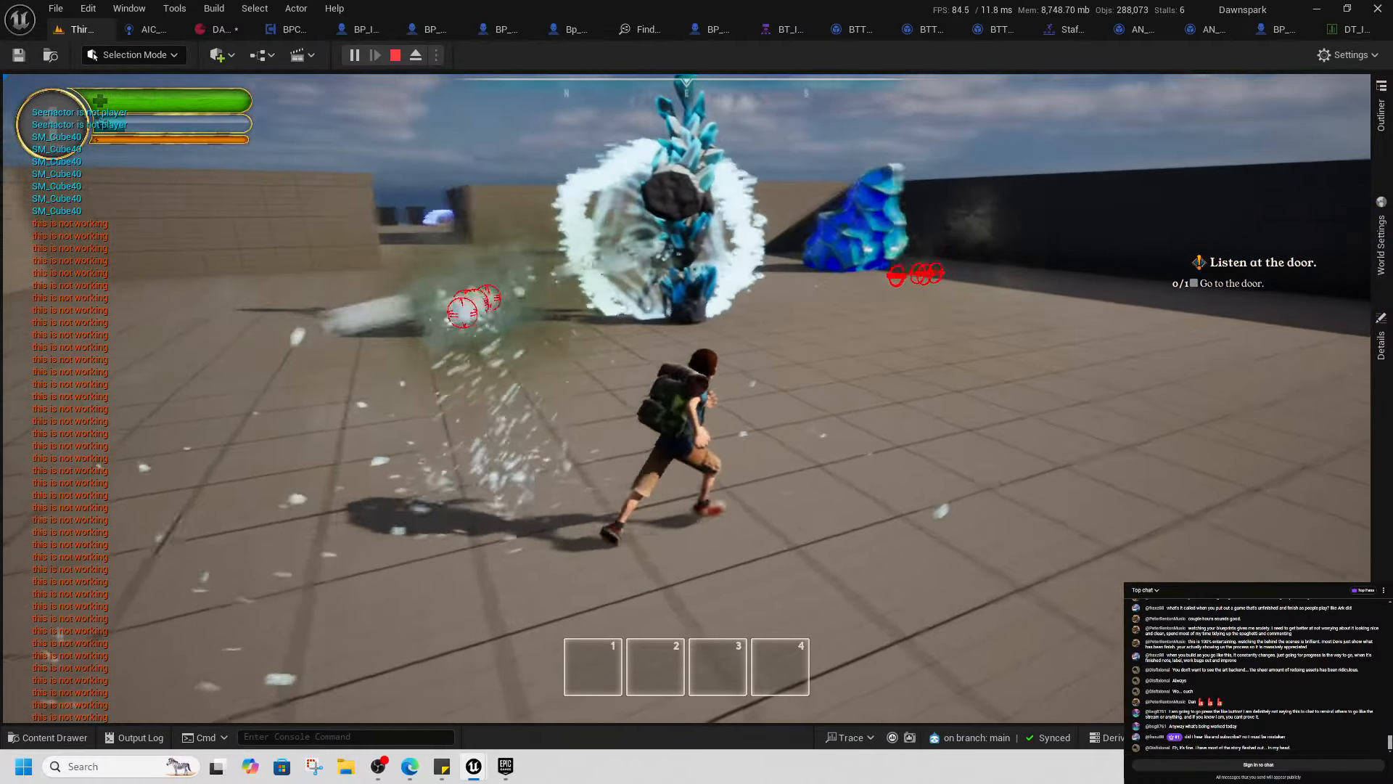
key(d)
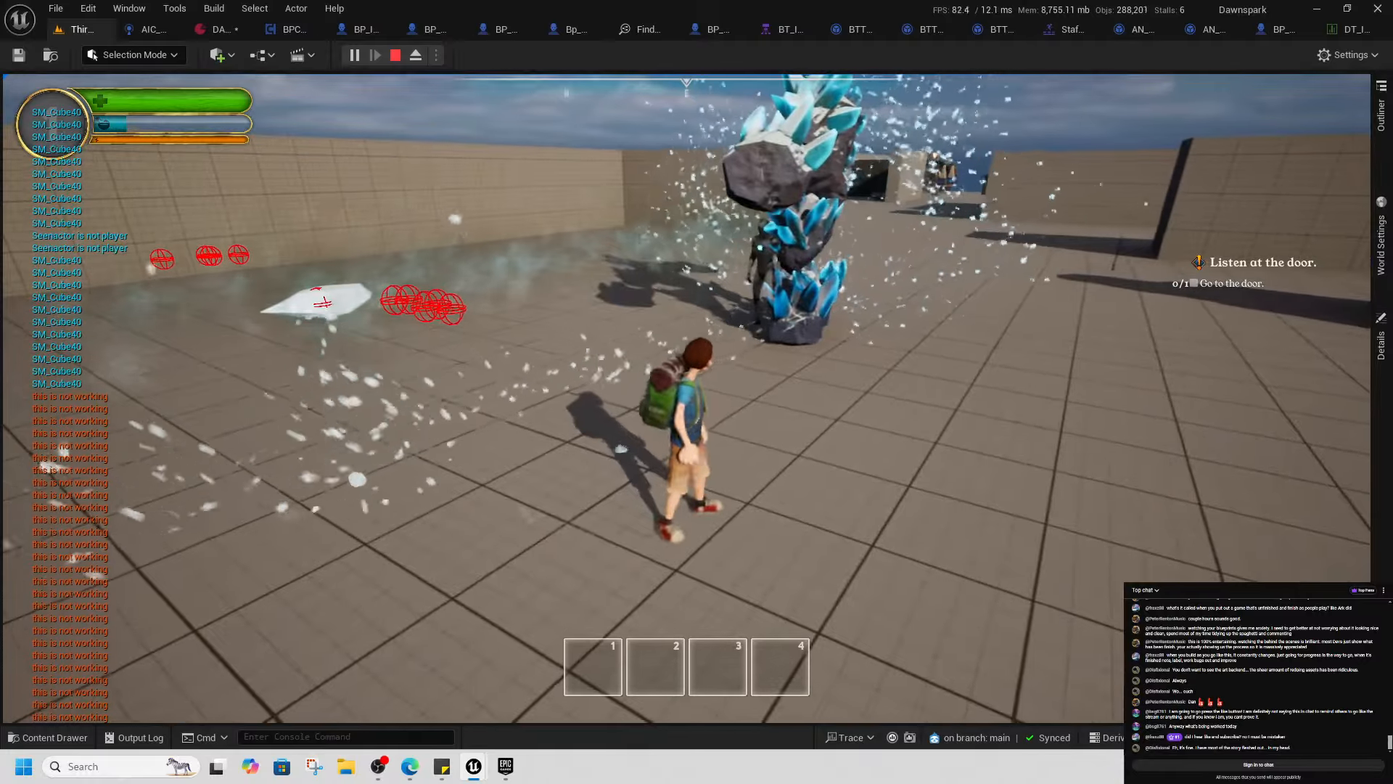
key(a)
key(w)
key(a)
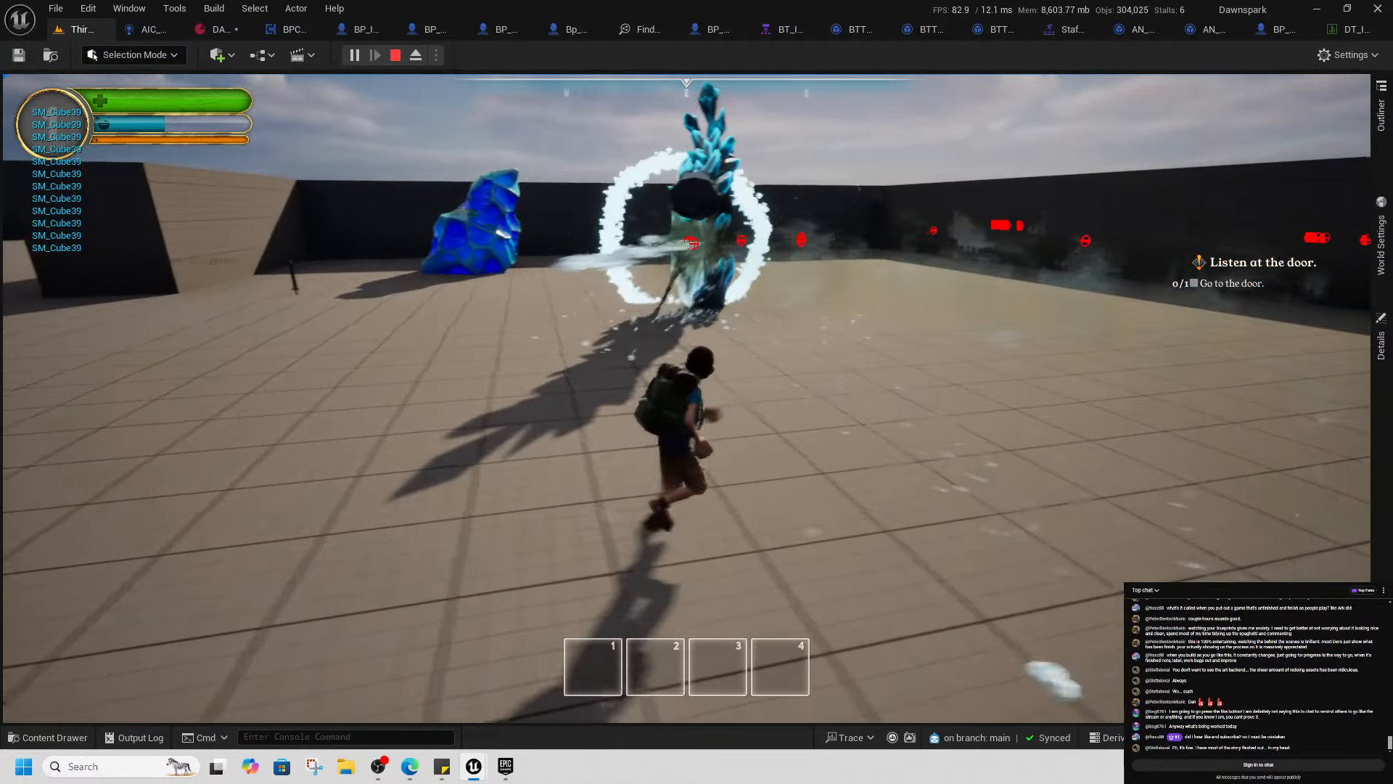
Playtest the ice boss again by circling it and jumping amid its projectiles, and eject from the player character
key(w)
key(d)
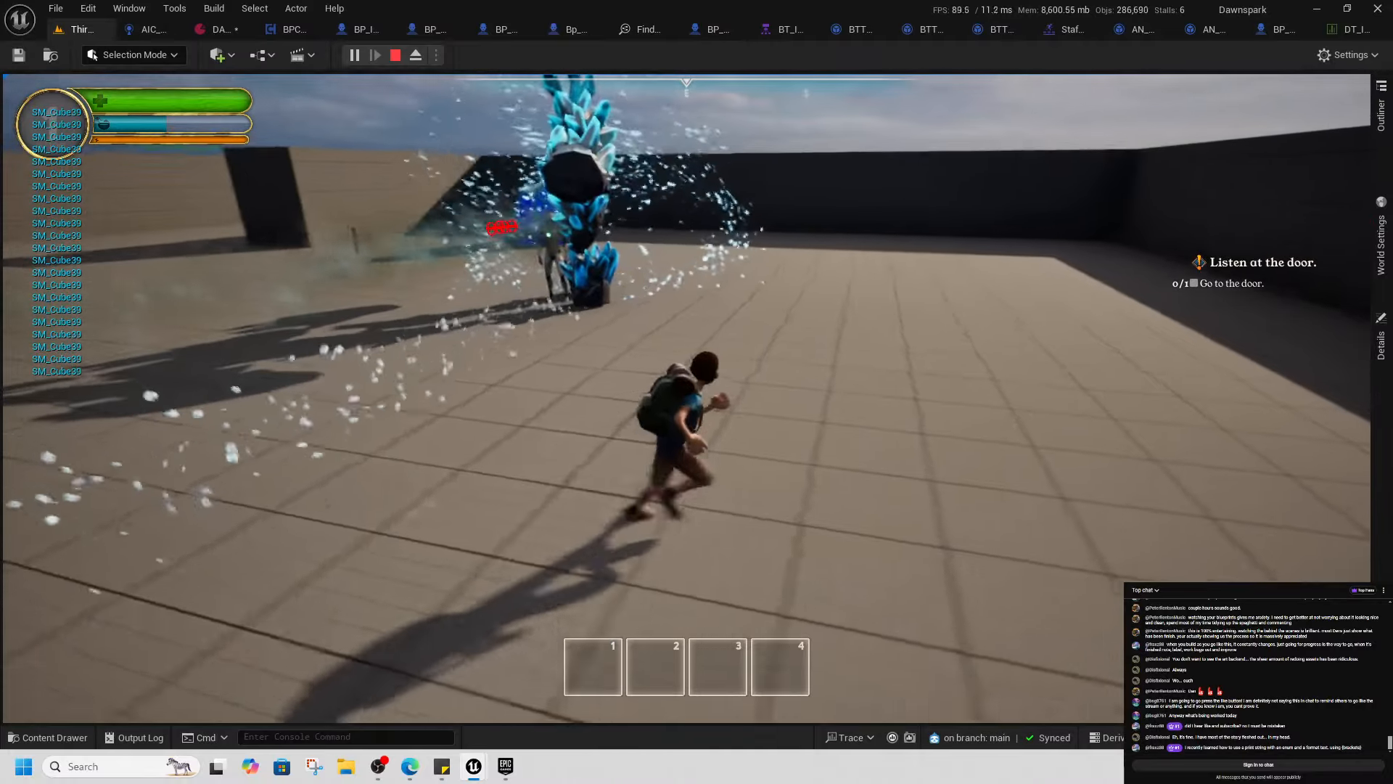
key(w)
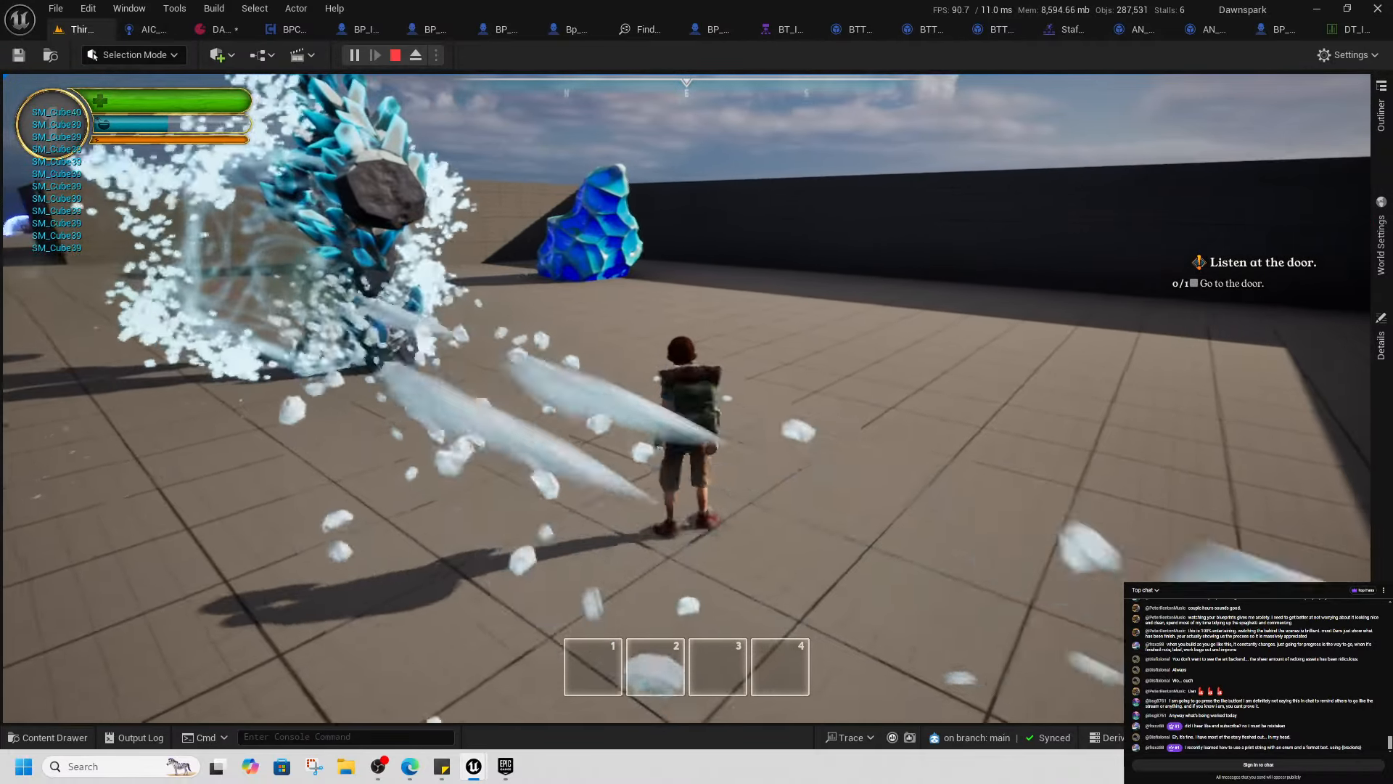
key(a)
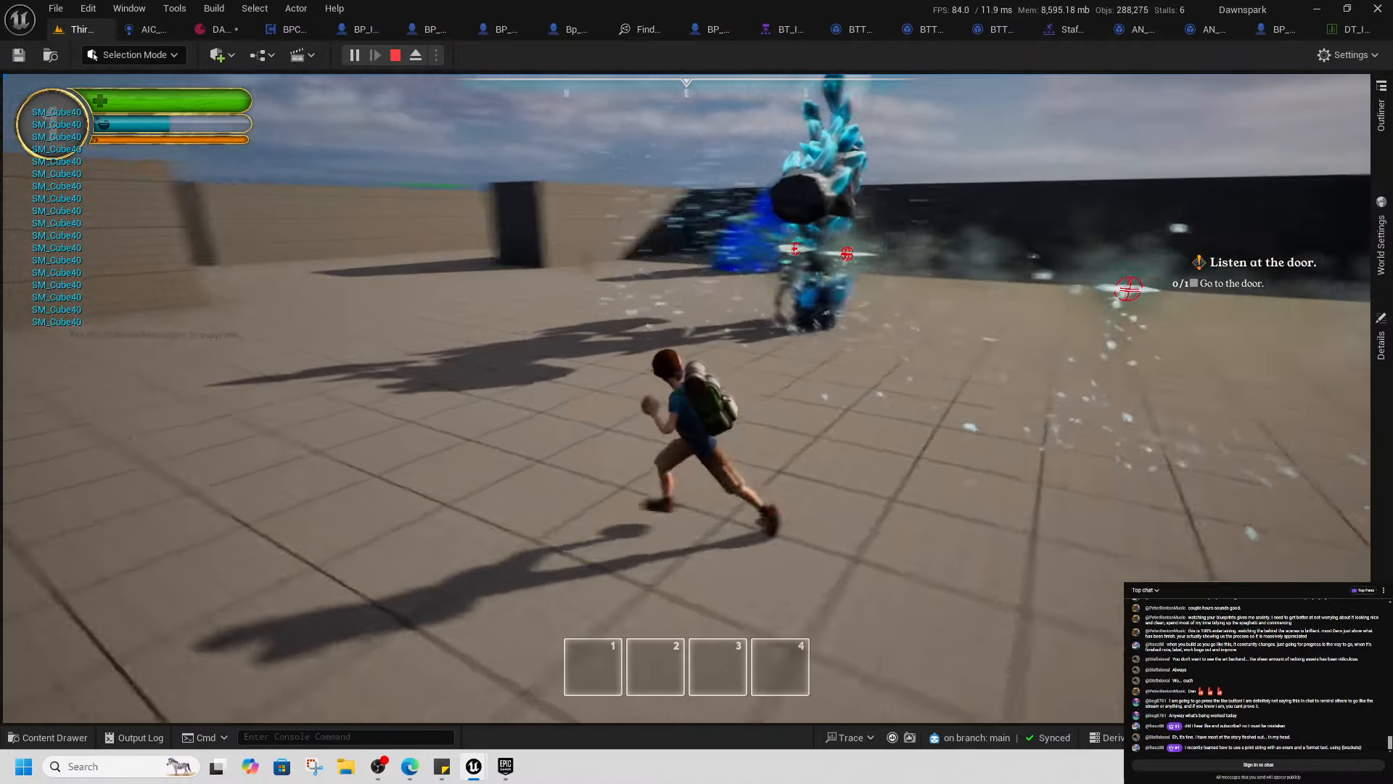
key(d)
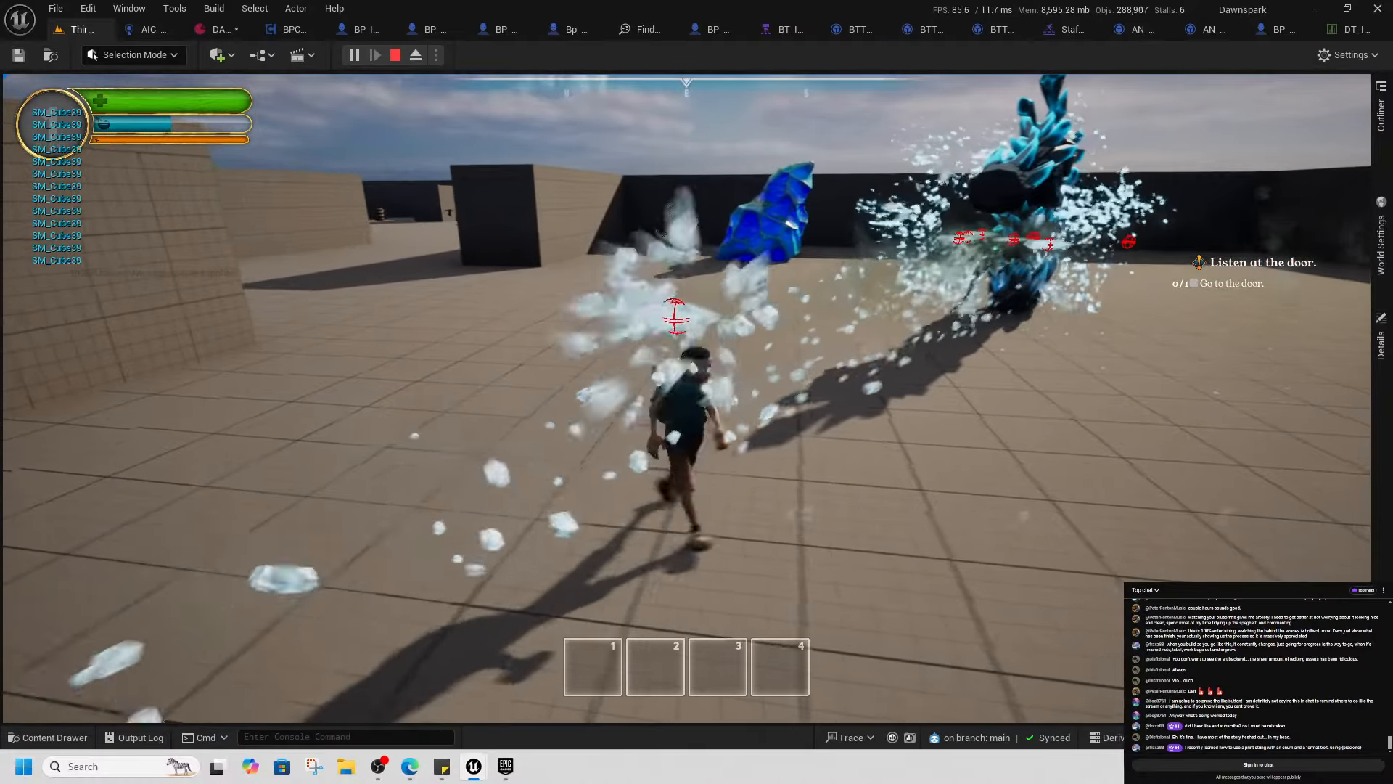
key(d)
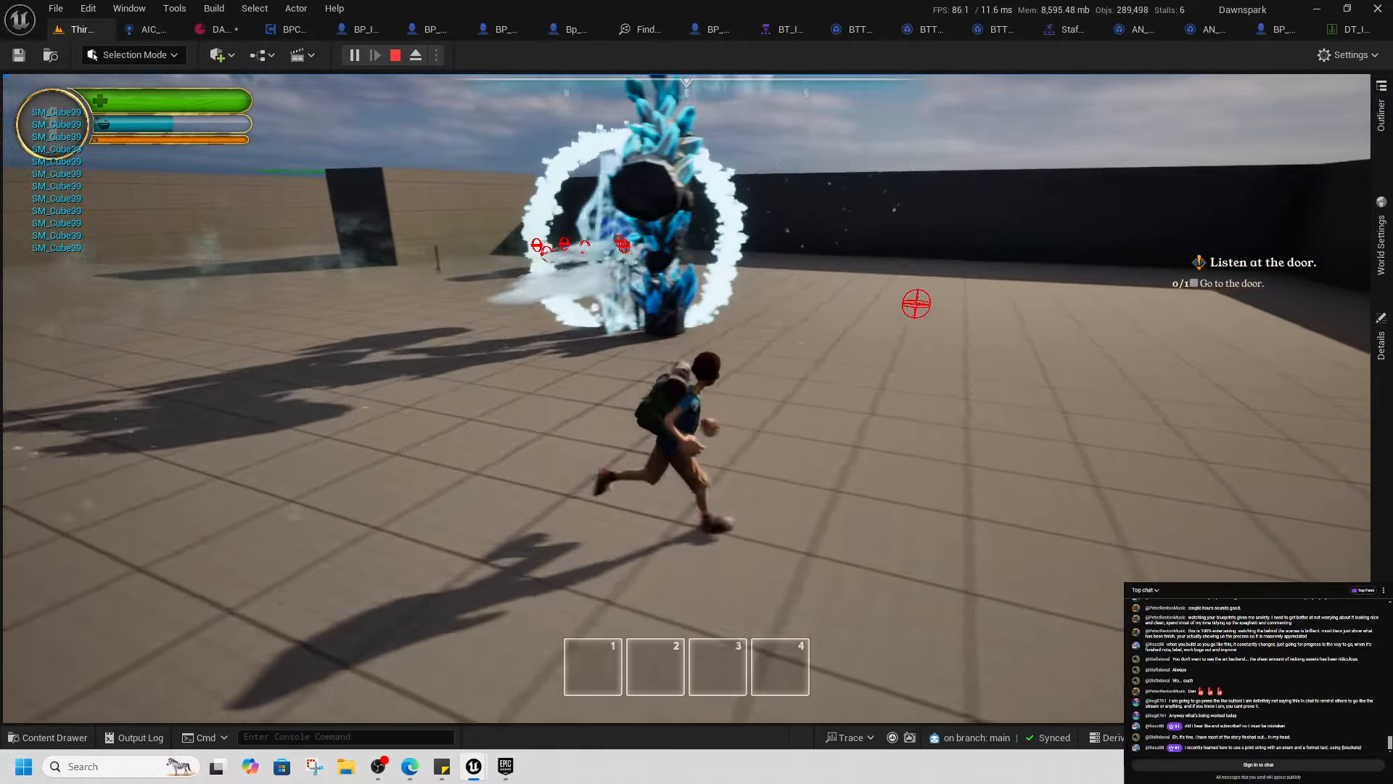
key(space)
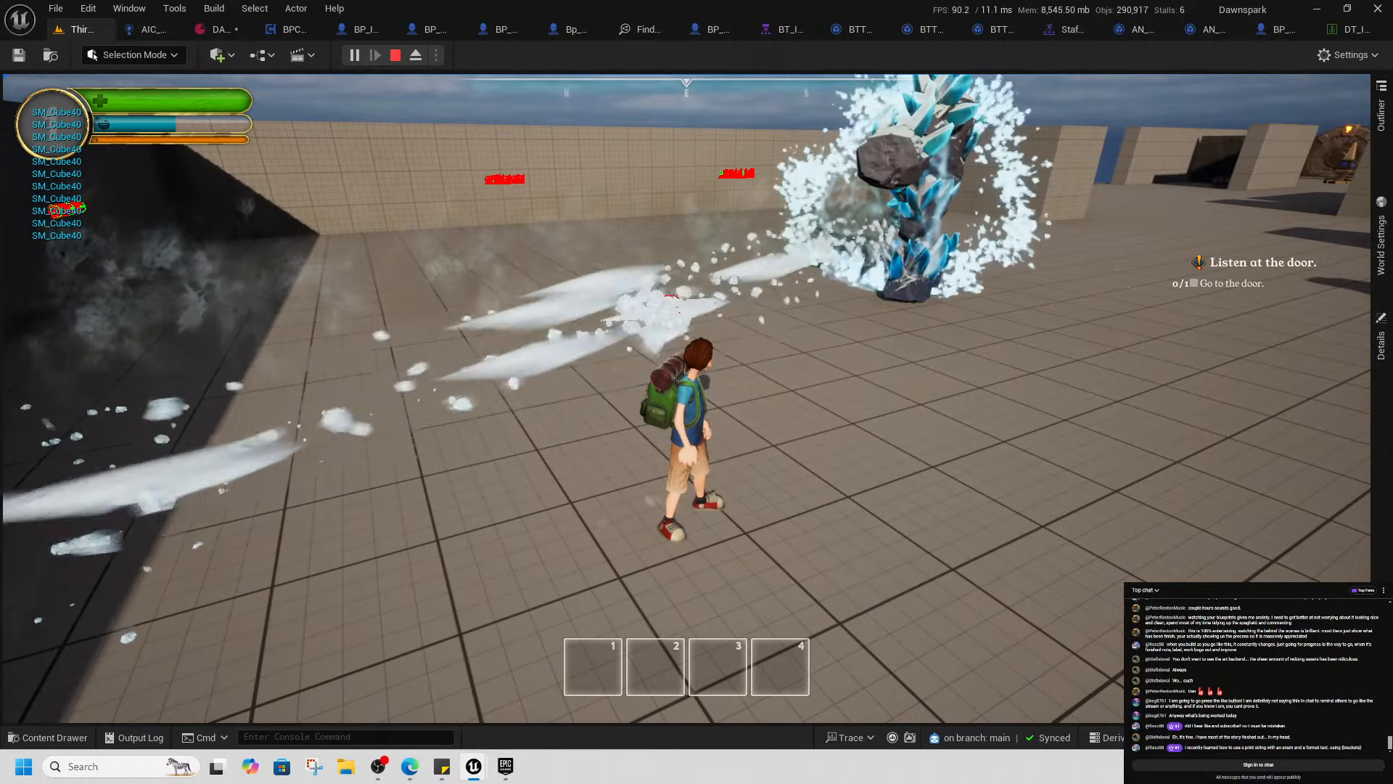
key(F8)
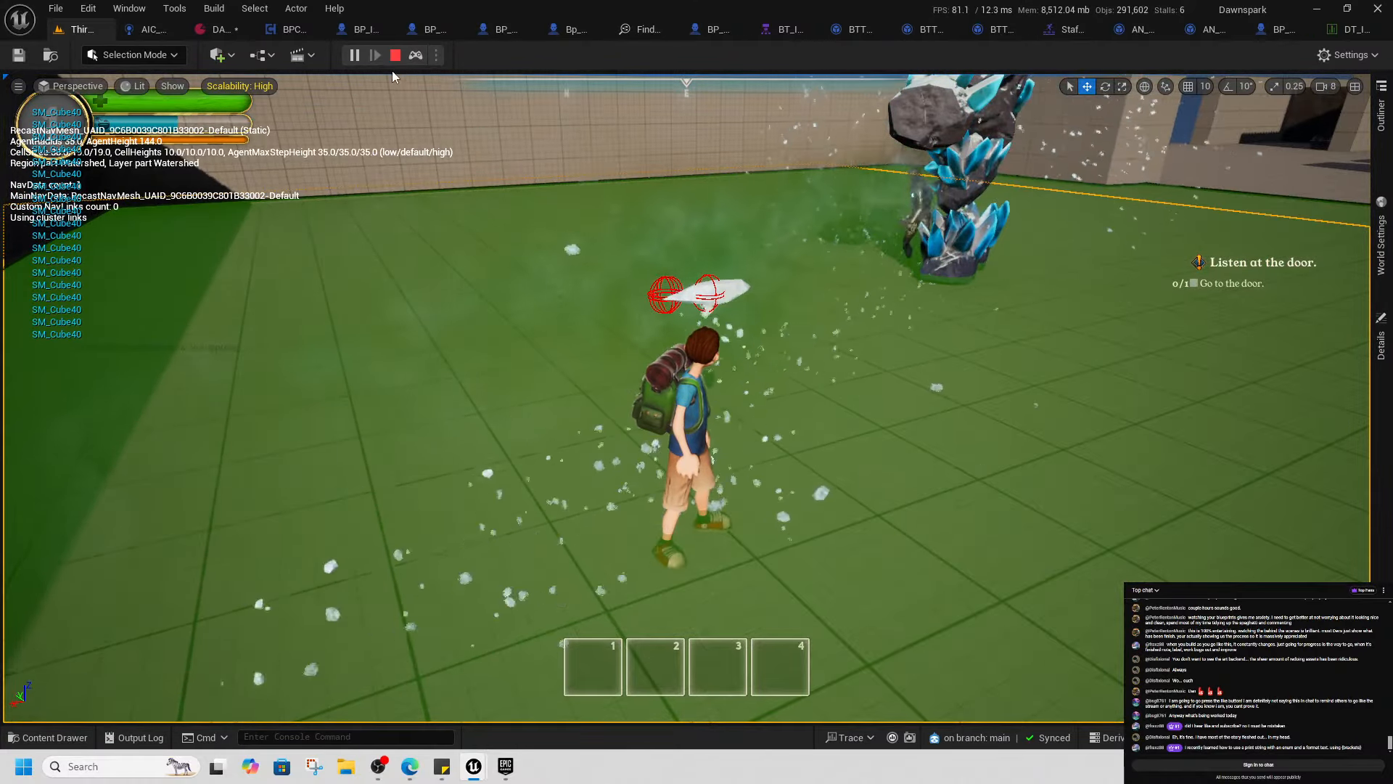
Stop the playtest, save everything, and commit the changed files with the message "first spell working on ice boss"
click(395, 55)
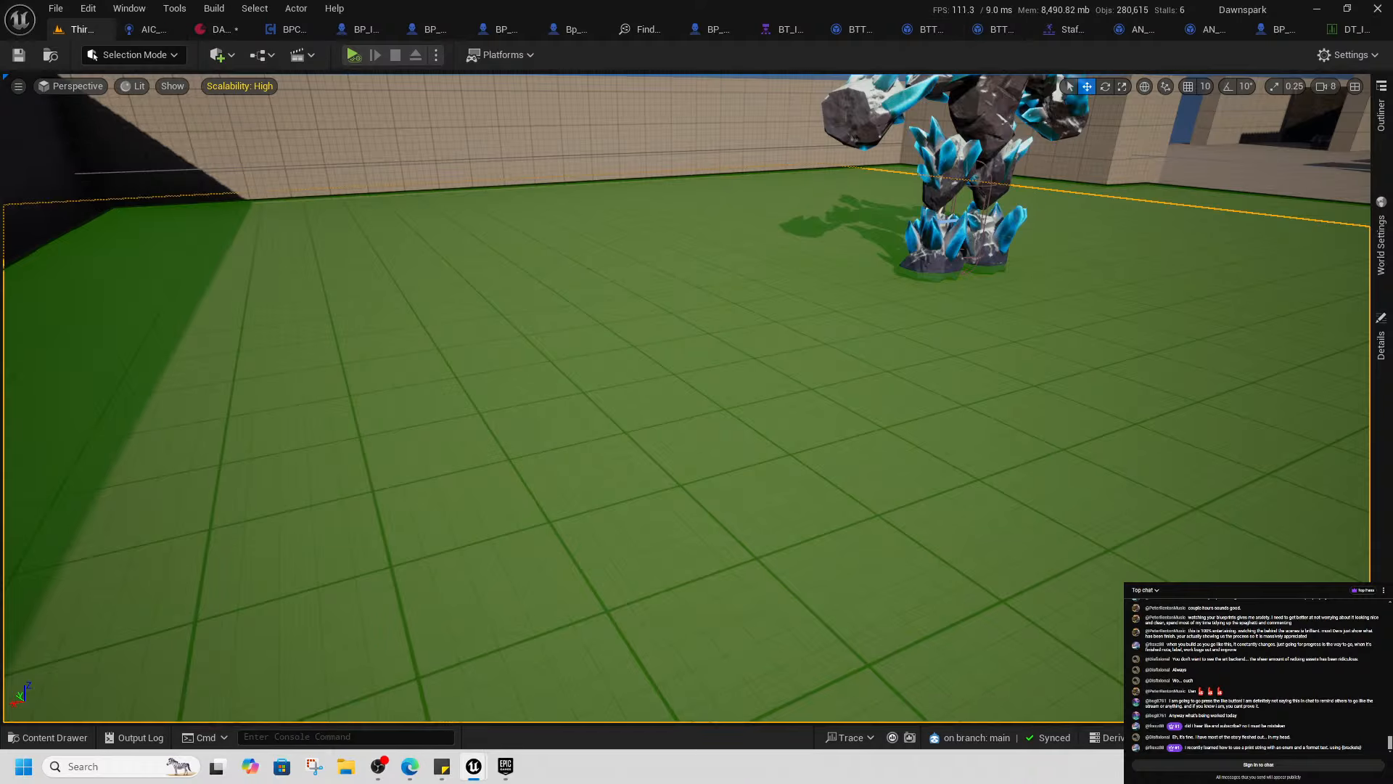
key(ctrl+shift+s)
click(842, 550)
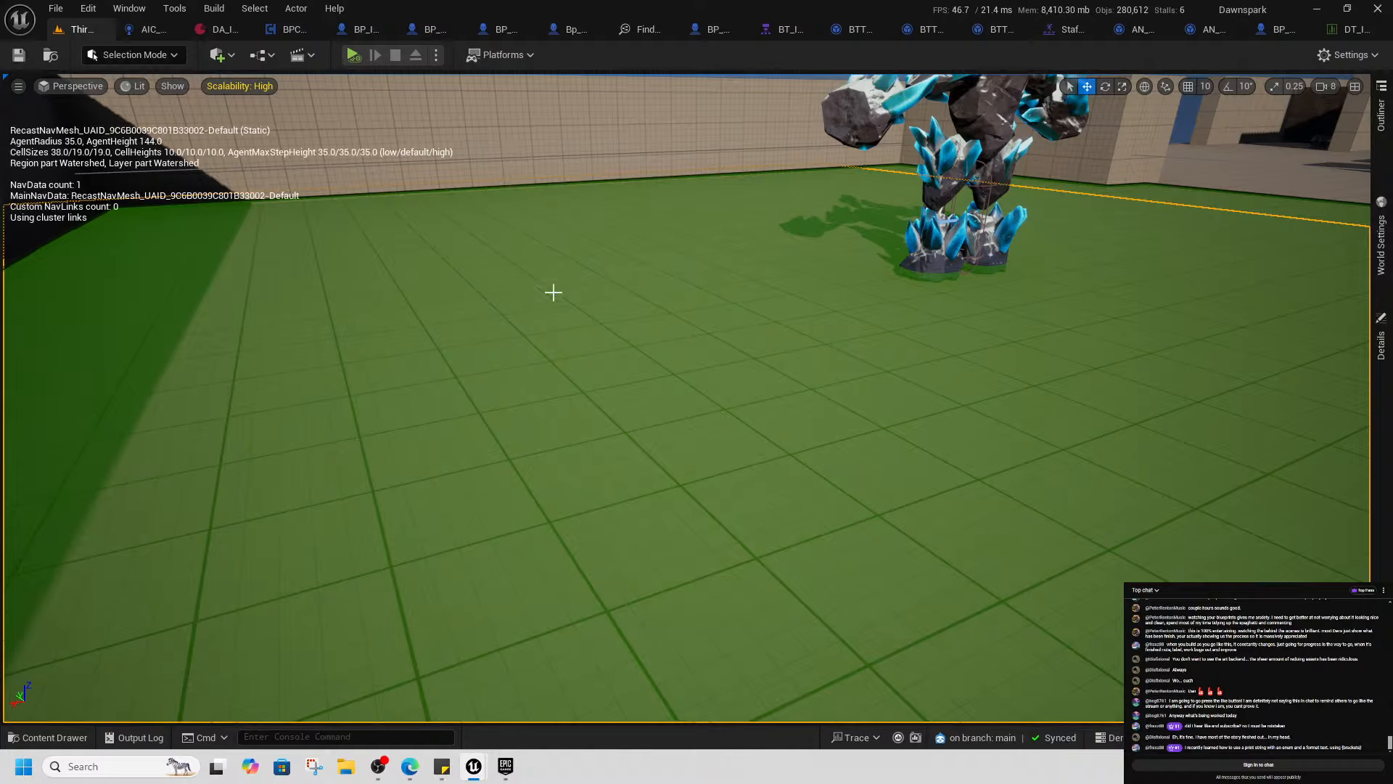
text(first spell working on ice boss)
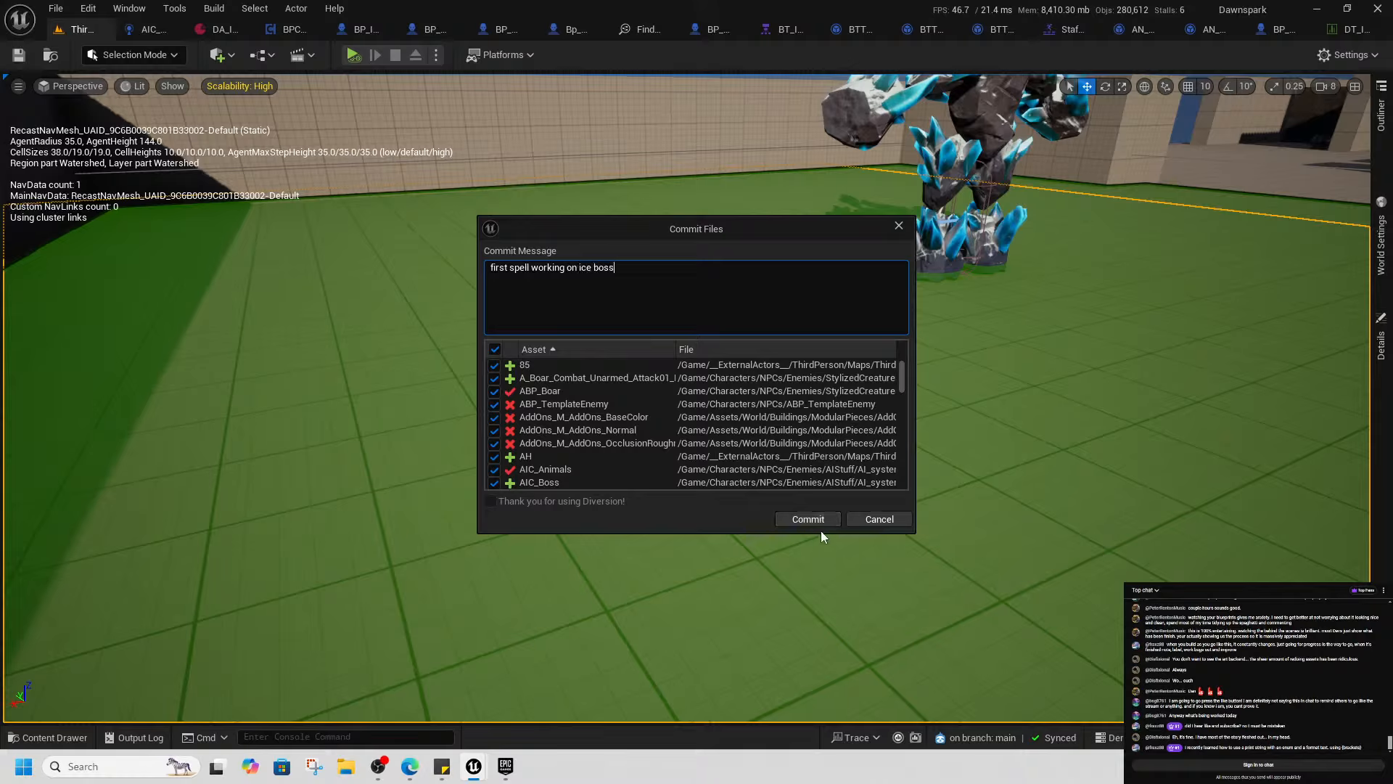
click(818, 521)
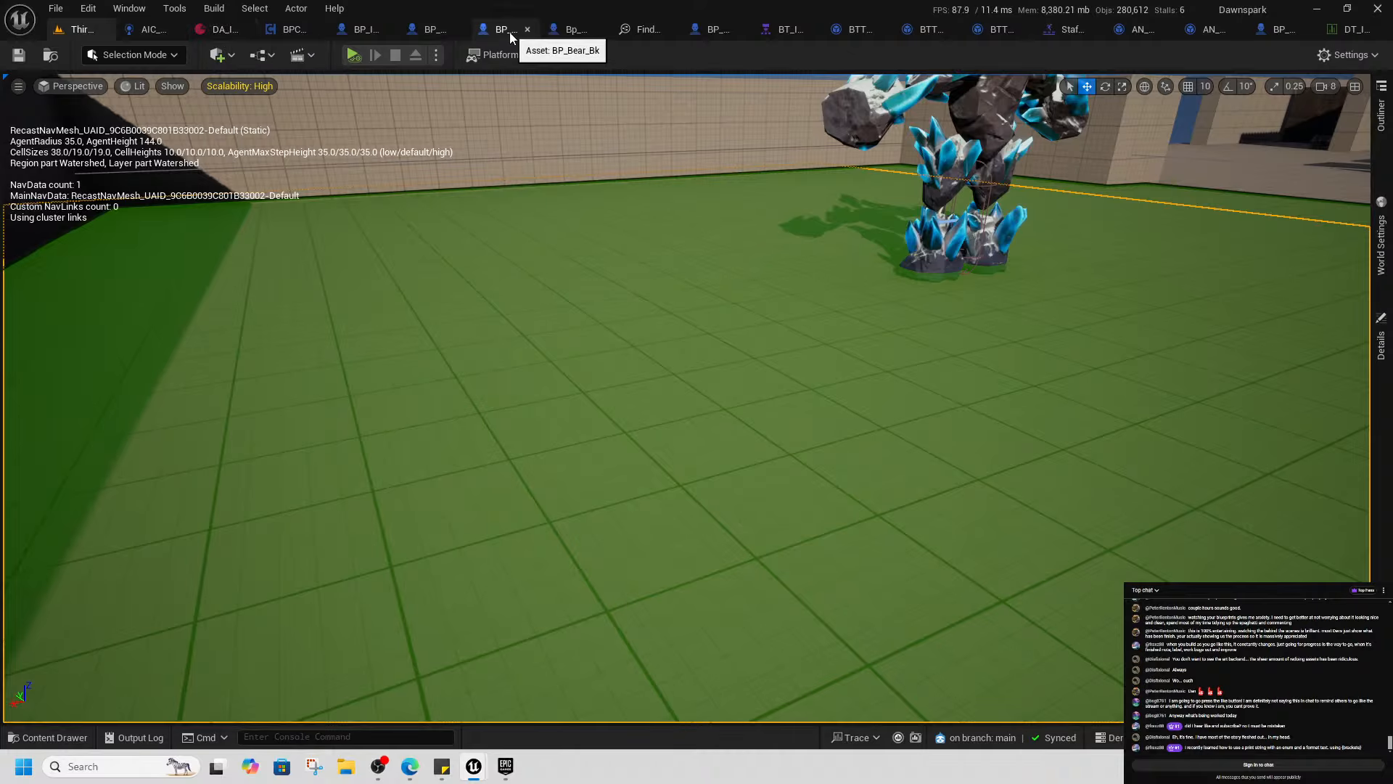
Select the large navigation mesh bounds volume in the test level and scale it down widthwise to a narrow strip
right_drag(904, 255, 1172, 292)
key(w)
key(s)
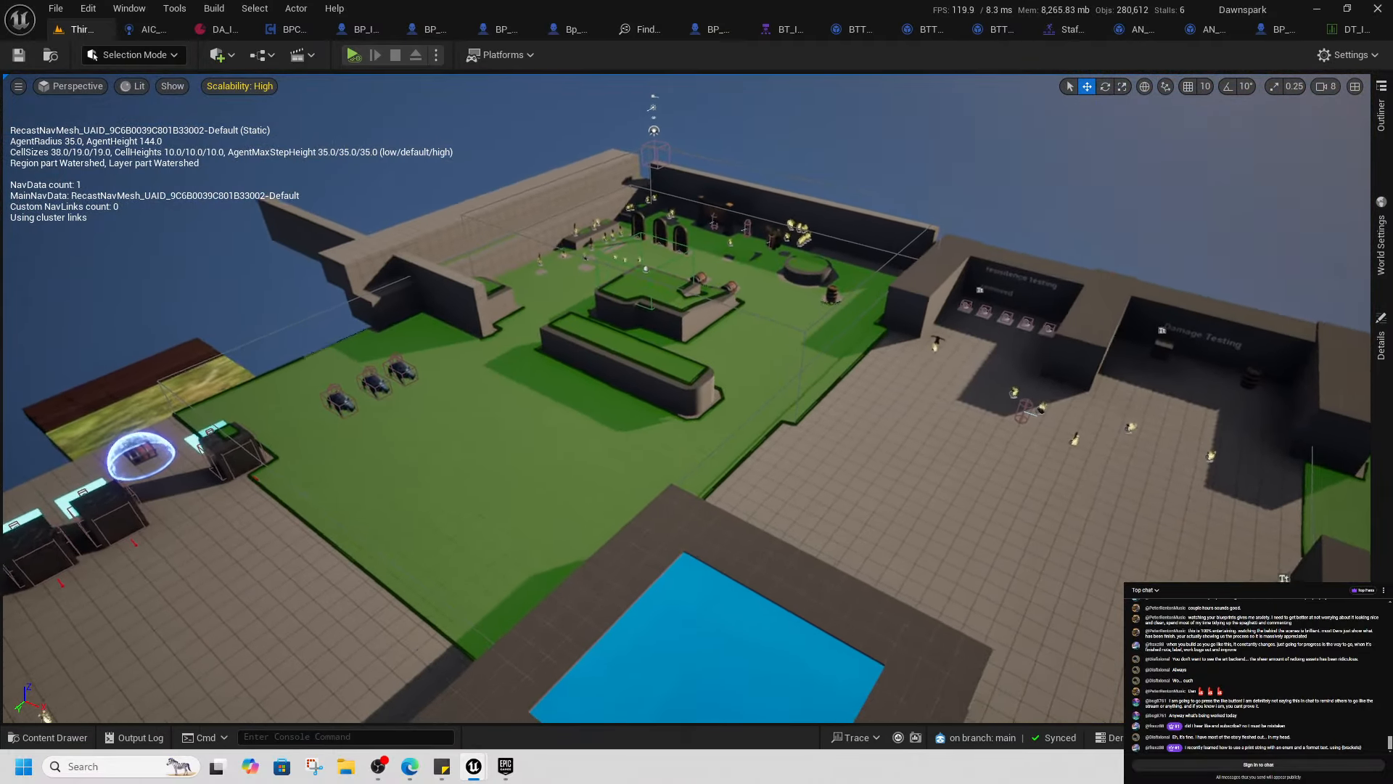
key(a)
right_drag(715, 304, 786, 332)
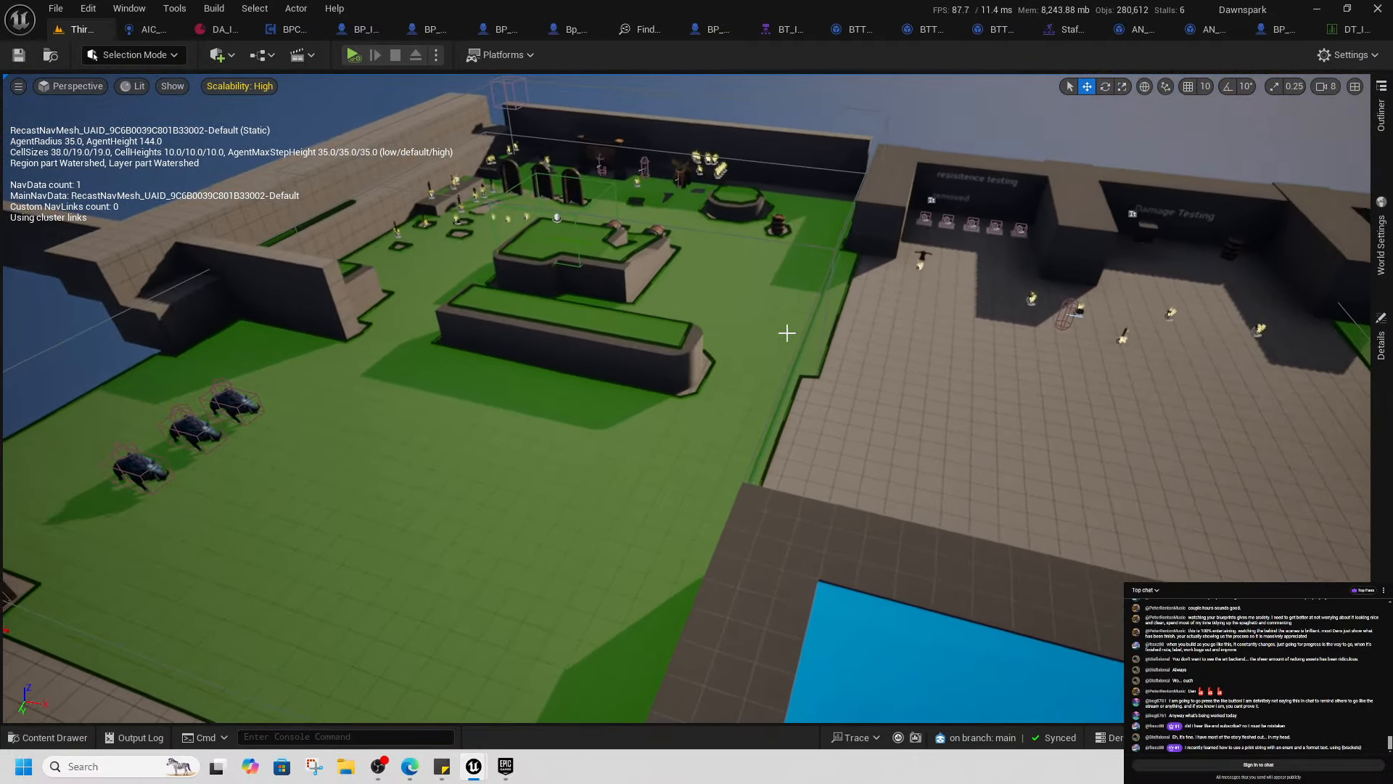
click(766, 437)
scroll(713, 403, down, 1)
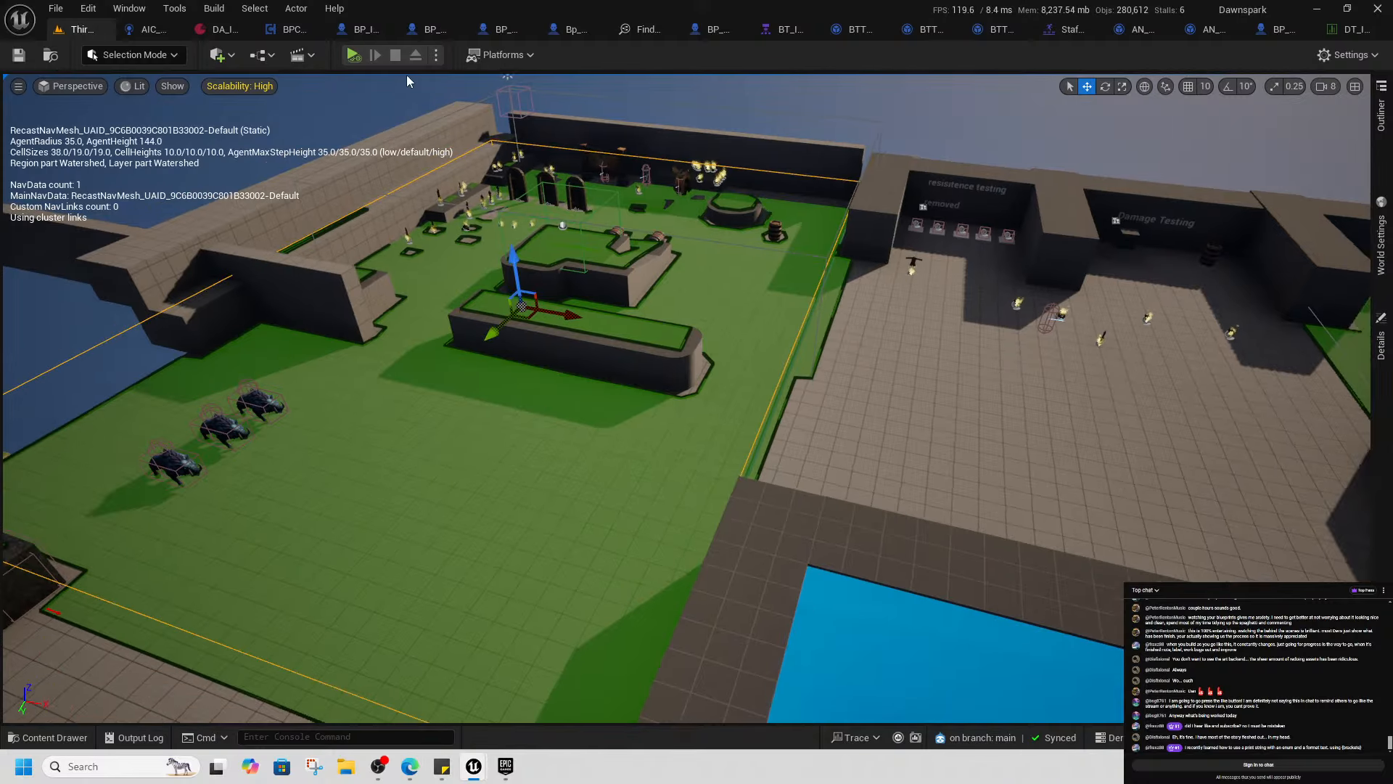
click(1122, 88)
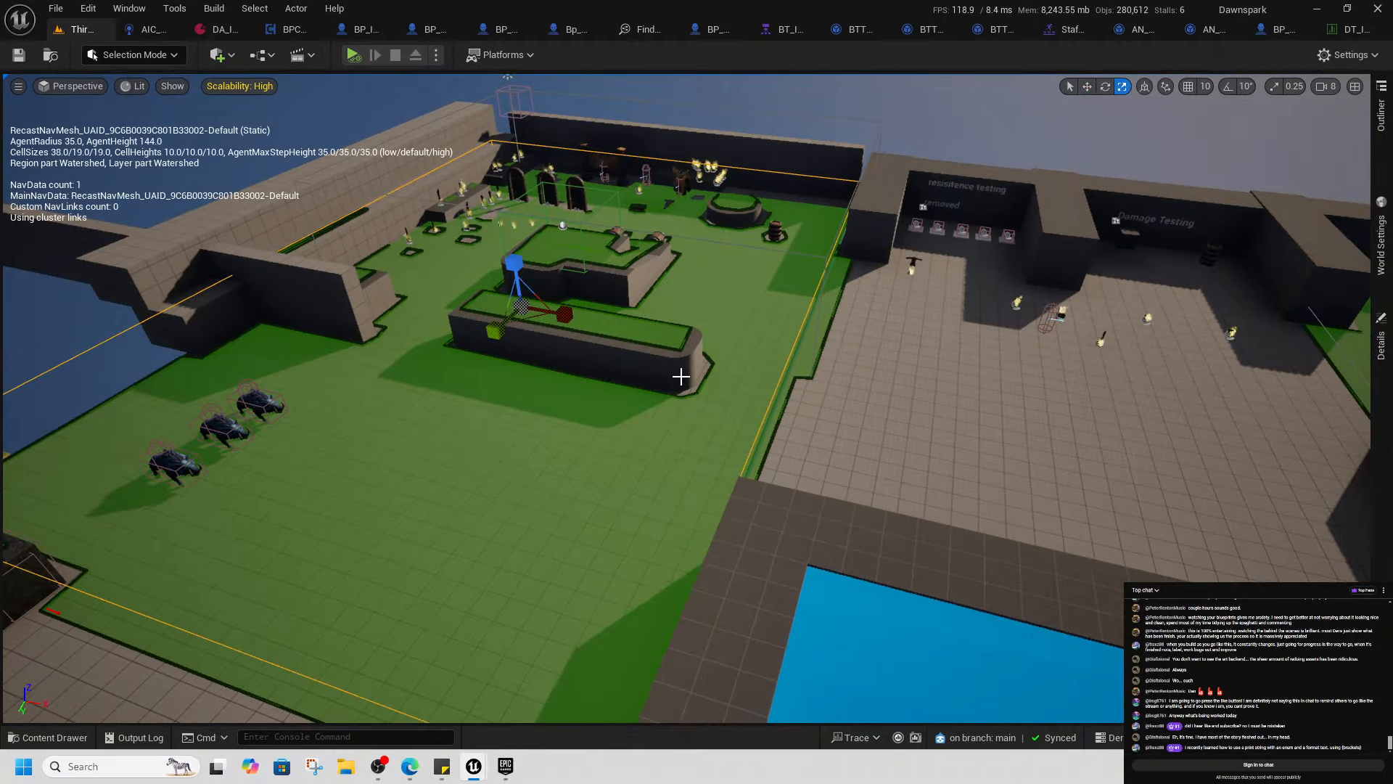
drag(564, 313, 471, 298)
Move the narrowed navigation volume sideways toward the stepped wall and scale it down to a shorter length
click(1087, 87)
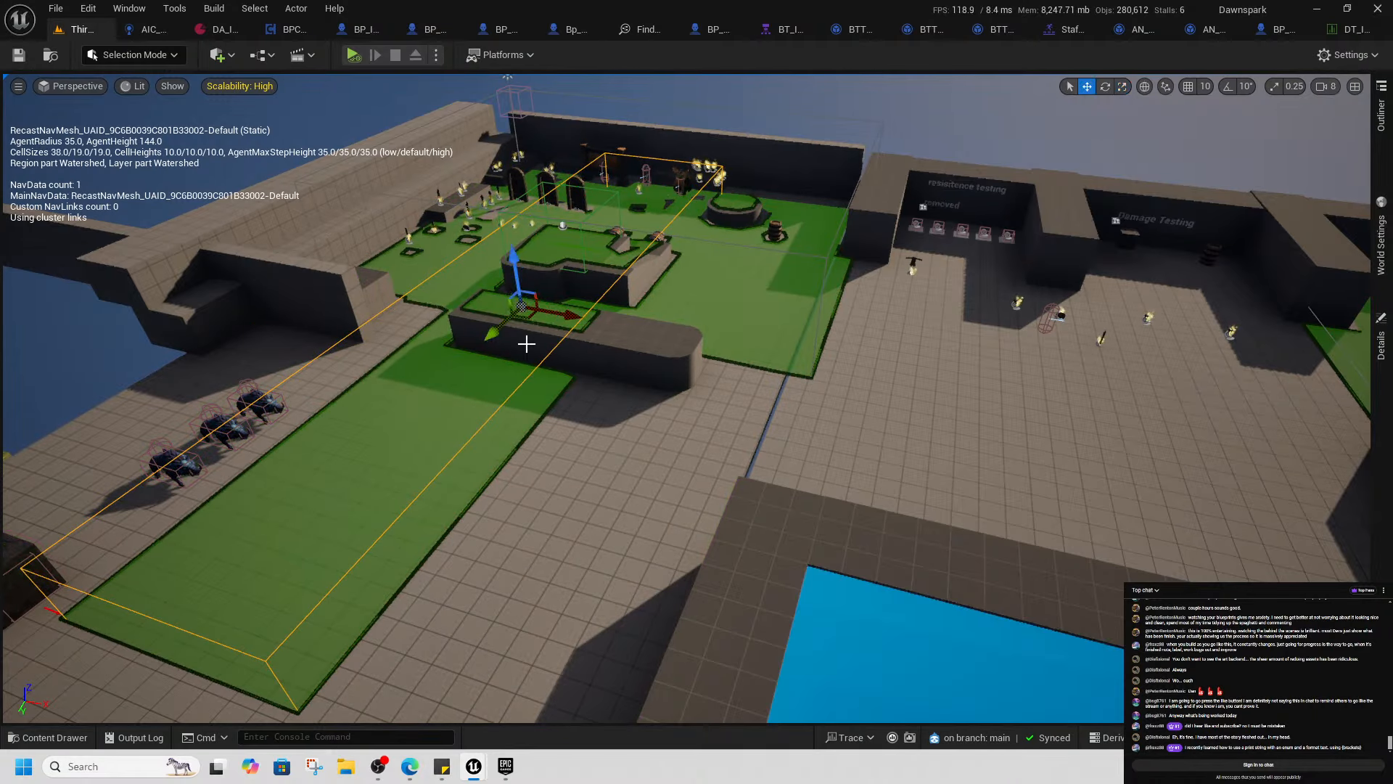
drag(561, 310, 428, 299)
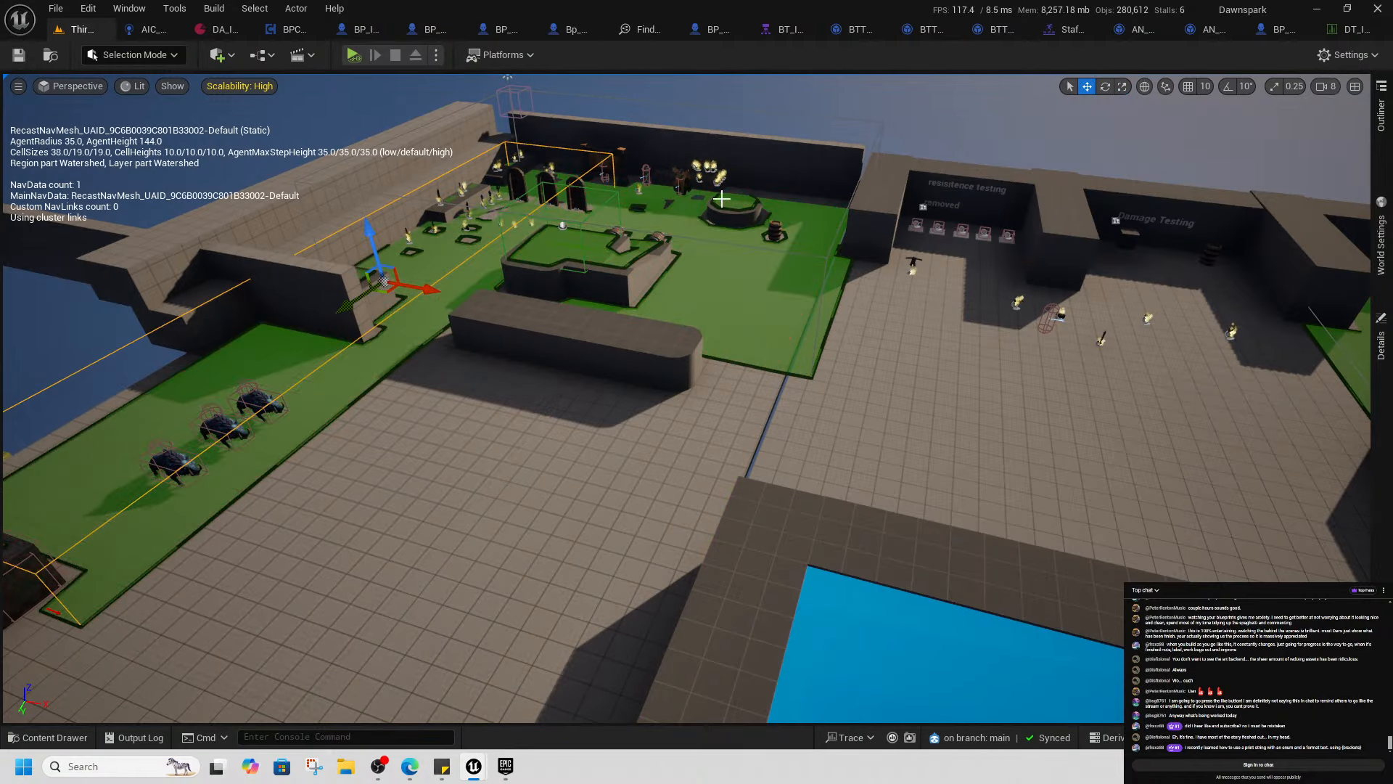
click(1122, 87)
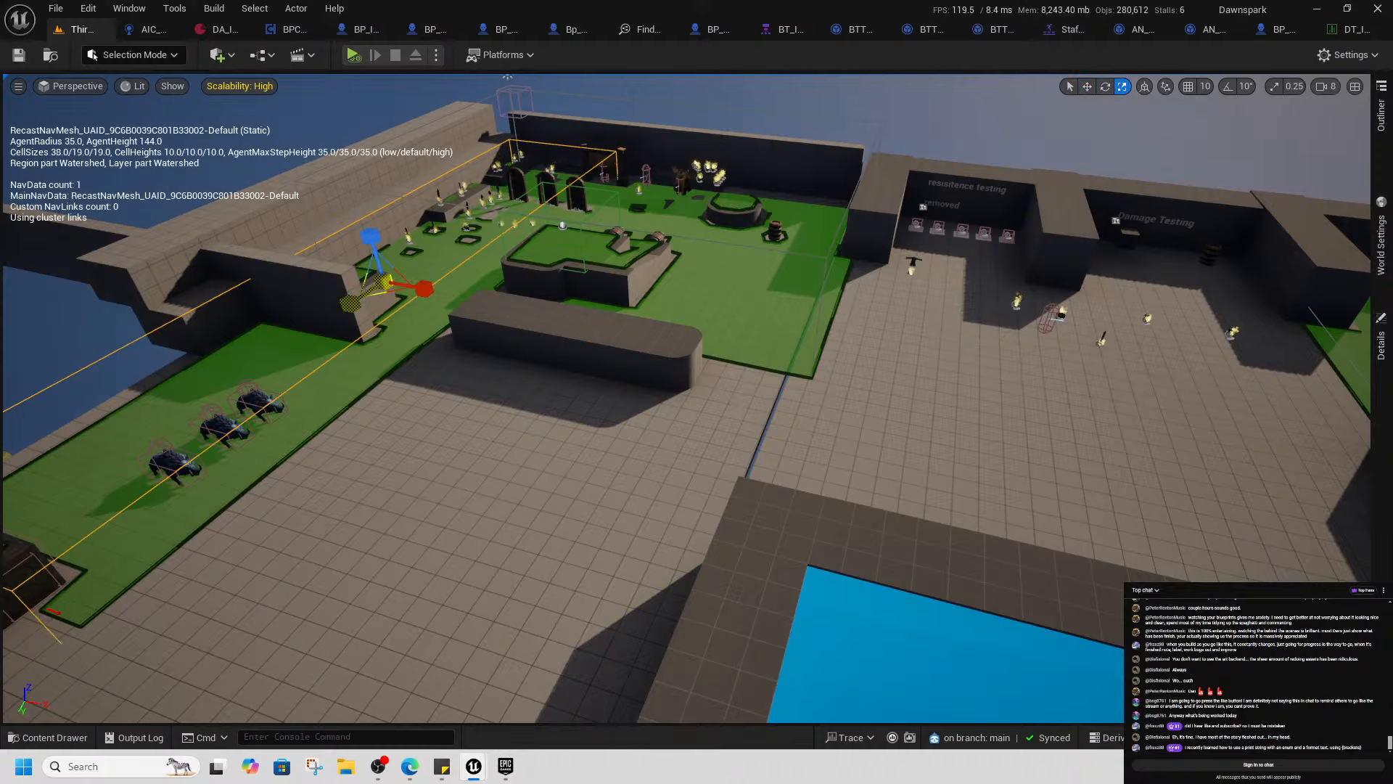
drag(350, 303, 342, 314)
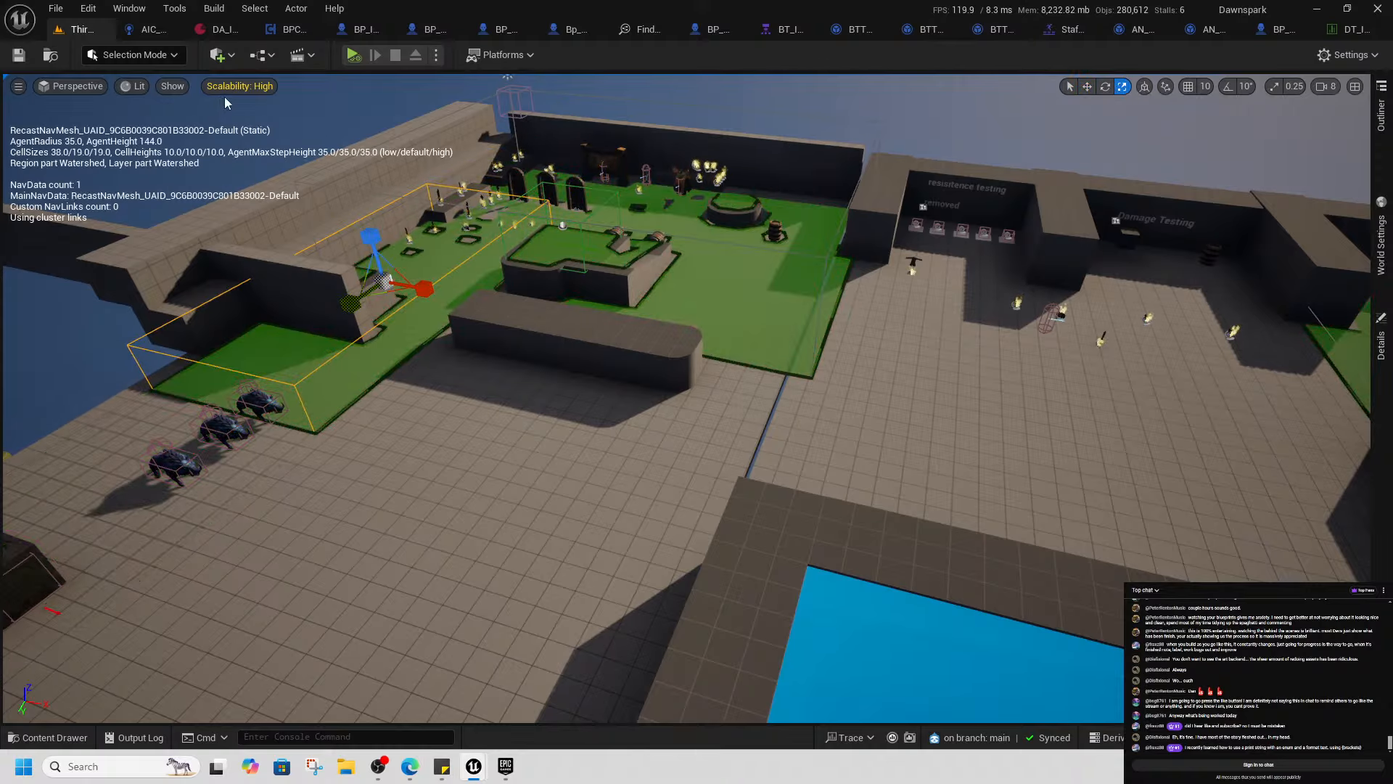
Move the navigation volume over the three boars and shrink it to a compact, roughly square patch around them
click(1087, 87)
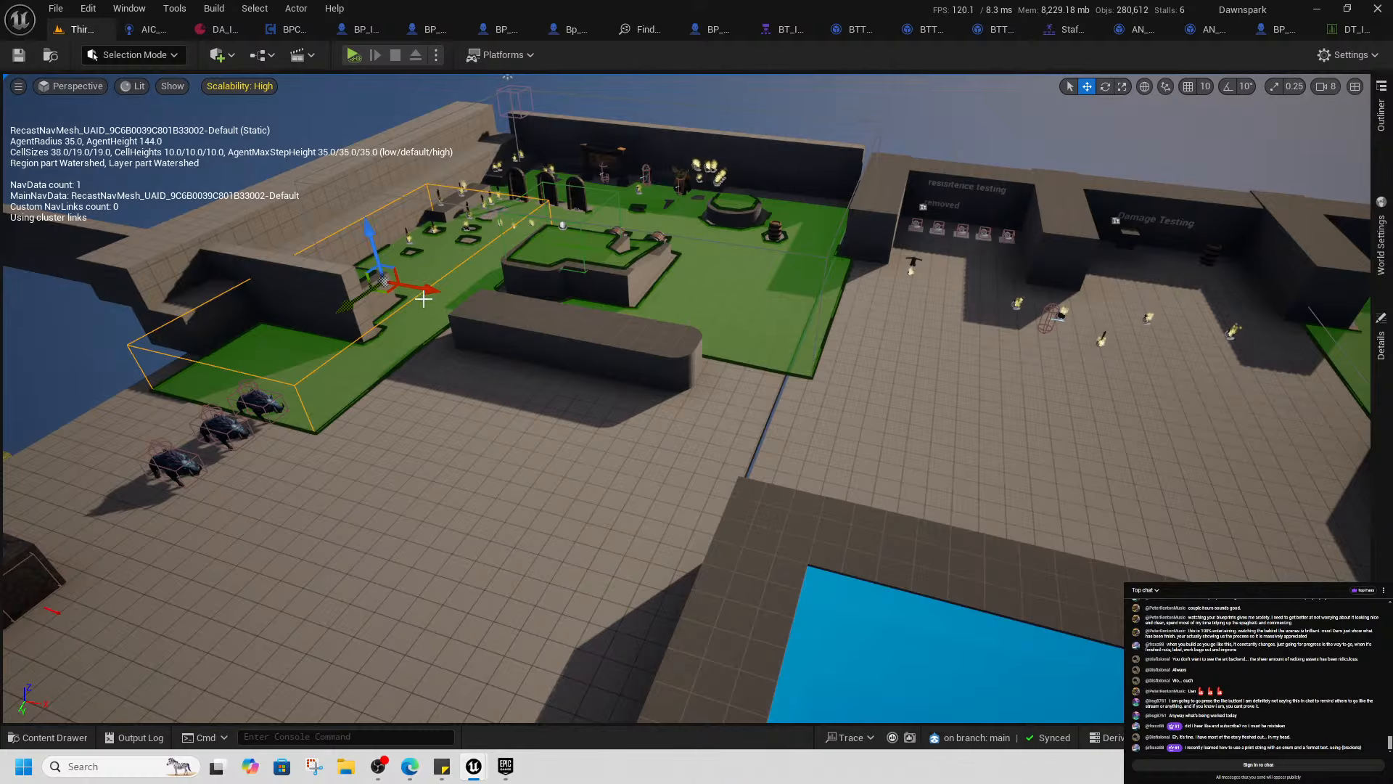
drag(346, 307, 184, 429)
right_drag(184, 430, 64, 403)
key(w)
key(s)
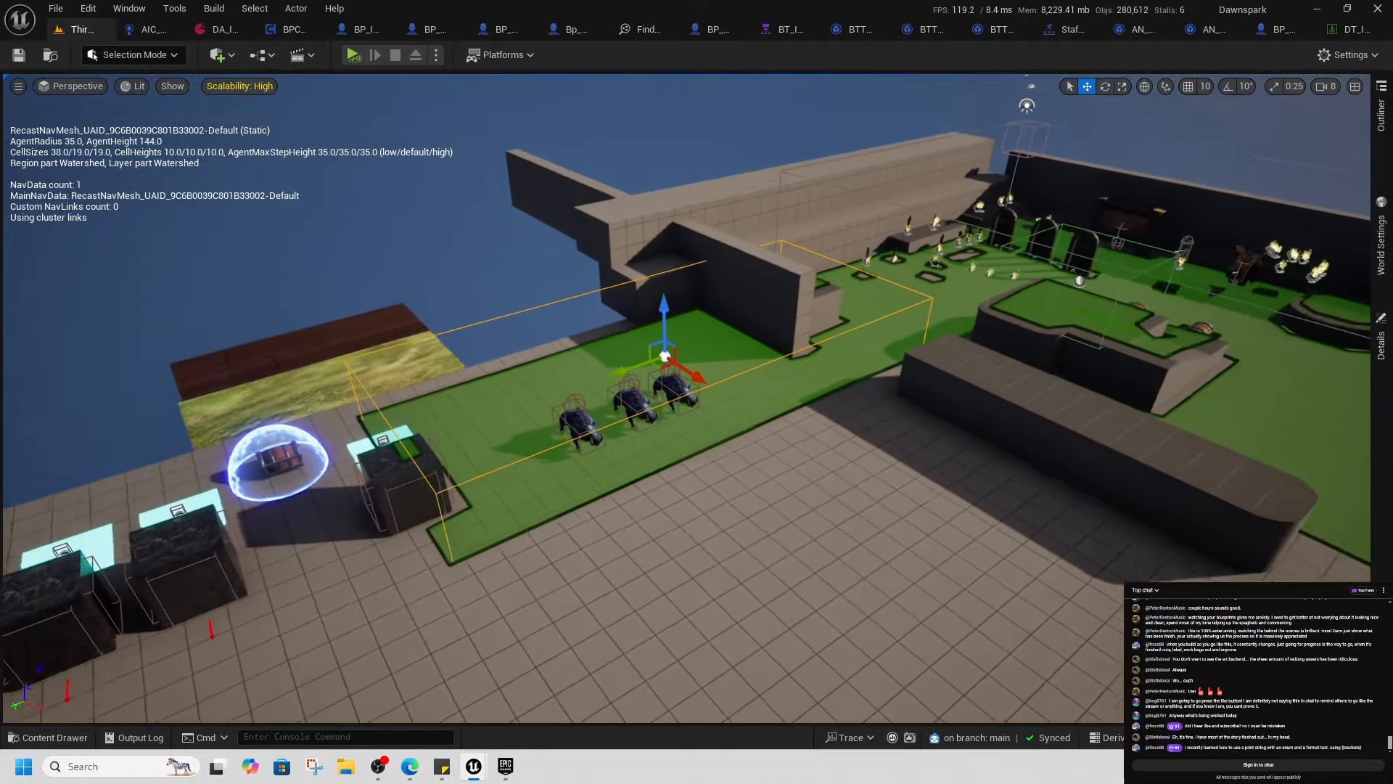
right_drag(934, 171, 942, 178)
click(1123, 88)
drag(600, 348, 572, 357)
click(1105, 87)
click(1089, 88)
Delete two of the three boars and move the remaining one toward the middle of the small navigation patch
click(609, 382)
key(Delete)
click(659, 361)
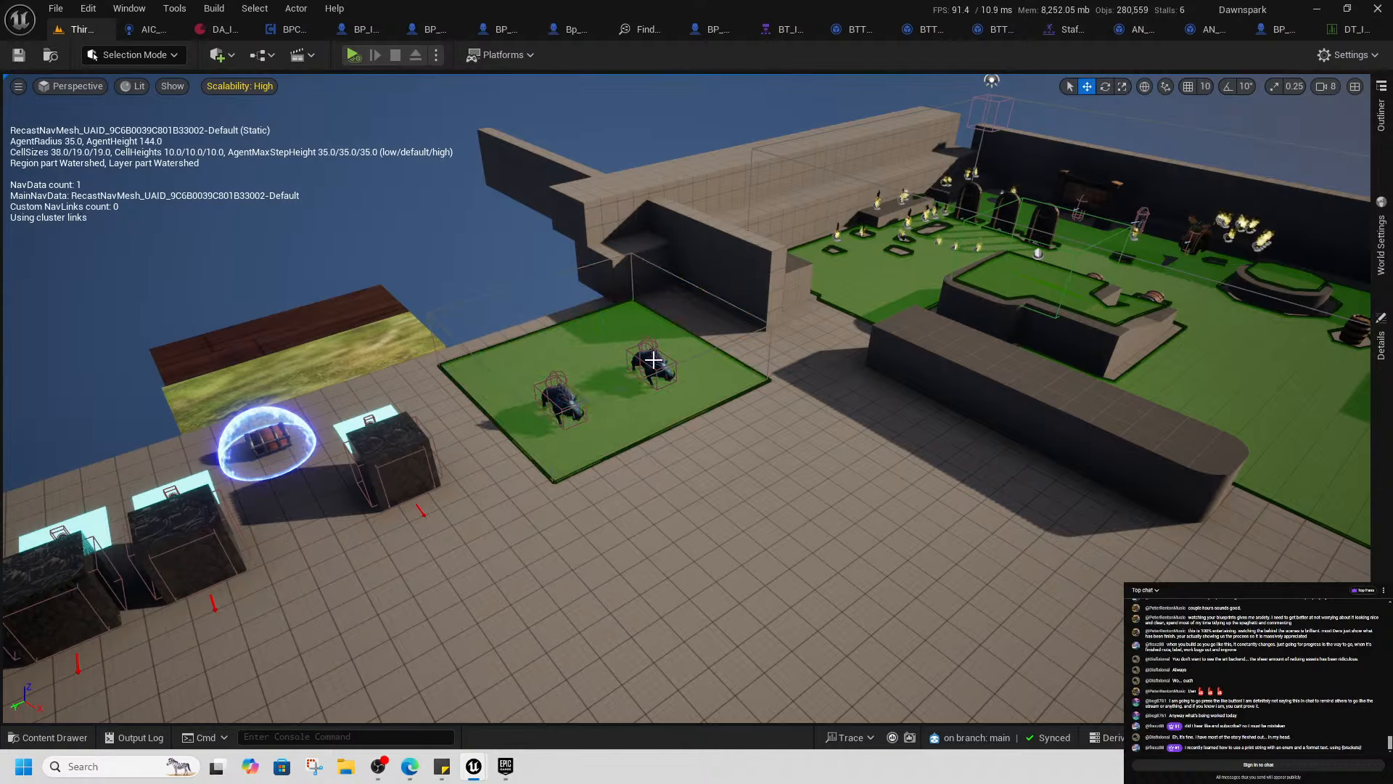
key(Delete)
click(559, 413)
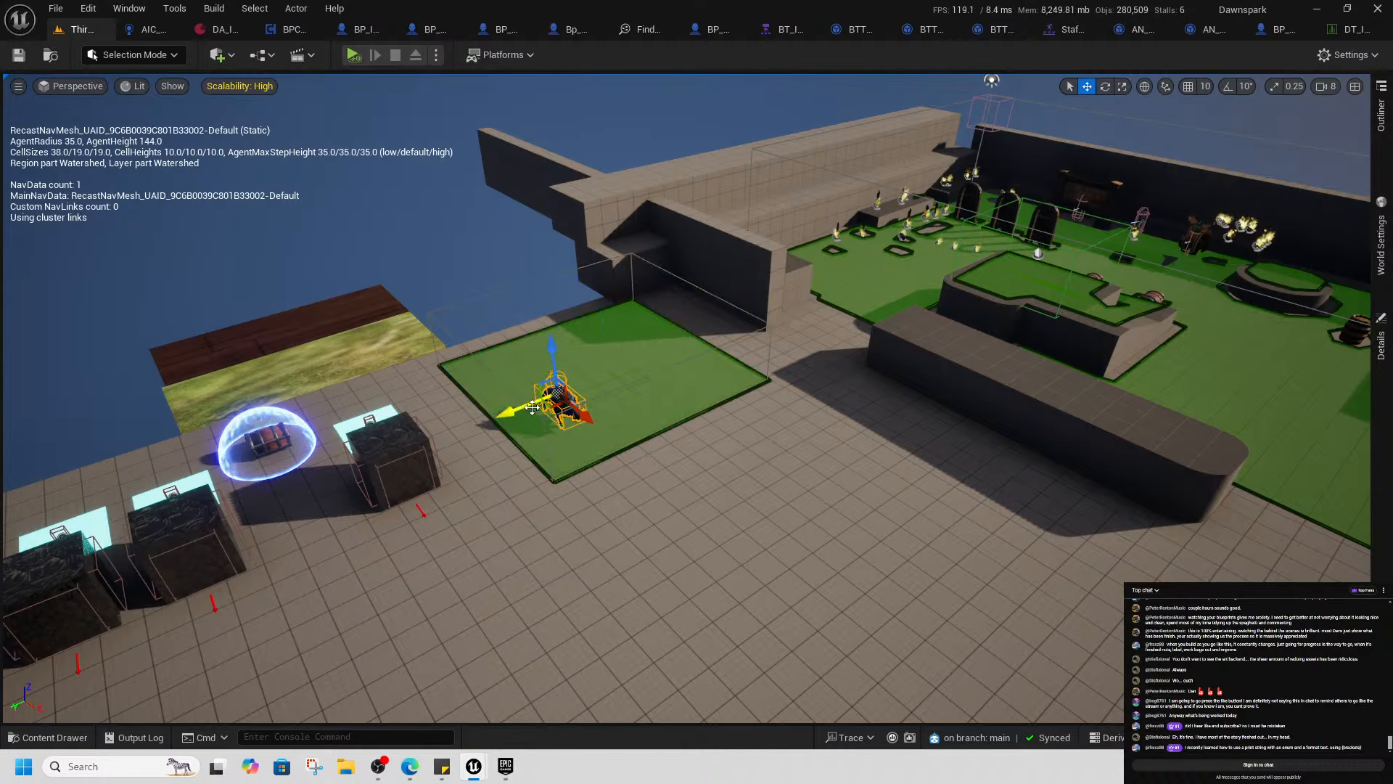
drag(584, 416, 640, 389)
Browse to the remaining boar's asset and delete the BP_Boar_Br, BP_Boar_Gr and BP_Boar_Or blueprints from its folder
click(765, 506)
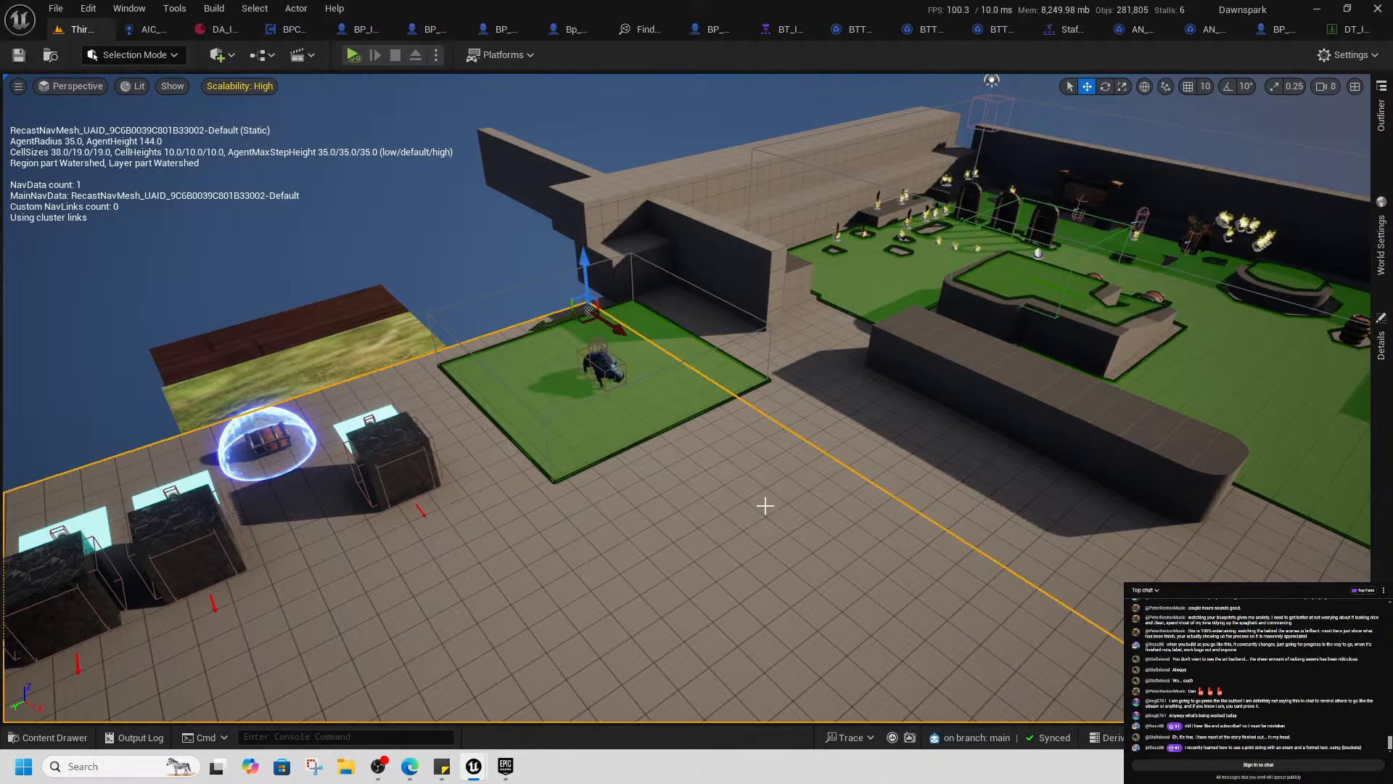
click(604, 373)
right_click(601, 371)
click(700, 327)
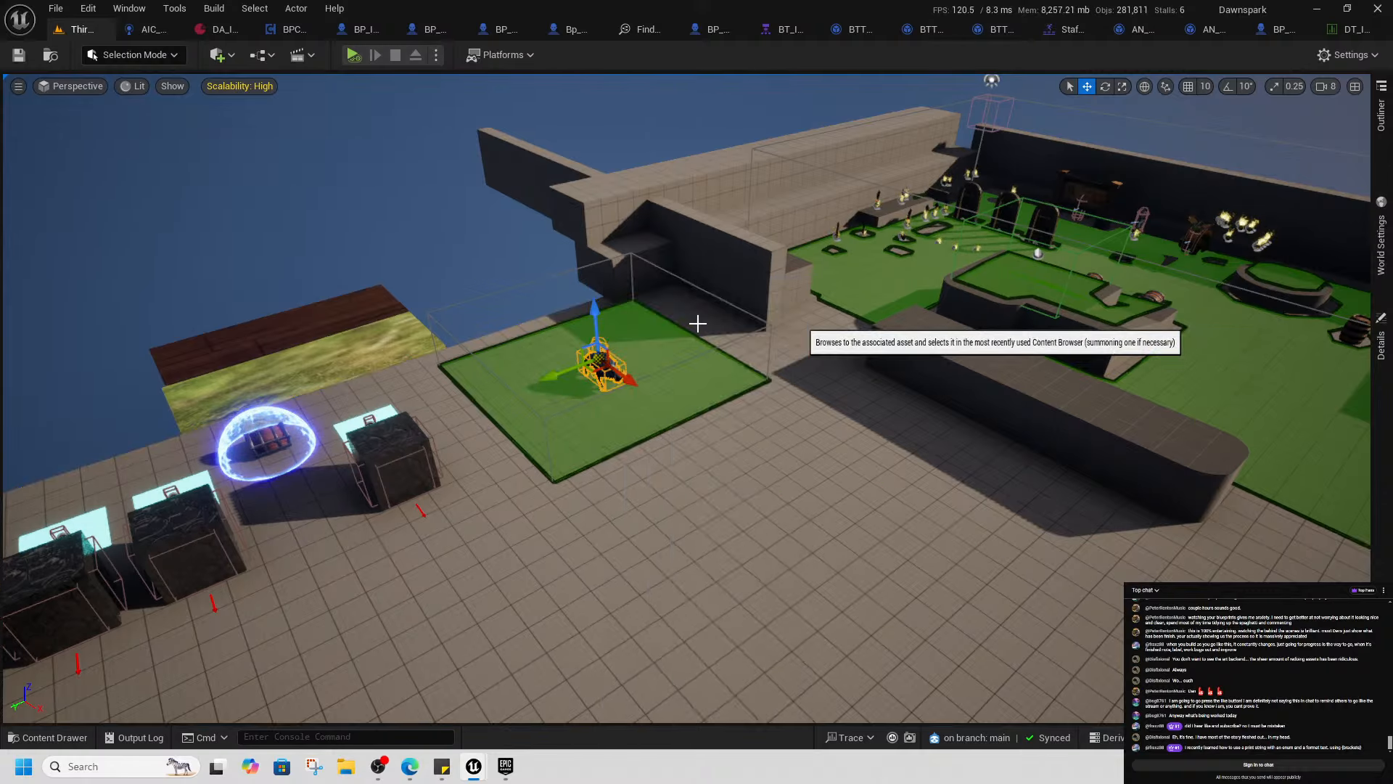
click(473, 392)
shift+click(597, 392)
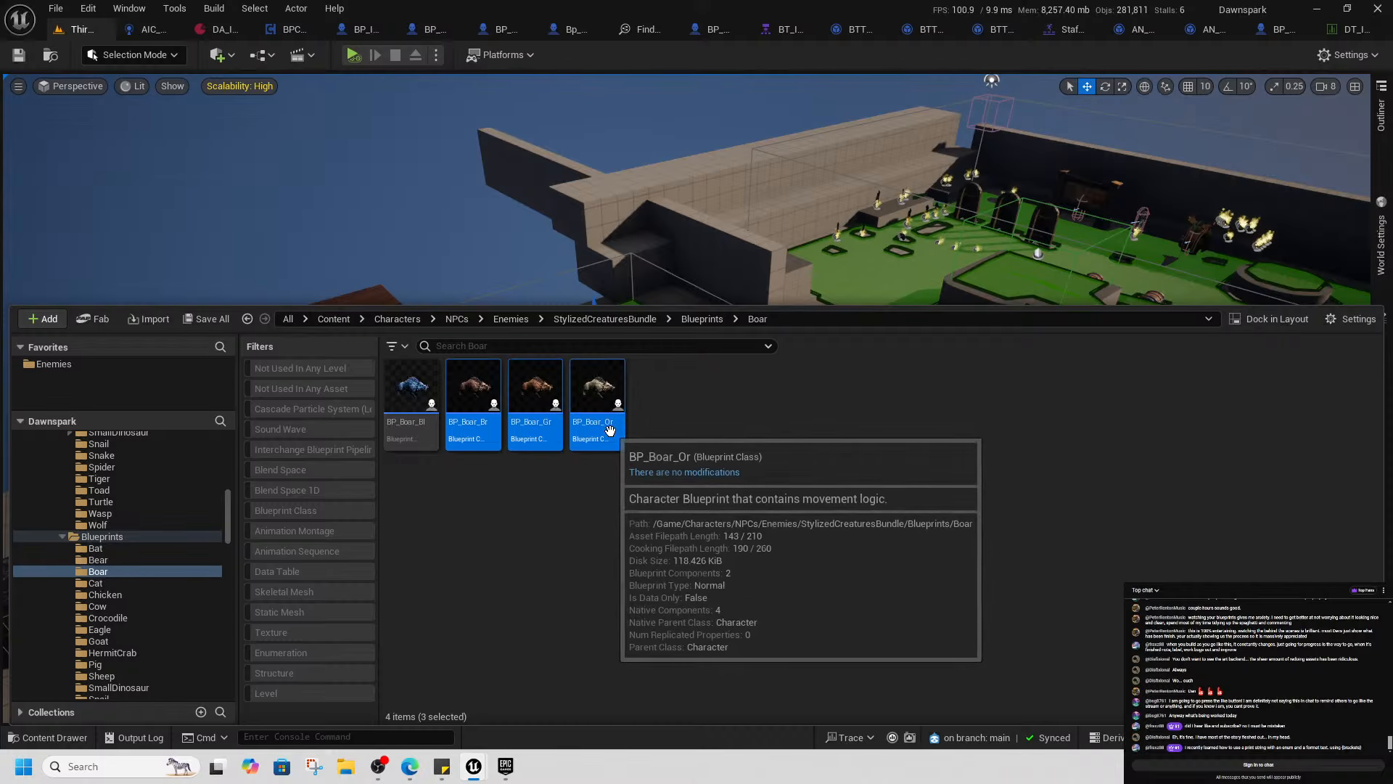
key(Delete)
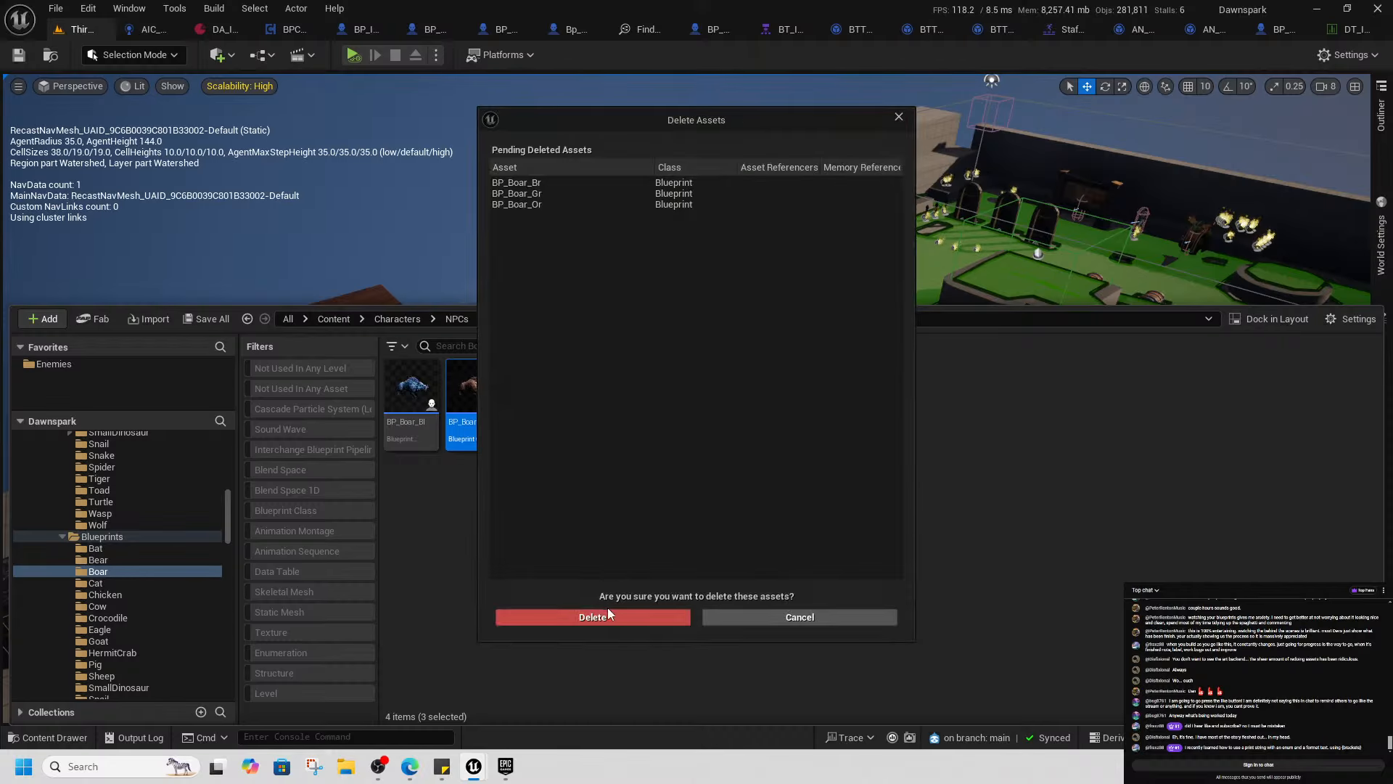
click(608, 613)
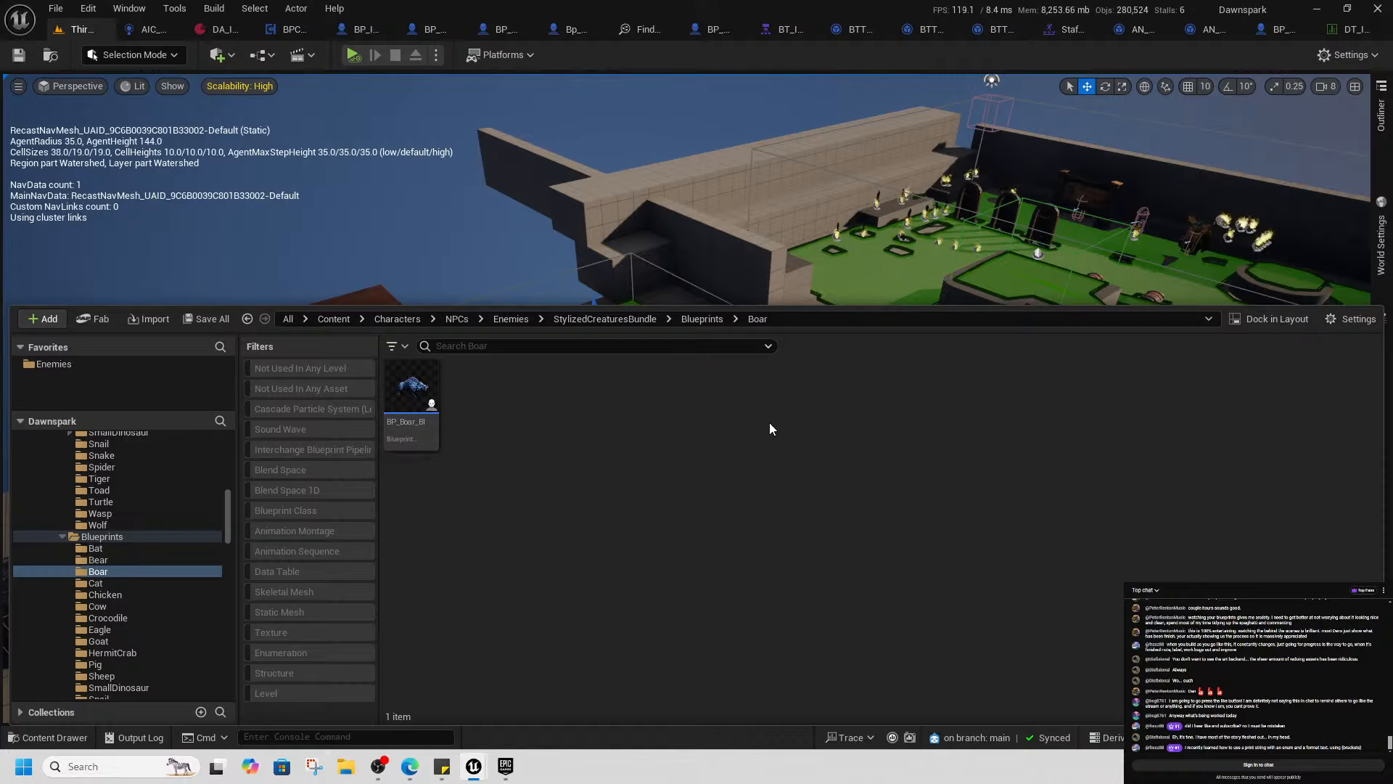
Open BP_Bat_Bl from the creature bundle's Bat folder and inspect its model from different angles
click(698, 320)
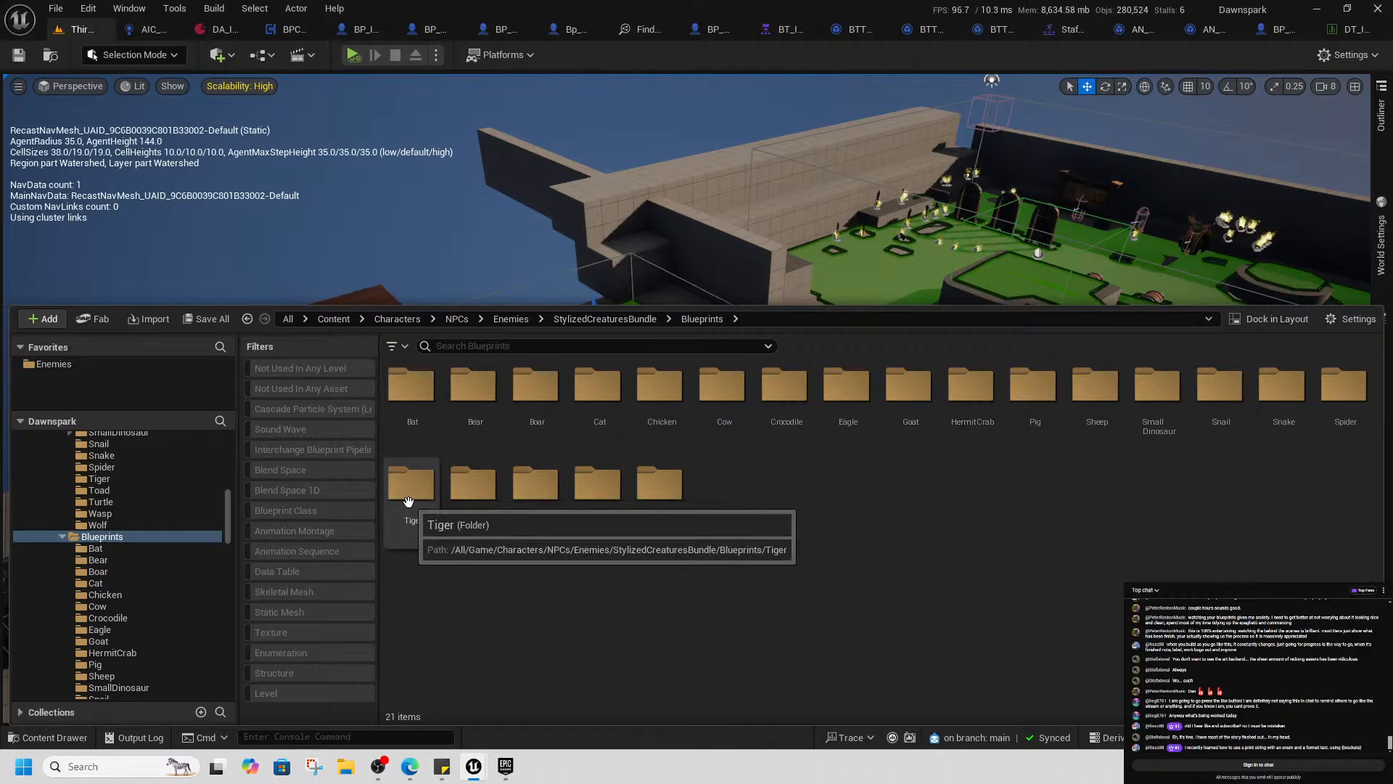
click(473, 396)
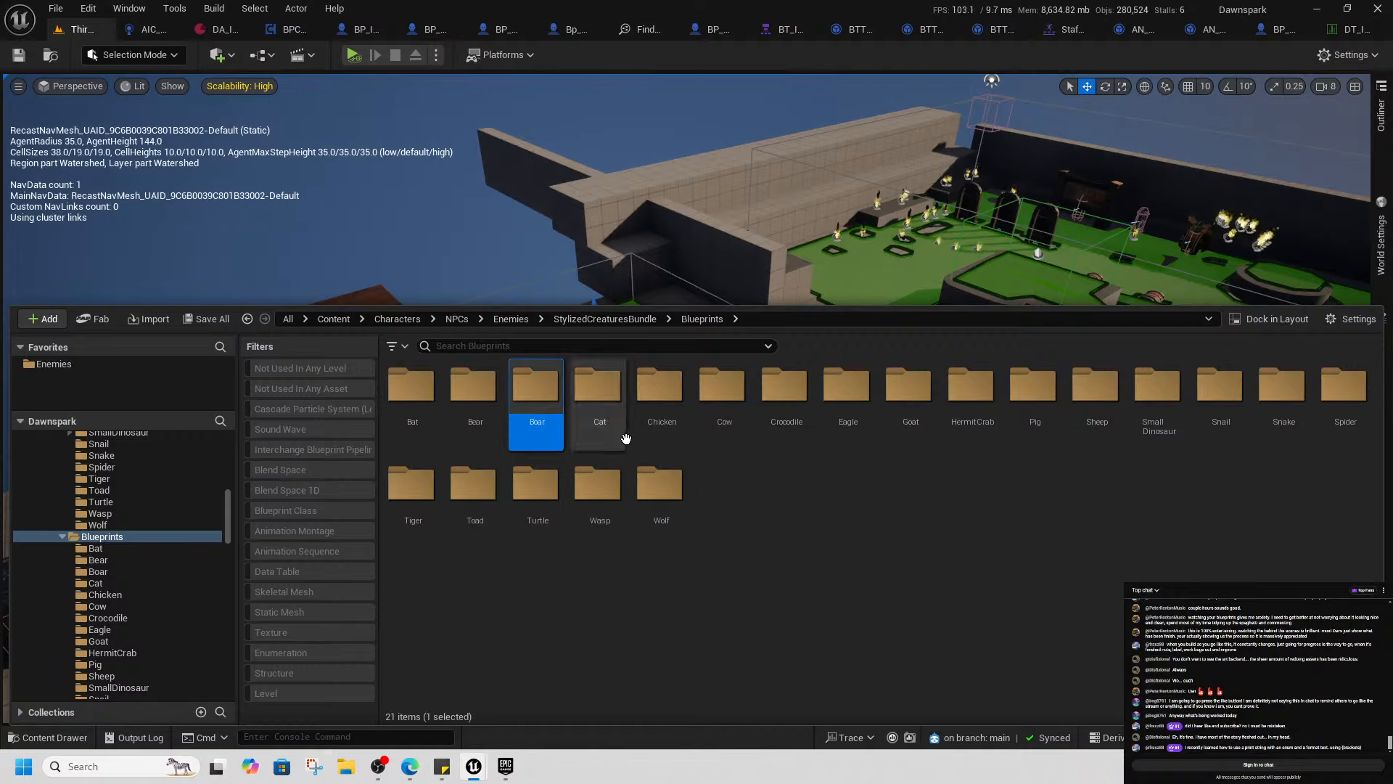
double_click(411, 399)
click(411, 414)
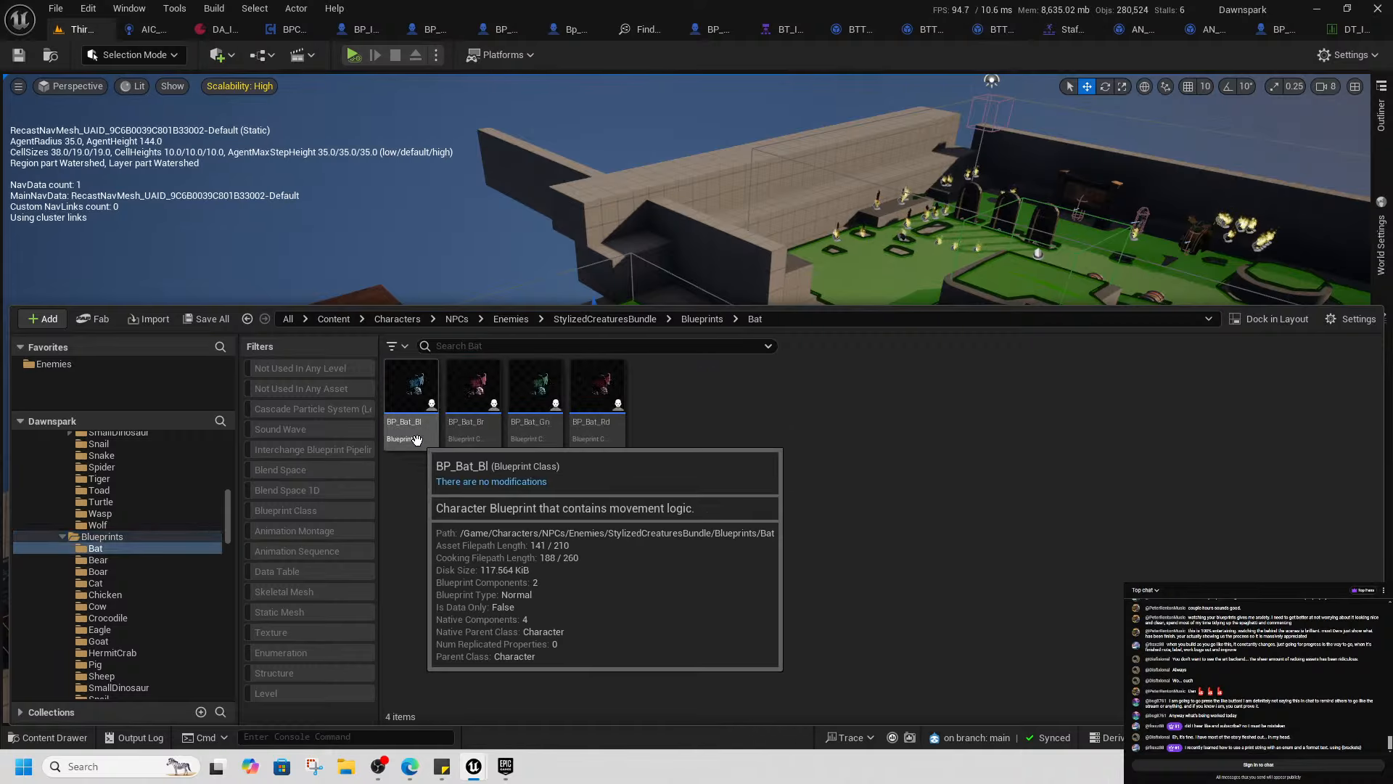
double_click(421, 435)
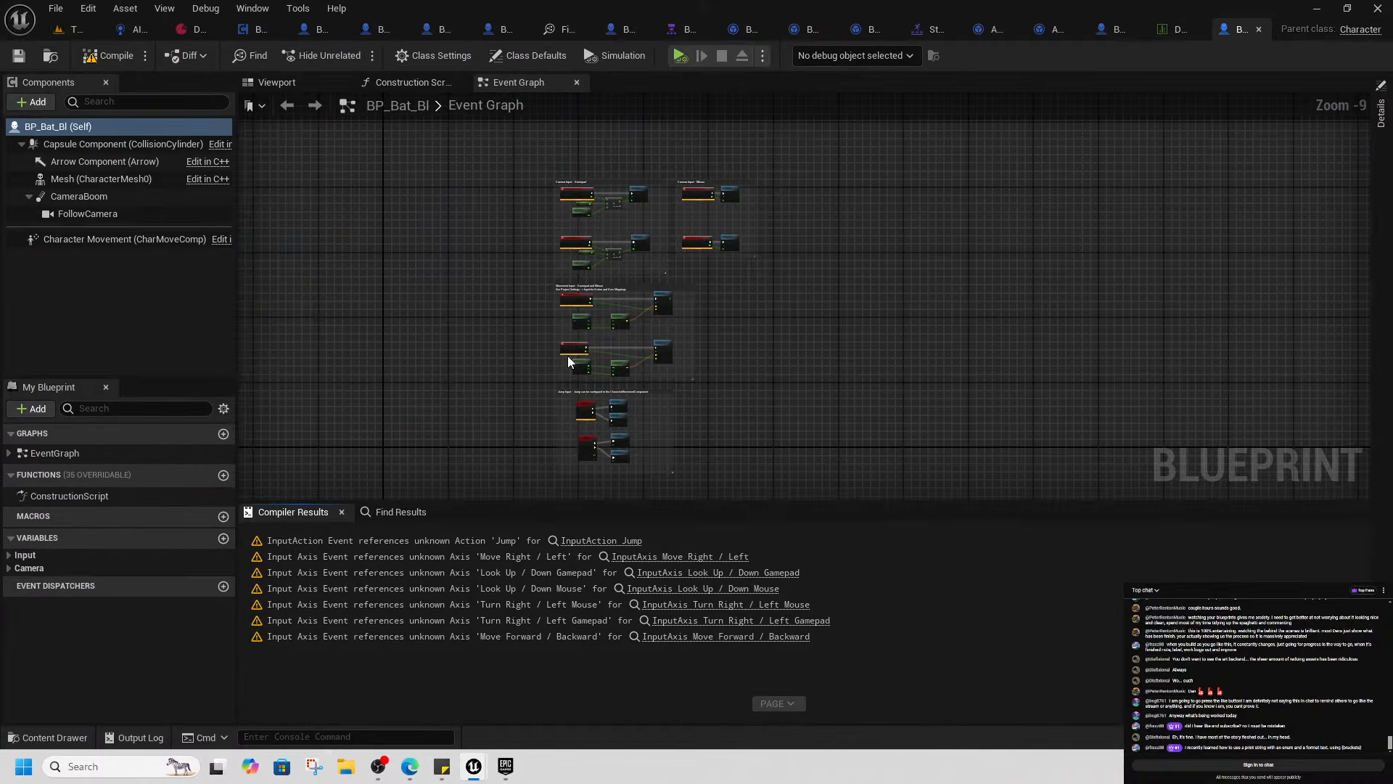
click(297, 82)
scroll(762, 290, down, 5)
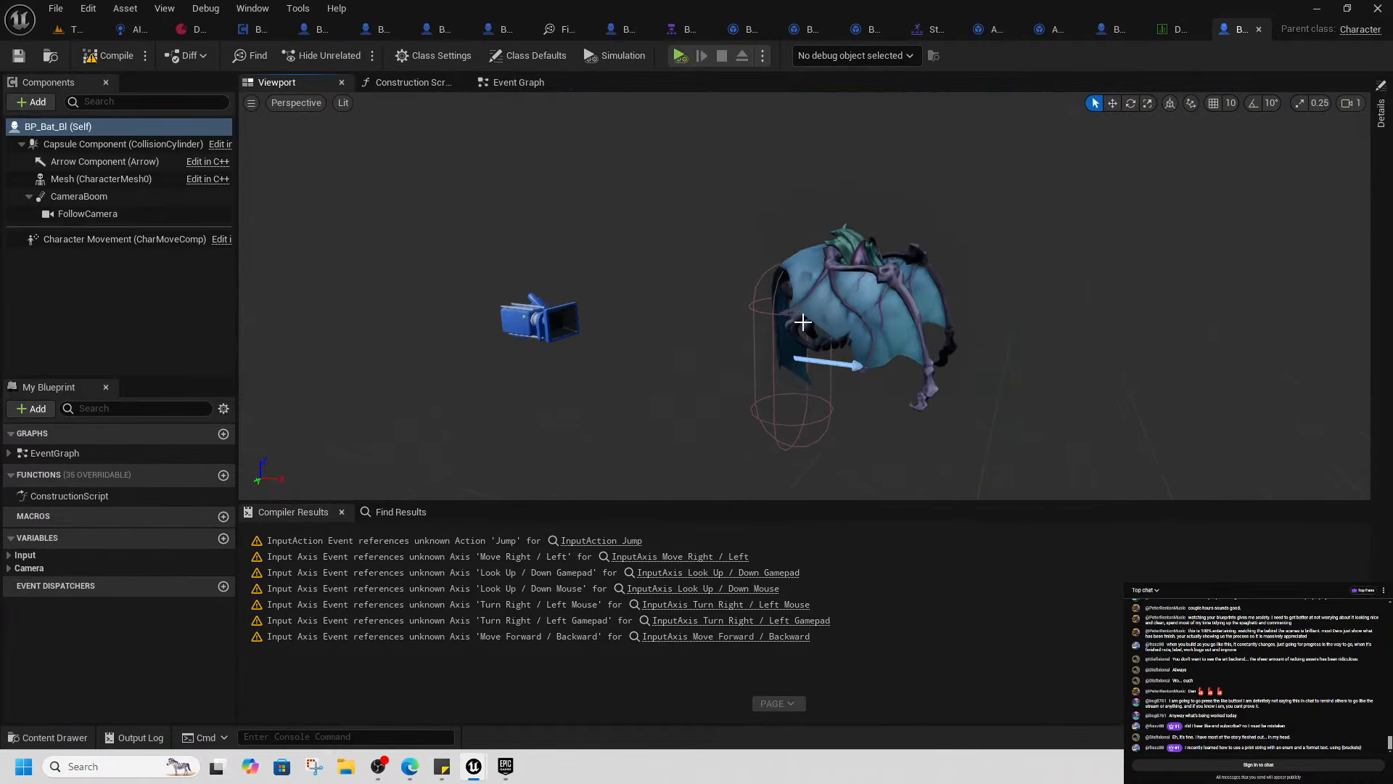
right_drag(802, 324, 839, 333)
key(d)
key(s)
key(w)
key(s)
key(s)
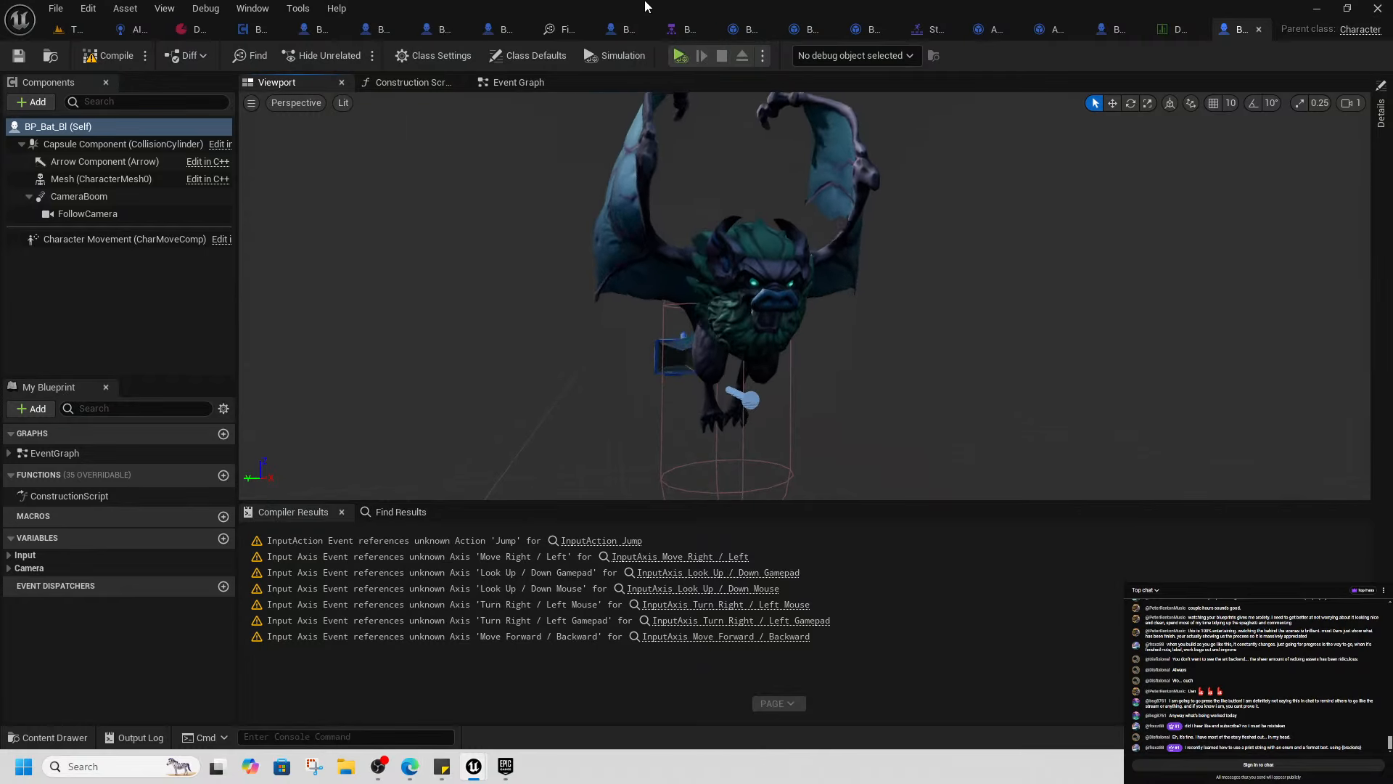
Close BP_Bat_Bl and all other open asset editors, keeping only ThirdPersonMap open
click(1260, 30)
click(87, 30)
right_click(87, 30)
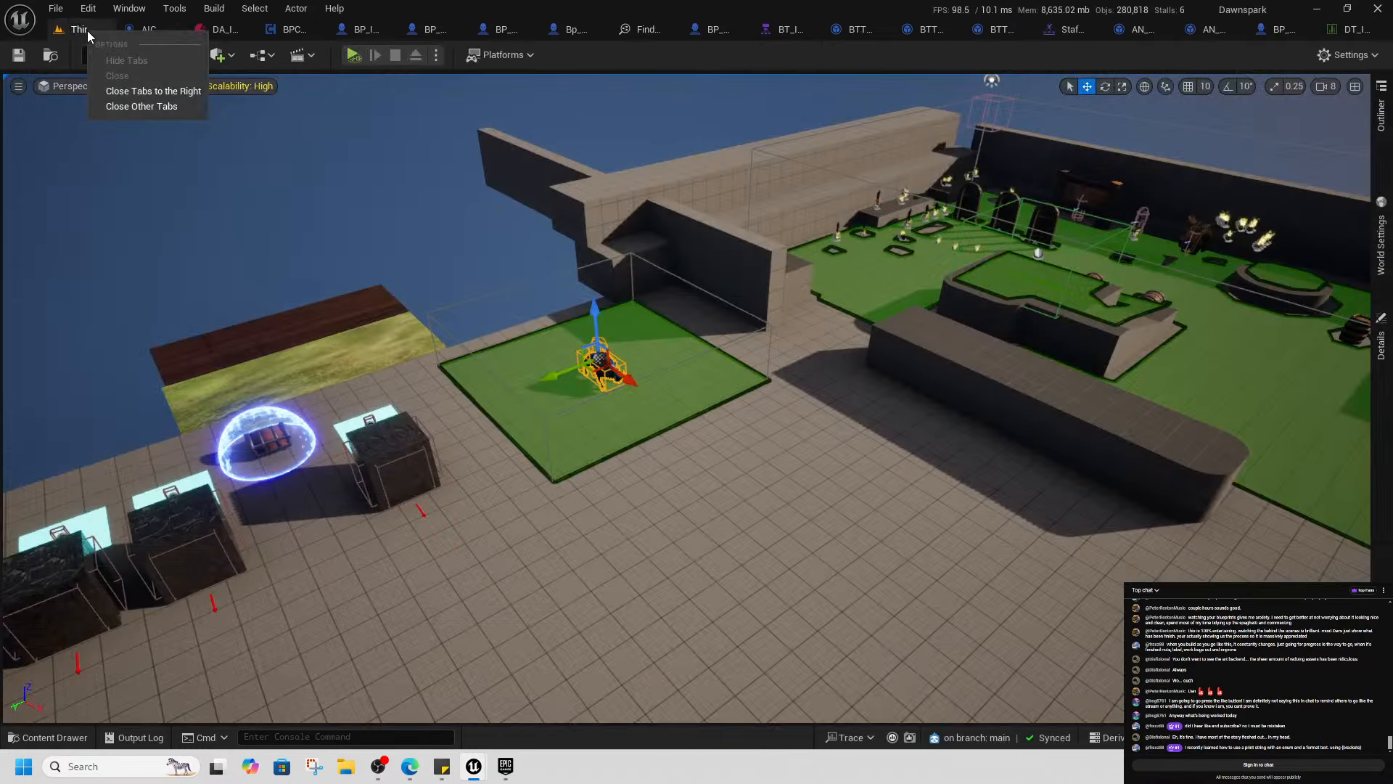
click(188, 93)
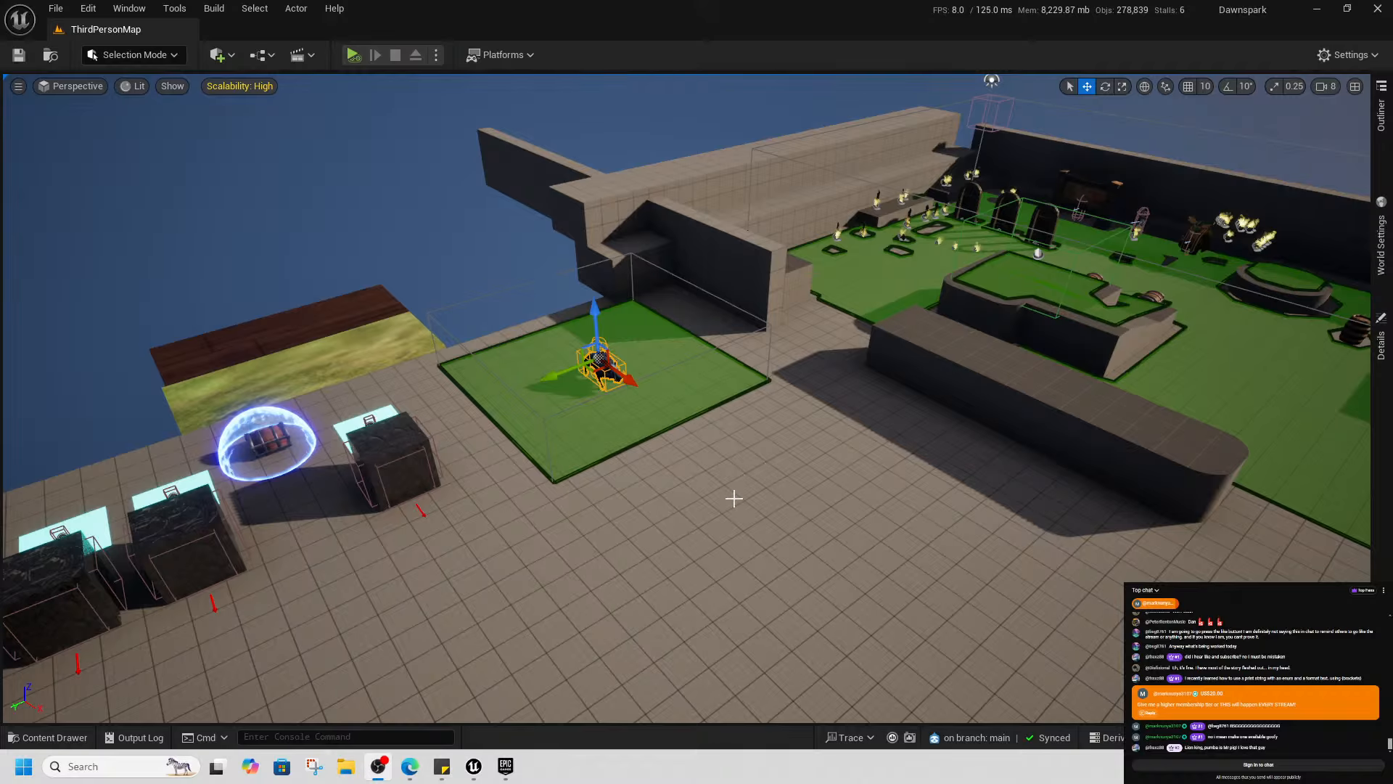
Open BP_Tiger_Bk from the creature bundle's Tiger folder and look over its event graph
mouse_move(745, 581)
right_down()
mouse_move(755, 596)
mouse_move(736, 592)
right_up()
key(w)
key(s)
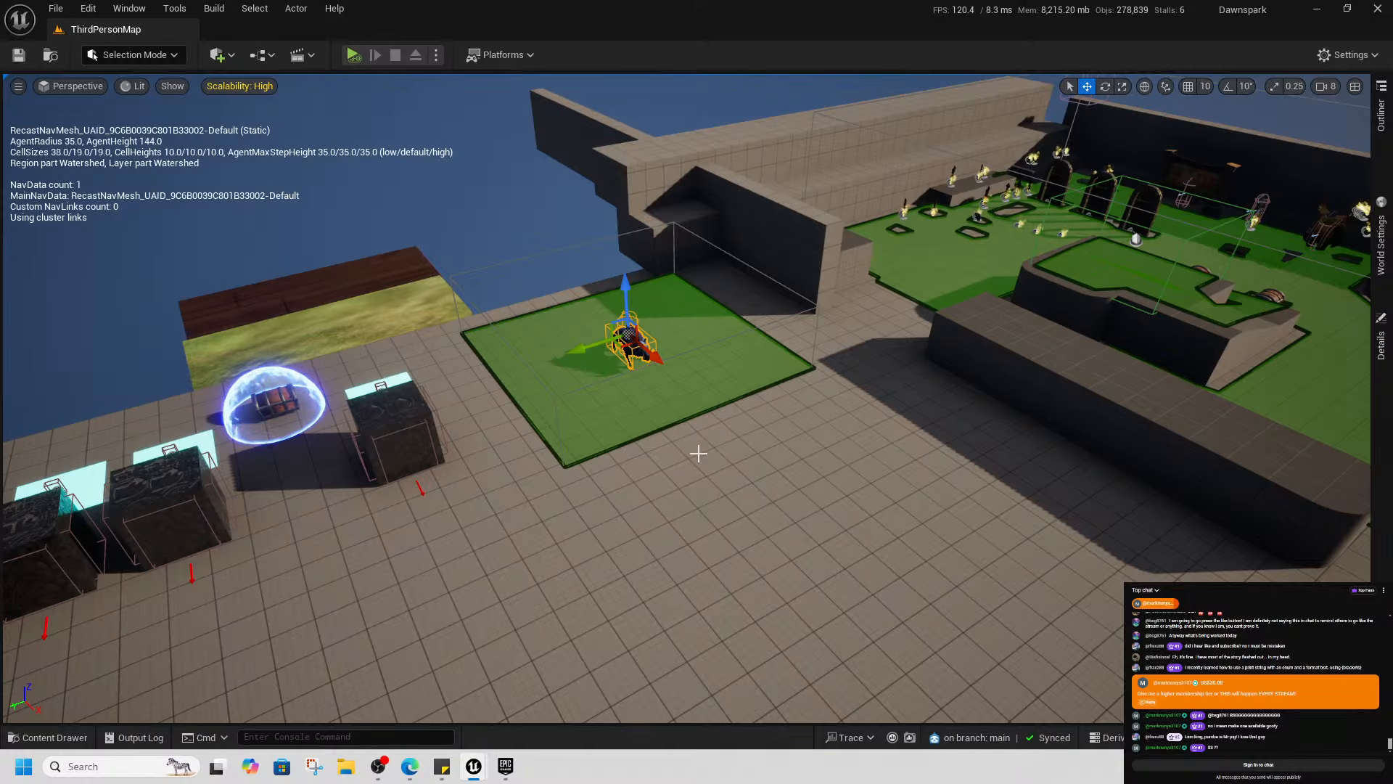
right_drag(728, 499, 744, 510)
key(ctrl+space)
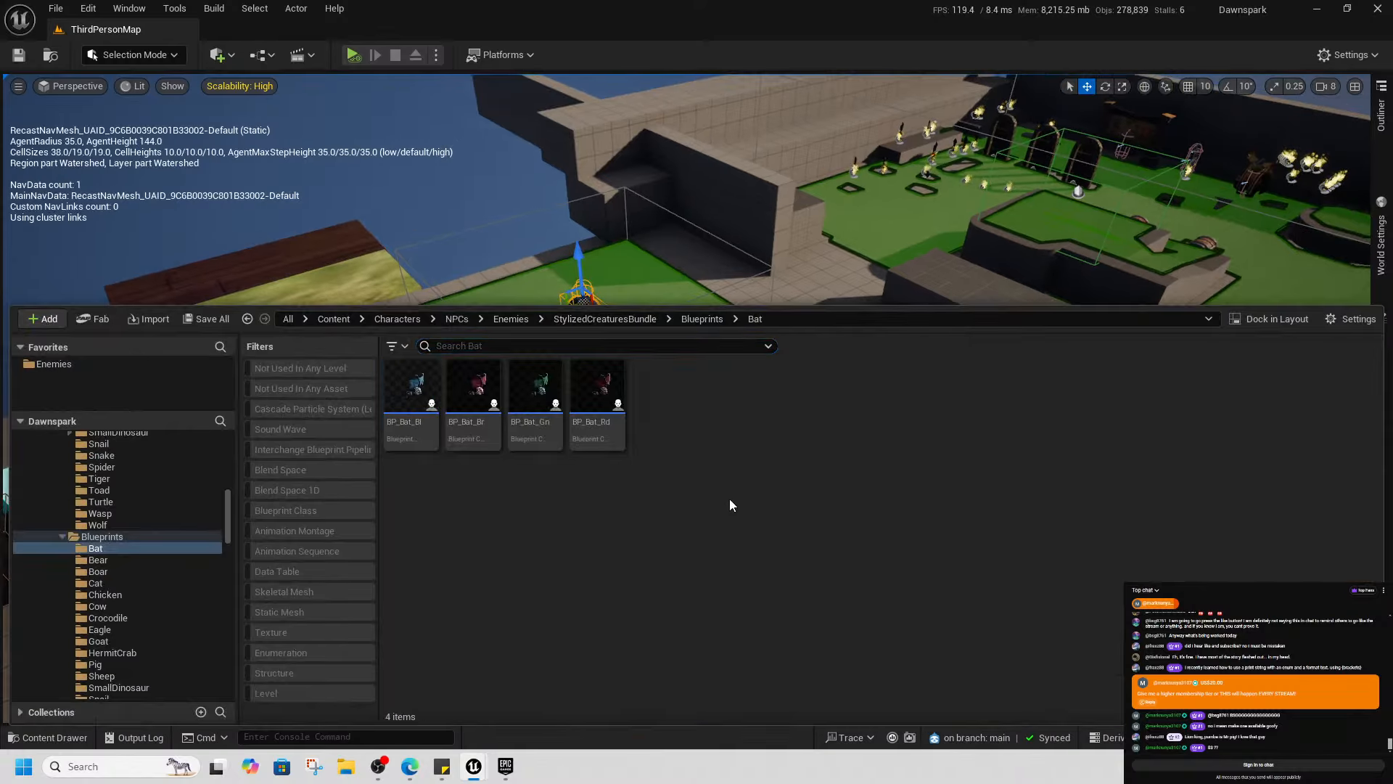
click(712, 322)
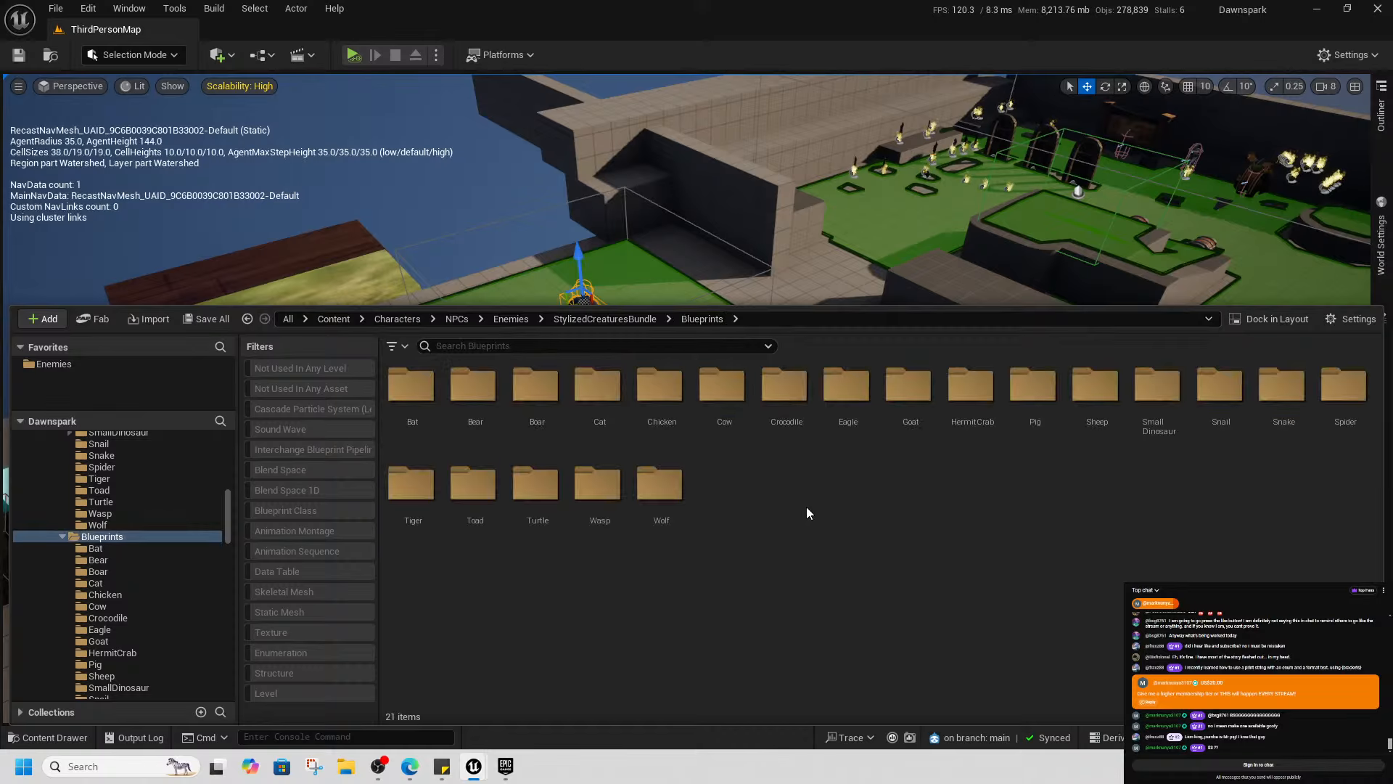
double_click(439, 520)
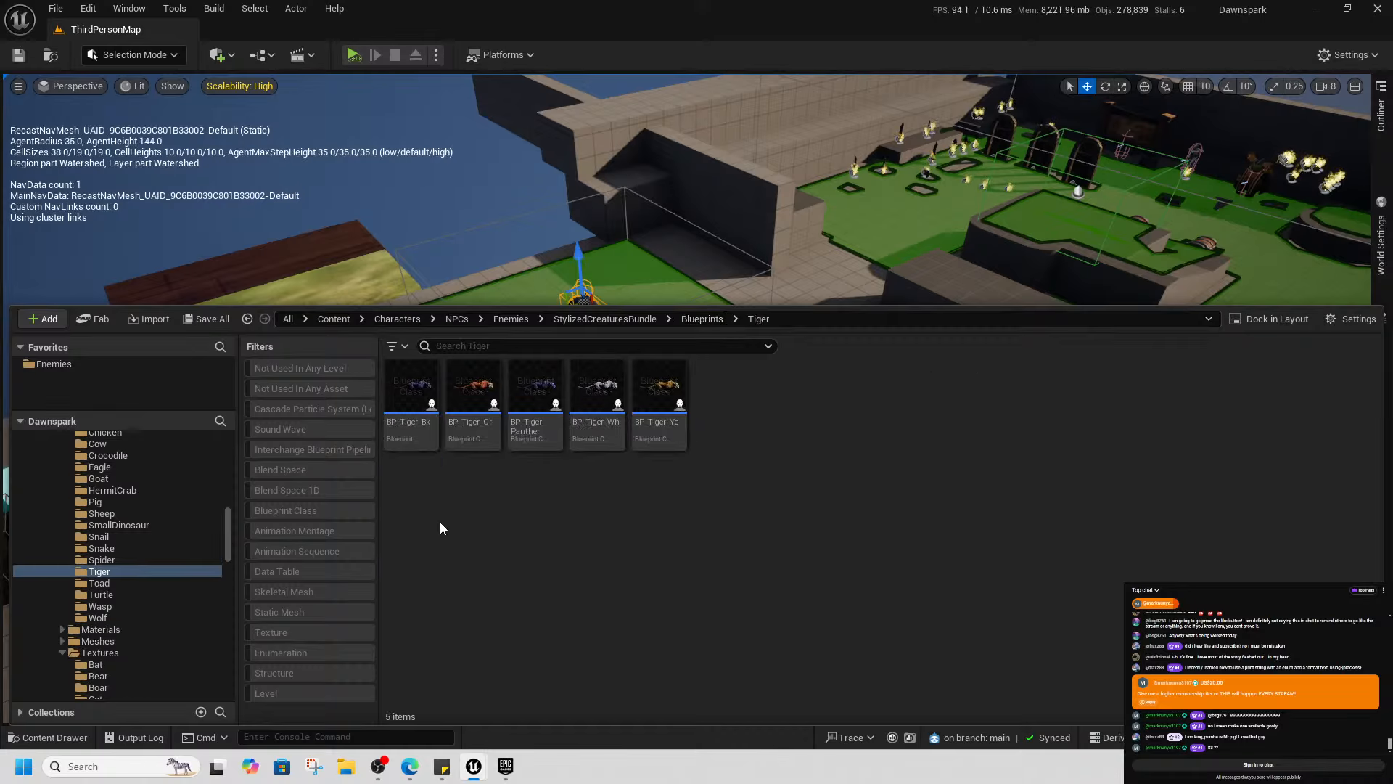
double_click(410, 406)
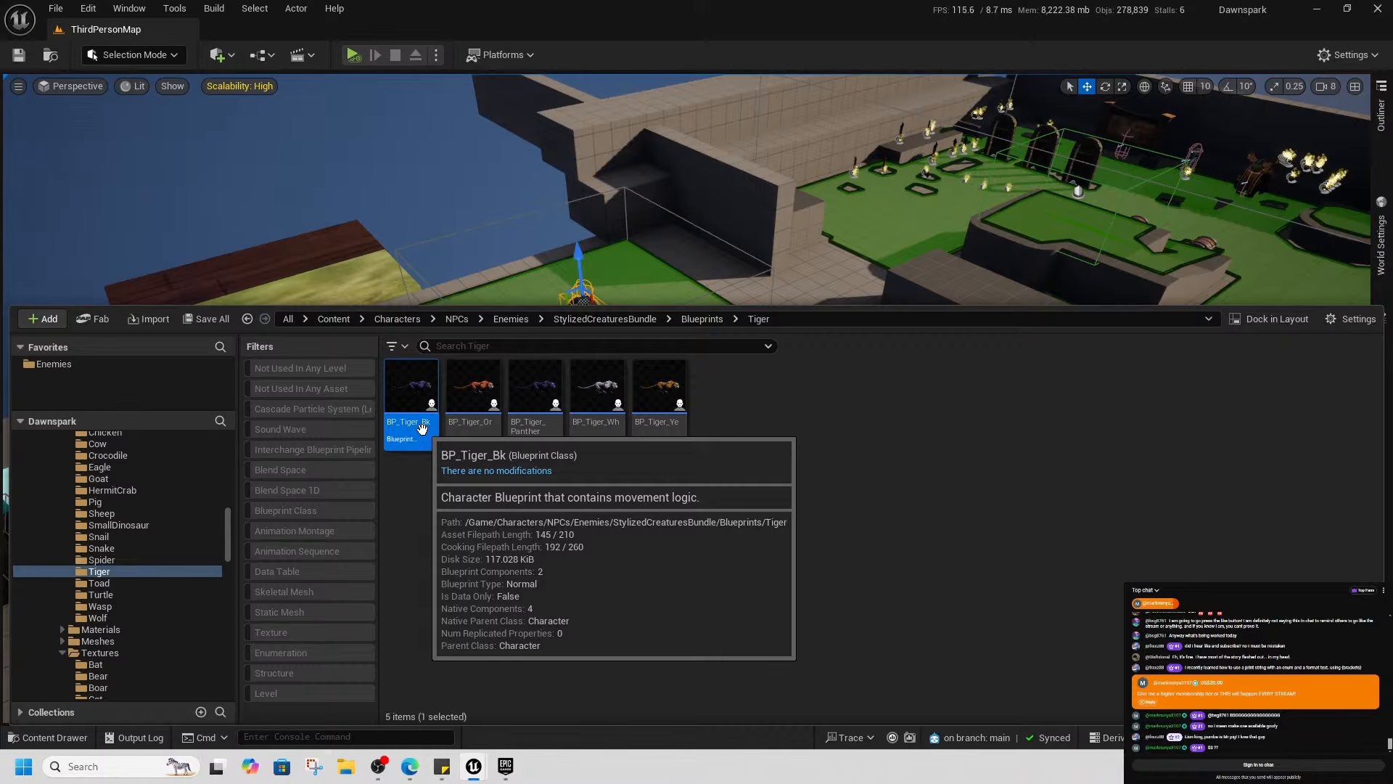
scroll(523, 338, down, 3)
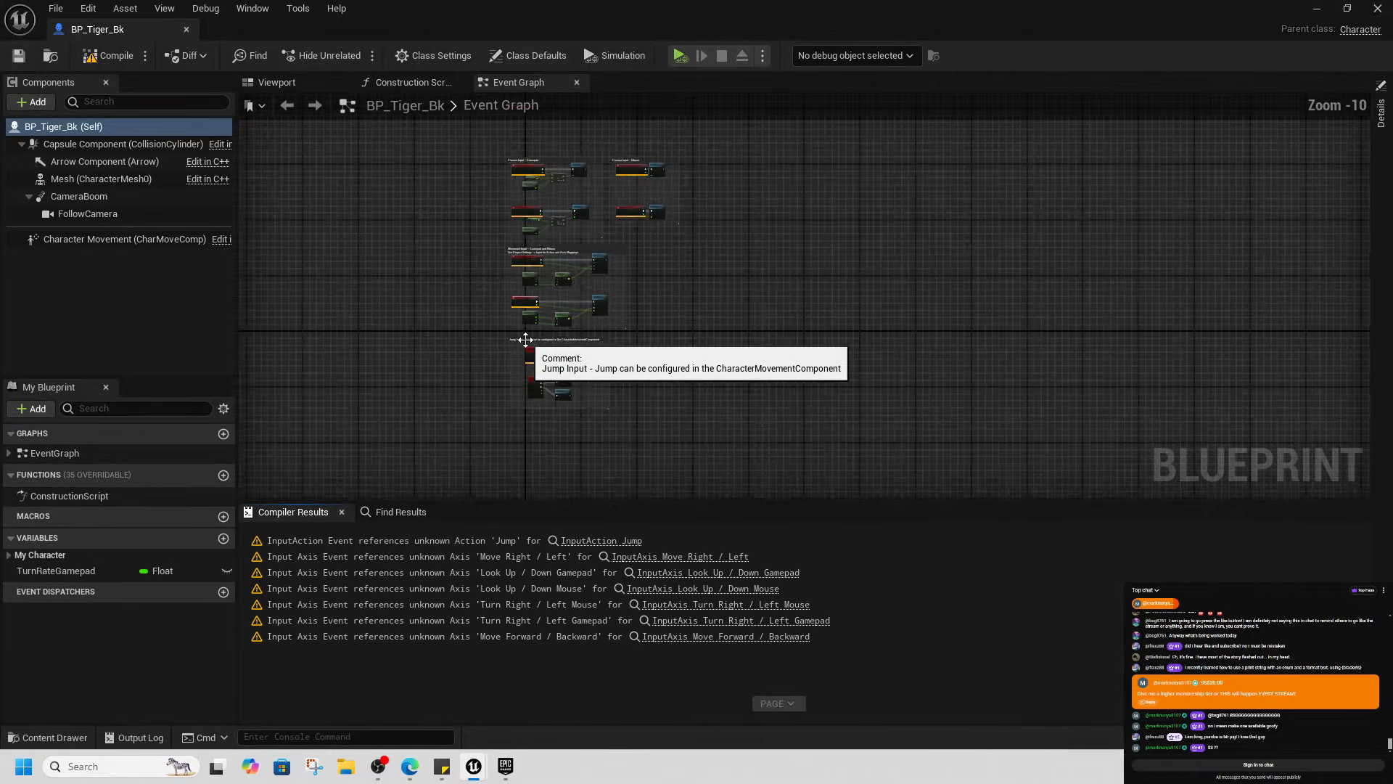
Delete all the movement, camera and jump input nodes from BP_Tiger_Bk's event graph
drag(476, 185, 762, 429)
key(Delete)
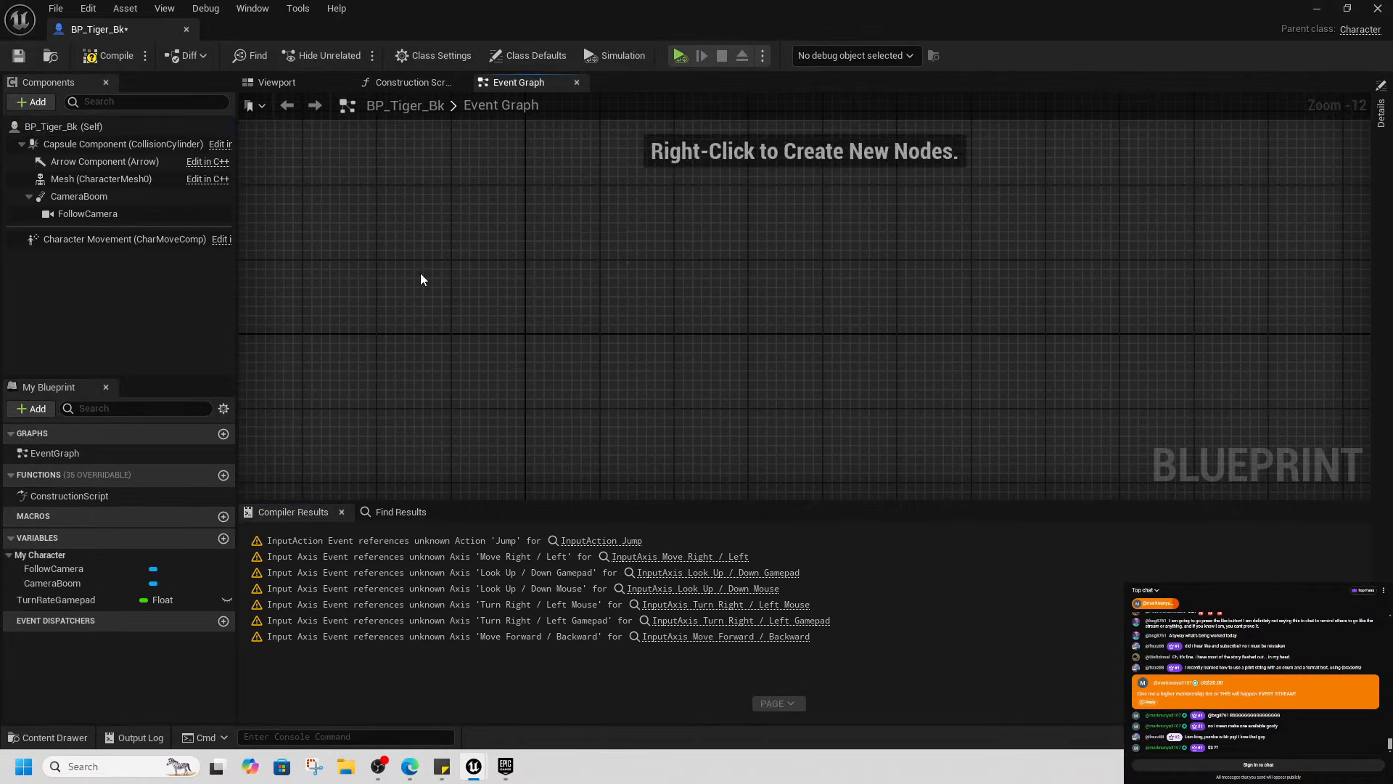
scroll(420, 273, up, 3)
Inspect the tiger model in the blueprint's viewport from the front and both sides
click(290, 82)
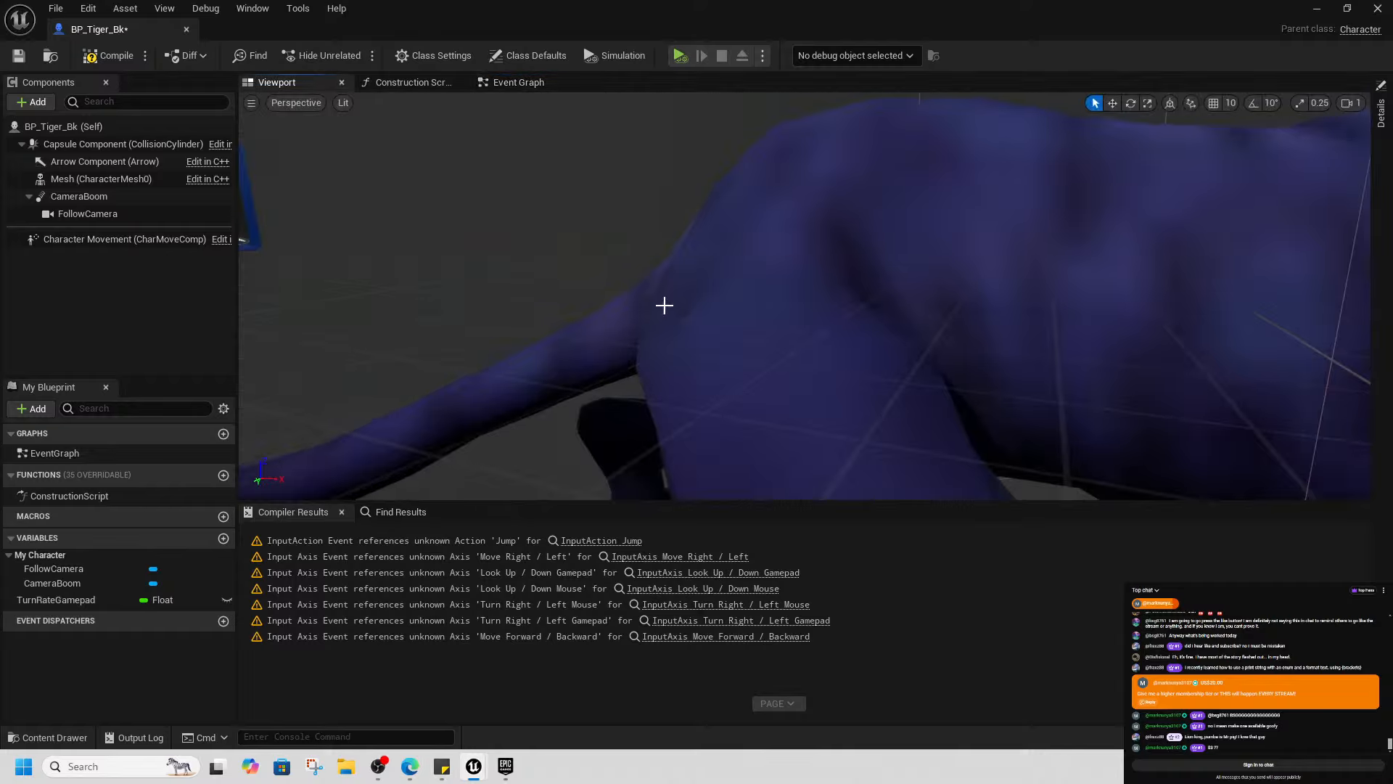
right_drag(804, 296, 545, 290)
right_drag(754, 349, 834, 384)
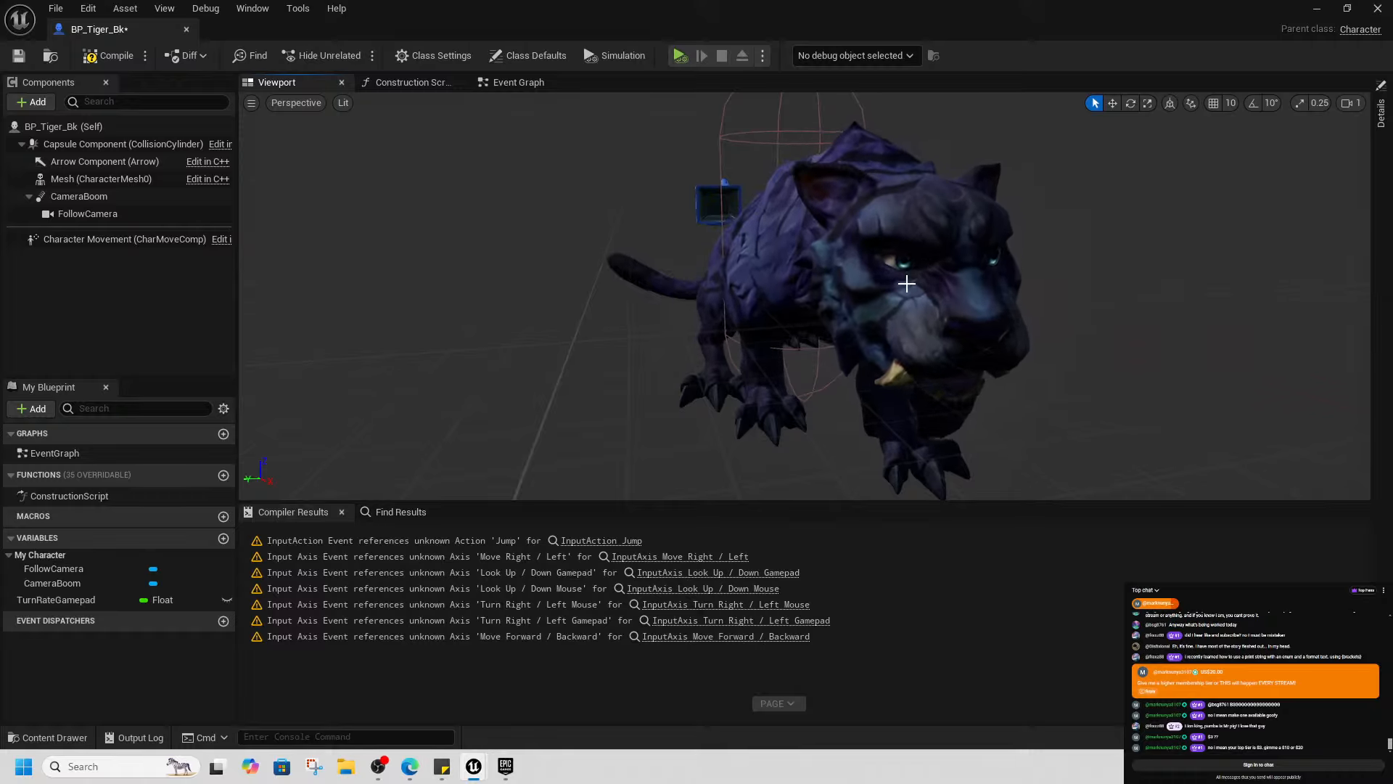
alt+drag(907, 334, 674, 330)
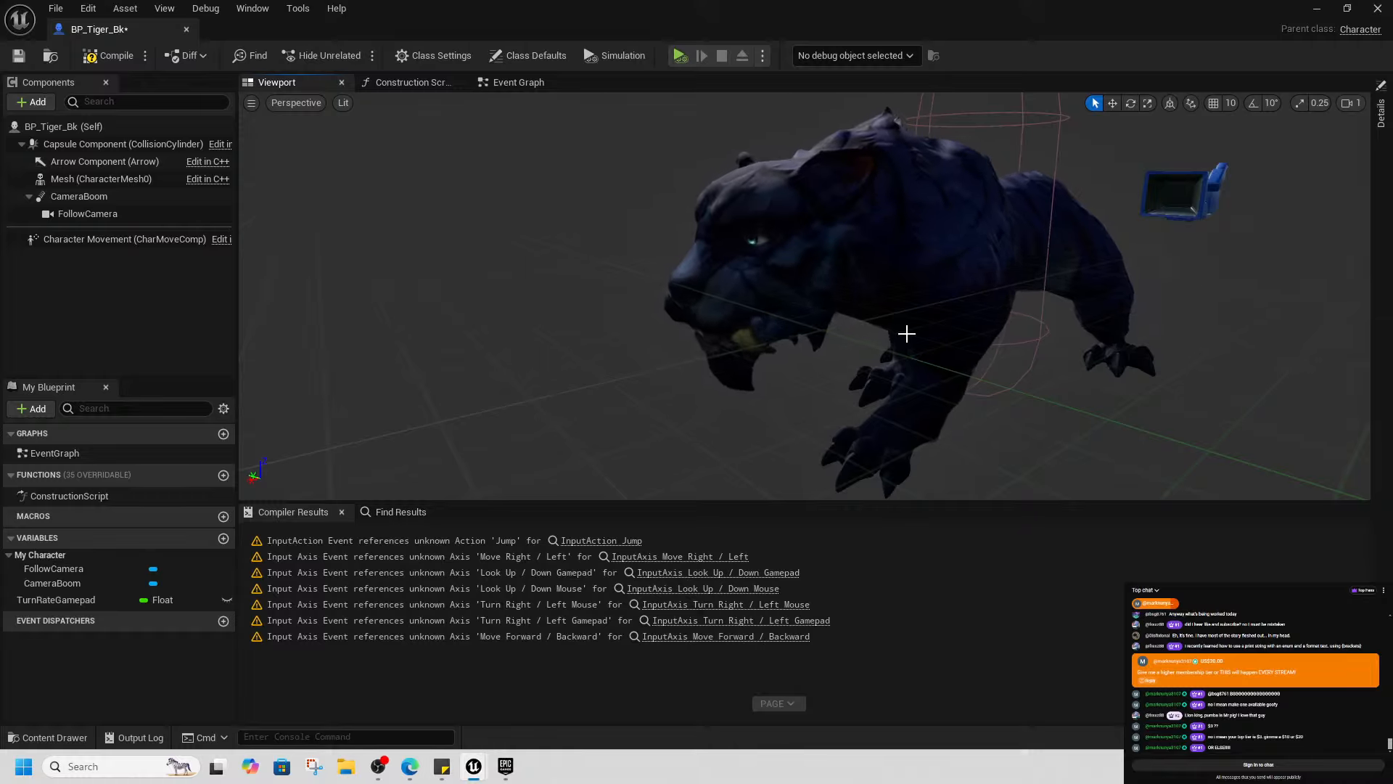
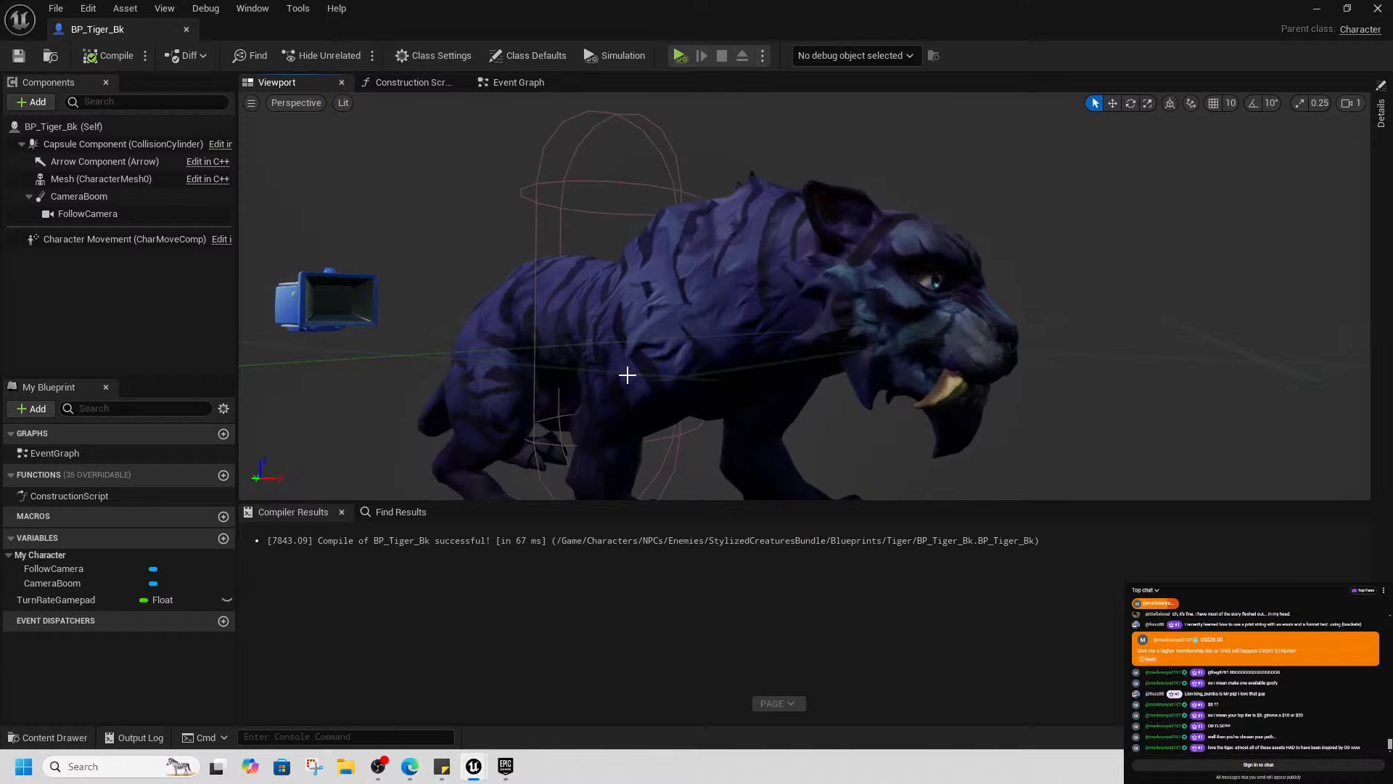
Dock the BP_Tiger_Bk blueprint editor beside the ThirdPersonMap level in the main editor window
key(ctrl+space)
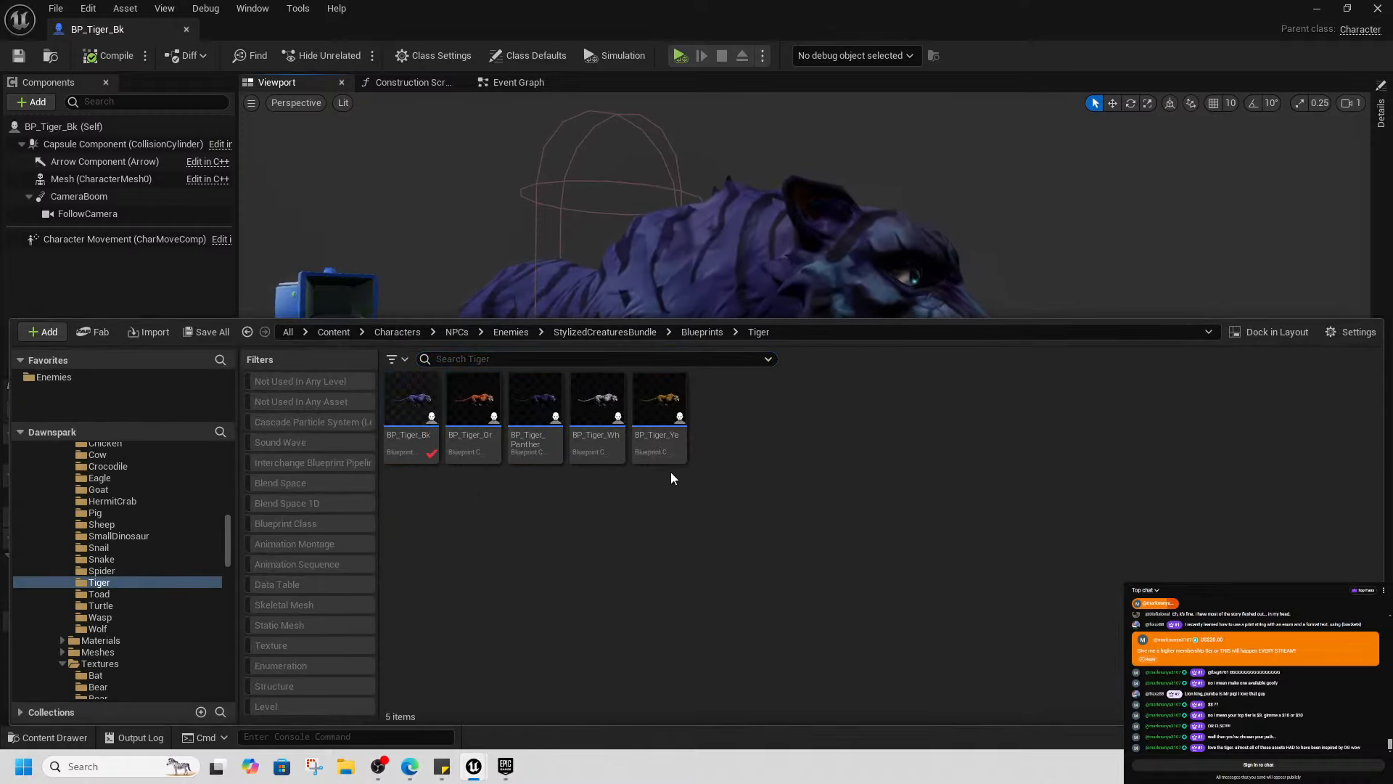
click(389, 421)
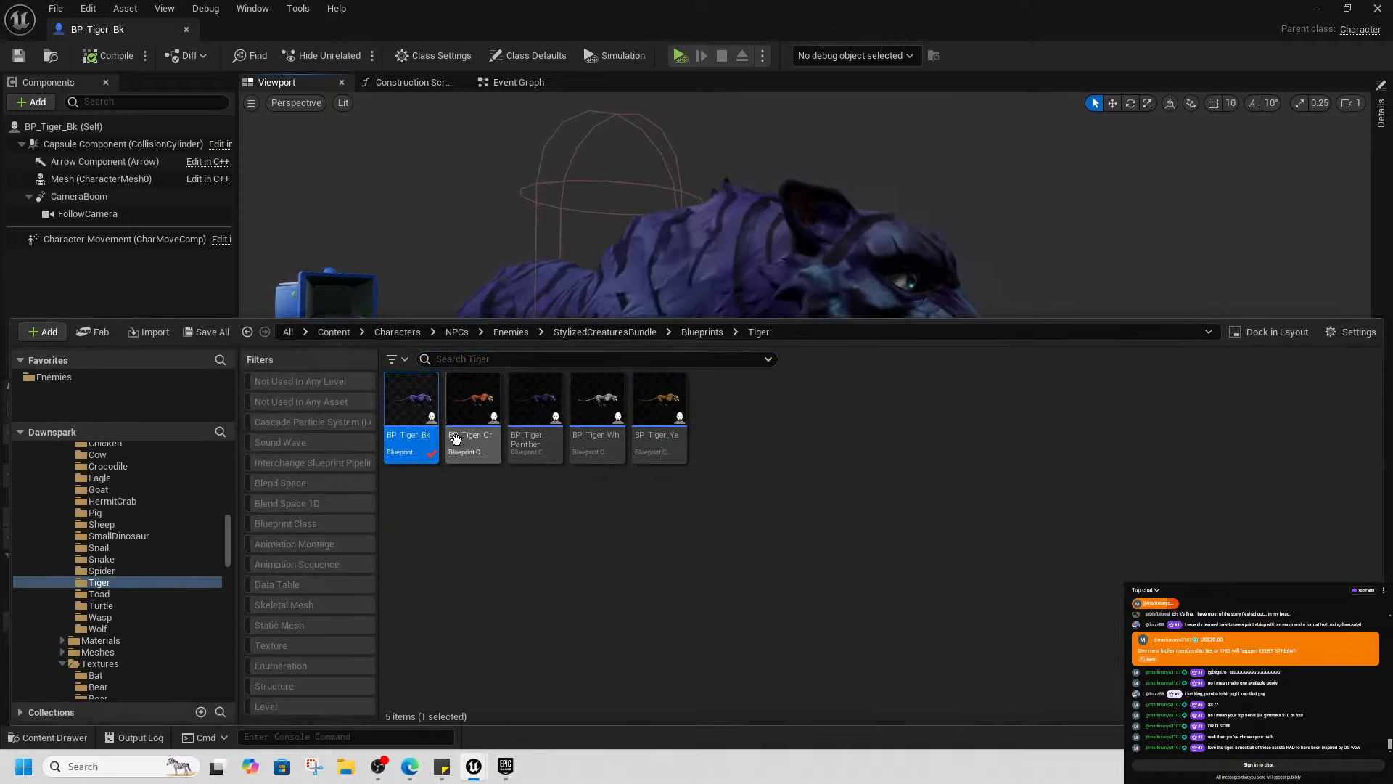
drag(108, 33, 257, 31)
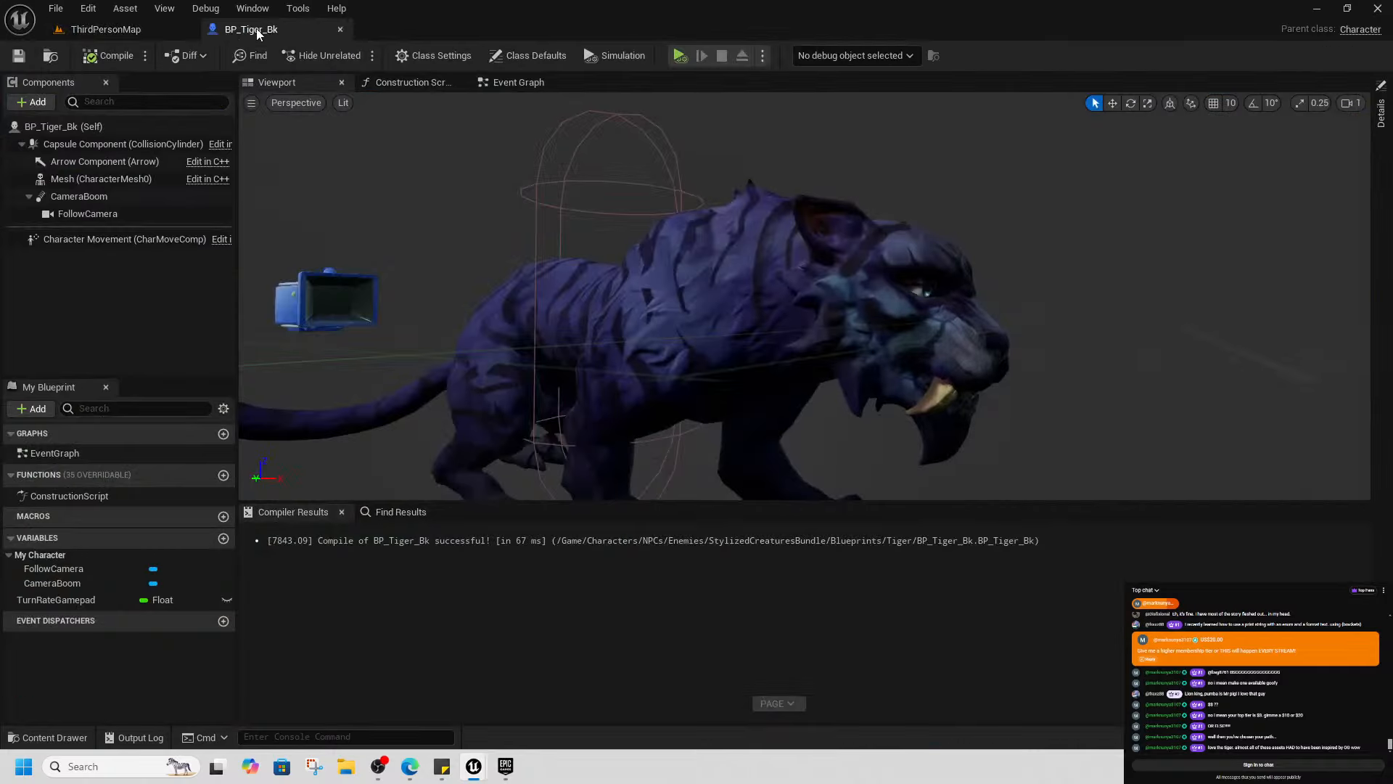
Reparent BP_Tiger_Bk from Character to the Bp Base Animal Enemy class in its class settings
click(1382, 116)
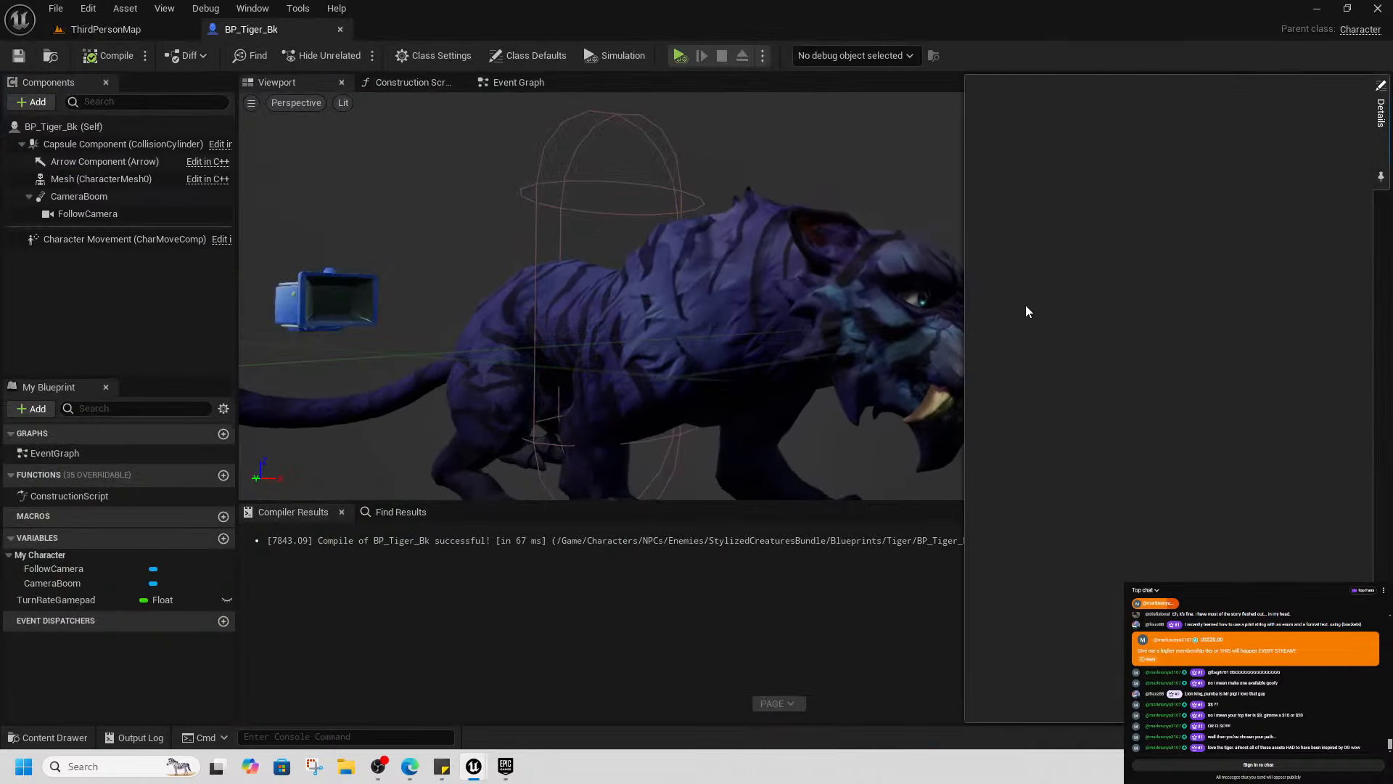
click(413, 55)
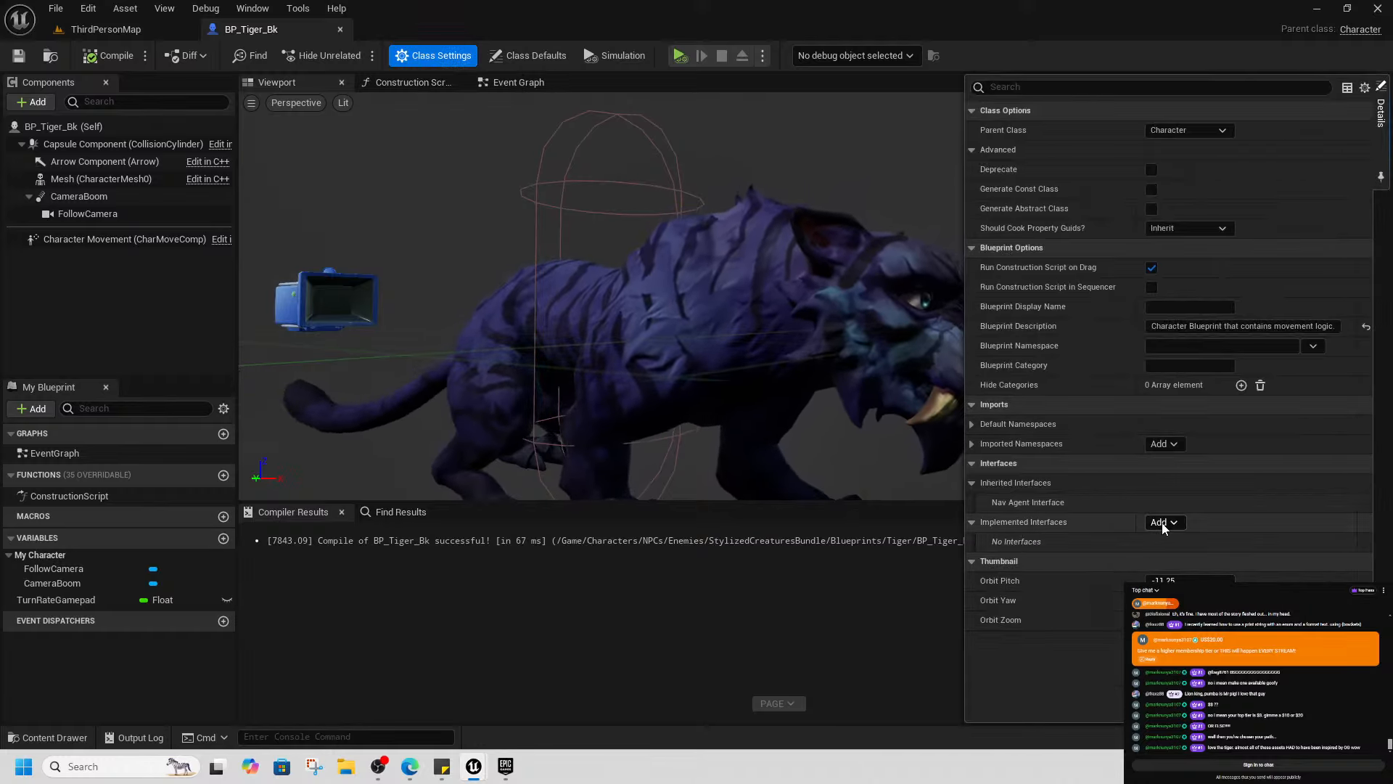
click(1183, 132)
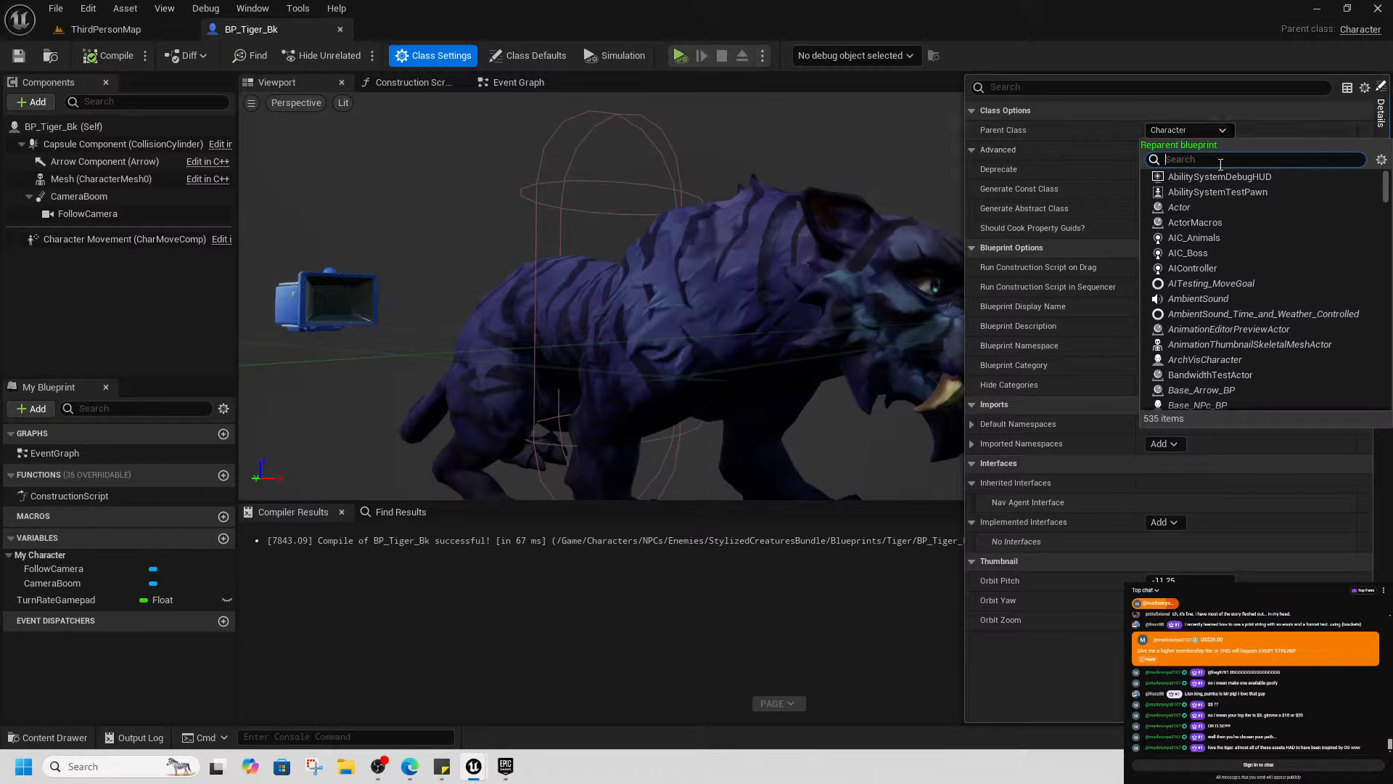
scroll(1259, 349, down, 2)
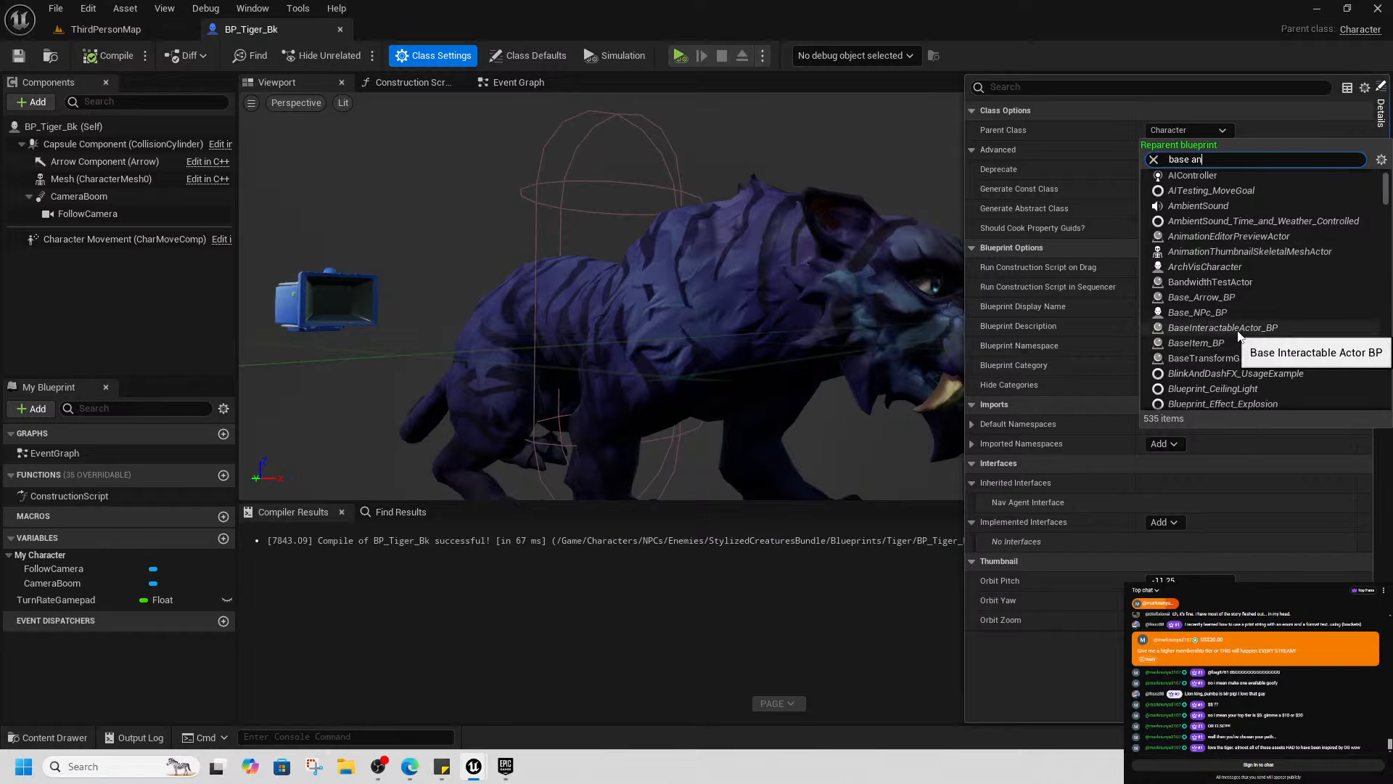
click(1208, 176)
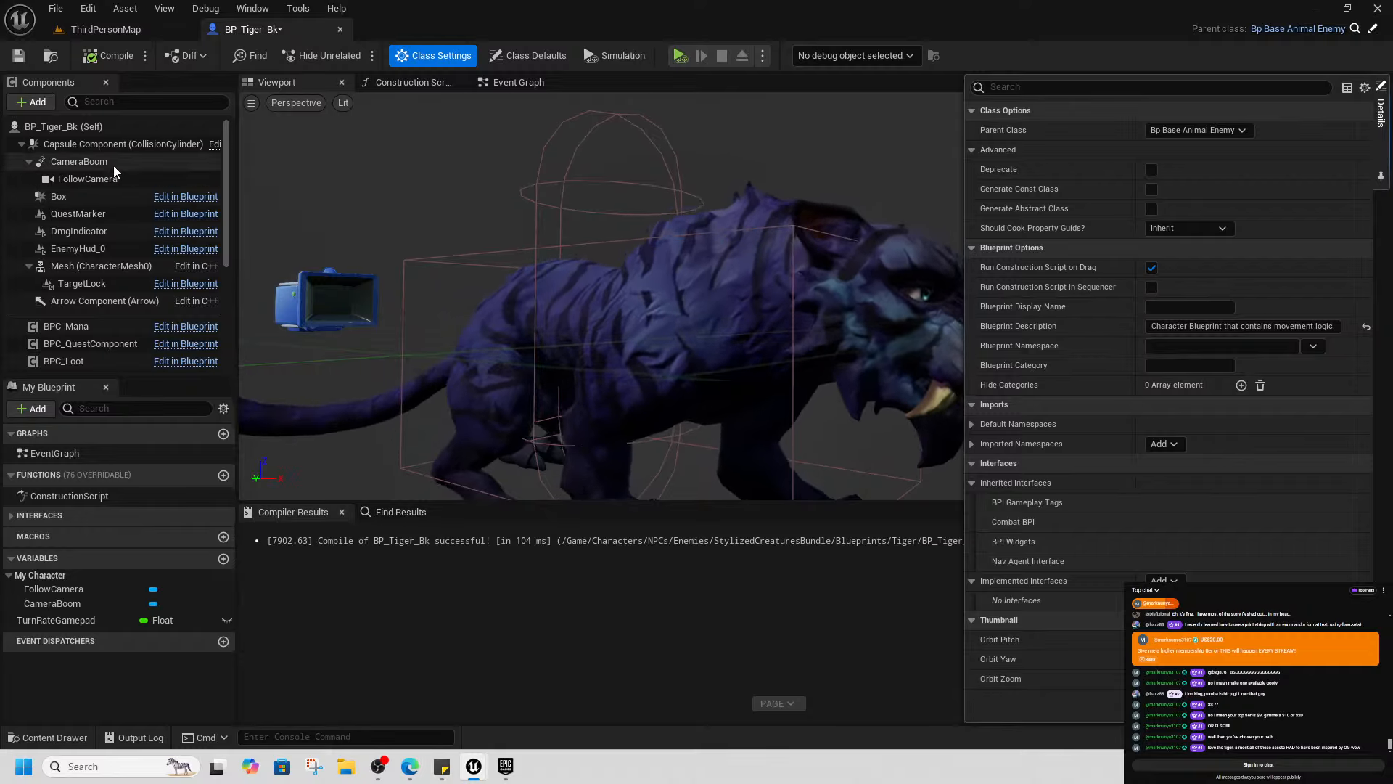
Delete the CameraBoom and FollowCamera components from the tiger blueprint
click(87, 167)
key(Delete)
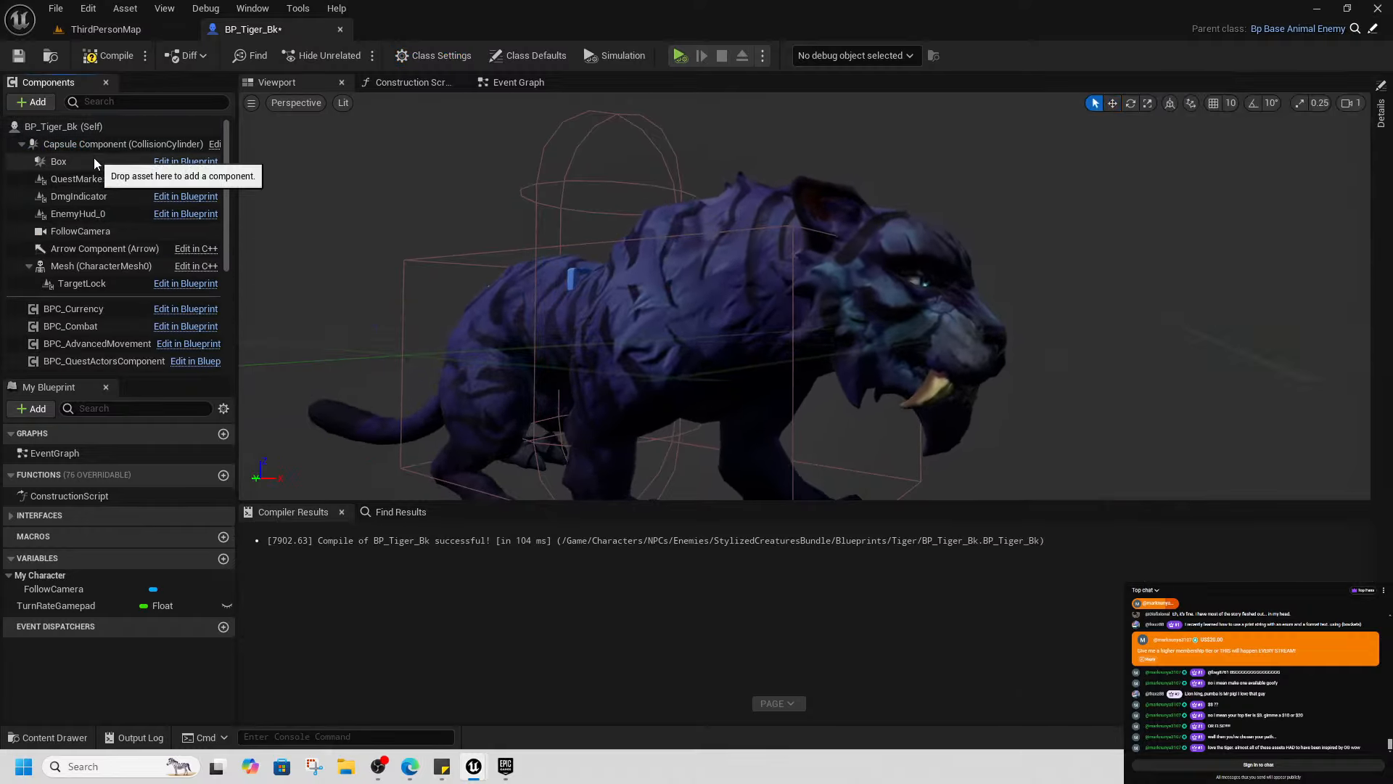
click(115, 220)
click(113, 231)
key(Delete)
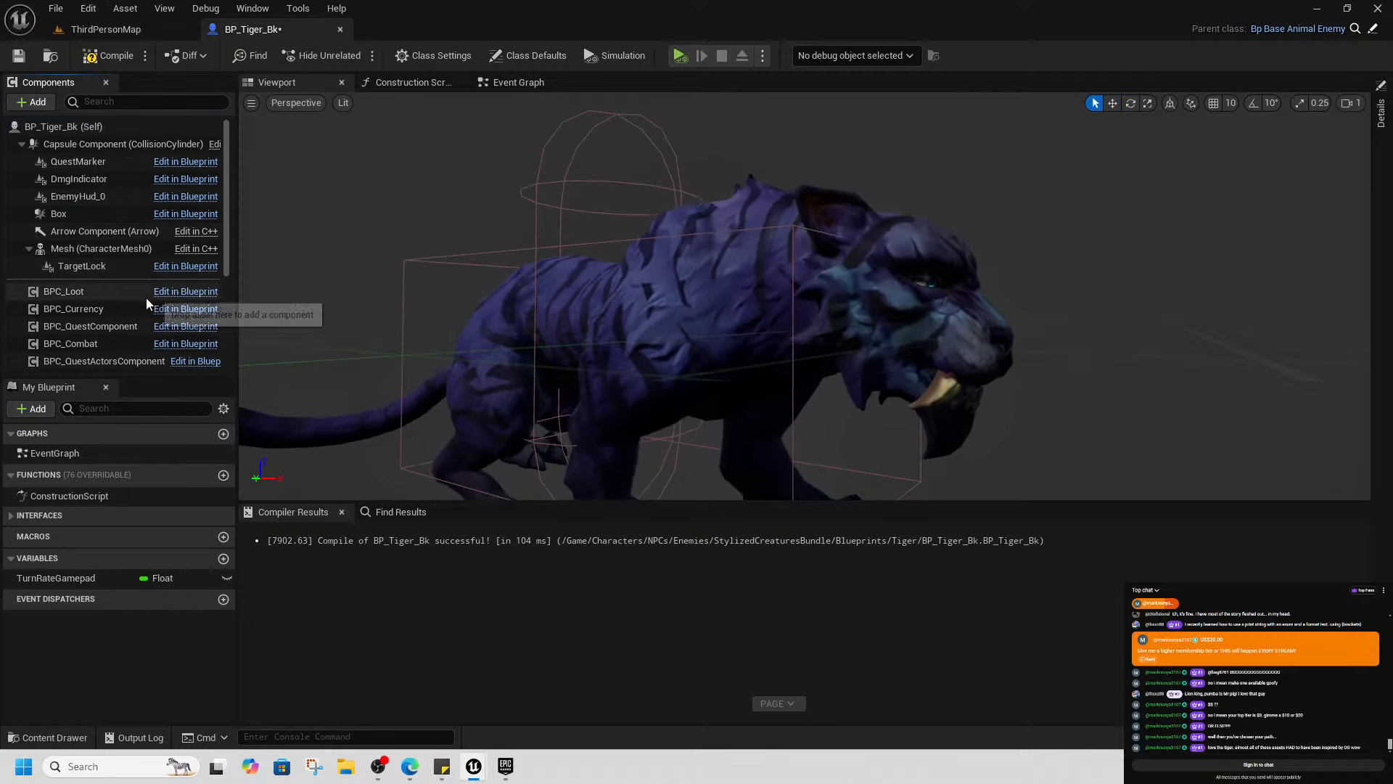
Check the tiger's inherited components and model, and compile and save BP_Tiger_Bk
scroll(116, 290, down, 3)
scroll(651, 337, down, 5)
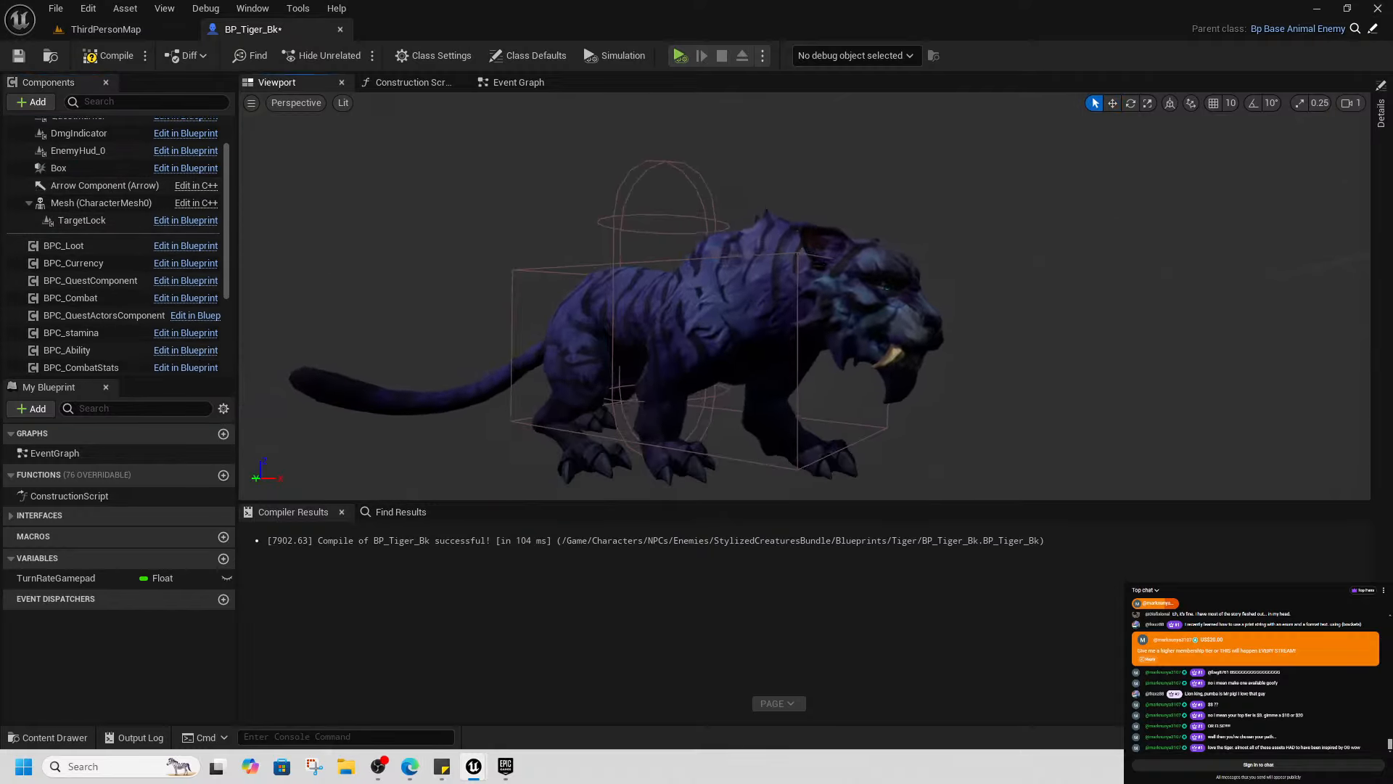
right_drag(749, 323, 646, 333)
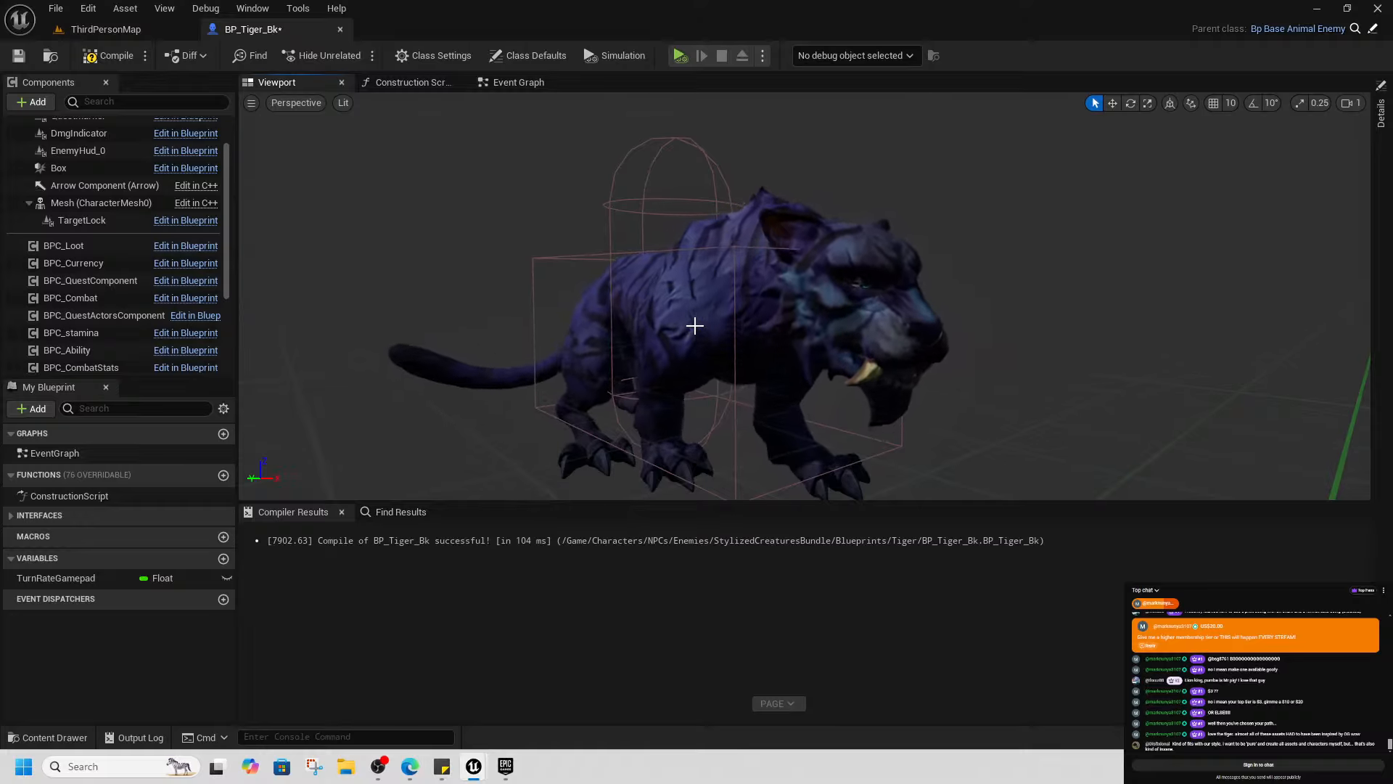
mouse_move(646, 332)
right_down()
mouse_move(686, 331)
mouse_move(649, 332)
right_up()
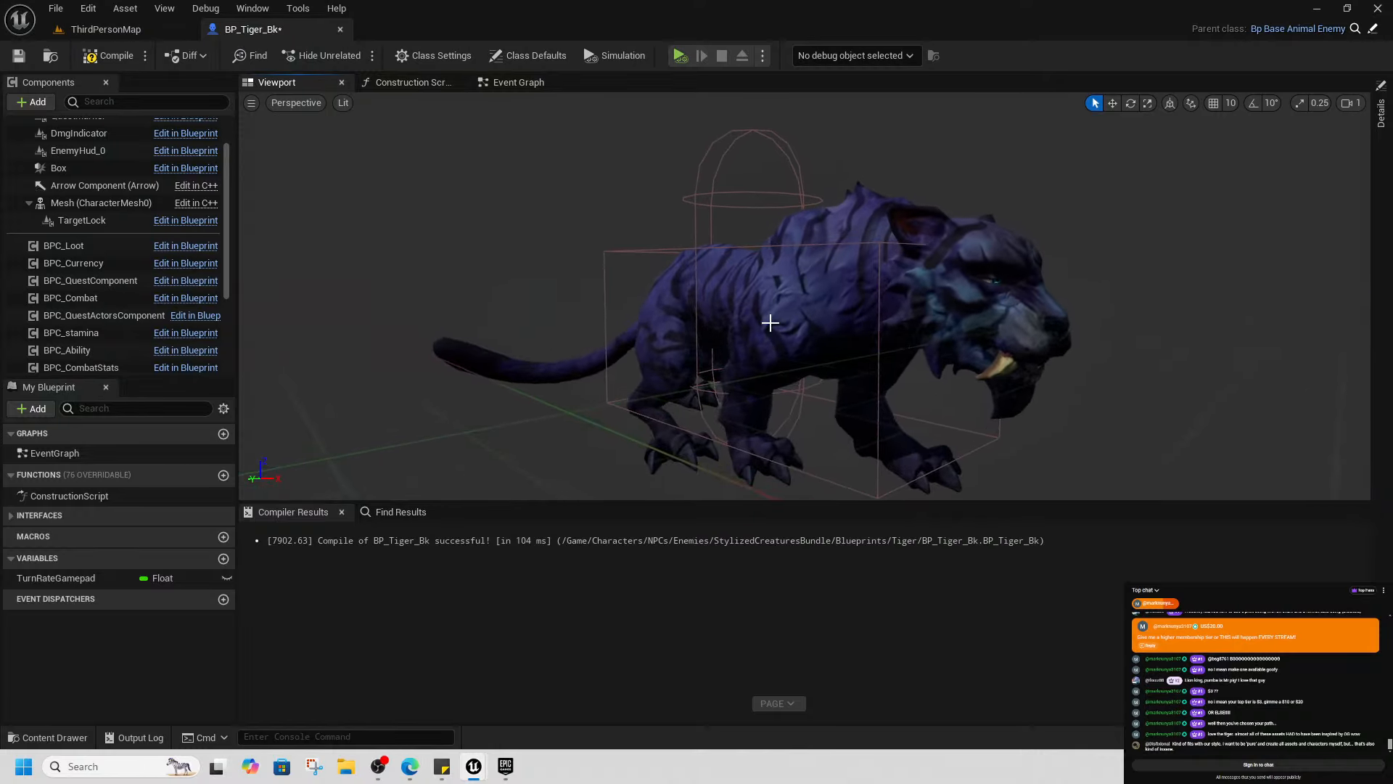
key(ctrl+space)
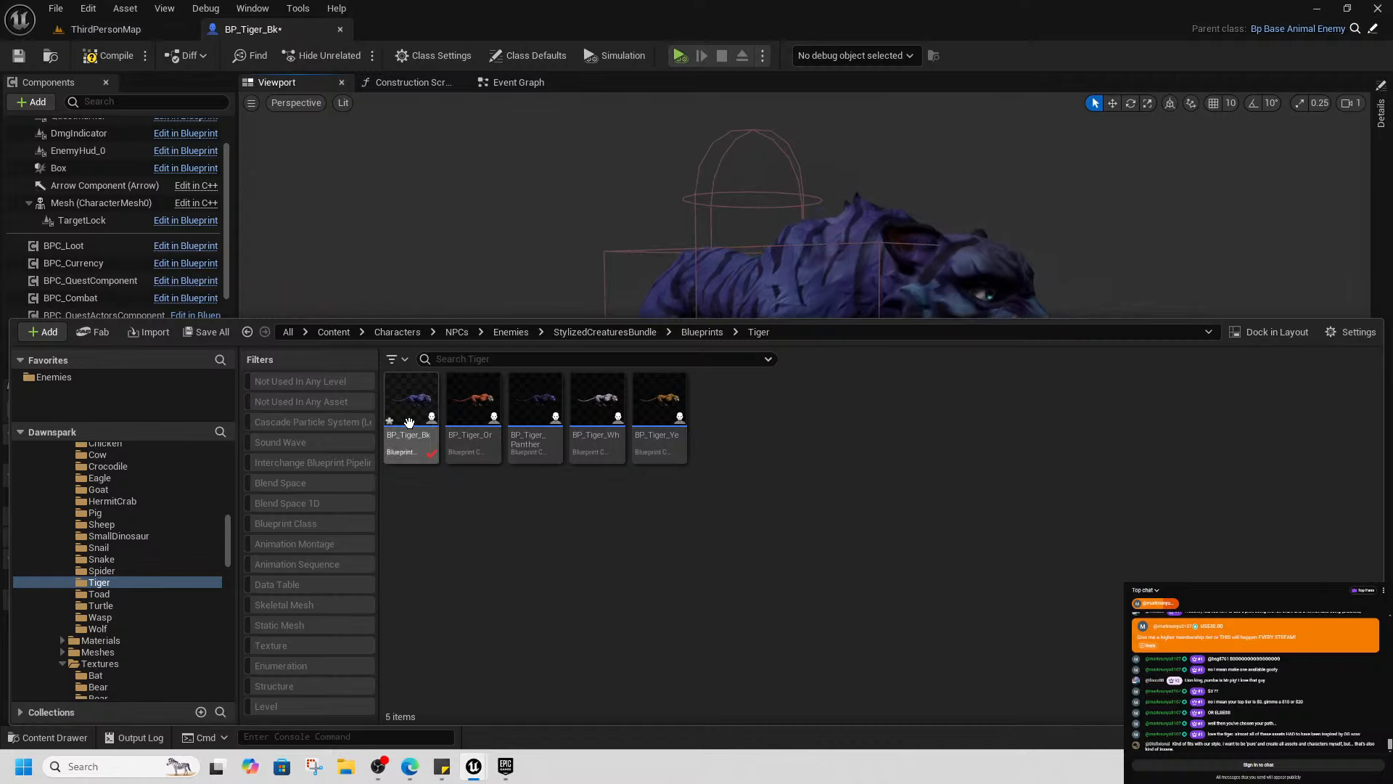
mouse_move(410, 436)
click(109, 56)
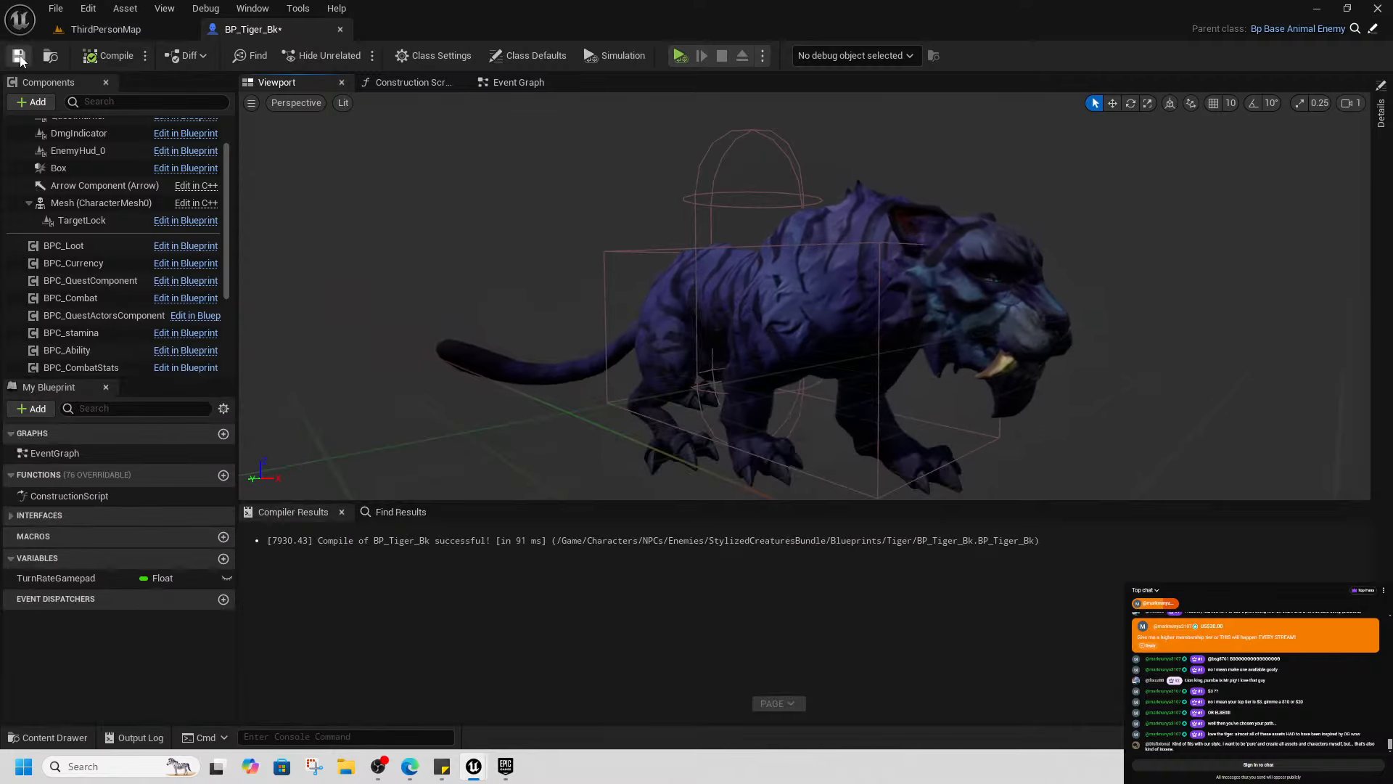
key(ctrl+s)
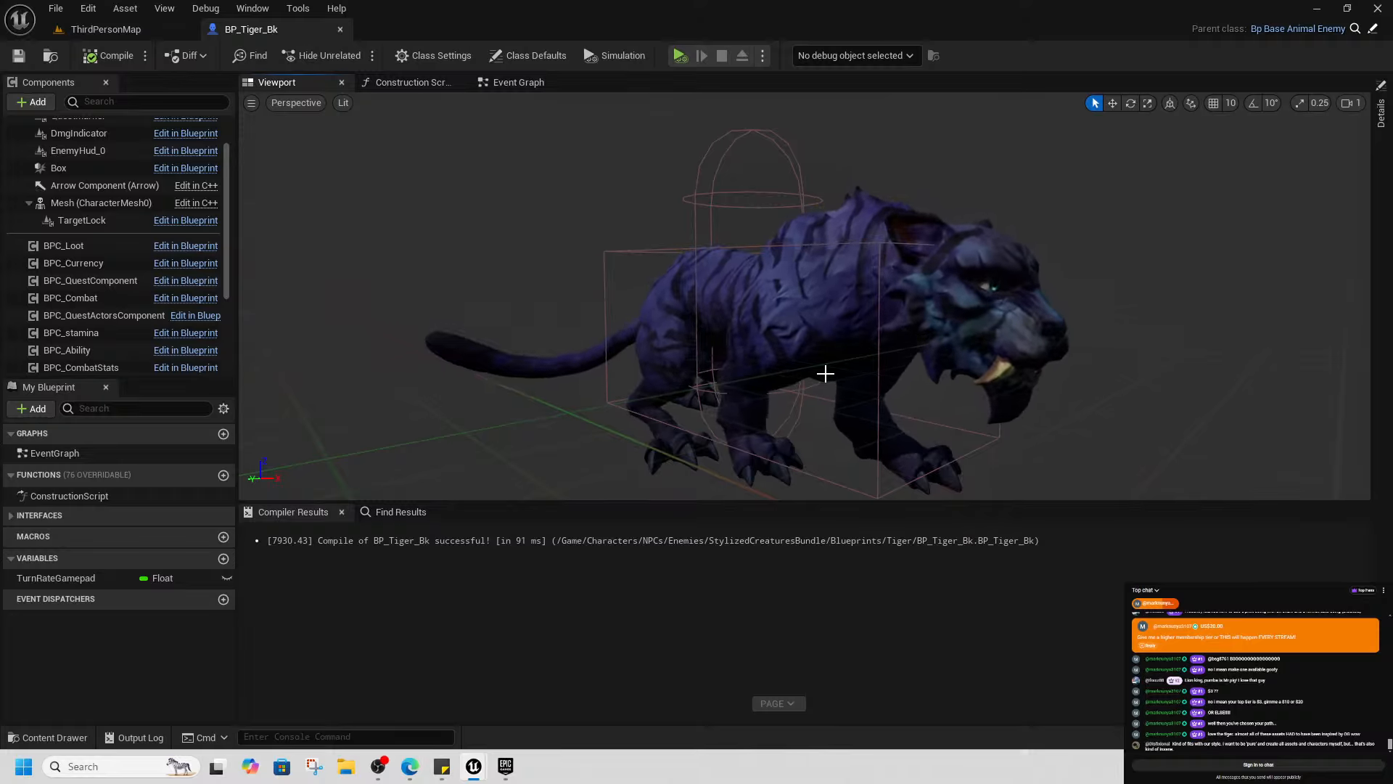
Delete the TurnRateGamepad variable from the tiger blueprint
right_drag(778, 389, 755, 416)
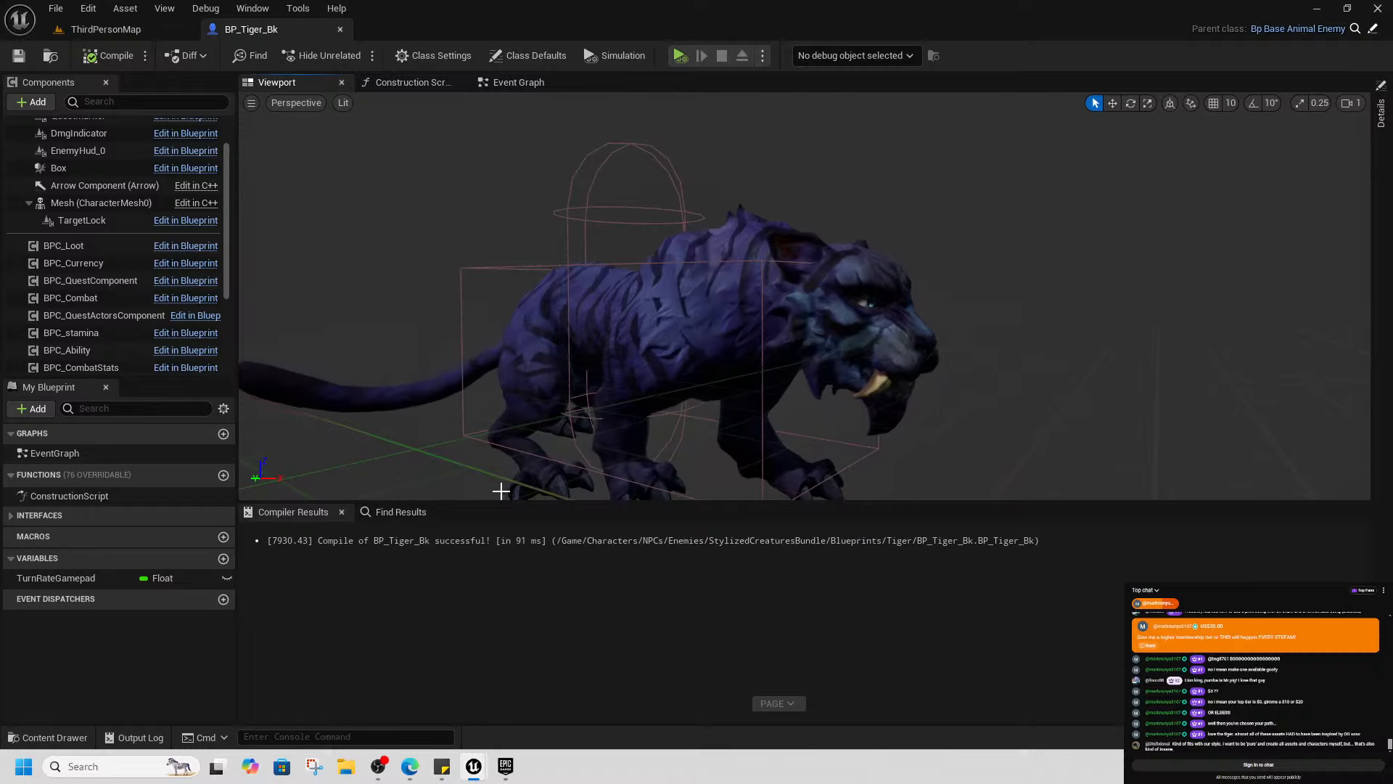
click(105, 578)
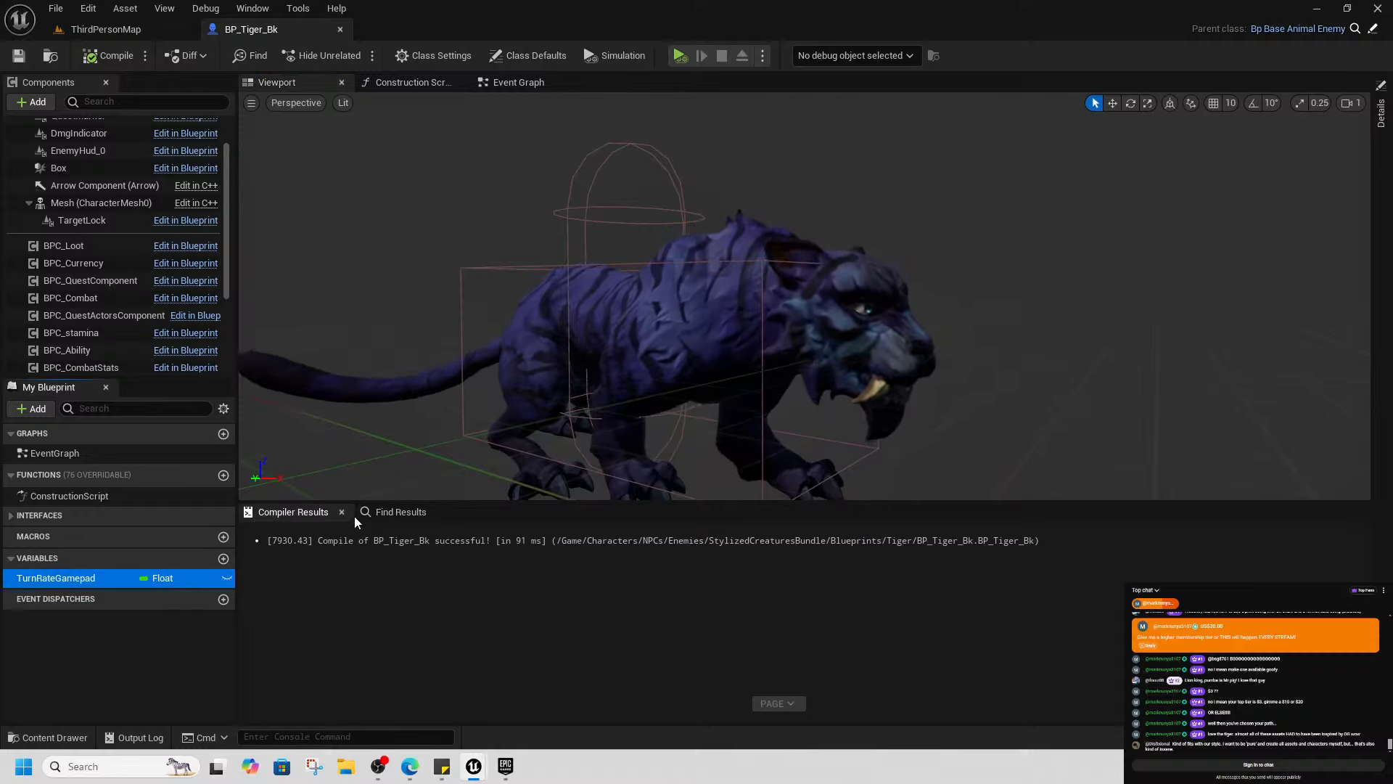
key(Delete)
Add an Event BeginPlay node to the tiger's empty event graph
click(518, 82)
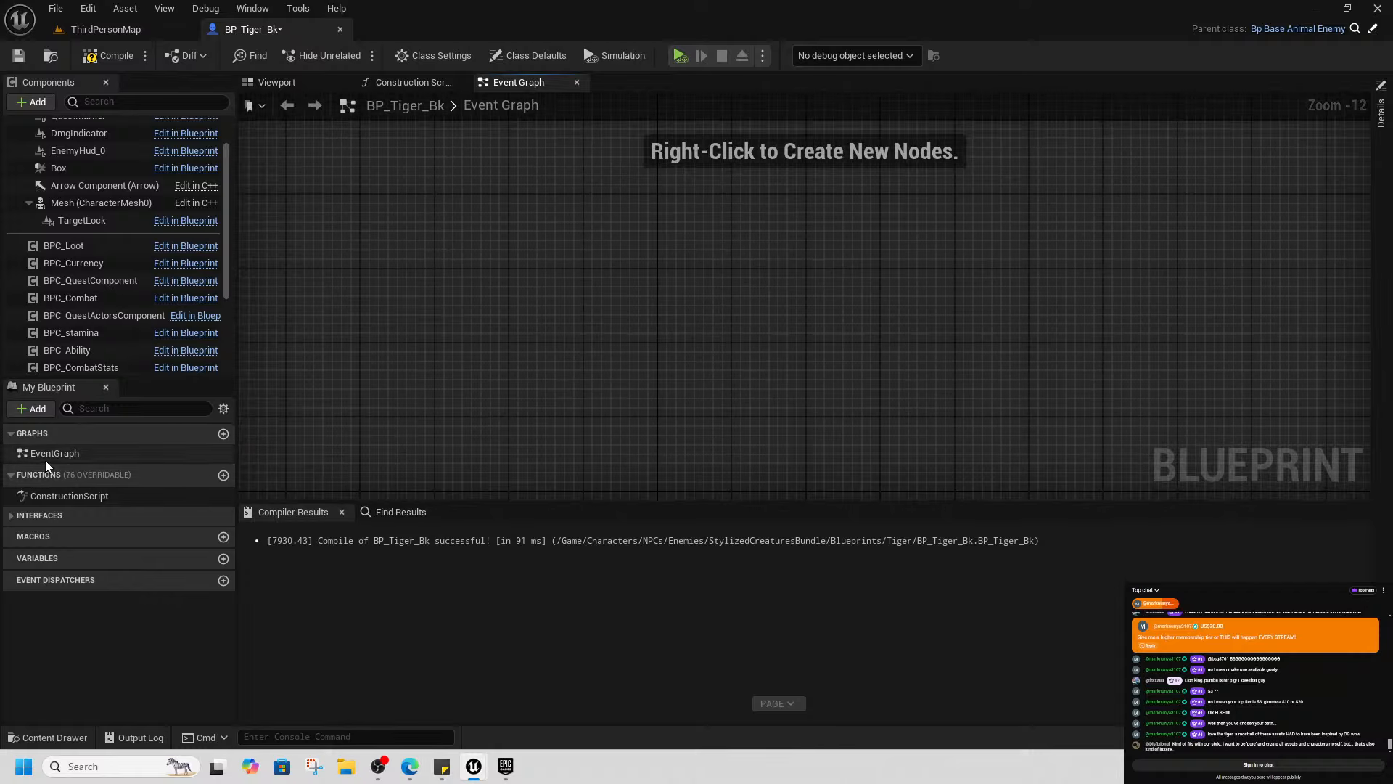
right_click(484, 309)
text(beginb)
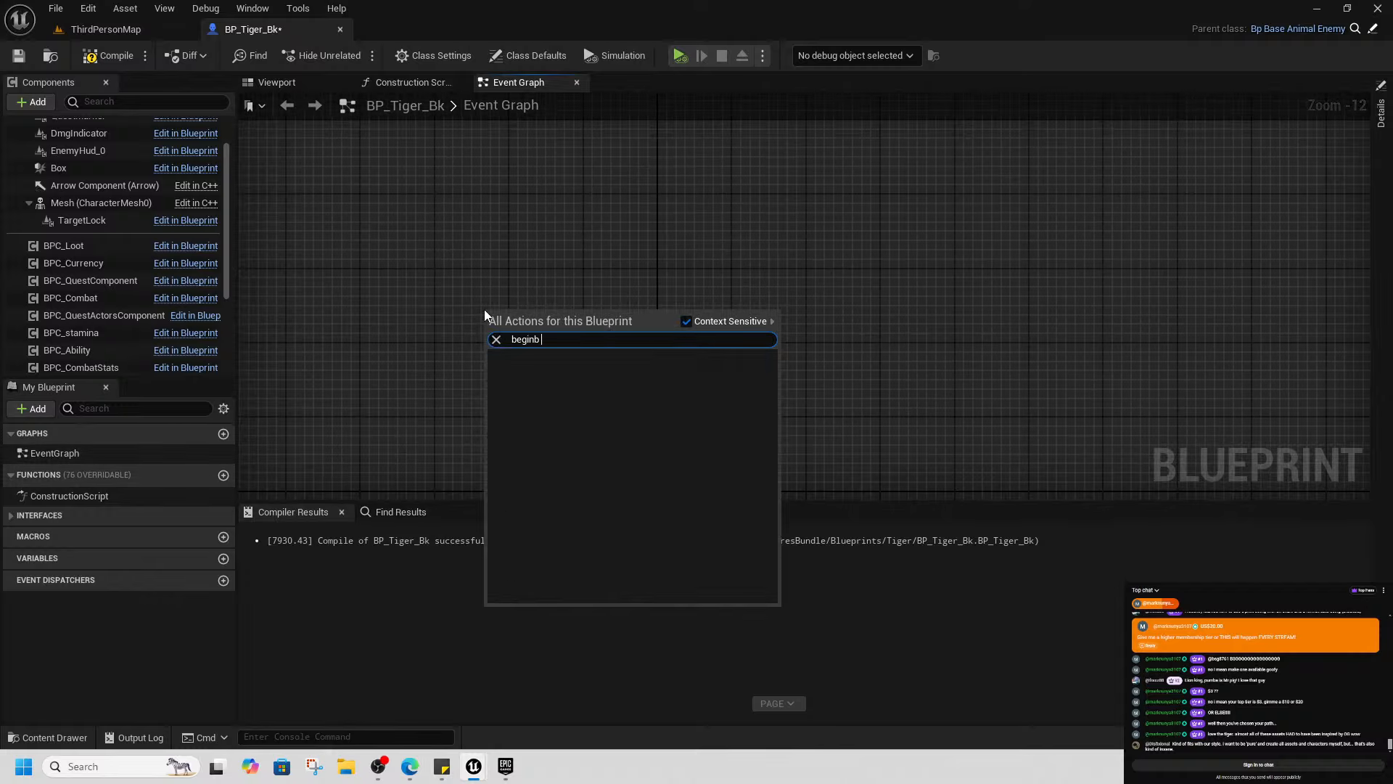
key(BackSpace)
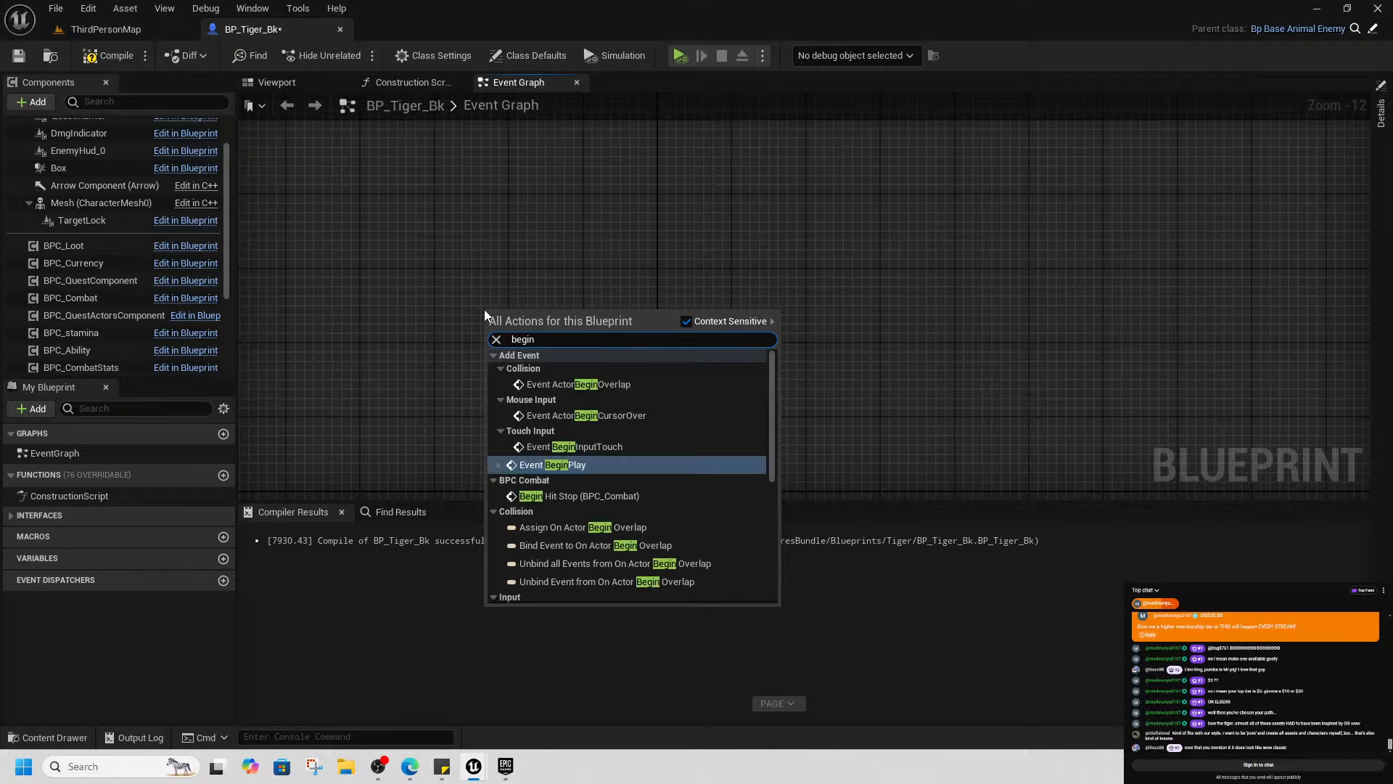
text(p)
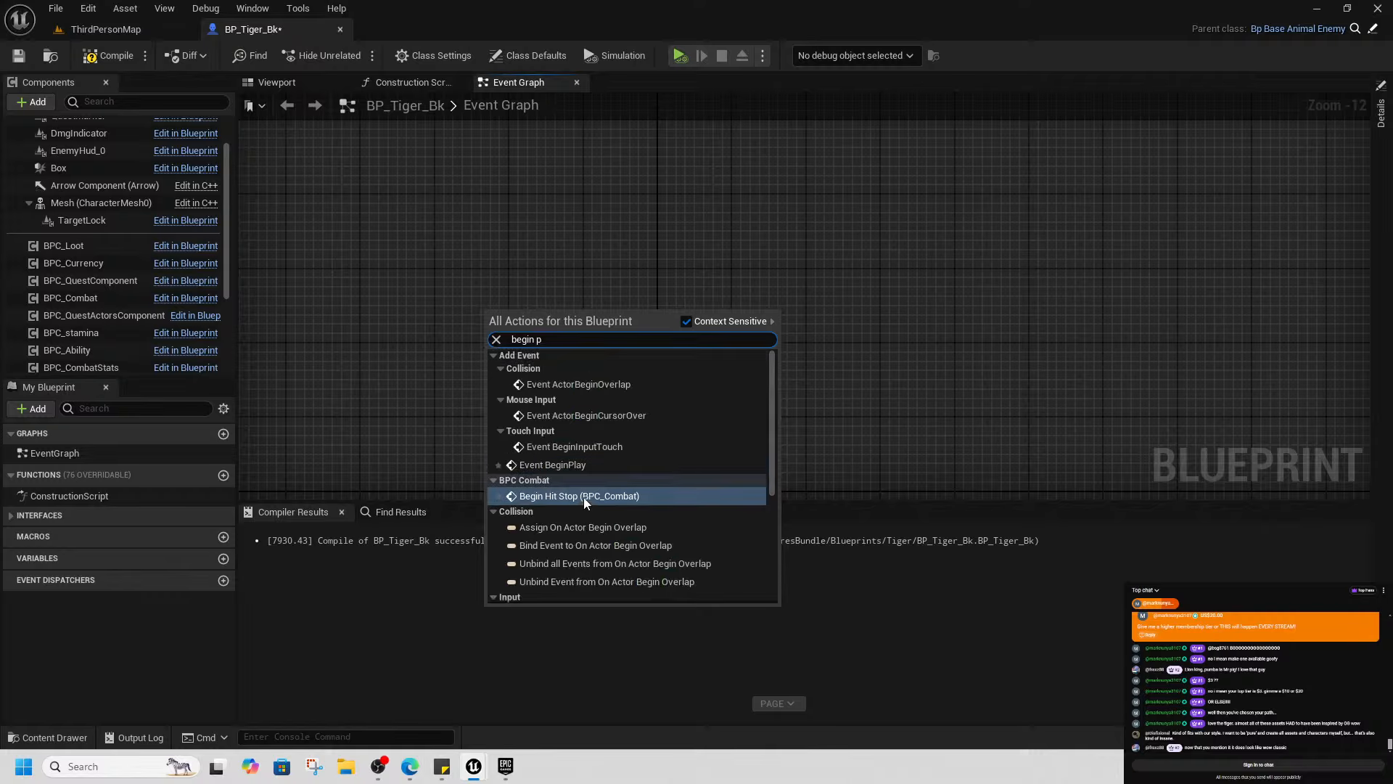
click(573, 464)
scroll(472, 304, up, 12)
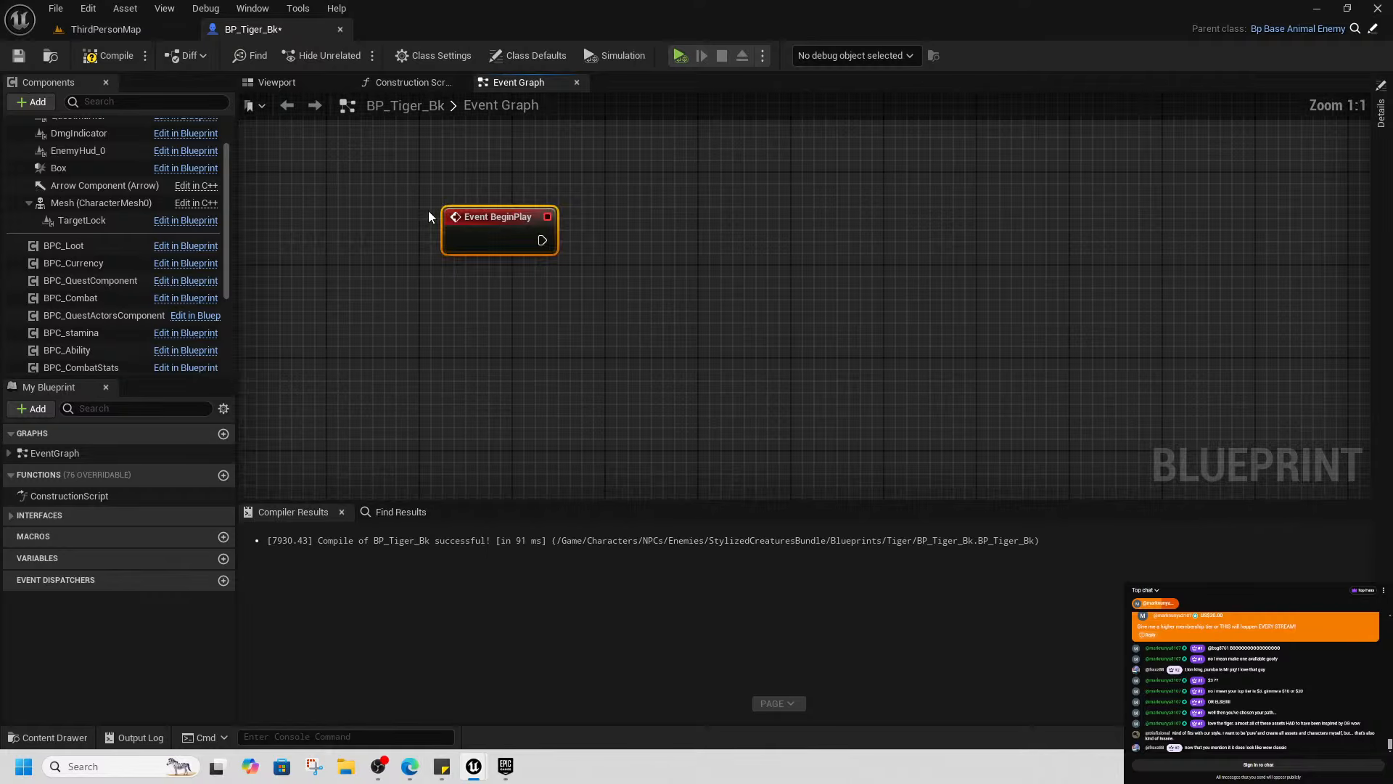
Add a call to the parent BeginPlay function and connect it to Event BeginPlay's execution output
right_click(481, 210)
click(536, 351)
drag(496, 289, 643, 240)
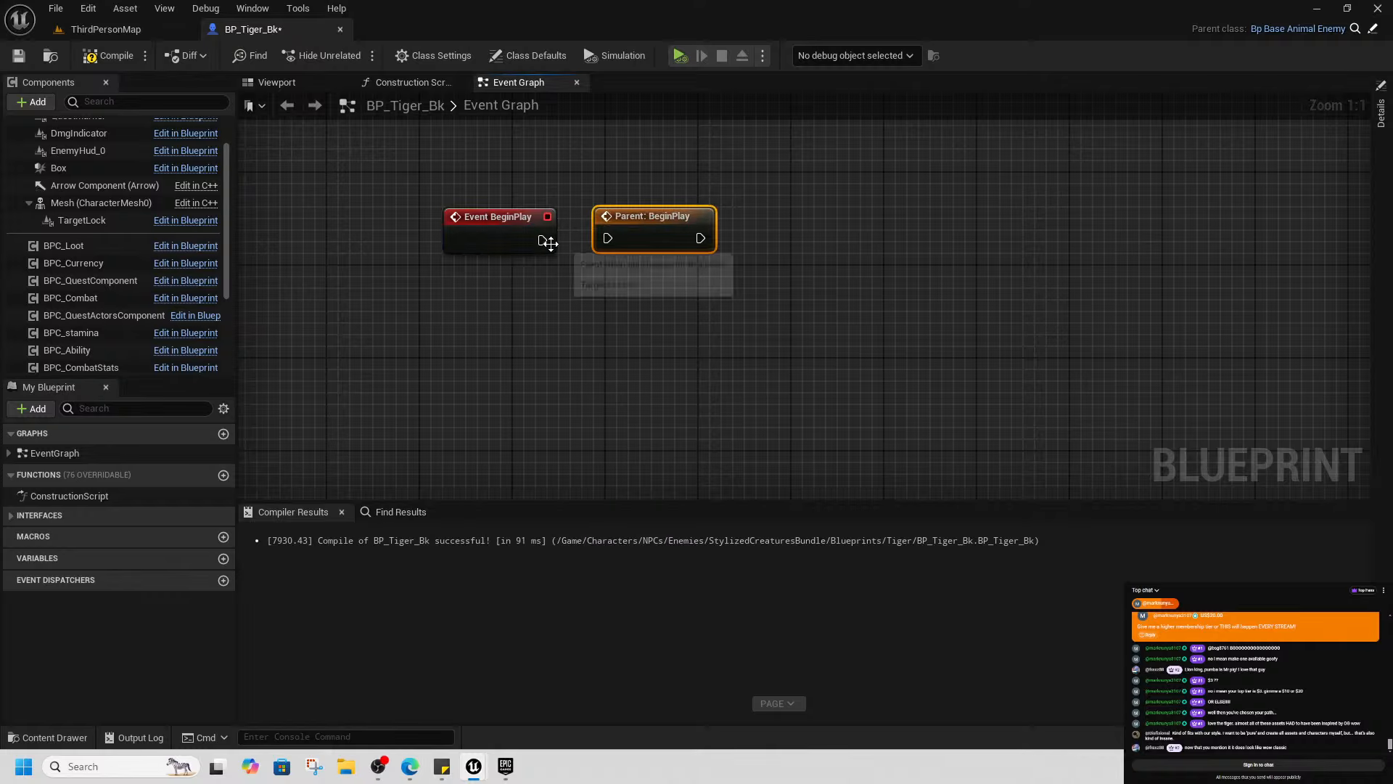
drag(543, 240, 607, 250)
Add a call to the parent function in the tiger's construction script and connect it to the Construction Script node
click(417, 82)
scroll(459, 255, down, 5)
right_drag(458, 255, 543, 370)
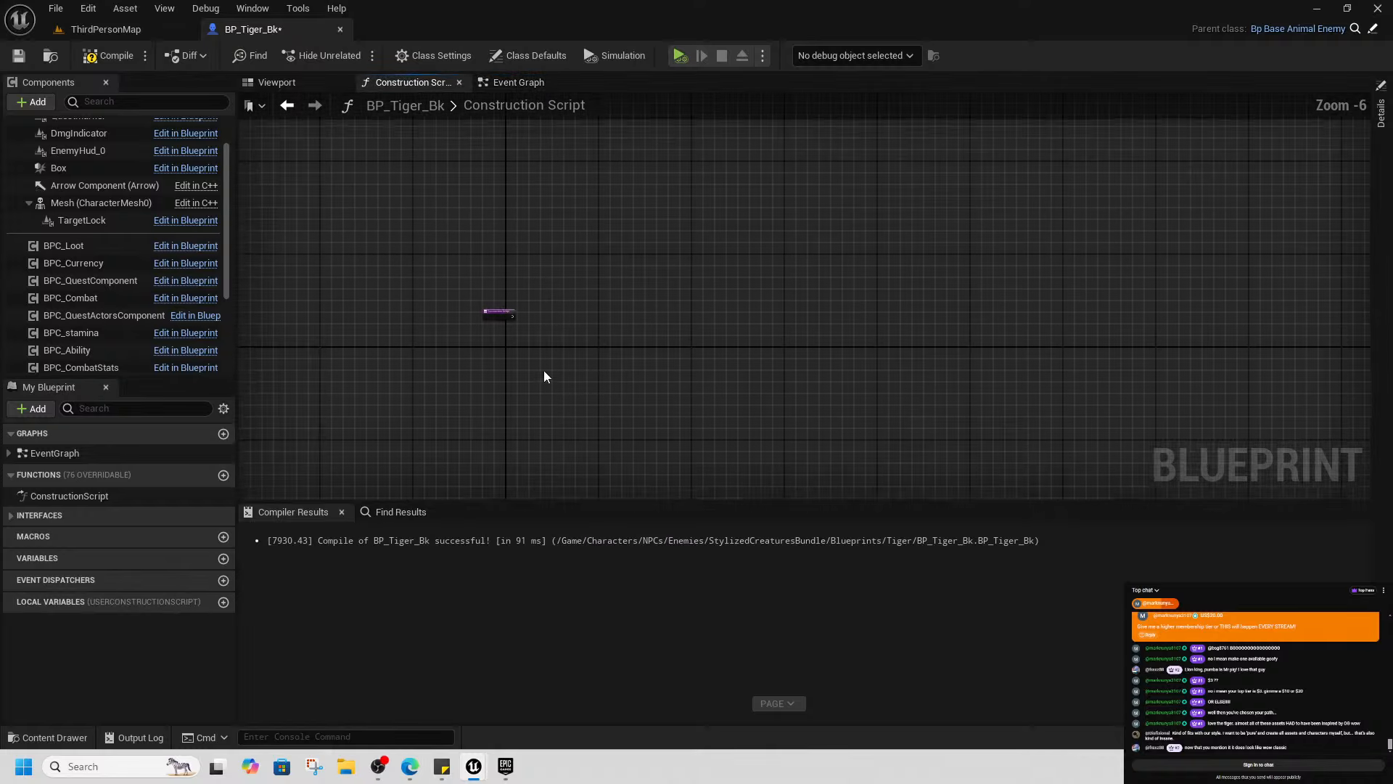
scroll(497, 313, up, 6)
right_drag(496, 312, 682, 414)
right_click(672, 392)
click(735, 139)
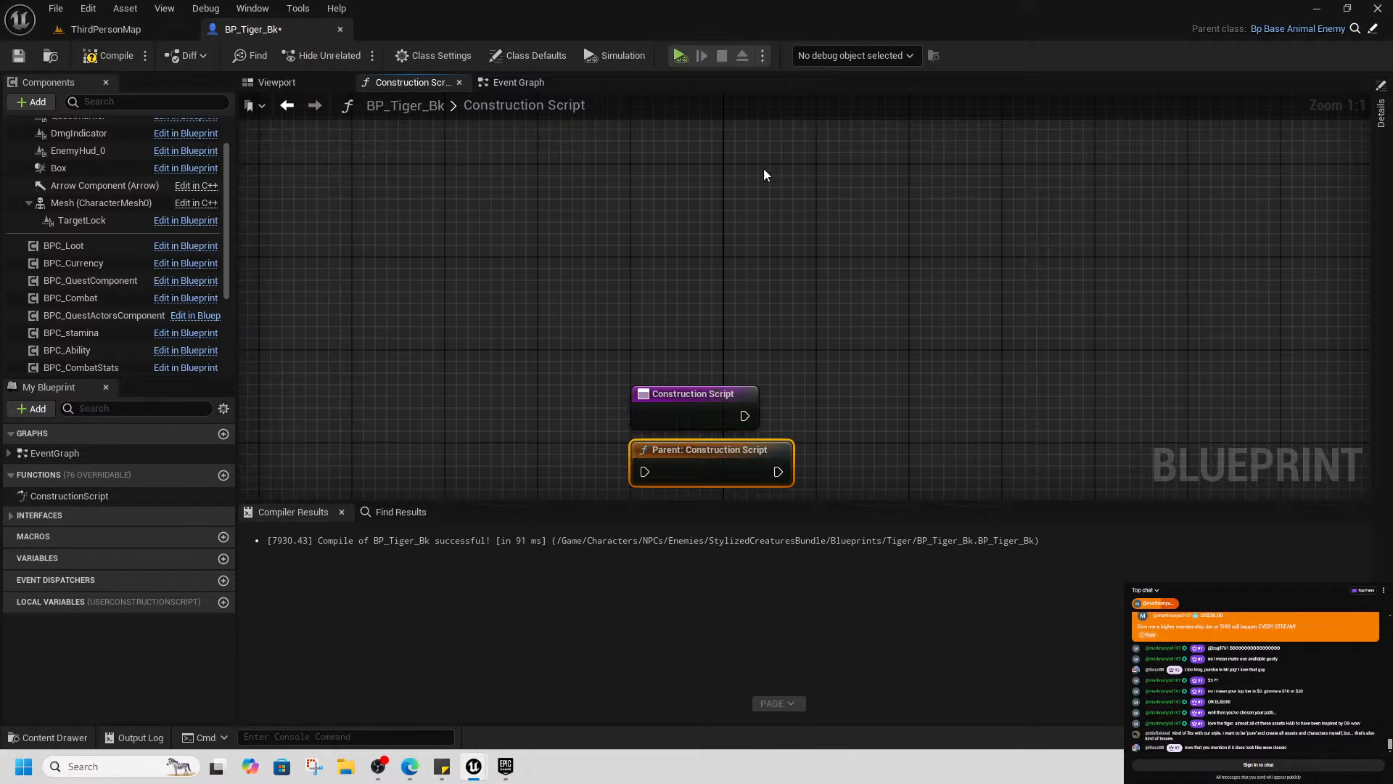
right_drag(734, 463, 624, 373)
drag(624, 373, 774, 317)
drag(626, 323, 662, 330)
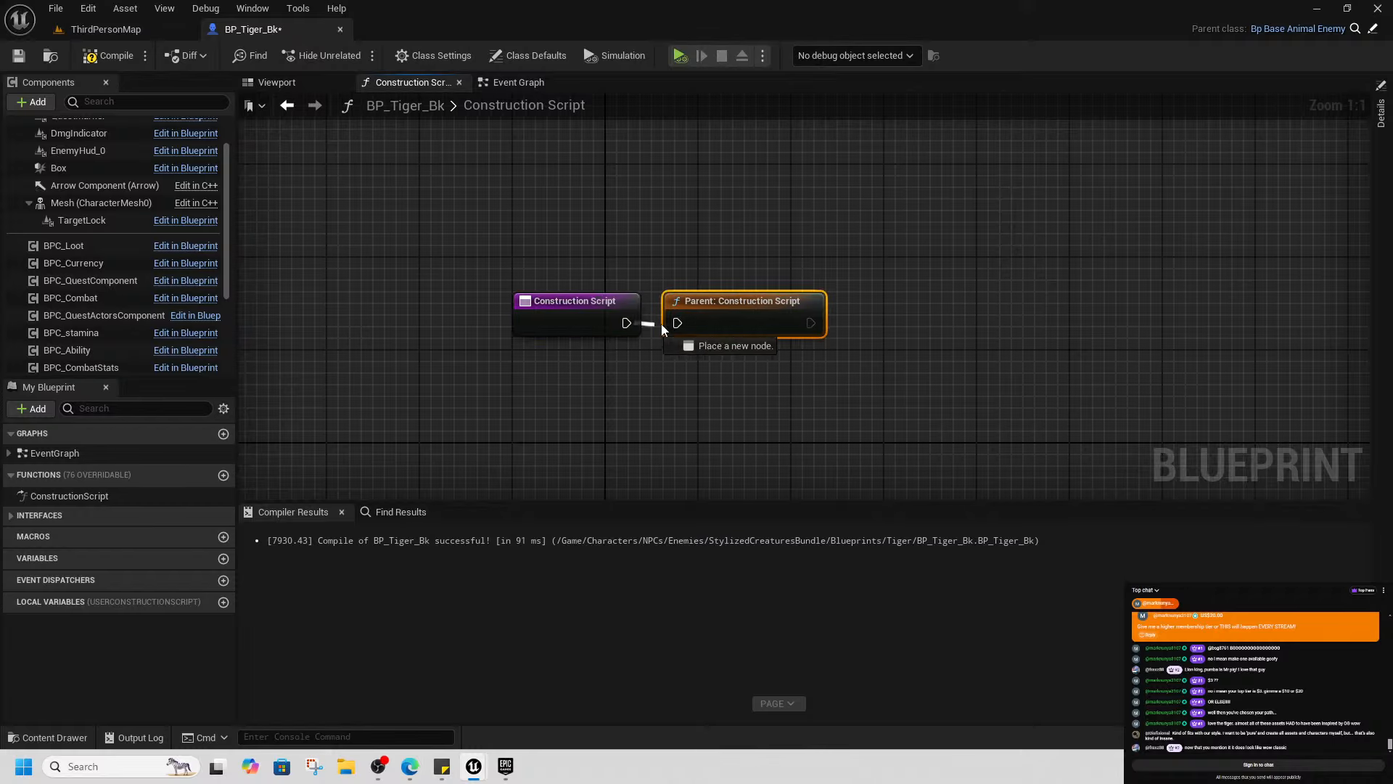
Return to the ThirdPersonMap level and save all modified assets in the project
click(106, 29)
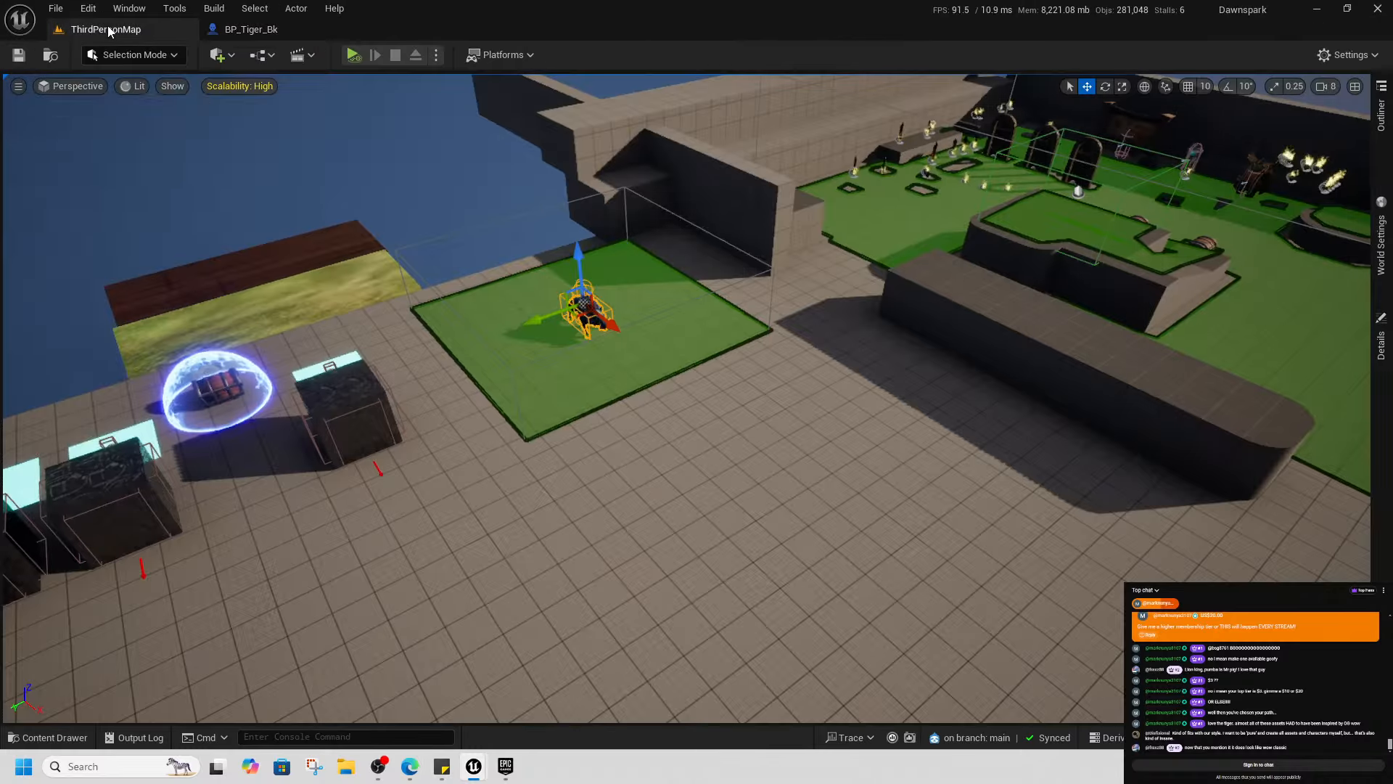
key(ctrl+space)
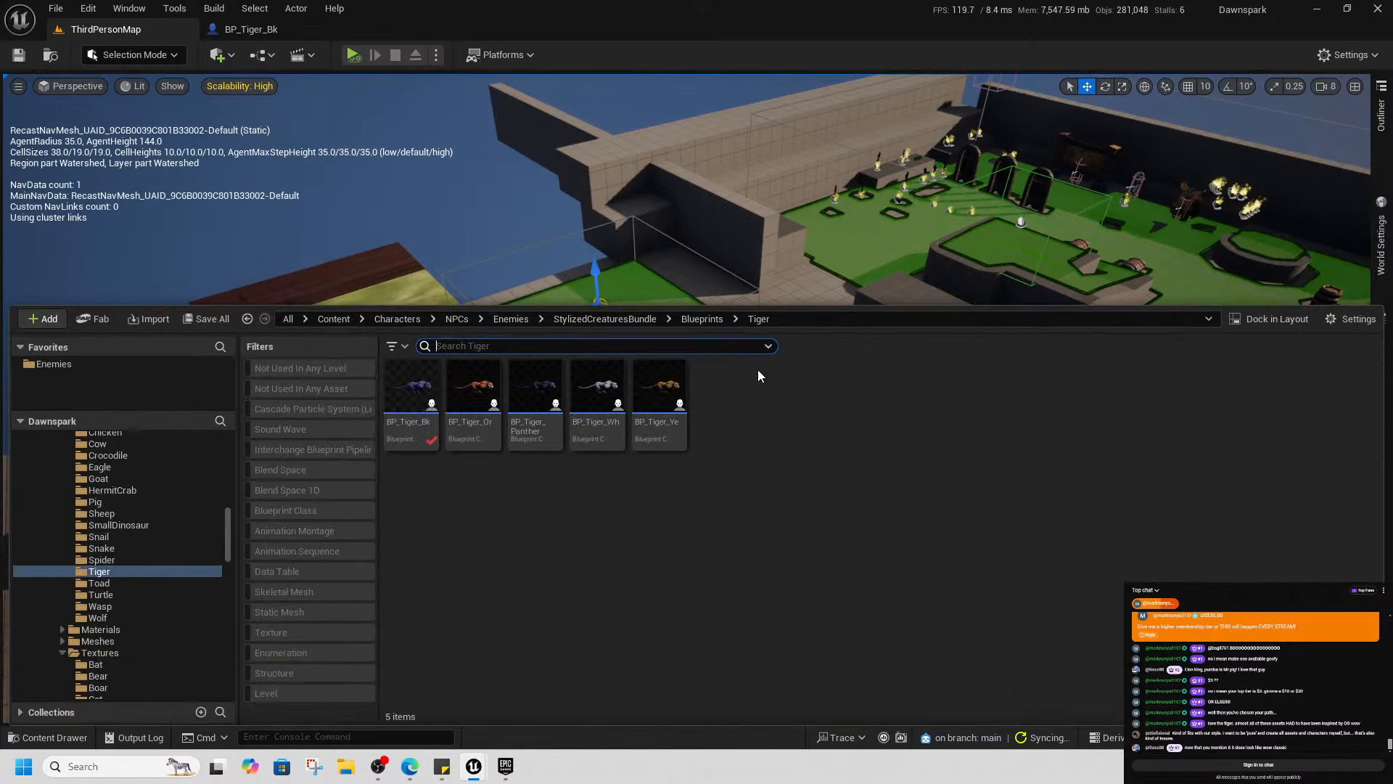
right_drag(733, 262, 690, 349)
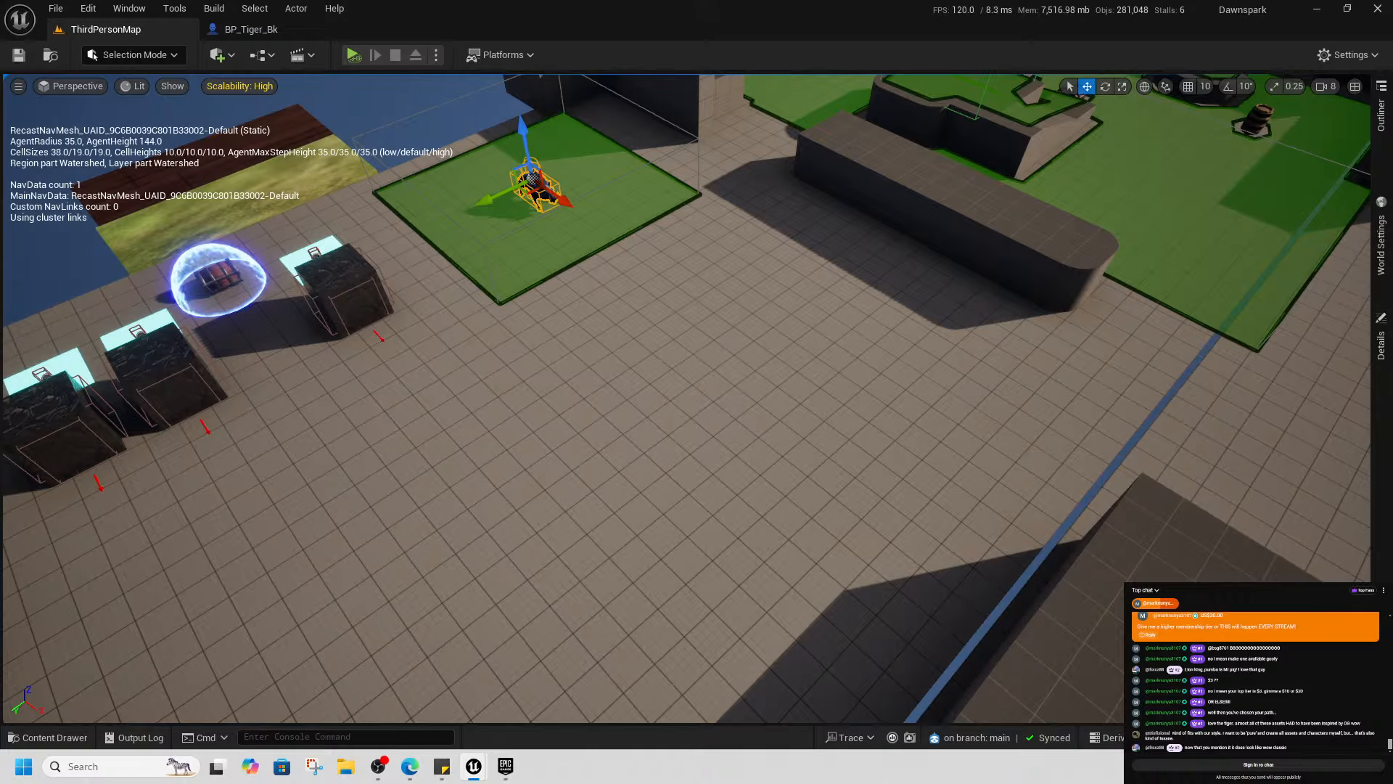
key(ctrl+shift+s)
click(798, 545)
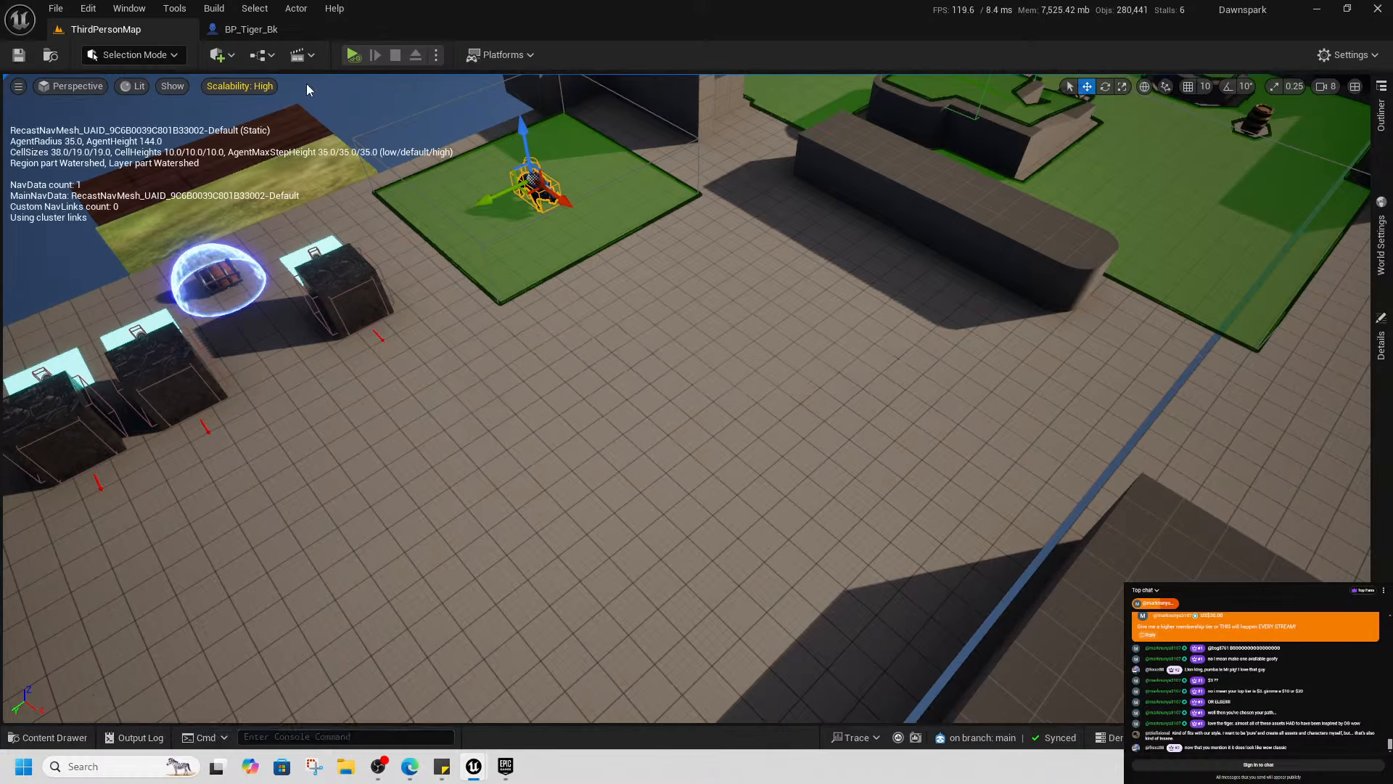
Add a Nav Mesh Bounds Volume to the open floor in front of the existing small navigation area
click(264, 56)
click(227, 57)
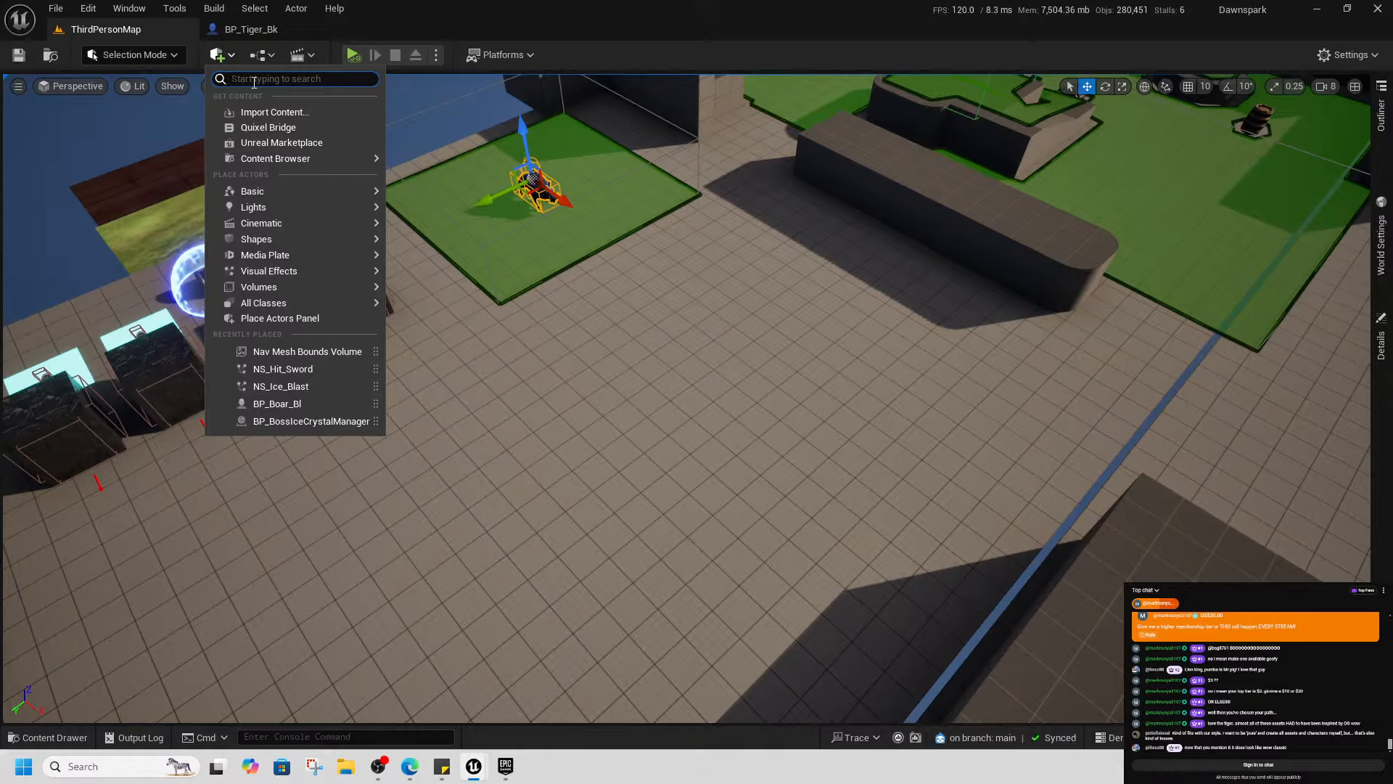
text(nav mesh)
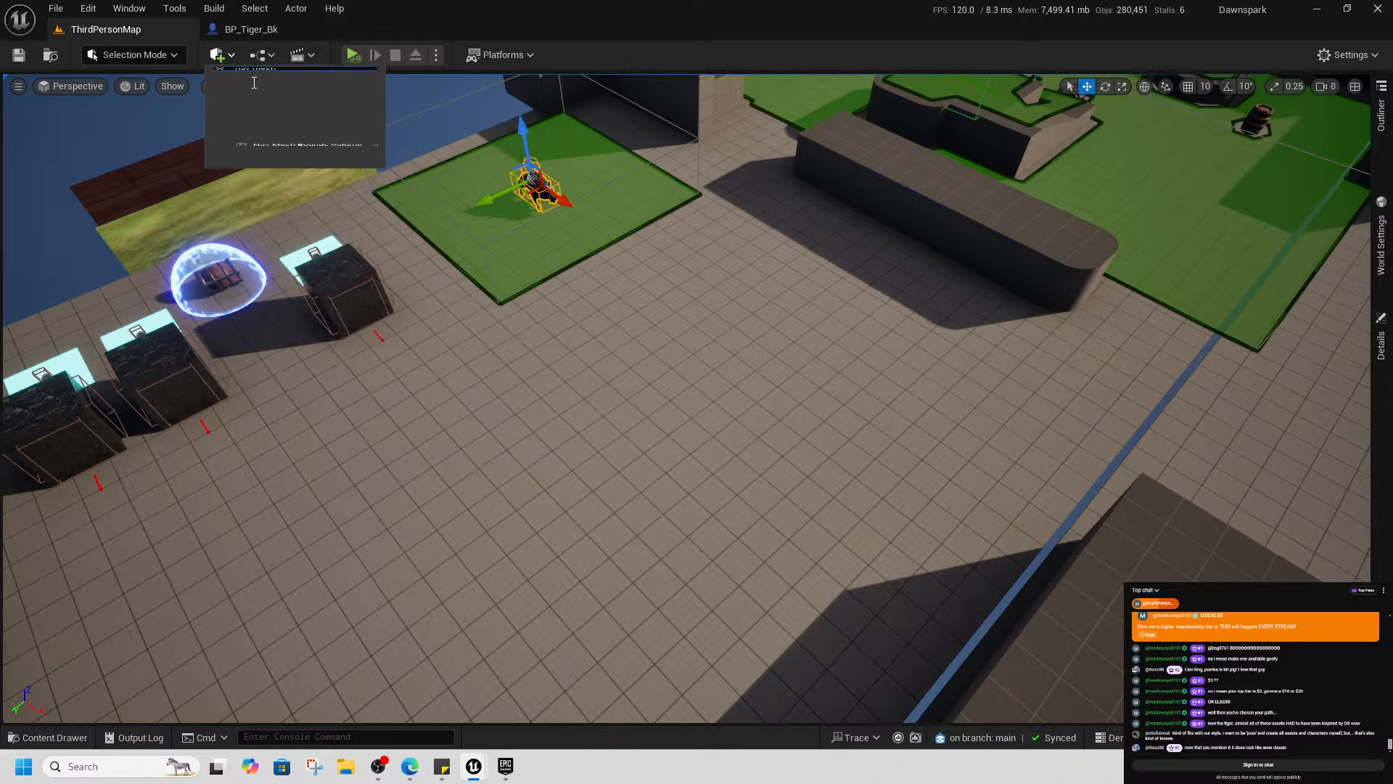
drag(333, 96, 581, 352)
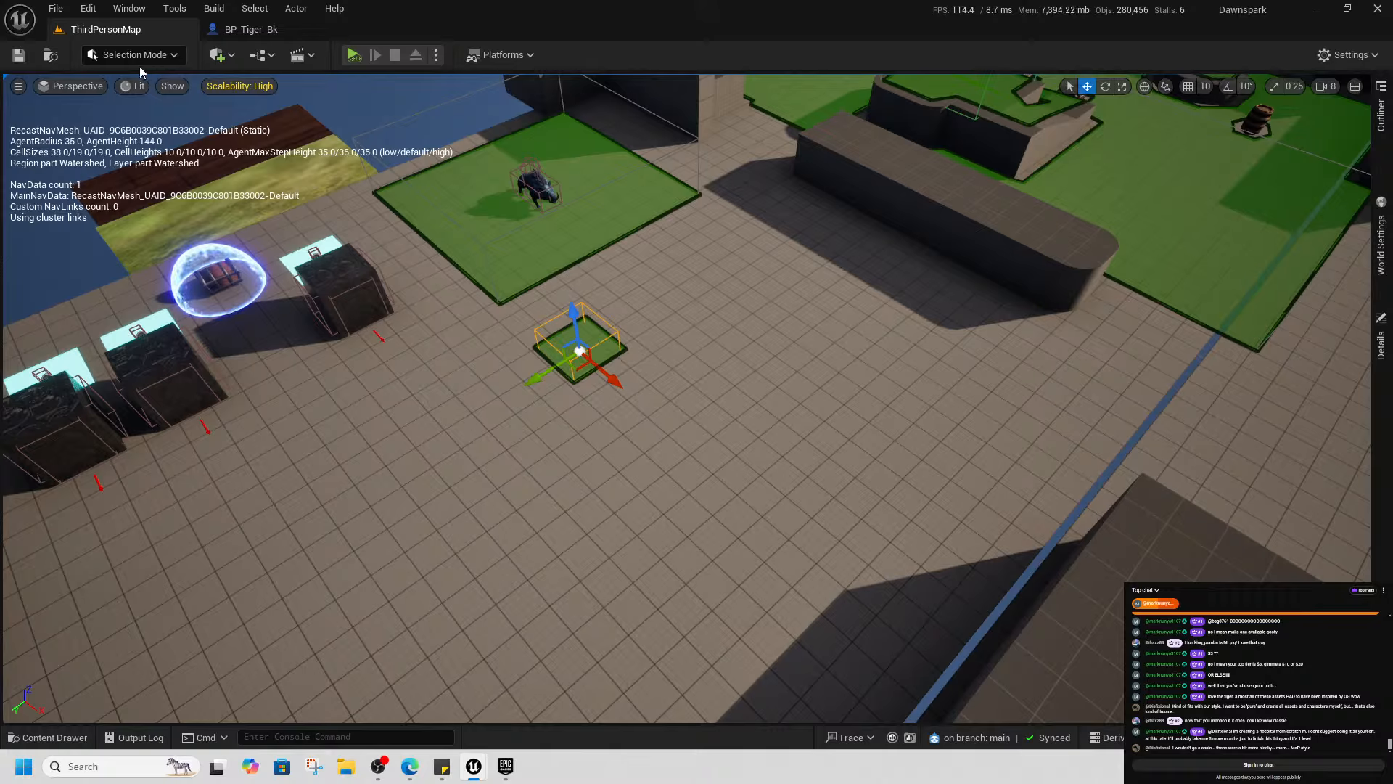
Scale the new navigation volume along X and Y until it is about as large as the neighbouring small navigation area
click(1122, 87)
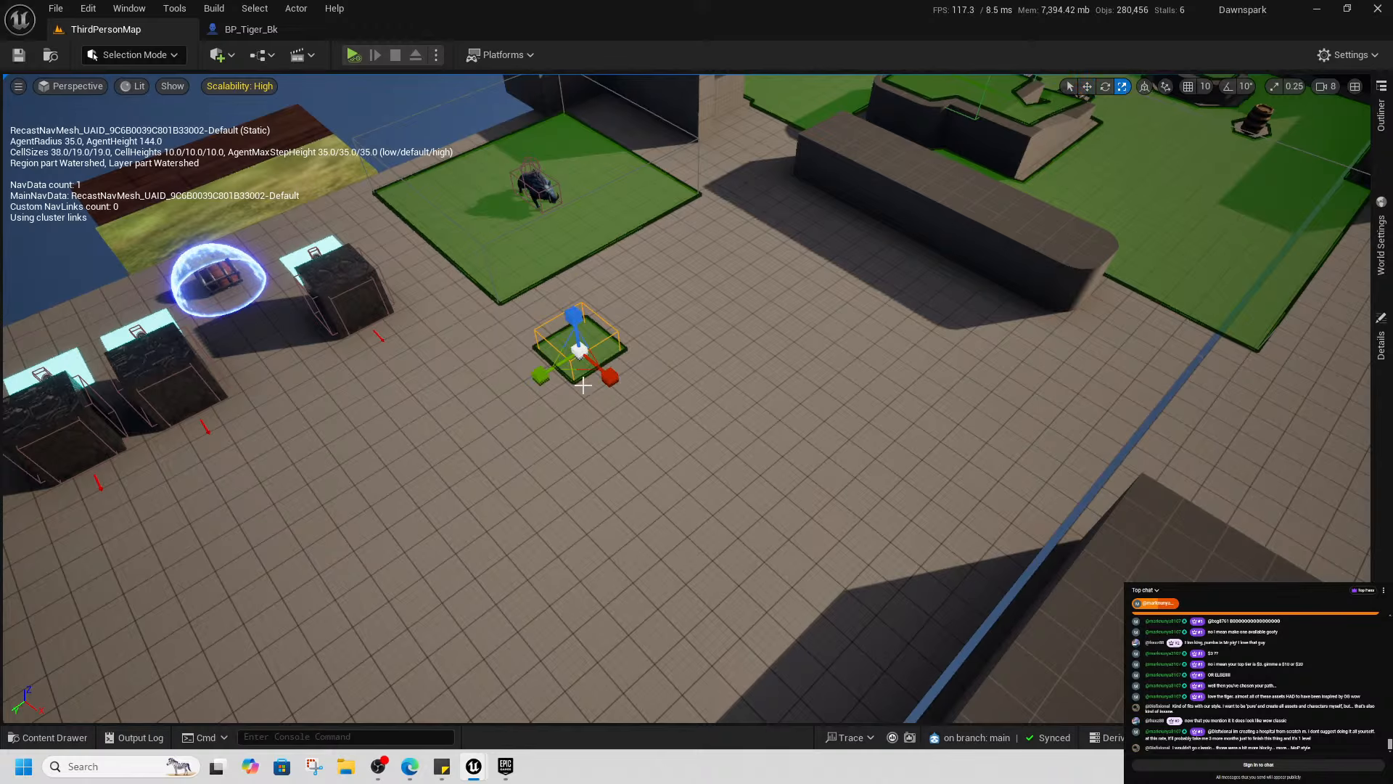
drag(540, 374, 697, 370)
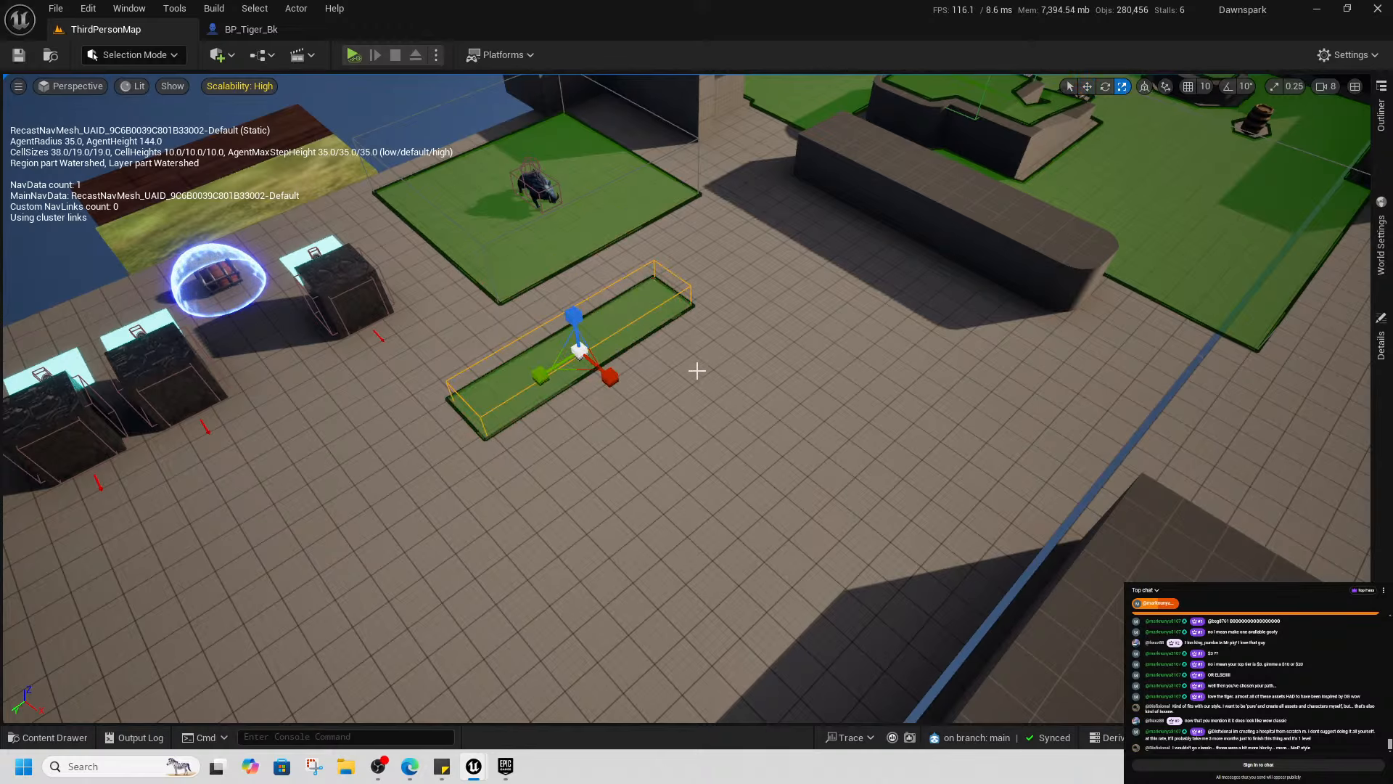
drag(609, 376, 838, 238)
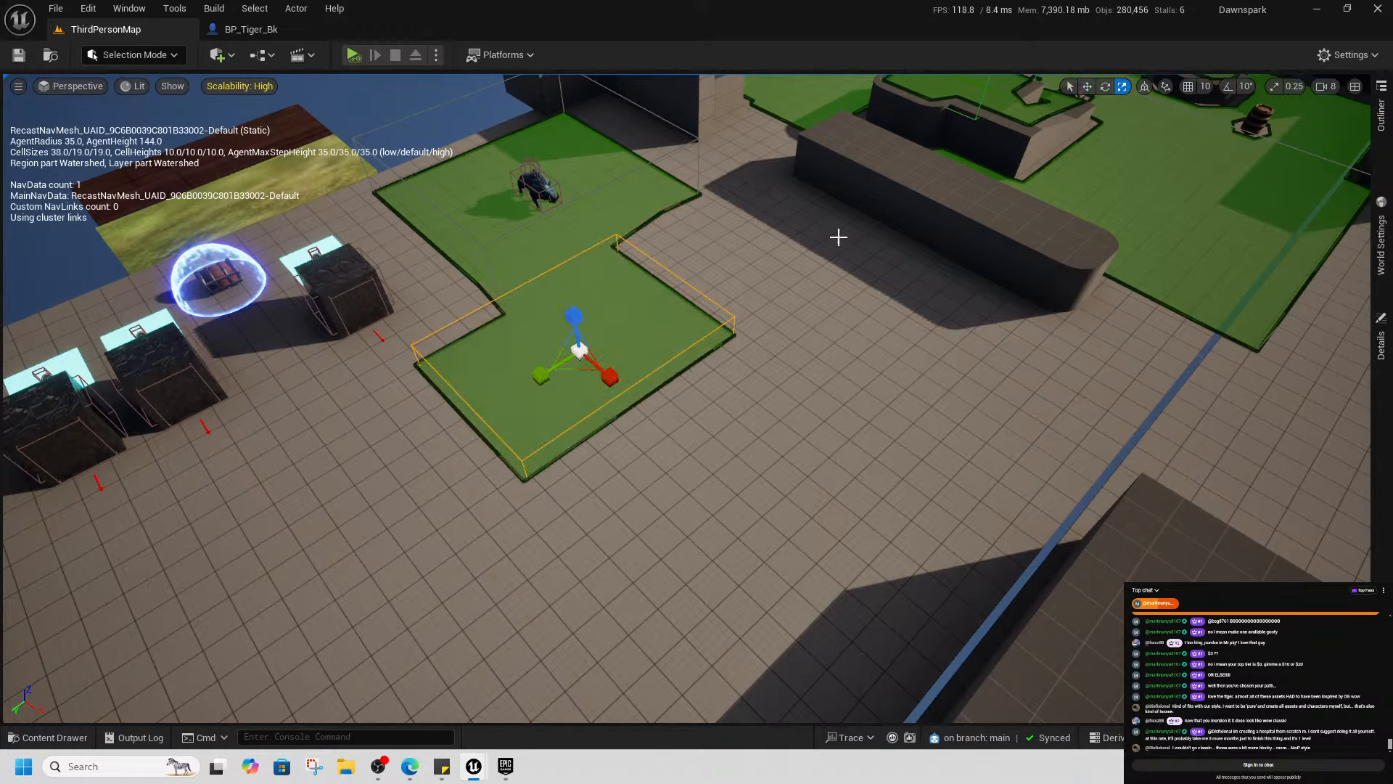
Move the new navigation volume across the floor so it forms a separate area beside the existing small one
click(1087, 87)
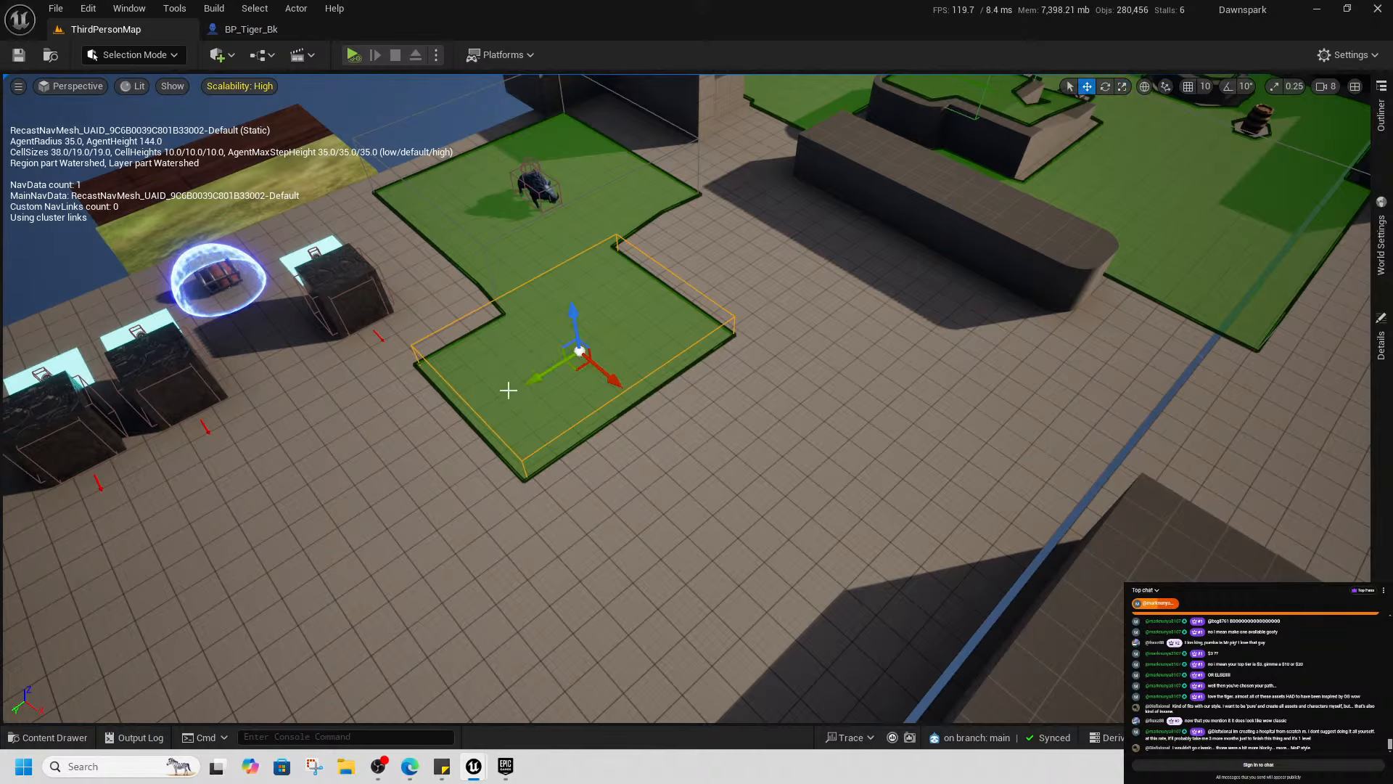
drag(582, 365, 689, 247)
click(1123, 86)
click(558, 496)
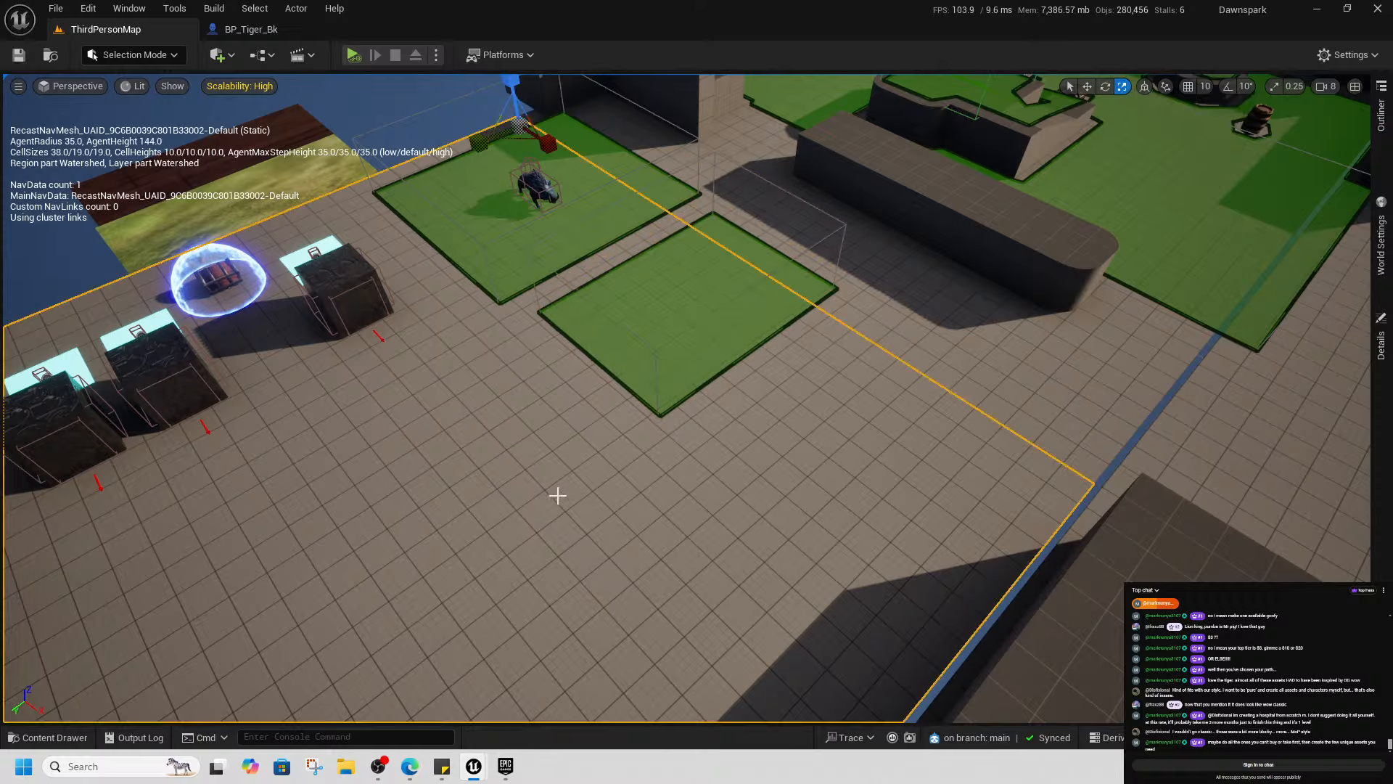
Place the BP_Tiger_Bk blueprint inside the new navigation area and frame it in the viewport
click(1087, 86)
key(ctrl+space)
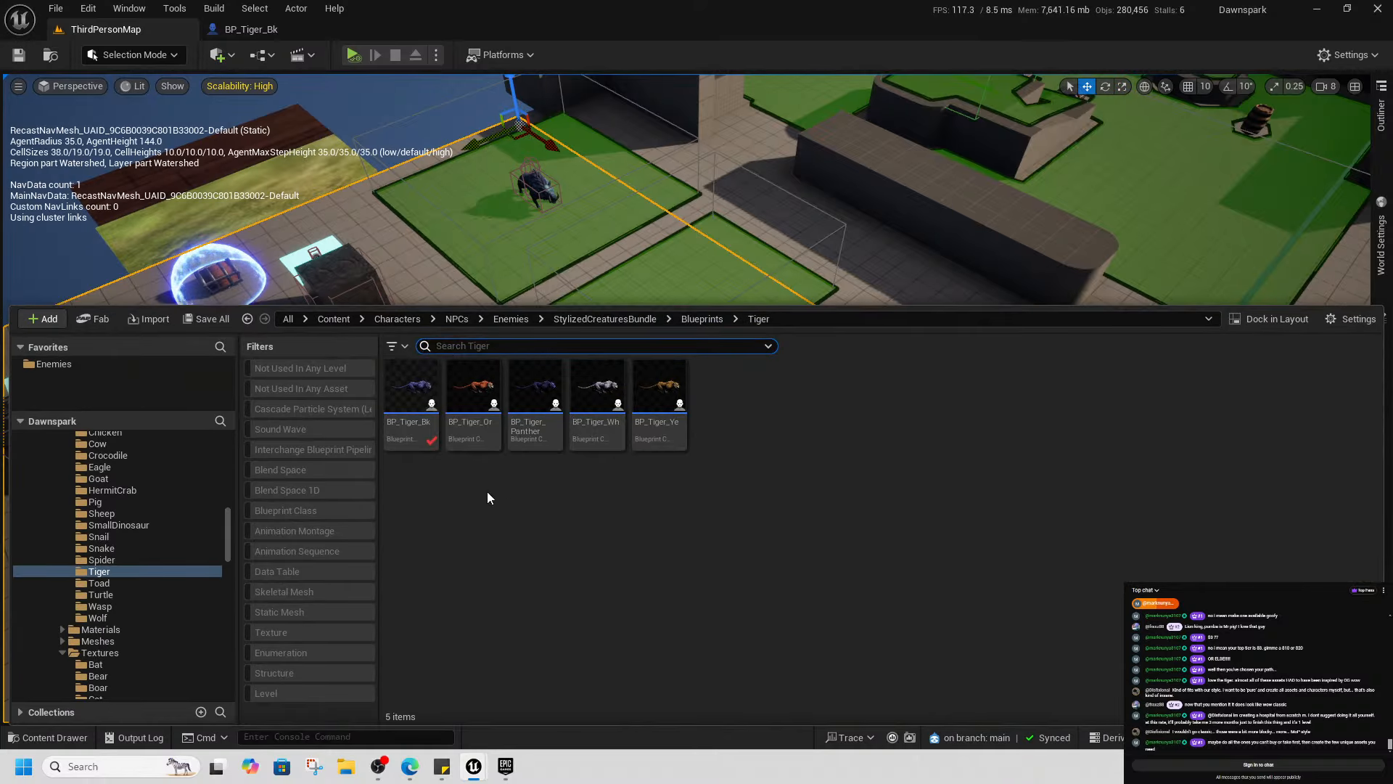
drag(407, 423, 678, 399)
key(f)
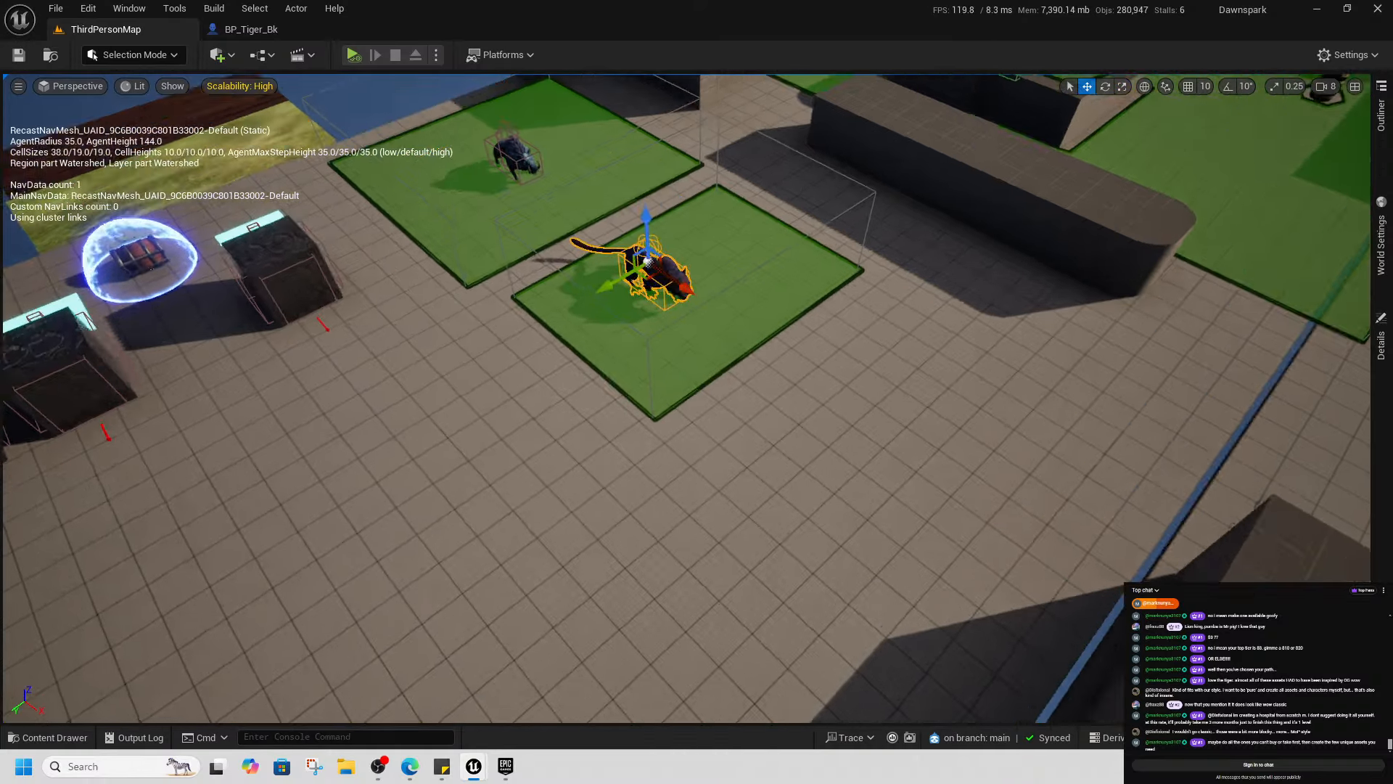
key(d)
right_drag(678, 398, 488, 363)
key(a)
key(w)
key(s)
right_drag(650, 438, 650, 438)
key(s)
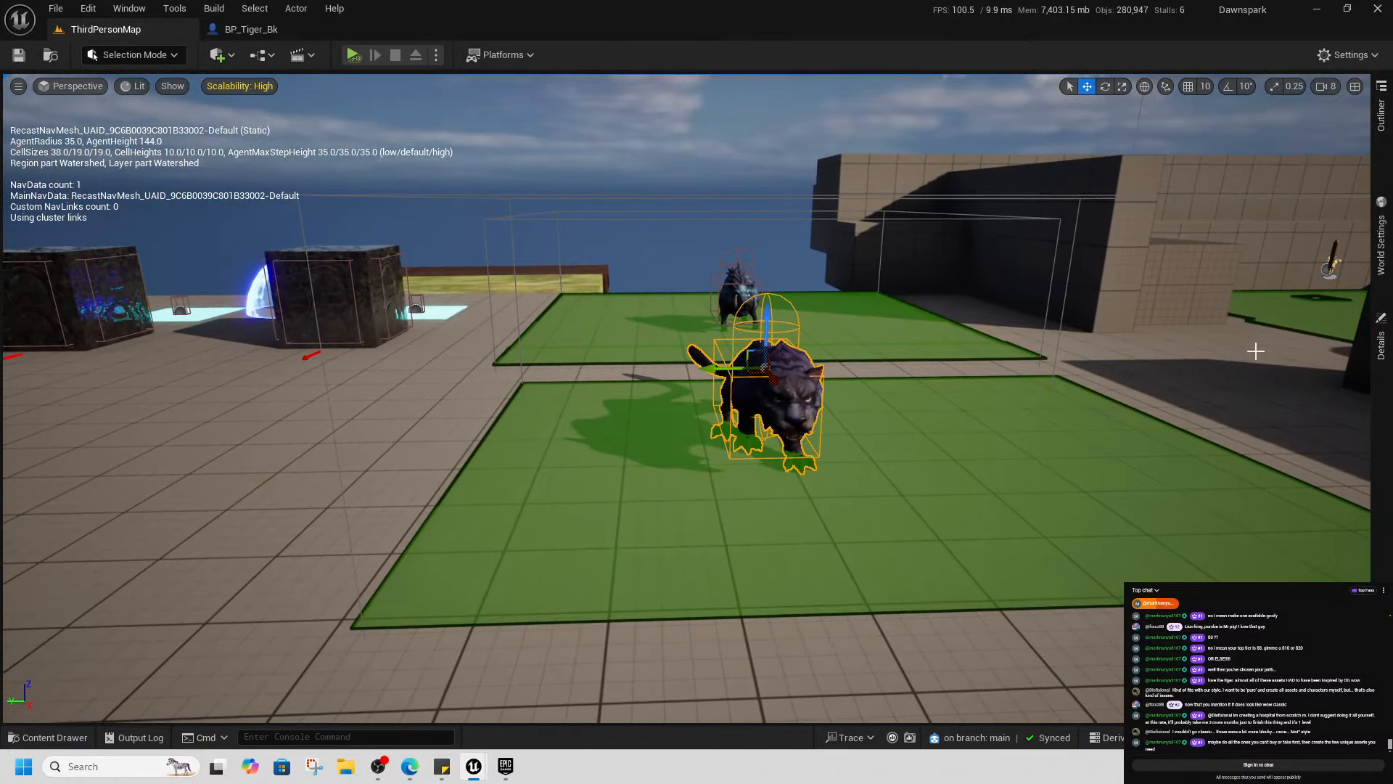
Assign BT_MobAI as the placed tiger's BTAsset in its instance details
click(1381, 345)
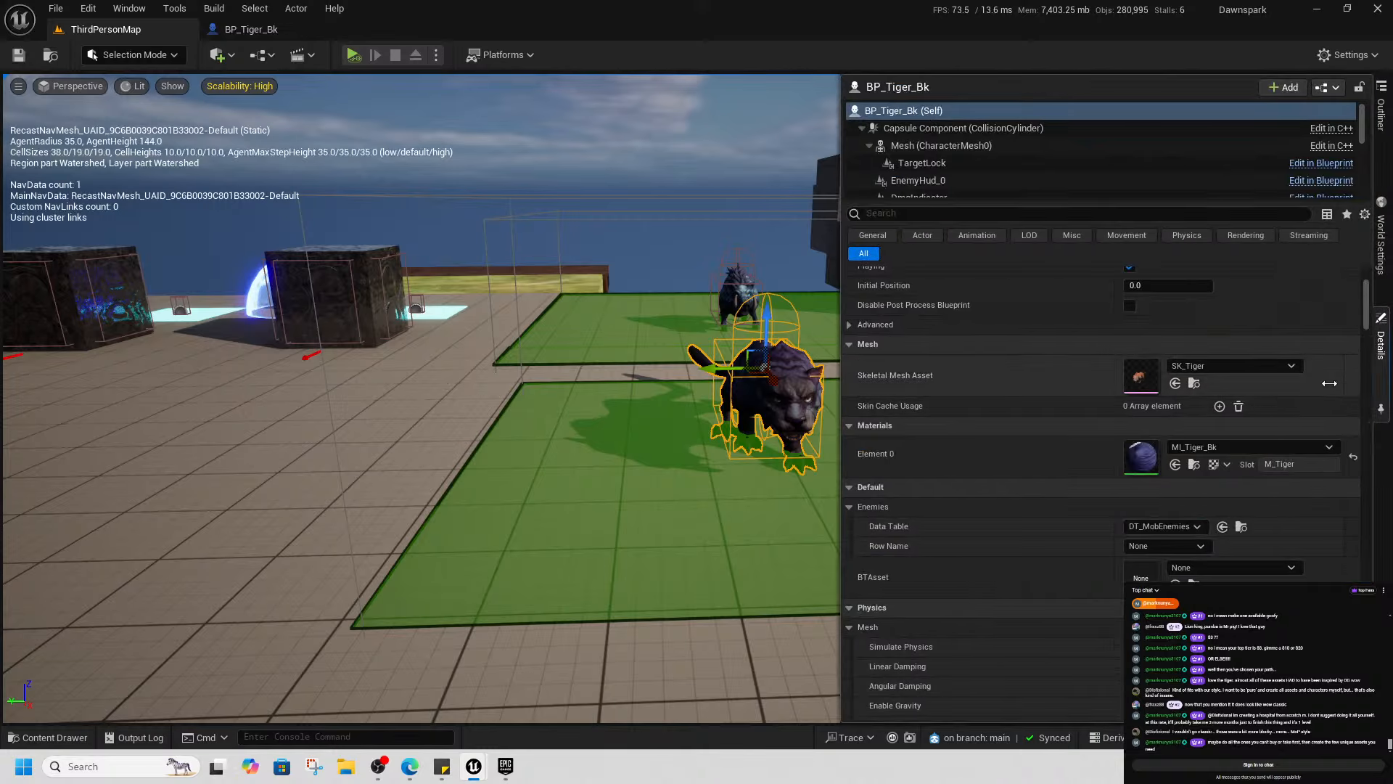
click(1212, 565)
click(1292, 414)
Open the DT_MobEnemies data table referenced by the tiger's enemy settings
click(1166, 545)
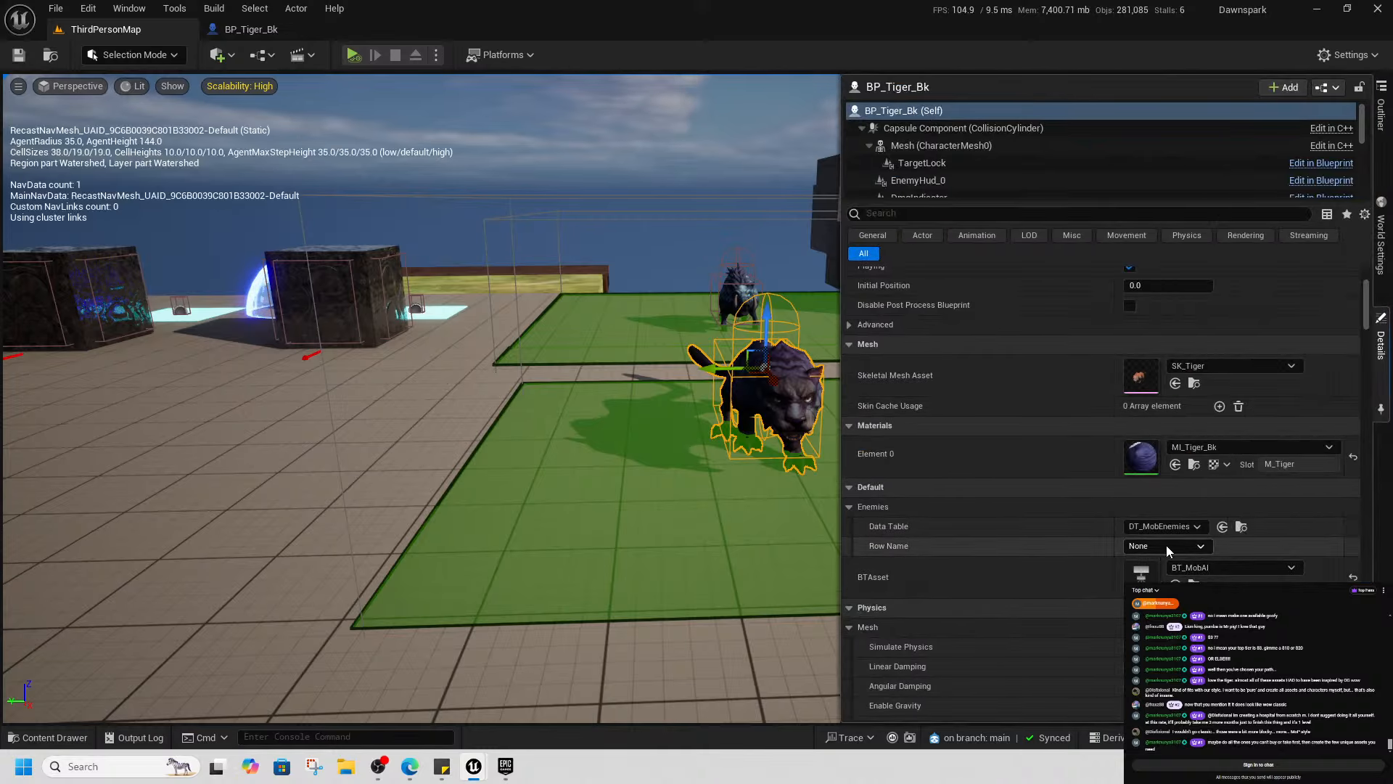
click(1242, 527)
double_click(1281, 418)
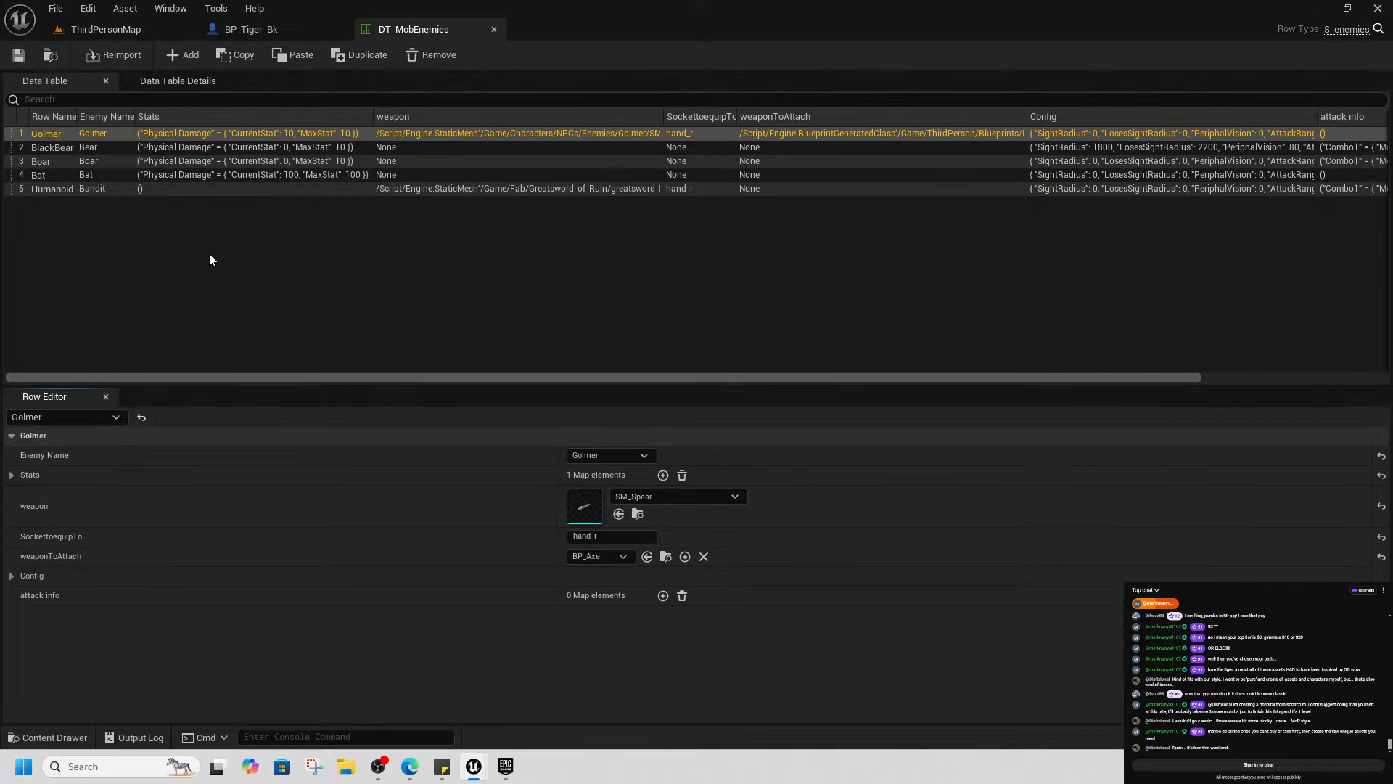
Review the existing enemy rows in DT_MobEnemies and rename the BlackBear row as Bear
click(149, 198)
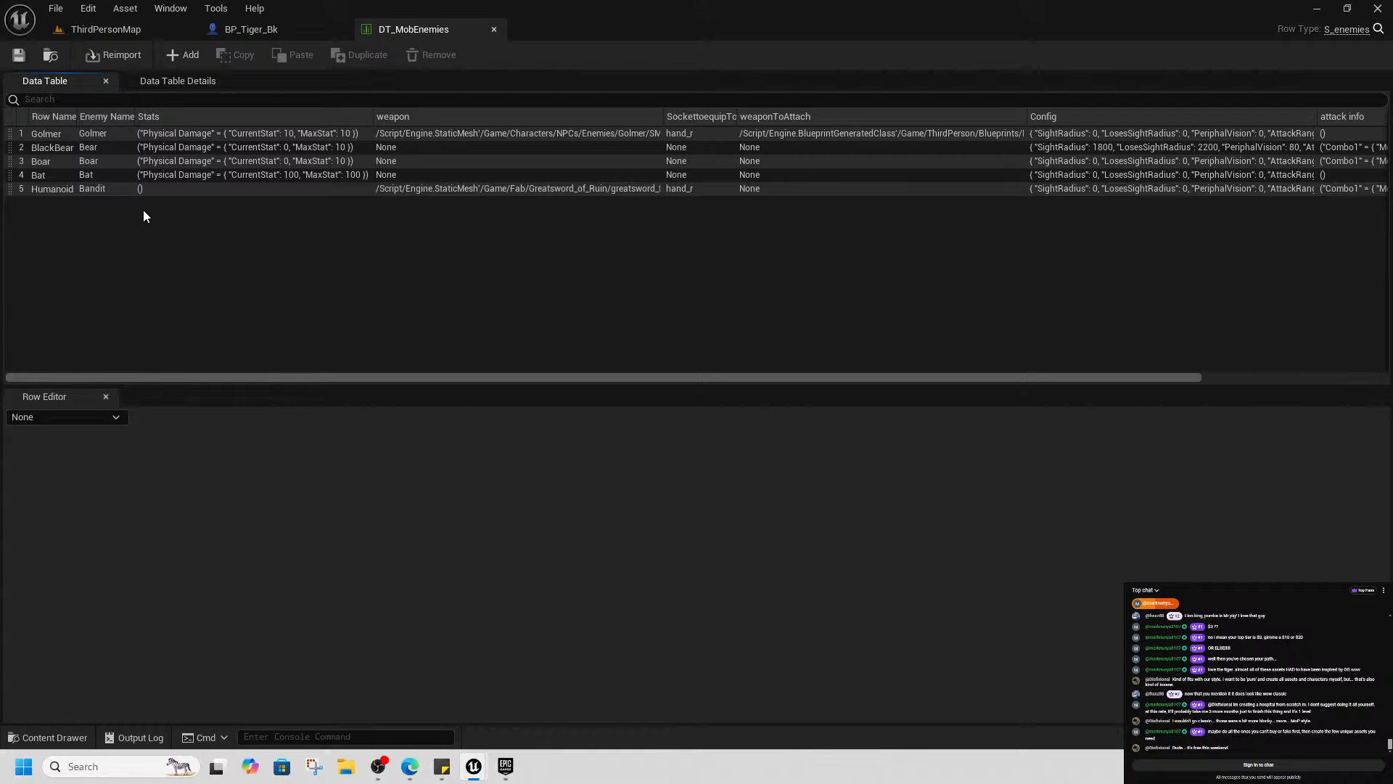
click(109, 189)
click(95, 175)
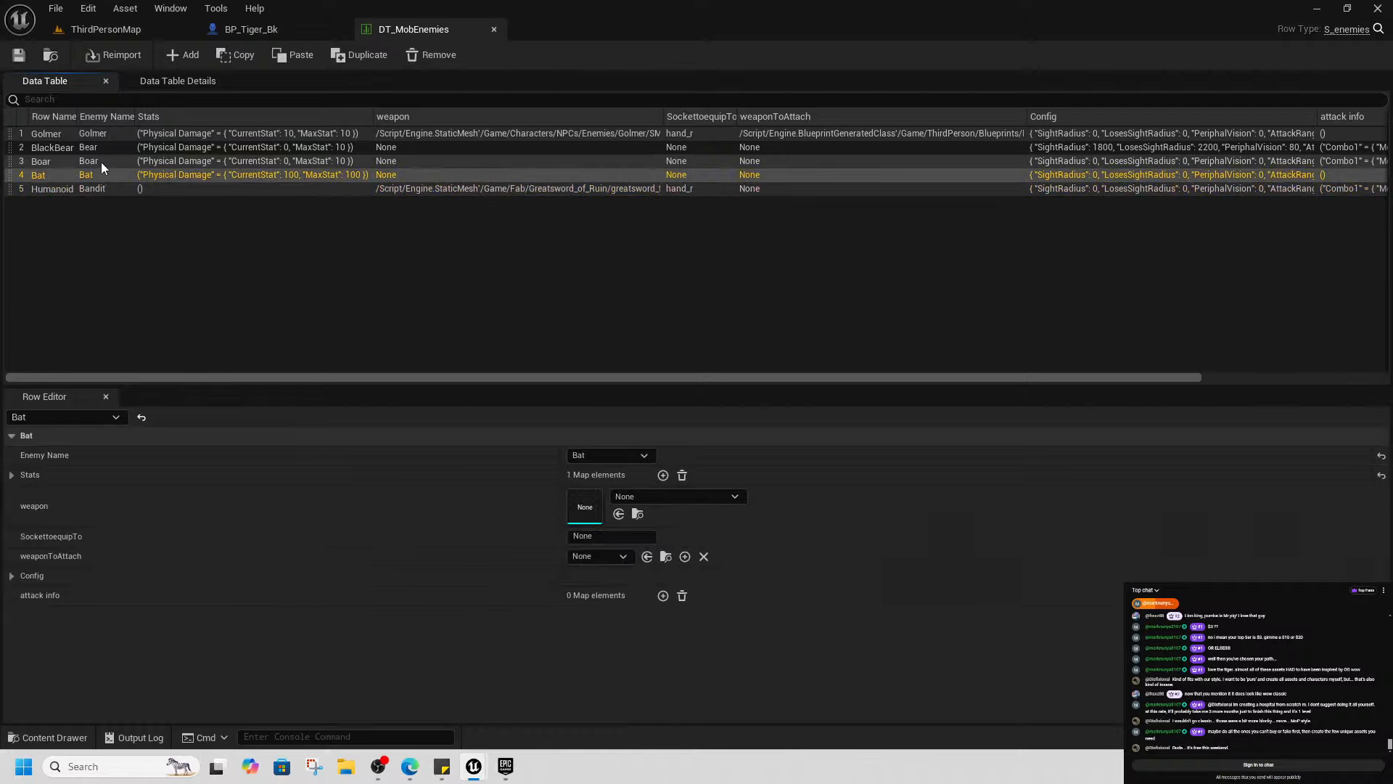
click(119, 160)
click(72, 147)
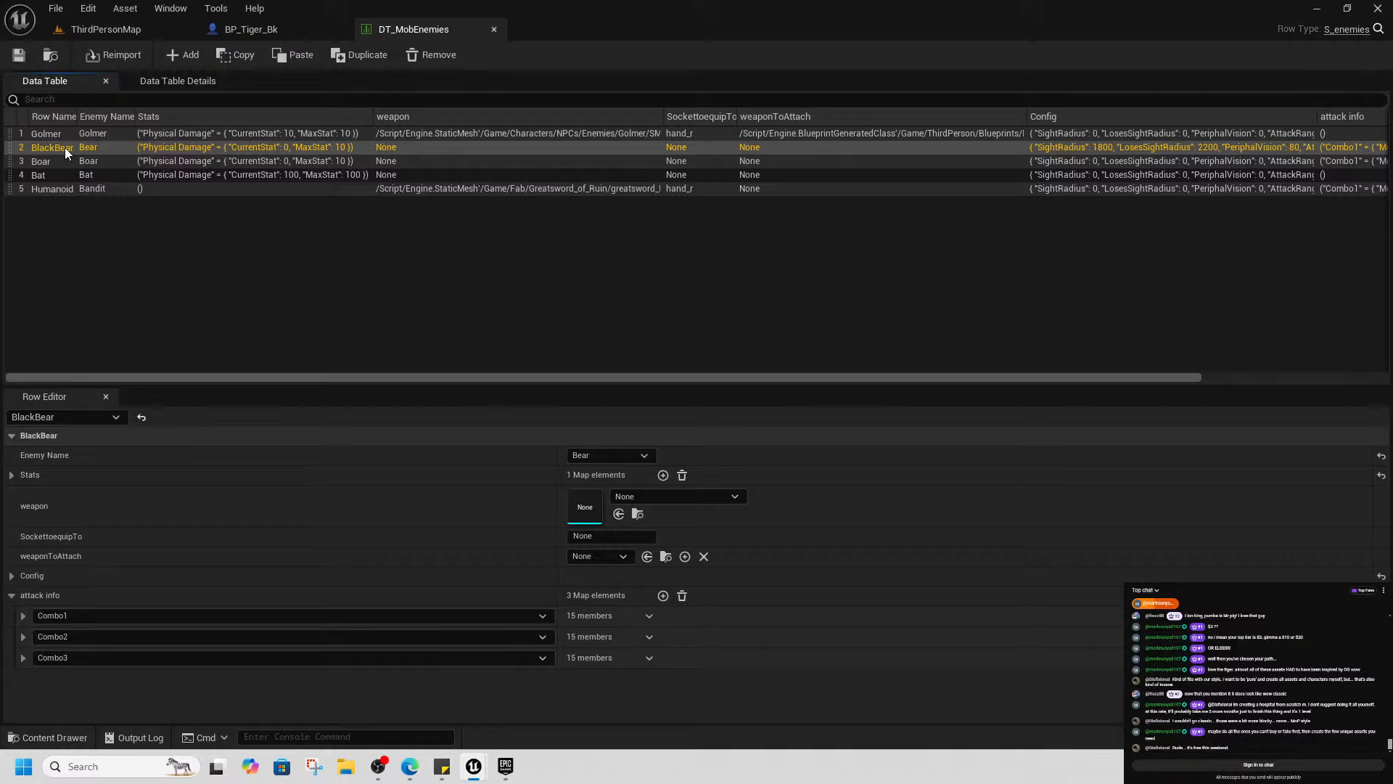
double_click(42, 146)
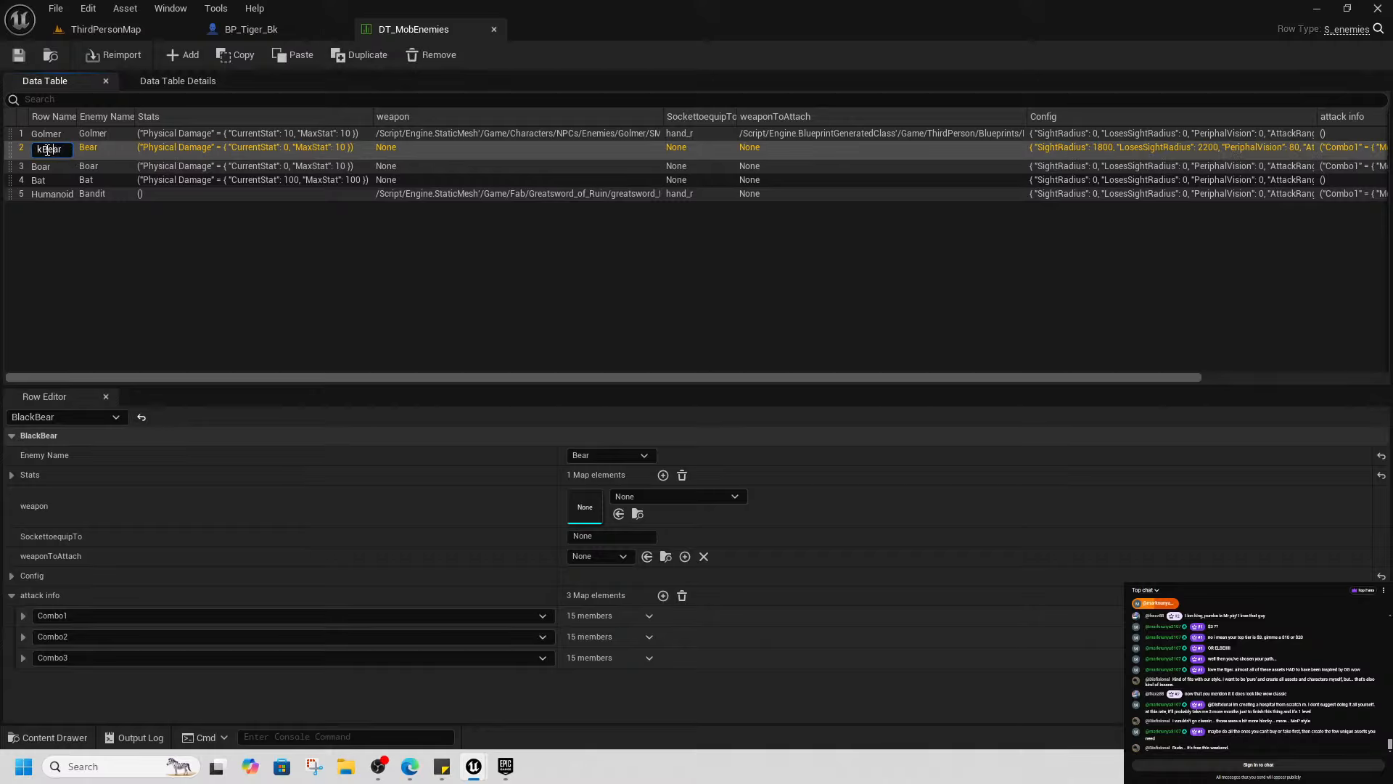
key(Return)
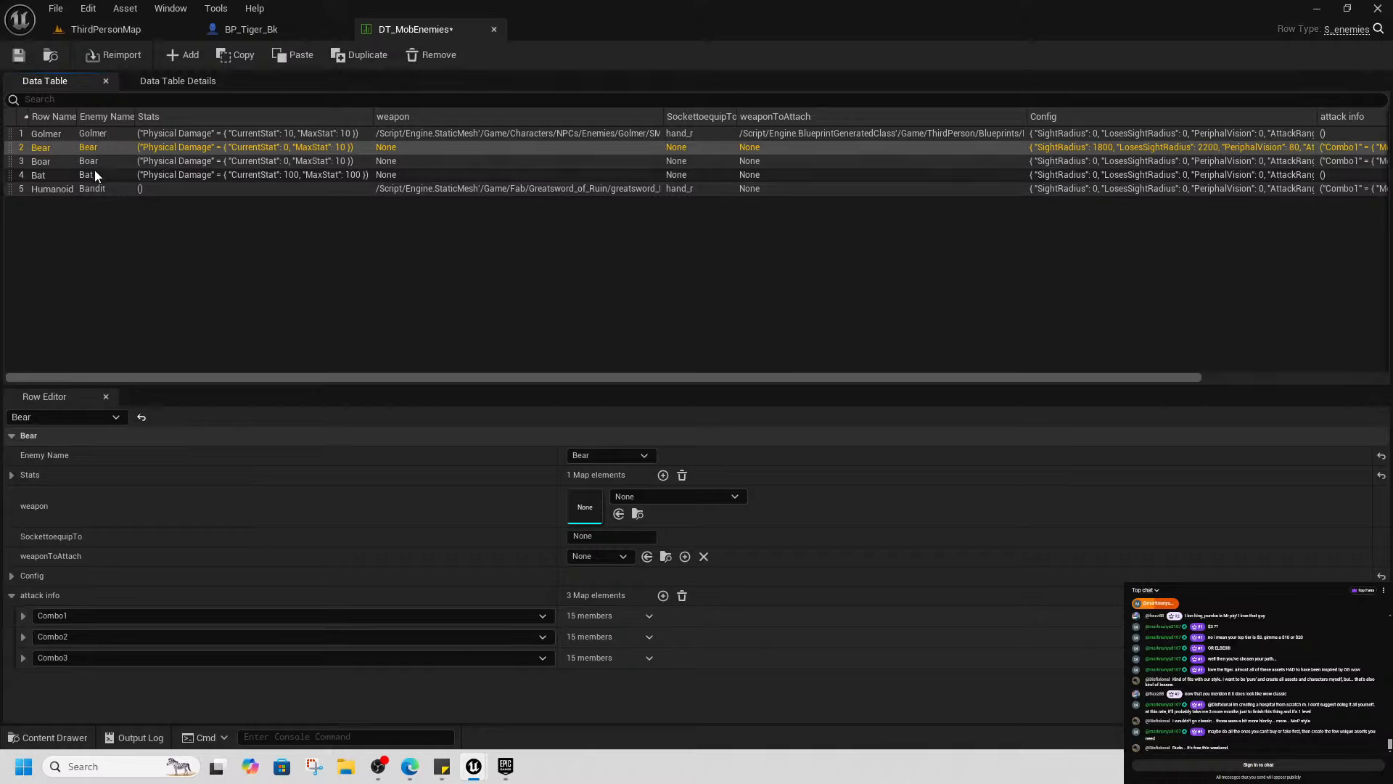
Duplicate the Humanoid row of the data table and name the copy Tiger
click(62, 161)
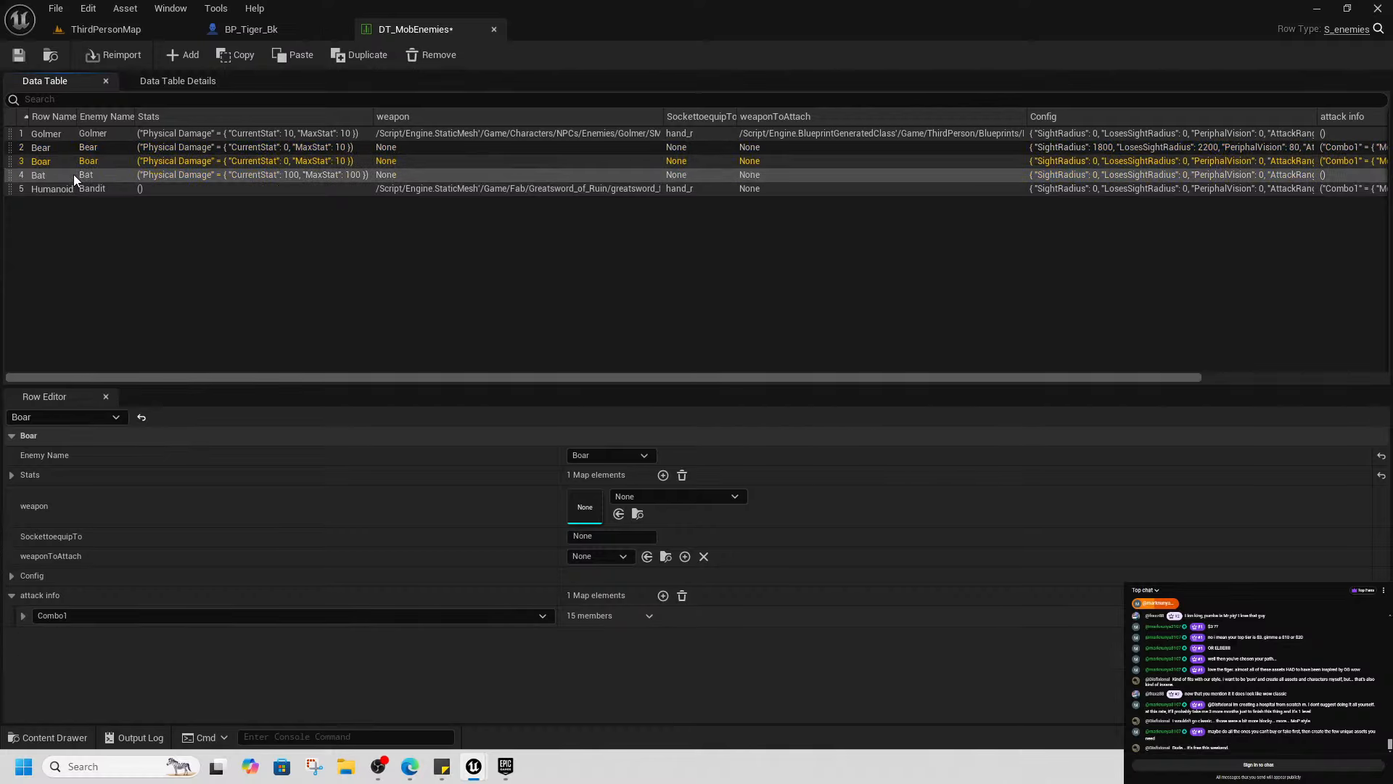
click(71, 175)
click(62, 188)
key(ctrl+d)
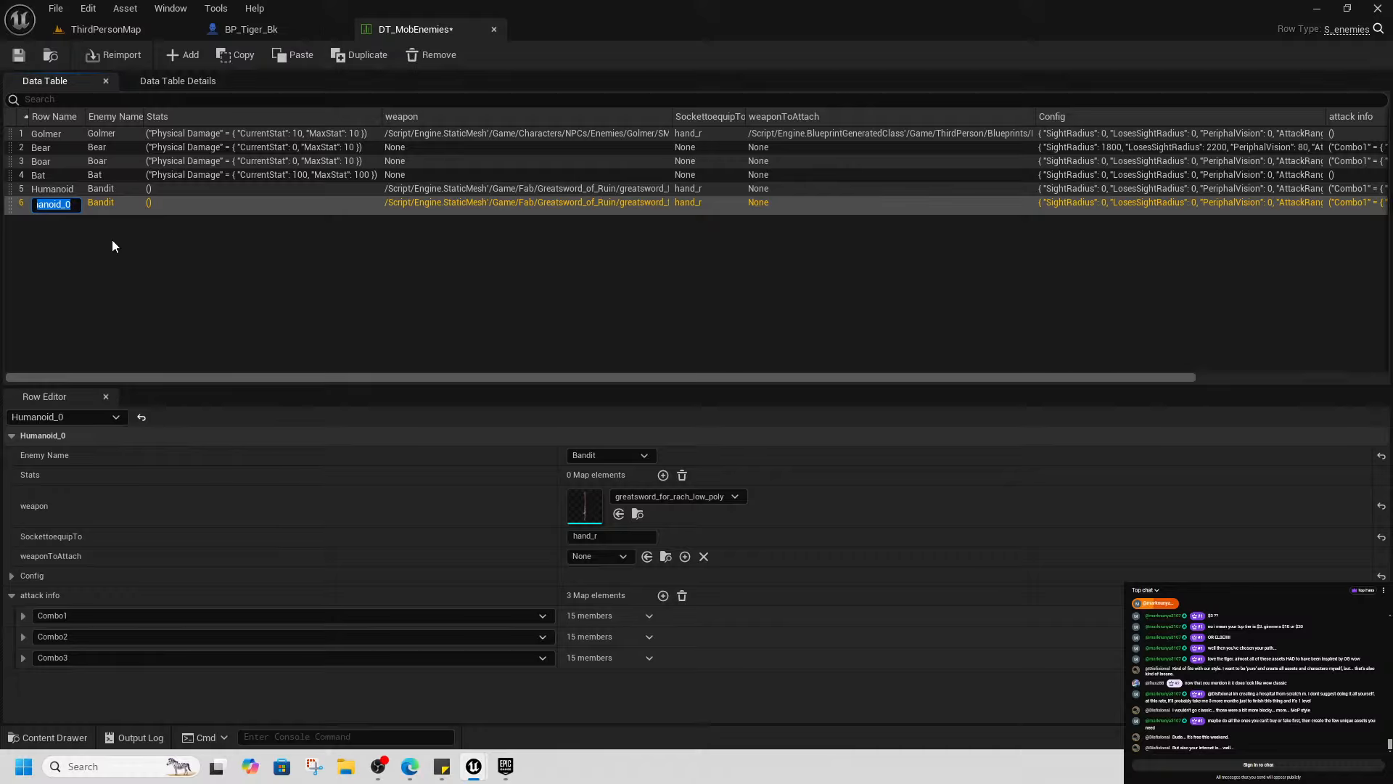
text(Tiger)
key(Return)
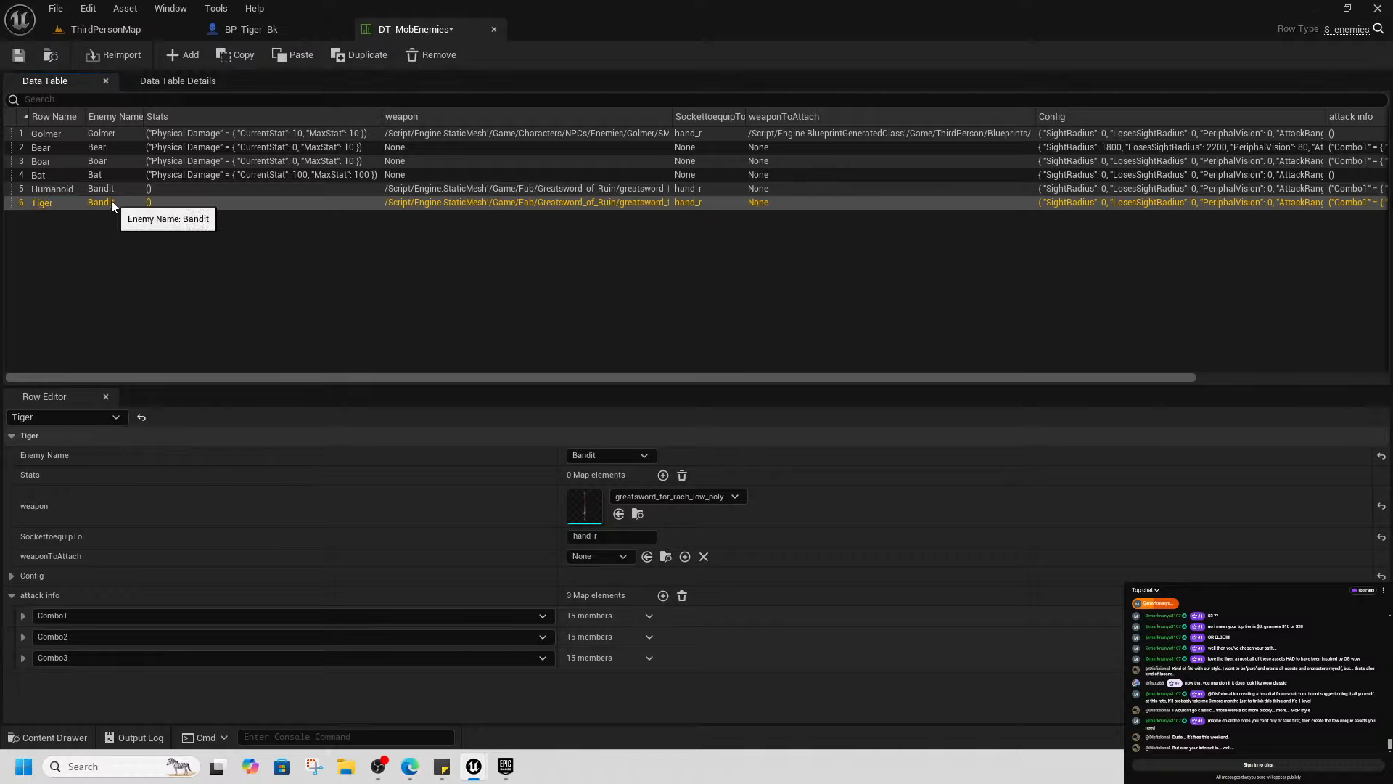
Check the Enemy Name options of the Tiger row and locate the table's S_enemies row structure in the project content
click(611, 455)
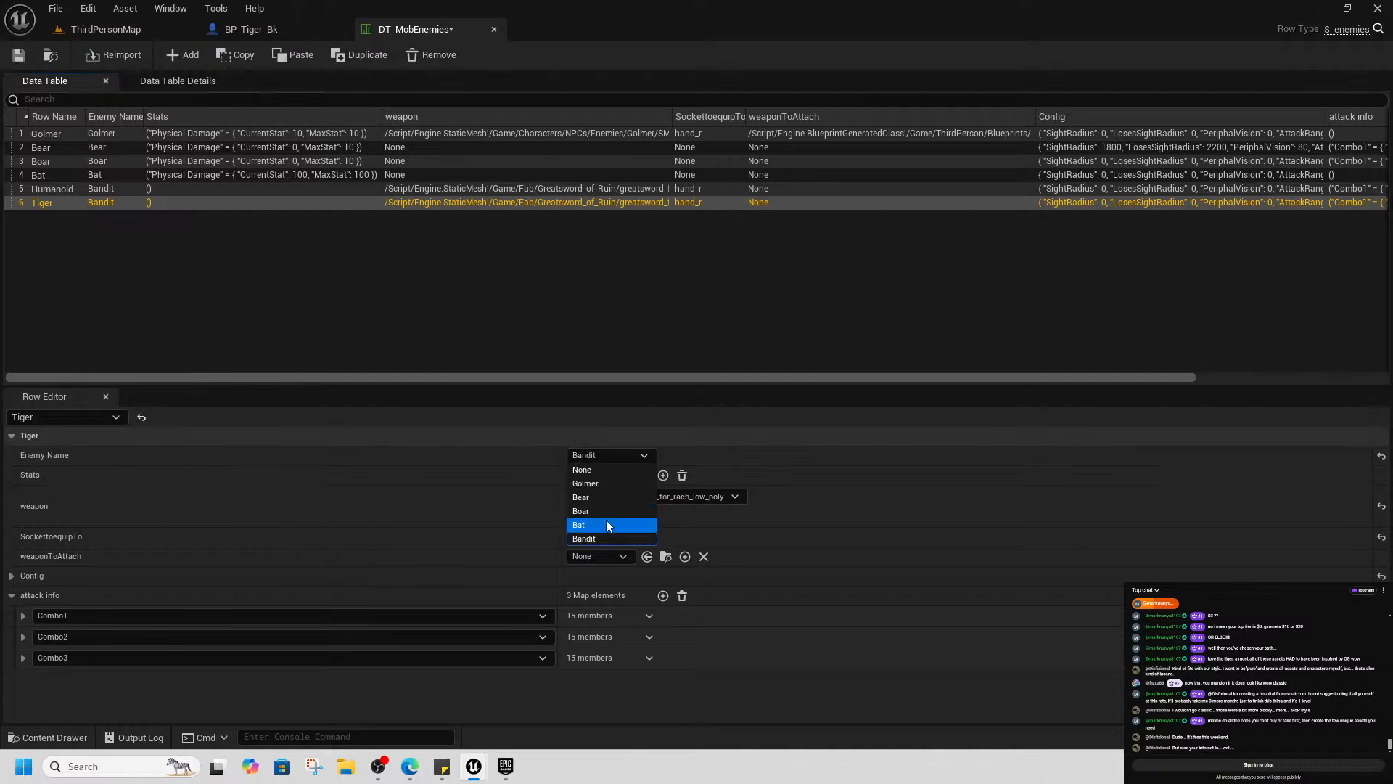
click(497, 463)
click(181, 81)
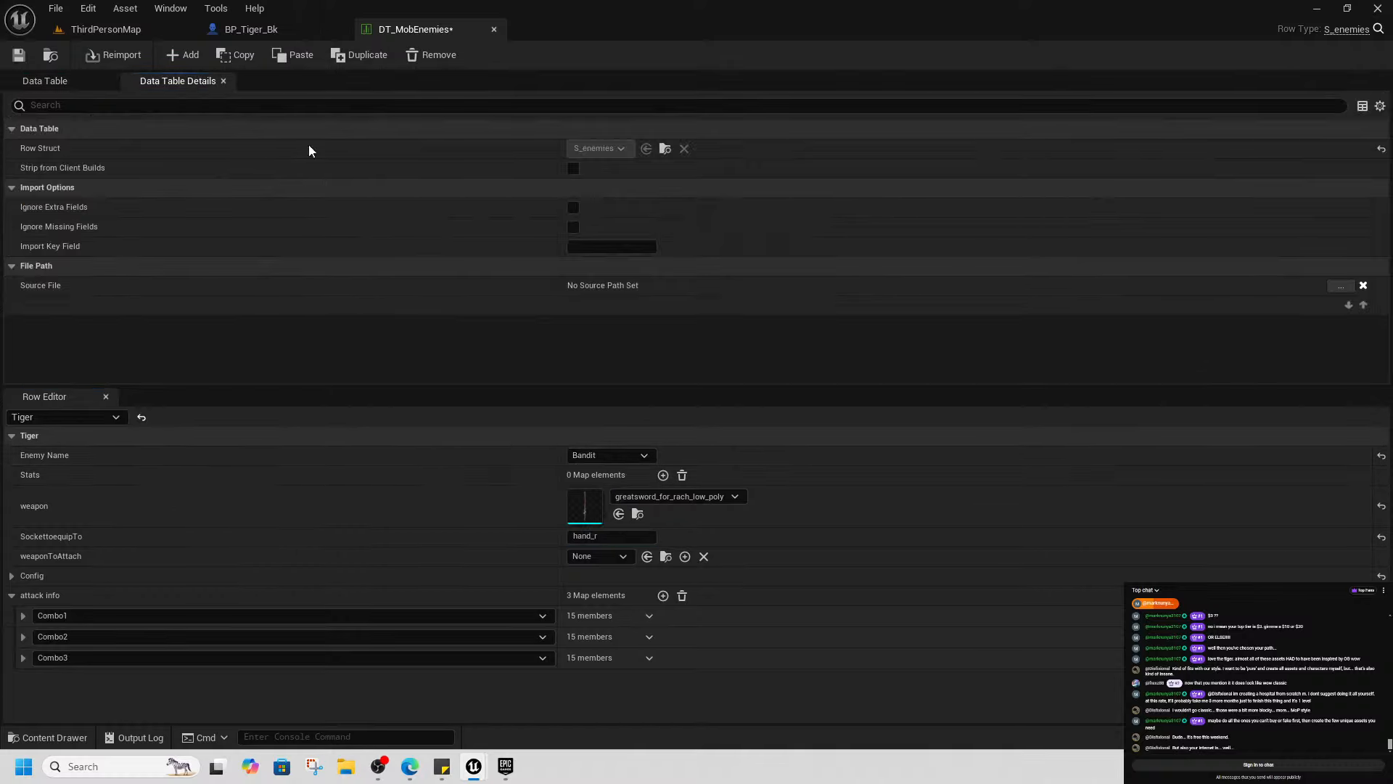
click(665, 149)
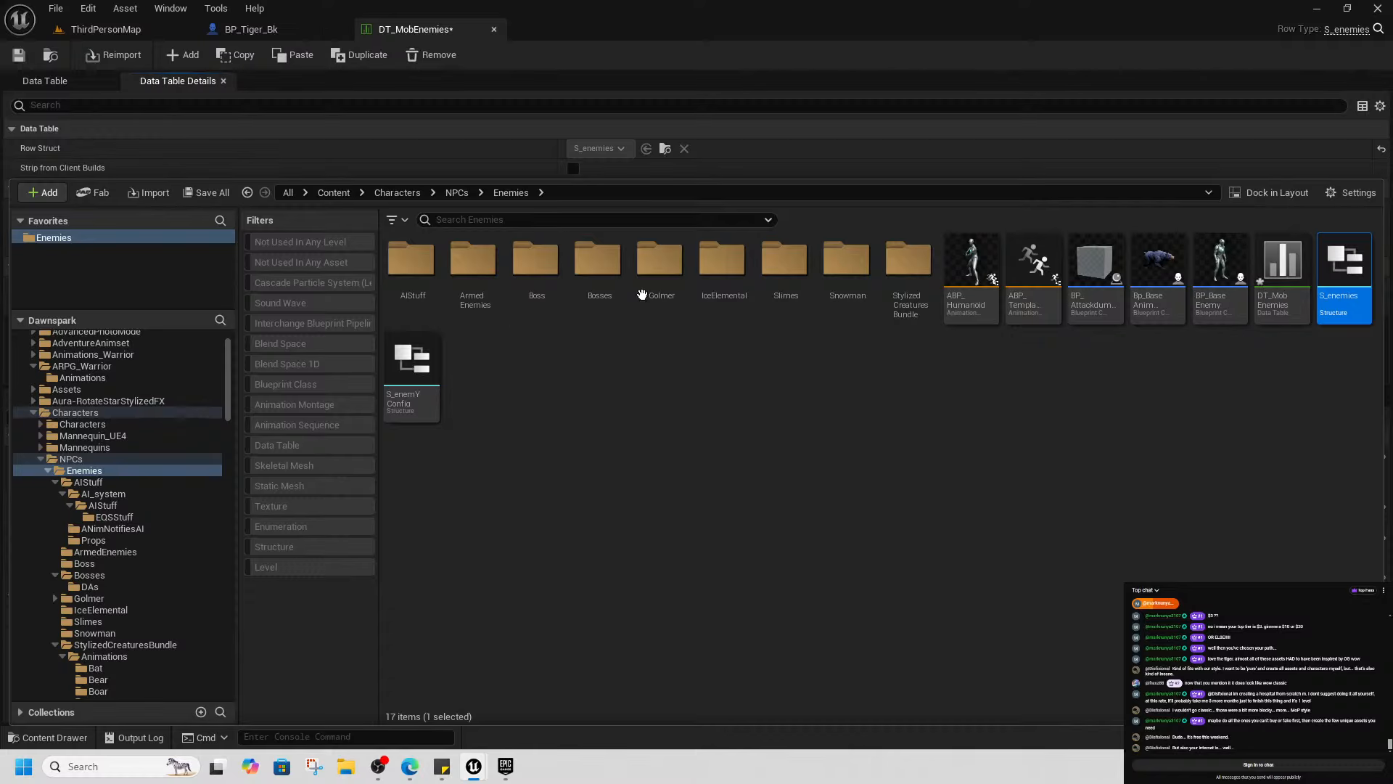
Search the Characters folder for the enemy enumeration with "e ene"
click(420, 195)
text(e)
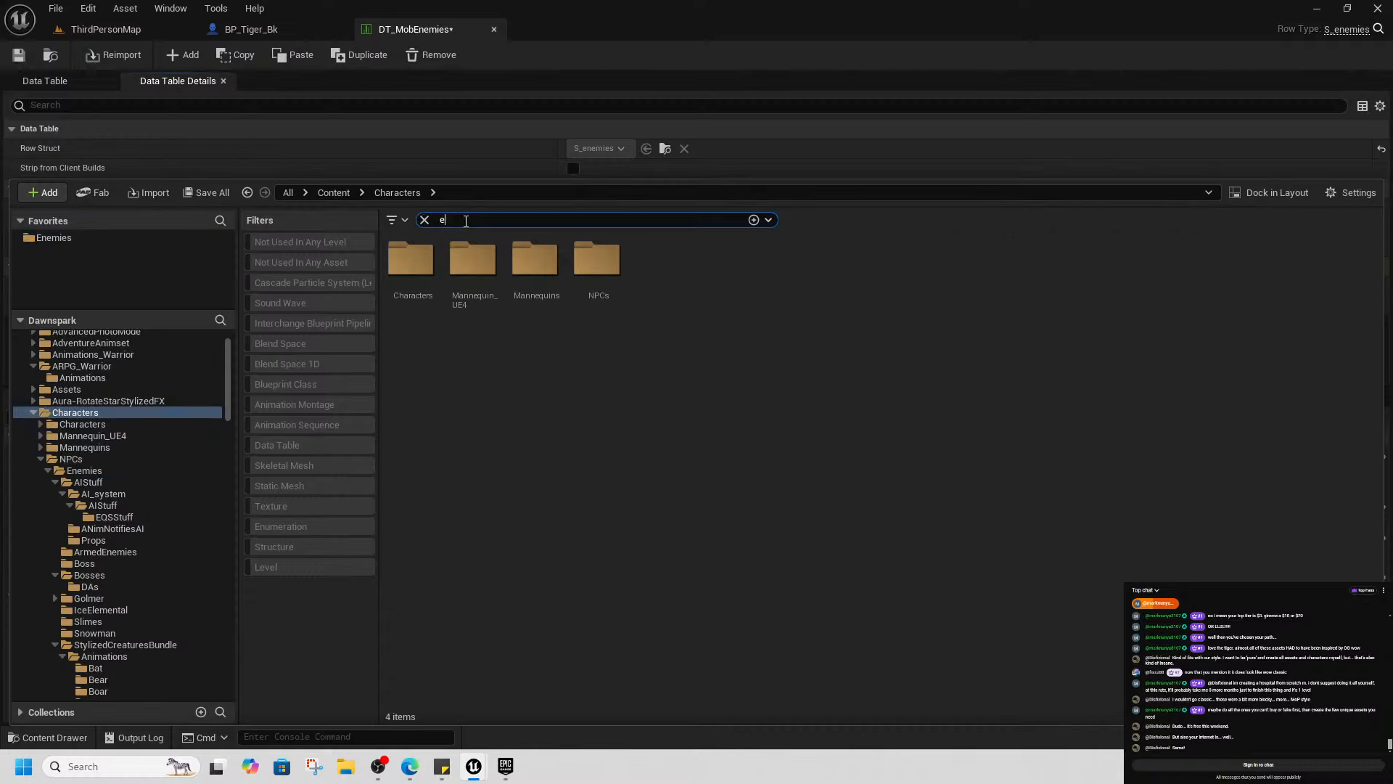
text( ene)
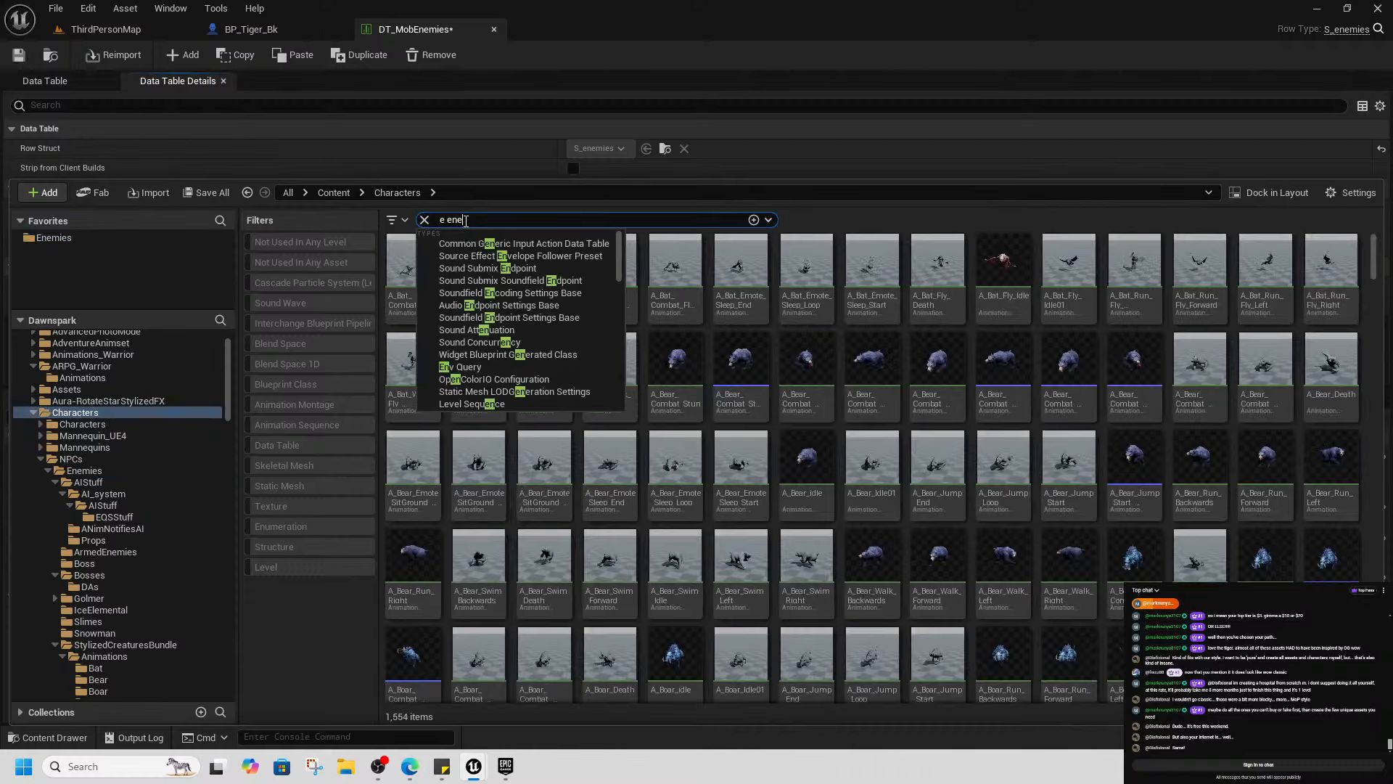
Search the Characters folder for "e enem" and examine the listed assets for the enemy name enumeration
text(m)
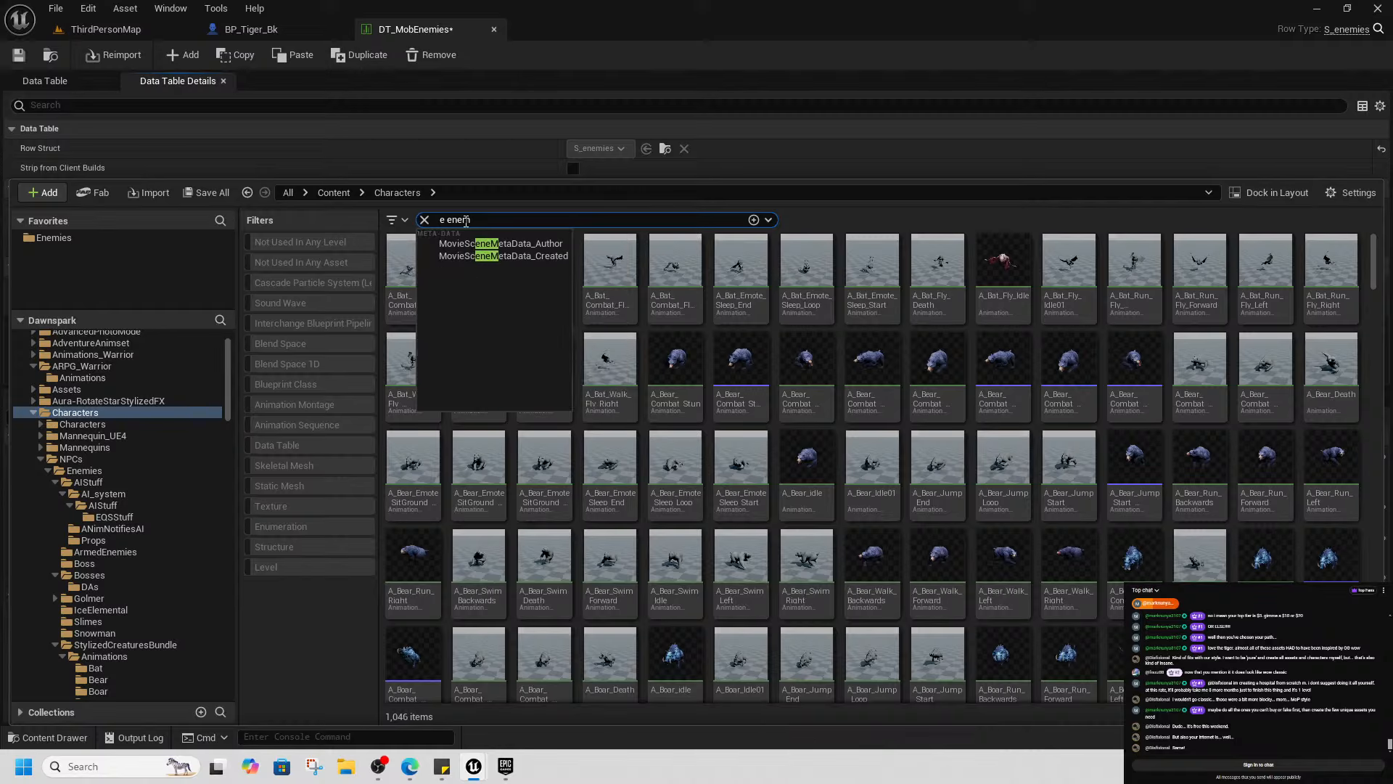
key(Return)
scroll(953, 345, down, 15)
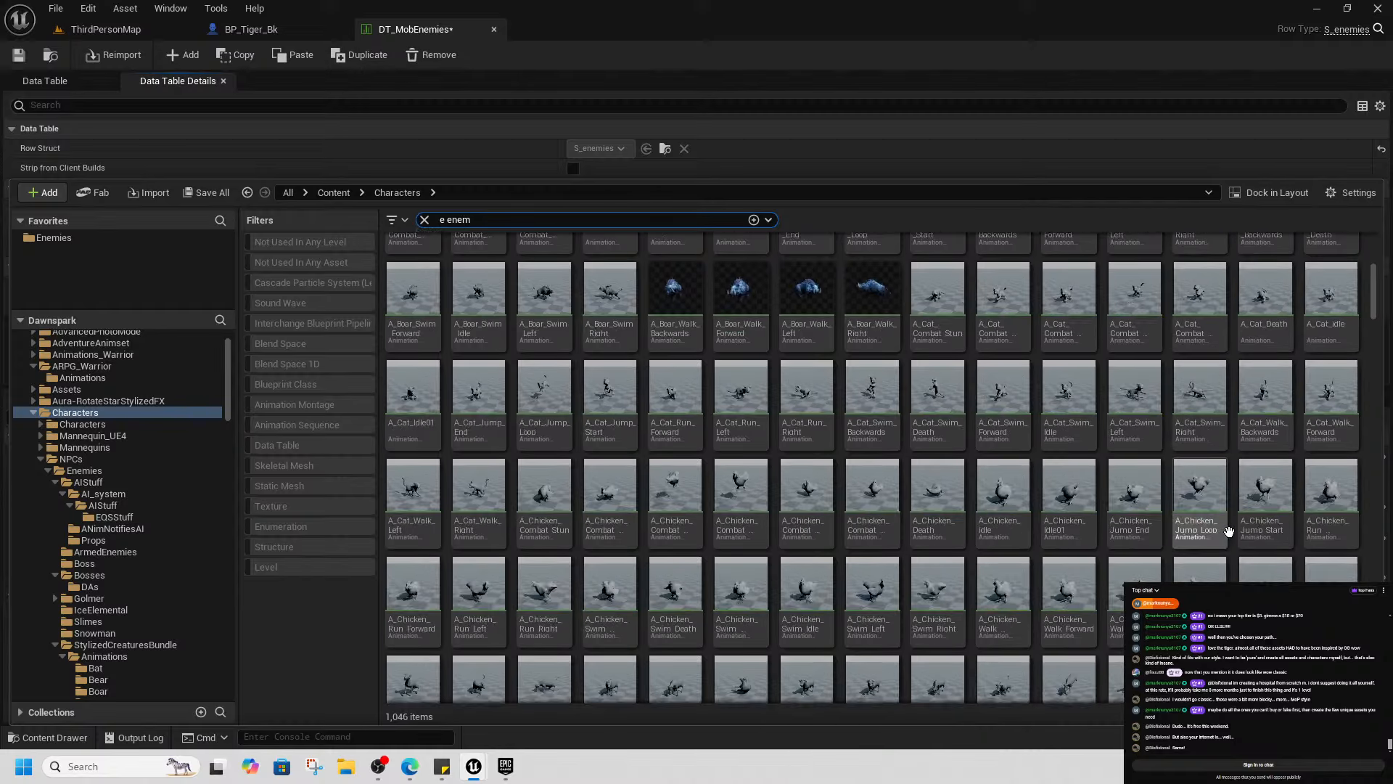
scroll(1178, 559, down, 20)
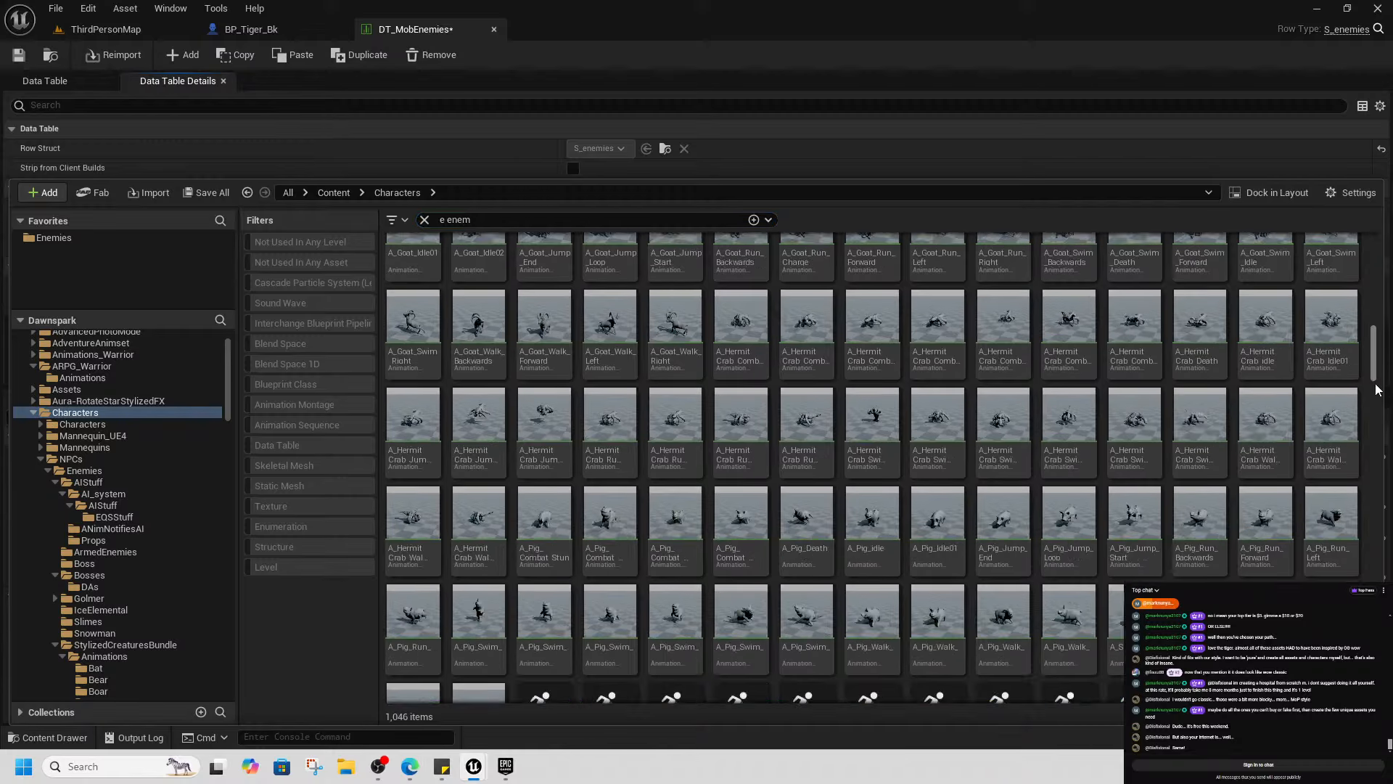
scroll(1374, 568, down, 20)
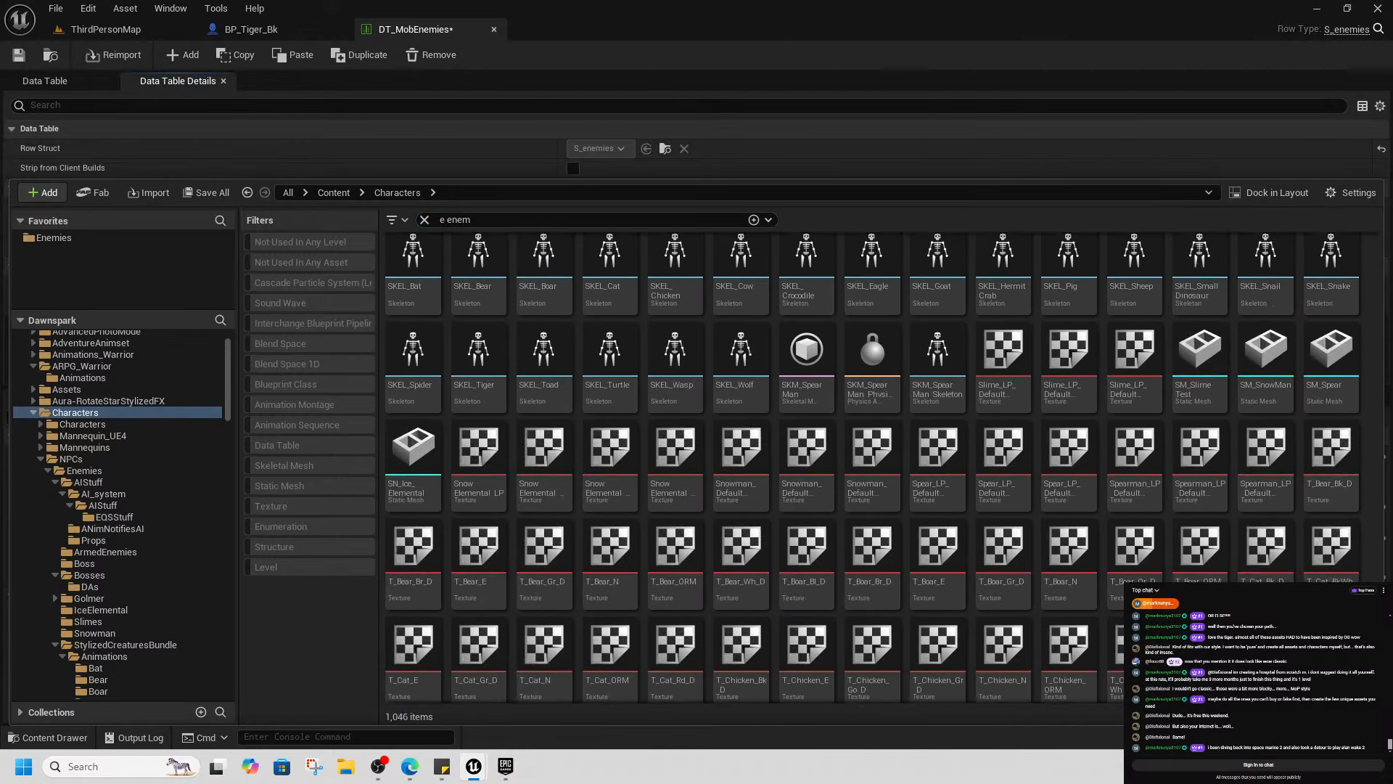
scroll(756, 468, down, 20)
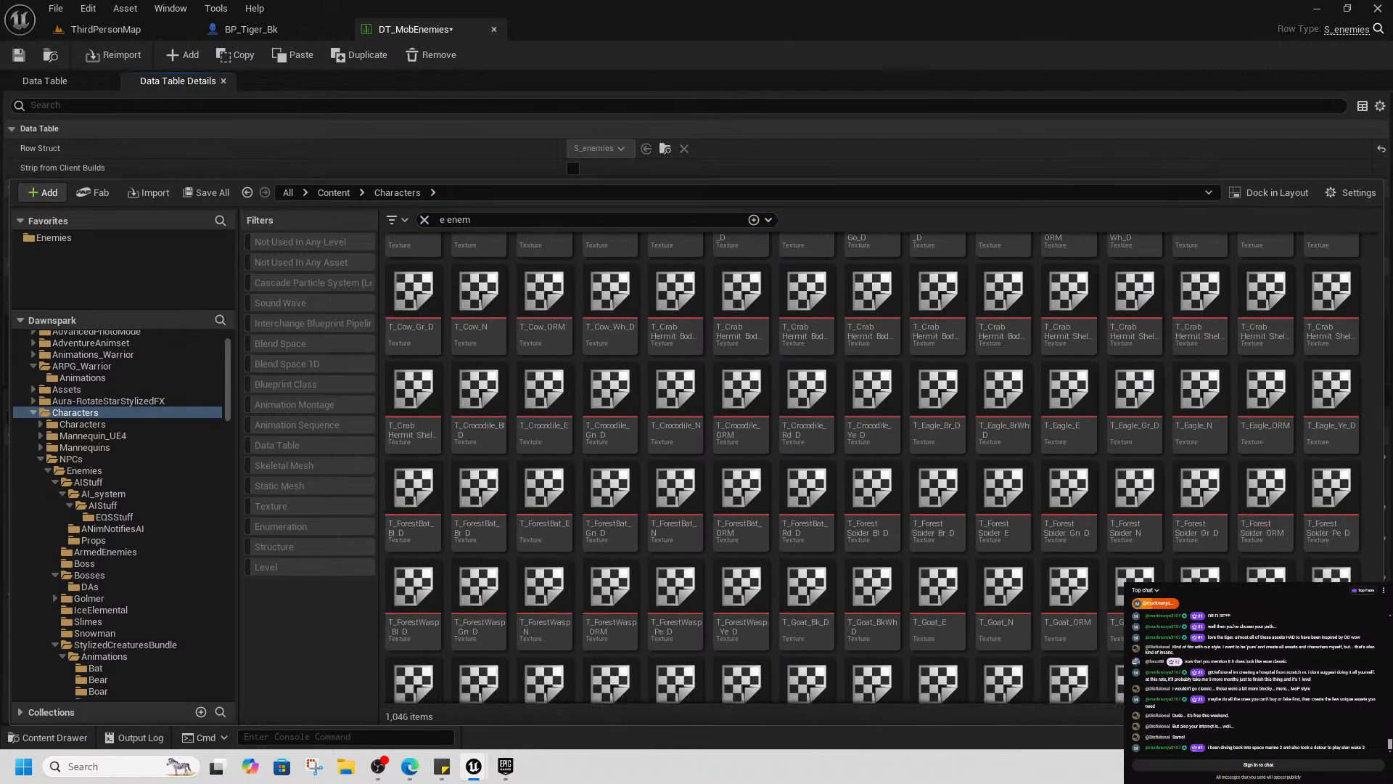
scroll(871, 468, up, 10)
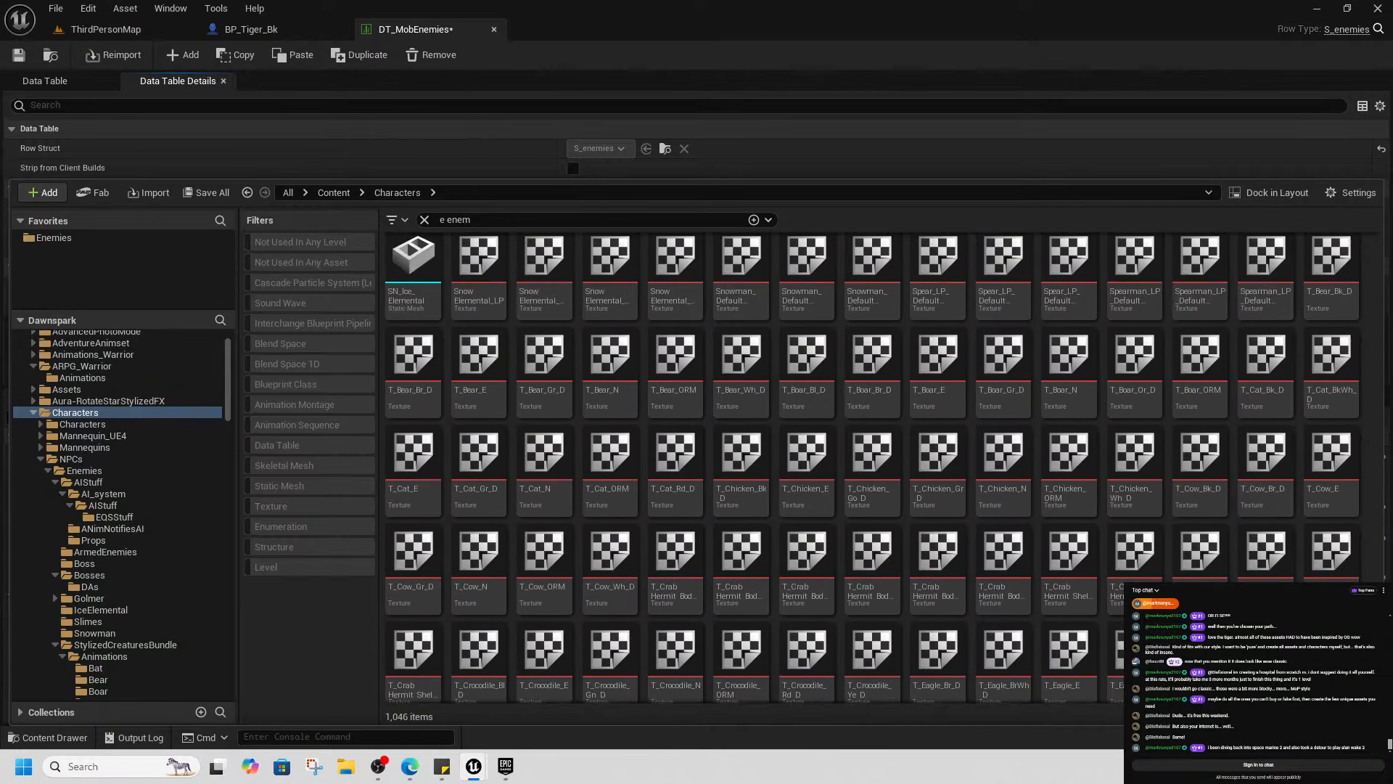
scroll(870, 468, up, 3)
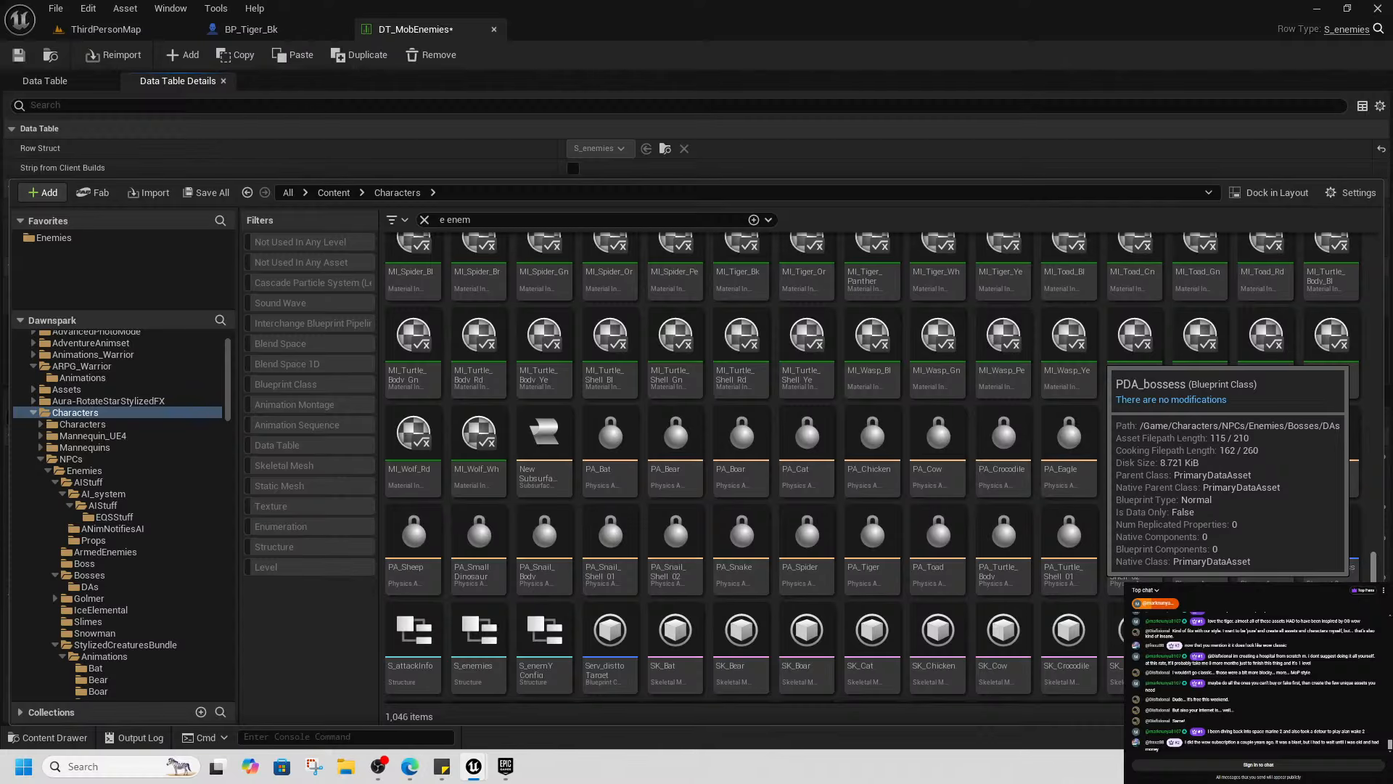
scroll(870, 464, up, 1)
scroll(1358, 554, up, 12)
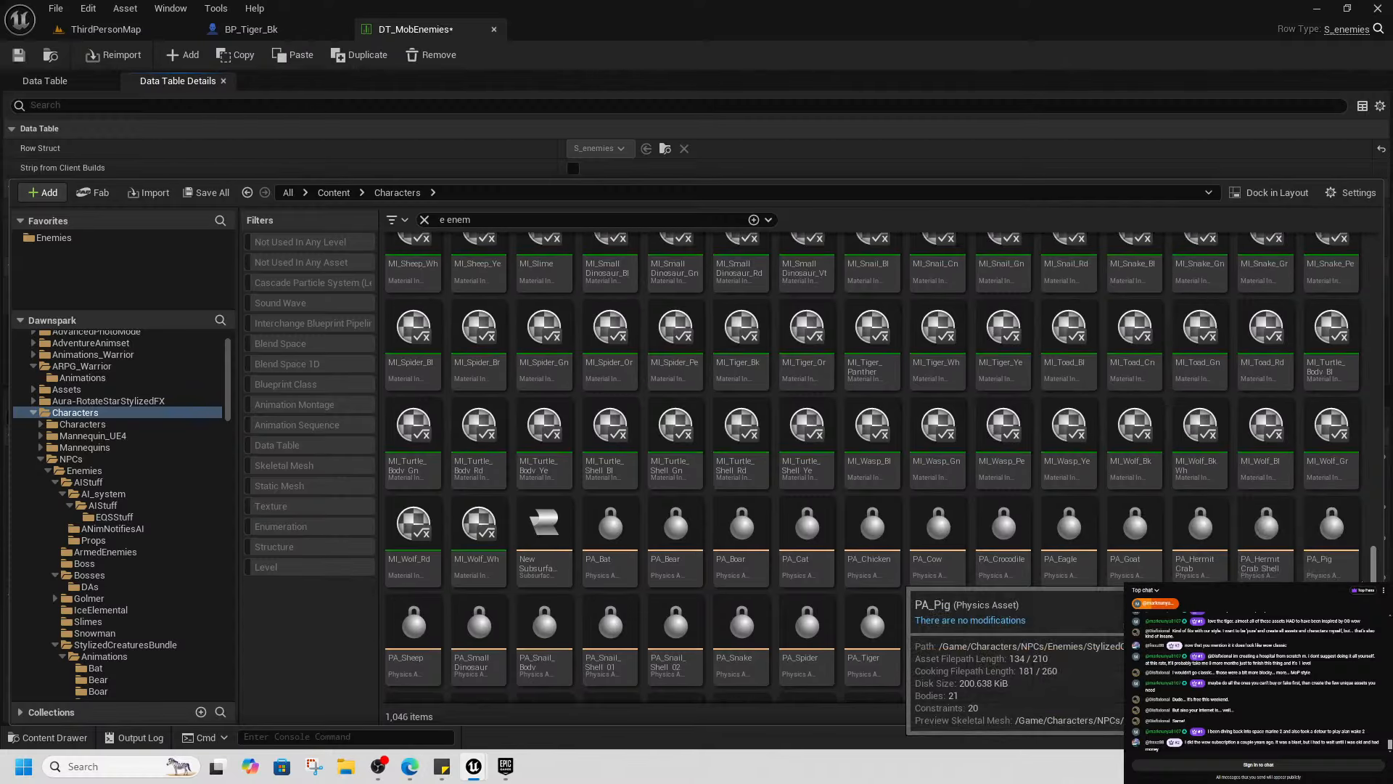
scroll(1359, 541, up, 7)
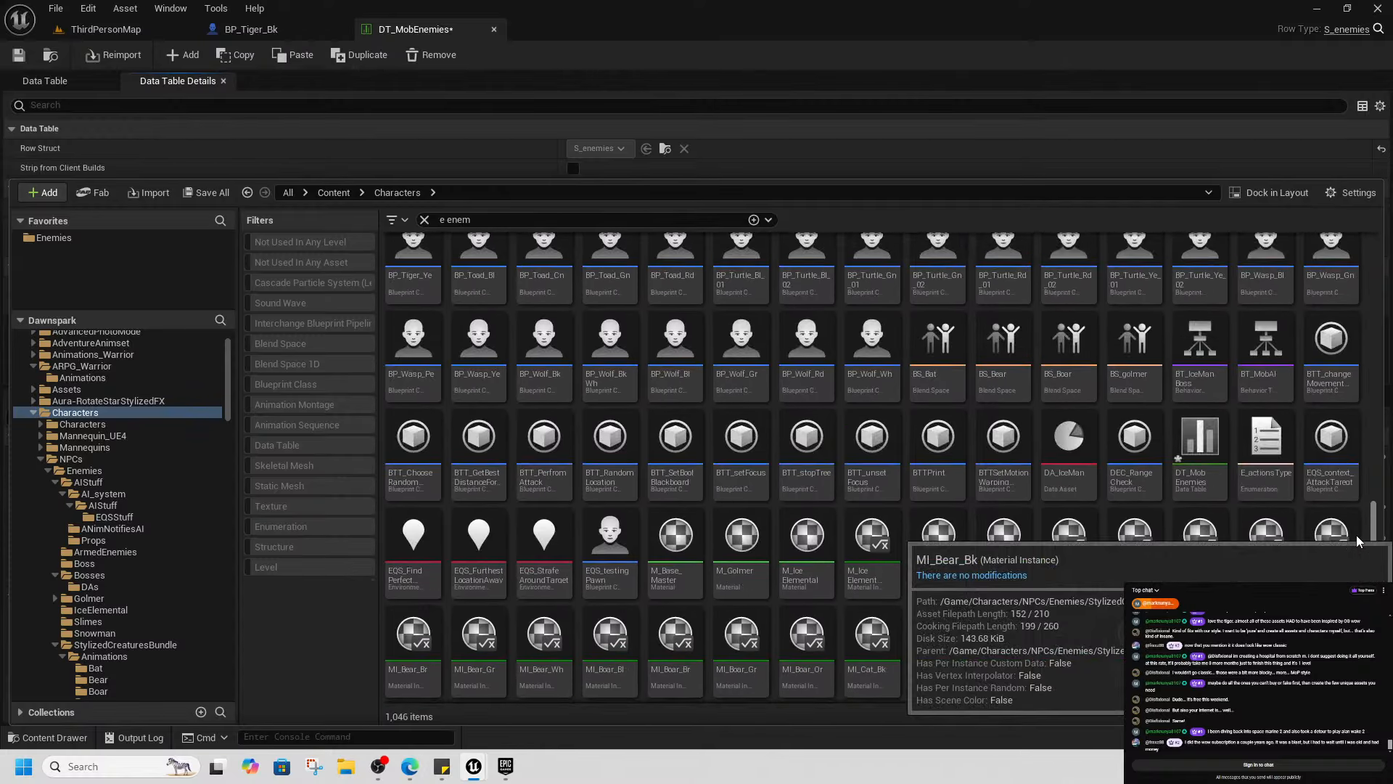
scroll(1359, 538, up, 2)
scroll(1359, 538, down, 1)
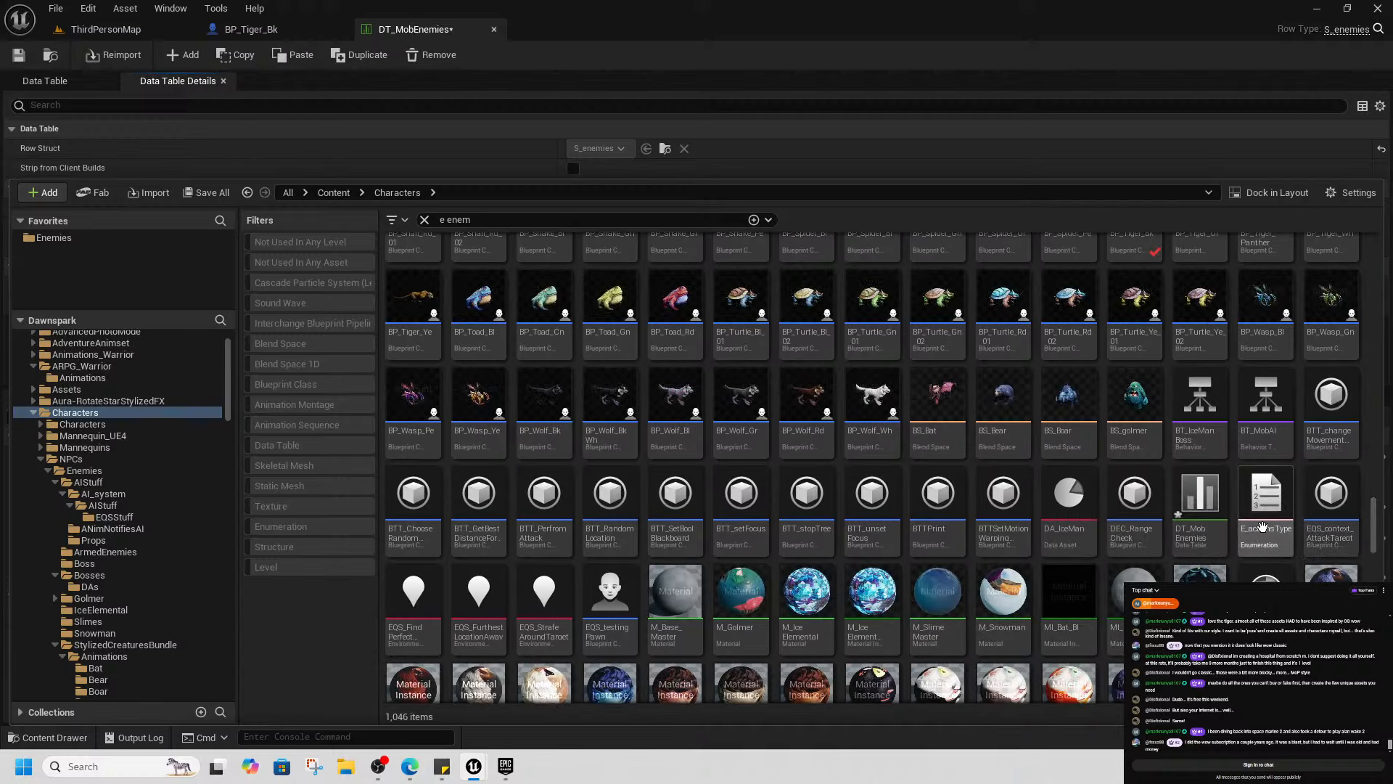
scroll(1157, 537, down, 1)
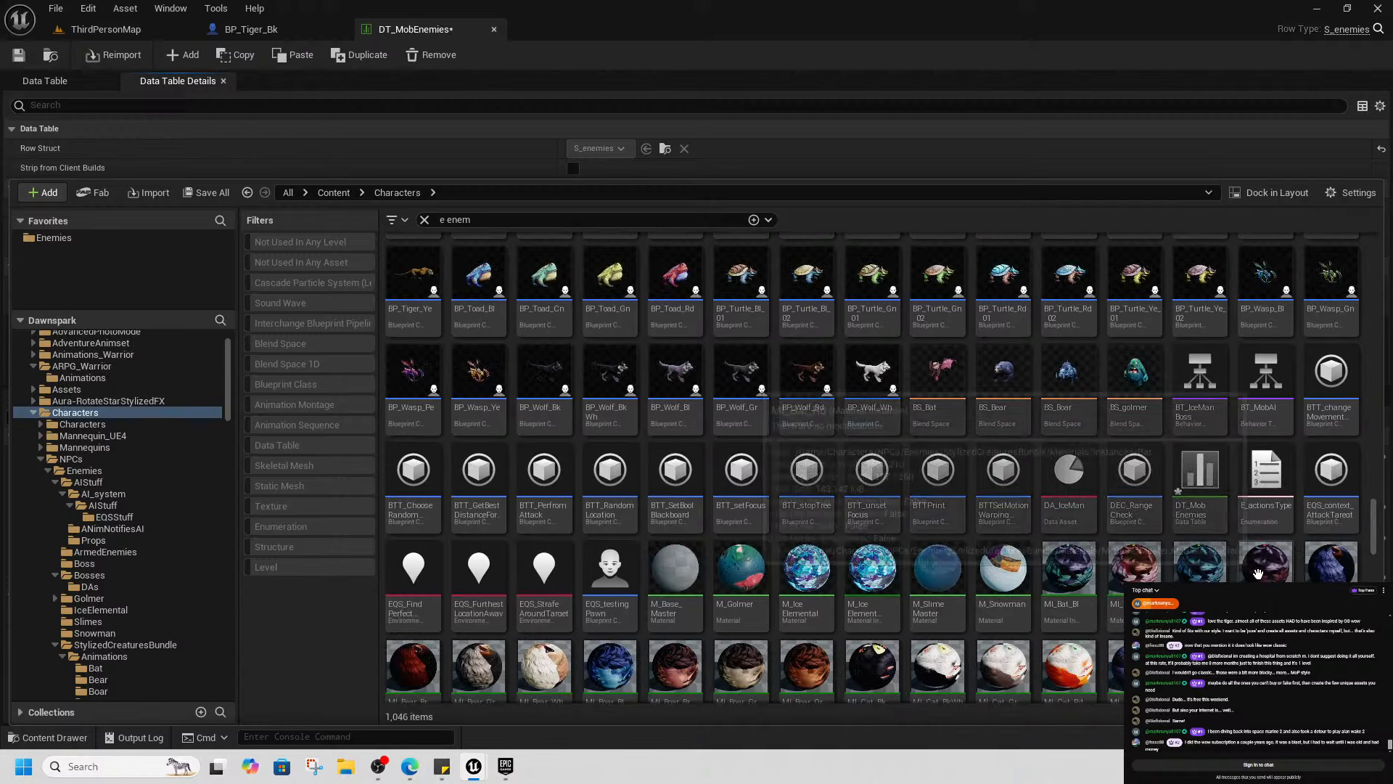
scroll(931, 564, down, 4)
scroll(1002, 558, up, 5)
scroll(1002, 558, up, 20)
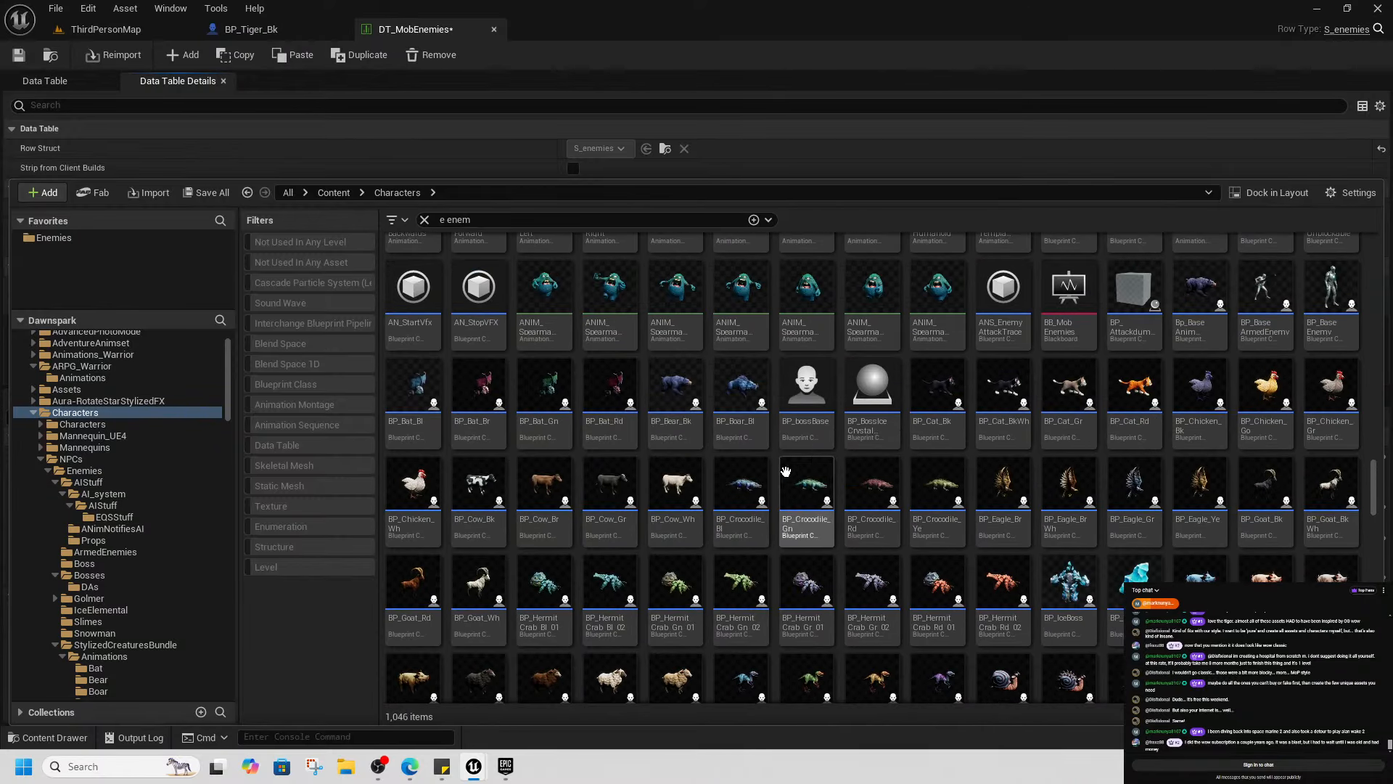
scroll(1094, 503, up, 10)
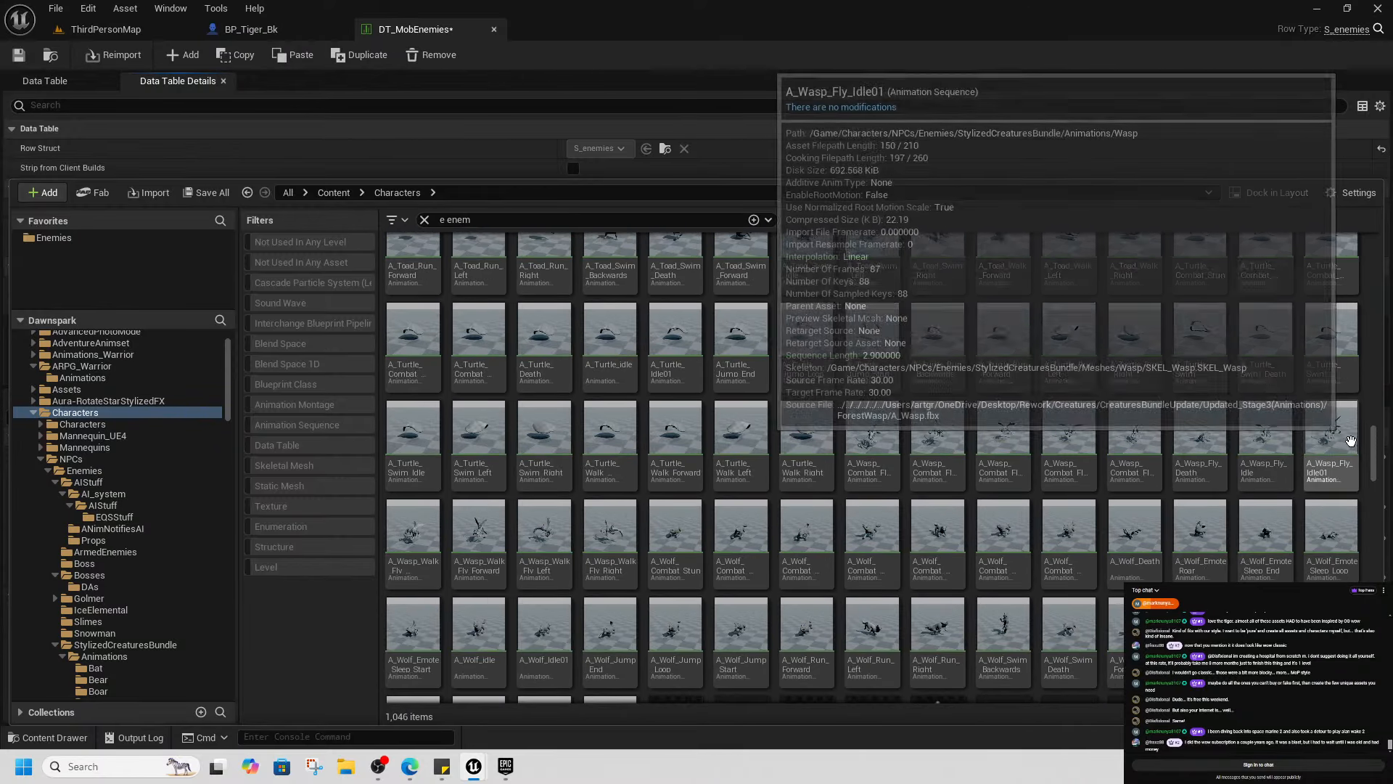
scroll(1365, 411, up, 5)
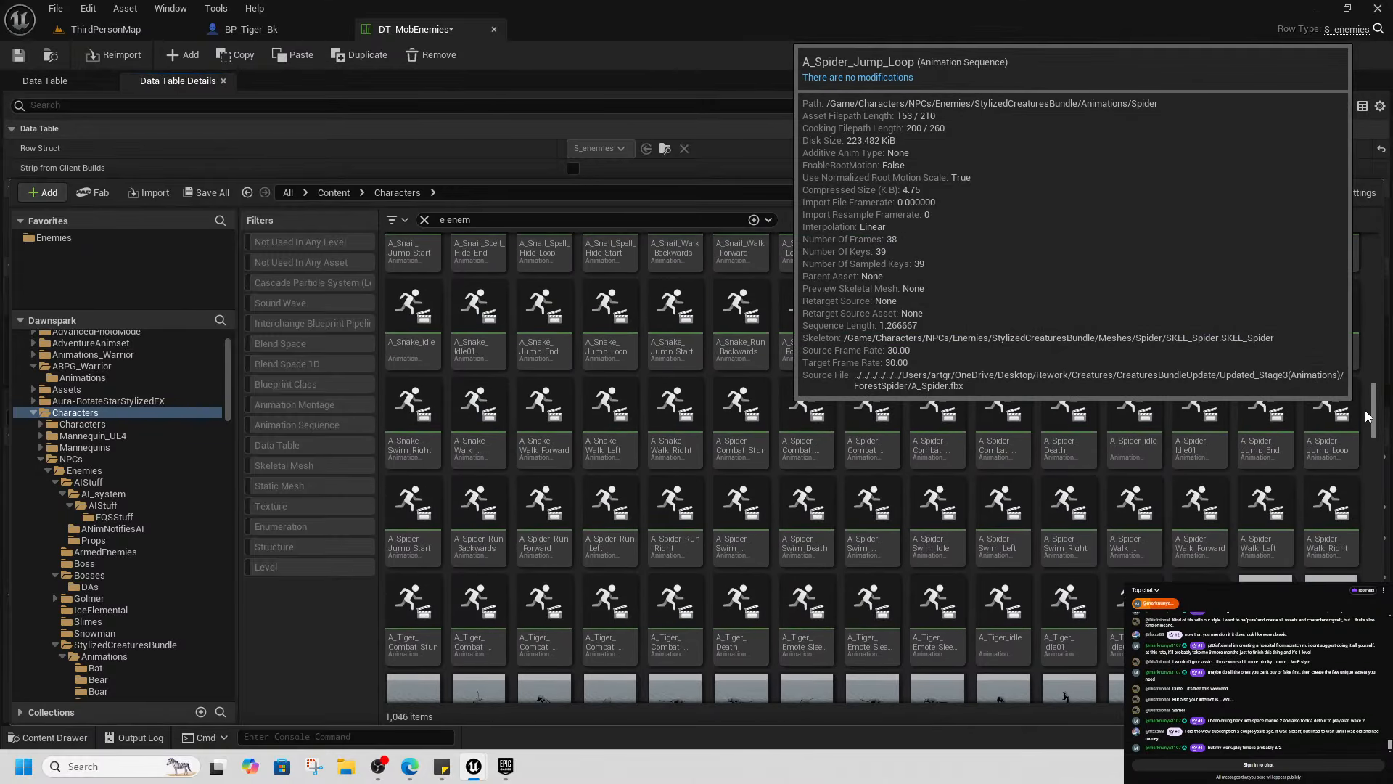
scroll(1365, 411, up, 2)
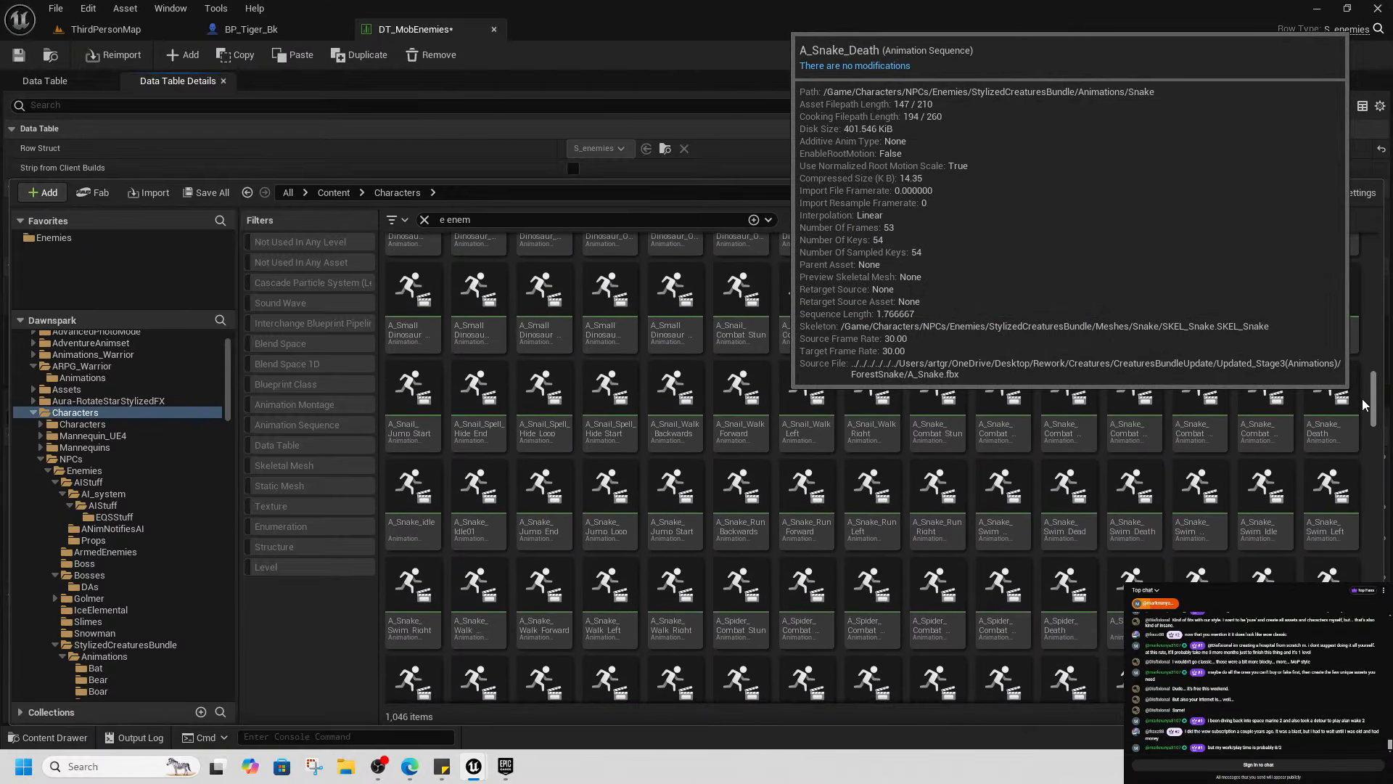
scroll(1362, 398, up, 5)
scroll(1353, 356, up, 10)
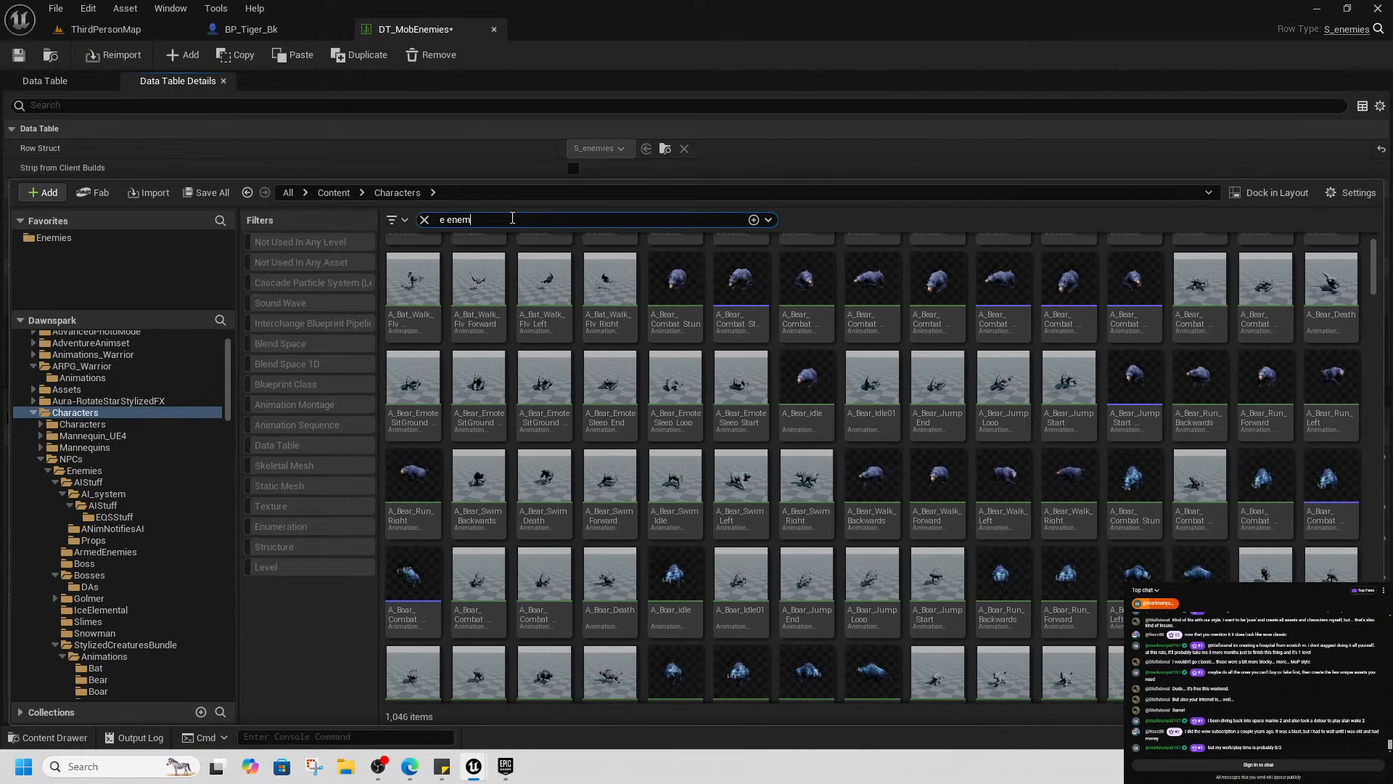
Search the Characters folder for "enemy" and for "name", and clear the search
text(enemy)
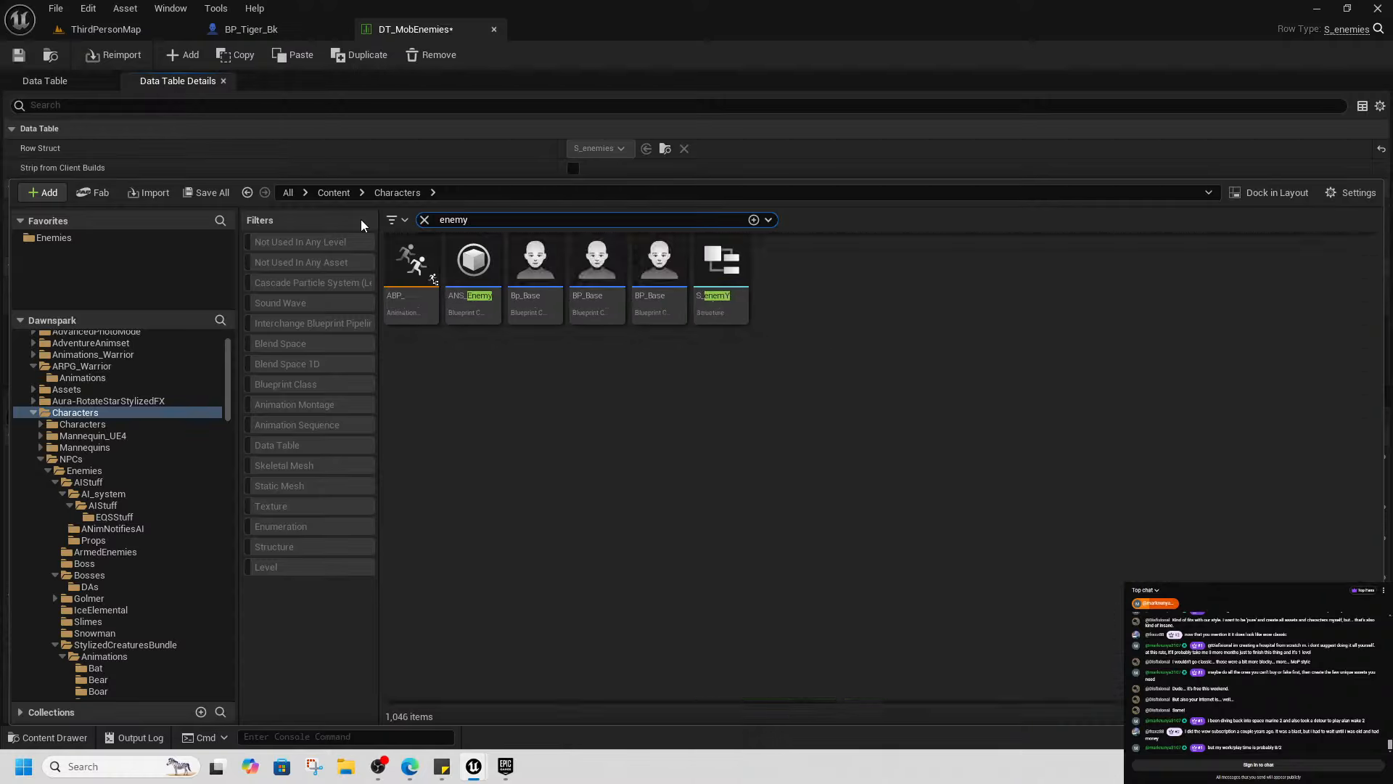
text( ty)
key(BackSpace)
key(BackSpace)
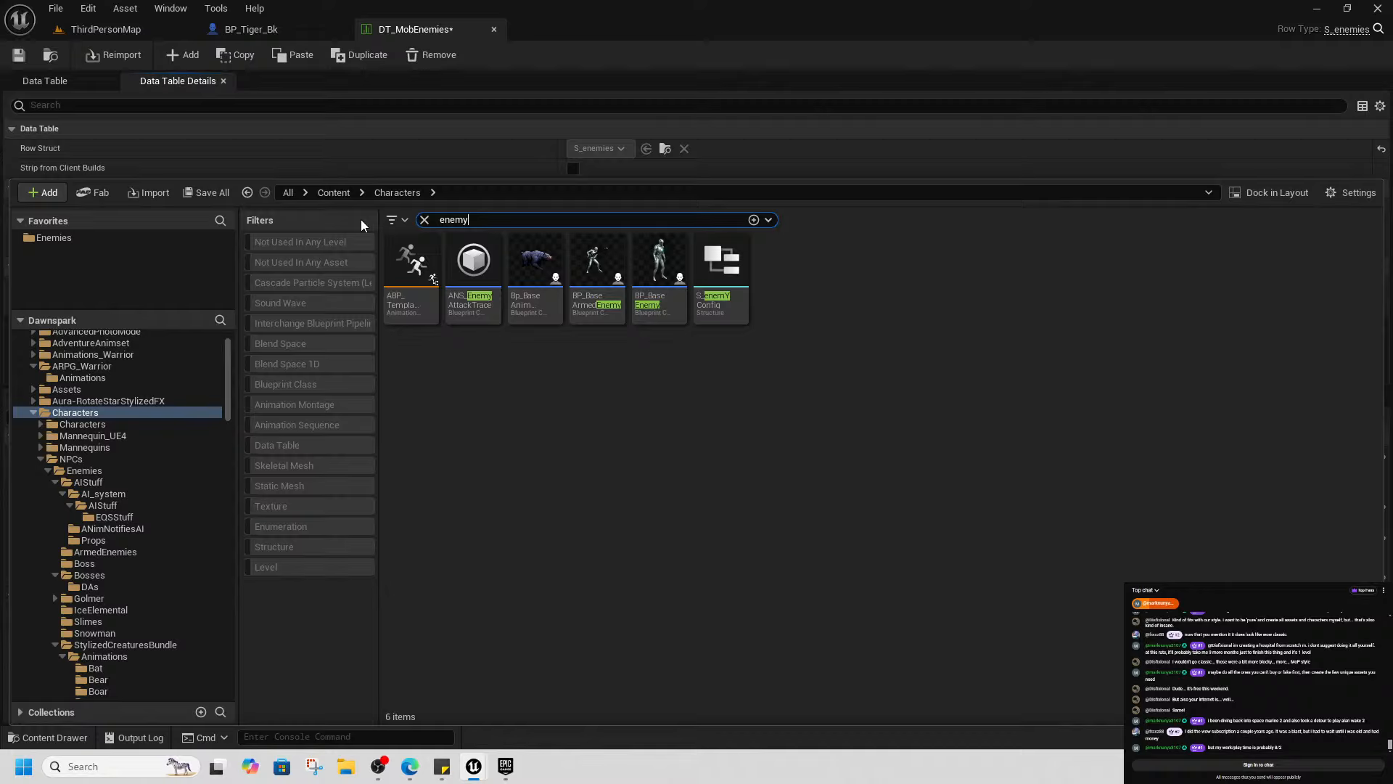
key(BackSpace)
key(BackSpace)
key(BackSpace)
key(BackSpace)
key(BackSpace)
text(na)
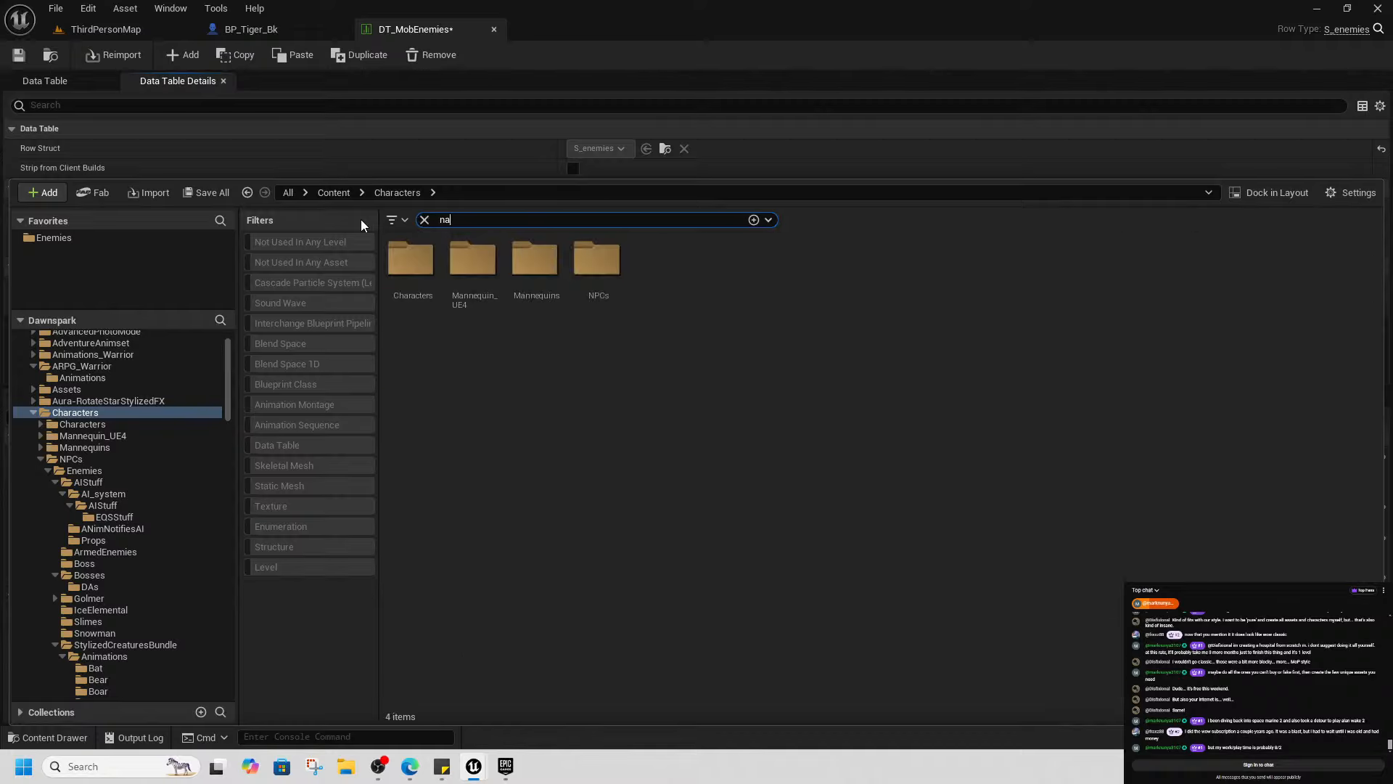
text(me)
key(Return)
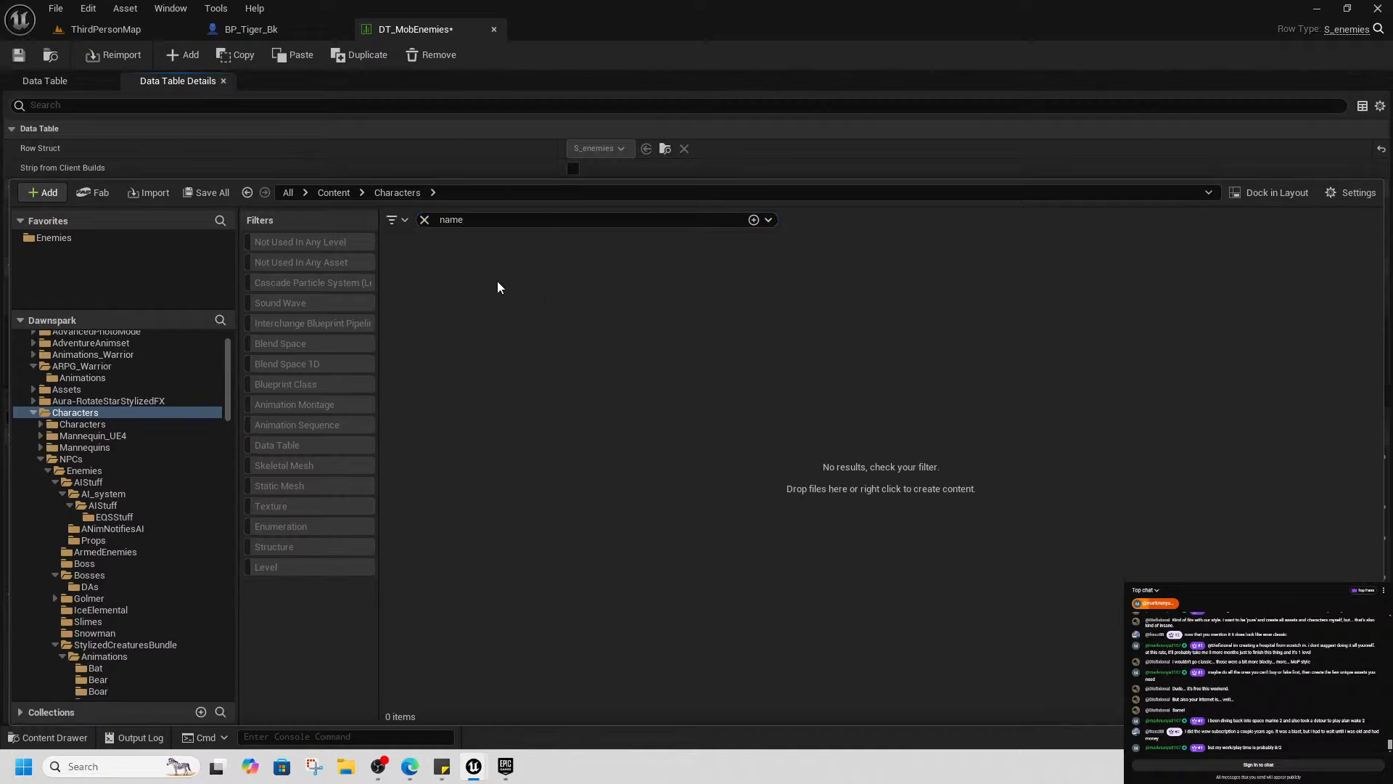
click(424, 219)
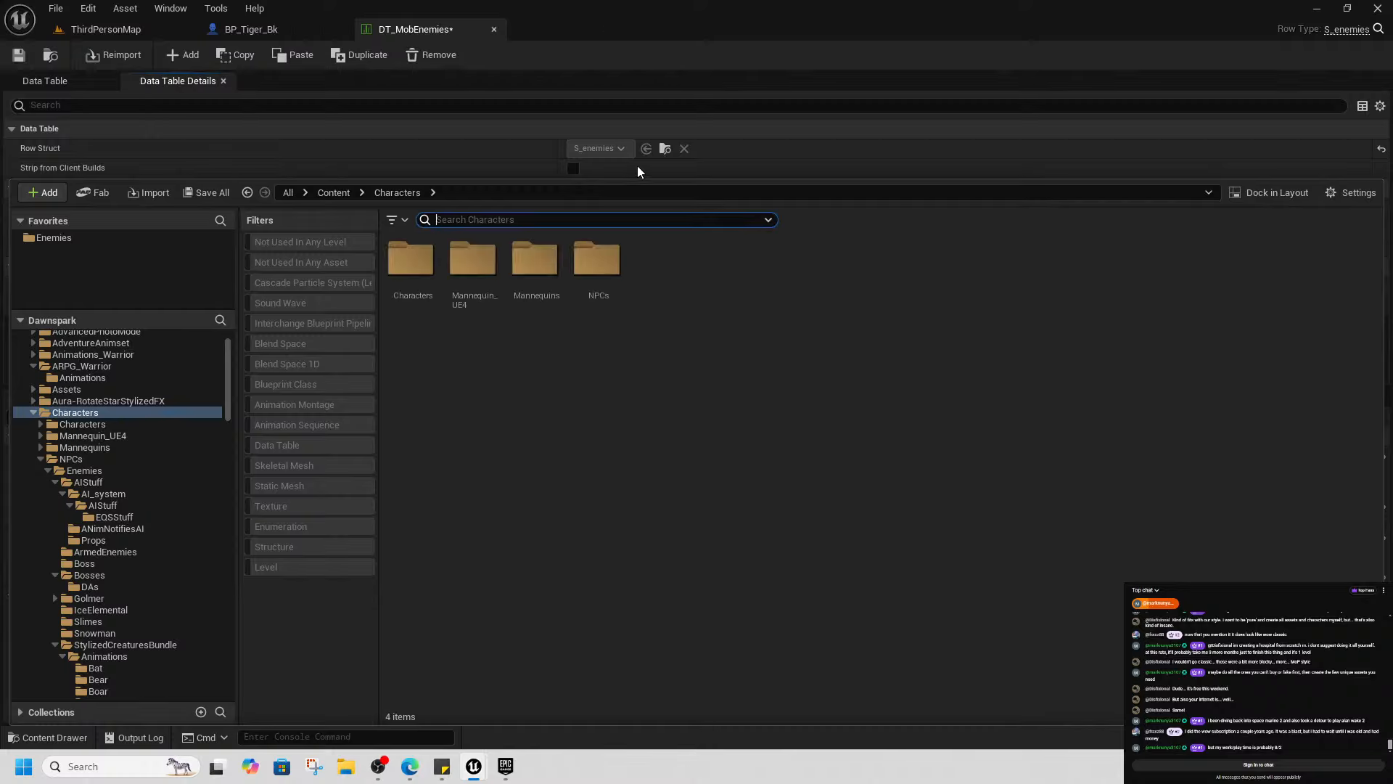
Locate the row structure S_enemies of DT_MobEnemies in the Enemies folder and open it for editing
click(666, 148)
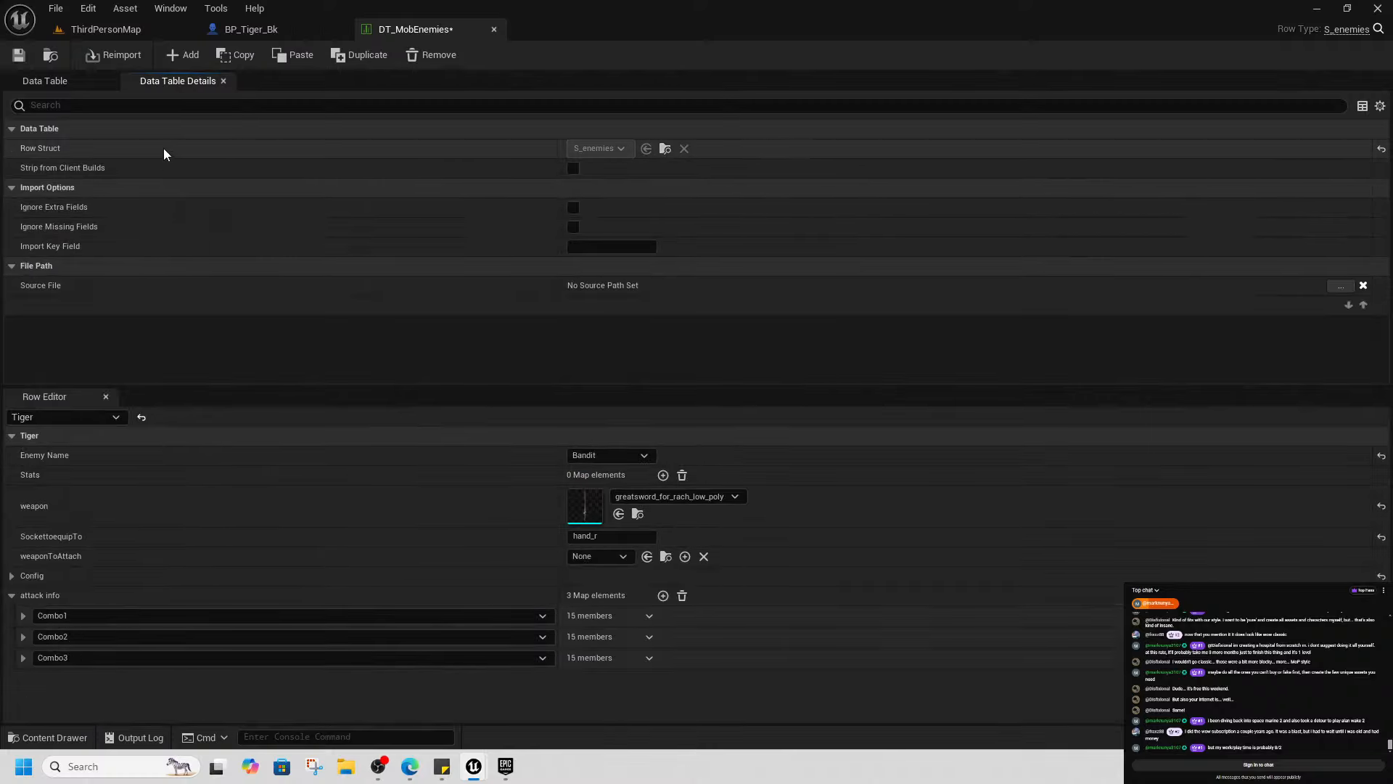
click(666, 150)
double_click(1336, 294)
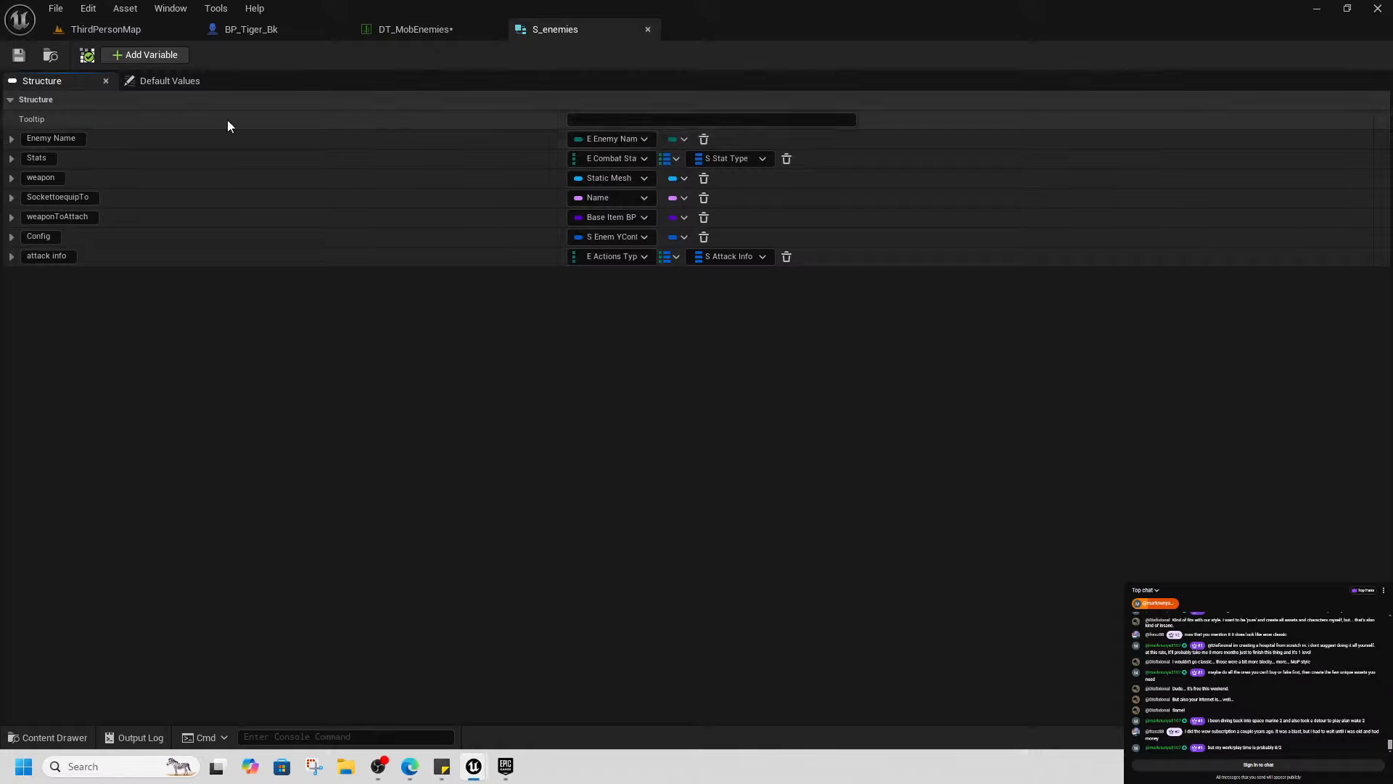
Check the Enemy Name options in the default values of S_enemies, return to its structure and show the Enemies folder's assets
click(174, 81)
click(610, 122)
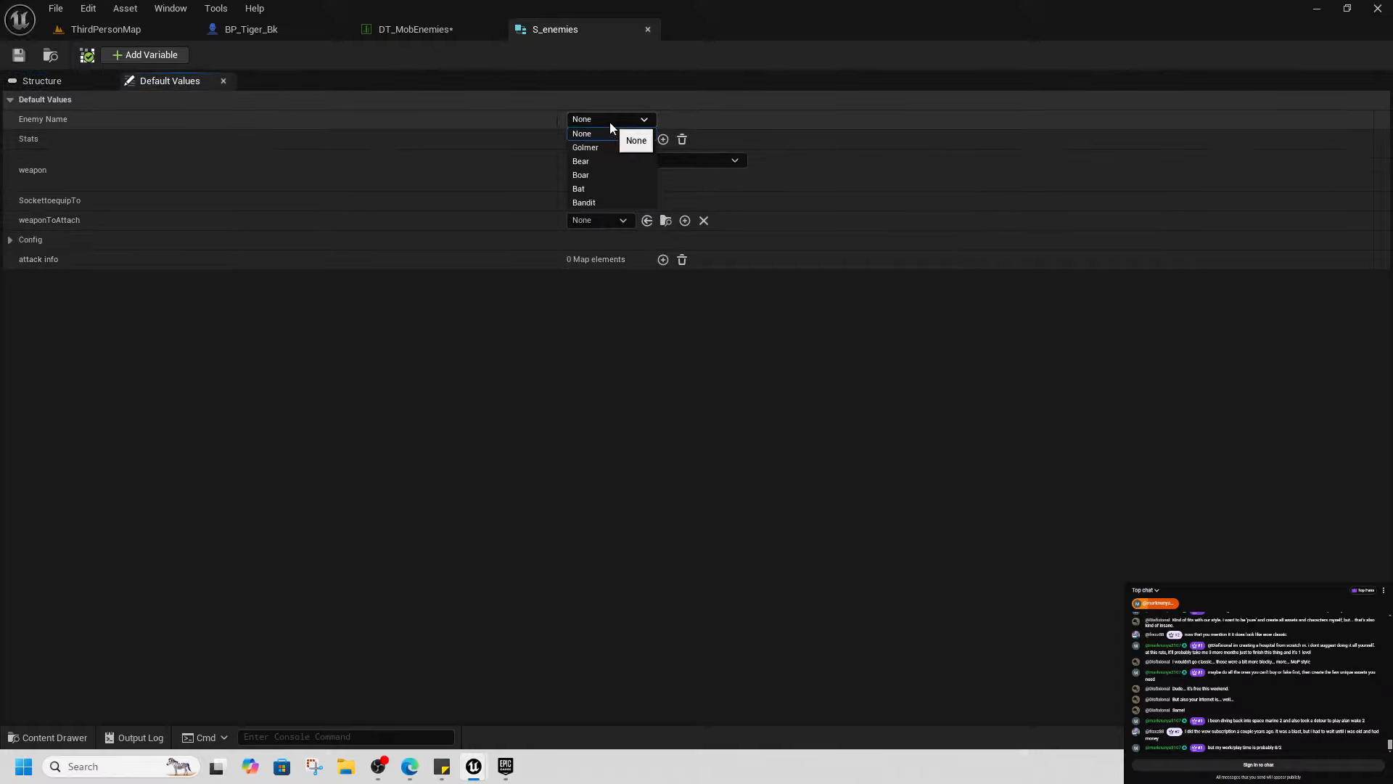
click(609, 122)
click(72, 85)
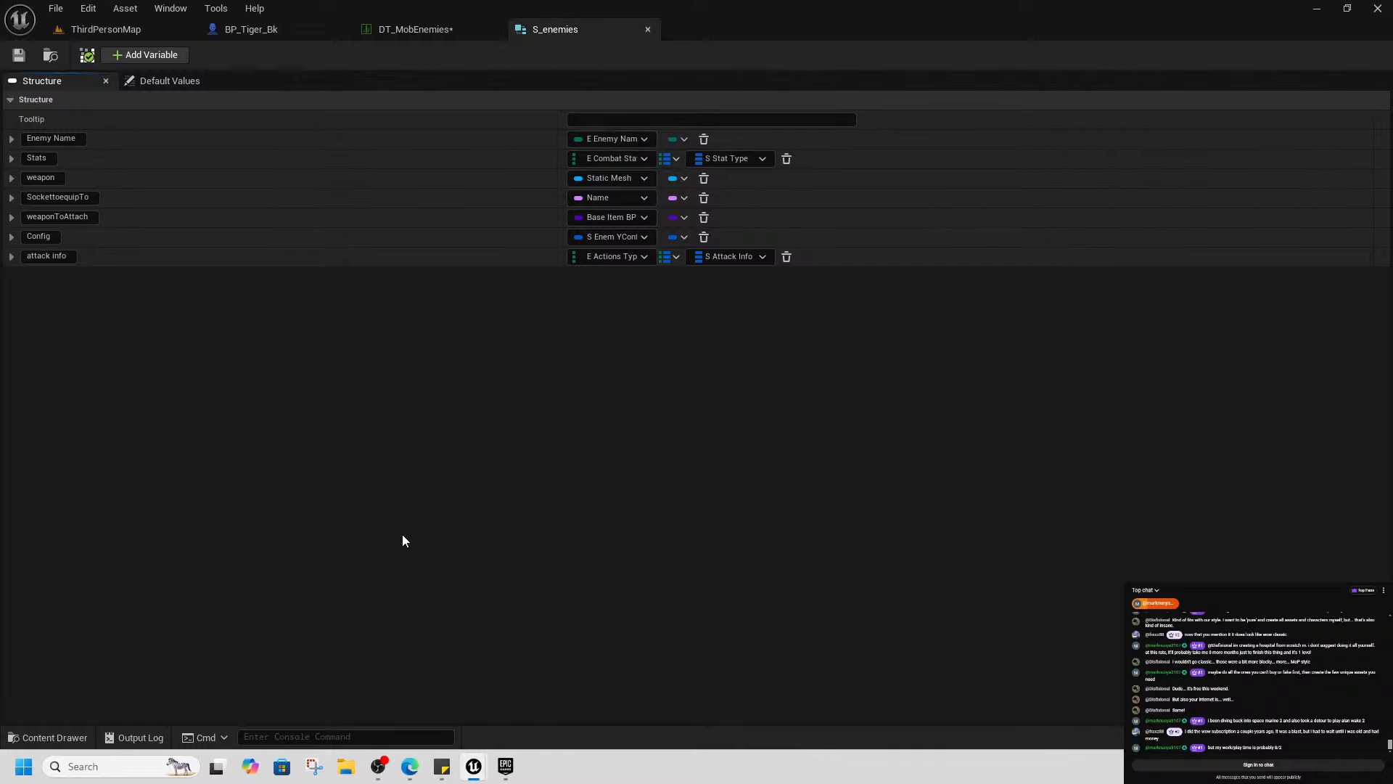
click(52, 745)
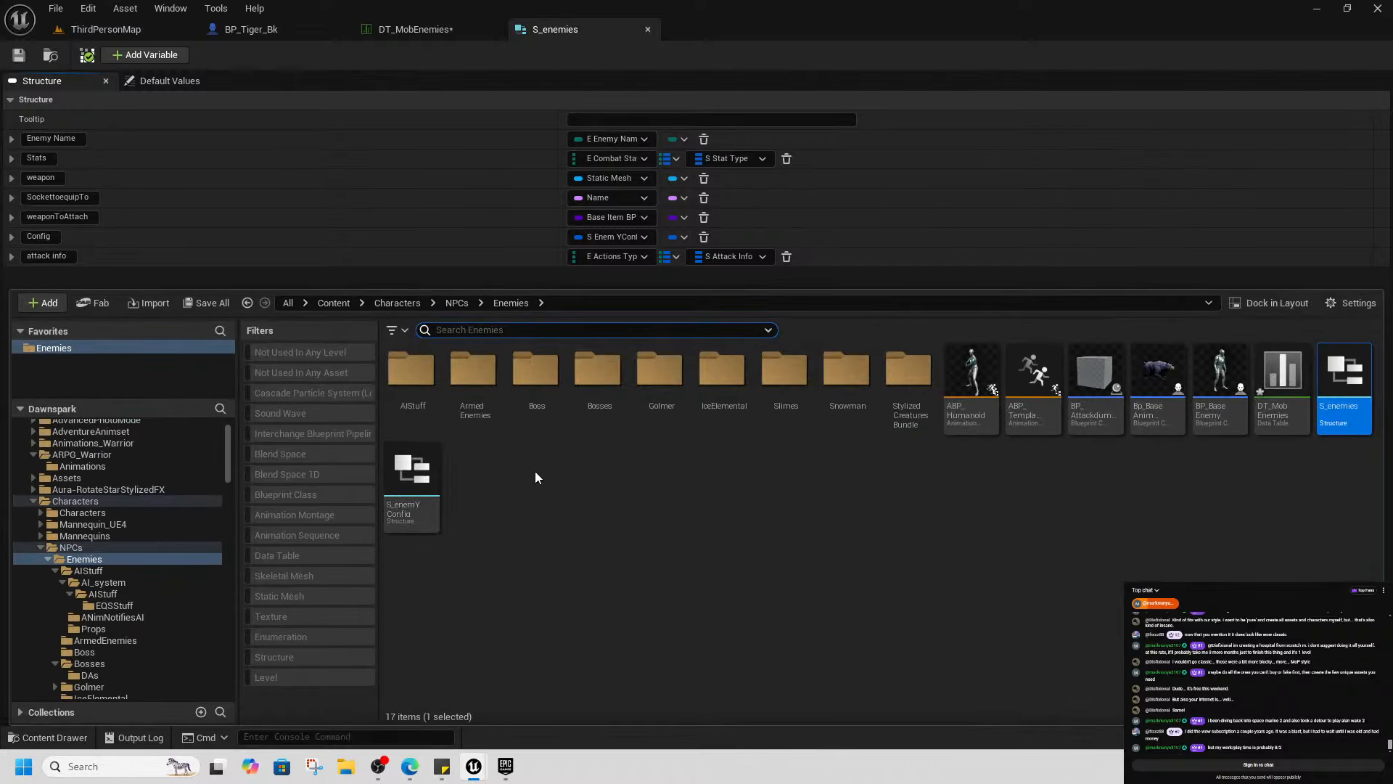
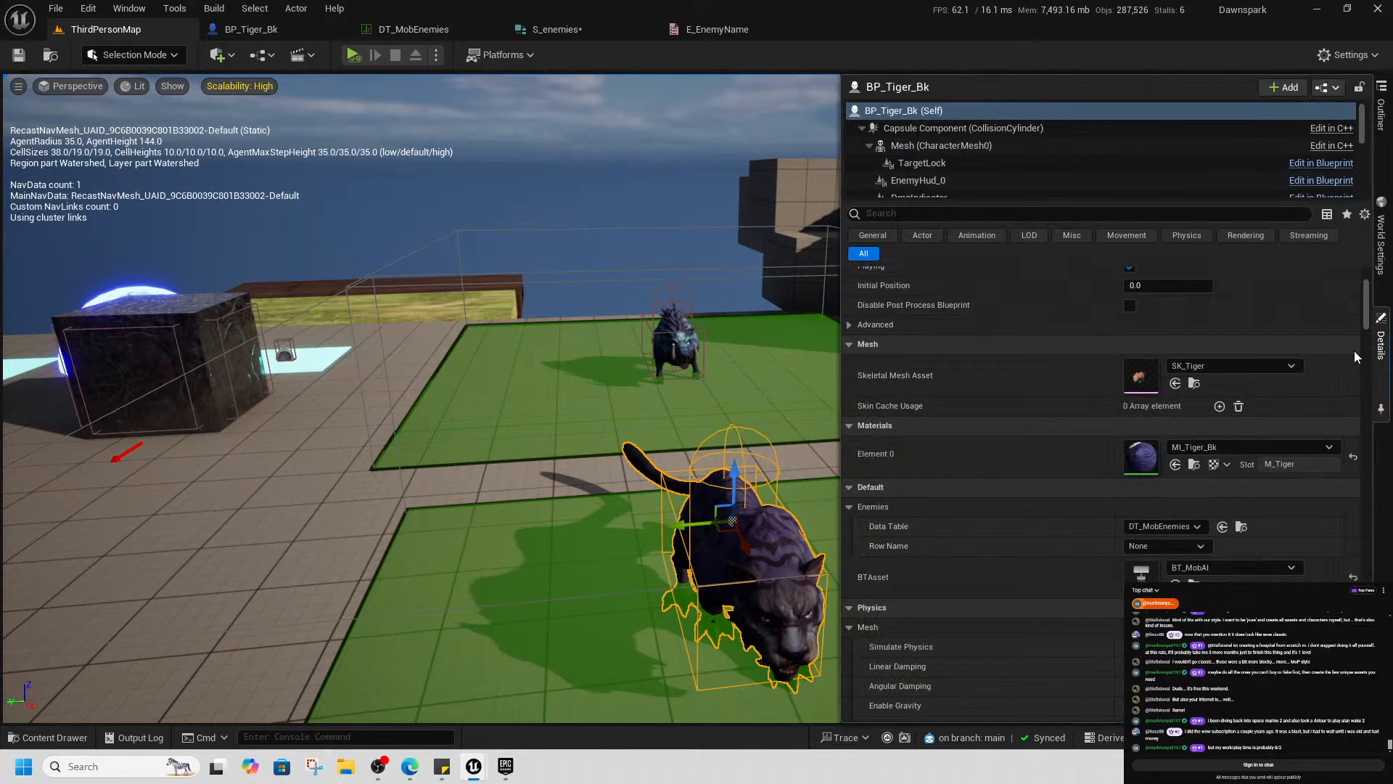
Open the Row Name choices for the DT_MobEnemies entry of the selected BP_Tiger_Bk in the level
click(1169, 545)
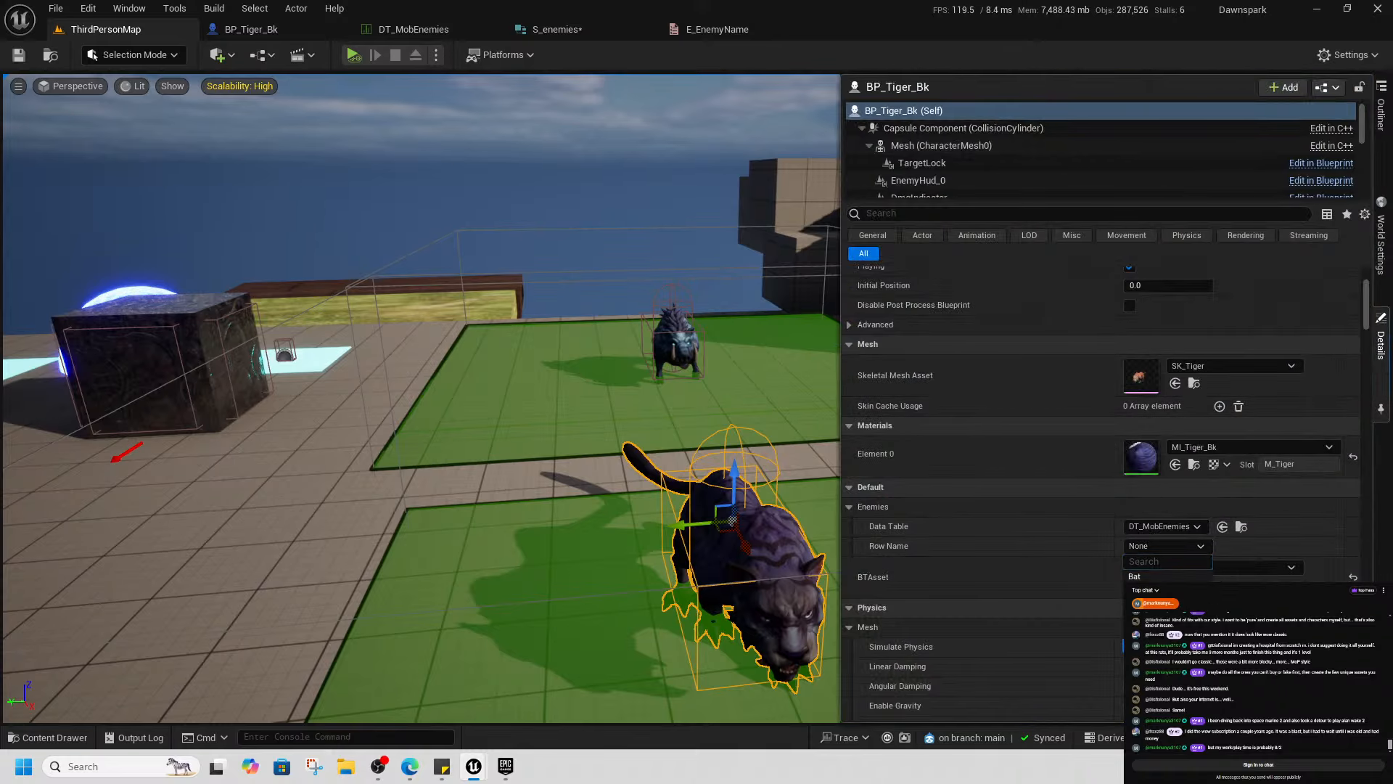
key(s)
right_drag(563, 560, 573, 567)
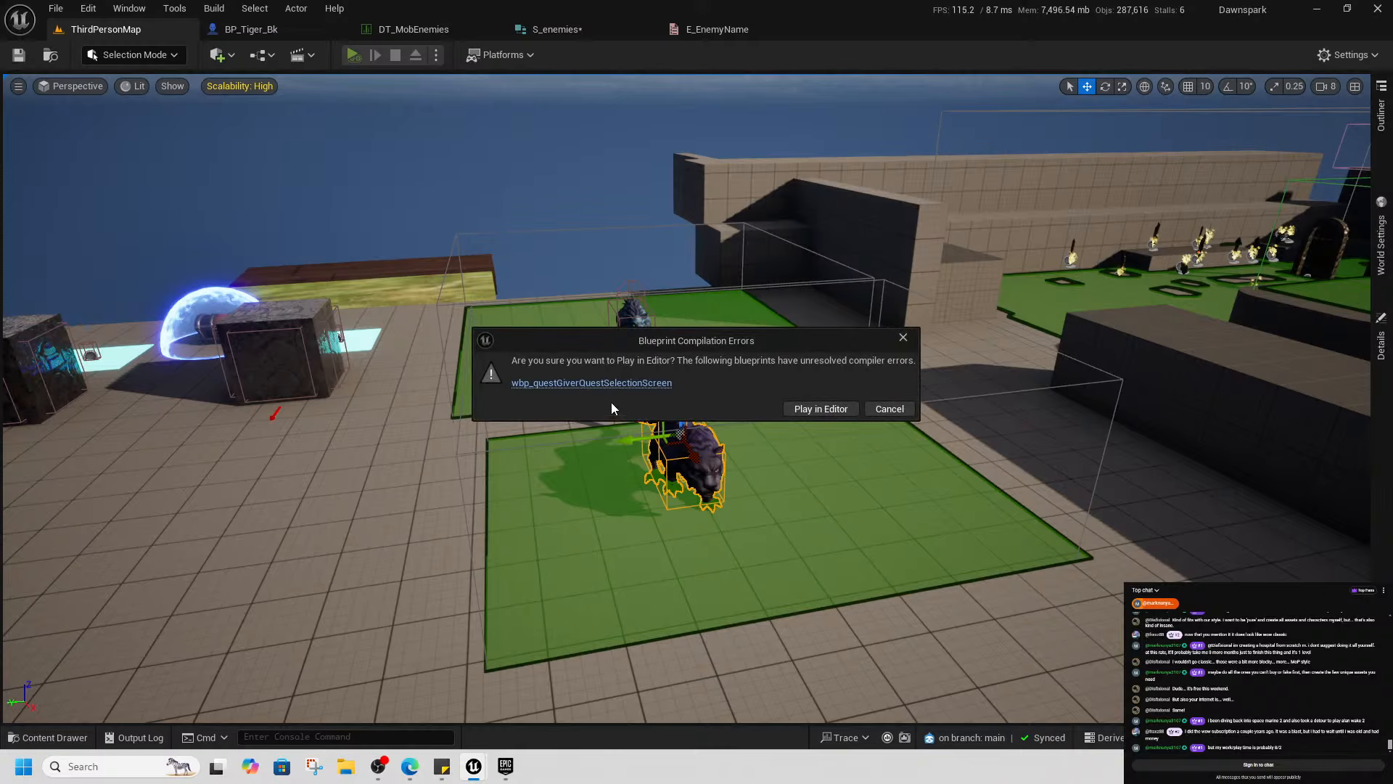
Open wbp_questGiverQuestSelectionScreen from the compilation error notice, dismiss the message log, and compile and save the widget
click(611, 387)
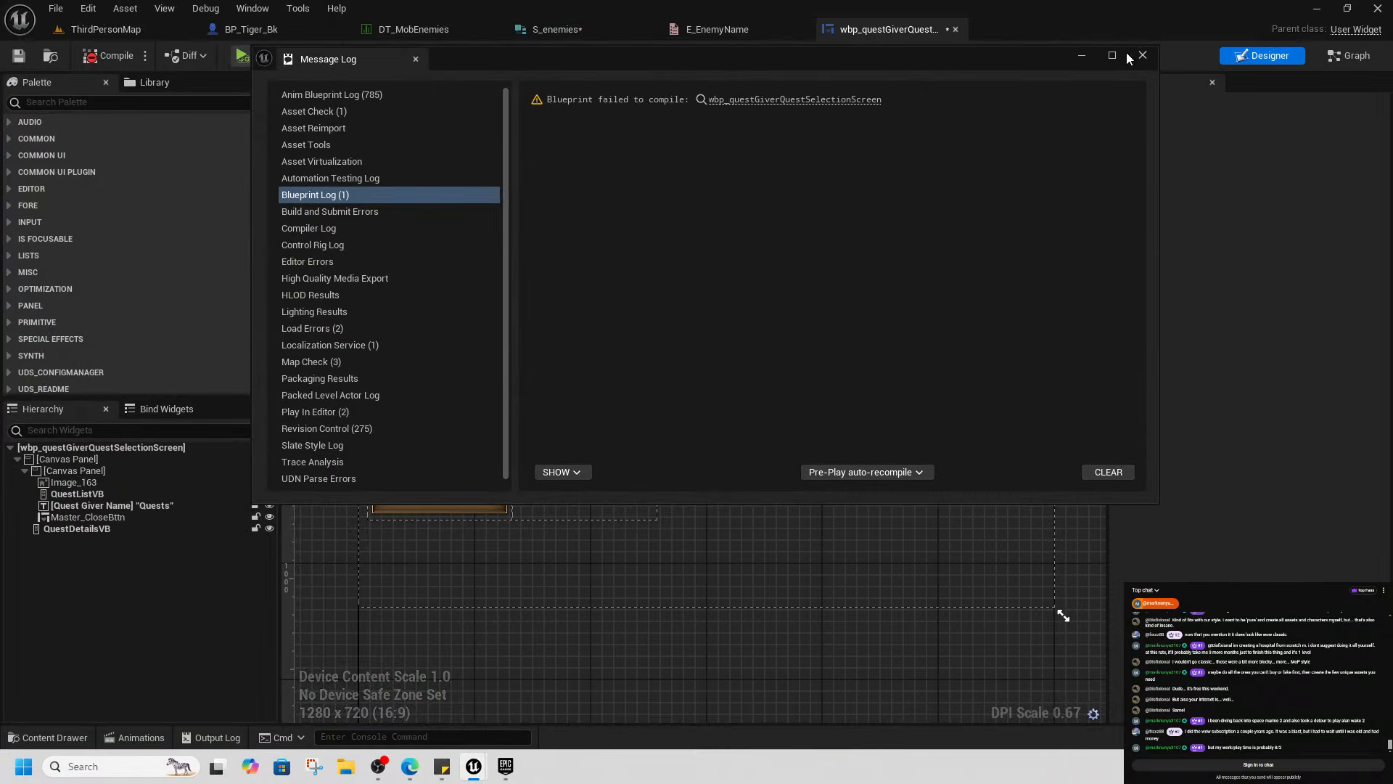
click(1129, 60)
click(100, 58)
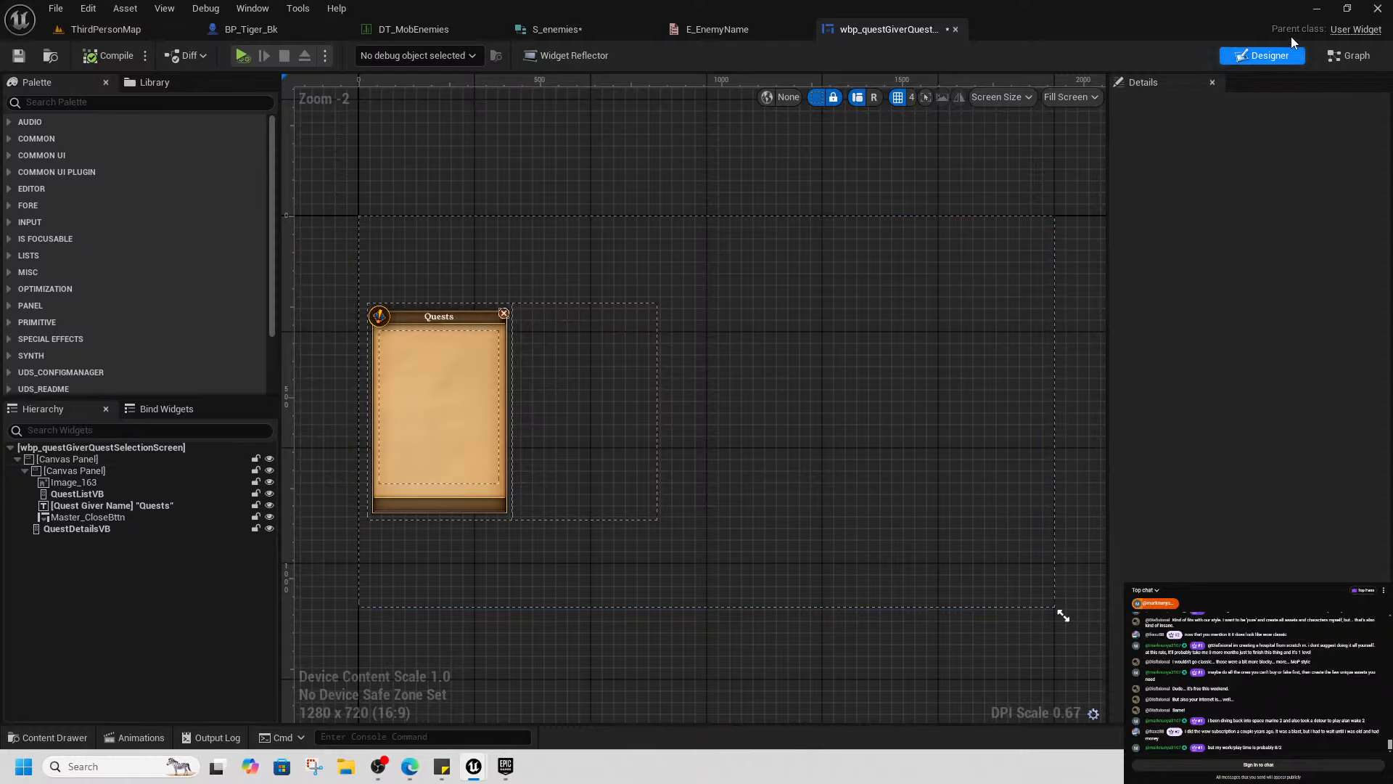
click(17, 57)
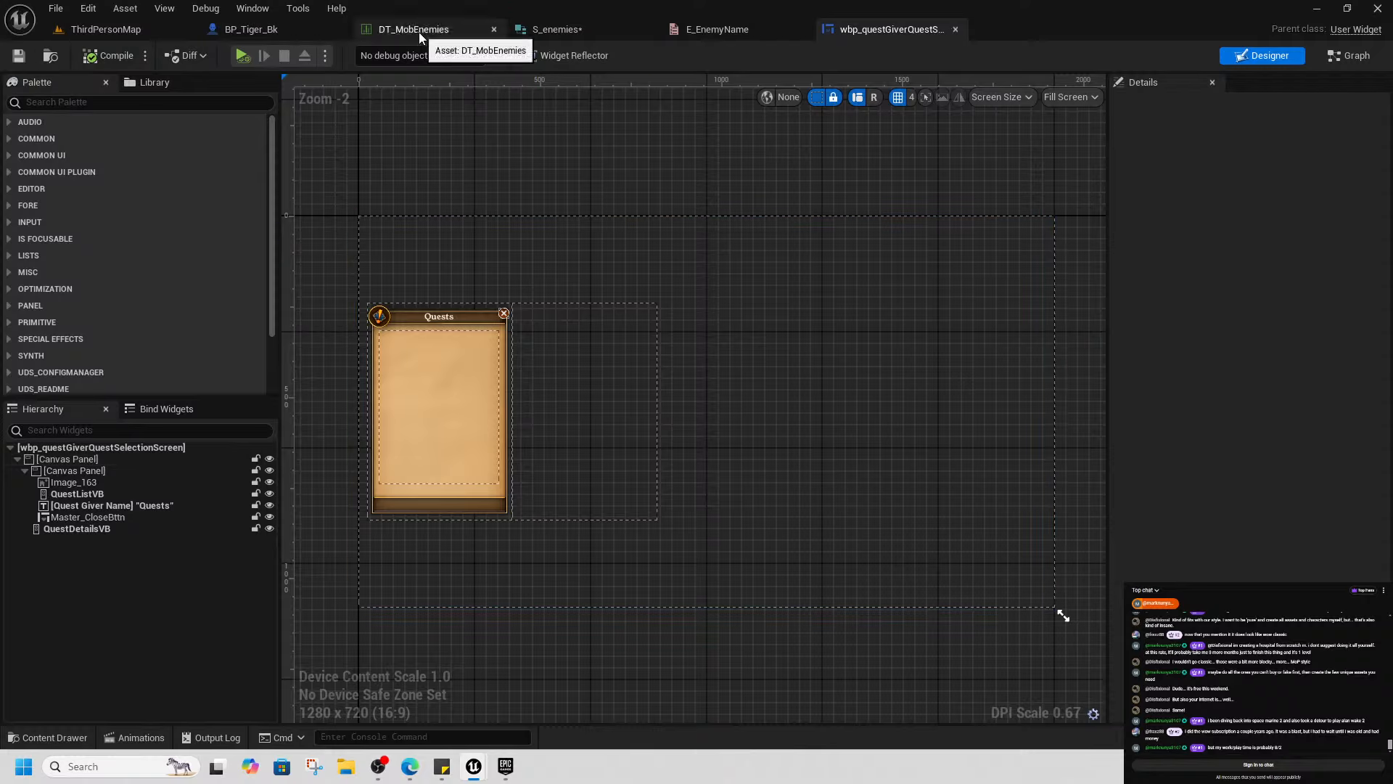
Save all modified assets in the project and return to the ThirdPersonMap level view
key(ctrl+shift+s)
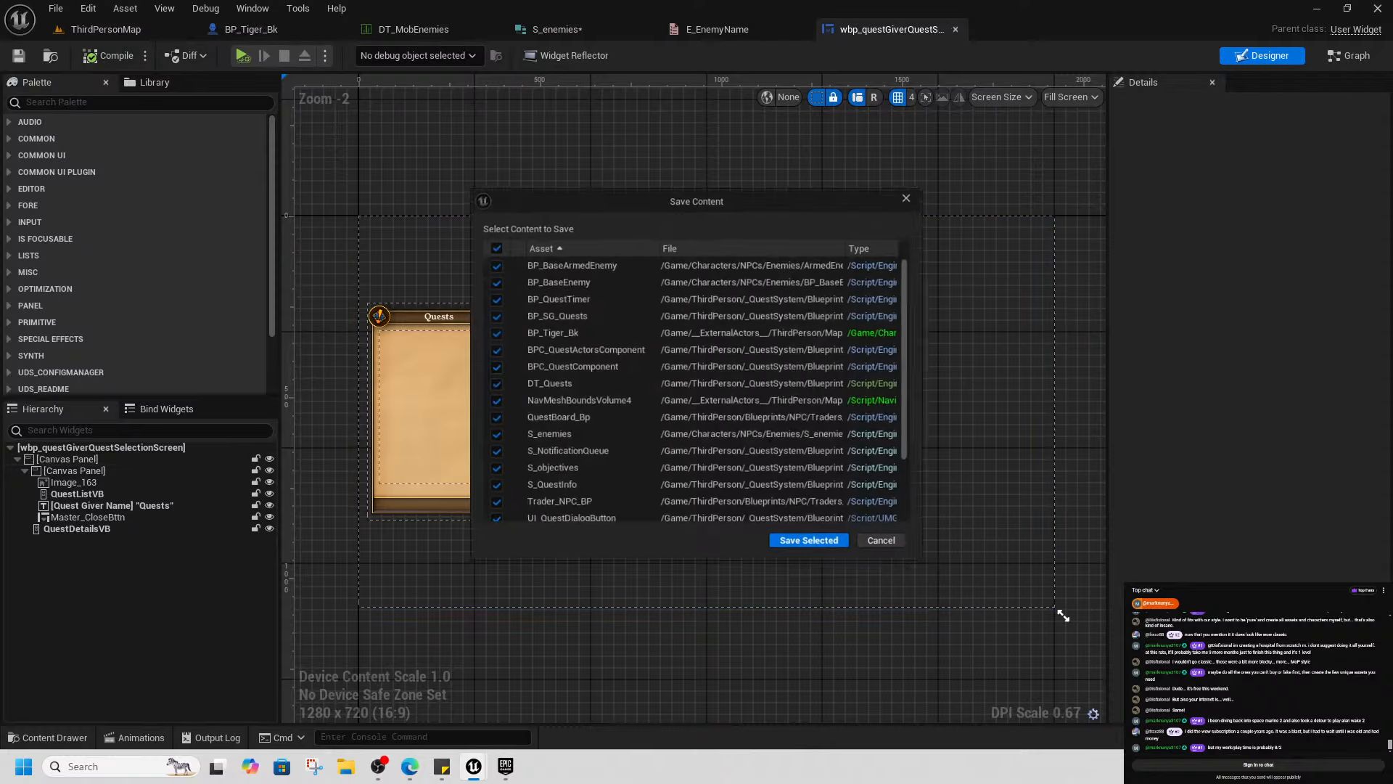
click(807, 543)
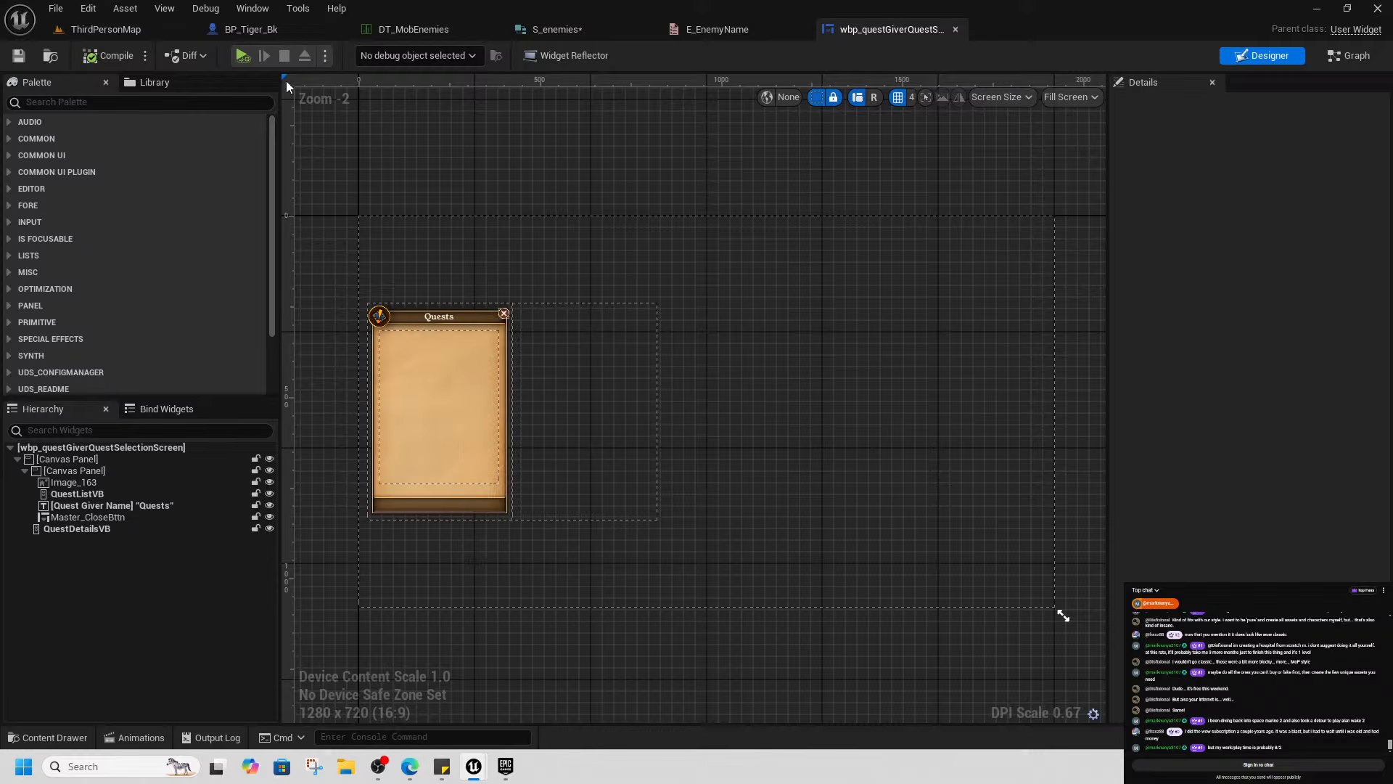
click(116, 29)
drag(771, 505, 728, 527)
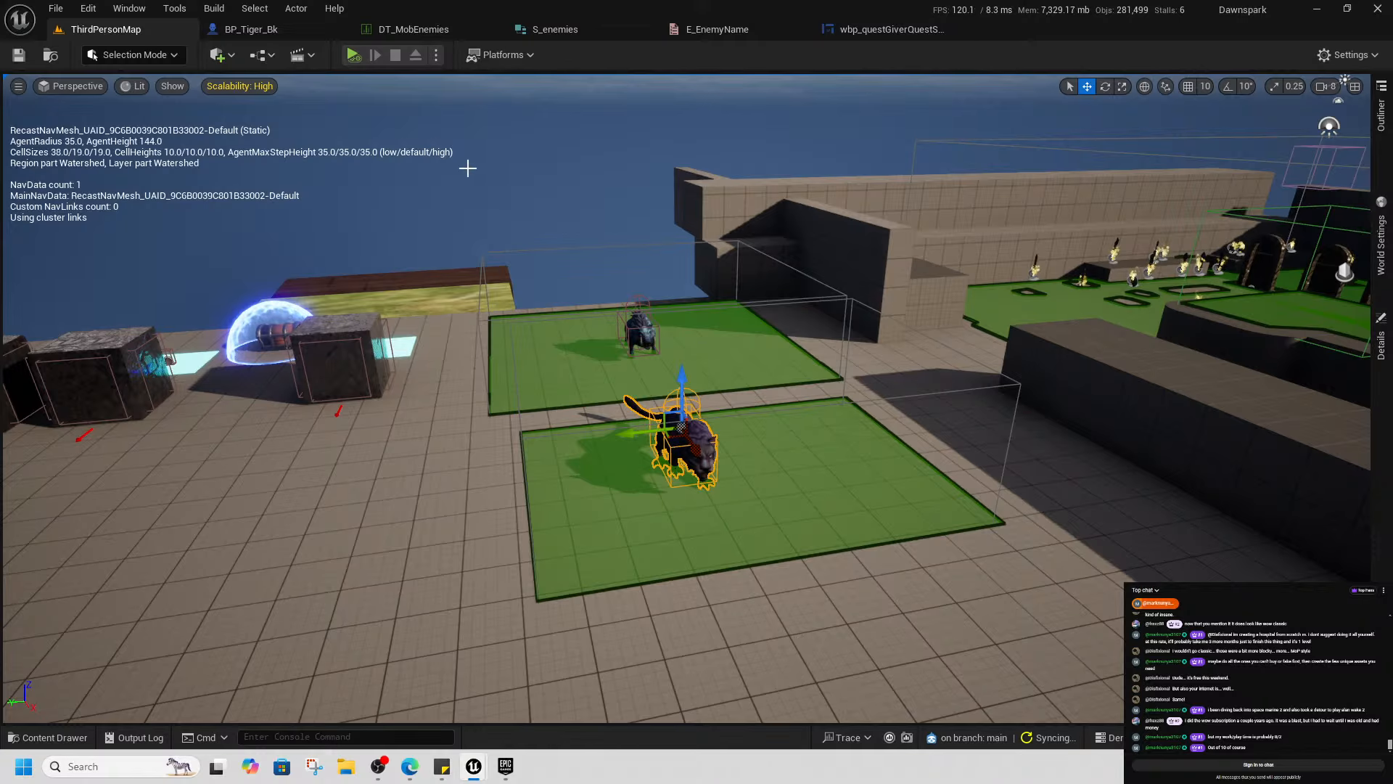
Simulate the level, watch the selected tiger moving on the green navigation area up close, and stop the simulation
click(353, 55)
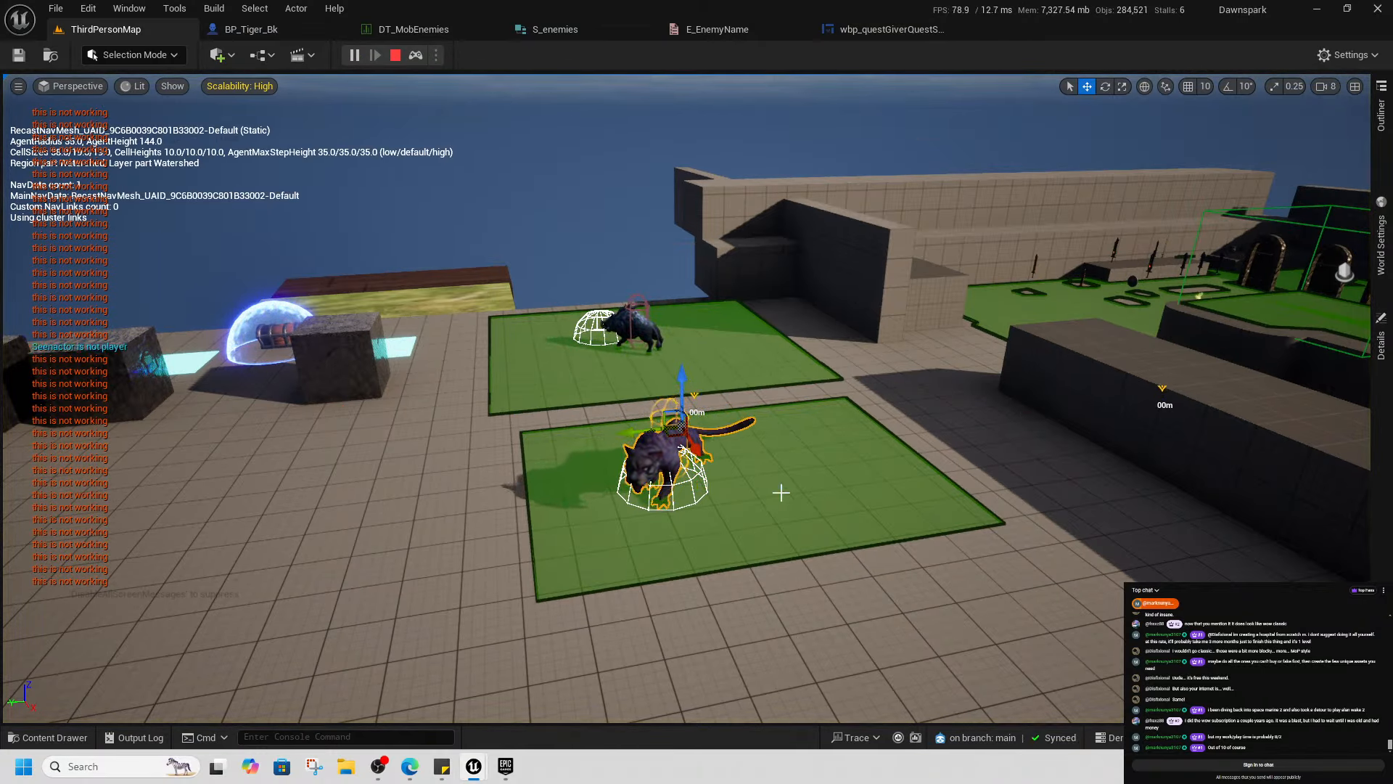
scroll(671, 503, up, 2)
scroll(671, 503, up, 8)
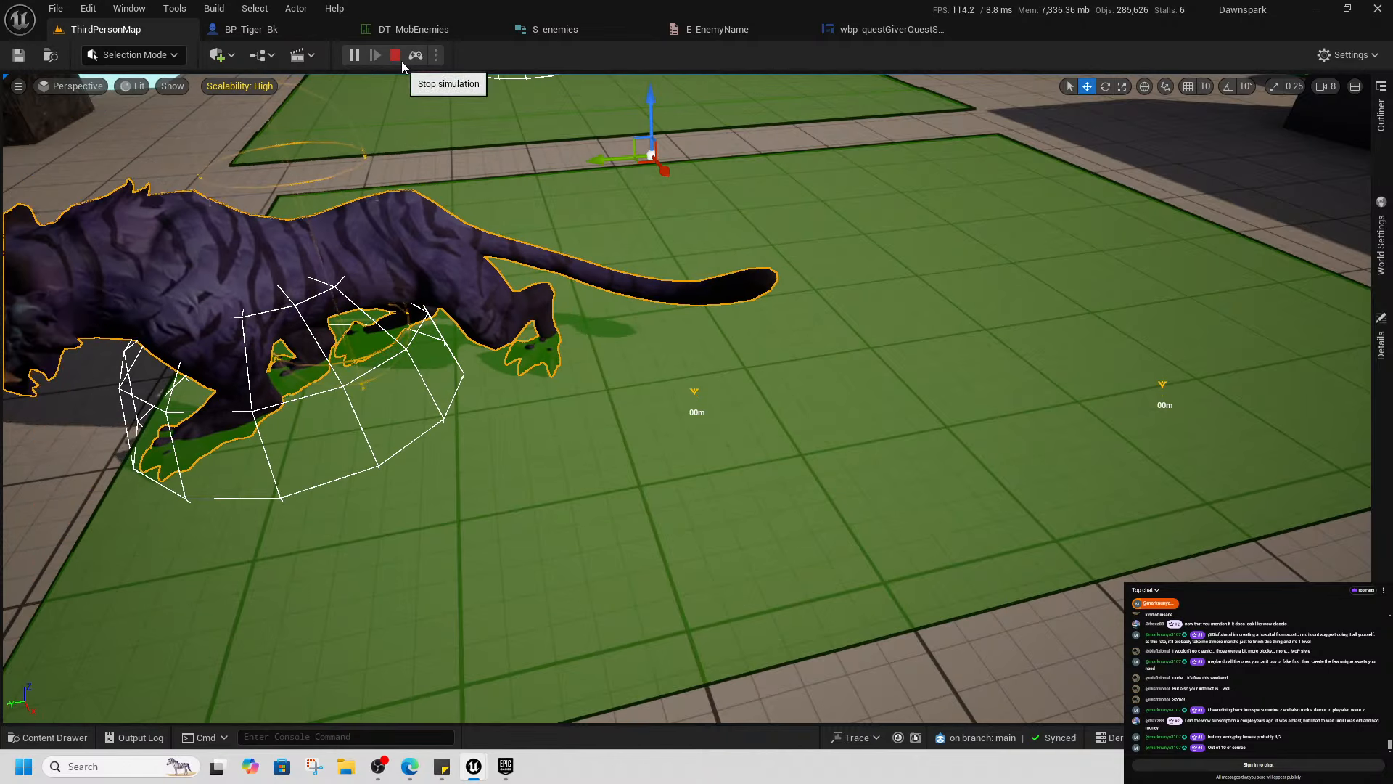
click(399, 58)
In BP_Tiger_Bk, set the character mesh's animation mode to Use Animation Blueprint with ABP_Bear as the Anim Class
click(251, 29)
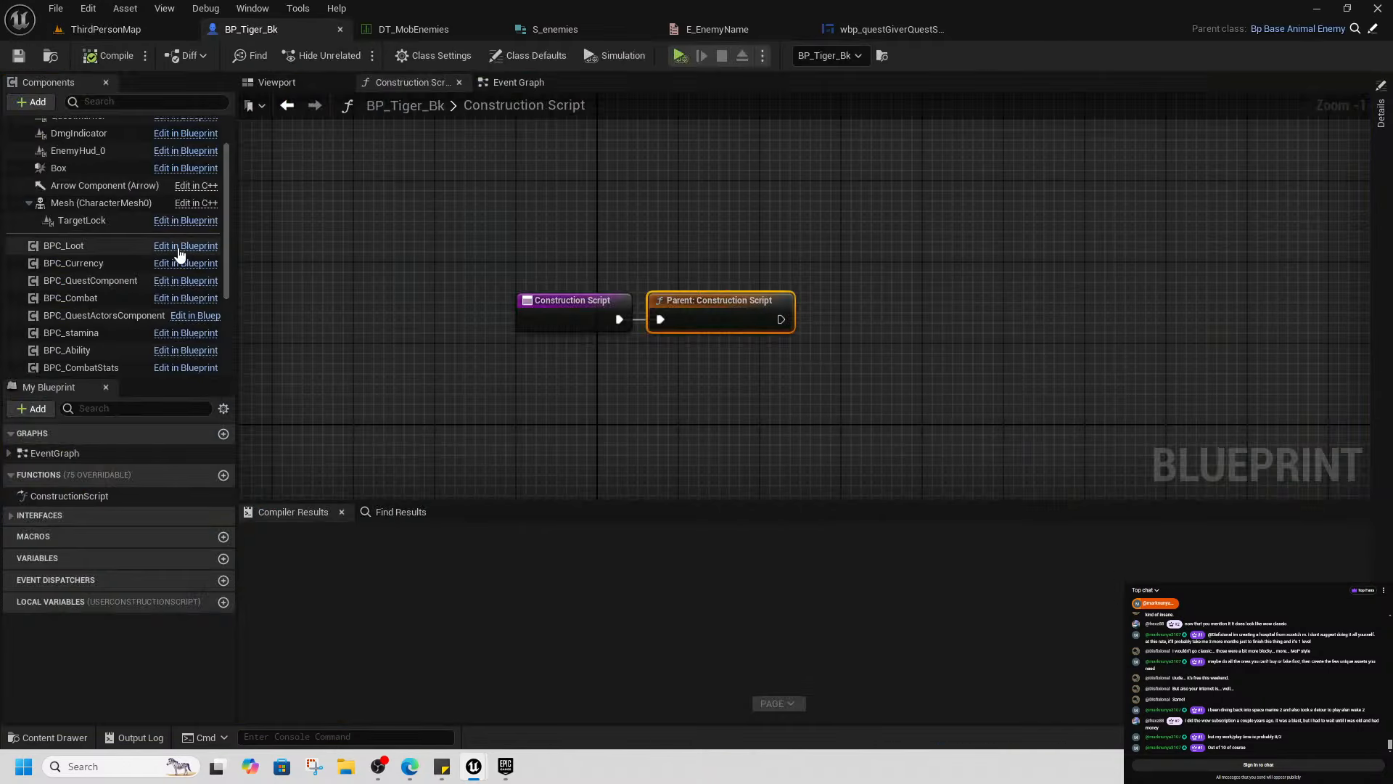
scroll(89, 225, up, 2)
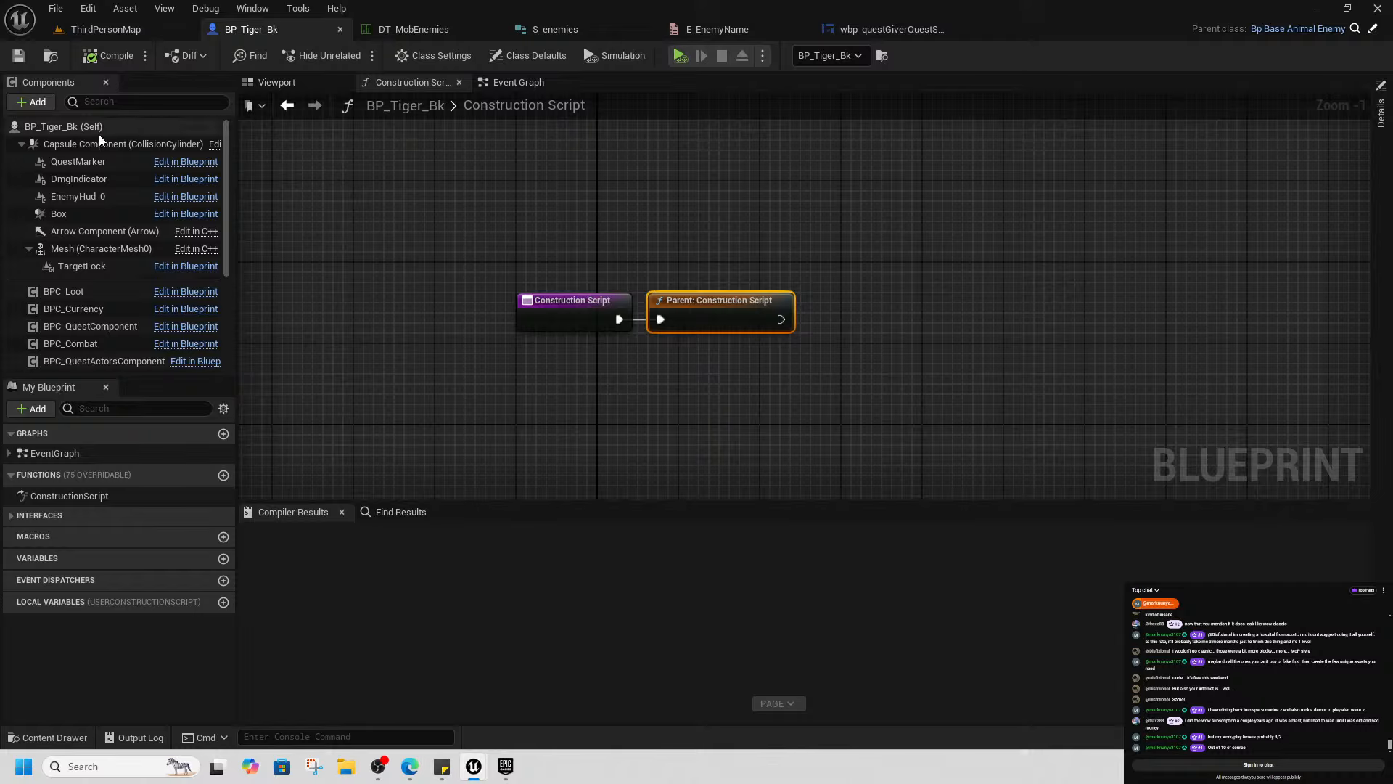
click(103, 252)
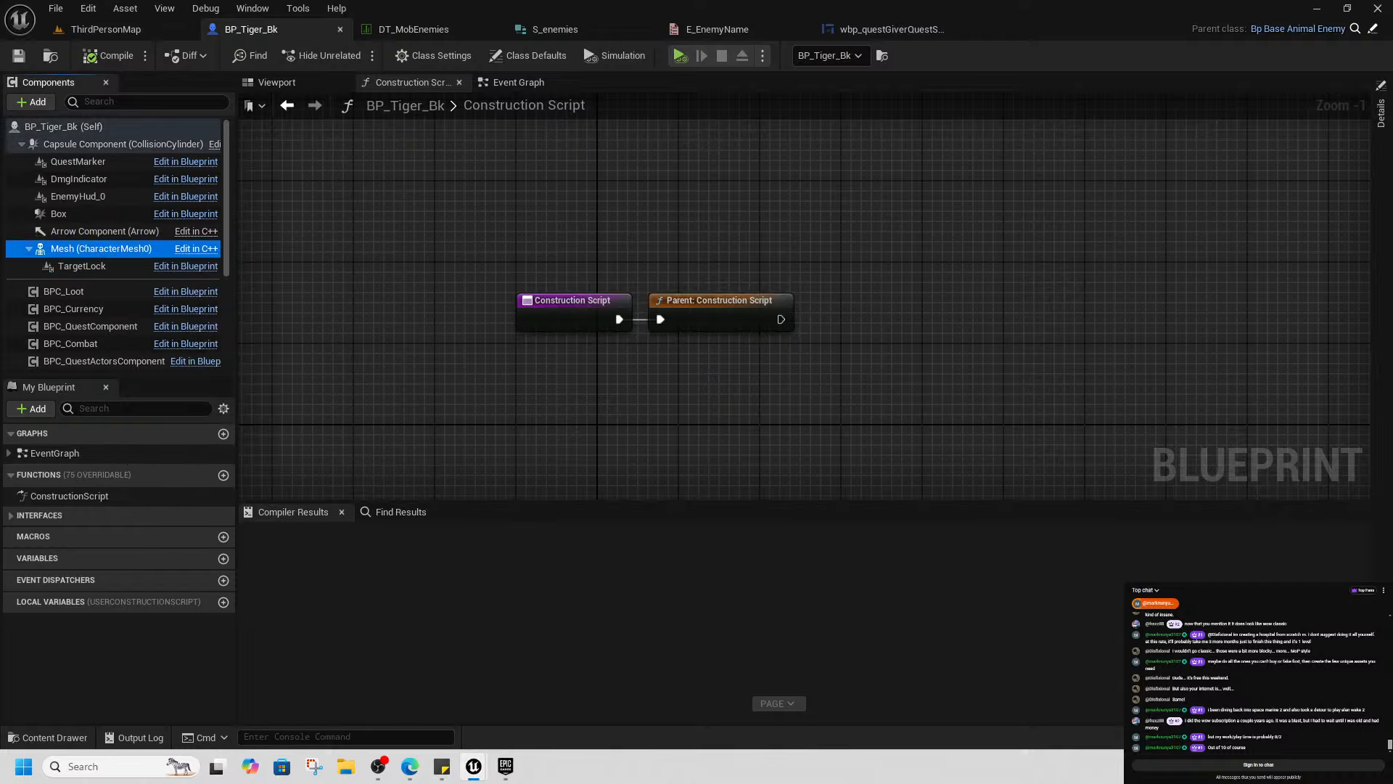
click(1378, 124)
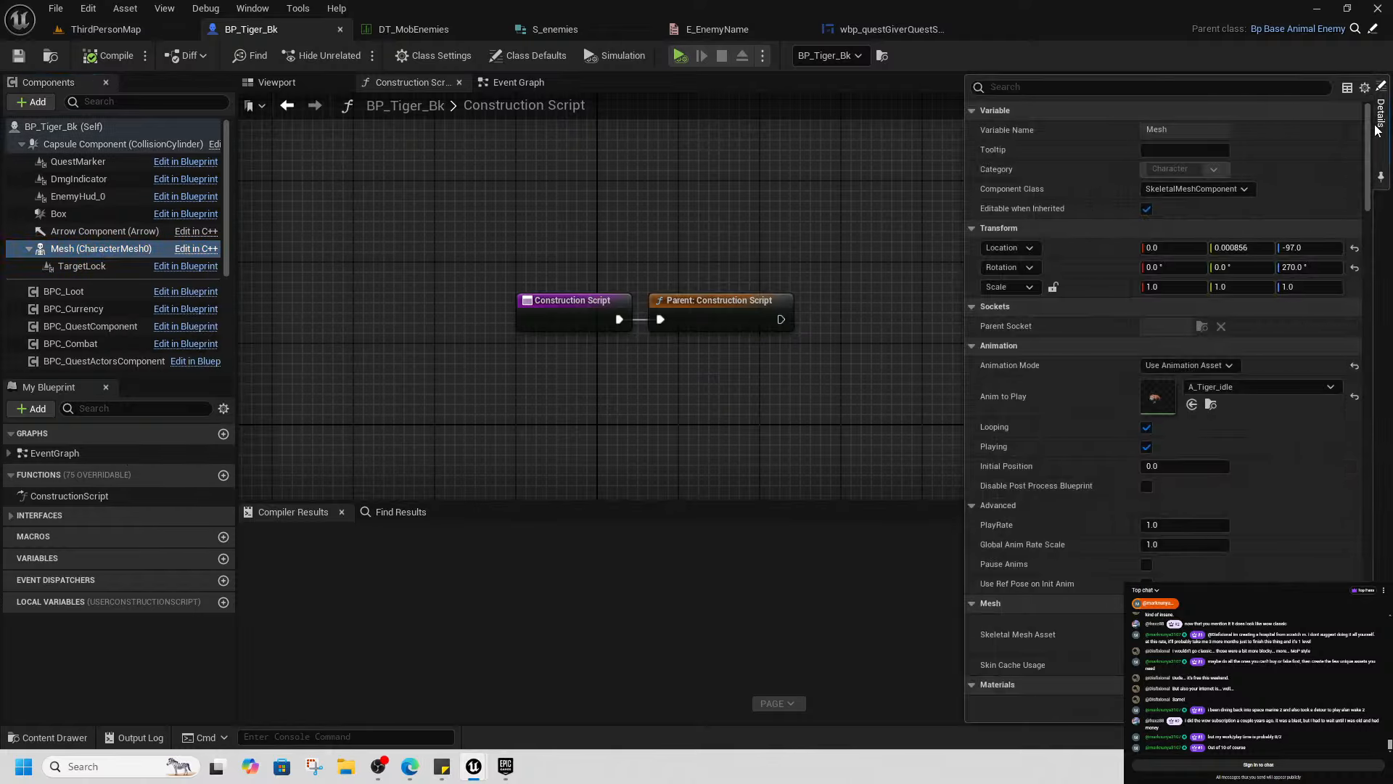
click(1190, 365)
click(1193, 380)
click(1194, 386)
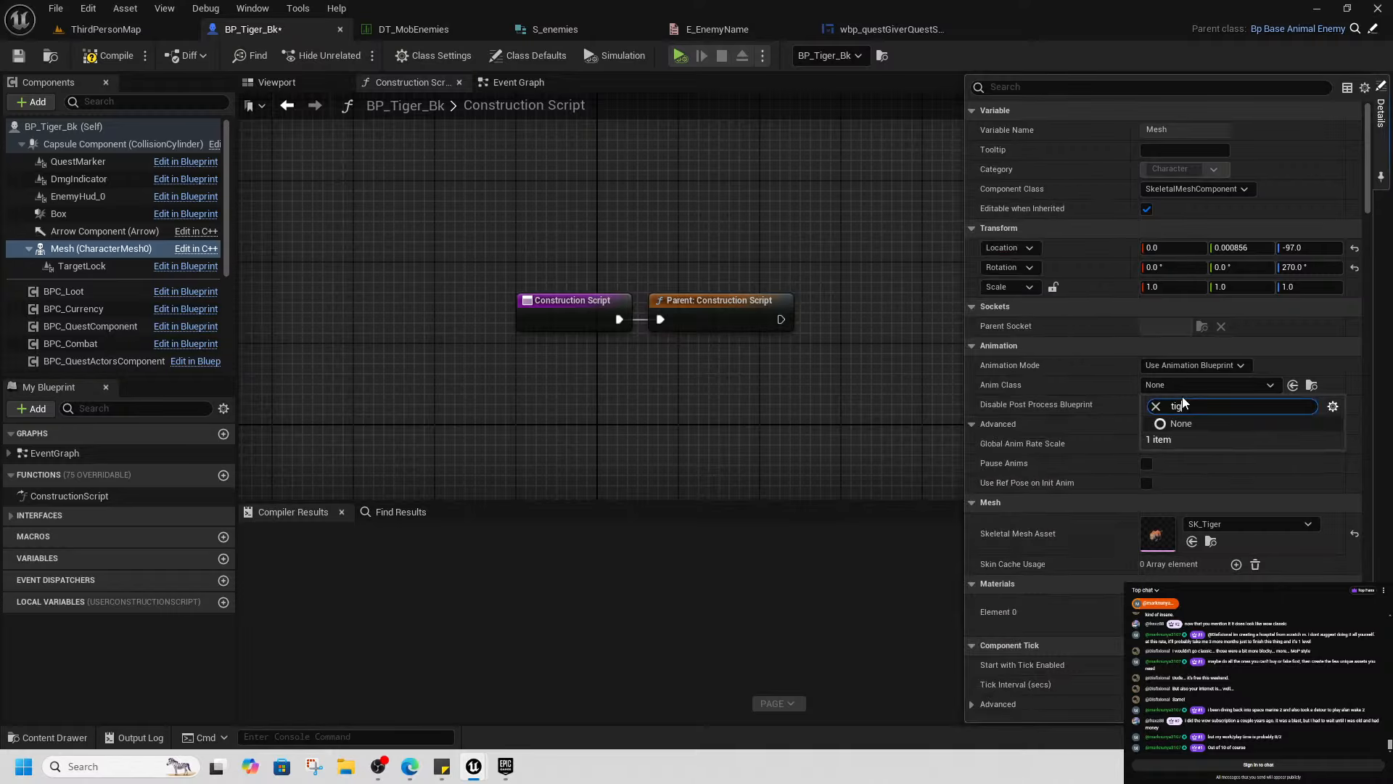
key(BackSpace)
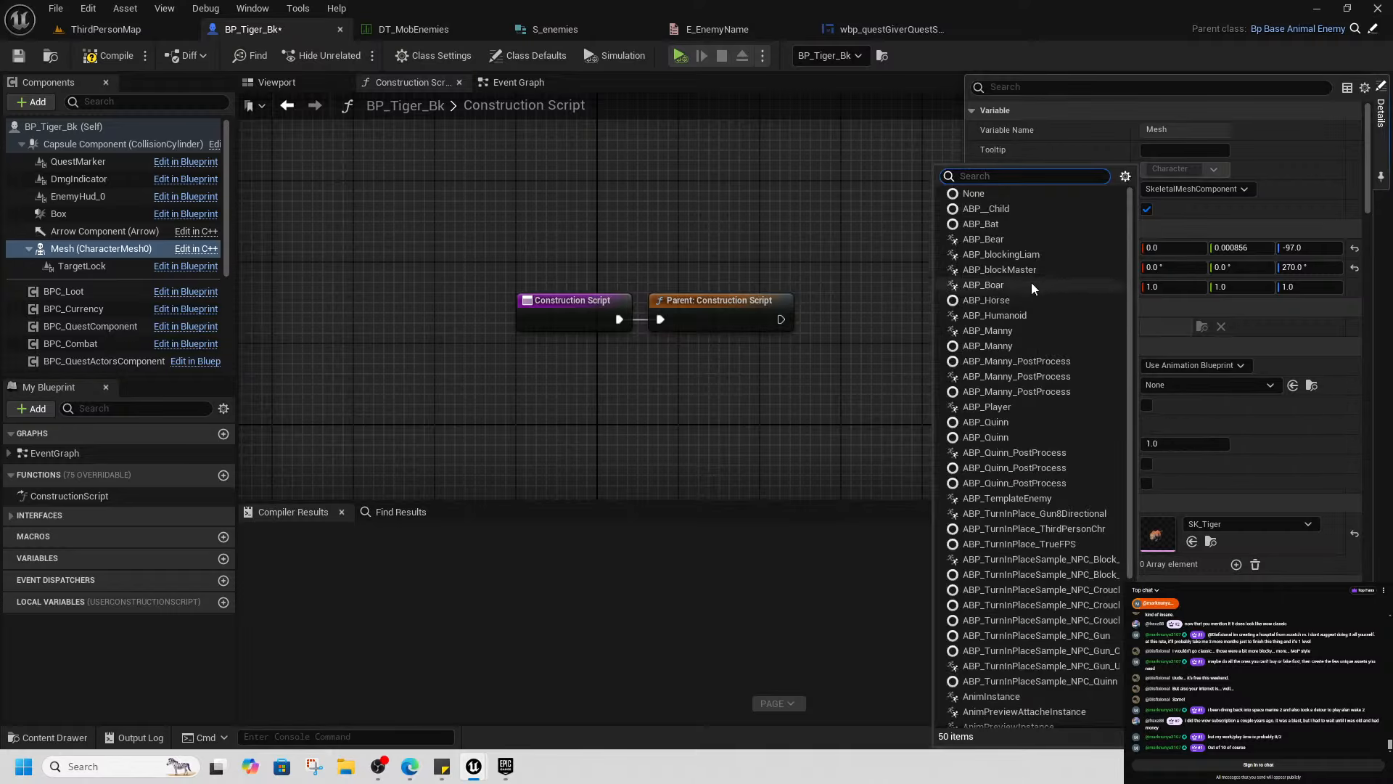
click(1003, 240)
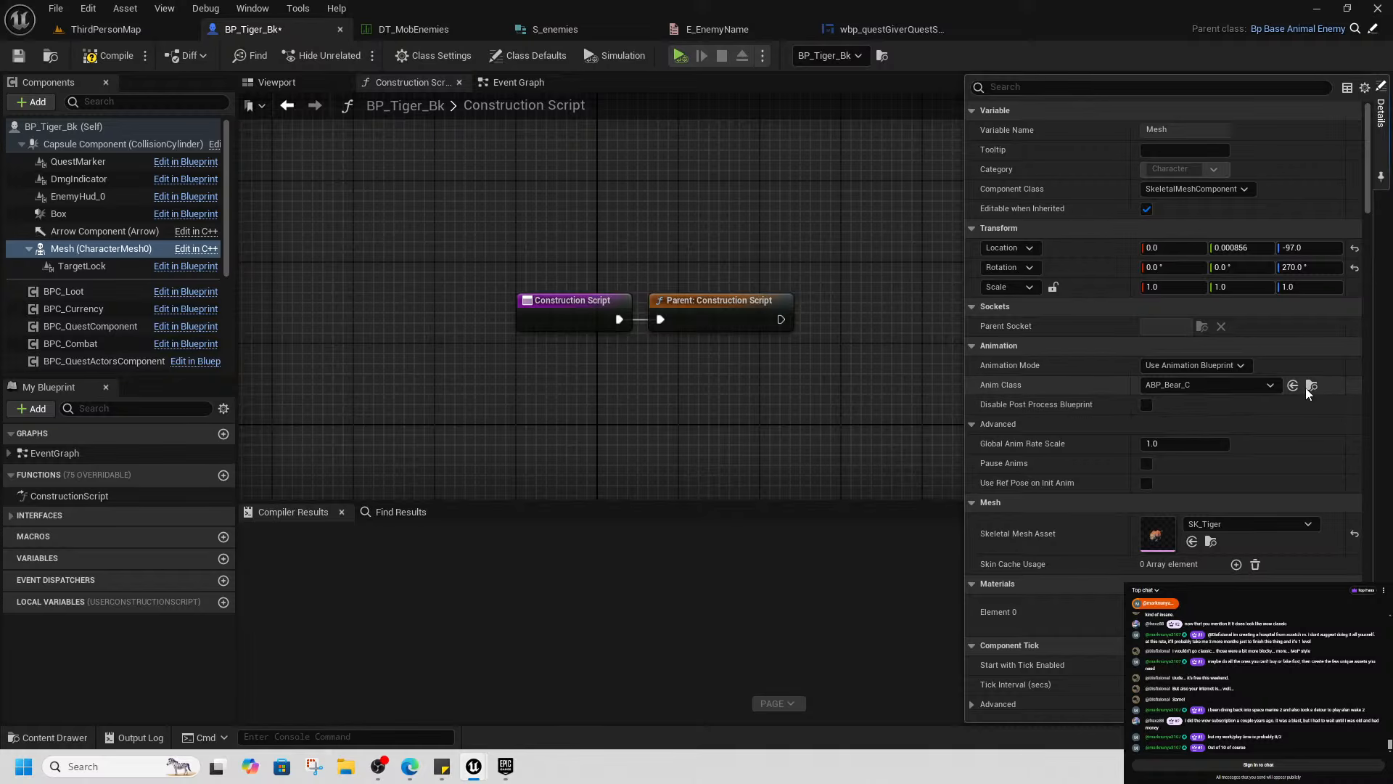
Browse to ABP_Bear and the bear blend space among the project assets, and open the StylizedCreaturesBundle Animations folder for Tiger
click(1309, 385)
mouse_move(728, 645)
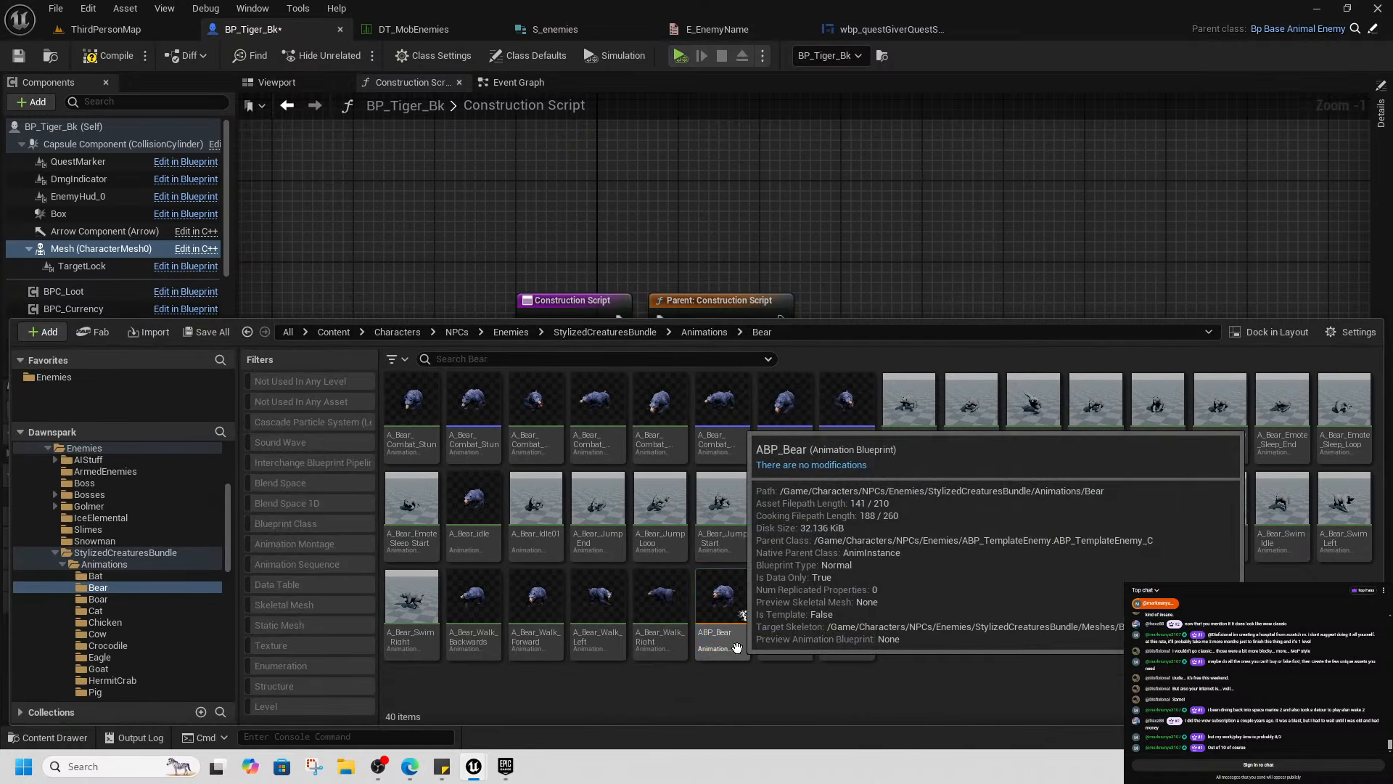
click(845, 638)
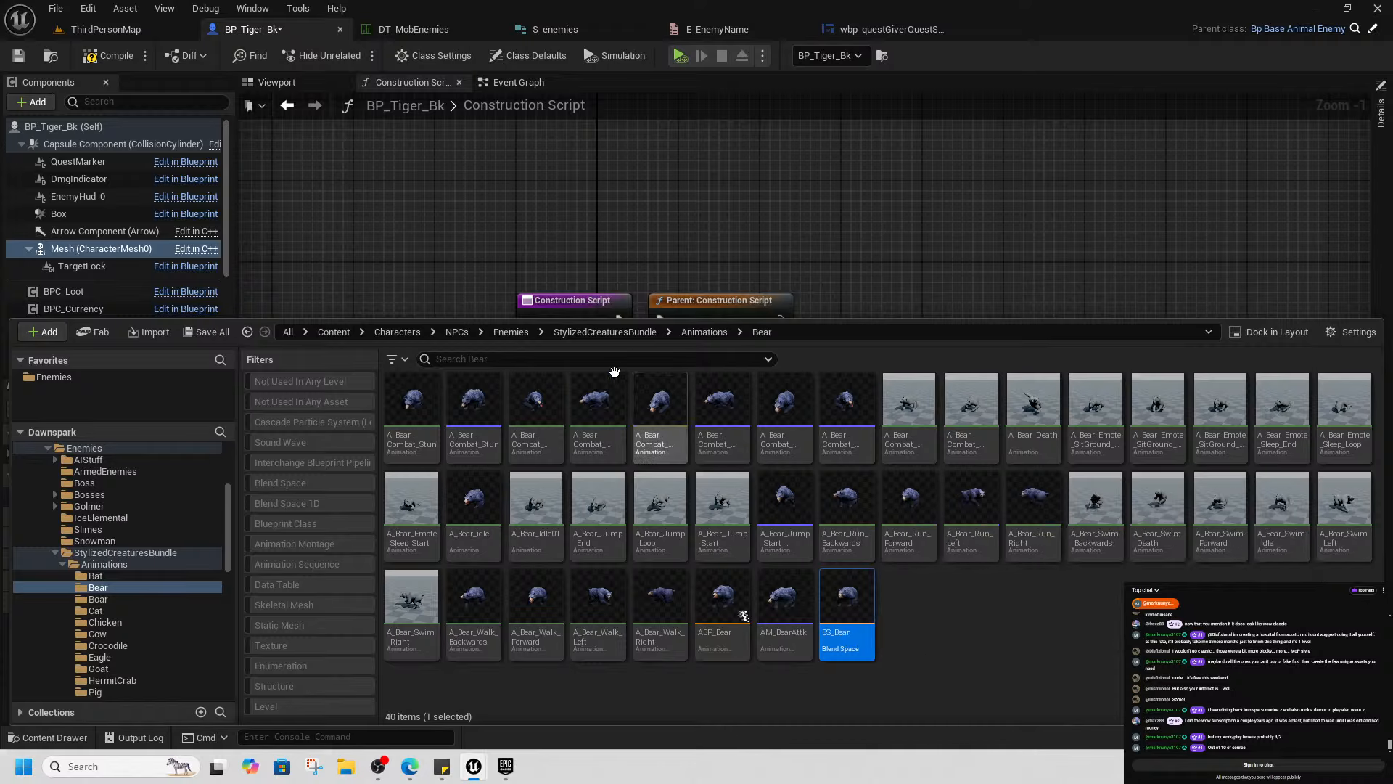
click(511, 333)
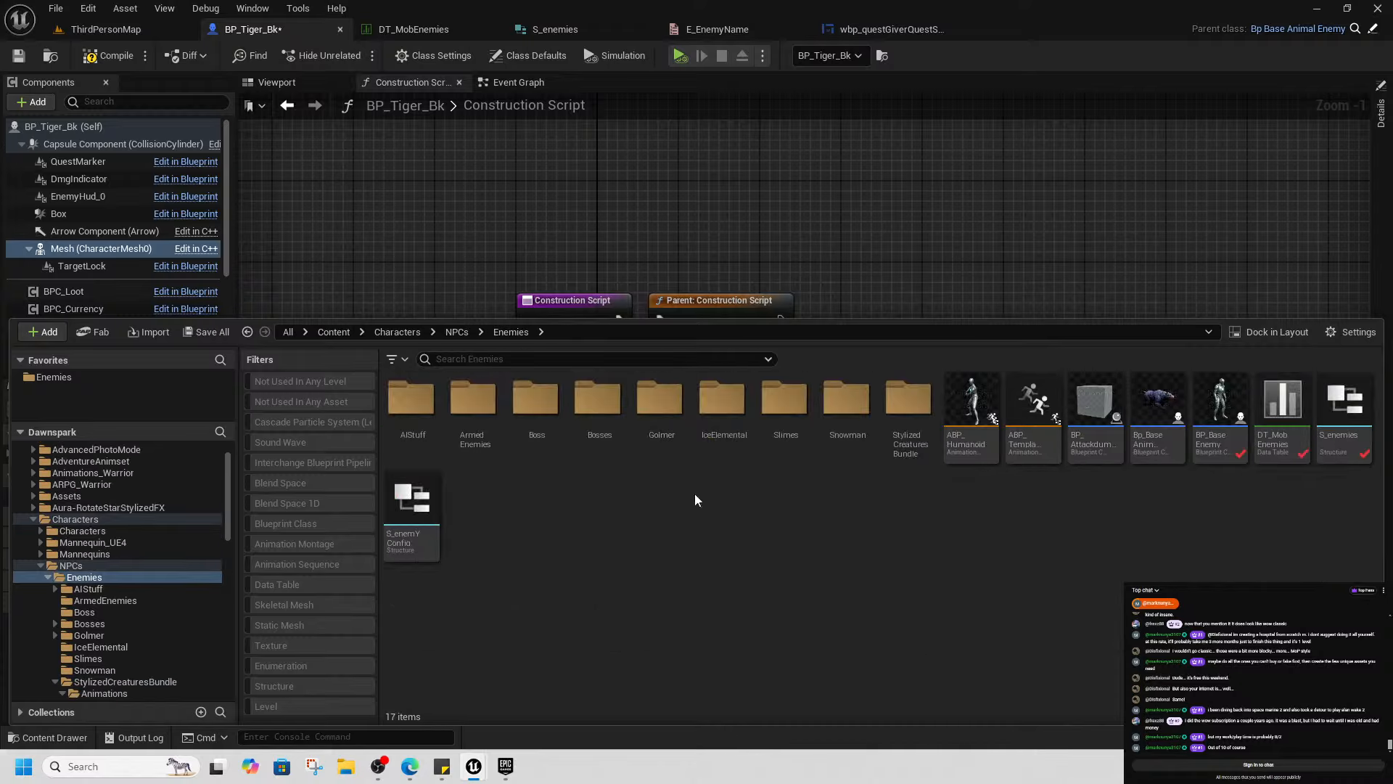
double_click(907, 402)
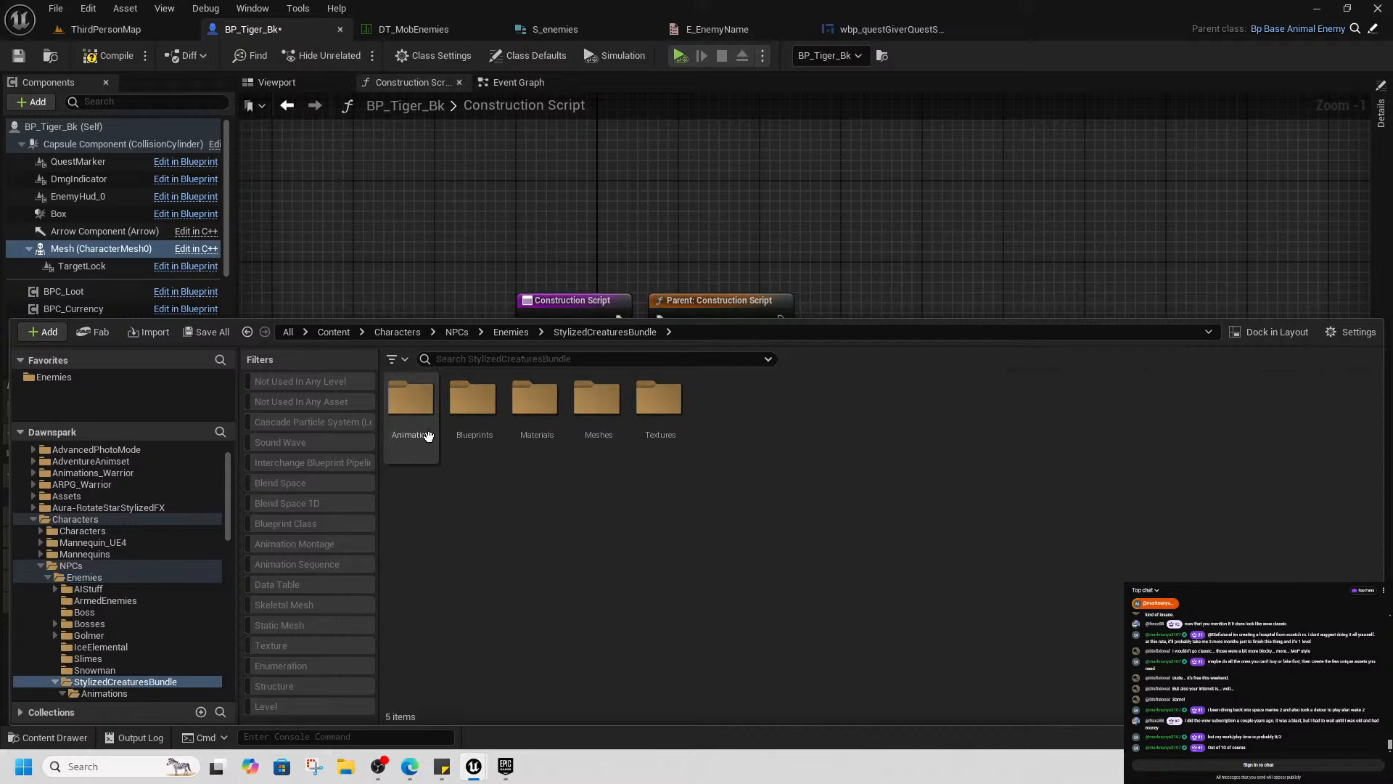
click(412, 418)
double_click(412, 406)
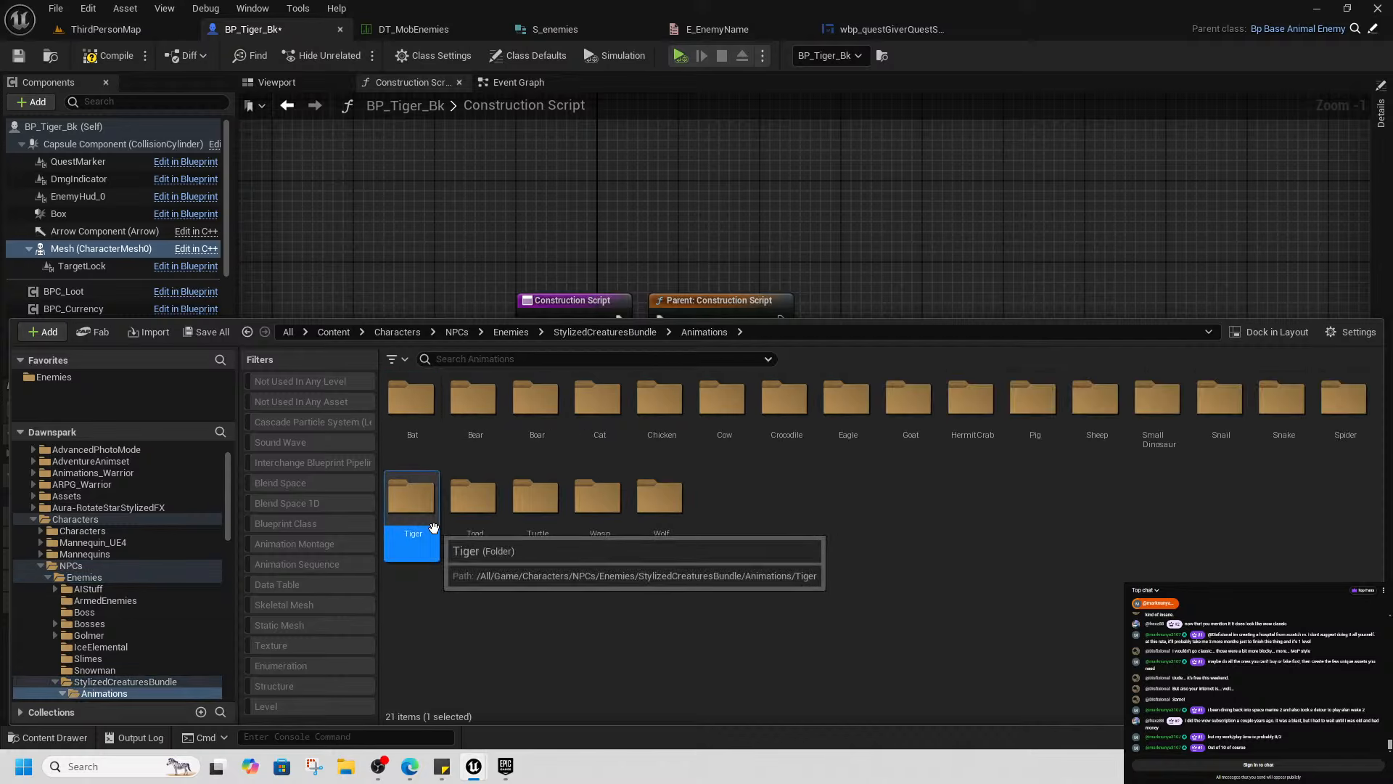
double_click(411, 508)
Create a Blend Space in the Tiger animations folder using the SKEL_Tiger skeleton and name it BS_tiger
right_click(637, 630)
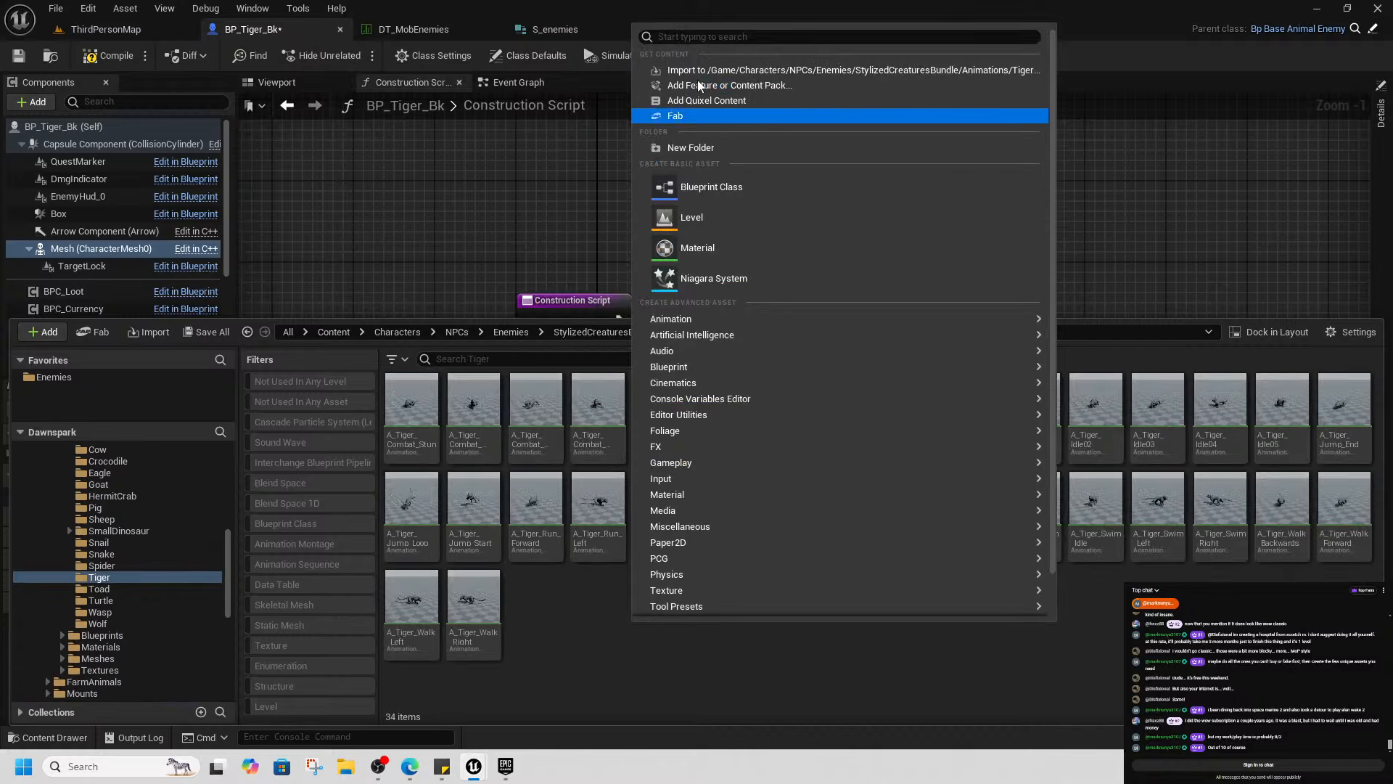
text(blend)
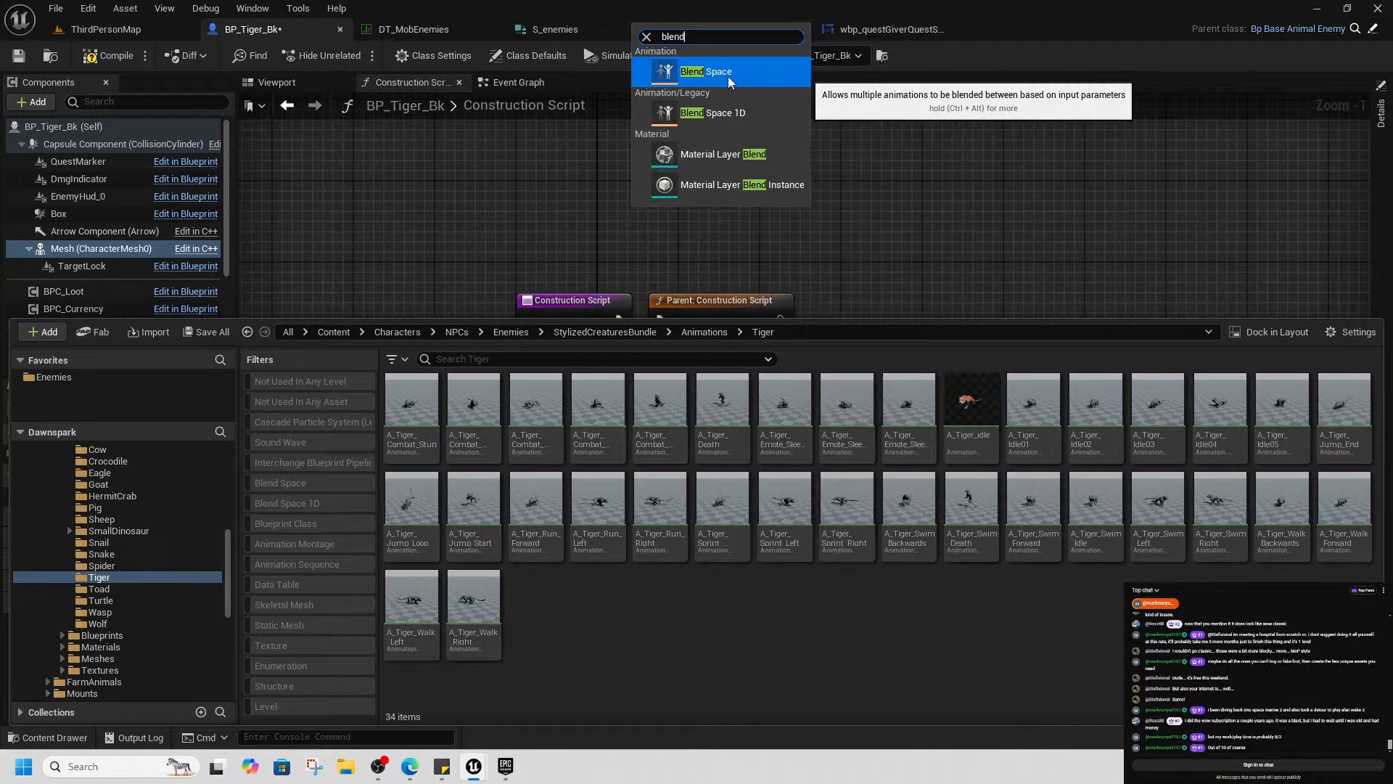
click(752, 84)
text(t)
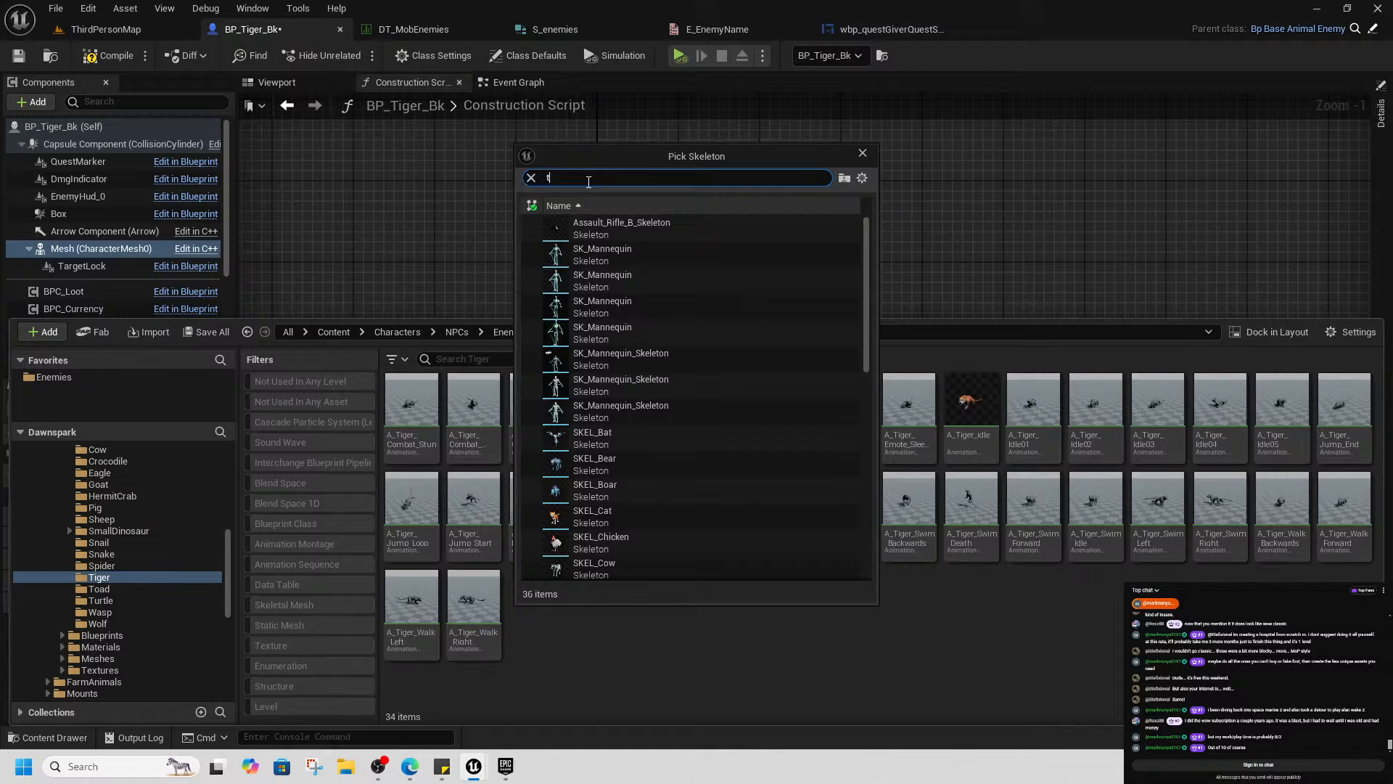
text(iger)
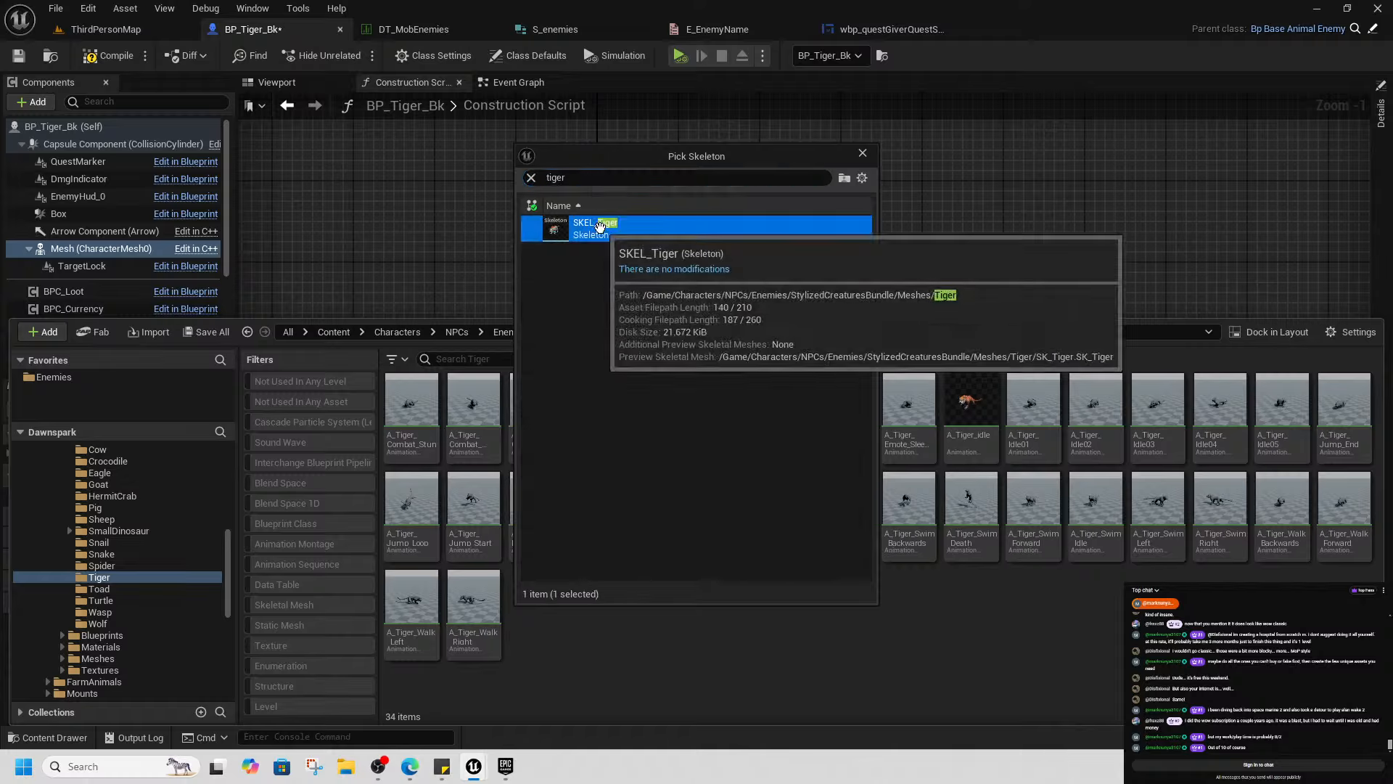
click(591, 227)
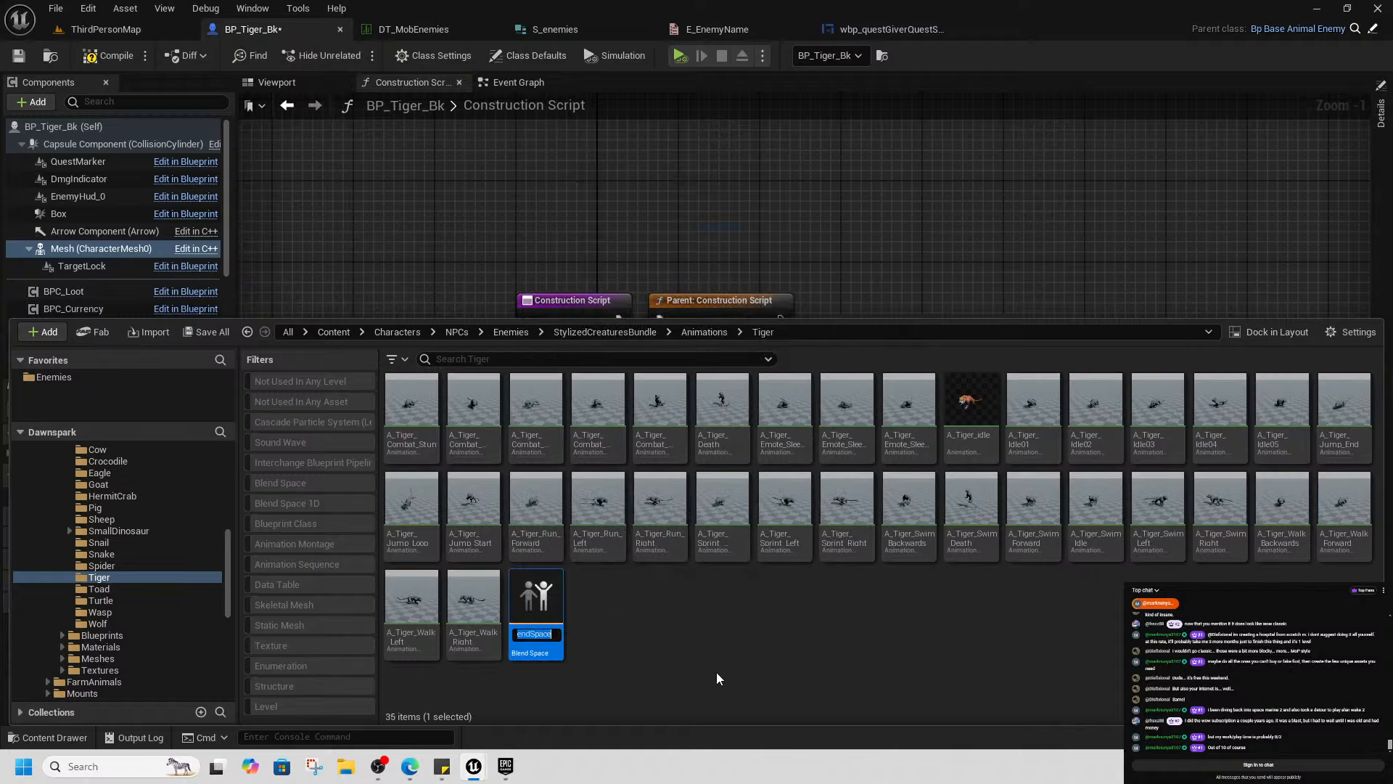
text(BS_tiger)
key(Return)
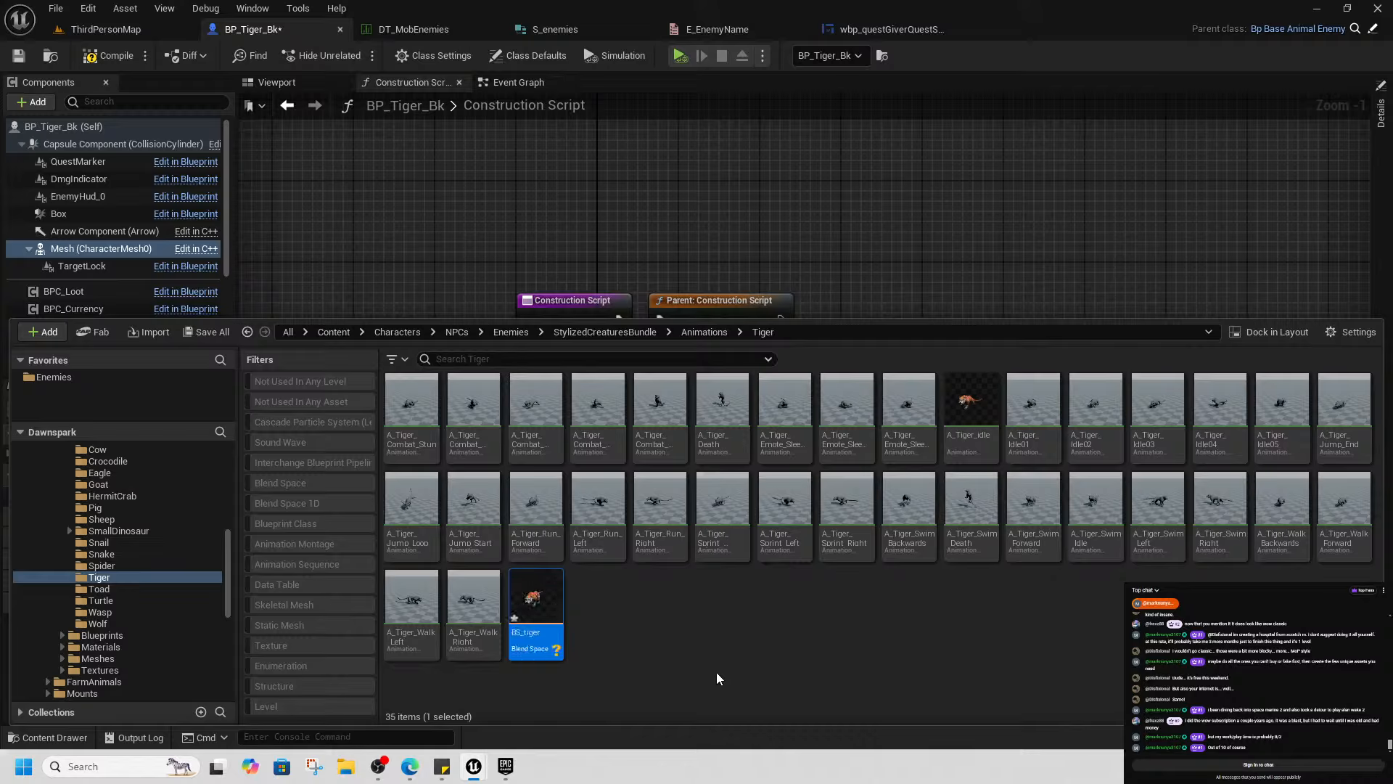
click(716, 672)
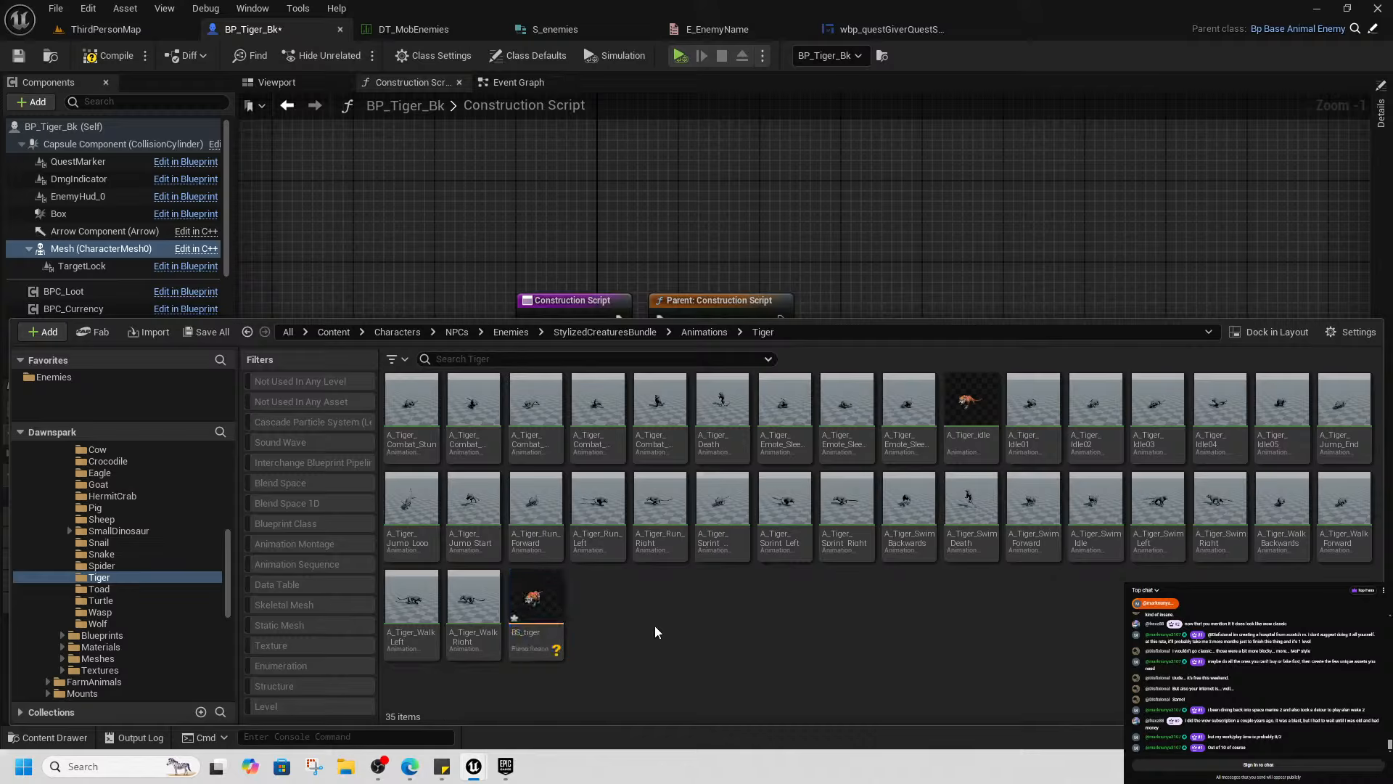
Open BS_tiger and set its horizontal axis to the name Direction with a range of -180 to 180
double_click(536, 637)
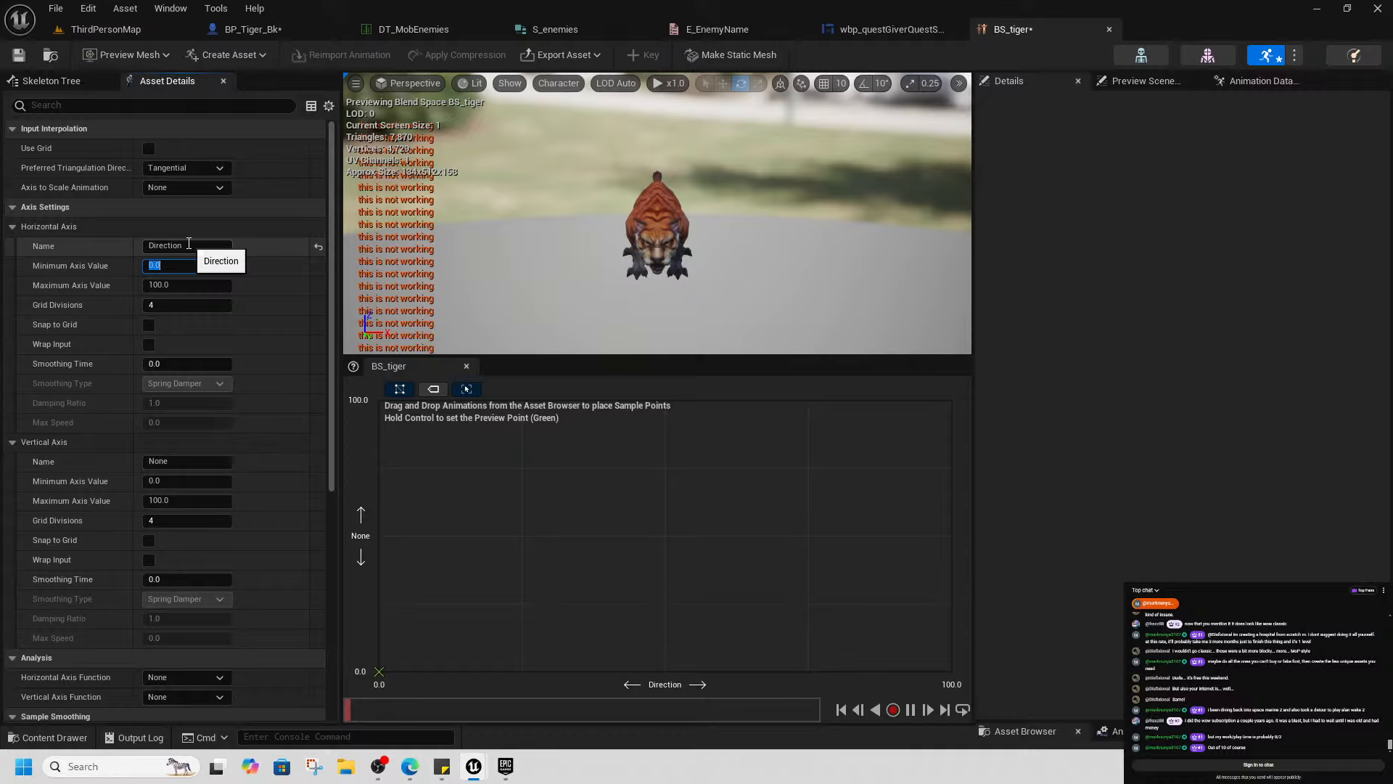
text(-18)
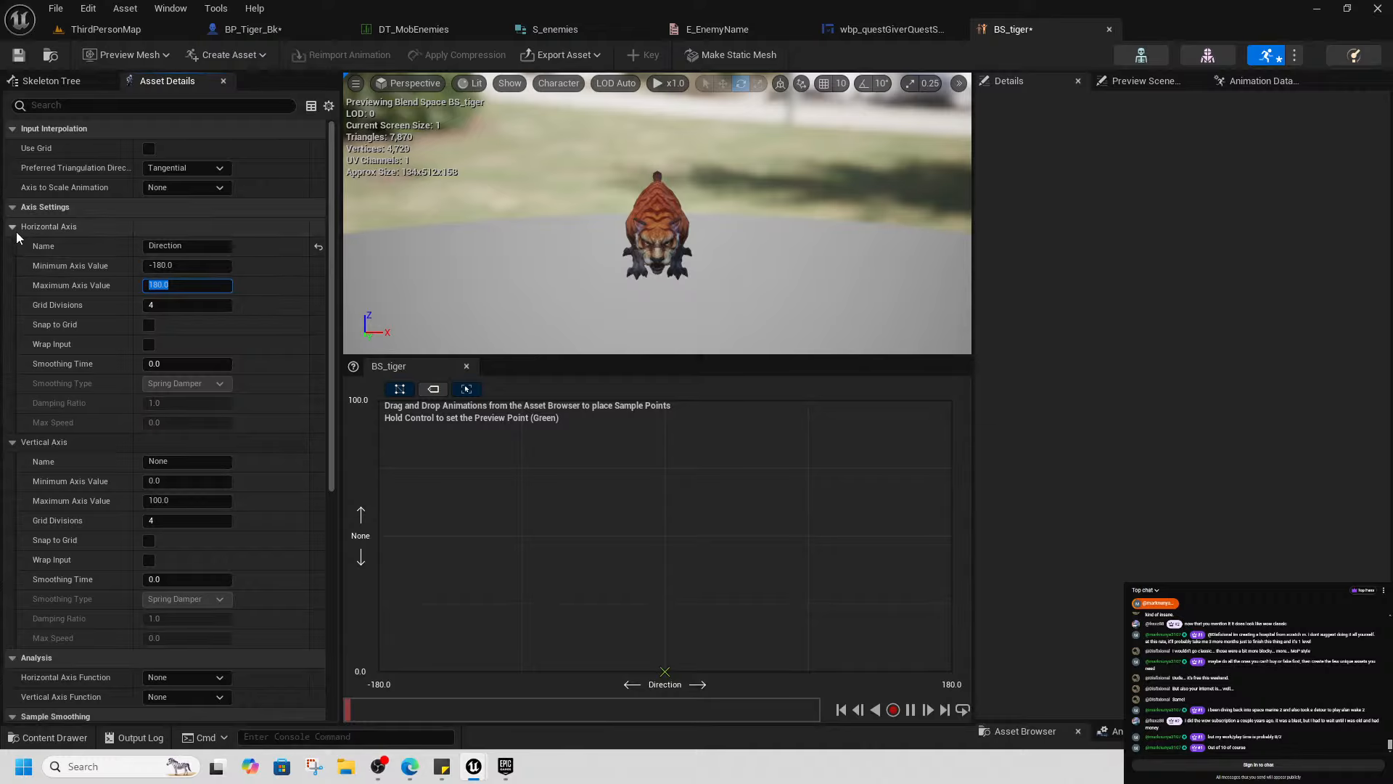
click(88, 226)
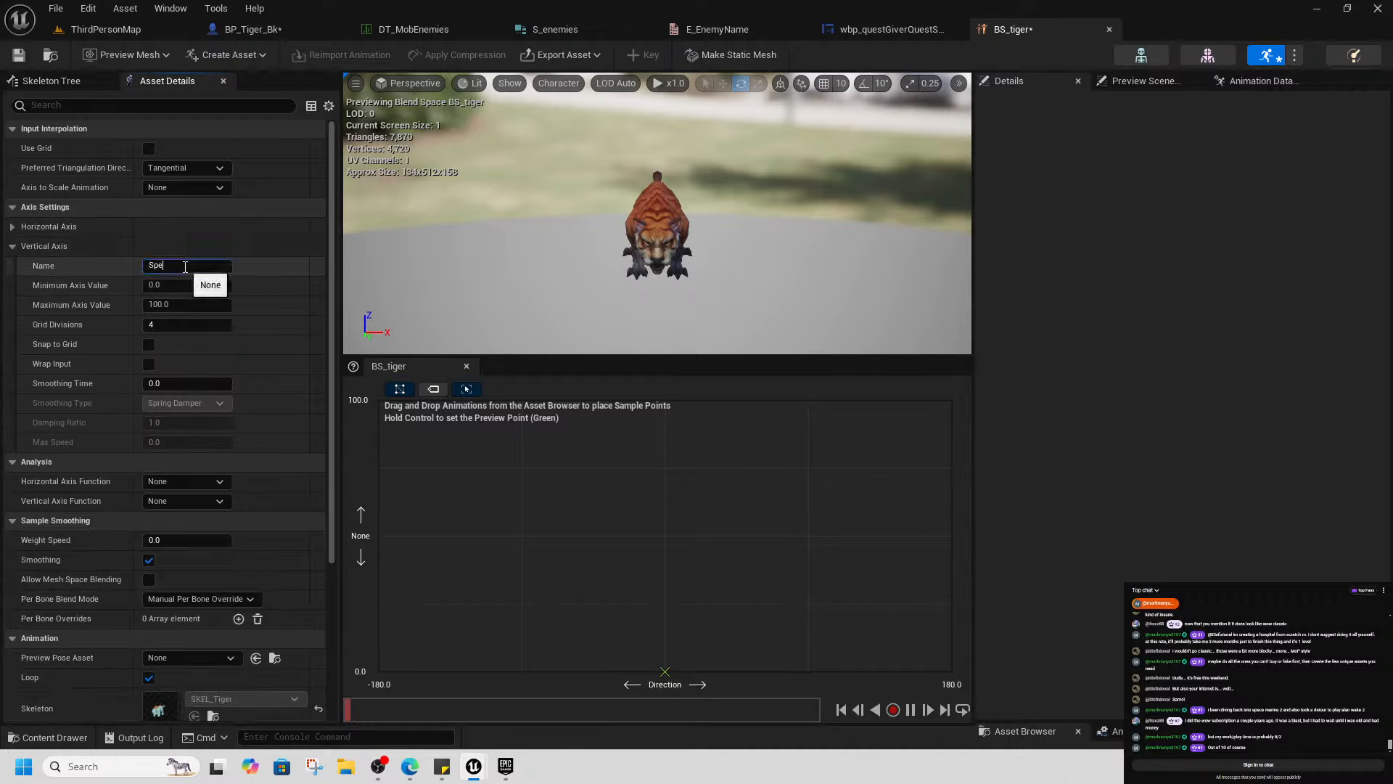
Name the blend space's vertical axis Speed and set its maximum value to 500
key(Return)
click(152, 305)
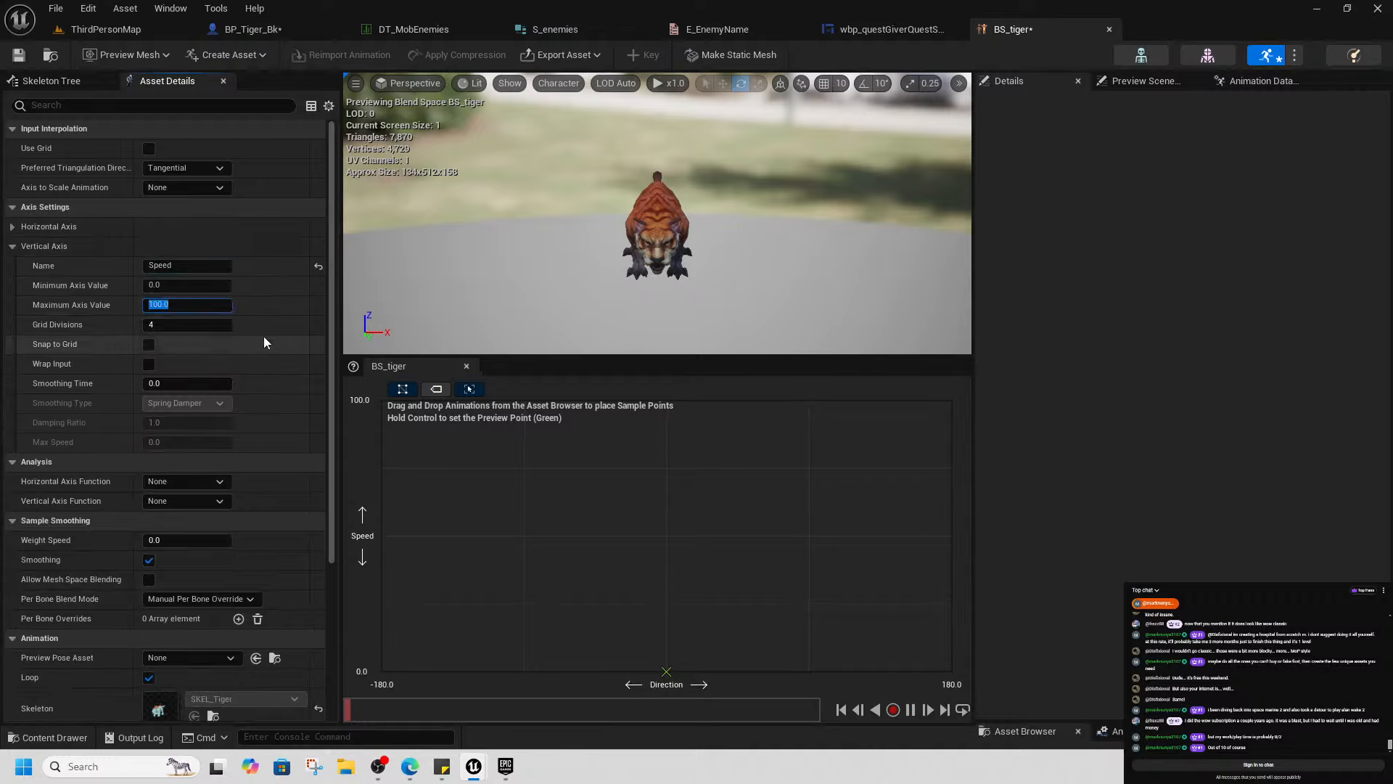
text(500)
key(Return)
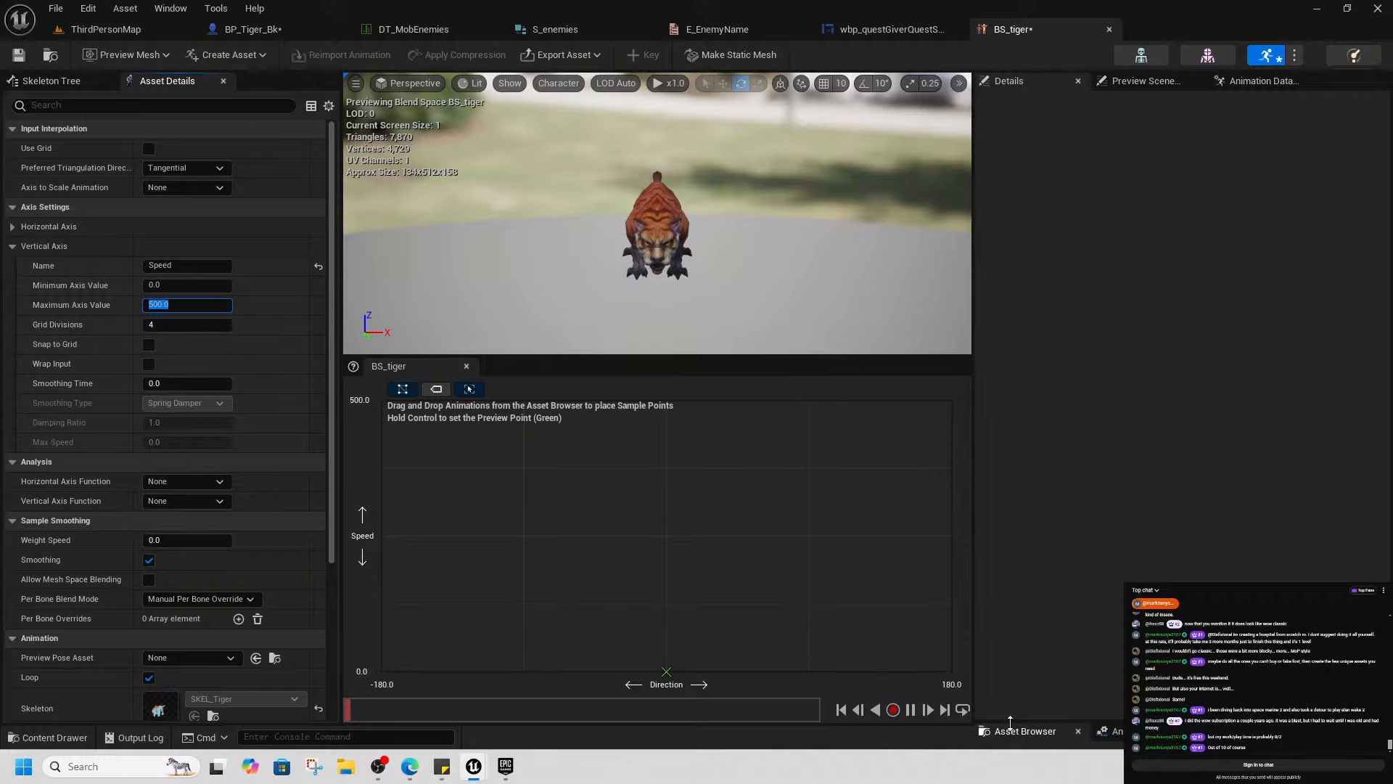
Place A_Tiger_Sprint_Forward as a sample at Direction 0 and Speed 500, and view the previewed tiger from the side
drag(1011, 722, 1055, 698)
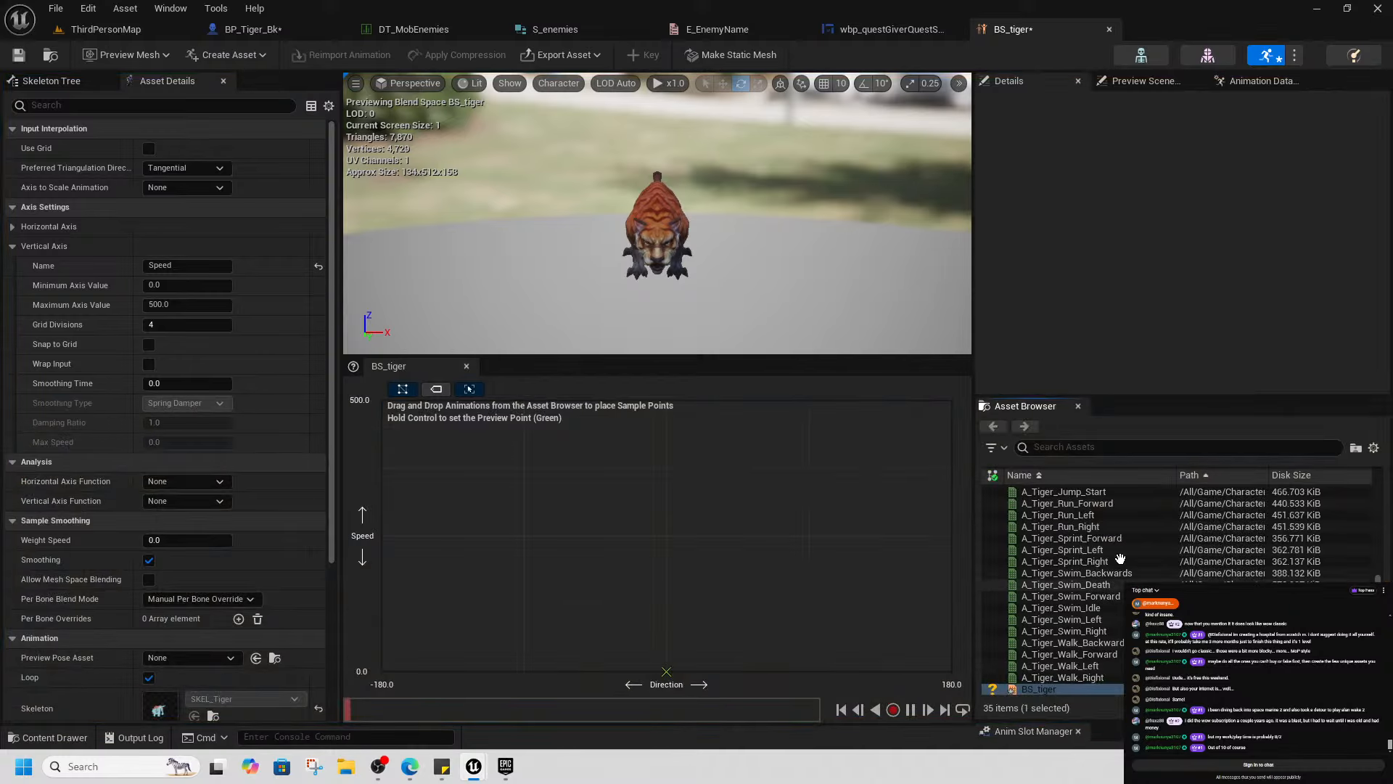
click(1091, 538)
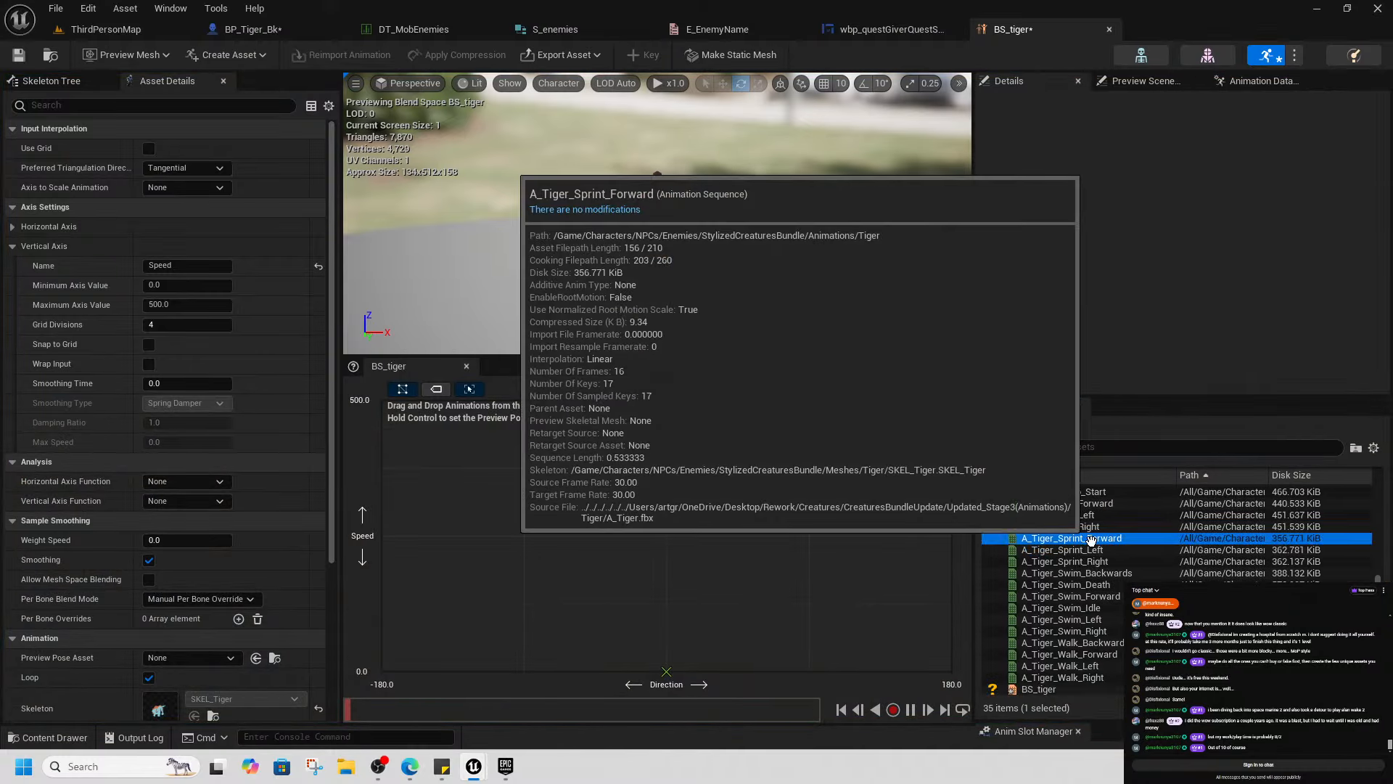
scroll(1091, 538, up, 3)
drag(1100, 630, 667, 401)
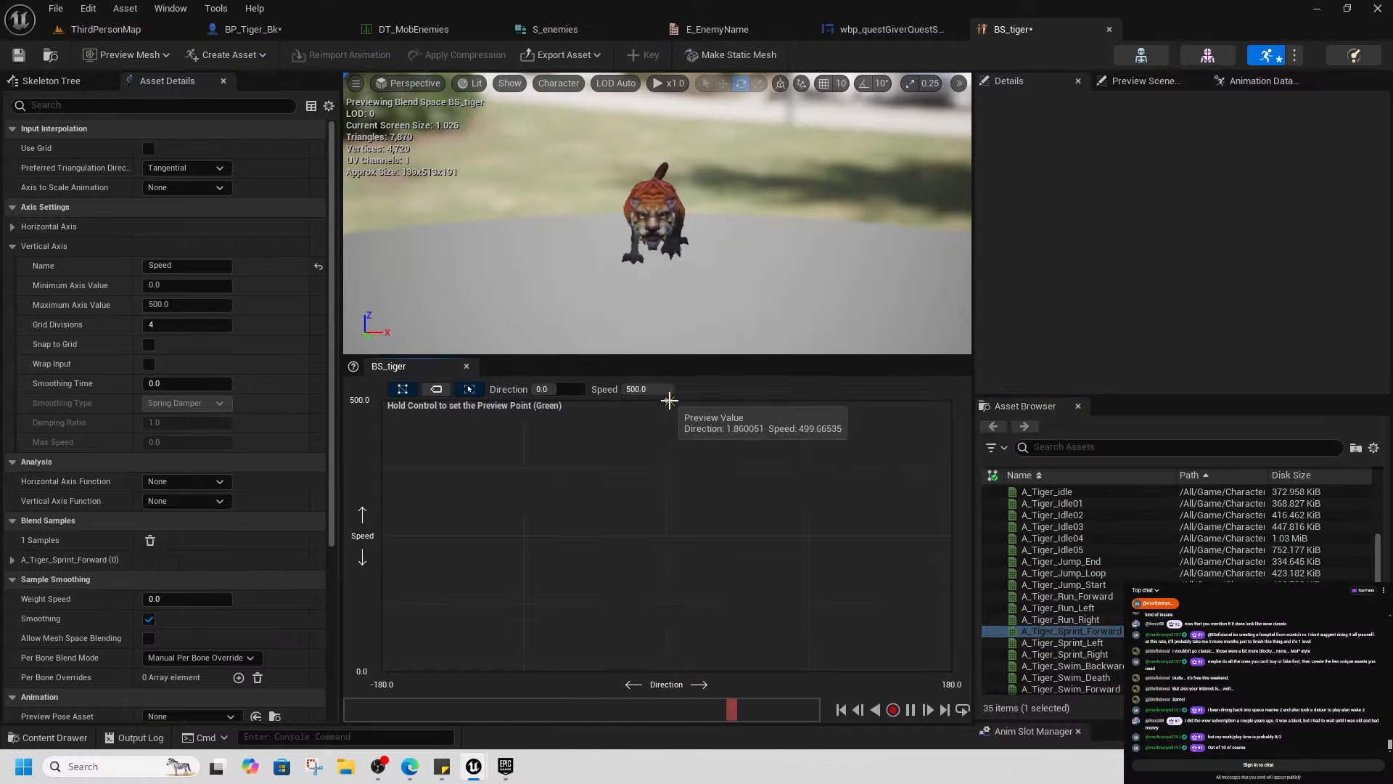
right_drag(669, 290, 918, 286)
key(a)
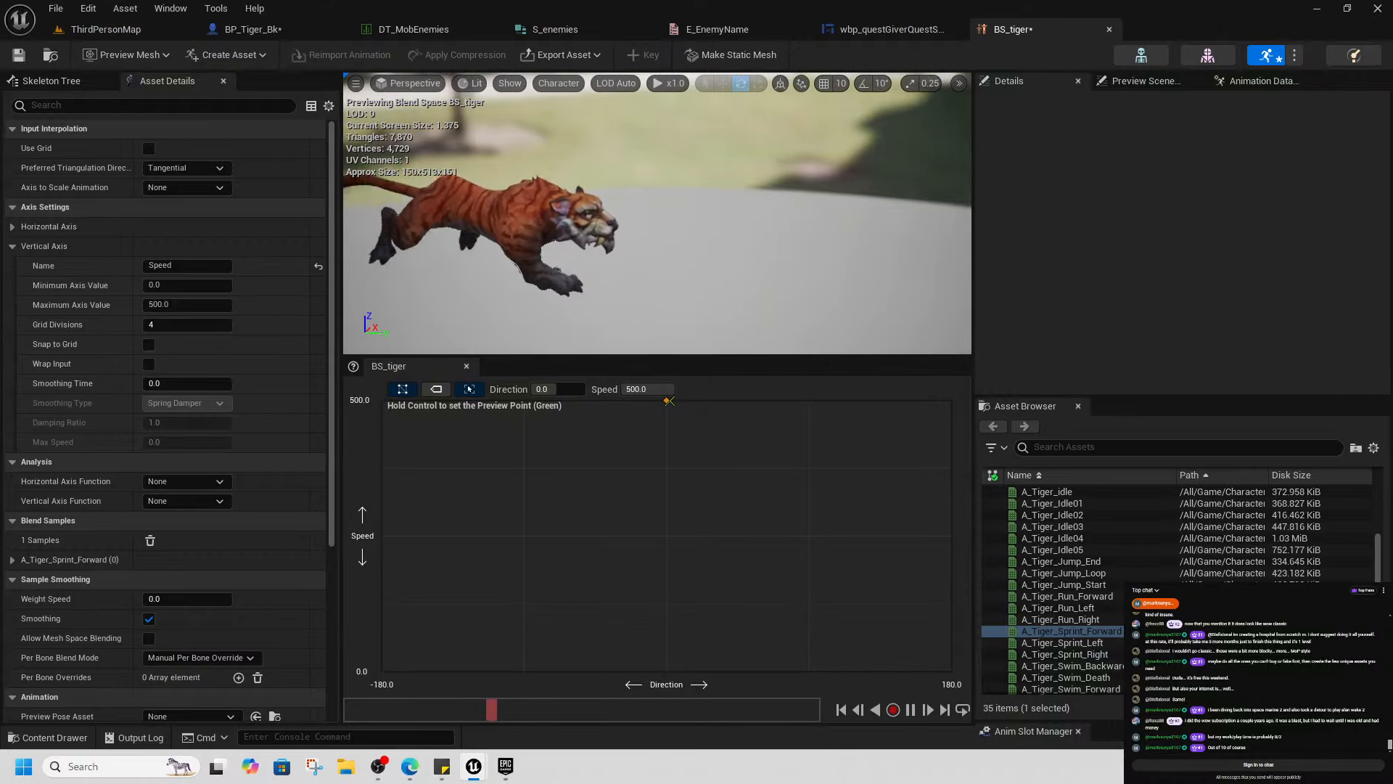
Filter the tiger animations for idle and preview A_Tiger_idle through A_Tiger_Idle05 to compare them
click(1074, 446)
text(idle)
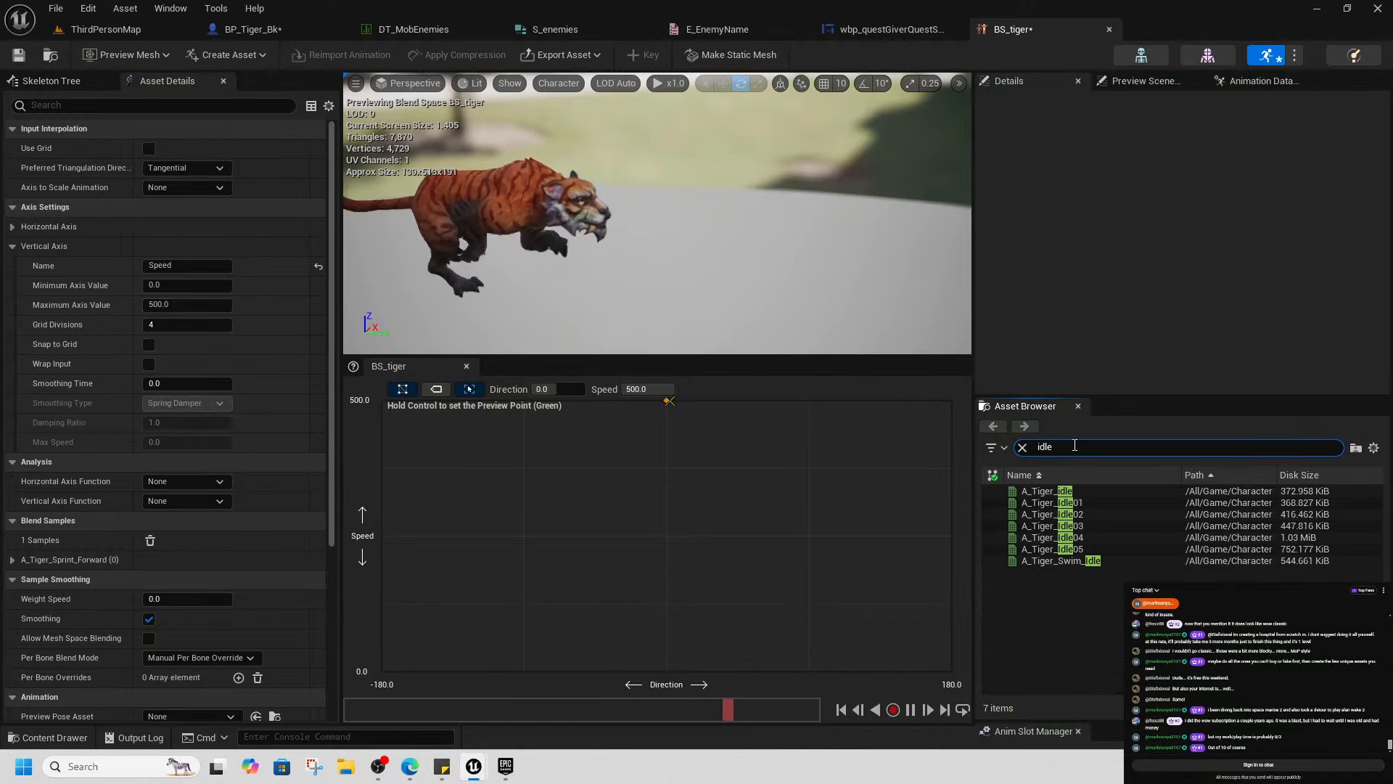
double_click(1081, 491)
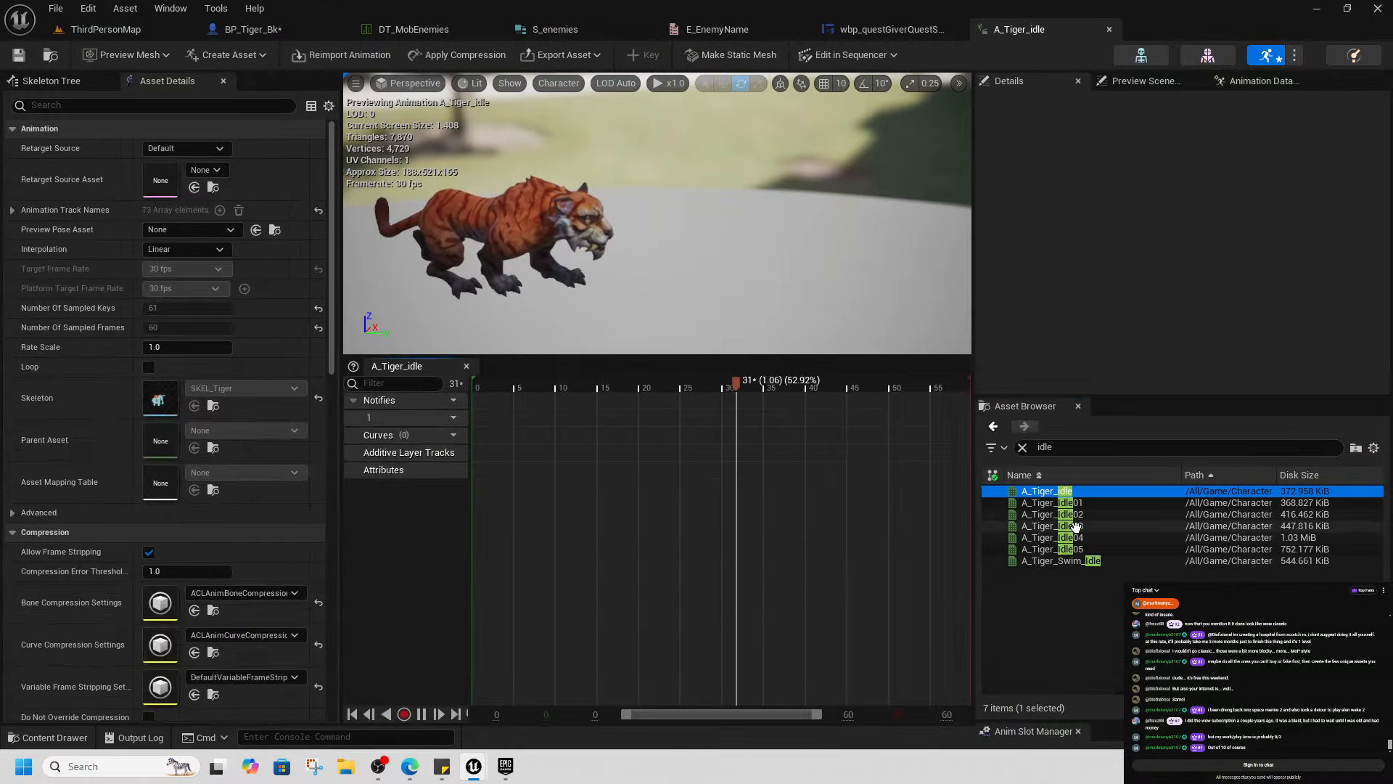
double_click(1074, 502)
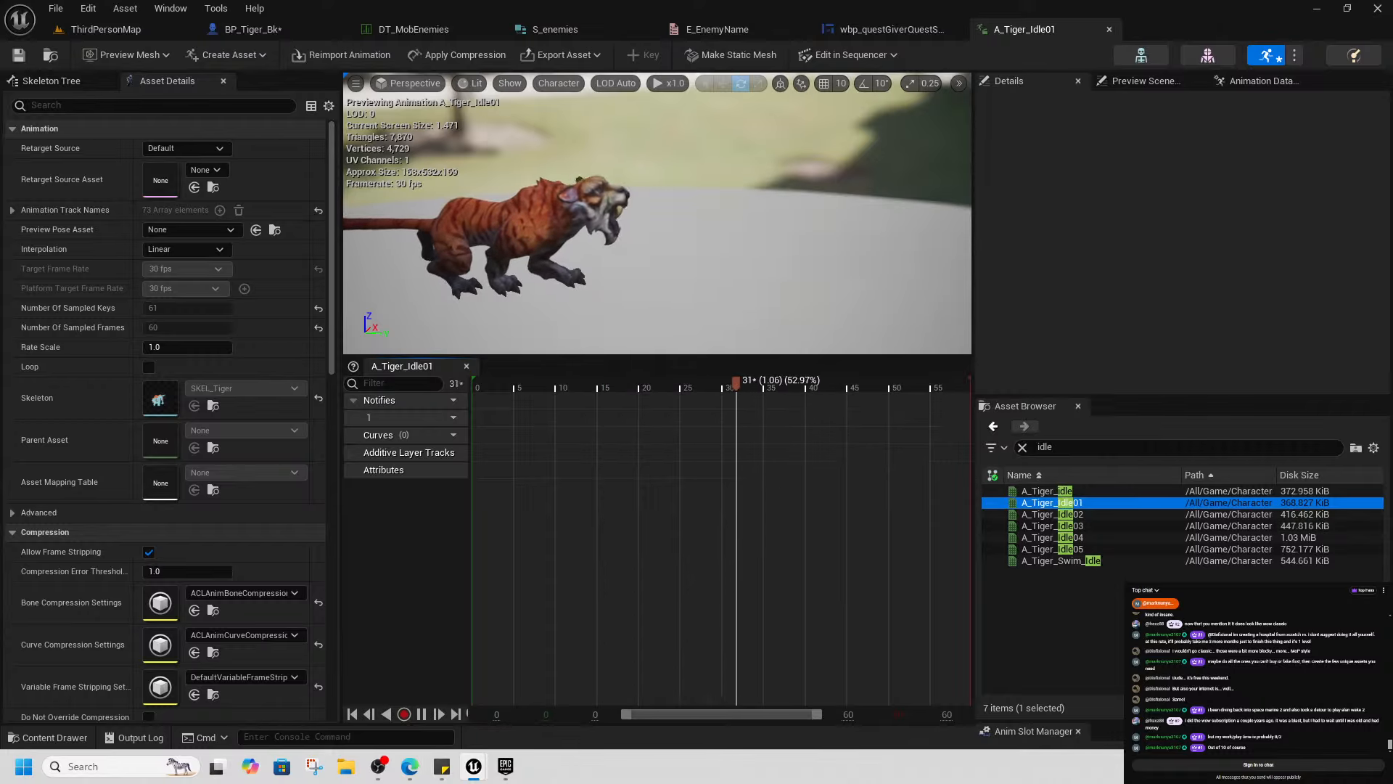
double_click(1183, 514)
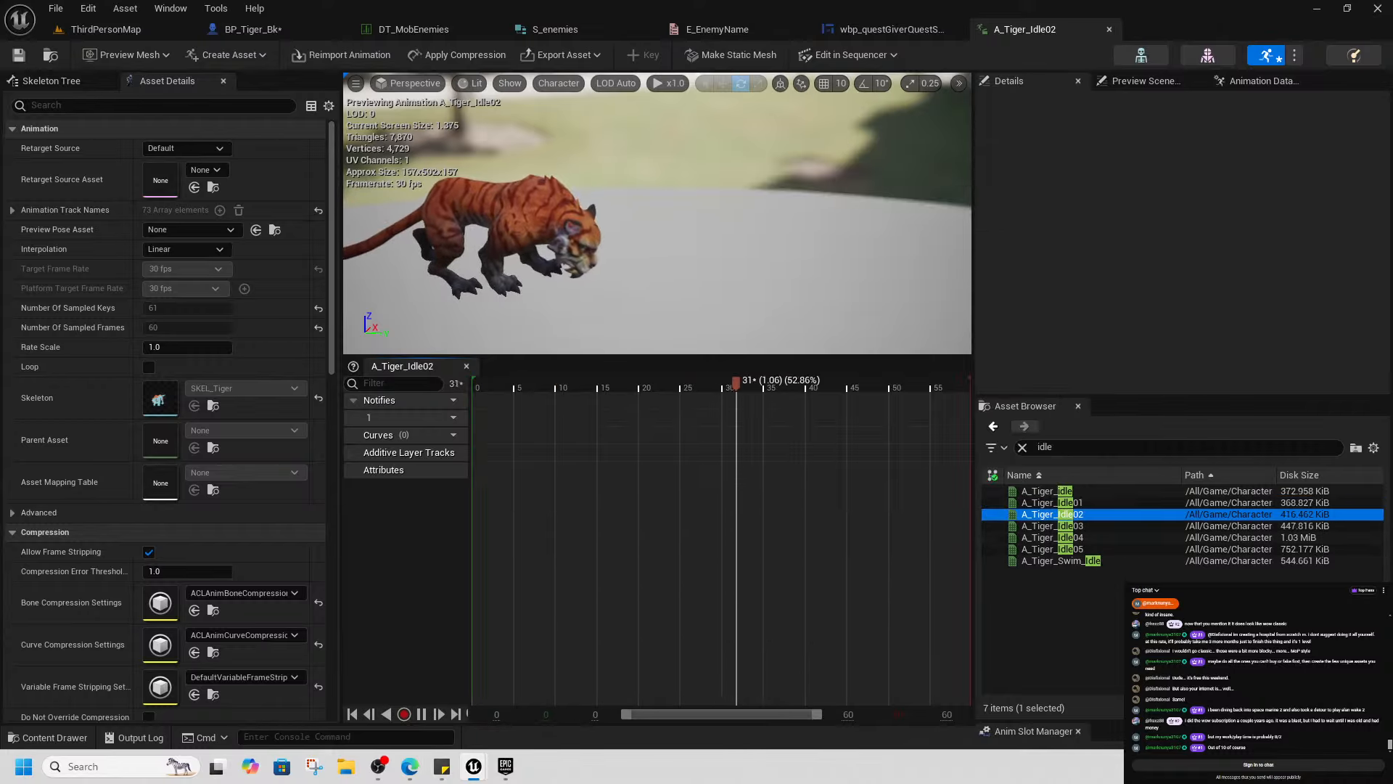
double_click(1094, 529)
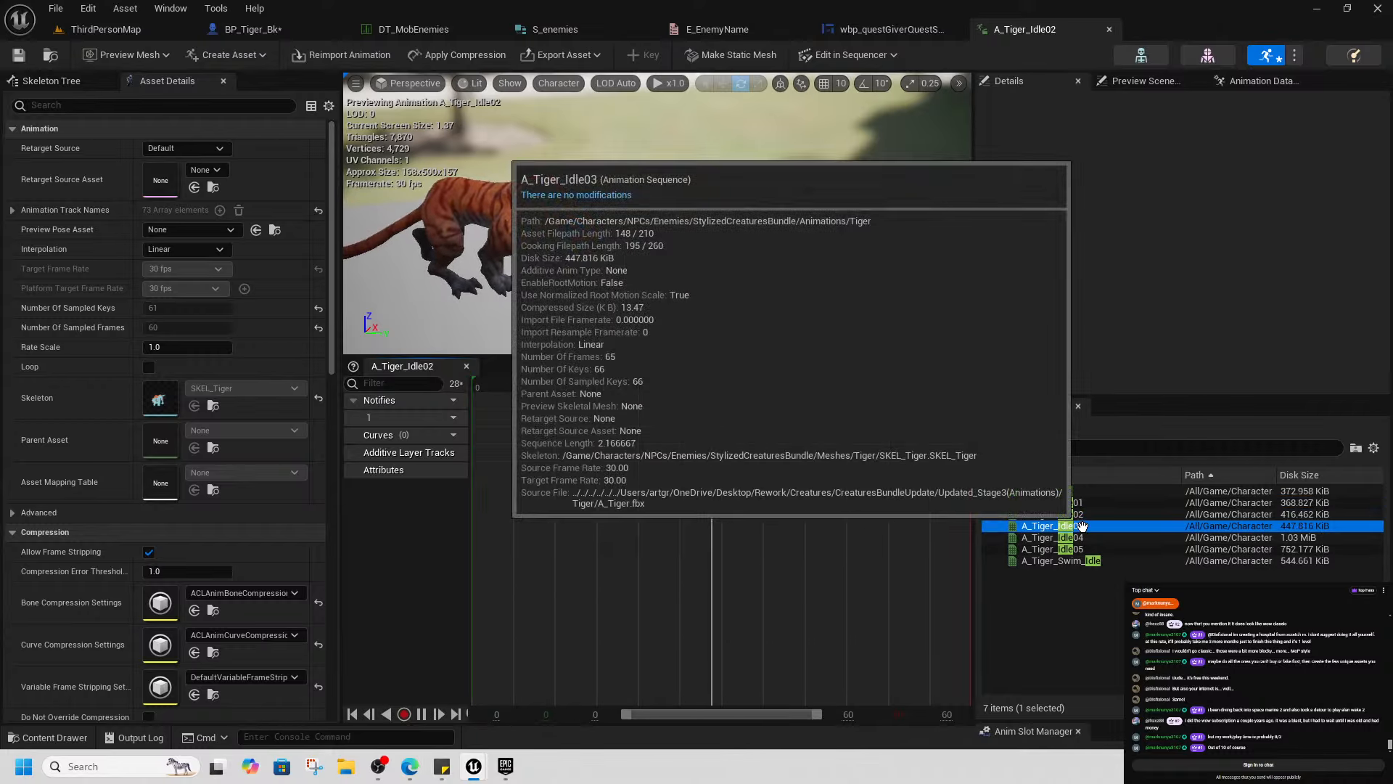
click(1095, 537)
double_click(1094, 538)
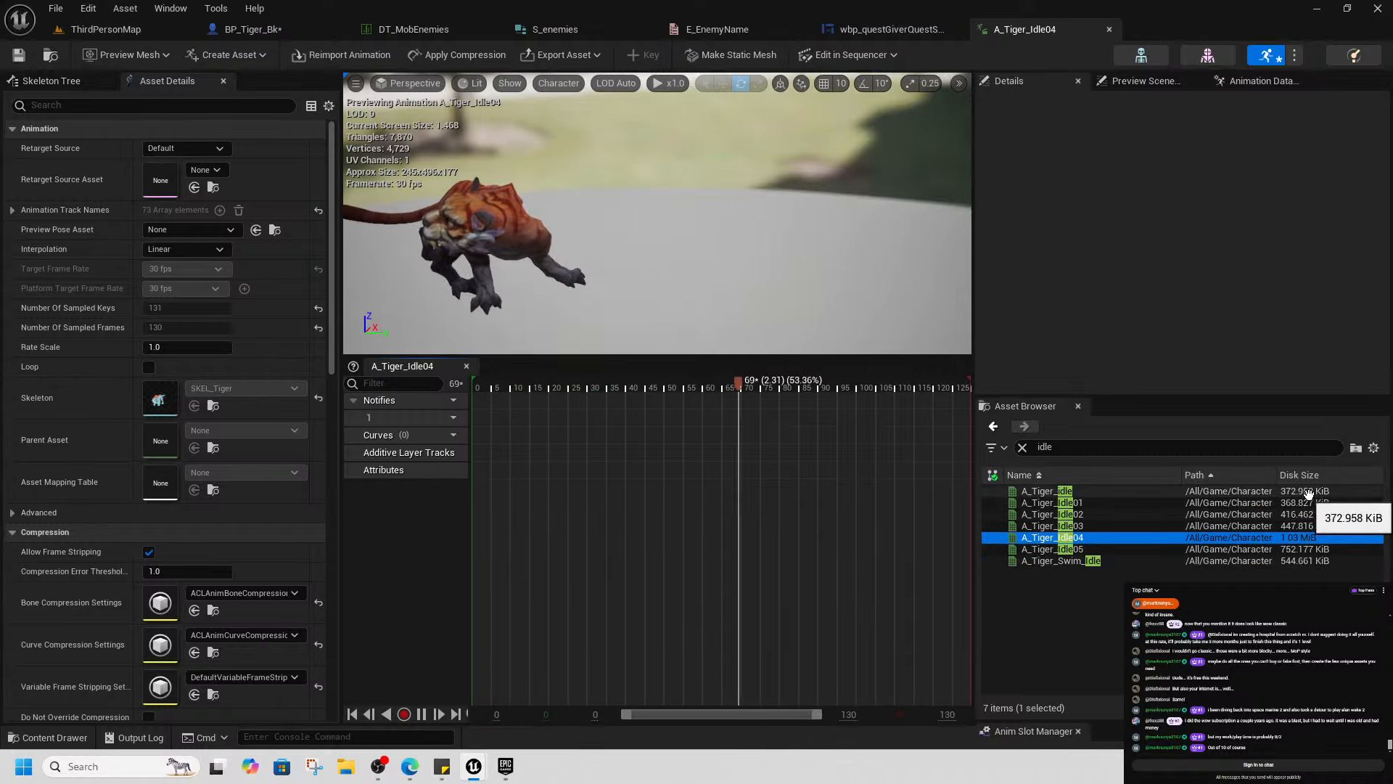
click(1079, 550)
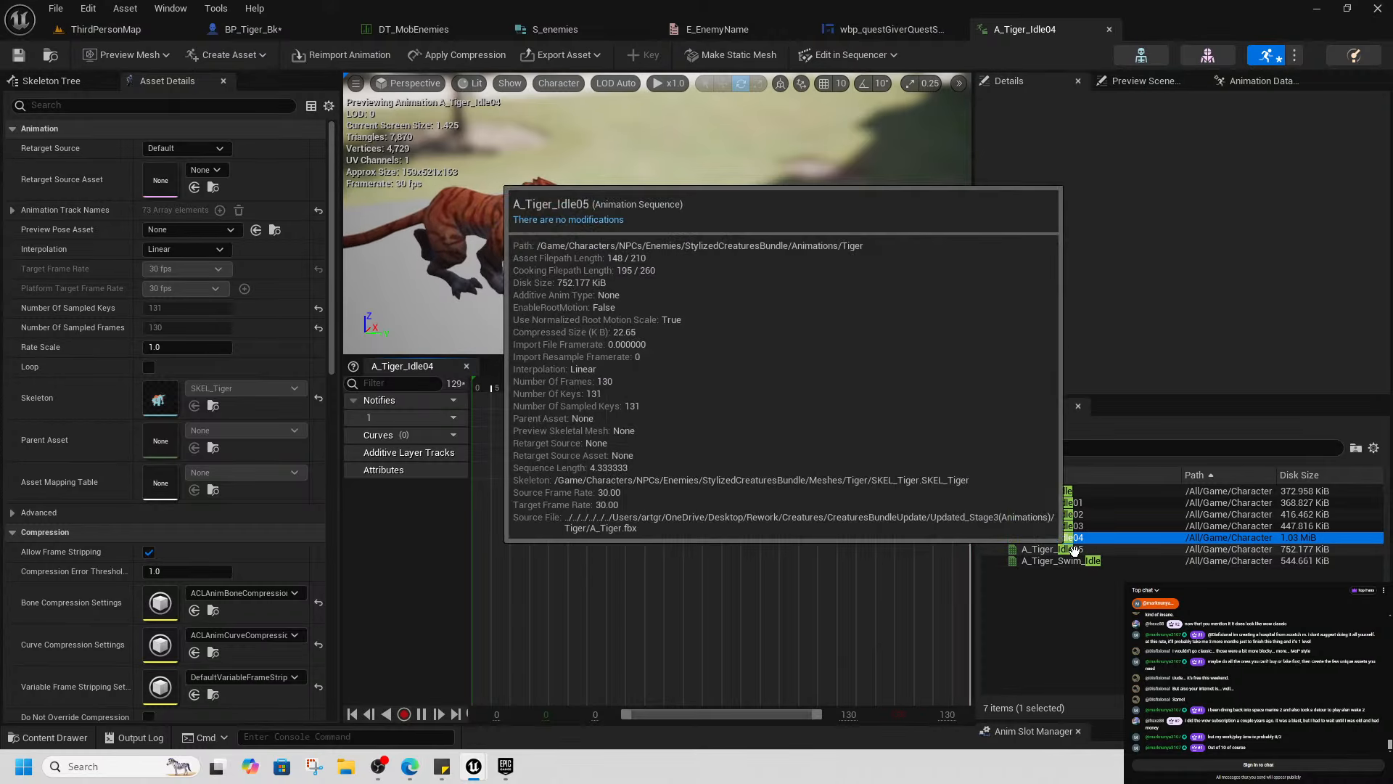
double_click(1079, 550)
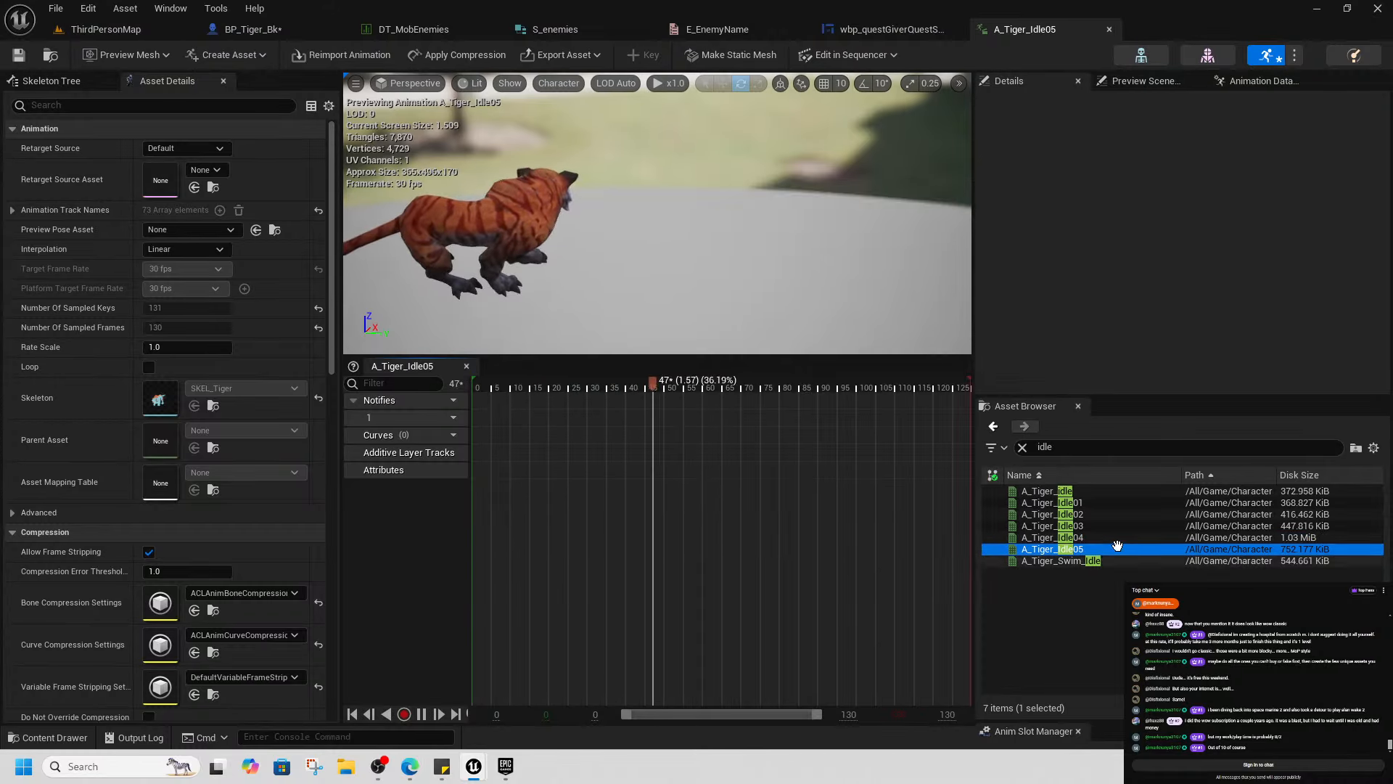
double_click(1096, 491)
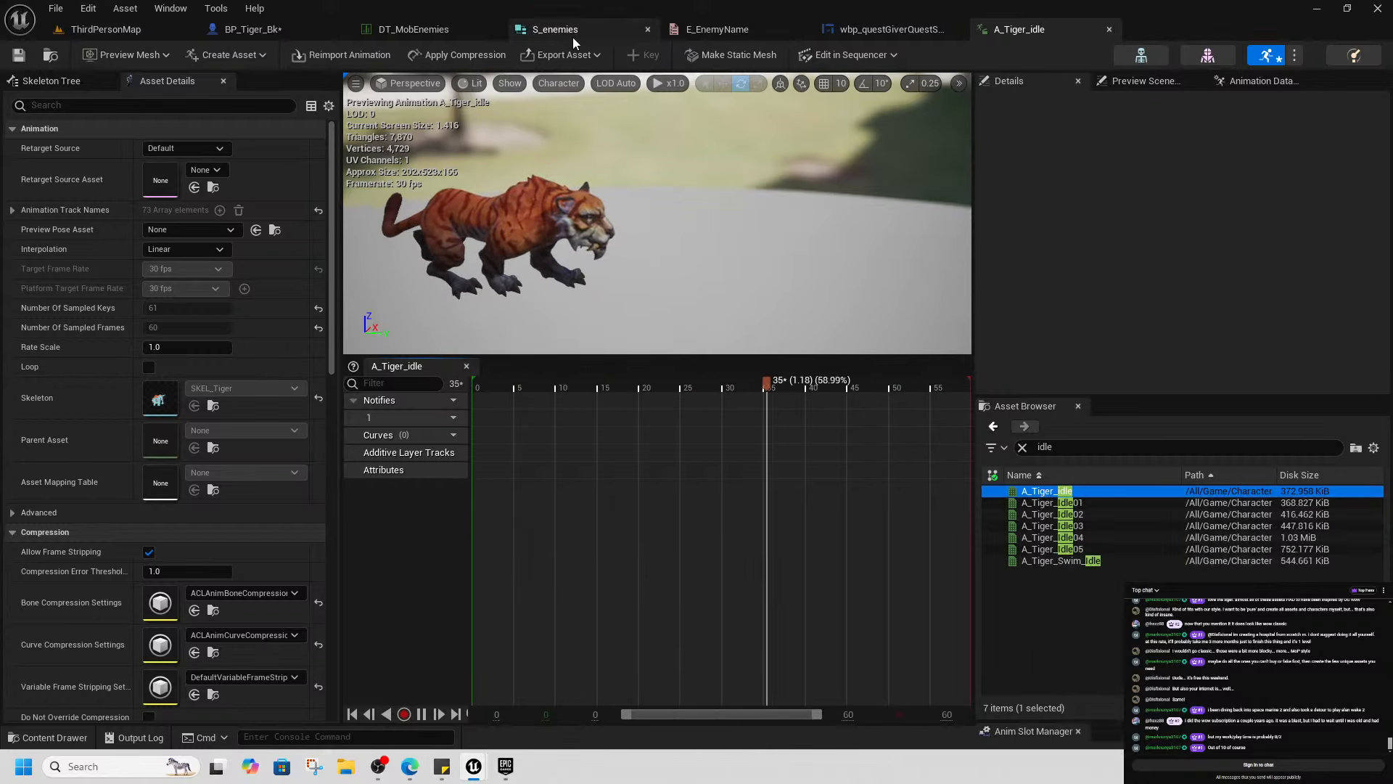
Reopen the BS_tiger blend space and place A_Tiger_idle as a sample at Direction 0 and Speed 0
key(ctrl+space)
double_click(535, 573)
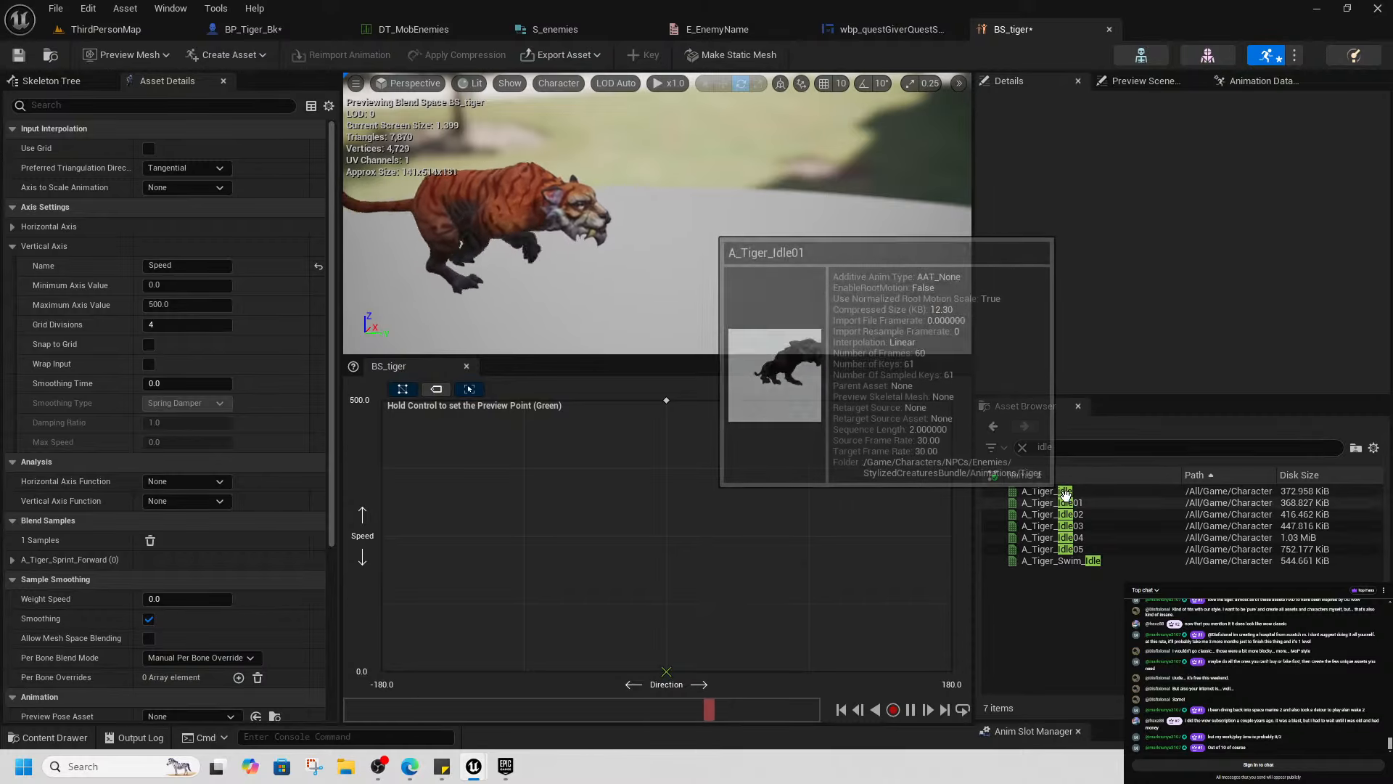
drag(1045, 492, 668, 670)
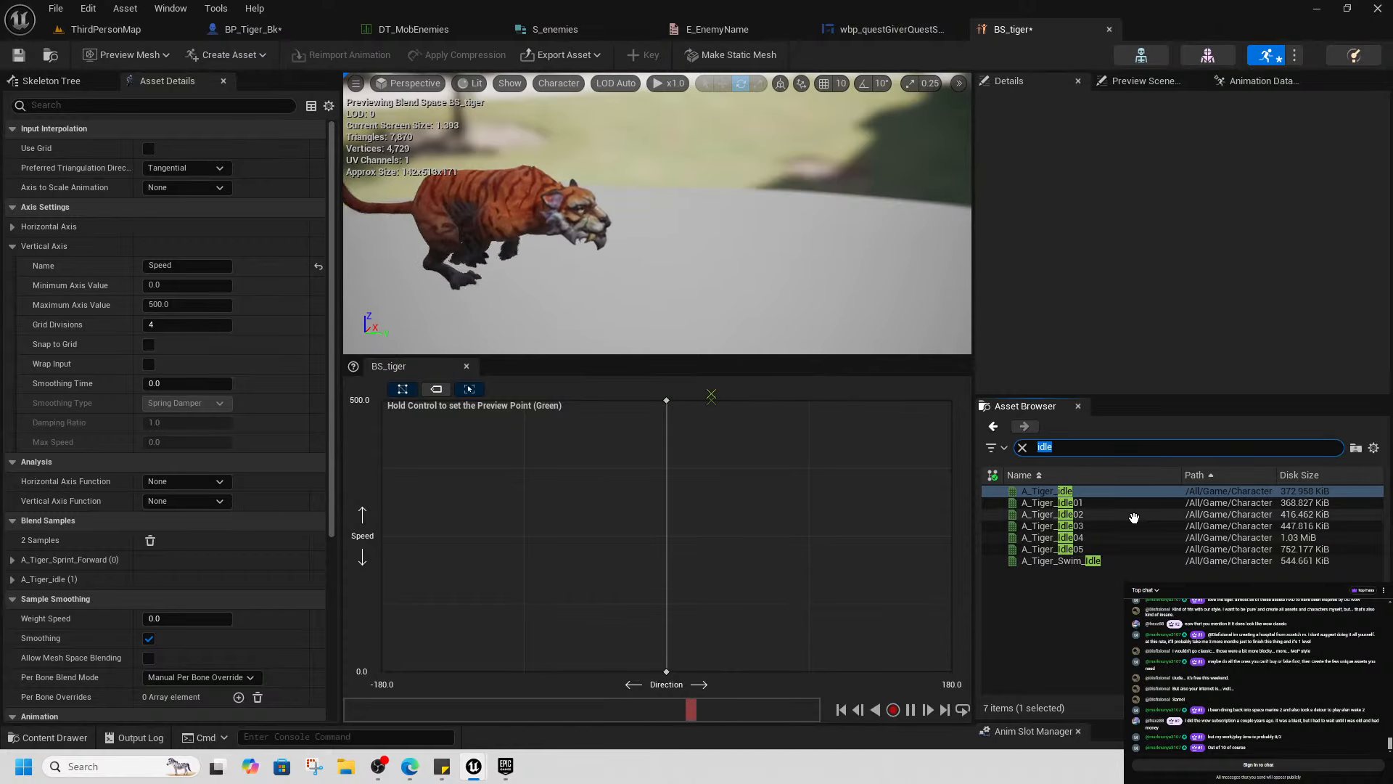
Find the walk animations and place A_Tiger_Walk_Forward as a sample at Direction 0 and Speed 125
mouse_move(1133, 517)
text(wa)
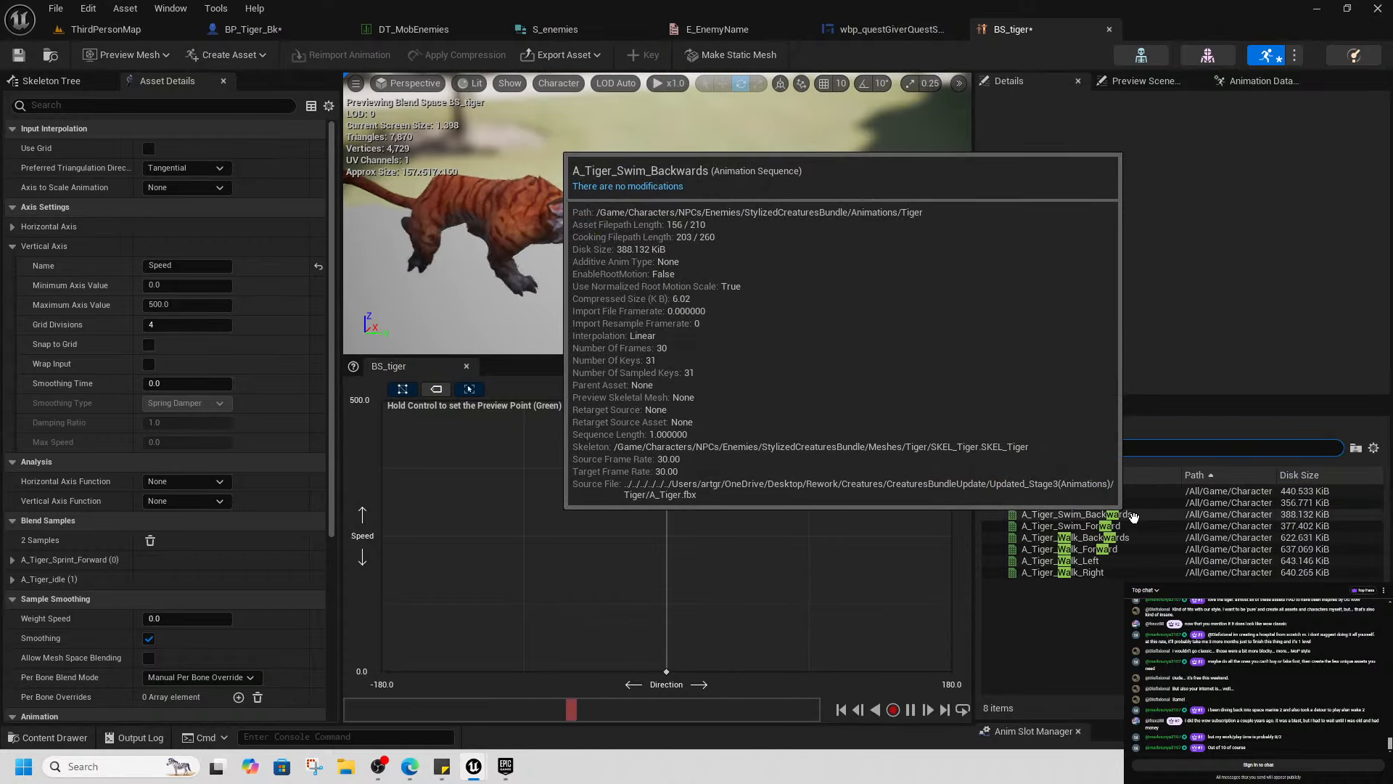
text(lk)
drag(1110, 502, 663, 617)
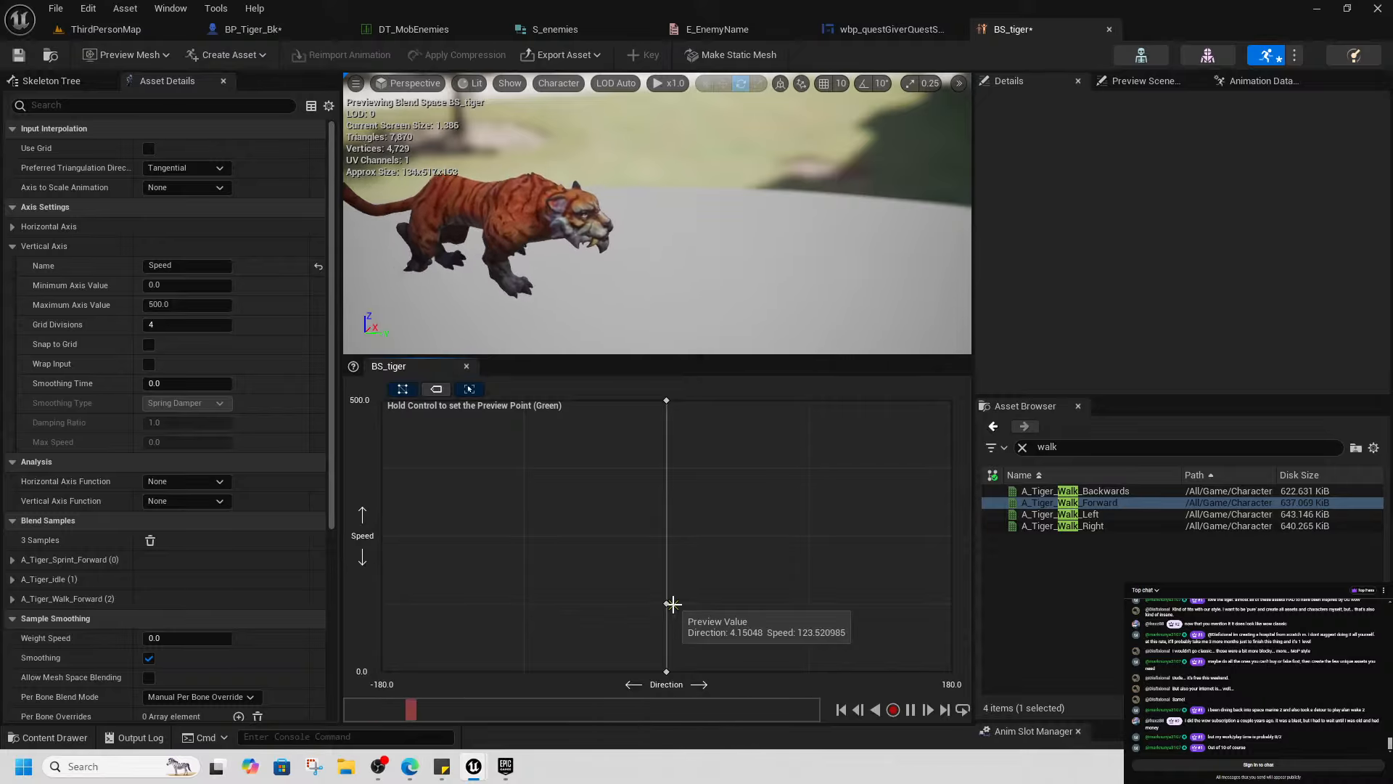
click(668, 604)
Find the run animations, place A_Tiger_Run_Forward at Direction 0 and Speed about 375, and preview the blend near it
click(1154, 447)
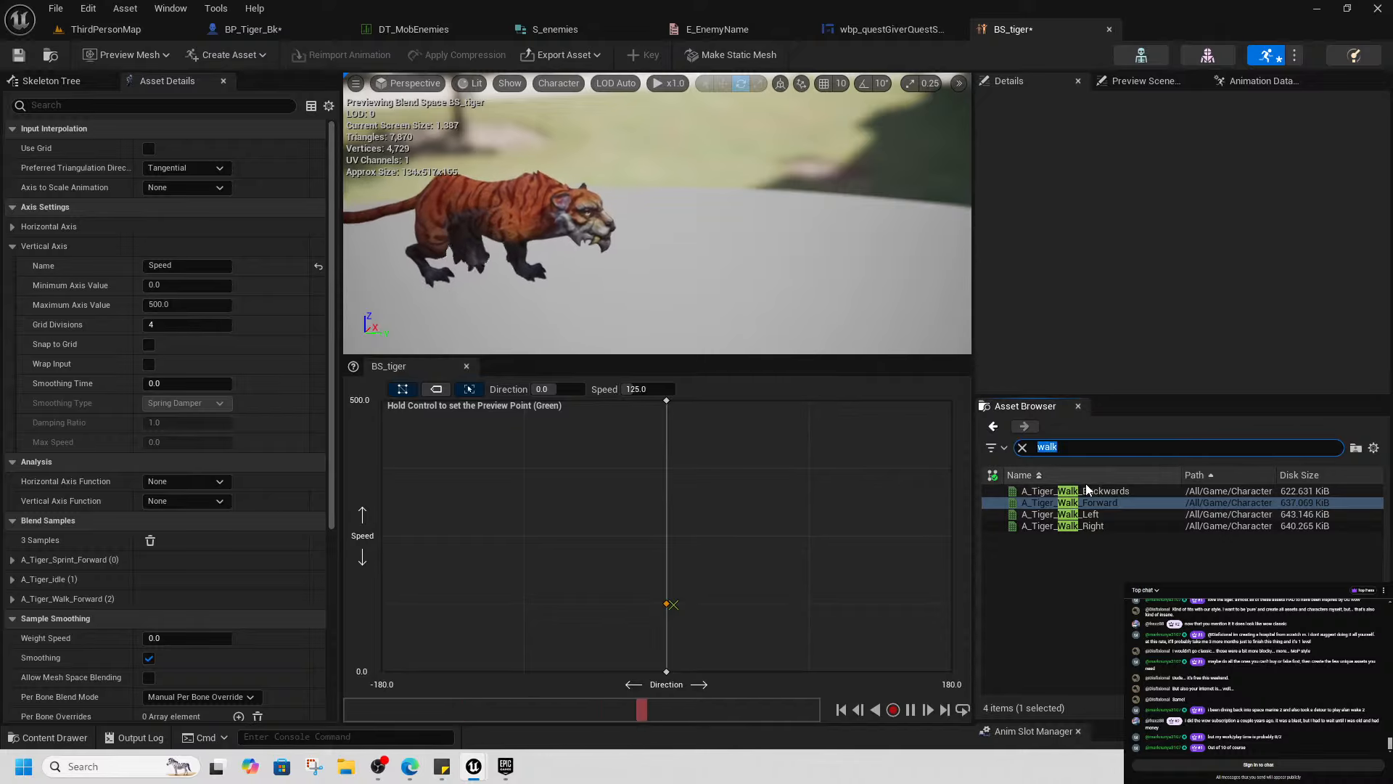
text(run)
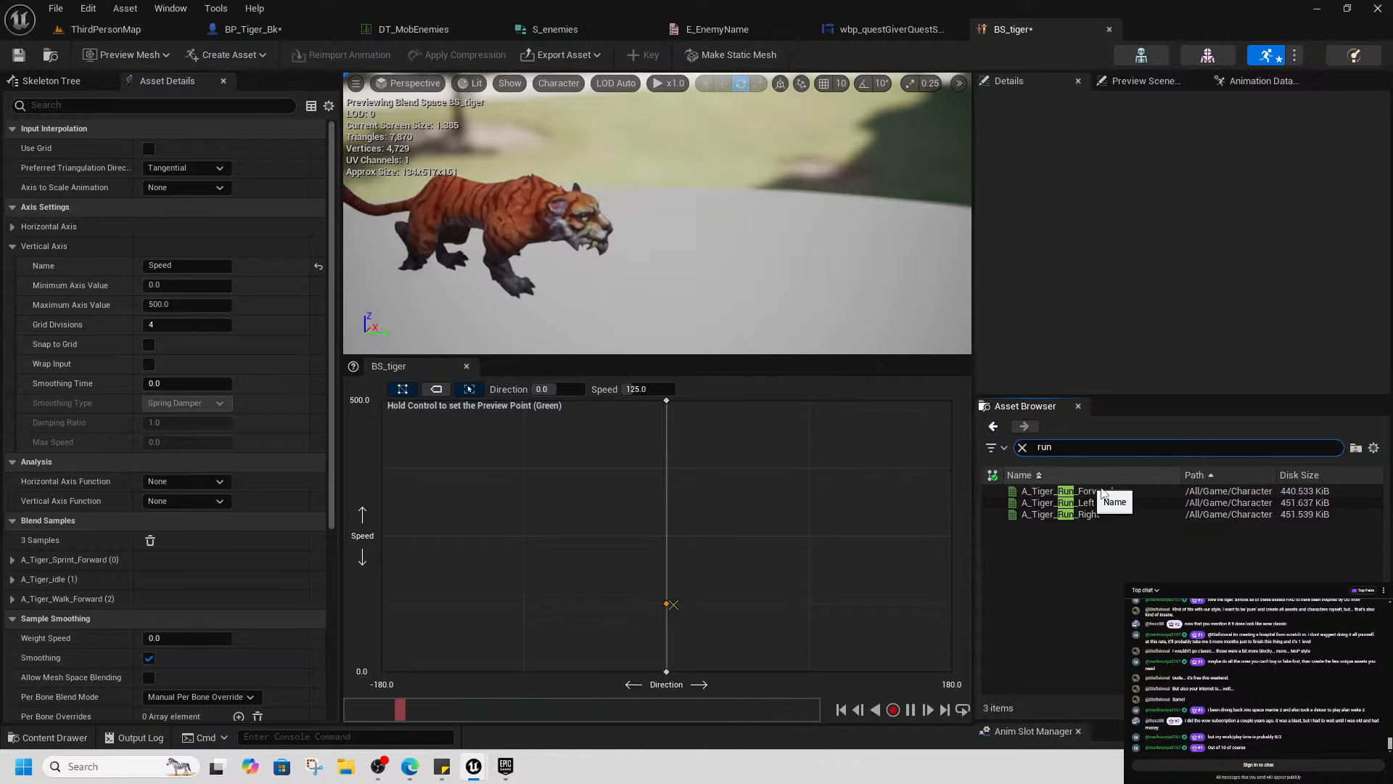
drag(1067, 491, 674, 492)
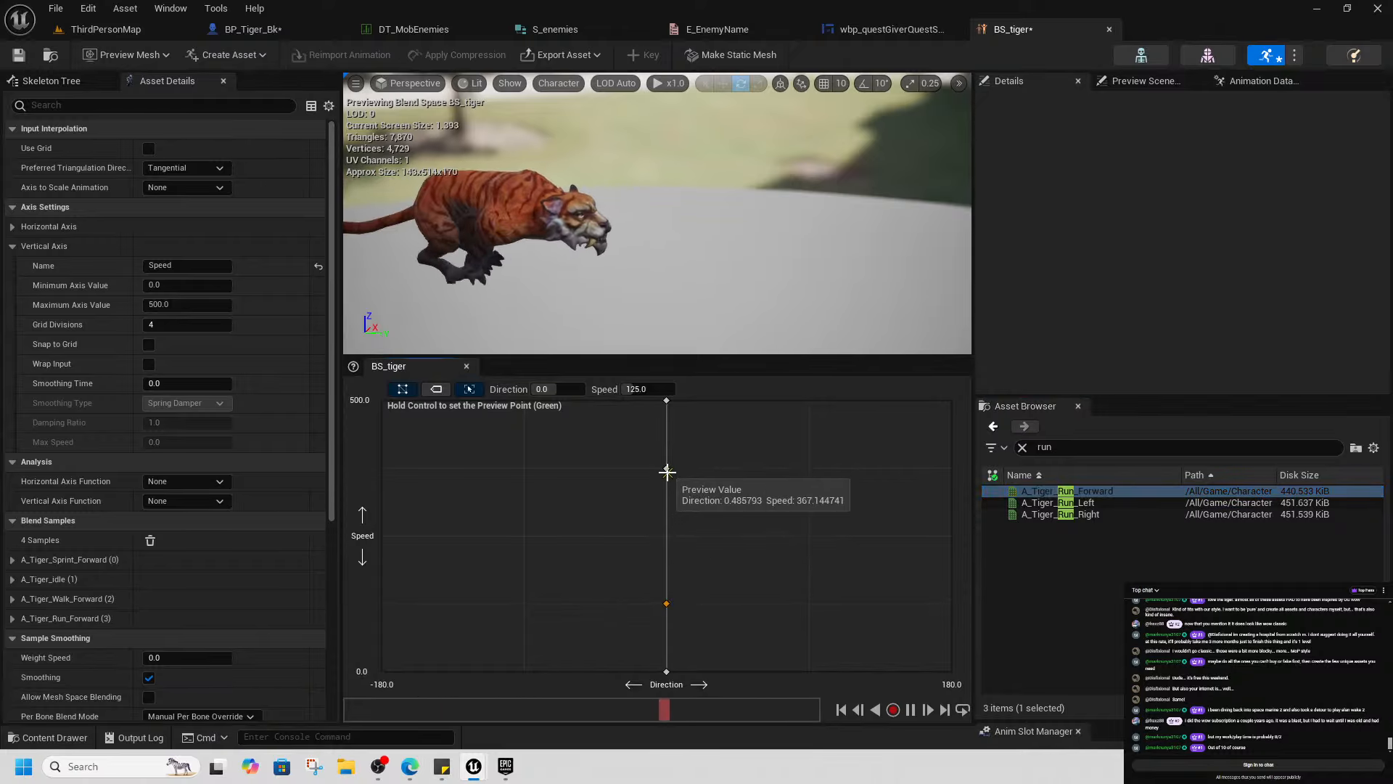
click(666, 459)
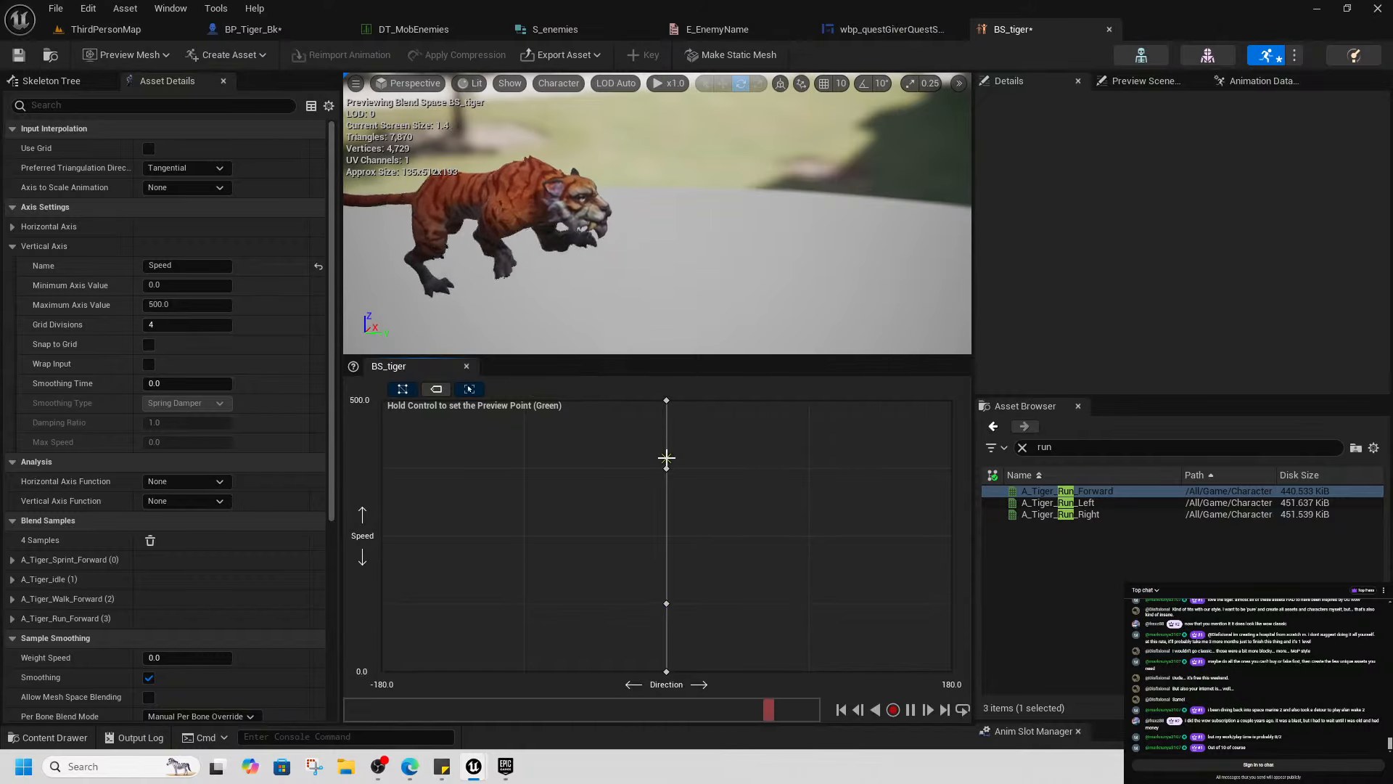
click(666, 400)
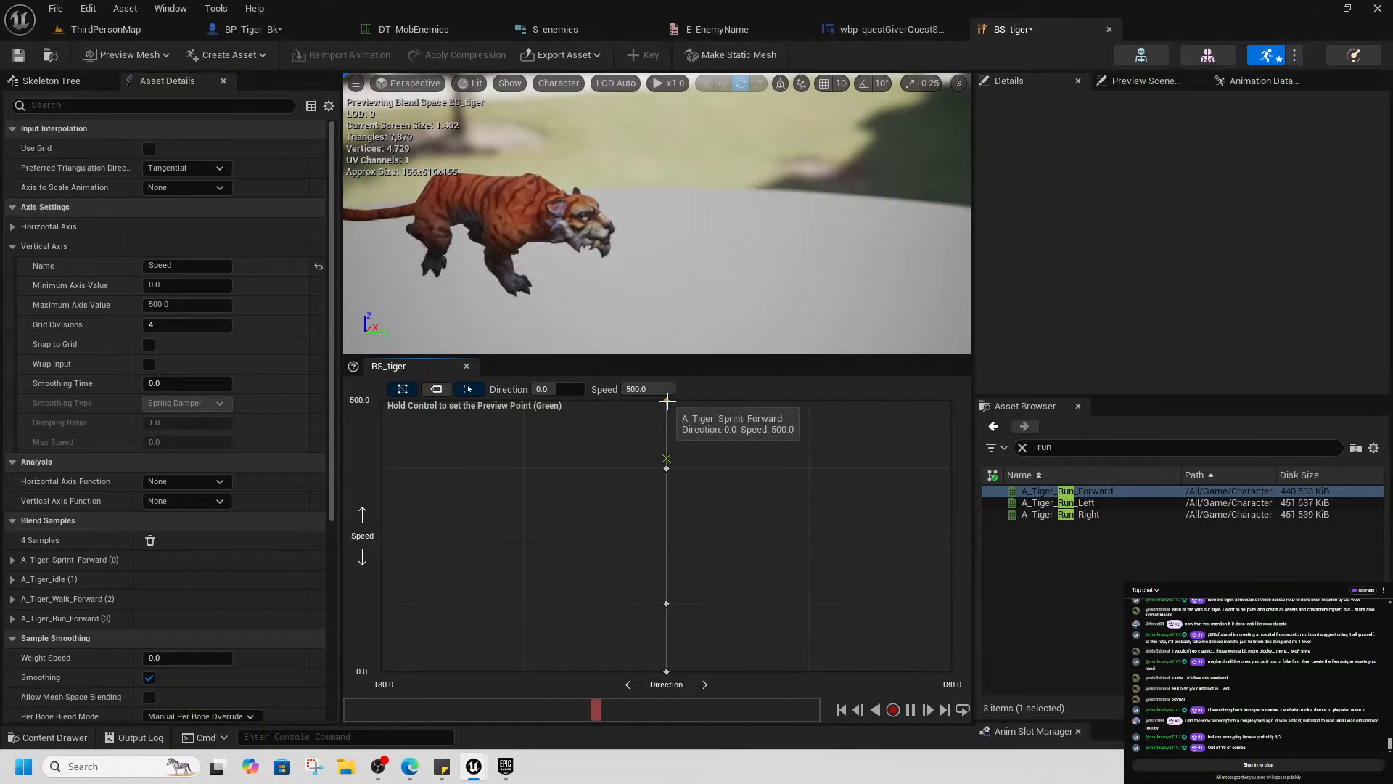
Set the Speed axis maximum to 600 and move the forward sprint sample to Speed 600 and the forward run sample to 450
click(187, 305)
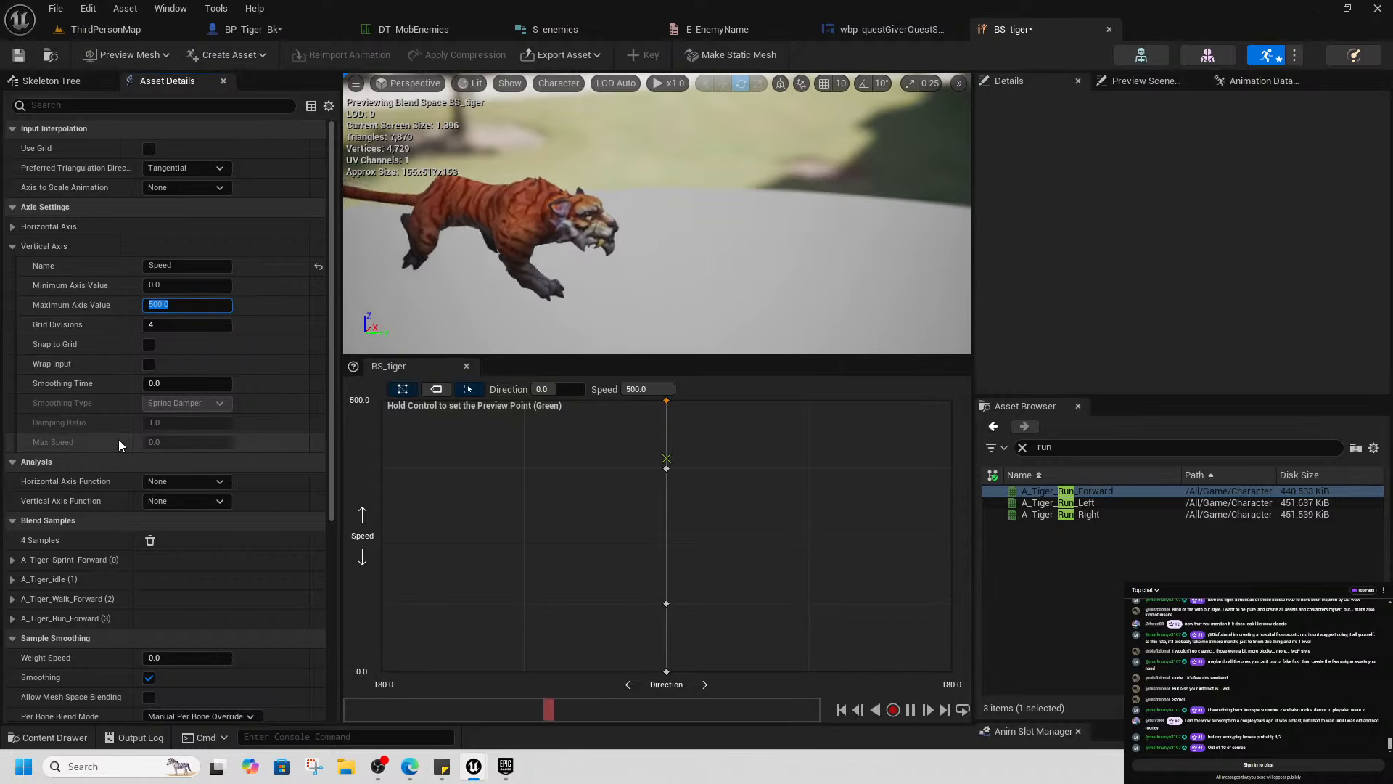
text(600)
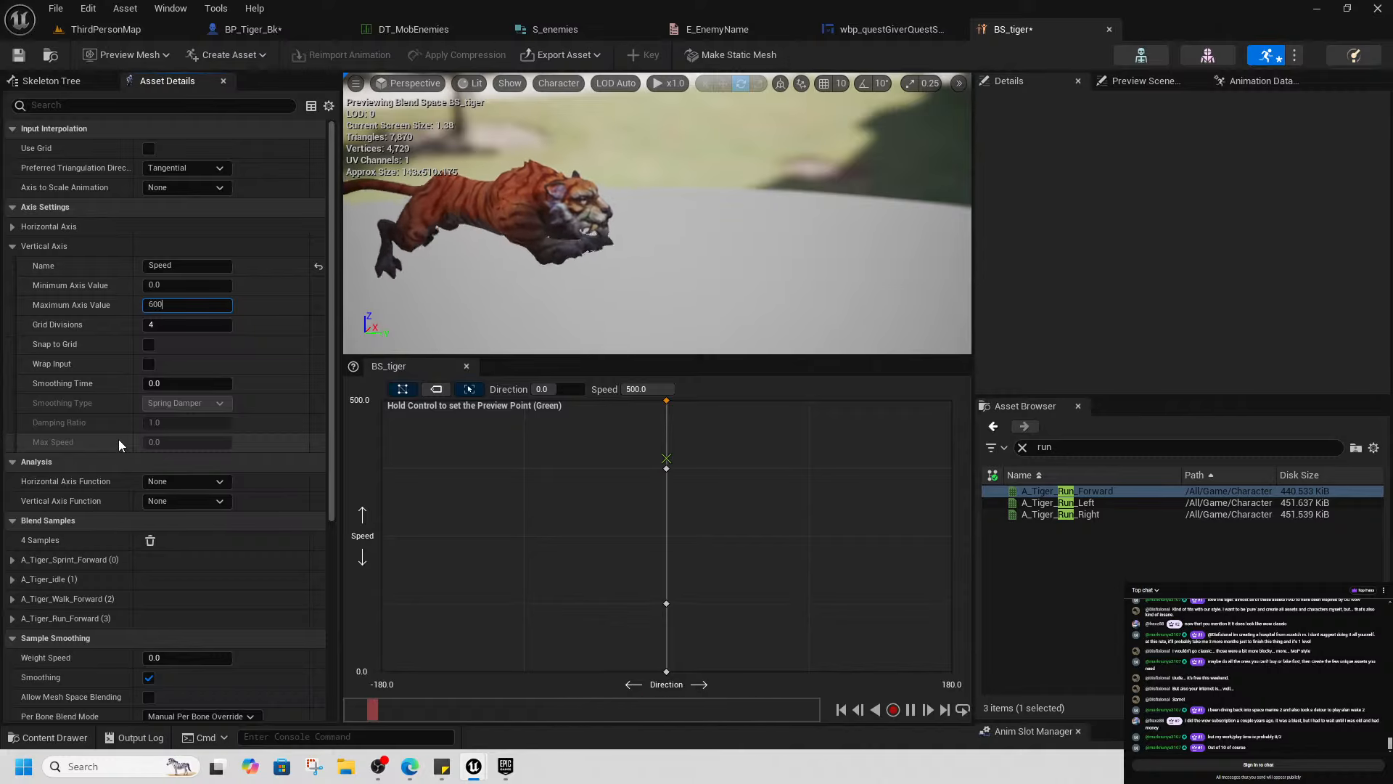
key(Return)
drag(666, 446, 666, 400)
drag(666, 501, 667, 469)
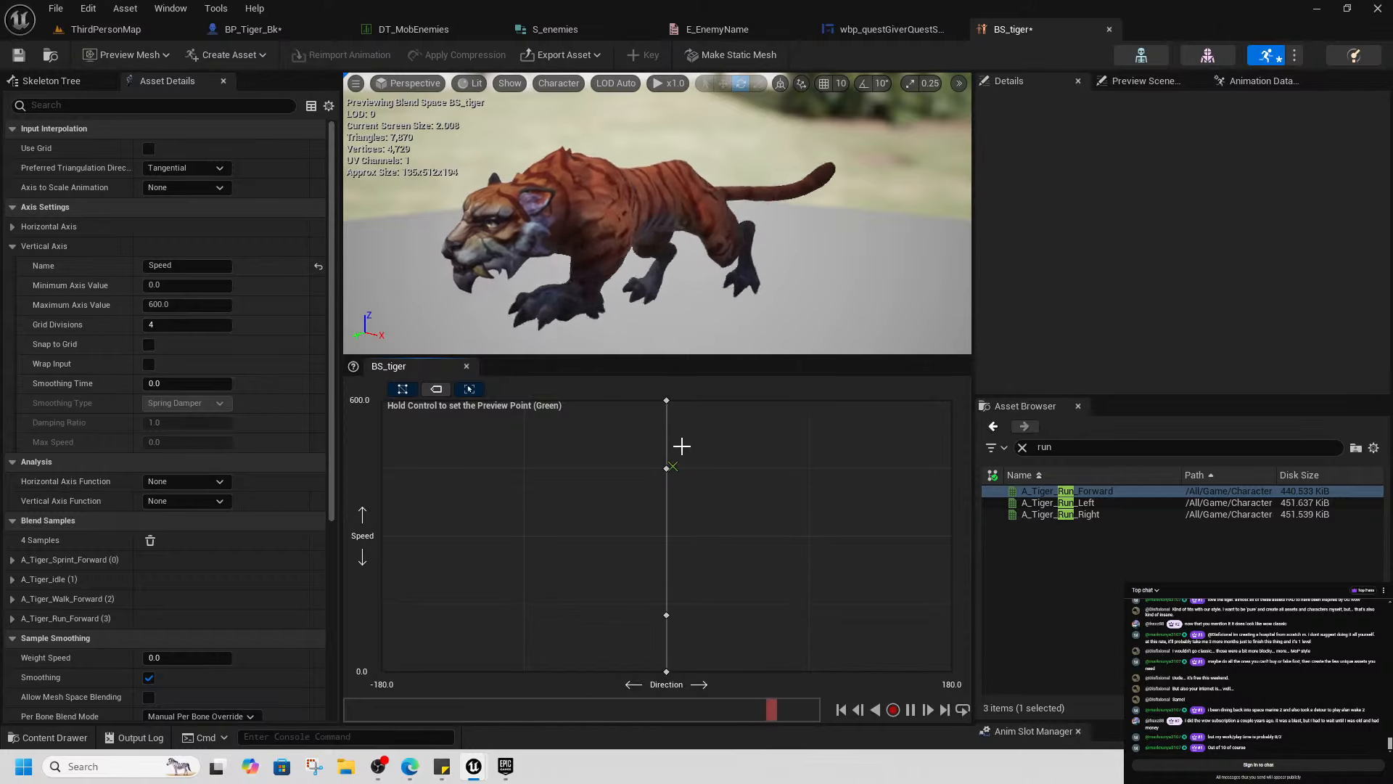
click(667, 399)
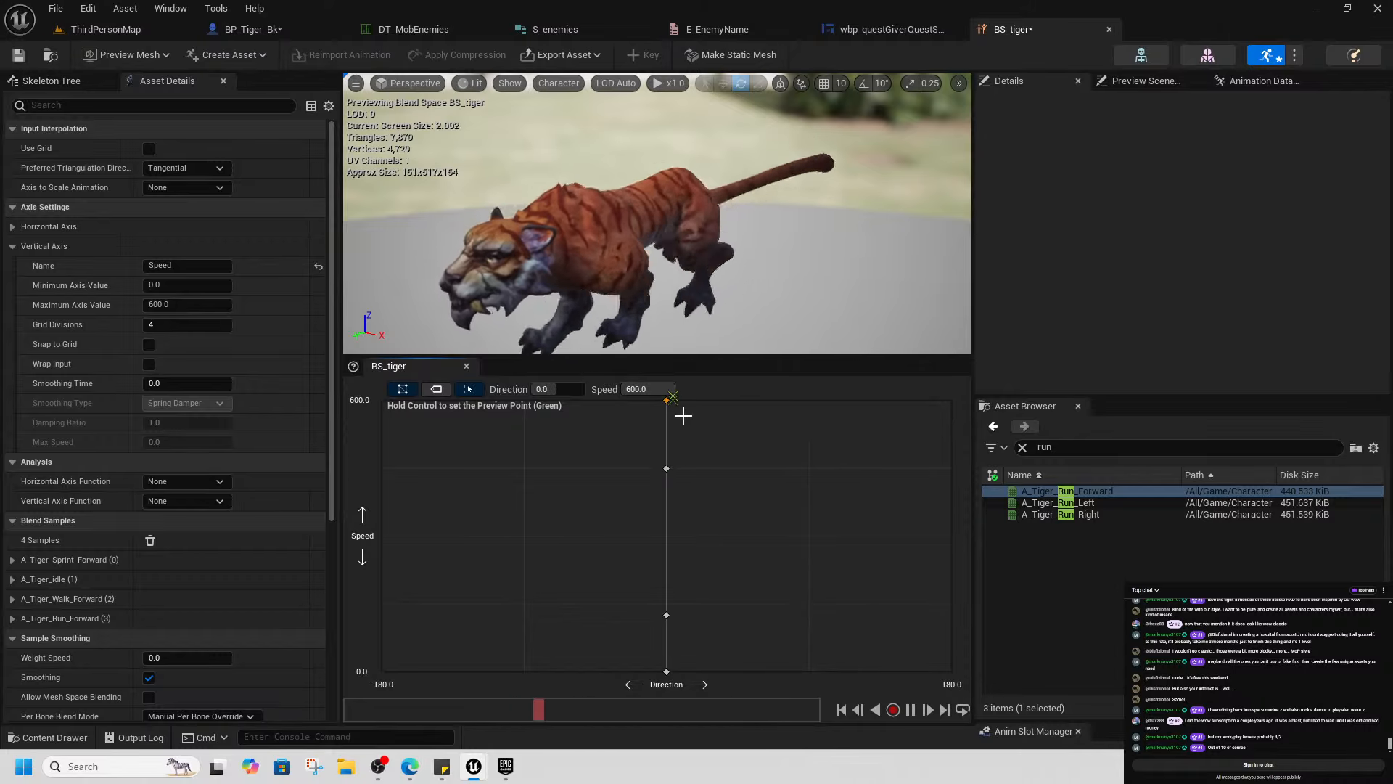
drag(615, 710, 867, 651)
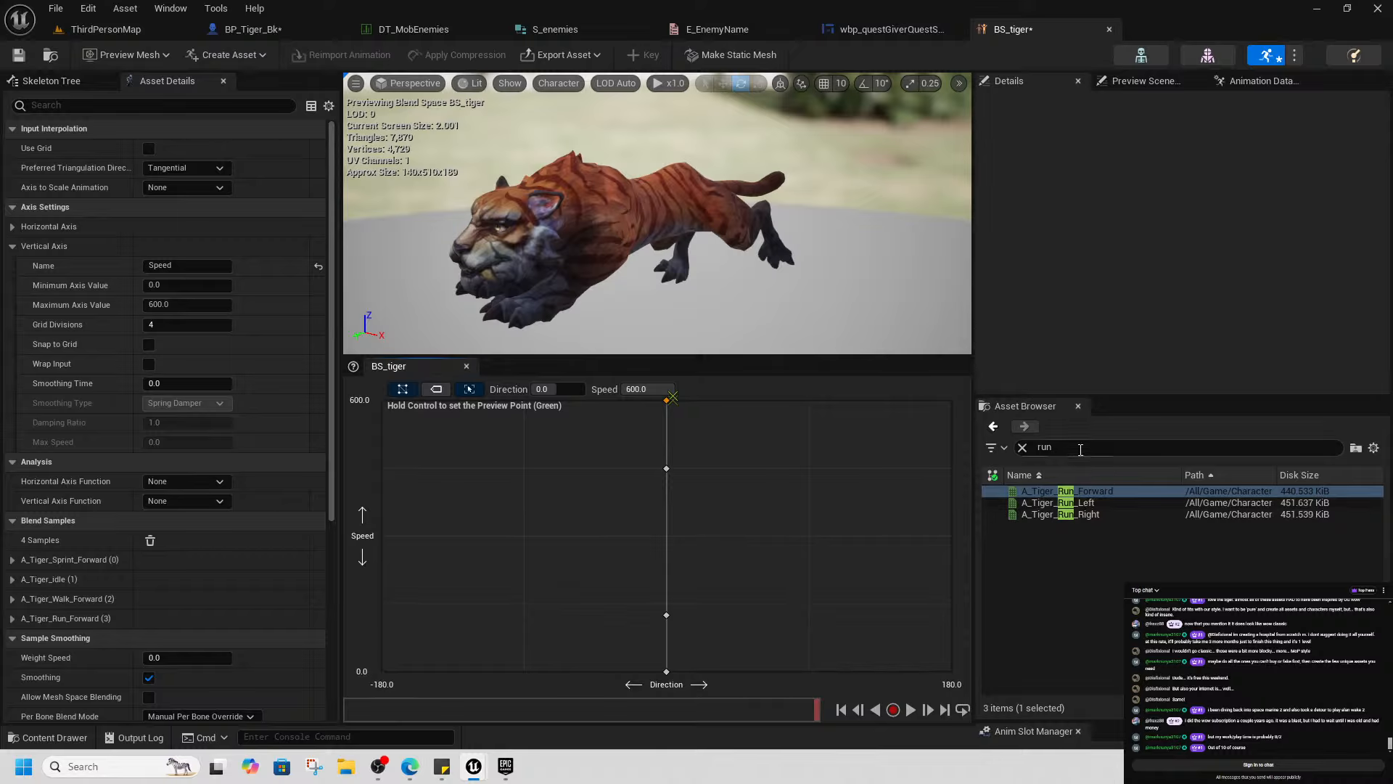
Place A_Tiger_idle samples at Speed 0 for Directions -180, -90, 90 and 180
click(1050, 448)
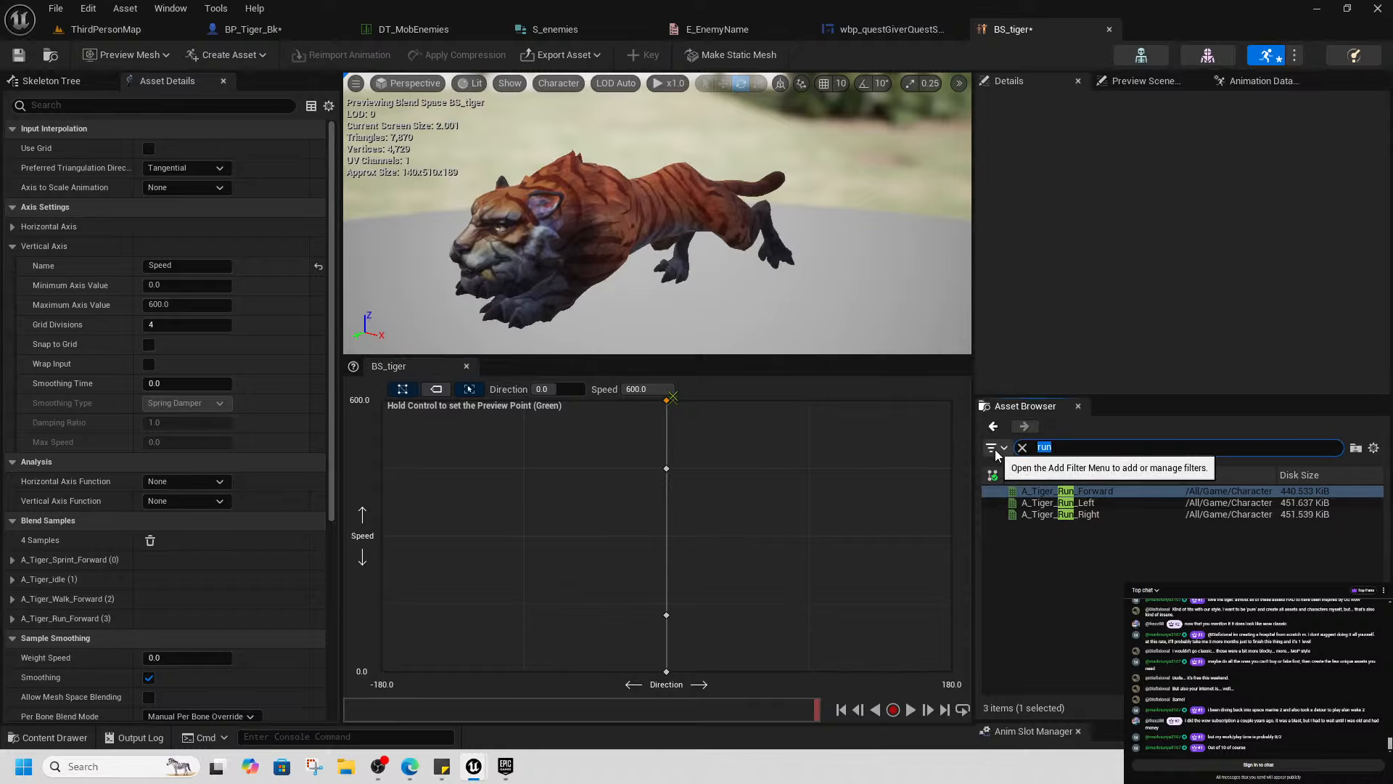
drag(1046, 492, 382, 672)
drag(1048, 491, 524, 671)
drag(1089, 494, 809, 672)
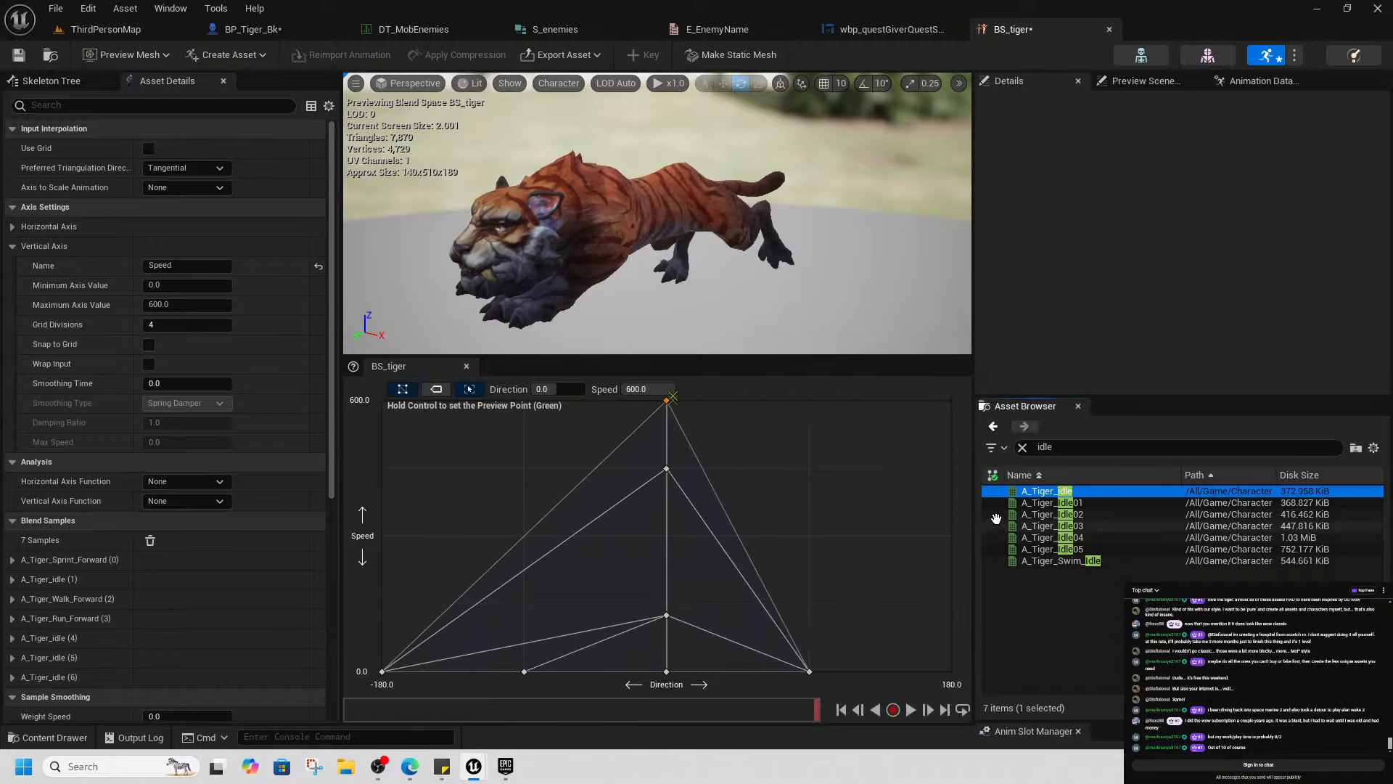
drag(1026, 491, 951, 671)
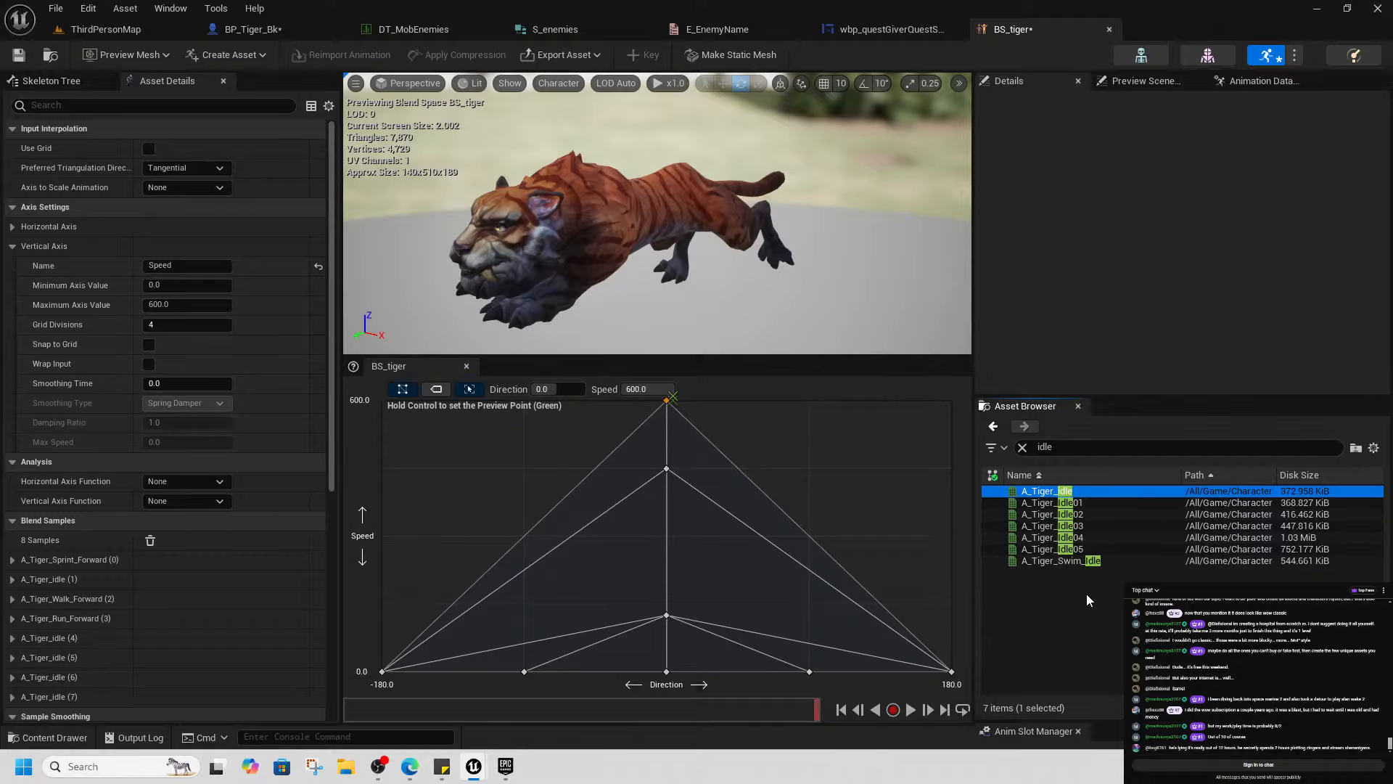
Find the walk animations and place A_Tiger_Walk_Backwards at Directions -180 and 180, both at Speed 150
click(1057, 447)
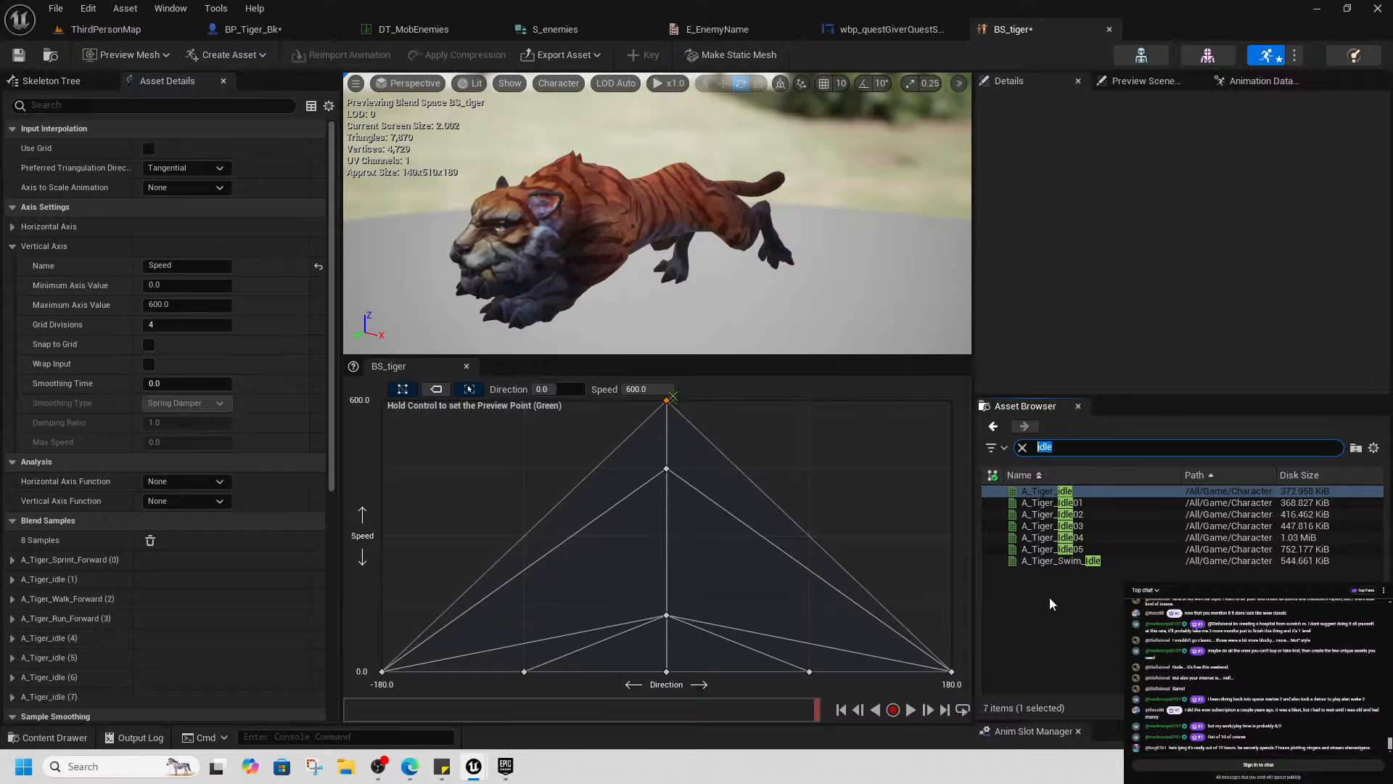
text(walk)
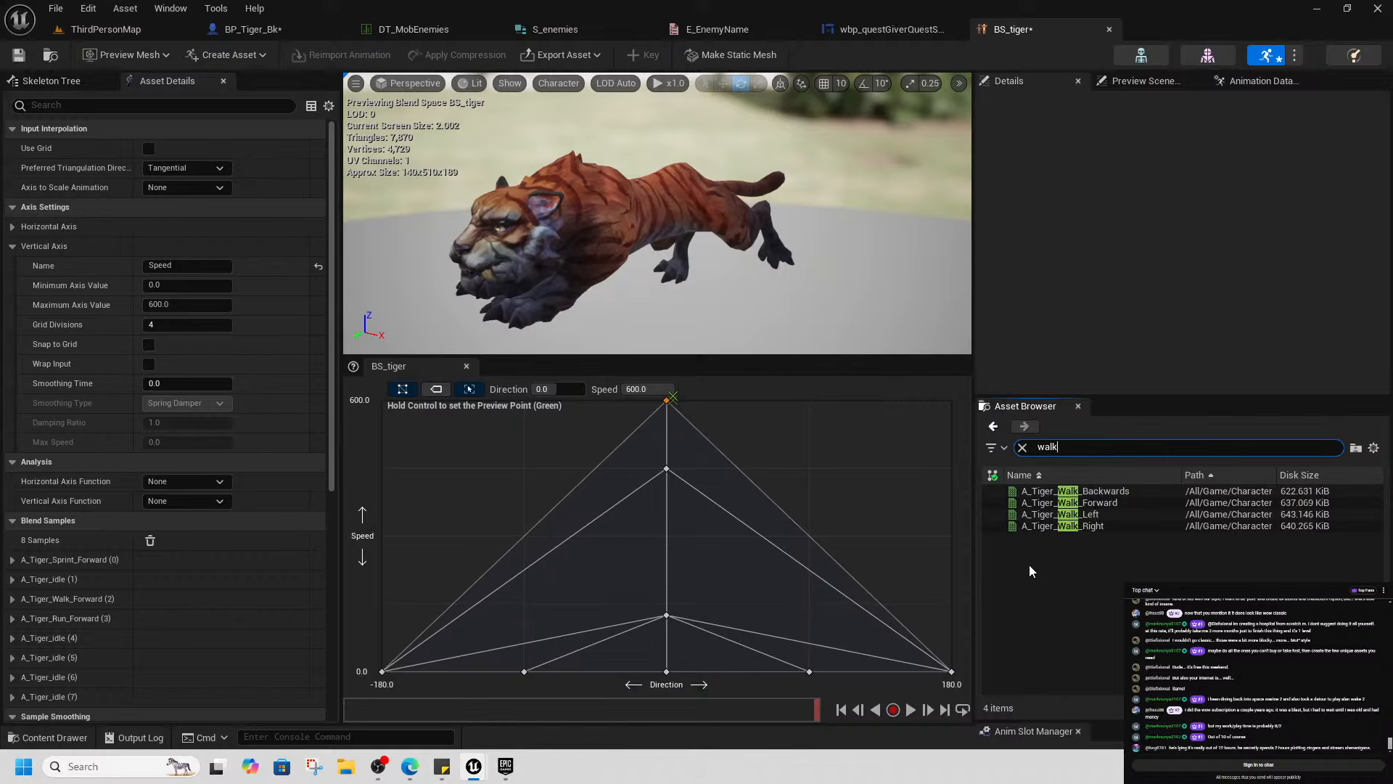
drag(1074, 491, 392, 608)
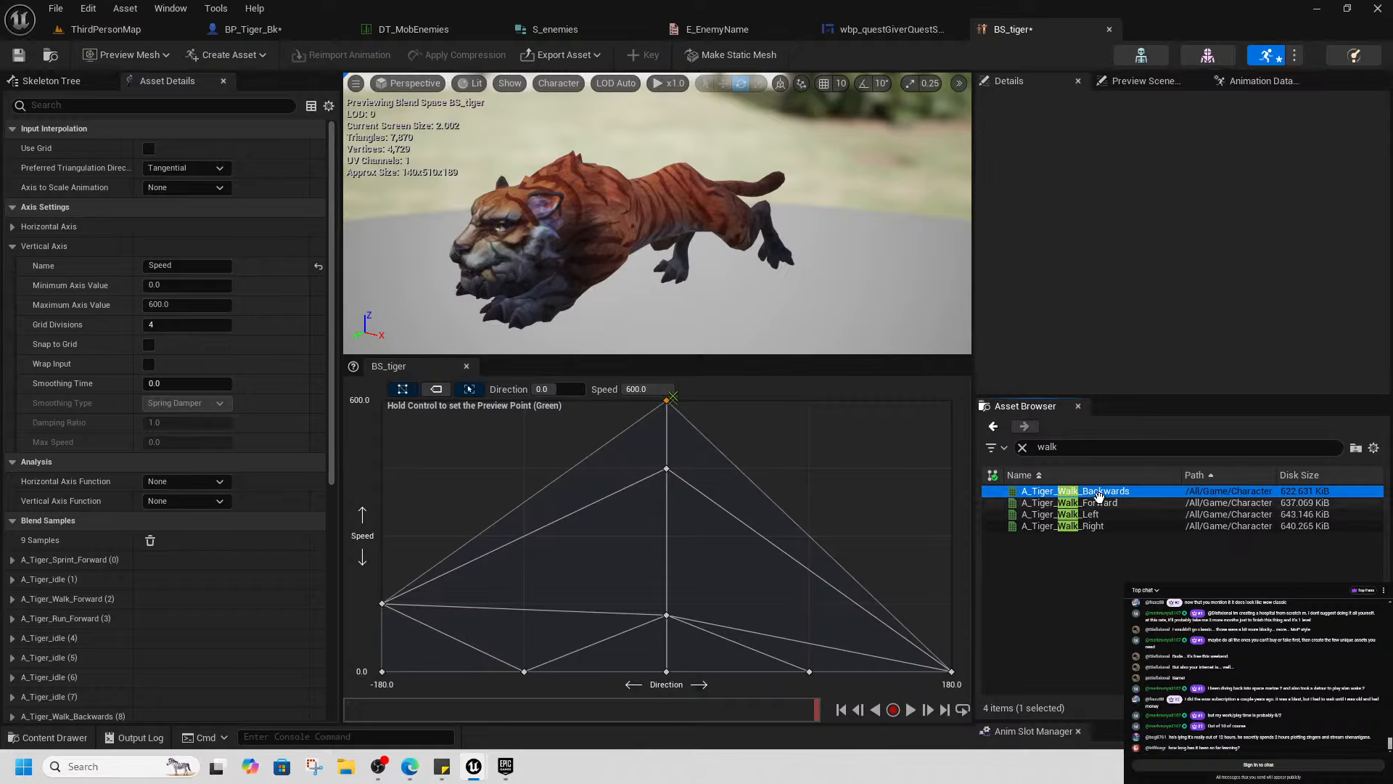
drag(1074, 491, 952, 604)
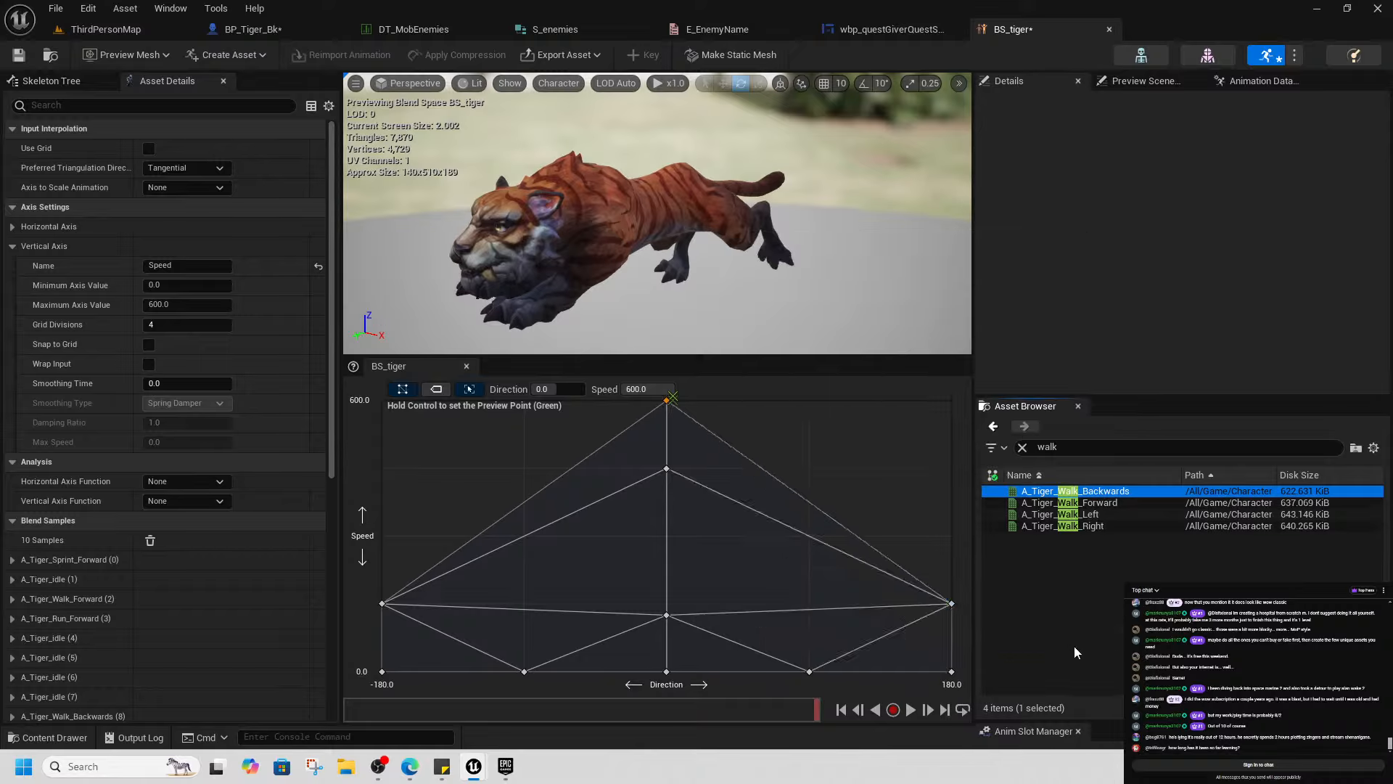
Move the forward walk sample to Speed 150 and place A_Tiger_Walk_Left at Direction -90 and A_Tiger_Walk_Right at 90, both at Speed 150
drag(668, 616, 666, 603)
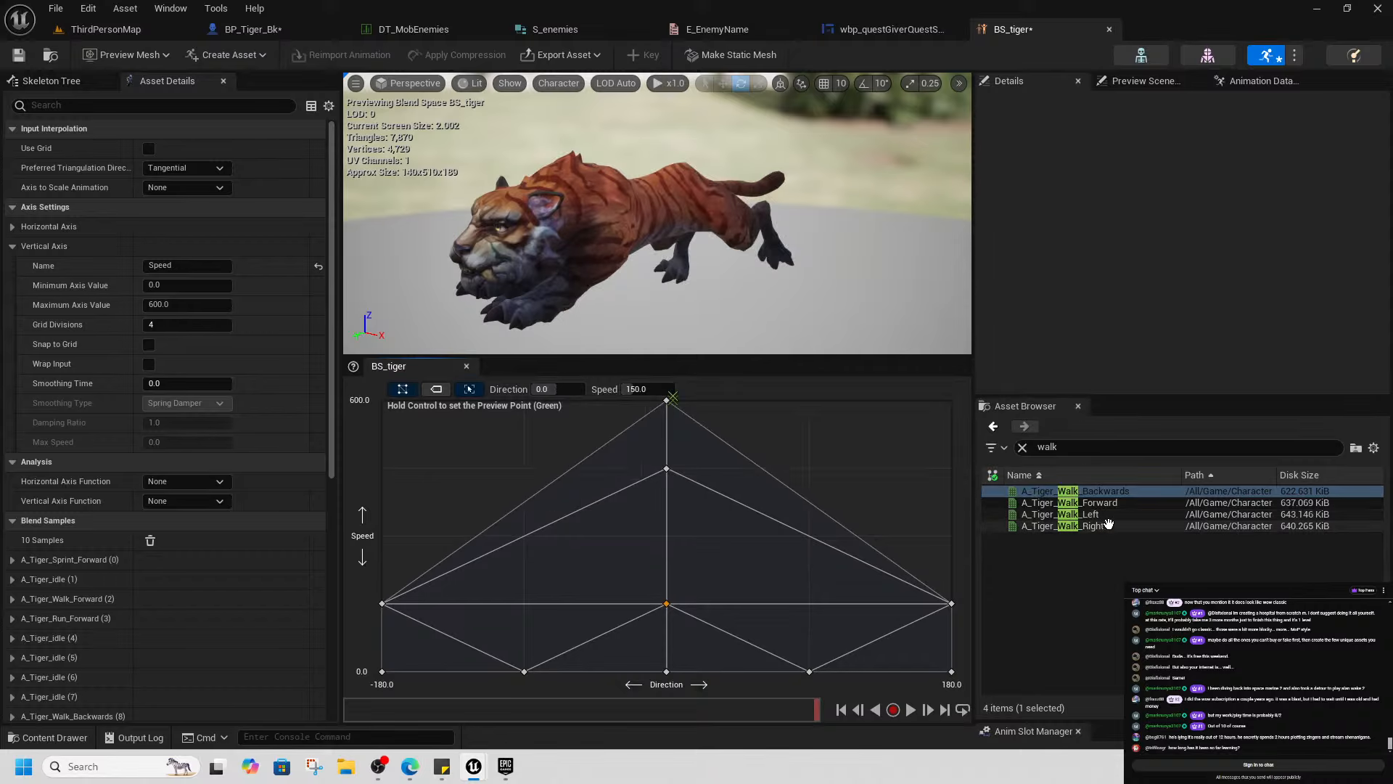
drag(1095, 516, 527, 608)
click(524, 603)
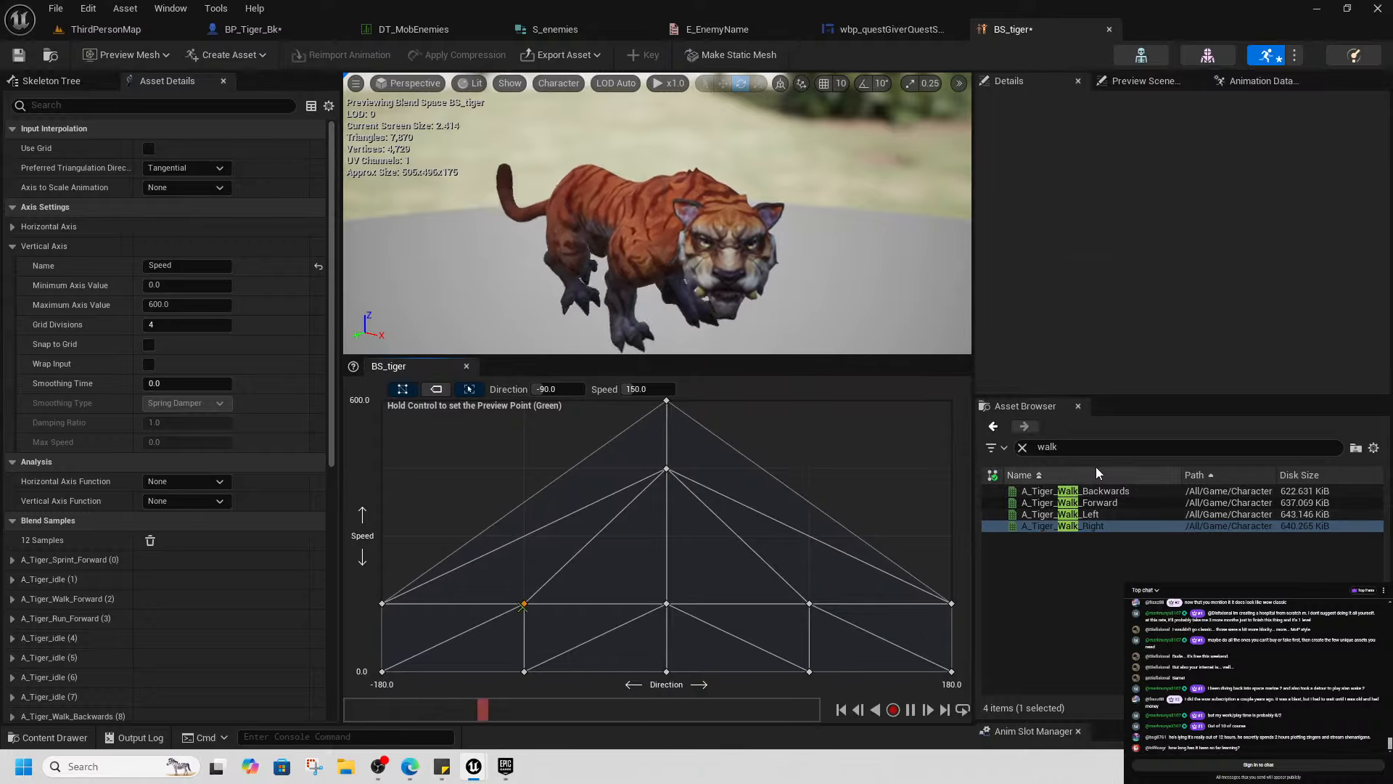
Find the run animations and place A_Tiger_Run_Left at Direction -90 and A_Tiger_Run_Right at 90, both at Speed 450
text(run)
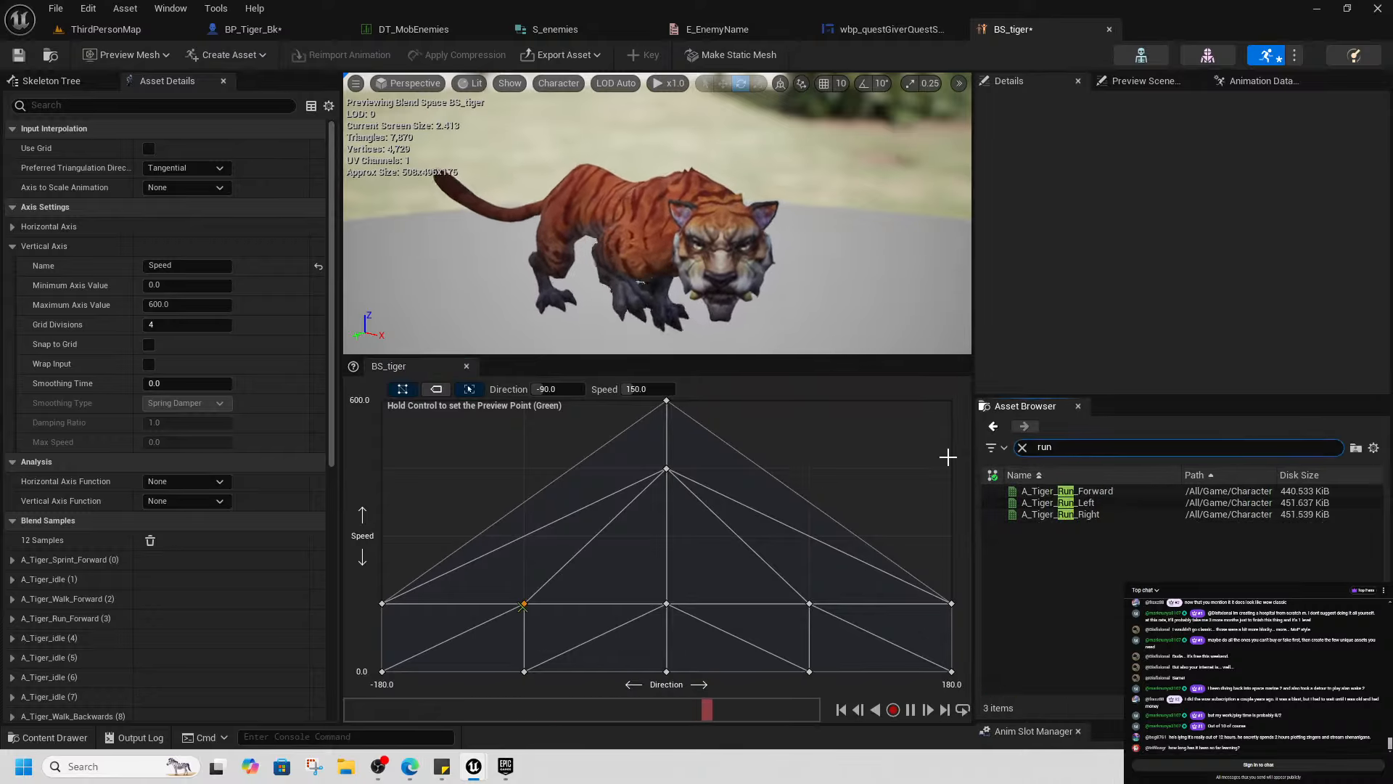
drag(1089, 508, 523, 536)
drag(1088, 514, 811, 539)
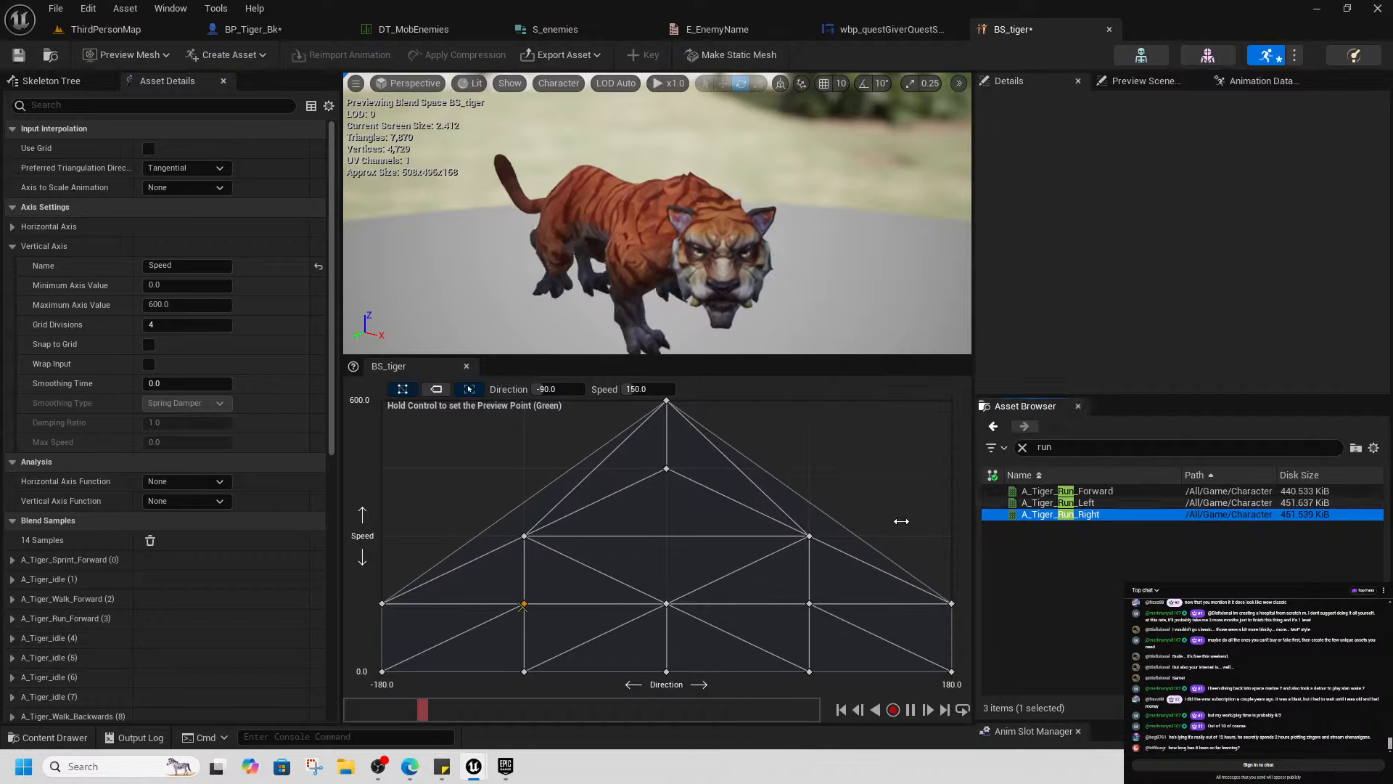
drag(523, 534, 522, 466)
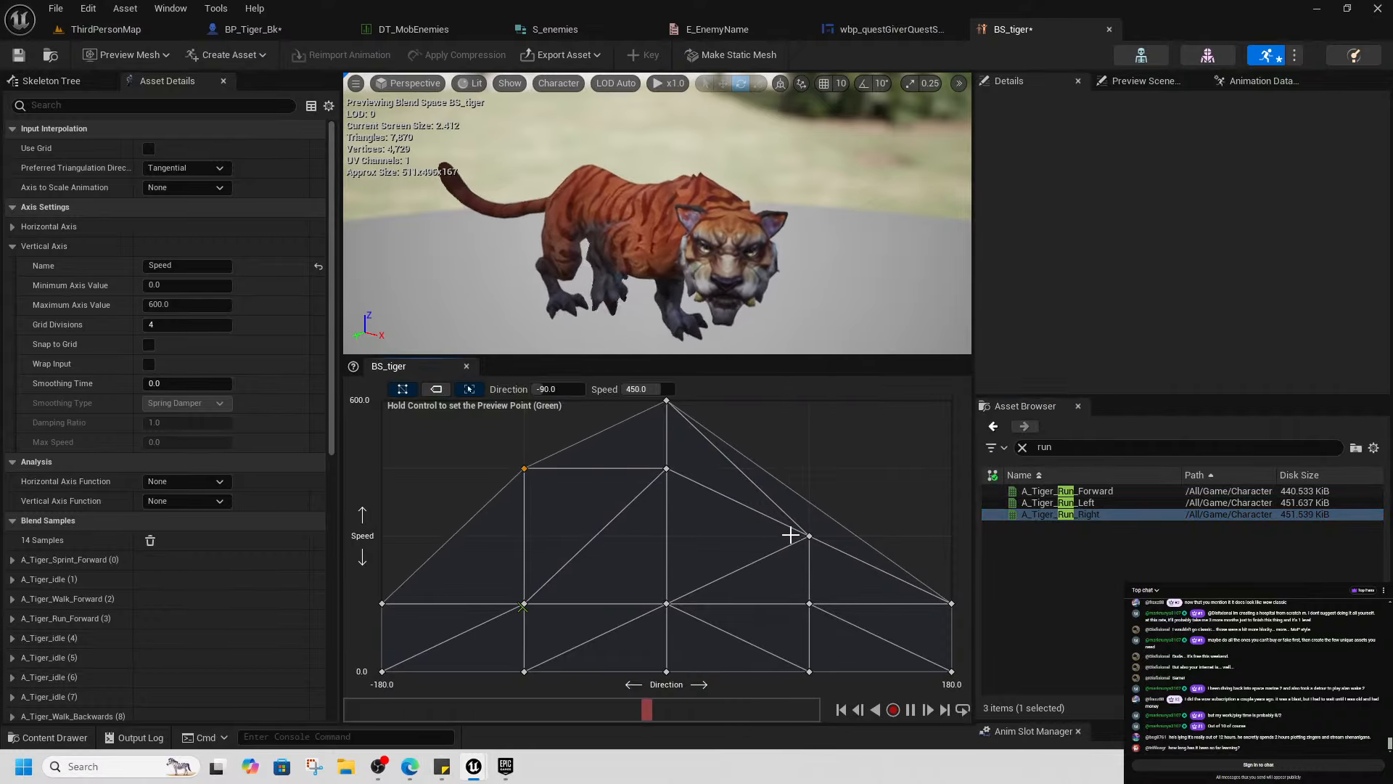
drag(808, 535, 811, 469)
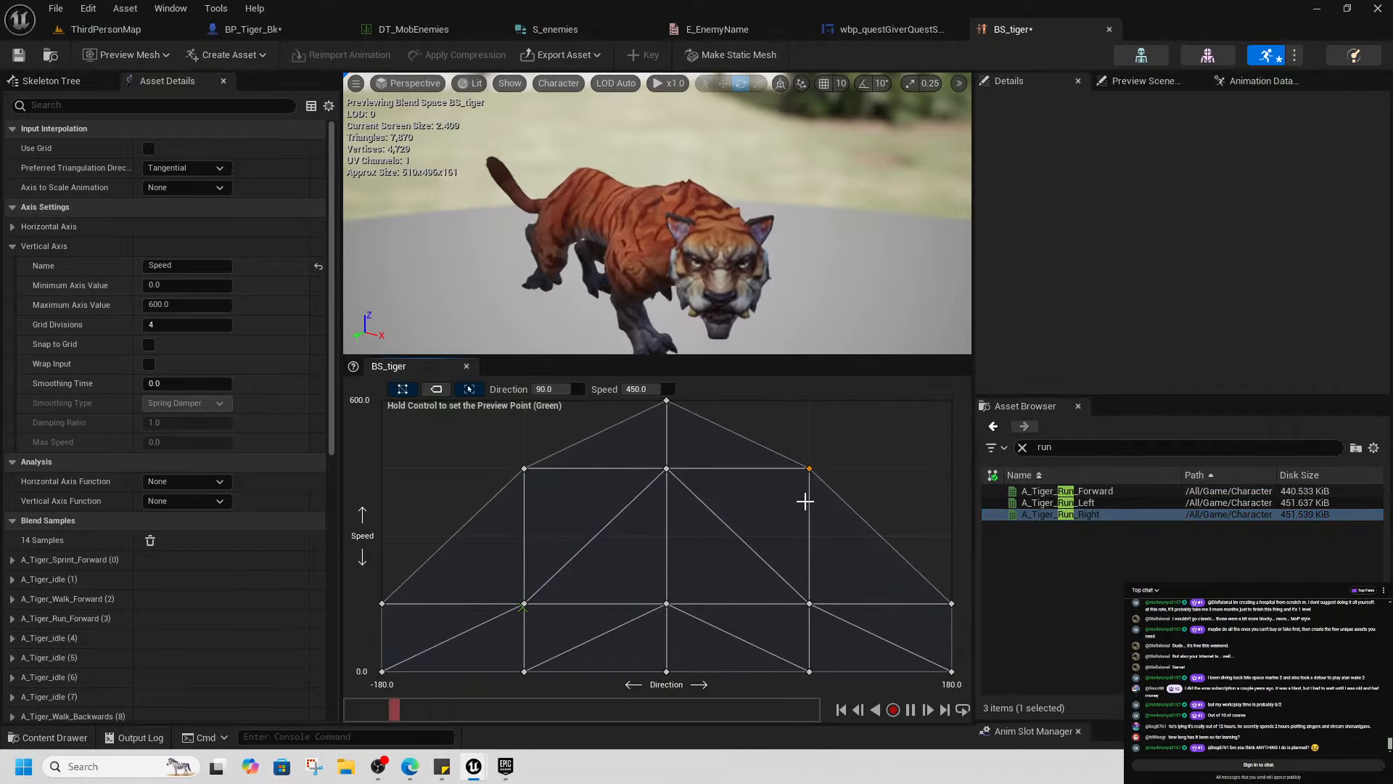
Preview A_Tiger_Run_Forward, search for backwards animations, and scrub through A_Tiger_Swim_Backwards and A_Tiger_Walk_Backwards
double_click(1082, 493)
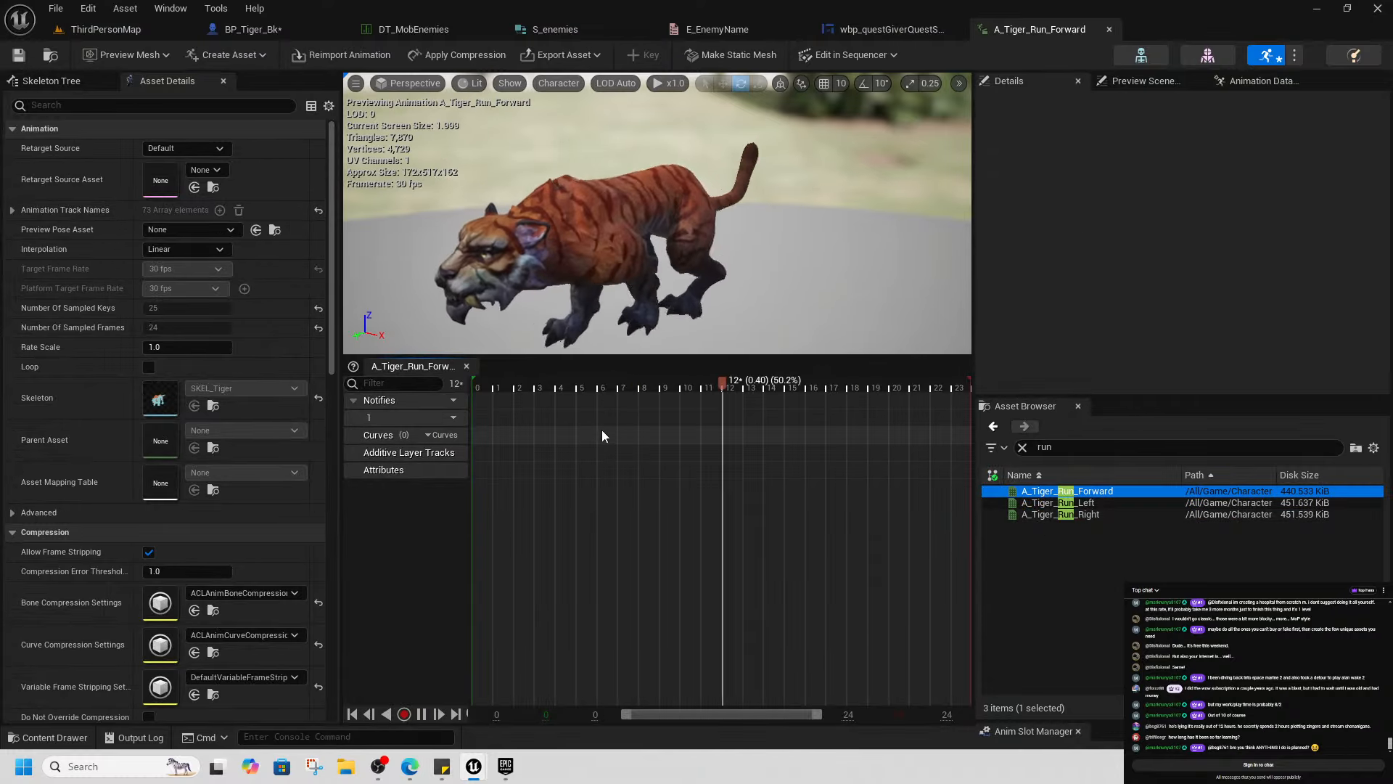
drag(559, 392, 865, 420)
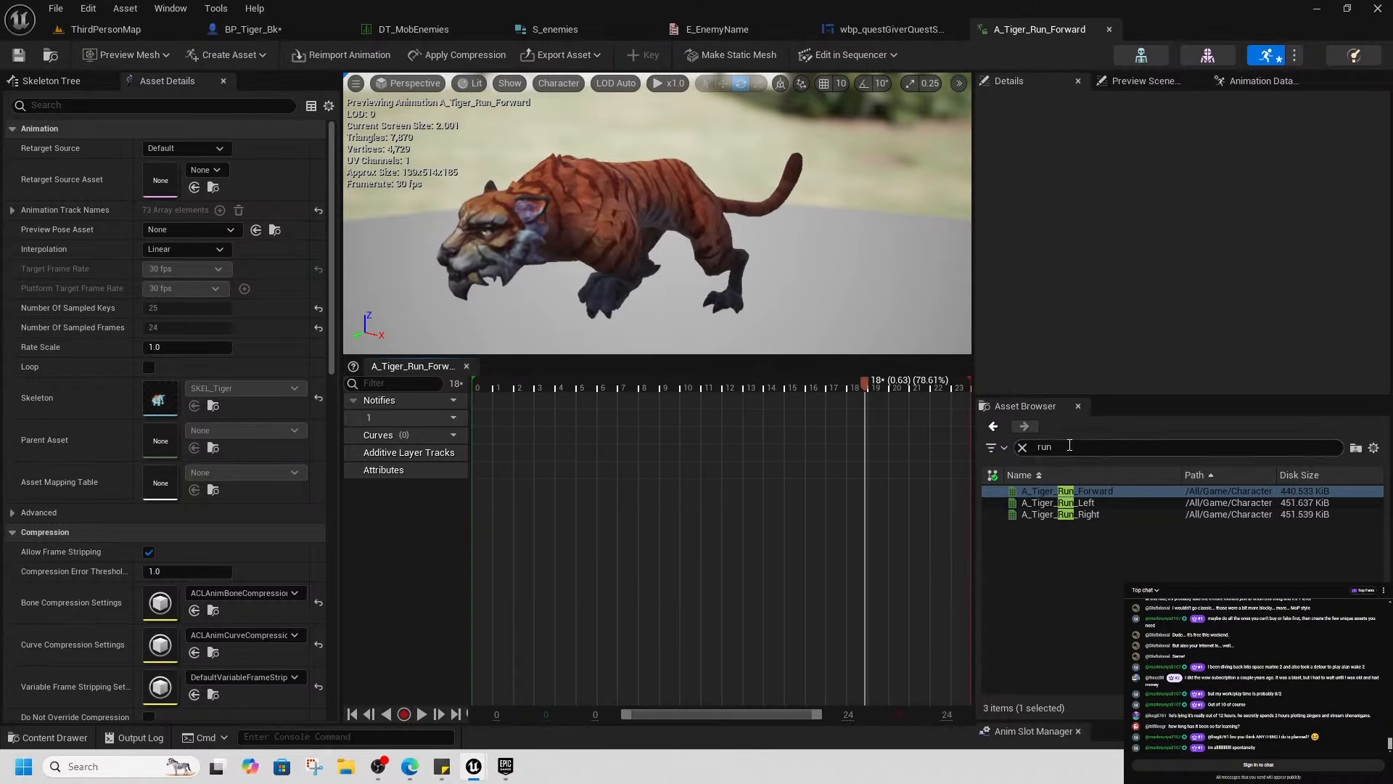
text(kwa)
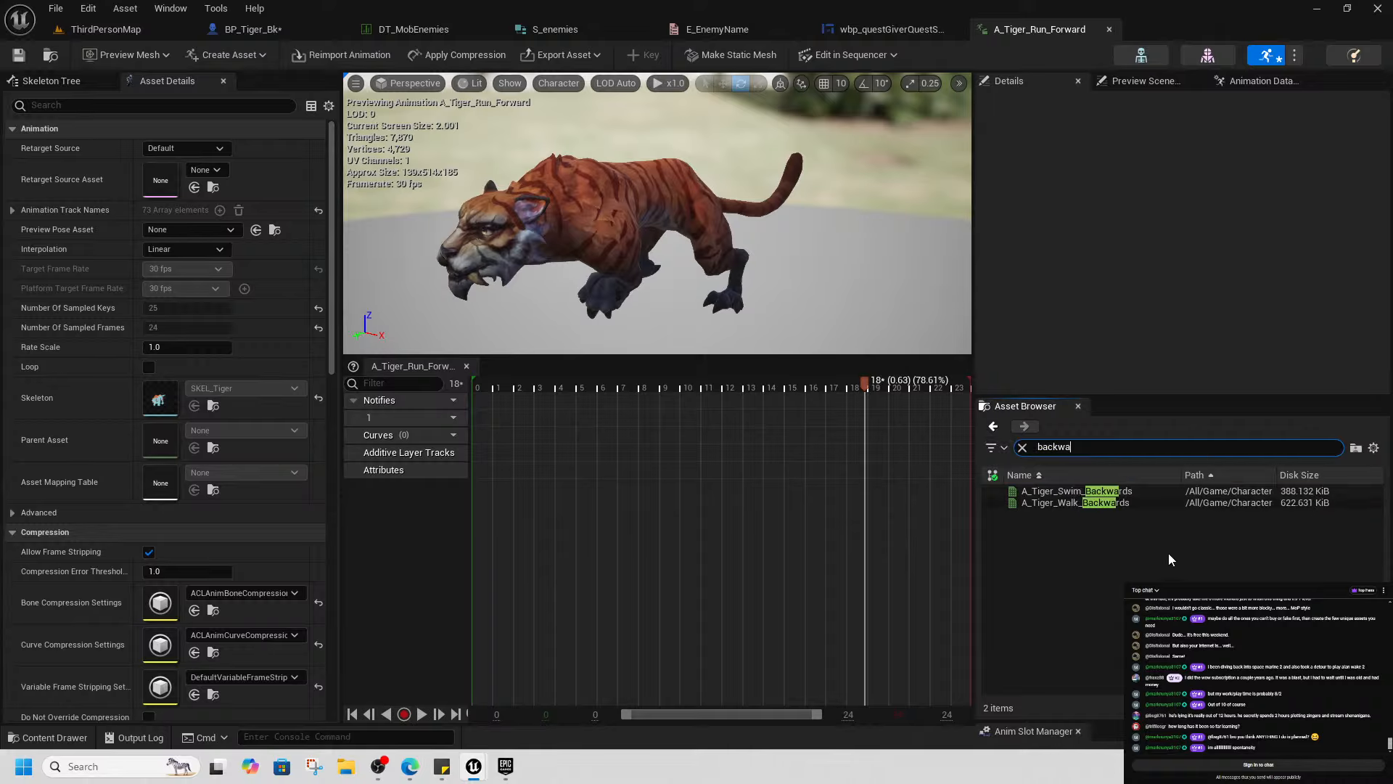
double_click(1074, 491)
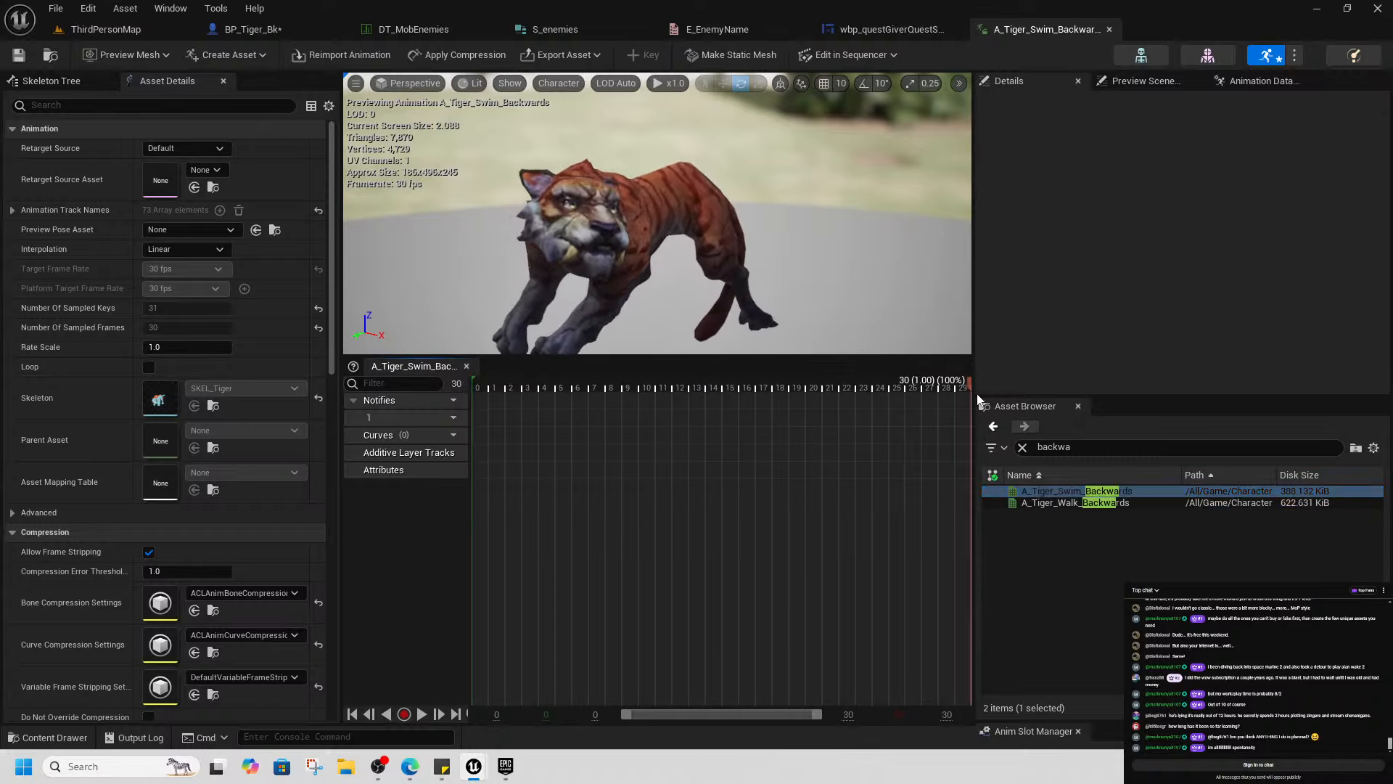
mouse_move(961, 403)
mouse_down()
mouse_move(351, 411)
mouse_move(852, 416)
mouse_move(759, 419)
mouse_move(571, 390)
mouse_move(556, 400)
mouse_move(961, 423)
mouse_up()
double_click(1074, 503)
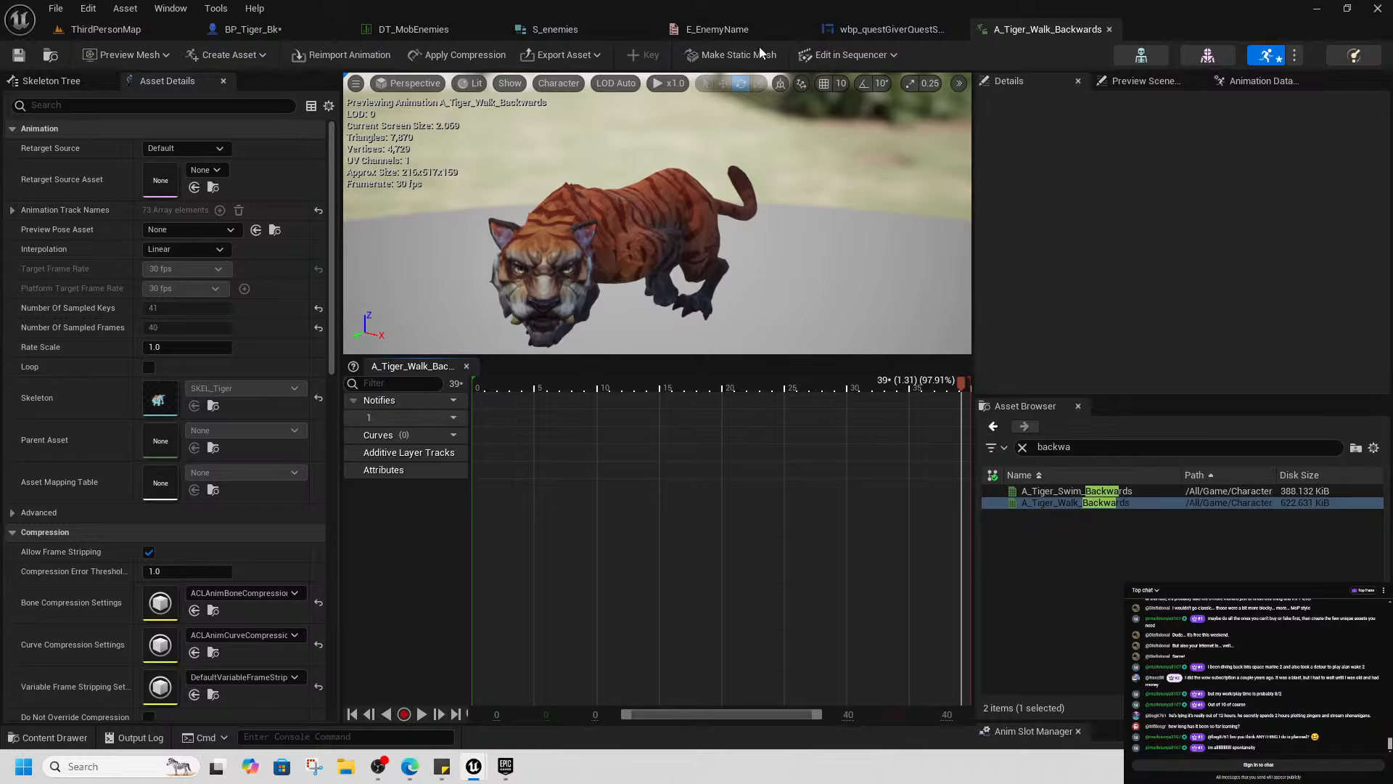
Reopen the BS_tiger blend space and place A_Tiger_Walk_Backwards at Directions -180 and 180, both at Speed 450
key(ctrl+space)
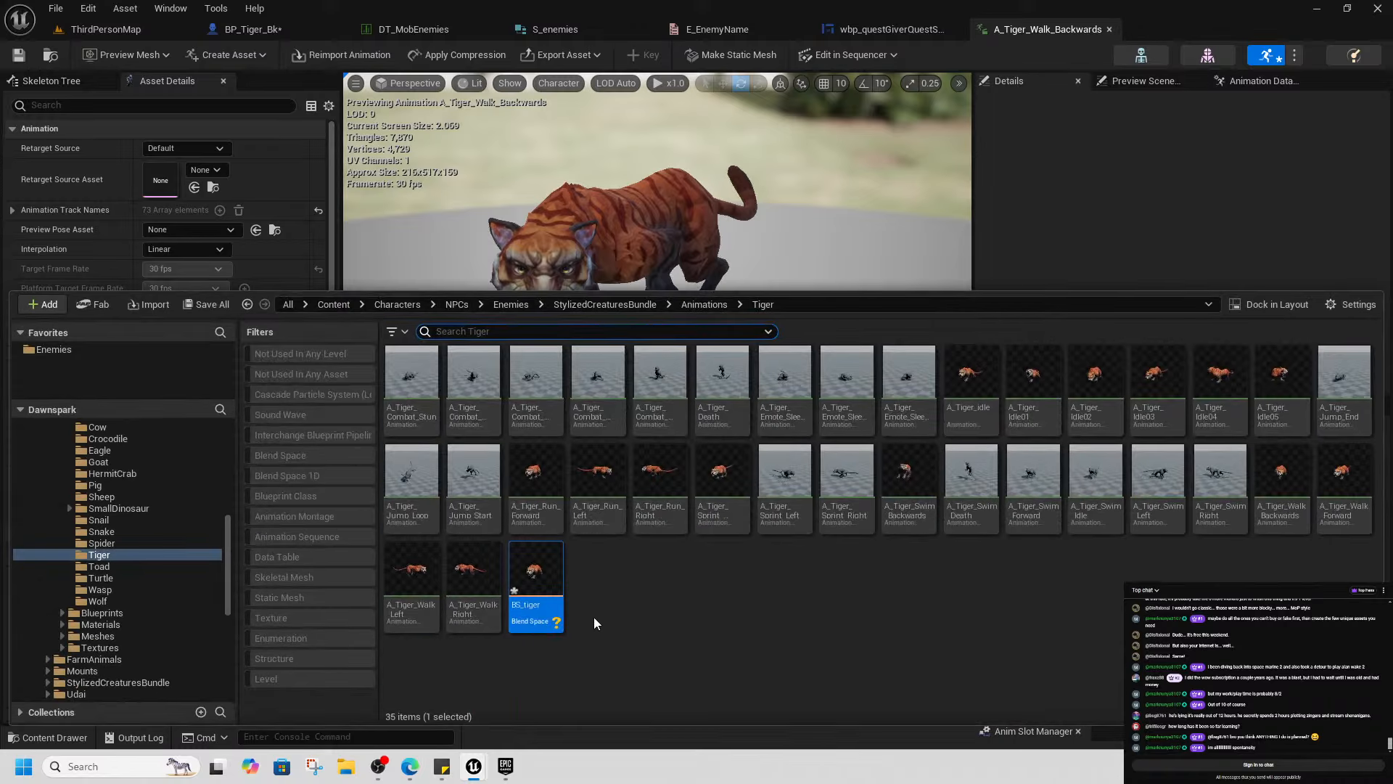
double_click(537, 580)
click(1059, 285)
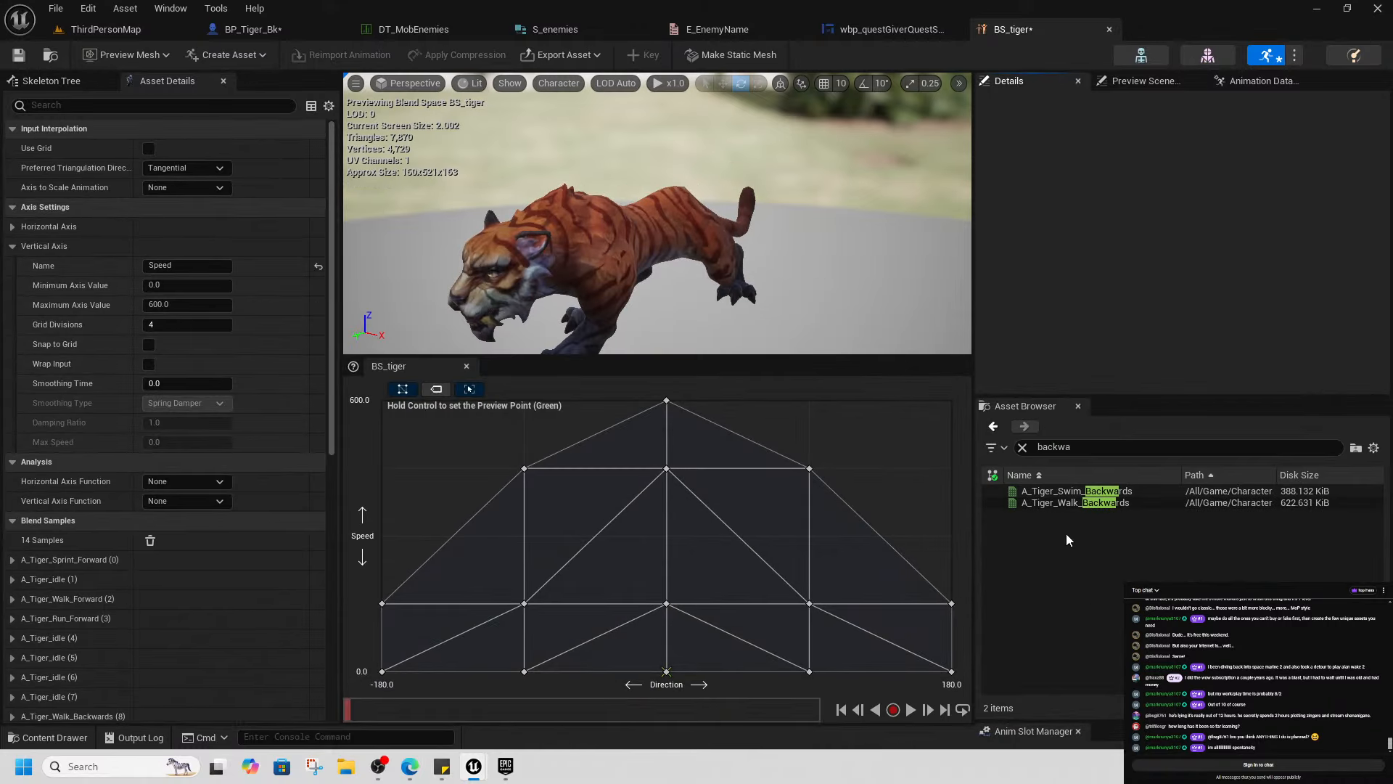
drag(1067, 502, 382, 468)
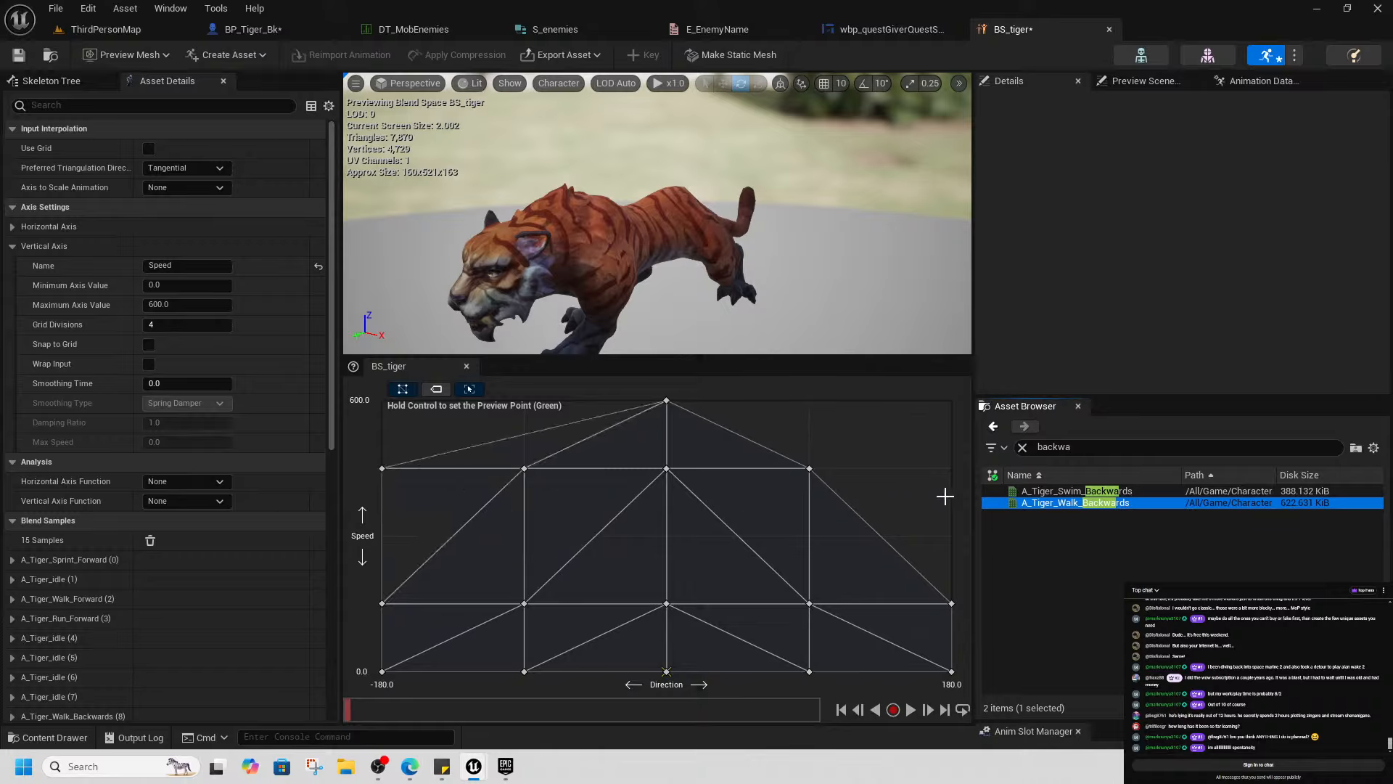
click(1058, 511)
drag(1060, 504, 944, 461)
Place A_Tiger_Sprint_Left at Direction -90 and A_Tiger_Sprint_Right at 90, both at Speed 600, and save and close the blend space
text(spri)
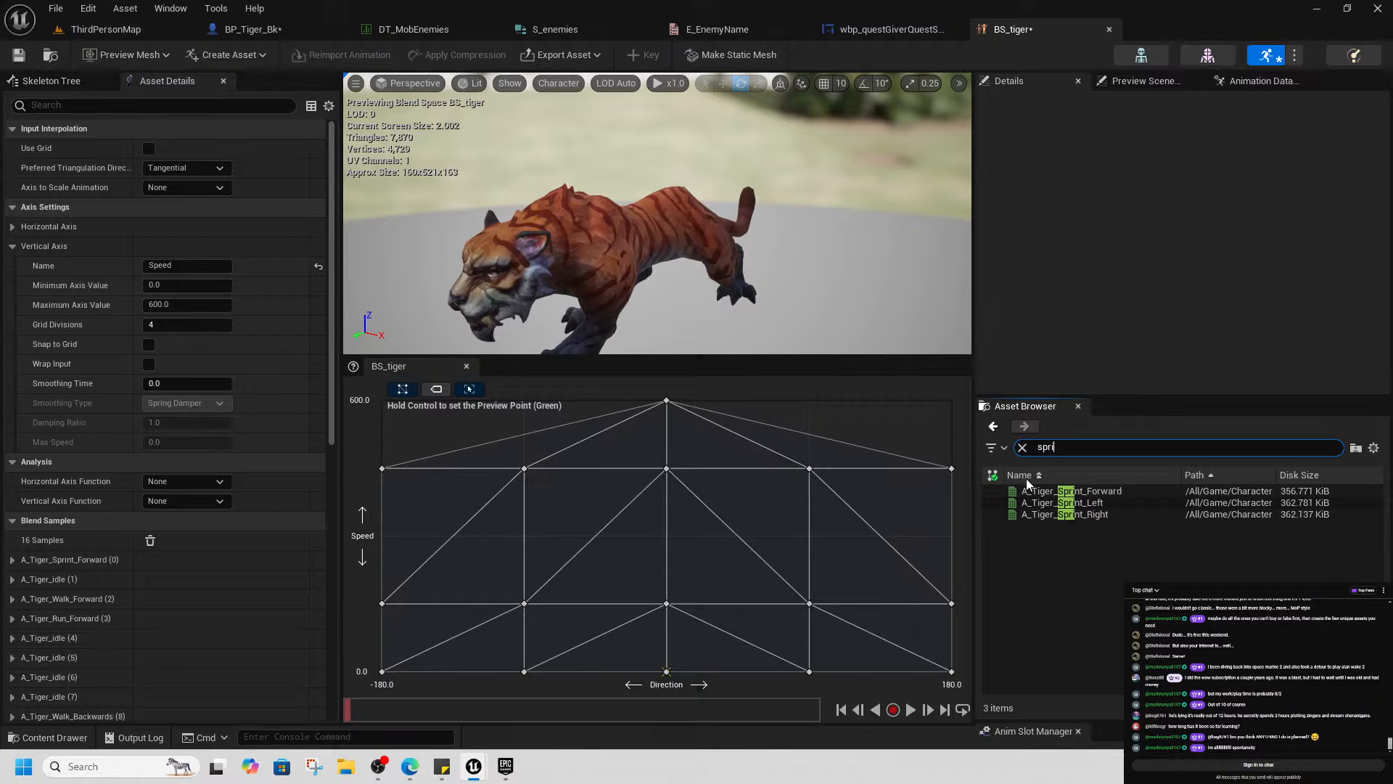
drag(1093, 507, 812, 405)
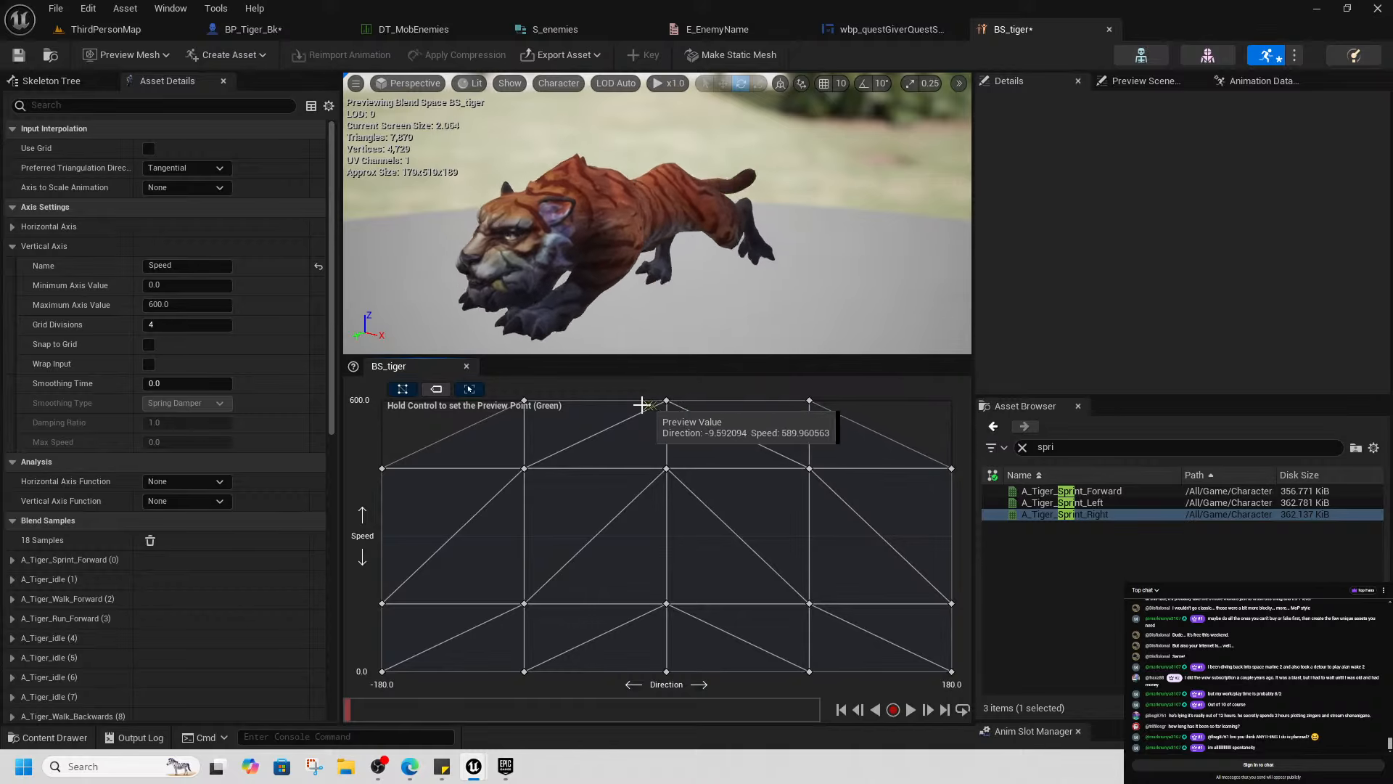
click(522, 400)
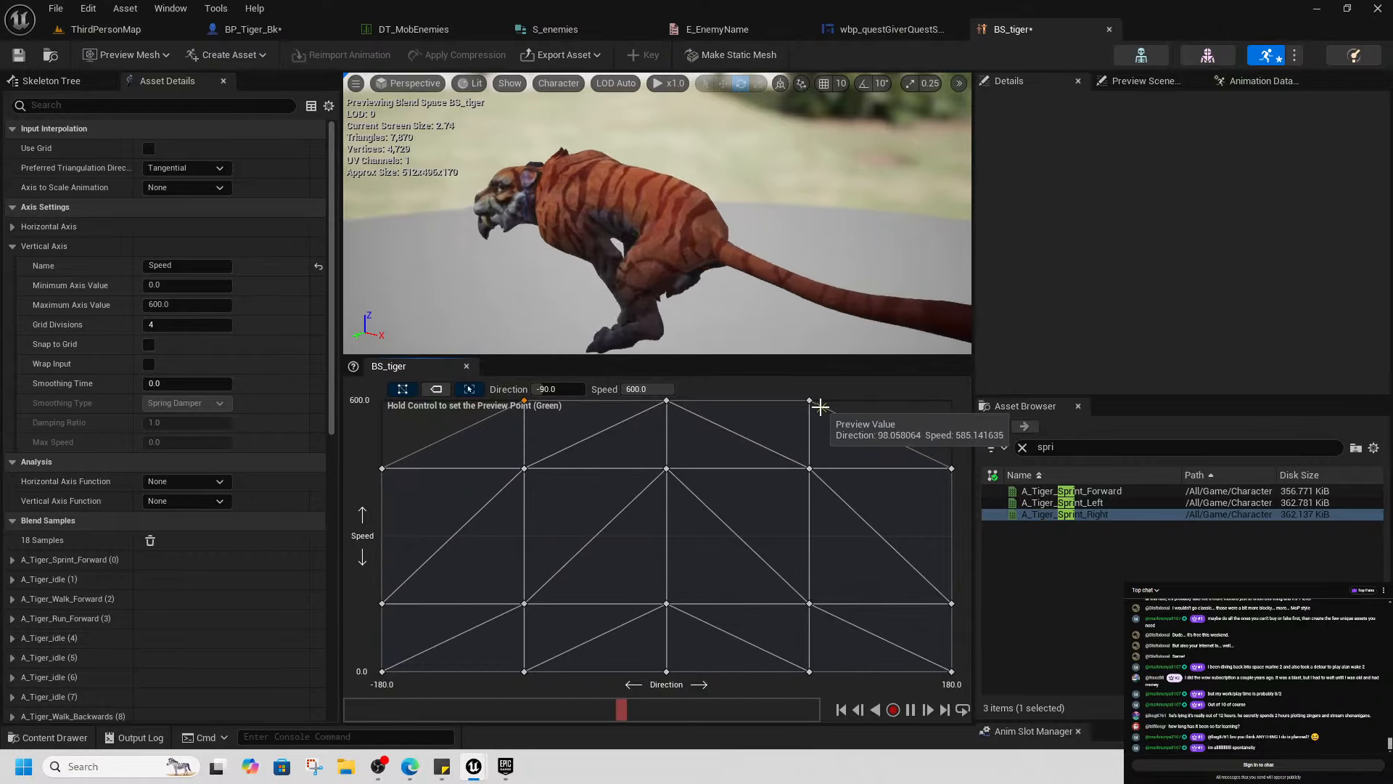
click(712, 554)
key(ctrl+s)
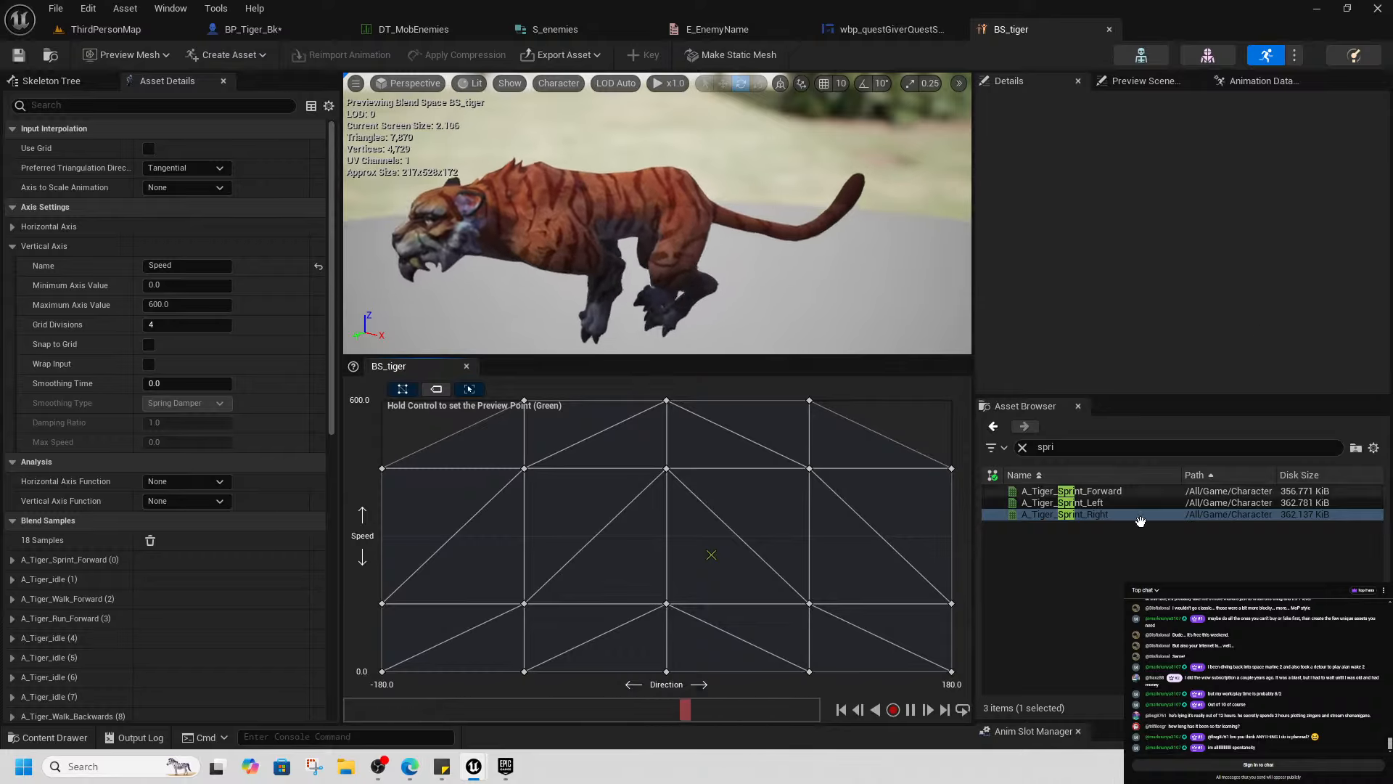
click(1113, 30)
Browse to the Enemies folder and inspect the ABP_Humanoid and ABP_TemplateEnemy animation blueprints
key(ctrl+space)
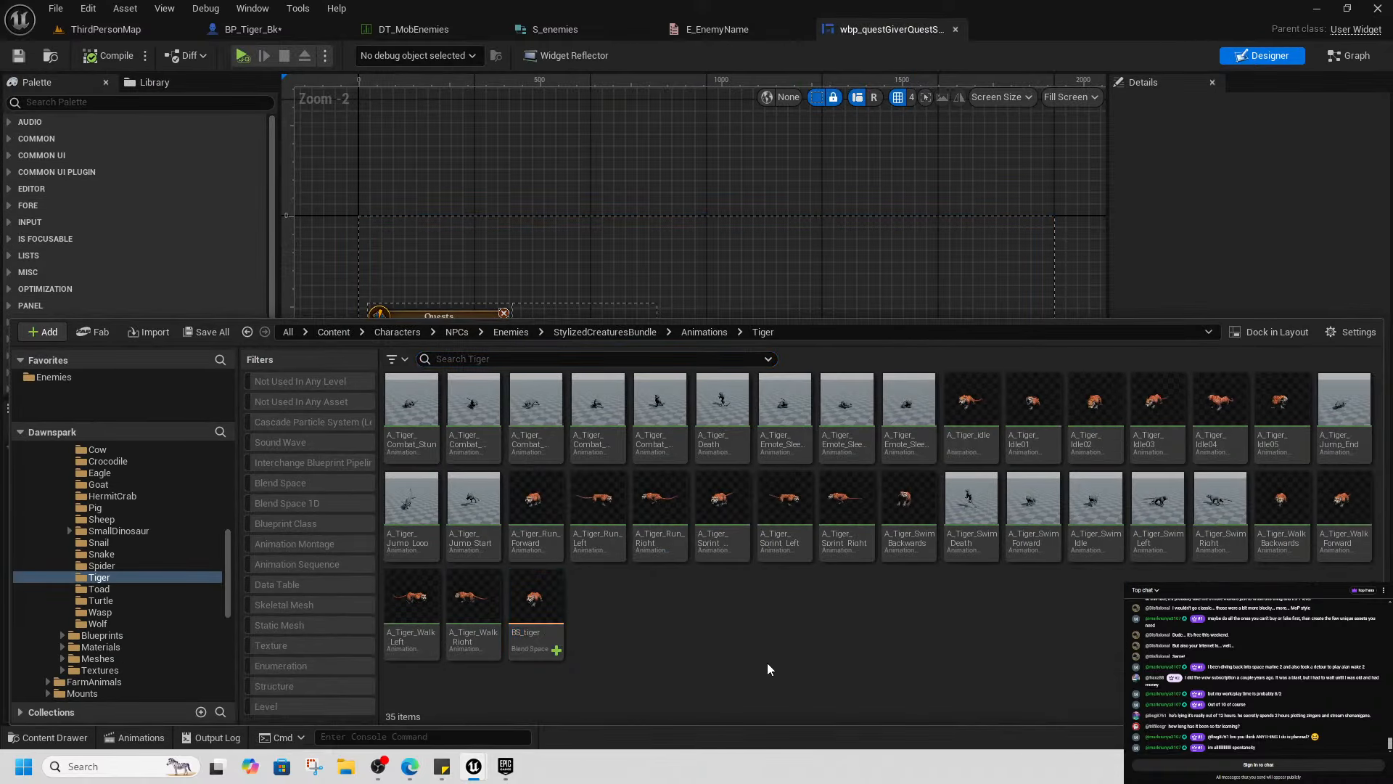
click(508, 331)
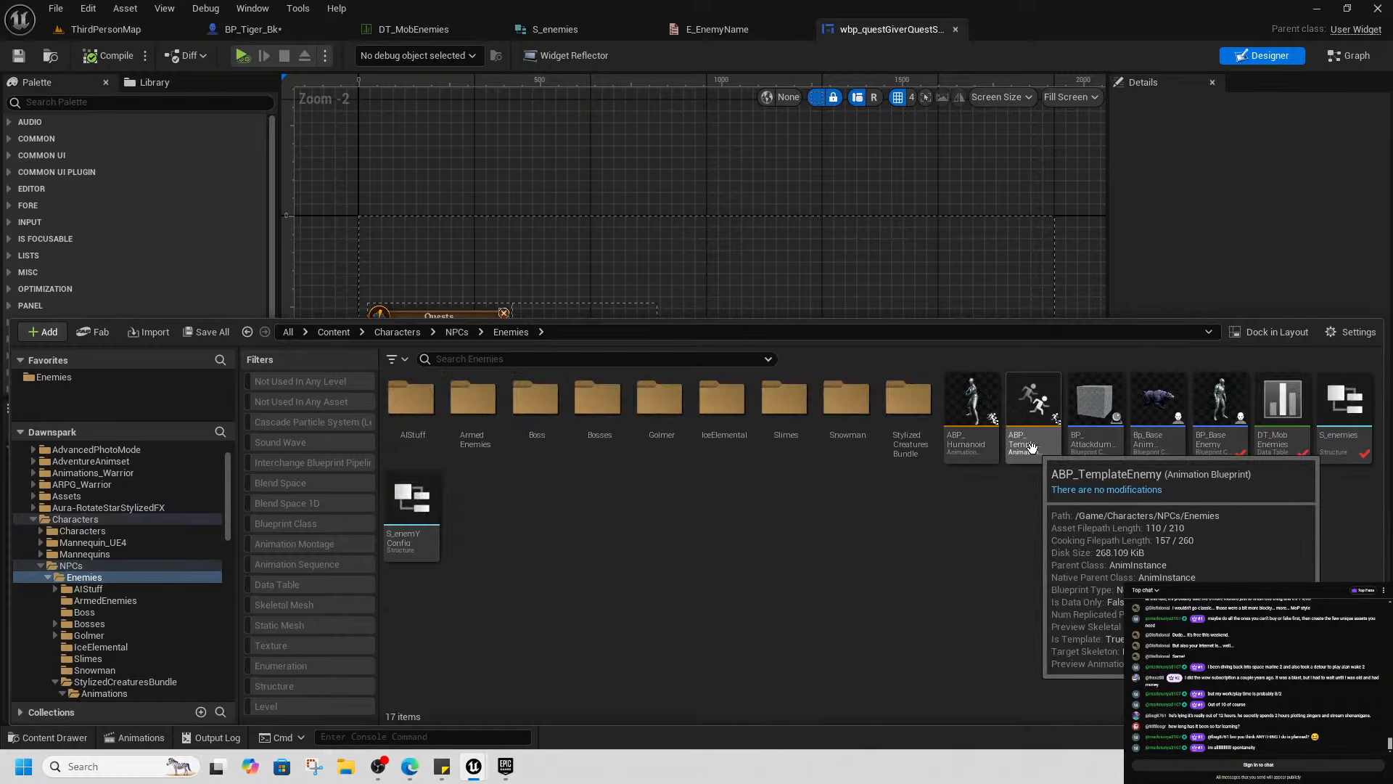
click(972, 436)
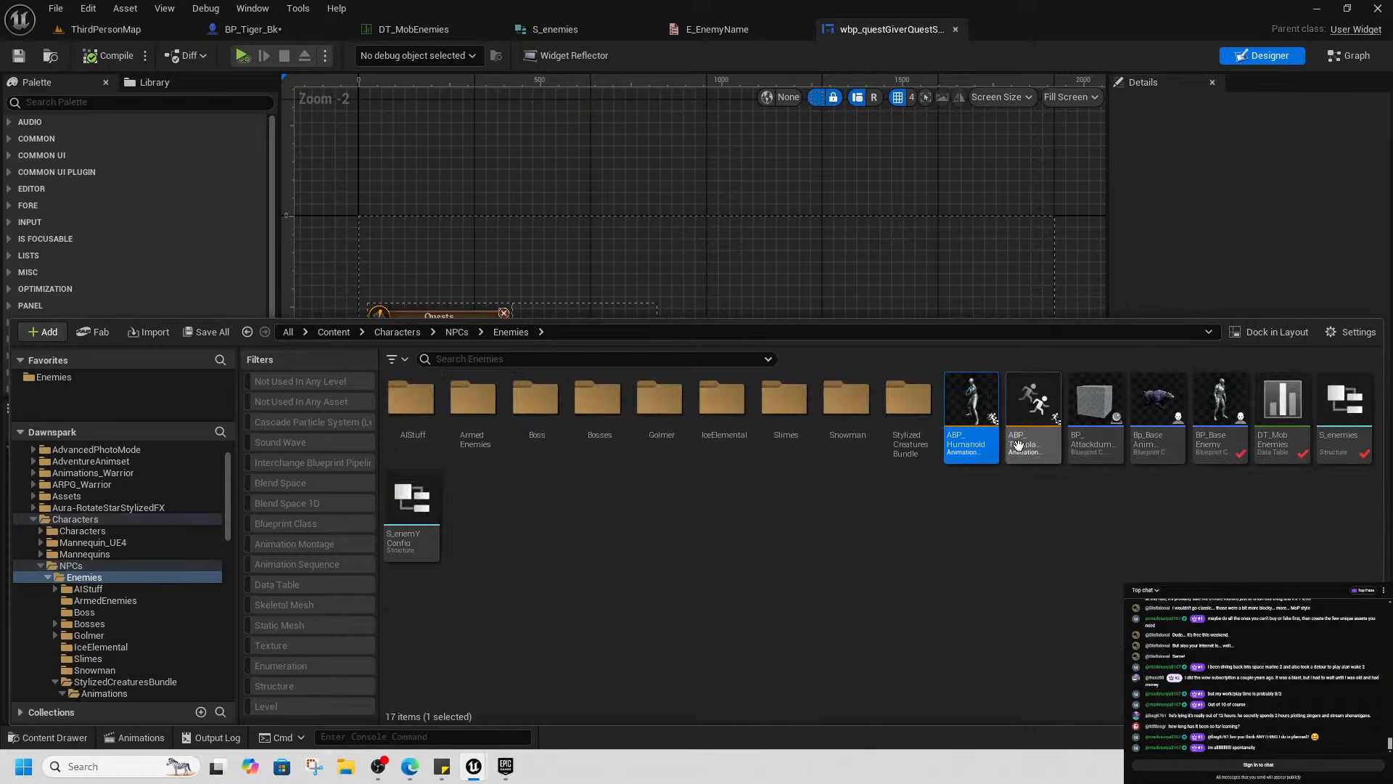
mouse_move(983, 454)
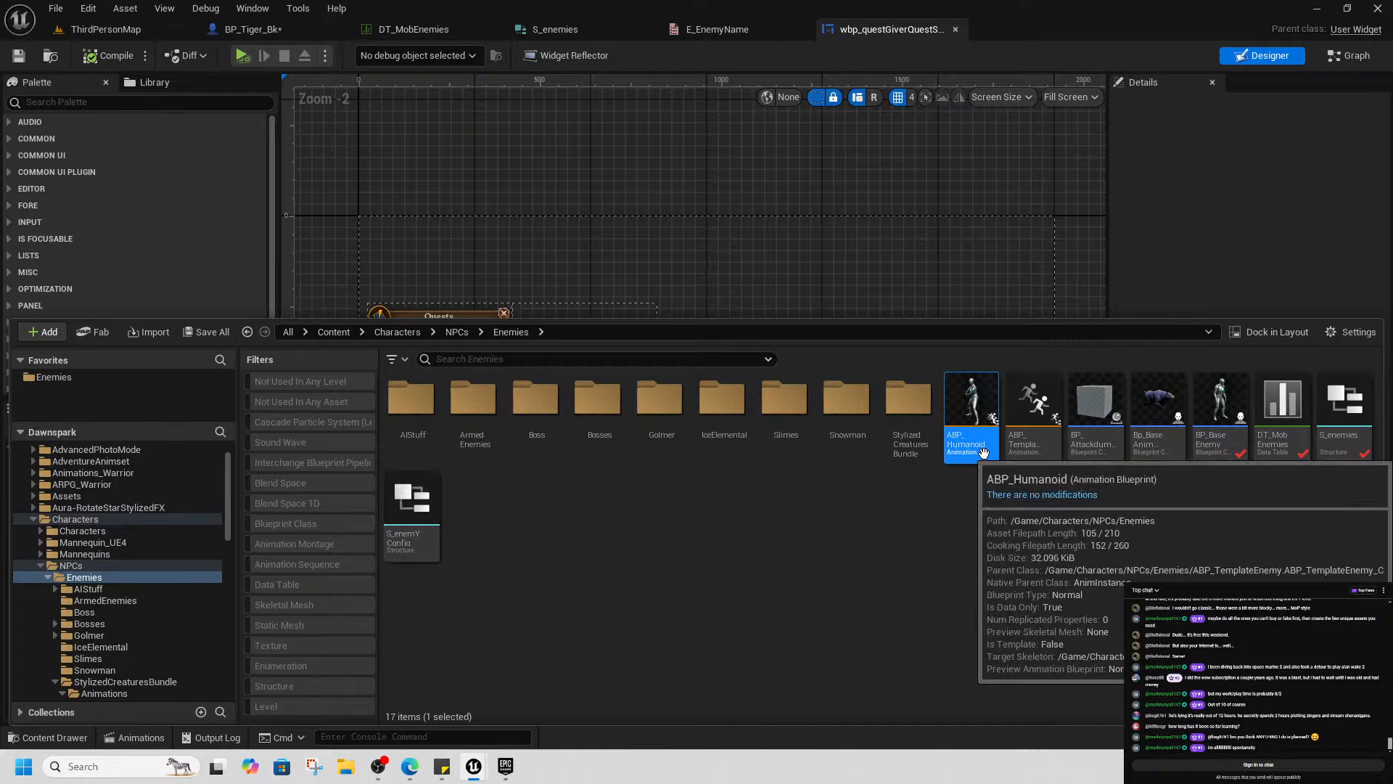
click(1034, 418)
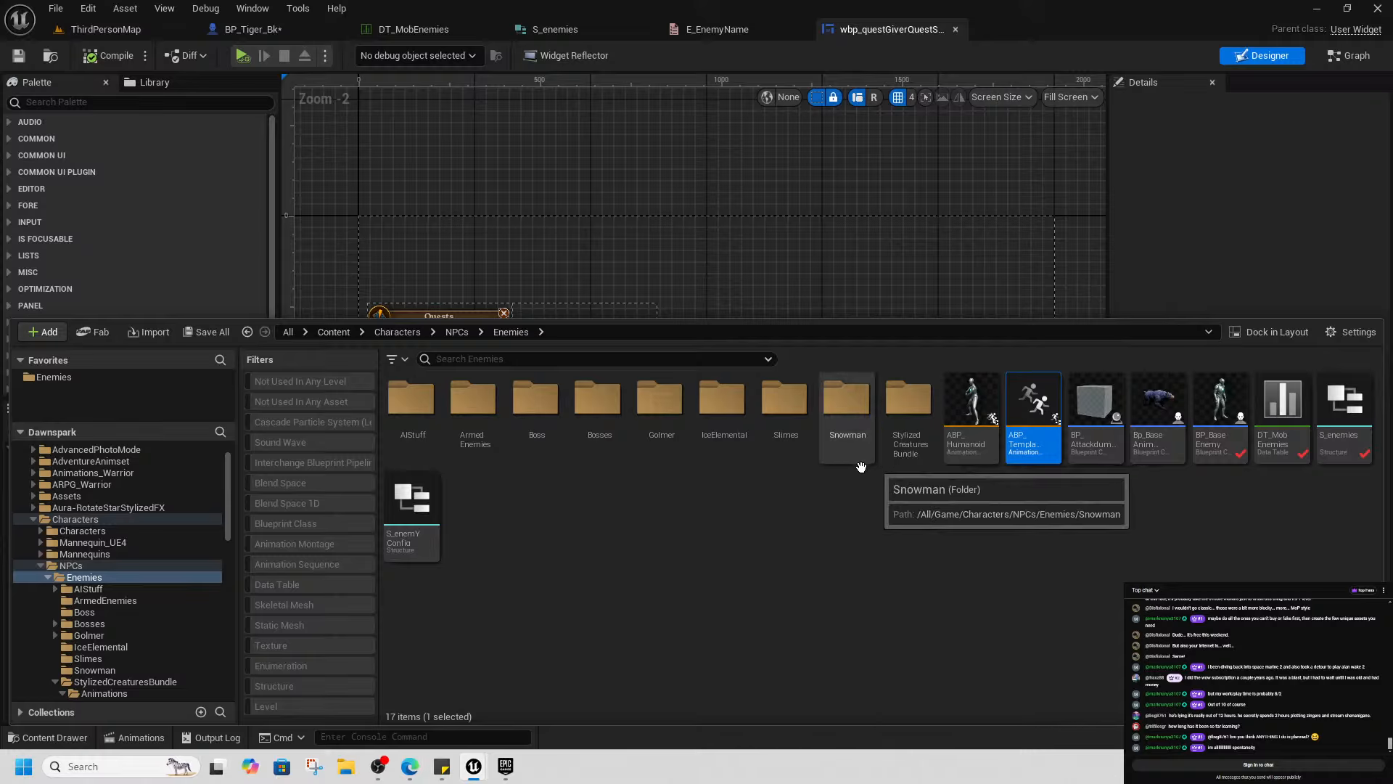
Open ABP_Bear from the StylizedCreaturesBundle Bear animations folder to examine its animation overrides as a reference
double_click(916, 436)
click(472, 426)
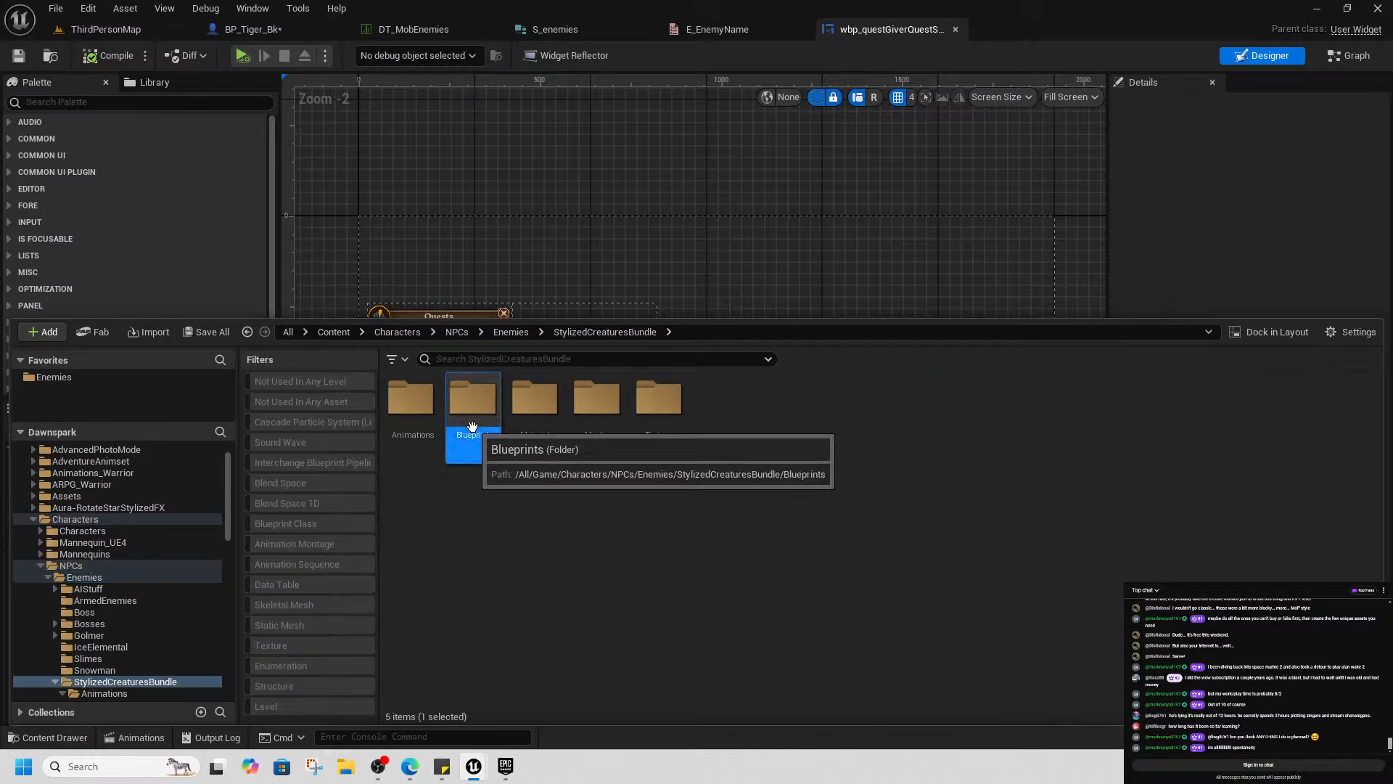
double_click(410, 399)
double_click(473, 399)
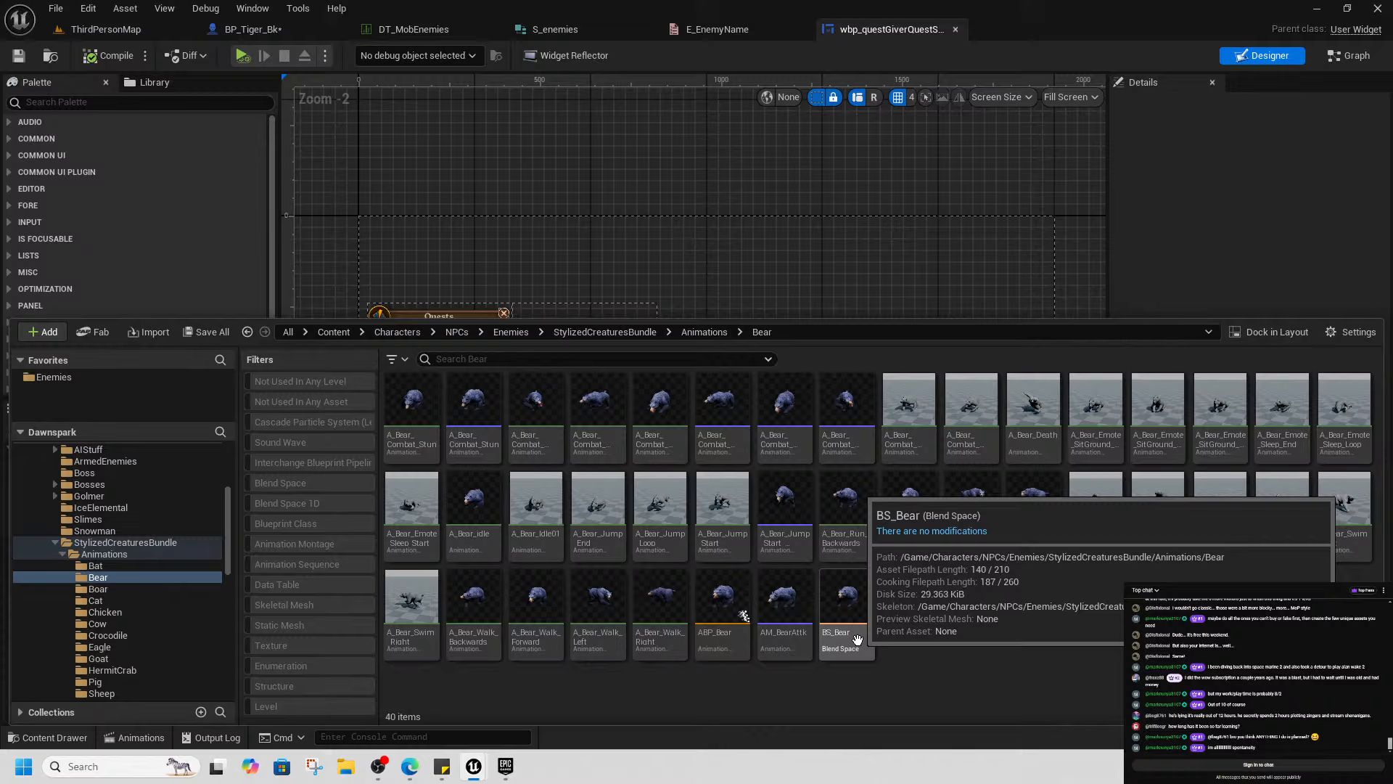
double_click(713, 635)
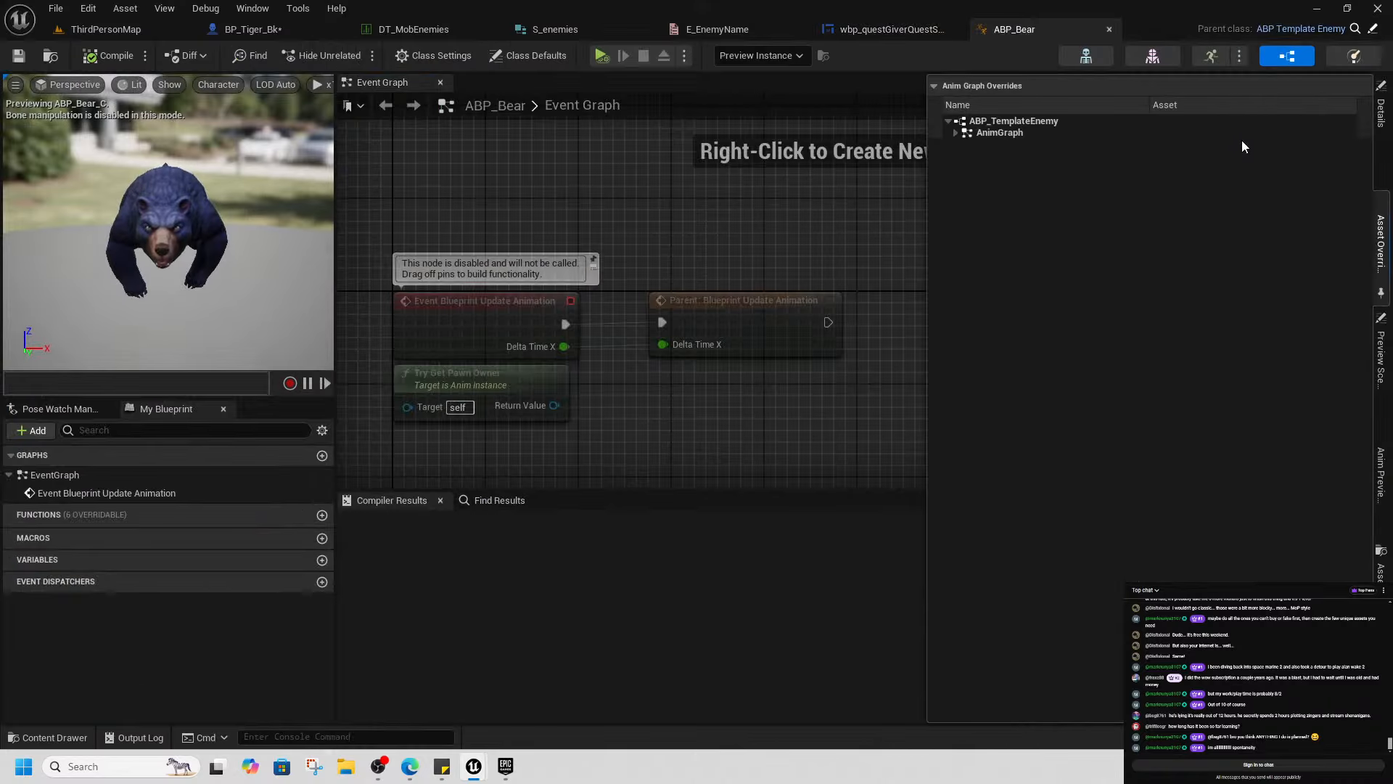
Create a child animation blueprint of ABP_TemplateEnemy with the SKEL_Tiger skeleton and name it ABP_tiger
key(ctrl+space)
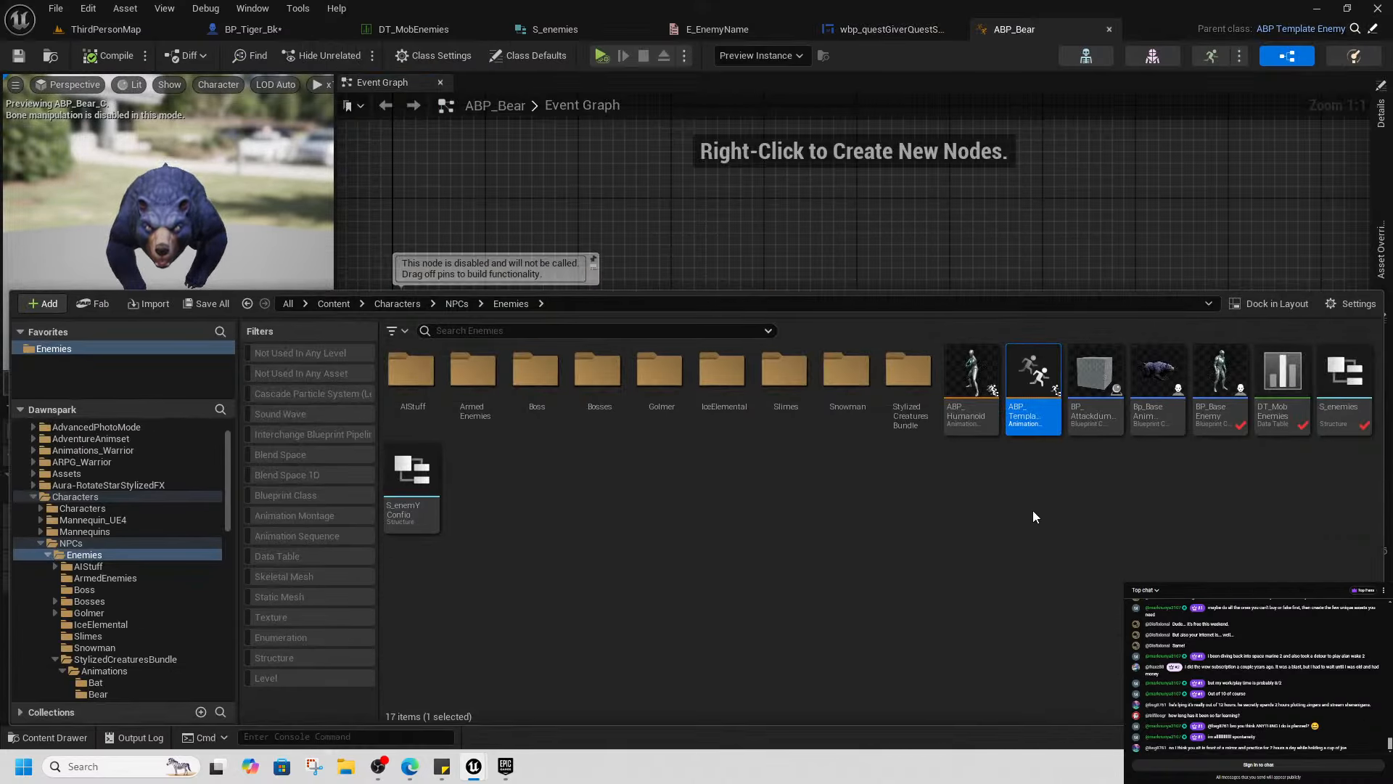
right_click(1030, 424)
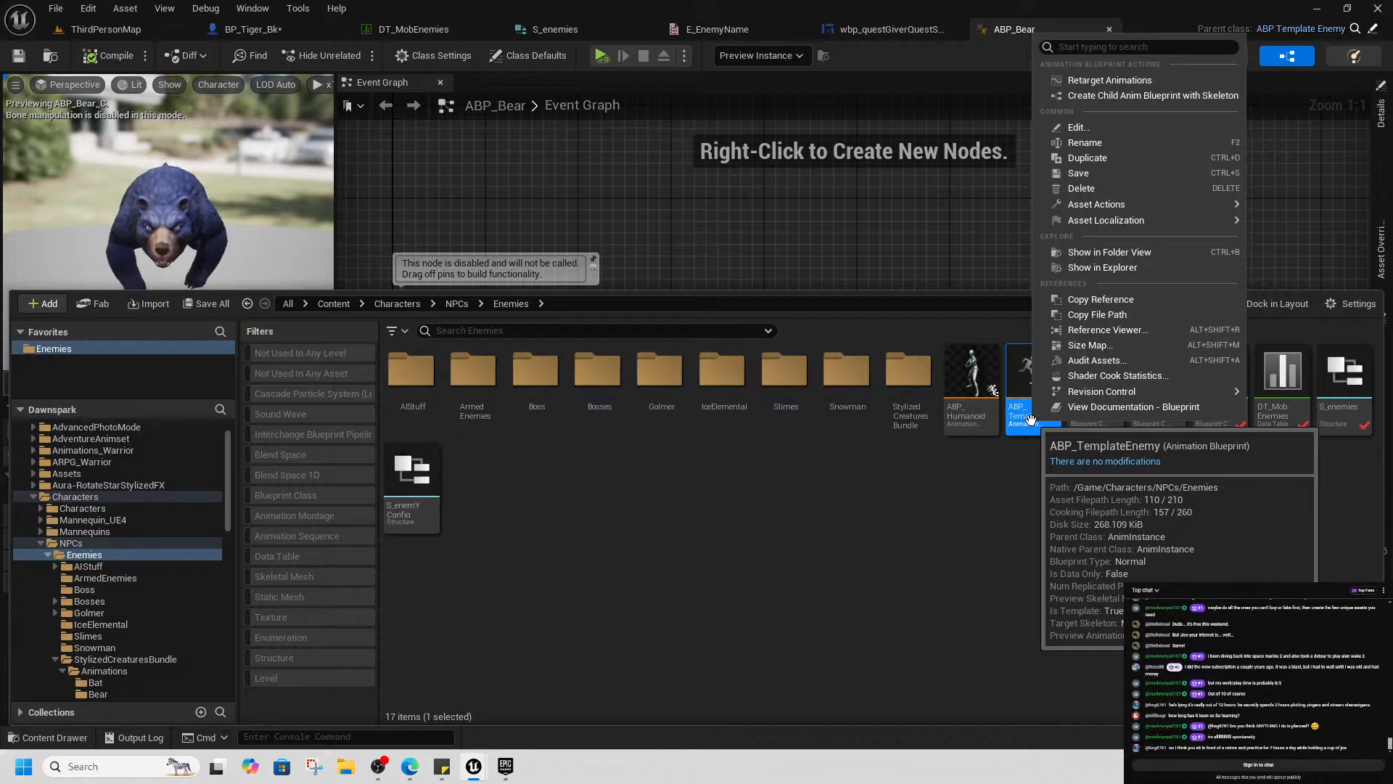
click(1129, 97)
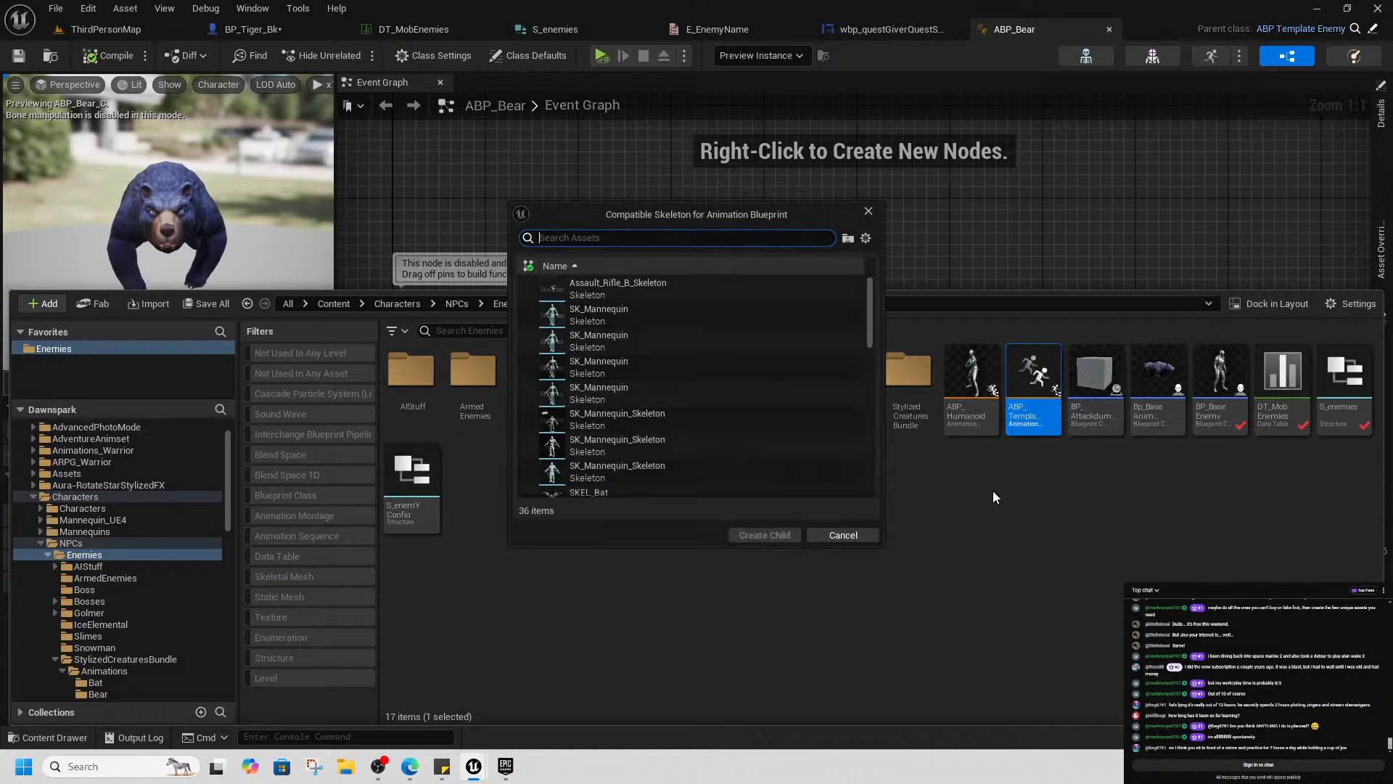
text(tiger)
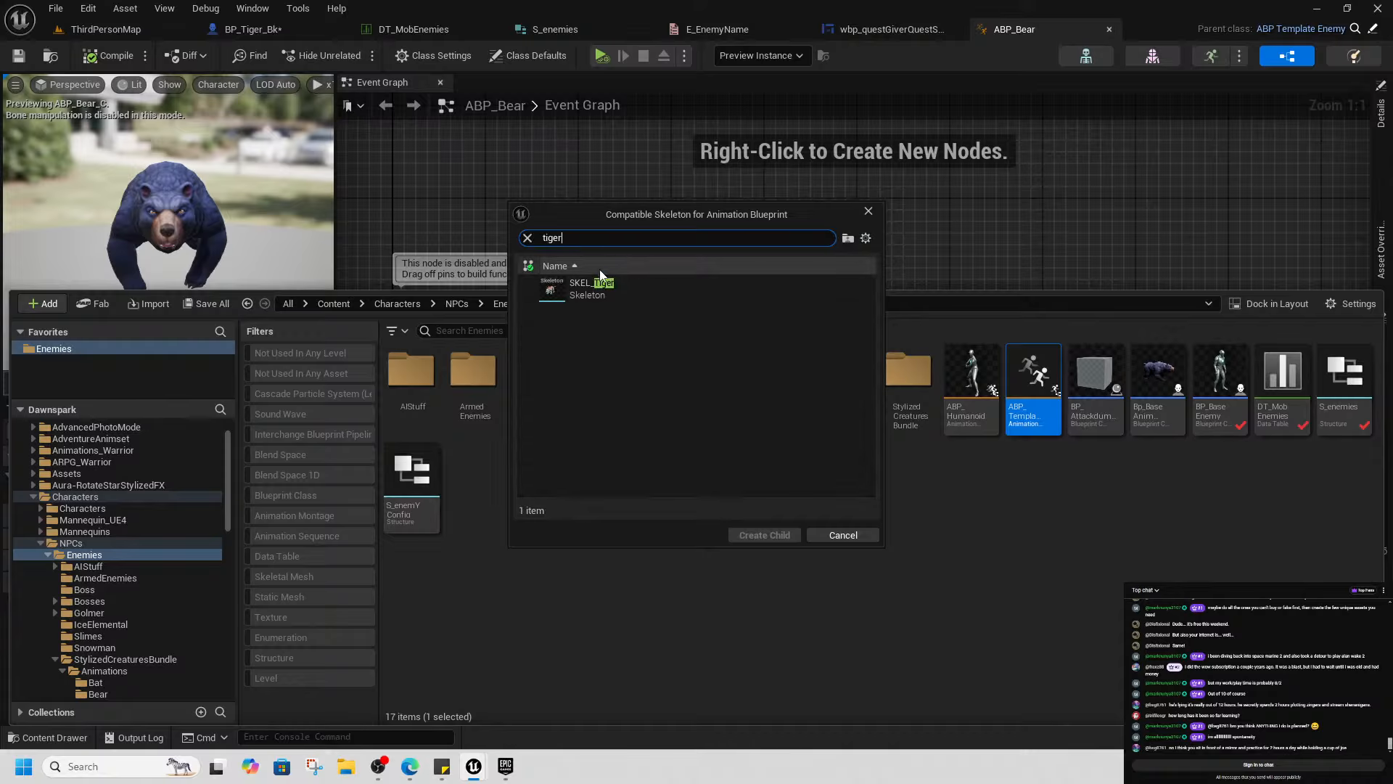
click(592, 287)
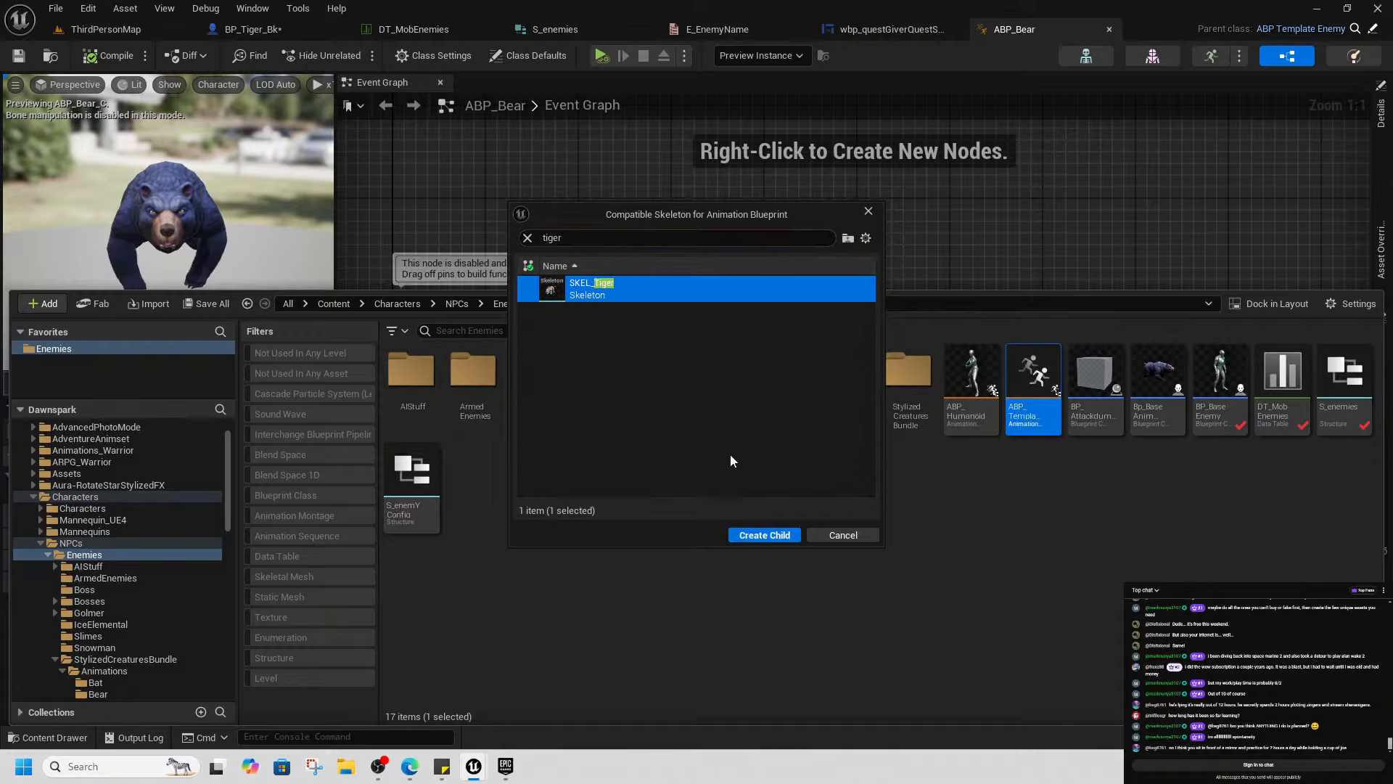
click(764, 534)
text(ABP_)
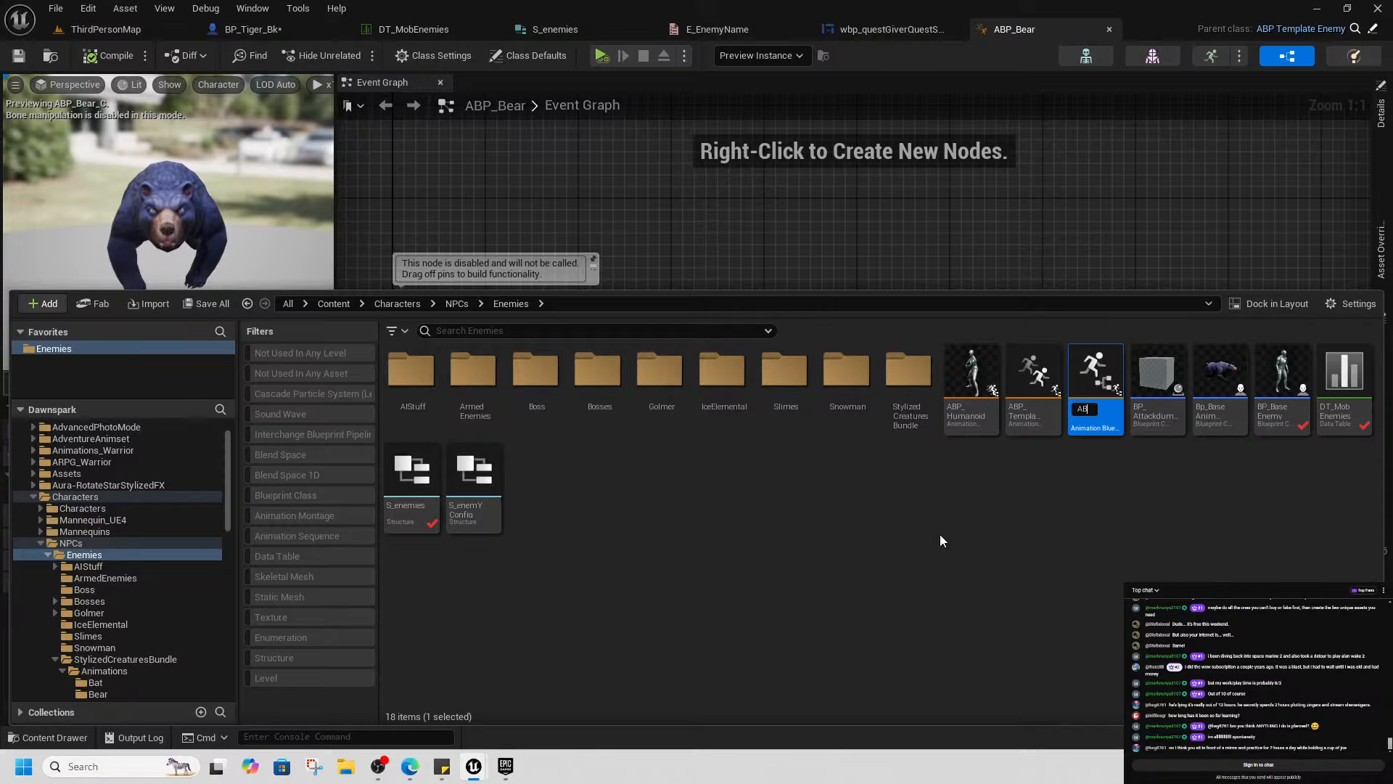
text(tiger)
key(Return)
Open ABP_tiger and override the Locomotion Idle state's Sequence Player with A_Tiger_idle
double_click(1095, 380)
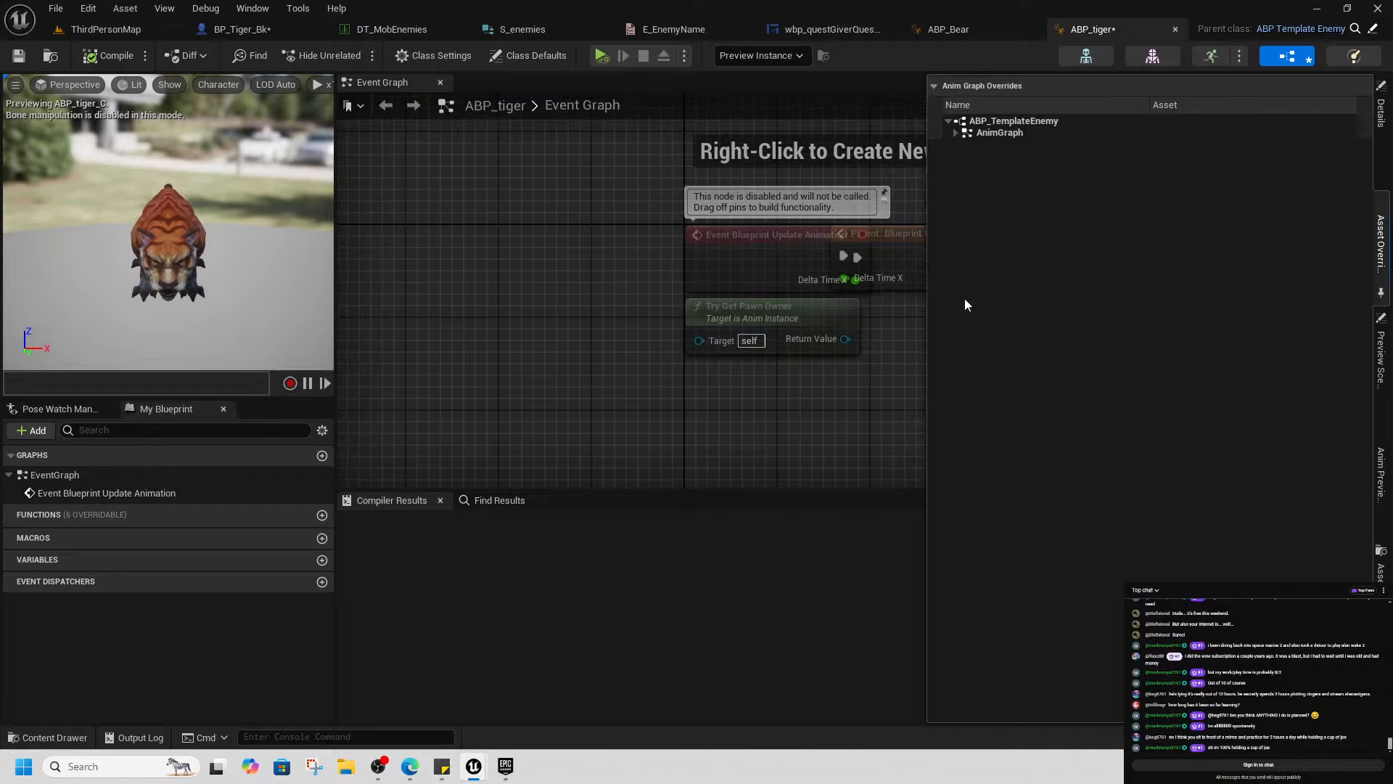
click(955, 133)
click(962, 145)
click(970, 156)
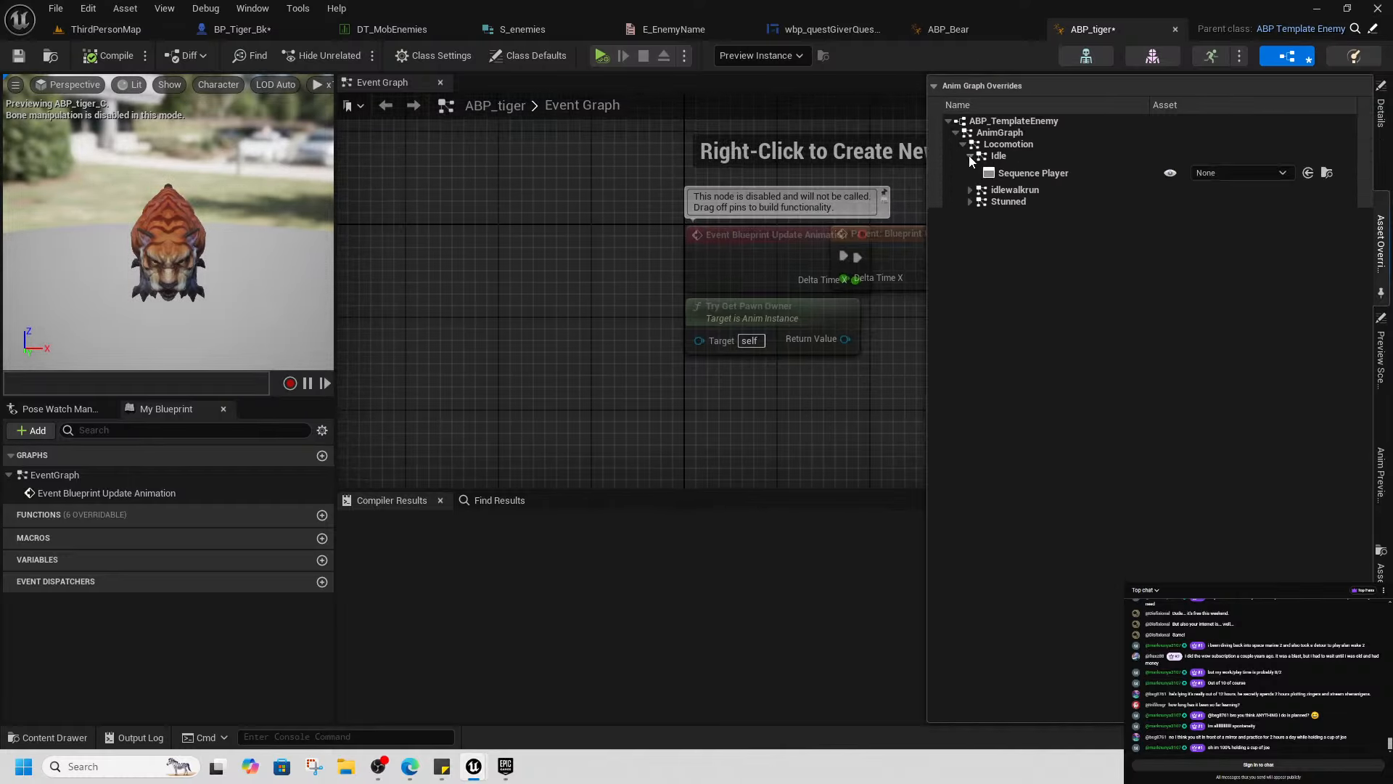
click(1225, 172)
text(idle)
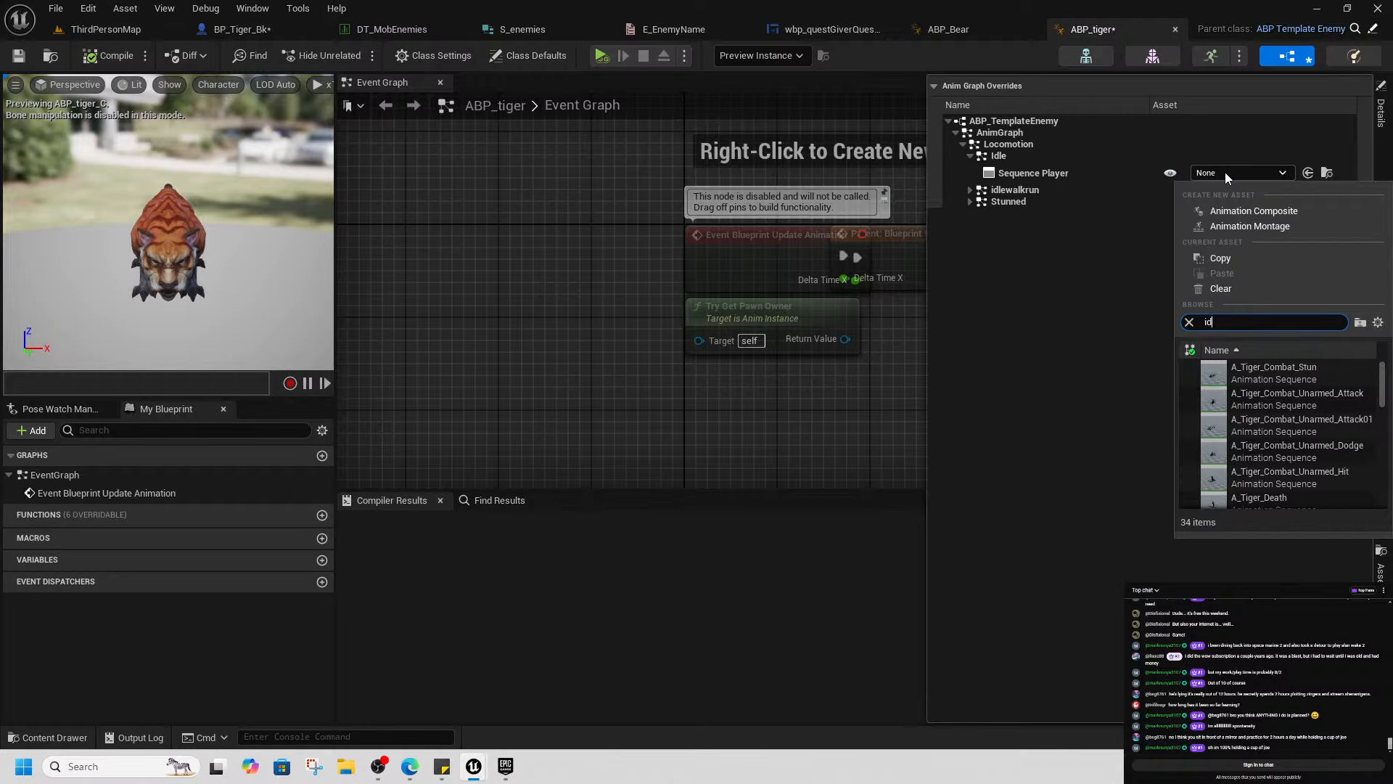
click(1289, 376)
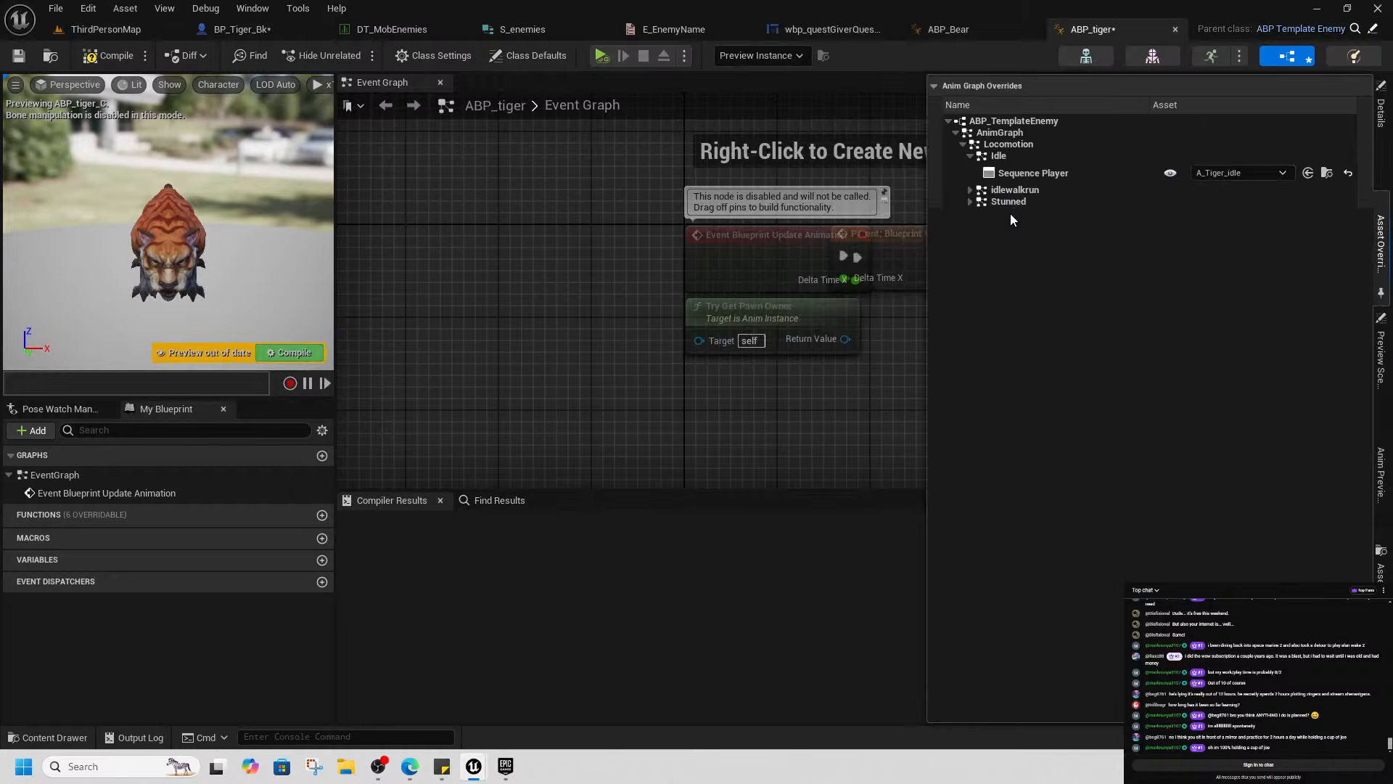
Override the idlewalkrun state's Blendspace Player in ABP_tiger with BS_tiger
click(969, 190)
click(1235, 206)
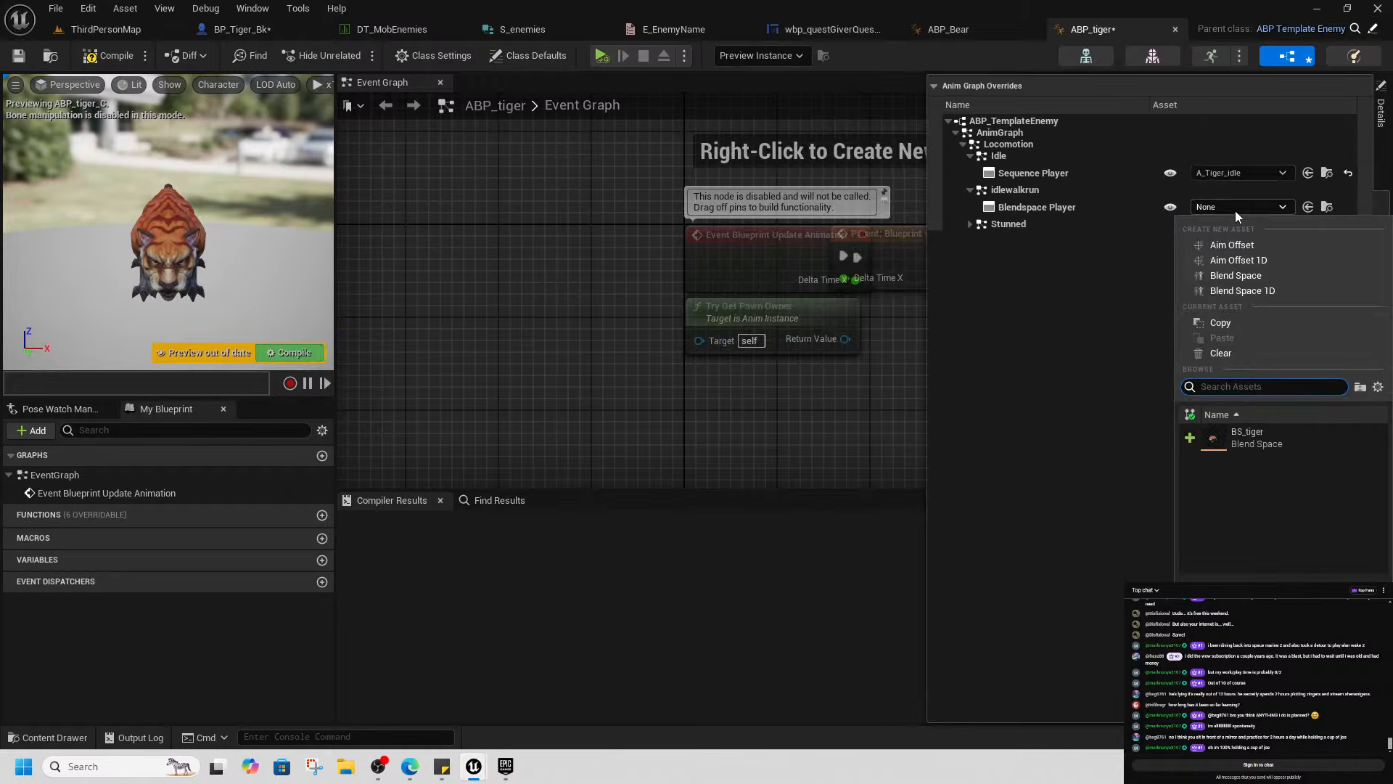
click(1245, 437)
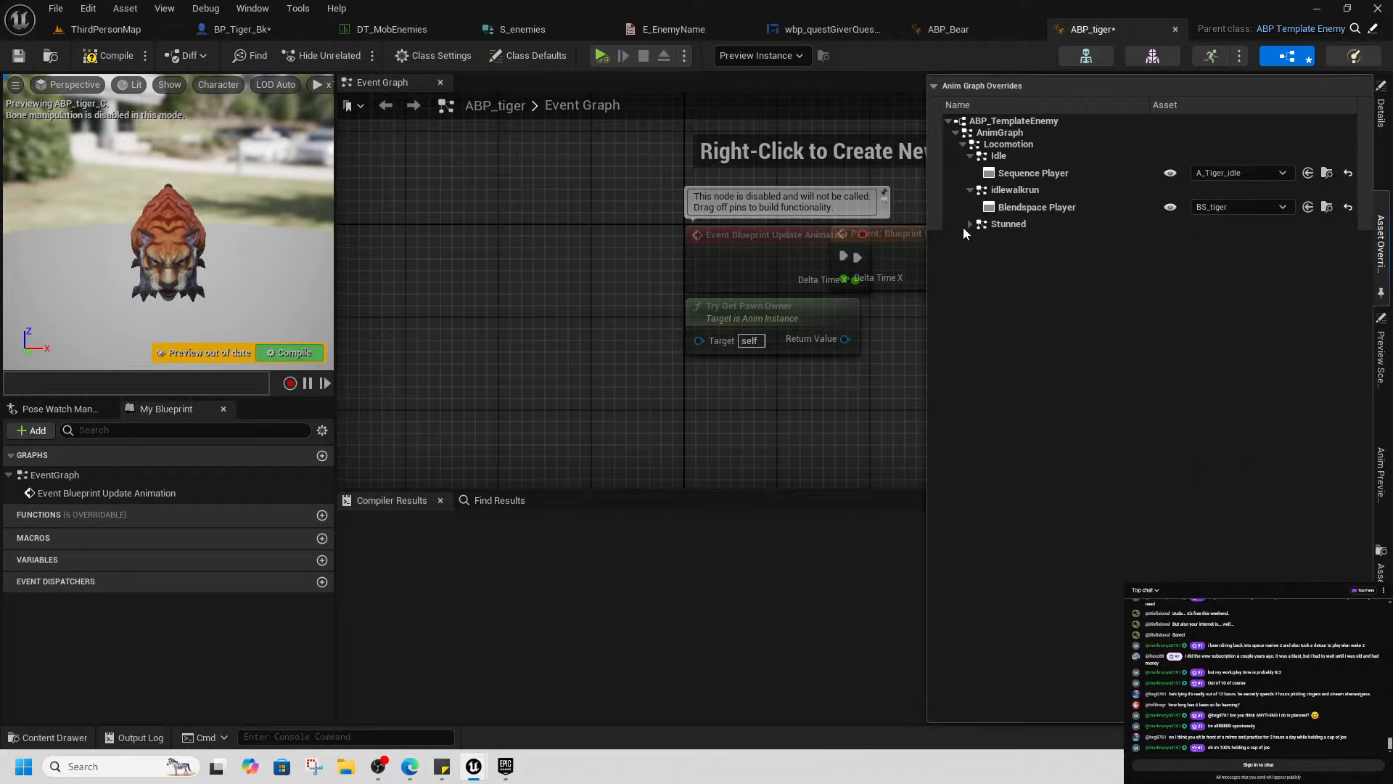
Override the Stunned state's Sequence Player with the A_Tiger_Combat_Stun animation, and compile and save ABP_tiger
click(967, 226)
click(1206, 240)
text(stunn)
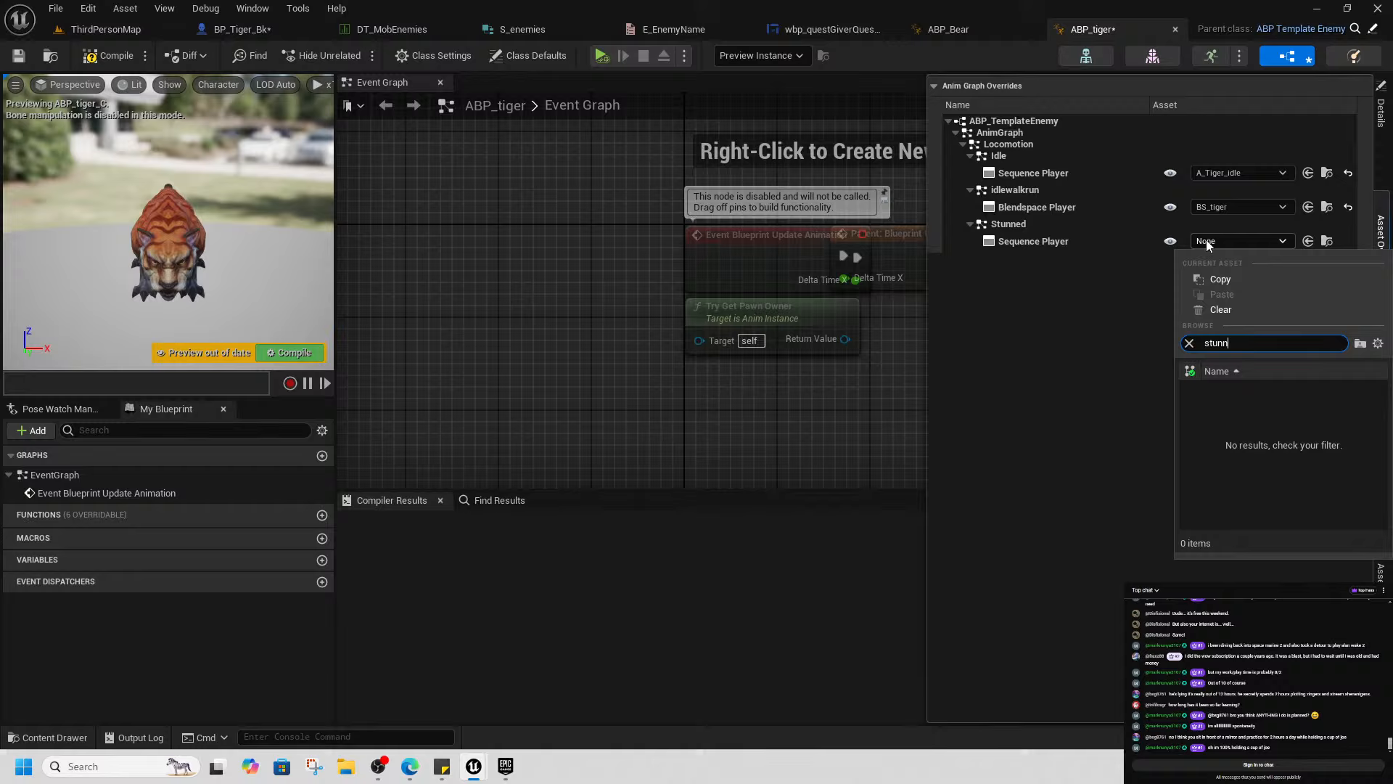
key(BackSpace)
click(1269, 394)
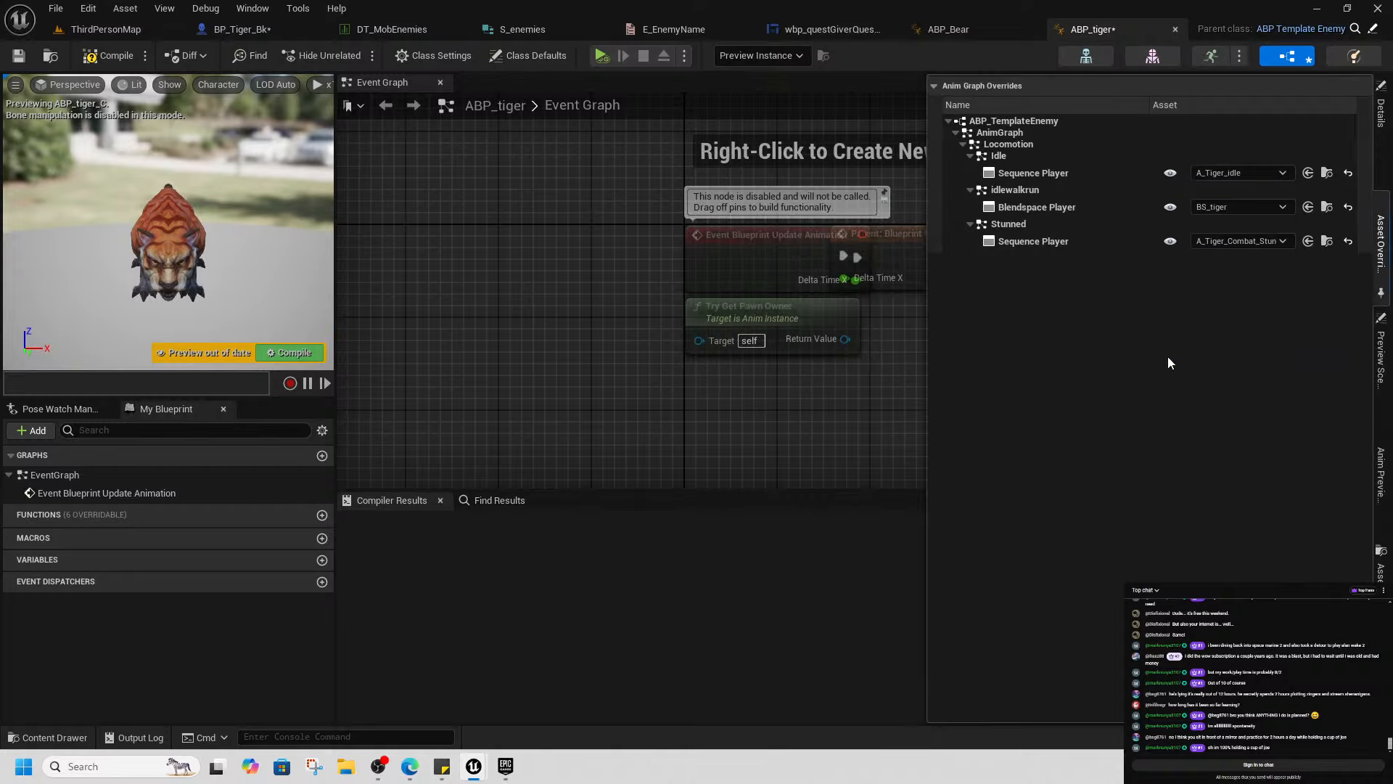
click(109, 55)
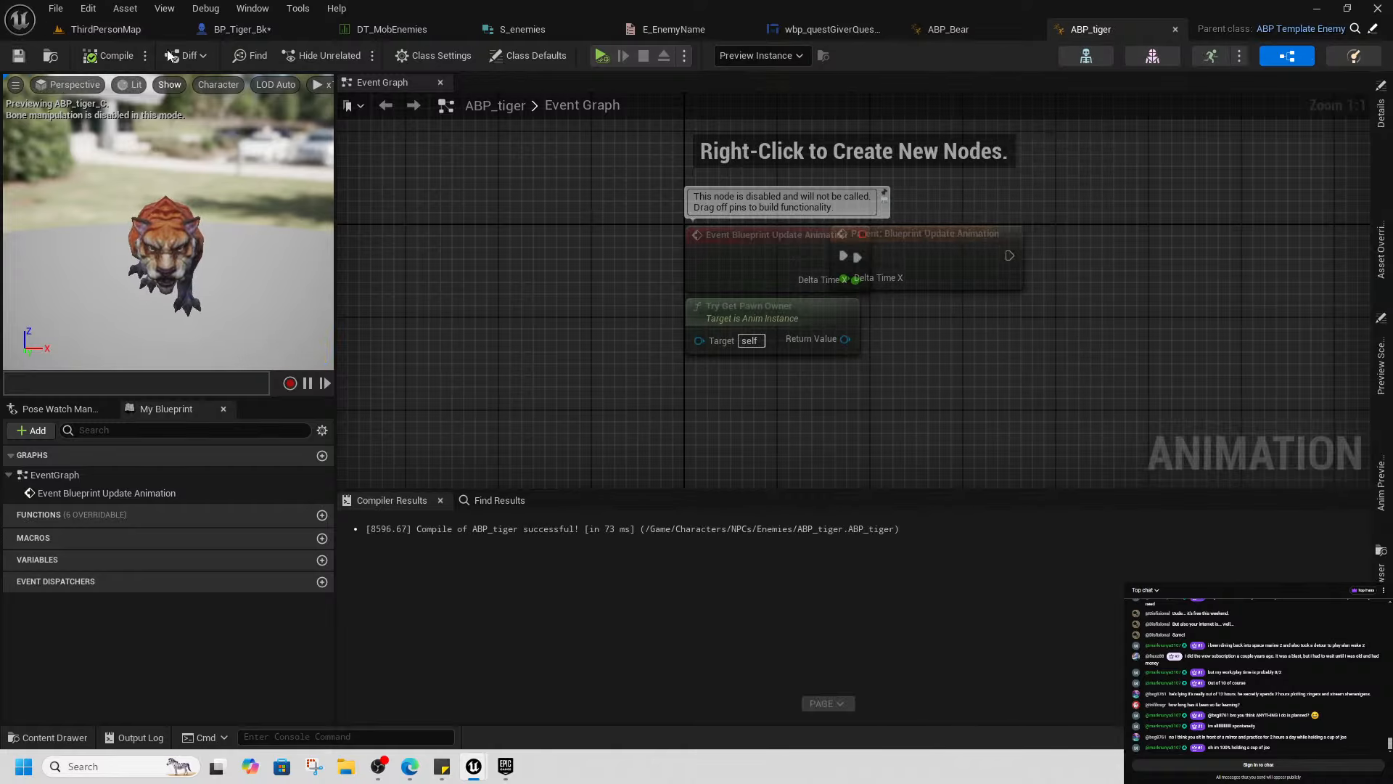
Inspect the pose of the tiger placed in the ThirdPersonMap level
click(139, 40)
scroll(488, 236, down, 4)
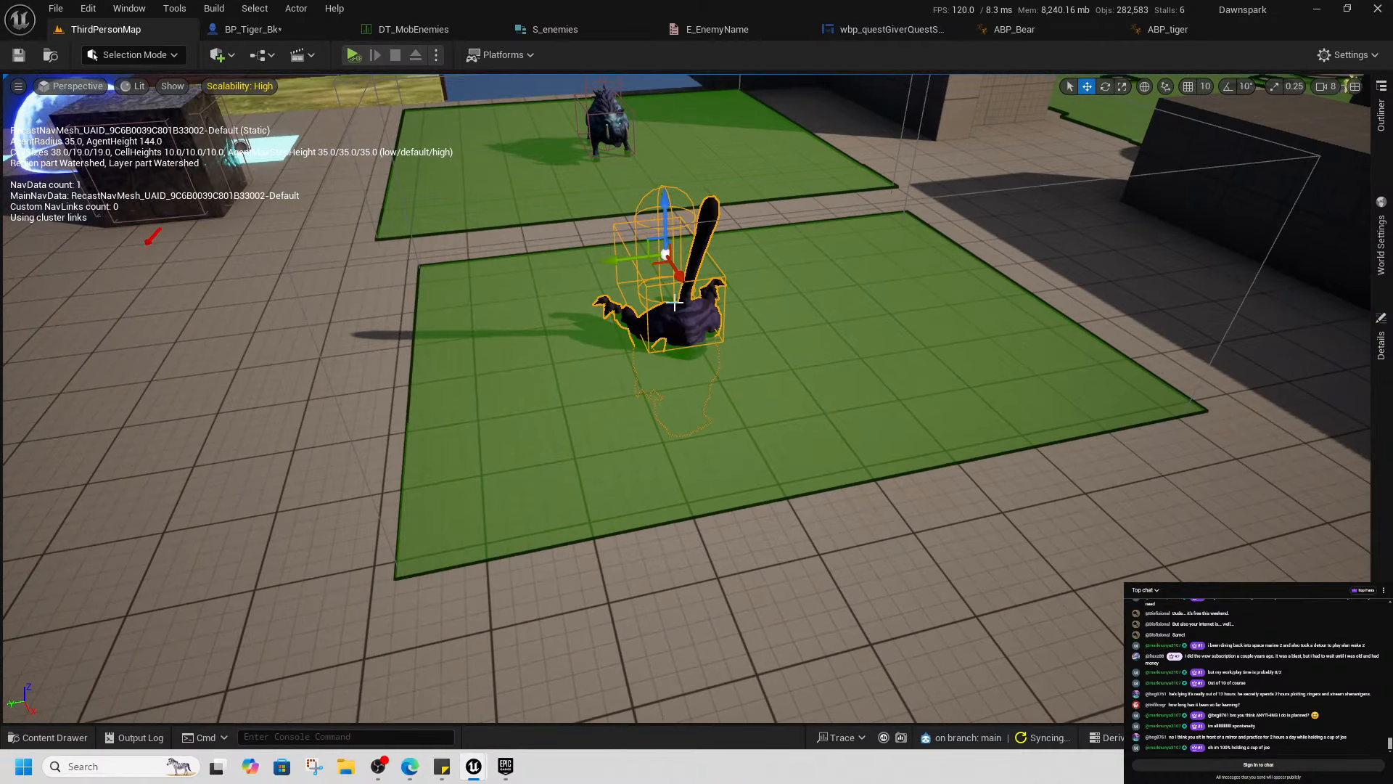
right_drag(693, 334, 812, 232)
key(q)
key(w)
key(e)
key(w)
key(a)
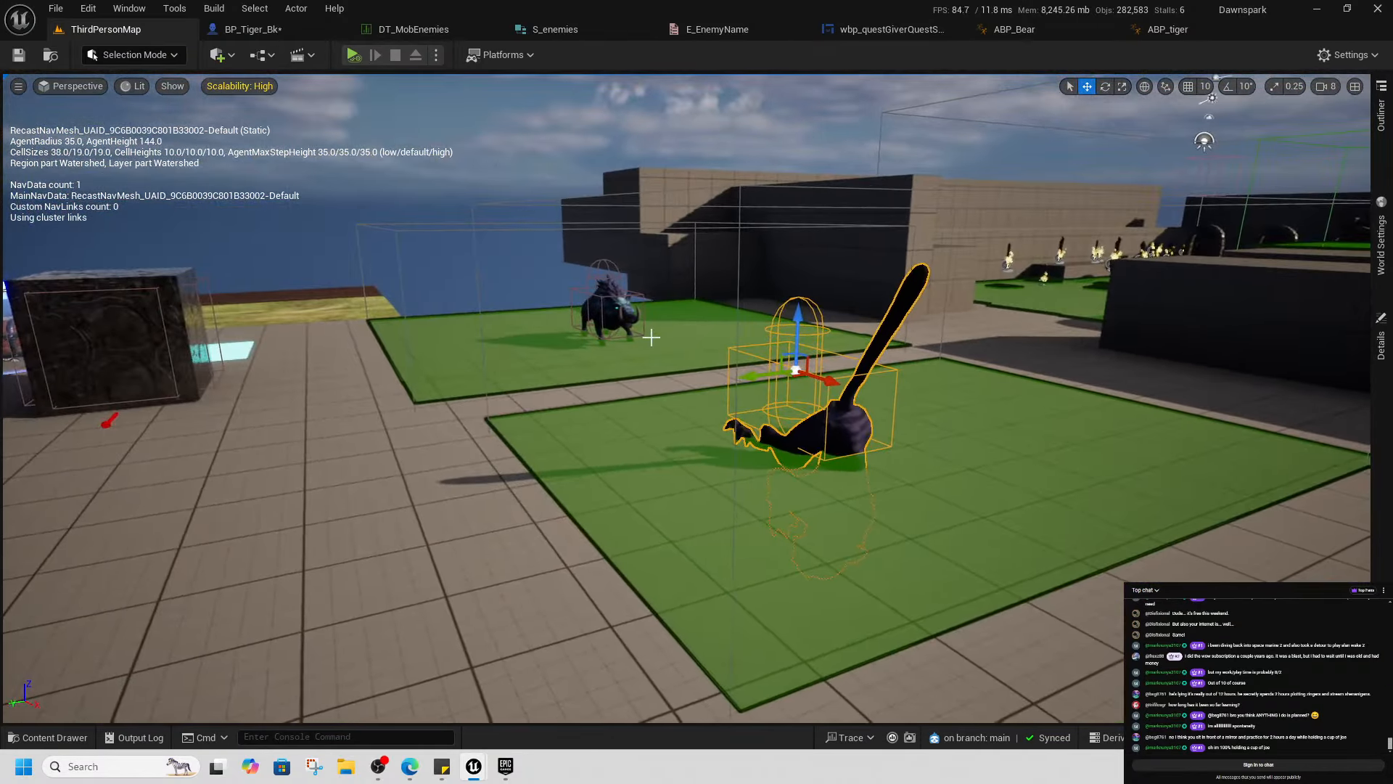
Set the Anim Class of BP_Tiger_Bk's mesh to ABP_tiger, check the tiger's preview, and compile and save the blueprint
click(250, 29)
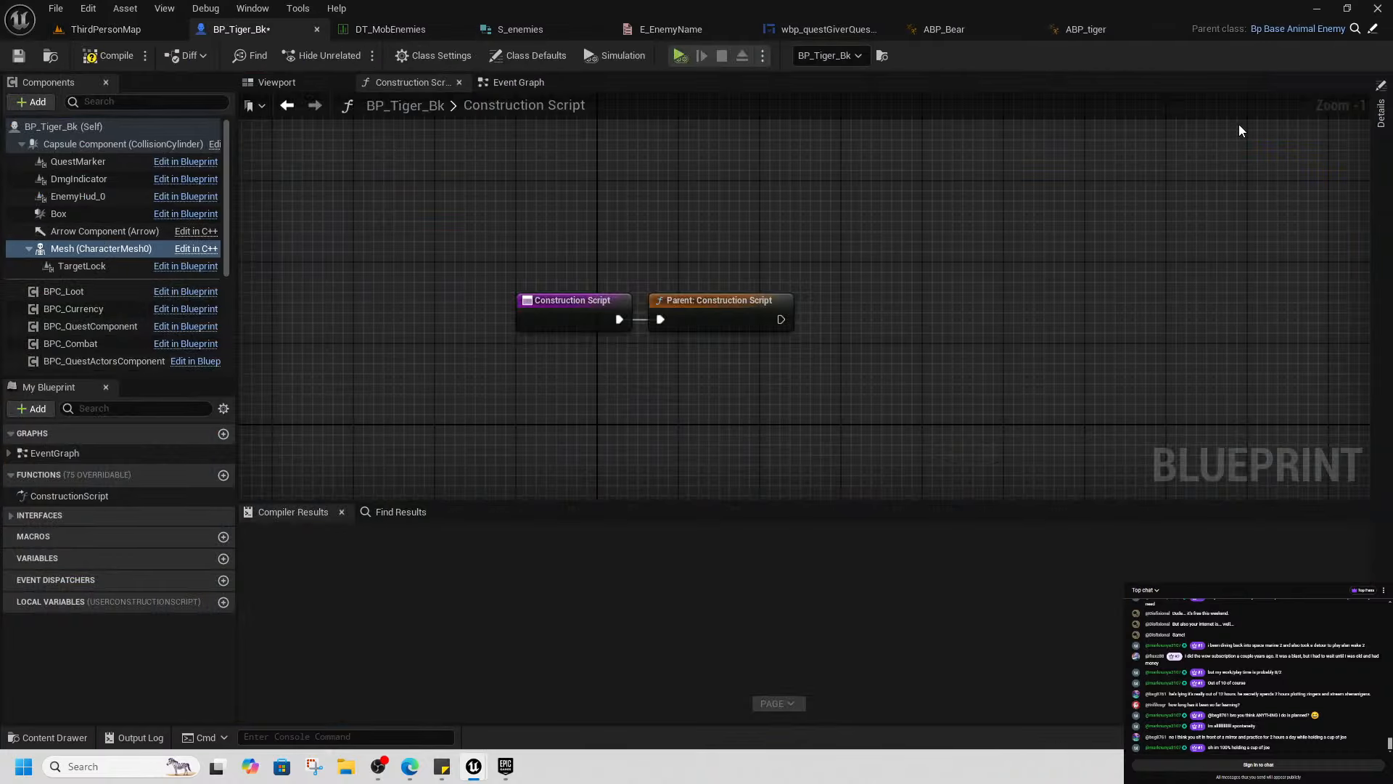
click(1381, 112)
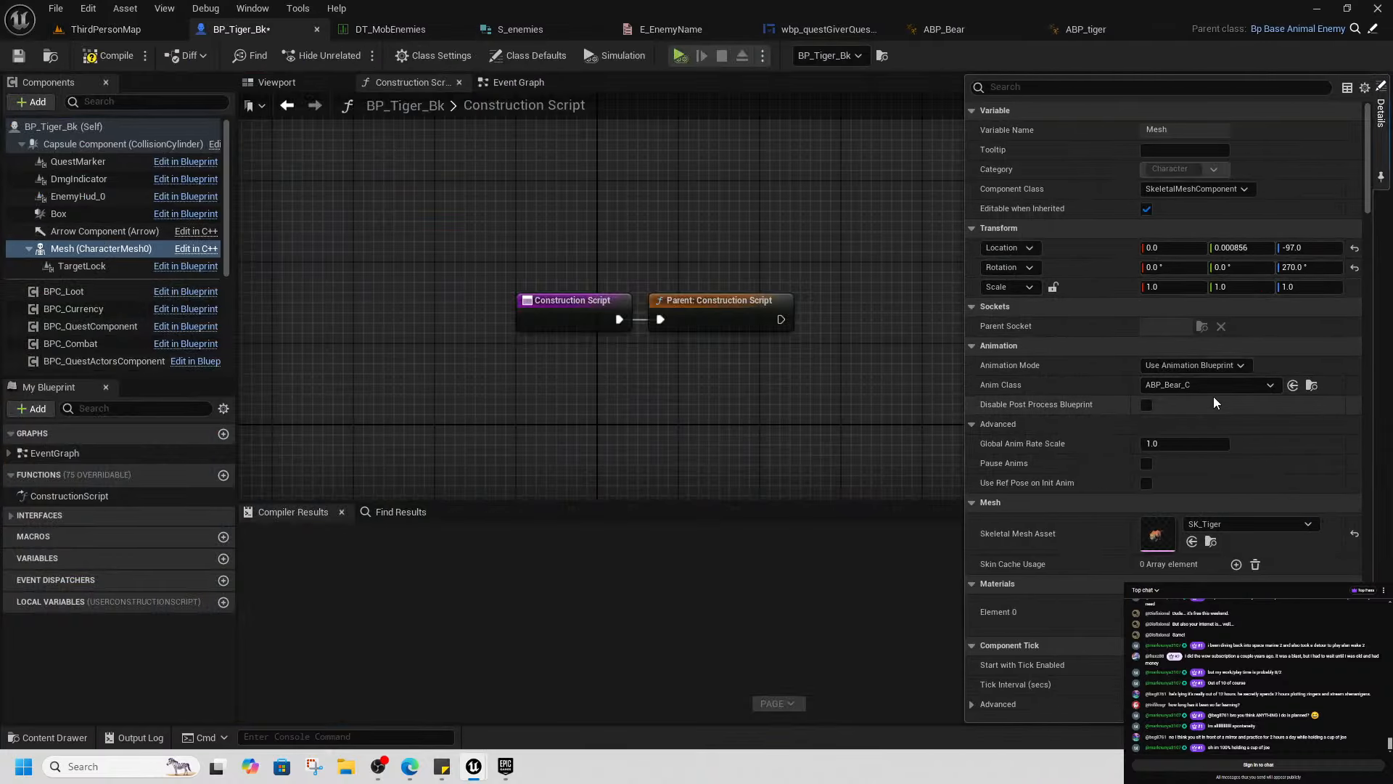
click(1229, 385)
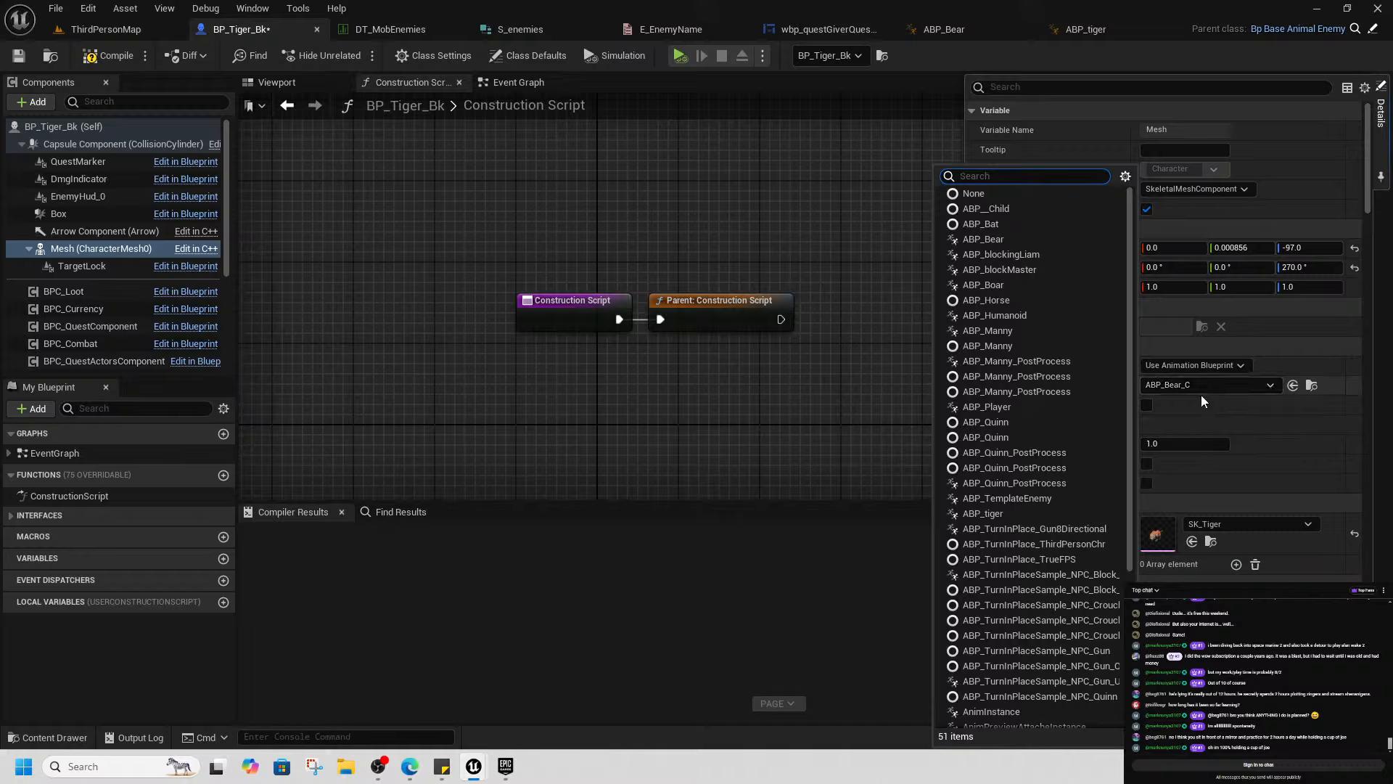
text(tiger)
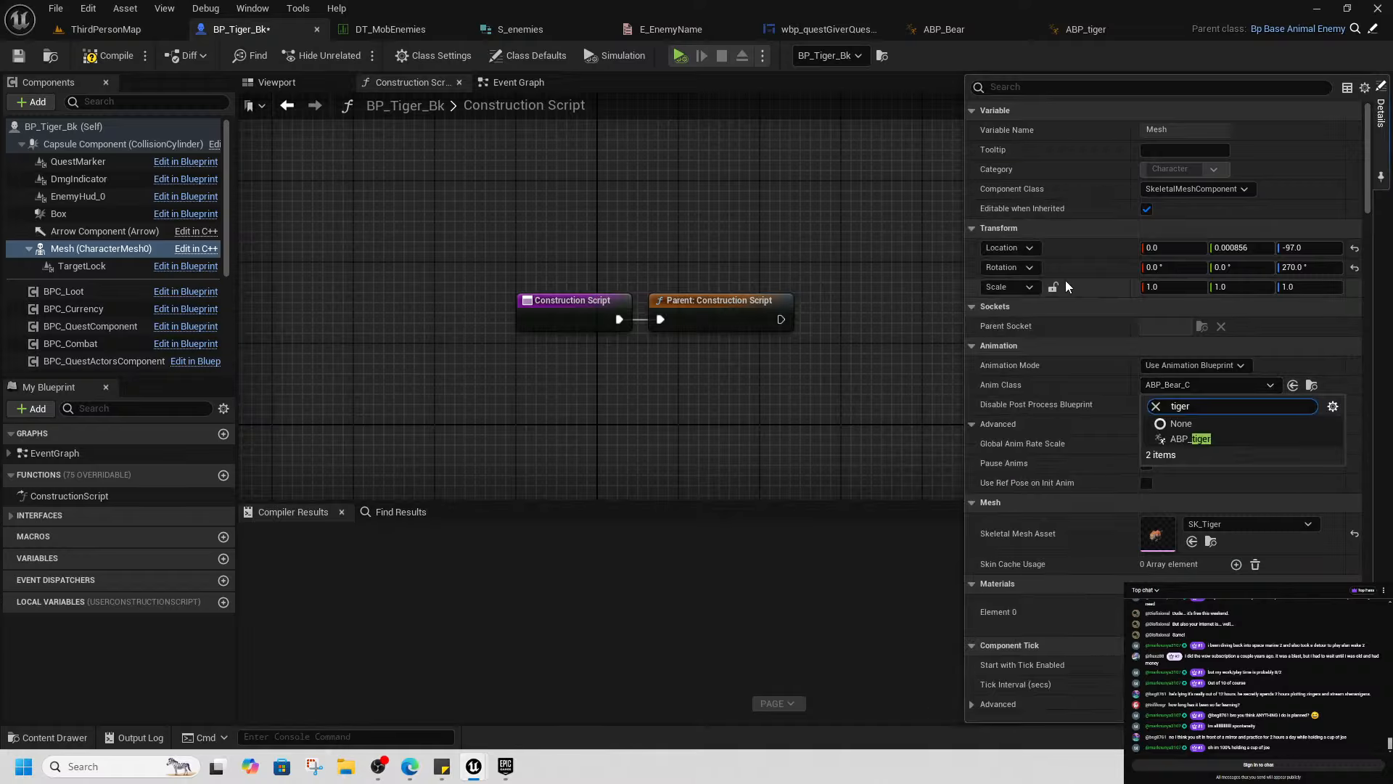
click(1190, 438)
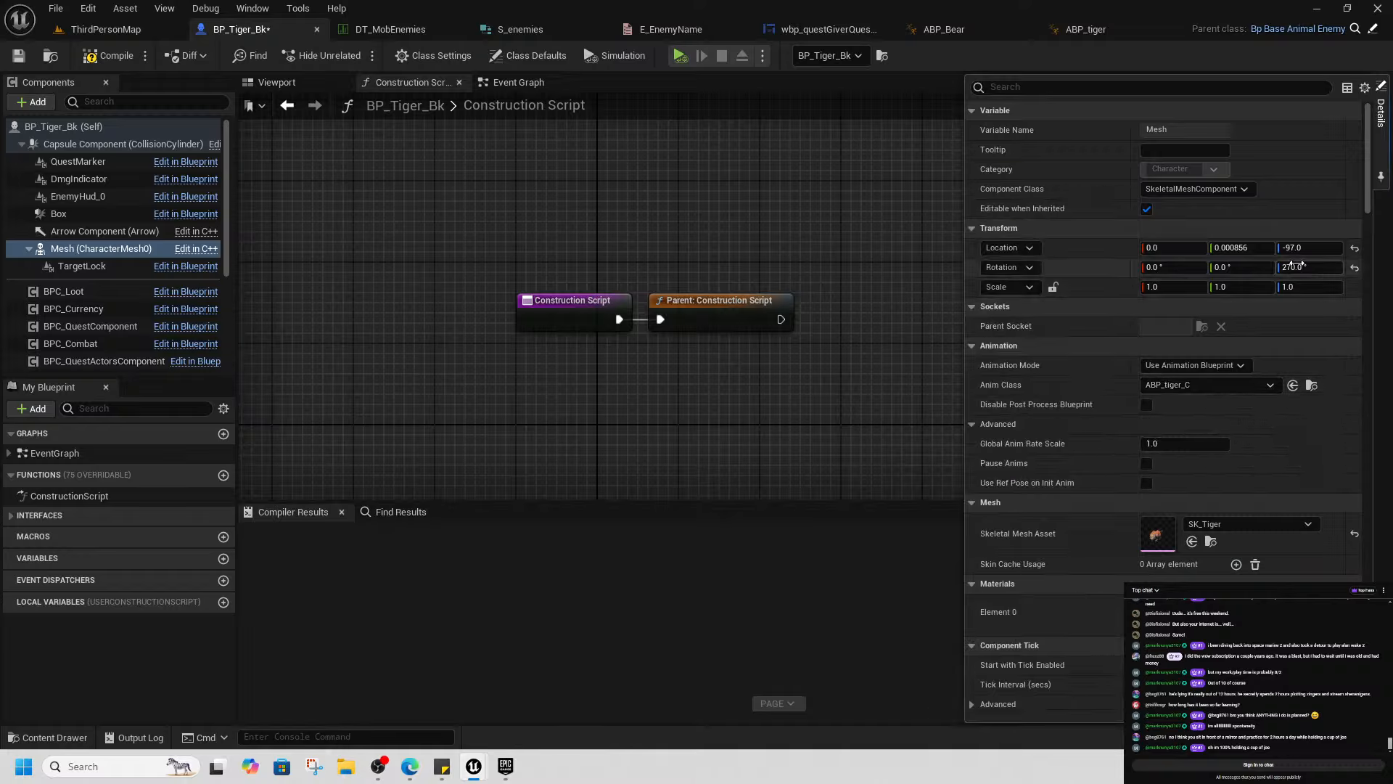
click(277, 82)
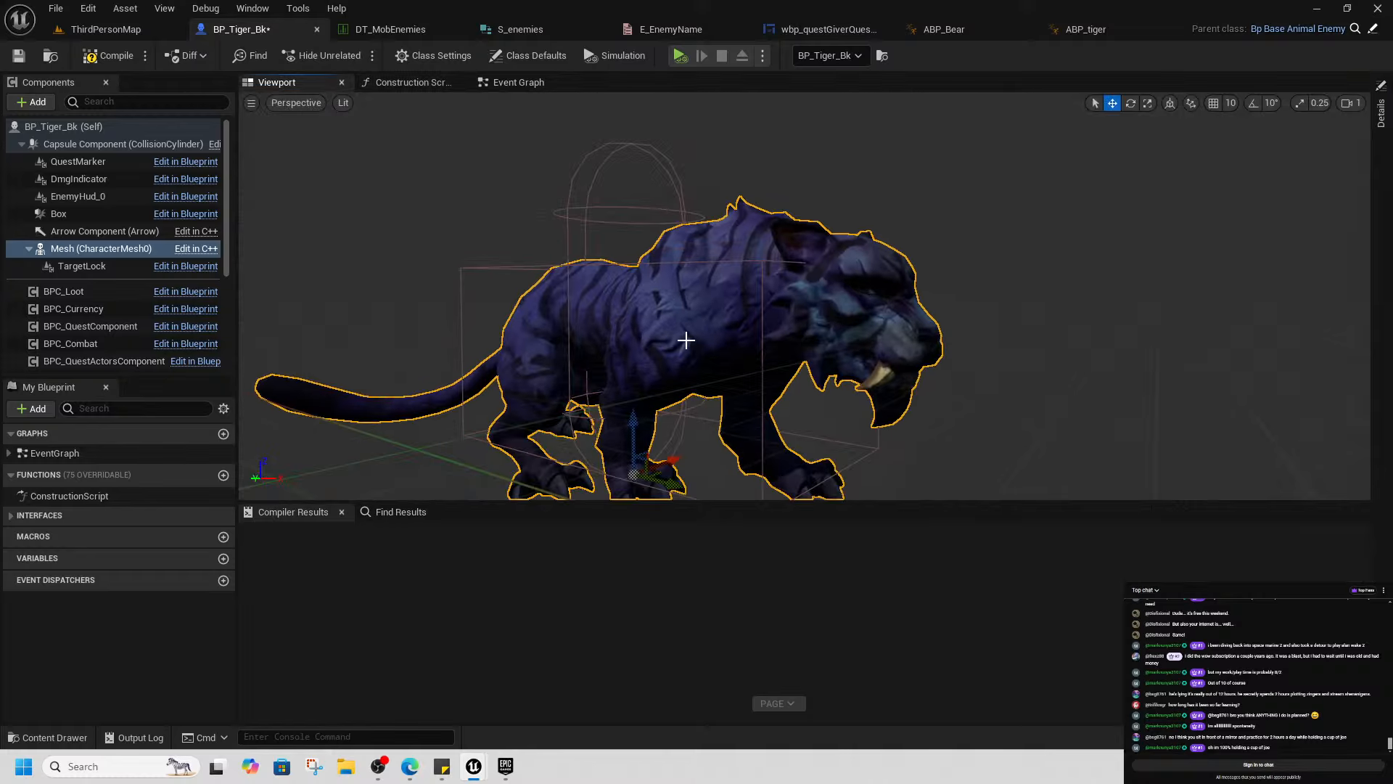
click(1381, 112)
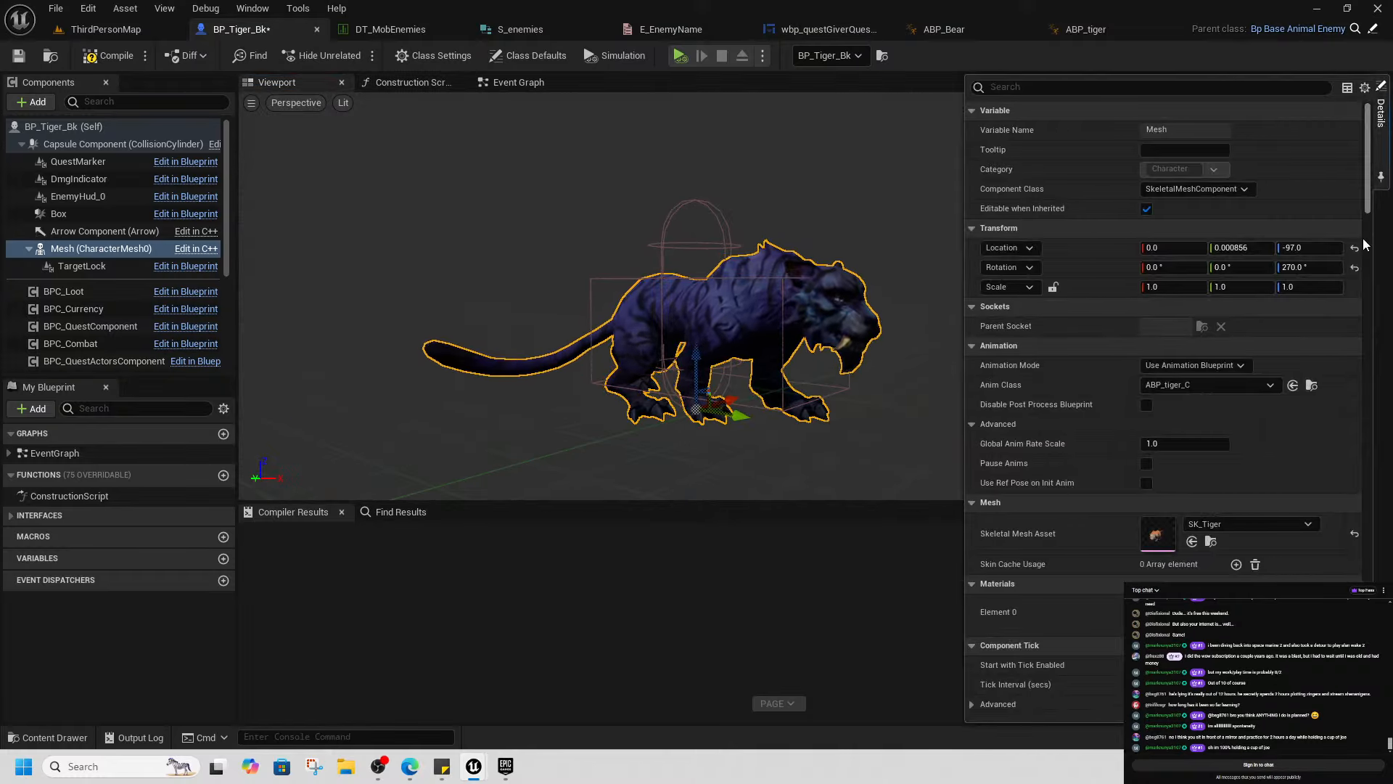
click(108, 56)
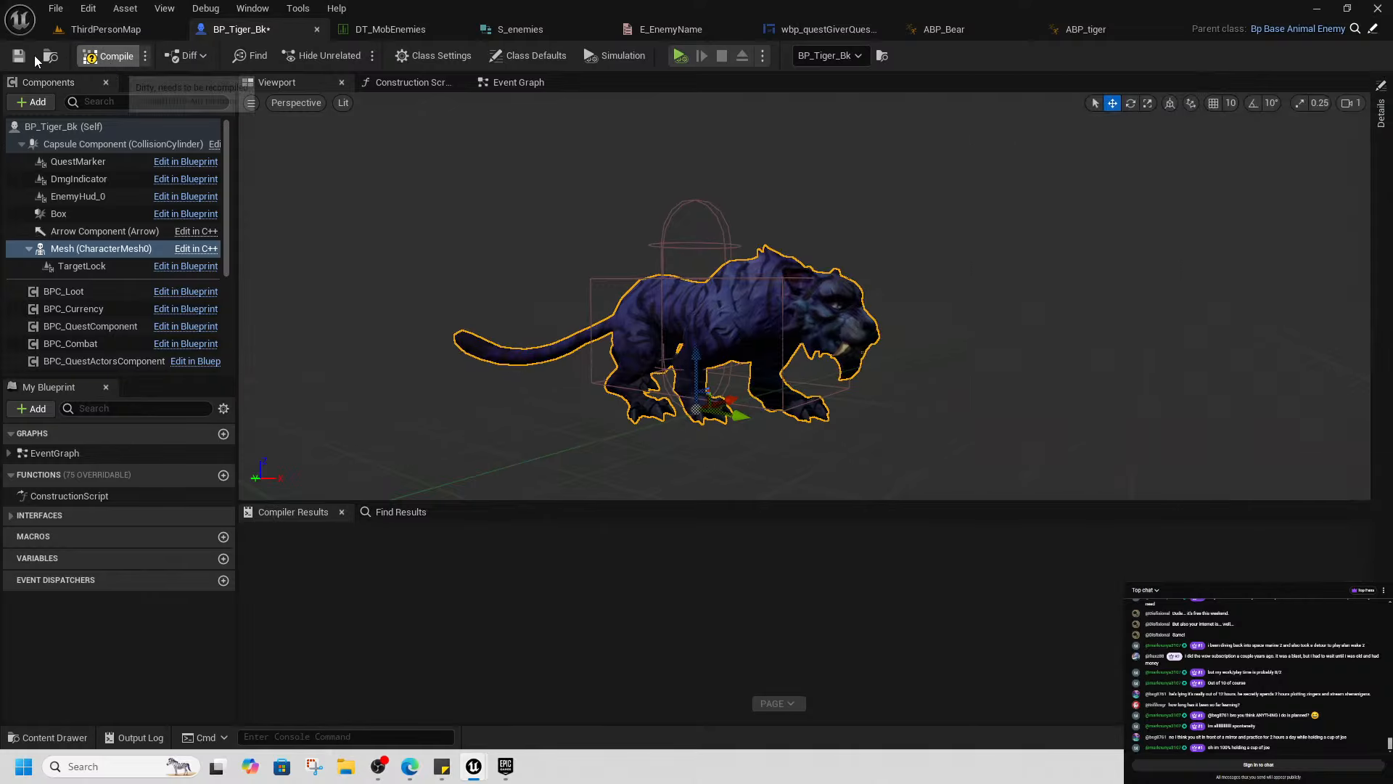
Simulate the ThirdPersonMap level to examine how the tiger moves and animates, and stop the simulation
click(101, 29)
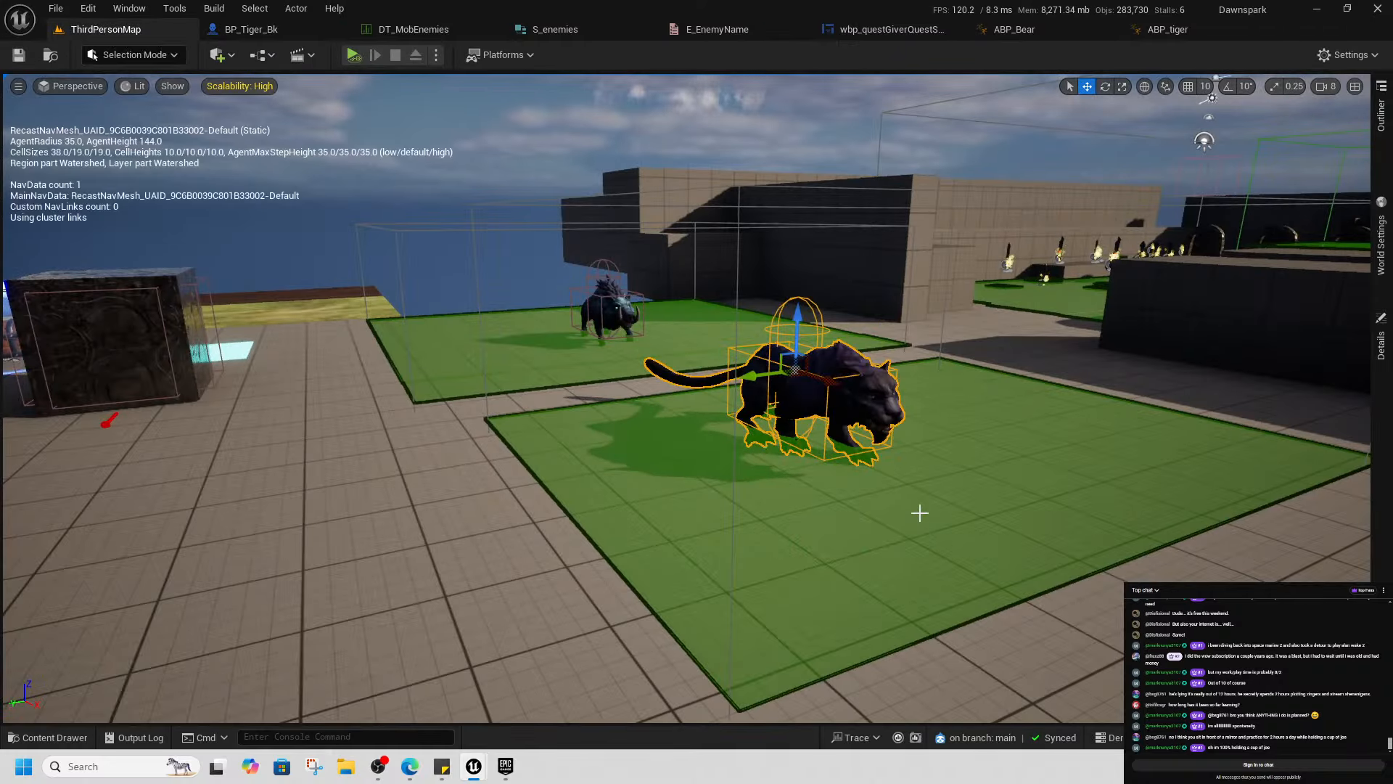
scroll(920, 513, down, 3)
key(d)
right_drag(869, 513, 875, 509)
key(a)
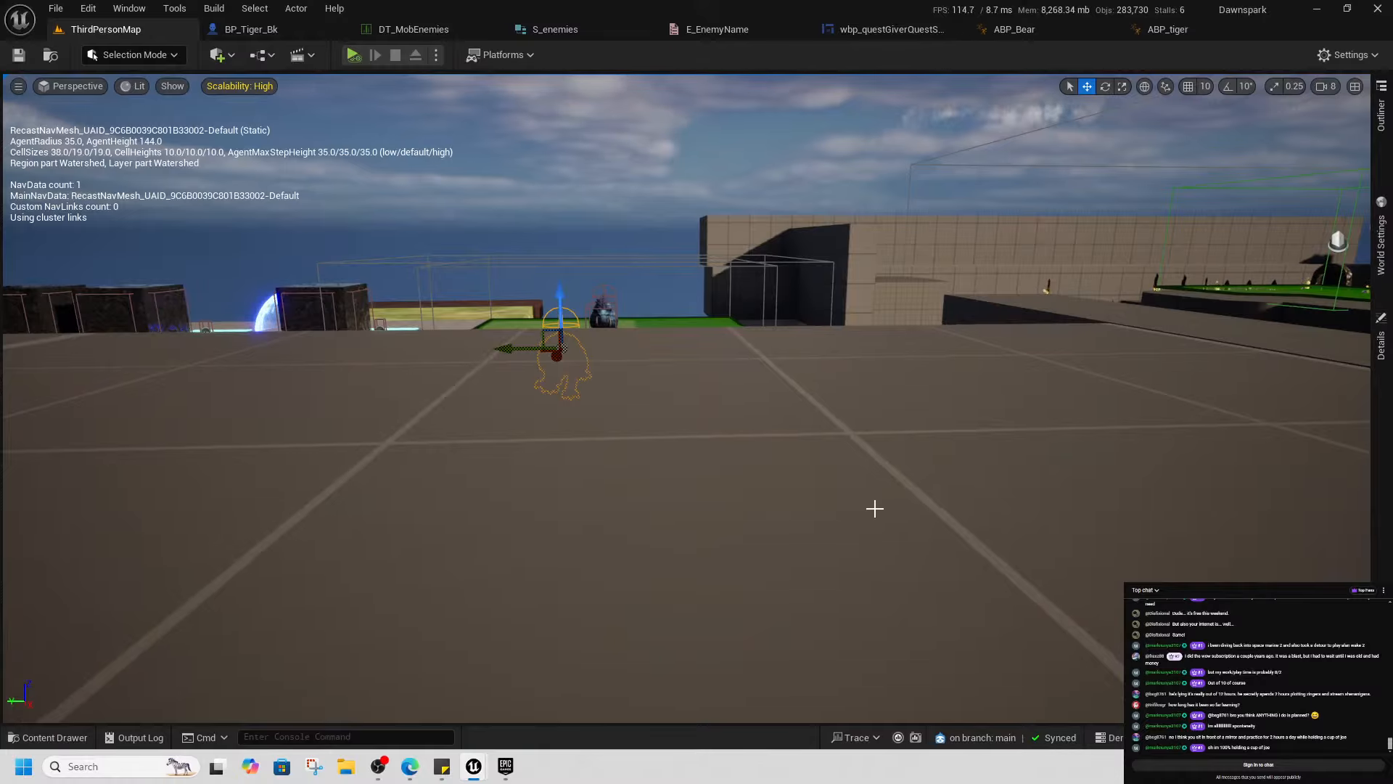
key(w)
right_drag(763, 360, 632, 385)
scroll(632, 385, down, 4)
scroll(632, 386, up, 2)
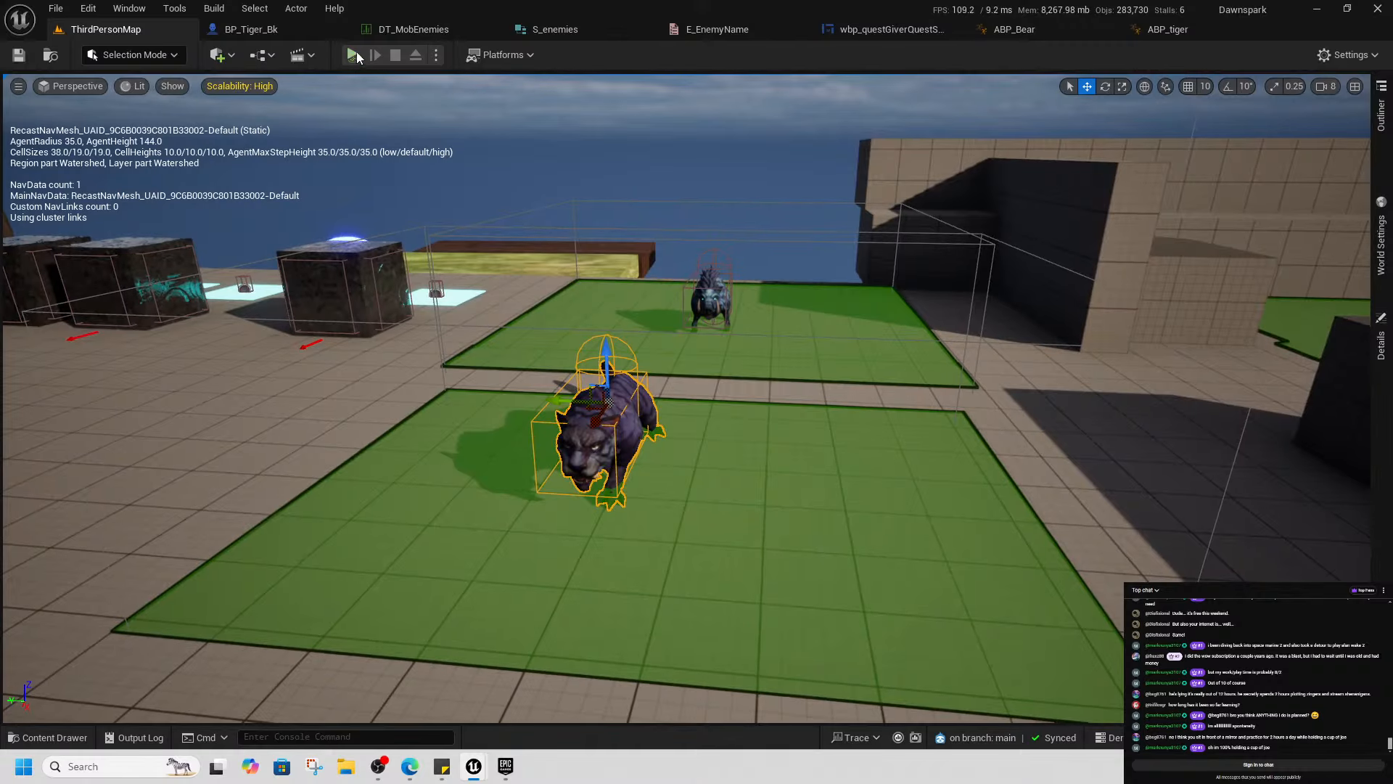
click(352, 56)
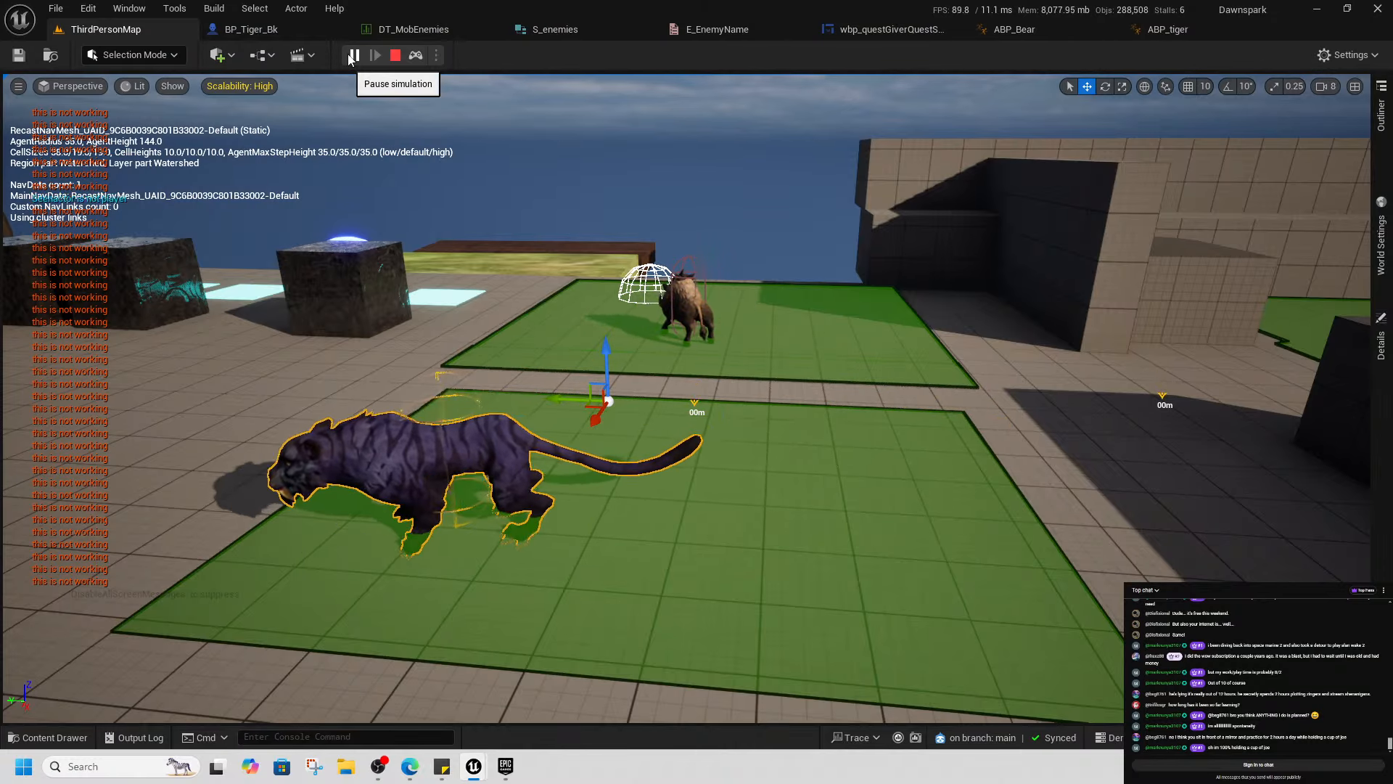
scroll(458, 463, down, 1)
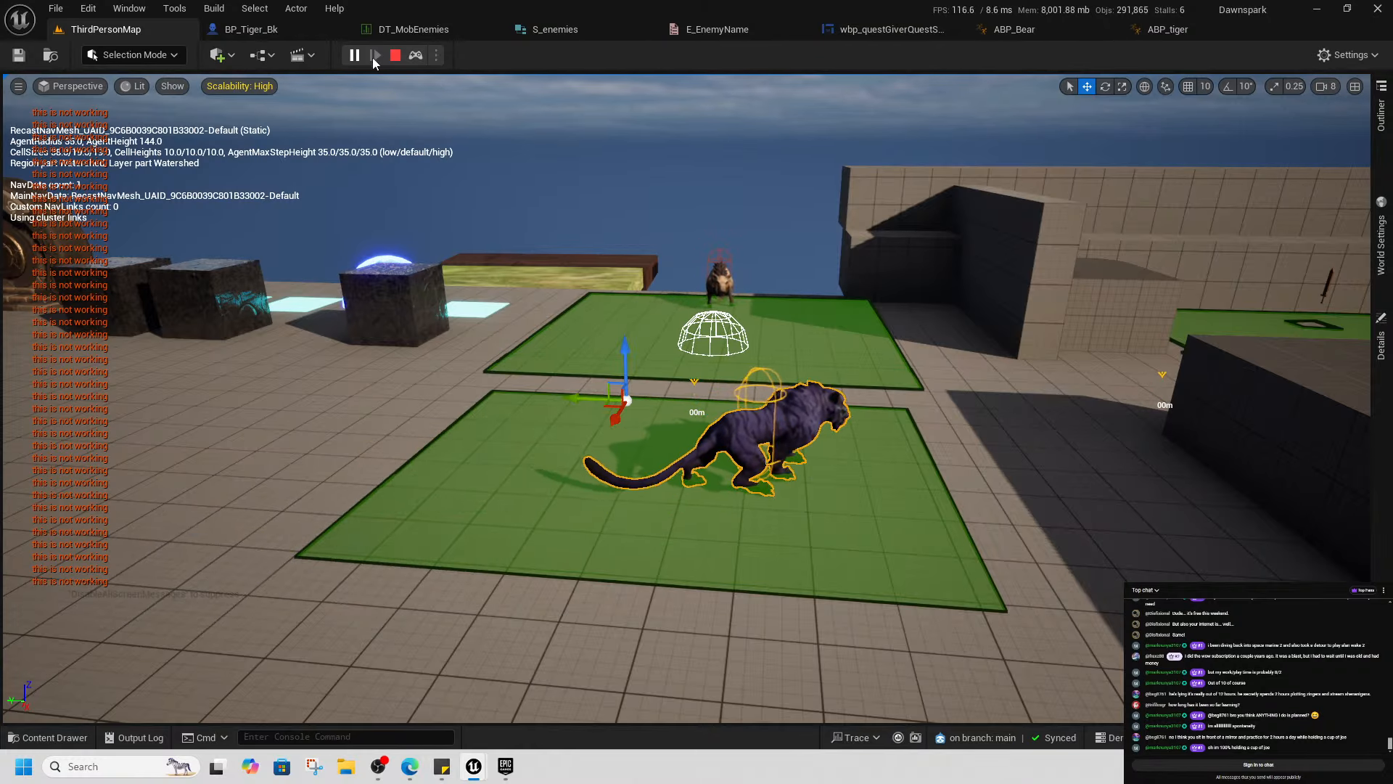
click(396, 55)
Browse to the Bear folder in the StylizedCreaturesBundle animations to review the bear's assets
key(ctrl+space)
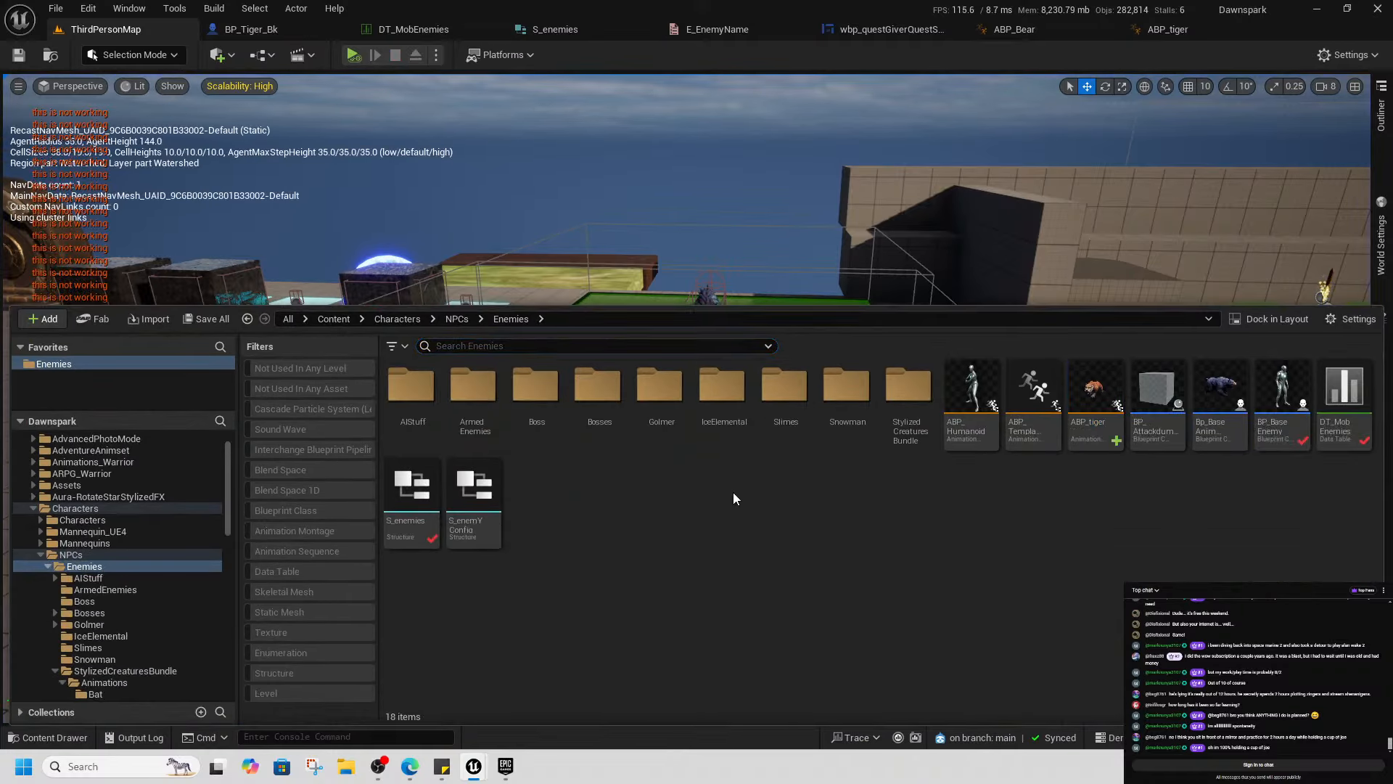
double_click(908, 389)
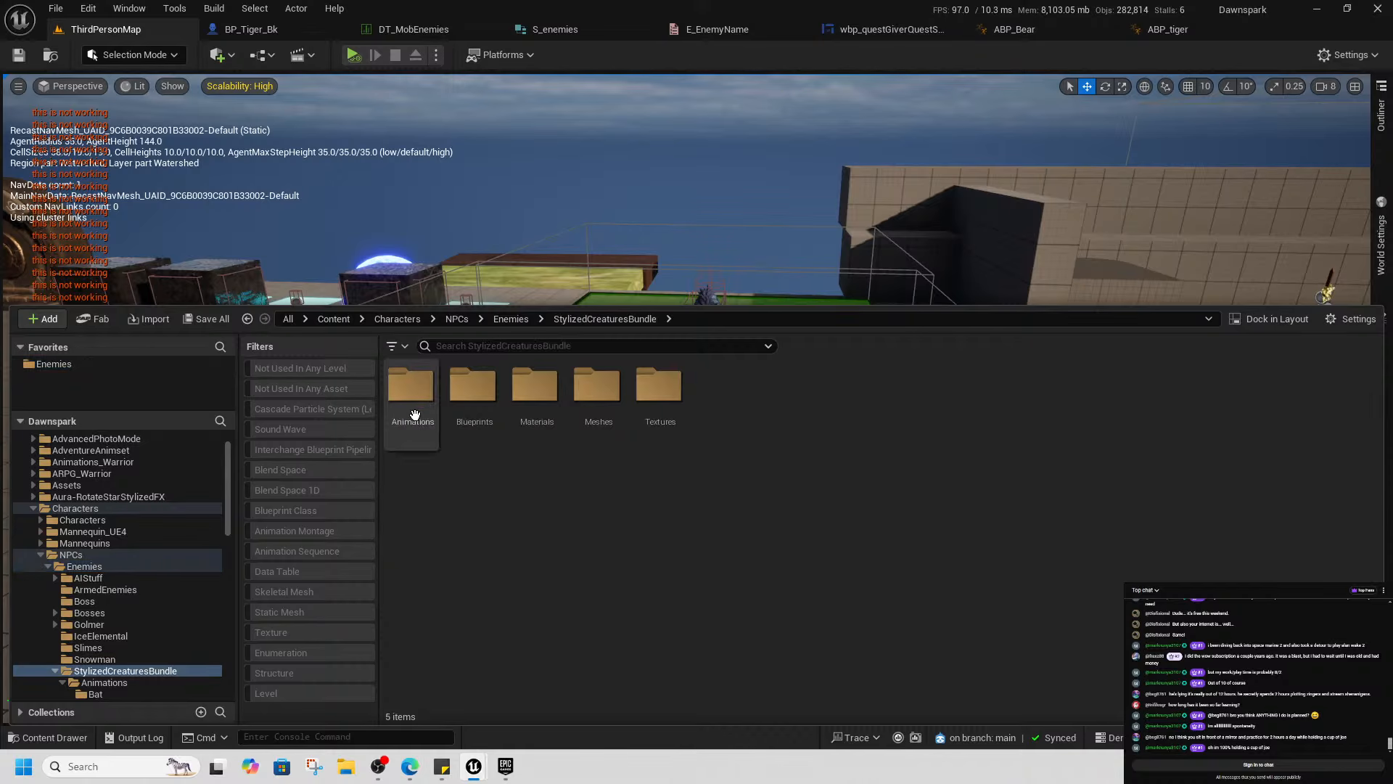
double_click(420, 406)
double_click(473, 386)
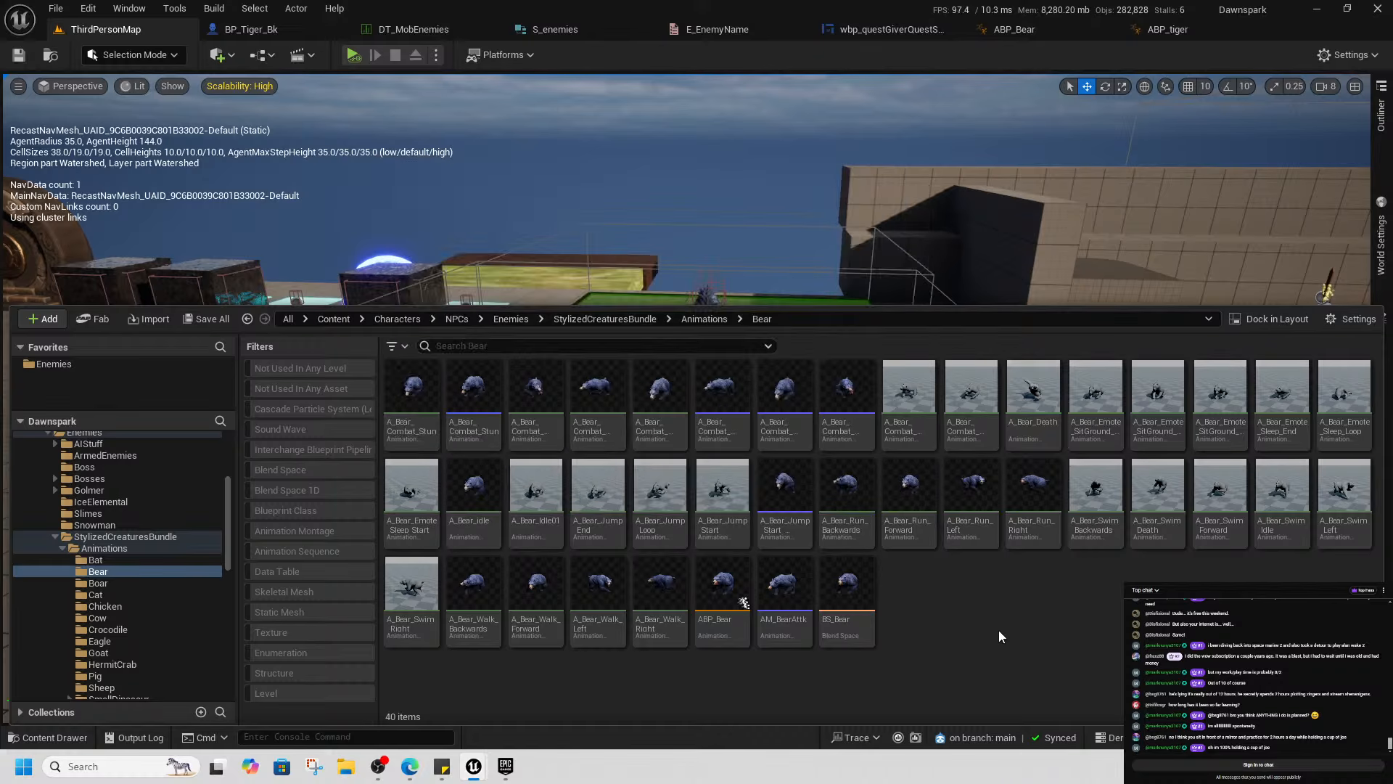
Look over the ThirdPersonMap level around the tiger's area, the Enemy AI area and the pool
click(246, 29)
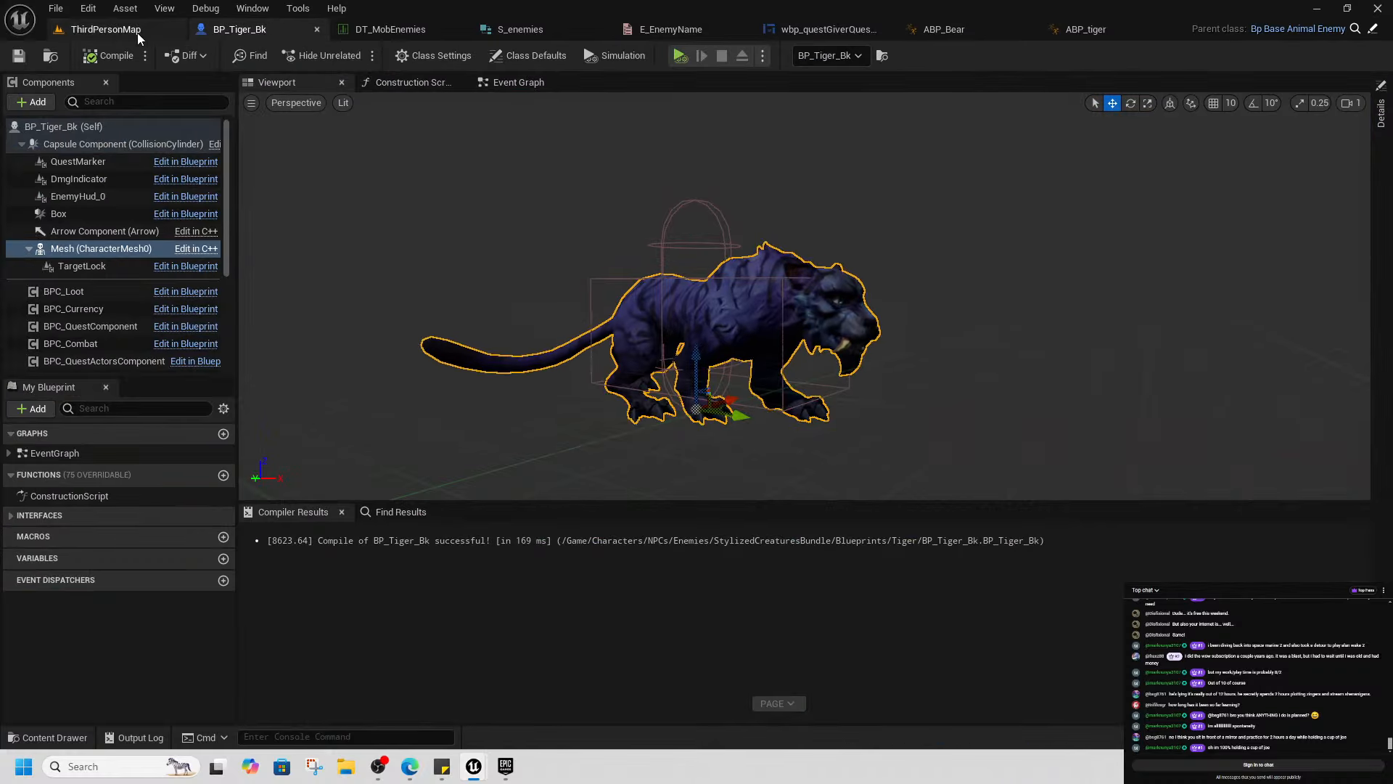
click(106, 29)
scroll(562, 369, down, 5)
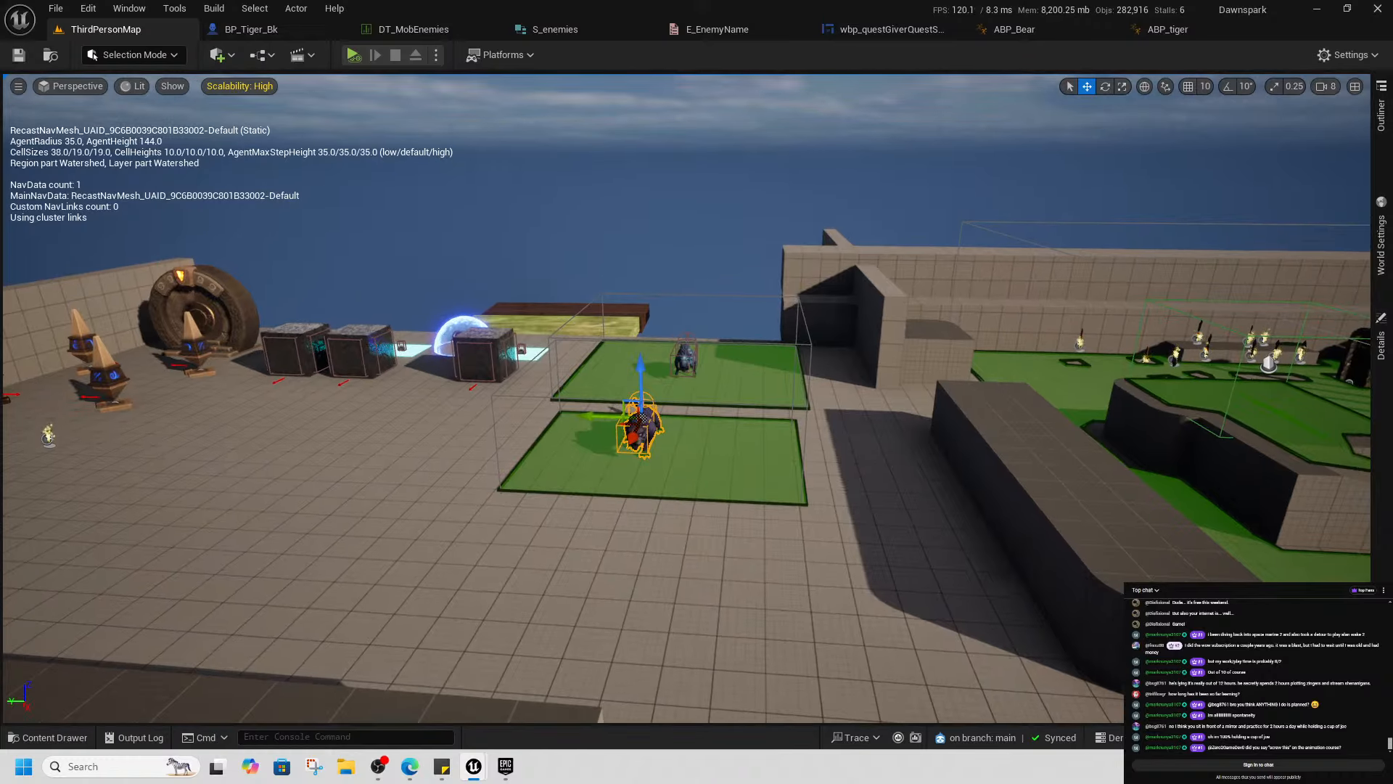
scroll(570, 373, up, 4)
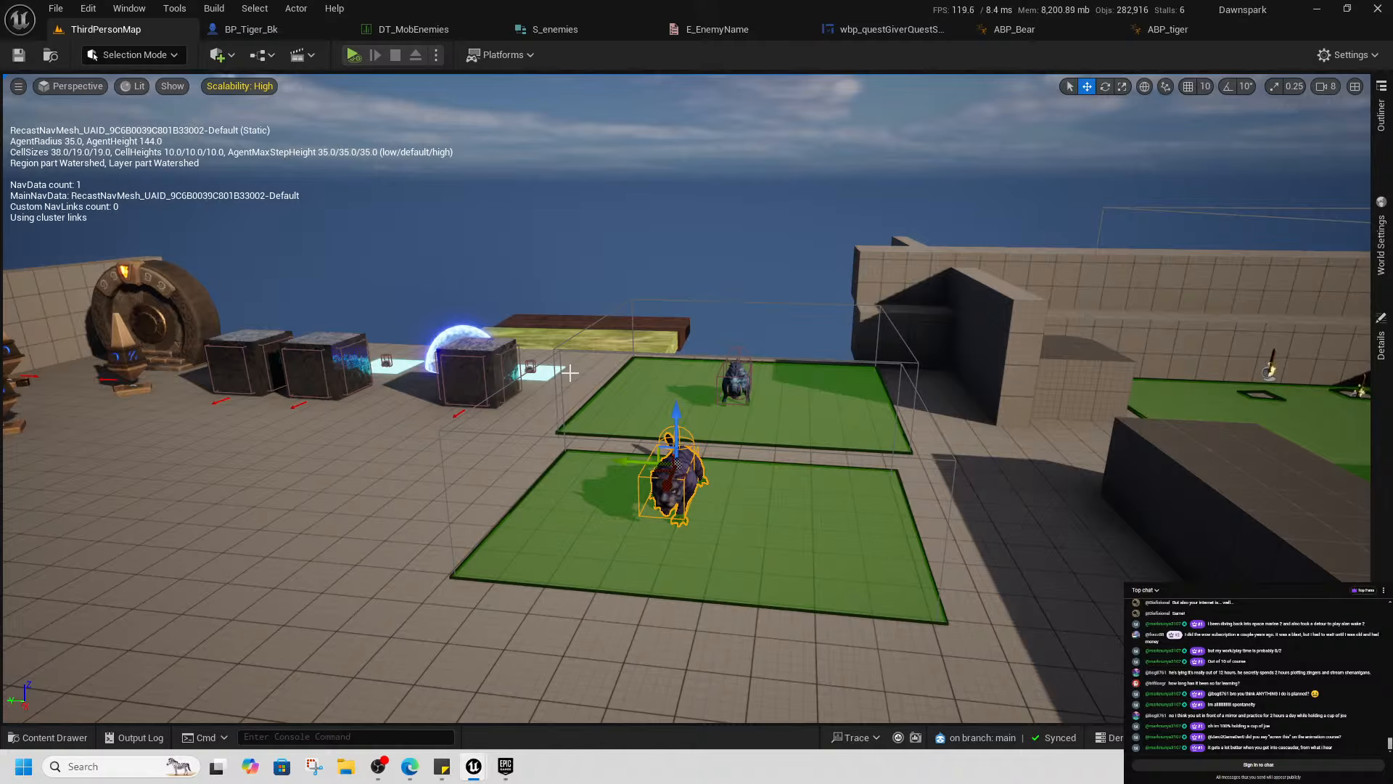
right_drag(556, 492, 413, 501)
key(w)
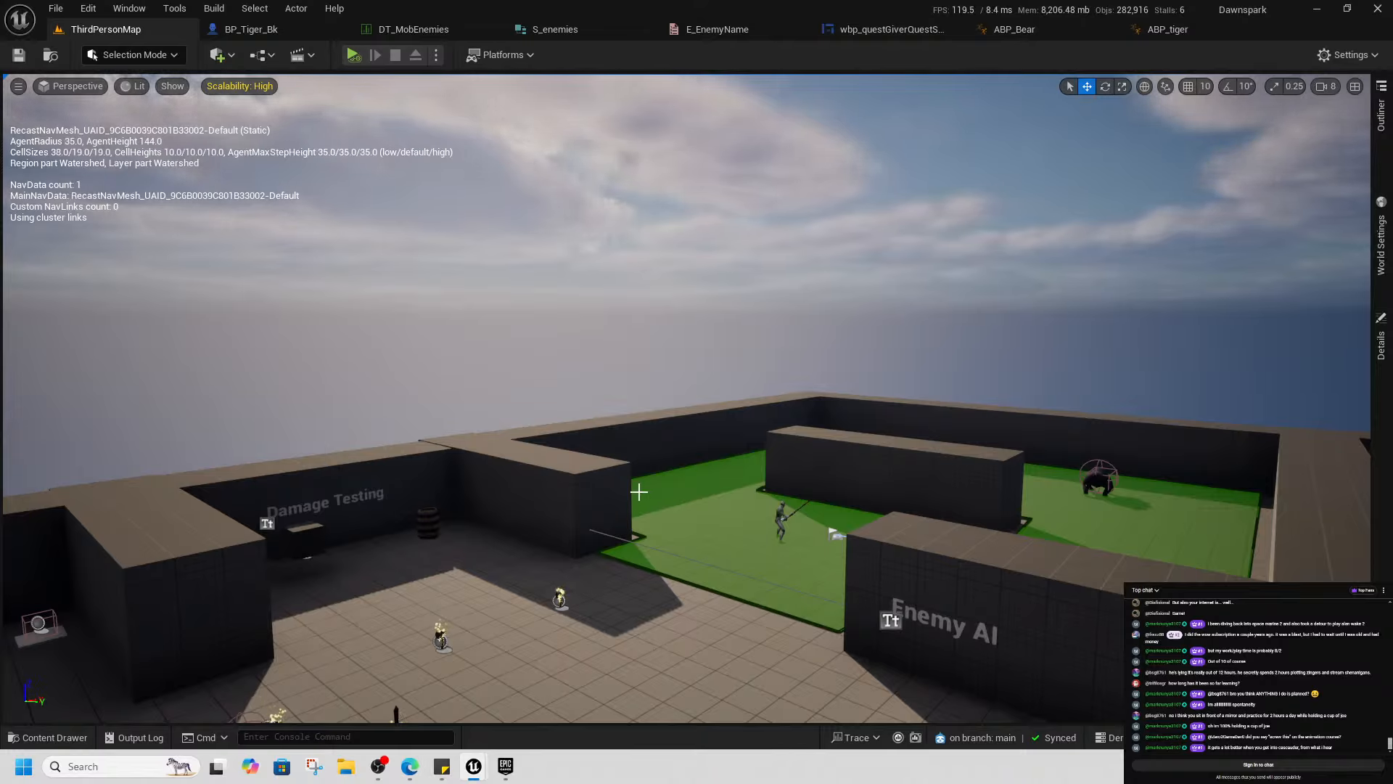
right_drag(638, 492, 1219, 545)
key(d)
key(s)
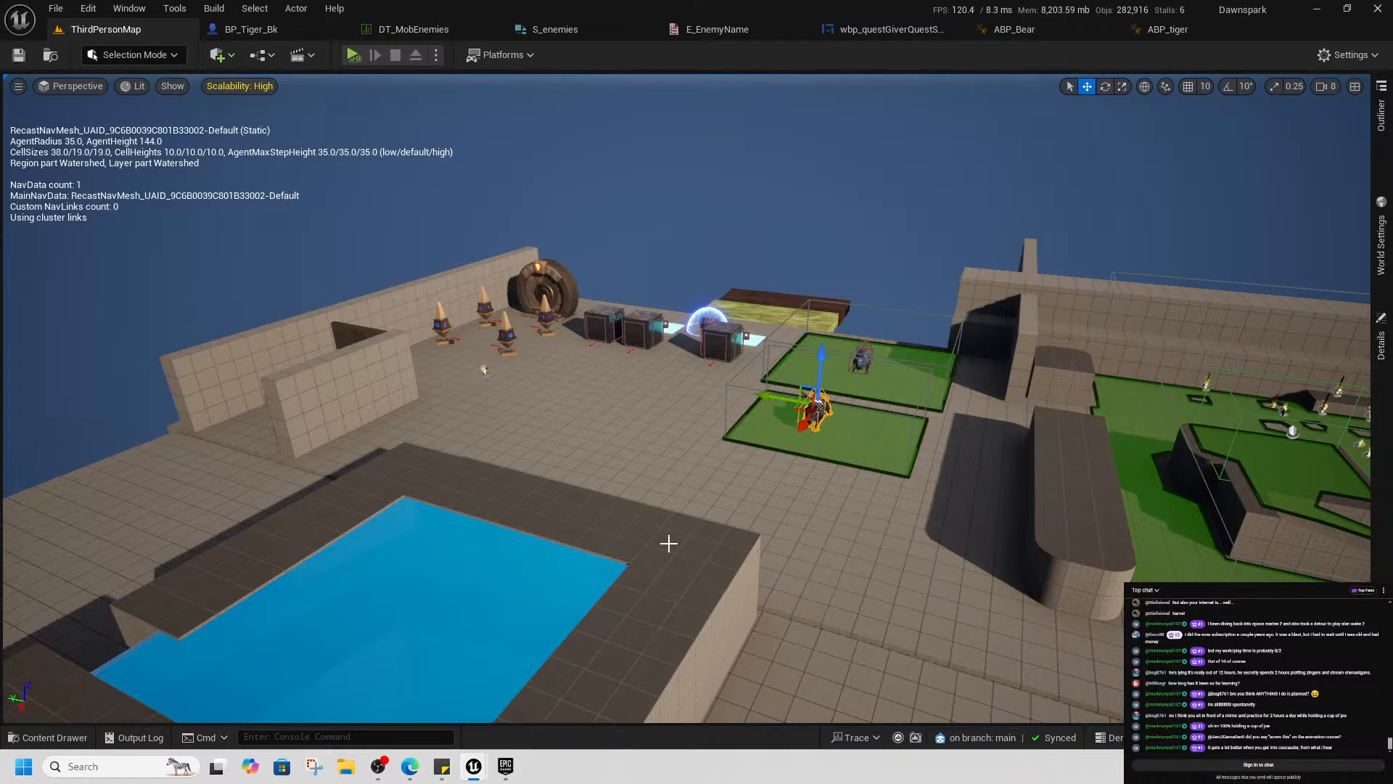
right_drag(925, 571, 683, 619)
key(s)
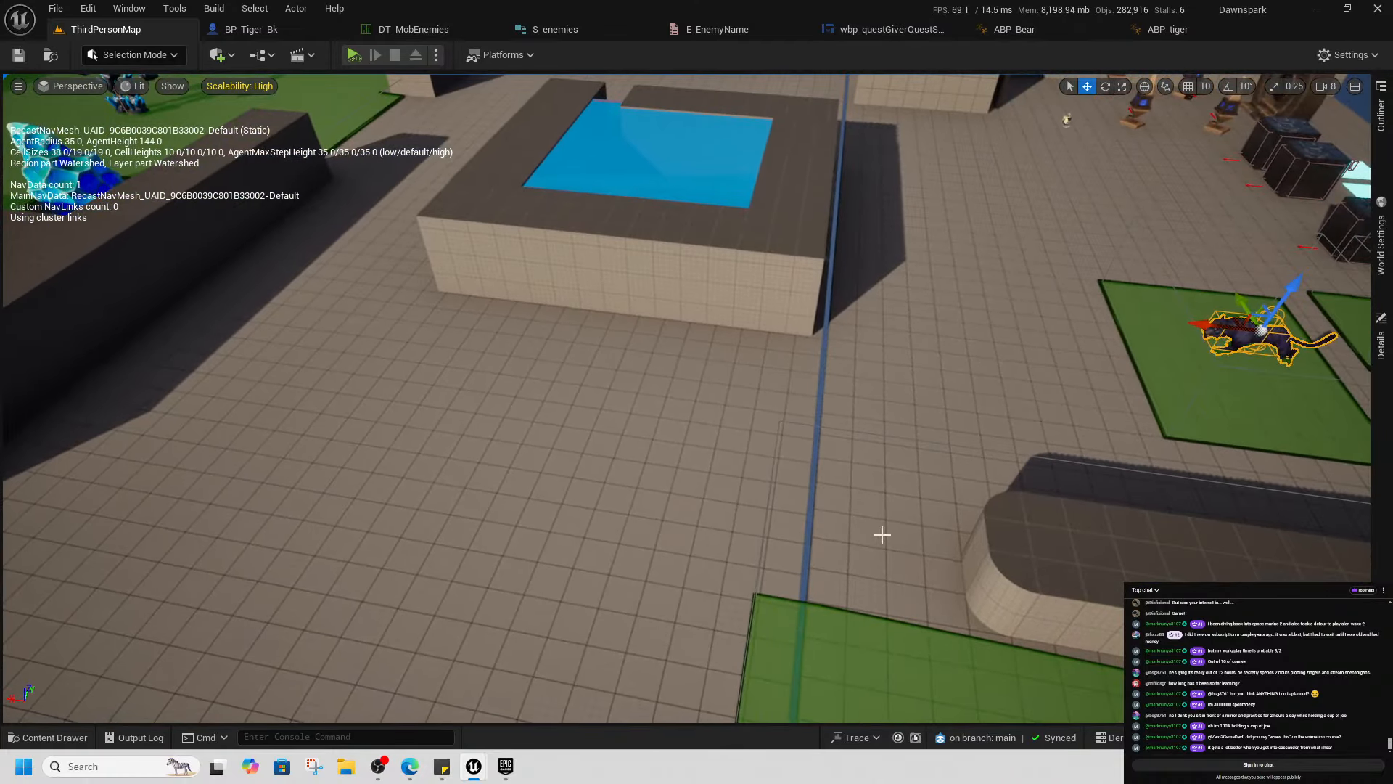
Select the floor section beneath the tiger and its neighbouring enemy, and nudge it slightly along the X axis
click(882, 535)
key(f)
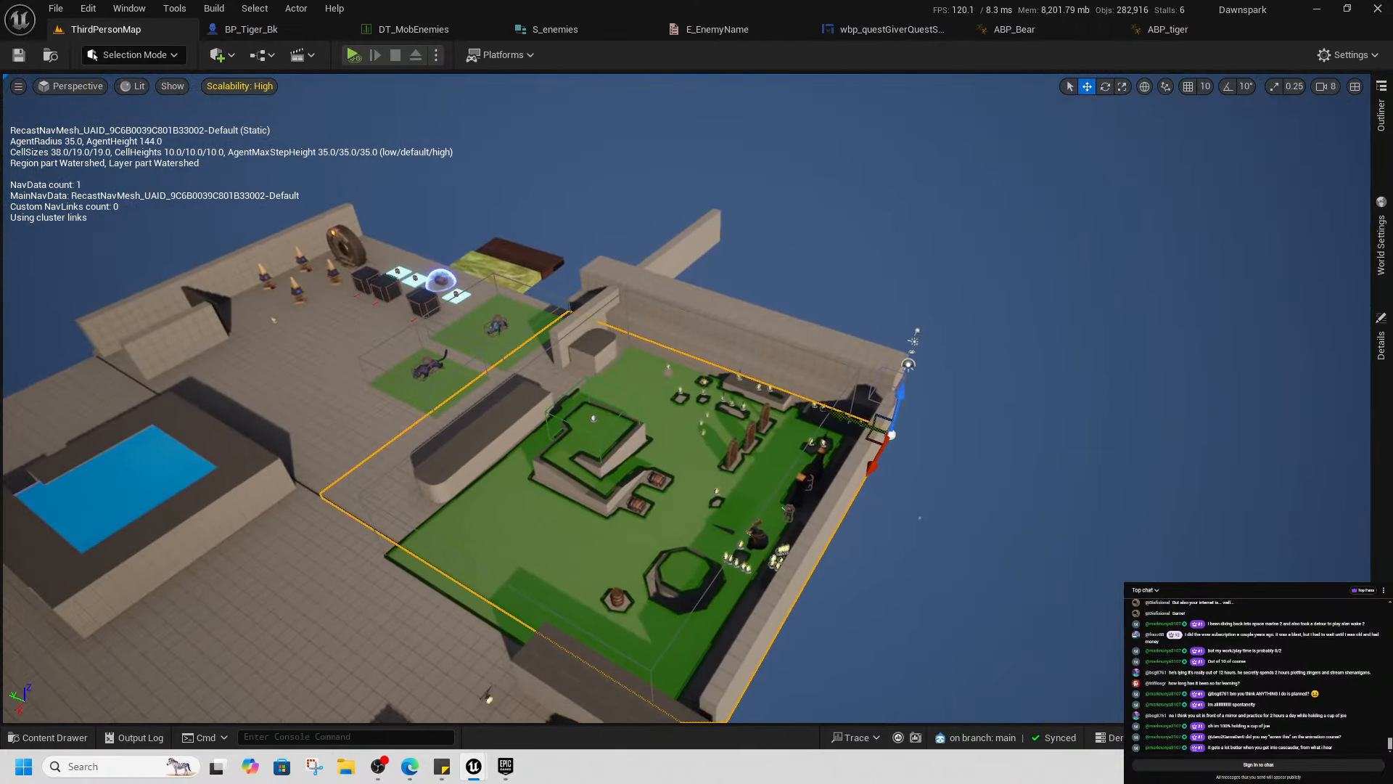
right_drag(882, 535, 784, 550)
key(w)
key(s)
key(w)
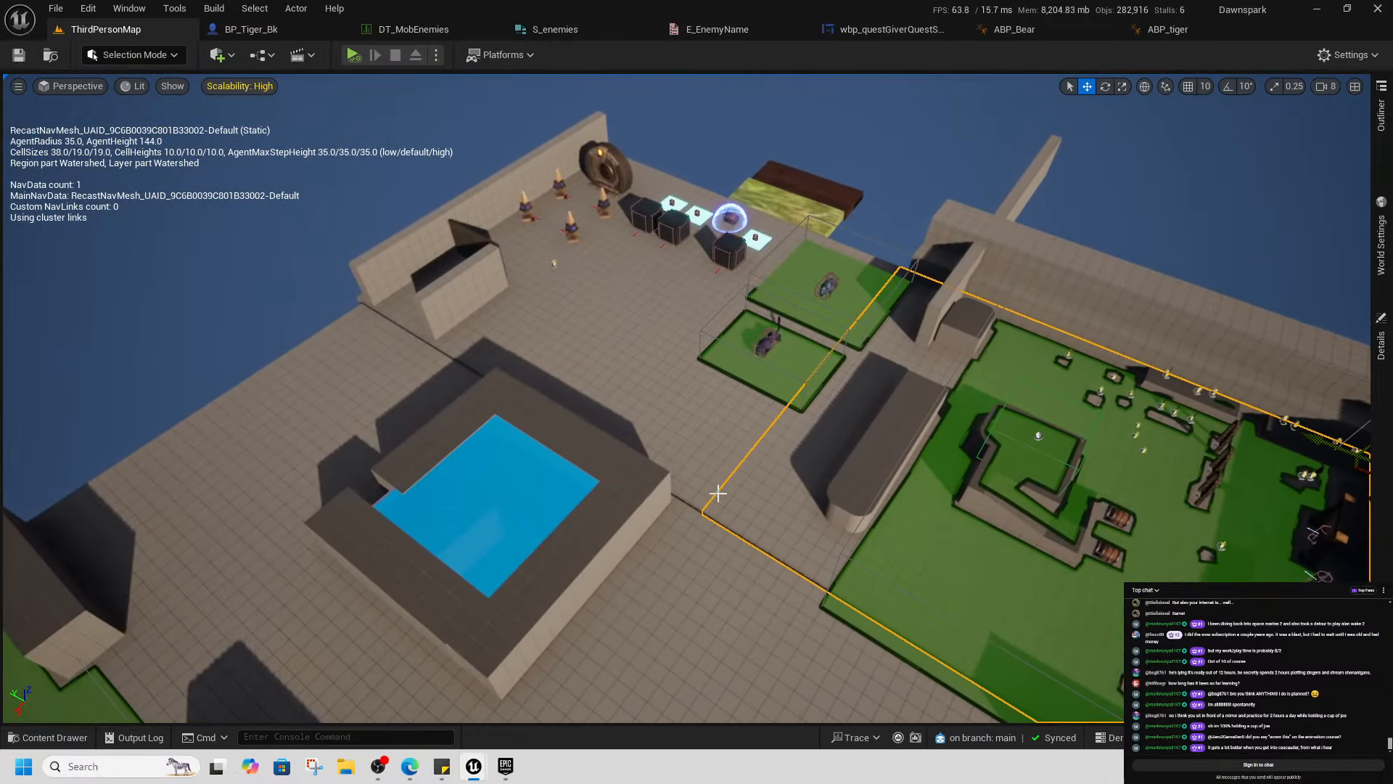
click(722, 463)
drag(878, 300, 872, 299)
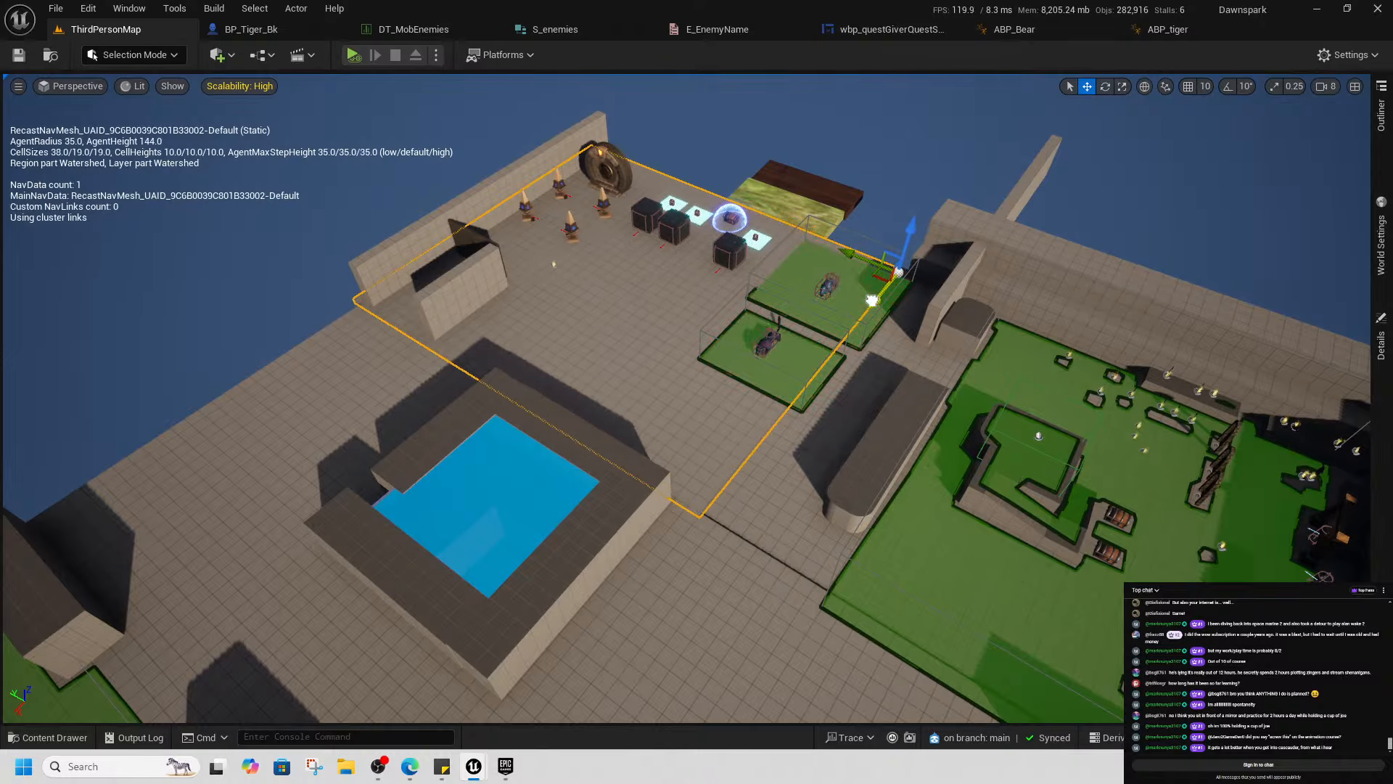
View the junction between the floor sections up close and nudge the selected floor section along X again
click(872, 537)
key(d)
mouse_move(873, 537)
right_down()
mouse_move(732, 577)
mouse_move(718, 548)
mouse_move(795, 530)
mouse_move(798, 483)
mouse_move(819, 458)
mouse_move(788, 402)
mouse_move(808, 529)
mouse_move(849, 529)
right_up()
key(w)
key(w)
key(s)
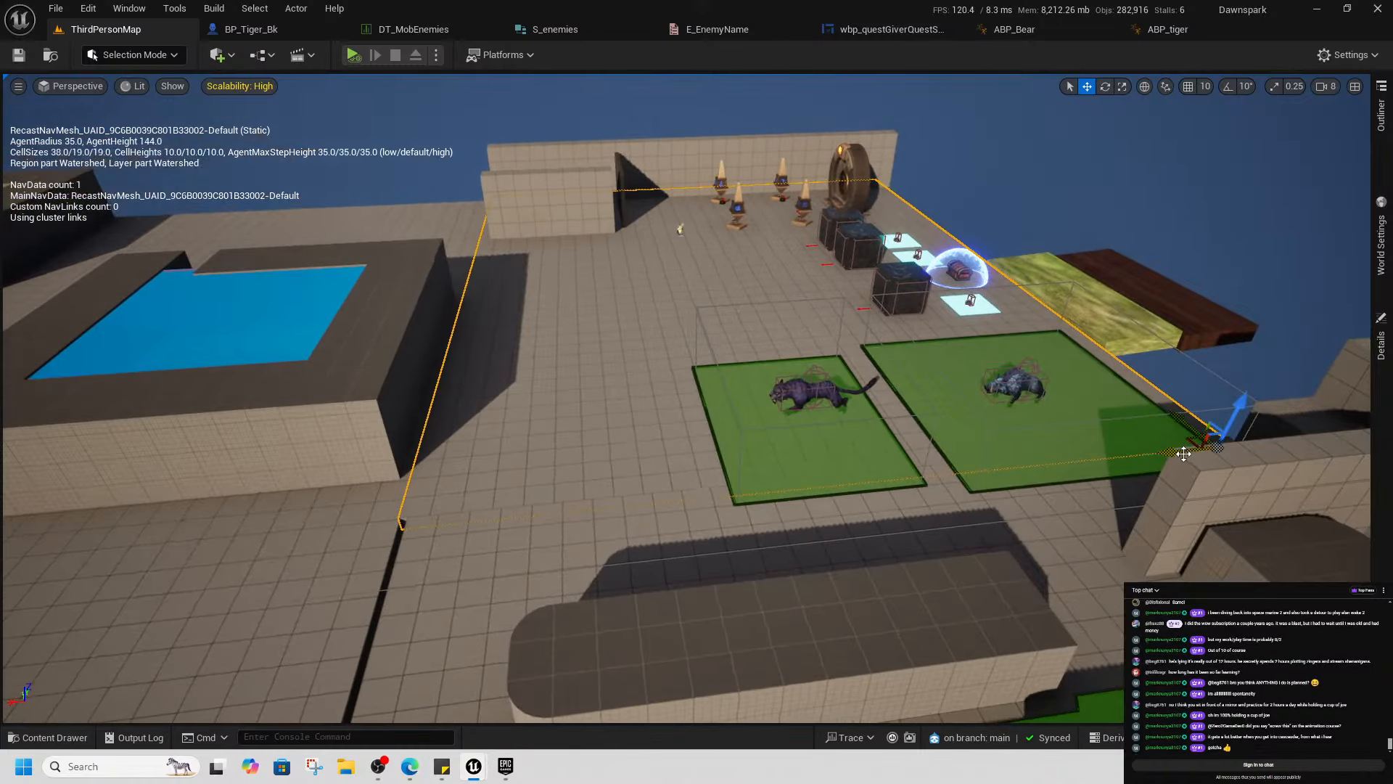
drag(1183, 453, 1180, 451)
Raise the selected floor section slightly along the Z axis
right_drag(887, 435, 832, 495)
key(w)
right_drag(886, 423, 943, 418)
key(s)
key(d)
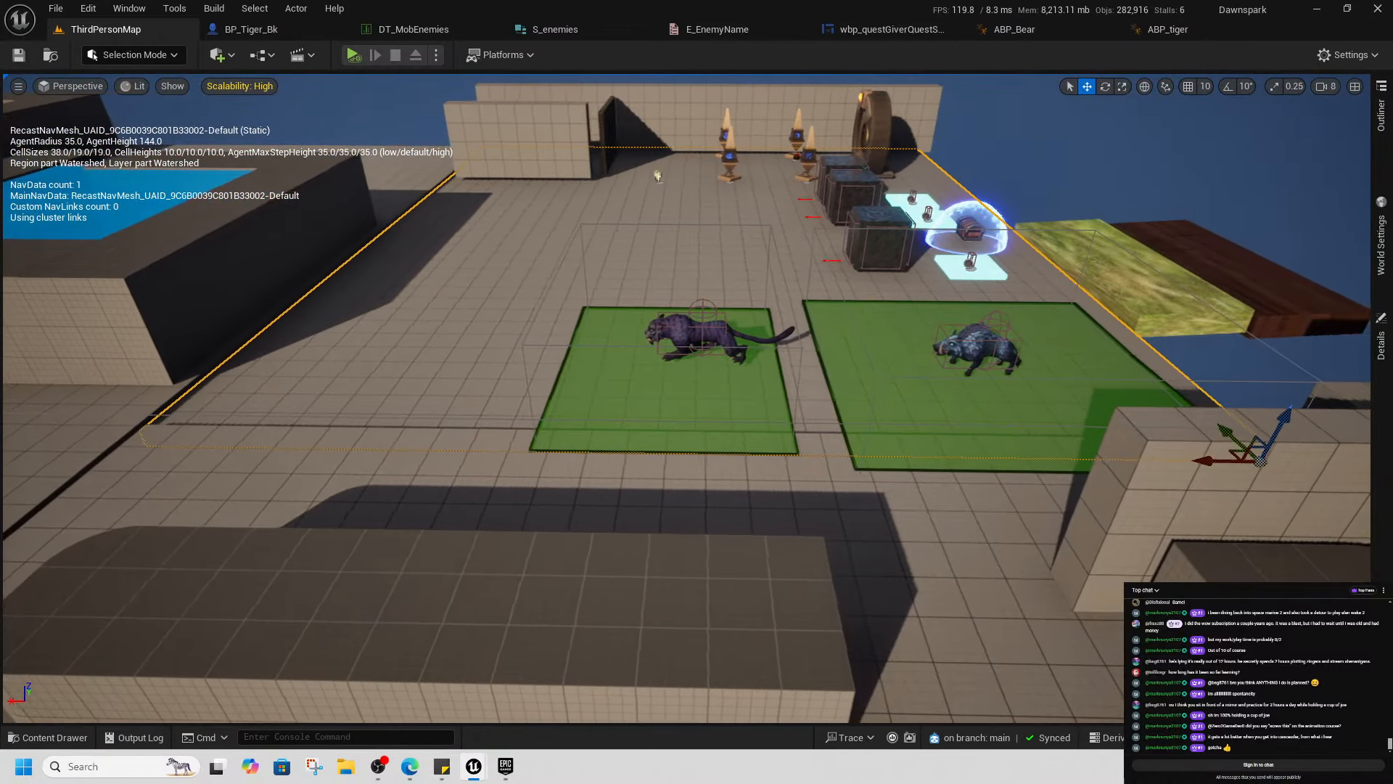
drag(1277, 418, 1275, 411)
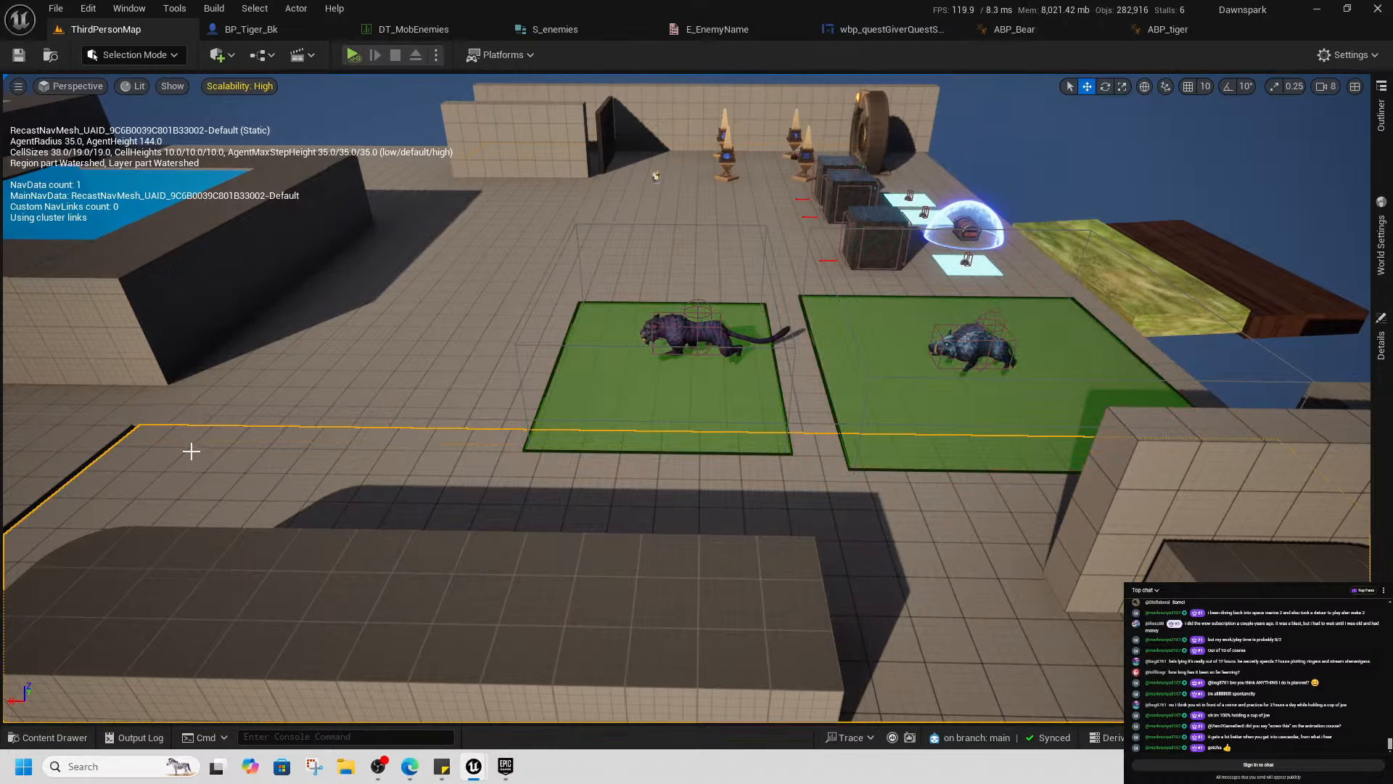
Look over the ThirdPersonMap level from the tiger's area across to the walled arena with the ice crystals
key(w)
right_drag(190, 450, 160, 262)
key(a)
key(w)
key(s)
key(w)
key(s)
key(s)
key(w)
right_drag(238, 441, 242, 442)
key(w)
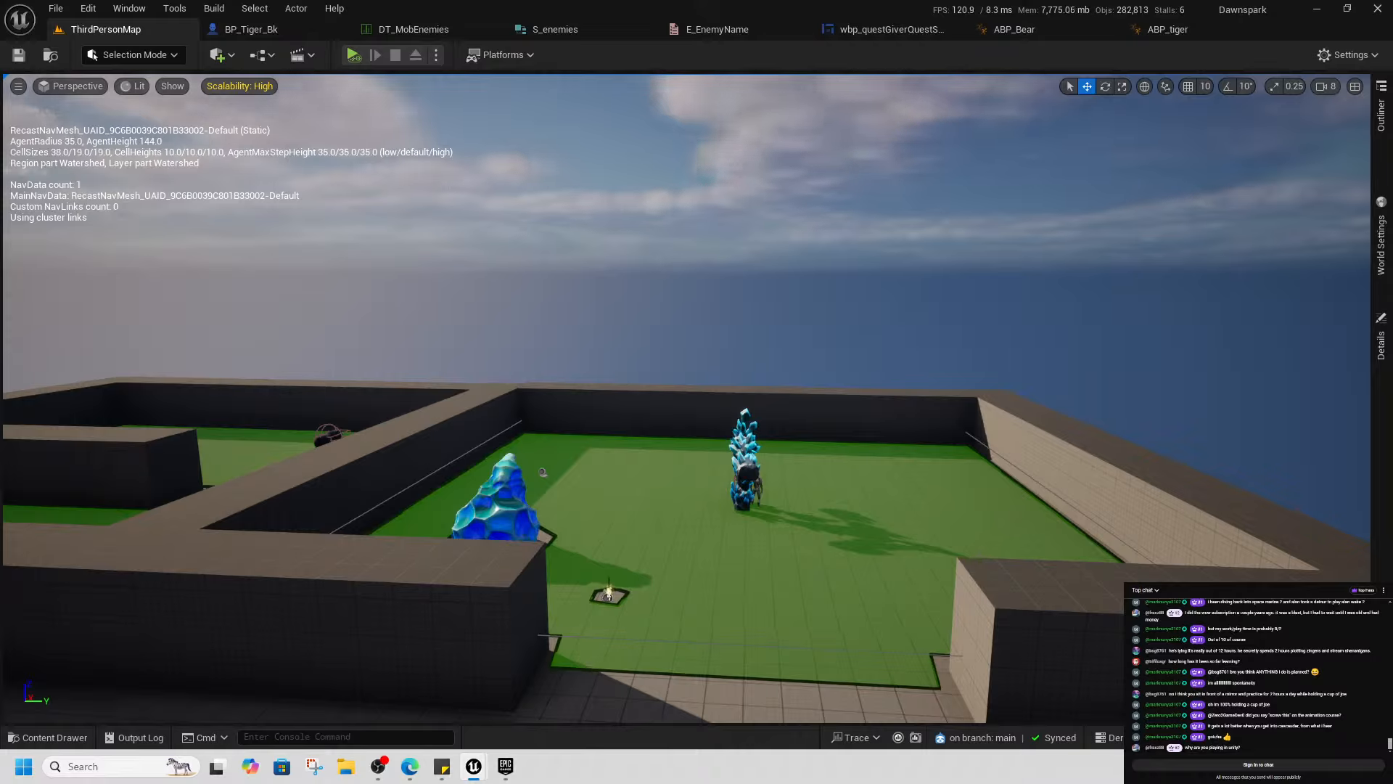
mouse_move(689, 329)
right_down()
mouse_move(689, 414)
mouse_move(688, 327)
right_up()
key(w)
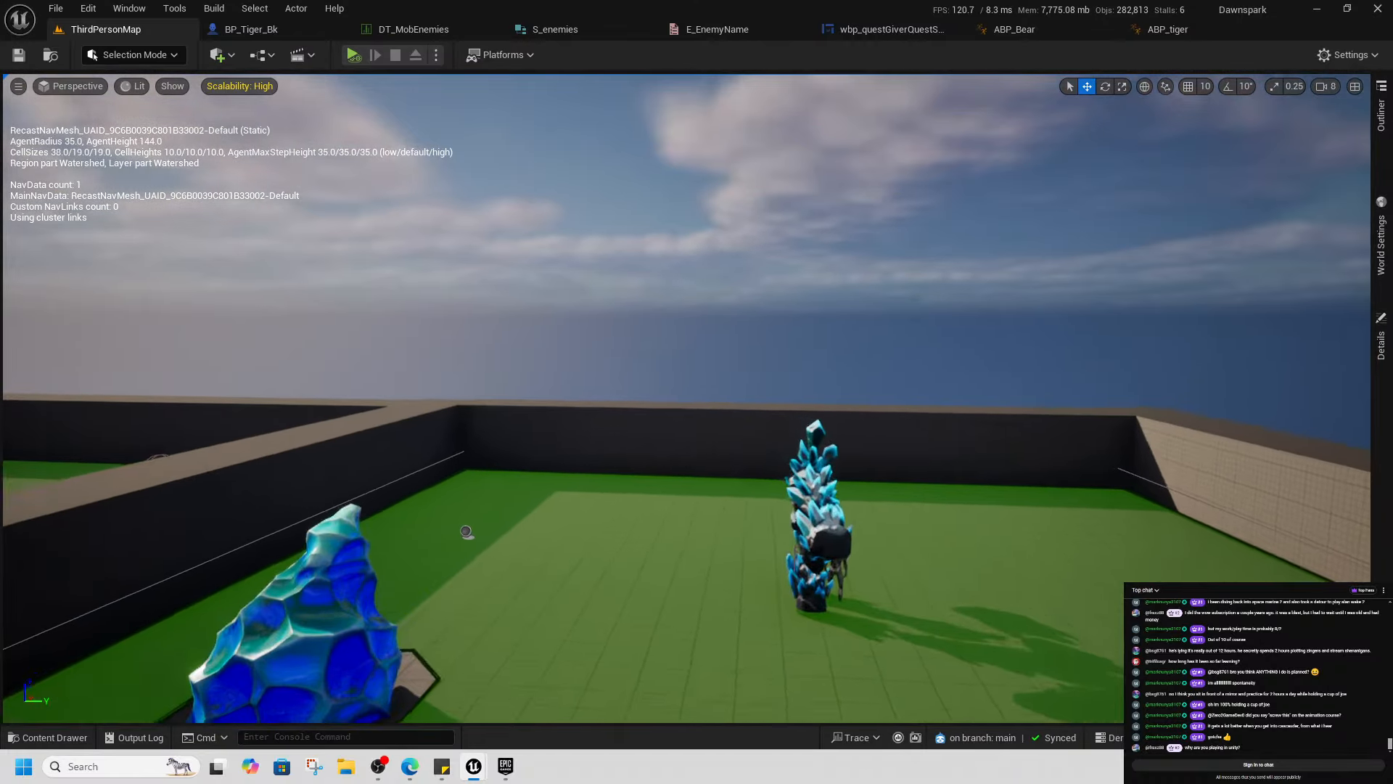
key(s)
right_drag(775, 296, 774, 295)
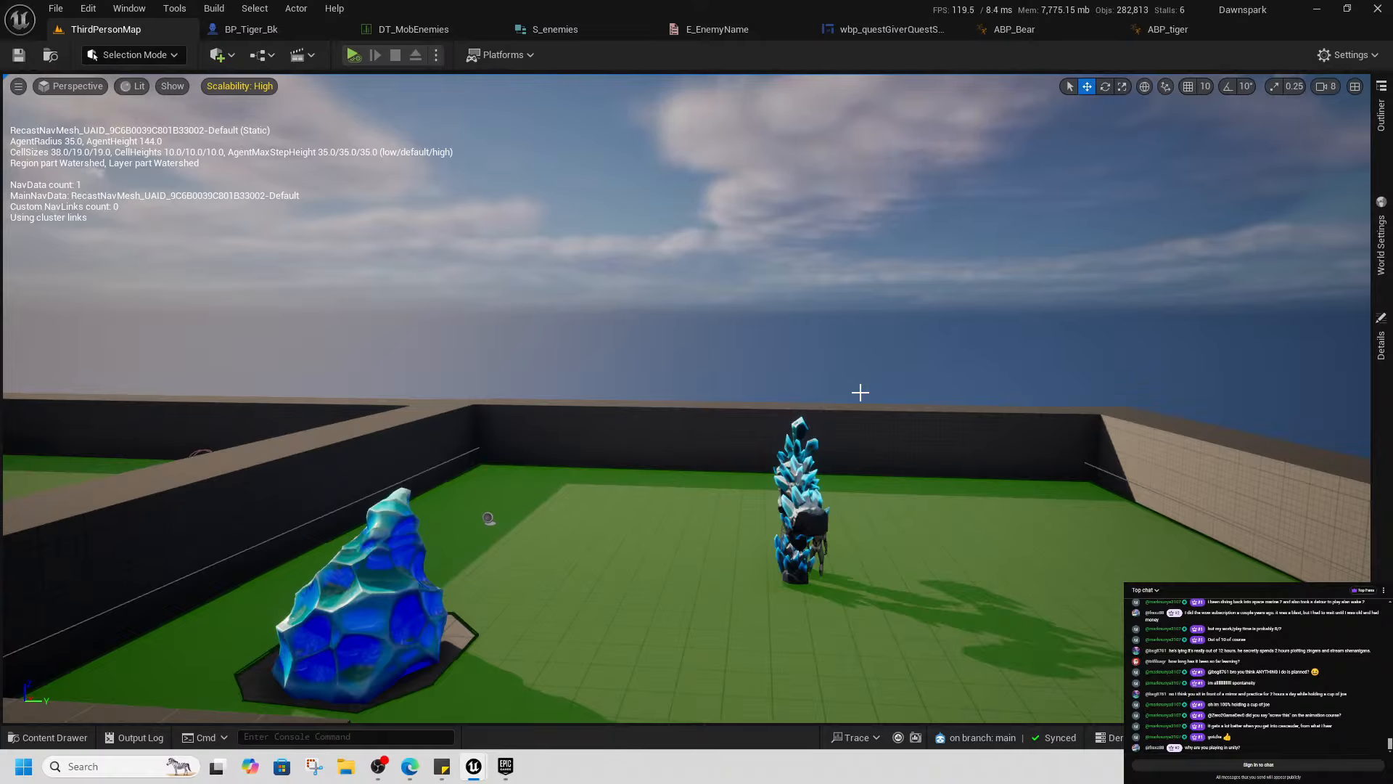
Select the tall ice crystal actor in the middle of the walled arena and move it along the Y axis
key(s)
right_drag(932, 430, 963, 442)
key(w)
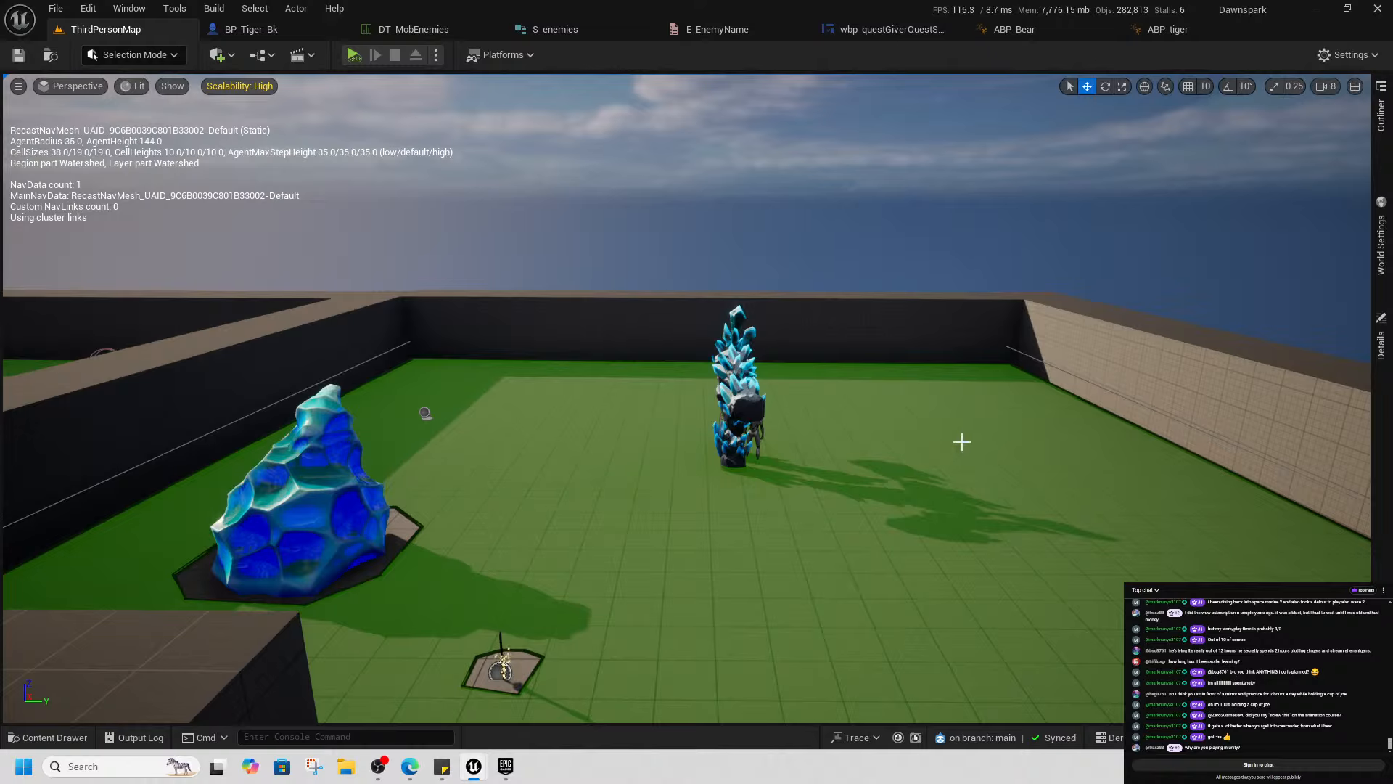
click(736, 424)
drag(780, 438, 892, 442)
Locate the arena's BP_BossIceCrystalManager actor in the Props content folder and open its blueprint
click(425, 413)
right_click(425, 413)
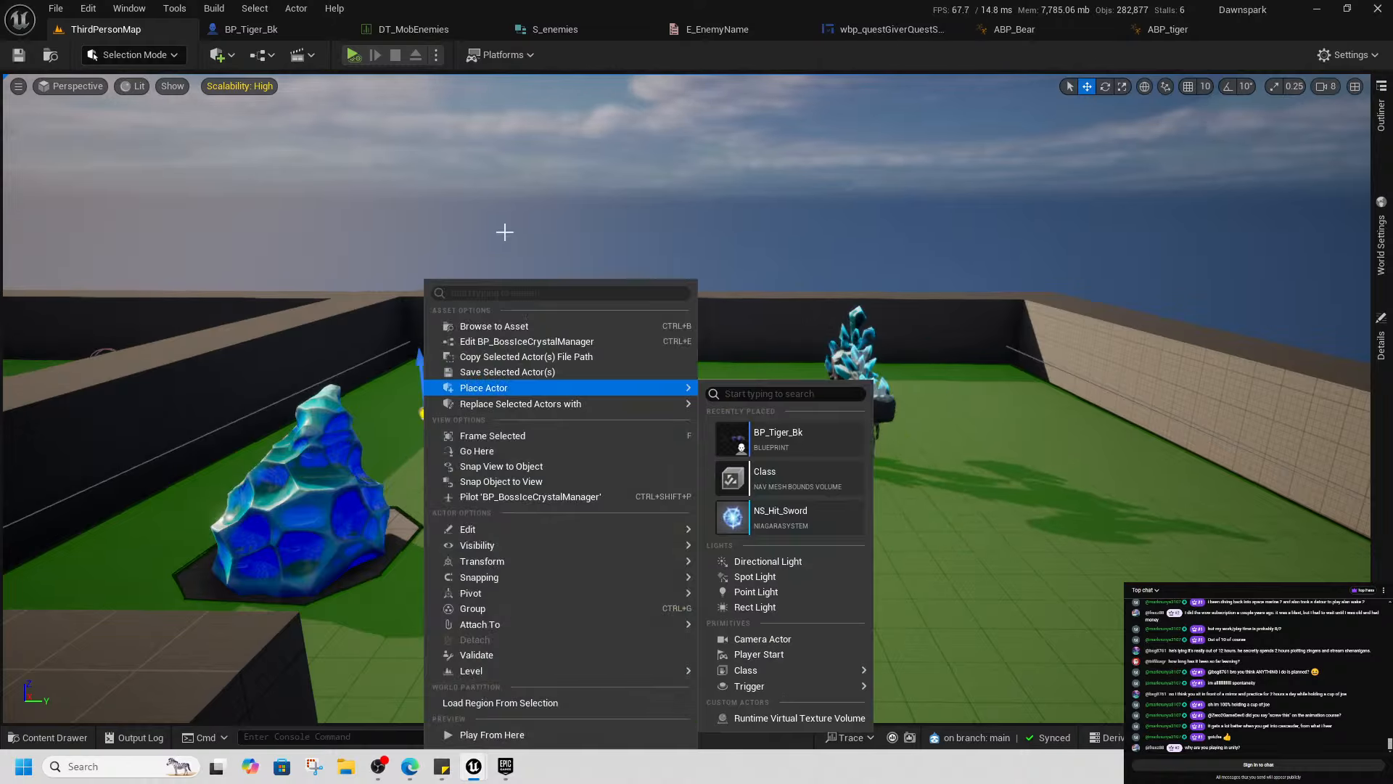
click(525, 325)
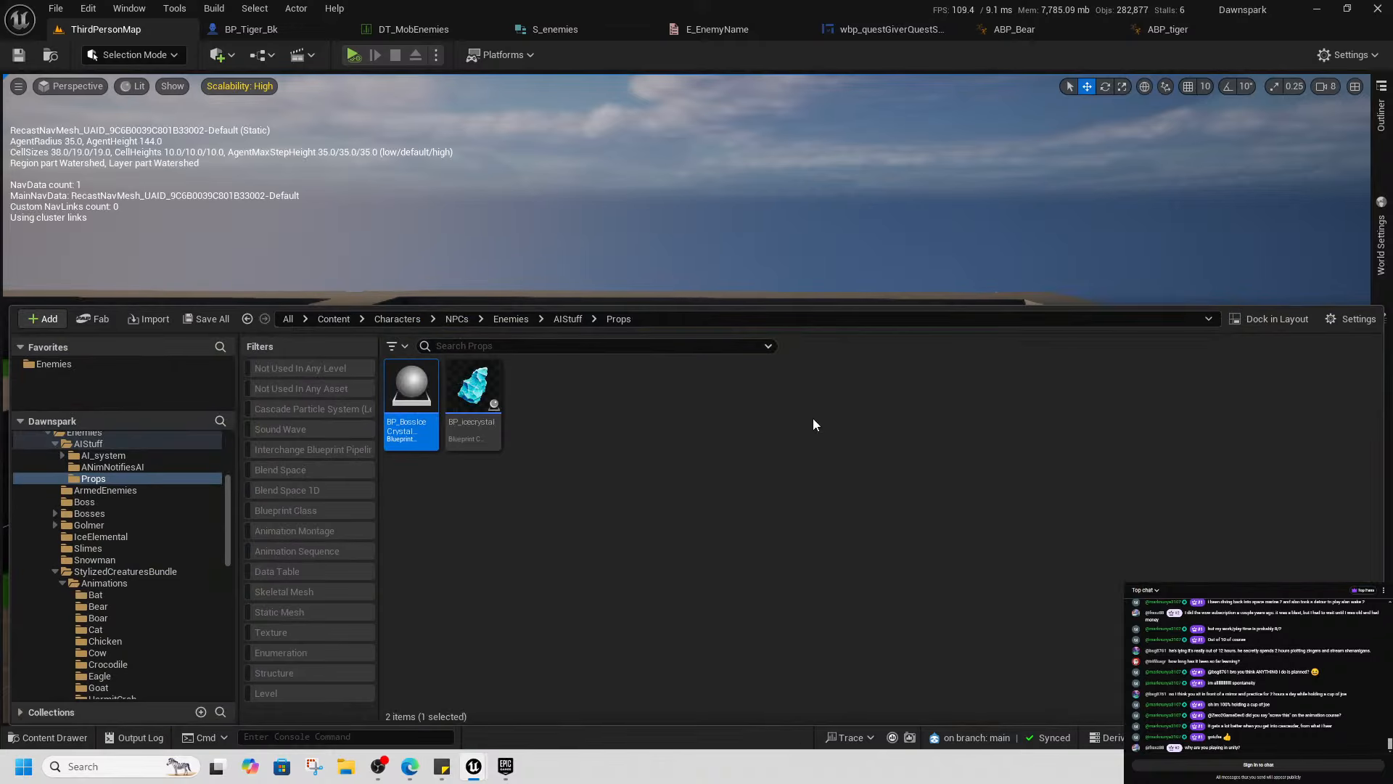
double_click(429, 432)
Delete the disabled Event ActorBeginOverlap and Event Tick nodes from the BP_BossIceCrystalManager event graph
scroll(668, 351, down, 3)
scroll(419, 208, up, 4)
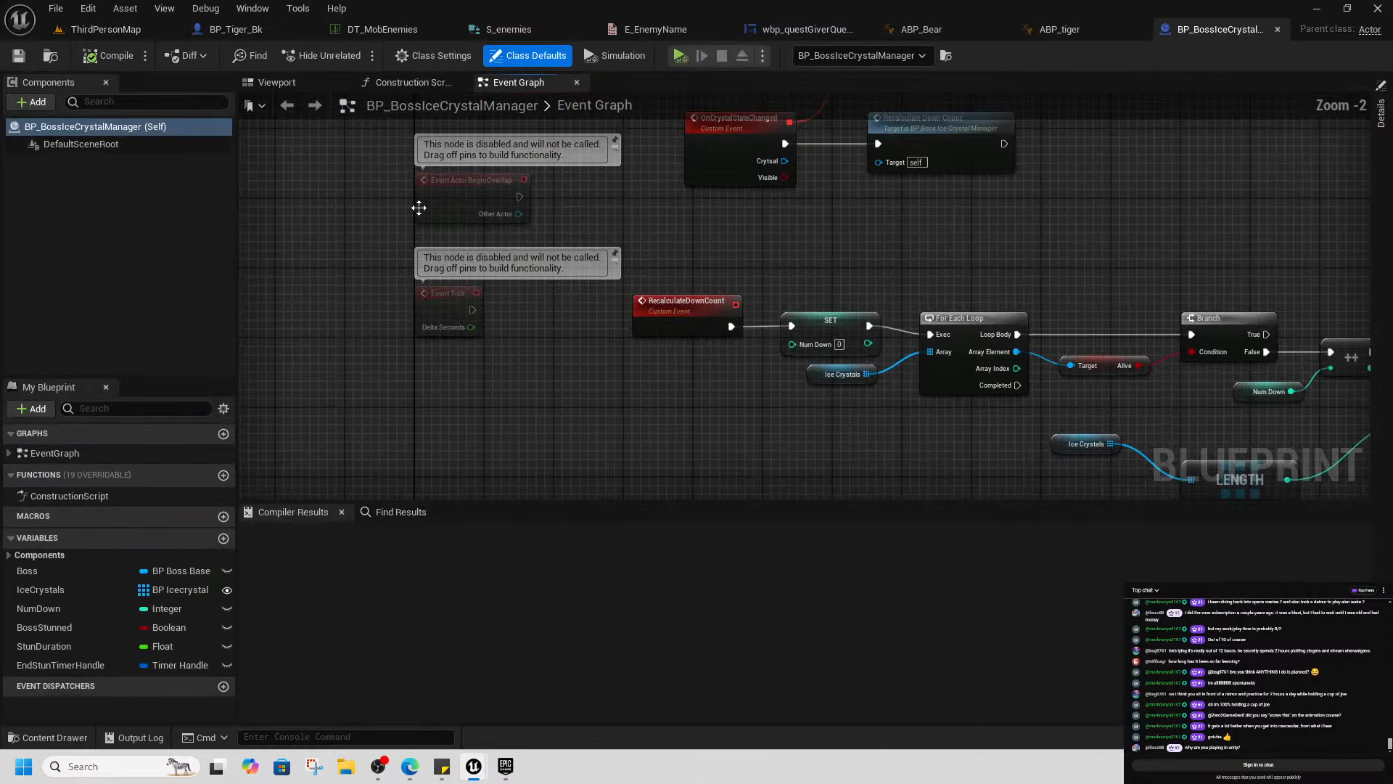
drag(343, 163, 556, 356)
key(Delete)
Examine the BeginPlay, OnCrystalStateChanged and RecalculateDownCount node chains in the event graph
right_drag(729, 264, 641, 418)
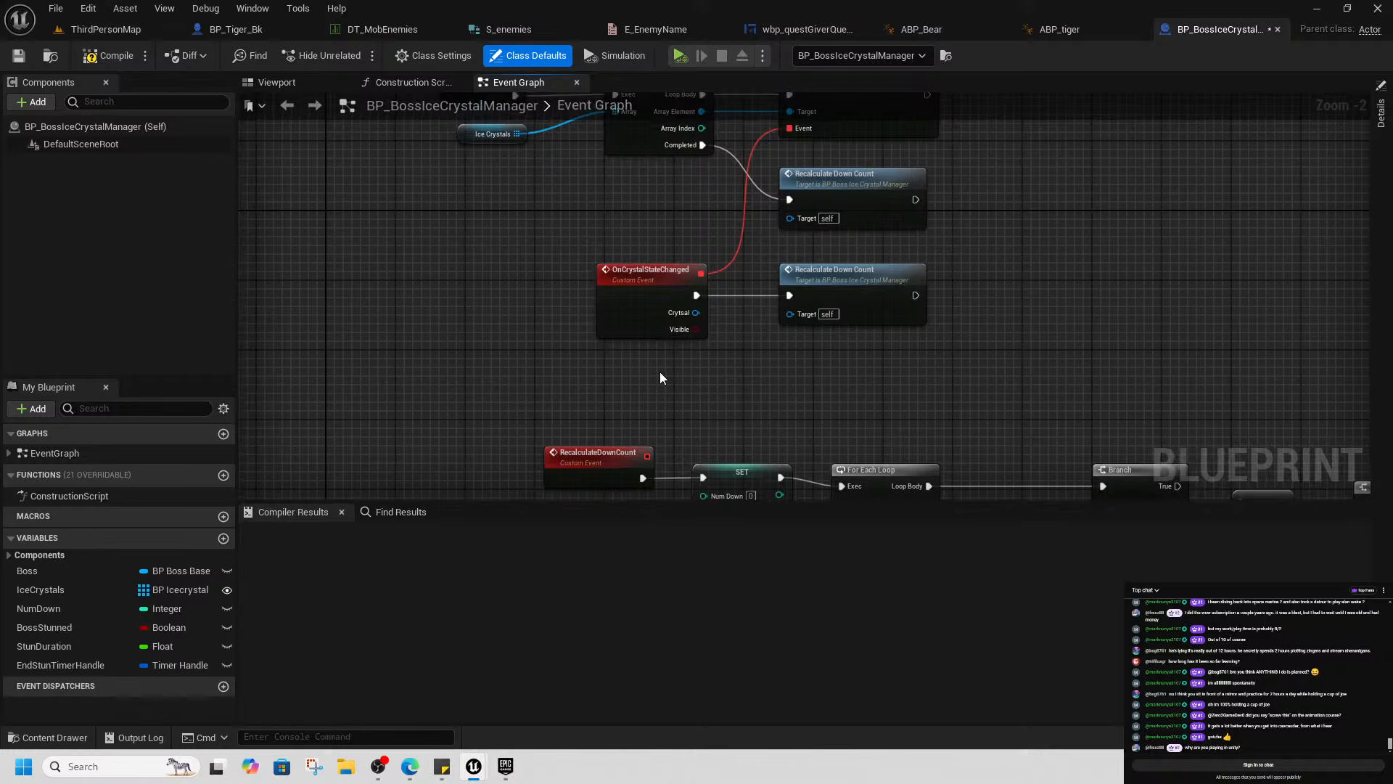
scroll(660, 371, down, 1)
right_drag(643, 221, 648, 350)
drag(440, 193, 628, 328)
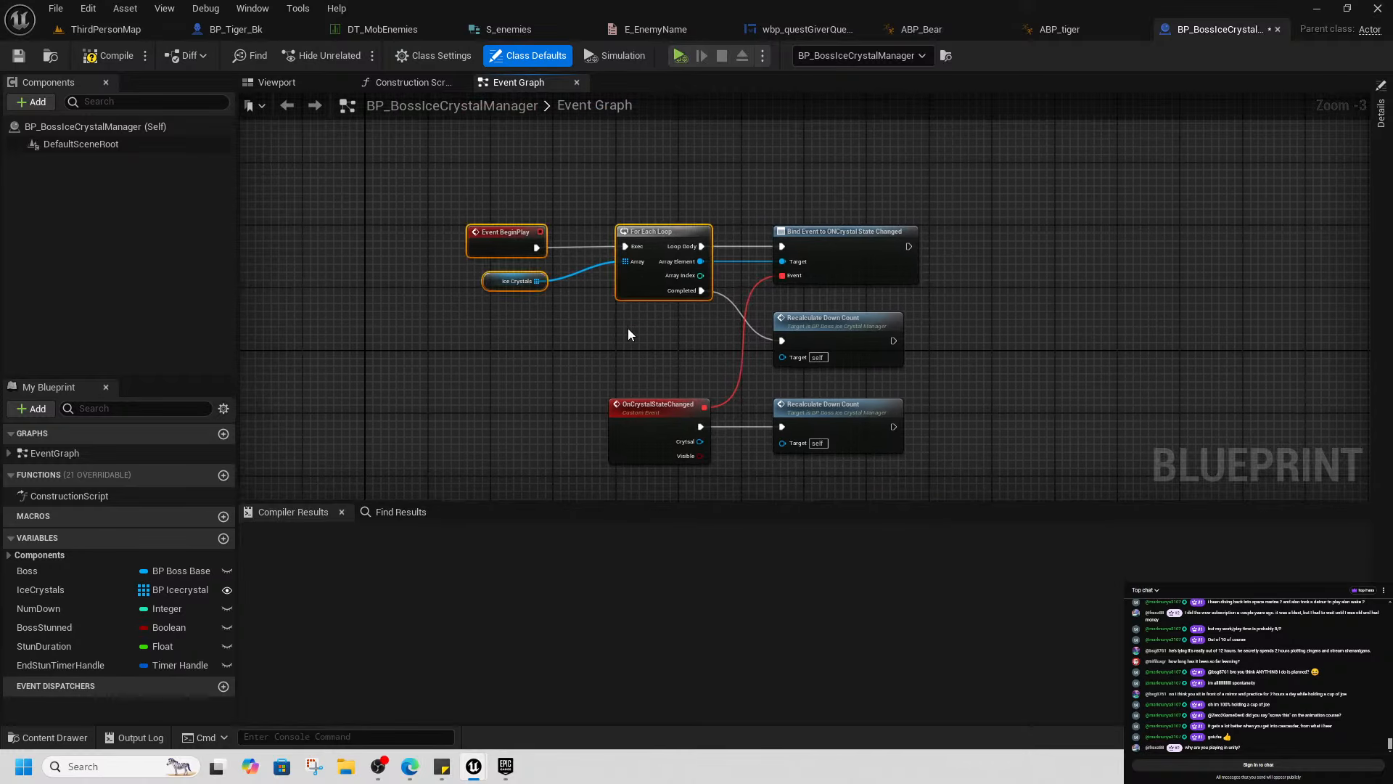
right_drag(972, 360, 842, 347)
drag(584, 154, 753, 301)
right_drag(923, 446, 895, 360)
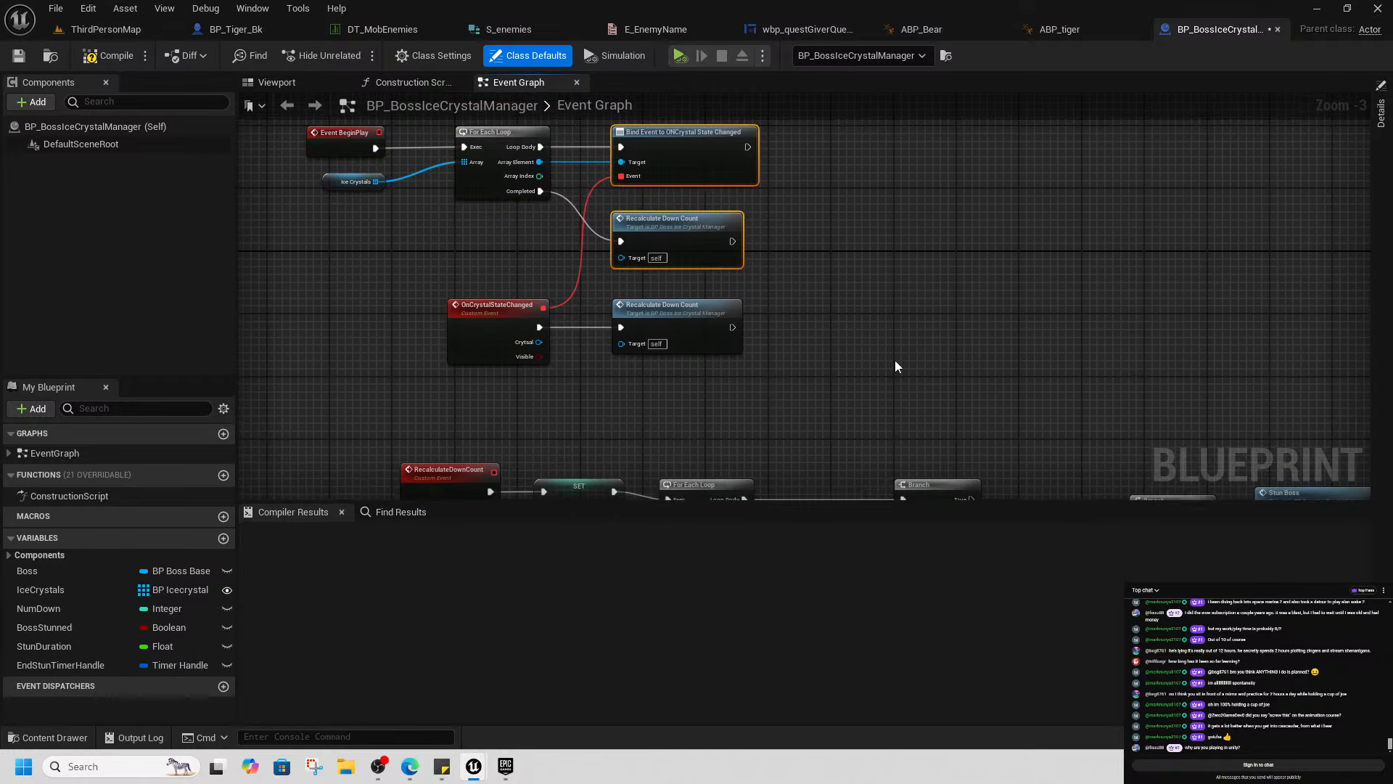
scroll(894, 360, down, 2)
scroll(763, 364, up, 2)
right_drag(871, 415, 821, 370)
scroll(834, 381, down, 2)
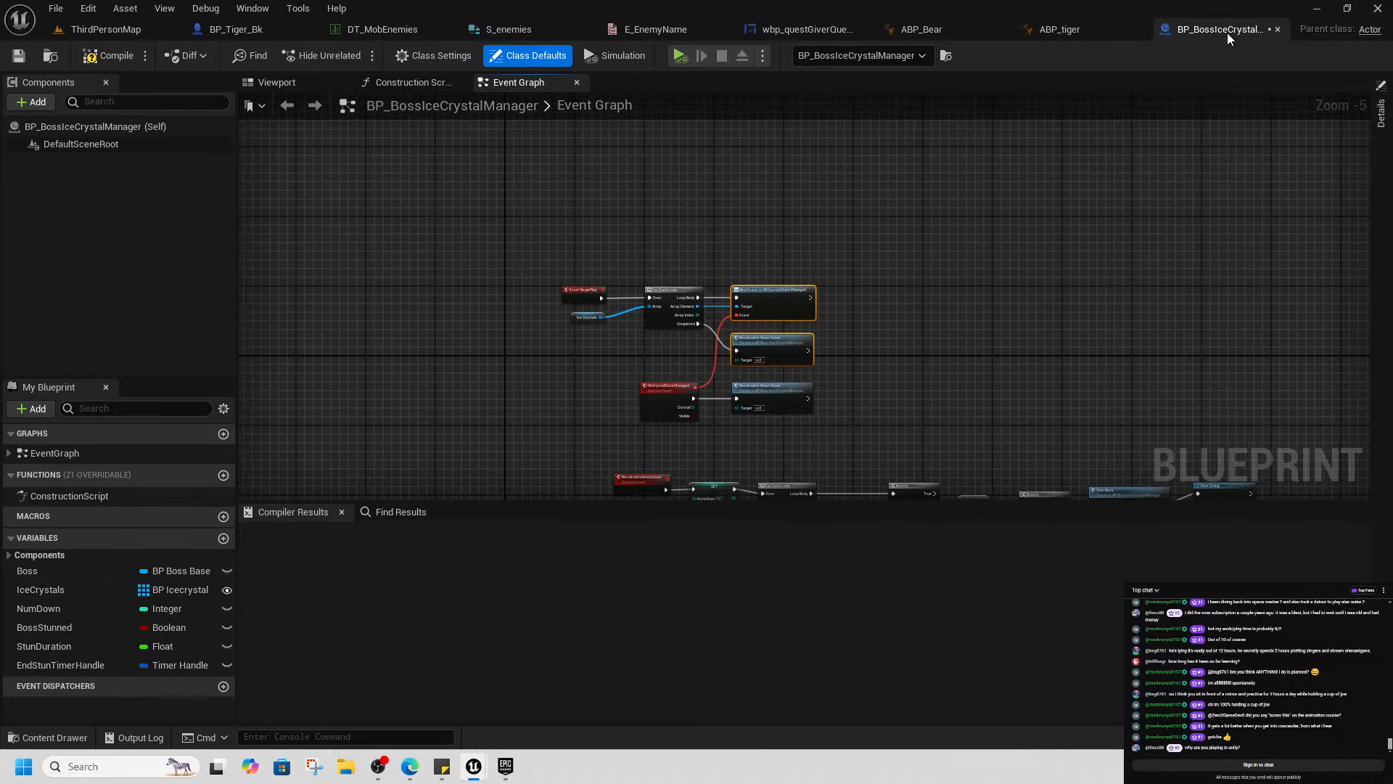
Create an Actor blueprint class named BP_BossAreaManager in the Props folder and open it
click(899, 319)
key(ctrl+space)
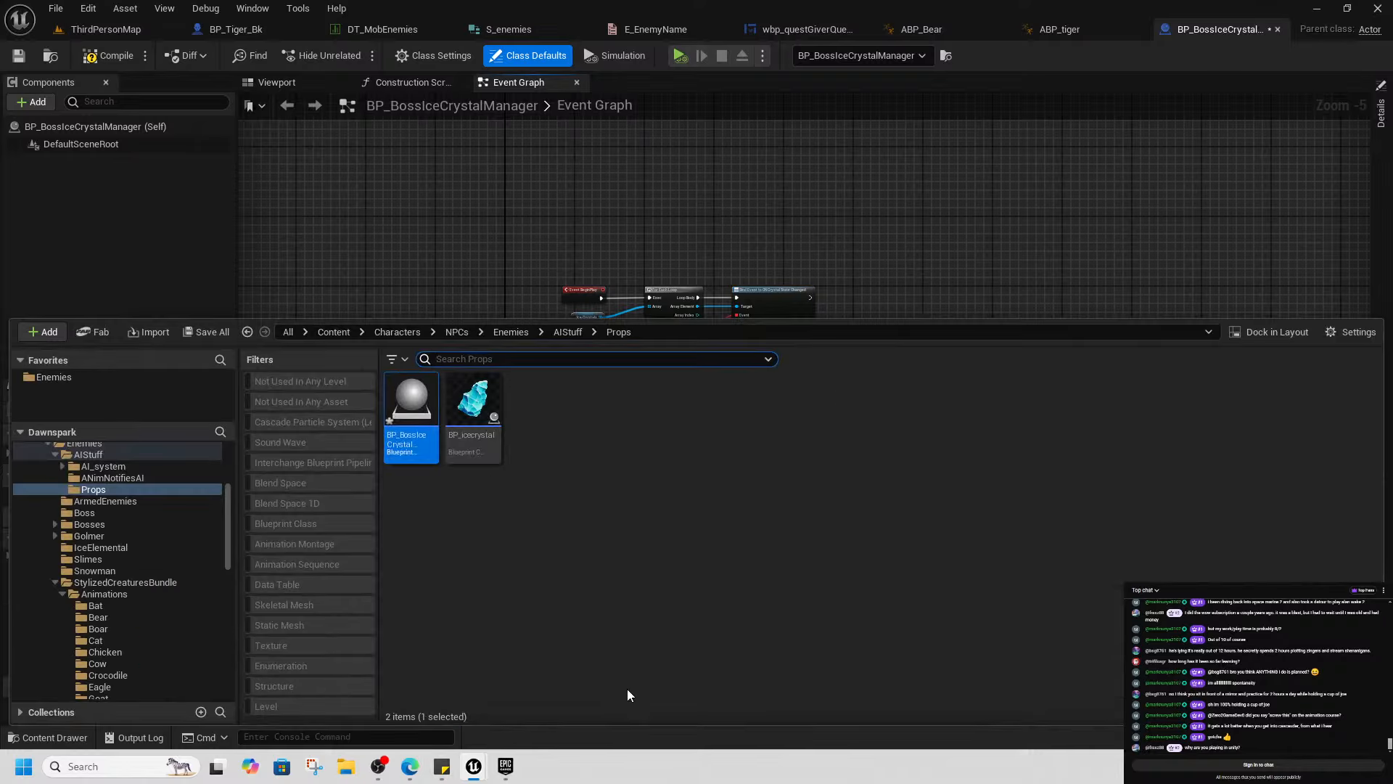
right_click(544, 444)
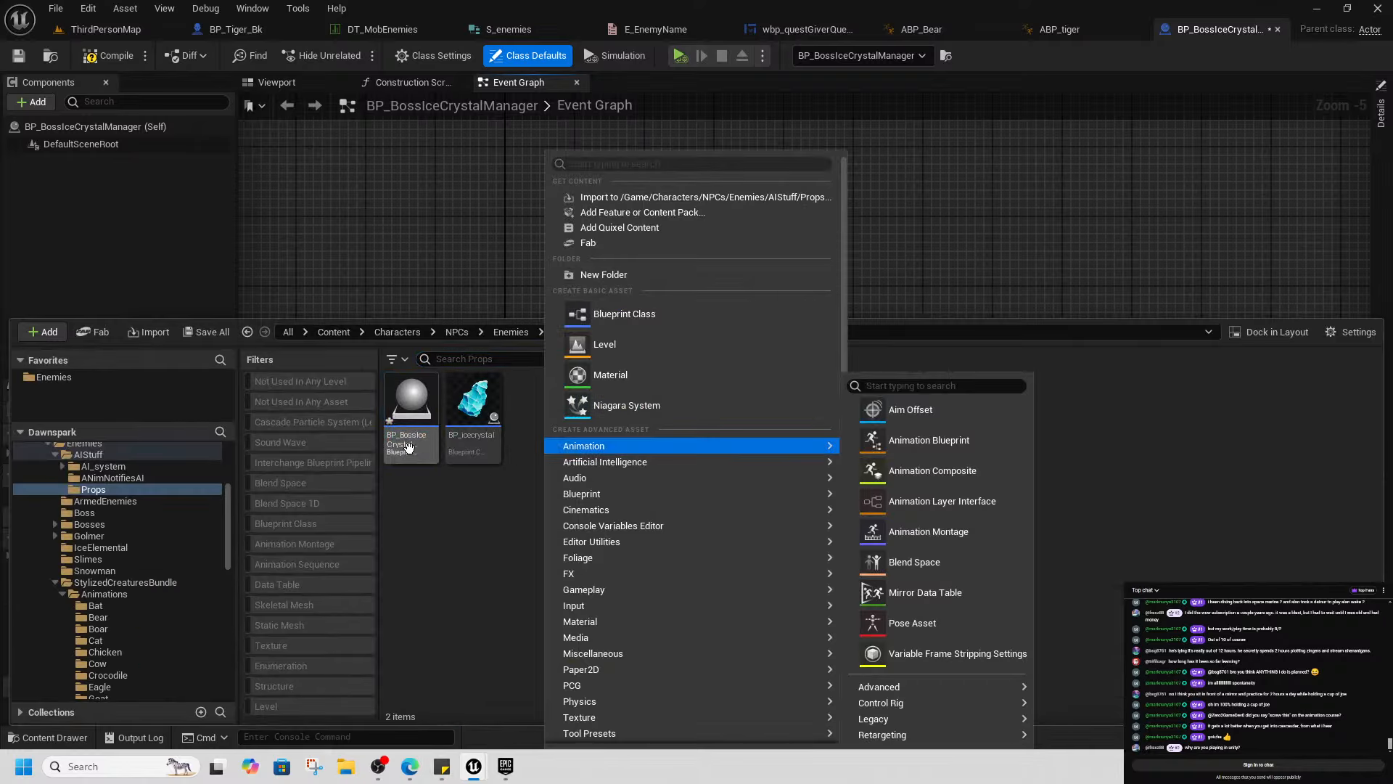
click(556, 467)
right_click(552, 444)
click(656, 310)
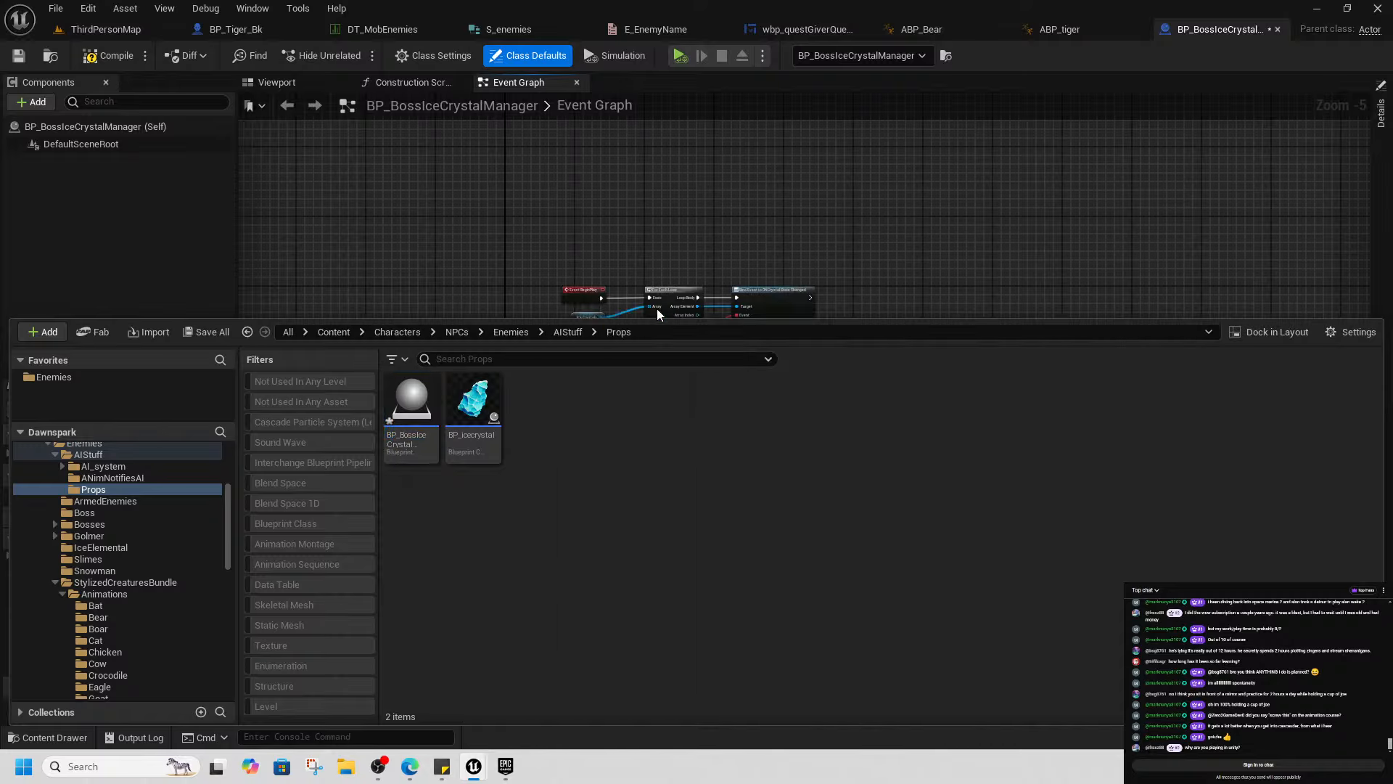
click(551, 252)
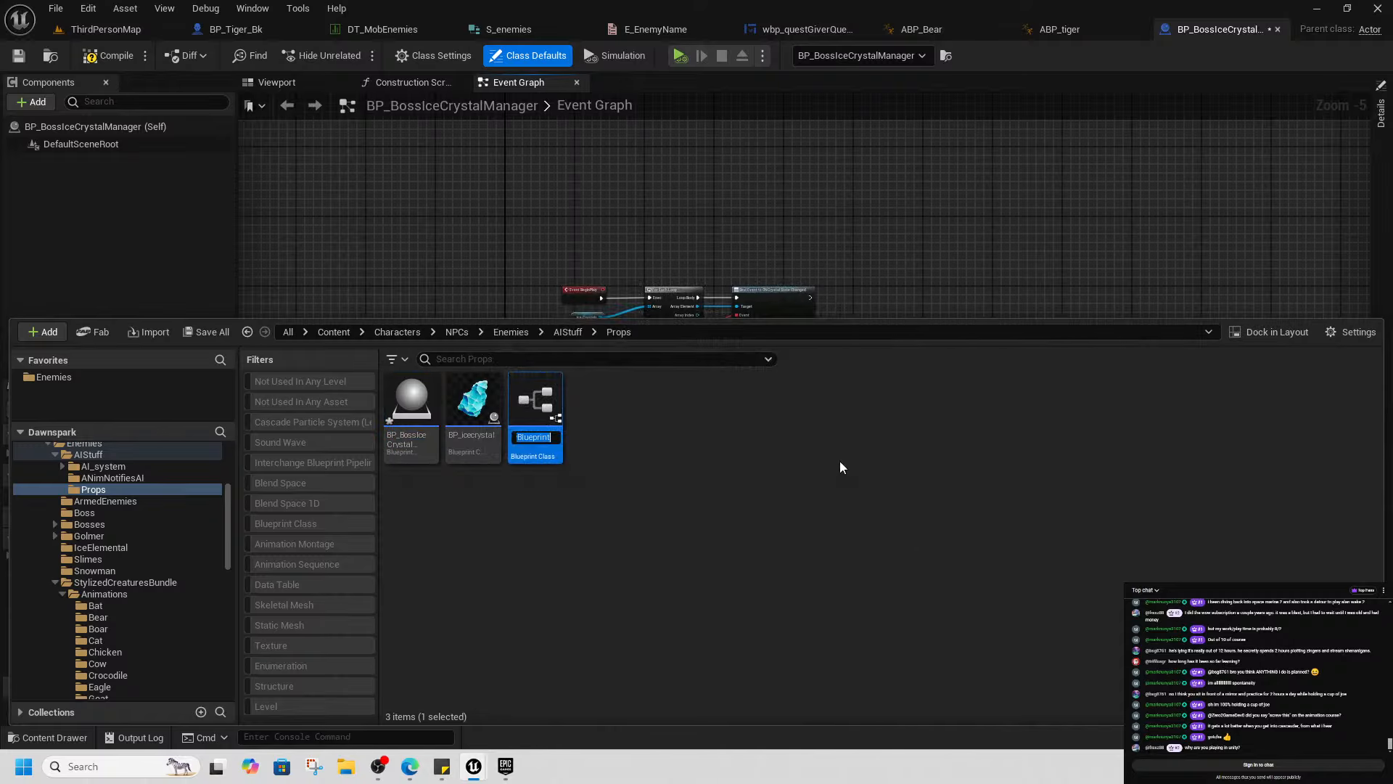
text(BP_Bosss)
key(BackSpace)
text(Area)
text(Manager)
key(Return)
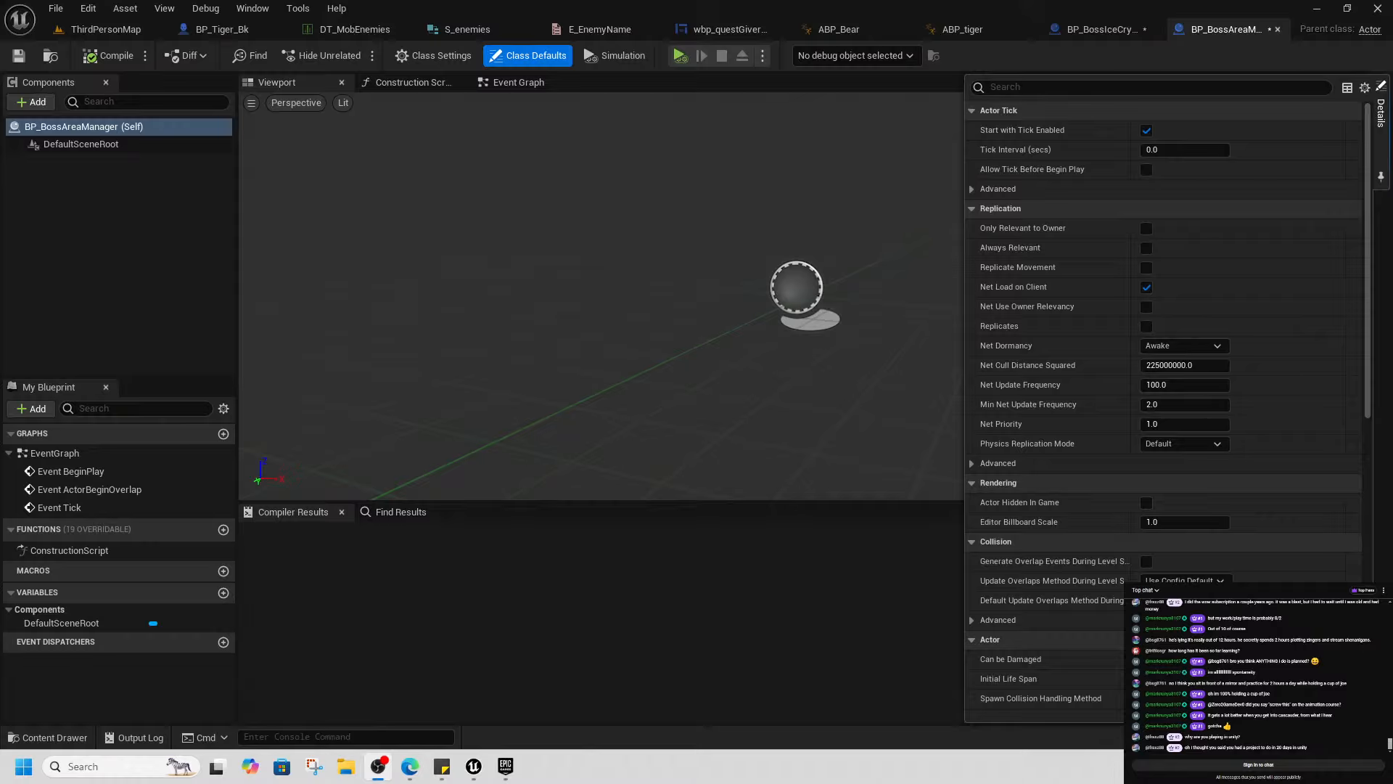
Add a Box Collision component to BP_BossAreaManager and raise it along the Z axis
click(30, 103)
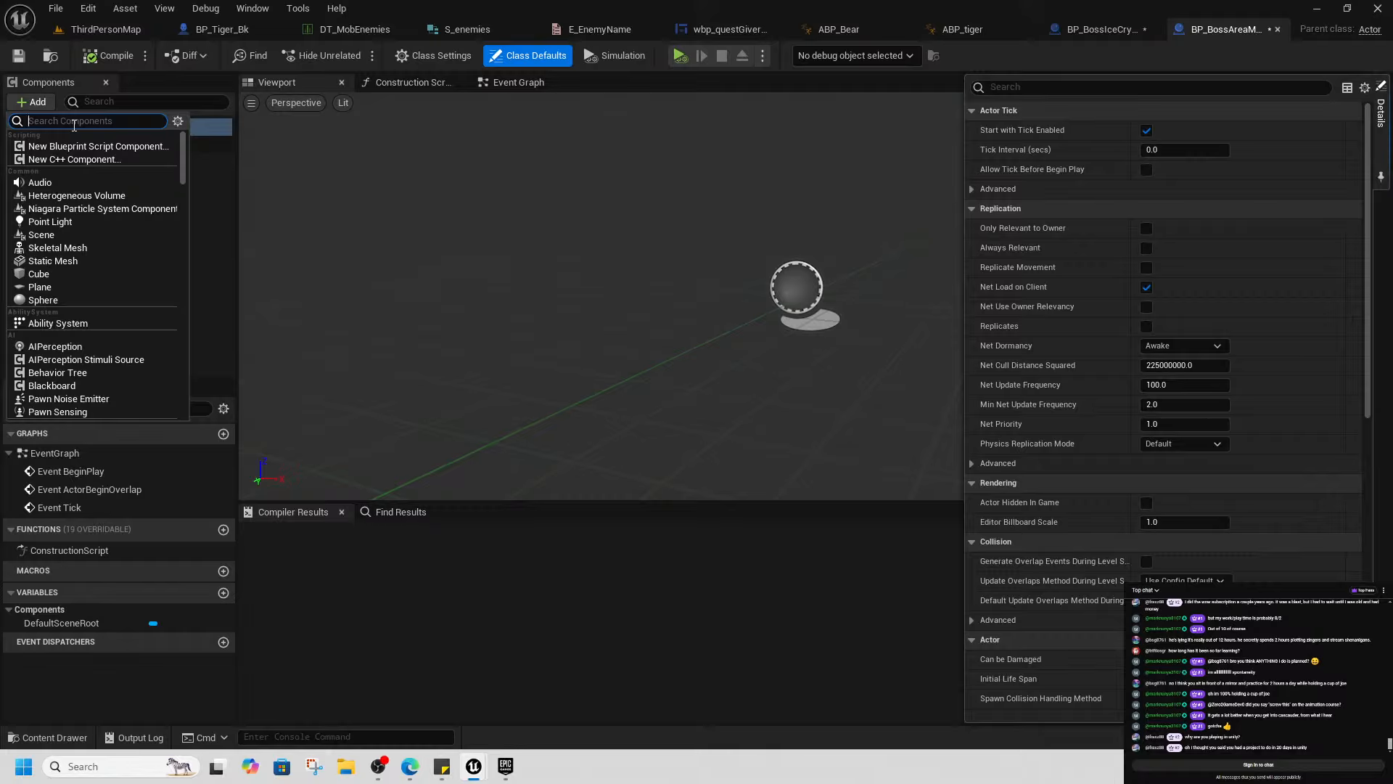
text(collision)
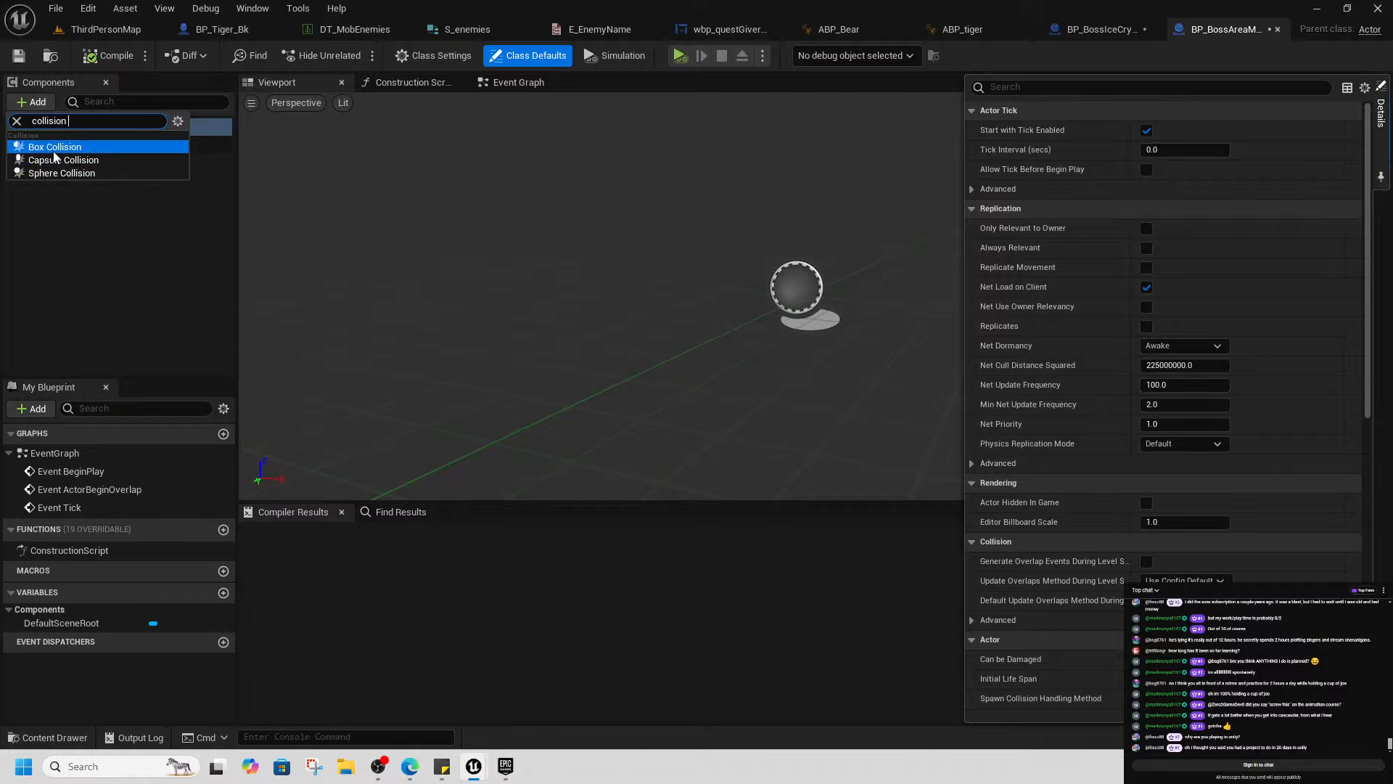
click(55, 146)
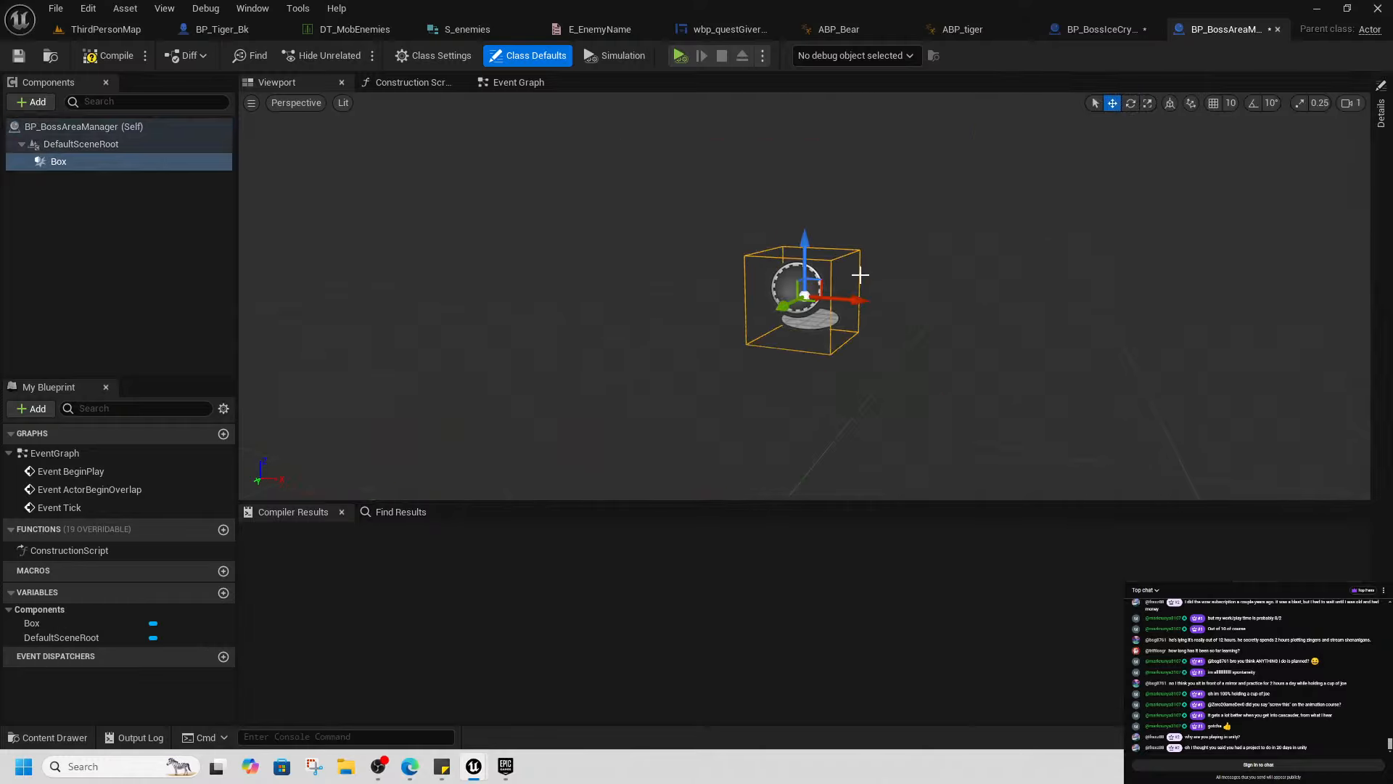
drag(807, 246, 799, 210)
key(w)
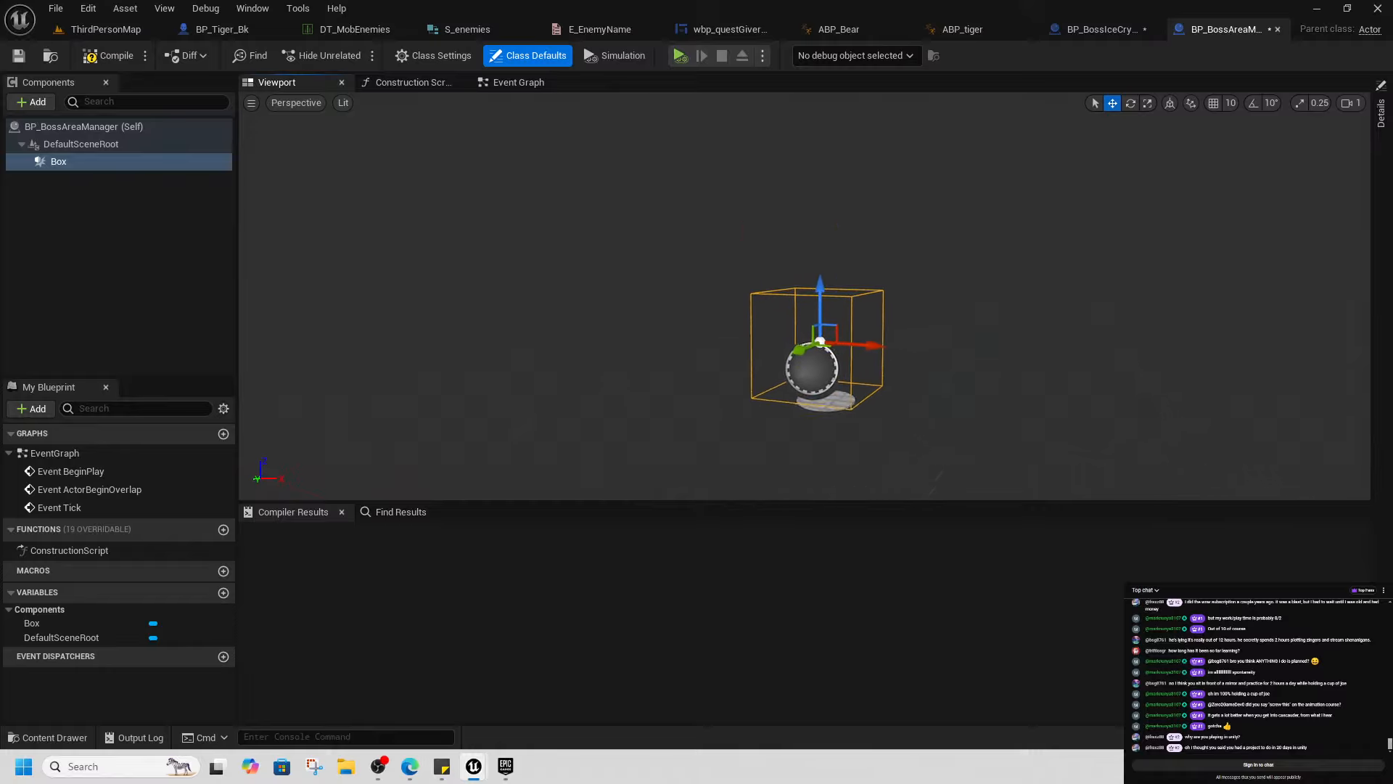
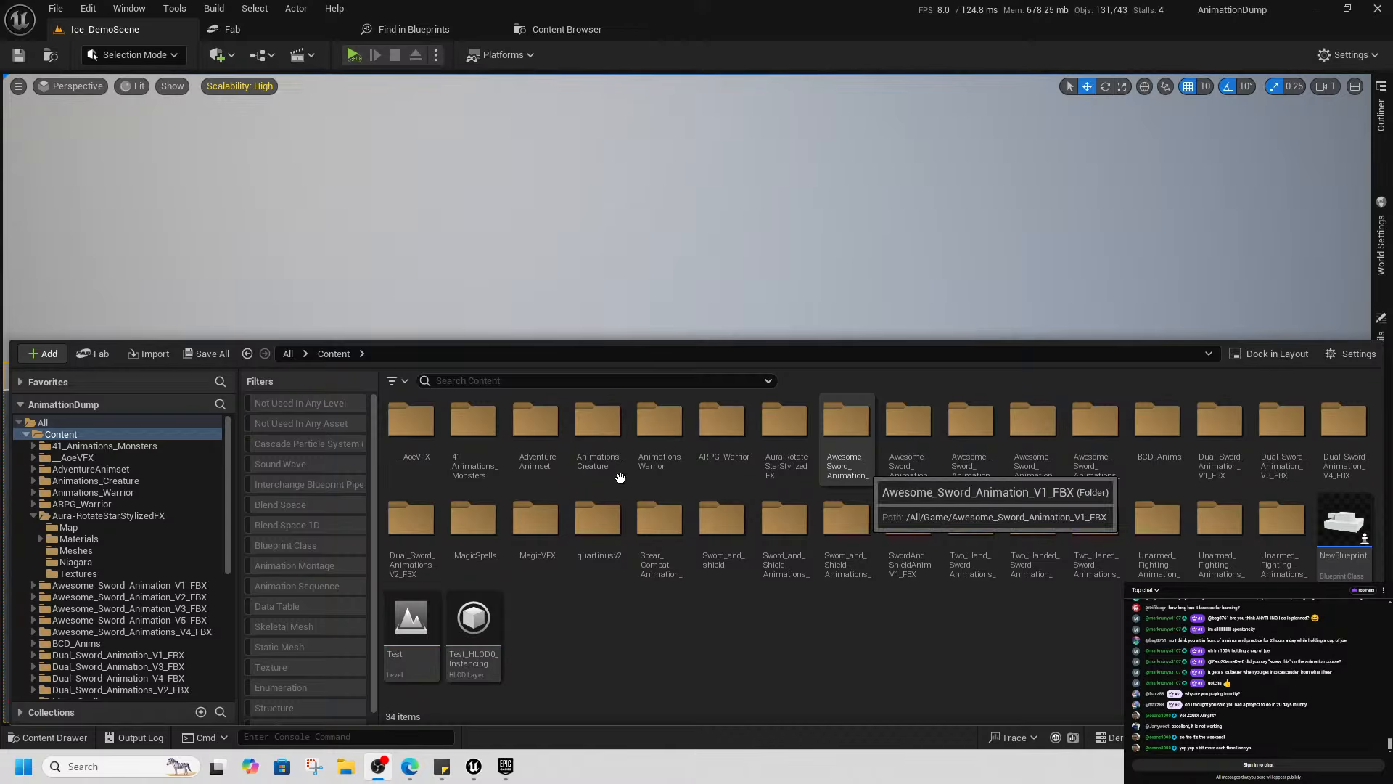
In the AnimattionDump project, add the Whoosh Sound Effects Pack Lite Edition from the Fab audio library, using version 5.7
click(91, 355)
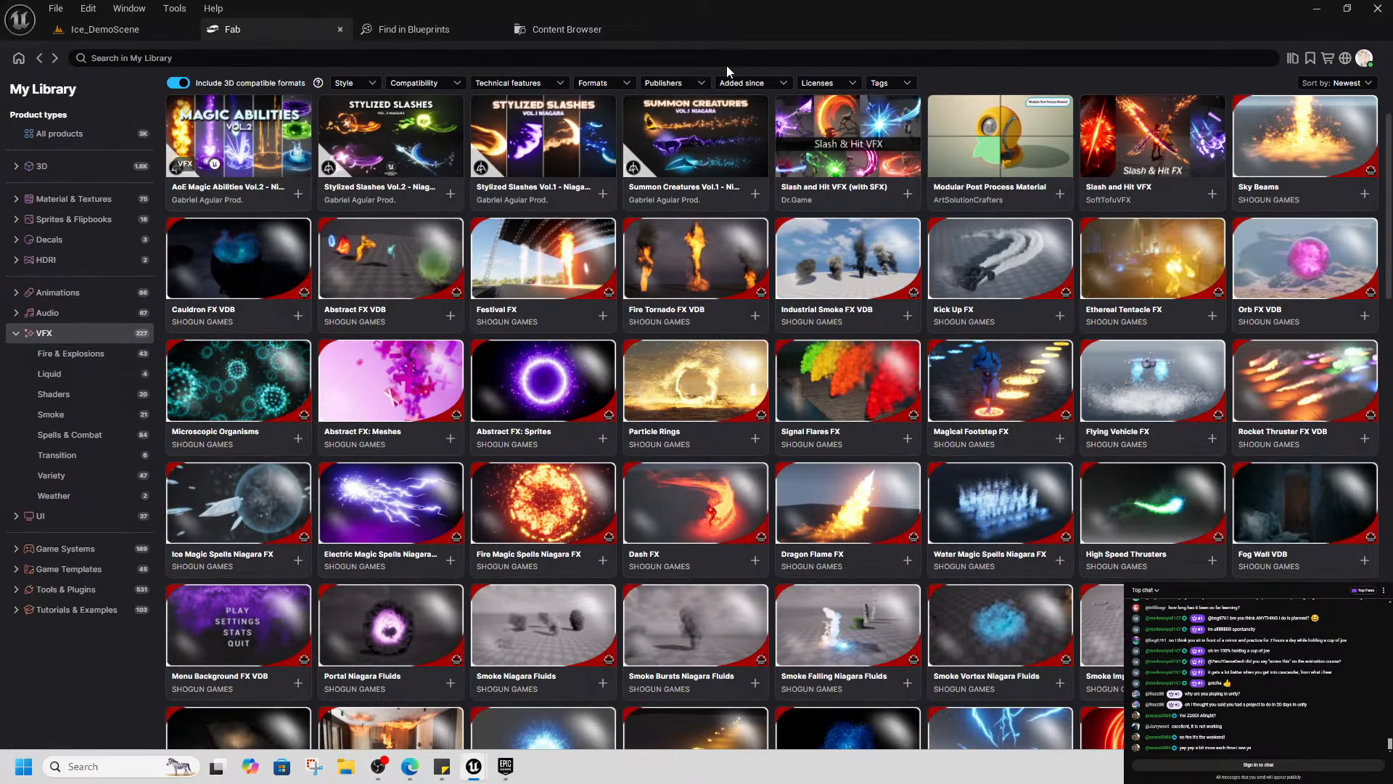
click(47, 313)
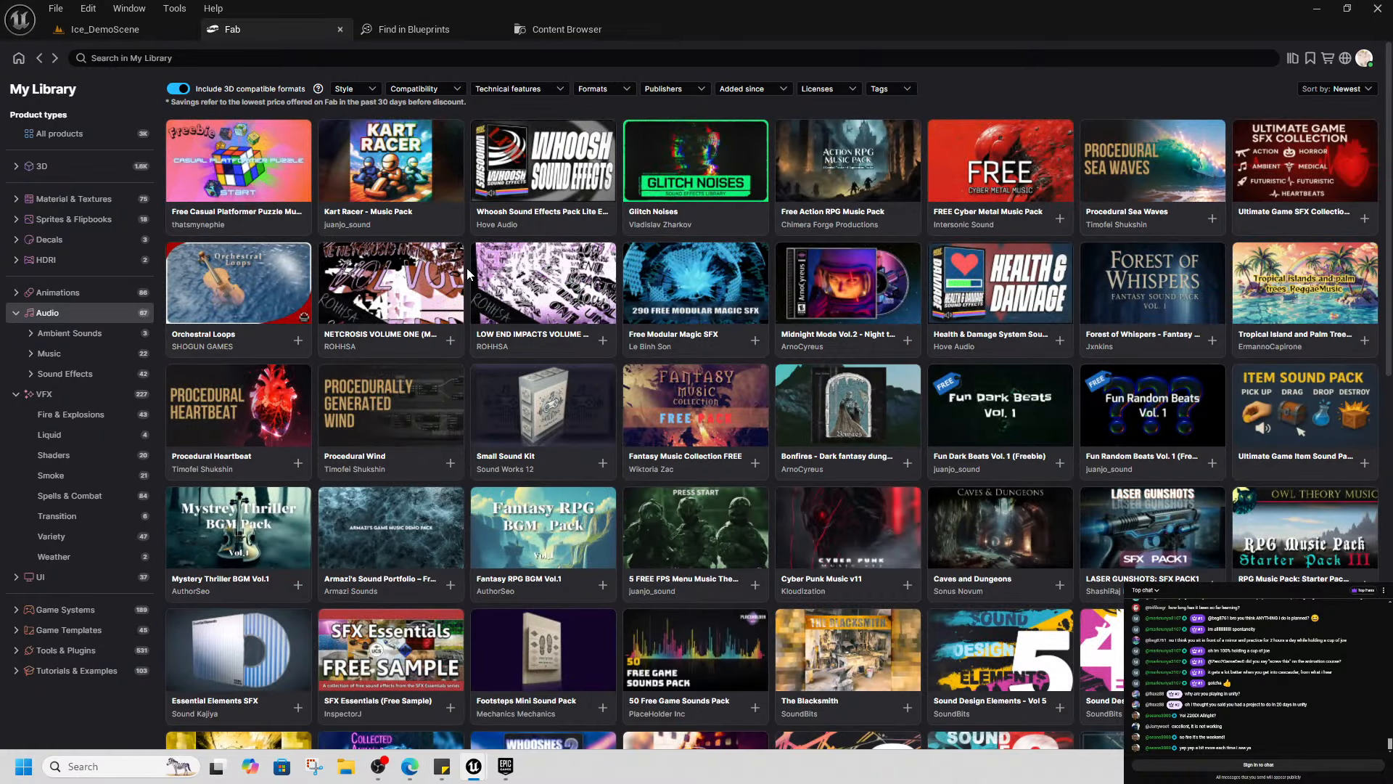
click(549, 228)
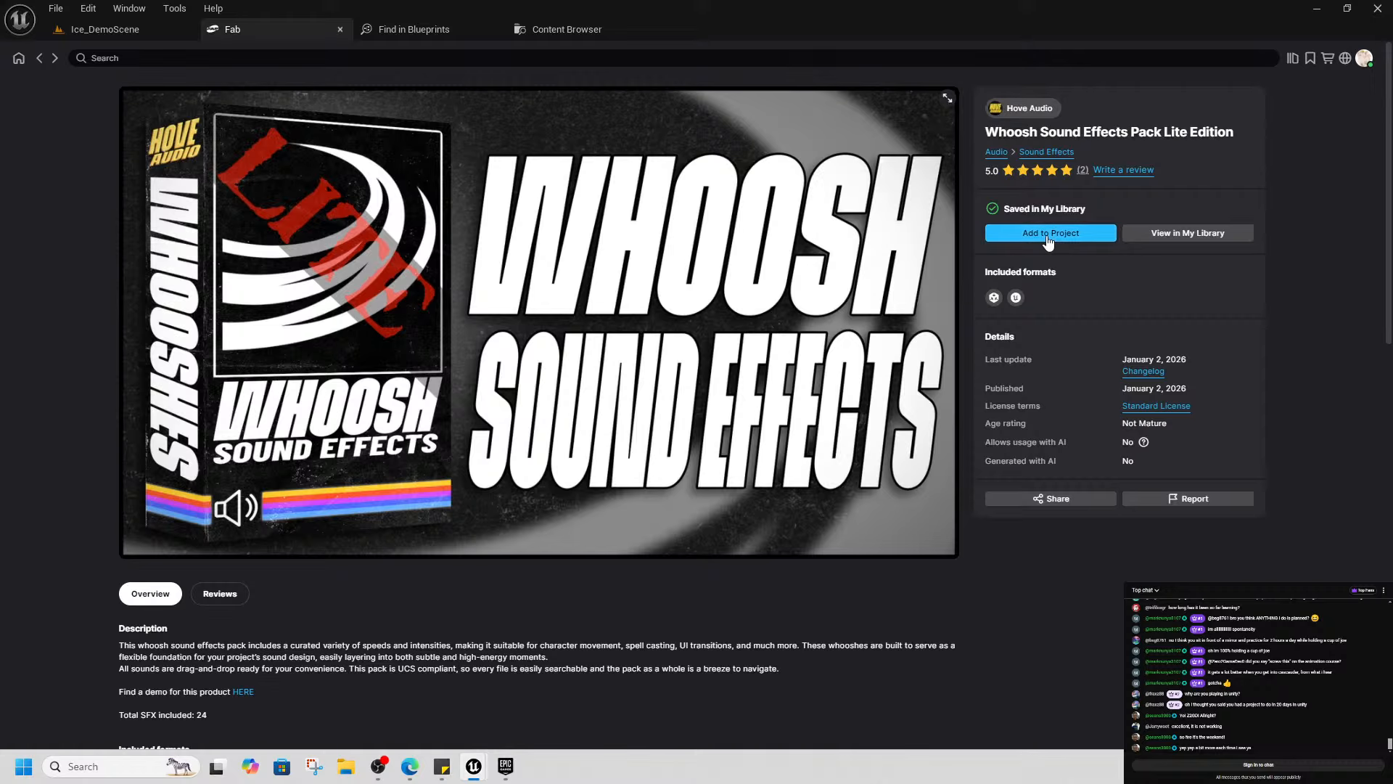
click(1048, 241)
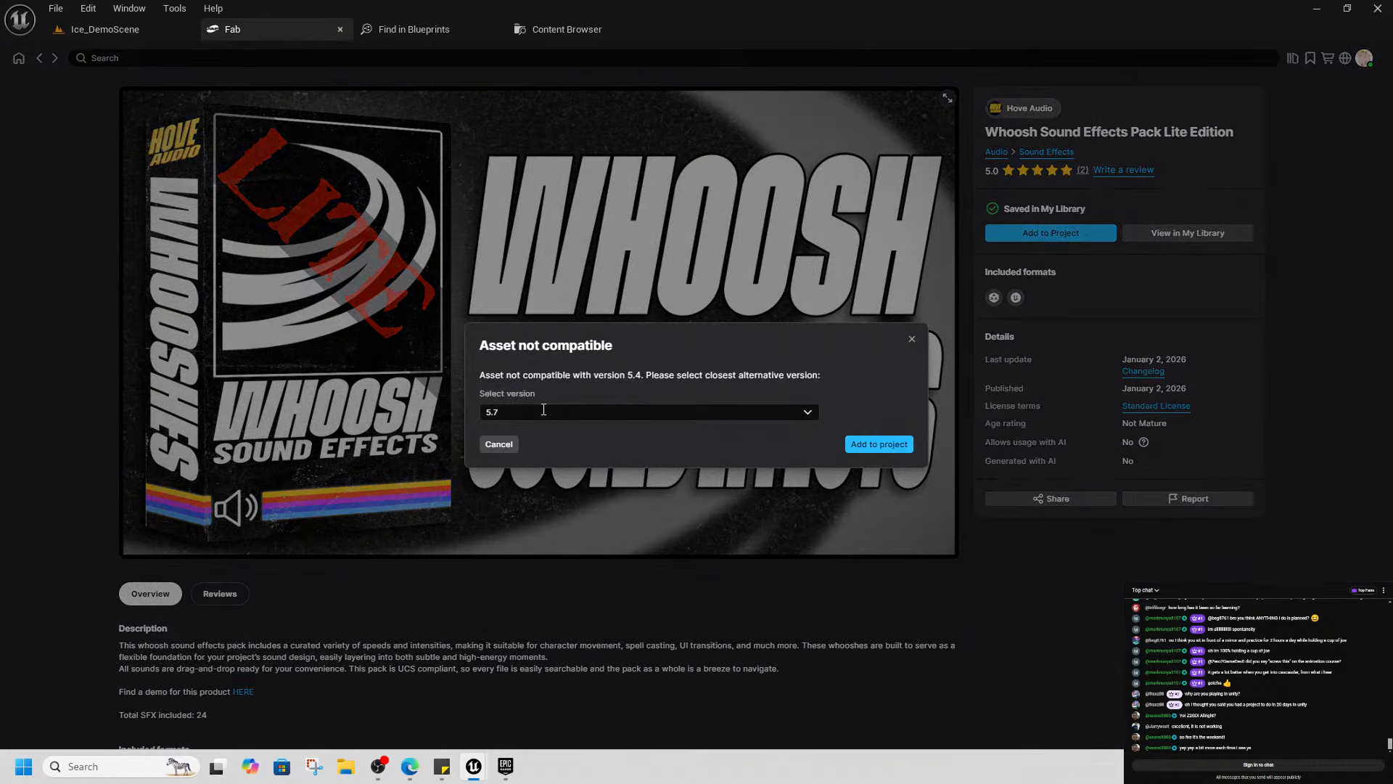
click(567, 415)
click(516, 441)
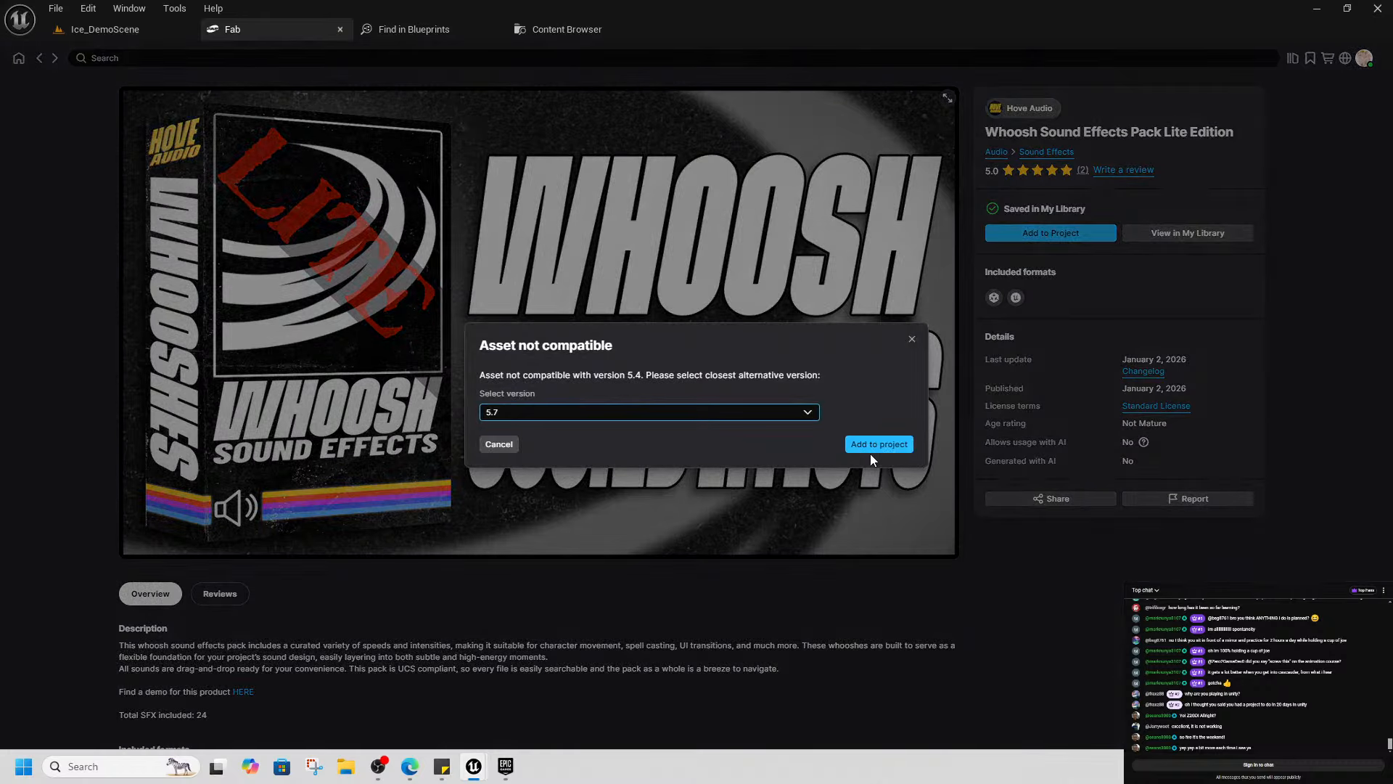
click(870, 447)
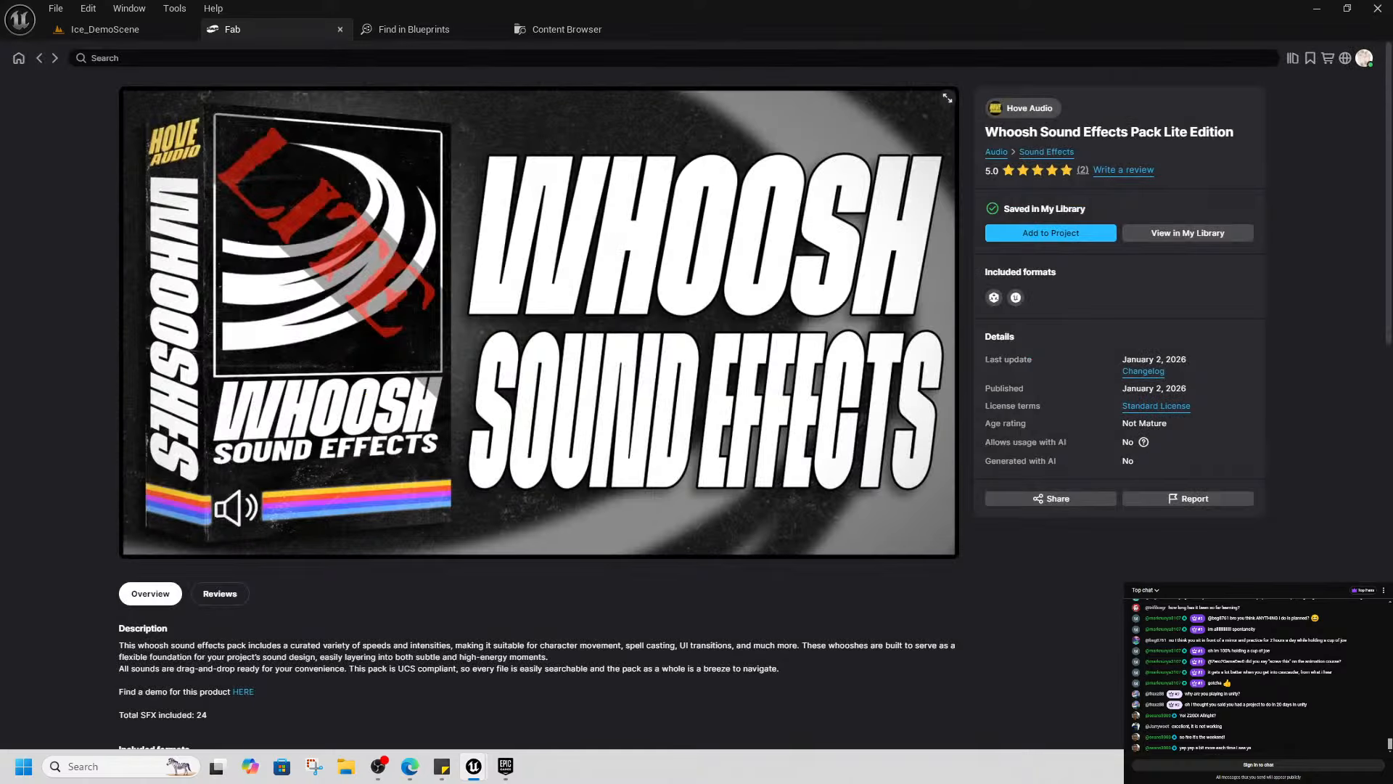
Check the project's content folders for the imported WhooshSFXPackLite pack
click(553, 30)
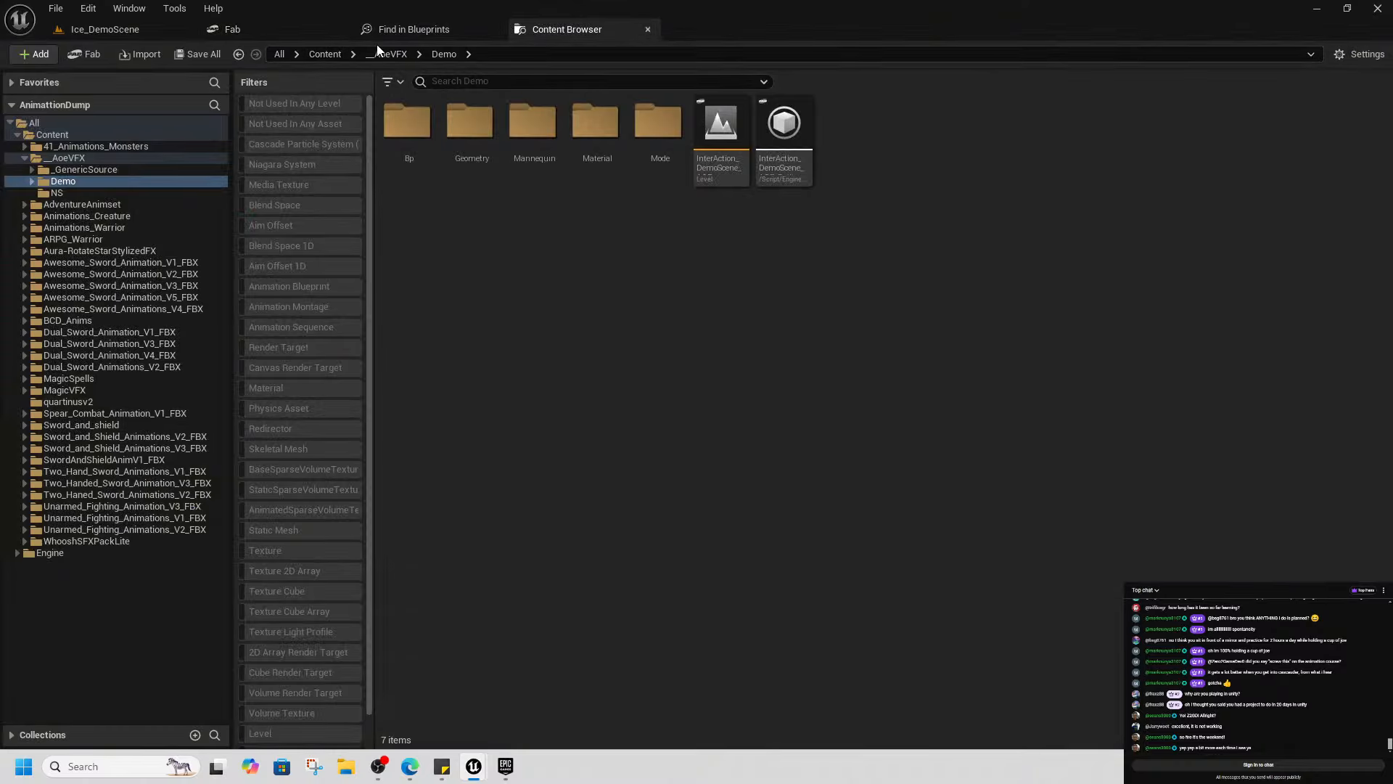
click(93, 30)
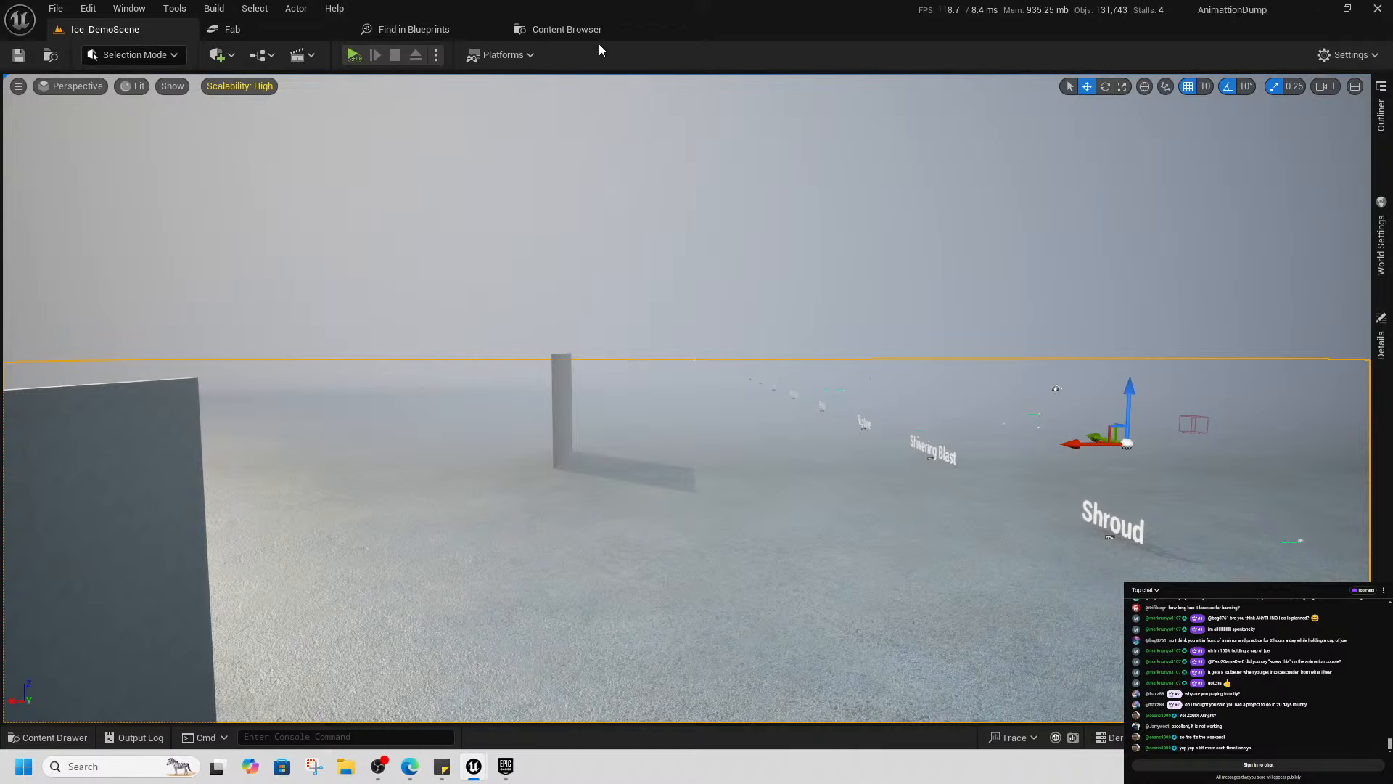
click(577, 30)
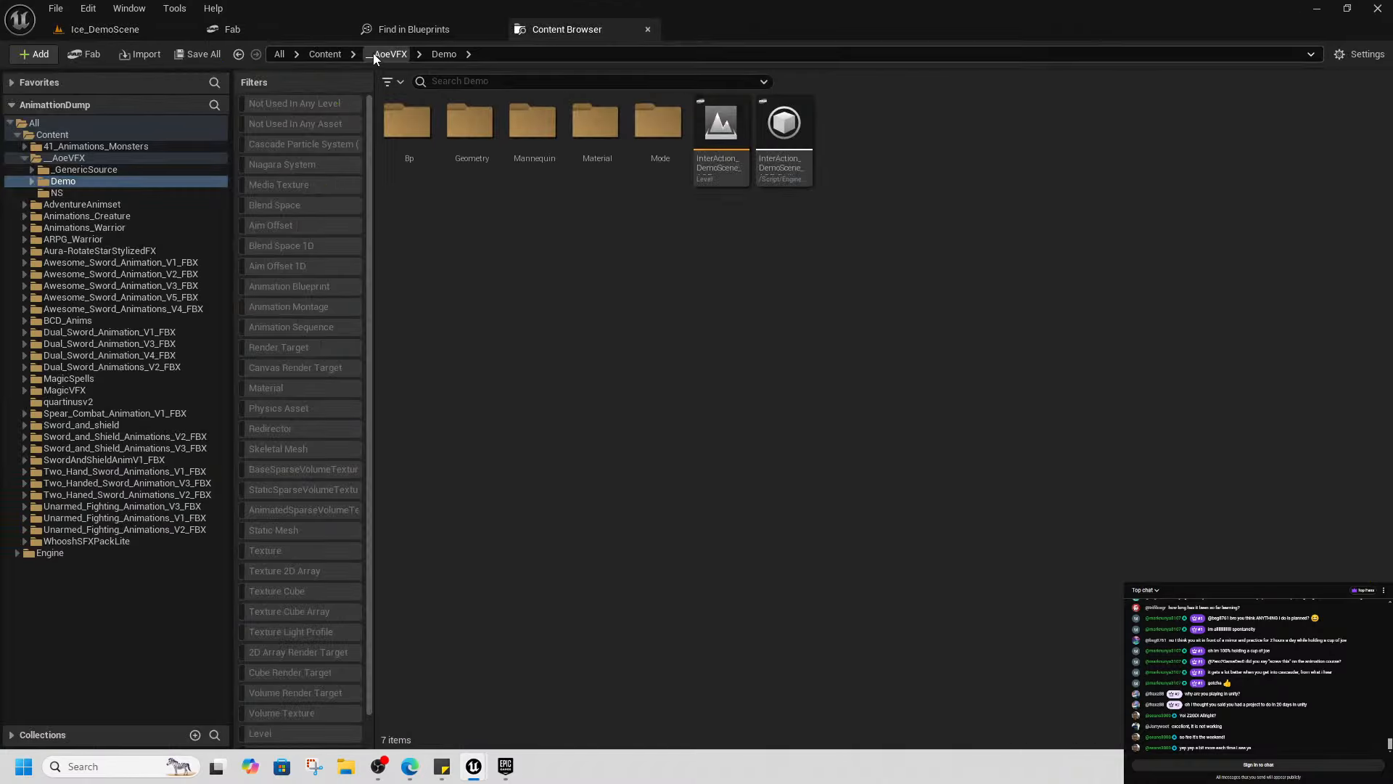
Add the Health & Damage sound pack and the Free Action RPG Music Pack from the Fab library to the project
click(286, 33)
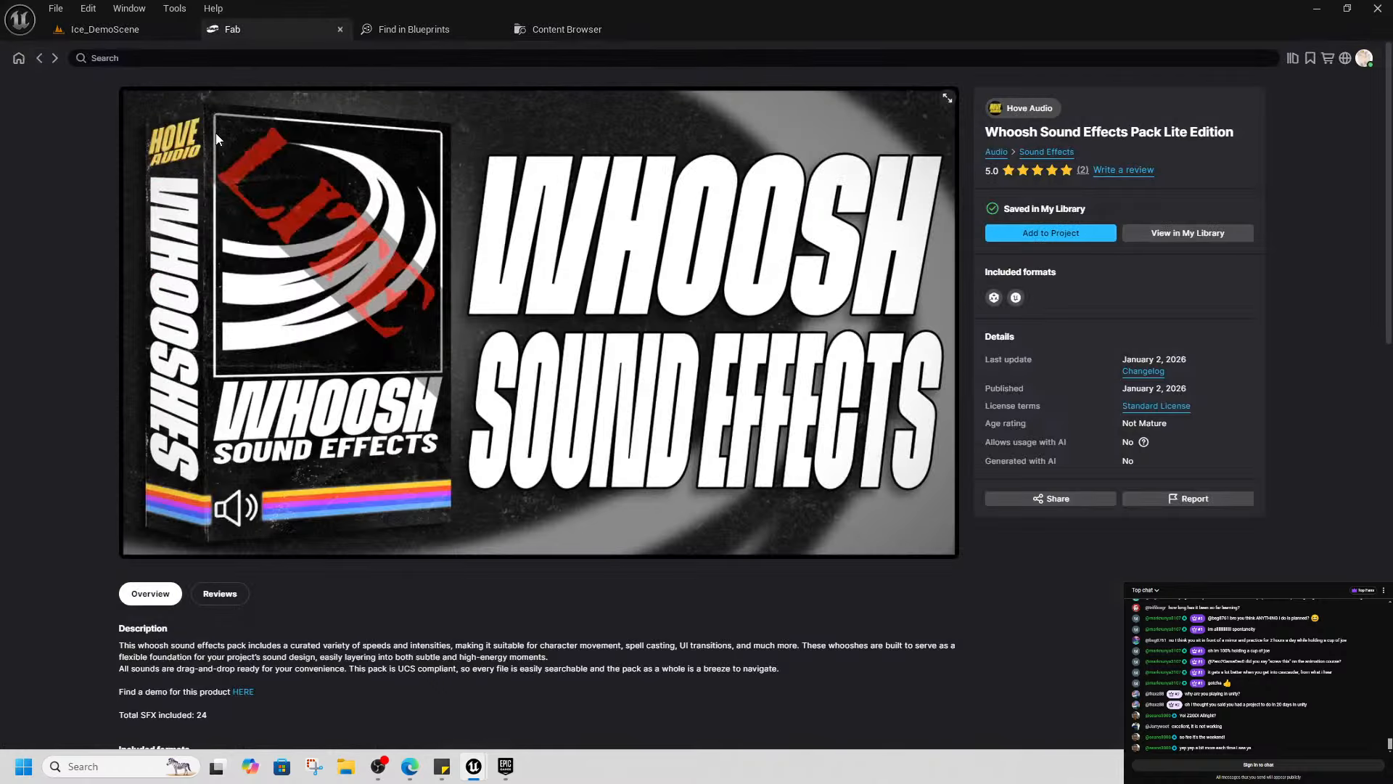
click(40, 59)
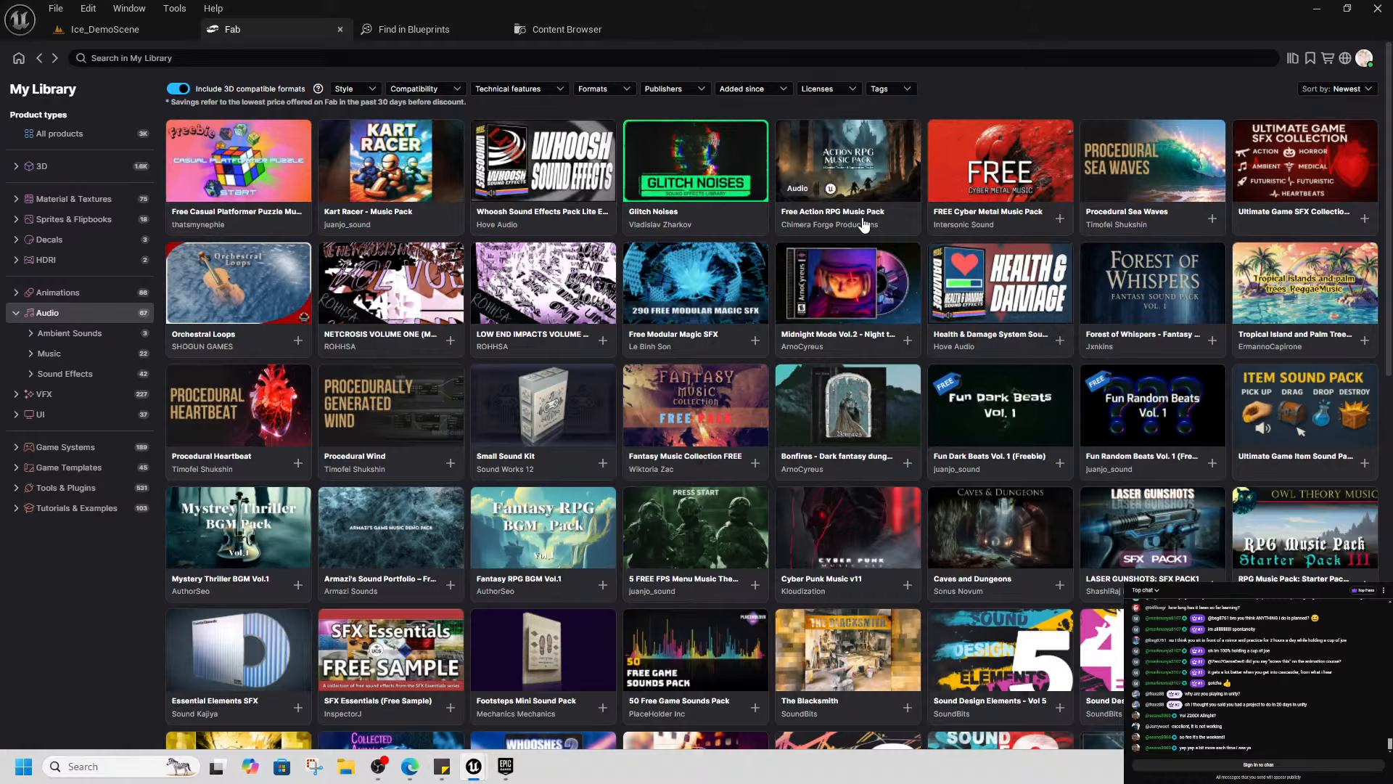
click(847, 163)
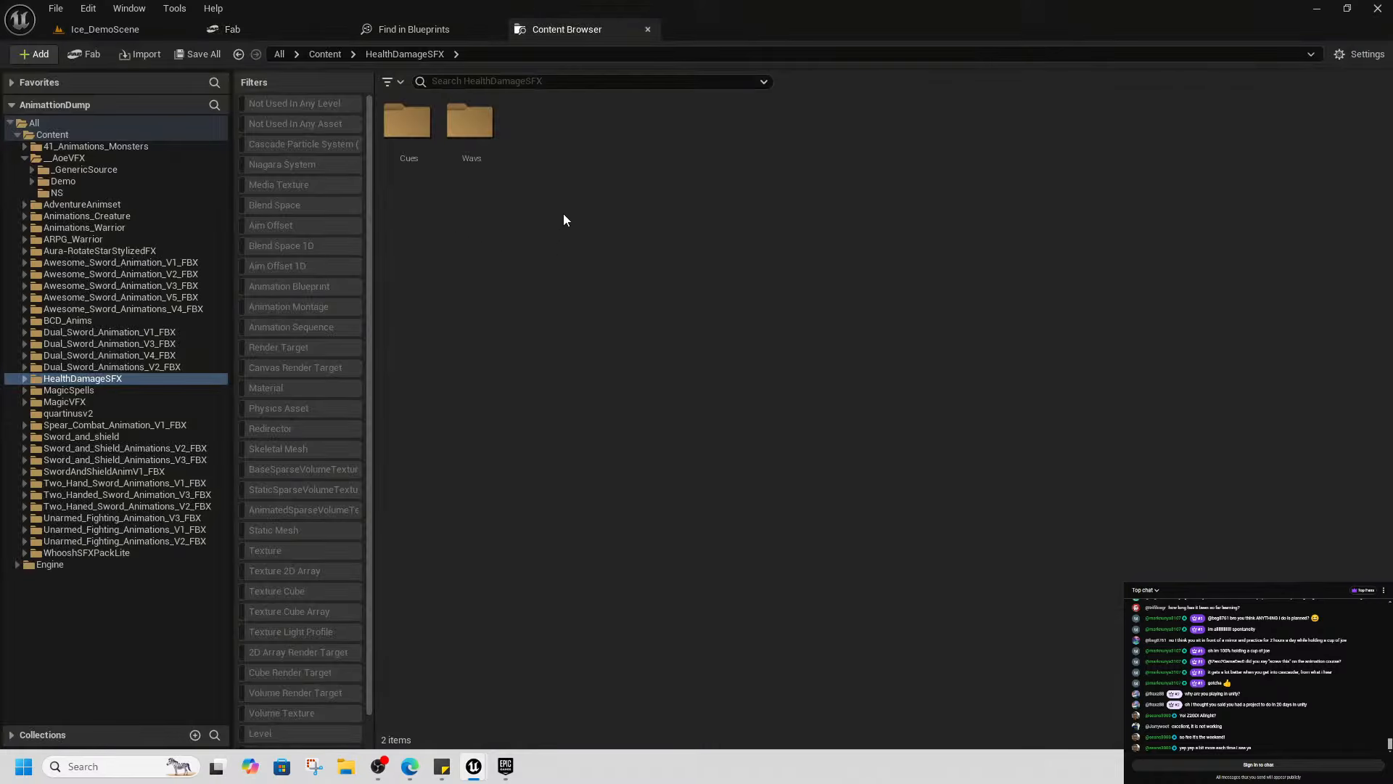
click(262, 31)
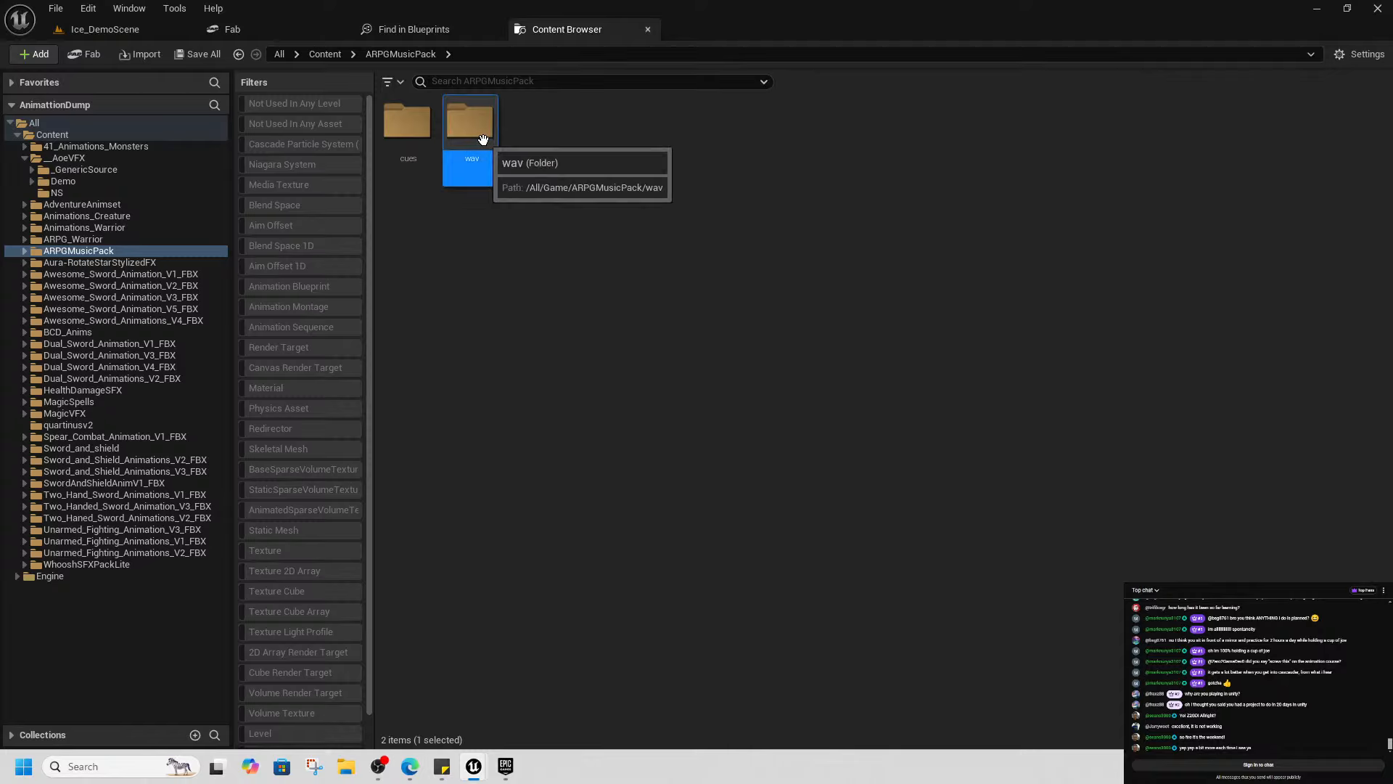
Play the first sound wave in the ARPGMusicPack wav folder to preview the battle music
double_click(469, 122)
click(408, 123)
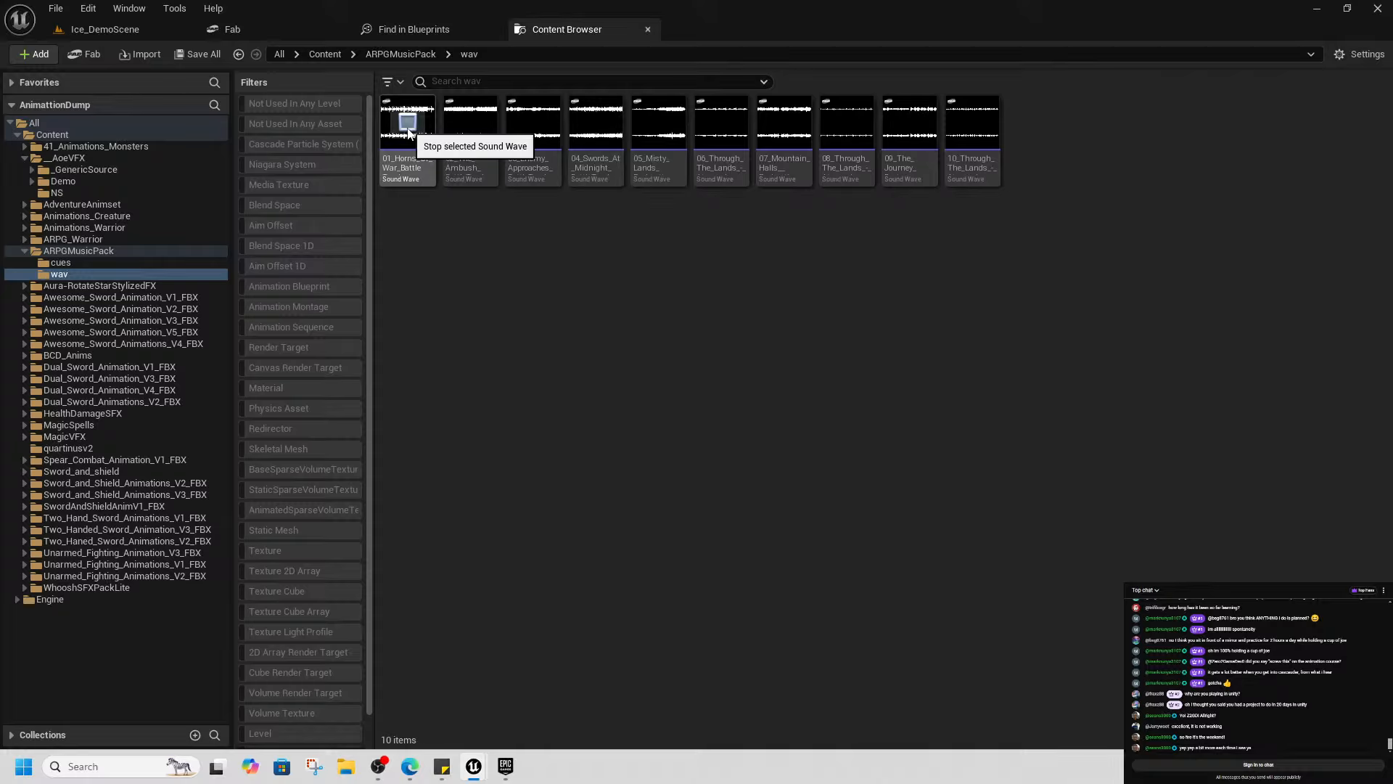
Preview the 02, 03_Enemy_Approaches and 04 sound waves in the ARPGMusicPack wav folder one after another
mouse_move(537, 179)
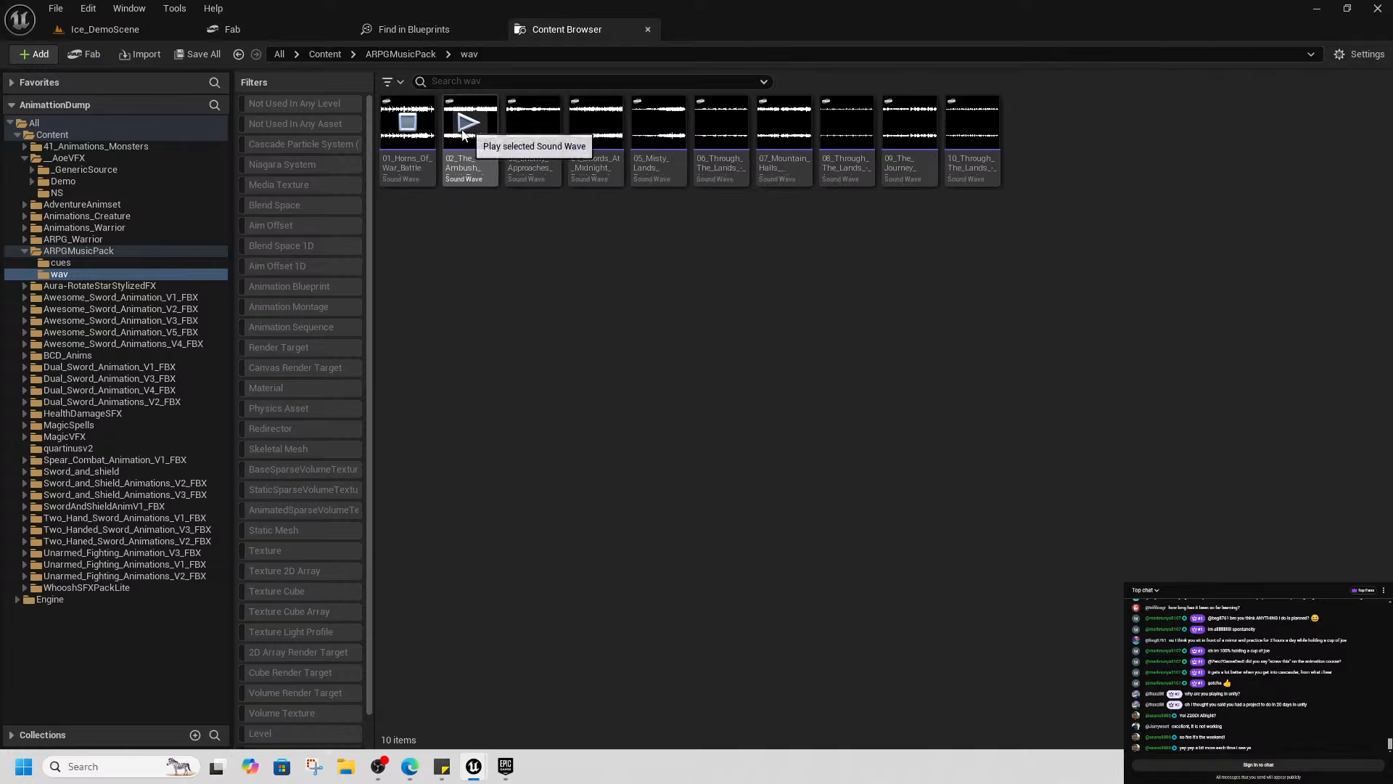
mouse_move(407, 166)
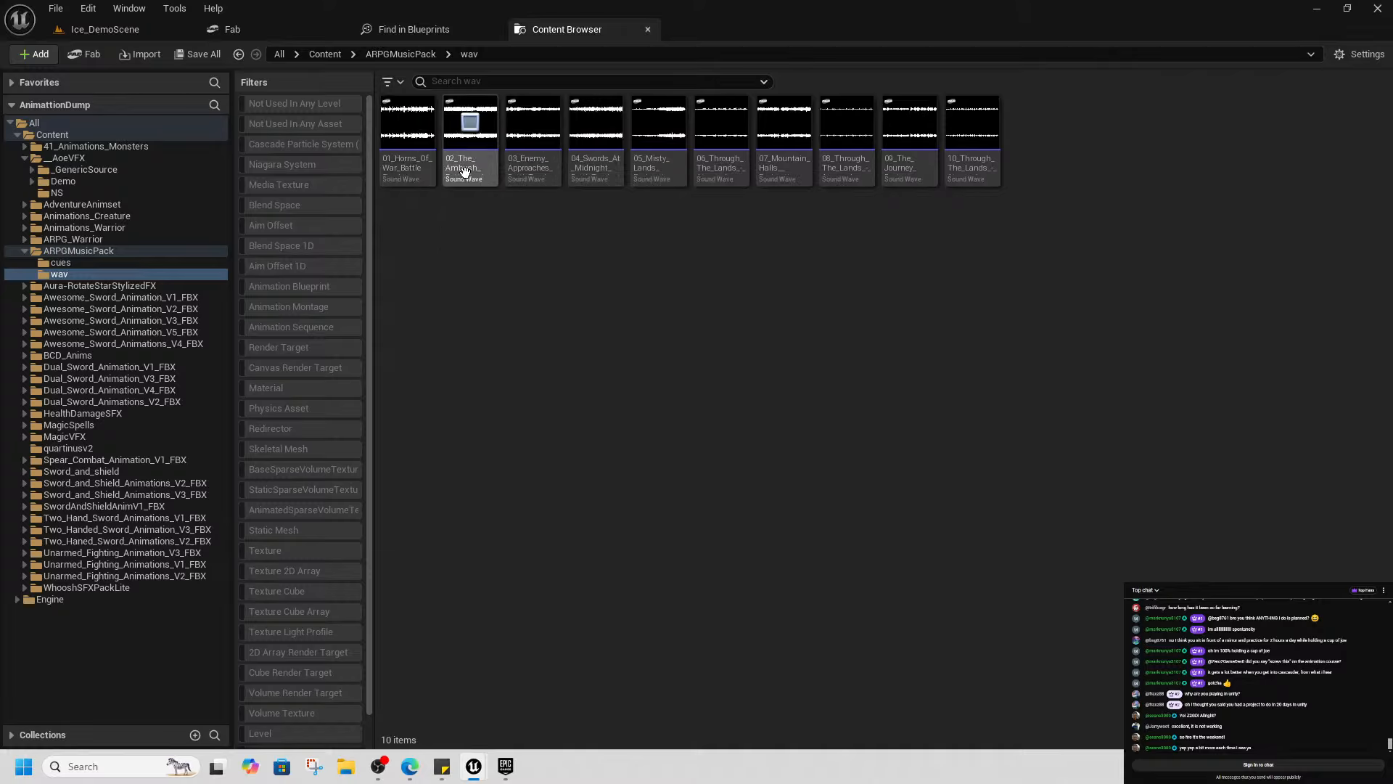
mouse_move(465, 170)
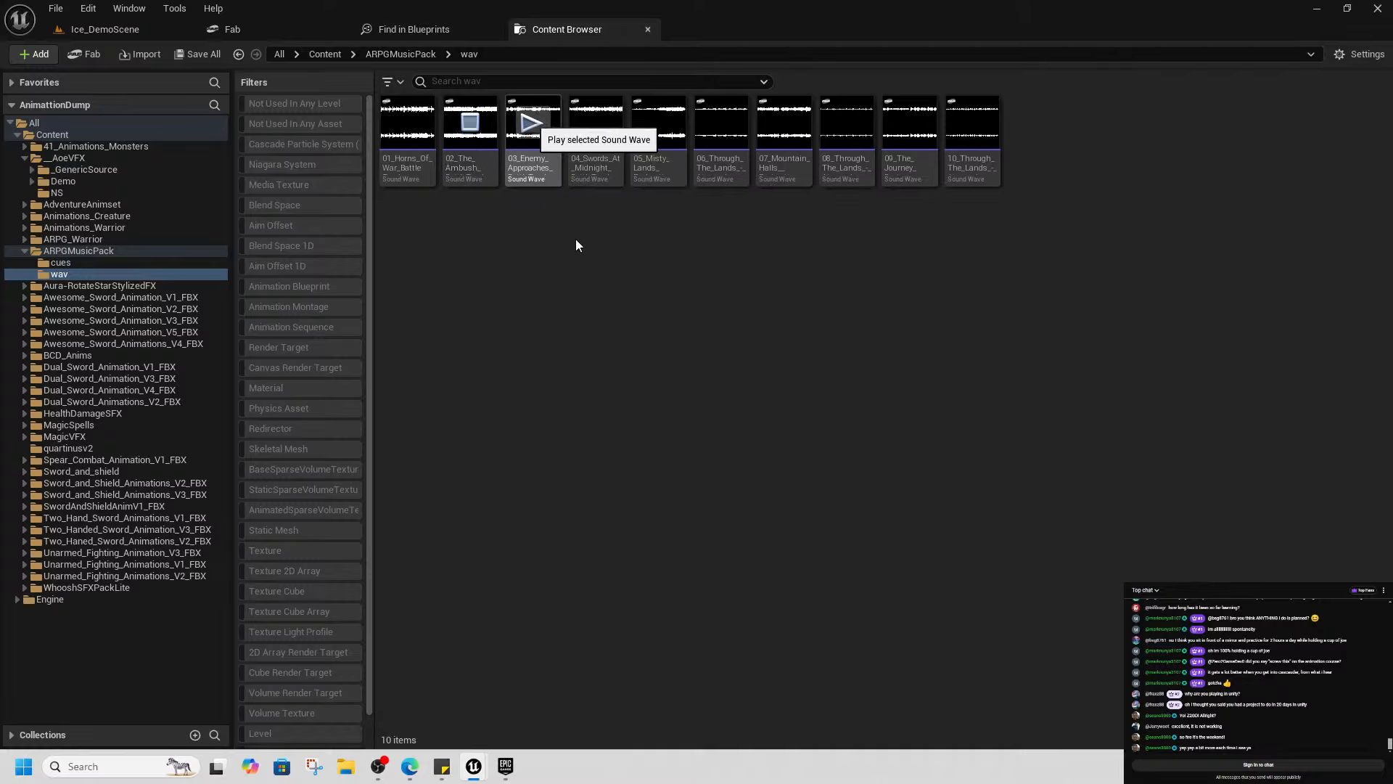
click(532, 124)
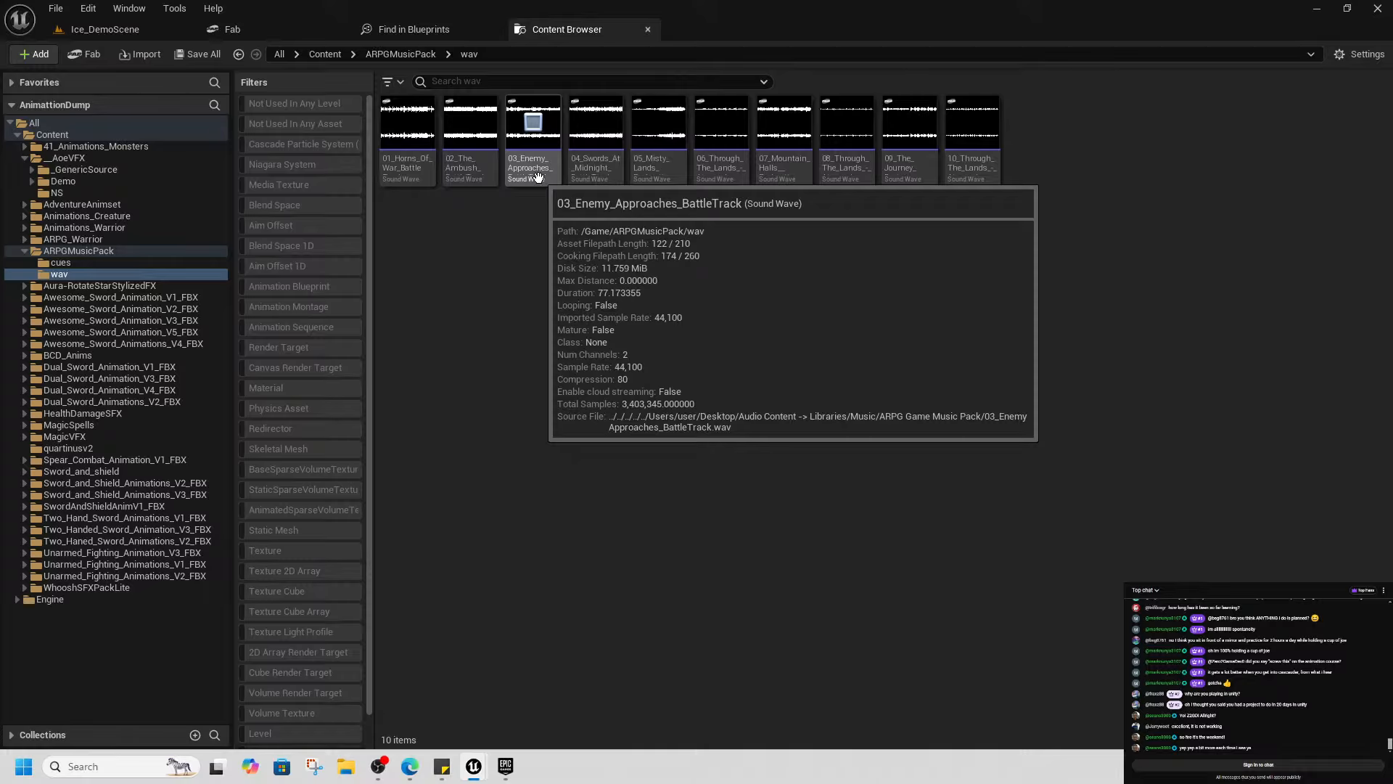
click(595, 122)
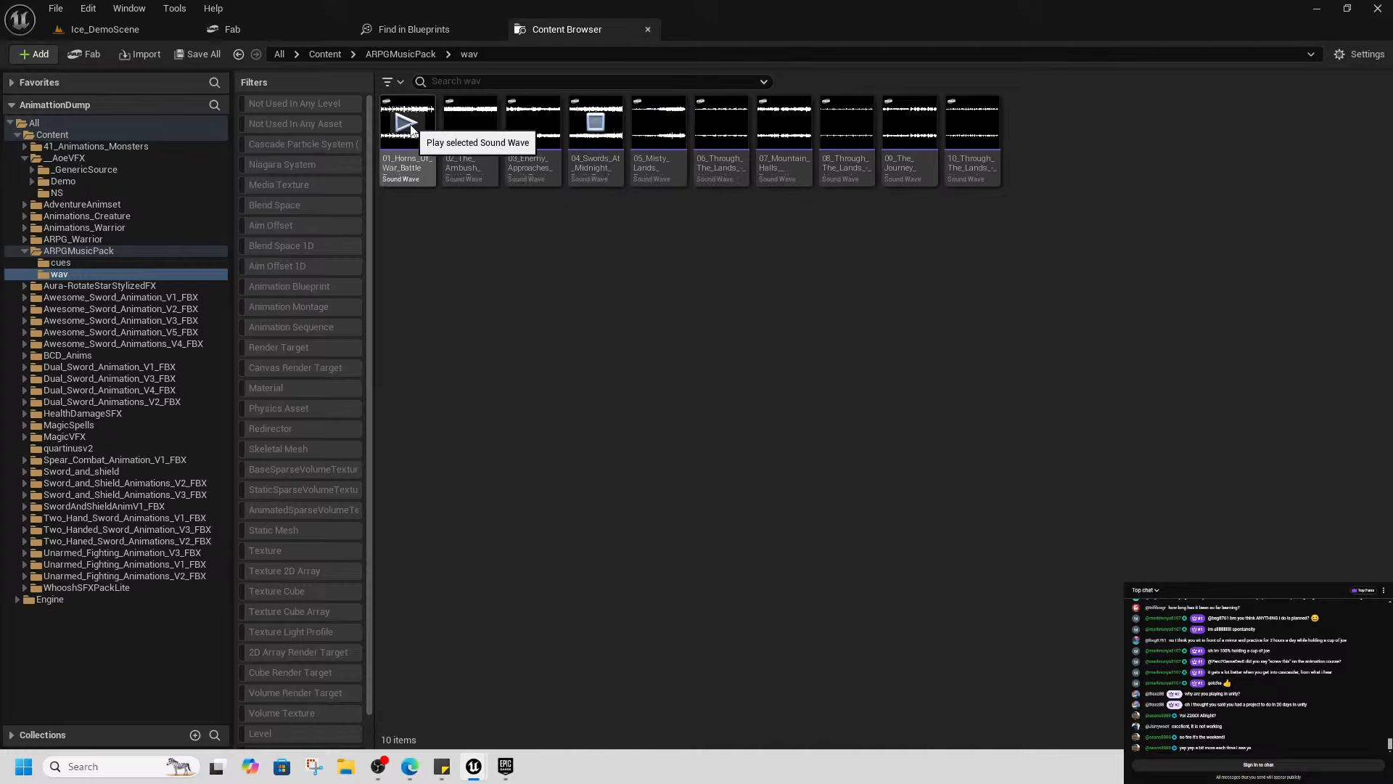
Switch to the browser, open freegameassets.com in a new tab and share its address in the stream chat
click(419, 769)
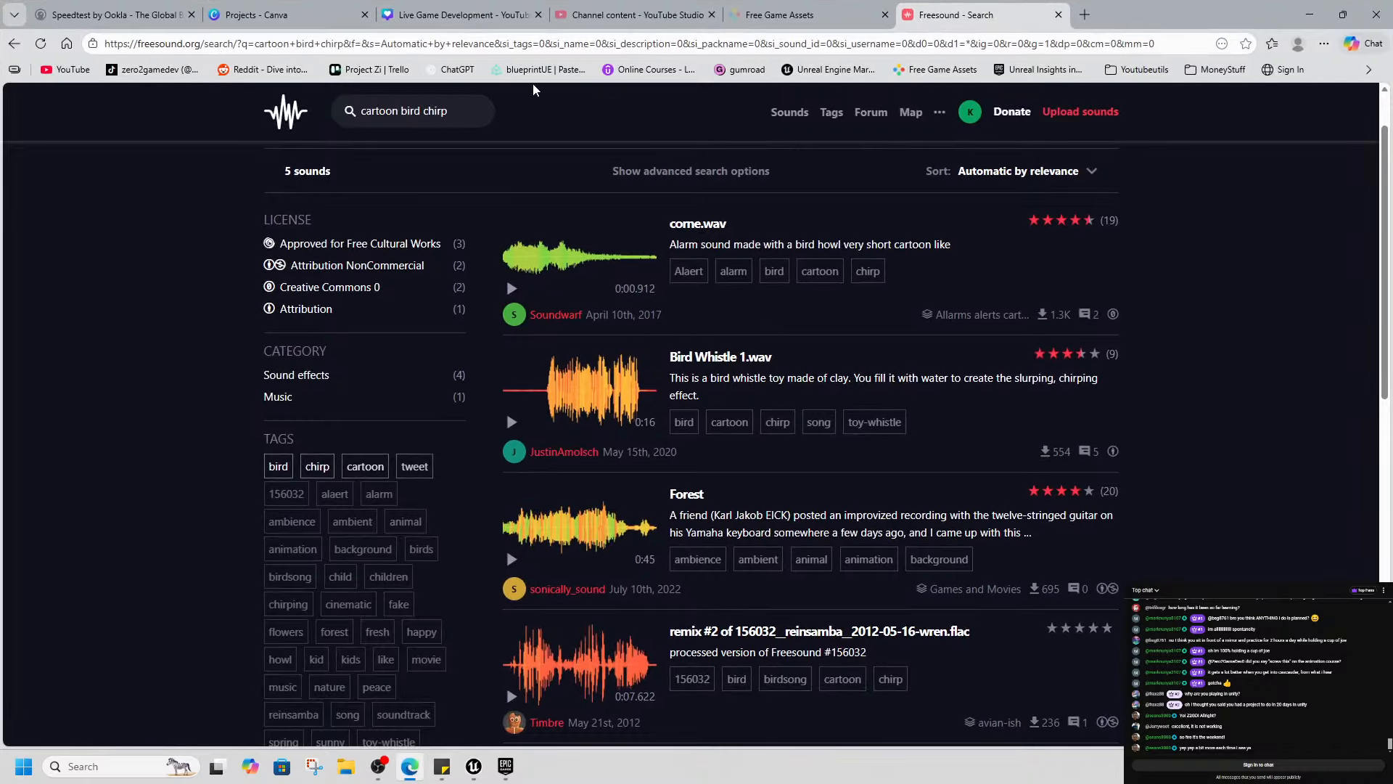
click(1085, 14)
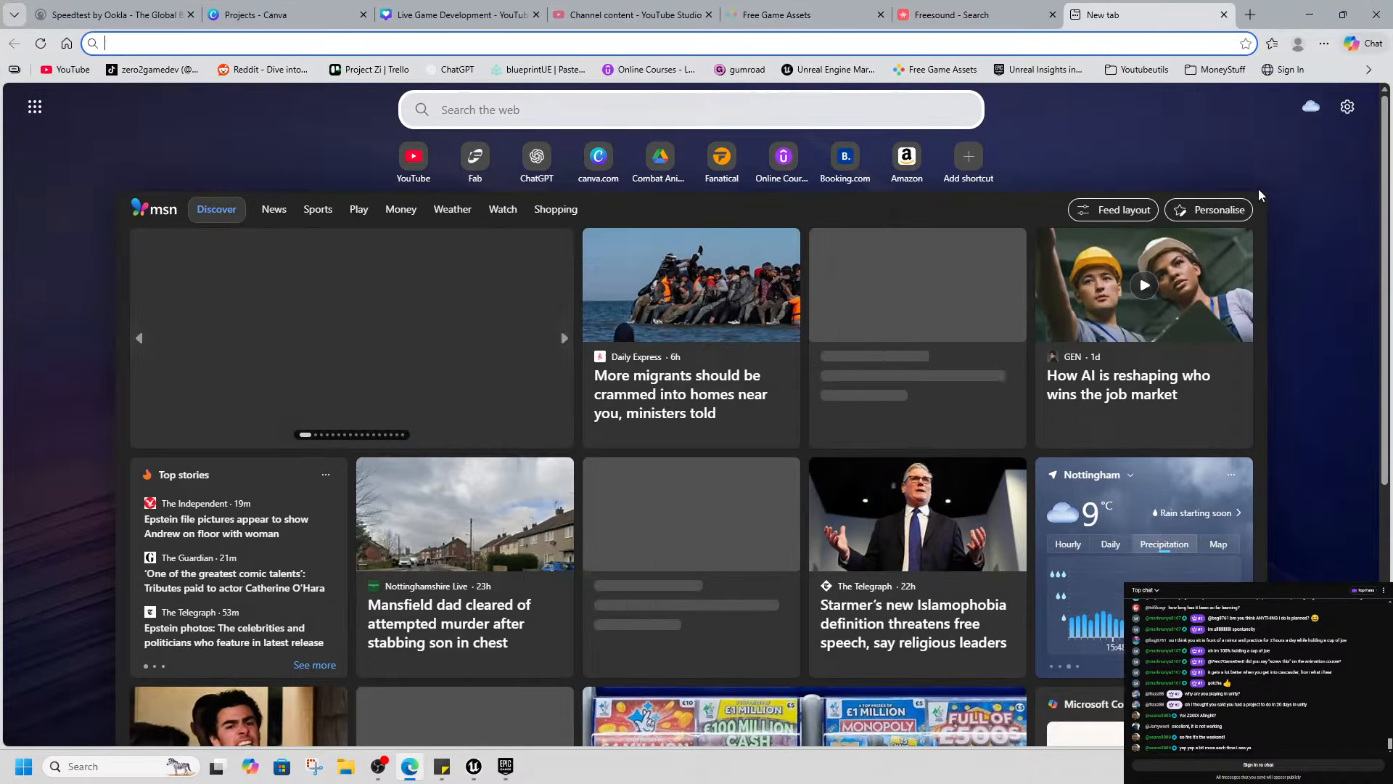
click(936, 69)
scroll(1015, 482, down, 5)
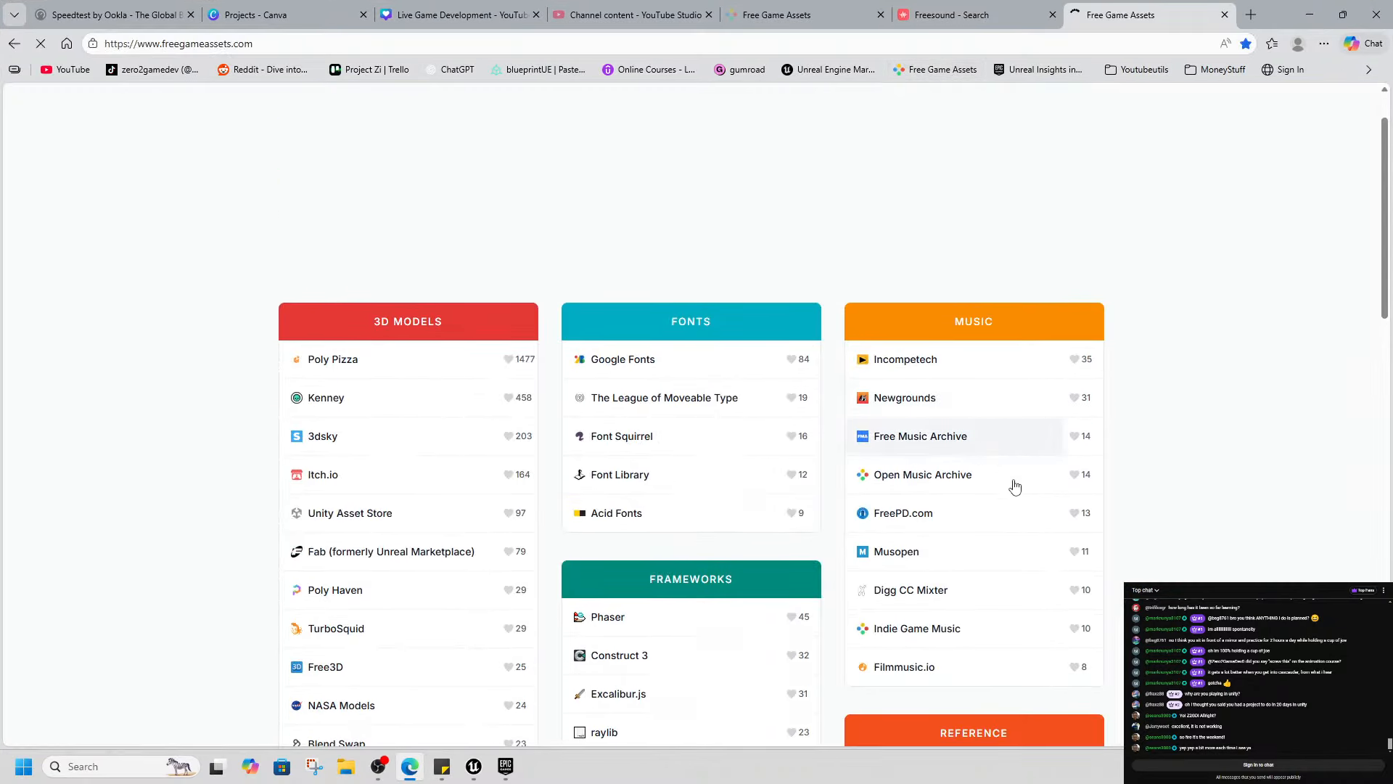
click(271, 44)
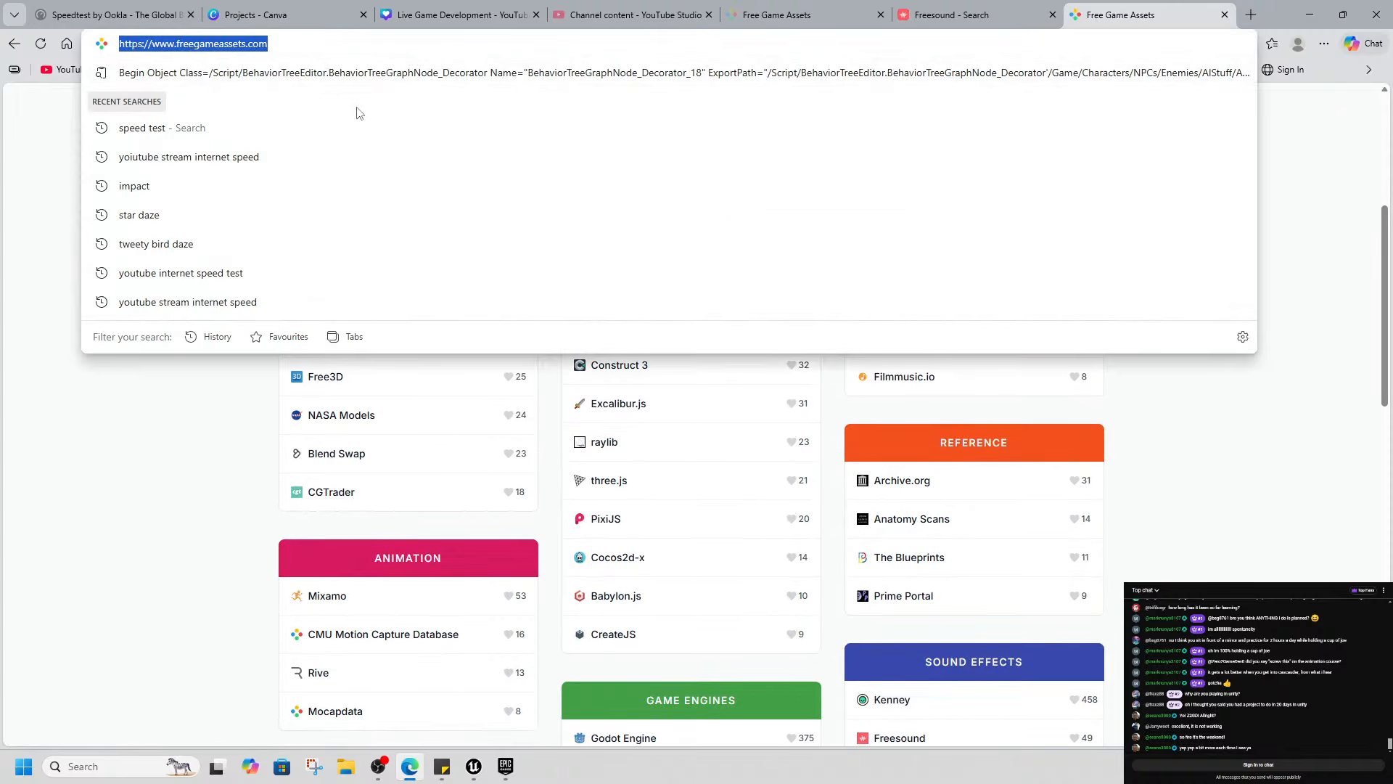
key(alt+Tab)
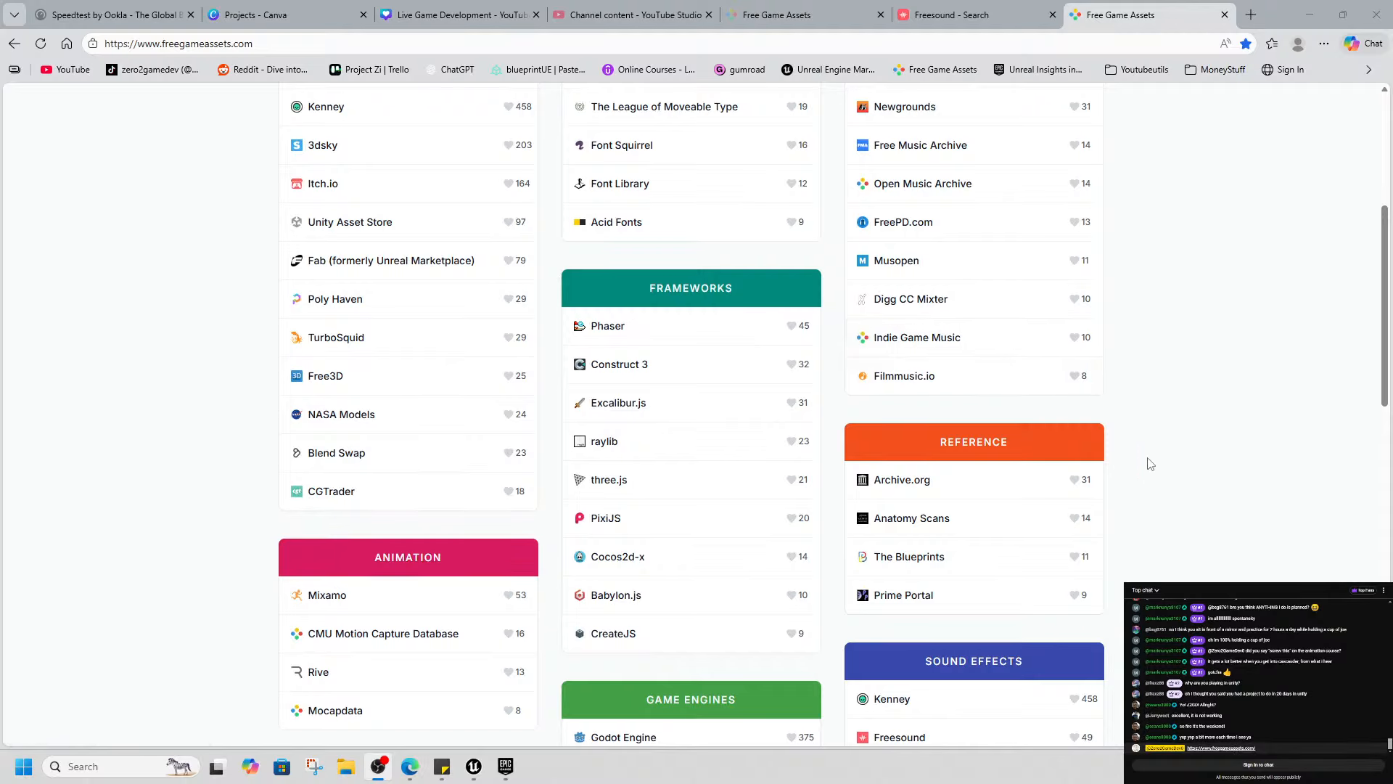
Look through the asset categories on Free Game Assets, including music, sound effects, sprites and textures
scroll(802, 413, down, 3)
scroll(805, 408, up, 2)
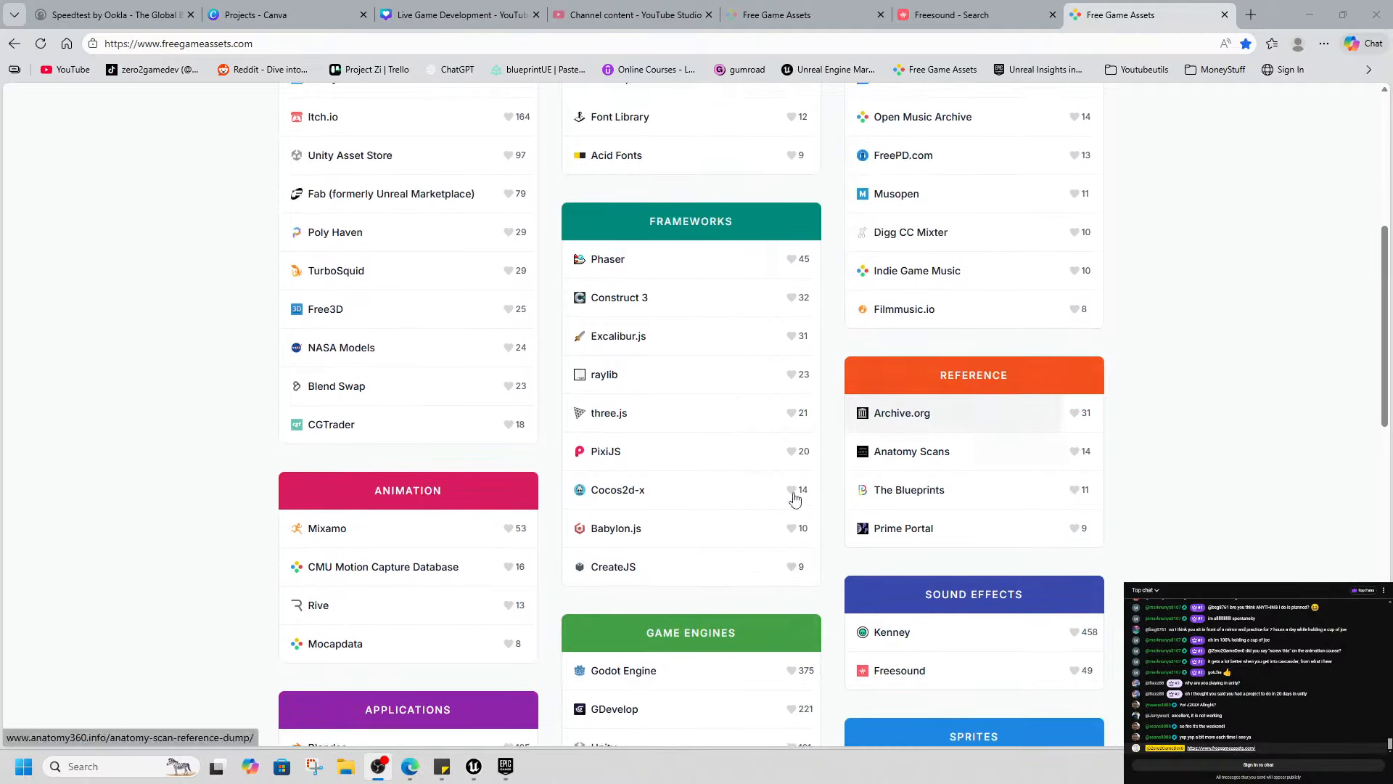
scroll(791, 450, up, 1)
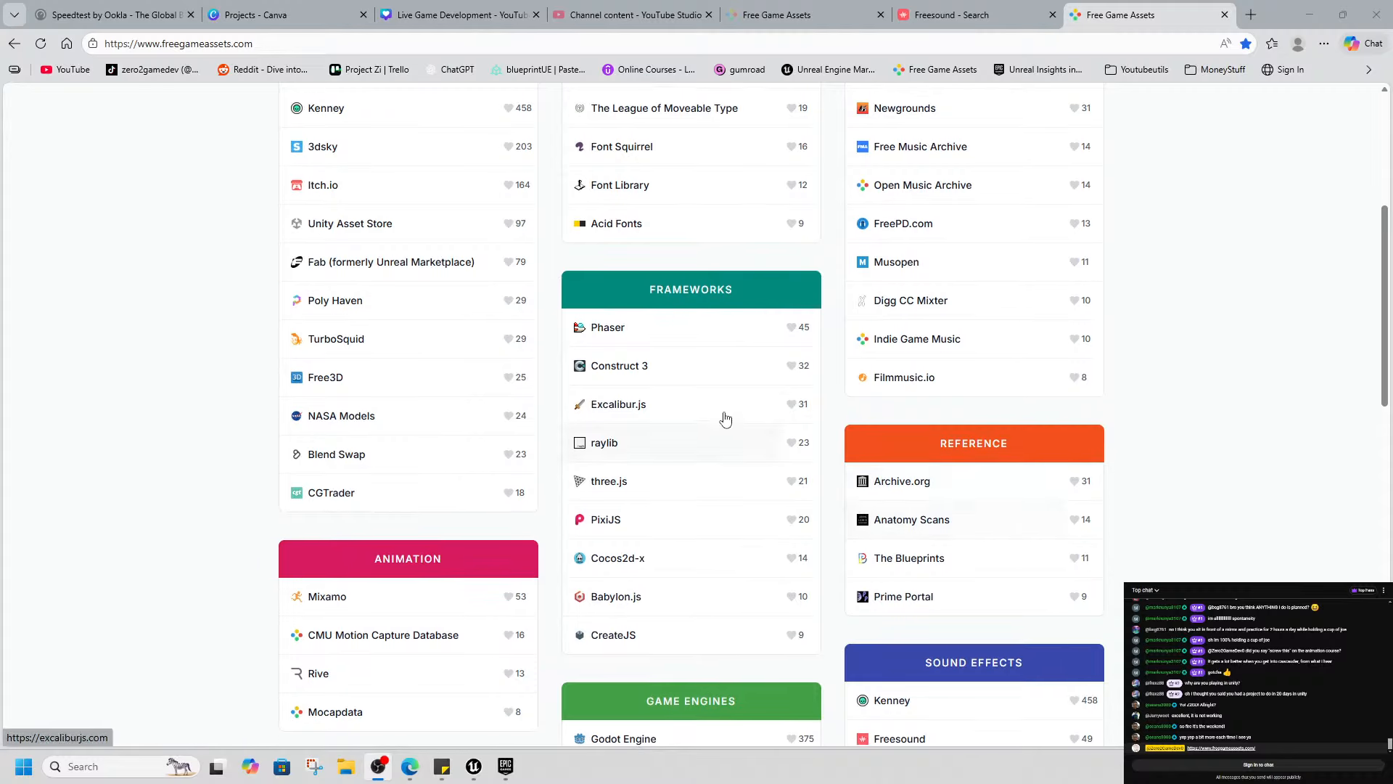
scroll(725, 413, up, 5)
scroll(1178, 522, down, 7)
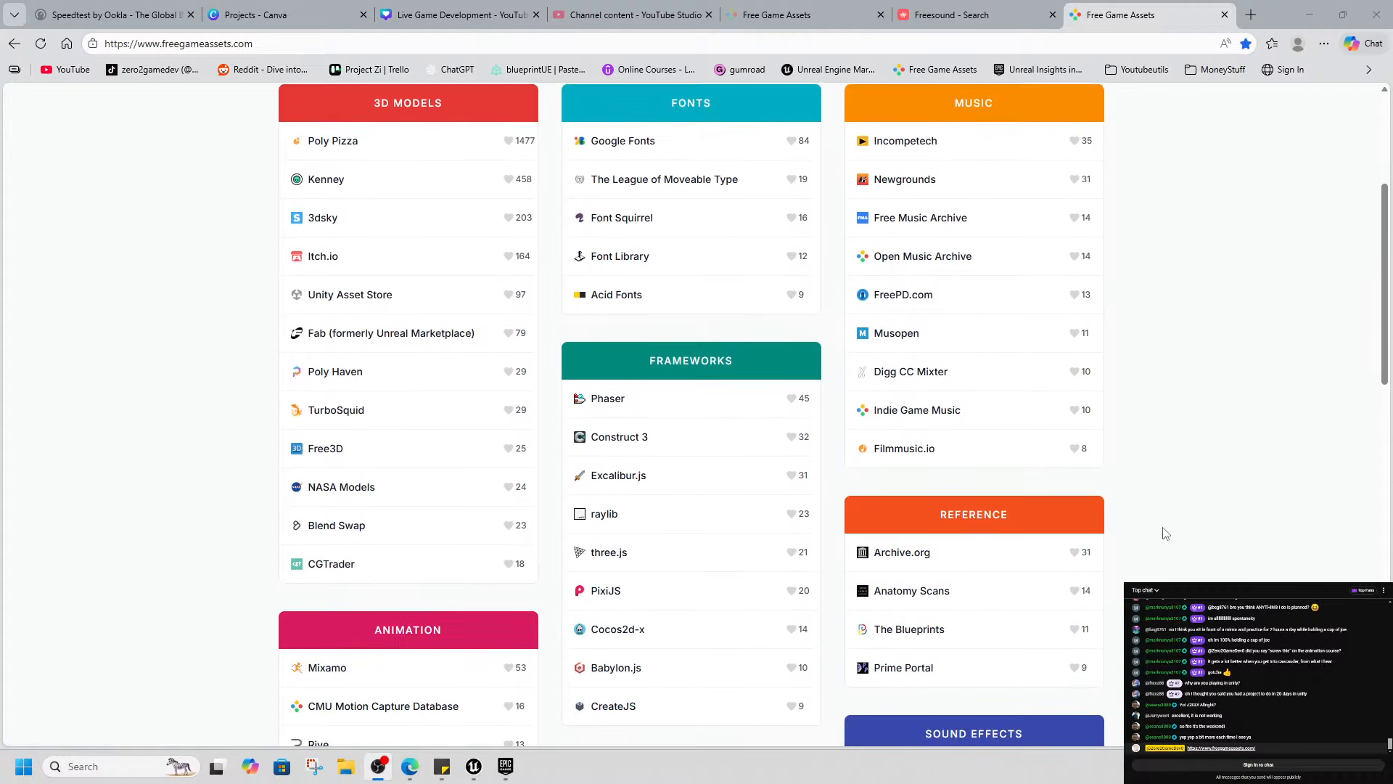
scroll(1161, 534, down, 5)
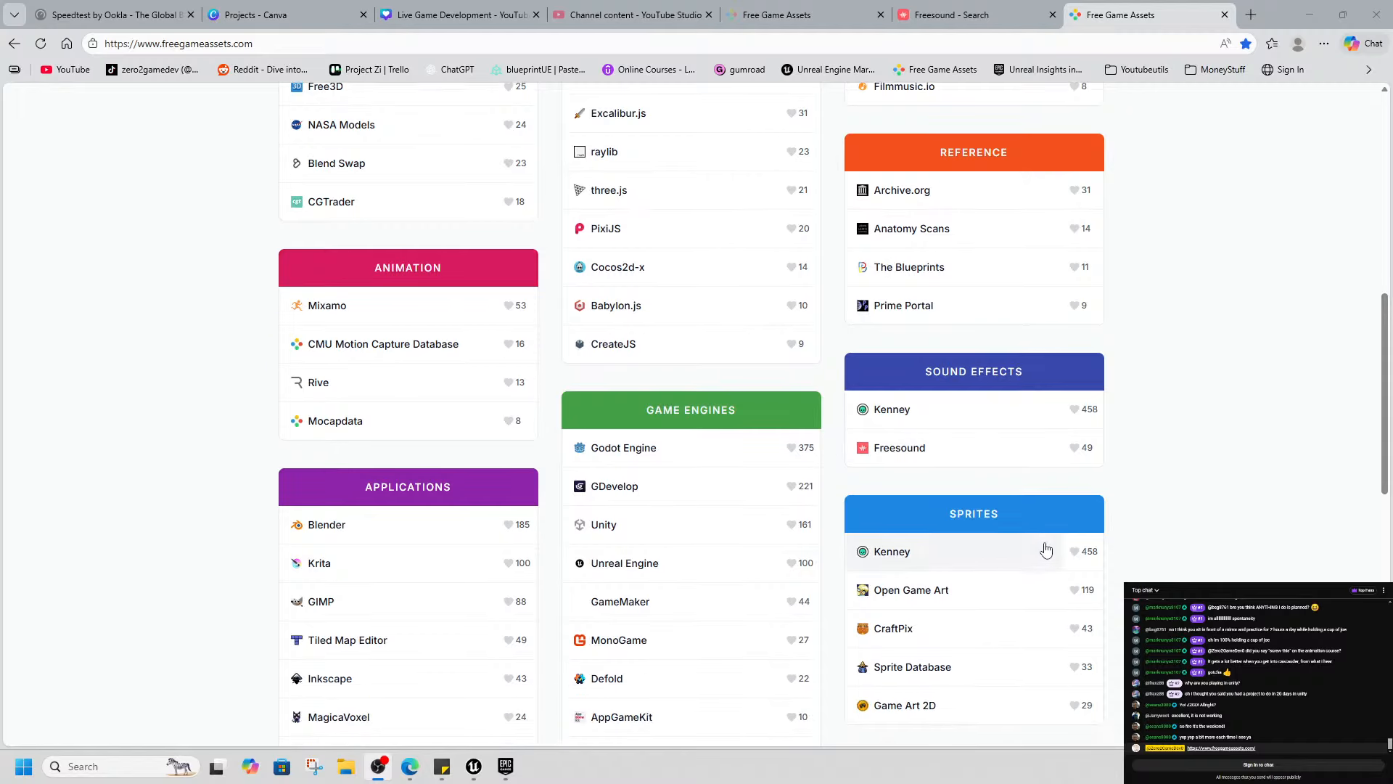
scroll(987, 553, down, 2)
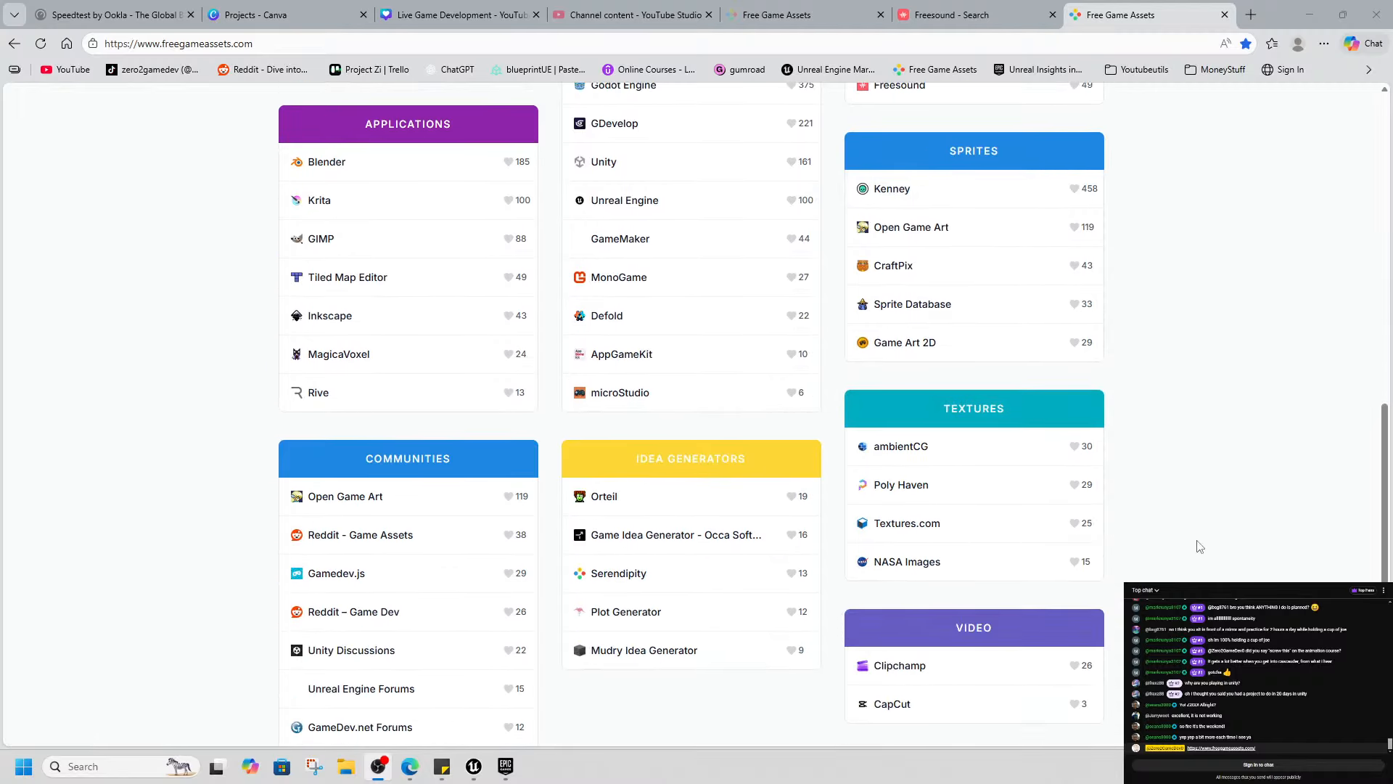
scroll(1219, 571, up, 7)
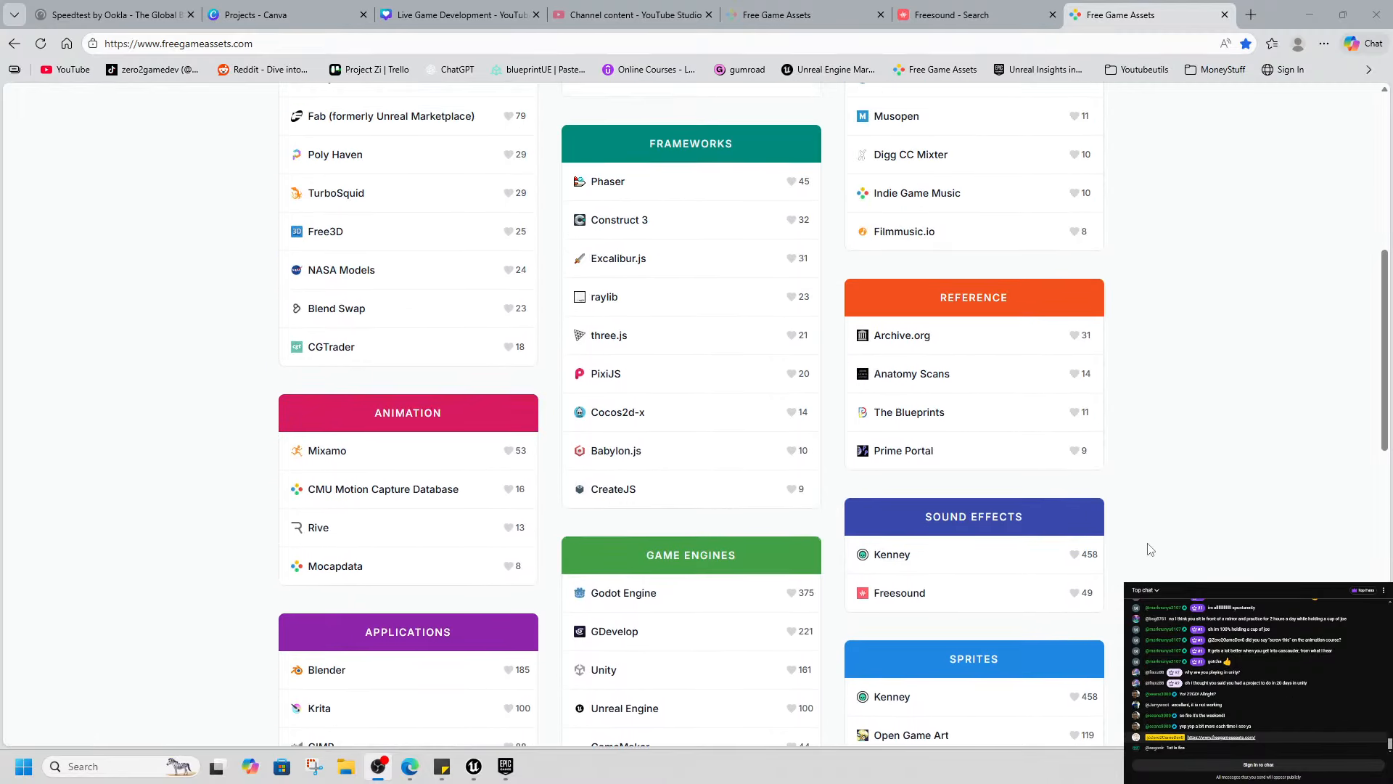
scroll(1161, 544, up, 1)
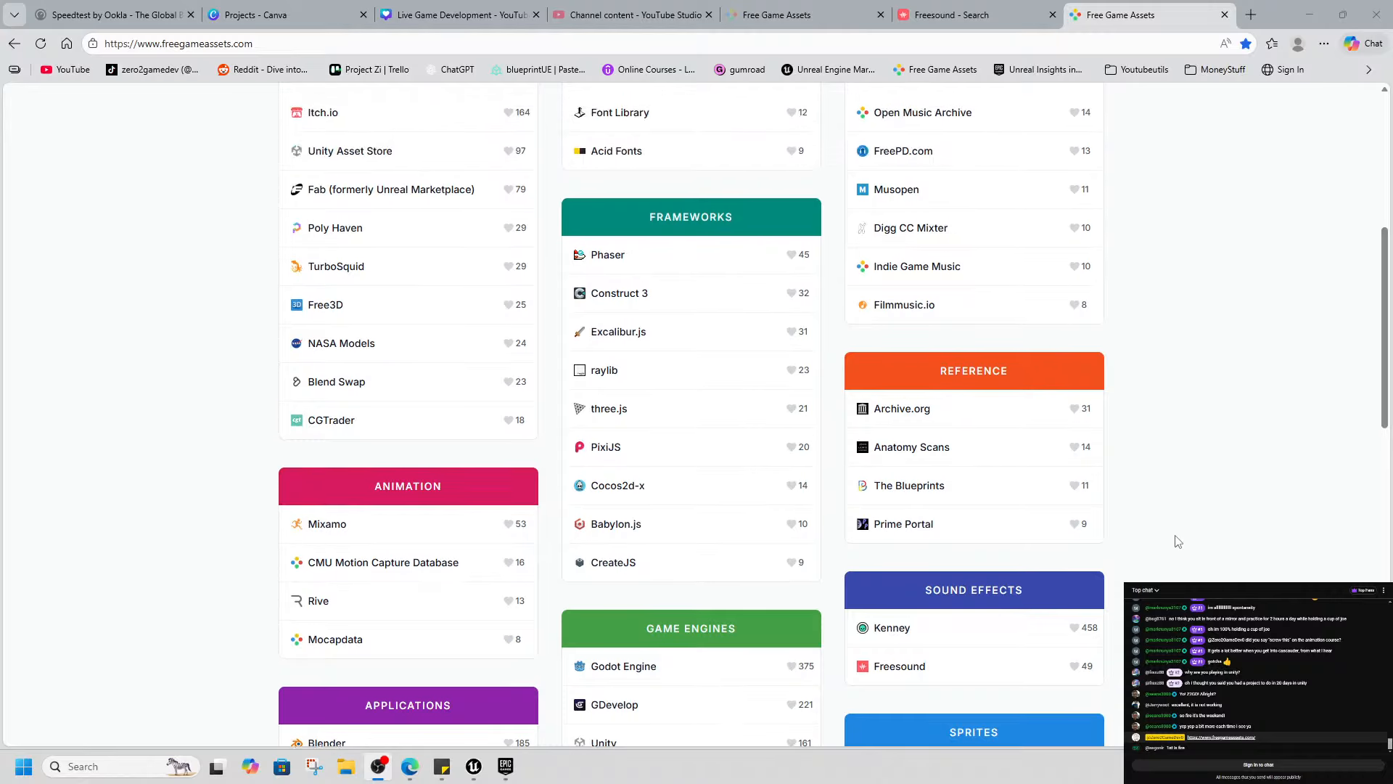
scroll(1172, 538, up, 4)
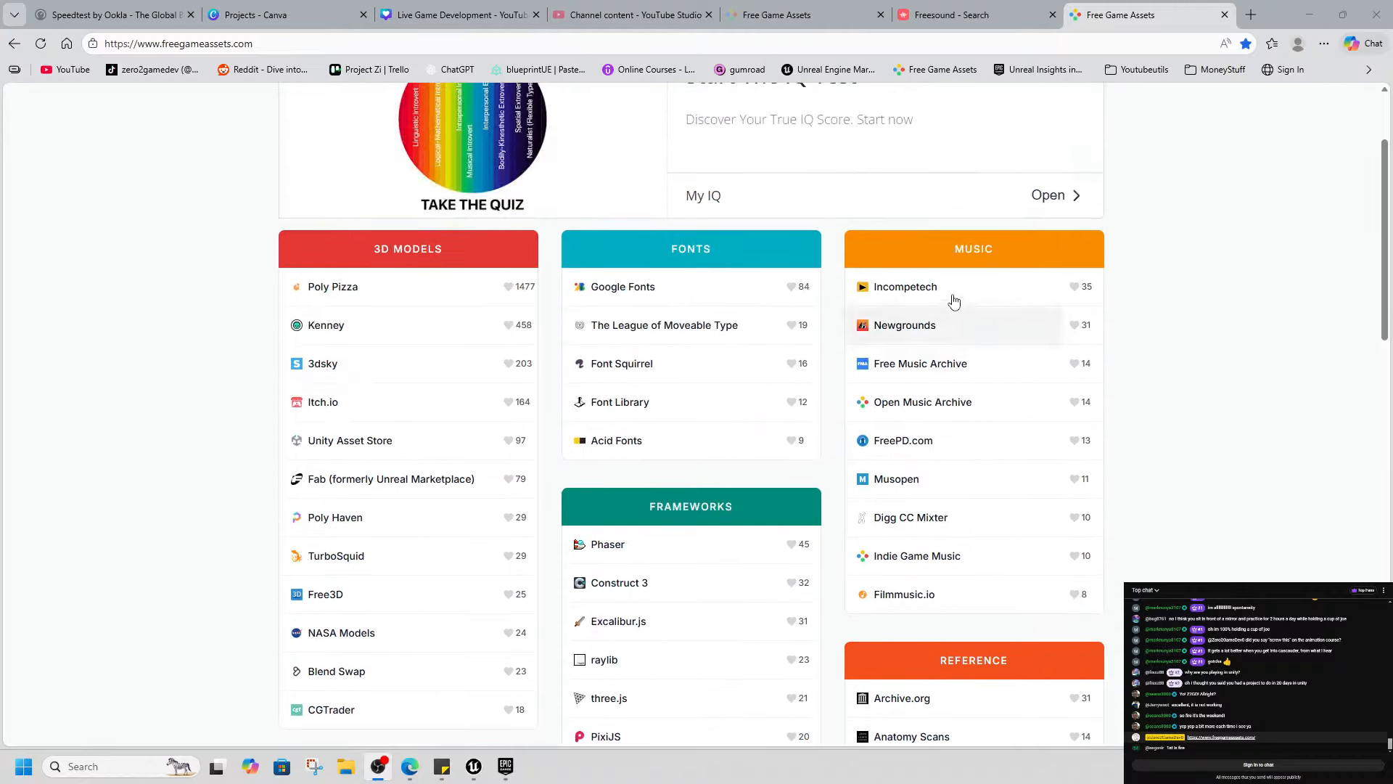
Open Filmmusic.io from the music category, look over its home page and close it
click(944, 592)
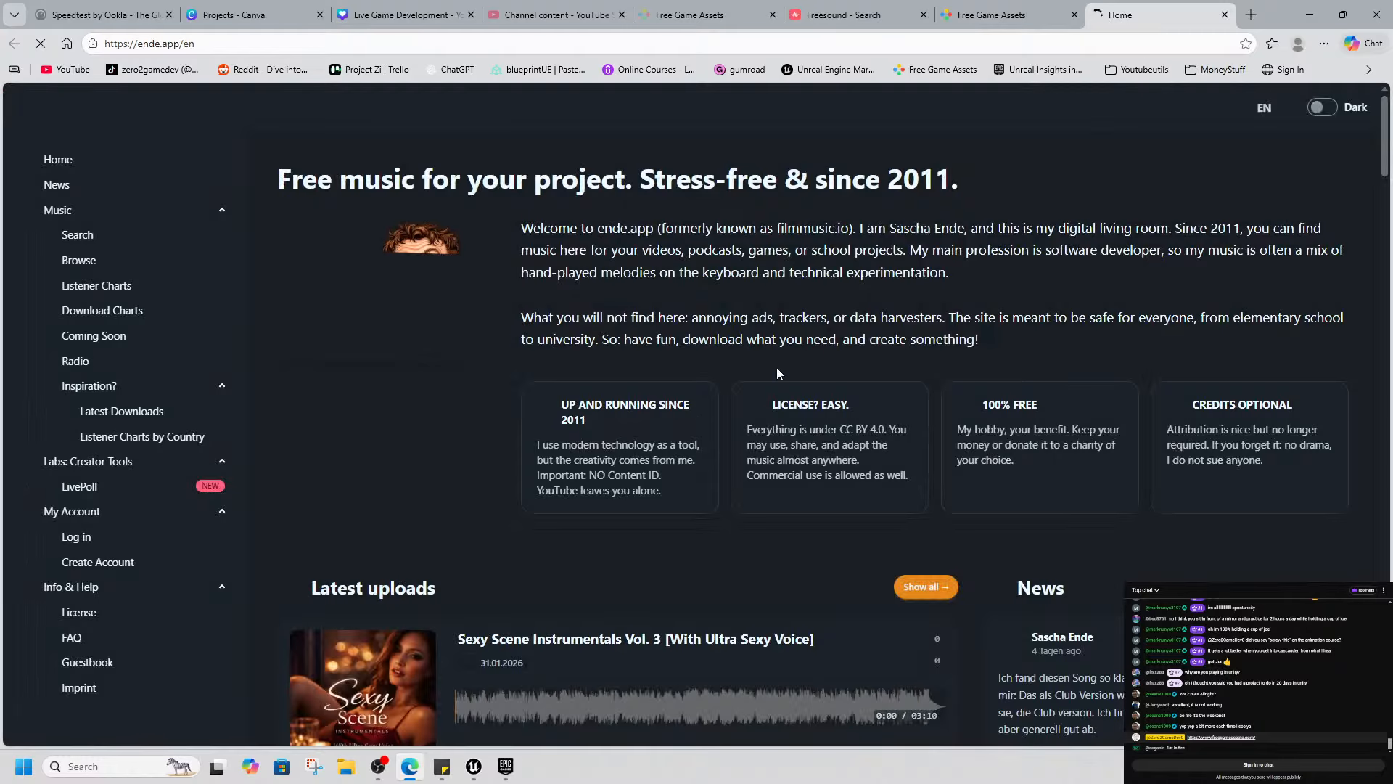
scroll(738, 532, down, 4)
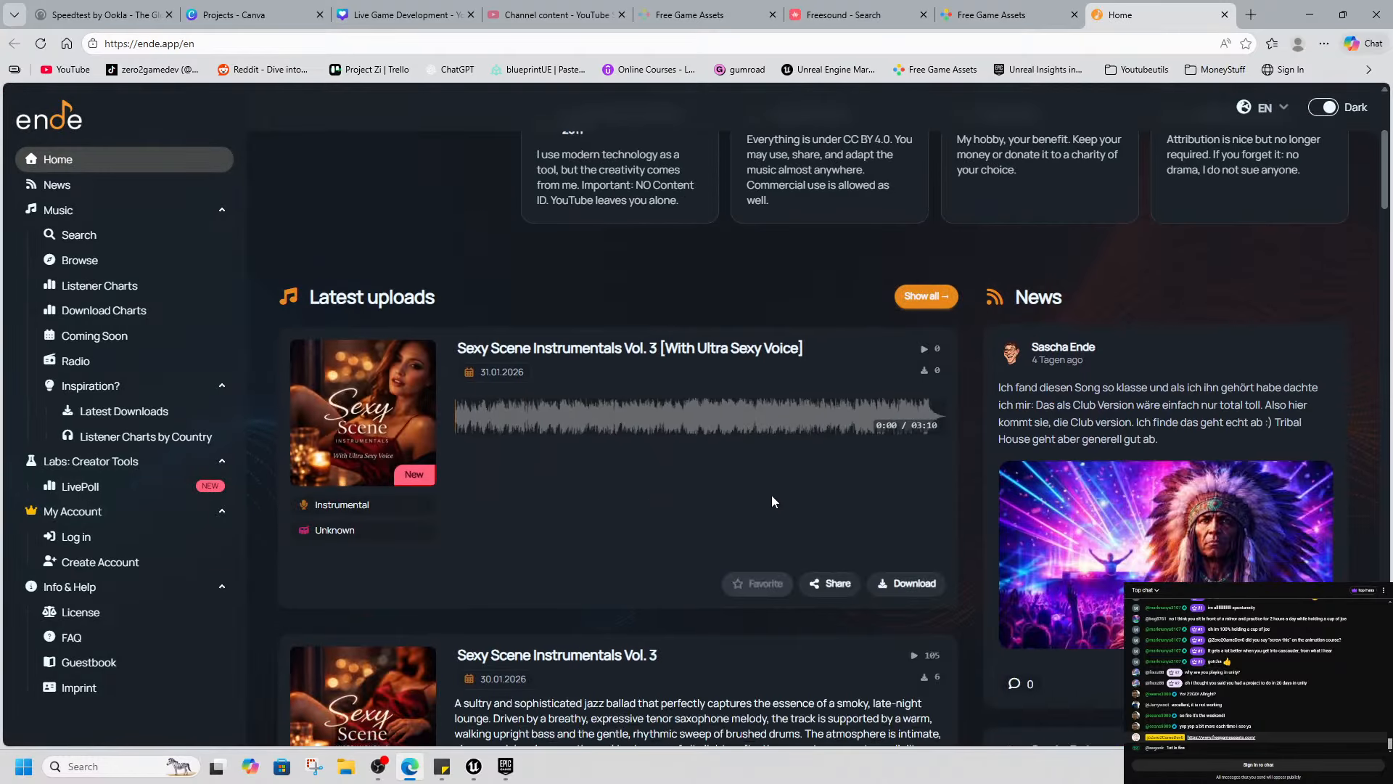
scroll(362, 406, up, 4)
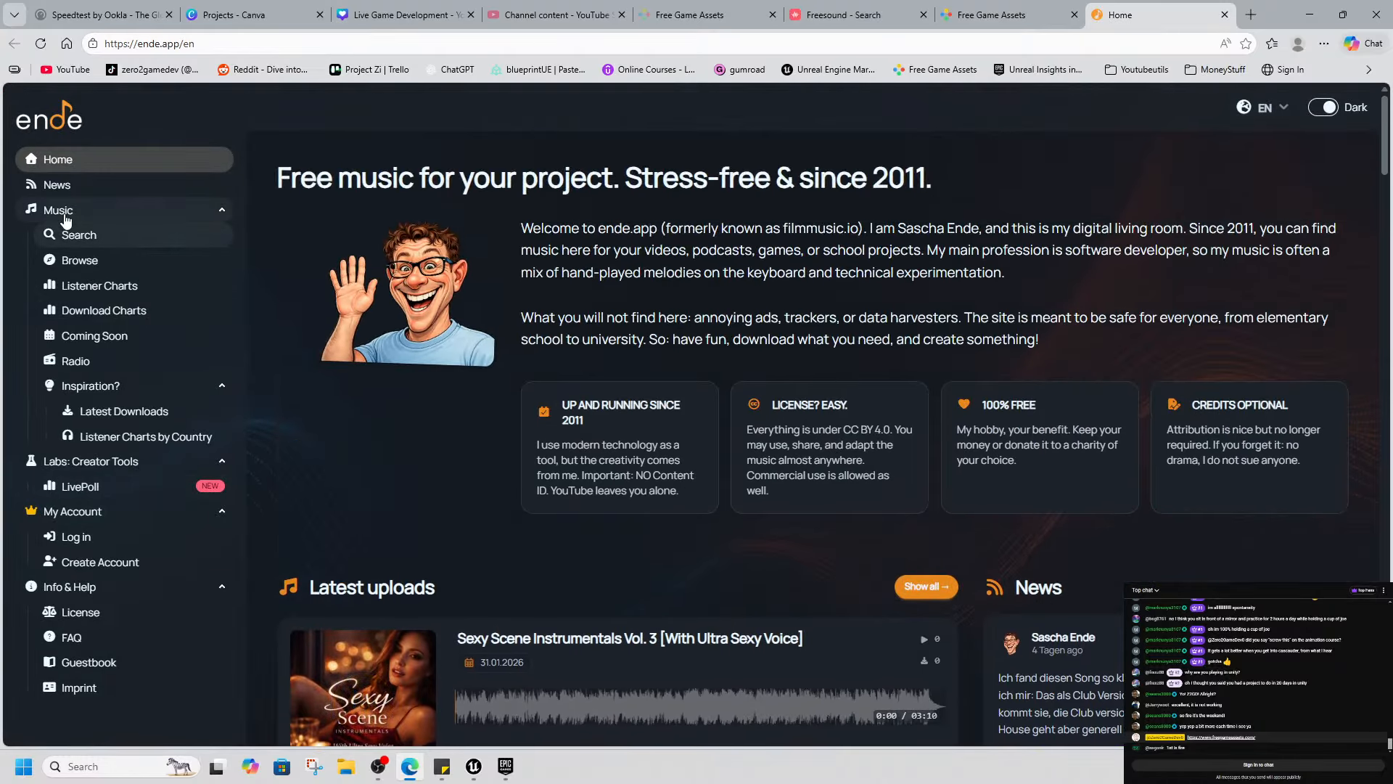
click(1225, 15)
Check Incompetech's royalty-free music list and the Newgrounds audio page, closing each site after viewing it
click(933, 294)
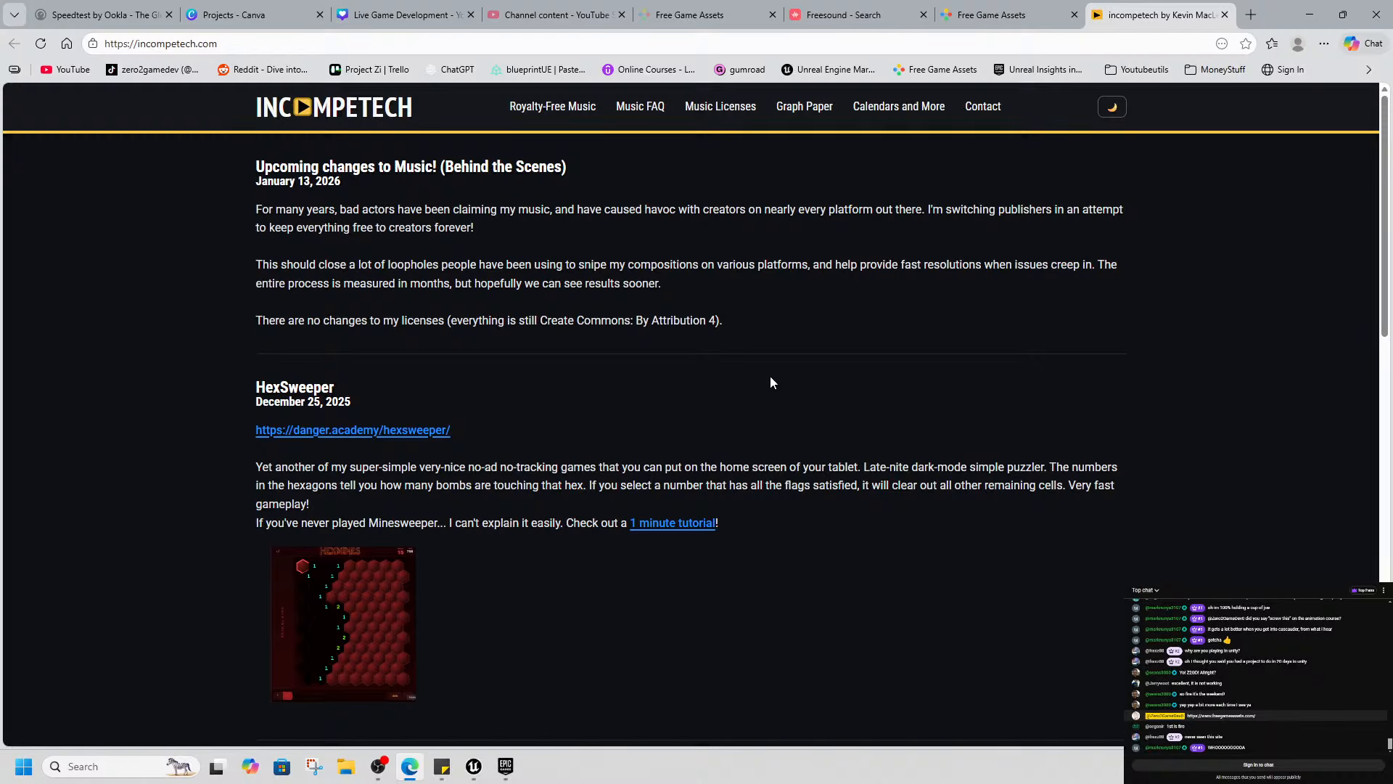
click(552, 106)
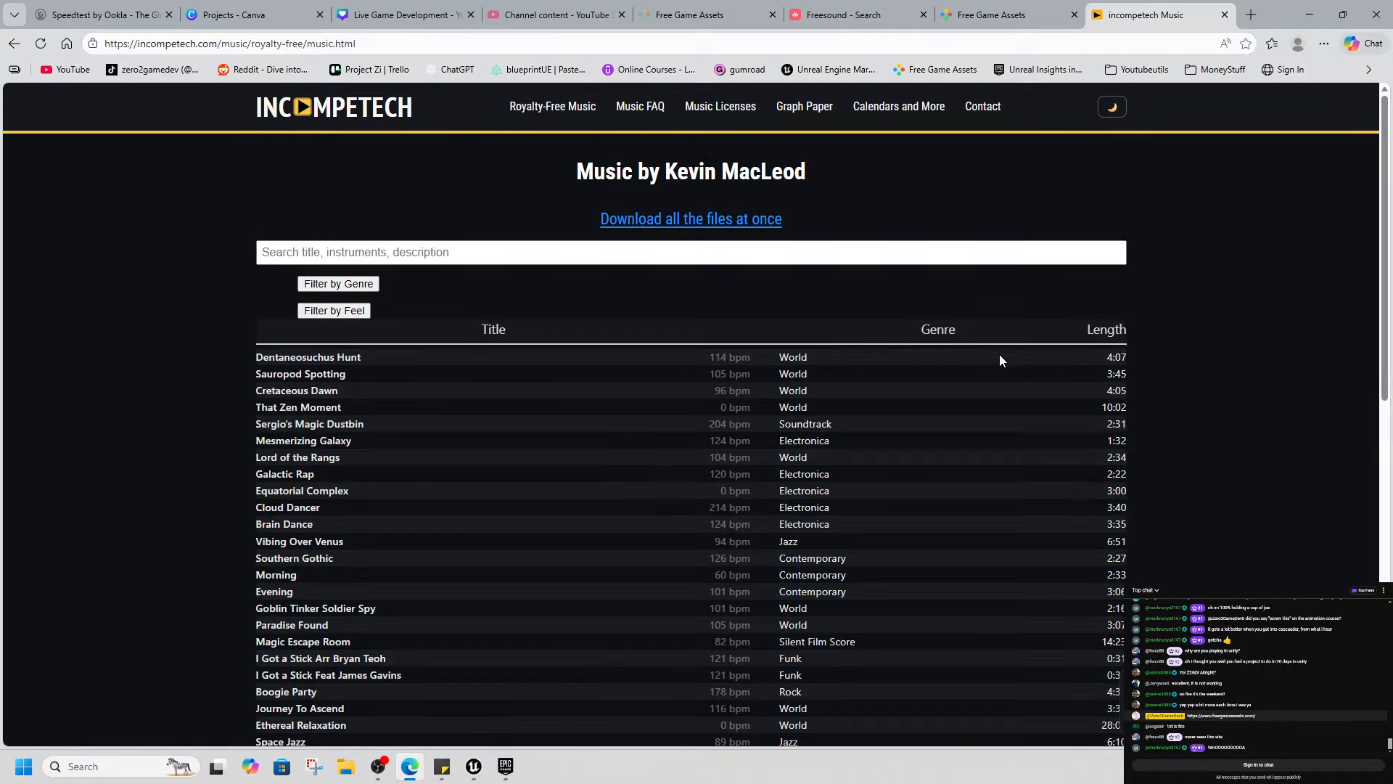
click(1225, 15)
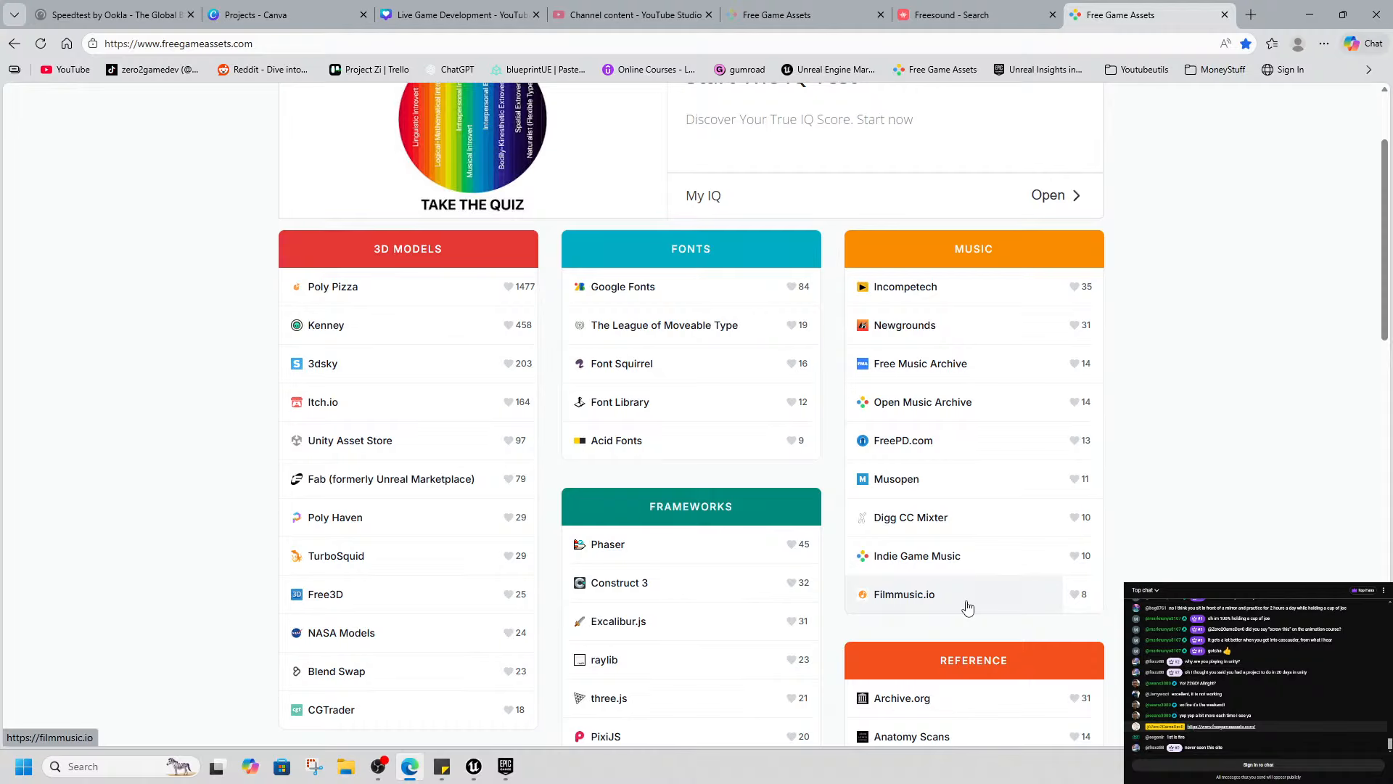
click(919, 325)
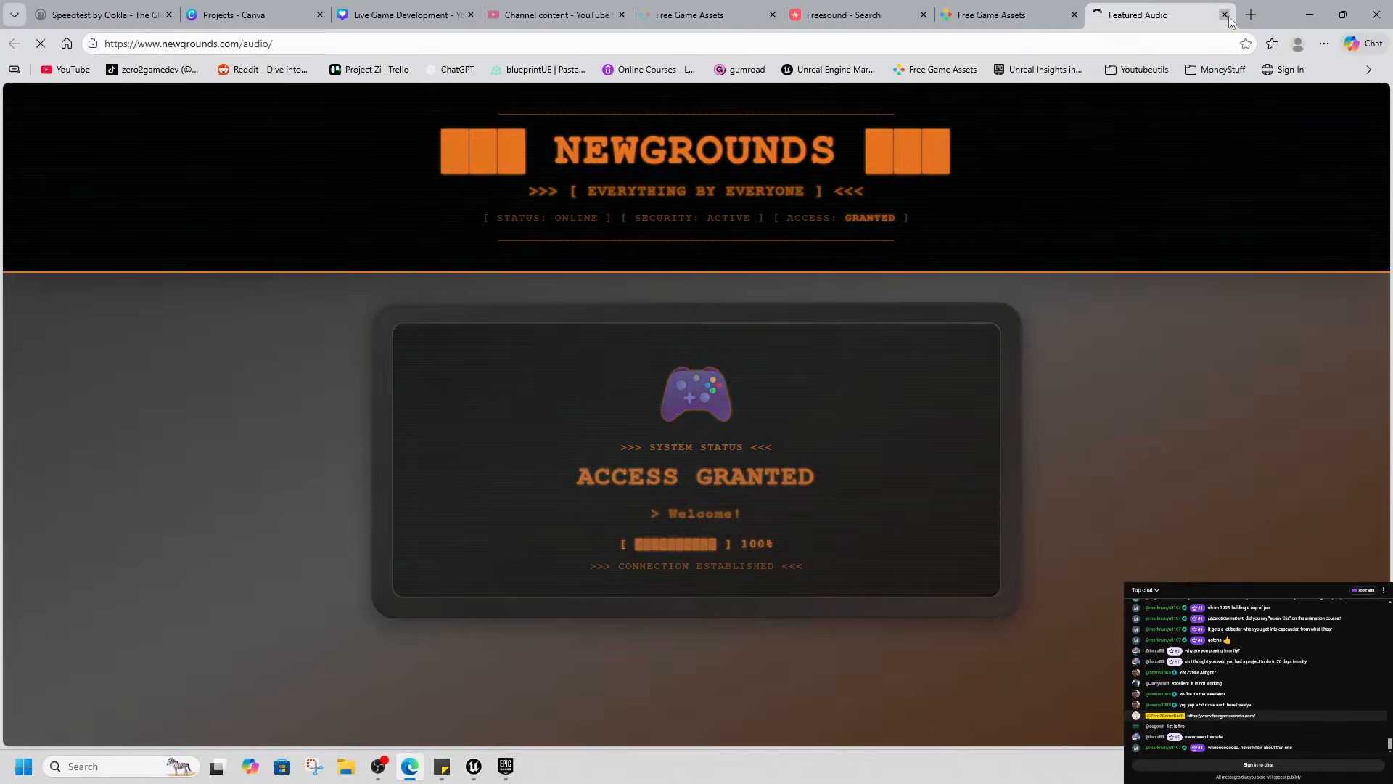
click(1224, 15)
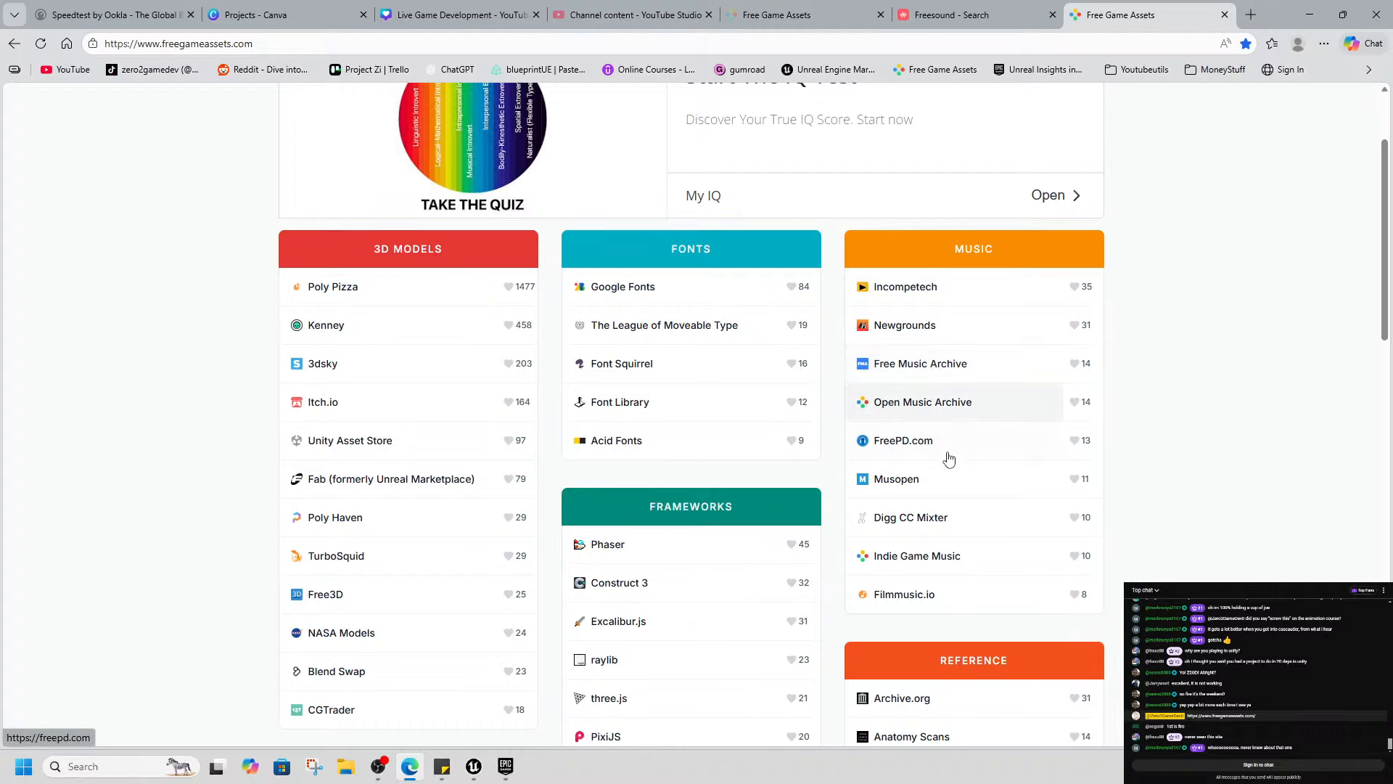
Reopen Filmmusic.io and browse its music catalogue to the Video Game topic
click(941, 595)
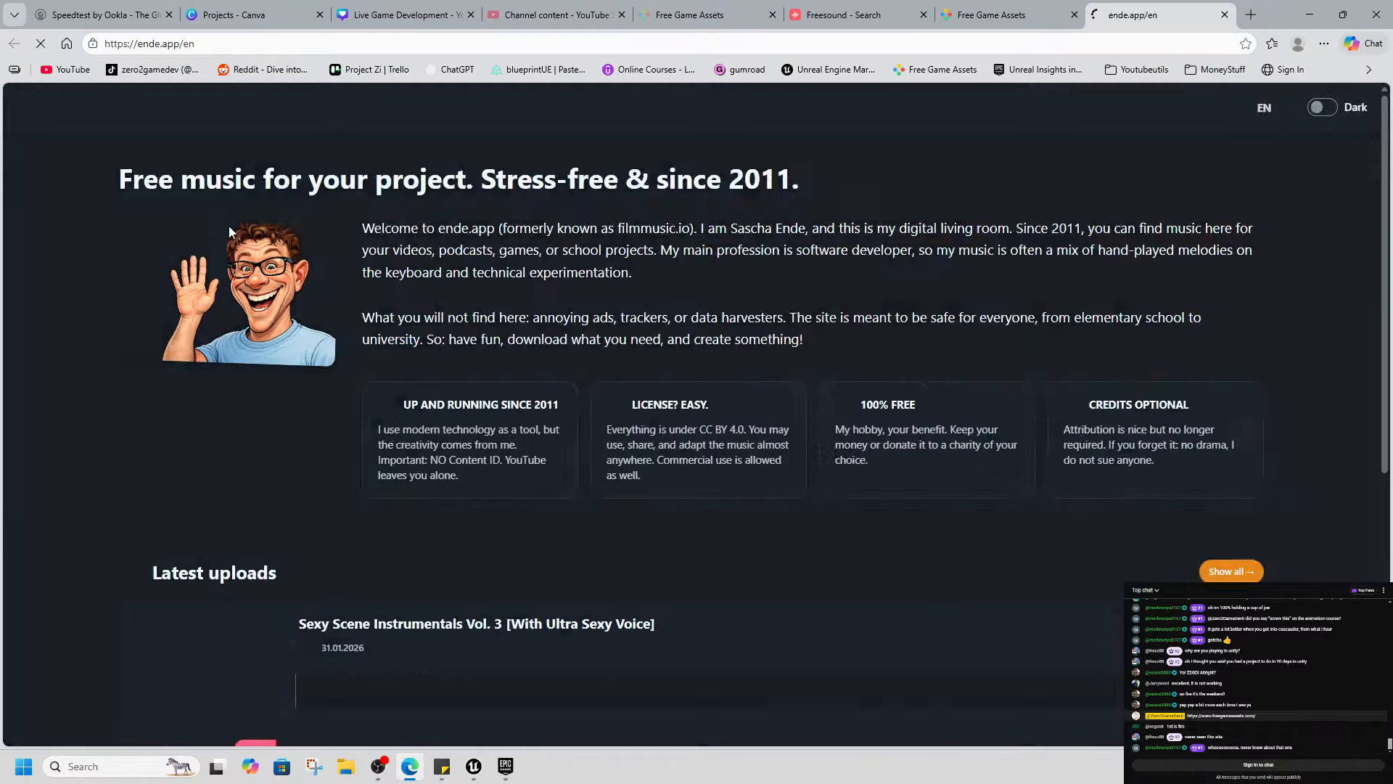
click(75, 182)
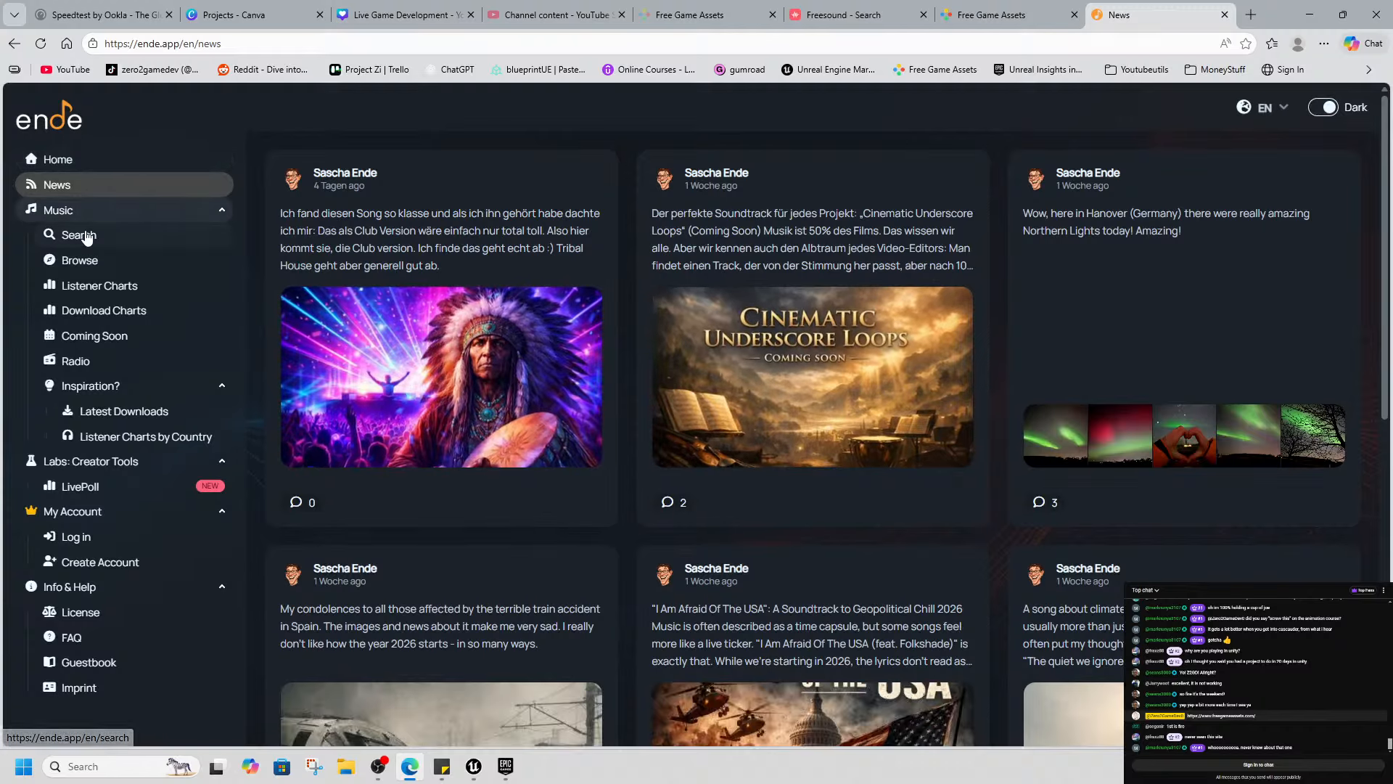
click(86, 261)
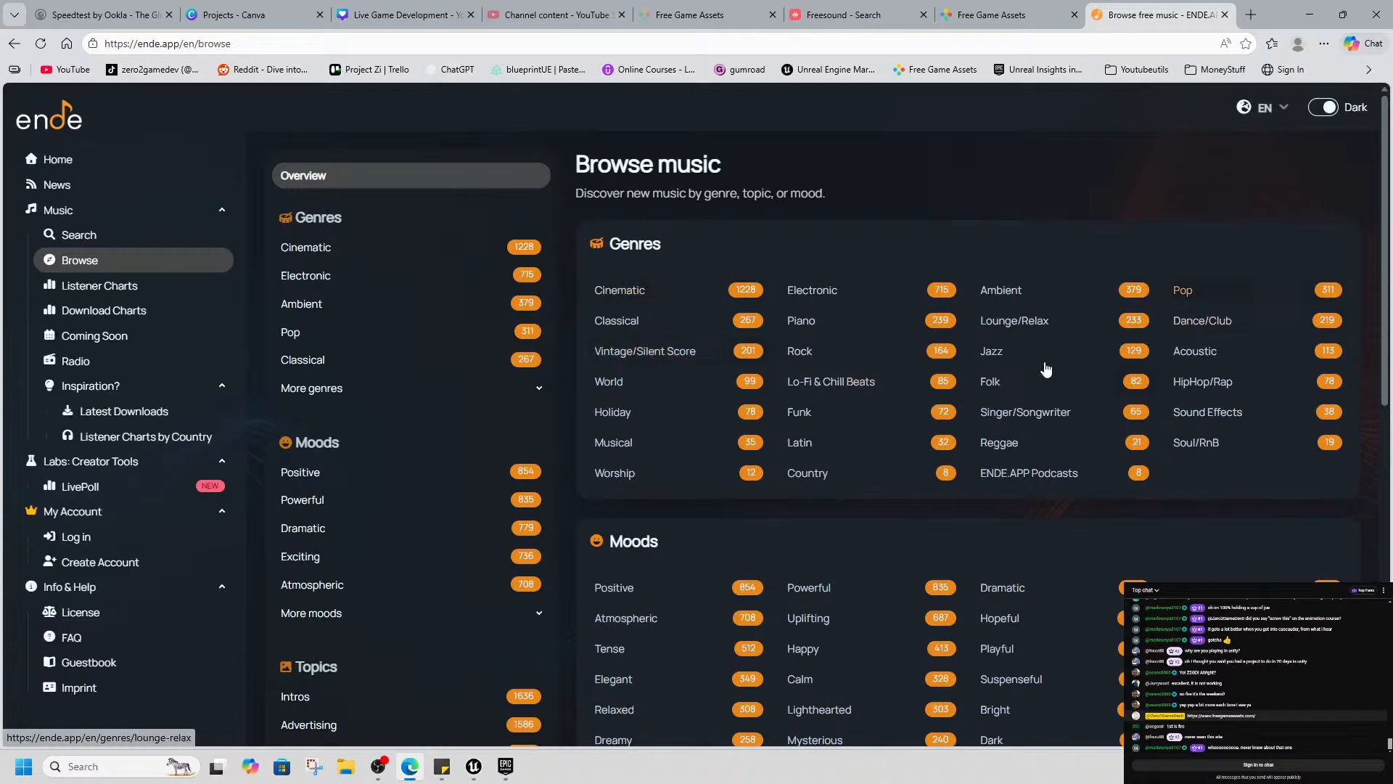
scroll(862, 508, down, 2)
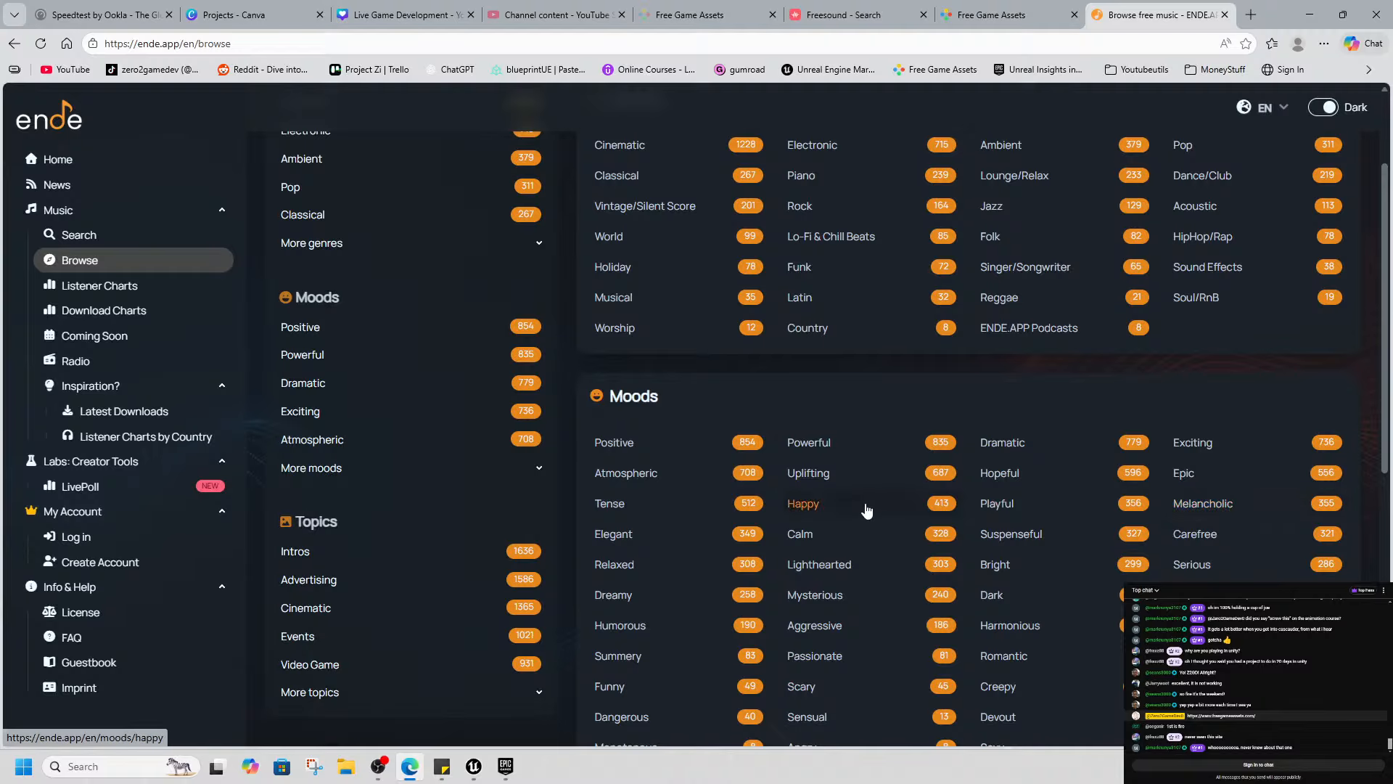
scroll(471, 508, down, 2)
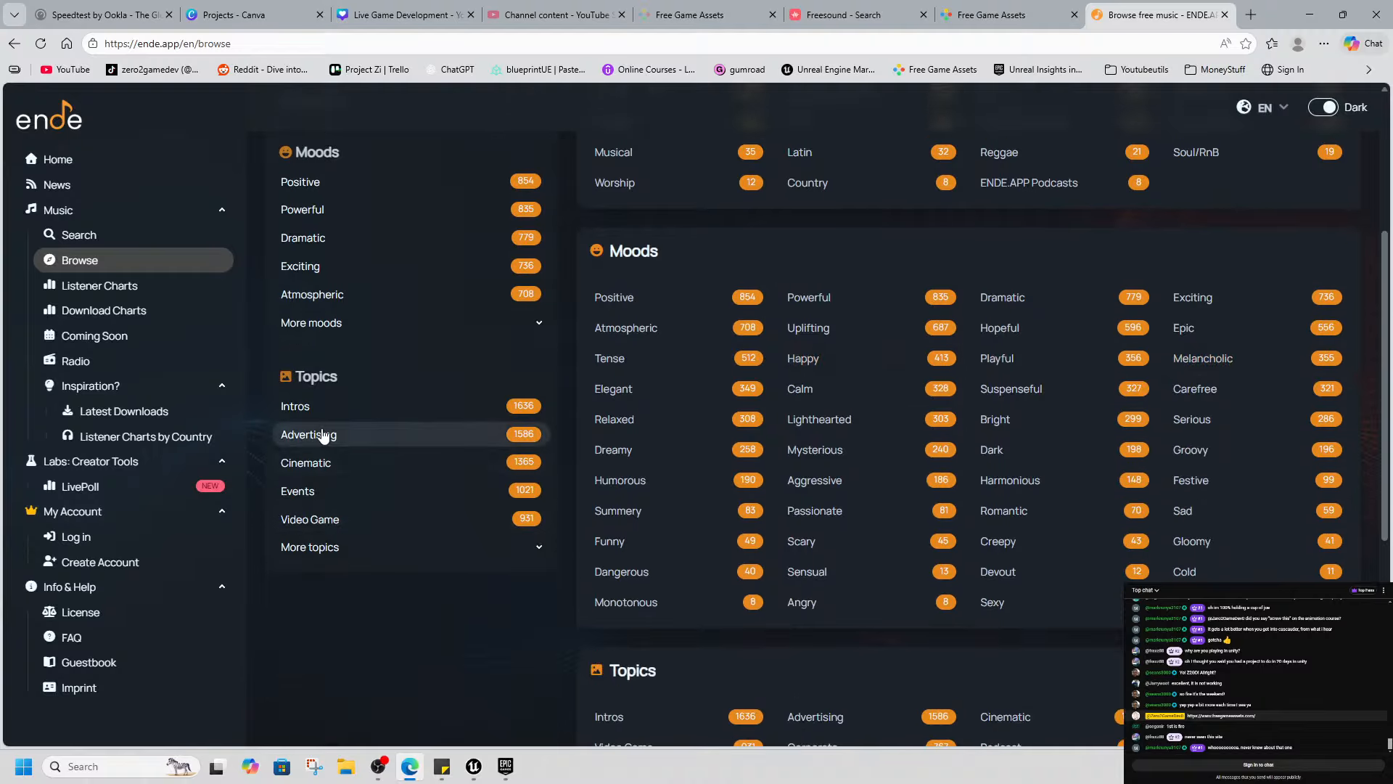
click(315, 518)
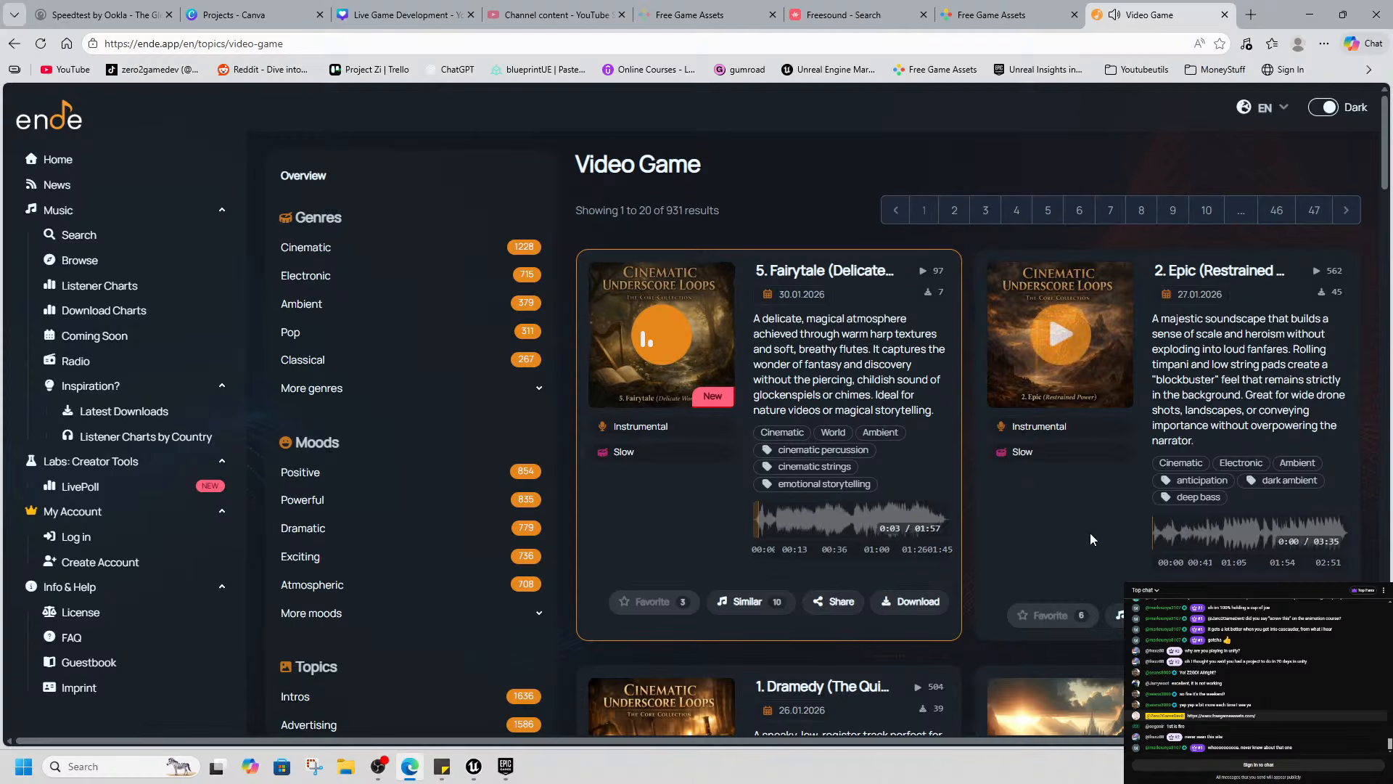
Examine the Video Game track list and preview the Rise Of Legends track
scroll(990, 534, down, 4)
scroll(1046, 599, down, 2)
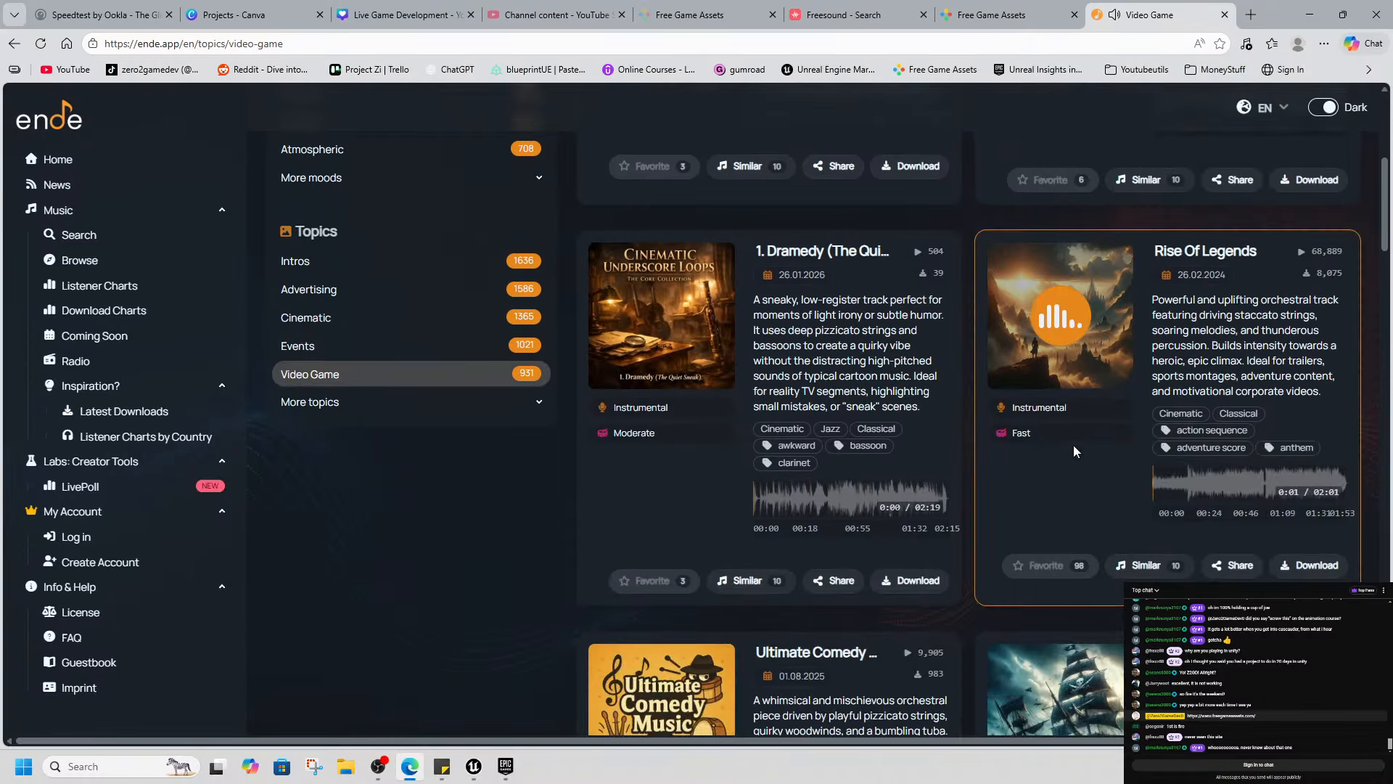
scroll(1067, 448, down, 1)
scroll(835, 317, up, 7)
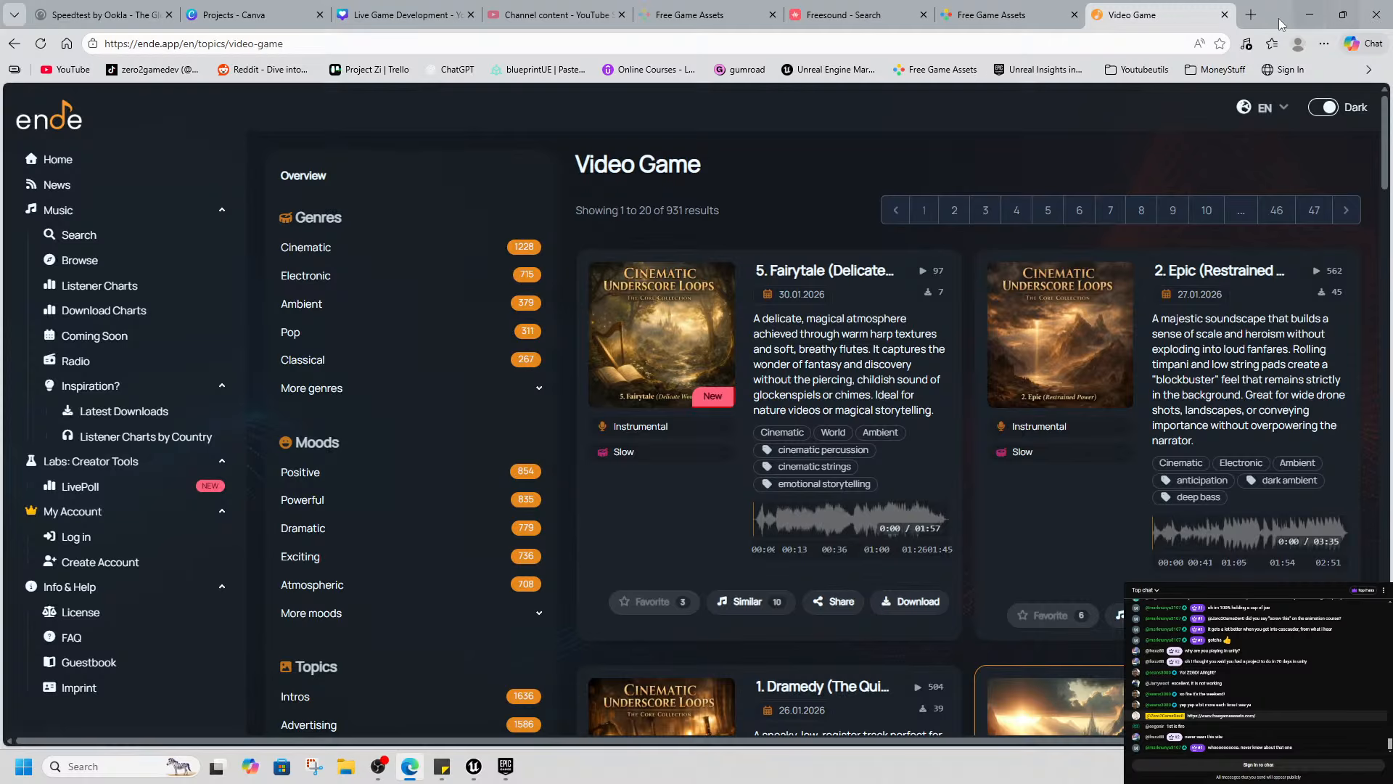
Return to the Free Game Assets directory and look through its categories for further music sources
click(1251, 18)
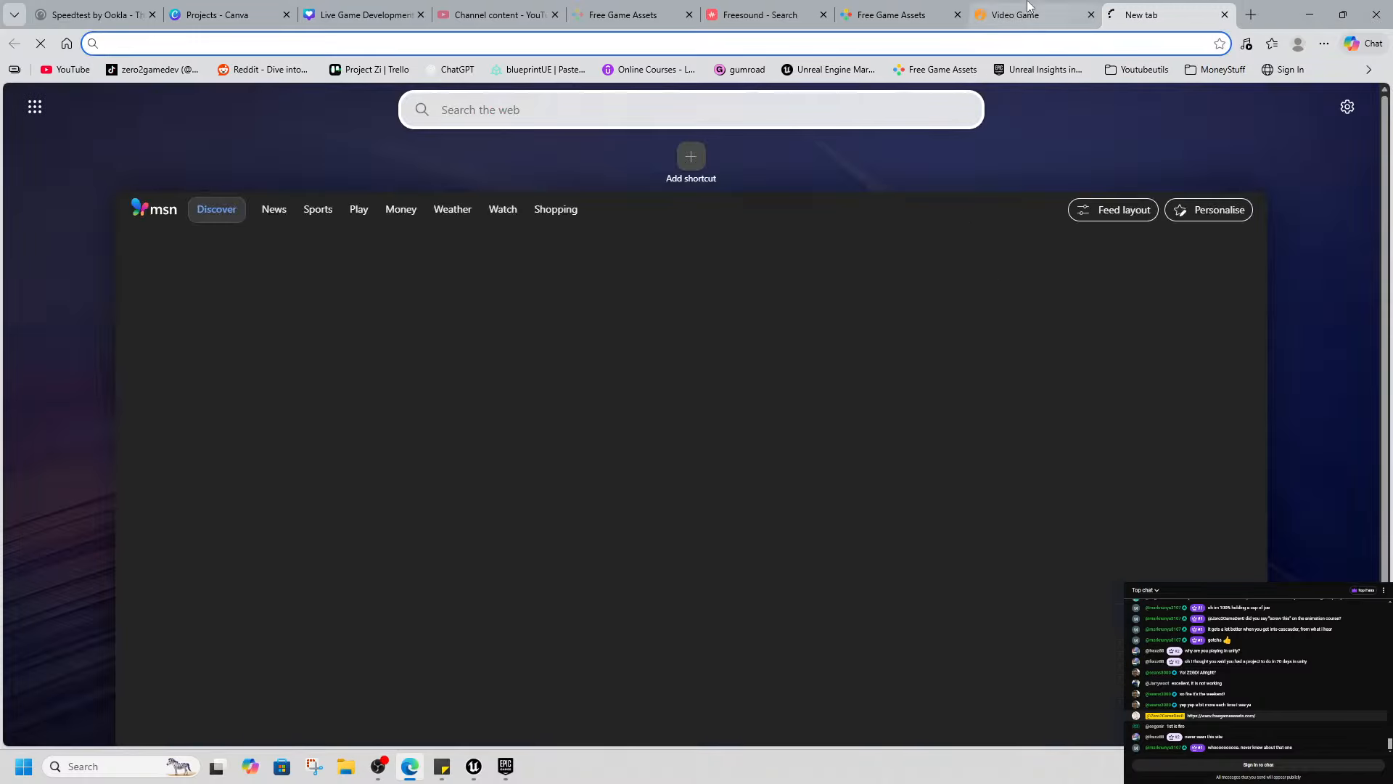
click(900, 14)
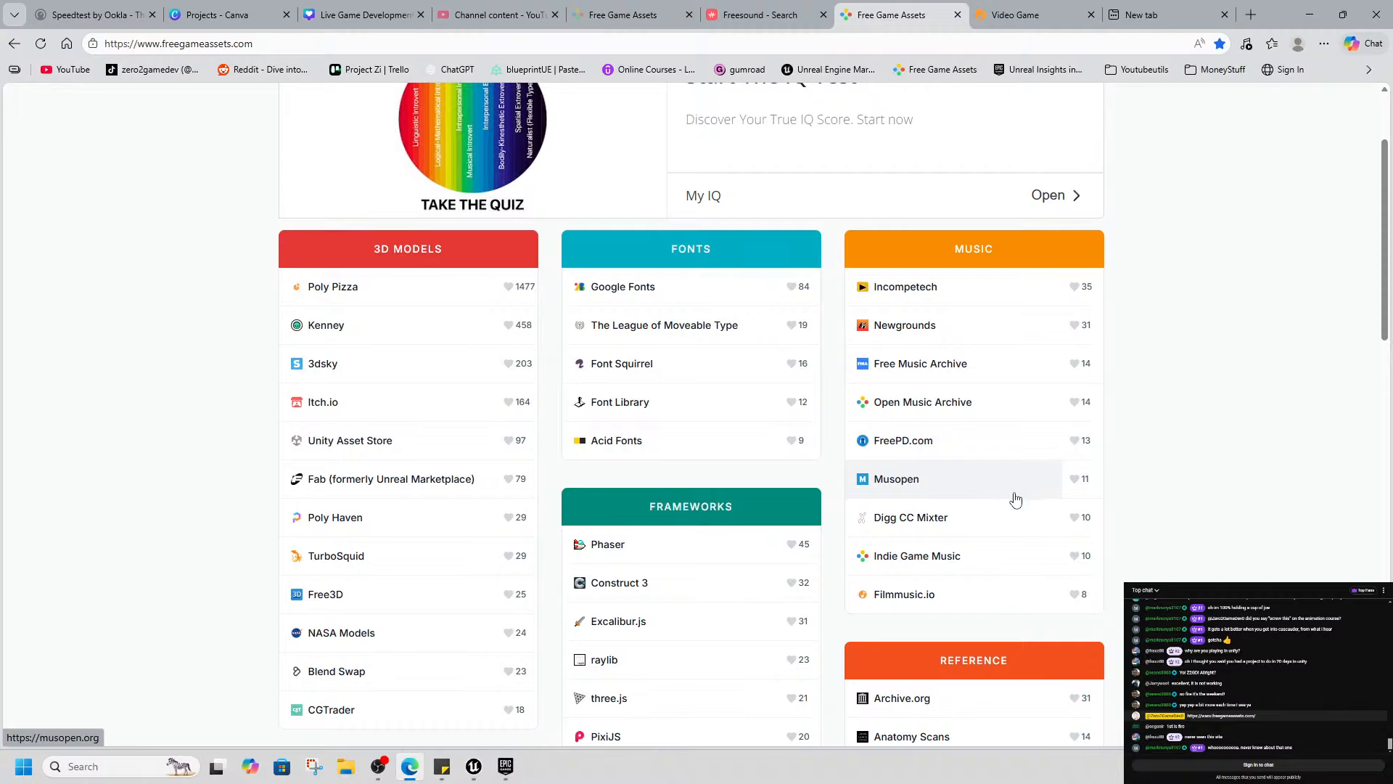
scroll(1015, 499, down, 7)
scroll(1139, 486, down, 5)
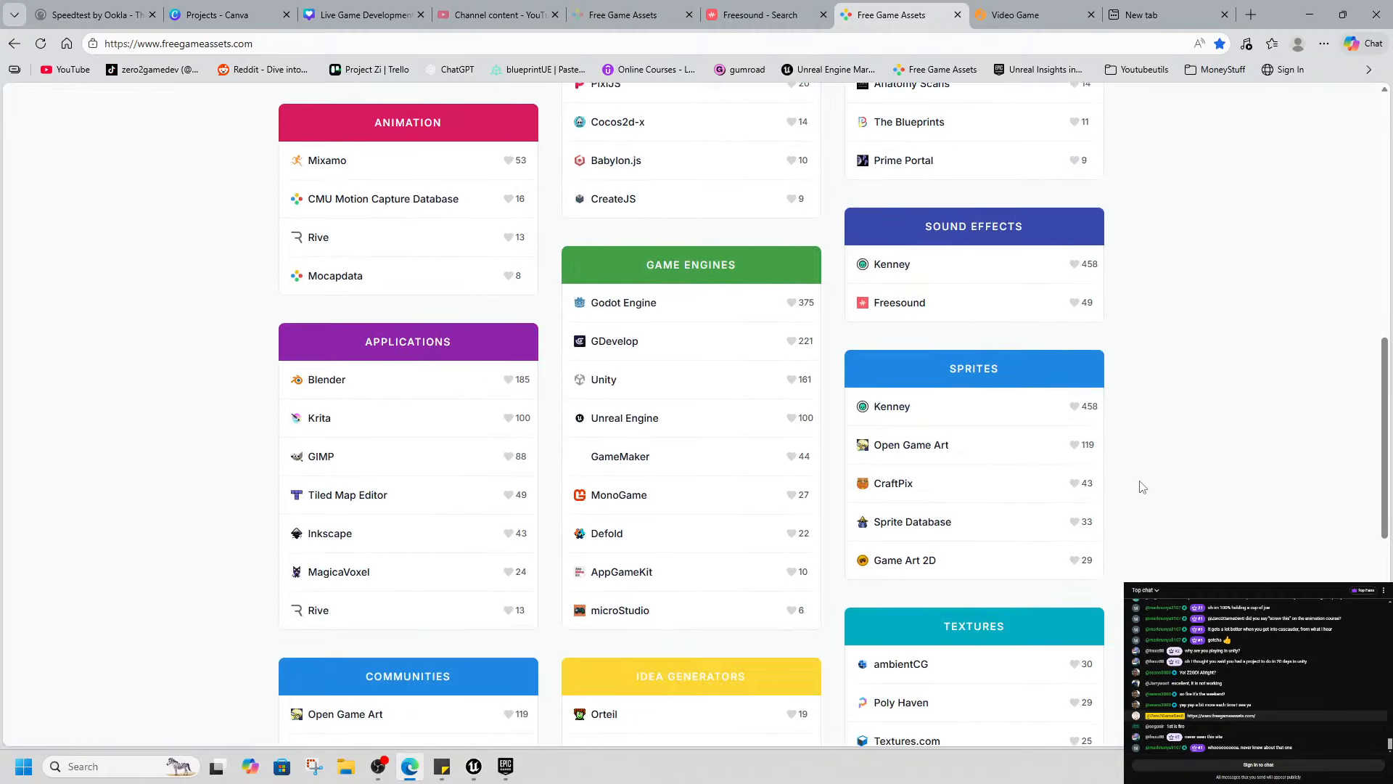
scroll(1139, 486, up, 6)
scroll(1139, 486, up, 7)
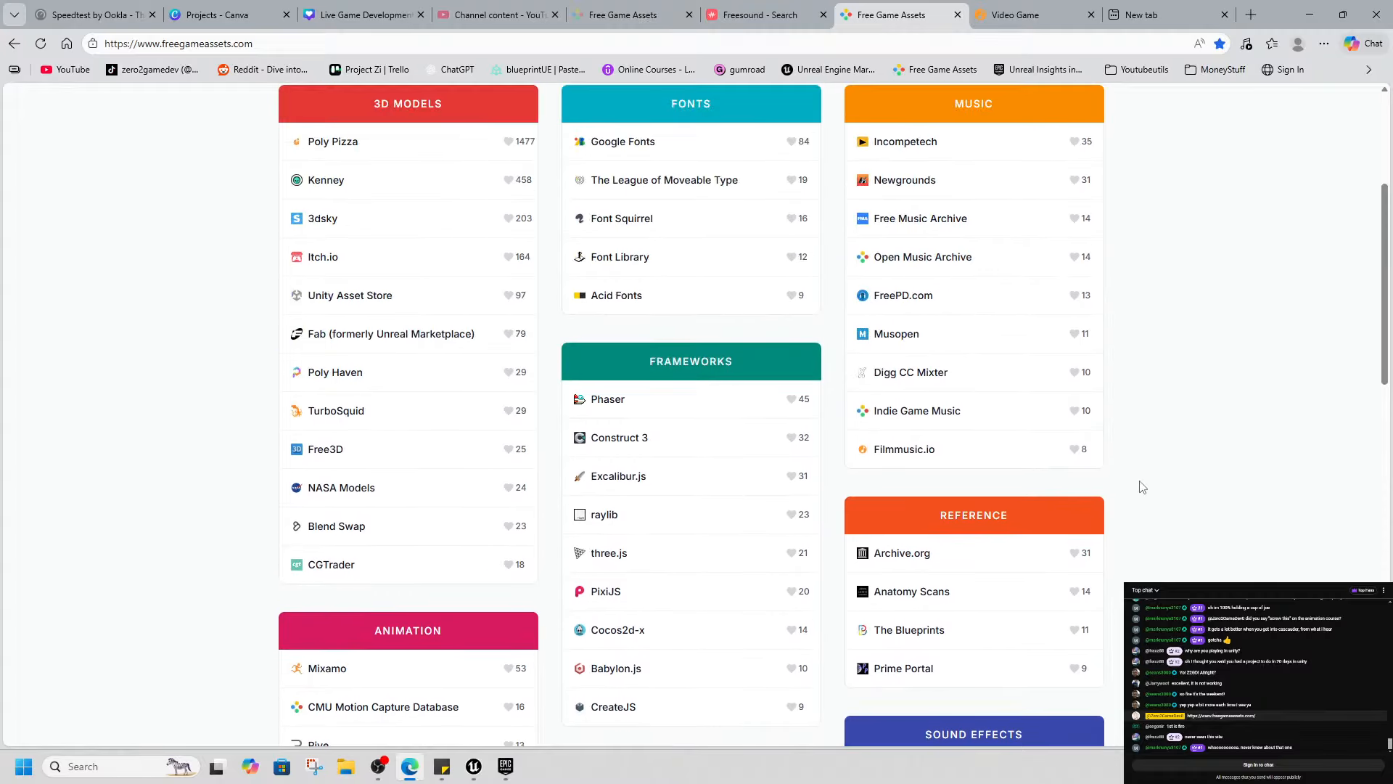
scroll(1169, 506, down, 1)
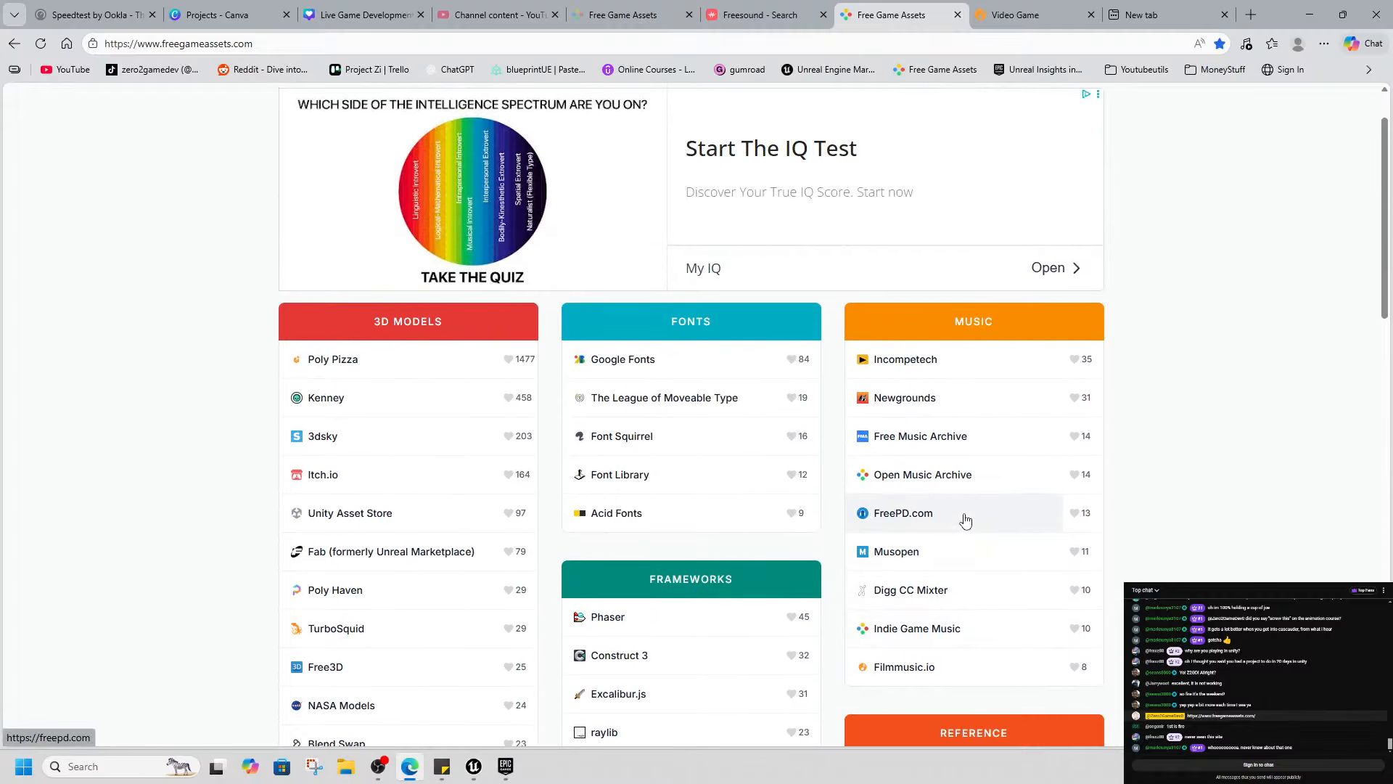
Check the Open Music Archive and Musopen sites from the music category, closing each one after viewing it
click(1000, 484)
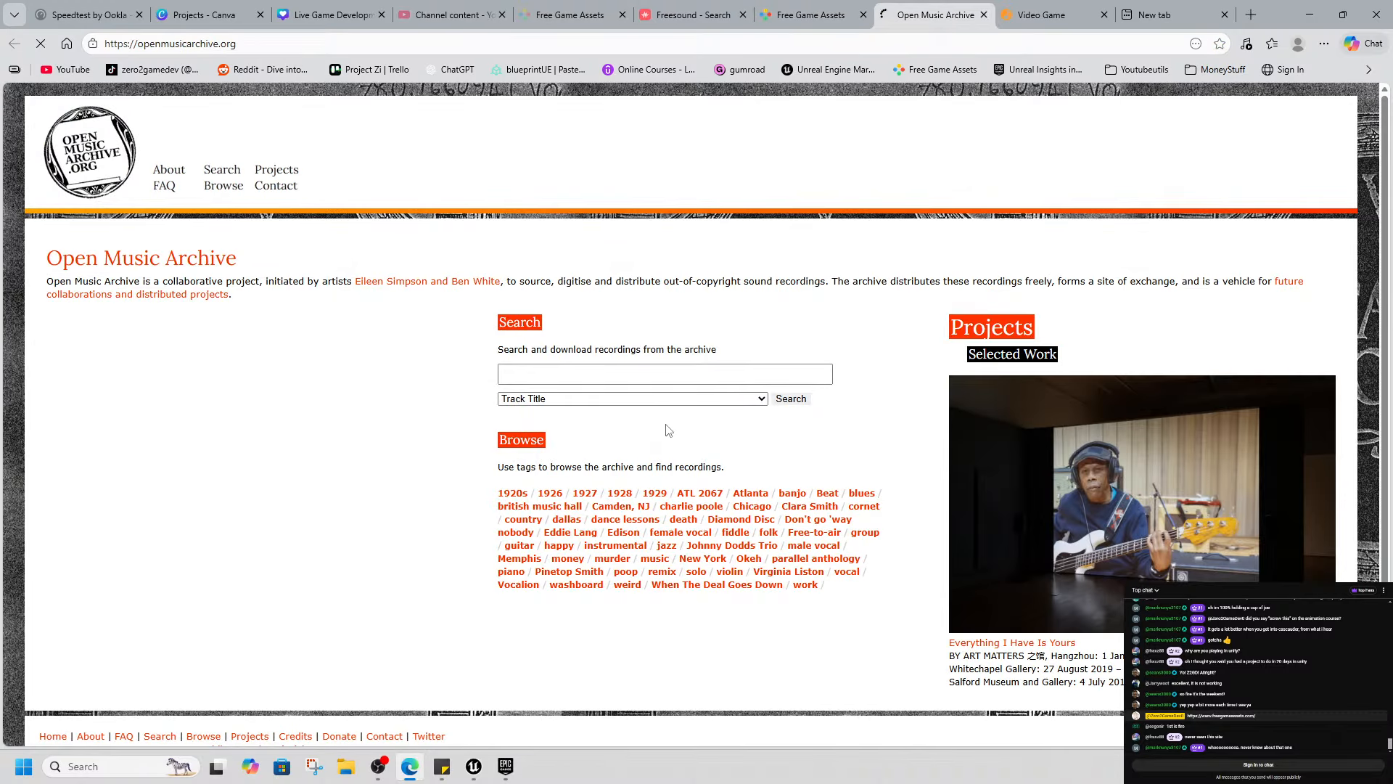
click(984, 15)
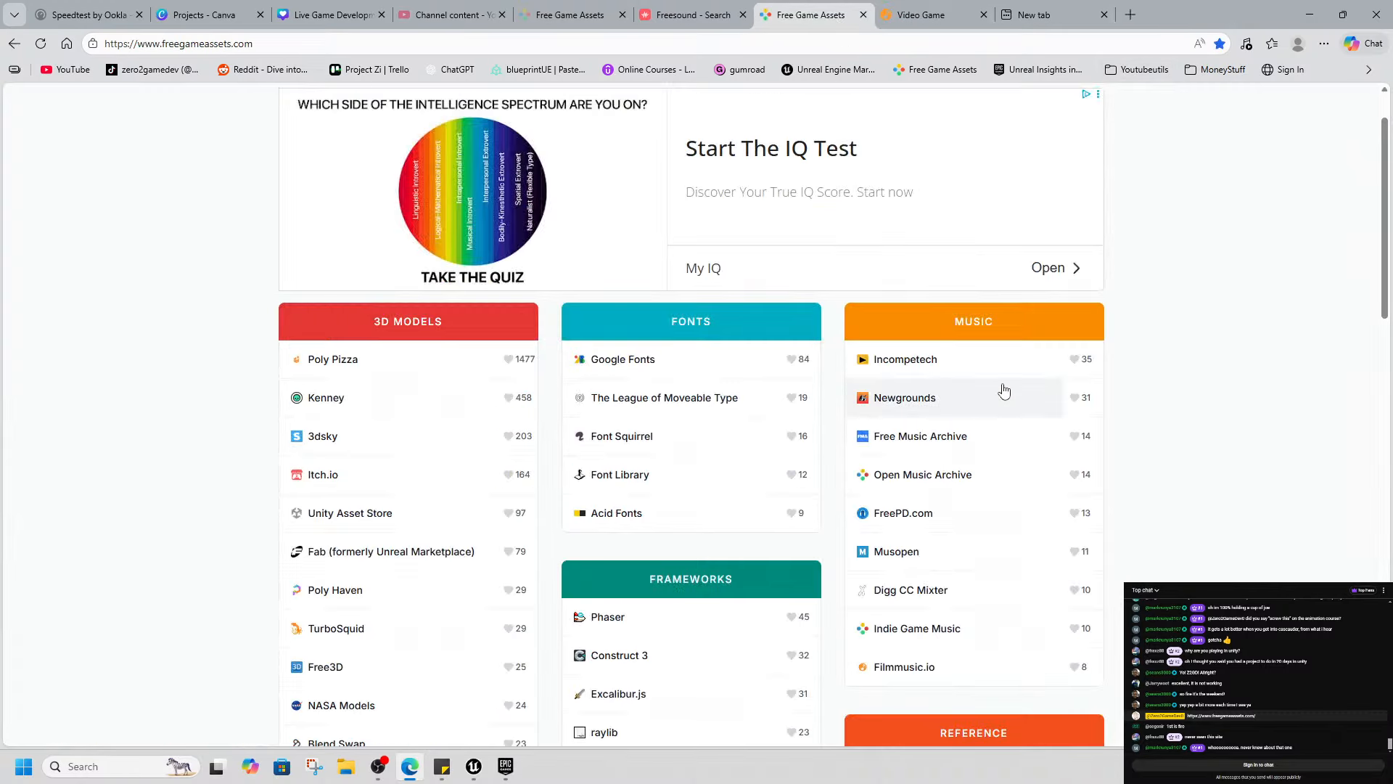
click(936, 564)
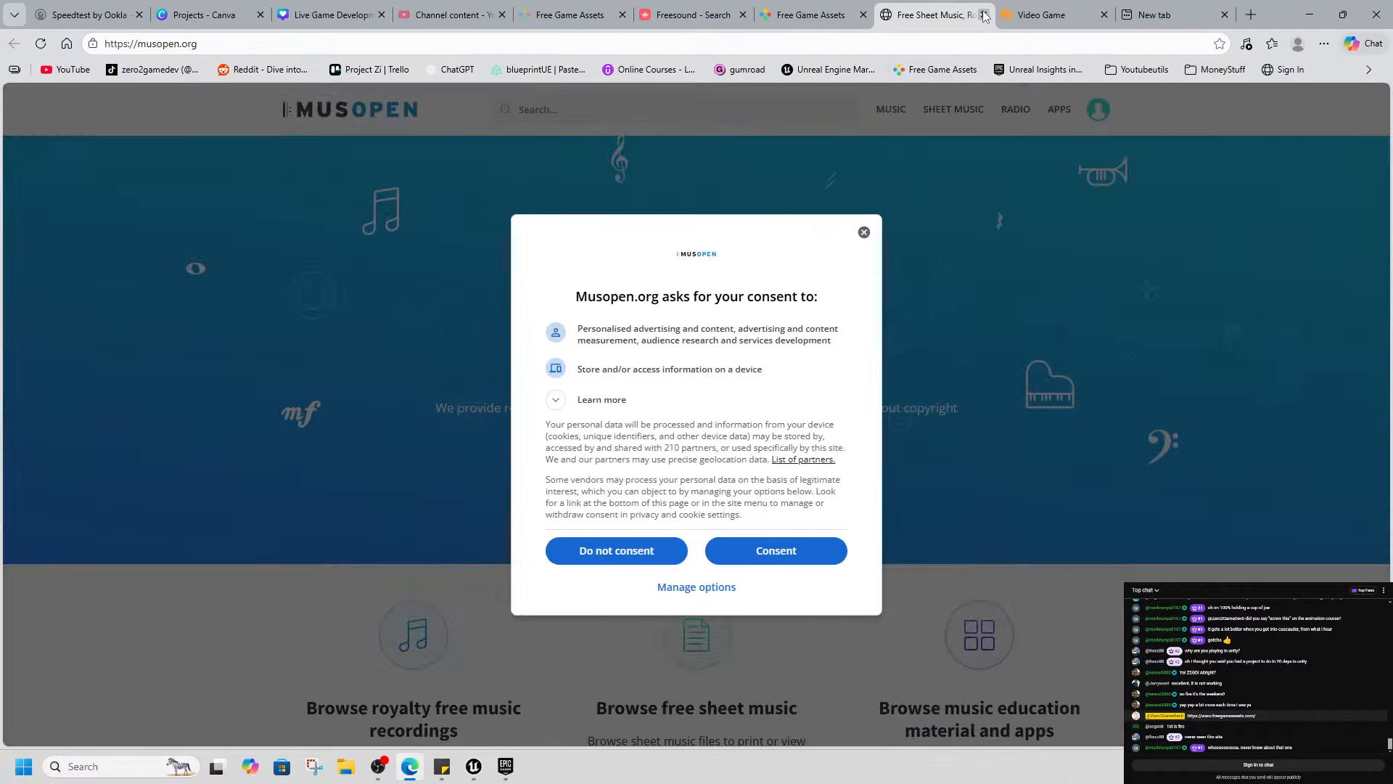
click(984, 15)
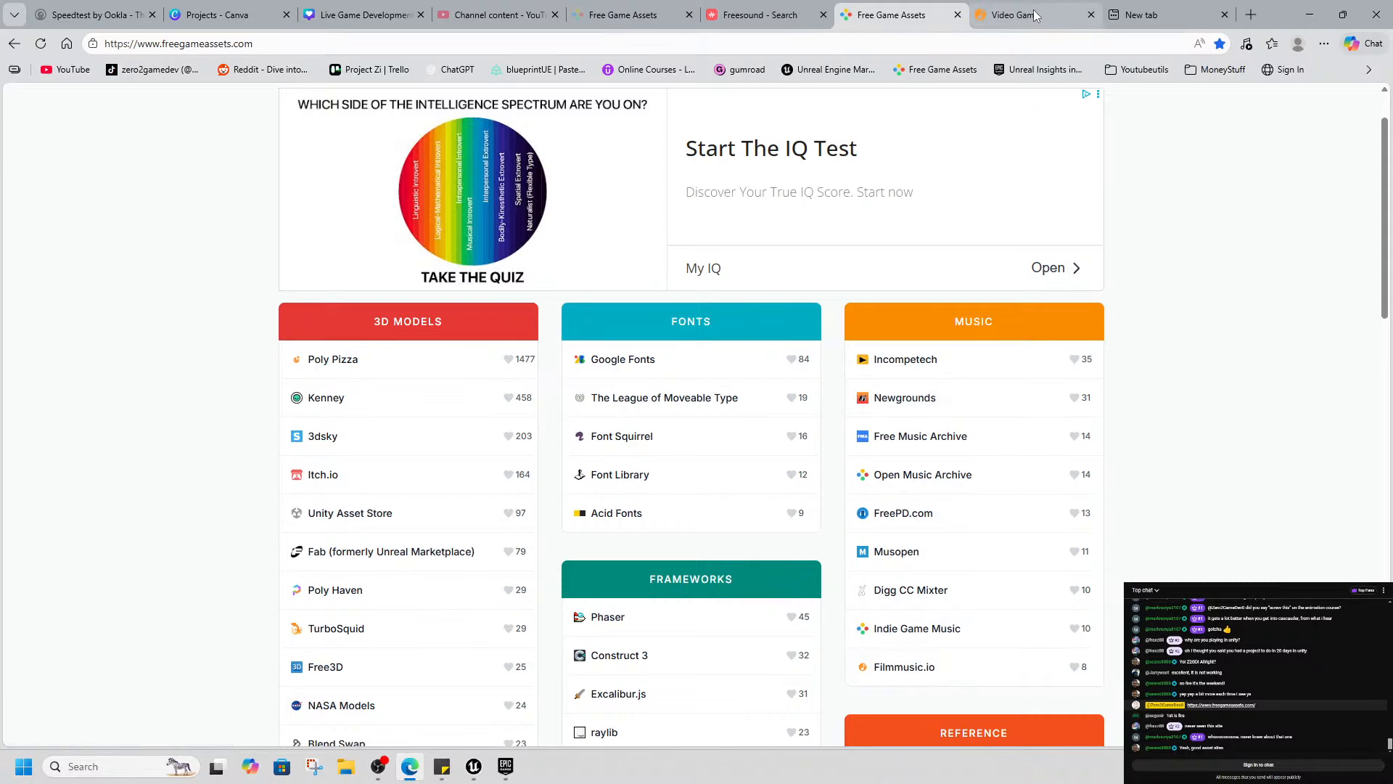
Return to the ende.app site, open its music search and preview the Imagefilm 034 trailer track
click(1012, 15)
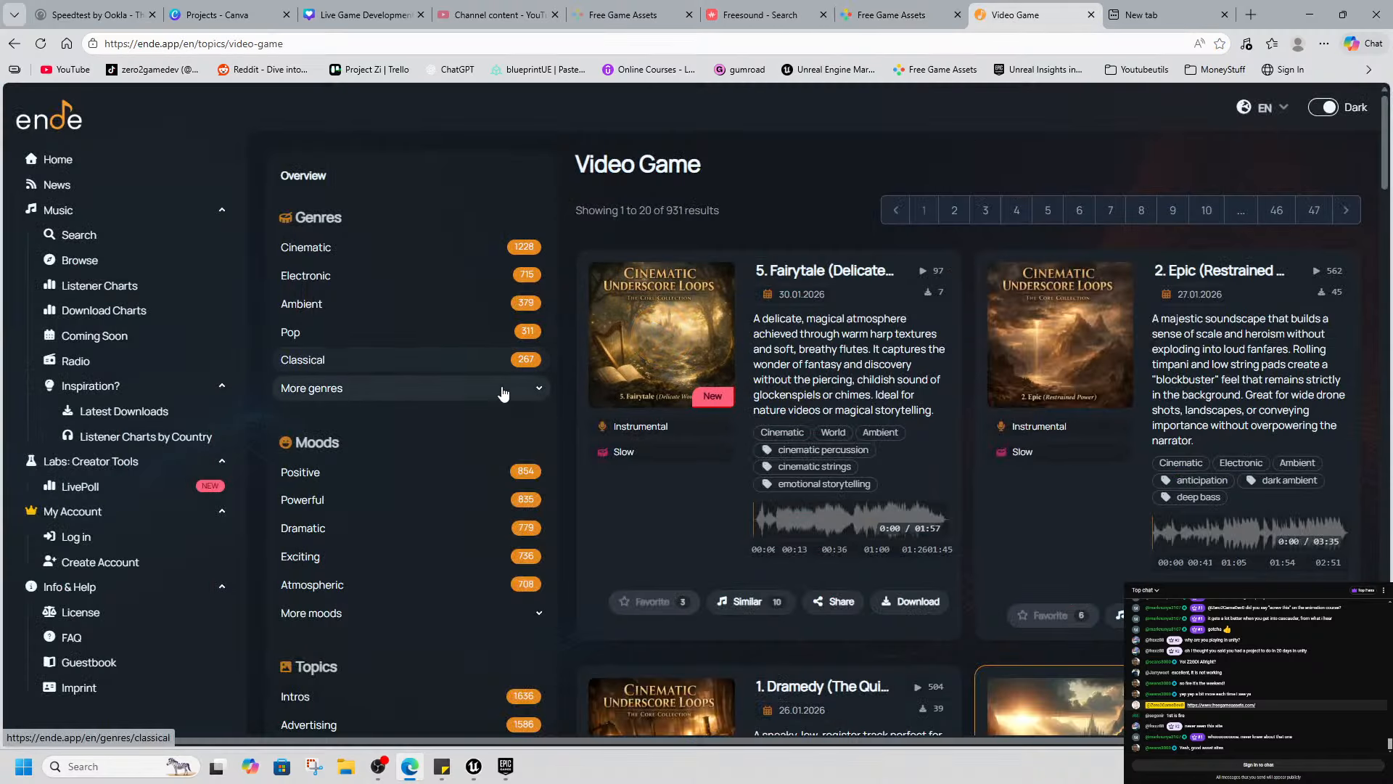
mouse_move(992, 331)
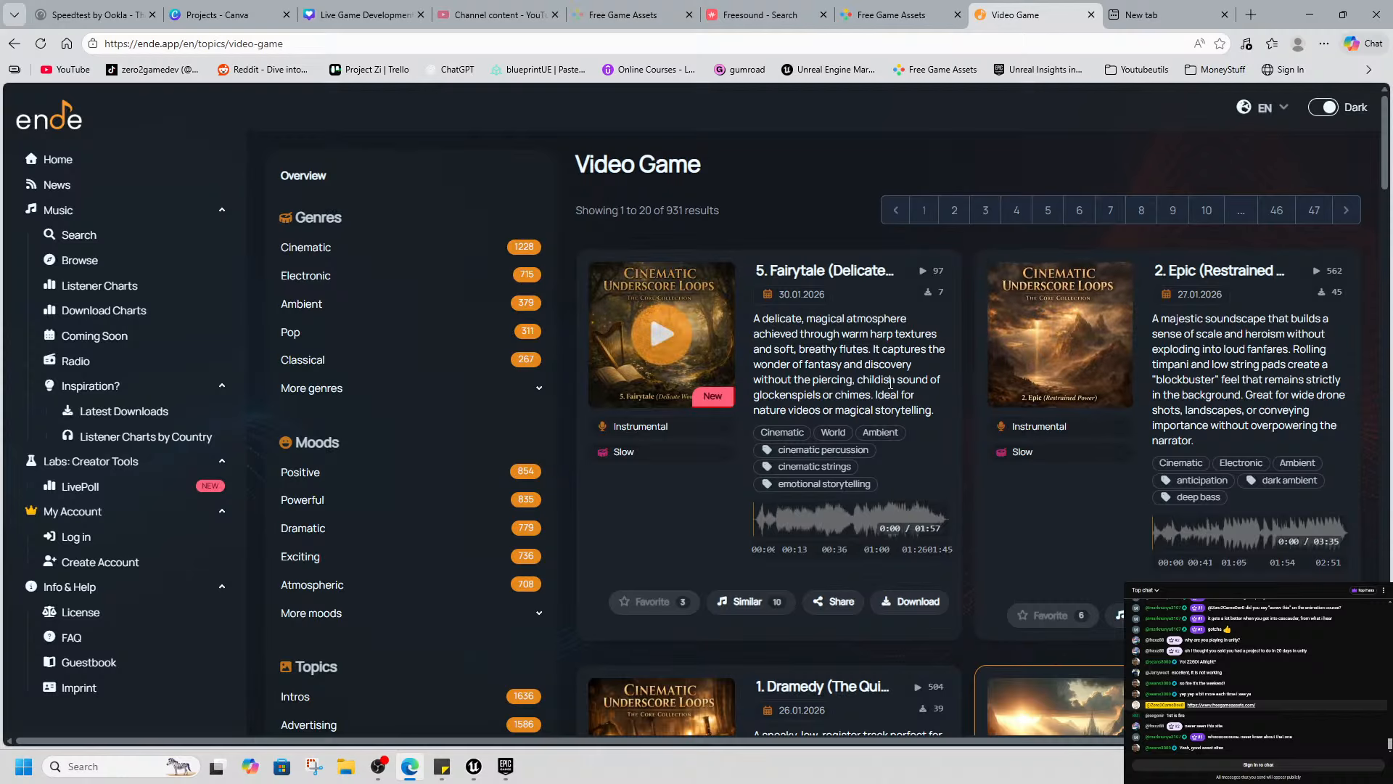
click(92, 261)
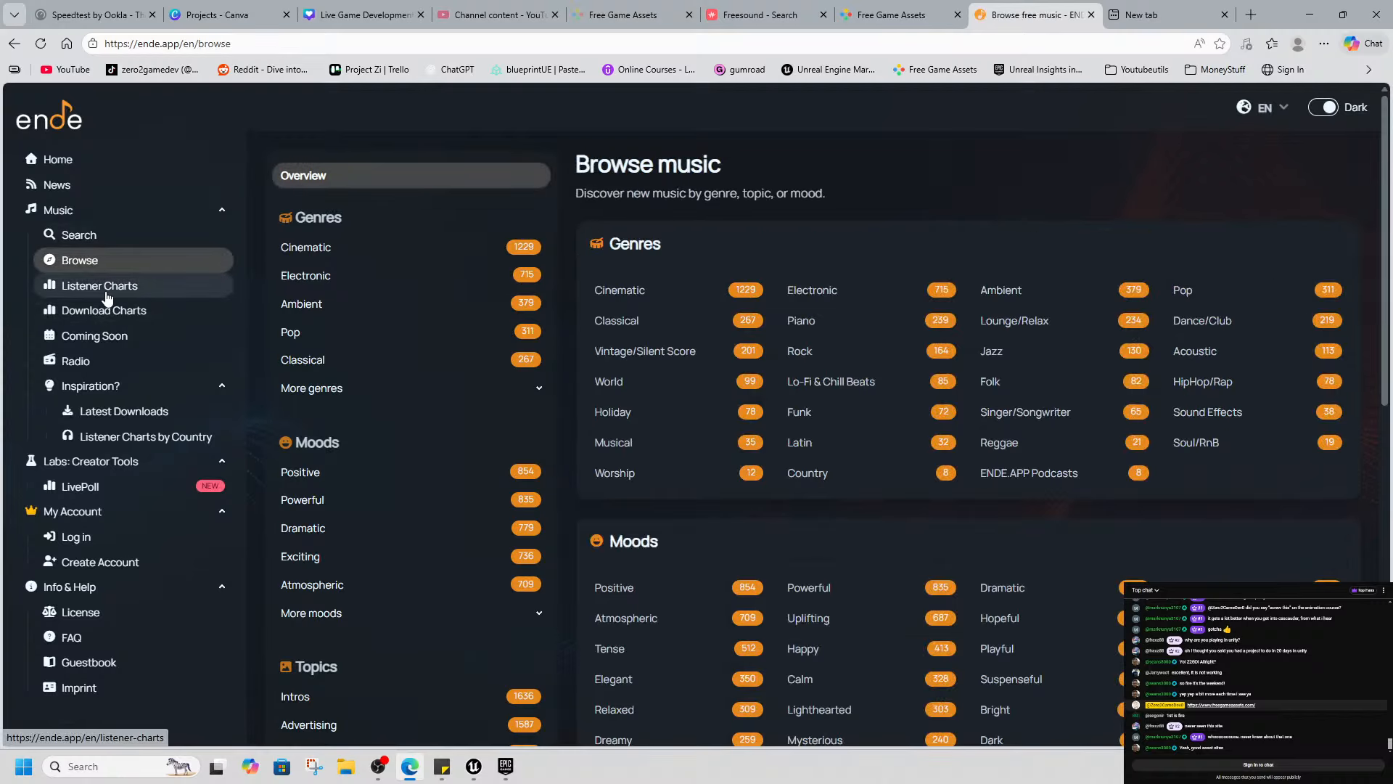
click(91, 238)
scroll(543, 355, down, 5)
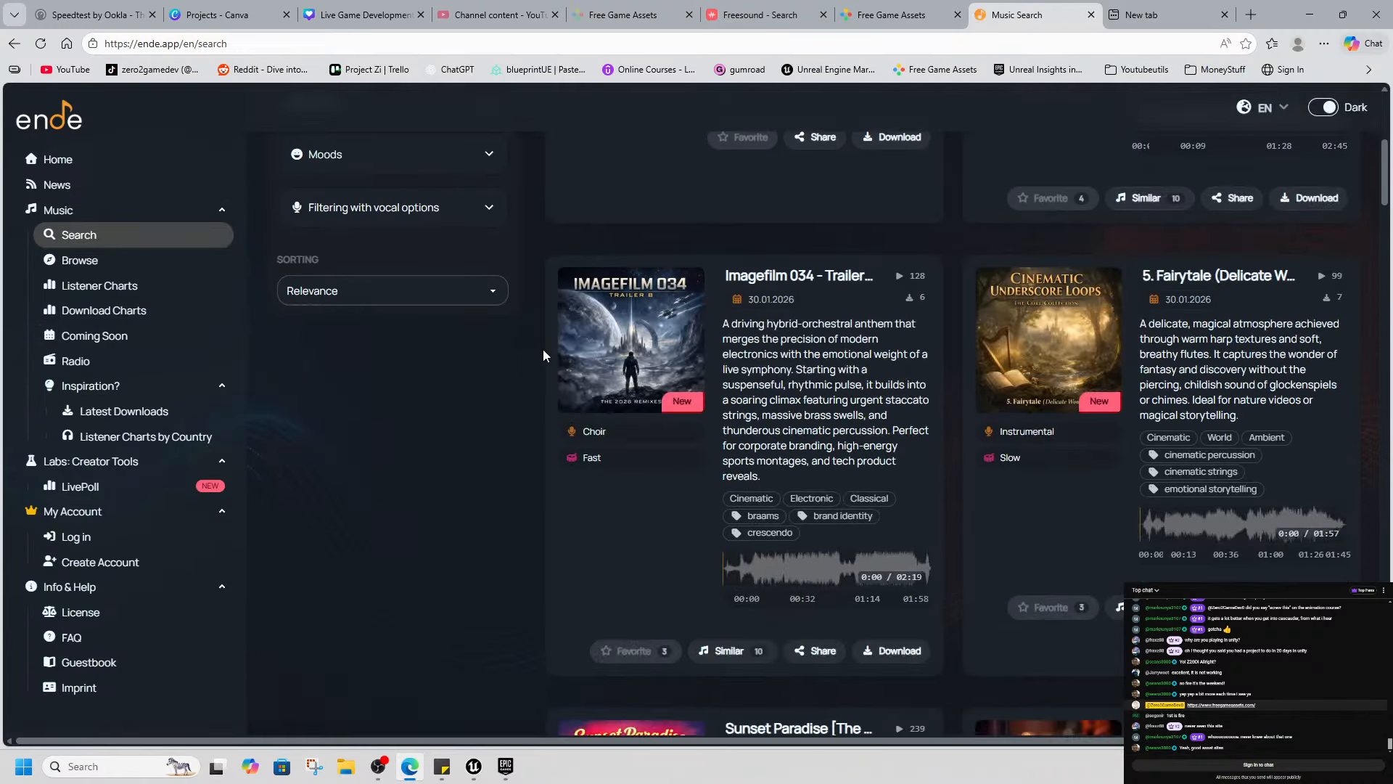
click(630, 341)
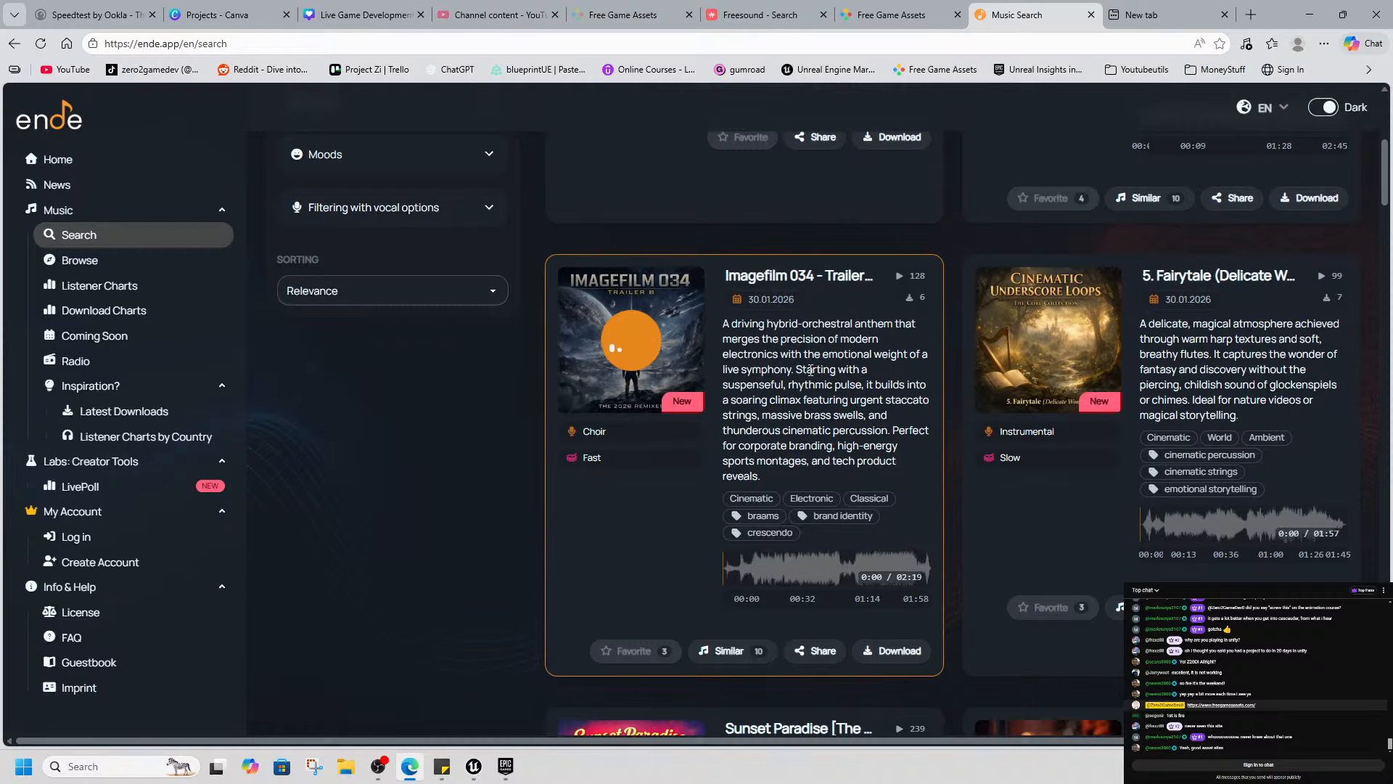
scroll(754, 421, down, 4)
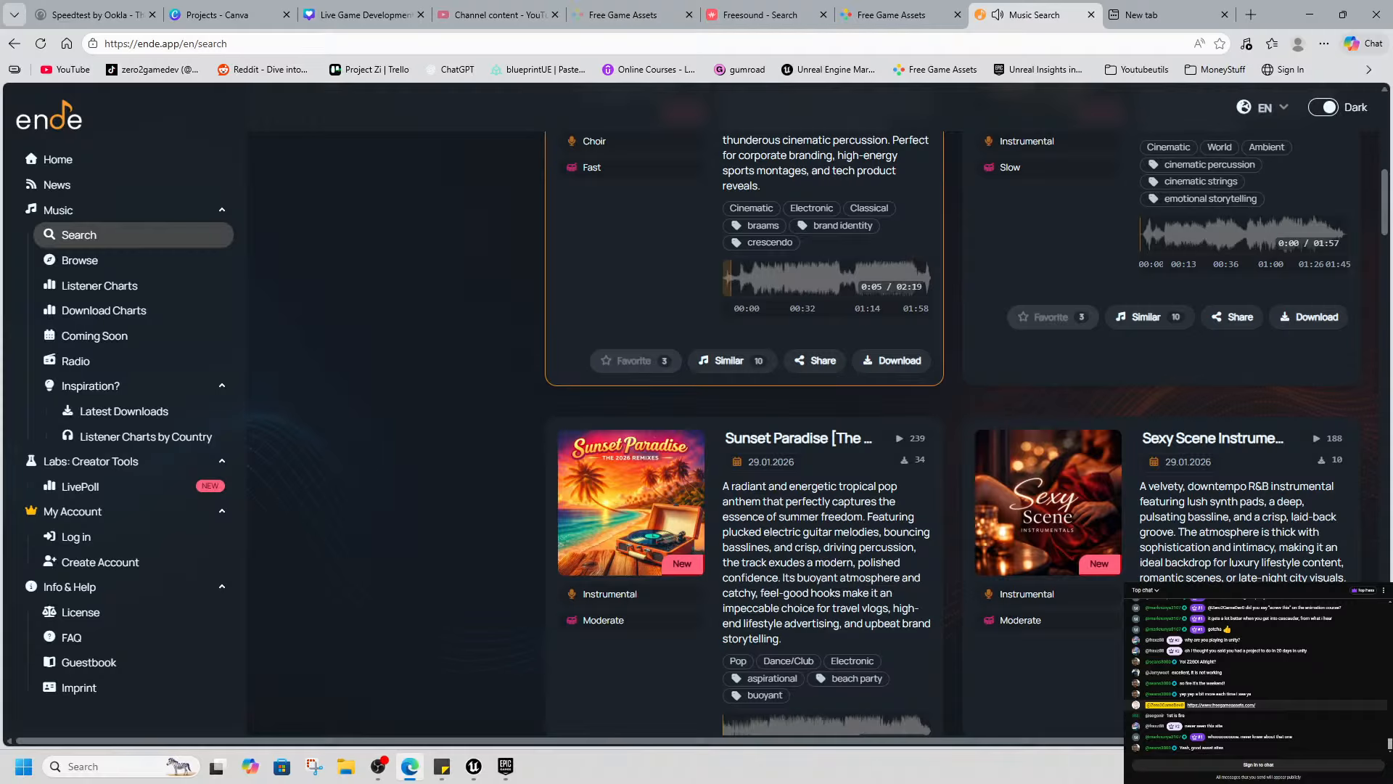
Launch Discord and move its window off the main screen
key(super)
scroll(677, 232, up, 3)
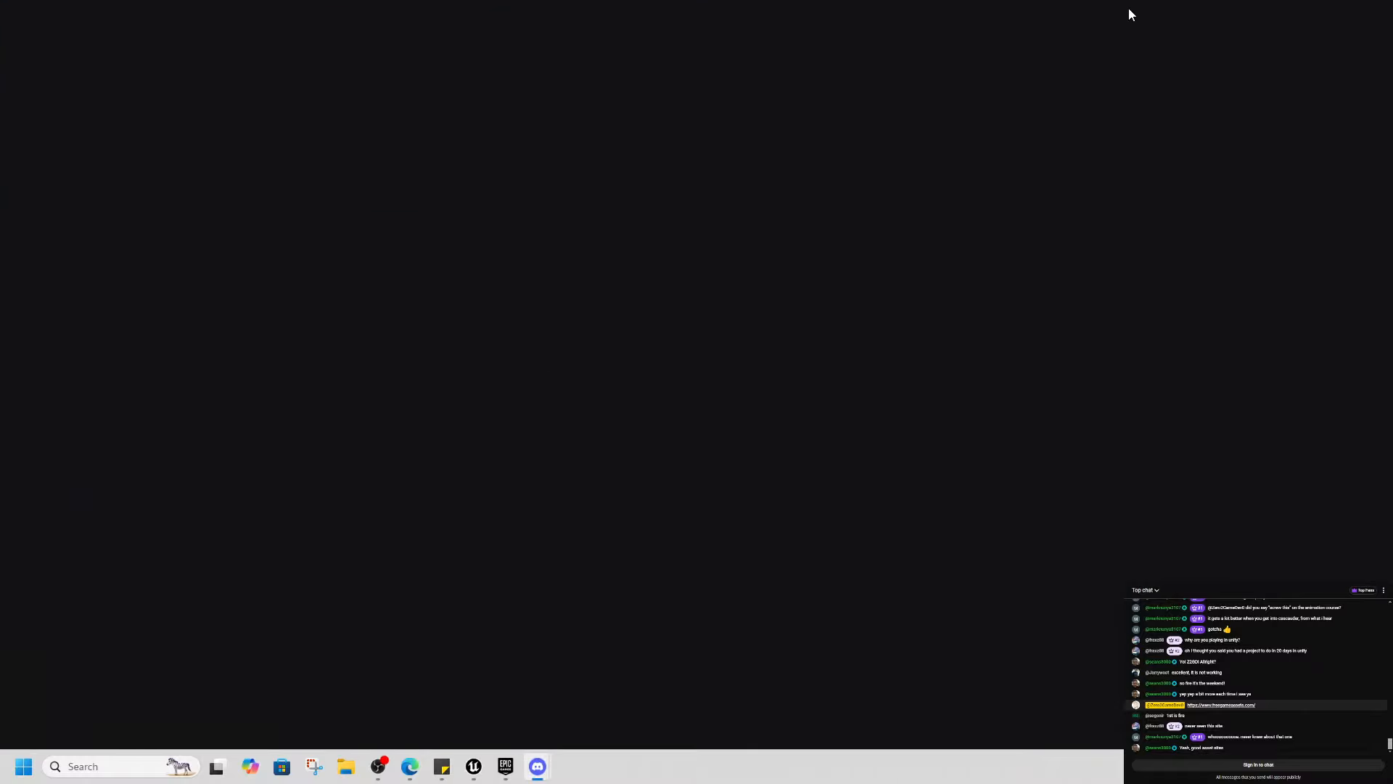
drag(921, 4, 1392, 66)
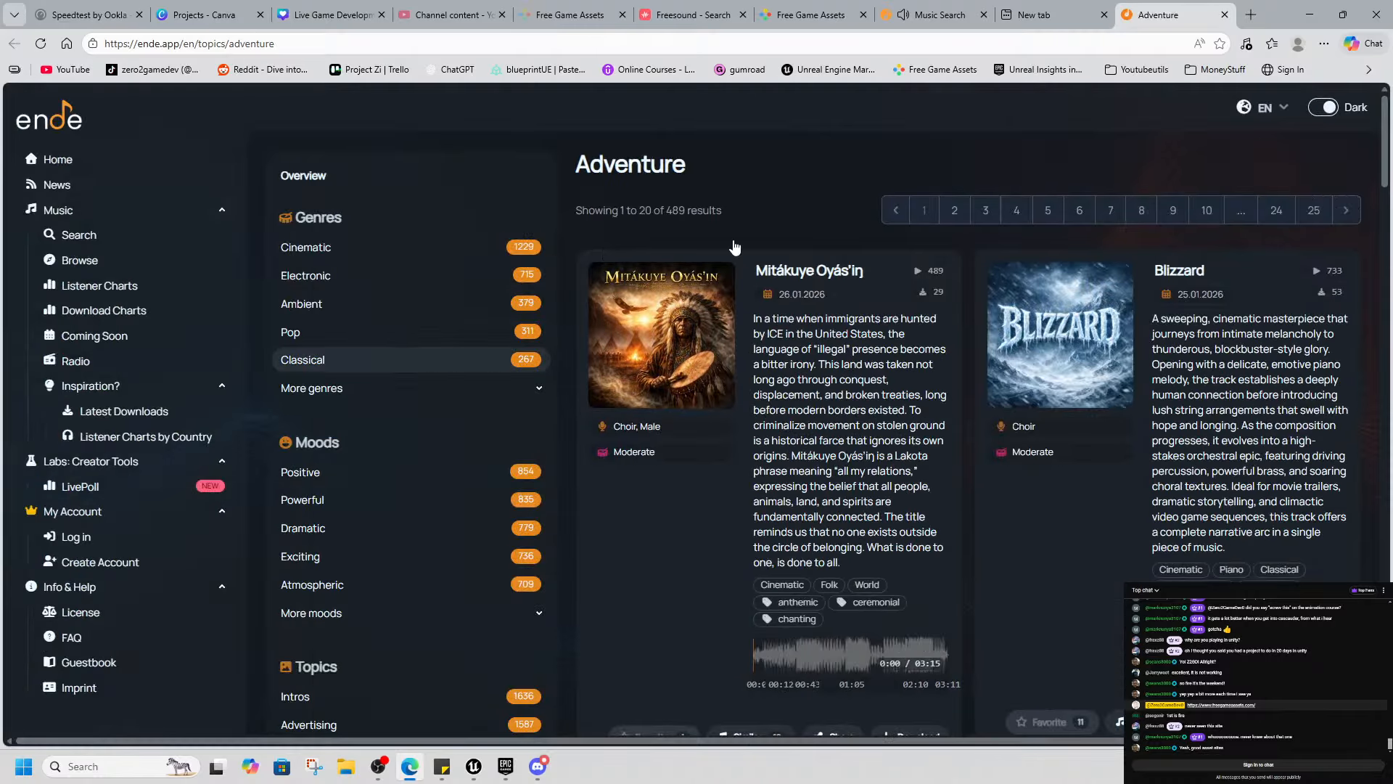
Close the Adventure topic page and preview the Nature 25 track on its song page, jumping to the 00:25 section
click(1224, 15)
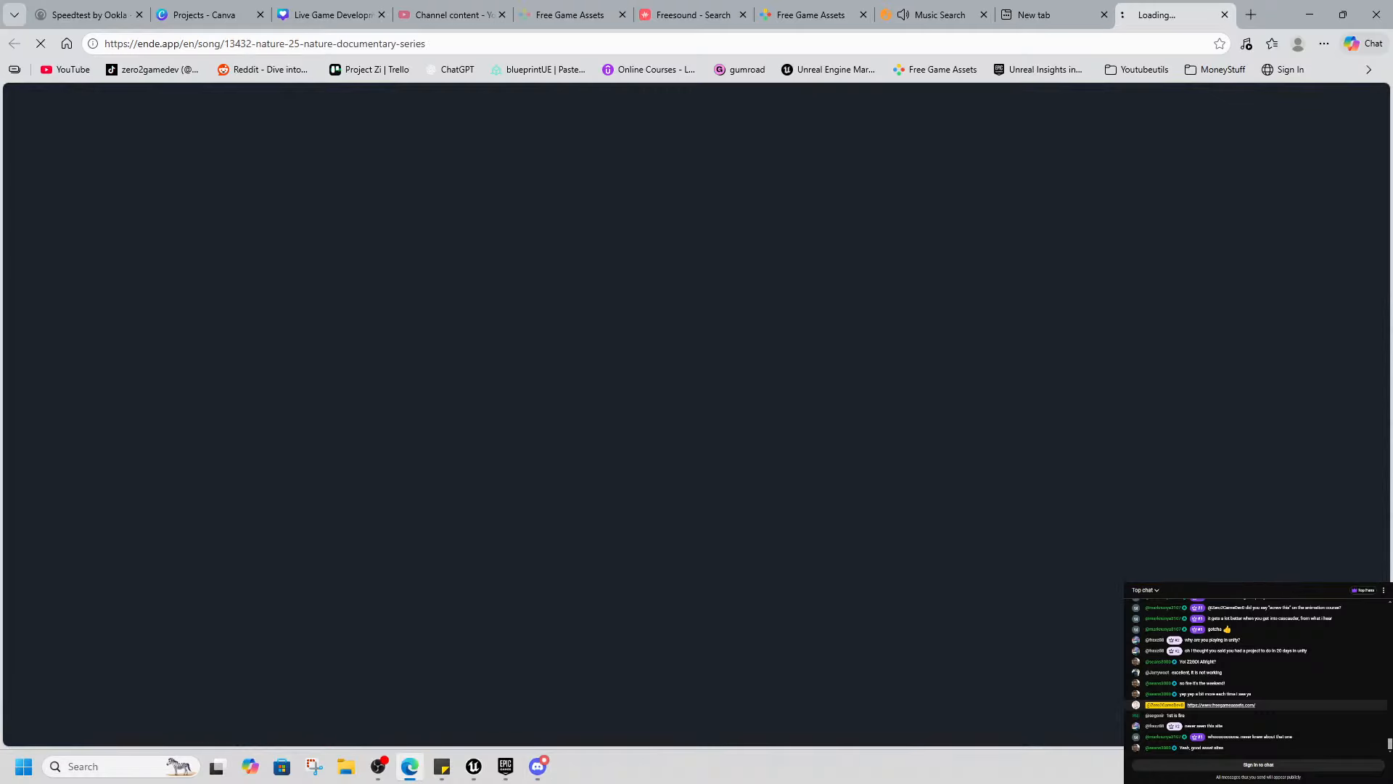
click(936, 15)
click(1172, 15)
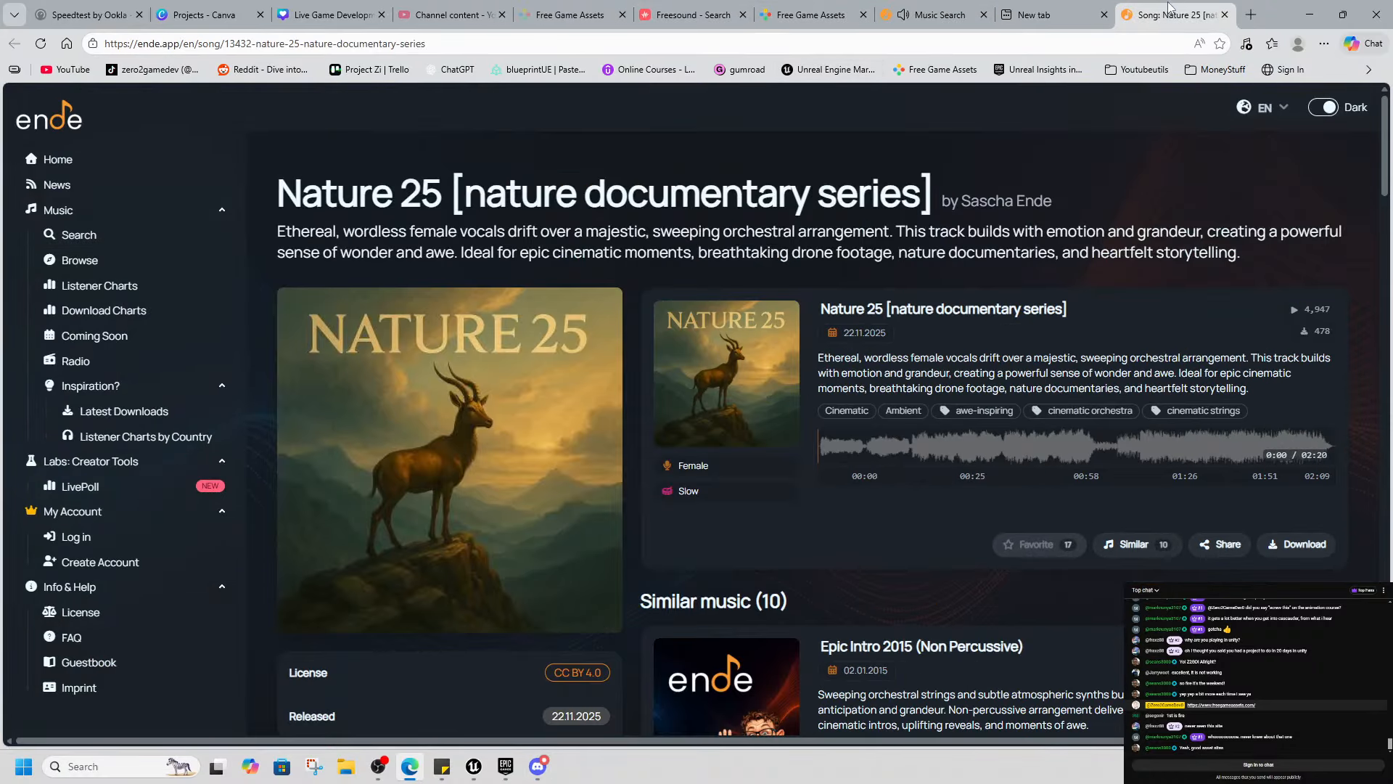
click(711, 374)
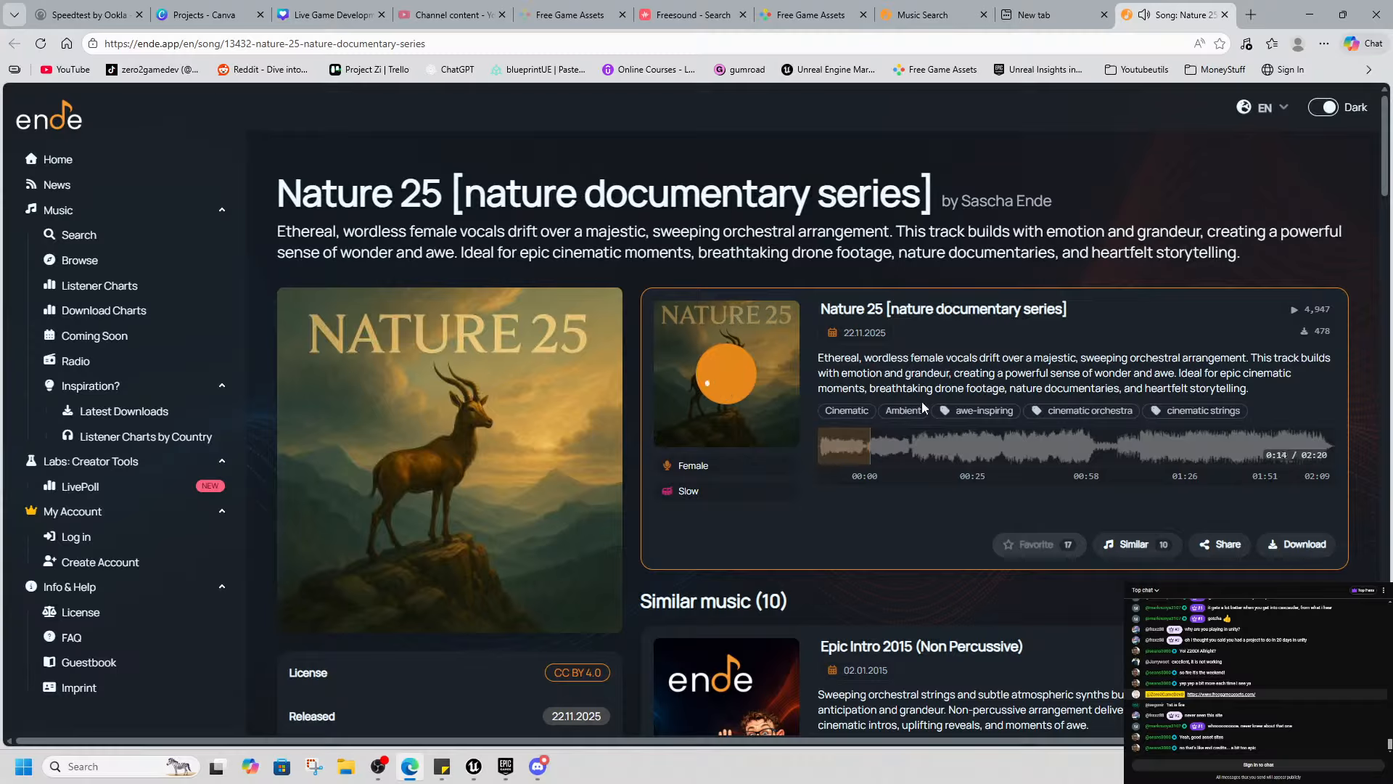
mouse_move(1006, 487)
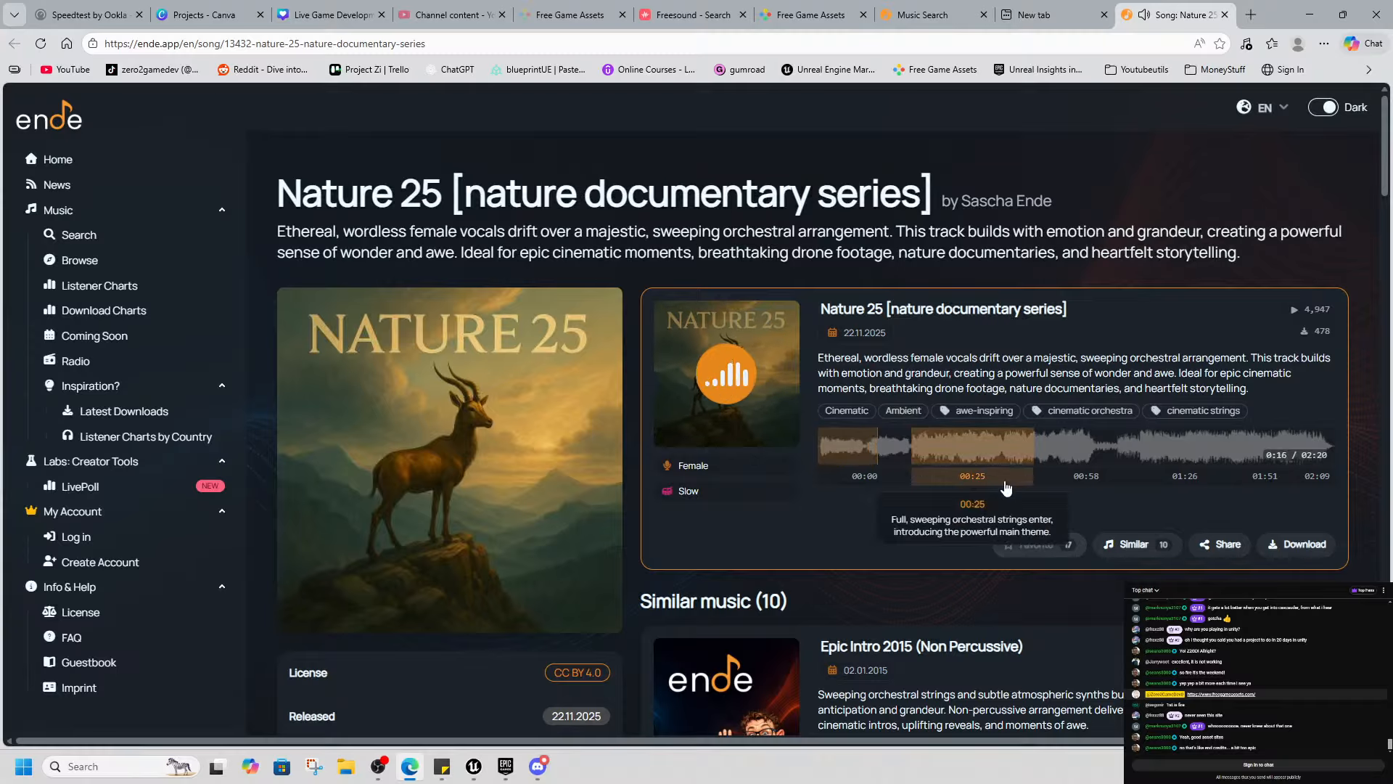
click(1005, 488)
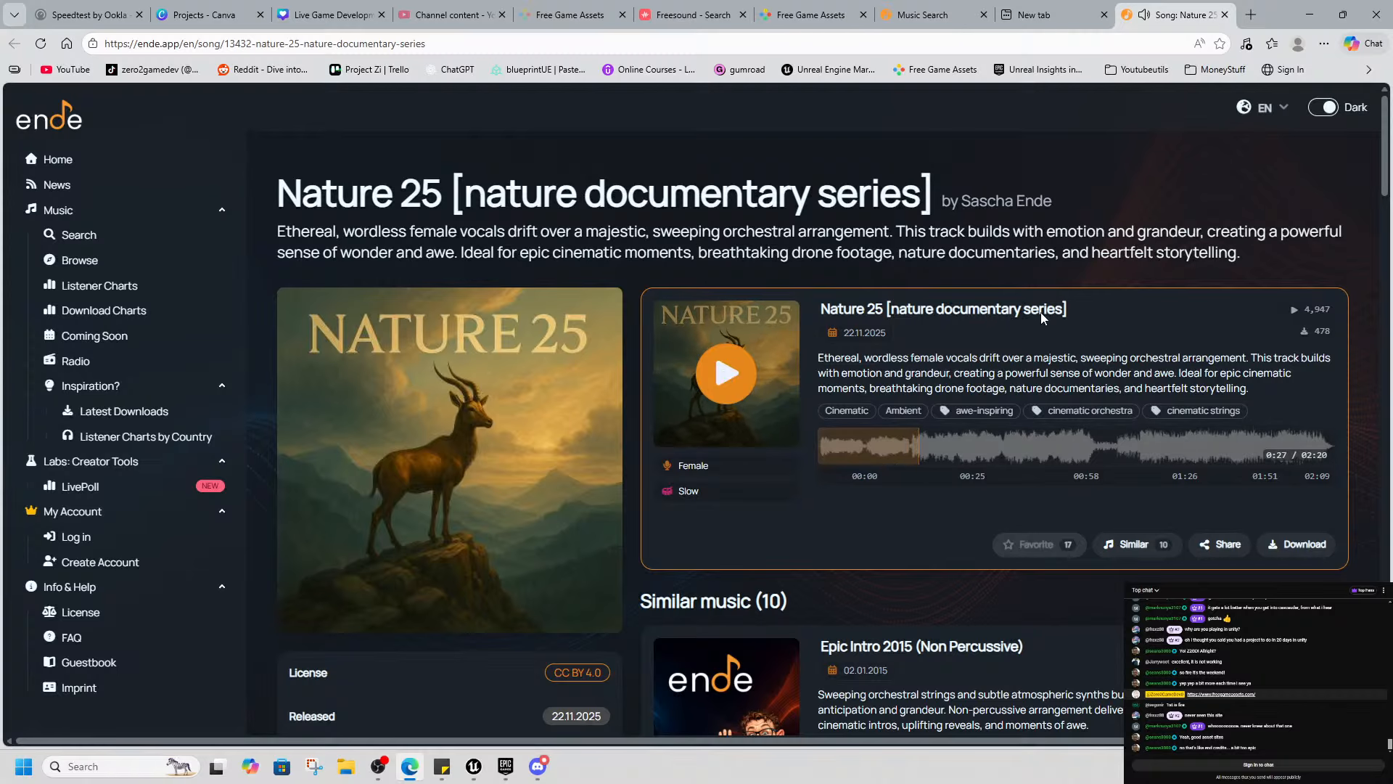
Look through the unfiltered music search results and preview the Tears (Silent Grief) track
click(920, 15)
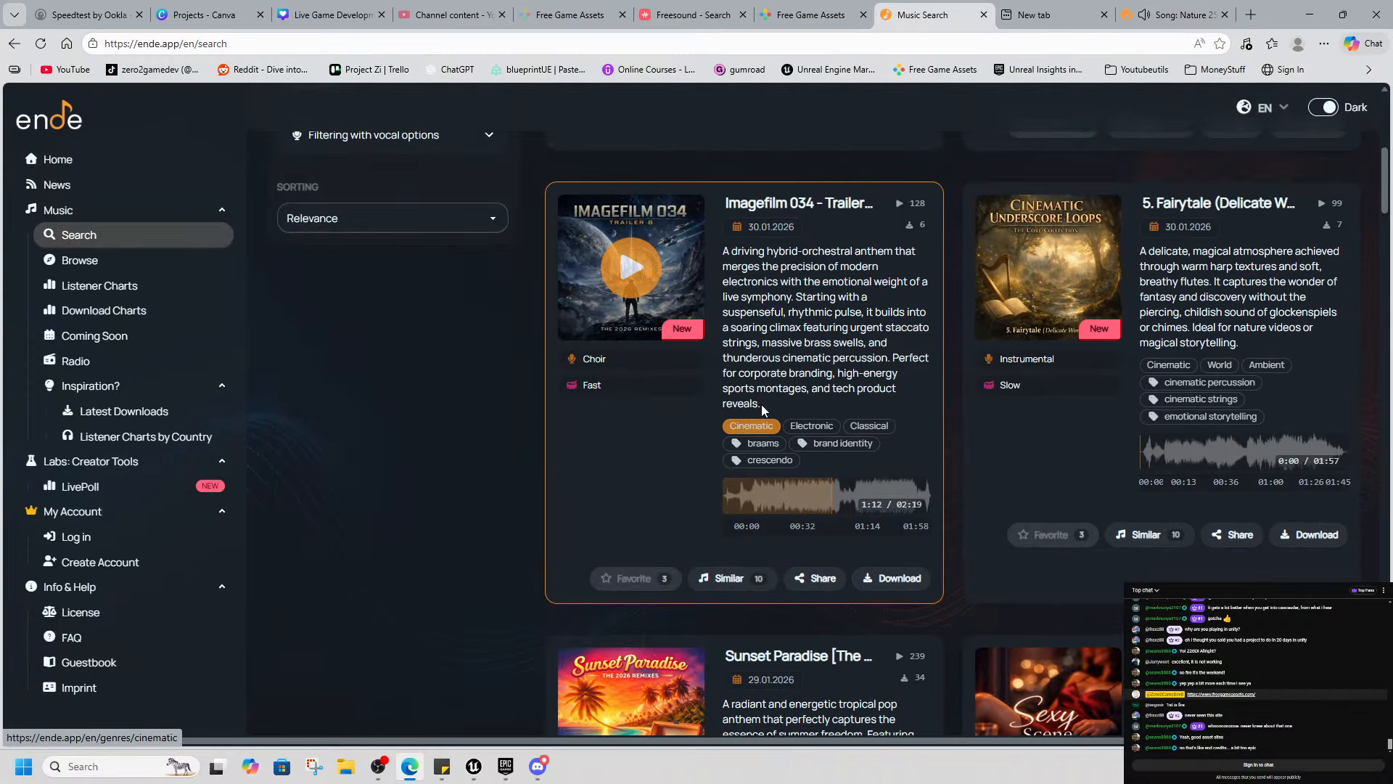
scroll(936, 419, up, 7)
scroll(969, 446, down, 6)
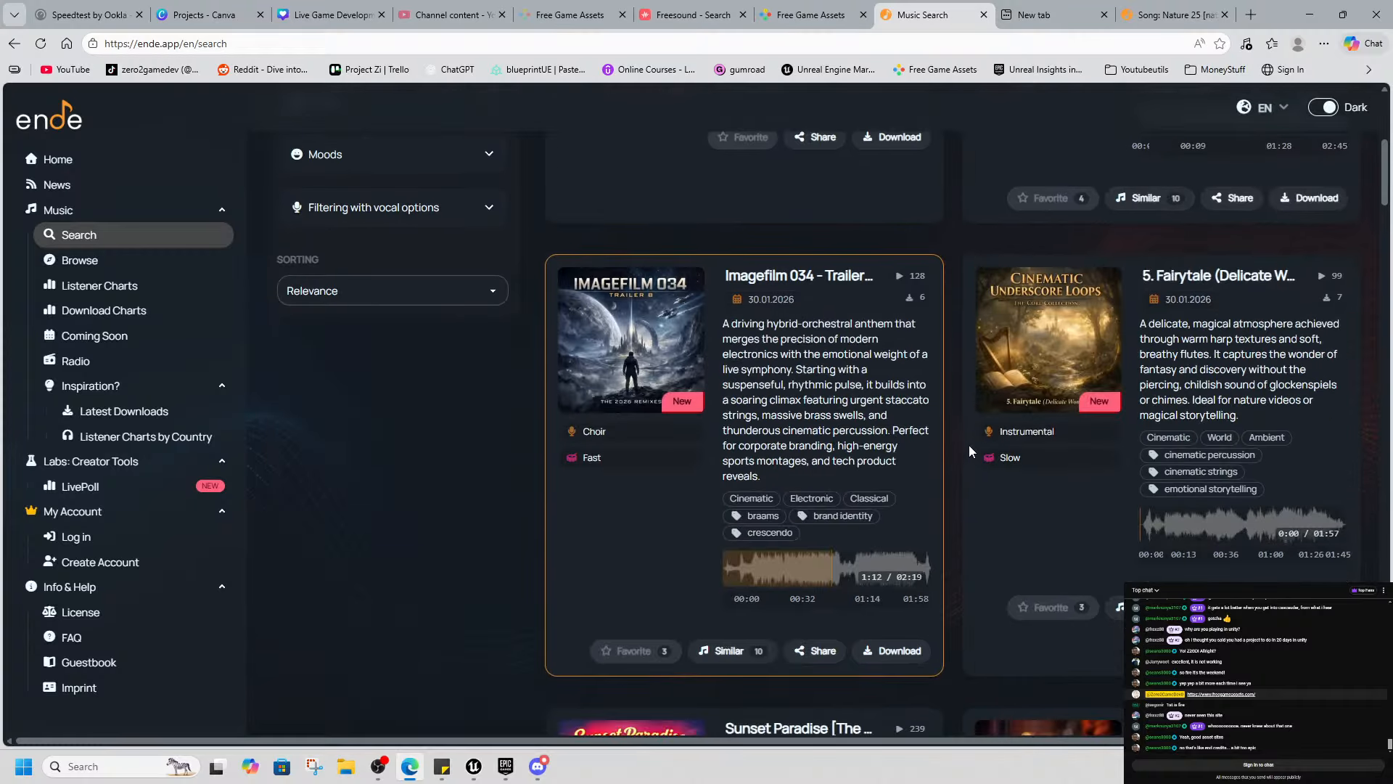
scroll(968, 445, down, 10)
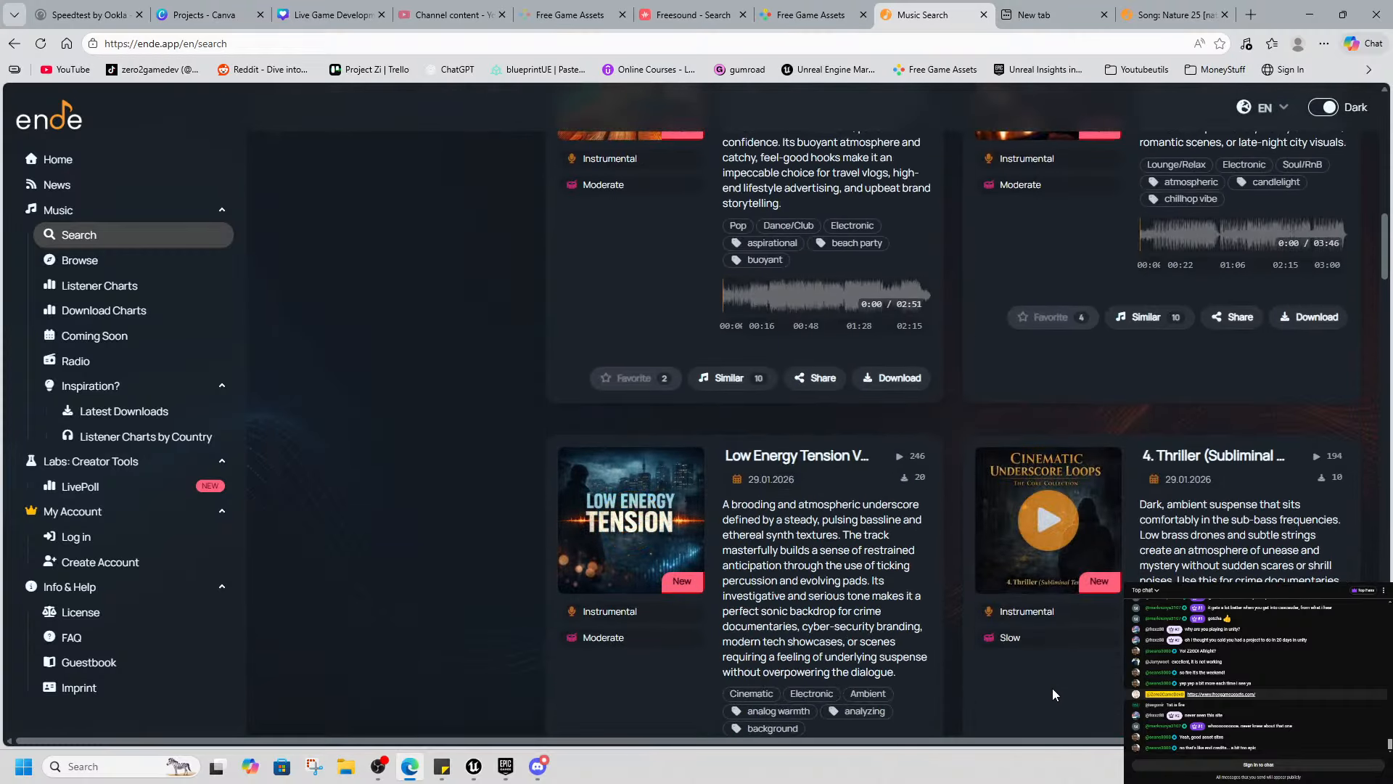
scroll(1053, 688, down, 13)
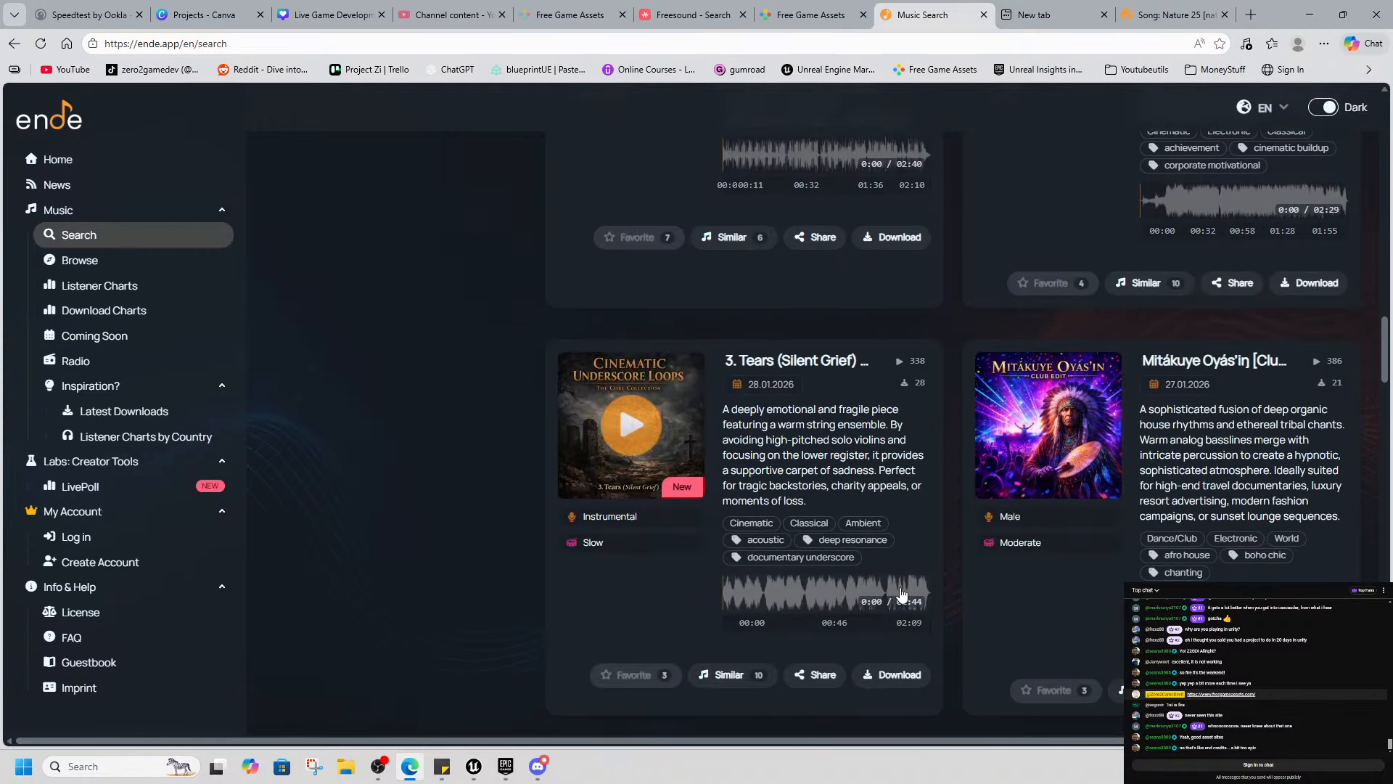
click(631, 427)
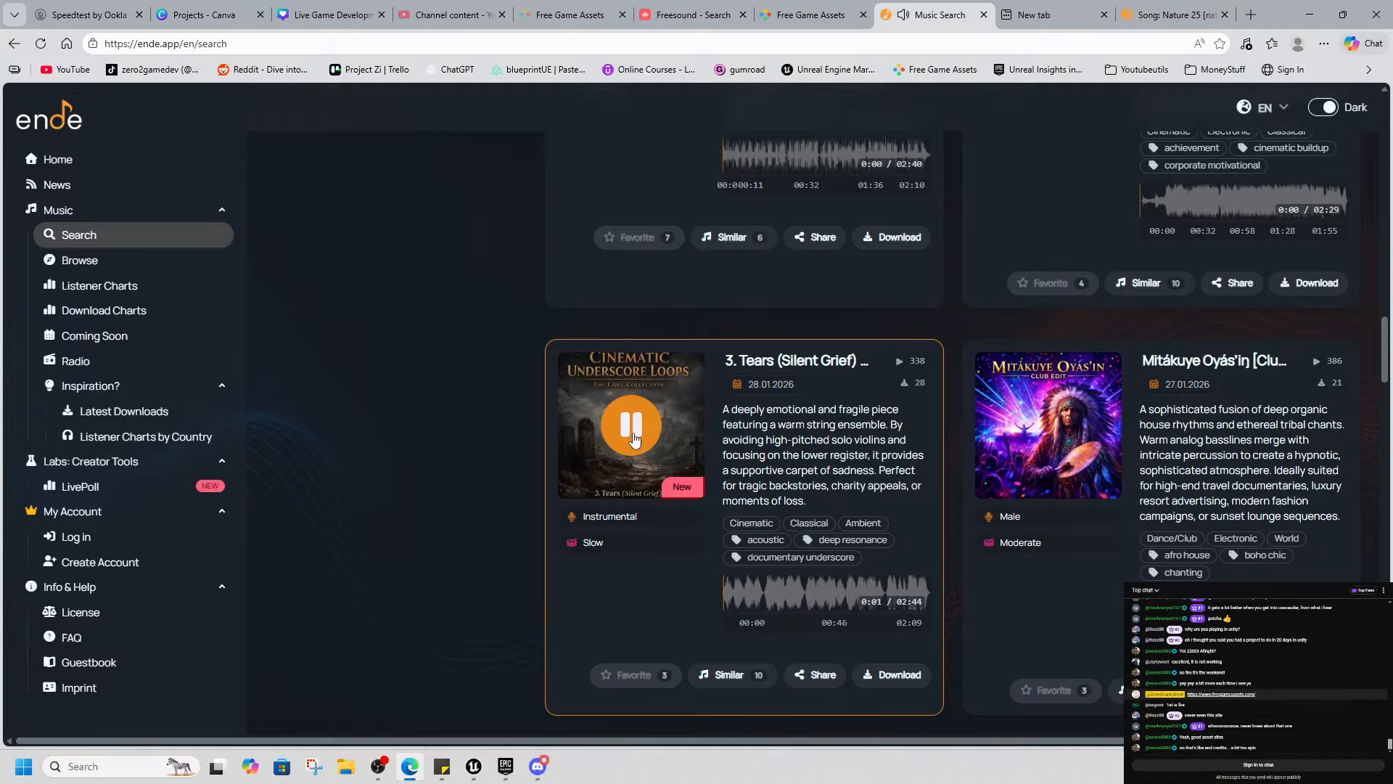
scroll(634, 439, up, 13)
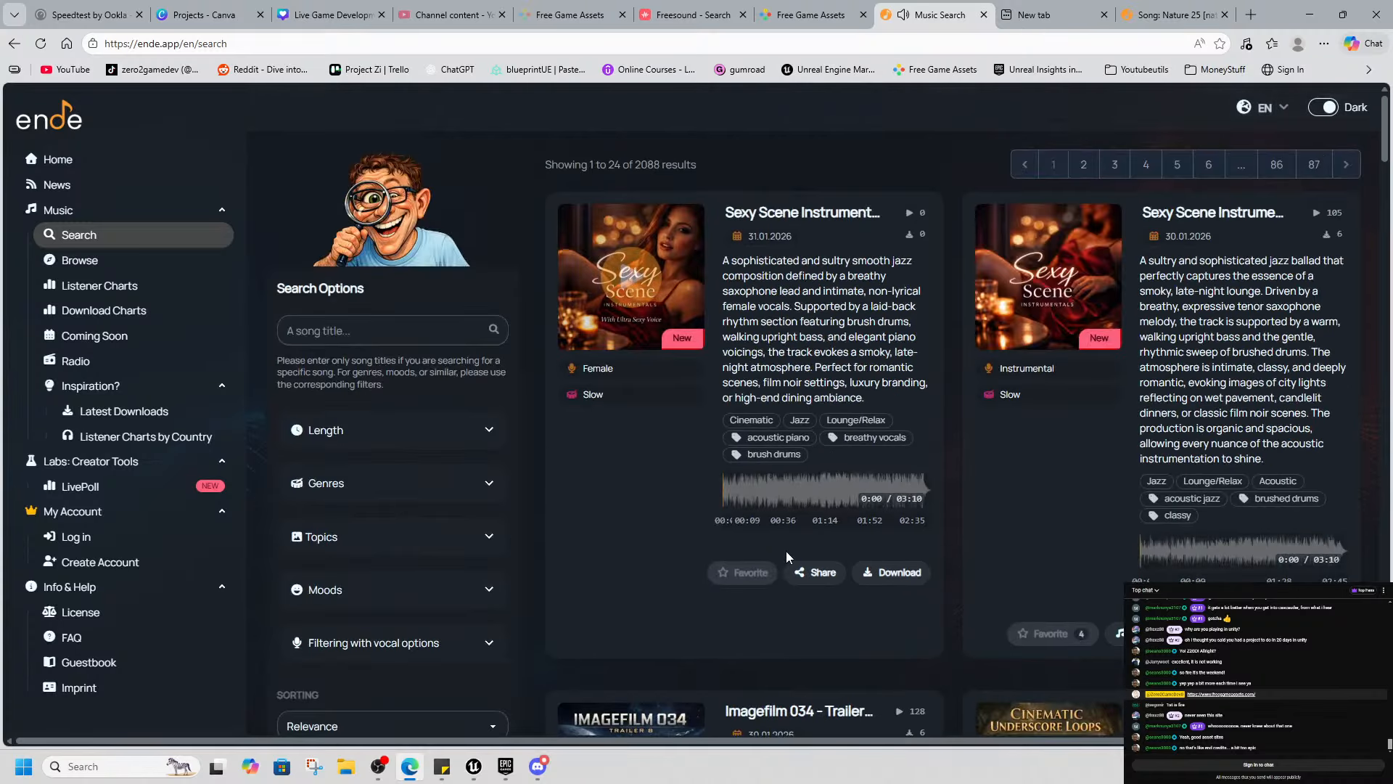
Reopen the music search page and search the tracks for "combat"
click(92, 265)
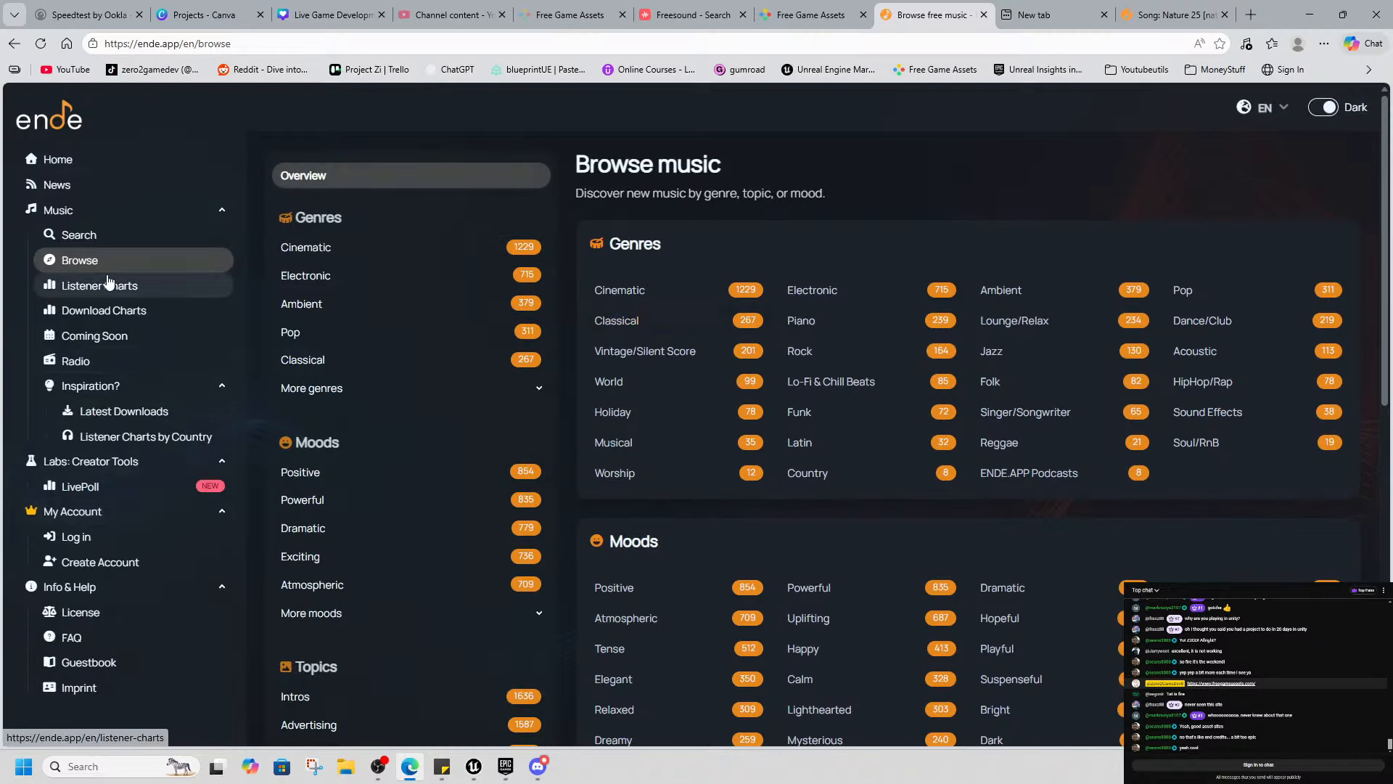
click(95, 238)
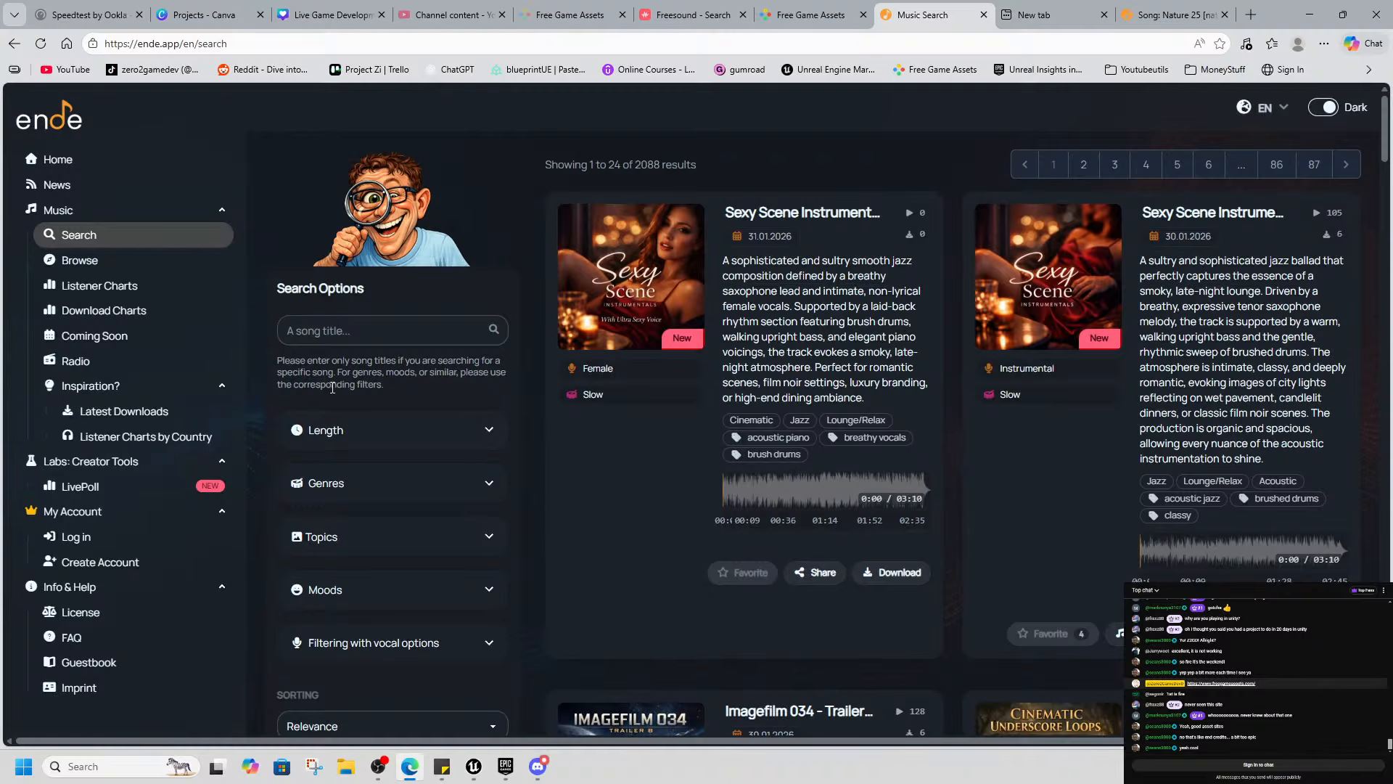
click(355, 339)
text(comb)
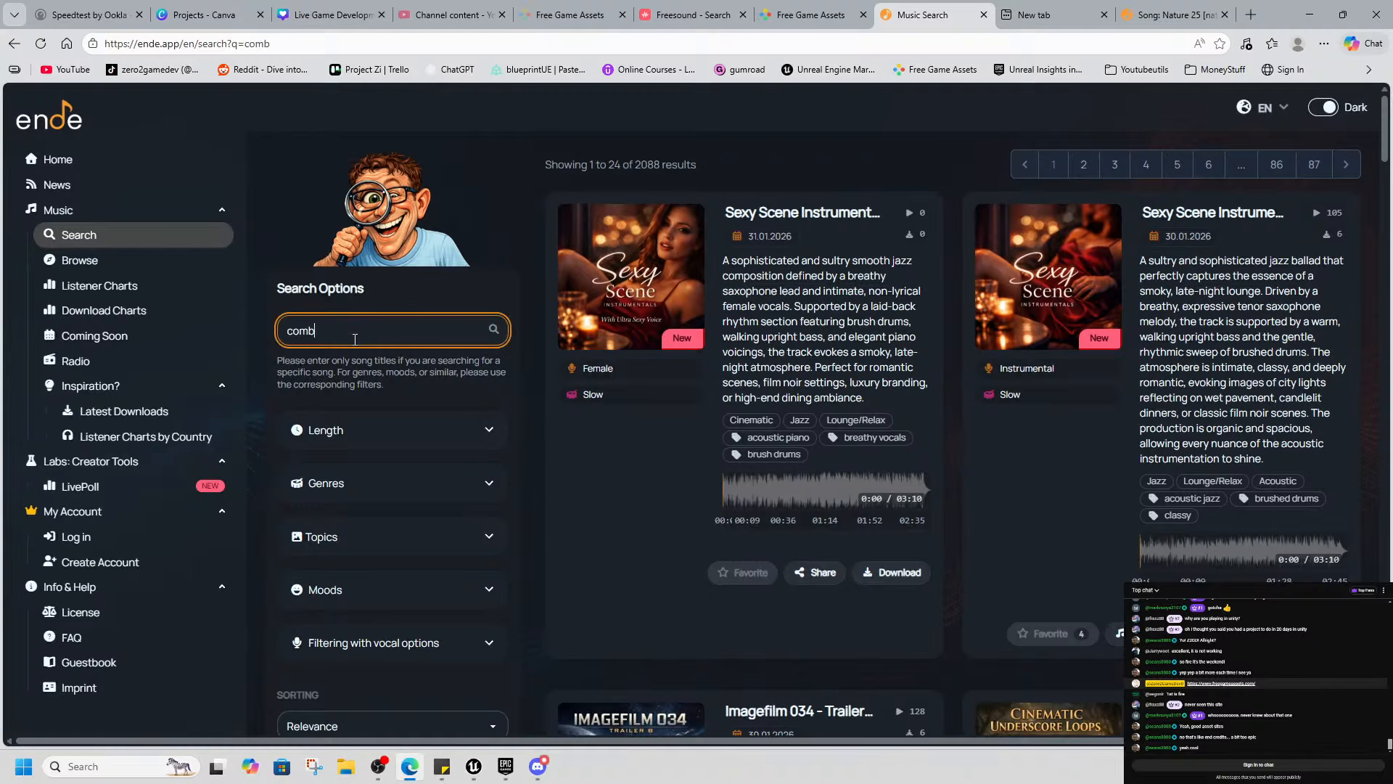
text(at)
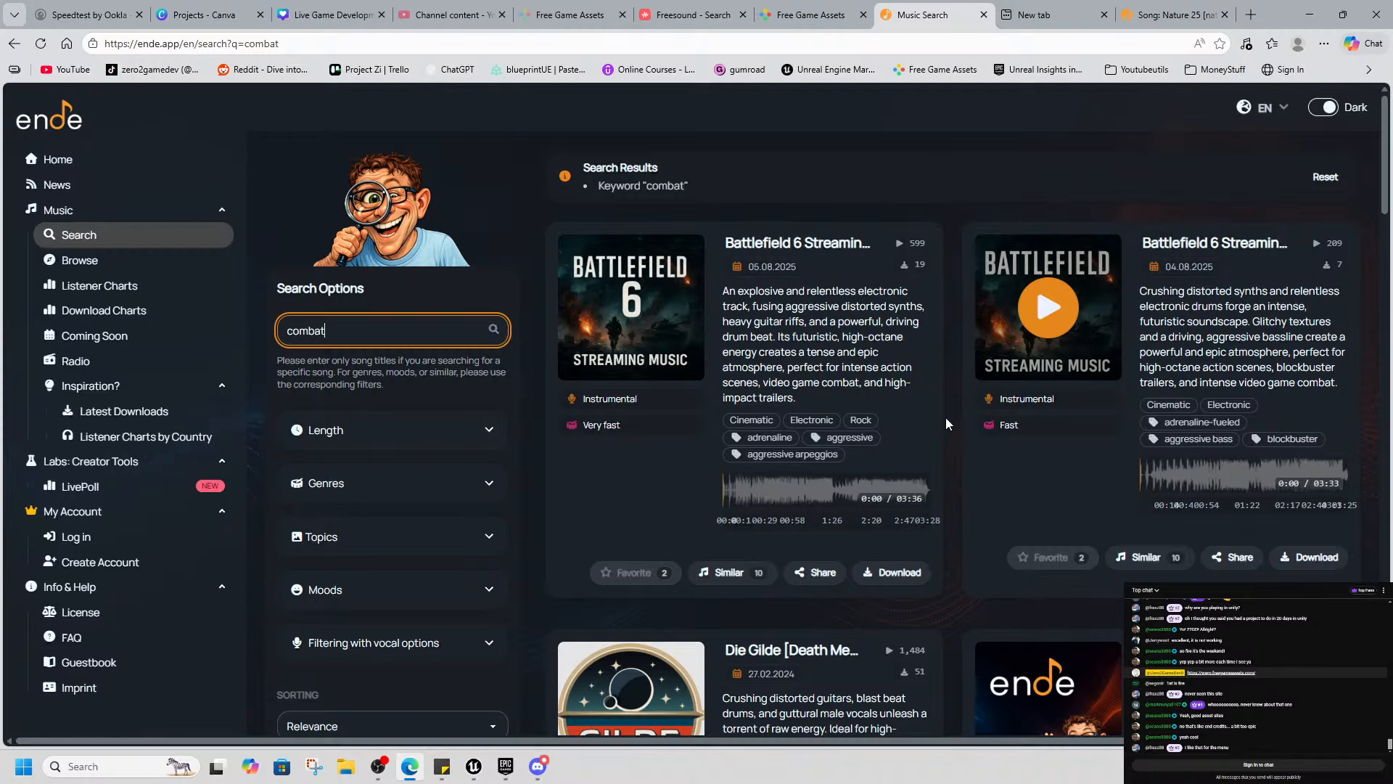
Look through the combat search results and preview the Surprise attack track
scroll(912, 503, down, 4)
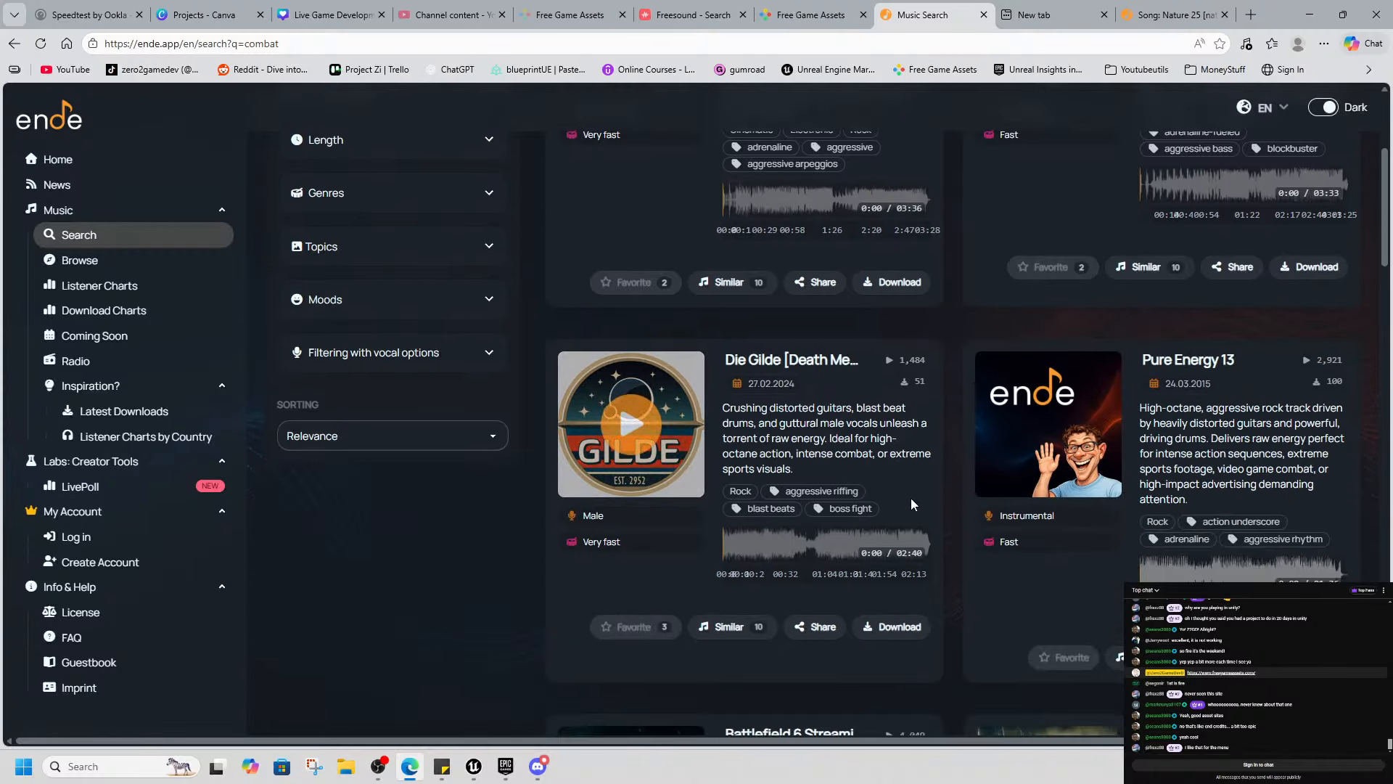
scroll(911, 497, down, 4)
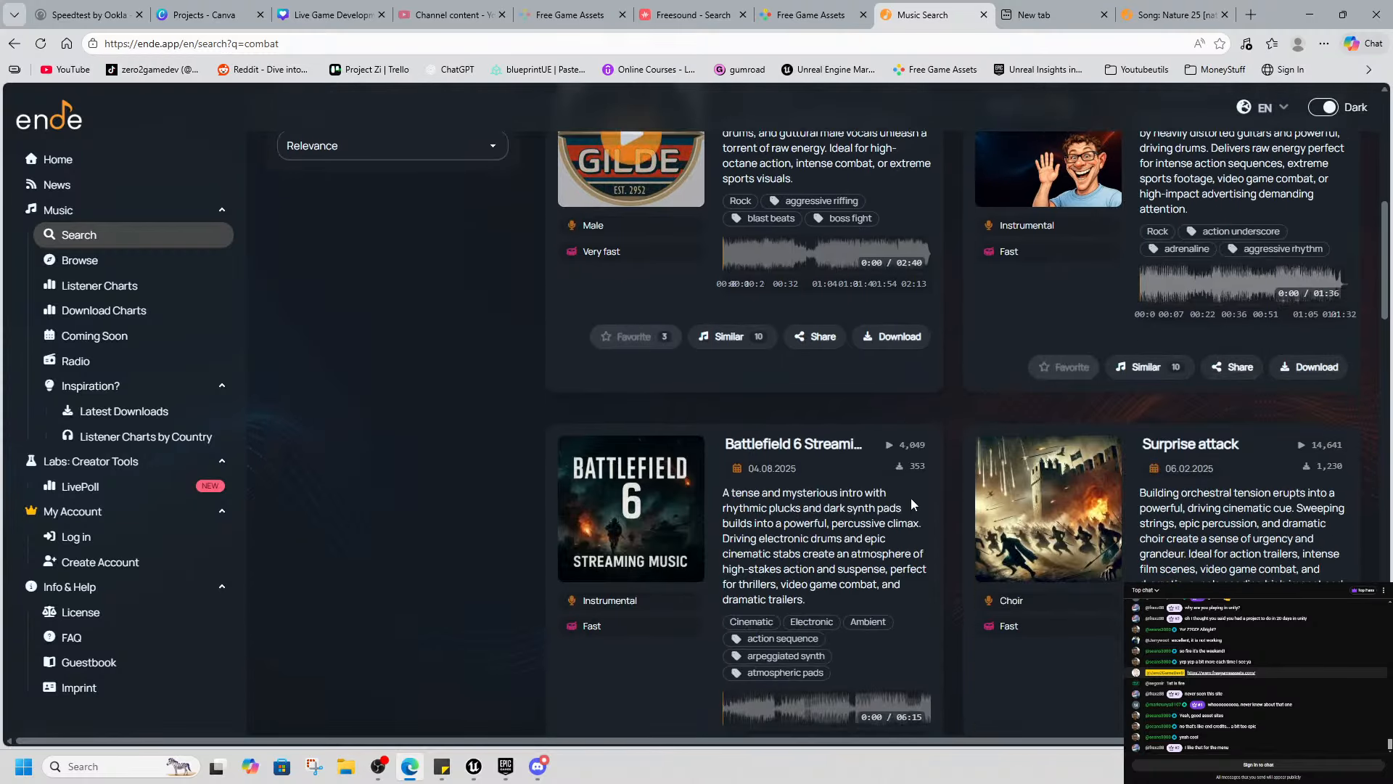
click(1046, 509)
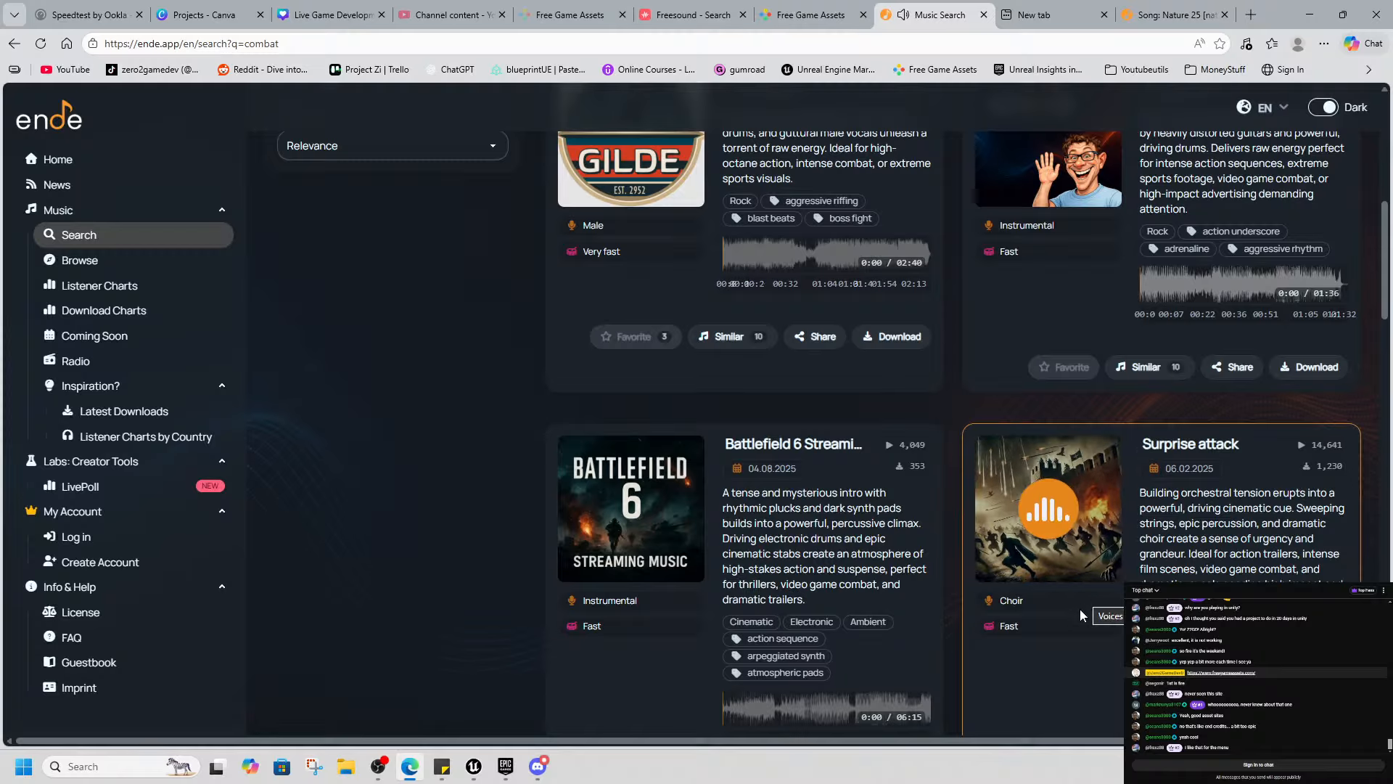
Skip ahead to about 1:10 in the Surprise attack track and pause the preview
scroll(1081, 650, down, 4)
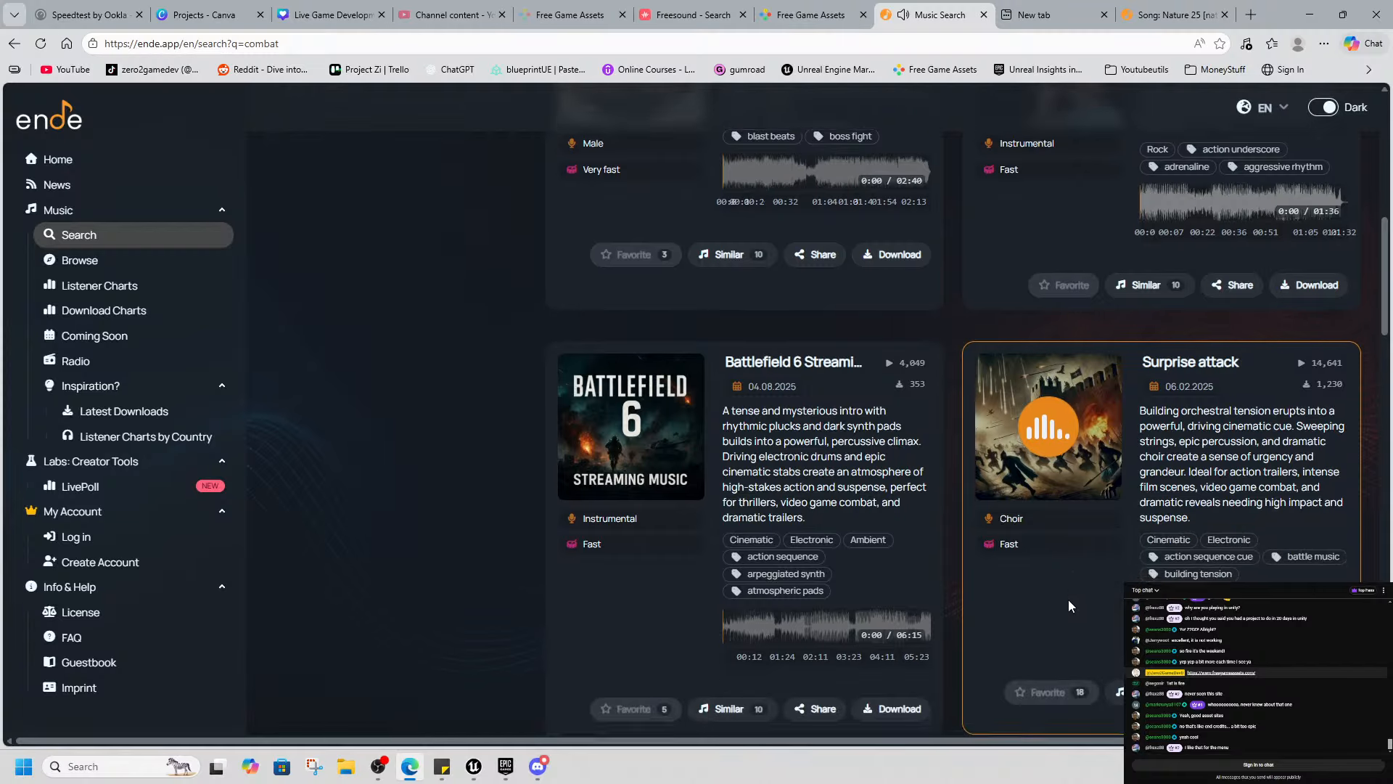
scroll(1135, 480, up, 1)
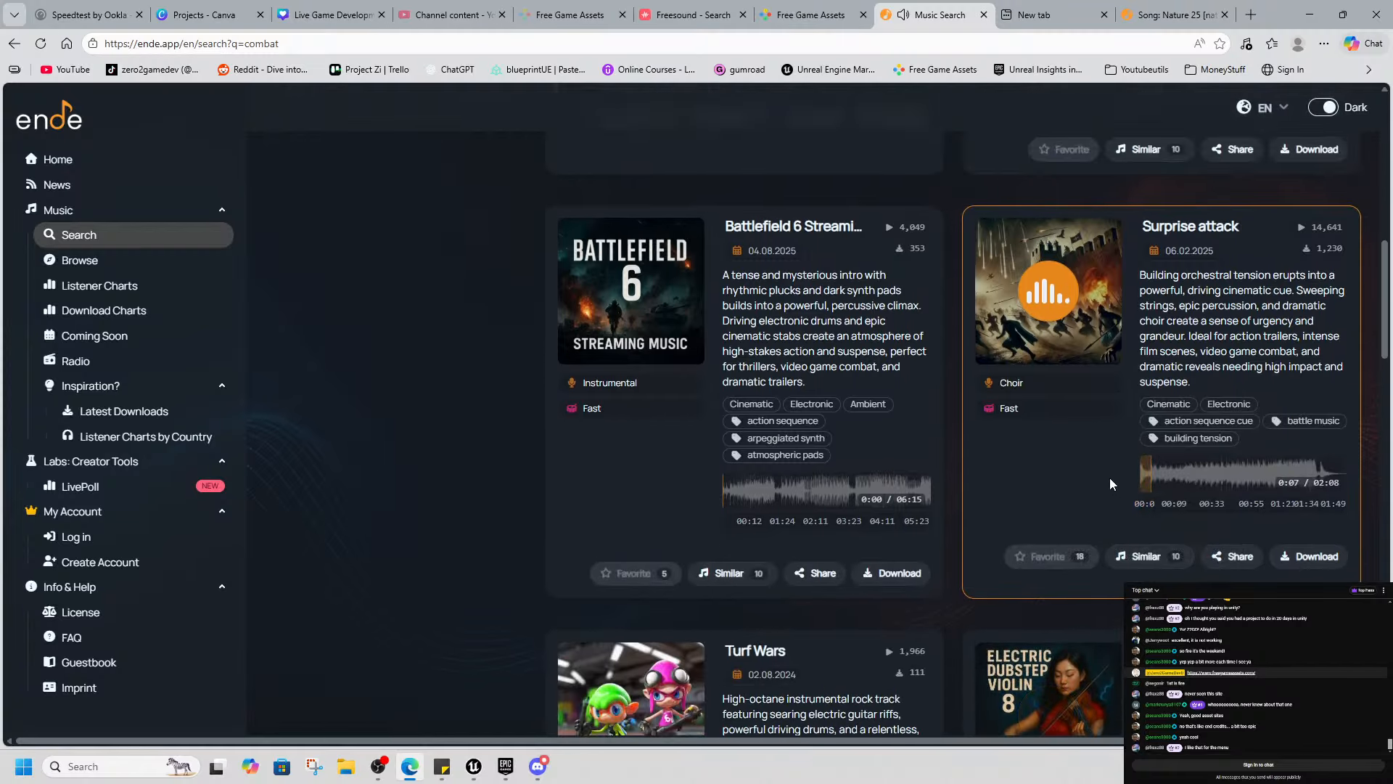
click(1252, 472)
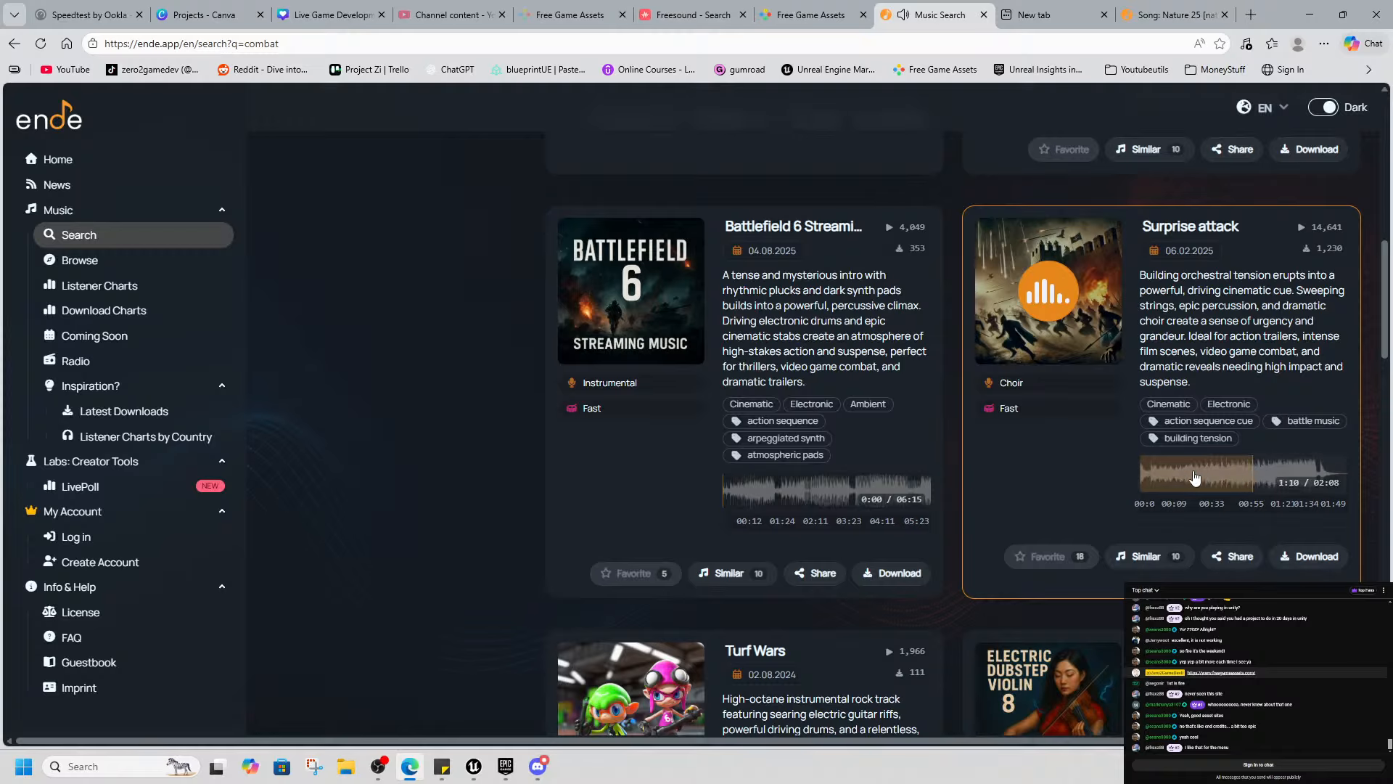
click(1067, 303)
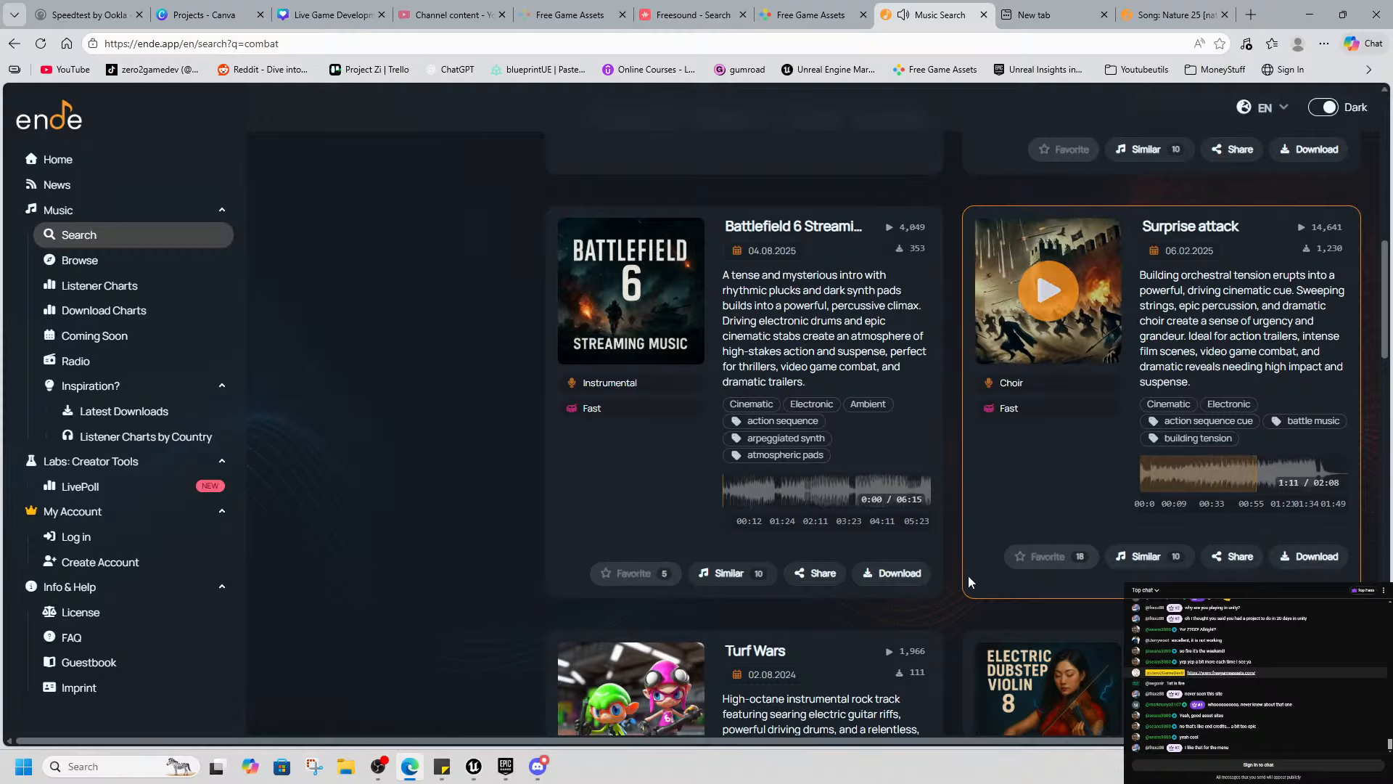
Search the tracks for "combat loop" and look through the results
scroll(935, 546, down, 4)
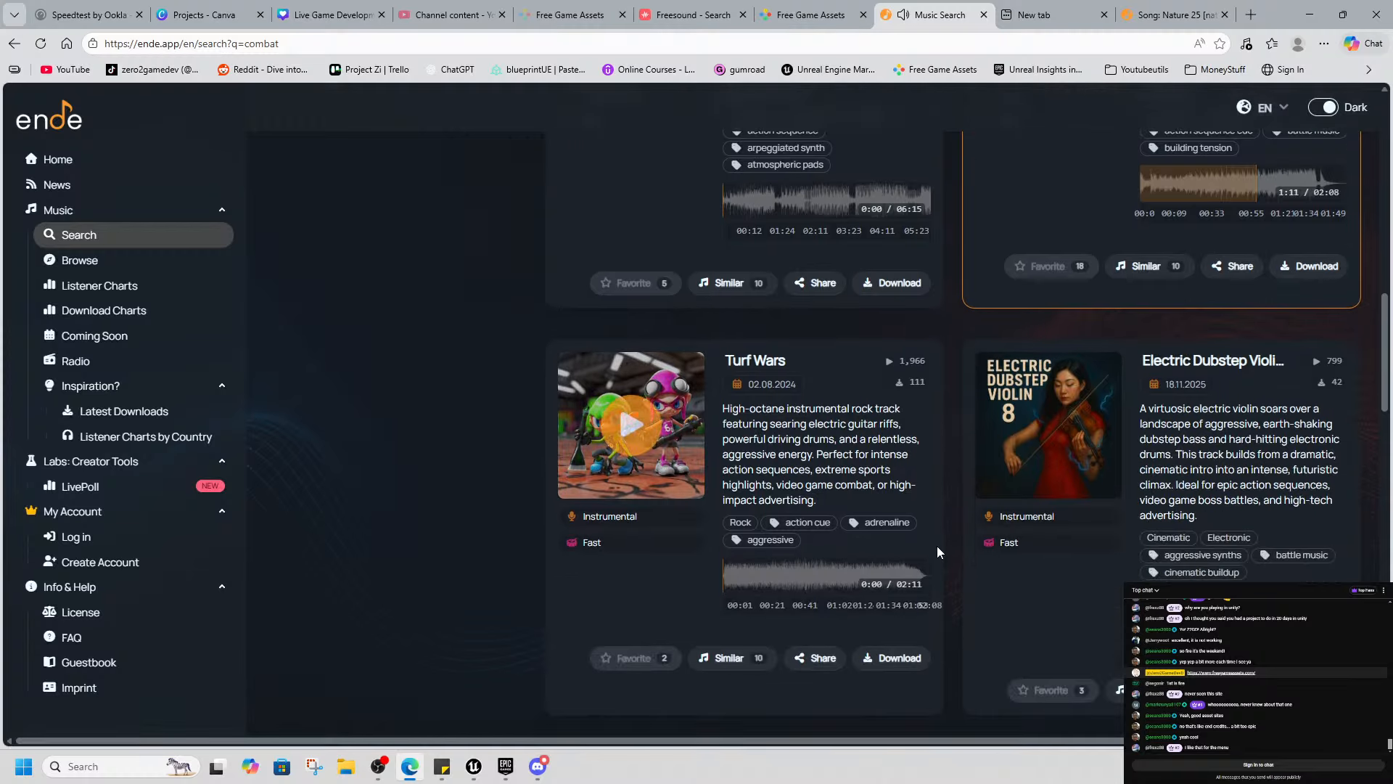
scroll(946, 555, up, 6)
scroll(946, 555, up, 5)
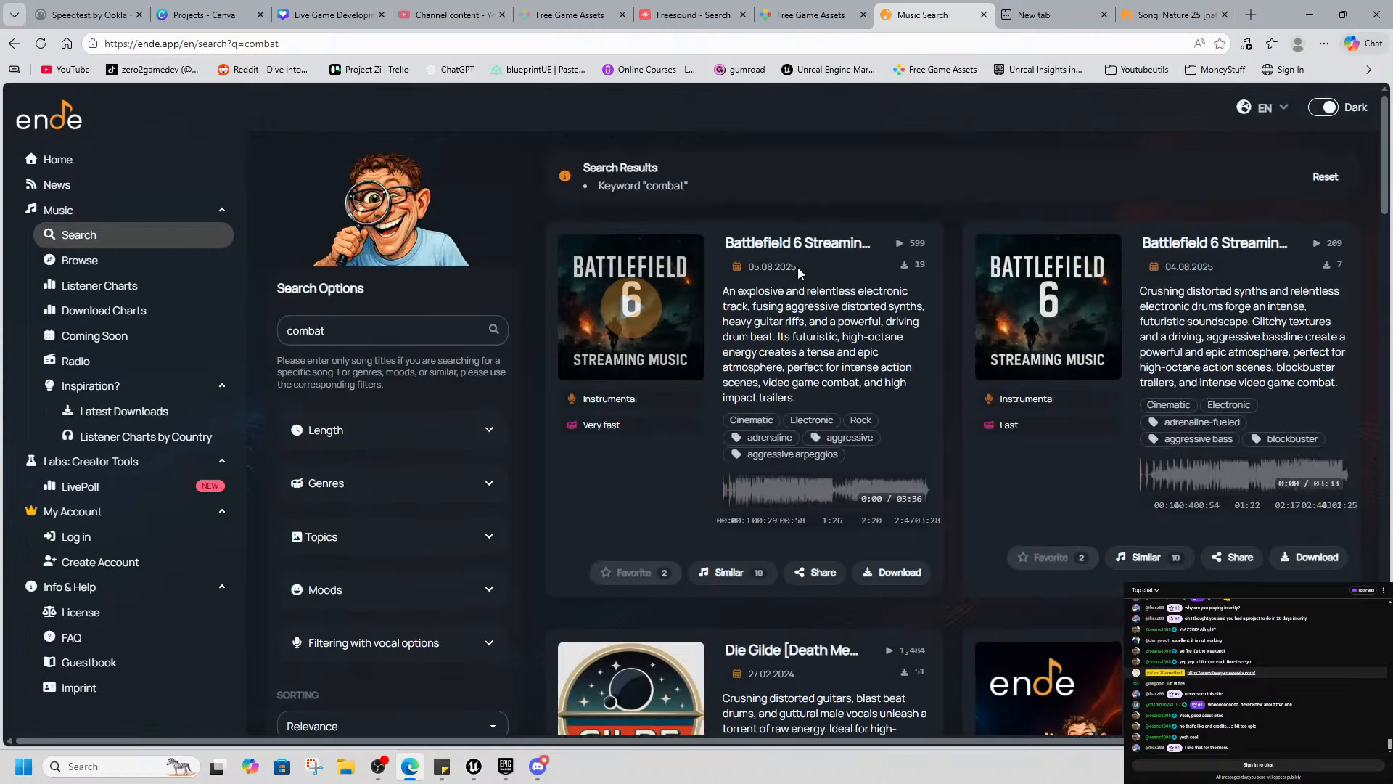
click(410, 331)
text(loop)
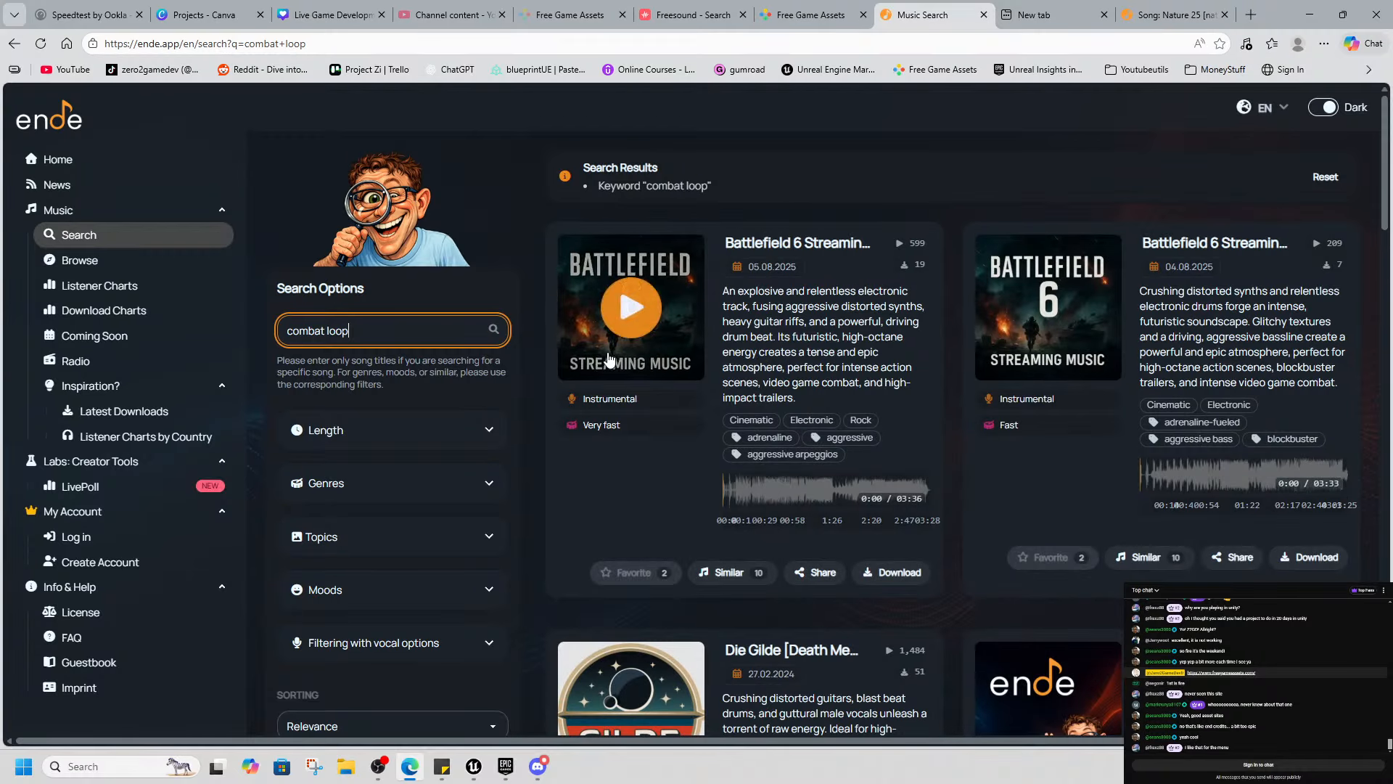
scroll(632, 312, down, 7)
scroll(965, 499, up, 1)
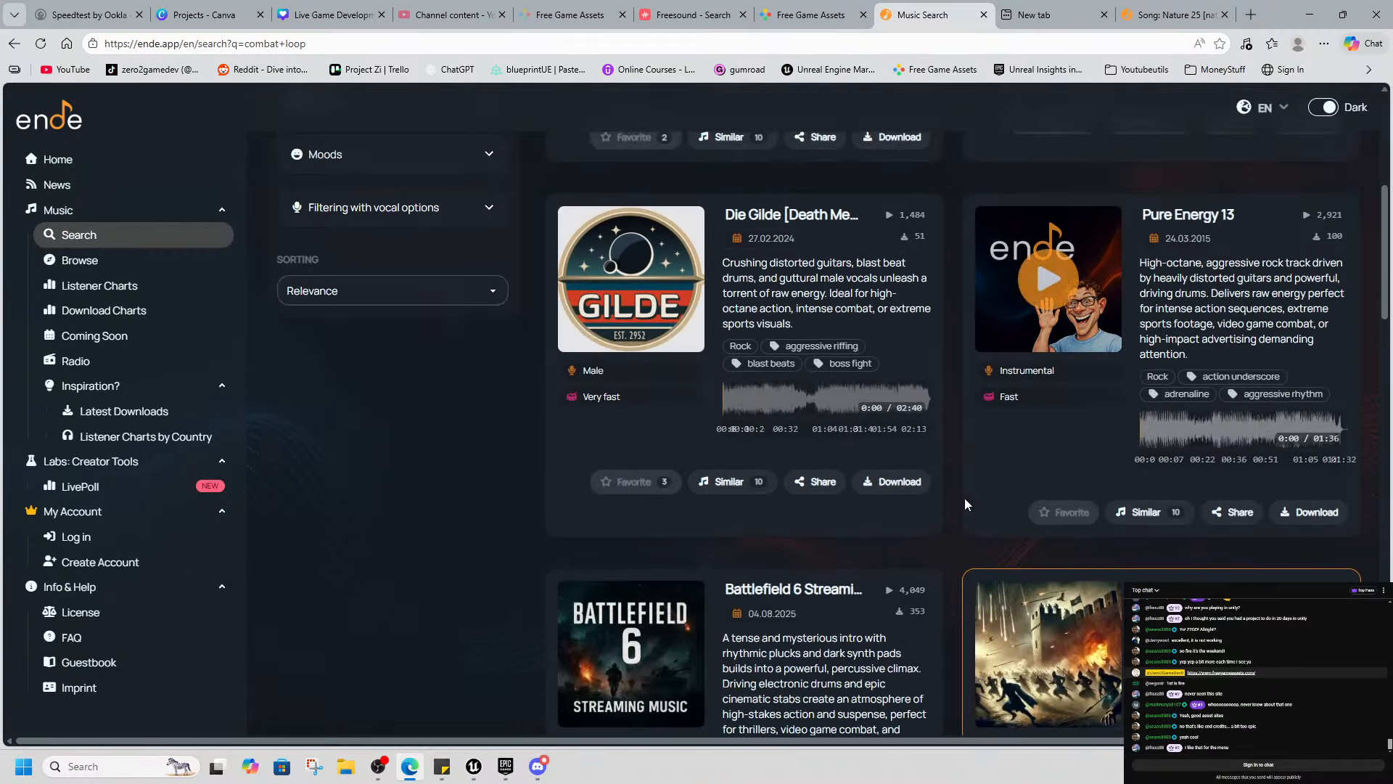
scroll(952, 499, down, 12)
scroll(942, 496, down, 8)
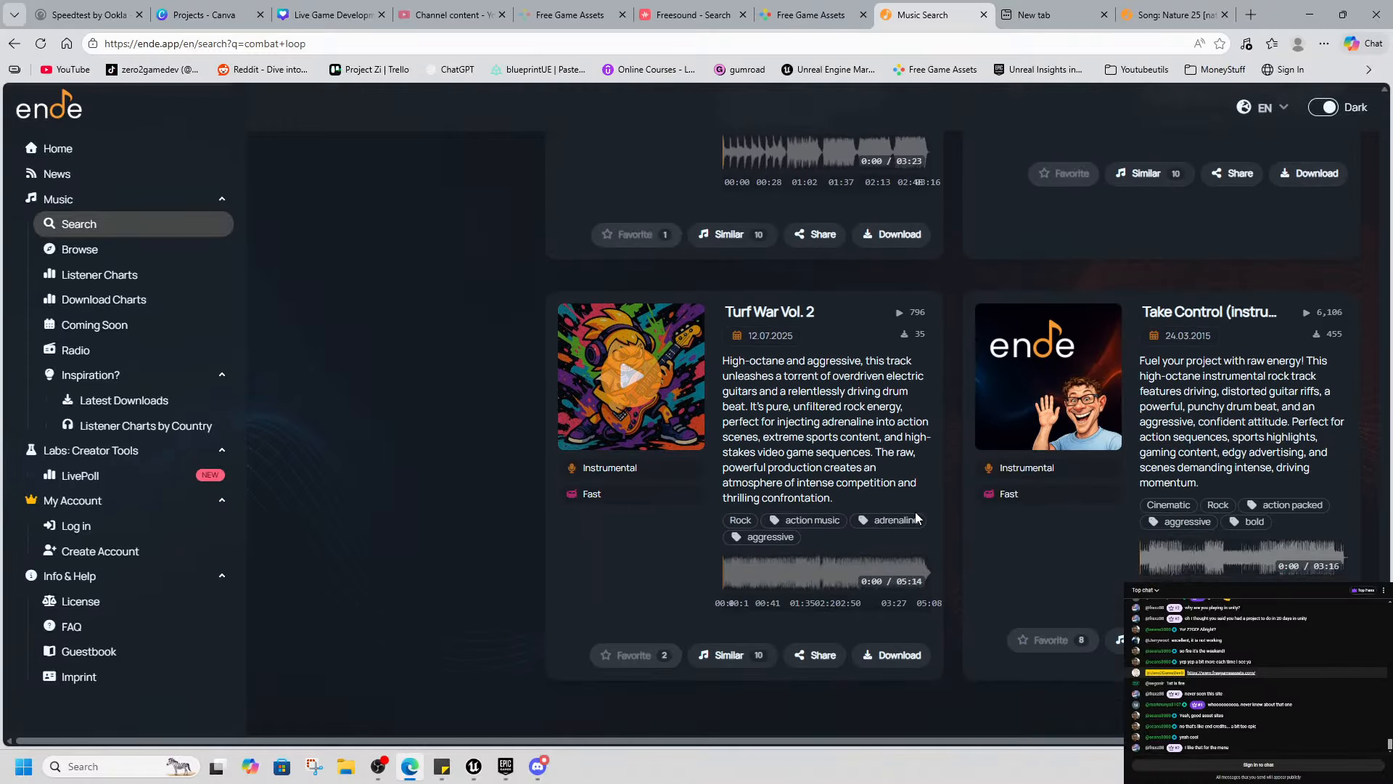
Switch to the Unreal Editor and migrate the 01_Horns_Of_War_BattleTrack sound wave from ARPGMusicPack to Project_Zi's Content folder
click(1307, 14)
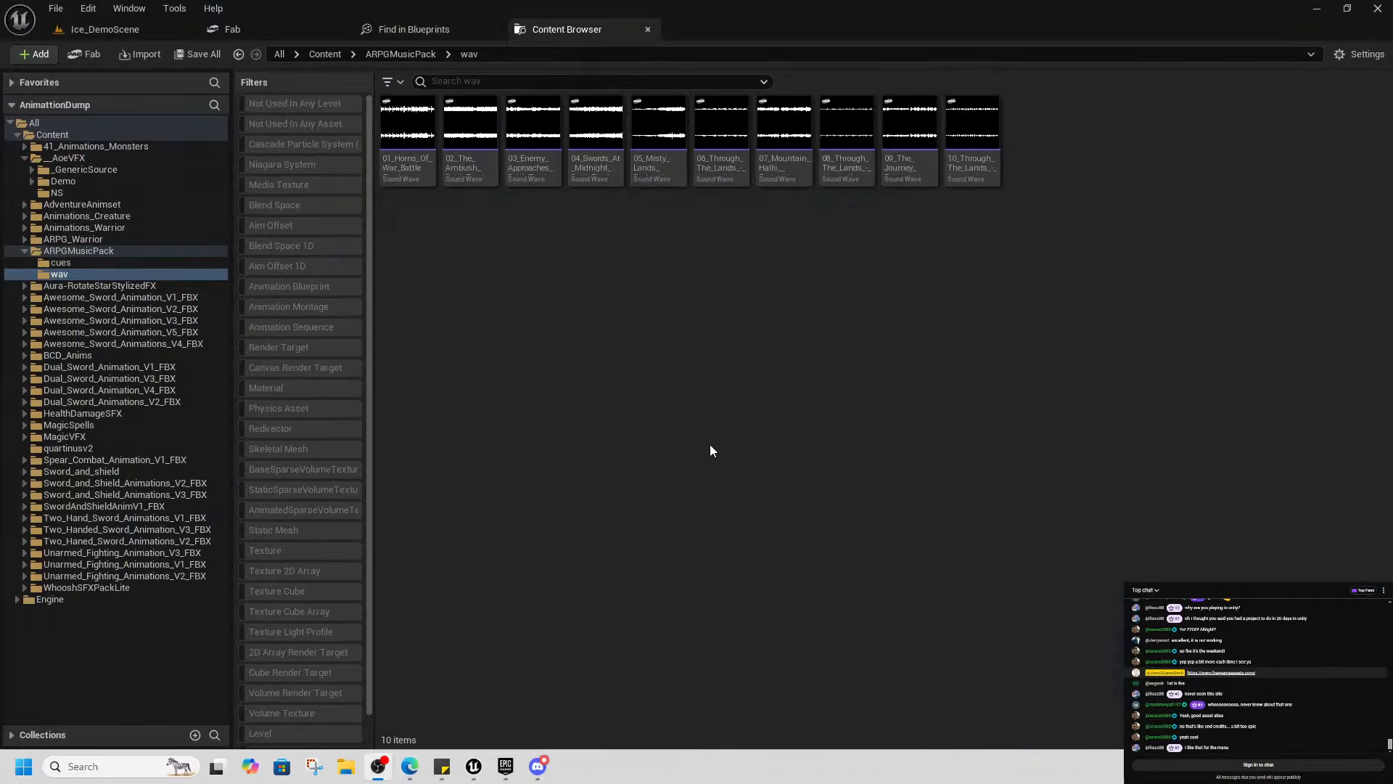
click(406, 121)
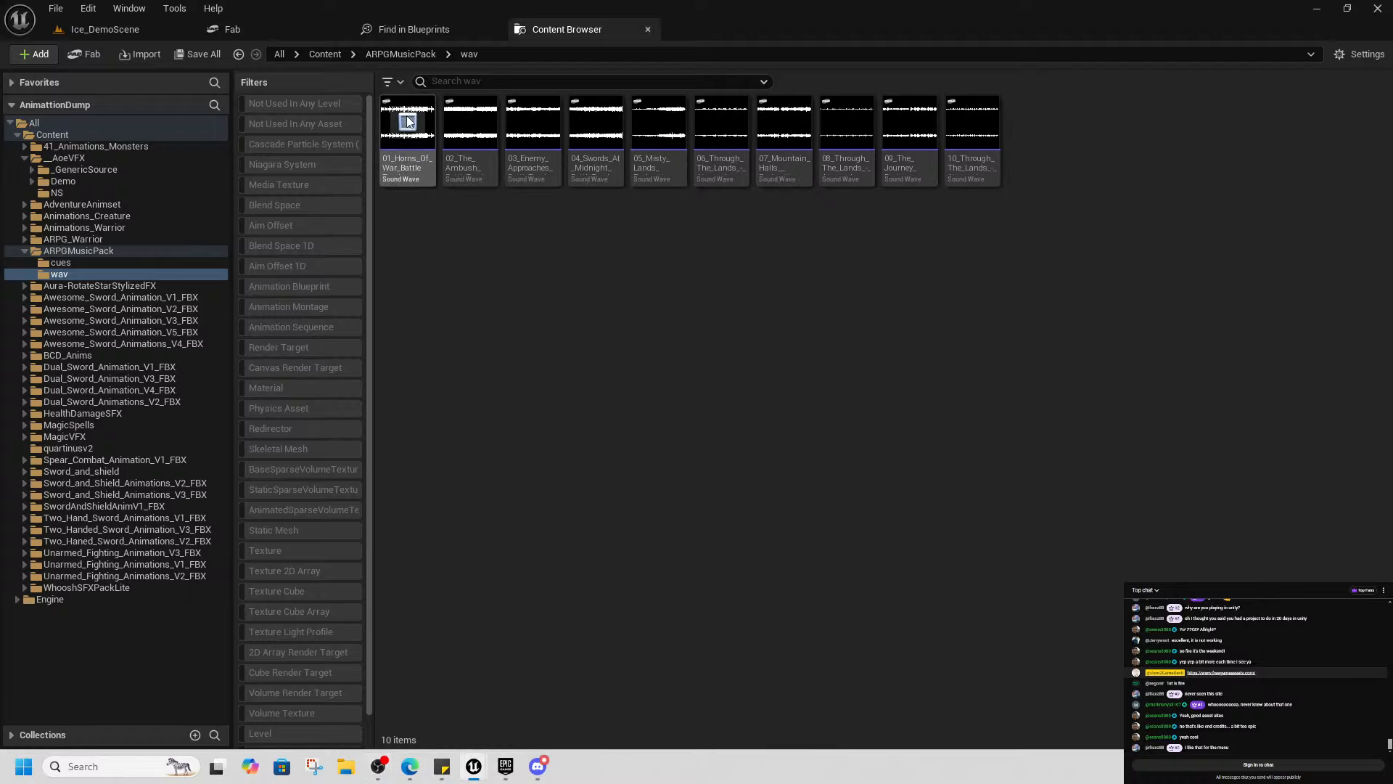
right_click(411, 154)
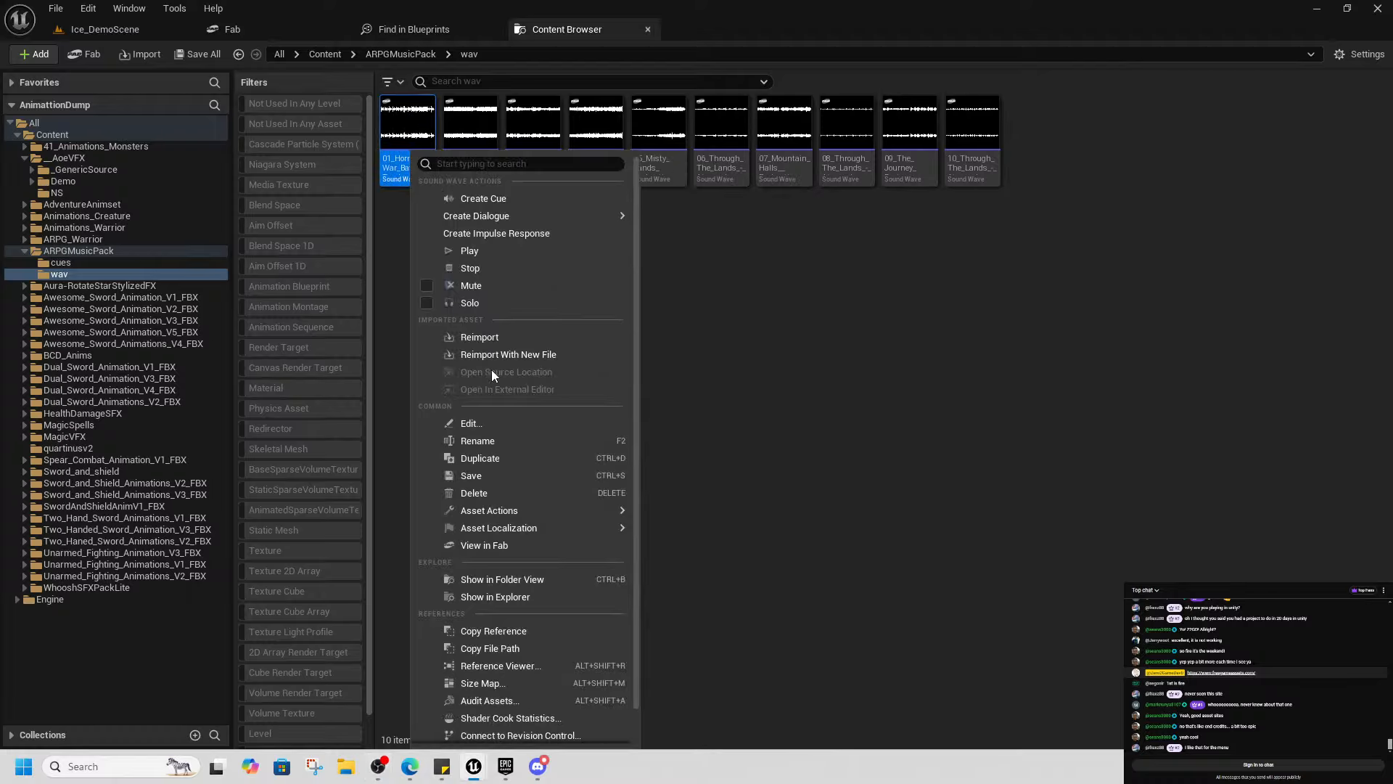
mouse_move(530, 512)
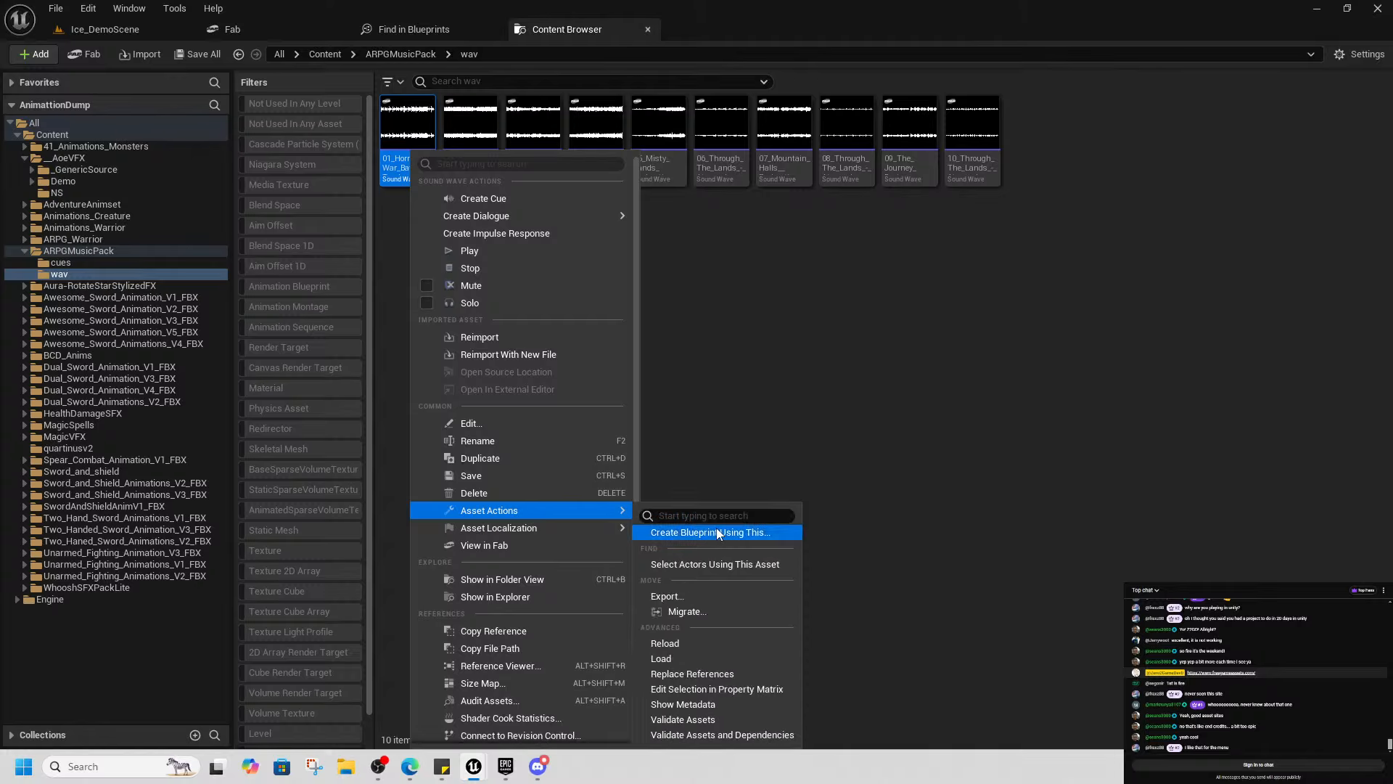
click(689, 610)
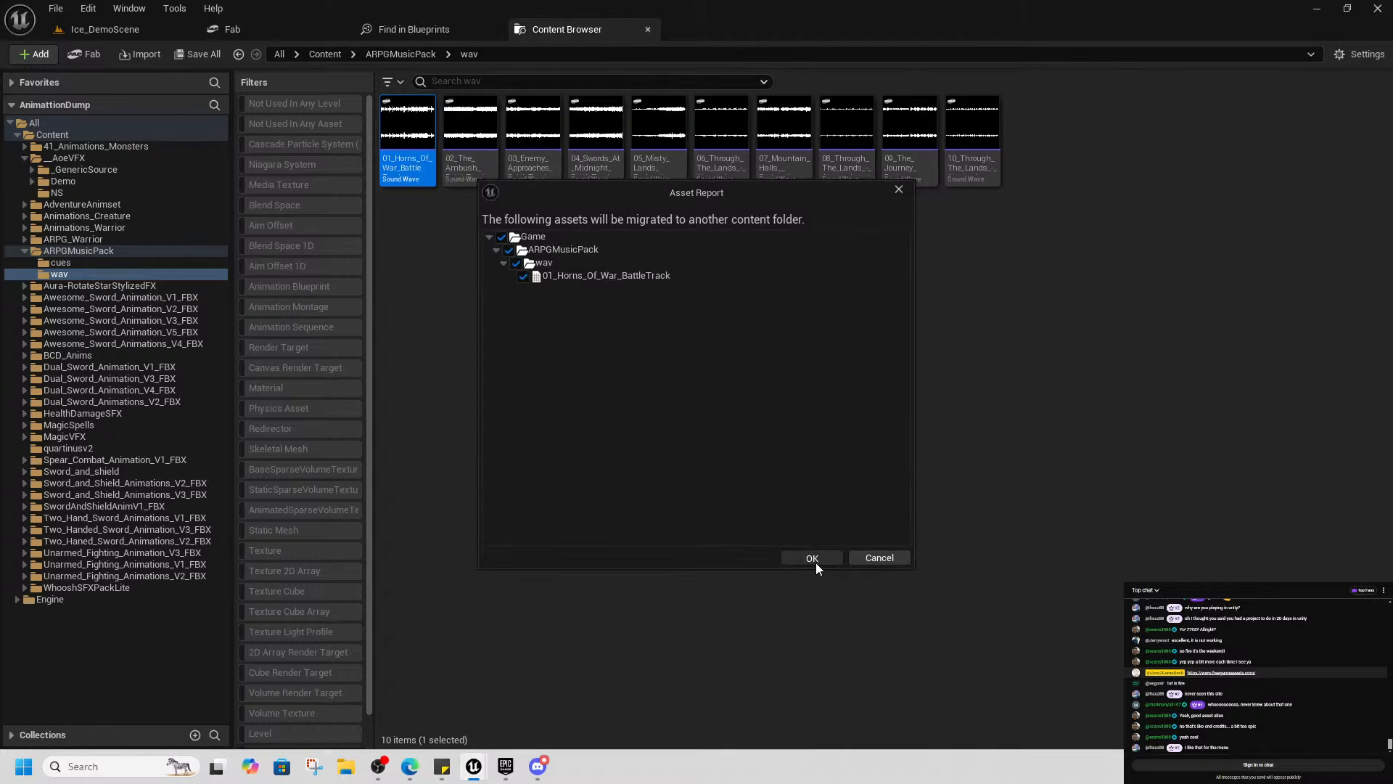
click(812, 558)
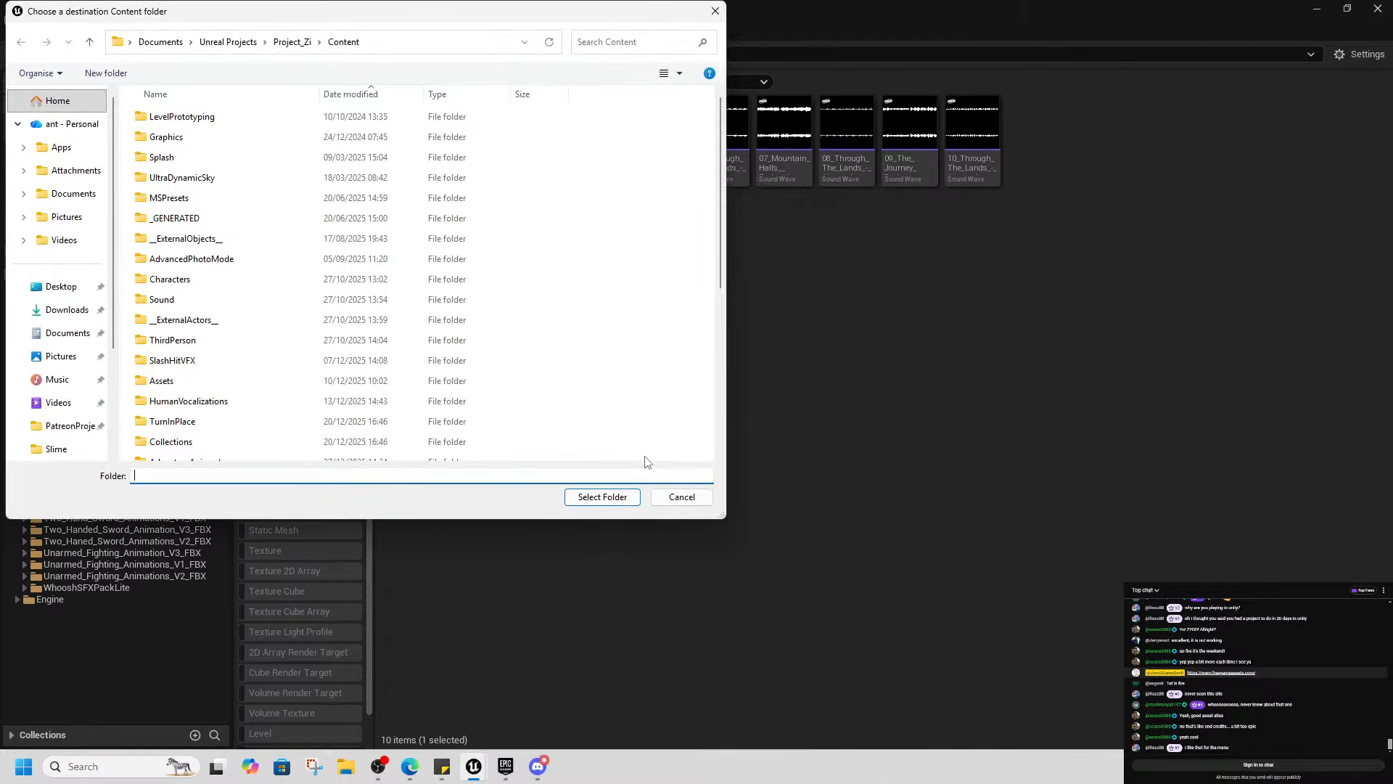
click(602, 497)
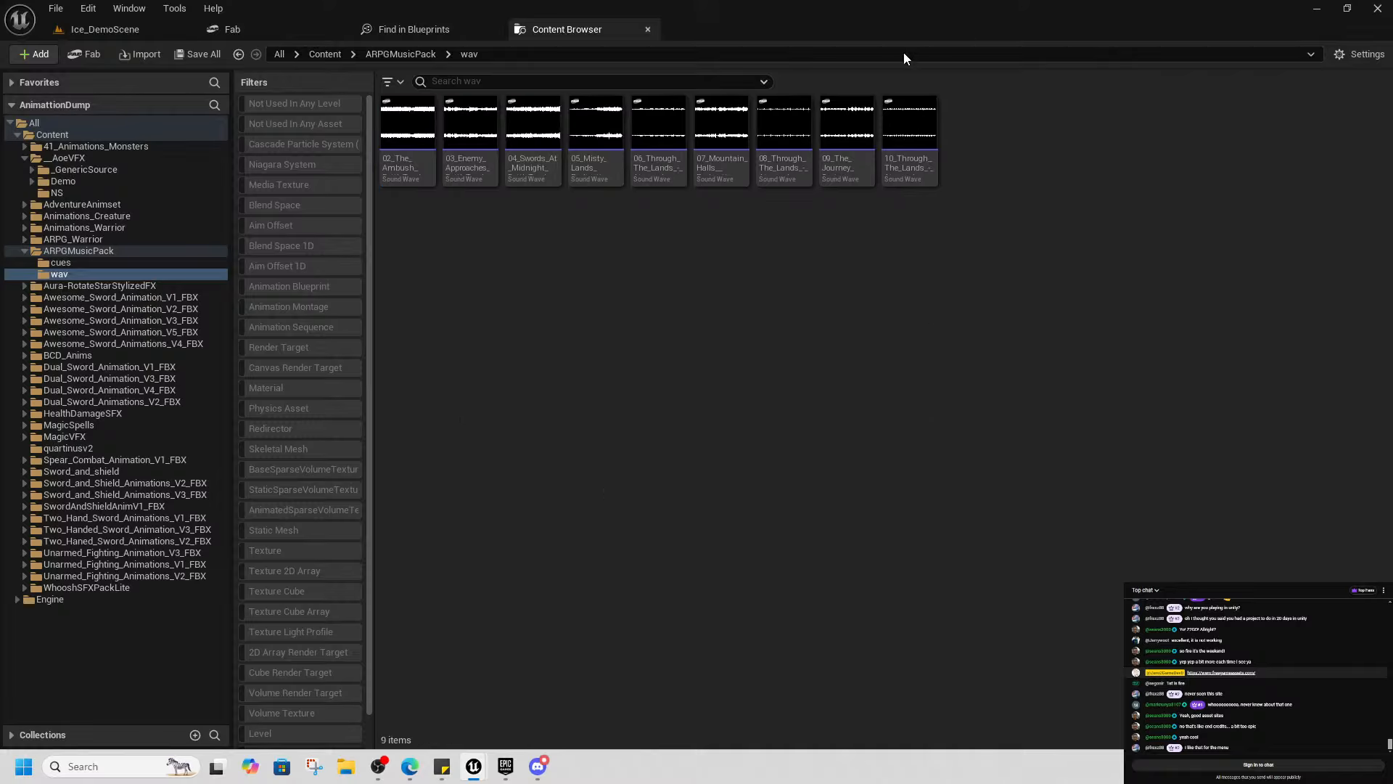
Migrate 01_Horns_Of_War_BattleTrack_Cue from the ARPGMusicPack cues folder to Project_Zi's Content folder, overwriting the existing sound wave
click(400, 53)
double_click(403, 120)
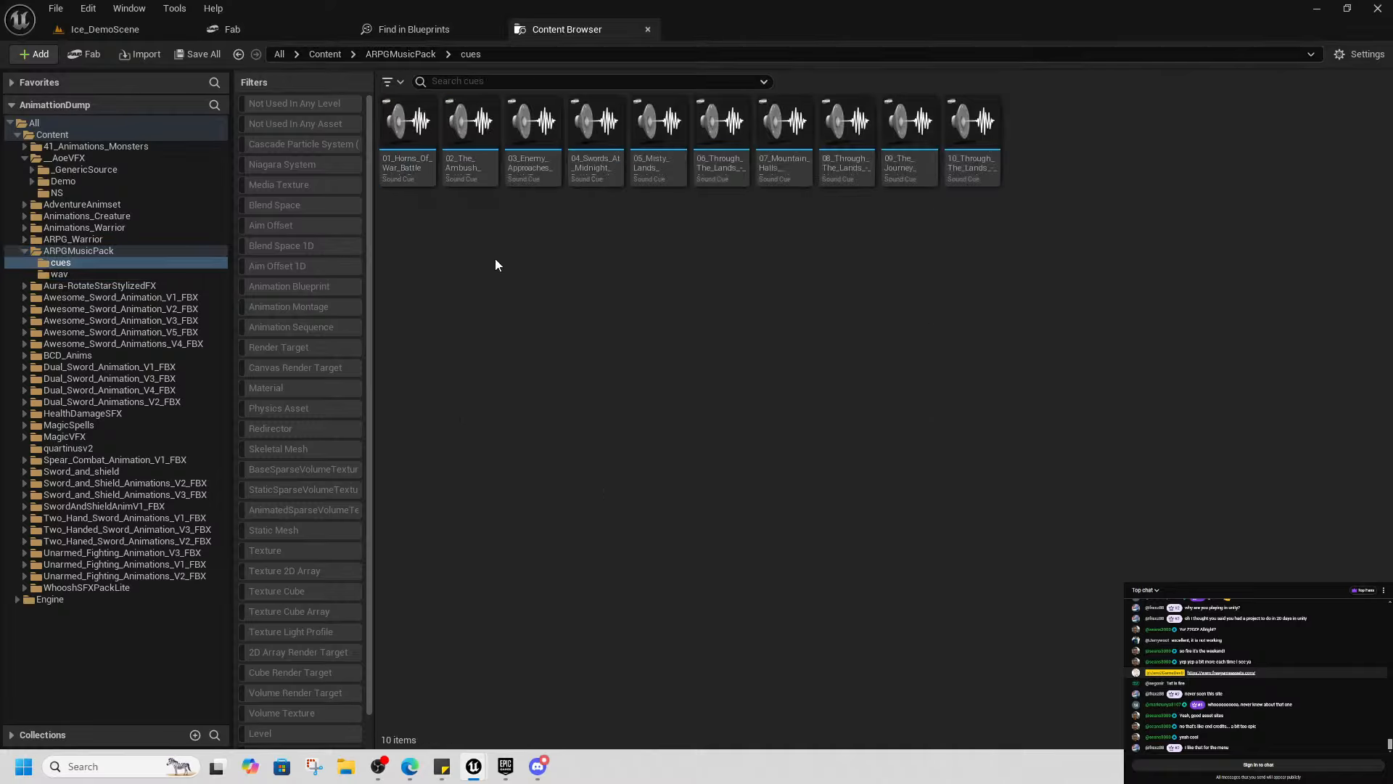
click(403, 124)
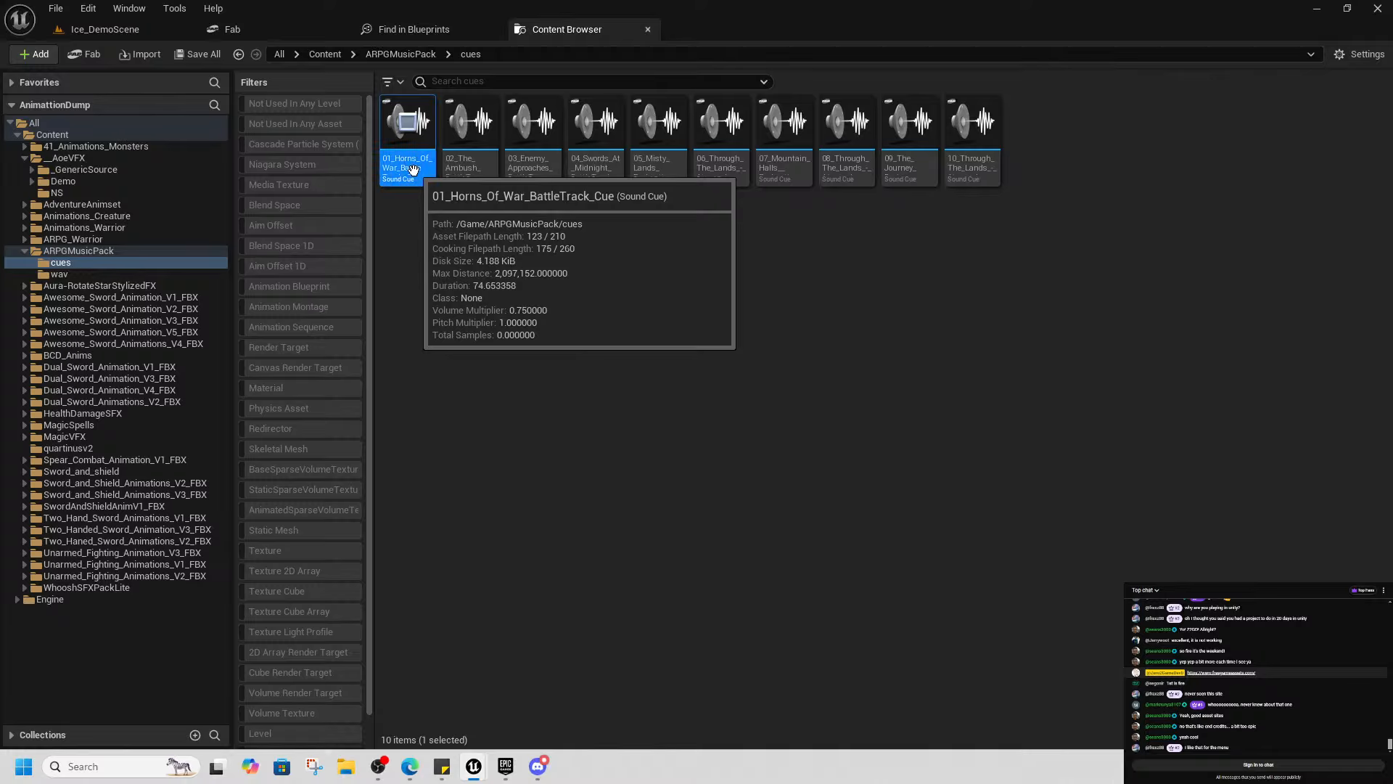
right_click(413, 181)
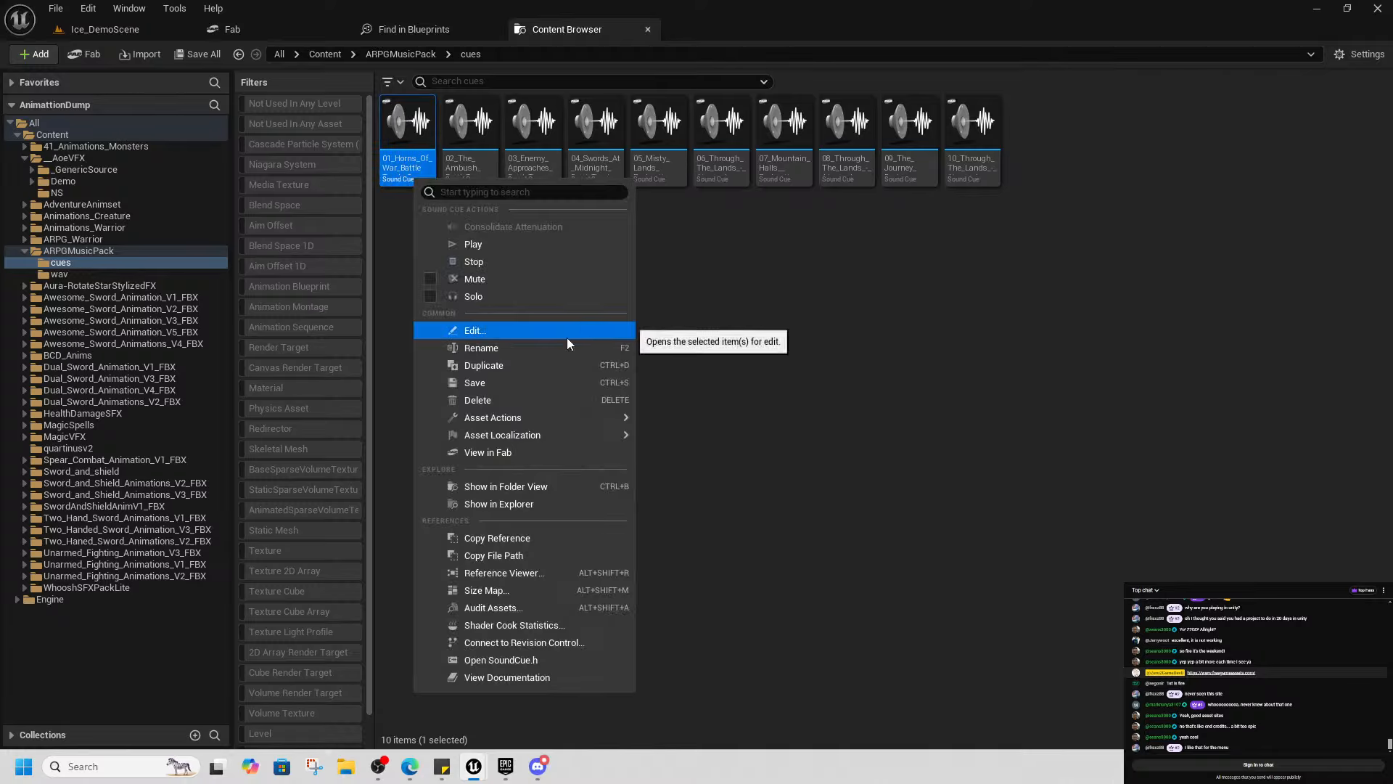
mouse_move(546, 414)
click(678, 531)
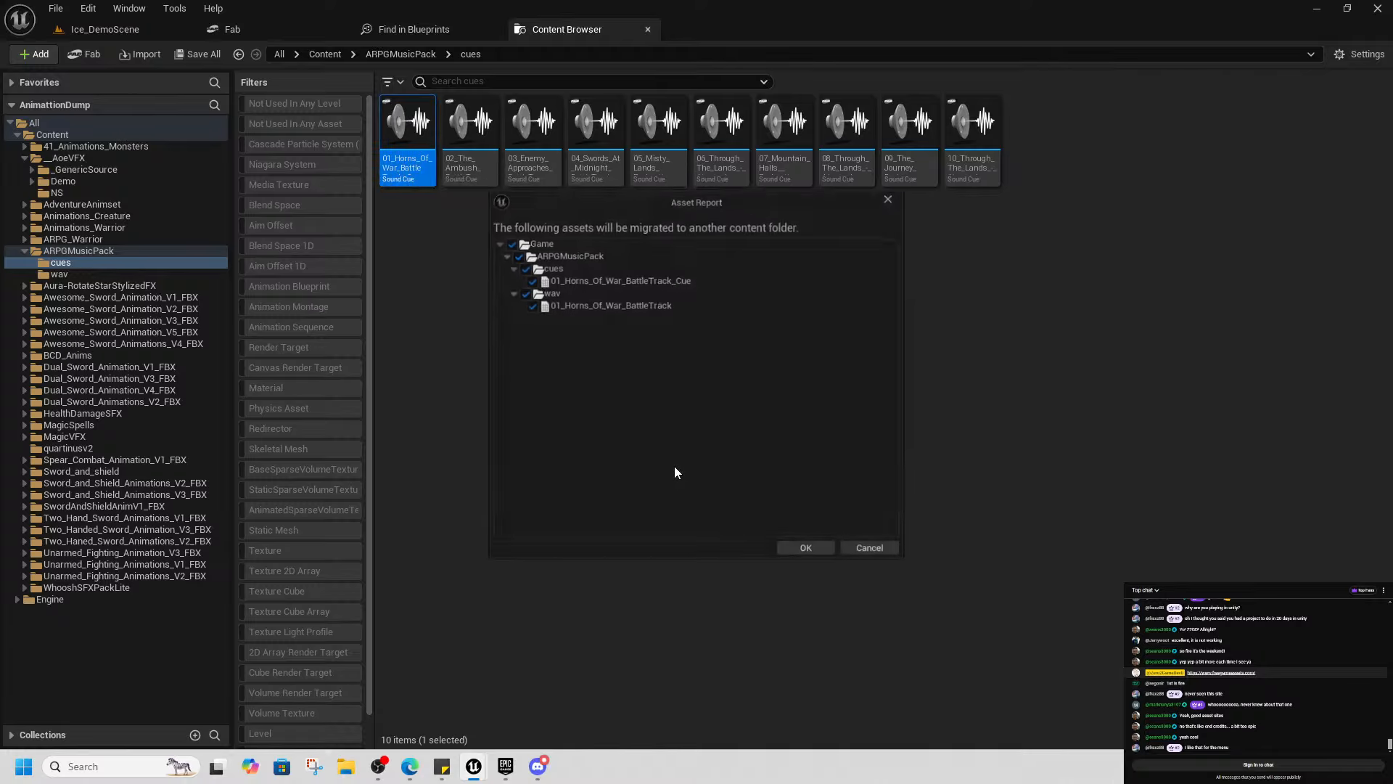
click(791, 557)
click(587, 507)
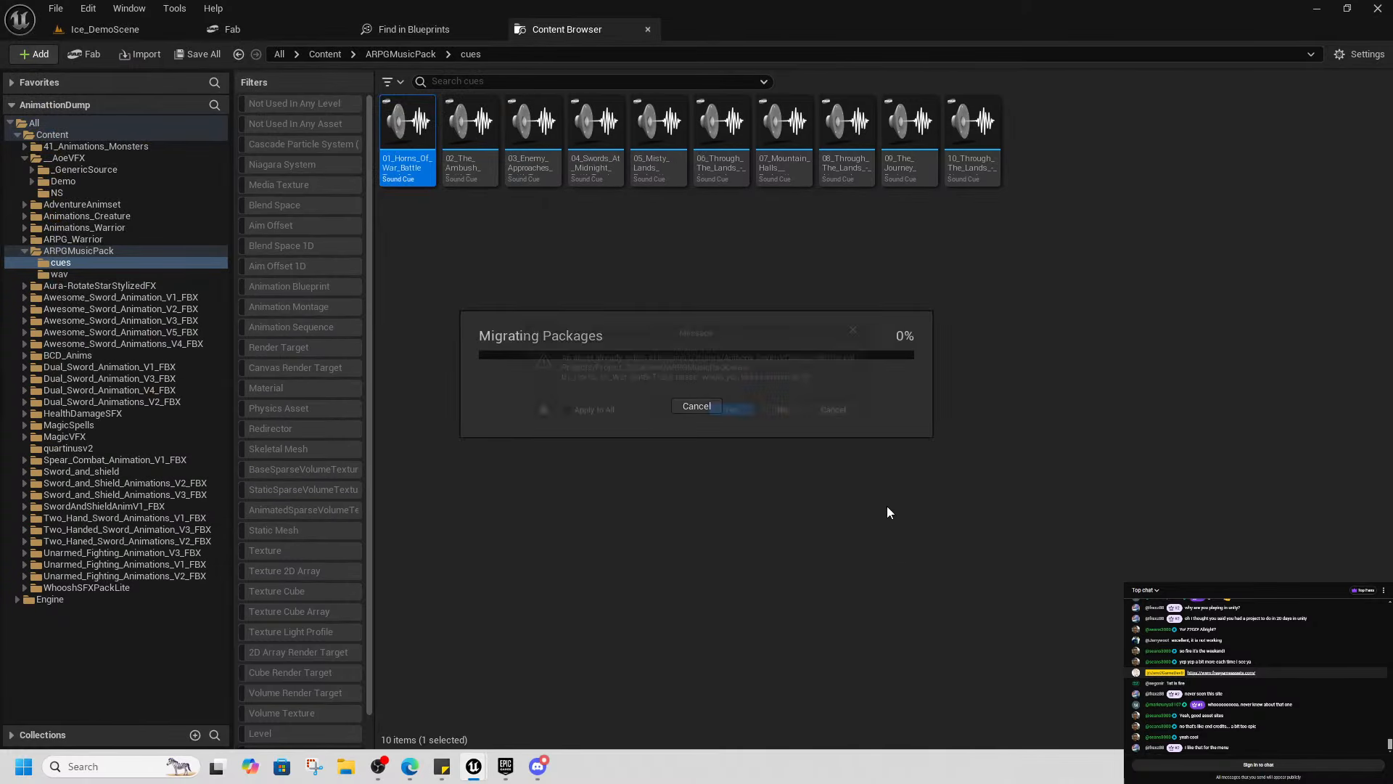
click(736, 414)
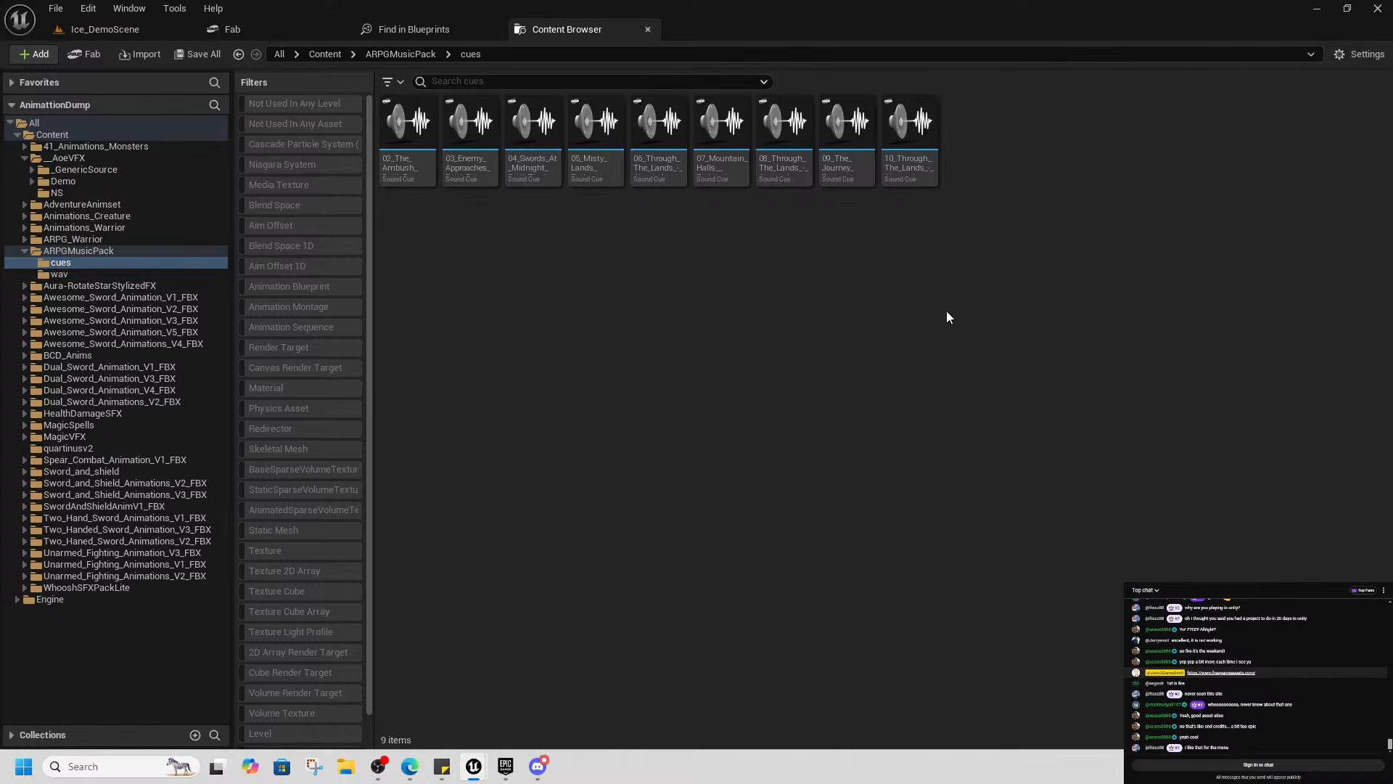
Switch to the game project's editor and assign 01_Horns_Of_War_BattleTrack_Cue as the sound of BP_BossAreaManager's Audio component
click(1316, 11)
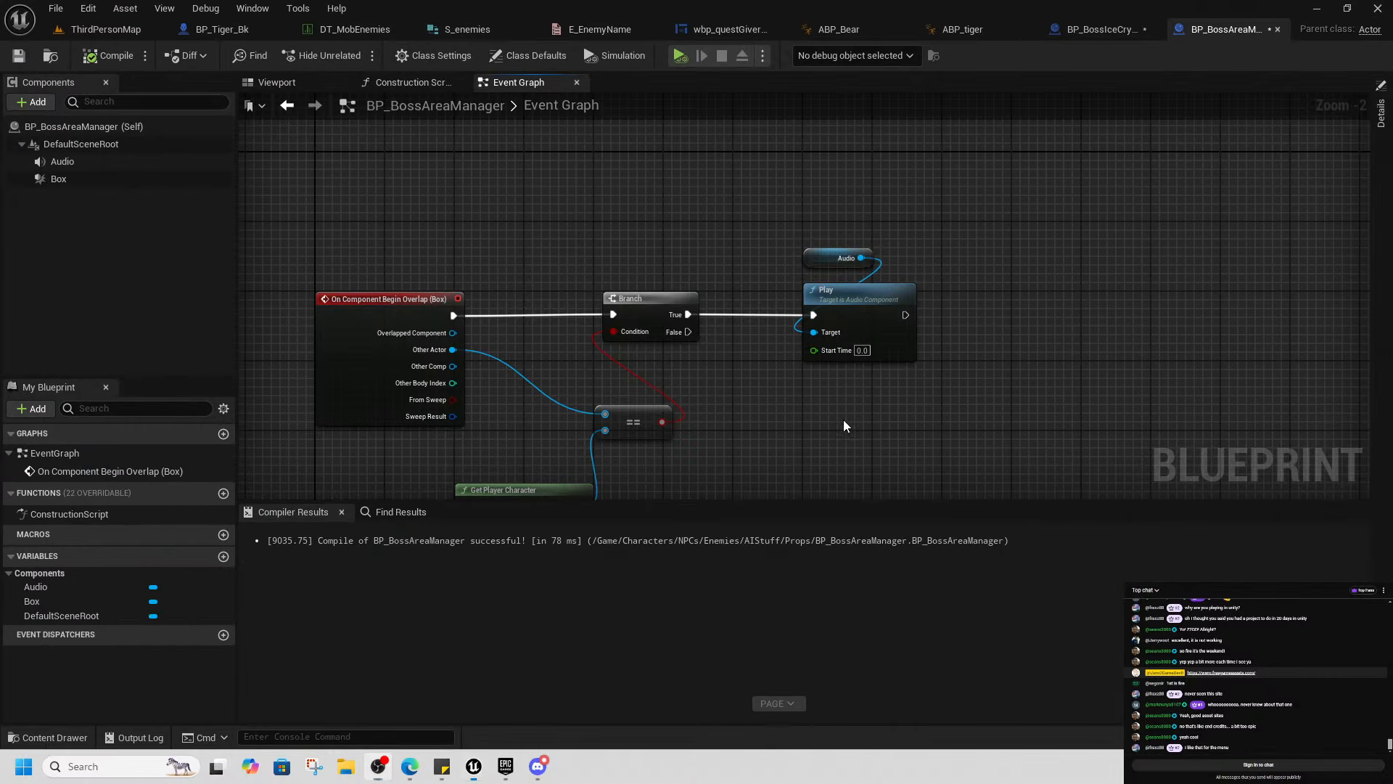
right_drag(844, 426, 727, 419)
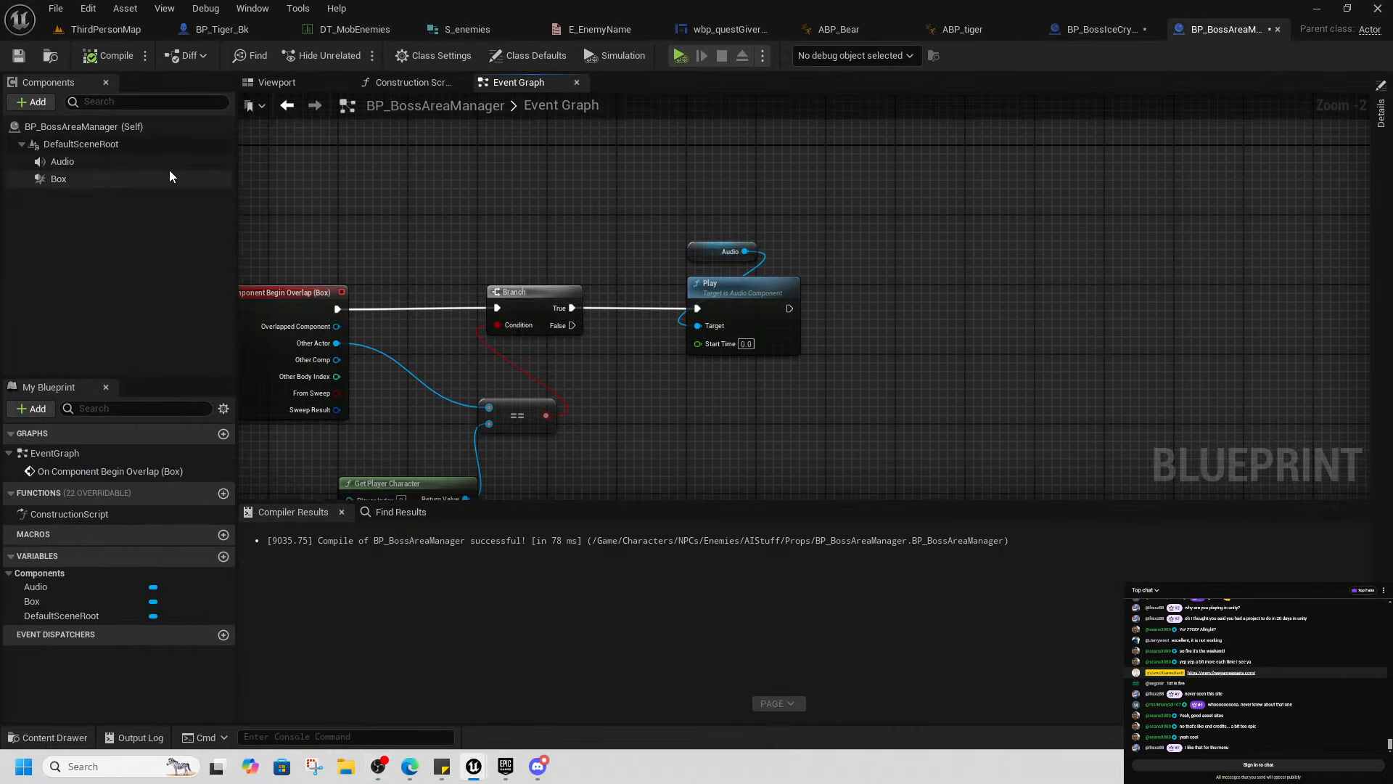
click(1383, 116)
click(1201, 349)
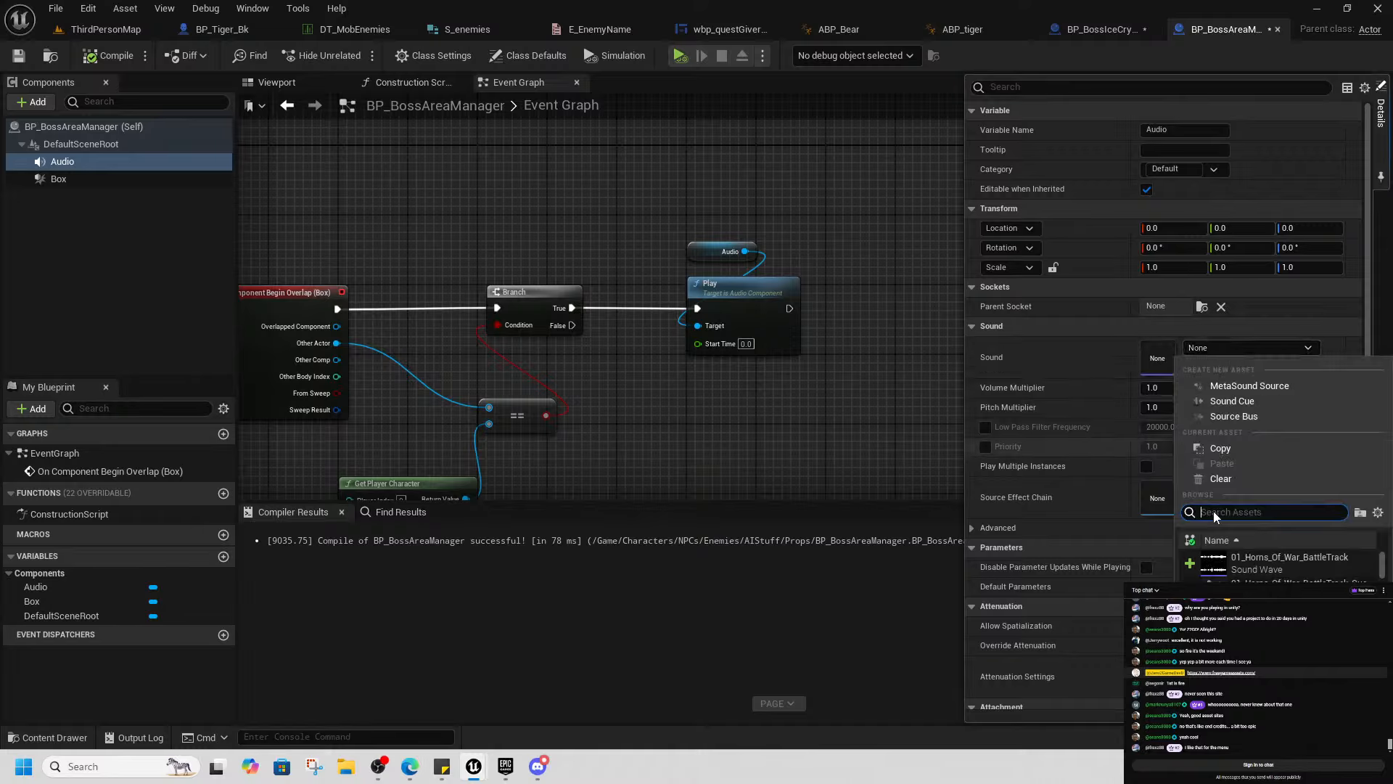
click(1277, 579)
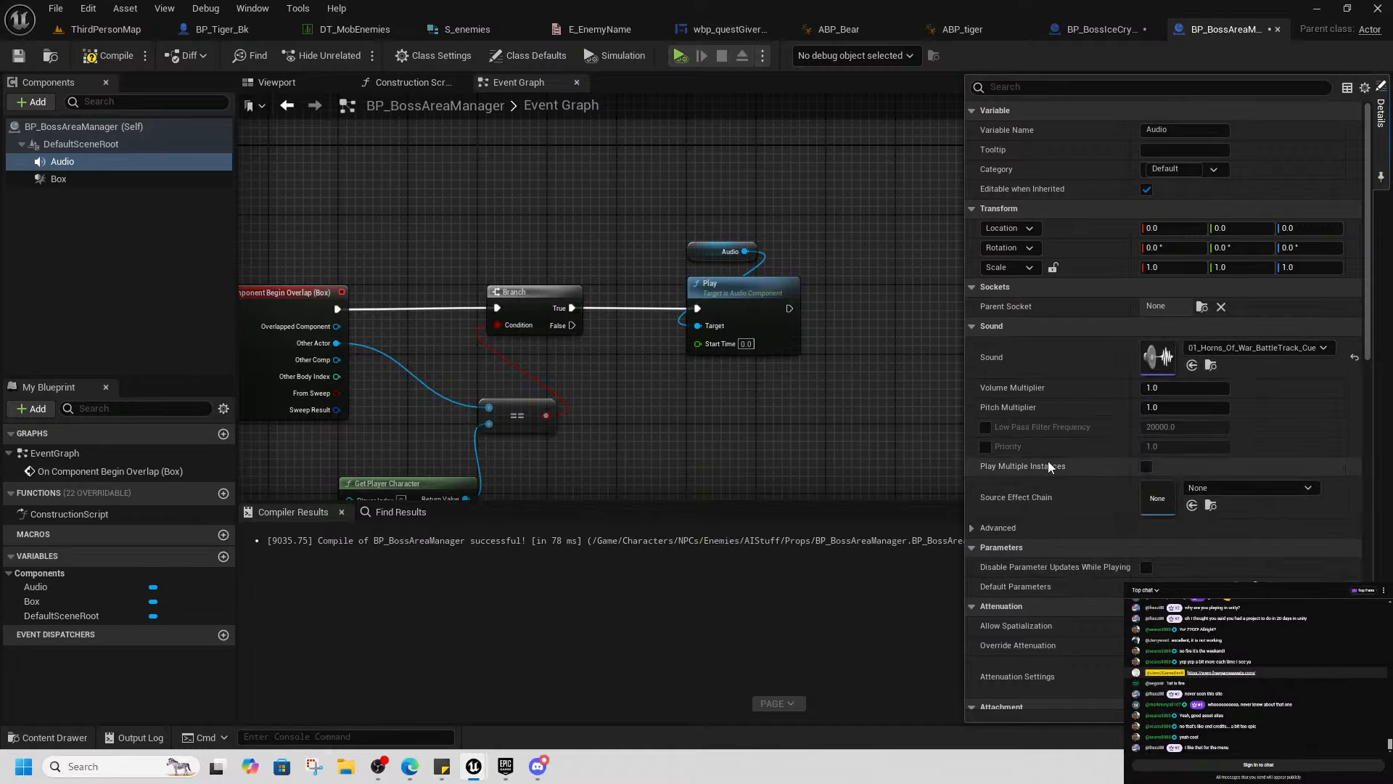
Open the assigned battle track cue, enable Looping on its Wave Player node and return to the BP_BossAreaManager event graph
click(1211, 365)
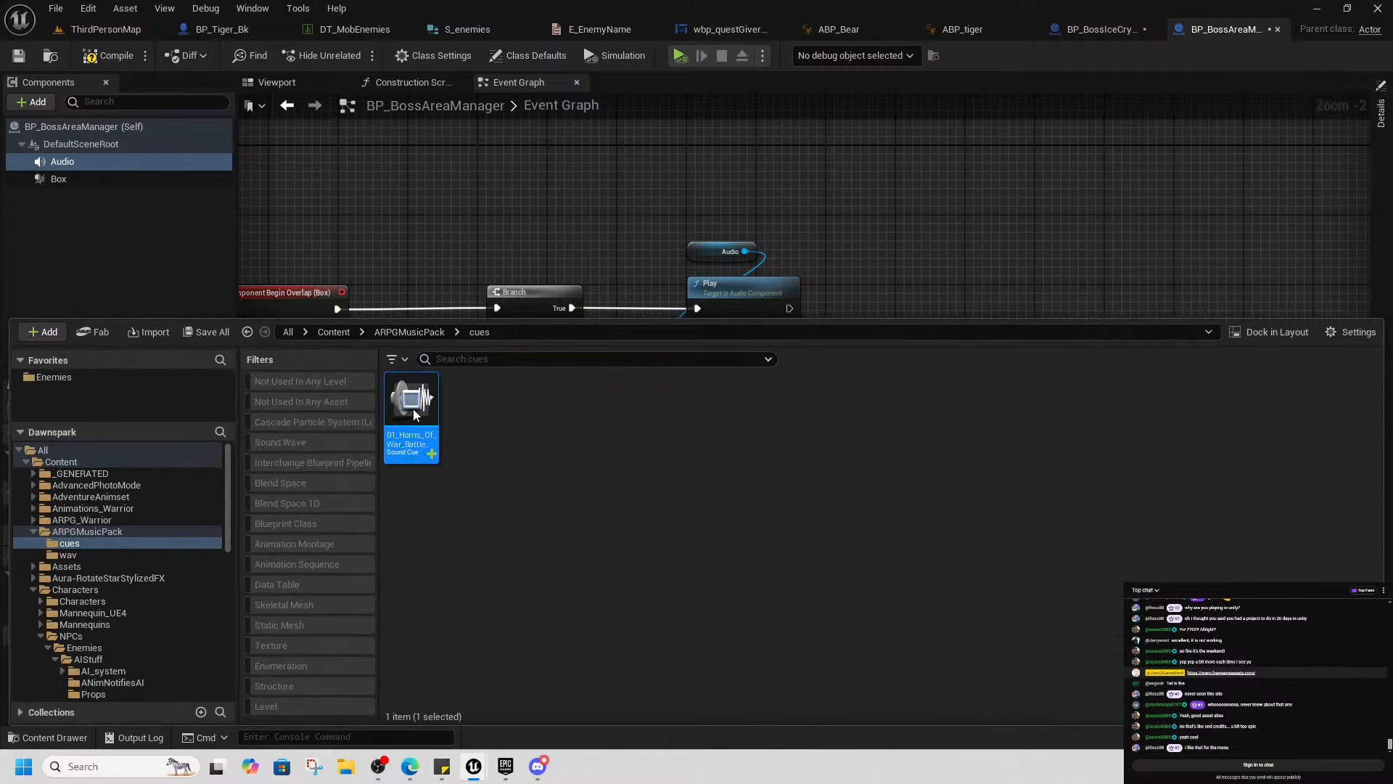
double_click(408, 457)
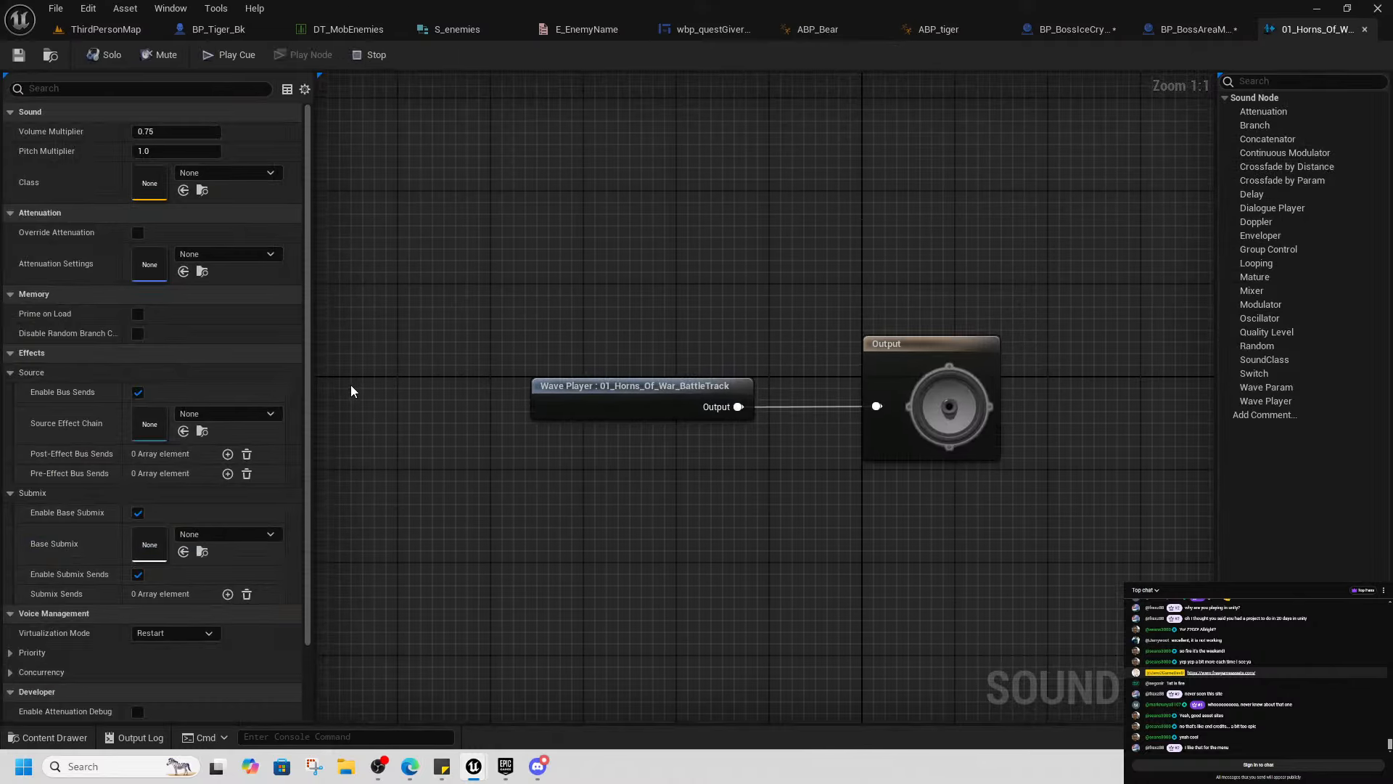
scroll(210, 425, down, 2)
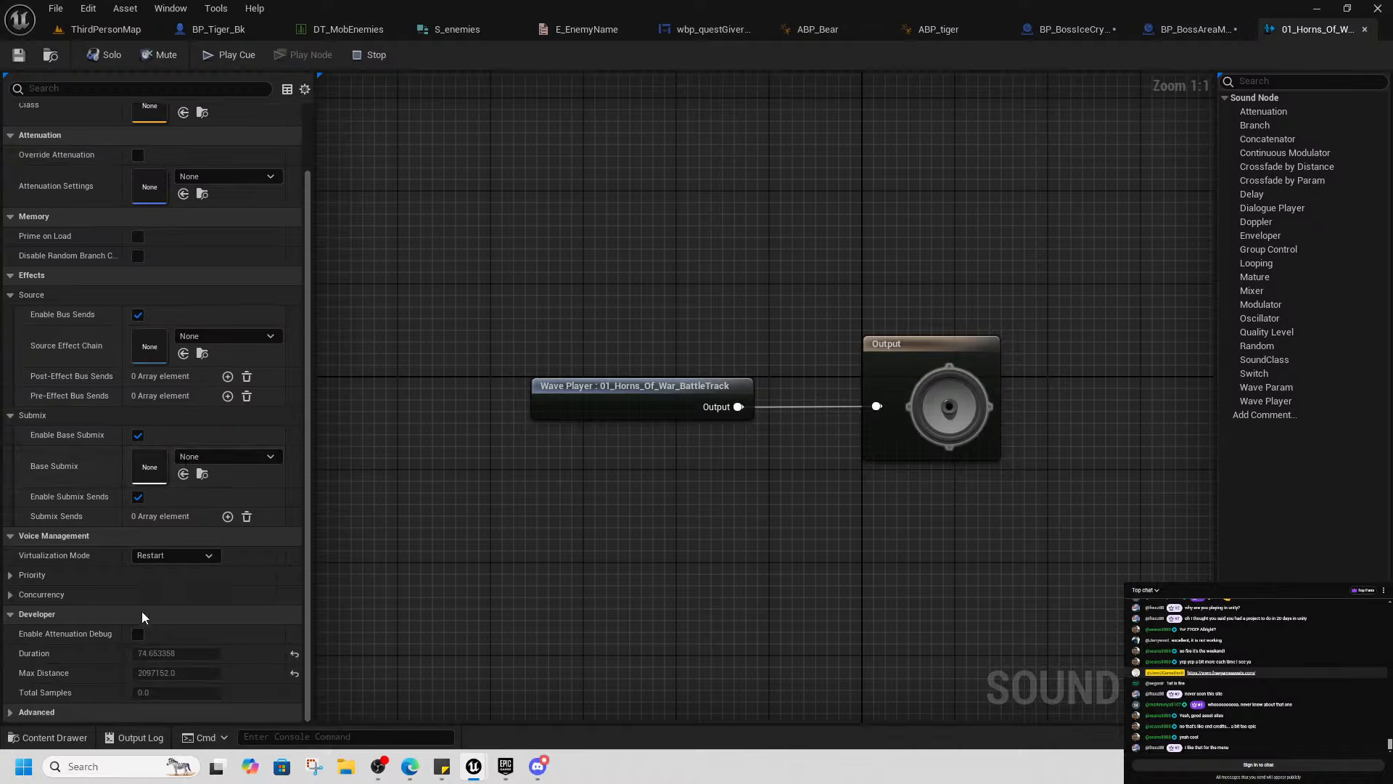
scroll(198, 517, up, 1)
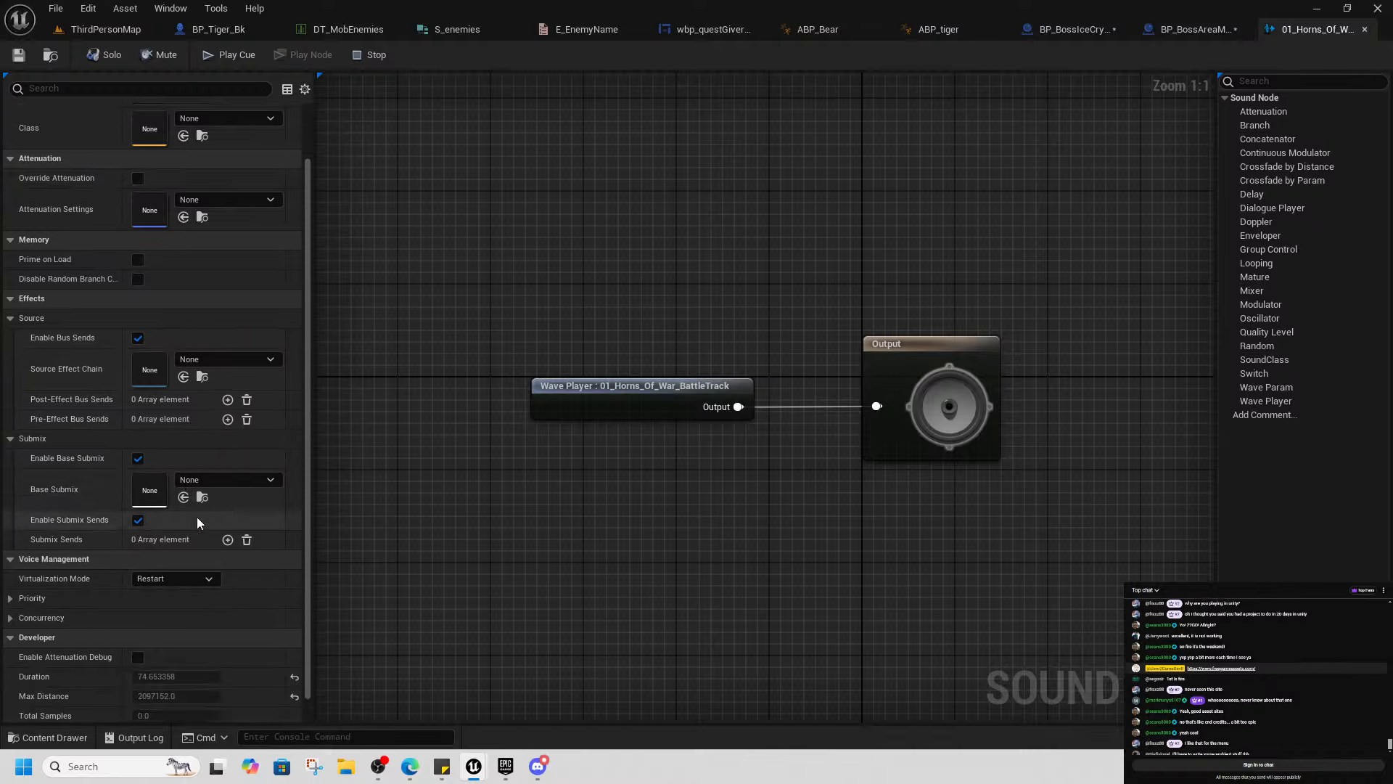
scroll(196, 508, up, 2)
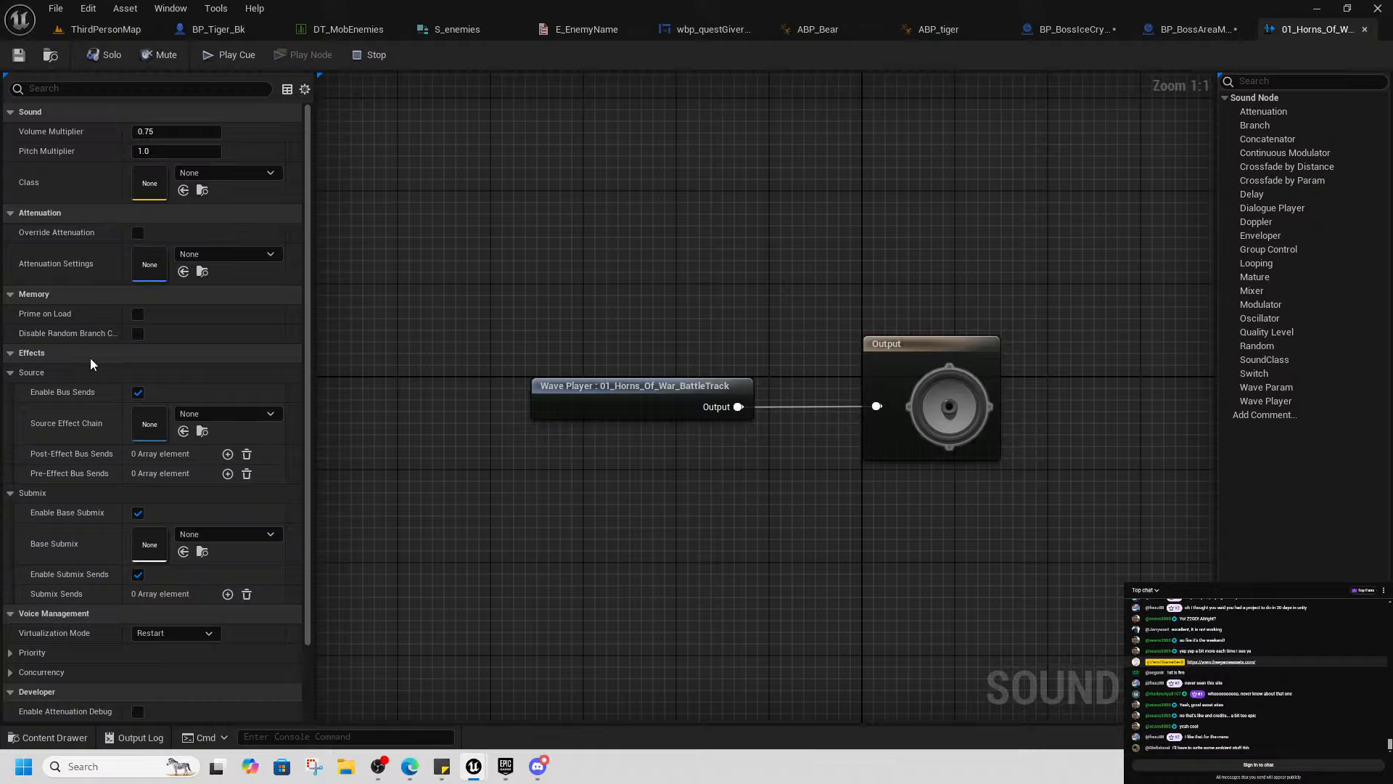
scroll(201, 415, down, 3)
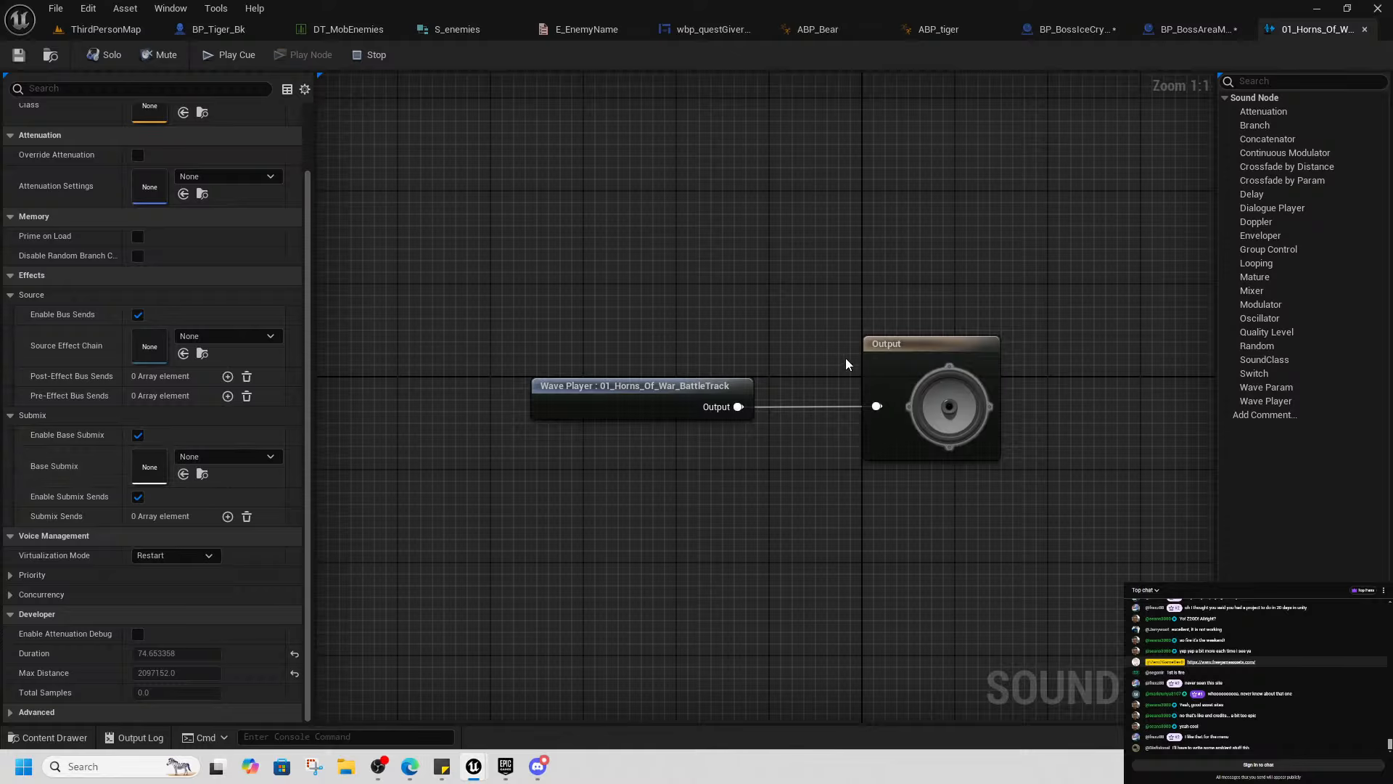
click(899, 363)
scroll(174, 370, up, 3)
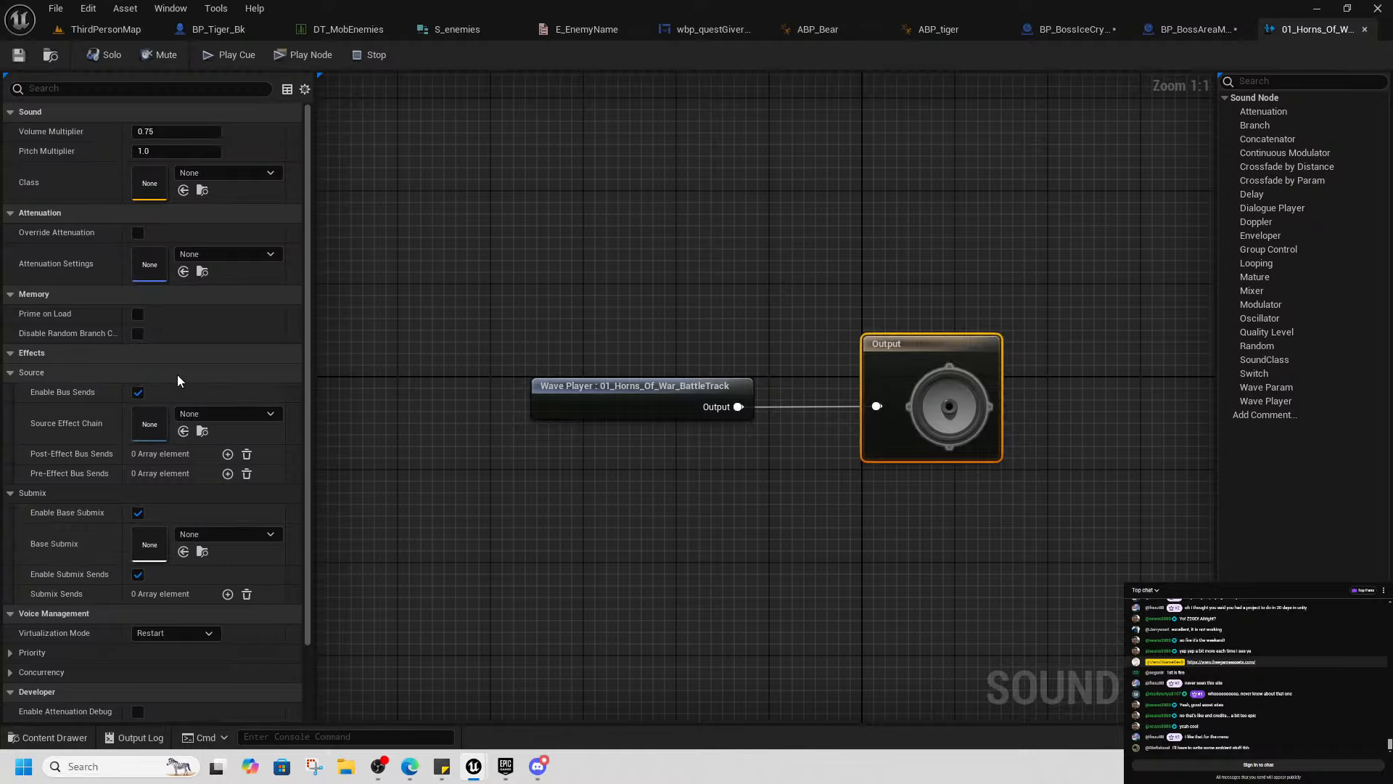
click(622, 415)
click(143, 174)
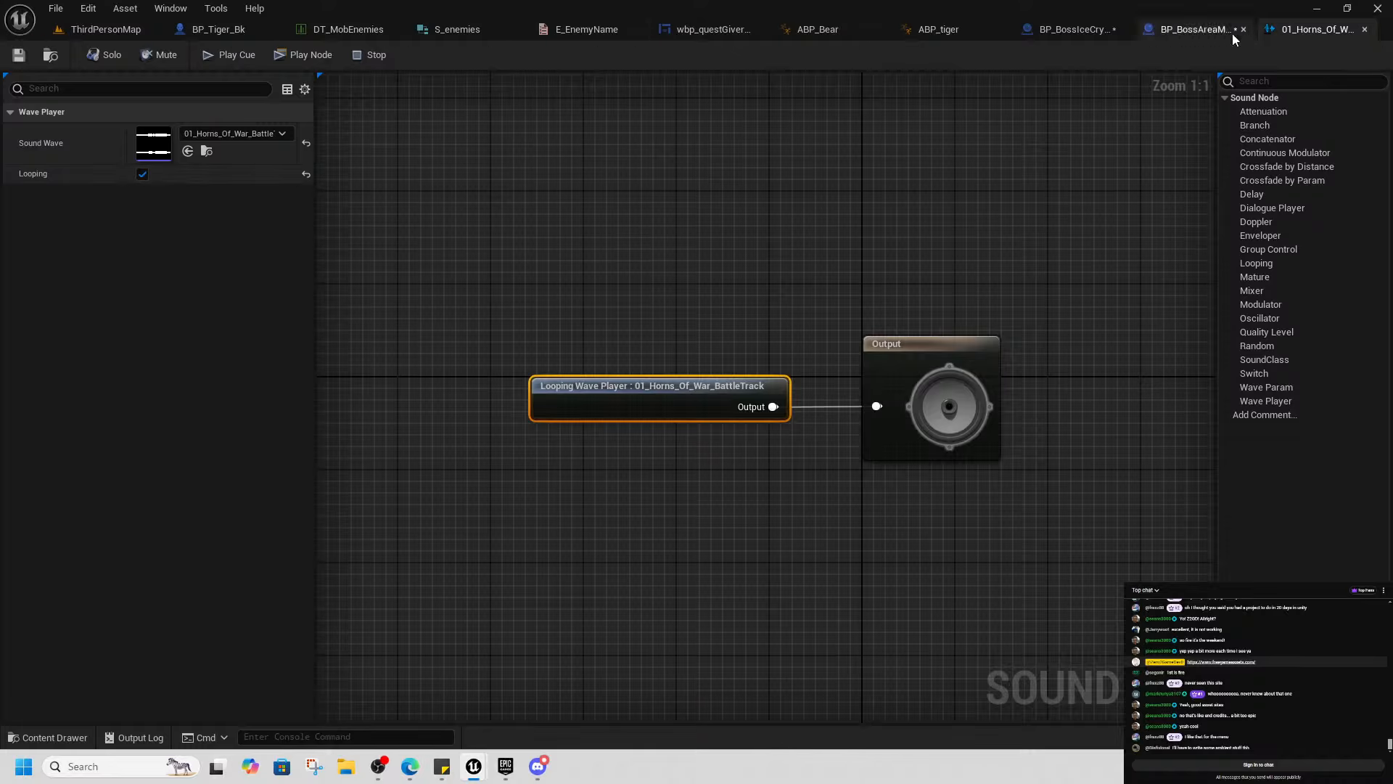
click(1208, 33)
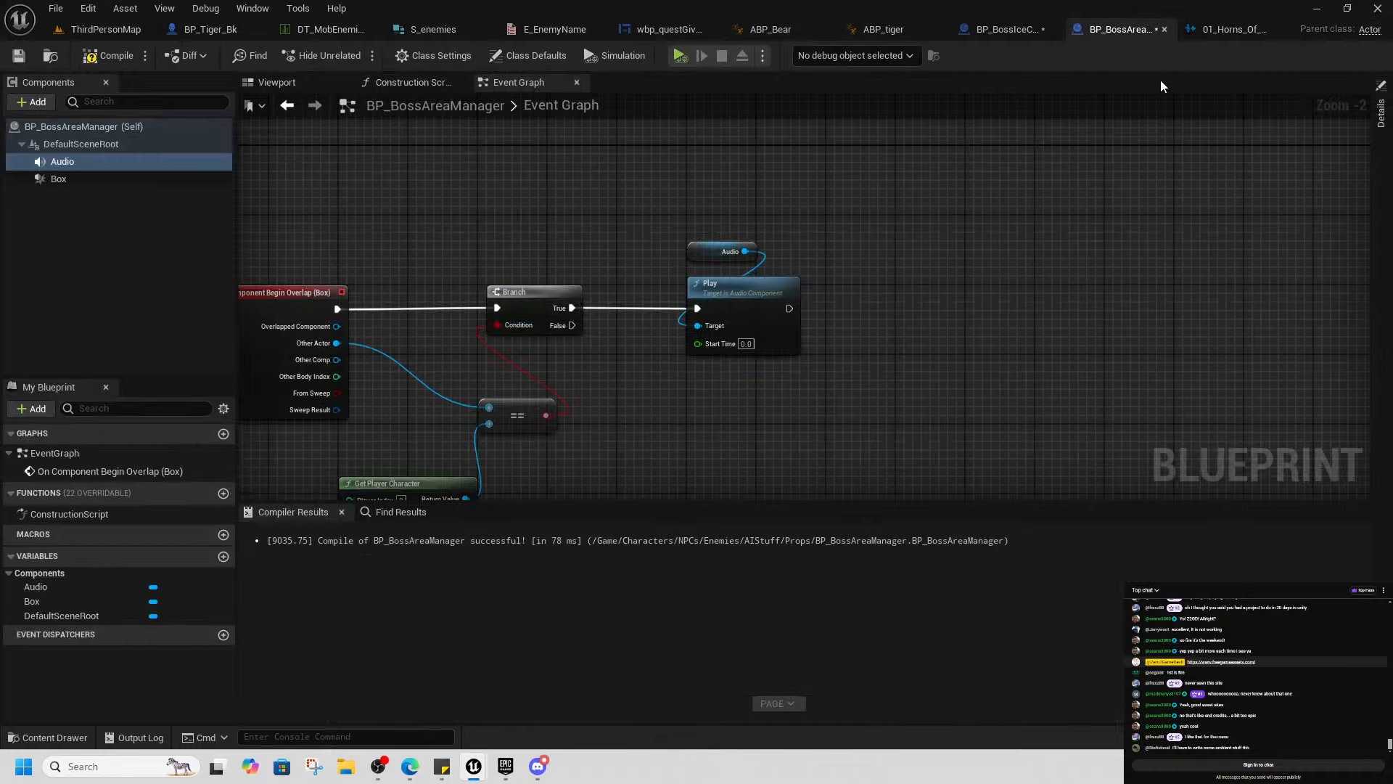
Add an Is Playing node for the Audio component reference in the BP_BossAreaManager event graph
right_drag(752, 294, 855, 309)
drag(753, 226, 821, 306)
drag(813, 296, 778, 335)
click(1007, 283)
text(is playing)
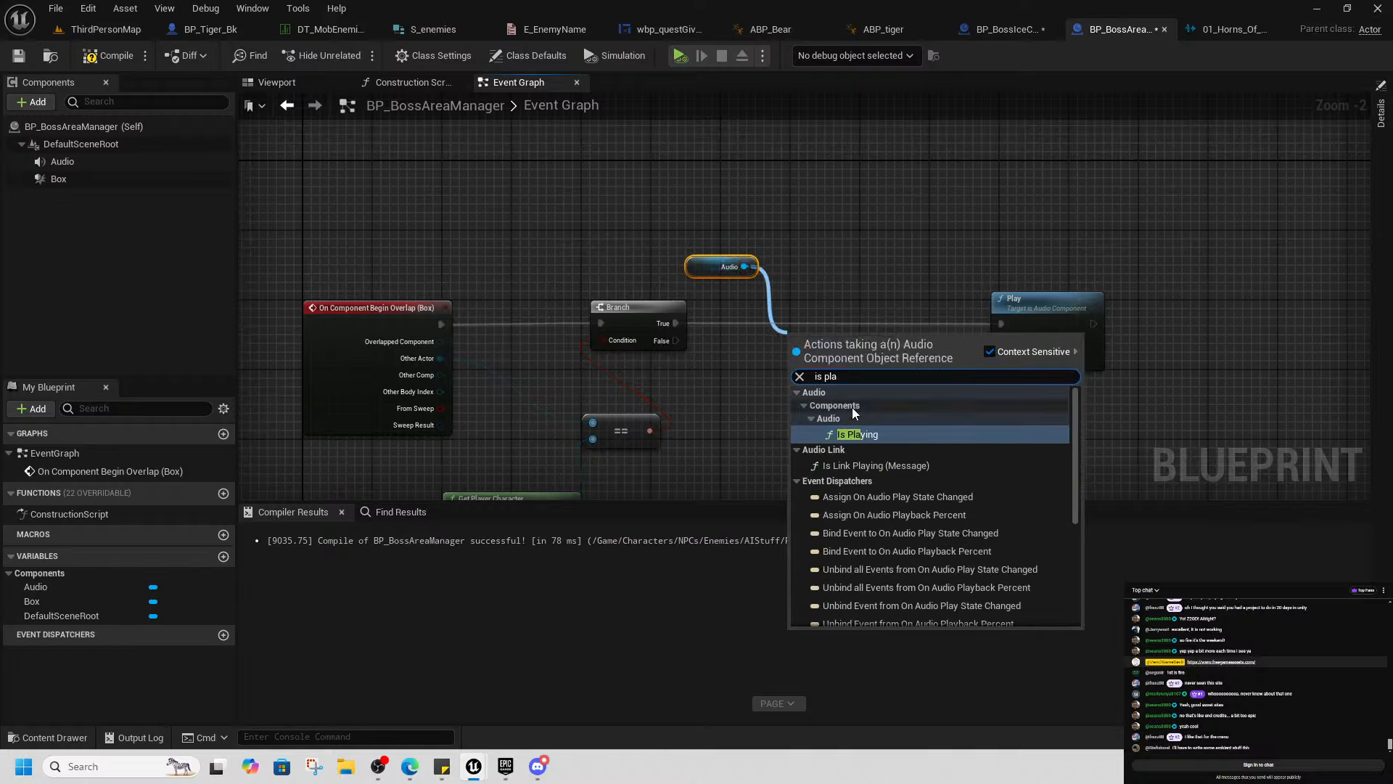
click(867, 436)
Add an AND Boolean and a NOT Boolean node fed by the Is Playing return value
drag(835, 340, 854, 418)
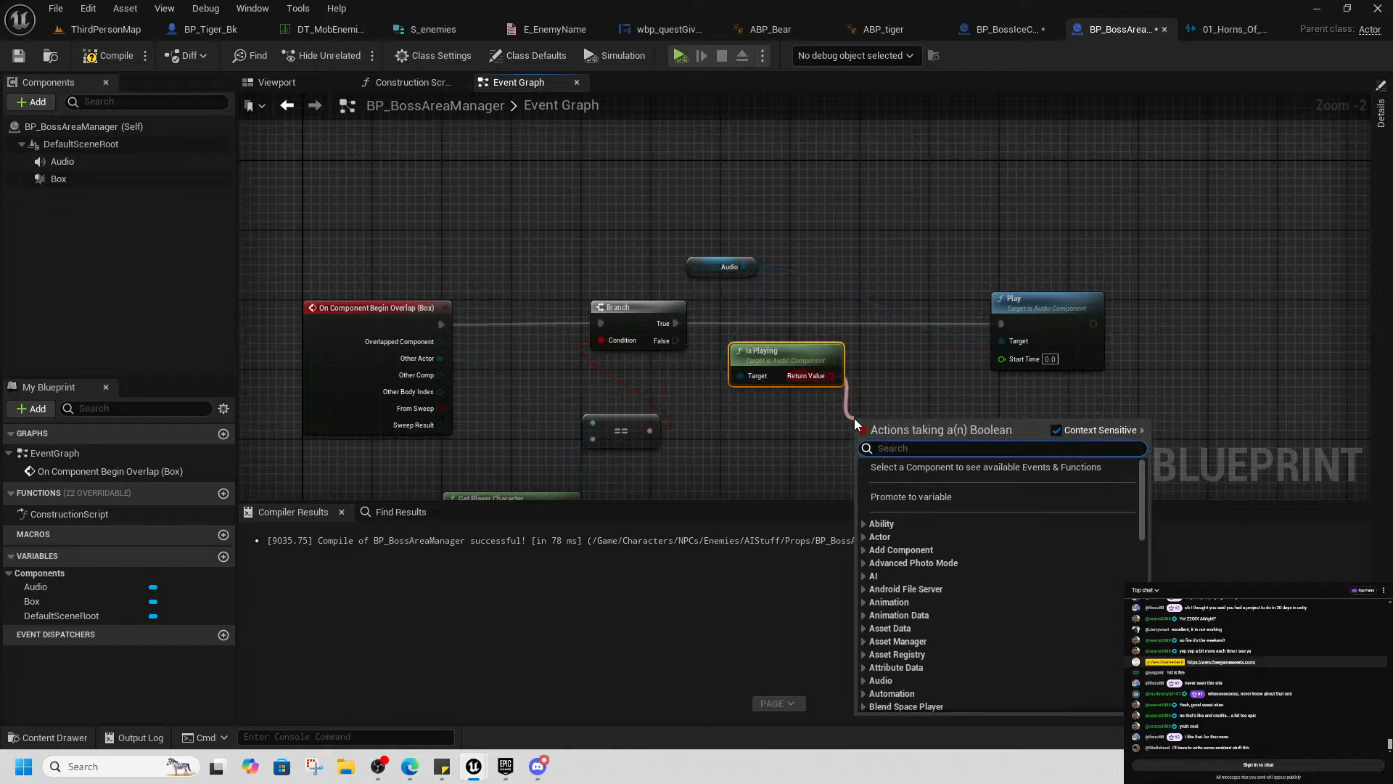
text(and)
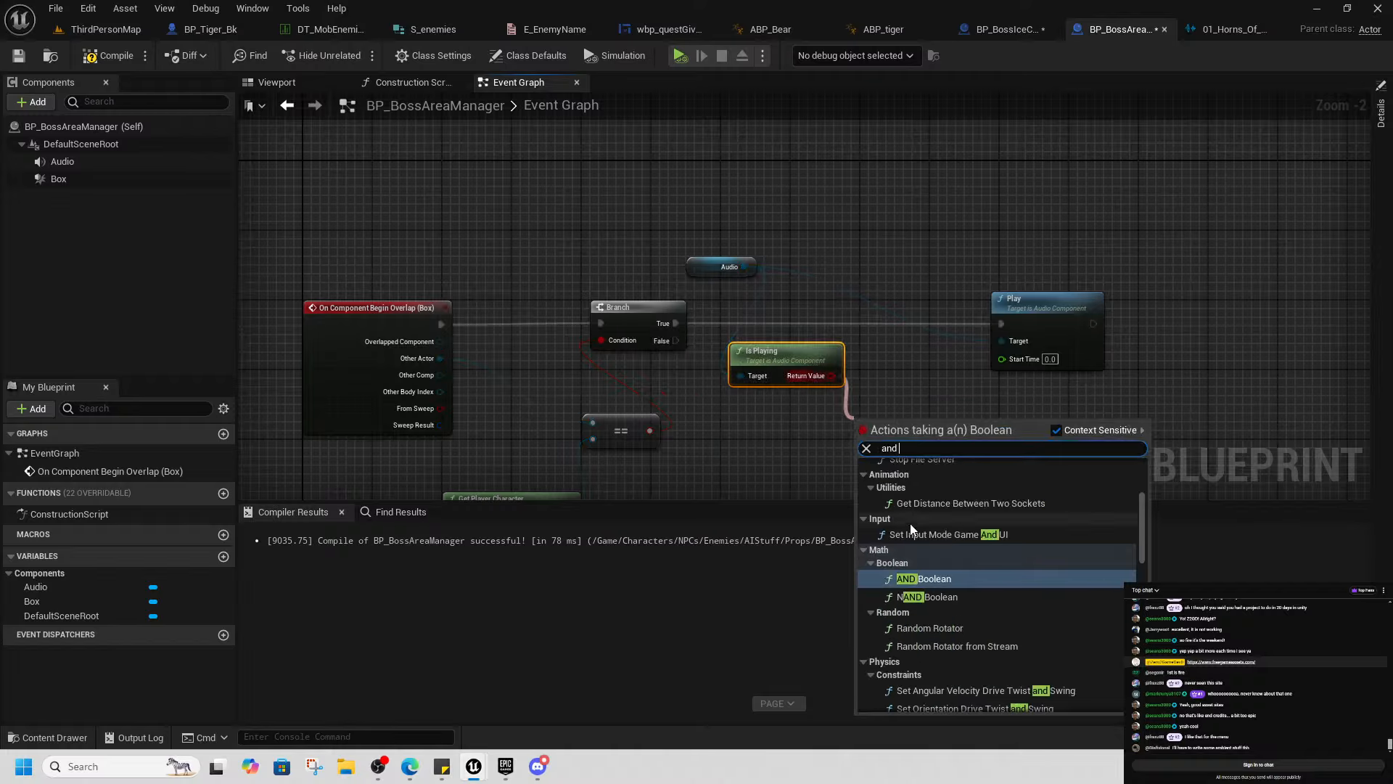
click(933, 581)
drag(831, 375, 853, 415)
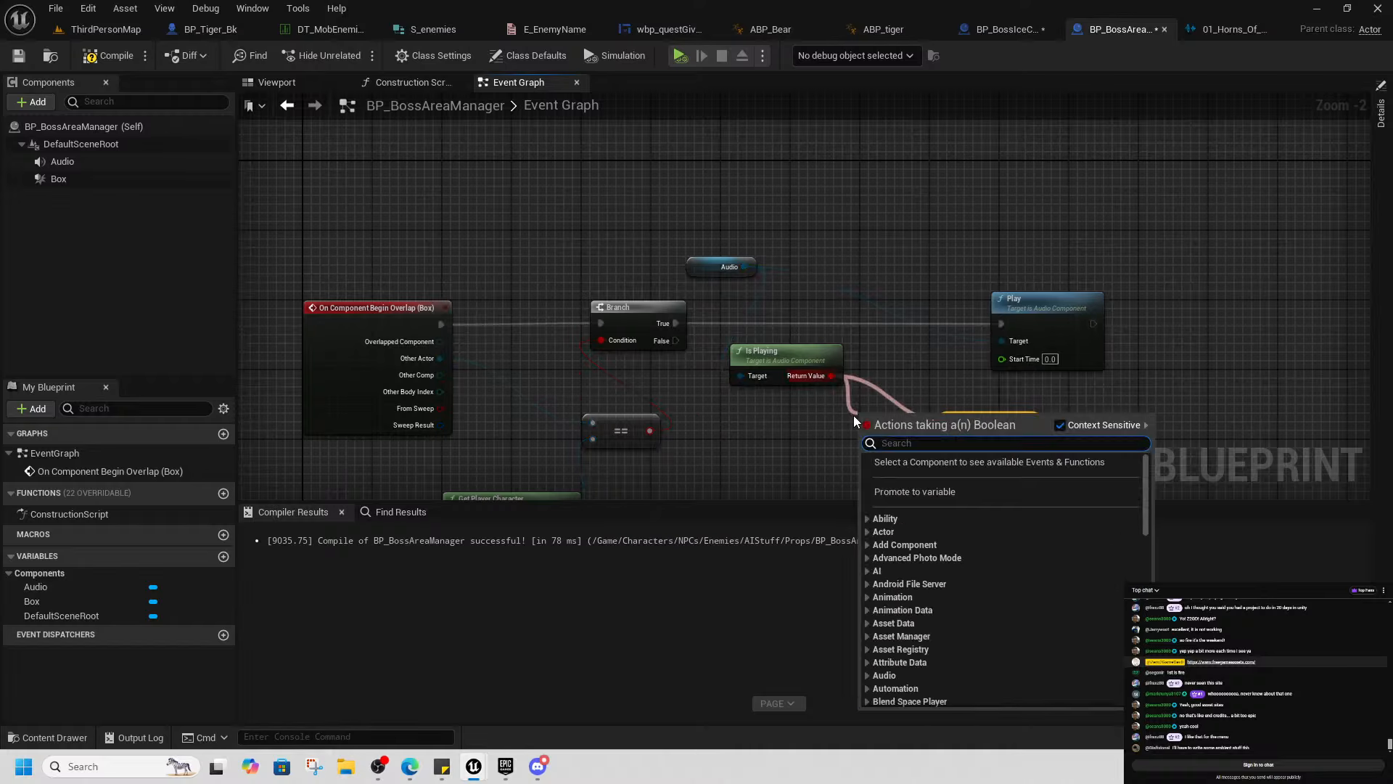
text(not)
scroll(994, 555, up, 5)
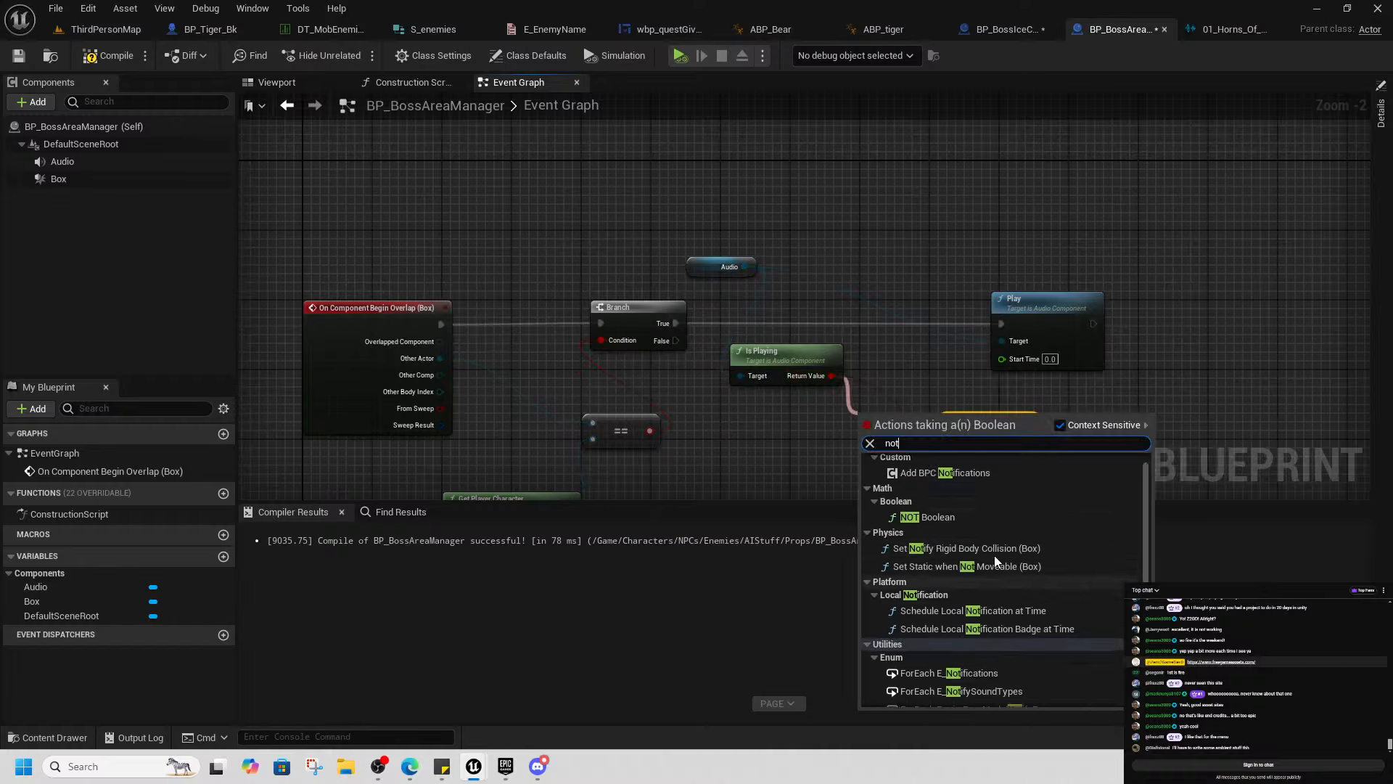
click(942, 520)
Combine the player-character equality check with NOT Is Playing through the AND node as the Branch condition, and spread the nodes out
drag(897, 441, 853, 467)
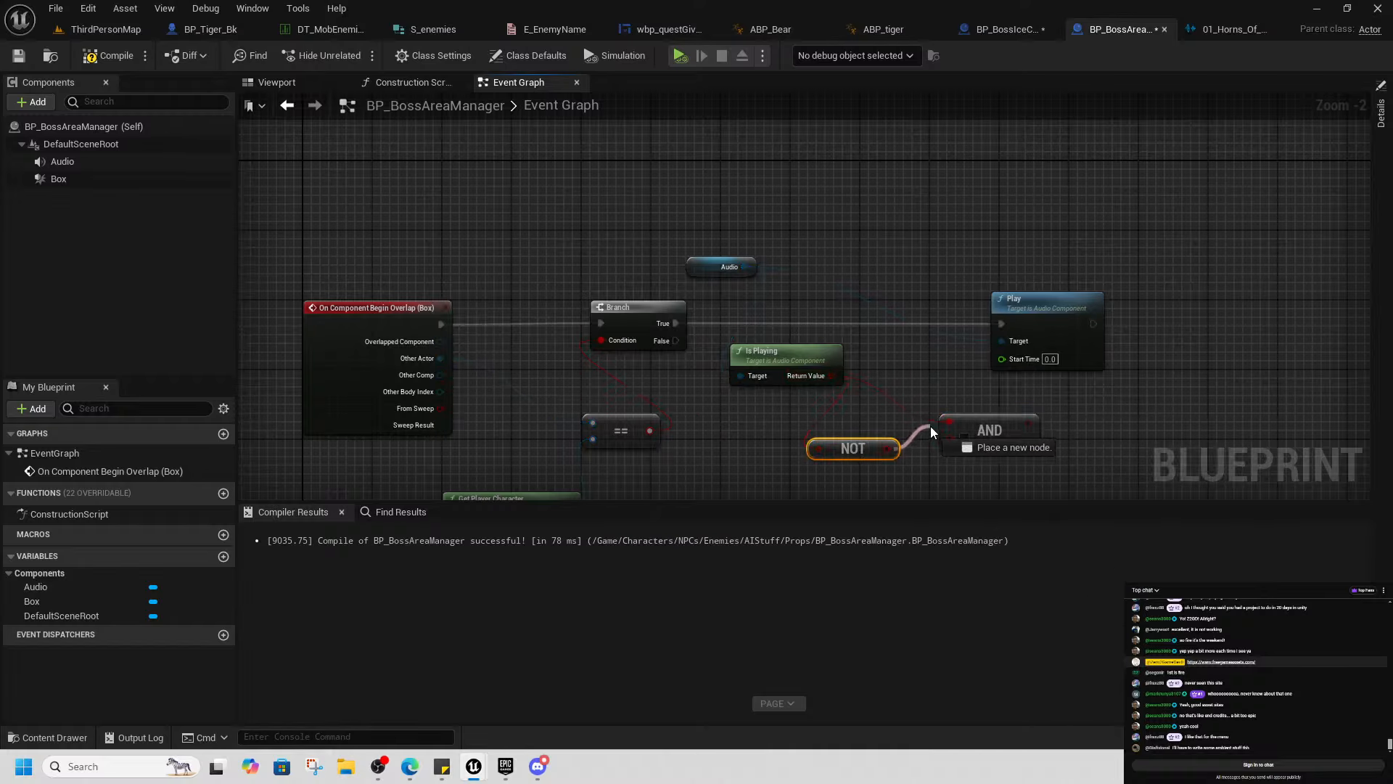
drag(1039, 414, 1013, 440)
right_drag(1014, 440, 930, 407)
drag(567, 397, 778, 287)
drag(699, 334, 611, 334)
drag(971, 280, 1075, 280)
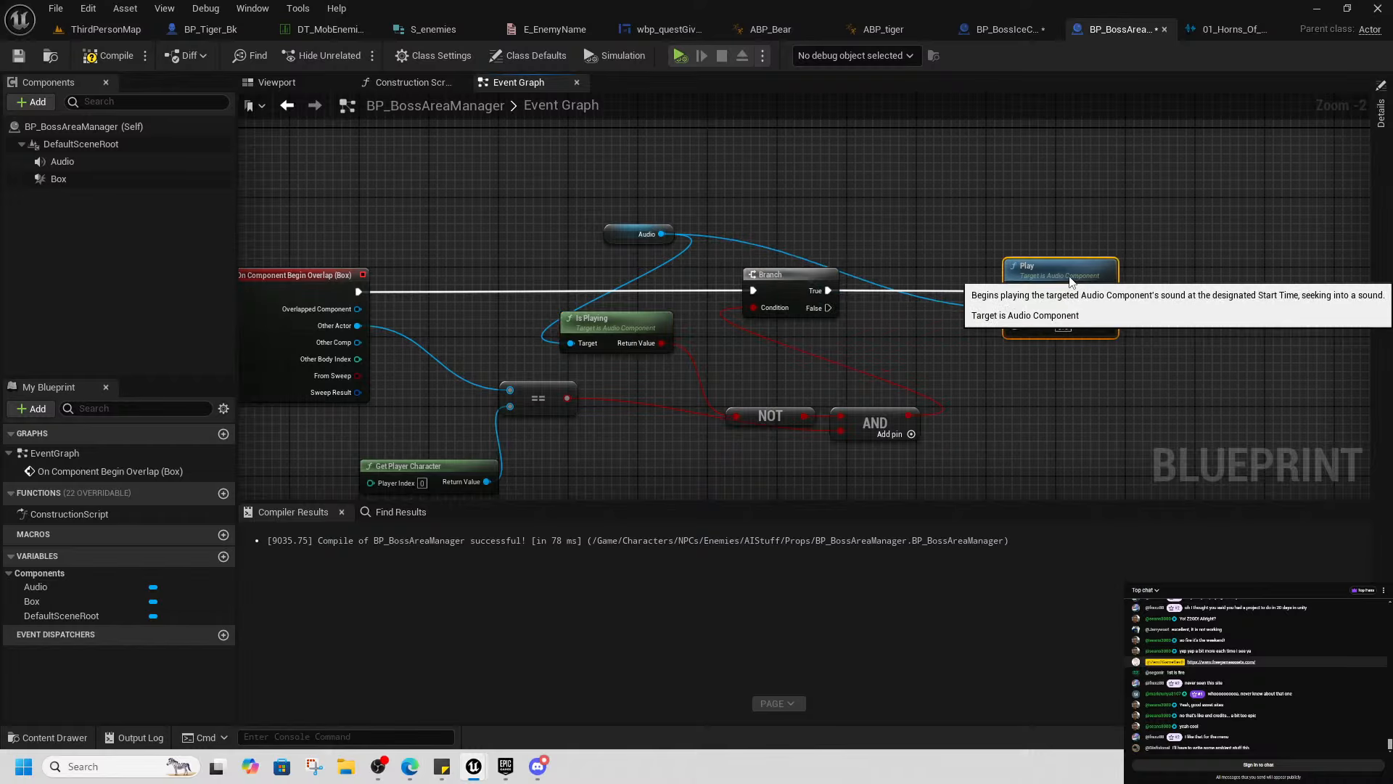
drag(793, 279, 878, 279)
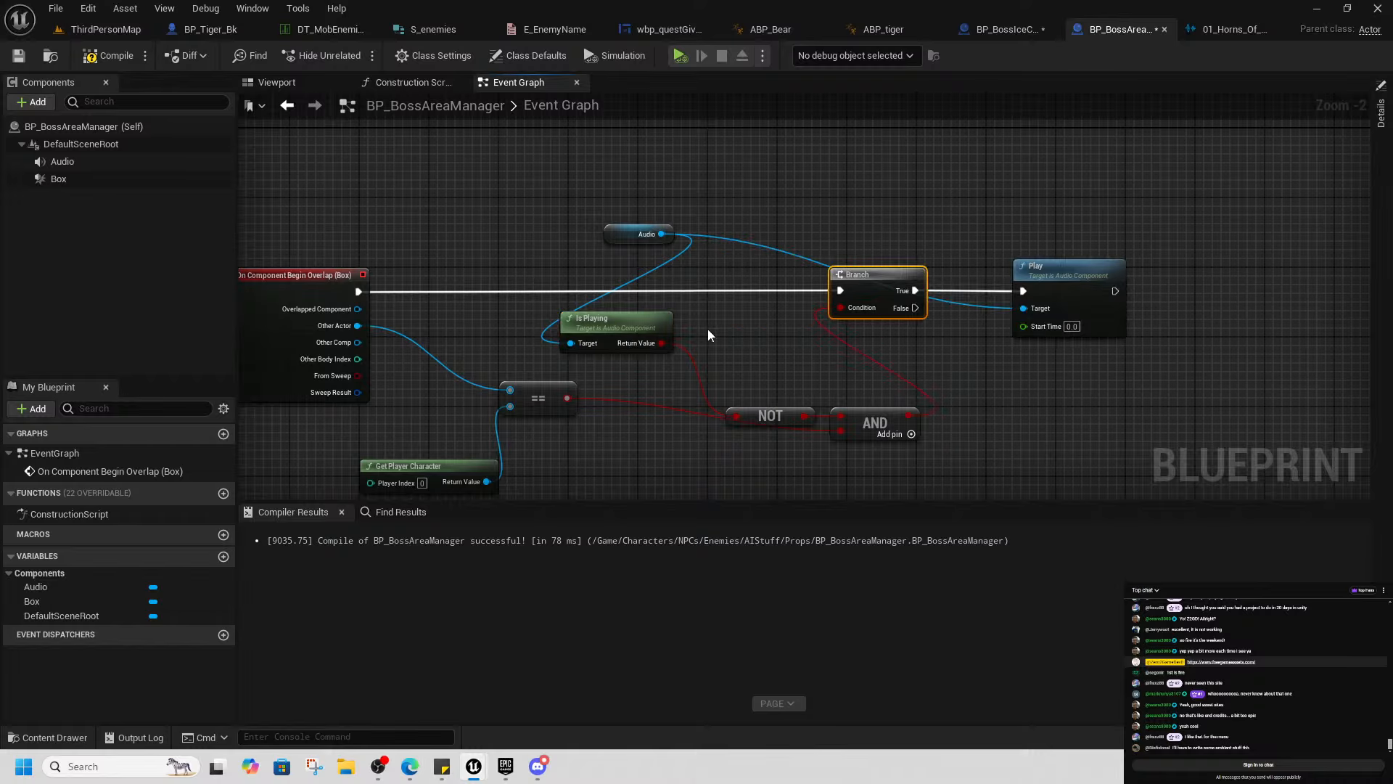
Play-test ThirdPersonMap near the boss arena entrance to check the battle music, and stop the session
click(102, 29)
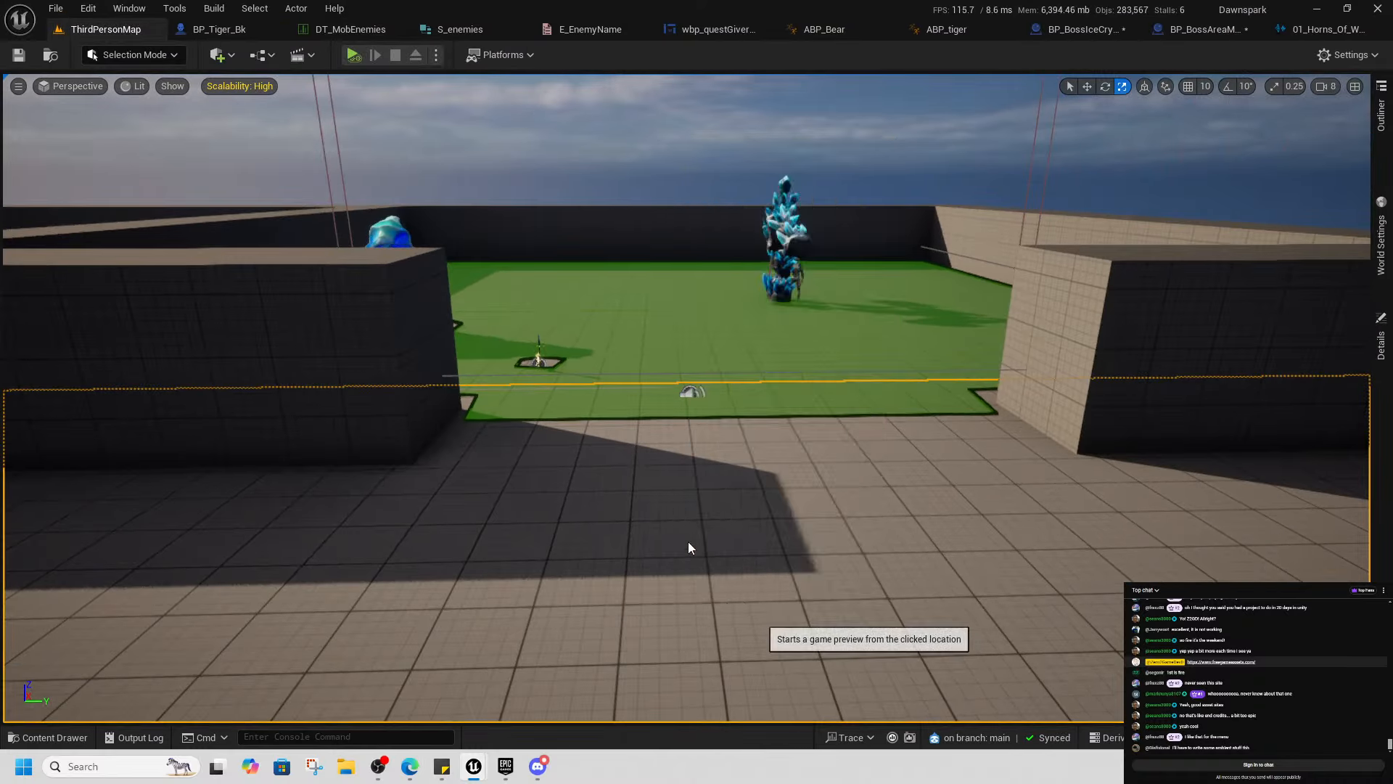
key(alt+p)
key(shift+F1)
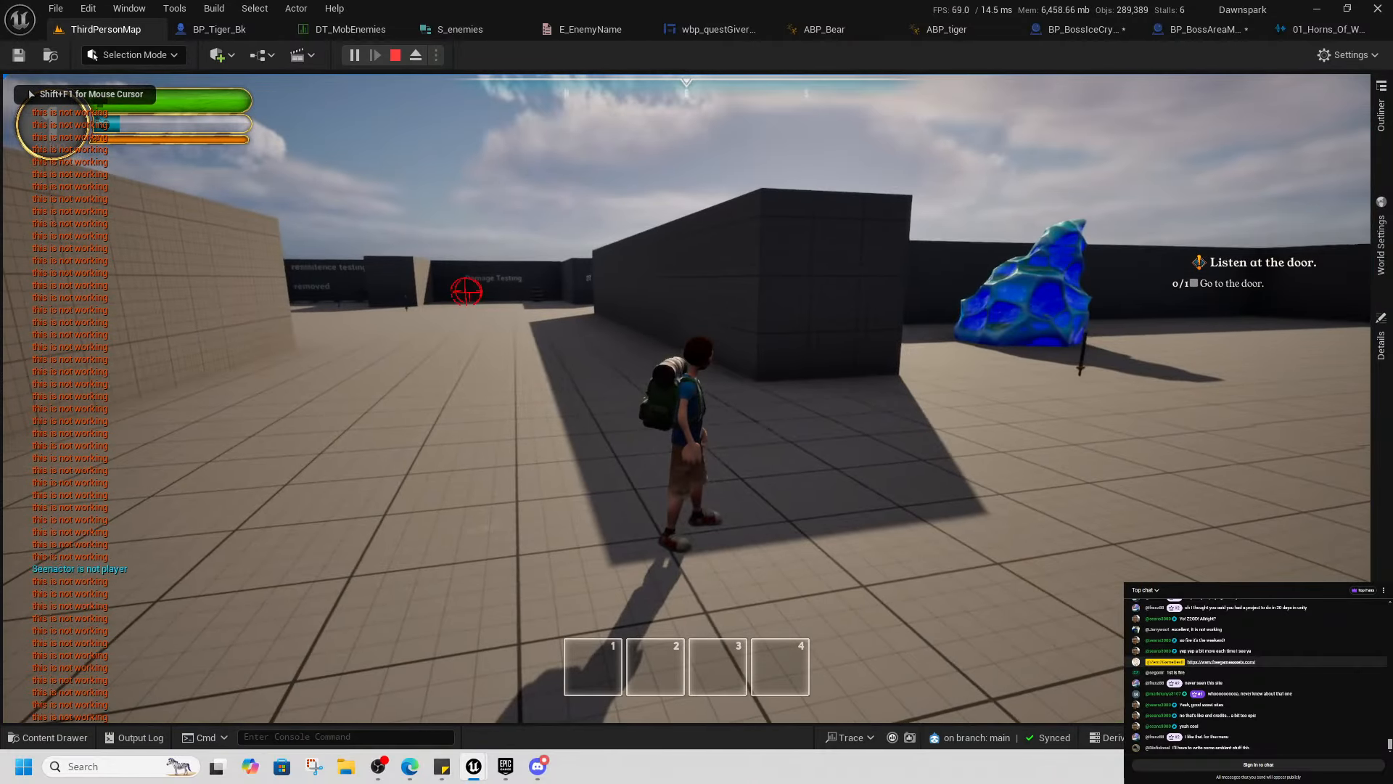
click(399, 55)
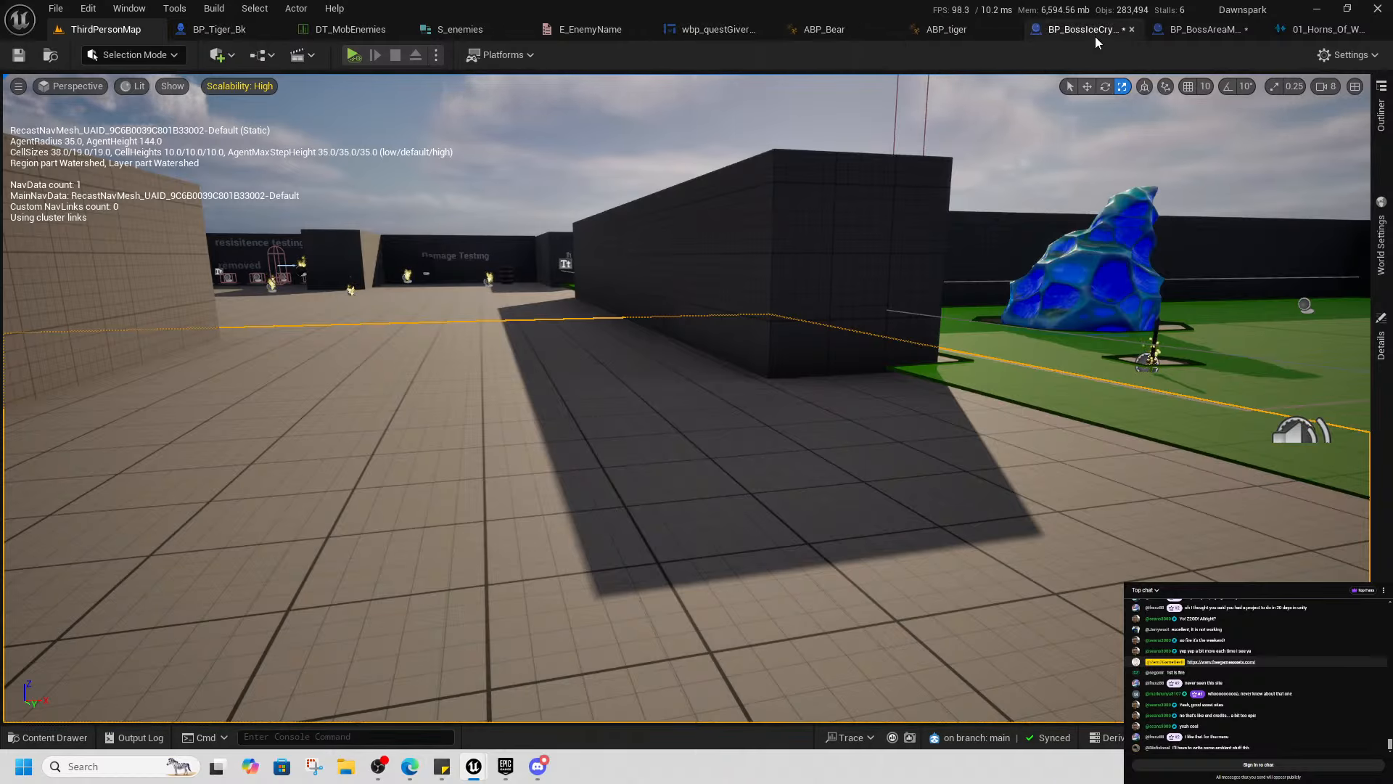
Return to the BP_BossAreaManager event graph and tidy the NOT, AND, Is Playing and equality nodes into a compact layout
click(1161, 30)
right_drag(645, 394, 666, 418)
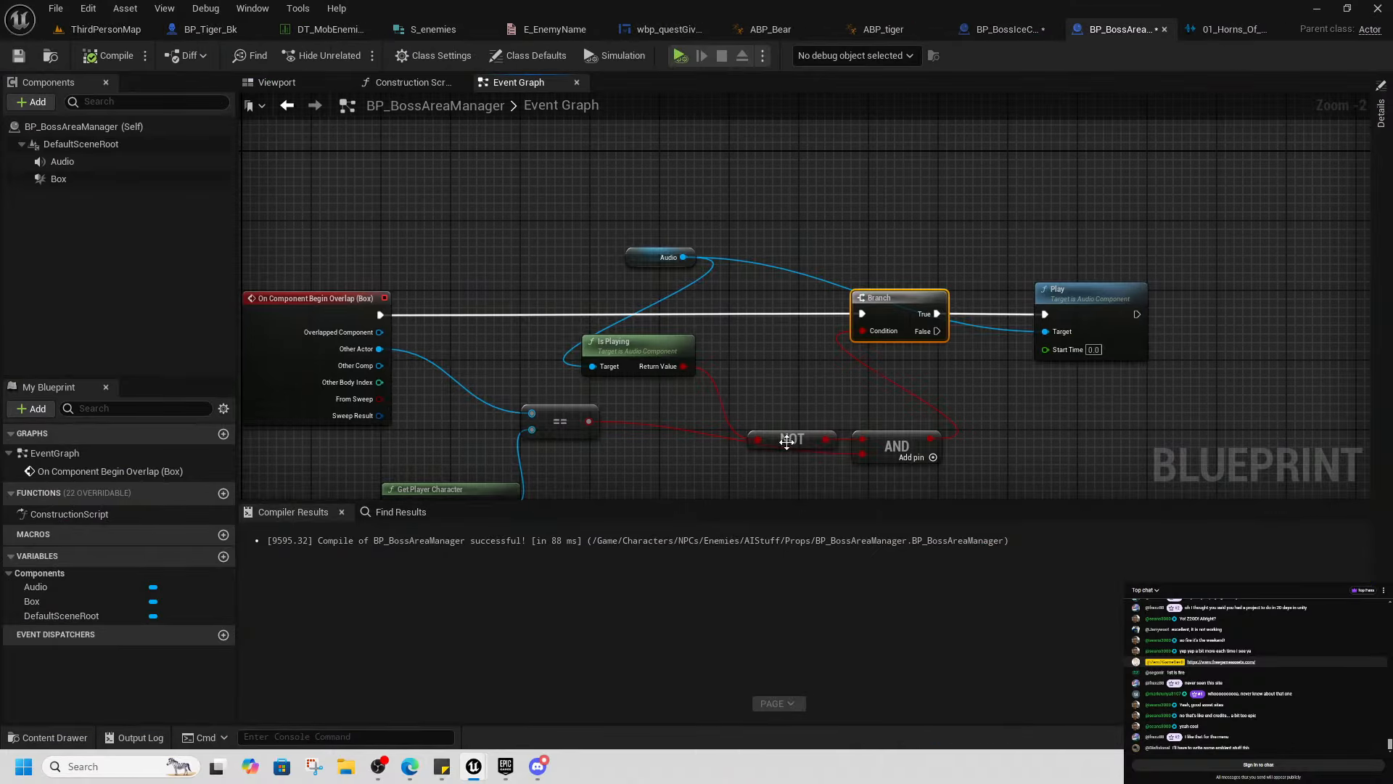
drag(788, 442, 683, 399)
drag(918, 449, 734, 441)
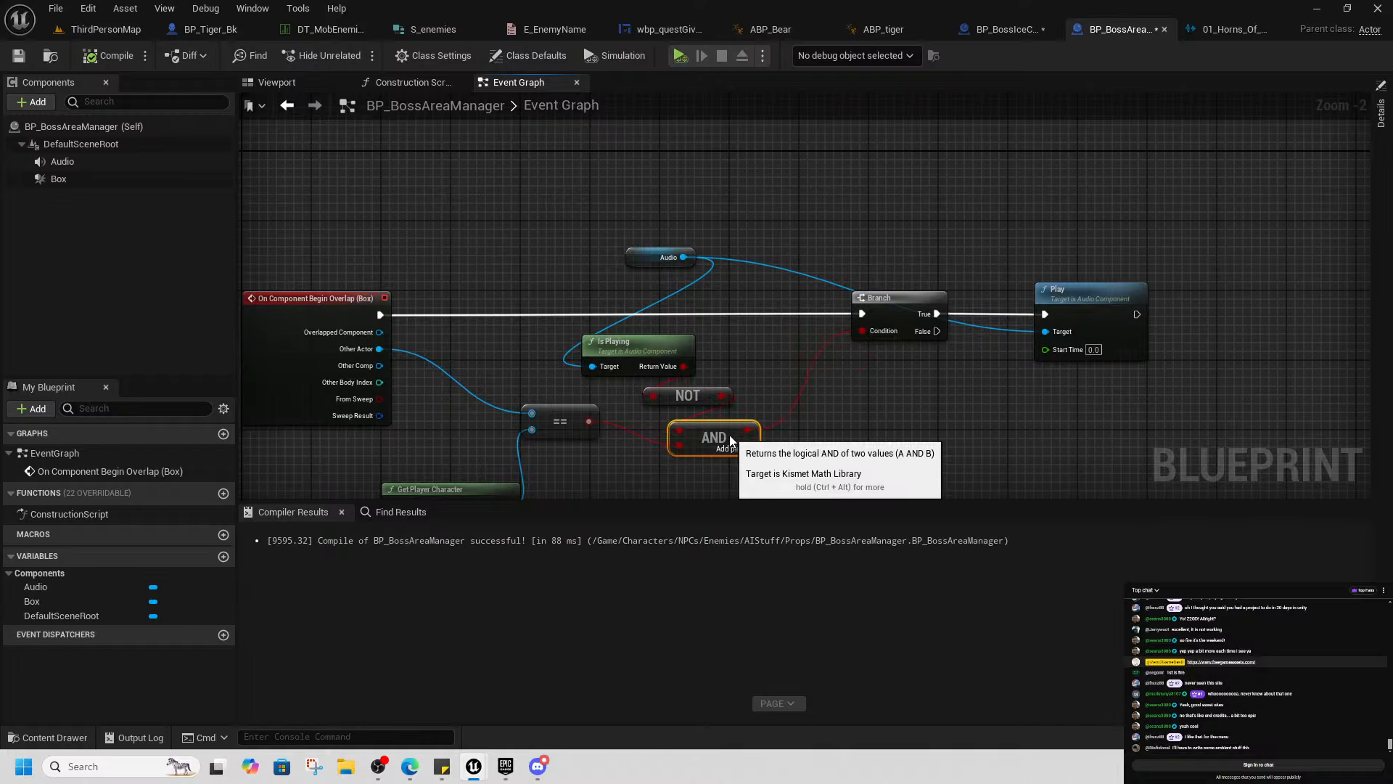
drag(657, 352, 700, 343)
right_drag(707, 446, 751, 392)
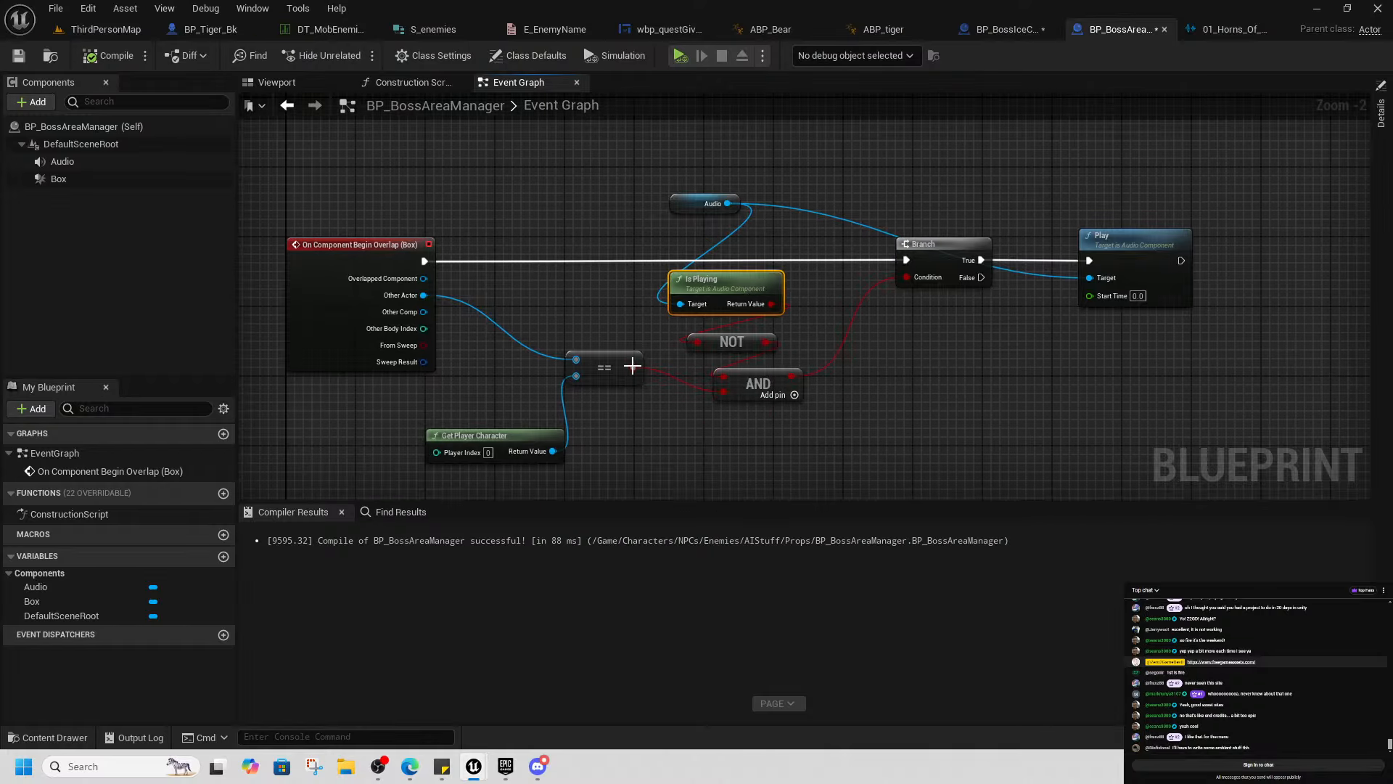
drag(632, 364, 649, 390)
drag(764, 383, 774, 382)
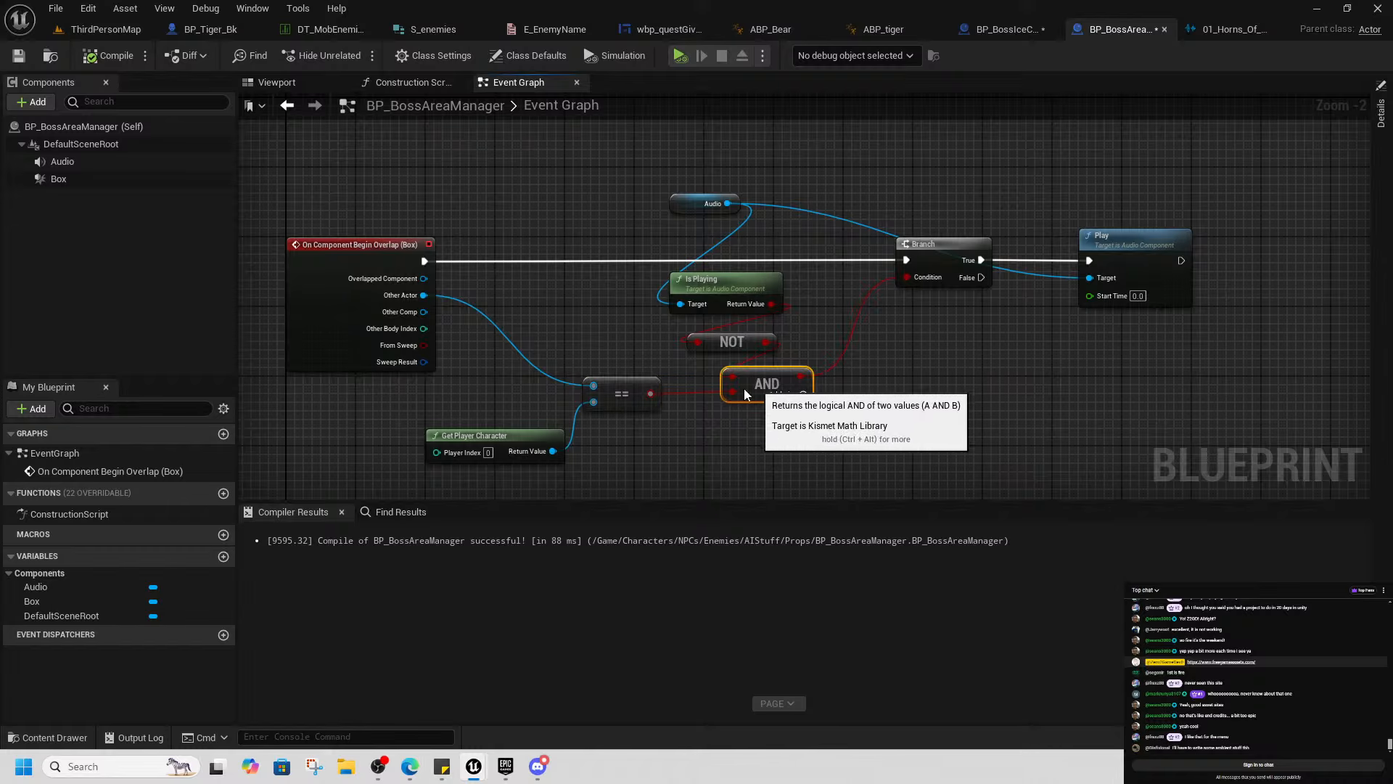
Move the existing Branch beside the overlap event and add a second Branch on its True output, conditioned on Is Playing
right_drag(833, 354, 745, 405)
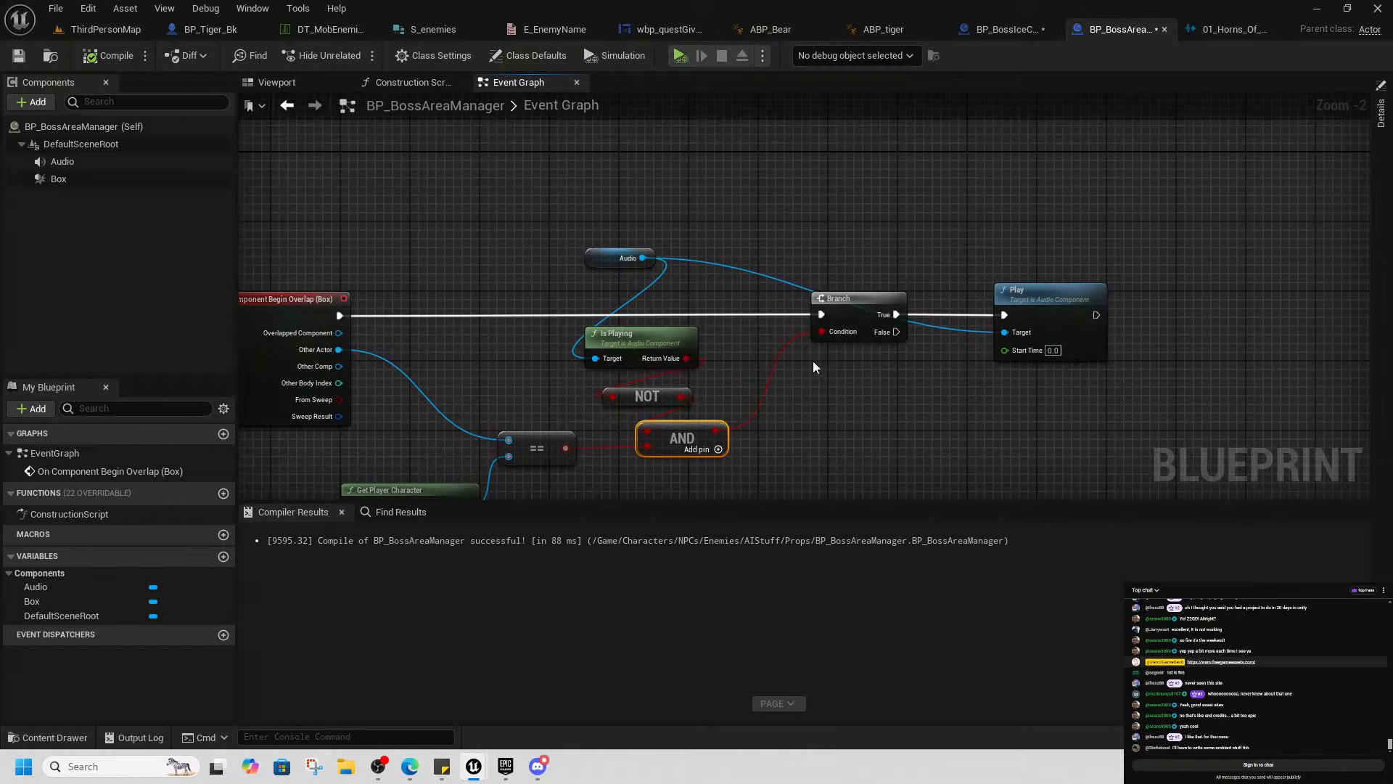
drag(842, 298, 741, 321)
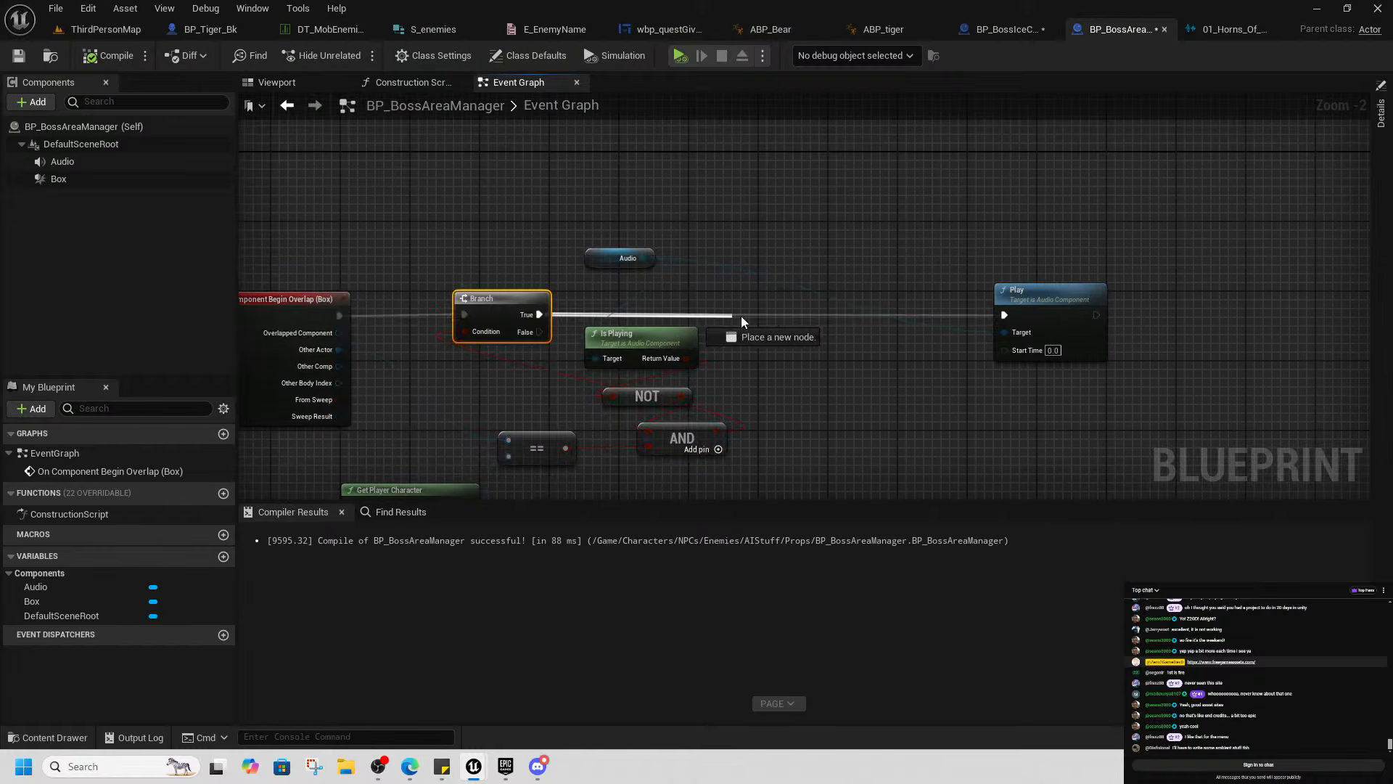
key(b)
drag(686, 358, 818, 333)
Delete the NOT and AND nodes and connect the player-character equality result to the first Branch's condition
click(681, 389)
key(Delete)
click(698, 429)
key(Delete)
drag(565, 447, 472, 332)
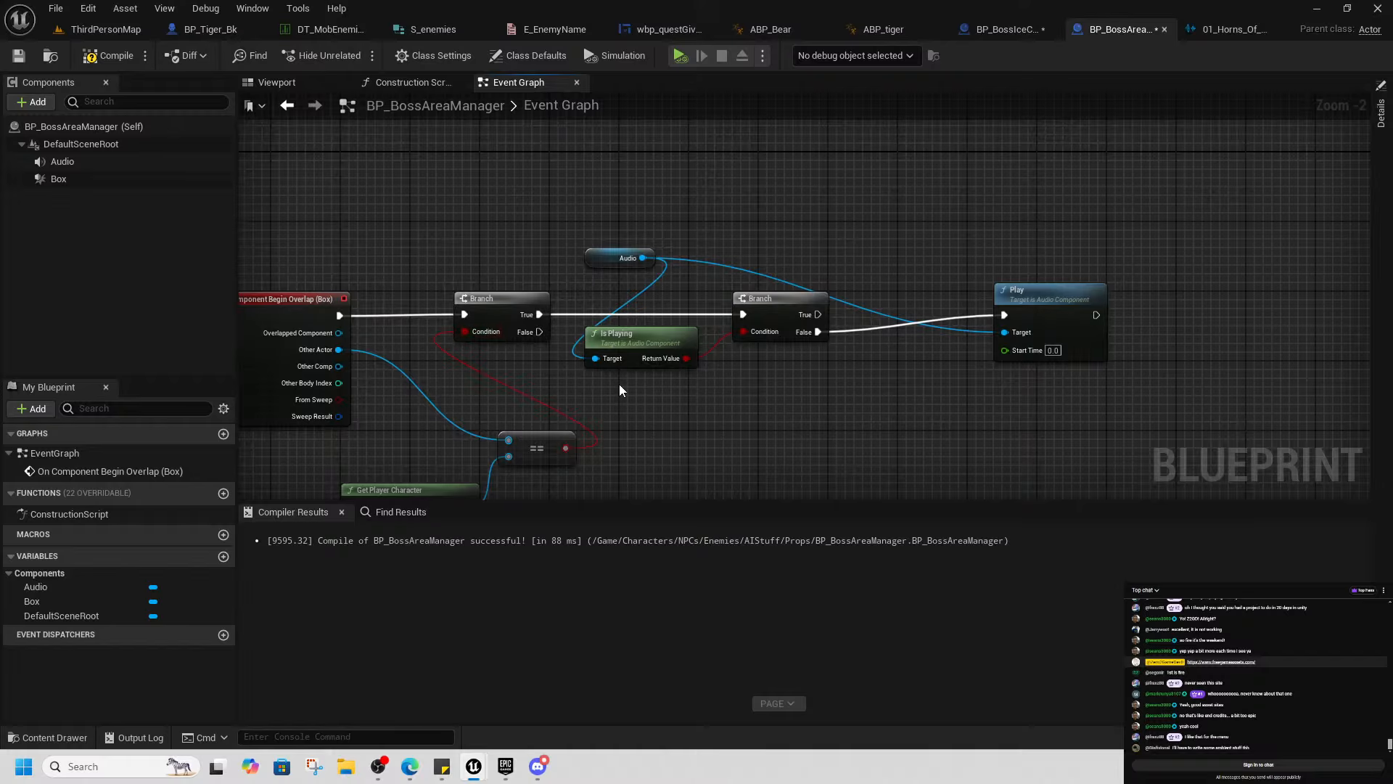
Play-test ThirdPersonMap from in front of the boss arena to check the two-branch music trigger, and stop the session
click(109, 29)
right_click(634, 519)
click(678, 539)
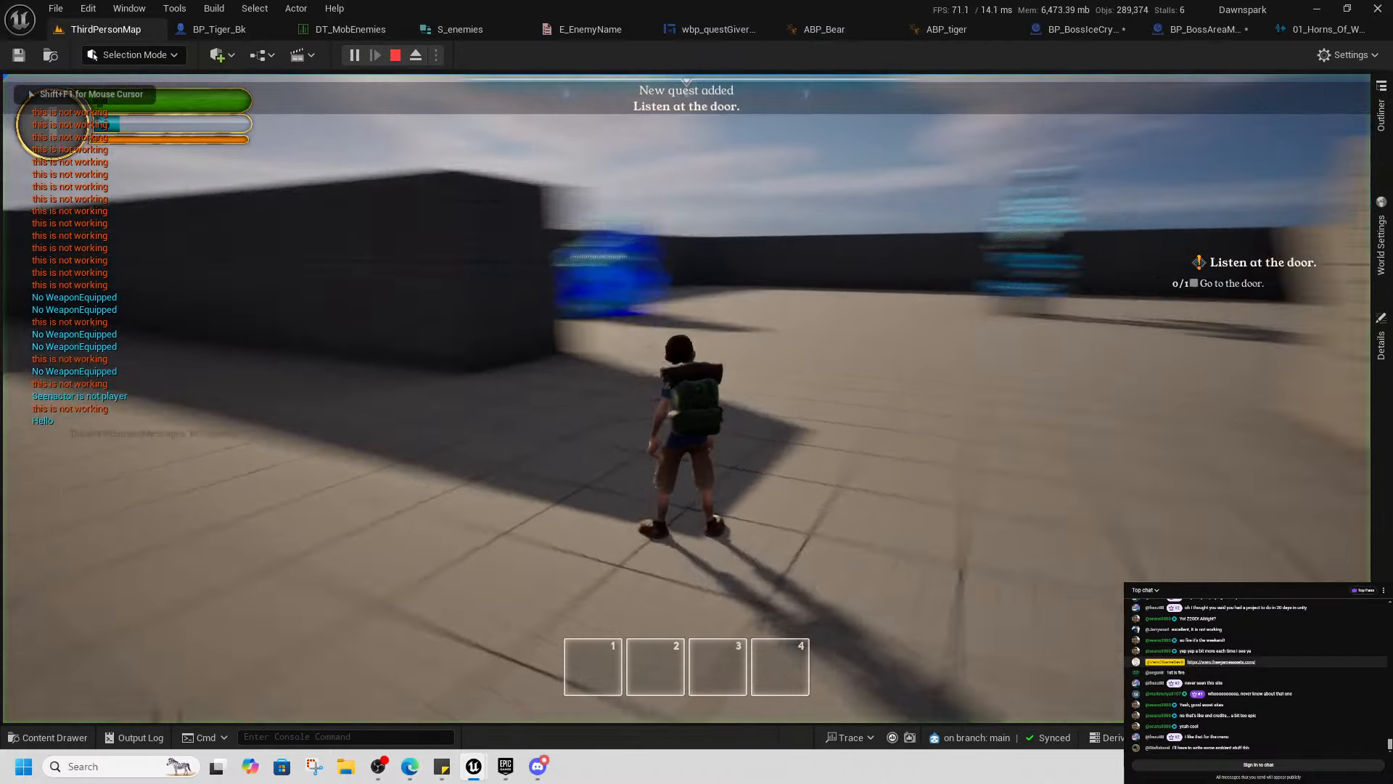
key(alt+Tab)
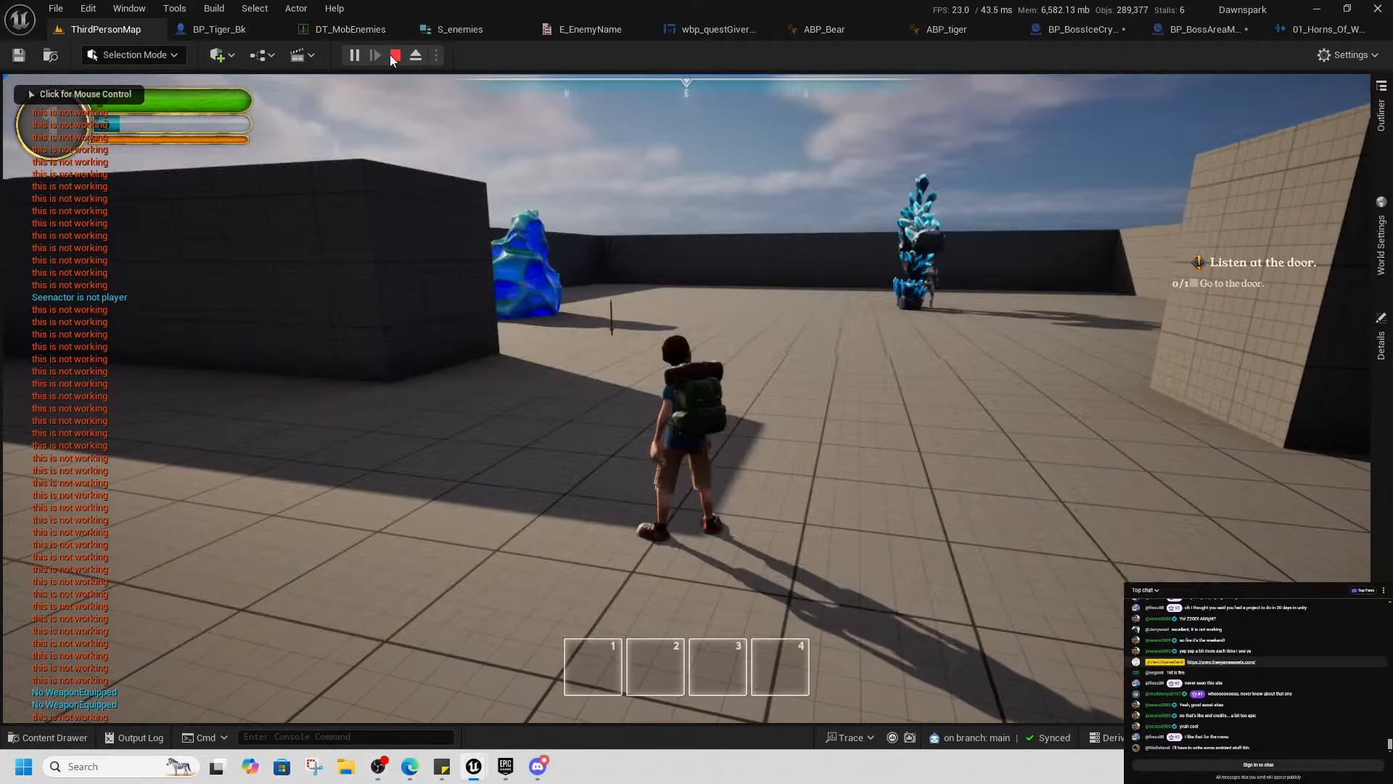
click(395, 55)
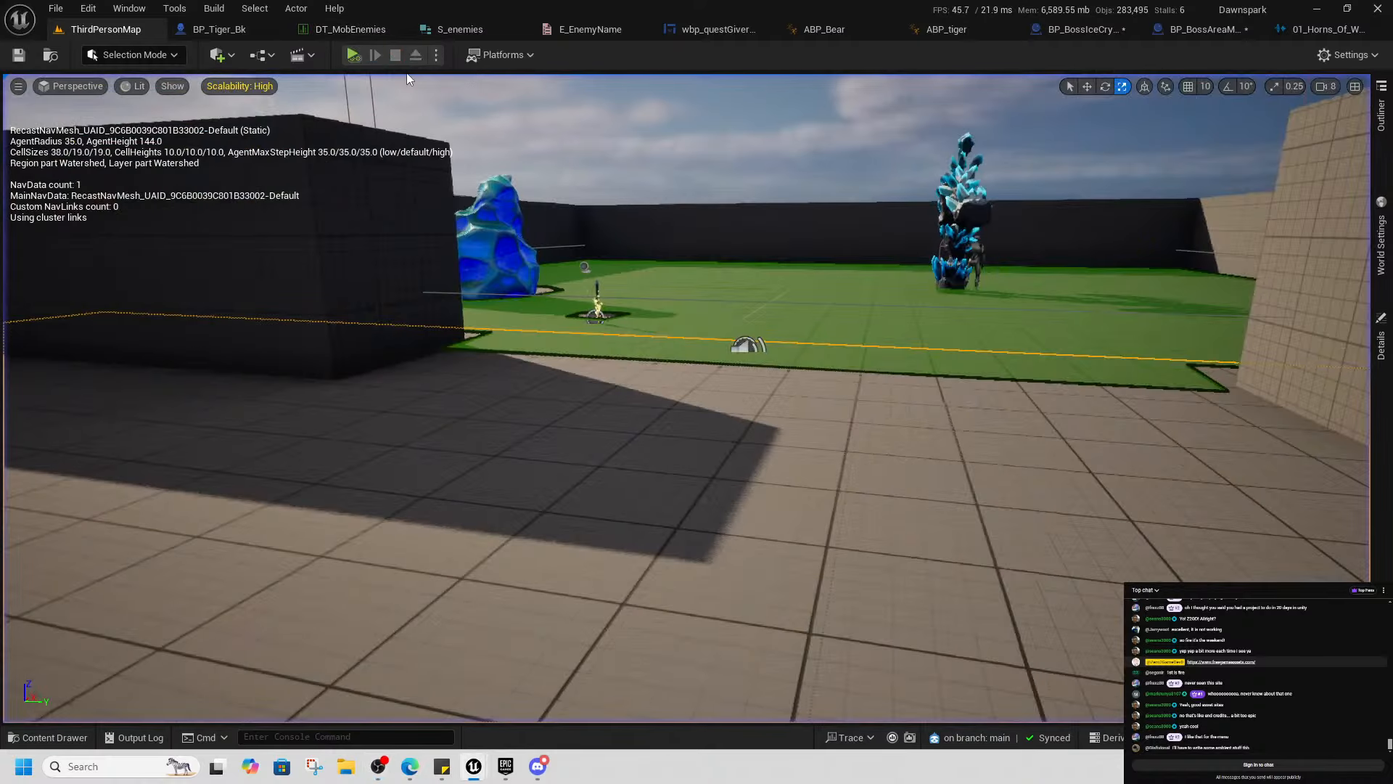
Turn off Auto Activate on BP_BossAreaManager's Audio component
click(1295, 30)
click(1187, 29)
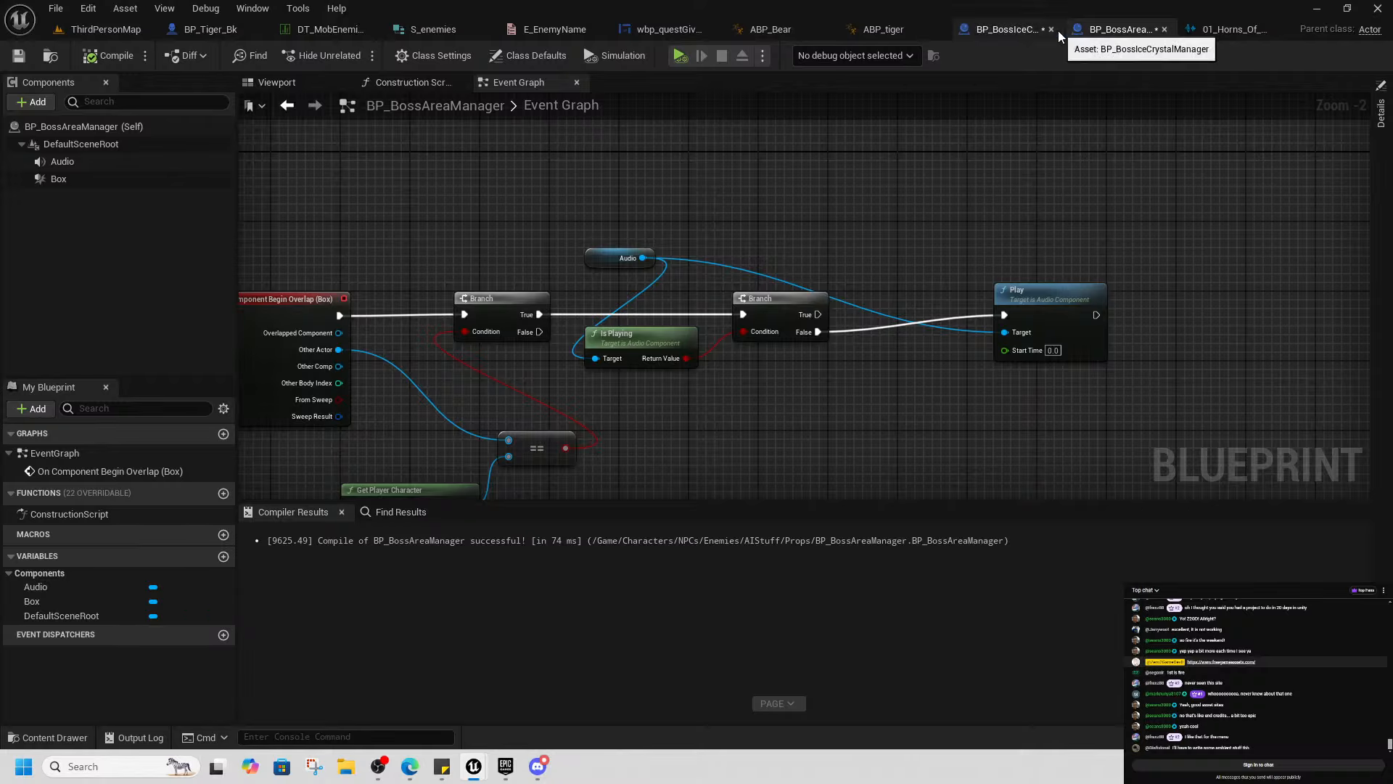
click(63, 161)
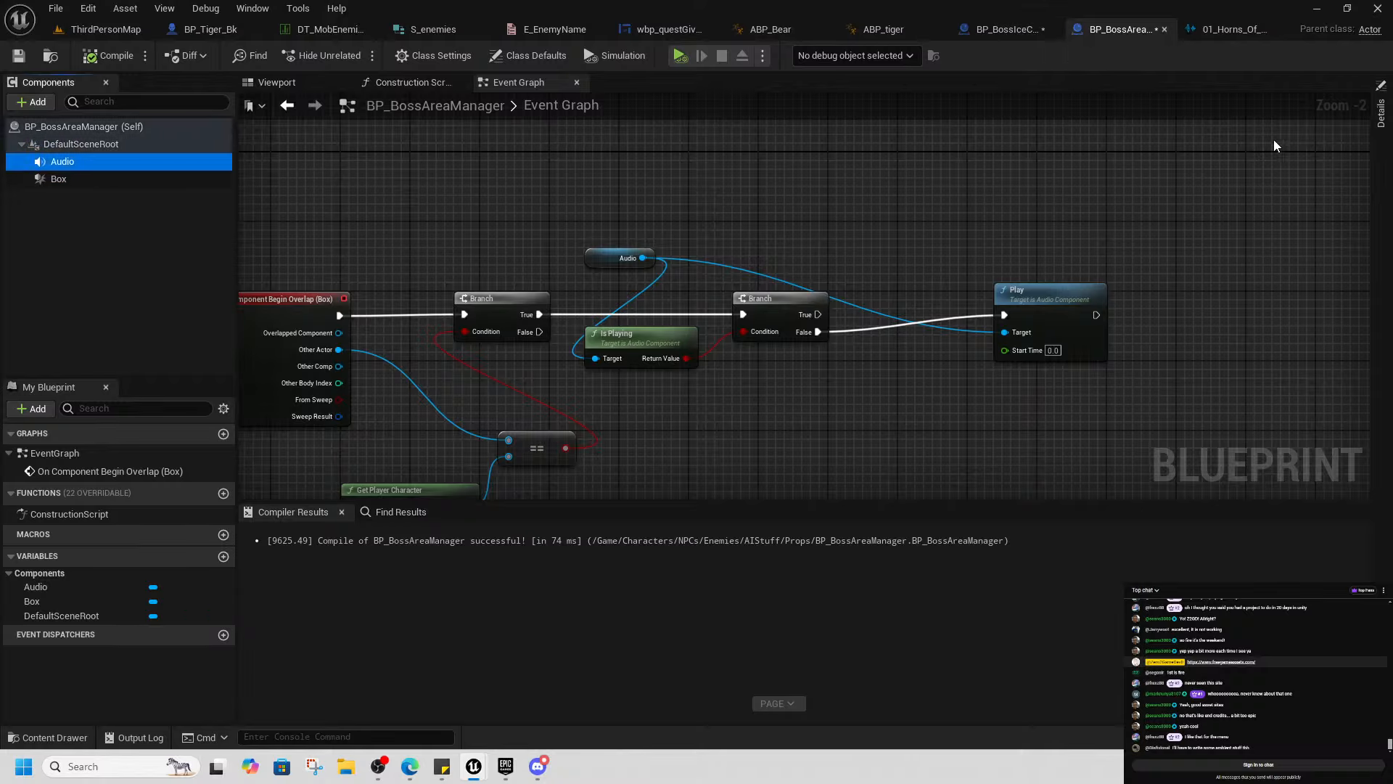
click(1384, 124)
scroll(1213, 546, down, 3)
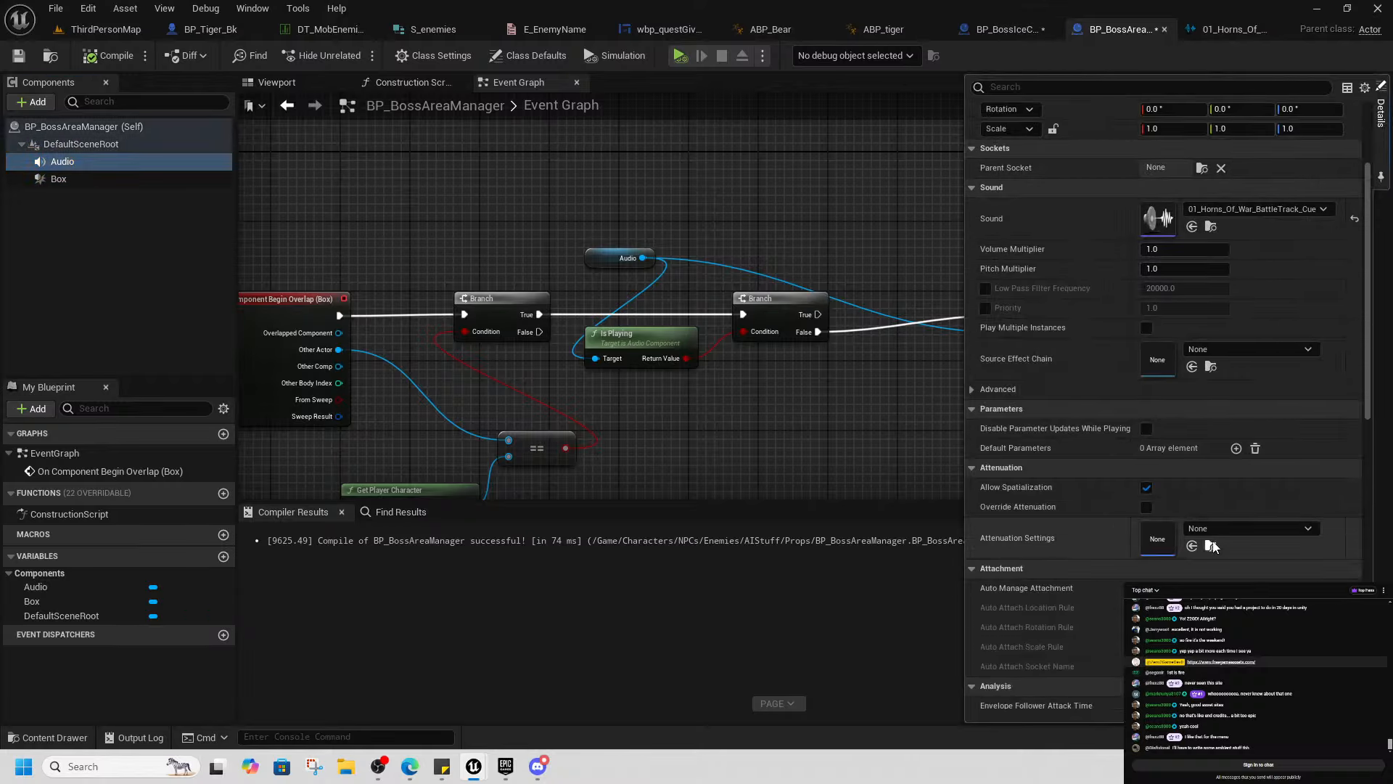
scroll(1204, 533, down, 8)
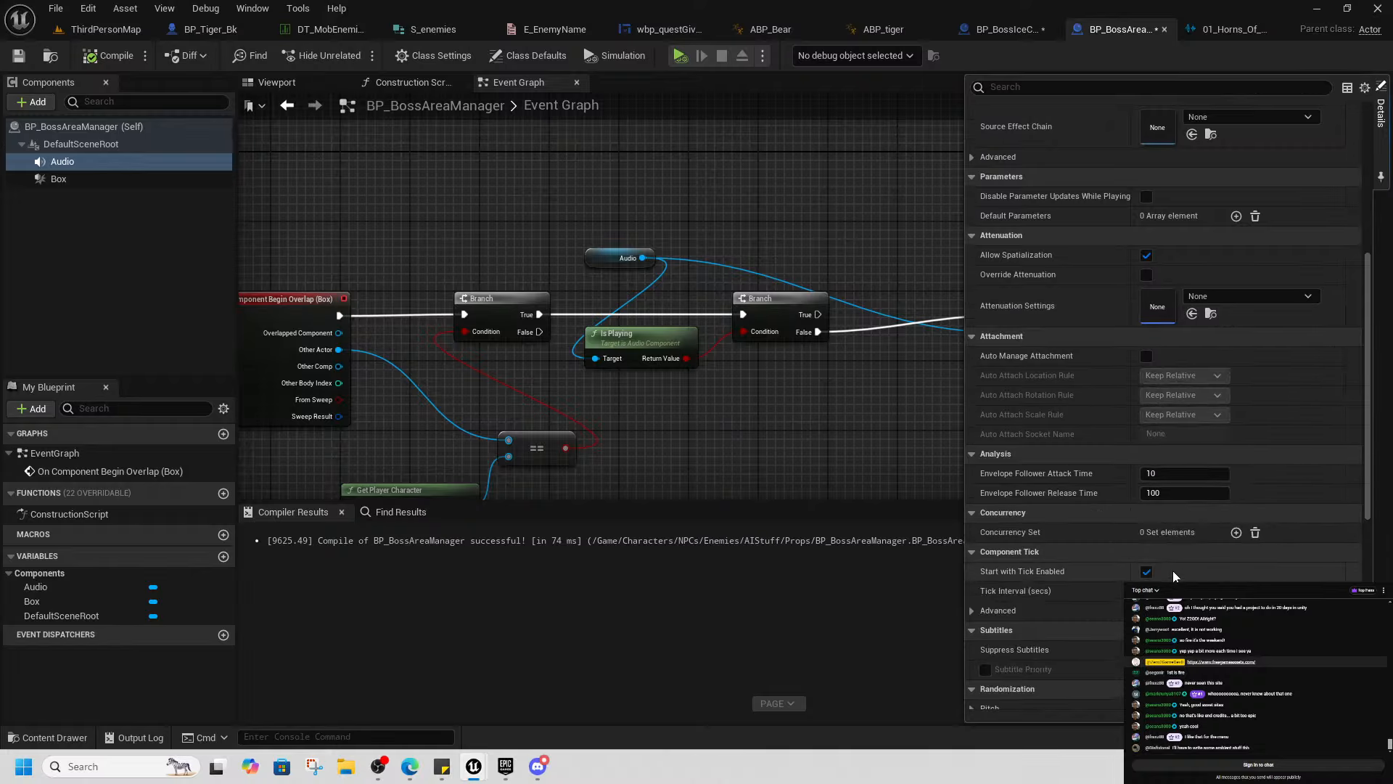
scroll(1227, 537, down, 4)
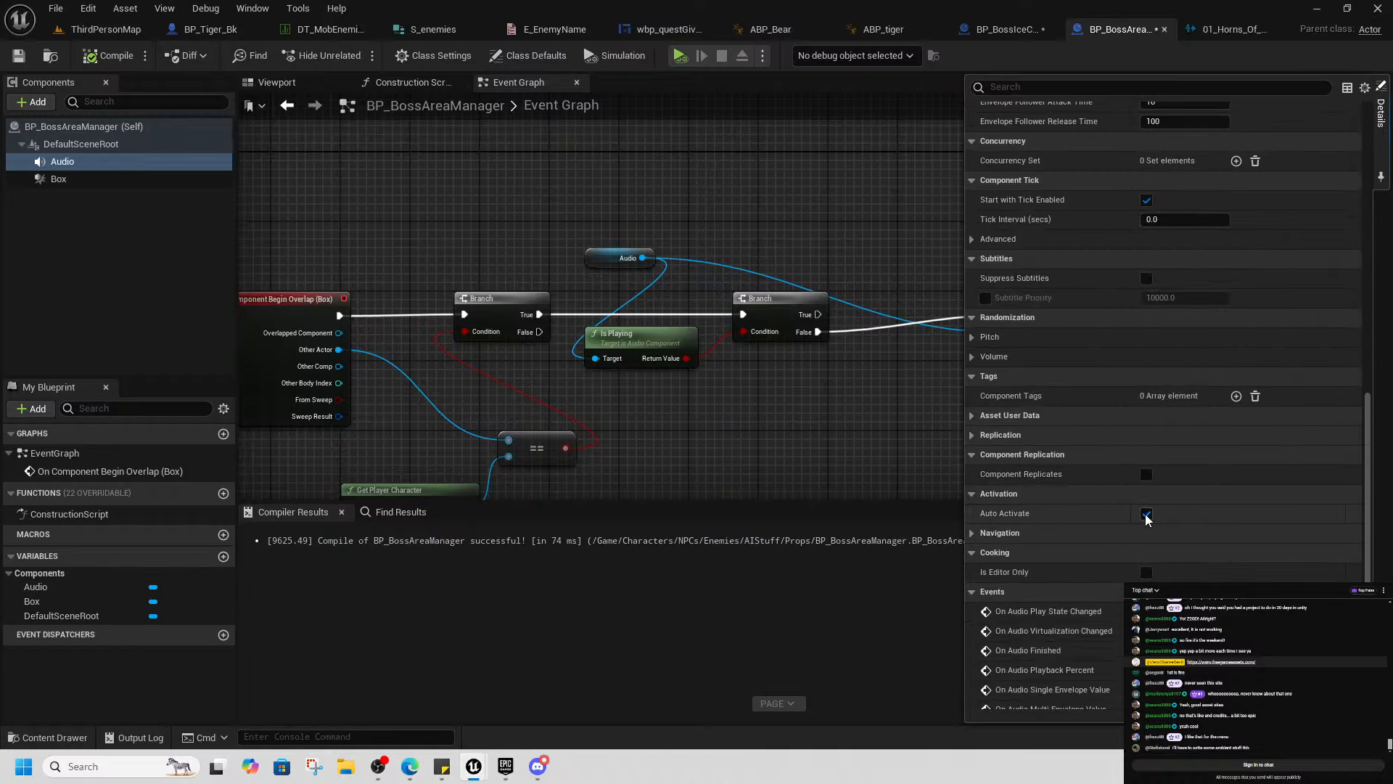
Play-test walking into the boss arena in ThirdPersonMap, stop the session and save all modified content
click(98, 29)
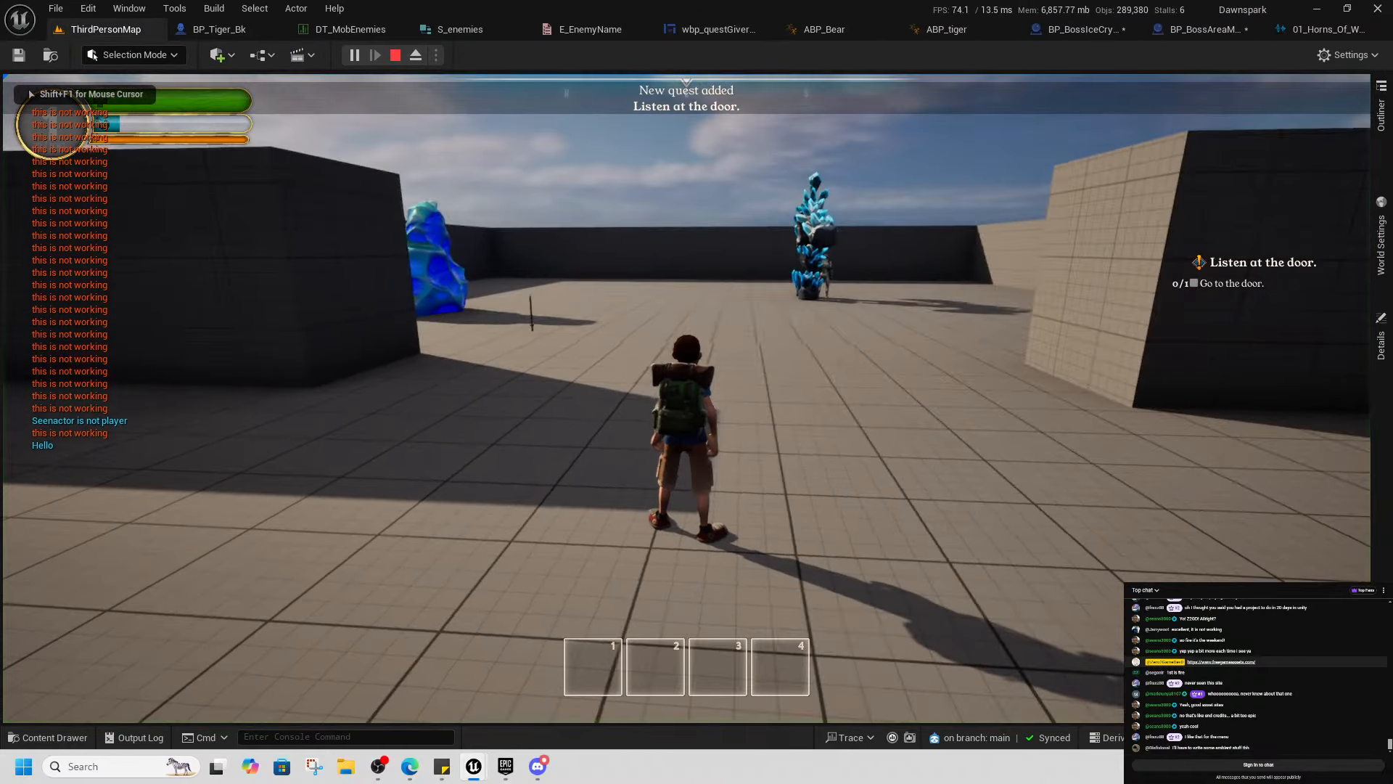
key(w)
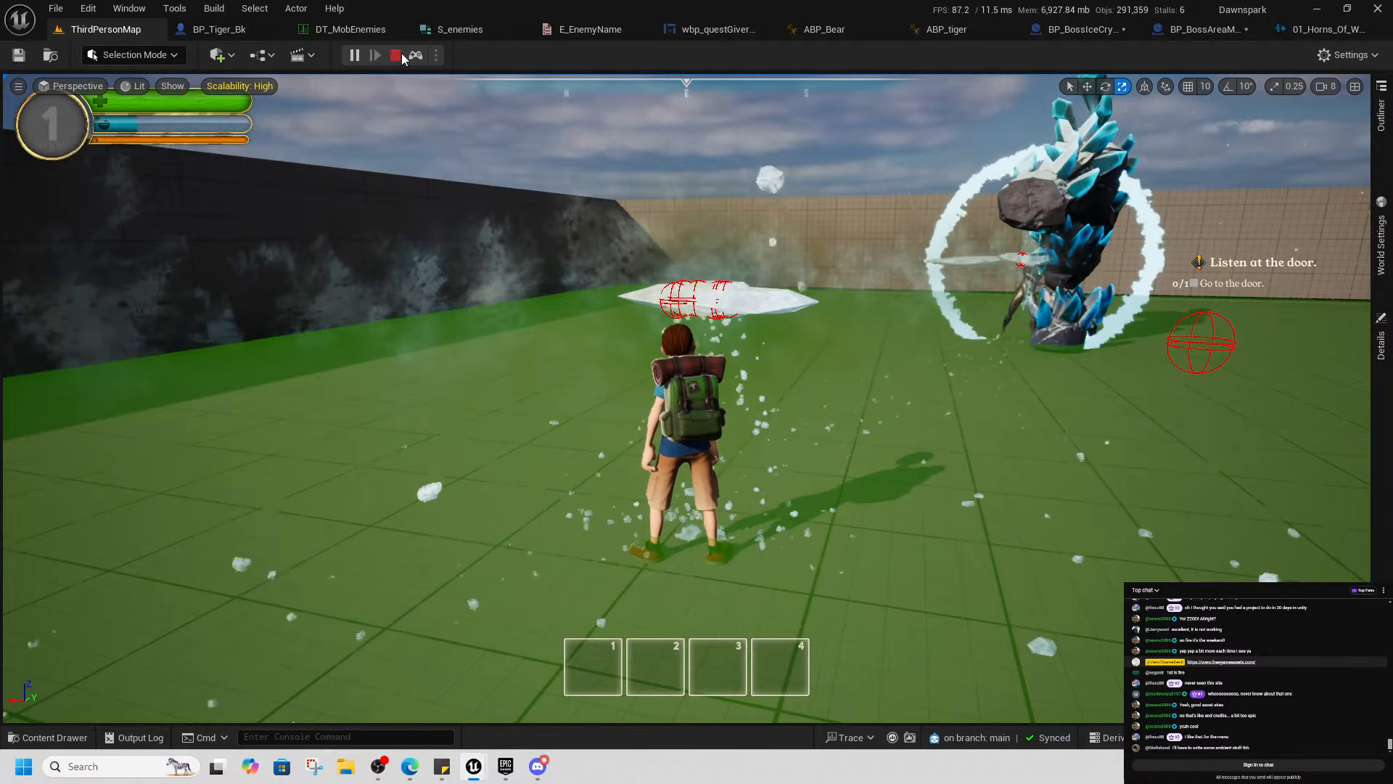
click(395, 55)
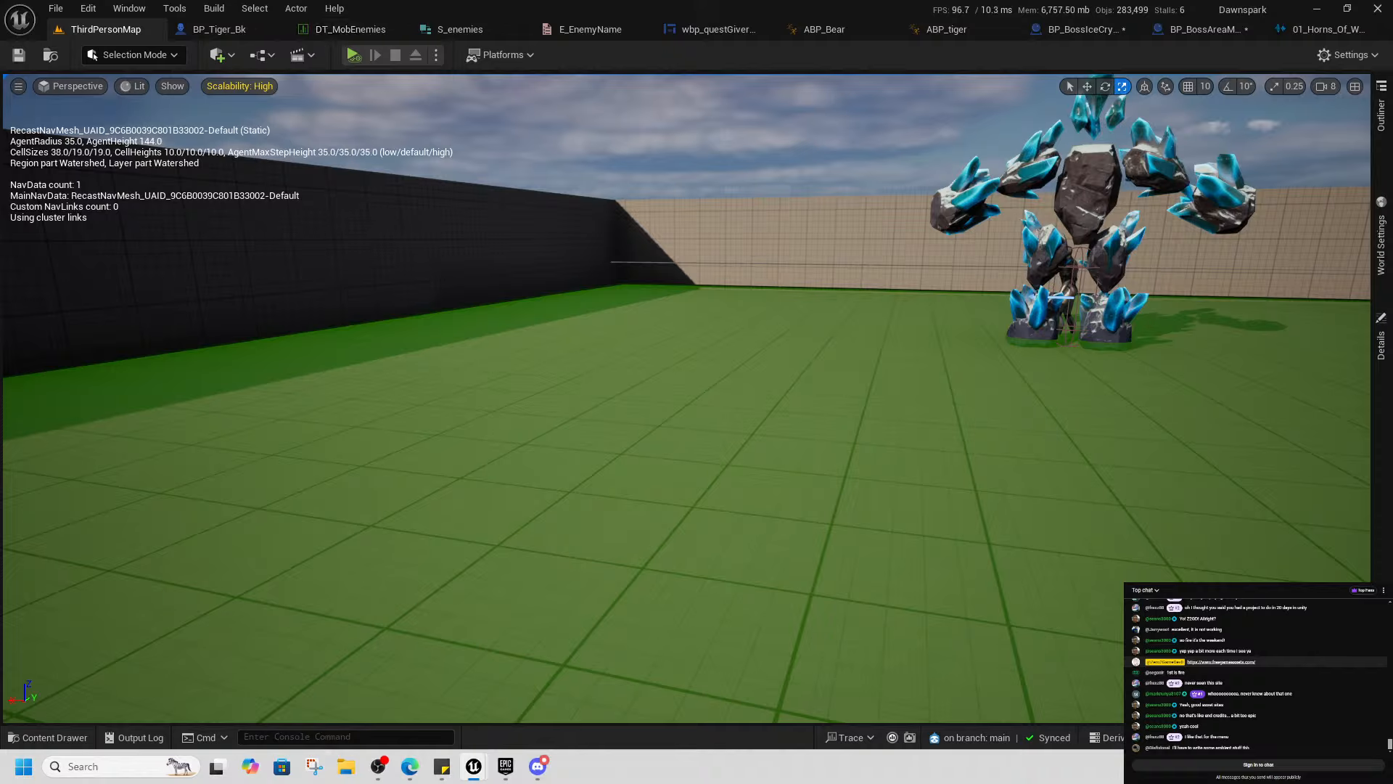
key(ctrl+shift+s)
click(820, 548)
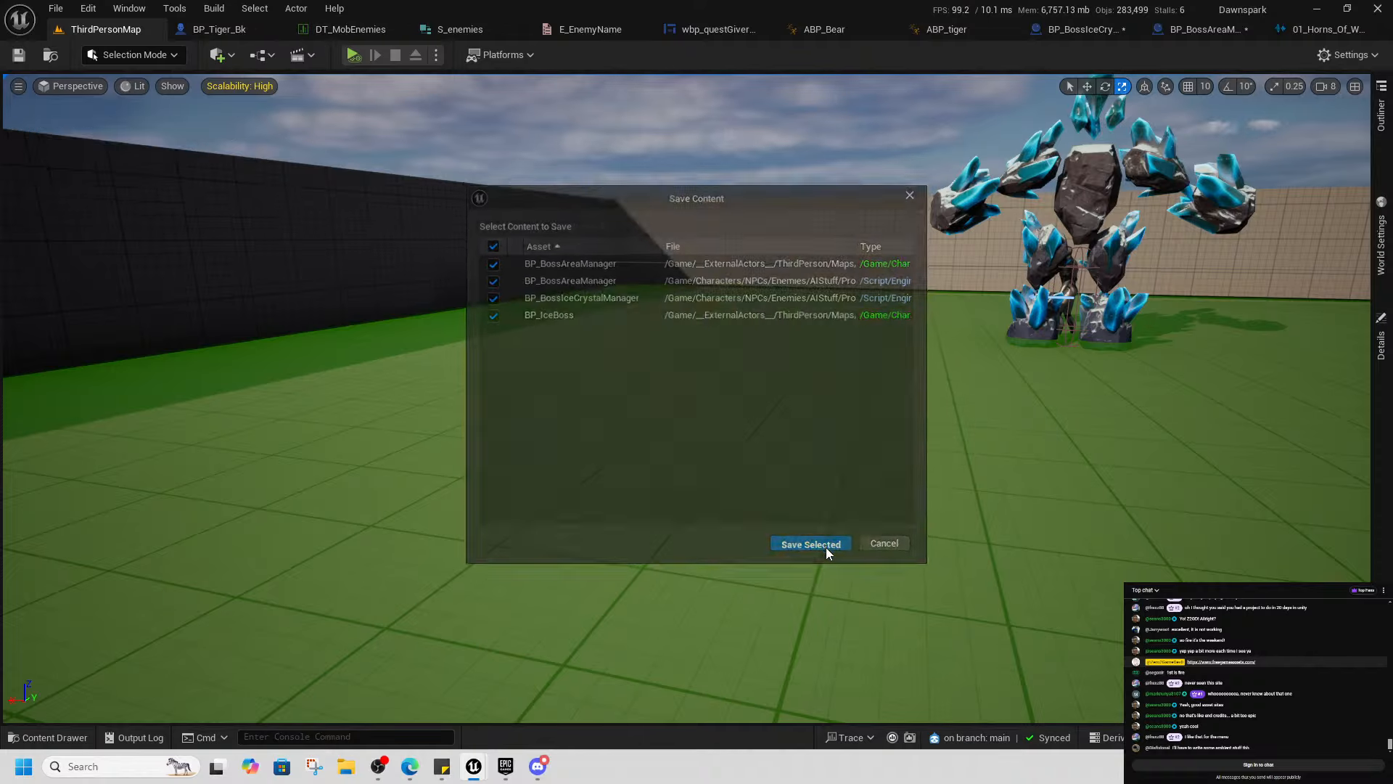
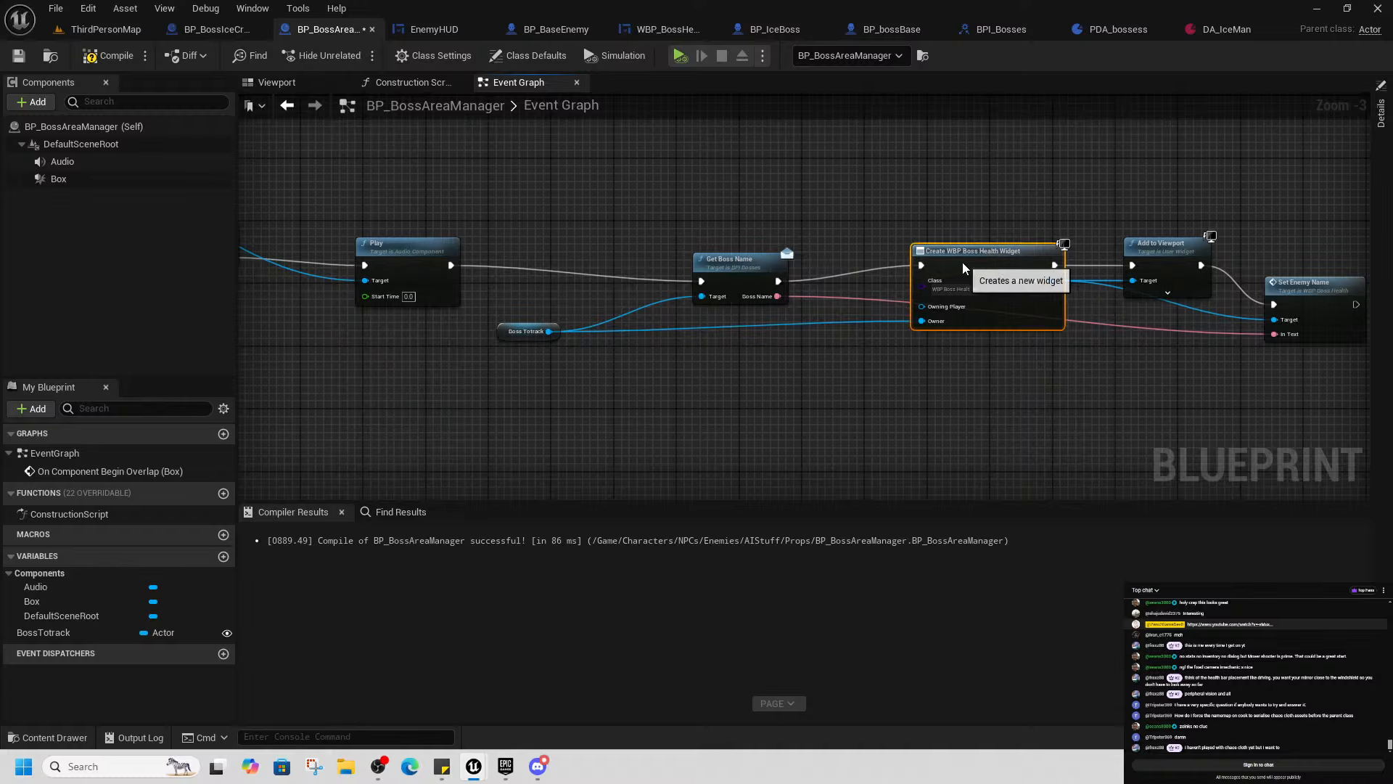
Insert an Is Valid check on Boss Totrack between the Play and Get Boss Name nodes in BP_BossAreaManager
right_drag(524, 336, 762, 342)
drag(788, 335, 742, 304)
text(is valid)
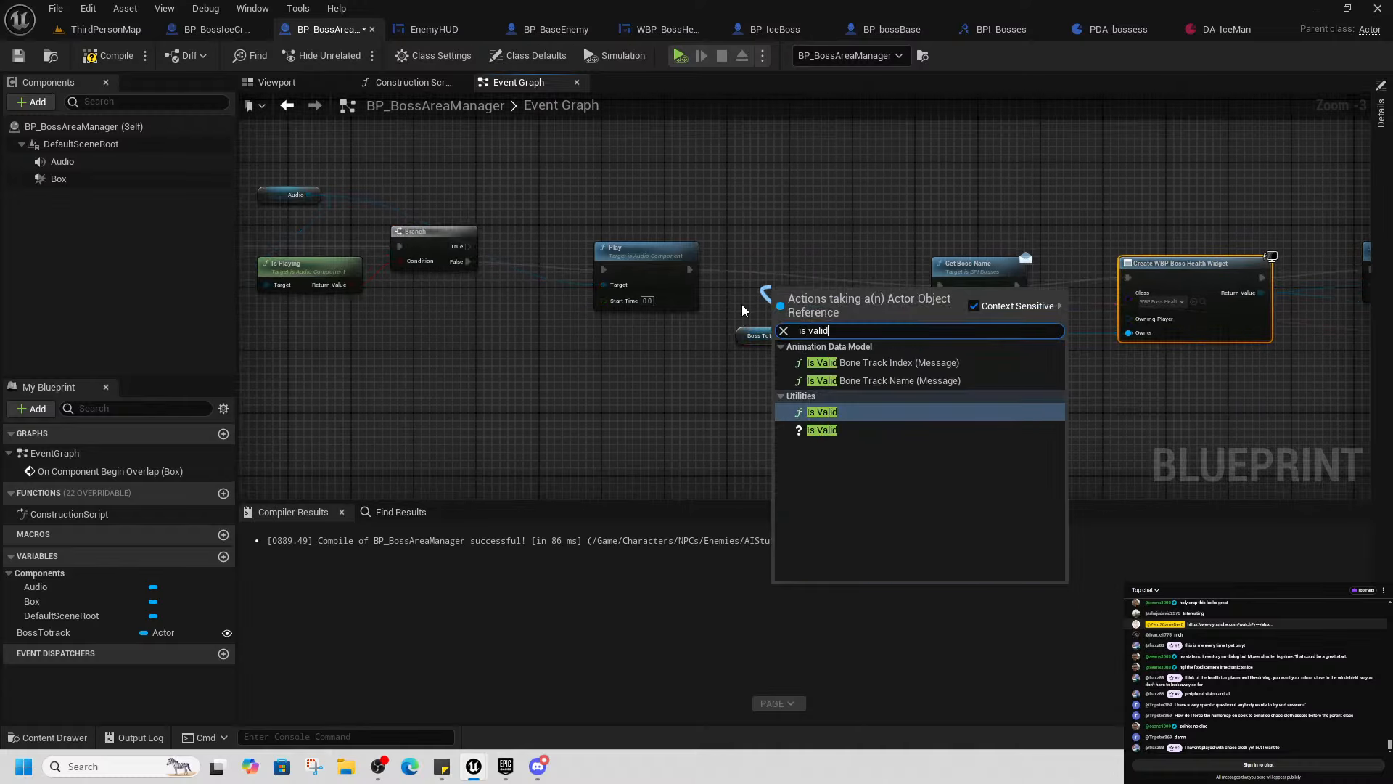
click(822, 429)
drag(817, 308, 943, 287)
drag(966, 280, 971, 266)
Add a Print String node to the Is Not Valid output of the Boss Totrack check
drag(833, 274, 962, 441)
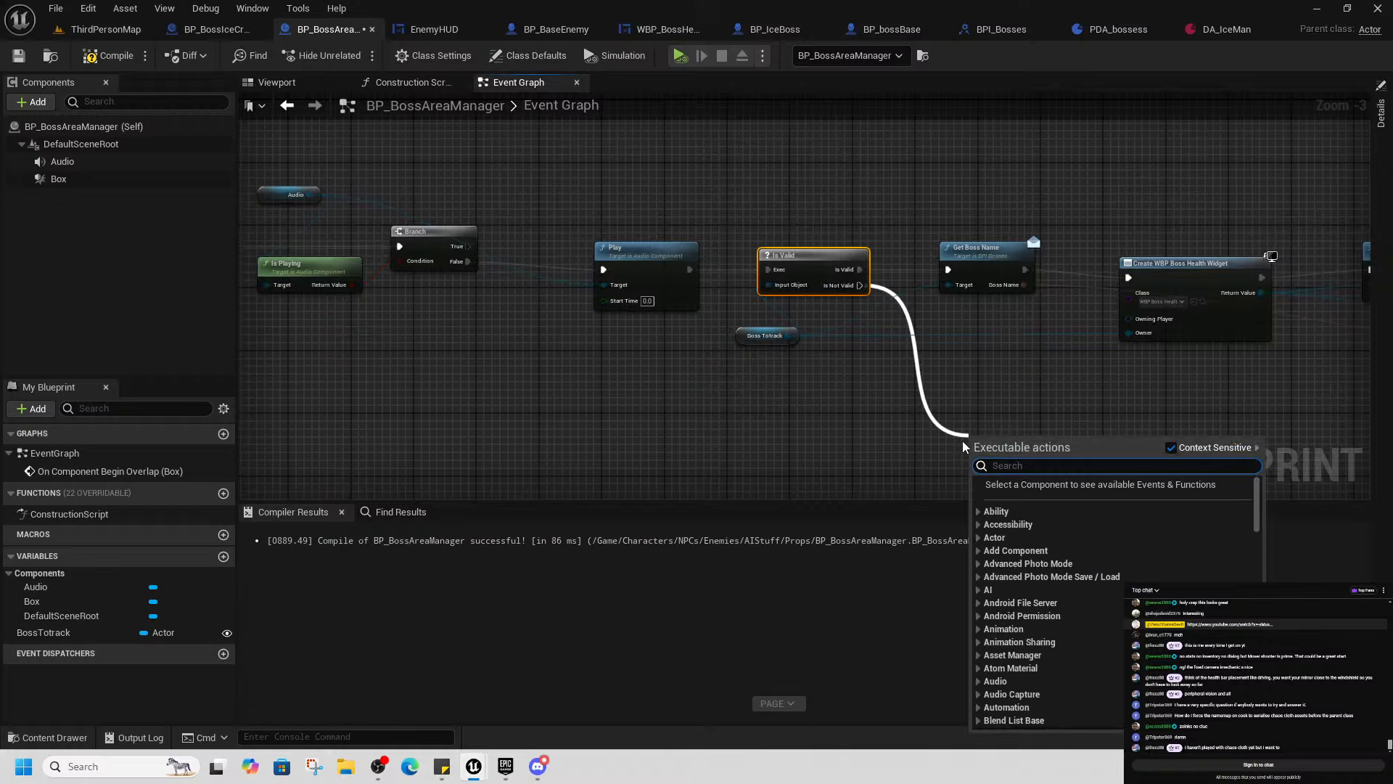
text(print)
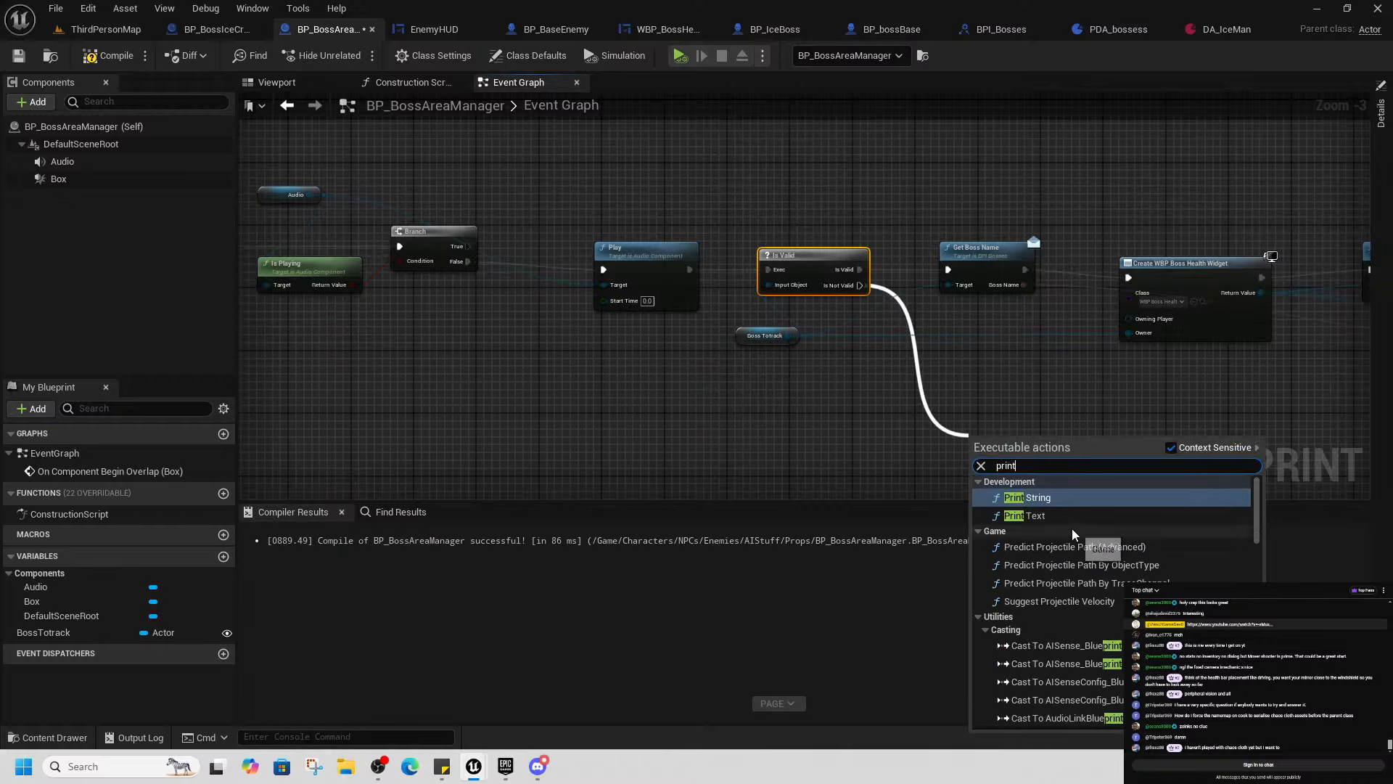
click(1027, 497)
right_drag(912, 454, 811, 395)
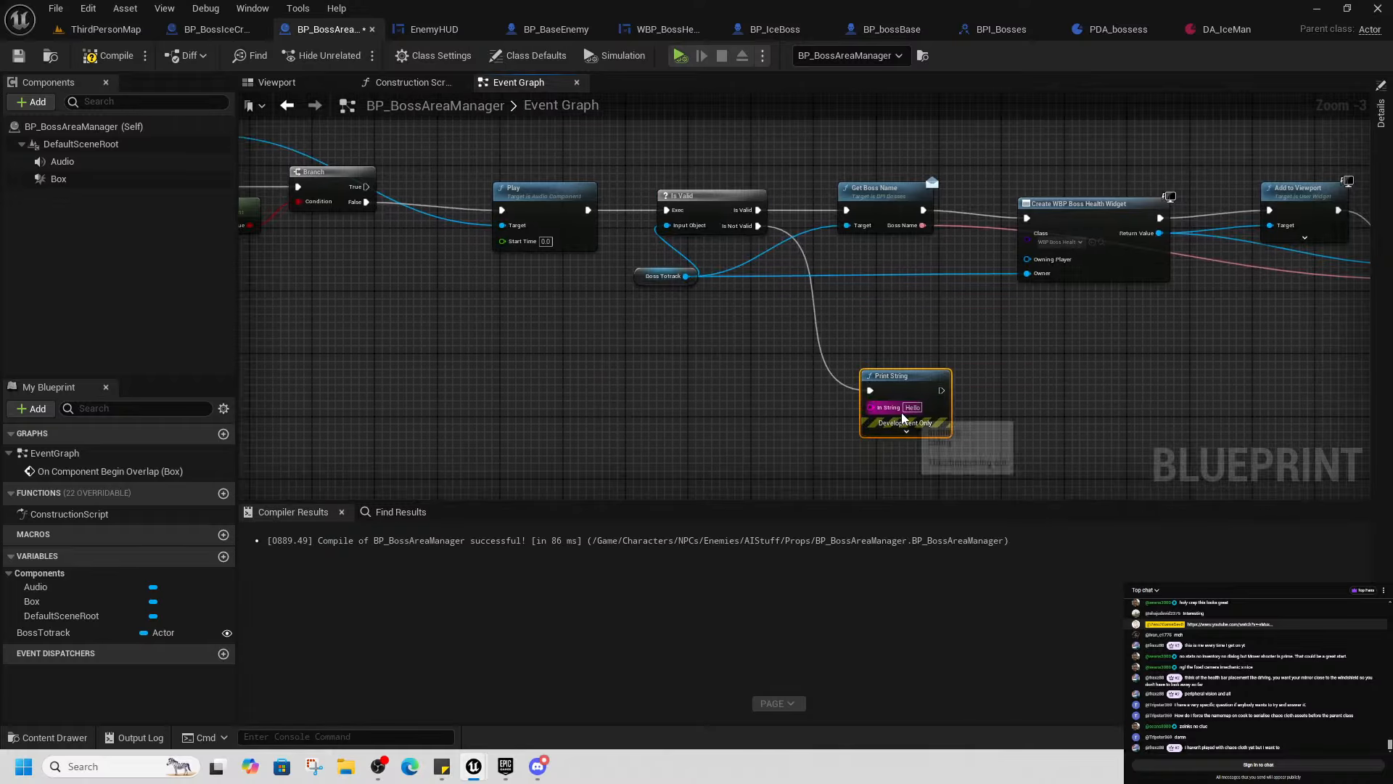
Set the Print String node's message to "Boss Actor not valid in BP Boss Area Manager"
click(913, 407)
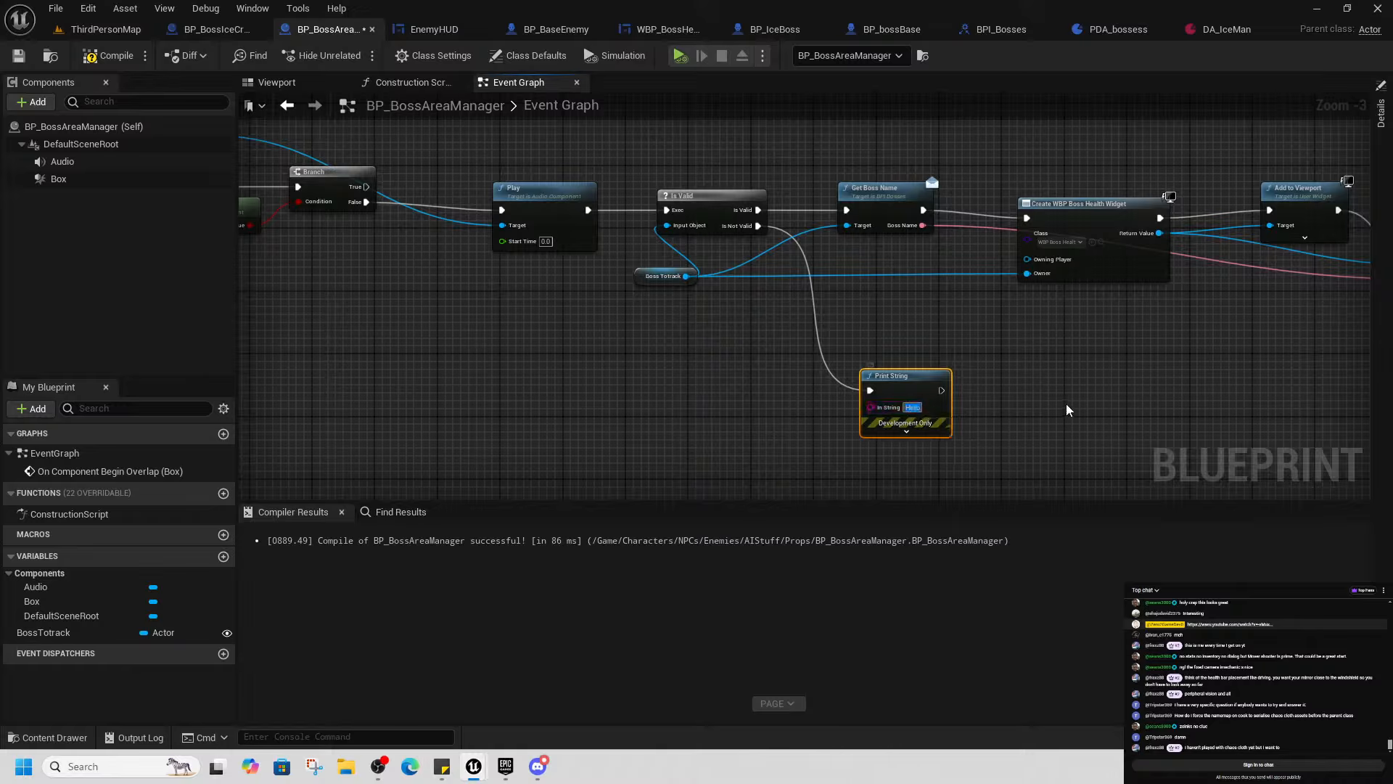
text(Boss Data)
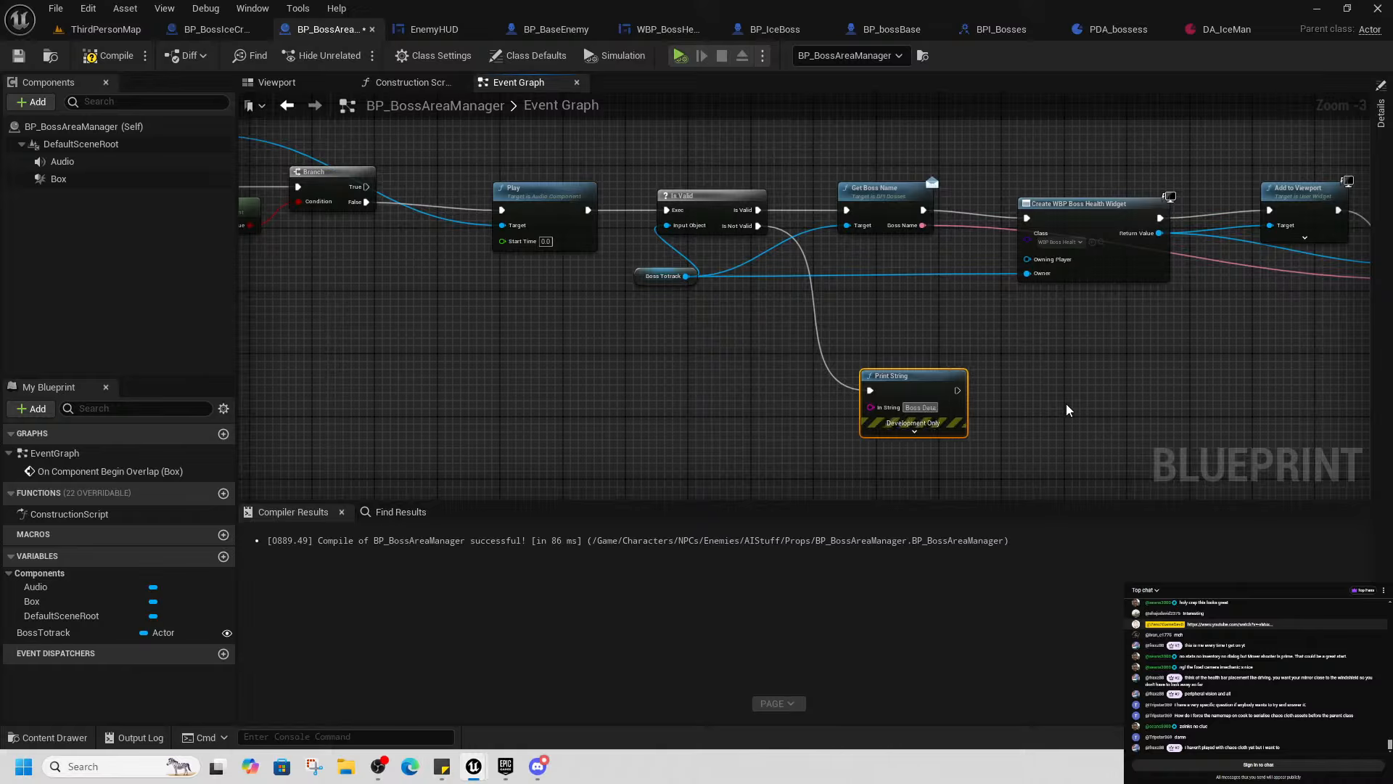
key(BackSpace)
key(BackSpace)
key(BackSpace)
key(BackSpace)
key(BackSpace)
text(Actor not valid)
key(Return)
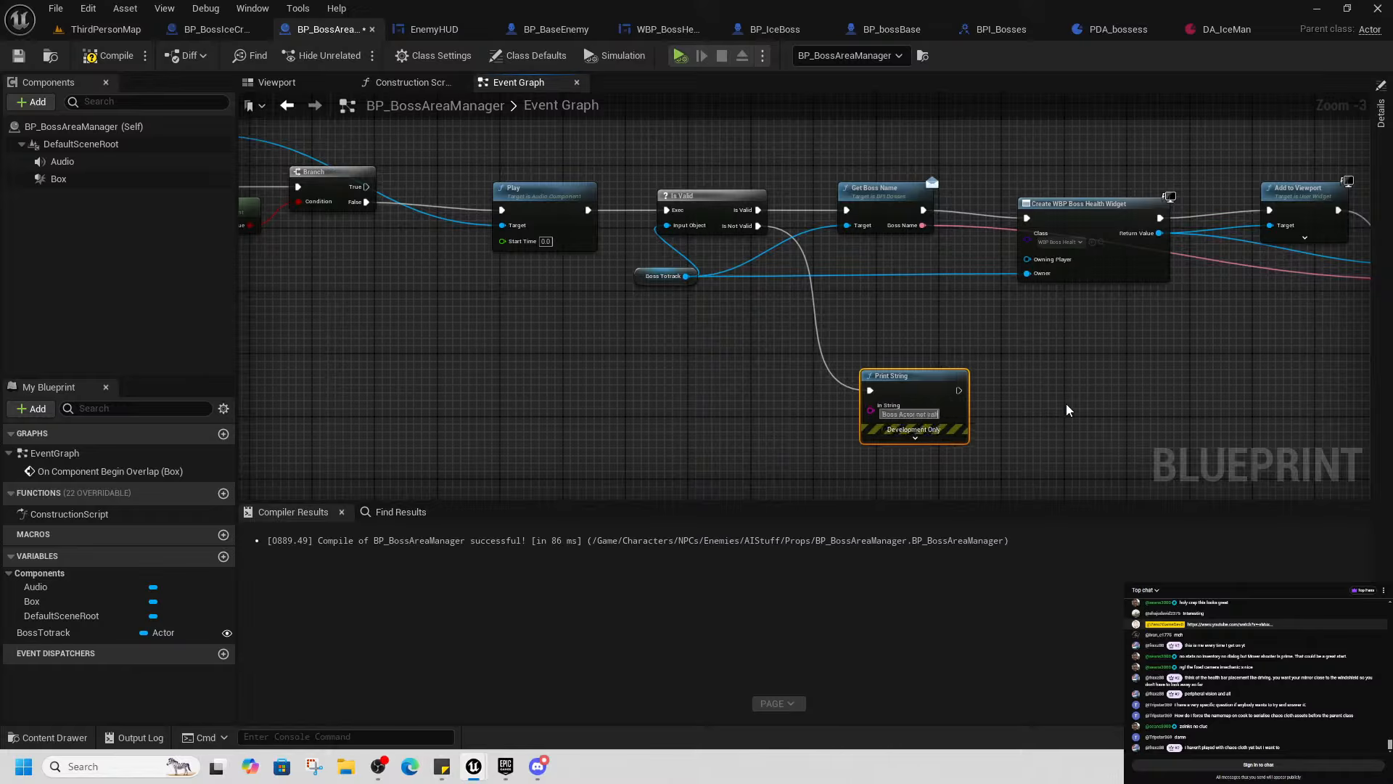
text(in BO)
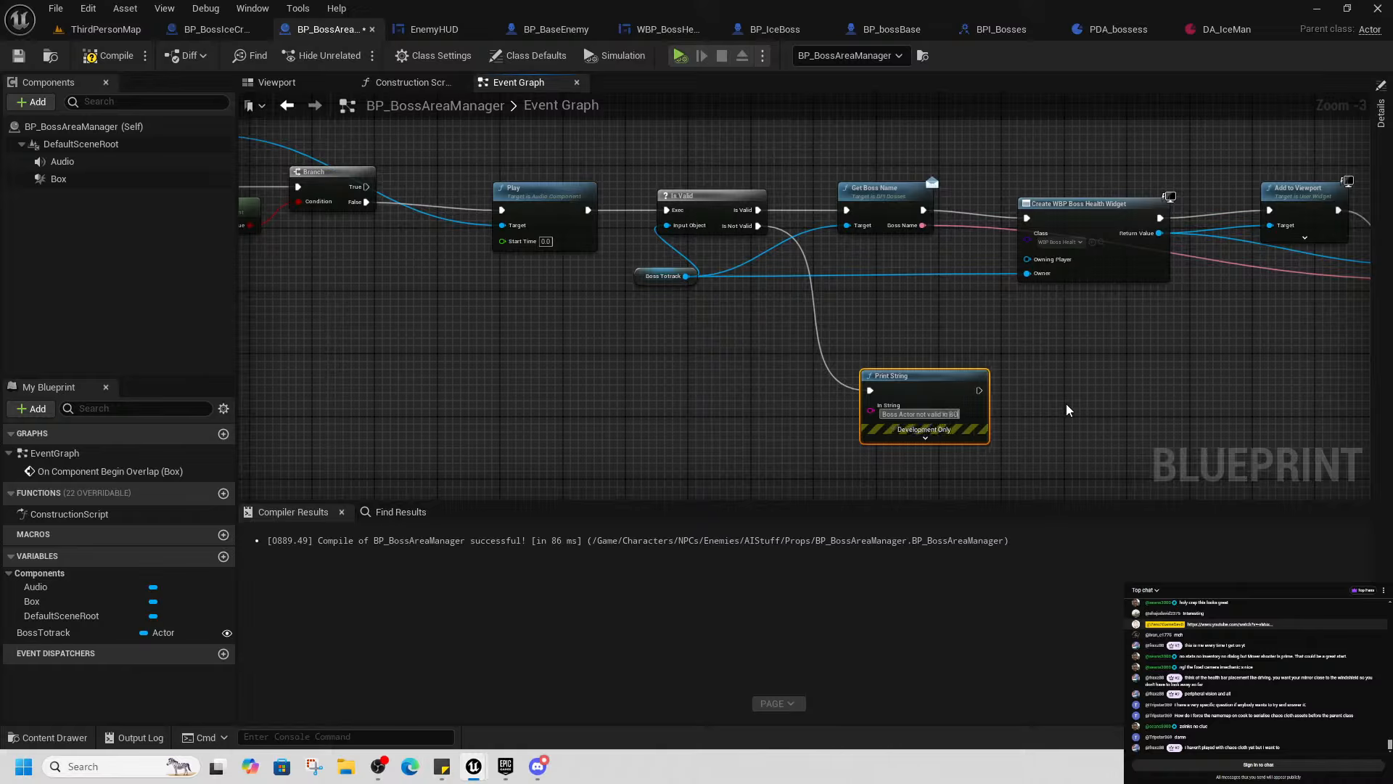
key(BackSpace)
text(P Boss)
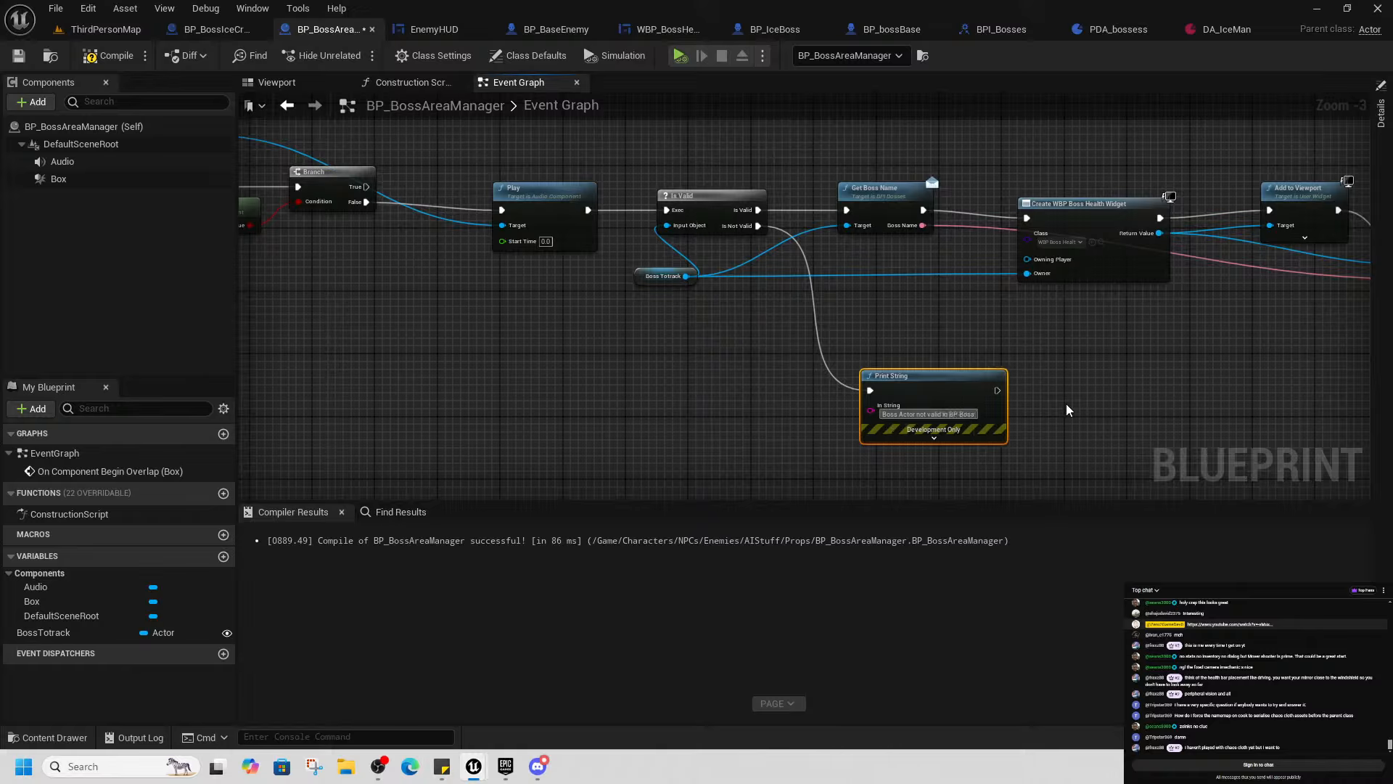
text( Area Manage)
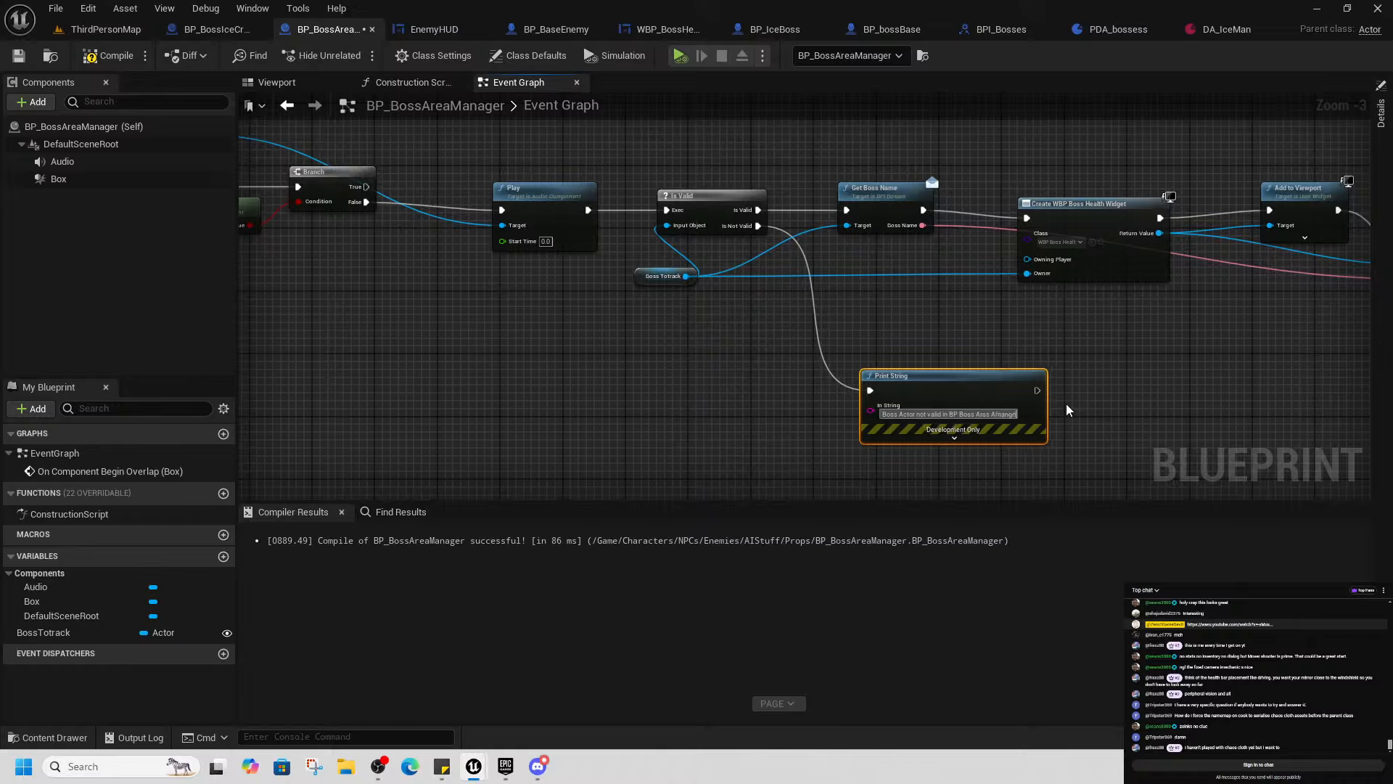
key(BackSpace)
key(BackSpace)
key(BackSpace)
key(BackSpace)
key(BackSpace)
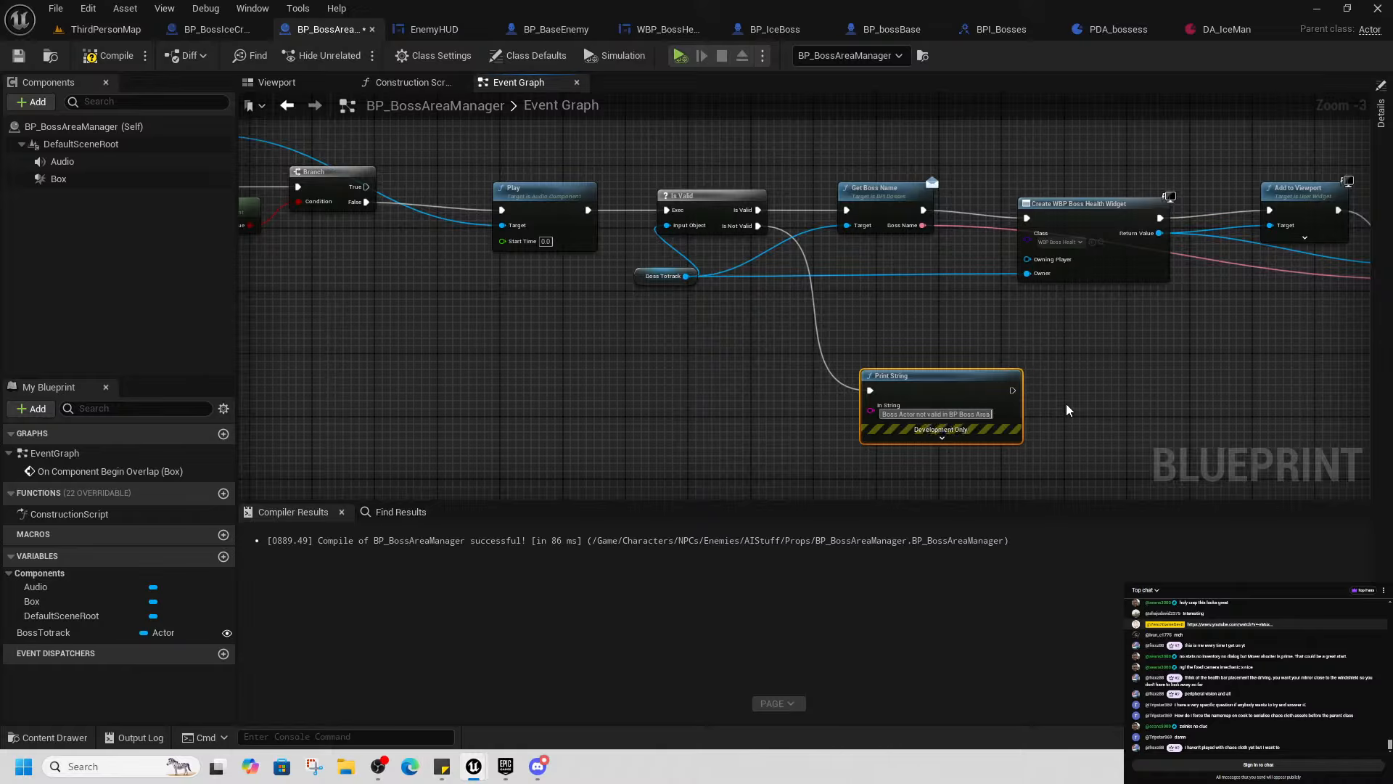
text(Manager)
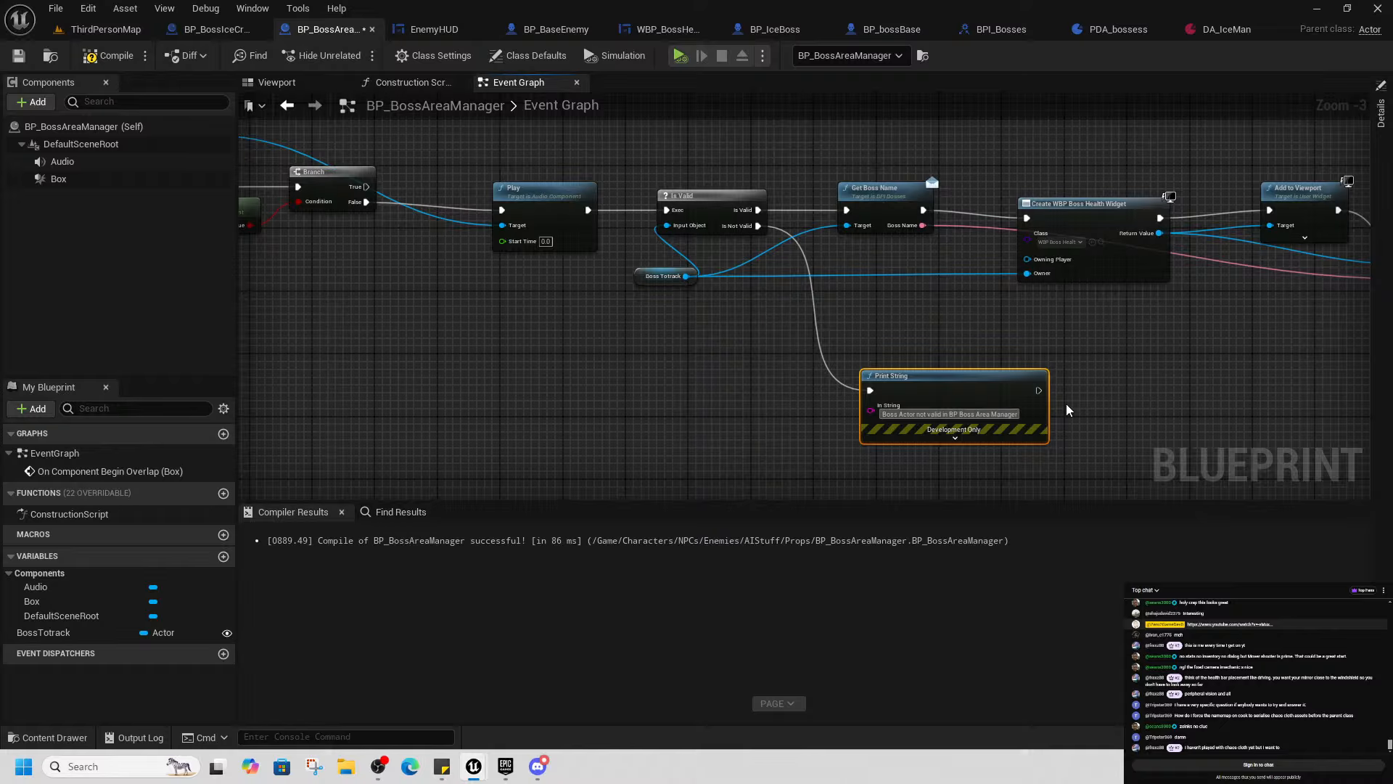
key(Return)
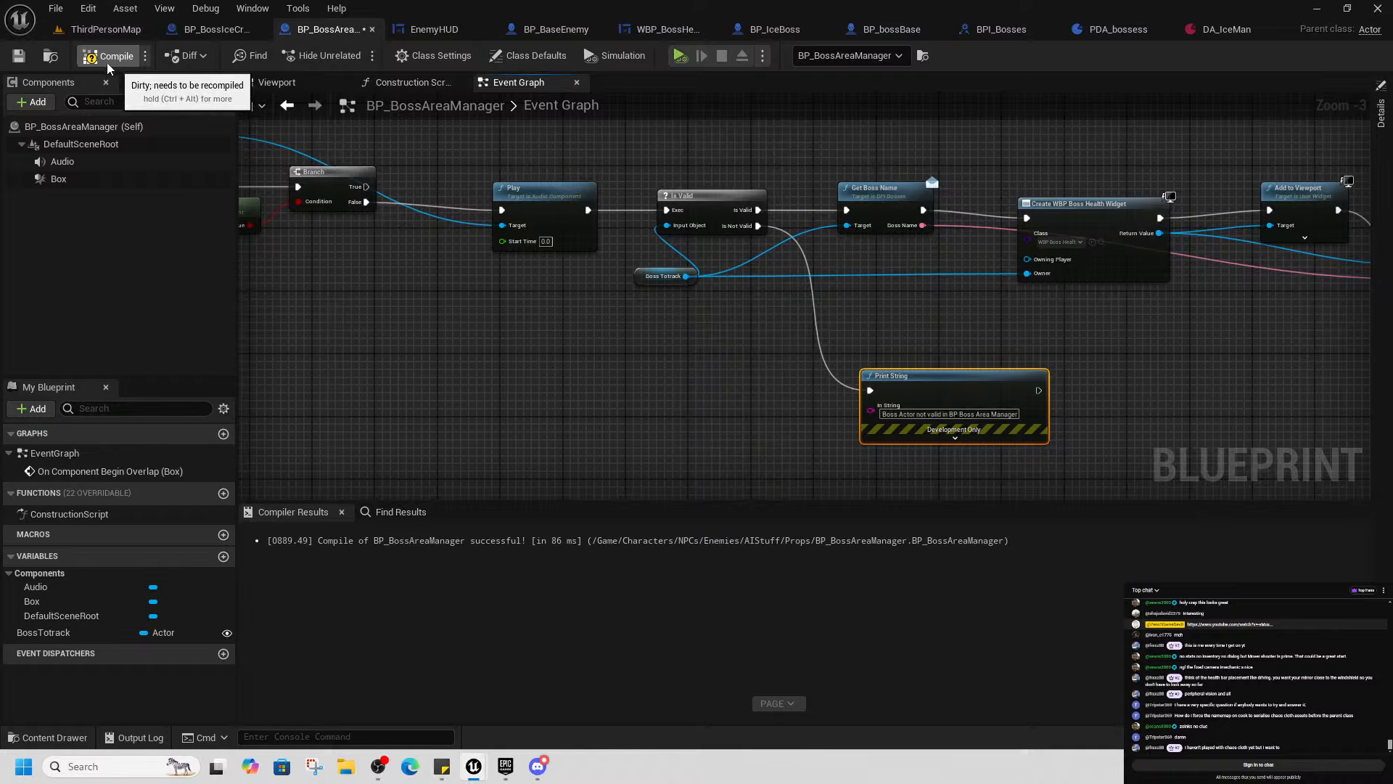
Play-test ThirdPersonMap from just outside the boss arena, run in towards the ice boss and stop the session
click(118, 29)
scroll(682, 467, down, 3)
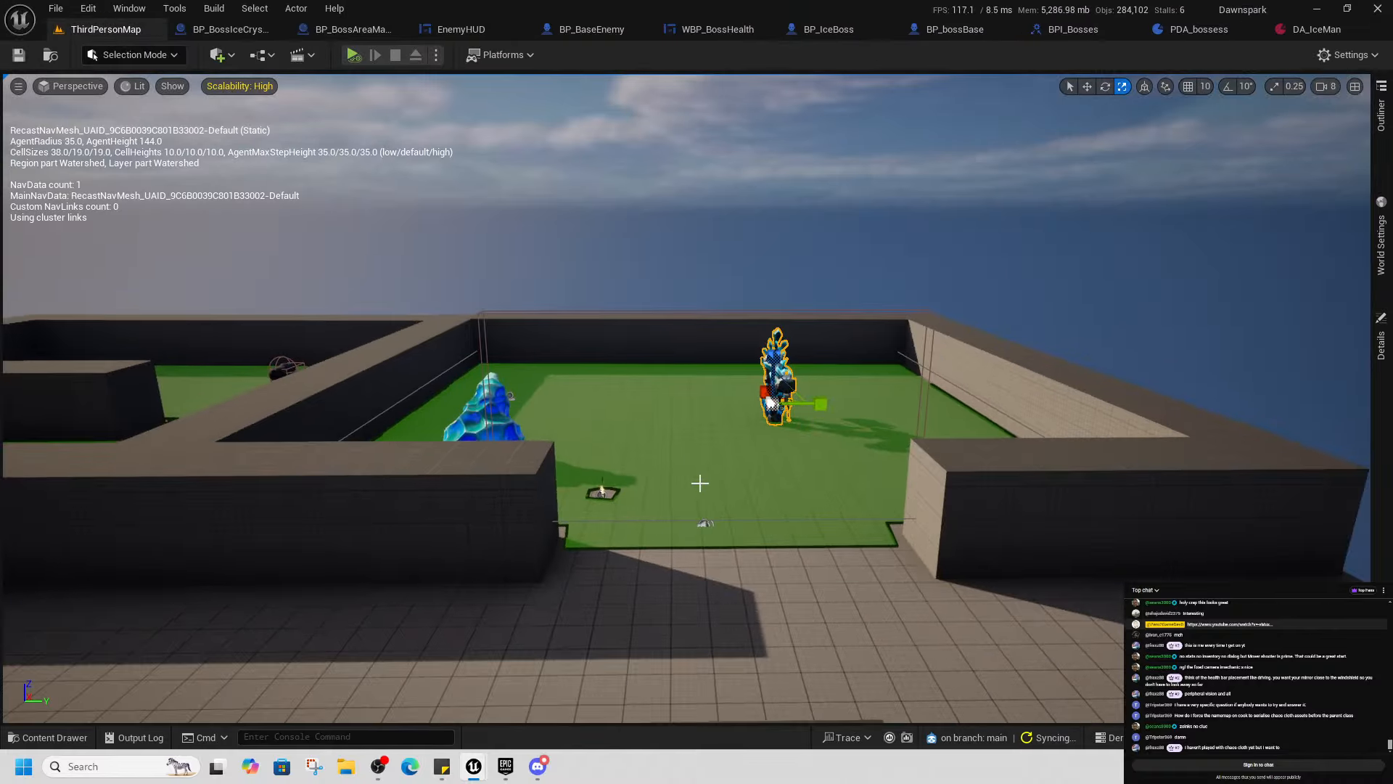
right_click(727, 635)
click(737, 605)
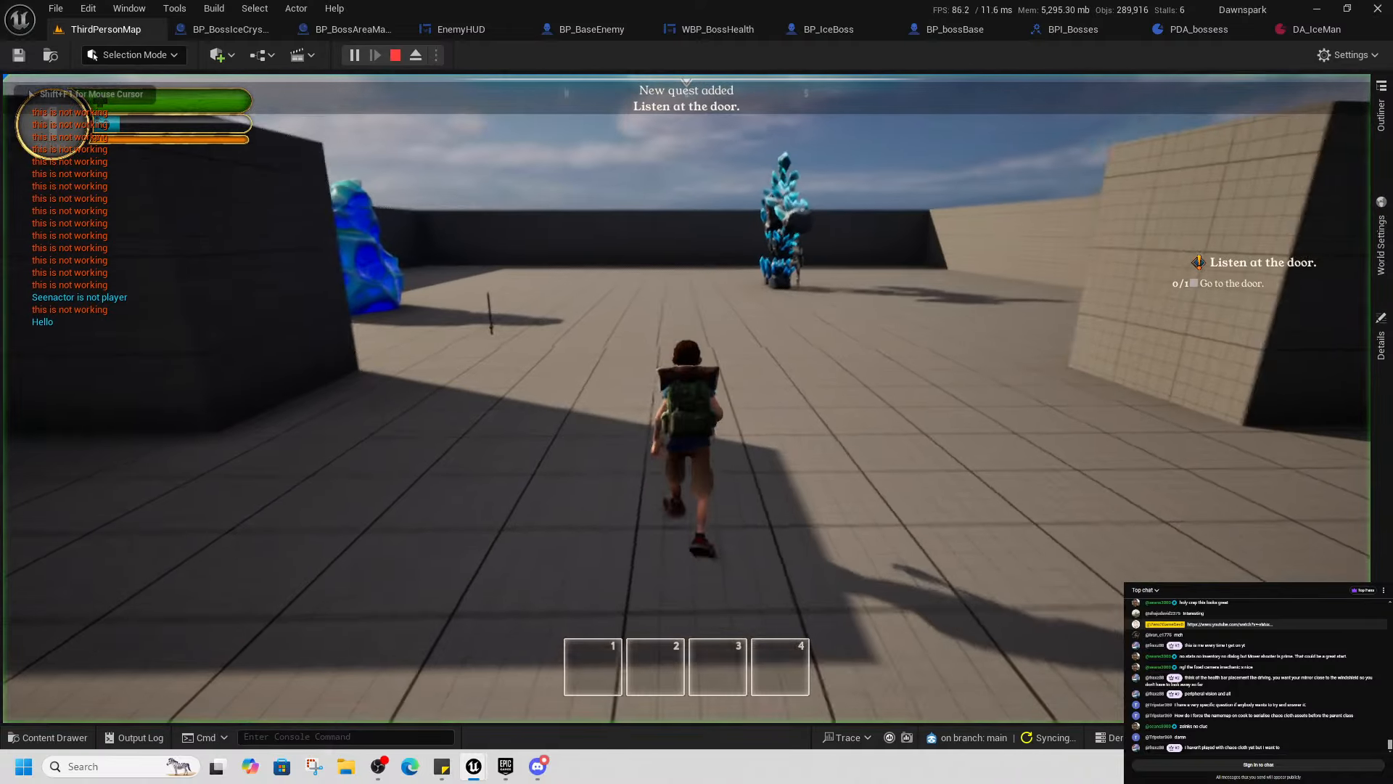
key(w)
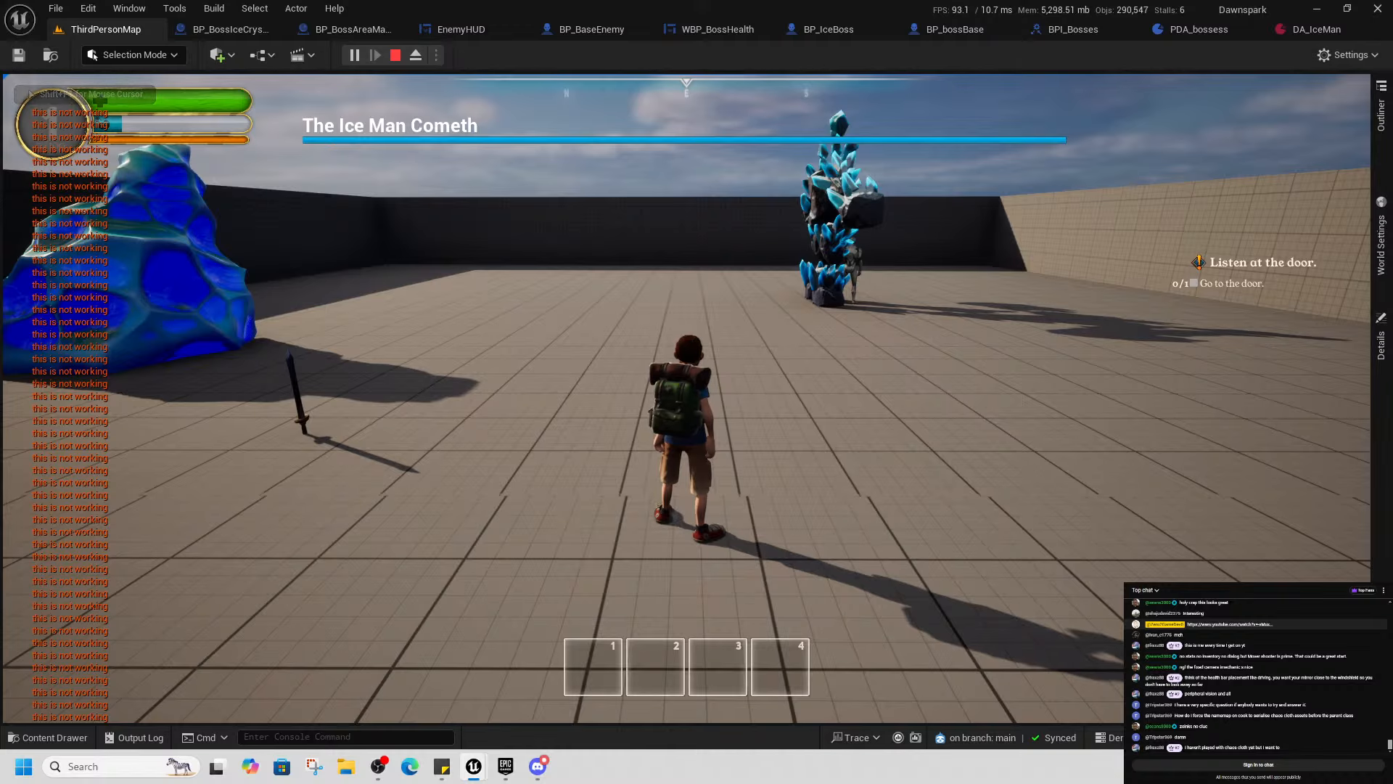
key(F8)
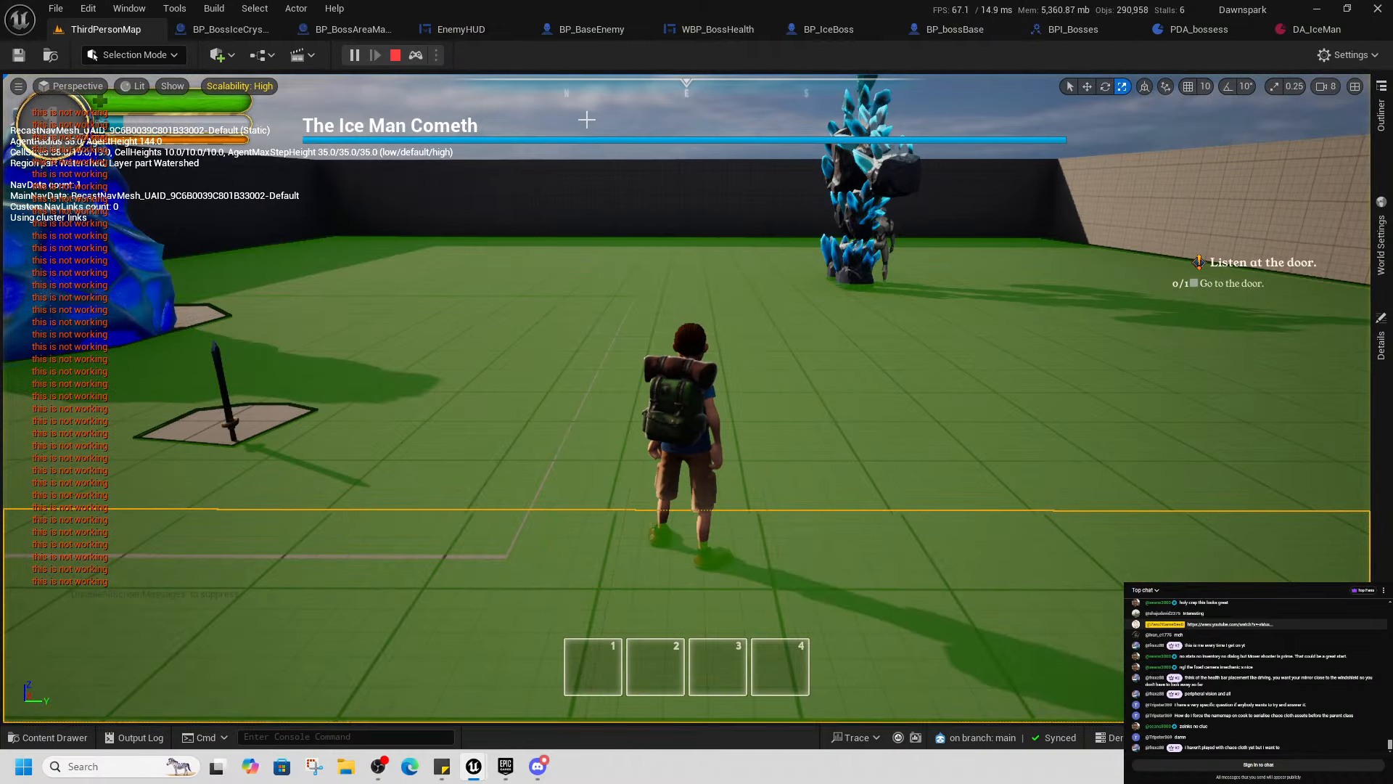
click(395, 56)
Move the ice boss closer to the middle of the arena and rotate it by about 157 degrees
right_drag(637, 407, 875, 544)
key(s)
click(637, 406)
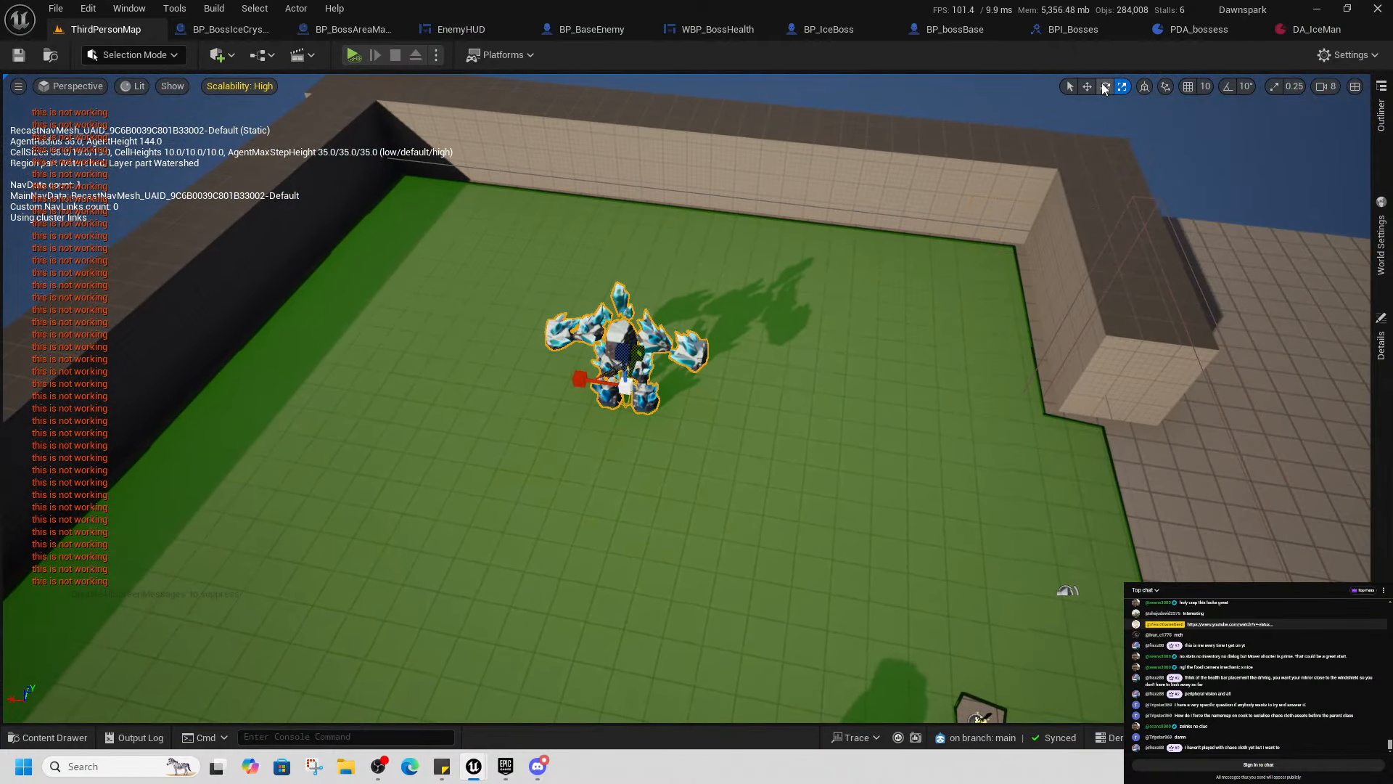
key(w)
drag(640, 353, 605, 444)
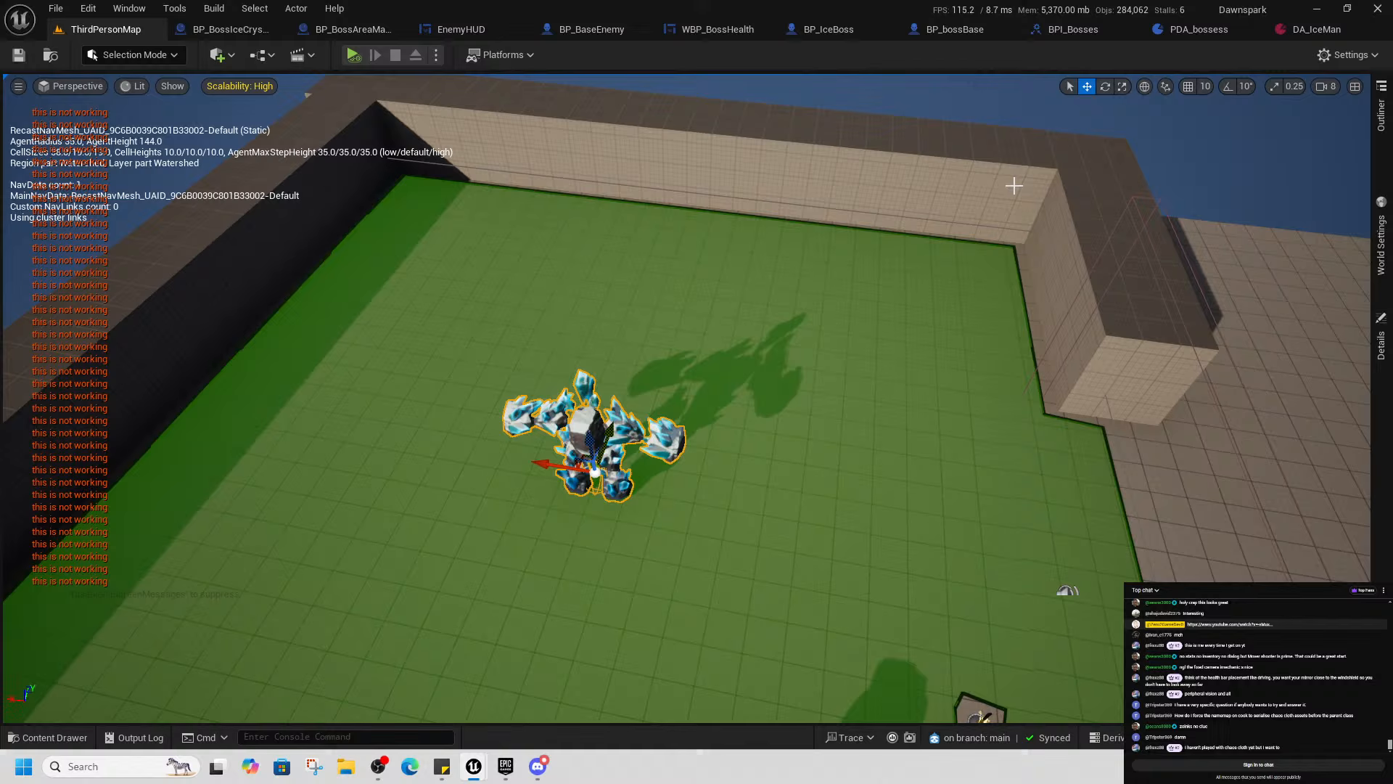
click(1105, 86)
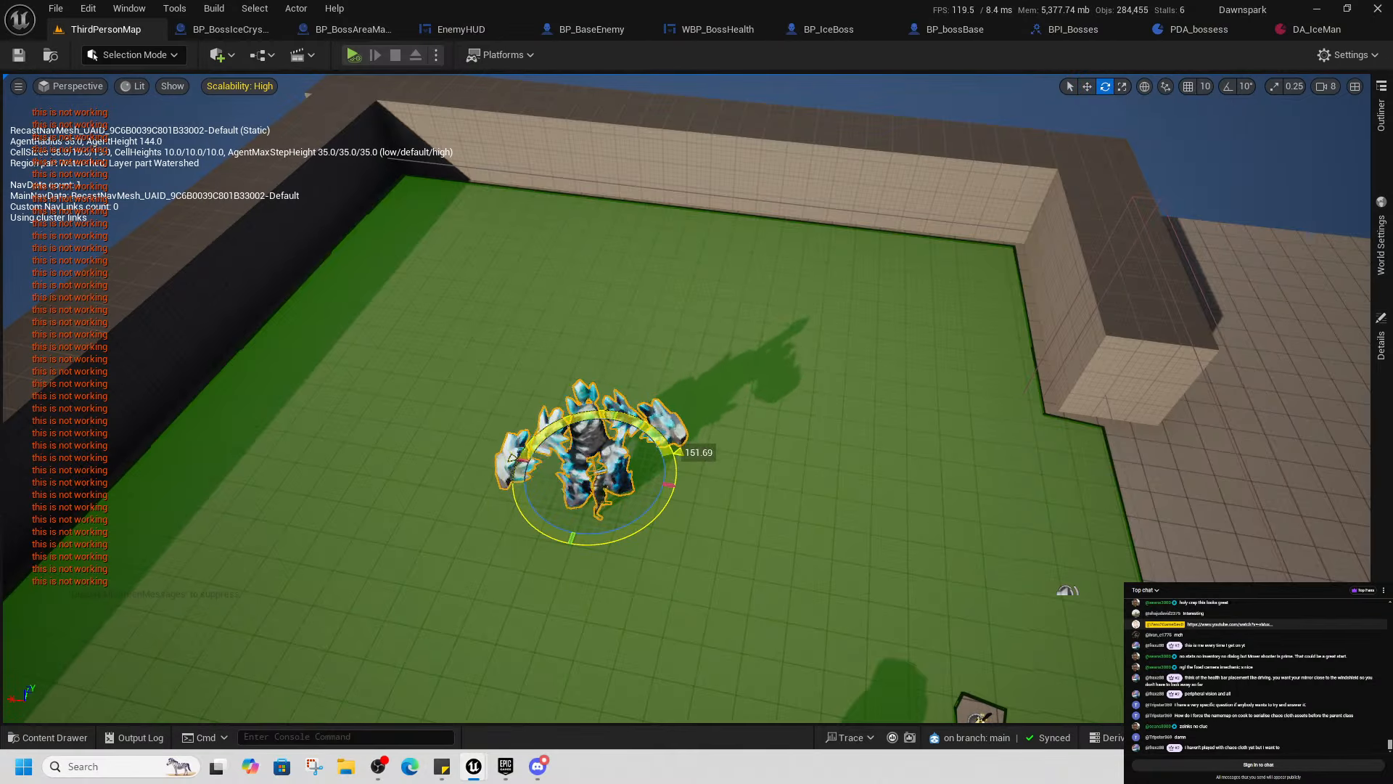
drag(680, 481, 679, 459)
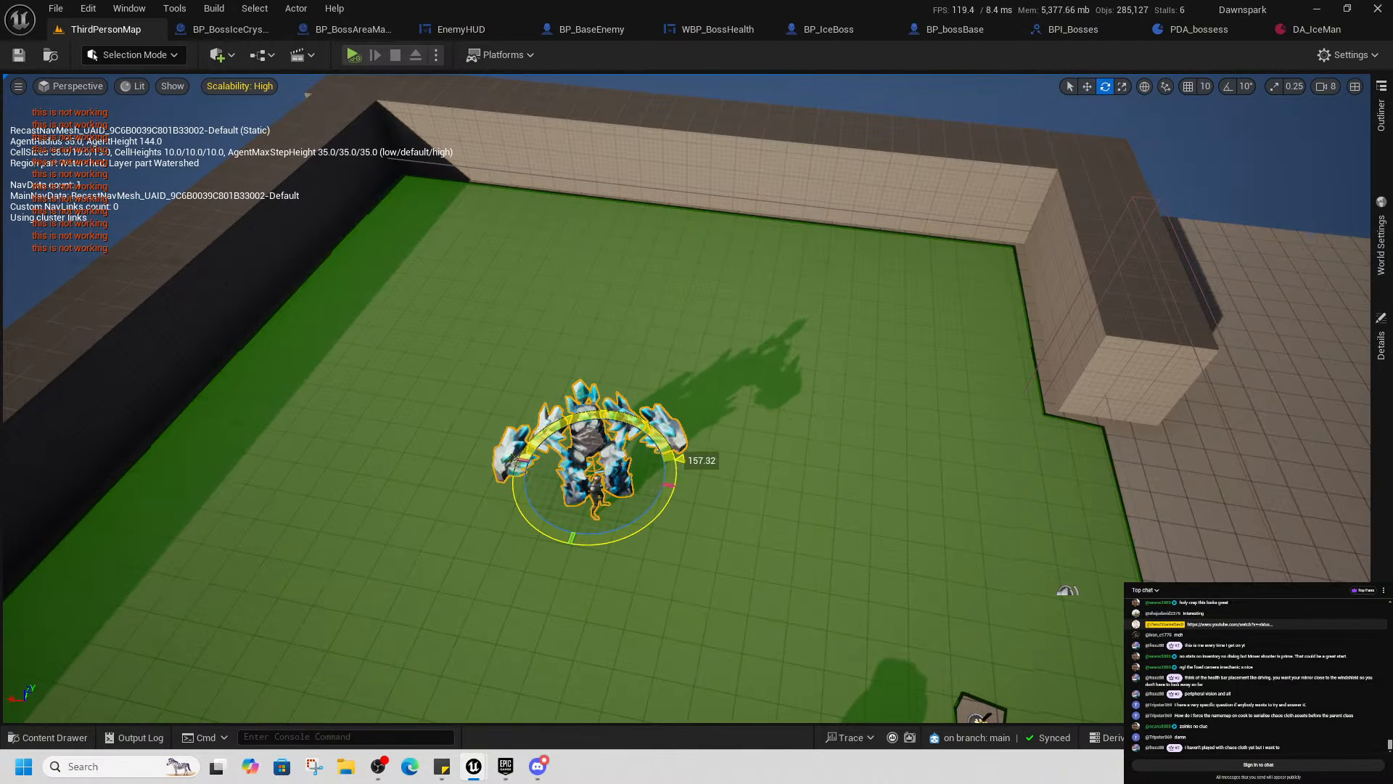
Play-test entering the boss arena from outside, stop the session and save the modified BP_IceBoss actor
click(1067, 616)
right_drag(1066, 617, 1233, 610)
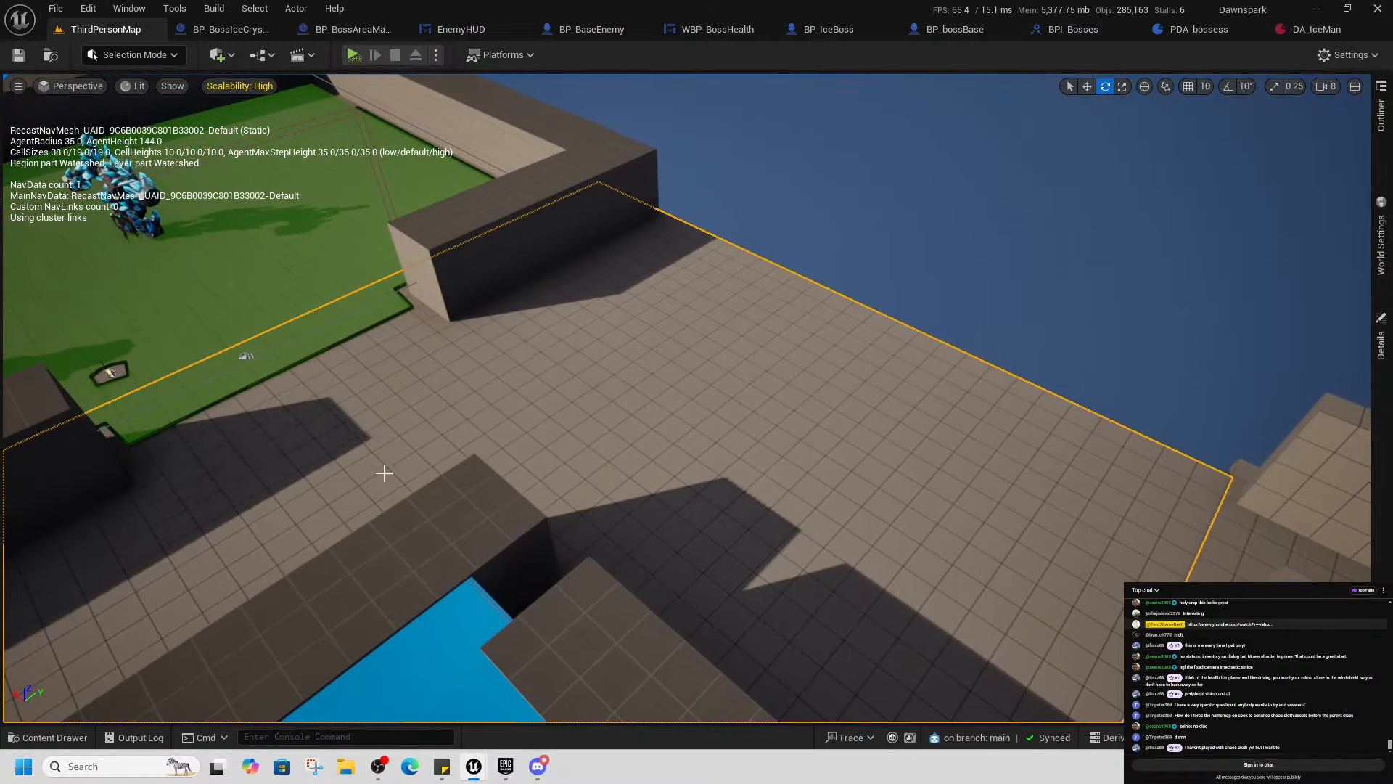
right_click(375, 473)
click(440, 734)
key(w)
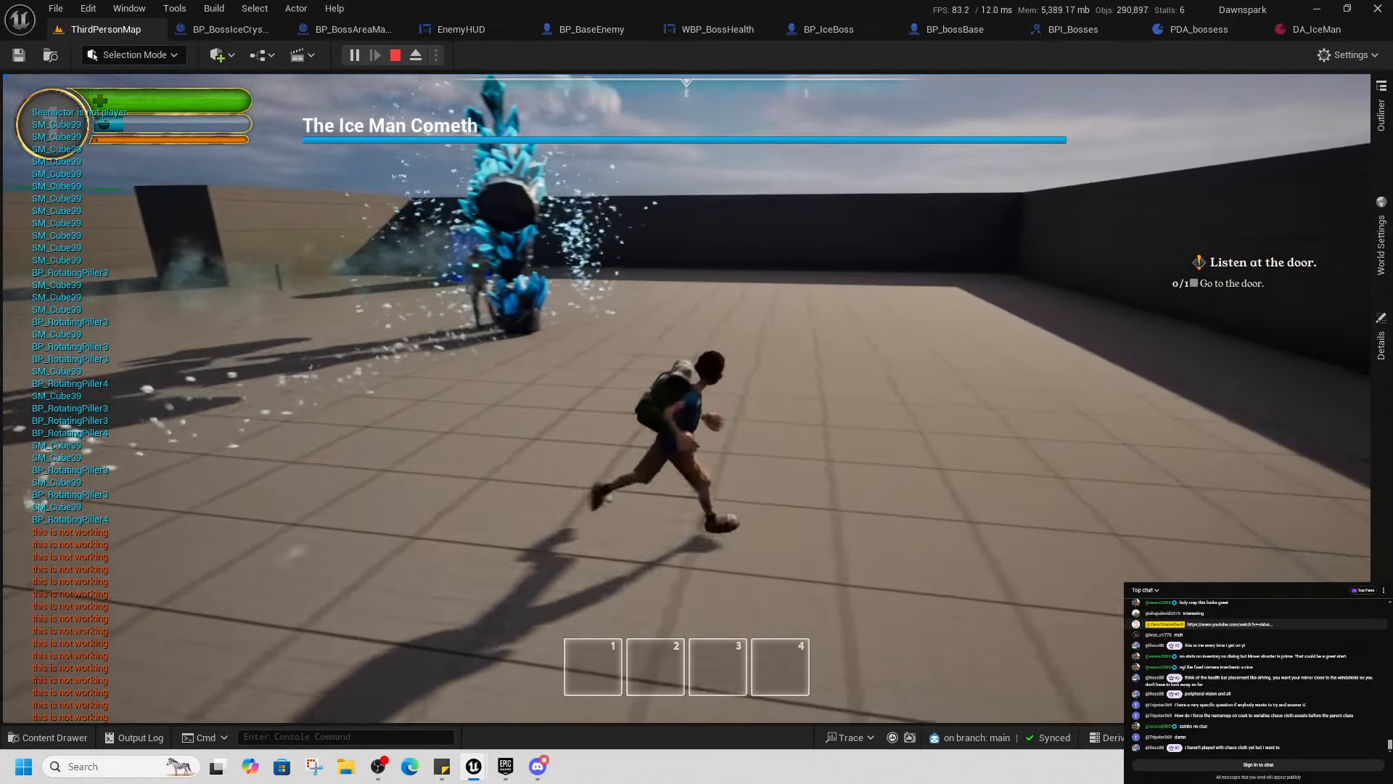
key(shift+F1)
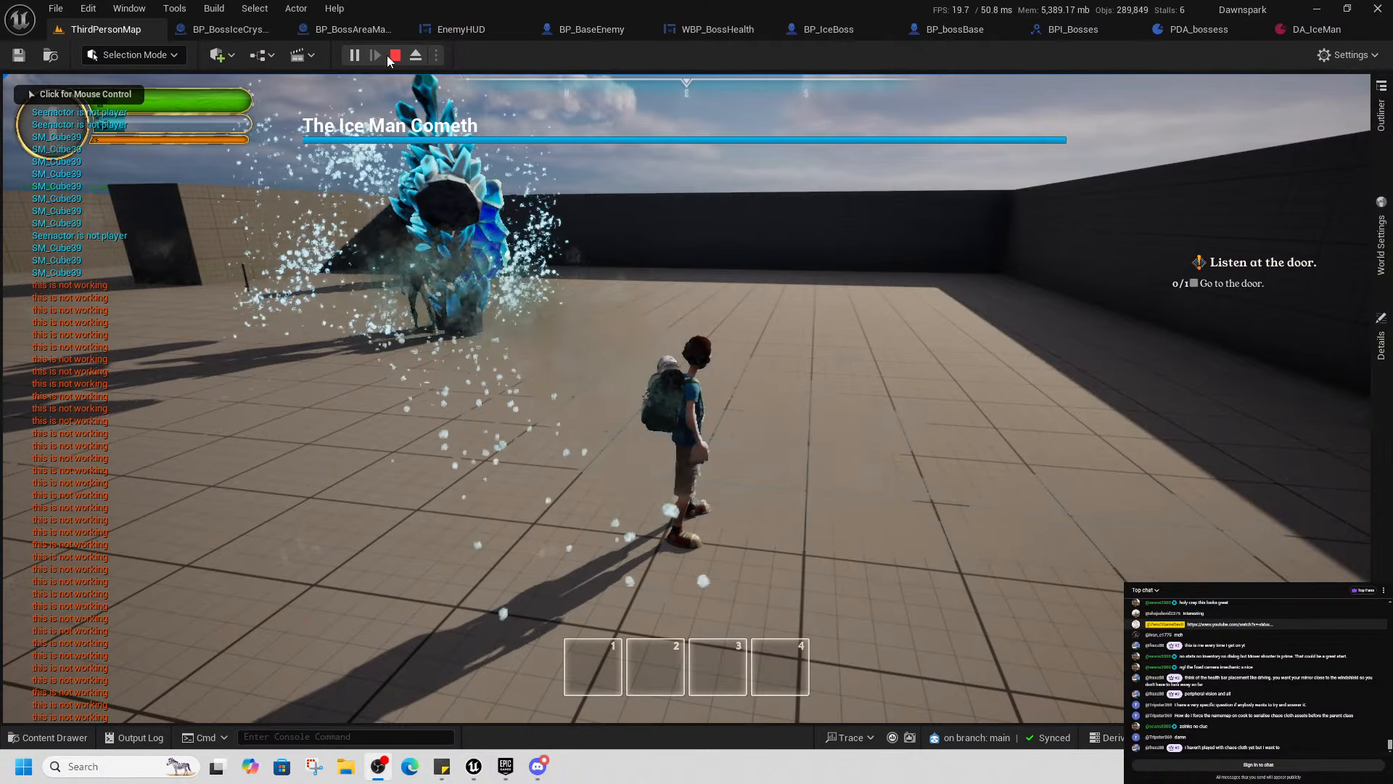
click(396, 56)
key(ctrl+shift+s)
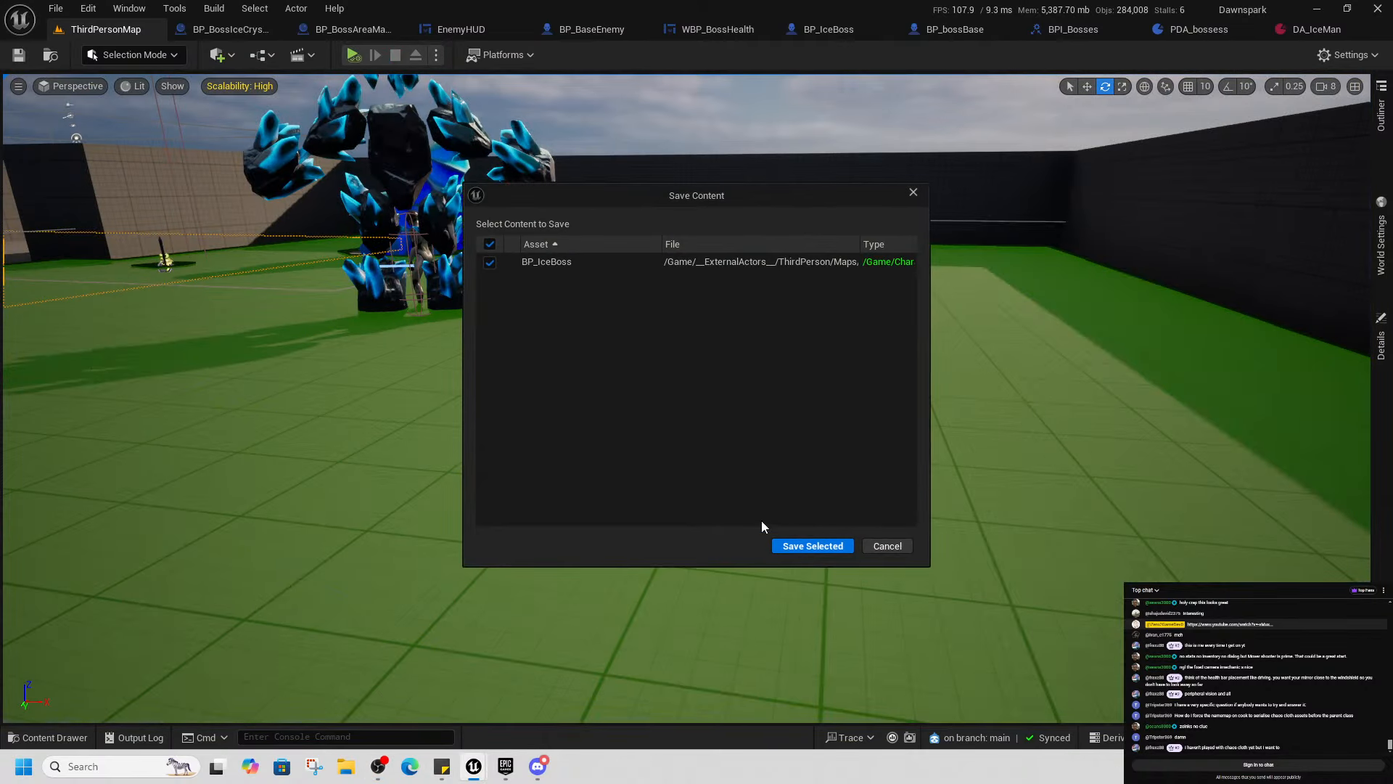
click(809, 547)
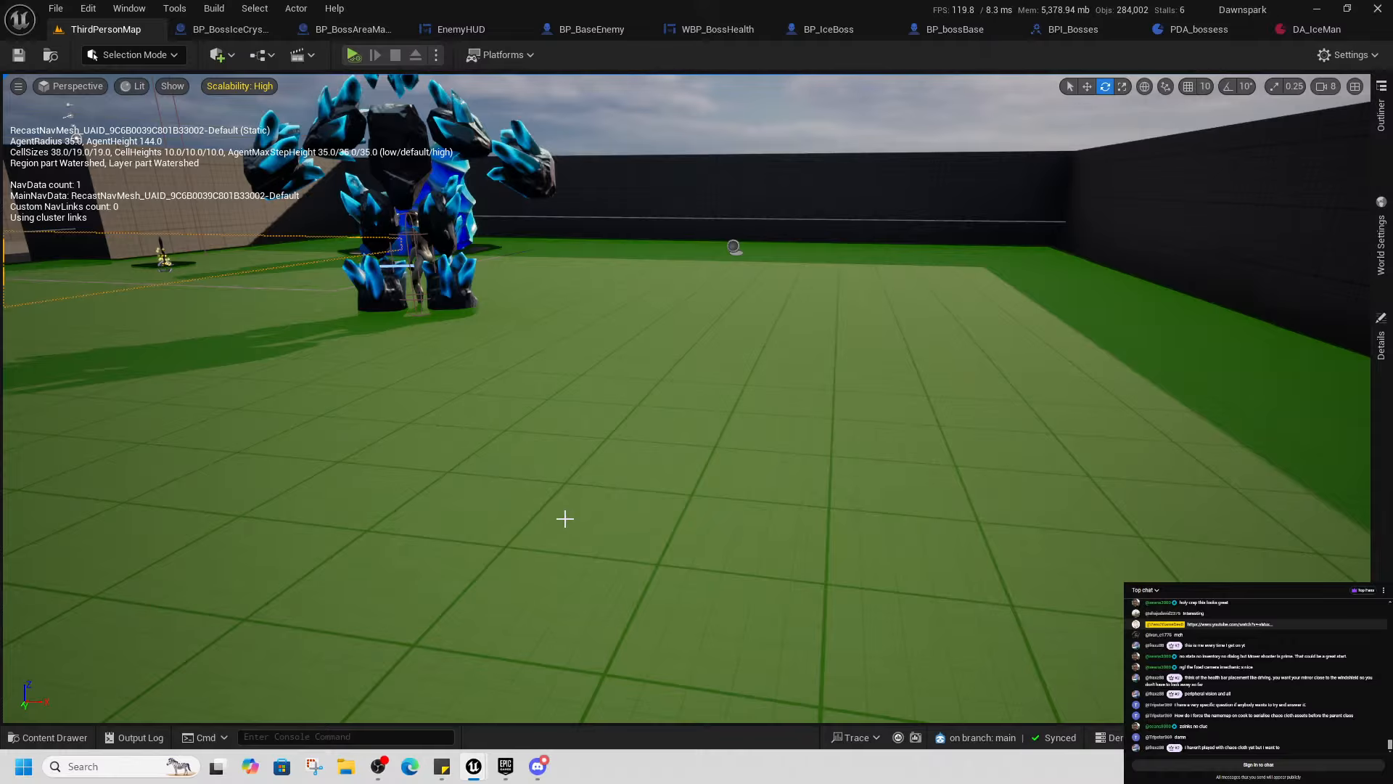
Play-test from the weapons area, loot the sword and wood shield and equip both from the inventory
right_drag(565, 519, 560, 610)
key(w)
key(s)
right_click(557, 626)
click(579, 613)
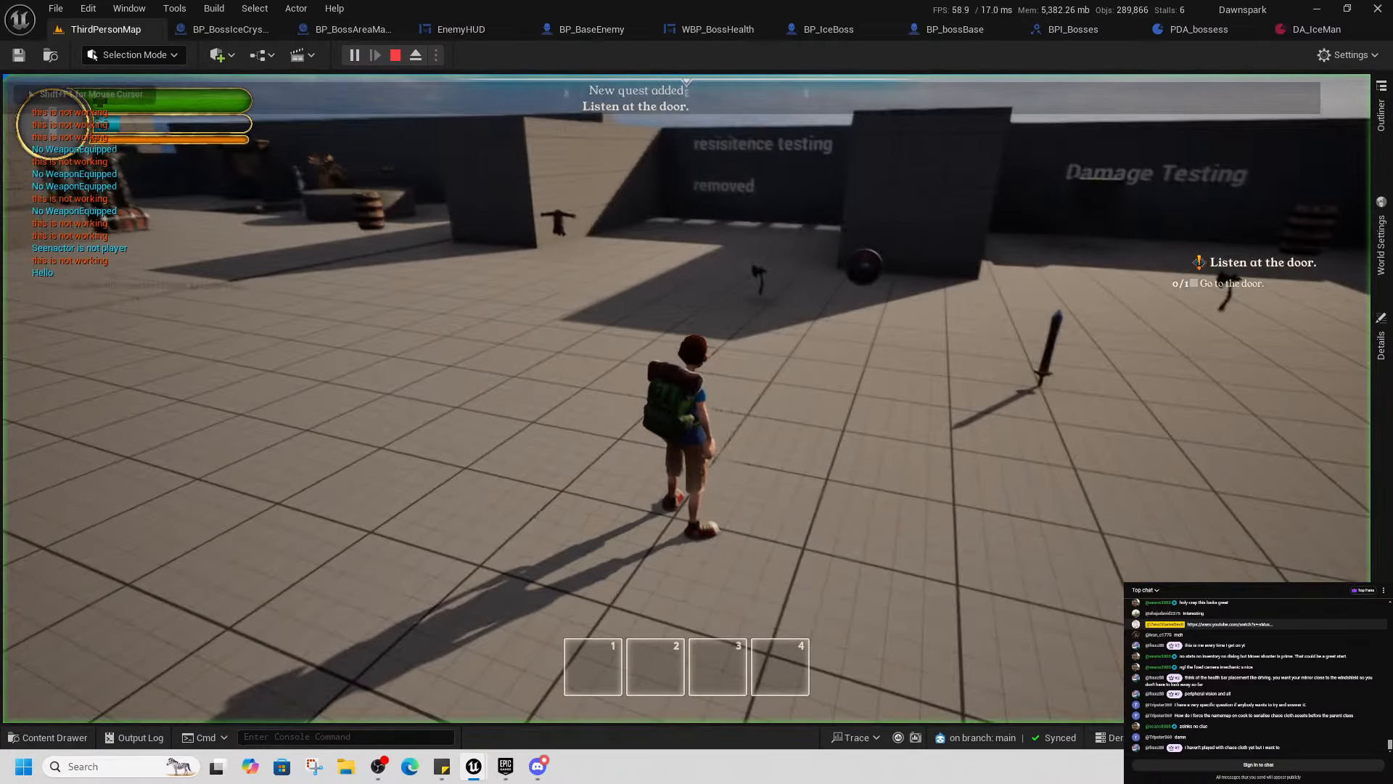
key(w)
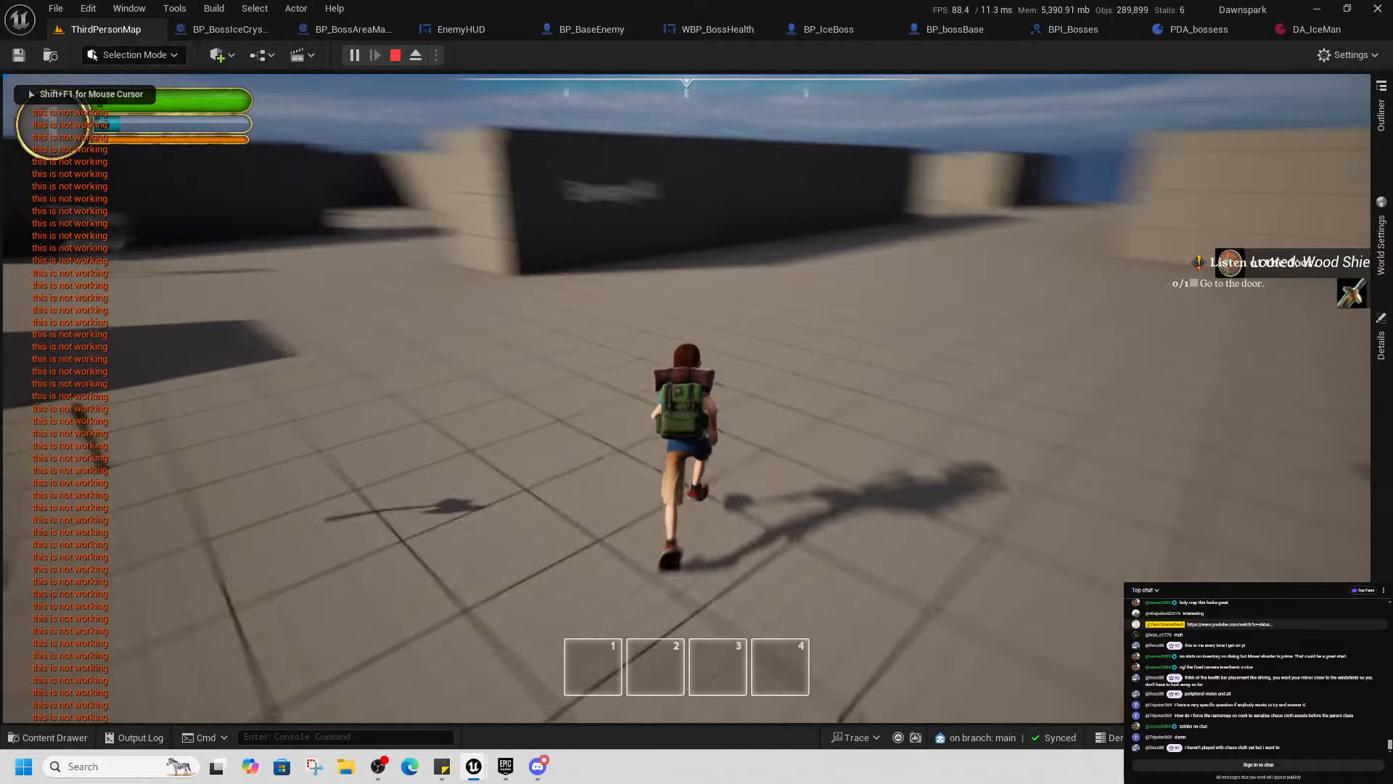
key(i)
right_click(1014, 236)
right_click(936, 230)
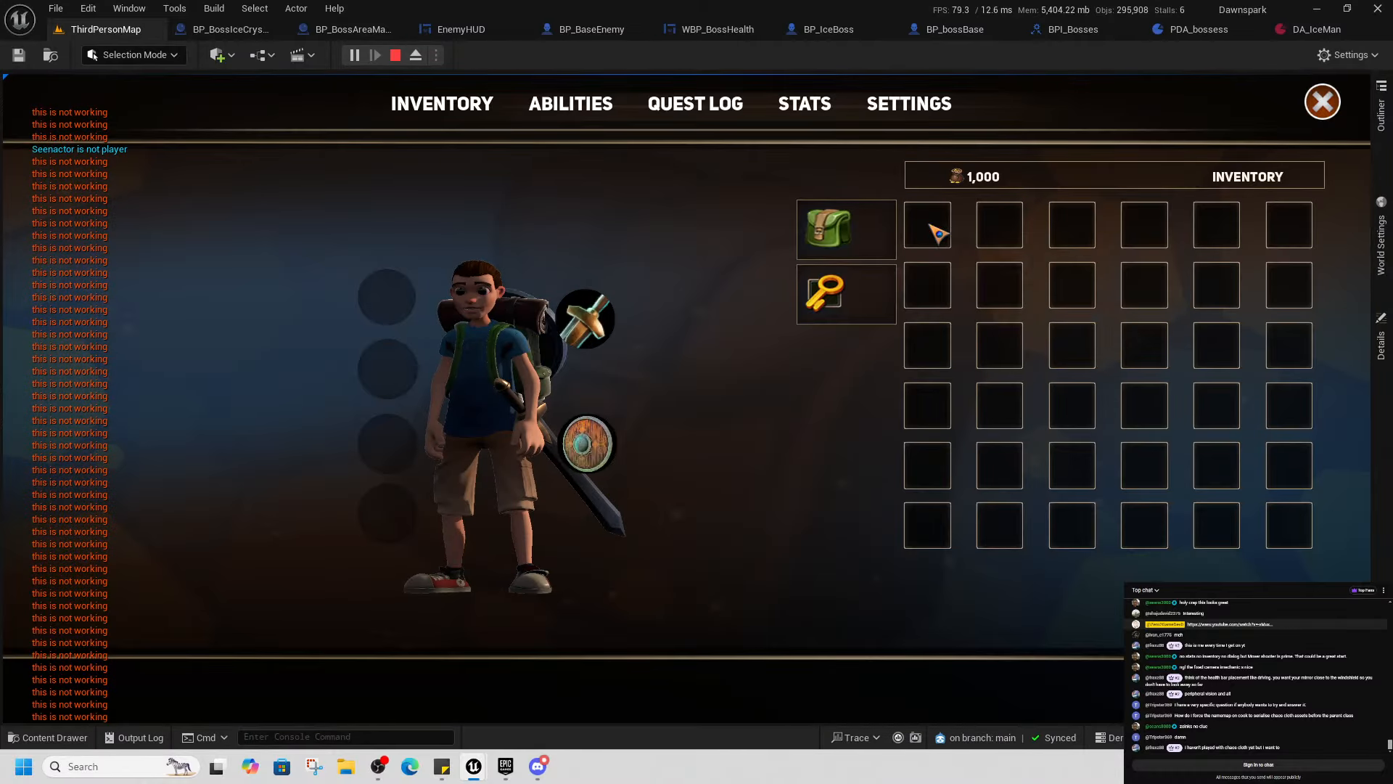
key(i)
Run to the Damage Testing area, test blocking the attack dummy with the shield and stop the session
key(w)
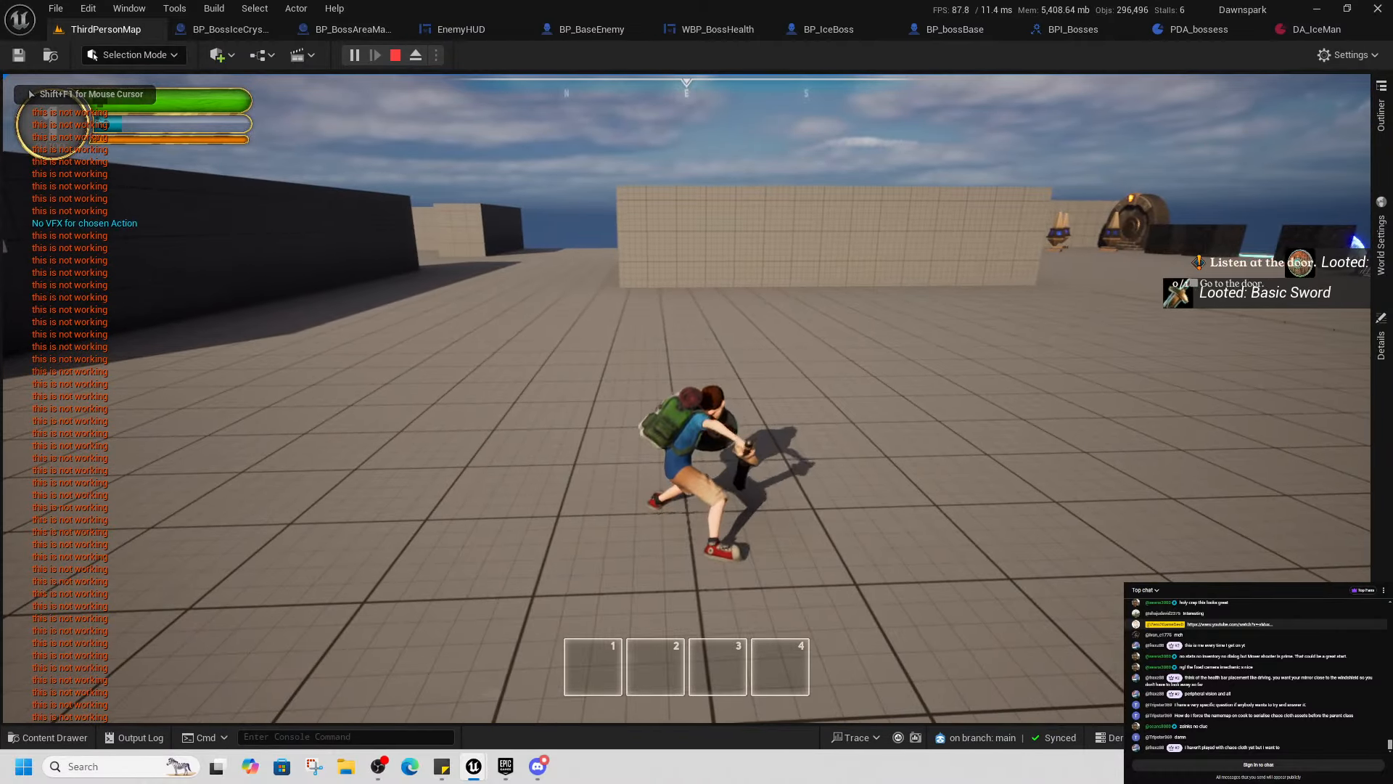
key(w)
key(w)
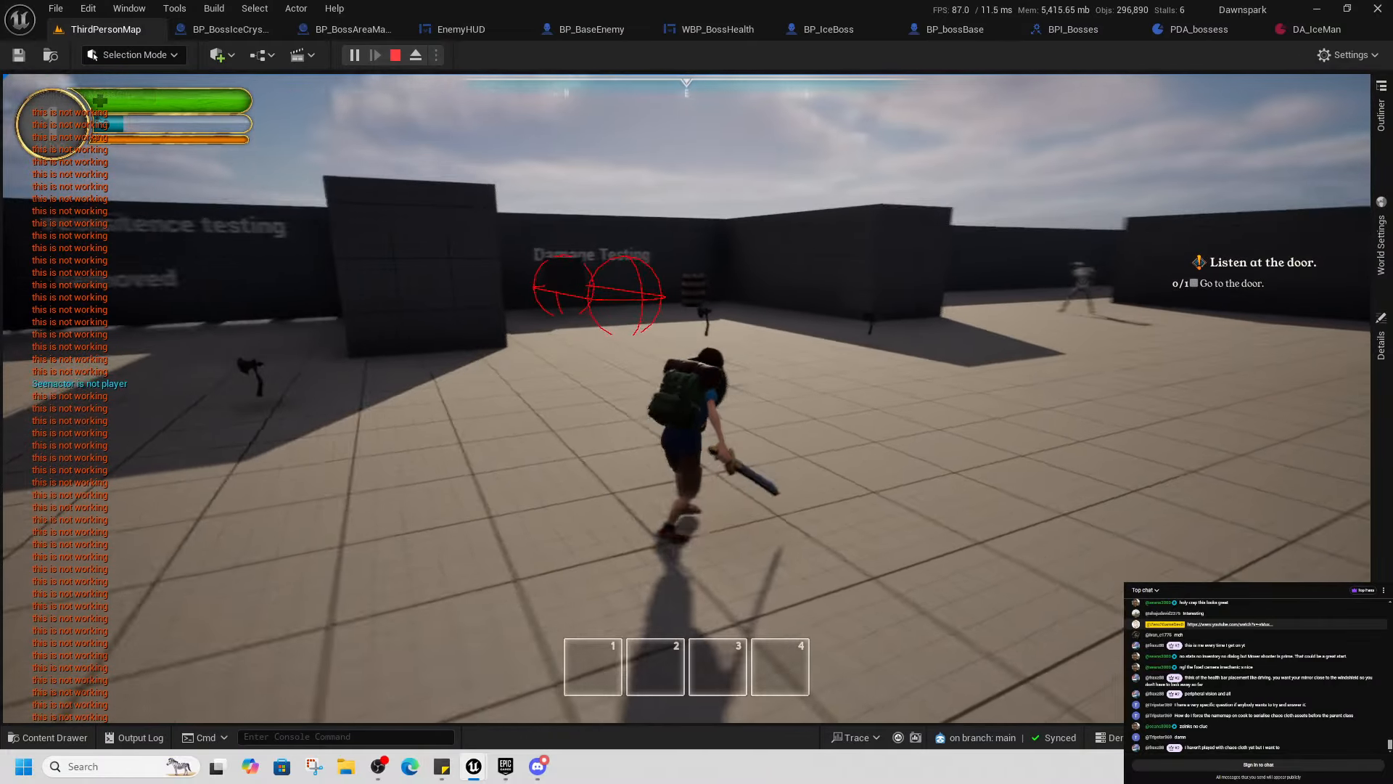
key(w)
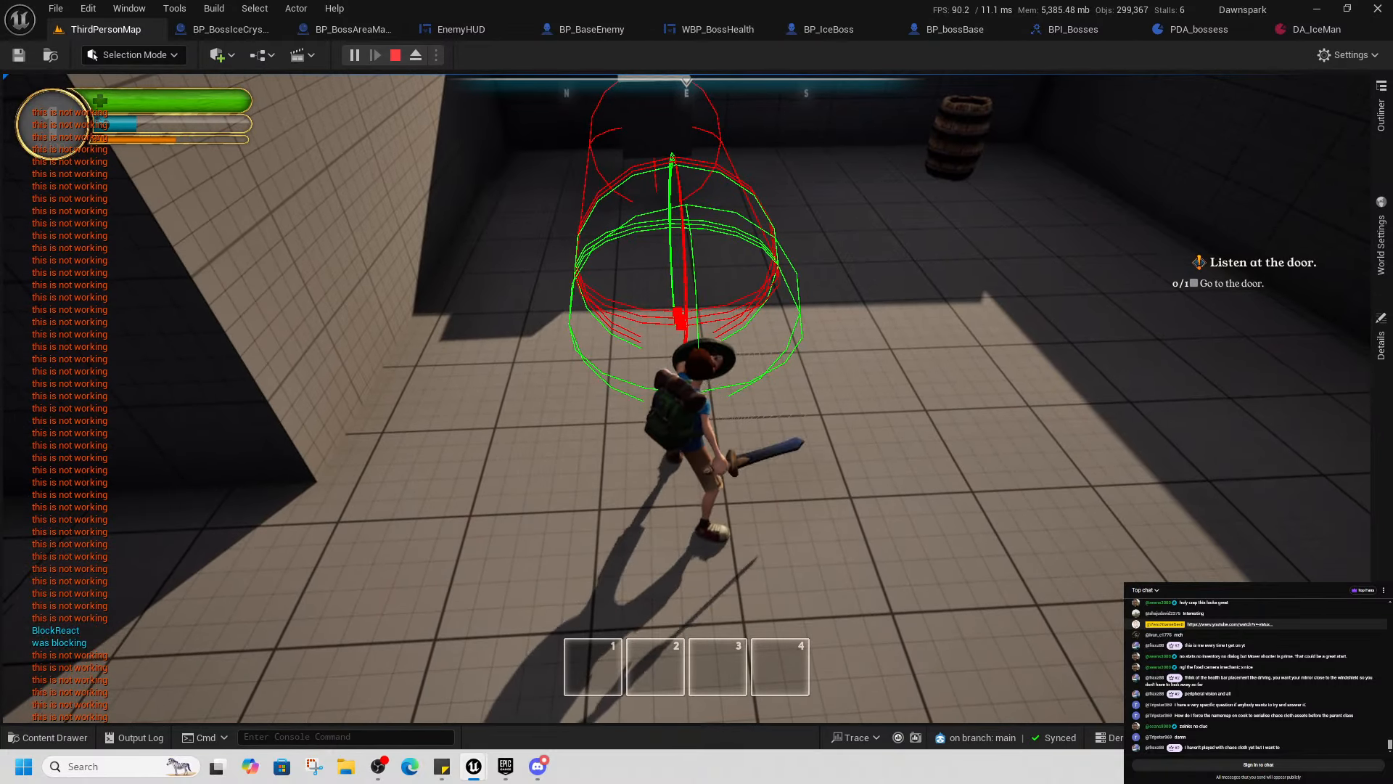
key(alt+Tab)
click(396, 56)
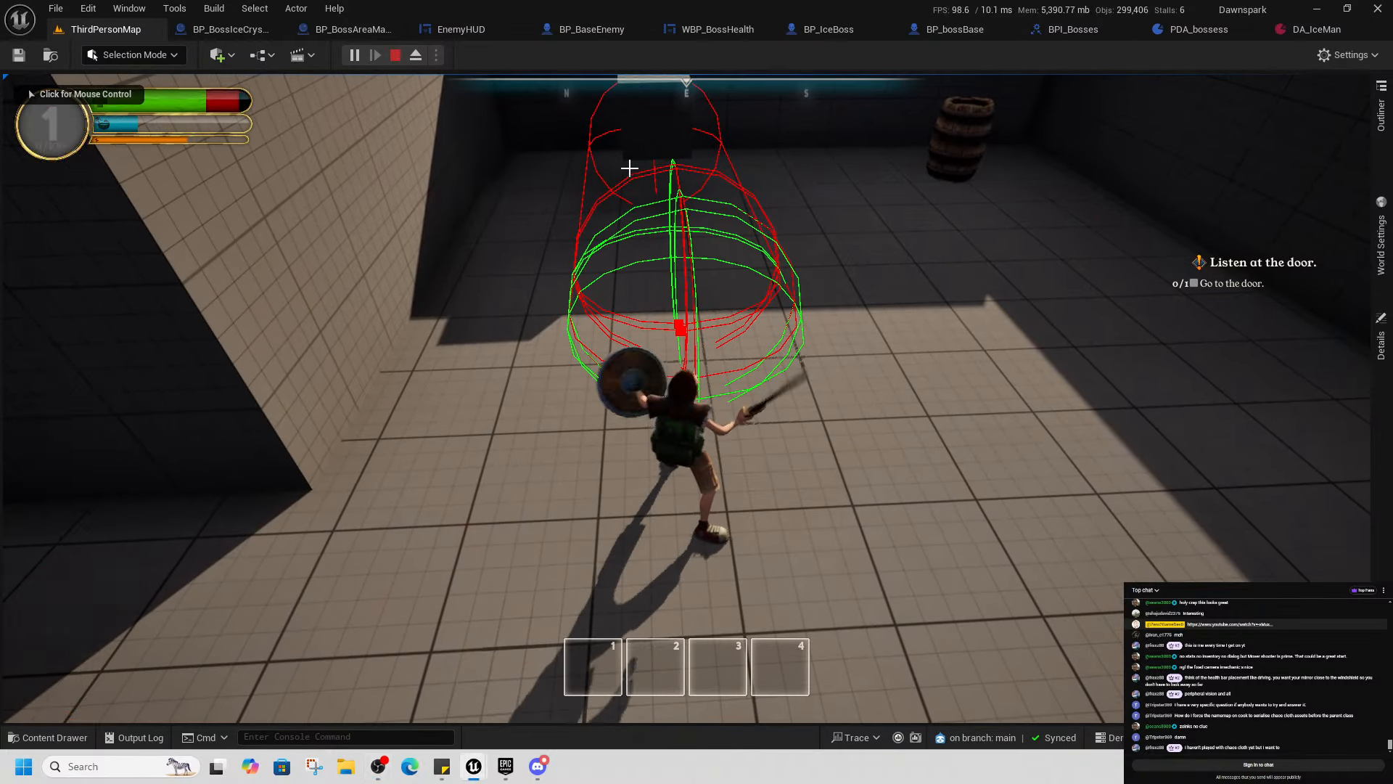
click(1142, 56)
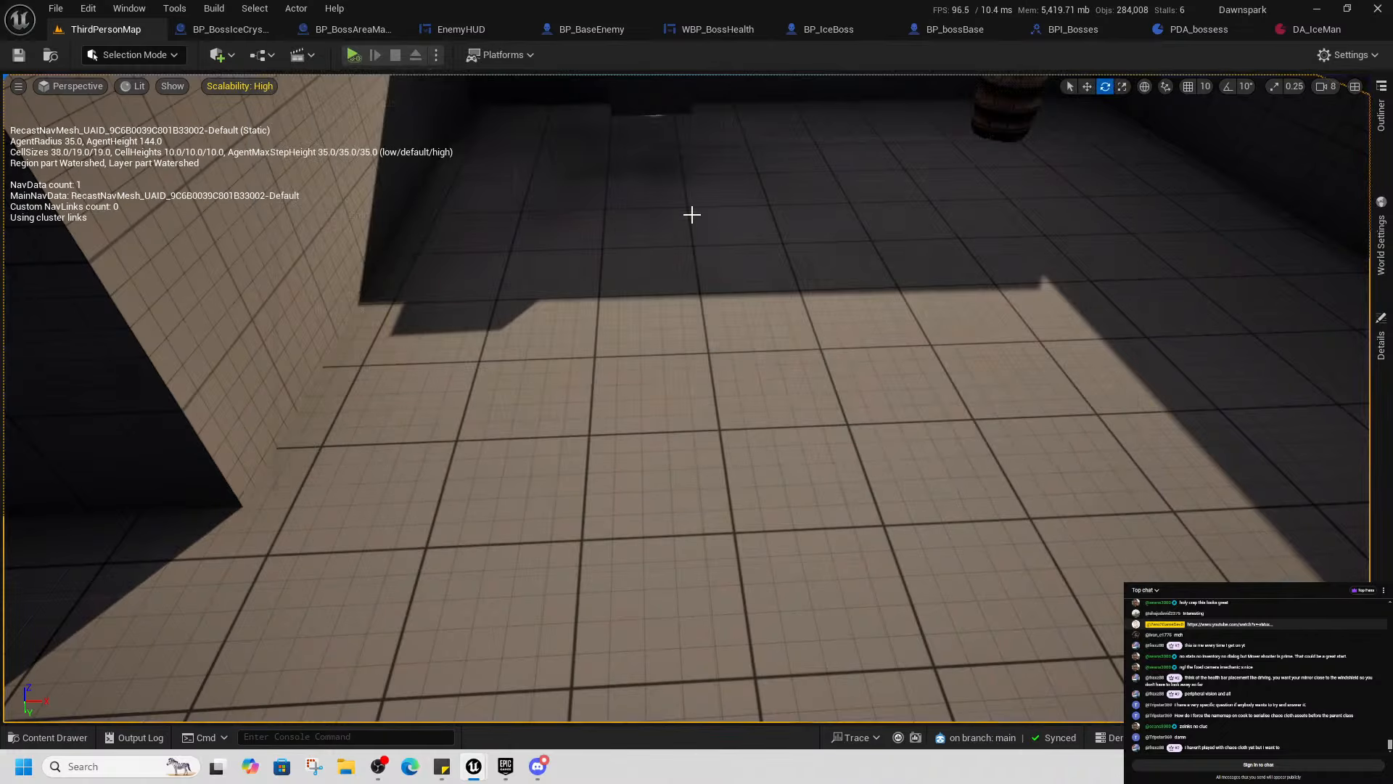
Locate the asset of the attack dummy placed in the Damage Testing area and open its blueprint
scroll(629, 128, up, 1)
scroll(639, 116, down, 3)
click(648, 124)
right_click(648, 125)
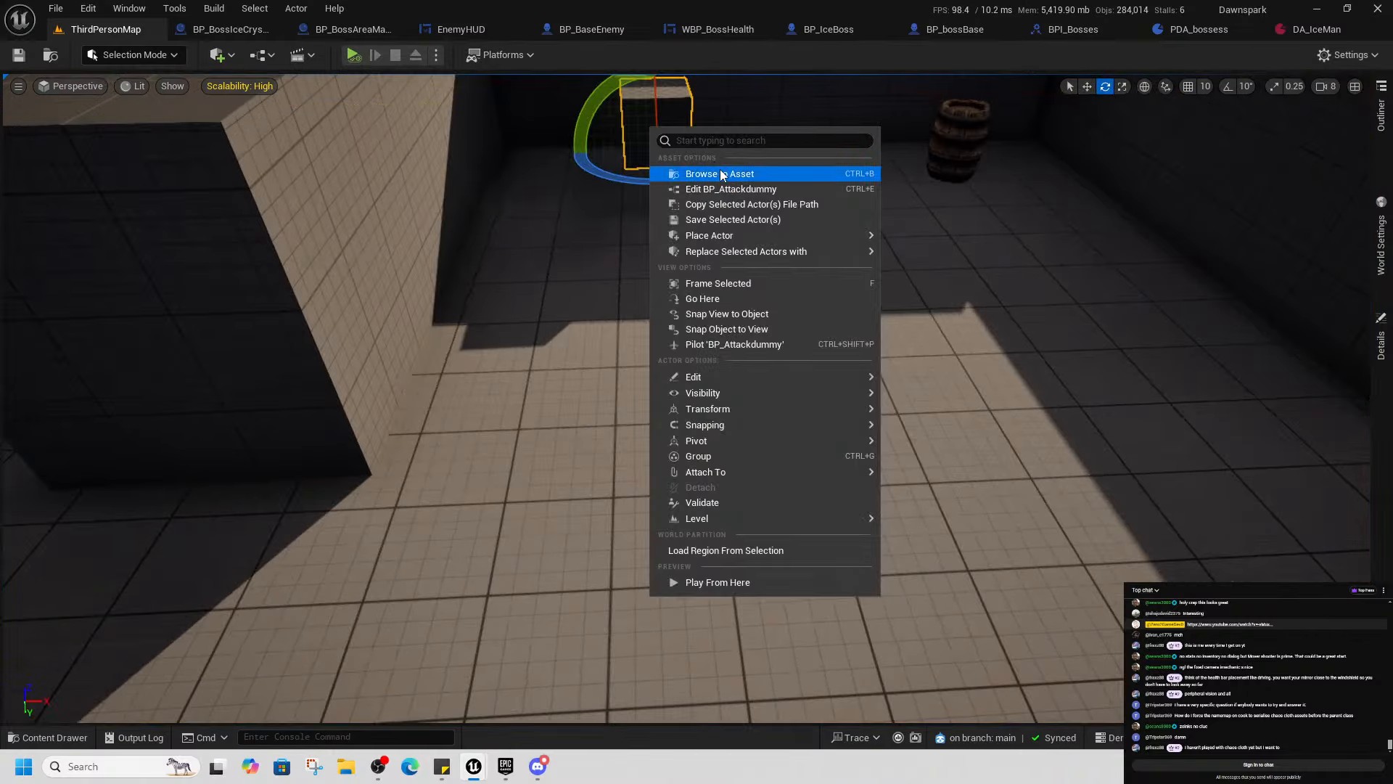
click(704, 171)
double_click(1209, 425)
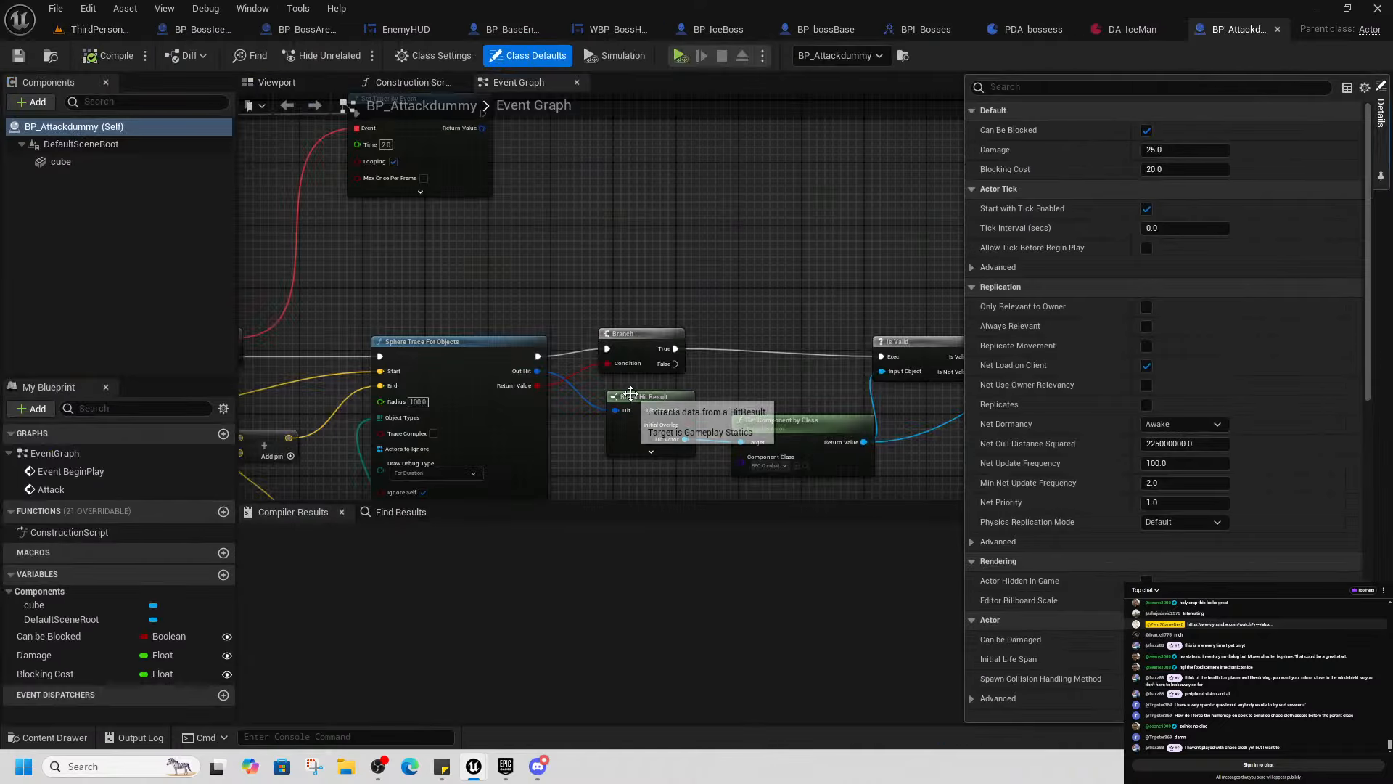
Inspect the Blocking Cost variable feeding Calculate Damage to Be Taken and show its details
click(693, 450)
scroll(766, 308, up, 3)
click(737, 452)
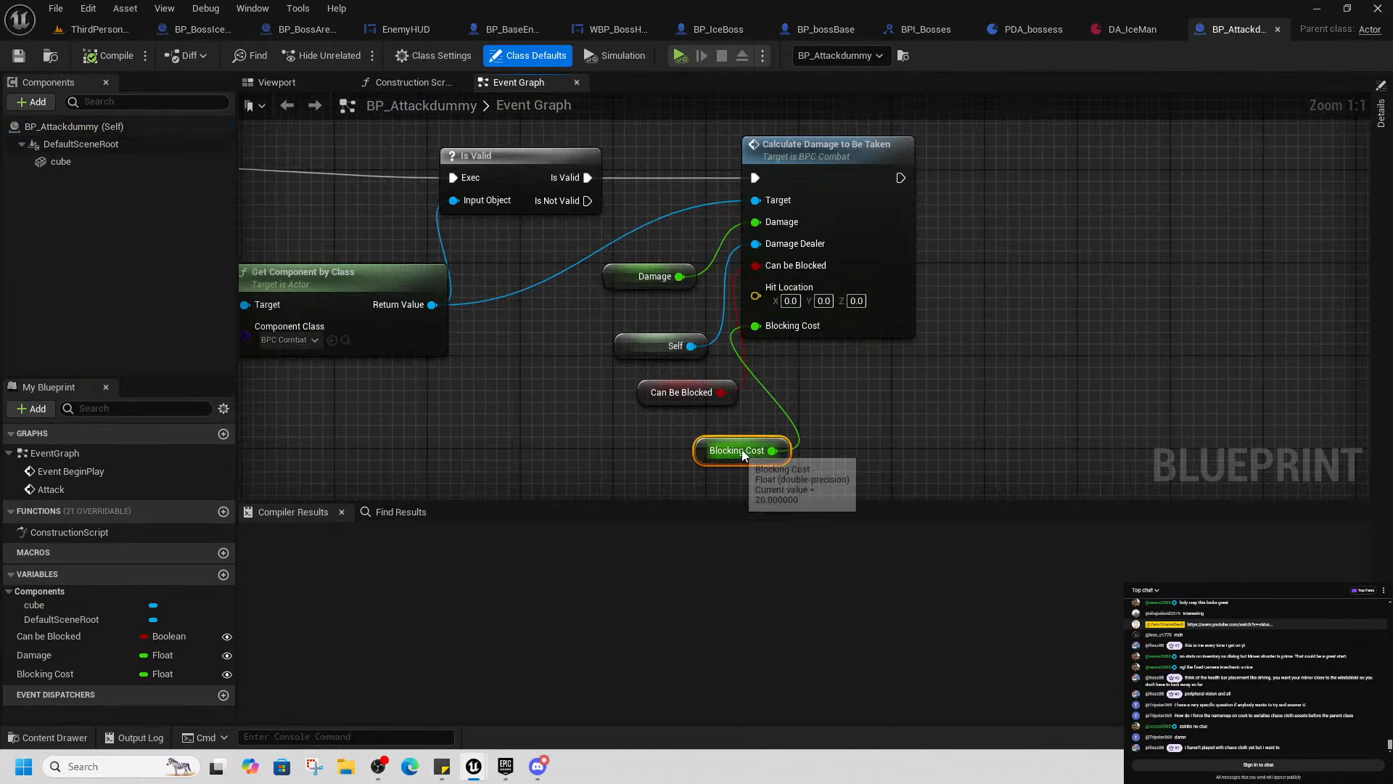
click(1381, 109)
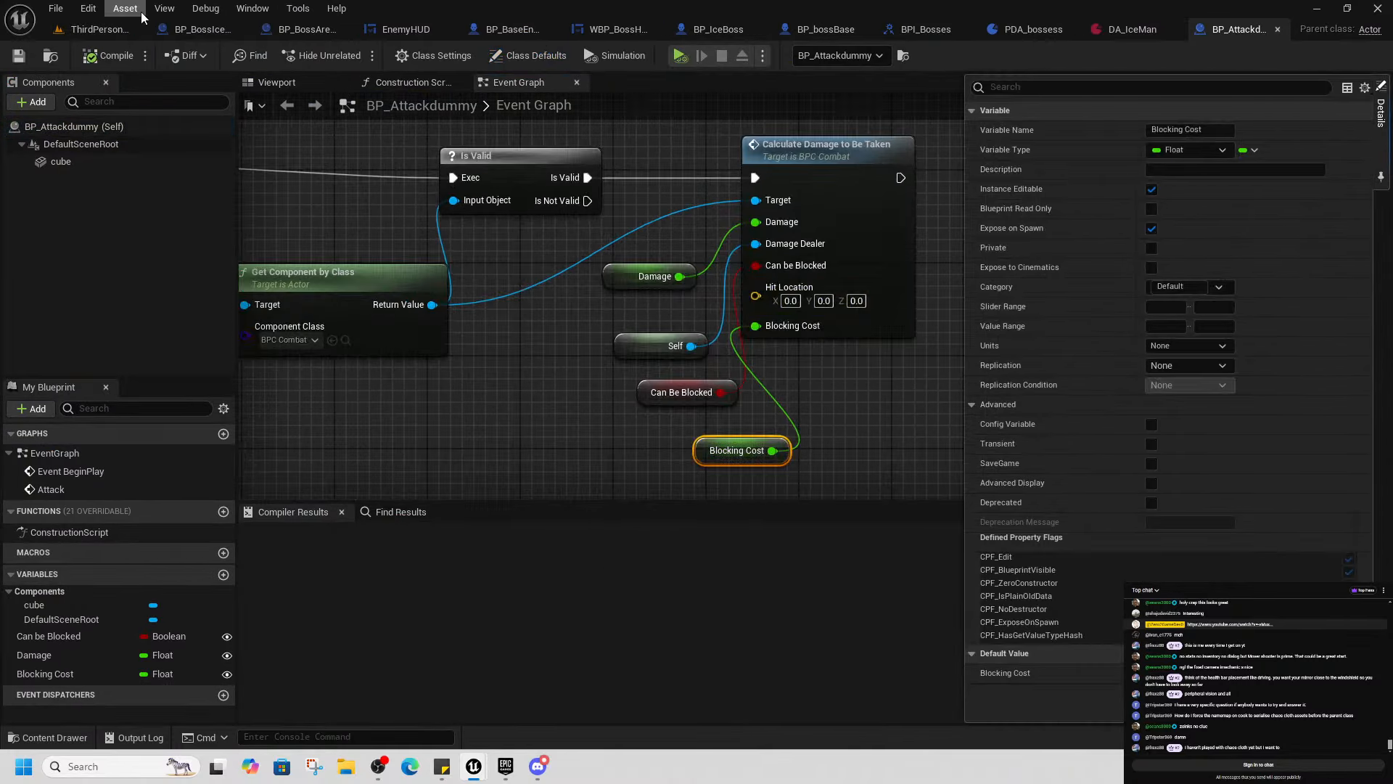
Open the Blocking Cost value of the BP_Attackdummy placed in ThirdPersonMap for editing
click(99, 29)
click(1383, 330)
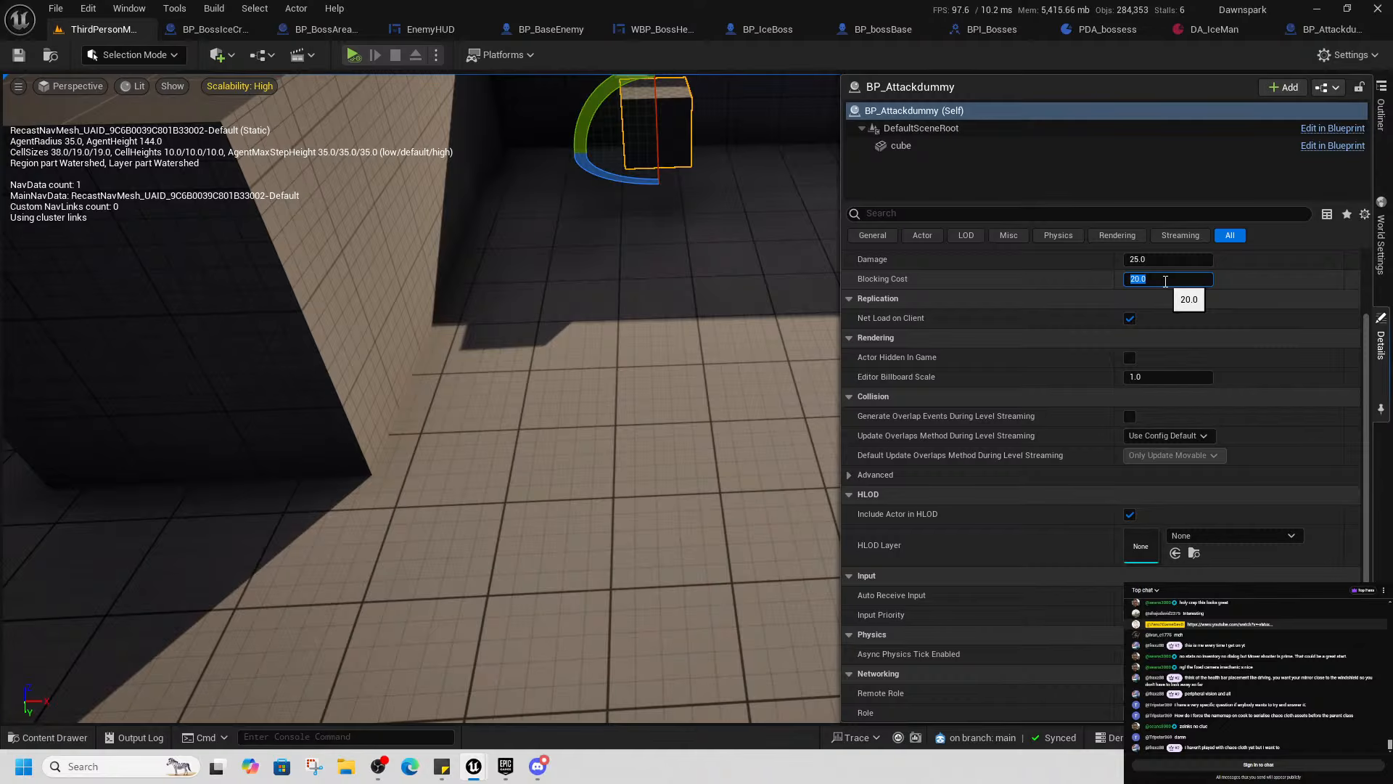
Set the attack dummy's Blocking Cost to 500.0 and start a game preview from the floor in front of the testing bays
key(Return)
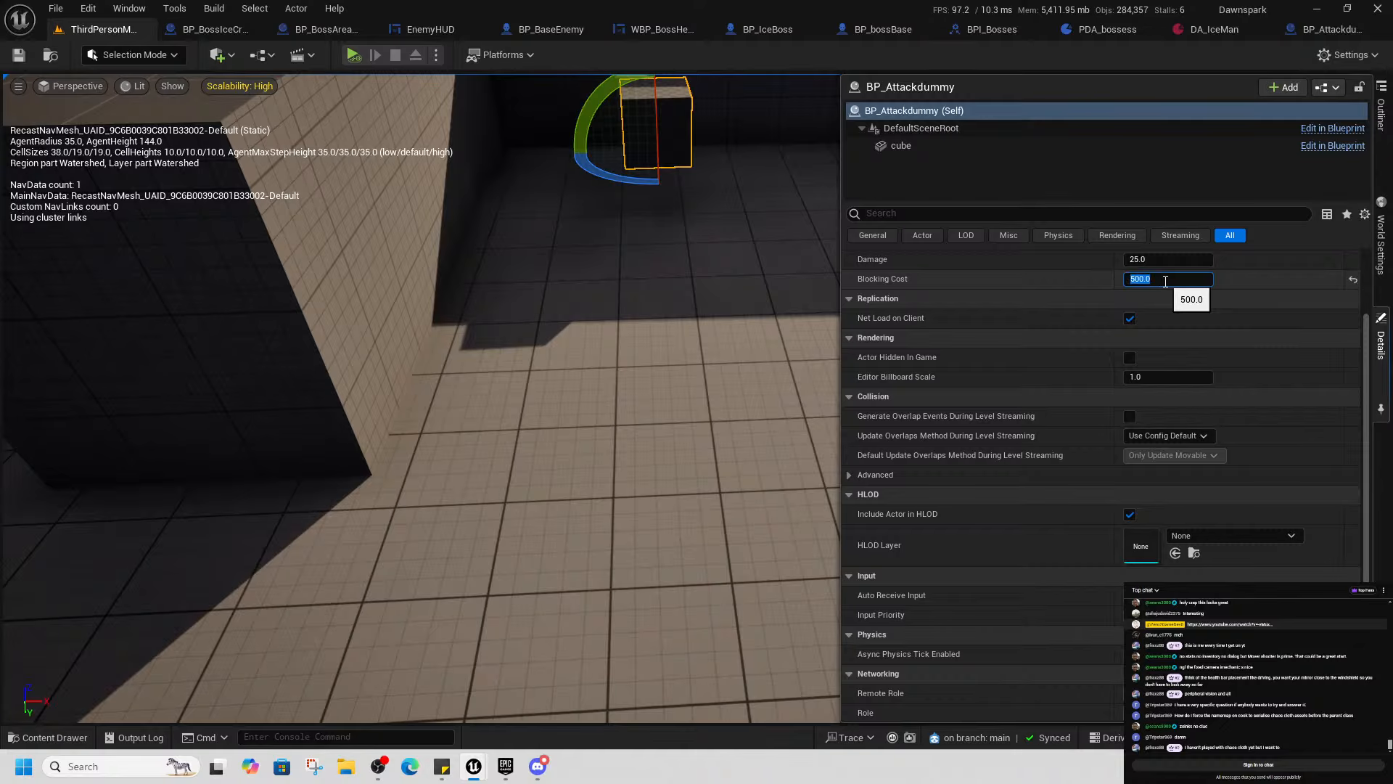
right_drag(554, 603, 465, 603)
key(s)
right_click(579, 601)
click(634, 585)
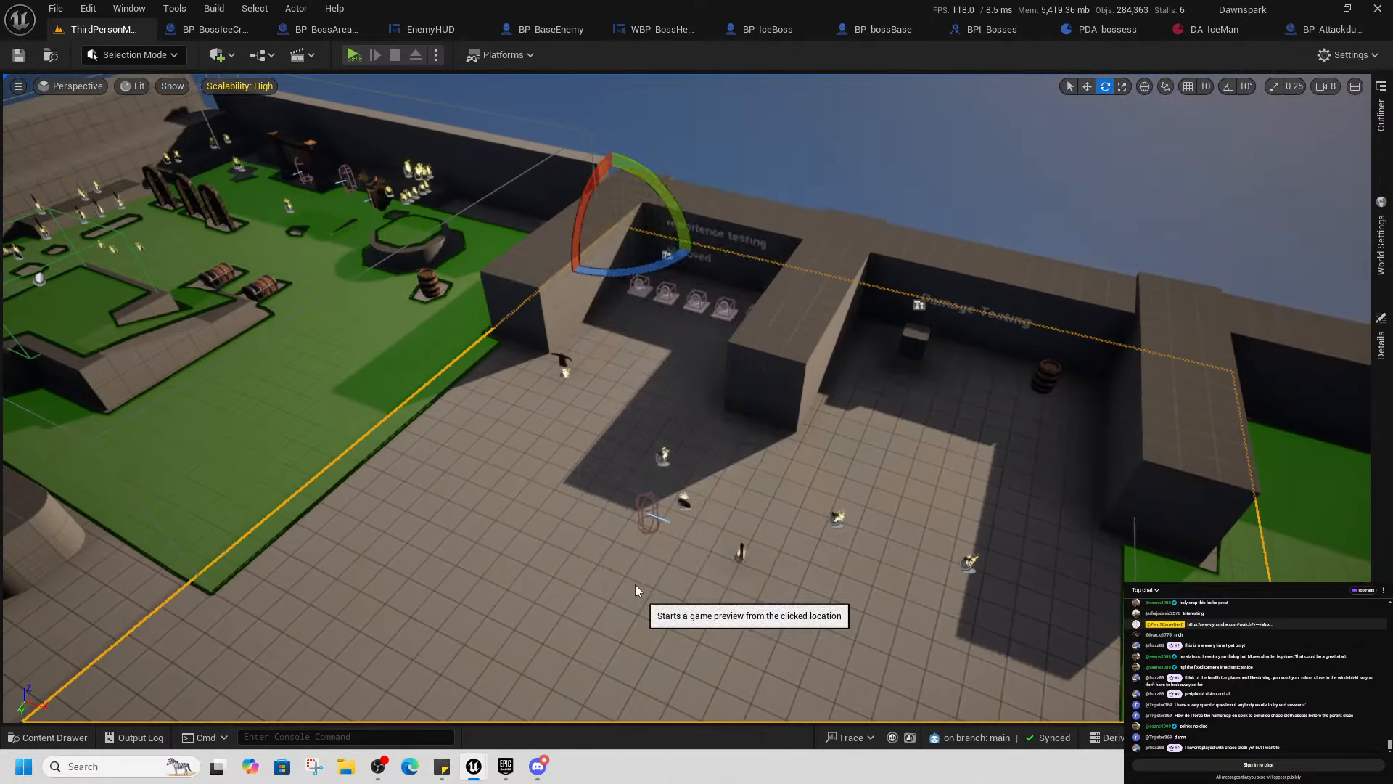
Pick up the wood shield and basic sword, test blocking the attack dummy's hits, and end the preview
key(w)
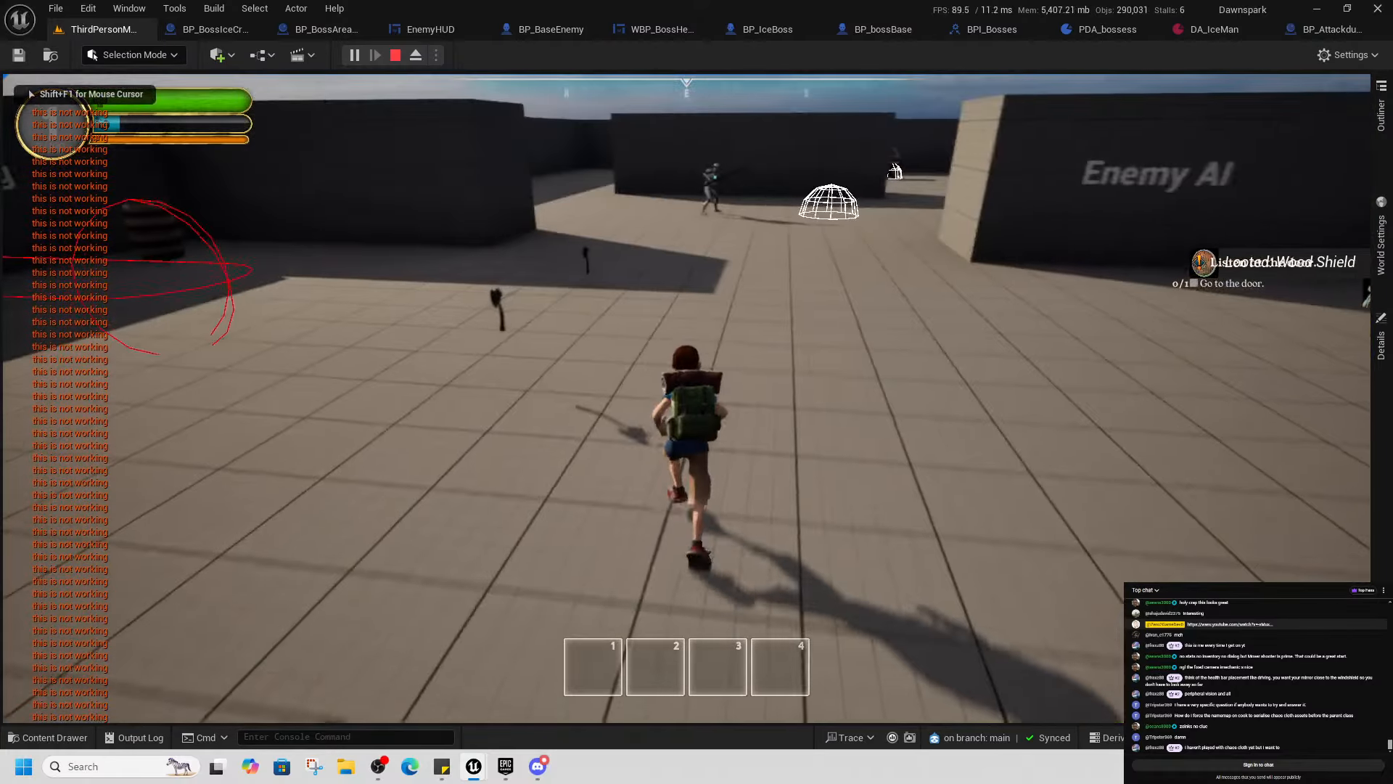
key(i)
key(i)
key(w)
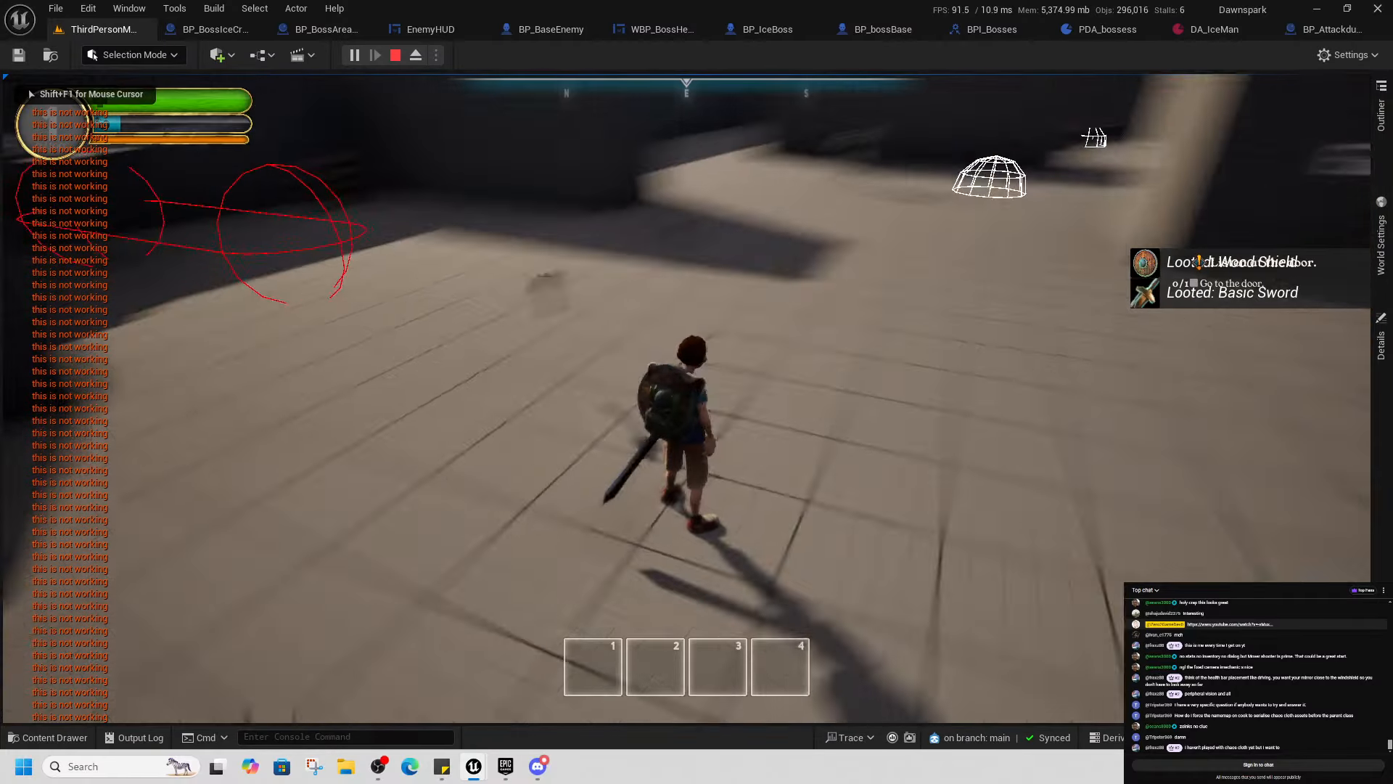
key(w)
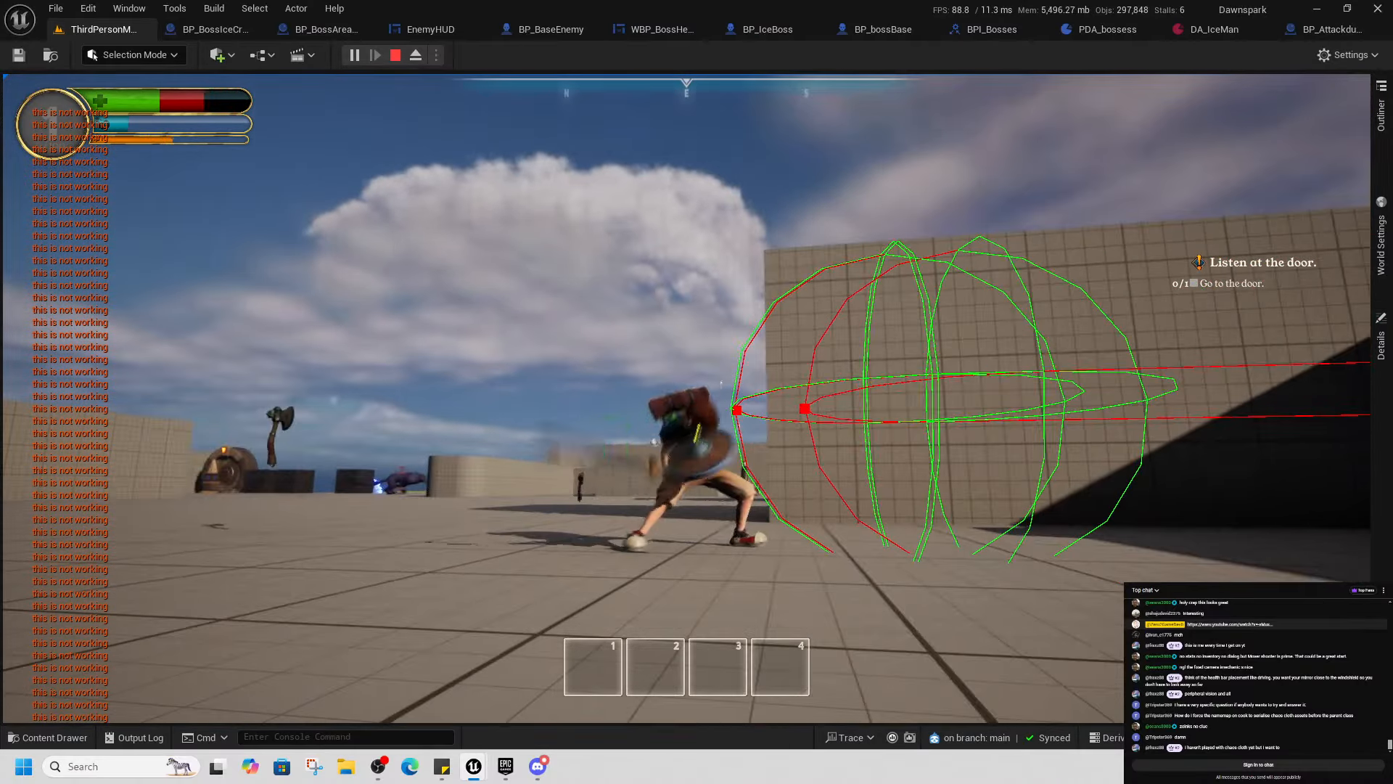
key(w)
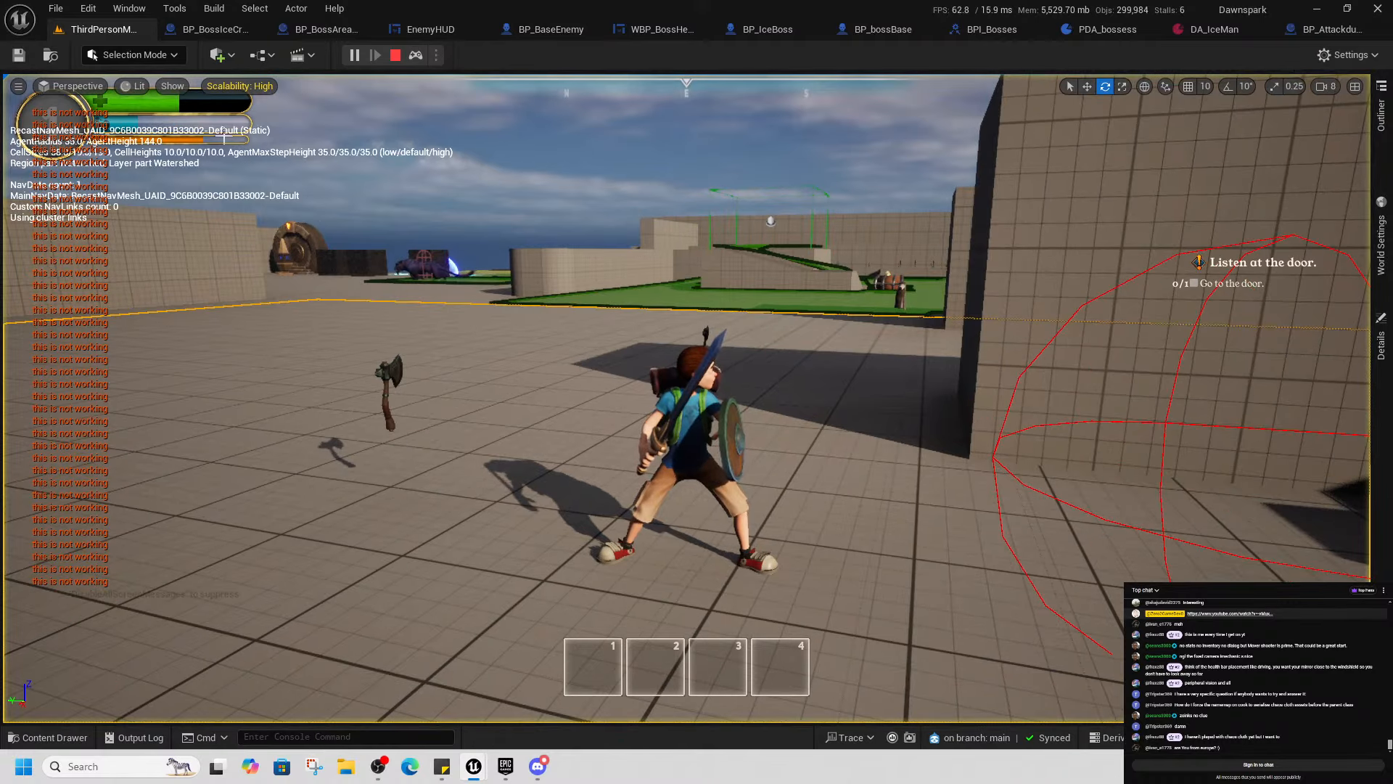
click(398, 56)
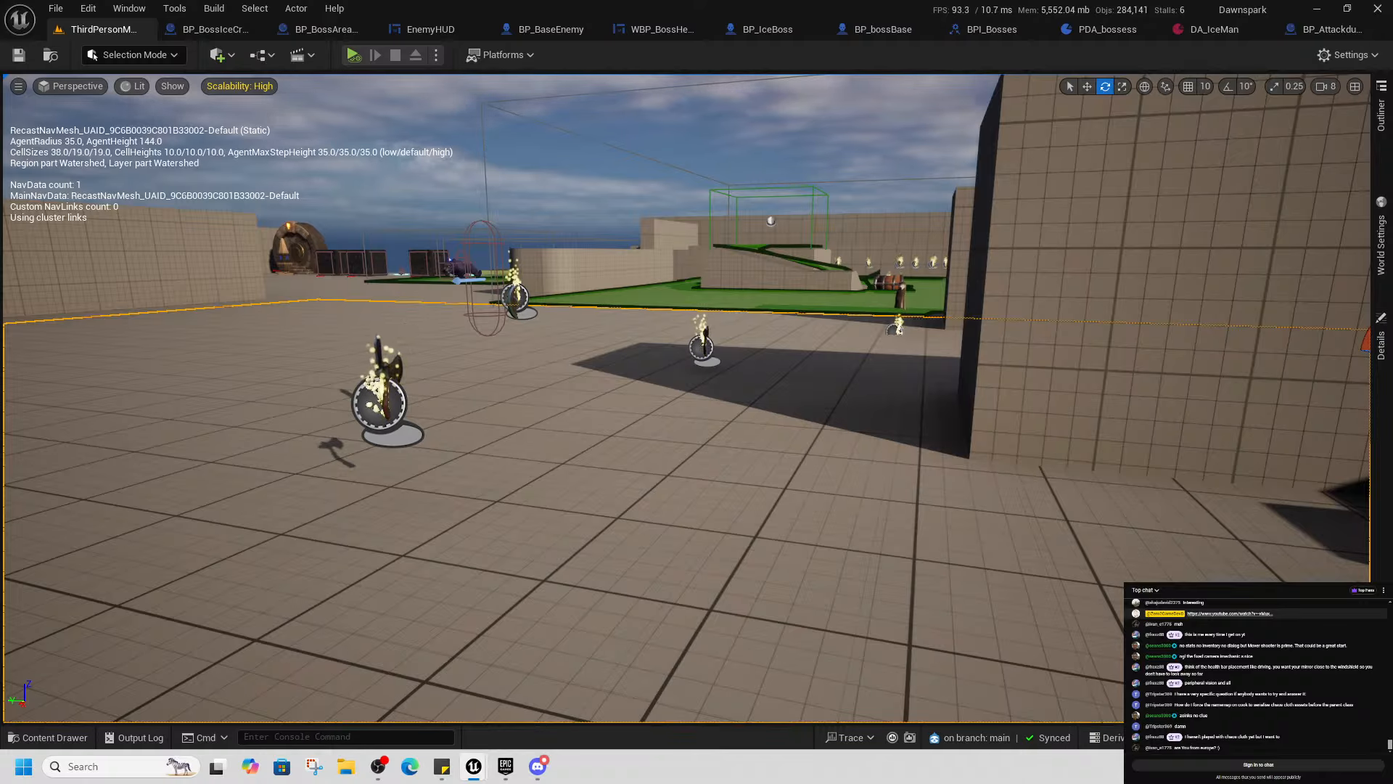
Save the modified BP_Attackdummy actor and return the level view to the Damage Testing area
click(1236, 737)
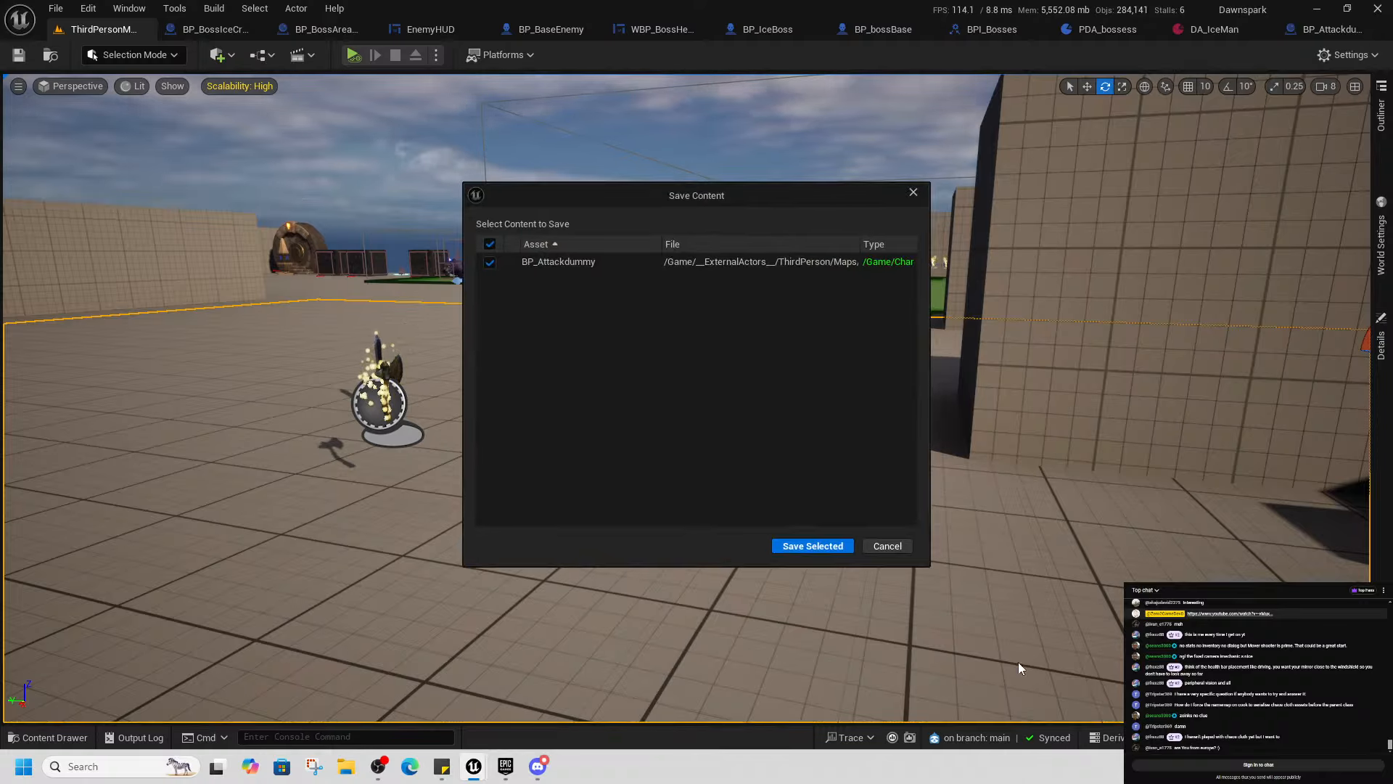
click(788, 546)
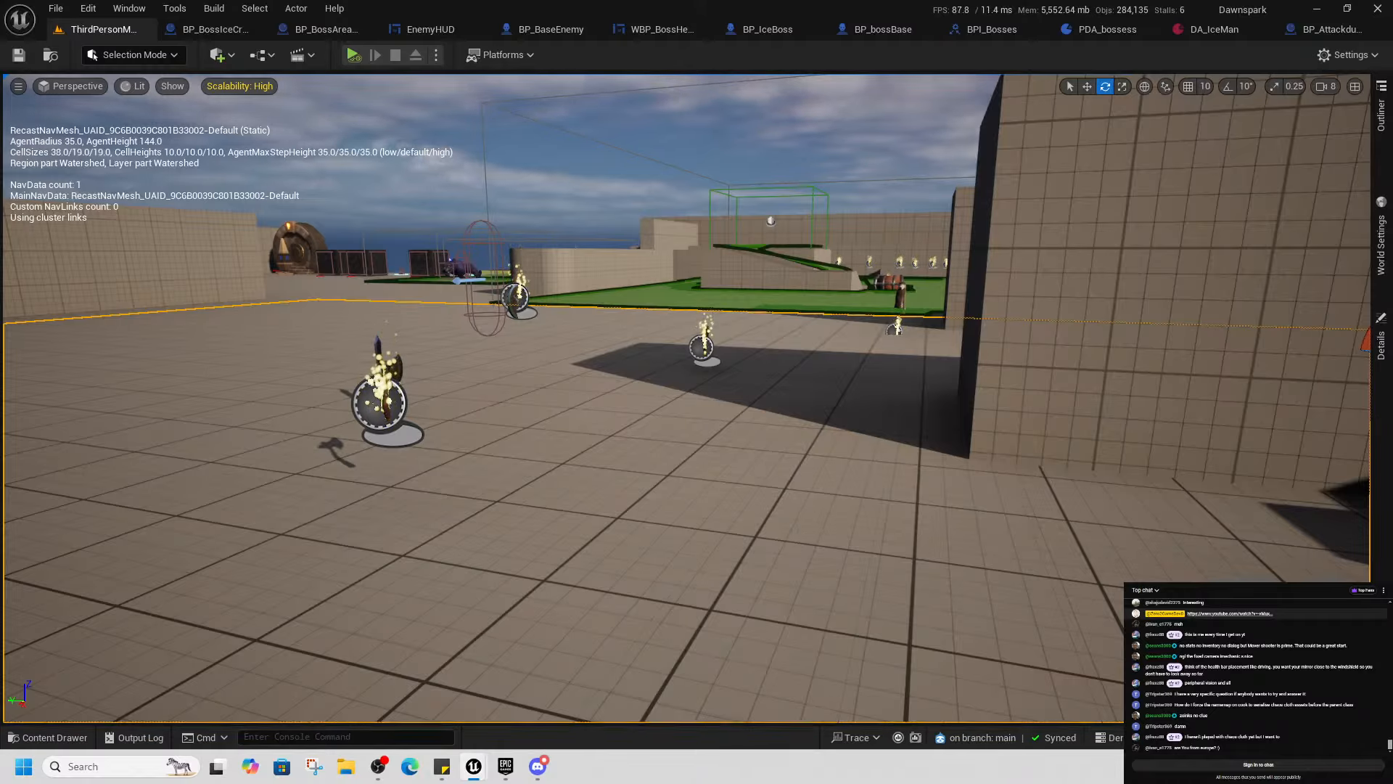
right_drag(685, 398, 943, 421)
key(w)
right_drag(445, 549, 450, 561)
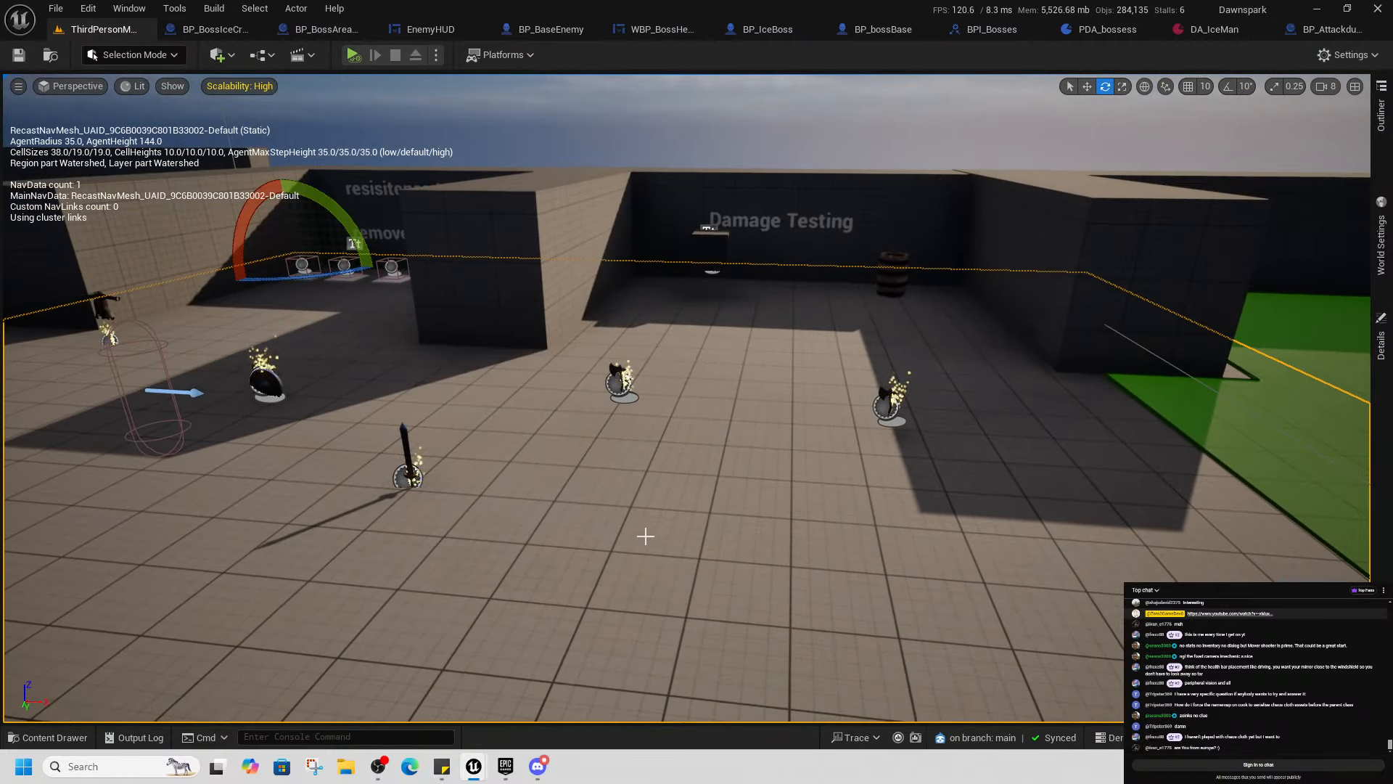
Open the NS_Aura_RotateStar_StylizedFX1 Niagara system from the Niagara folder of Aura-RotateStarStylizedFX
key(ctrl+space)
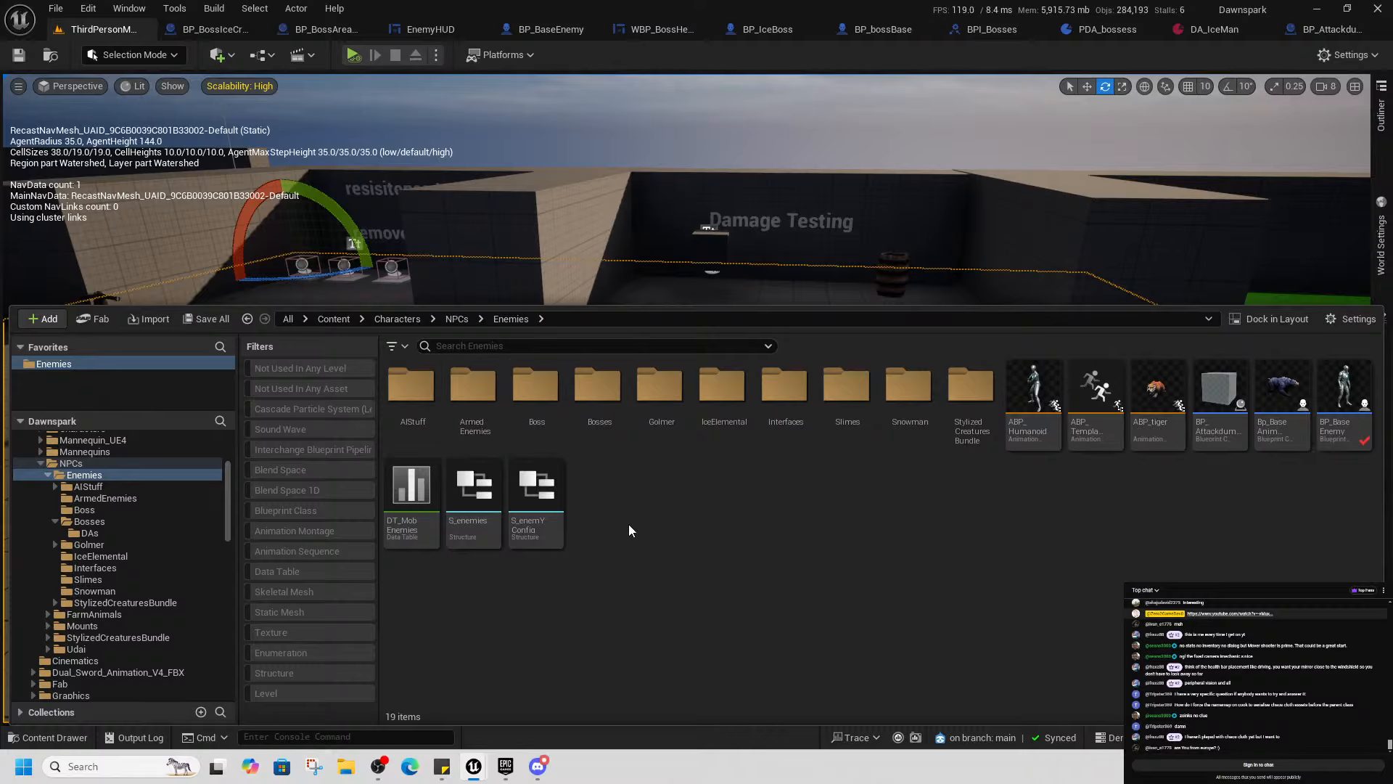
click(335, 318)
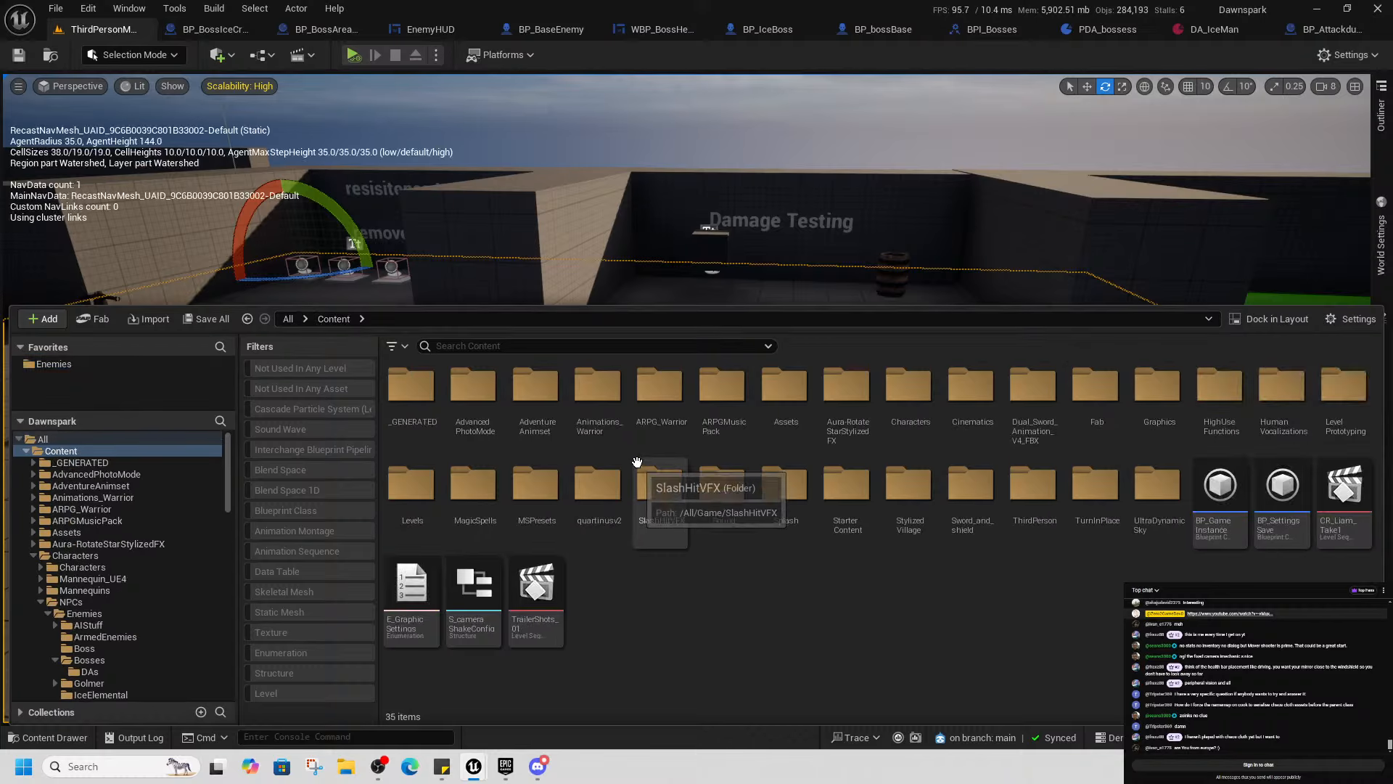
click(721, 413)
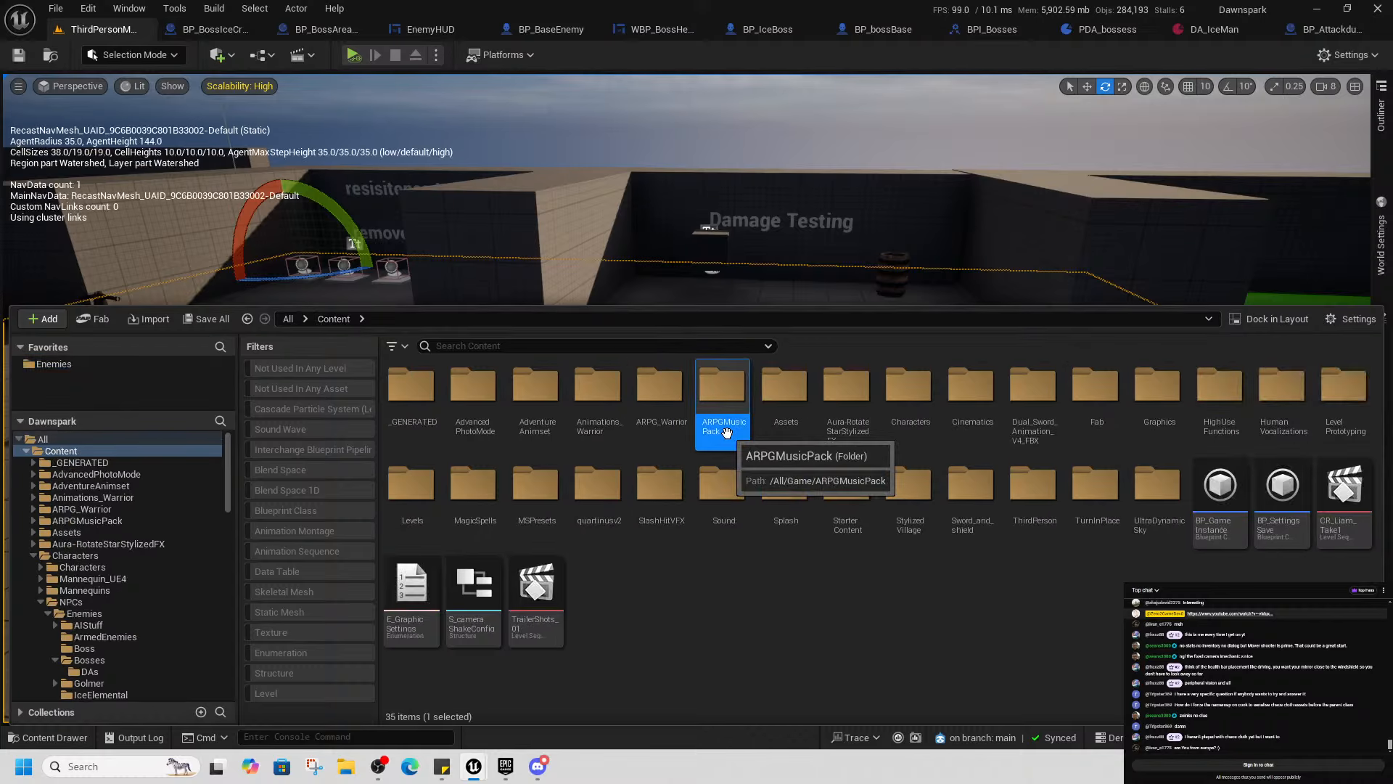
click(834, 438)
double_click(834, 438)
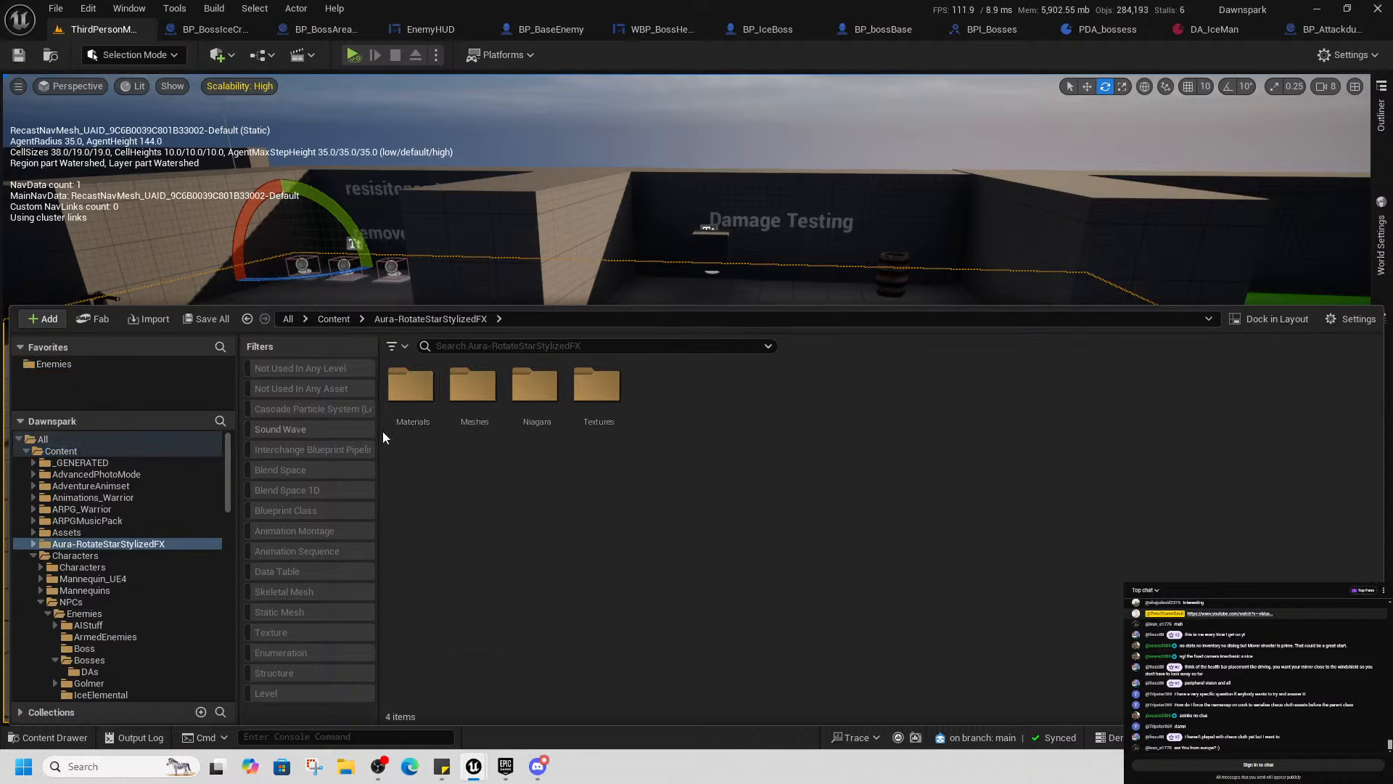
double_click(526, 435)
click(431, 430)
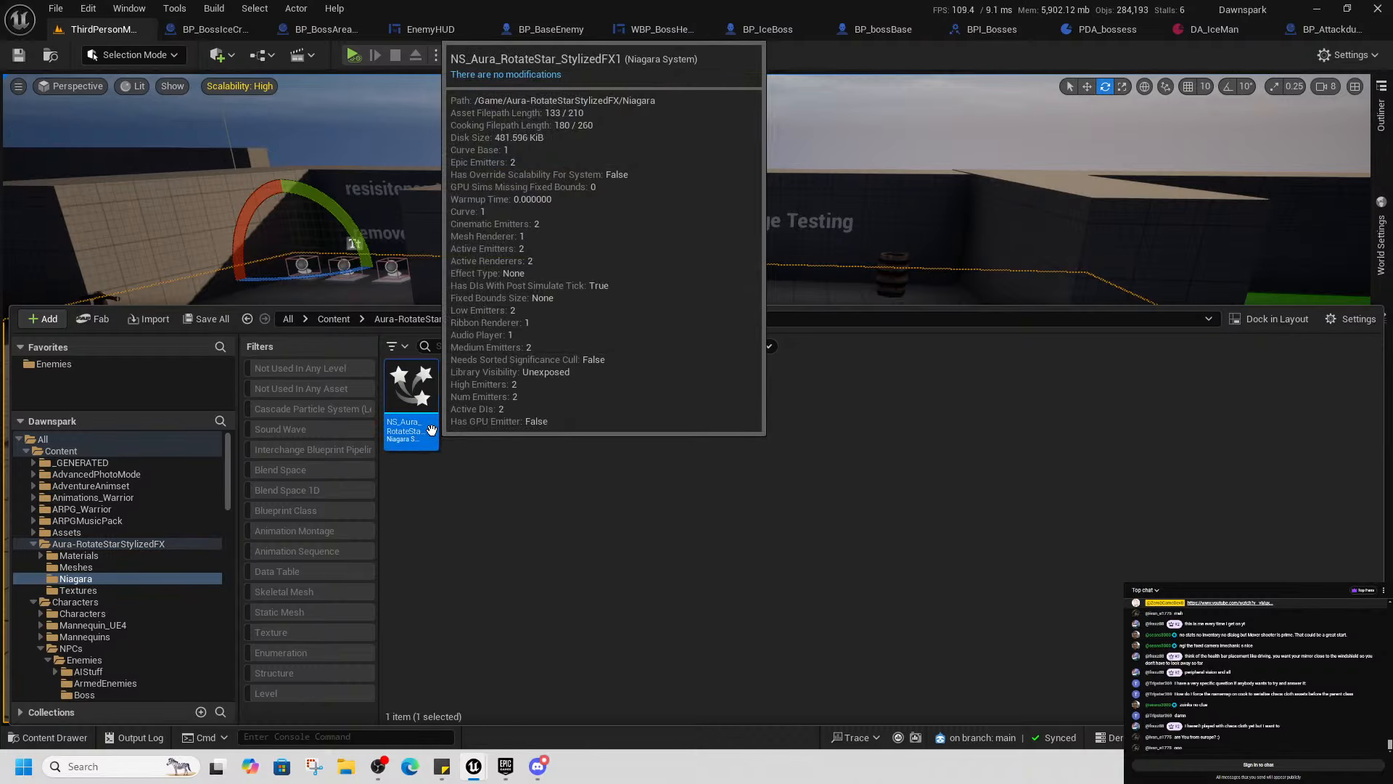
double_click(432, 429)
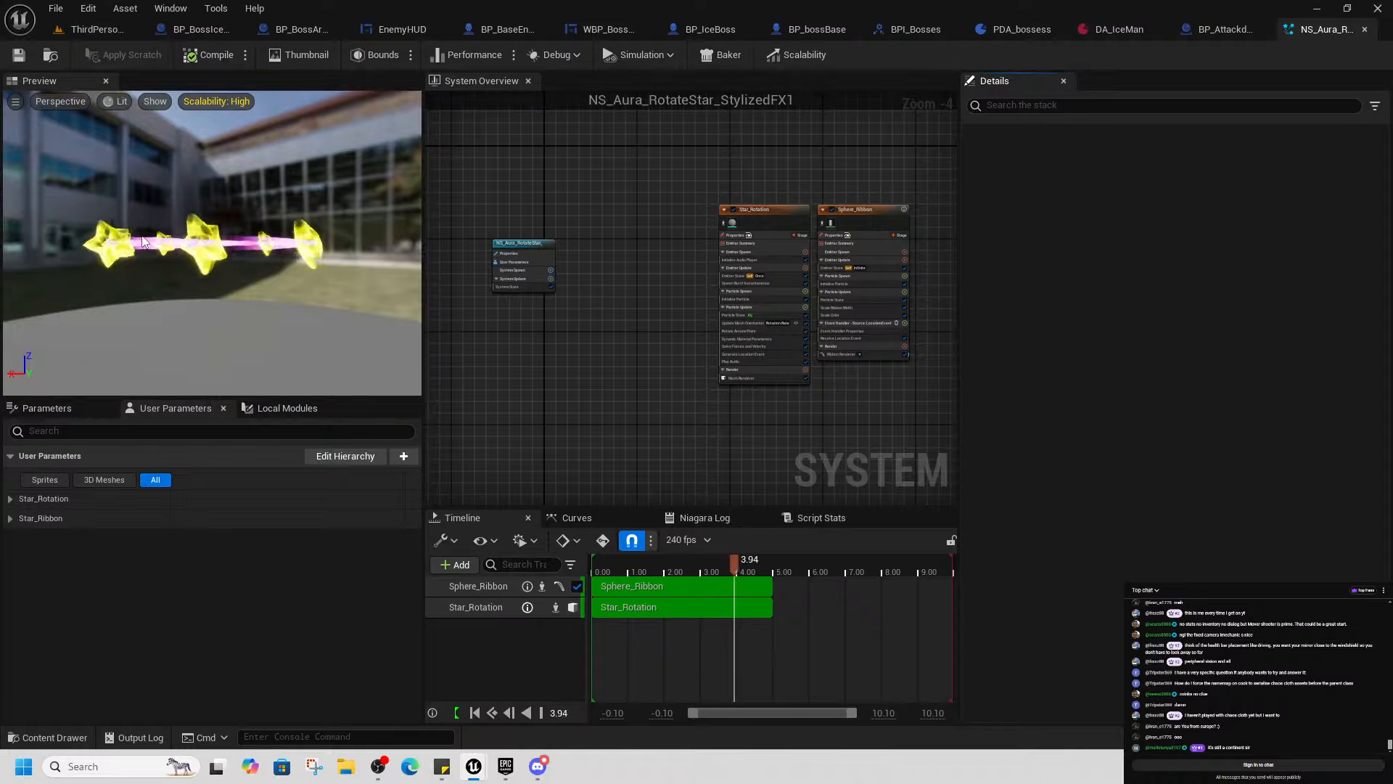
Examine the rotating star aura effect from above in the Niagara preview
drag(283, 333, 251, 267)
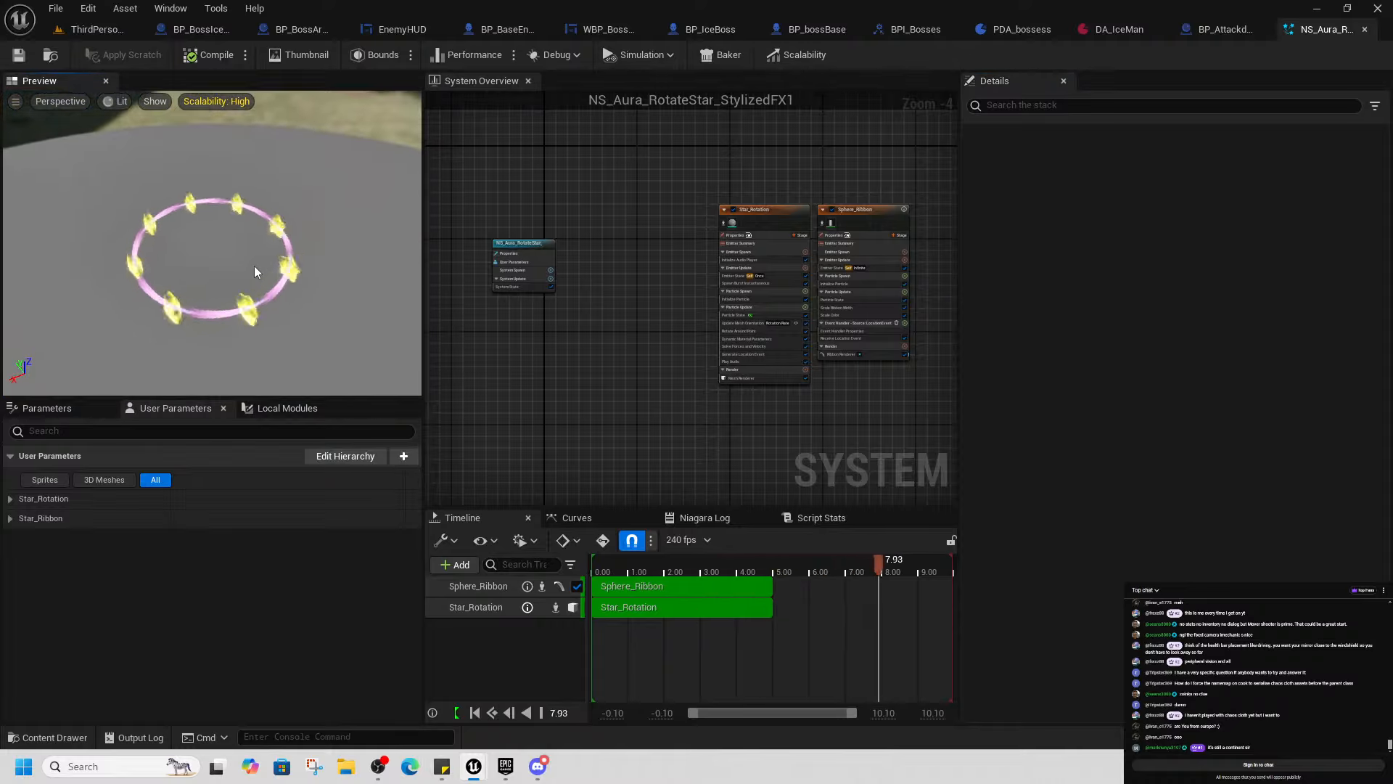
drag(232, 286, 233, 261)
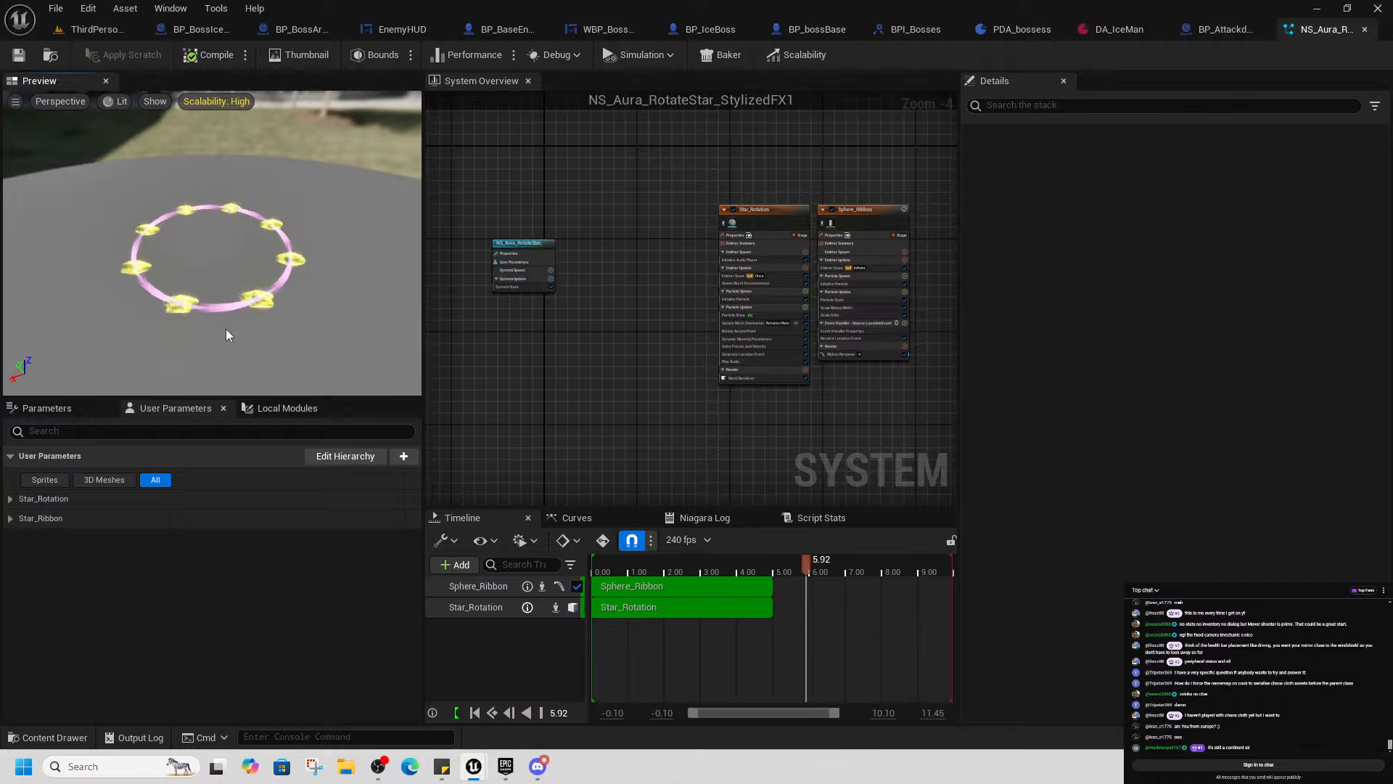
click(803, 48)
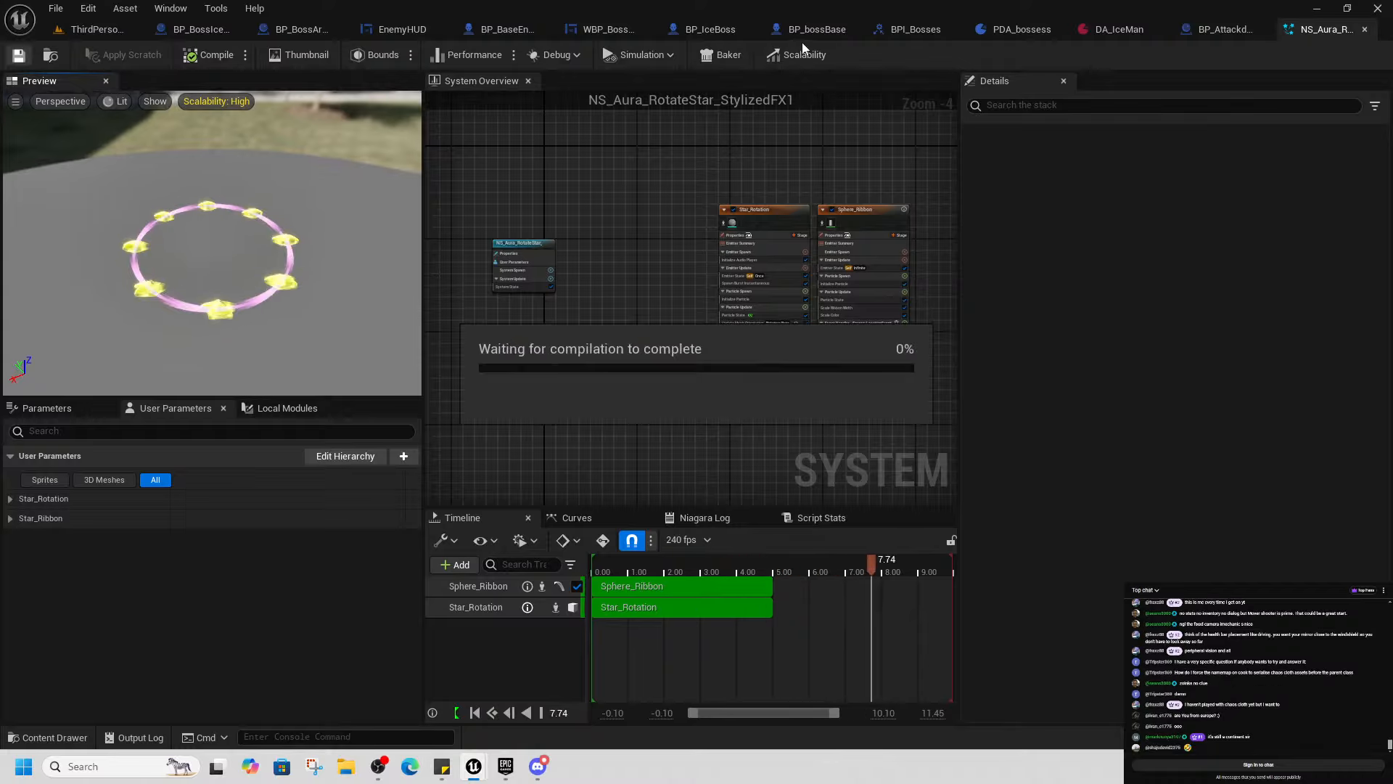
Return to the level, search all project content for "abp pl", and open the ABP_Player animation blueprint
click(93, 29)
key(ctrl+space)
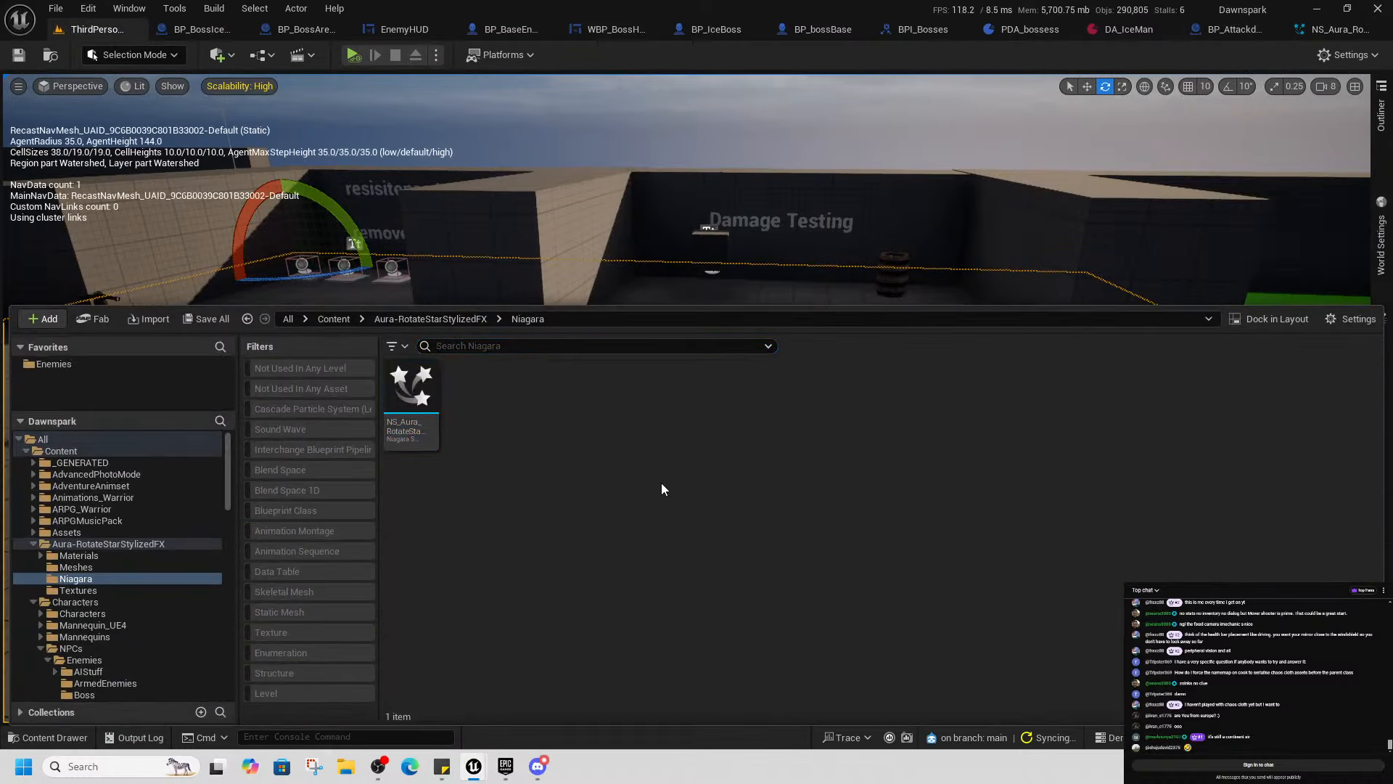
click(331, 318)
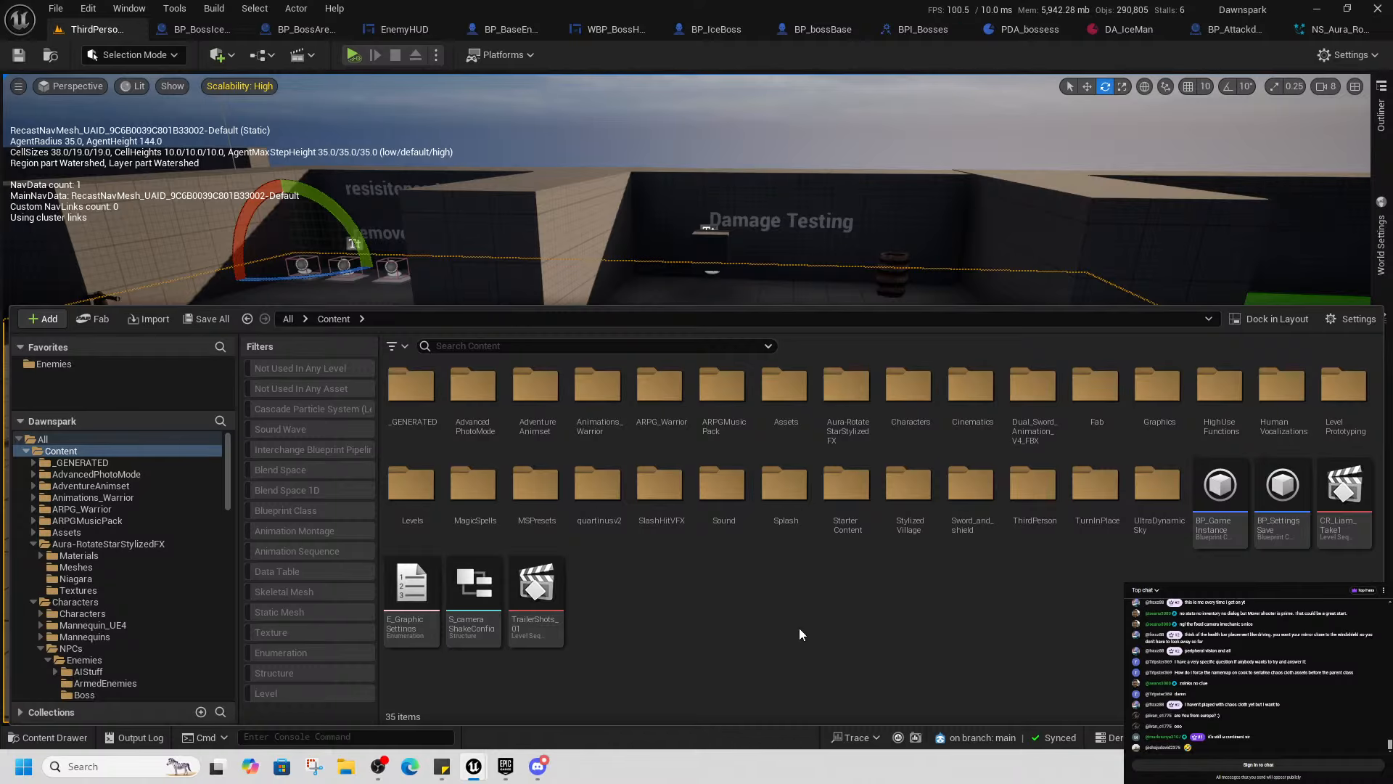
click(489, 346)
text(ab)
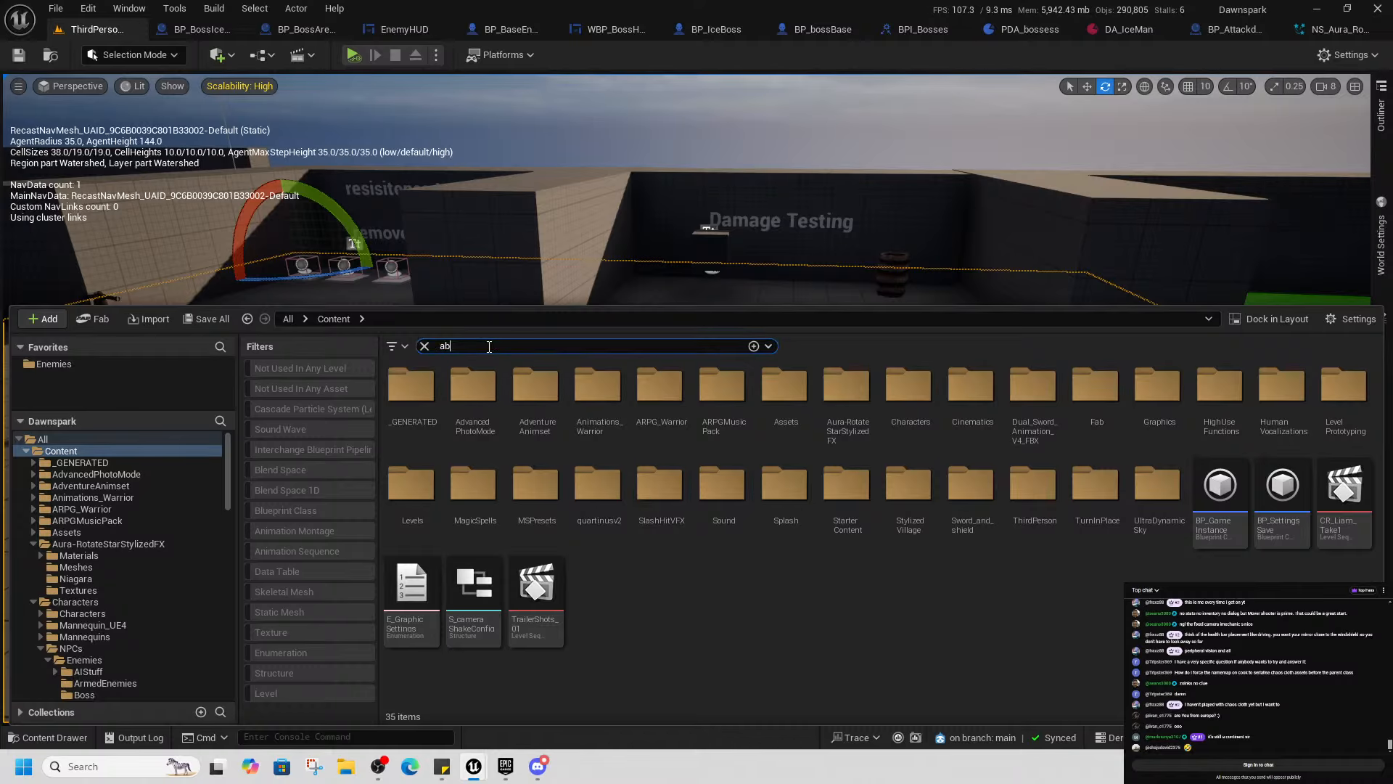
text(p pl)
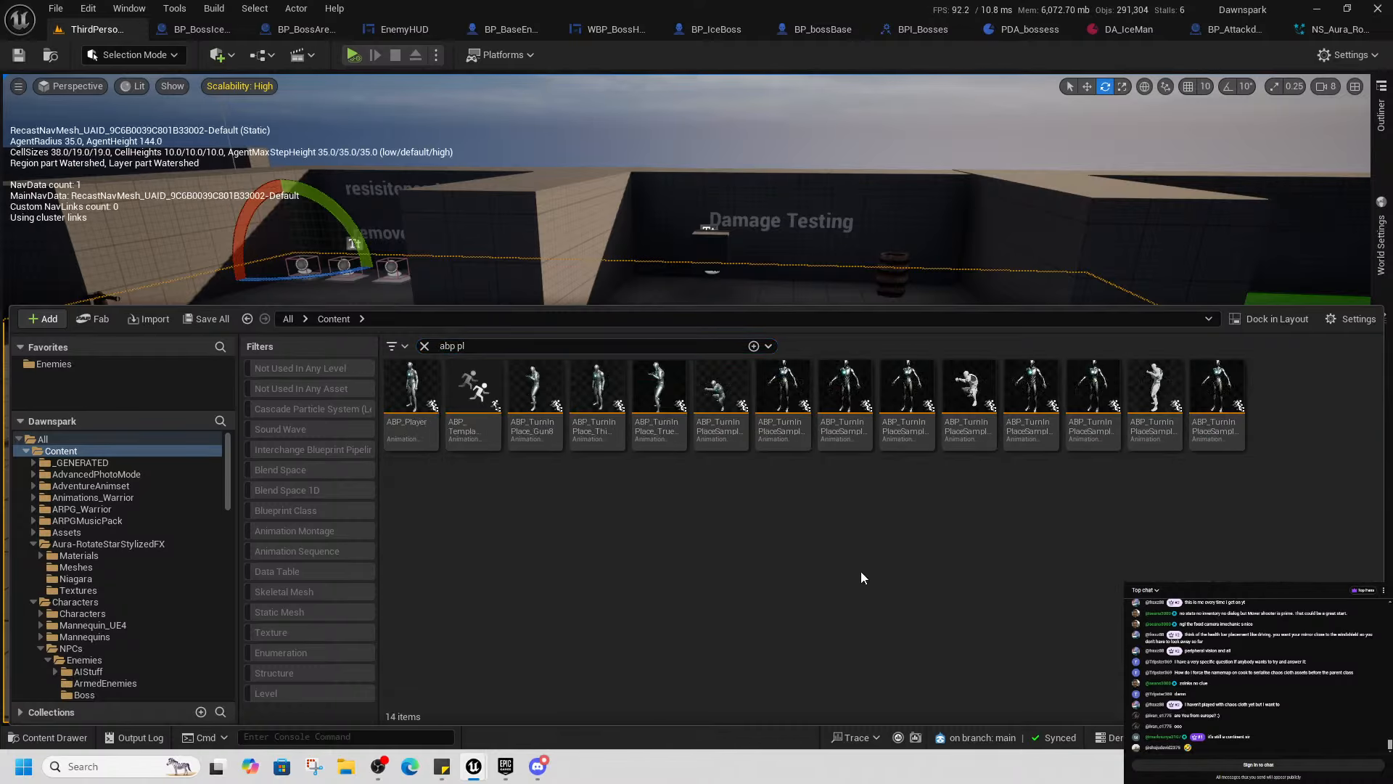
double_click(434, 441)
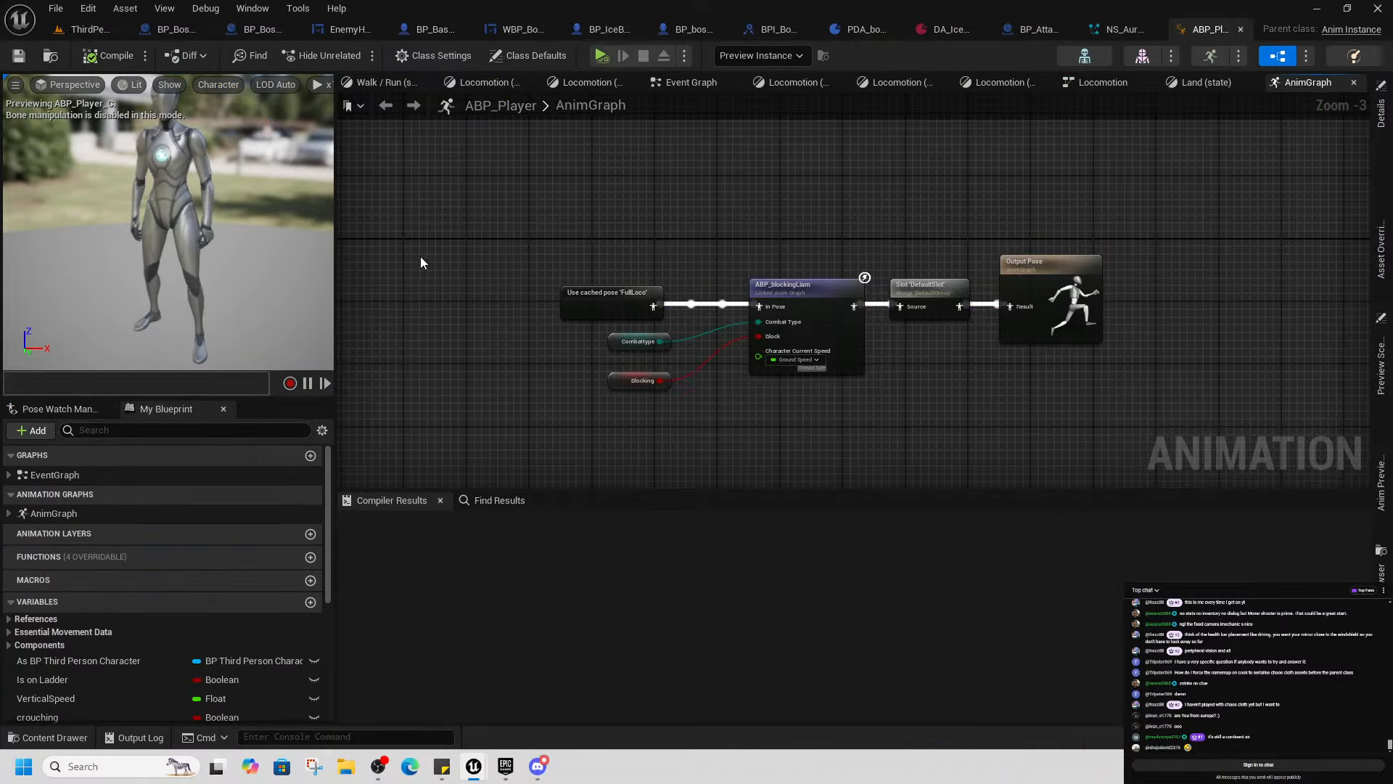
Find the Main States state machine in ABP_Player's AnimGraph and open it
scroll(648, 233, down, 2)
right_drag(649, 233, 886, 256)
right_drag(688, 333, 797, 355)
click(9, 513)
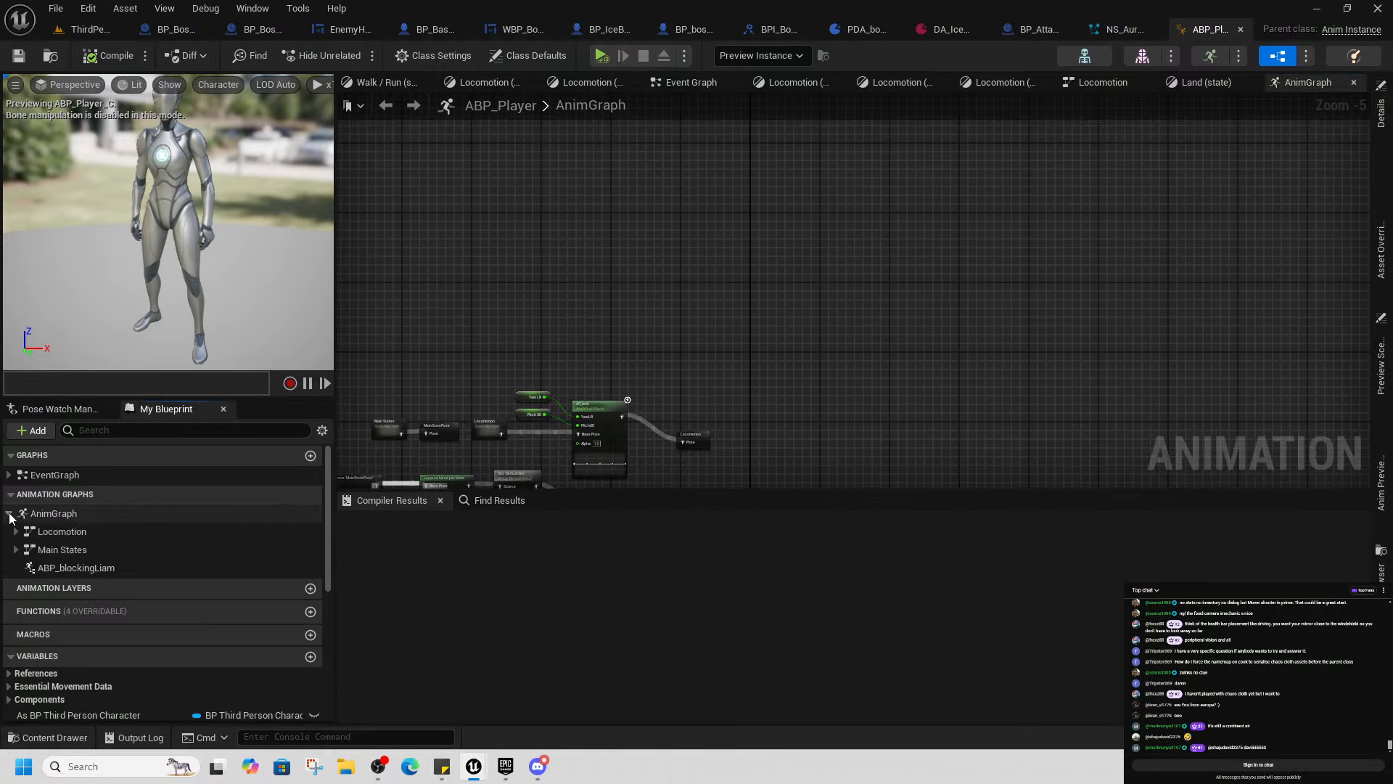
click(16, 550)
scroll(111, 594, down, 2)
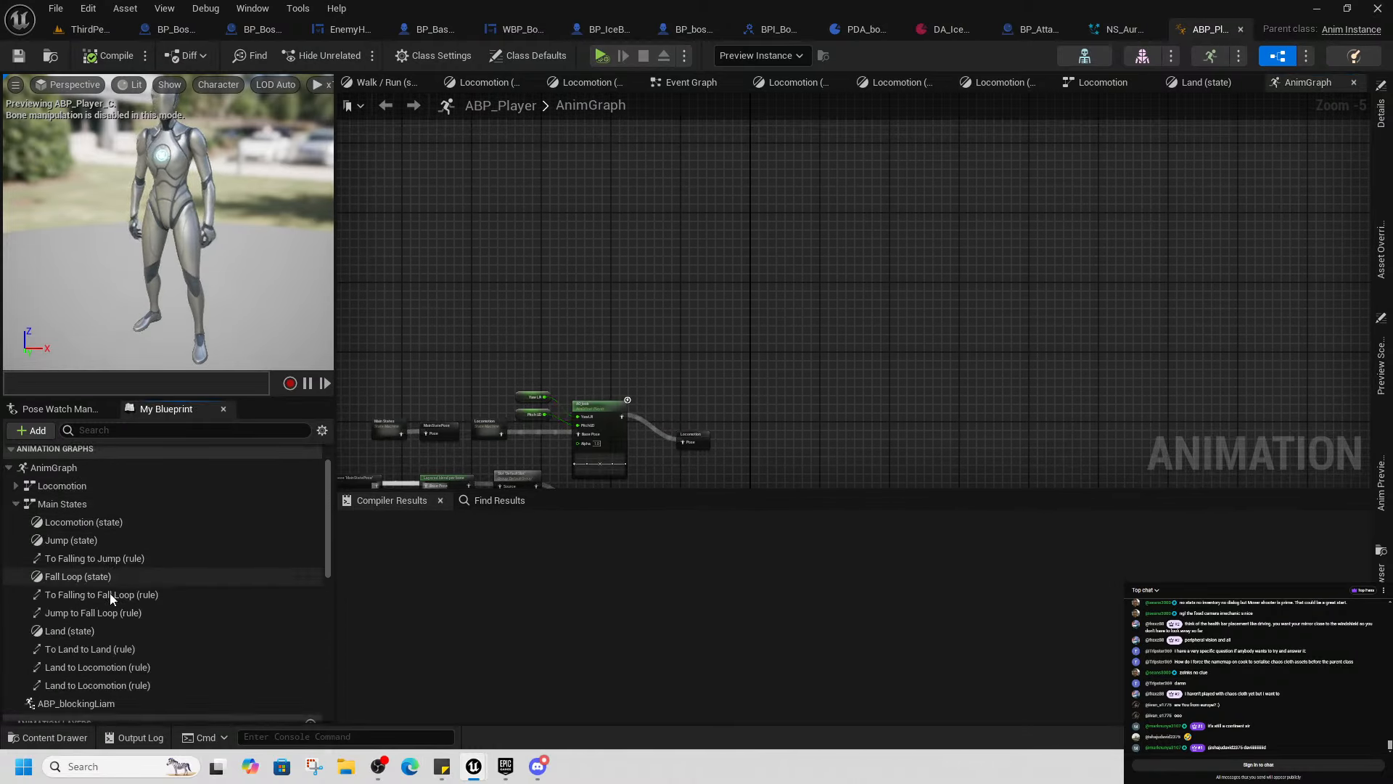
scroll(102, 581, up, 2)
click(61, 513)
double_click(61, 513)
scroll(436, 439, up, 2)
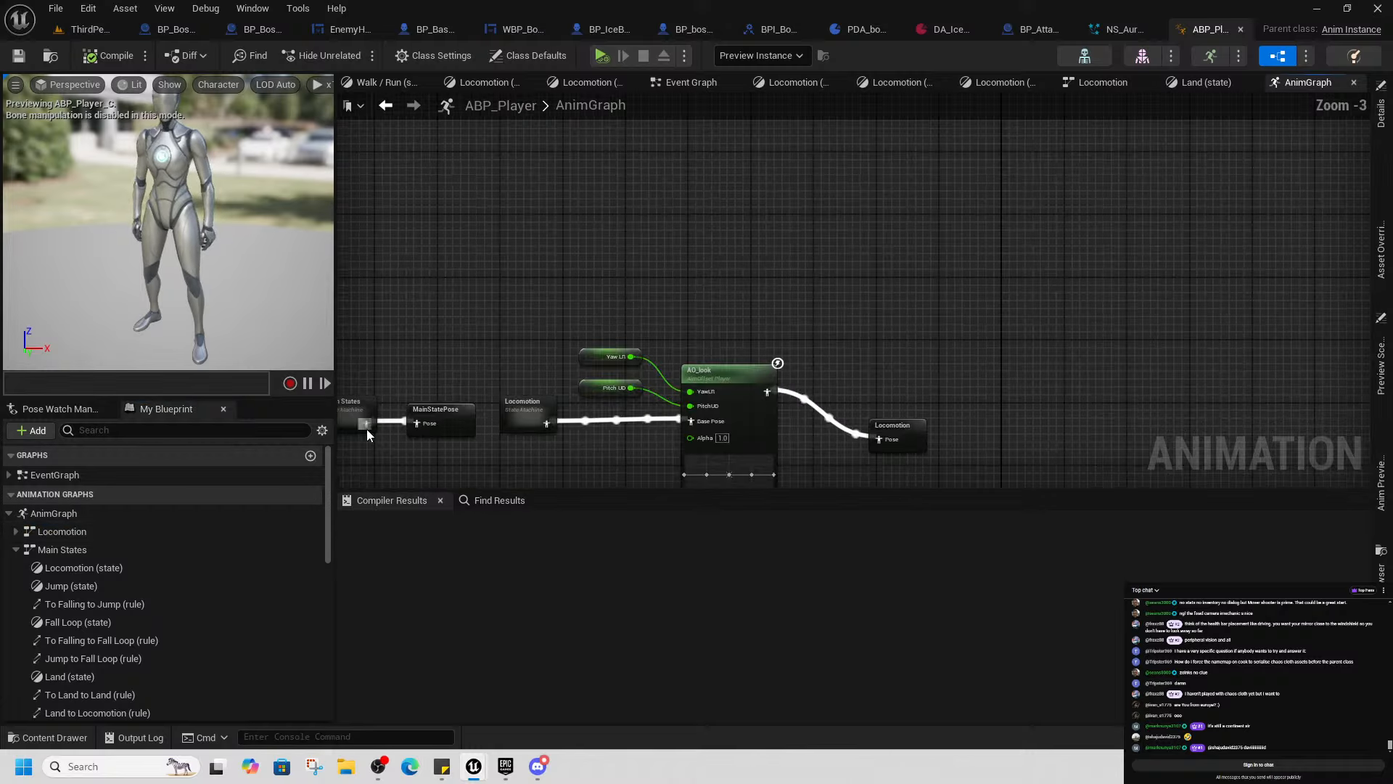
right_drag(365, 429, 626, 398)
double_click(619, 395)
right_drag(792, 289, 823, 371)
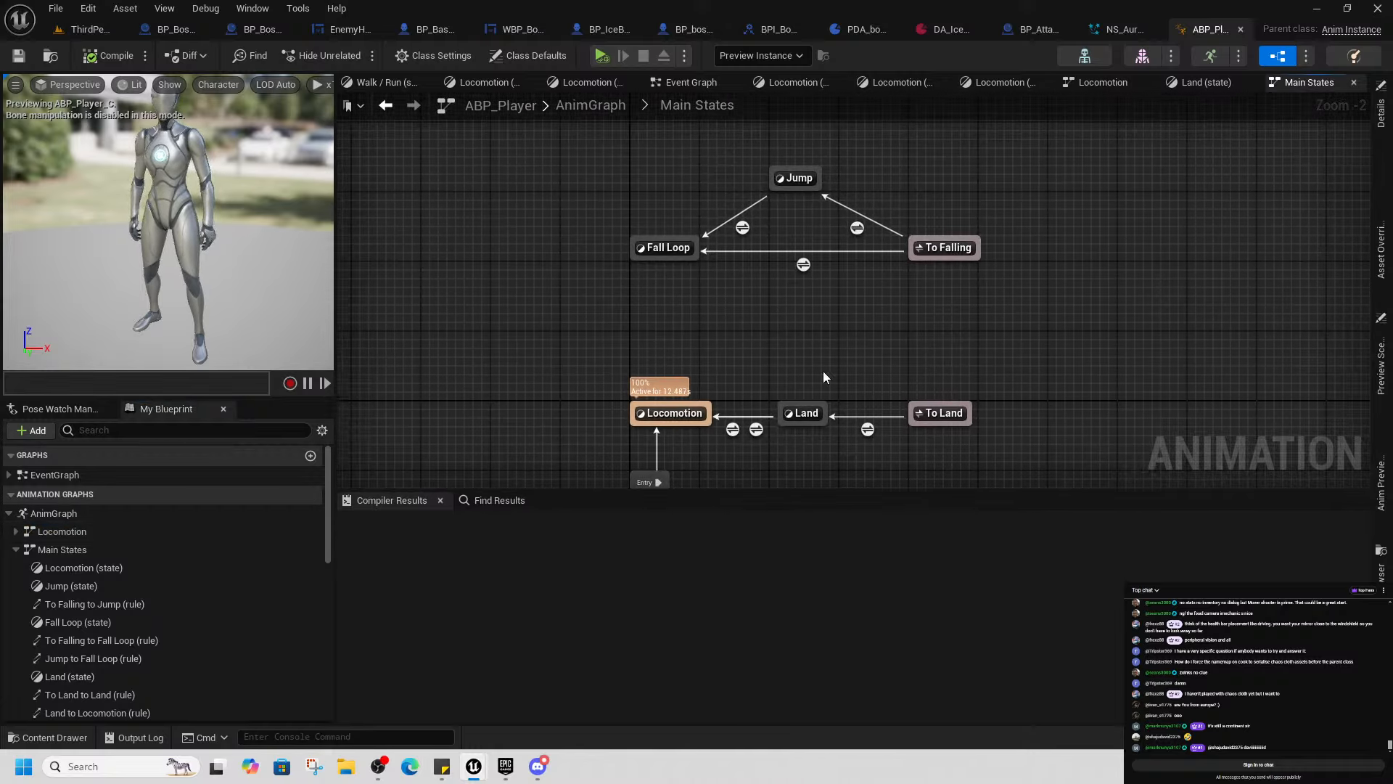
Trace the Locomotion state to the Locomotion state machine and open the Stun_Loop animation used by its Stunnedloop state
double_click(686, 408)
double_click(719, 286)
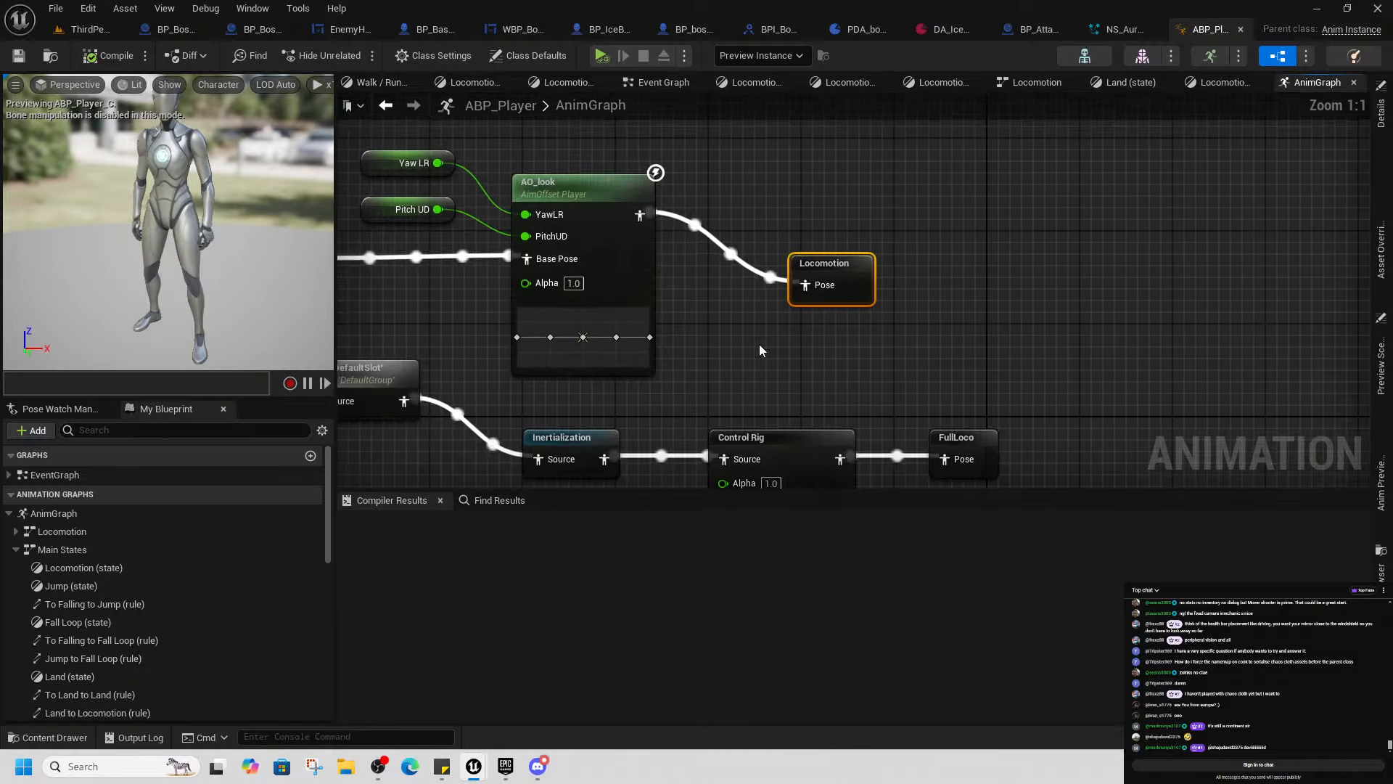
right_drag(640, 278, 938, 351)
double_click(591, 340)
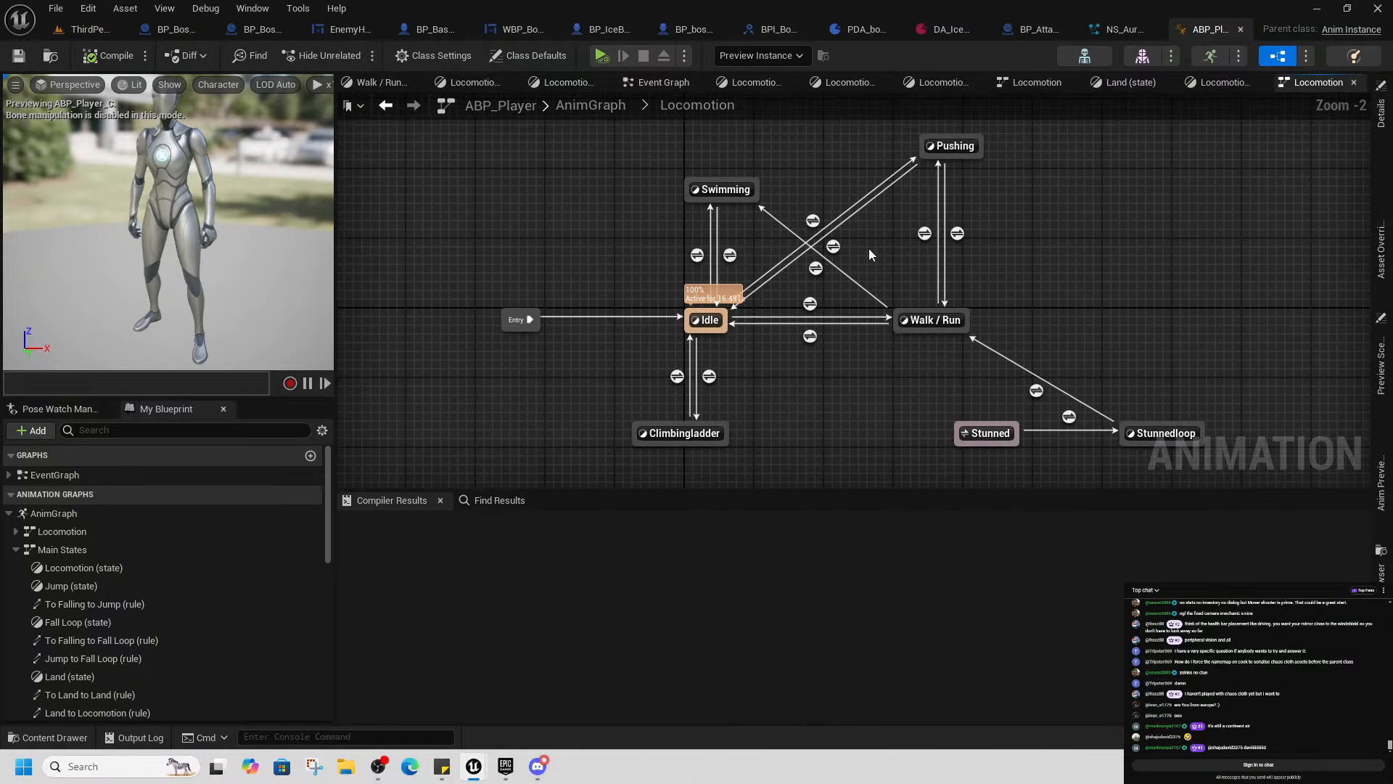
right_drag(1025, 427, 797, 388)
double_click(925, 395)
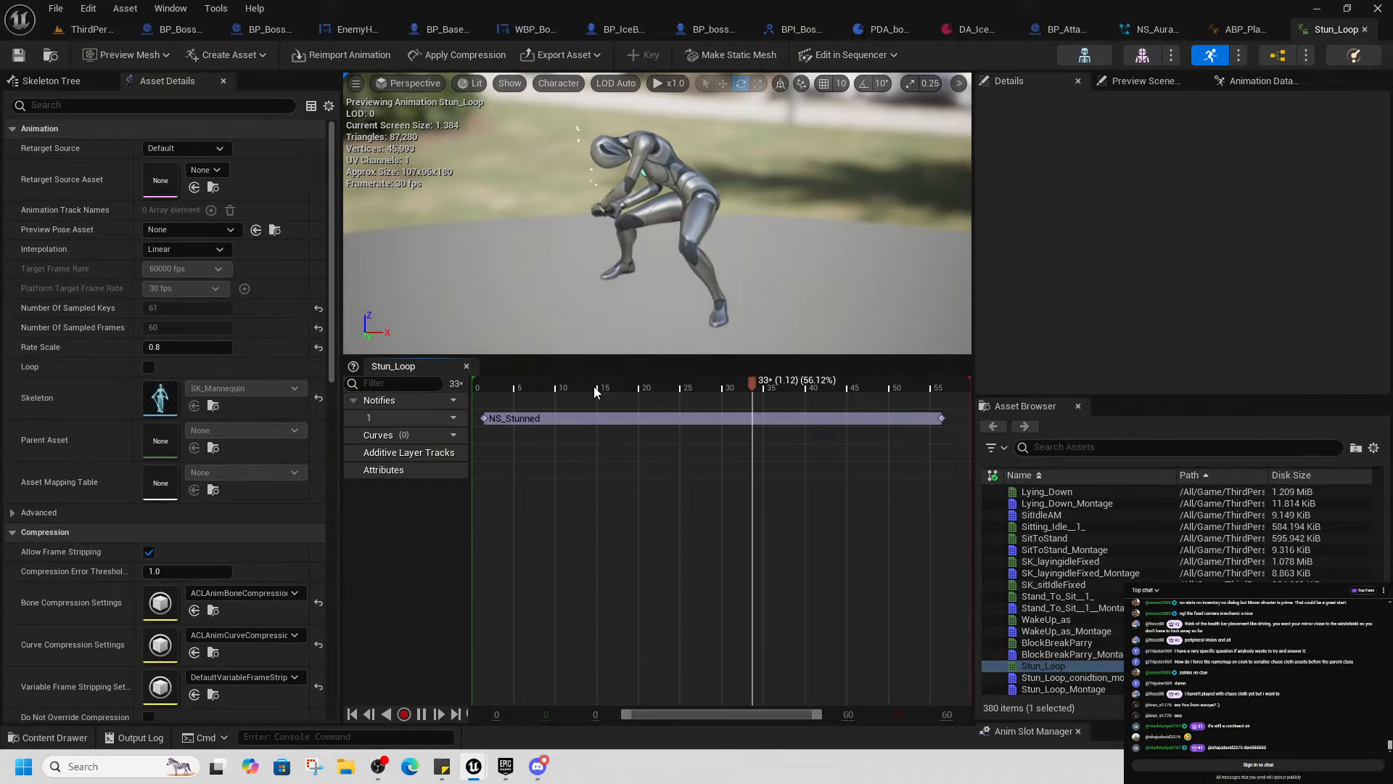
Scrub Stun_Loop to about frame 3, select its NS_Stunned notify, and look through the available Niagara systems
drag(597, 390, 501, 394)
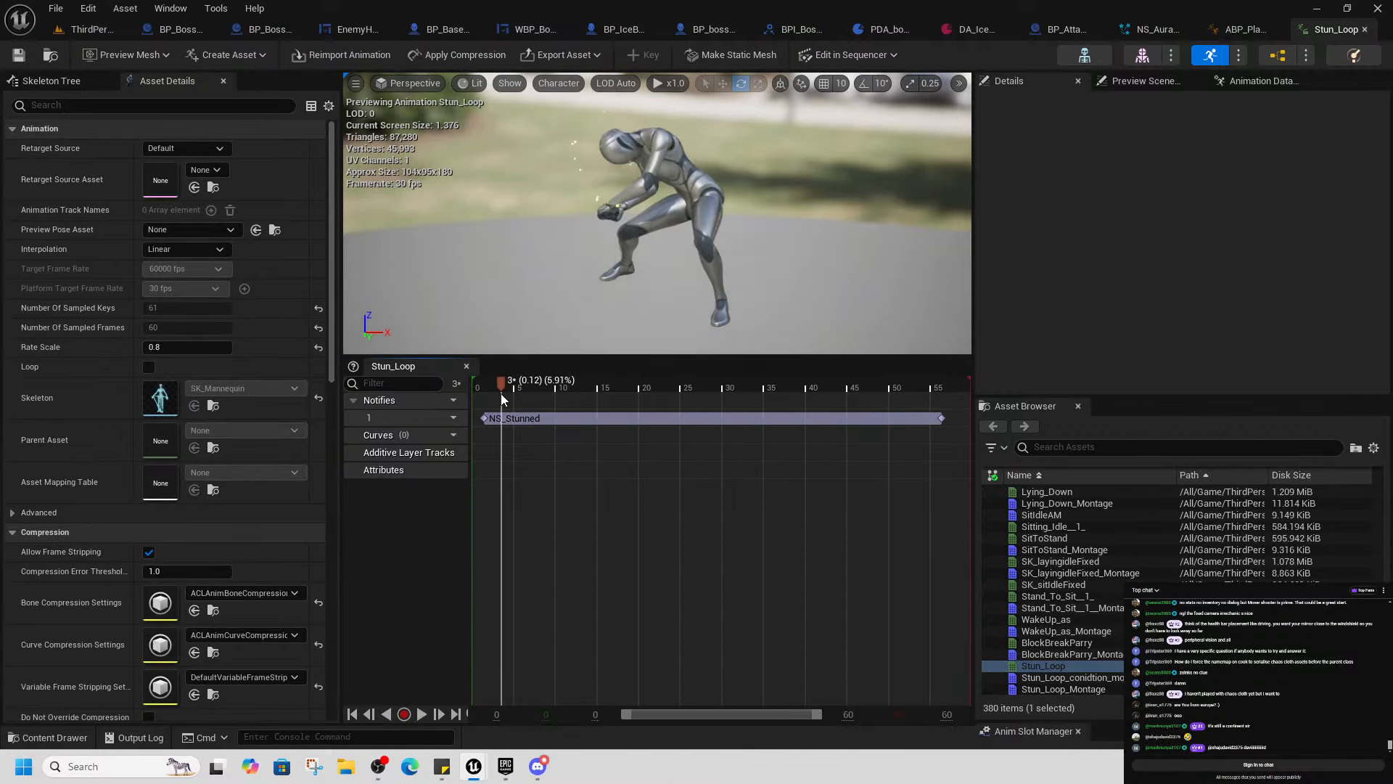
click(572, 419)
click(1237, 167)
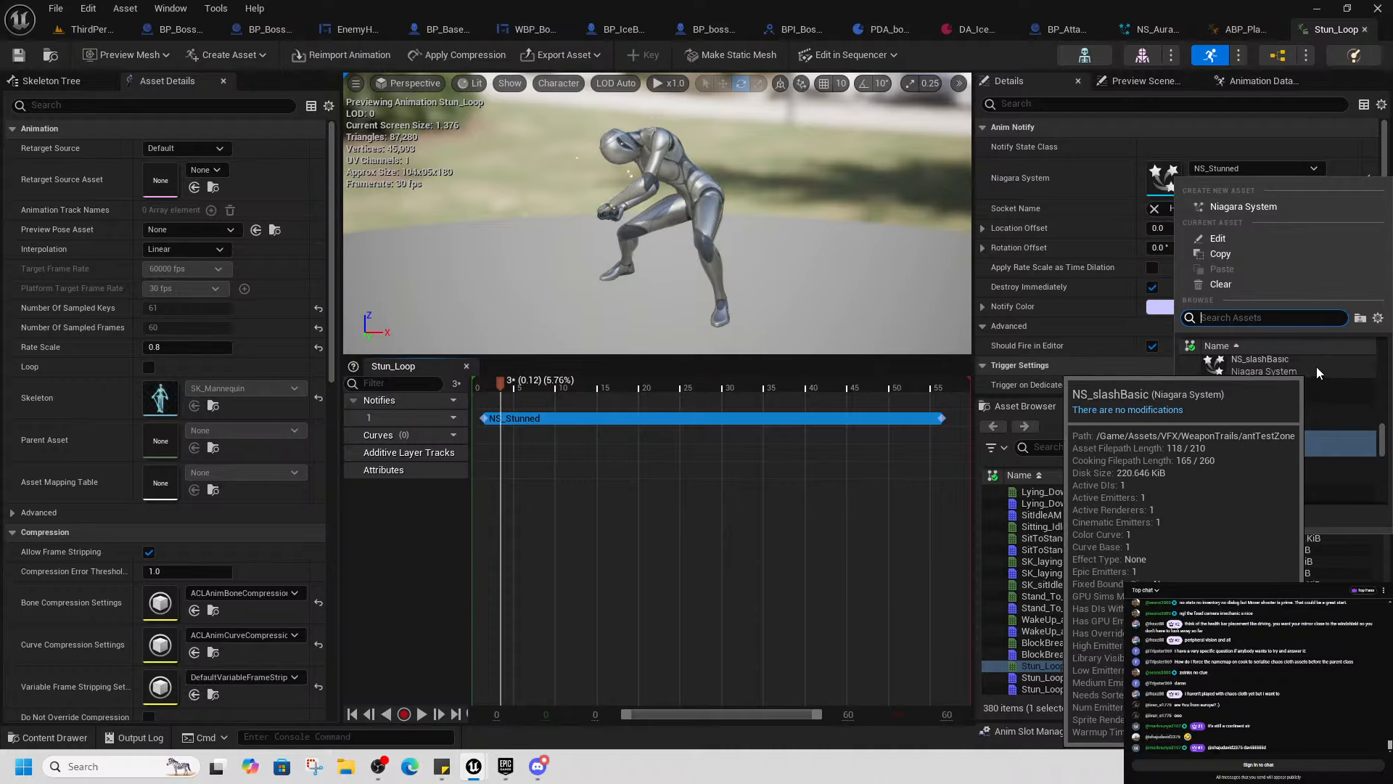
click(1102, 177)
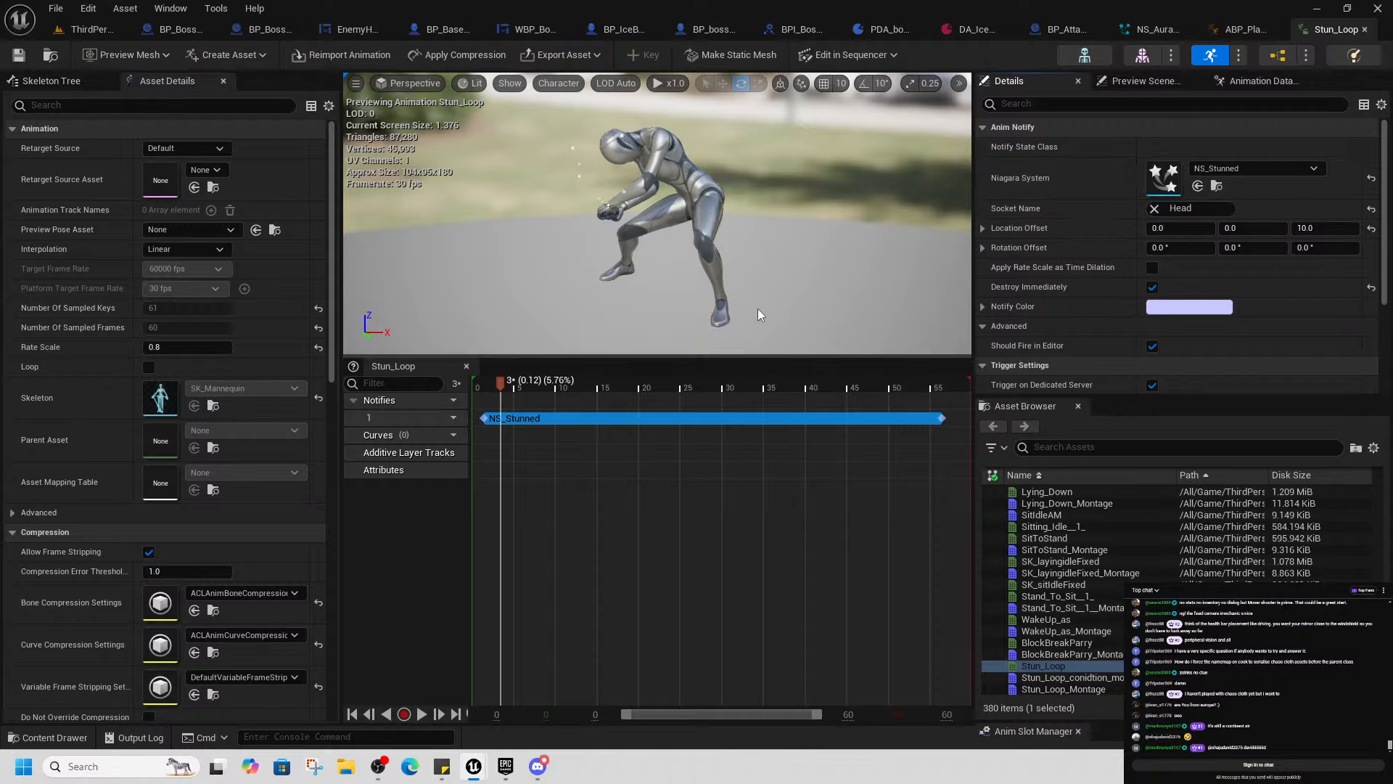
key(ctrl+space)
click(752, 206)
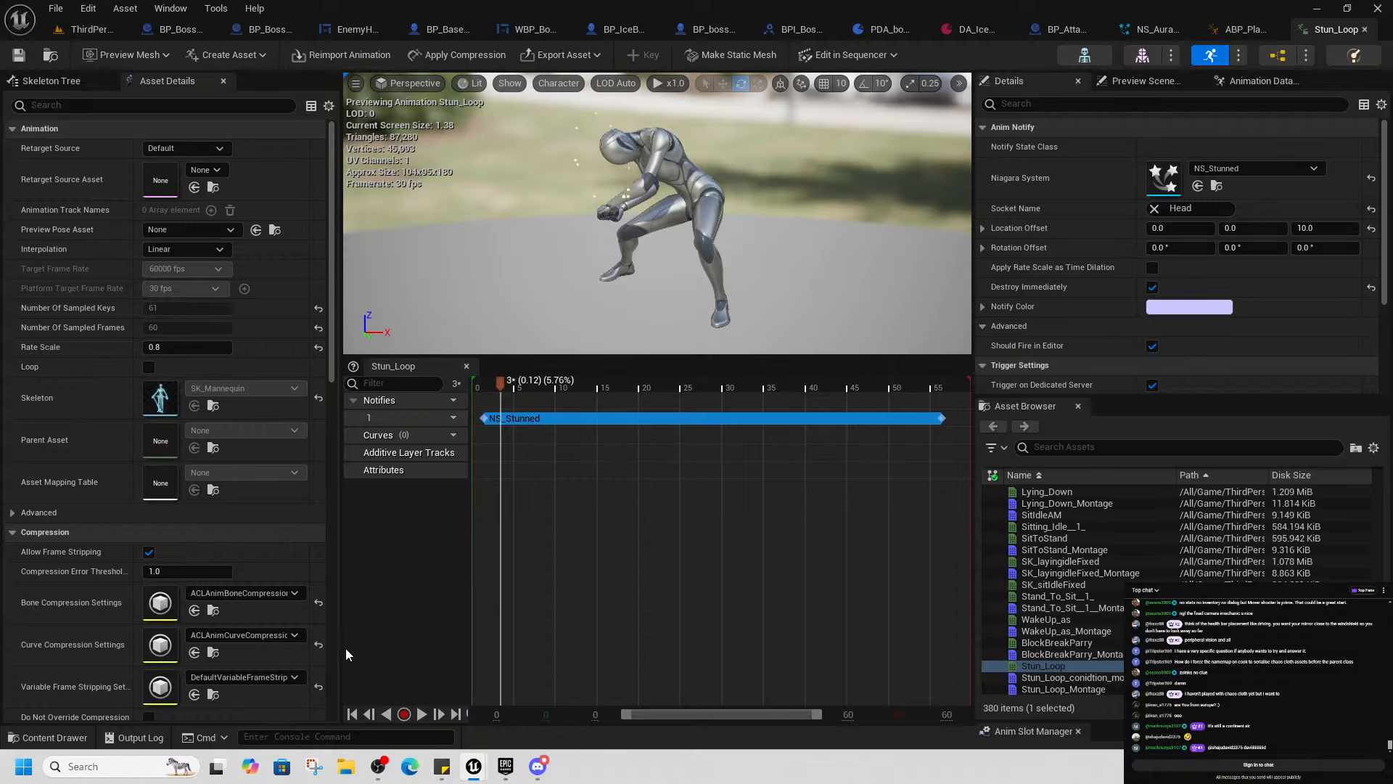
Find the rotating star system in the Aura-RotateStarStylizedFX Niagara folder and assign NS_Aura_RotateStar_StylizedFX1 as the notify's Niagara system
key(ctrl+space)
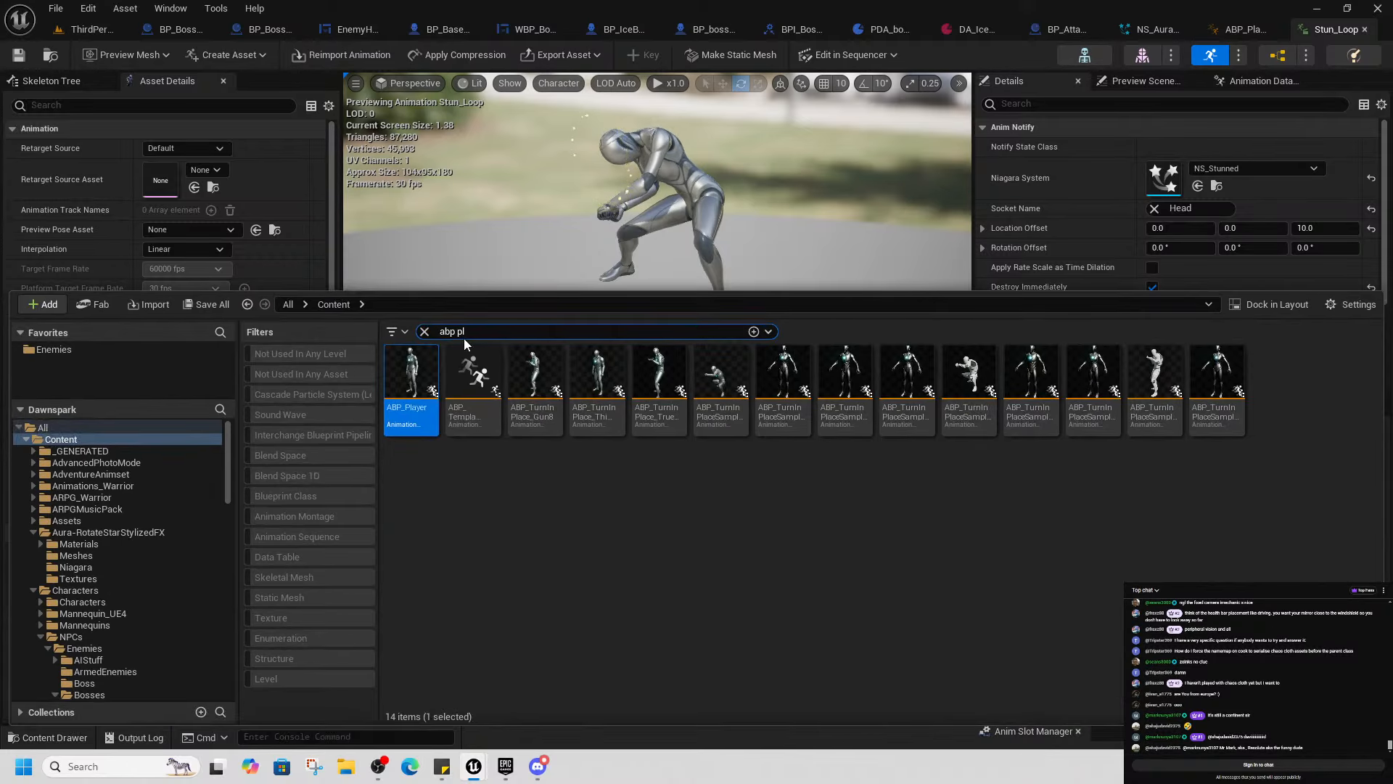
click(424, 331)
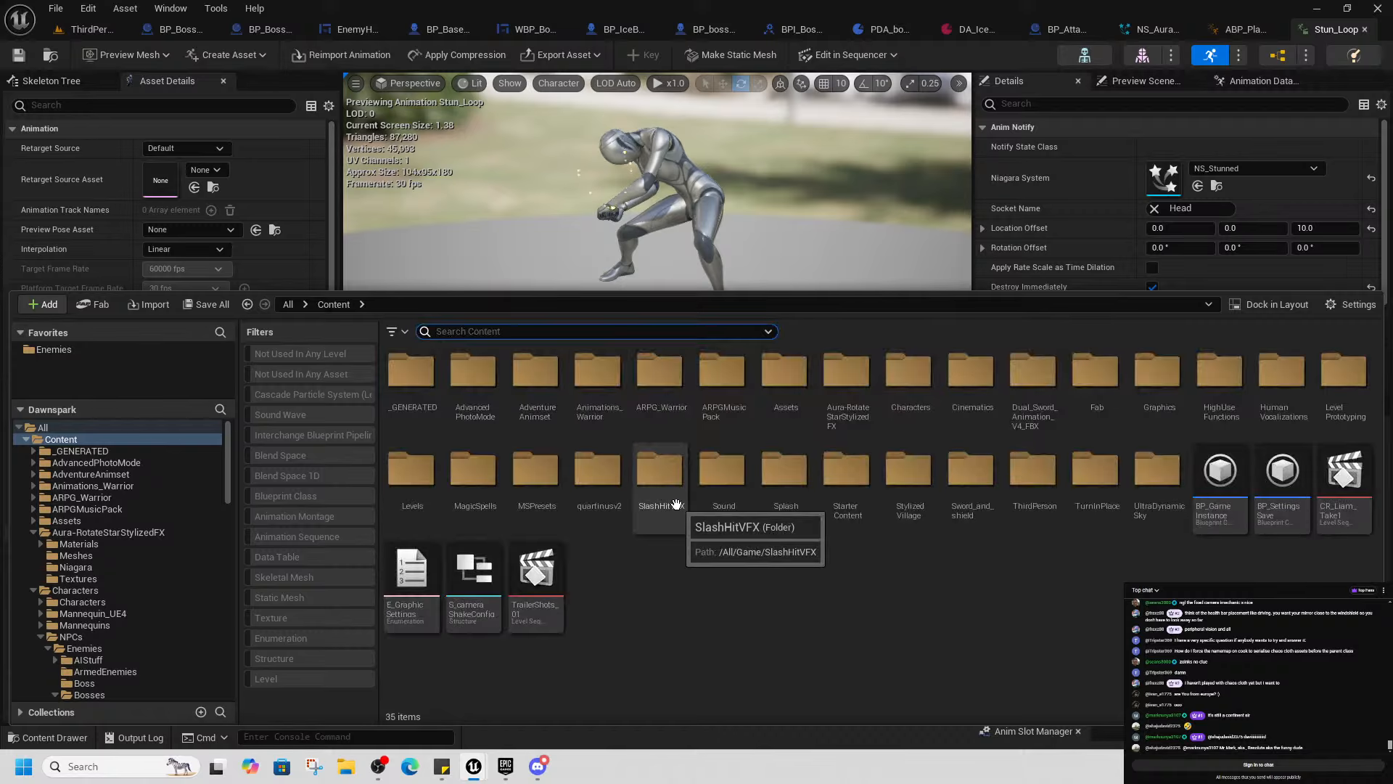
double_click(858, 444)
double_click(559, 417)
click(408, 377)
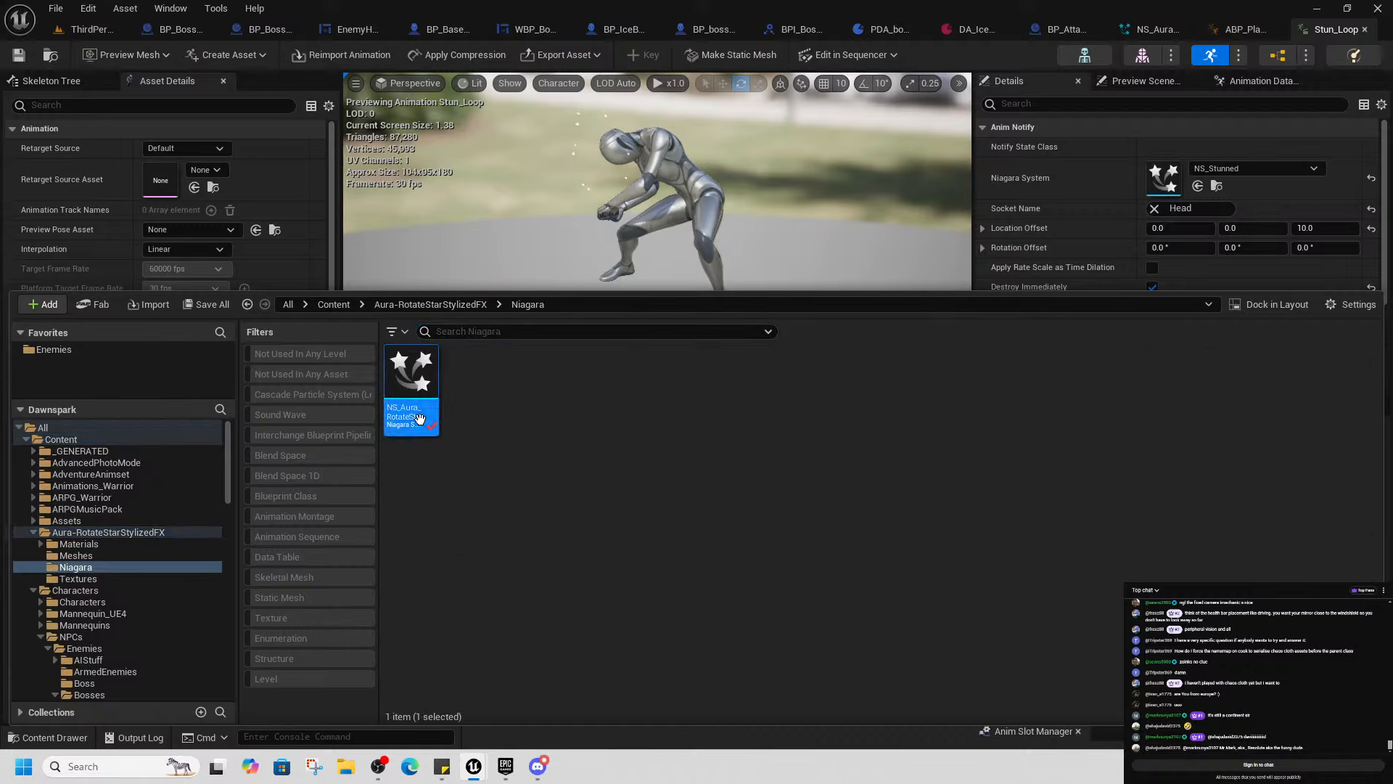
click(1198, 185)
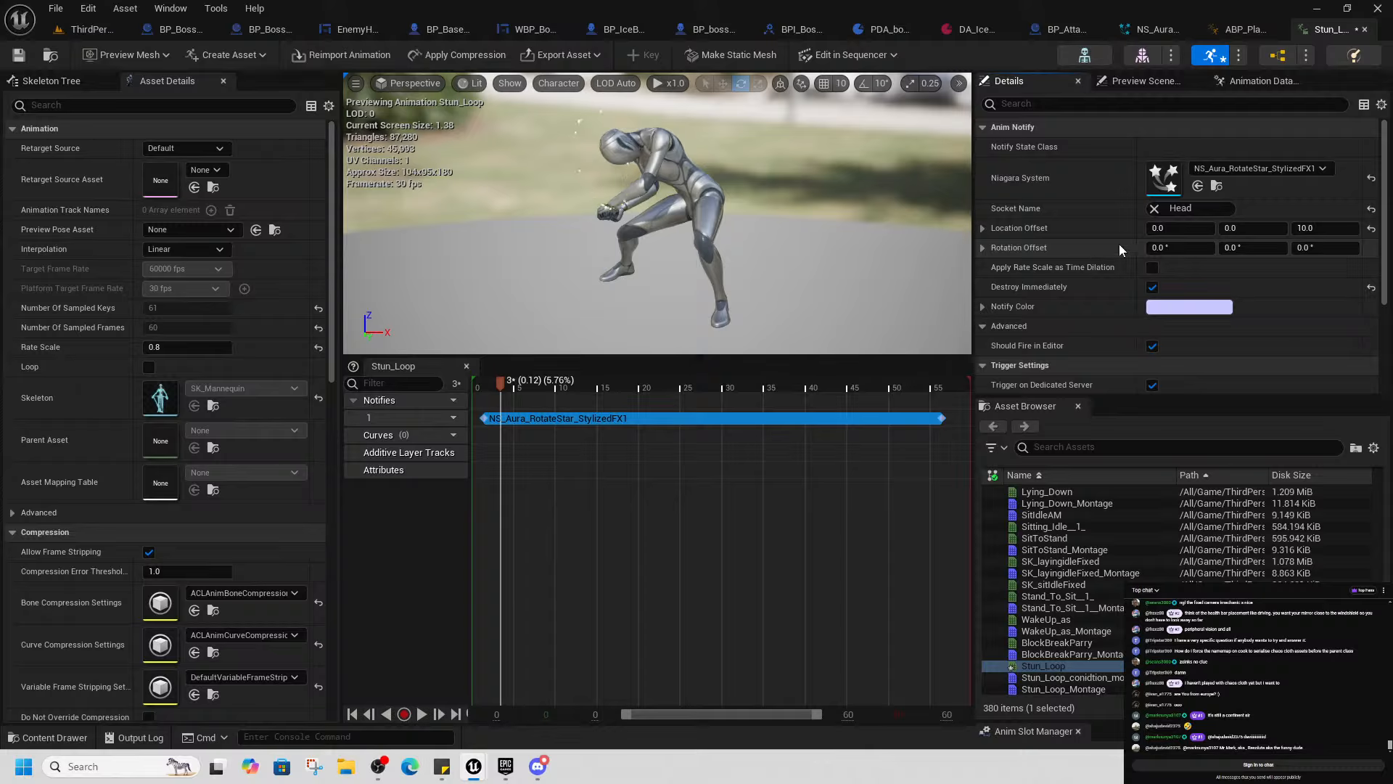
Choose the Head socket for the notify and scrub Stun_Loop to about frame 36 to preview the star aura
click(1198, 209)
text(head)
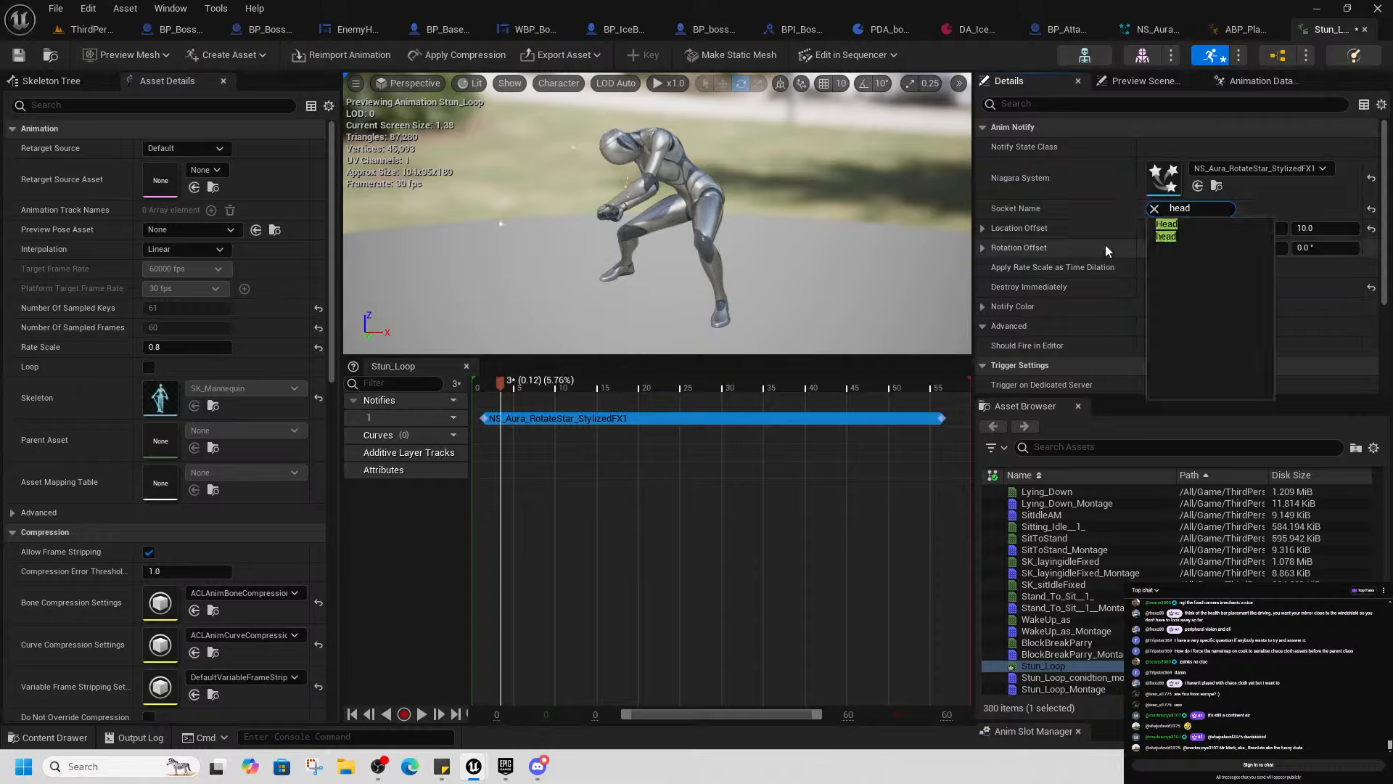
click(1174, 224)
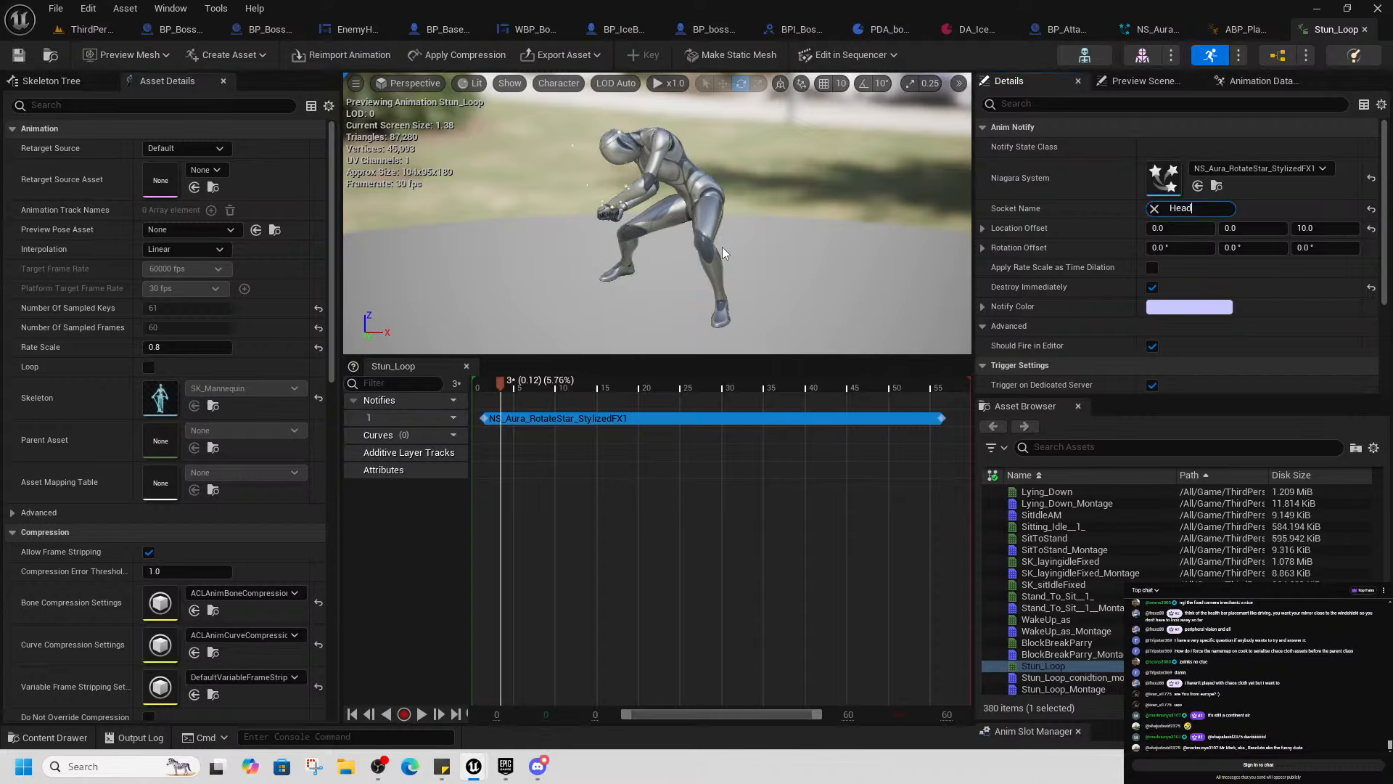
drag(479, 386, 775, 396)
scroll(609, 308, down, 5)
right_drag(610, 308, 778, 261)
Try attaching the star aura to the pelvis socket and scrub Stun_Loop to about frame 32
click(1206, 210)
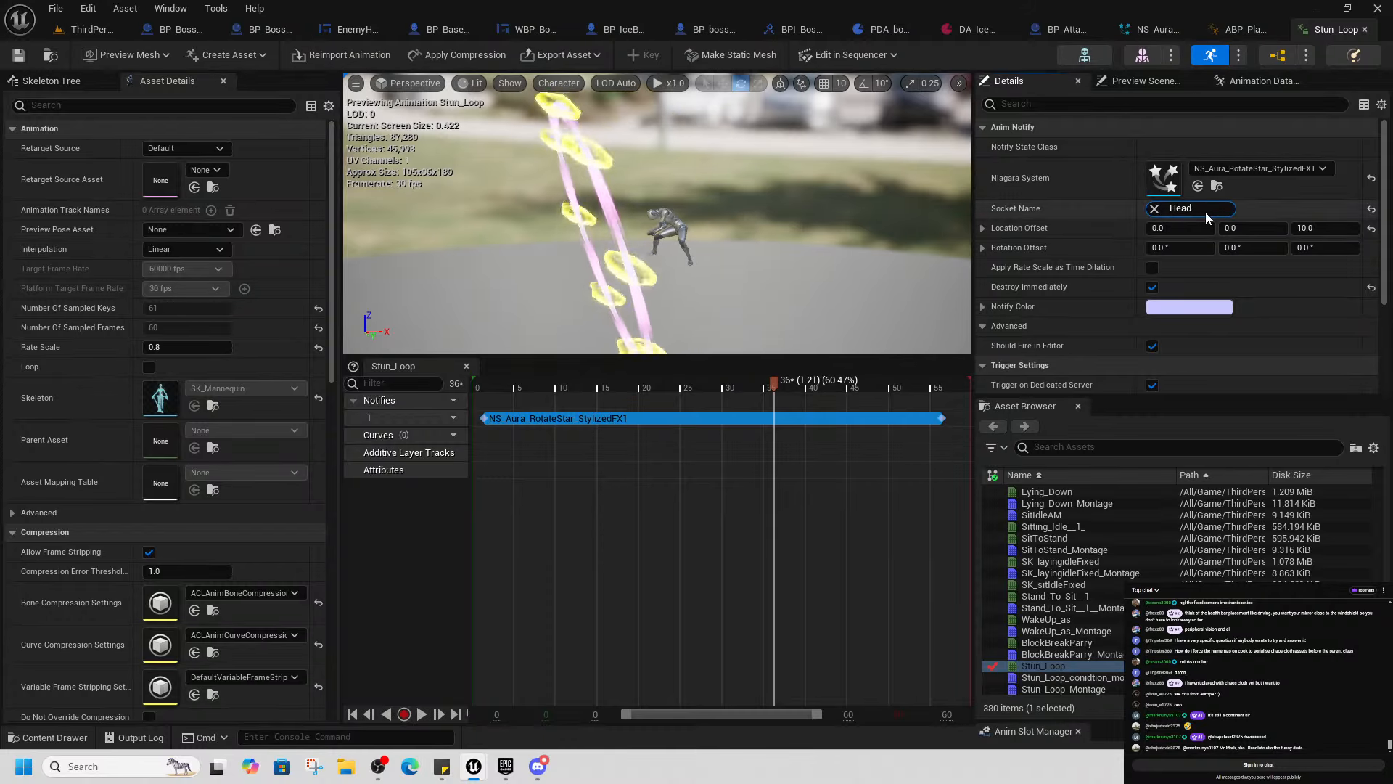
double_click(1204, 212)
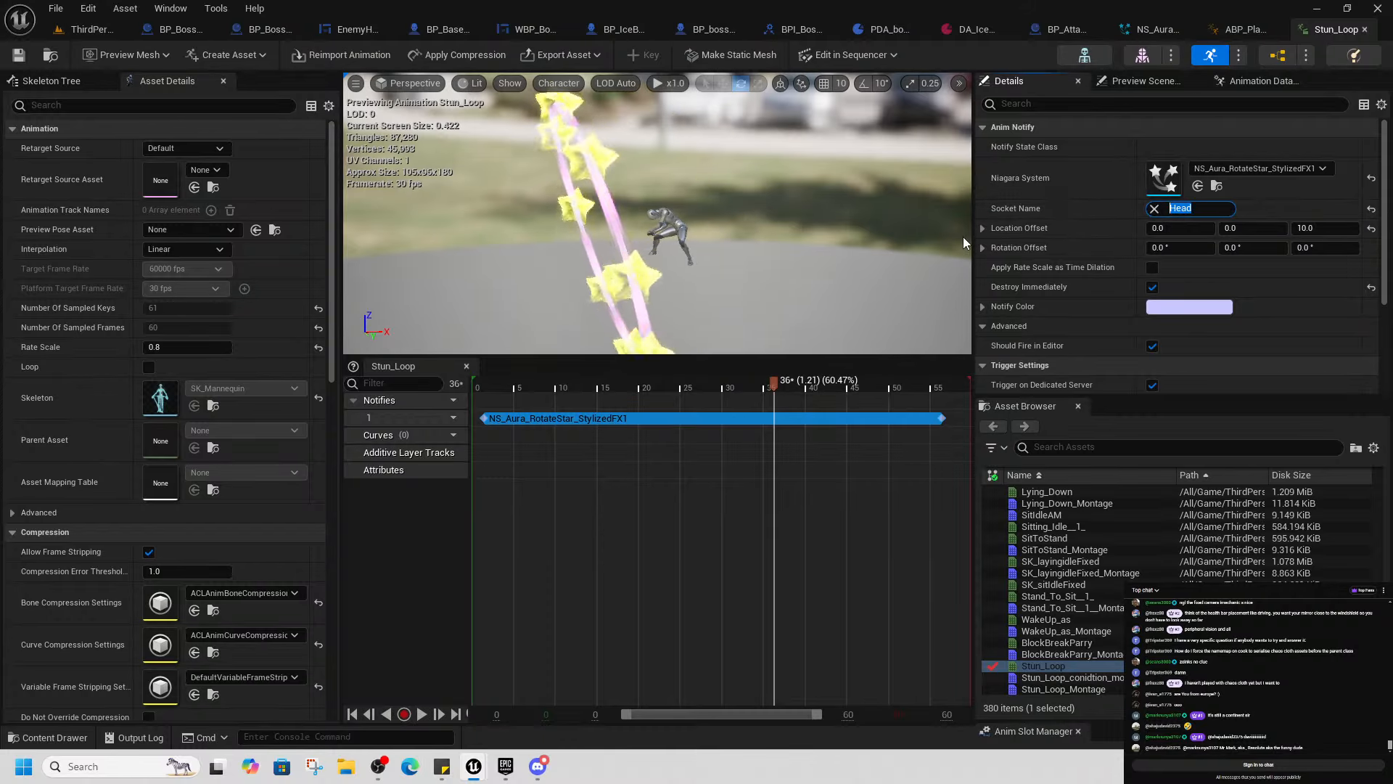
text(pelvis)
key(Return)
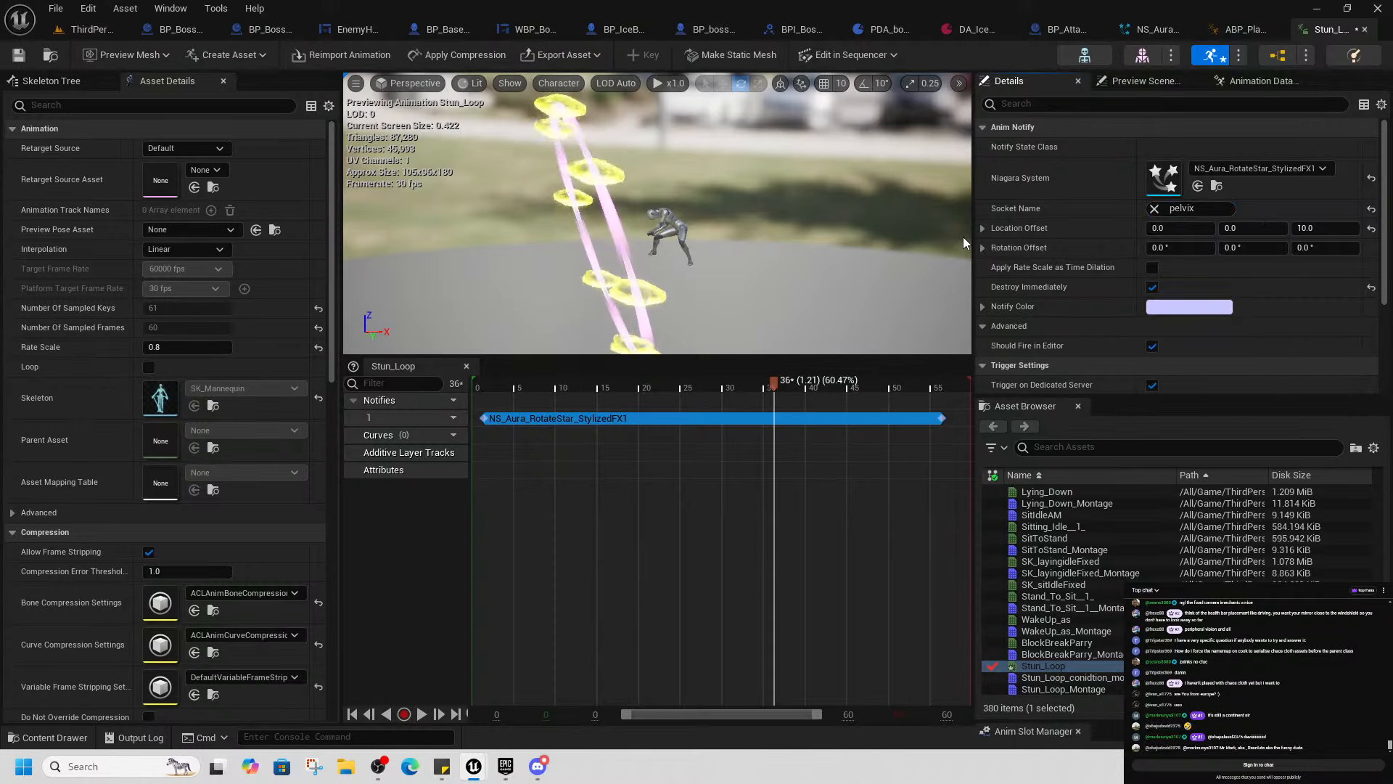
click(1208, 210)
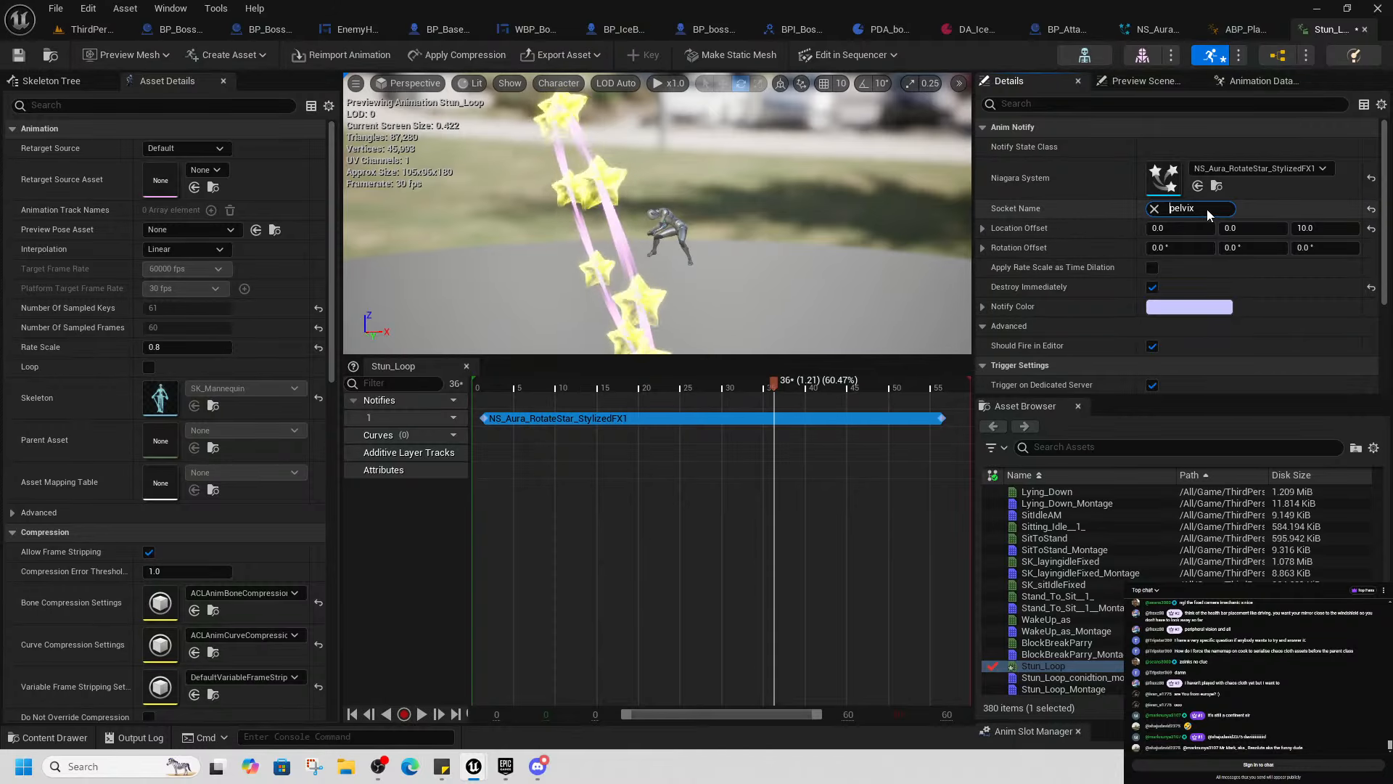
text(s)
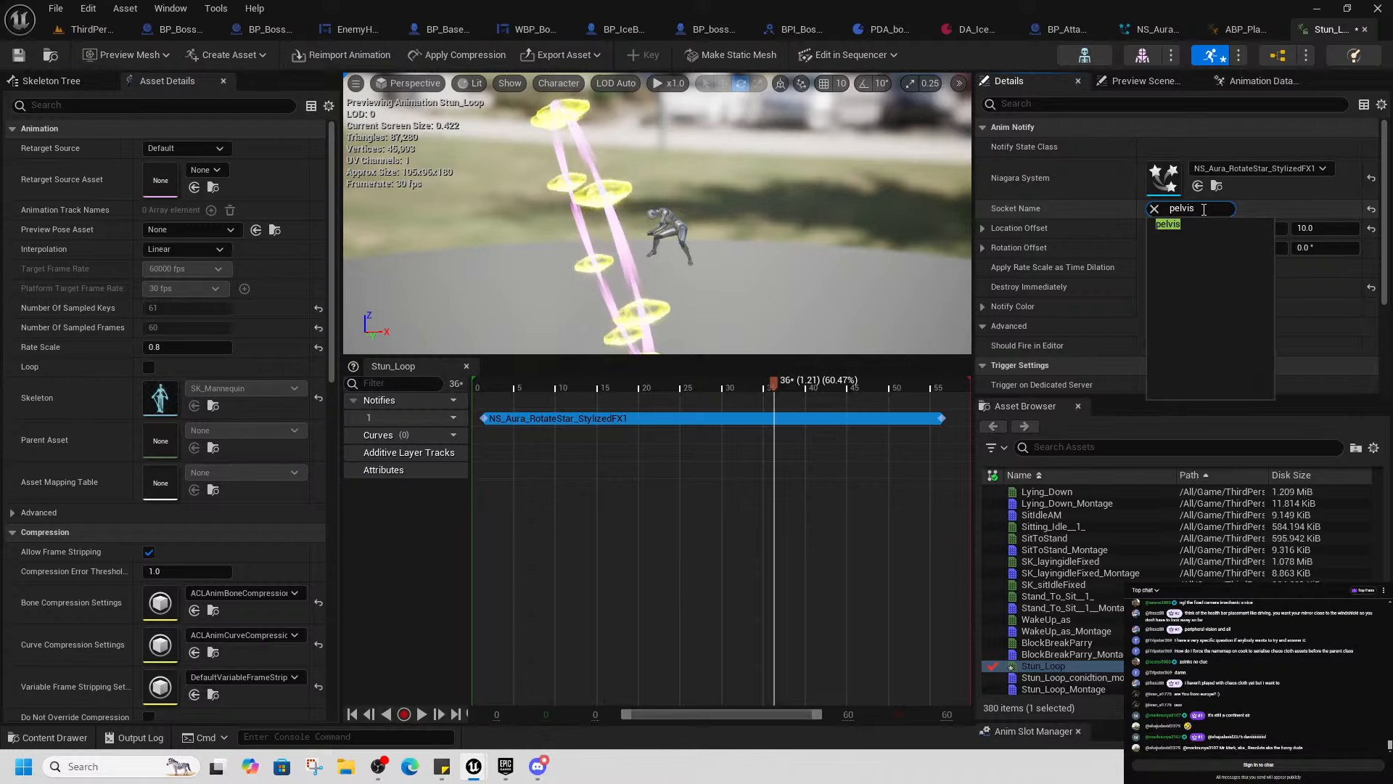
key(Return)
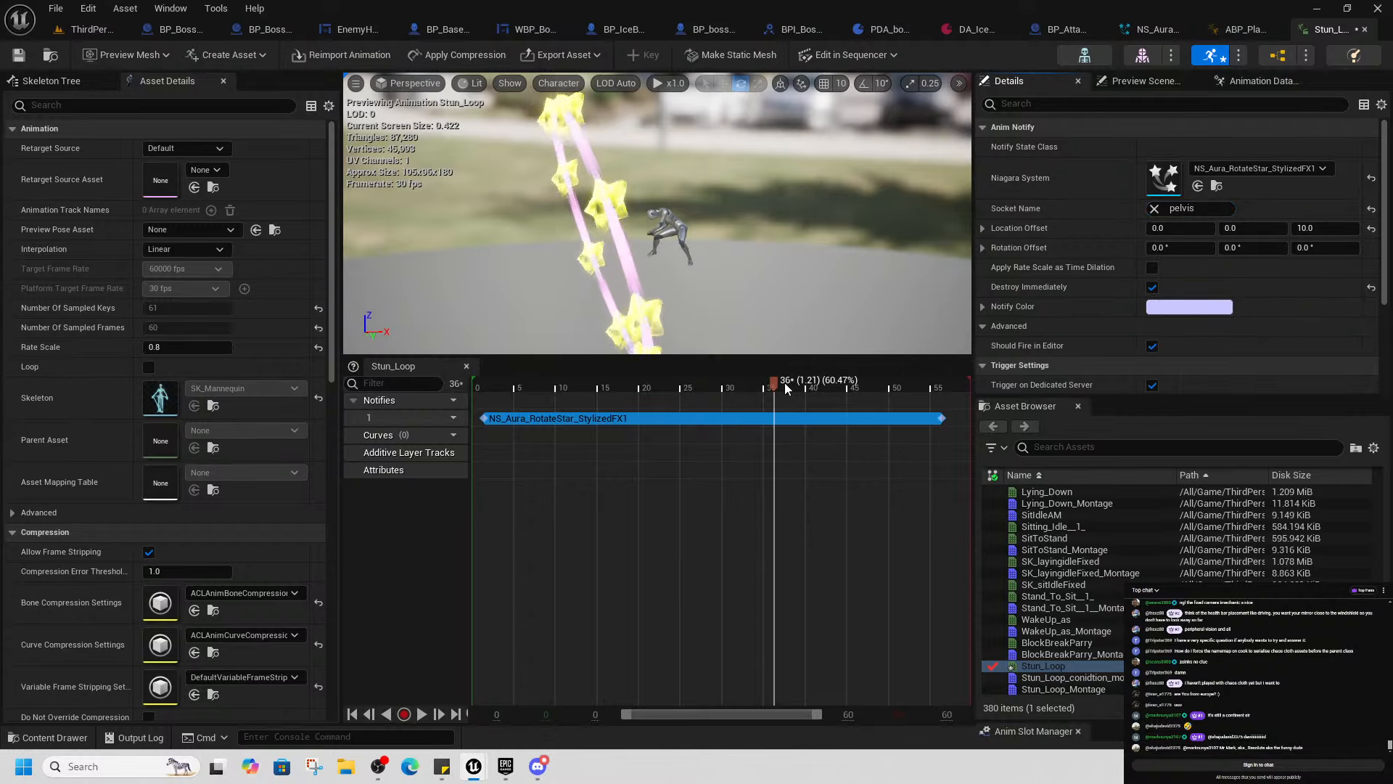
drag(785, 381, 743, 383)
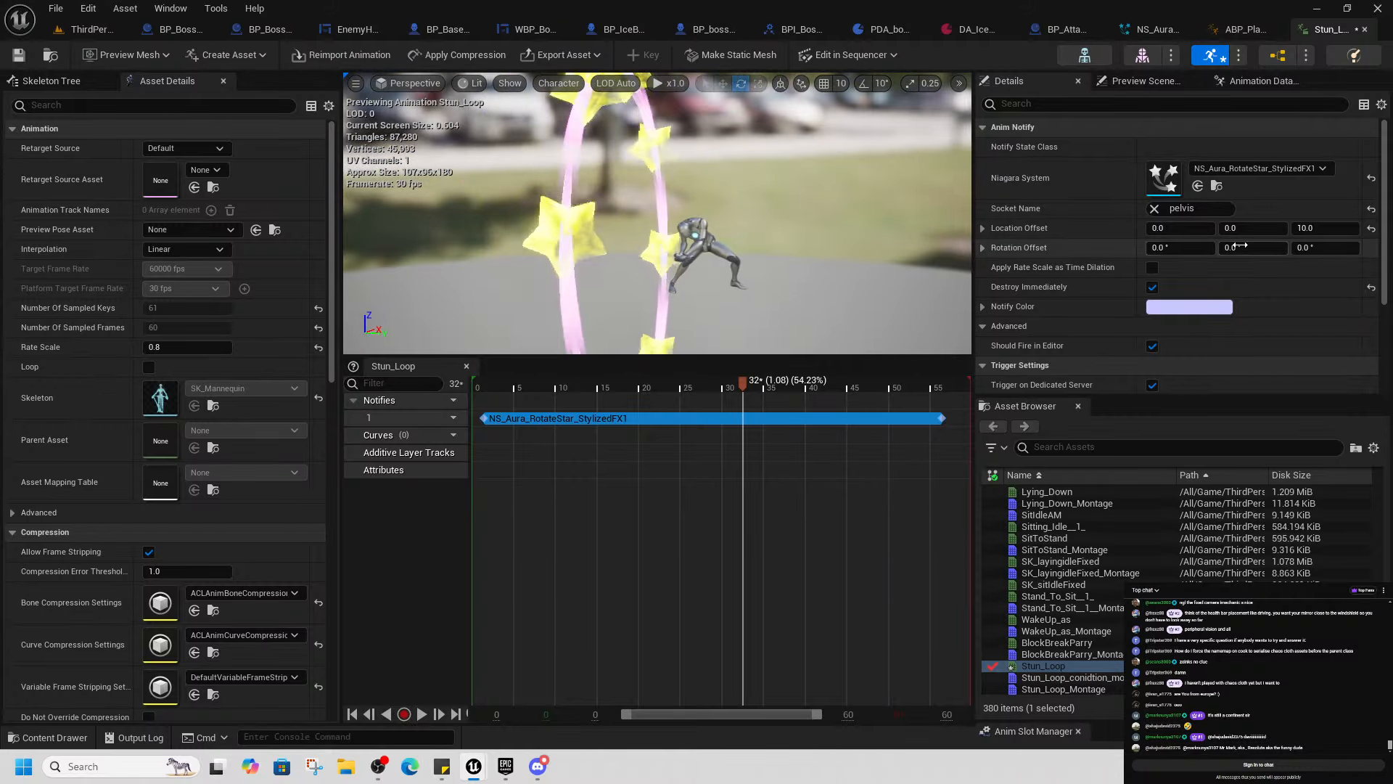
Set the notify's socket to root and scrub to about frame 45 to inspect the aura around the character
click(1174, 211)
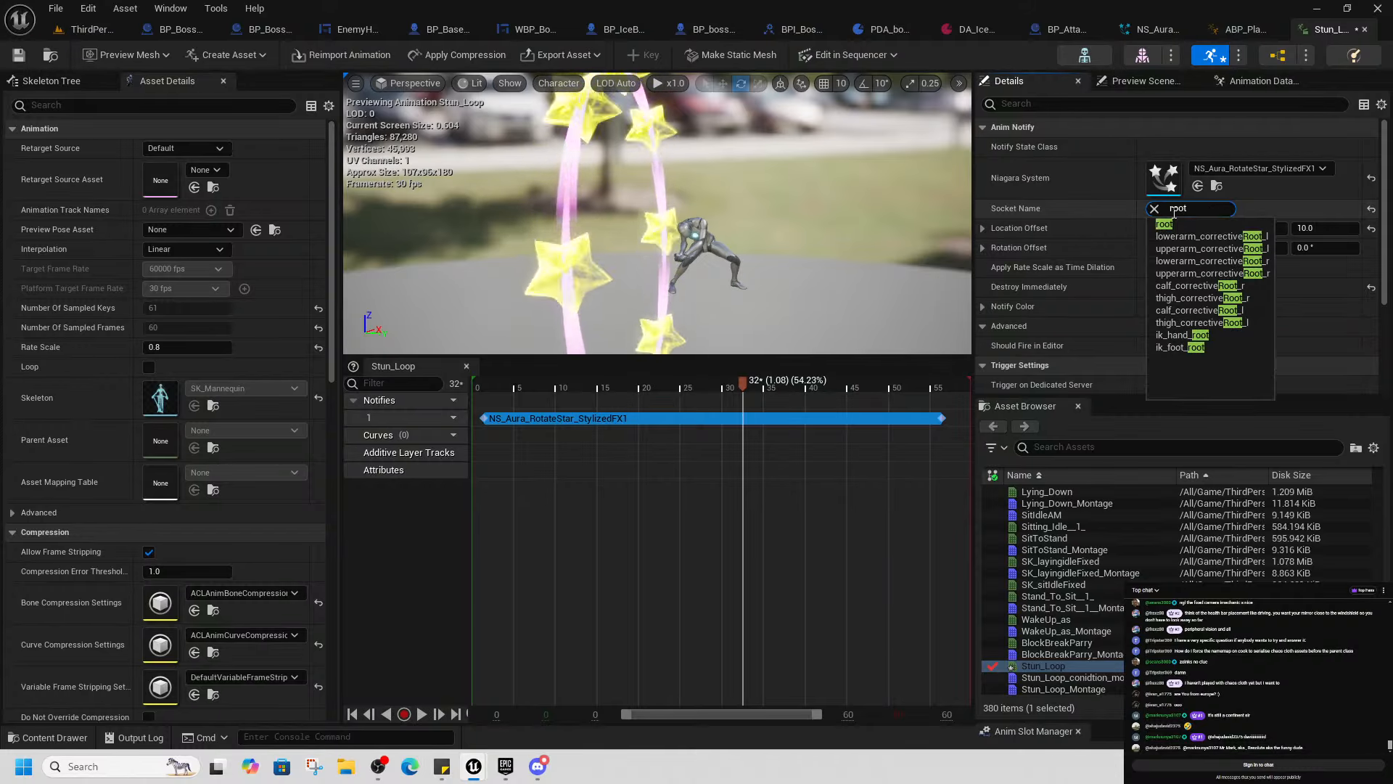
click(1164, 225)
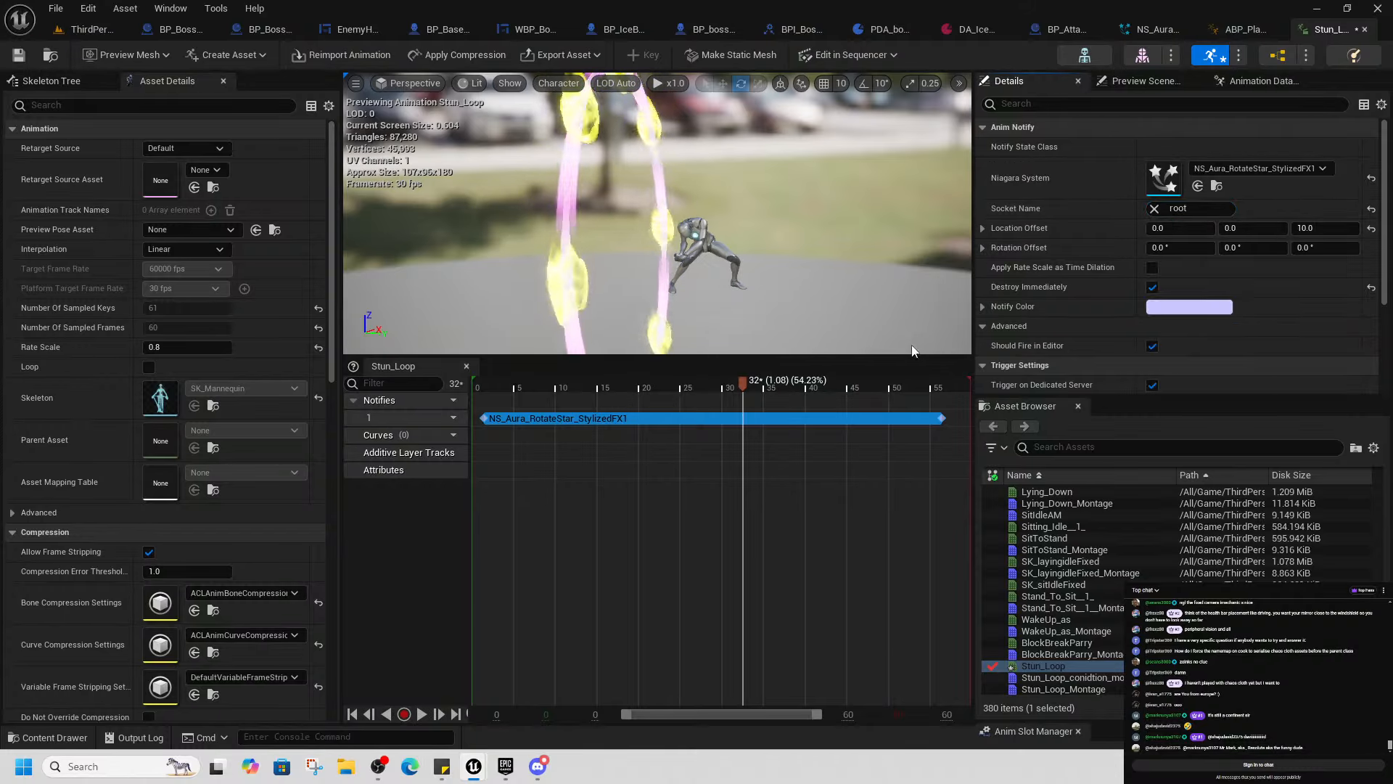
drag(772, 380, 847, 392)
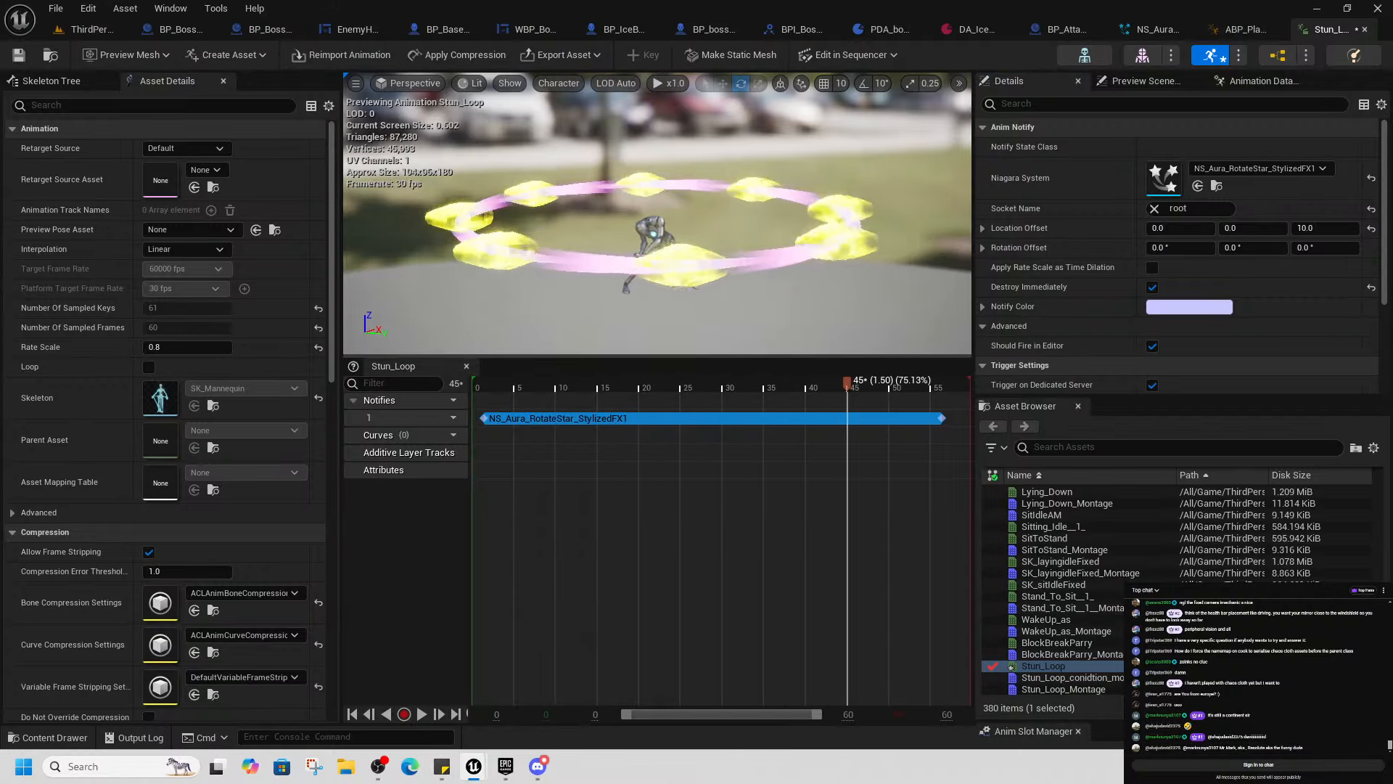
right_drag(916, 334, 900, 385)
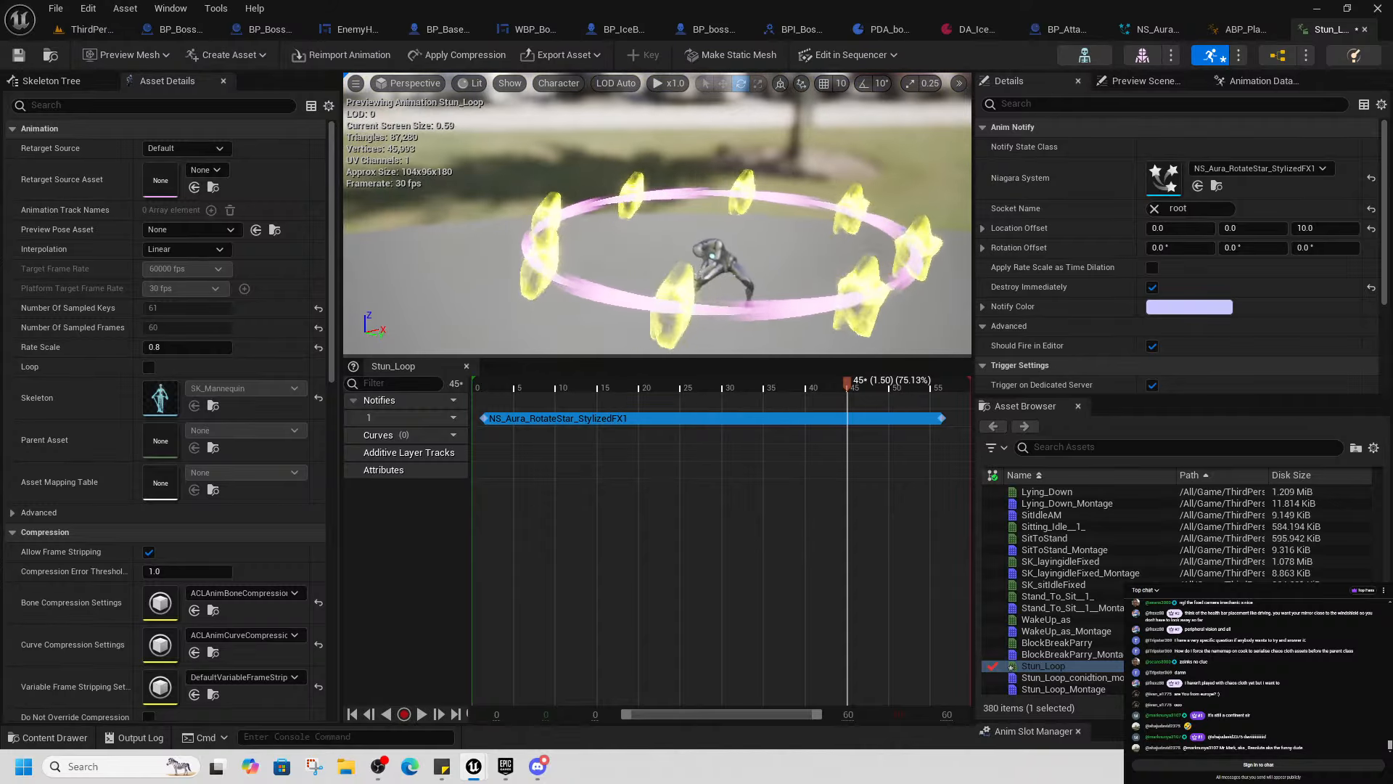
mouse_move(916, 334)
right_down()
mouse_move(907, 406)
mouse_move(932, 399)
mouse_move(944, 363)
mouse_move(916, 336)
right_up()
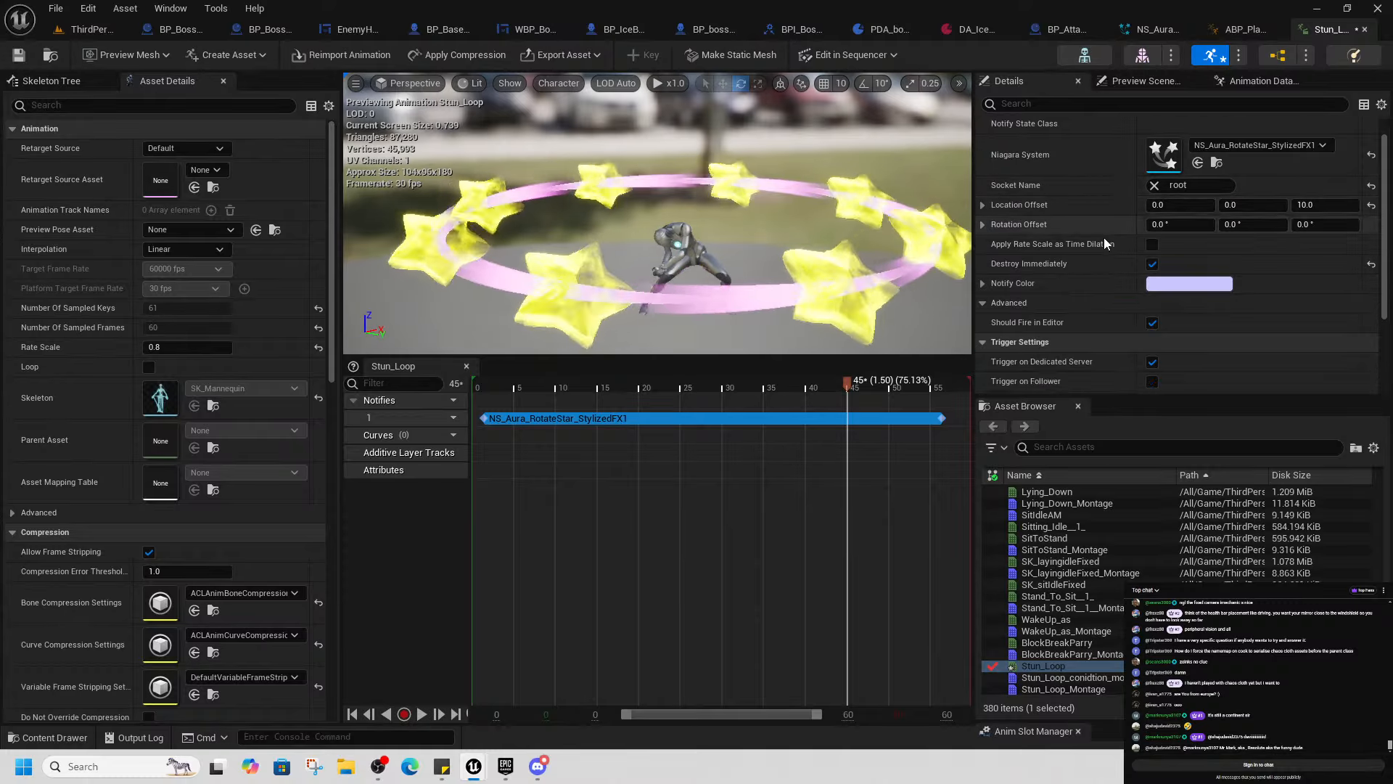
Open the notify's NS_Aura_RotateStar_StylizedFX1 system, set Star_Rotation_UniformScale to 0.1, and inspect the stars in its preview
scroll(1110, 268, down, 2)
scroll(1153, 334, up, 2)
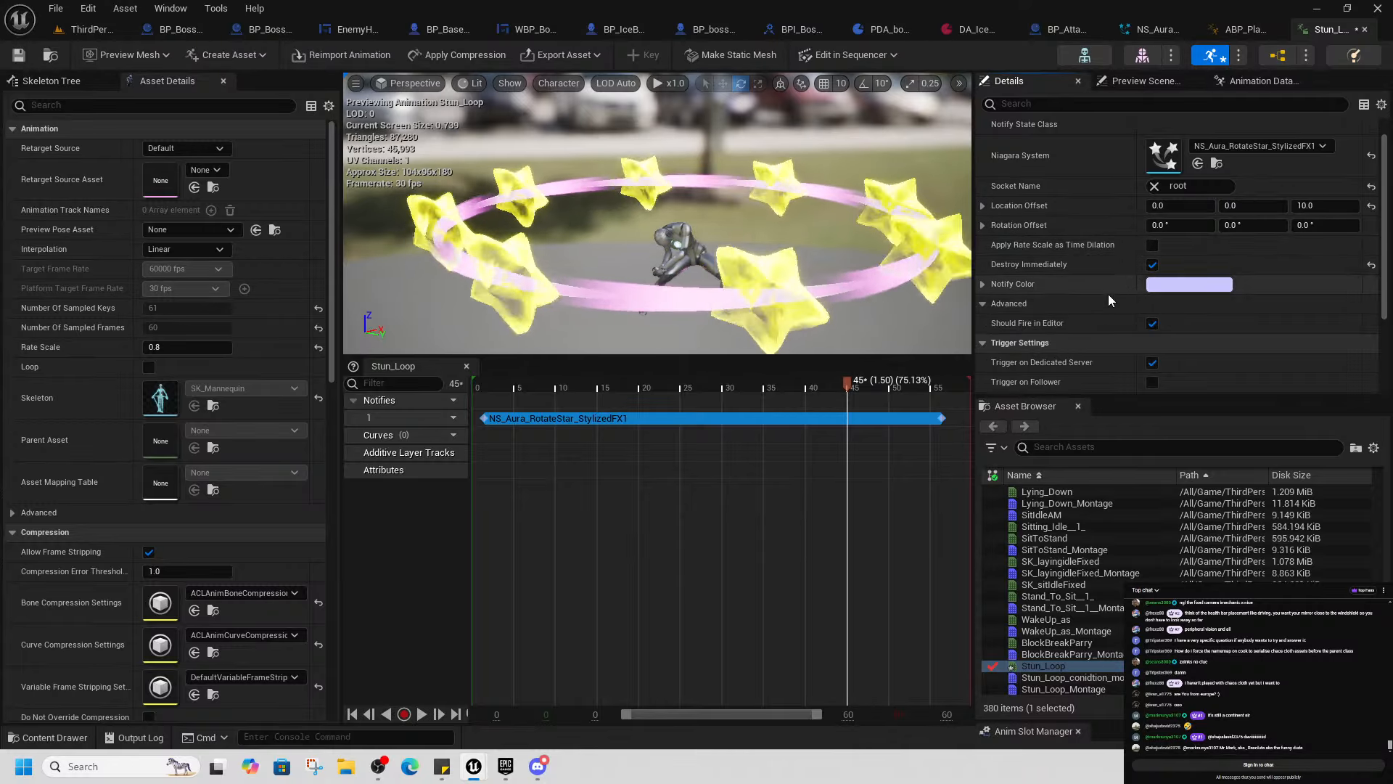
click(1217, 163)
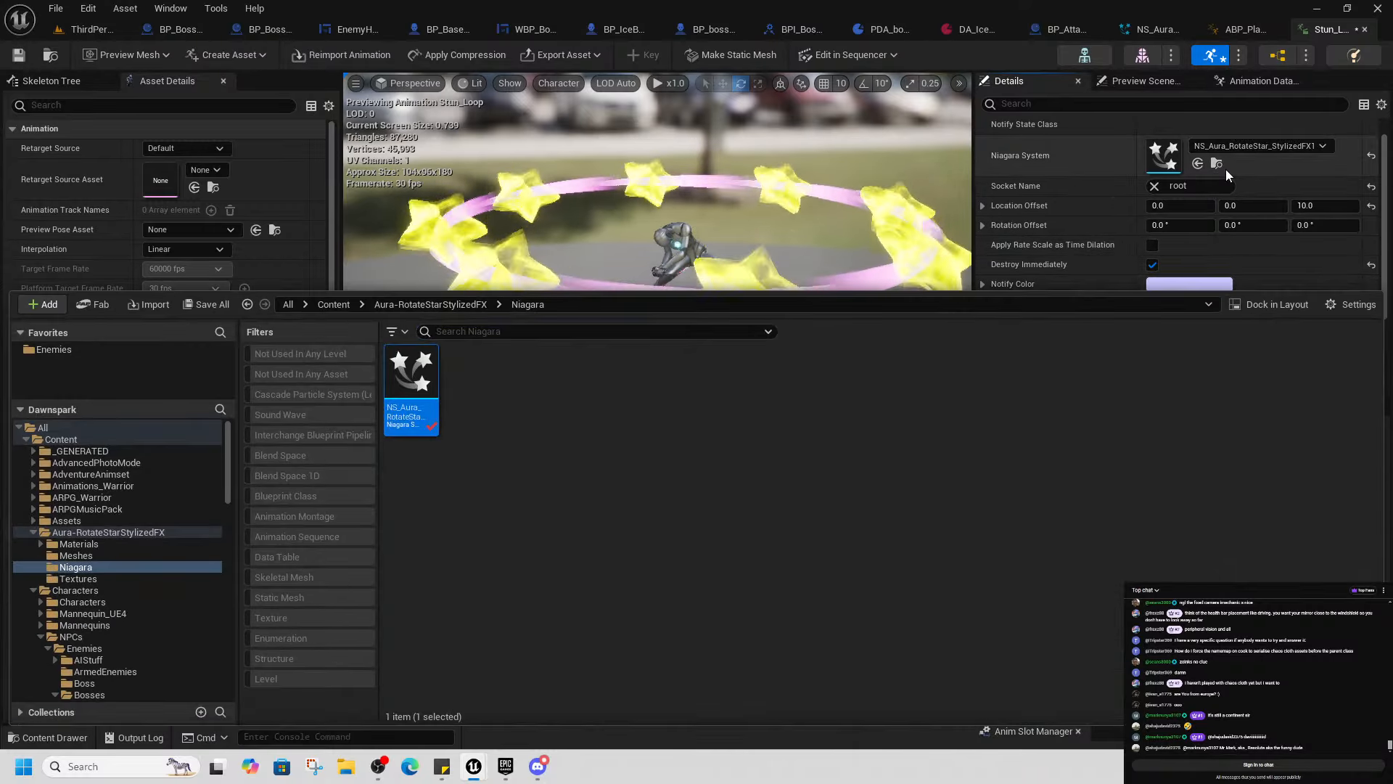
double_click(429, 406)
click(40, 499)
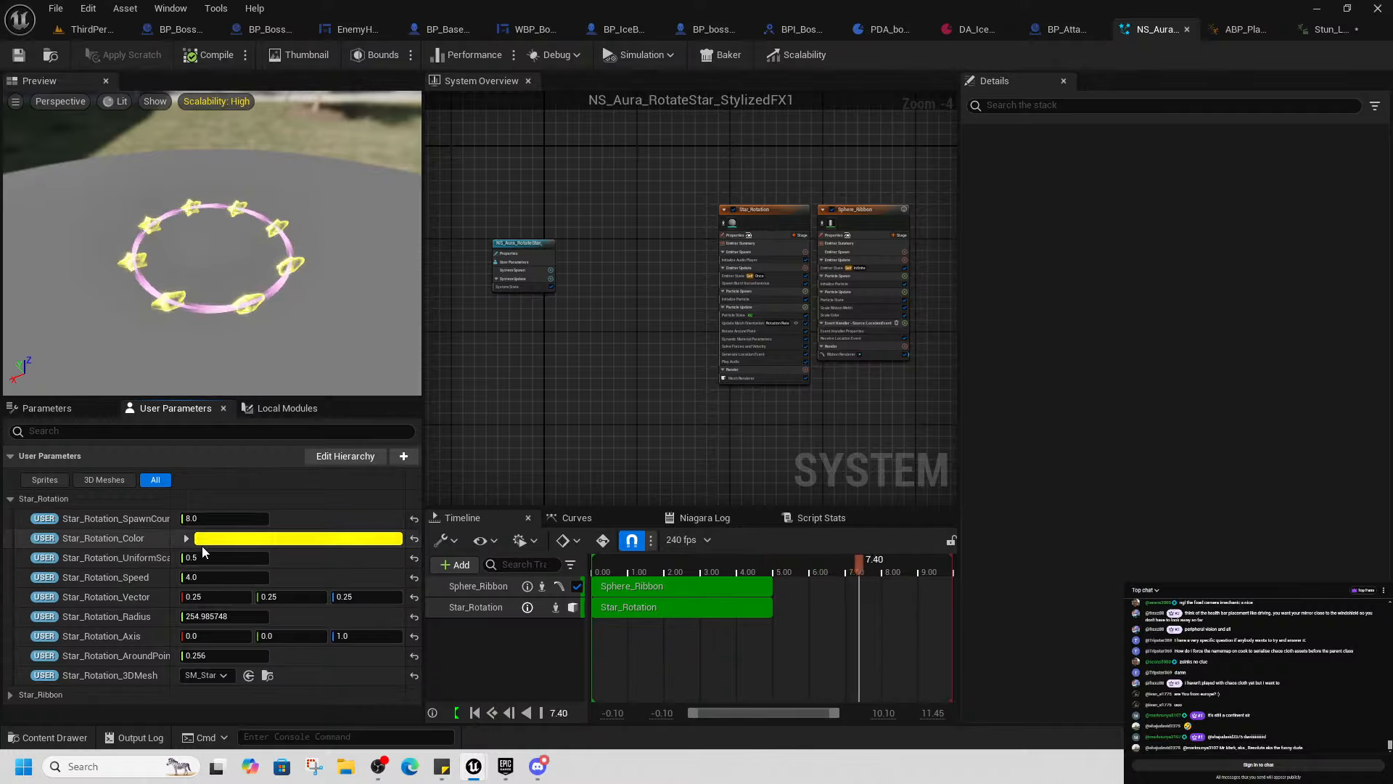
drag(174, 551, 222, 552)
click(247, 557)
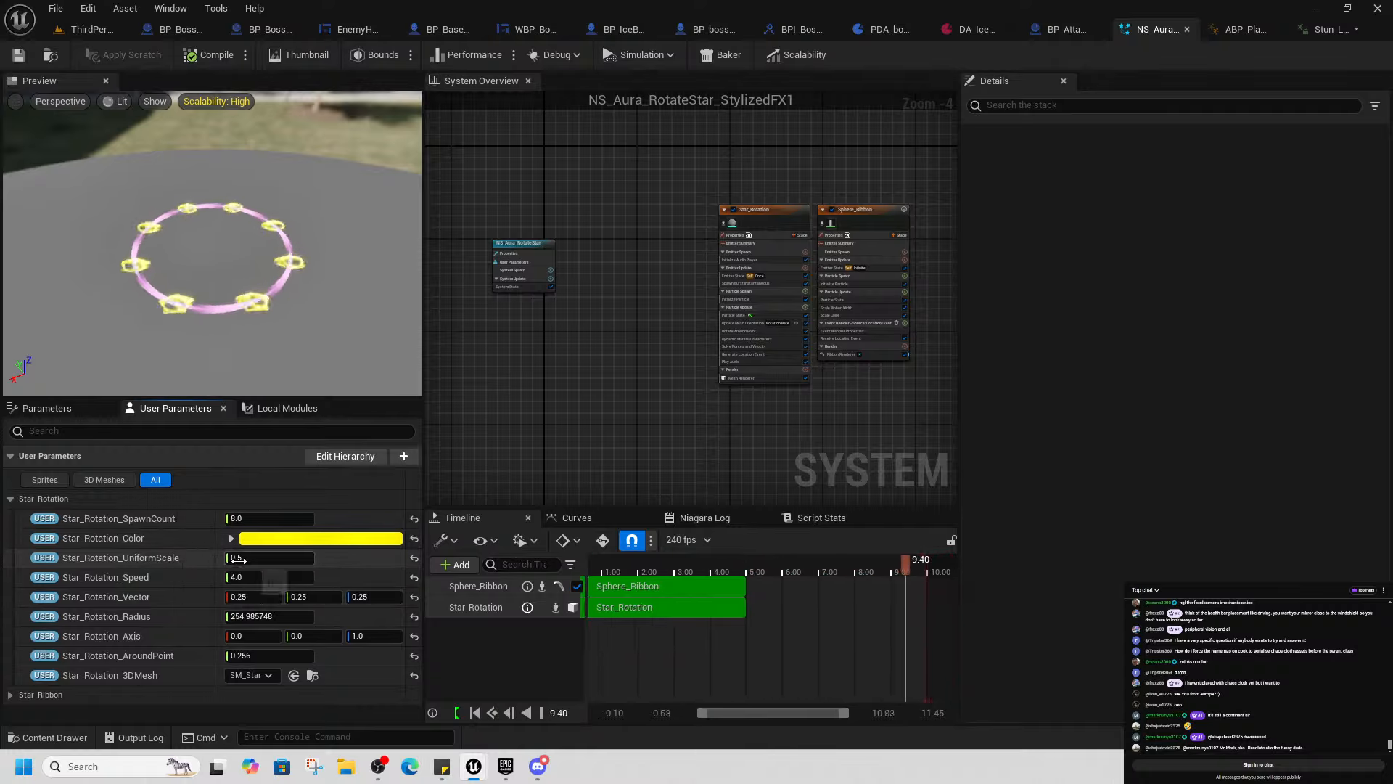
text(0.1)
key(Return)
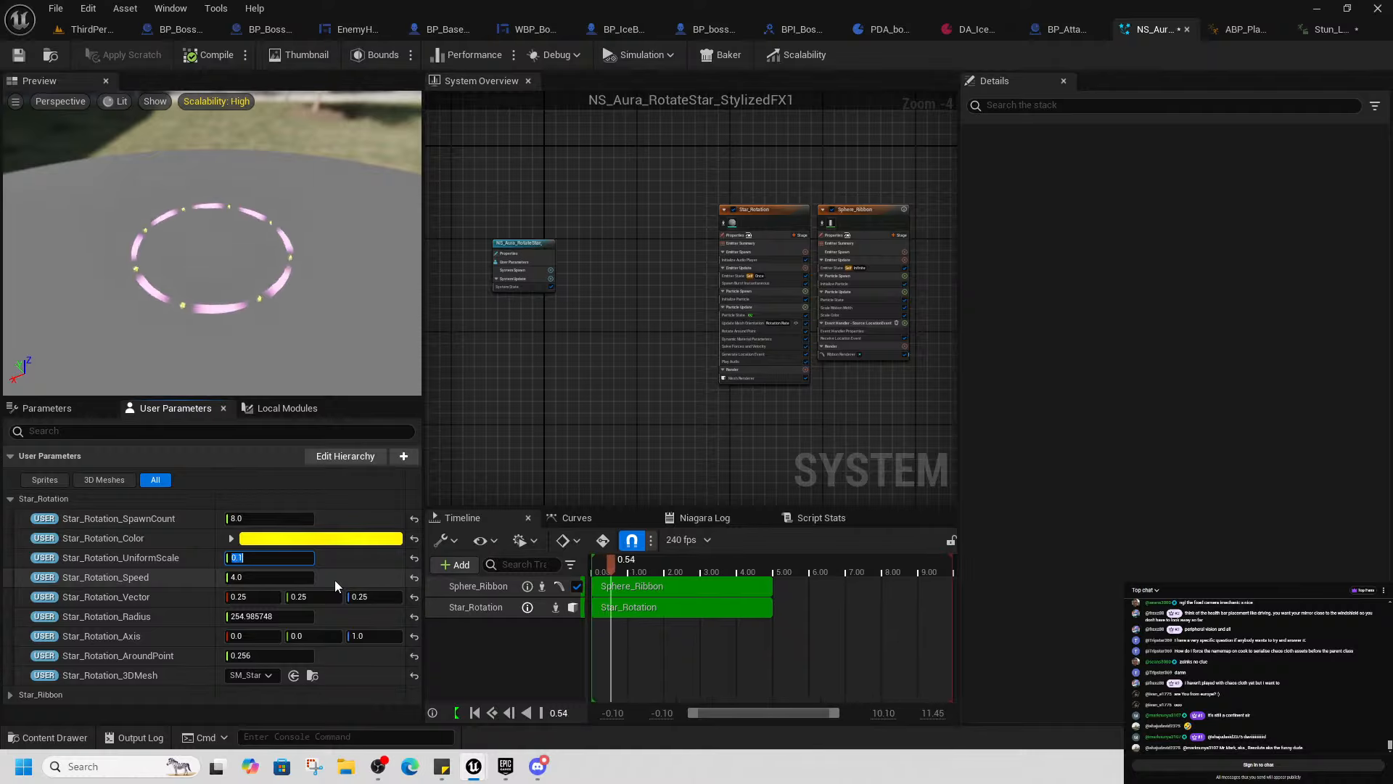
scroll(206, 265, up, 3)
key(w)
right_drag(206, 264, 206, 264)
scroll(213, 273, down, 5)
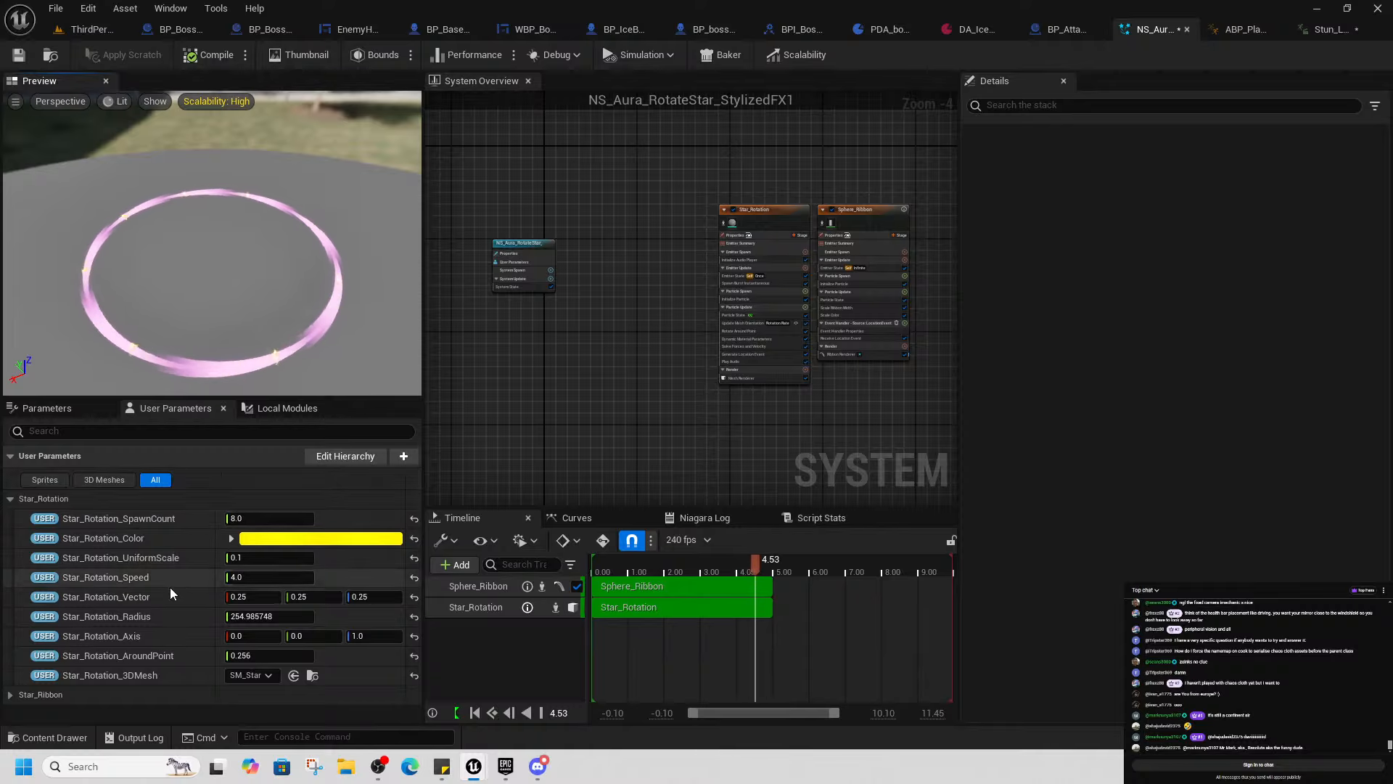
Set StarRibbon_WidthSize to 1.0, save the Niagara system, and check the effect in Stun_Loop
click(37, 694)
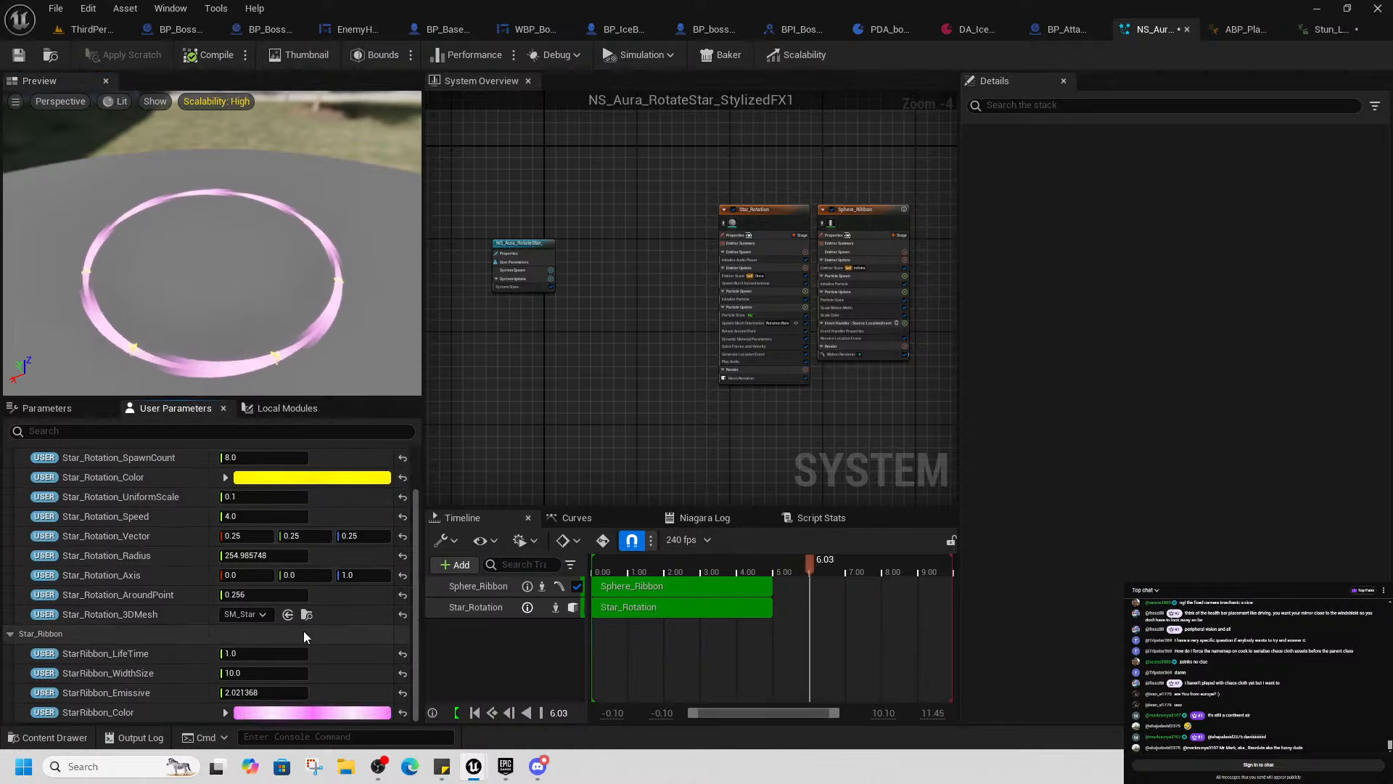
scroll(258, 657, down, 2)
click(252, 674)
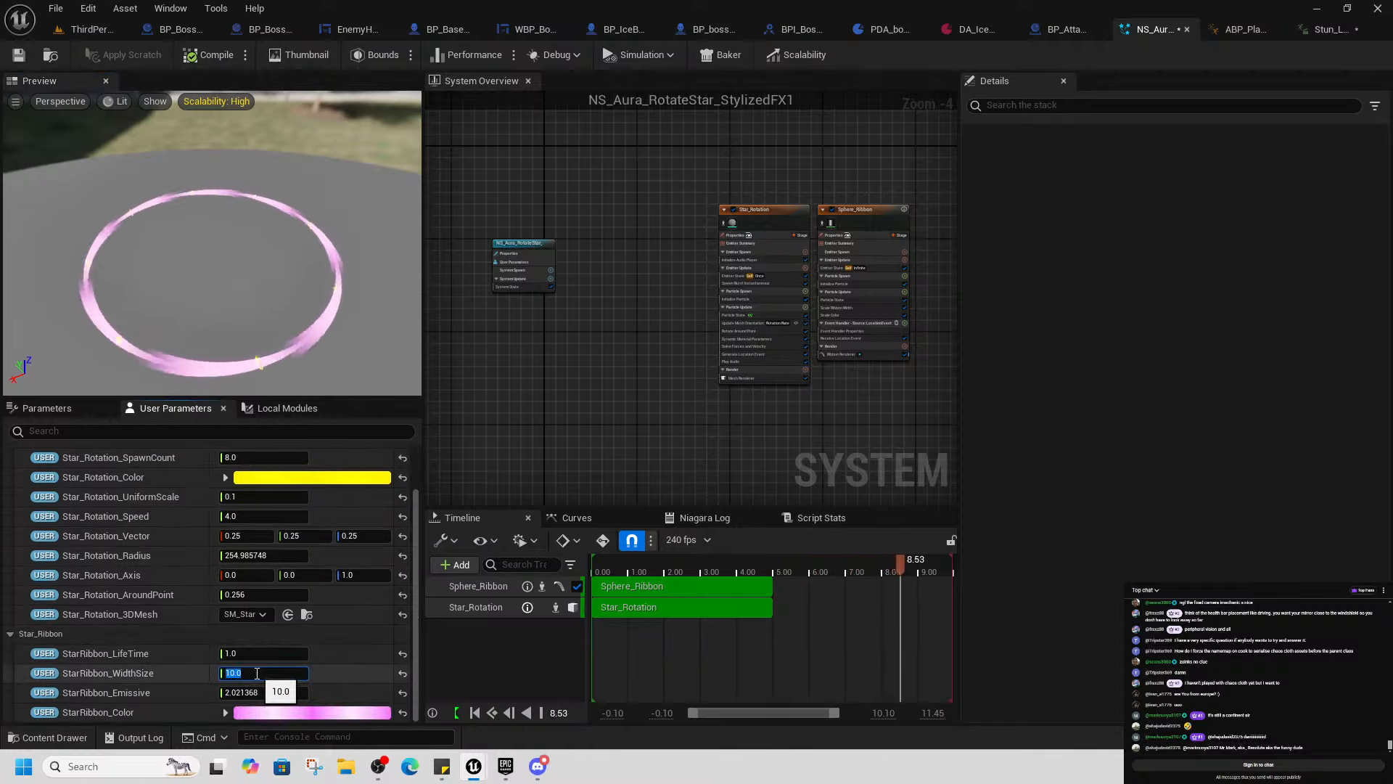
text(1)
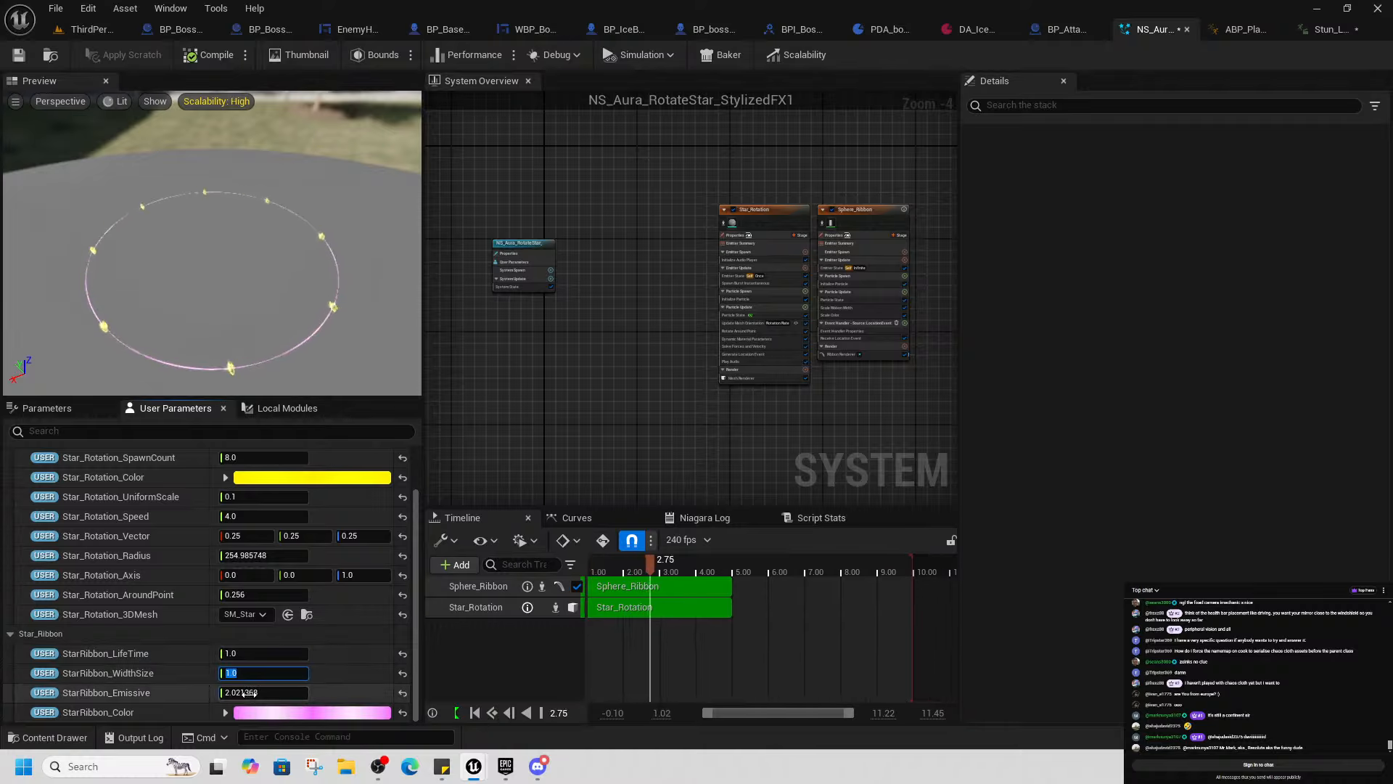
click(19, 55)
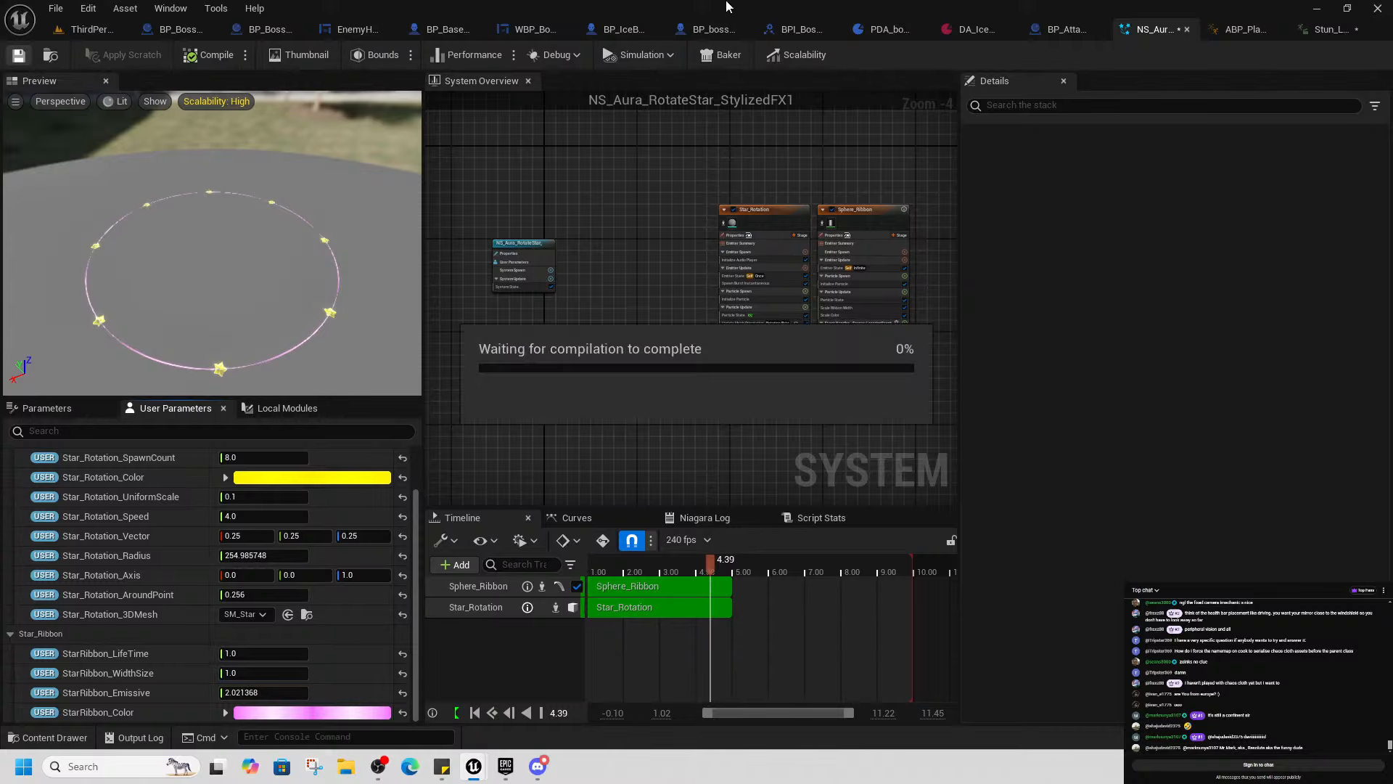
click(1315, 31)
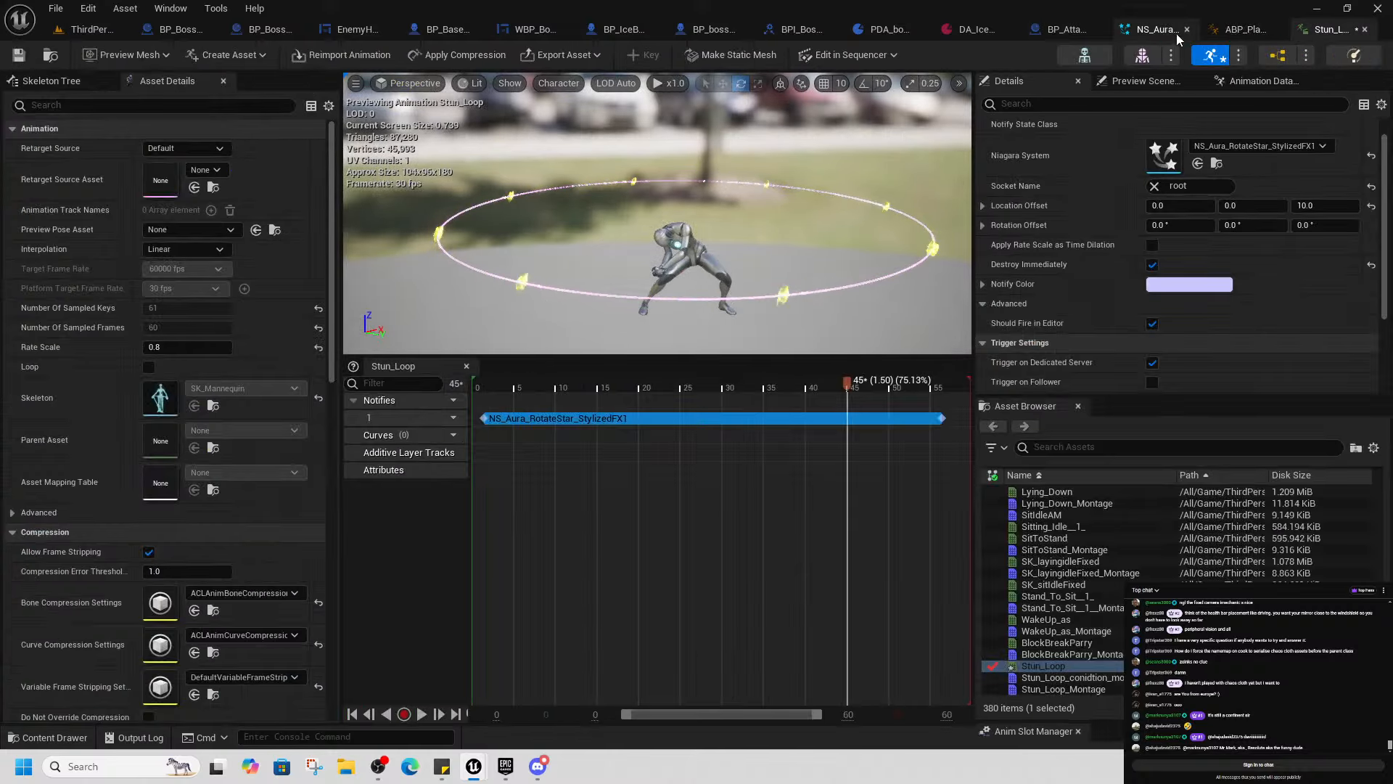
Reduce Star_Rotation_Radius to 100.0 in the star aura system and check the ring in Stun_Loop
click(1155, 29)
scroll(314, 447, up, 3)
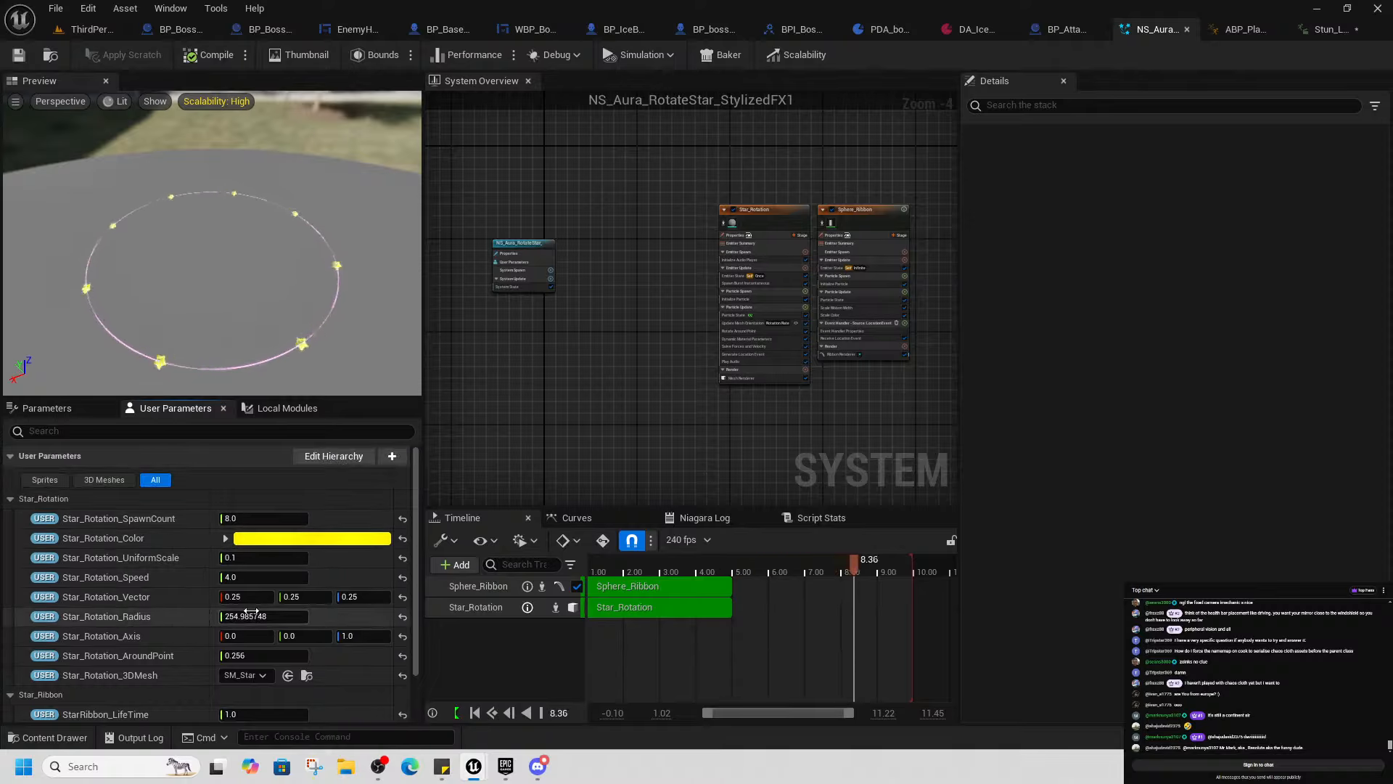
text(100.0)
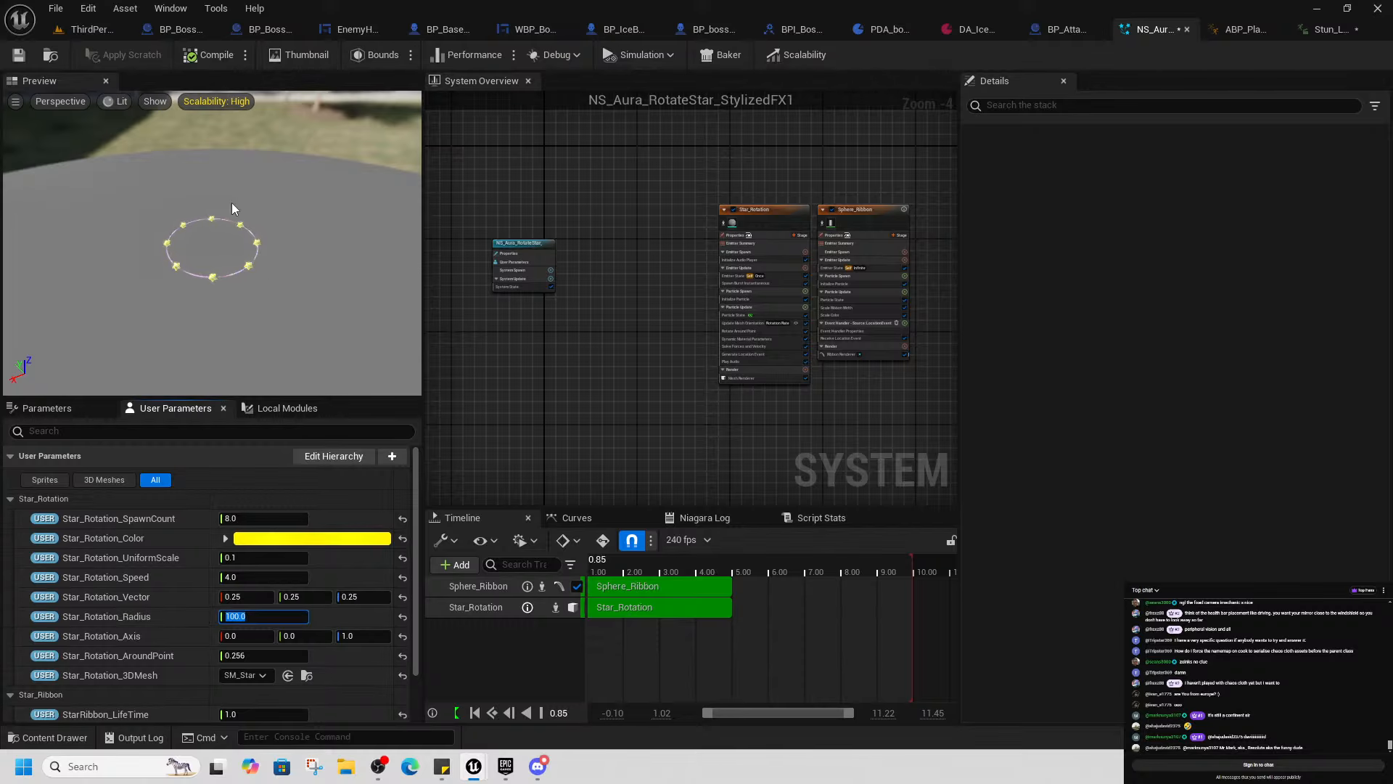
click(1328, 29)
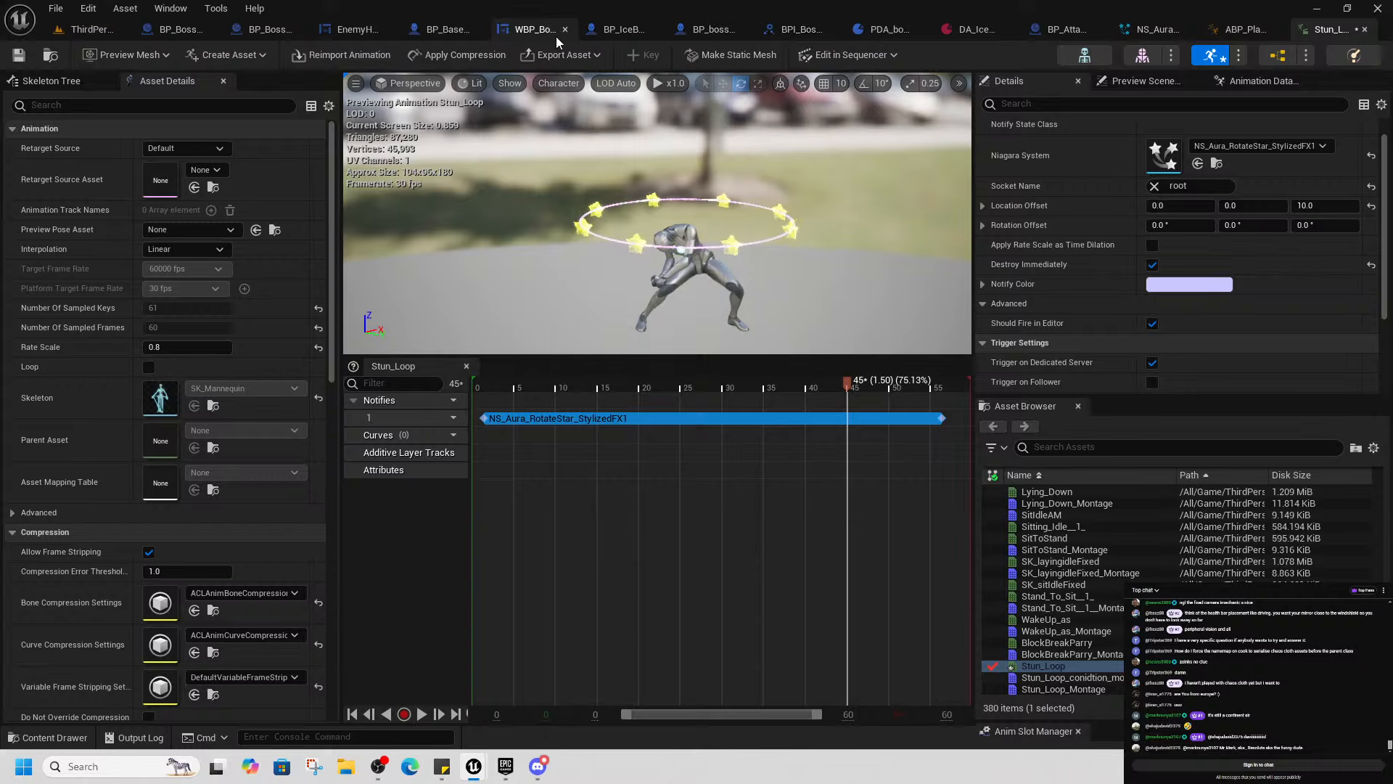
Set the star aura's StarRibbon_WidthSize to 5.0 and review the ribbon in Stun_Loop
click(1174, 32)
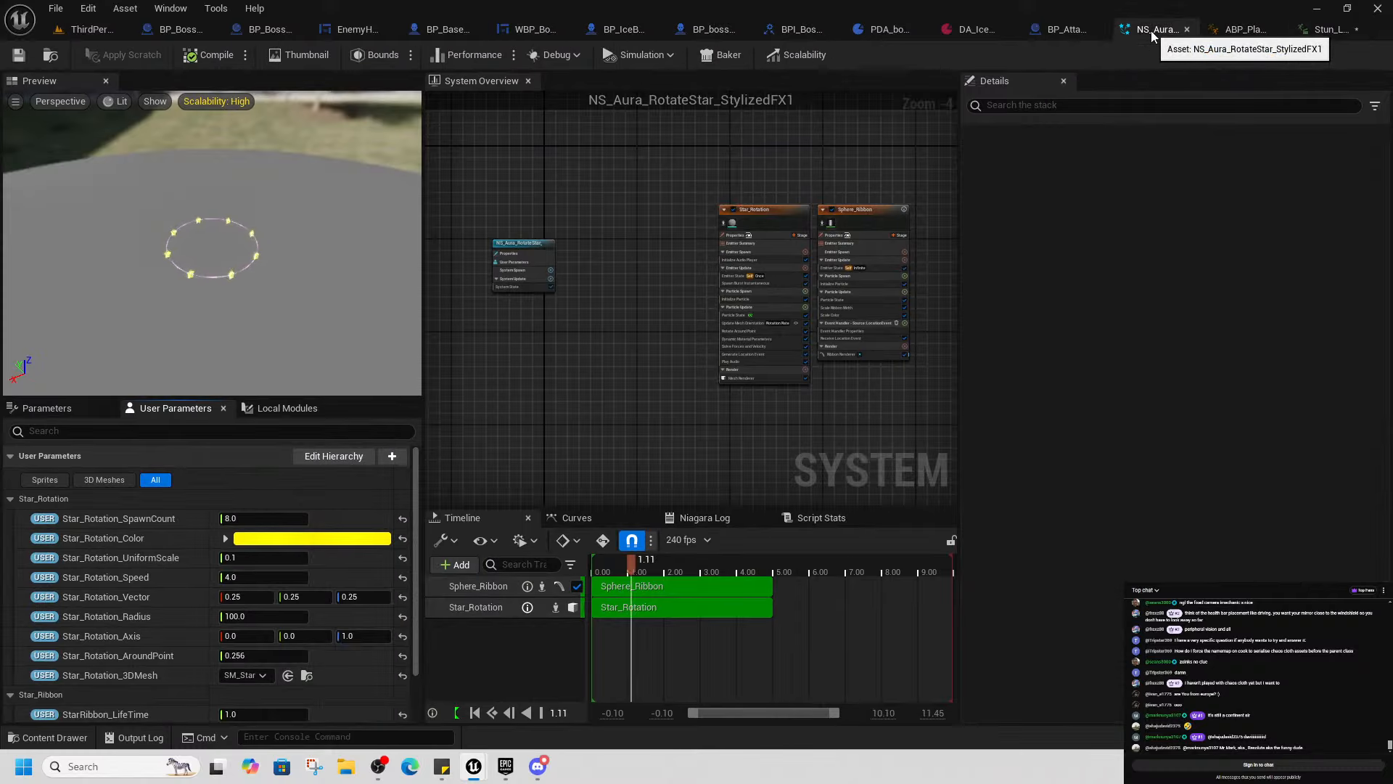
scroll(239, 639, down, 2)
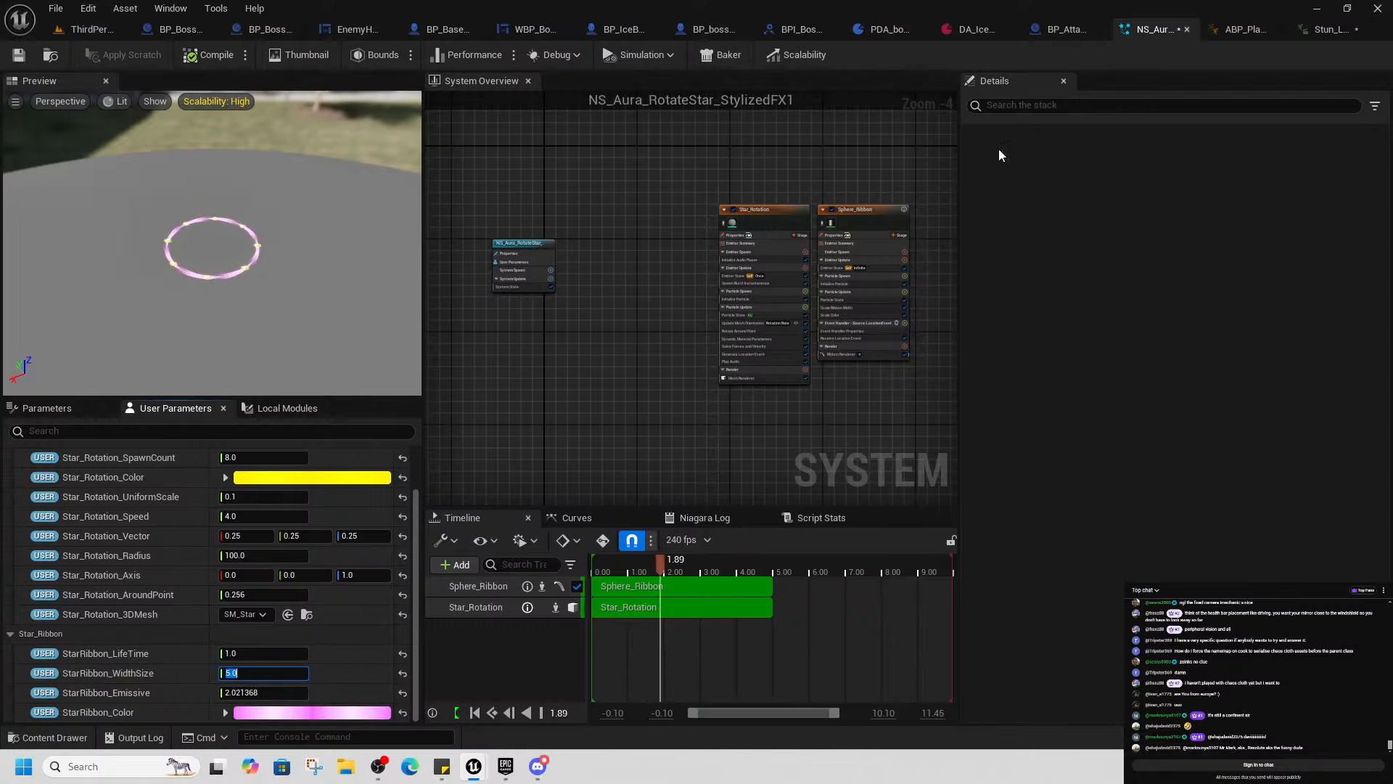
click(1323, 30)
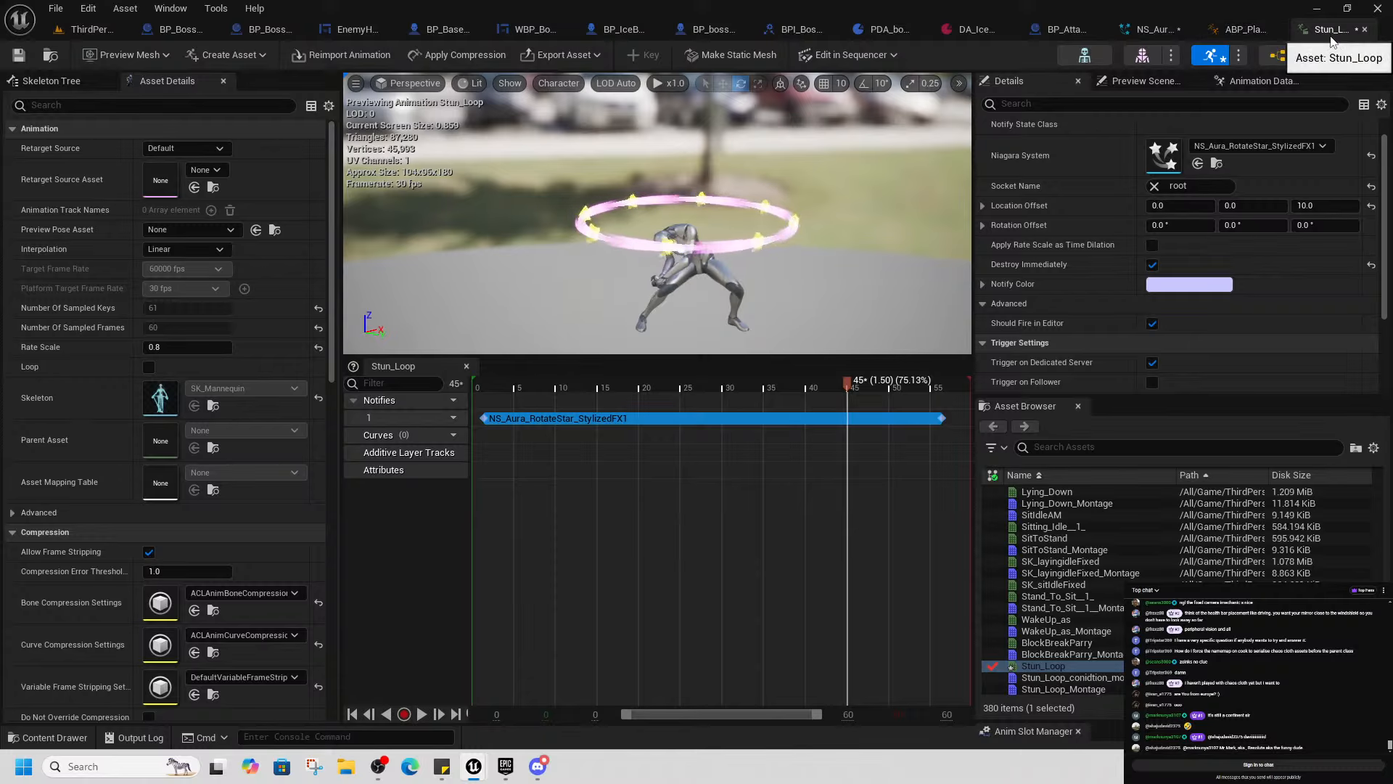
Set StarRibbon_WidthSize to 2.0 in the star aura system, save it, and inspect the ribbon in Stun_Loop
click(1157, 29)
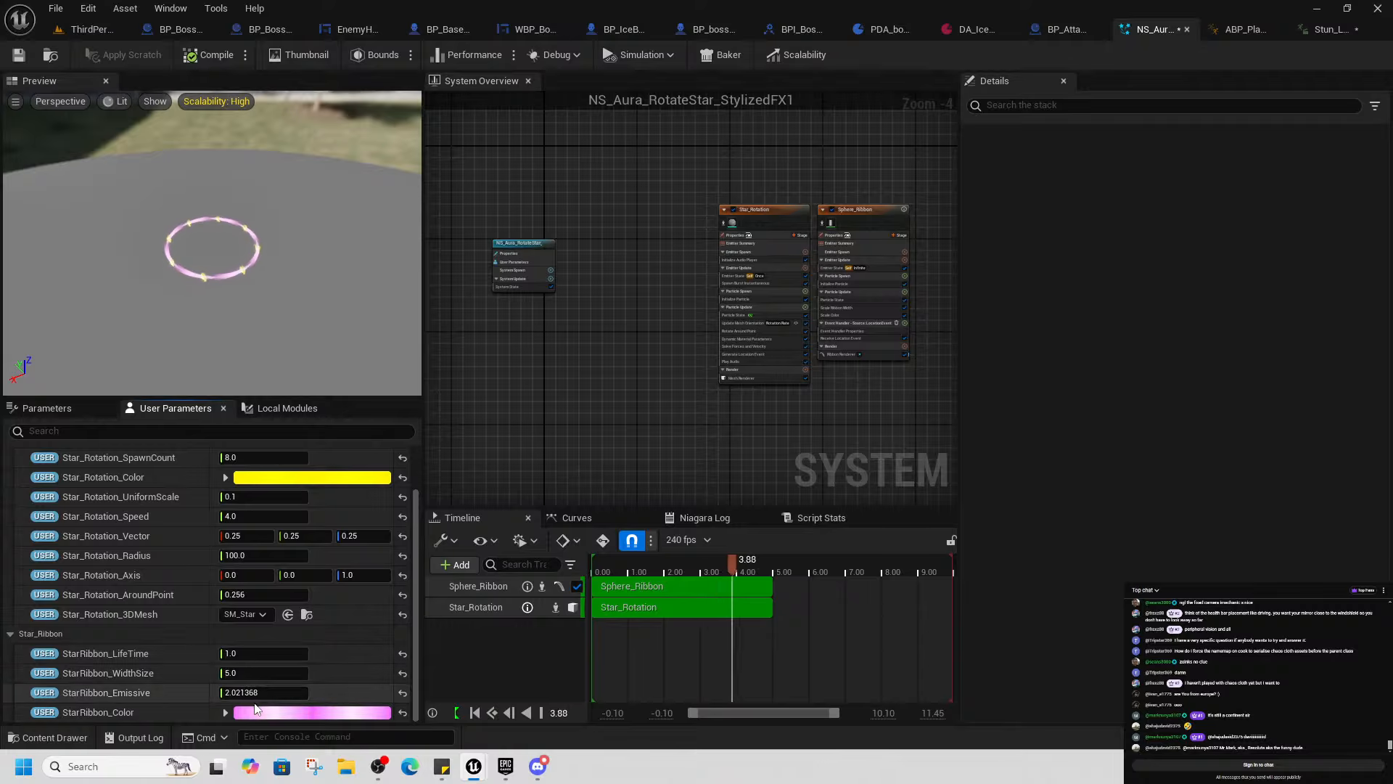
click(265, 673)
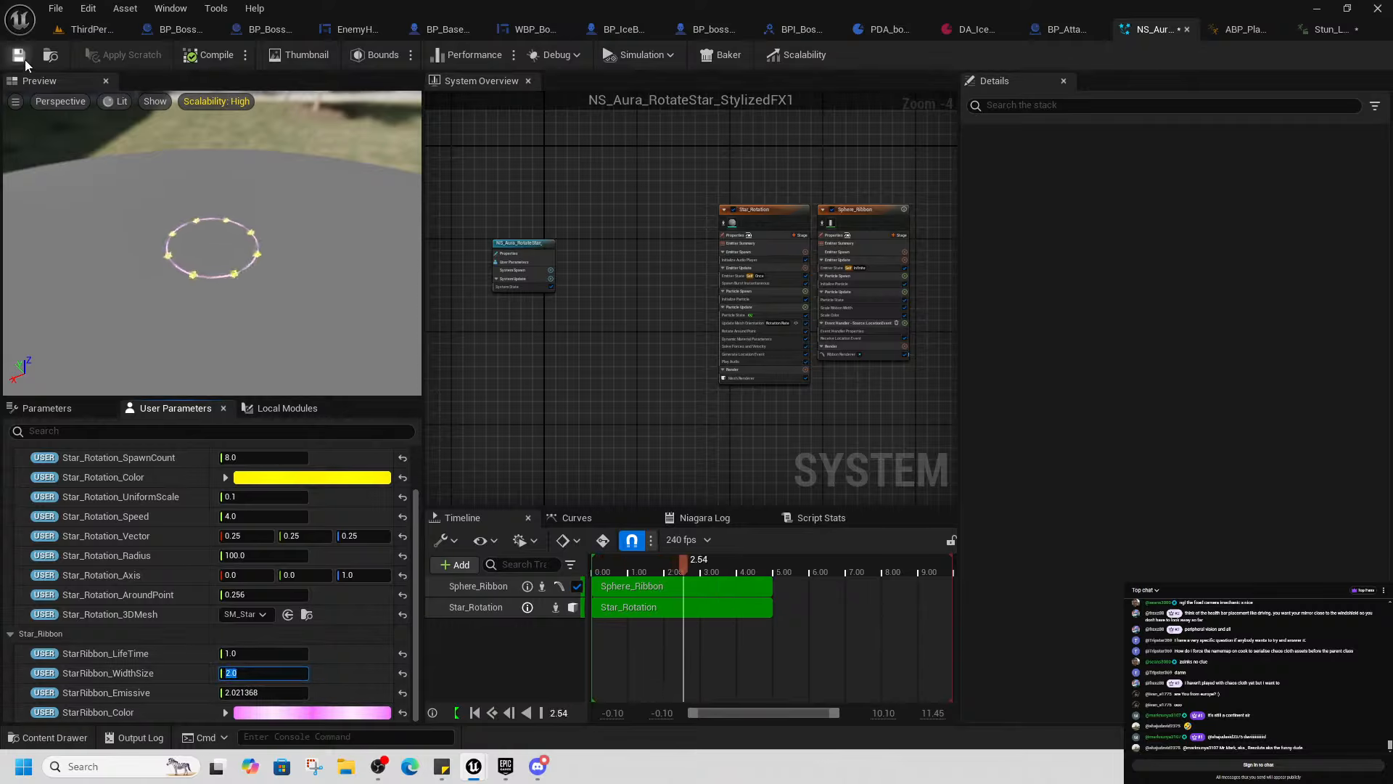
click(1328, 29)
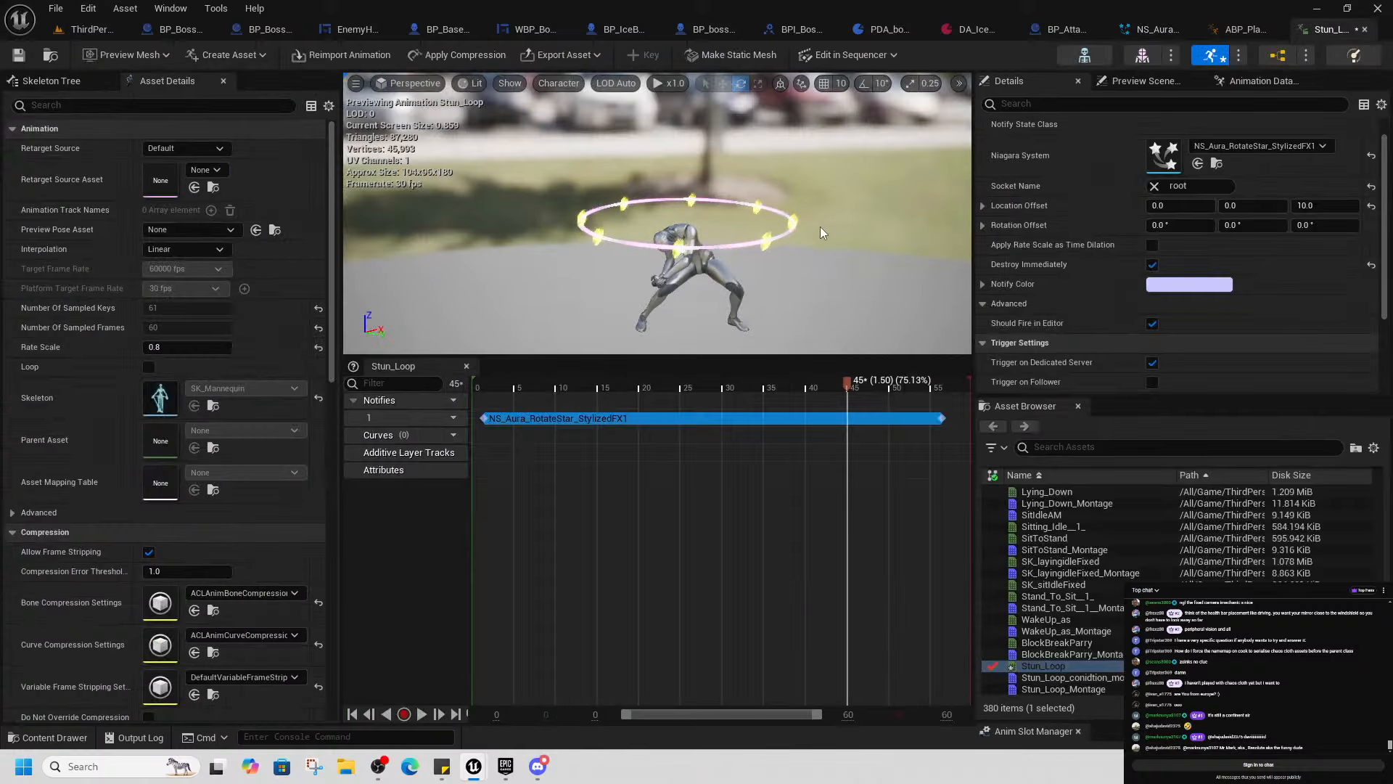
scroll(778, 232, up, 5)
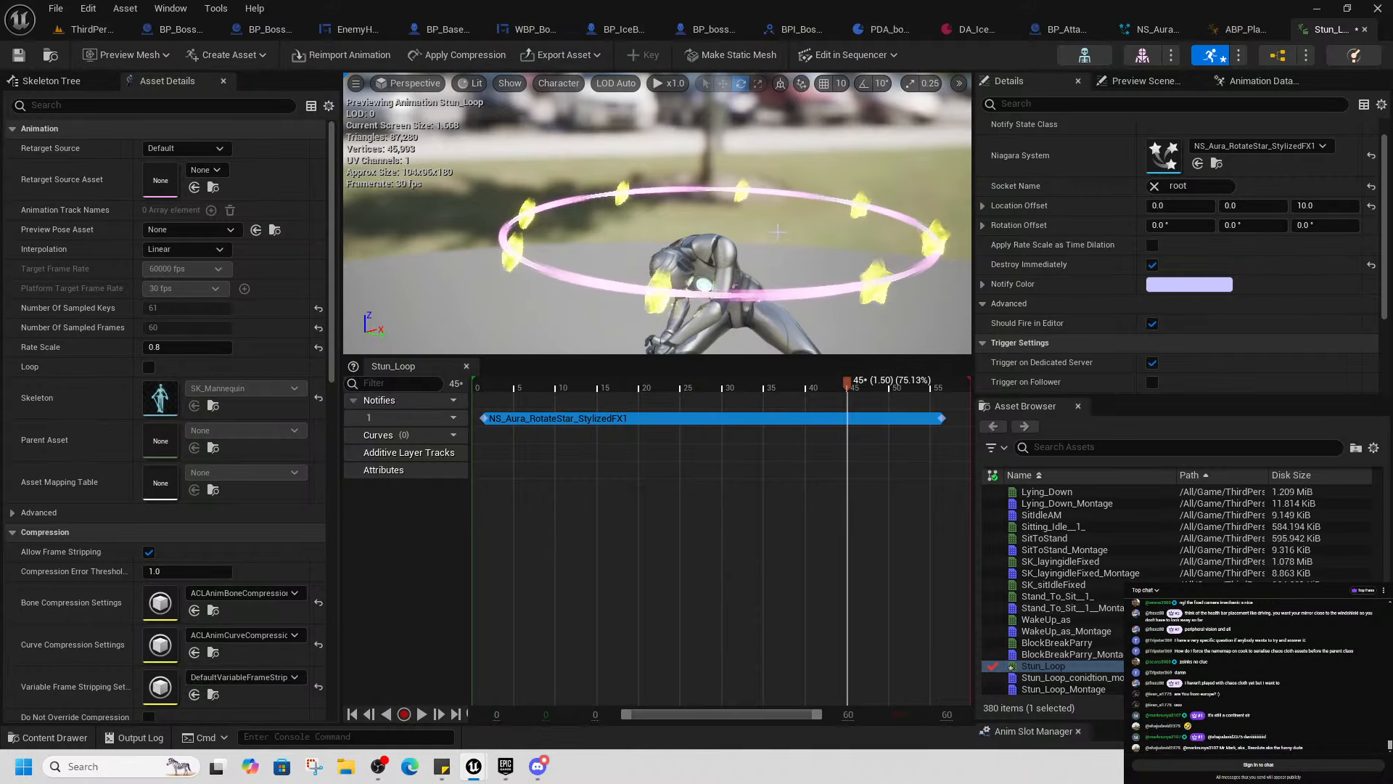
Select the Sphere_Ribbon emitter in the star aura system and examine its emitter state and Initialize Particle settings
click(1146, 33)
scroll(254, 602, up, 2)
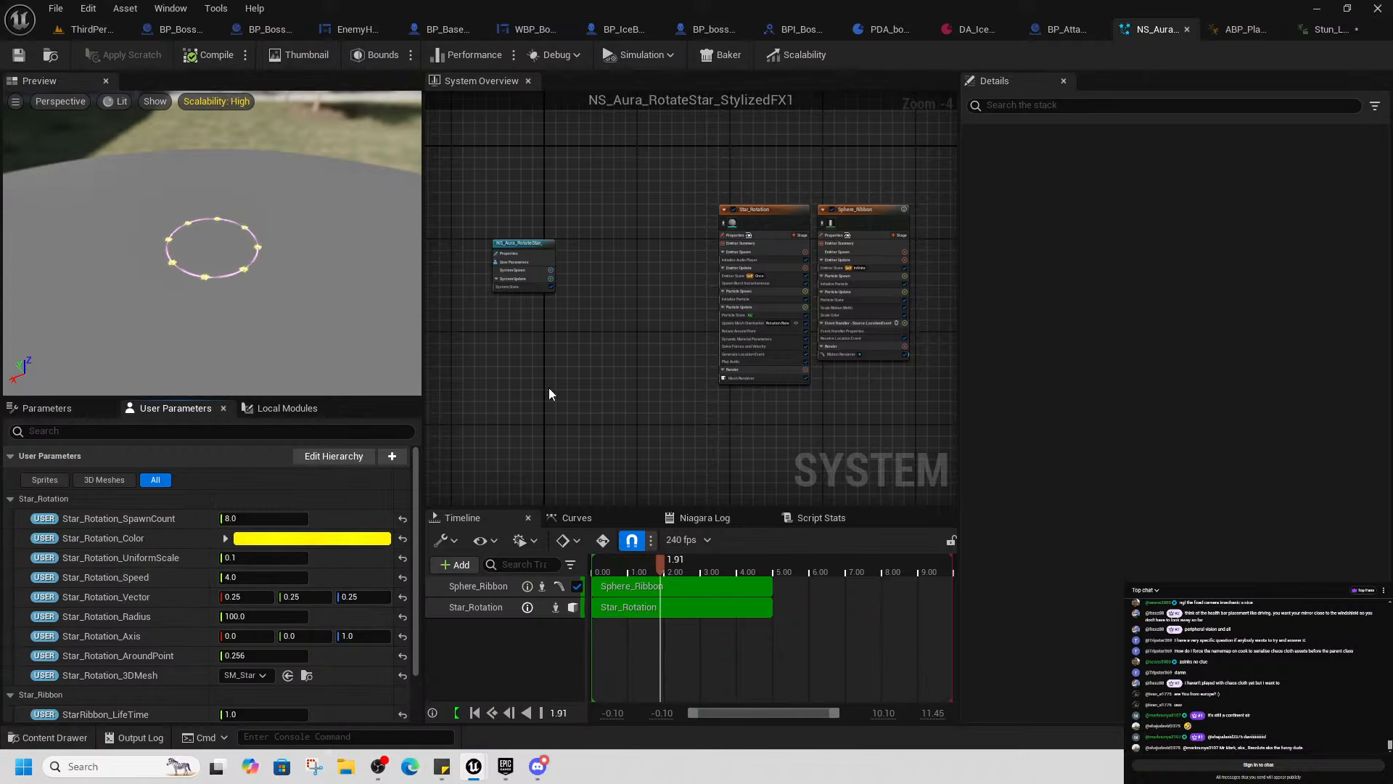
scroll(845, 190, up, 4)
click(878, 246)
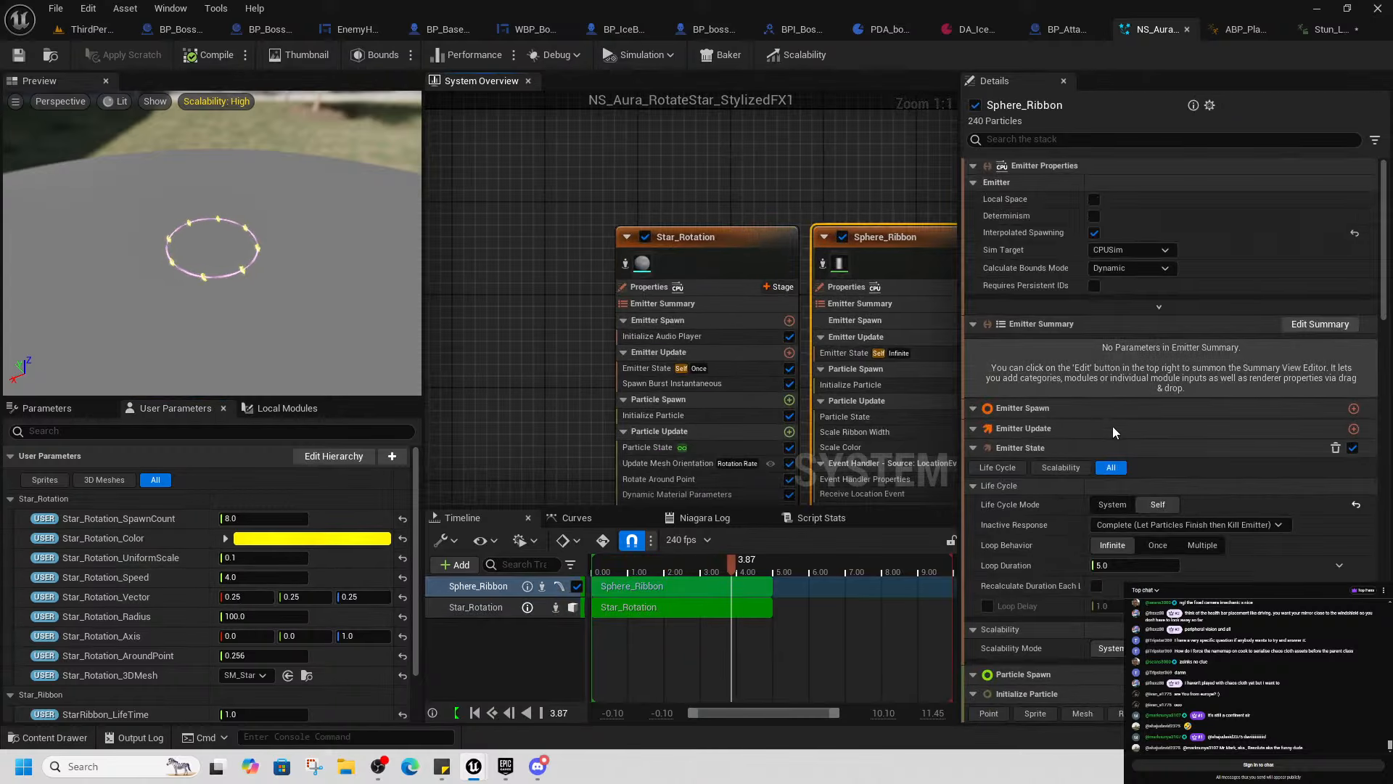
scroll(1128, 443, down, 5)
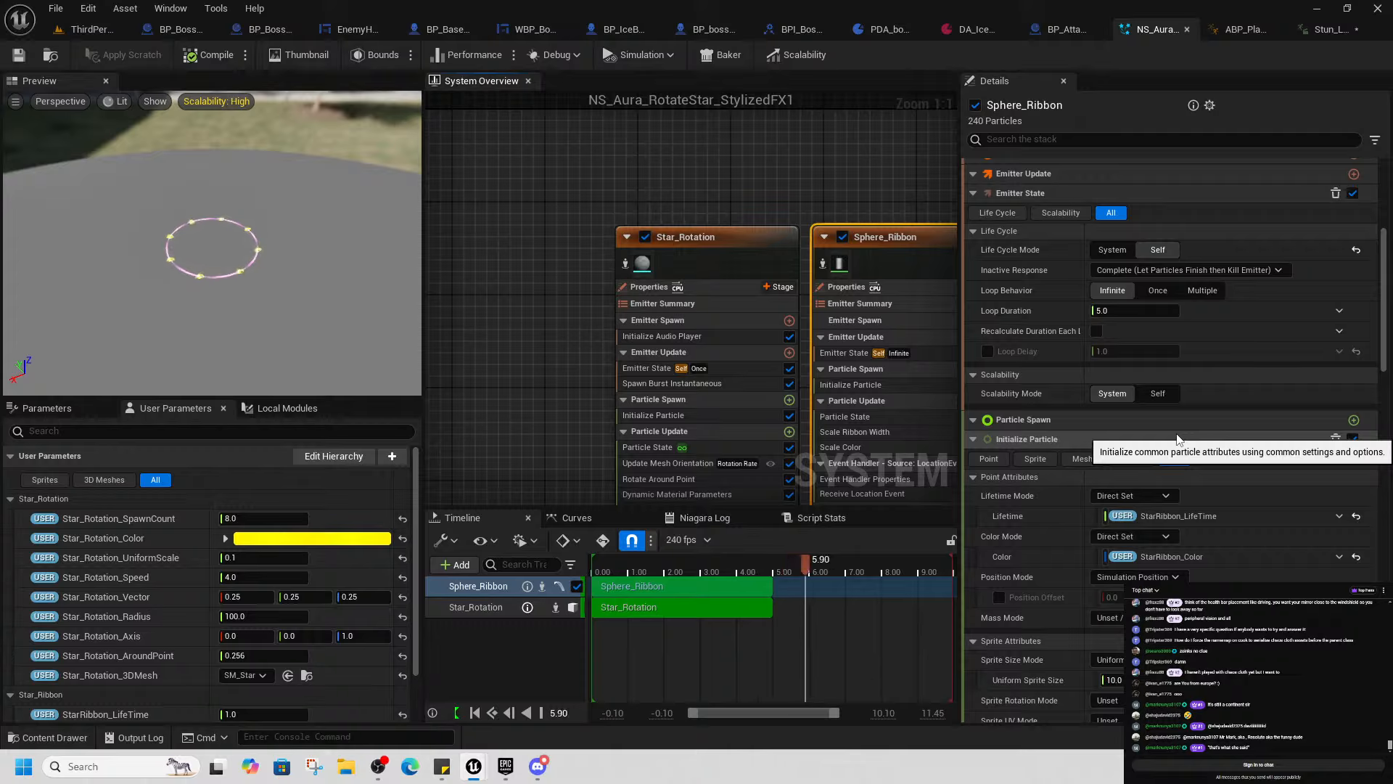
scroll(1176, 439, down, 4)
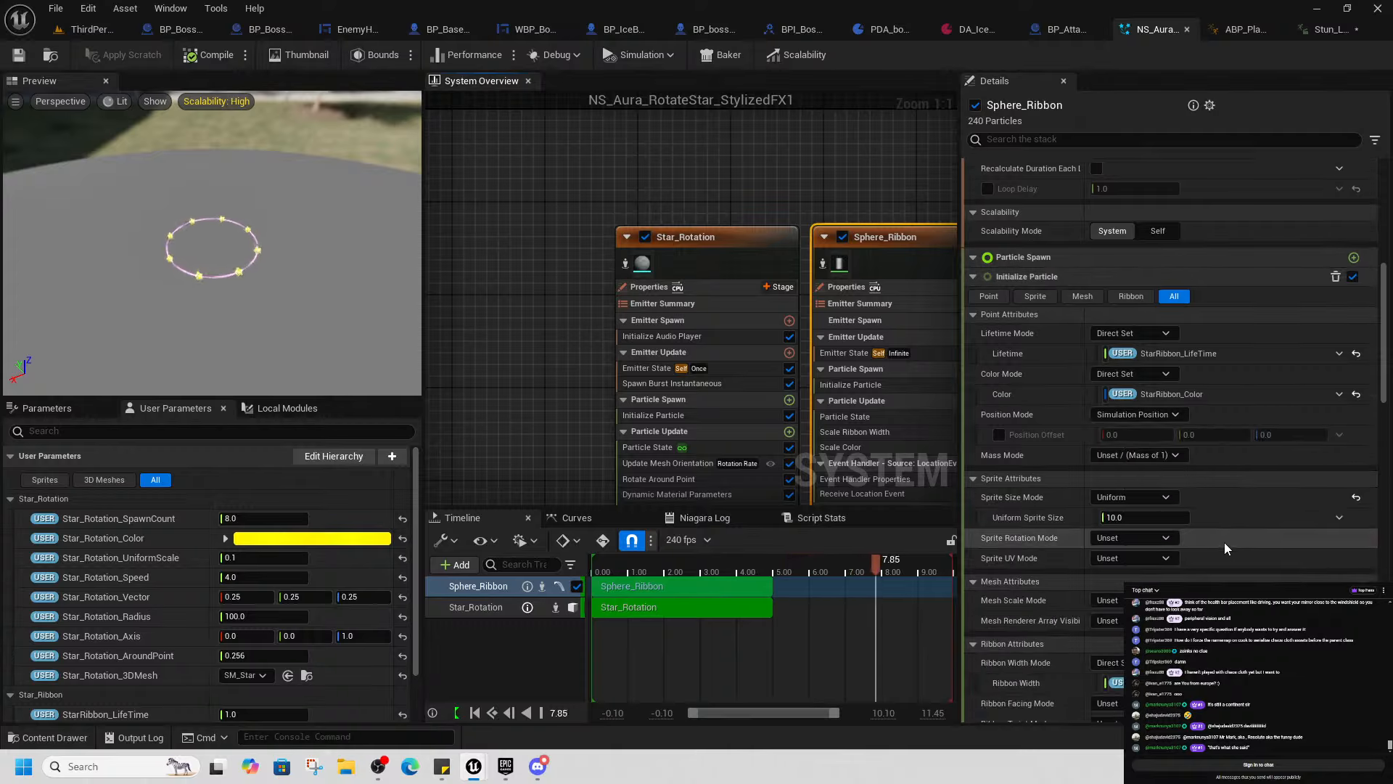
click(1147, 471)
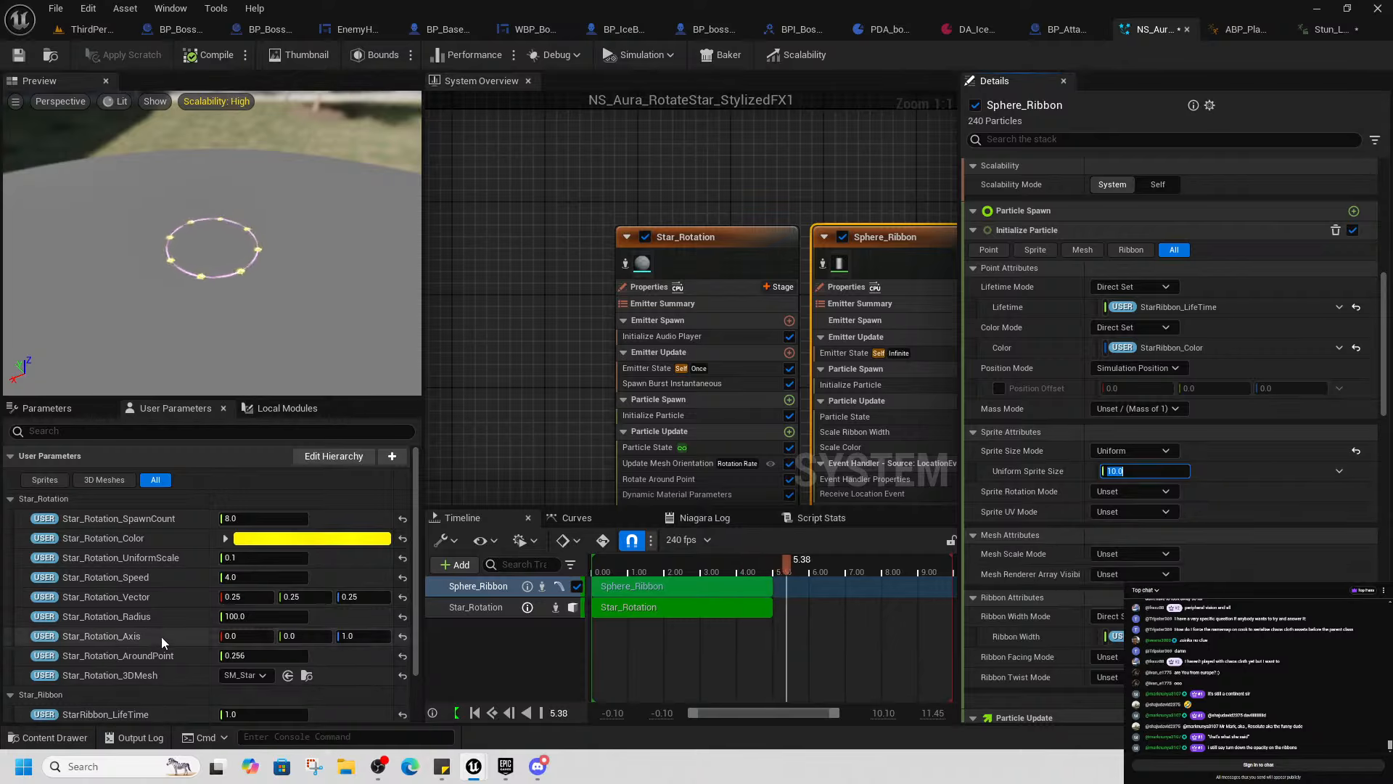
scroll(161, 637, down, 2)
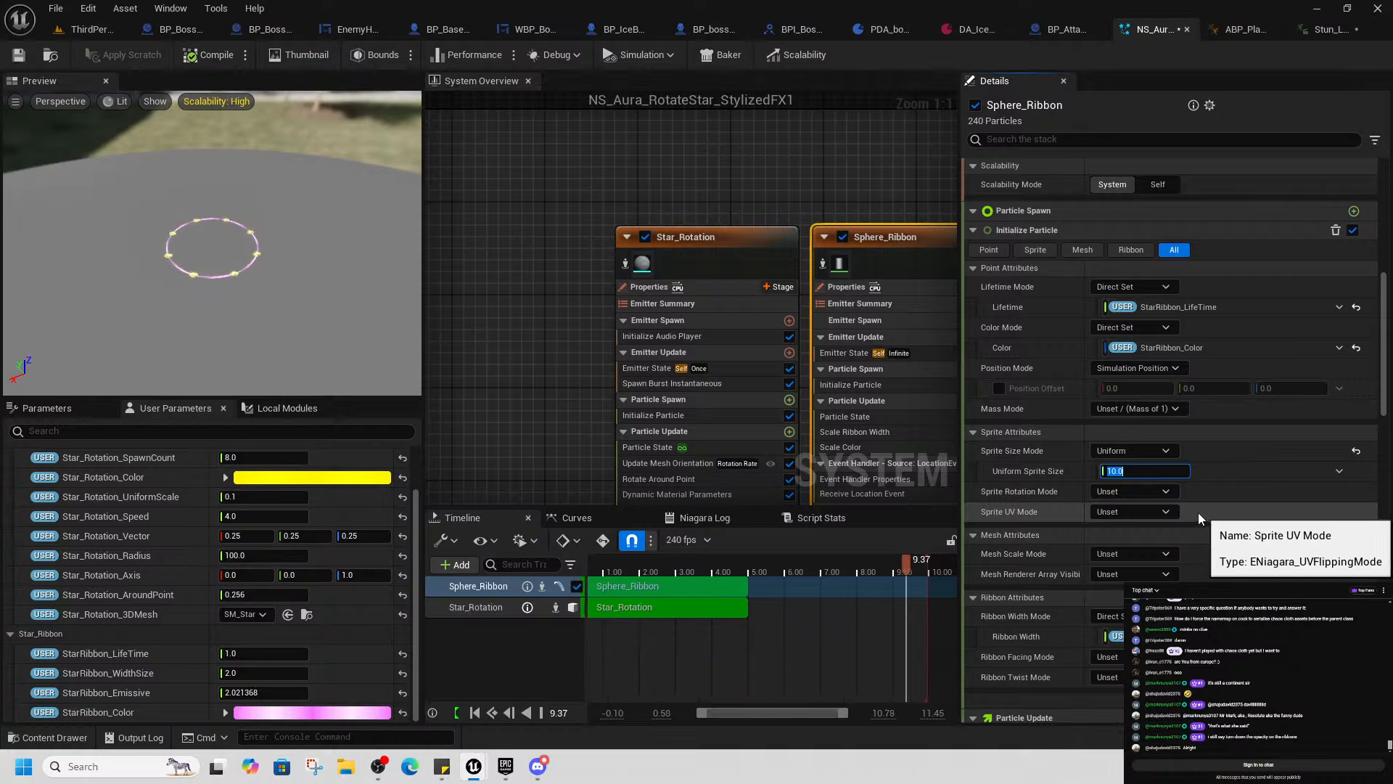
Set the Scale Curve of Sphere_Ribbon's Scale Ribbon Width module to 0.5 and check the ribbon in Stun_Loop
scroll(1219, 505, down, 1)
scroll(1221, 508, down, 5)
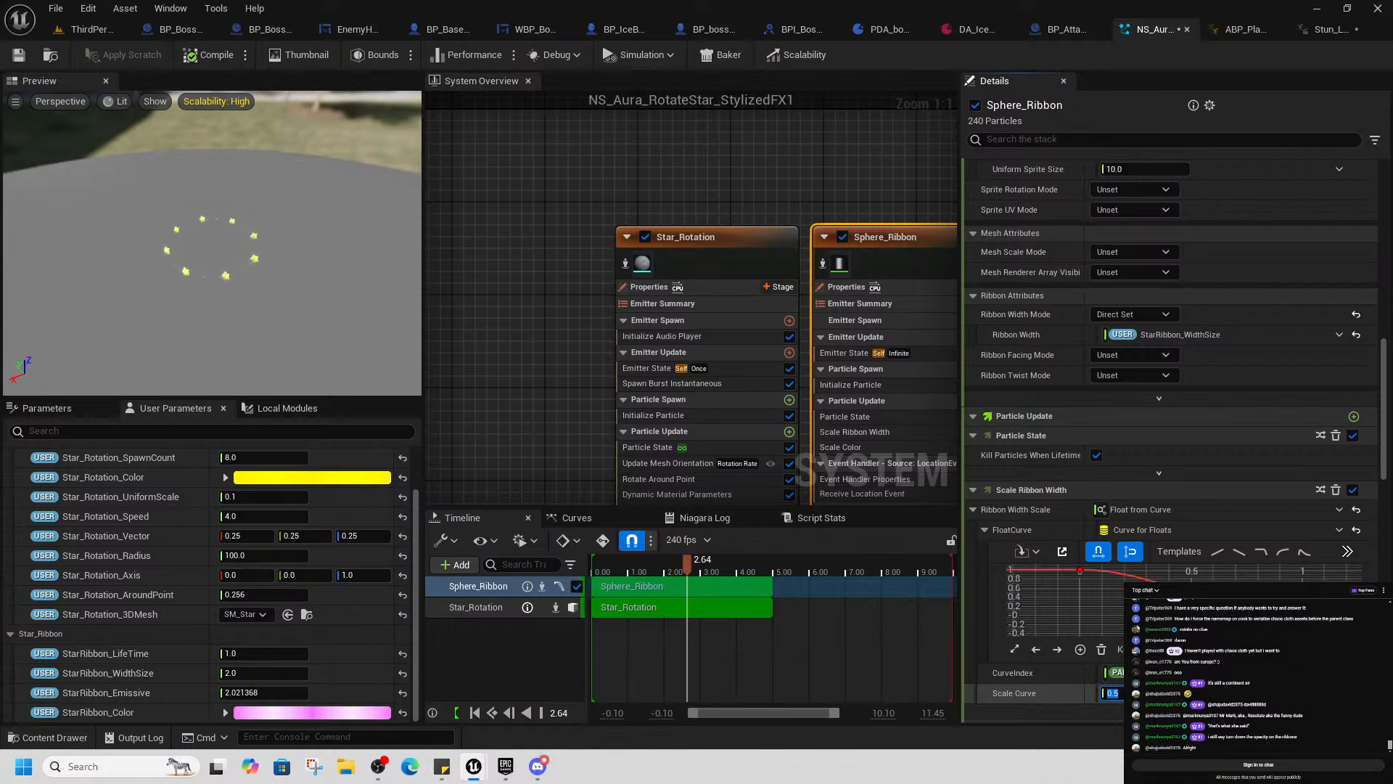
click(1330, 31)
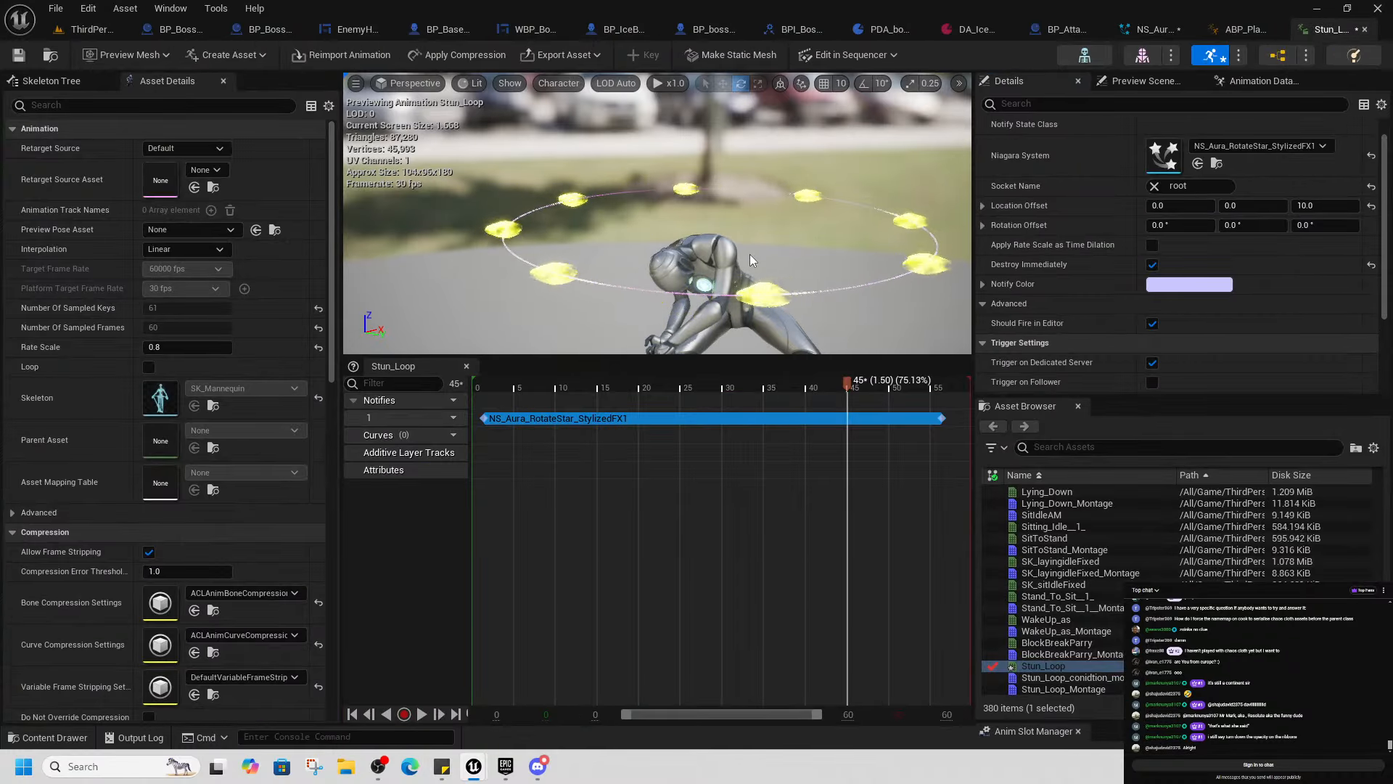
Try StarRibbon_WidthSize at 10.0 and at 5.0, comparing the ribbon in Stun_Loop each time
click(1164, 32)
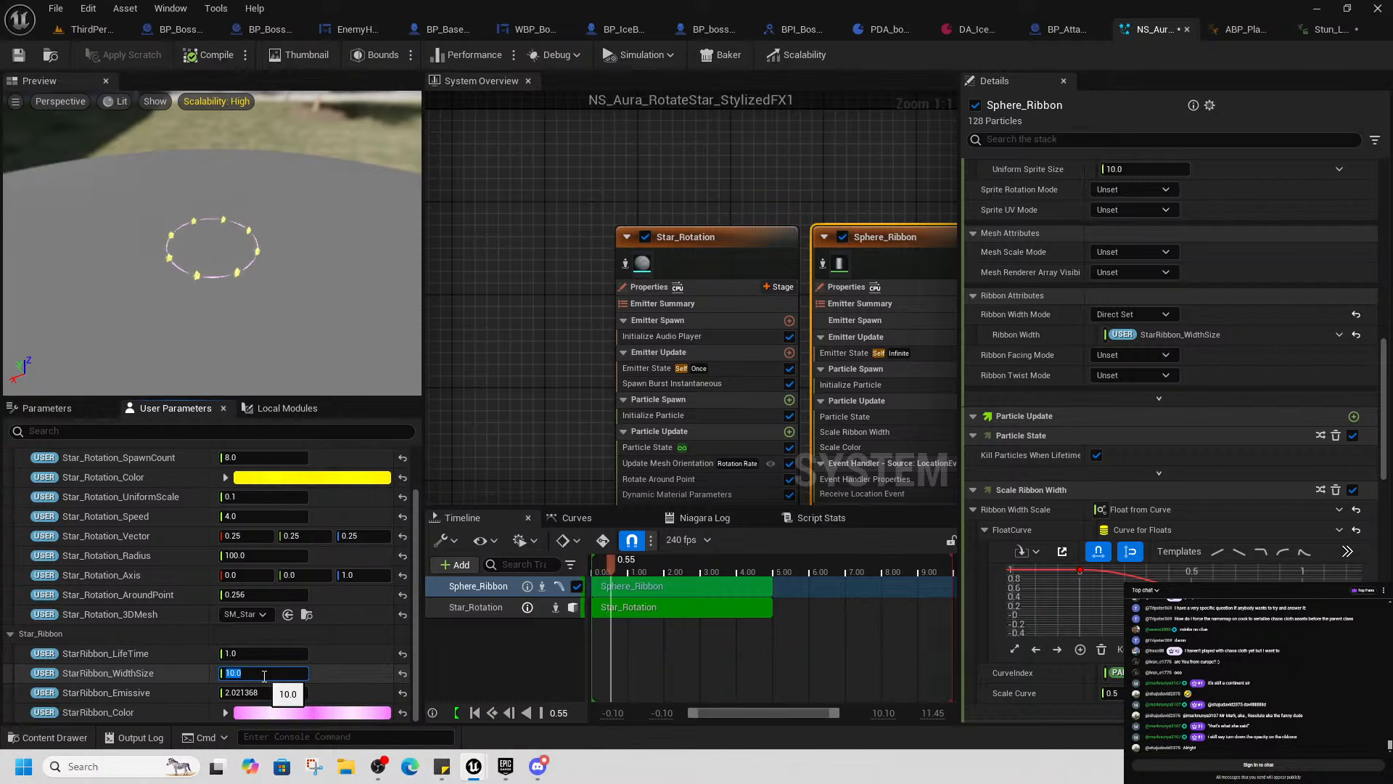
click(1304, 32)
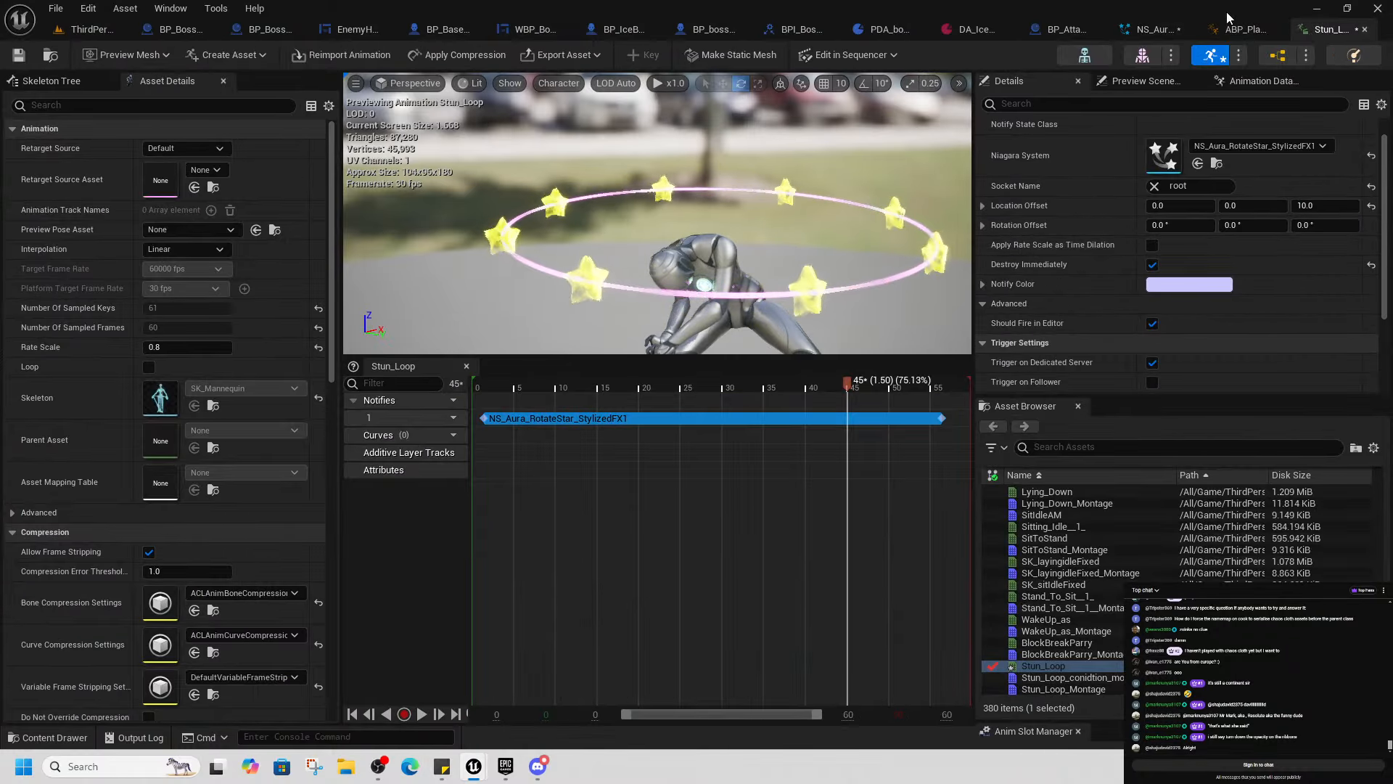
click(1159, 32)
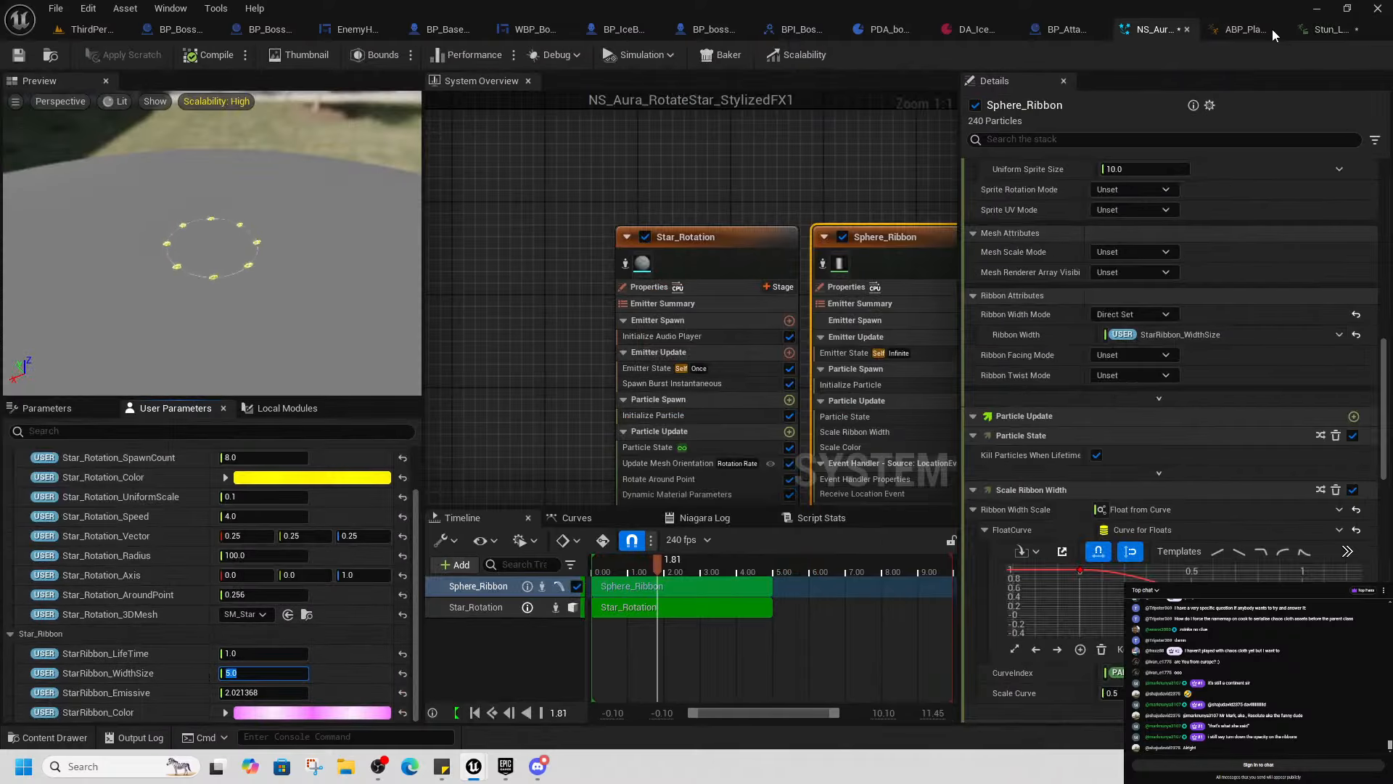
click(1321, 29)
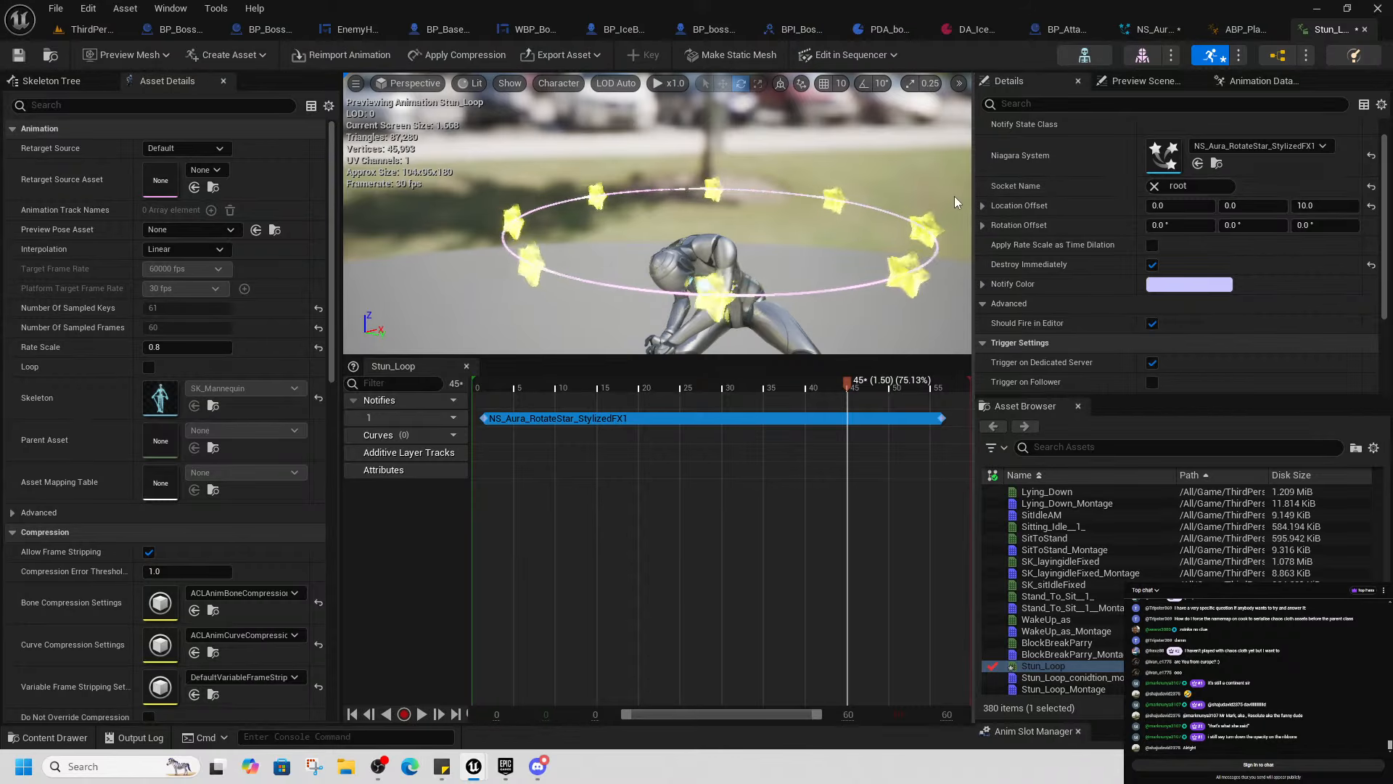
Set StarRibbon_WidthSize to 1.0 and the Scale Ribbon Width module's Scale Curve to 1.0, checking each change in Stun_Loop
click(1155, 30)
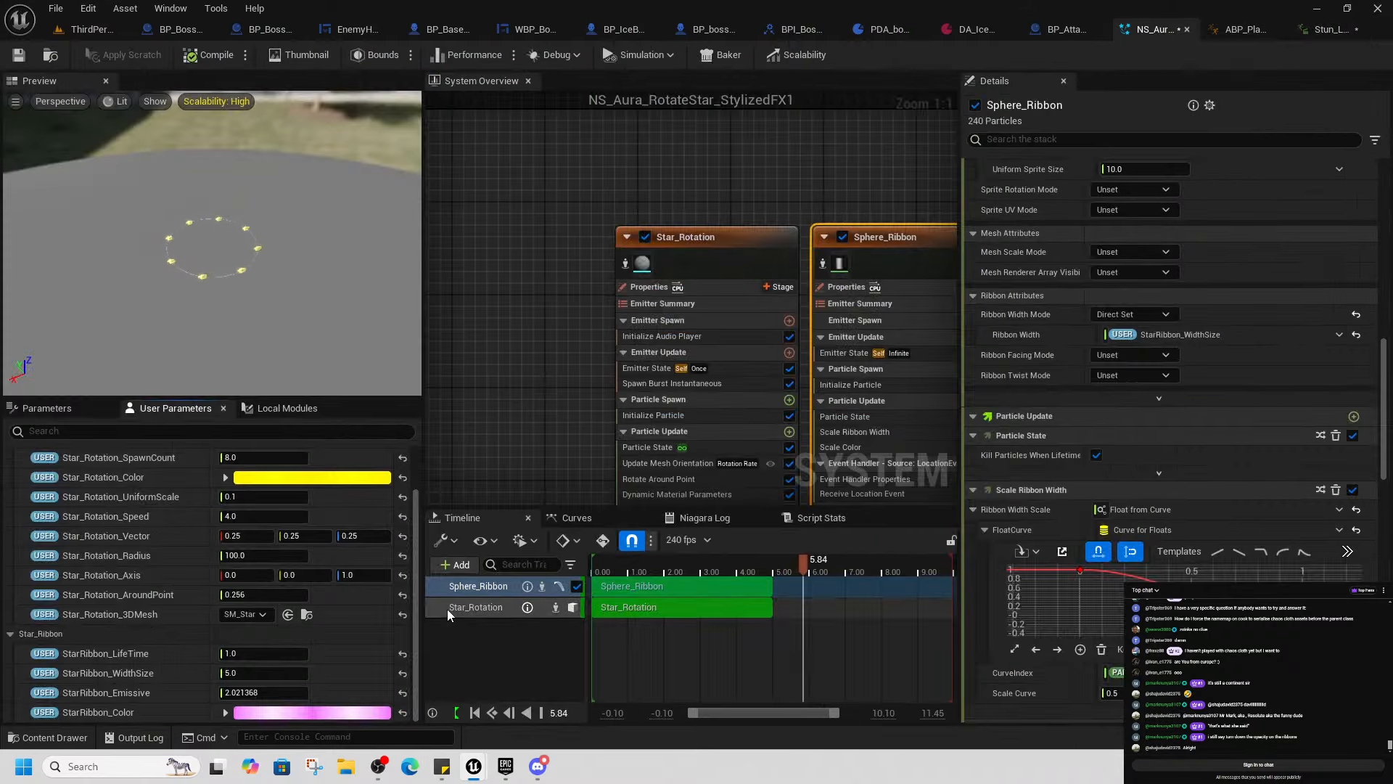
click(259, 673)
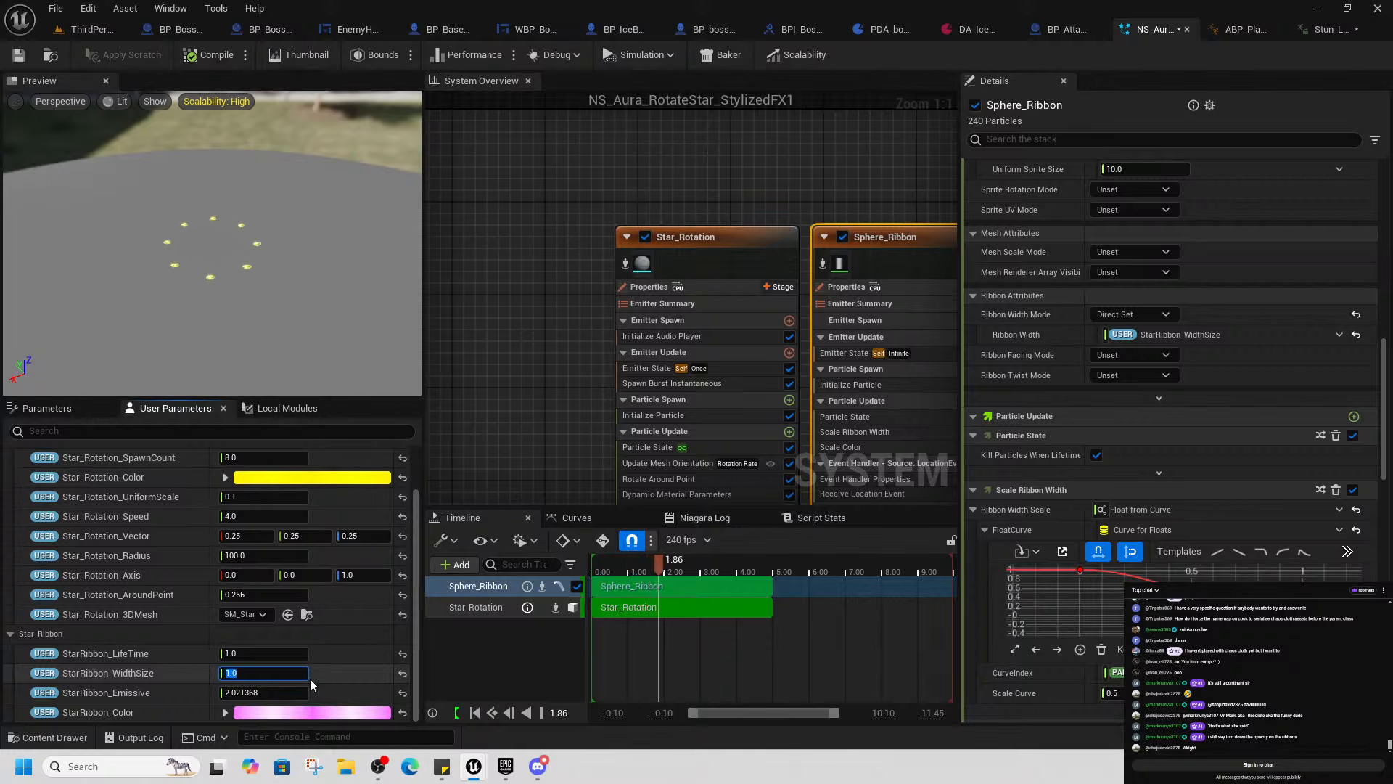
key(Return)
click(1331, 30)
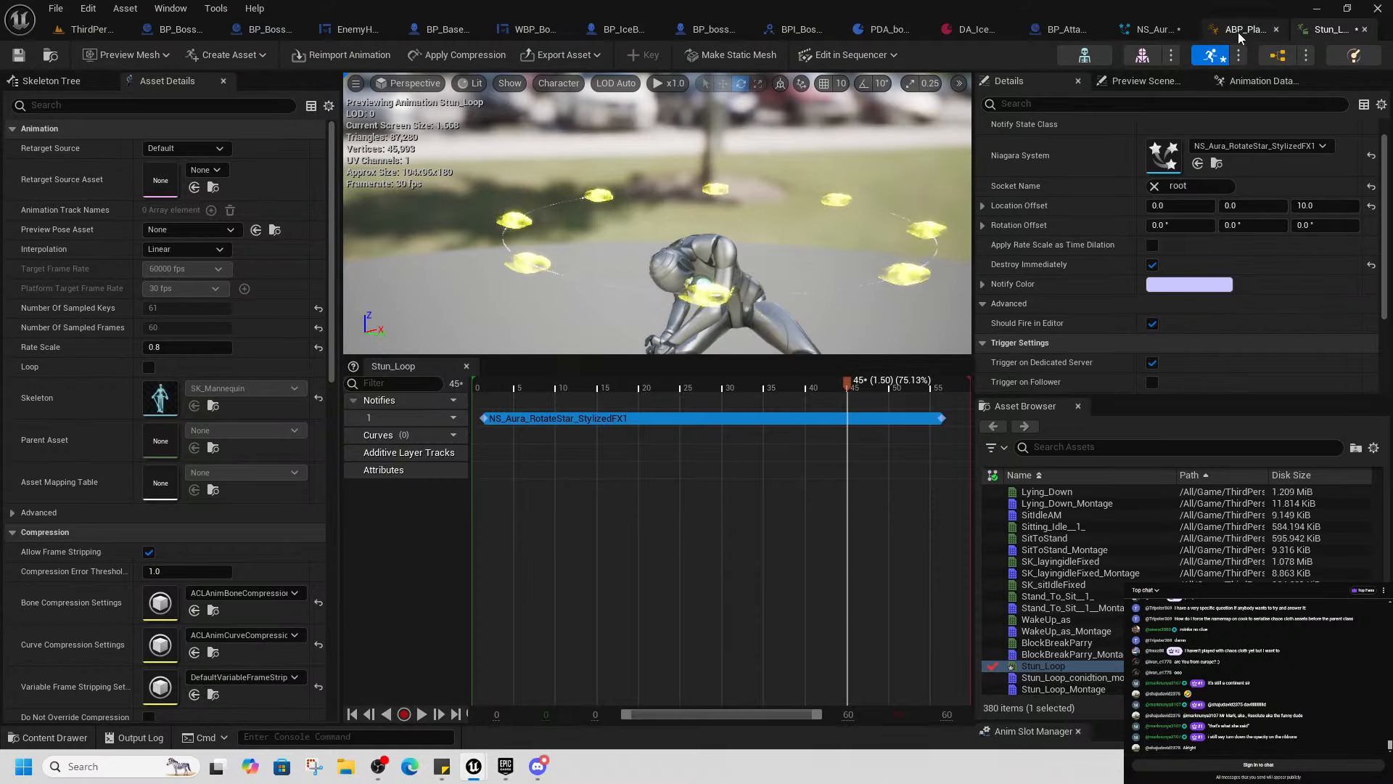
click(1162, 34)
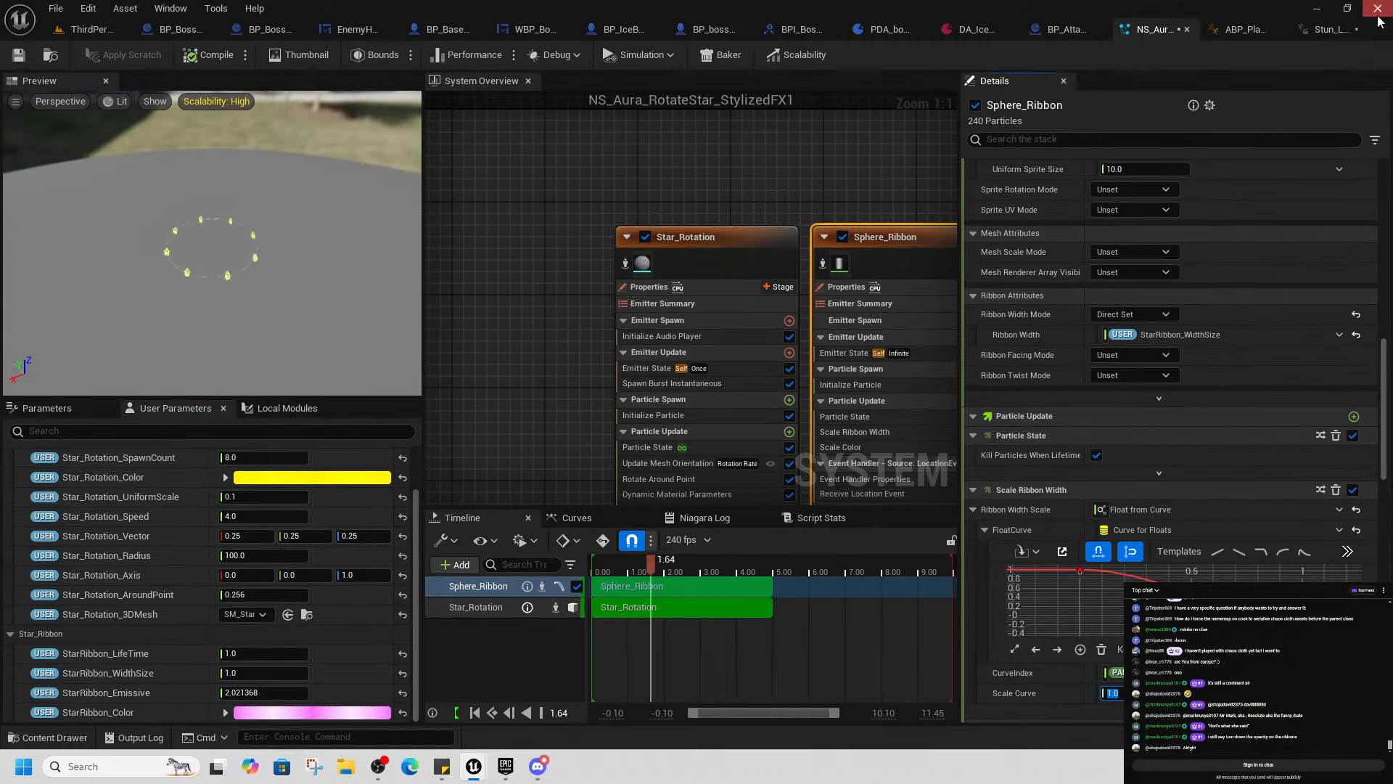
click(1330, 31)
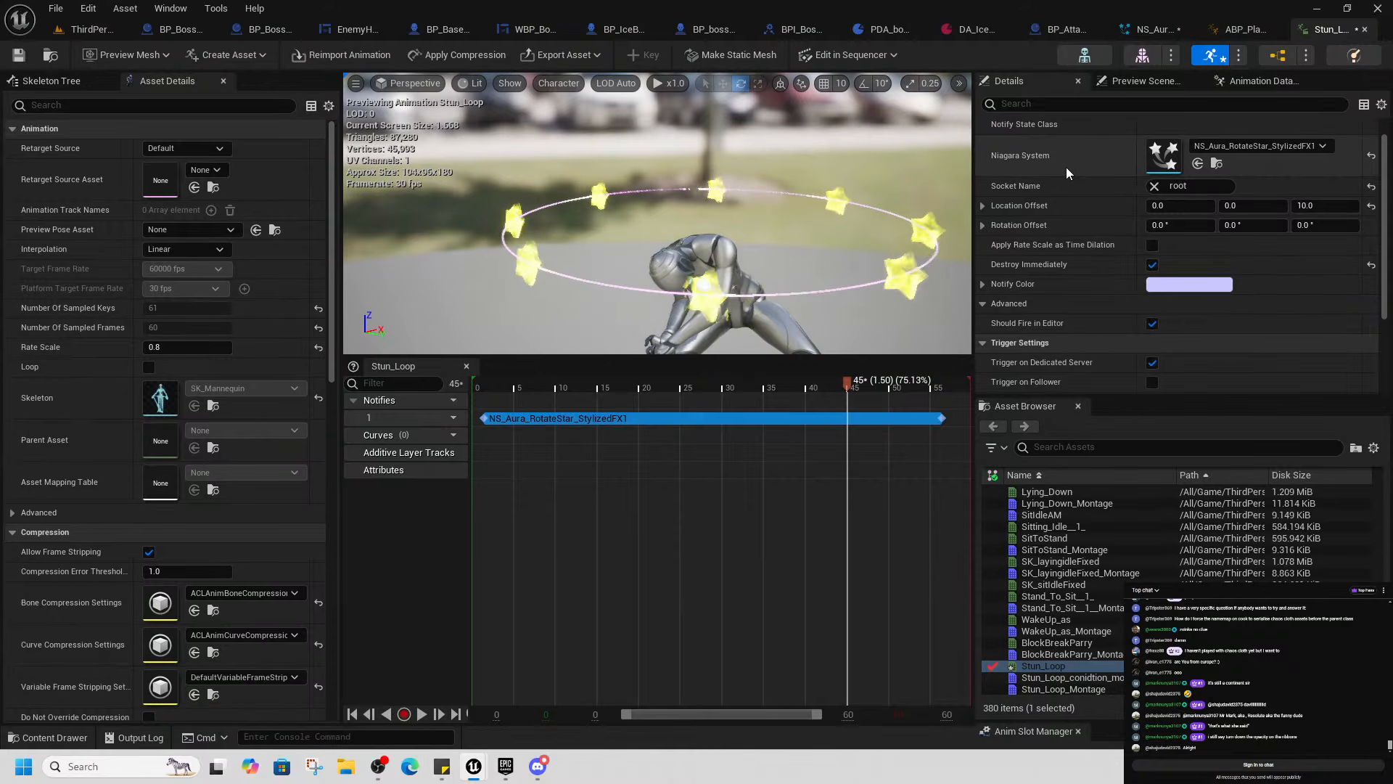
Review Sphere_Ribbon's particle initialization, ribbon width scaling, color scaling, event handler and ribbon rendering settings
click(1169, 31)
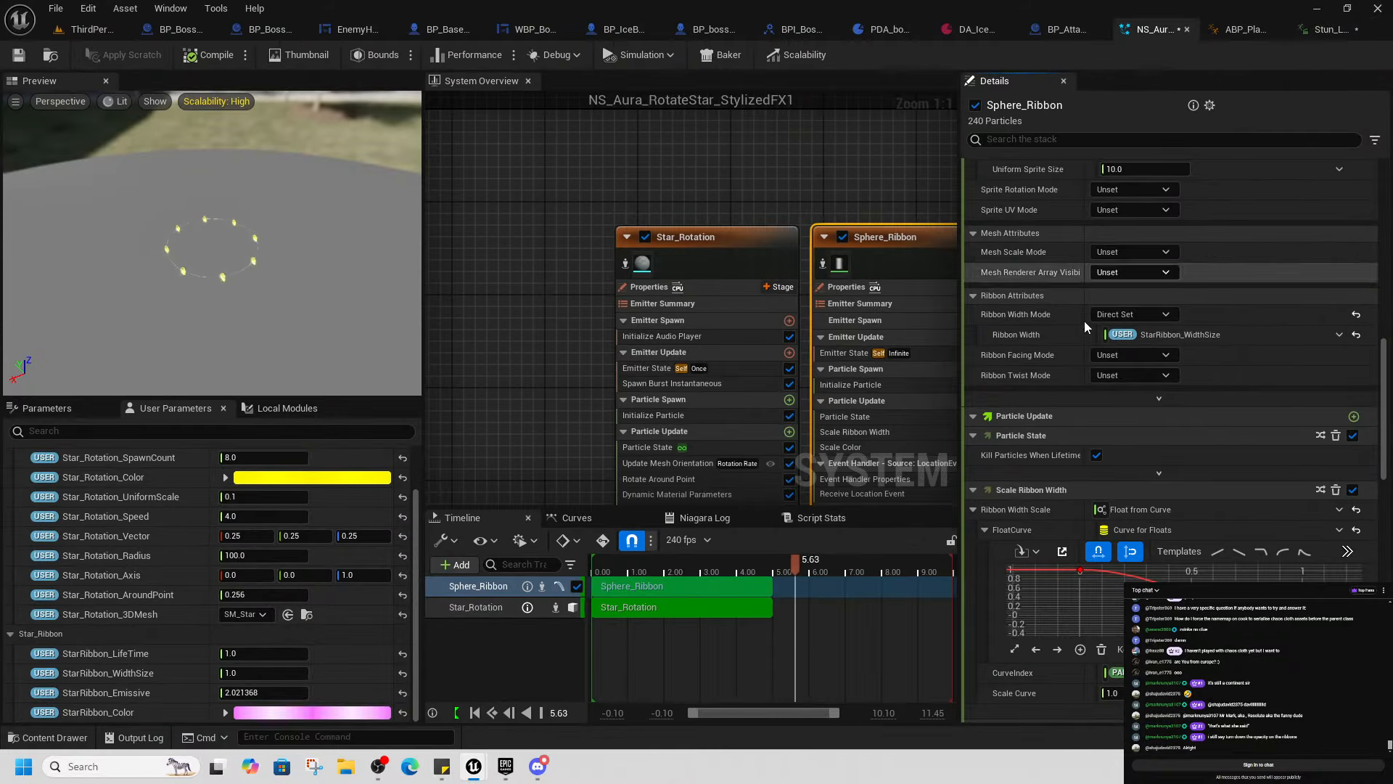
scroll(1164, 407, up, 3)
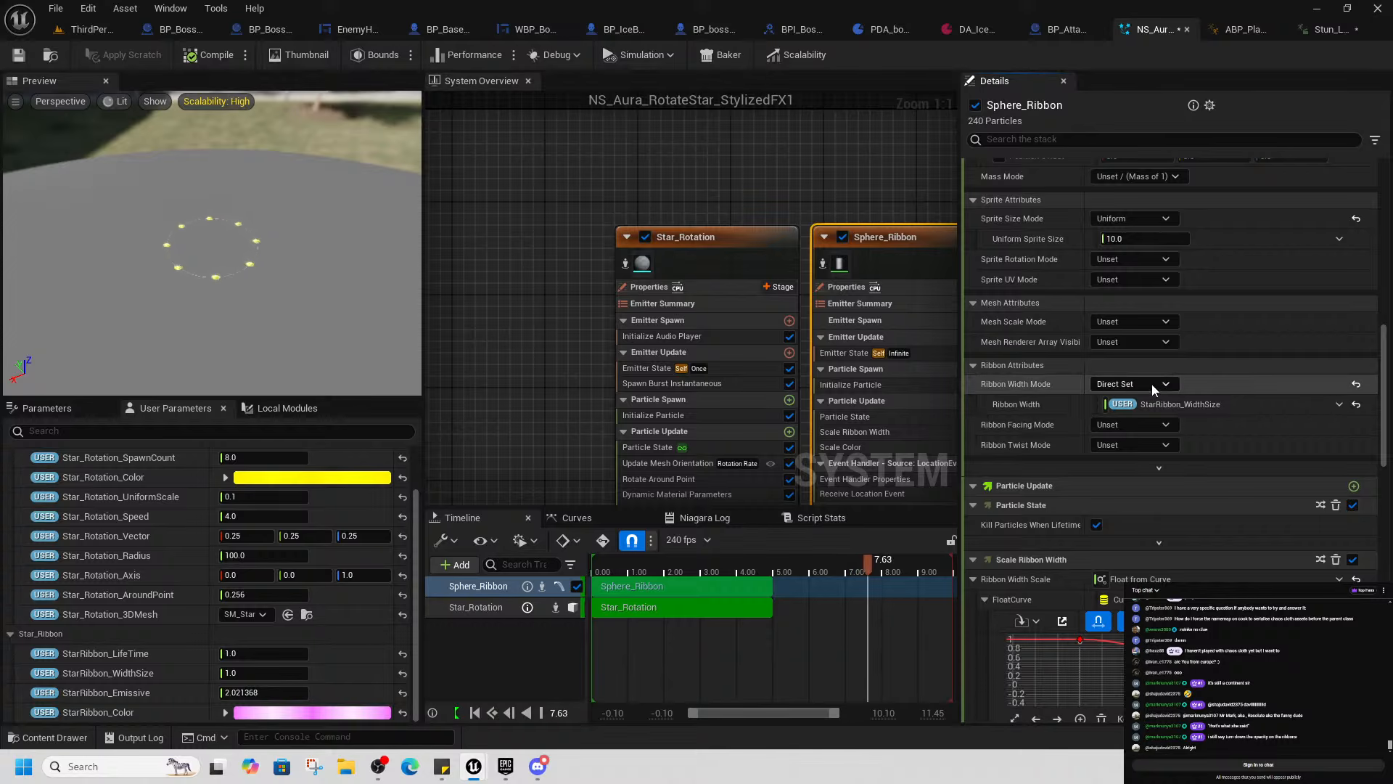
scroll(1180, 334, up, 5)
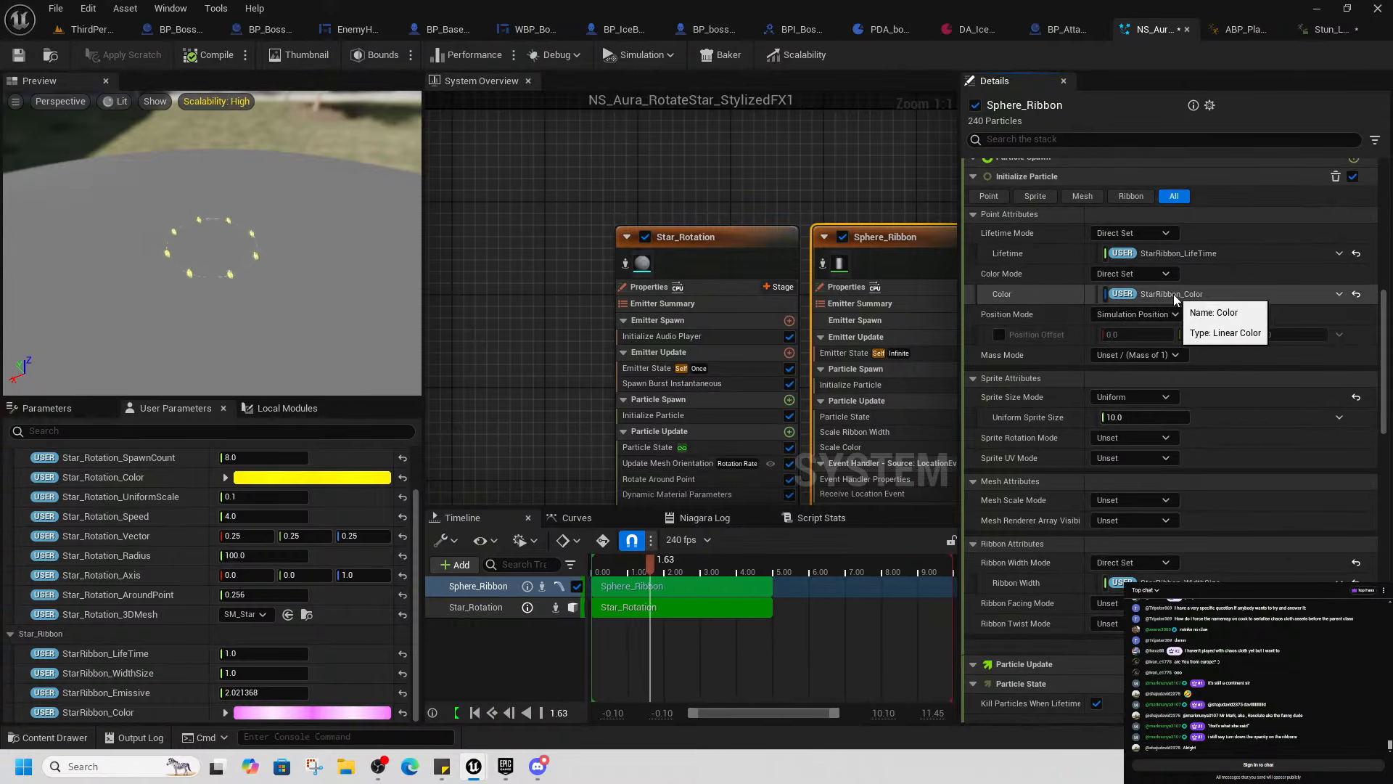
scroll(1186, 315, up, 2)
scroll(1185, 307, up, 9)
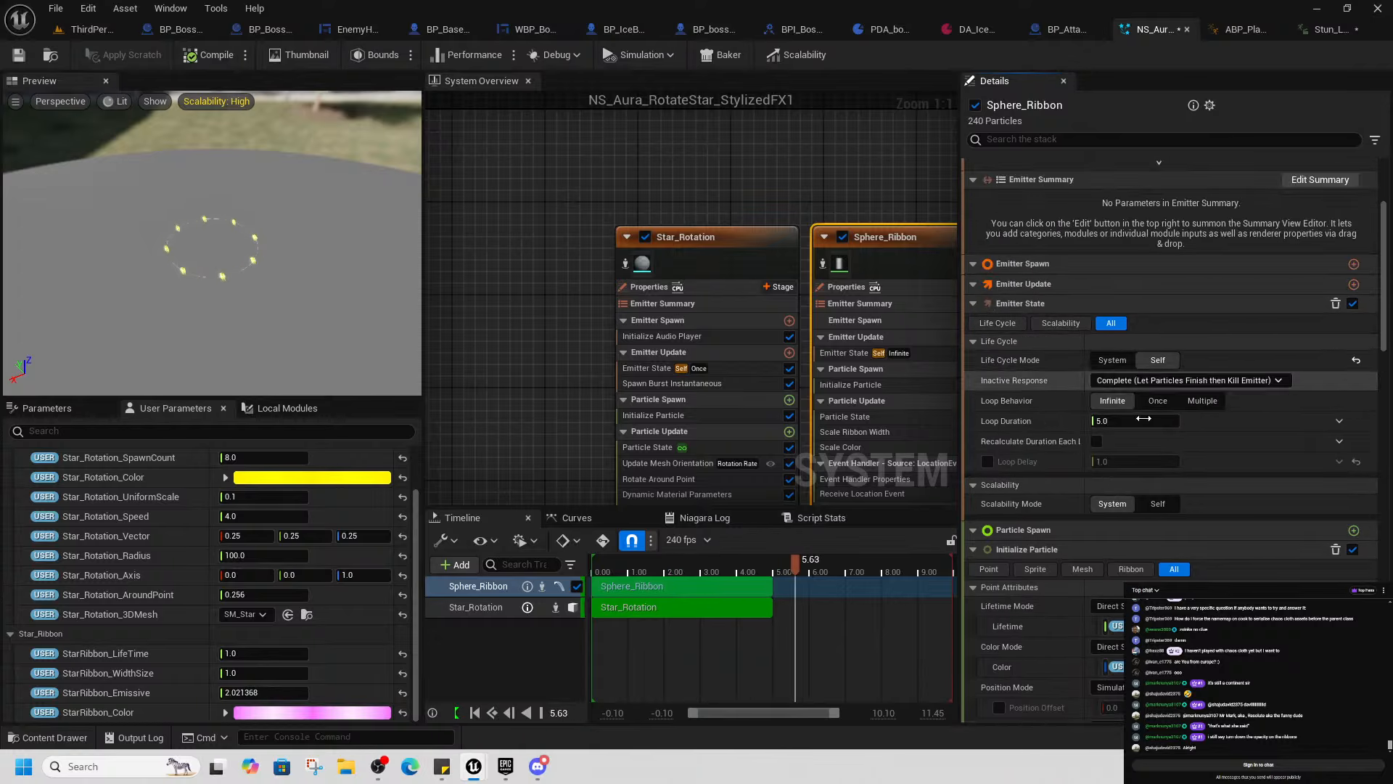
scroll(1164, 482, down, 12)
scroll(1166, 479, down, 7)
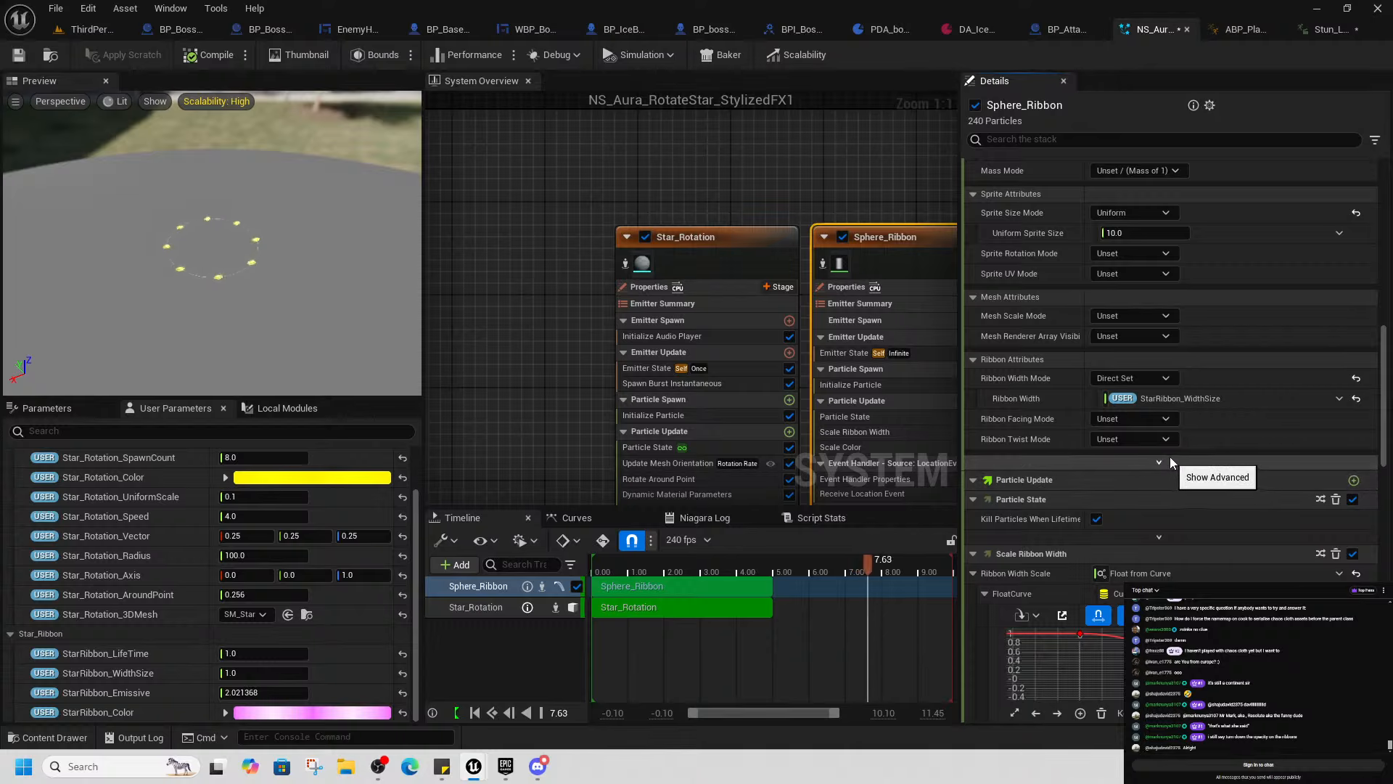
scroll(1172, 456, down, 5)
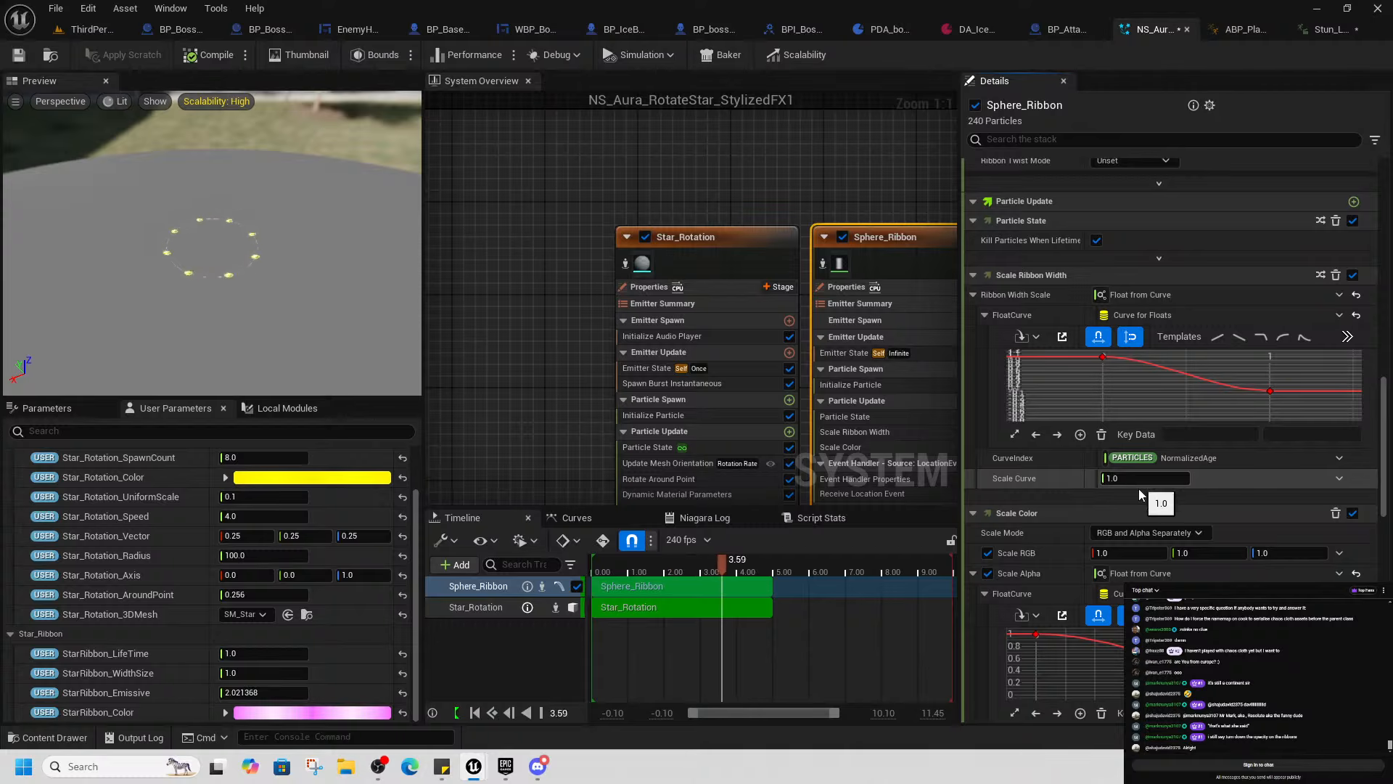
scroll(1138, 489, down, 6)
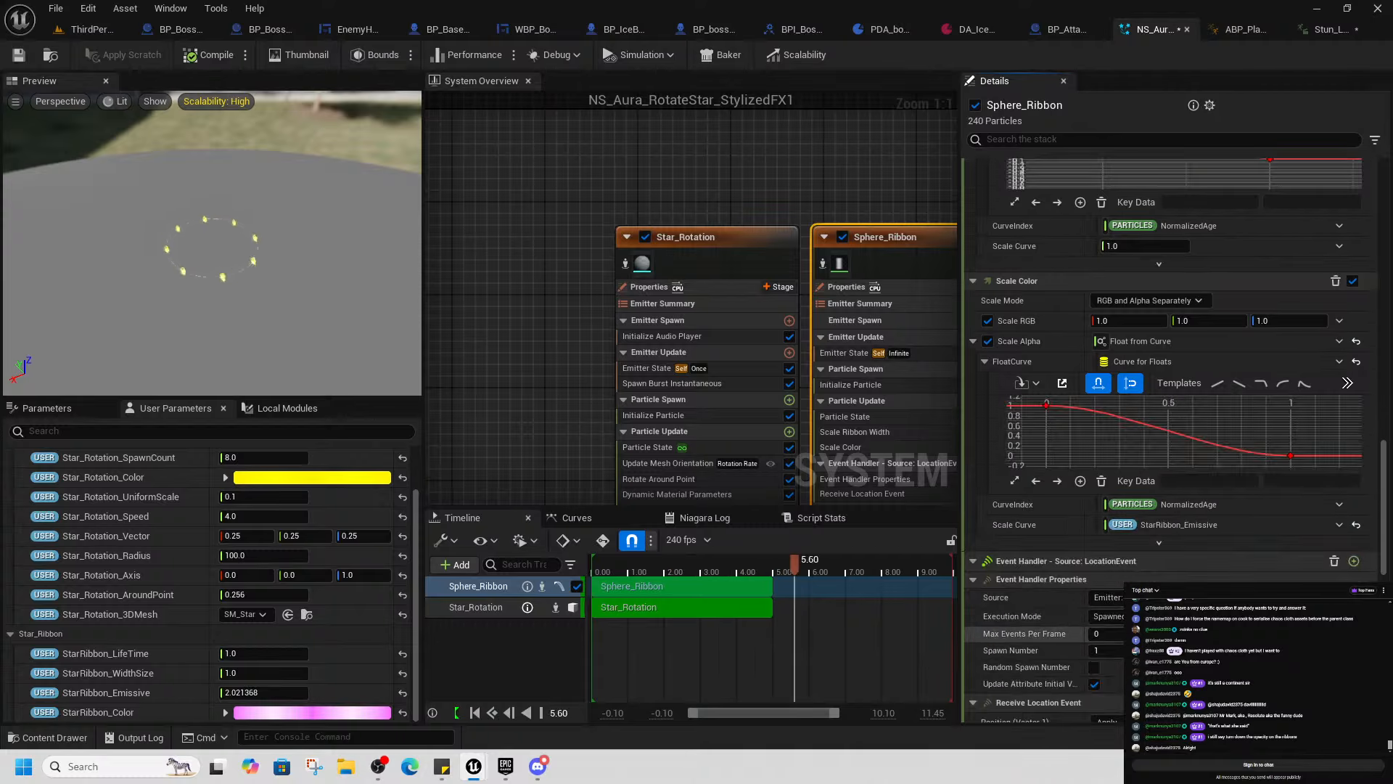
scroll(1118, 634, down, 12)
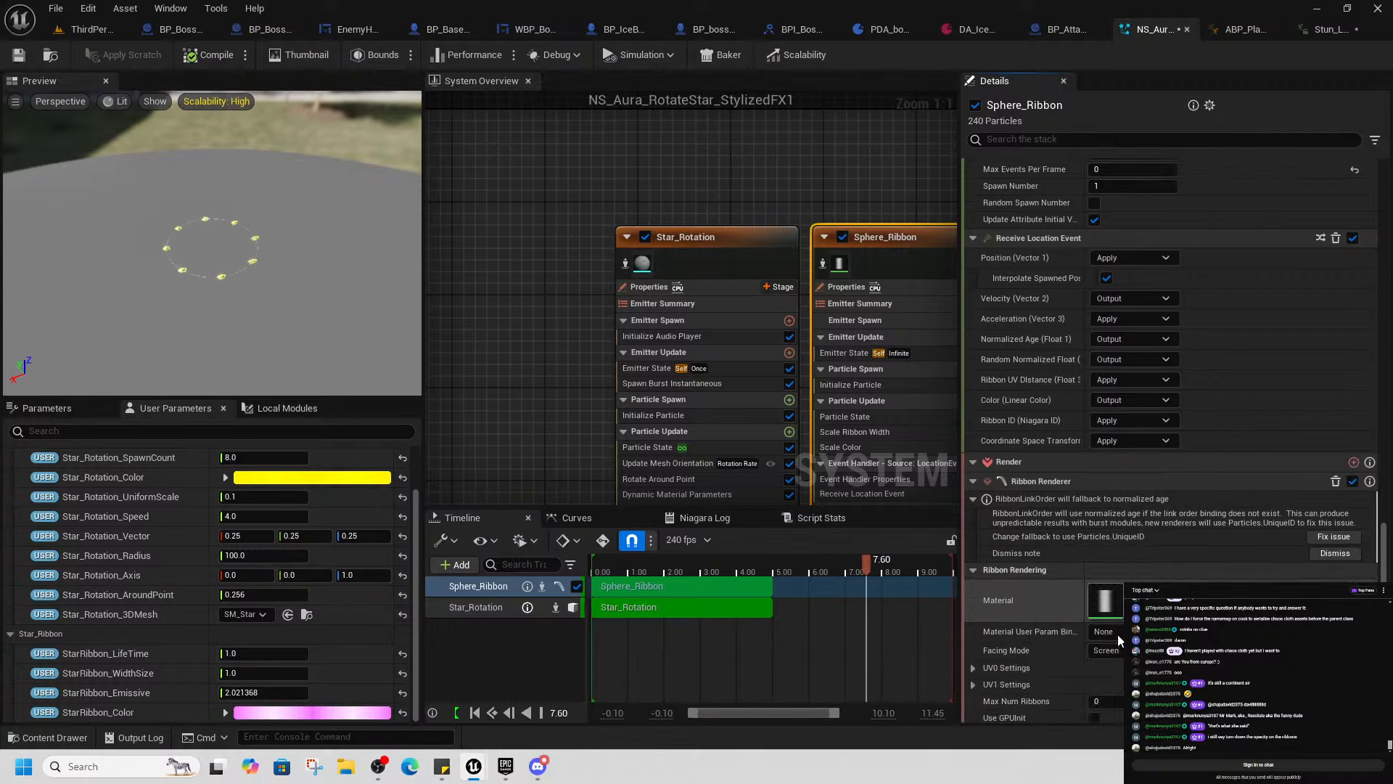
scroll(1060, 605, down, 6)
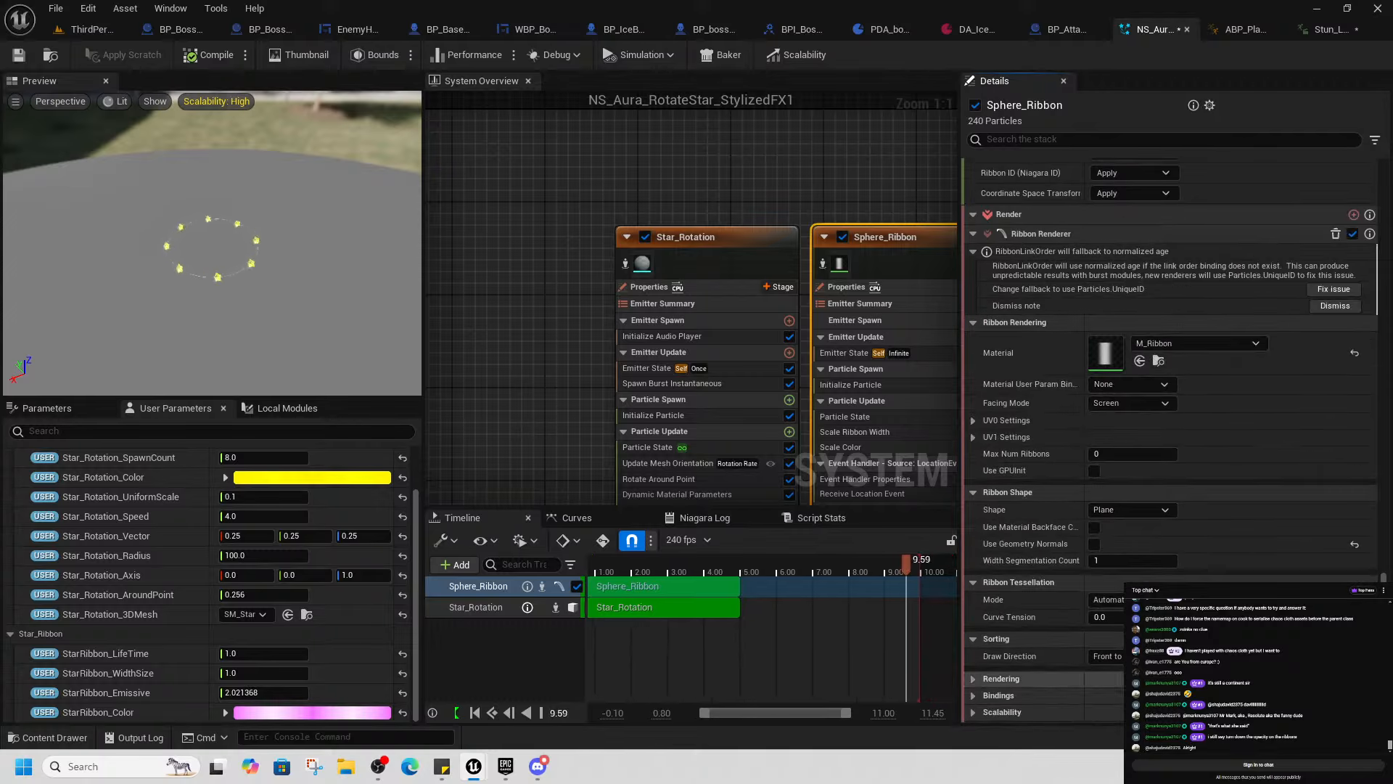
Expand and examine the Rendering, Bindings and Scalability settings of Sphere_Ribbon's Ribbon Renderer
click(977, 677)
scroll(1026, 681, down, 2)
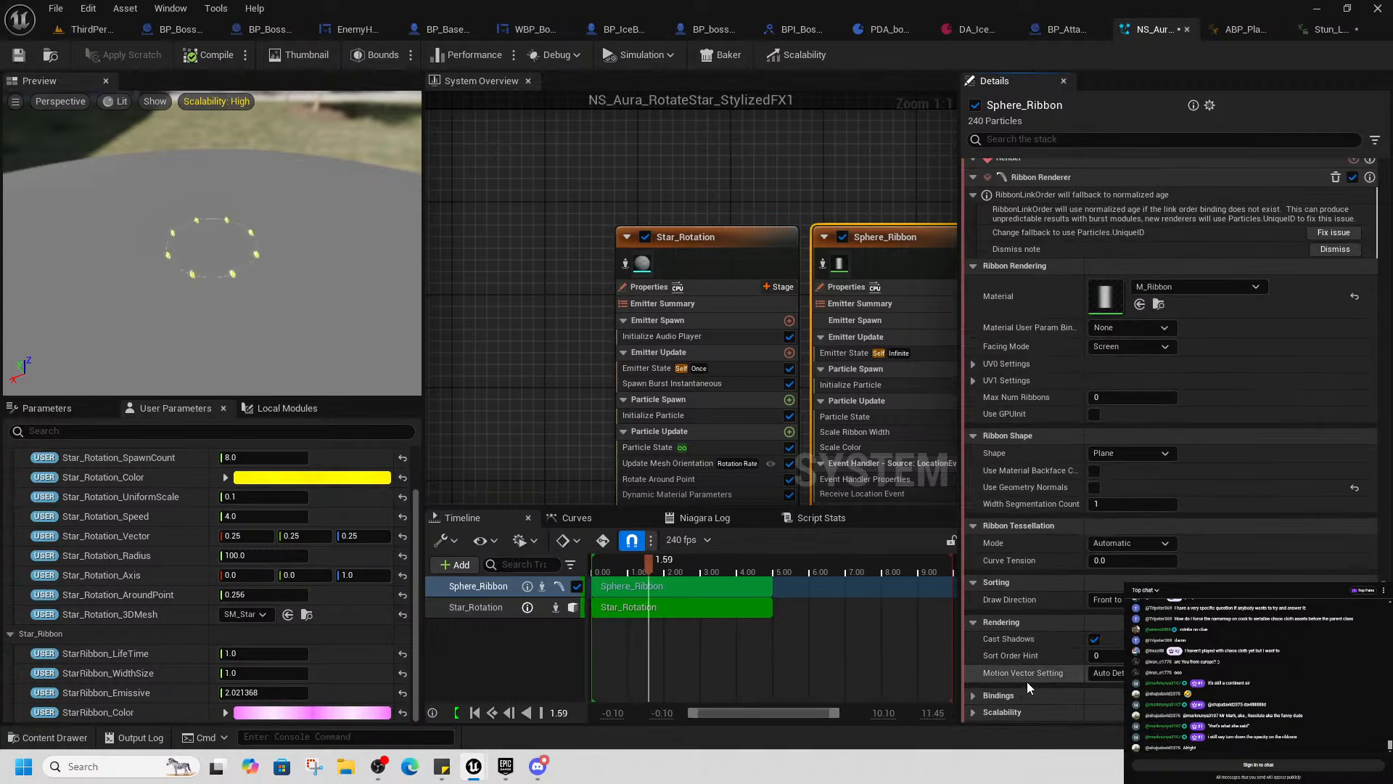
click(974, 697)
scroll(1057, 674, down, 4)
scroll(1057, 673, down, 6)
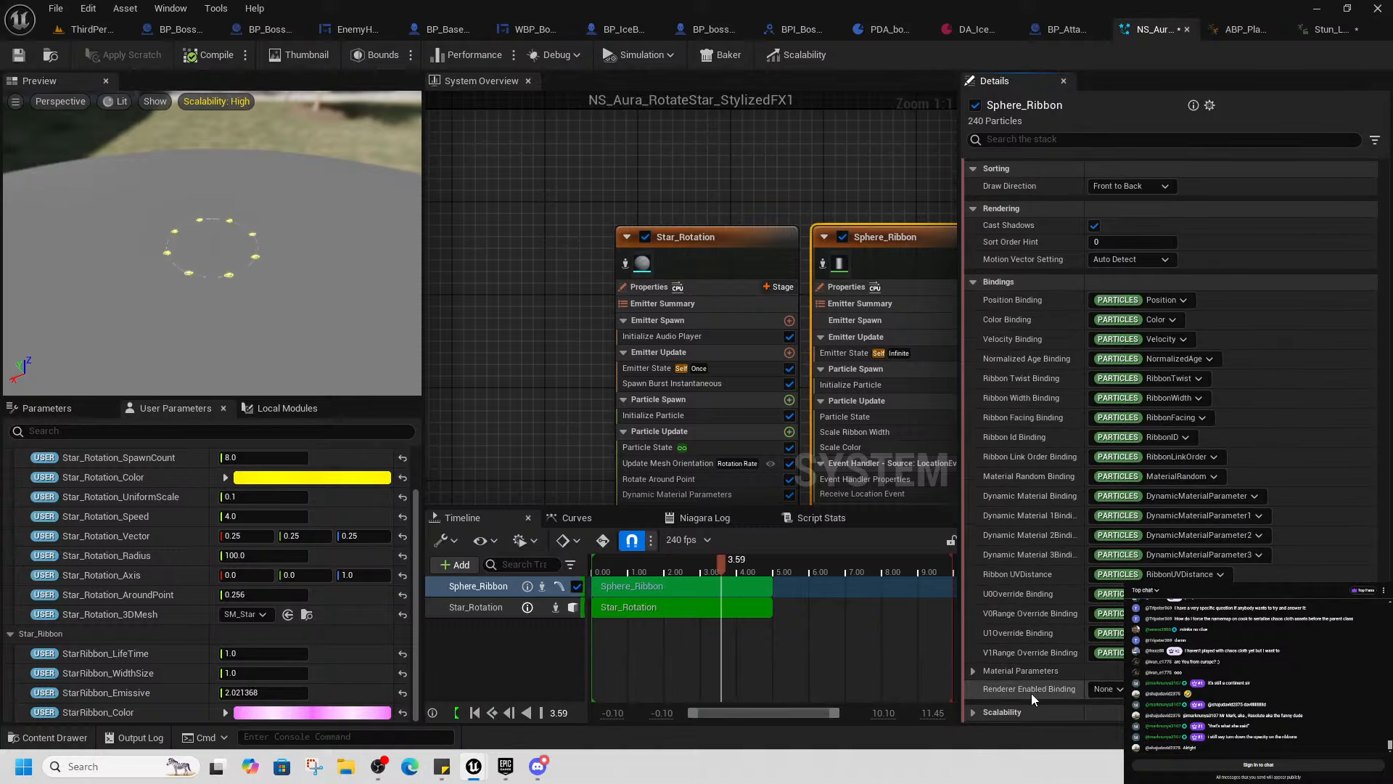
click(973, 712)
scroll(1066, 679, down, 1)
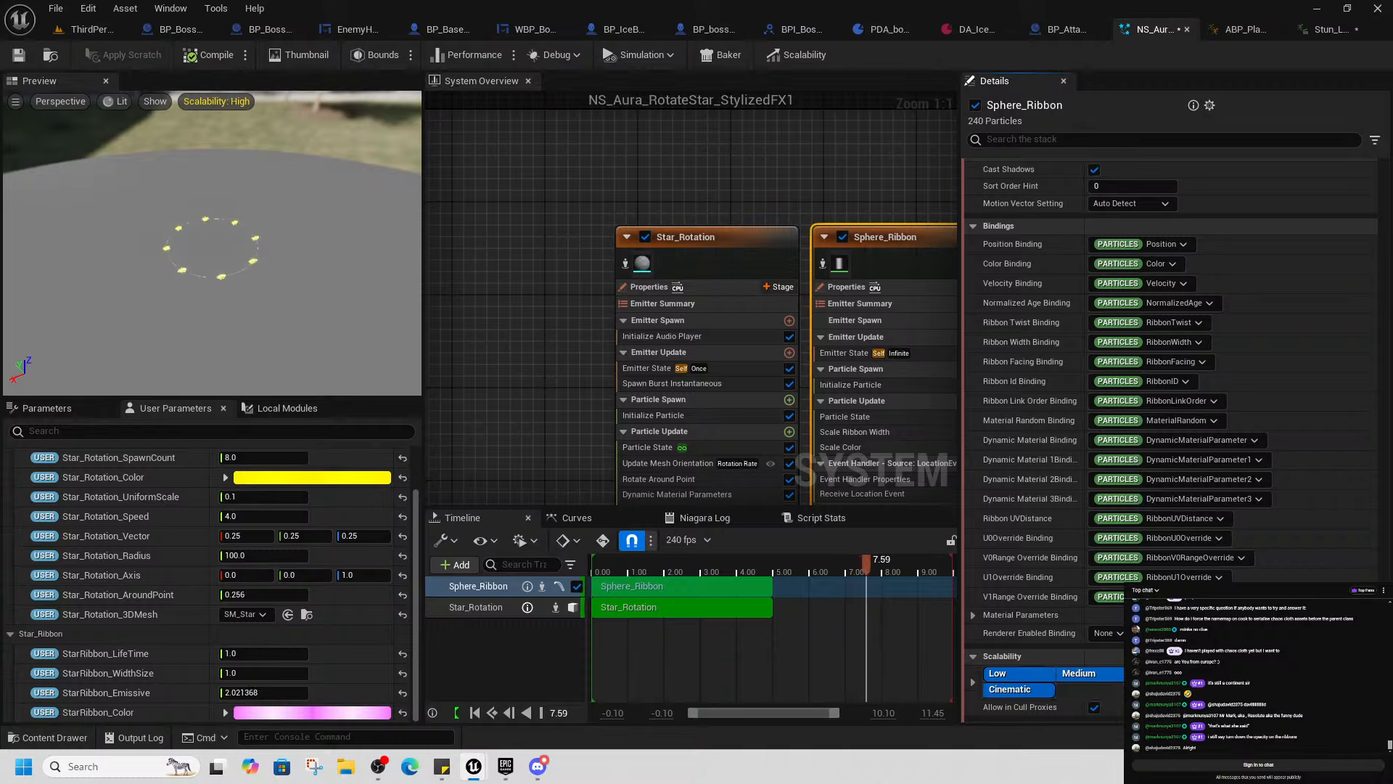
scroll(1066, 680, up, 2)
scroll(1067, 681, up, 8)
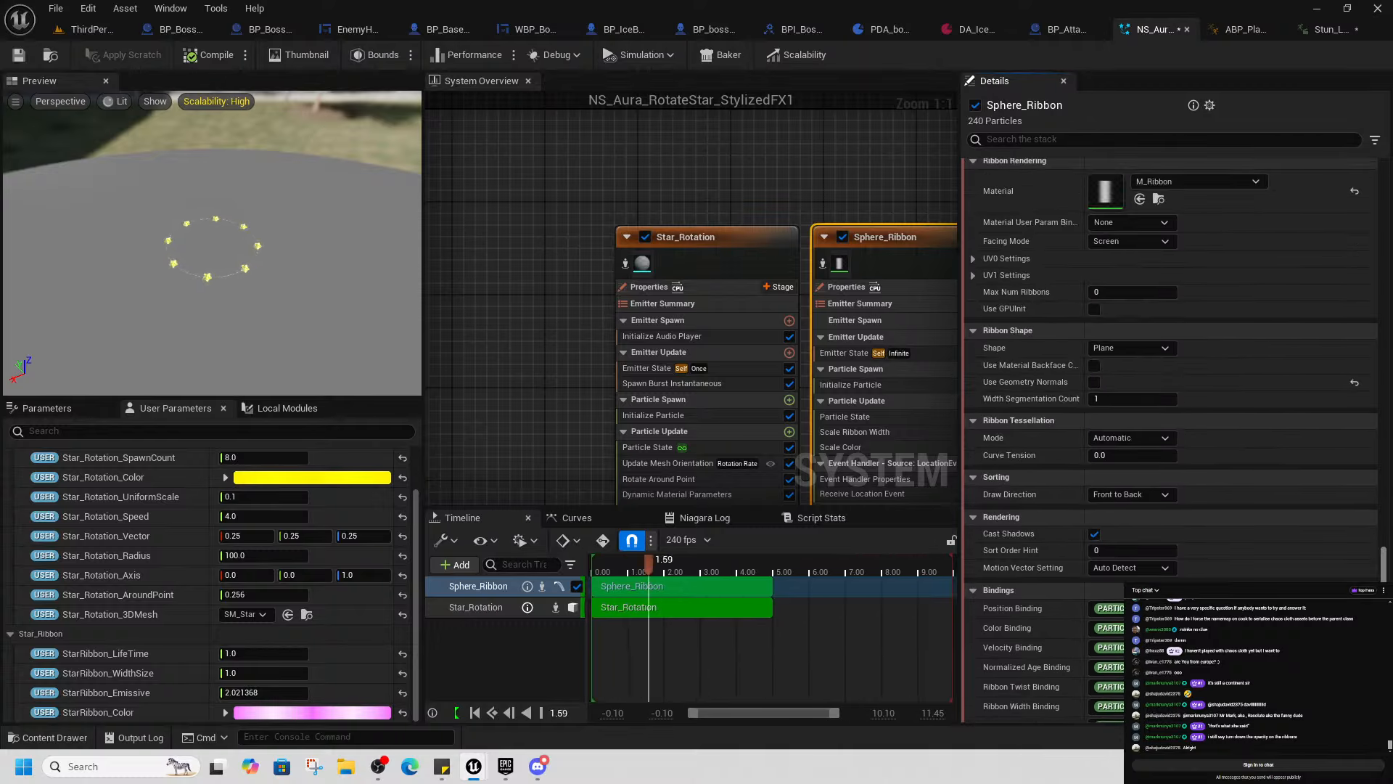
scroll(1373, 558, up, 6)
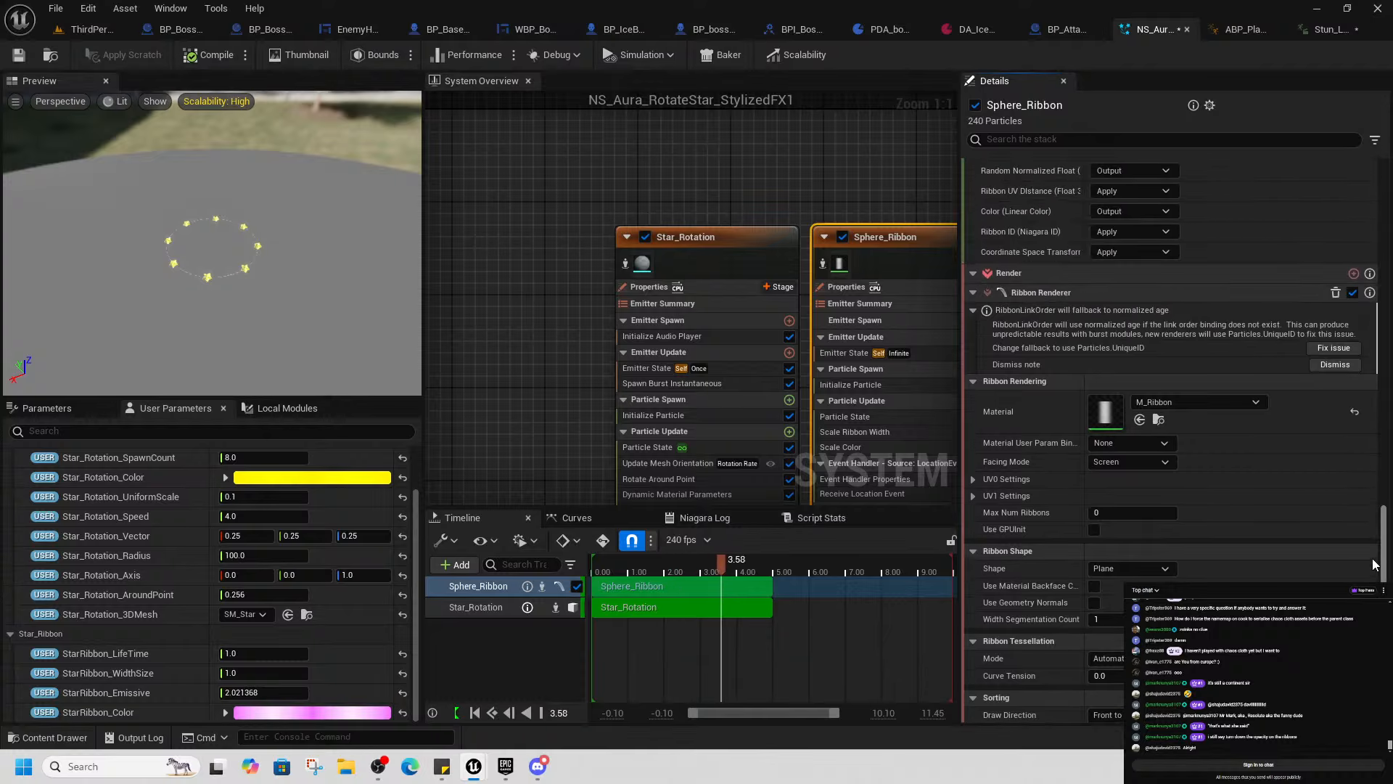
Expand and examine the UV0 Settings of Sphere_Ribbon's Ribbon Renderer
scroll(1373, 558, up, 2)
click(973, 546)
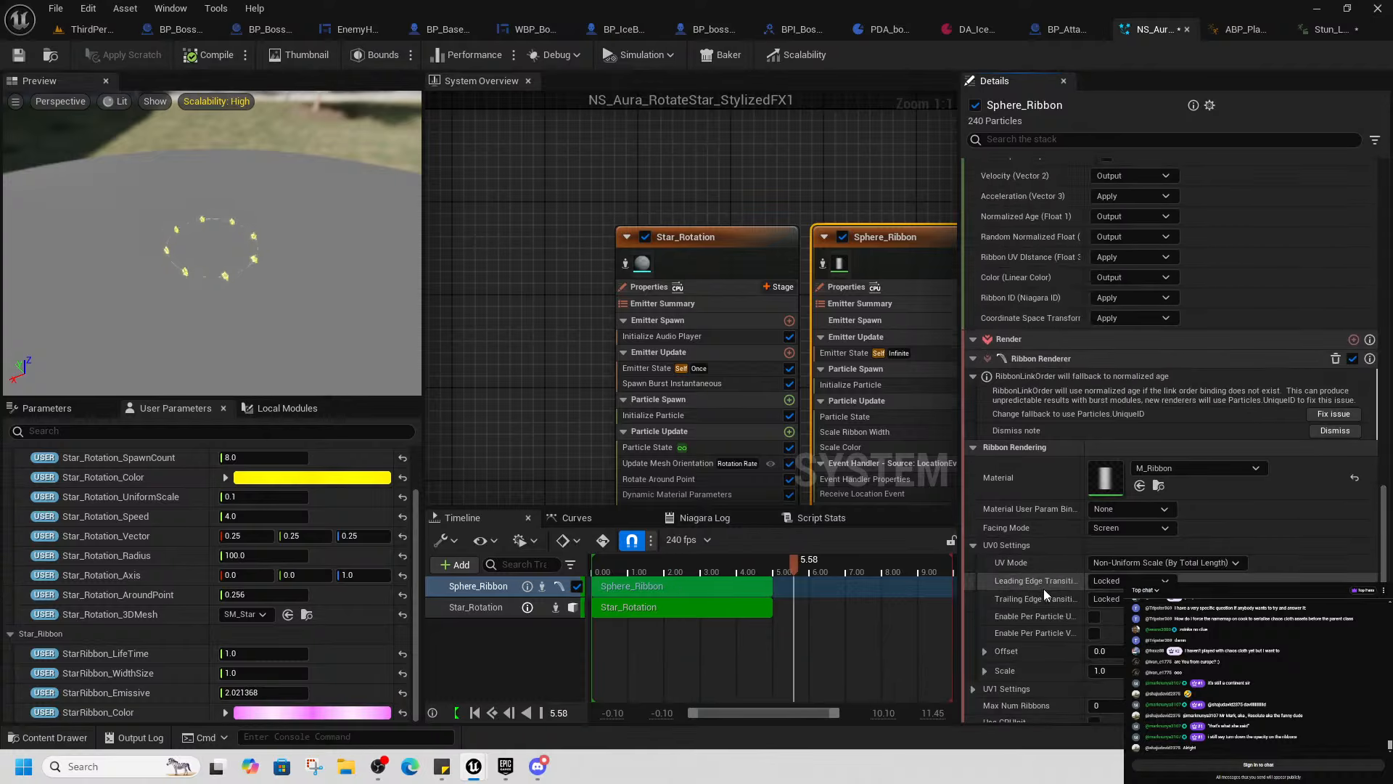
scroll(1043, 589, down, 3)
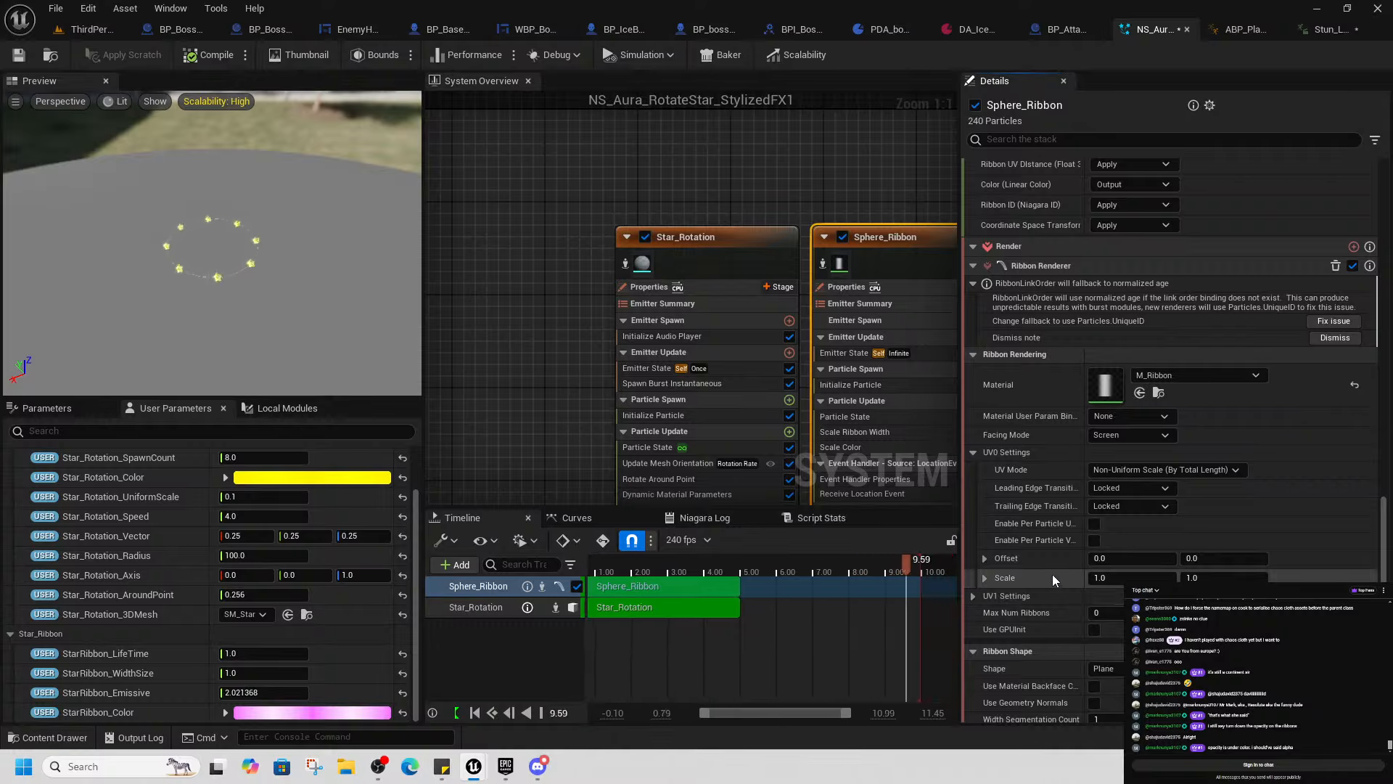
Lower the first key of Sphere_Ribbon's Scale Alpha curve to about 0.4 and check the ribbon's opacity in Stun_Loop
scroll(1052, 573, up, 10)
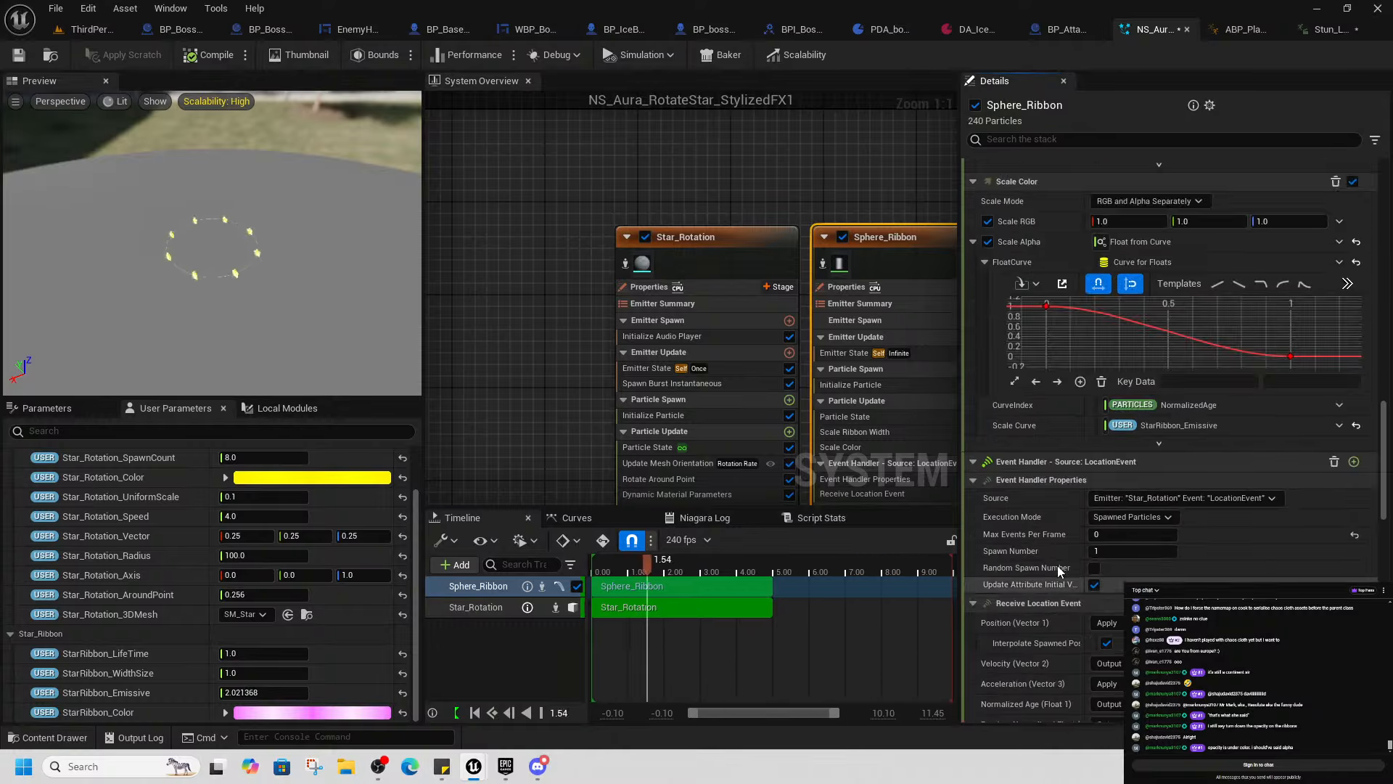
scroll(1073, 560, up, 4)
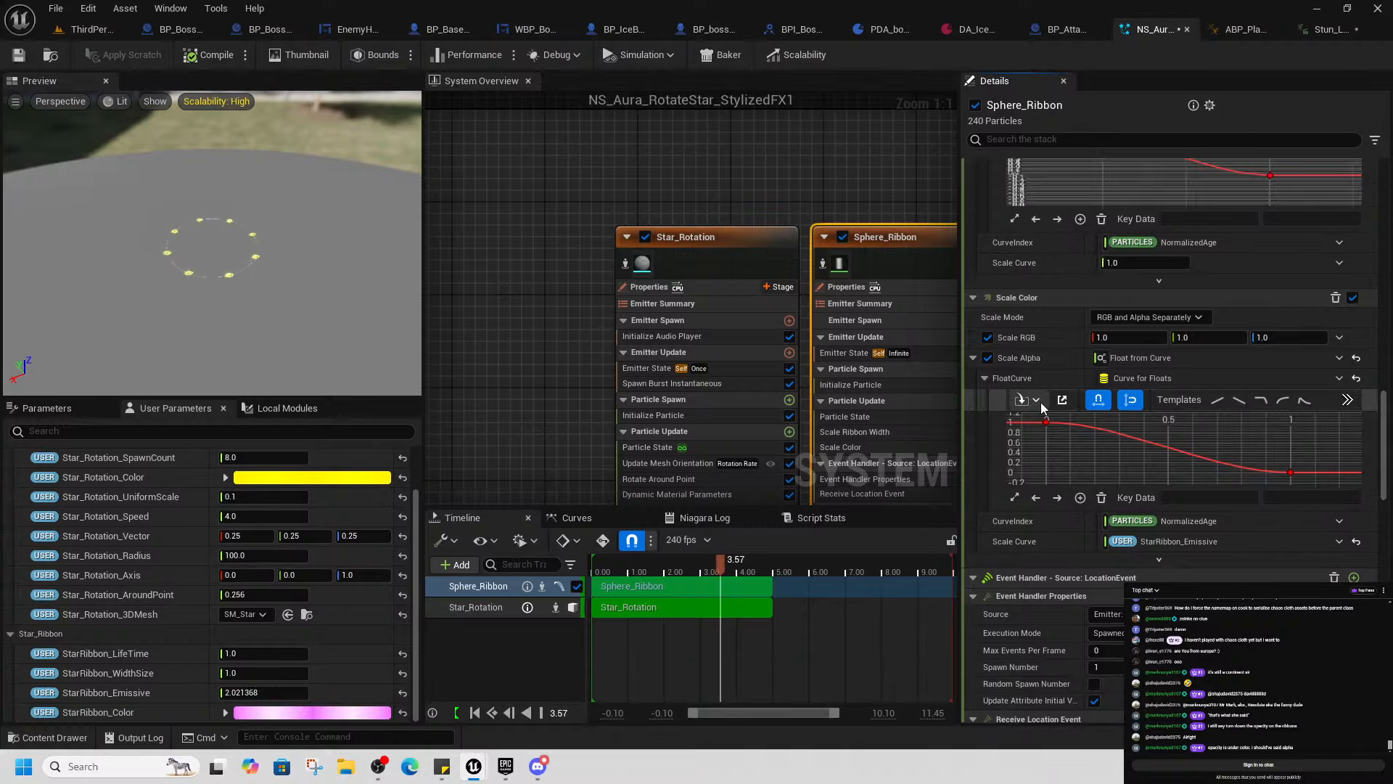
scroll(1041, 402, up, 2)
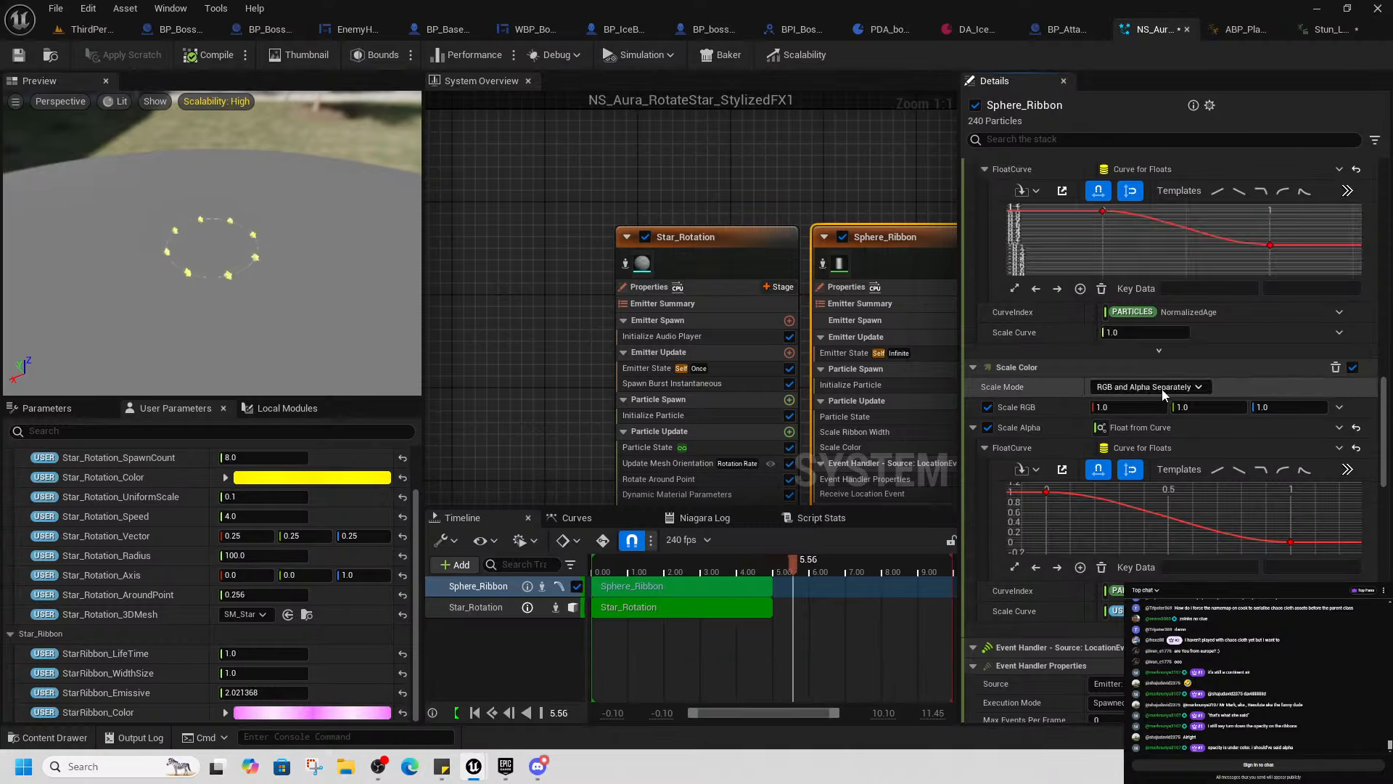
scroll(1062, 394, up, 1)
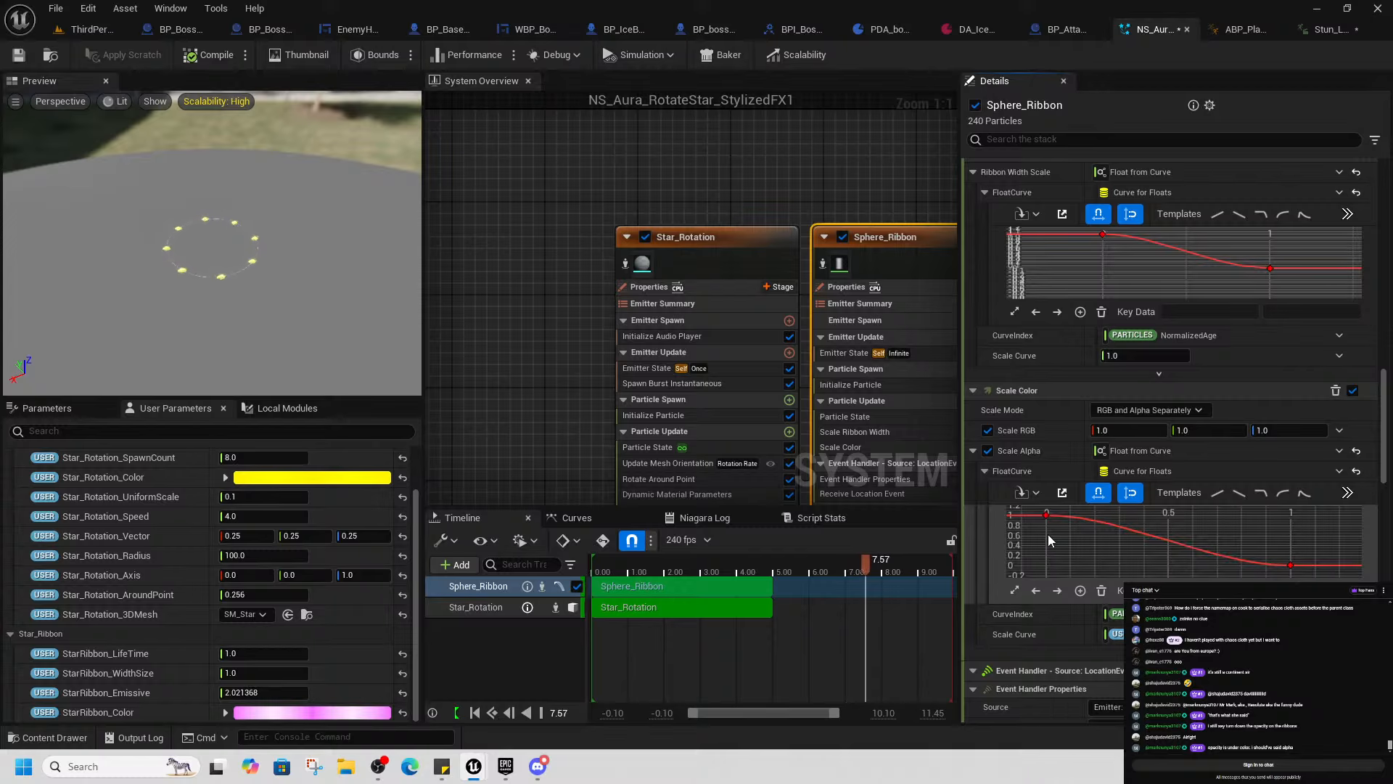
drag(1047, 515, 1046, 537)
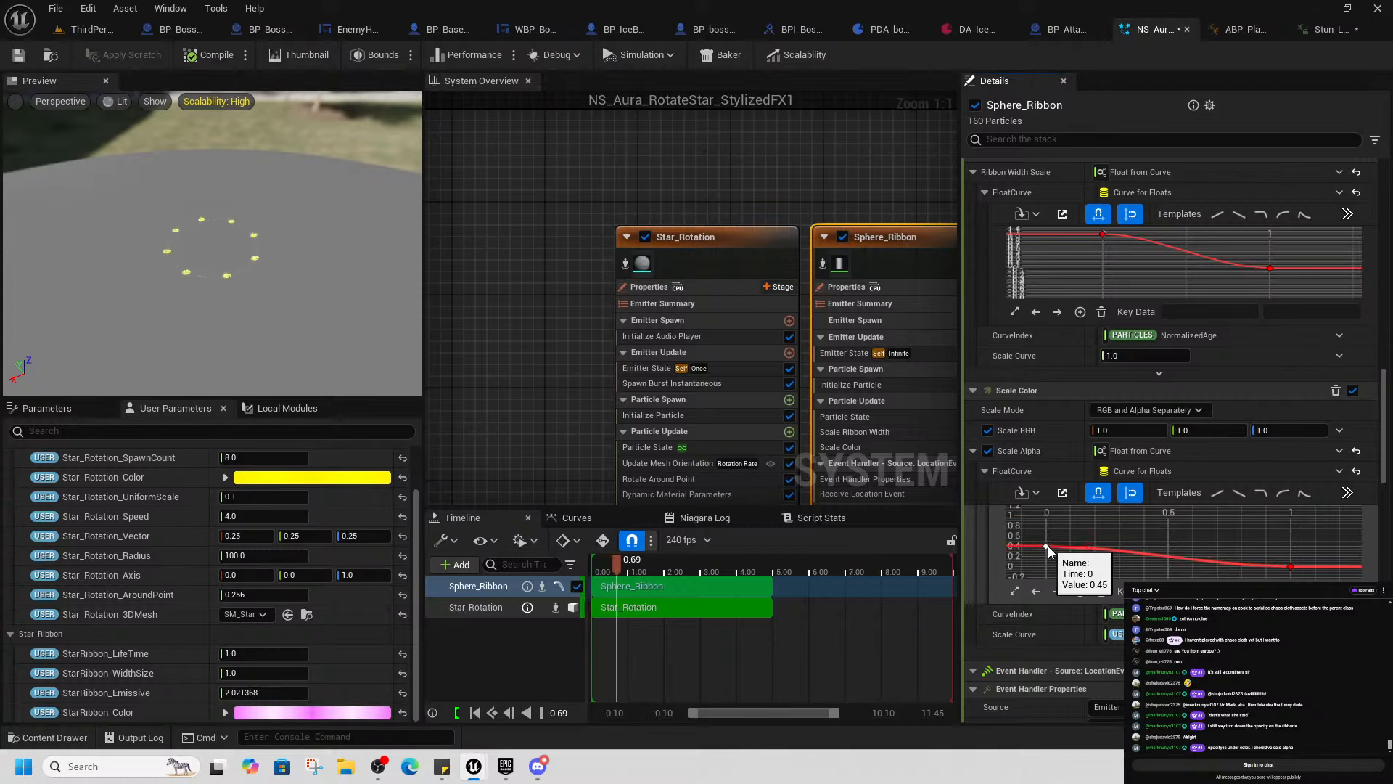
click(1322, 29)
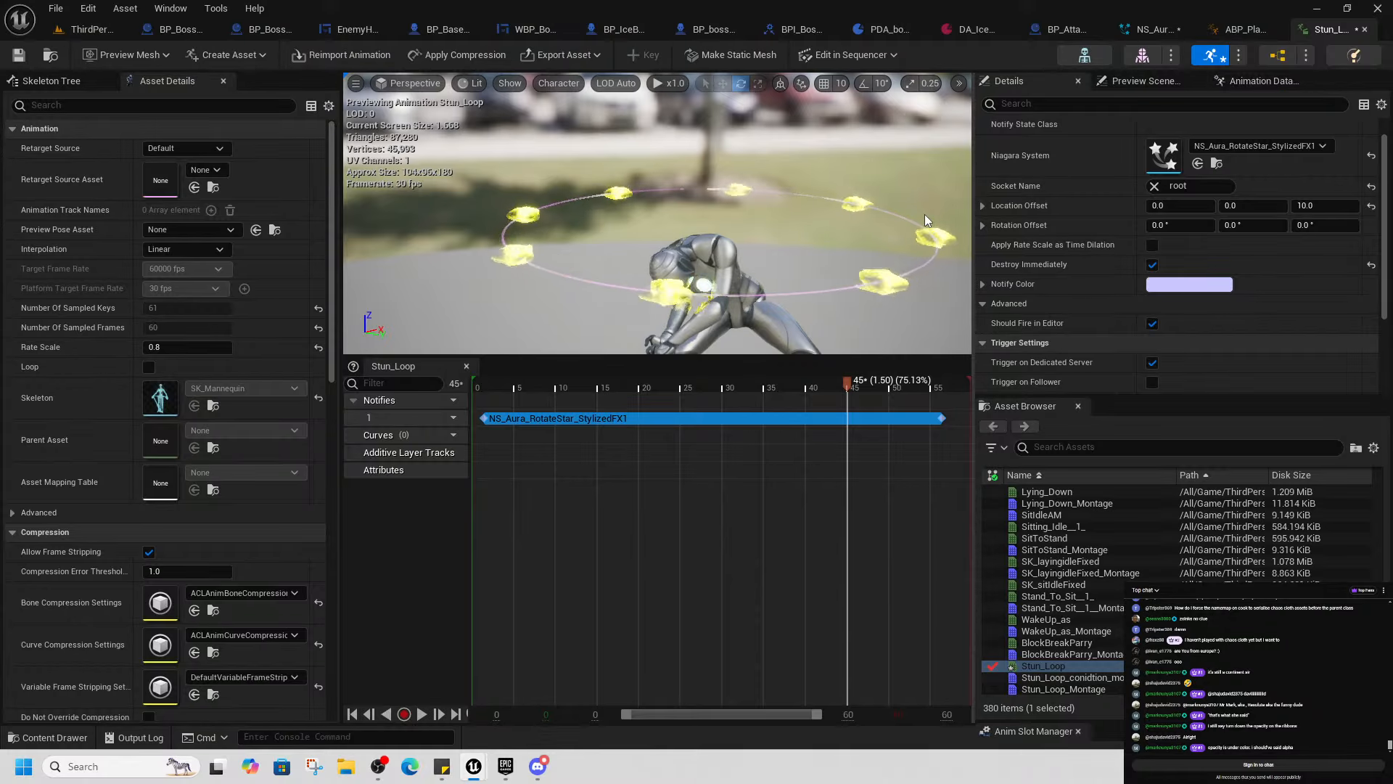
click(1165, 29)
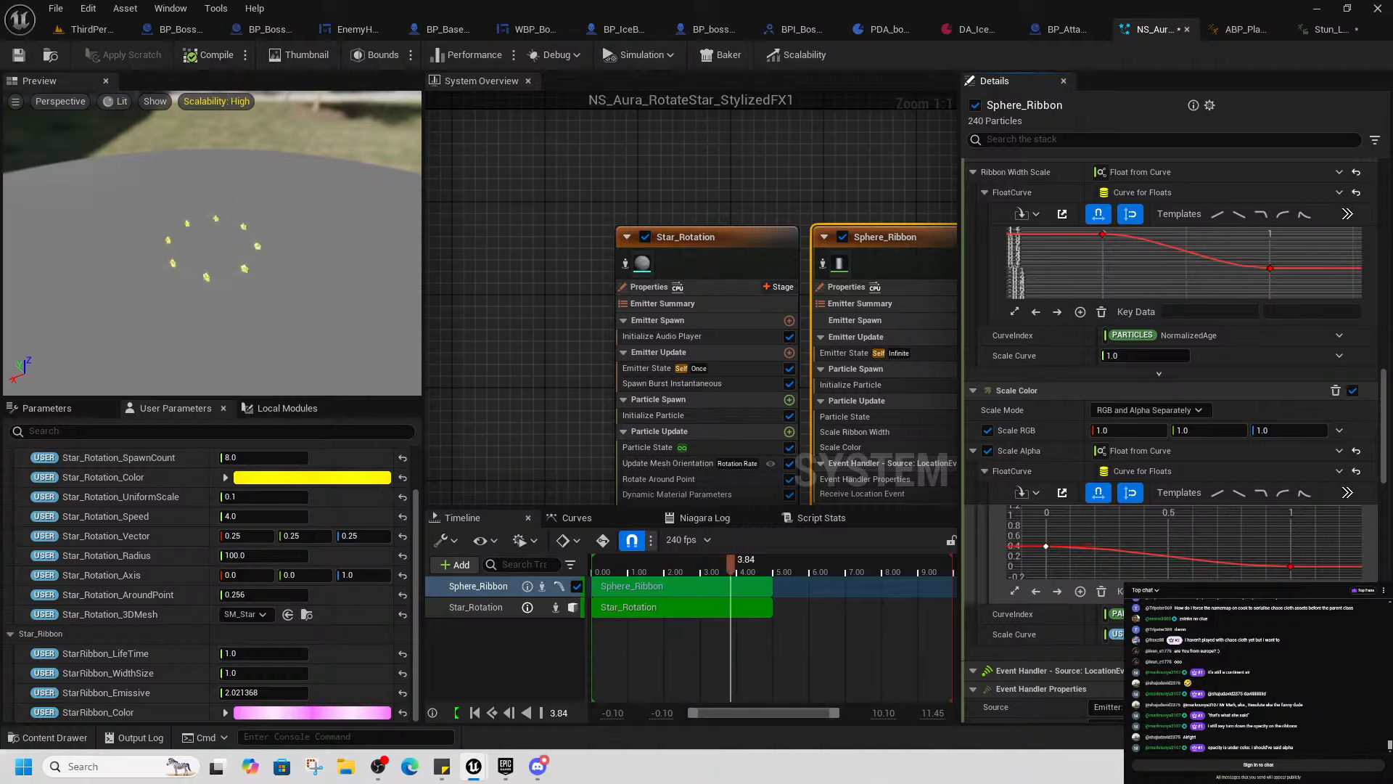
Review Sphere_Ribbon's color scaling and event handler settings, and save the star aura system and the Stun_Loop animation
scroll(1229, 564, down, 2)
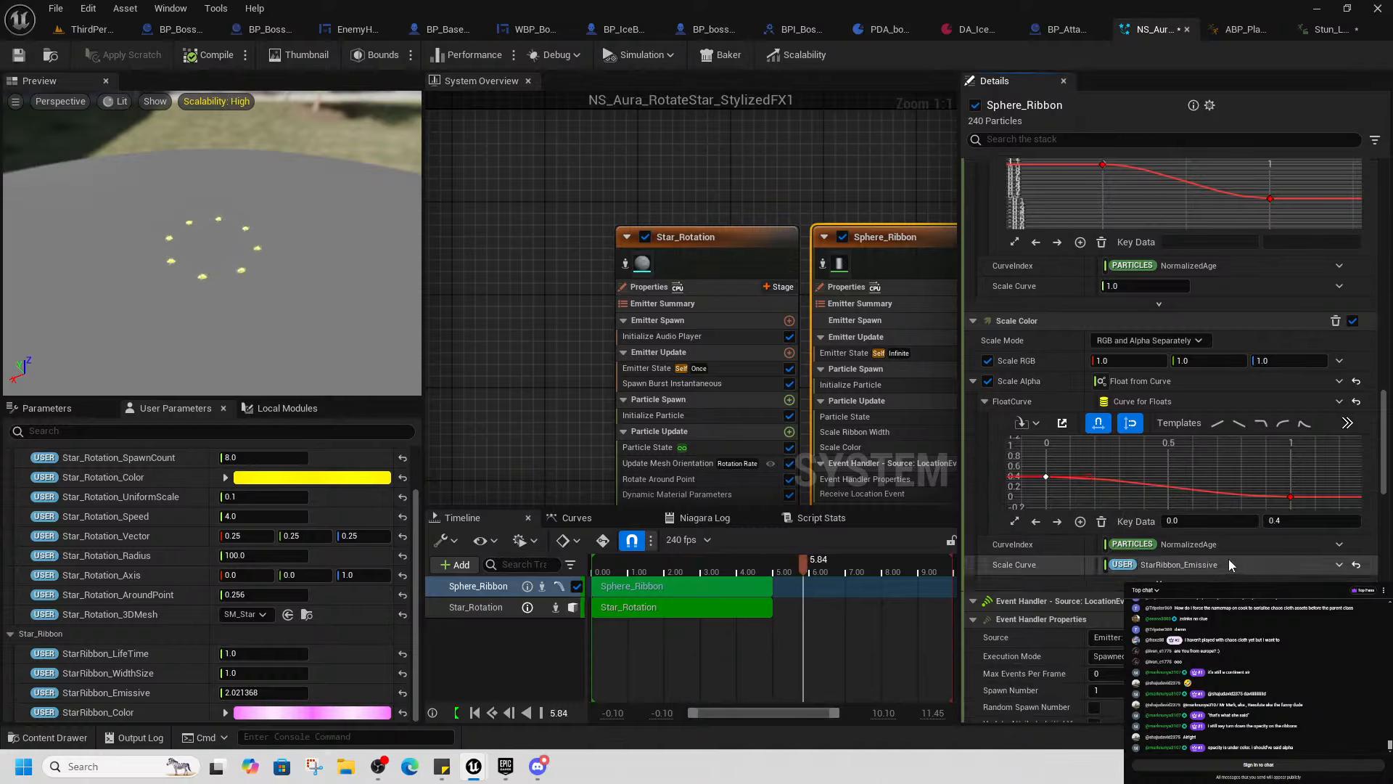
scroll(1229, 564, down, 3)
scroll(1191, 570, down, 3)
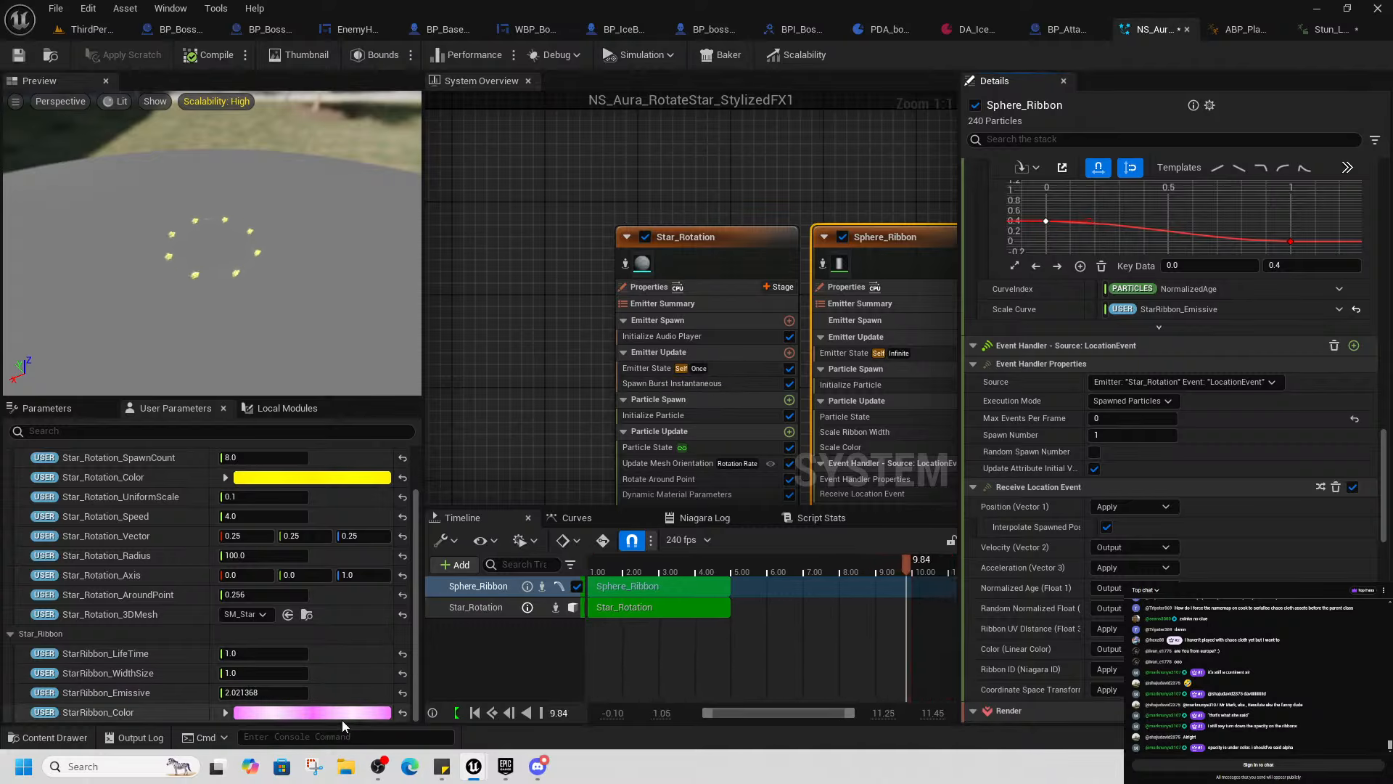
scroll(1180, 571, up, 3)
scroll(1179, 570, up, 2)
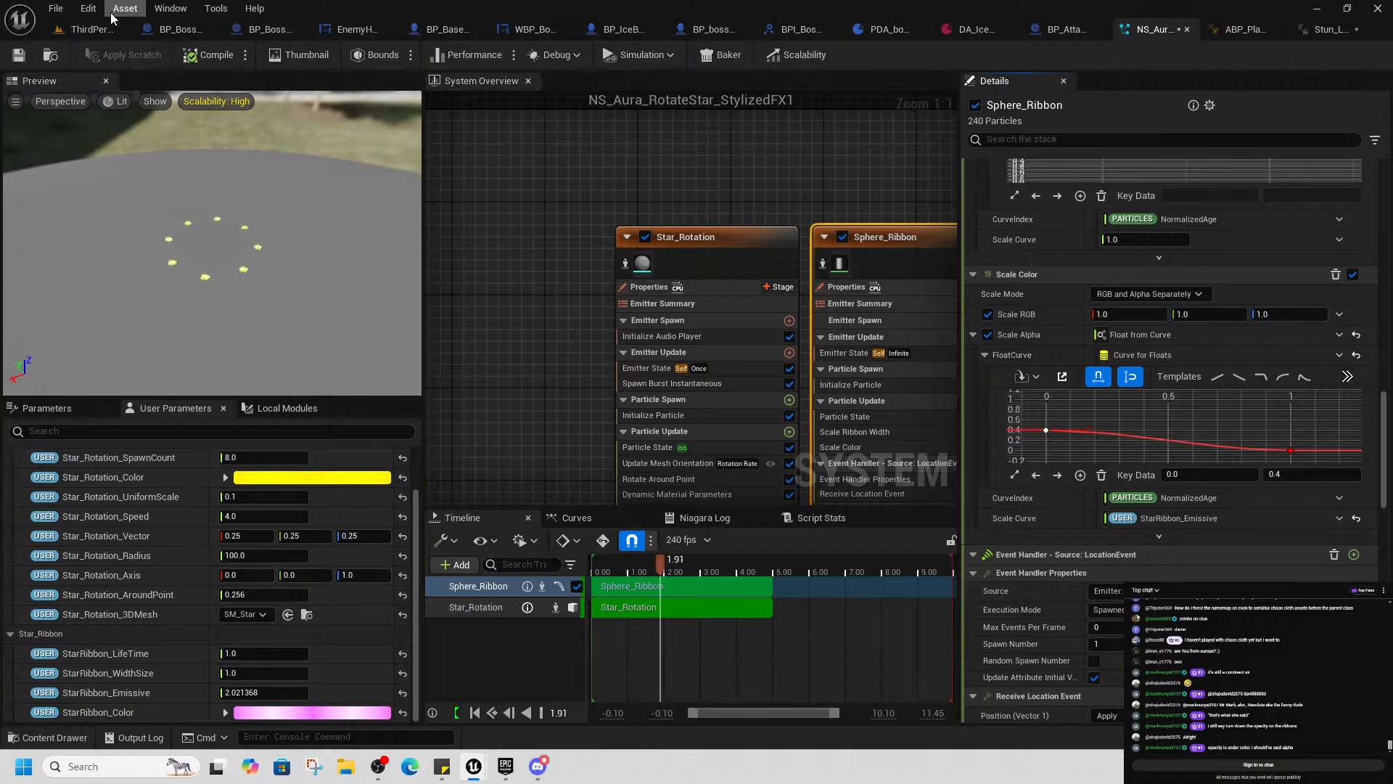
click(90, 54)
click(1335, 30)
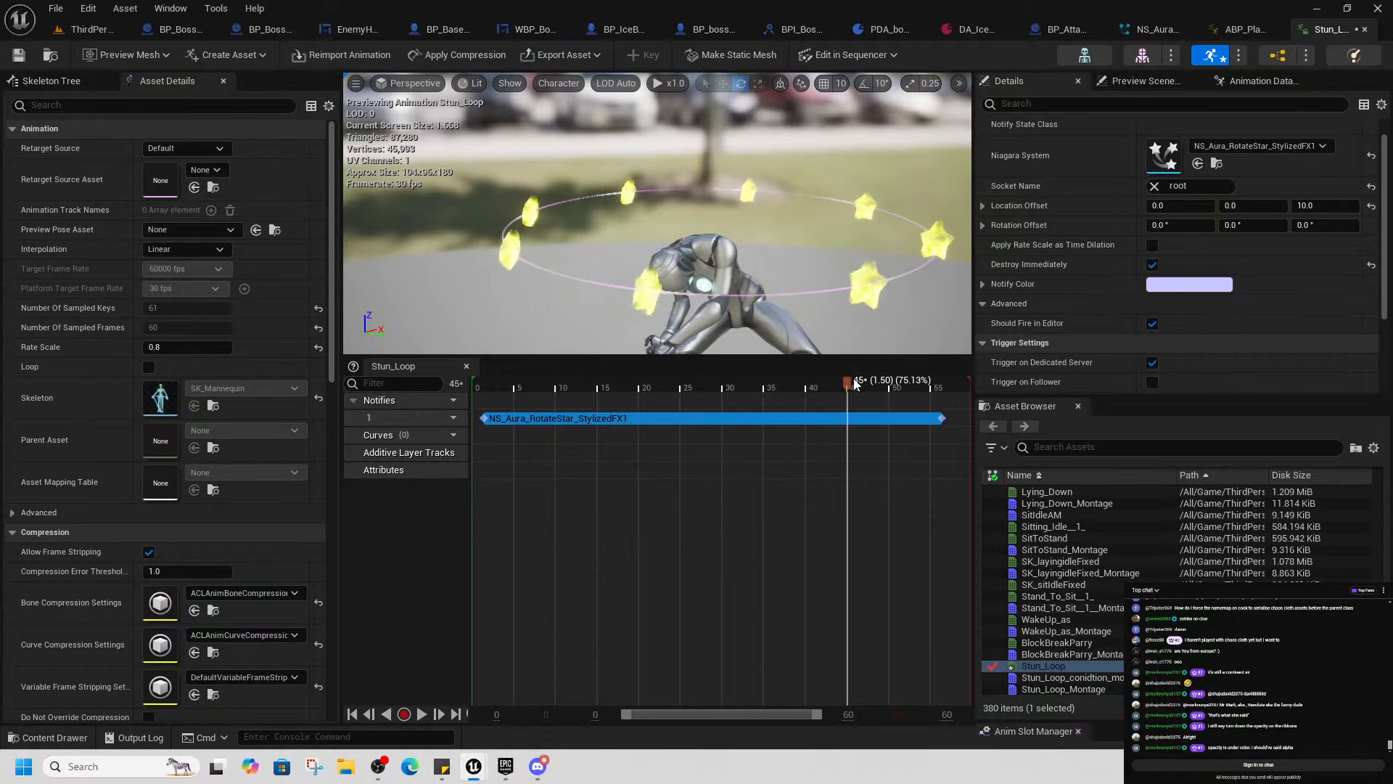
Play ThirdPersonMap from a spot on the floor, loot the Wood Shield and Basic Sword, and equip both from the inventory
click(90, 29)
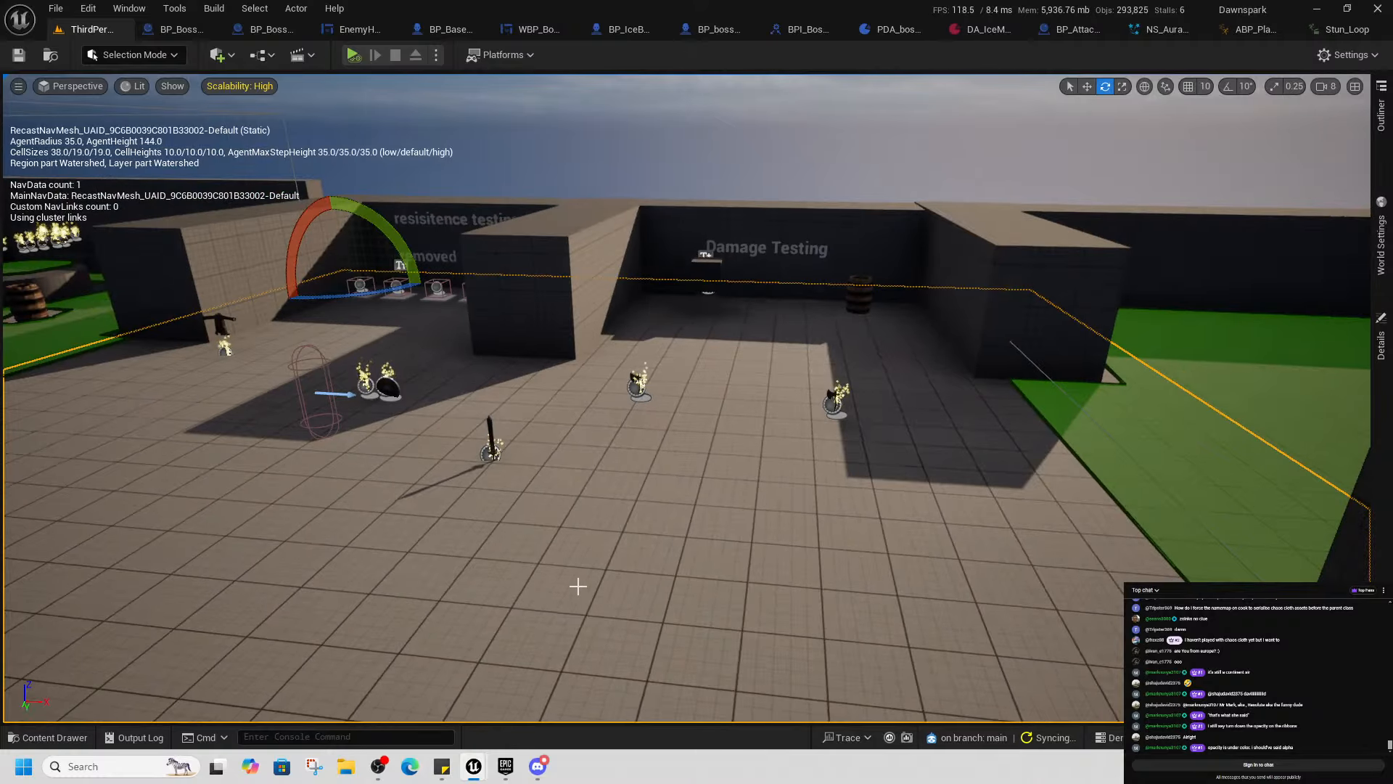
right_click(439, 588)
click(503, 567)
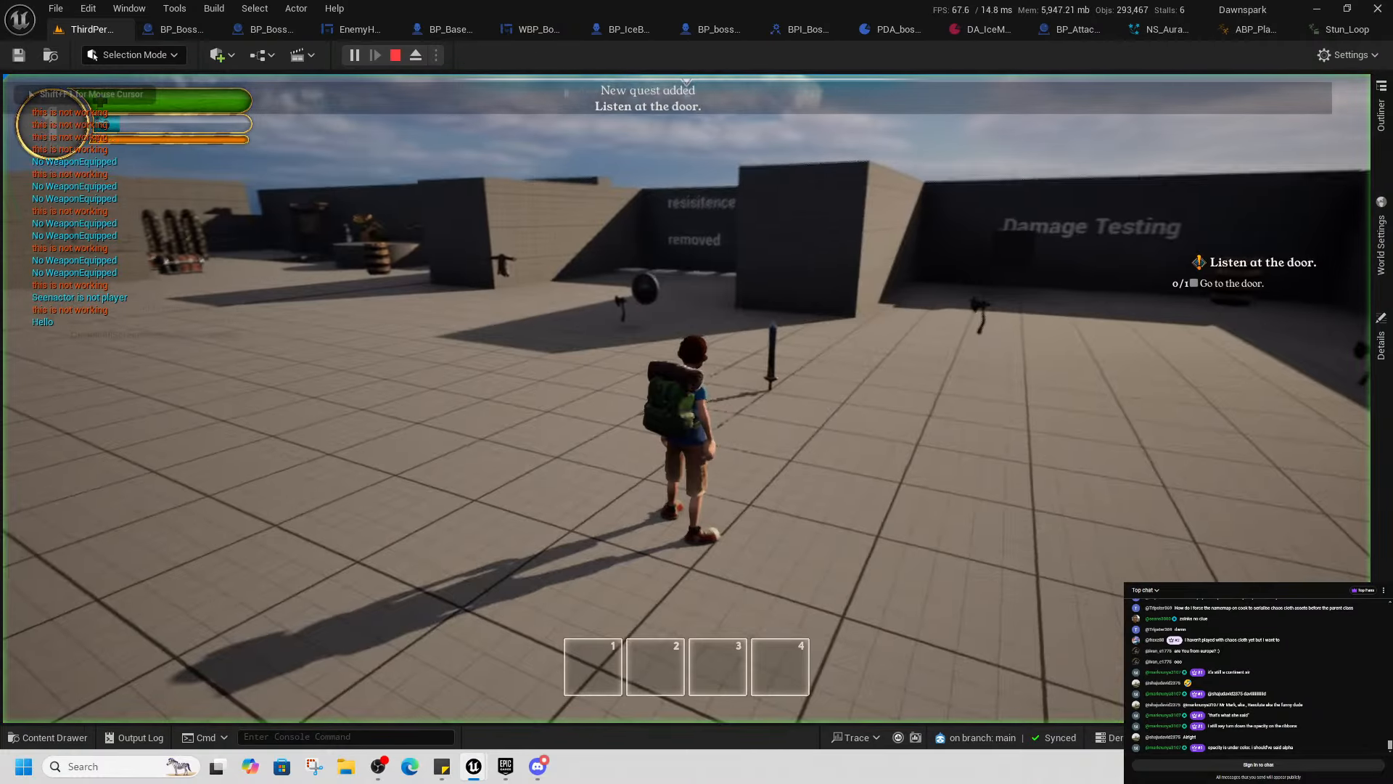
key(e)
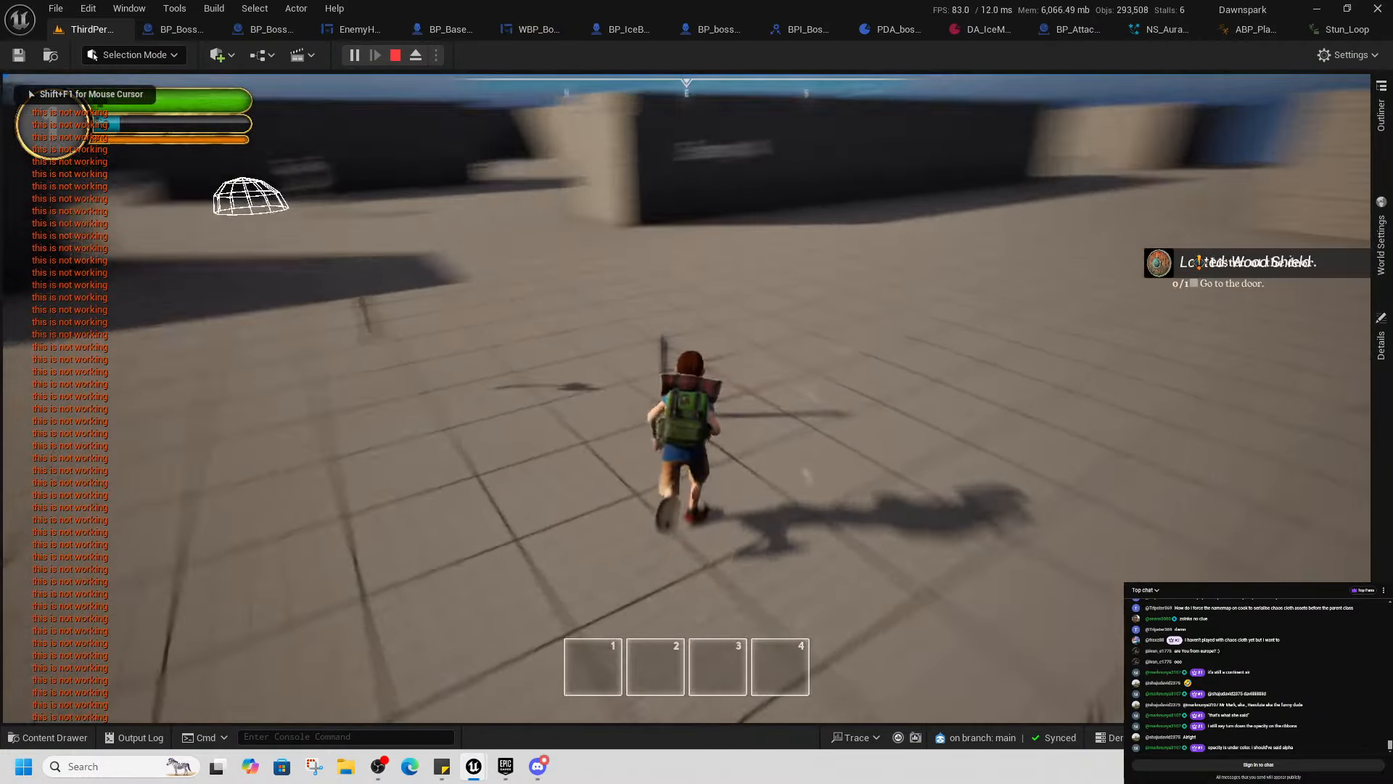
key(e)
key(Tab)
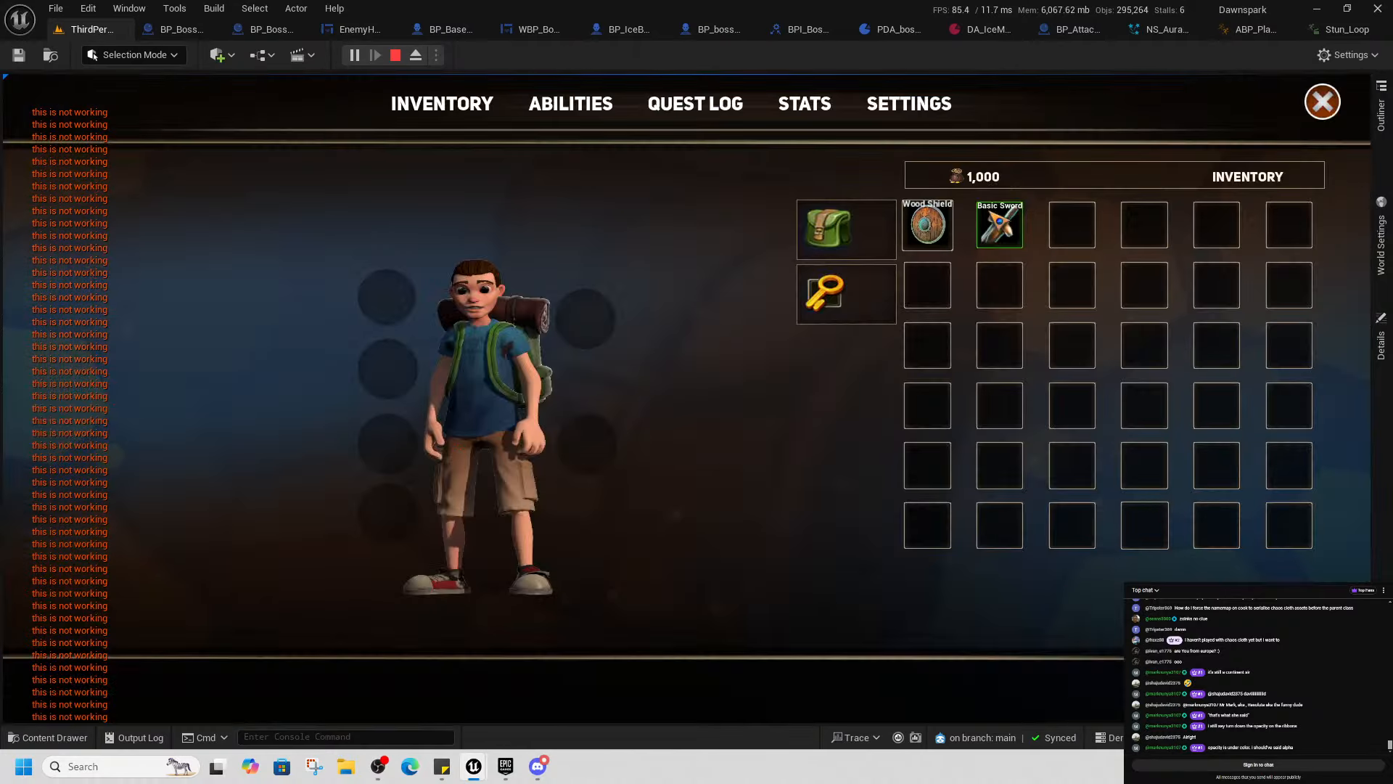
right_click(999, 227)
right_click(930, 225)
key(Tab)
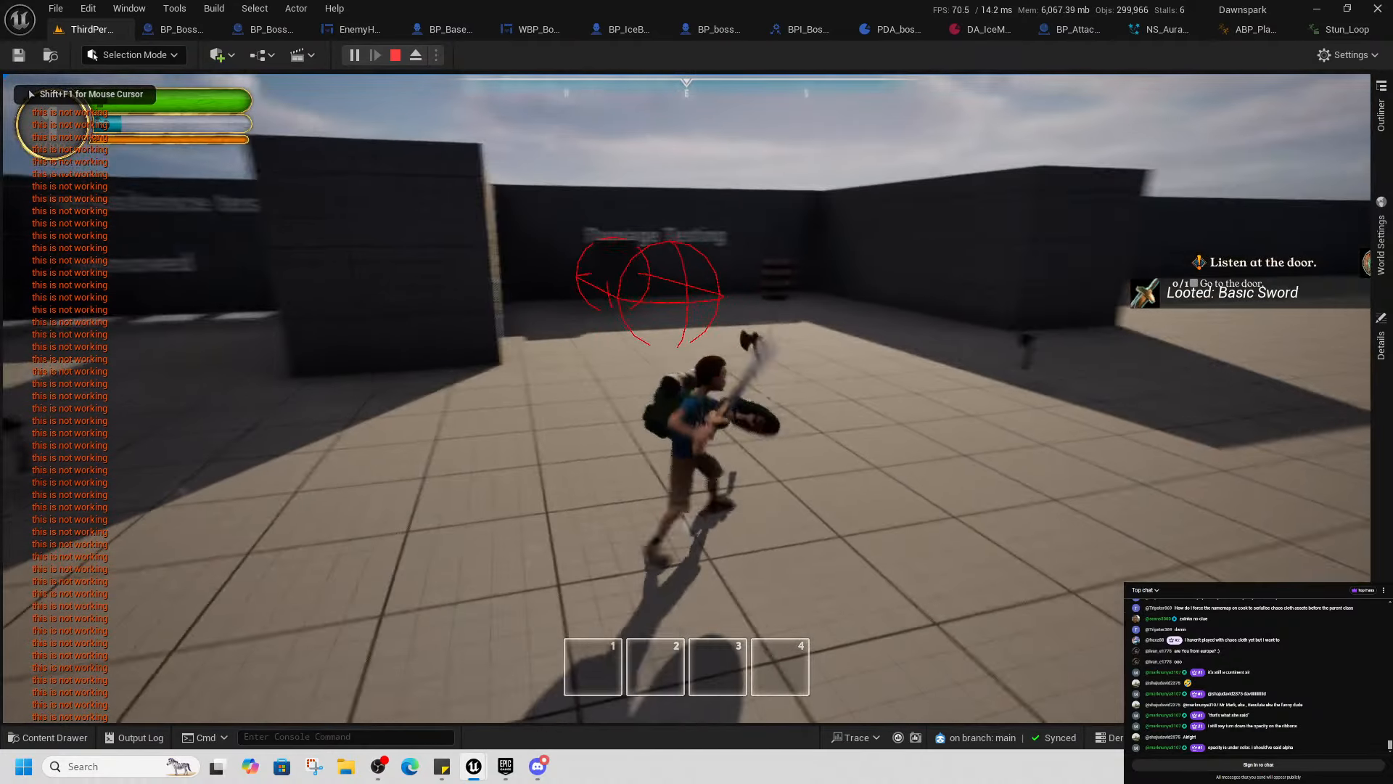
Move the character into the Damage Testing area until stunned, watch the star aura on it, and stop the play session
key(w)
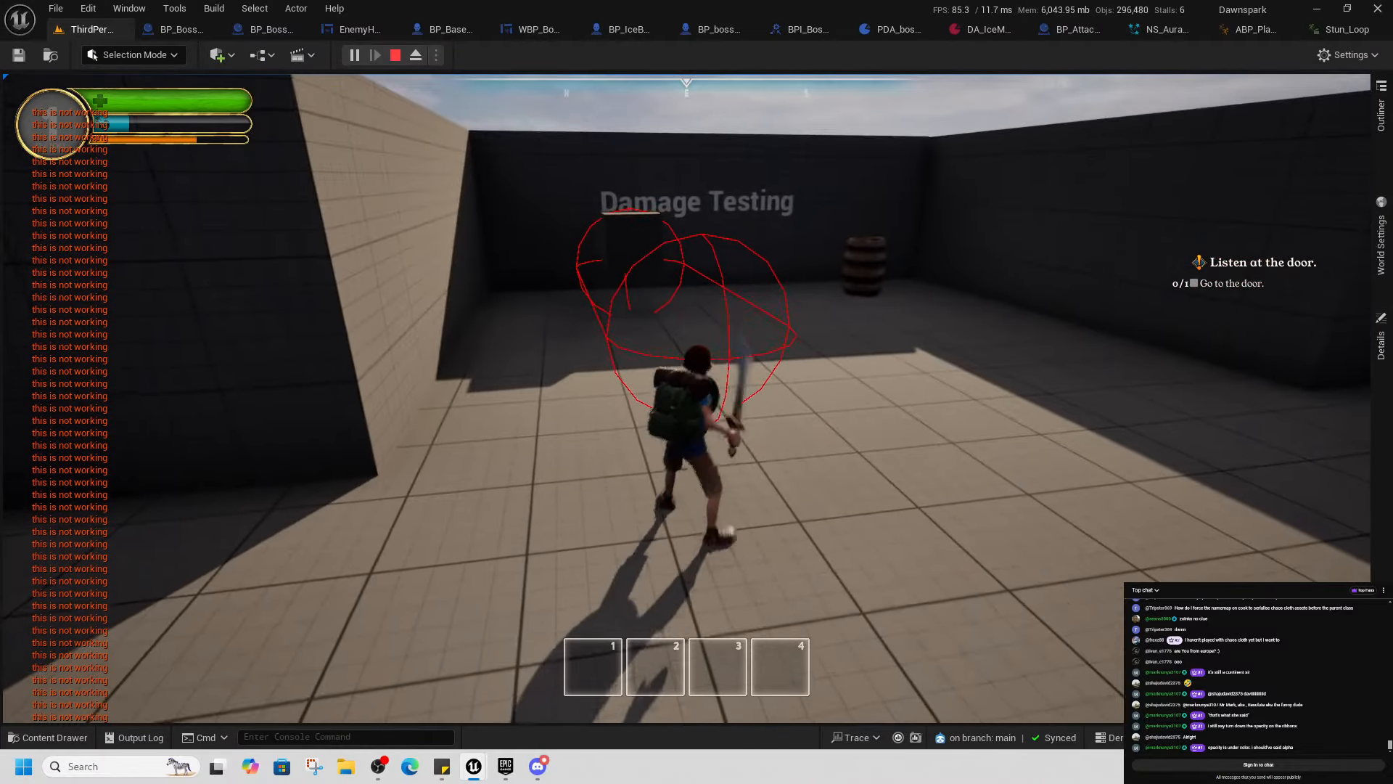
key(w)
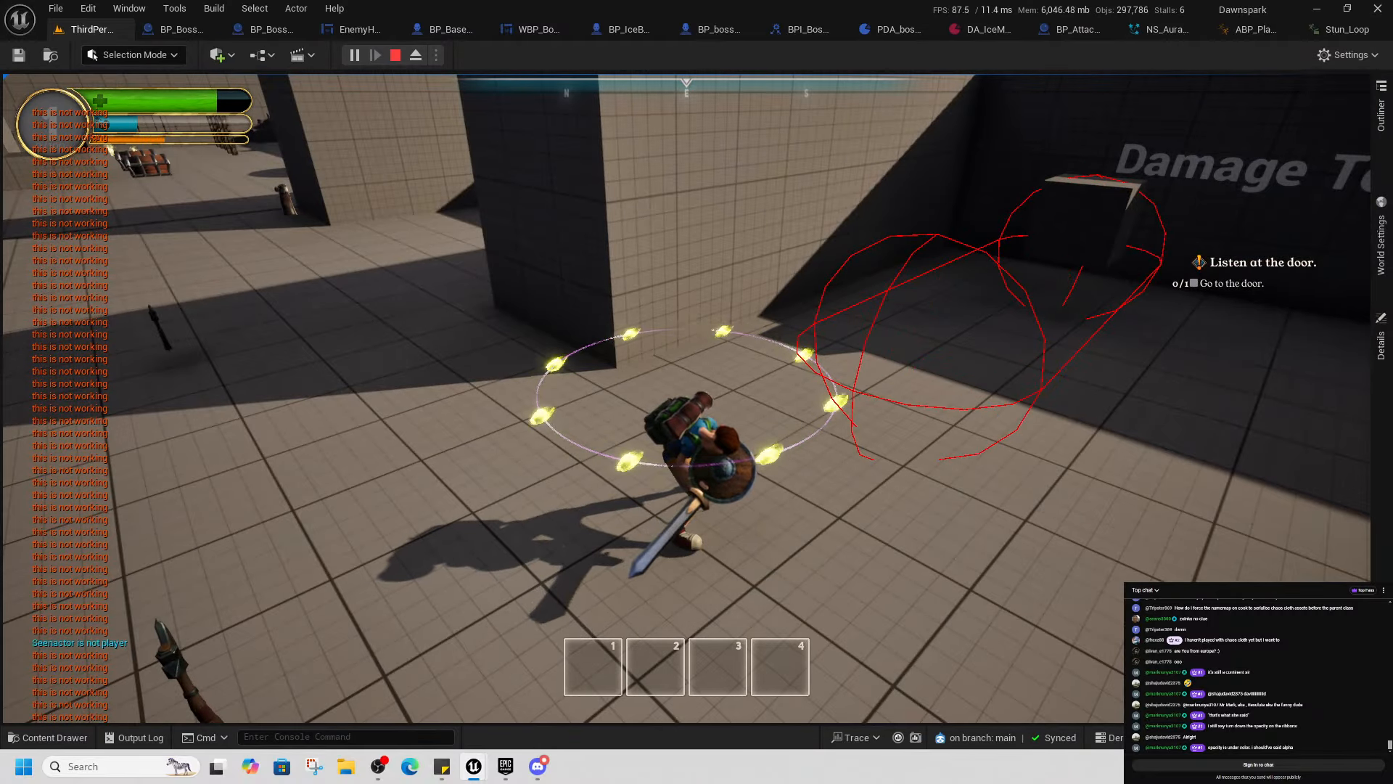
key(F8)
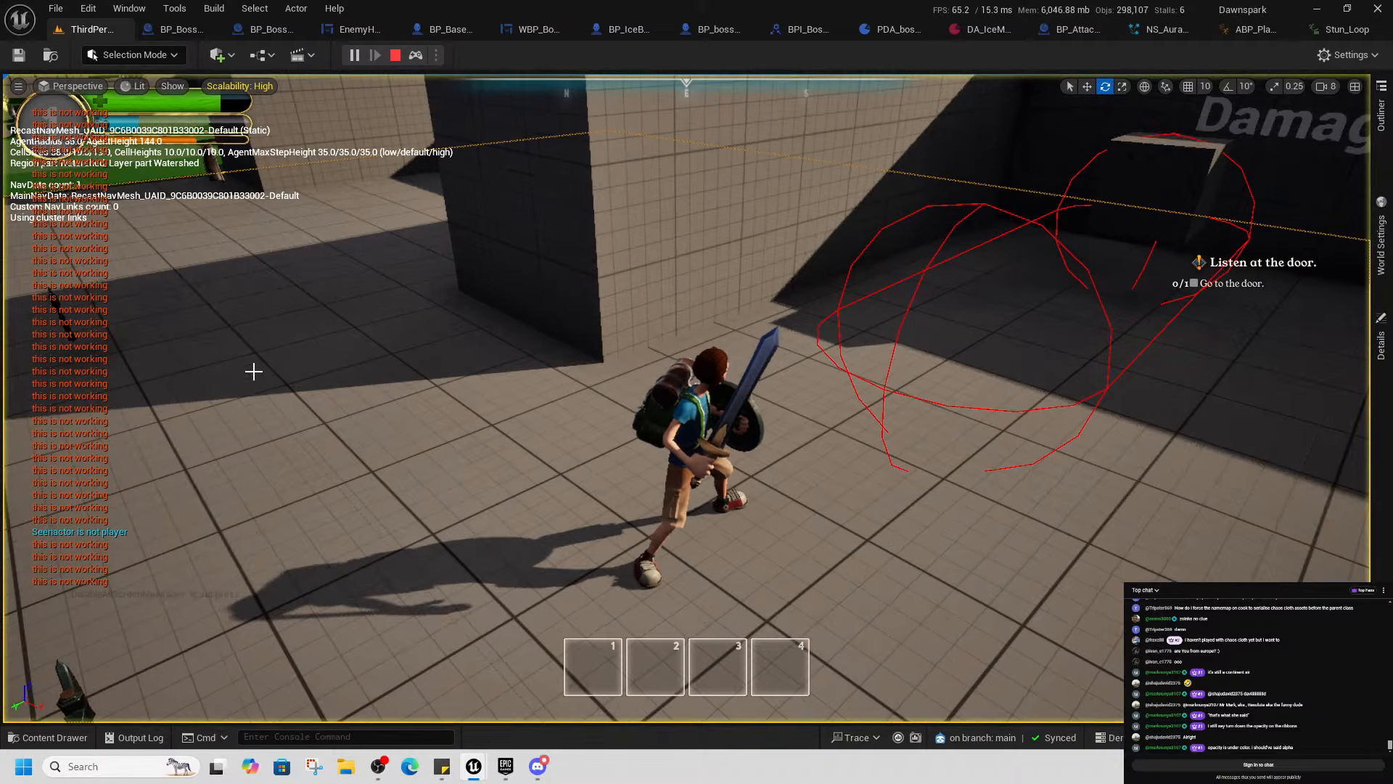
click(395, 55)
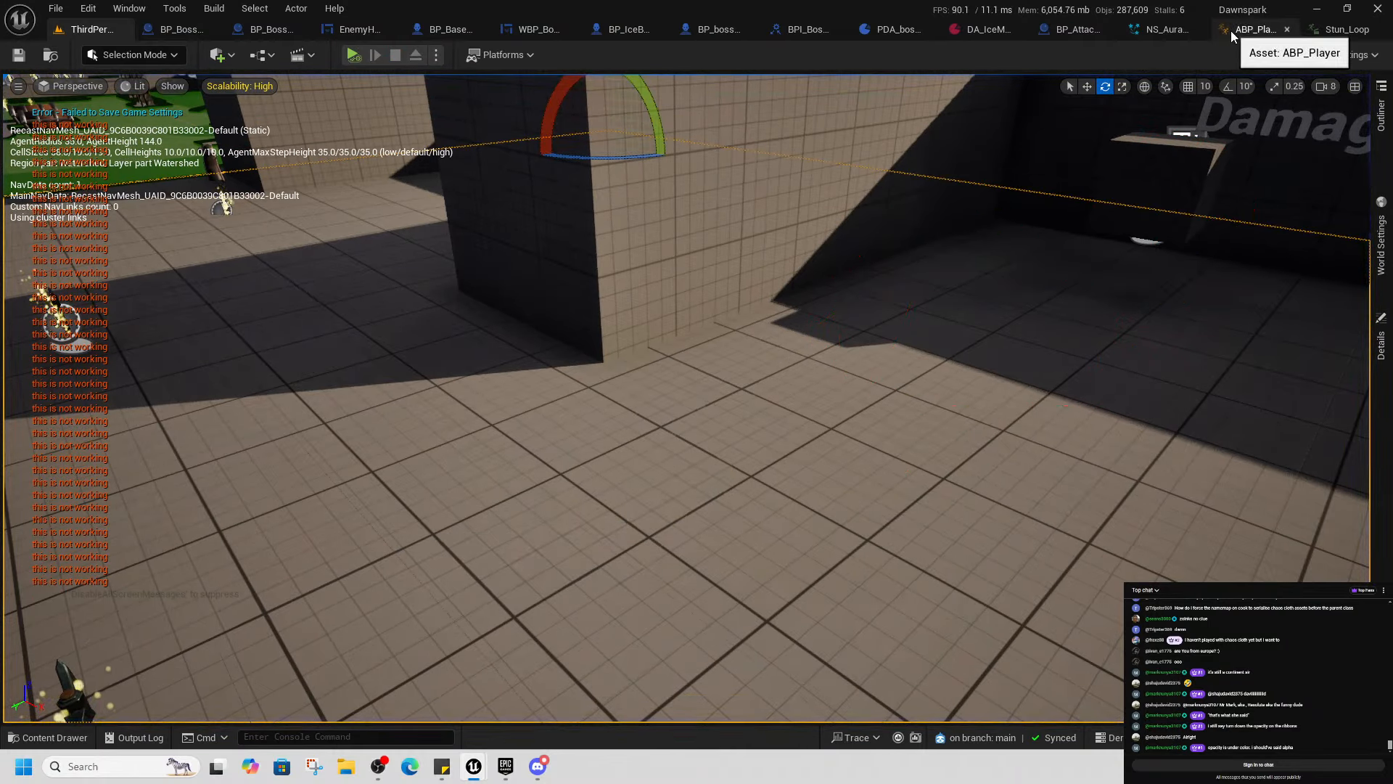
Set the System State Loop Duration of NS_Aura_RotateStar_StylizedFX1 to 0.0 and save the system
click(1165, 30)
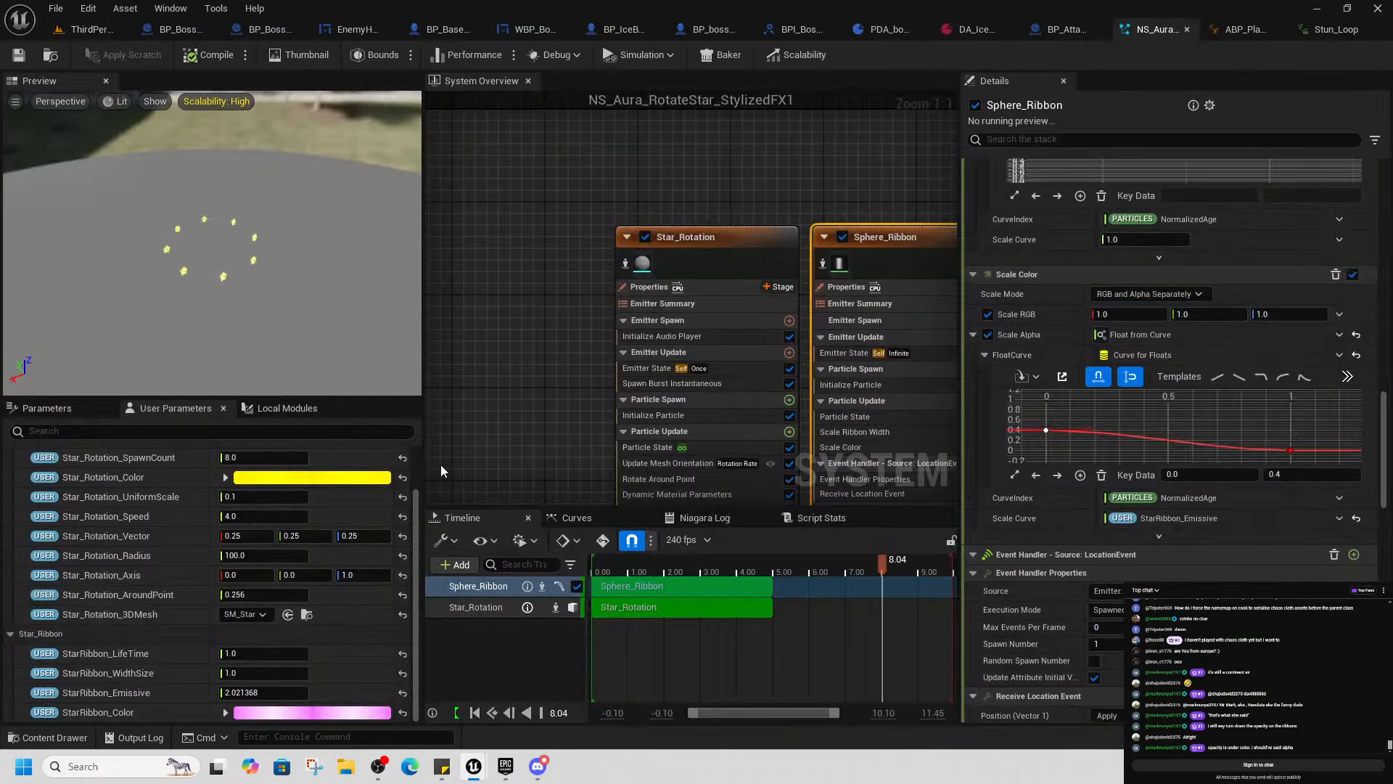
scroll(650, 276, down, 4)
click(611, 319)
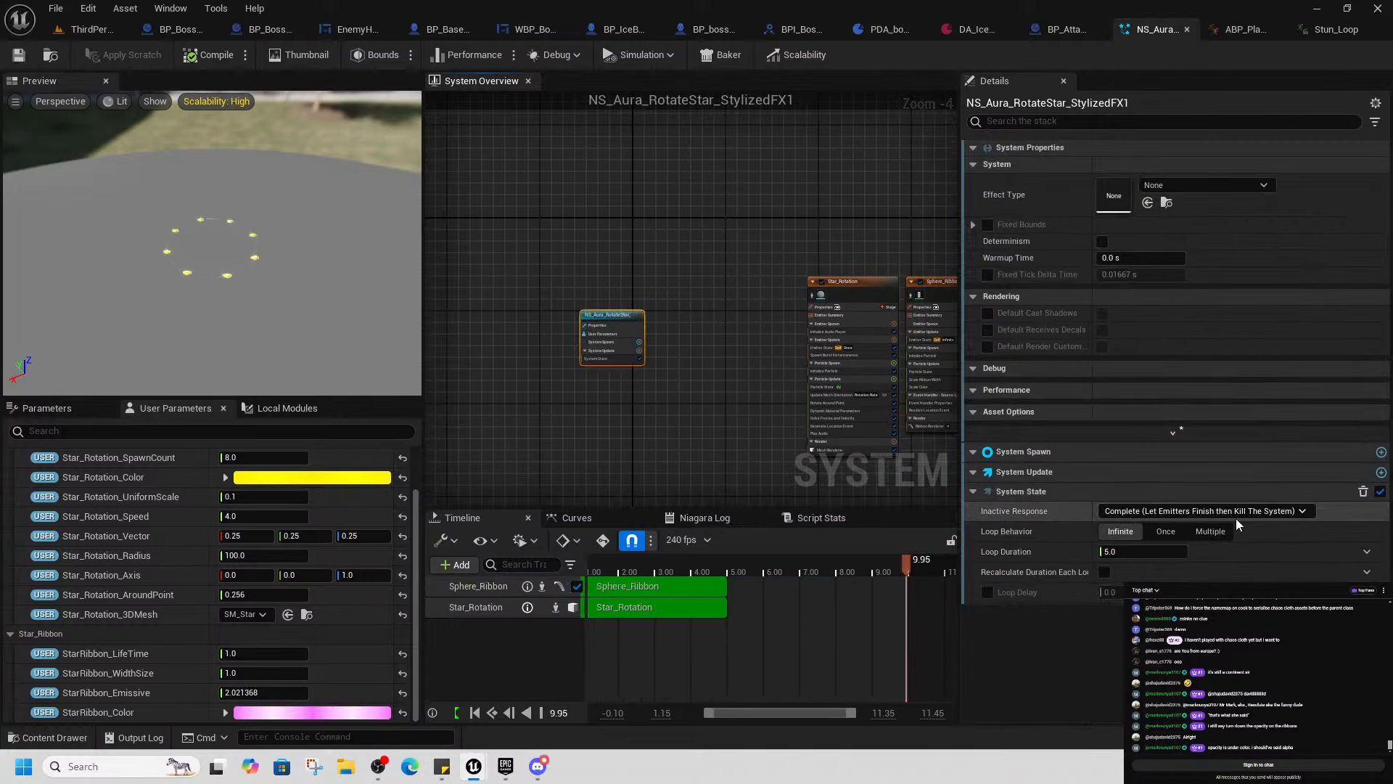
click(1129, 552)
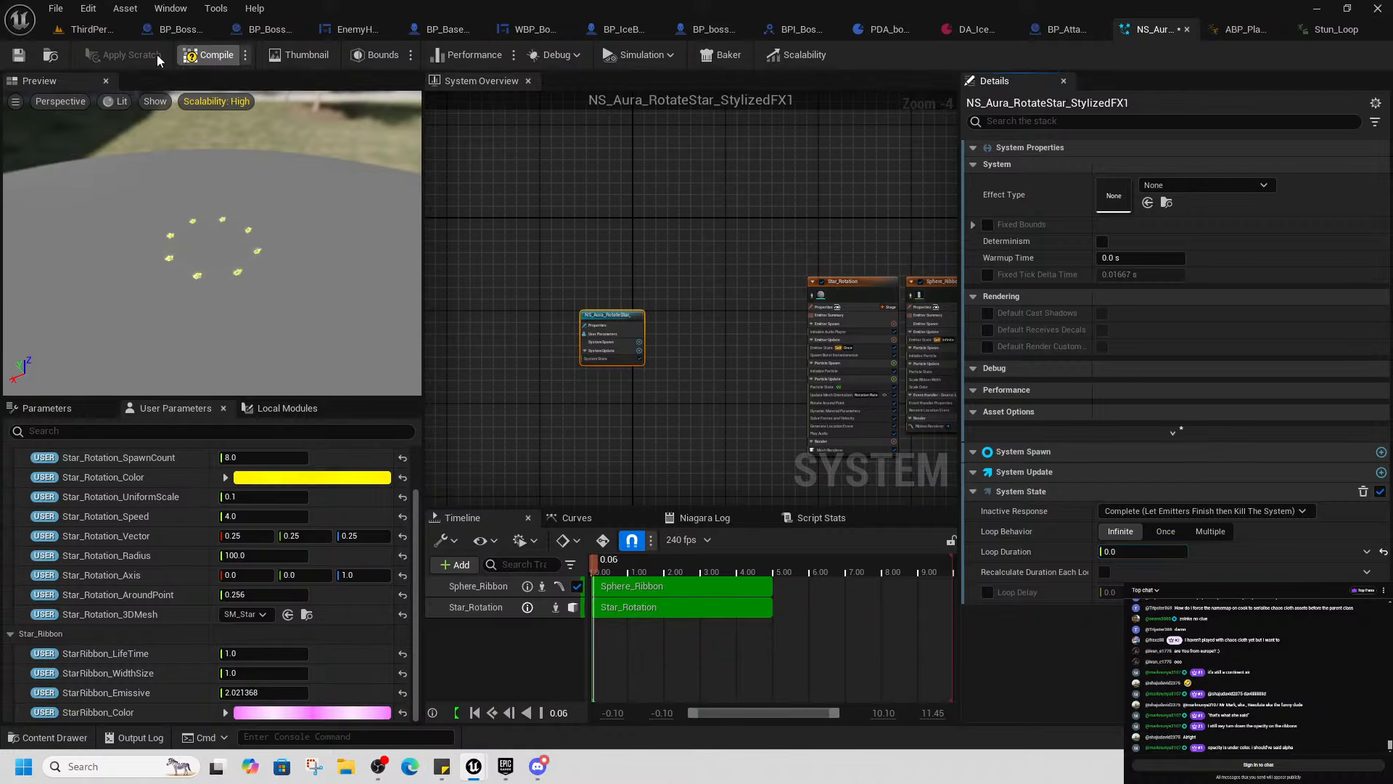
click(16, 58)
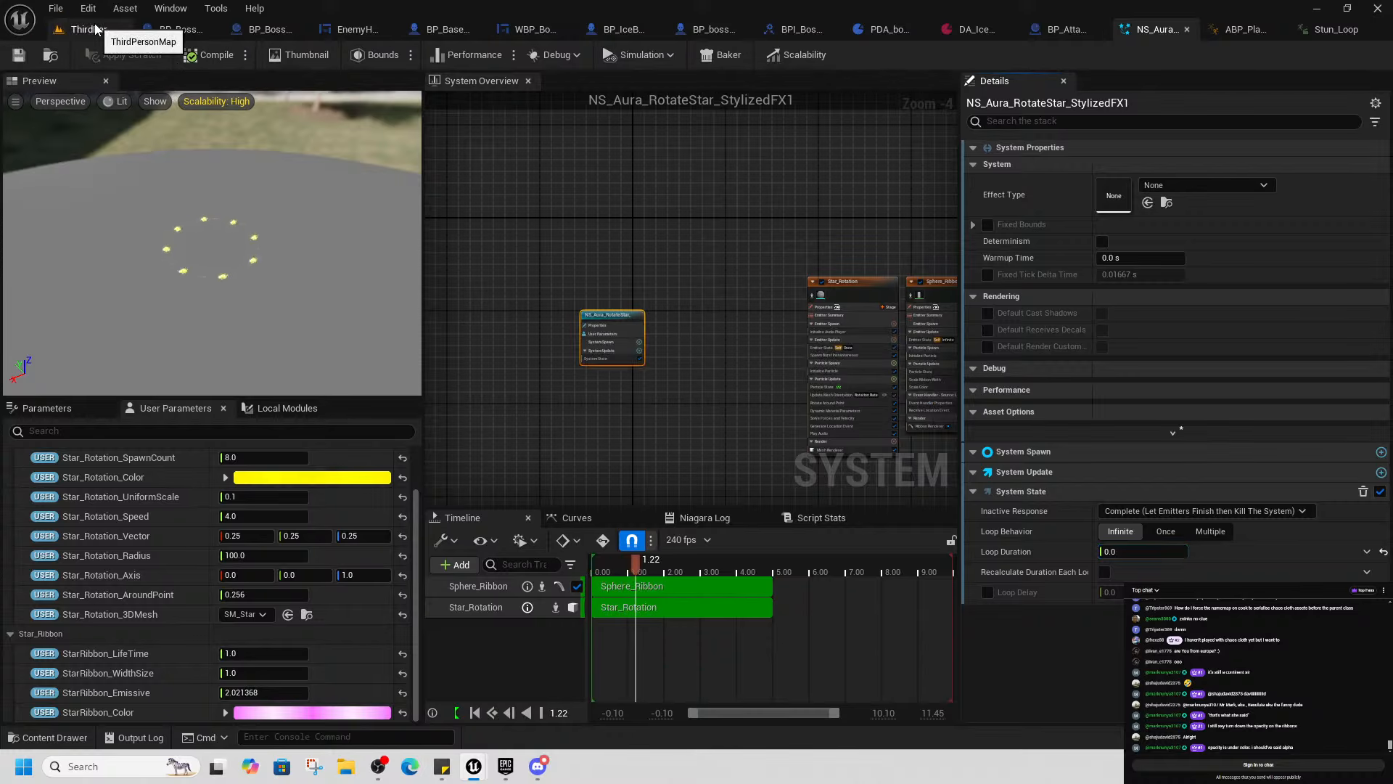
Start another play test from the floor of ThirdPersonMap, collecting and equipping the Wood Shield and Basic Sword
click(86, 29)
scroll(562, 477, down, 4)
right_click(341, 532)
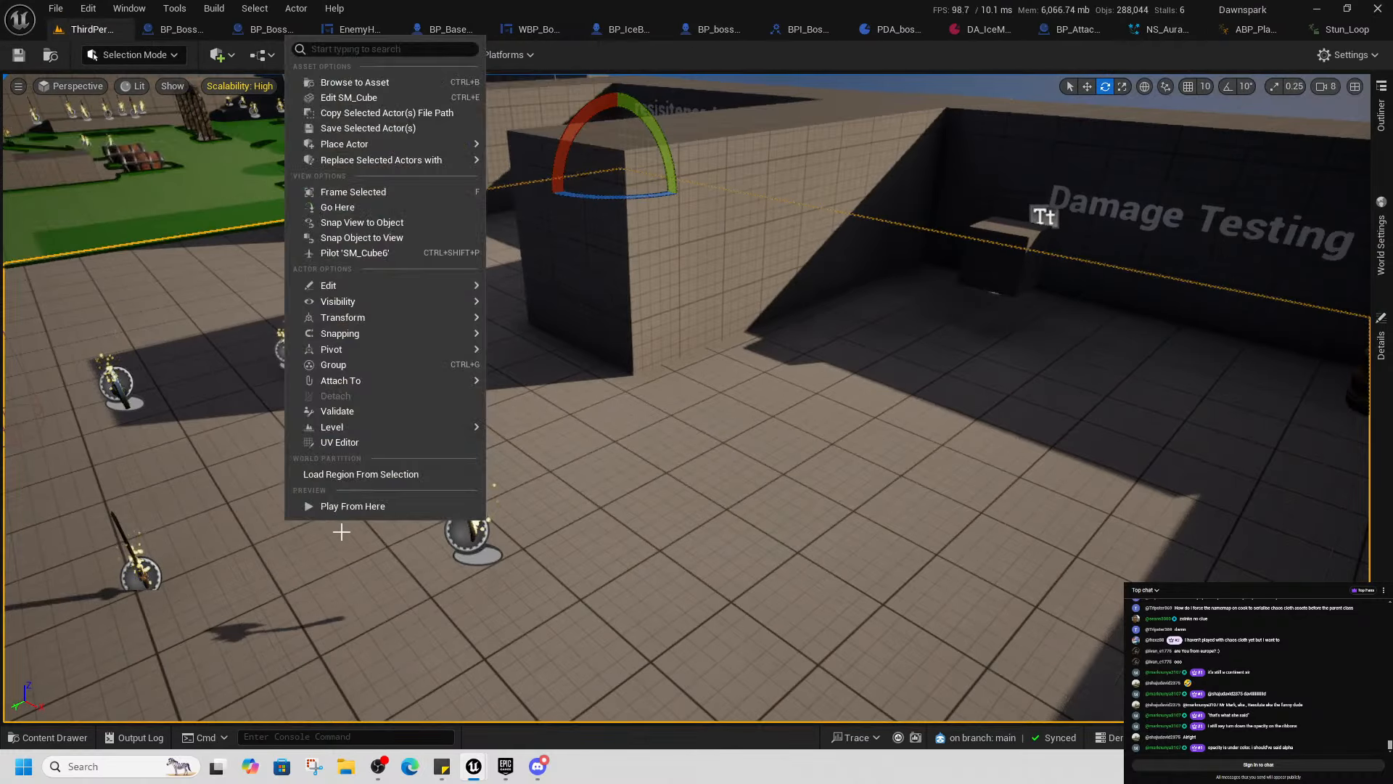
click(351, 506)
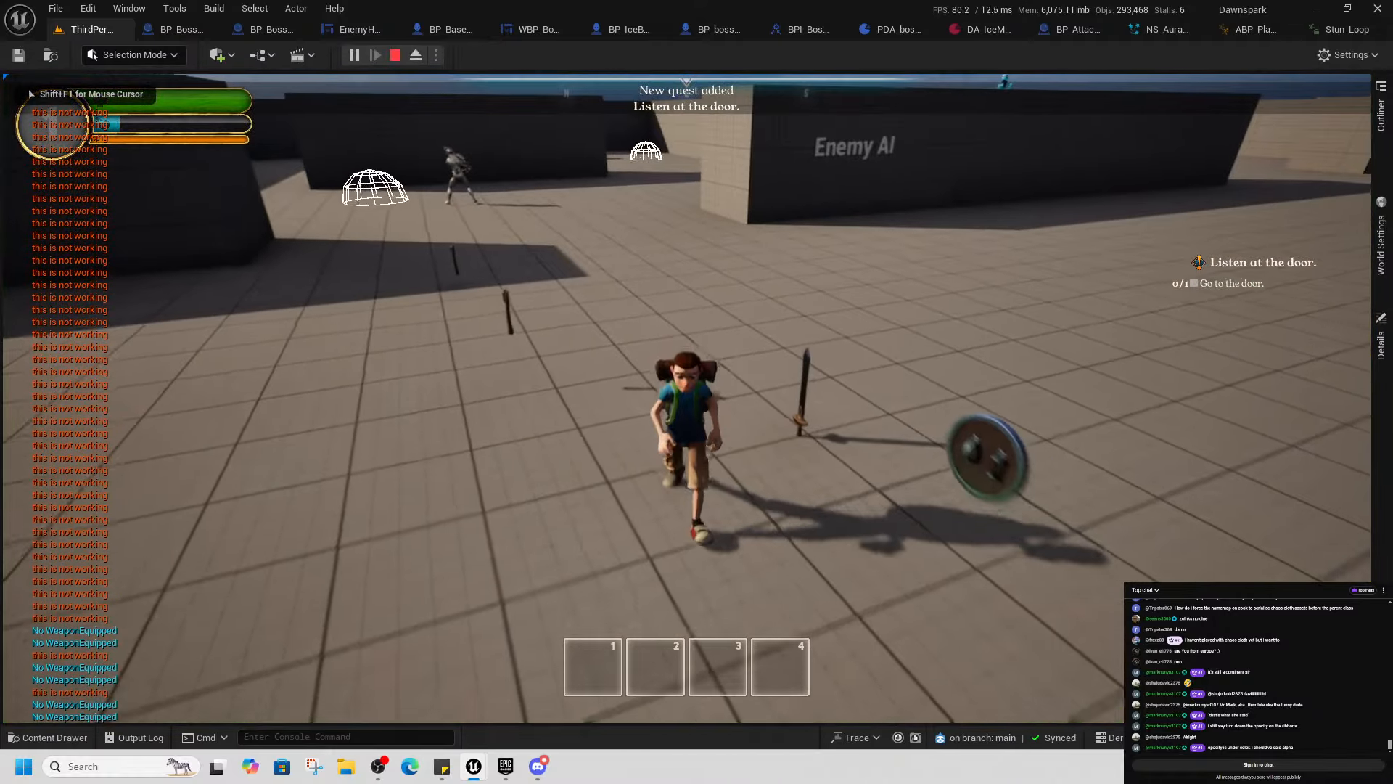
key(w)
key(Tab)
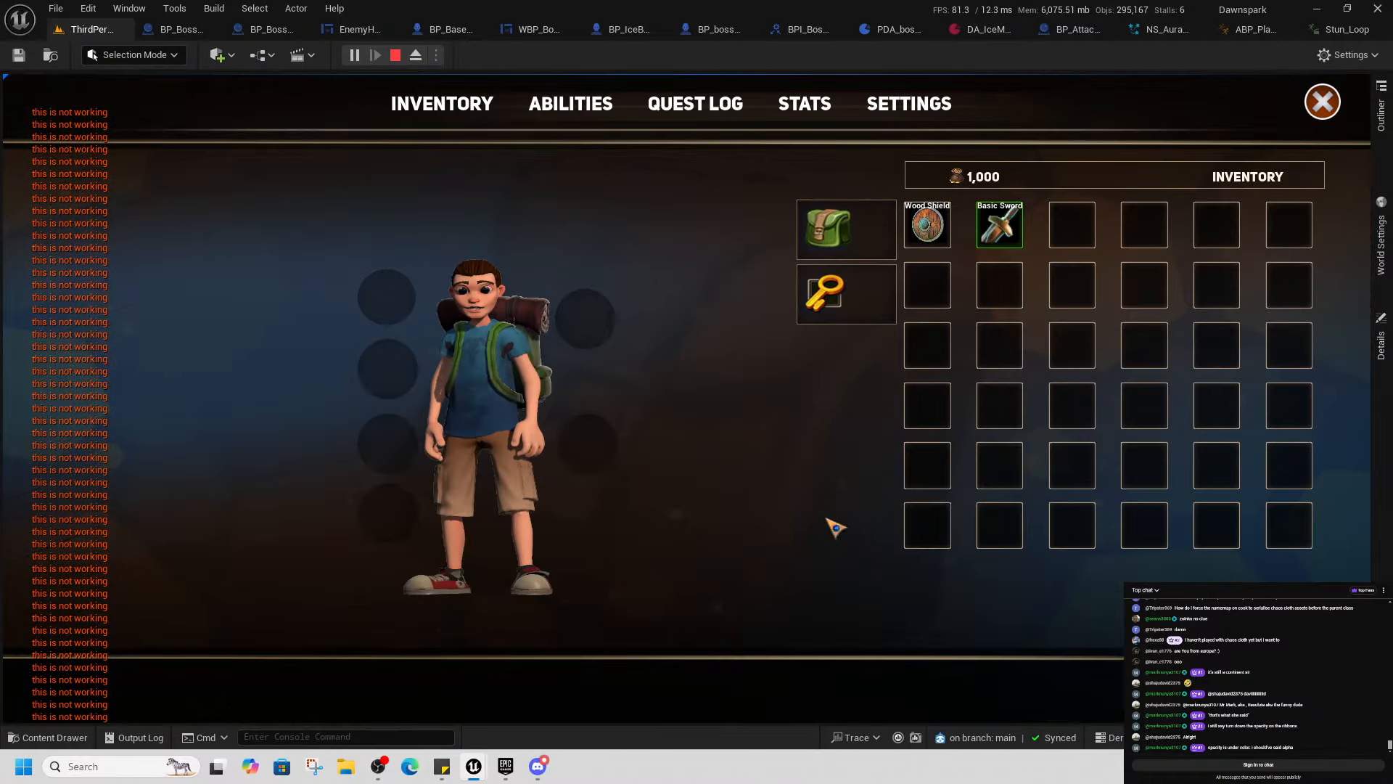
right_click(929, 211)
right_click(929, 212)
key(Tab)
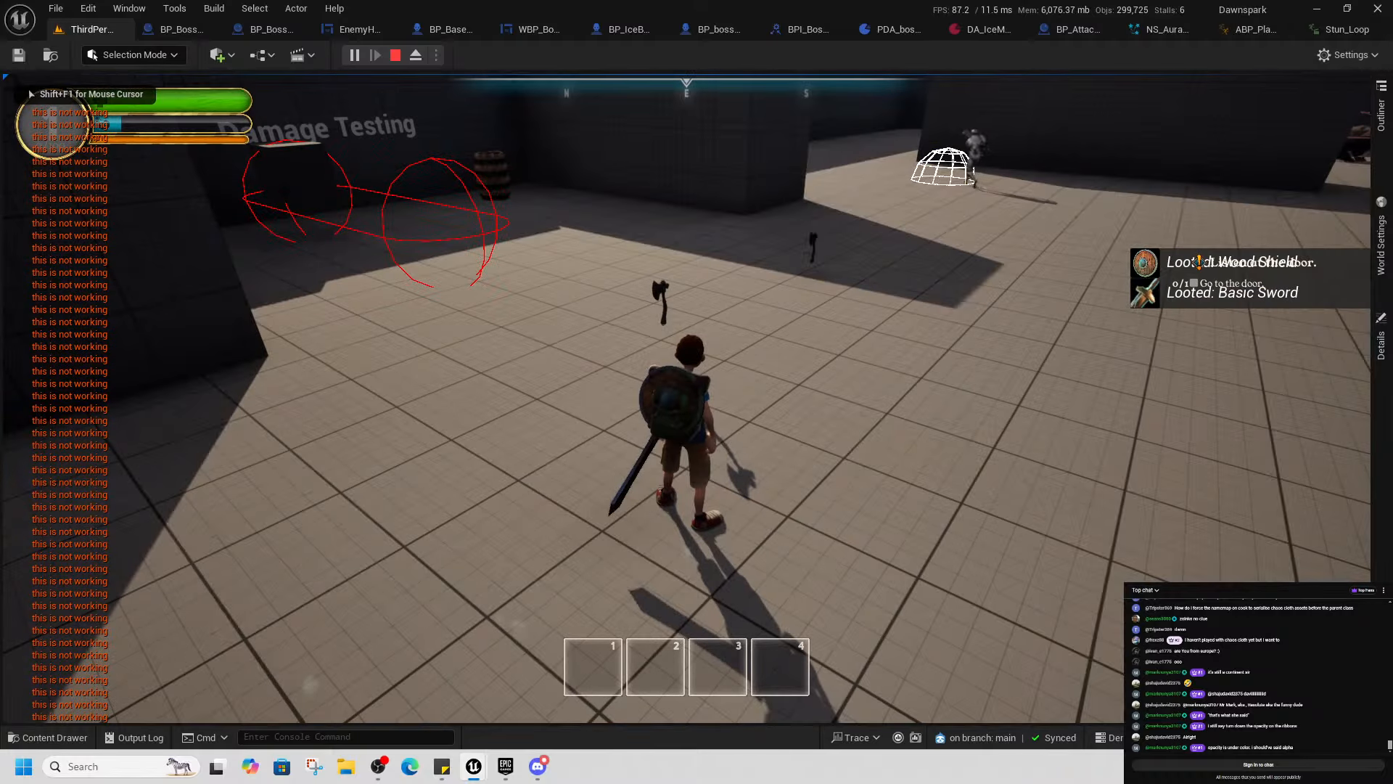
Test the stun effect again near the Damage Testing area and end the play session
key(w)
key(w)
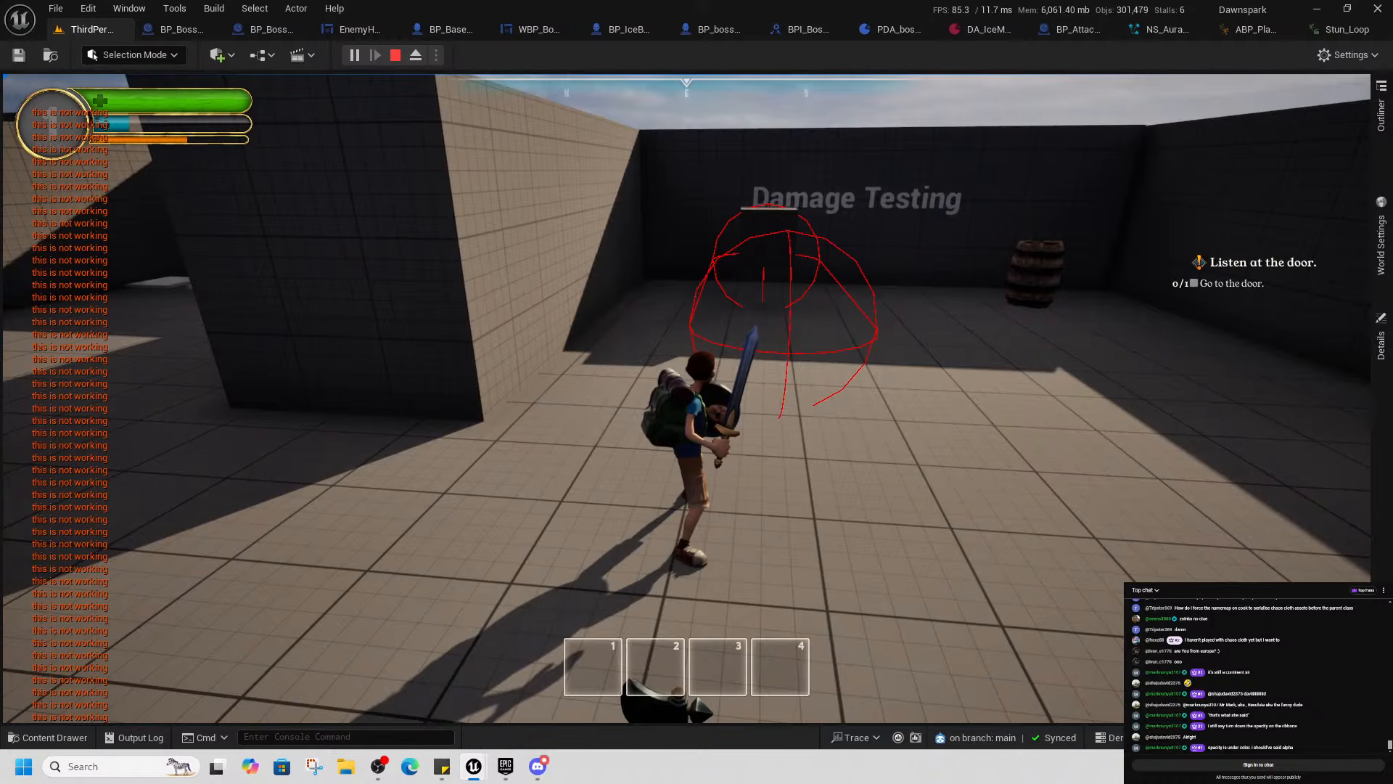
click(396, 55)
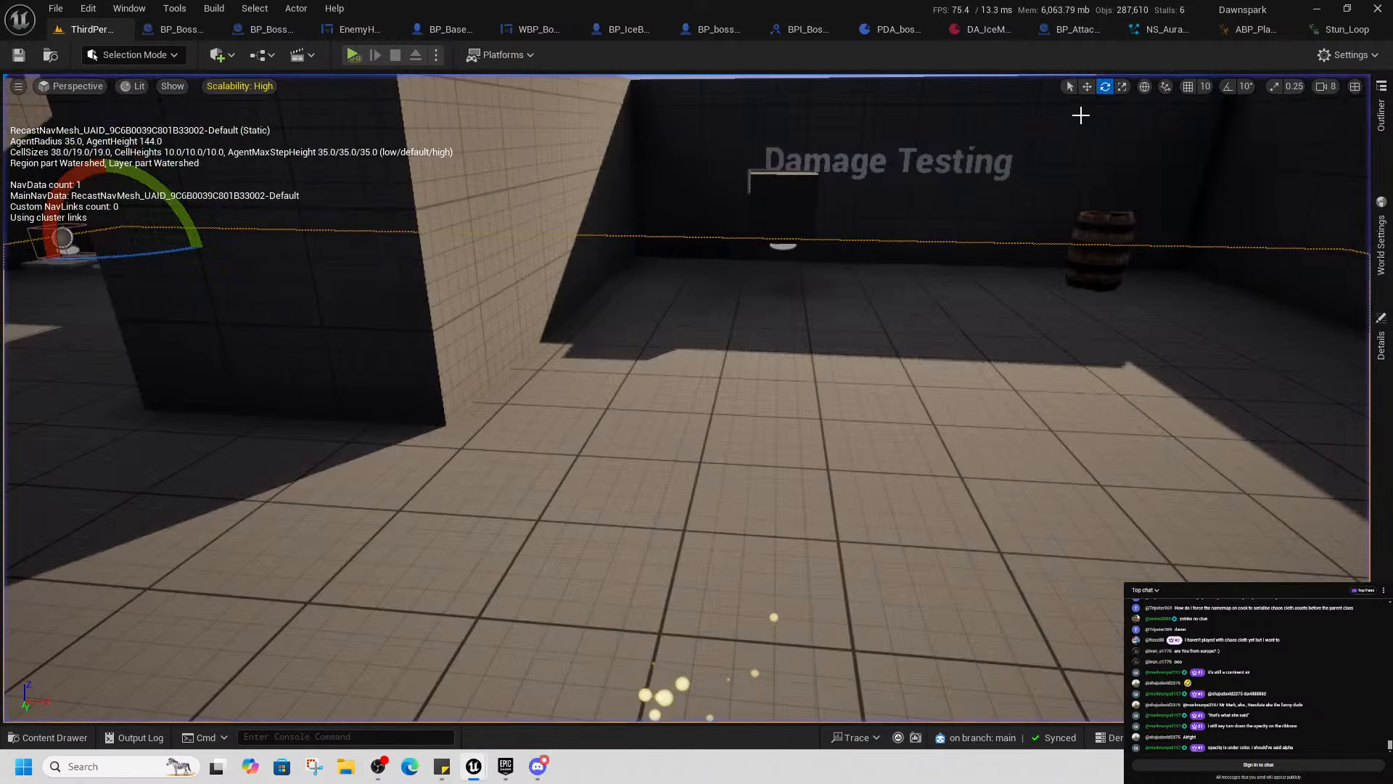
Check the Stun_Loop notify near the end of the timeline and the Loop Animation setting of ABP_Player's Stun_Loop node
click(1156, 33)
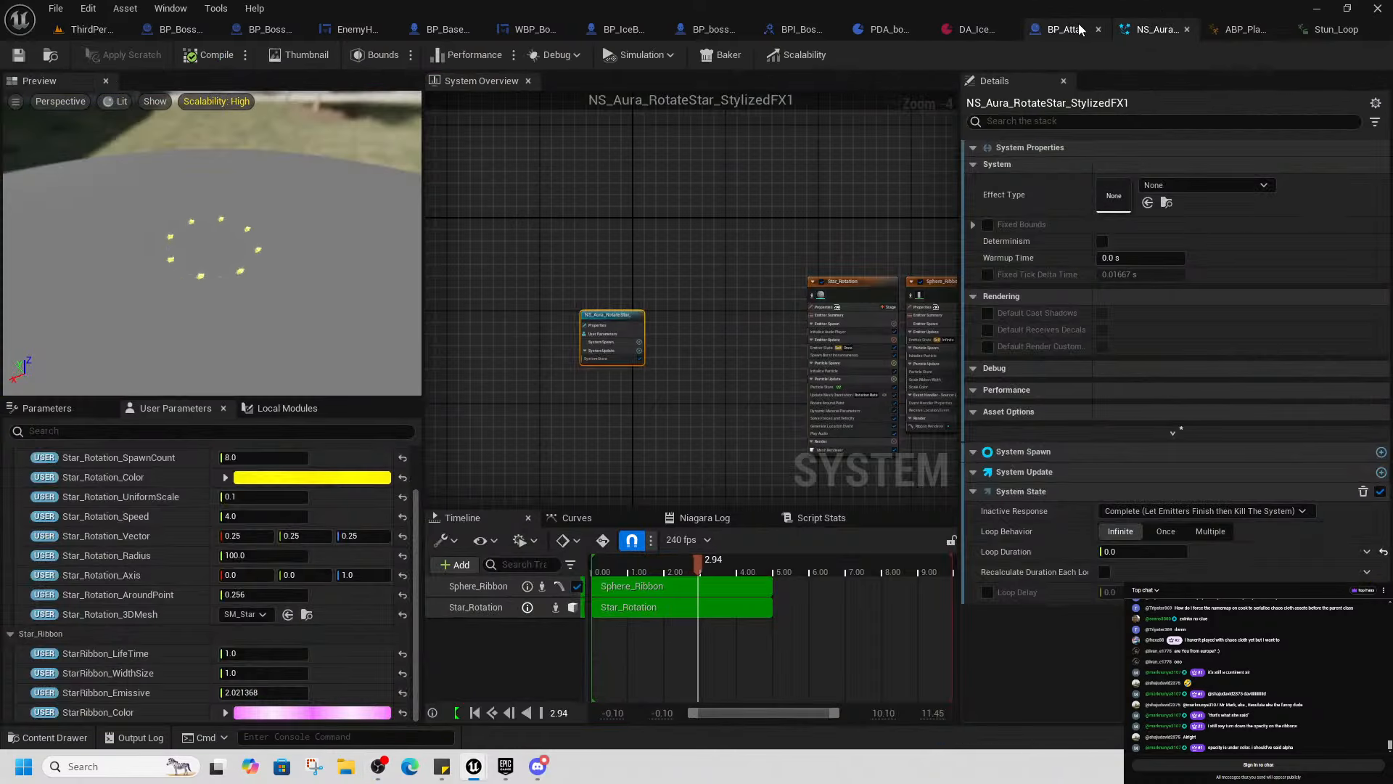
click(1316, 34)
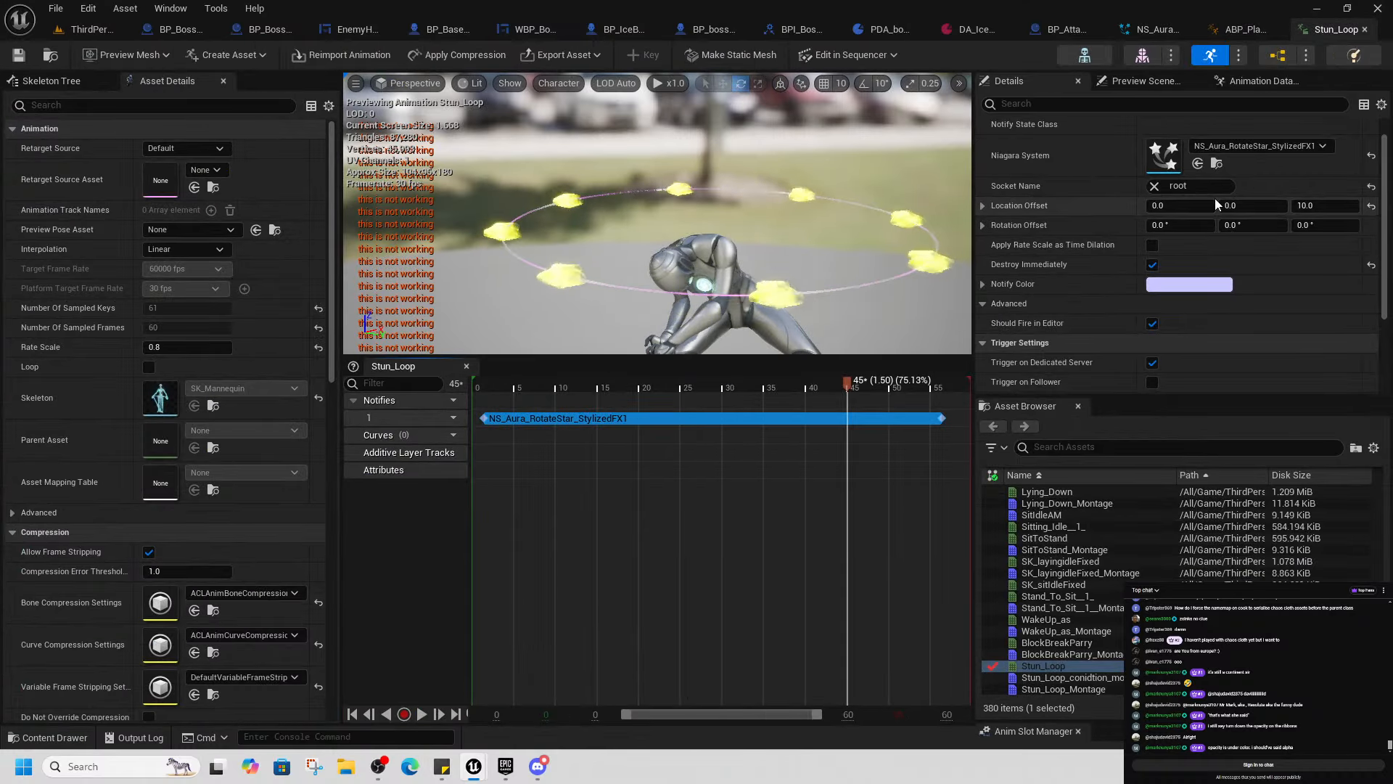
scroll(1123, 346, down, 3)
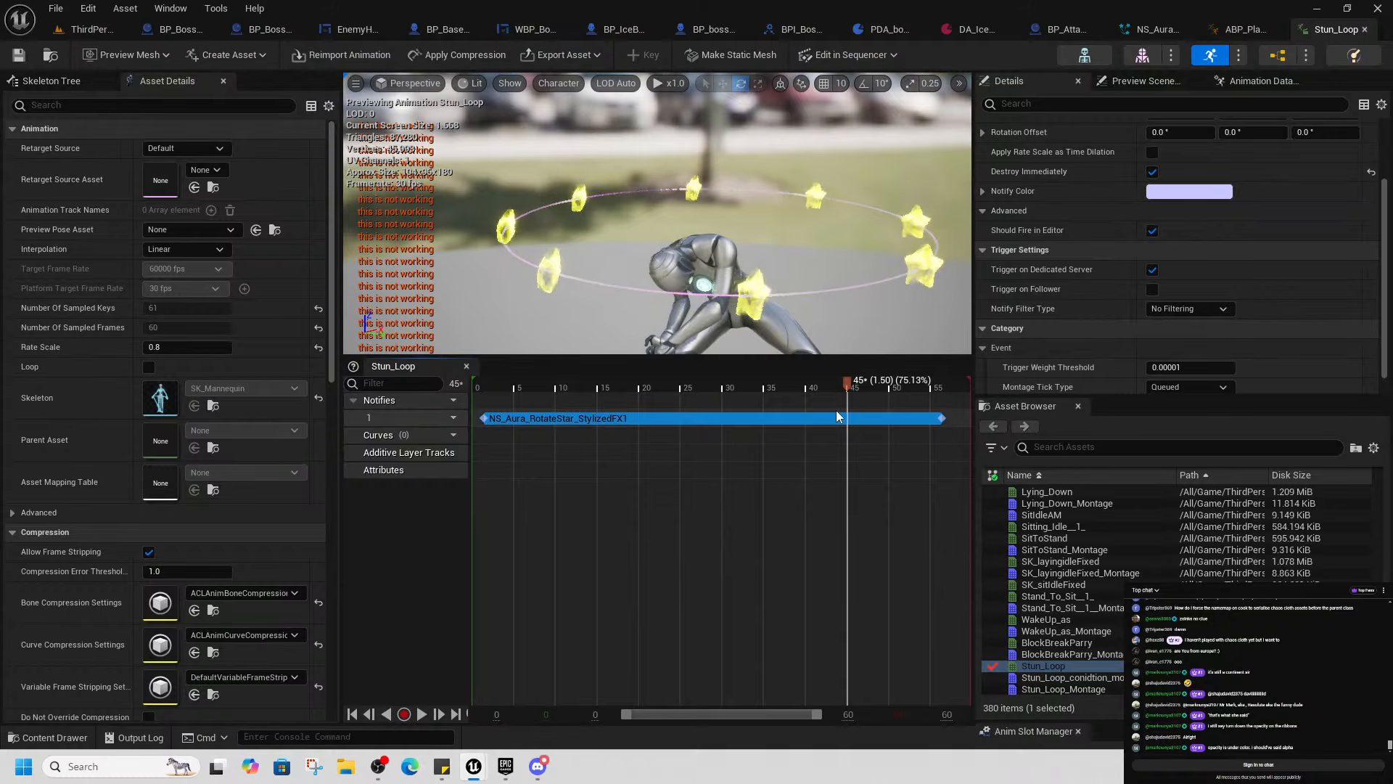
drag(847, 383, 950, 425)
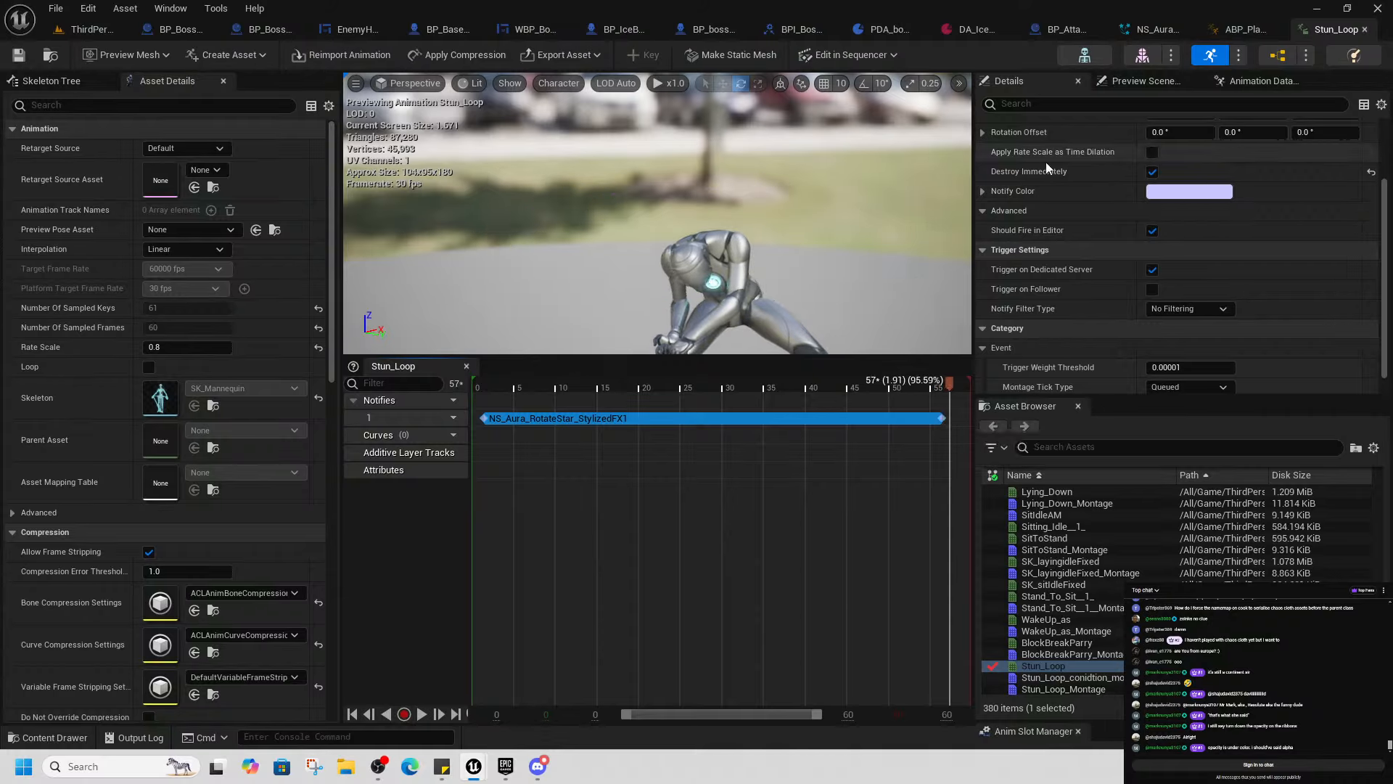
click(1242, 30)
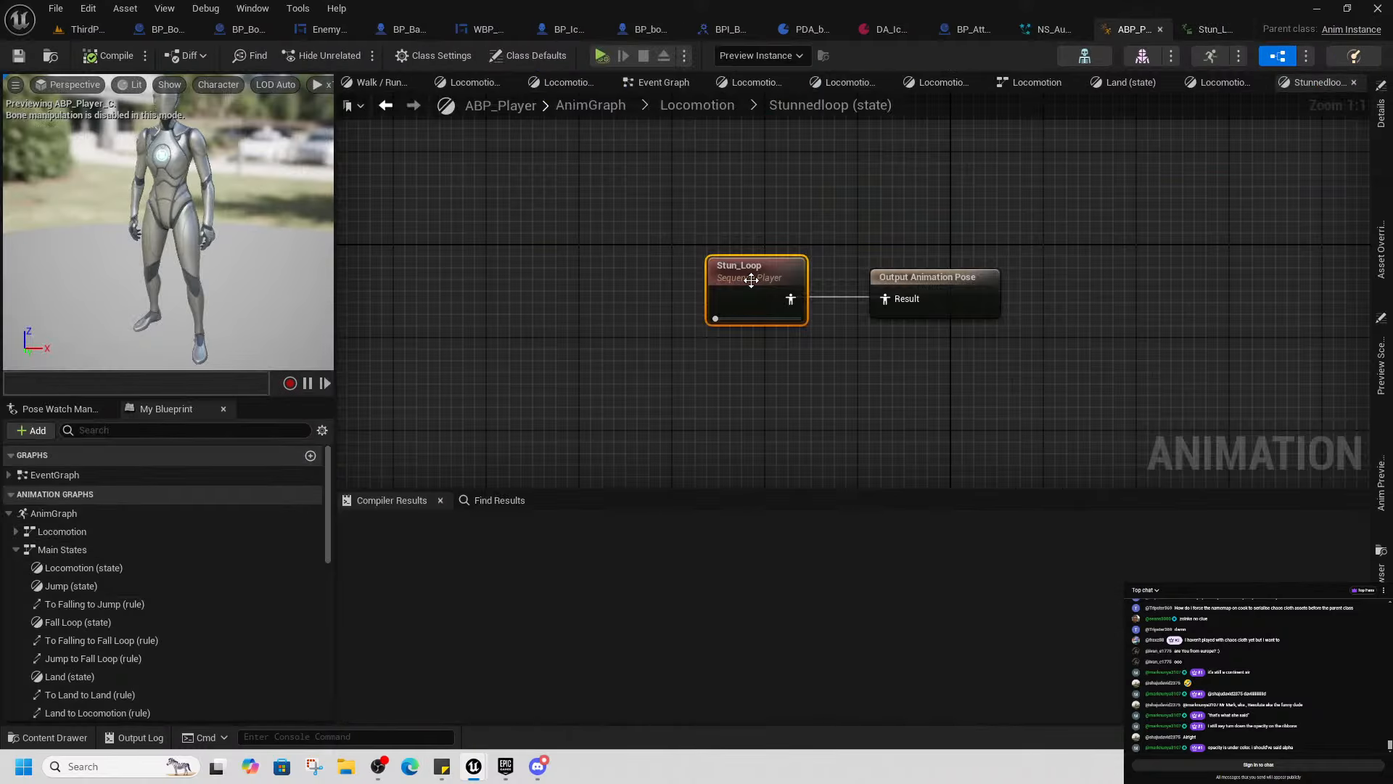
click(1387, 129)
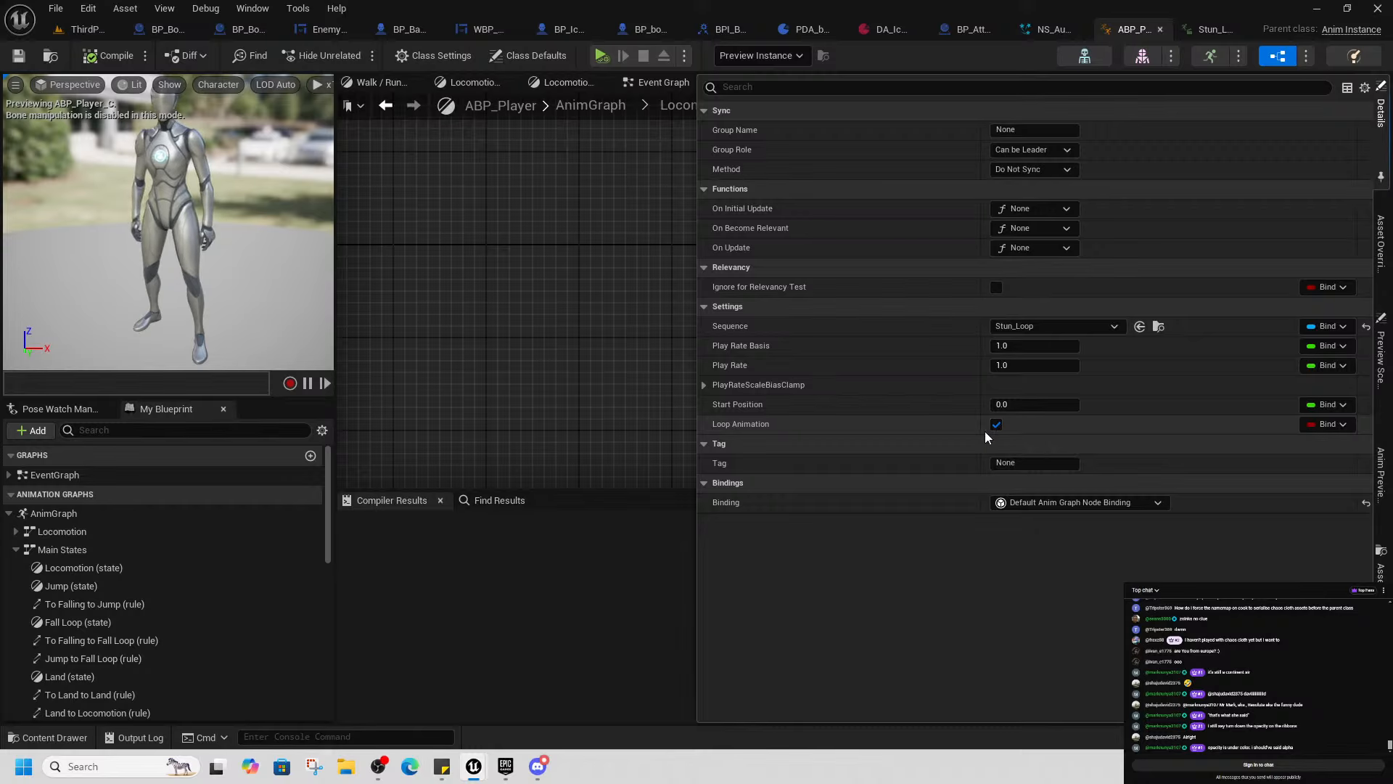
Stretch the NS_Aura_RotateStar_StylizedFX1 notify across the whole Stun_Loop timeline, from frame 0 to the end, and save the animation
click(1202, 30)
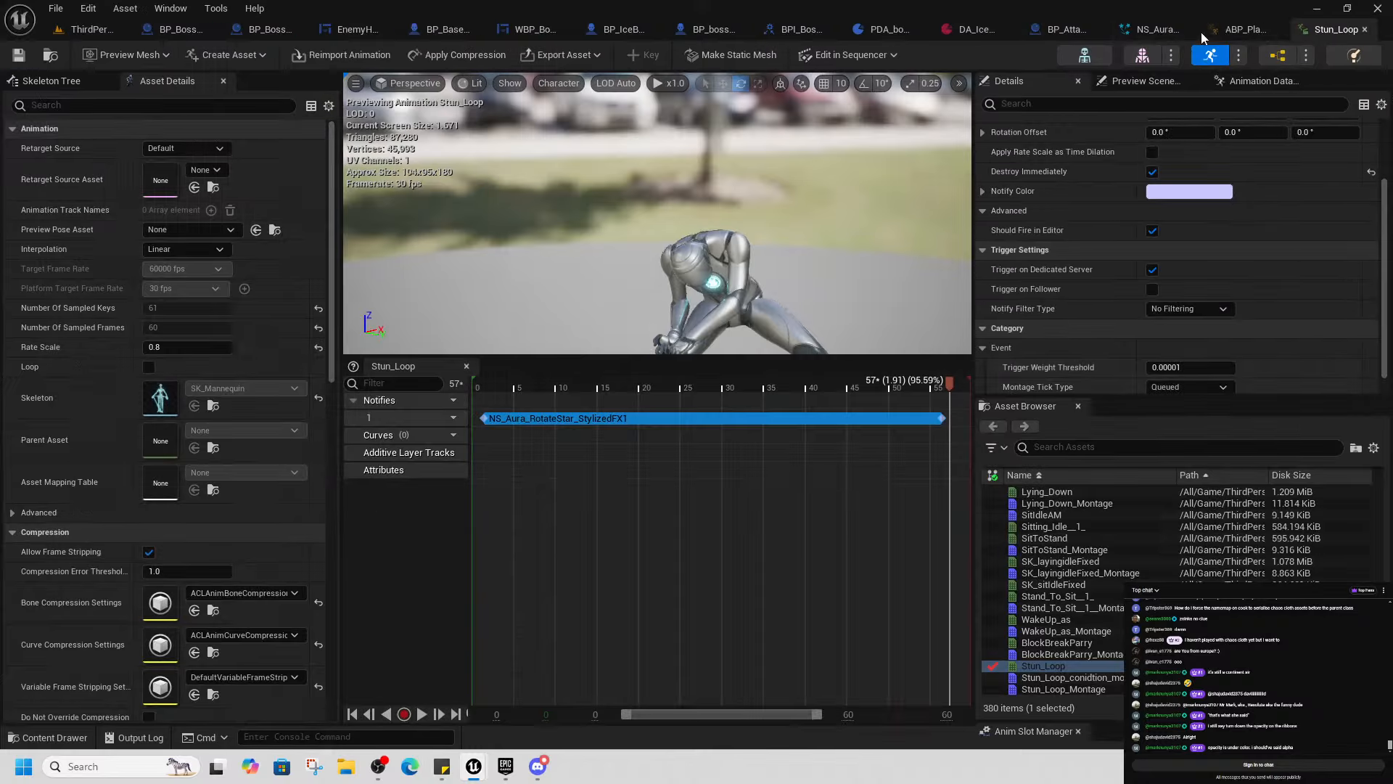
drag(484, 423, 472, 423)
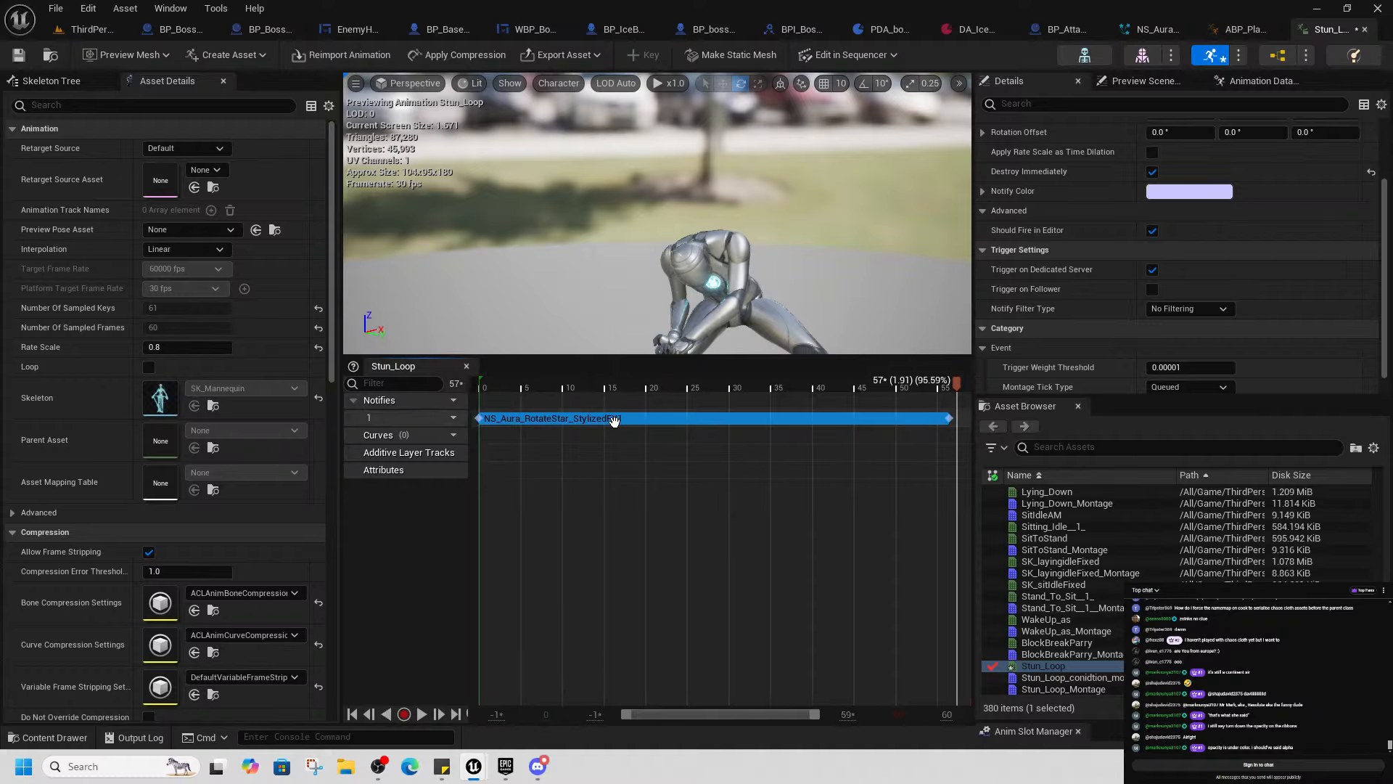
drag(945, 421, 966, 420)
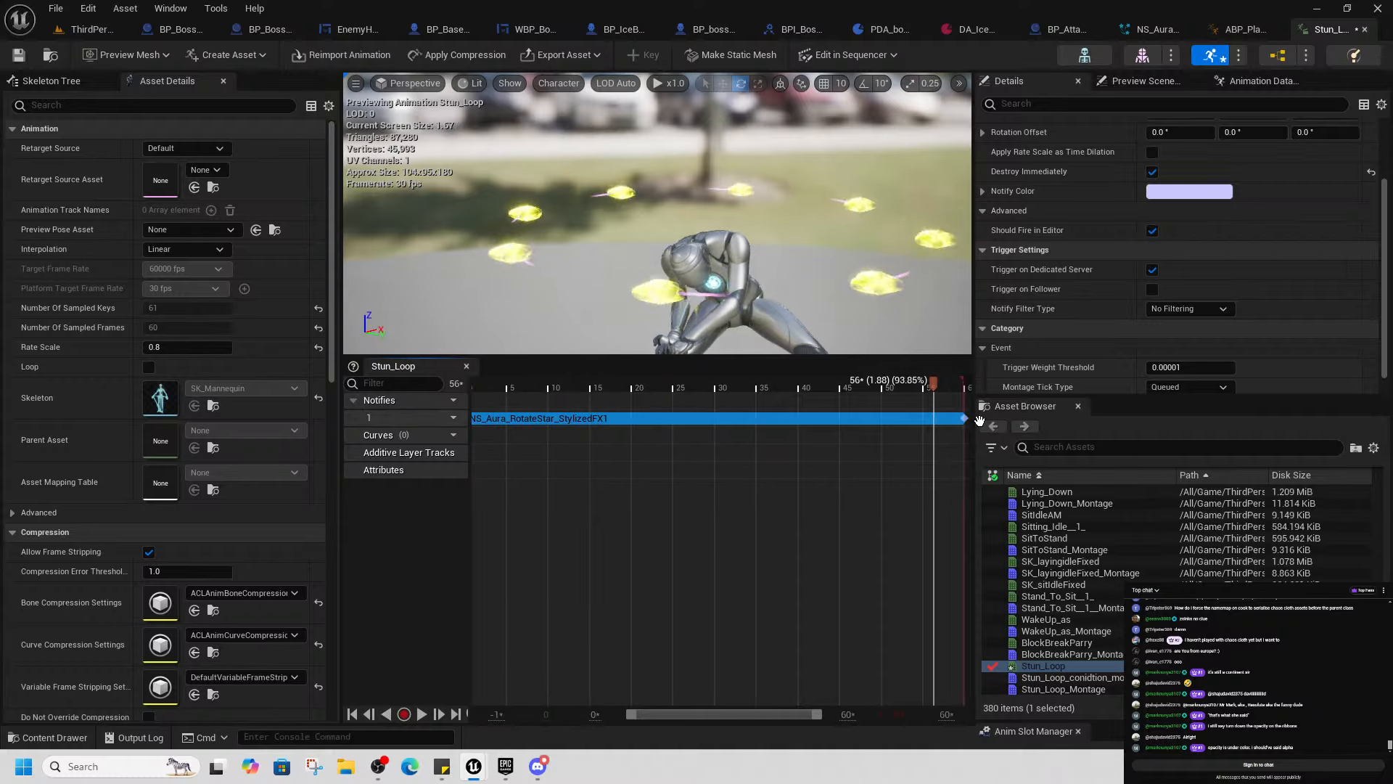
click(21, 57)
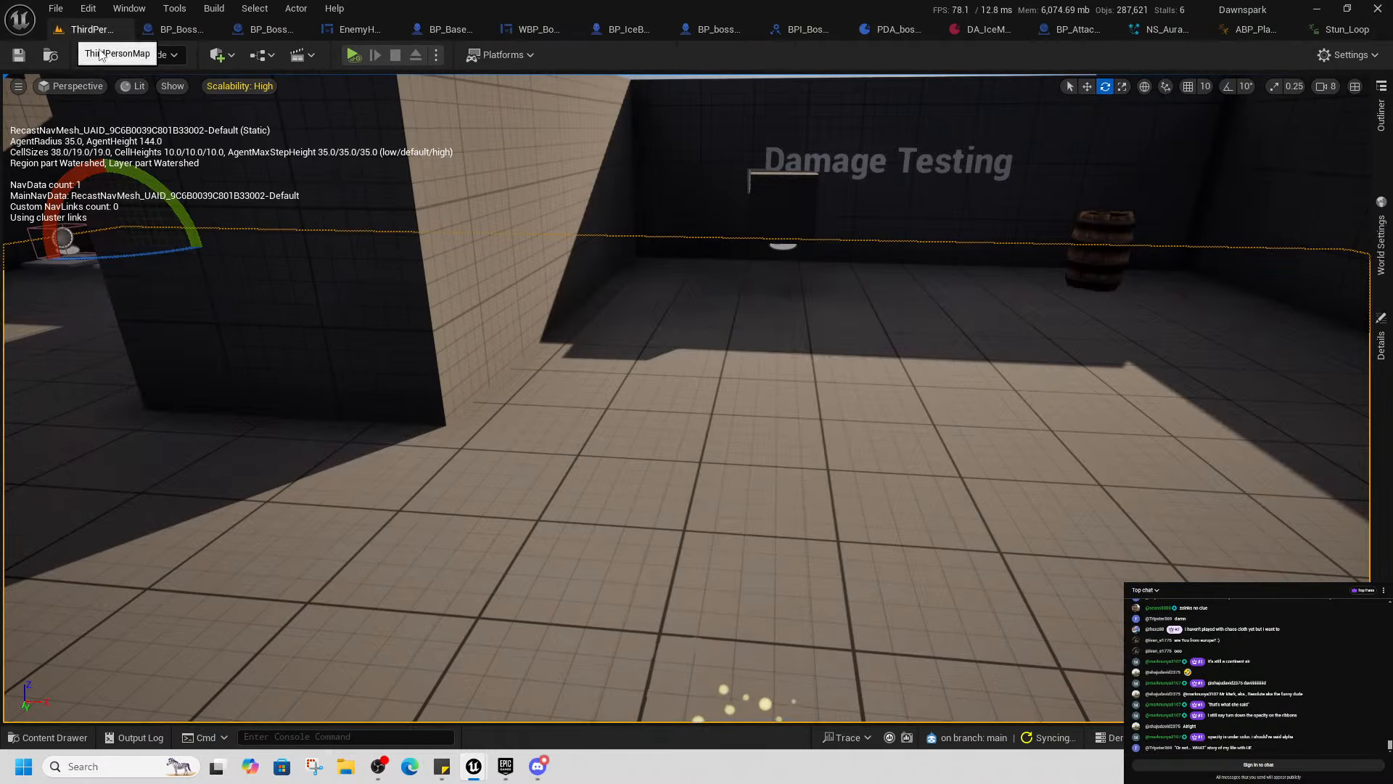
Start a play test from the floor of ThirdPersonMap close to the weapon and shield pickups
click(87, 29)
scroll(637, 492, down, 2)
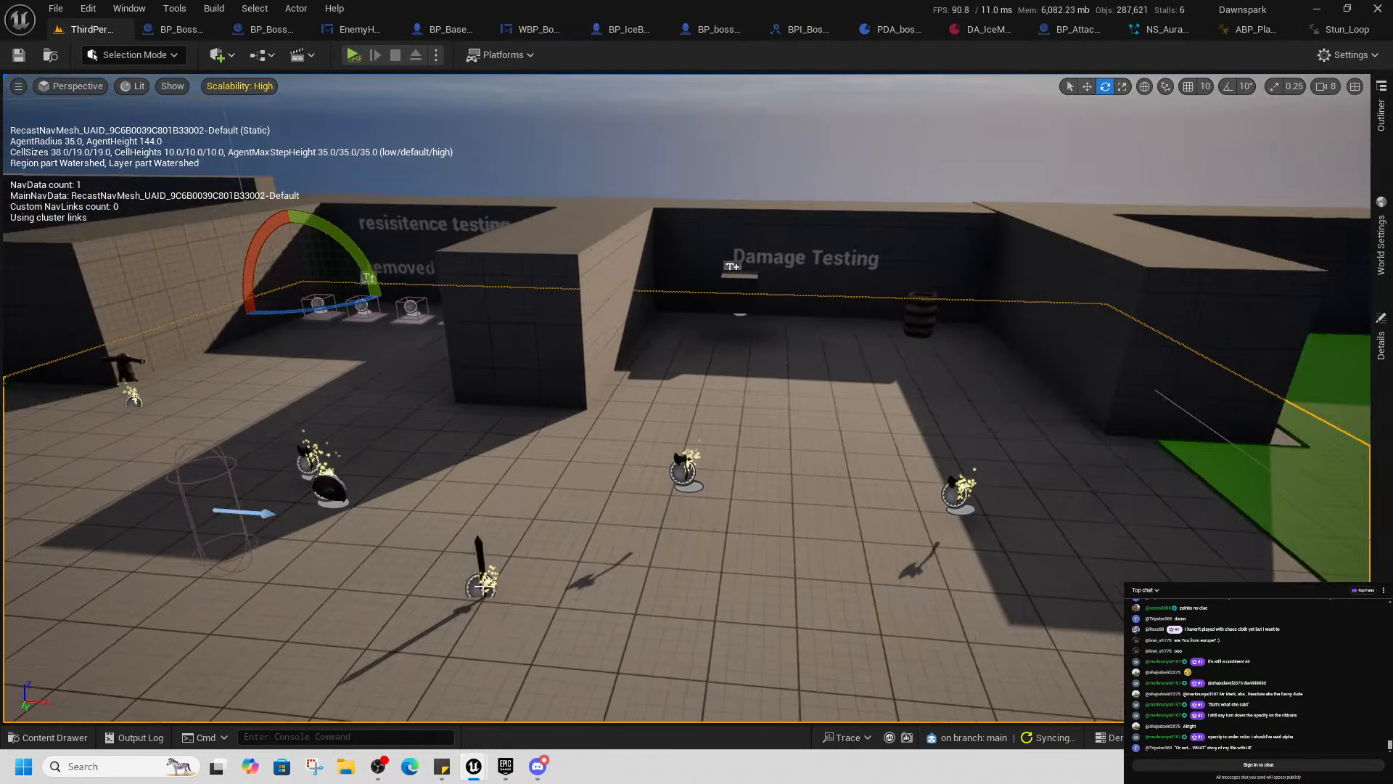
right_click(363, 616)
click(399, 599)
key(w)
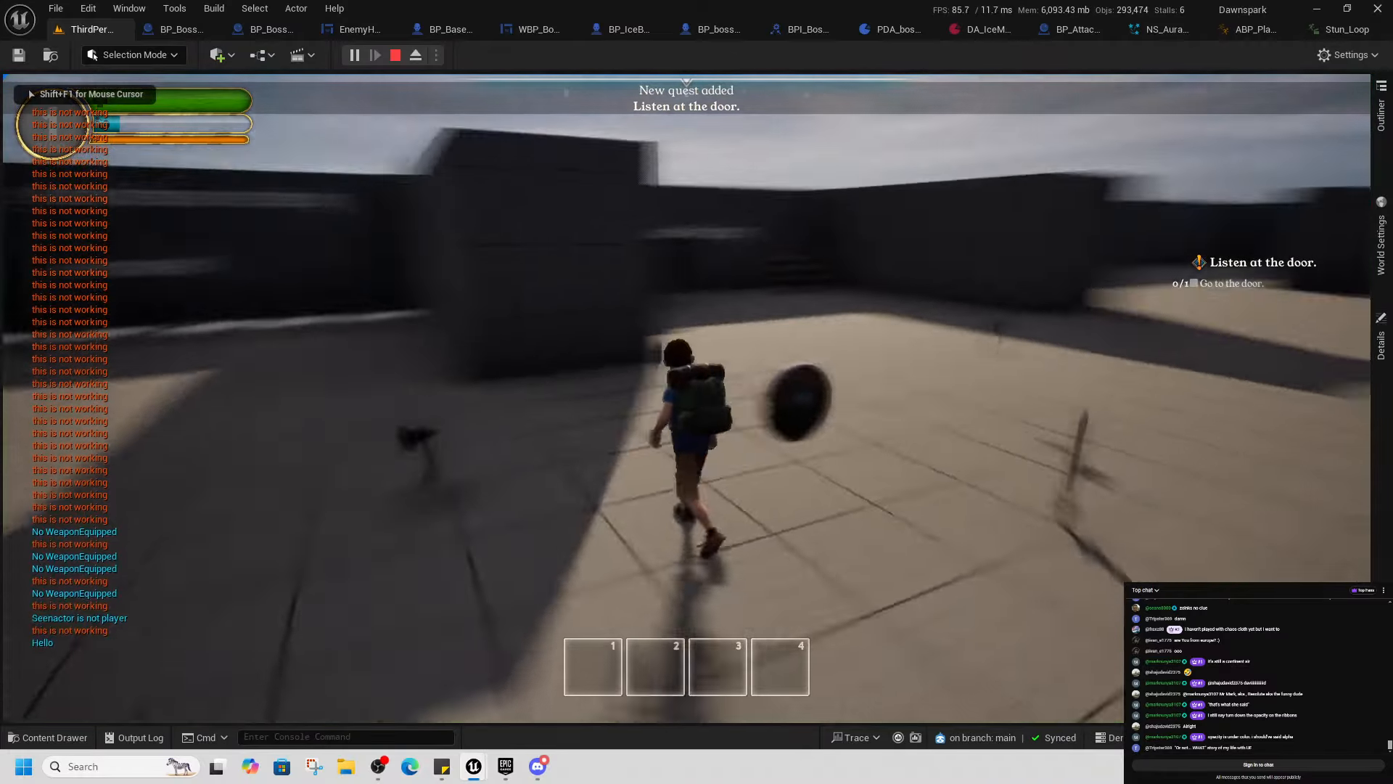
Collect the Wood Shield and Ornate Axe from the floor and equip both on the character
key(w)
key(e)
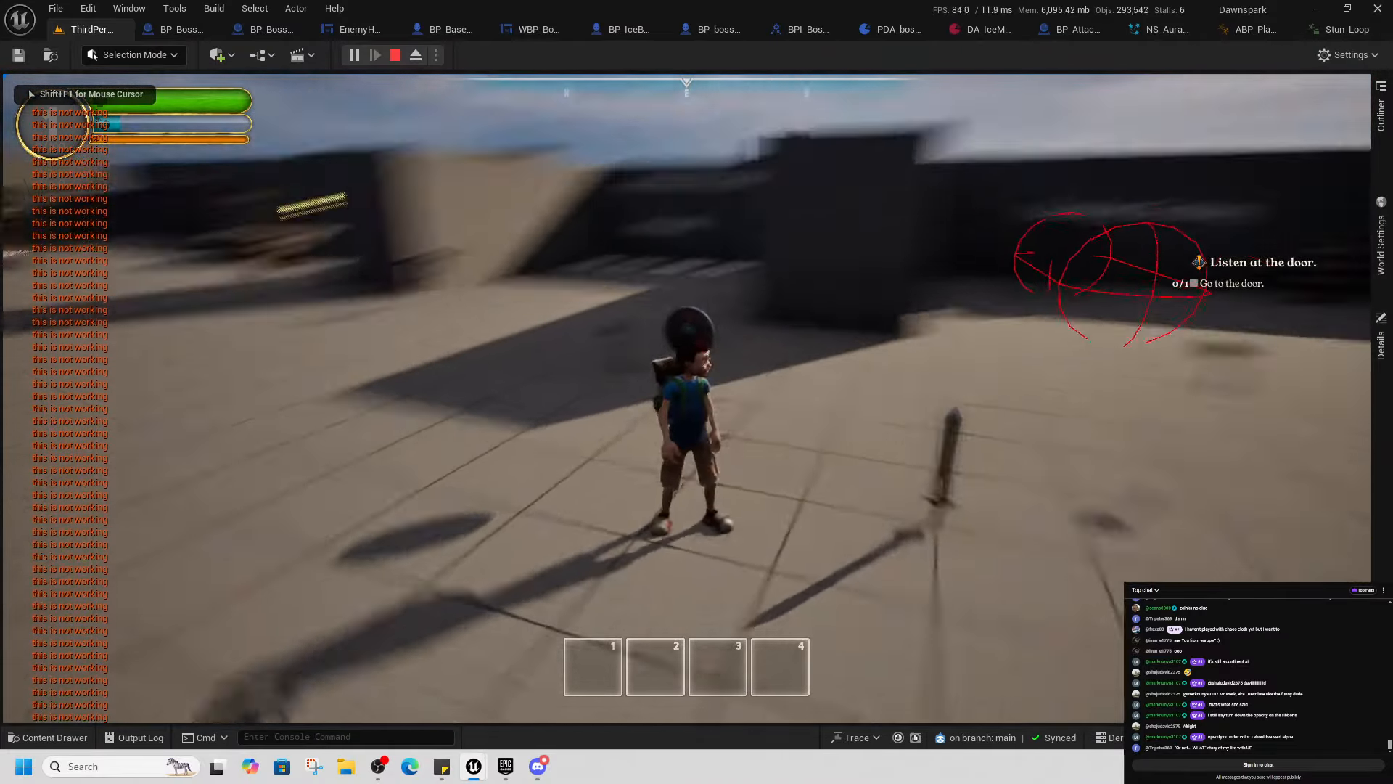
key(w)
key(s)
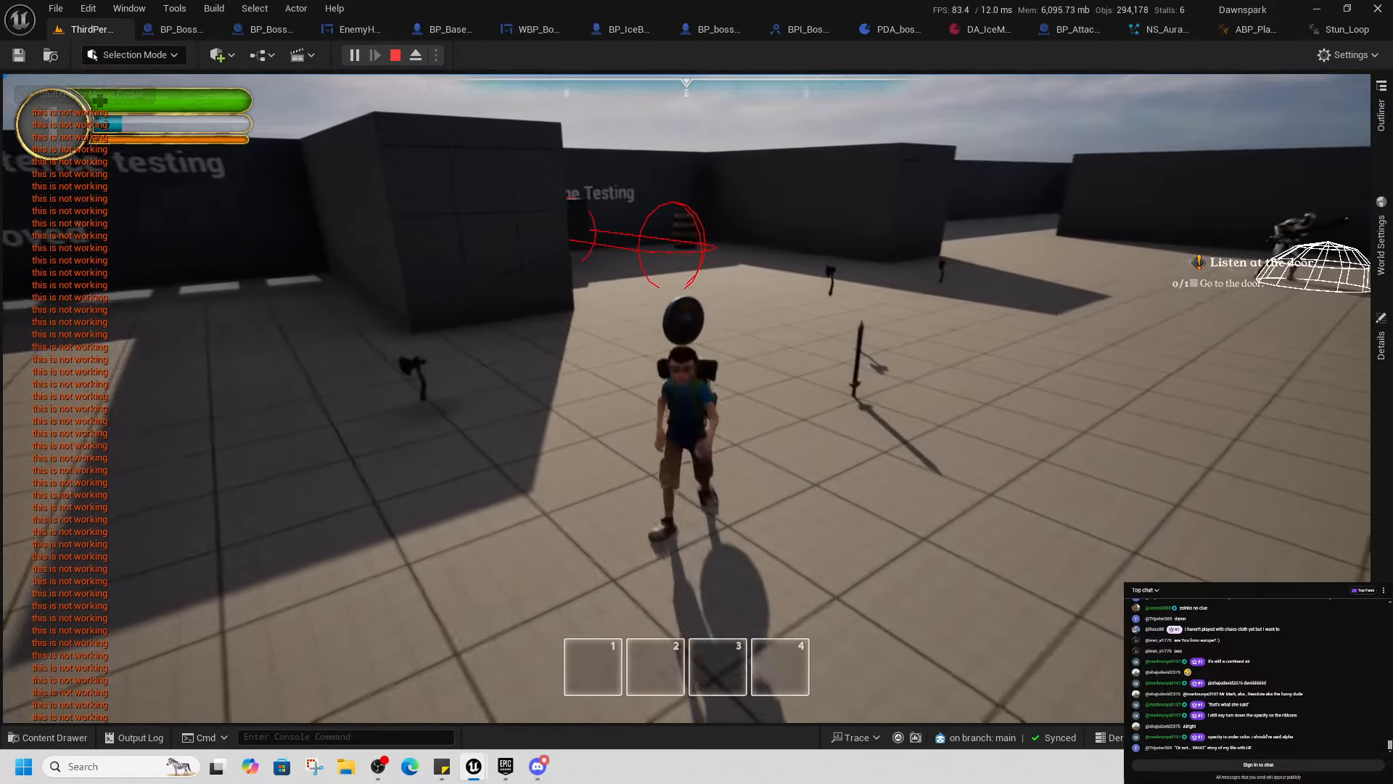
key(w)
key(e)
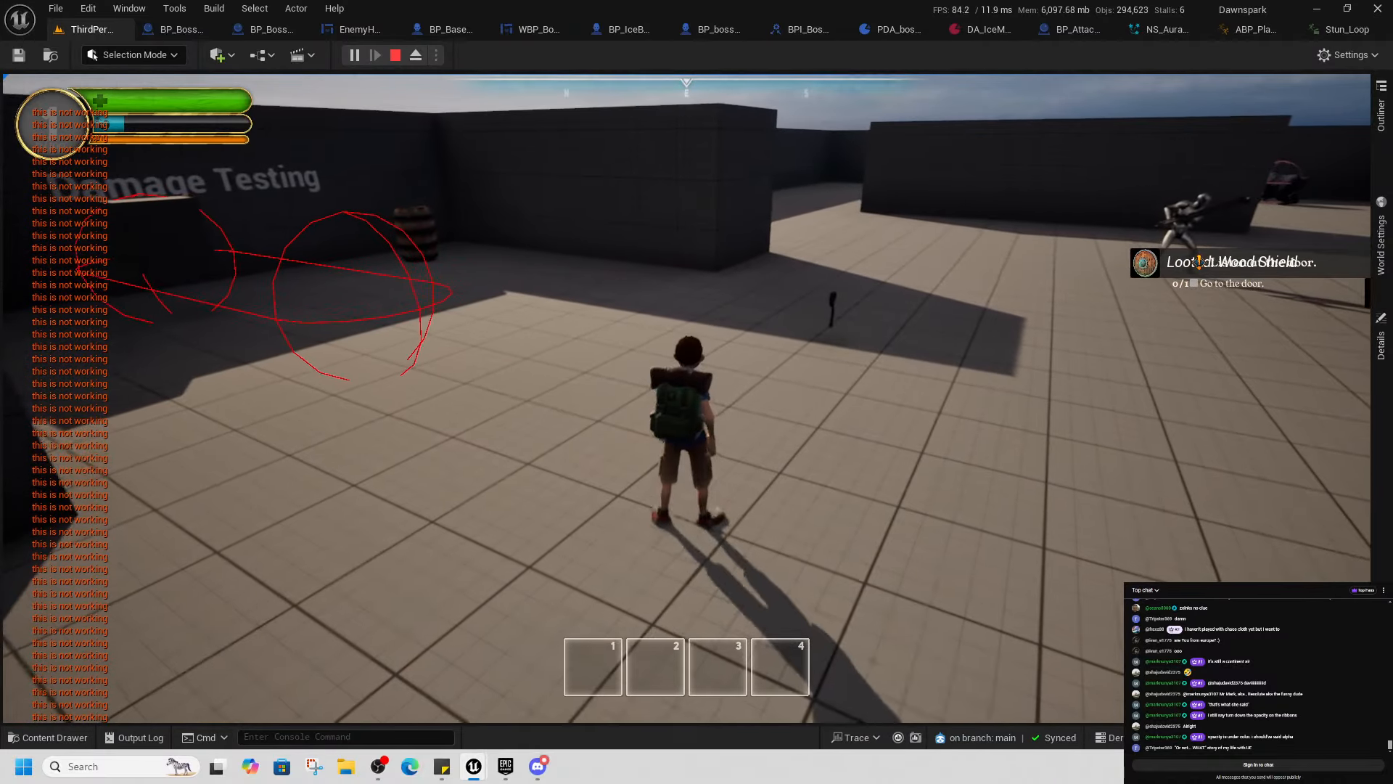
key(e)
key(i)
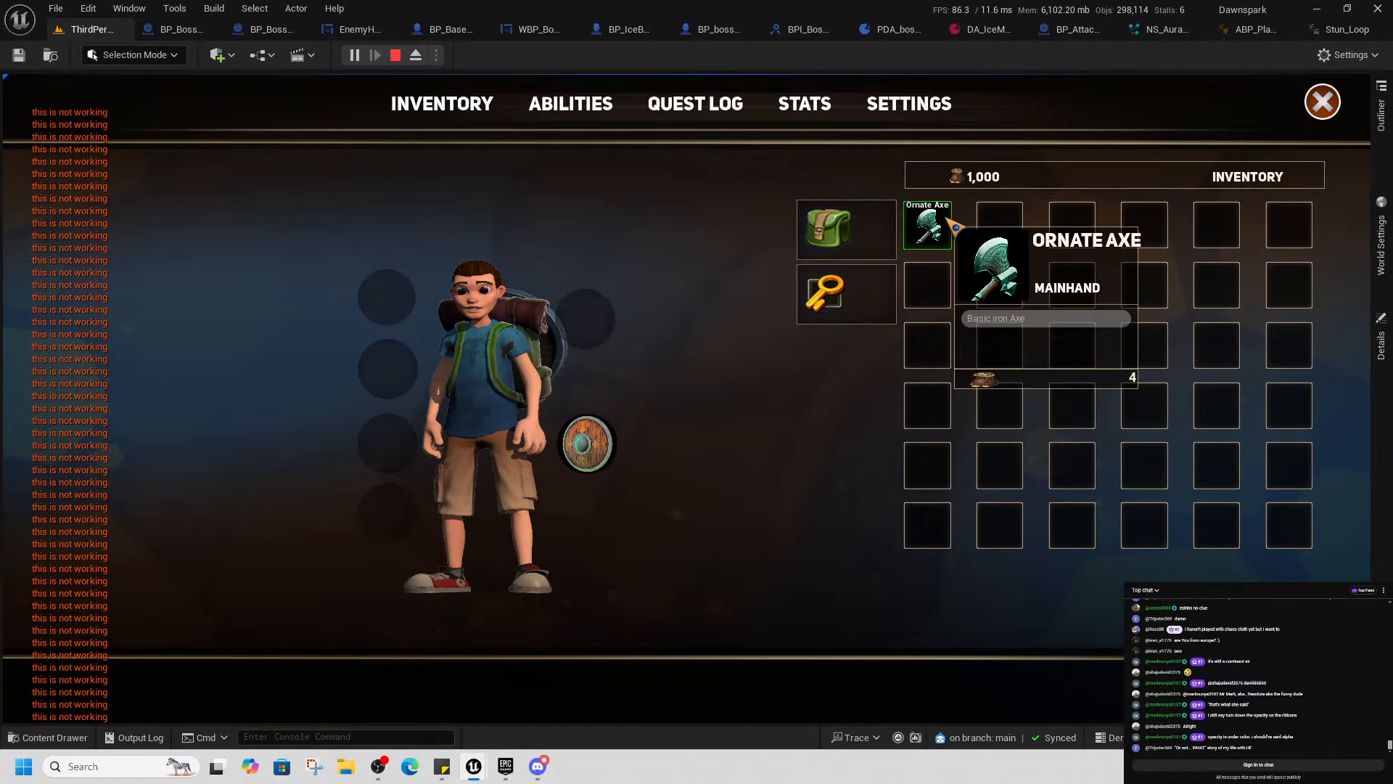
key(i)
Test the stun effect with the extended notify in the Damage Testing area and stop the play session
key(w)
key(w)
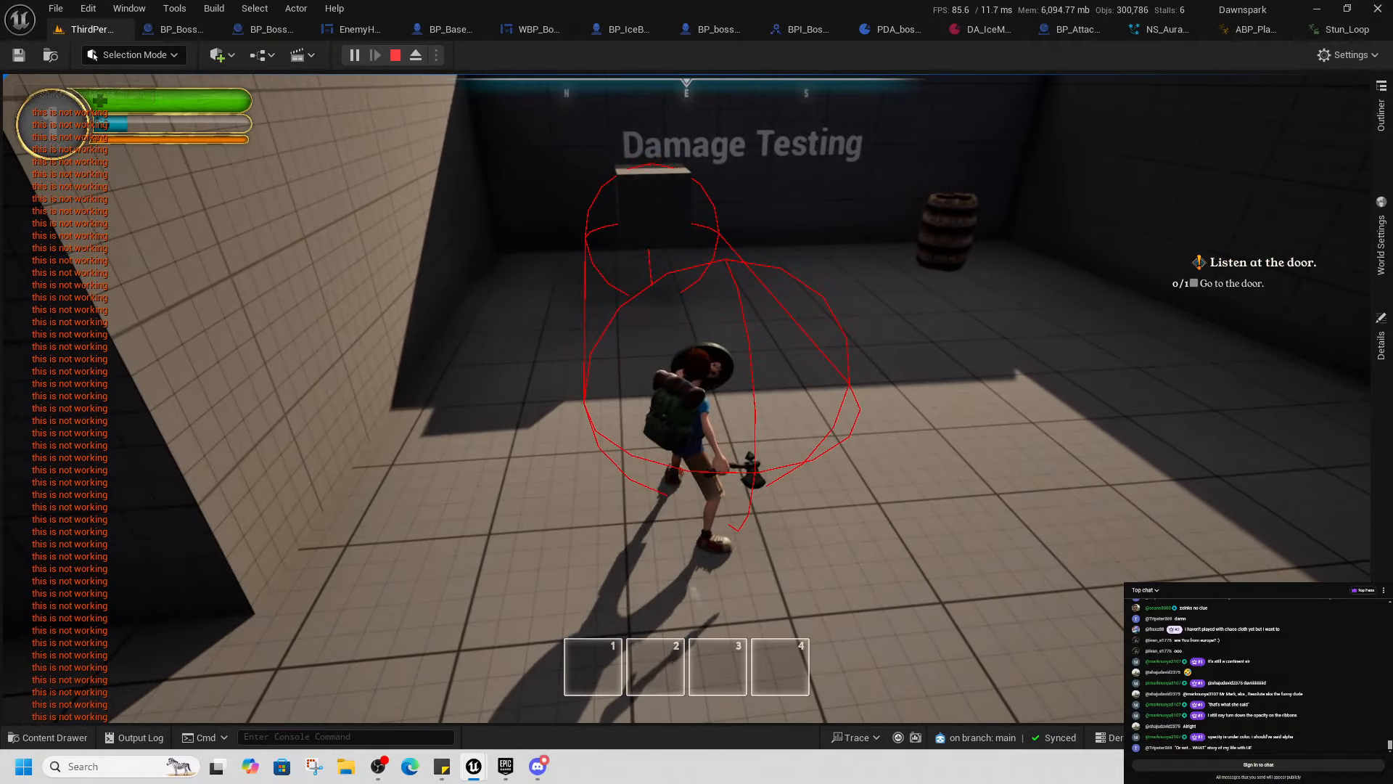
click(686, 398)
key(a)
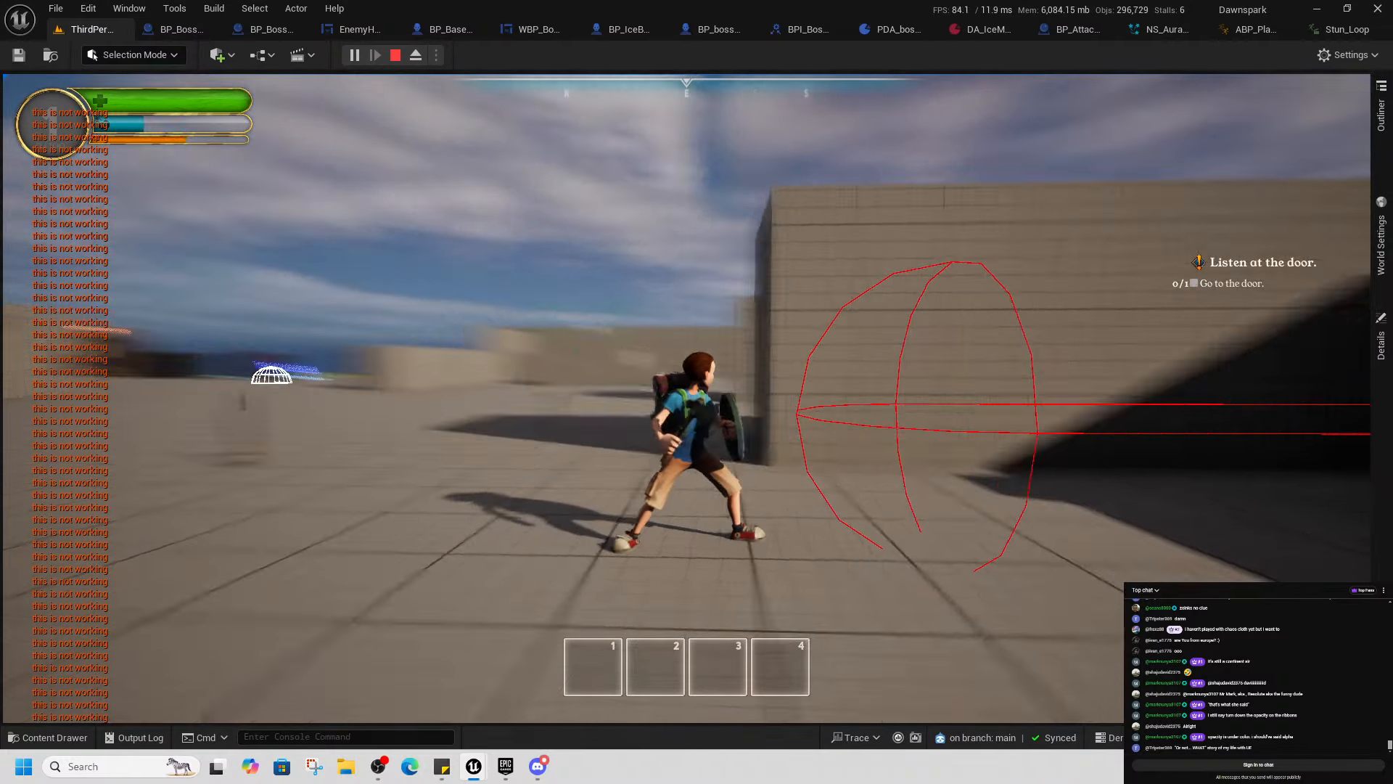
key(F8)
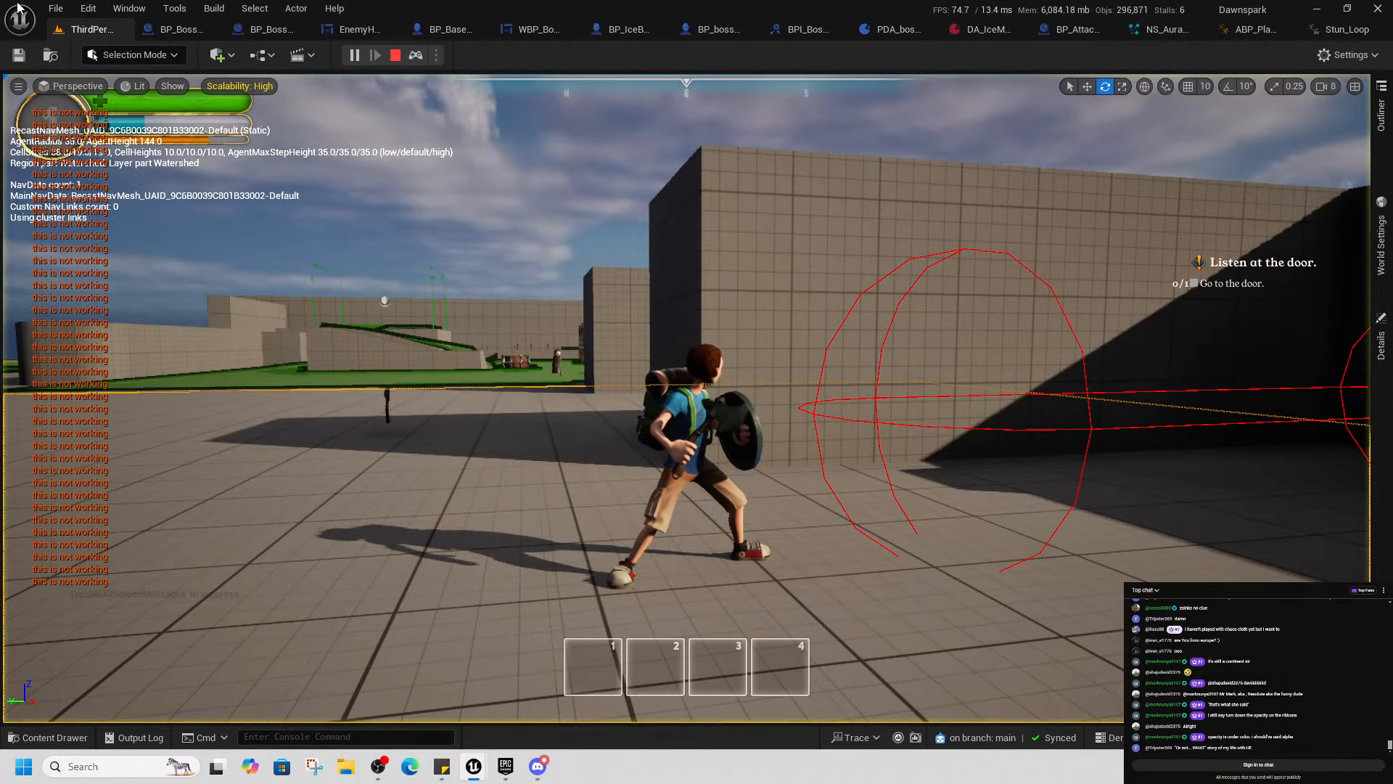
click(395, 56)
Reduce the aura's Star_Rotation_Radius user parameter to 46.217808 and save NS_Aura_RotateStar_StylizedFX1
click(1335, 29)
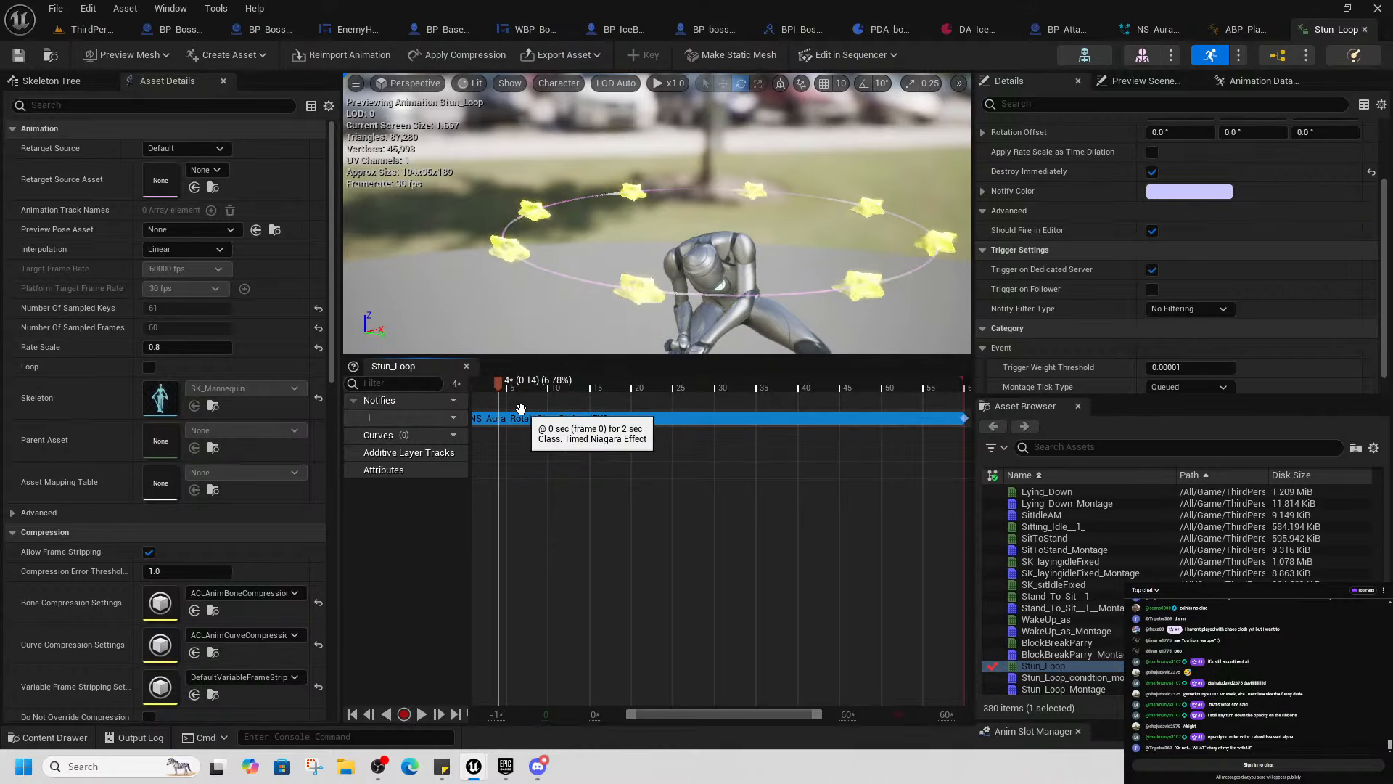
scroll(1072, 238, up, 4)
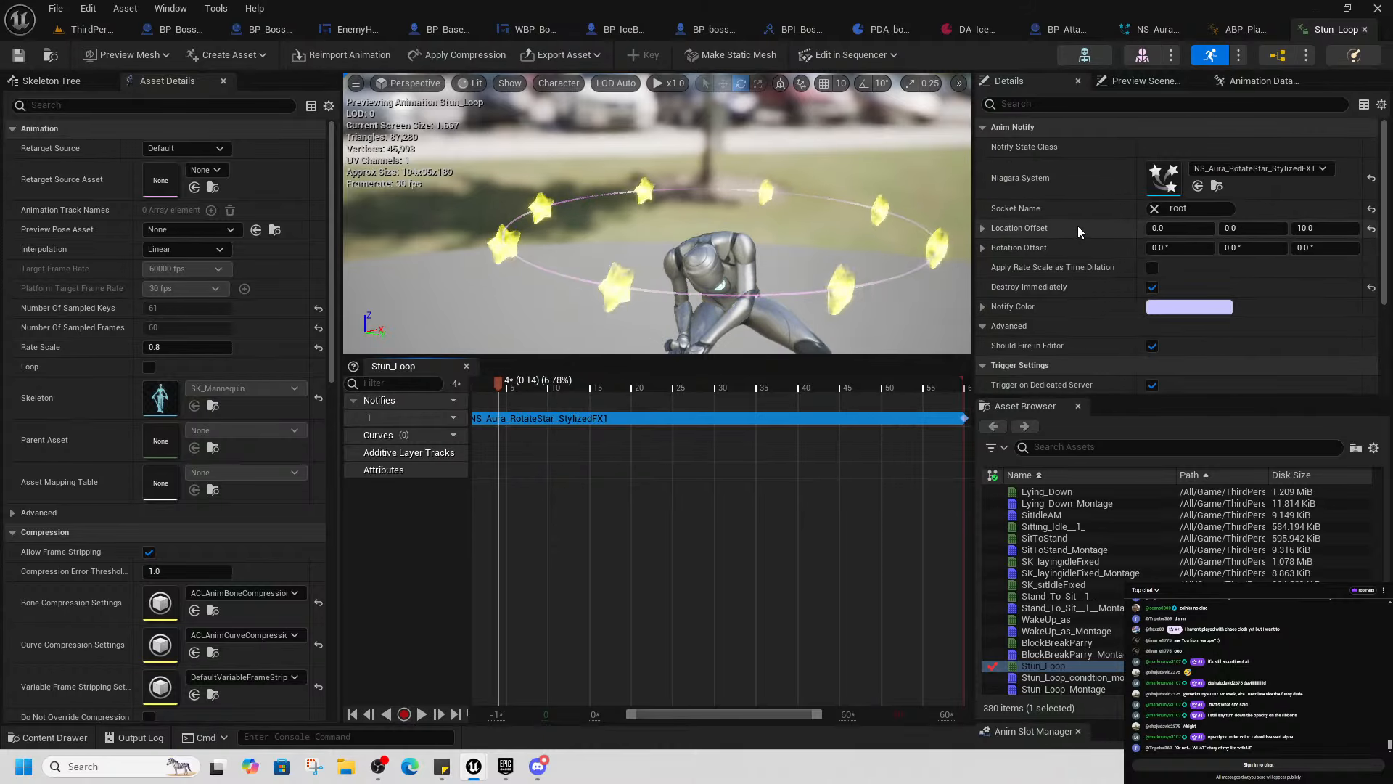
click(1155, 29)
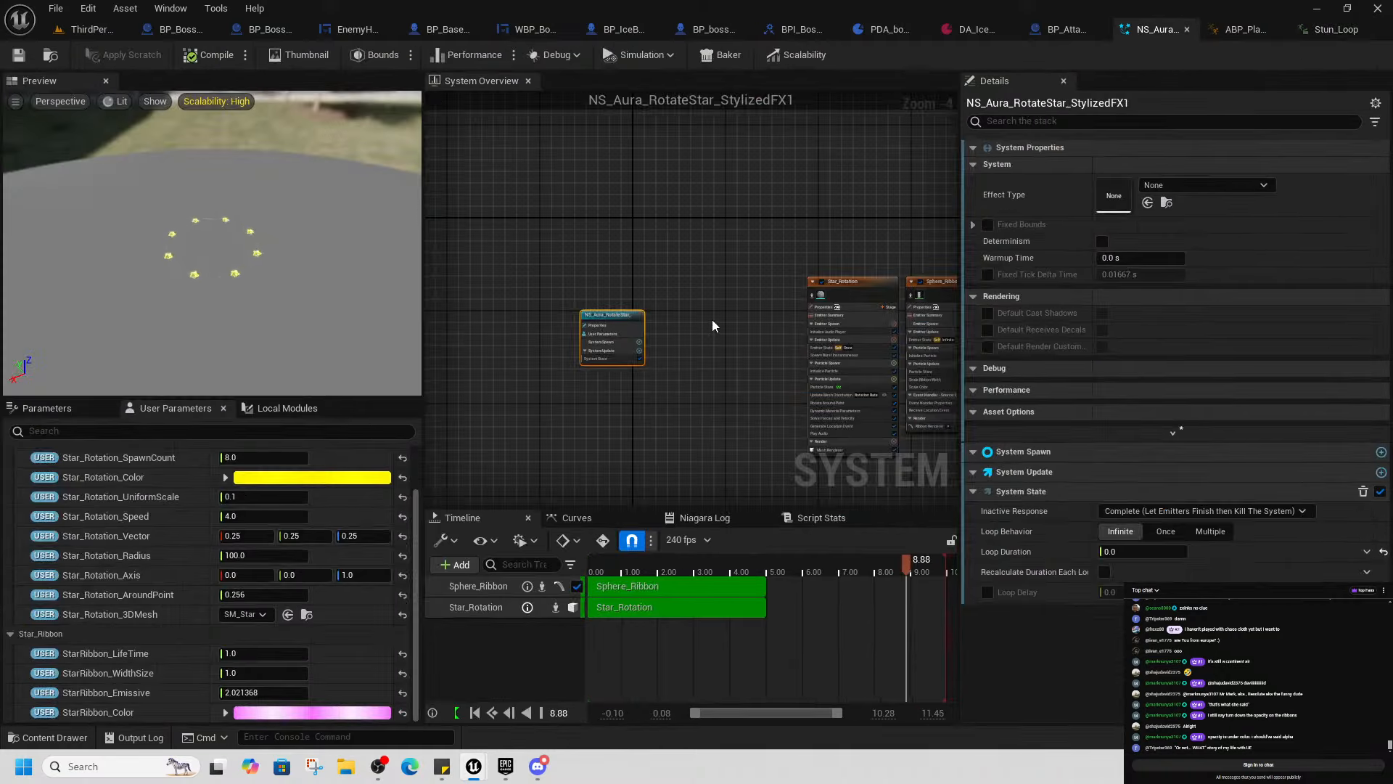
scroll(261, 566, up, 2)
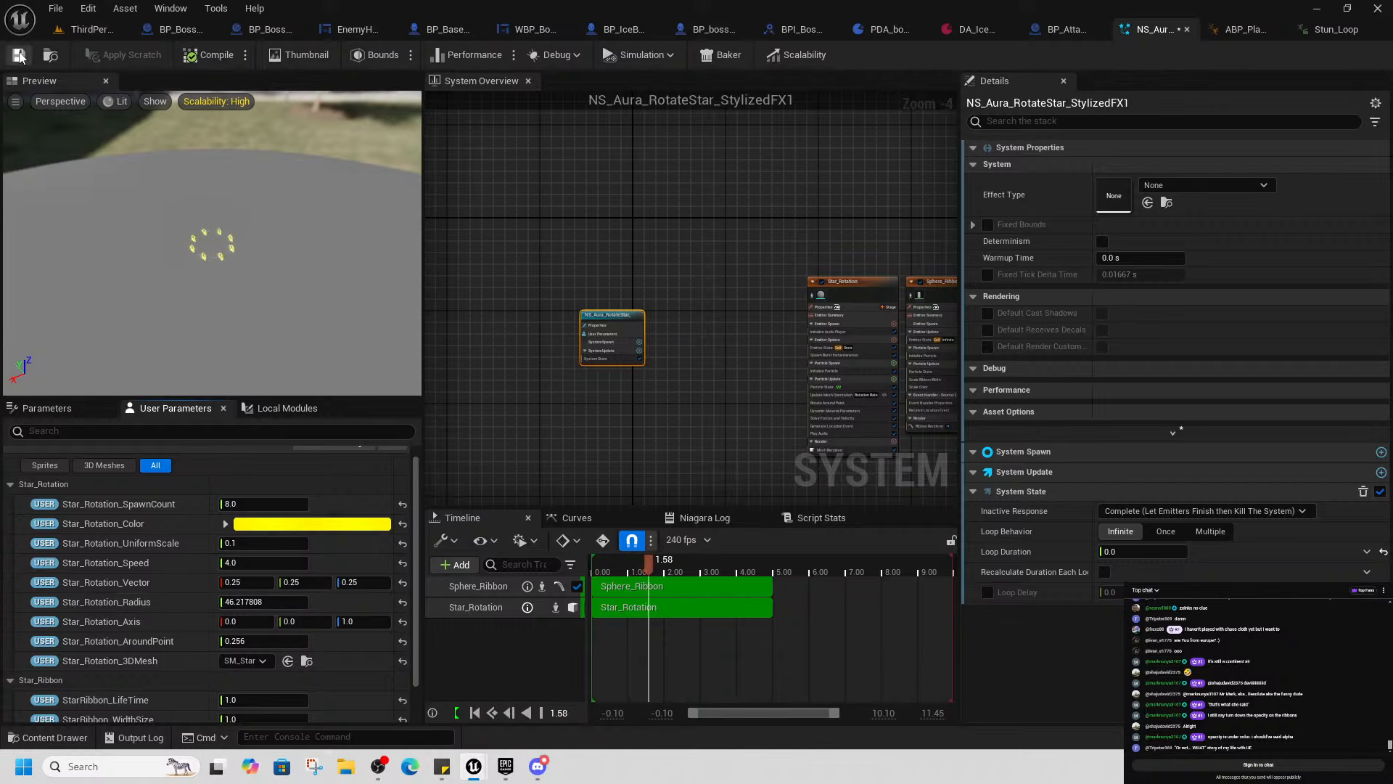
Start another play test from the floor of ThirdPersonMap, collecting and equipping the Ornate Axe and Wood Shield
click(82, 29)
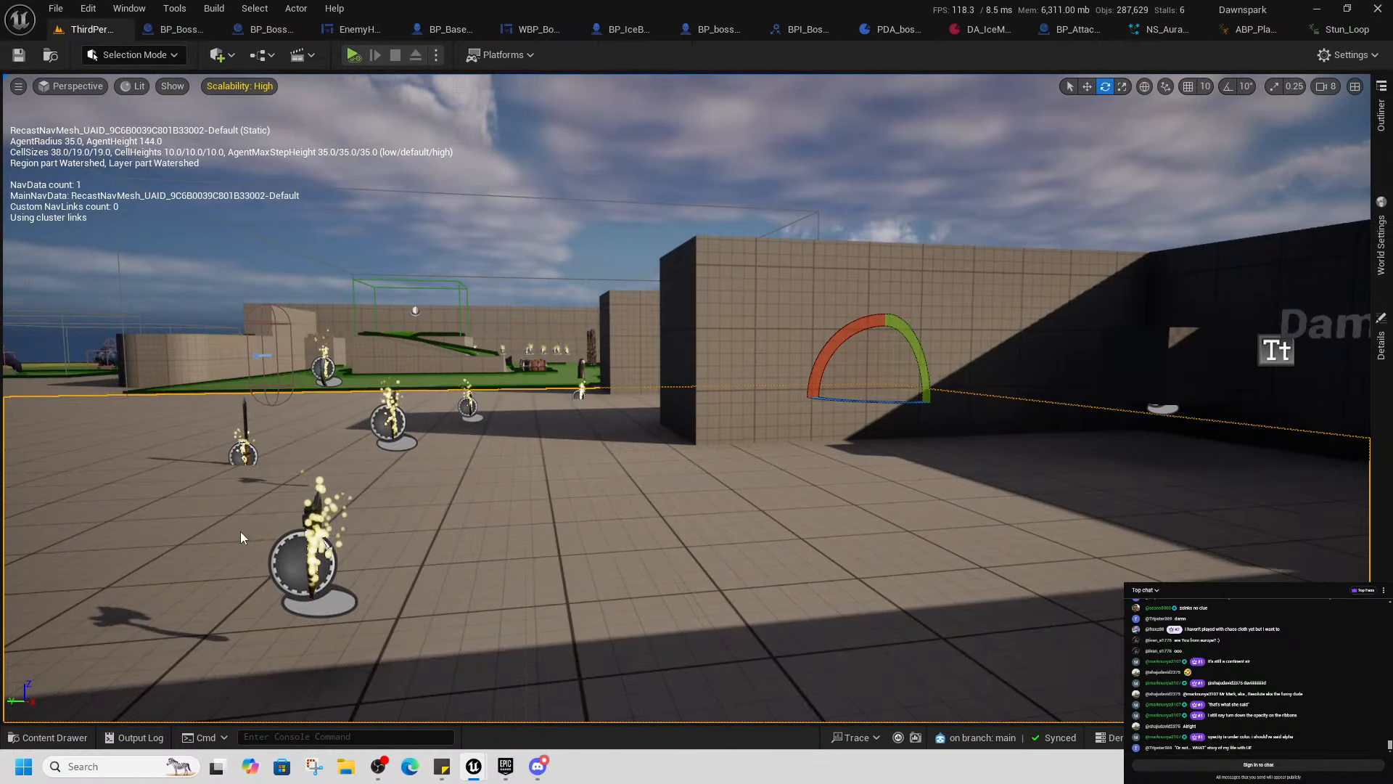
right_click(241, 533)
click(322, 518)
key(w)
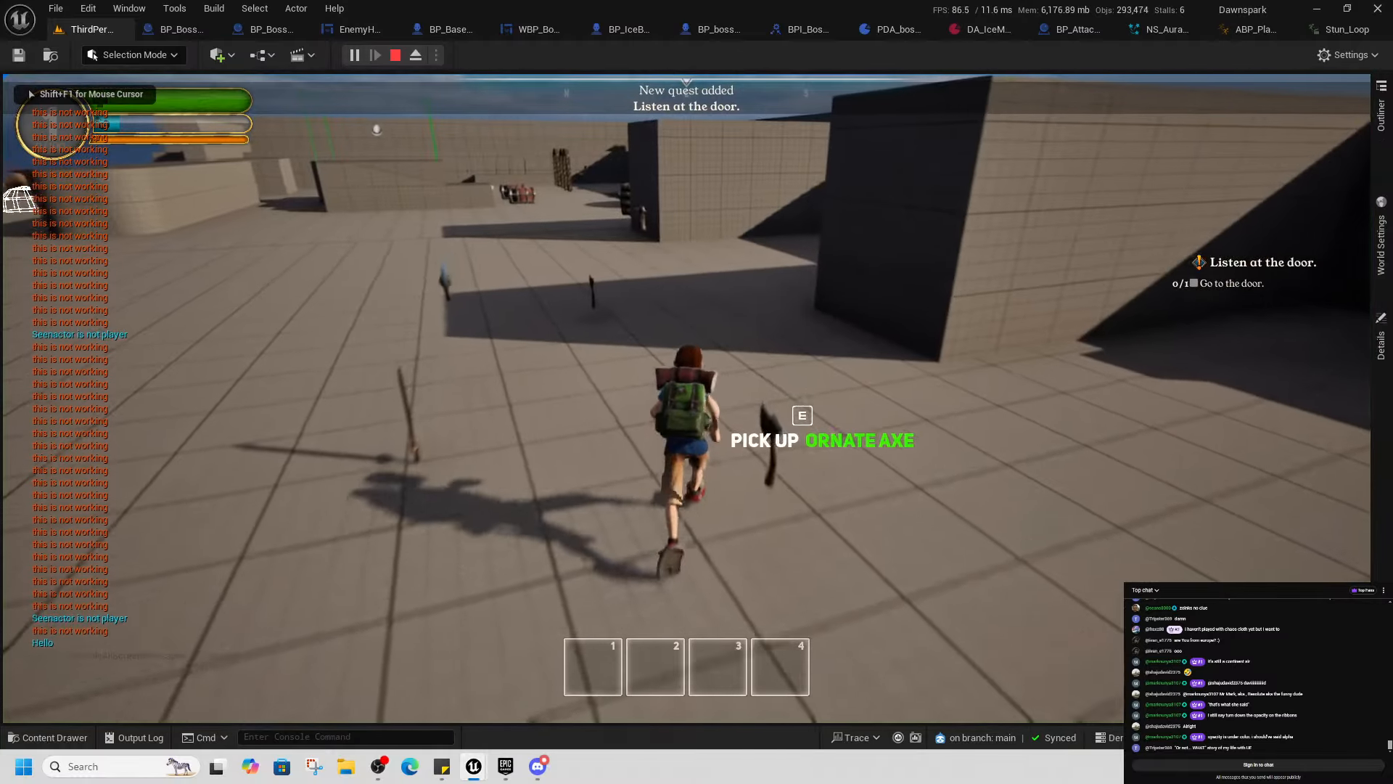
key(e)
key(e)
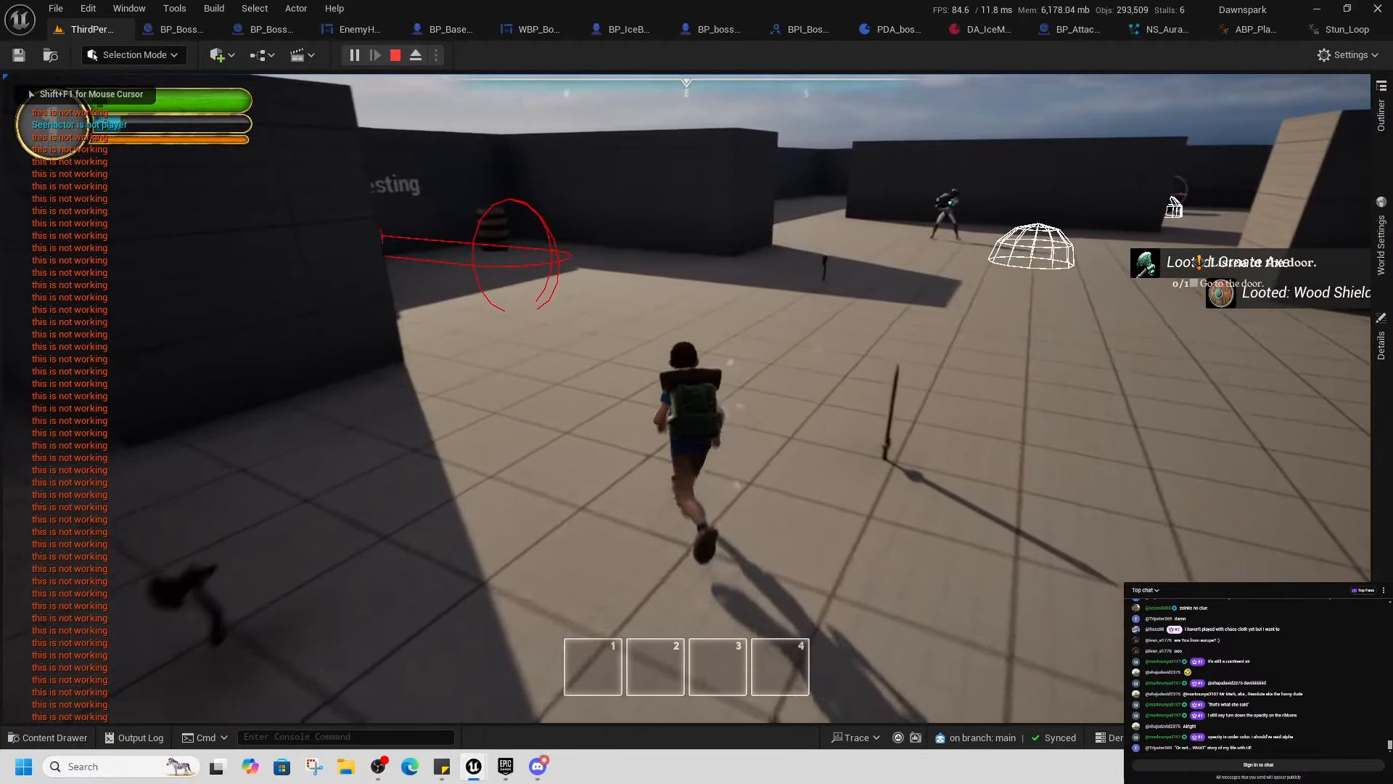
key(i)
click(1009, 221)
click(929, 230)
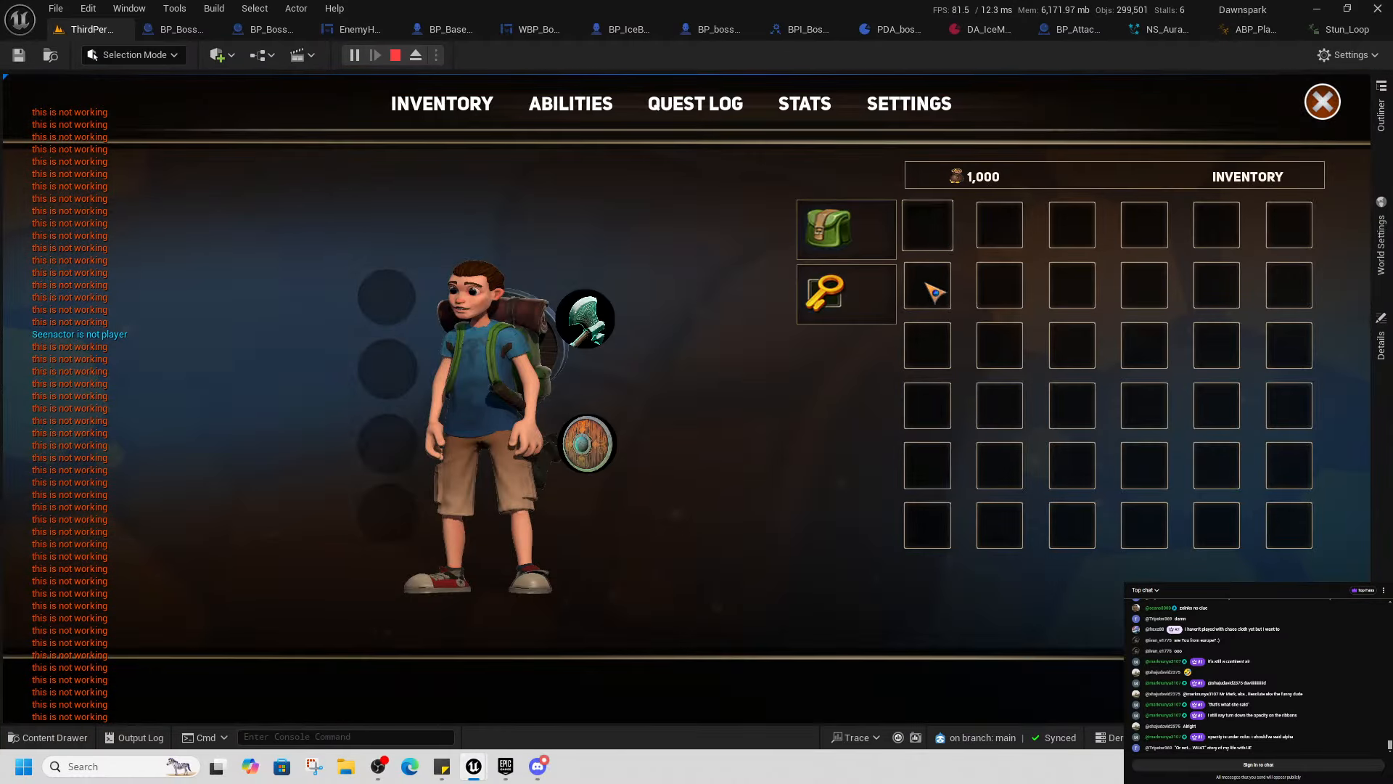
key(i)
Get the character stunned in the Damage Testing area, watch the smaller star ring around it, and end the play session
key(w)
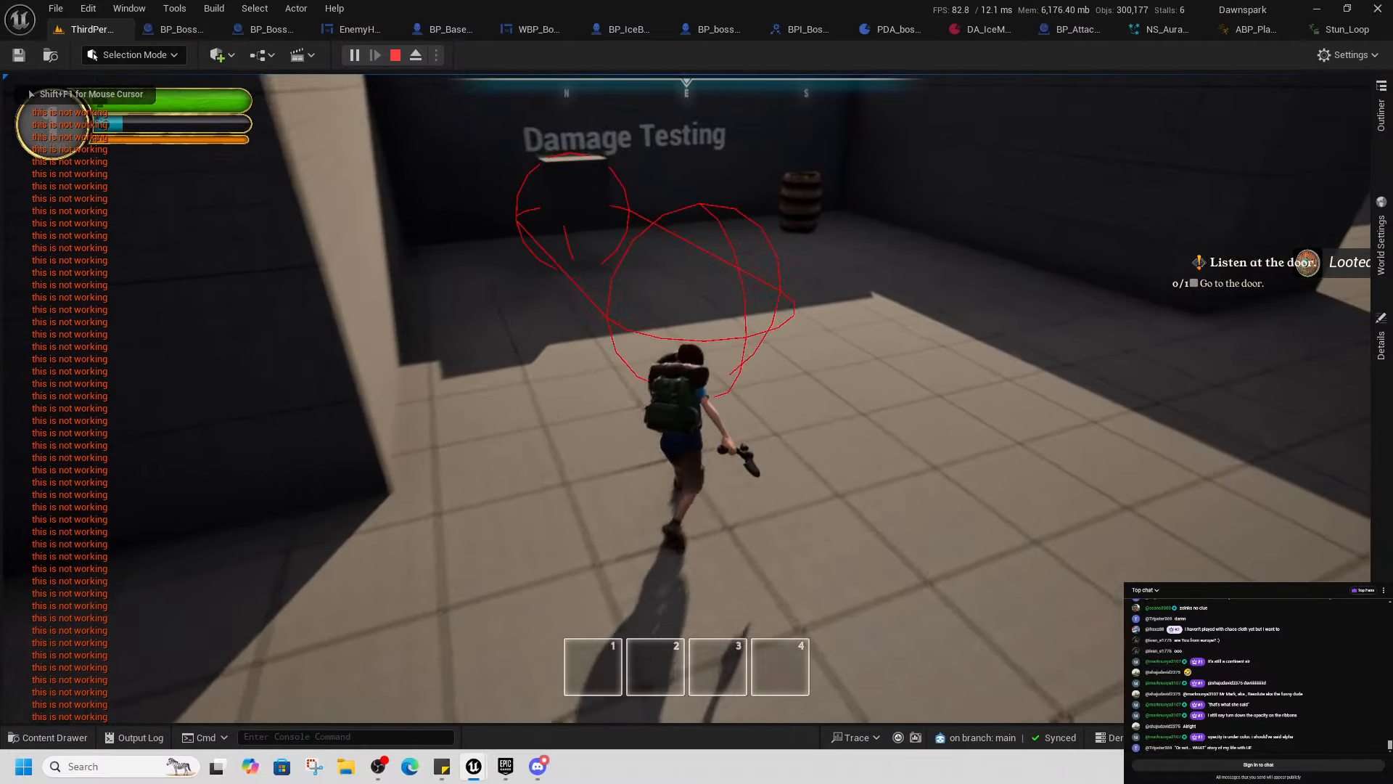
click(686, 399)
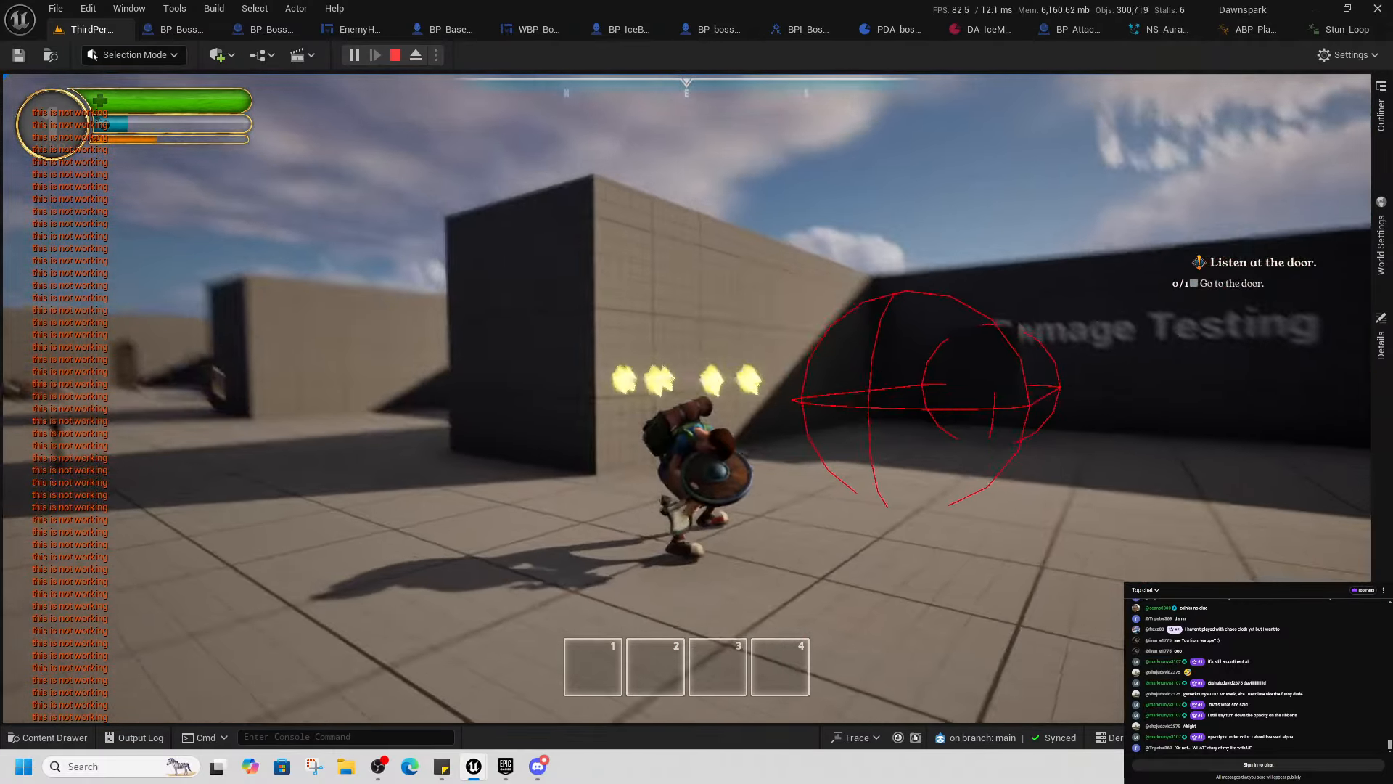
key(alt+Tab)
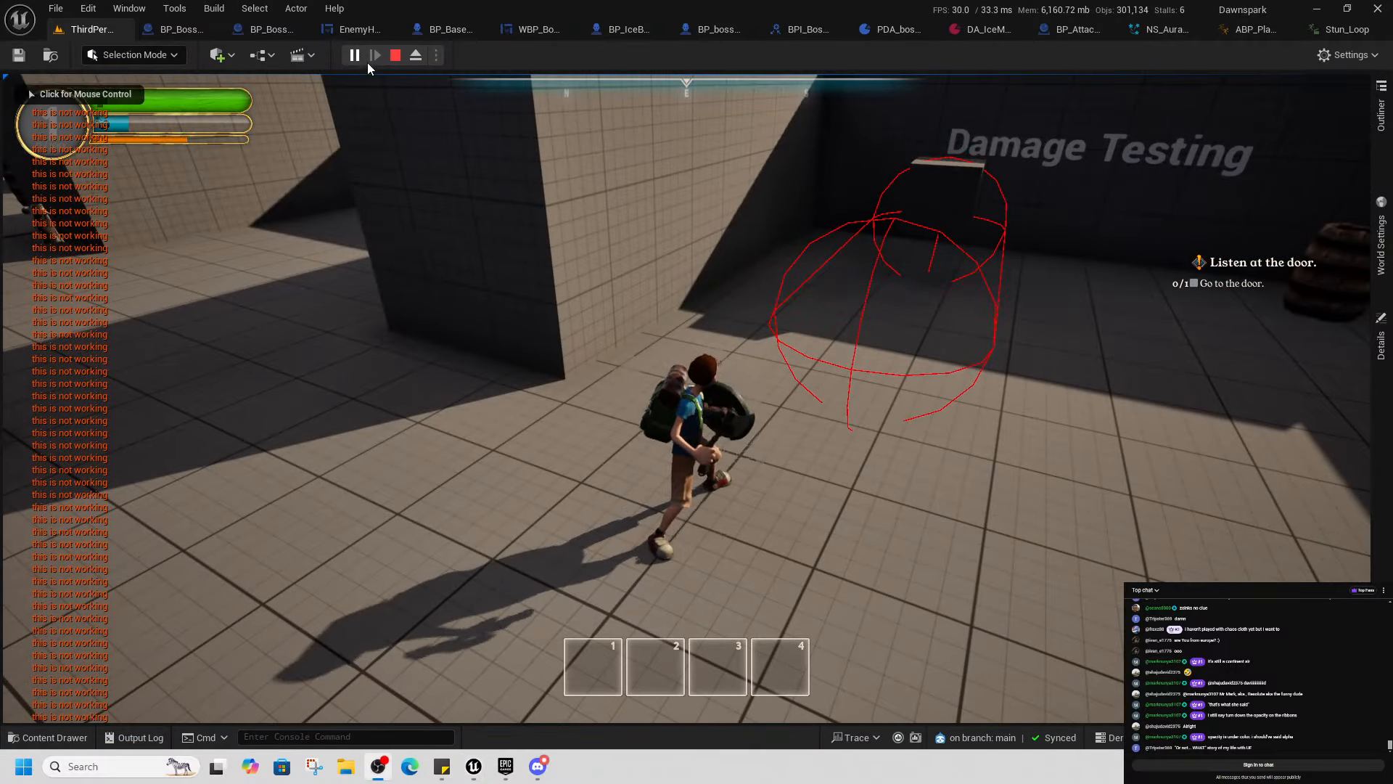
click(395, 55)
Examine the Star_Rotation_SpawnCount user parameter and the Star_Rotation emitter's modules in NS_Aura_RotateStar_StylizedFX1
click(1164, 29)
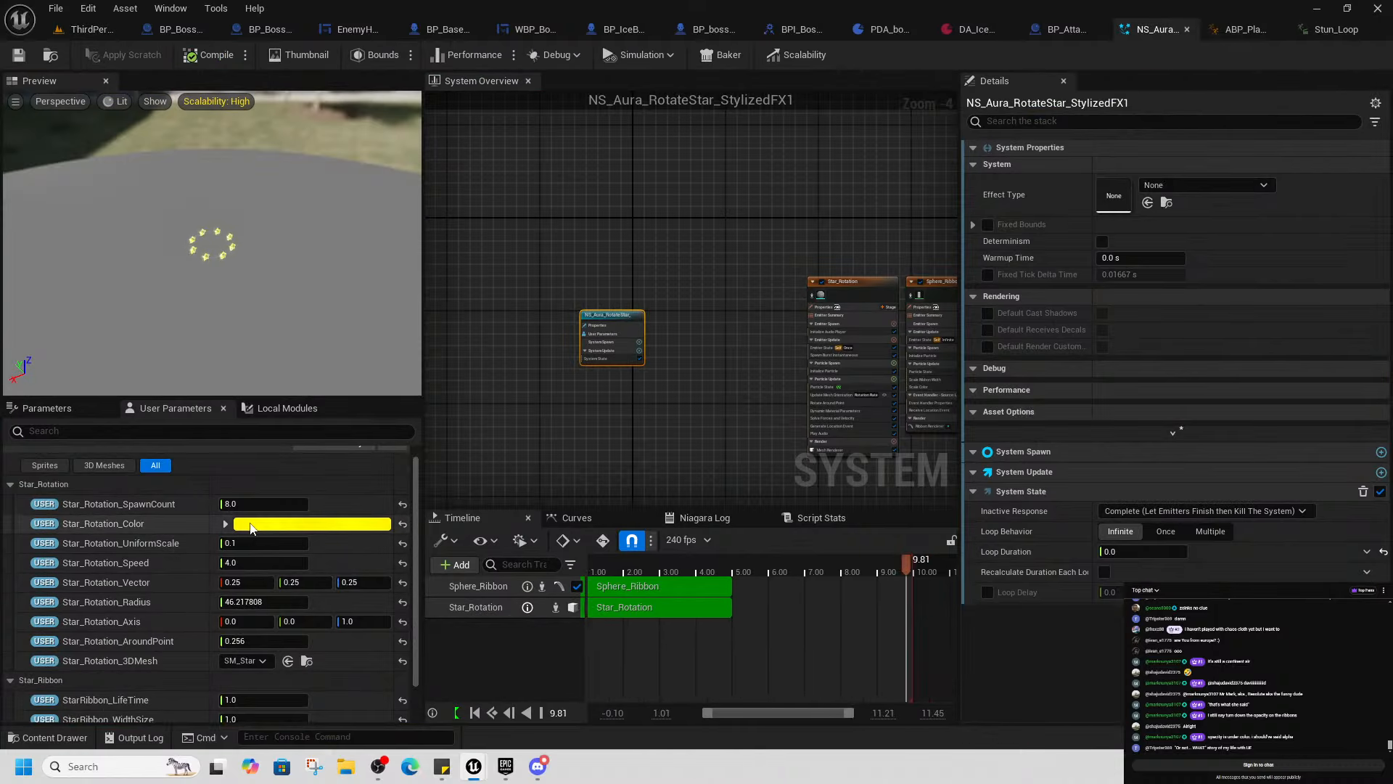
scroll(209, 573, up, 1)
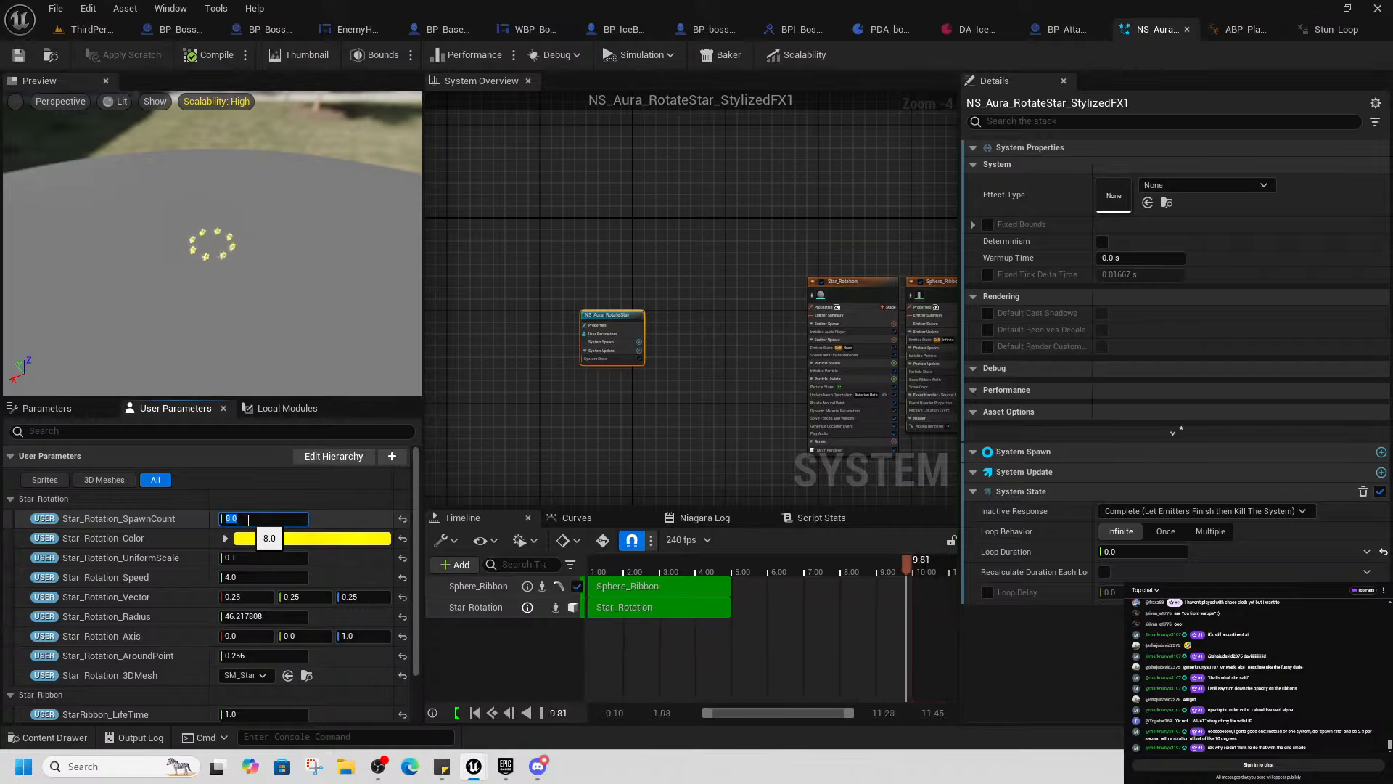
click(248, 519)
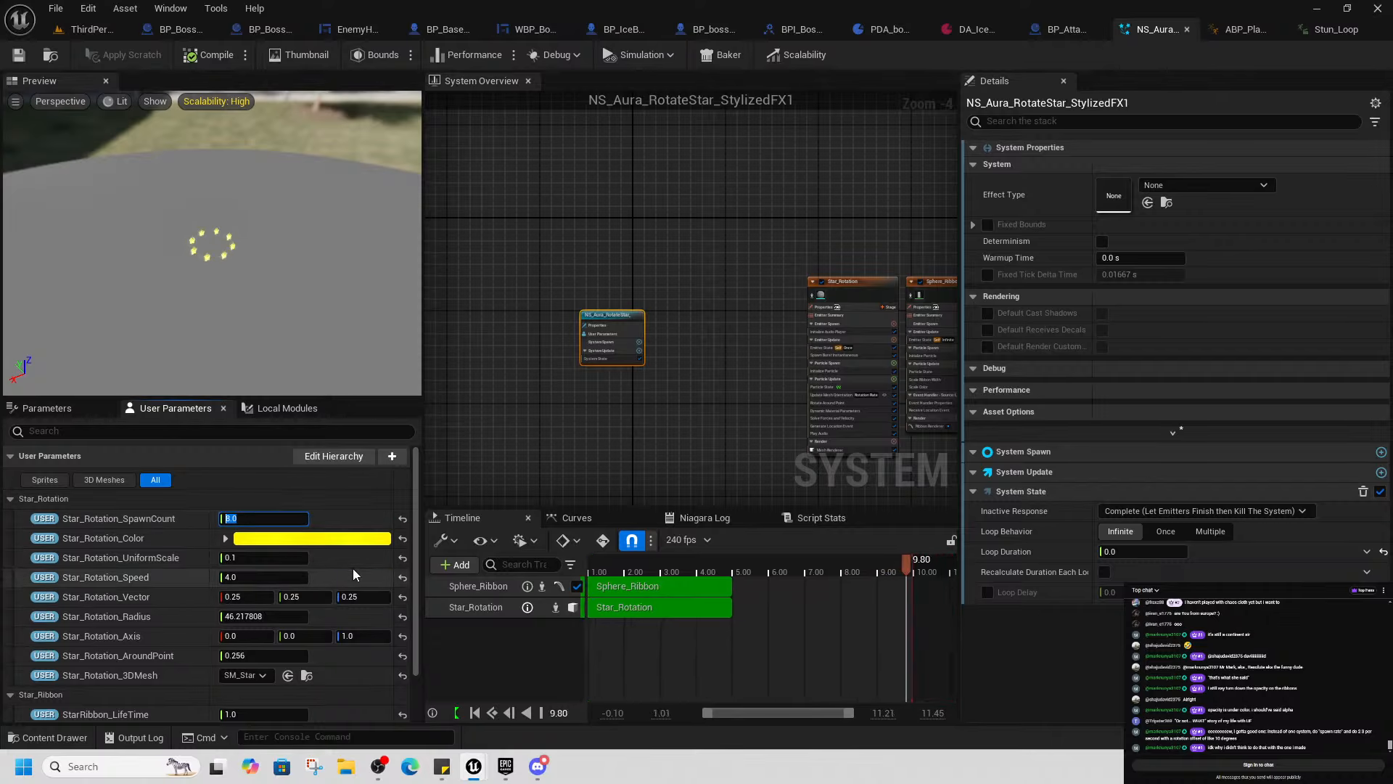
scroll(820, 305, up, 3)
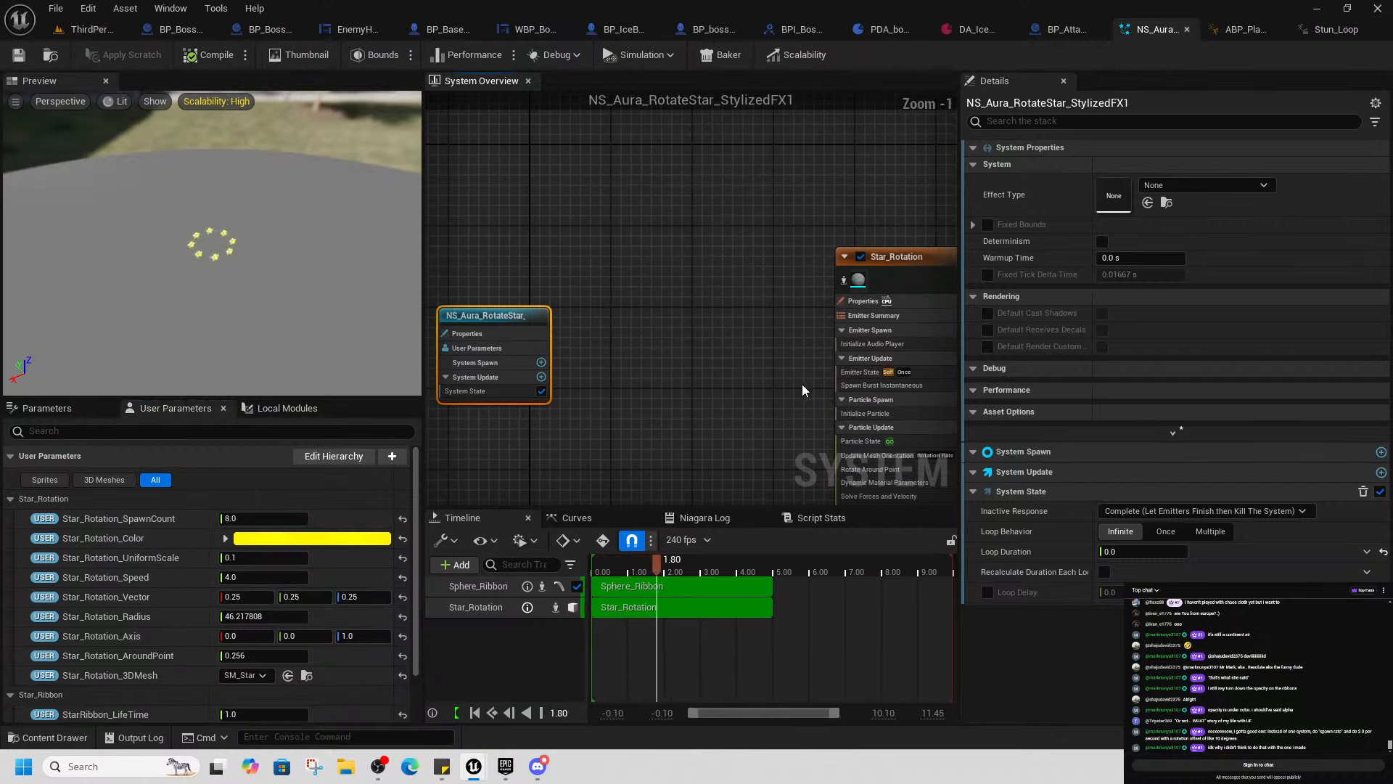
right_drag(762, 383, 801, 392)
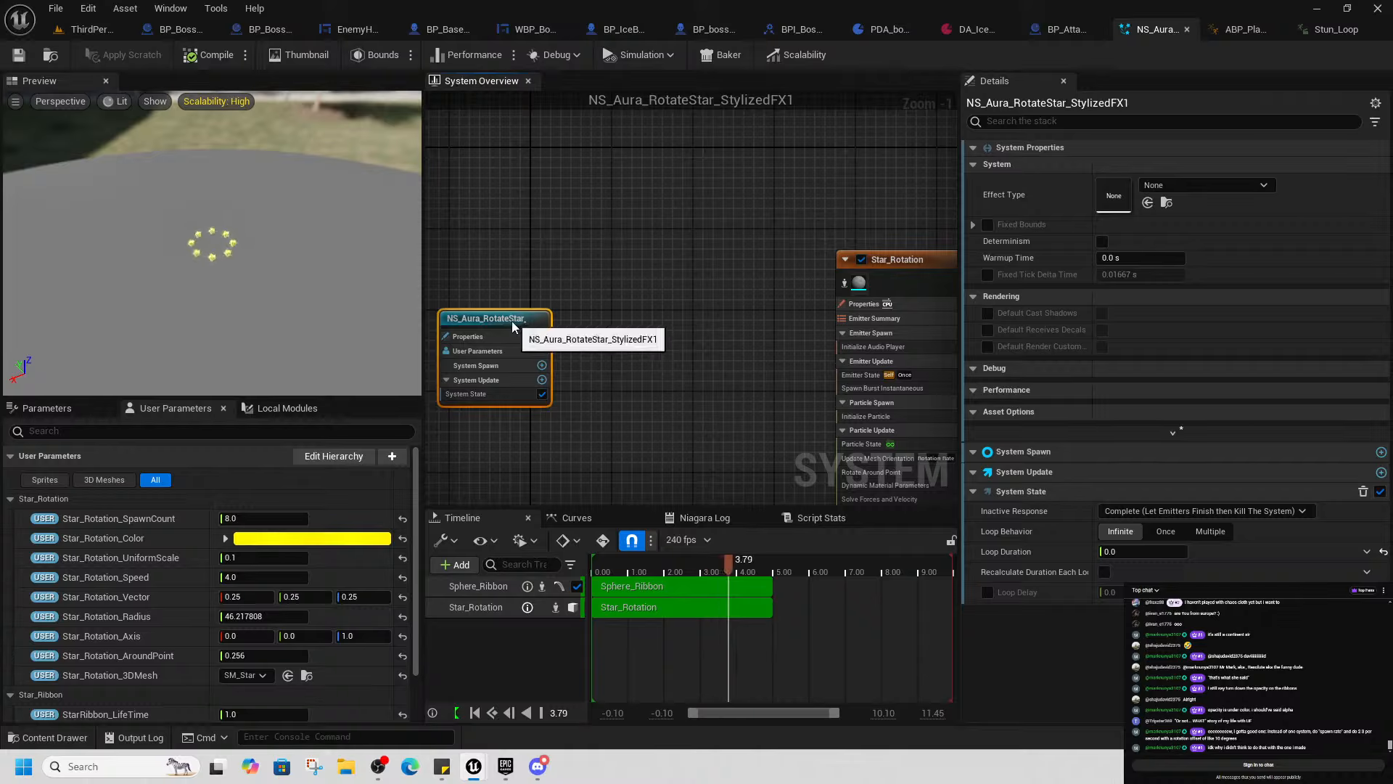
Move the NS_Aura_RotateStar system node closer to the Star_Rotation emitter node and copy the emitter
drag(520, 325, 748, 260)
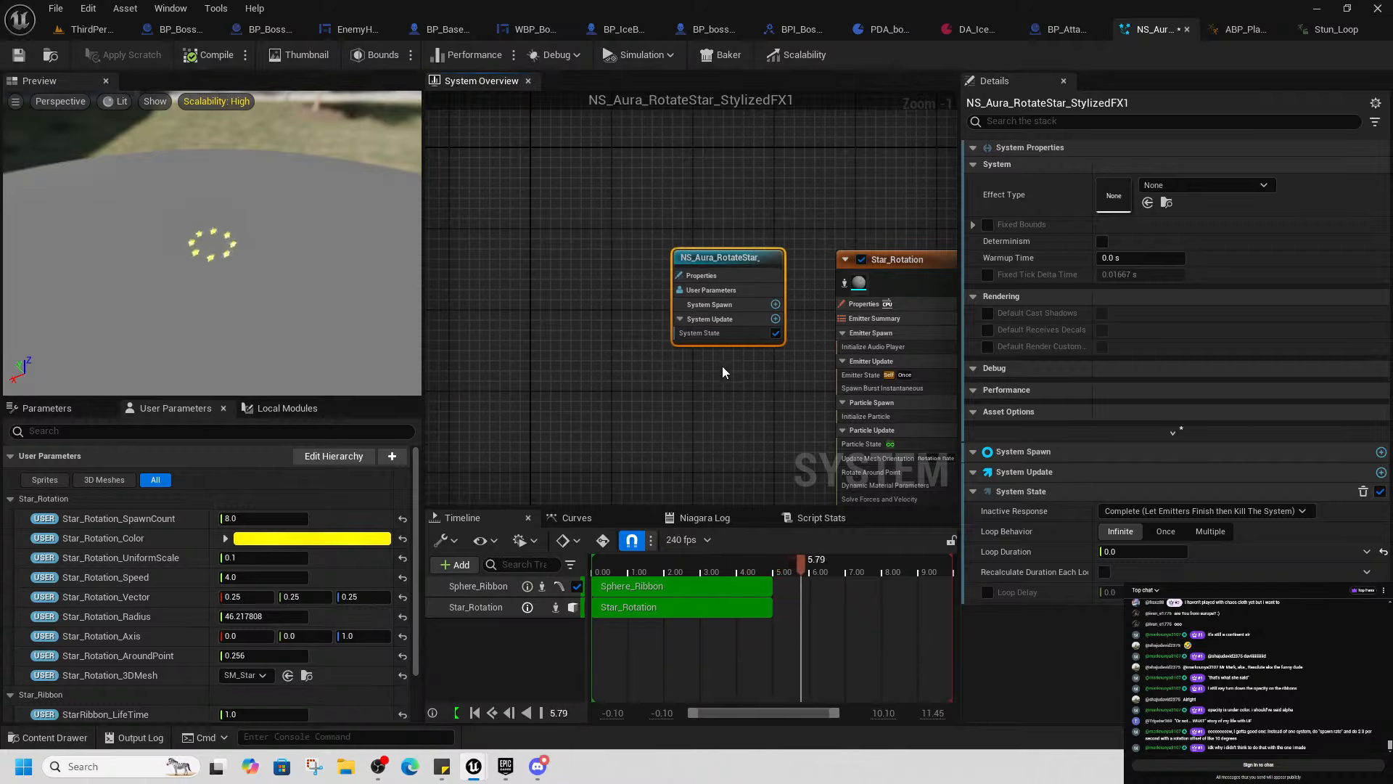
right_drag(725, 364, 591, 355)
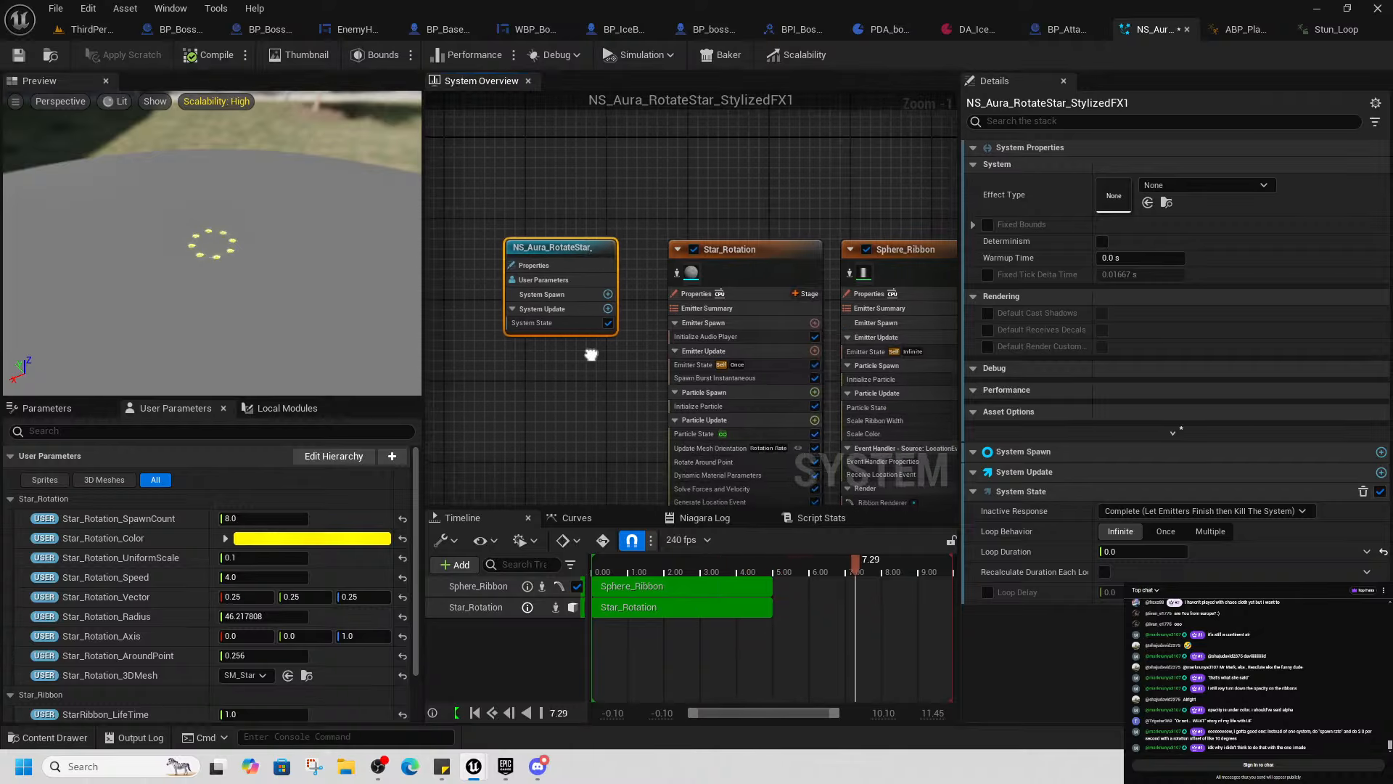
click(742, 249)
right_click(739, 256)
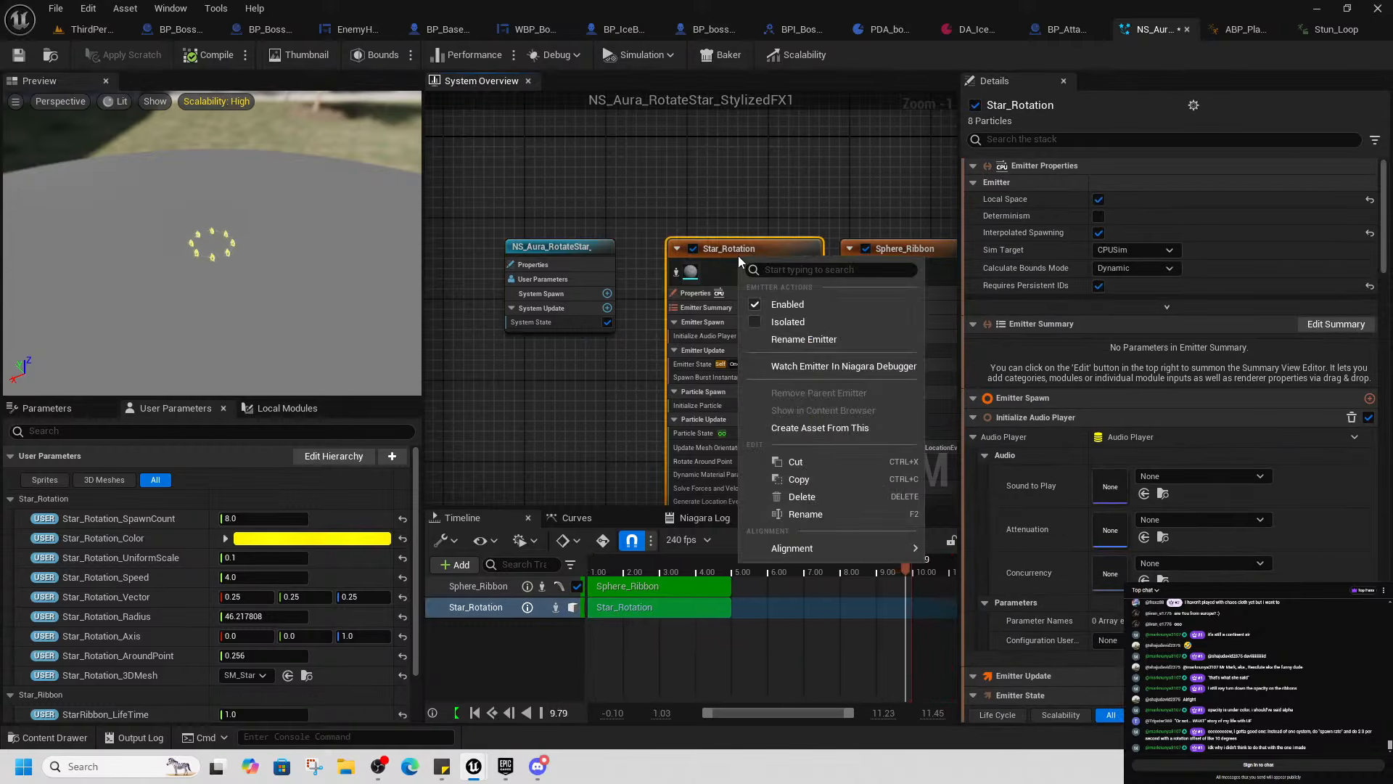
click(836, 481)
right_drag(616, 440, 564, 408)
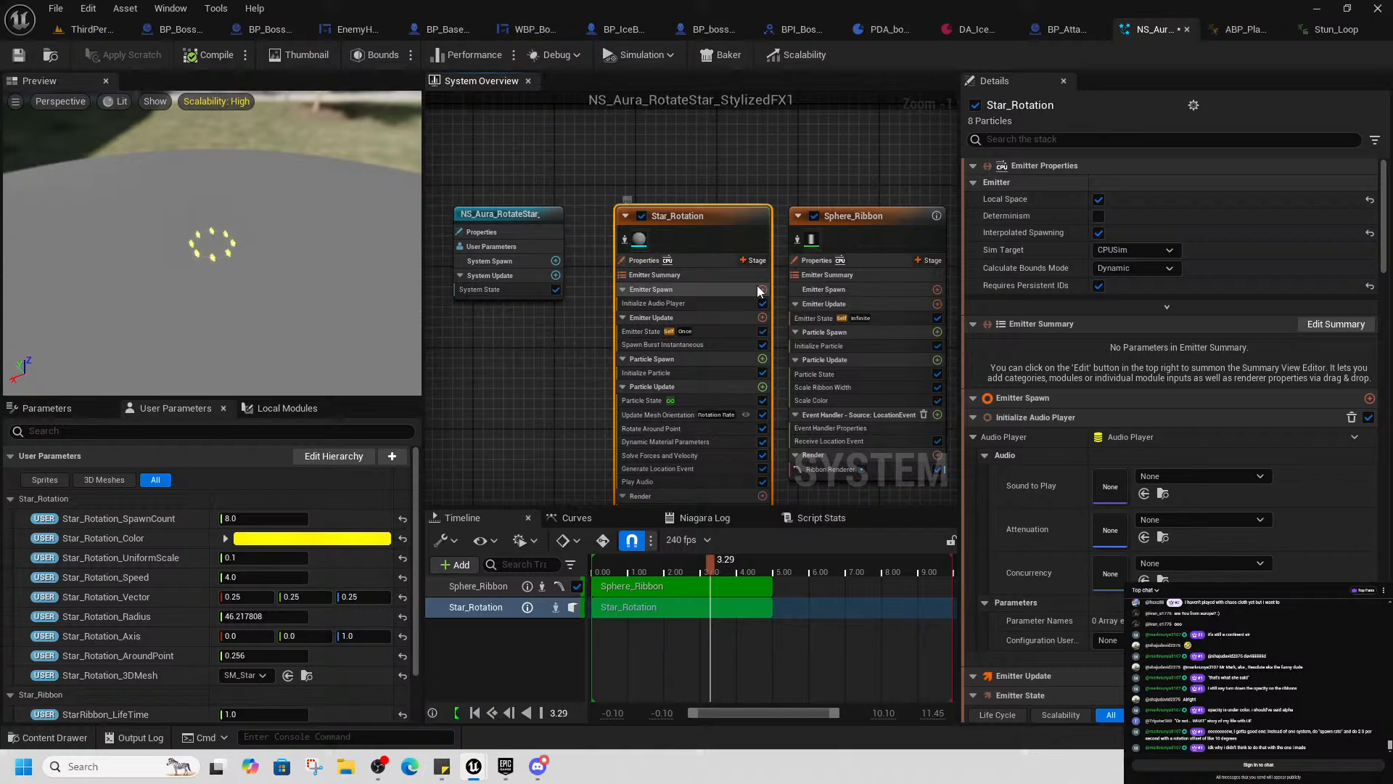
Add a Spawn Rate module to Star_Rotation, apply the fix placing it after EmitterState, and set its SpawnRate to 2
click(760, 290)
click(665, 350)
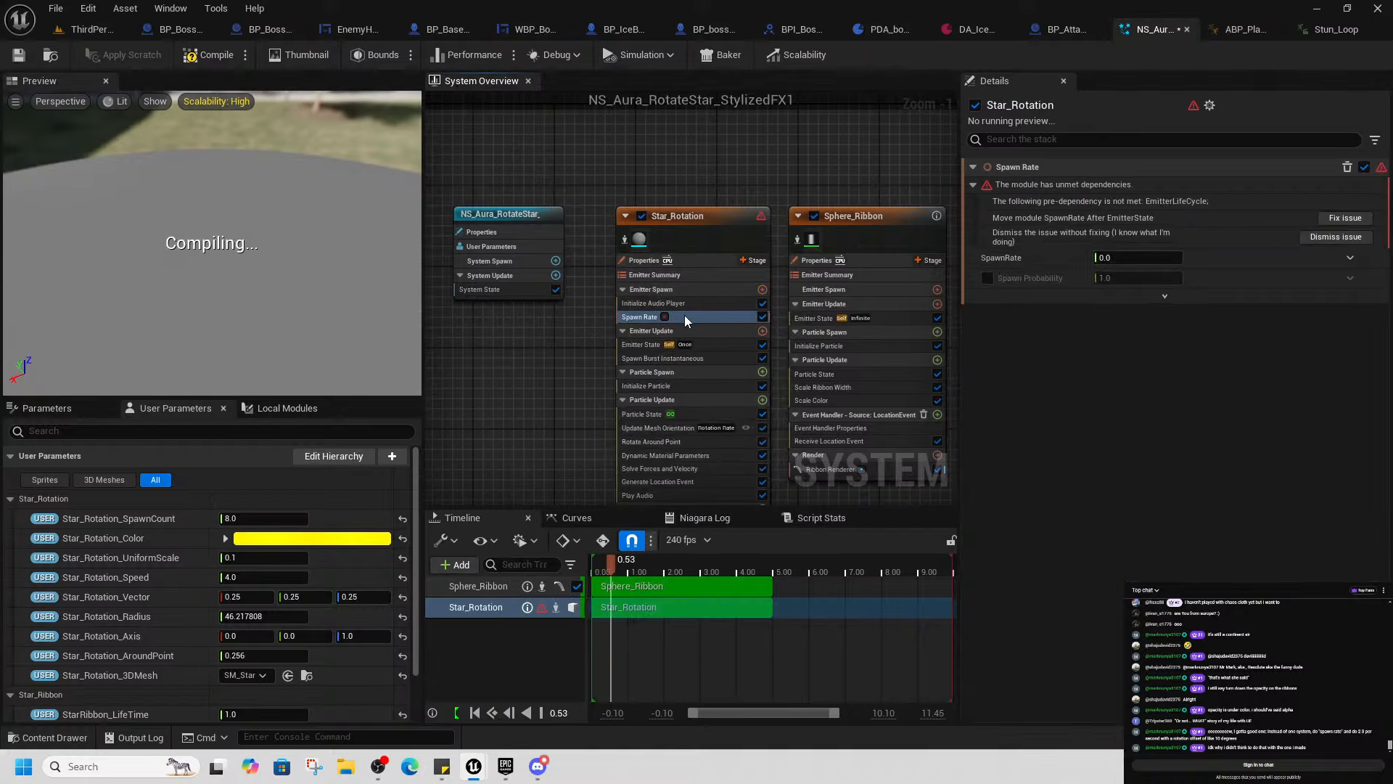
click(1343, 219)
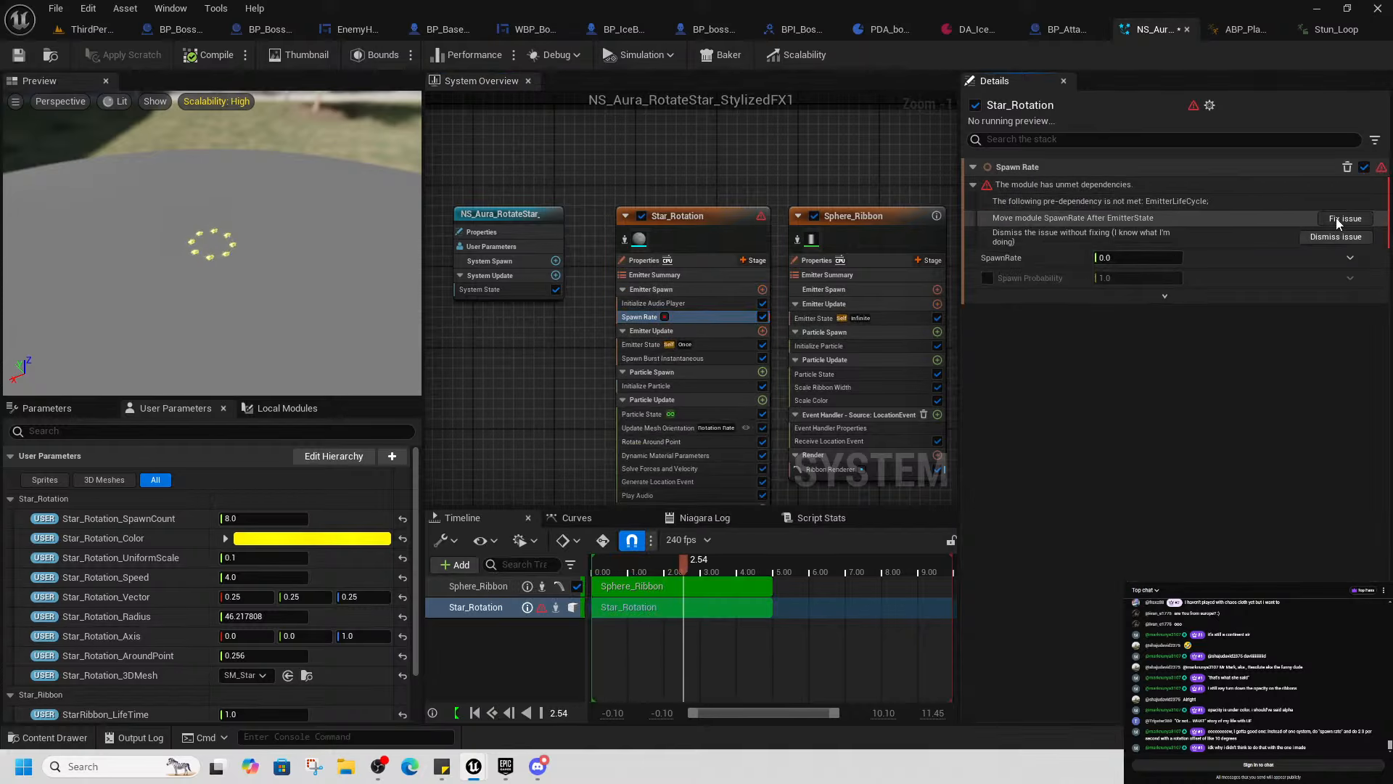
click(1126, 186)
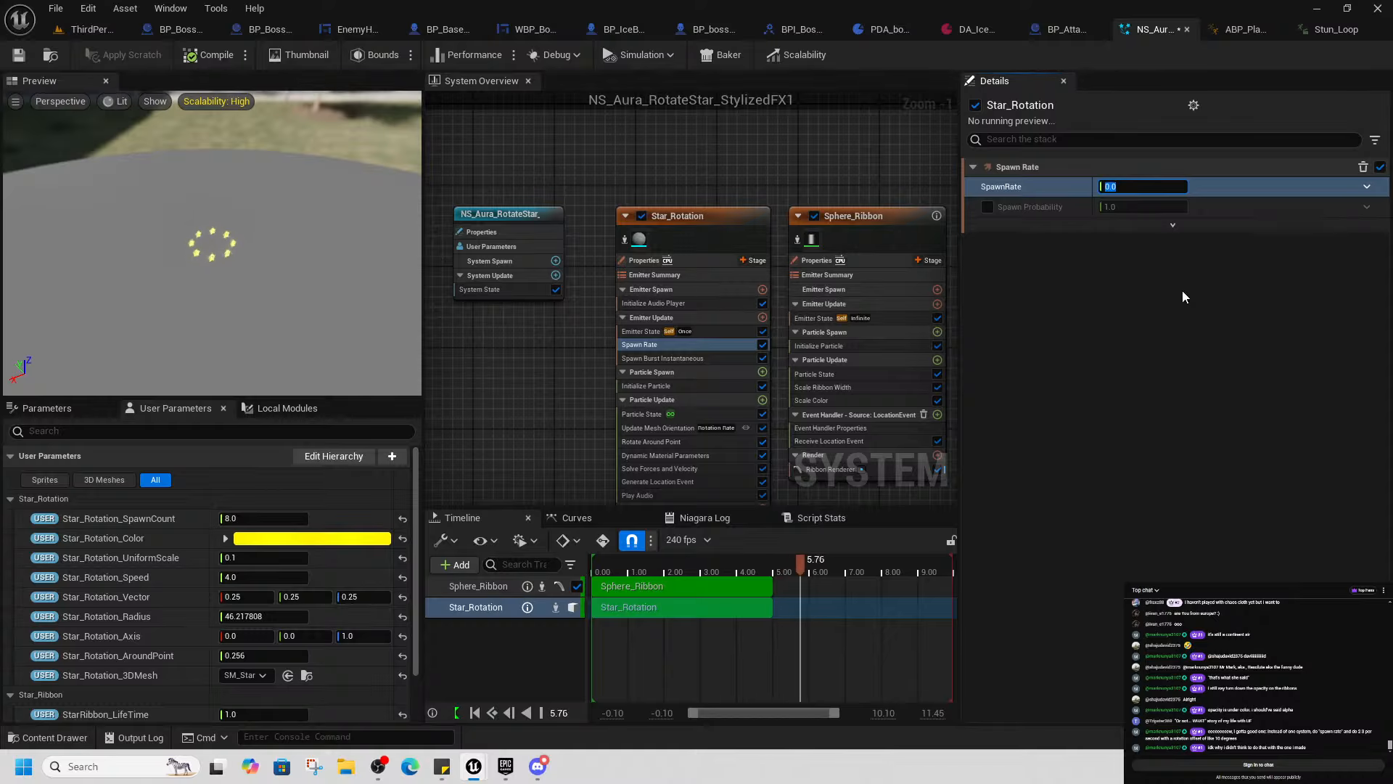
text(2)
key(Return)
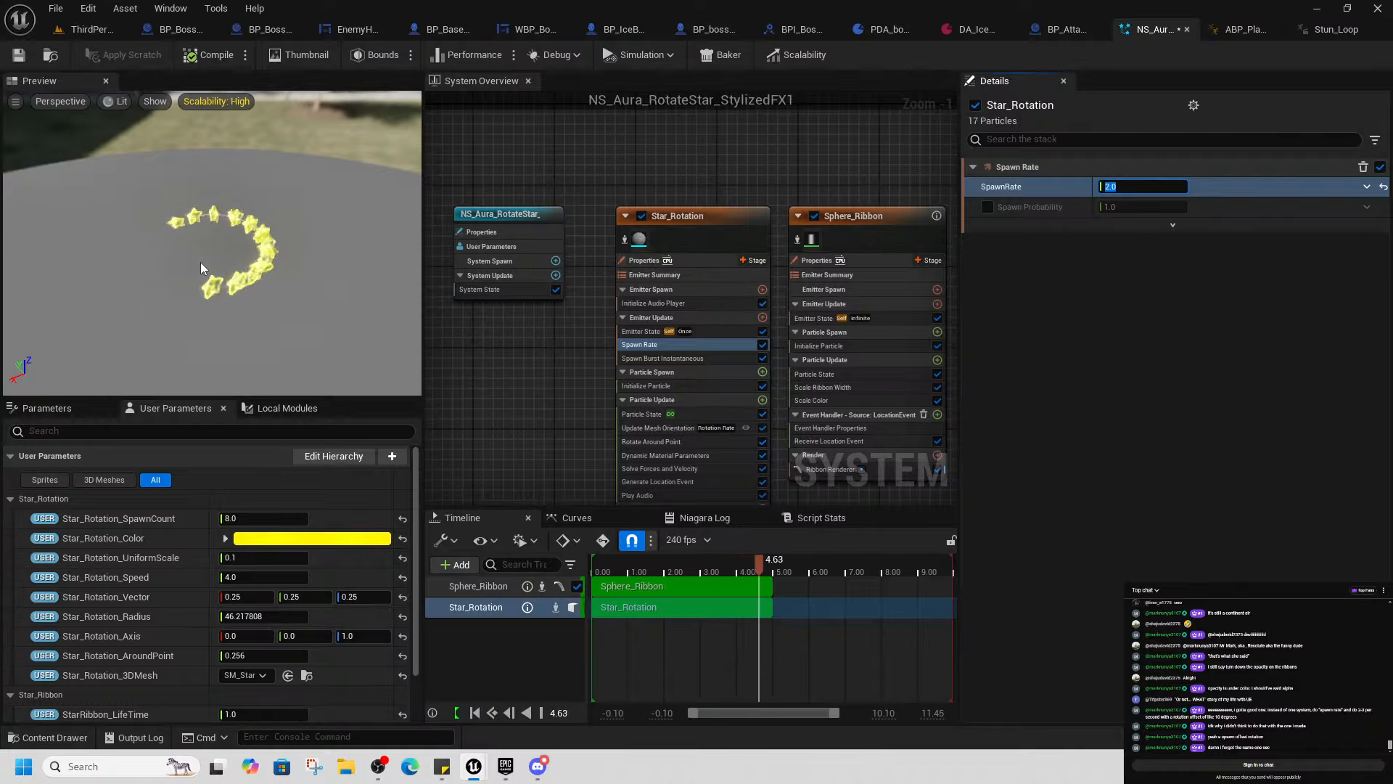
Set the Star_Rotation_SpawnCount user parameter to 1
click(245, 519)
text(1)
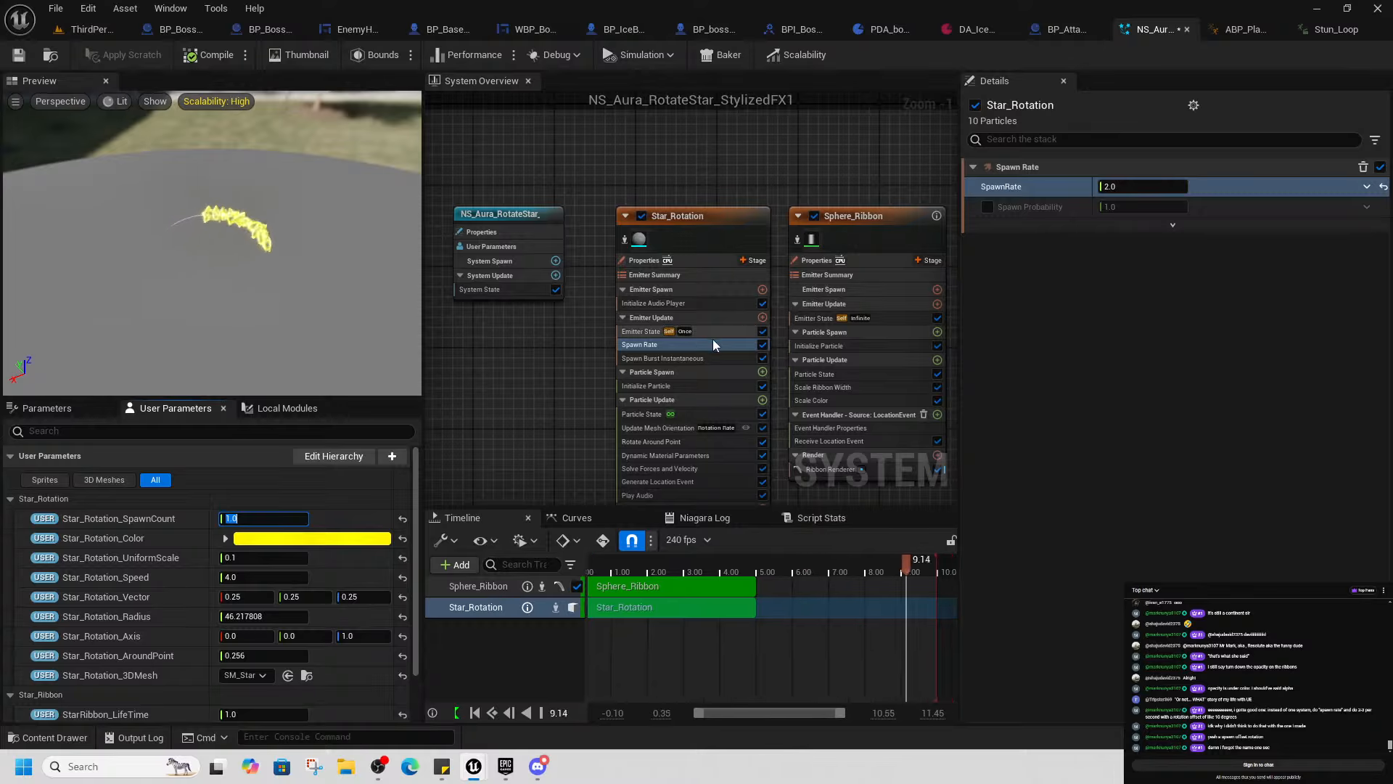
Search the modules available for Star_Rotation's Emitter Update, Particle Spawn and Particle Update groups for spawn and offset options
click(761, 318)
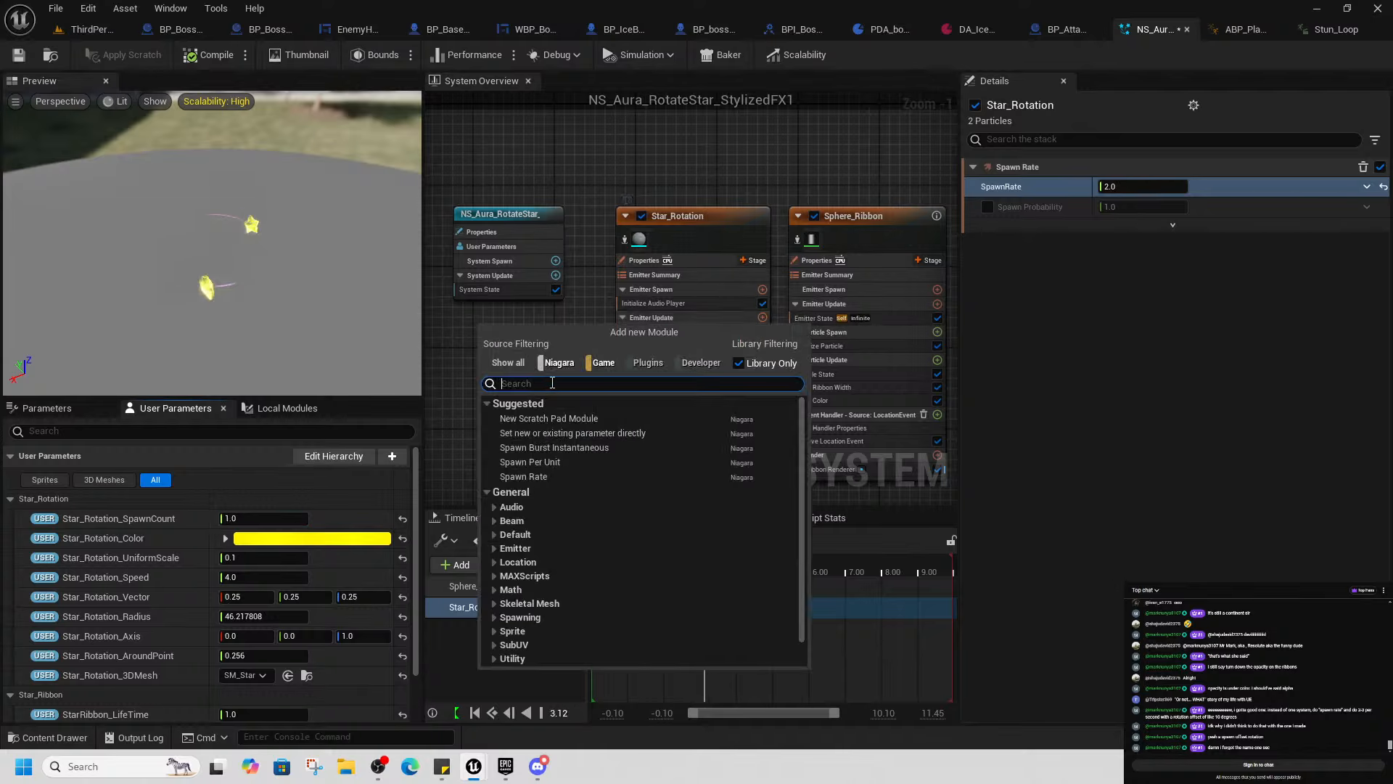
text(spawn)
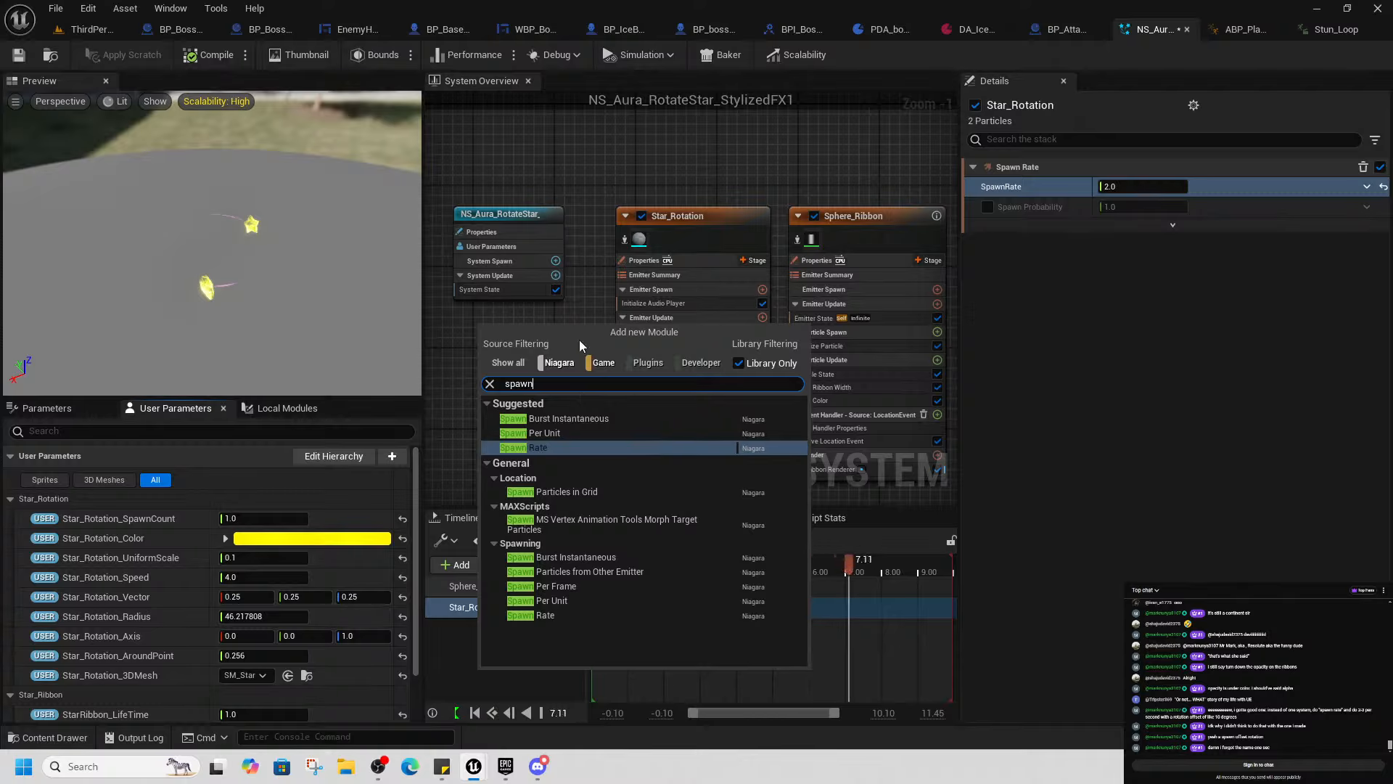
key(Return)
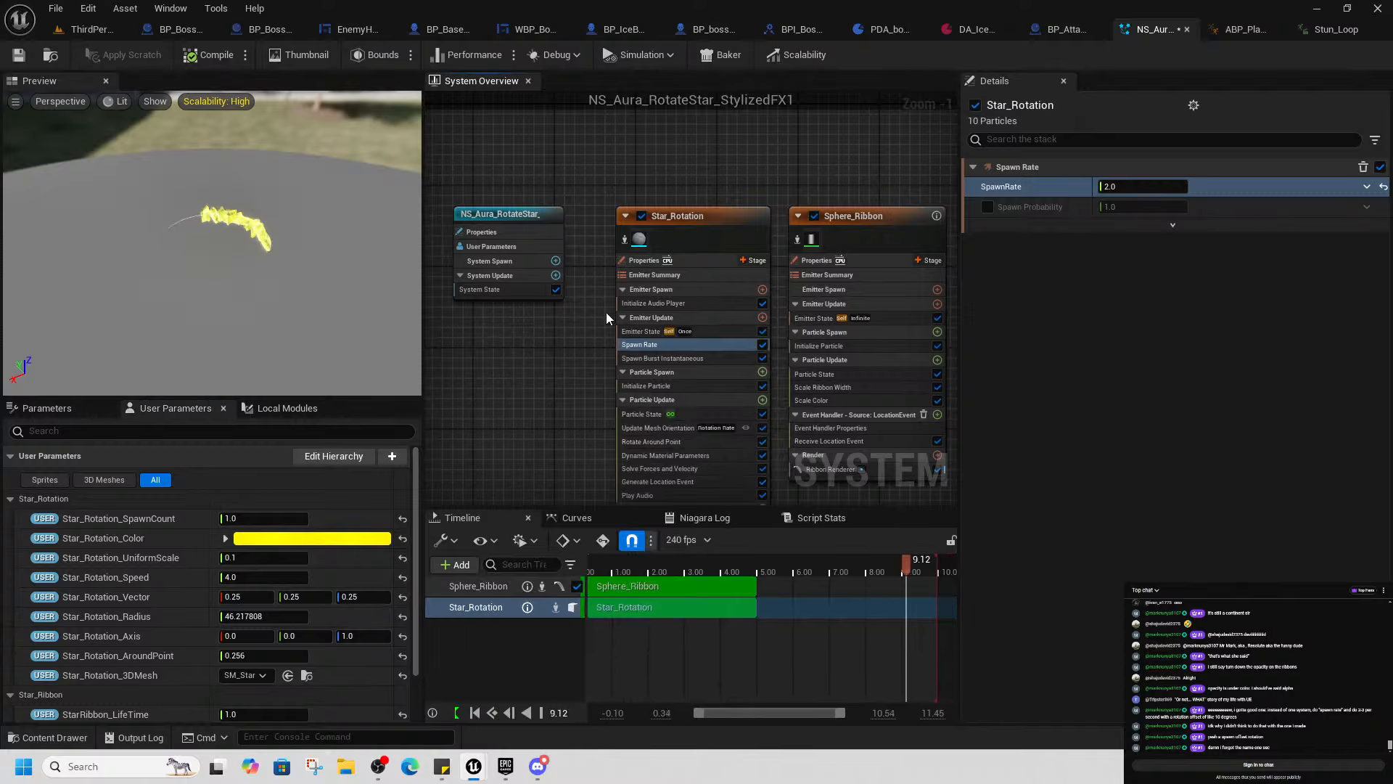
click(653, 331)
click(654, 345)
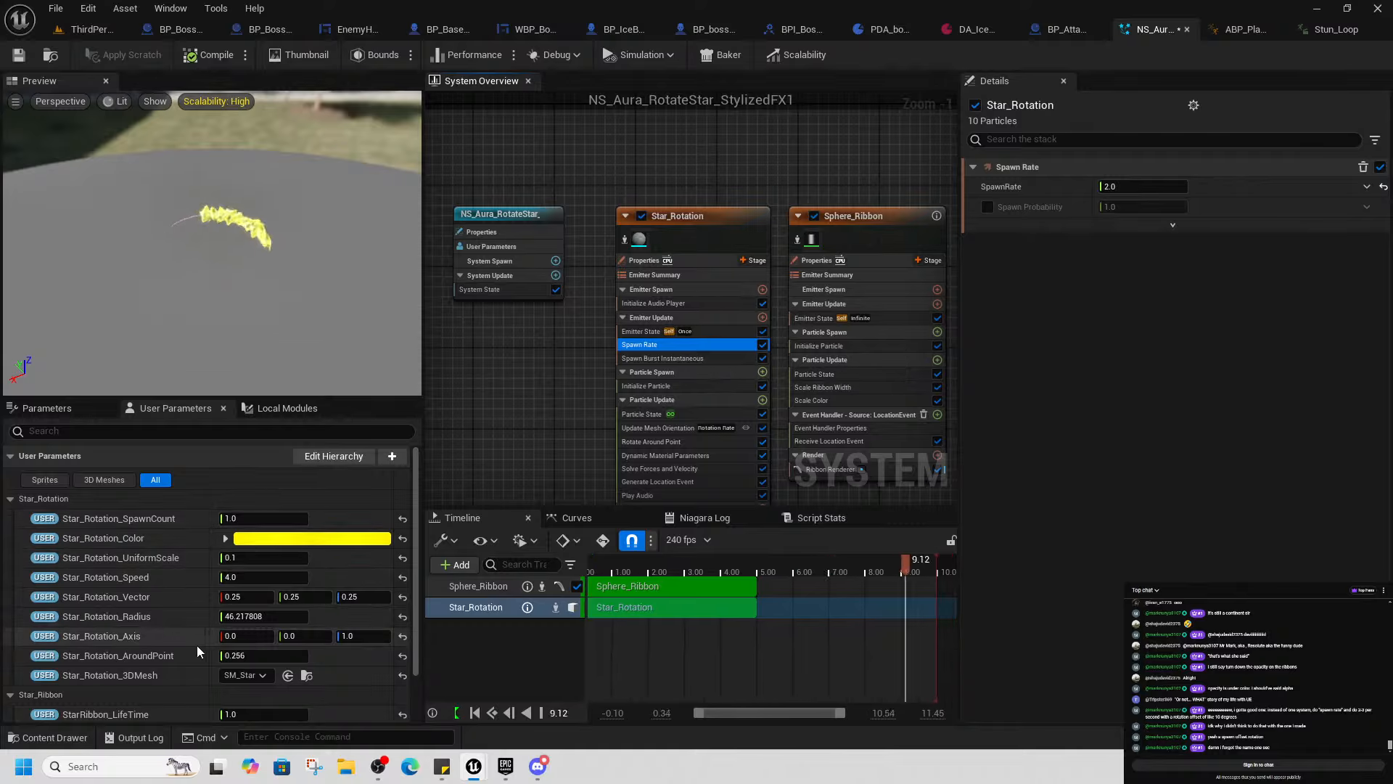
right_drag(573, 449, 506, 415)
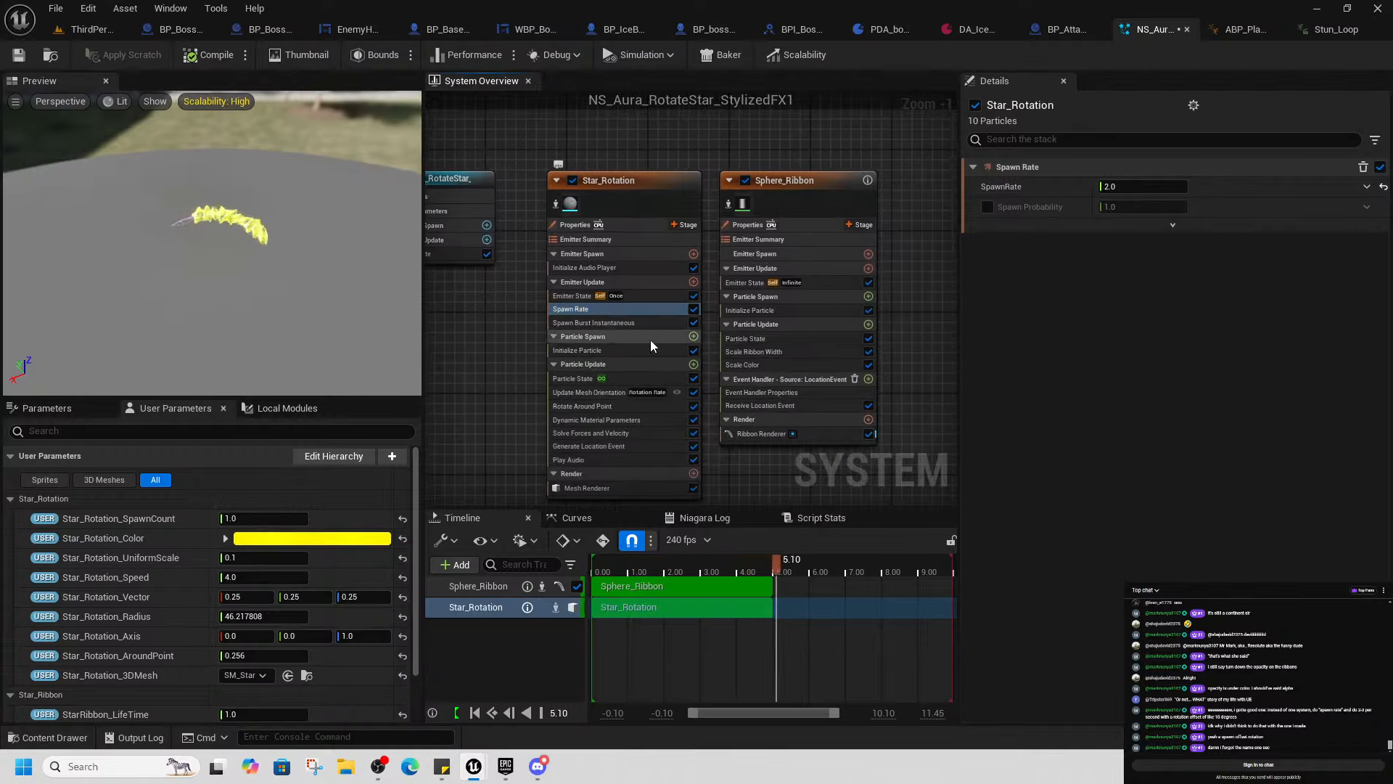
click(693, 336)
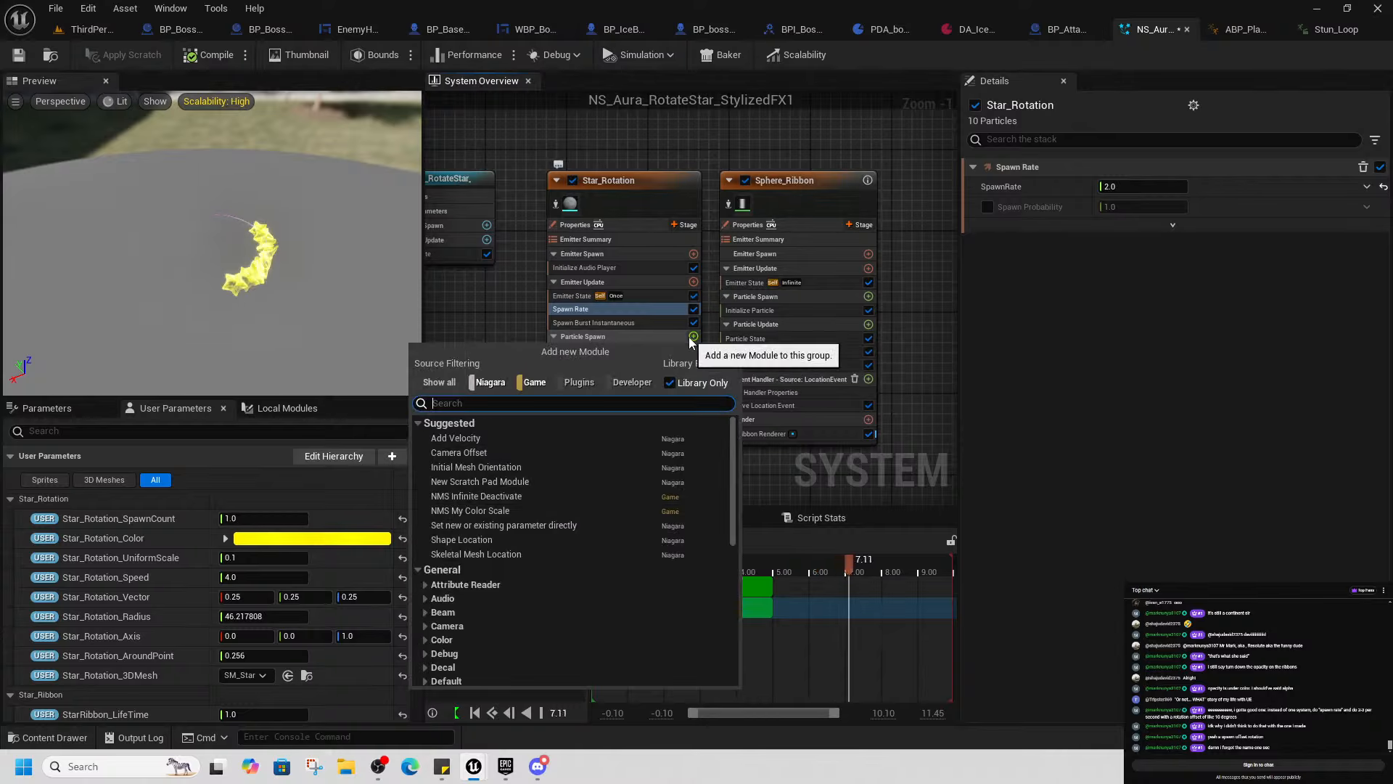
text(off)
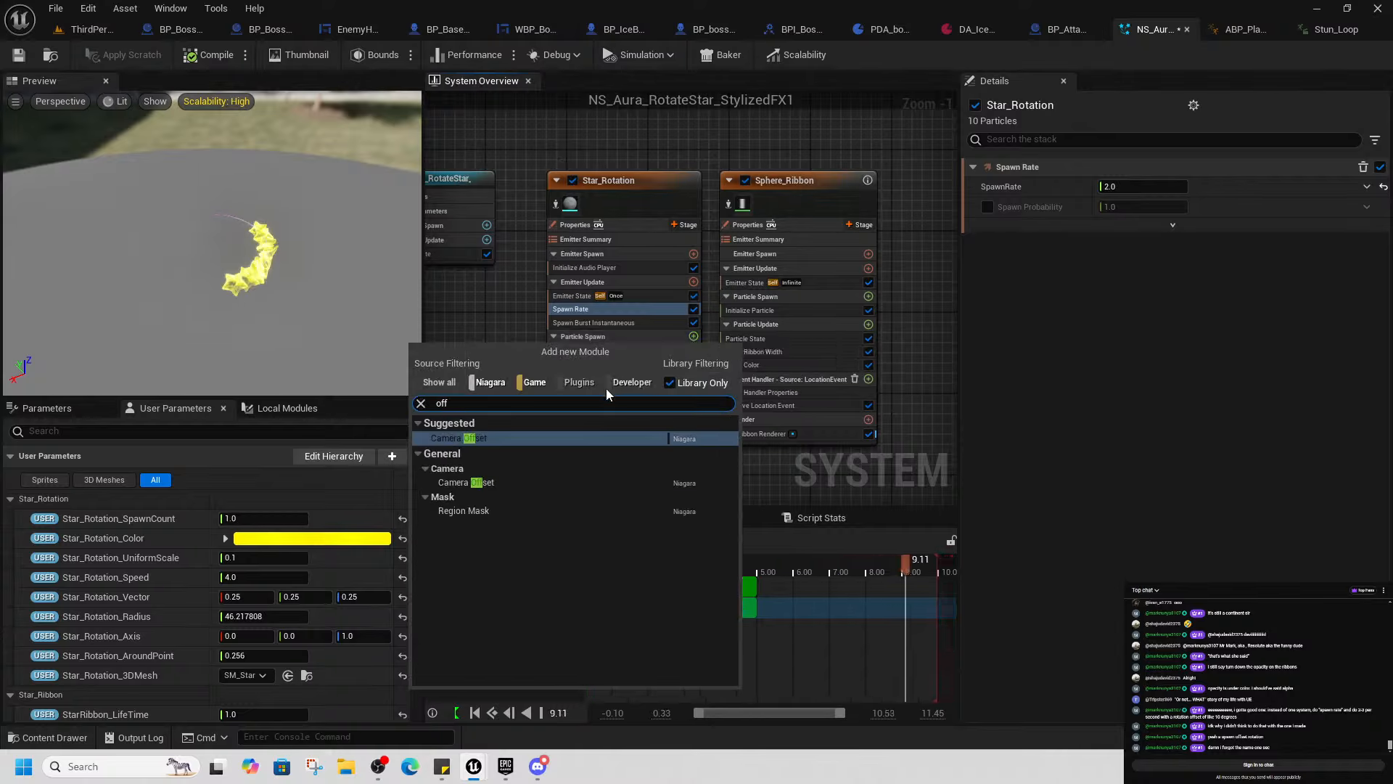
click(474, 321)
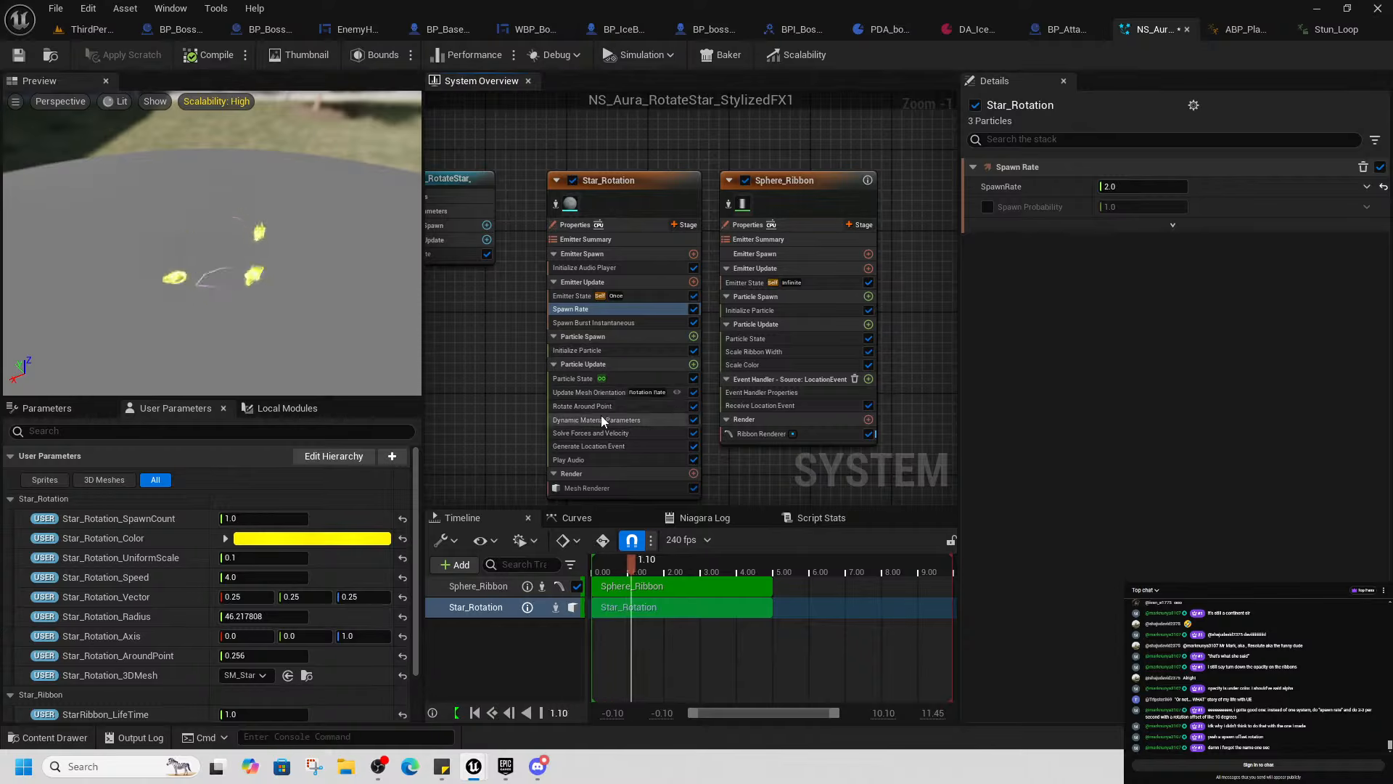
click(692, 365)
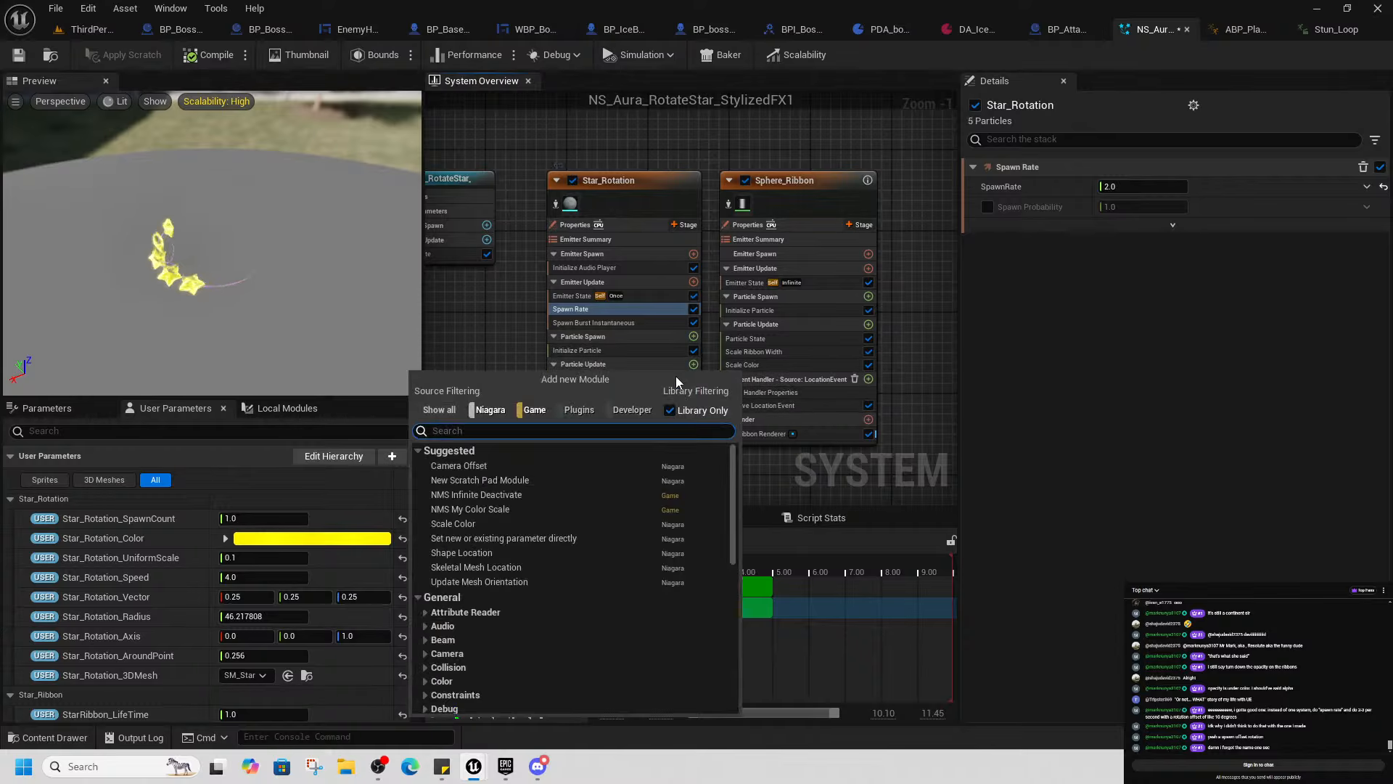
text(offs)
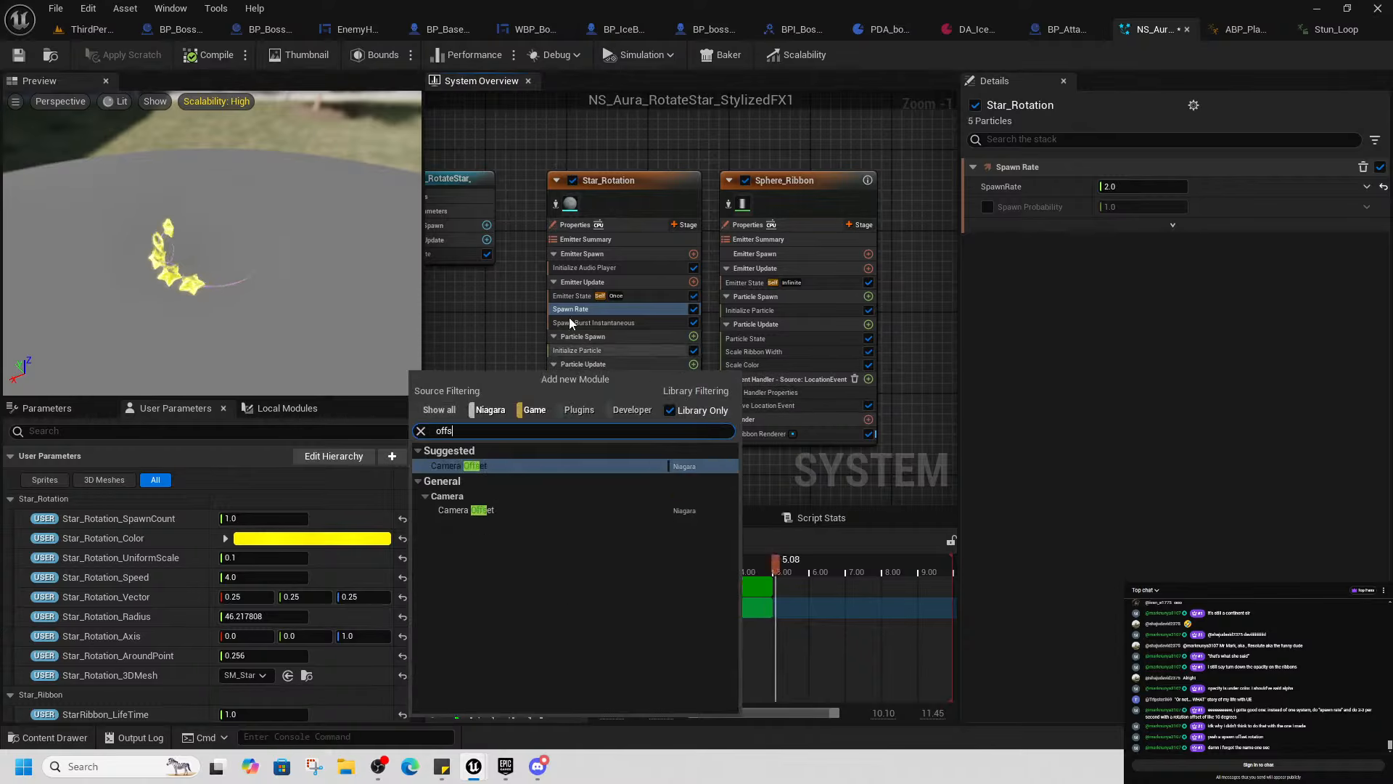
key(Escape)
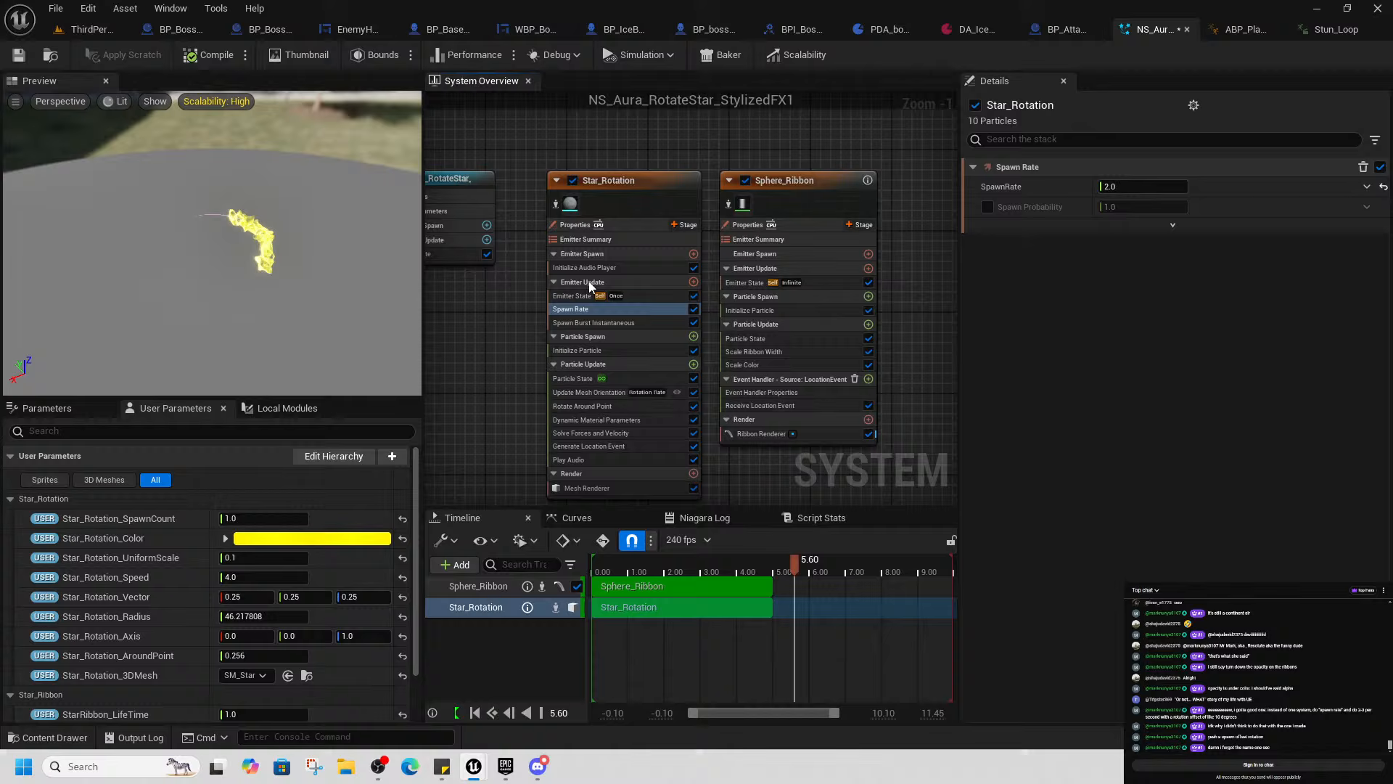
Replace Star_Rotation's Spawn Rate module with a new one placed after EmitterState, with SpawnRate set to 1
click(695, 255)
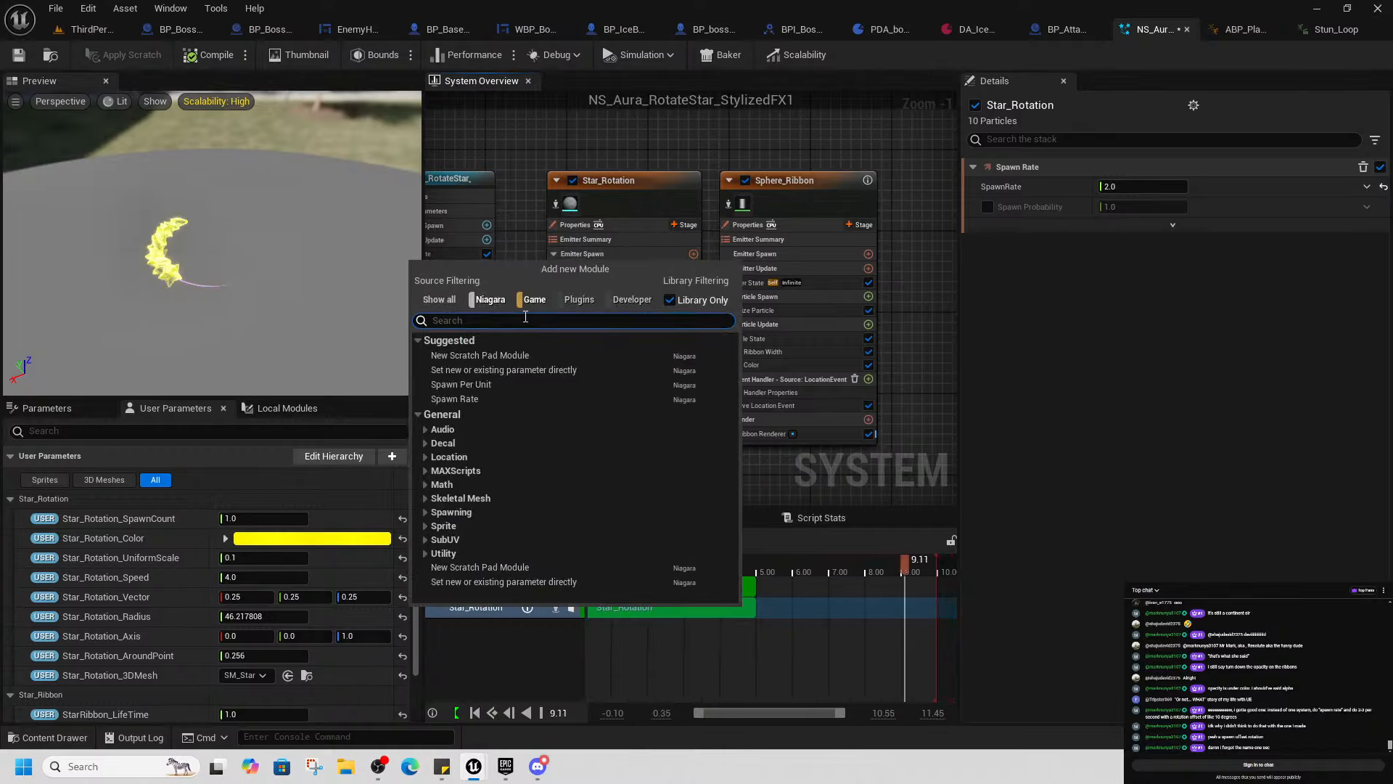
click(477, 396)
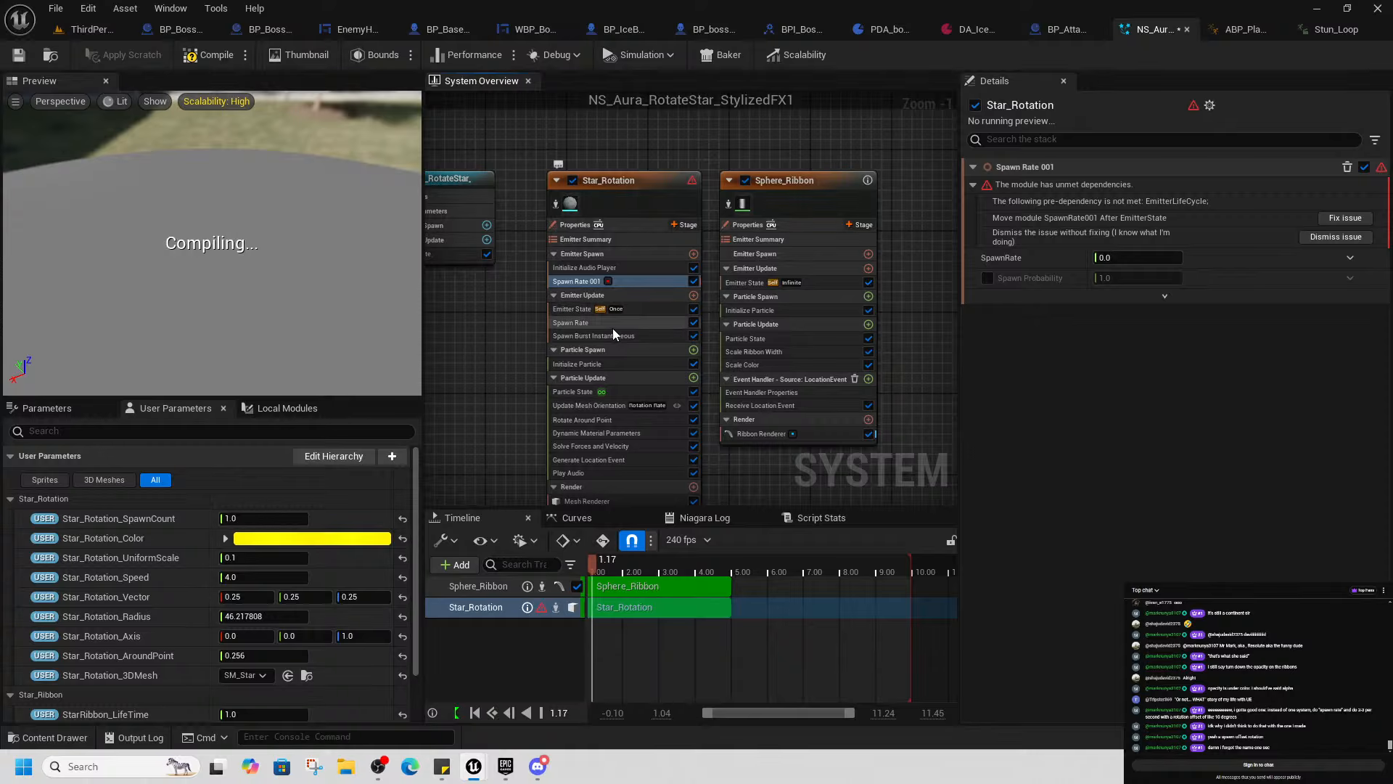
click(604, 323)
key(Delete)
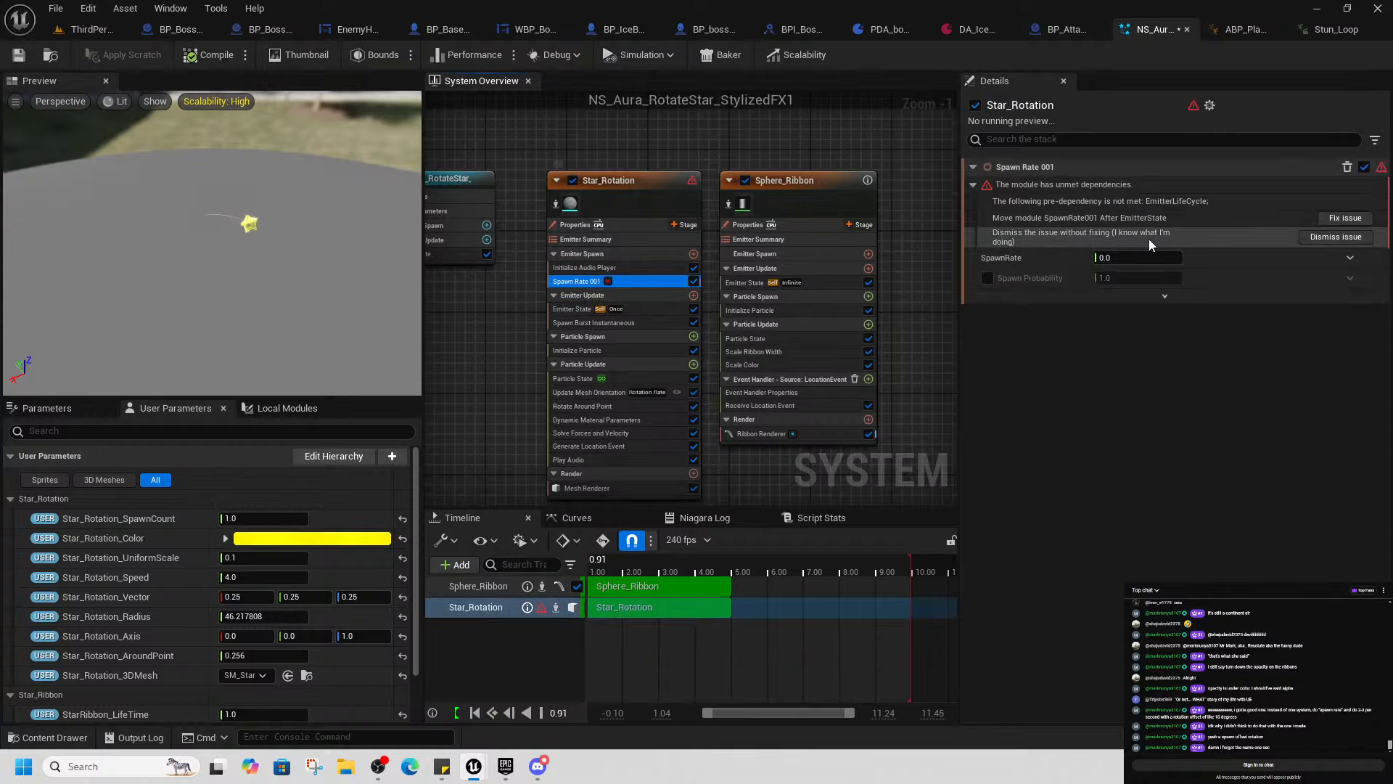
click(1340, 218)
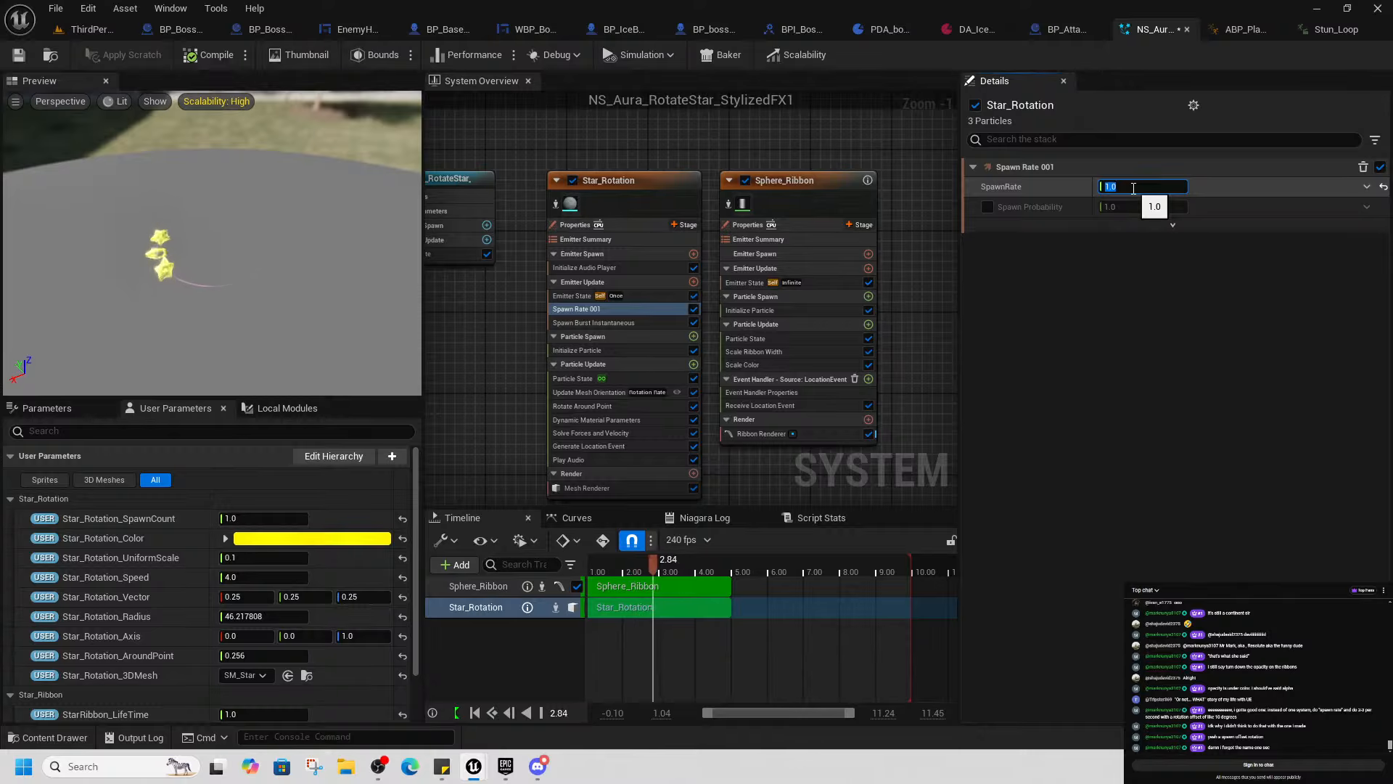
Examine the Spawn Burst Instantaneous and Spawn Rate 001 settings and search the Emitter Spawn modules for an offset
click(634, 321)
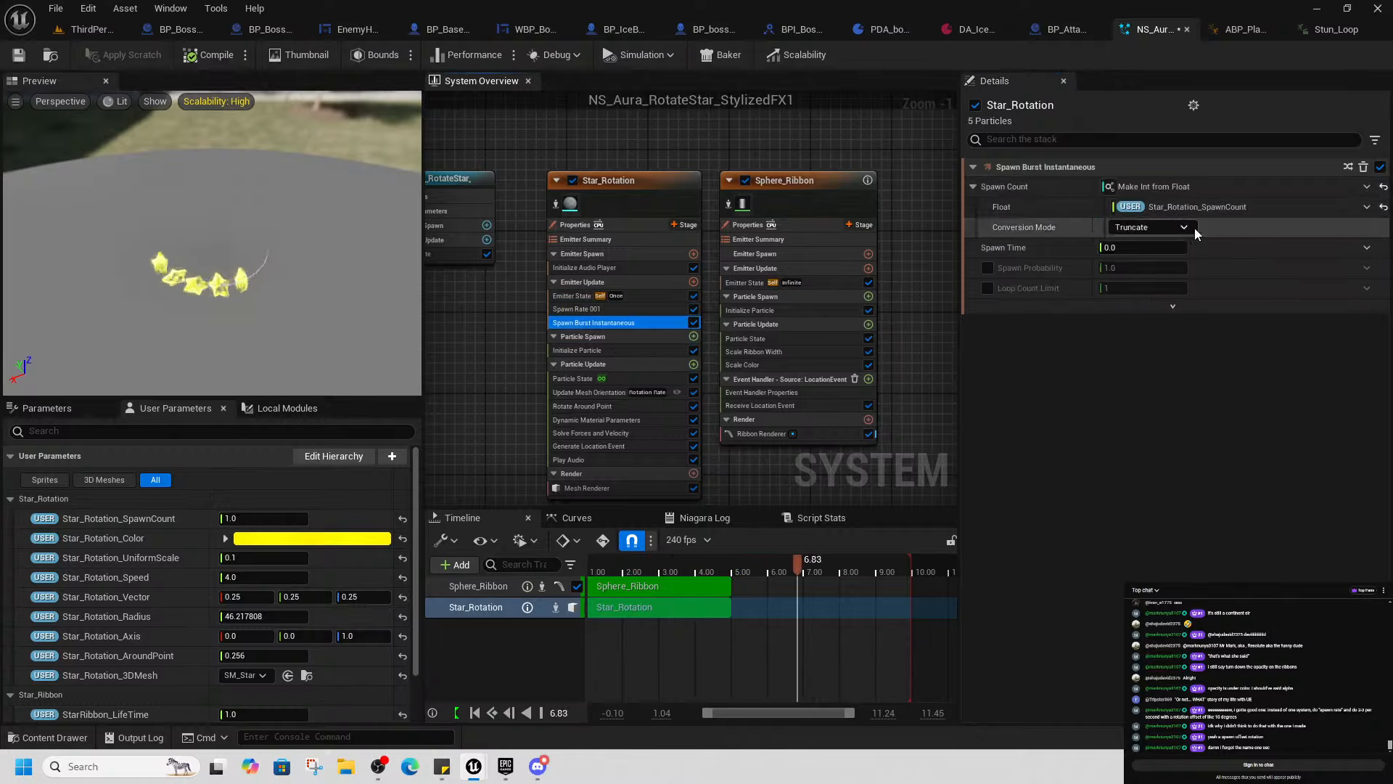
click(638, 309)
click(634, 322)
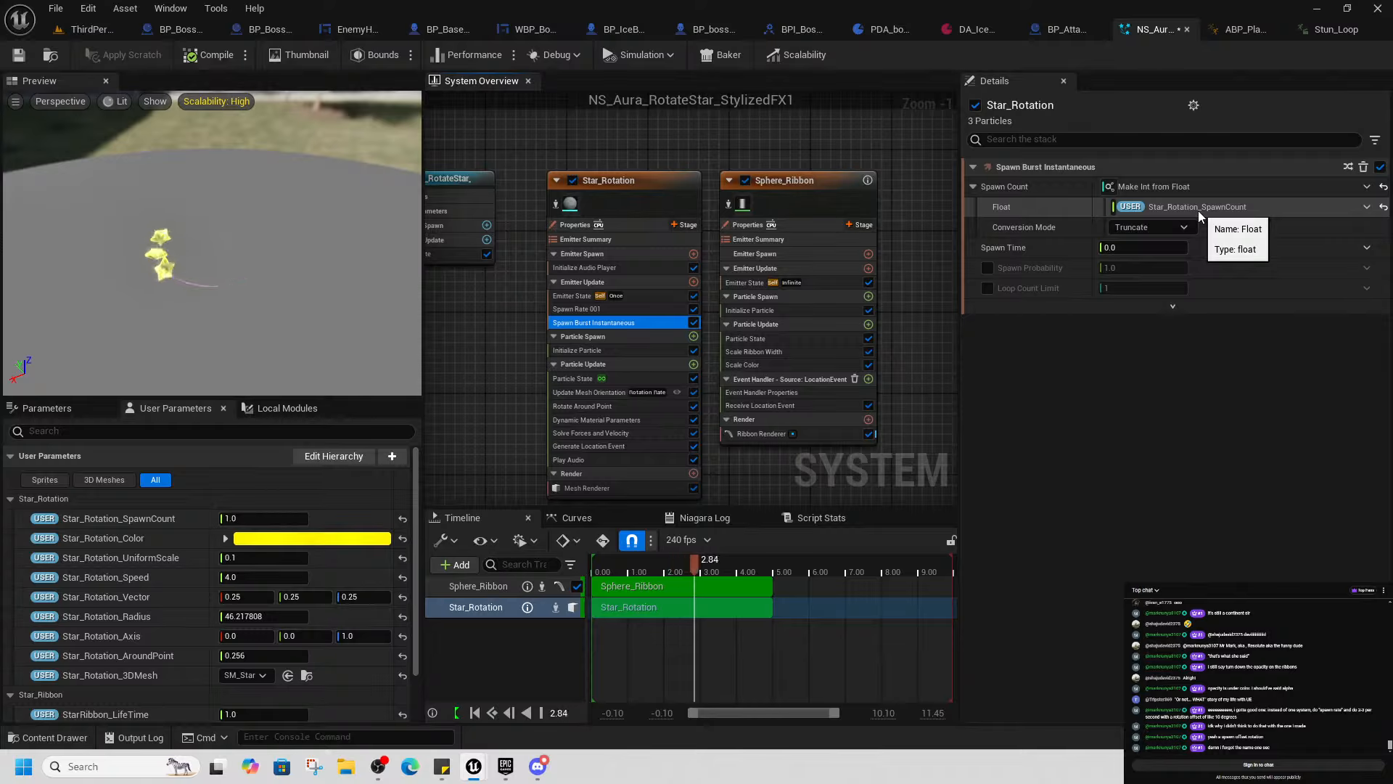
click(693, 255)
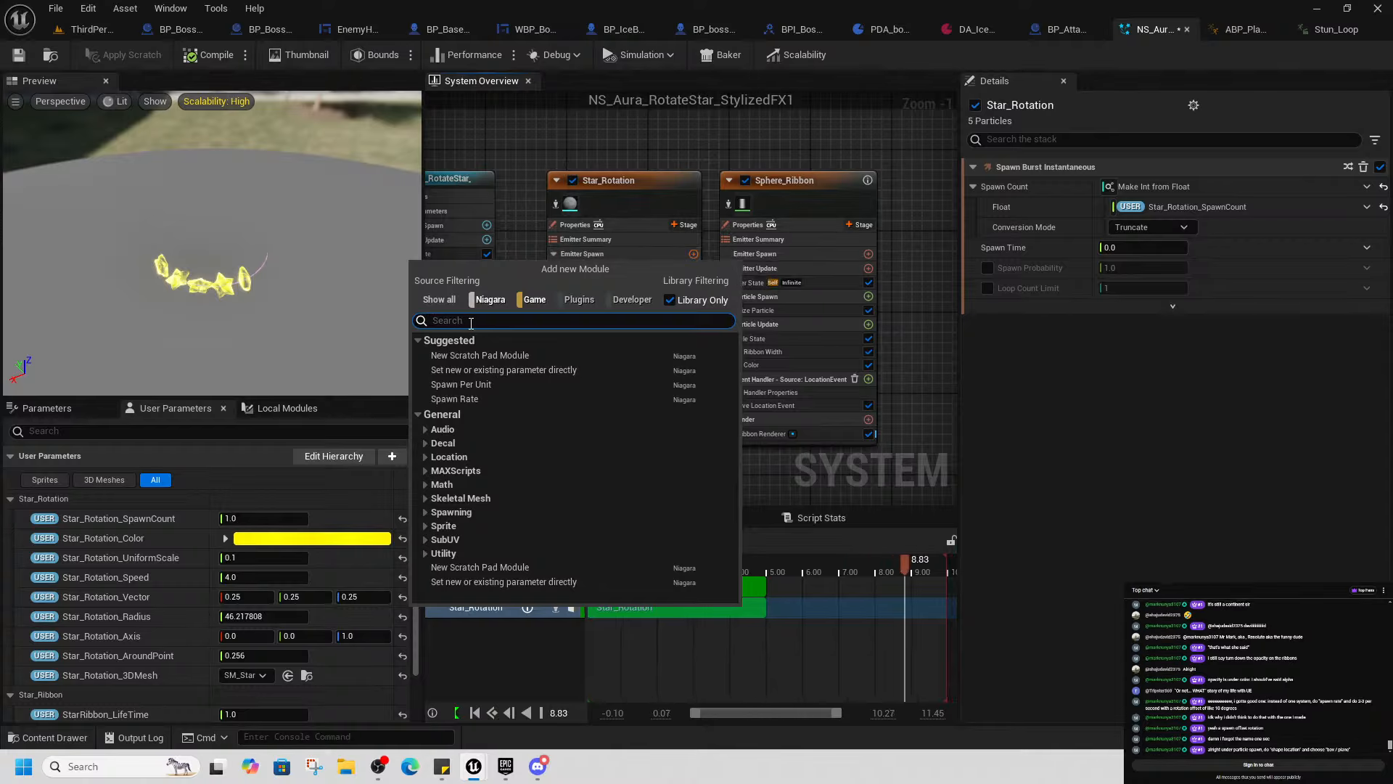
text(off)
key(BackSpace)
key(BackSpace)
key(BackSpace)
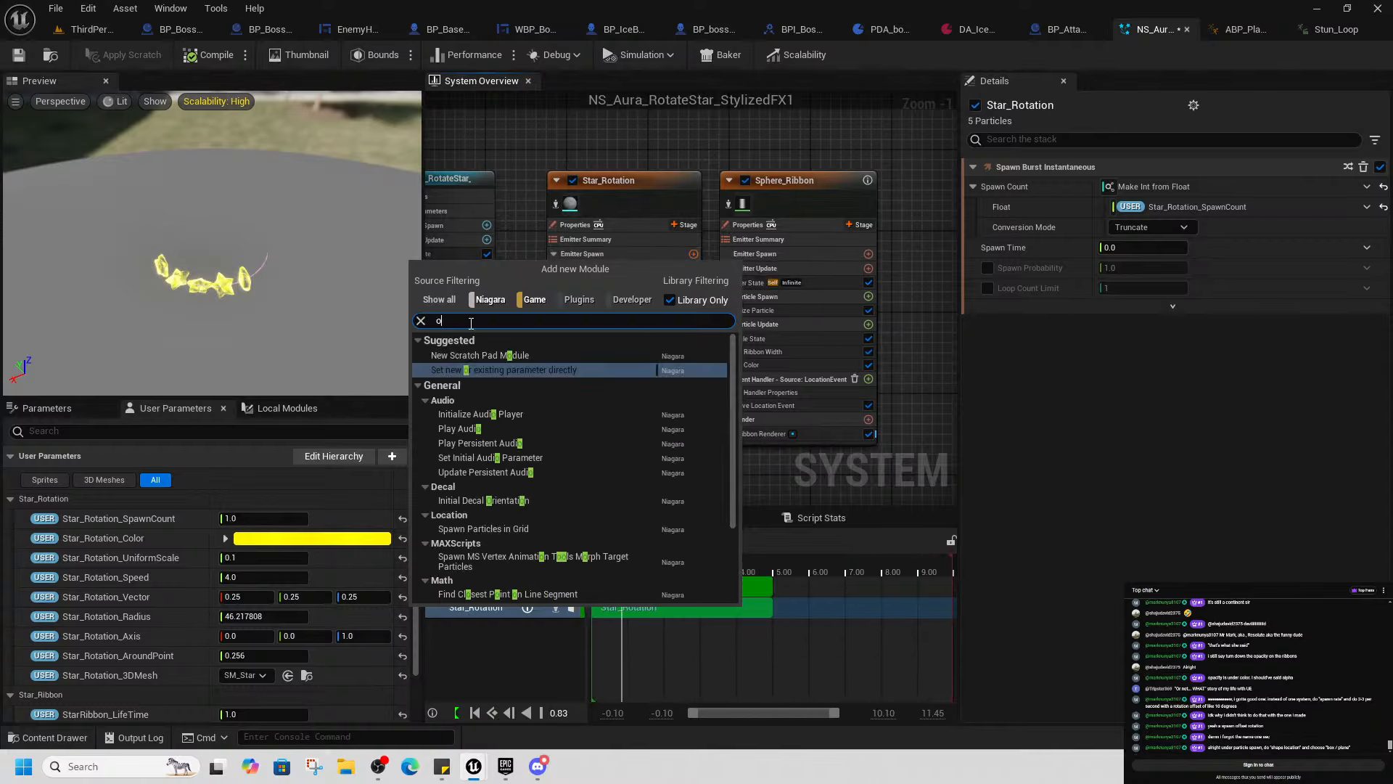
click(656, 145)
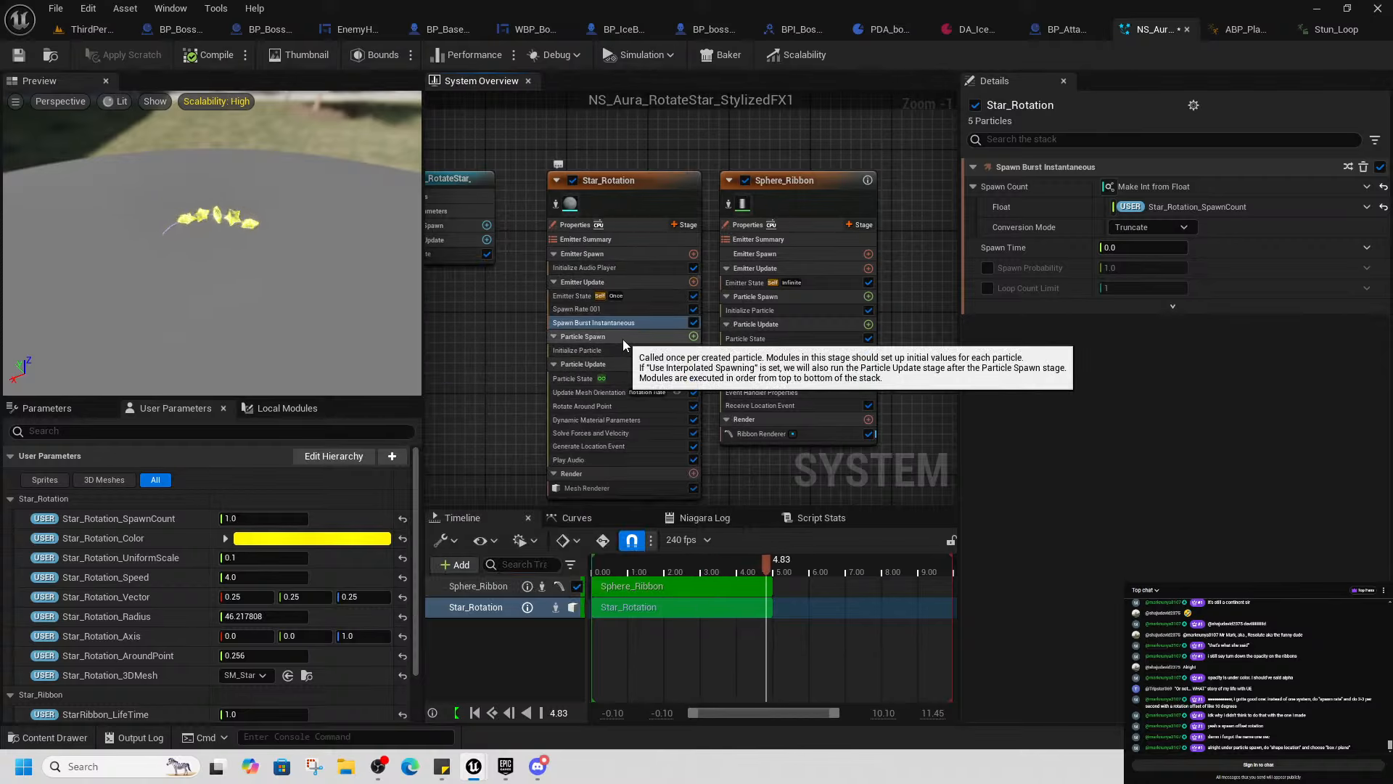
Add a Shape Location module with the Box / Plane primitive to Star_Rotation's Particle Spawn group, and recheck the emitter's two spawn modules
click(694, 336)
text(shape lo)
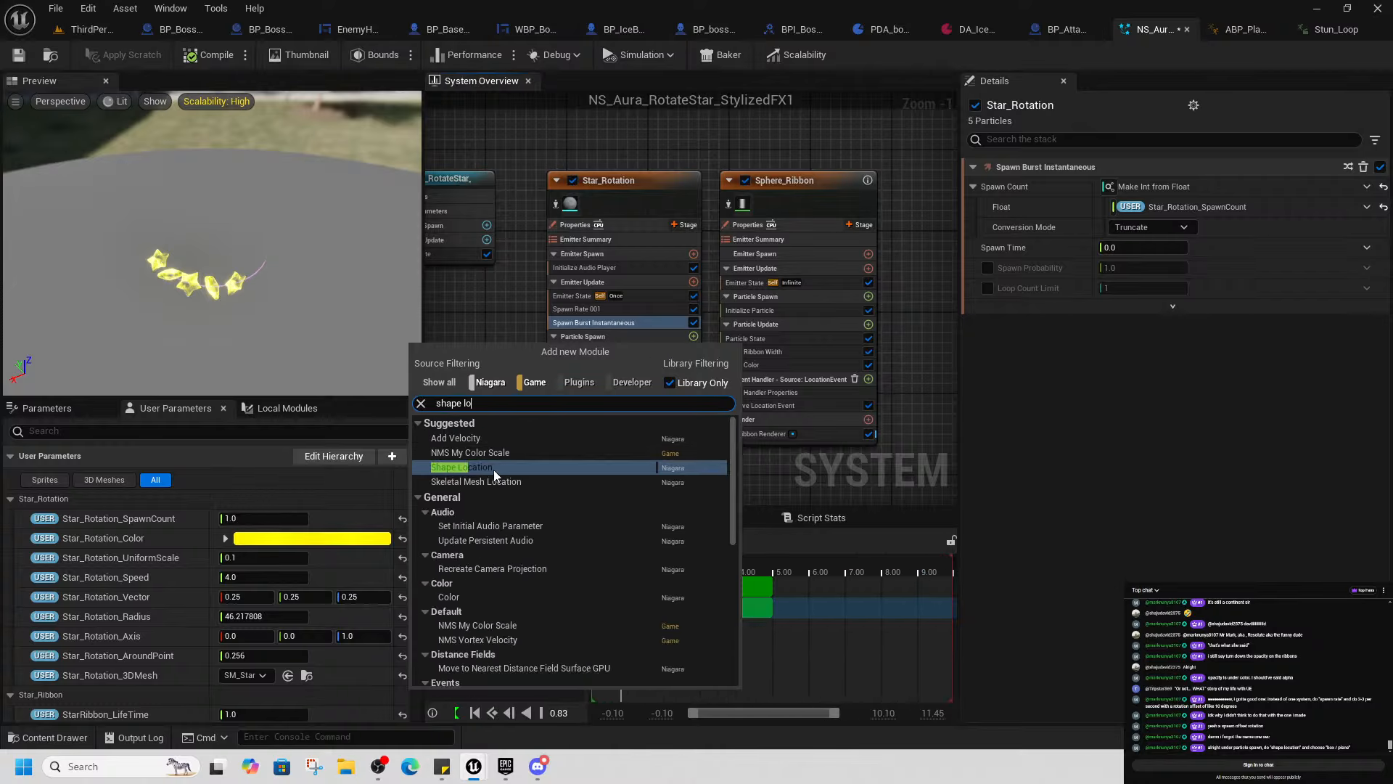
click(494, 469)
click(1142, 223)
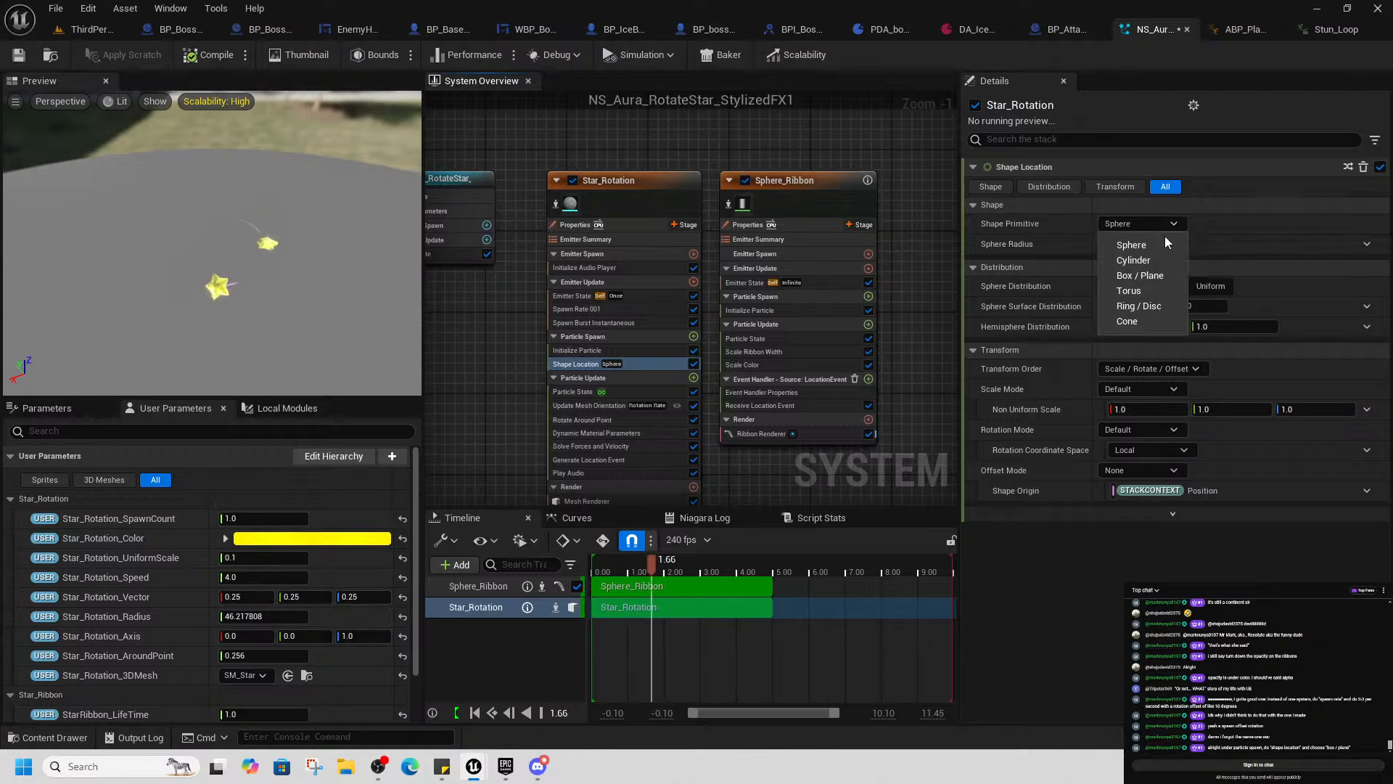
click(1141, 276)
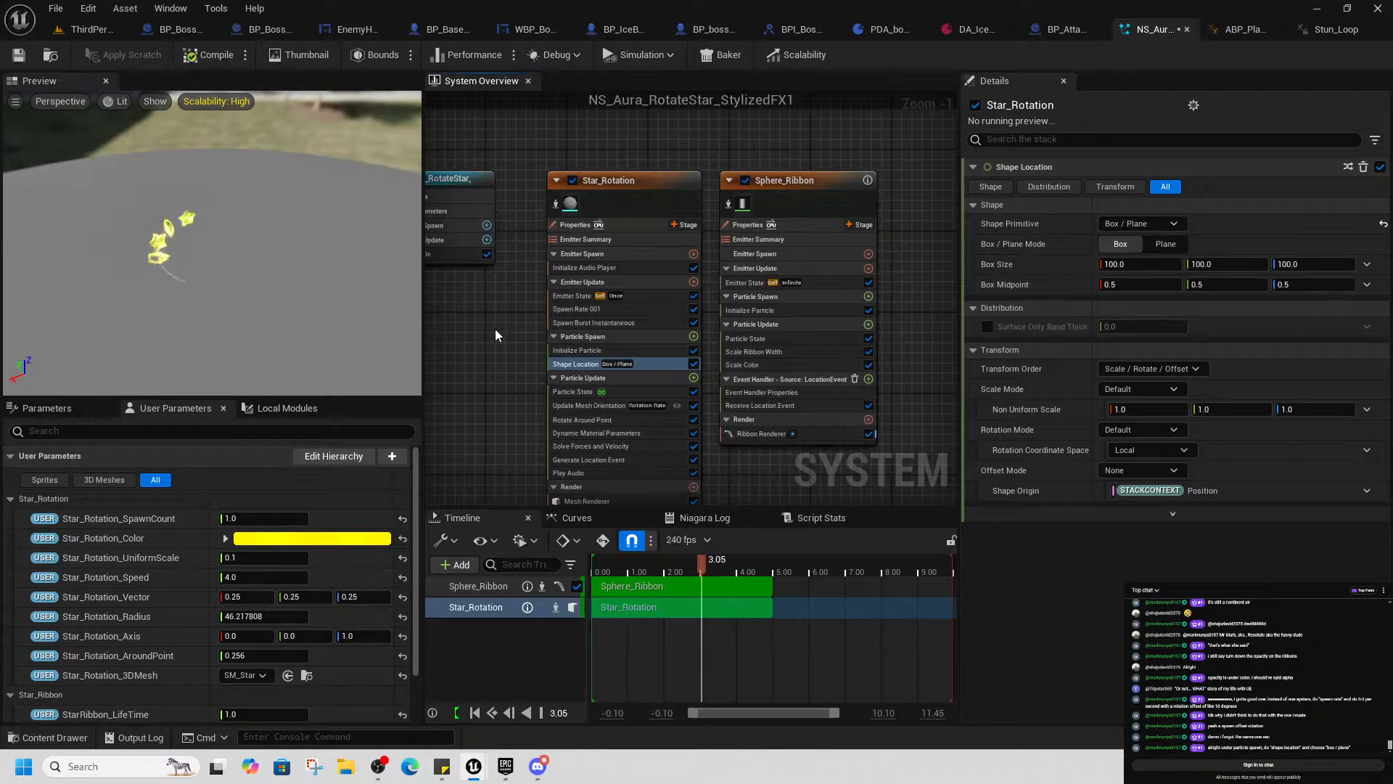
click(610, 322)
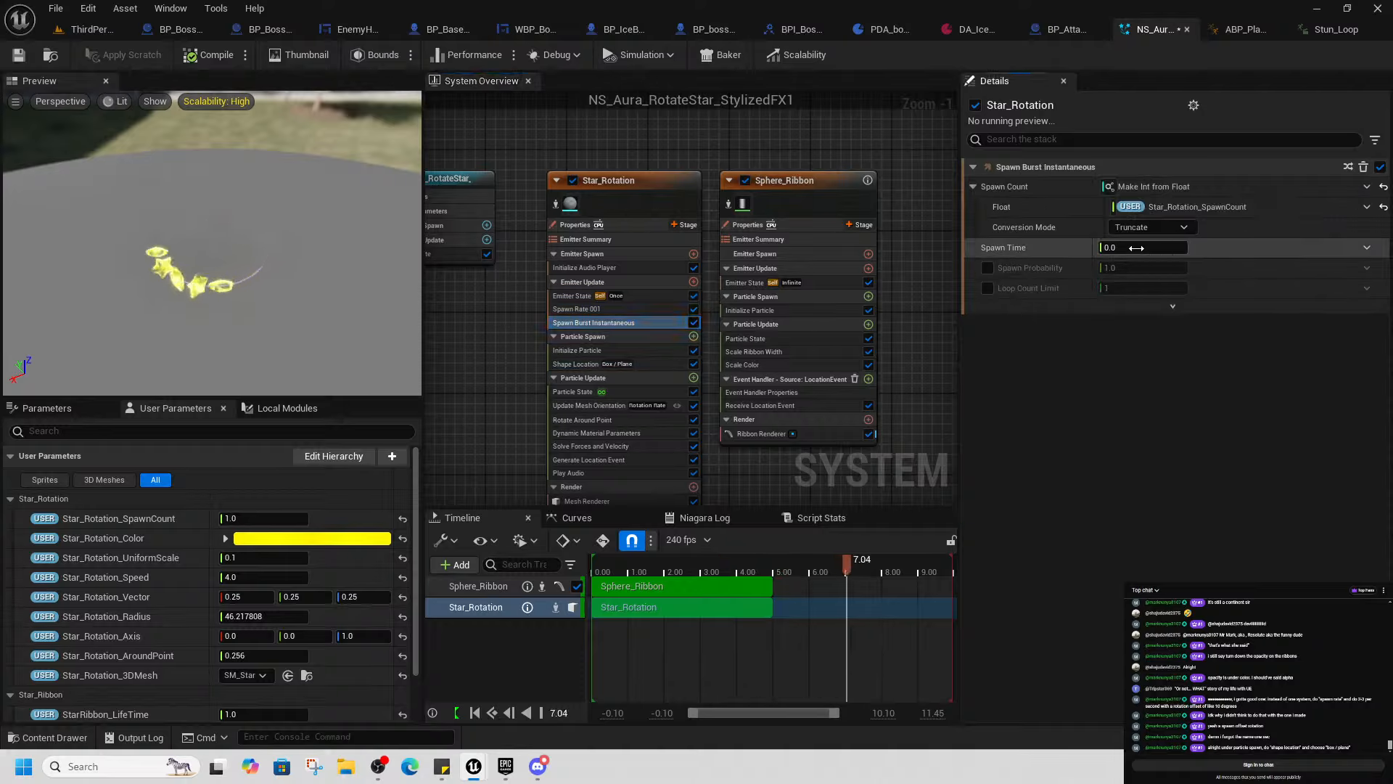
click(591, 310)
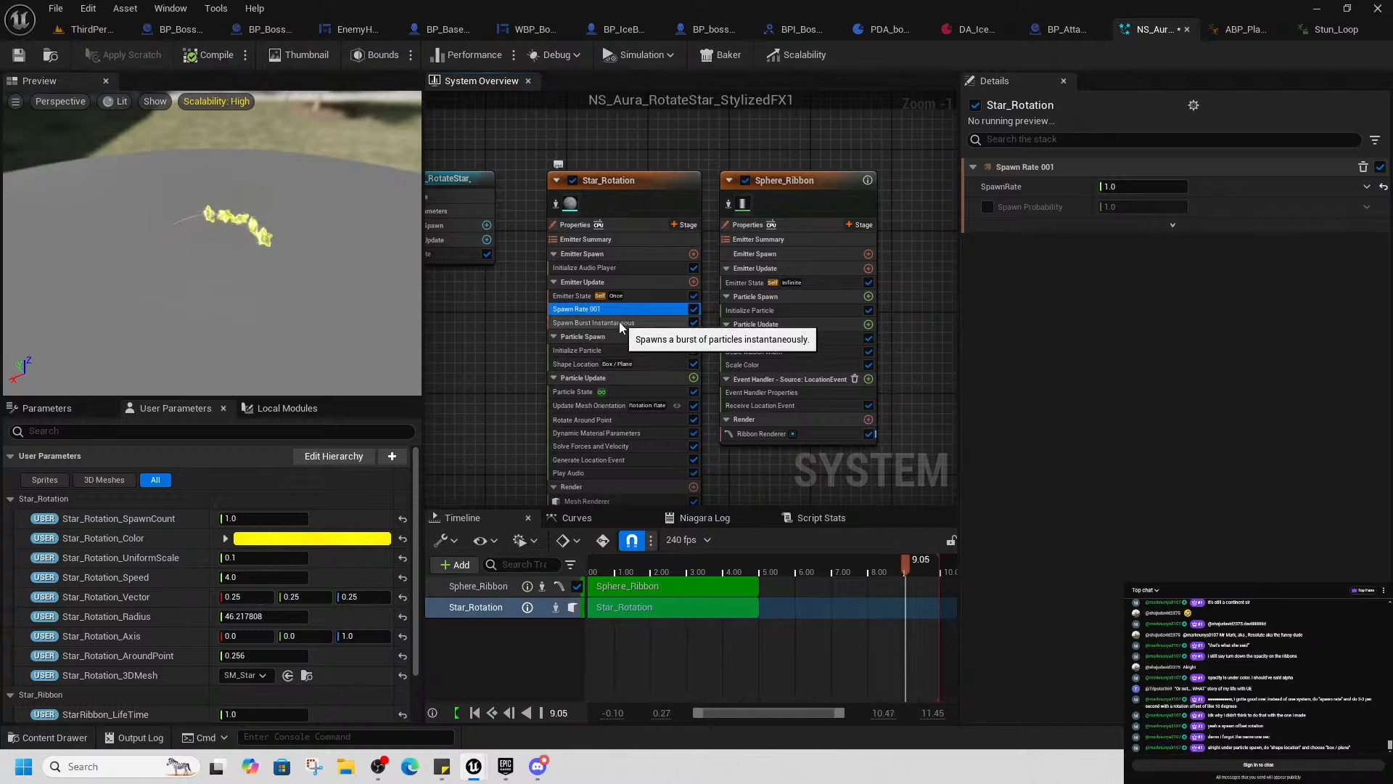
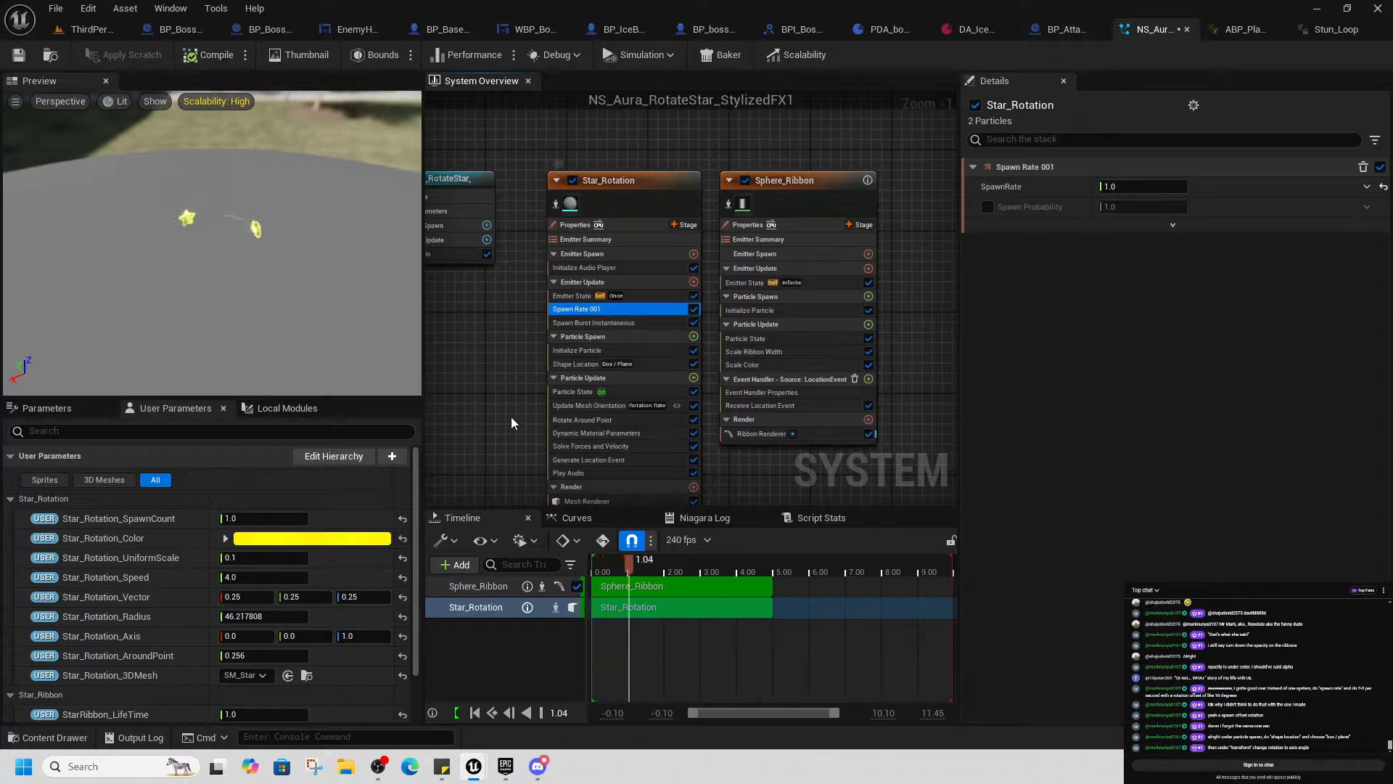
Set the Rotation Mode of Star_Rotation's Shape Location module to Axis Angle
right_drag(511, 416, 520, 389)
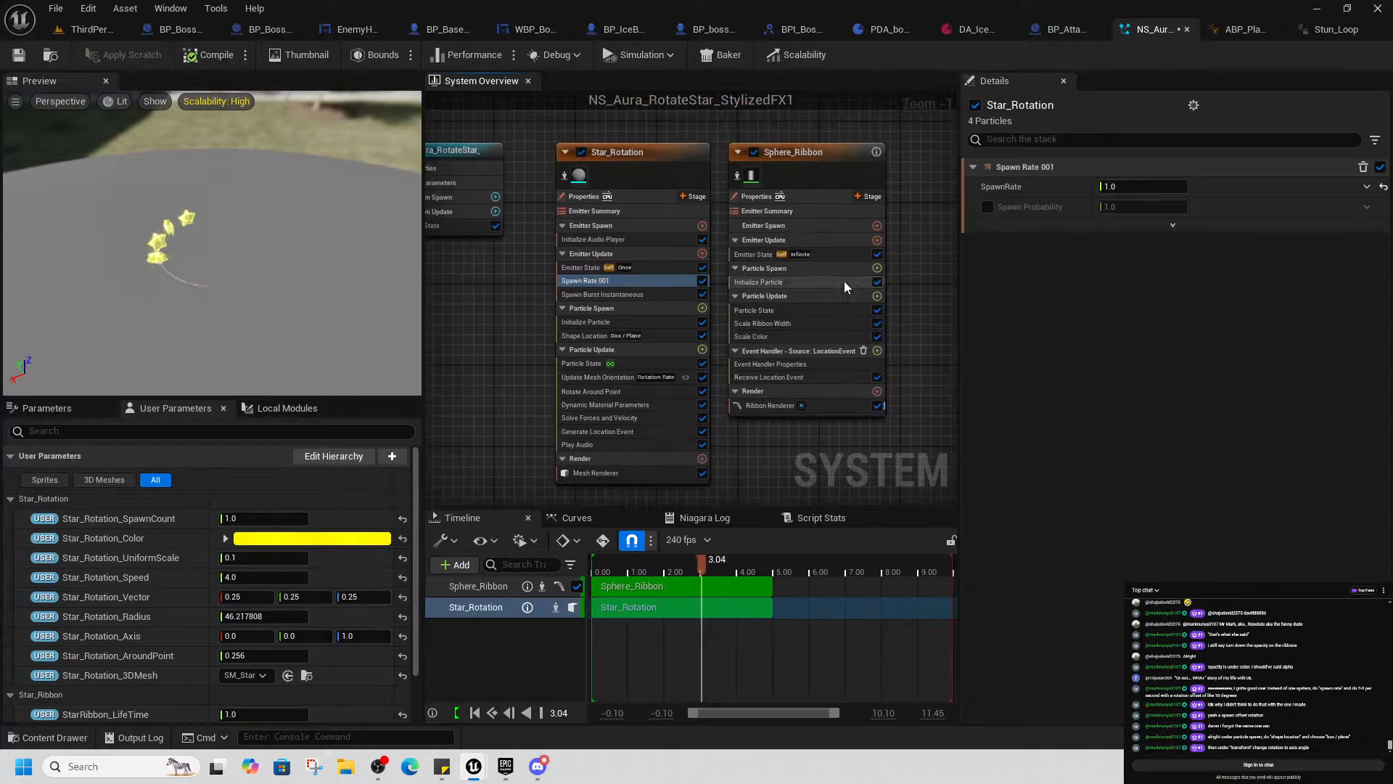
click(598, 296)
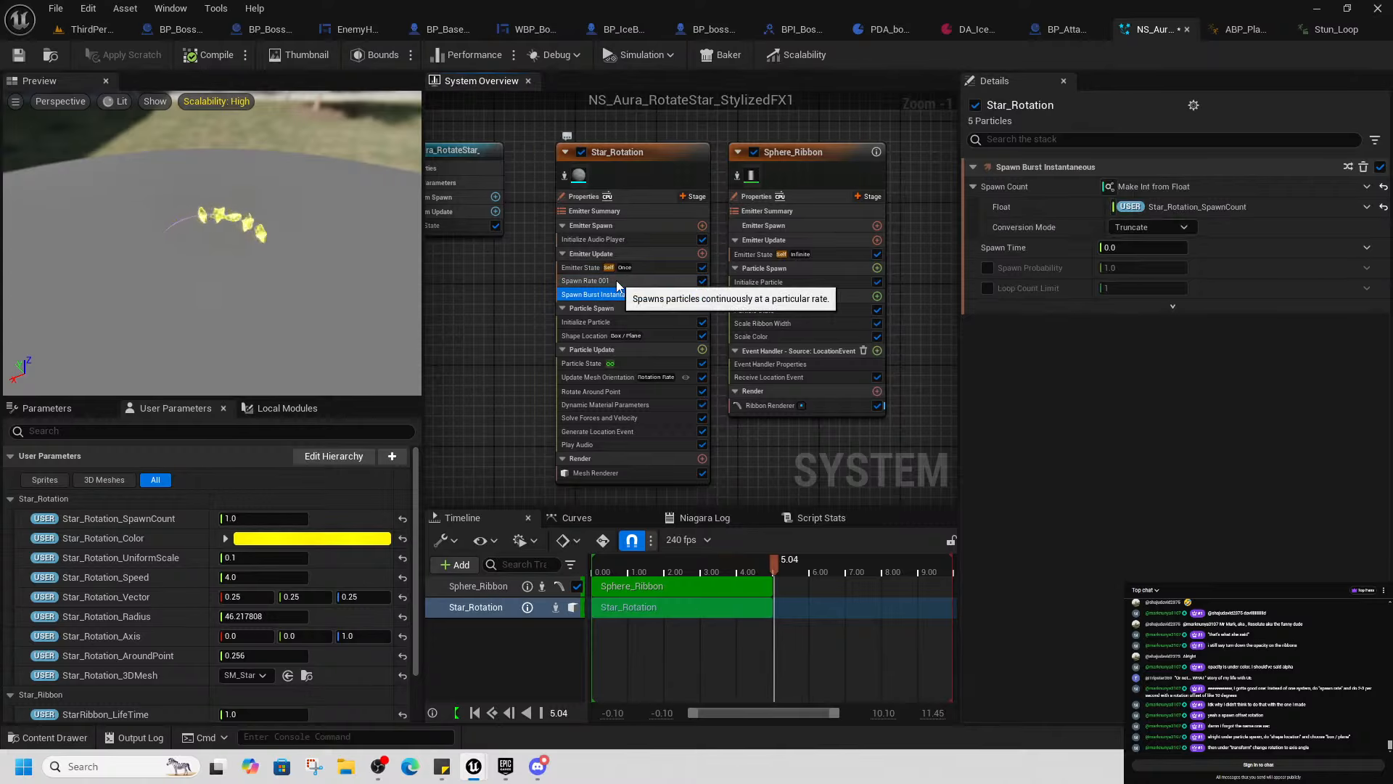
click(651, 334)
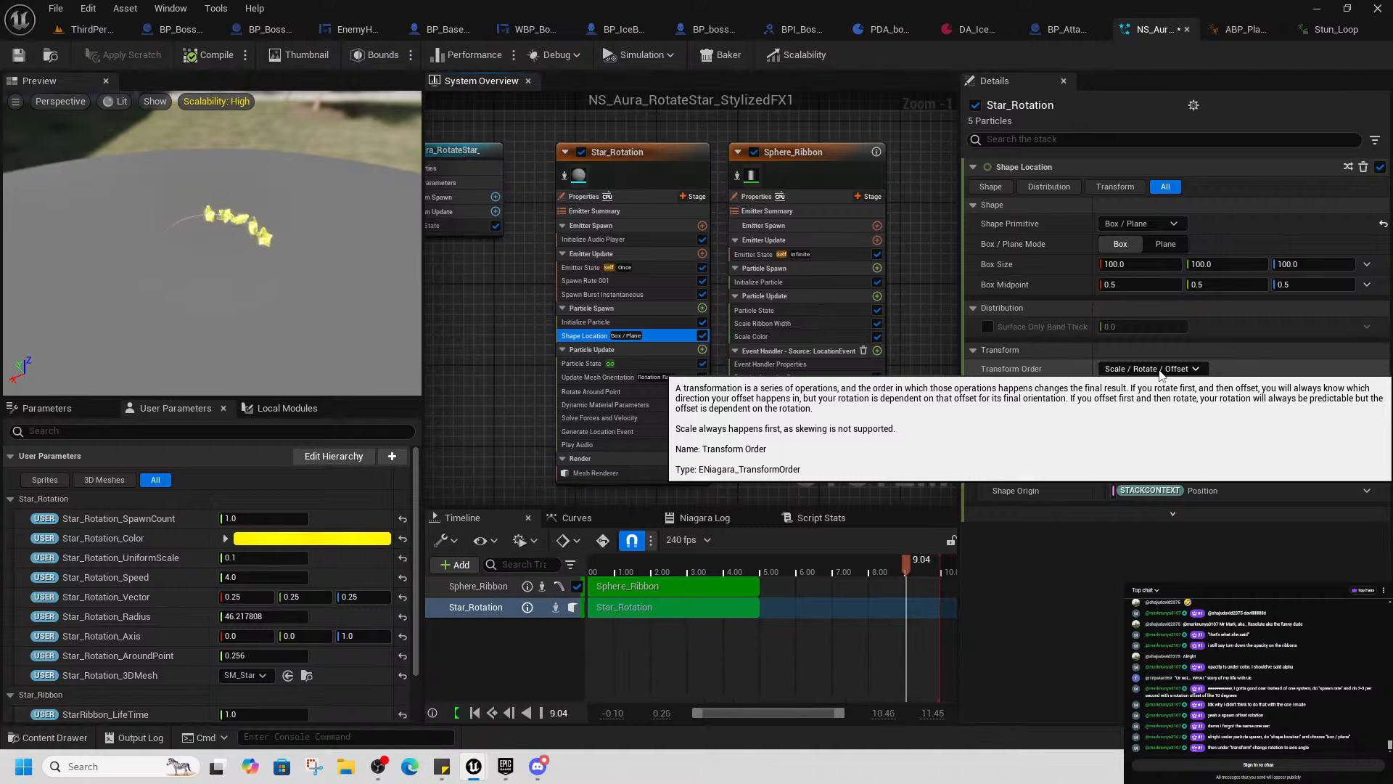
click(1160, 369)
click(1145, 545)
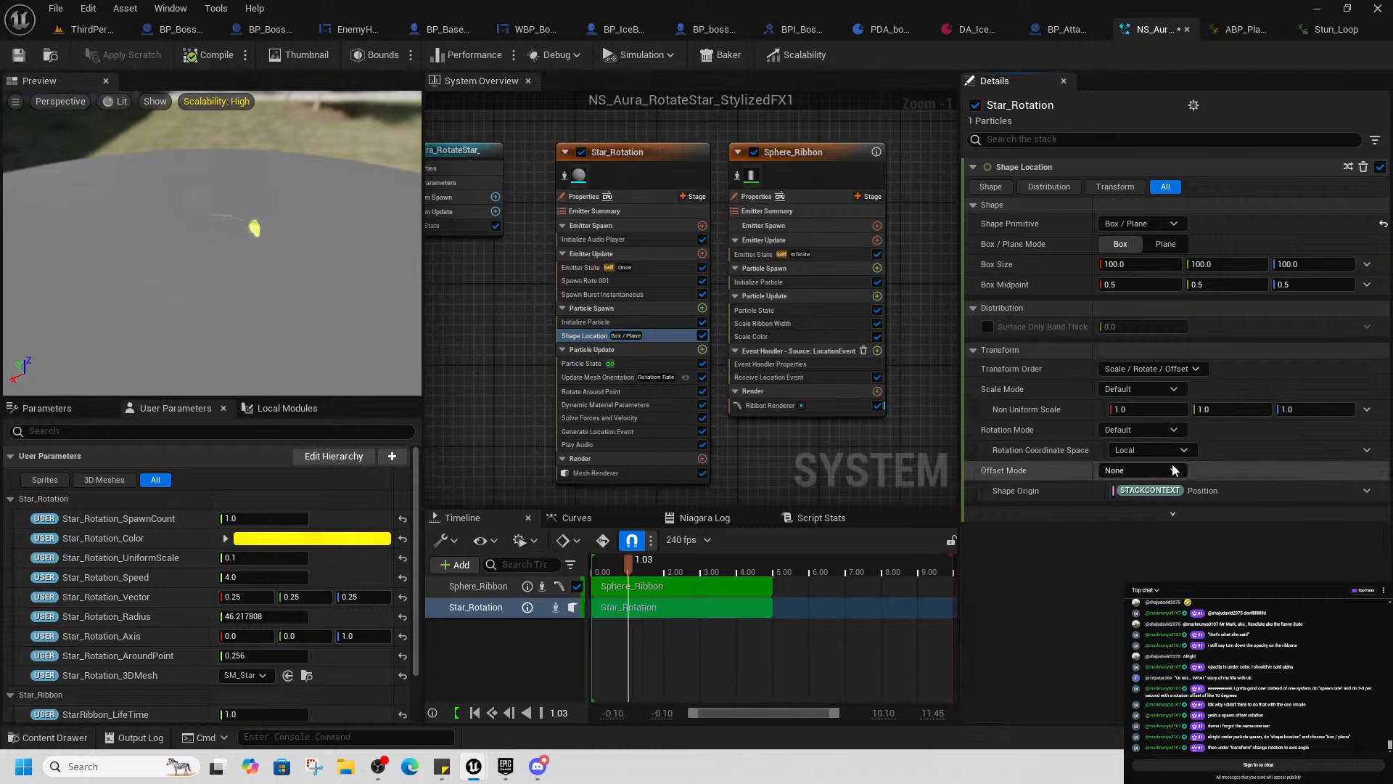
click(1170, 429)
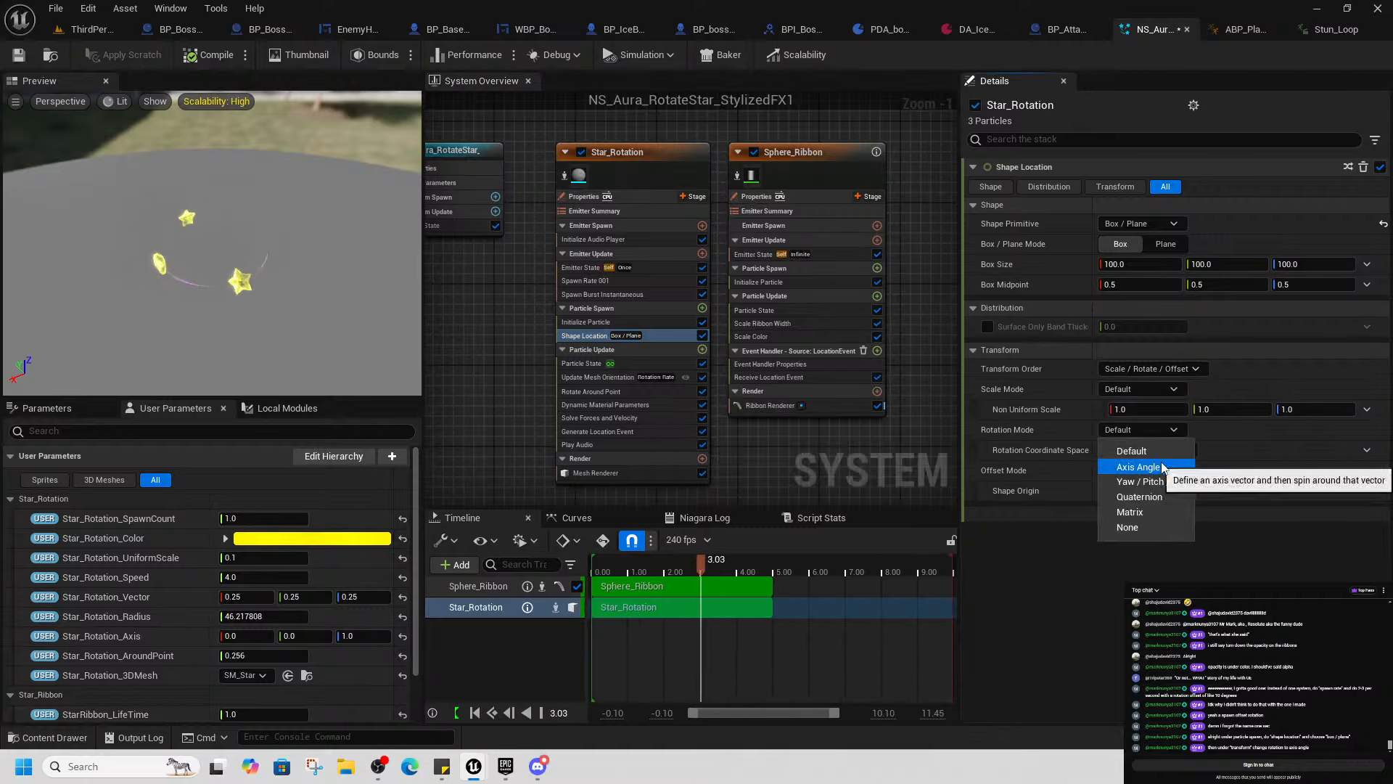
click(1143, 465)
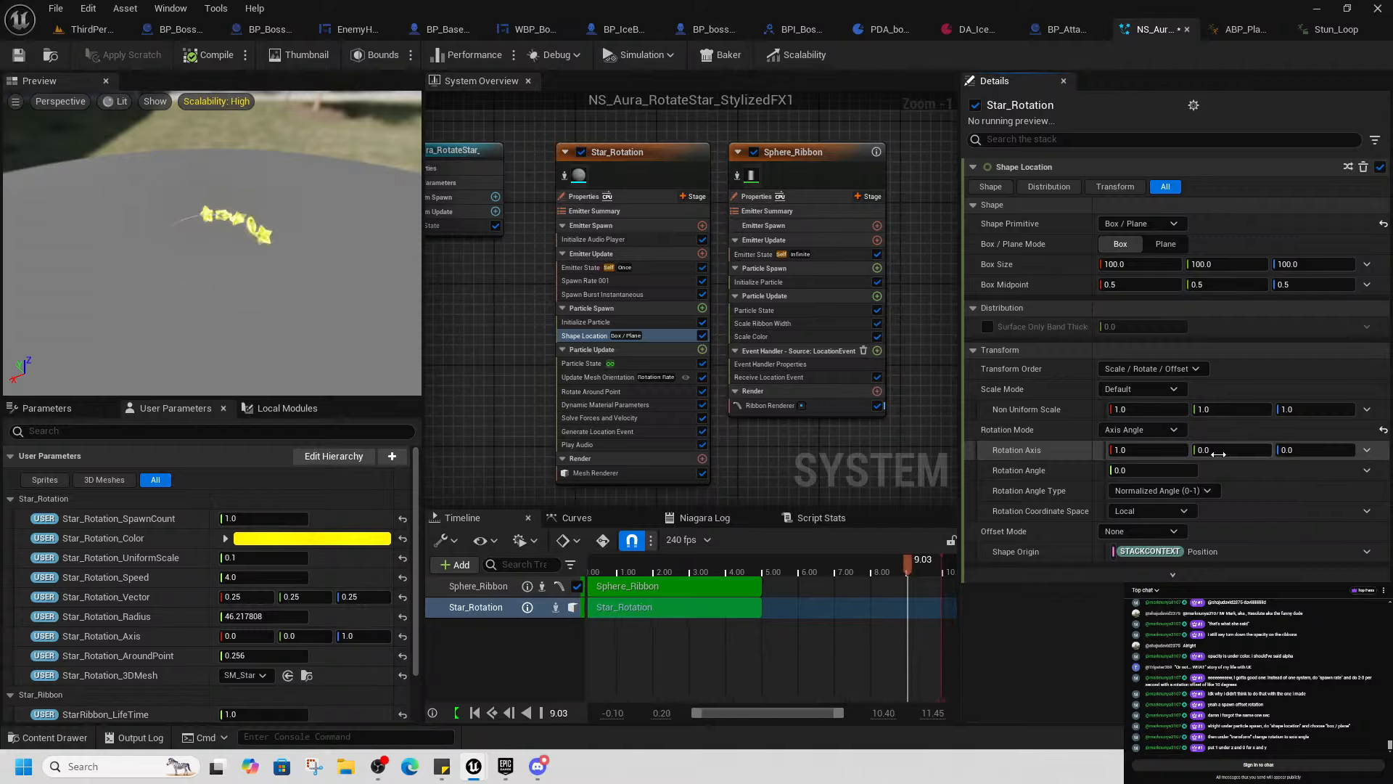
Set the Shape Location module's Rotation Axis to 0, 0, 1
click(1288, 451)
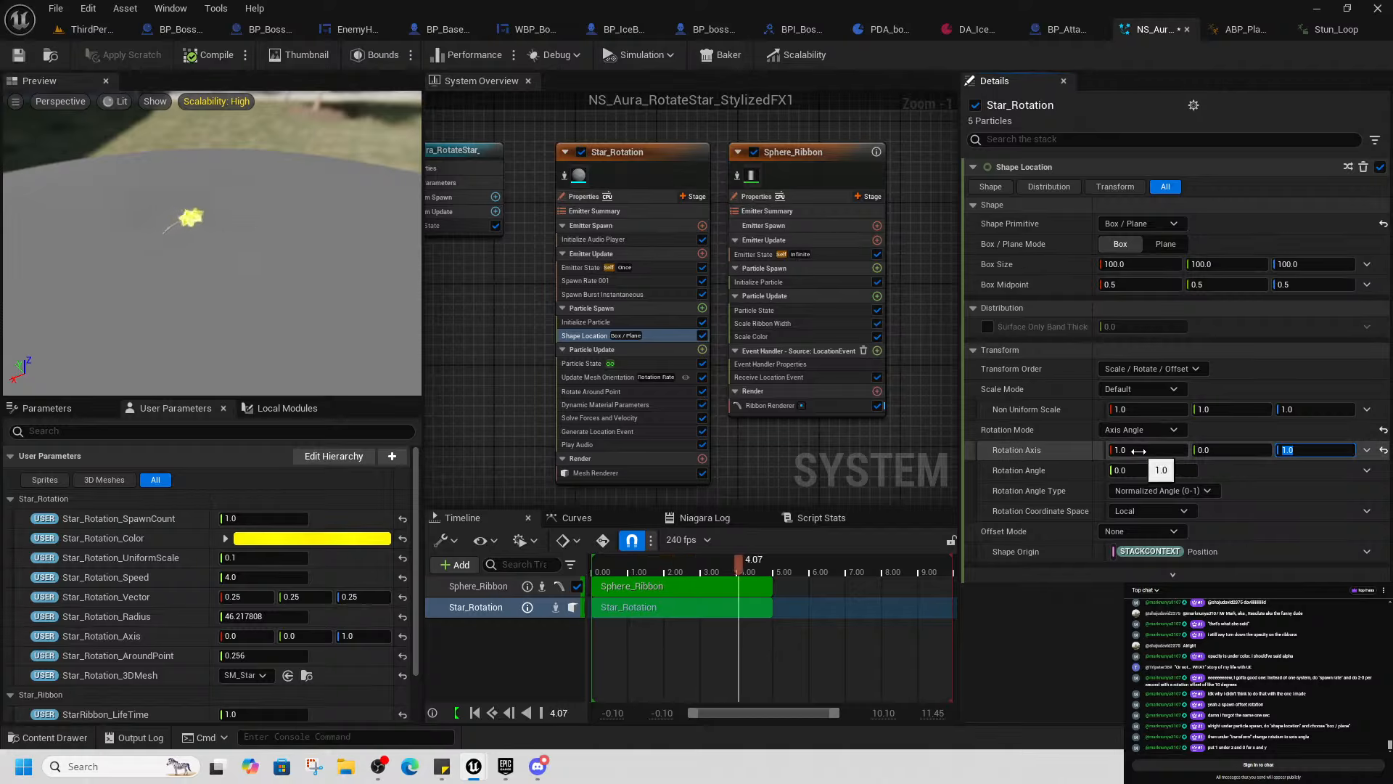
click(1152, 449)
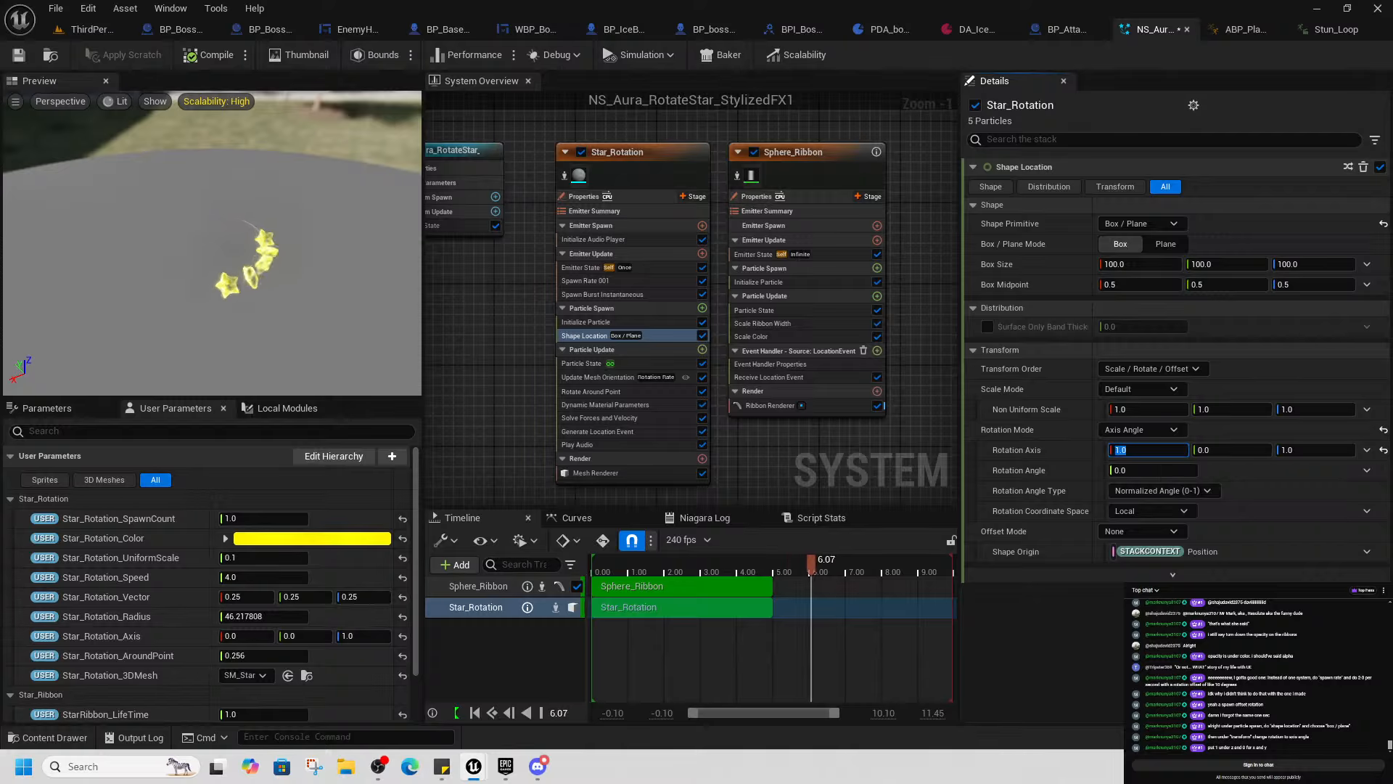
text(0)
key(Return)
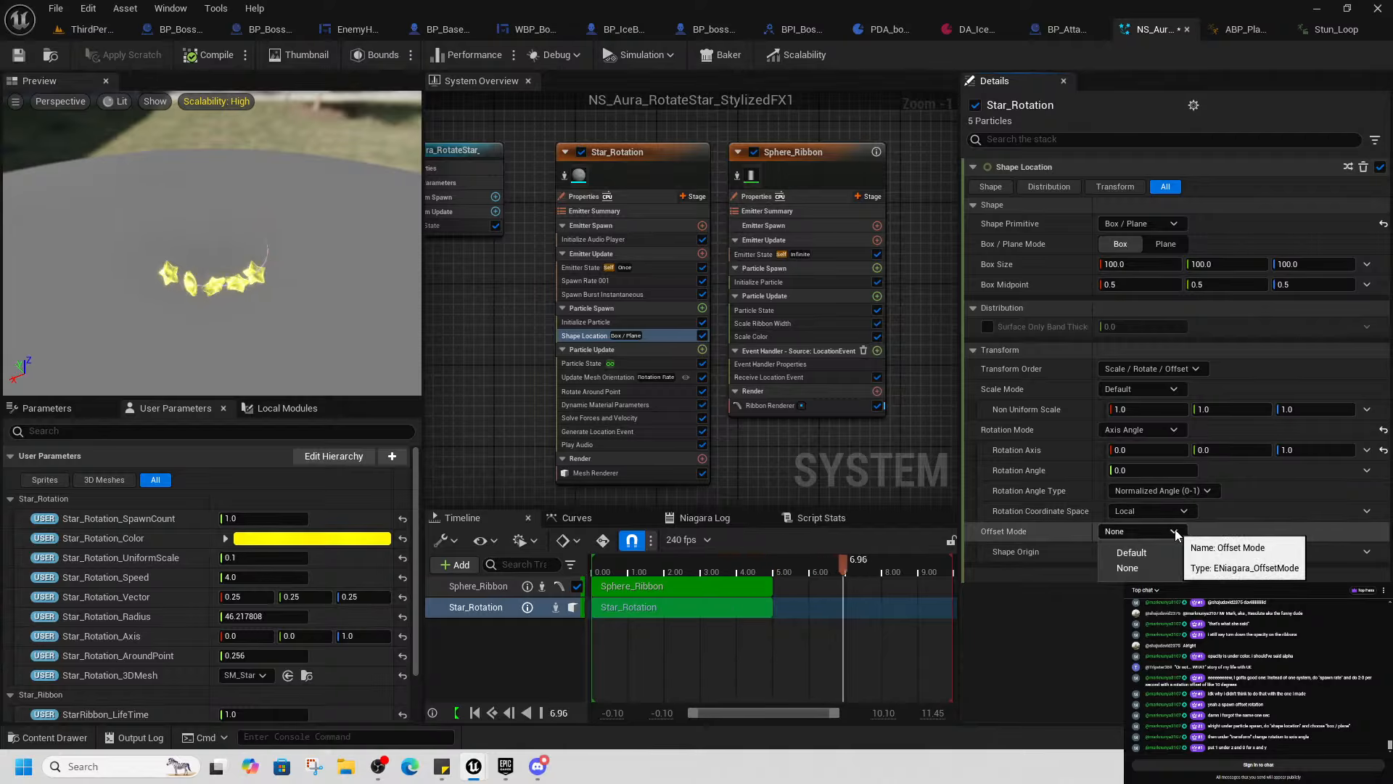
click(1151, 511)
click(1150, 511)
click(1197, 490)
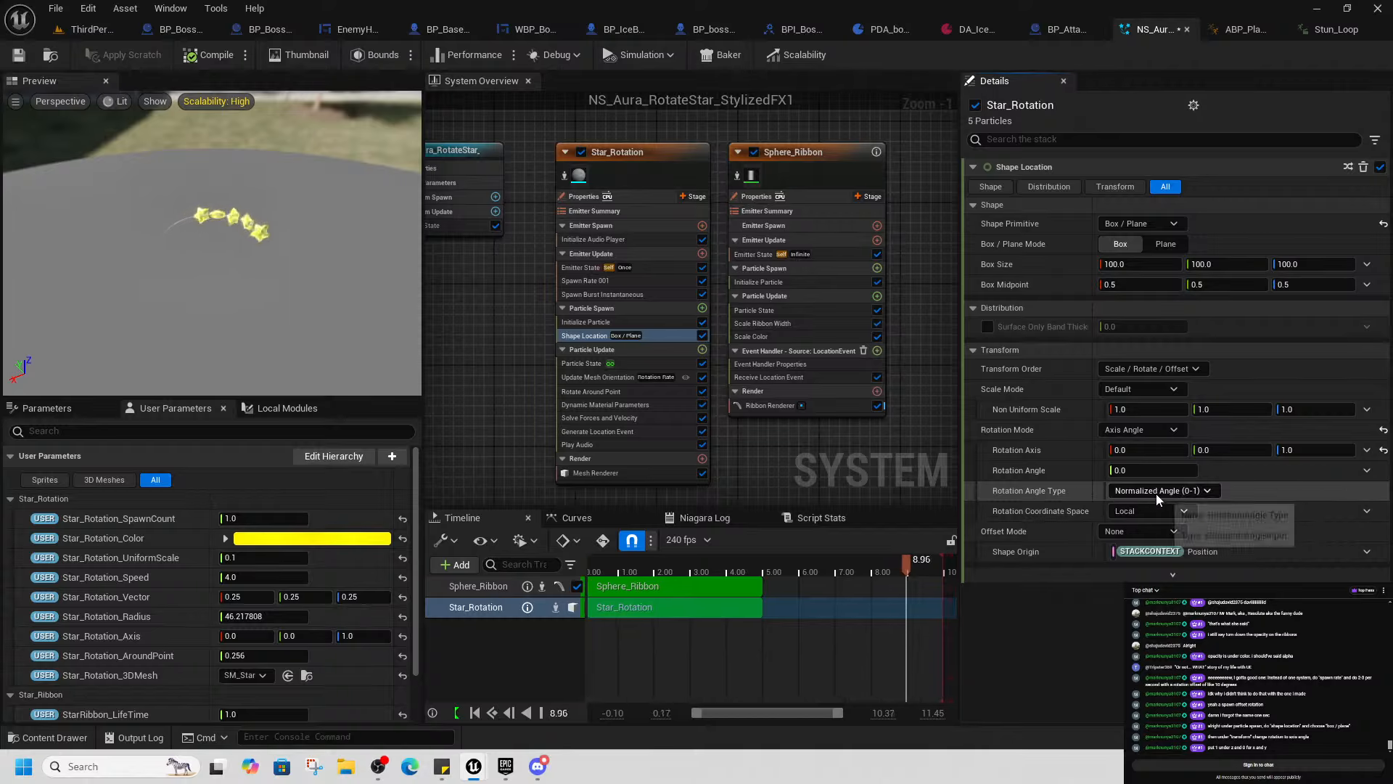
click(1200, 493)
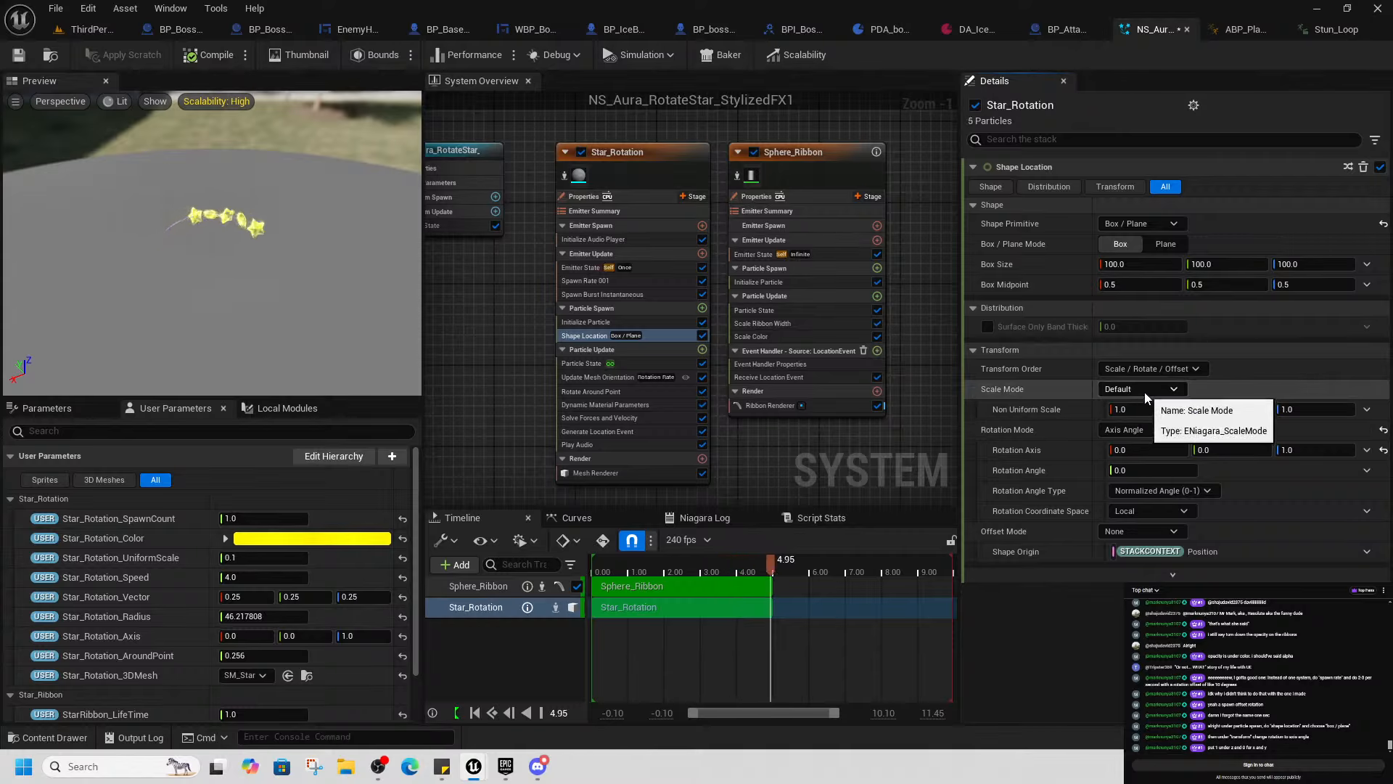
click(1163, 370)
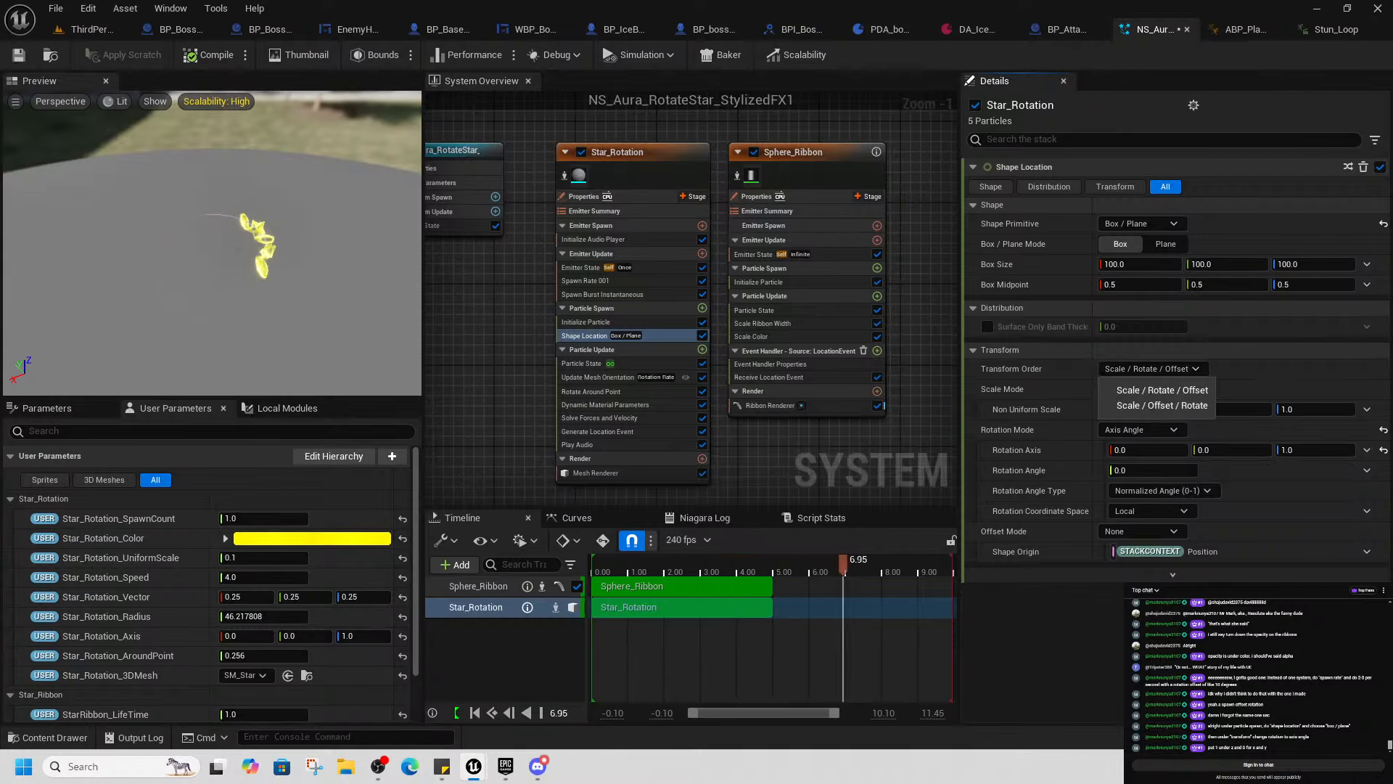
click(1163, 370)
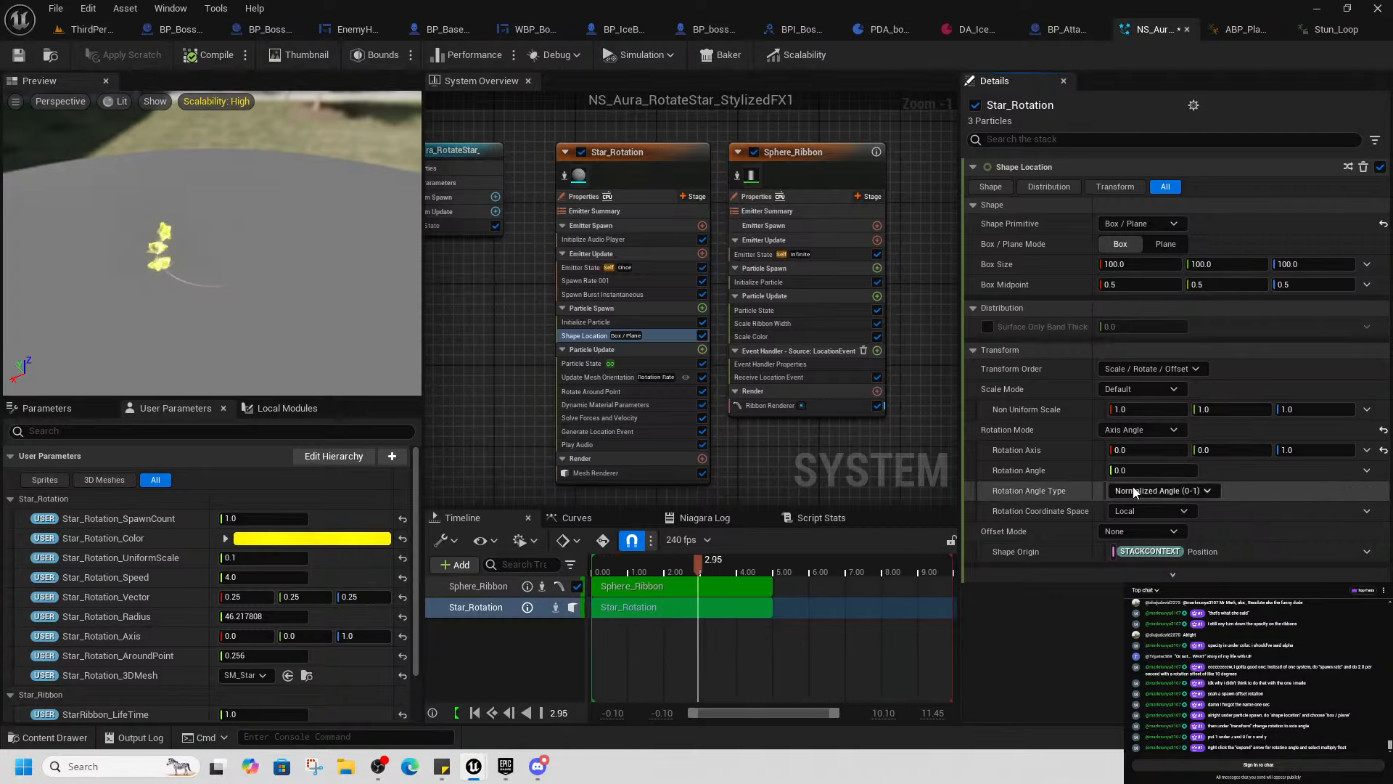
Drive the Shape Location's Rotation Angle with a Multiply Float input, setting A to 10 and B to 15
click(1367, 470)
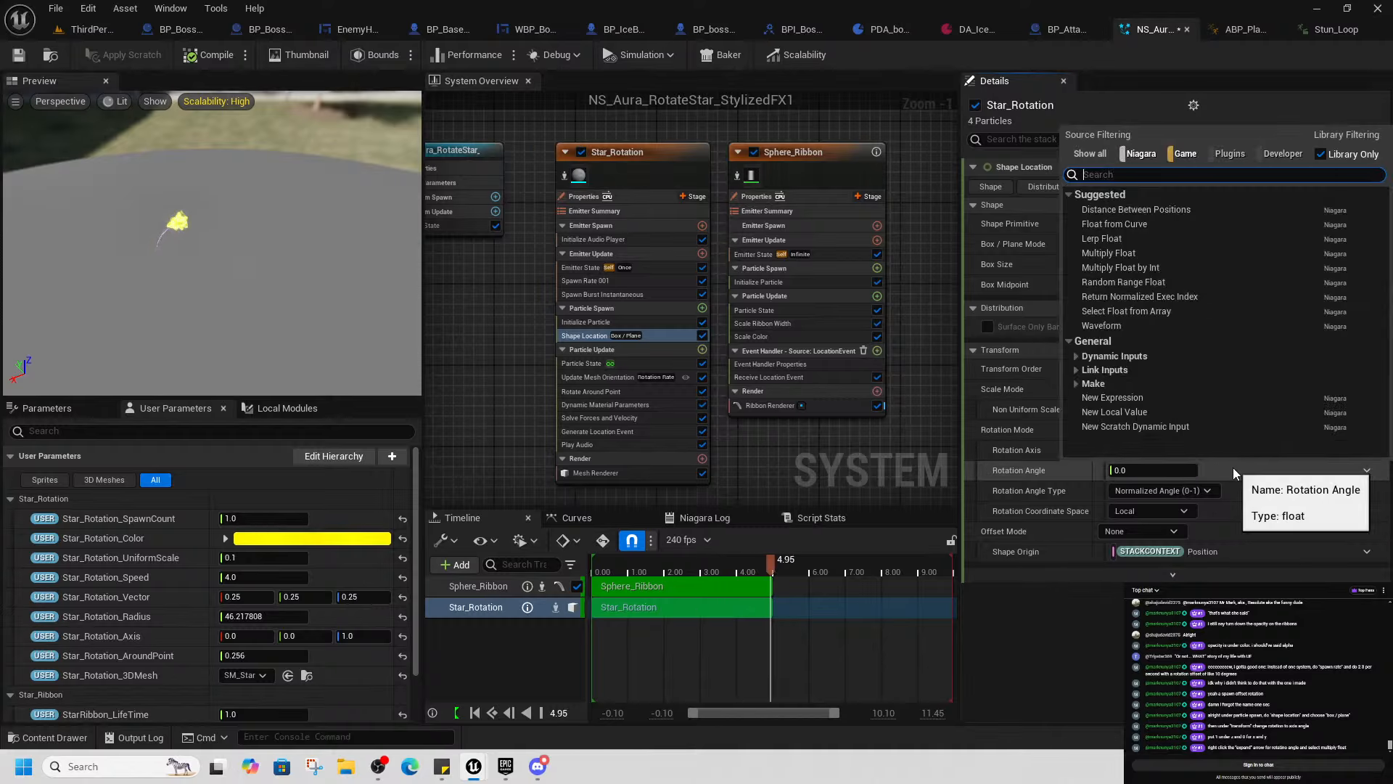
click(1129, 254)
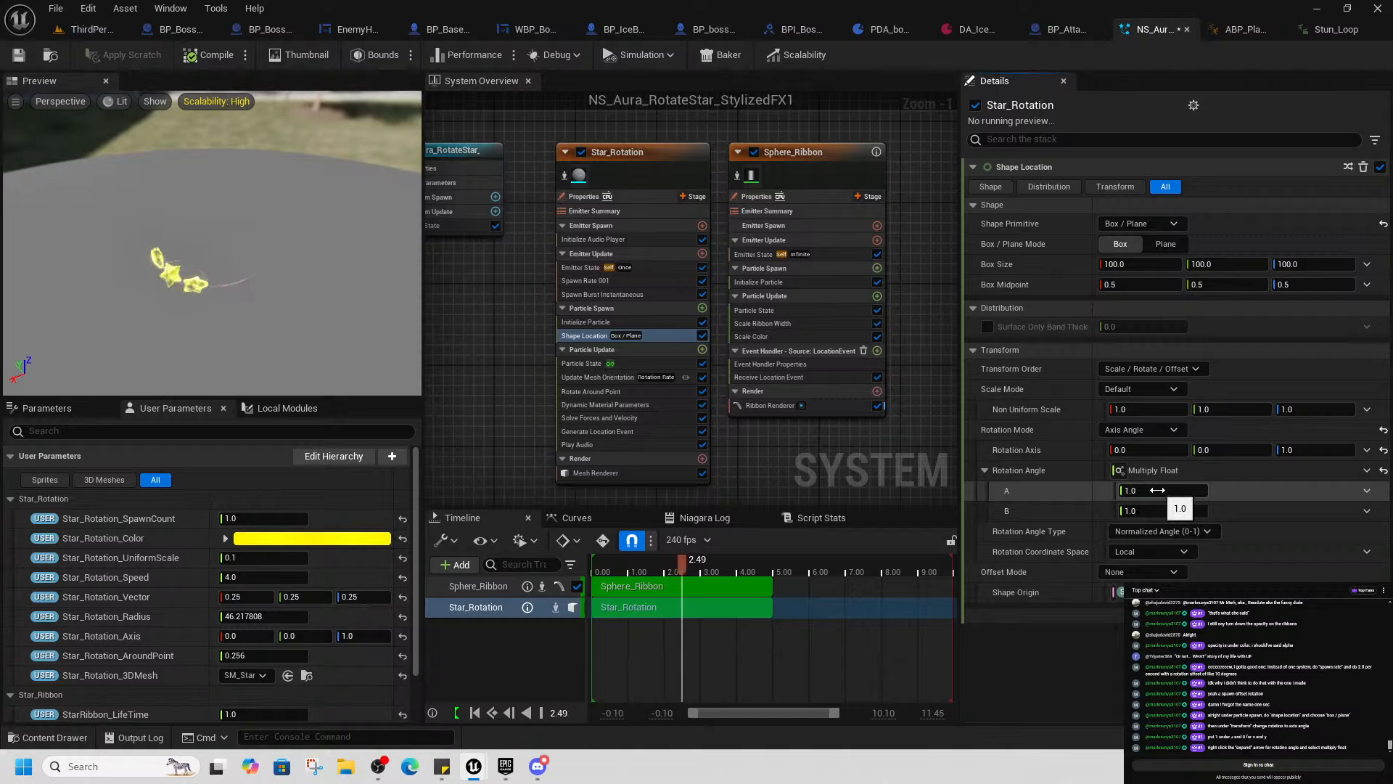
click(1157, 491)
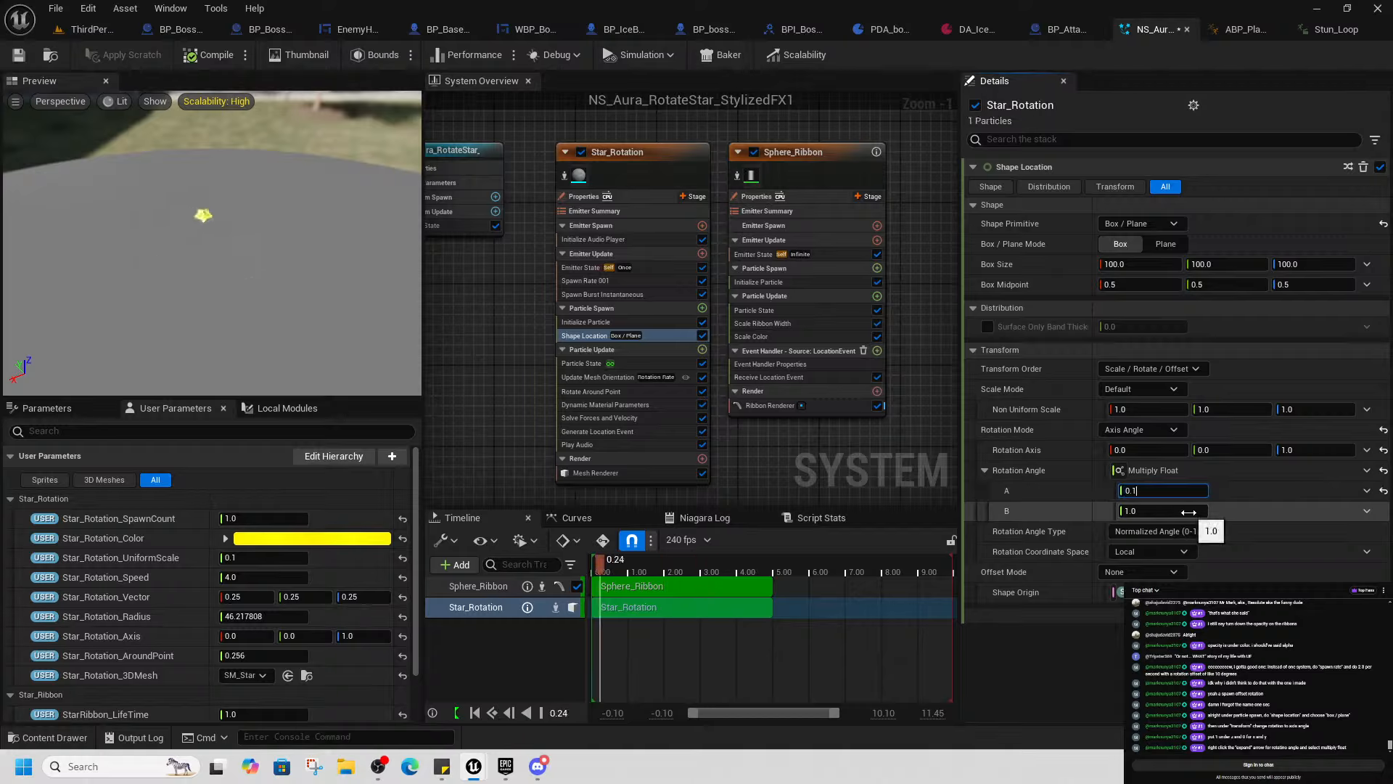
key(Return)
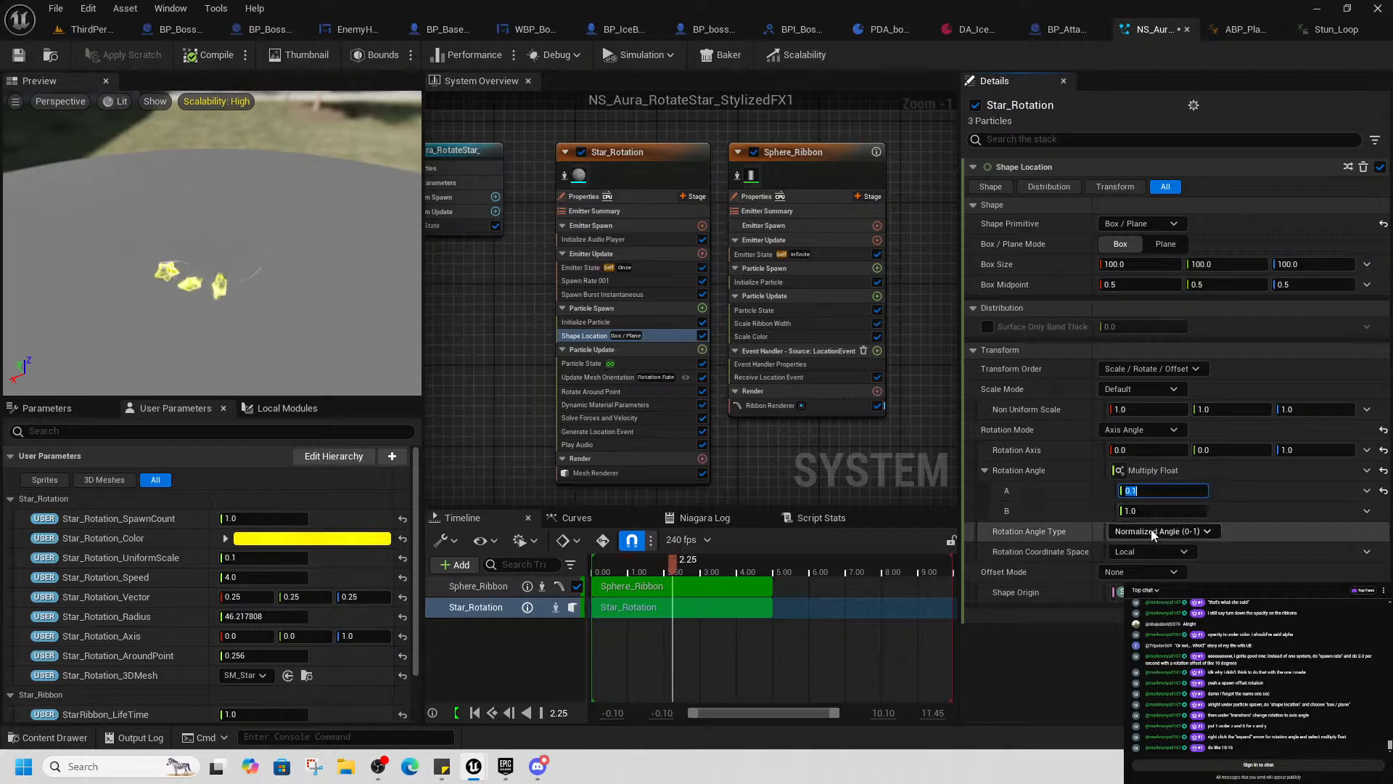
click(1155, 492)
drag(1159, 492, 1068, 497)
text(10)
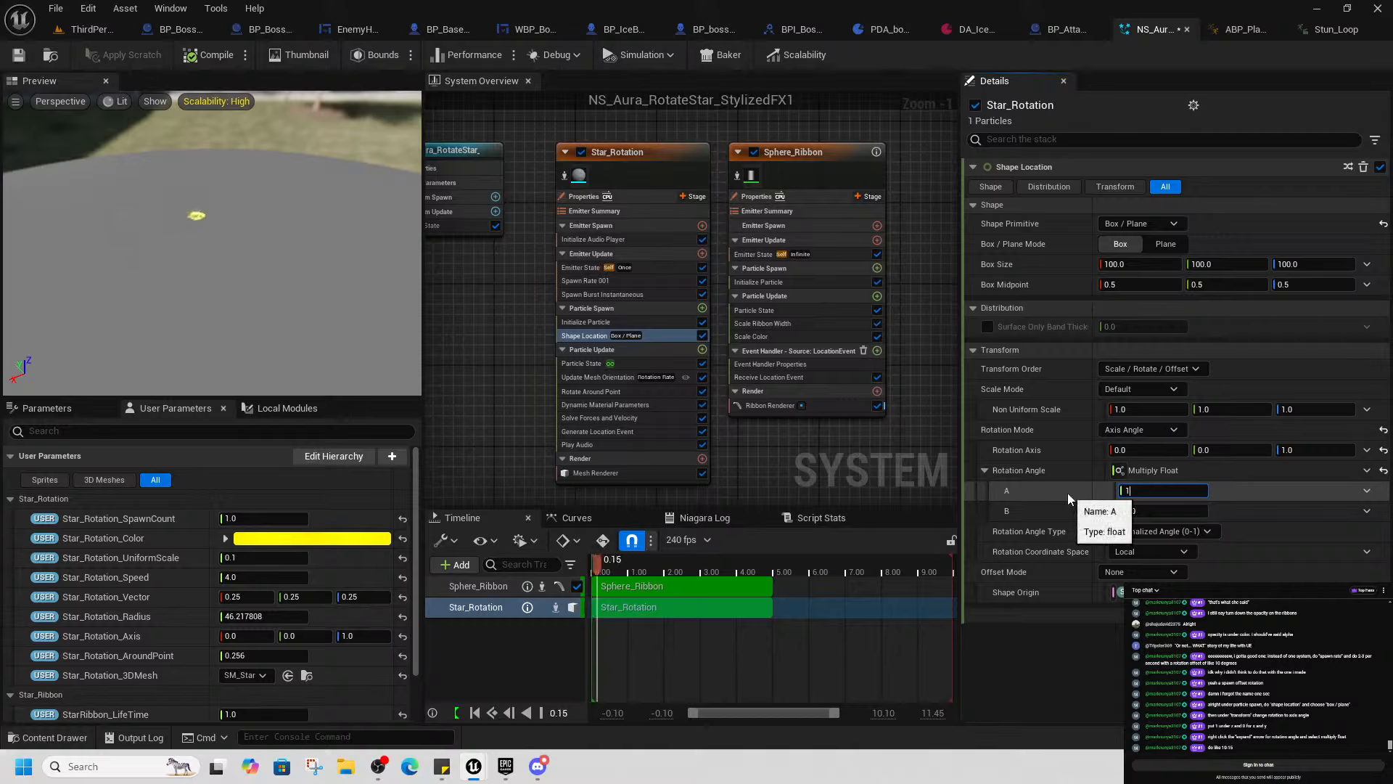
key(Tab)
text(15)
key(Return)
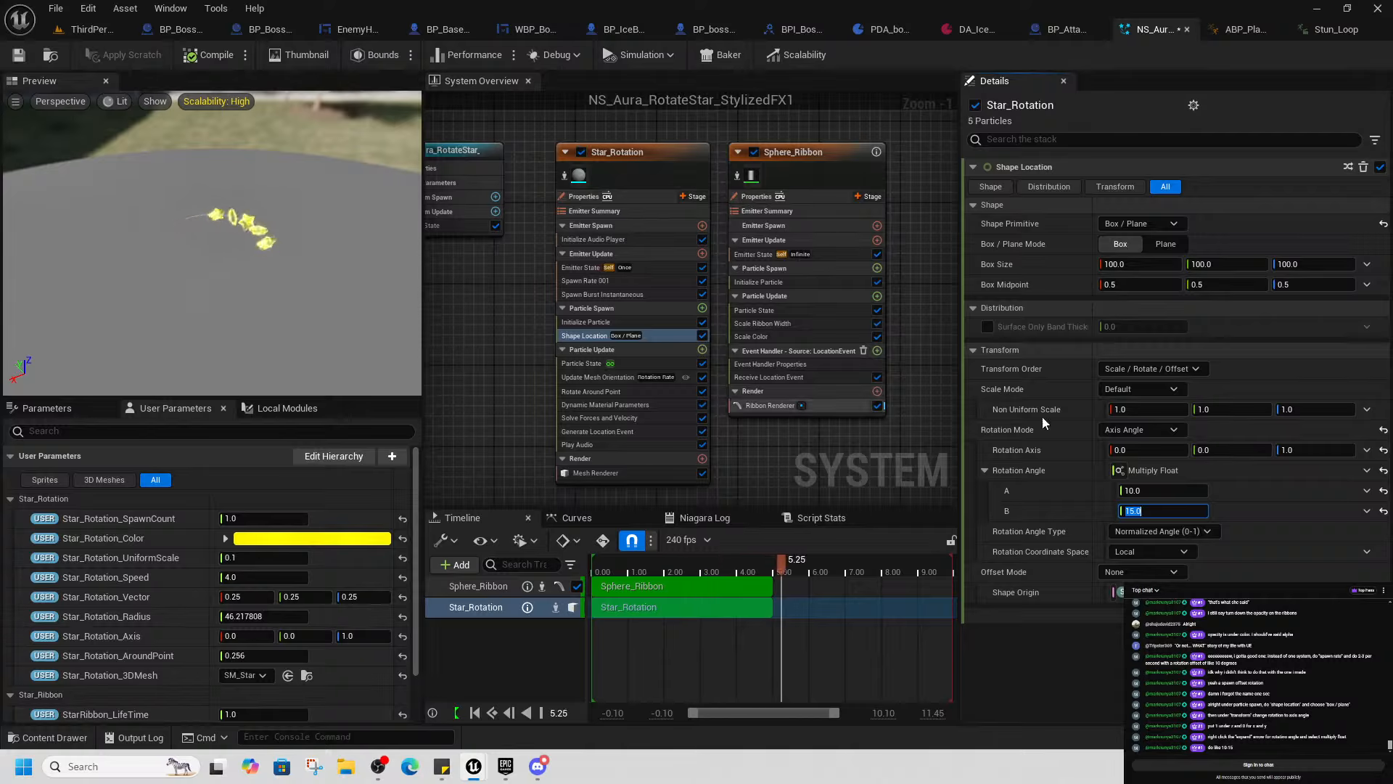
click(1223, 644)
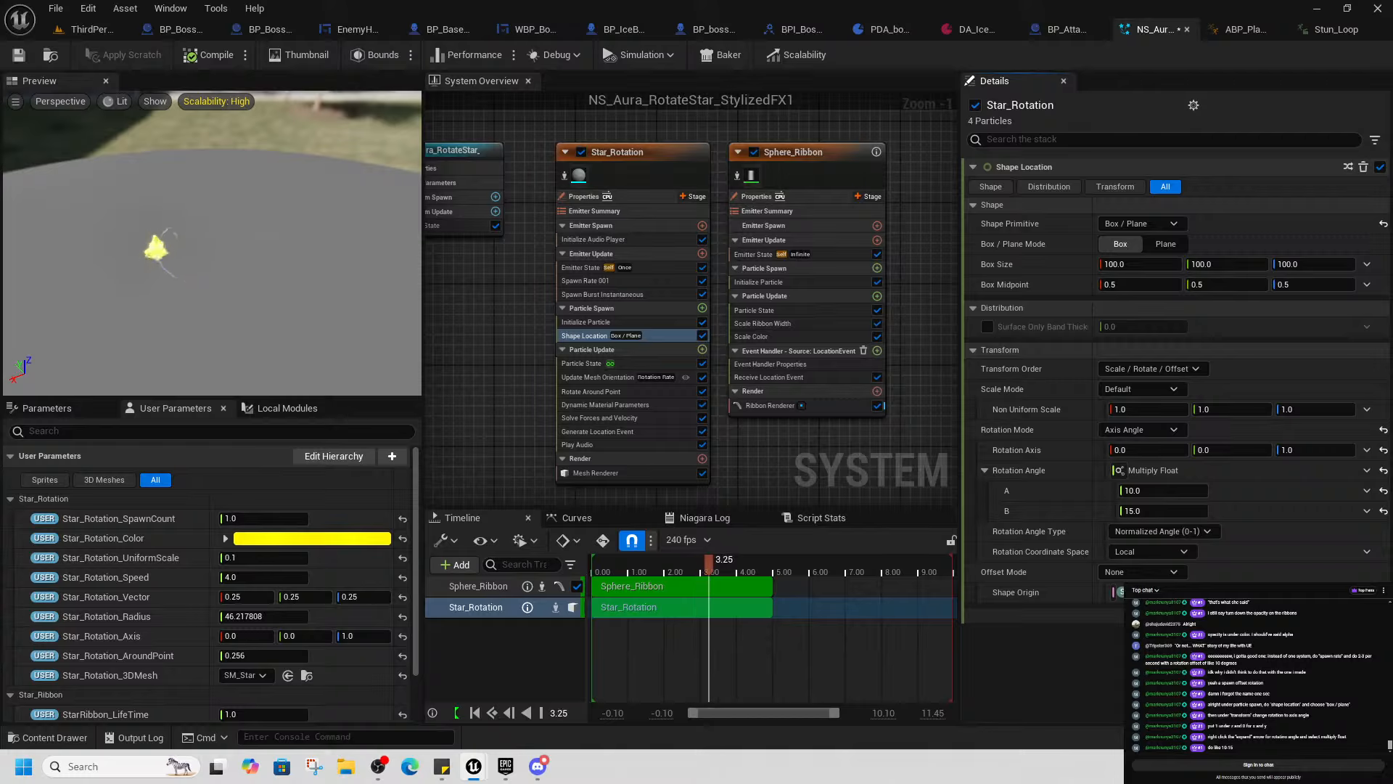
Try Plane as the Shape Location's Box / Plane Mode and switch it back to Box
scroll(178, 600, down, 3)
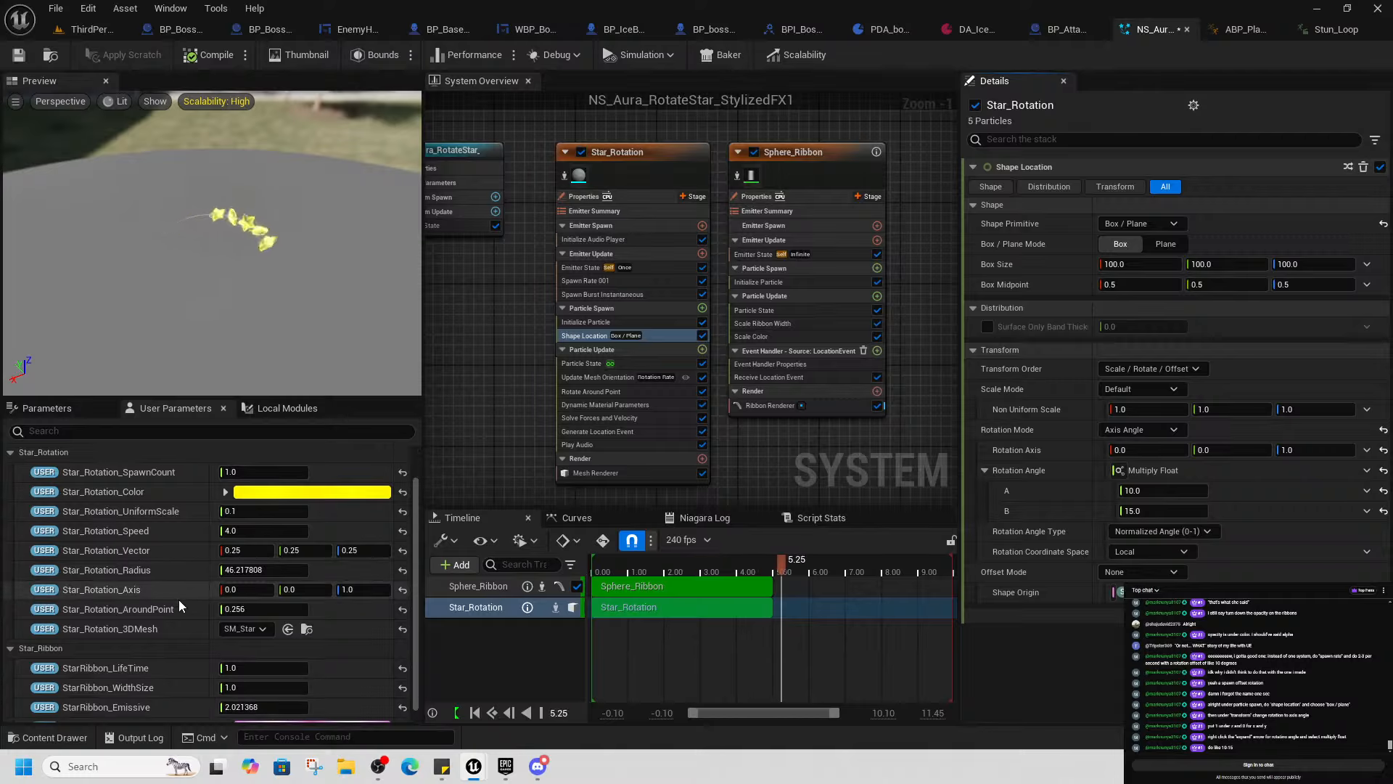
scroll(183, 611, up, 3)
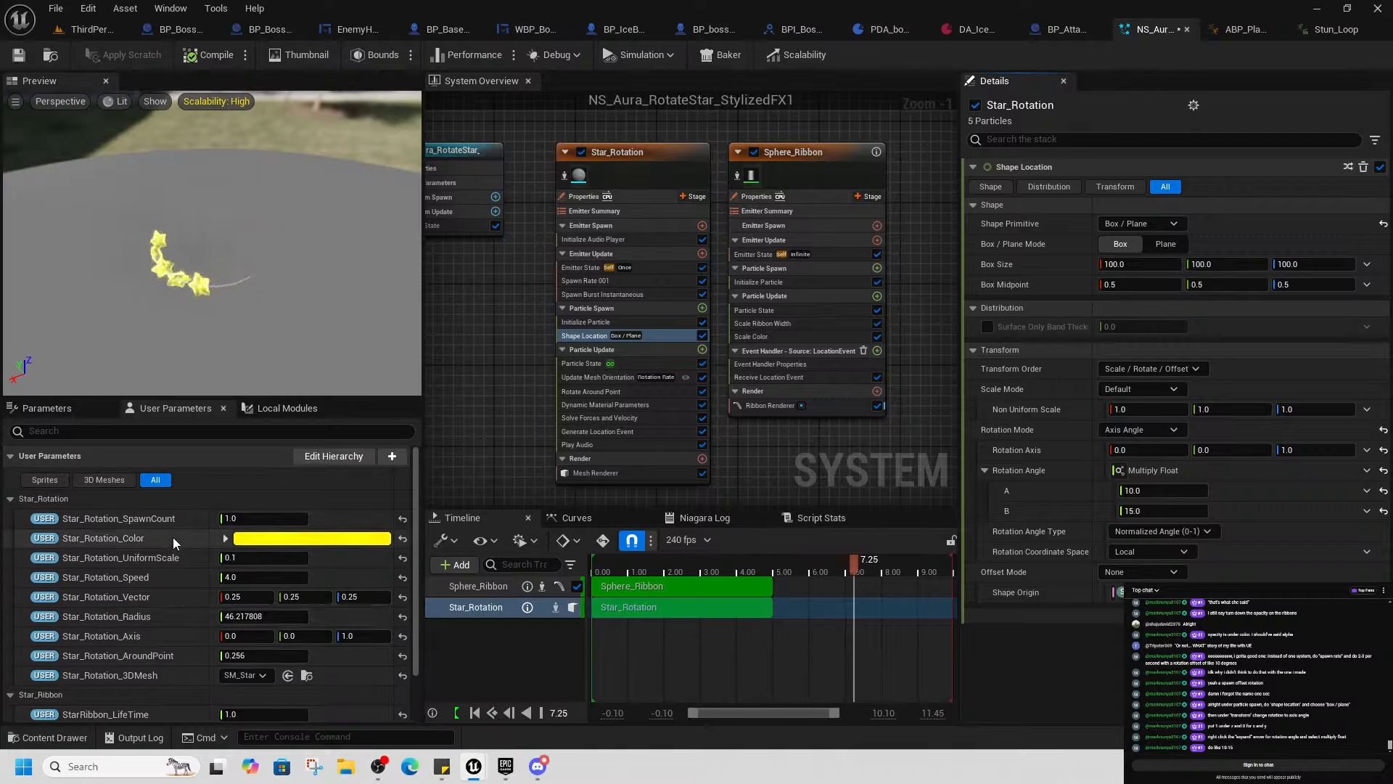
mouse_move(525, 326)
right_down()
mouse_move(578, 351)
mouse_move(541, 348)
right_up()
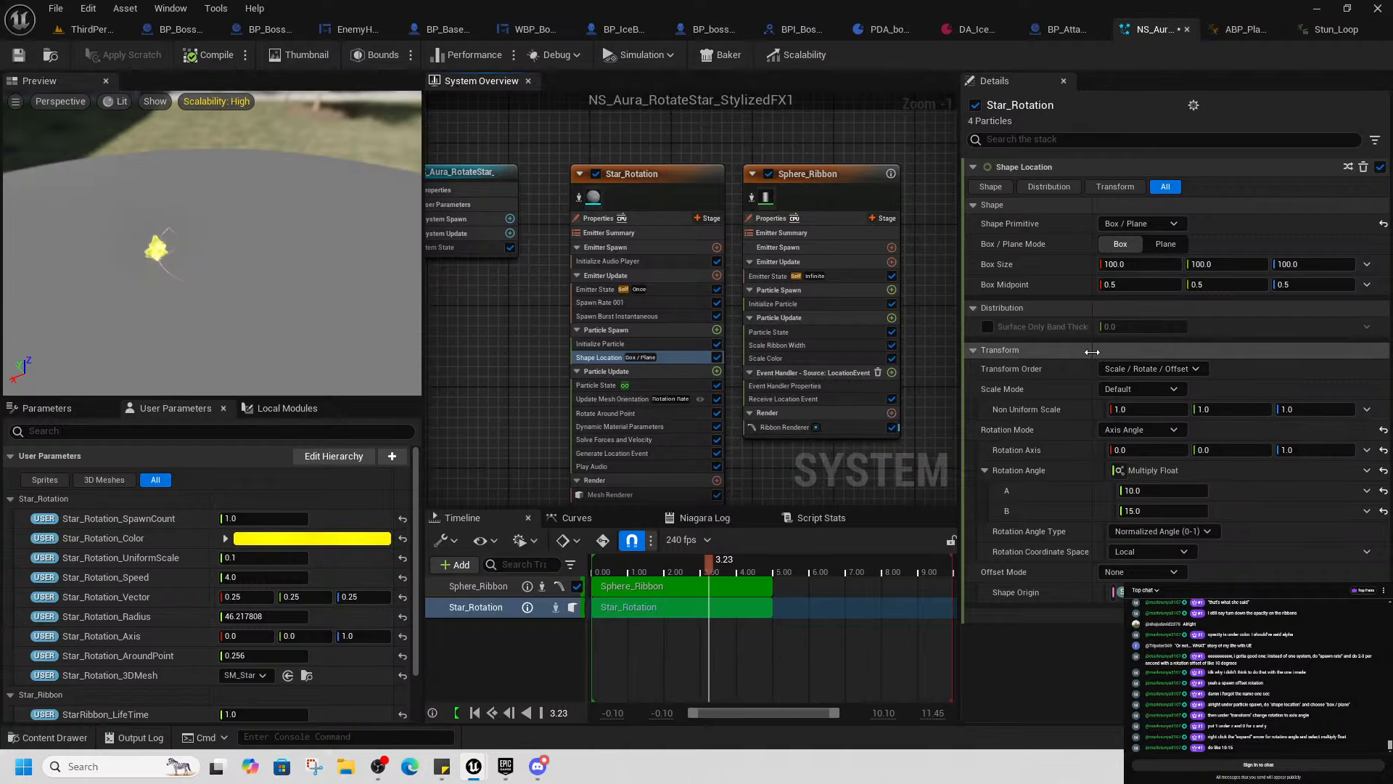
click(1165, 244)
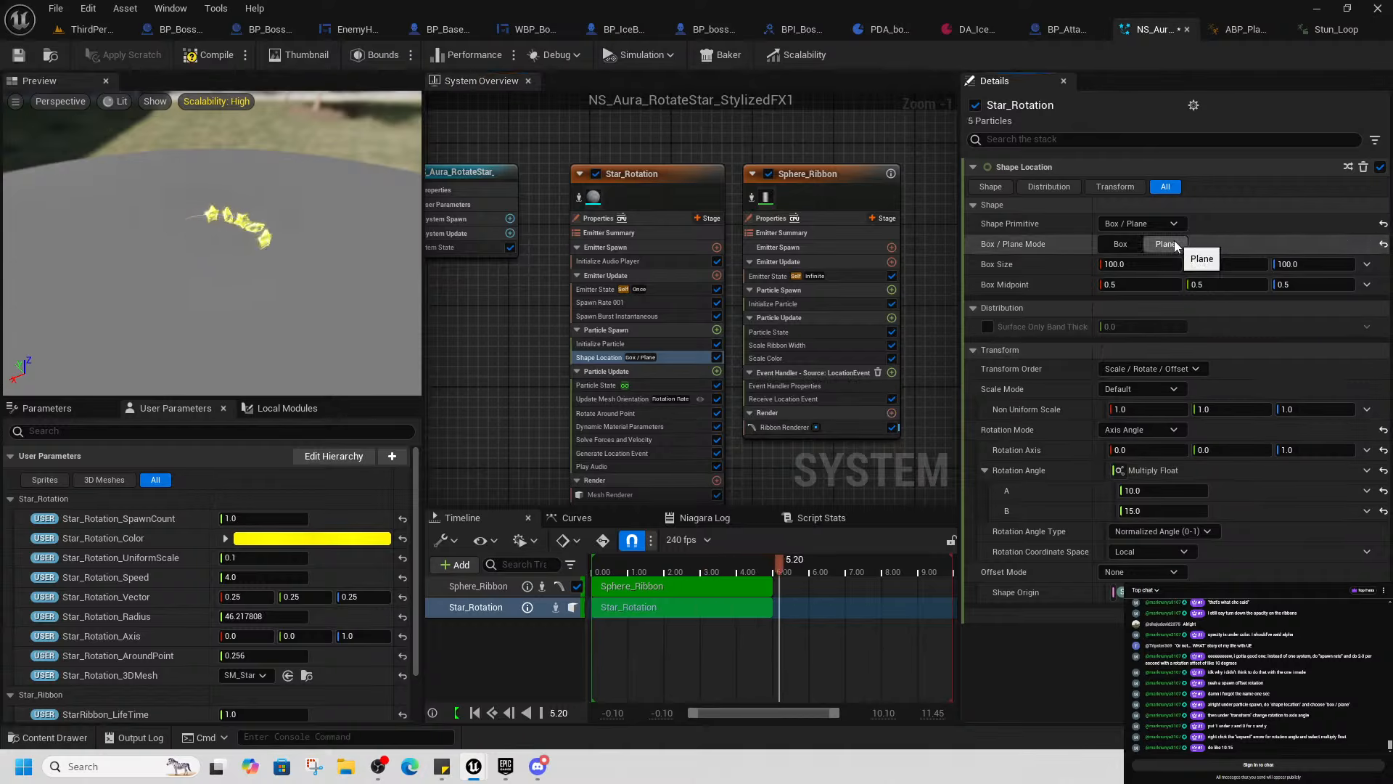
click(1131, 246)
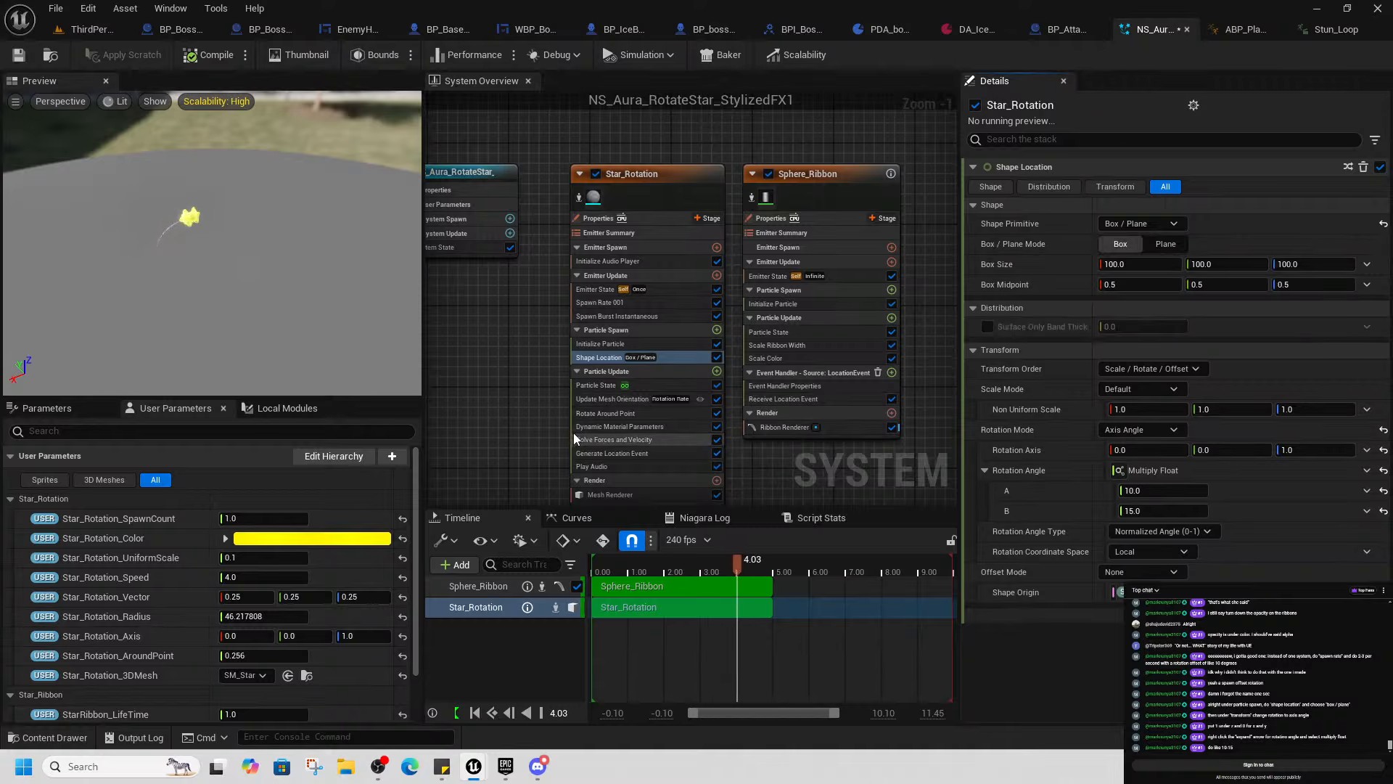
Recheck Star_Rotation's Emitter Update modules and preview the aura with Spawn Burst Instantaneous disabled, then re-enabled
click(663, 290)
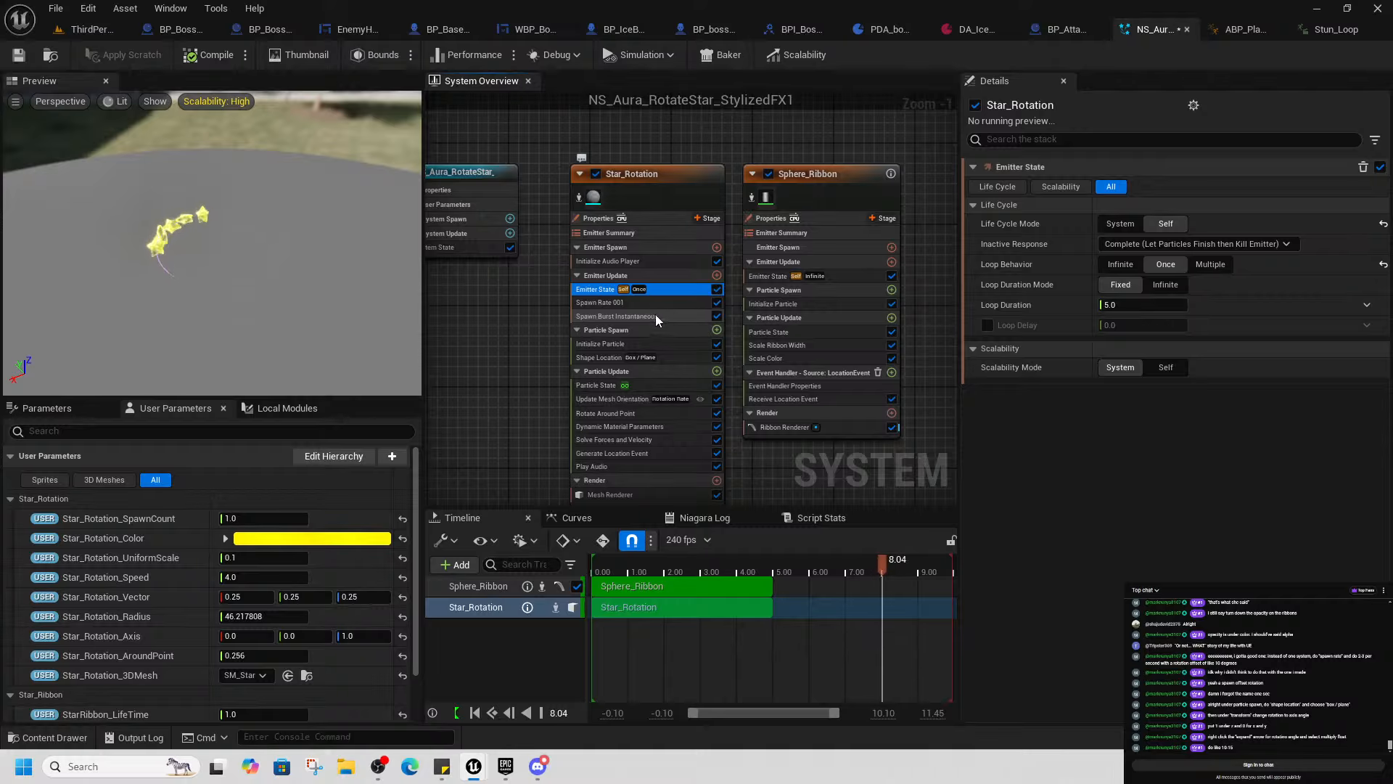
click(643, 301)
click(668, 316)
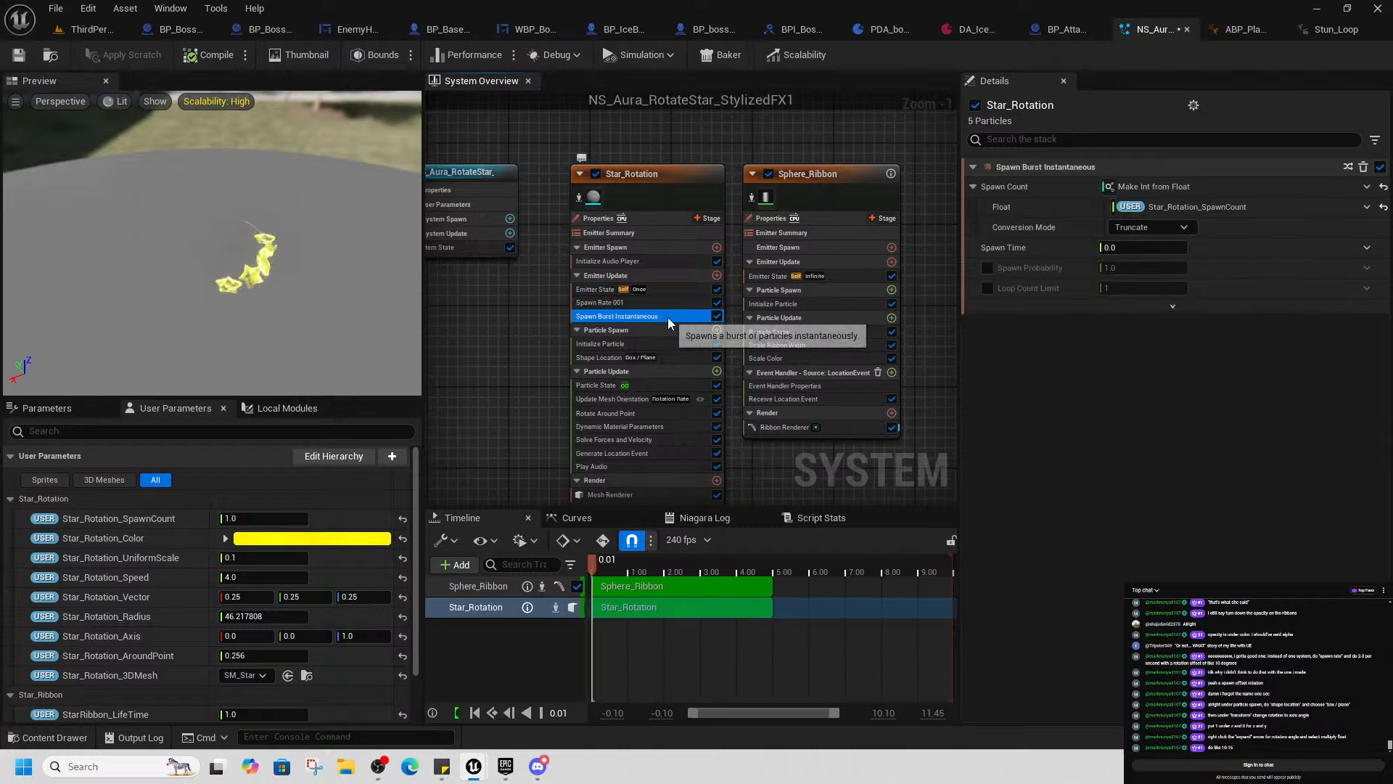
click(718, 315)
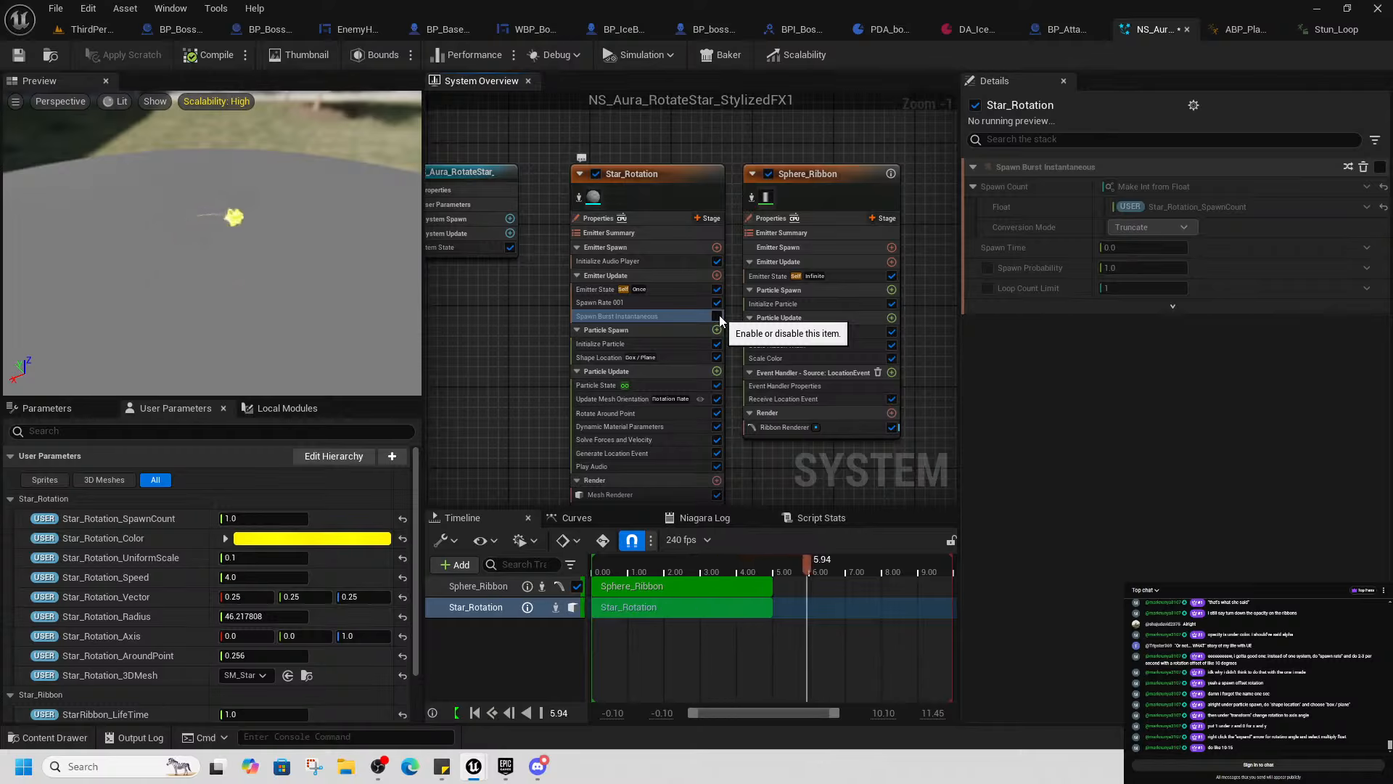
click(718, 316)
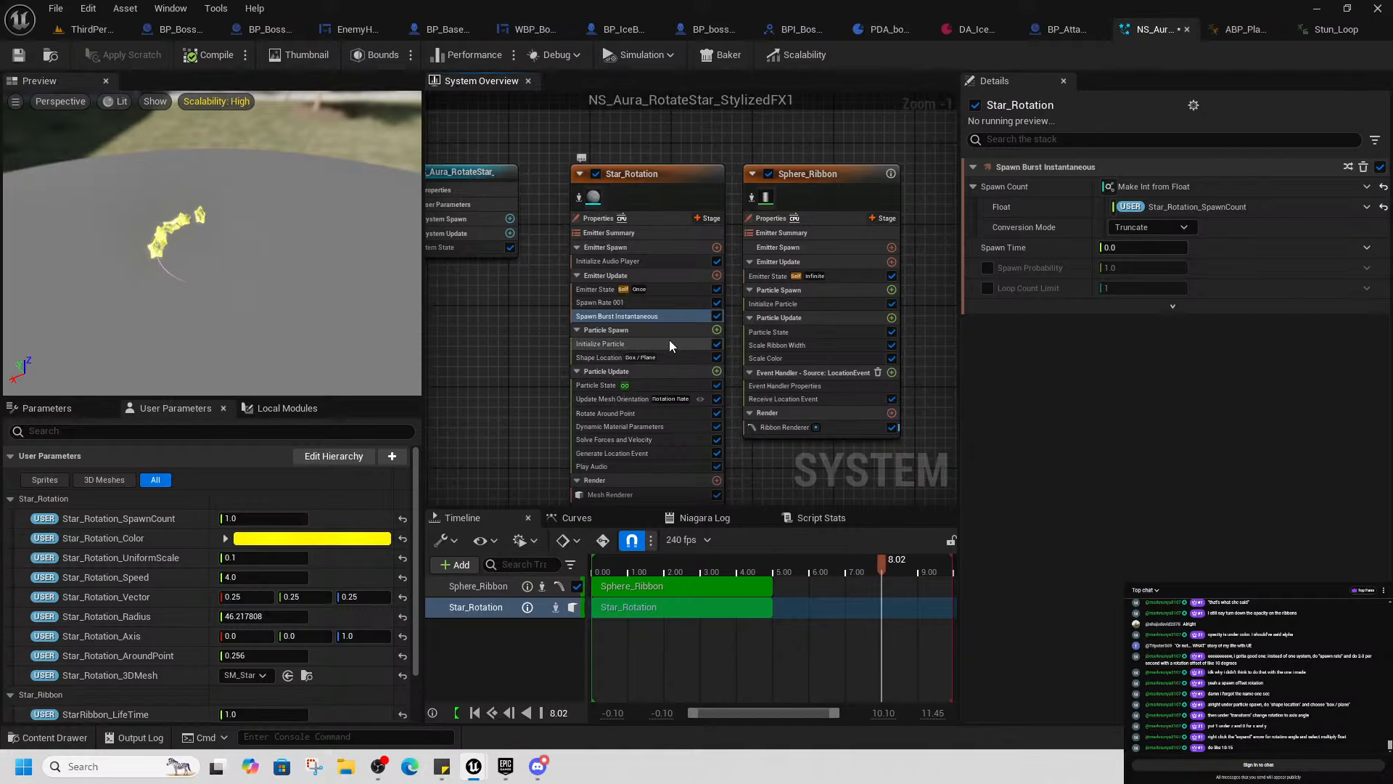
Test Star_Rotation's Particle Update modules by switching Generate Location Event off and on, and disable Rotate Around Point
click(672, 358)
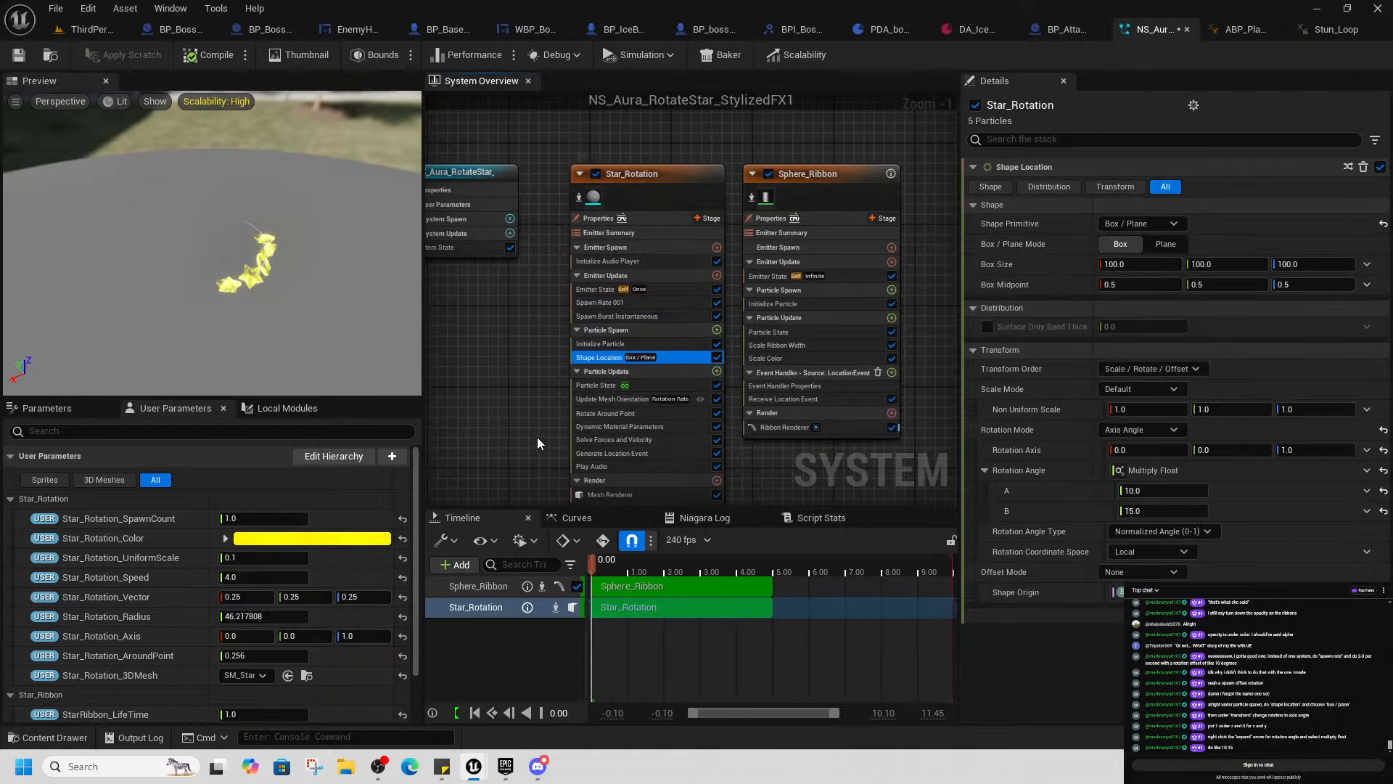
right_drag(634, 413, 624, 360)
click(614, 346)
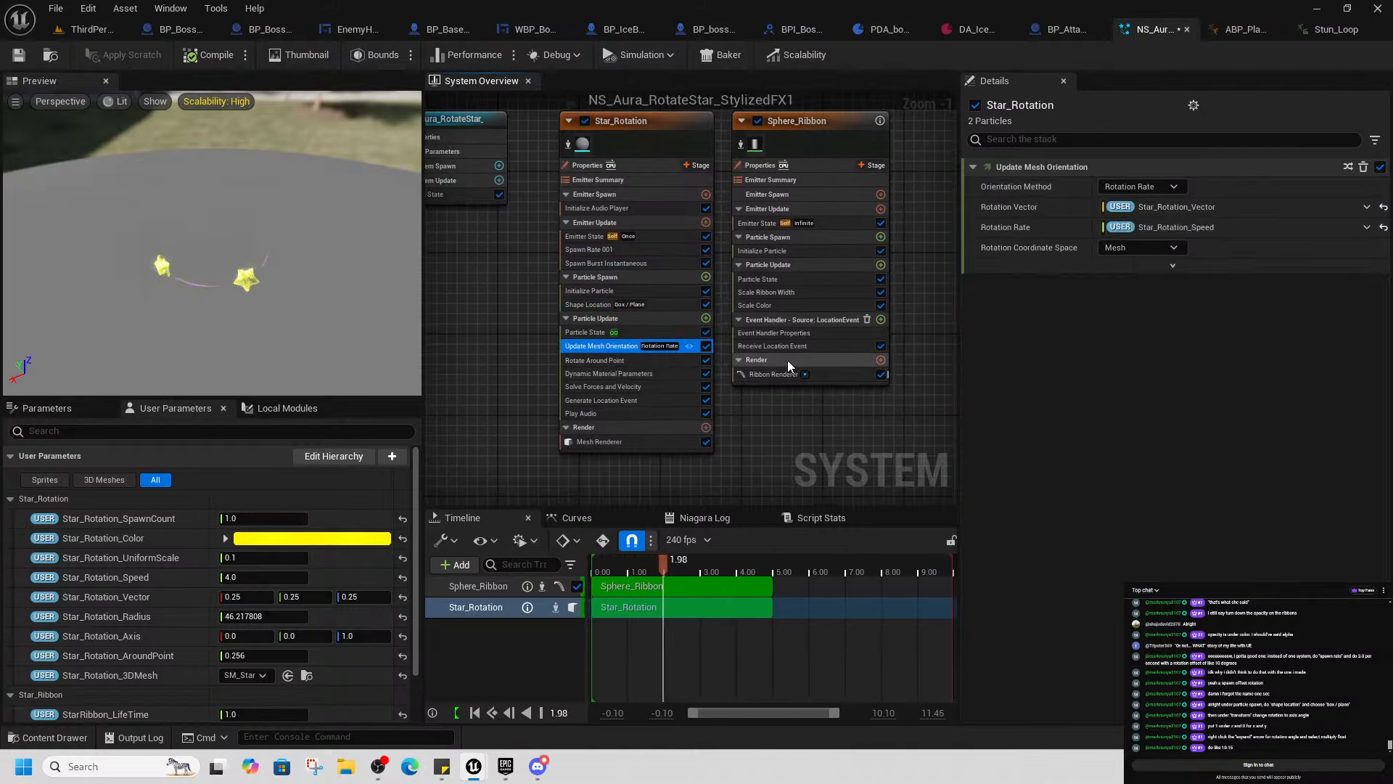
click(652, 400)
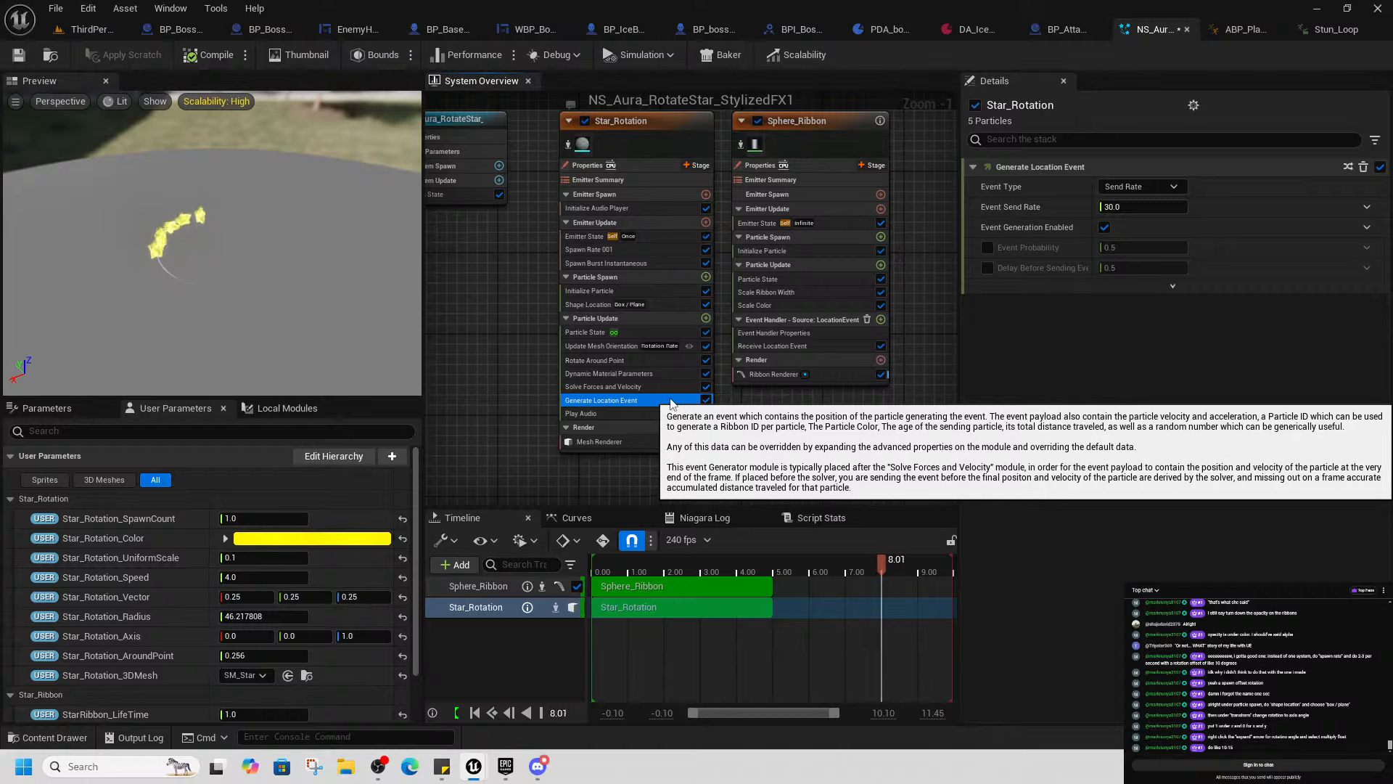
click(707, 401)
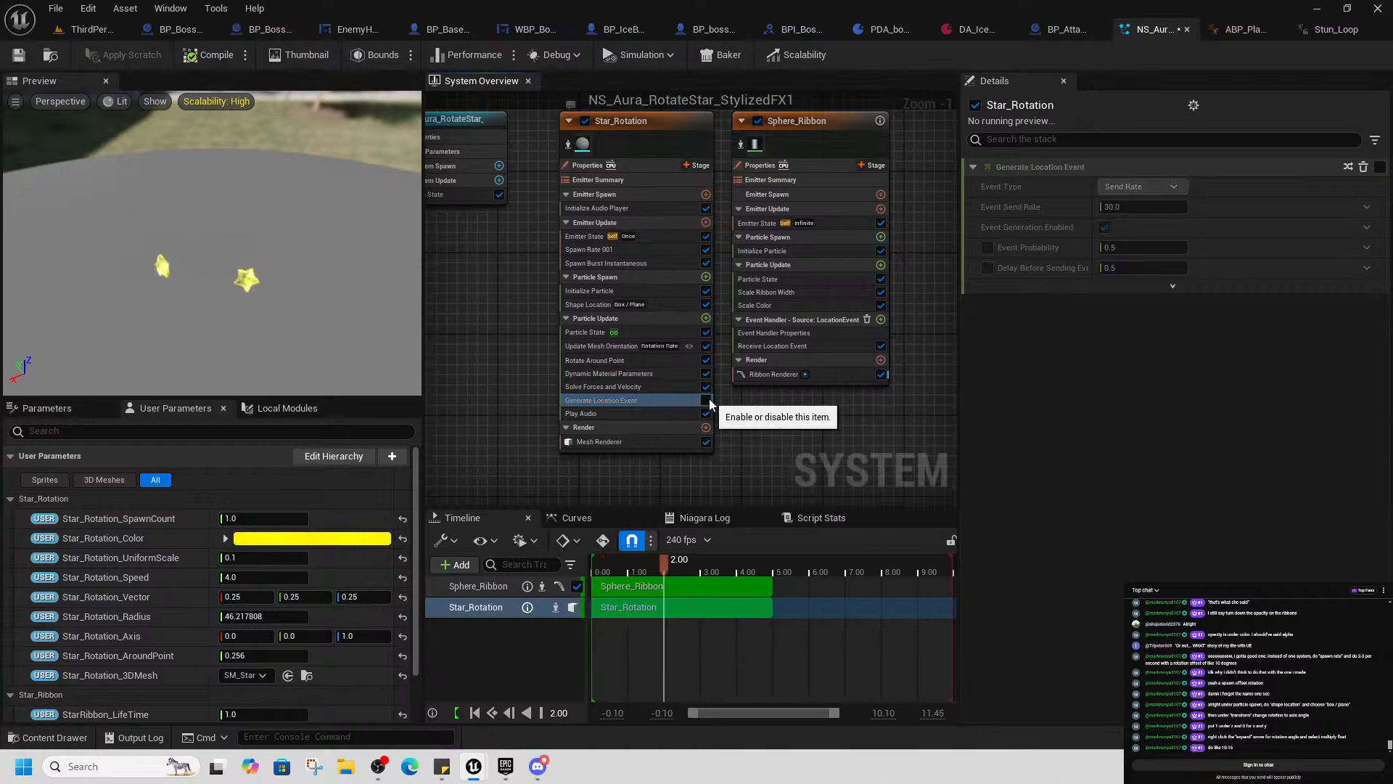
click(706, 401)
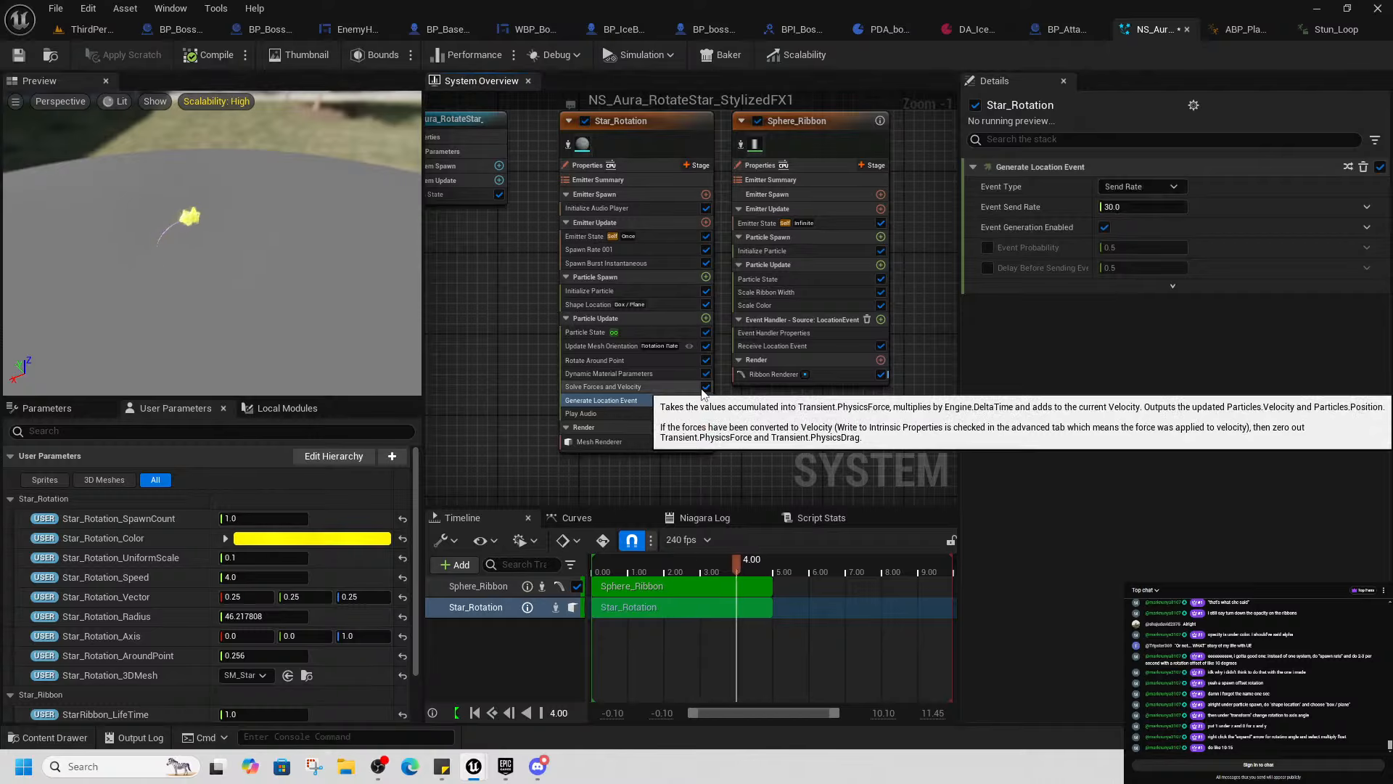
click(706, 360)
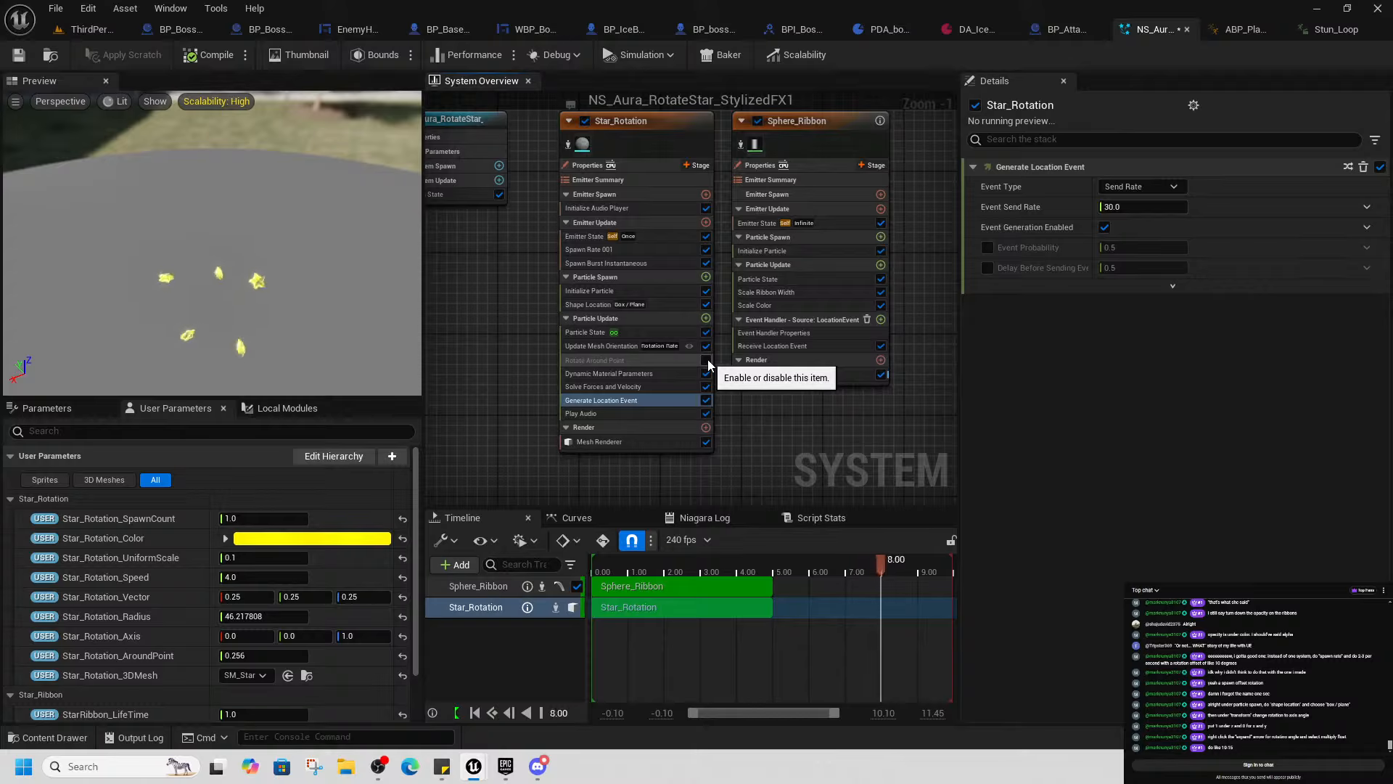
Re-enable Rotate Around Point in Star_Rotation and test the aura with Update Mesh Orientation disabled, then re-enabled
click(707, 360)
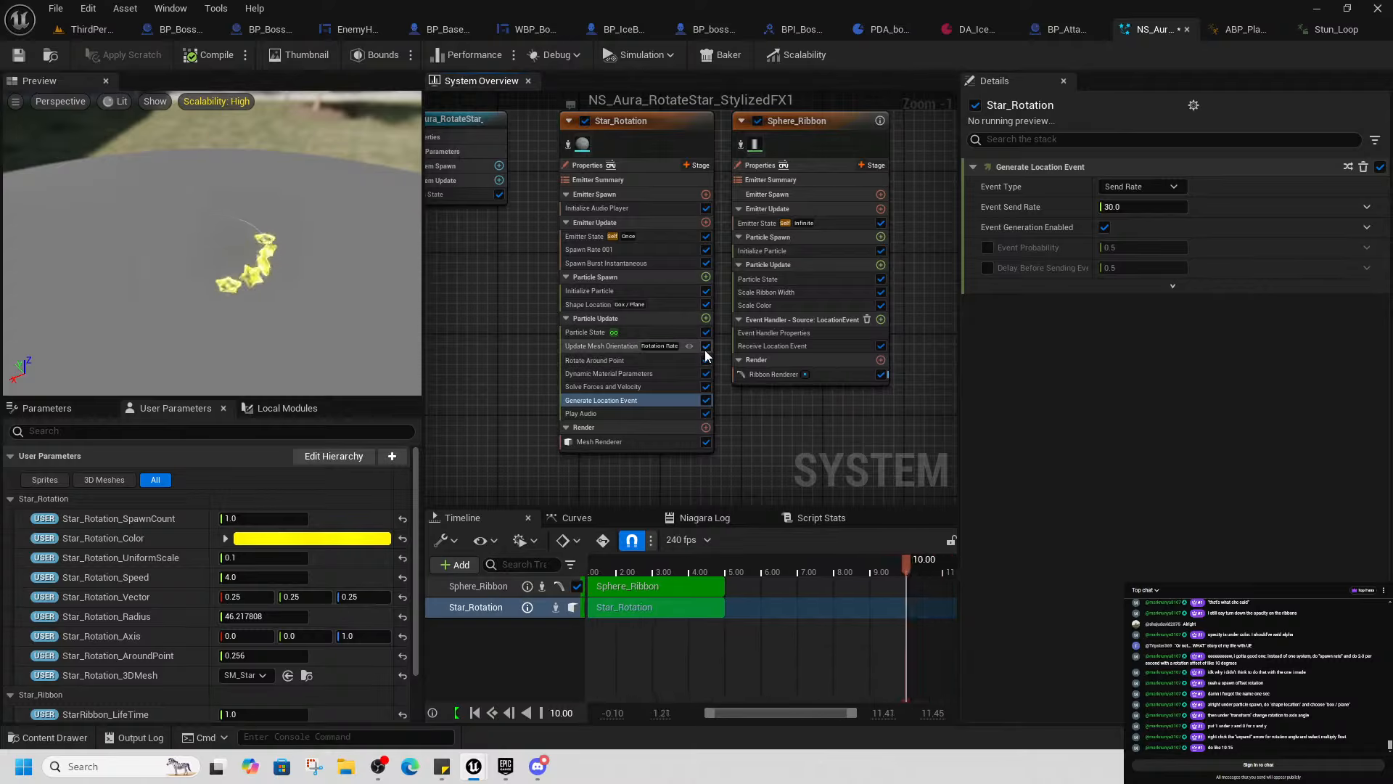
click(705, 347)
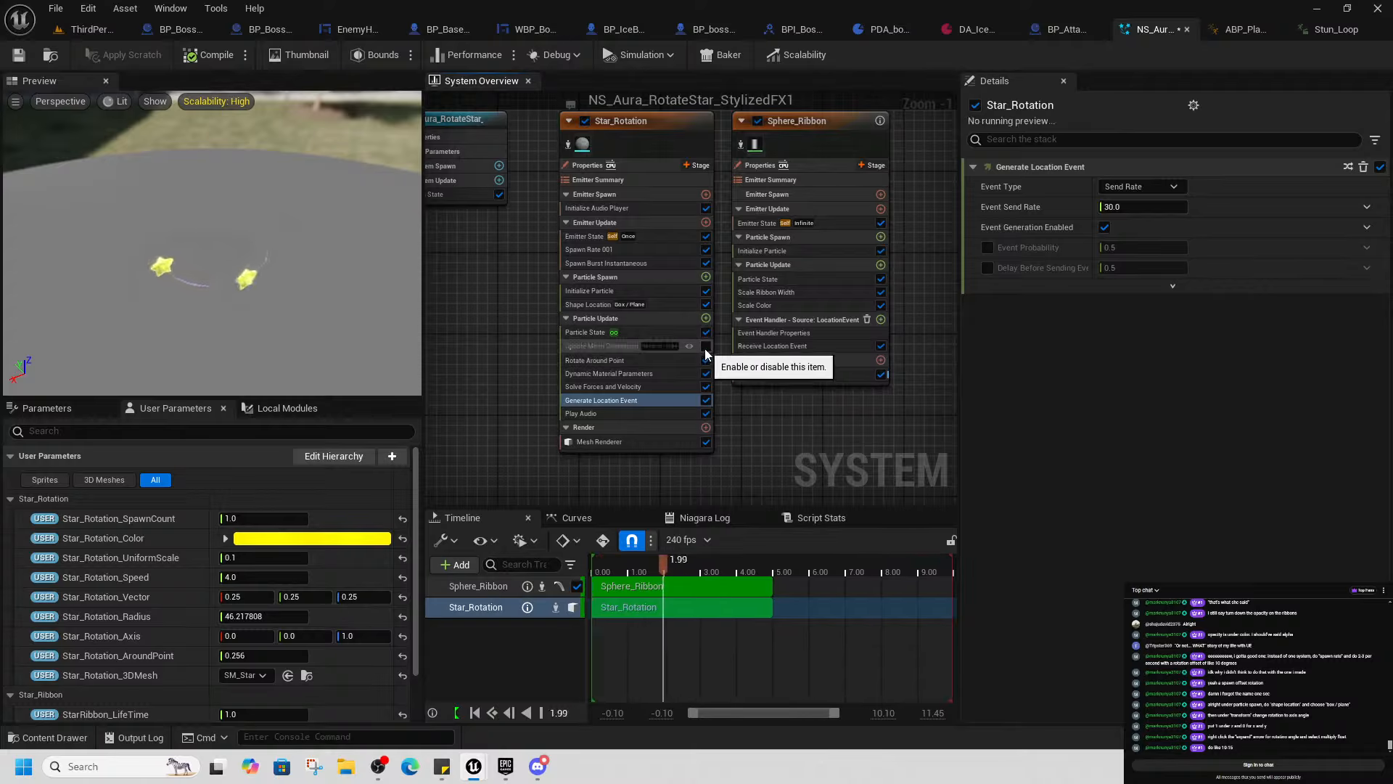
click(704, 347)
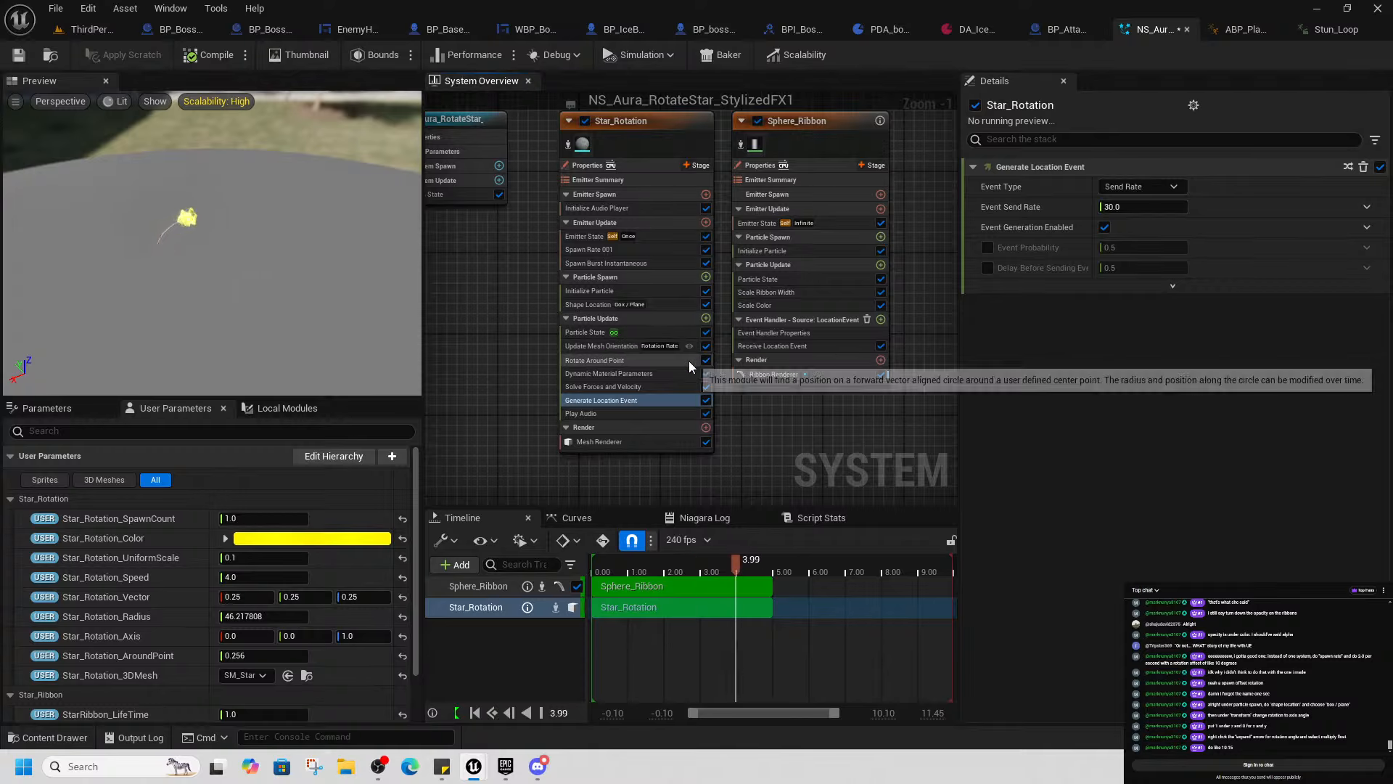
Examine Star_Rotation's Particle State, the system properties, and the emitter's settings from Emitter State through Initialize Particle
click(651, 335)
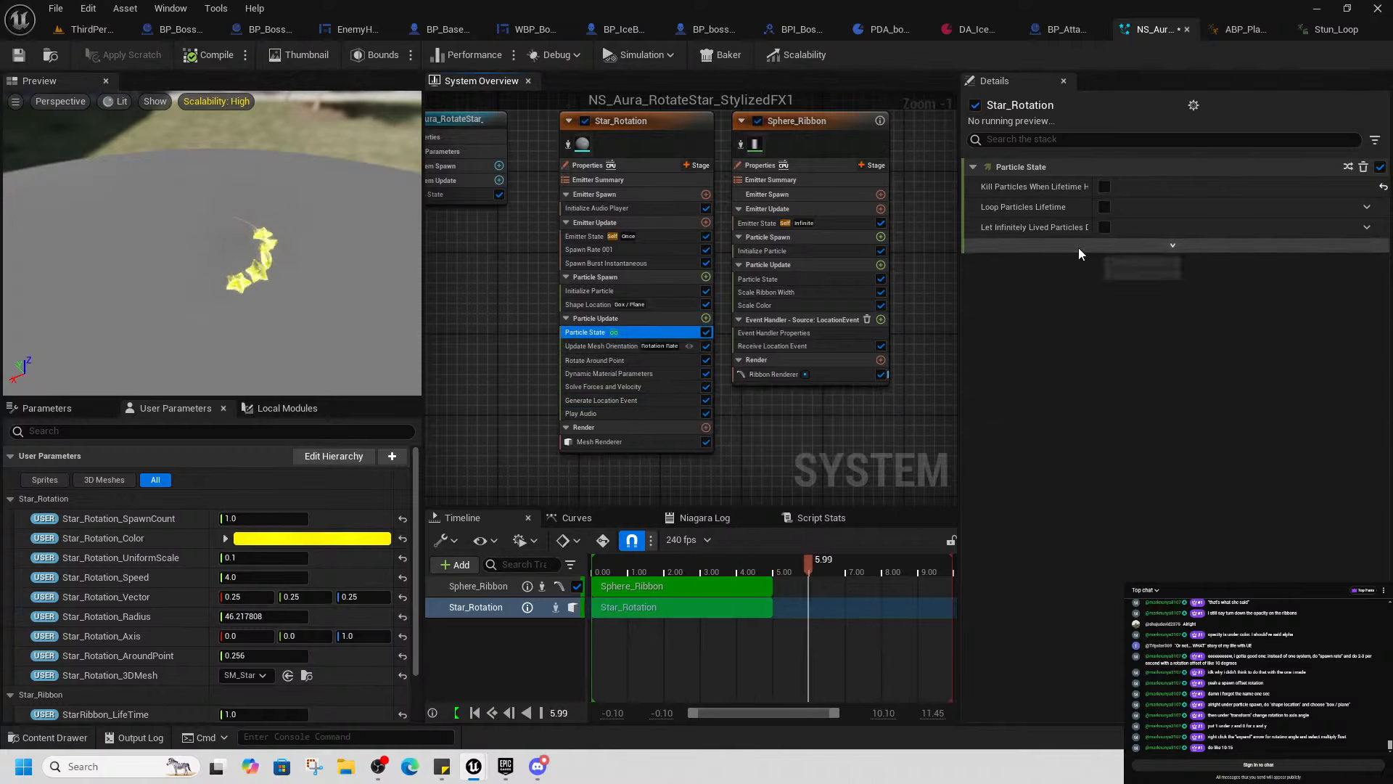
click(1078, 247)
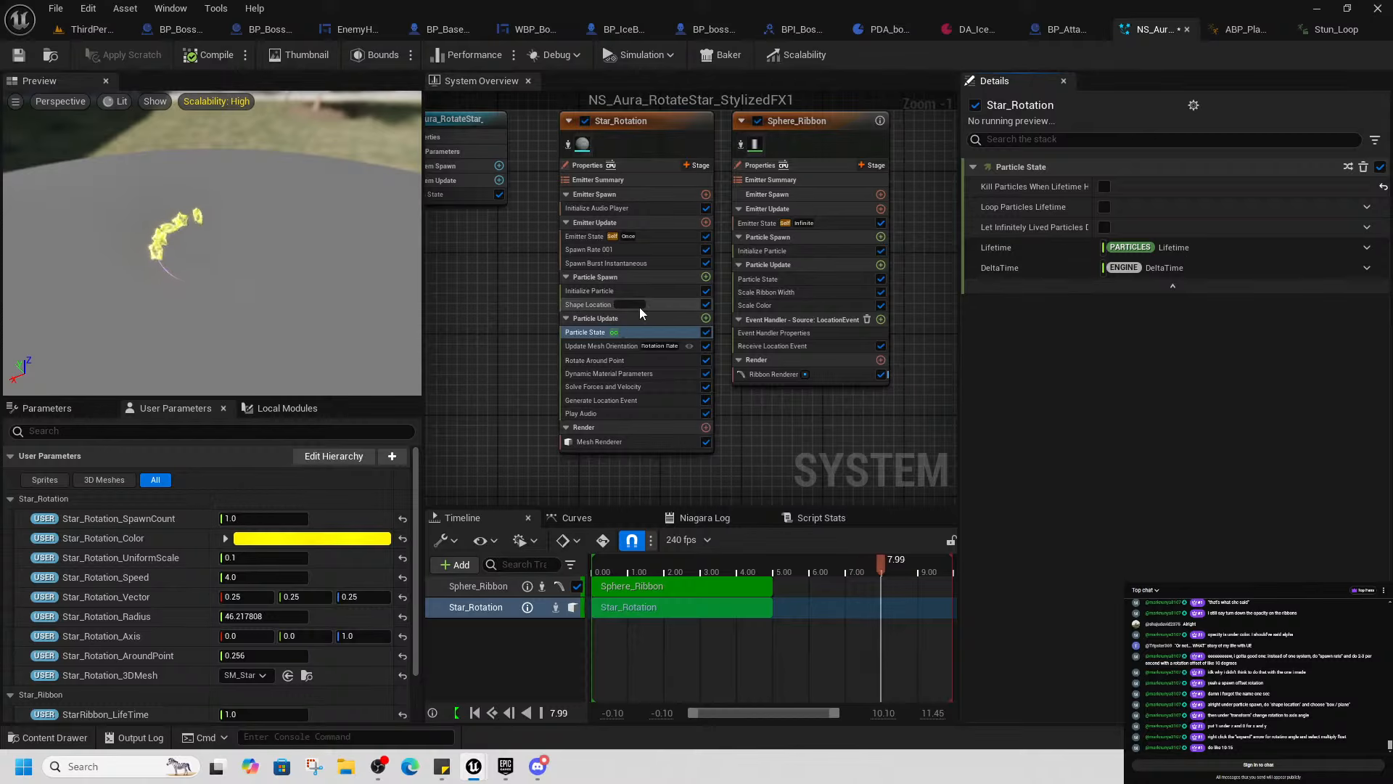
right_drag(810, 408, 864, 463)
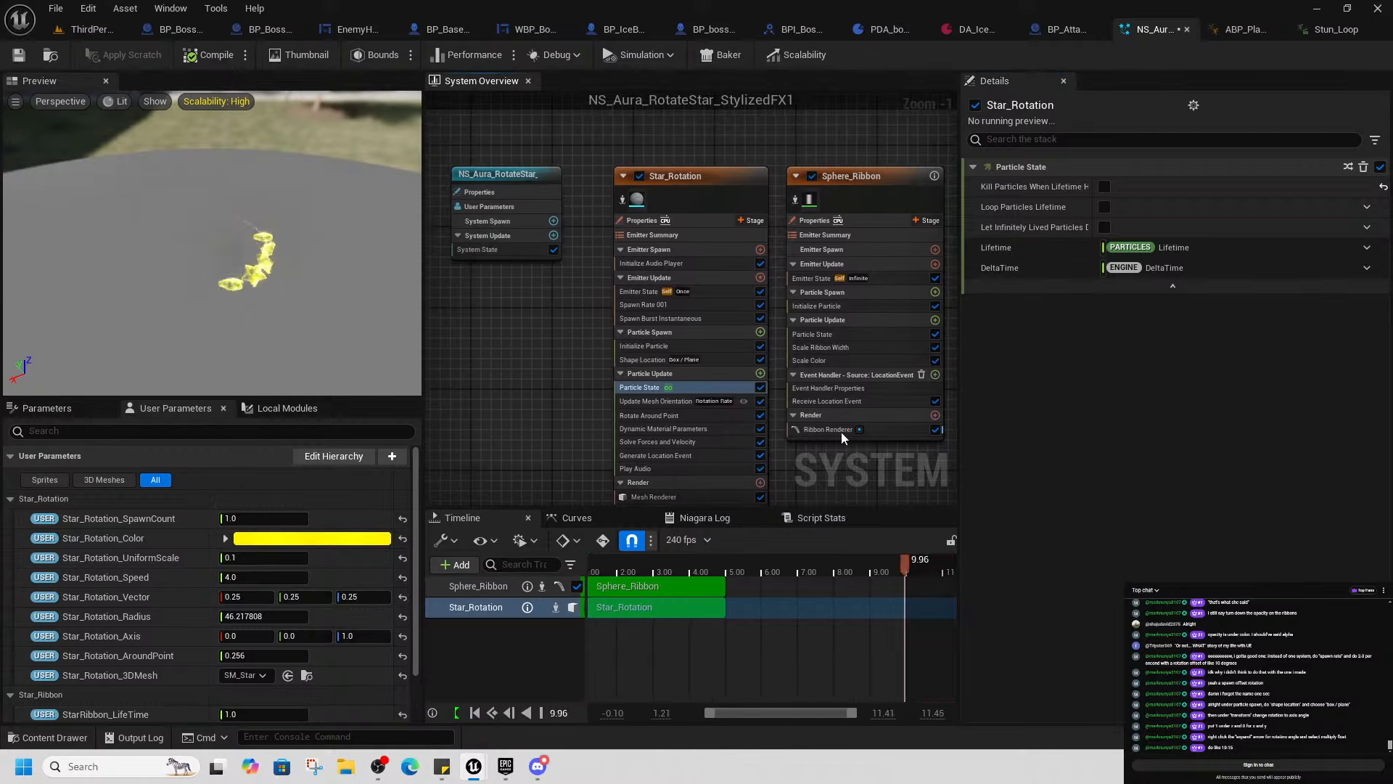
click(537, 177)
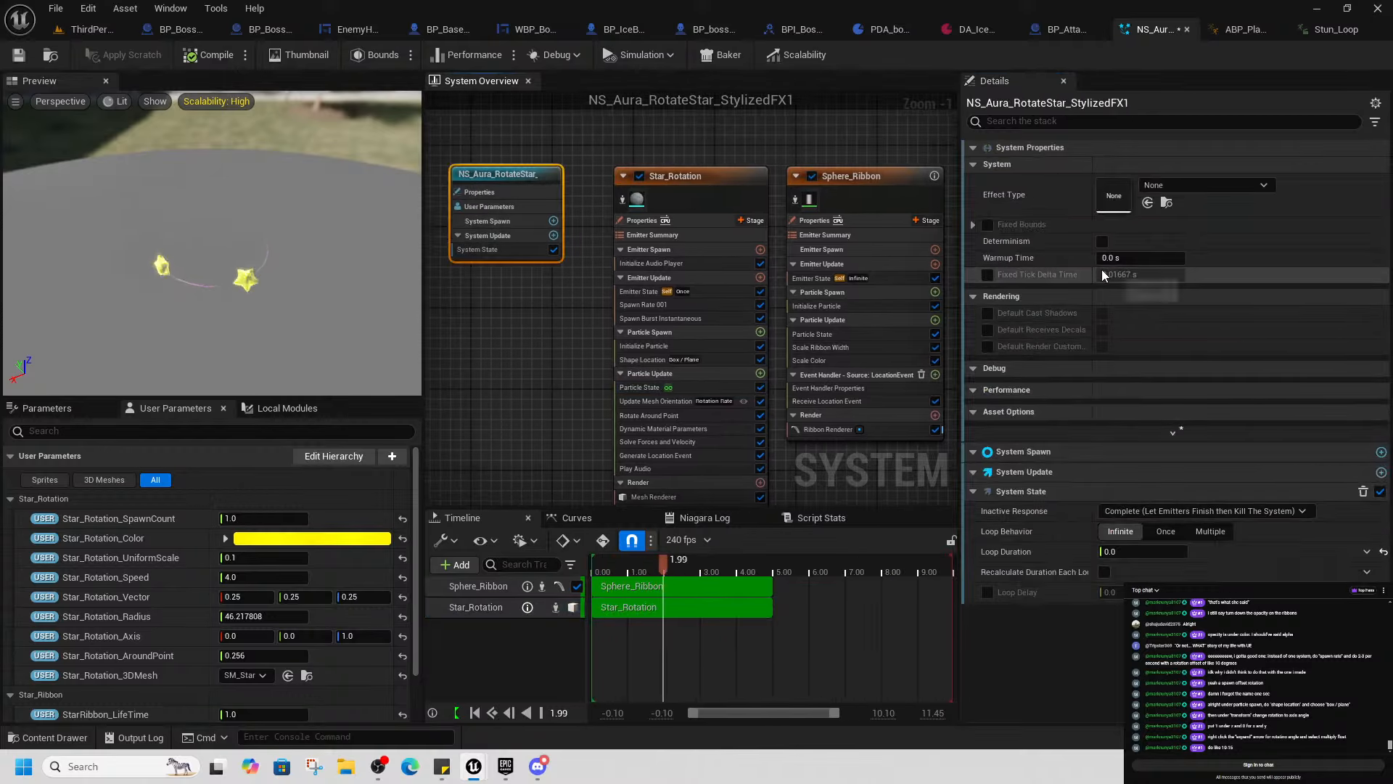
click(717, 204)
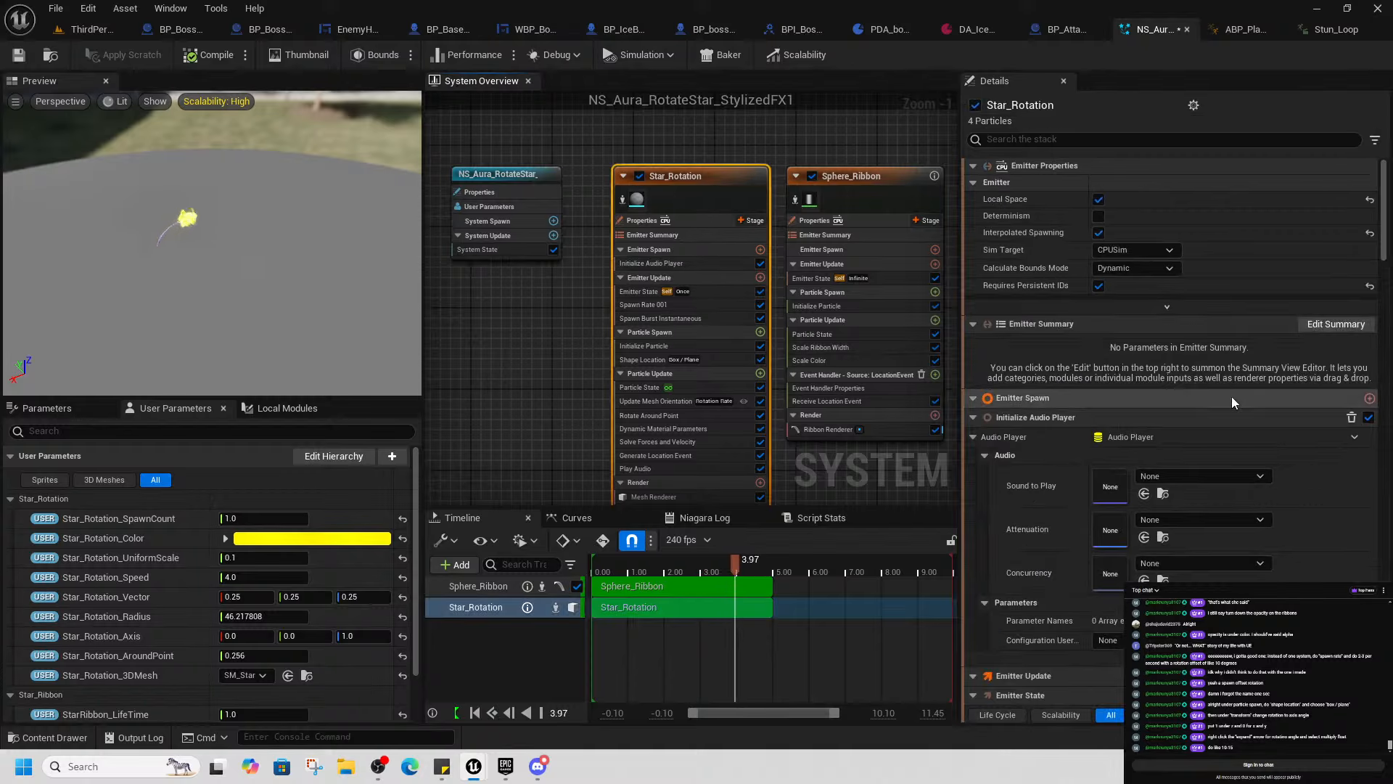
scroll(1199, 471, down, 10)
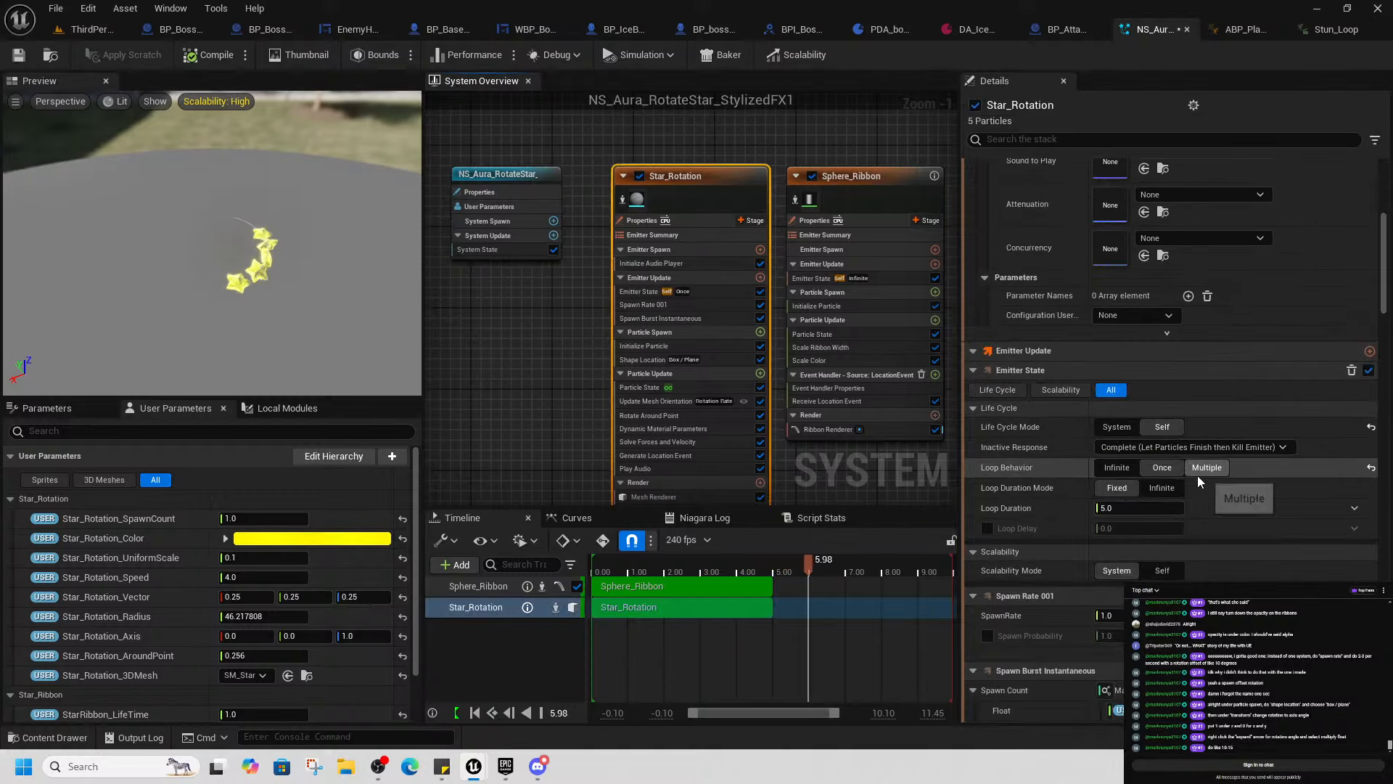
scroll(1197, 476, down, 6)
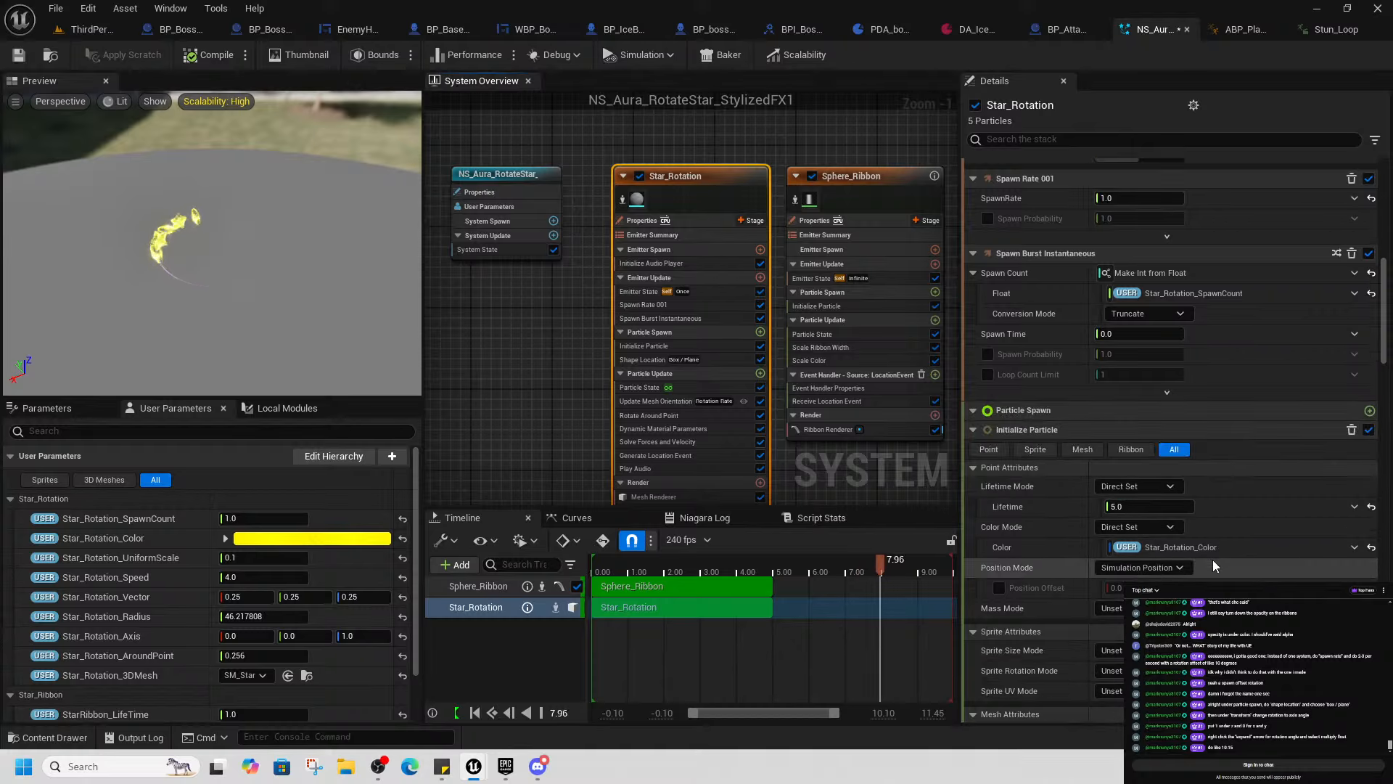
scroll(1270, 515, down, 2)
scroll(1270, 516, down, 2)
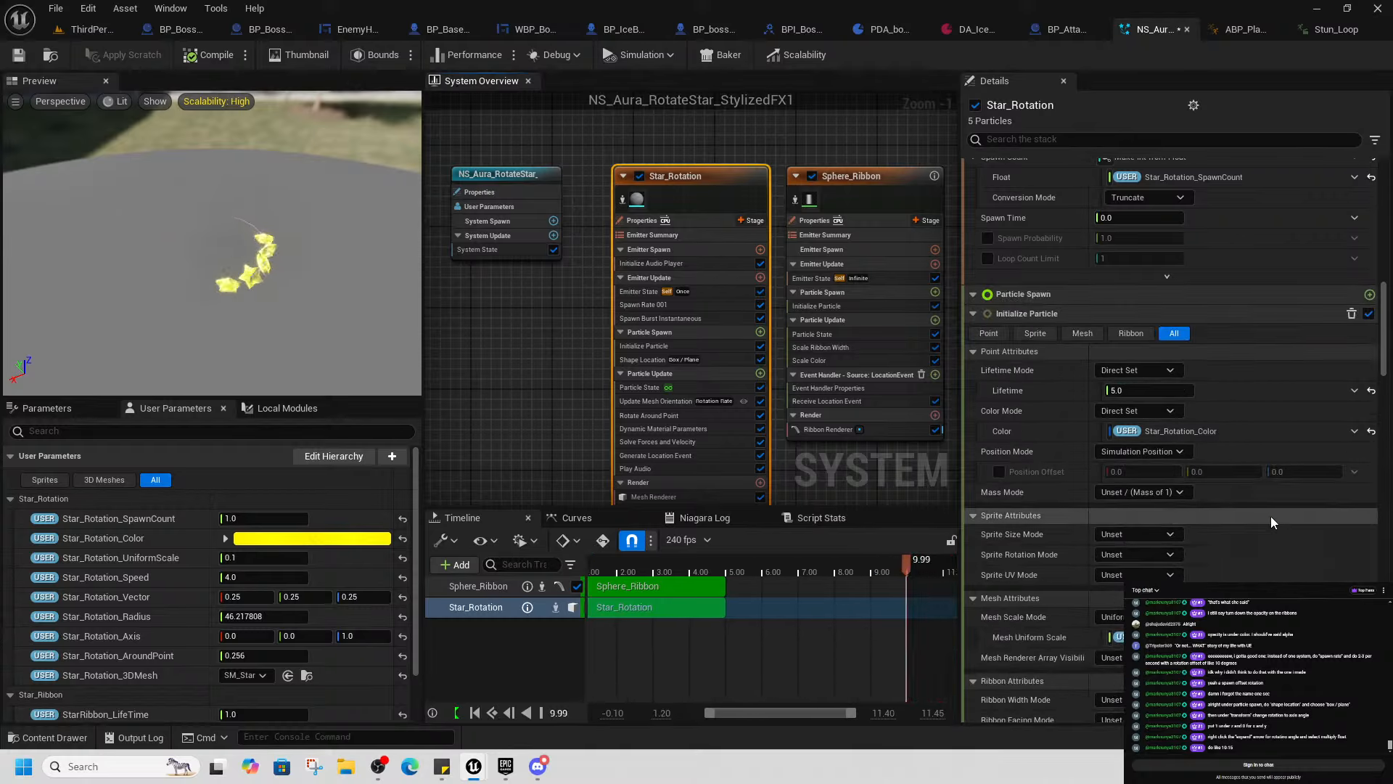
scroll(1270, 516, down, 5)
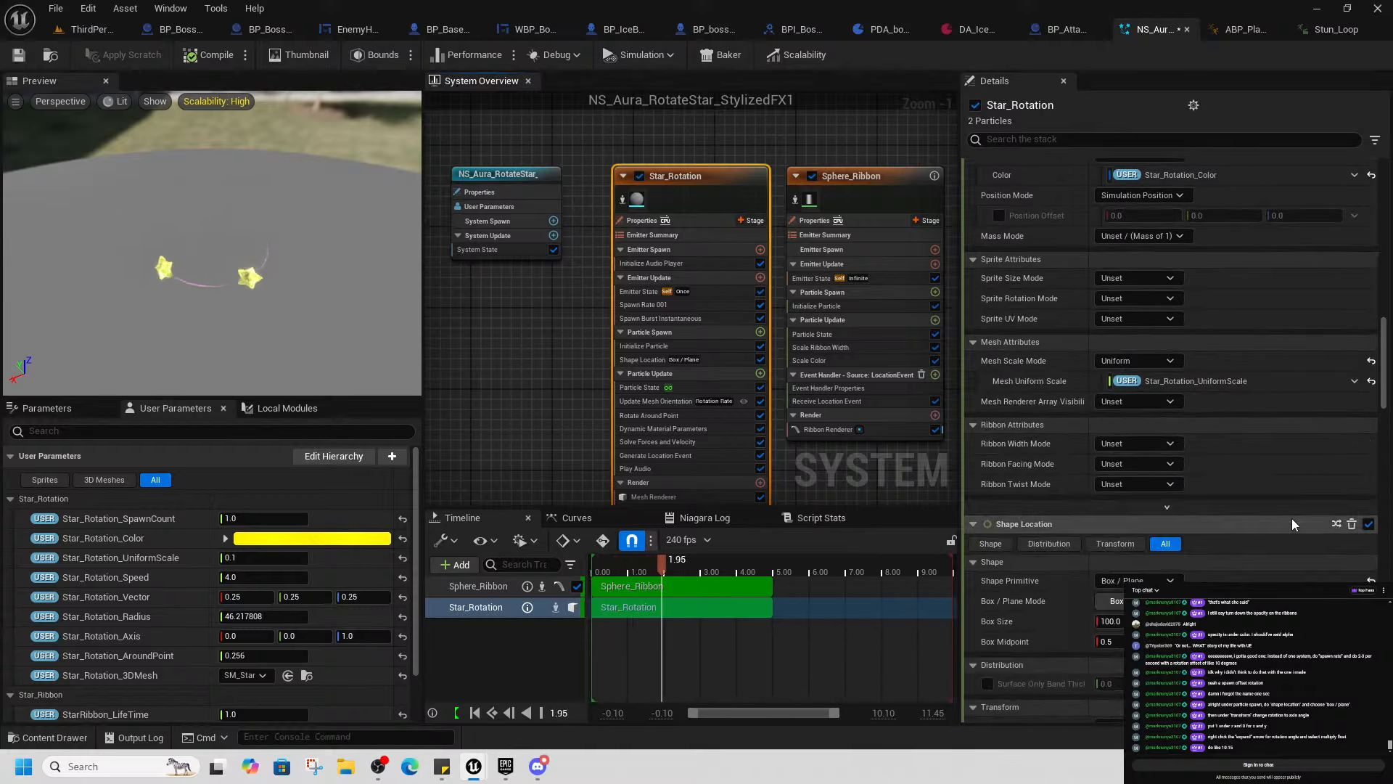
Examine the Shape Location's shape and transform settings, including the Rotation Mode options and the Multiply Float rotation angle
scroll(1292, 519, down, 2)
scroll(1270, 537, down, 2)
scroll(1278, 544, down, 2)
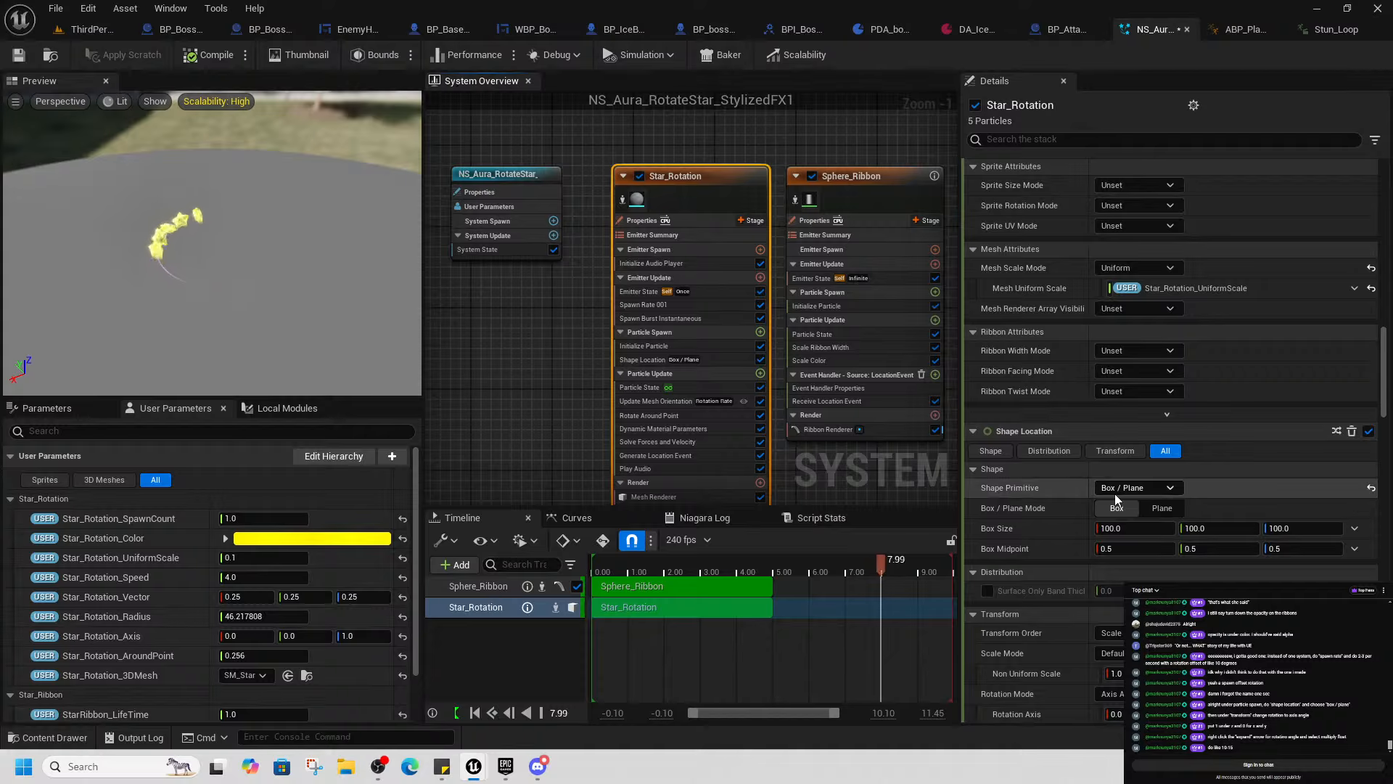
scroll(1090, 517, down, 2)
scroll(1056, 508, down, 2)
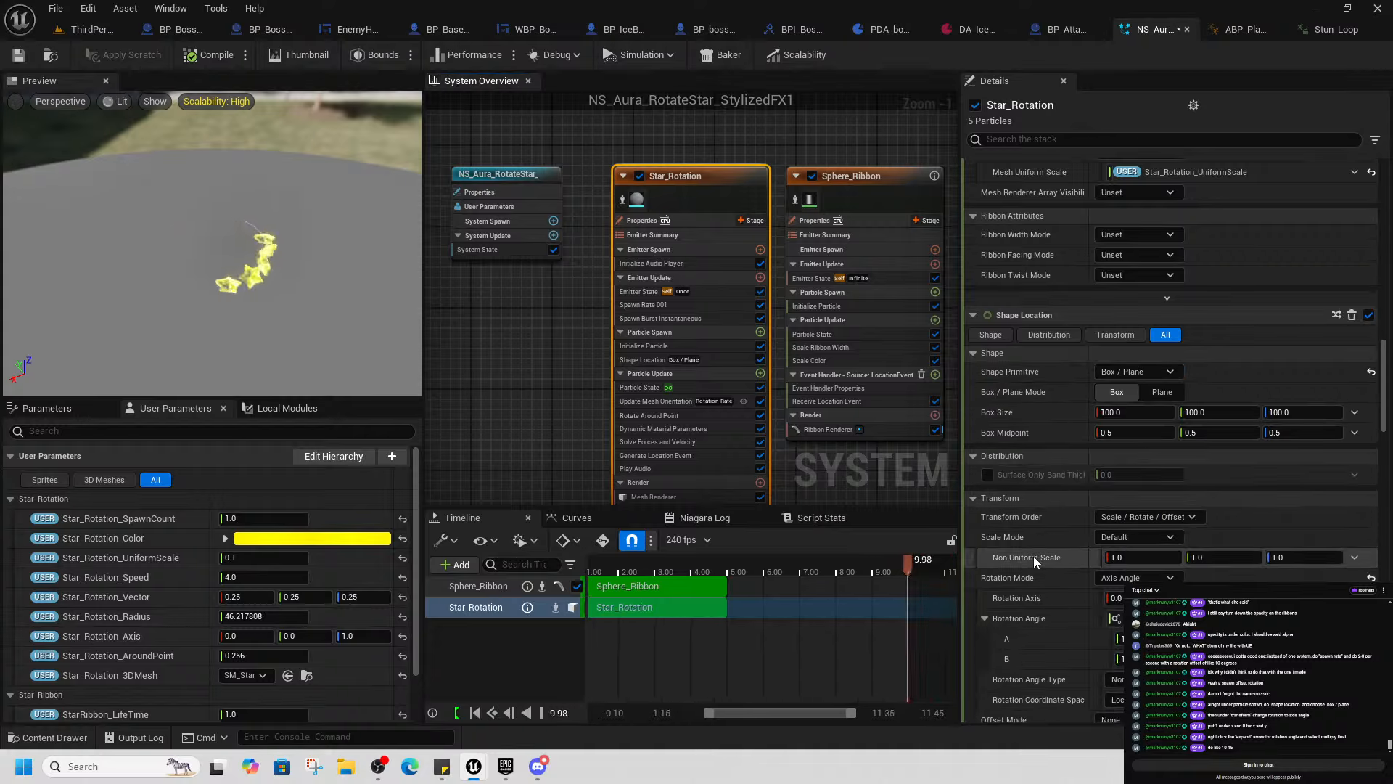
scroll(1045, 544, down, 2)
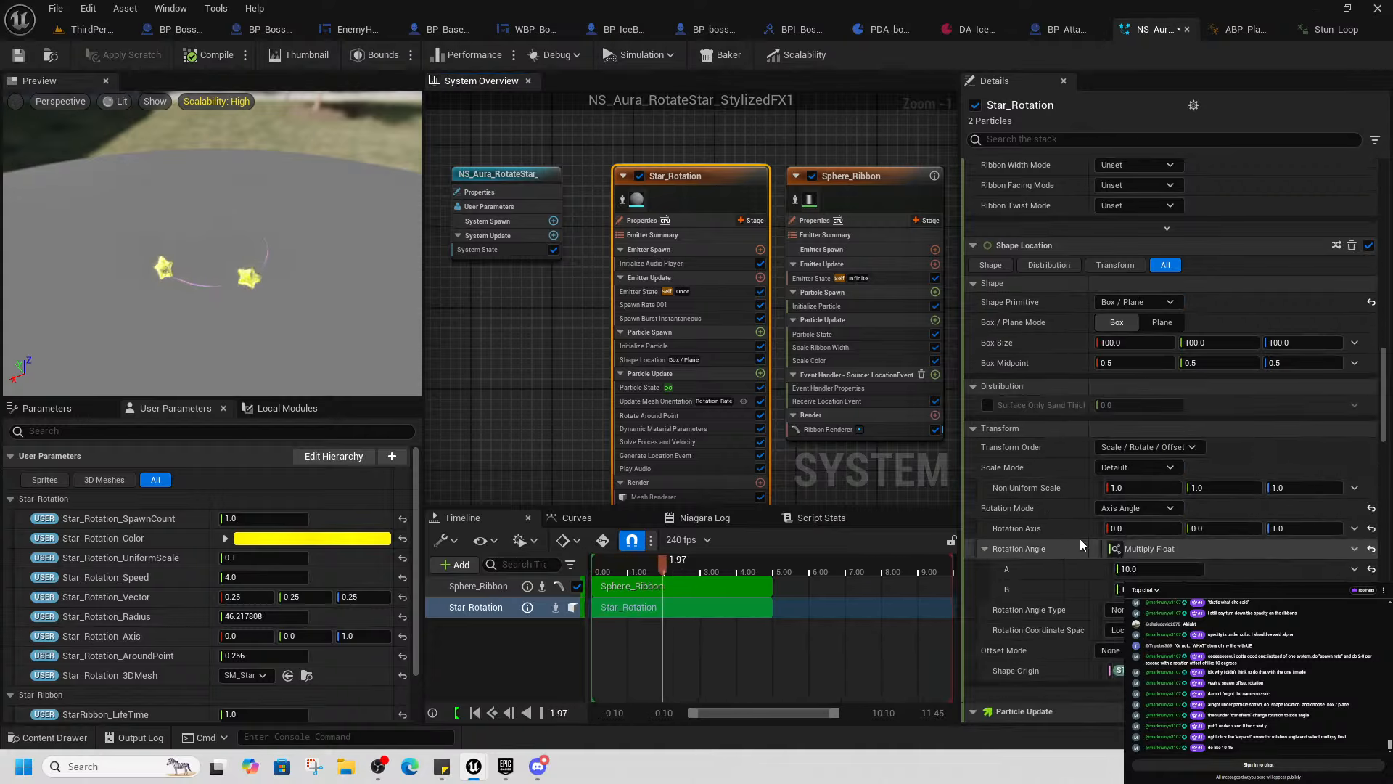
click(1139, 508)
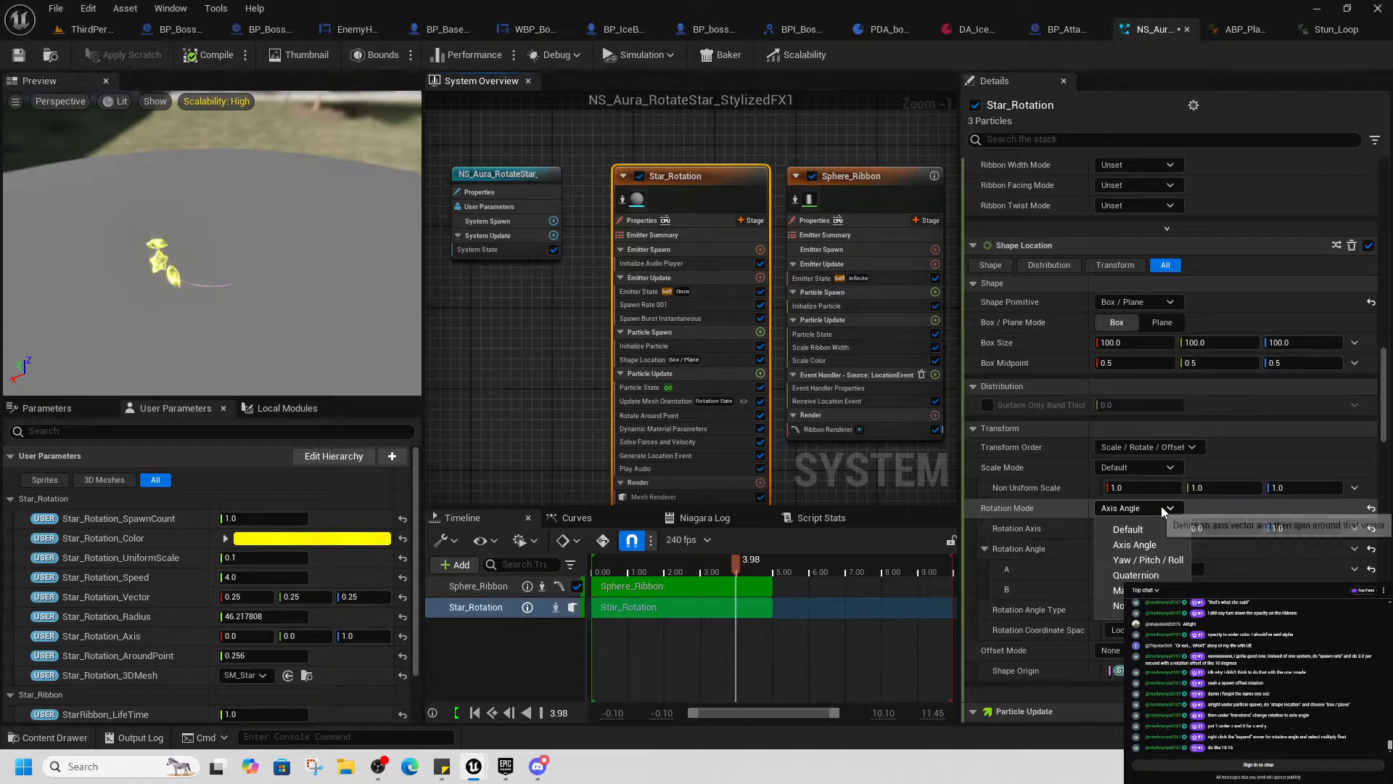
click(1161, 508)
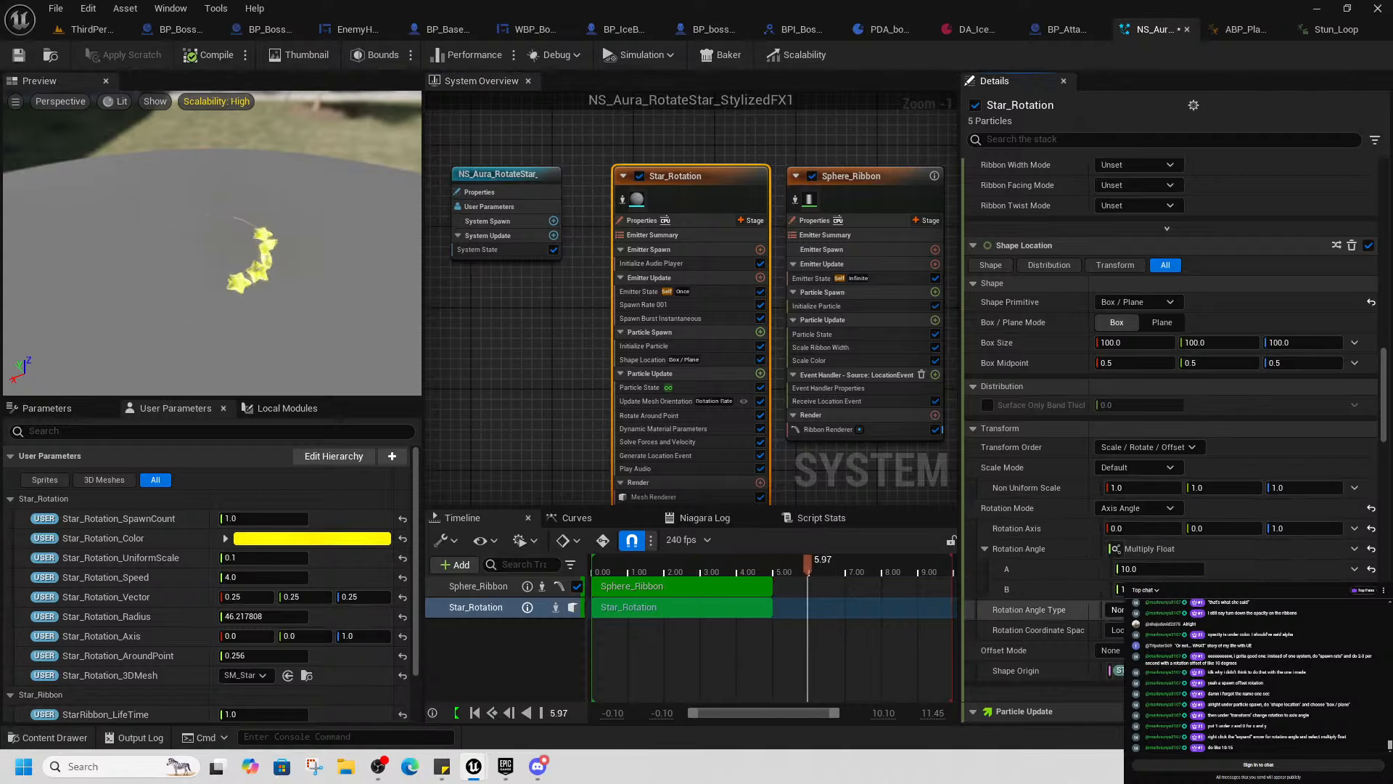
scroll(1212, 574, down, 1)
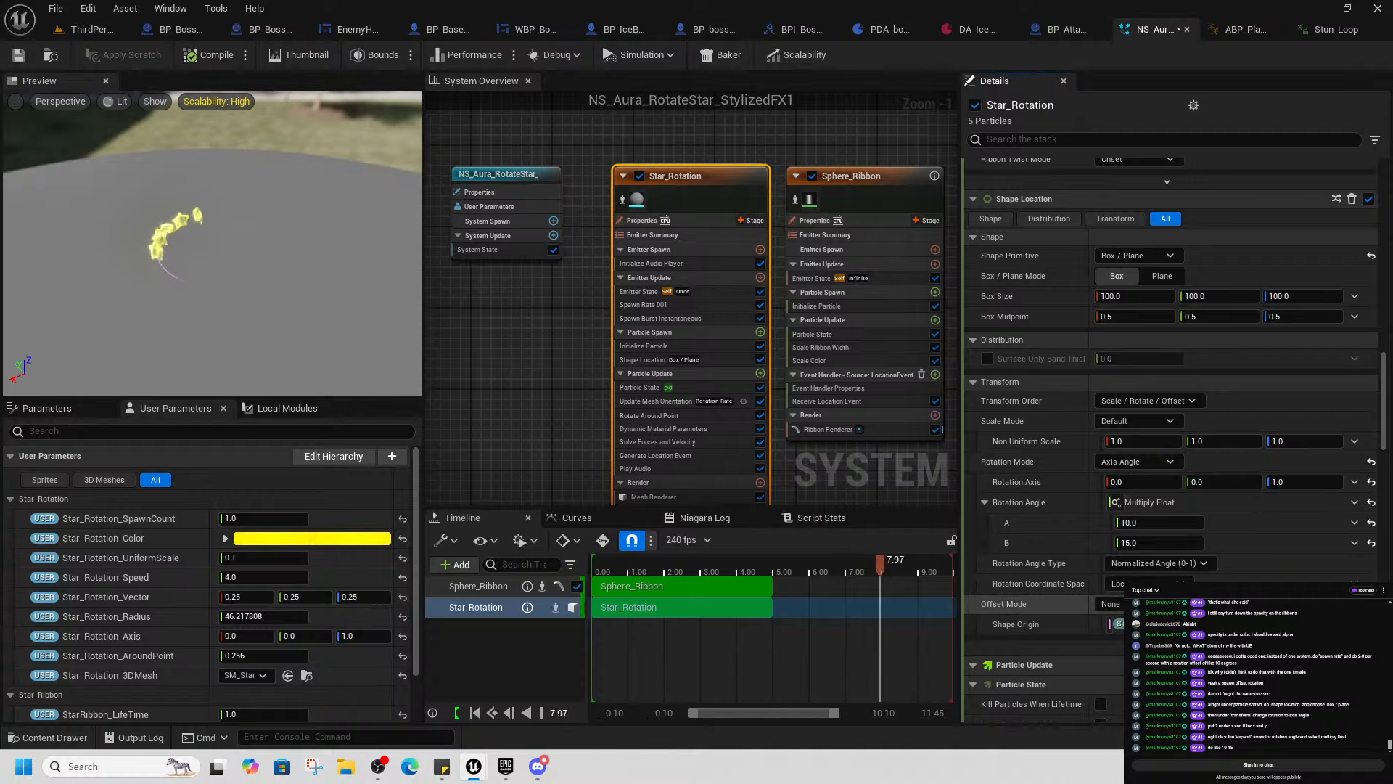
scroll(1147, 524, down, 2)
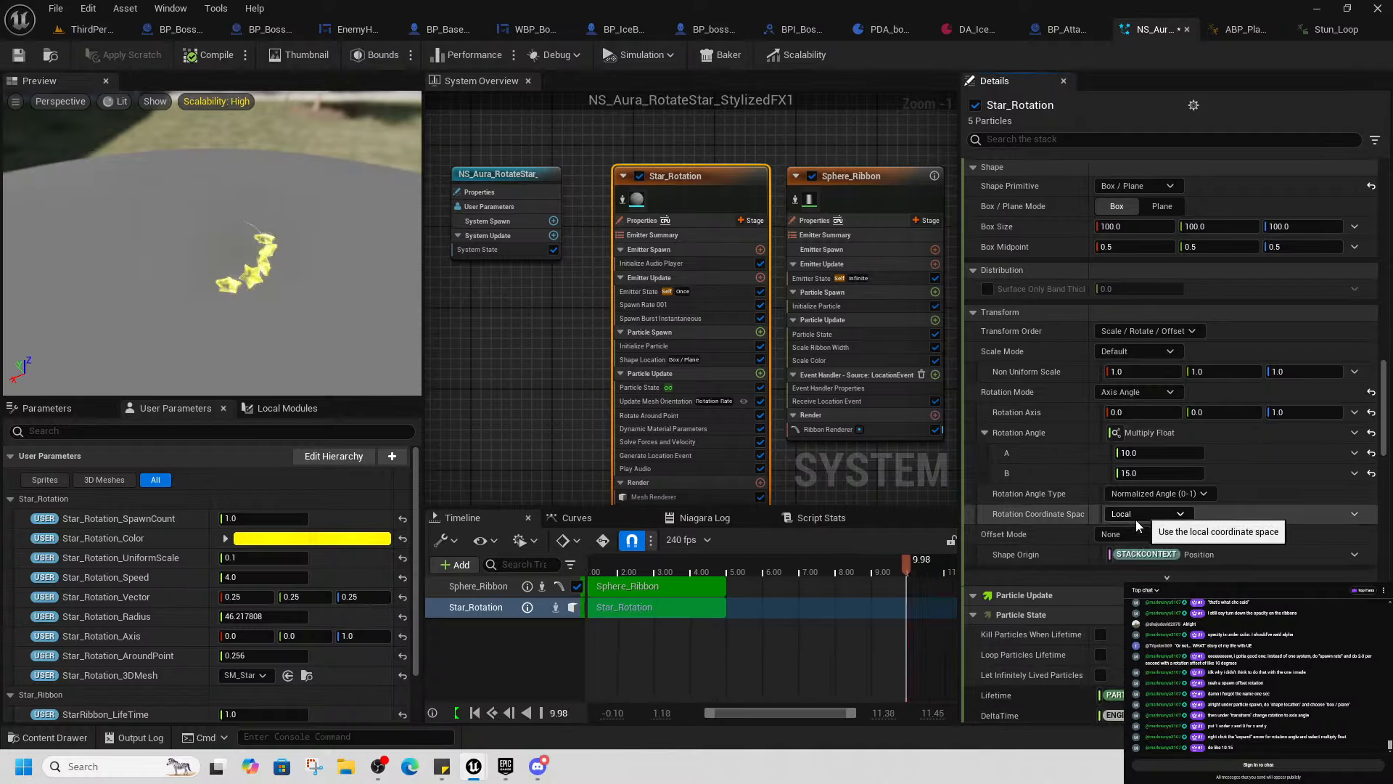
scroll(1128, 544, down, 2)
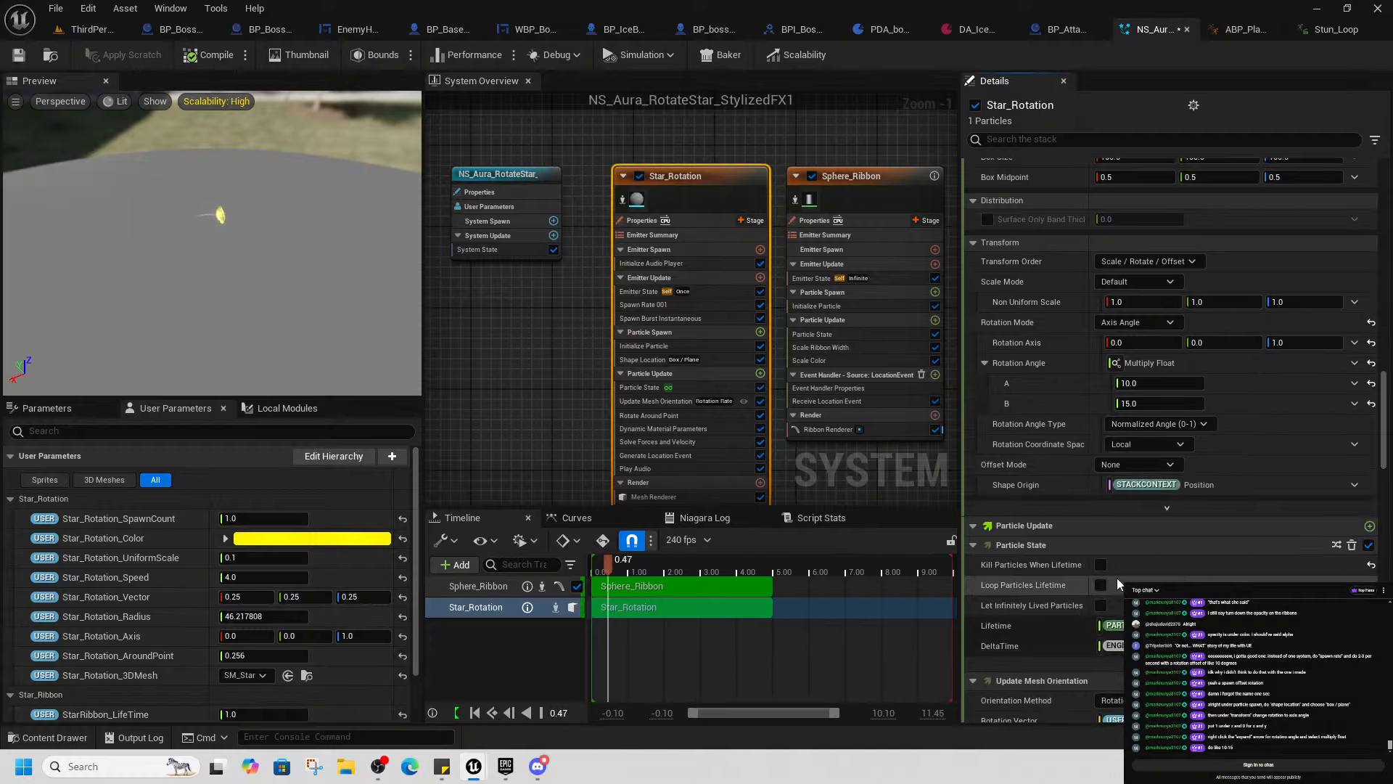
Undo the recent Star_Rotation edits, including Shape Location, Spawn Rate 001 and the reduced spawn count
click(487, 344)
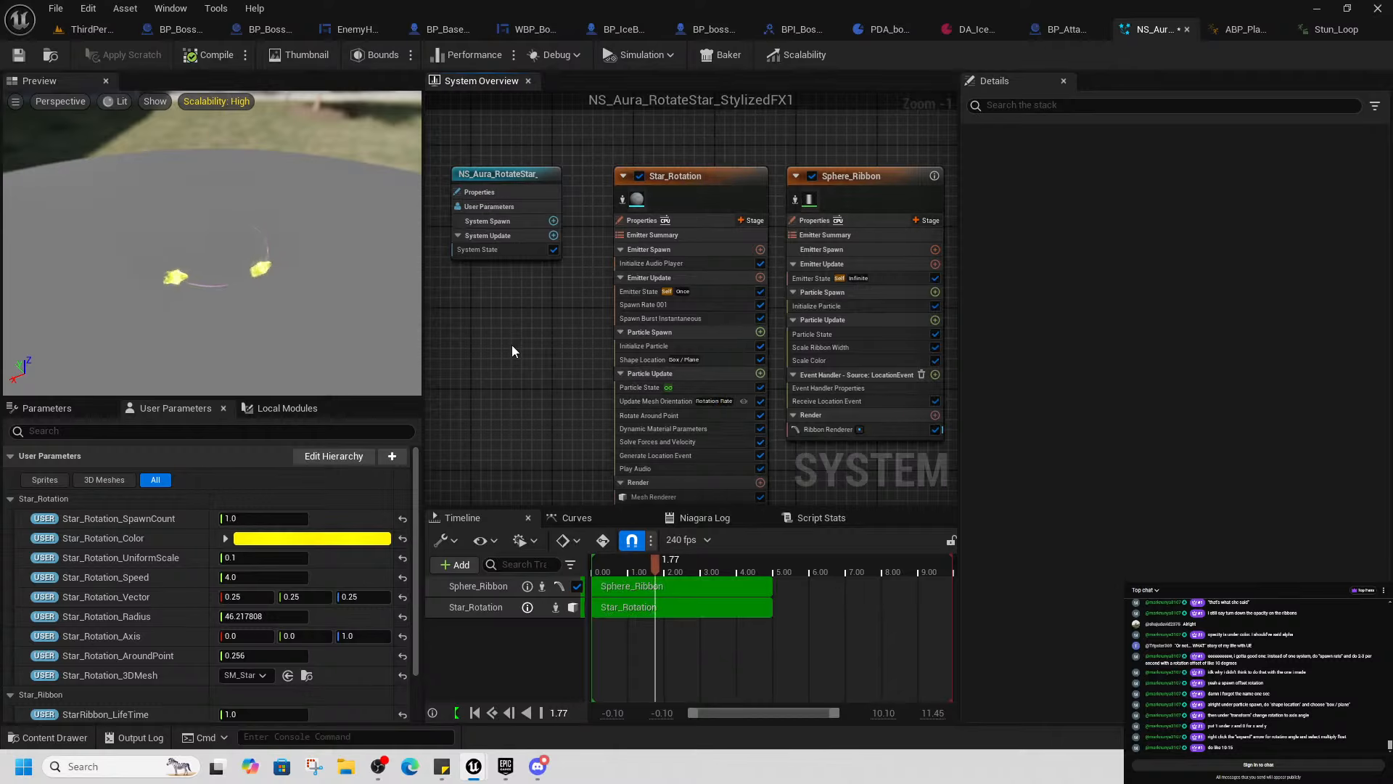
key(ctrl+z)
key(ctrl+z)
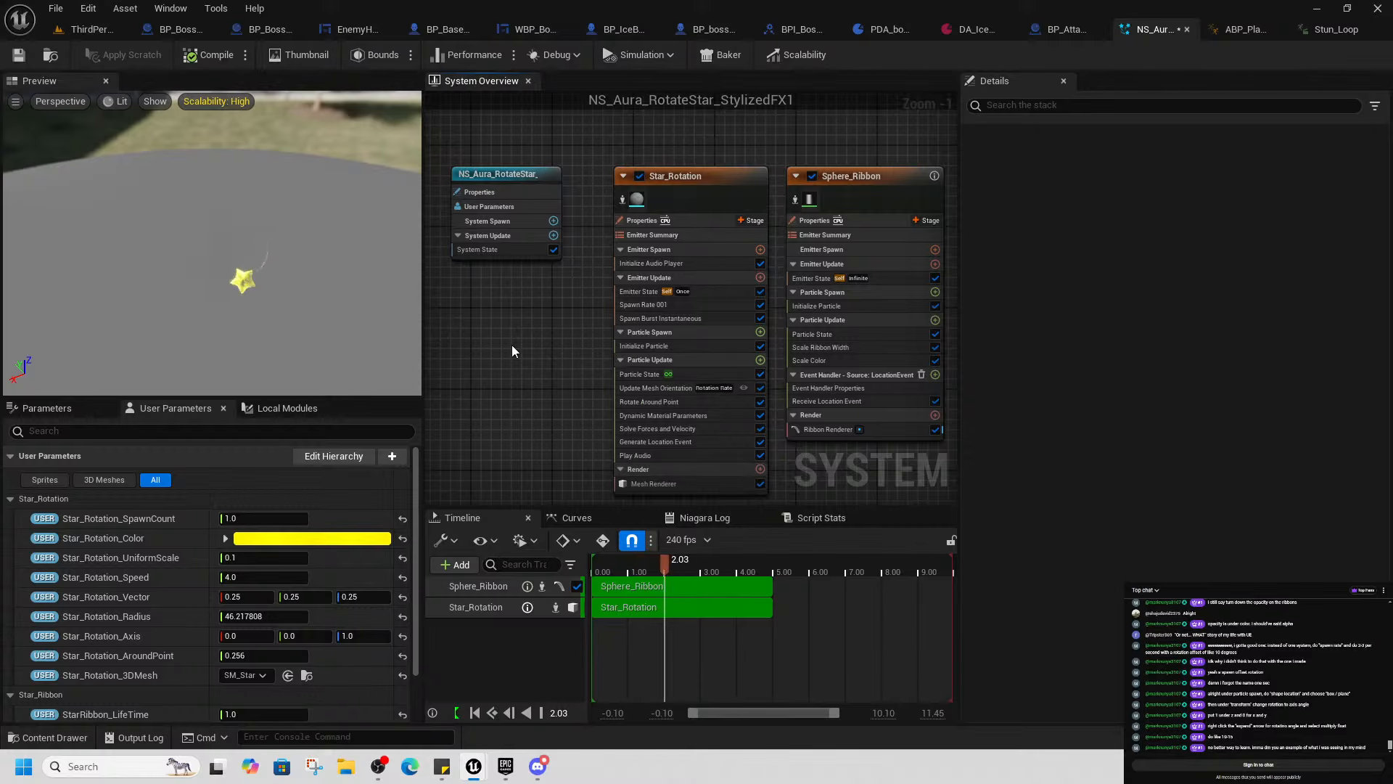
key(ctrl+z)
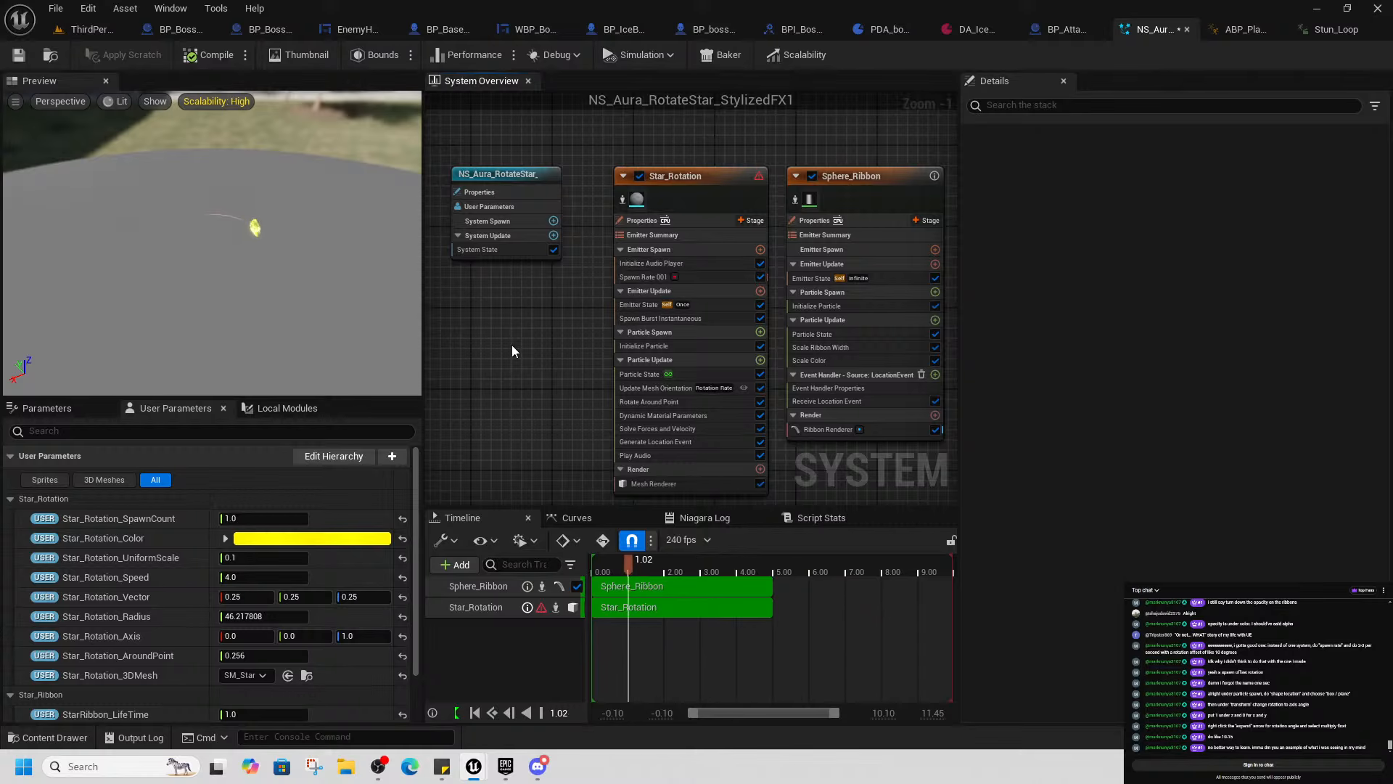
key(ctrl+z)
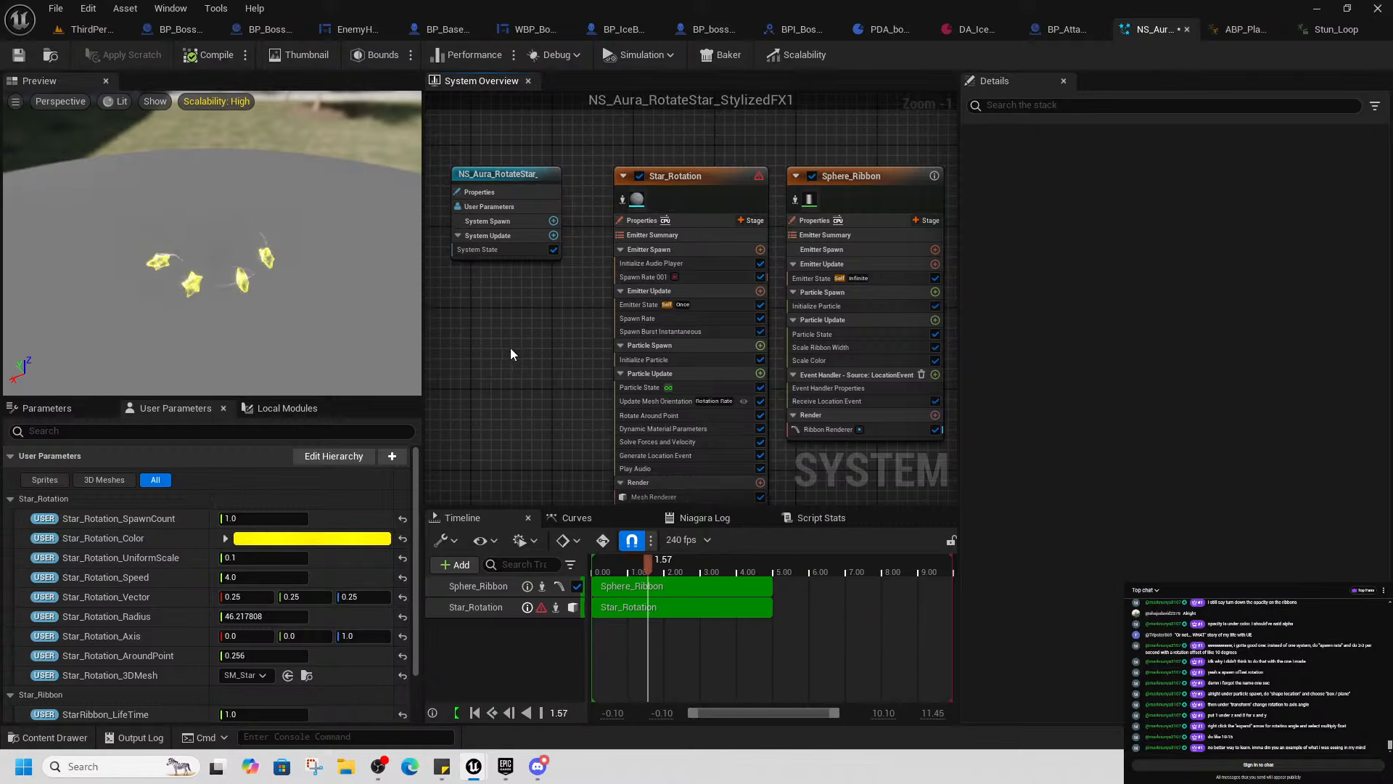
key(ctrl+z)
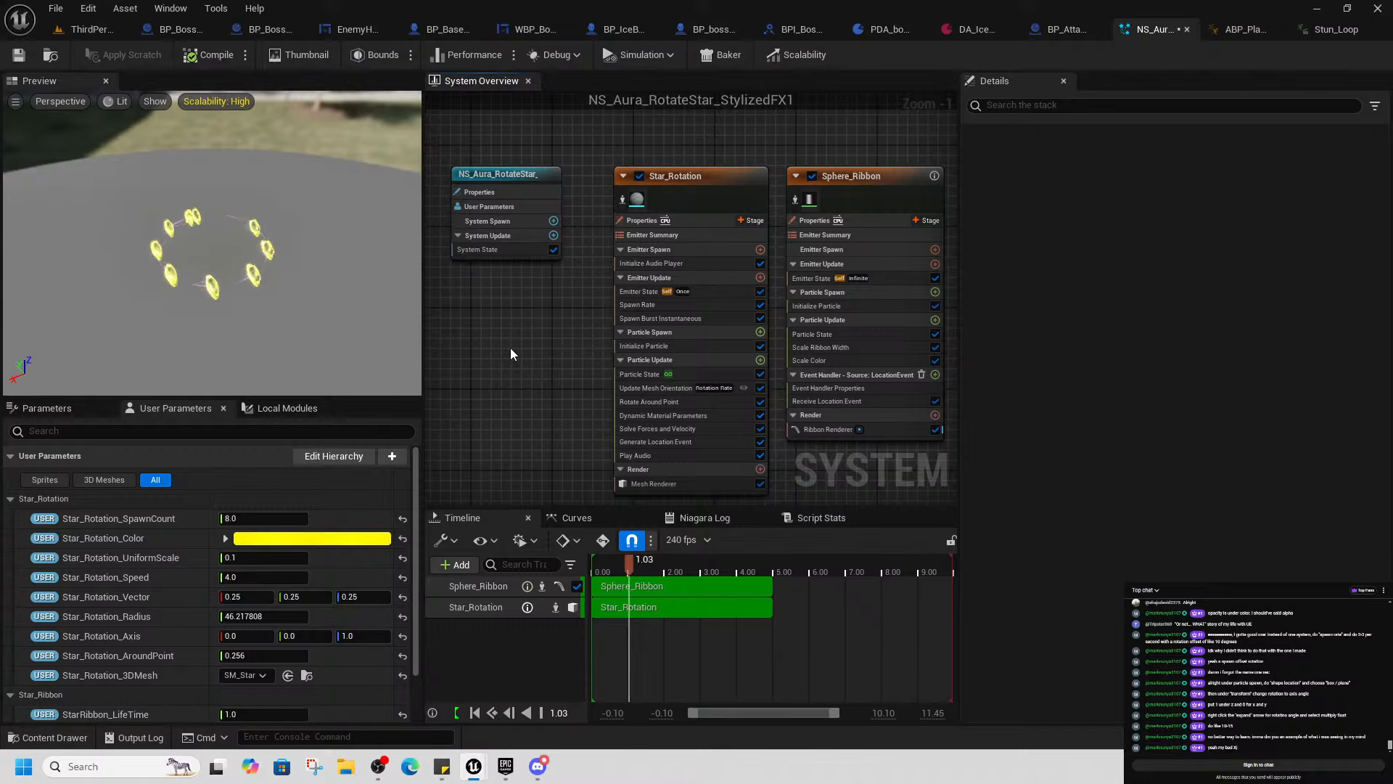
key(ctrl+z)
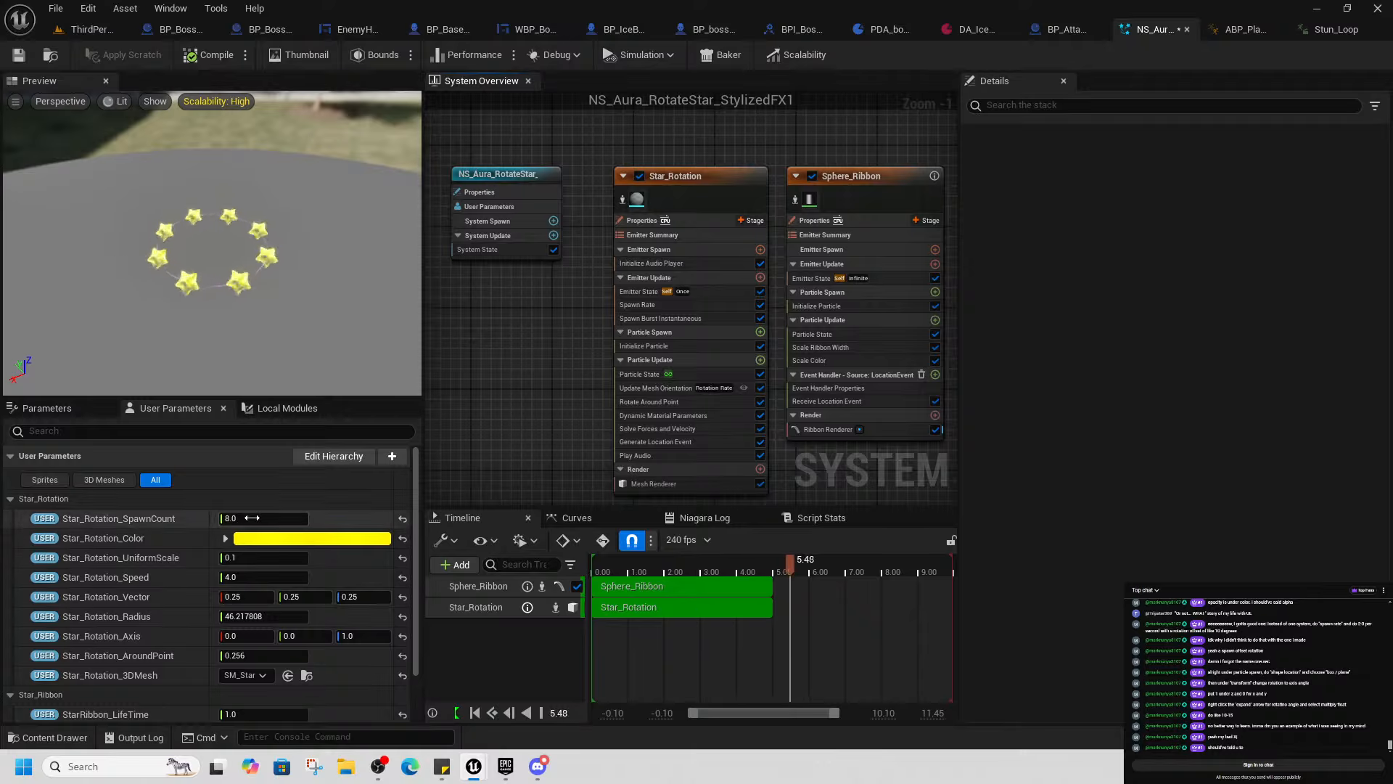
Set the Star_Rotation_SpawnCount user parameter to 4 and save the Niagara system
drag(263, 519, 244, 518)
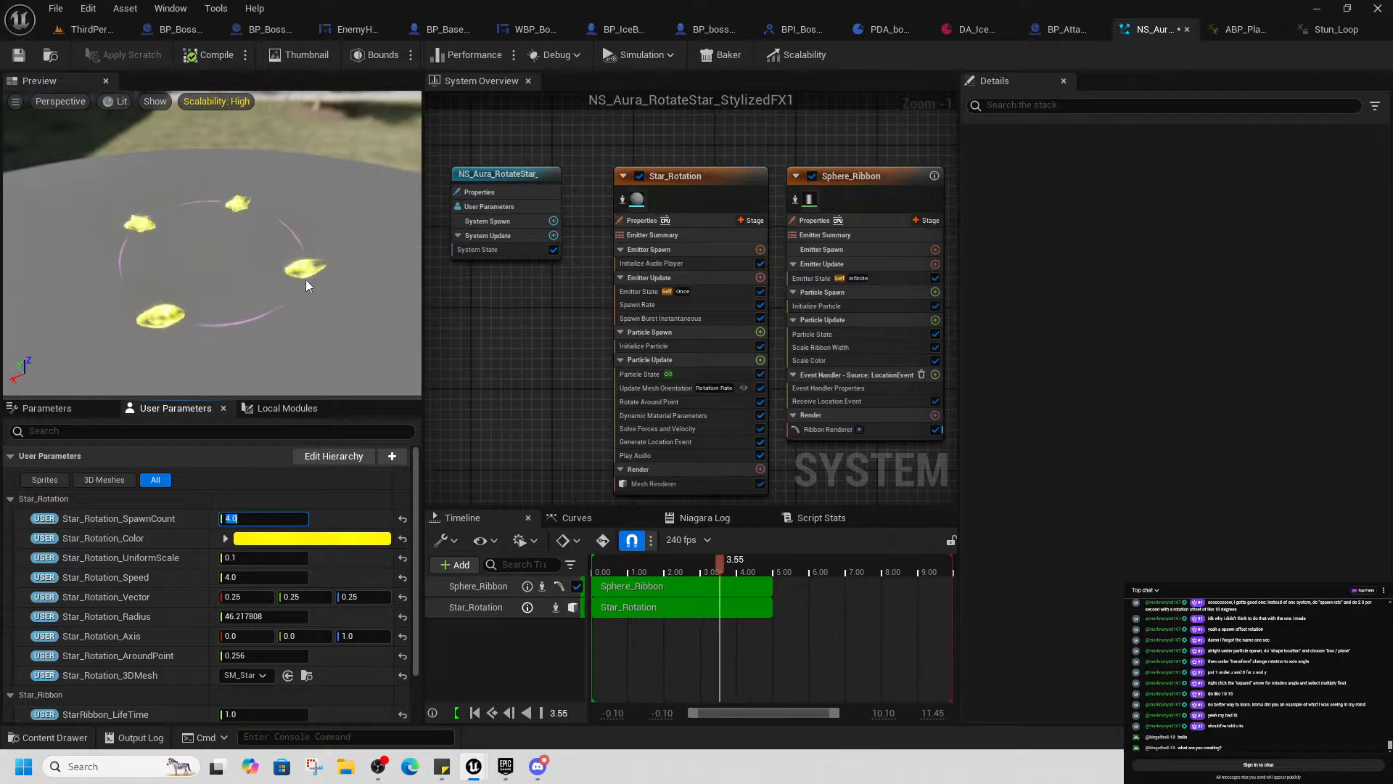
click(464, 367)
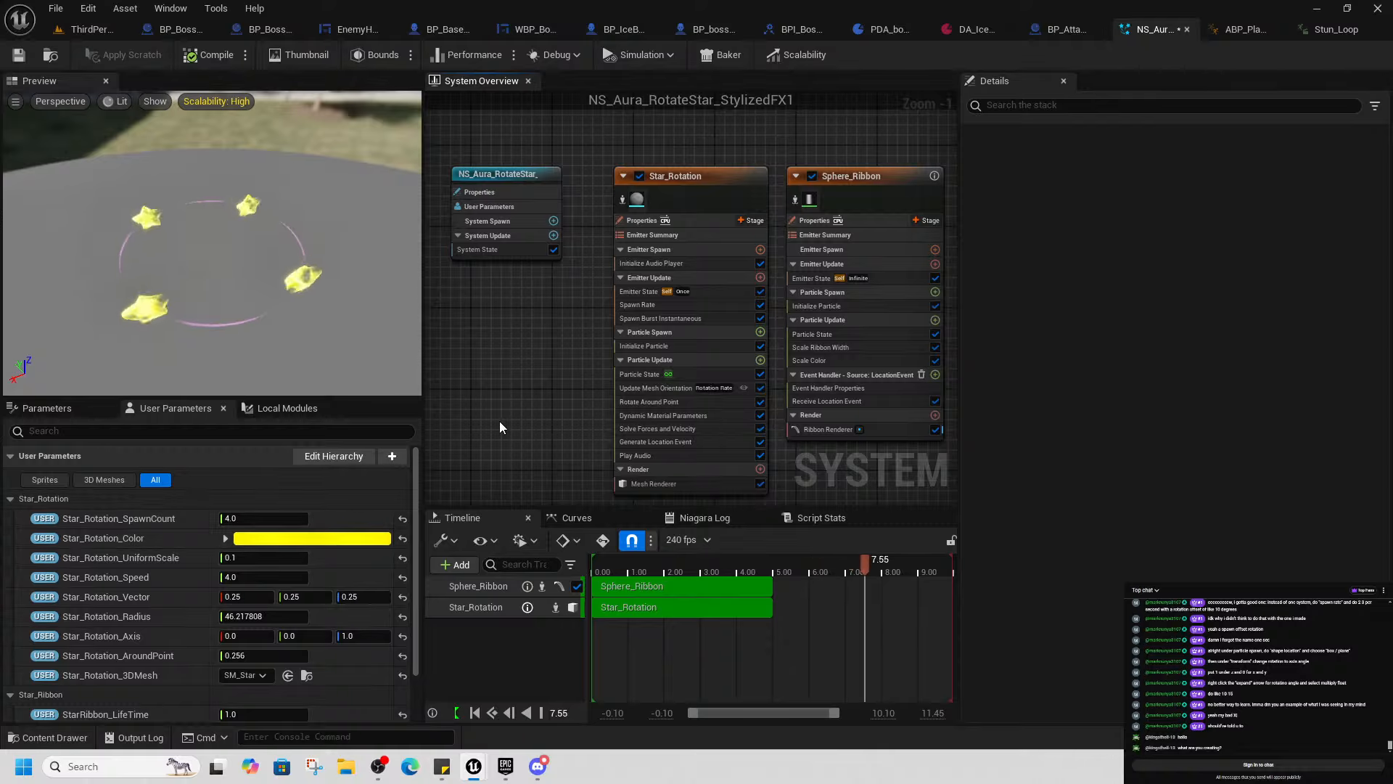
click(28, 56)
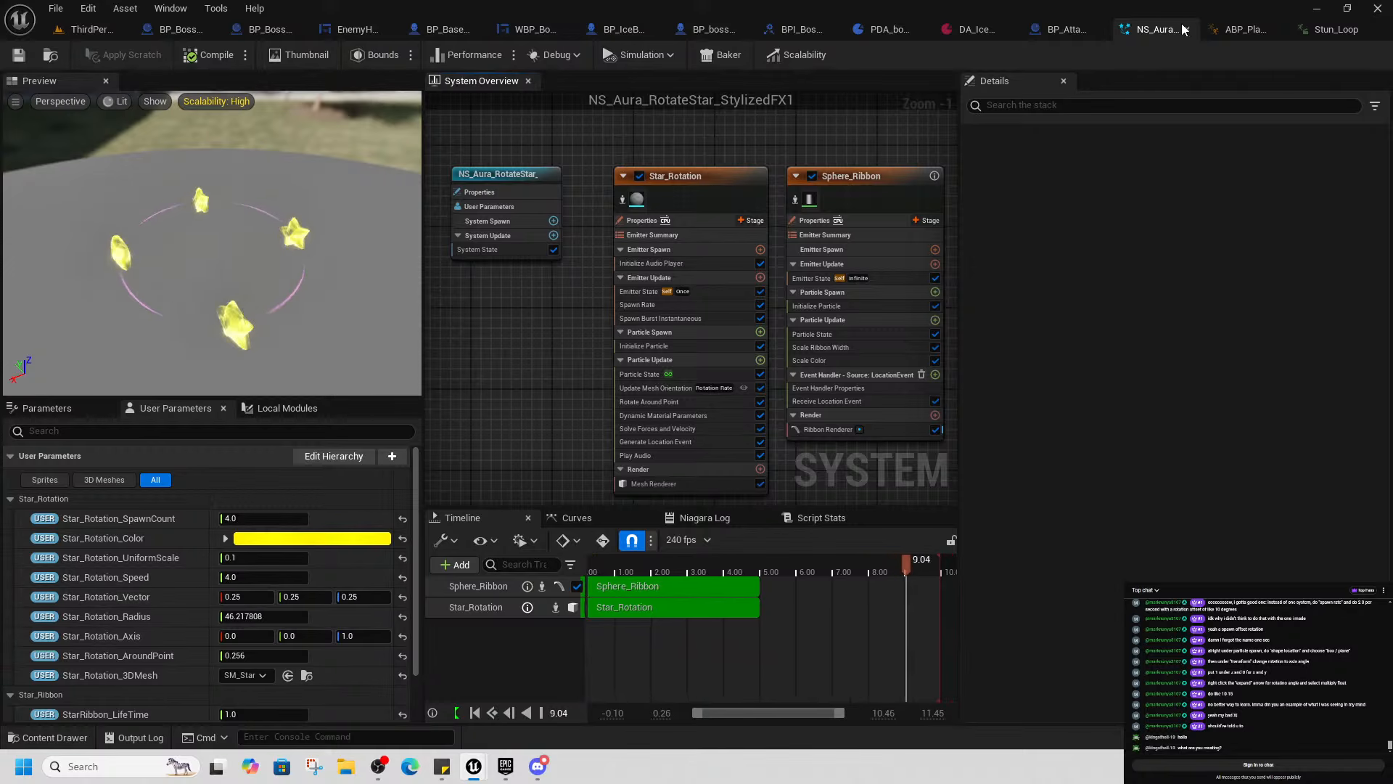
Check the aura on the Stun_Loop animation, set the Star_Rotation_Radius user parameter to 30 and save the Niagara system
click(1320, 33)
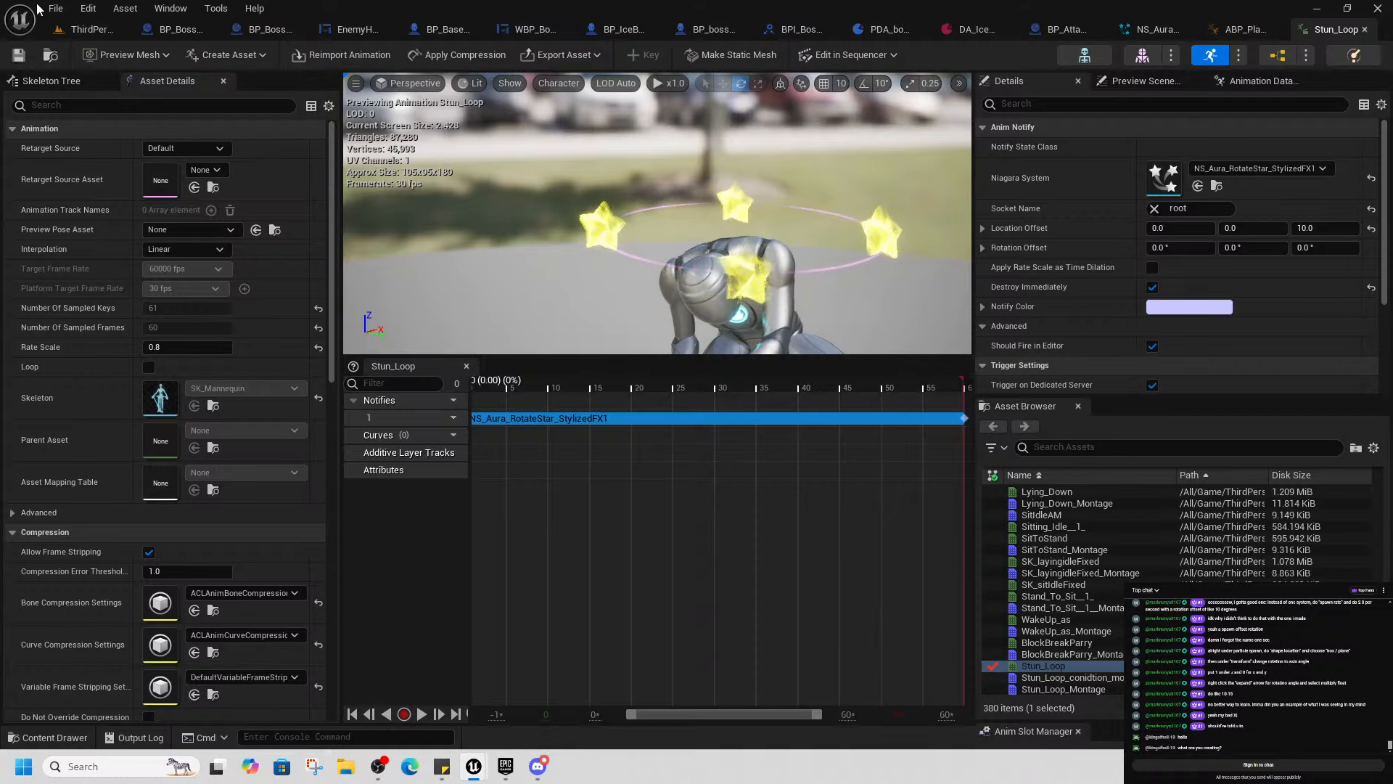
click(1179, 28)
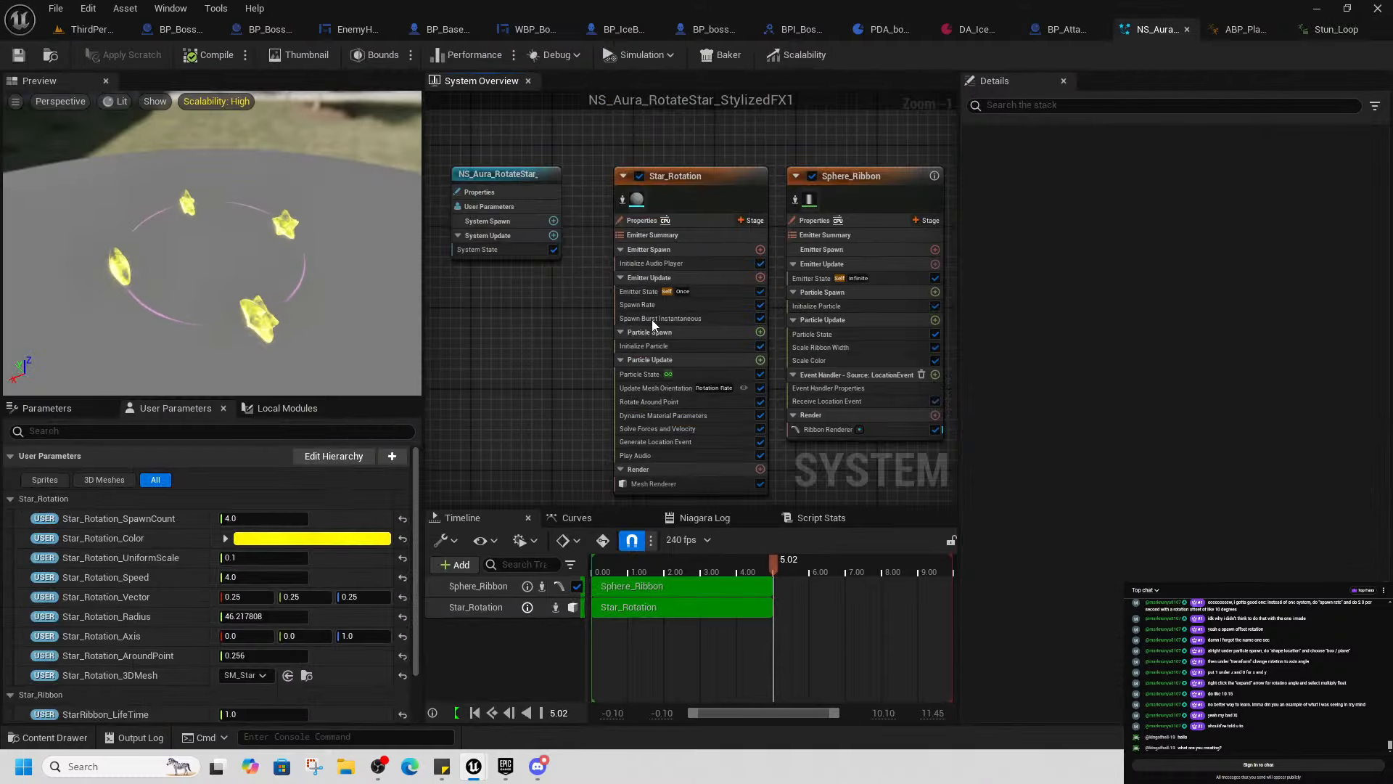
click(274, 617)
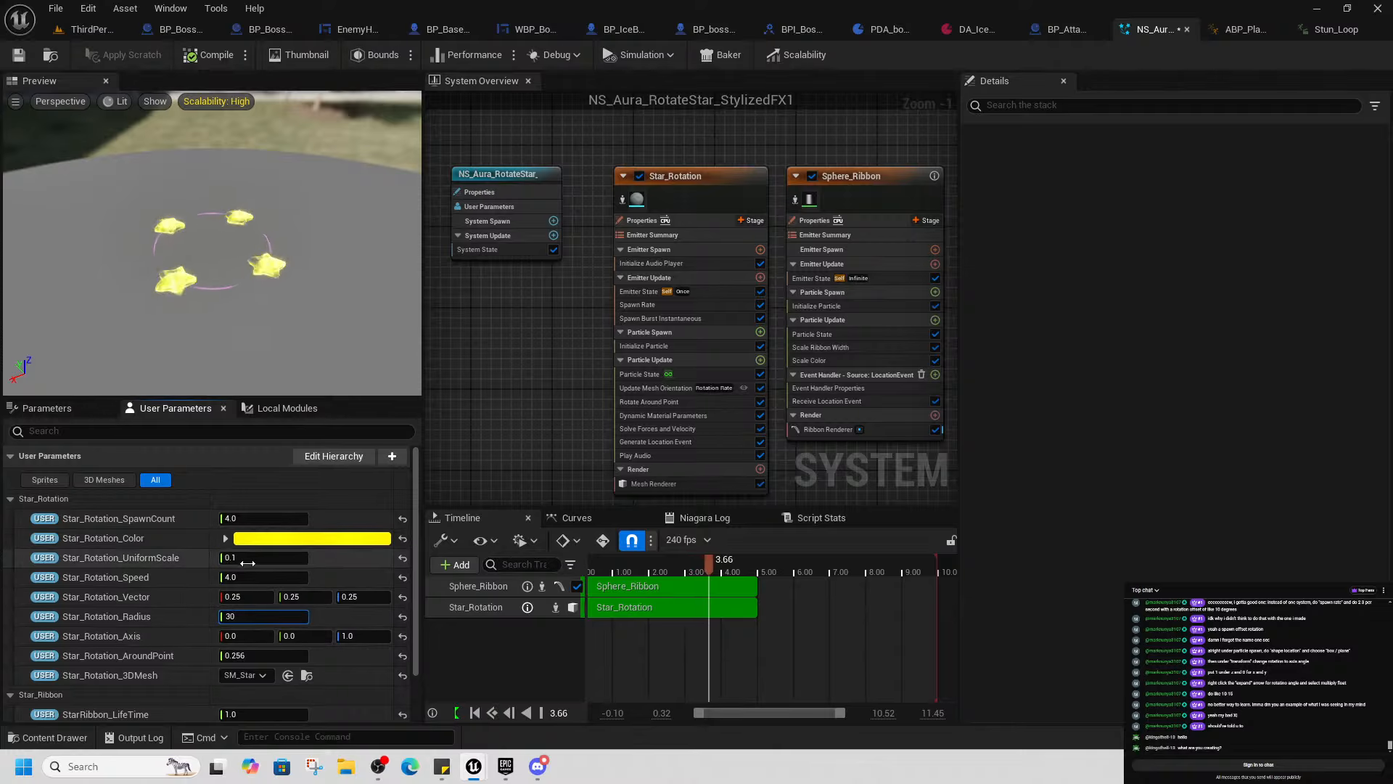
click(16, 64)
Switch to the third-person level, view the area around the panther enemies and run the level to test it
click(82, 29)
scroll(559, 330, down, 8)
right_drag(547, 569, 532, 593)
key(w)
key(s)
key(w)
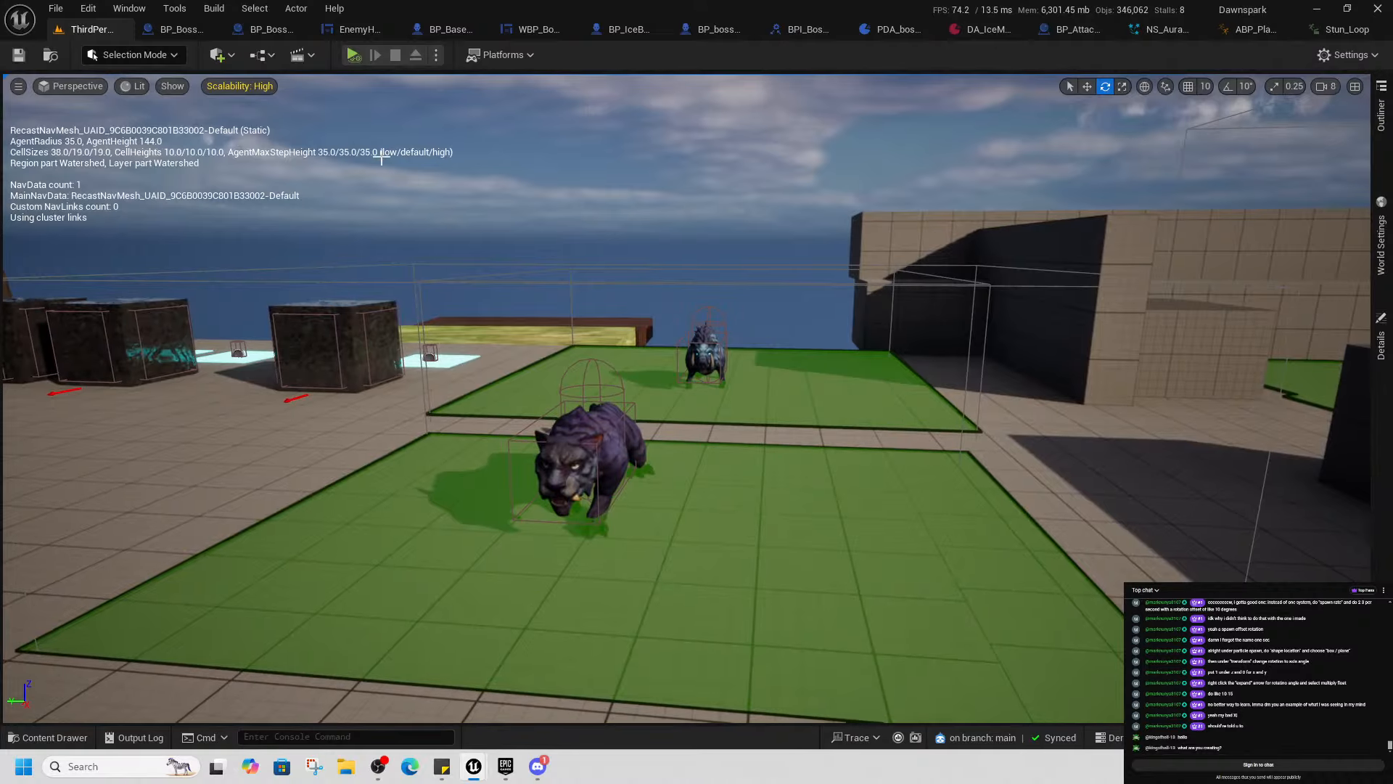
click(352, 55)
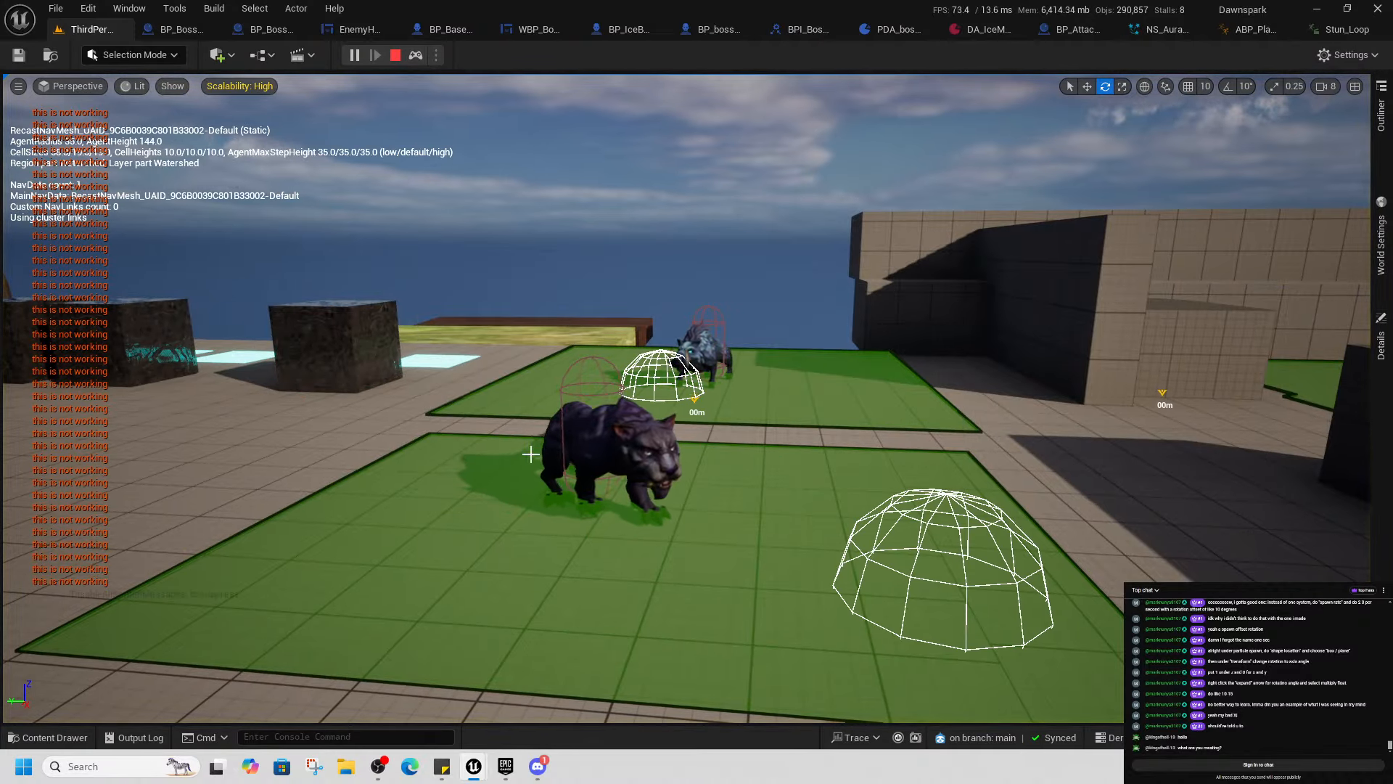
right_drag(530, 454, 312, 424)
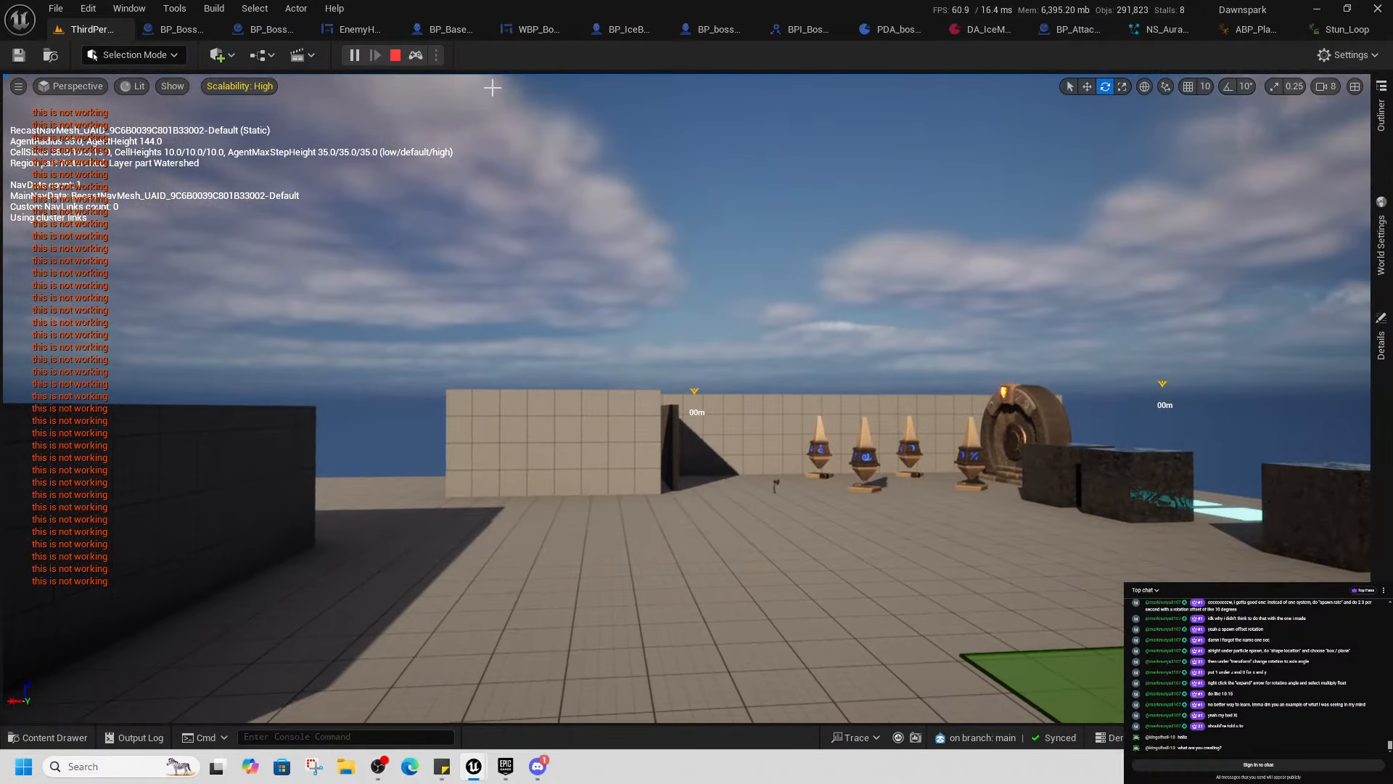
Run the level from the floor near the obelisks, send the character up to the Ice Man boss to test the fight, and stop the session
right_click(546, 571)
click(622, 567)
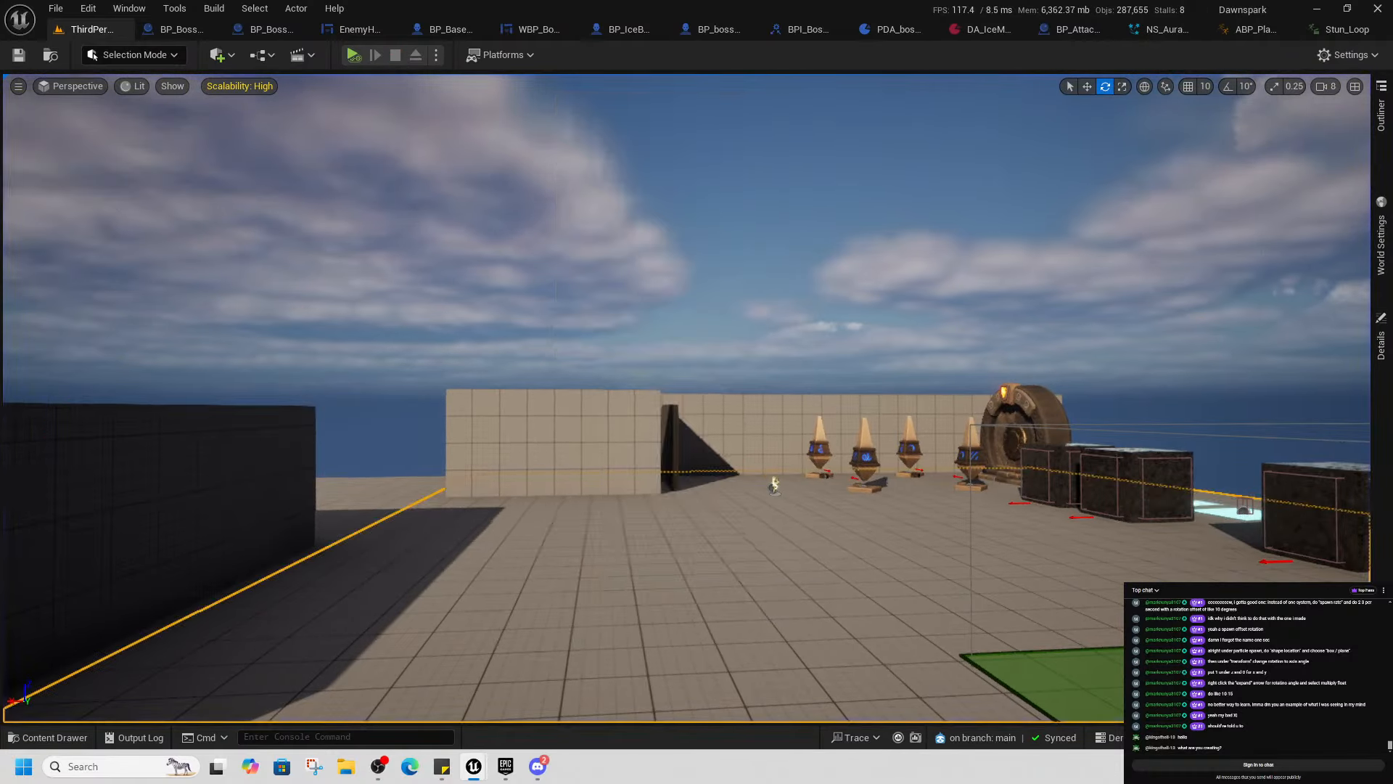
key(w)
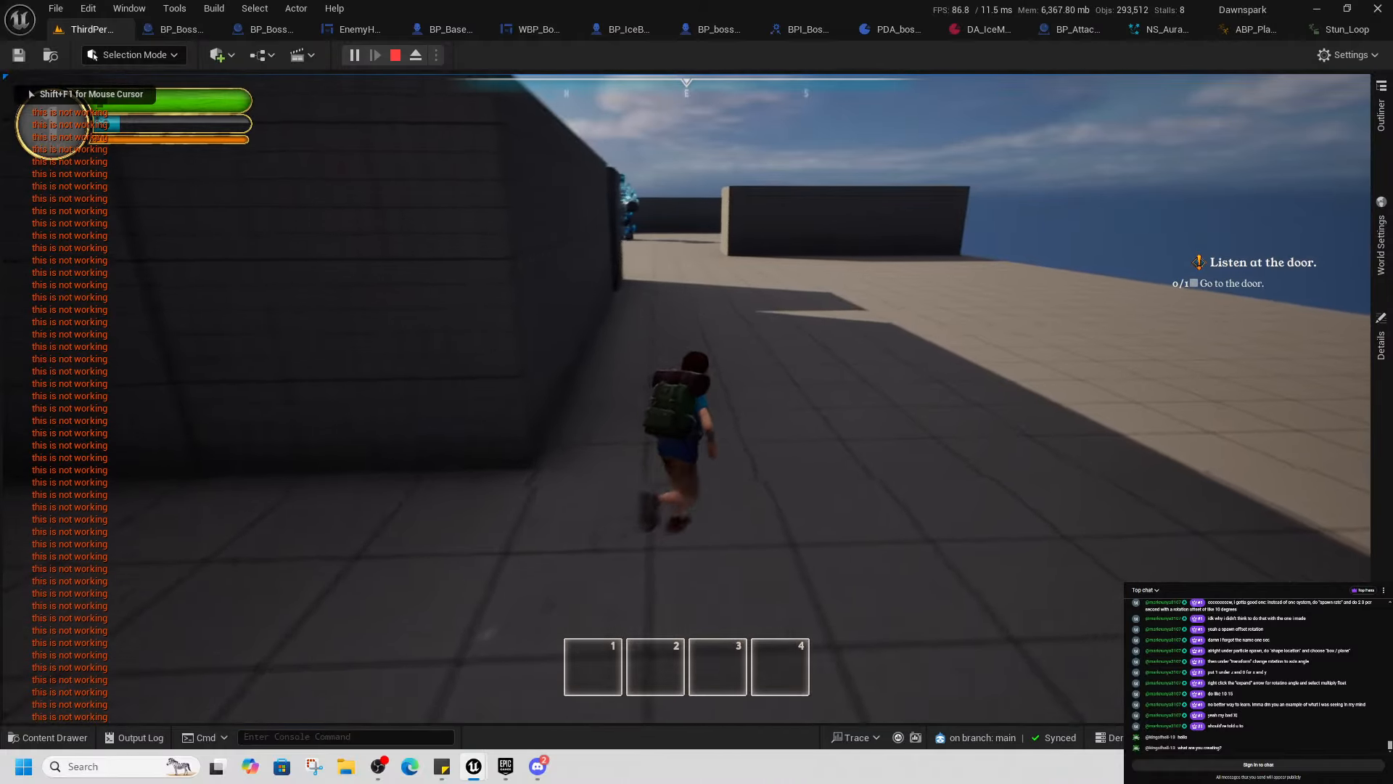
key(shift)
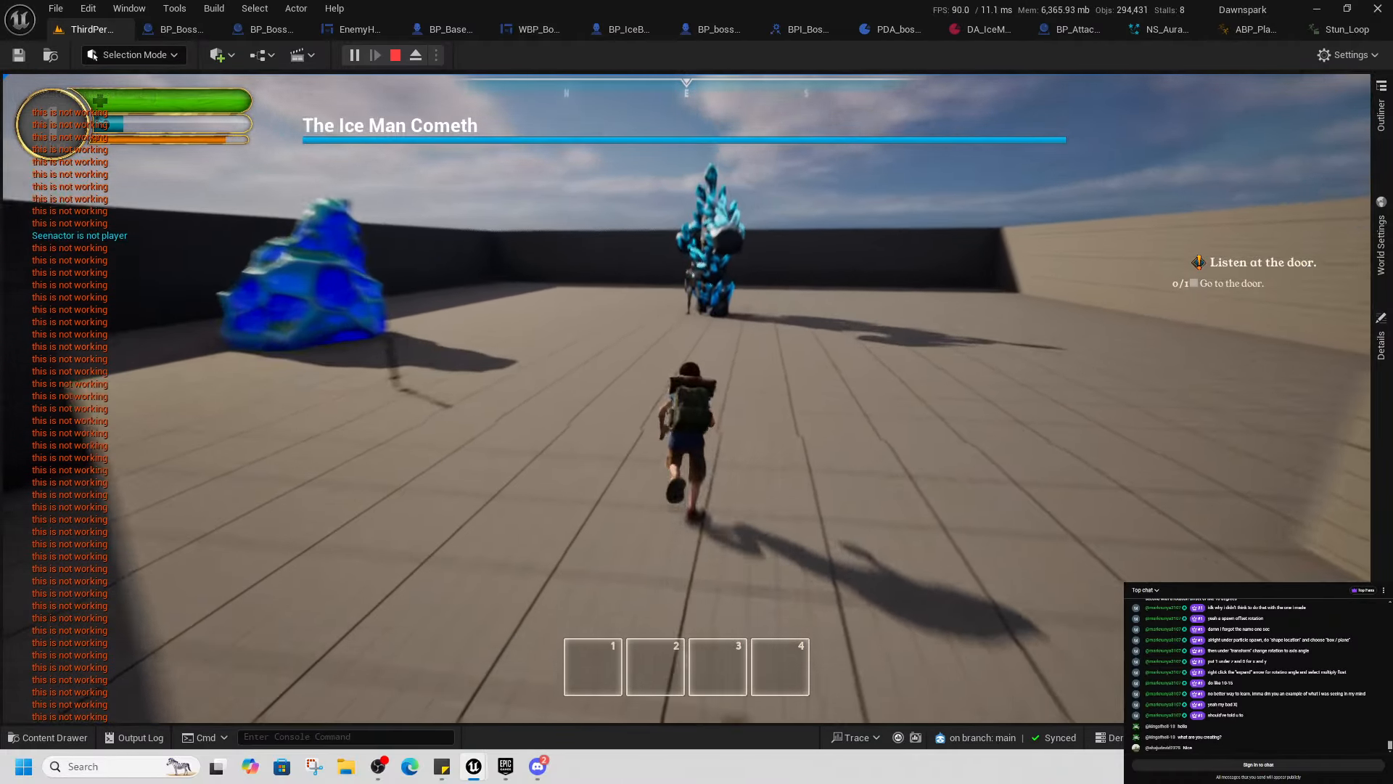
key(a)
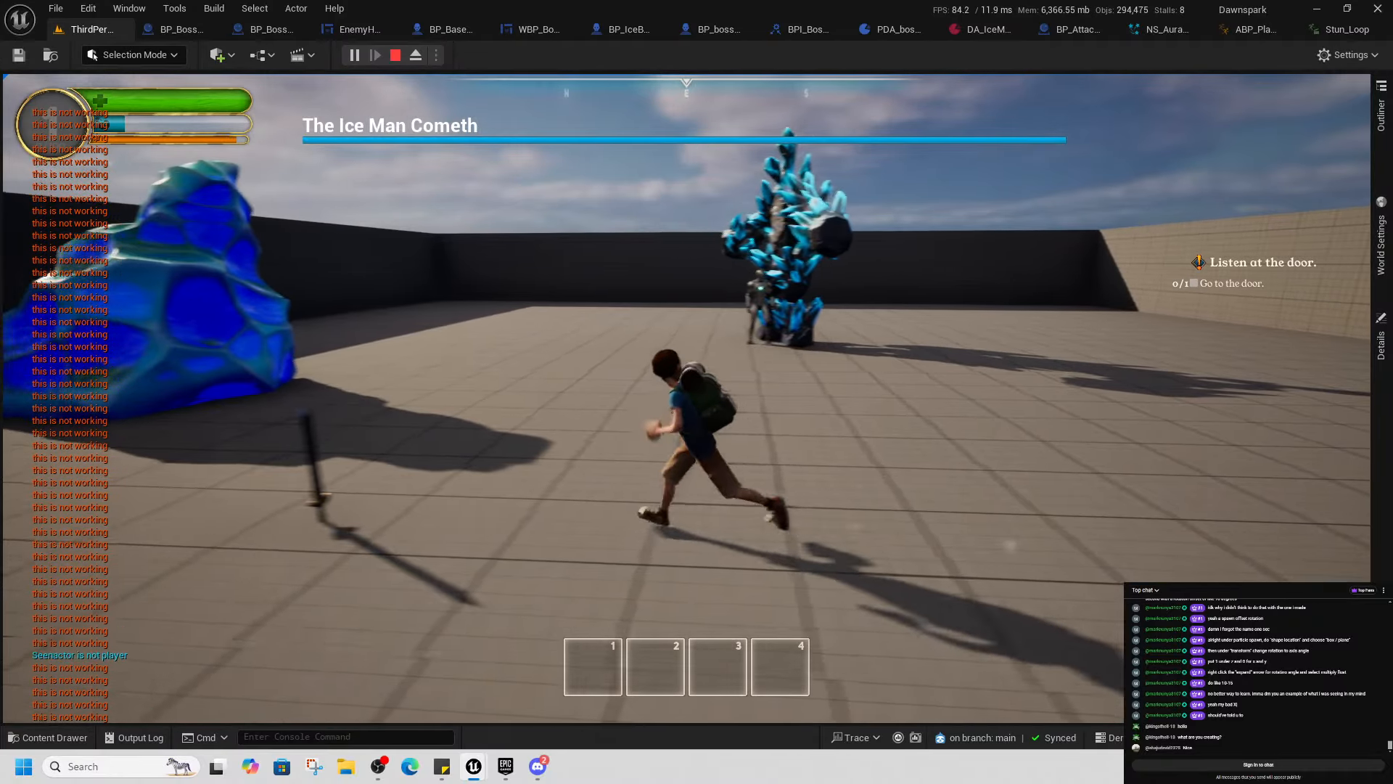
key(d)
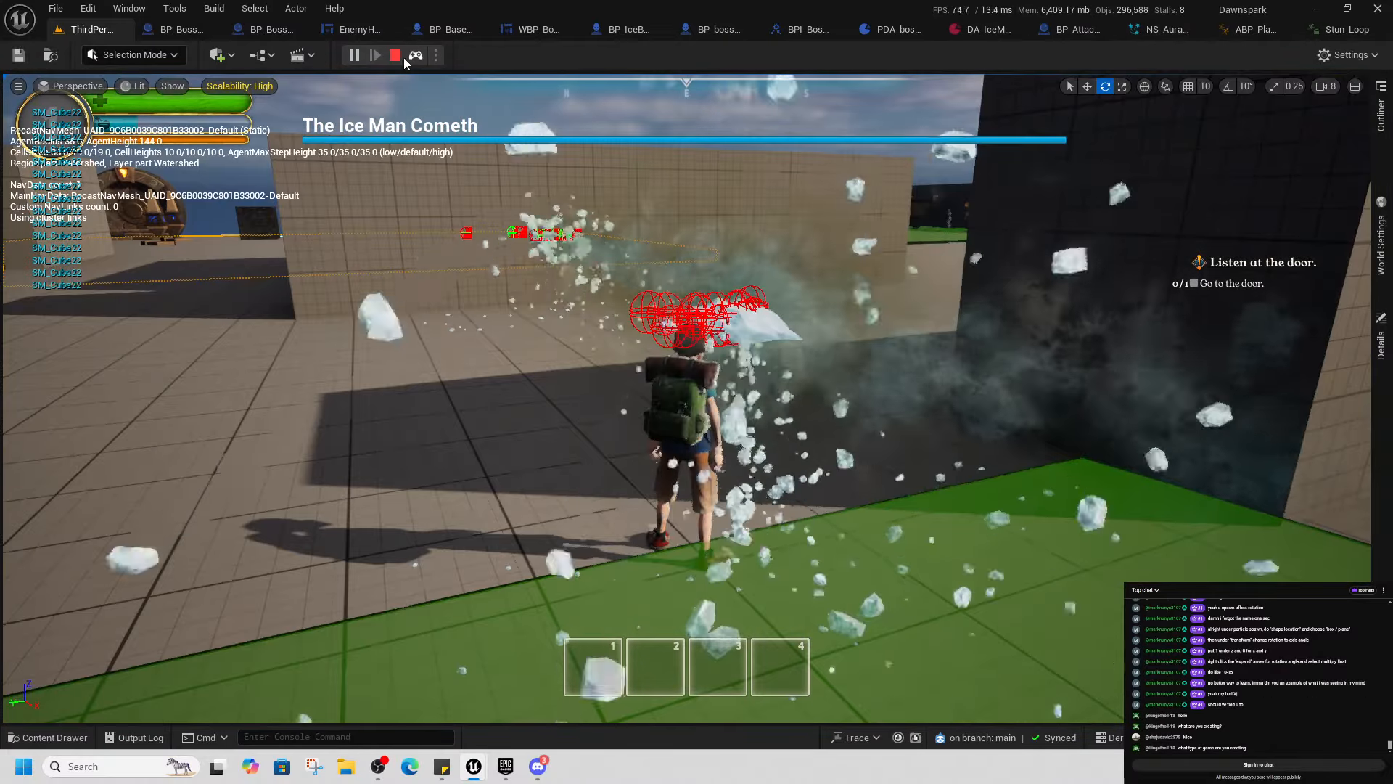
click(395, 55)
Run the level from the floor near the resistance testing area, pick up the Wood Shield and Basic Sword, and equip both
right_drag(501, 345, 520, 395)
right_drag(668, 609, 679, 597)
right_click(709, 639)
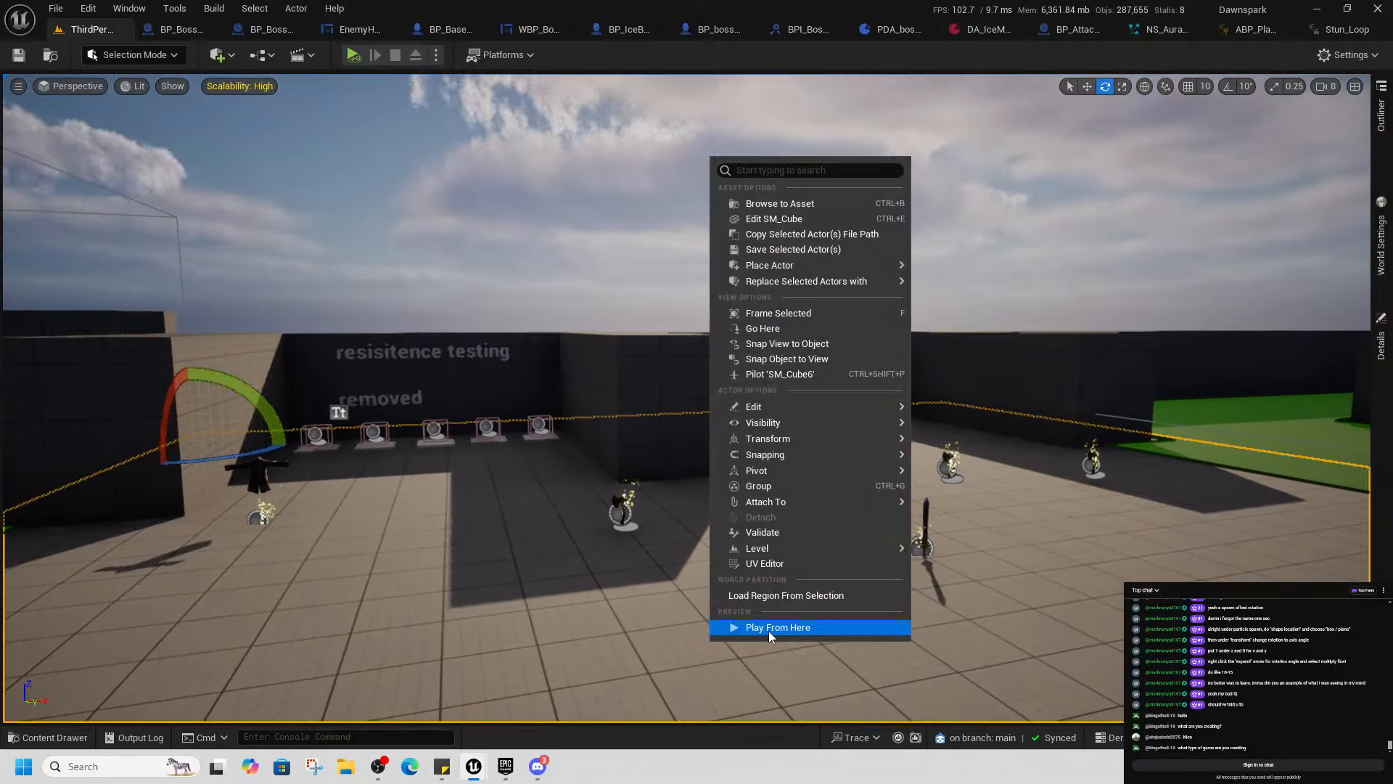
click(771, 628)
key(w)
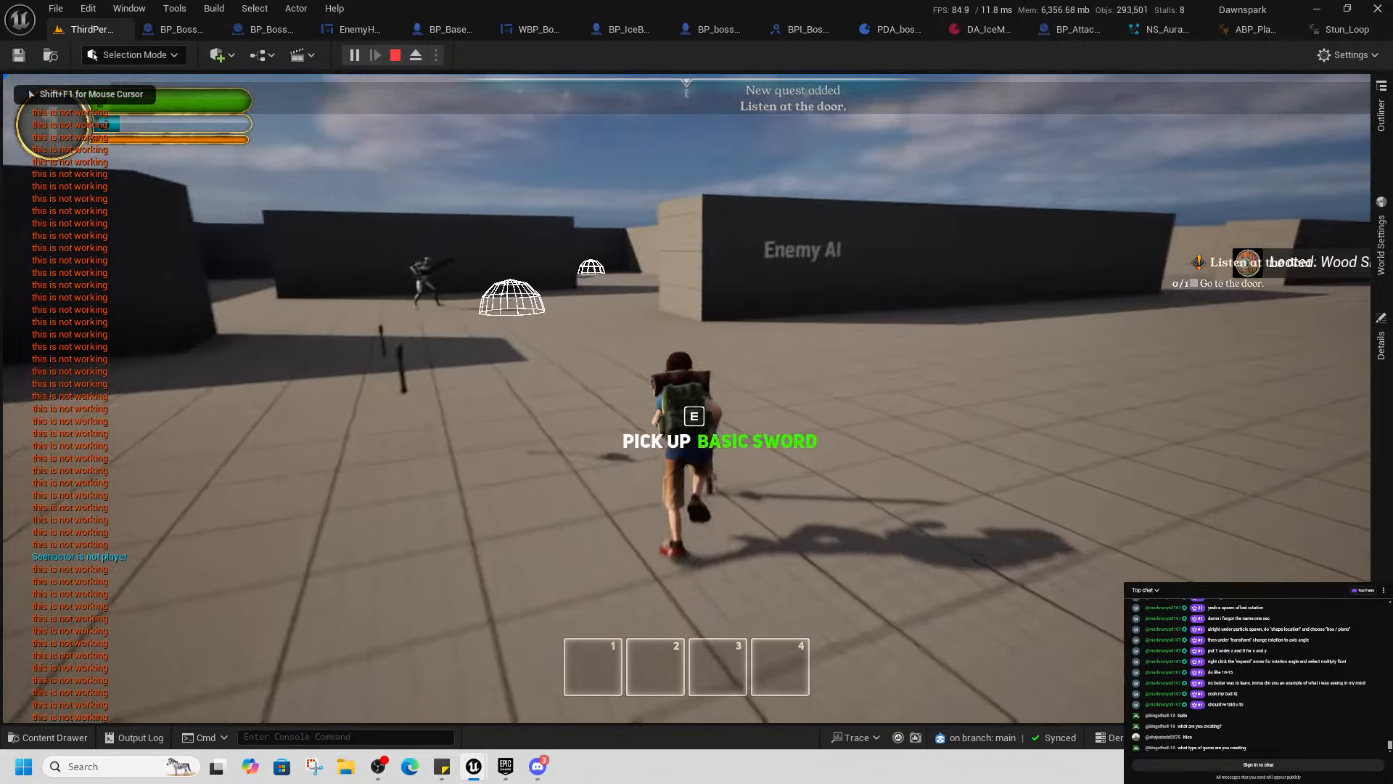
key(e)
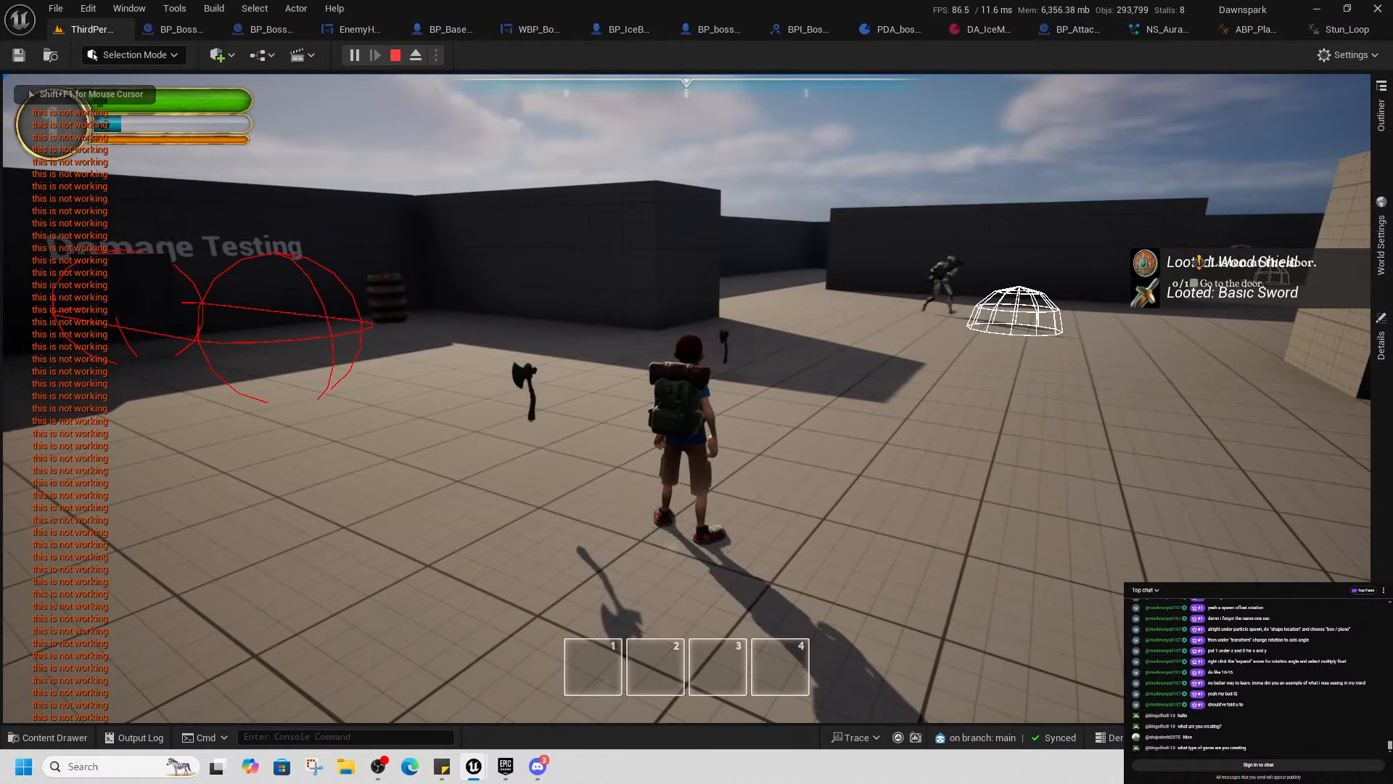
key(i)
click(941, 233)
click(941, 234)
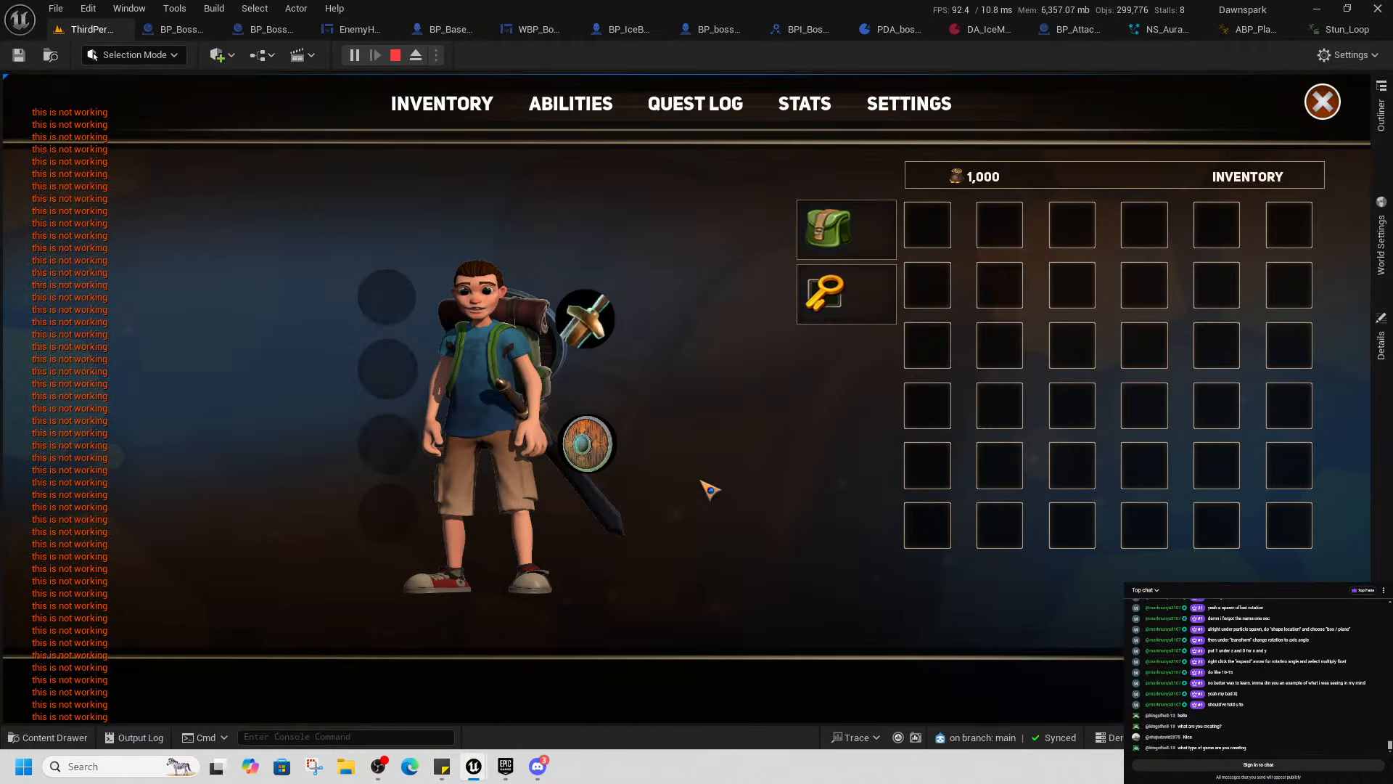
key(i)
Test the stun in the Damage Testing area with the sword and shield equipped, and end the play session
key(w)
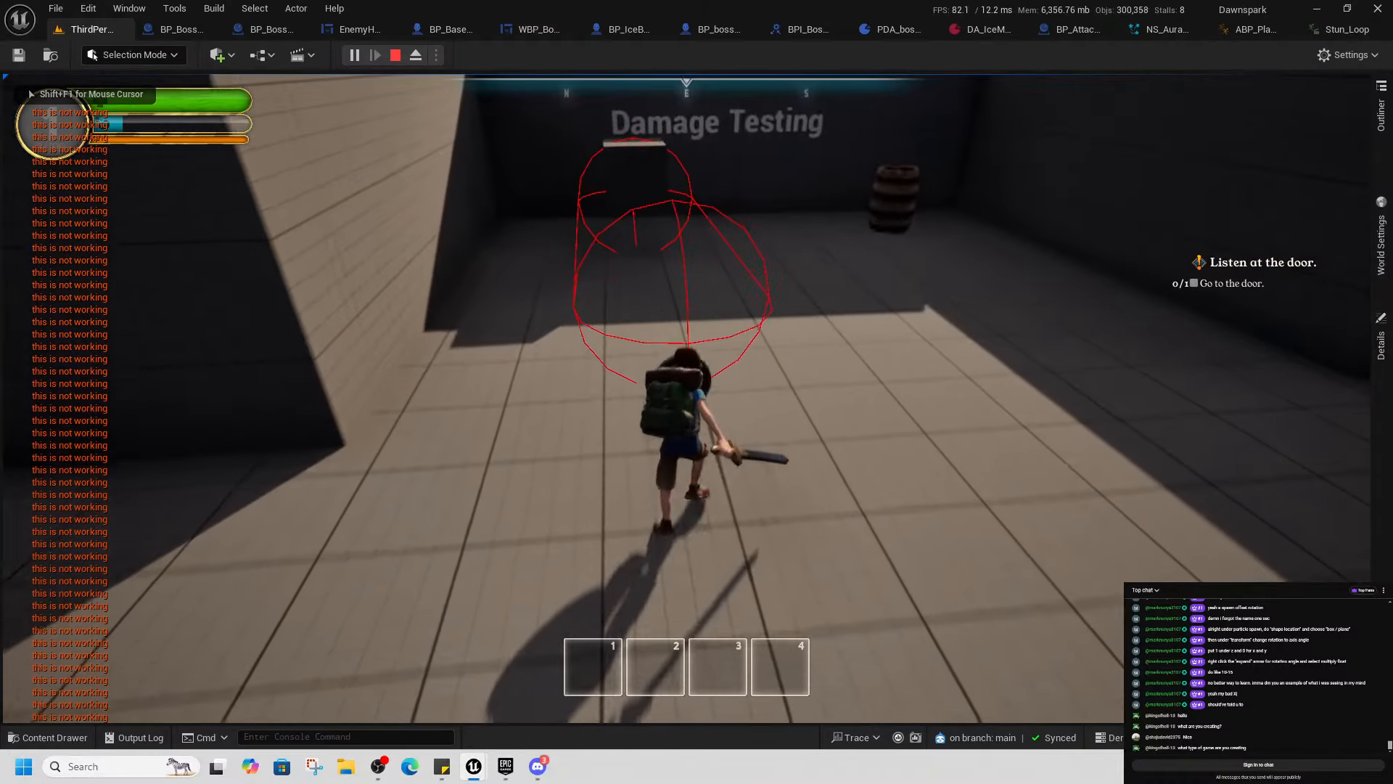
click(686, 399)
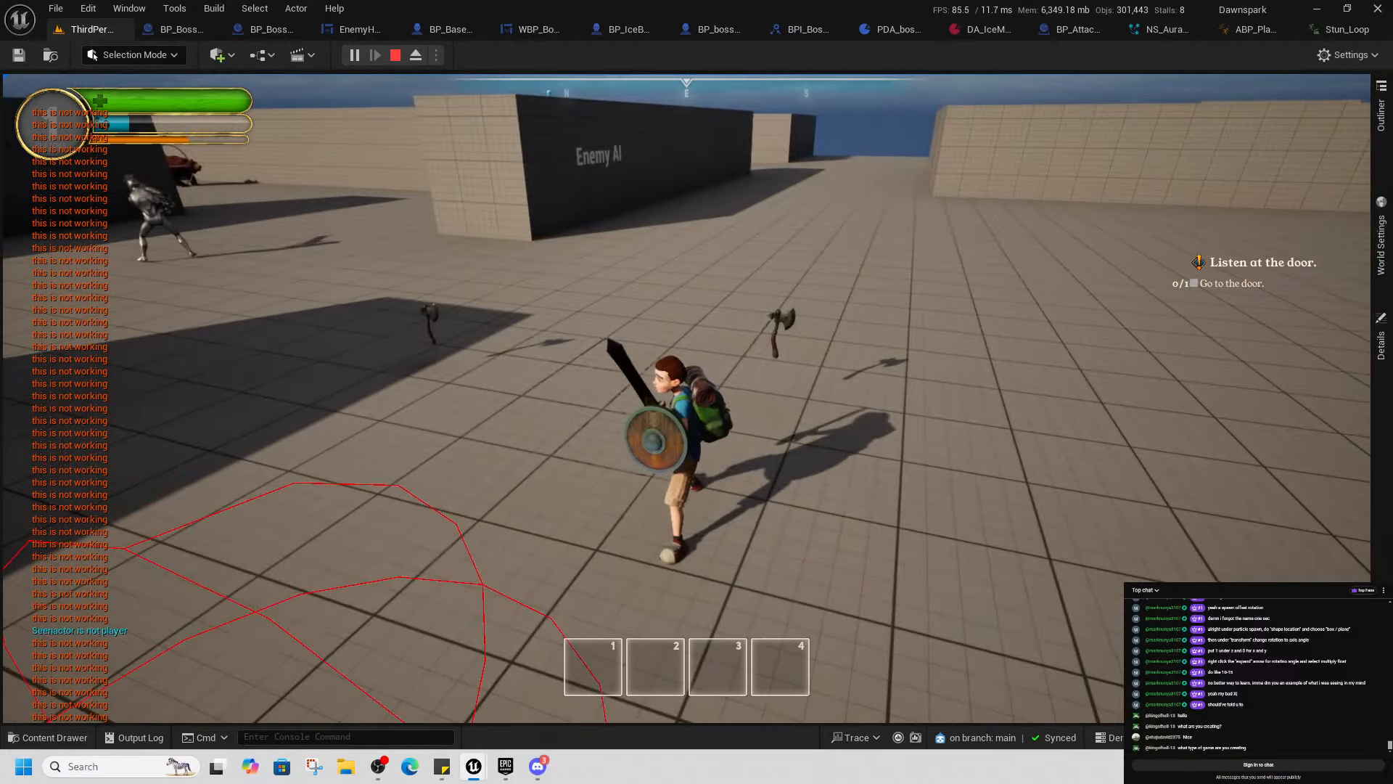
key(alt+Tab)
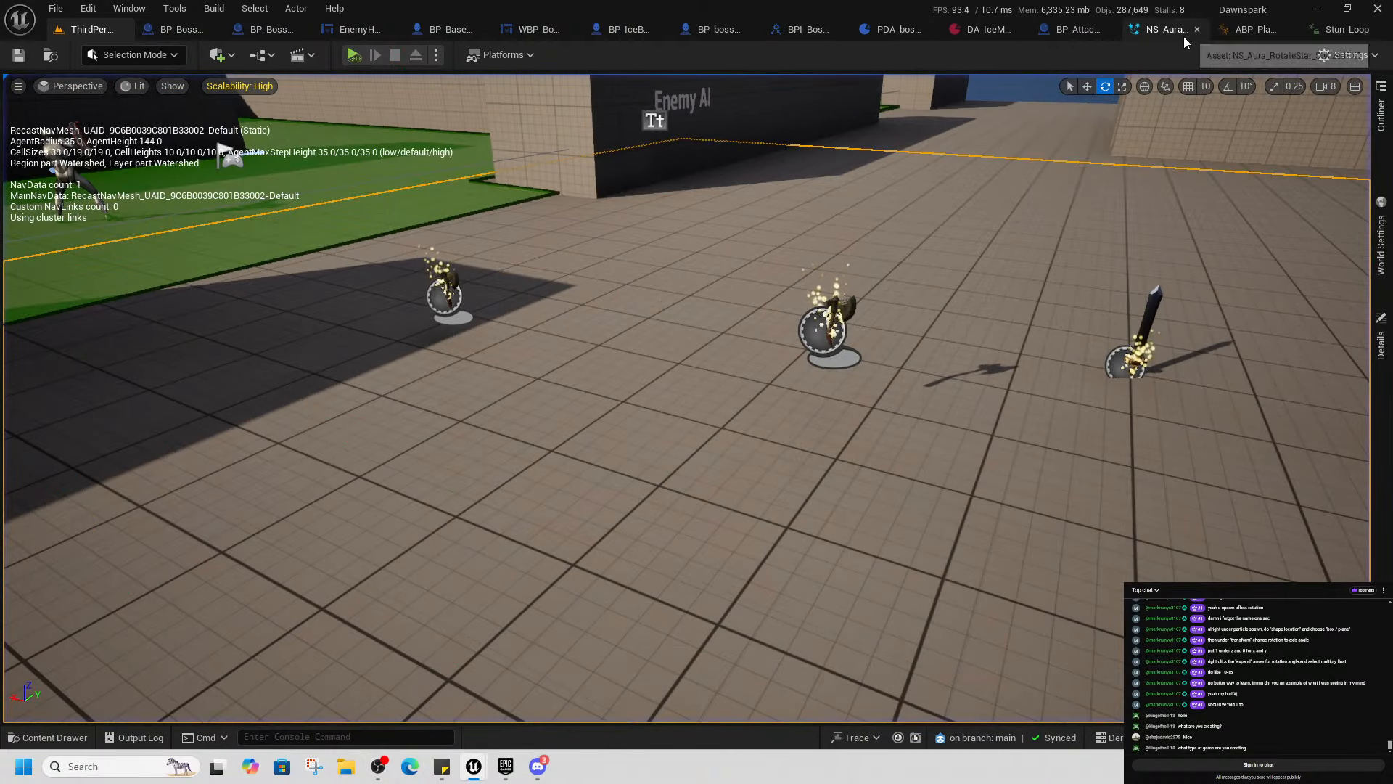
In the rotating star Niagara system, set the Star_Rotation emitter's Initialize Audio Player sound to 01_Horns_Of_War_BattleTrack
click(1176, 33)
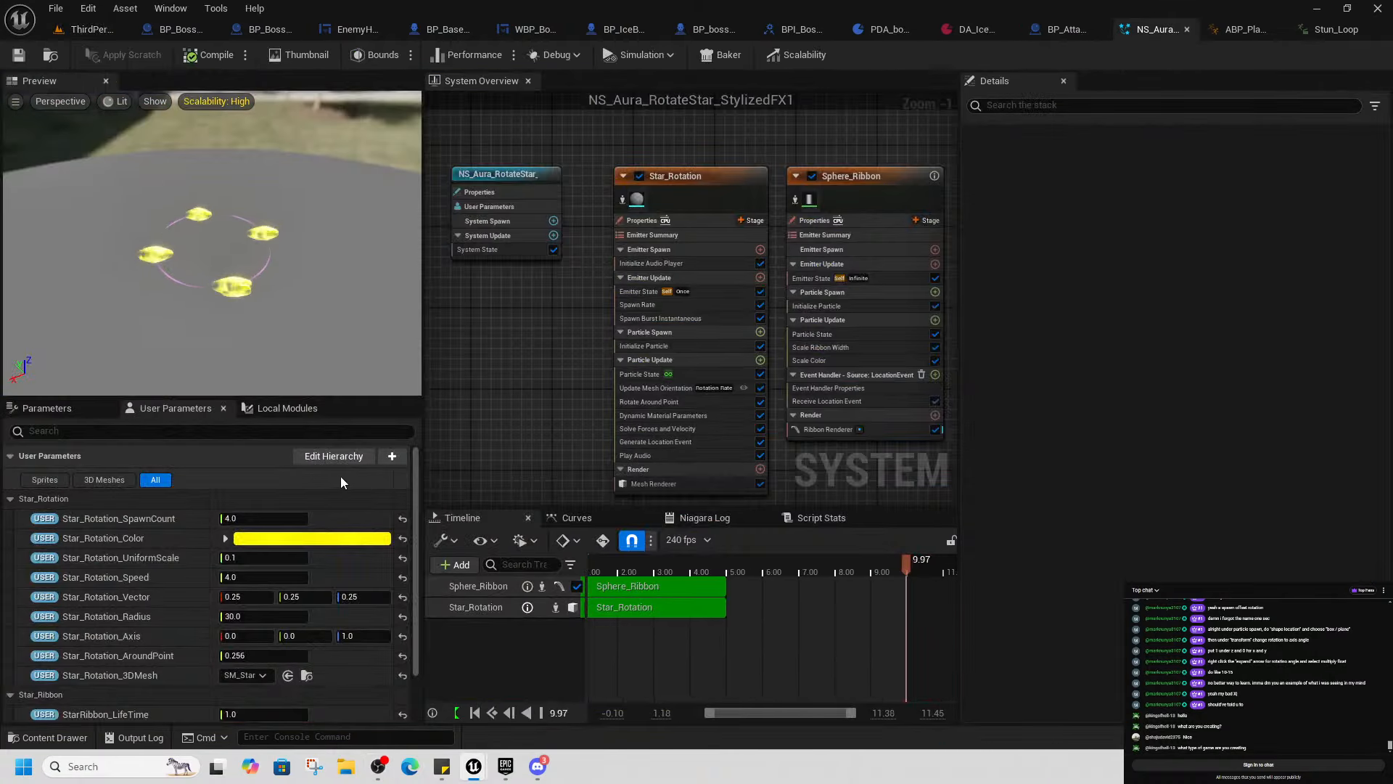
click(524, 180)
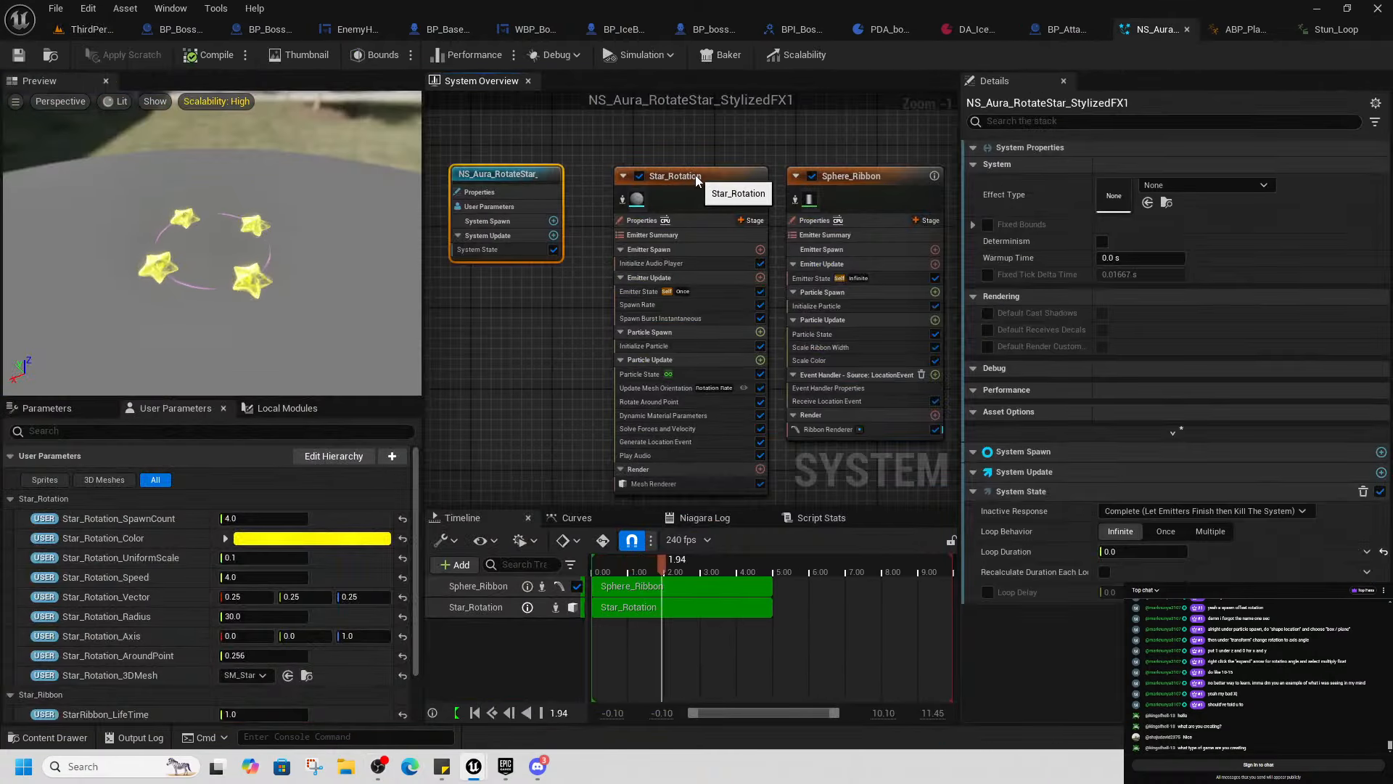
click(695, 181)
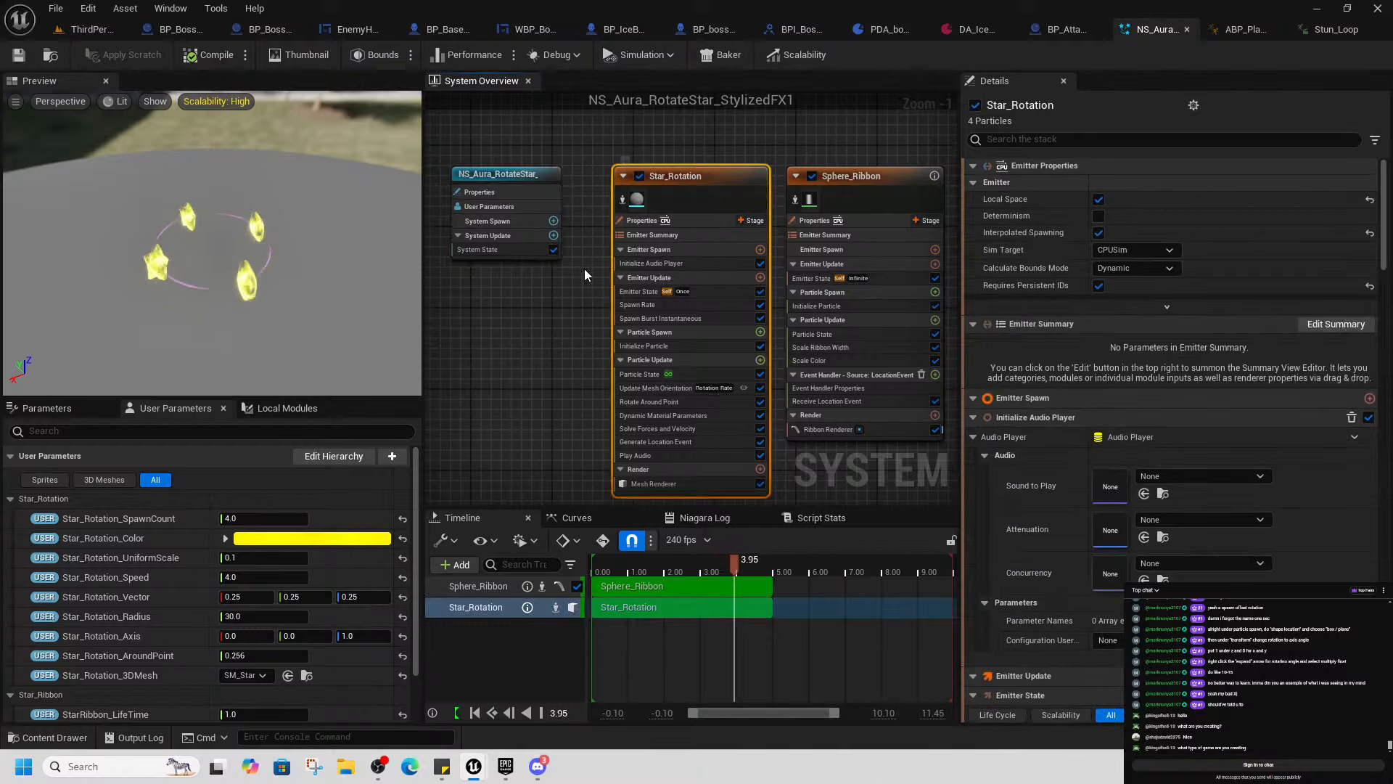
click(1192, 476)
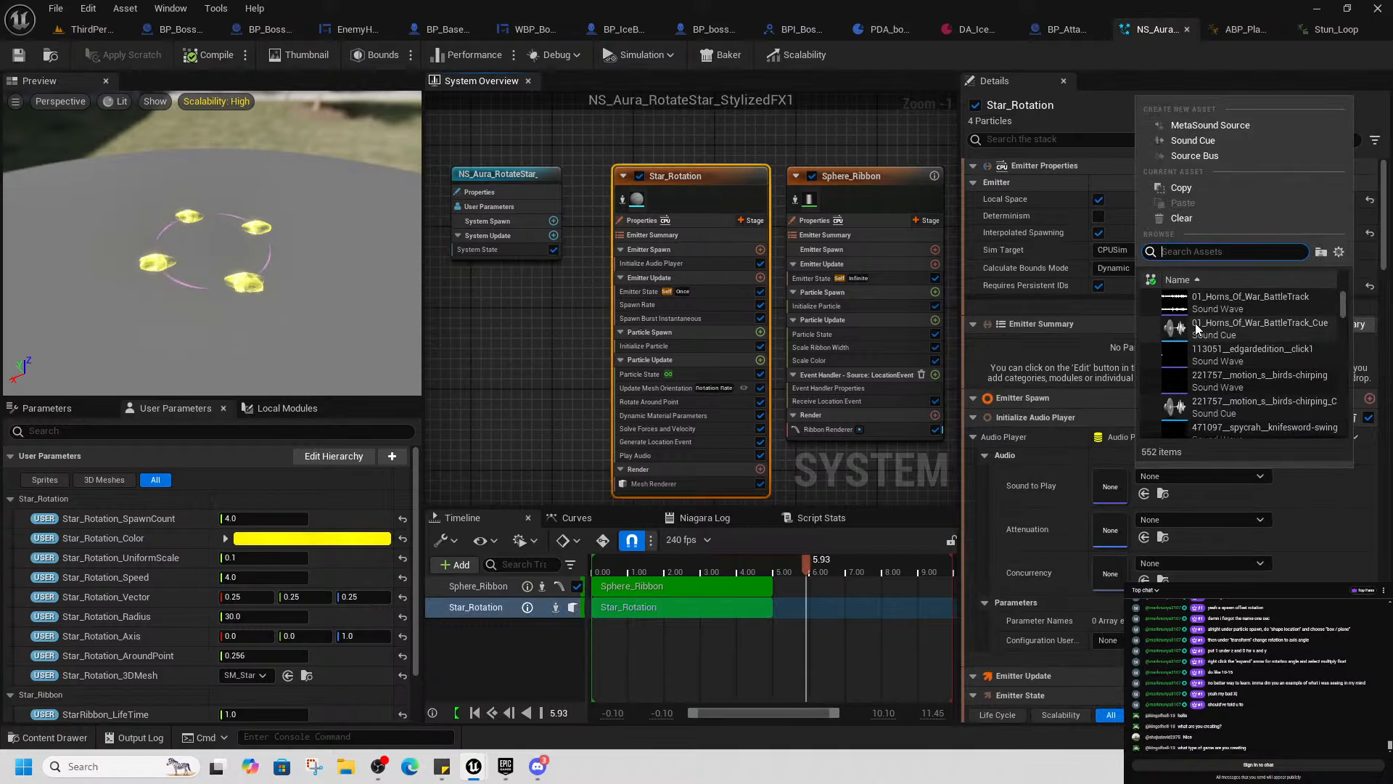
click(1216, 310)
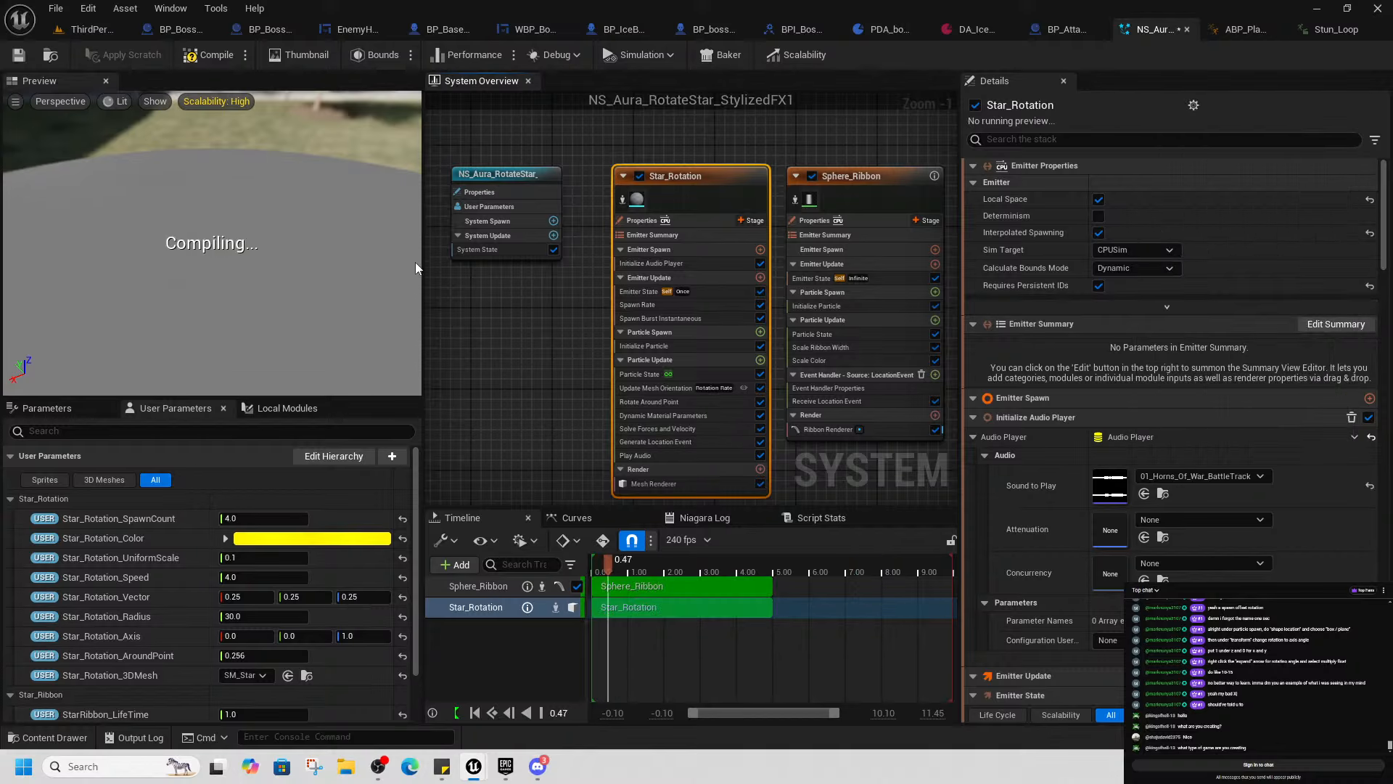
Run the third-person level from the floor near the weapon pickups, collect the Wood Shield and Ornate Axe, and equip both
click(99, 29)
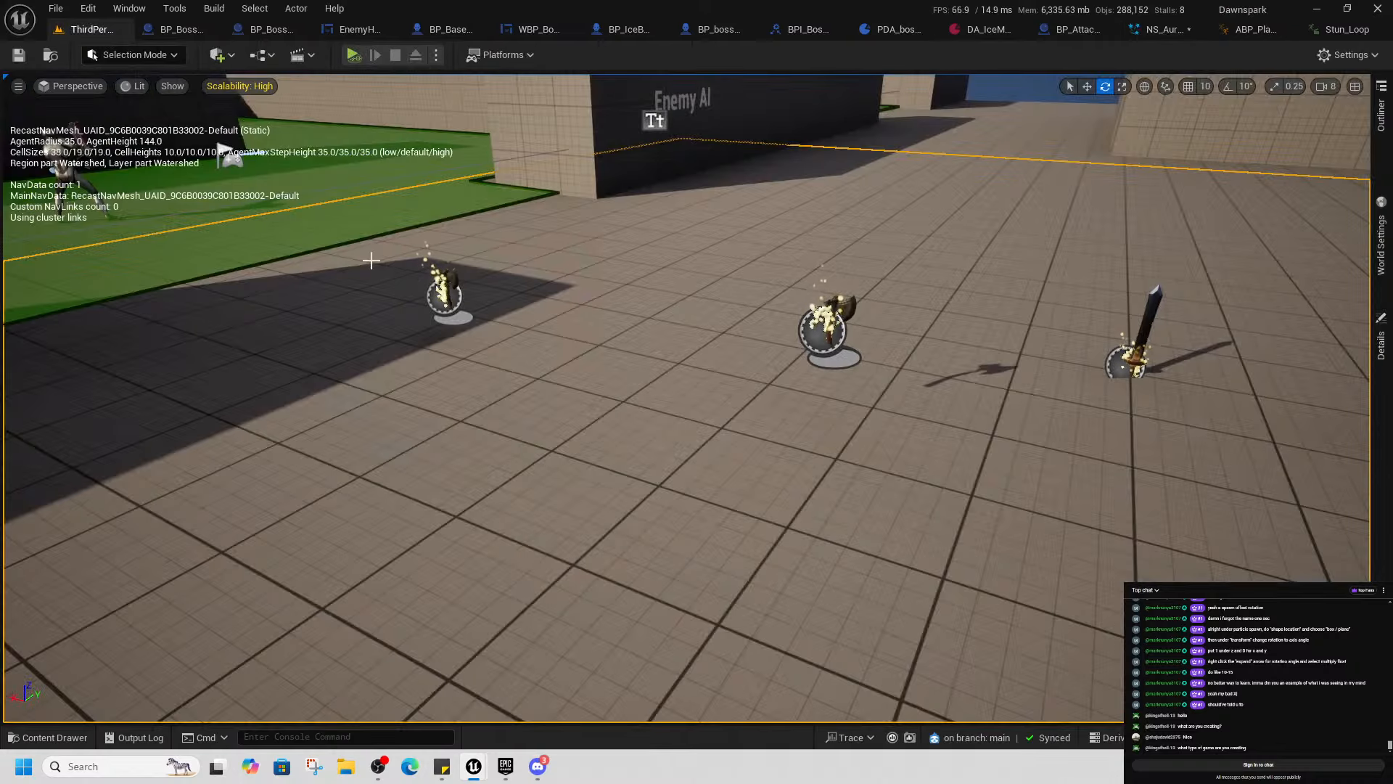
right_click(848, 323)
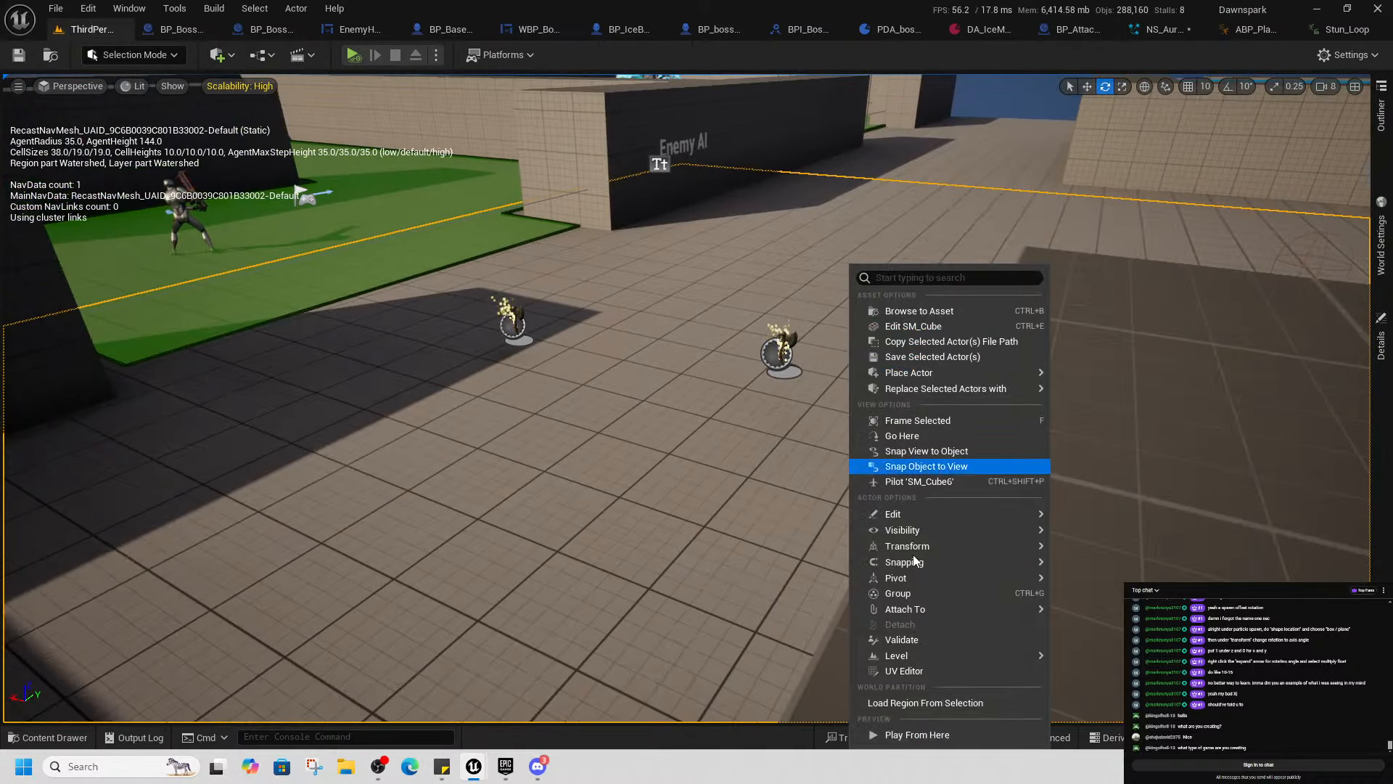
click(937, 733)
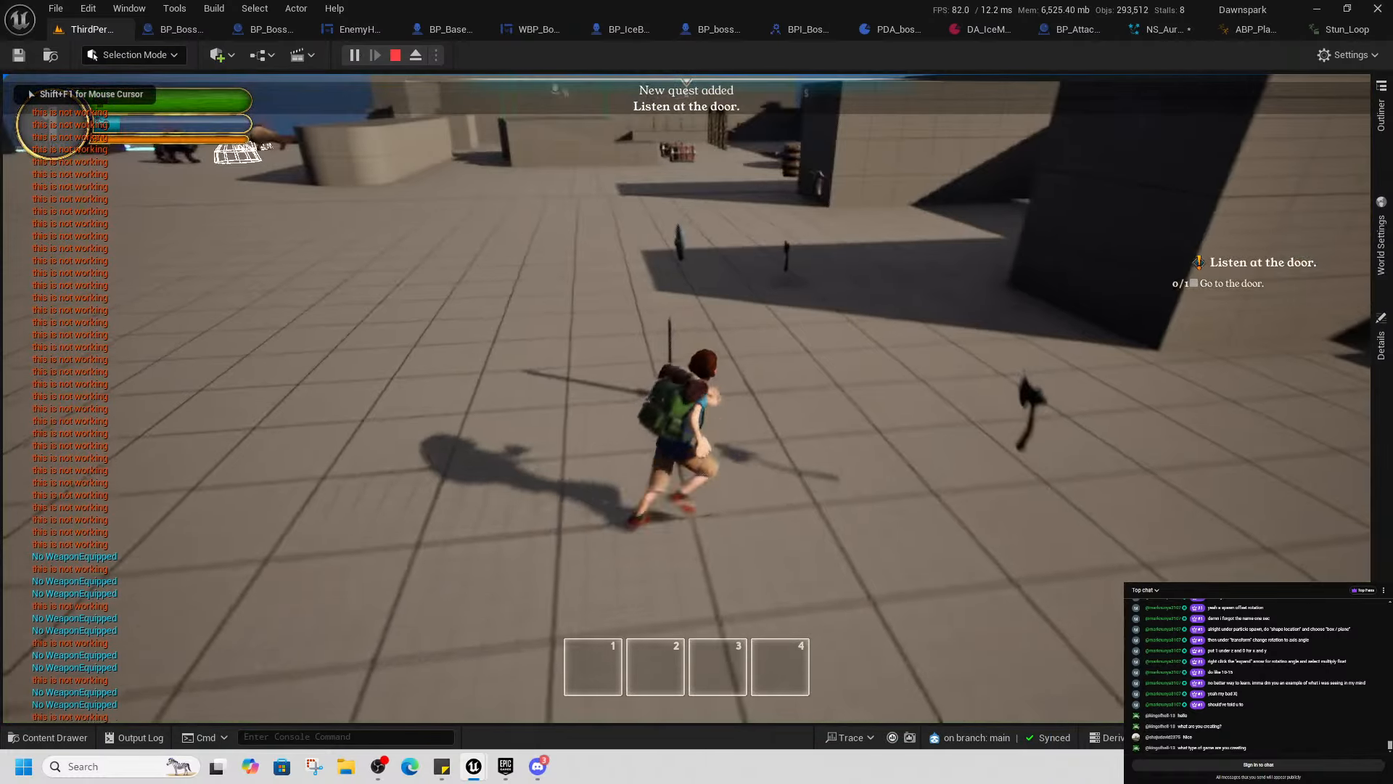
key(w)
key(e)
key(e)
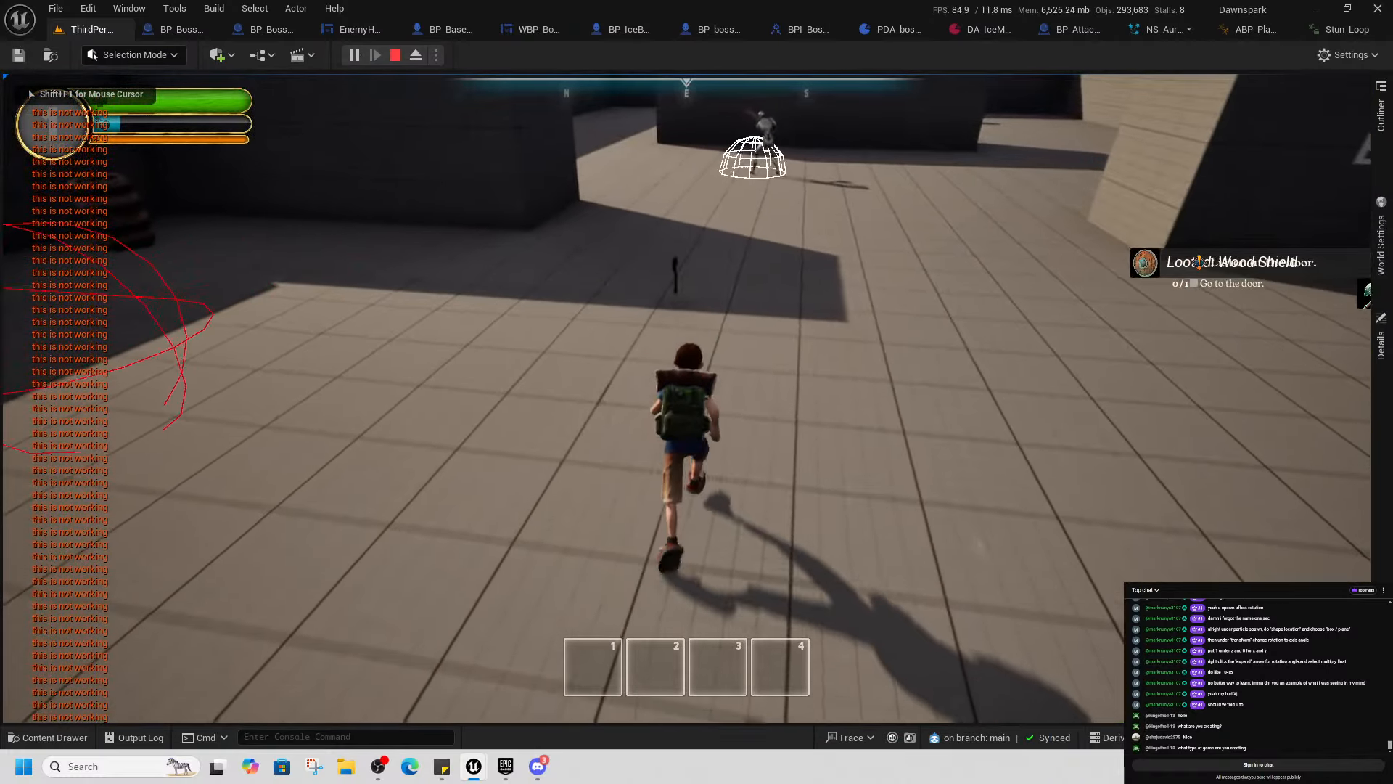
key(i)
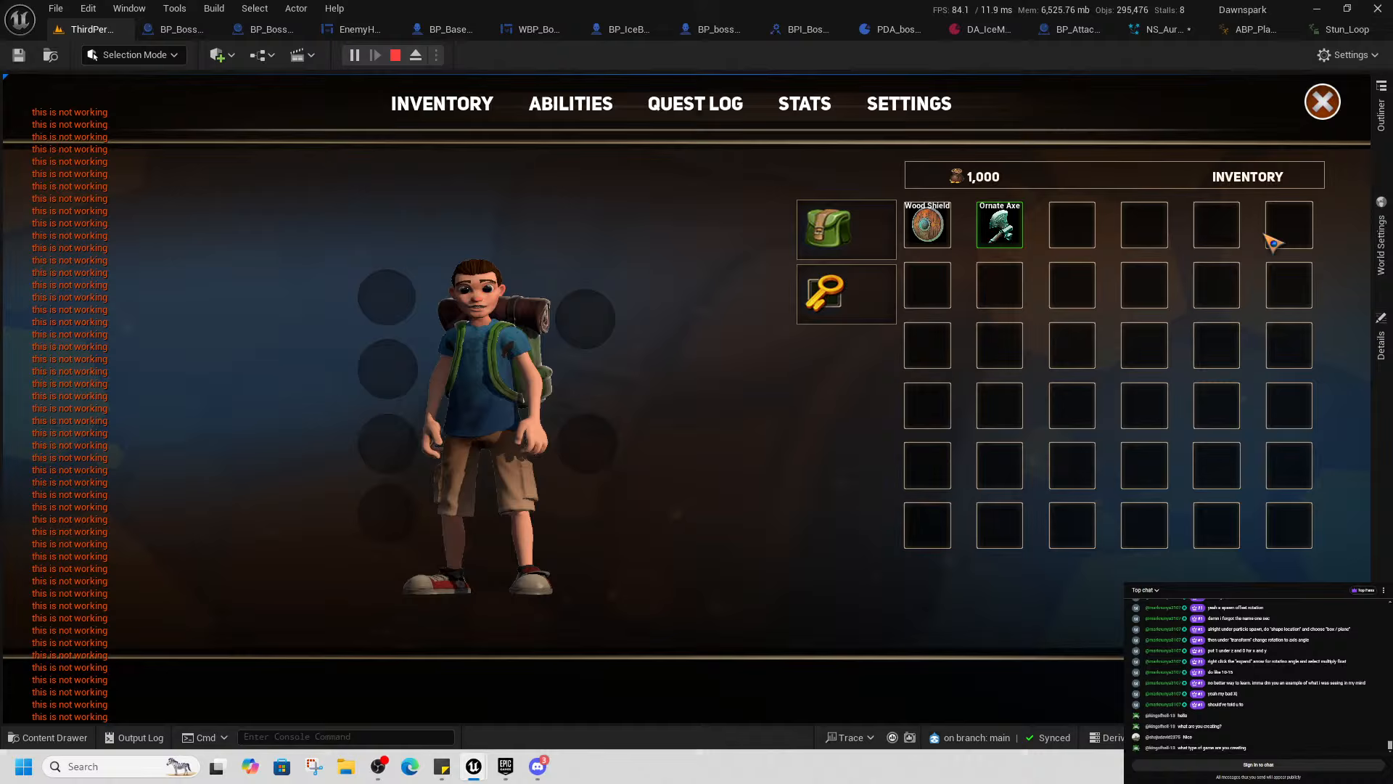
right_click(920, 230)
right_click(923, 230)
key(i)
Test the stun effect and its sound in the Damage Testing area with the axe and shield, and leave the play session
key(w)
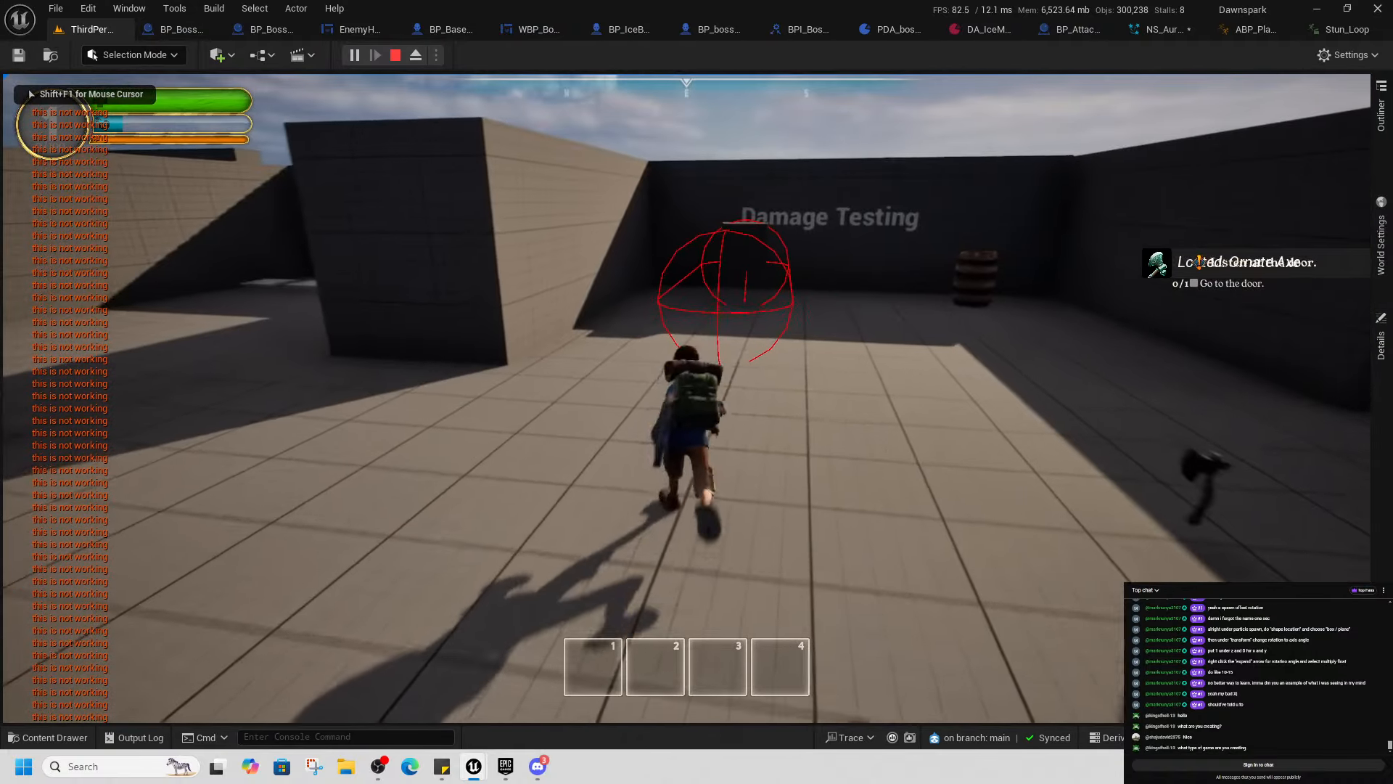
key(w)
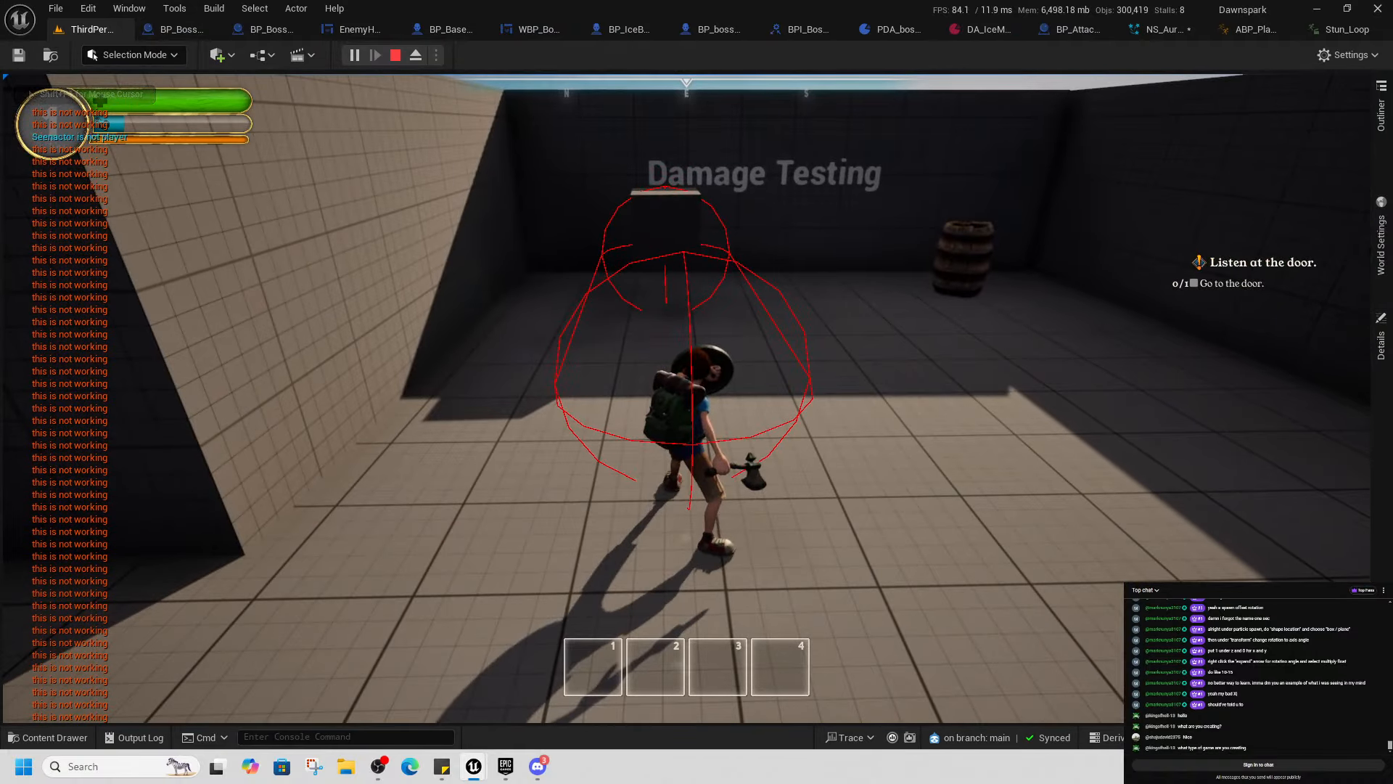
click(686, 398)
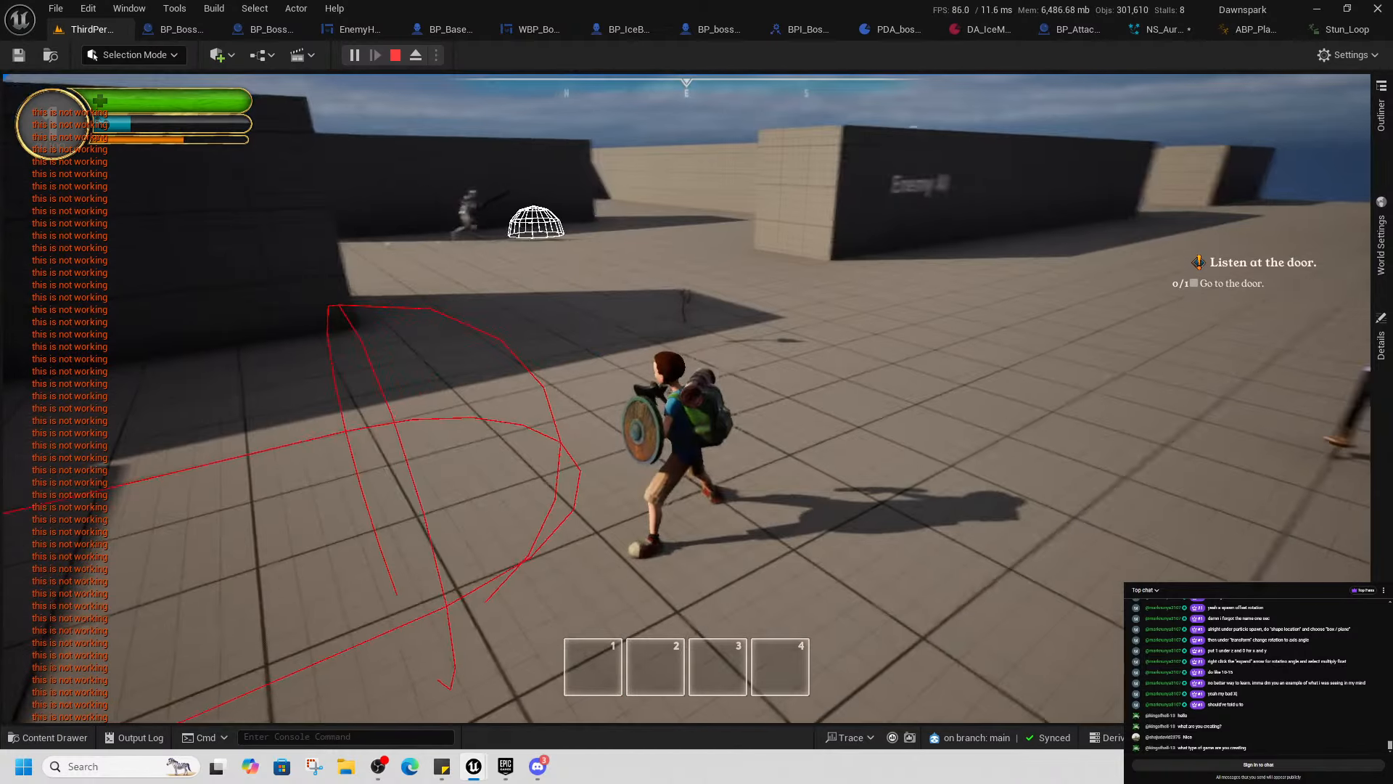
click(412, 58)
Review the Star_Rotation emitter's audio settings and set the Play Audio module's Sound to Play to 01_Horns_Of_War_BattleTrack
click(1265, 32)
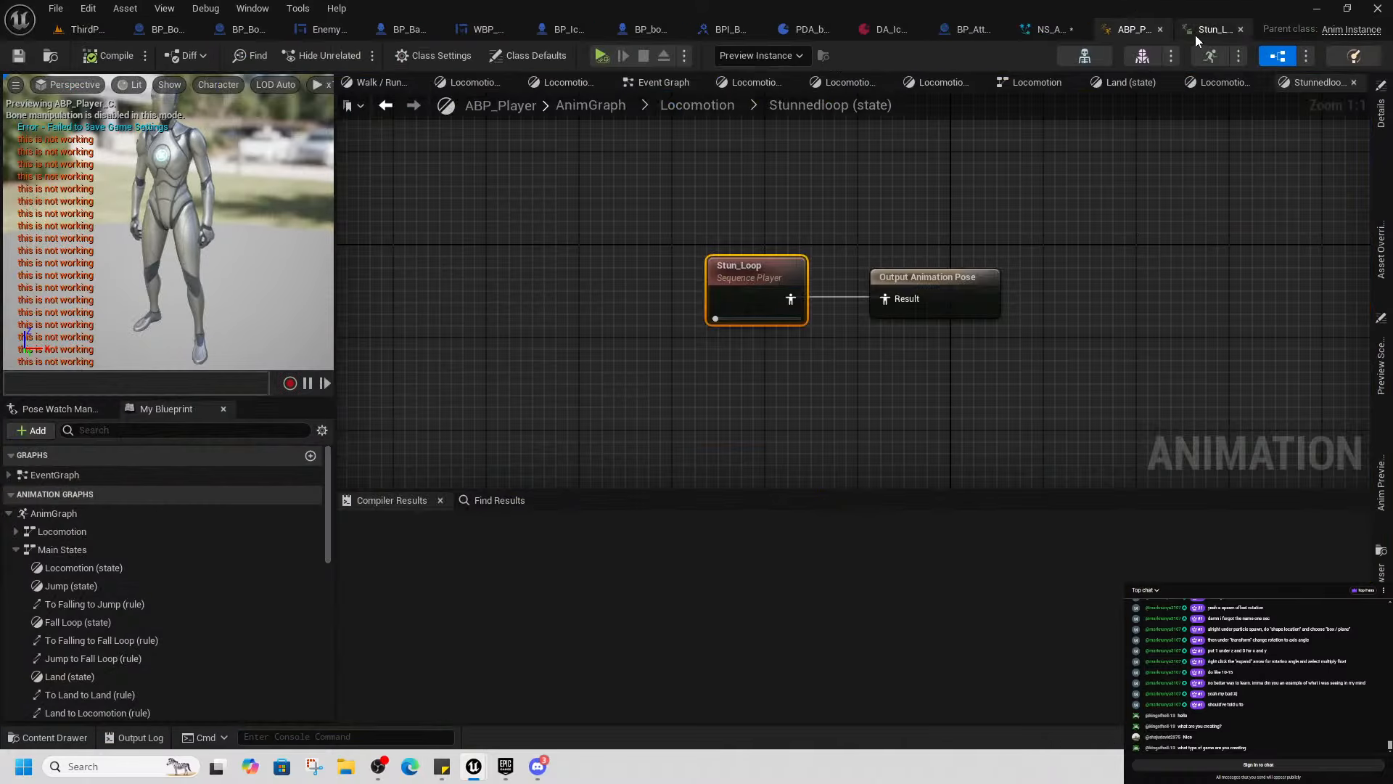
click(1054, 32)
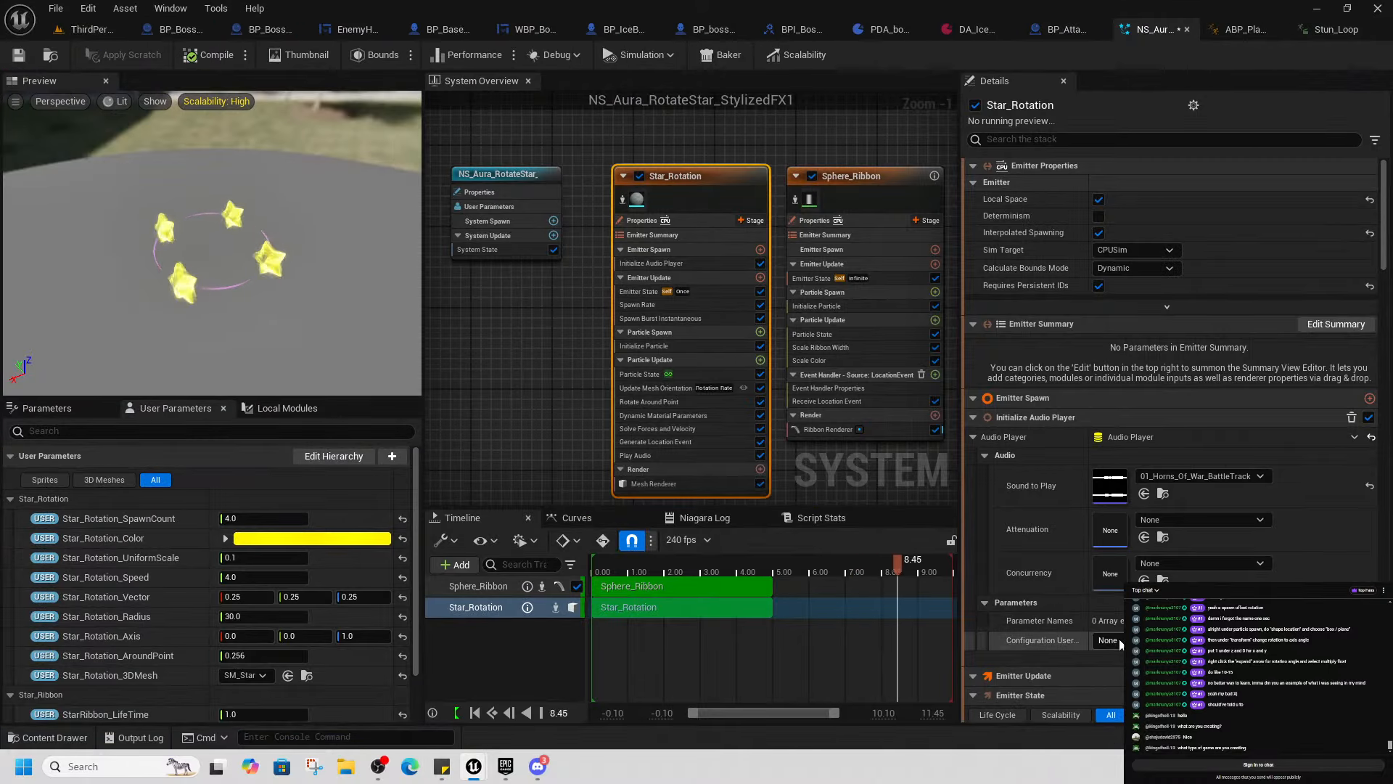
scroll(1161, 562, up, 3)
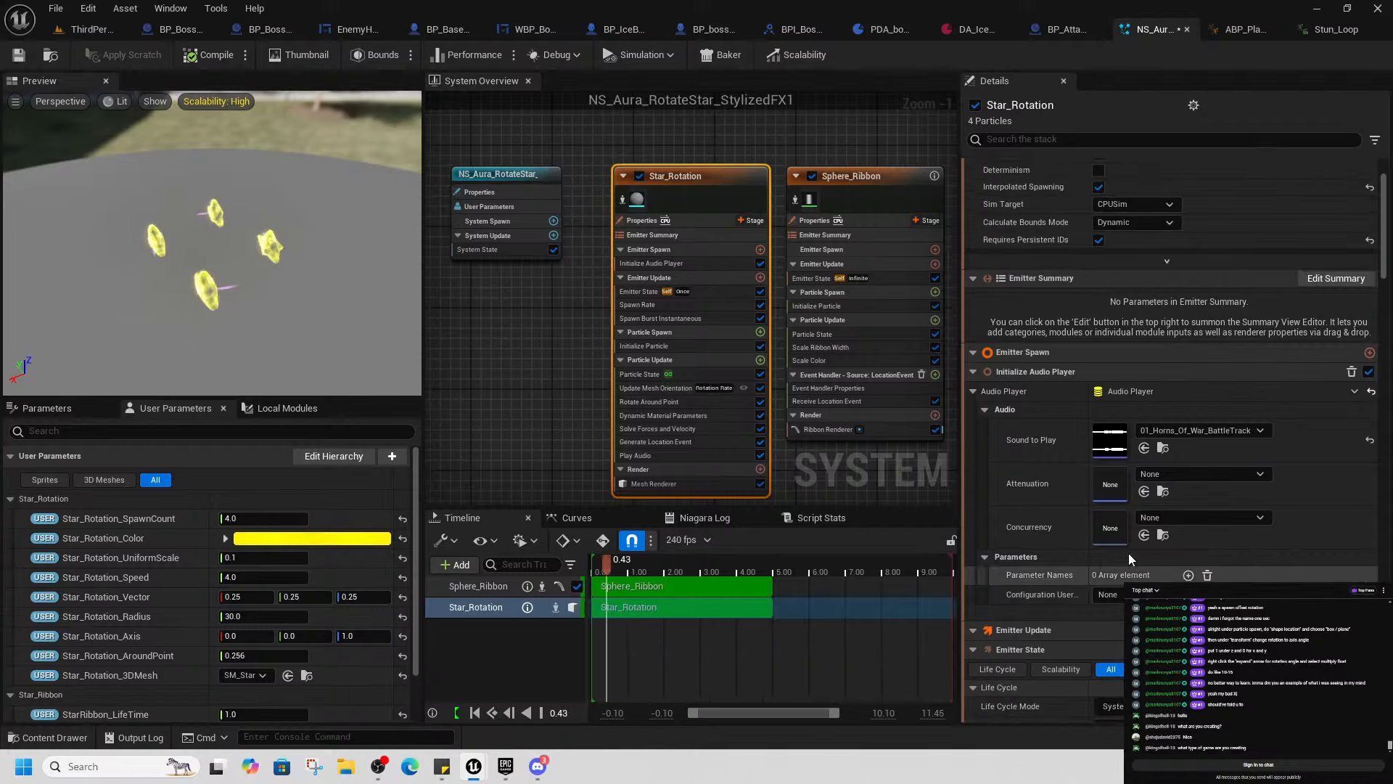
scroll(1147, 537, down, 2)
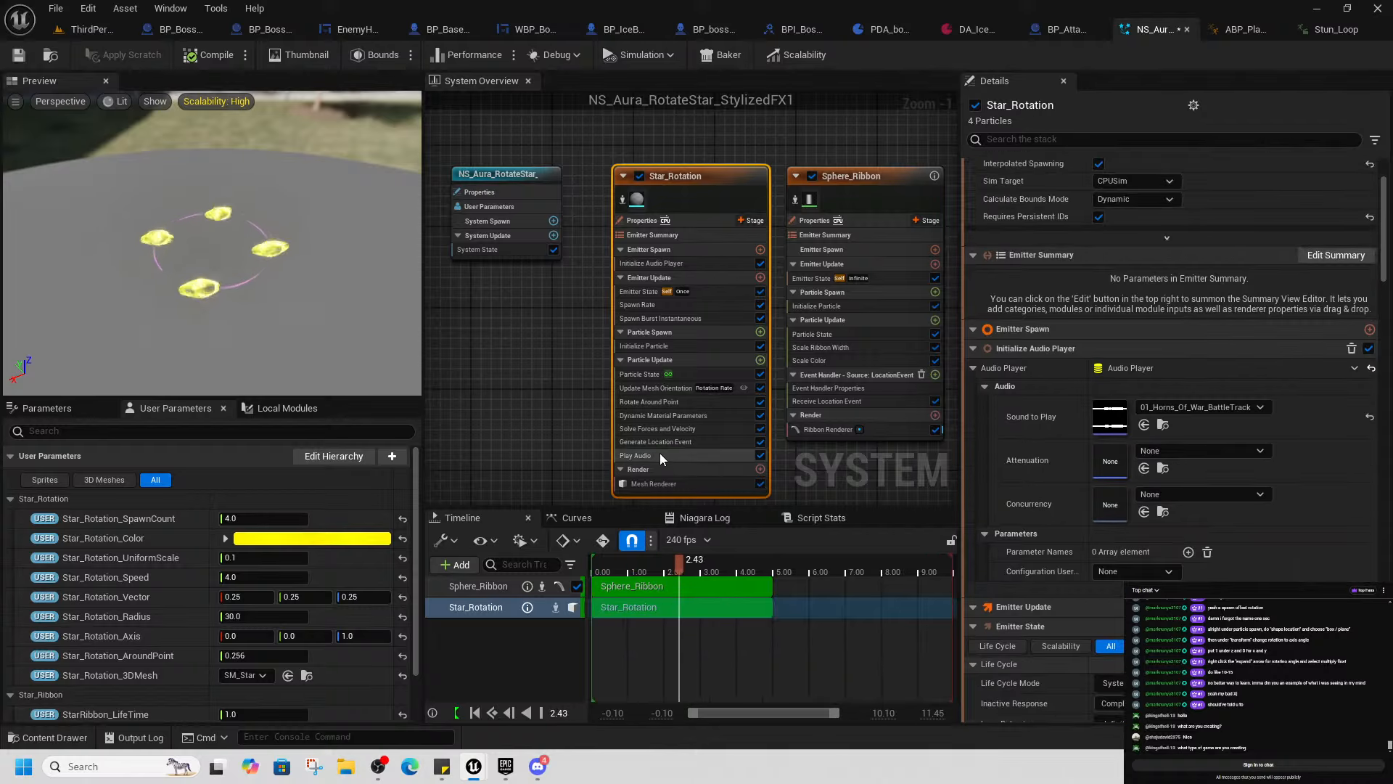
click(660, 455)
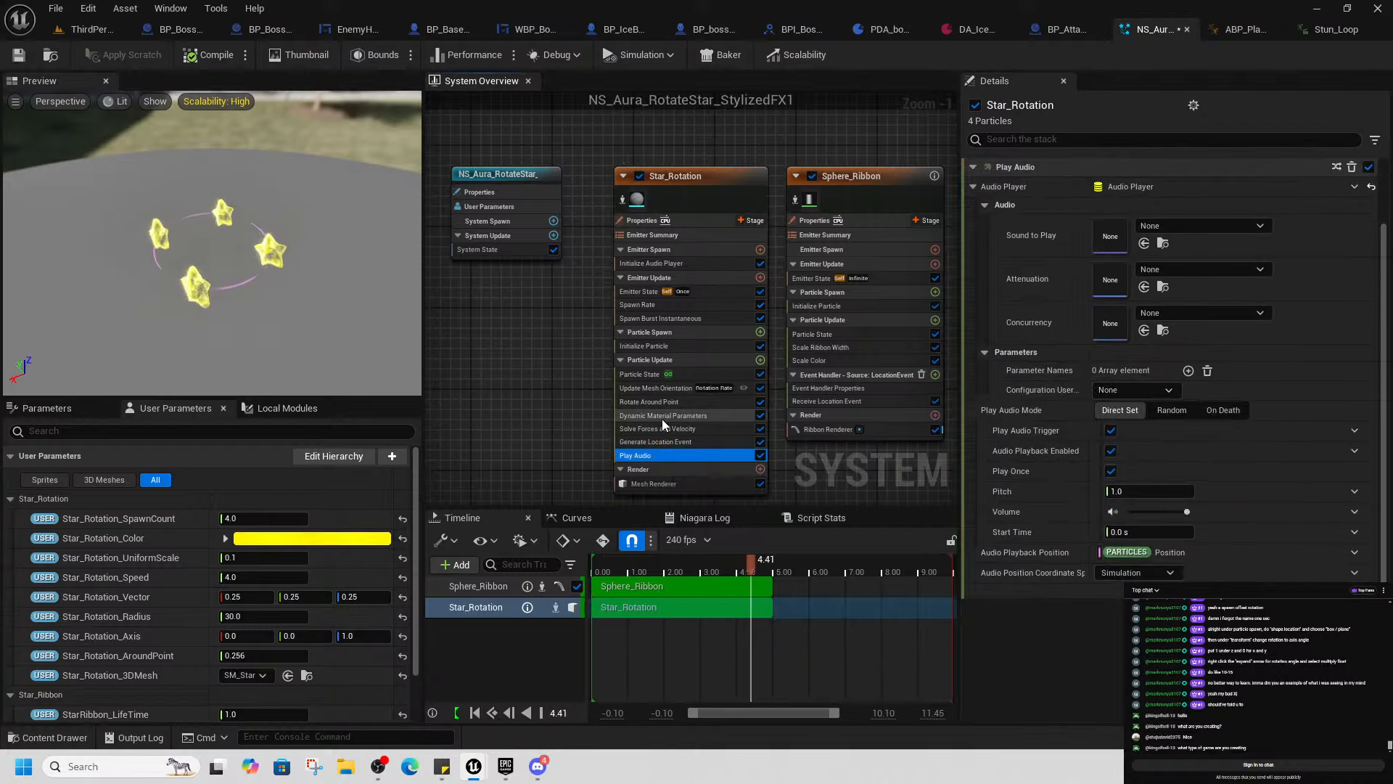
click(689, 186)
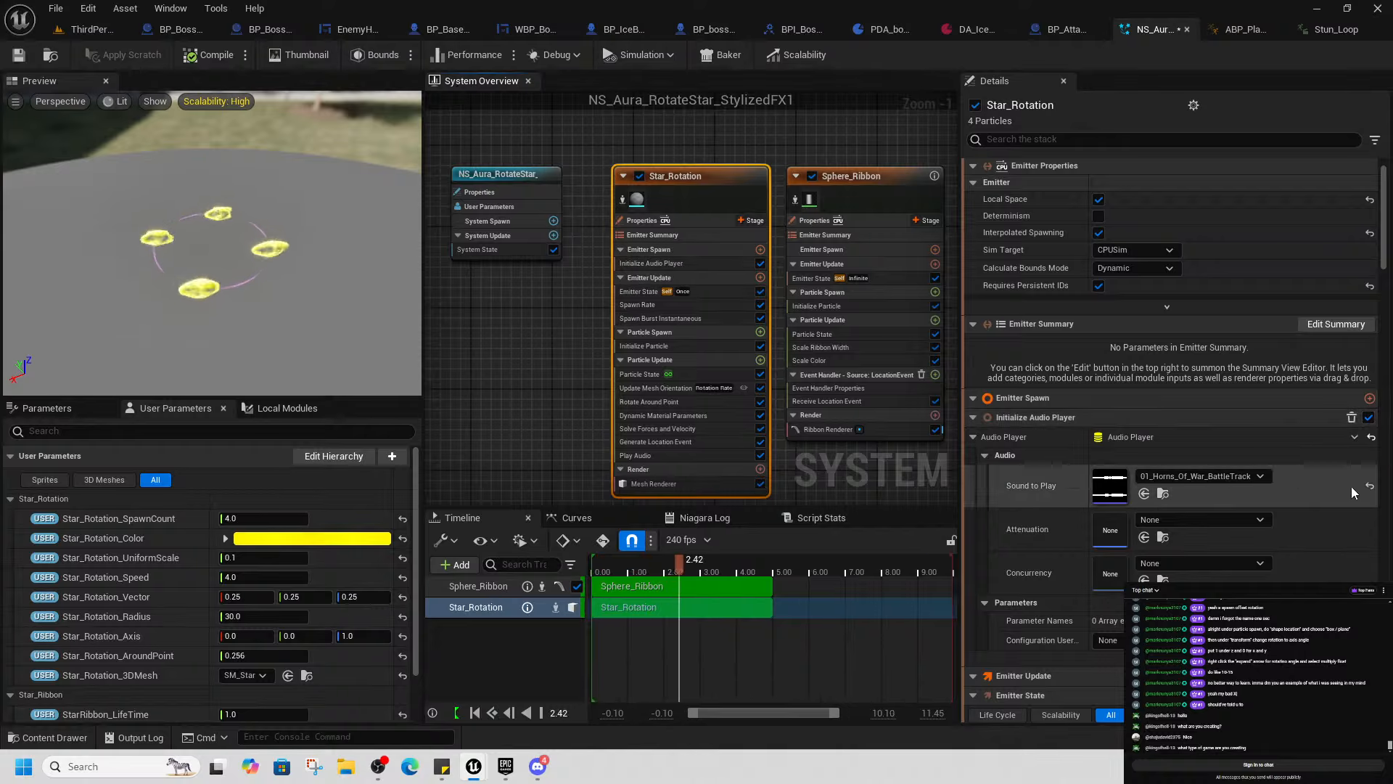
click(666, 458)
click(1185, 225)
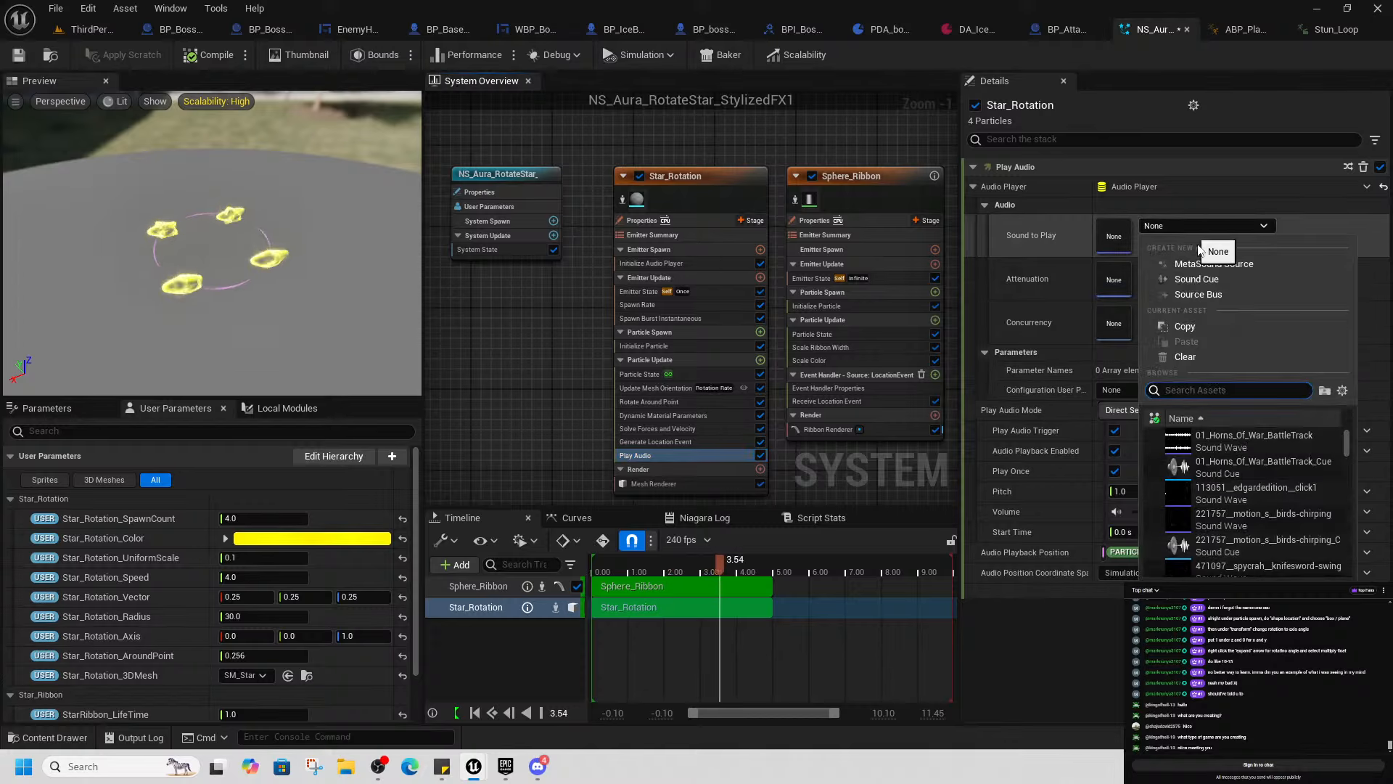
click(1251, 437)
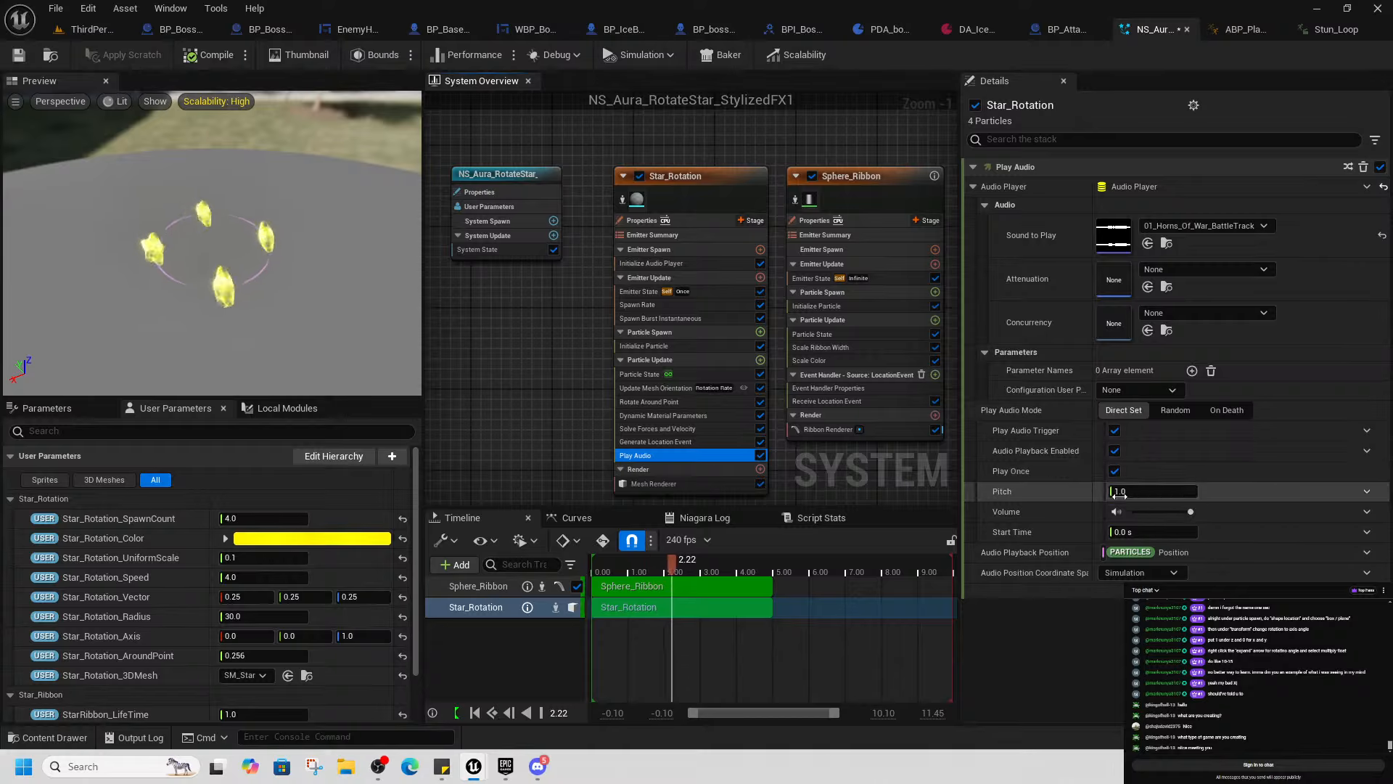
Save the rotating star Niagara system and return to the third-person level
click(1176, 410)
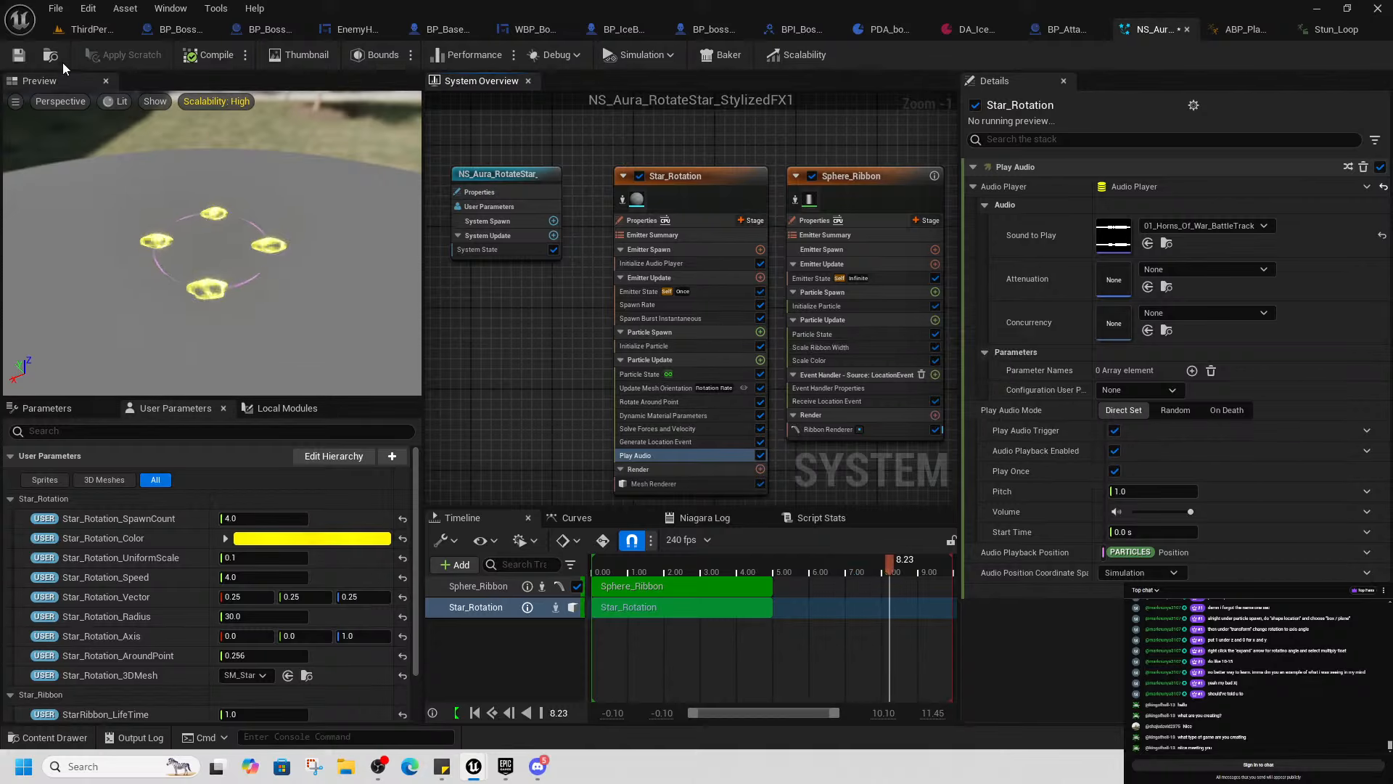
key(ctrl+s)
click(93, 30)
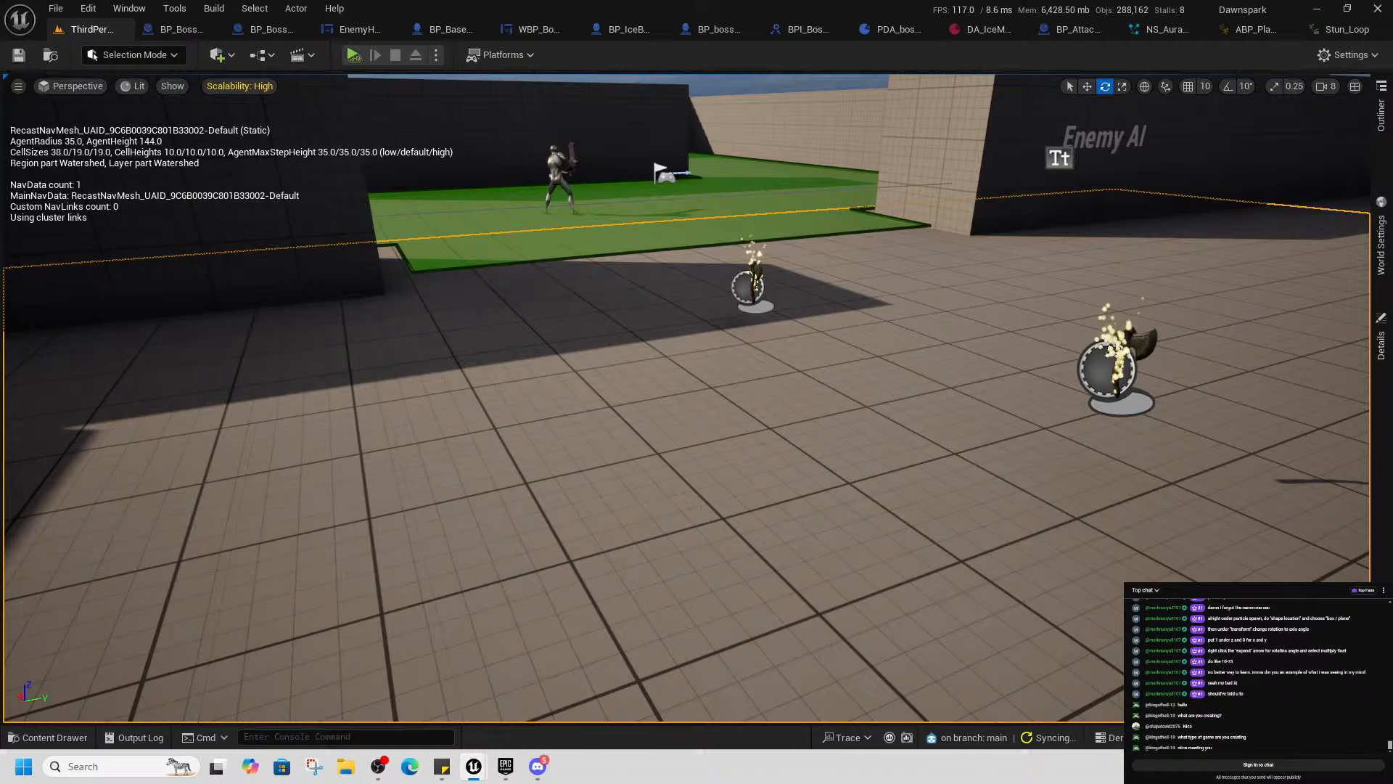
Run the third-person level from the floor near the pickups, collect the Basic Sword and Wood Shield, and equip both
right_click(829, 500)
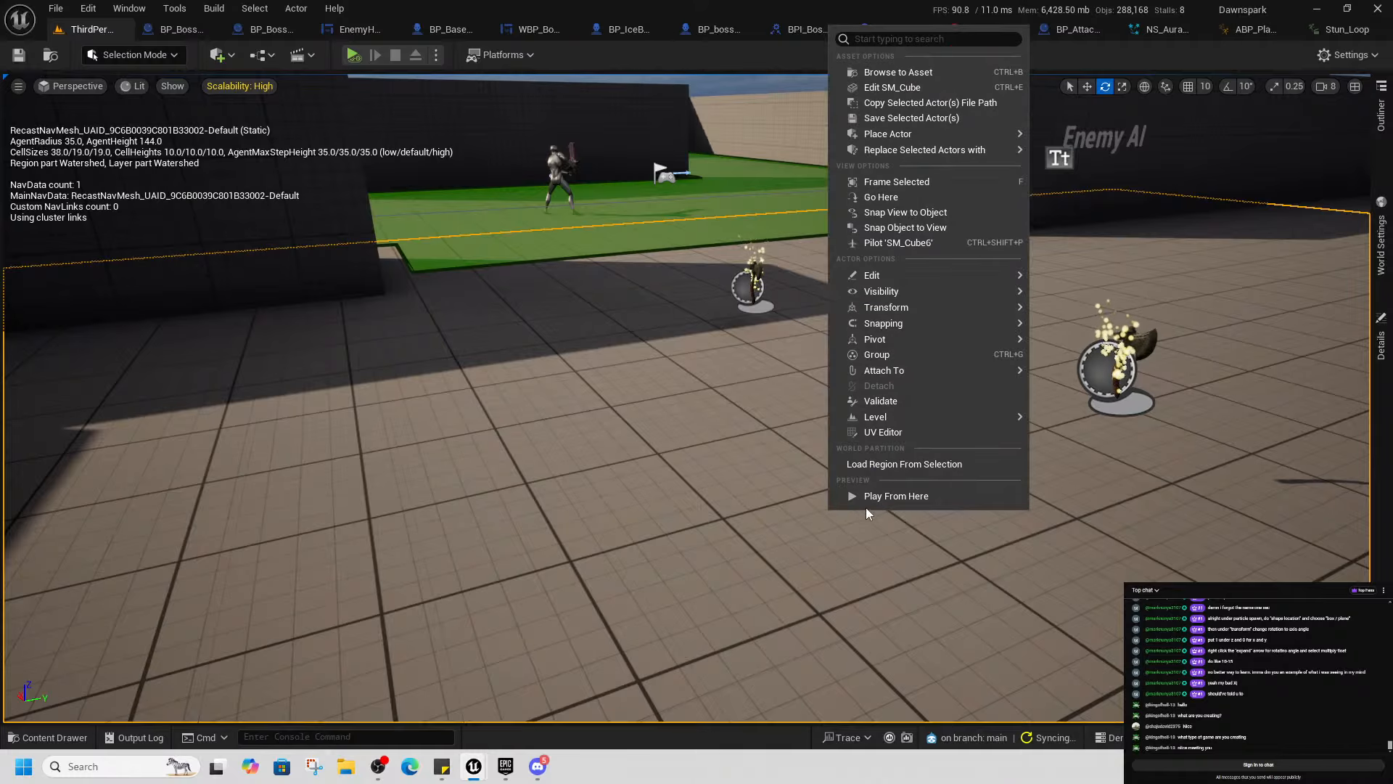
click(865, 508)
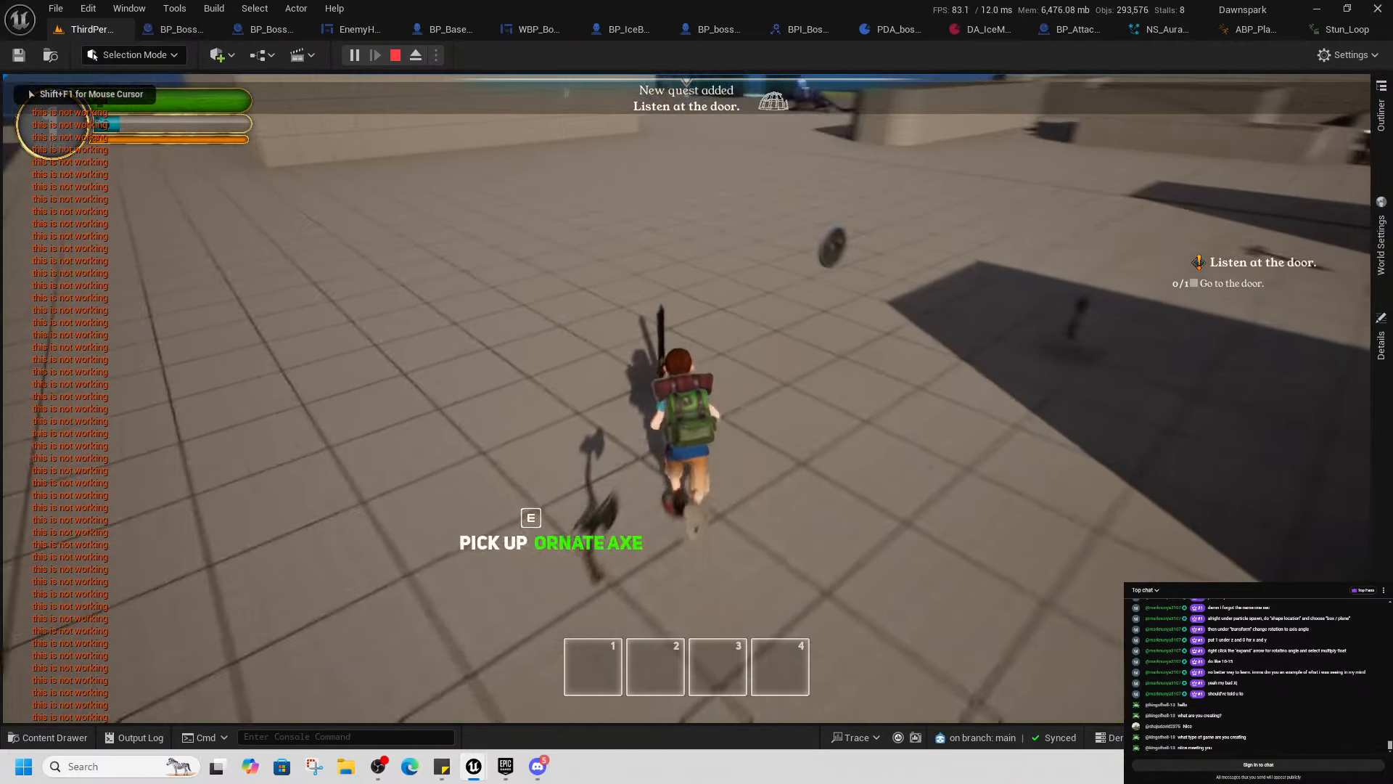
key(e)
key(e)
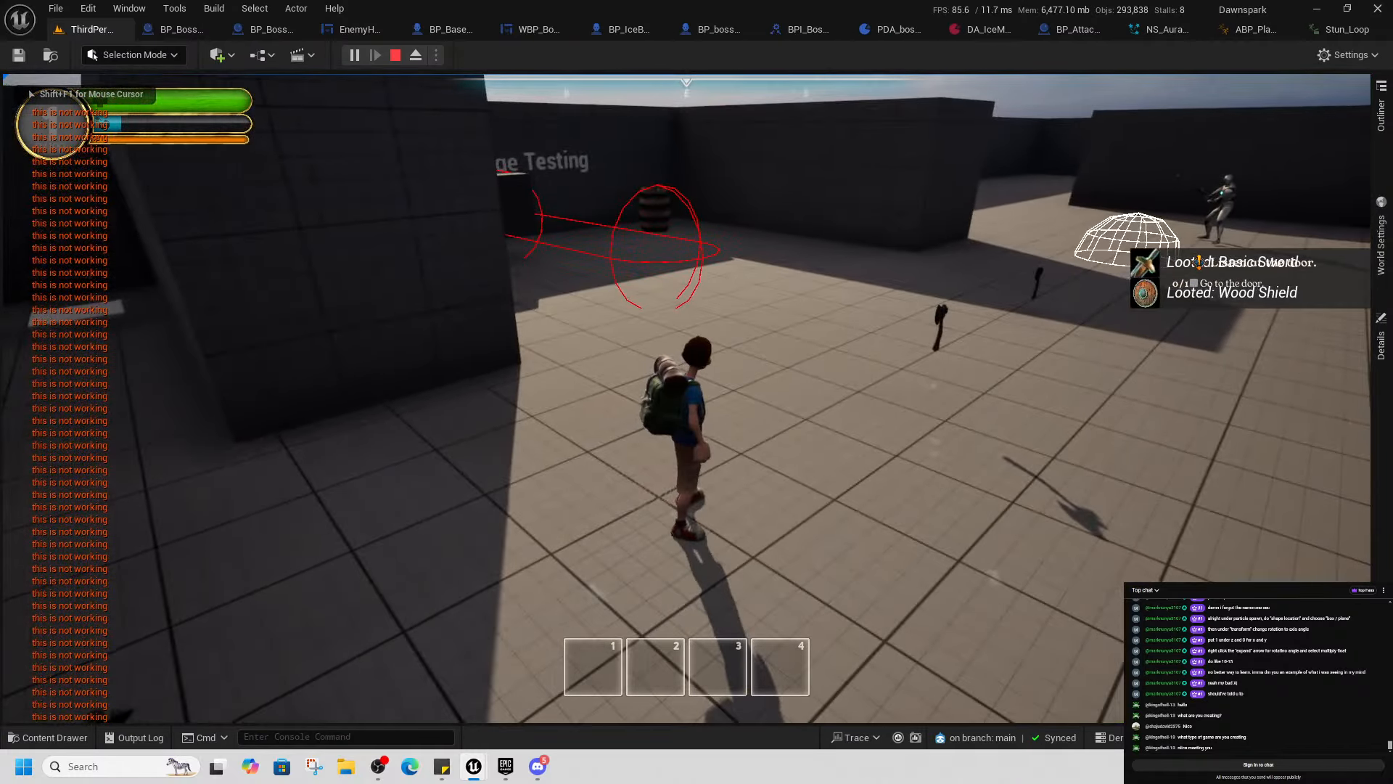
key(i)
right_click(998, 245)
right_click(935, 235)
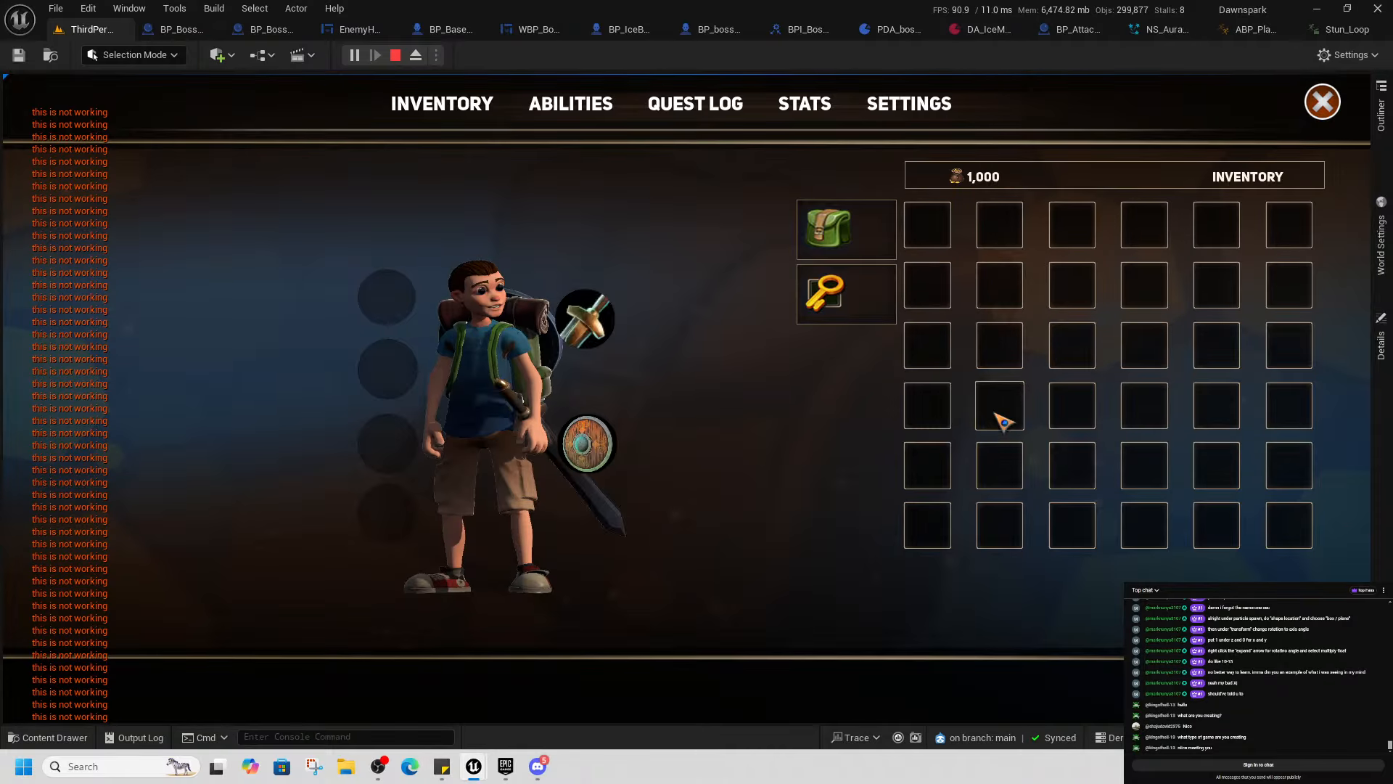
key(i)
Test the stun effect and its battle-track sound in the Damage Testing area with the sword and shield, and end the play session
key(w)
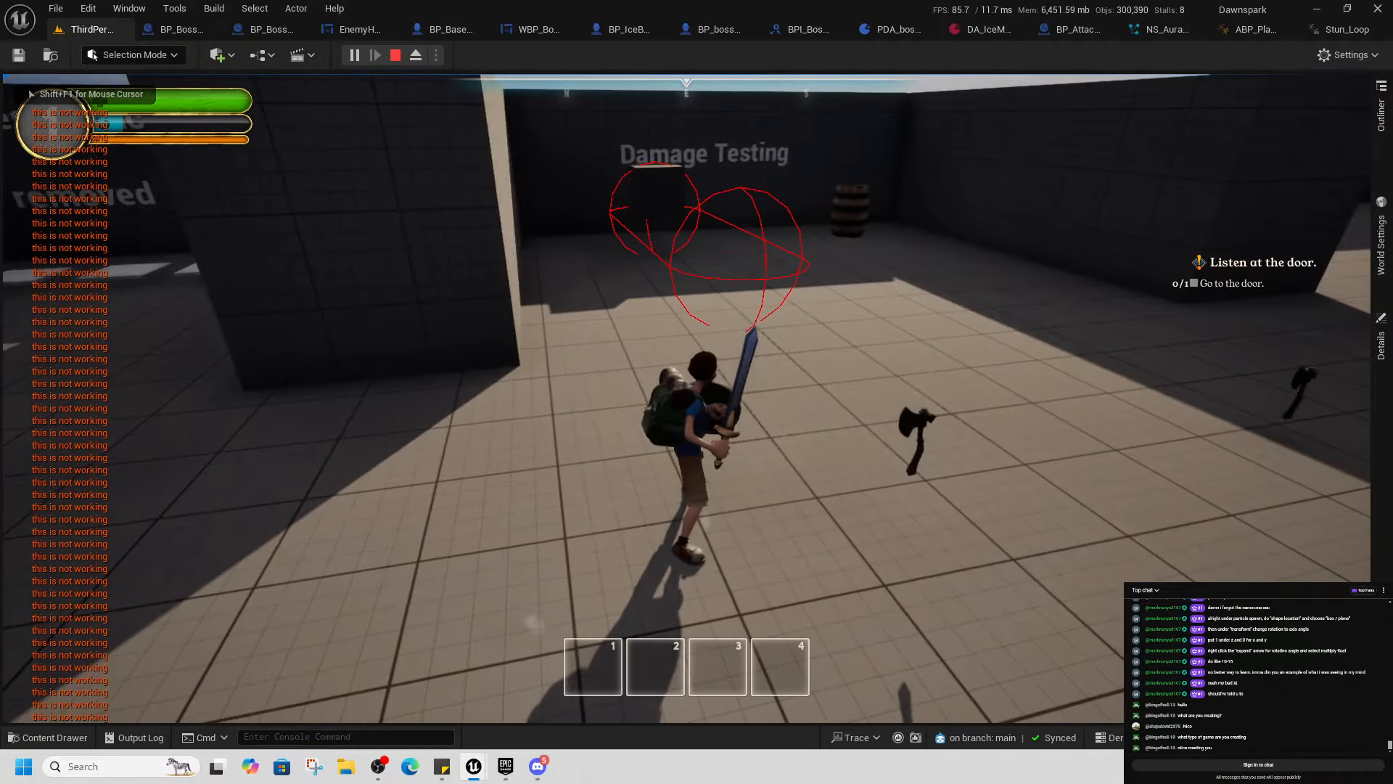
key(w)
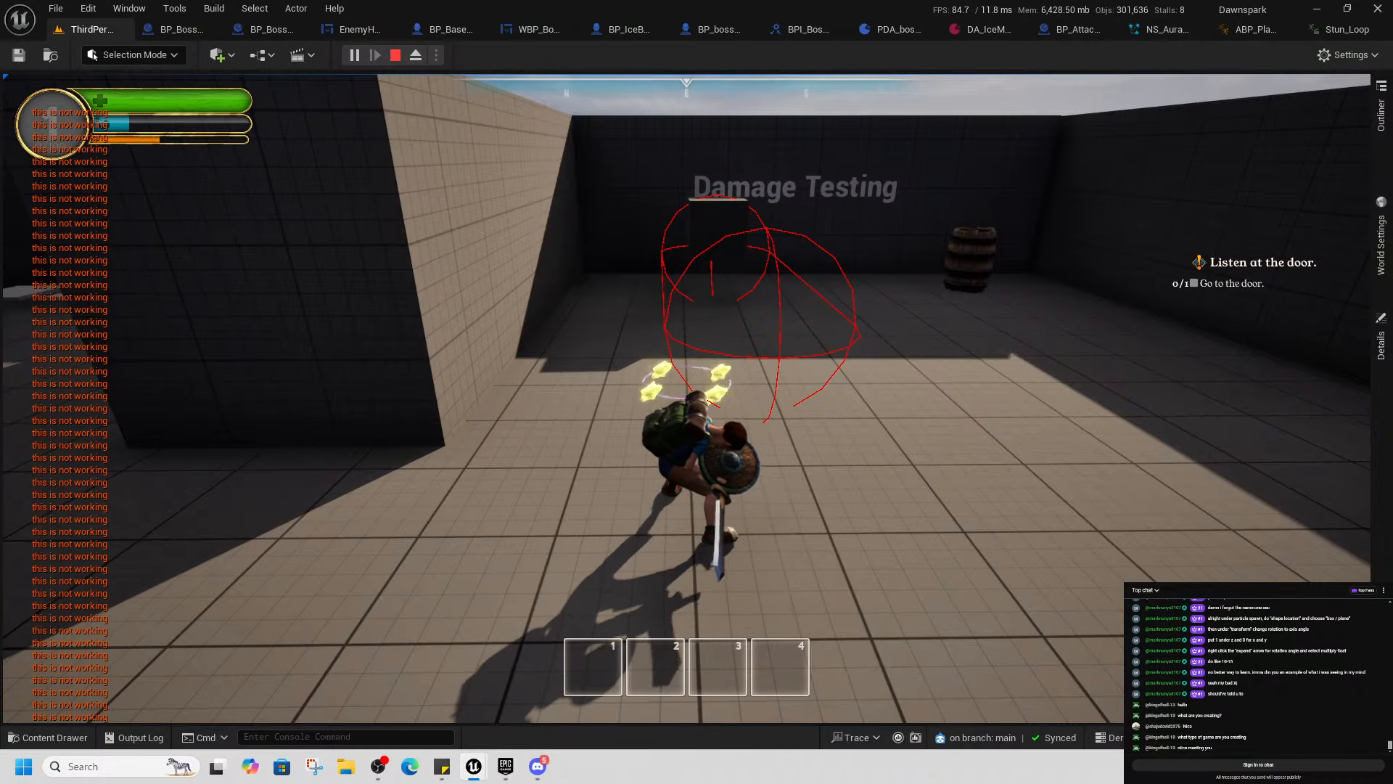
key(F8)
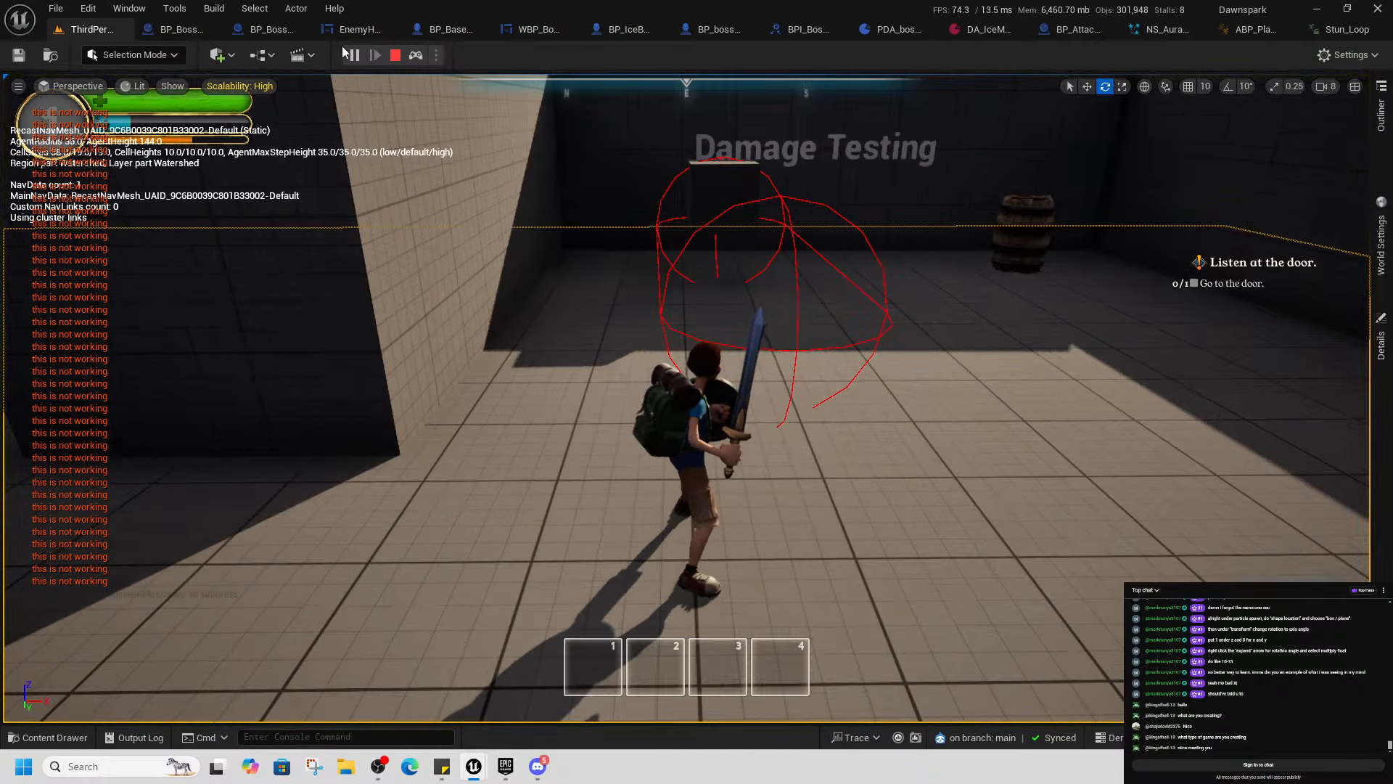
click(394, 55)
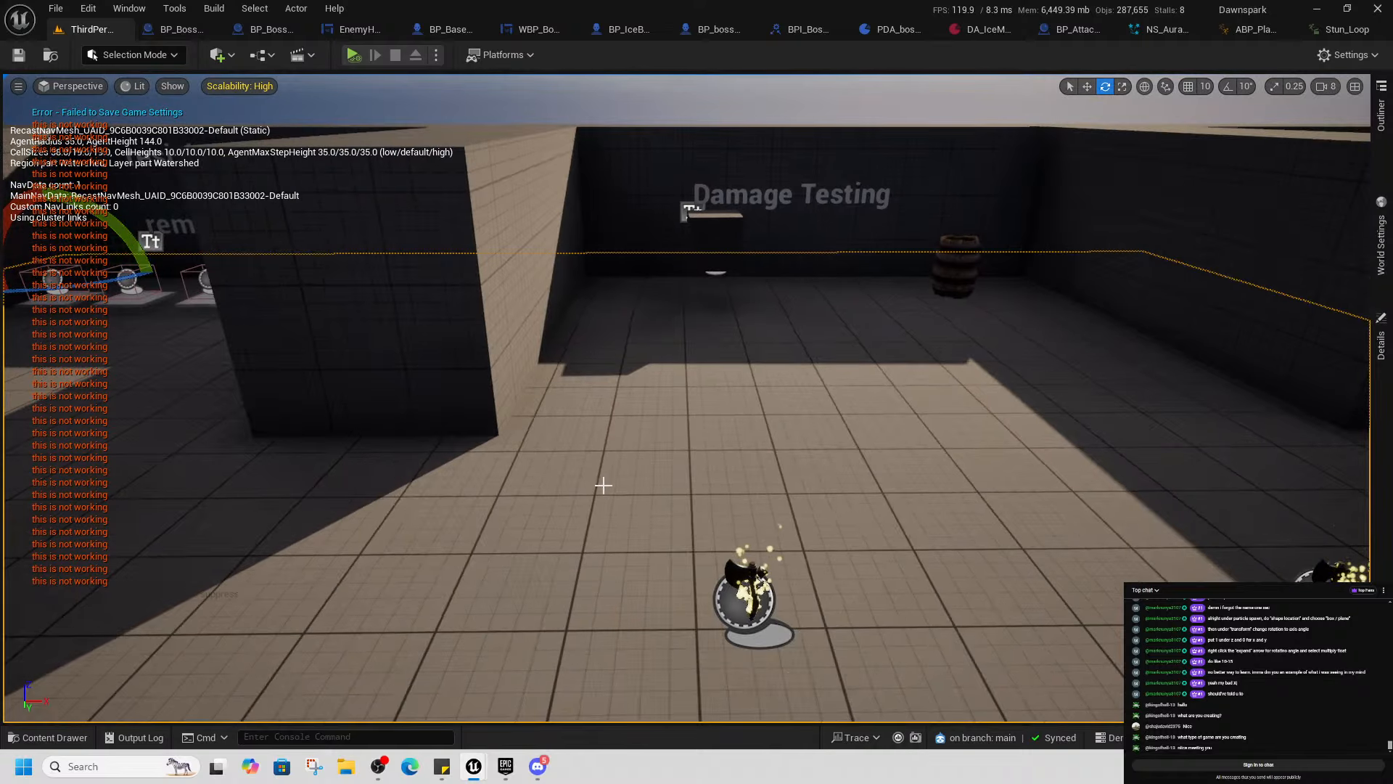
key(Escape)
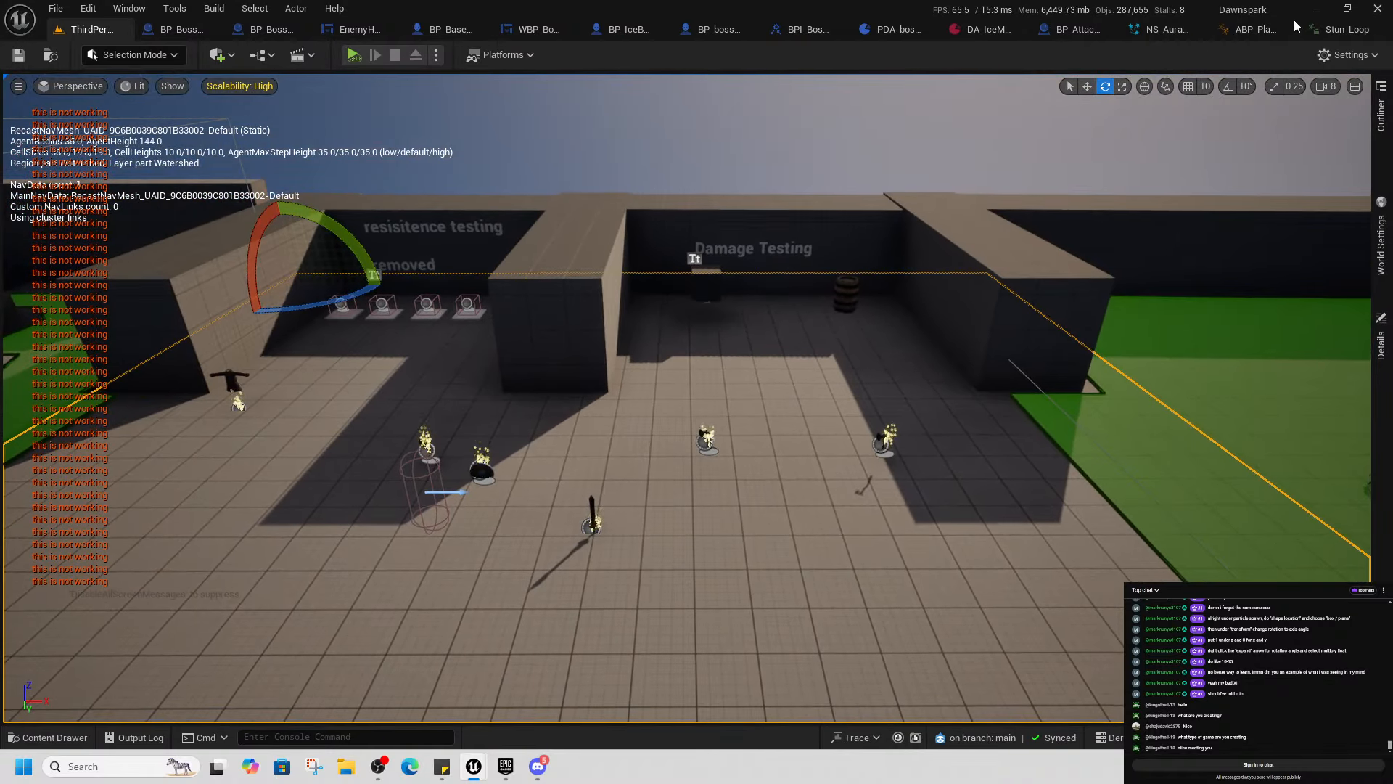
Lower the Star_Rotation emitter's Play Audio volume to roughly half, with Play Audio Mode on Direct Set, and save the Niagara system
click(1159, 29)
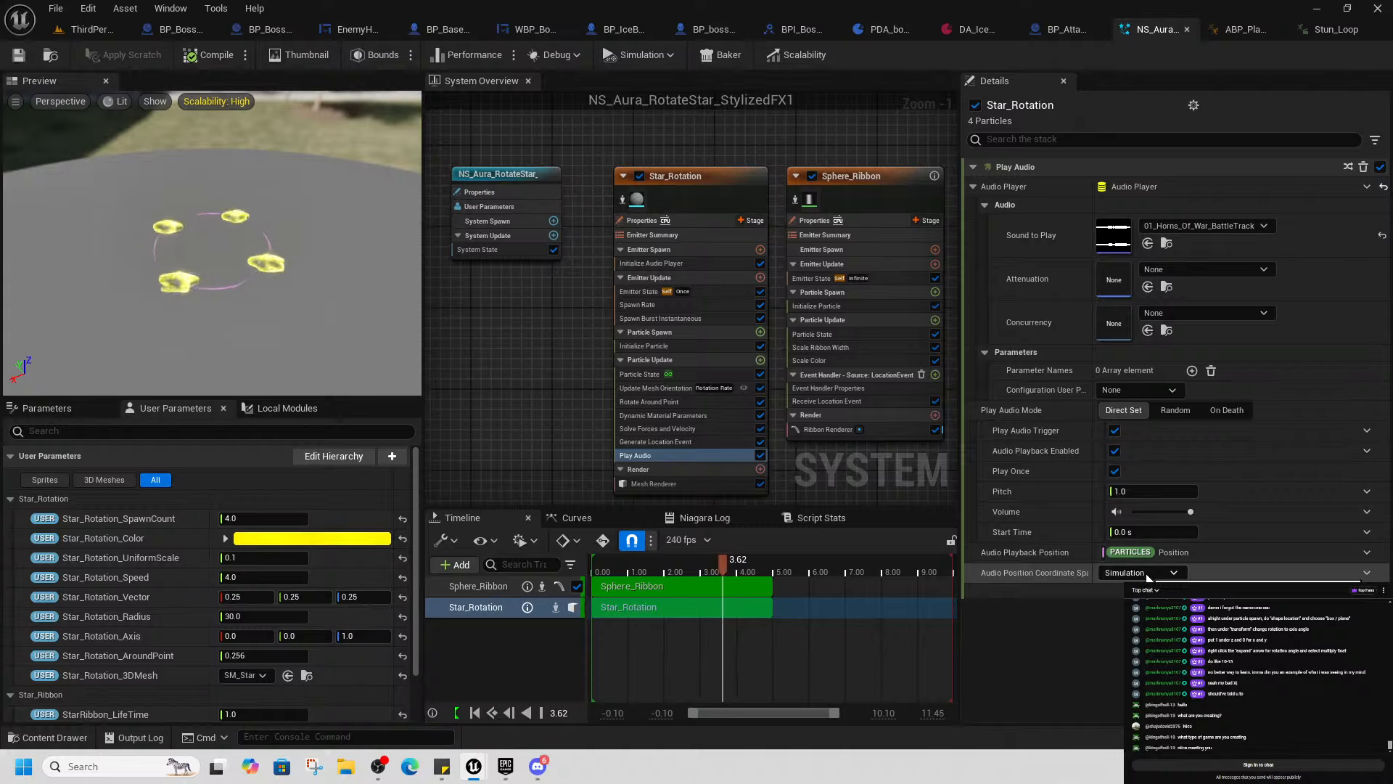
click(1225, 411)
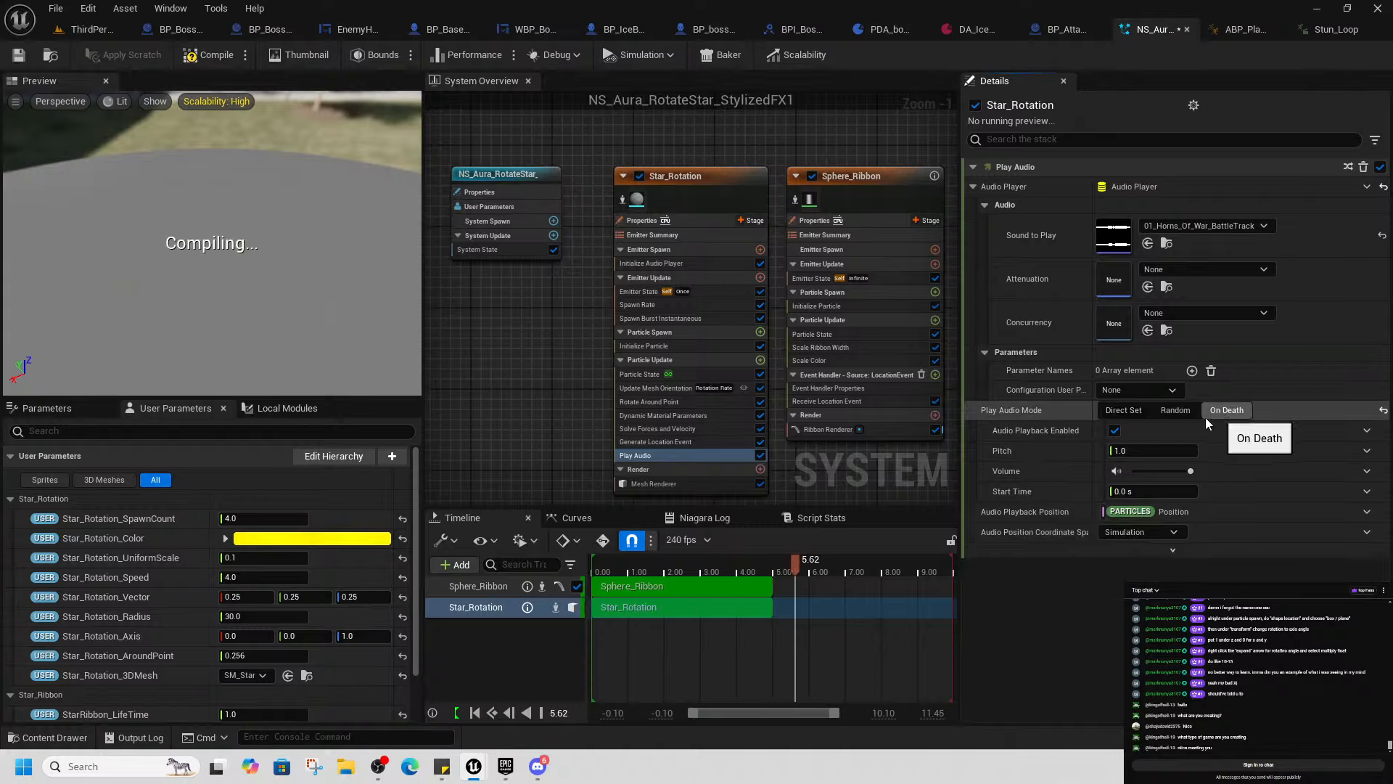
click(1125, 410)
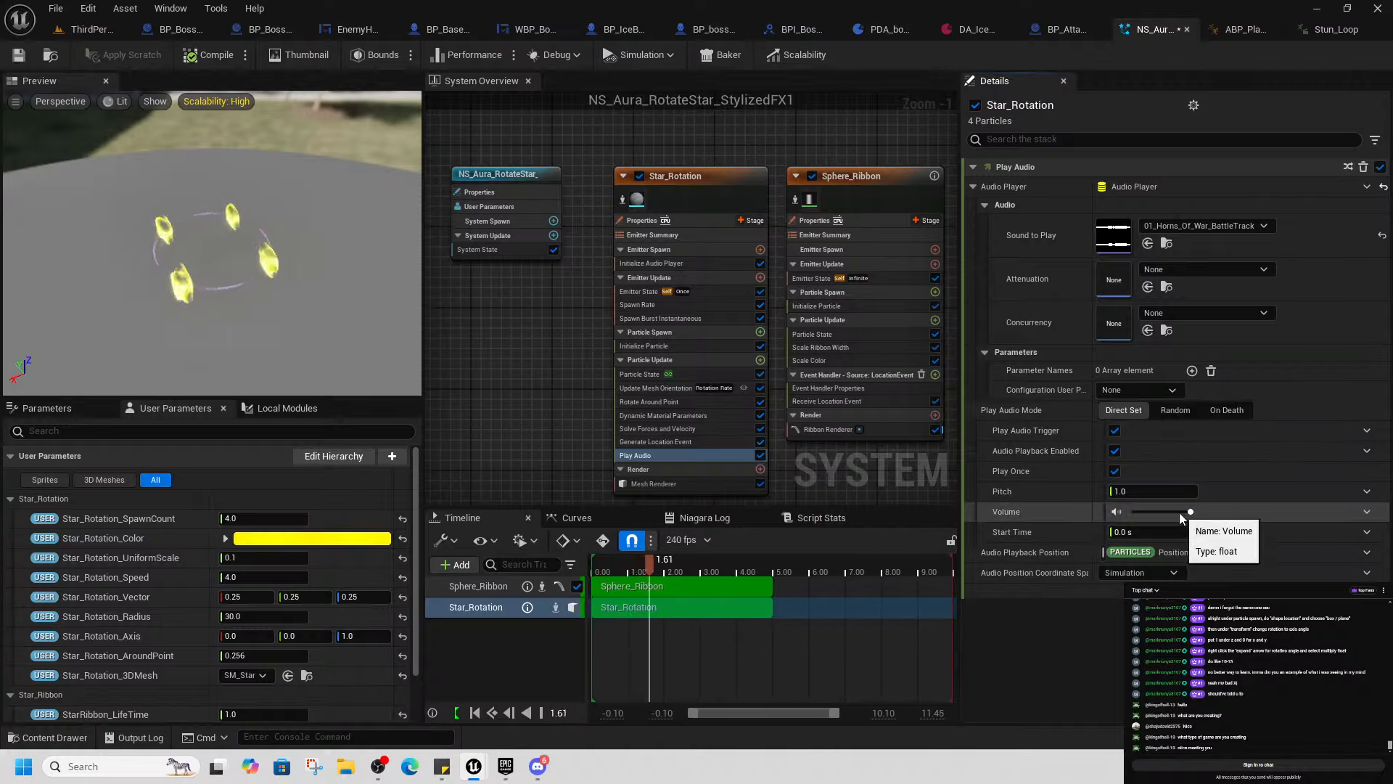
drag(1180, 512, 1158, 512)
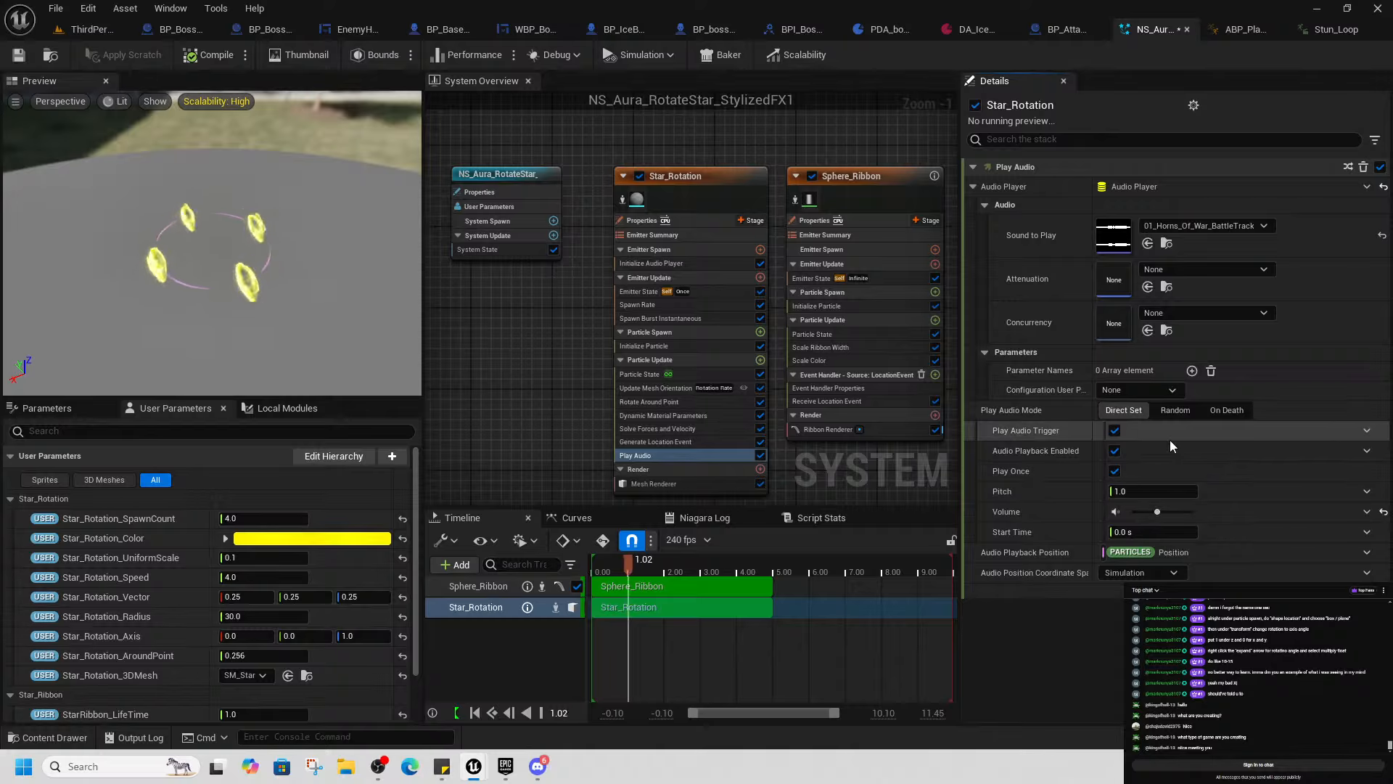
click(1136, 391)
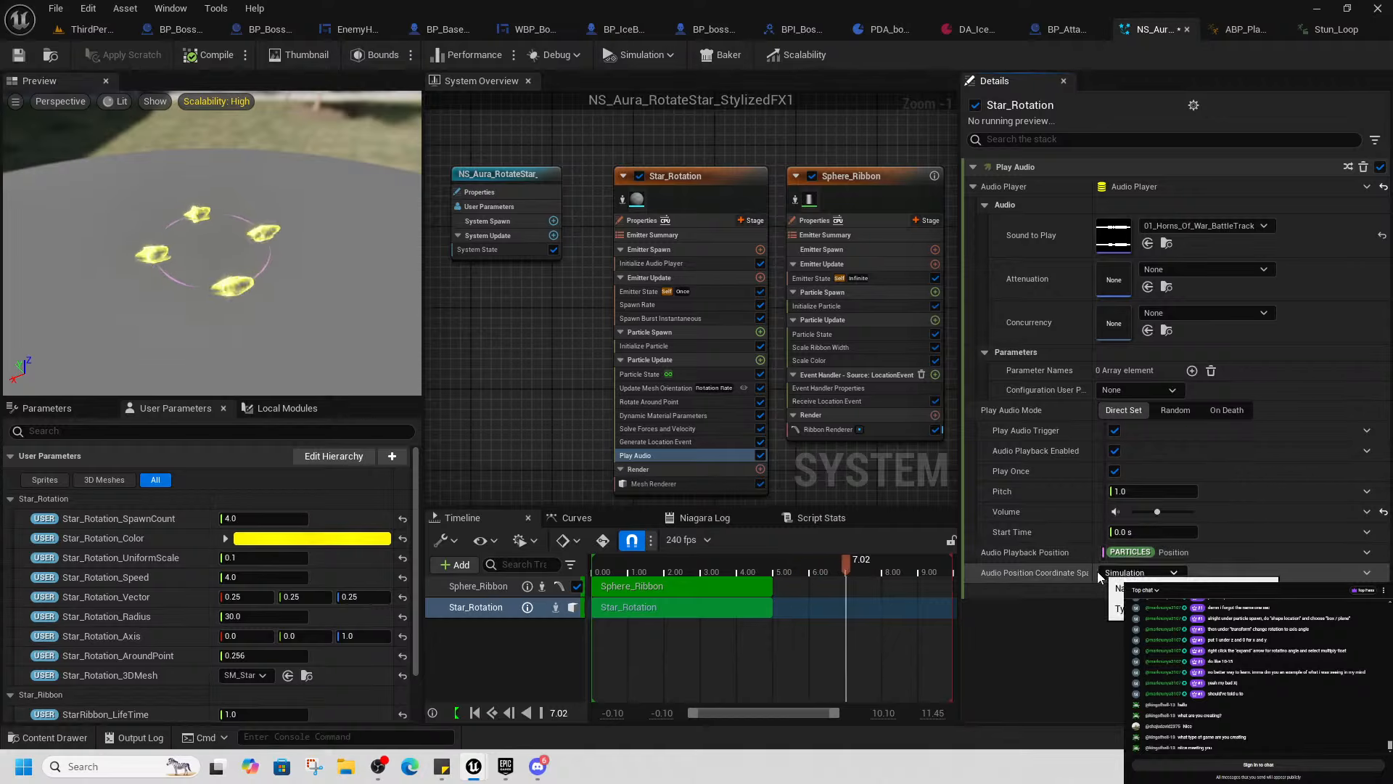
key(ctrl+s)
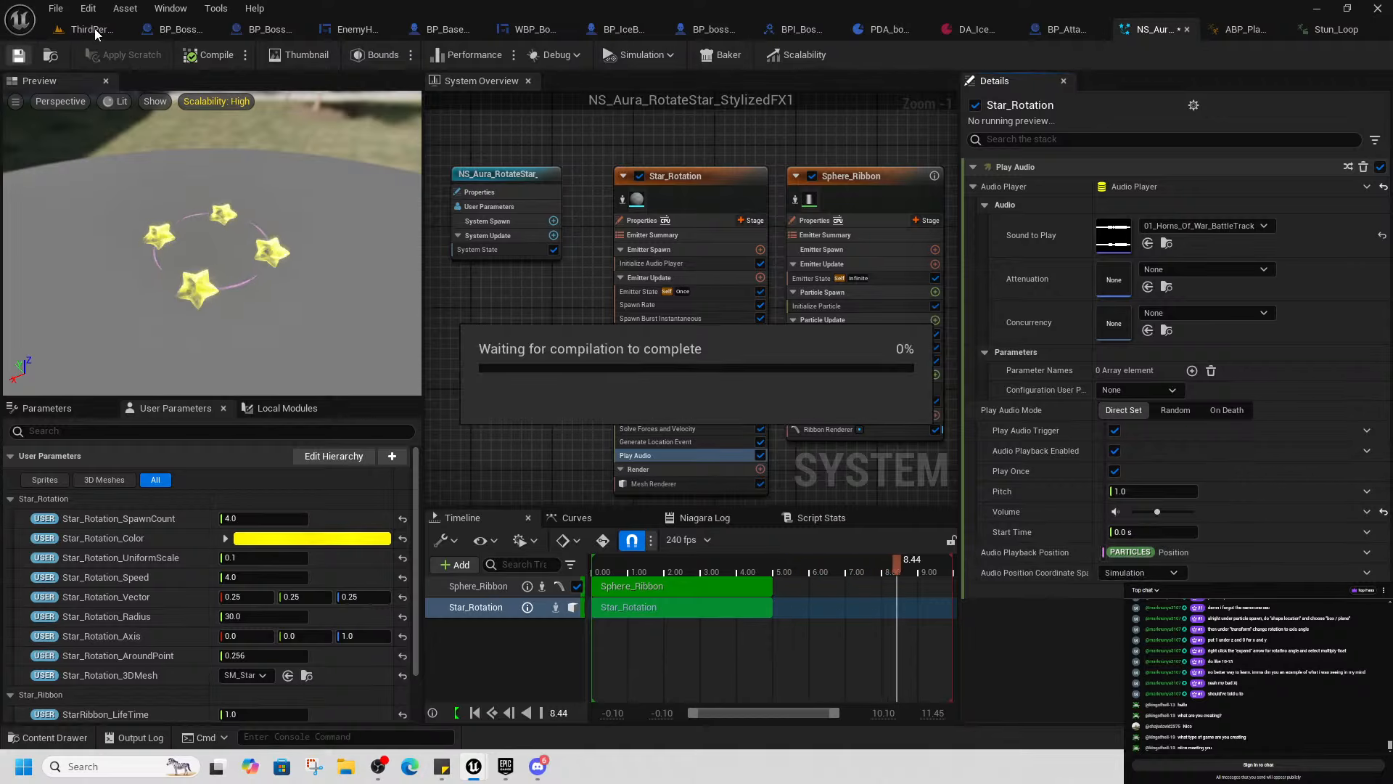
Return to the third-person level, run it from the open floor, and collect and equip the Basic Sword and Wood Shield
click(93, 30)
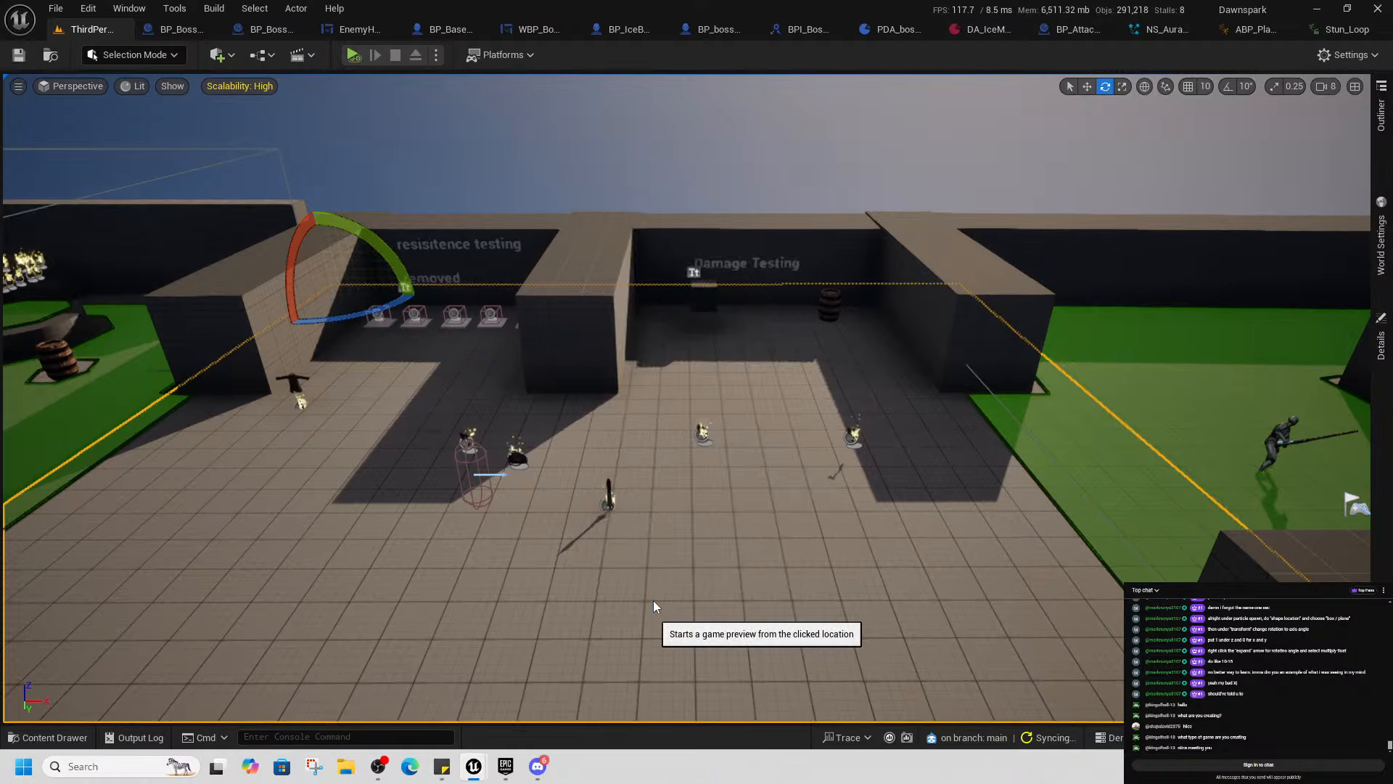
key(w)
key(e)
key(e)
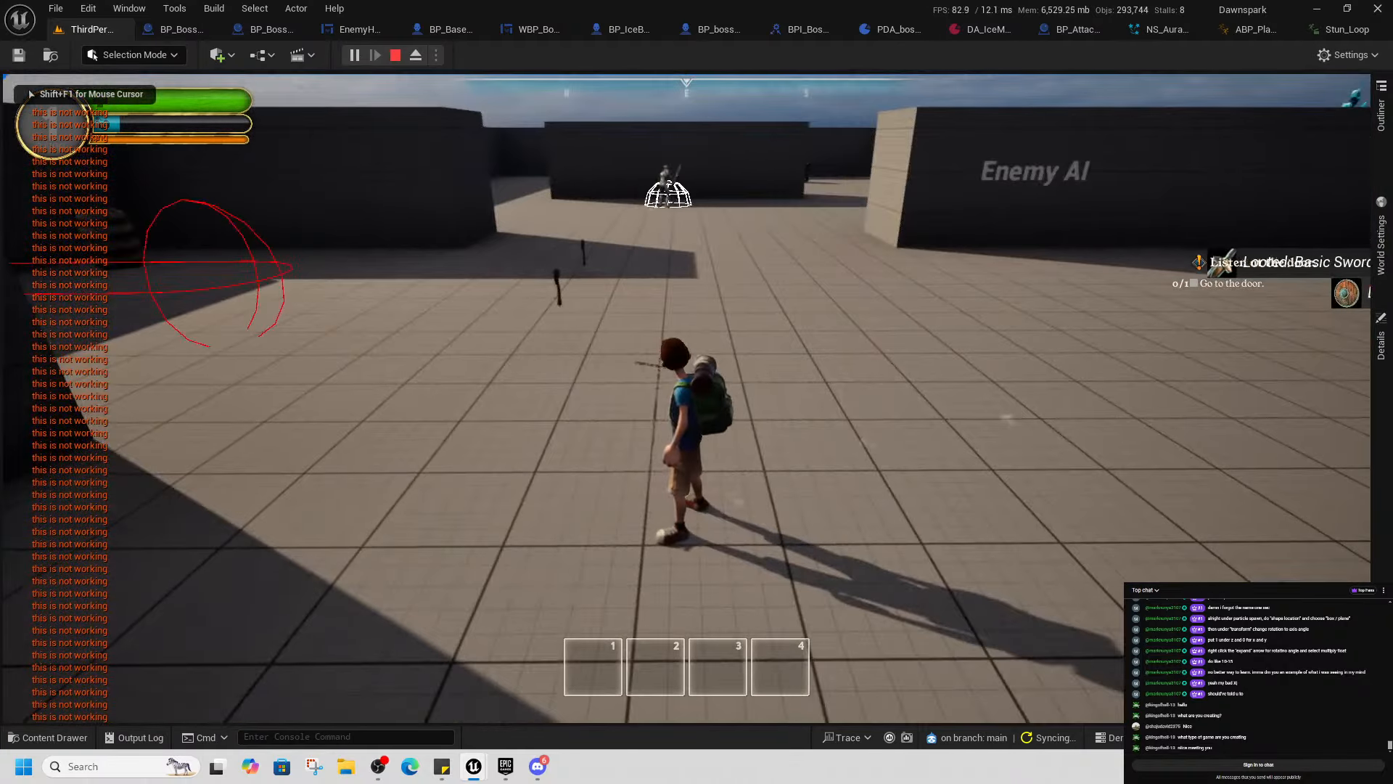
key(w)
key(Tab)
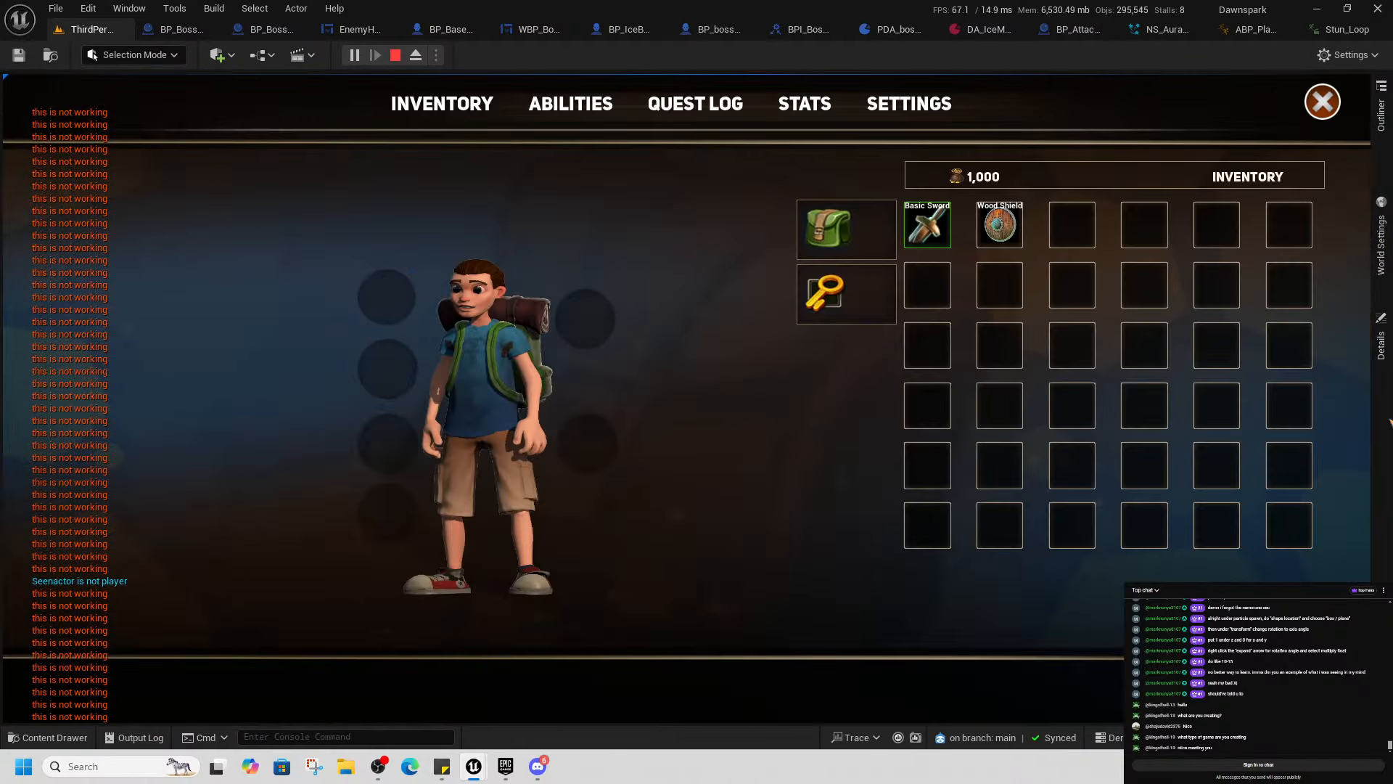
right_click(1012, 229)
right_click(943, 232)
key(Tab)
Test the stun effect with the lowered sound volume near the Damage Testing area and stop the play session
key(w)
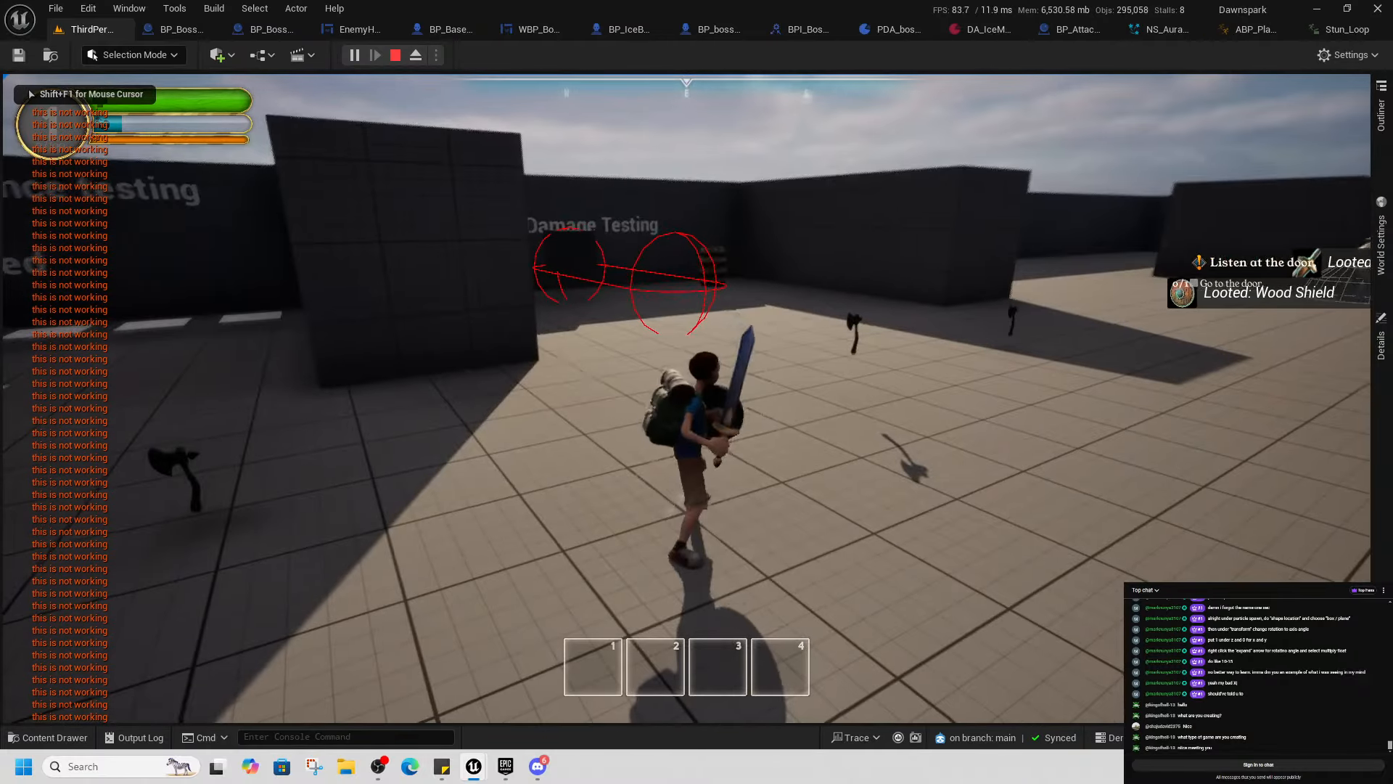
key(w)
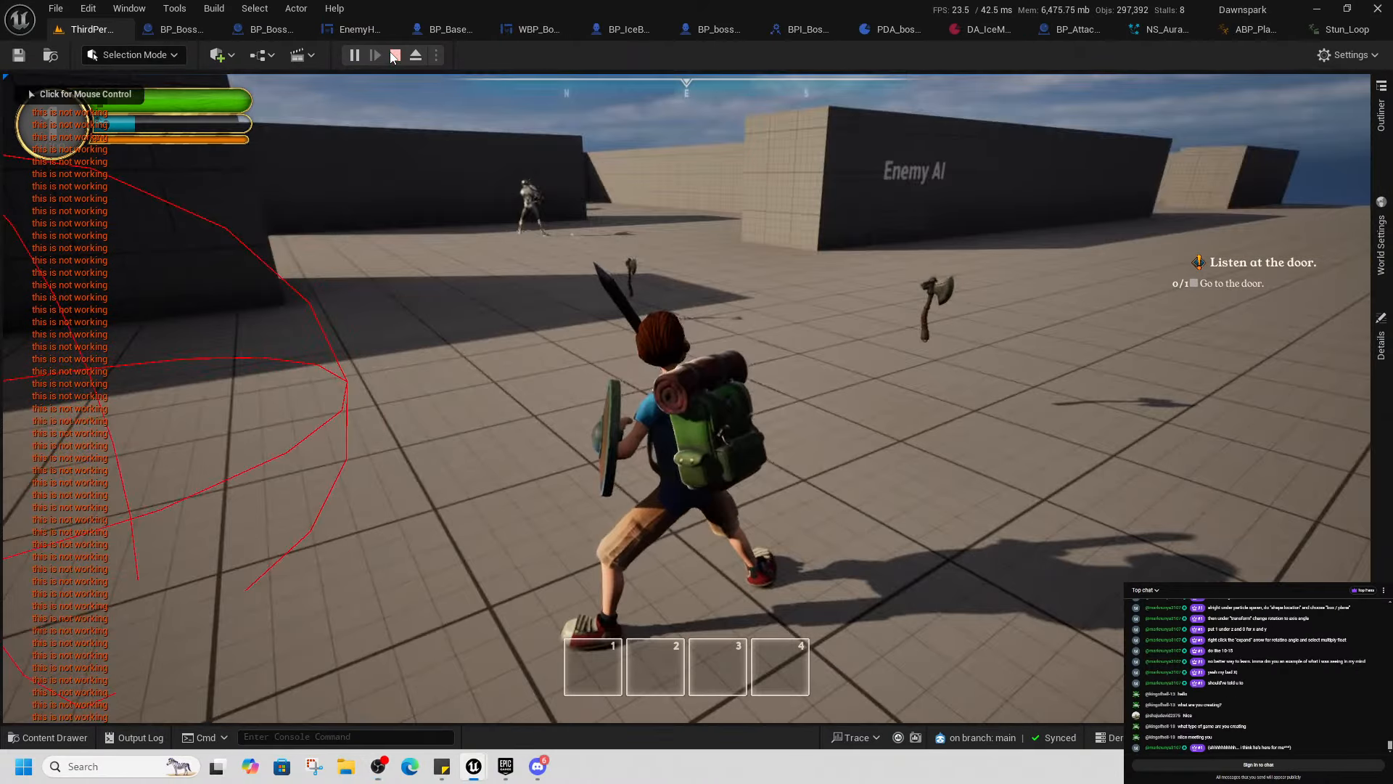
key(Escape)
Examine the Star_Rotation emitter's Play Audio and Initialize Audio Player settings, including the advanced options for stopping the sound
click(1153, 33)
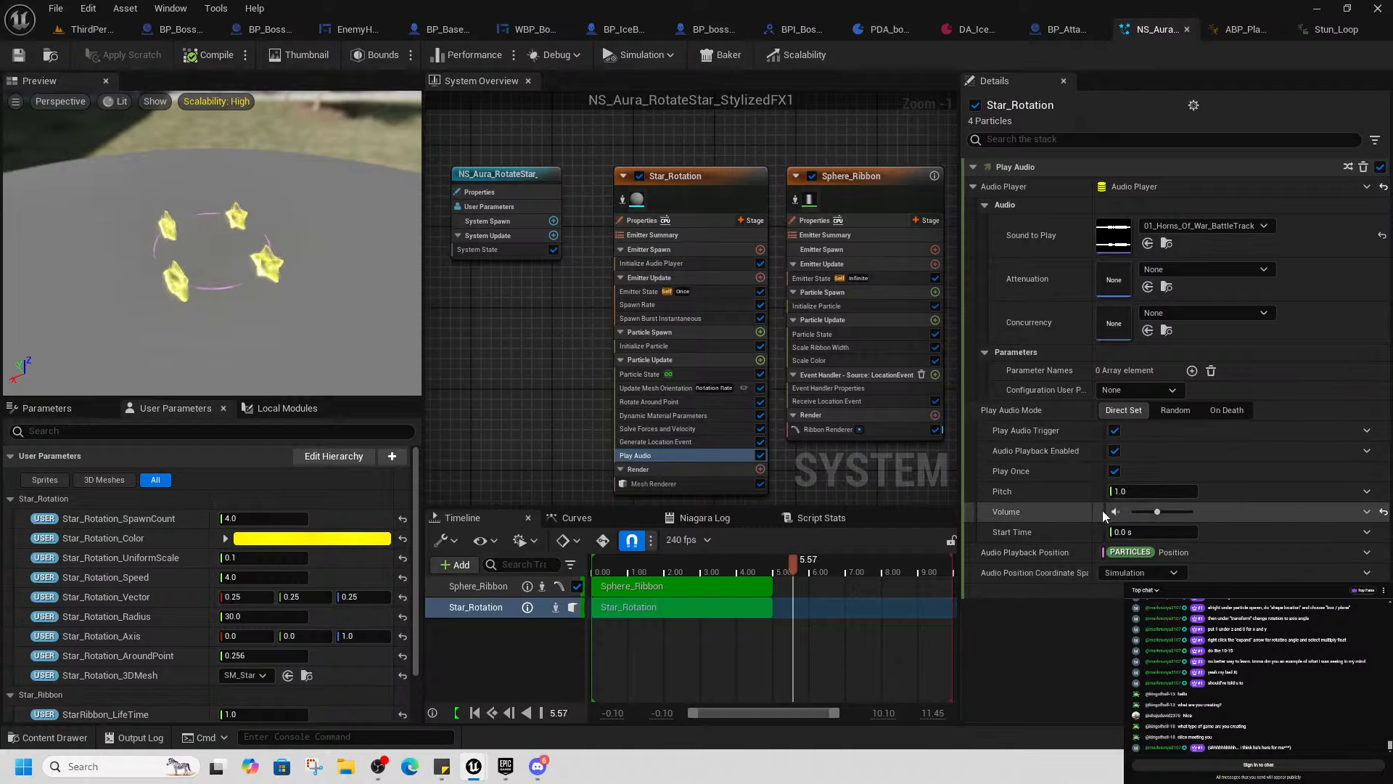
click(1176, 573)
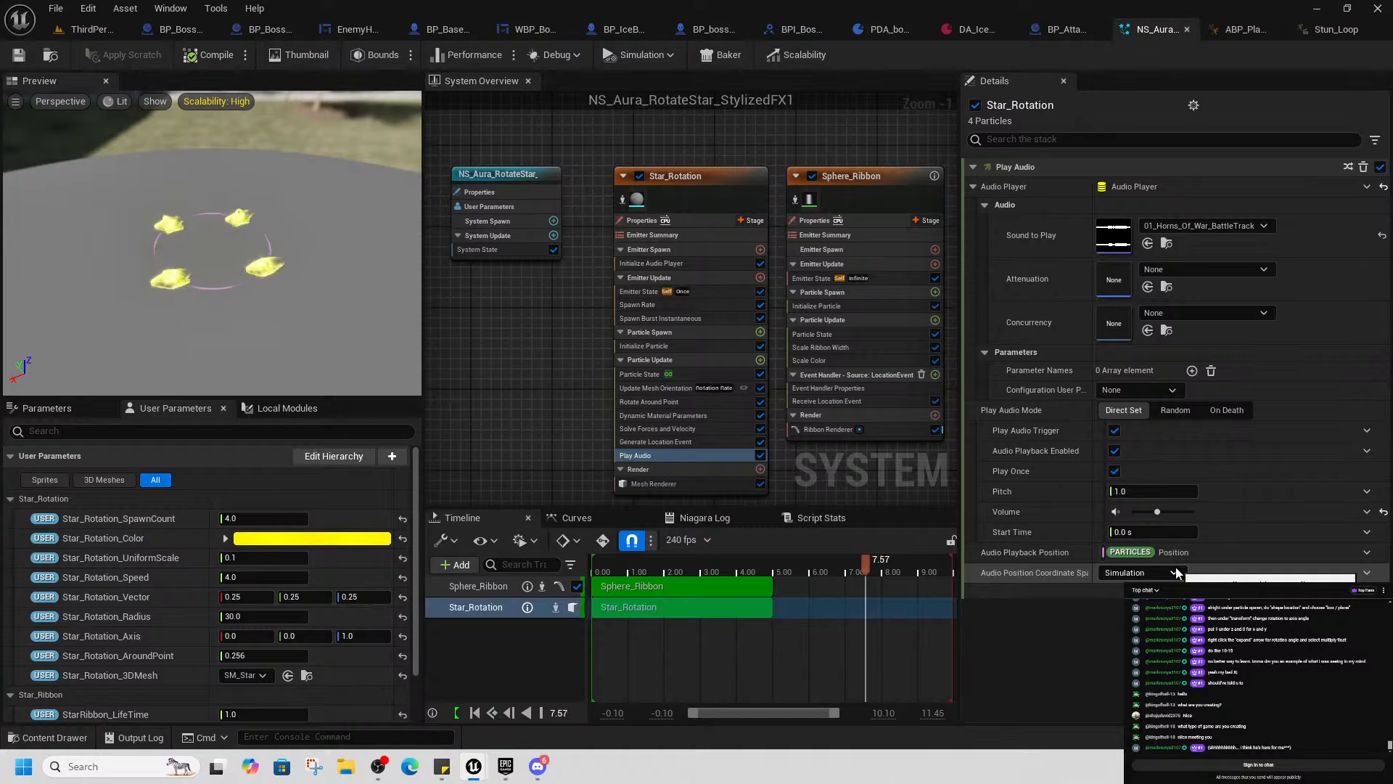
click(707, 263)
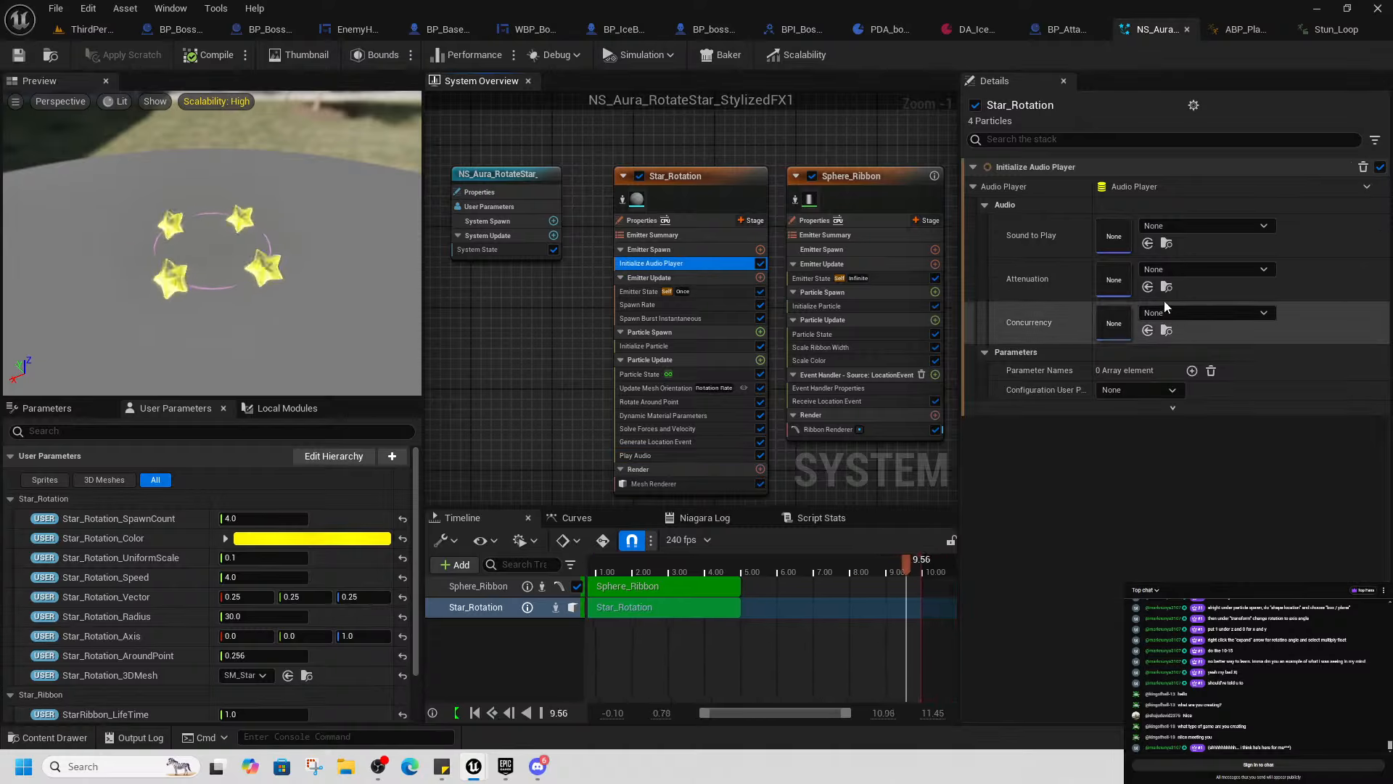
click(1173, 407)
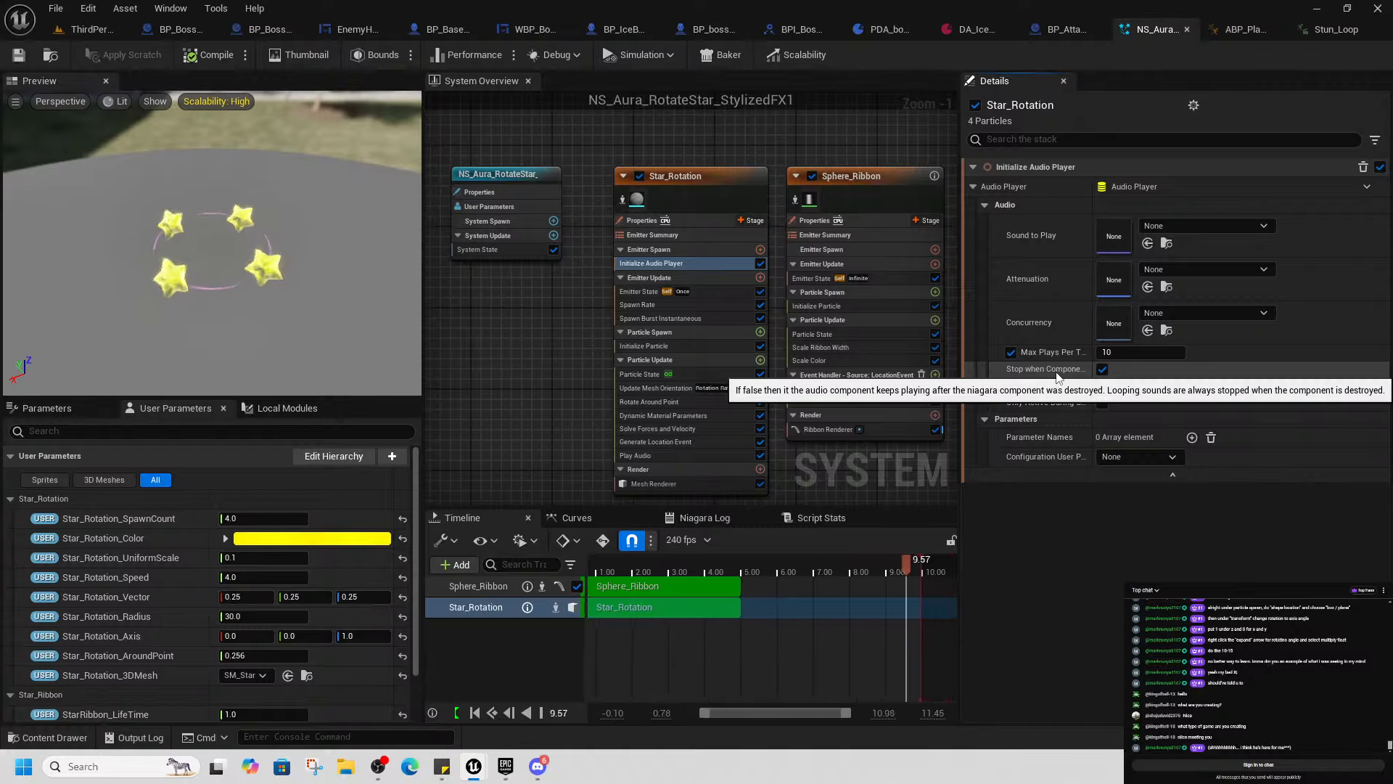
click(677, 181)
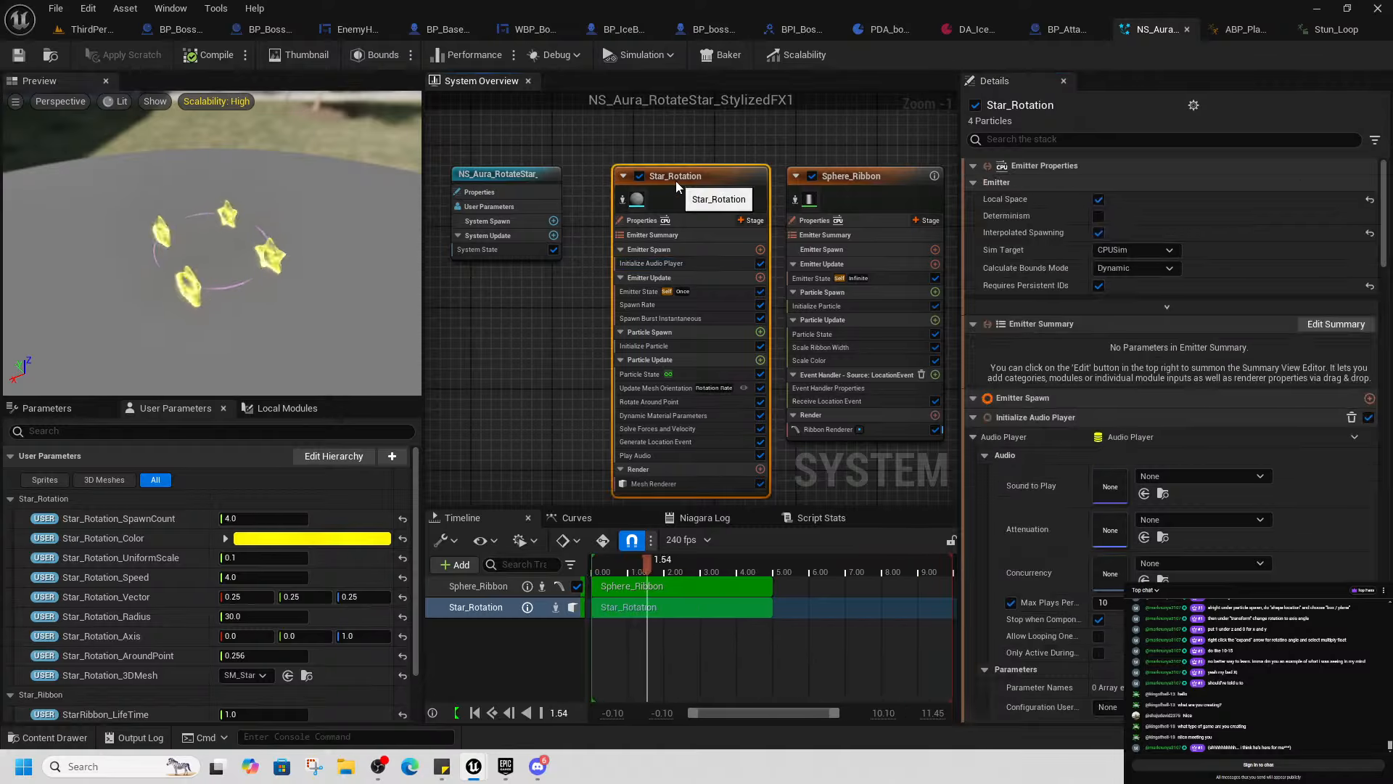
Set the star aura system's Inactive Response to Kill (System and Emitters Die Immediately) with Loop Behavior on Infinite, and save it
click(503, 174)
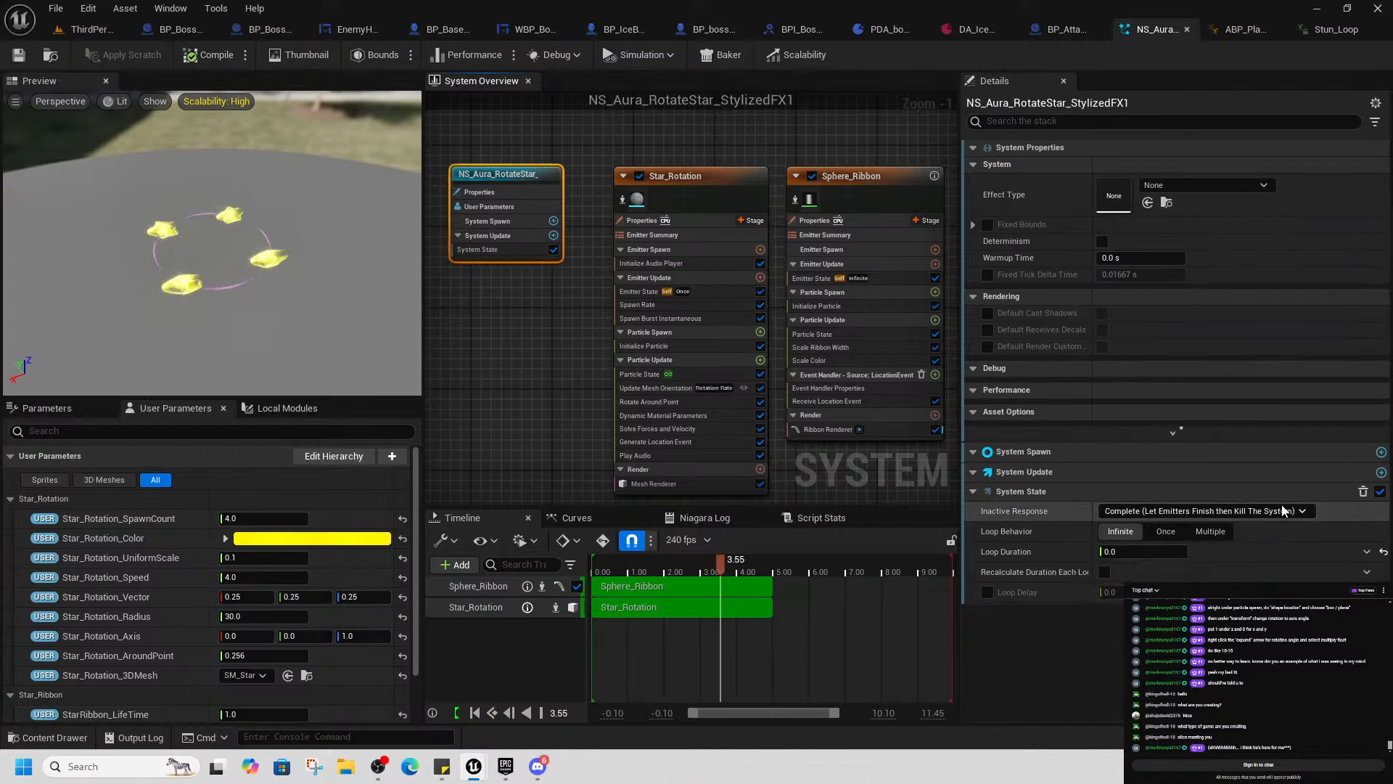
click(1162, 532)
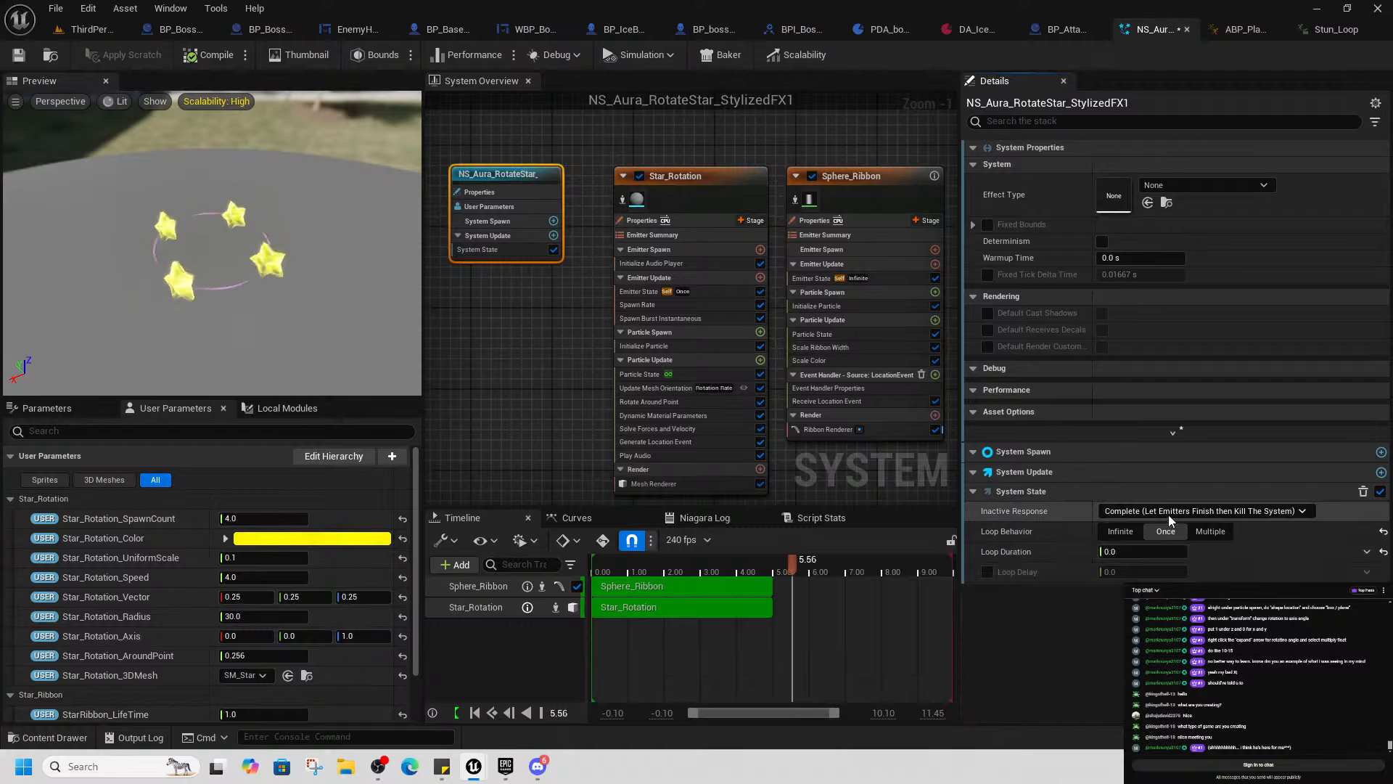
click(1242, 512)
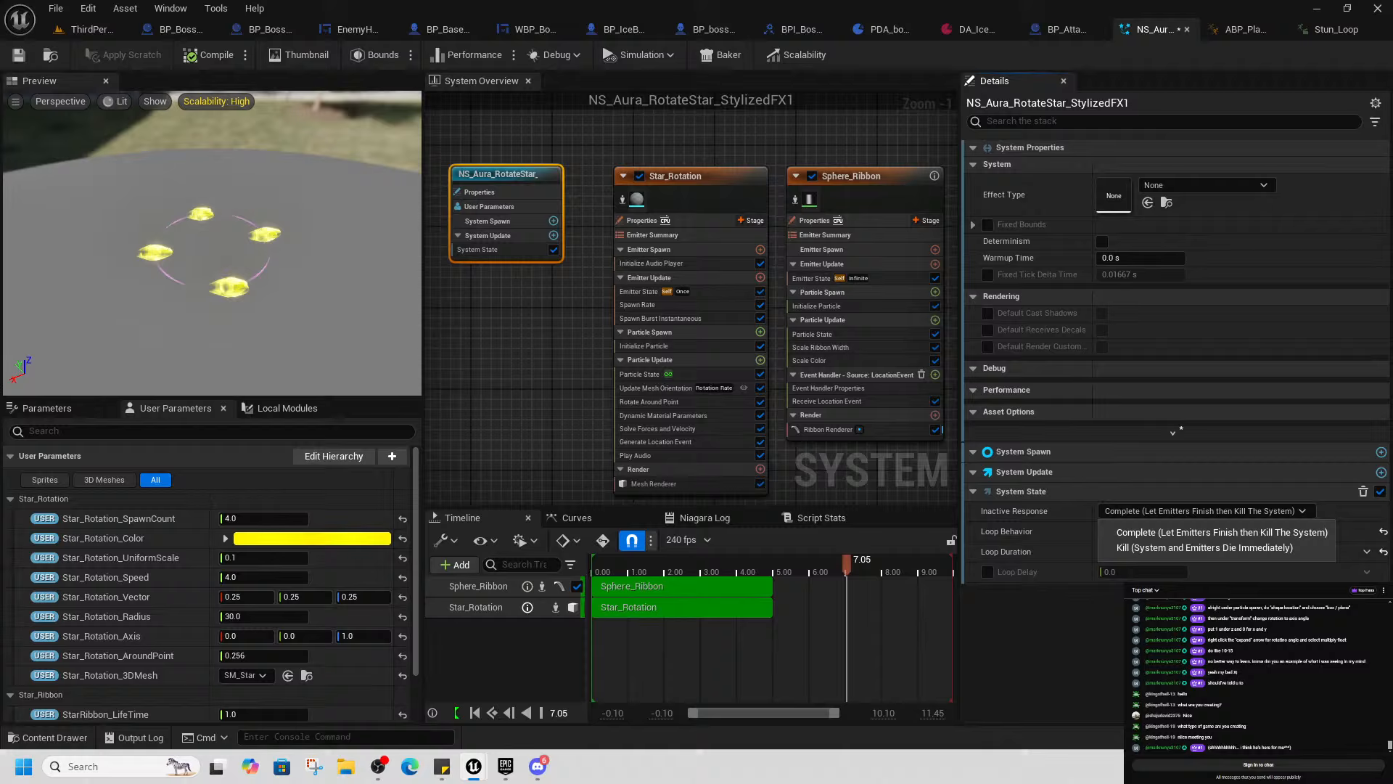
click(1167, 549)
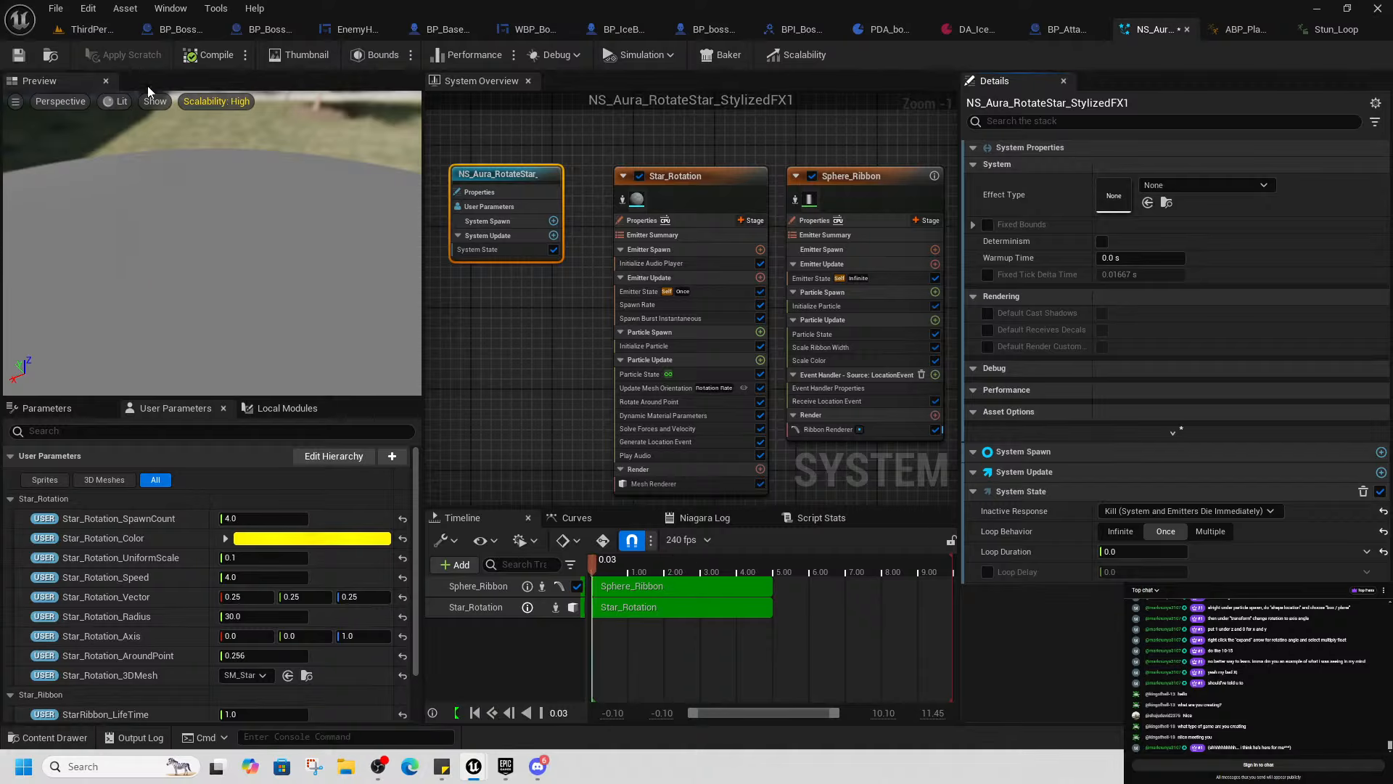
click(1121, 531)
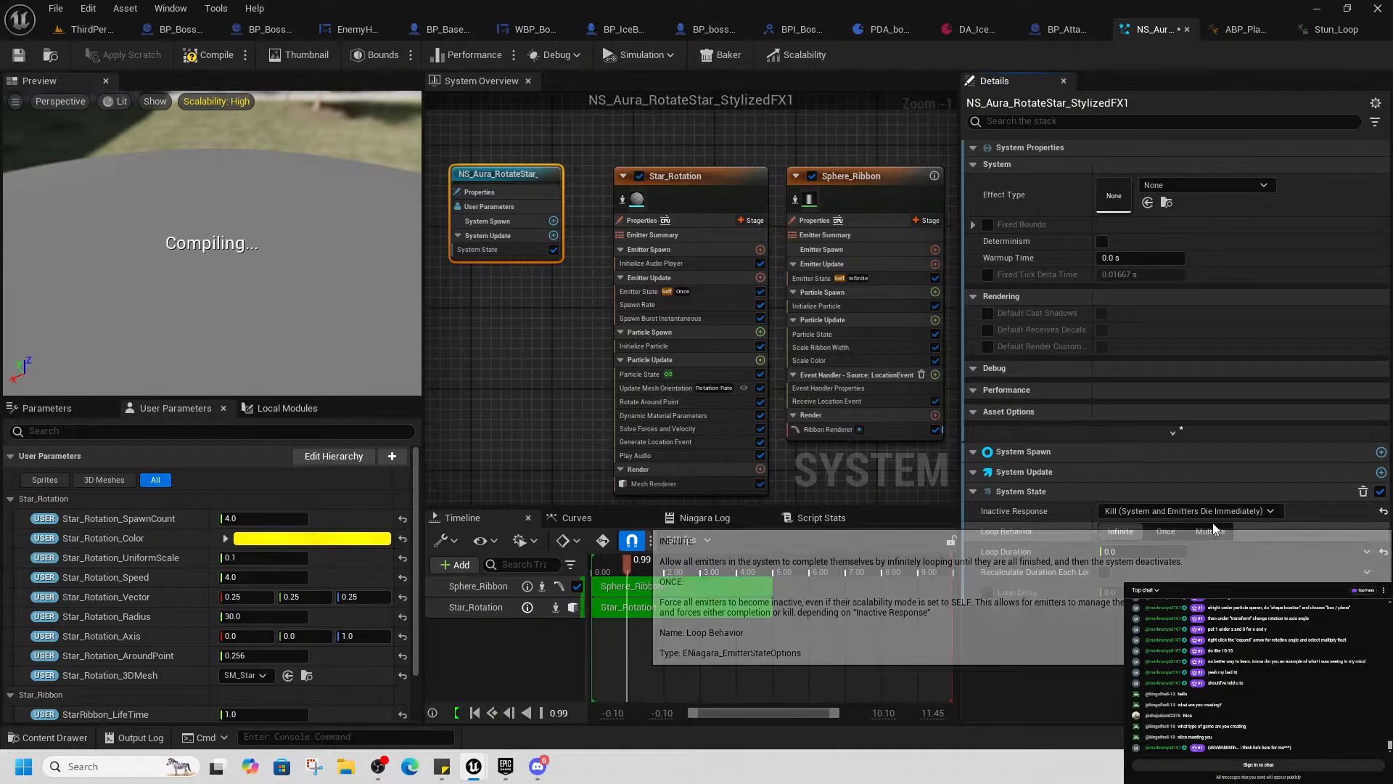
click(24, 53)
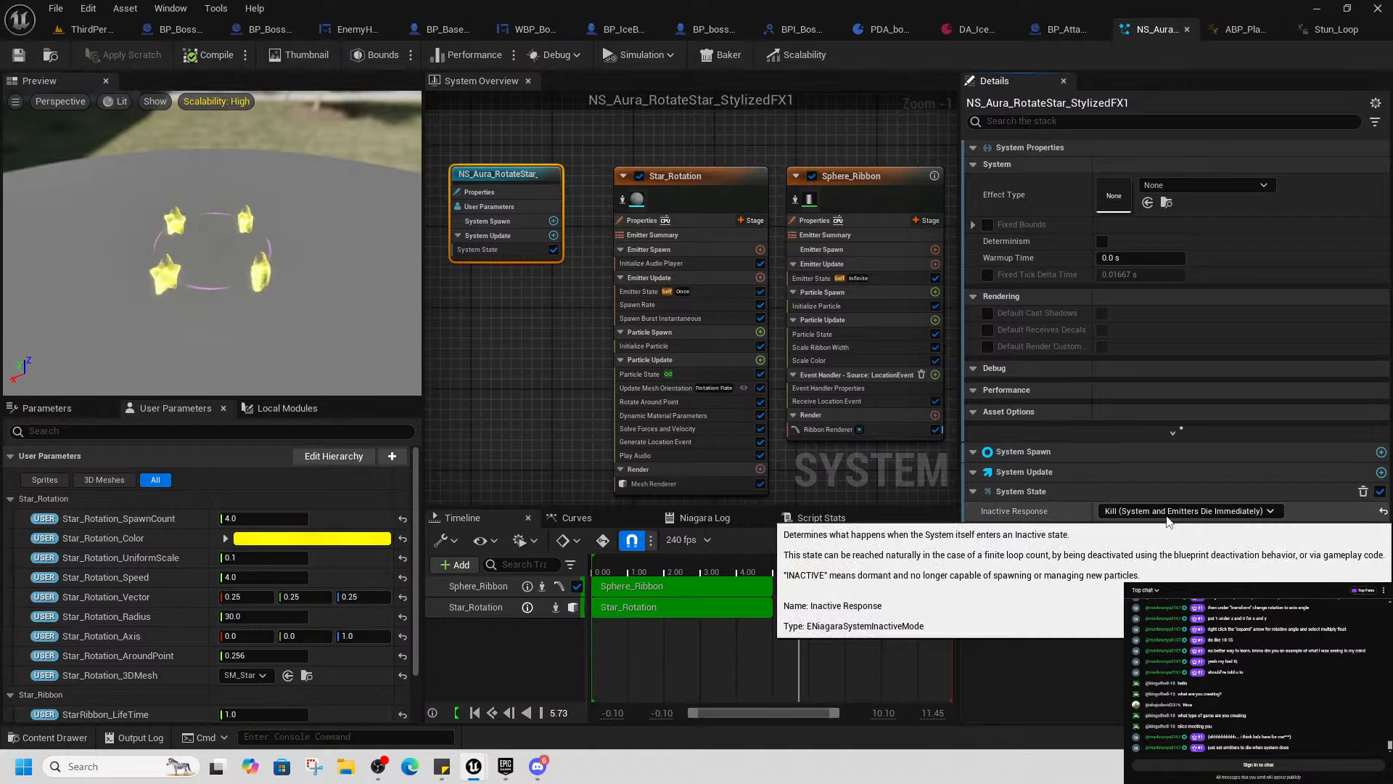
click(1176, 511)
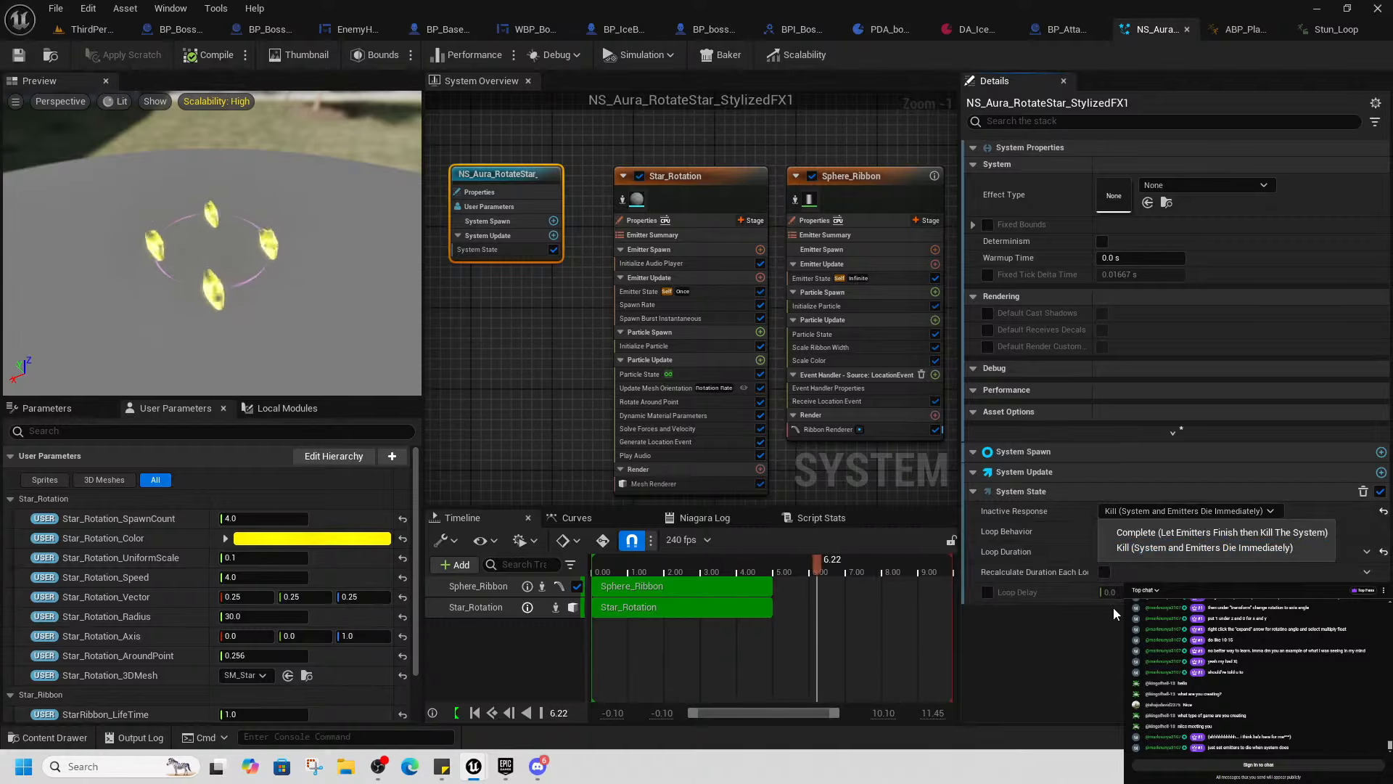
click(1190, 548)
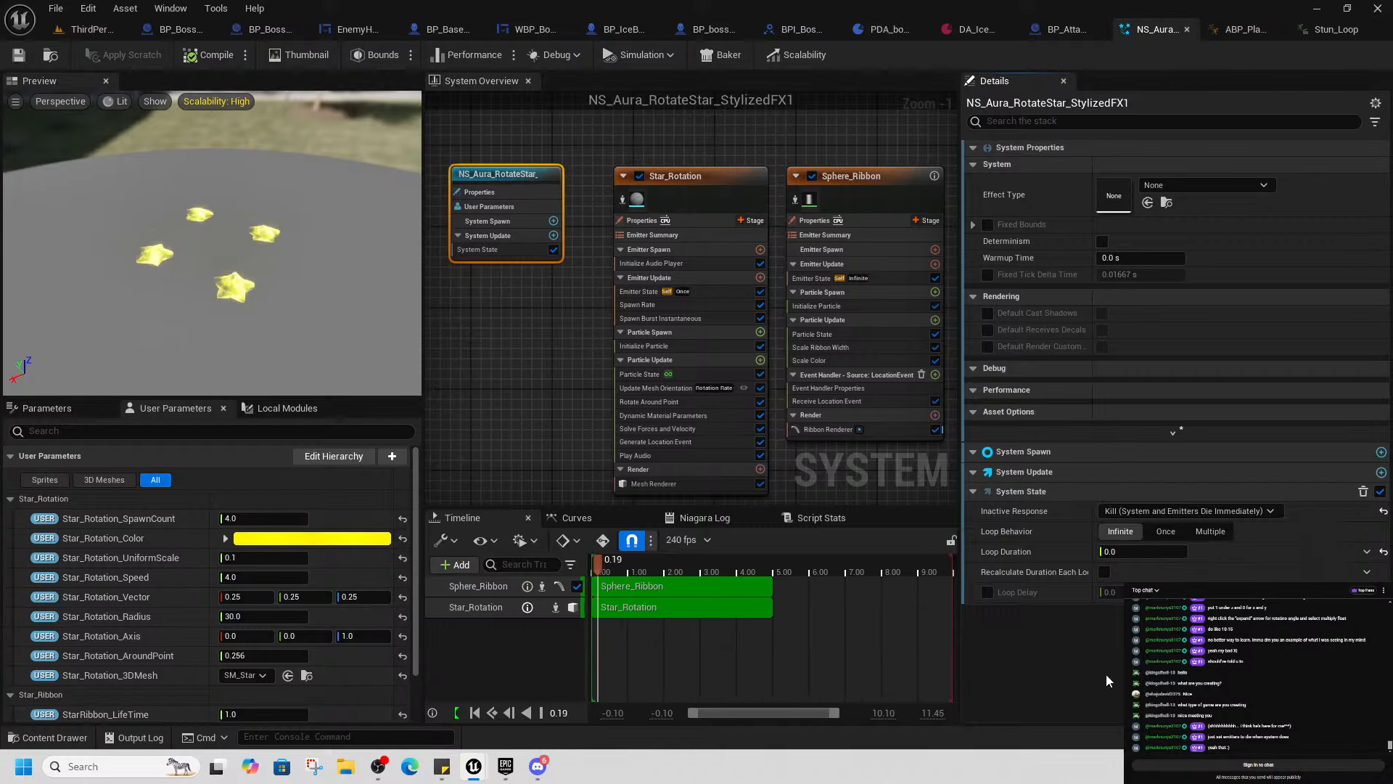
Run the third-person level from the open floor, collect the Basic Sword and Wood Shield, and equip both from the inventory
click(87, 29)
right_click(654, 541)
click(698, 531)
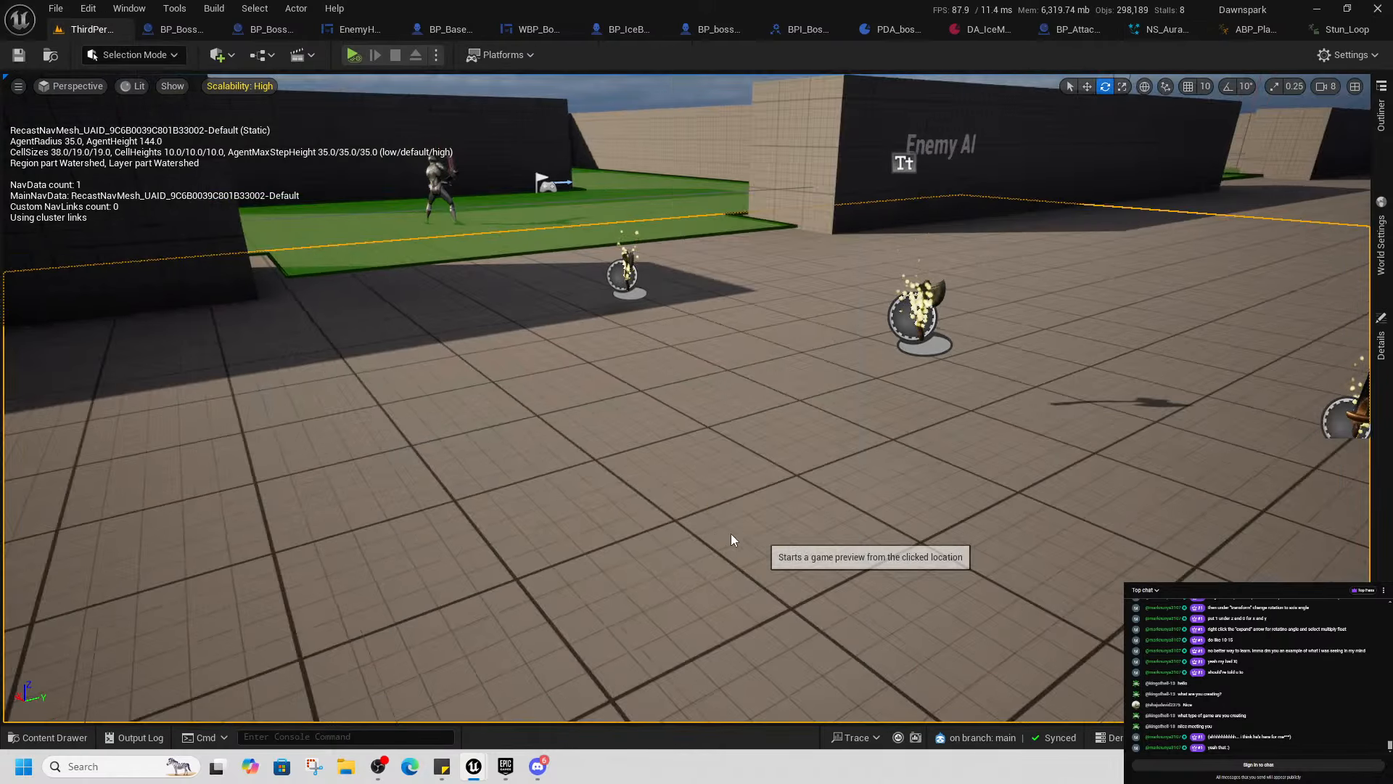
key(e)
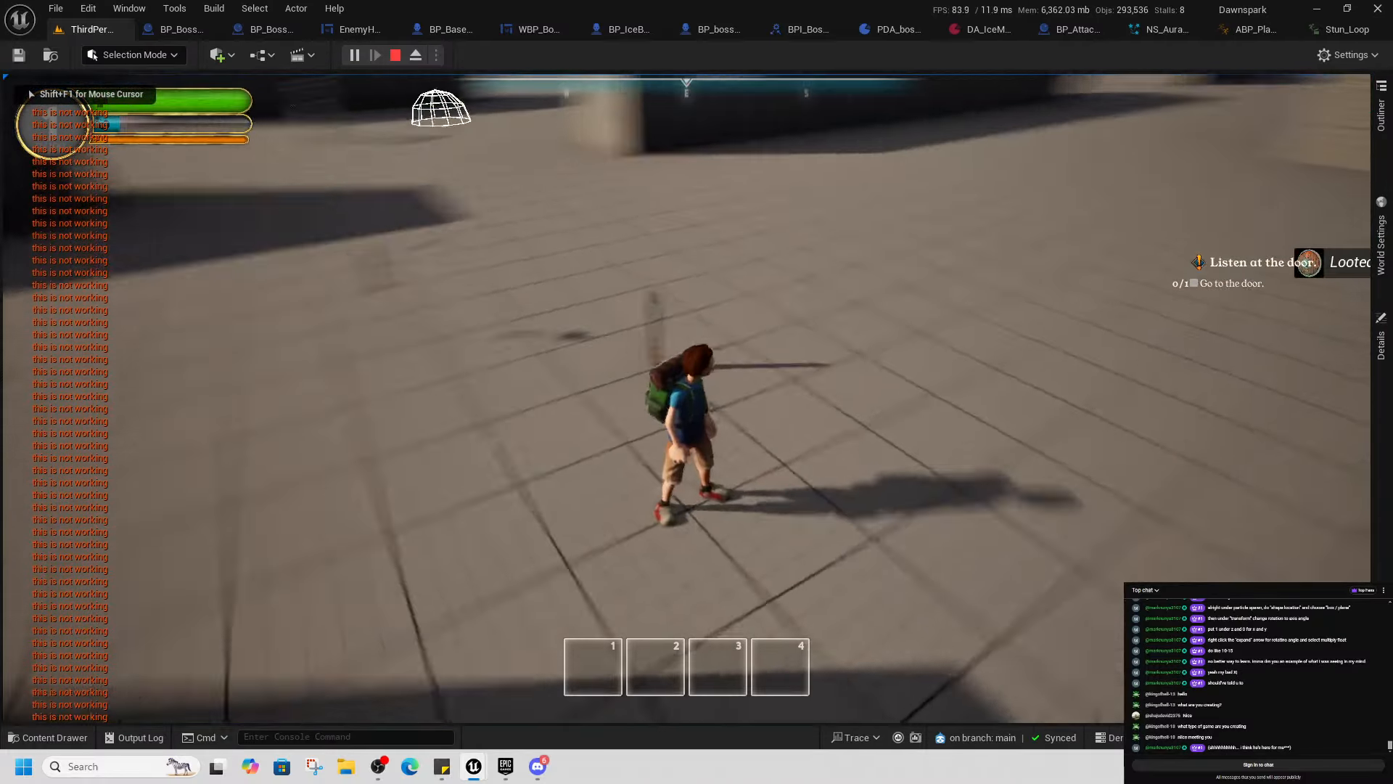
key(e)
key(i)
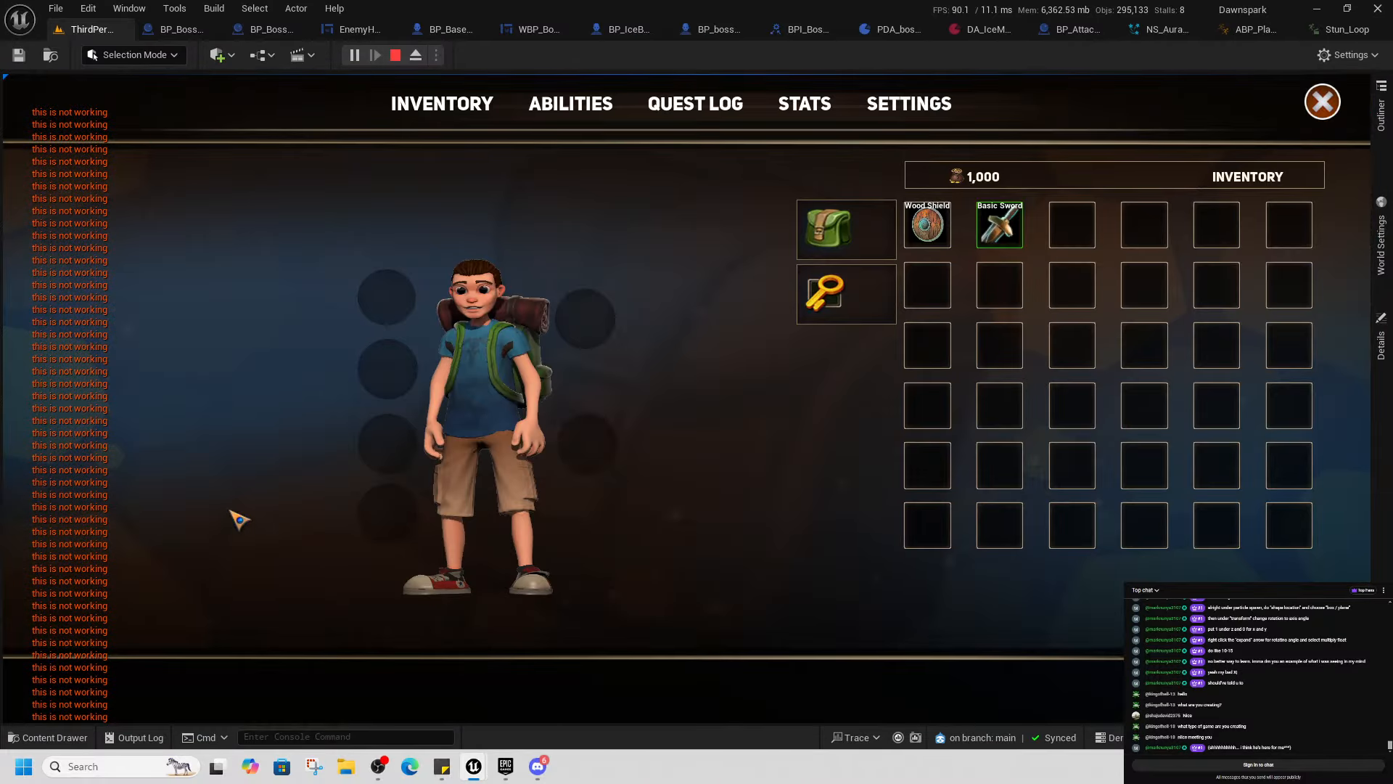
right_click(939, 226)
right_click(939, 227)
key(i)
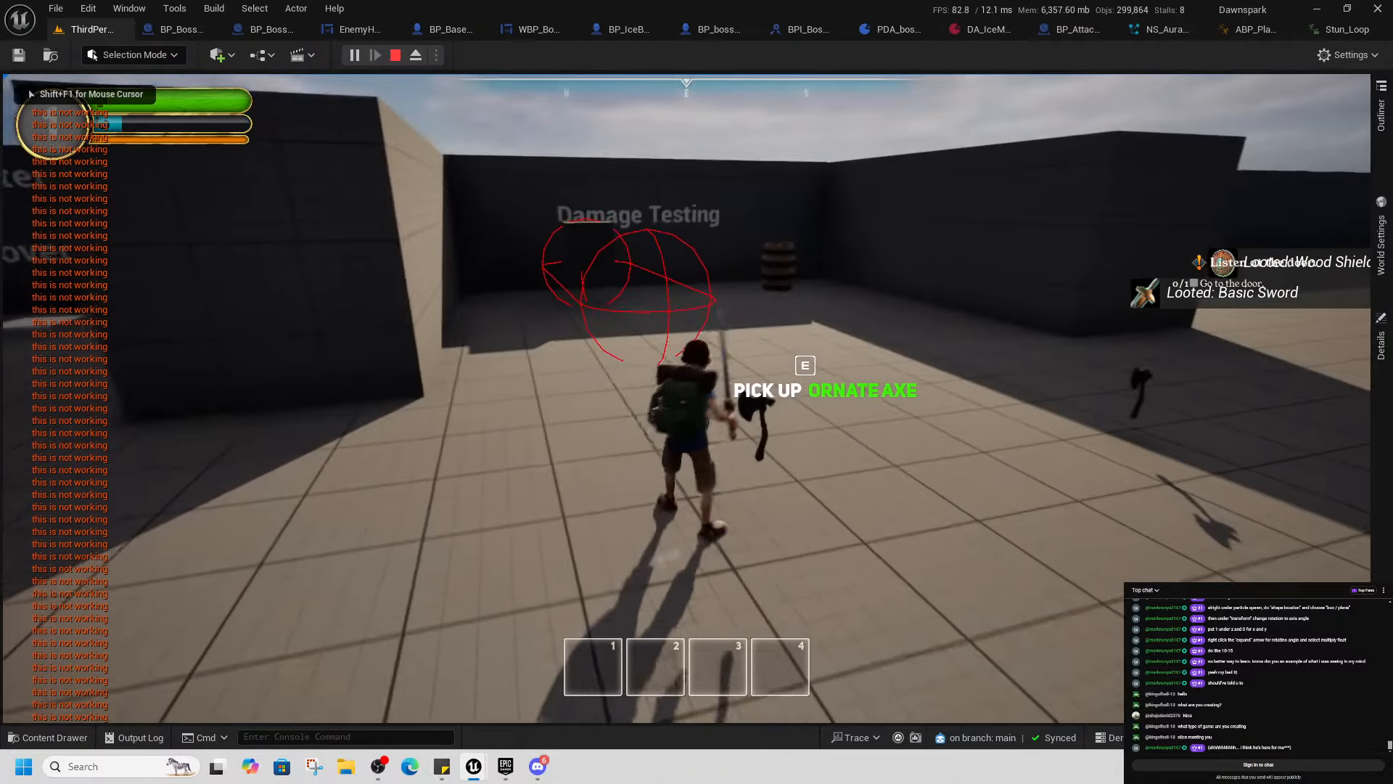
Test the stun effect near the Damage Testing area with the infinite-looping aura, and stop the play session
key(w)
right_click(687, 398)
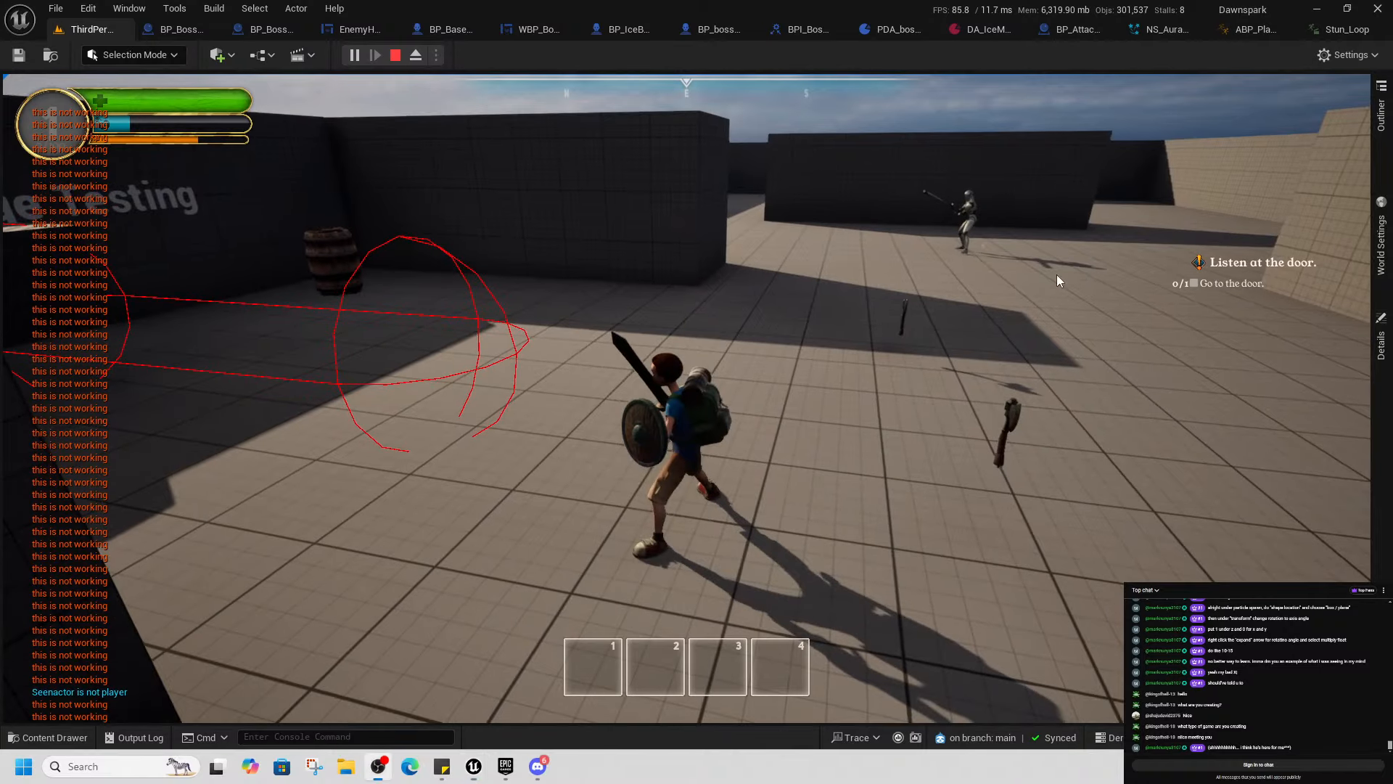
key(shift+F1)
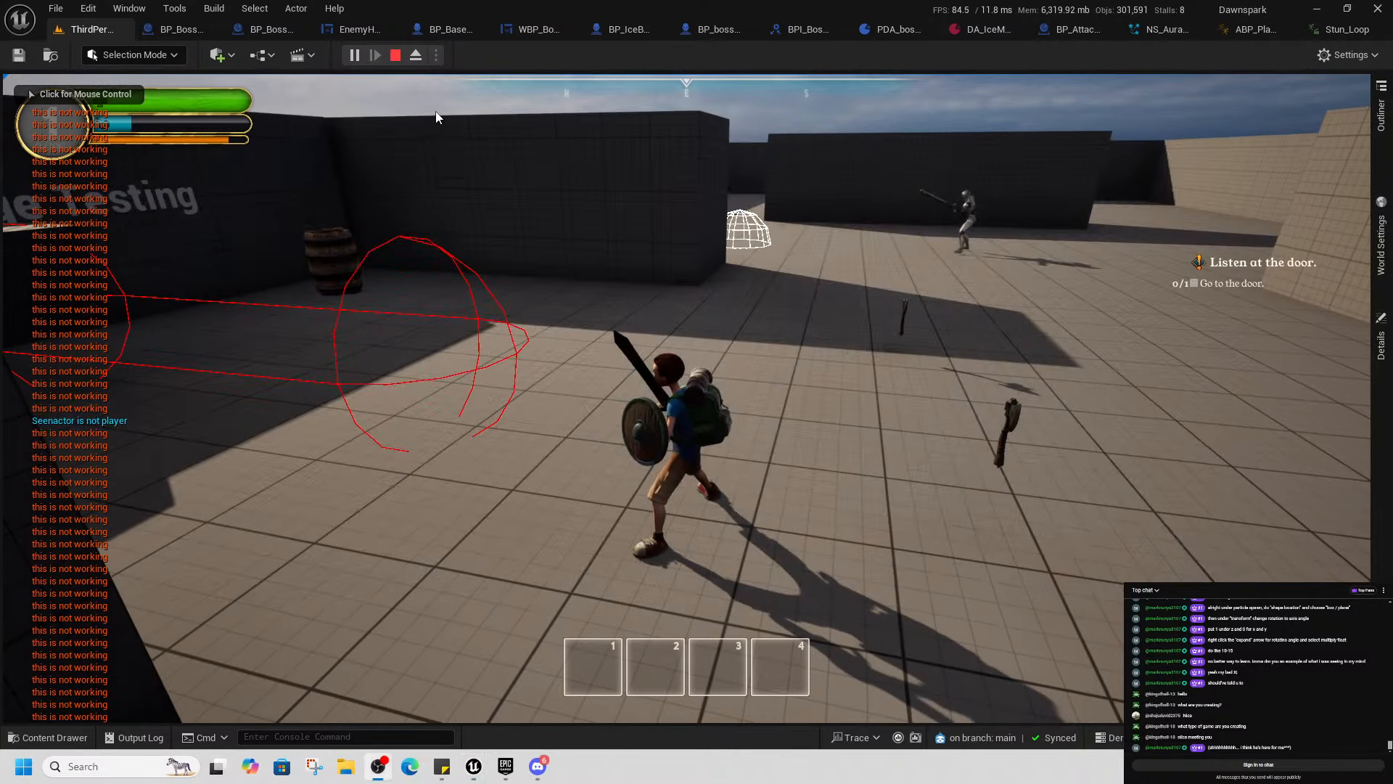
click(415, 58)
Try the star aura system with Loop Behavior on Once and a Loop Duration of 5.0, and compile it
click(1161, 29)
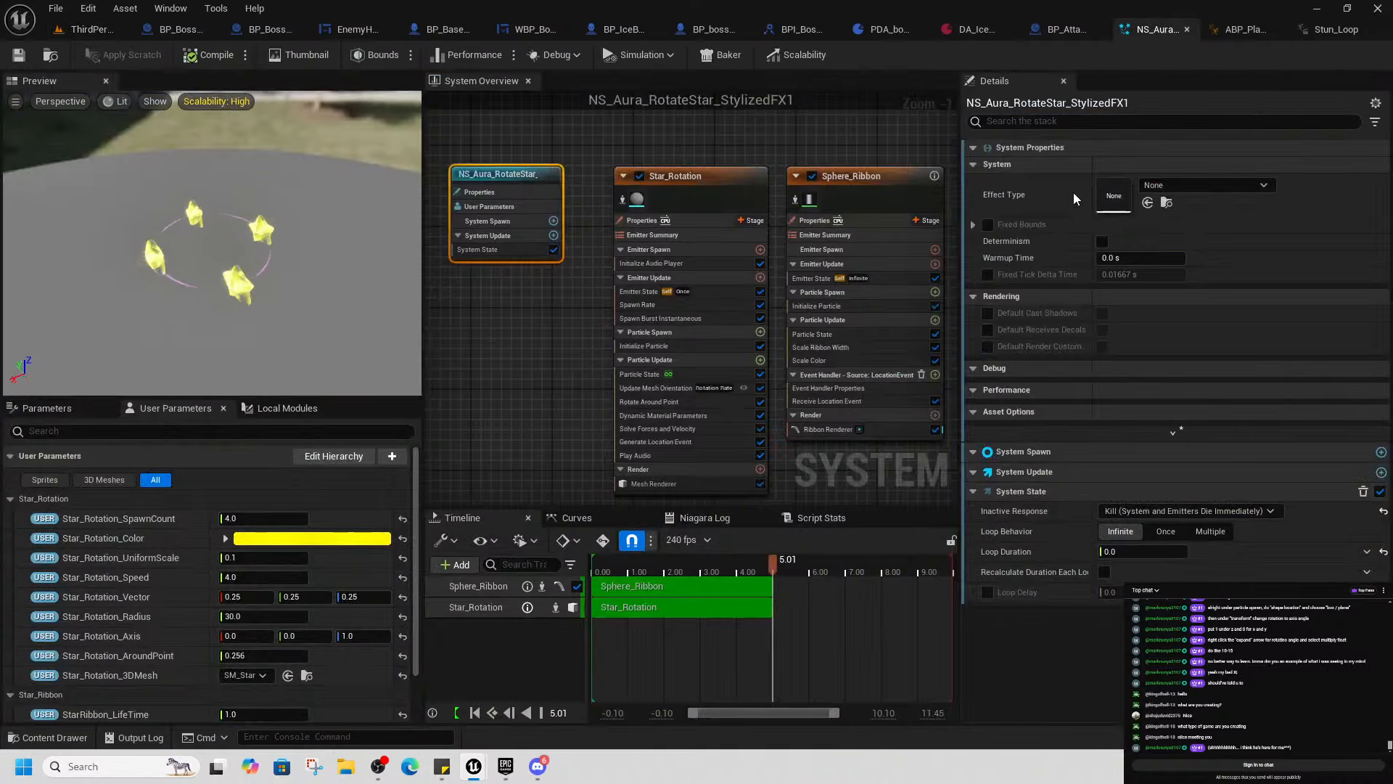
click(1165, 531)
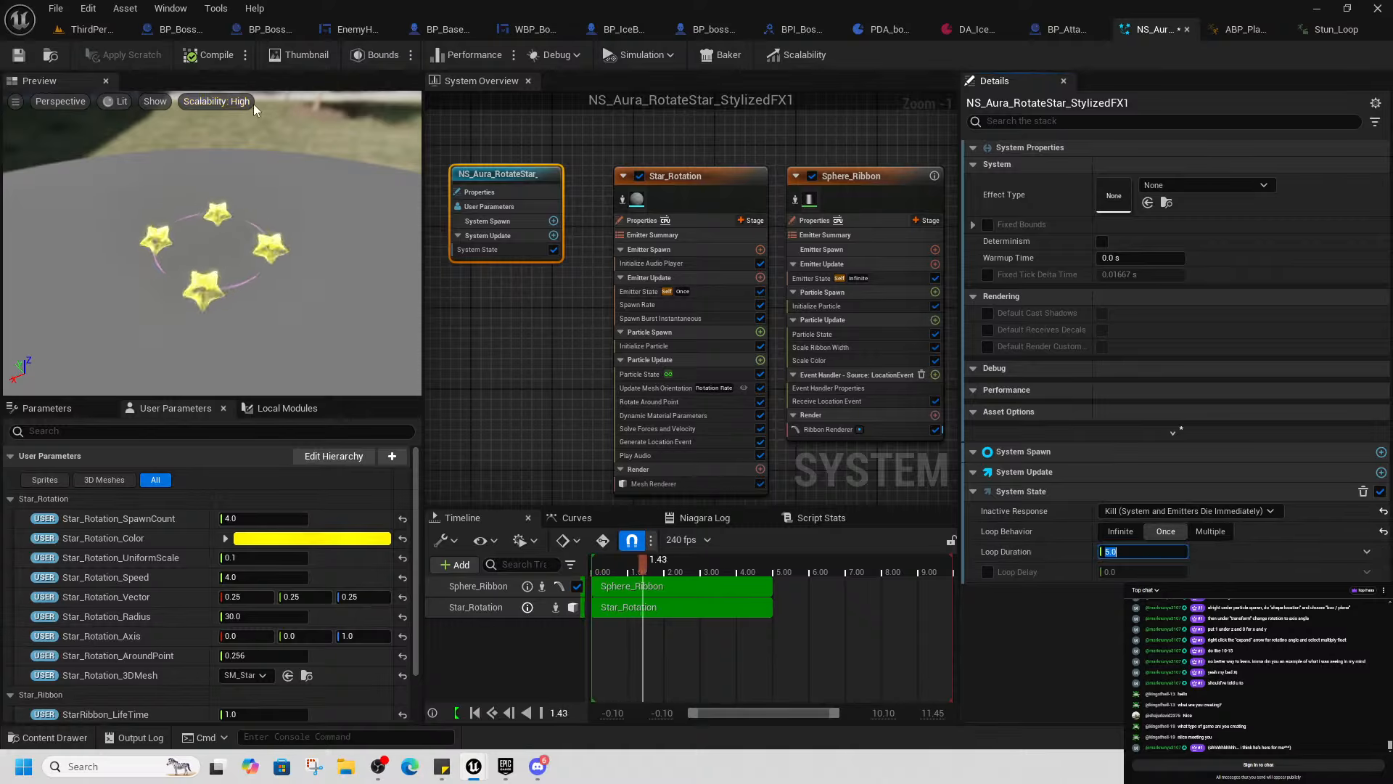
click(208, 50)
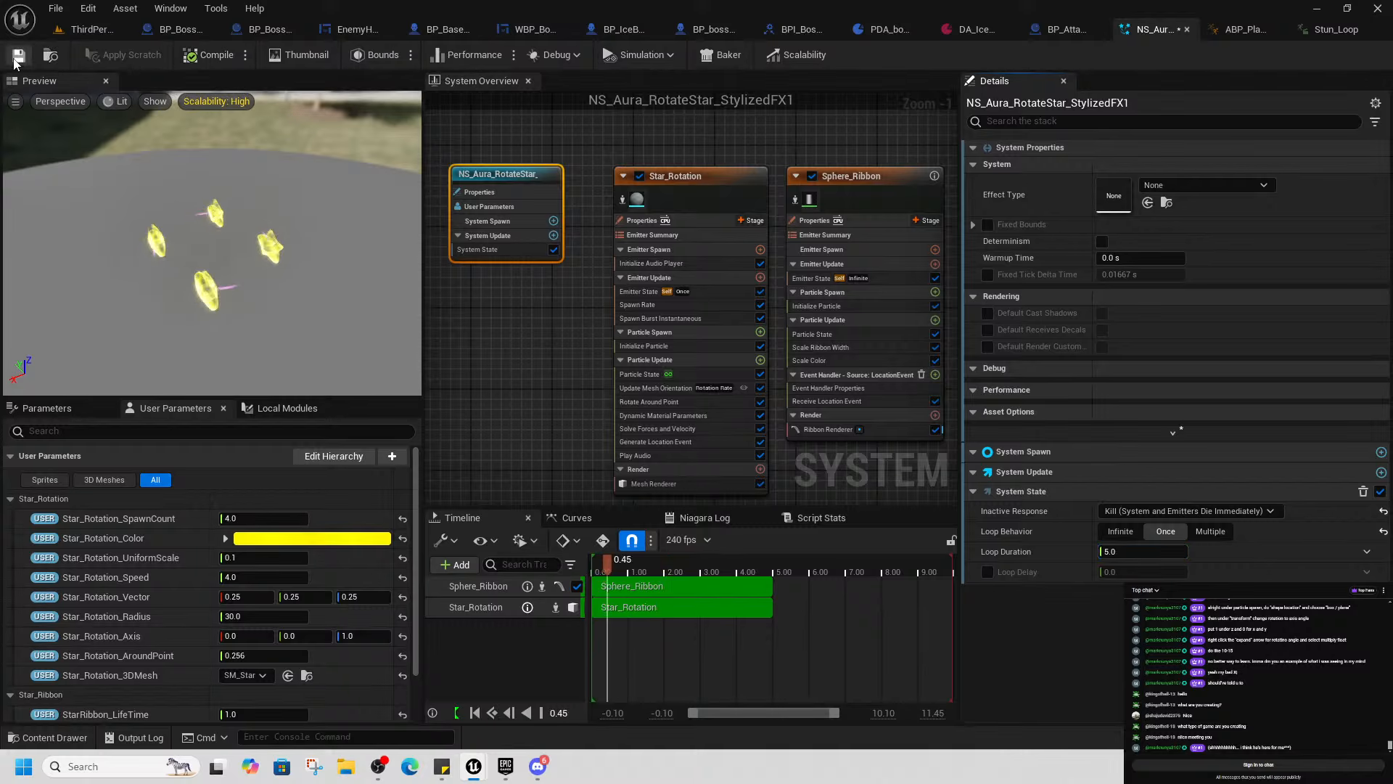
Launch another play test from the level floor and equip the looted Basic Sword and Wood Shield
click(111, 32)
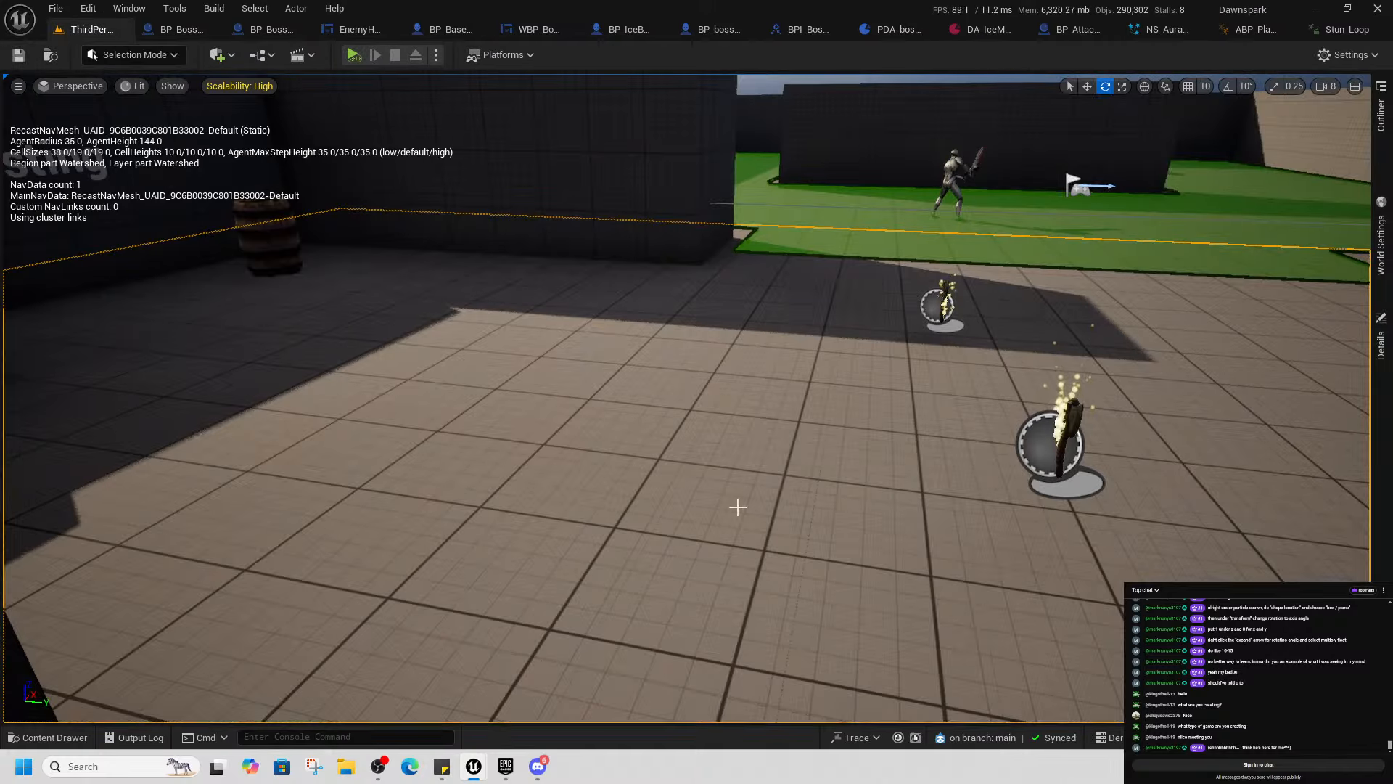
right_drag(737, 591, 955, 600)
key(w)
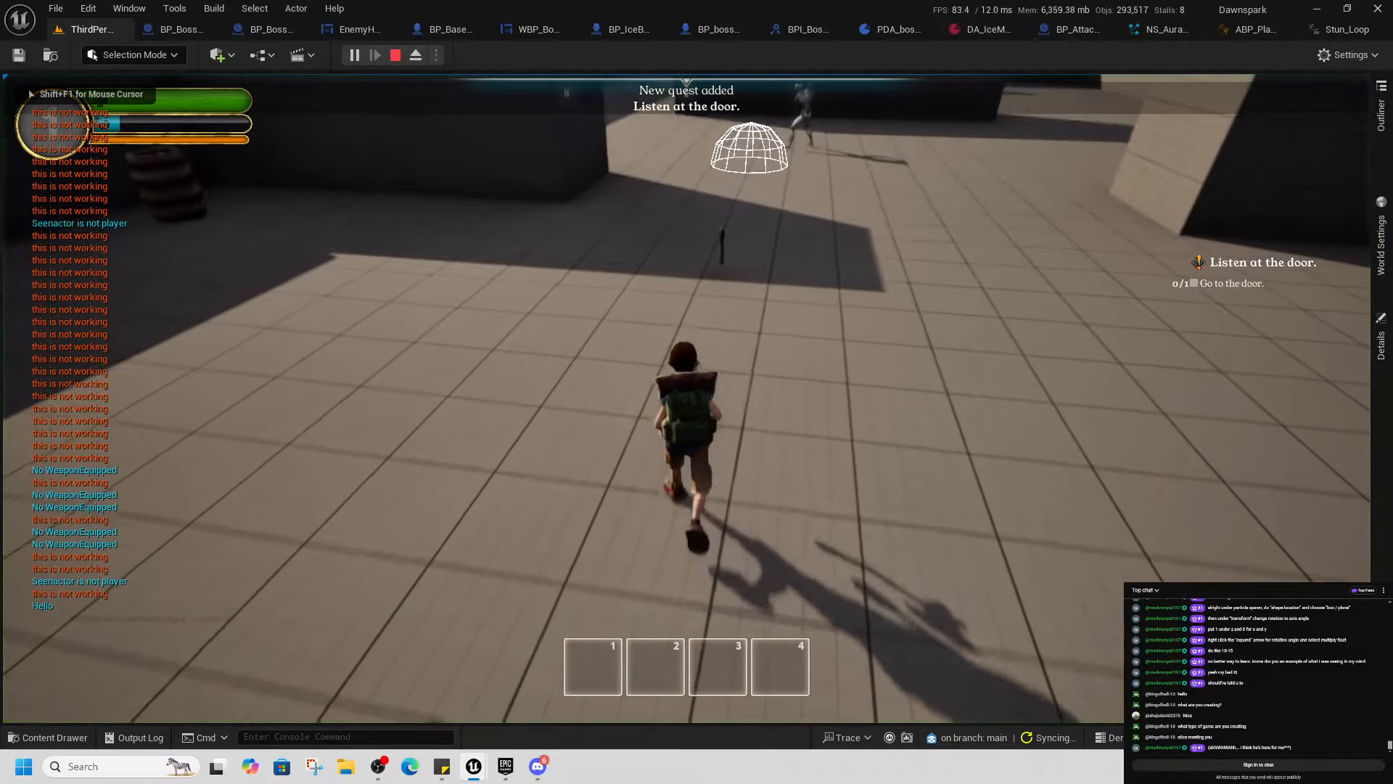
key(e)
key(e)
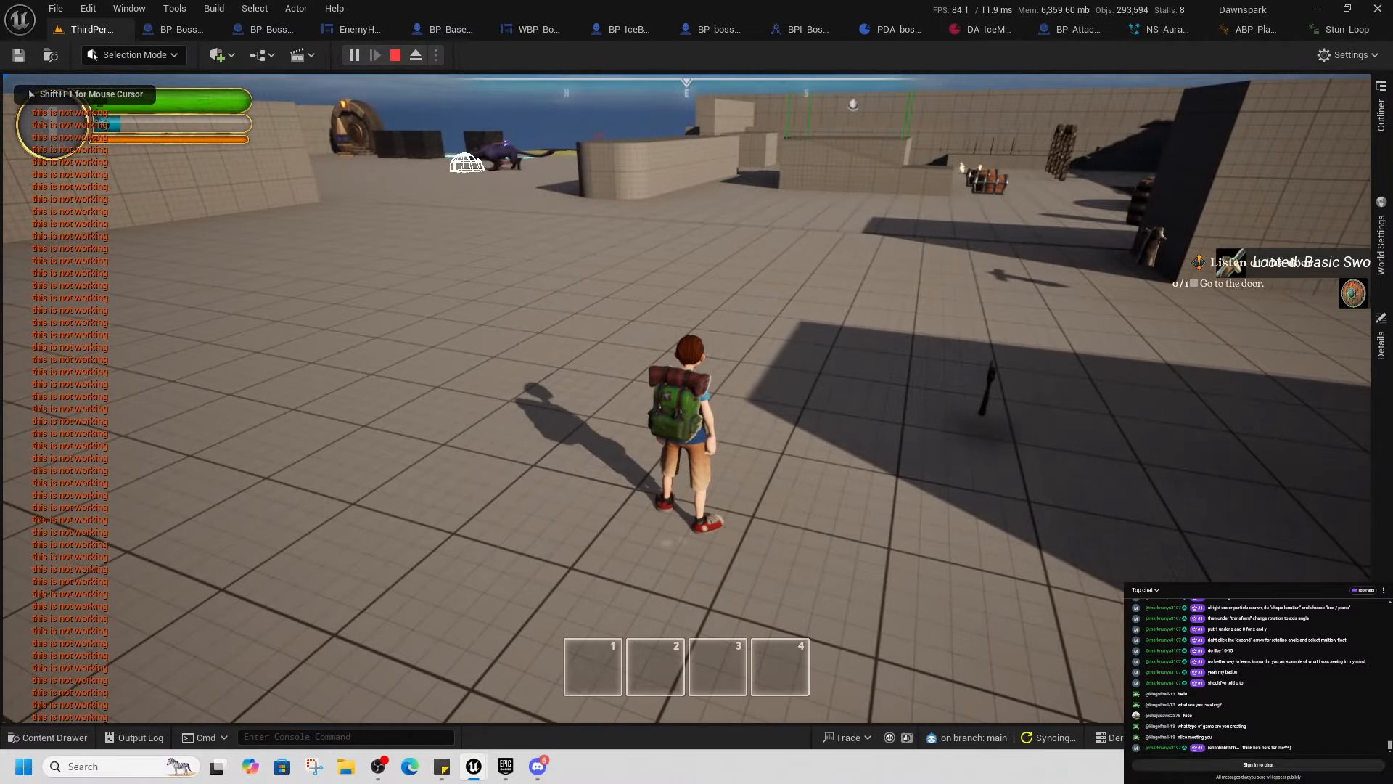
key(i)
right_click(936, 233)
right_click(930, 227)
key(i)
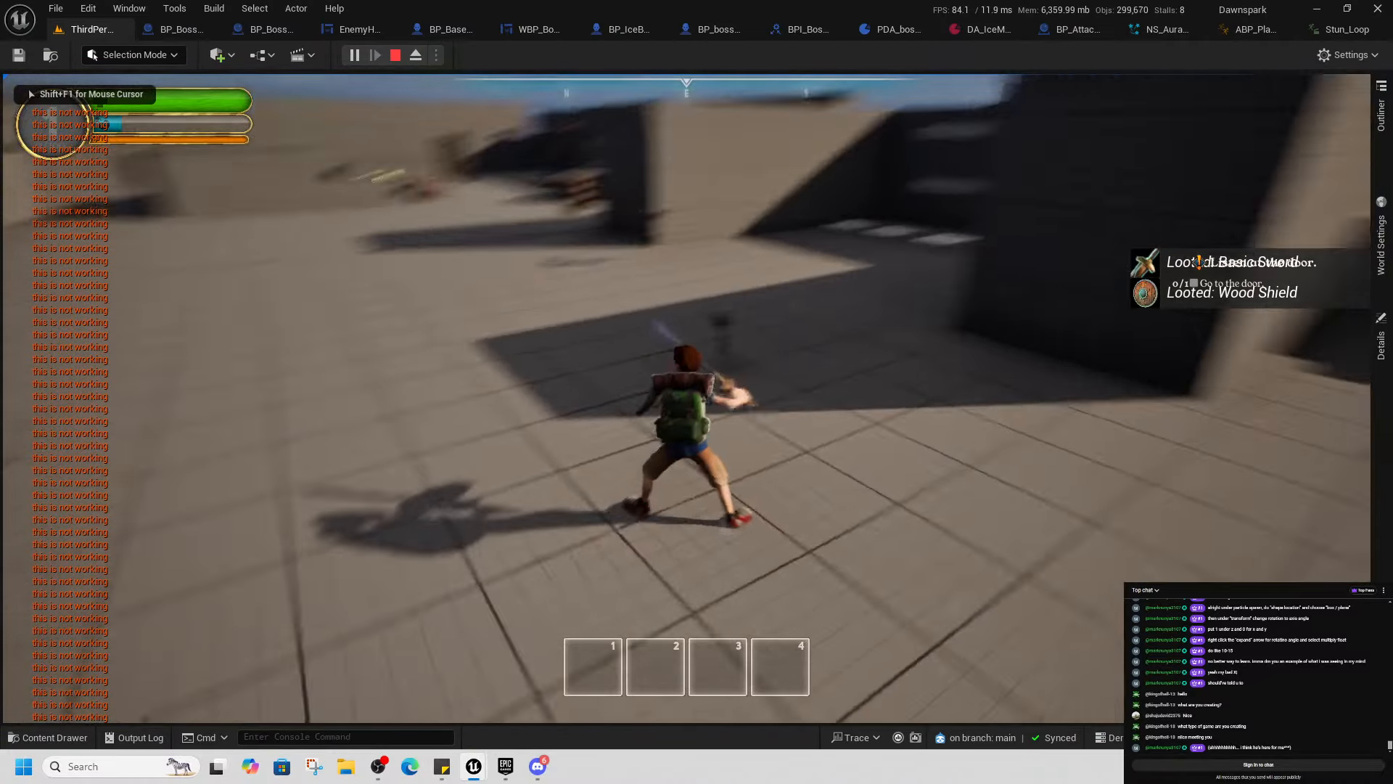
Test the stun near the Damage Testing area with the aura looping once, and end the play session
key(w)
key(w)
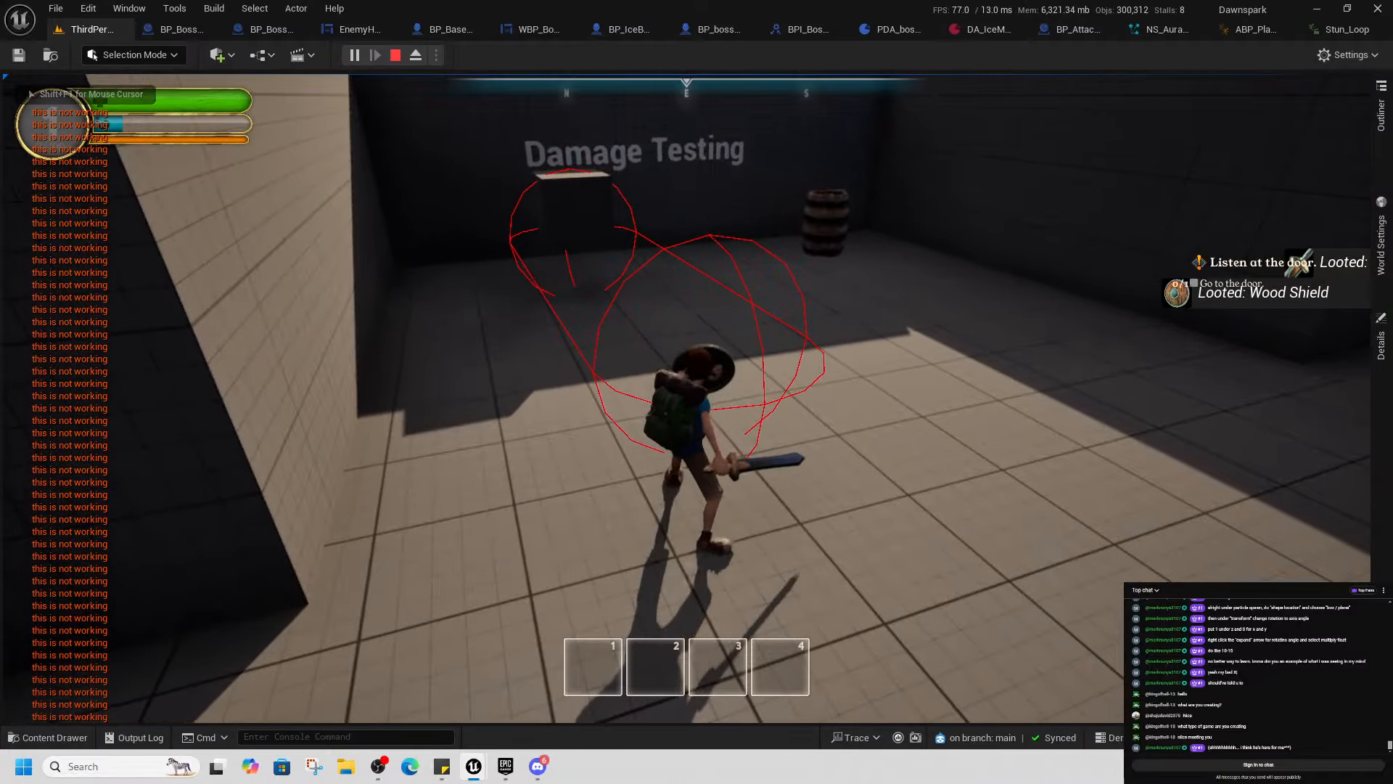
key(Escape)
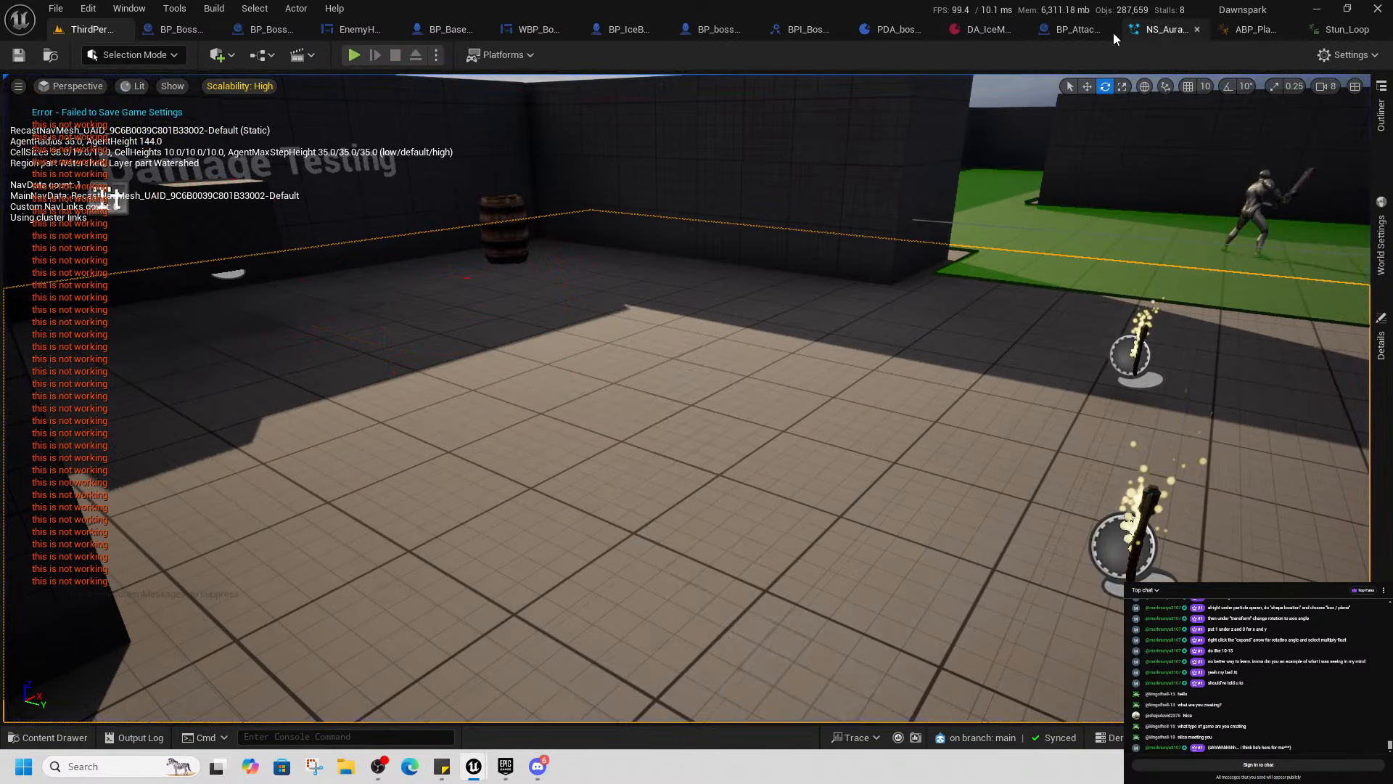
Scrub the Stun_Loop animation from end to start, review the star aura notify's settings, and close the animation
click(1332, 29)
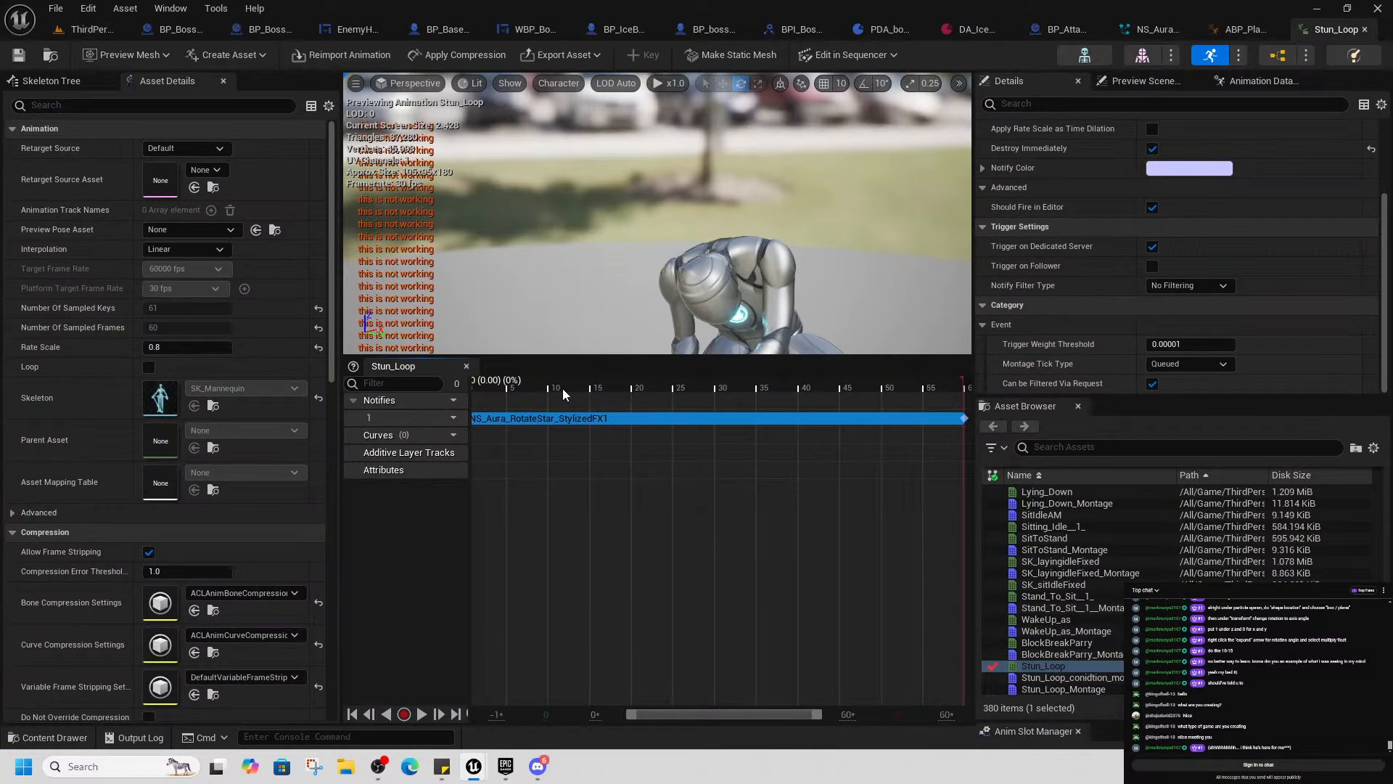
drag(563, 394, 970, 391)
scroll(689, 260, down, 5)
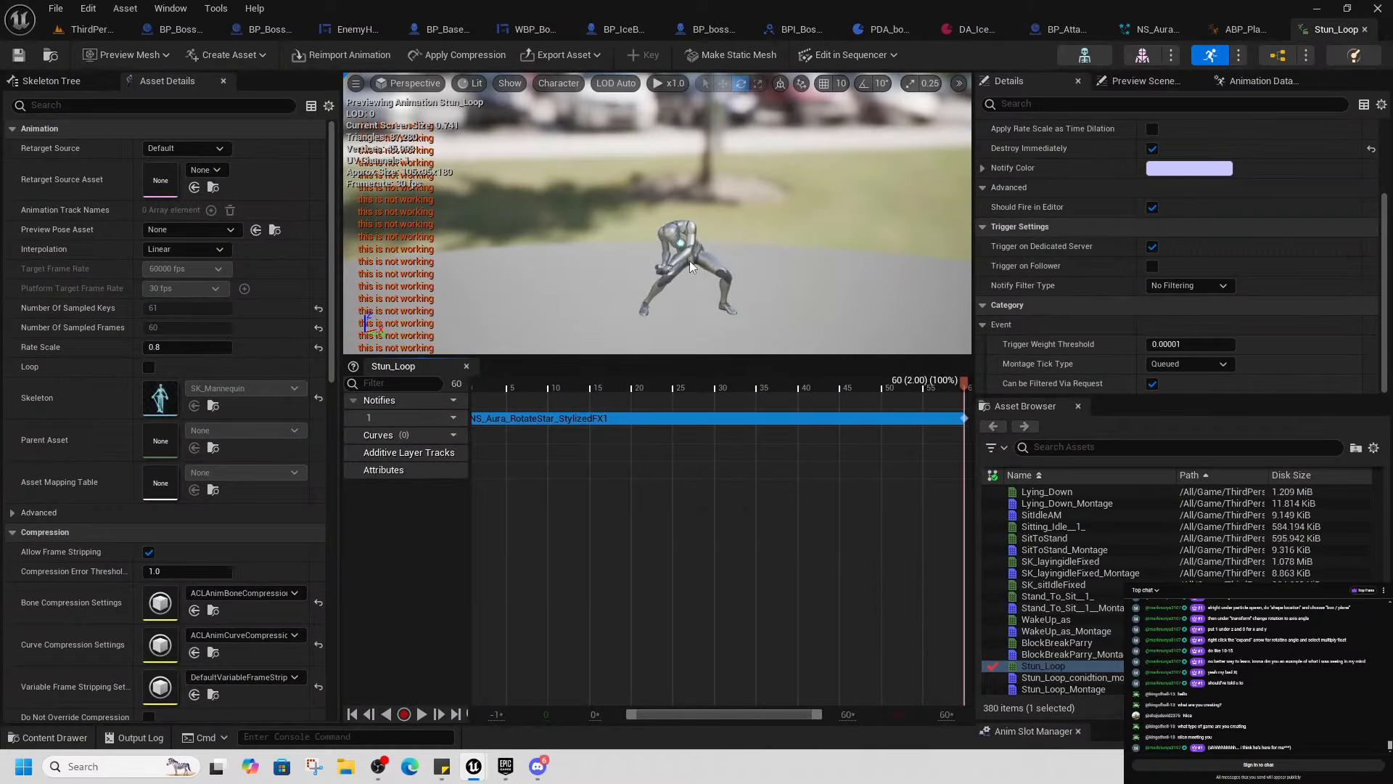
drag(804, 386, 440, 390)
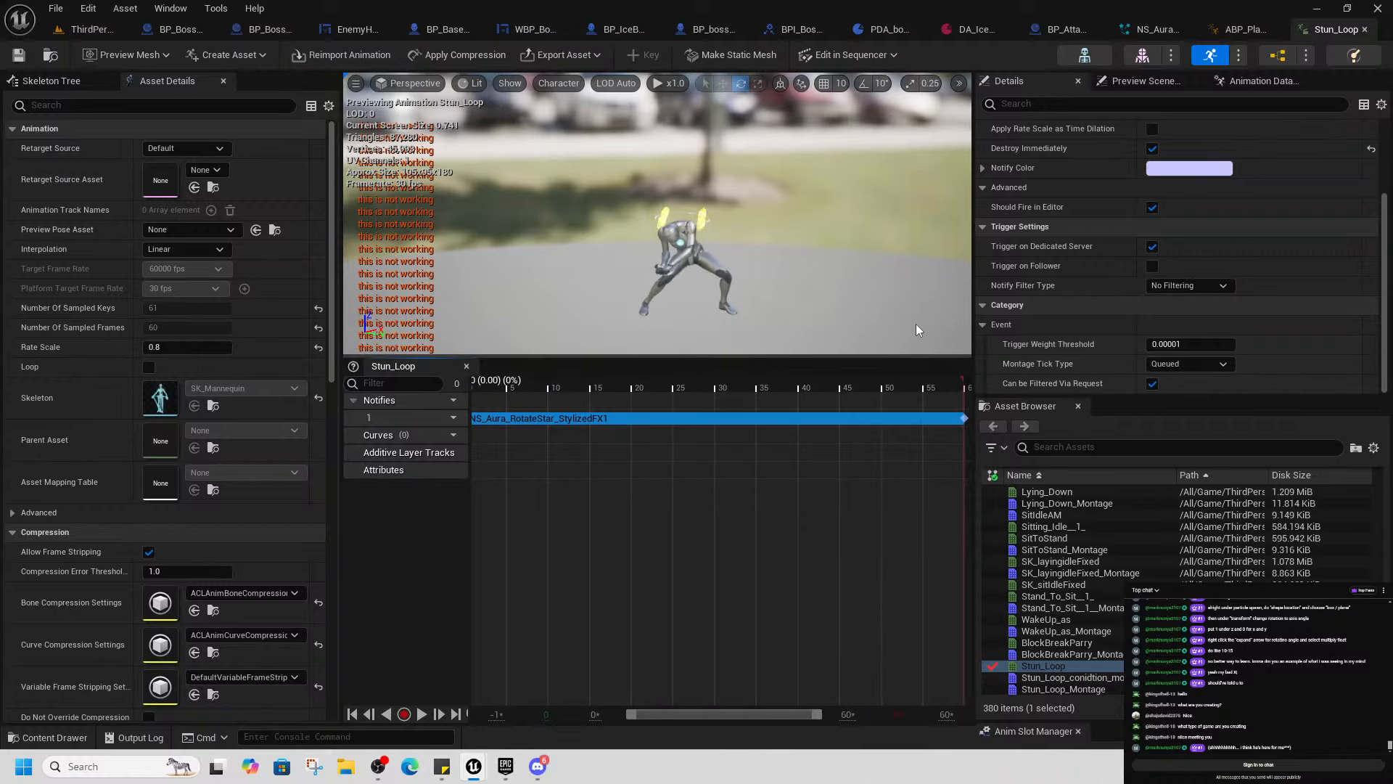
scroll(1091, 228, up, 2)
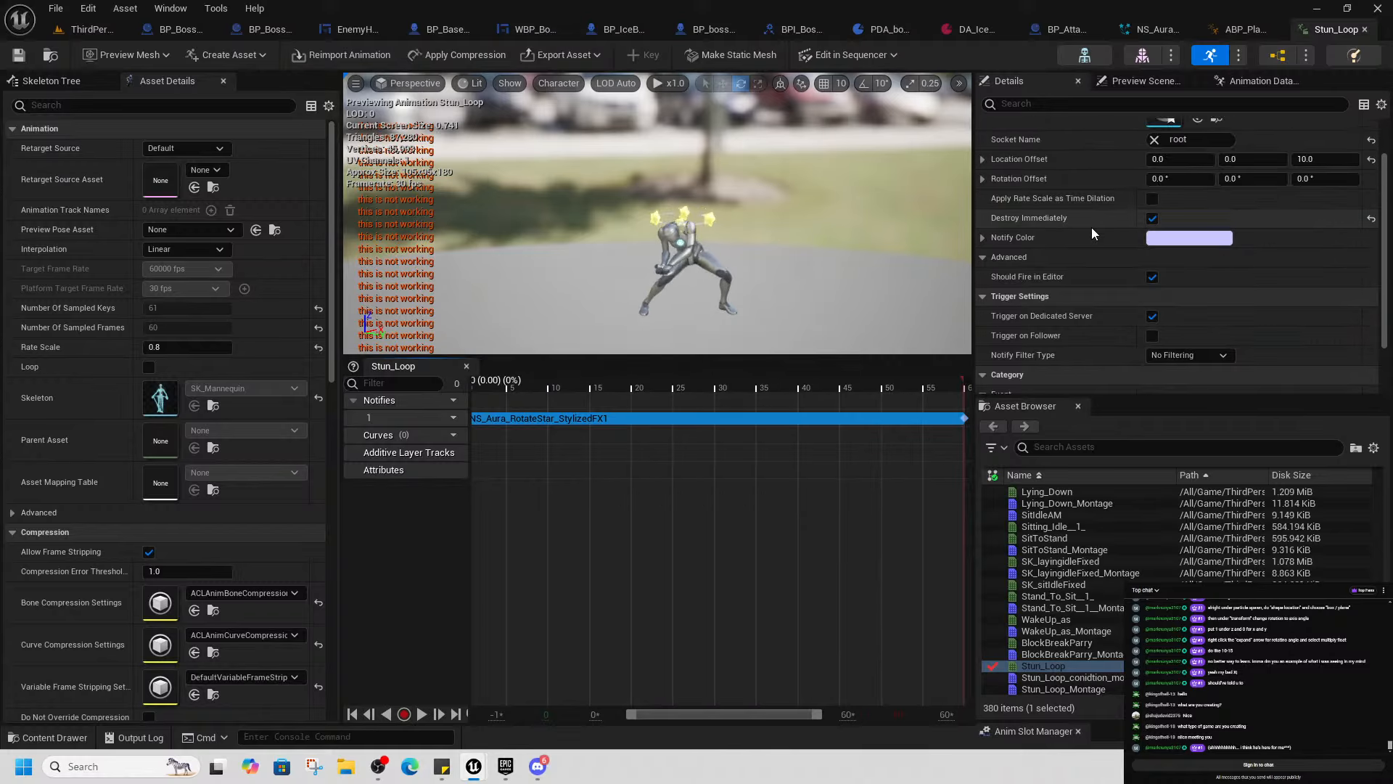
click(1365, 29)
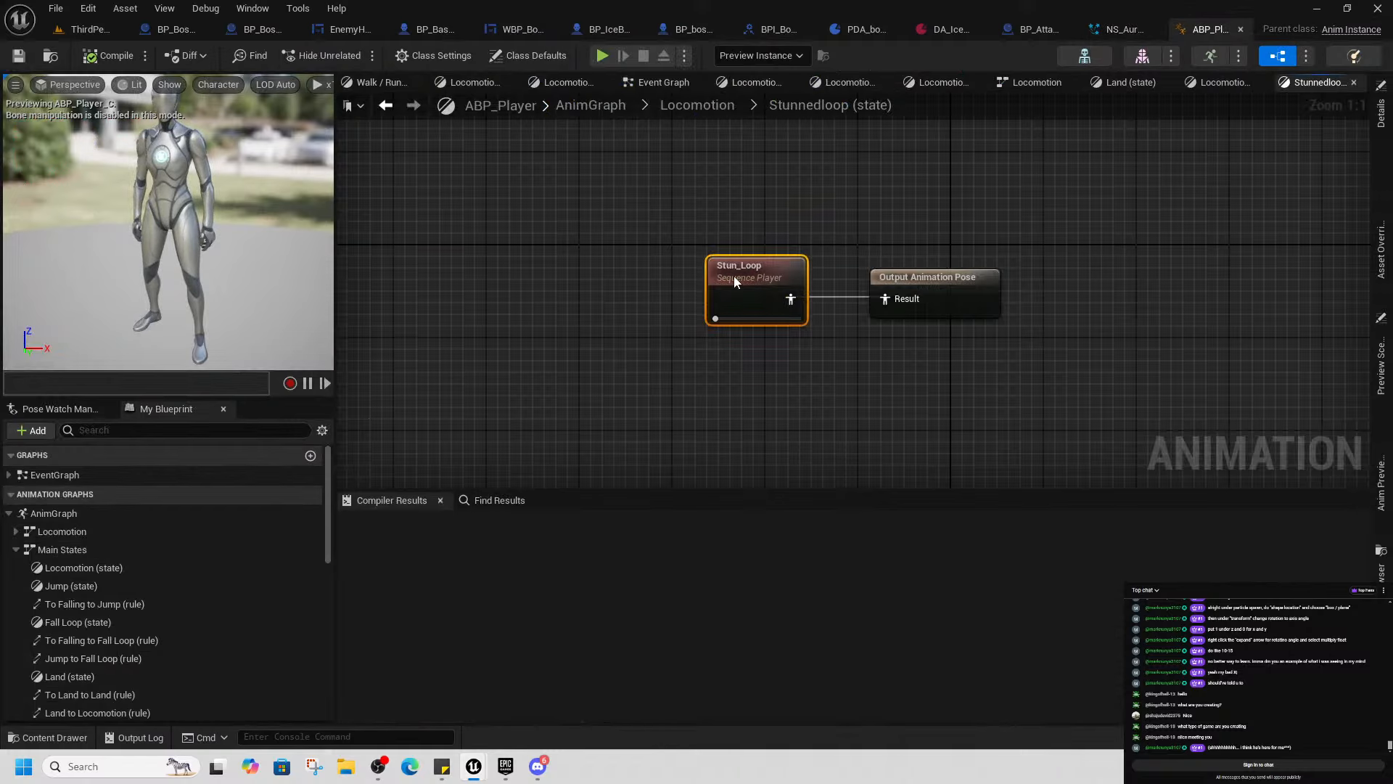
Inspect the Stun_Loop sequence player's settings in the Stunnedloop state, and reopen the animation to preview its stars from frame 0
click(1380, 112)
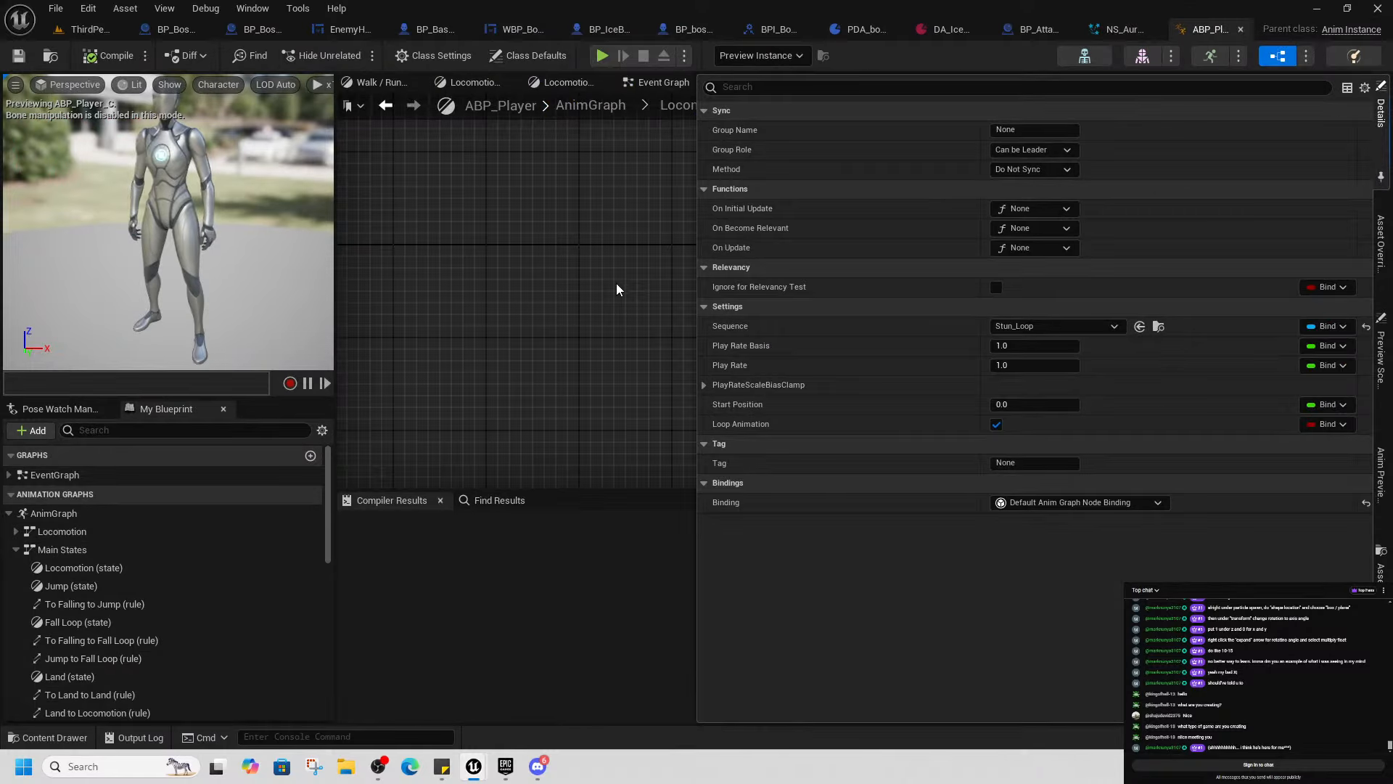
click(617, 289)
double_click(751, 278)
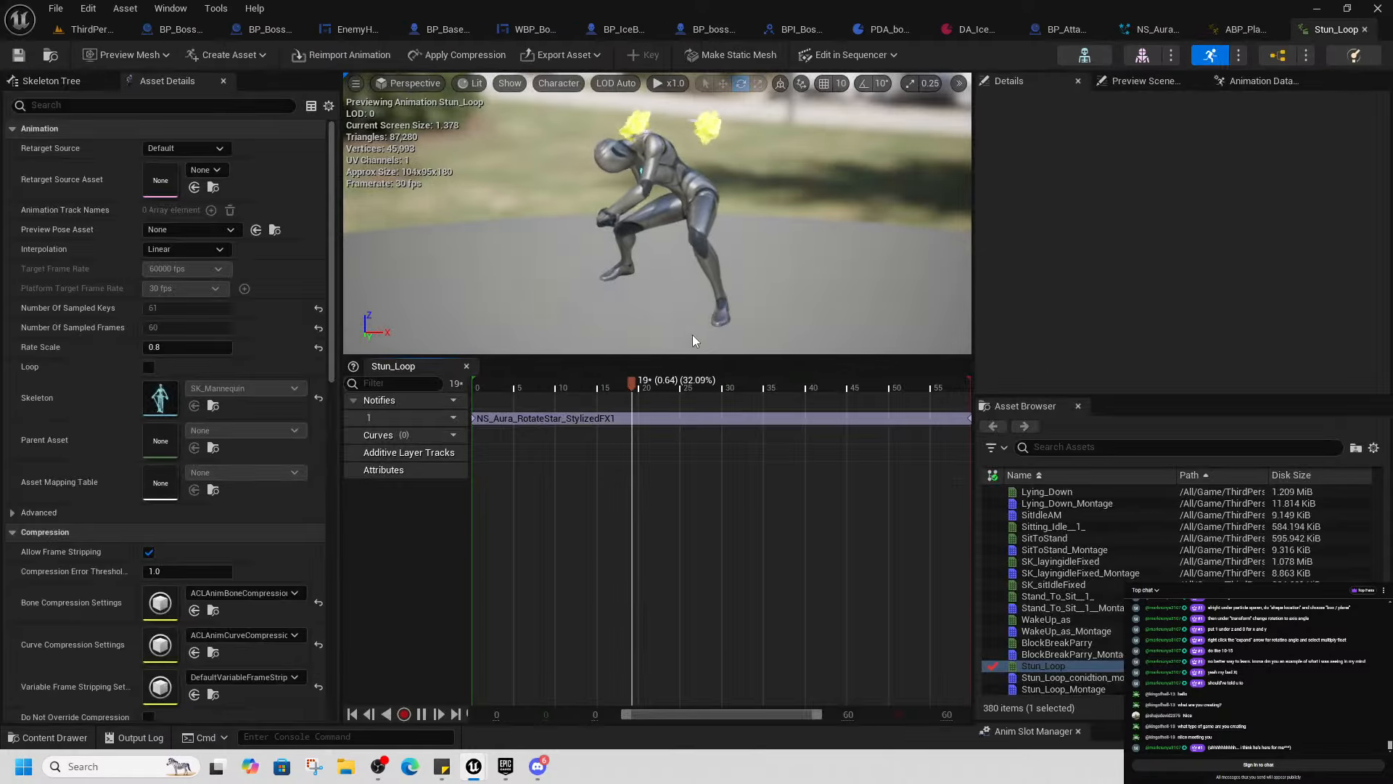
drag(579, 389, 428, 398)
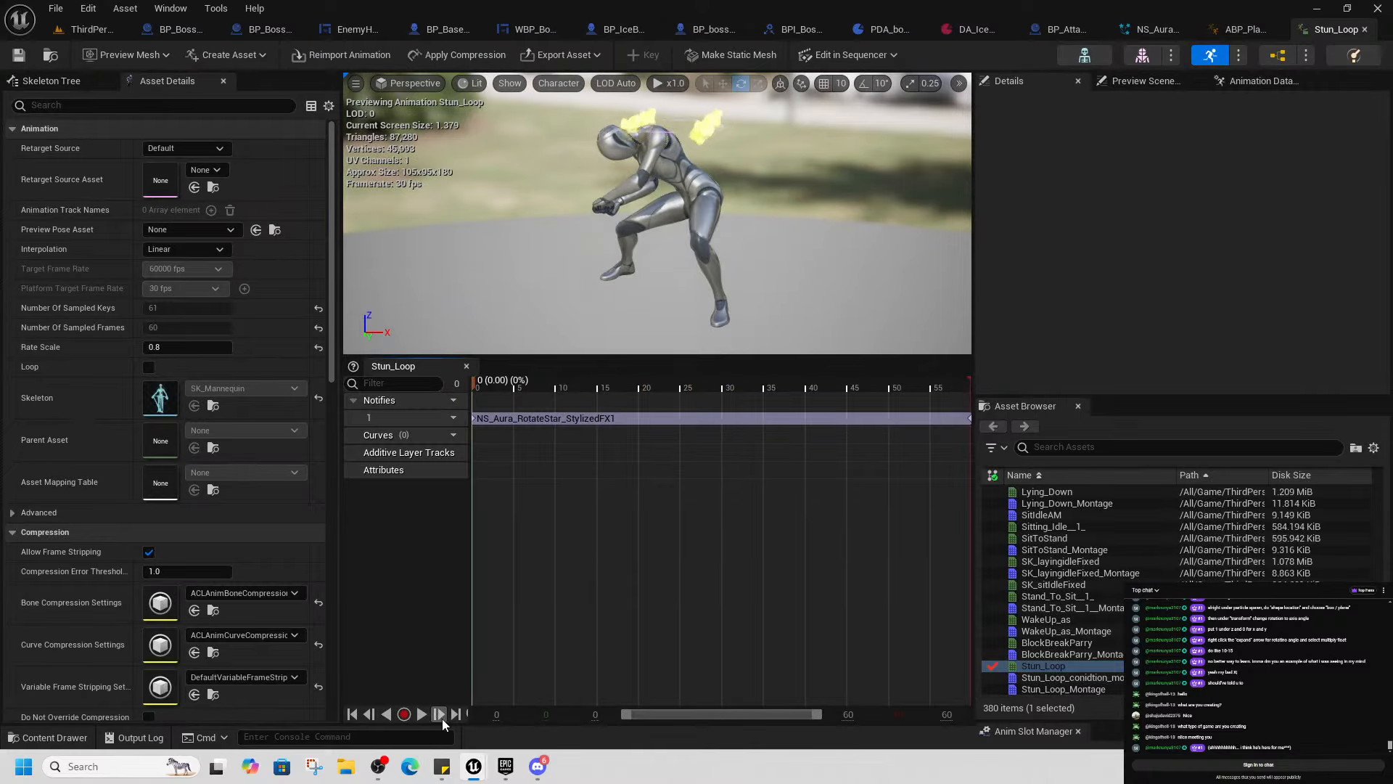
drag(470, 694, 562, 694)
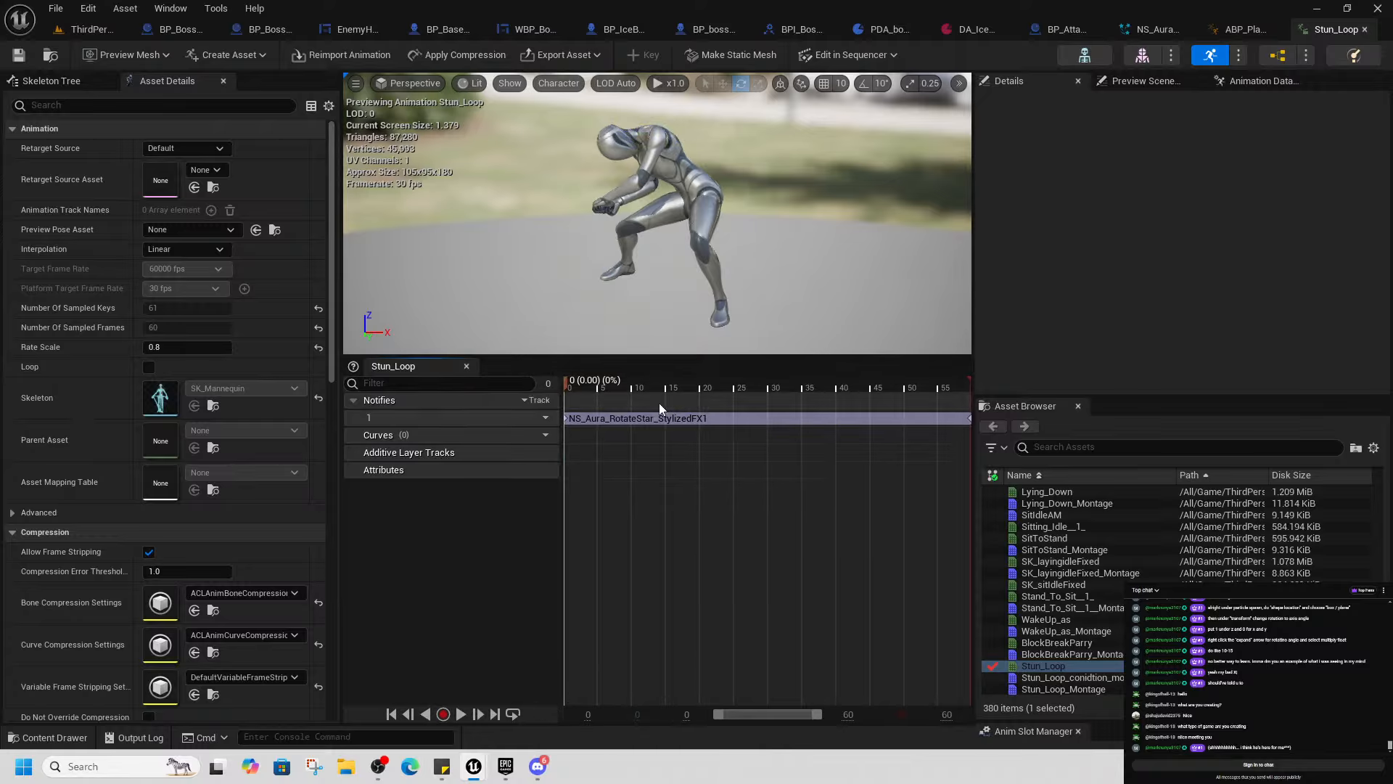
click(1364, 30)
Set the star aura system's Loop Behavior to Infinite and its Loop Duration to 0, and save the system
click(1126, 30)
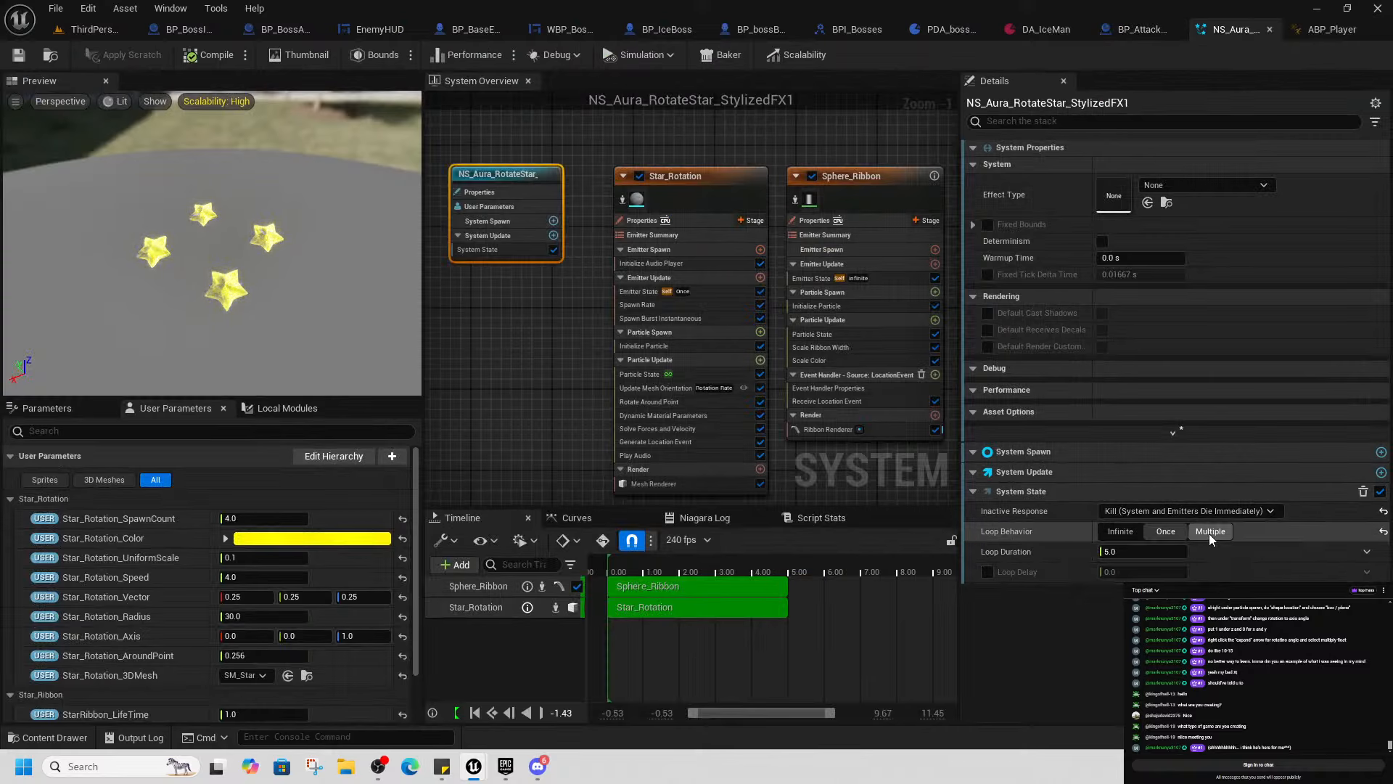
click(1120, 532)
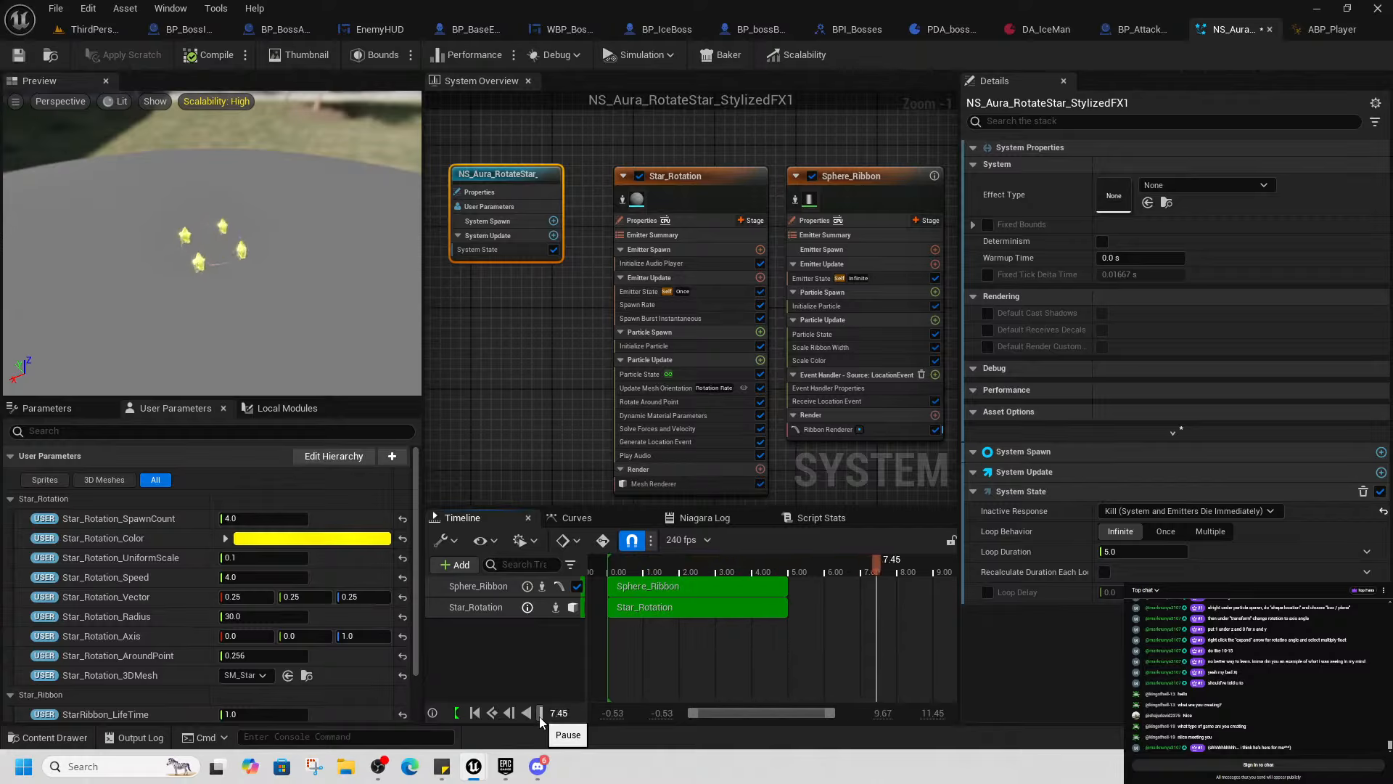
click(691, 176)
click(506, 174)
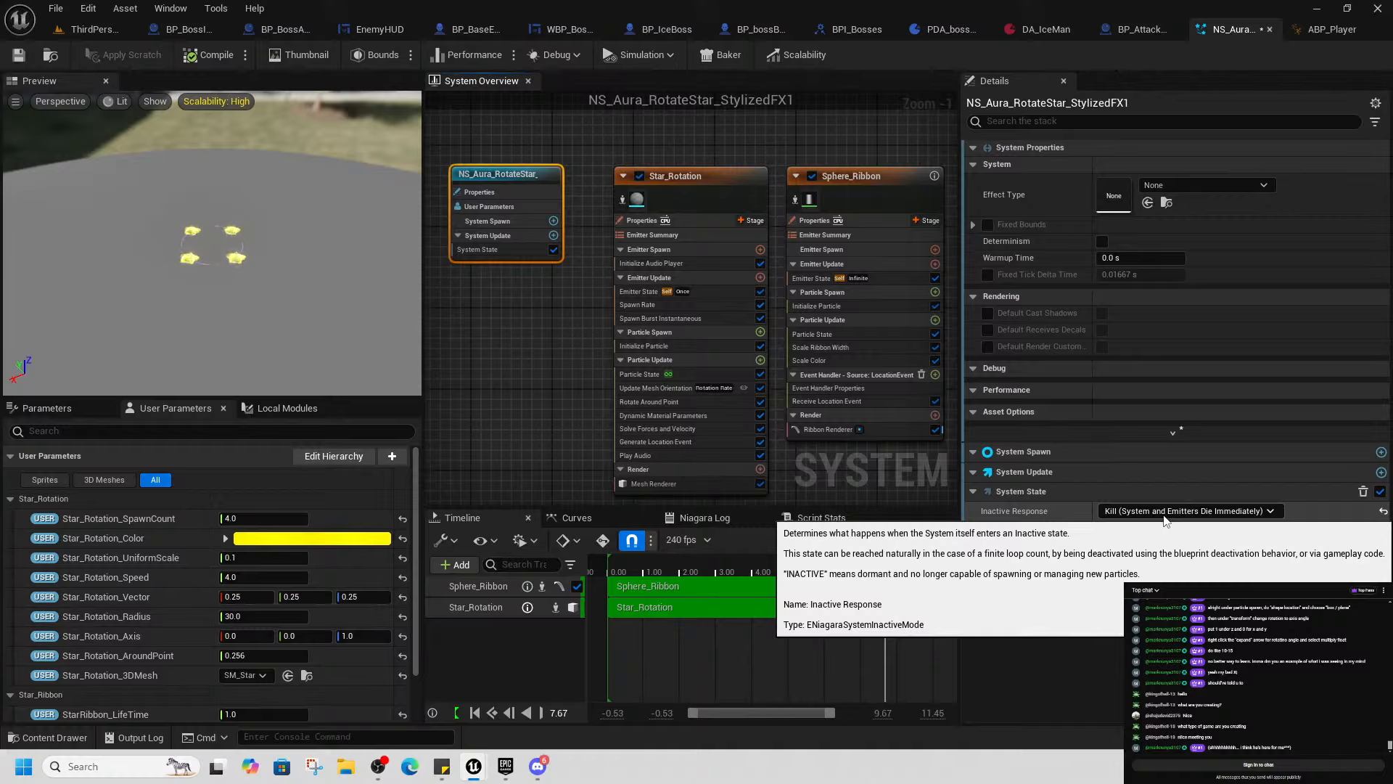
click(1132, 552)
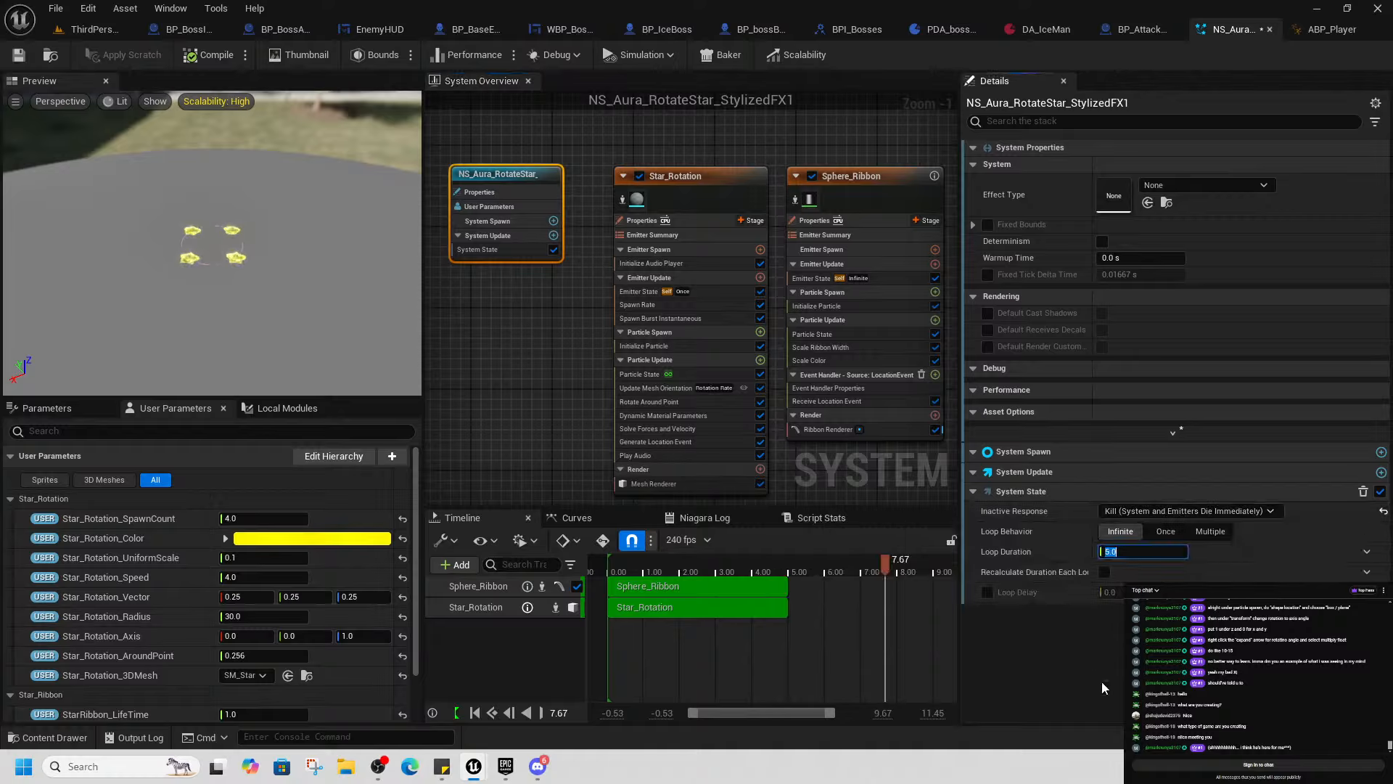
text(0)
key(Return)
click(20, 55)
Reopen Stun_Loop from the Stunnedloop state, preview the star aura on its timeline, and close the animation
click(1325, 29)
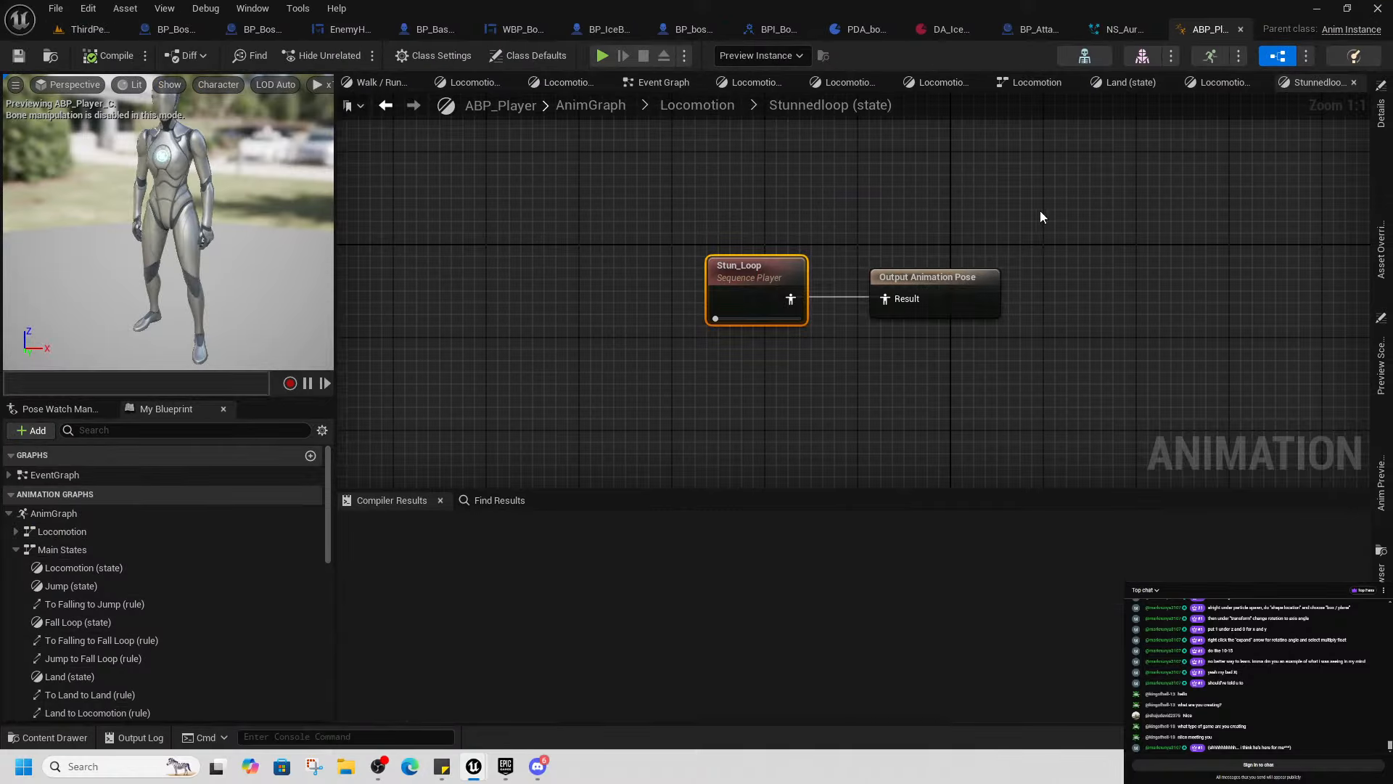
double_click(750, 278)
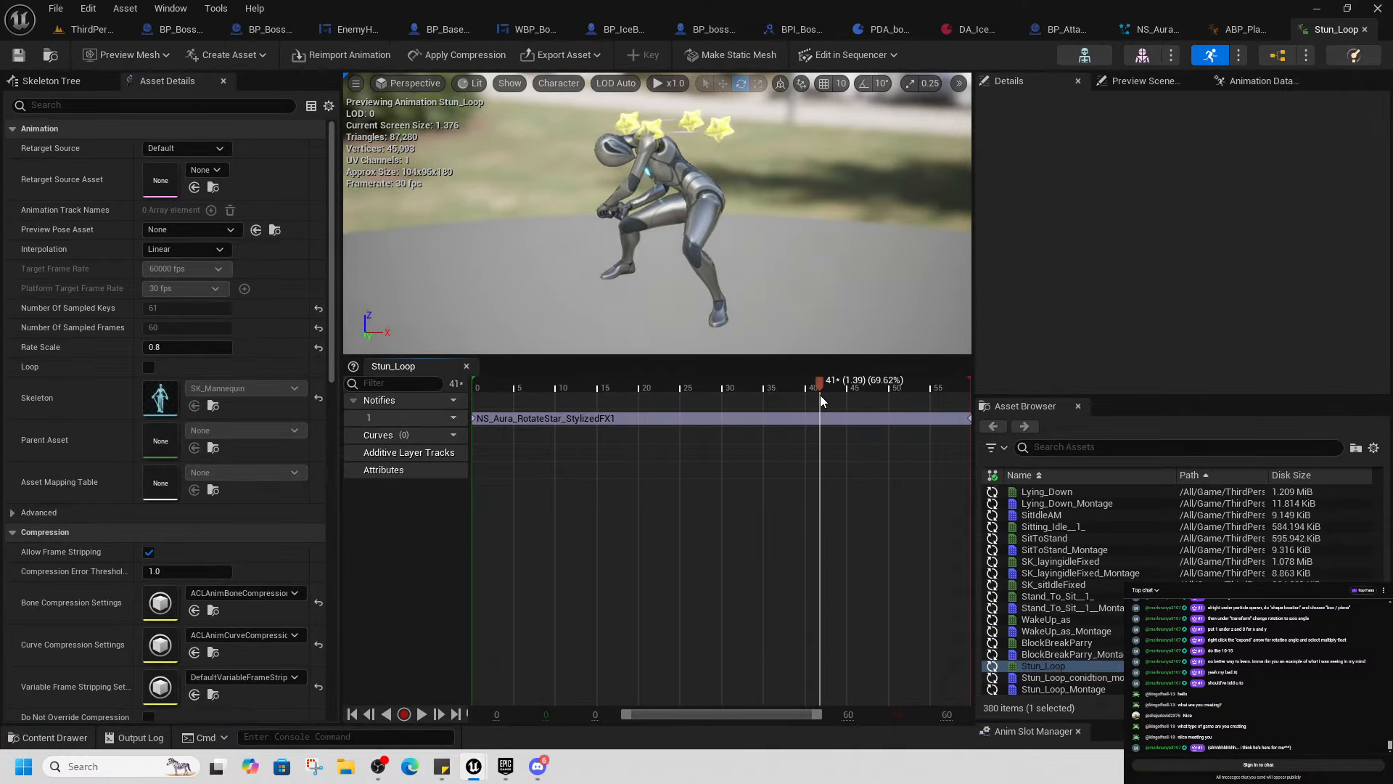
click(961, 418)
click(1364, 29)
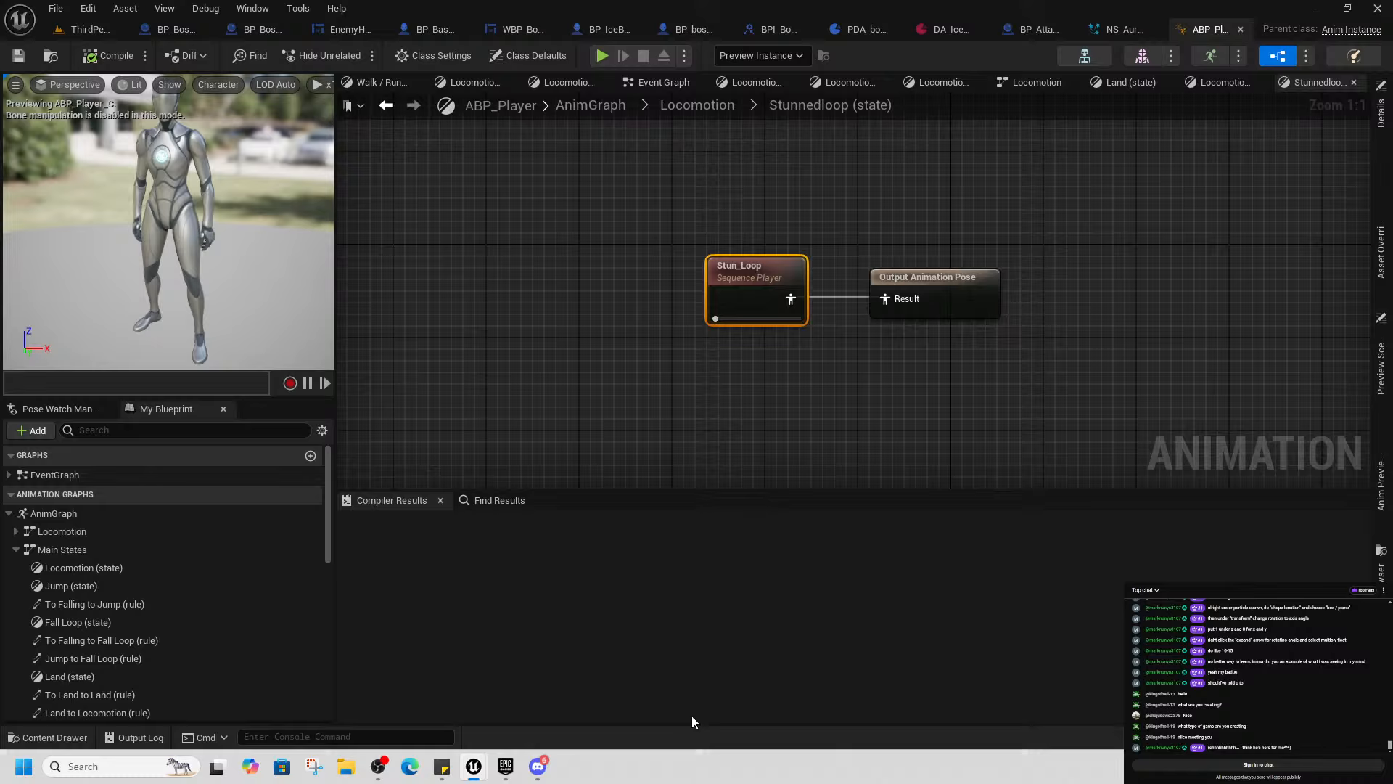